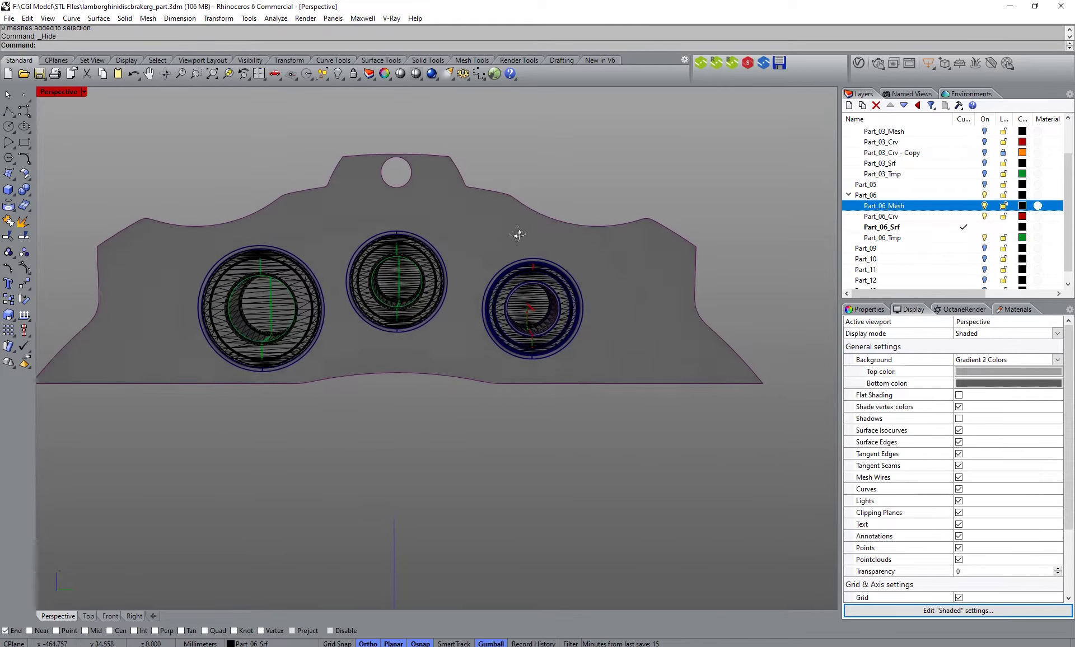
# Hide the meshes and curves of the middle piston so only its bore surface remains.
pyautogui.scroll(2, 389, 318)
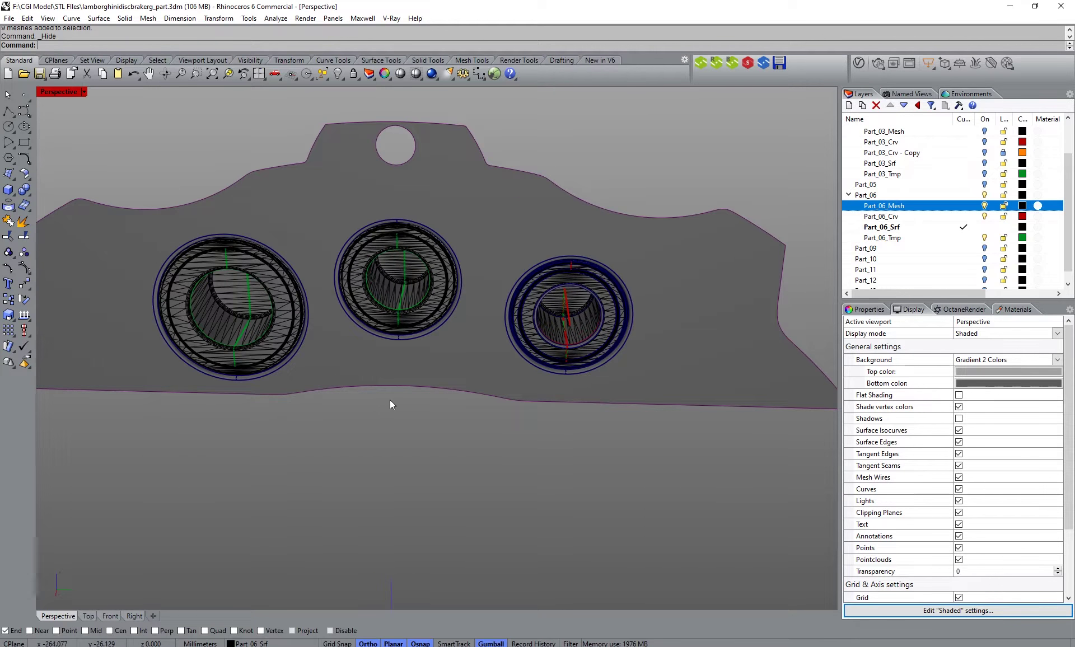
pyautogui.moveTo(390, 400); pyautogui.dragTo(125, 426, button='right')
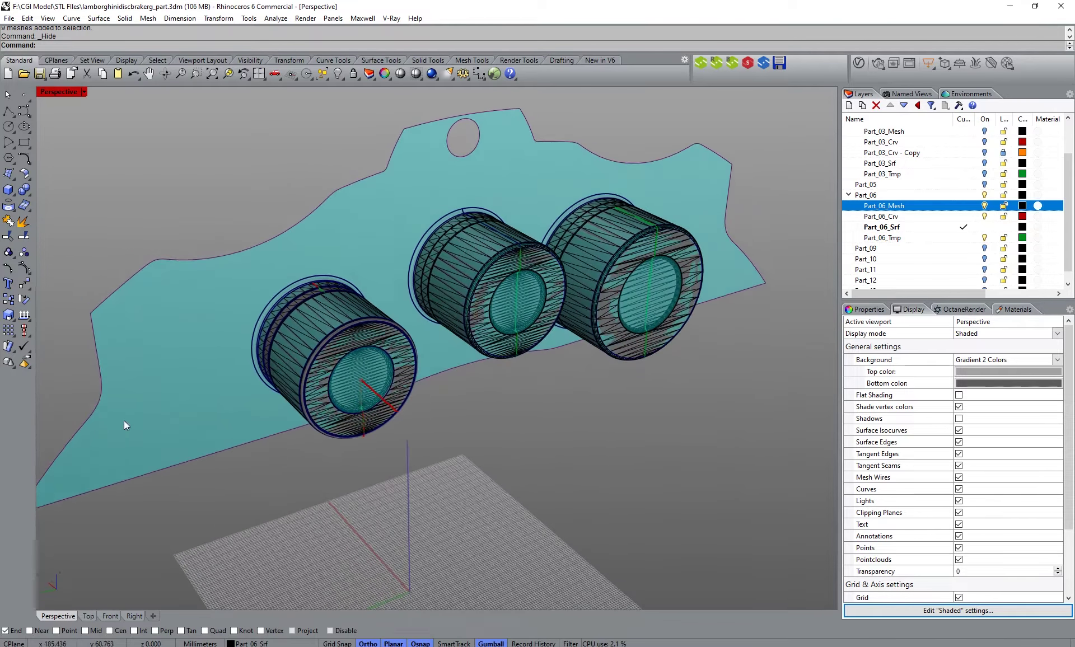
pyautogui.moveTo(353, 371)
pyautogui.mouseDown(button='right')
pyautogui.moveTo(300, 384)
pyautogui.moveTo(560, 383)
pyautogui.mouseUp(button='right')
pyautogui.moveTo(351, 212); pyautogui.dragTo(487, 368)
pyautogui.click(338, 74)
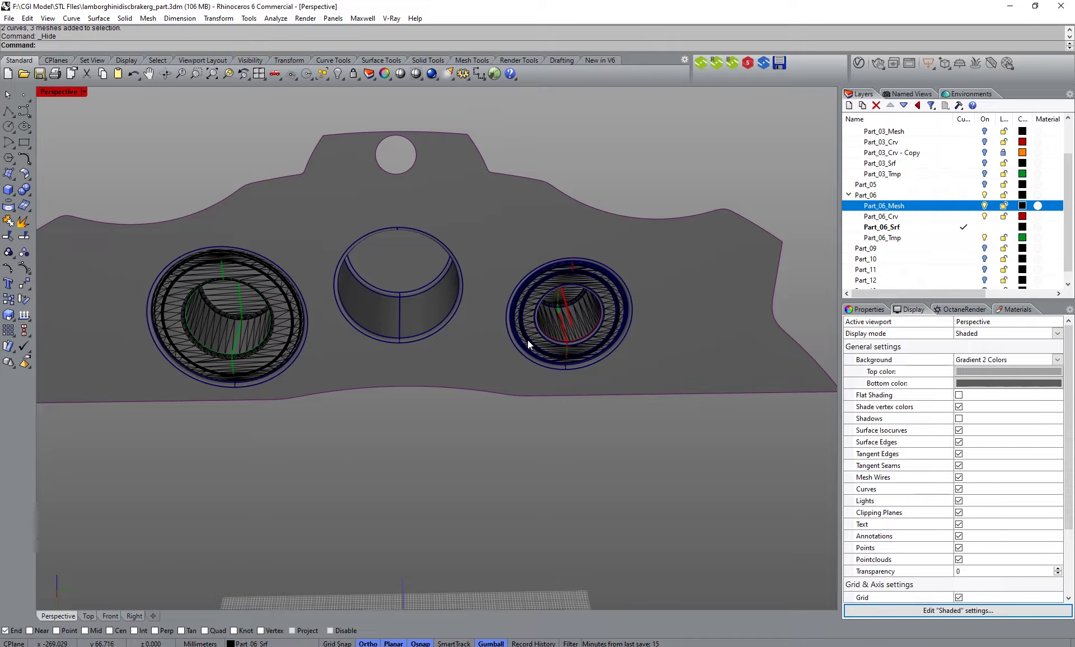
# Select the finished end piston's polysurfaces without the three-bore plate, and place a point at the centre of the middle bore.
pyautogui.press('F4')
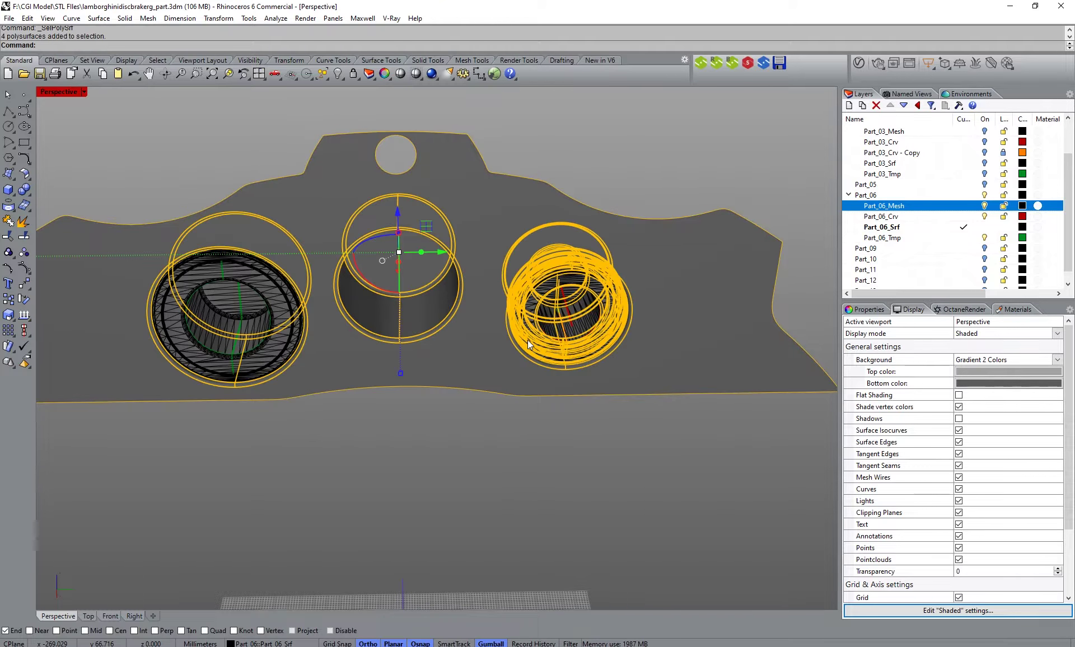
pyautogui.keyDown('ctrl'); pyautogui.click(496, 210); pyautogui.keyUp('ctrl')
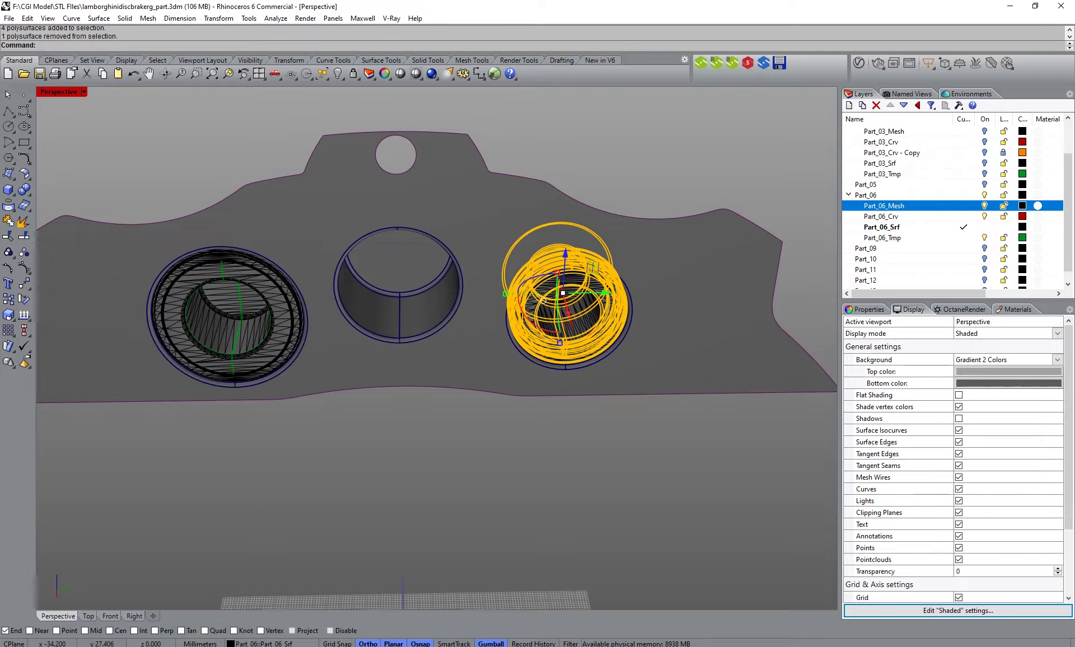
pyautogui.moveTo(458, 231); pyautogui.dragTo(456, 199, button='right')
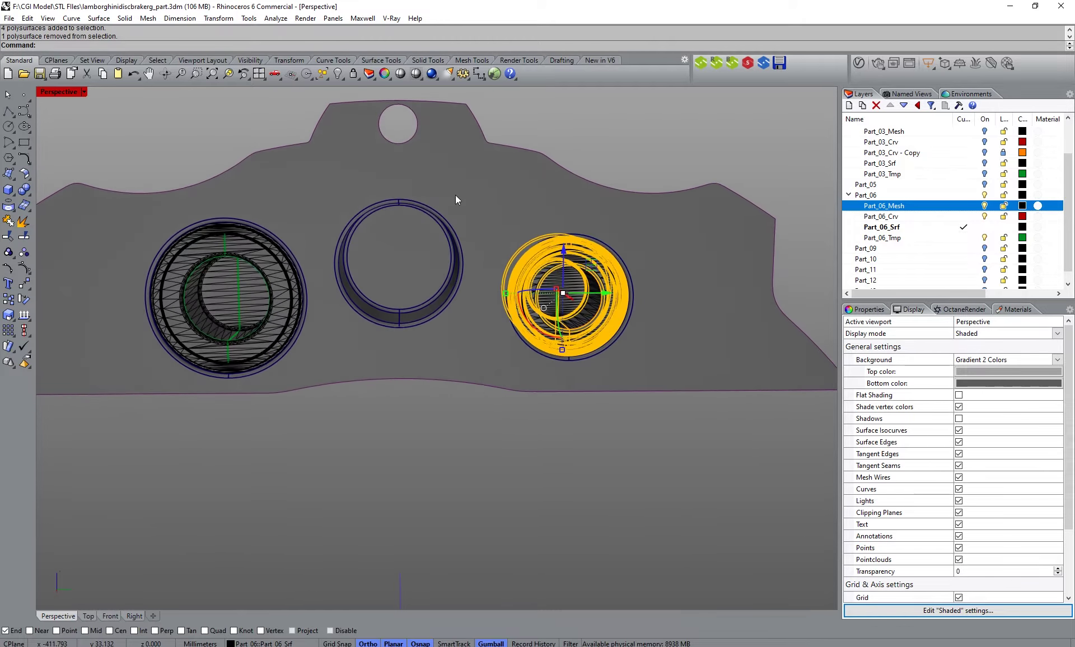
pyautogui.scroll(5, 424, 232)
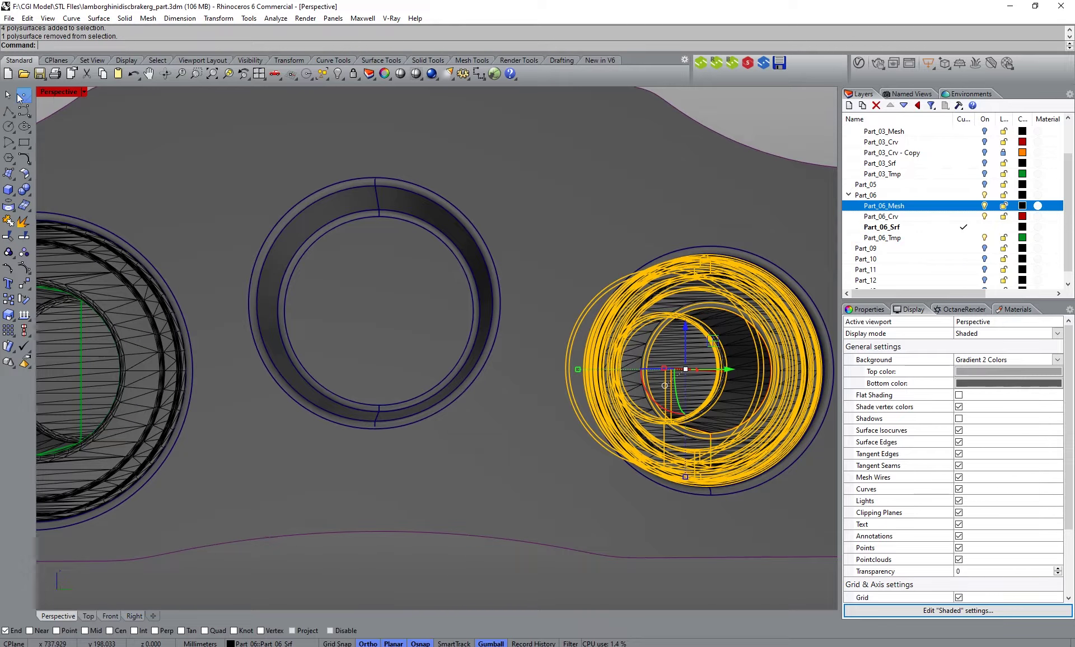
pyautogui.click(23, 98)
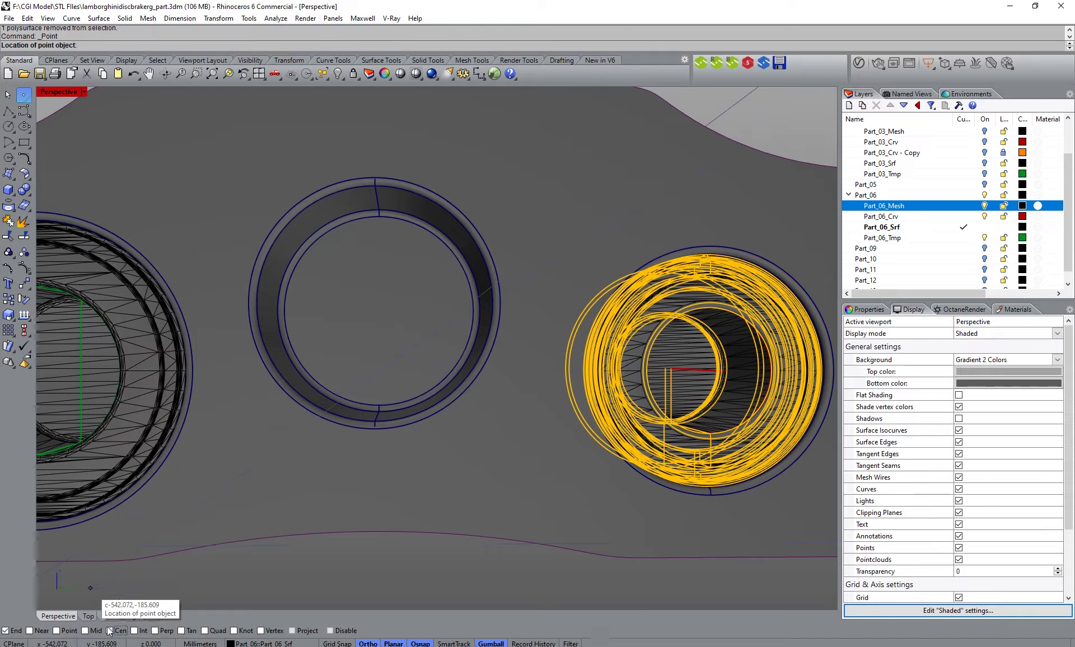
pyautogui.click(471, 298)
# Copy the selected piston polysurfaces from the centre of their front ring to the point in the middle bore.
pyautogui.scroll(-4, 433, 308)
pyautogui.moveTo(432, 308); pyautogui.dragTo(230, 347, button='right')
pyautogui.scroll(5, 656, 353)
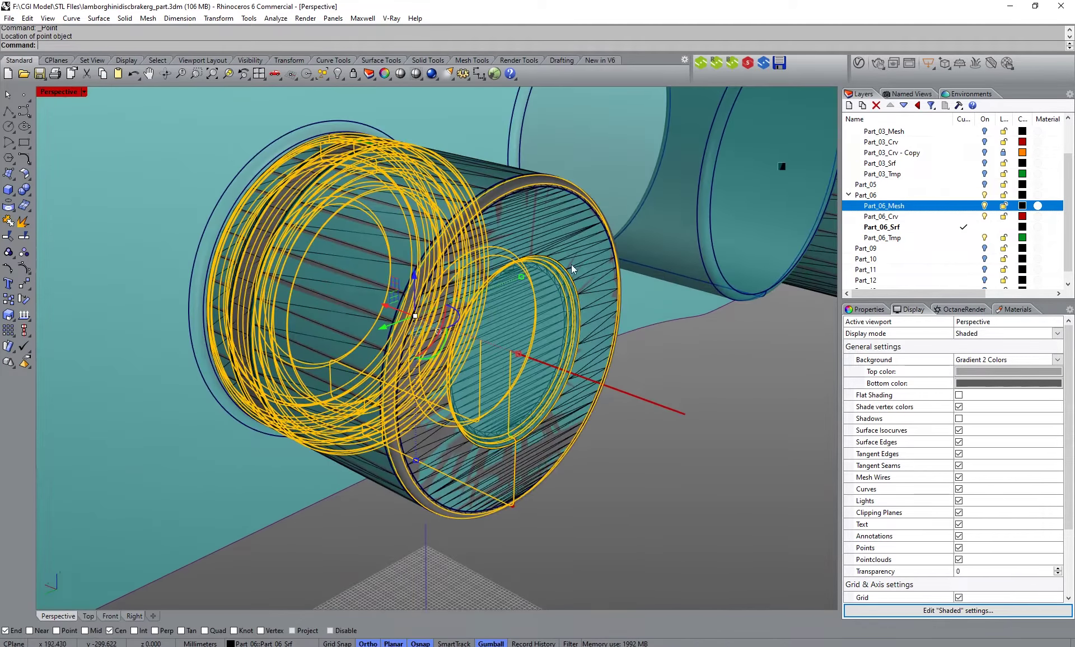
pyautogui.click(8, 301)
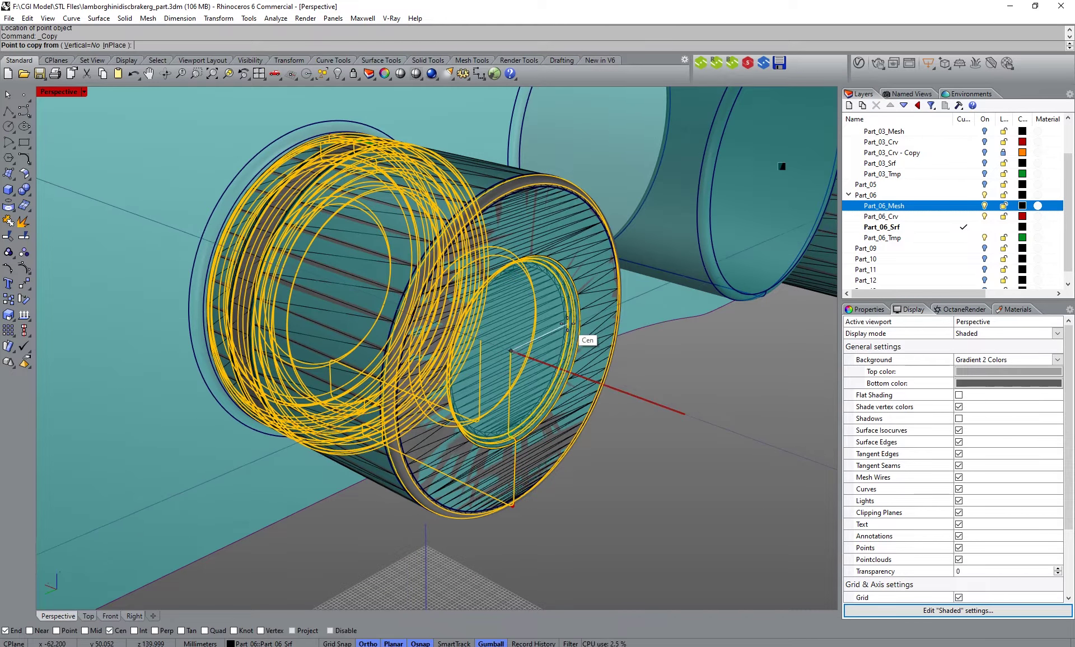
pyautogui.click(562, 329)
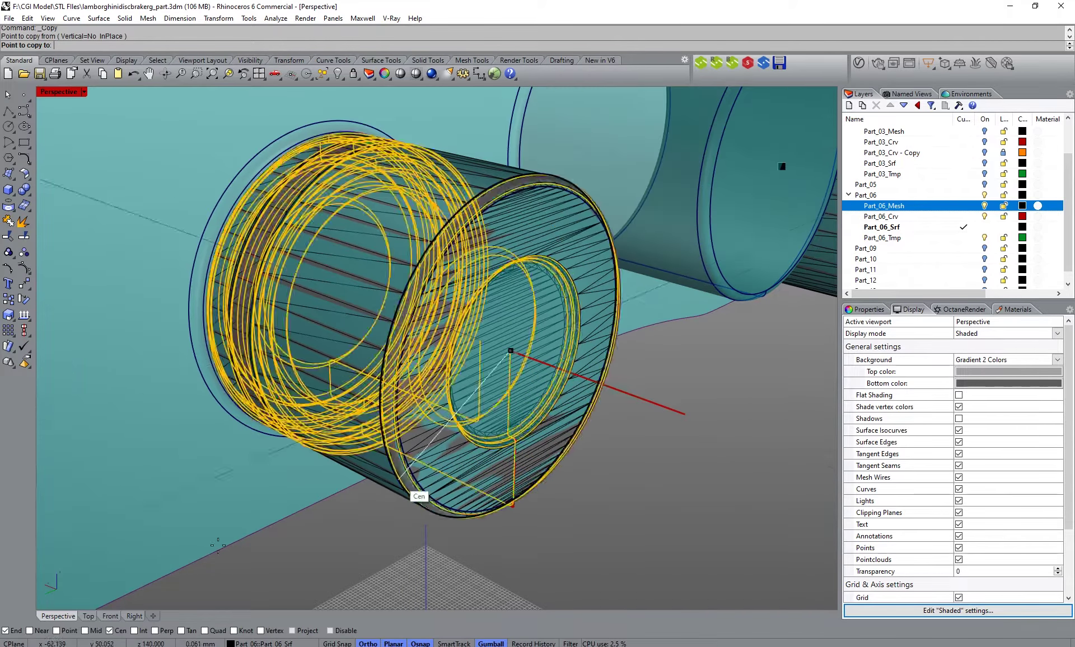
pyautogui.scroll(-3, 47, 616)
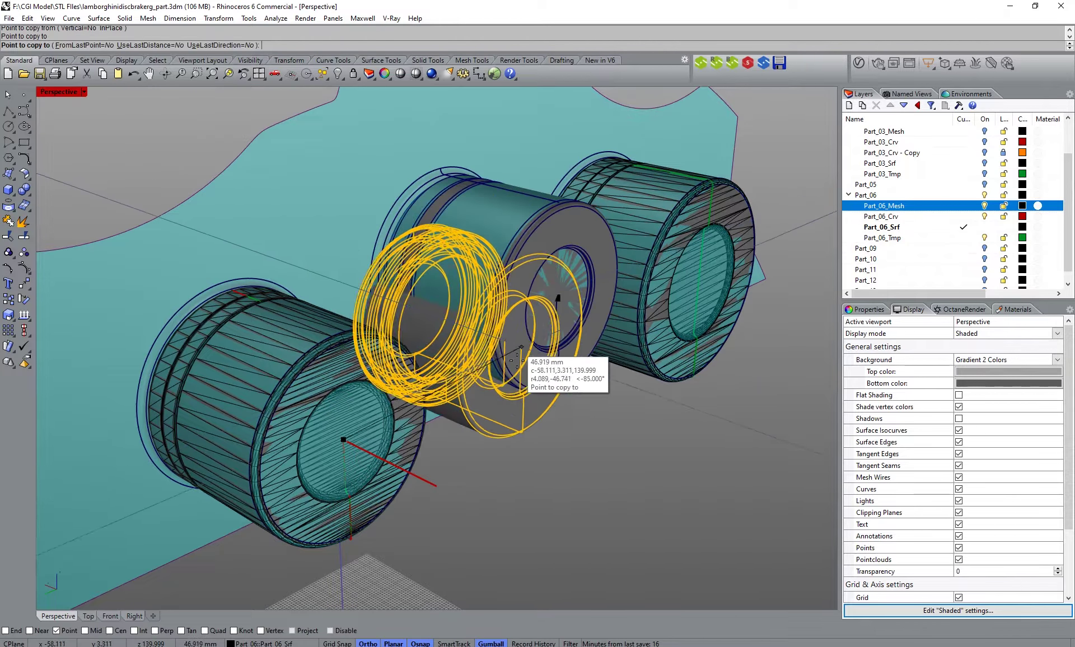
pyautogui.click(344, 440)
pyautogui.press('Return')
# Inspect the copied piston from front and back, examining how it fits in the middle bore.
pyautogui.moveTo(346, 430); pyautogui.dragTo(539, 425, button='right')
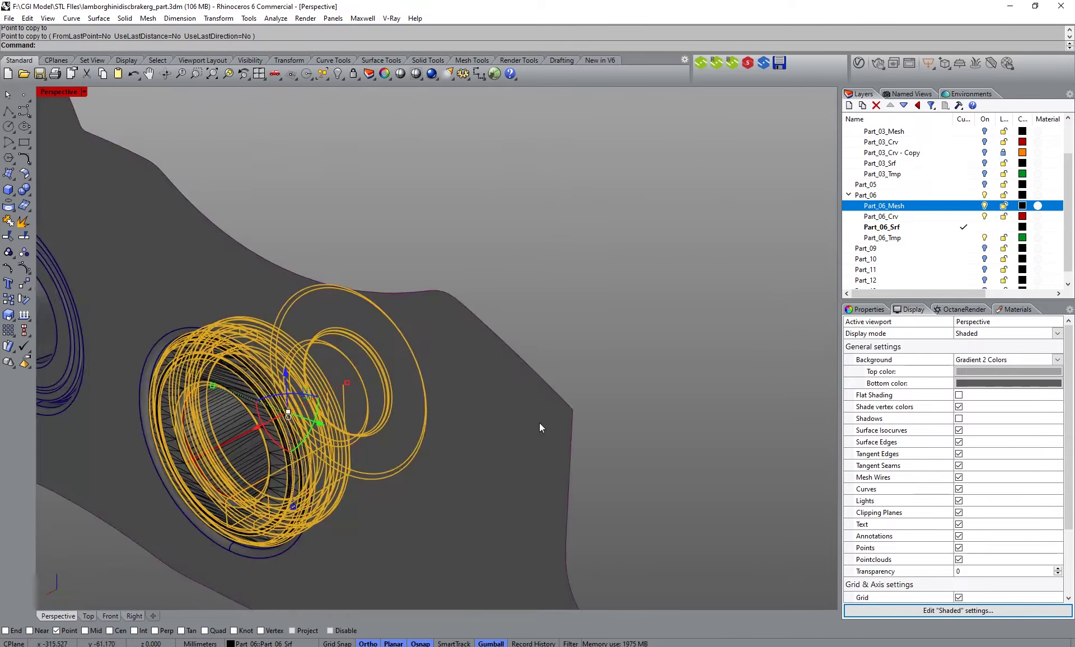
pyautogui.scroll(-9, 540, 425)
pyautogui.scroll(5, 281, 395)
pyautogui.scroll(12, 536, 347)
pyautogui.scroll(-5, 421, 358)
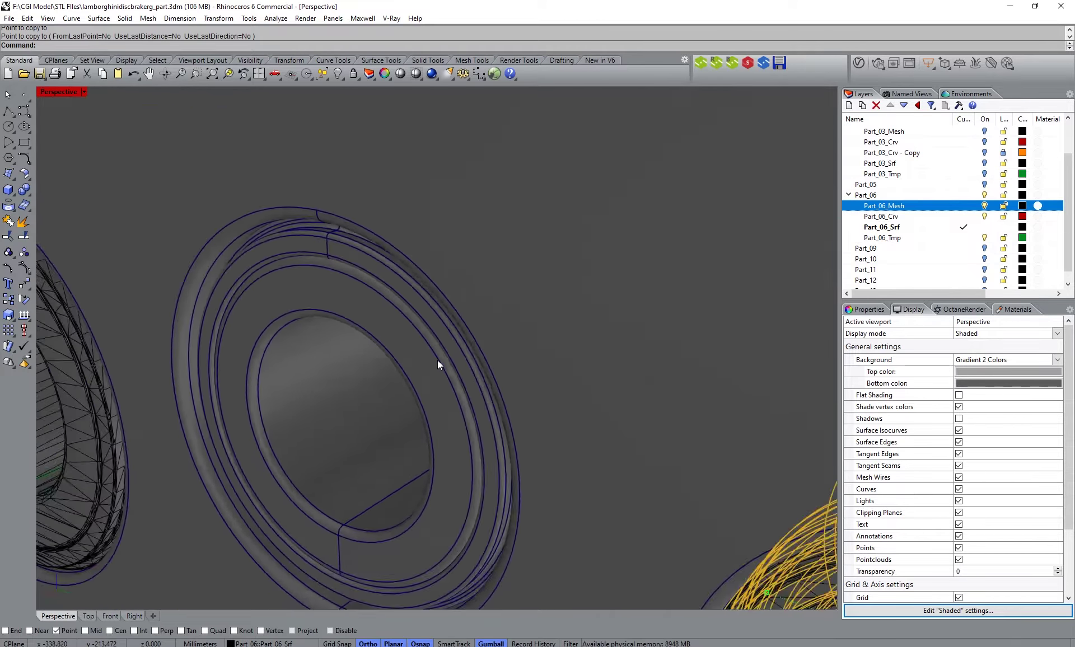
pyautogui.moveTo(438, 360); pyautogui.dragTo(529, 326, button='right')
pyautogui.scroll(-7, 434, 355)
pyautogui.moveTo(433, 355); pyautogui.dragTo(549, 369, button='right')
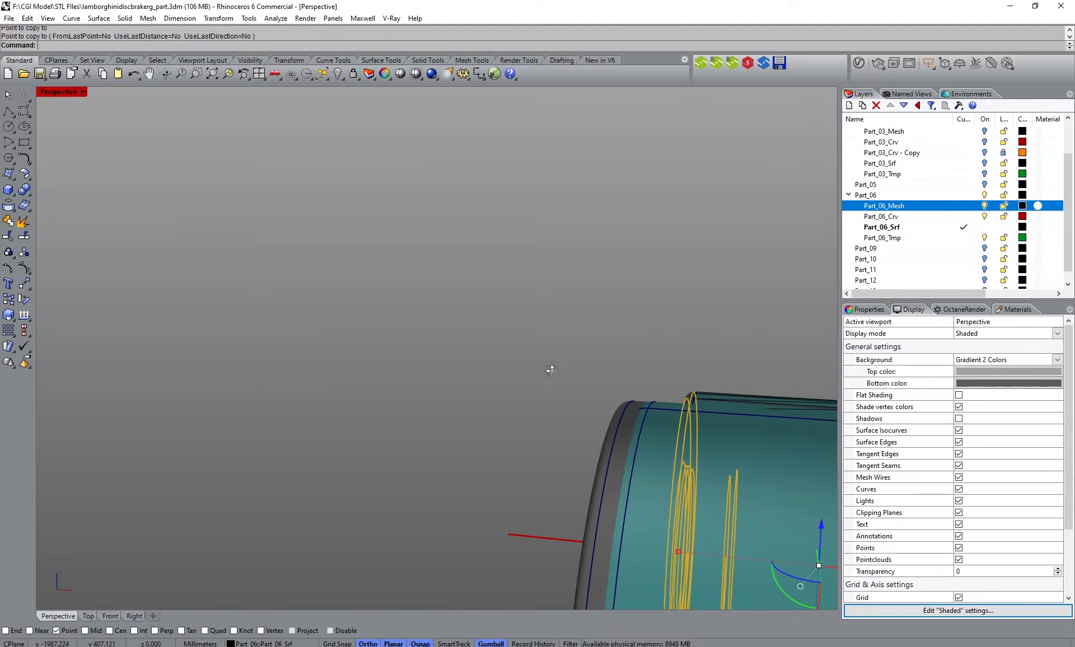
pyautogui.scroll(-8, 320, 375)
pyautogui.moveTo(320, 375); pyautogui.dragTo(616, 414, button='right')
pyautogui.scroll(5, 631, 413)
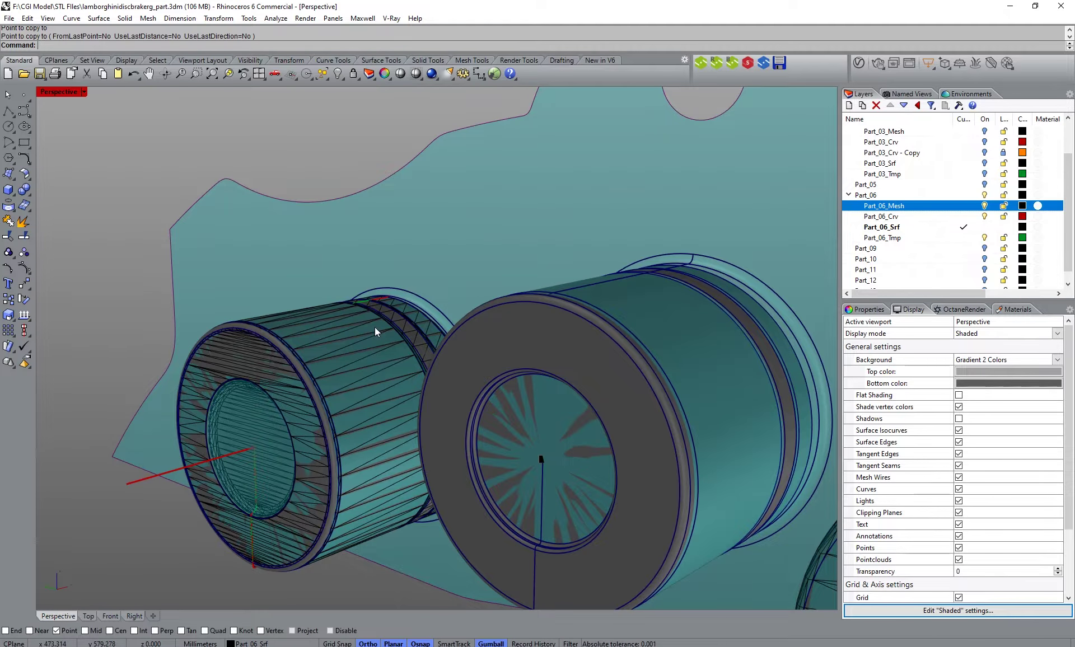
# Hide the original end piston's front polysurface and its mesh to compare the surrounding surfaces.
pyautogui.click(375, 328)
pyautogui.click(337, 374)
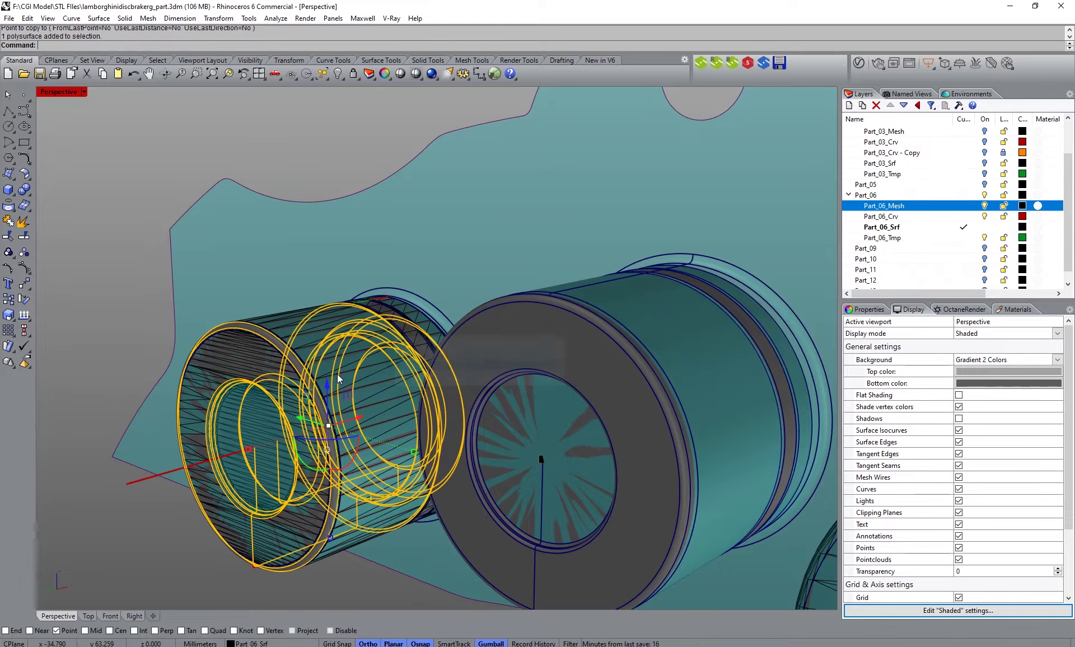
pyautogui.click(348, 374)
pyautogui.click(396, 404)
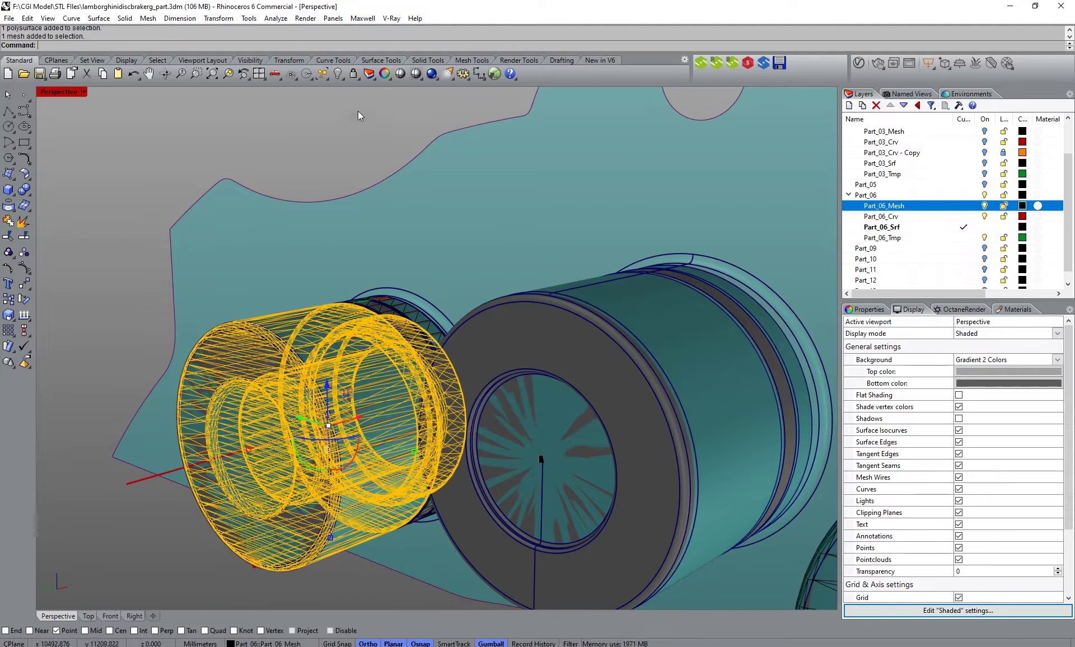
pyautogui.click(338, 74)
pyautogui.moveTo(379, 229); pyautogui.dragTo(310, 295, button='right')
pyautogui.scroll(1, 353, 381)
pyautogui.scroll(2, 353, 380)
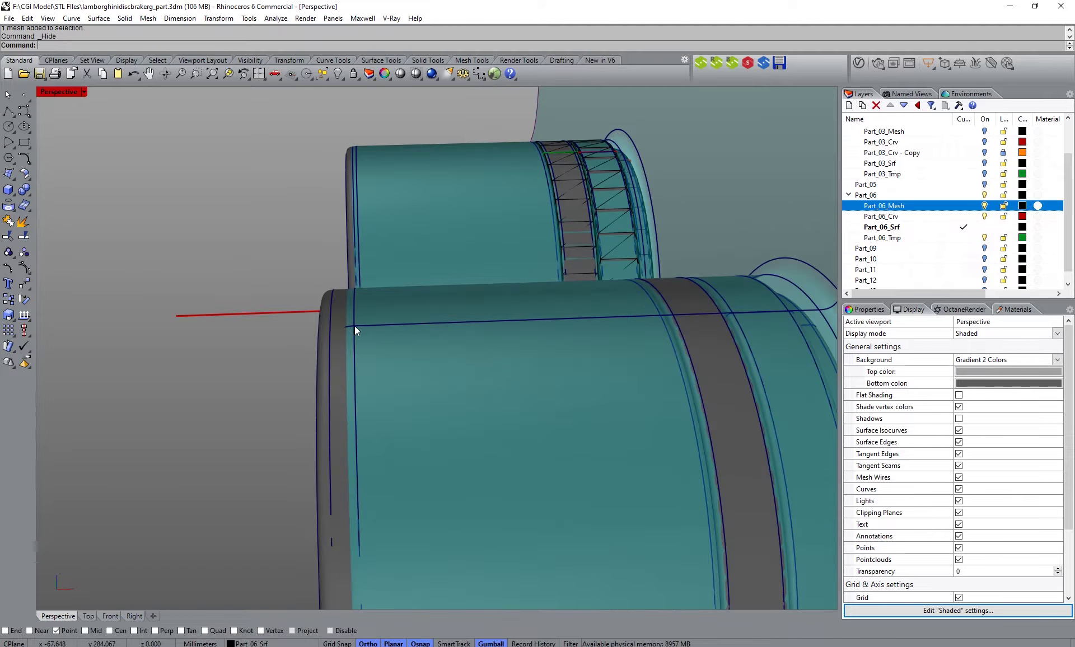
pyautogui.click(355, 326)
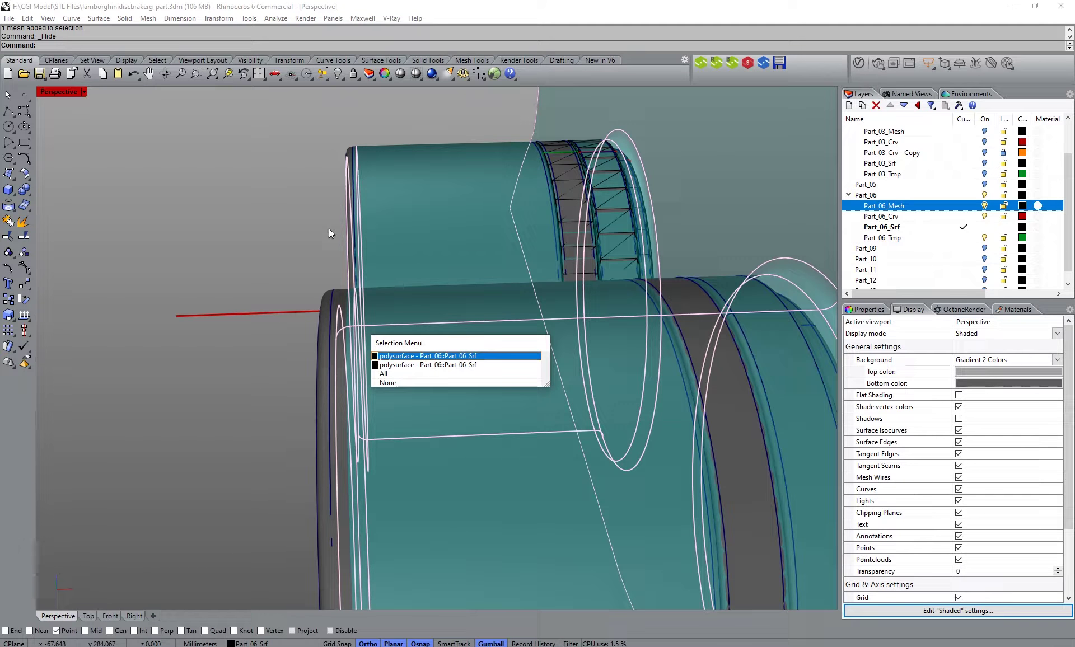
pyautogui.press('Escape')
pyautogui.moveTo(344, 261); pyautogui.dragTo(456, 271, button='right')
# Try to move the copied piston polysurfaces and centre point along X in the Top view, using projected point snapping.
pyautogui.click(88, 616)
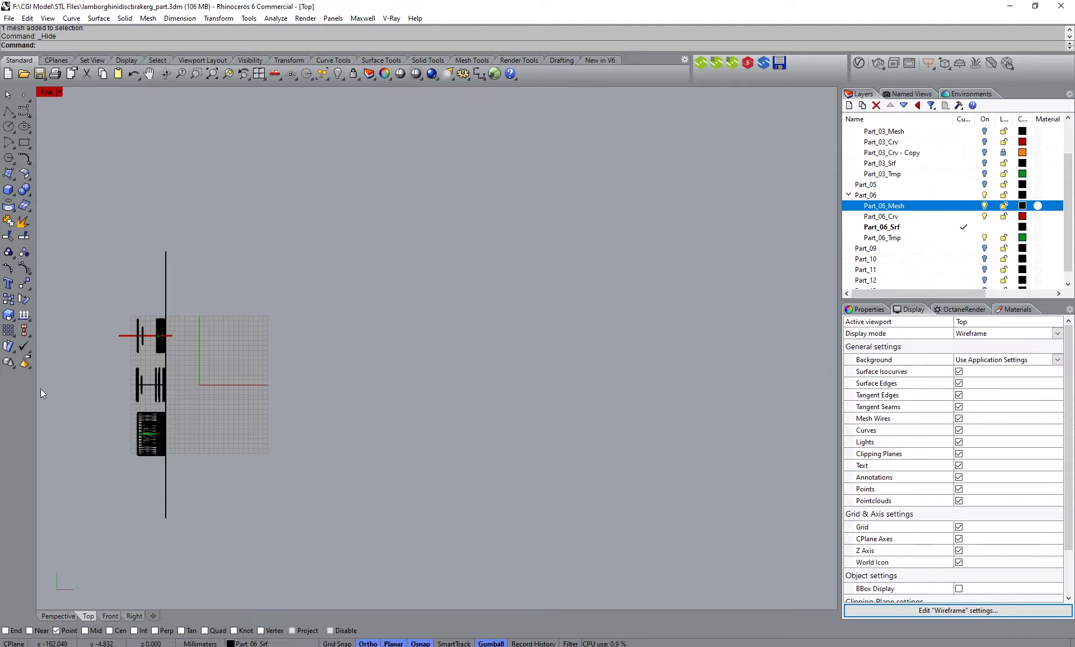
pyautogui.scroll(6, 147, 391)
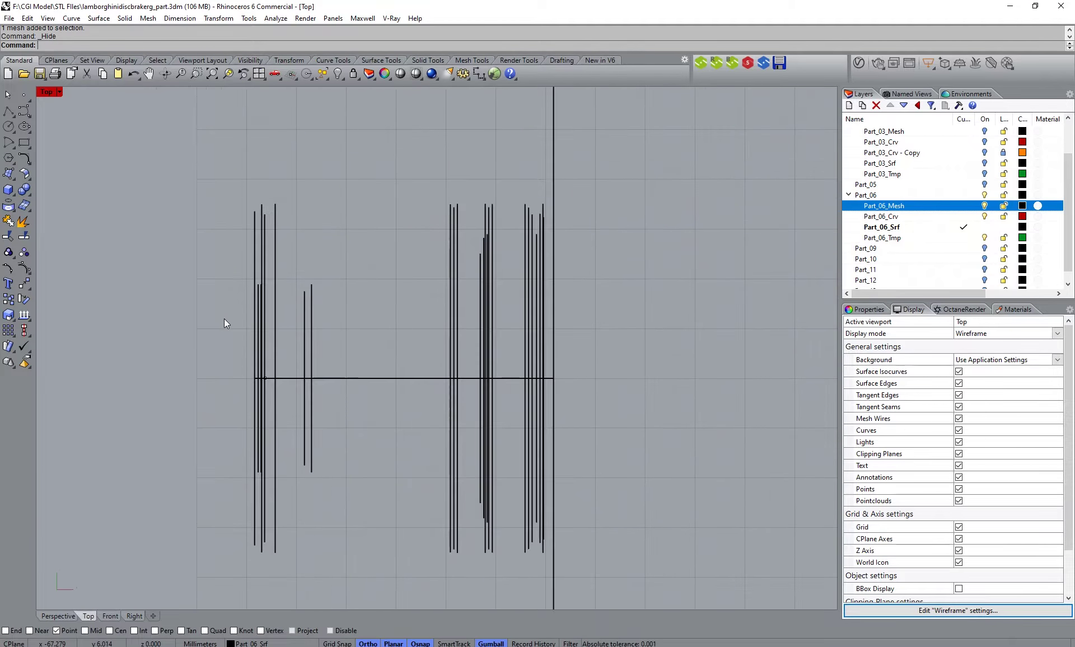
pyautogui.moveTo(223, 177); pyautogui.dragTo(594, 570)
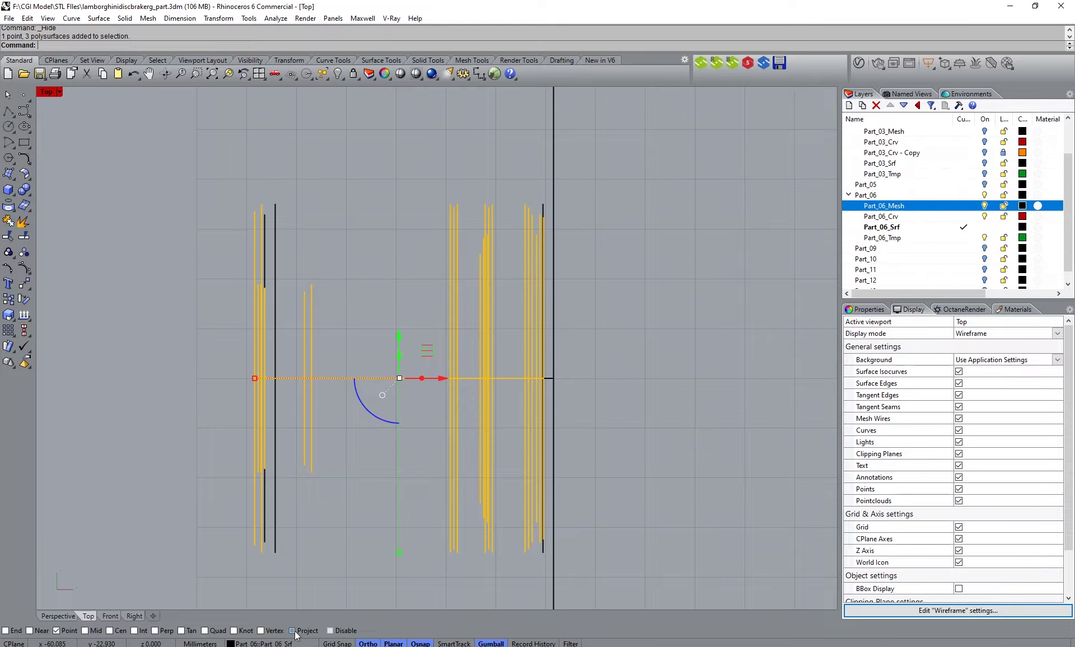
pyautogui.click(25, 285)
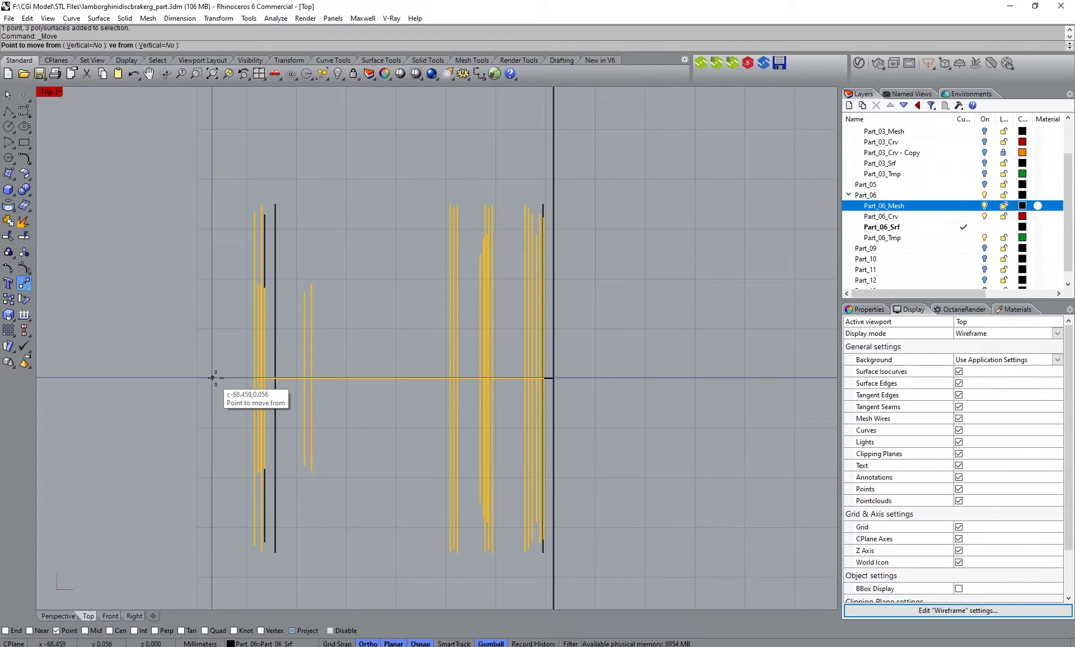
pyautogui.click(265, 379)
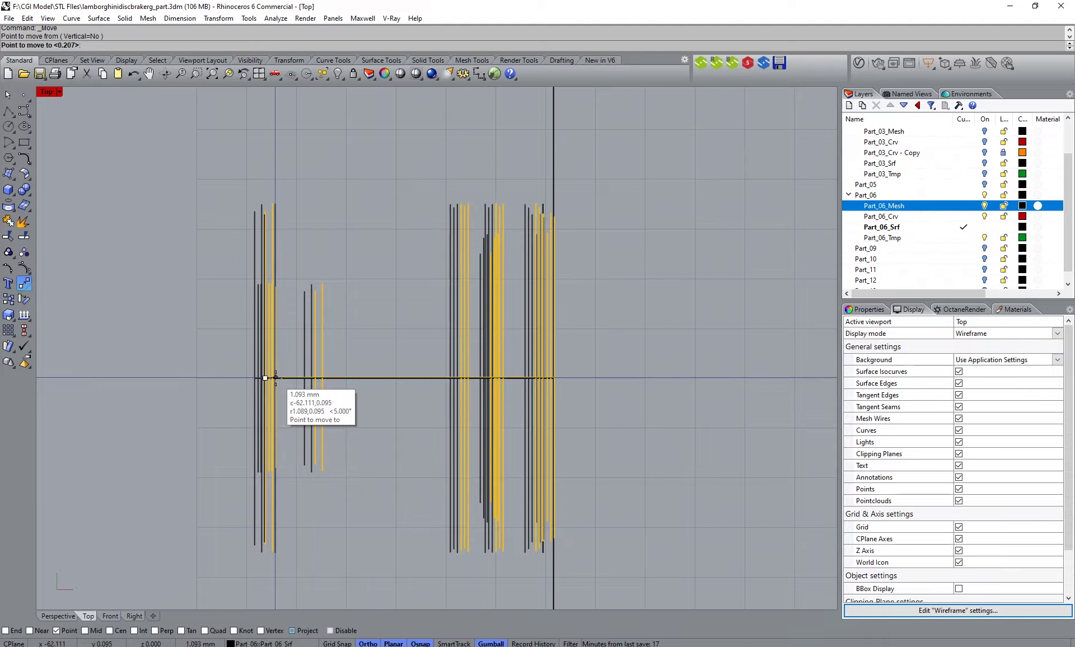
pyautogui.click(274, 379)
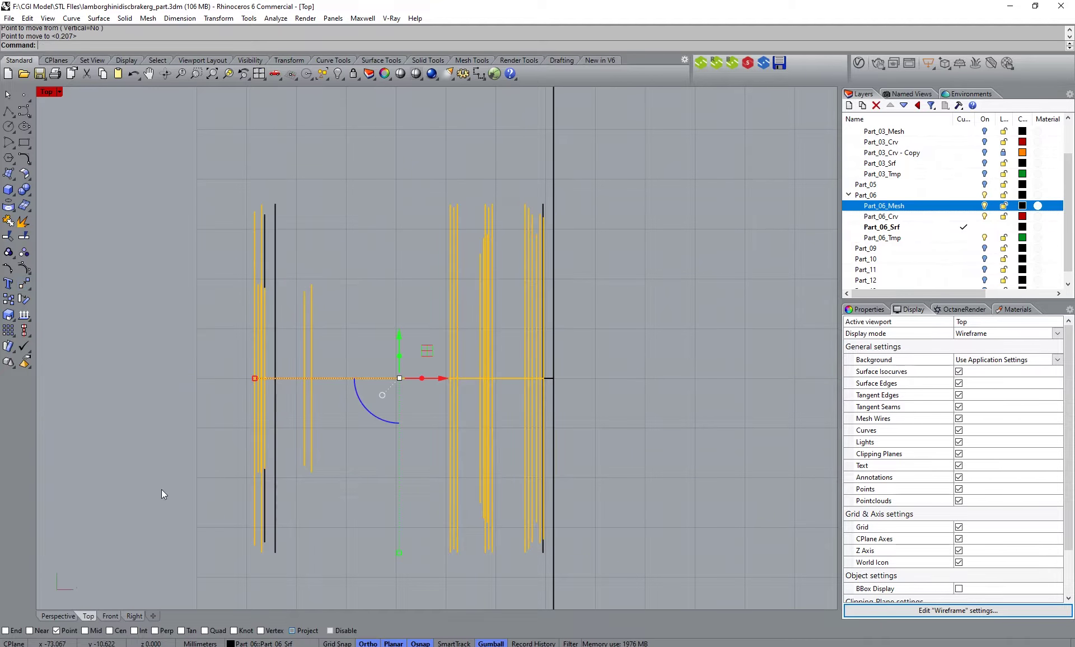
pyautogui.click(63, 617)
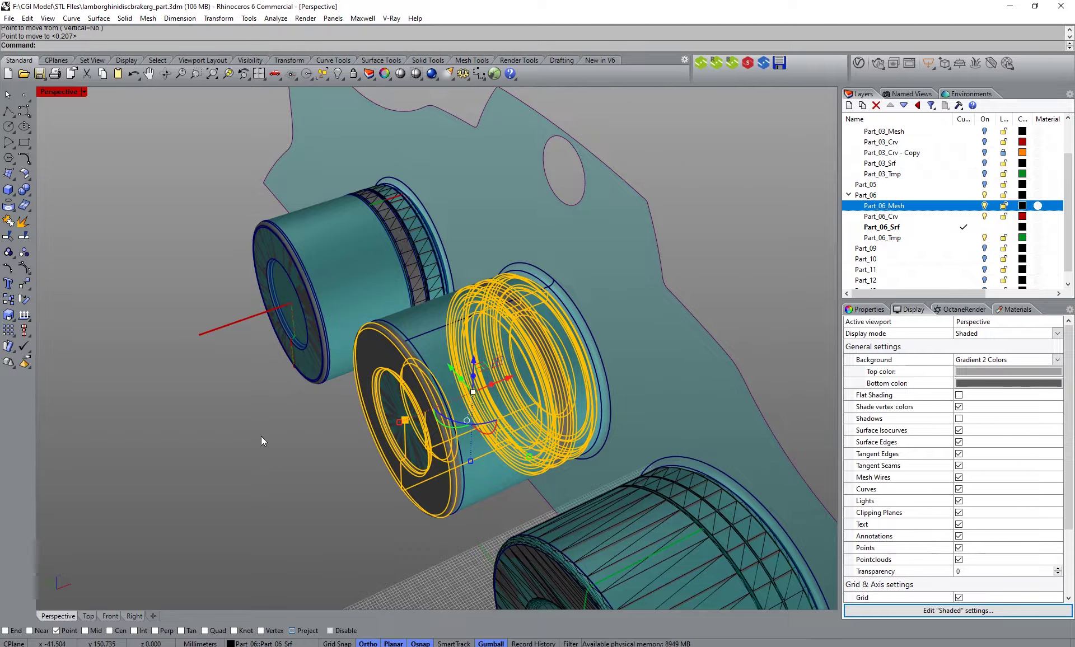
pyautogui.click(236, 436)
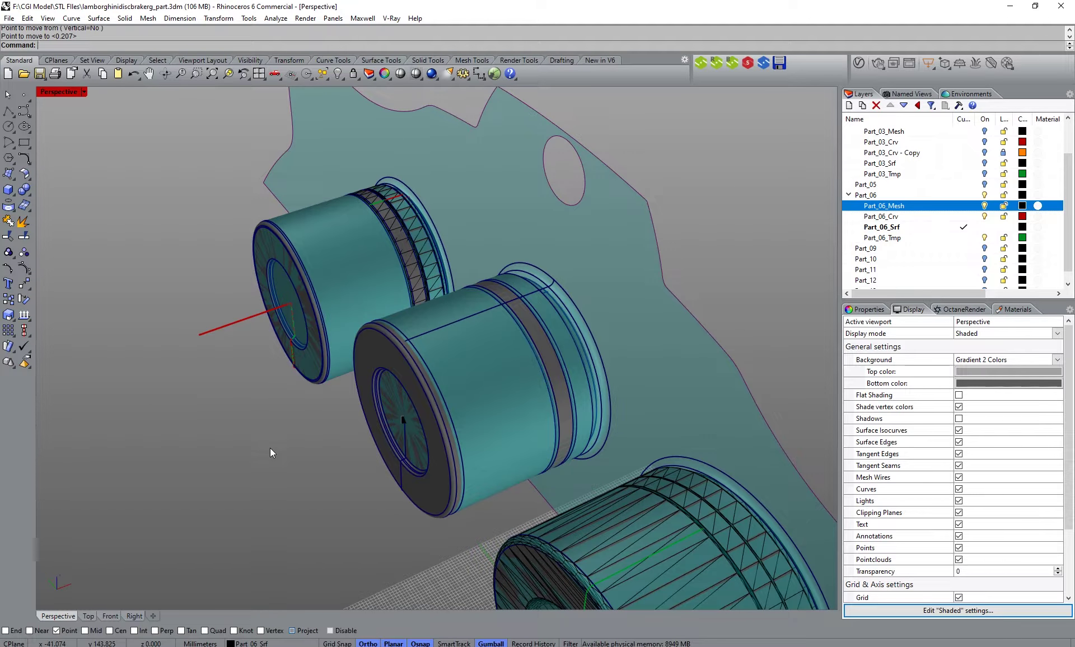
# Undo the recent edits back through the piston copy.
pyautogui.hotkey('ctrl', 'z')
pyautogui.hotkey('ctrl', 'z')
pyautogui.moveTo(270, 448); pyautogui.dragTo(380, 313, button='right')
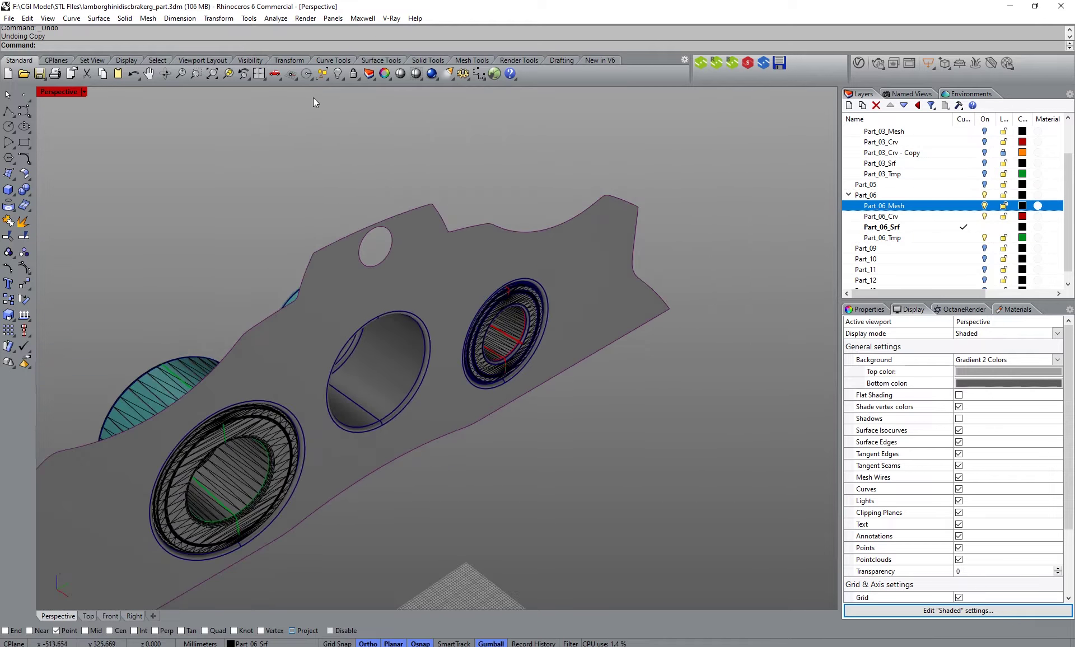
# Show only the middle piston's hidden meshes and curves again.
pyautogui.click(343, 78)
pyautogui.click(373, 98)
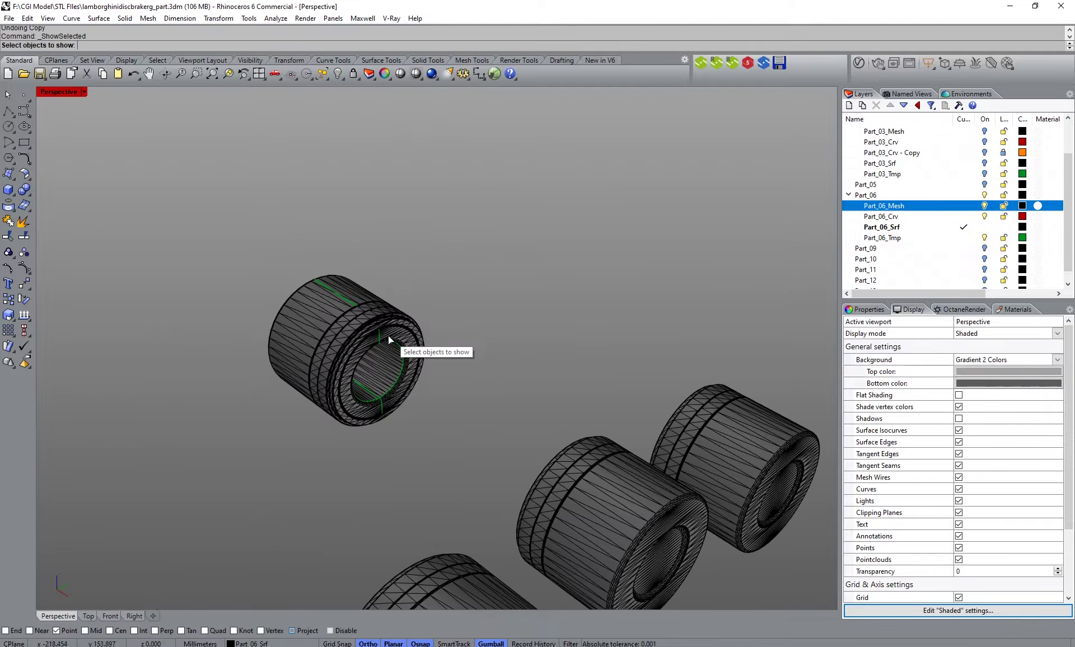
pyautogui.moveTo(249, 233); pyautogui.dragTo(458, 482)
pyautogui.press('Return')
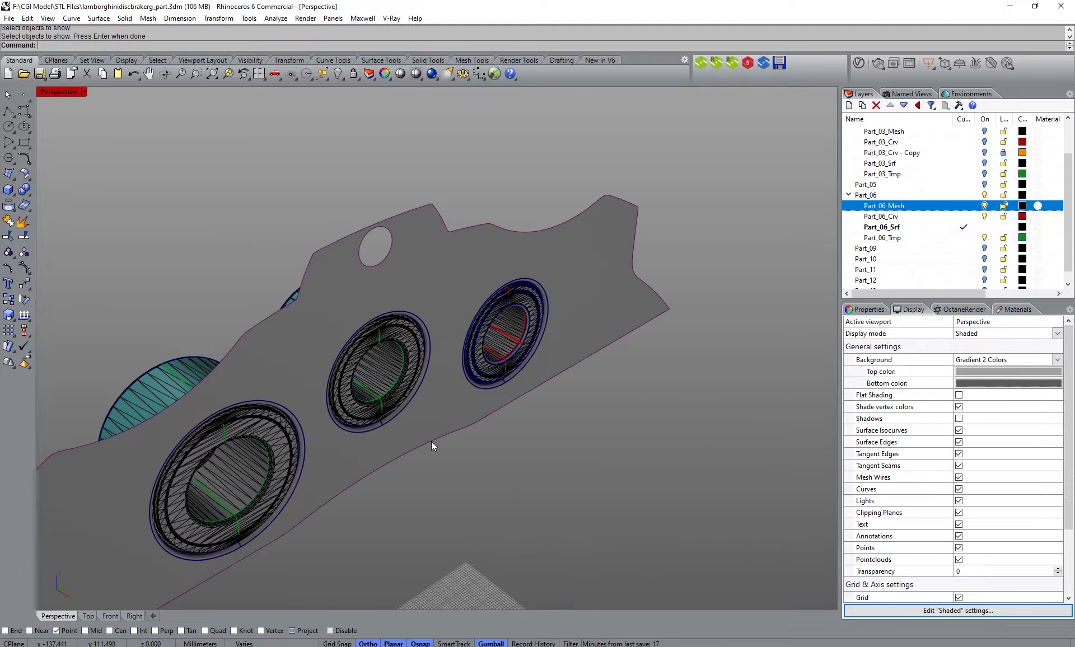
# Hide the three-bore plate polysurface so the piston meshes and curves are isolated.
pyautogui.click(536, 260)
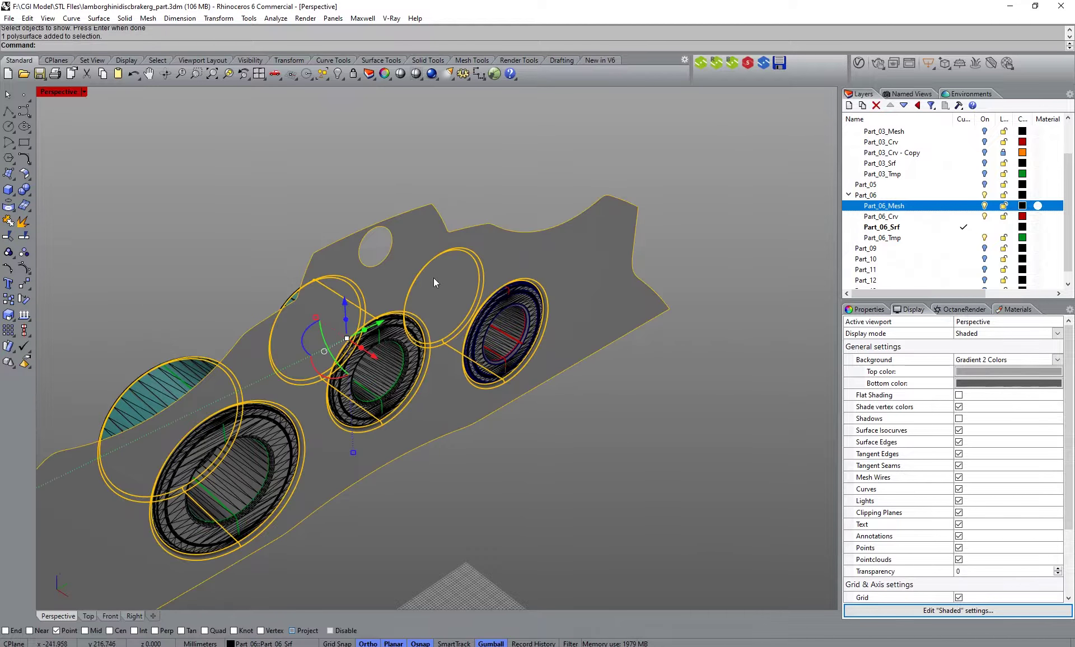
pyautogui.moveTo(363, 255); pyautogui.dragTo(422, 310, button='right')
pyautogui.scroll(12, 316, 311)
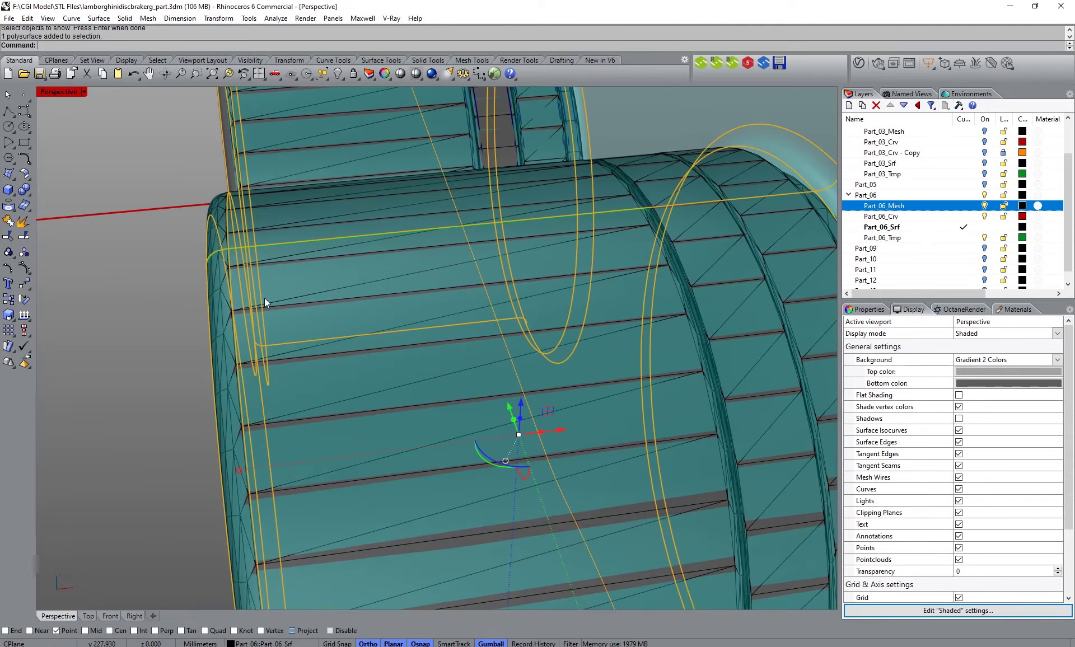
pyautogui.moveTo(264, 297); pyautogui.dragTo(353, 251, button='right')
pyautogui.scroll(-10, 353, 250)
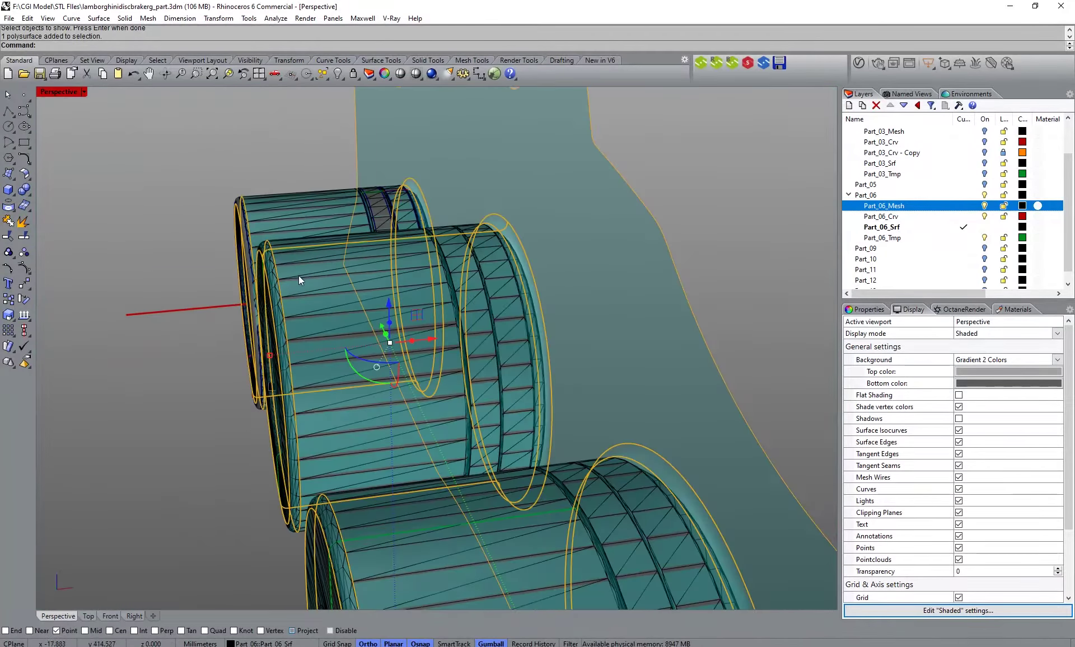
pyautogui.click(338, 75)
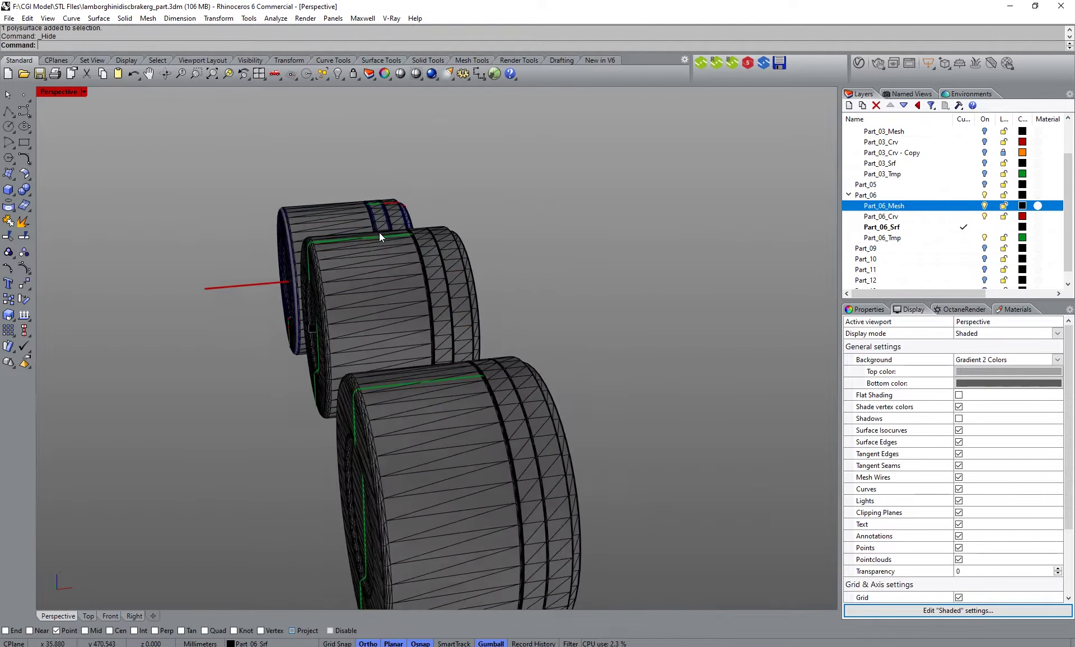
# Hide all curves, polysurfaces and meshes of the finished end piston.
pyautogui.moveTo(379, 233); pyautogui.dragTo(344, 292, button='right')
pyautogui.scroll(5, 384, 283)
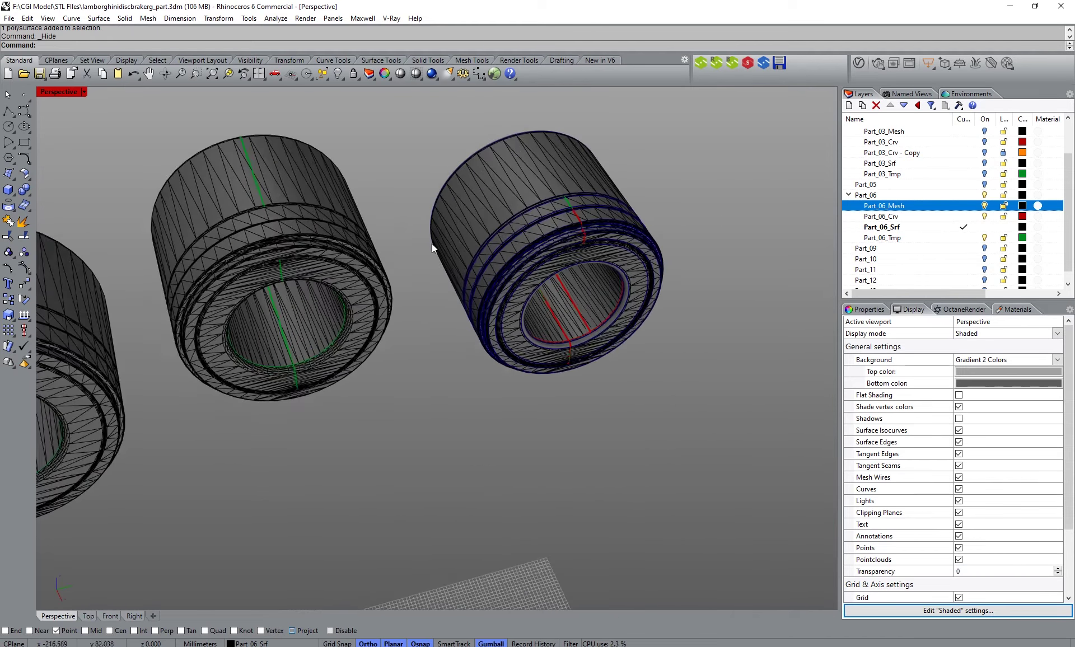
pyautogui.scroll(-3, 431, 243)
pyautogui.moveTo(453, 140); pyautogui.dragTo(656, 405)
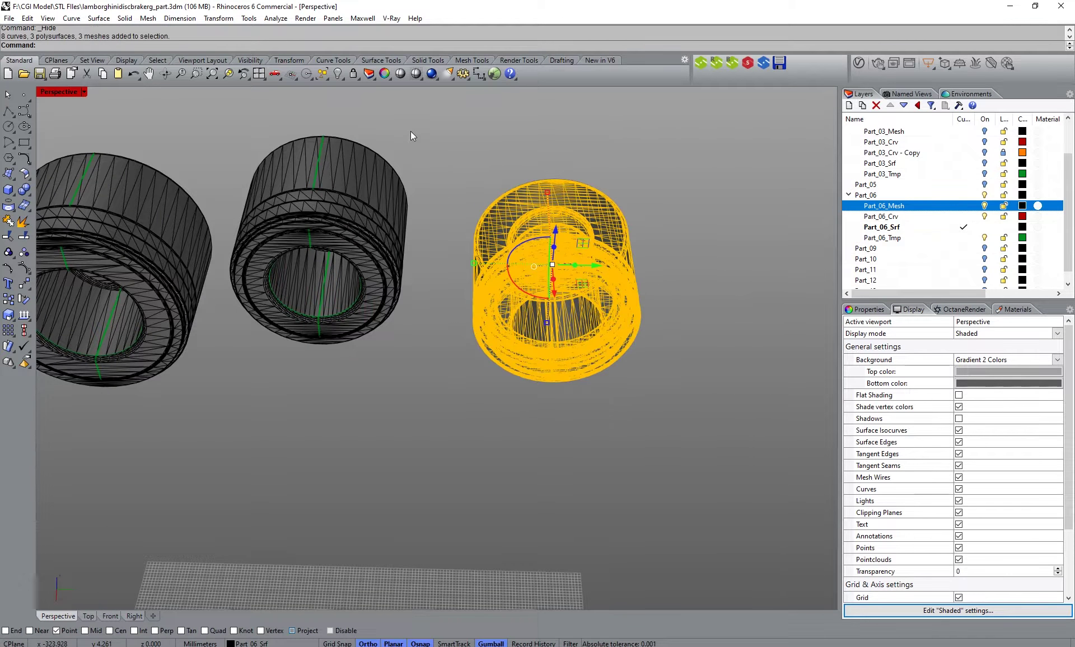
pyautogui.click(338, 76)
# Hide the meshes and curves of the other end piston so only the middle piston is isolated.
pyautogui.scroll(-5, 424, 338)
pyautogui.scroll(4, 424, 338)
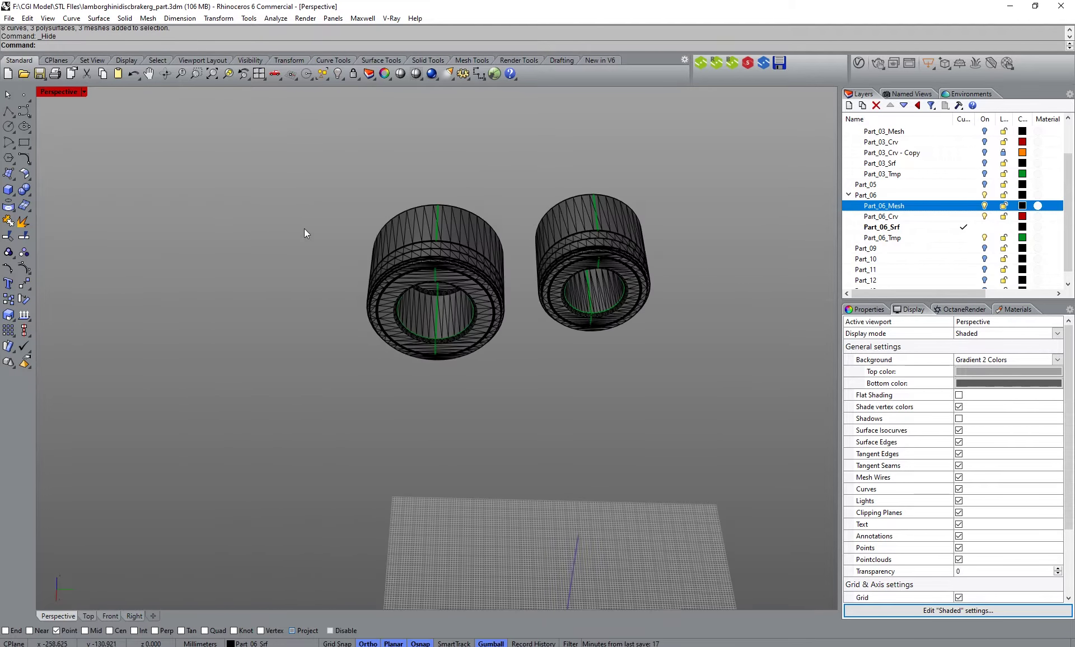
pyautogui.moveTo(348, 178); pyautogui.dragTo(513, 454)
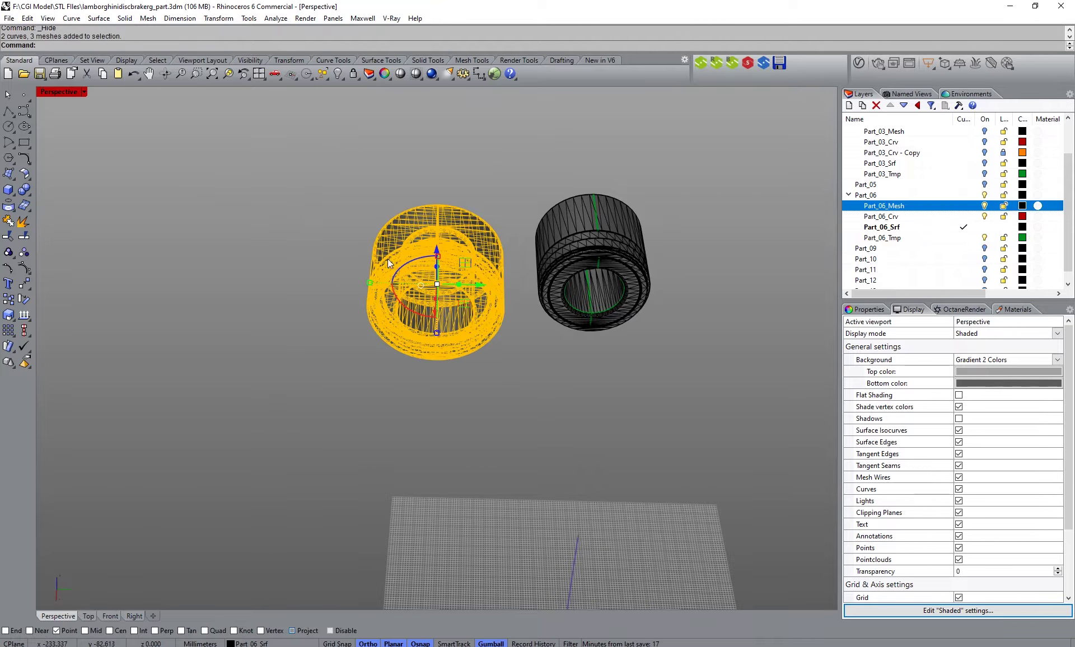
pyautogui.click(338, 75)
pyautogui.moveTo(355, 272)
pyautogui.mouseDown(button='right')
pyautogui.moveTo(343, 280)
pyautogui.moveTo(352, 290)
pyautogui.mouseUp(button='right')
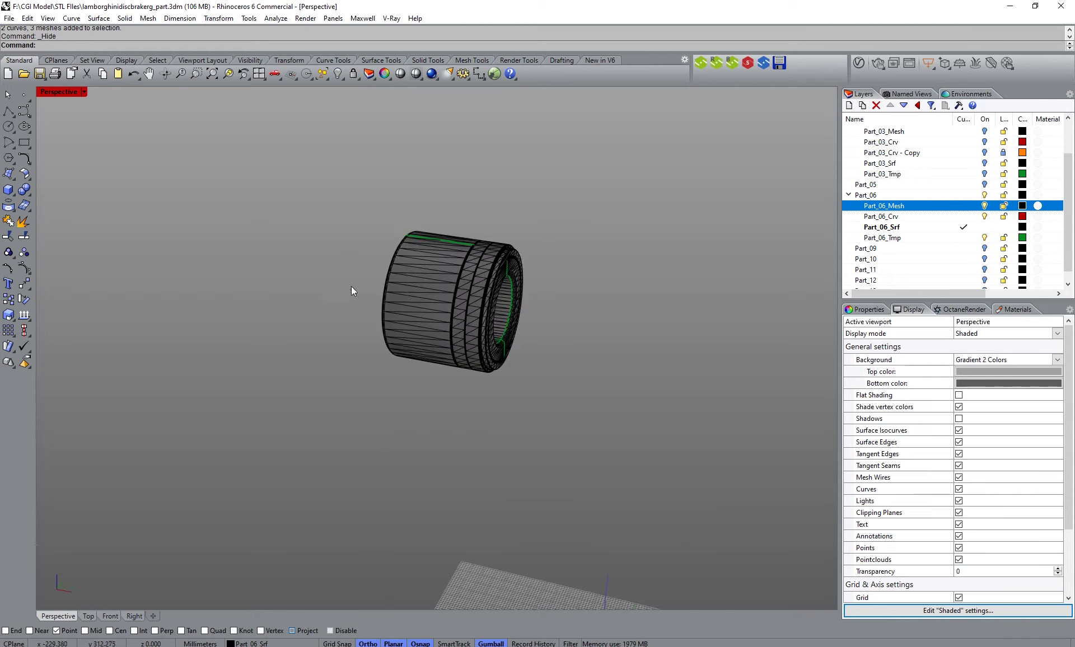
# Temporarily hide the middle piston's three meshes in the Front view to check its green profile curves, and undo the hiding.
pyautogui.click(103, 616)
pyautogui.scroll(5, 241, 494)
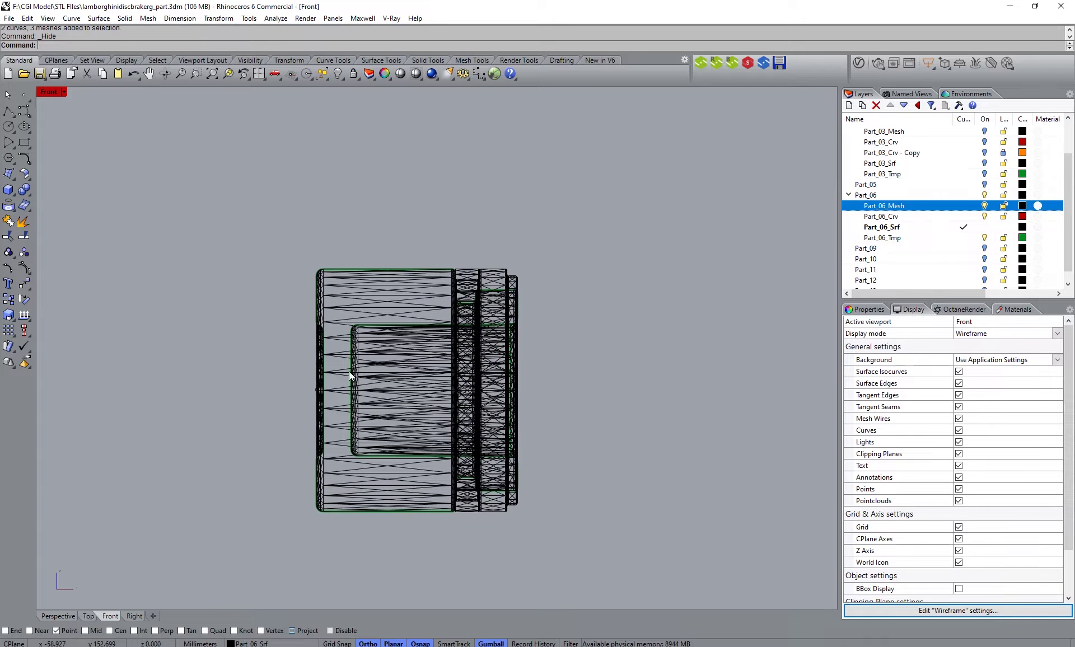
pyautogui.click(398, 299)
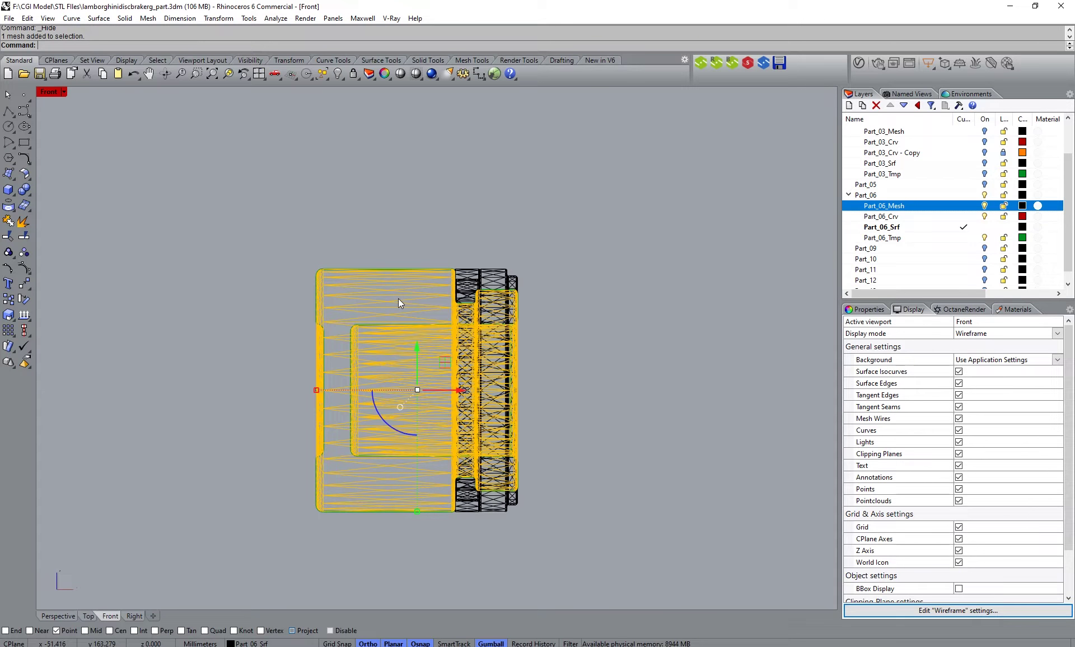
pyautogui.keyDown('shift'); pyautogui.click(471, 280); pyautogui.keyUp('shift')
pyautogui.keyDown('shift'); pyautogui.click(493, 281); pyautogui.keyUp('shift')
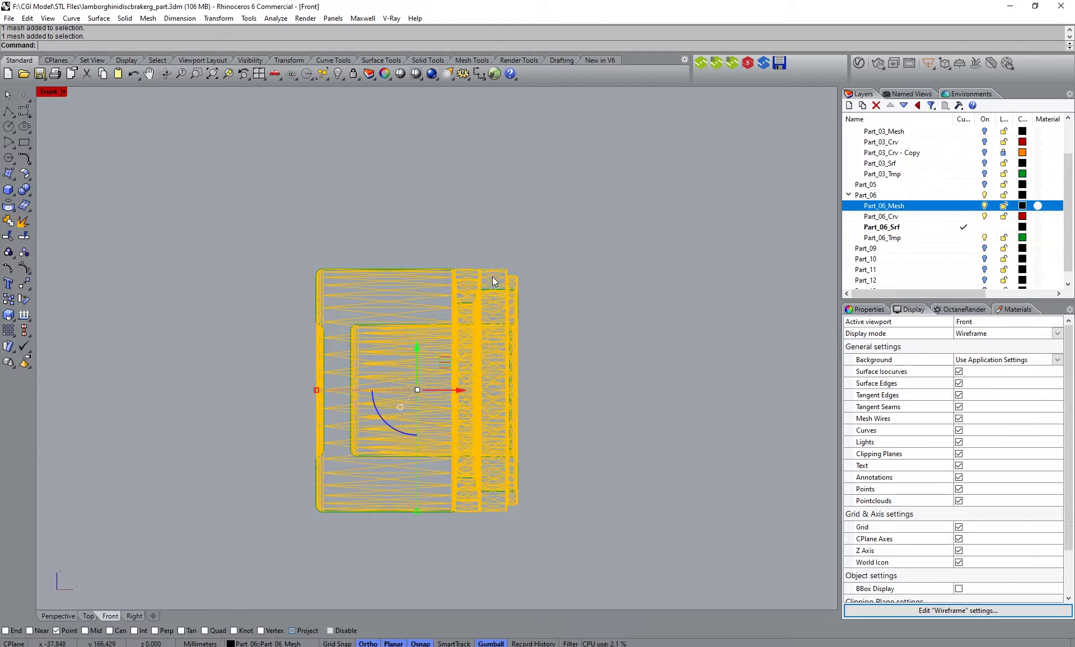
pyautogui.click(338, 74)
pyautogui.scroll(2, 427, 328)
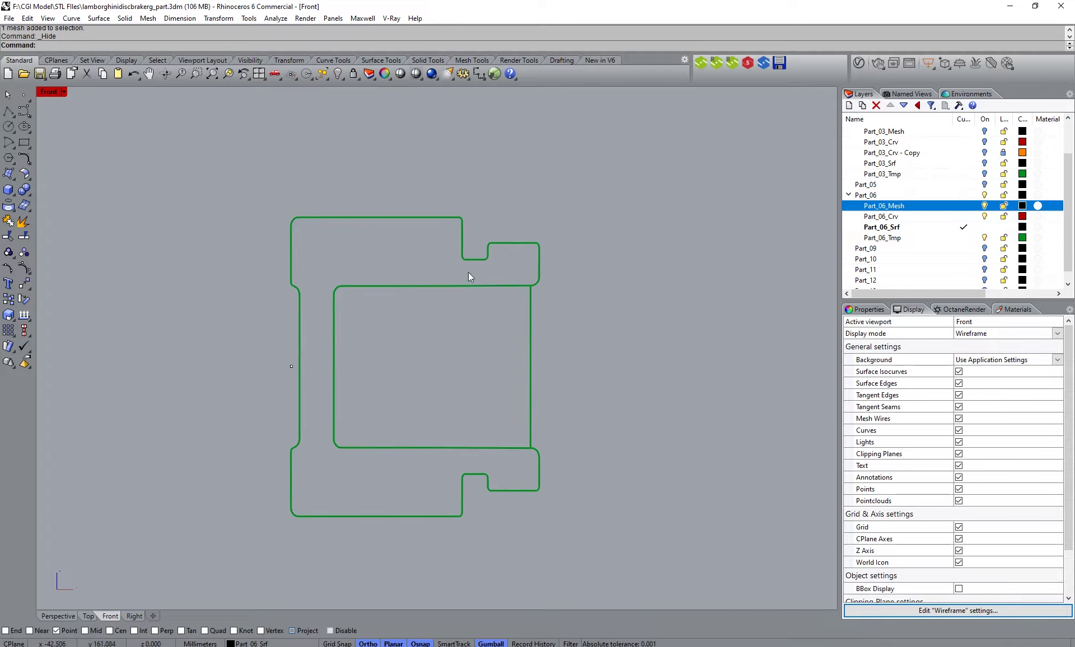
pyautogui.click(341, 77)
pyautogui.hotkey('ctrl', 'z')
# Examine the two ring meshes at the middle piston's open end in the Front and Perspective views.
pyautogui.click(475, 224)
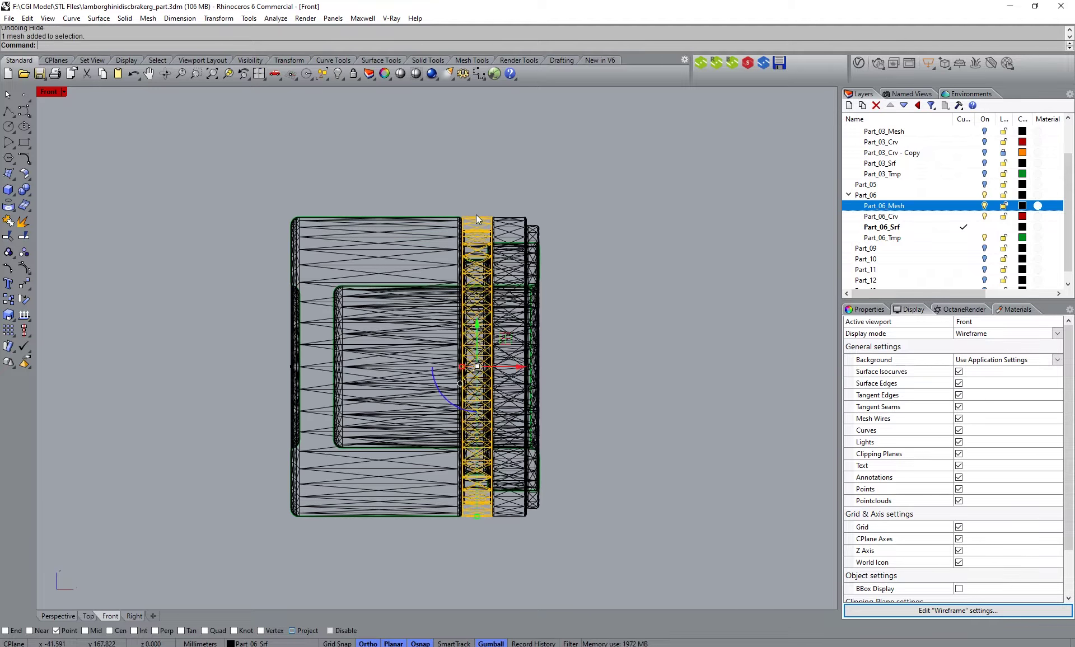
pyautogui.keyDown('shift'); pyautogui.click(503, 223); pyautogui.keyUp('shift')
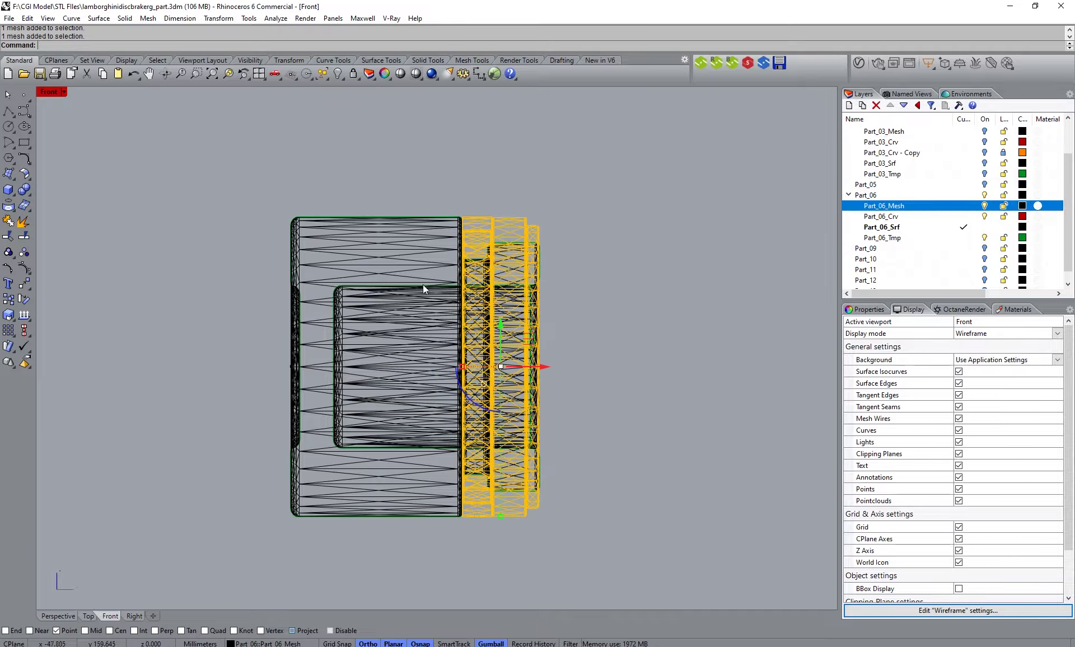
pyautogui.click(70, 616)
pyautogui.scroll(7, 507, 215)
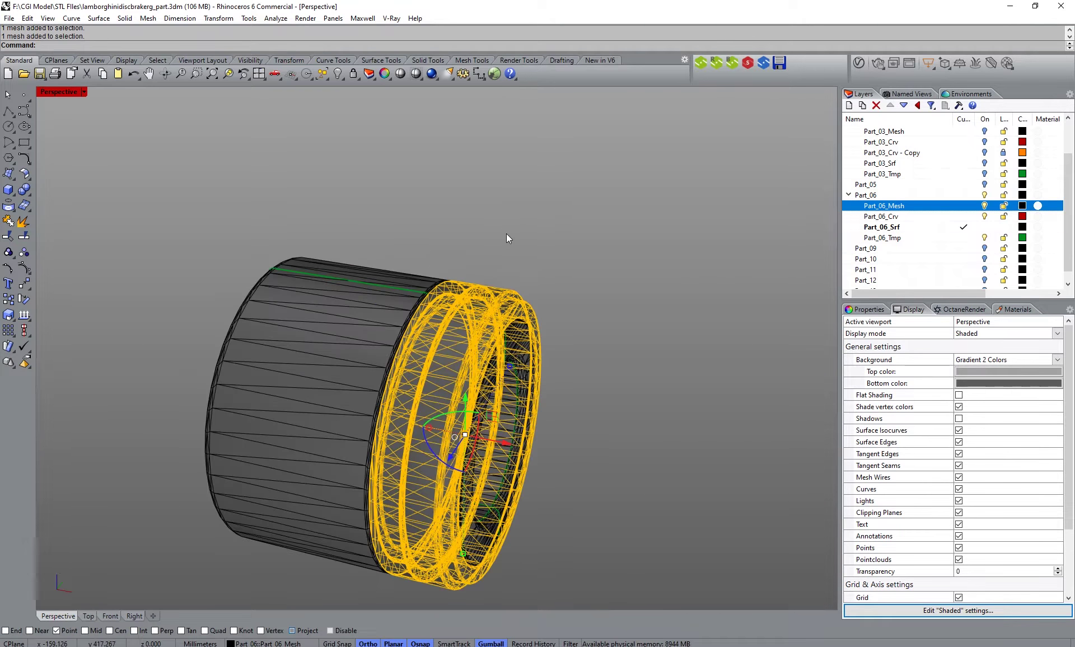
pyautogui.click(506, 235)
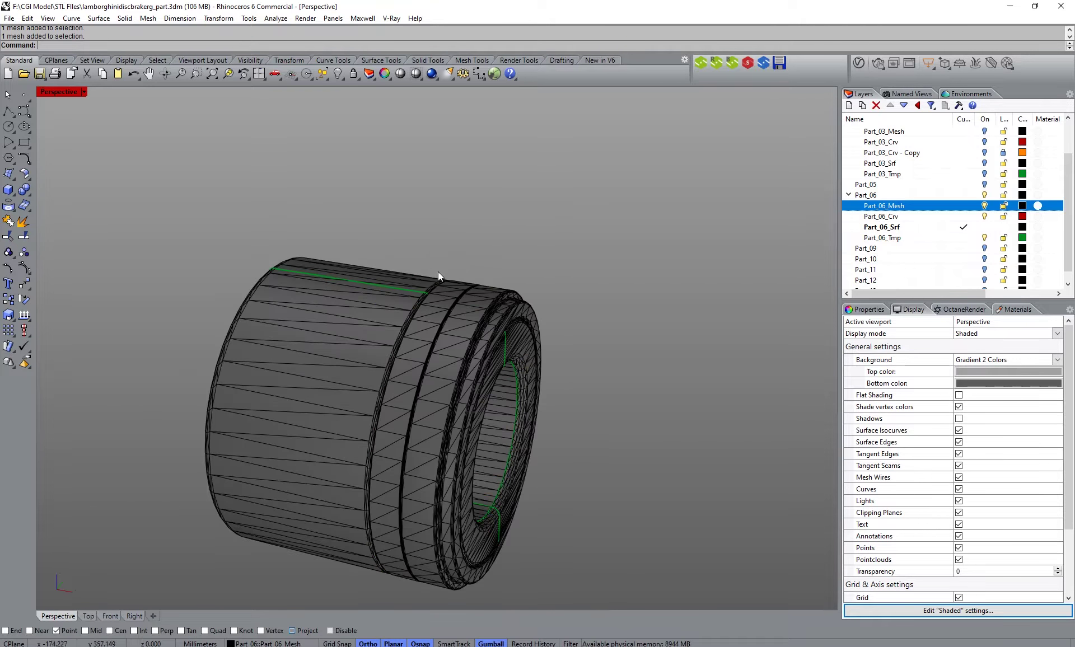
pyautogui.click(344, 77)
pyautogui.click(370, 94)
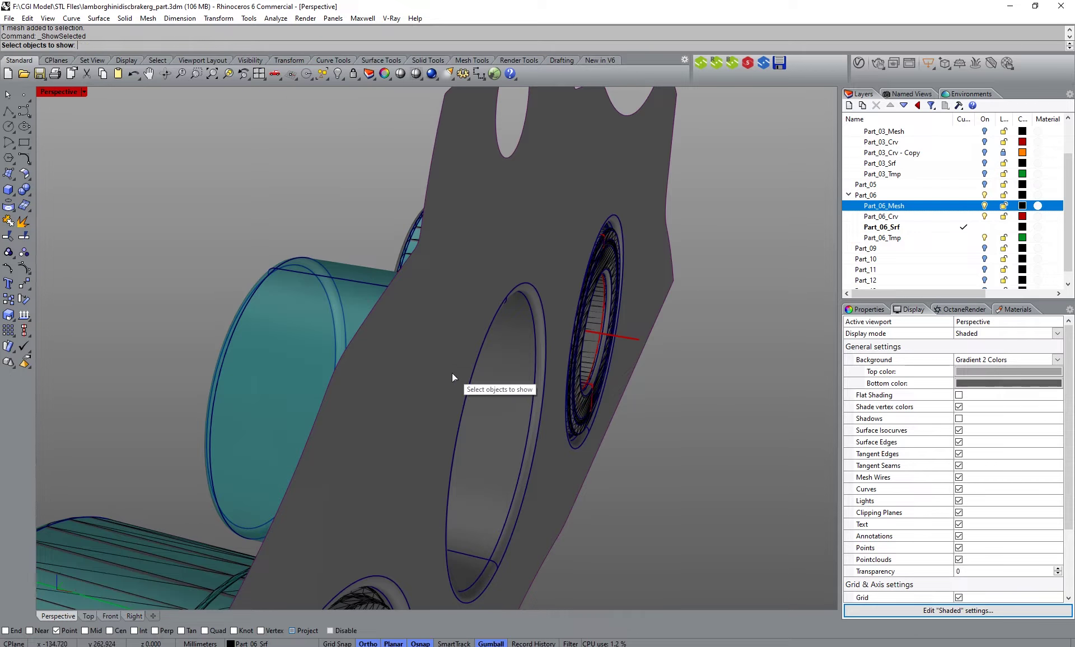
pyautogui.click(618, 331)
pyautogui.press('Return')
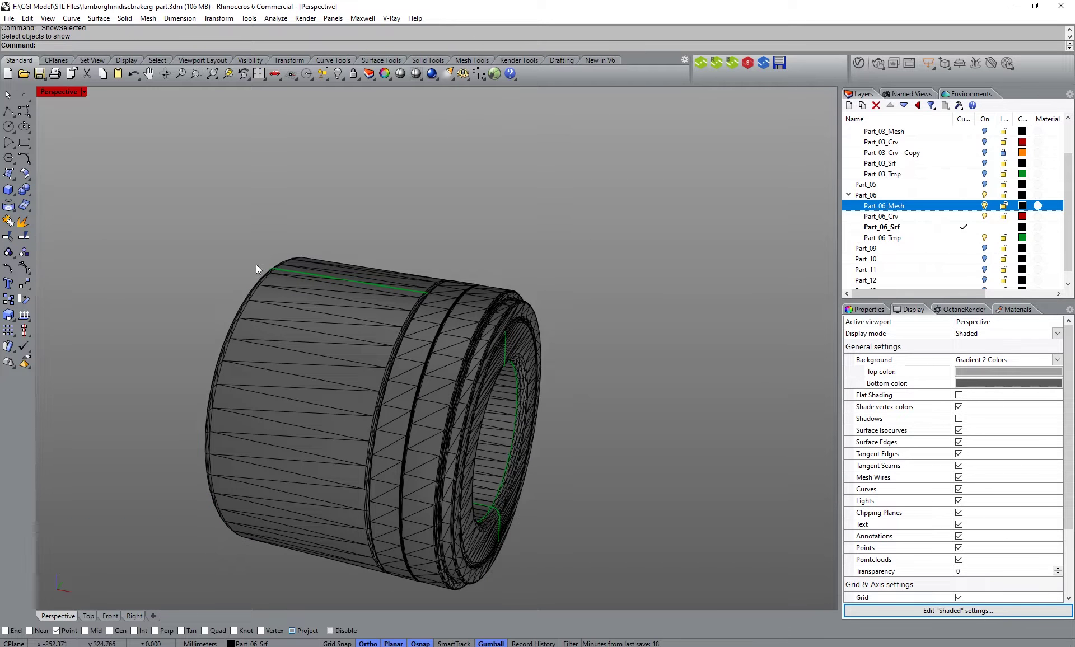
# Draw a straight axis polyline from the middle piston's bore centre along negative X in the Top view, using only centre snapping.
pyautogui.click(14, 113)
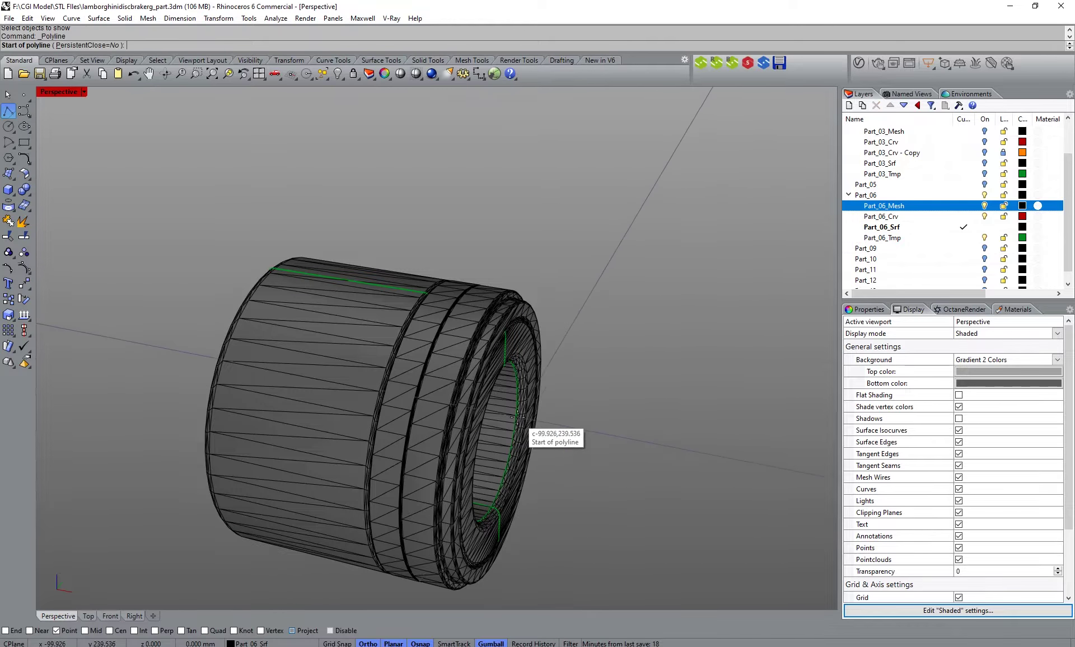
pyautogui.rightClick(110, 631)
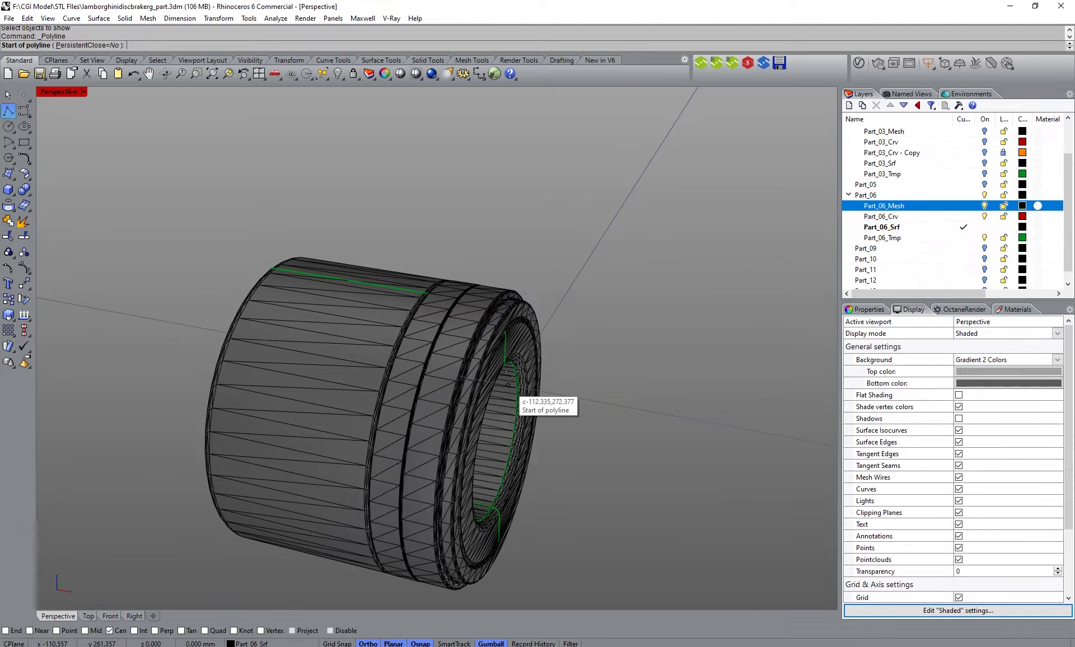
pyautogui.click(517, 395)
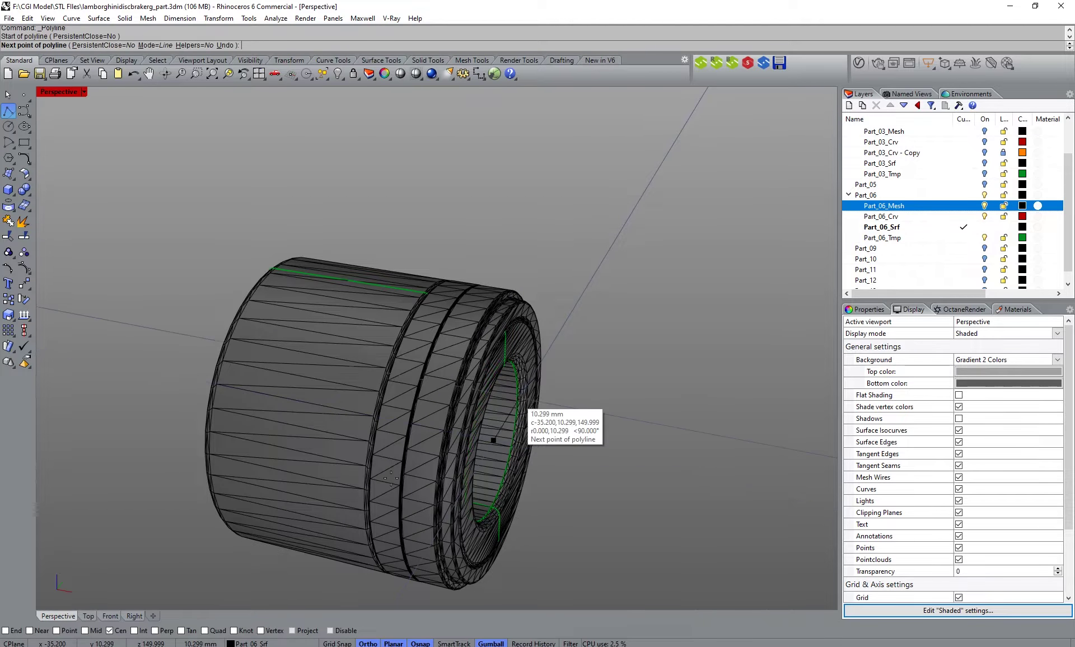
pyautogui.click(88, 616)
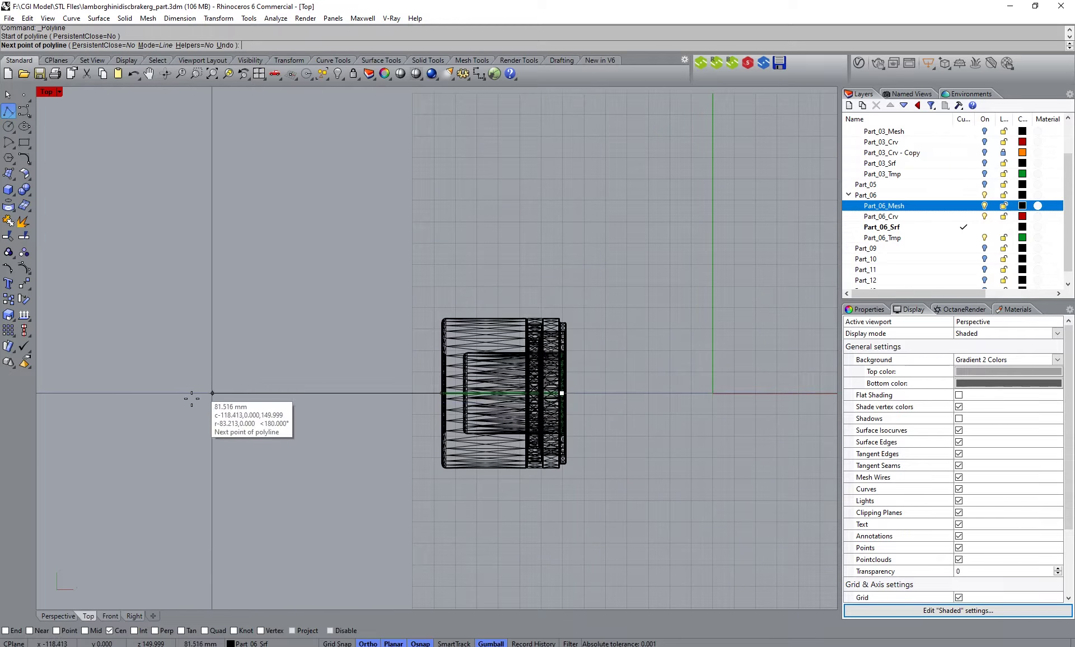
pyautogui.click(174, 394)
pyautogui.press('Return')
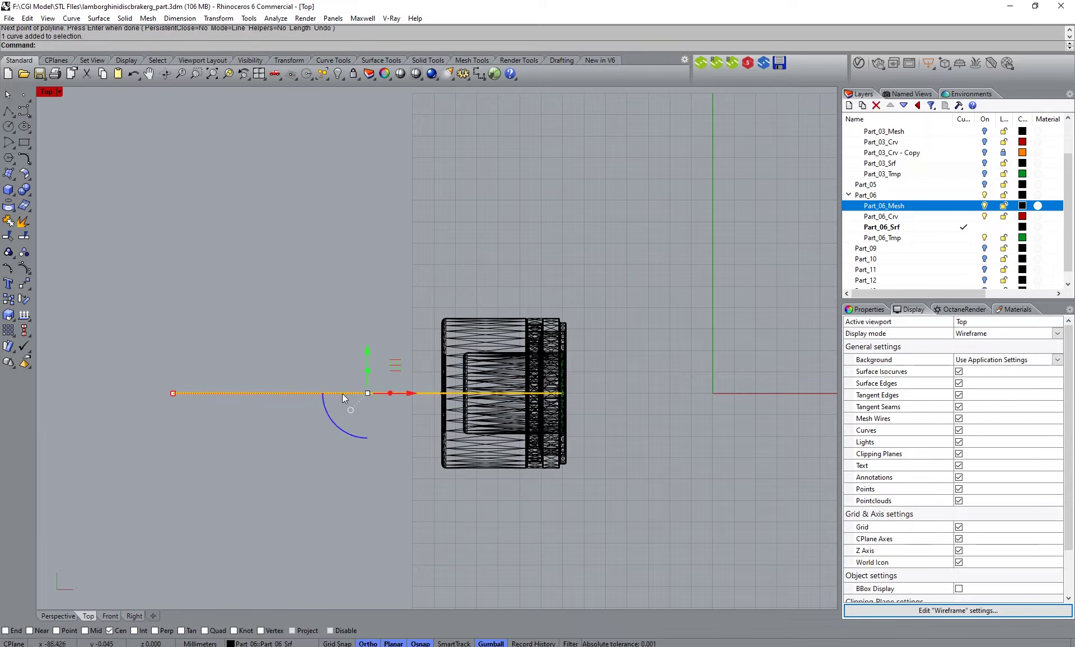
# Try to shift the axis line along X, and delete the stray surface extruded from it.
pyautogui.moveTo(402, 395); pyautogui.dragTo(490, 393)
pyautogui.click(429, 238)
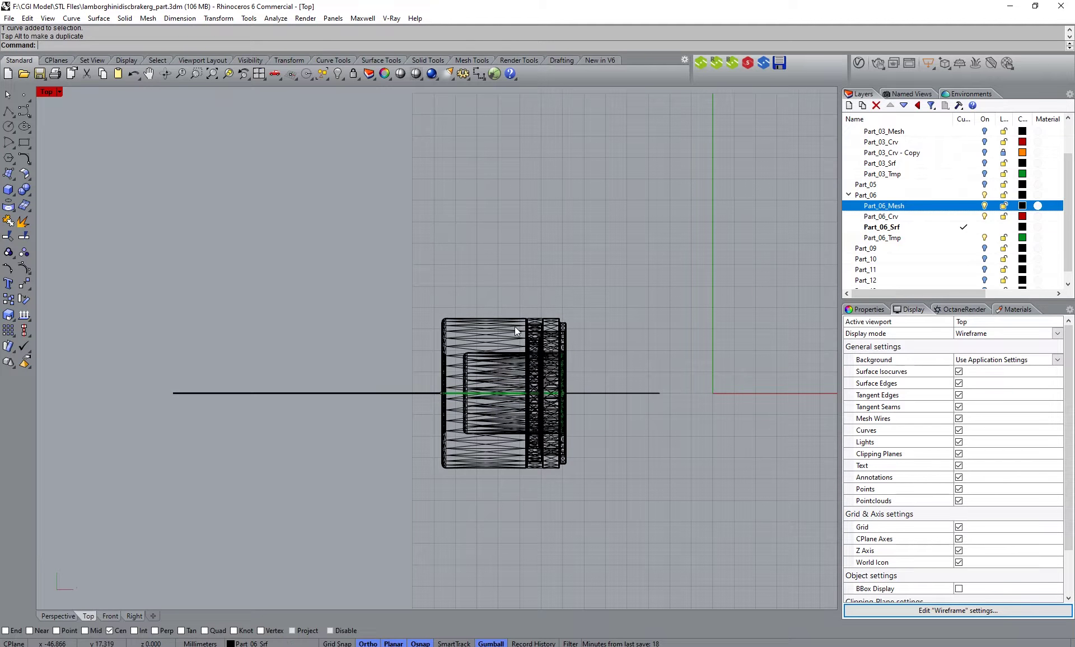
pyautogui.click(341, 393)
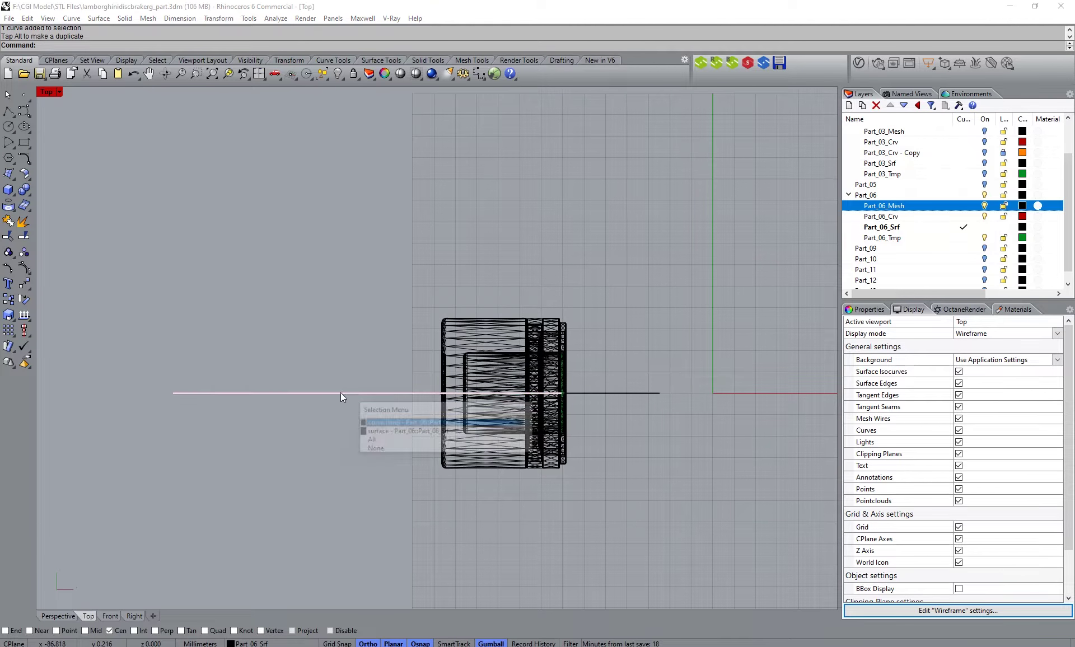
pyautogui.click(394, 422)
pyautogui.click(67, 614)
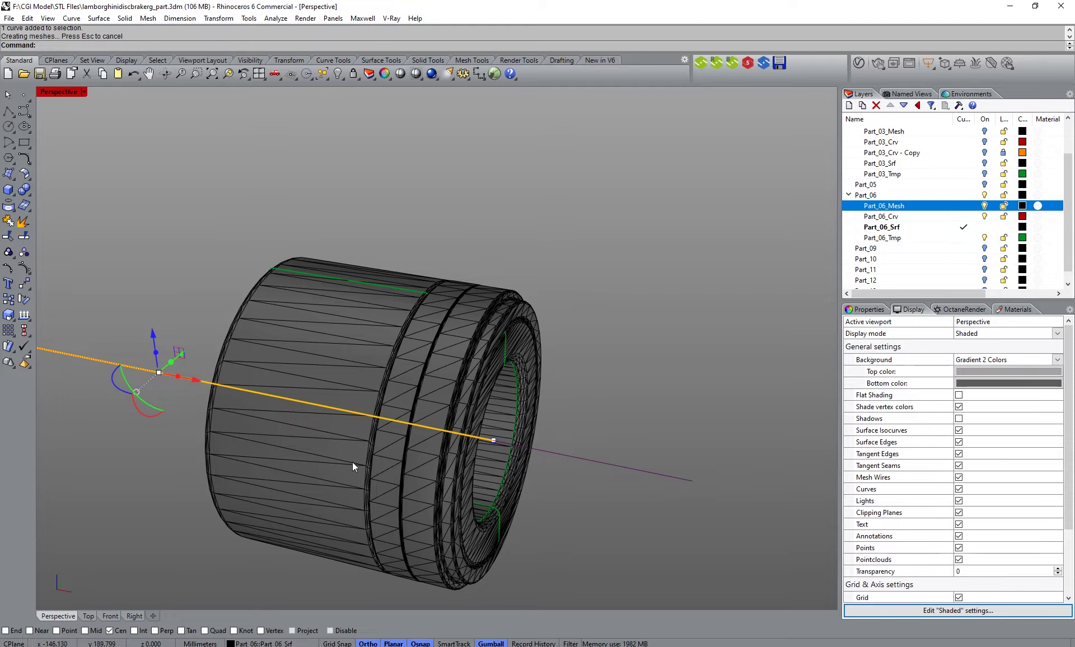
pyautogui.moveTo(351, 462); pyautogui.dragTo(633, 418, button='right')
pyautogui.click(633, 405)
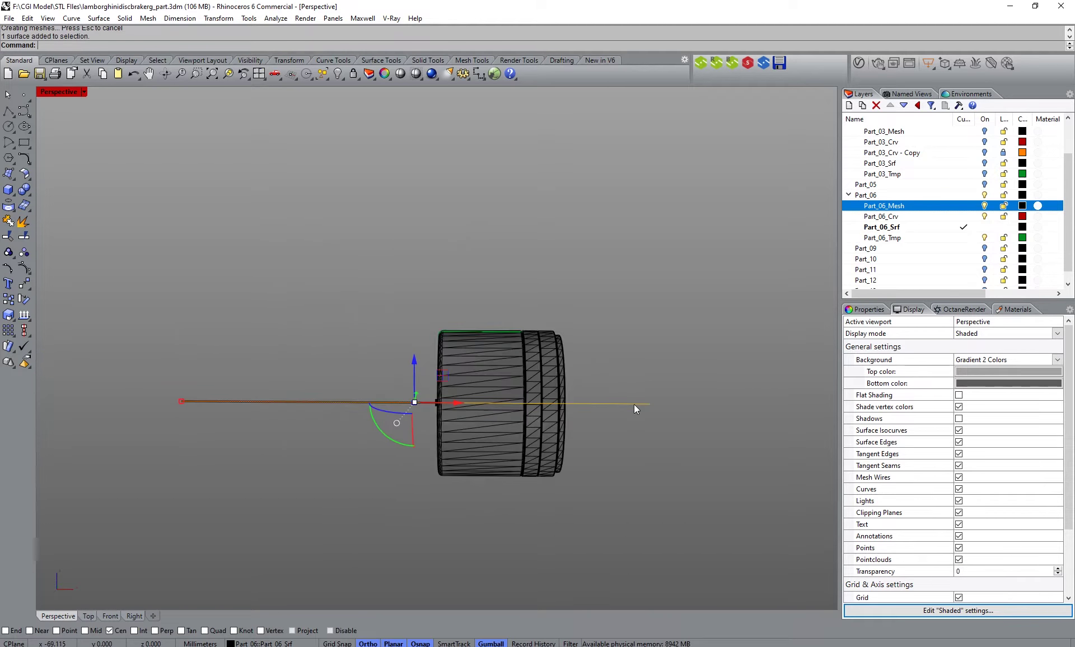
pyautogui.press('Delete')
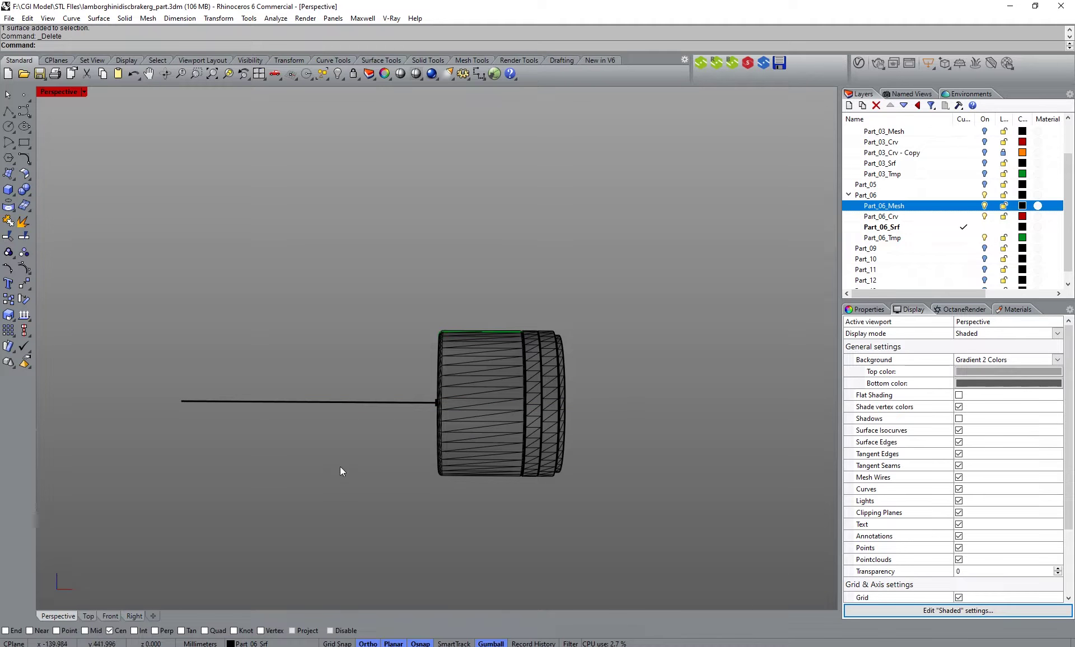
# Move the axis line about 21 mm along X so it extends past both ends of the middle piston.
pyautogui.click(337, 402)
pyautogui.moveTo(405, 402); pyautogui.dragTo(496, 402)
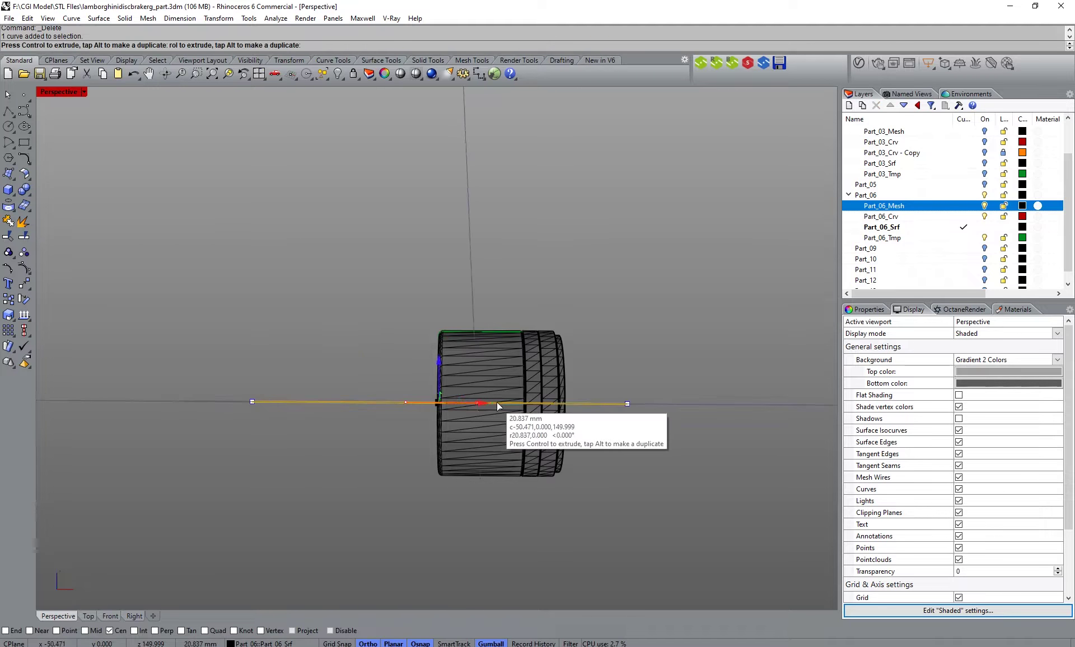
pyautogui.click(533, 255)
# Examine where the axis line meets the green profile curve and the middle piston mesh.
pyautogui.moveTo(533, 258)
pyautogui.mouseDown(button='right')
pyautogui.moveTo(526, 297)
pyautogui.moveTo(534, 263)
pyautogui.mouseUp(button='right')
pyautogui.scroll(7, 533, 260)
pyautogui.moveTo(426, 359); pyautogui.dragTo(532, 398, button='right')
pyautogui.scroll(5, 300, 552)
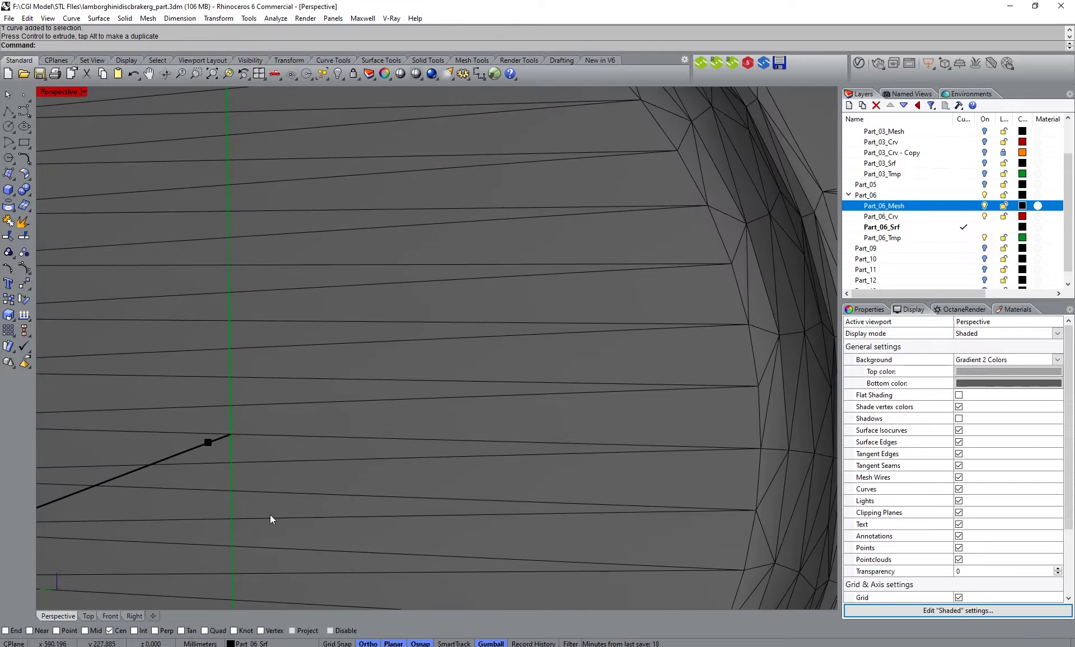
pyautogui.scroll(-6, 271, 519)
pyautogui.scroll(-5, 399, 500)
pyautogui.moveTo(400, 500); pyautogui.dragTo(325, 528, button='right')
pyautogui.scroll(2, 438, 491)
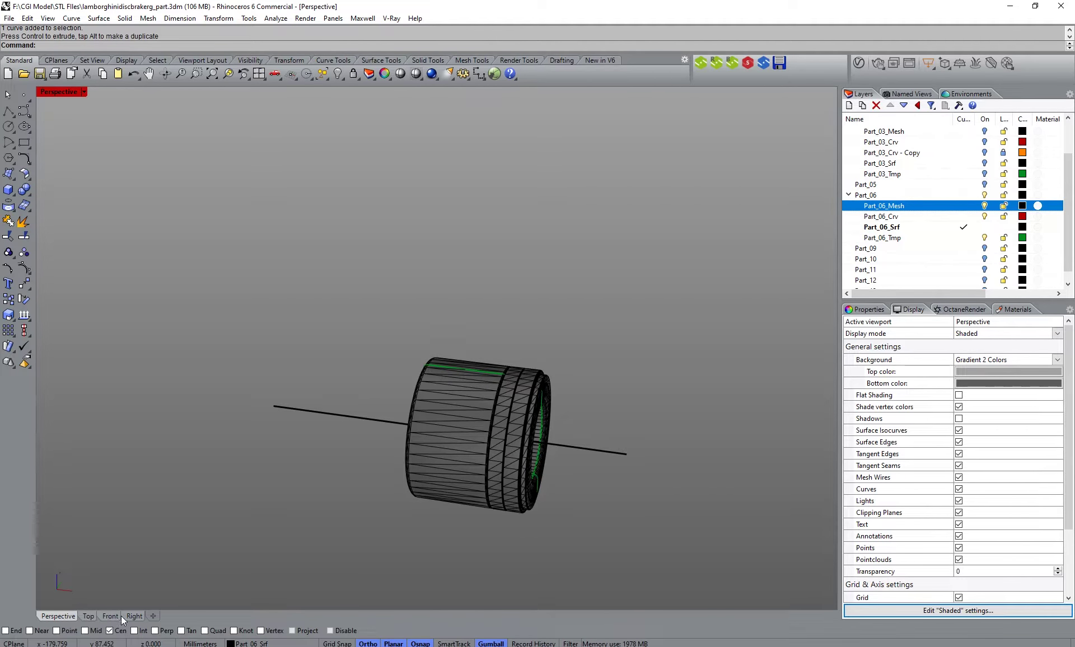
# Examine in the Top view how the two ring meshes meet the piston body mesh at the groove.
pyautogui.click(88, 617)
pyautogui.scroll(3, 535, 387)
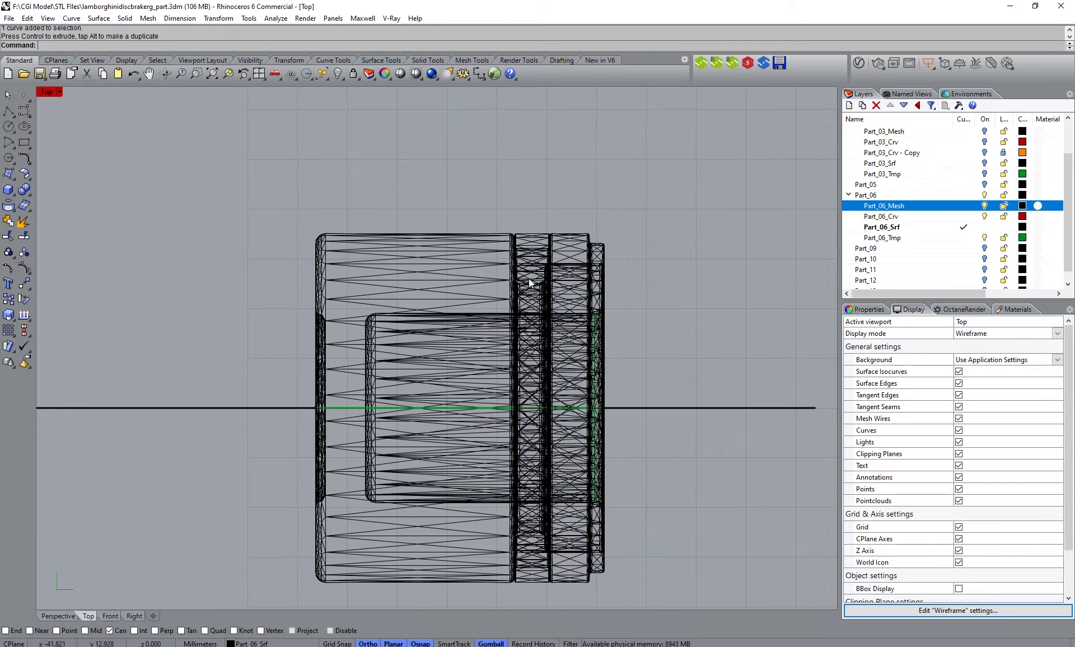
pyautogui.click(533, 239)
pyautogui.keyDown('shift'); pyautogui.click(573, 243); pyautogui.keyUp('shift')
pyautogui.scroll(8, 524, 255)
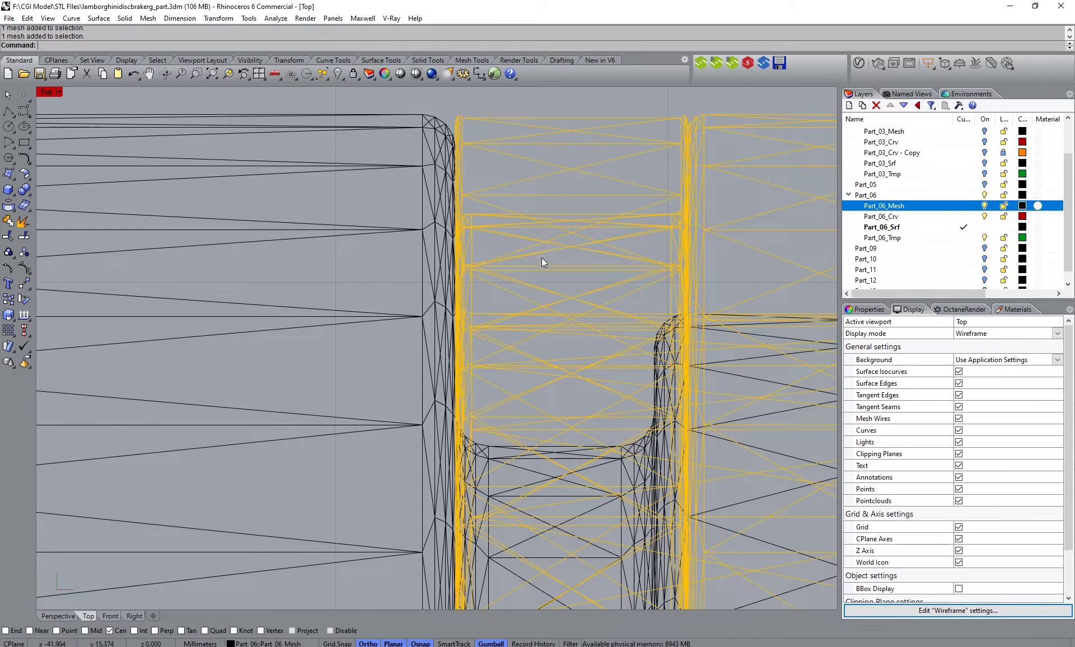
pyautogui.click(557, 206)
pyautogui.click(471, 222)
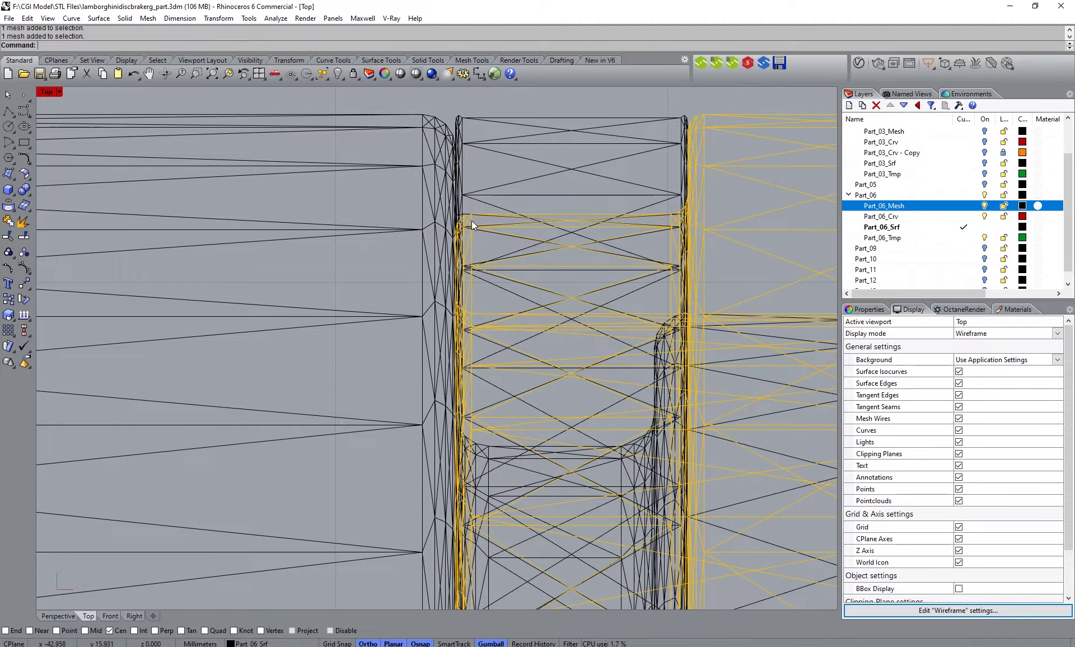
pyautogui.scroll(6, 471, 222)
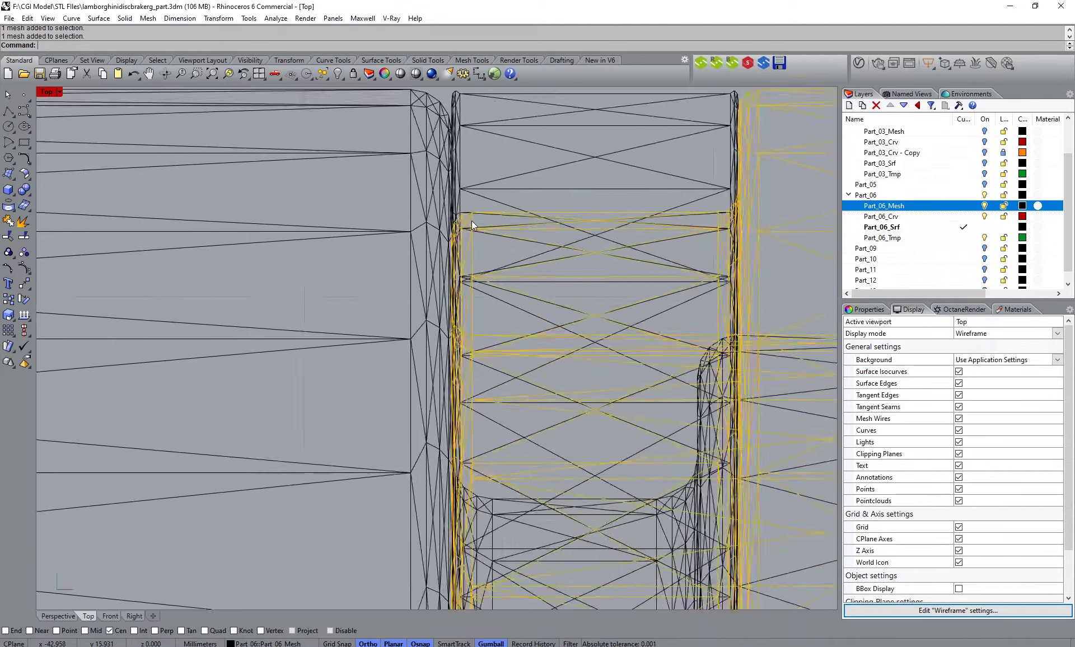
pyautogui.scroll(3, 414, 248)
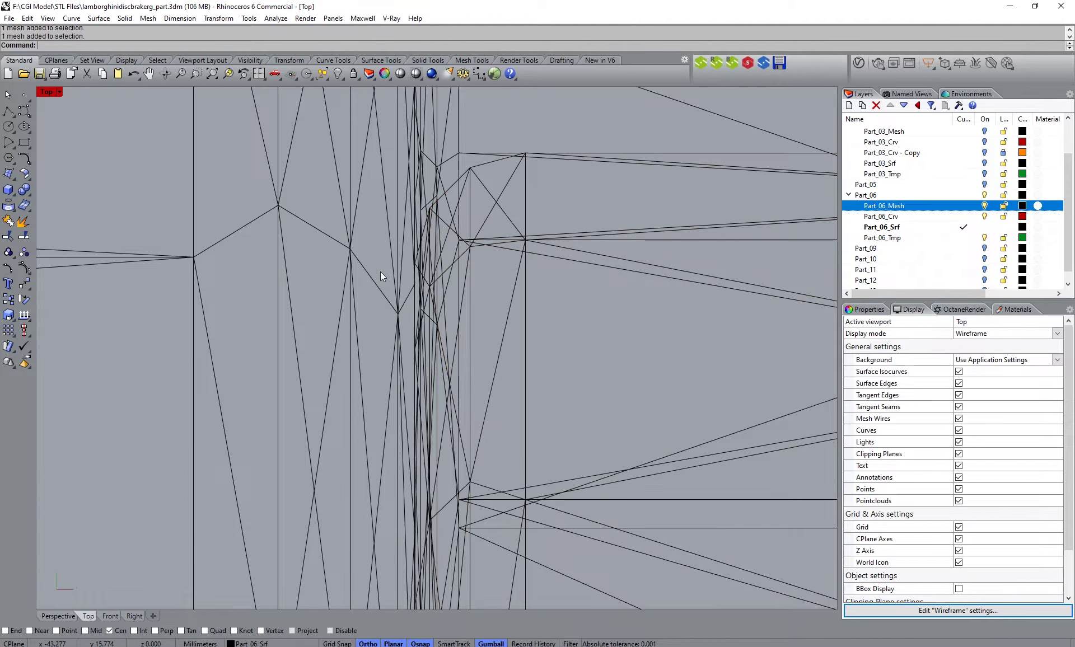
pyautogui.scroll(-5, 381, 285)
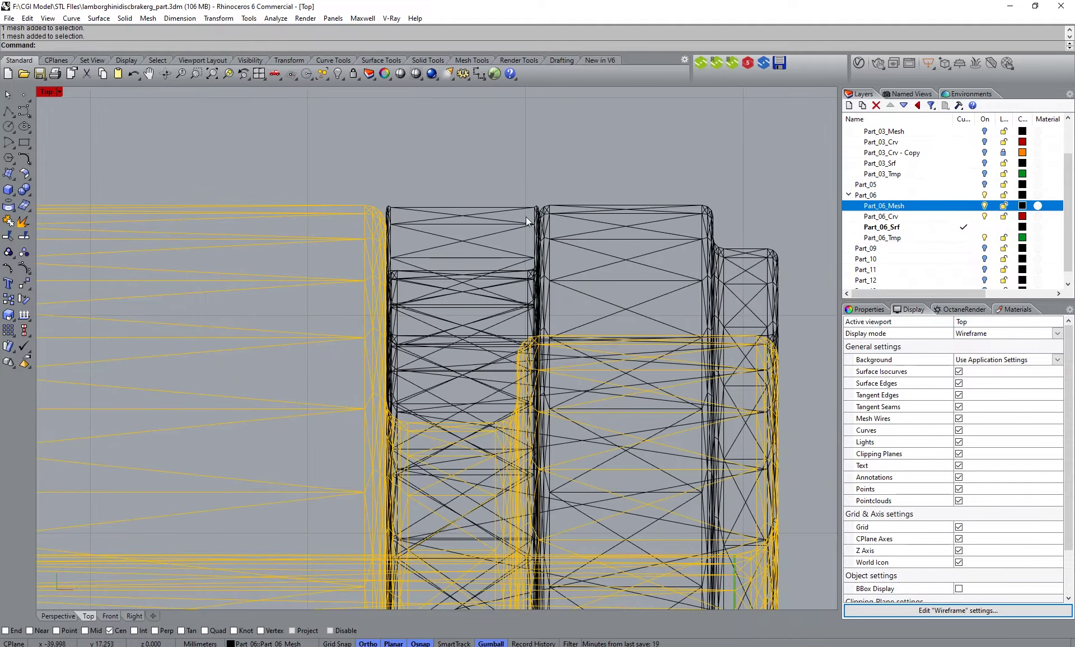
pyautogui.click(529, 214)
pyautogui.click(533, 207)
pyautogui.click(554, 206)
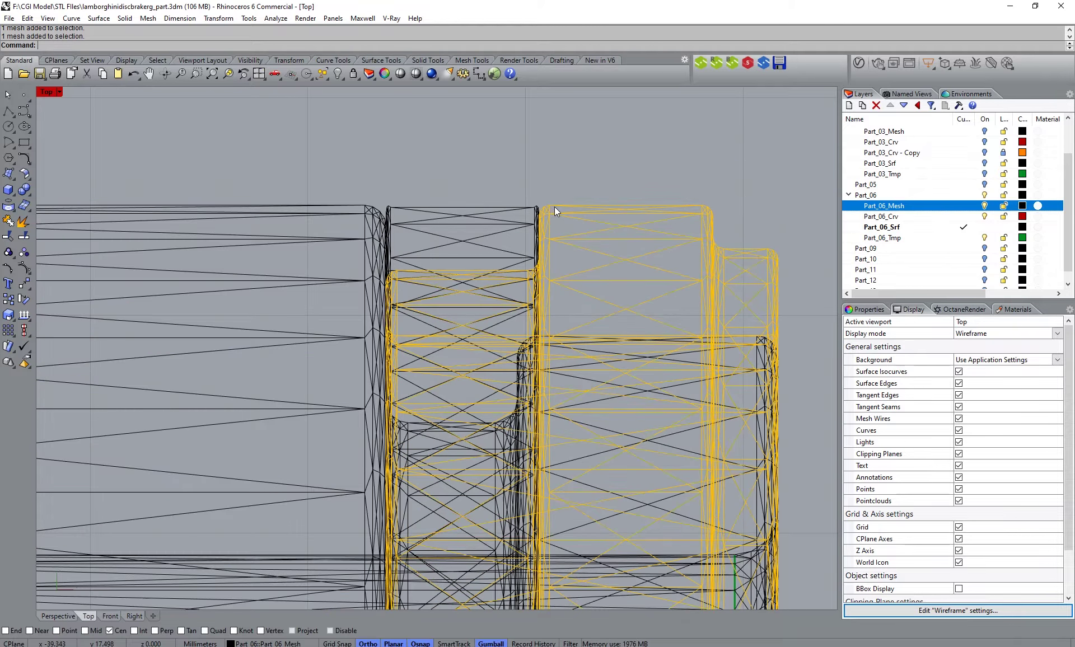
# Cut section curves through the two ring meshes in the Top view along the full length of the axis line.
pyautogui.keyDown('shift'); pyautogui.click(522, 213); pyautogui.keyUp('shift')
pyautogui.scroll(-10, 522, 208)
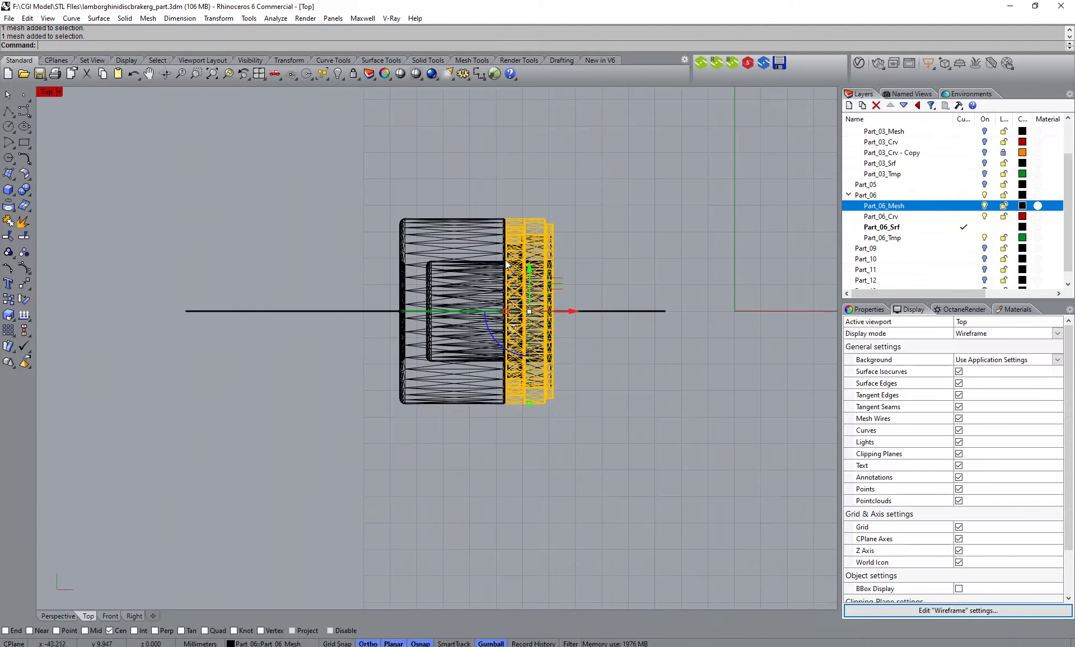
pyautogui.write('се')
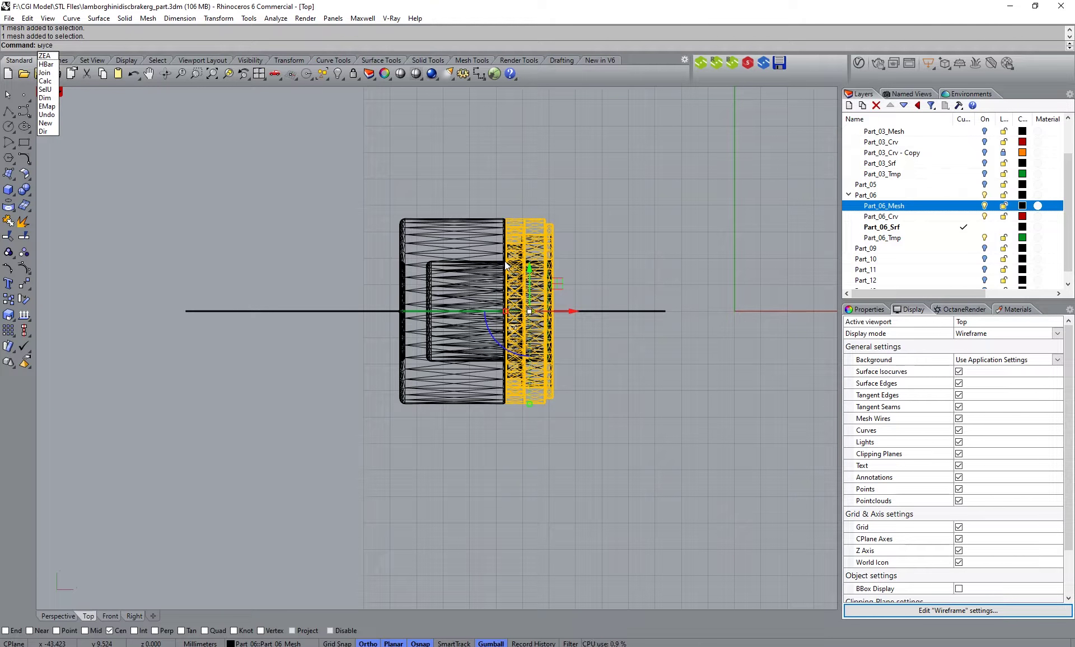
pyautogui.press('Escape')
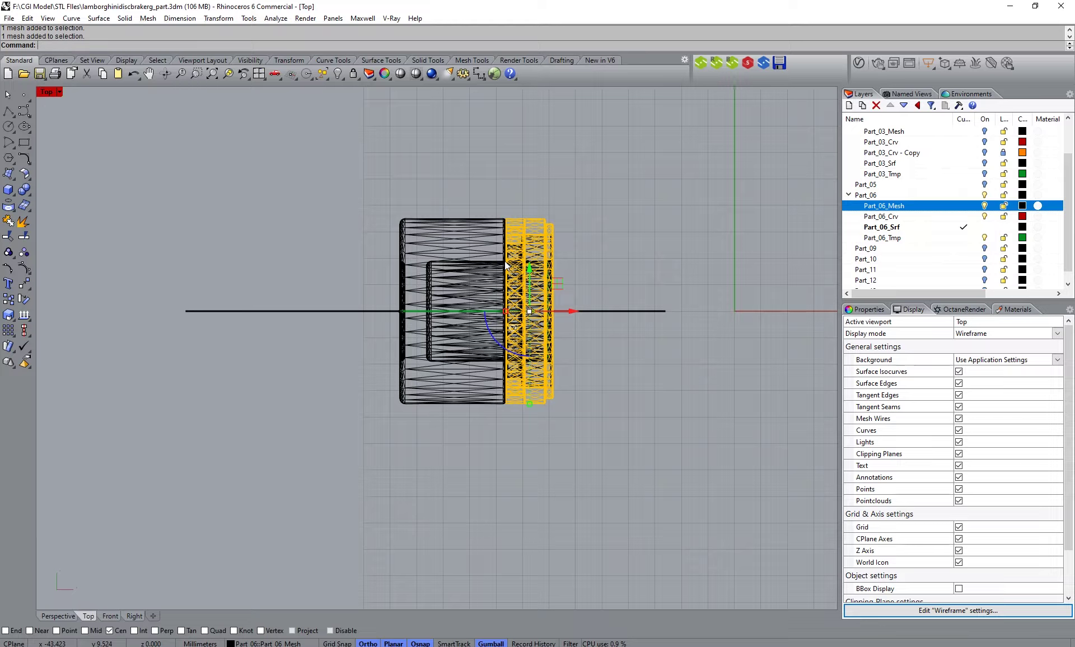
pyautogui.press('Return')
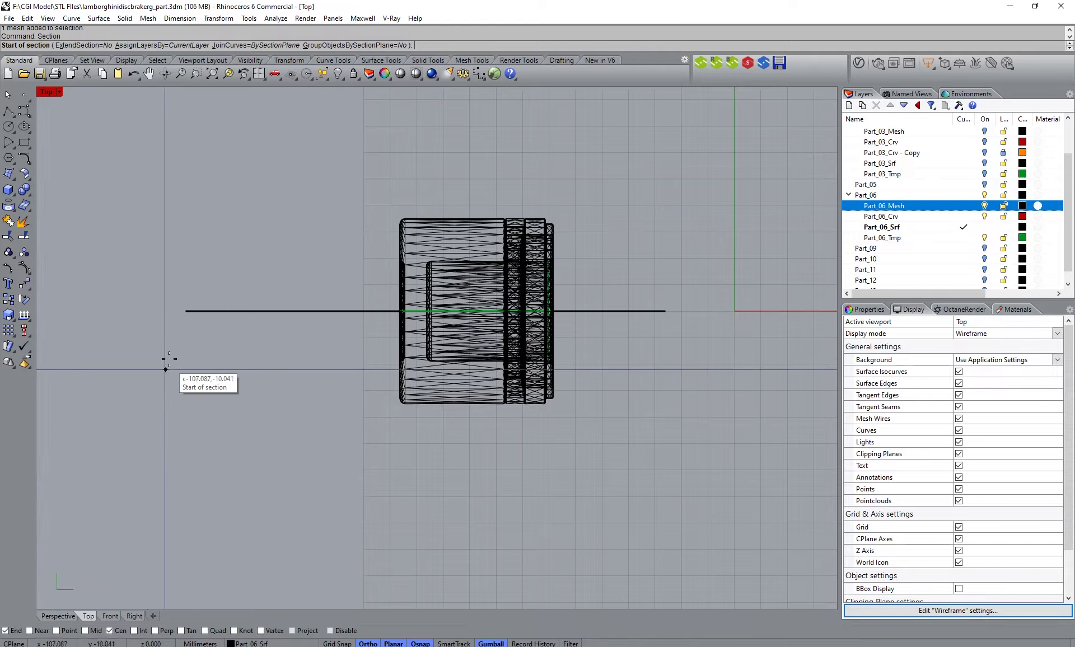
pyautogui.click(185, 311)
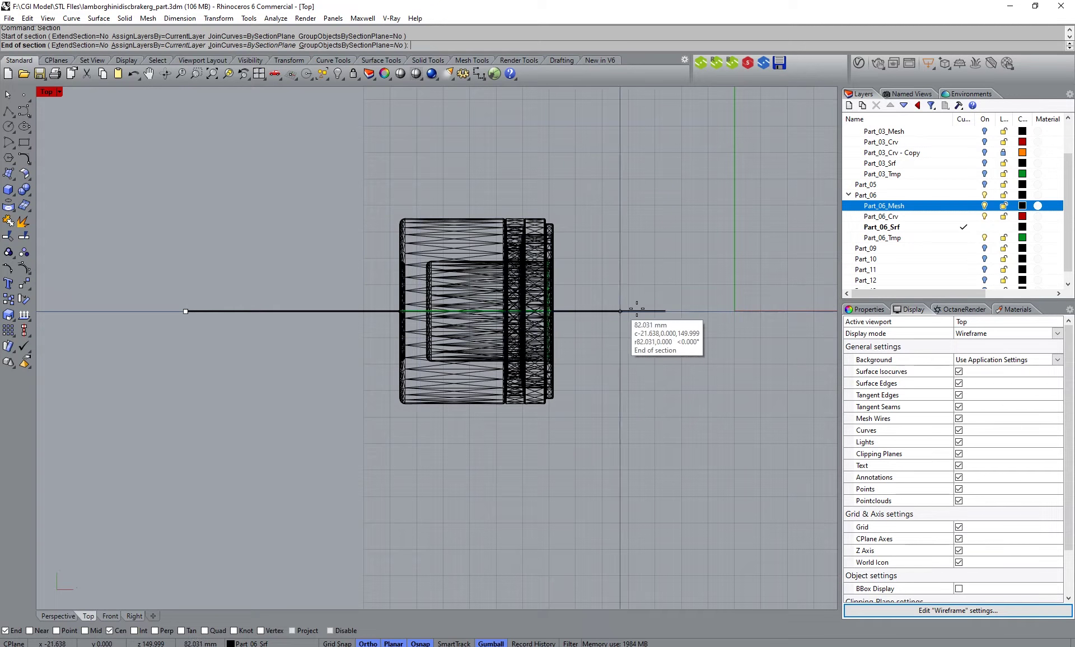
pyautogui.click(667, 312)
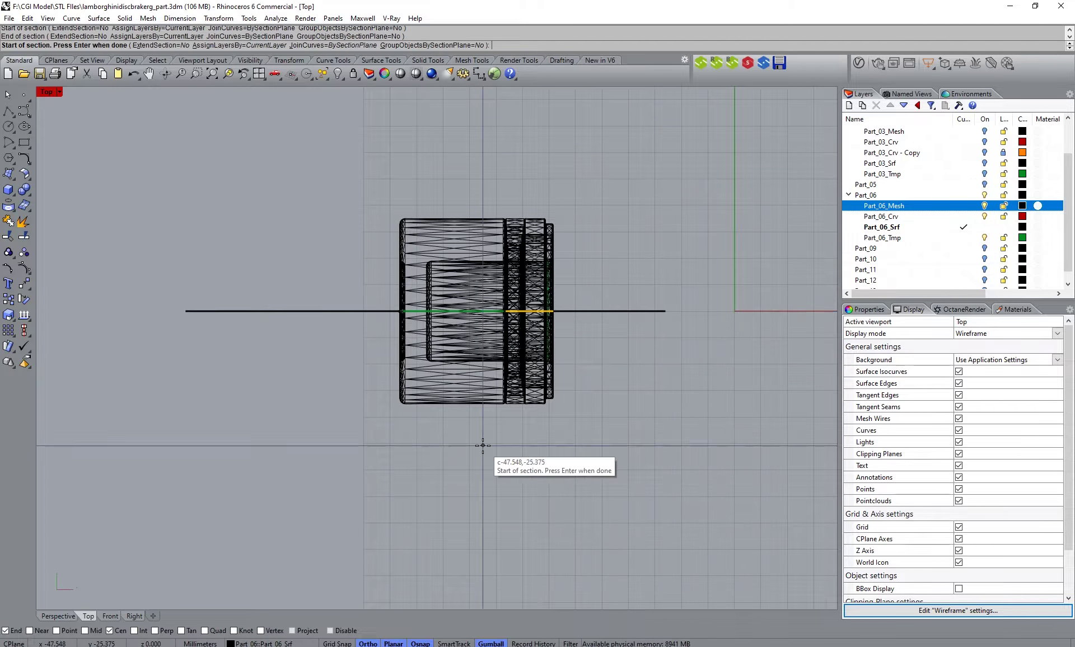
pyautogui.press('Return')
# Delete the ring section curves below the axis line in the Front view.
pyautogui.click(110, 616)
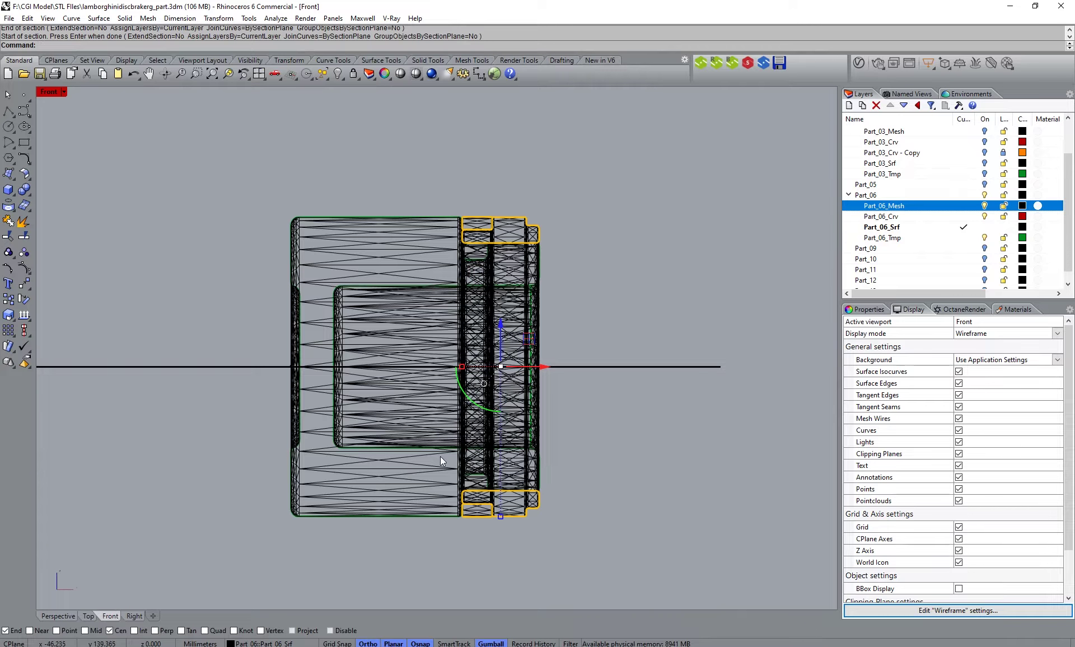
pyautogui.keyDown('ctrl'); pyautogui.moveTo(619, 309); pyautogui.dragTo(620, 309); pyautogui.keyUp('ctrl')
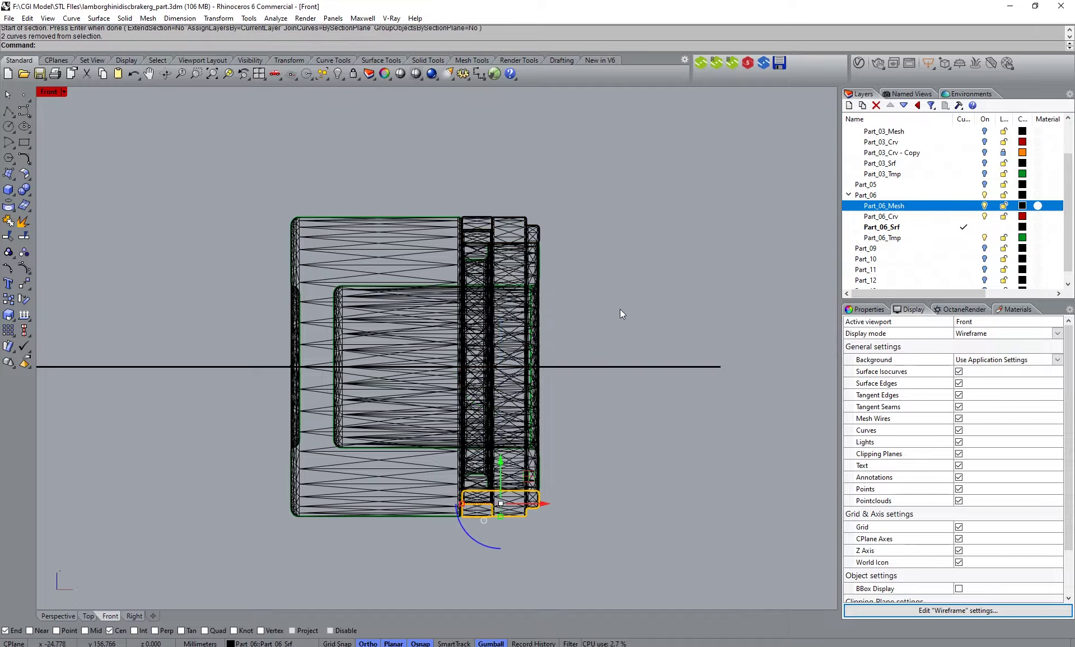
pyautogui.press('Delete')
# Hide the piston body mesh and both ring meshes so only the curves remain.
pyautogui.click(424, 258)
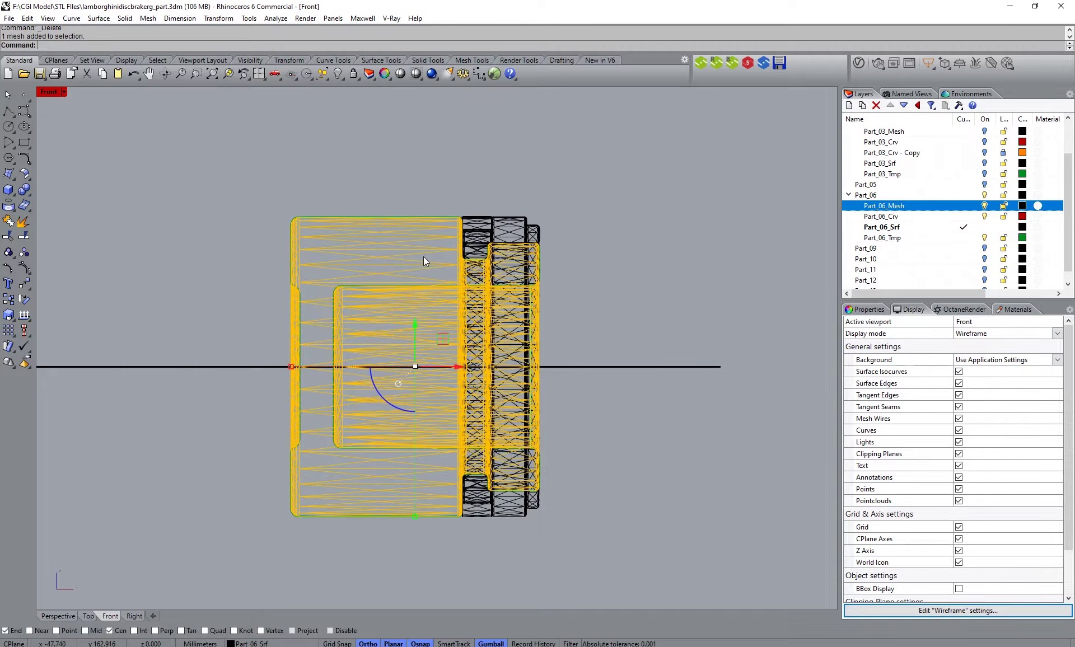
pyautogui.keyDown('shift'); pyautogui.click(493, 226); pyautogui.keyUp('shift')
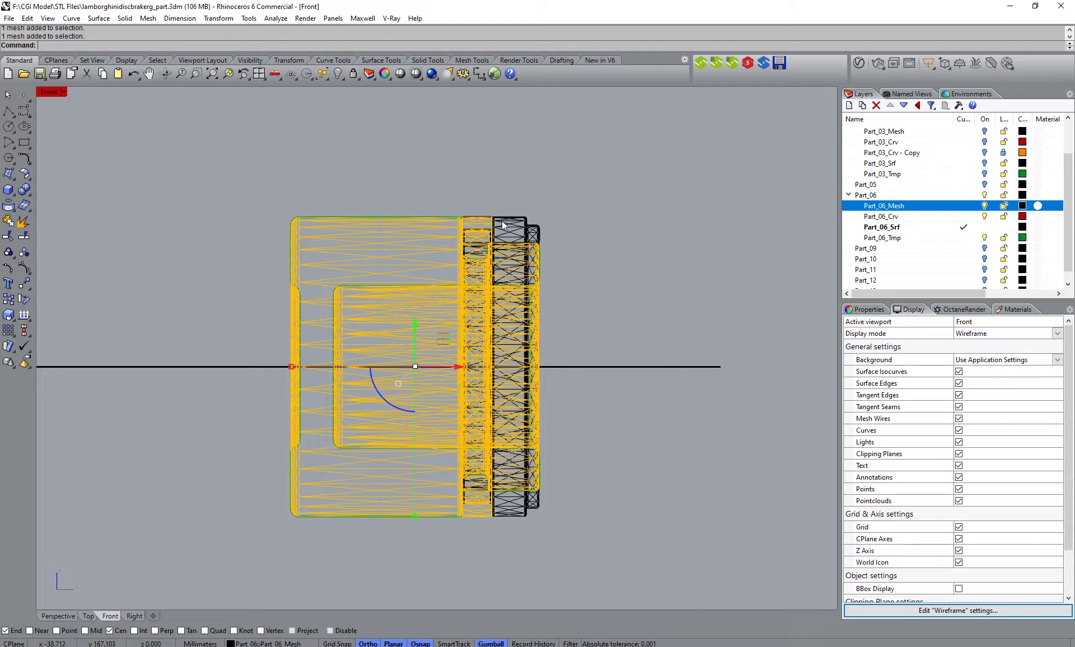
pyautogui.click(341, 76)
# Hide the vertical green line that closes the open end of the piston profile.
pyautogui.scroll(1, 452, 248)
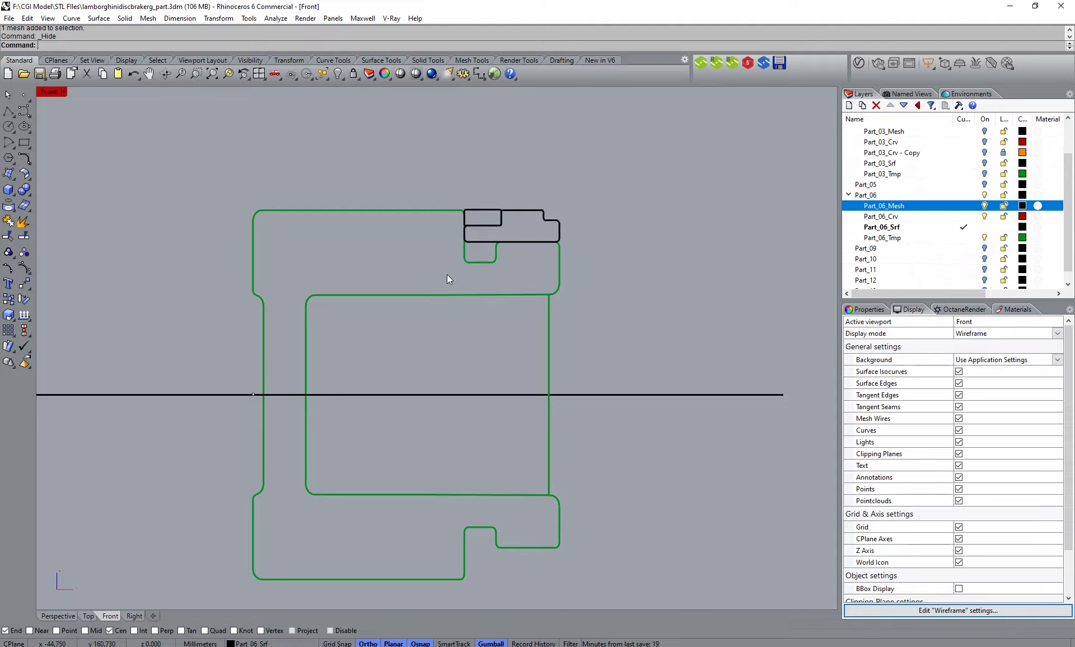
pyautogui.scroll(-3, 447, 274)
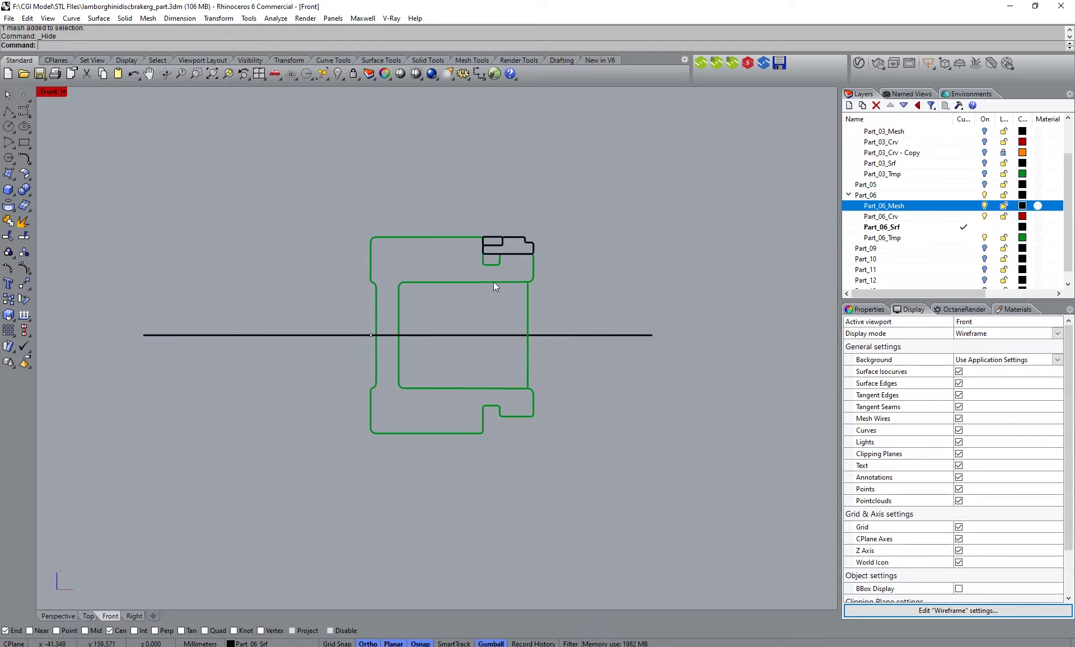
pyautogui.click(478, 281)
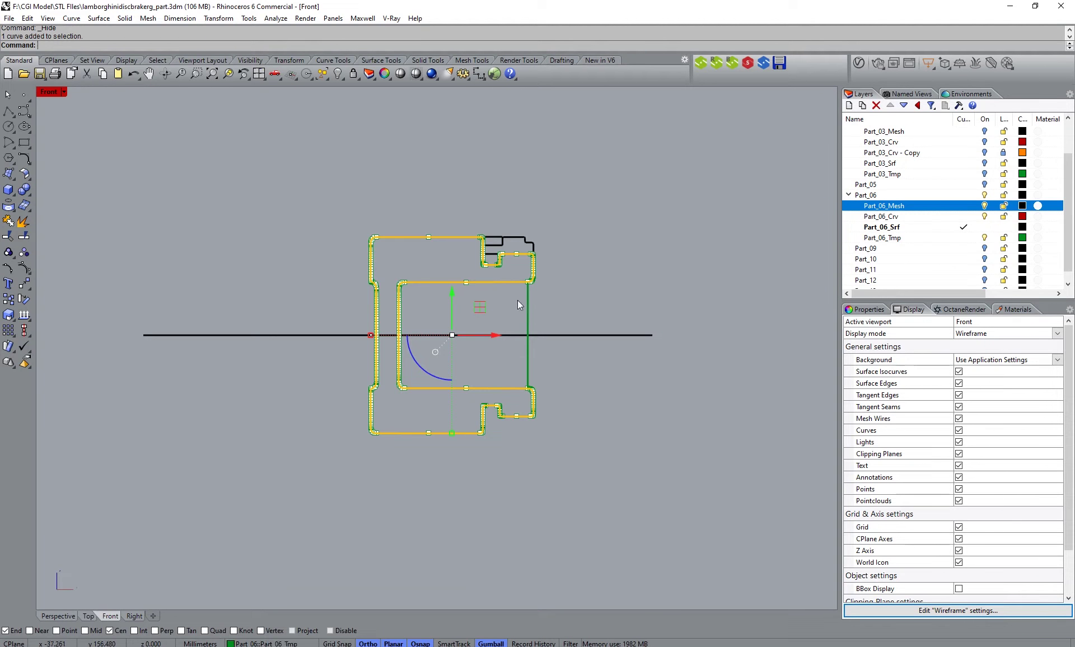
pyautogui.press('Escape')
pyautogui.click(527, 304)
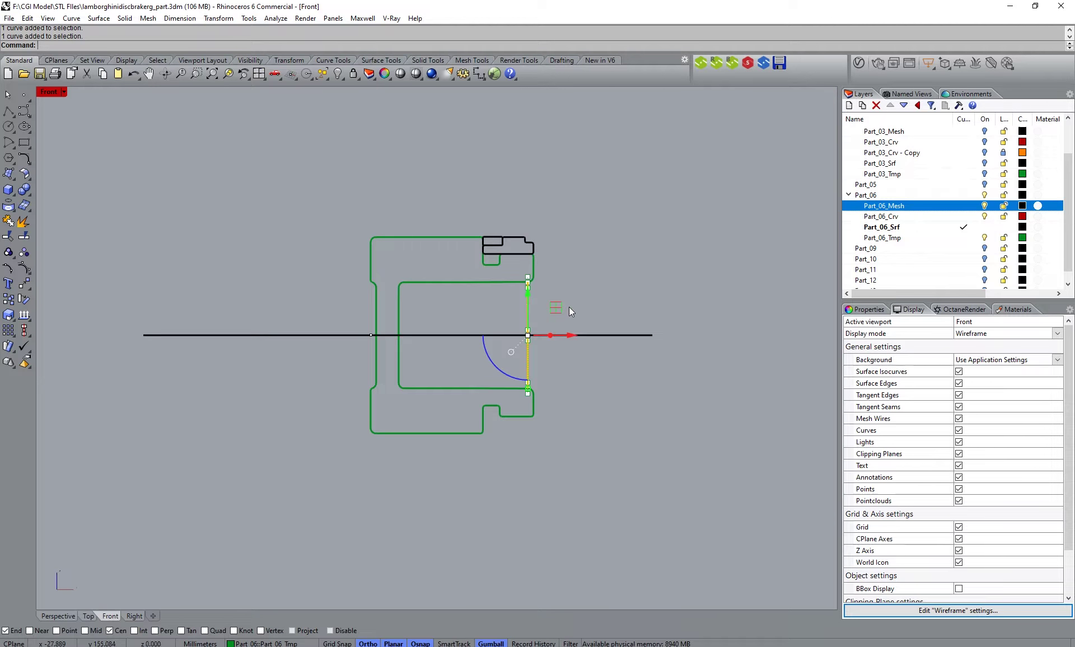
pyautogui.press('Escape')
pyautogui.click(527, 306)
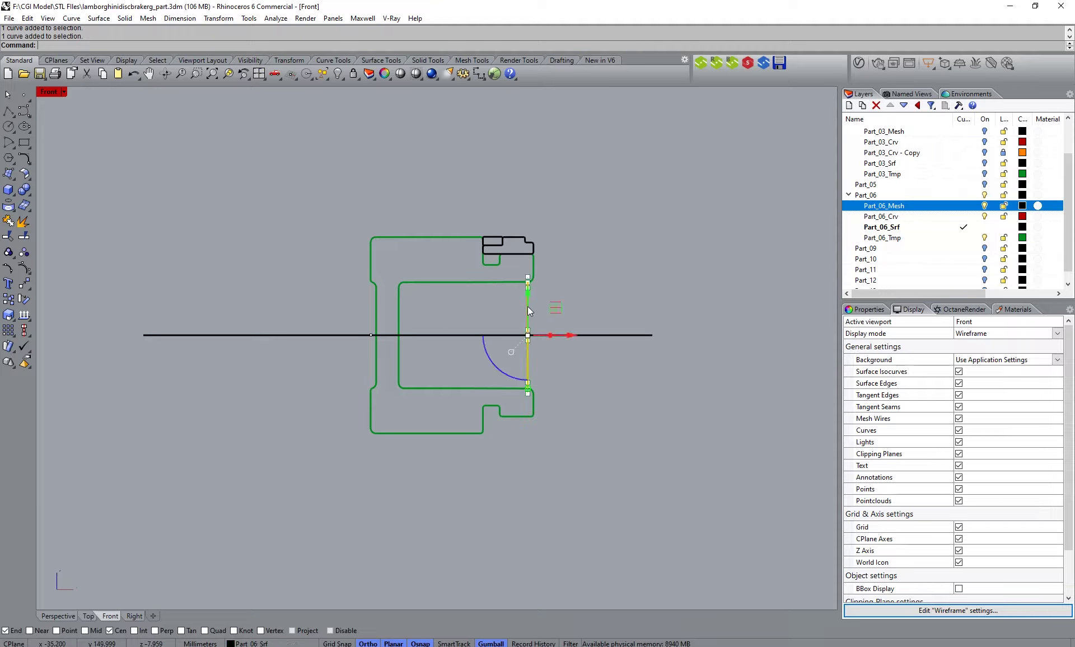
pyautogui.click(338, 73)
# Trim away the half of the green piston profile below the axis line, using the axis line as cutter.
pyautogui.click(415, 335)
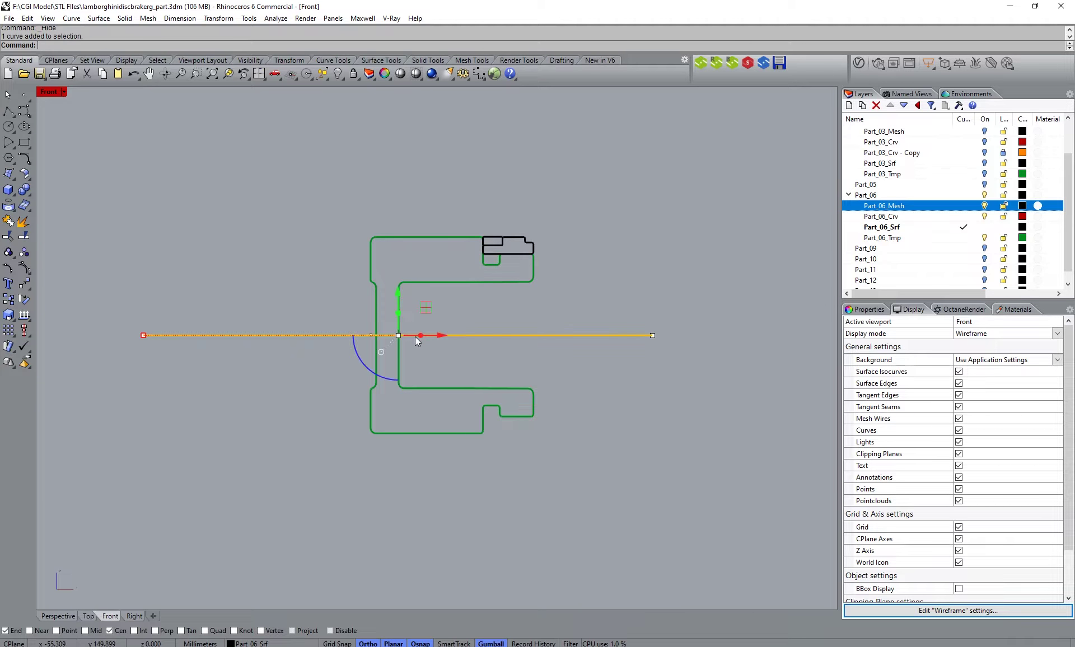
pyautogui.hotkey('ctrl', 't')
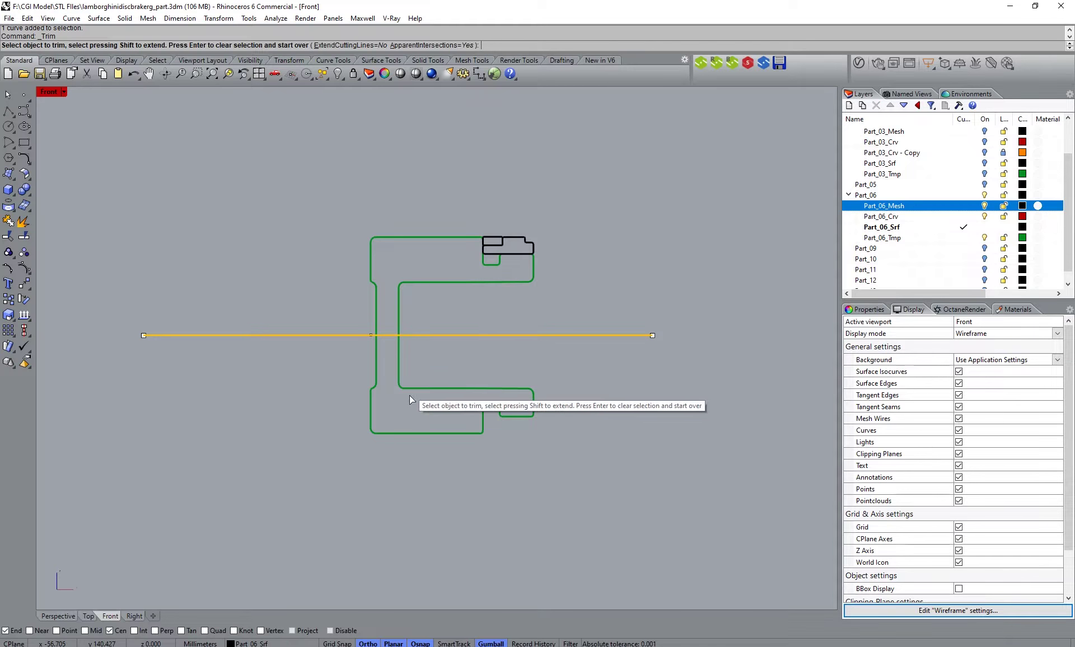
pyautogui.click(458, 387)
pyautogui.press('Return')
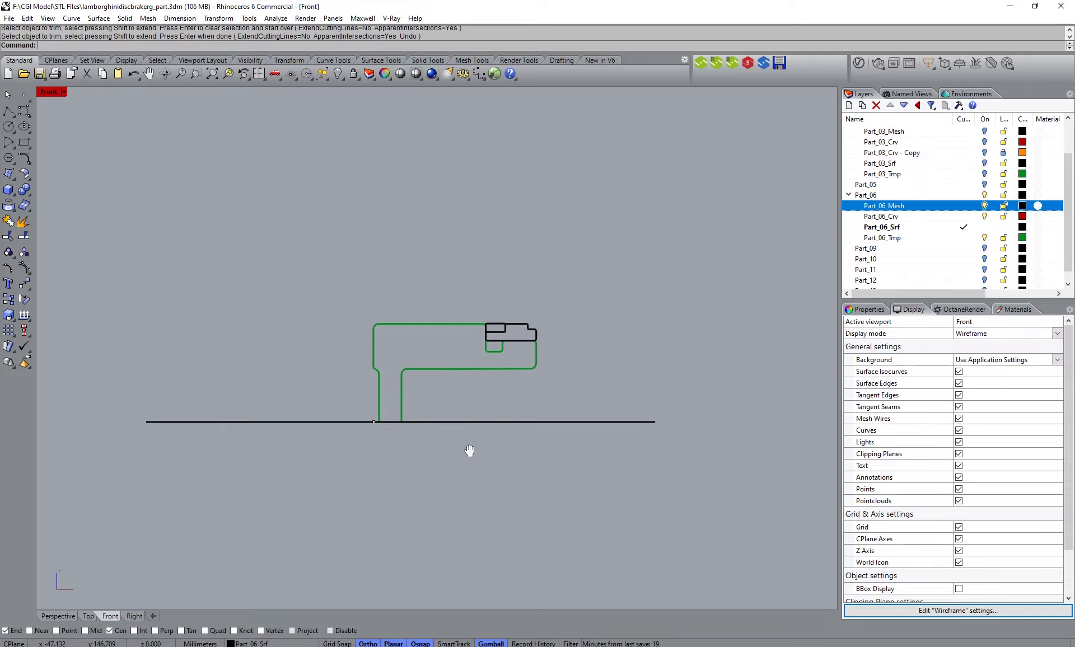
# Examine how the ring section outlines fit together and meet the groove in the green piston profile.
pyautogui.scroll(5, 458, 387)
pyautogui.moveTo(455, 384); pyautogui.dragTo(474, 409, button='right')
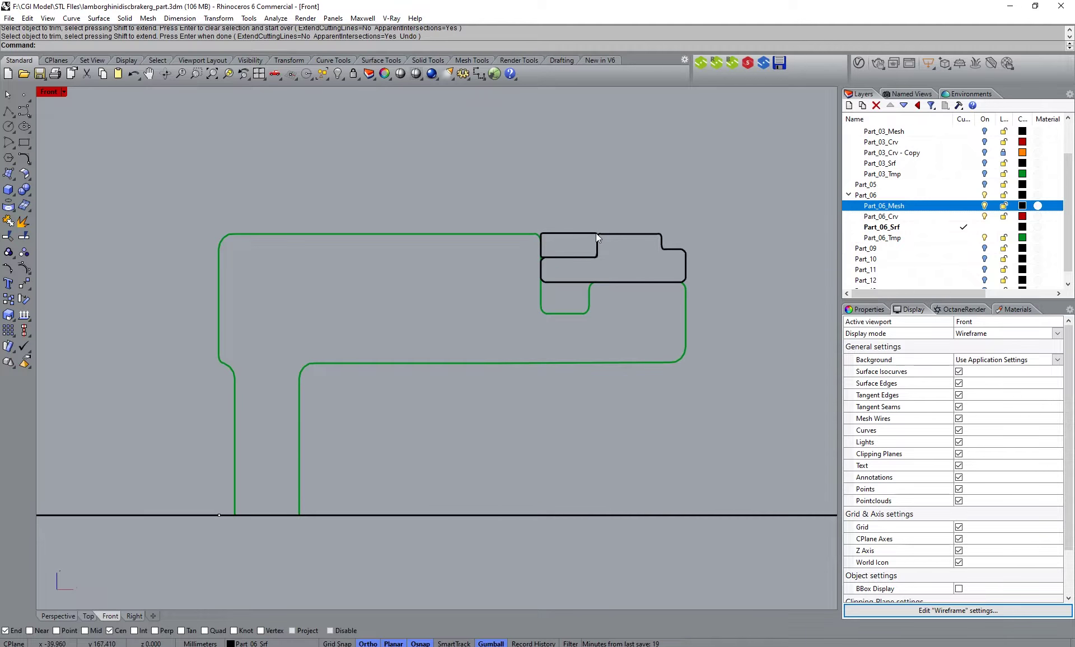
pyautogui.scroll(3, 604, 225)
pyautogui.scroll(1, 506, 293)
pyautogui.scroll(-2, 558, 308)
pyautogui.moveTo(512, 333); pyautogui.dragTo(553, 289, button='right')
pyautogui.scroll(-4, 553, 289)
pyautogui.scroll(2, 537, 306)
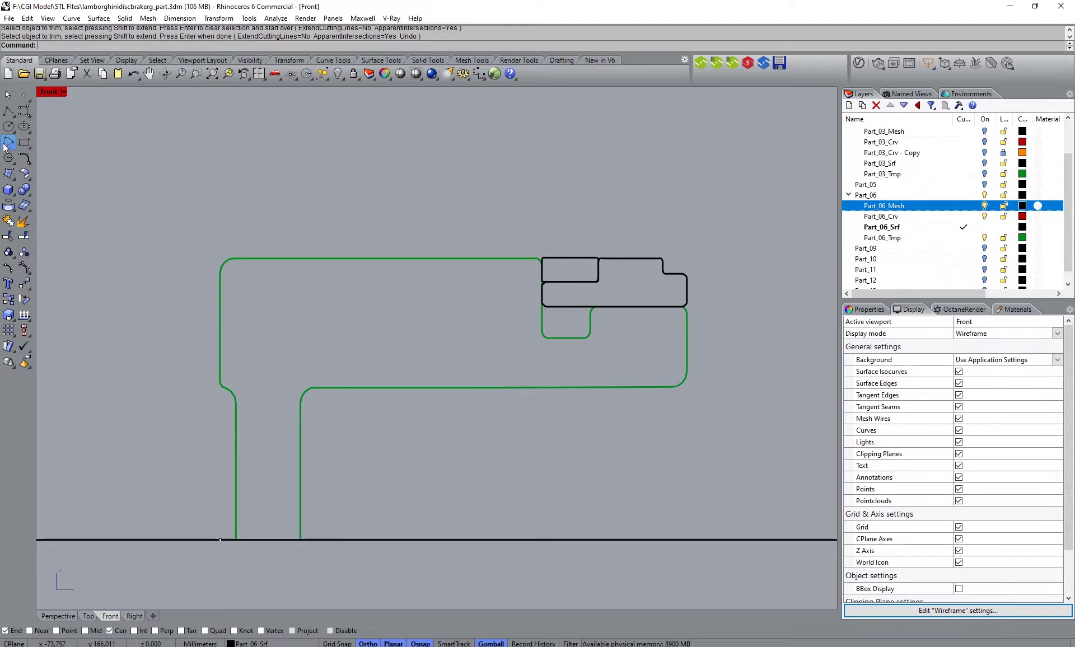
# Draw a horizontal line from the profile's upper outer edge past the rings, and scale it lengthwise so it overshoots both piston ends.
pyautogui.click(7, 111)
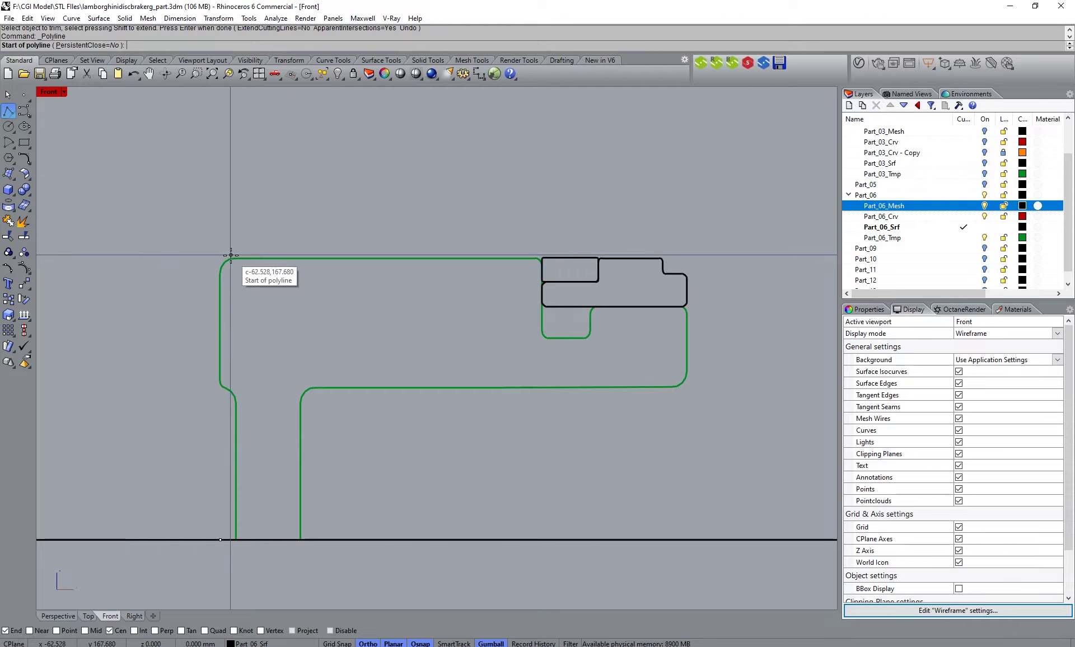
pyautogui.click(236, 258)
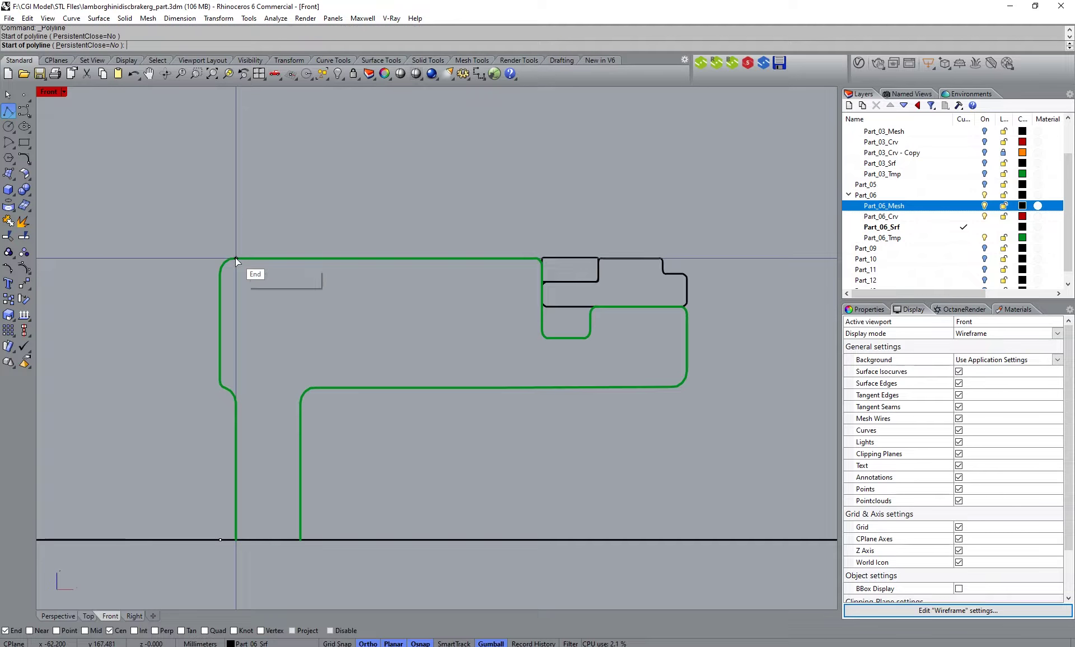
pyautogui.click(795, 258)
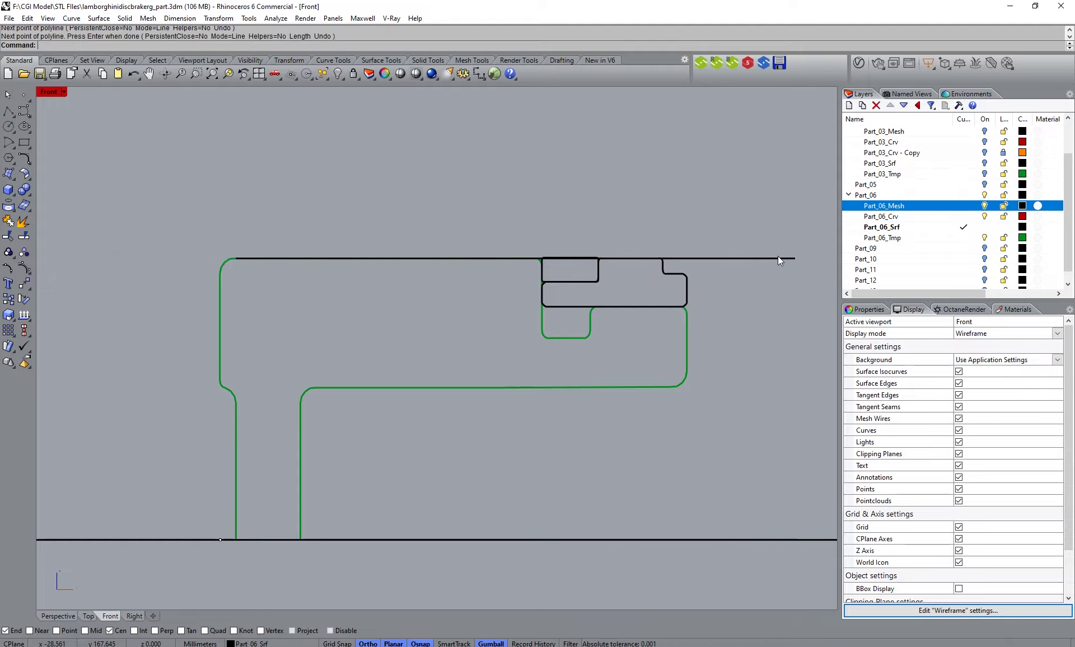
pyautogui.press('Return')
pyautogui.moveTo(241, 258); pyautogui.dragTo(144, 259)
# Compare the line with the corners of the ring and piston profiles, and show only the hidden piston polysurface again.
pyautogui.scroll(16, 561, 235)
pyautogui.scroll(2, 572, 260)
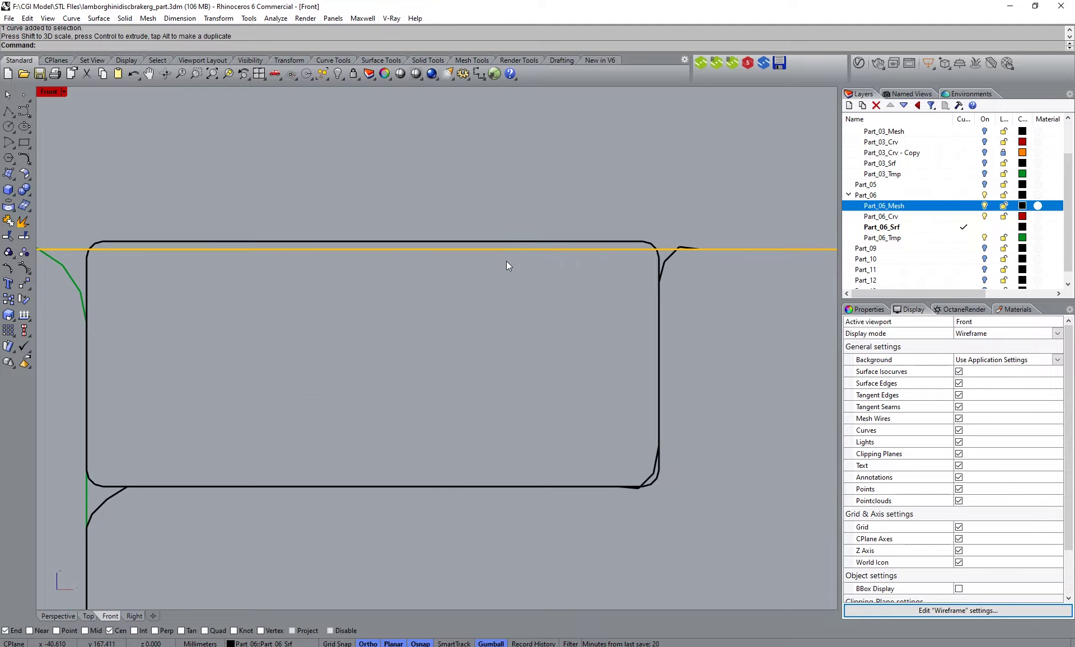
pyautogui.scroll(-2, 540, 264)
pyautogui.scroll(1, 540, 264)
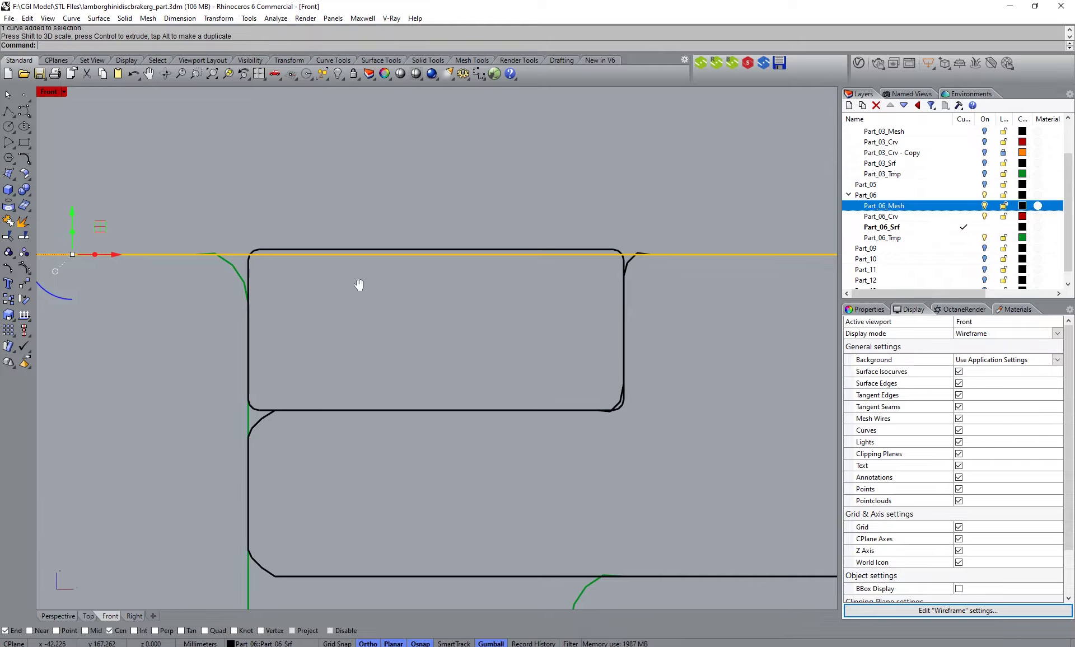
pyautogui.scroll(10, 431, 255)
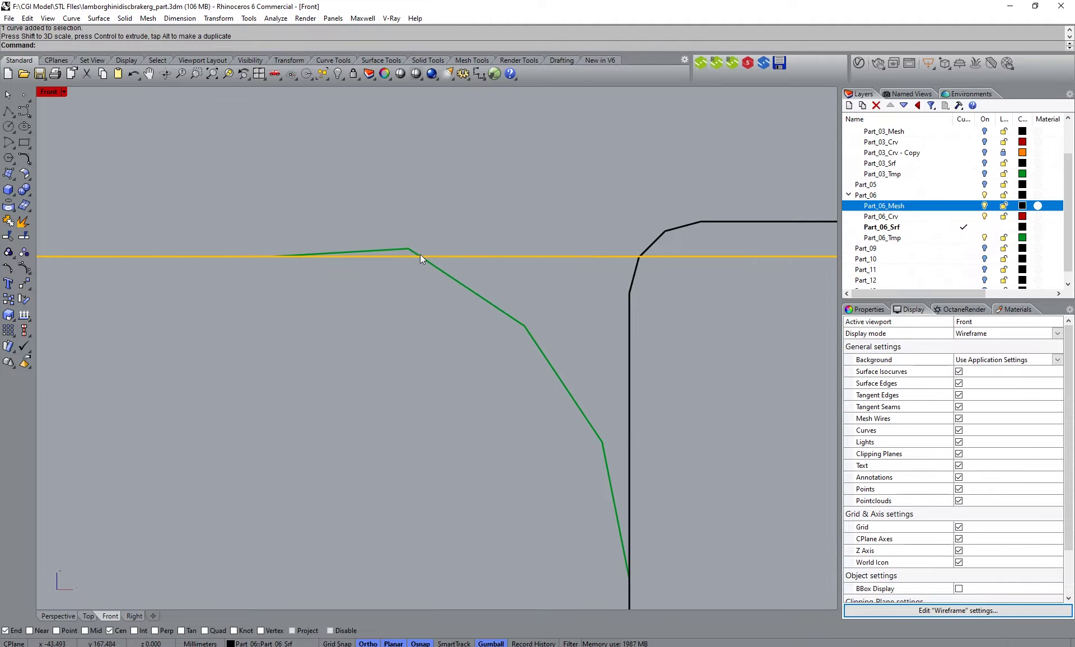
pyautogui.scroll(-5, 420, 255)
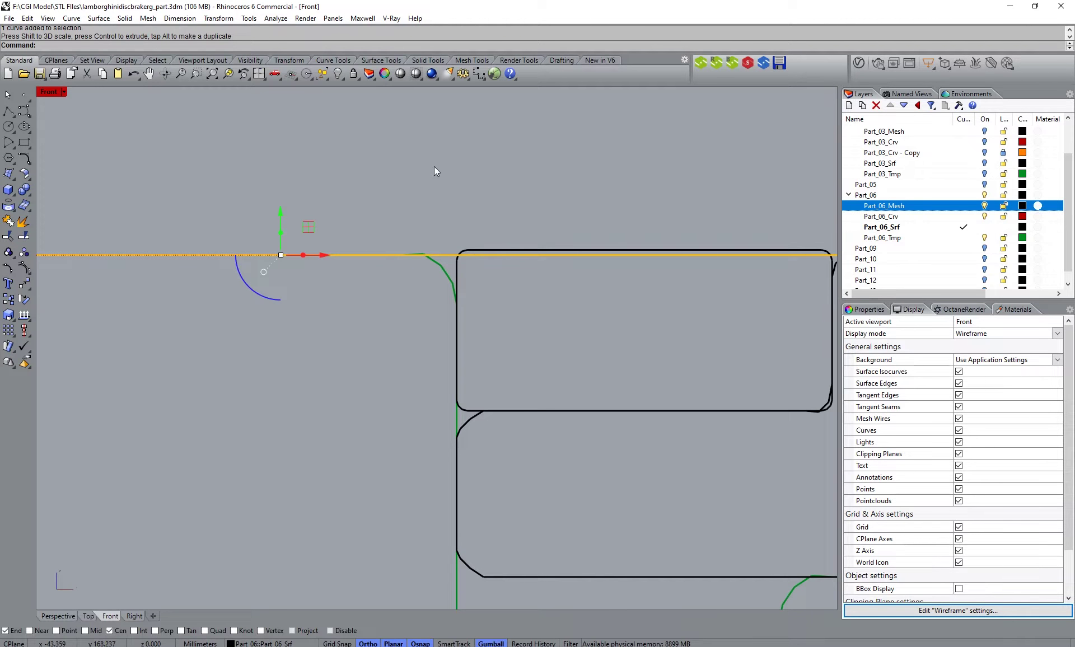
pyautogui.click(344, 79)
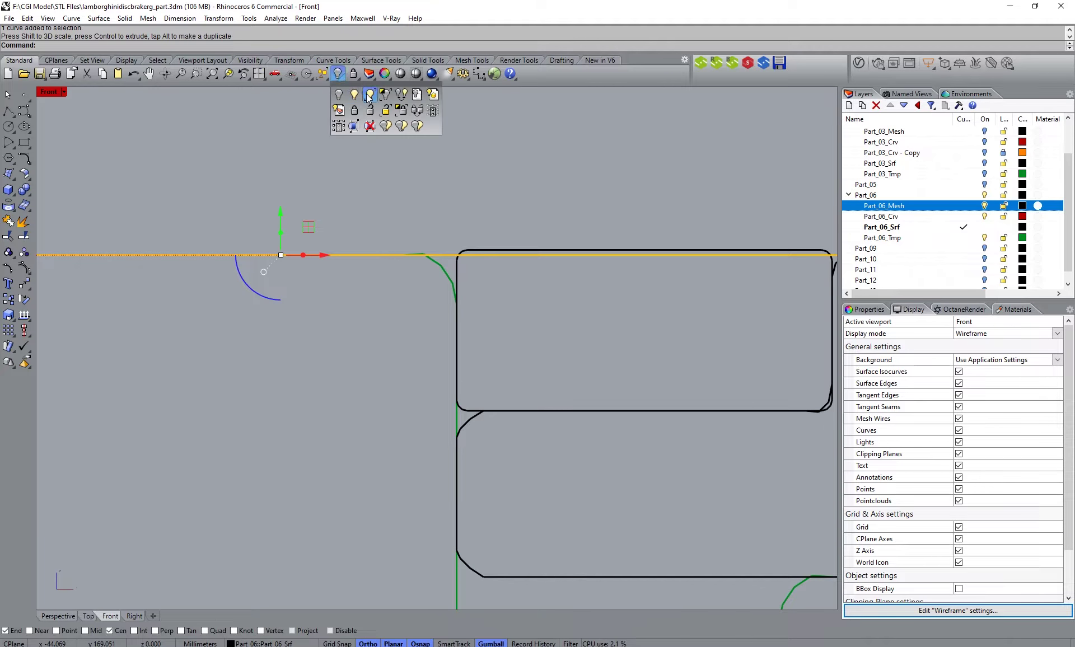
pyautogui.click(361, 94)
pyautogui.click(439, 250)
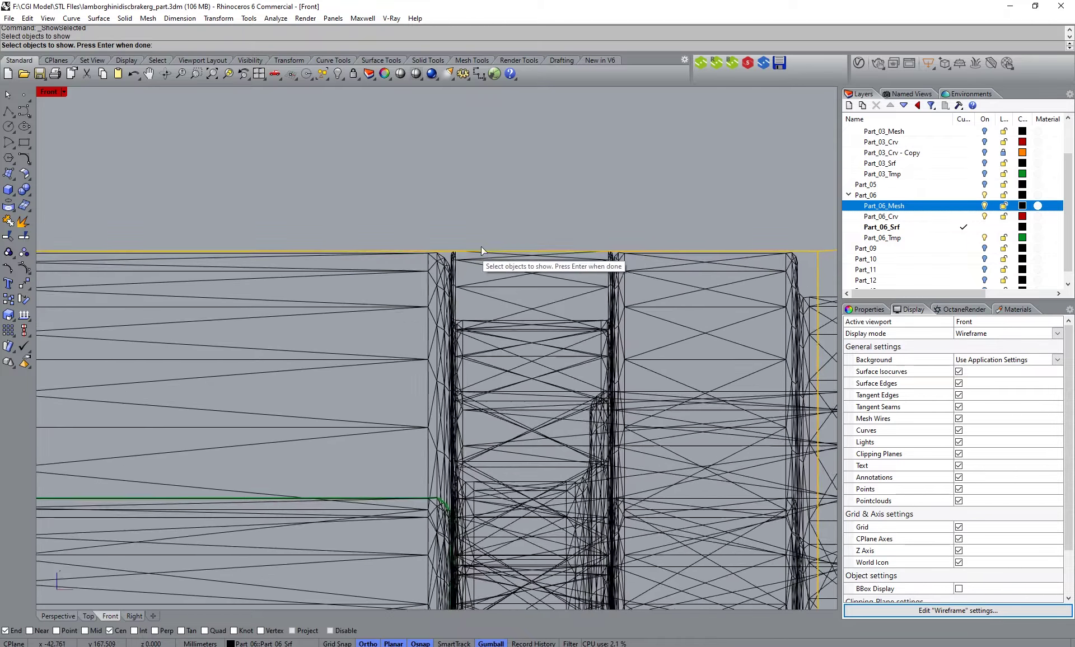
pyautogui.press('Return')
# Align the horizontal line with the Top option to the end point of the polysurface's upper edge at the rounded corner.
pyautogui.scroll(1, 310, 256)
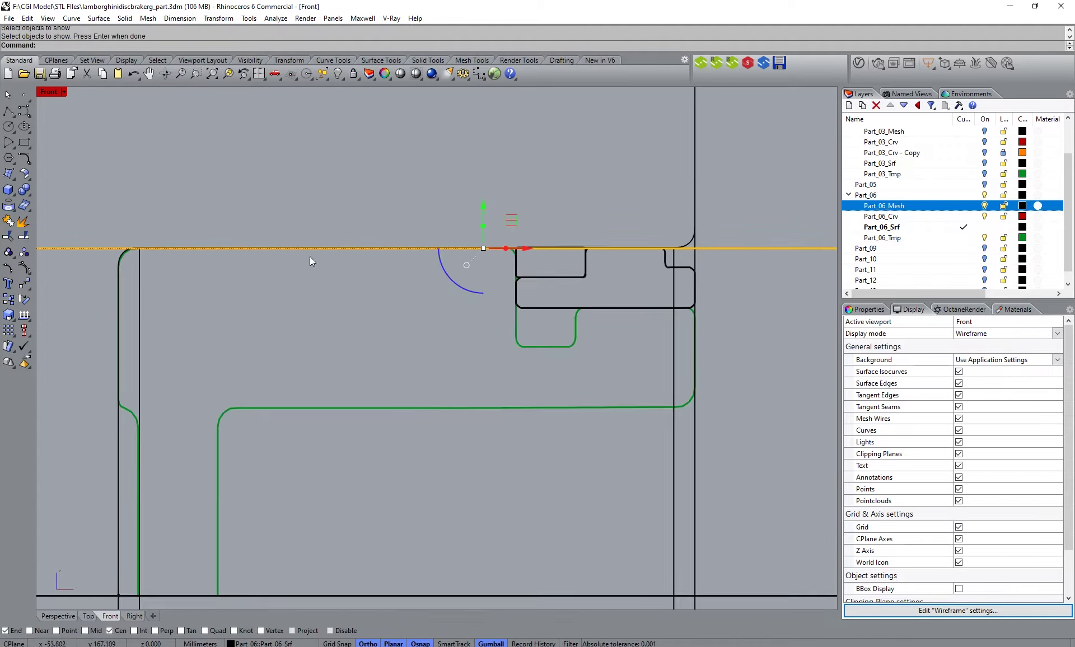
pyautogui.moveTo(294, 295); pyautogui.dragTo(374, 318, button='right')
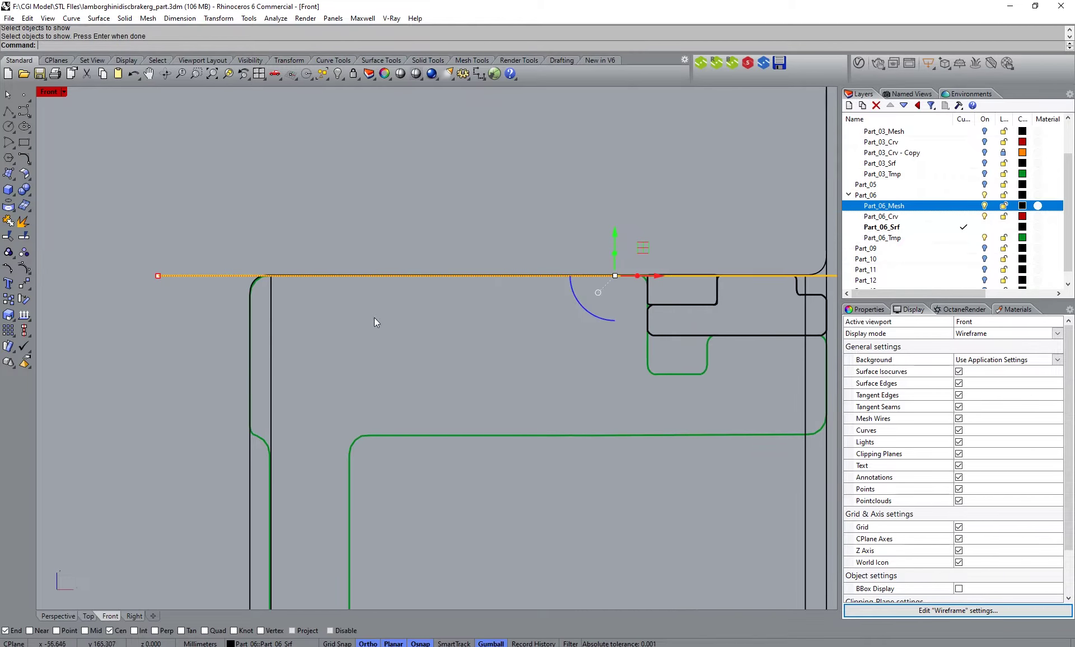
pyautogui.click(28, 312)
pyautogui.click(248, 45)
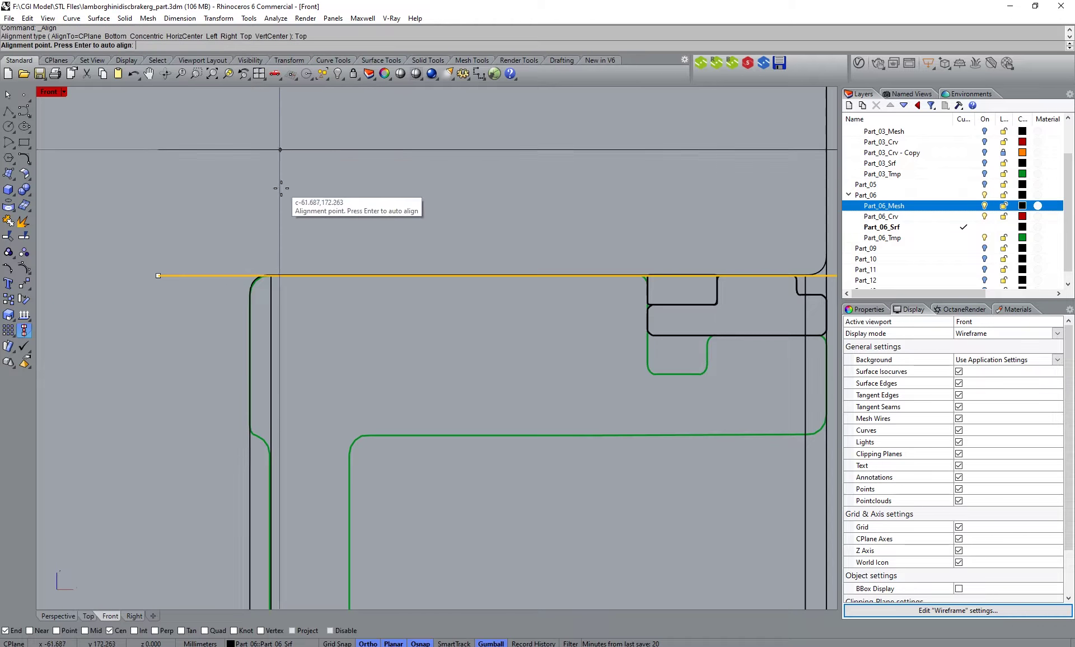
pyautogui.scroll(5, 245, 308)
pyautogui.click(207, 398)
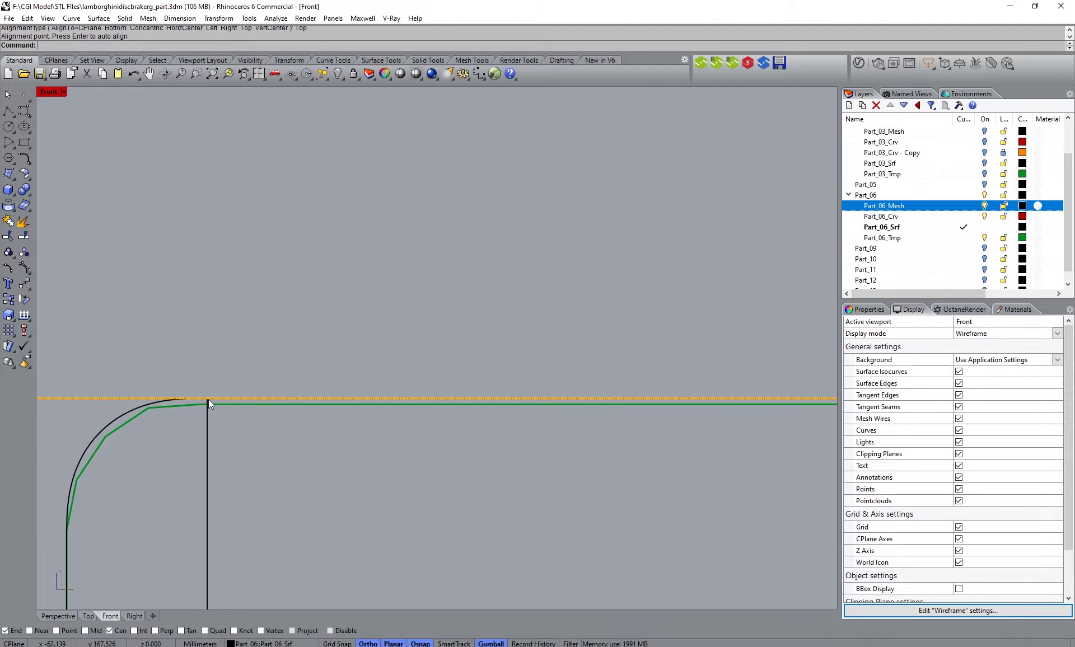
# Lock the reference polysurface around the piston profile.
pyautogui.scroll(-5, 199, 306)
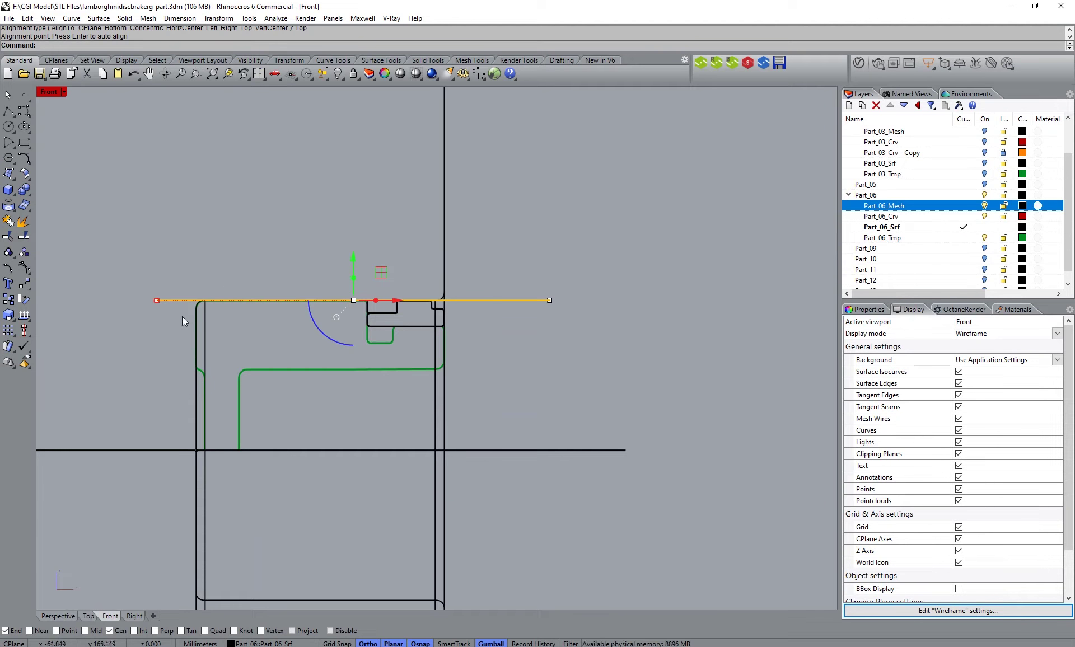
pyautogui.moveTo(180, 274); pyautogui.dragTo(343, 252, button='right')
pyautogui.click(612, 159)
pyautogui.click(608, 161)
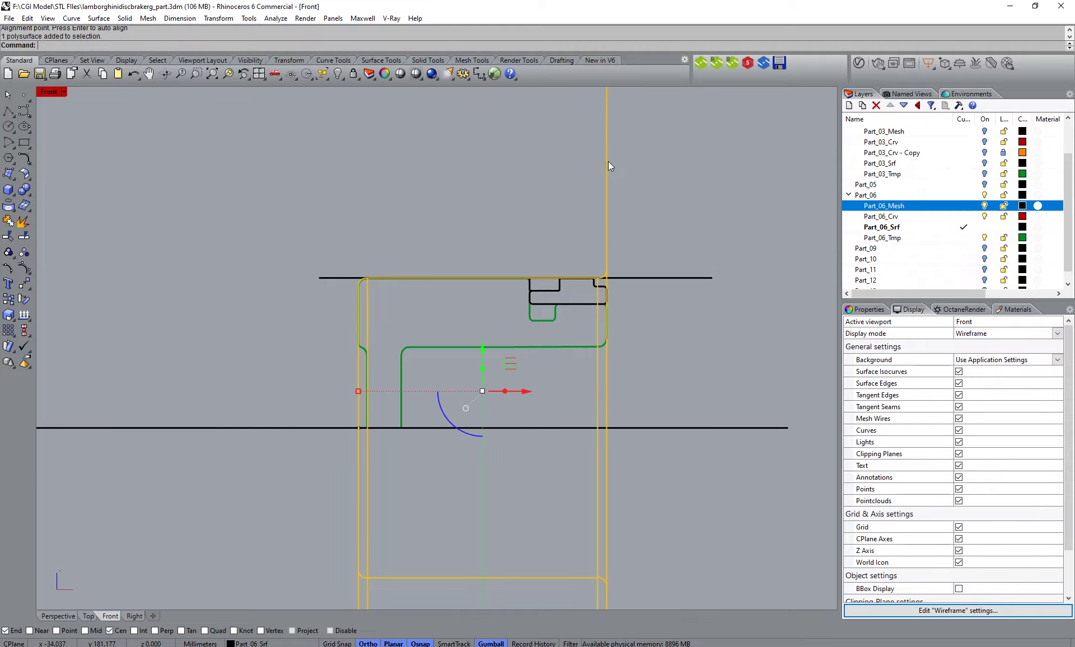
pyautogui.click(354, 74)
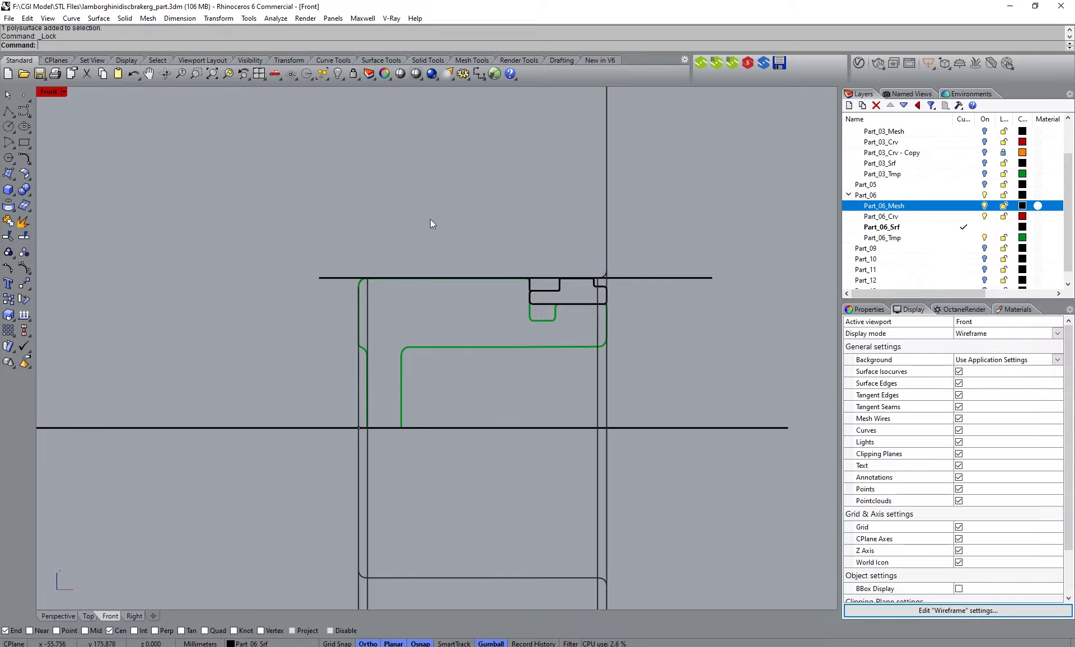
# Offset the upper horizontal line about 1.5 mm toward the axis, through the end point where the ring outlines meet, snapping only to end points.
pyautogui.scroll(4, 475, 259)
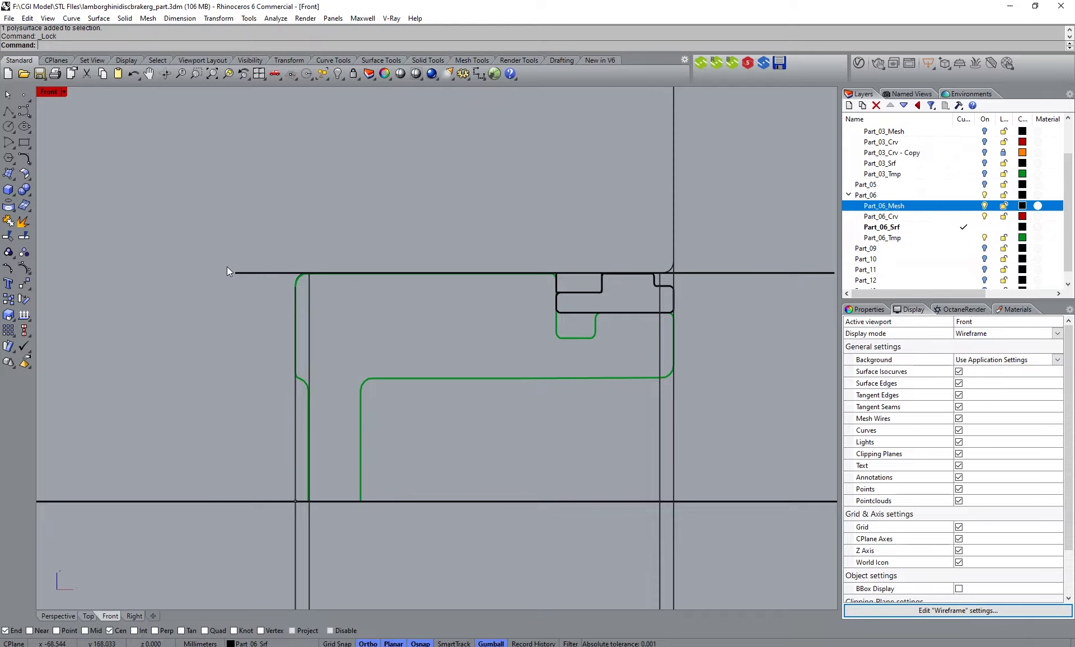
pyautogui.click(251, 273)
pyautogui.moveTo(251, 275); pyautogui.dragTo(199, 262, button='right')
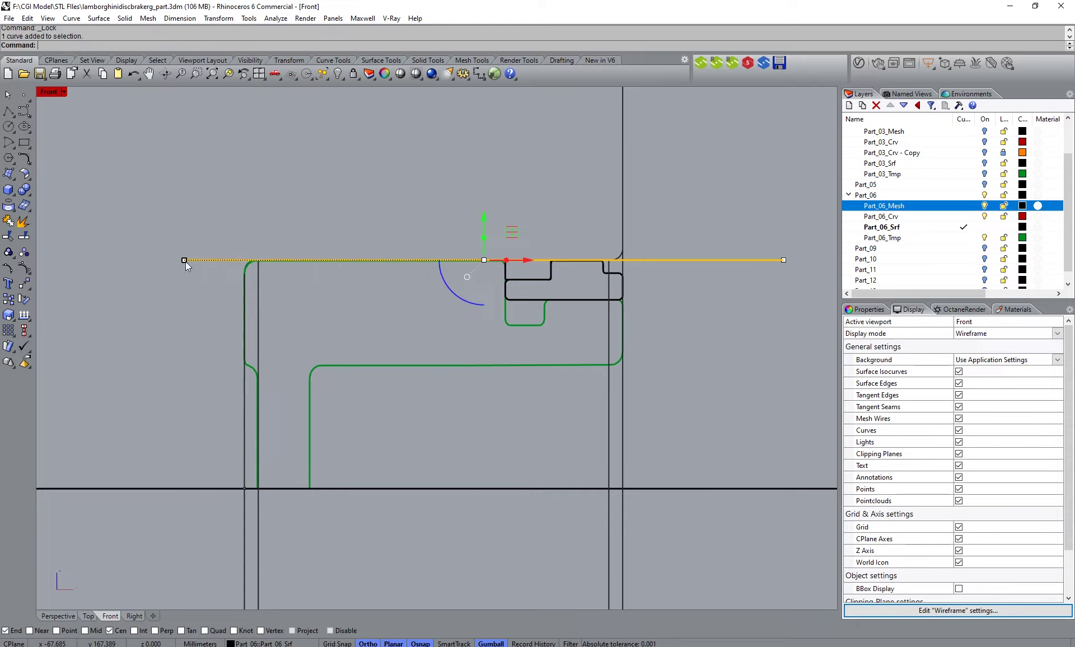
pyautogui.click(30, 166)
pyautogui.moveTo(77, 153); pyautogui.dragTo(110, 105)
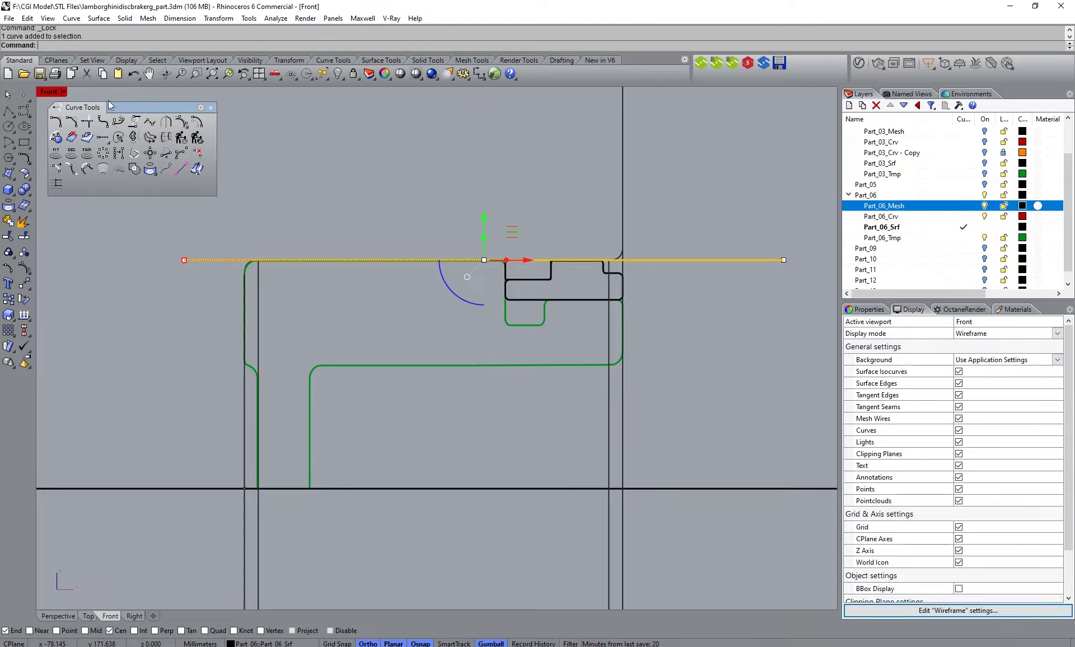
pyautogui.click(199, 122)
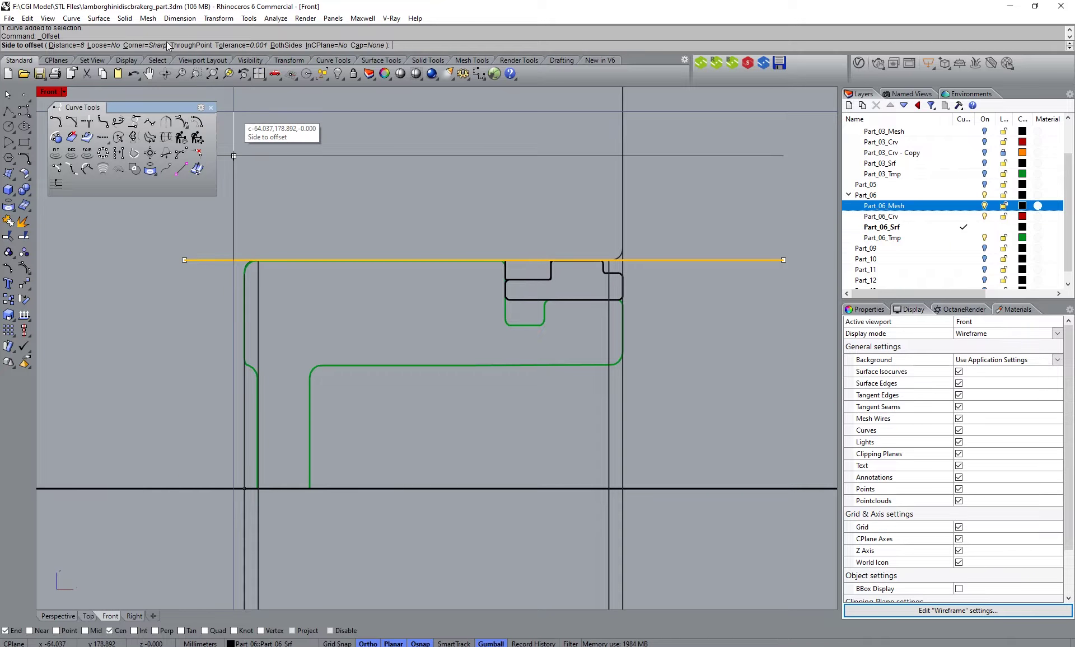
pyautogui.click(185, 46)
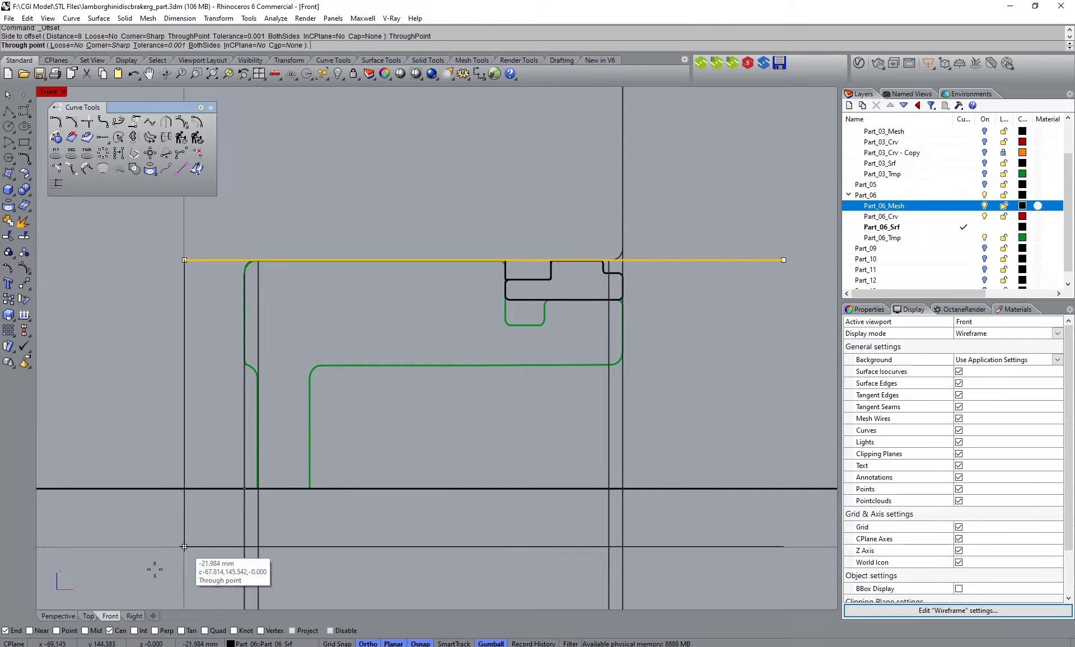
pyautogui.click(5, 630)
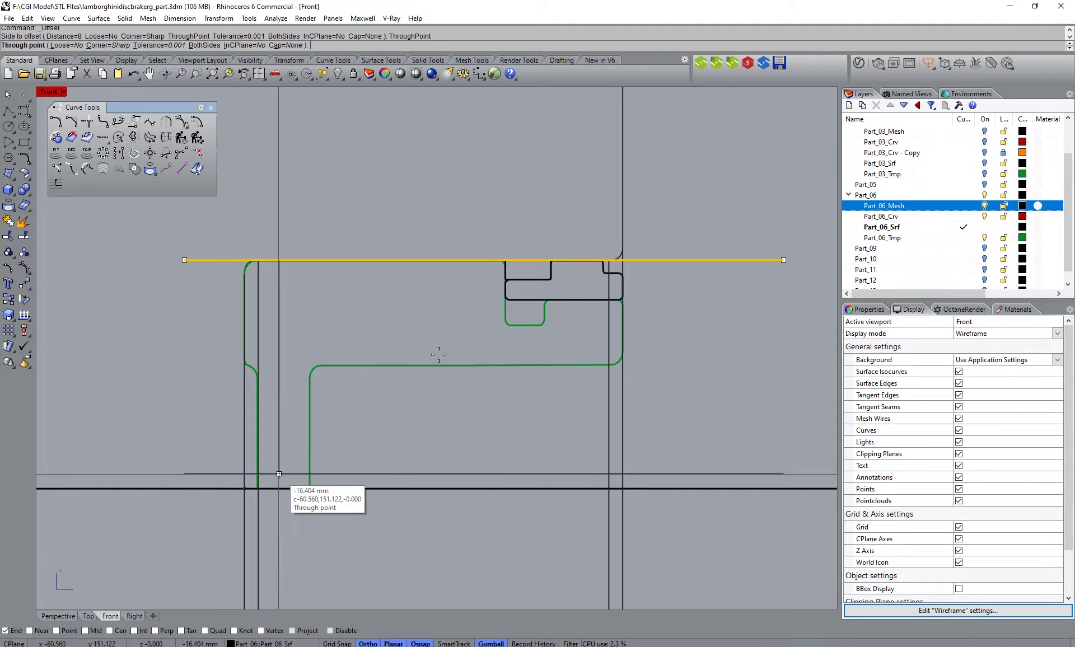
pyautogui.click(508, 279)
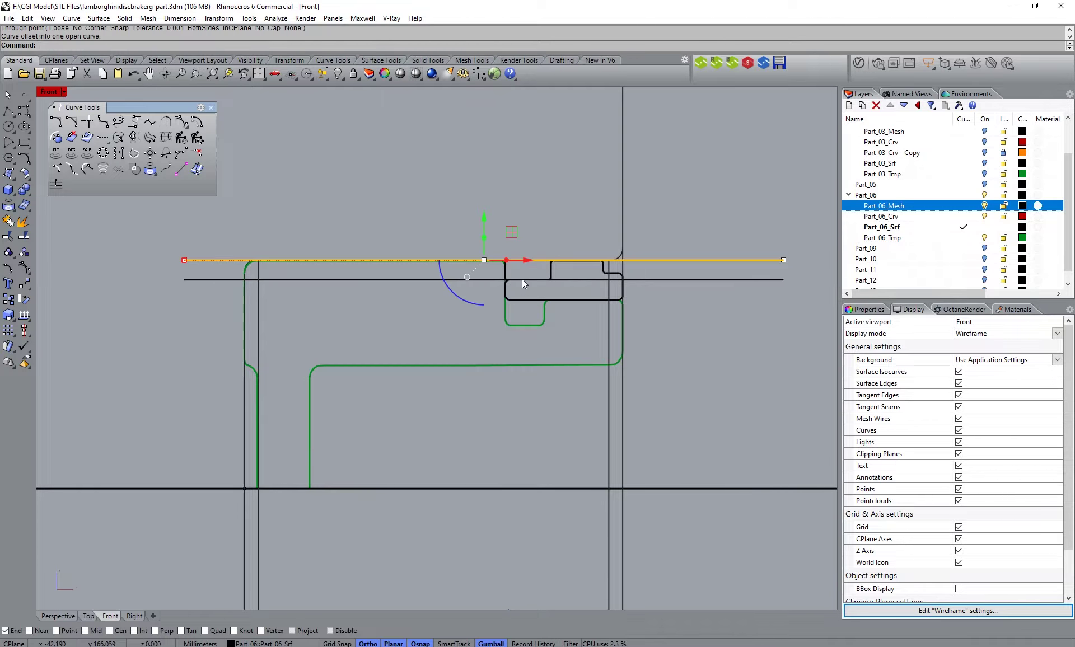
# Offset the upper horizontal line about 1 mm toward the axis, through the end point of the small step on the ring's outer corner.
pyautogui.rightClick(642, 260)
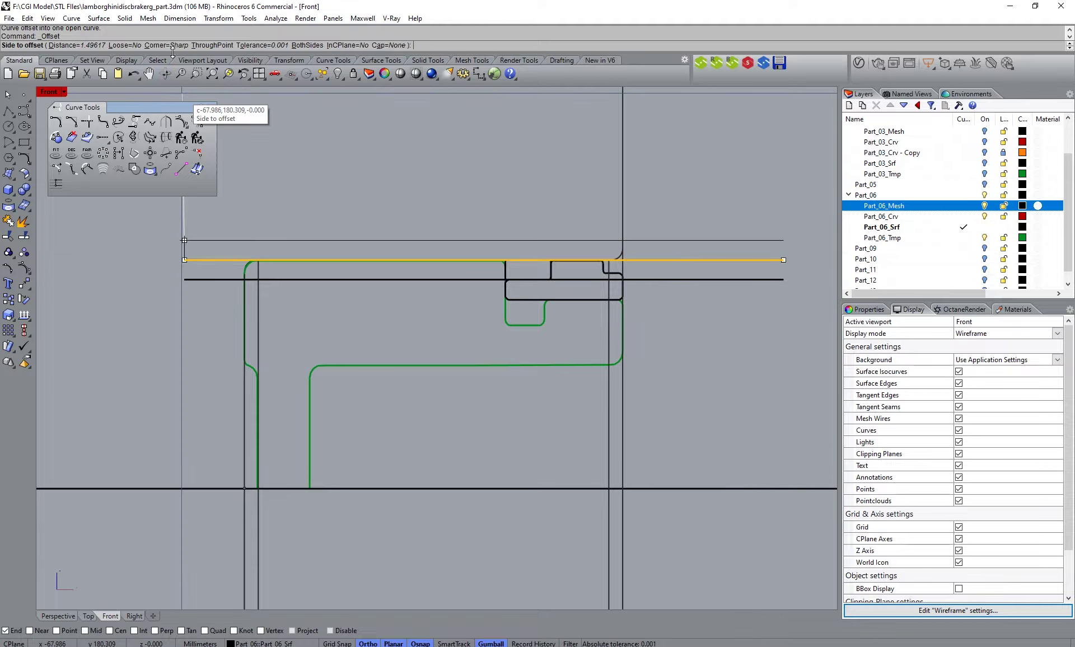
pyautogui.click(211, 45)
pyautogui.scroll(6, 619, 278)
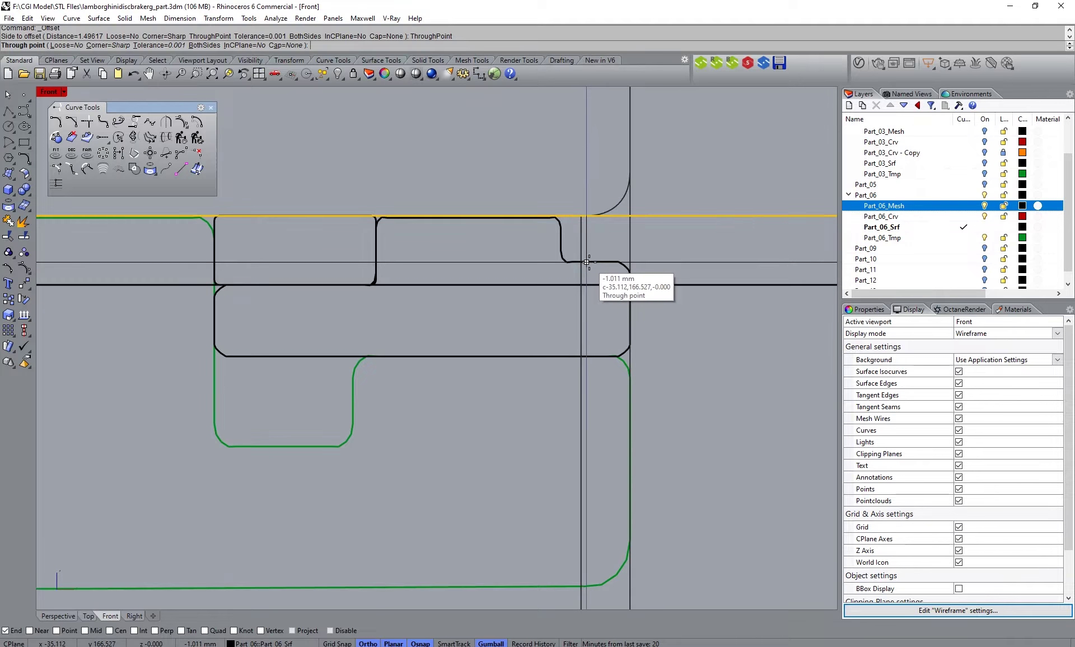
pyautogui.click(617, 262)
pyautogui.scroll(-3, 617, 261)
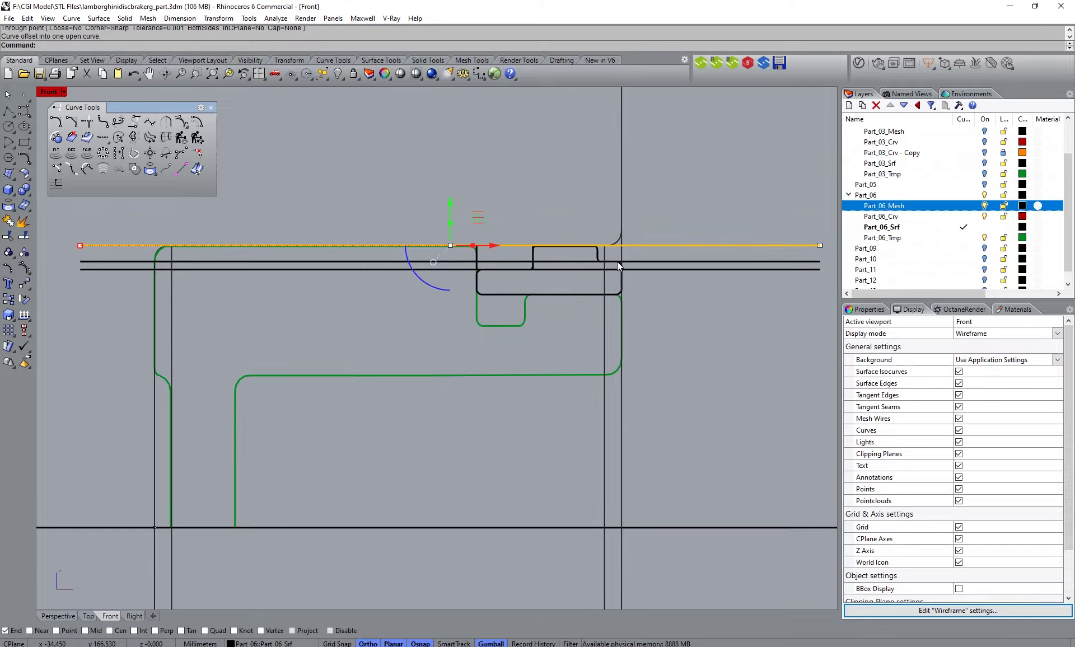
# Offset the upper horizontal line about 3.05 mm through the ring's lower edge and about 5 mm through the bottom of the green groove.
pyautogui.rightClick(492, 283)
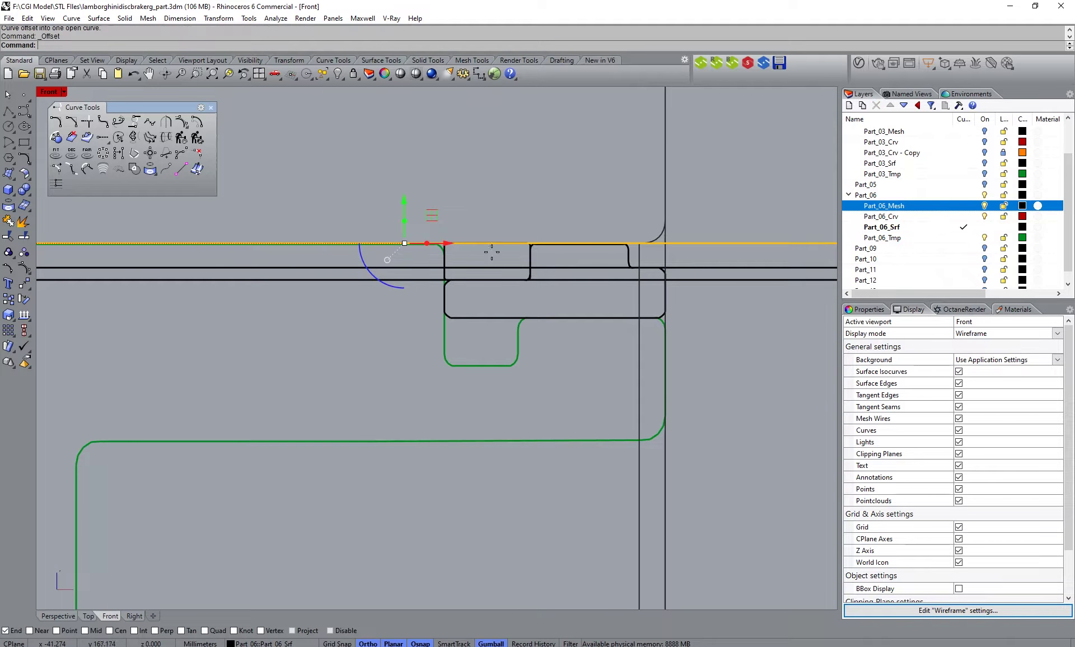
pyautogui.click(216, 46)
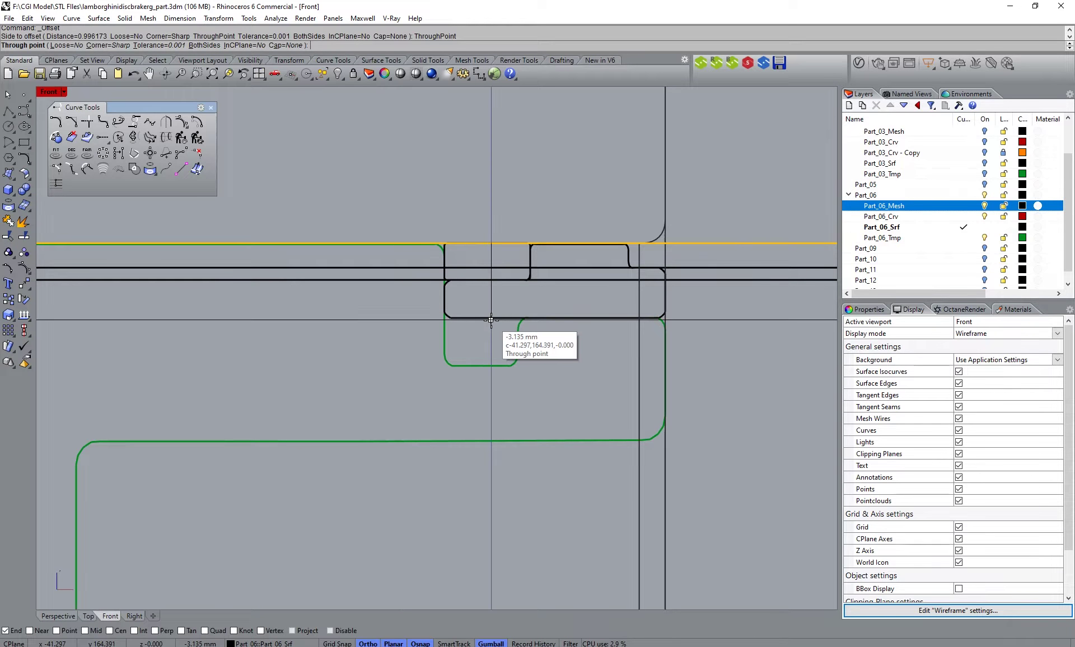
pyautogui.click(452, 317)
pyautogui.rightClick(473, 345)
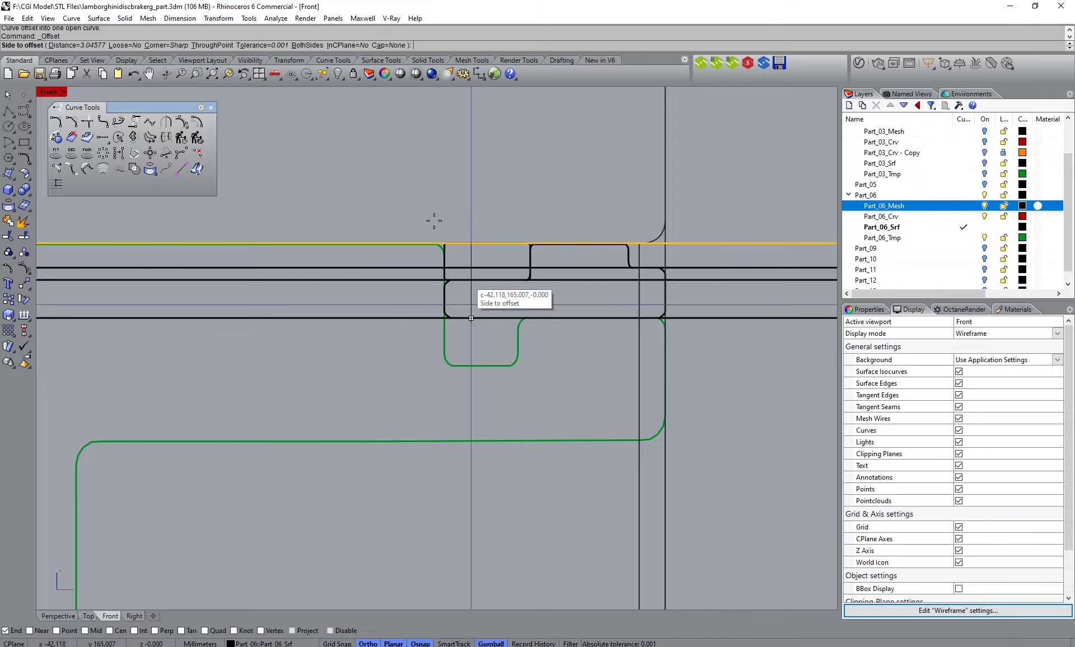
pyautogui.click(229, 47)
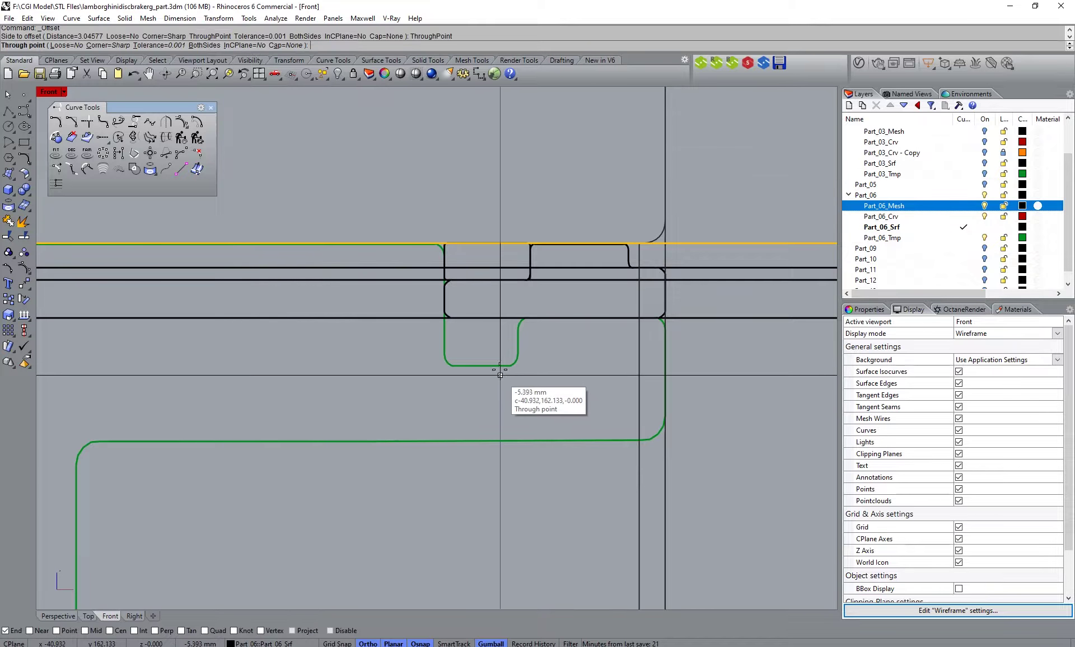
pyautogui.click(510, 366)
pyautogui.scroll(-5, 509, 367)
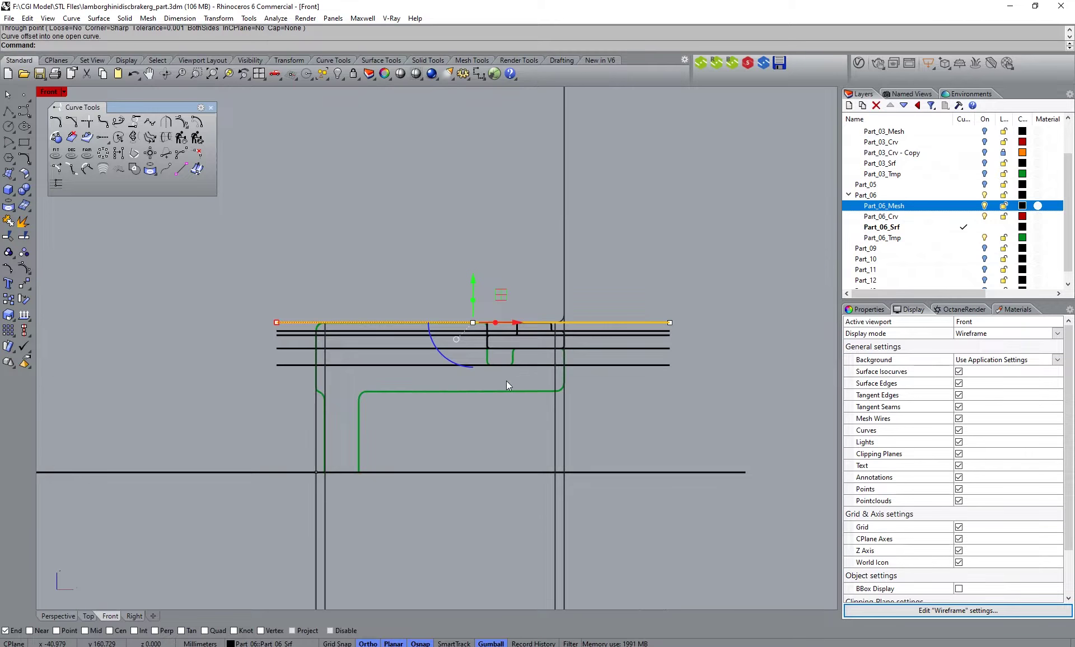
# Offset the upper horizontal line through the end point of the green profile's inner bore edge, and deselect it.
pyautogui.rightClick(480, 368)
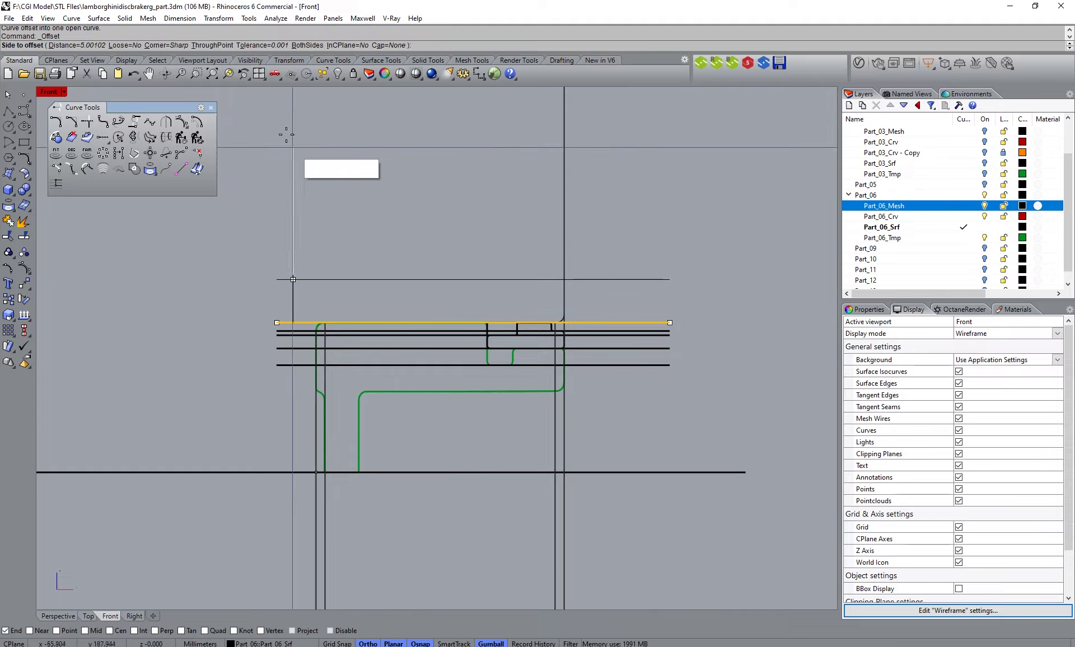
pyautogui.click(216, 47)
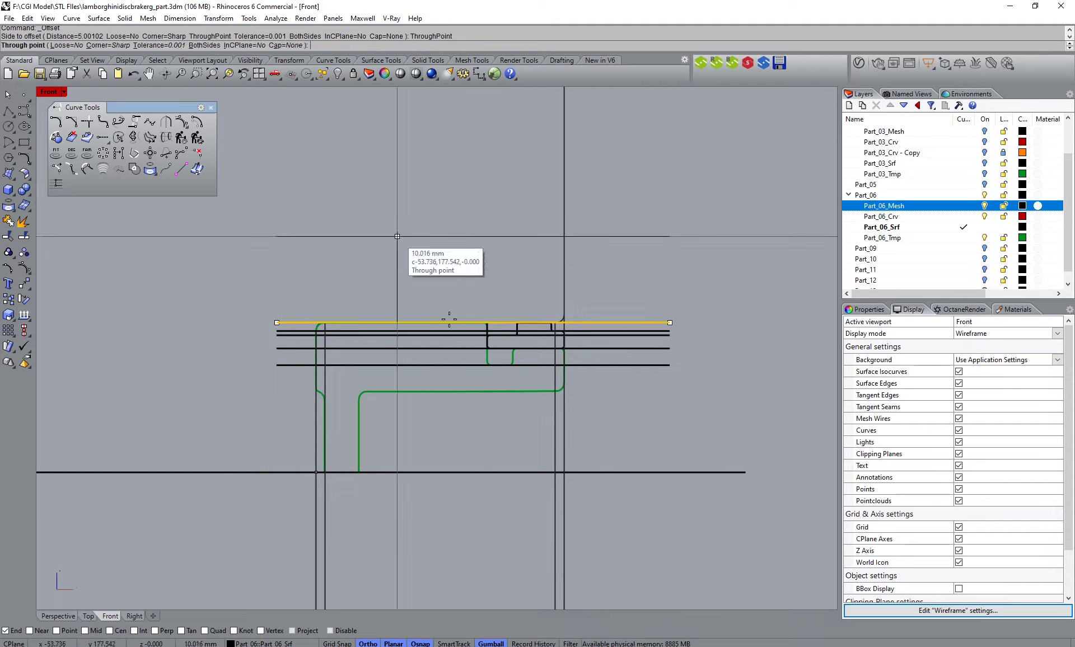
pyautogui.click(554, 390)
pyautogui.moveTo(388, 426); pyautogui.dragTo(406, 434, button='right')
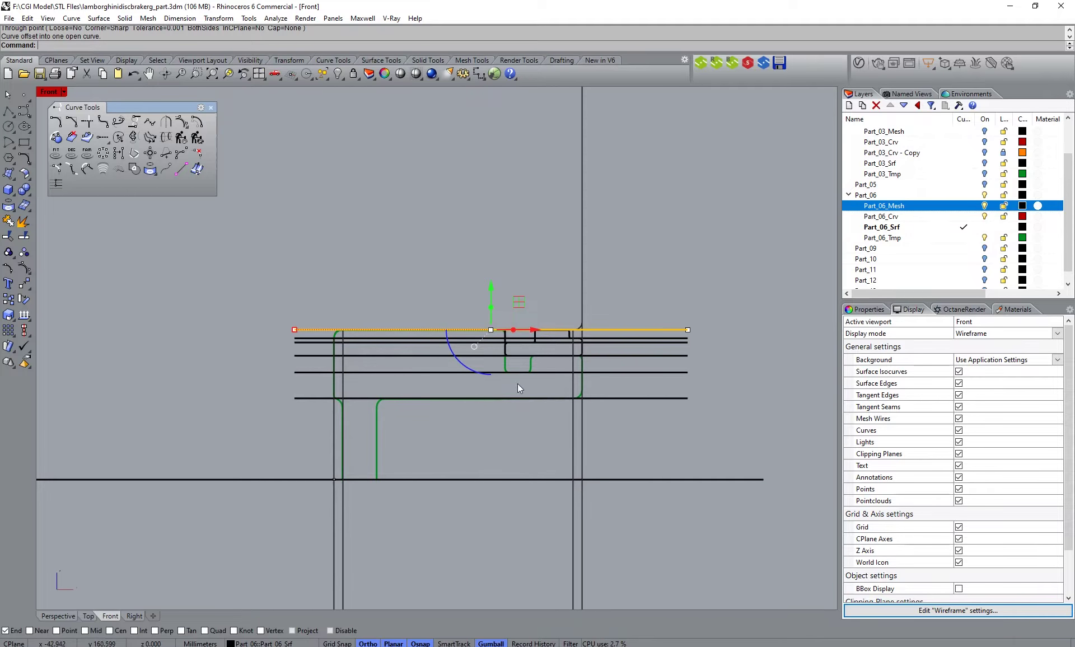
pyautogui.click(294, 239)
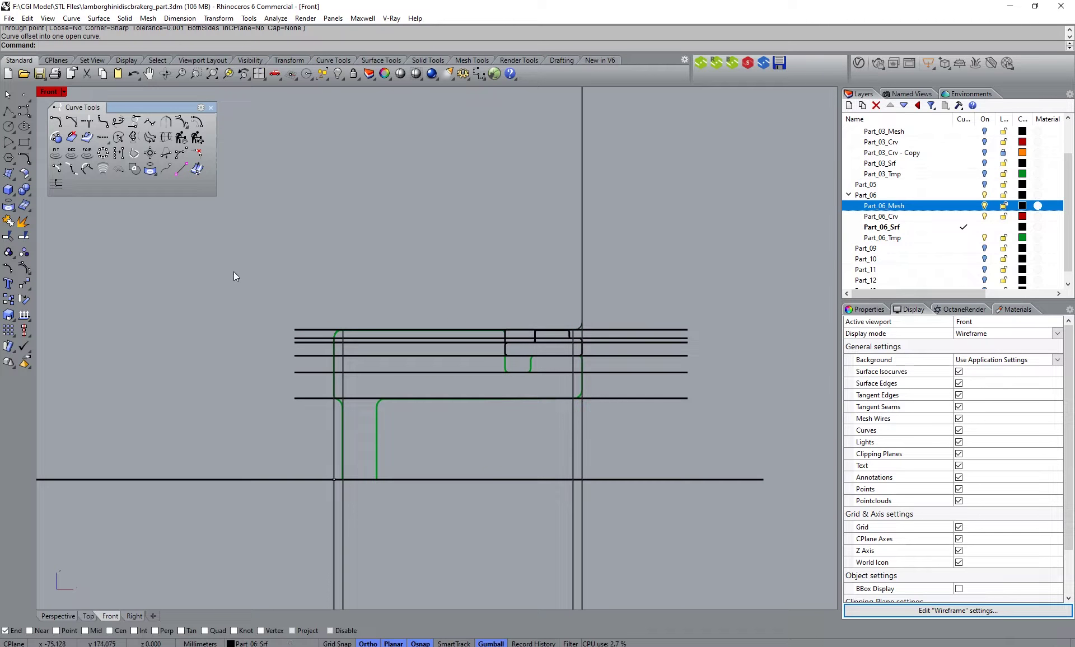
# Draw a vertical line from the lower horizontal line along the recessed end face of the green profile, up past the uppermost offset line.
pyautogui.click(8, 111)
pyautogui.scroll(4, 341, 409)
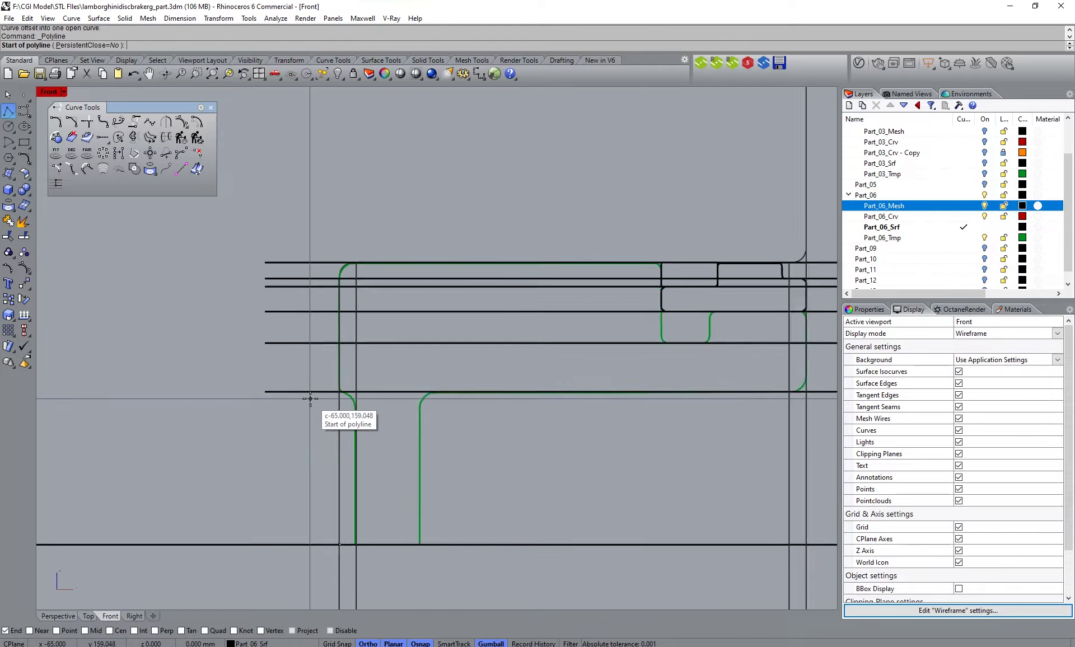
pyautogui.click(367, 579)
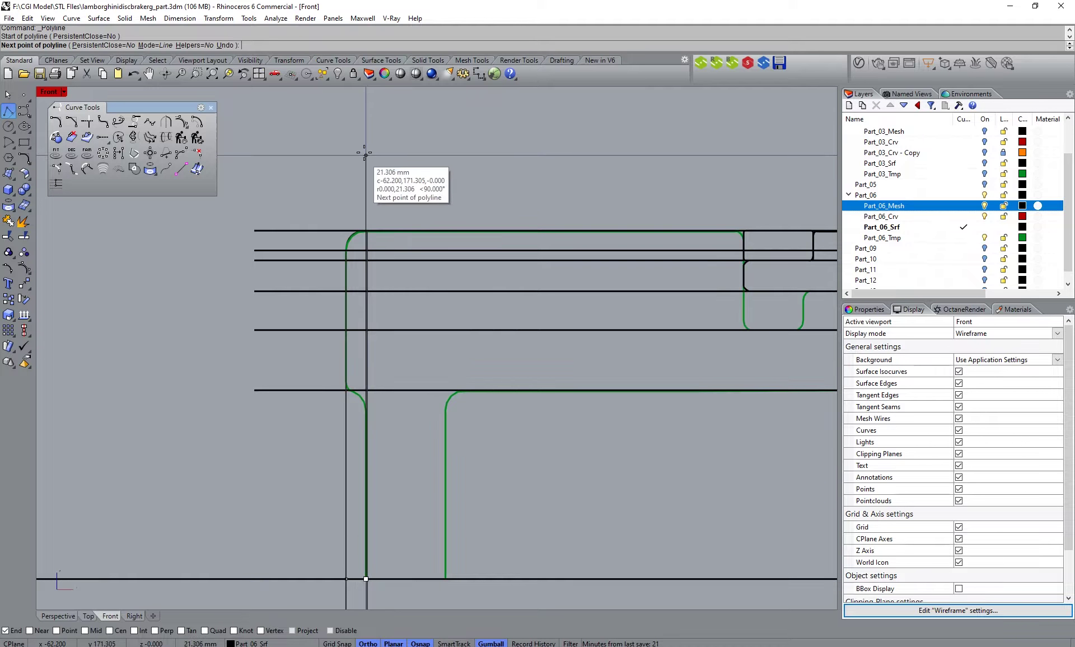
pyautogui.click(366, 125)
pyautogui.press('Return')
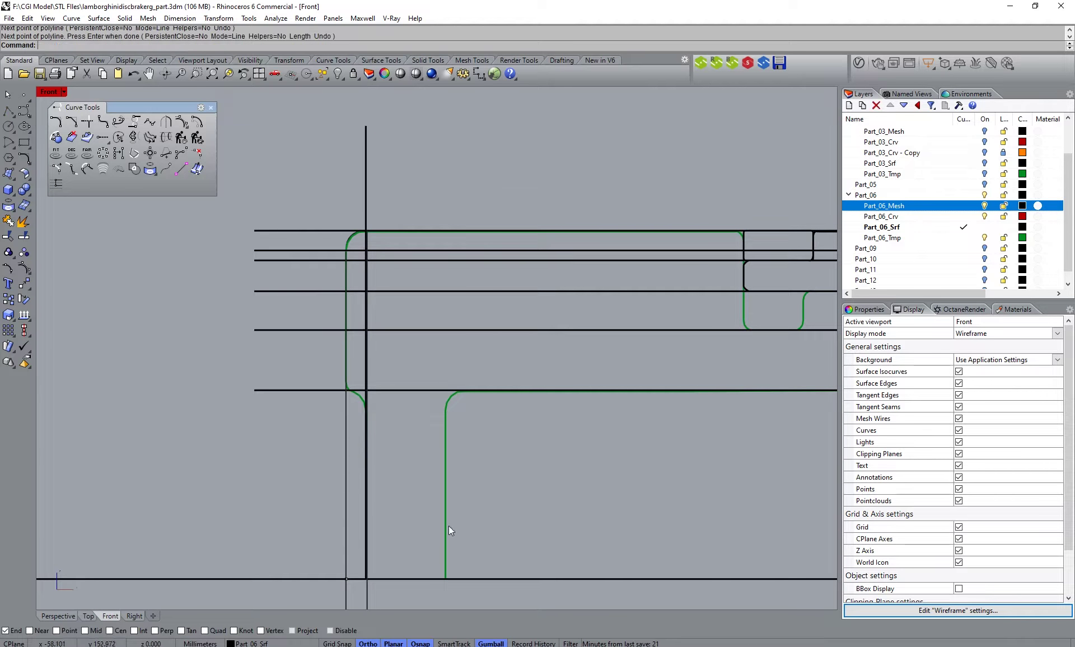
# Shift the vertical line slightly down so it crosses the lower horizontal line, and compare it with the adjacent polysurface edge.
pyautogui.click(365, 202)
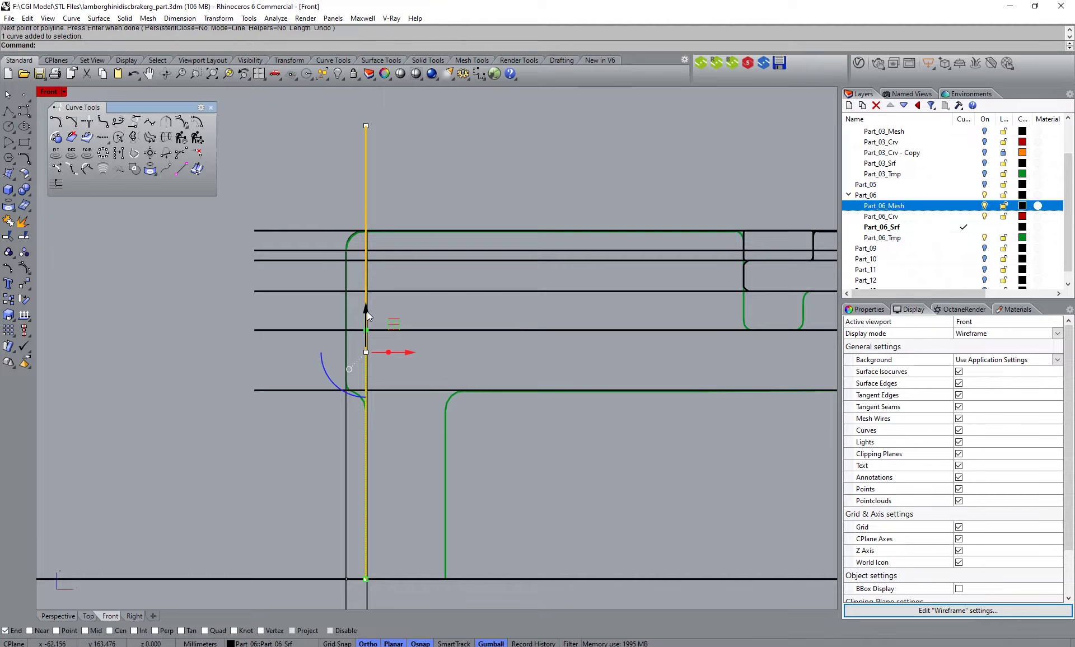
pyautogui.moveTo(368, 311)
pyautogui.mouseDown()
pyautogui.moveTo(367, 322)
pyautogui.moveTo(368, 311)
pyautogui.mouseUp()
pyautogui.scroll(10, 363, 234)
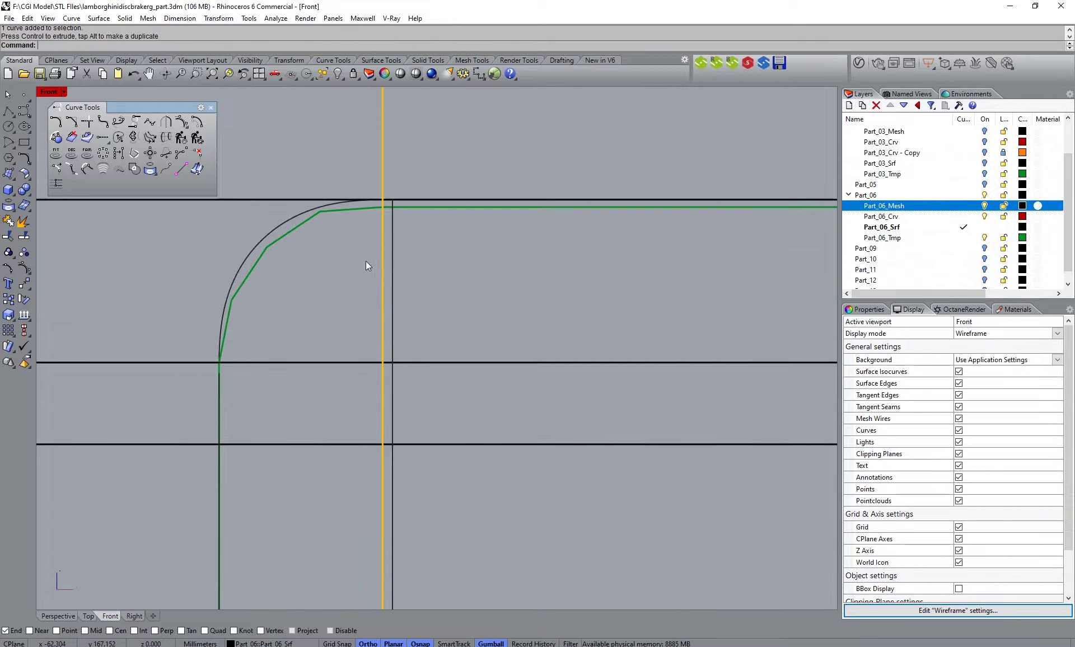
pyautogui.scroll(-6, 391, 210)
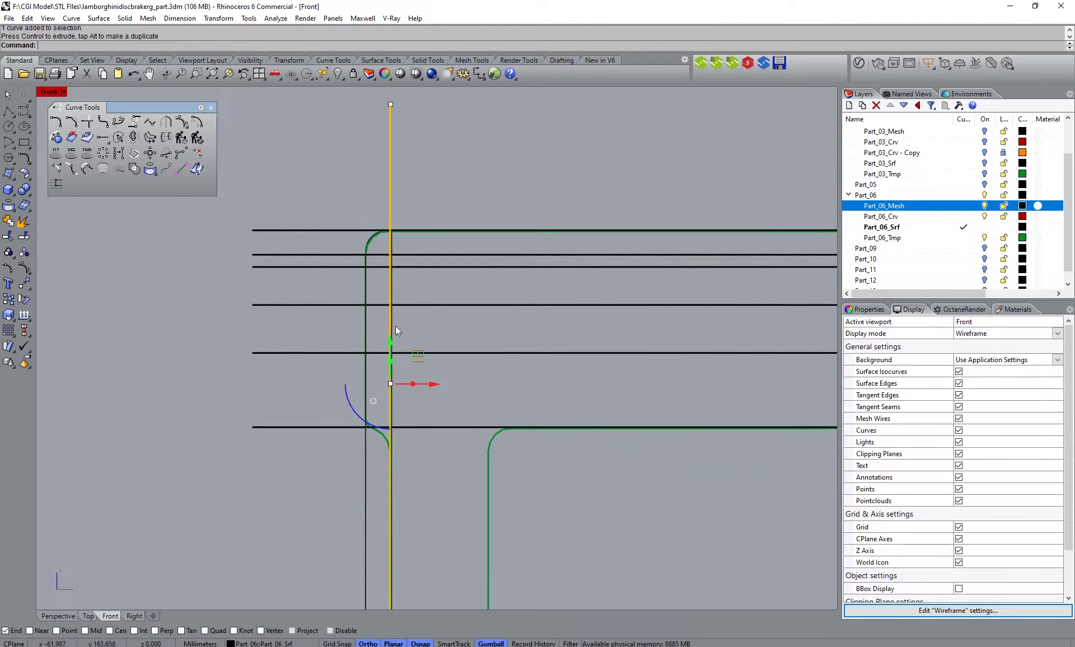
pyautogui.scroll(3, 394, 504)
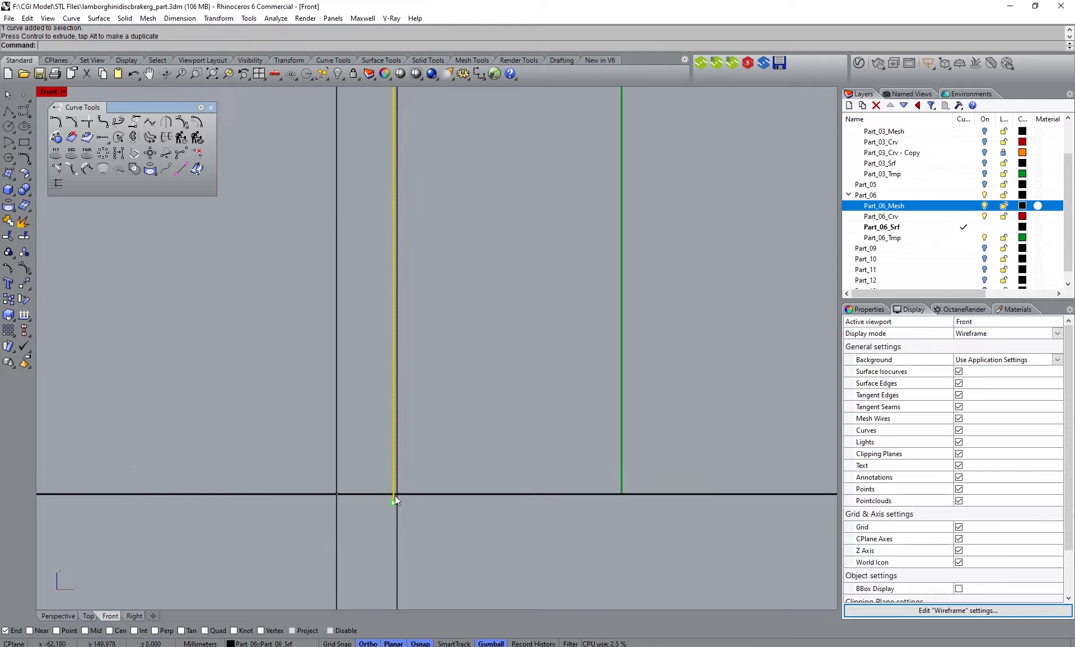
pyautogui.scroll(-1, 395, 493)
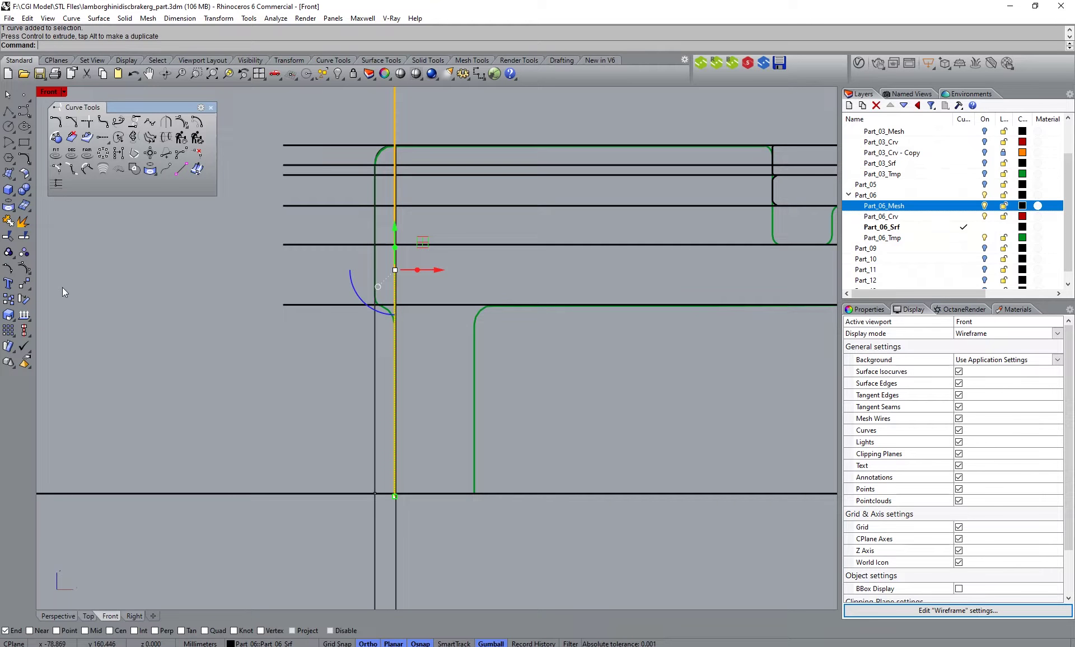
# Try to align the vertical line with the VertCenter option to the polysurface edge near the lower horizontal line.
pyautogui.click(23, 333)
pyautogui.click(273, 47)
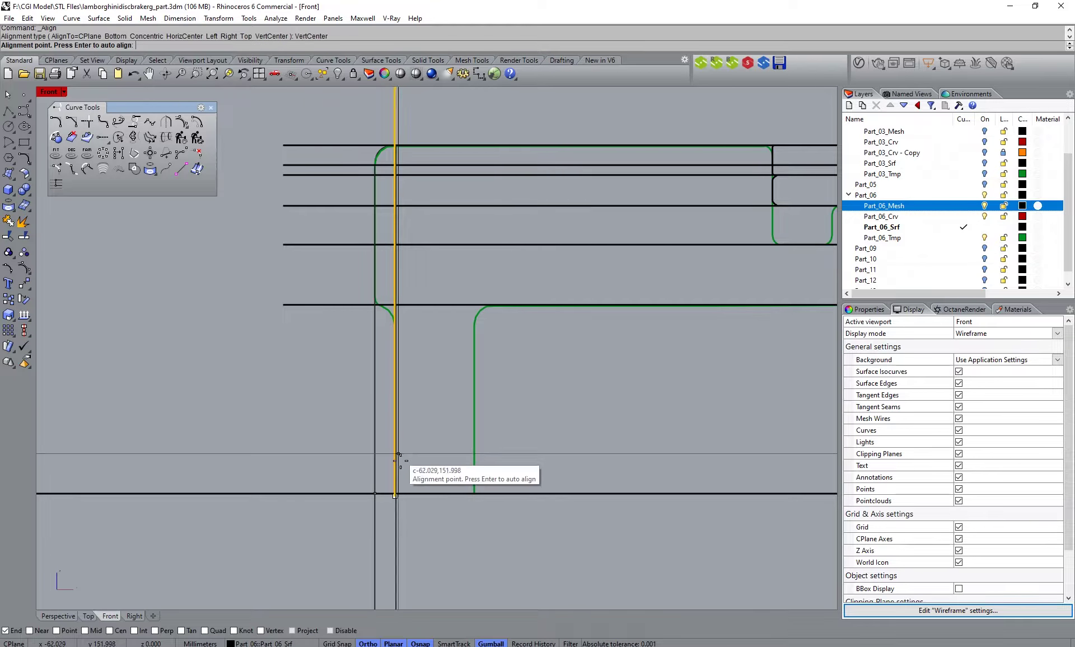
pyautogui.click(396, 493)
# Align the vertical line with the VertCenter option to the polysurface's vertical edge, where it meets the uppermost horizontal line.
pyautogui.rightClick(396, 493)
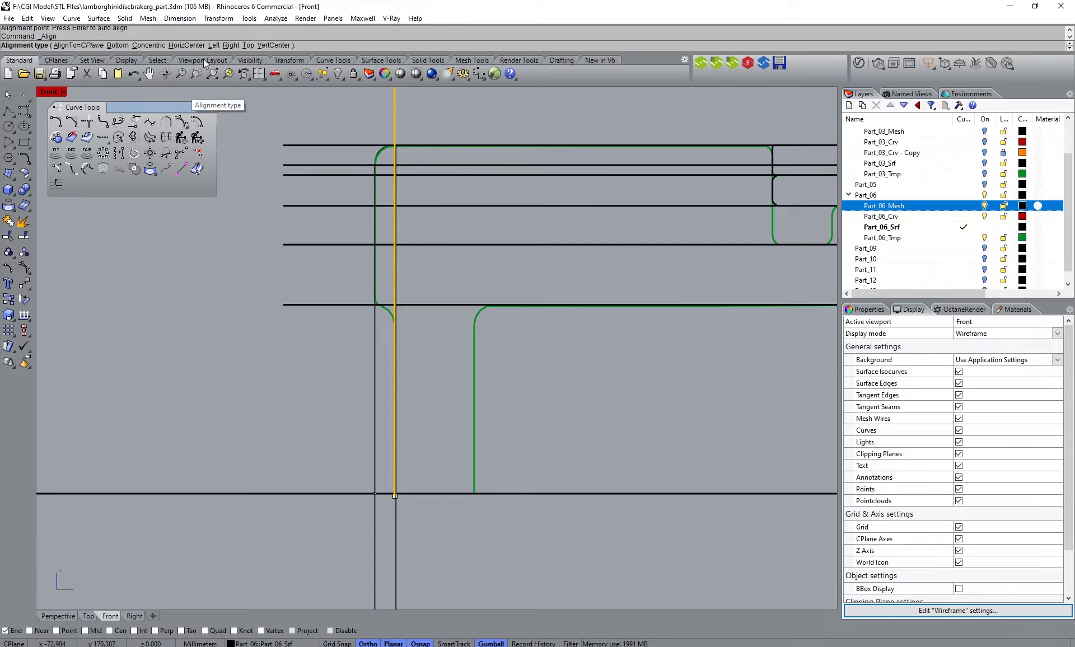
pyautogui.click(273, 46)
pyautogui.scroll(5, 394, 146)
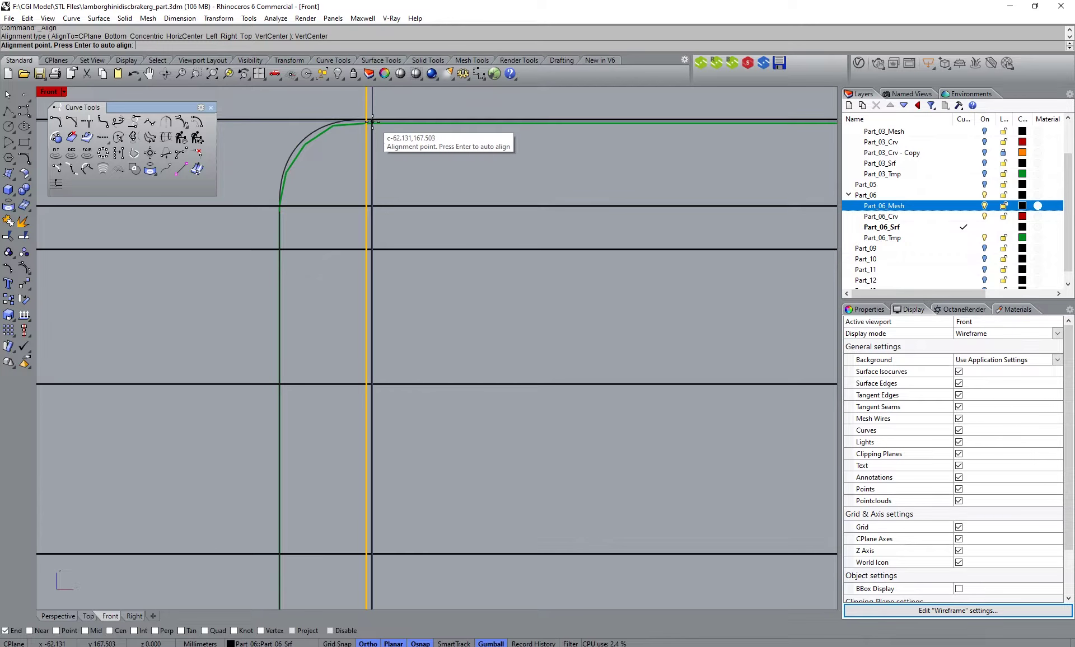
pyautogui.scroll(5, 372, 120)
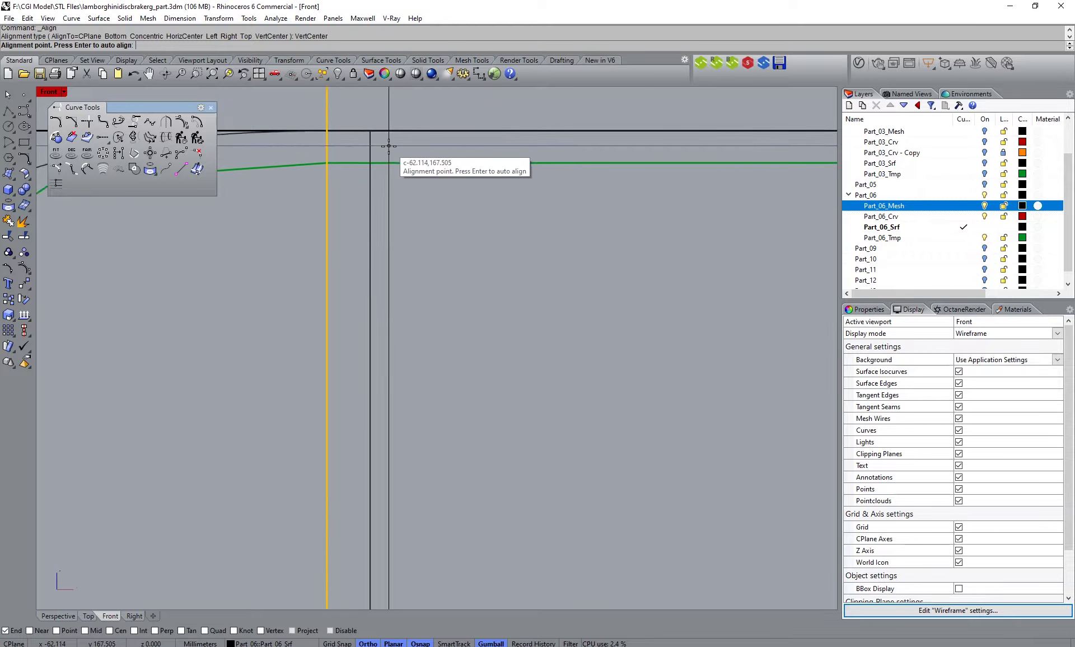
pyautogui.scroll(-5, 389, 145)
pyautogui.scroll(2, 388, 145)
pyautogui.scroll(-2, 388, 146)
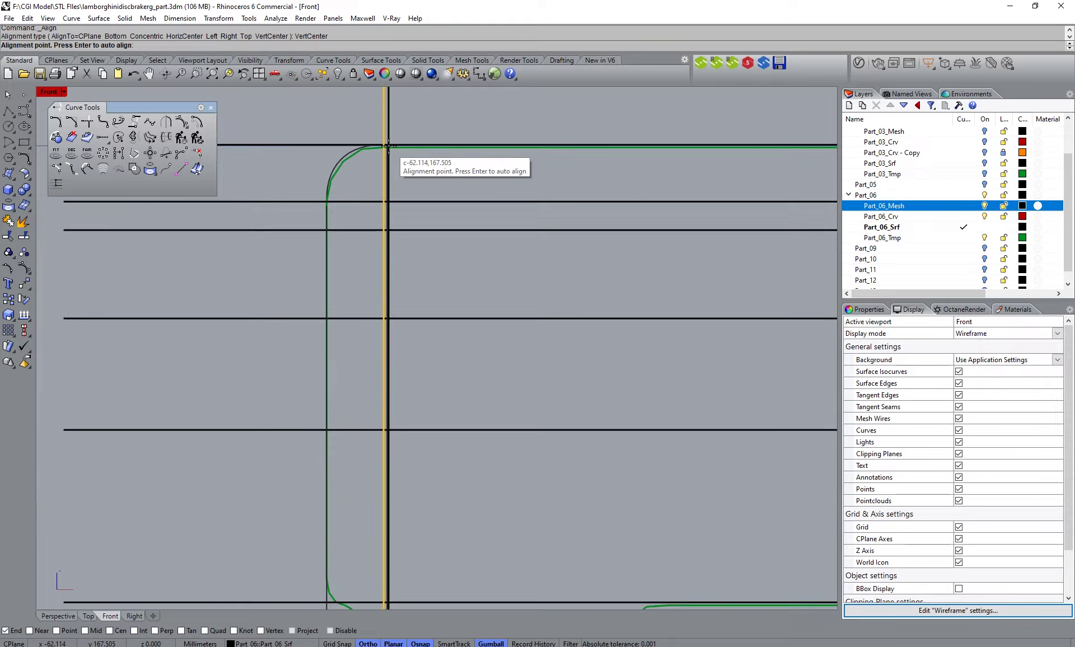
pyautogui.scroll(-3, 389, 145)
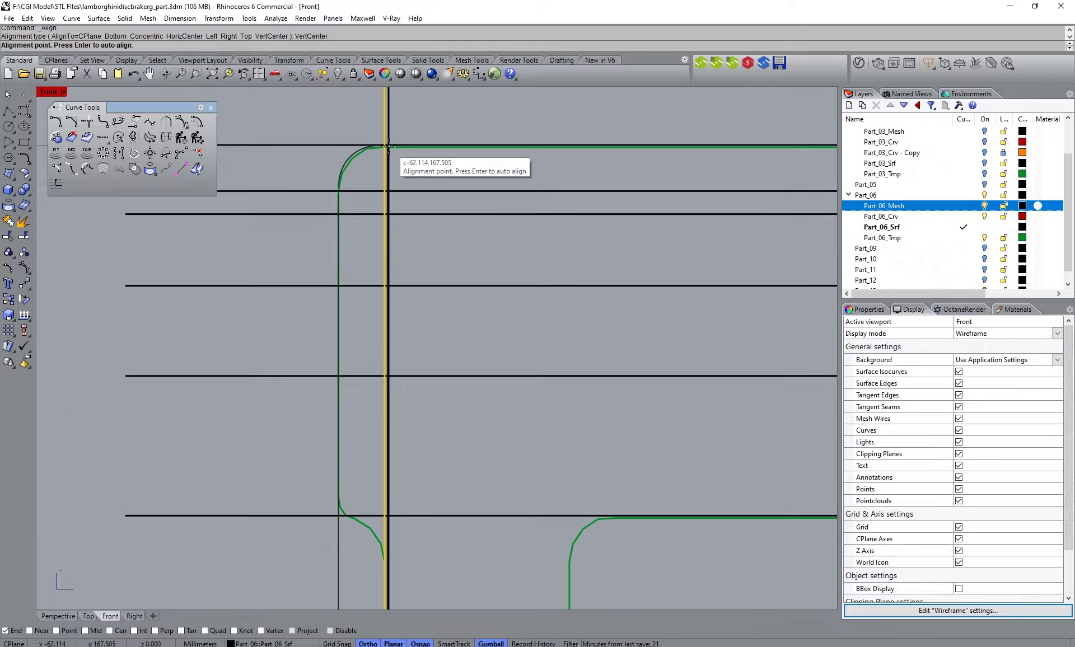
pyautogui.click(389, 145)
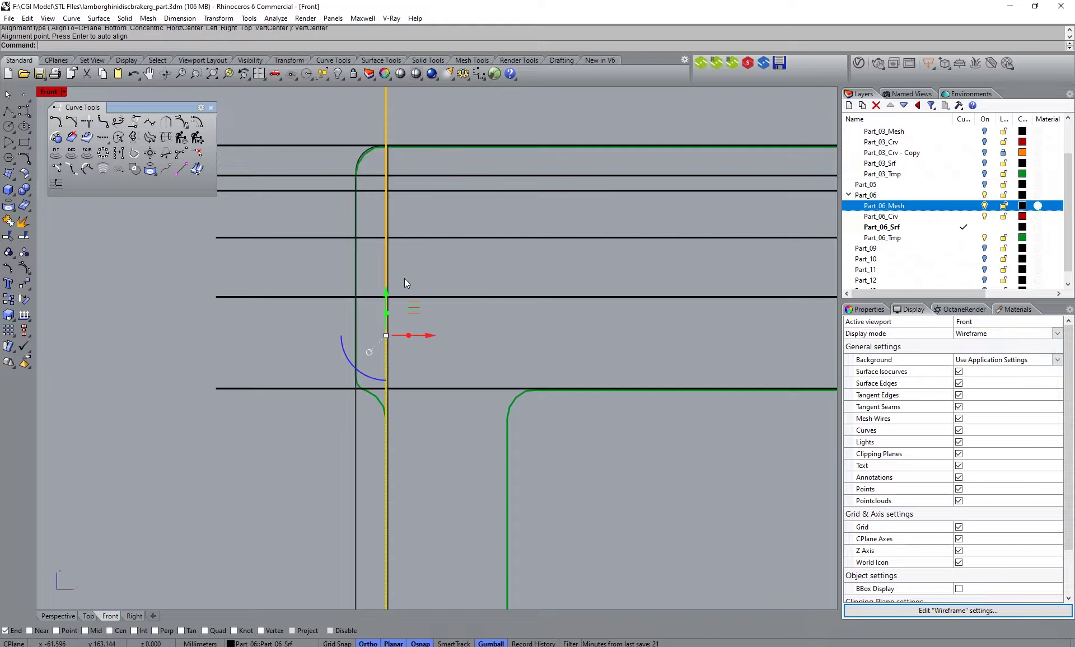
pyautogui.scroll(-2, 395, 259)
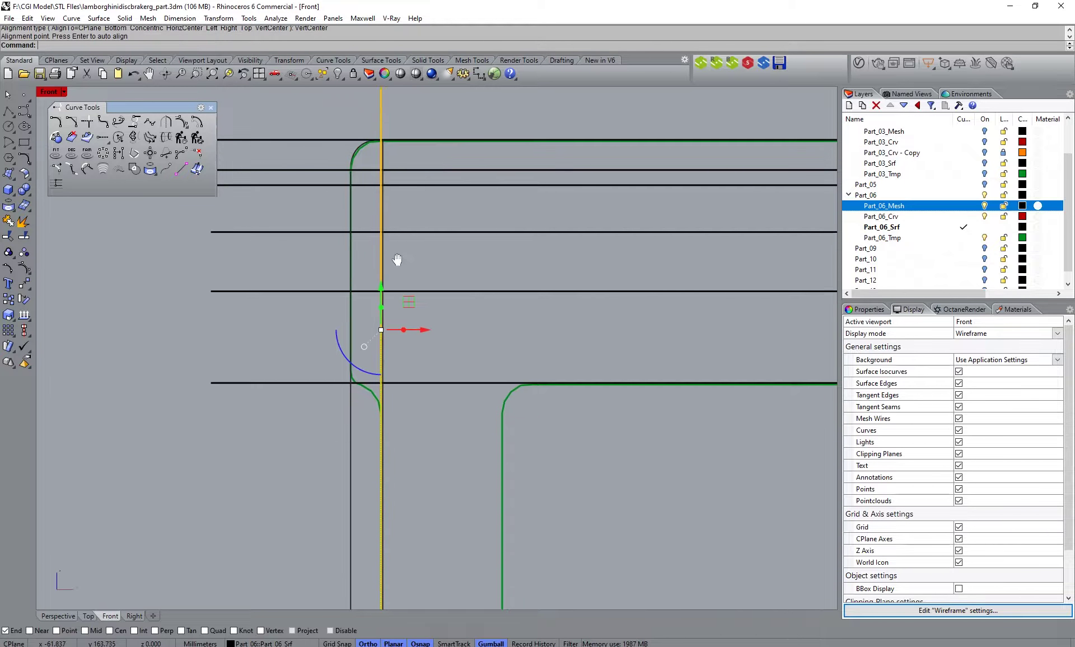
# Offset the vertical line through the end point of the green bore's inner face, and again through the green profile's groove face end point.
pyautogui.click(191, 127)
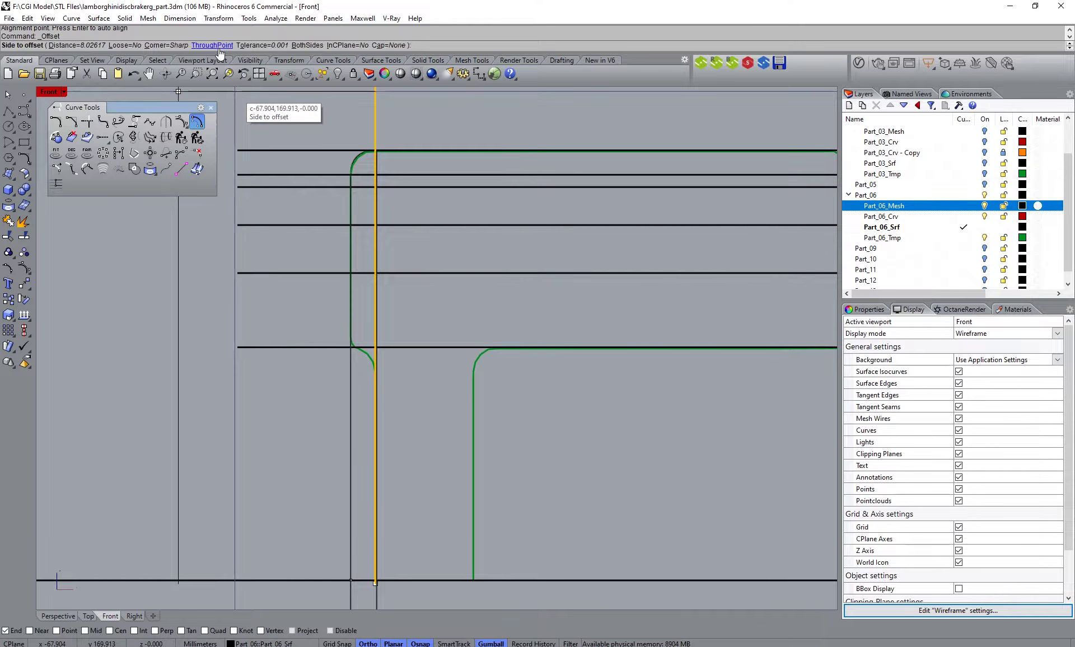
pyautogui.click(216, 46)
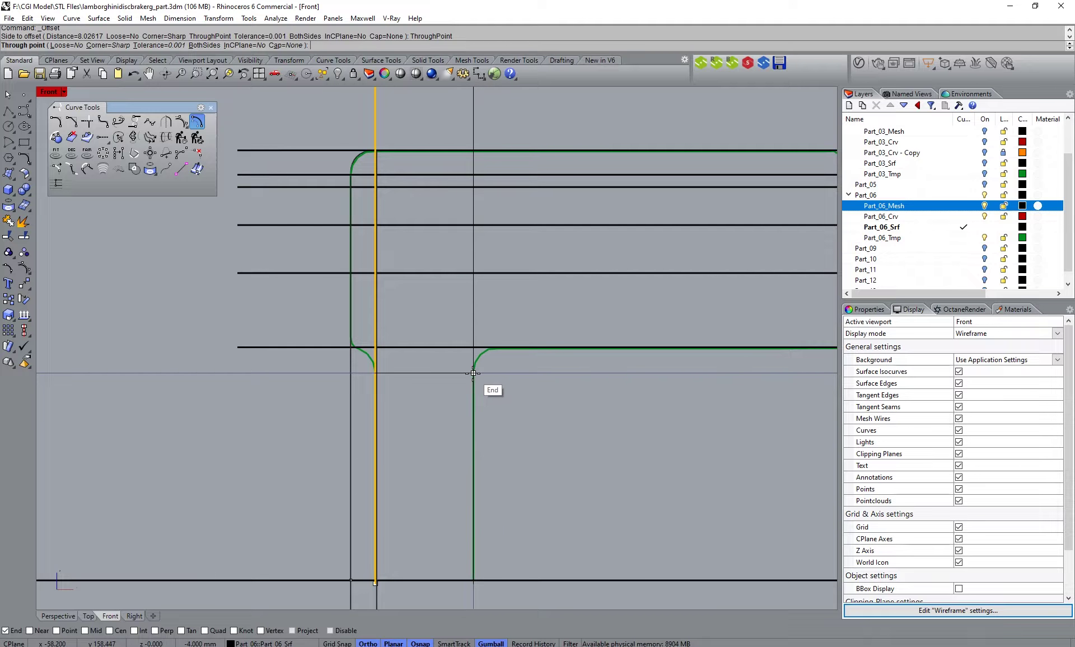
pyautogui.click(473, 373)
pyautogui.scroll(-3, 227, 403)
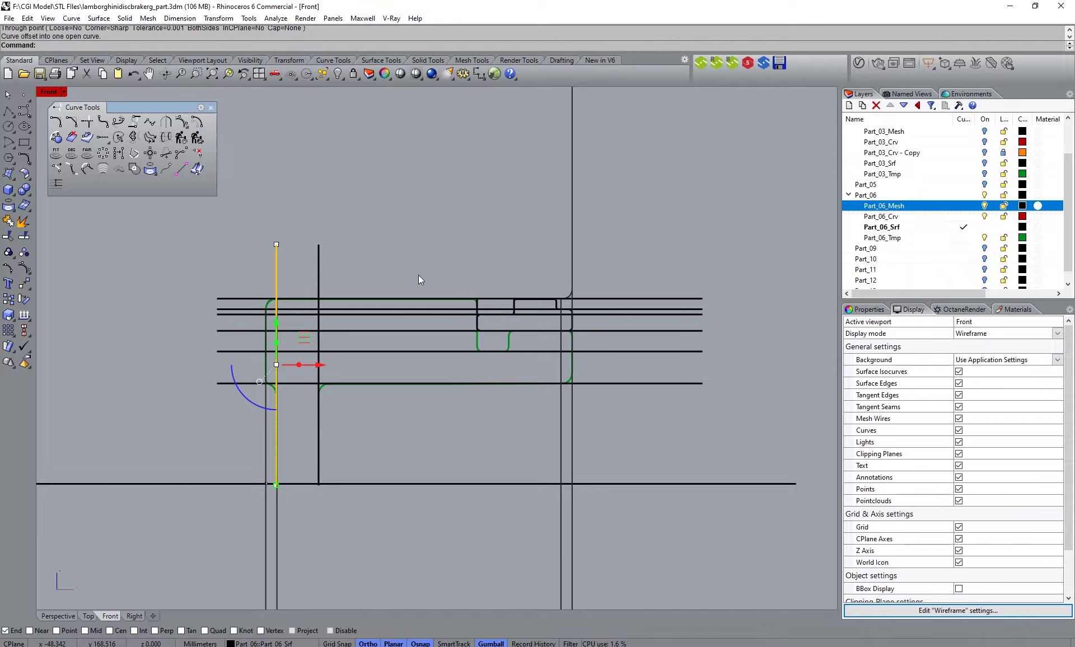
pyautogui.press('Return')
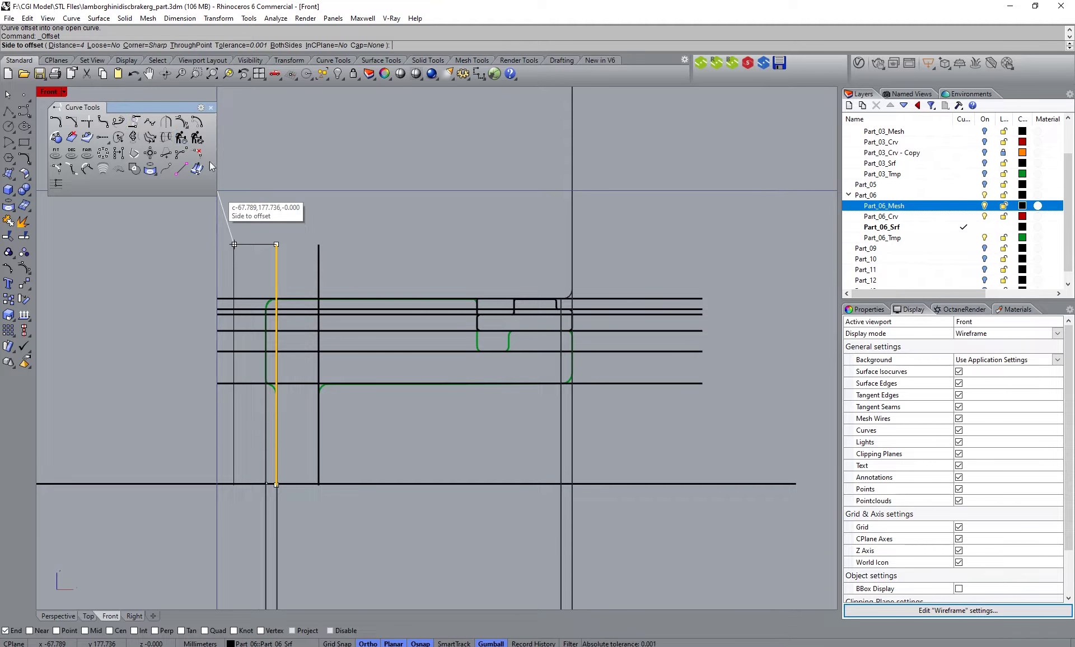
pyautogui.click(199, 46)
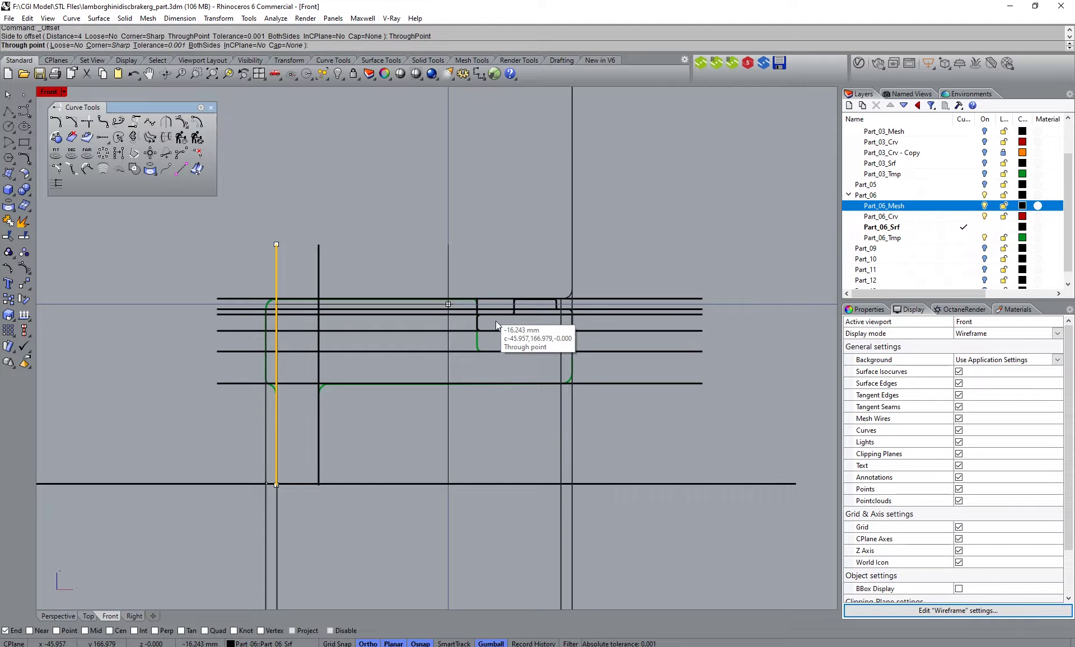
pyautogui.scroll(5, 468, 313)
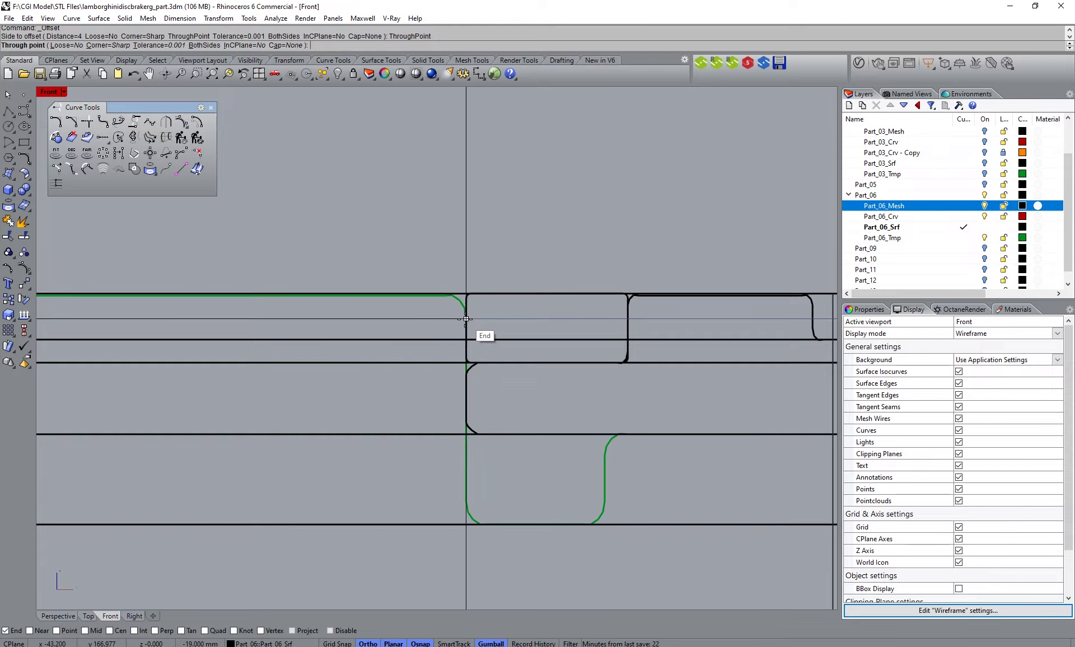
pyautogui.click(466, 323)
# Offset the groove-face line through the end points of the two side walls of the black profile's raised rim.
pyautogui.click(466, 268)
pyautogui.press('Return')
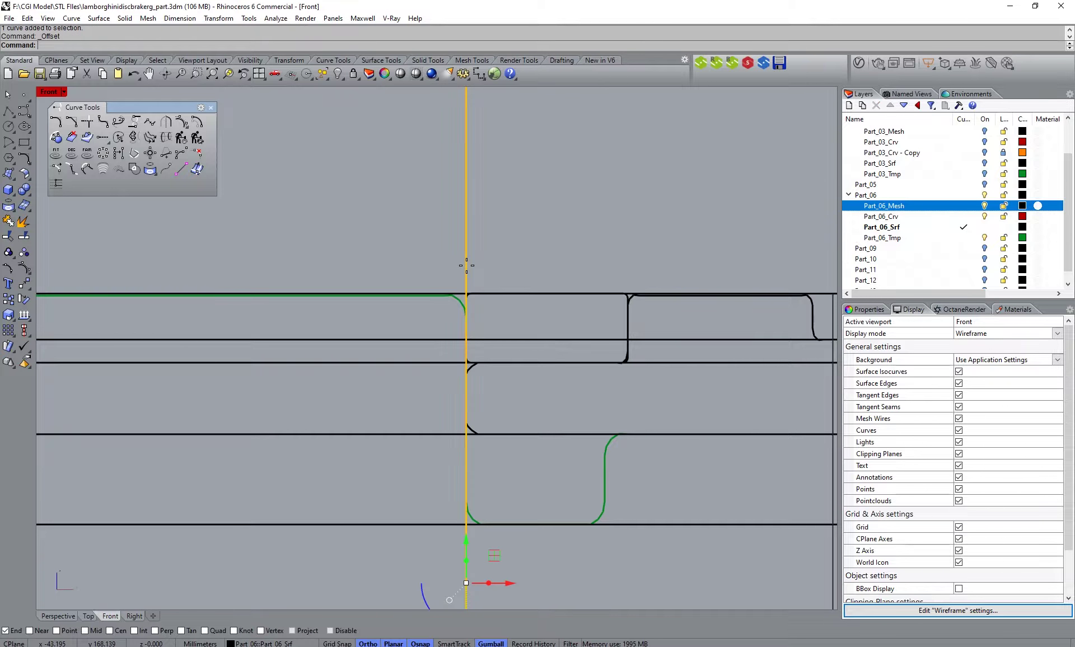
pyautogui.click(194, 46)
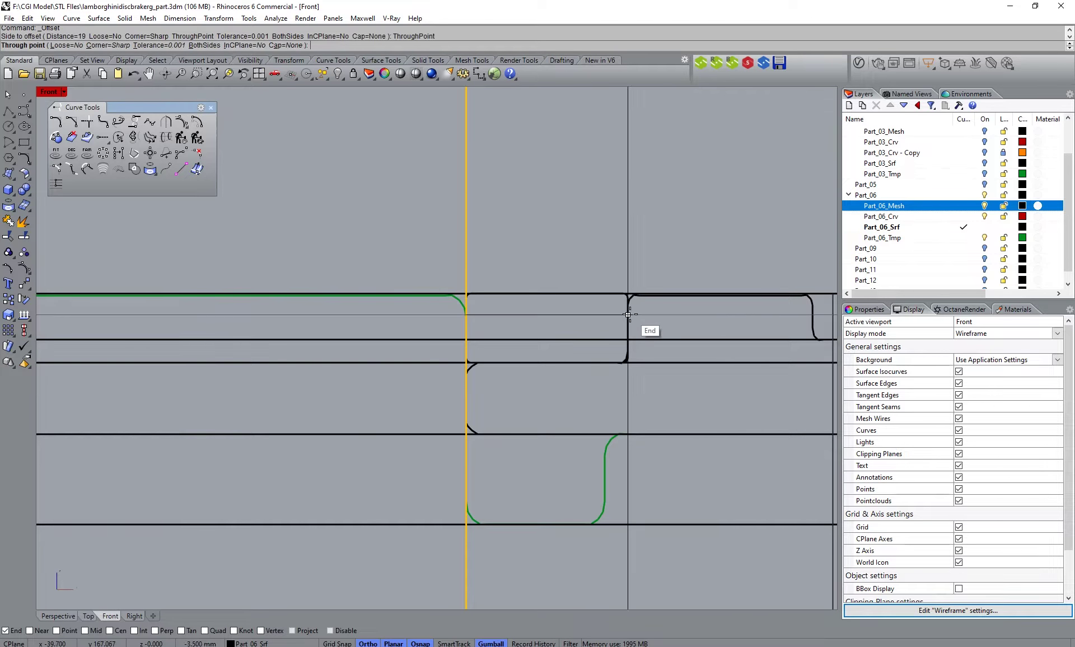
pyautogui.click(628, 315)
pyautogui.scroll(-2, 431, 323)
pyautogui.rightClick(514, 267)
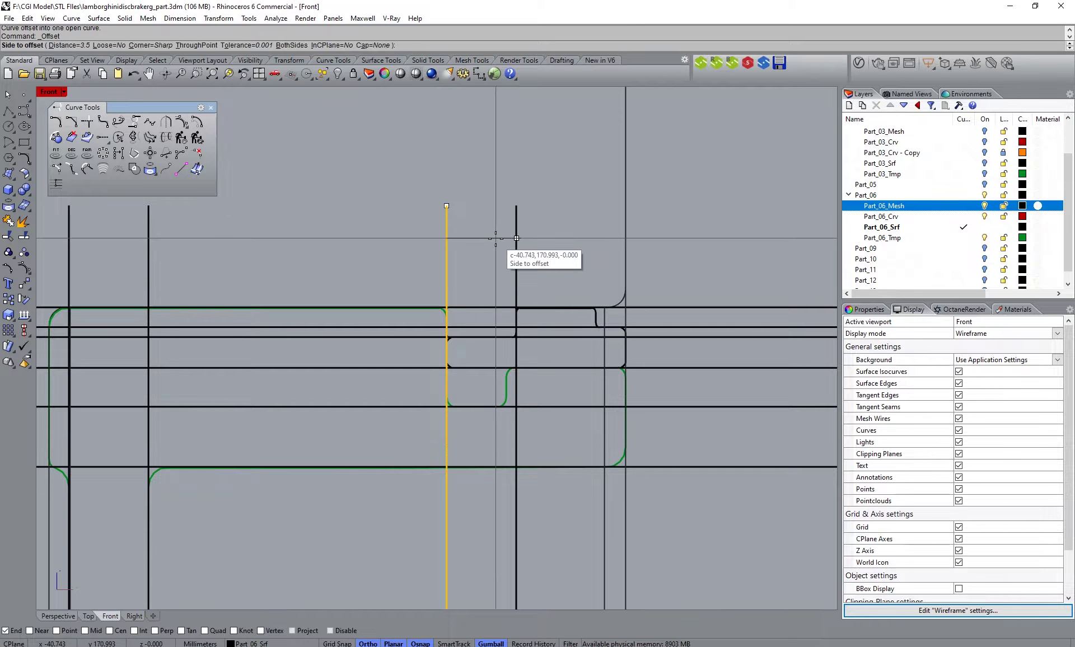
pyautogui.click(202, 45)
pyautogui.scroll(4, 594, 325)
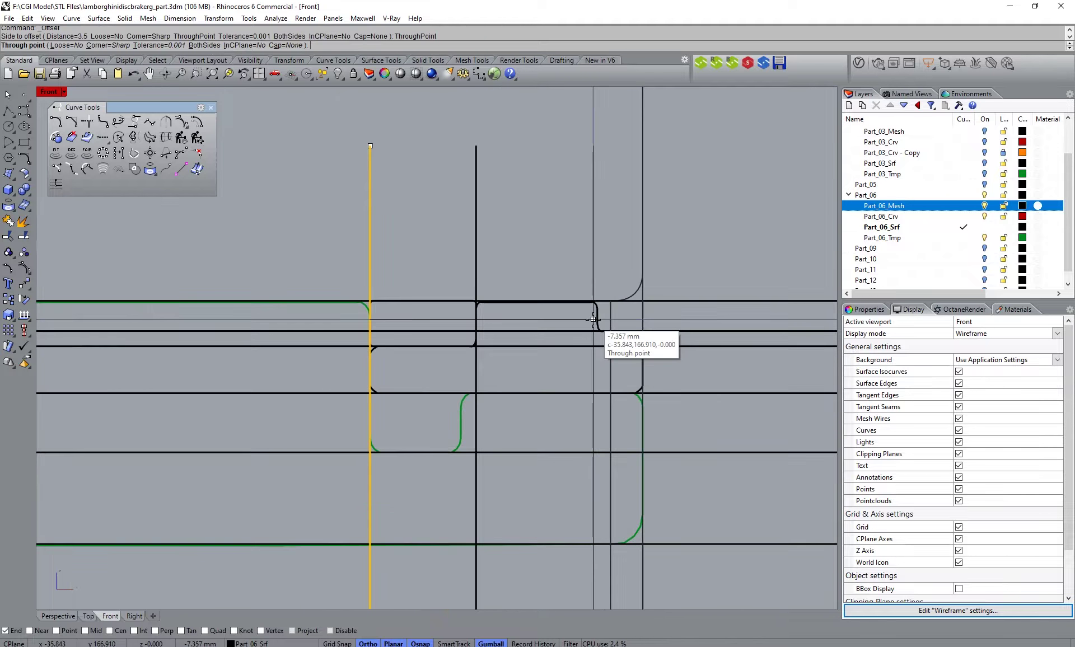
pyautogui.click(597, 325)
# Offset the groove-face line through the black profile's outer end face beyond the raised rim, and deselect it.
pyautogui.rightClick(421, 203)
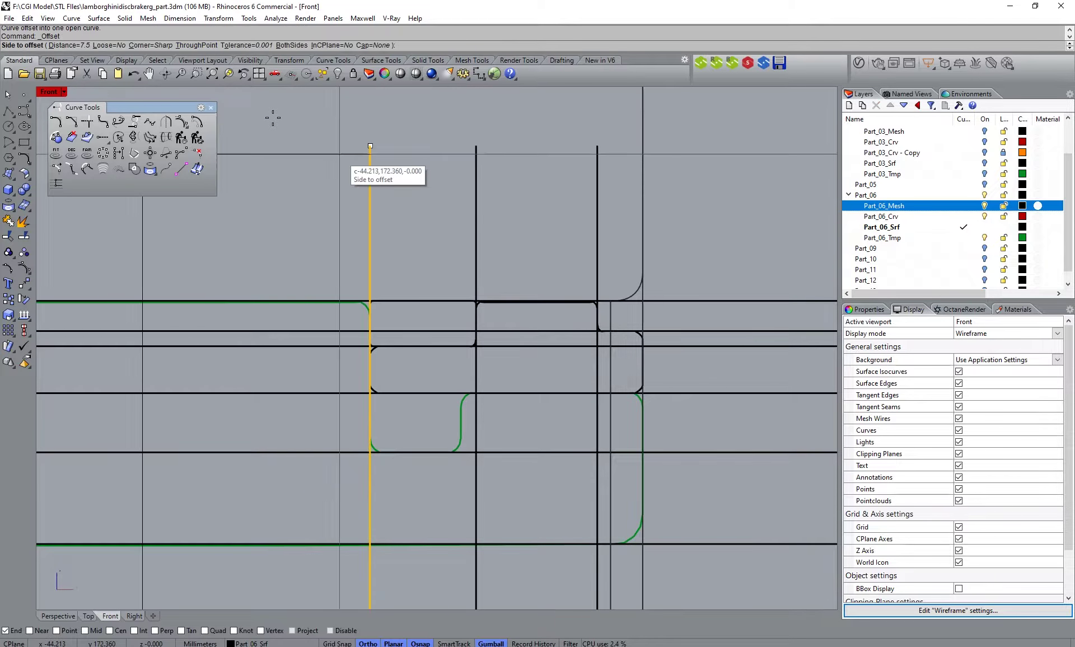
pyautogui.click(192, 45)
pyautogui.scroll(2, 635, 346)
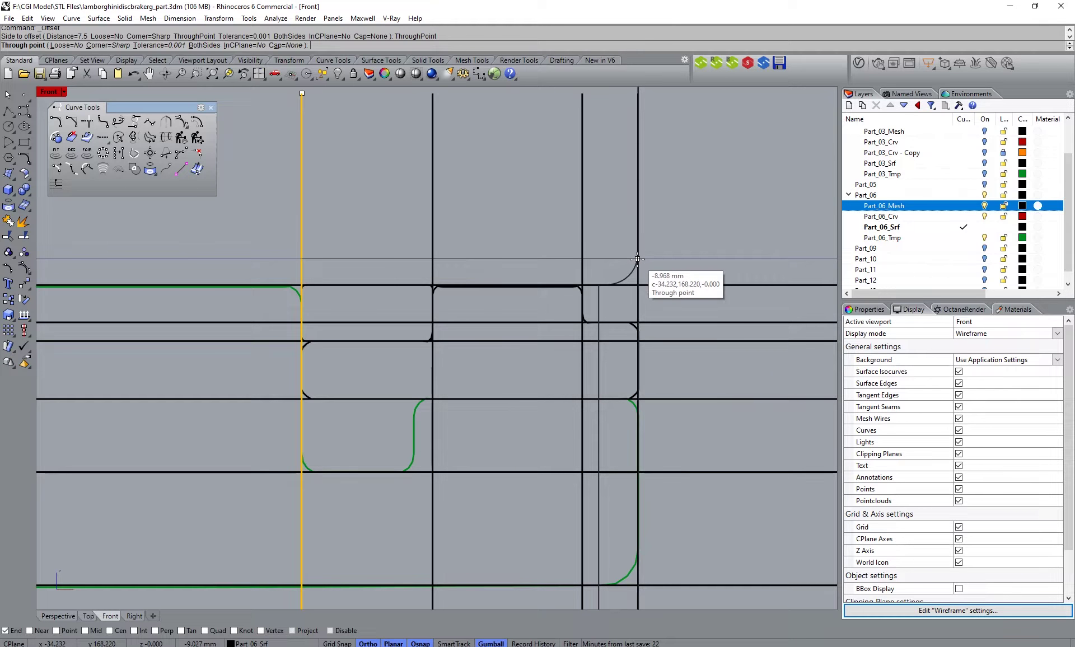
pyautogui.click(638, 336)
pyautogui.scroll(-3, 638, 335)
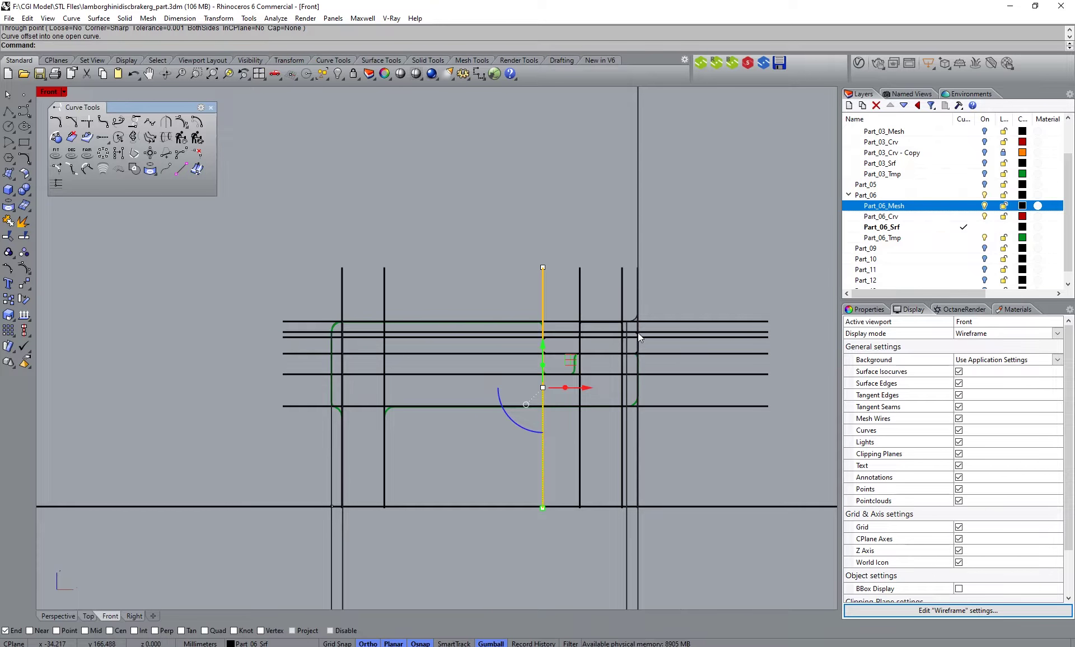
pyautogui.scroll(2, 573, 321)
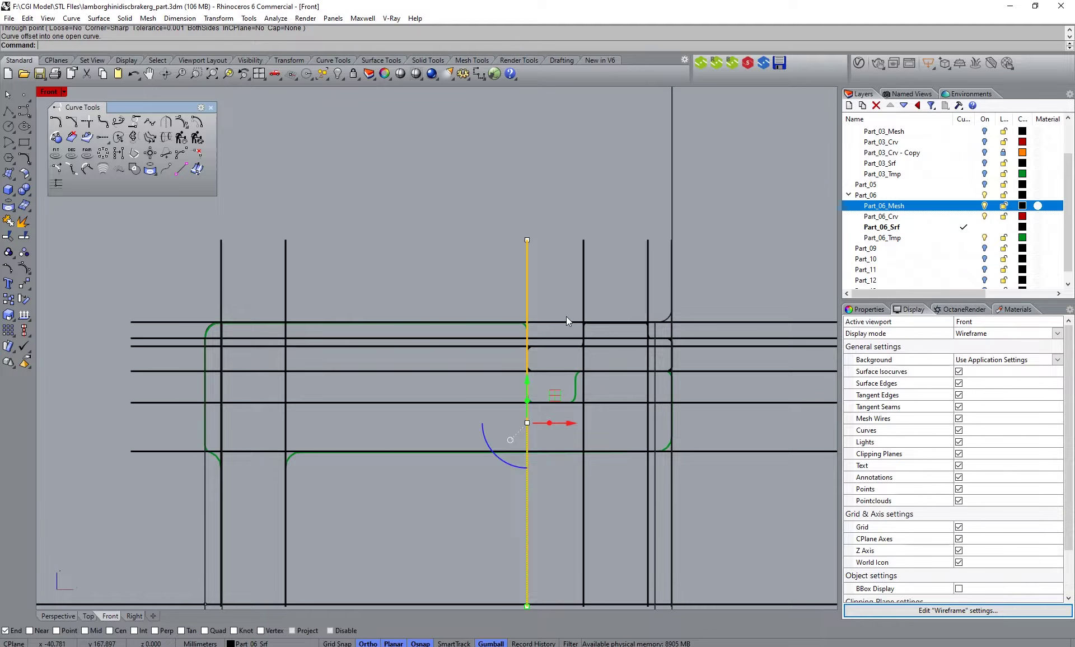
pyautogui.scroll(-2, 566, 316)
pyautogui.scroll(2, 566, 316)
pyautogui.scroll(-3, 563, 302)
pyautogui.click(322, 251)
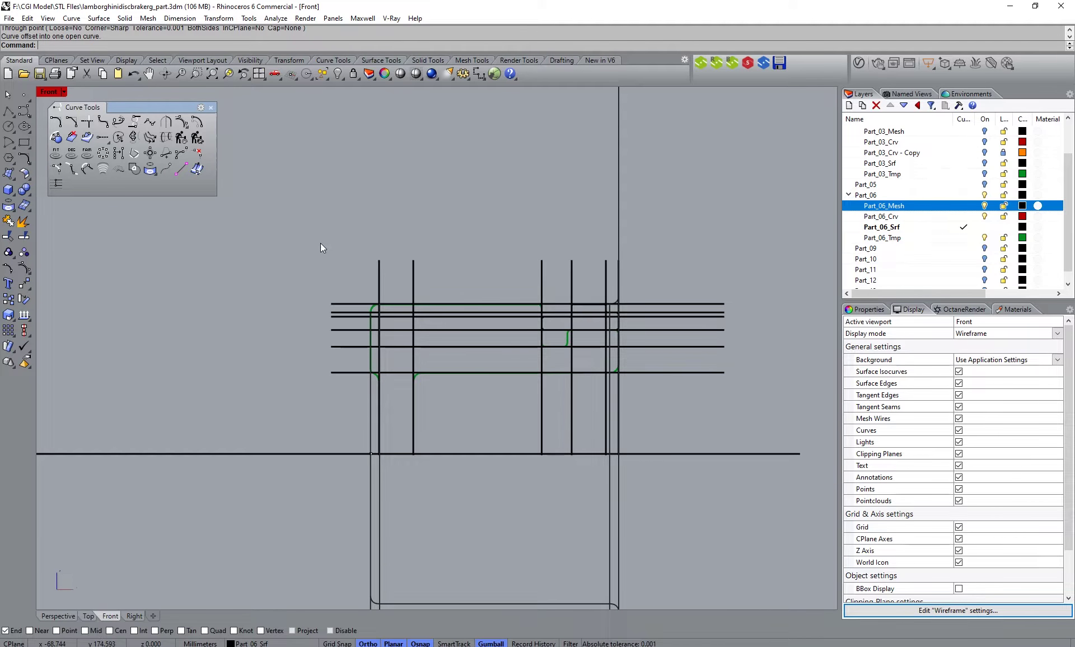
# Copy all horizontal and vertical construction lines to the clipboard, leaving the green and black profile curves out of the selection.
pyautogui.moveTo(311, 236); pyautogui.dragTo(739, 473)
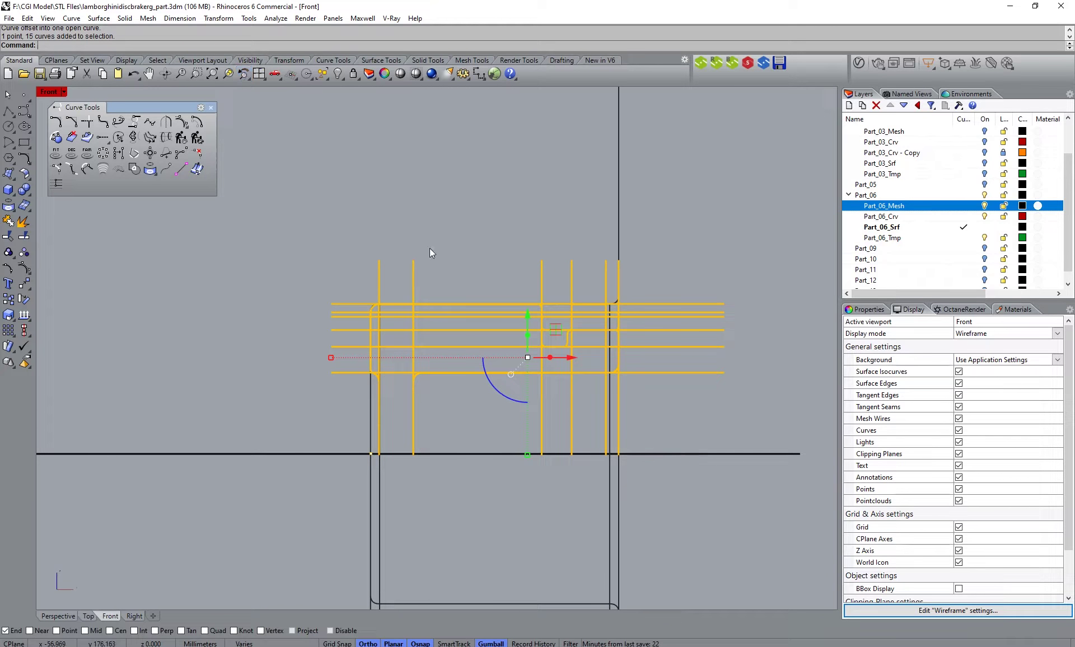
pyautogui.scroll(3, 377, 375)
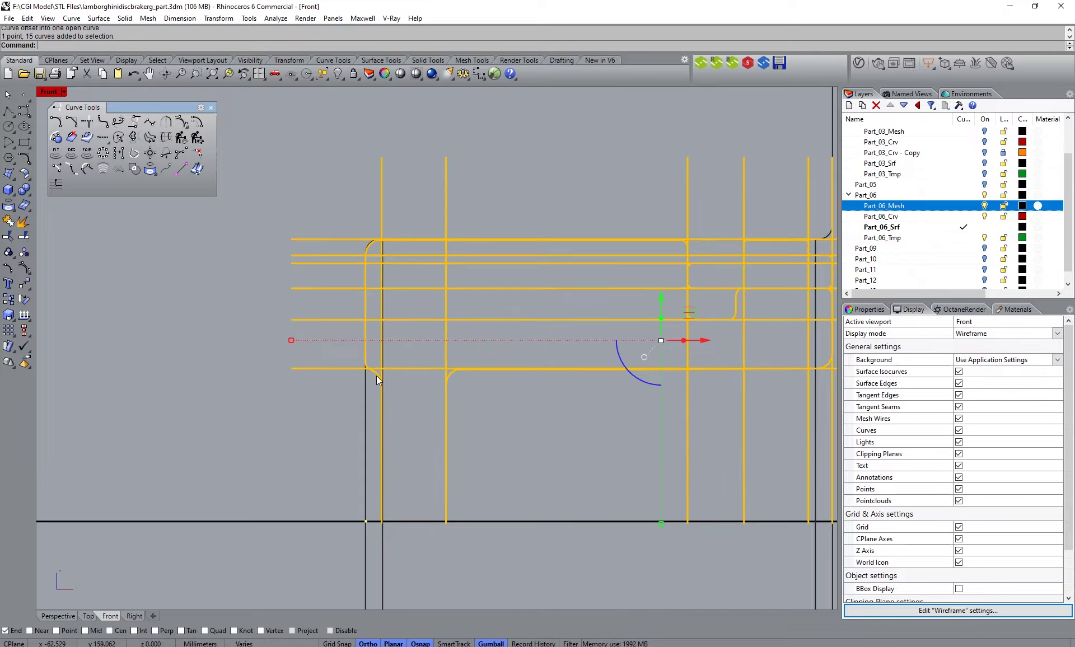
pyautogui.keyDown('ctrl'); pyautogui.click(376, 375); pyautogui.keyUp('ctrl')
pyautogui.scroll(6, 696, 239)
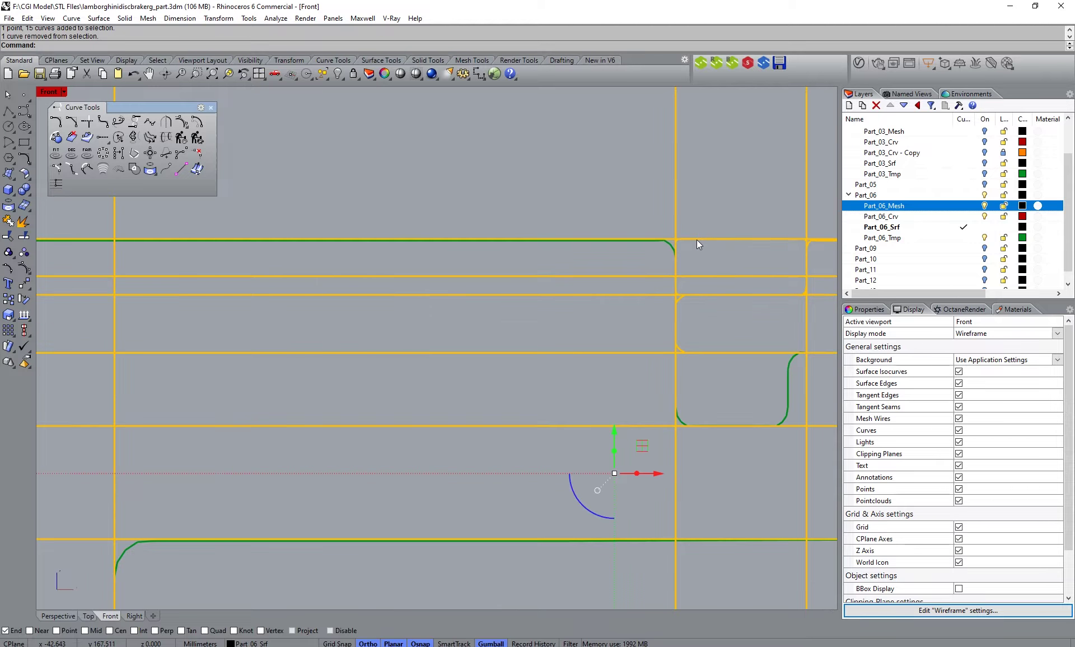
pyautogui.moveTo(690, 250); pyautogui.dragTo(623, 279, button='right')
pyautogui.scroll(8, 596, 263)
pyautogui.keyDown('ctrl'); pyautogui.click(583, 285); pyautogui.keyUp('ctrl')
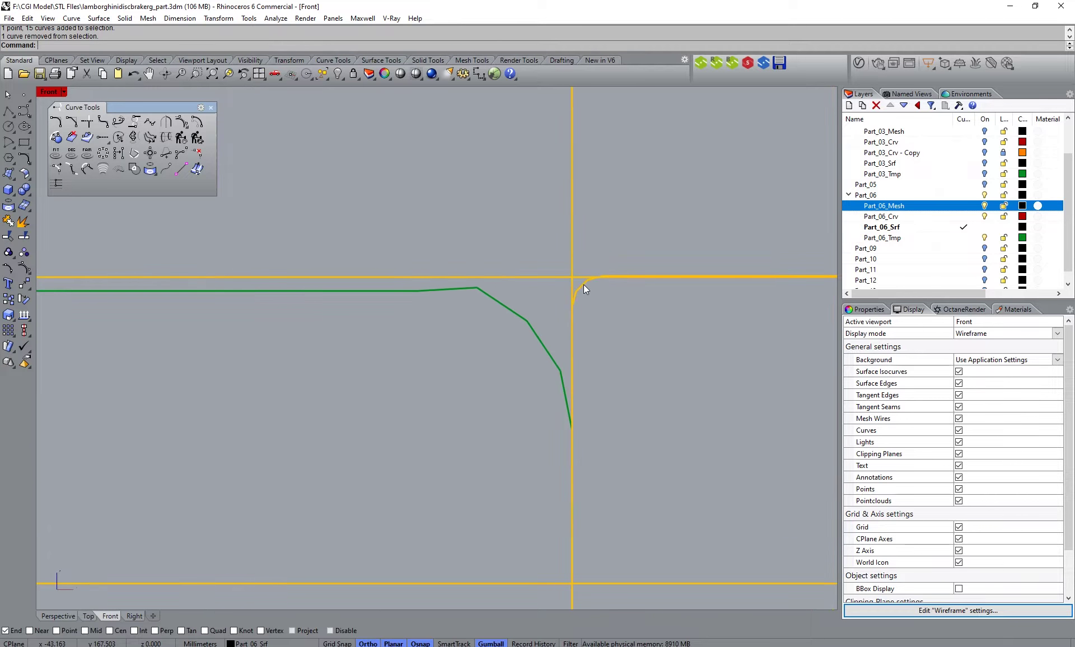
pyautogui.scroll(-7, 584, 285)
pyautogui.scroll(-6, 575, 408)
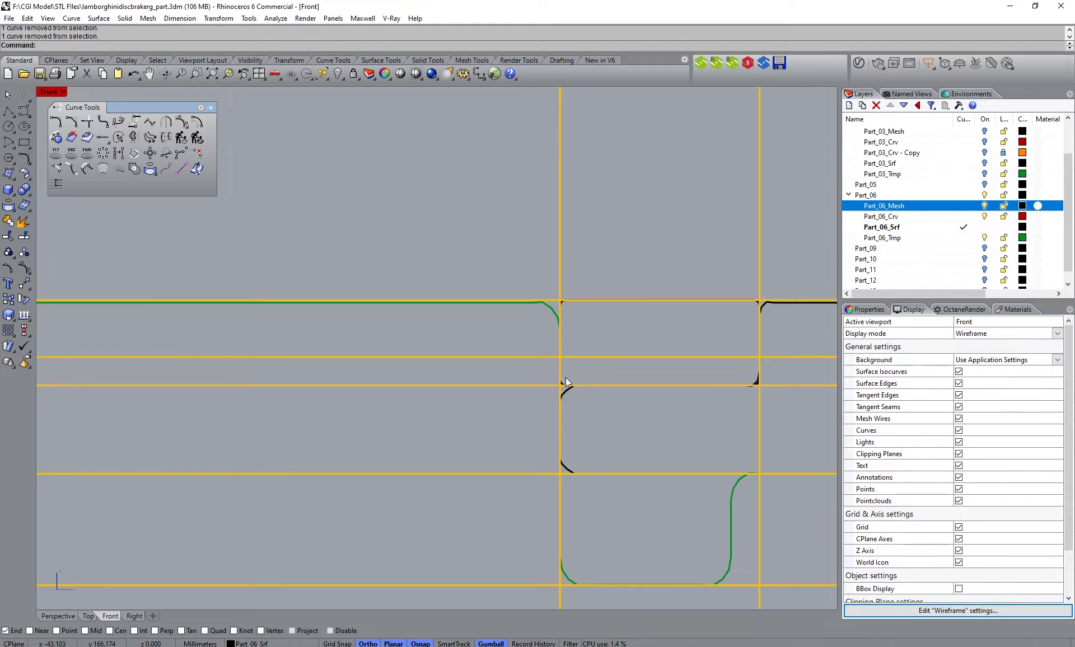
pyautogui.scroll(5, 673, 374)
pyautogui.scroll(-5, 673, 373)
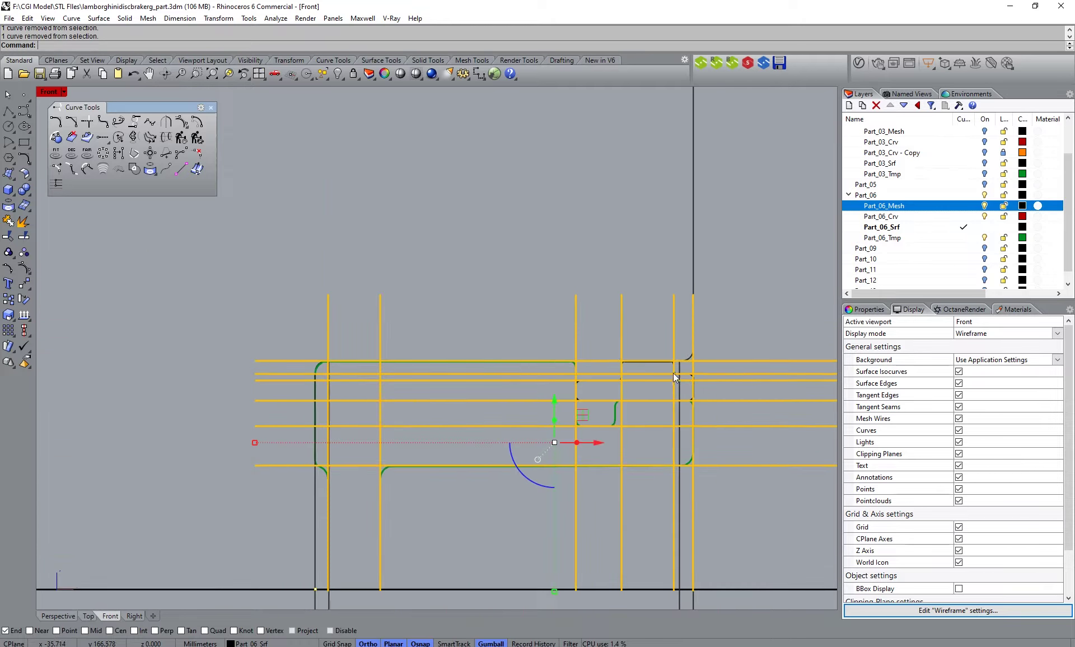
pyautogui.click(104, 74)
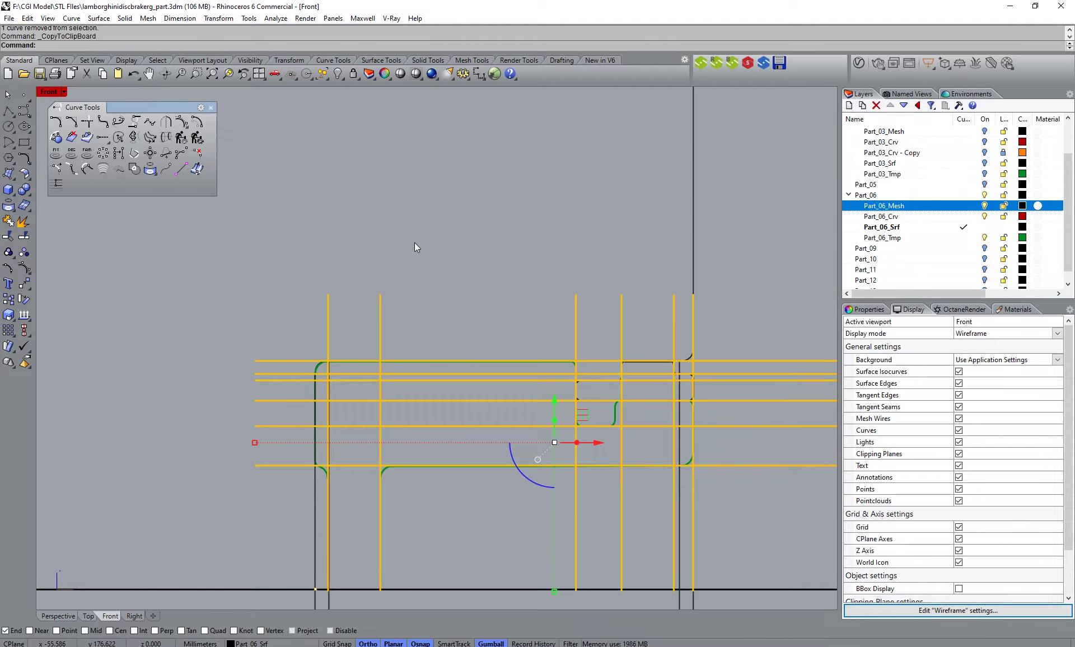
pyautogui.click(221, 267)
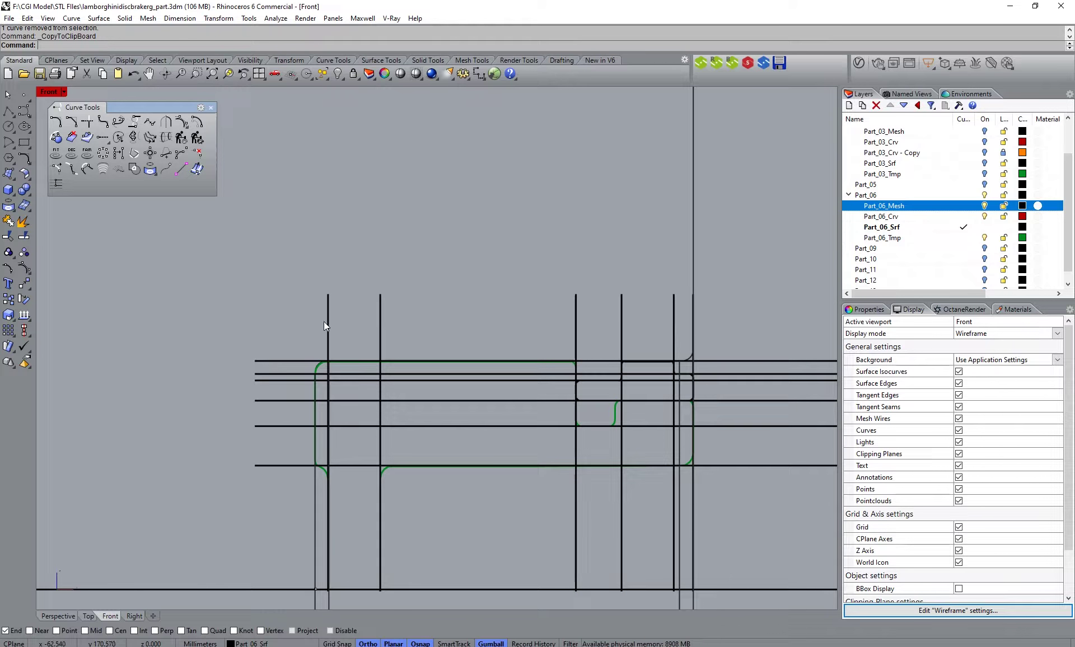
# Offset the vertical line at the recessed end face through the green profile's outermost end face near it.
pyautogui.click(326, 322)
pyautogui.click(199, 123)
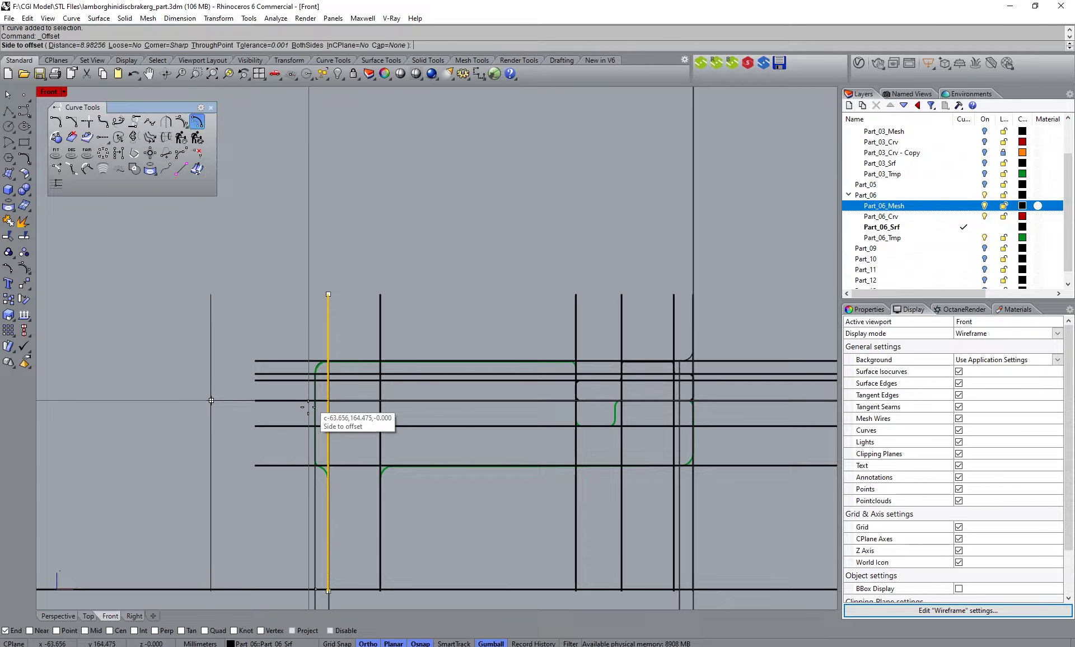
pyautogui.click(212, 45)
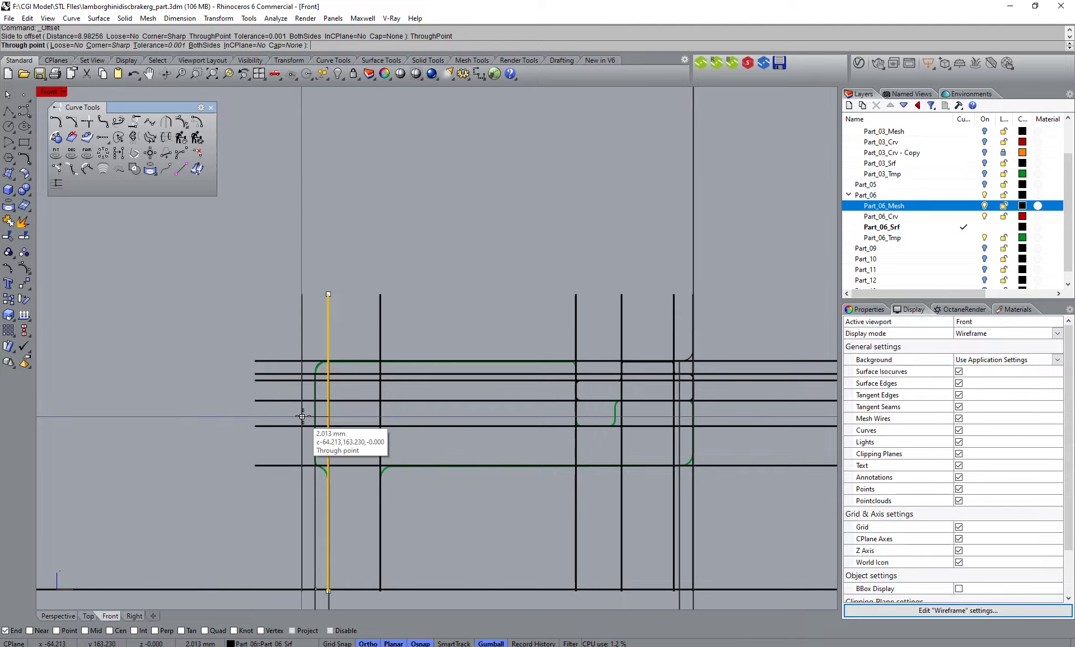
pyautogui.click(314, 390)
pyautogui.scroll(-3, 216, 378)
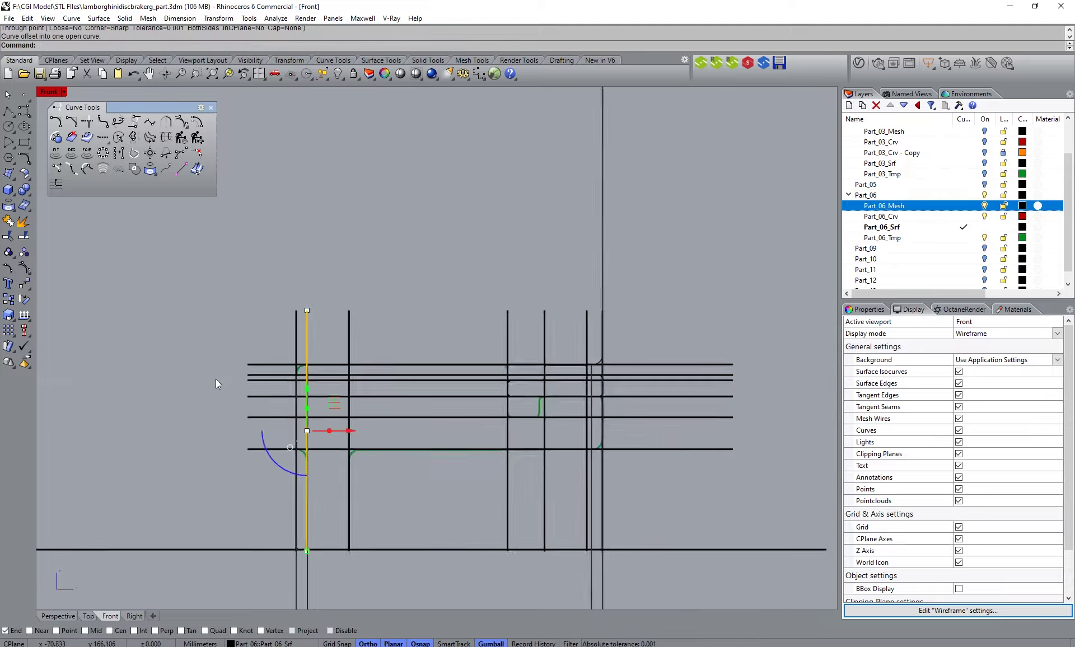
# Offset the vertical line at the black raised rim's inner side wall through the green profile's nearby groove wall, and deselect everything.
pyautogui.moveTo(180, 281); pyautogui.dragTo(691, 540)
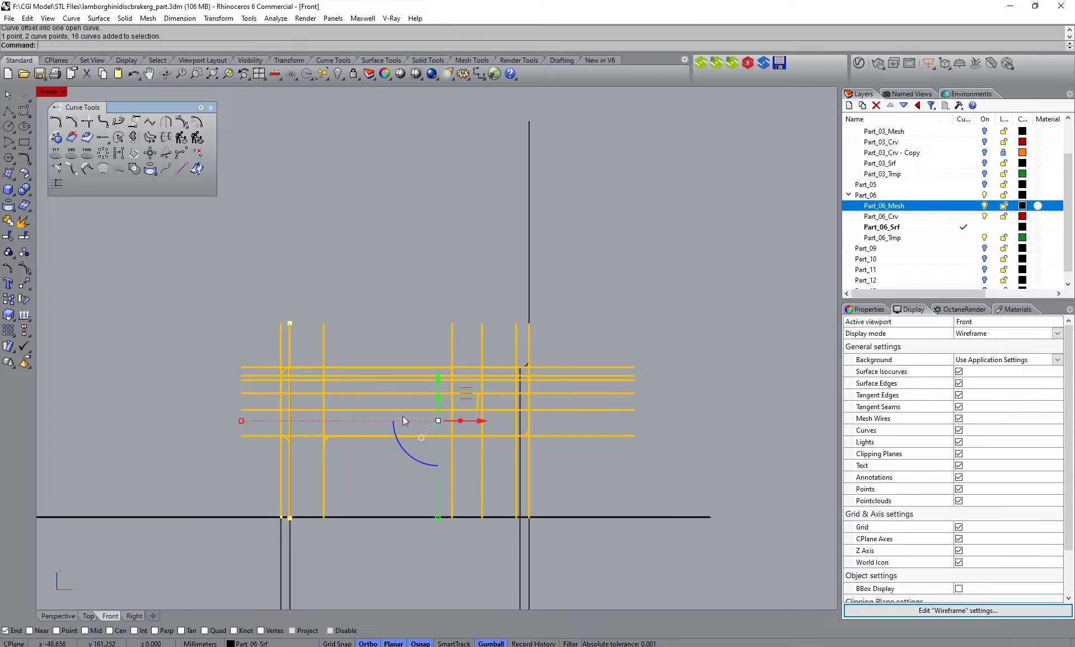
pyautogui.scroll(5, 499, 404)
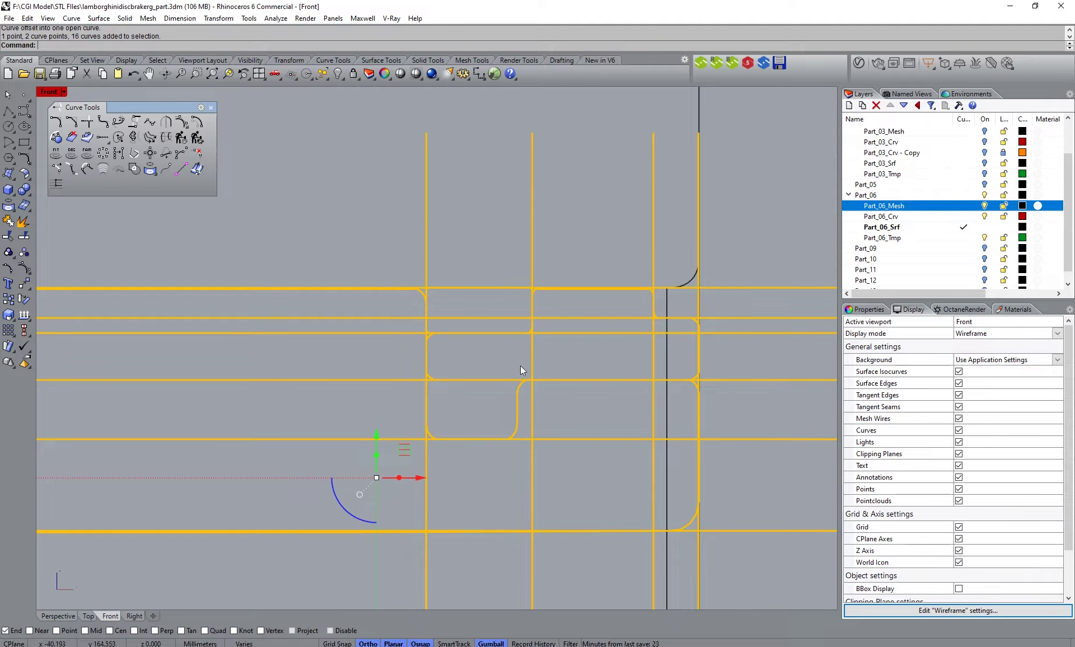
pyautogui.click(532, 259)
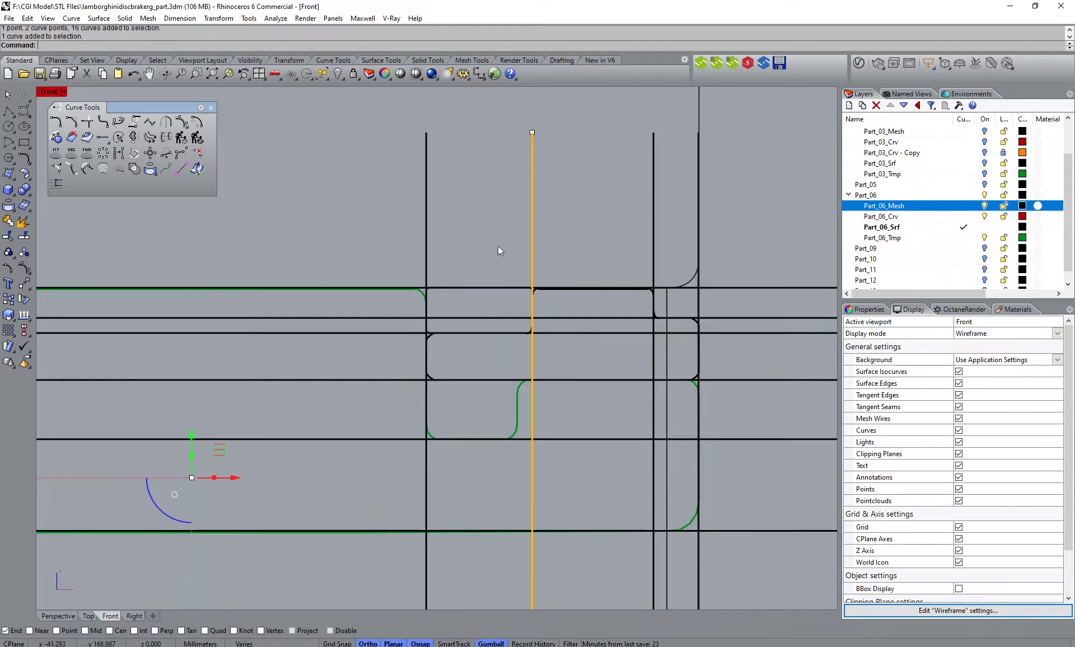
pyautogui.click(196, 122)
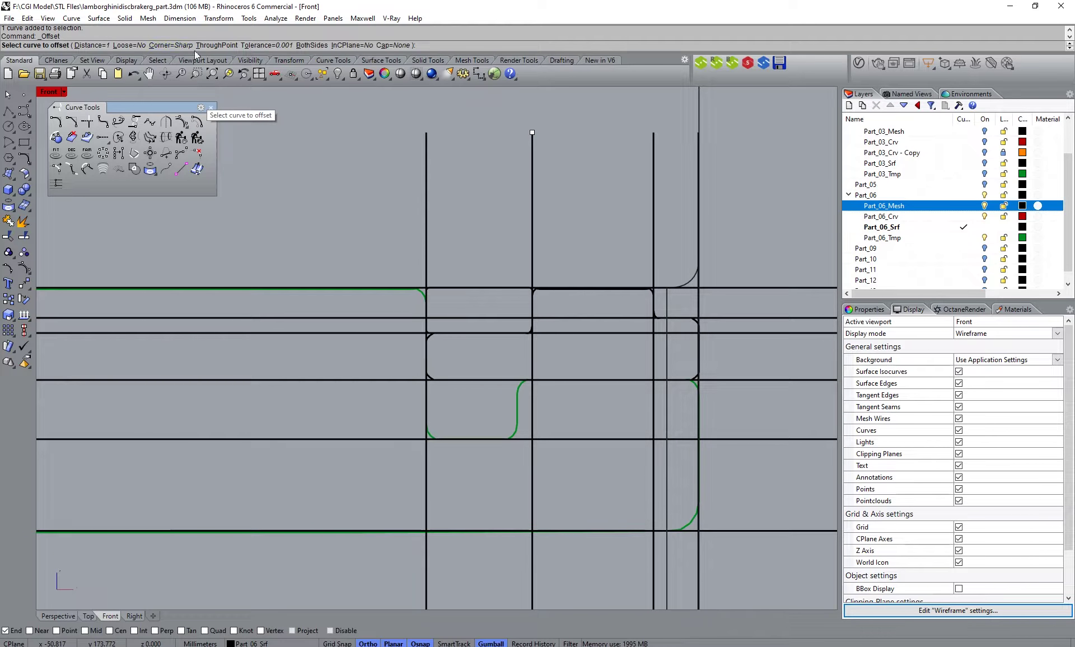
pyautogui.click(211, 45)
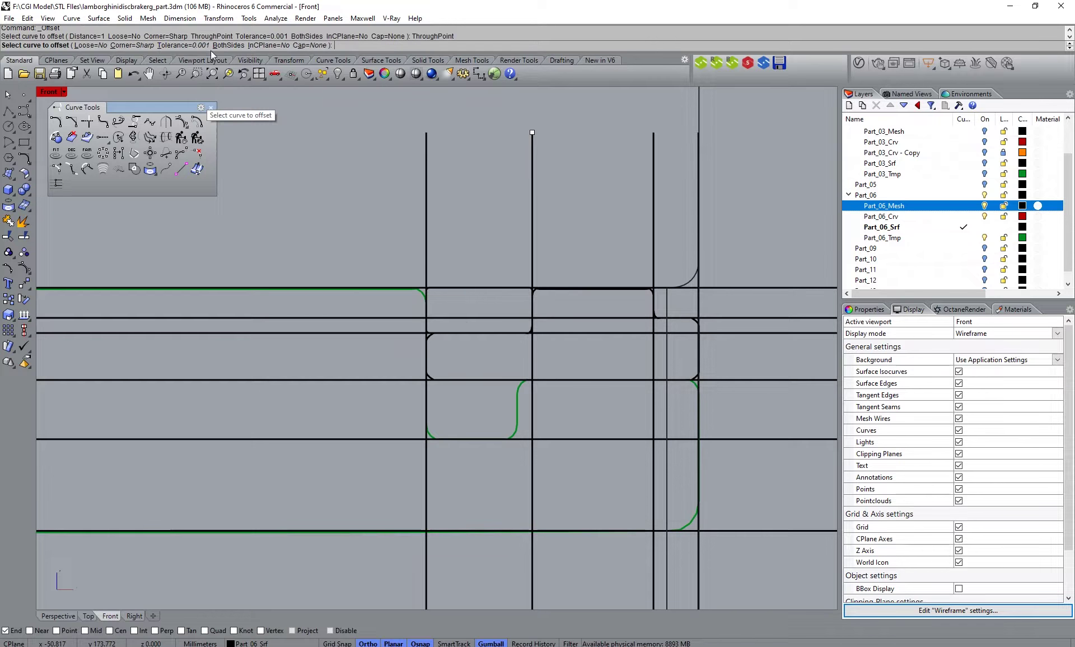
pyautogui.click(533, 259)
pyautogui.press('Escape')
pyautogui.rightClick(532, 259)
pyautogui.click(533, 259)
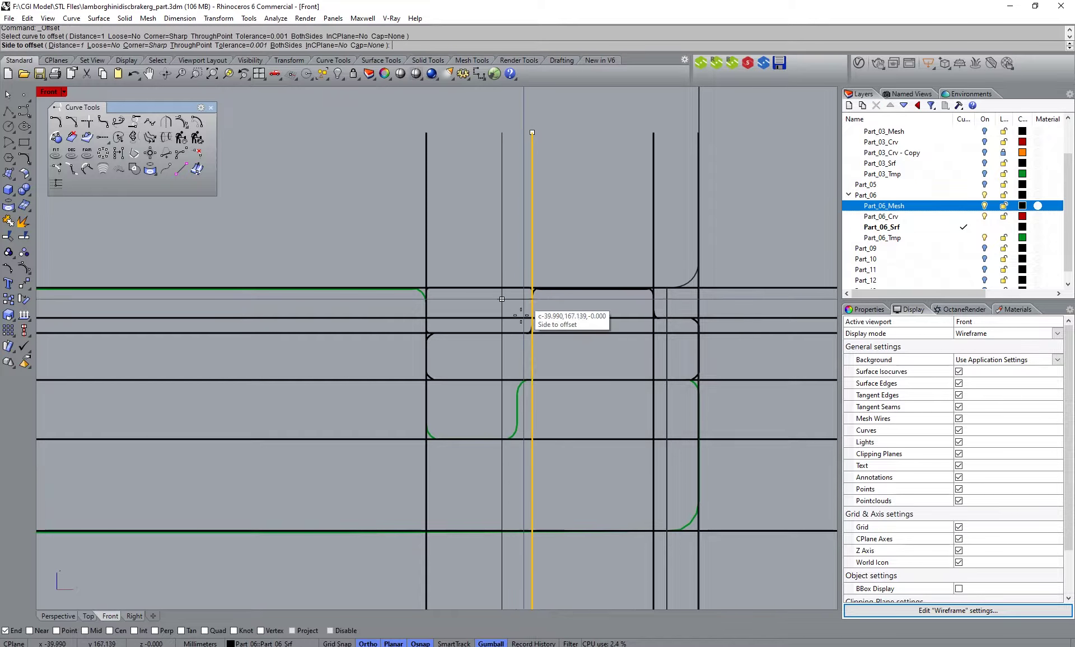
pyautogui.click(185, 46)
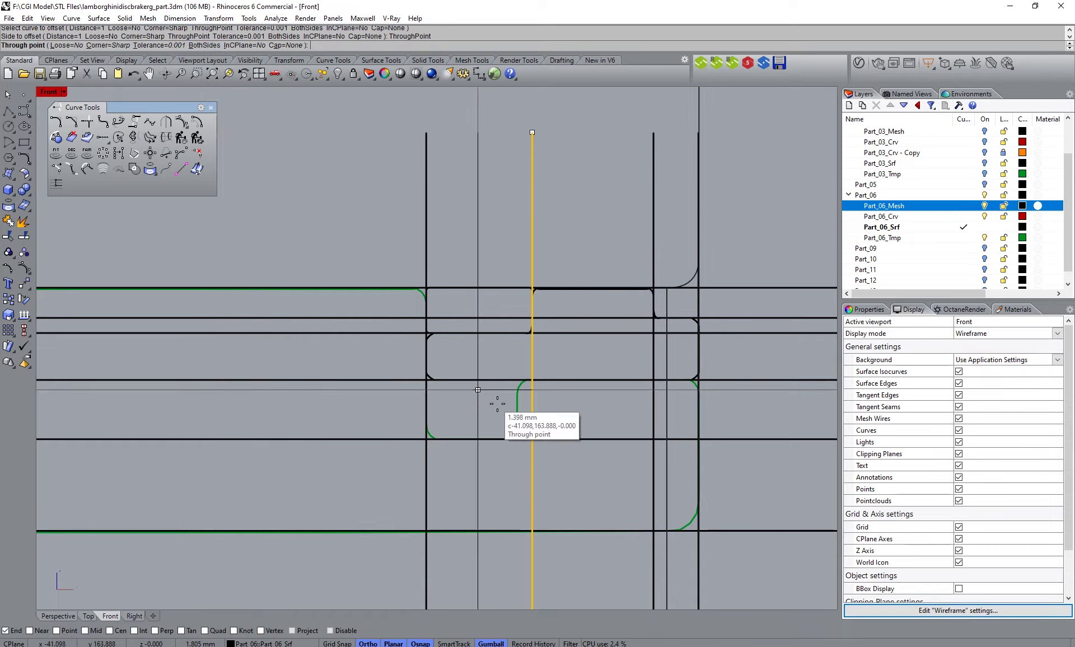
pyautogui.click(514, 401)
pyautogui.scroll(-5, 519, 332)
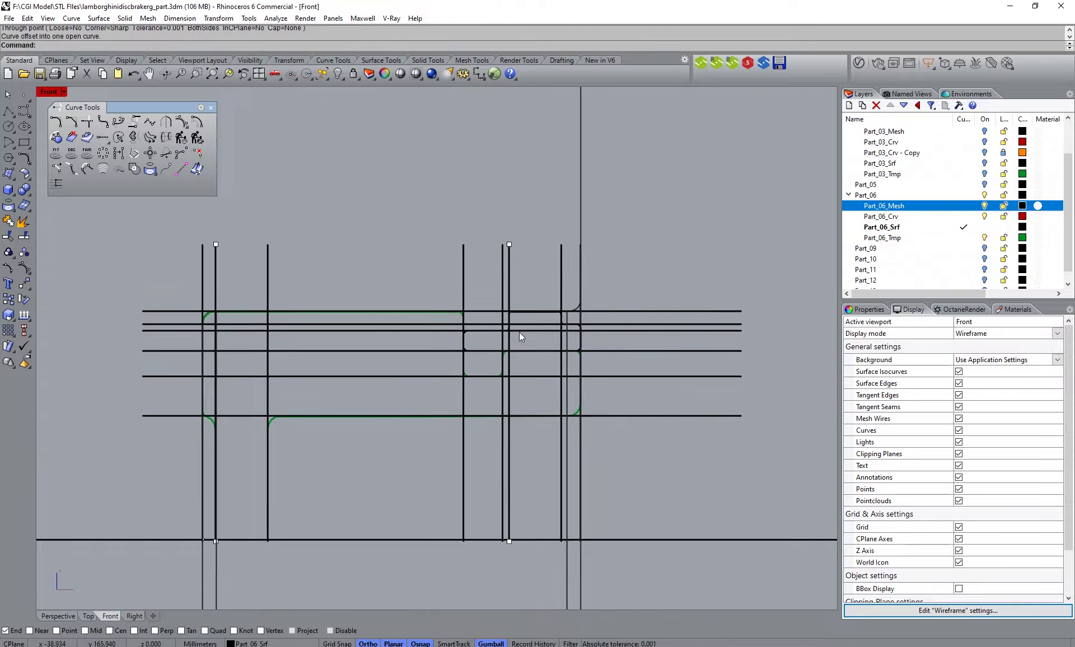
pyautogui.press('Escape')
# Copy the completed grid of horizontal and vertical construction lines to the clipboard, excluding the green and black profile curves, and clear the selection.
pyautogui.moveTo(295, 248); pyautogui.dragTo(645, 469)
pyautogui.scroll(5, 544, 352)
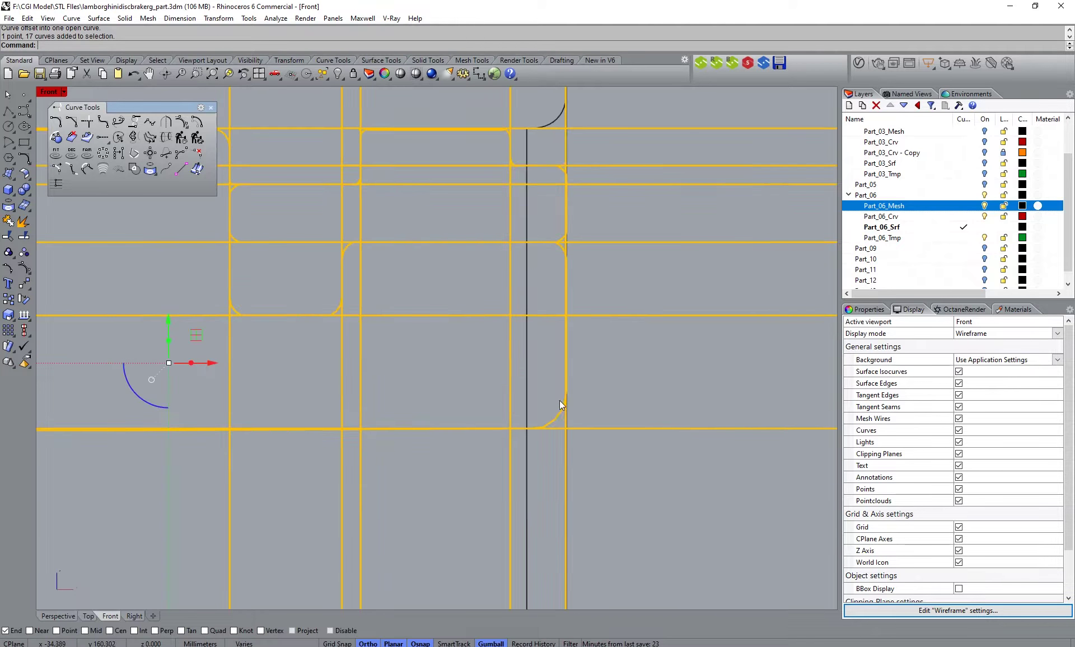
pyautogui.keyDown('ctrl'); pyautogui.click(558, 420); pyautogui.keyUp('ctrl')
pyautogui.scroll(-3, 577, 432)
pyautogui.scroll(5, 529, 358)
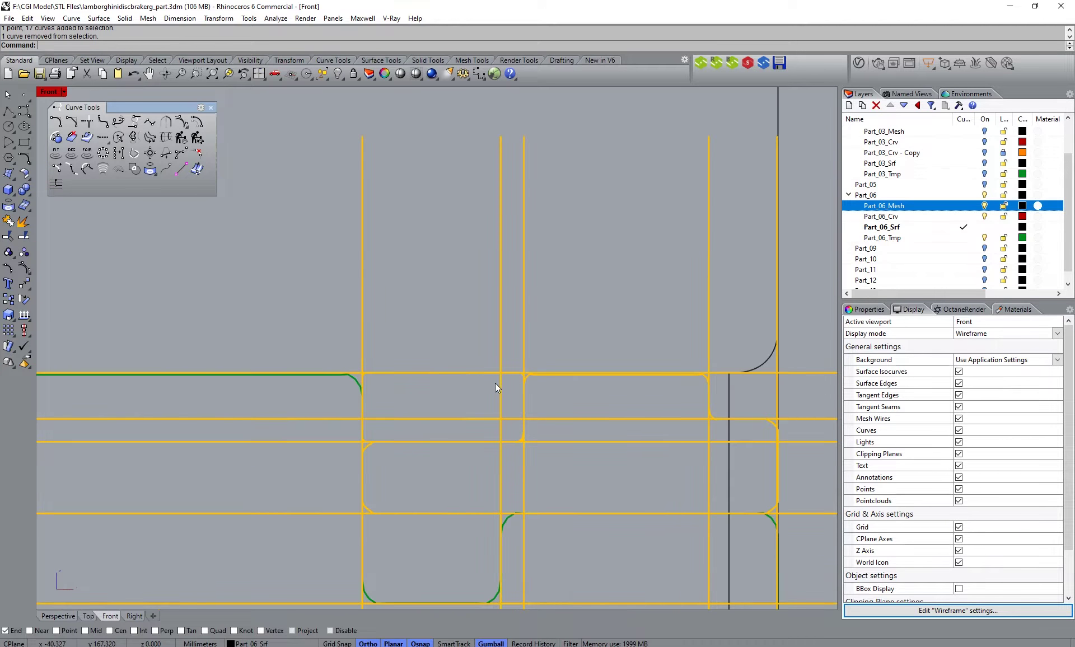
pyautogui.keyDown('ctrl'); pyautogui.click(525, 382); pyautogui.keyUp('ctrl')
pyautogui.scroll(3, 526, 378)
pyautogui.scroll(-4, 531, 392)
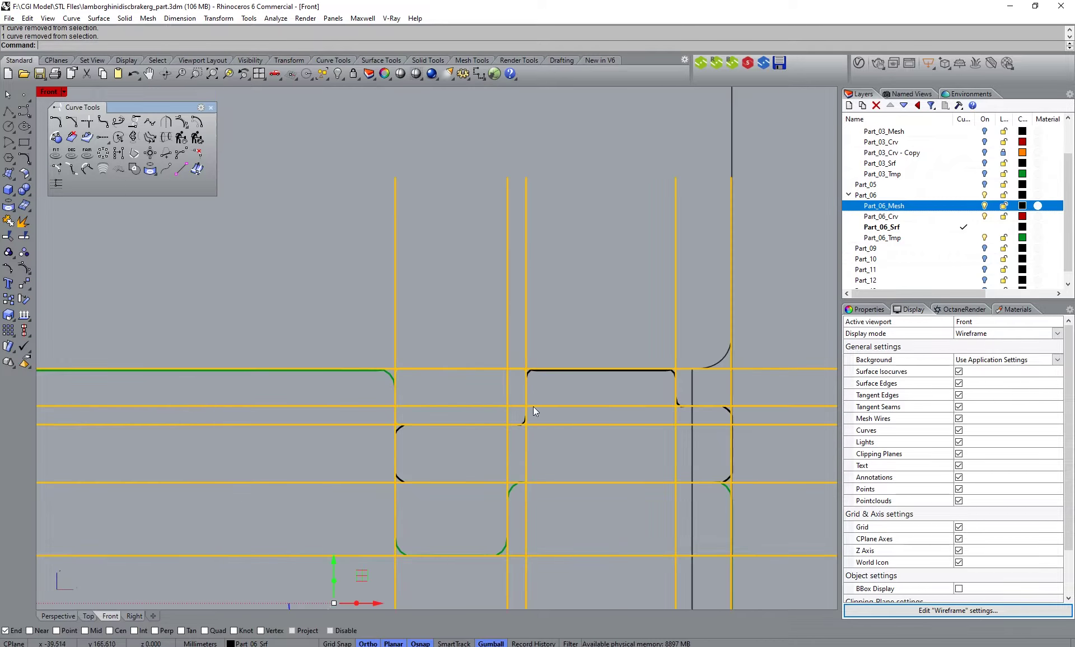
pyautogui.scroll(1, 515, 447)
pyautogui.scroll(3, 260, 364)
pyautogui.scroll(2, 236, 340)
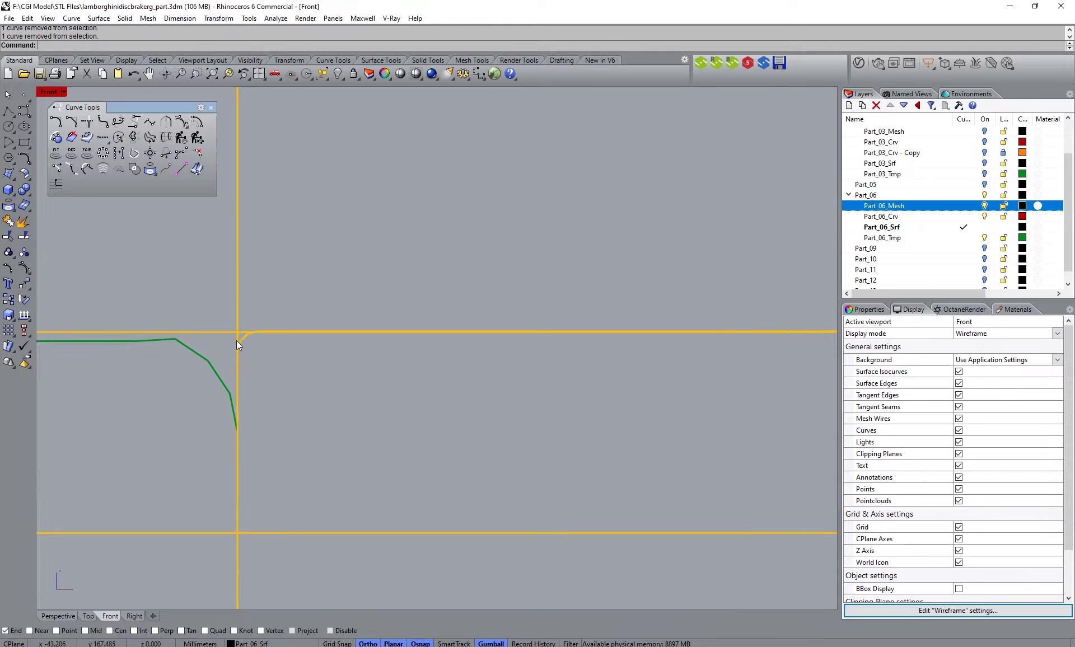
pyautogui.scroll(-4, 427, 383)
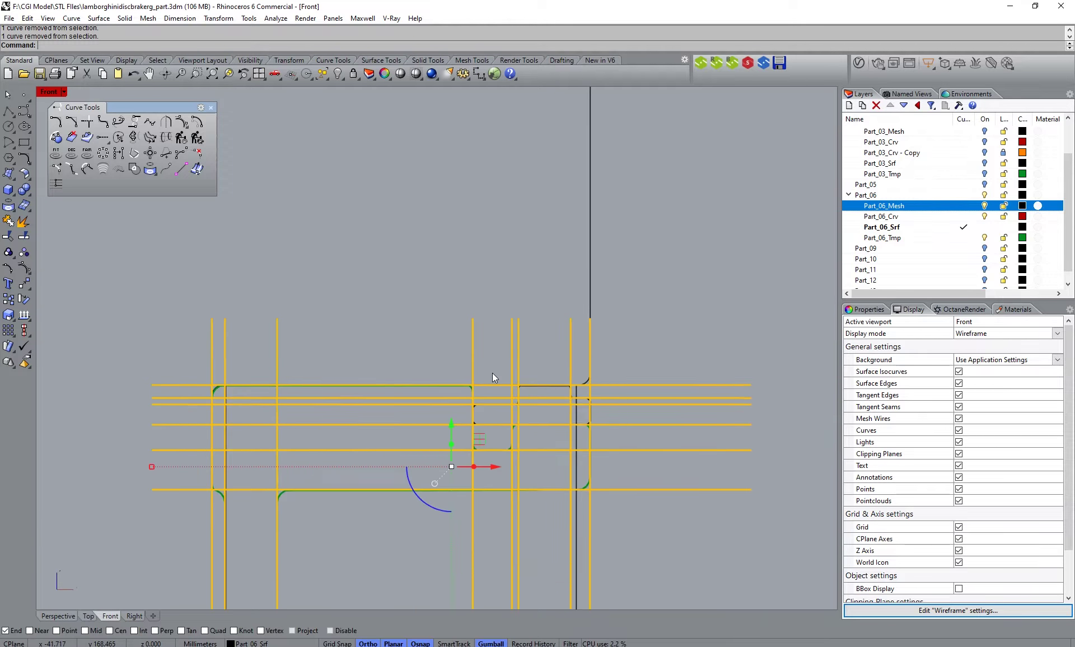
pyautogui.scroll(-1, 488, 303)
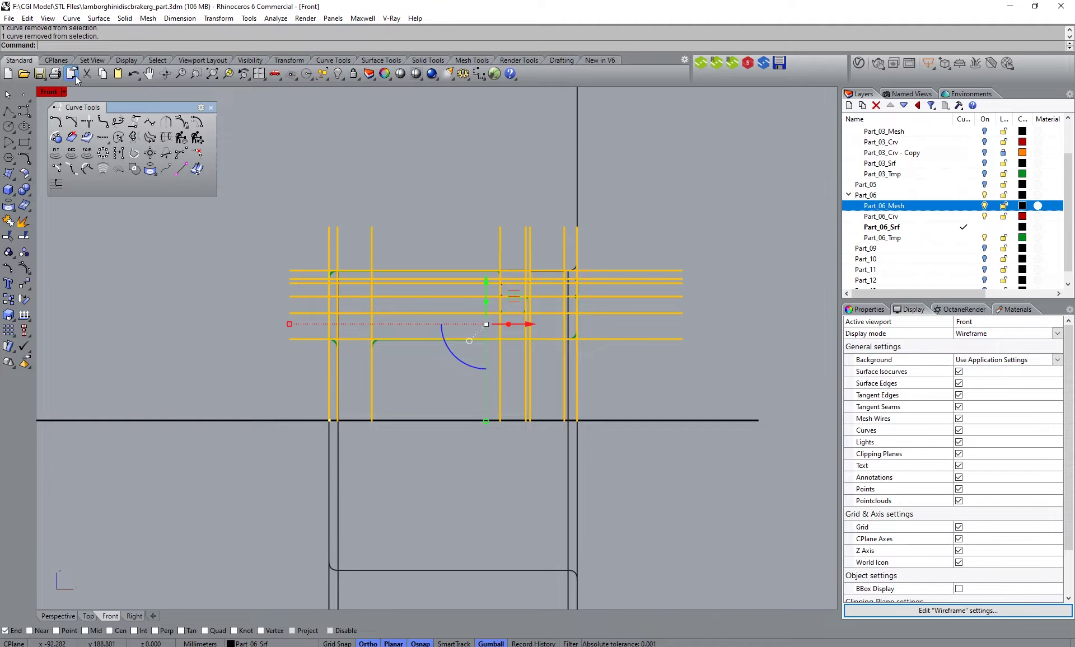
pyautogui.click(27, 18)
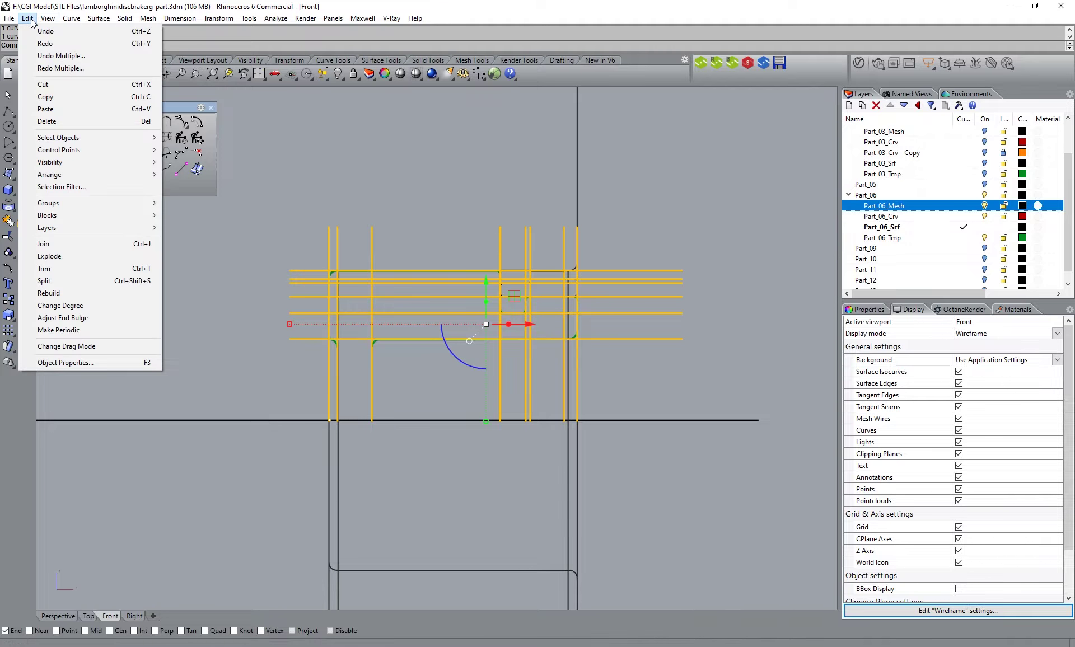
pyautogui.click(49, 99)
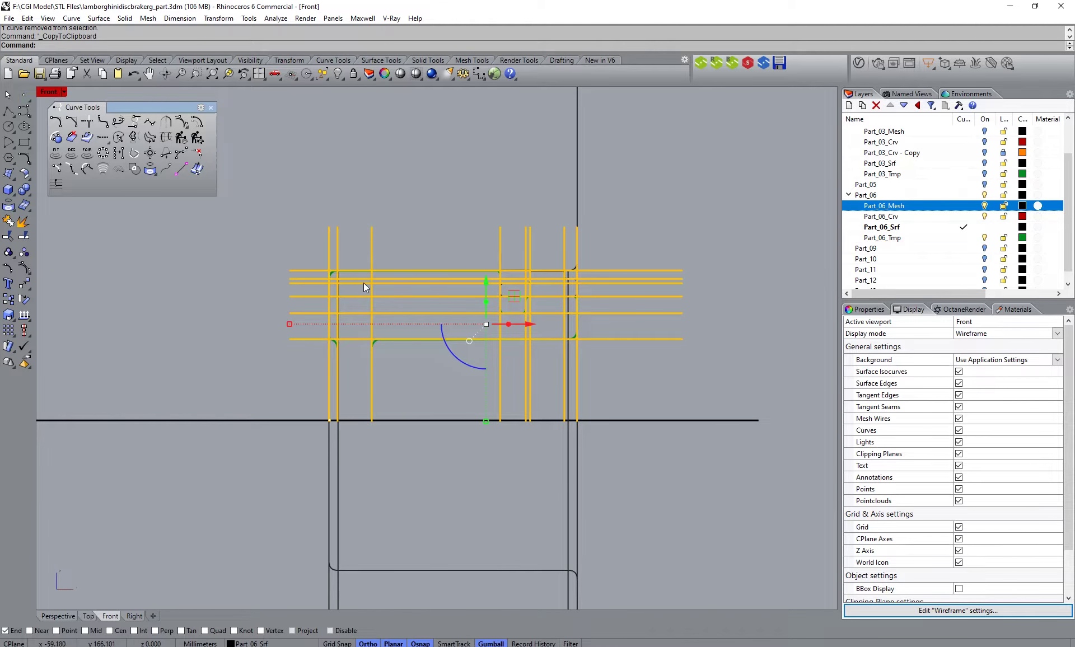
pyautogui.moveTo(367, 270); pyautogui.dragTo(352, 344, button='right')
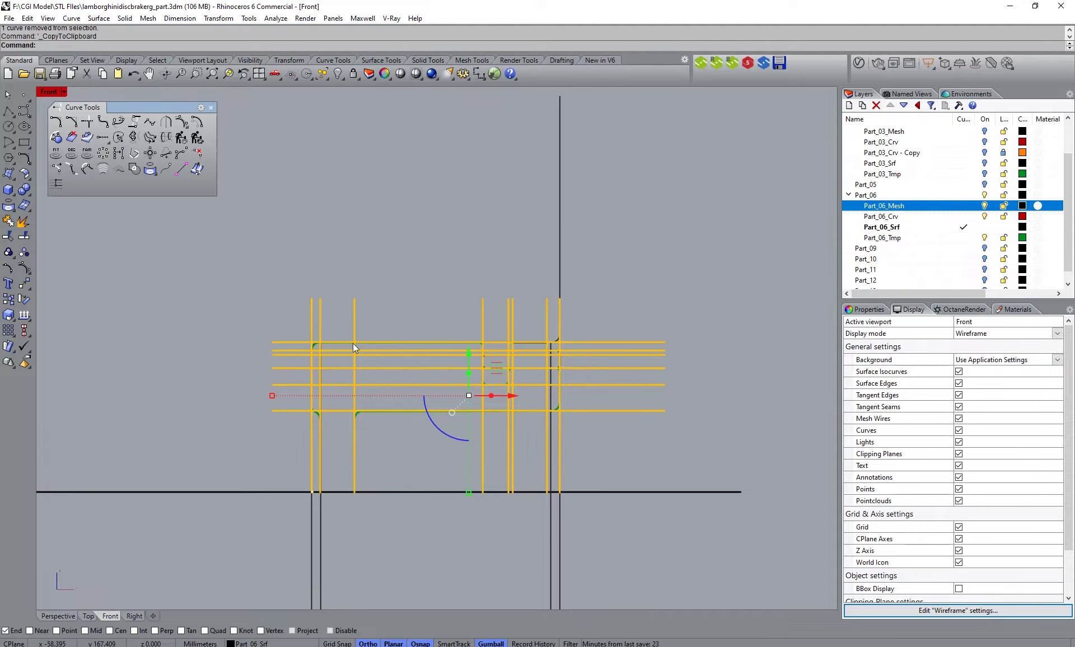
pyautogui.click(424, 305)
# Use Curve Boolean on the four construction lines around the small rounded black profile, keeping the enclosed rectangular region between them.
pyautogui.scroll(6, 507, 347)
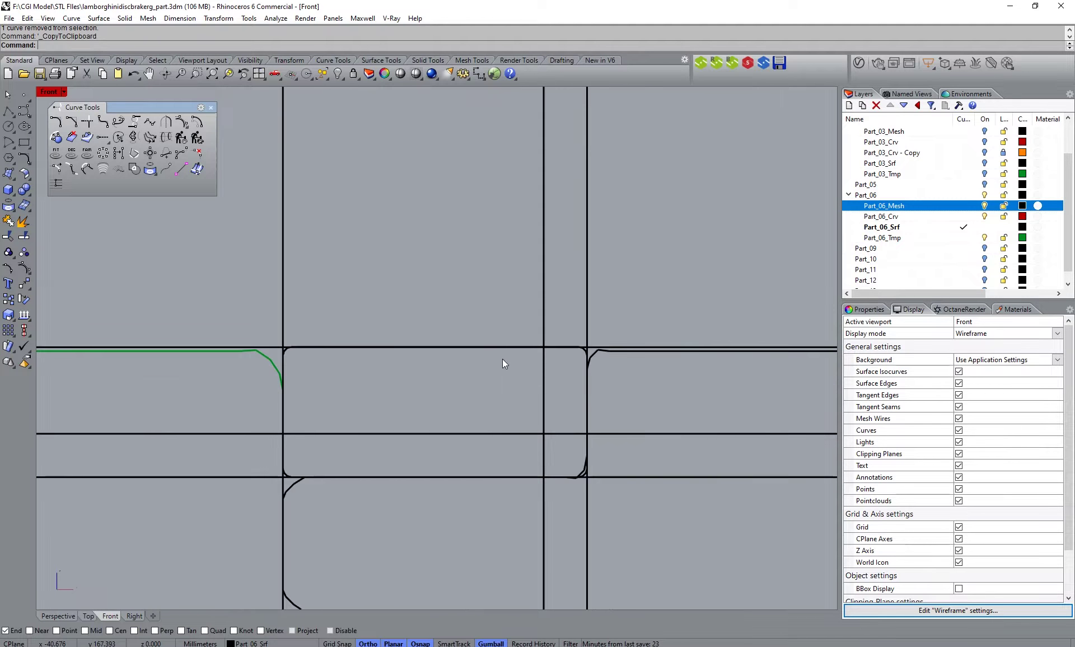
pyautogui.click(598, 350)
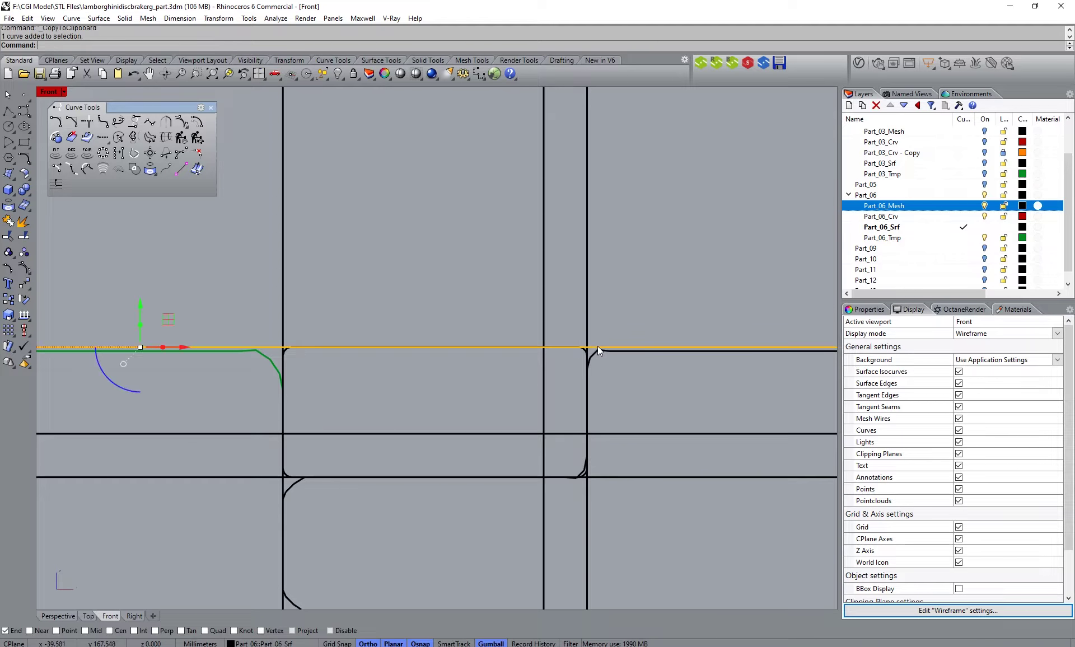
pyautogui.keyDown('shift'); pyautogui.click(586, 321); pyautogui.keyUp('shift')
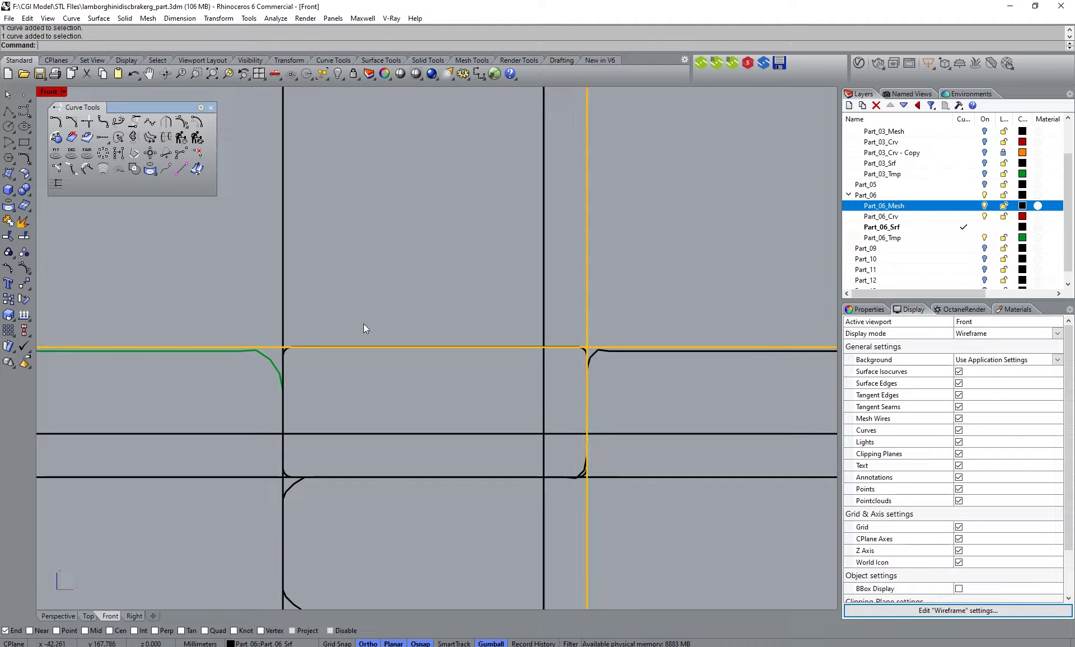
pyautogui.keyDown('shift'); pyautogui.click(285, 302); pyautogui.keyUp('shift')
pyautogui.keyDown('shift'); pyautogui.click(267, 477); pyautogui.keyUp('shift')
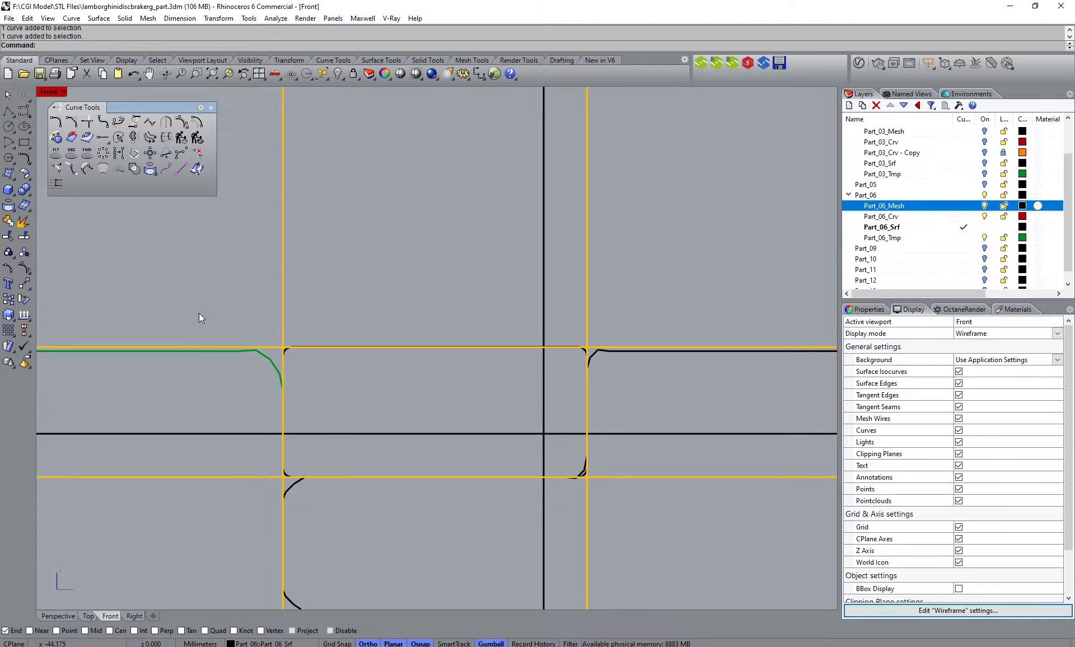
pyautogui.click(134, 169)
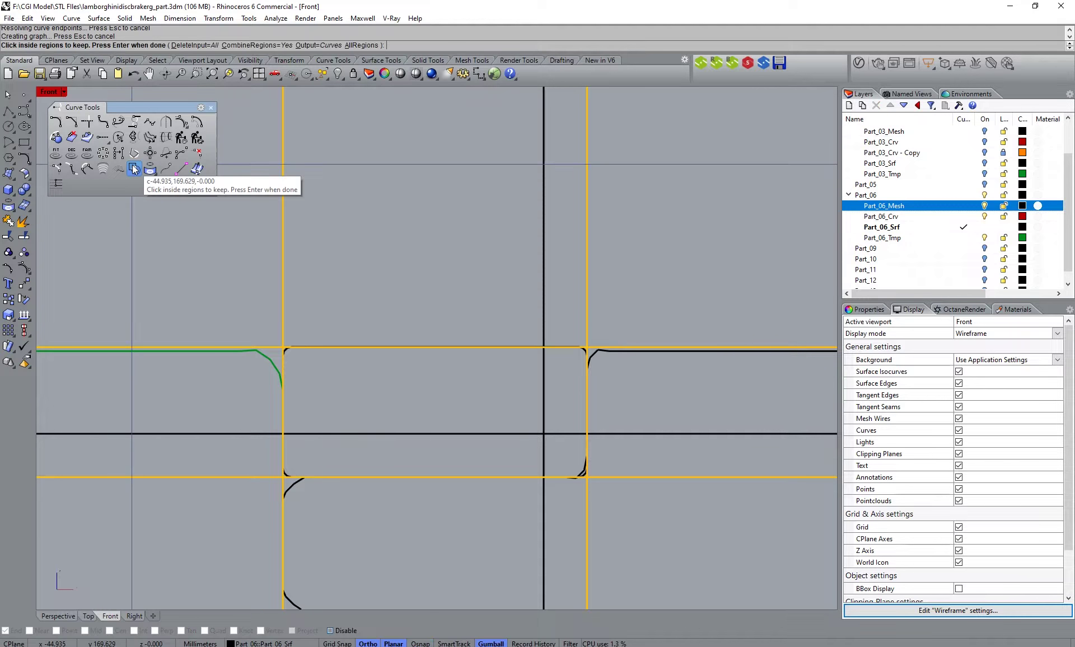
pyautogui.click(380, 379)
pyautogui.press('Return')
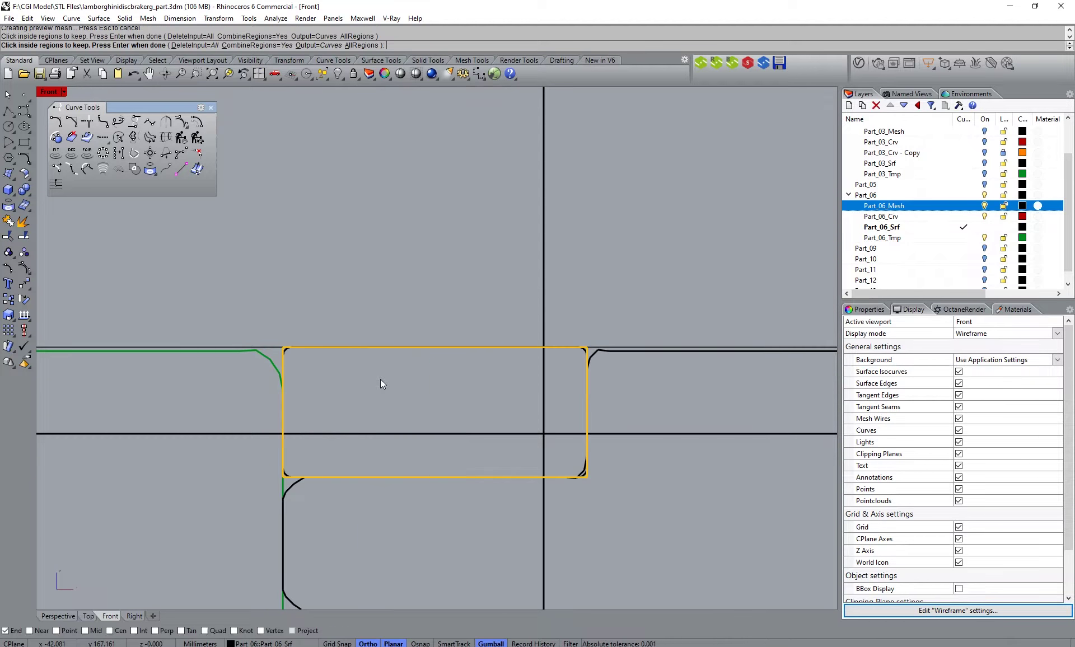
# Lock the small rounded reference profile that lies under the new rectangular outline.
pyautogui.scroll(-4, 431, 304)
pyautogui.scroll(-3, 434, 303)
pyautogui.scroll(-2, 562, 317)
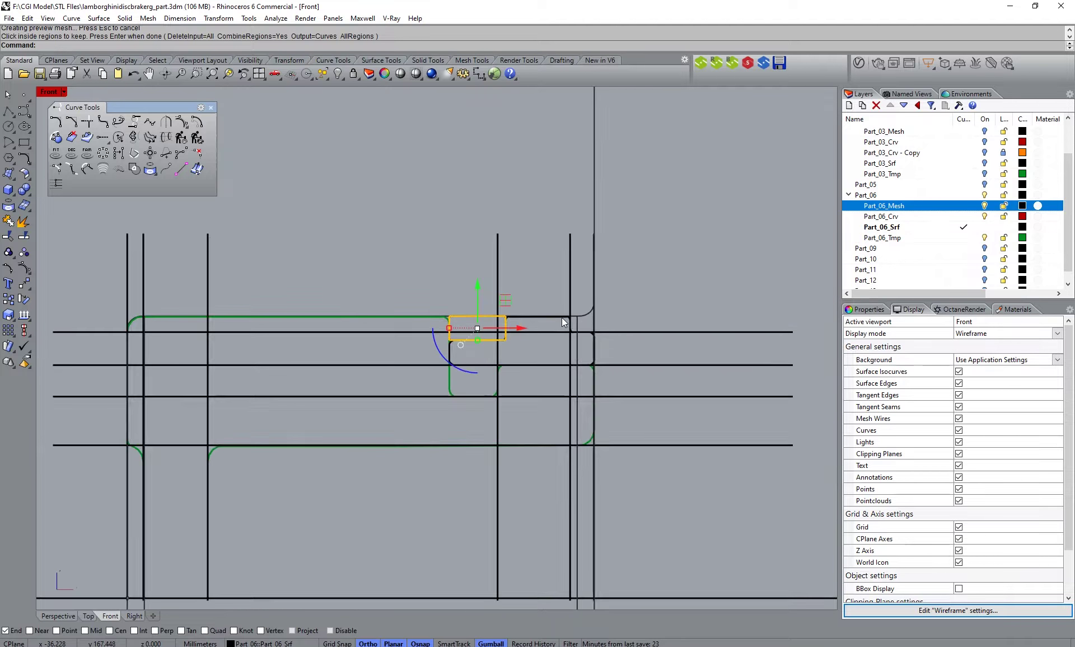
pyautogui.scroll(1, 461, 286)
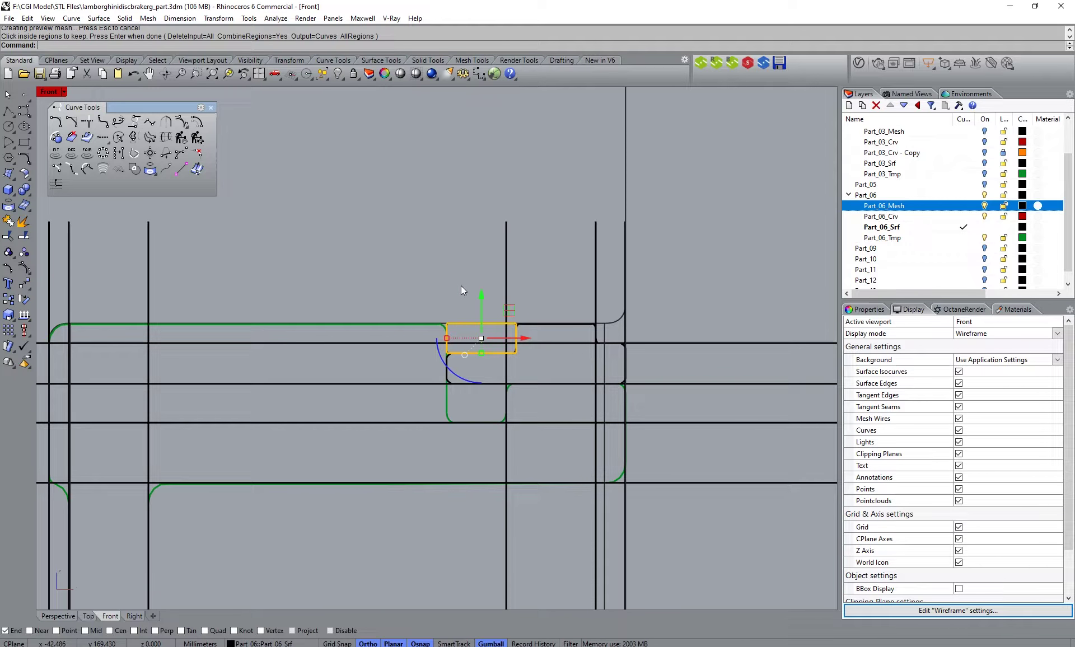
pyautogui.moveTo(461, 285); pyautogui.dragTo(482, 312, button='right')
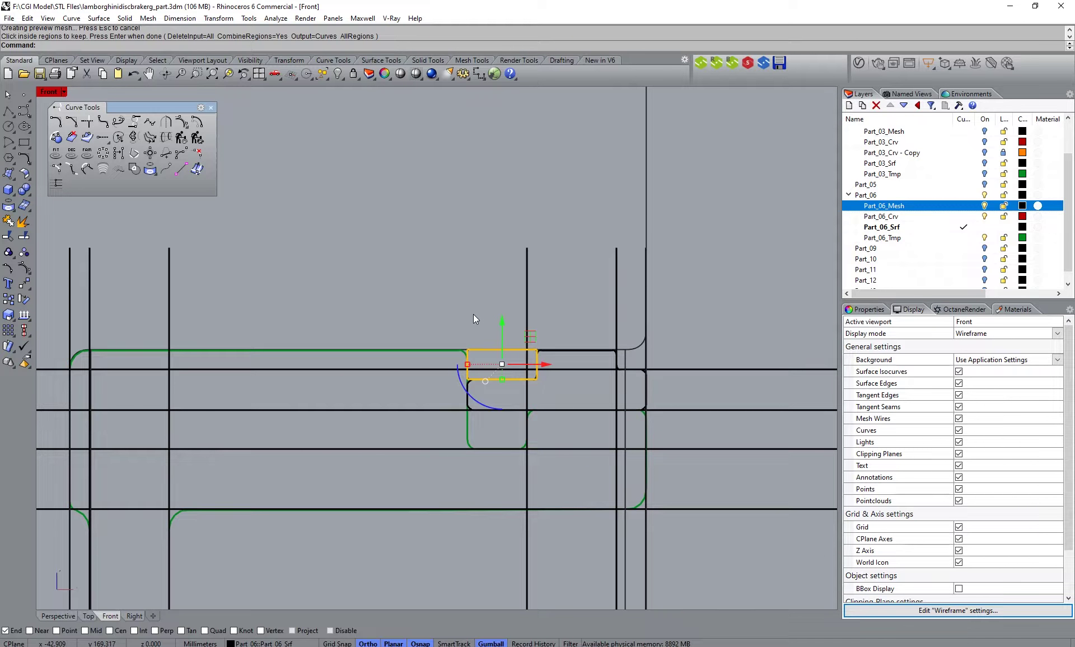
pyautogui.click(473, 314)
pyautogui.click(504, 351)
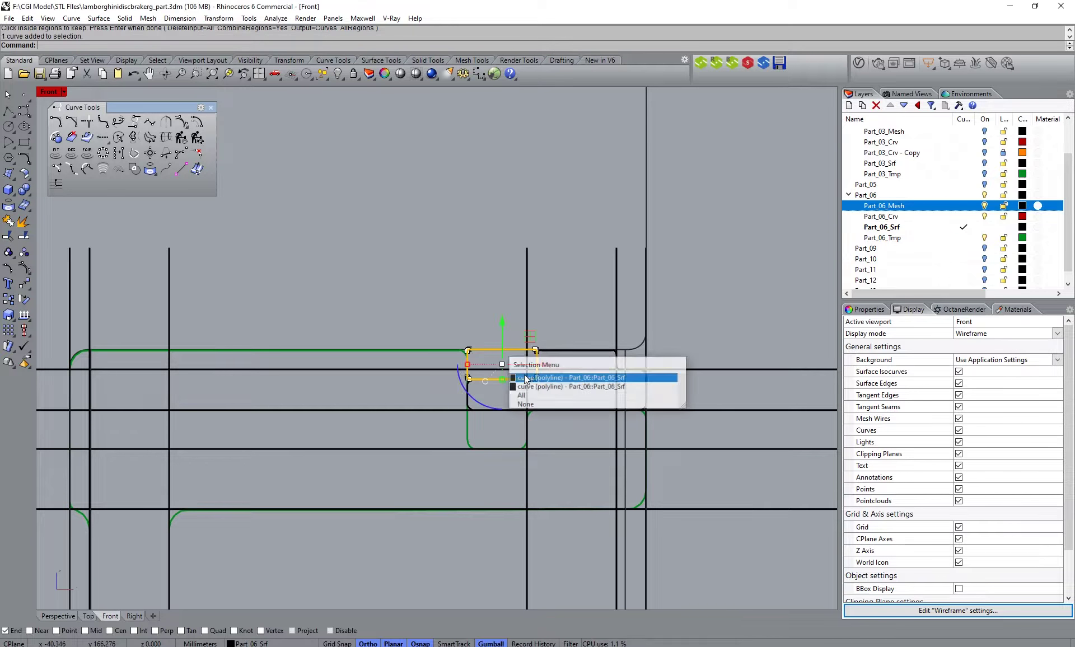
pyautogui.click(524, 375)
pyautogui.click(354, 75)
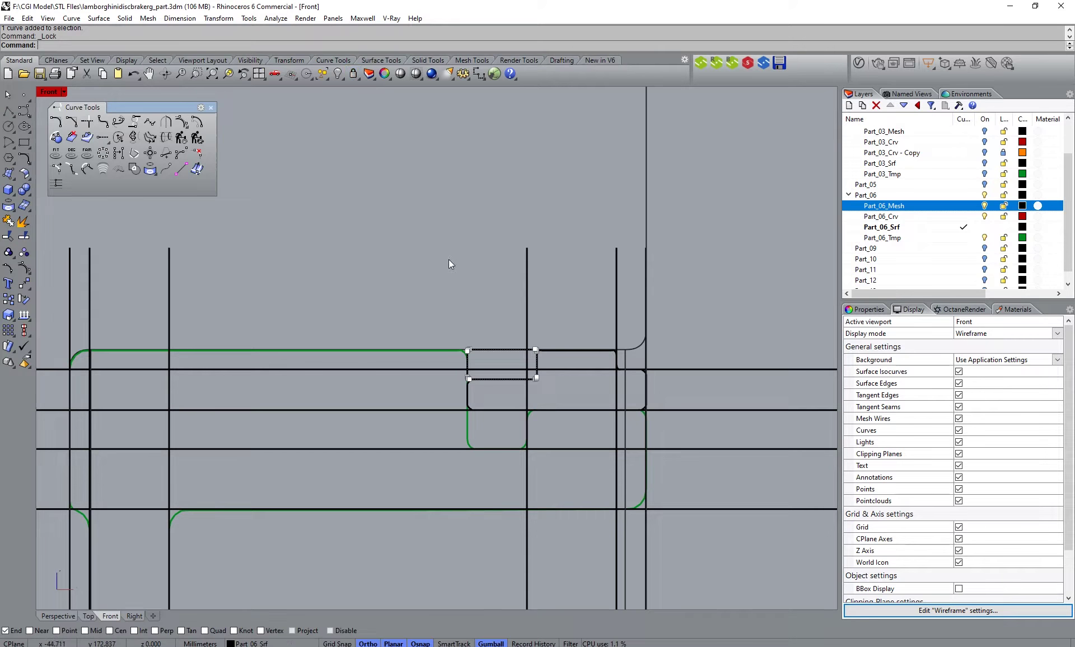
pyautogui.moveTo(539, 388); pyautogui.dragTo(481, 366, button='right')
pyautogui.click(524, 331)
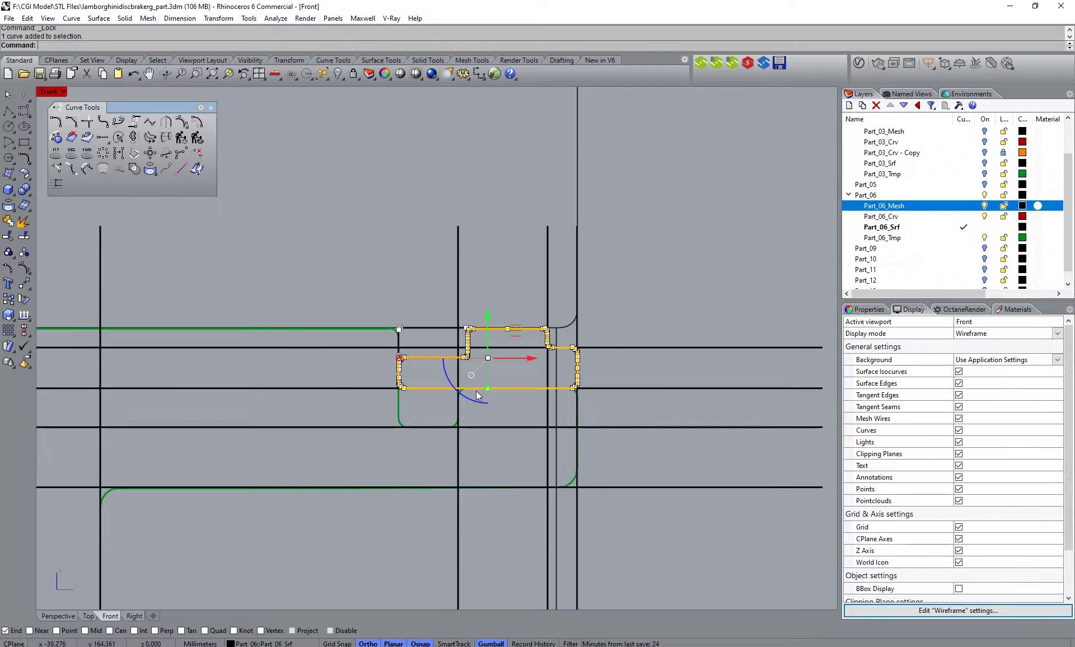
pyautogui.scroll(-4, 502, 390)
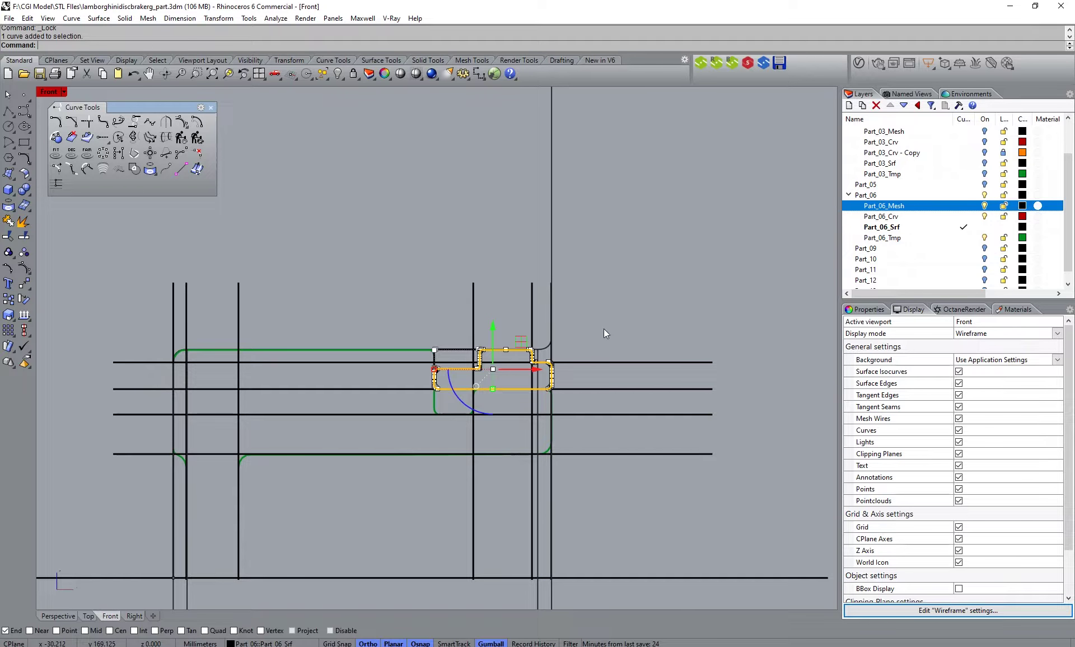
pyautogui.press('Escape')
pyautogui.scroll(-1, 587, 331)
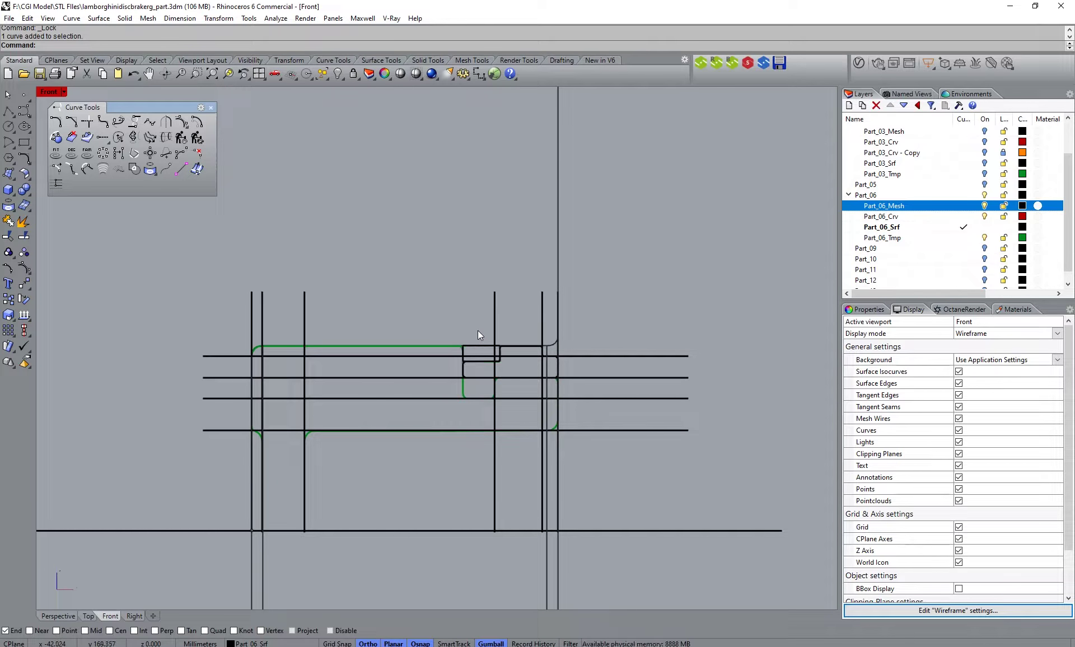
# Lock the new rectangular outline where it overlaps the black stepped profile.
pyautogui.click(491, 363)
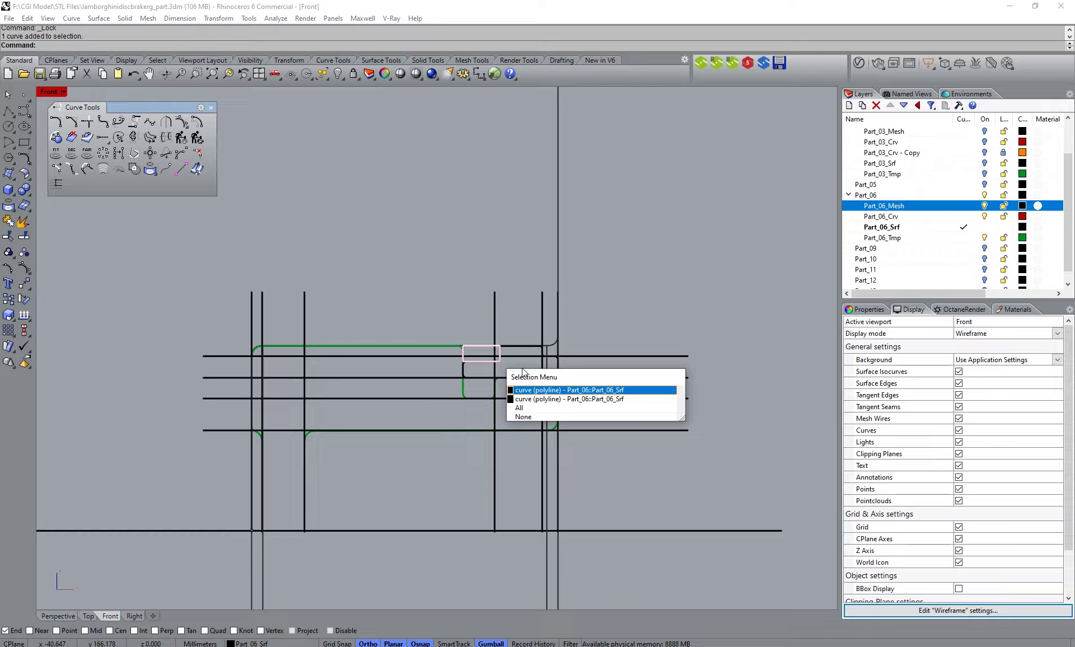
pyautogui.click(532, 392)
pyautogui.scroll(10, 479, 363)
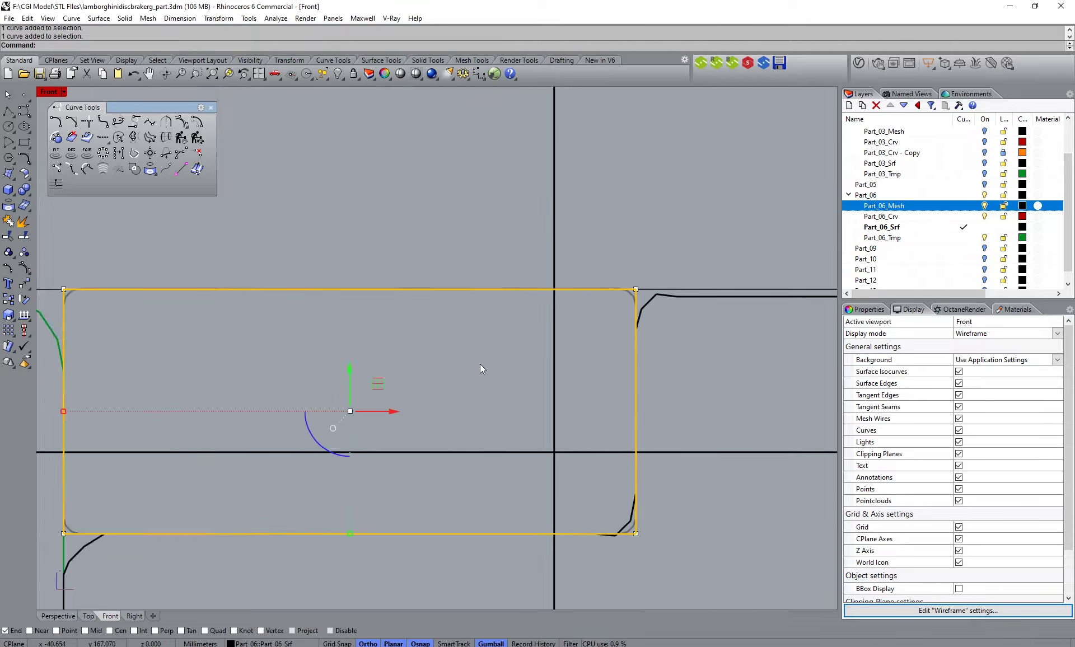
pyautogui.scroll(-4, 551, 351)
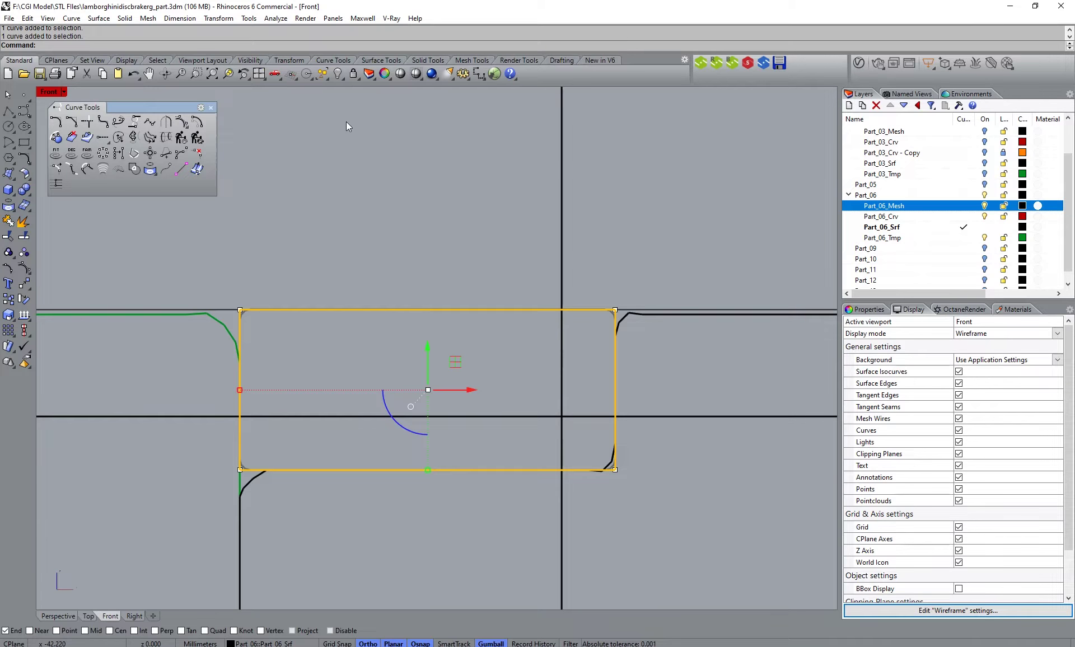
pyautogui.click(353, 73)
pyautogui.click(353, 73)
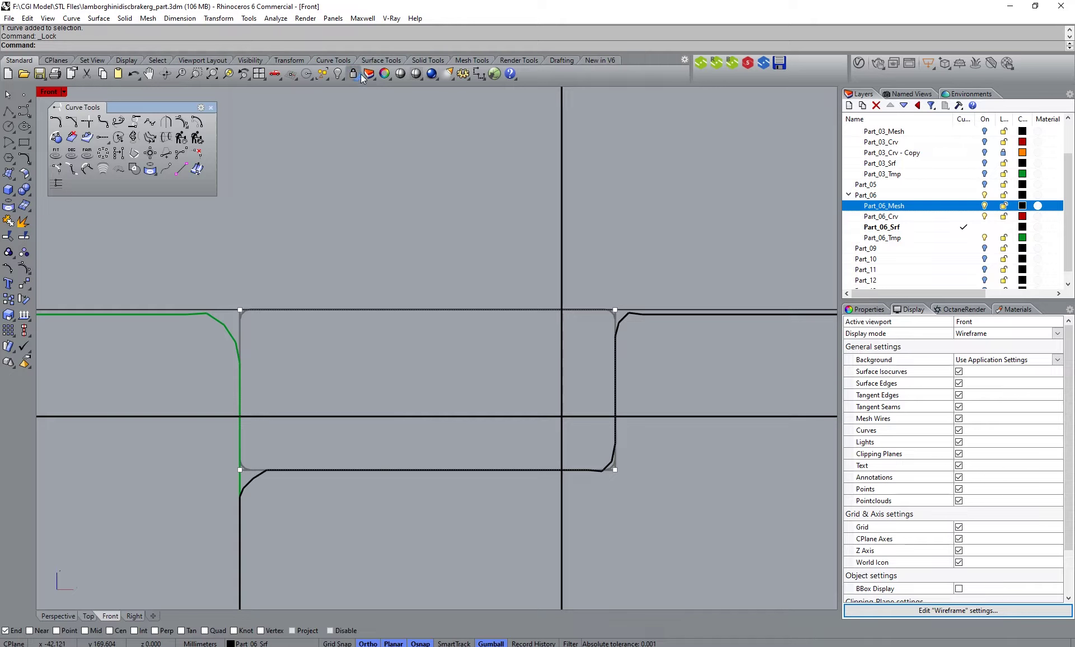
# Unlock the small rounded black reference profile inside the new rectangular outline.
pyautogui.click(385, 96)
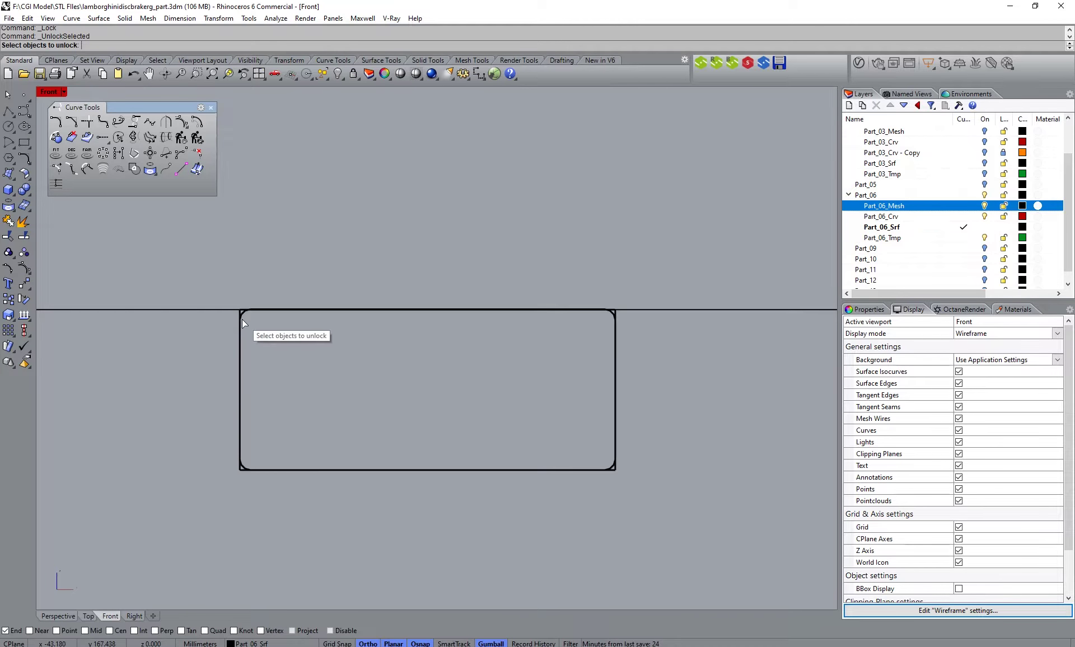
pyautogui.click(242, 318)
pyautogui.press('Return')
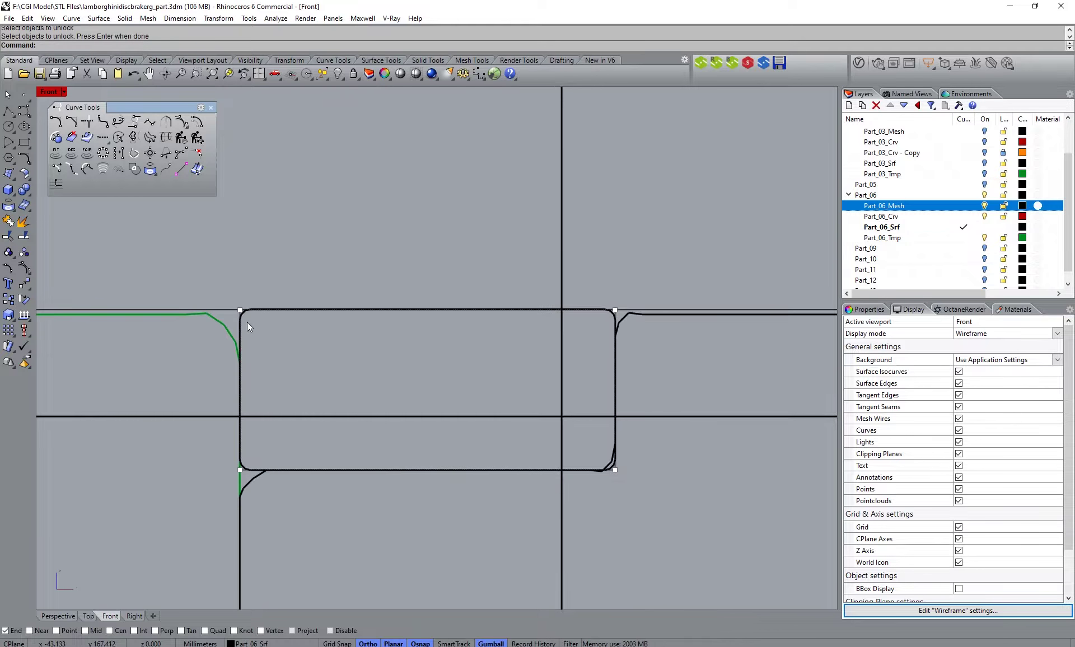
pyautogui.press('Escape')
pyautogui.click(241, 315)
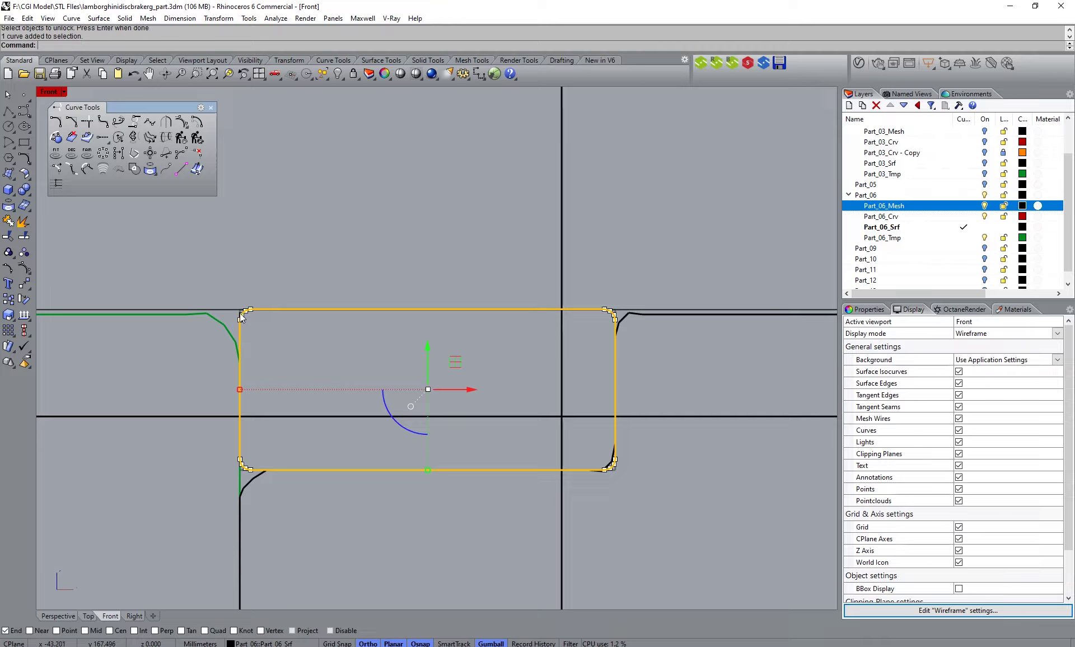
pyautogui.press('Escape')
pyautogui.scroll(8, 250, 301)
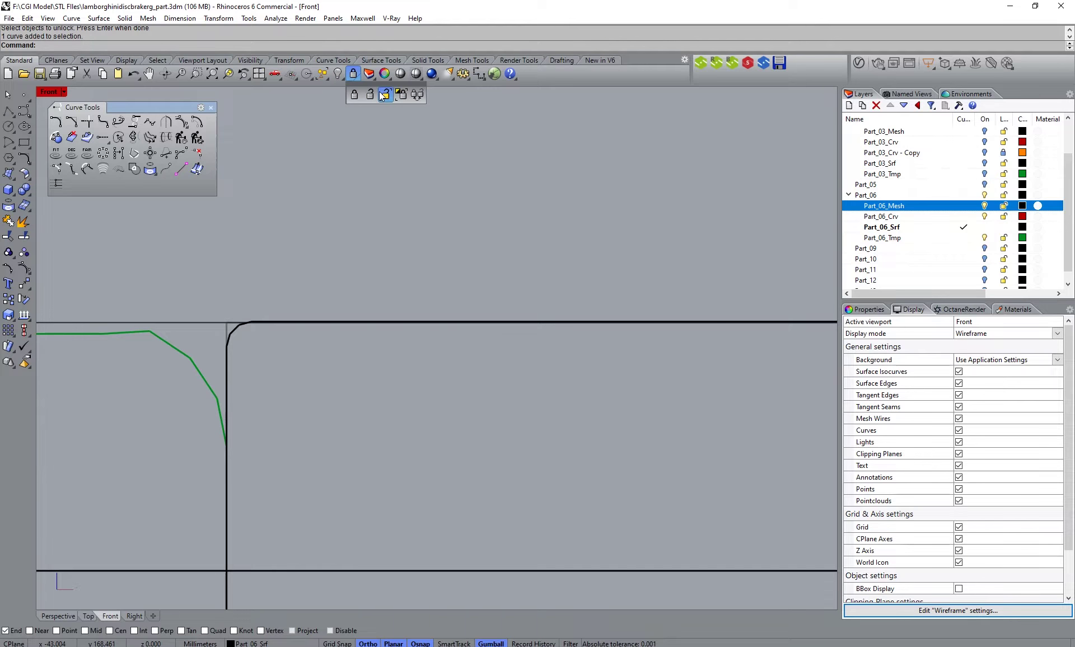
pyautogui.click(356, 78)
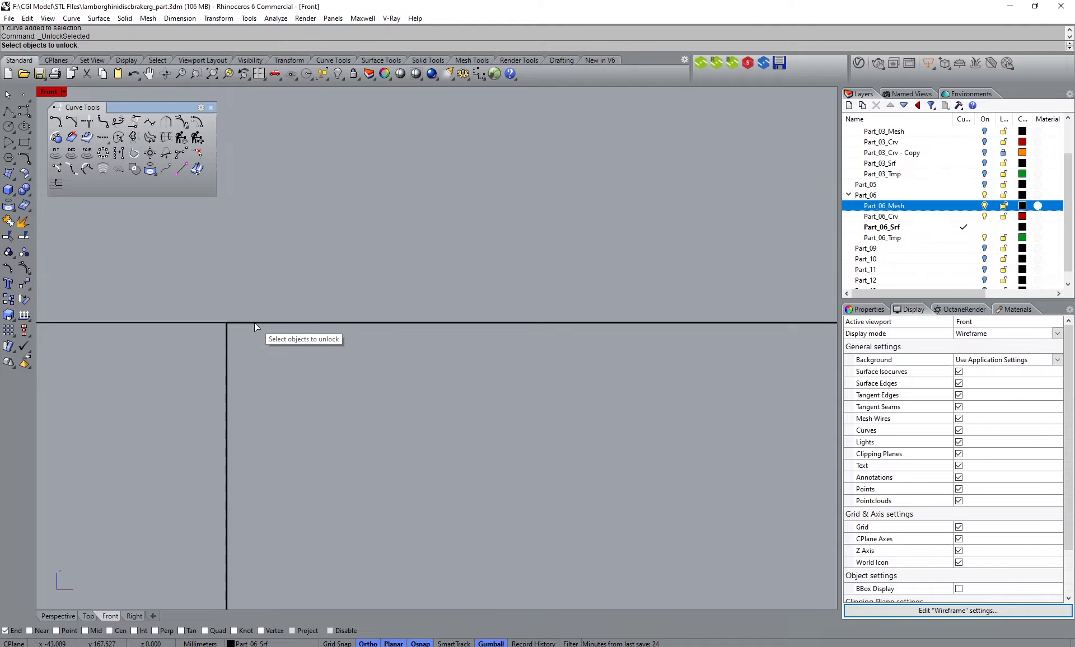
pyautogui.press('Escape')
pyautogui.scroll(-4, 256, 311)
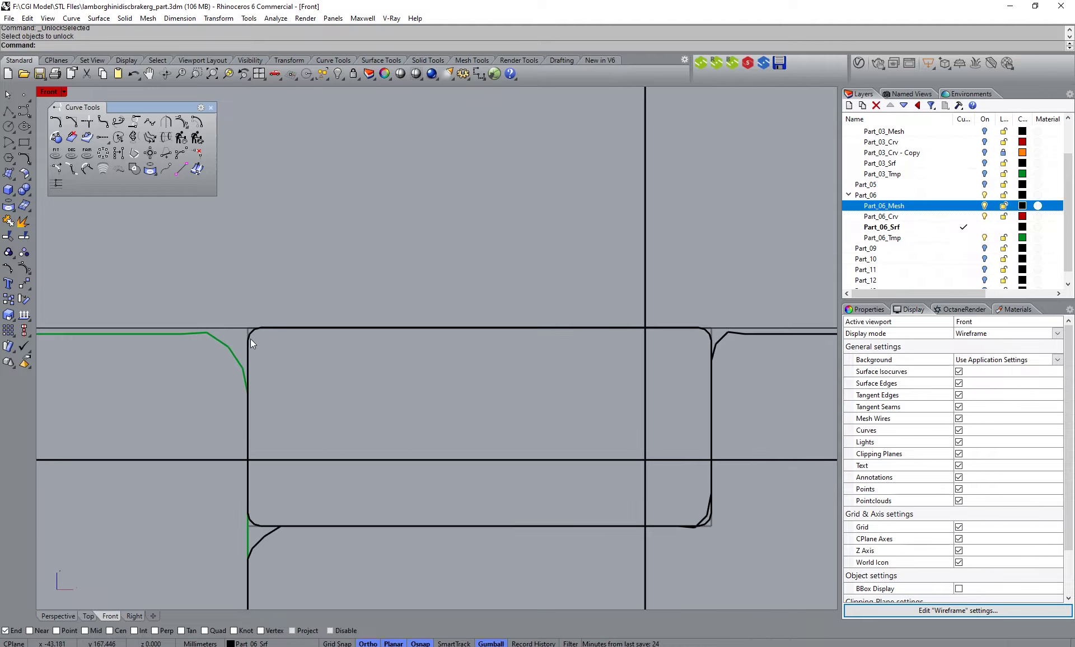
# Hide the small rounded reference profile inside the rectangular outline.
pyautogui.click(250, 336)
pyautogui.scroll(-3, 392, 332)
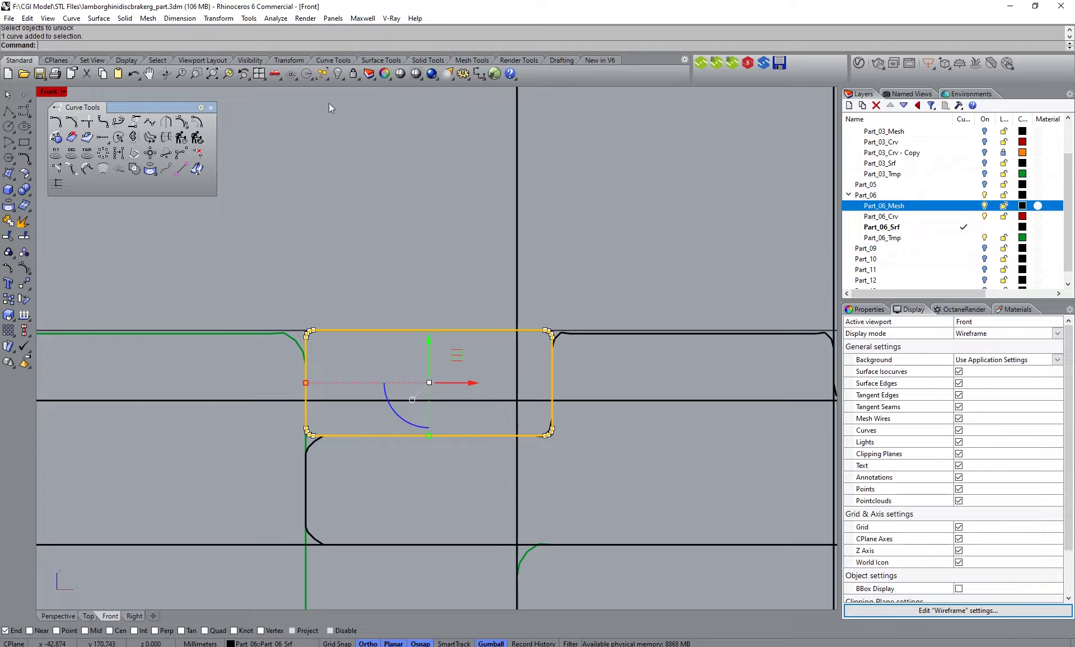
pyautogui.click(337, 74)
# Delete all remaining vertical and horizontal construction lines of the grid, keeping the green and black profile curves.
pyautogui.scroll(-3, 406, 252)
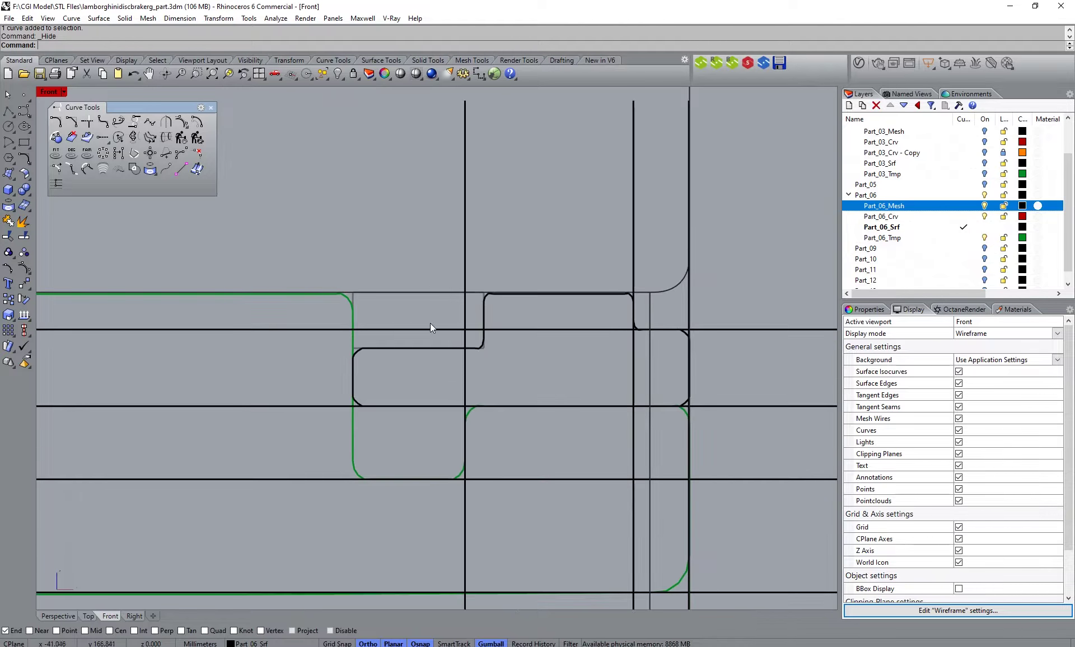
pyautogui.click(412, 349)
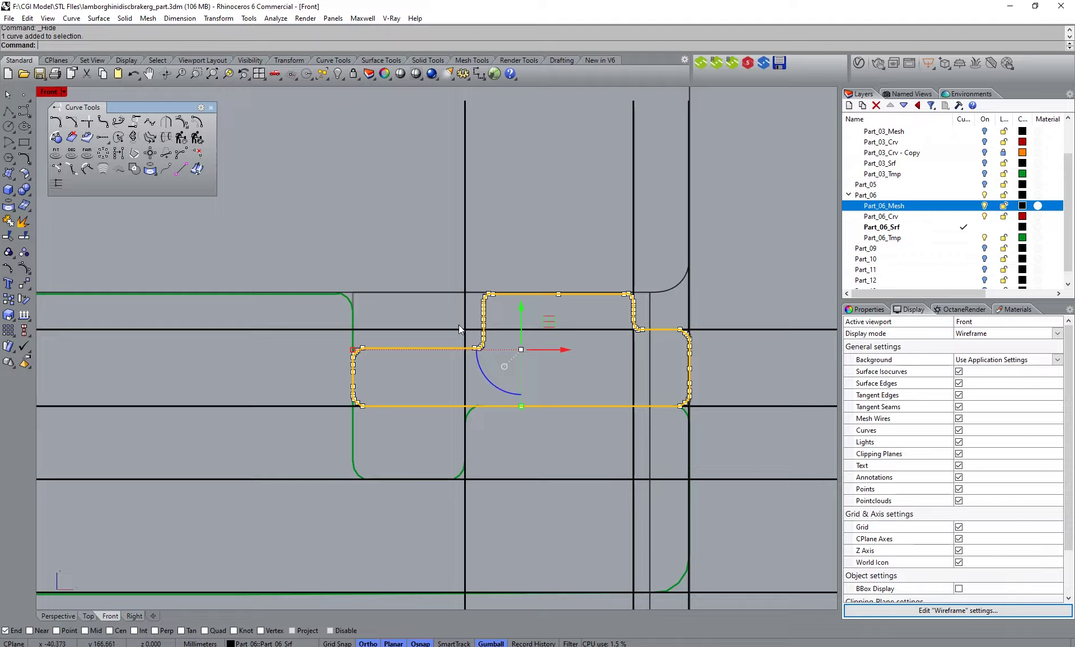
pyautogui.scroll(-3, 468, 317)
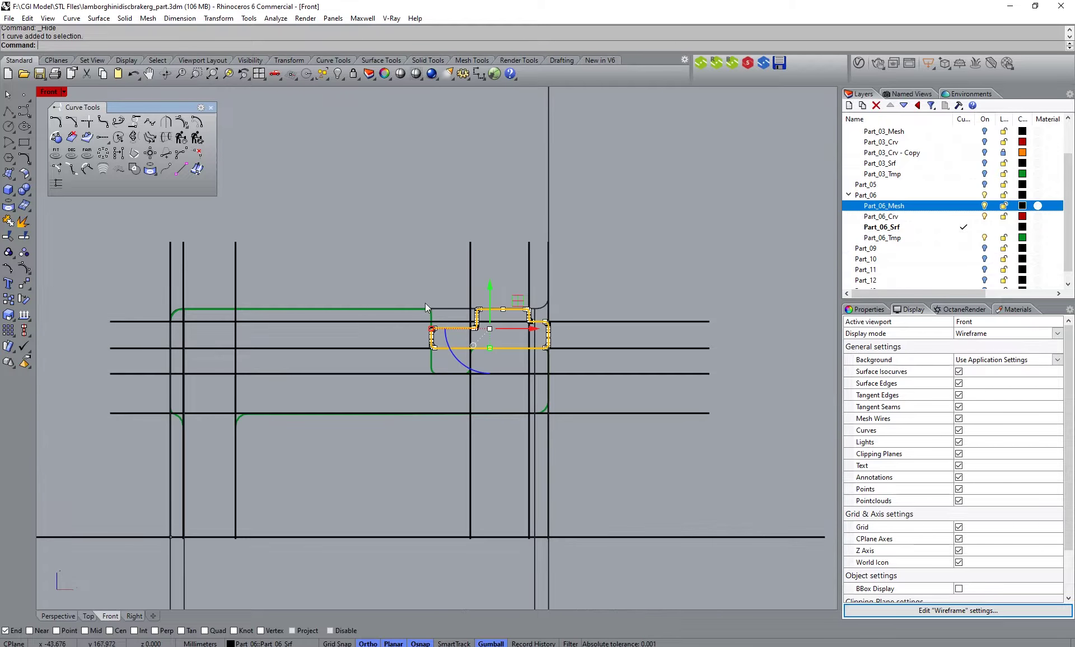
pyautogui.moveTo(281, 275); pyautogui.dragTo(139, 253)
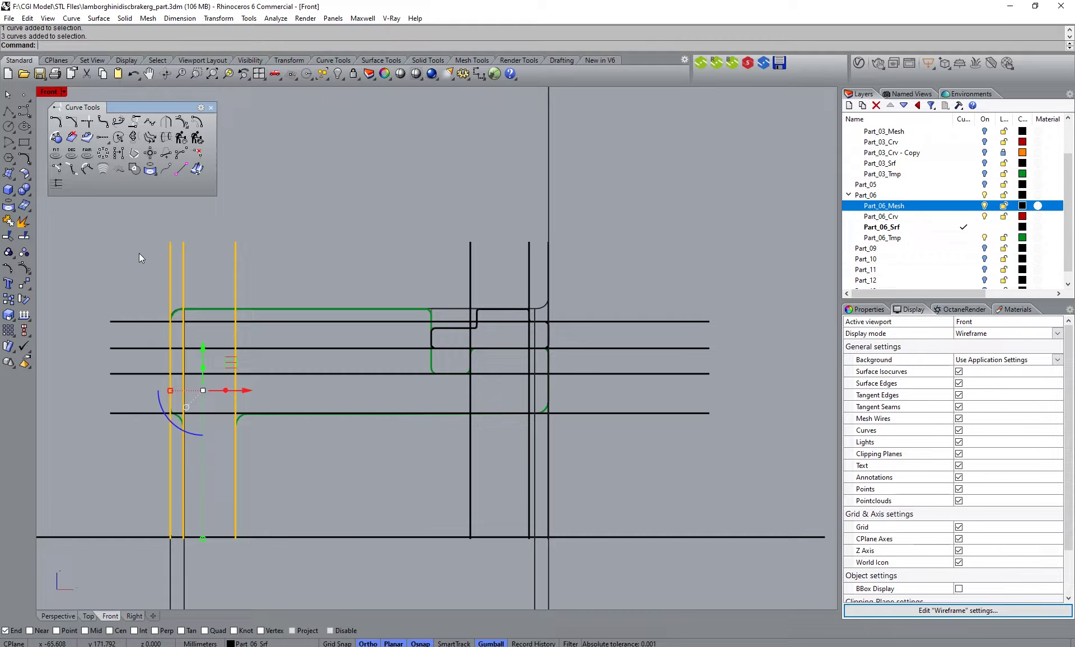
pyautogui.press('Delete')
pyautogui.moveTo(144, 415); pyautogui.dragTo(57, 296)
pyautogui.press('Delete')
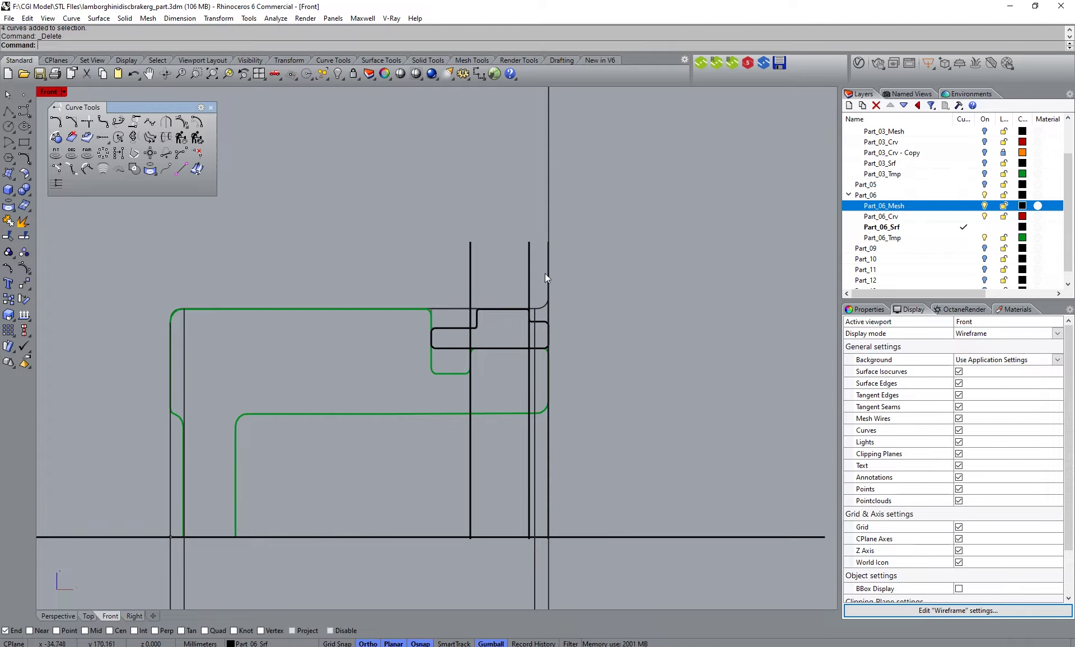
pyautogui.moveTo(452, 233); pyautogui.dragTo(451, 233)
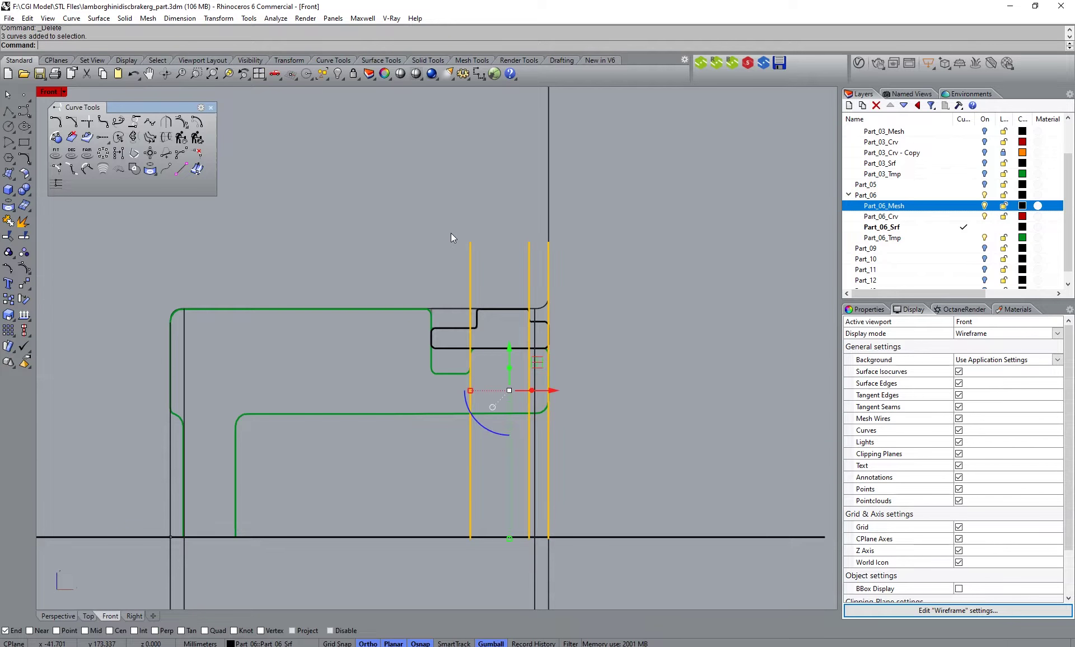
pyautogui.press('Delete')
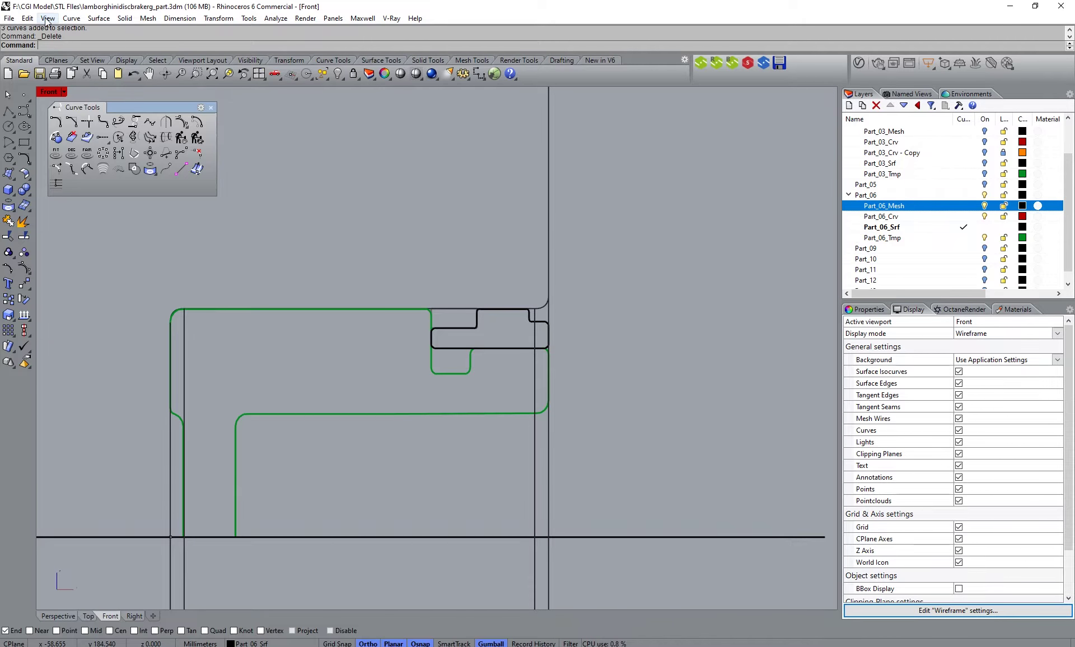
# Paste the copied construction line grid back over the profiles and clear the selection.
pyautogui.click(27, 18)
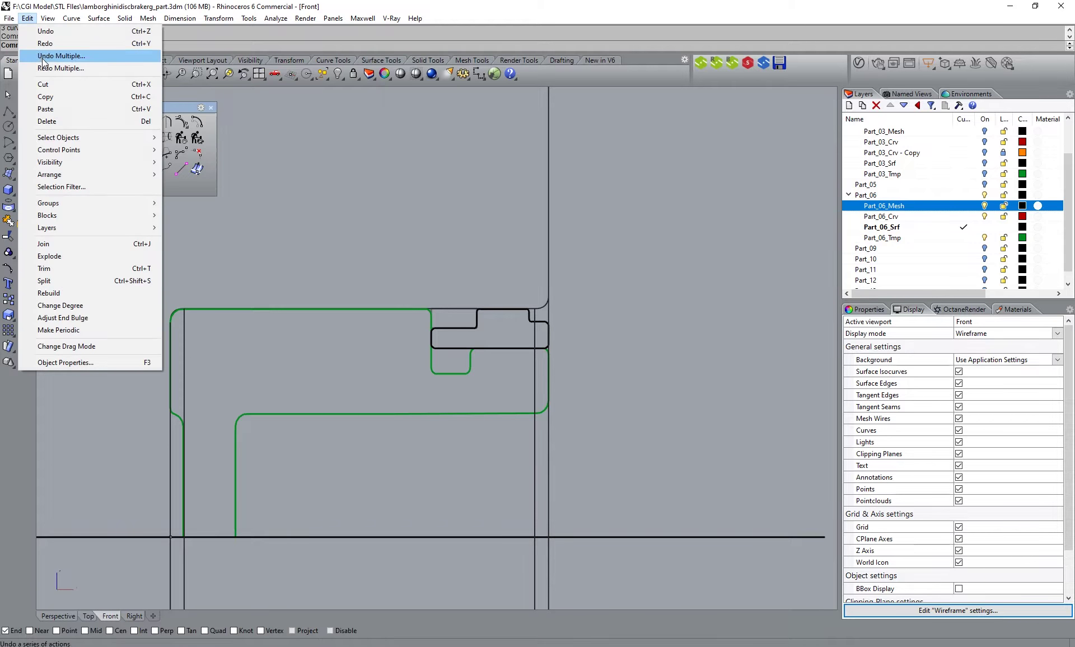
pyautogui.click(53, 108)
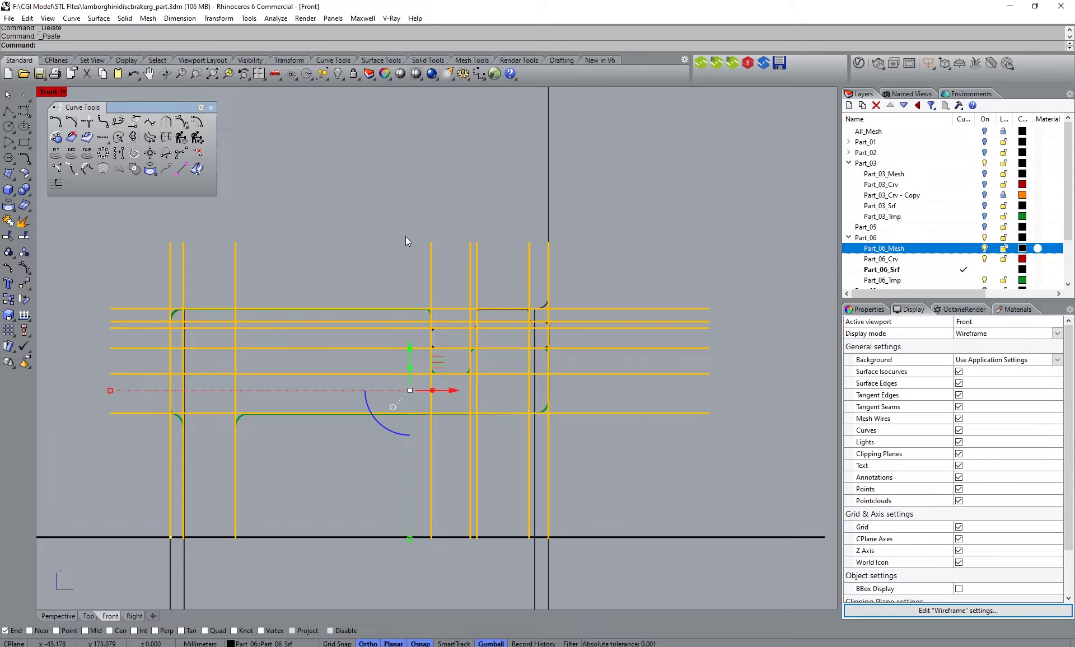
pyautogui.press('Escape')
# Use Curve Boolean on the nine construction lines around the black stepped profile, excluding the profile itself, keeping the adjoining regions that form its shape.
pyautogui.scroll(5, 526, 311)
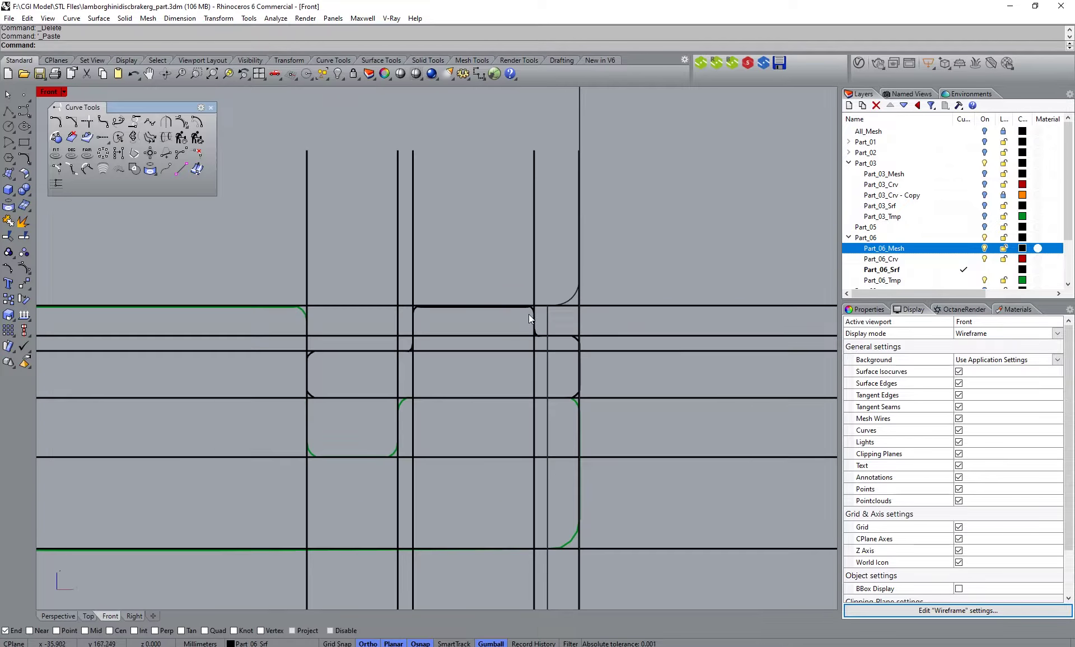
pyautogui.click(576, 342)
pyautogui.scroll(-3, 550, 329)
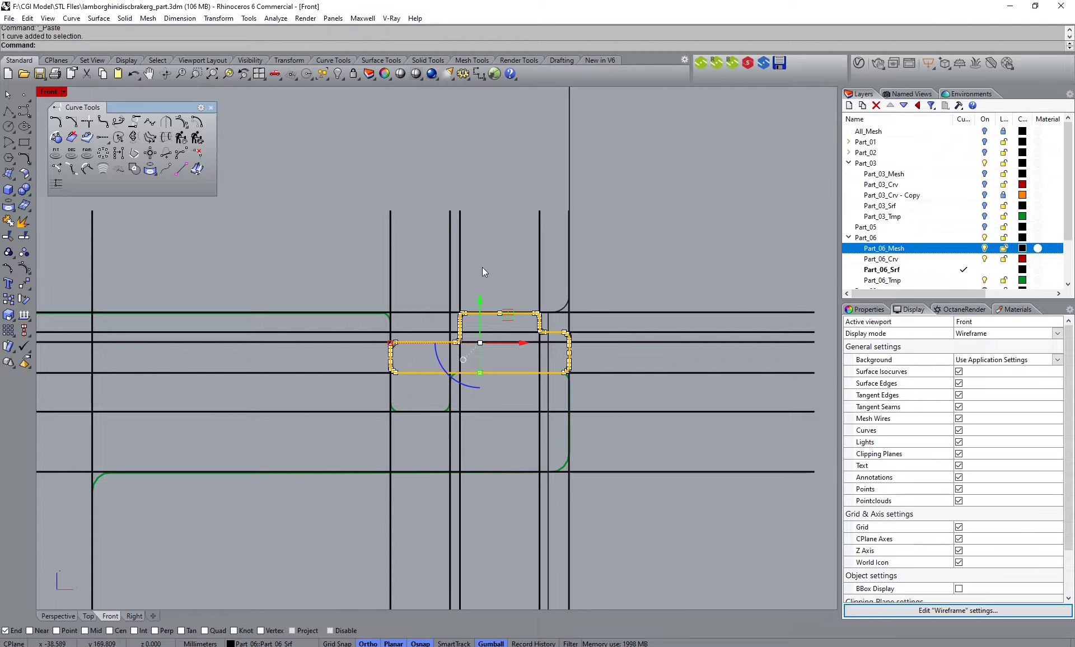
pyautogui.keyDown('shift'); pyautogui.click(460, 264); pyautogui.keyUp('shift')
pyautogui.keyDown('shift'); pyautogui.click(451, 272); pyautogui.keyUp('shift')
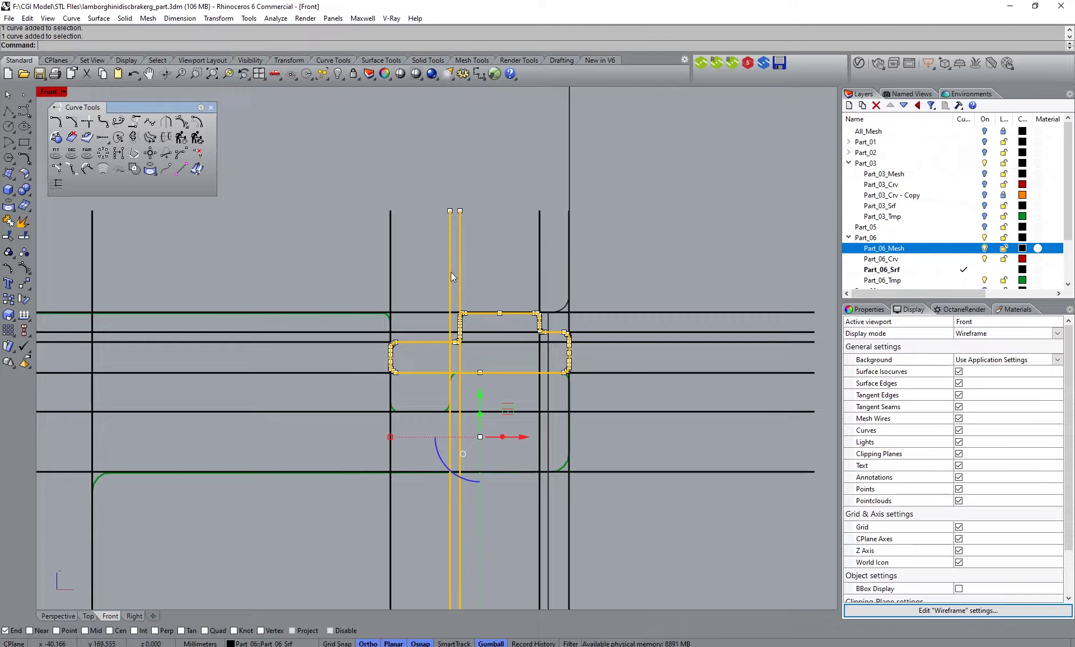
pyautogui.keyDown('shift'); pyautogui.click(439, 311); pyautogui.keyUp('shift')
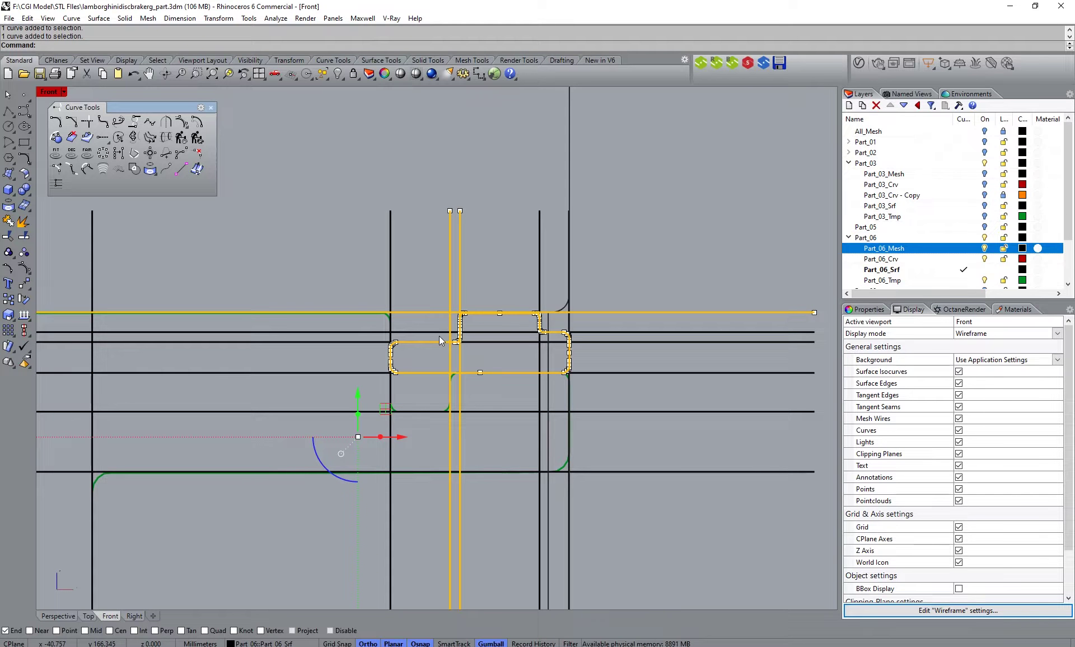
pyautogui.keyDown('shift'); pyautogui.click(437, 333); pyautogui.keyUp('shift')
pyautogui.keyDown('shift'); pyautogui.click(477, 342); pyautogui.keyUp('shift')
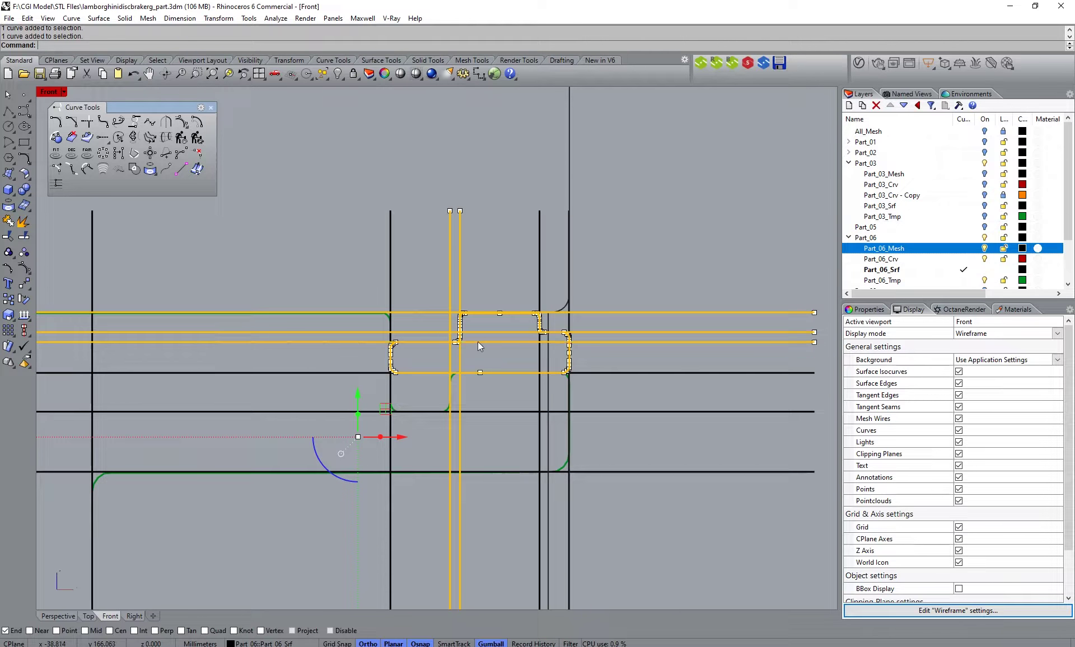
pyautogui.keyDown('shift'); pyautogui.click(392, 277); pyautogui.keyUp('shift')
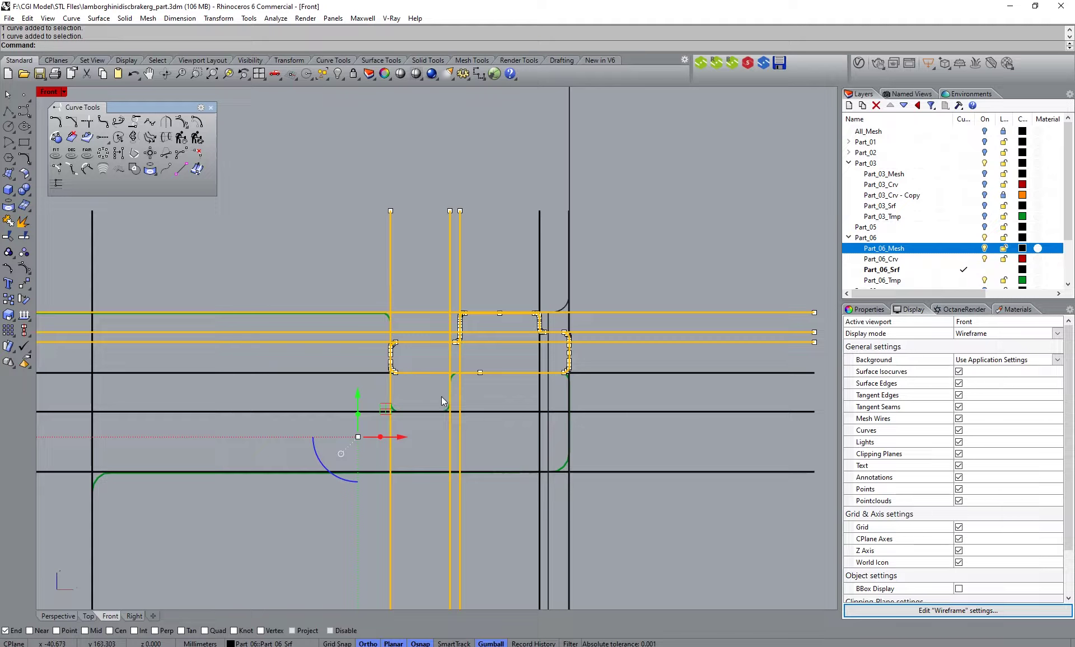
pyautogui.keyDown('shift'); pyautogui.click(587, 373); pyautogui.keyUp('shift')
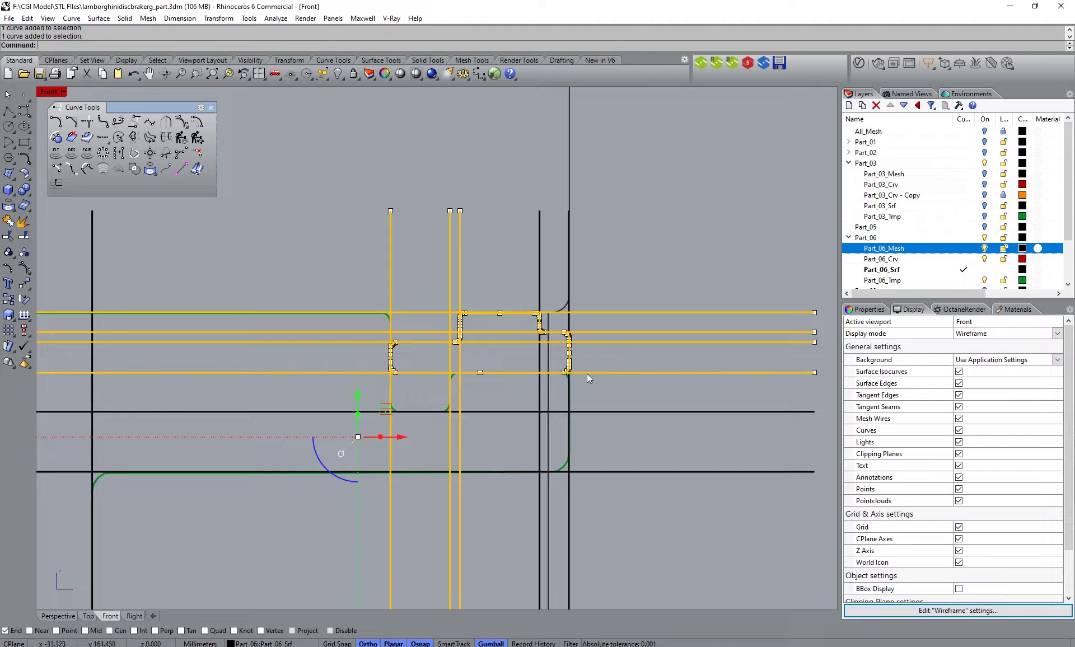
pyautogui.keyDown('shift'); pyautogui.click(540, 274); pyautogui.keyUp('shift')
pyautogui.keyDown('shift'); pyautogui.click(569, 255); pyautogui.keyUp('shift')
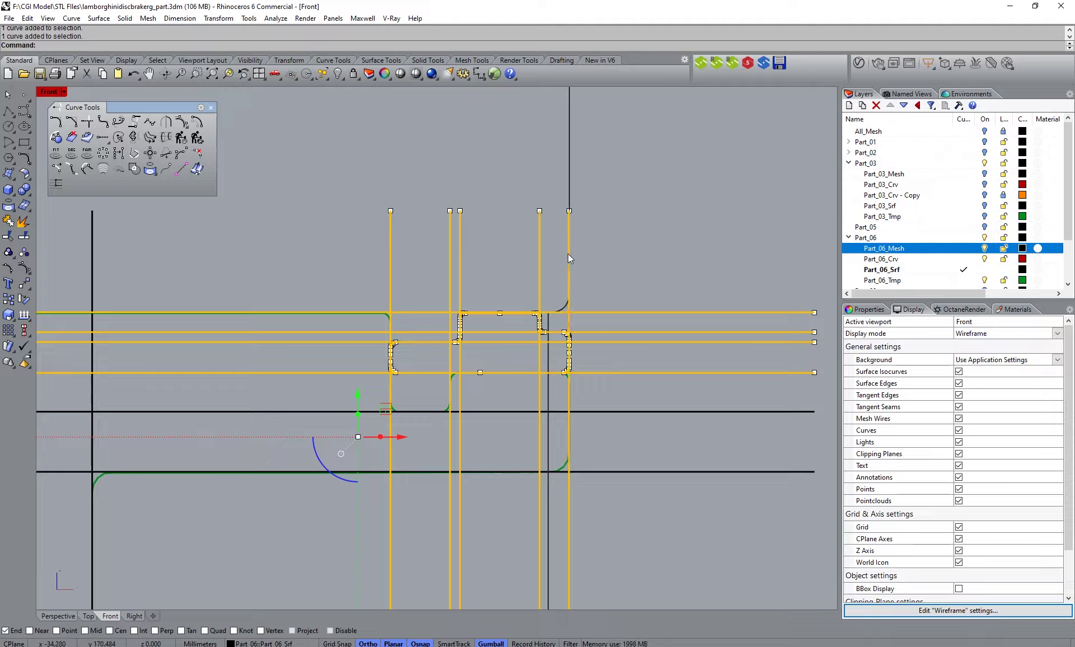
pyautogui.scroll(3, 519, 323)
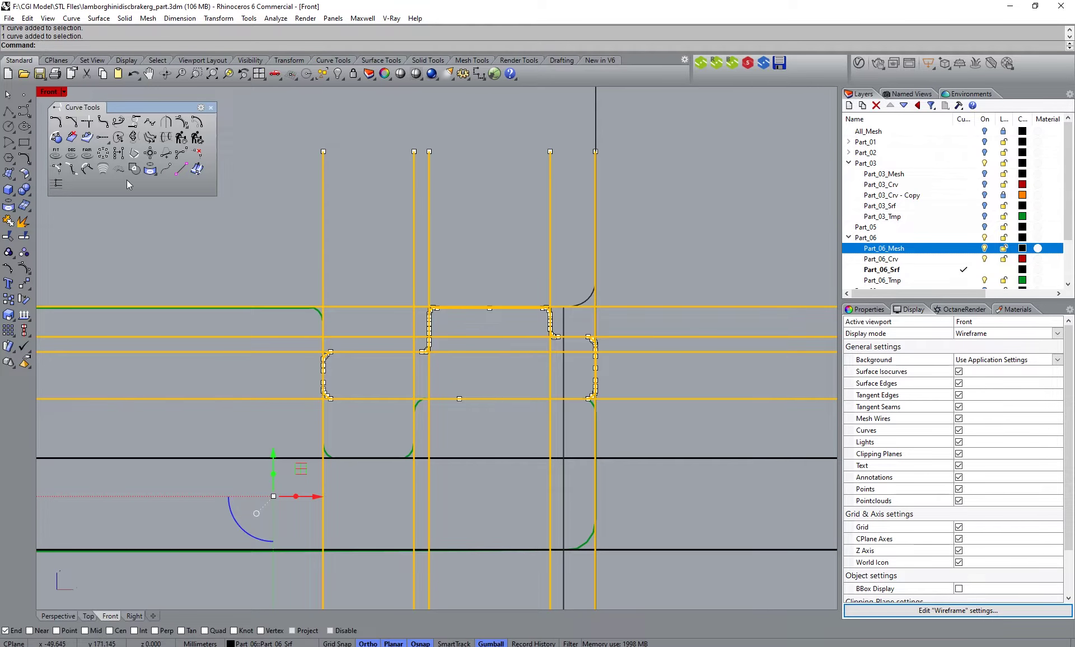
pyautogui.scroll(12, 428, 320)
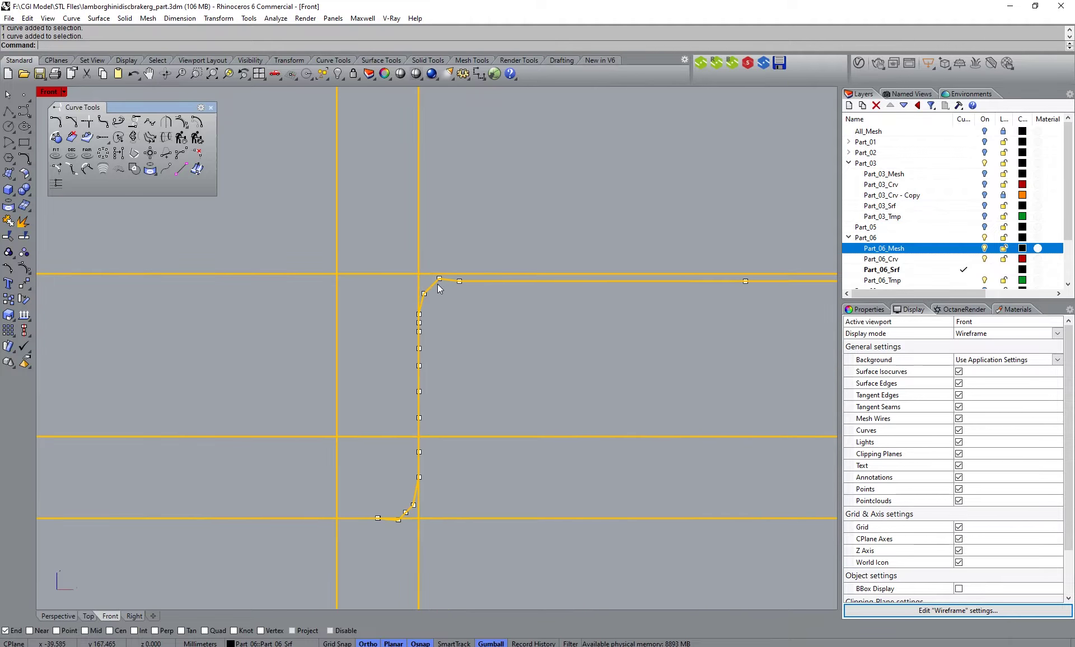
pyautogui.keyDown('ctrl'); pyautogui.click(435, 283); pyautogui.keyUp('ctrl')
pyautogui.scroll(-2, 448, 285)
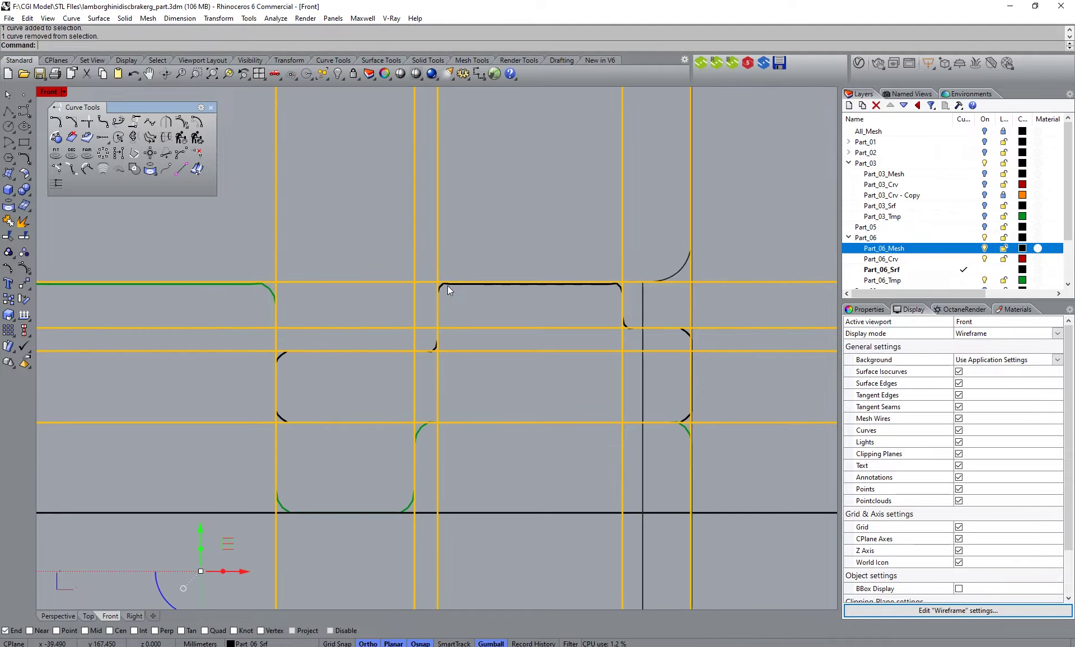
pyautogui.click(135, 170)
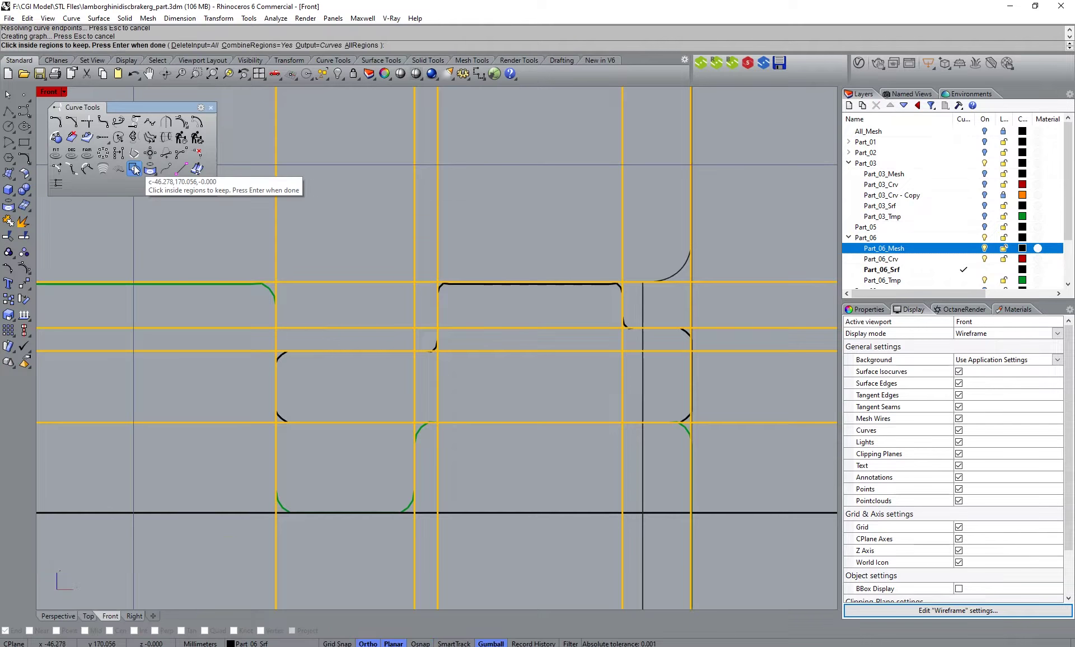
pyautogui.click(309, 392)
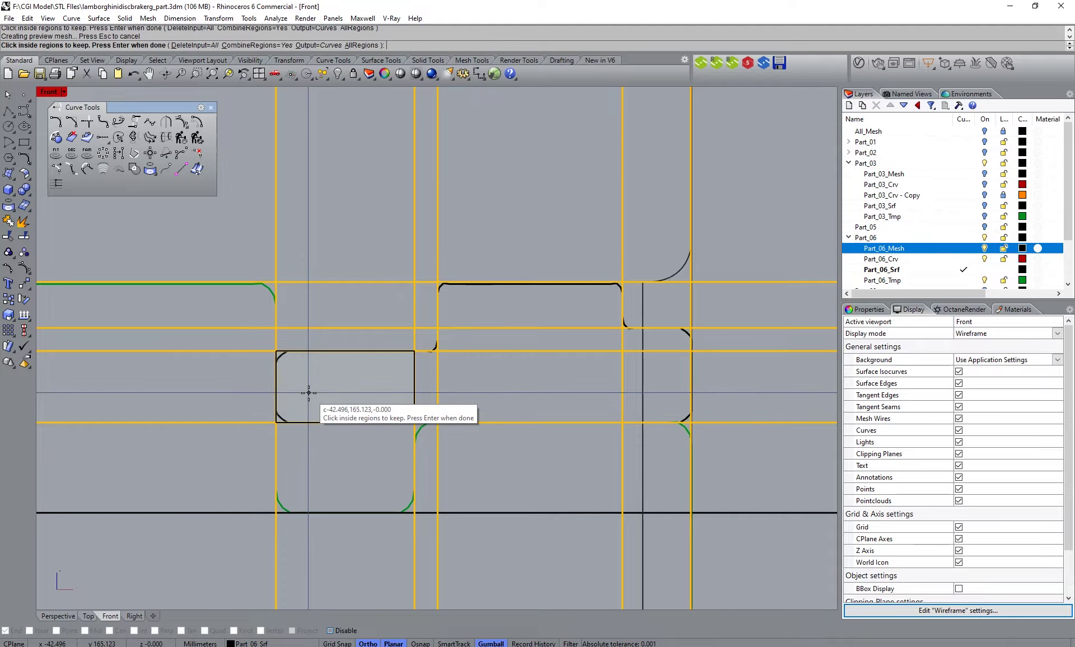
pyautogui.click(487, 385)
pyautogui.click(654, 383)
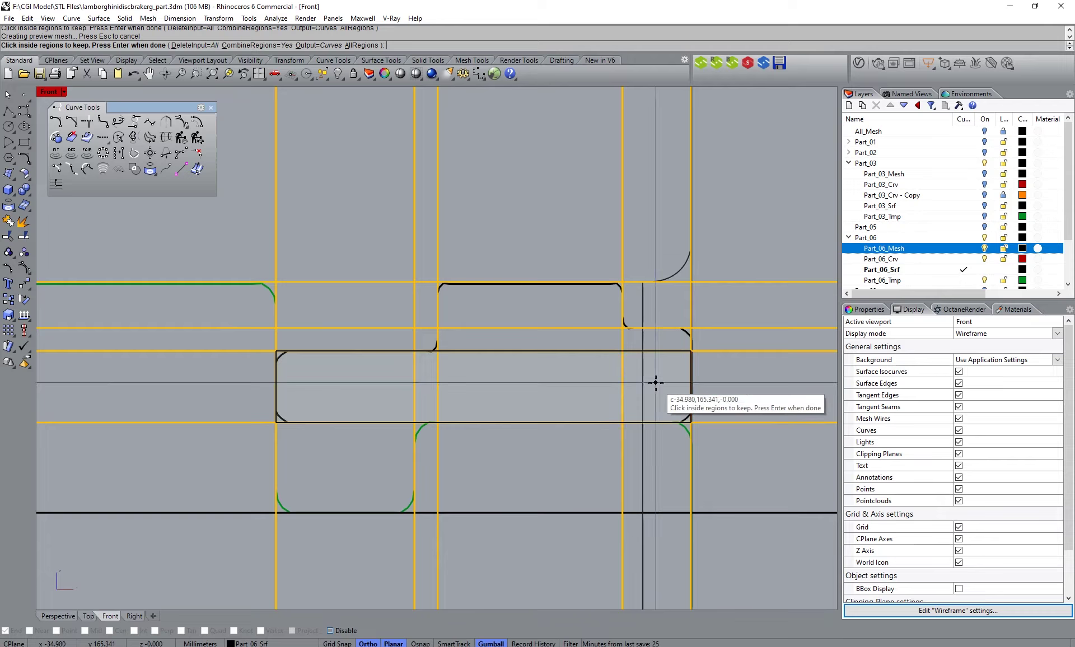
pyautogui.click(651, 339)
pyautogui.click(604, 337)
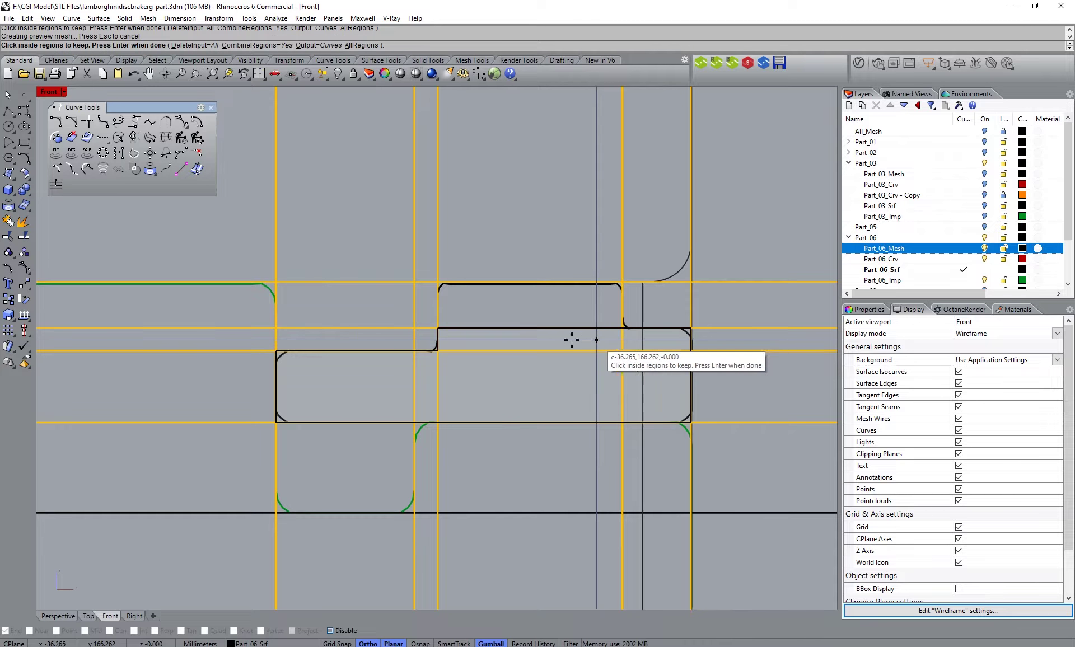
pyautogui.click(492, 315)
pyautogui.press('Return')
pyautogui.scroll(-4, 492, 315)
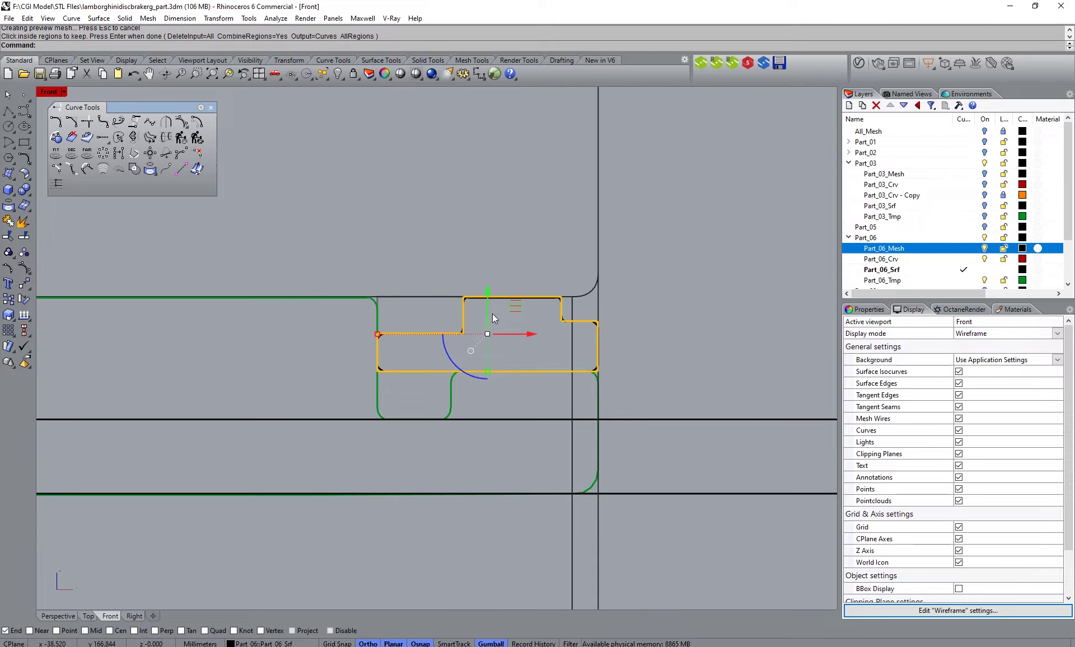
pyautogui.scroll(1, 492, 313)
pyautogui.press('Escape')
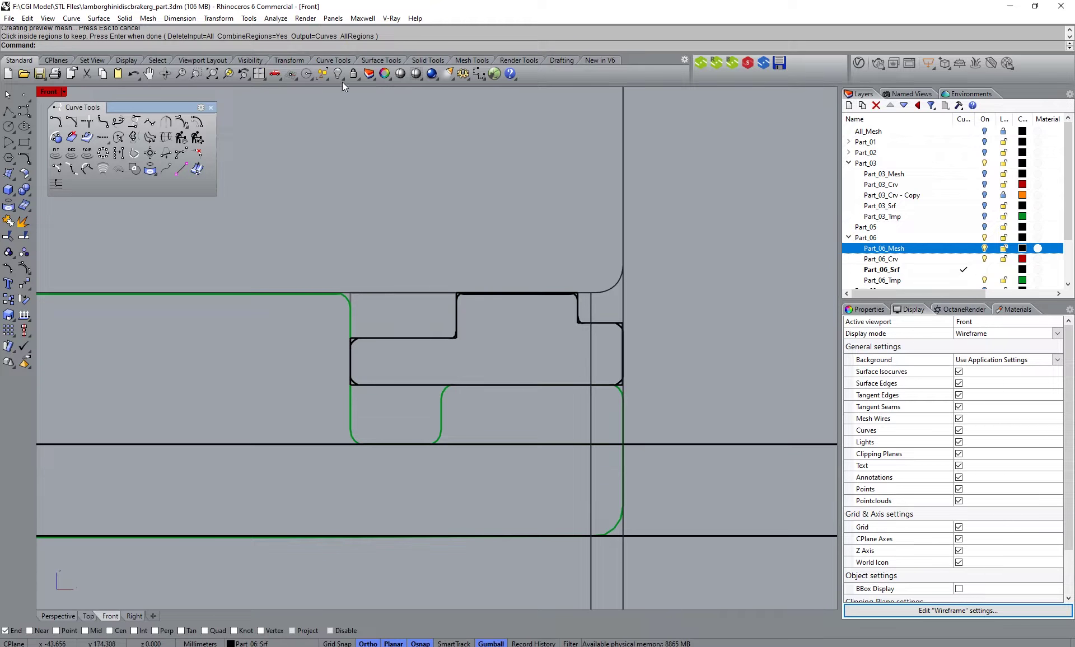
# Show the hidden small rounded reference profile beside the stepped profile, leaving the meshes hidden.
pyautogui.click(342, 79)
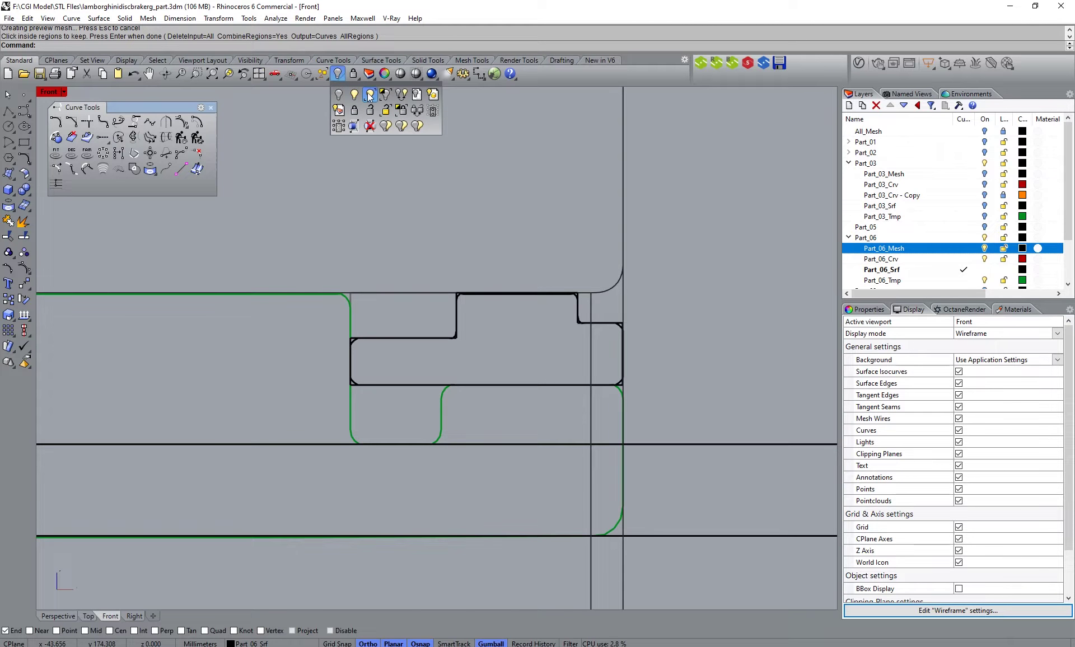
pyautogui.click(369, 96)
pyautogui.click(407, 299)
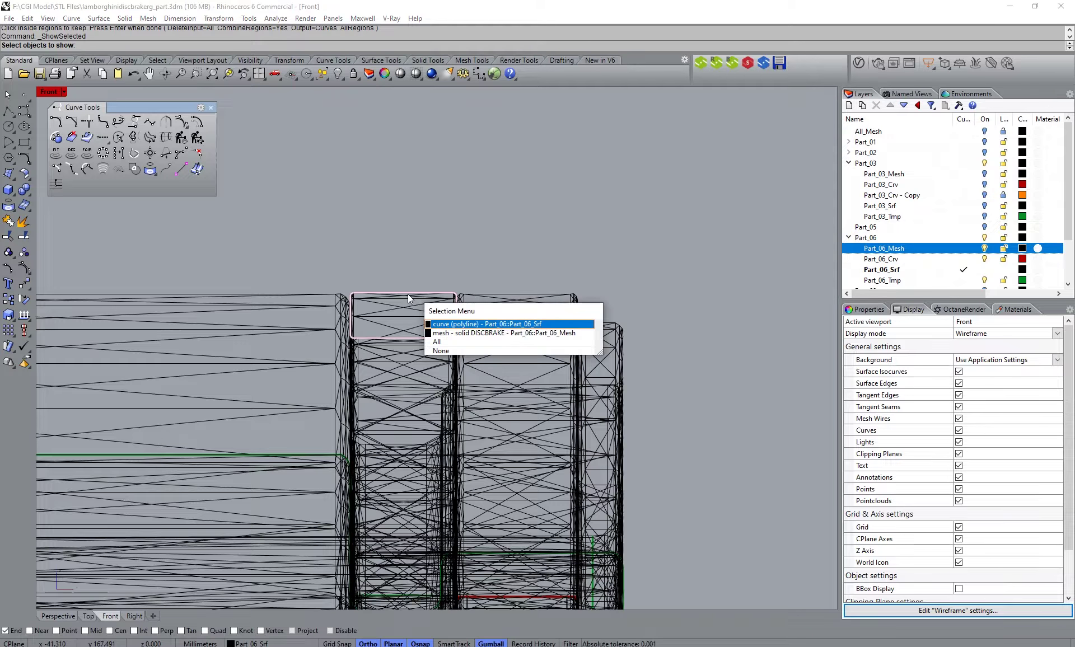
pyautogui.click(449, 325)
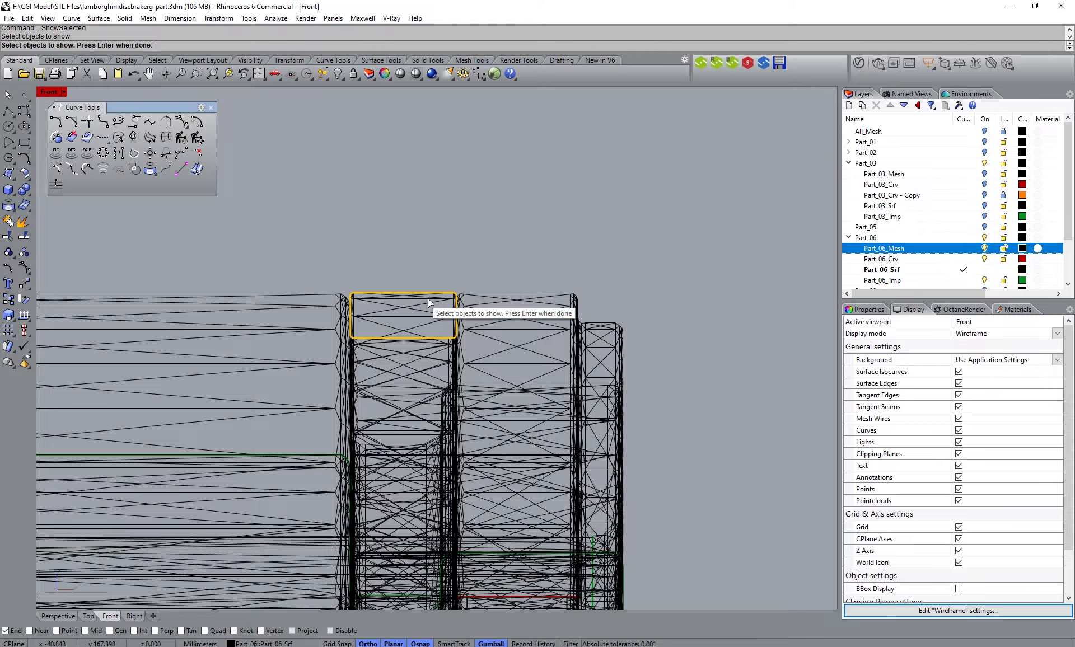
pyautogui.scroll(5, 443, 302)
pyautogui.press('Return')
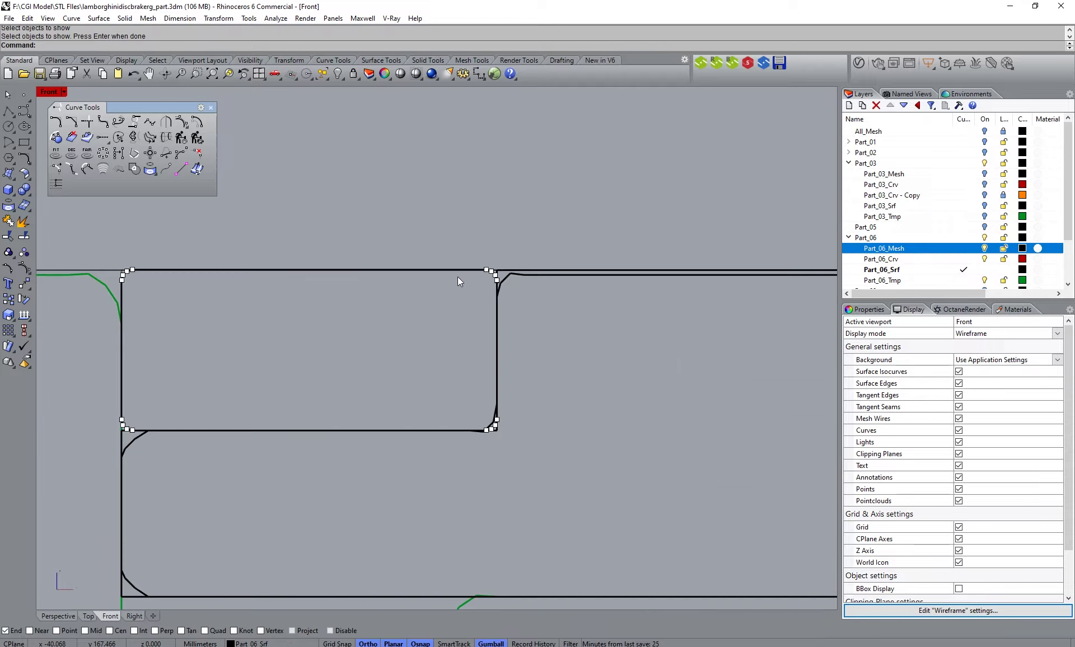
pyautogui.rightClick(448, 307)
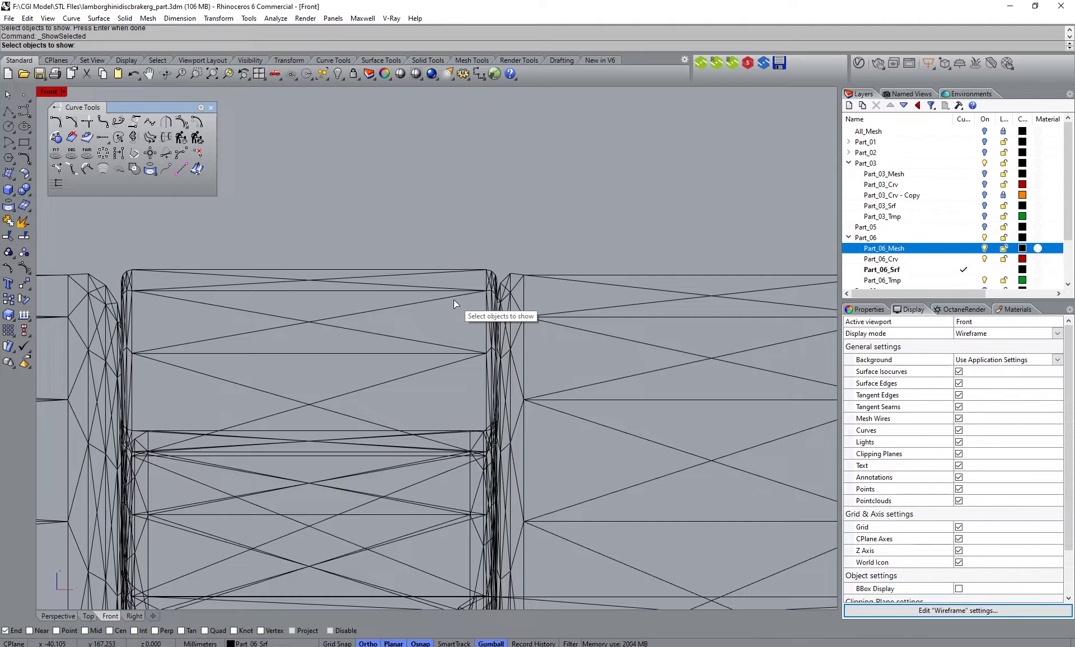
pyautogui.rightClick(454, 300)
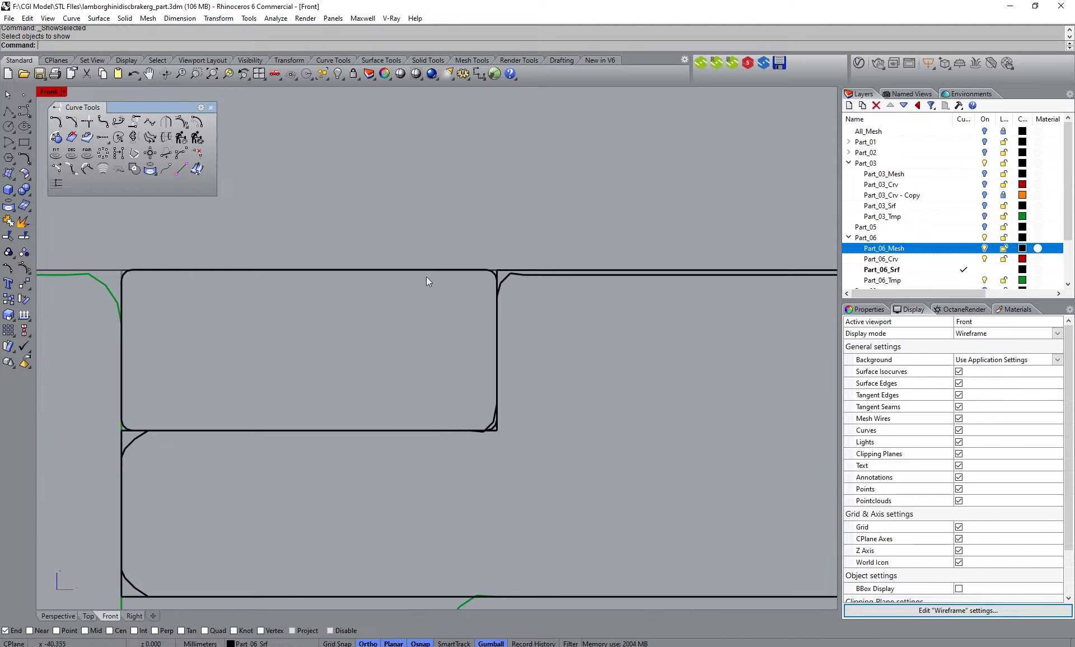
# Unlock the rectangular outline around the small rounded reference profile.
pyautogui.click(355, 79)
pyautogui.click(387, 97)
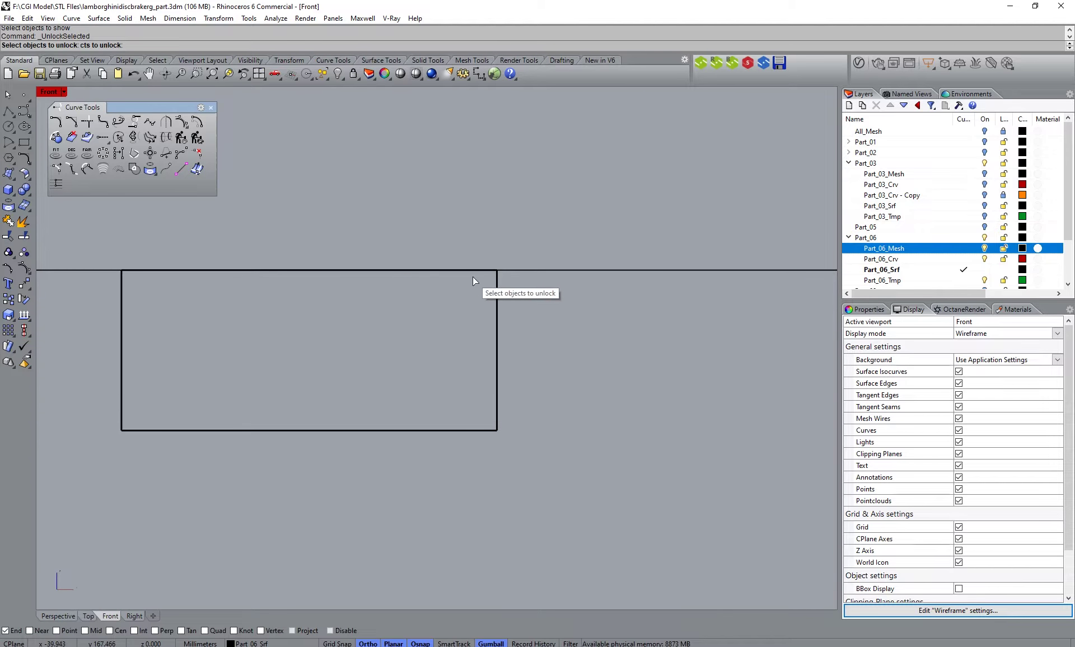
pyautogui.click(494, 294)
pyautogui.press('Return')
pyautogui.scroll(-2, 444, 270)
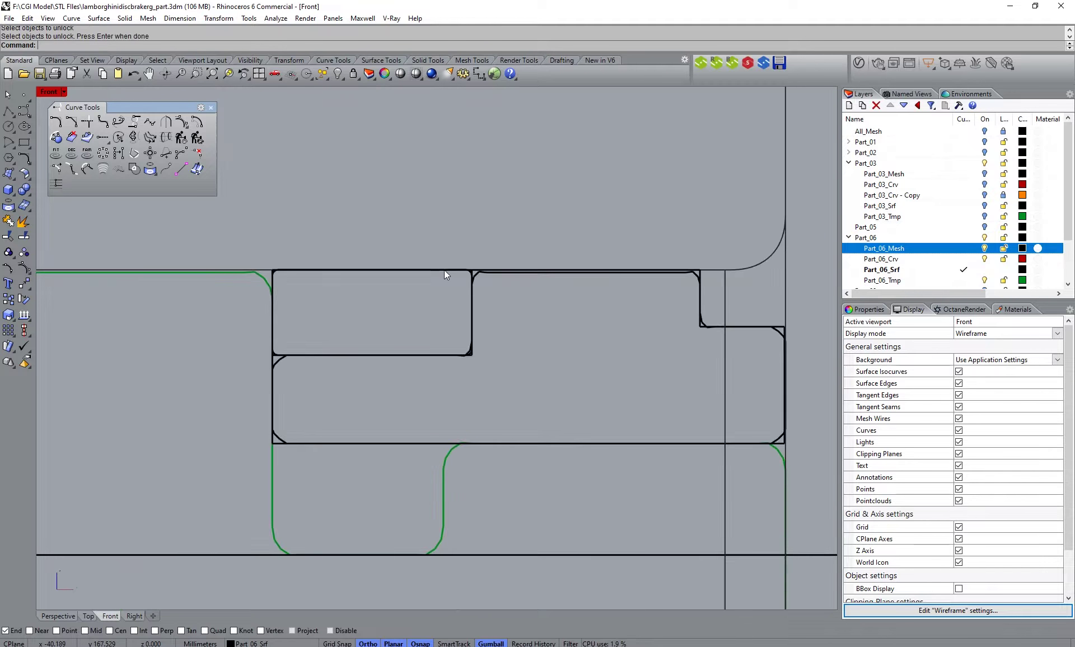
# Lock the rounded stepped reference profile and the small rounded reference profile, leaving their sharp-cornered outlines unlocked.
pyautogui.scroll(2, 467, 278)
pyautogui.click(475, 276)
pyautogui.scroll(3, 477, 276)
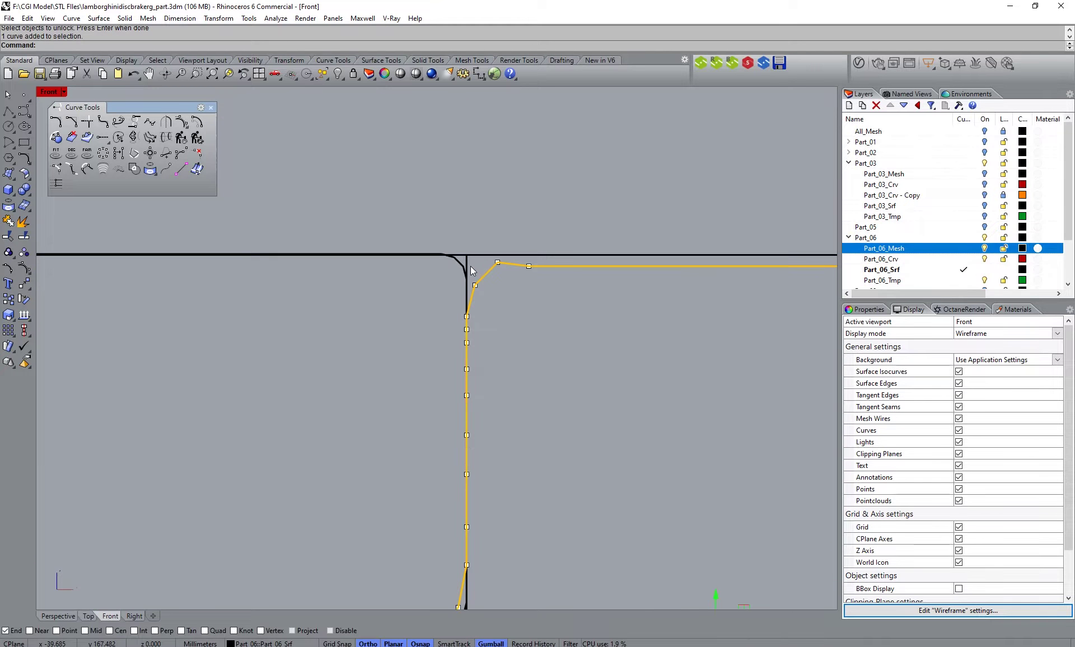
pyautogui.click(487, 280)
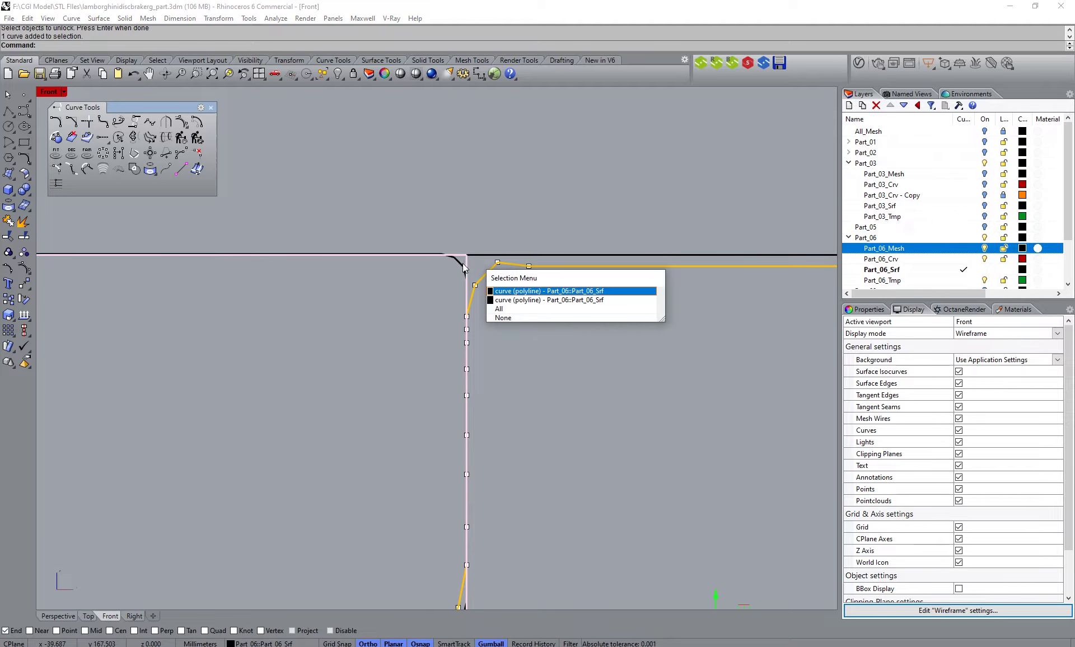
pyautogui.press('Return')
pyautogui.click(353, 74)
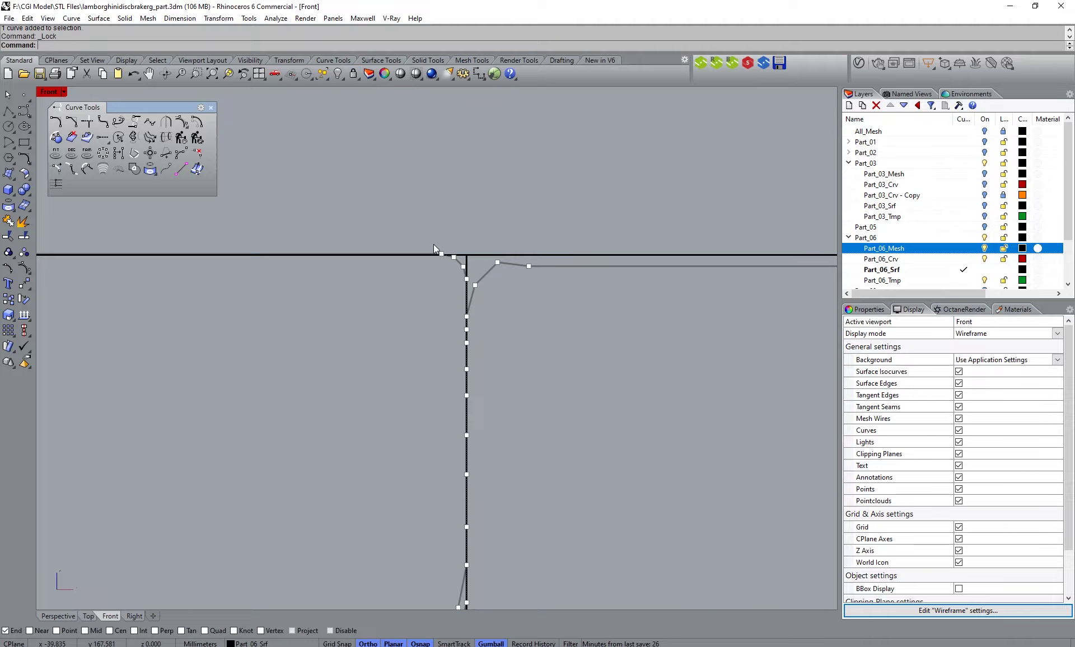
pyautogui.scroll(-4, 448, 257)
pyautogui.press('Escape')
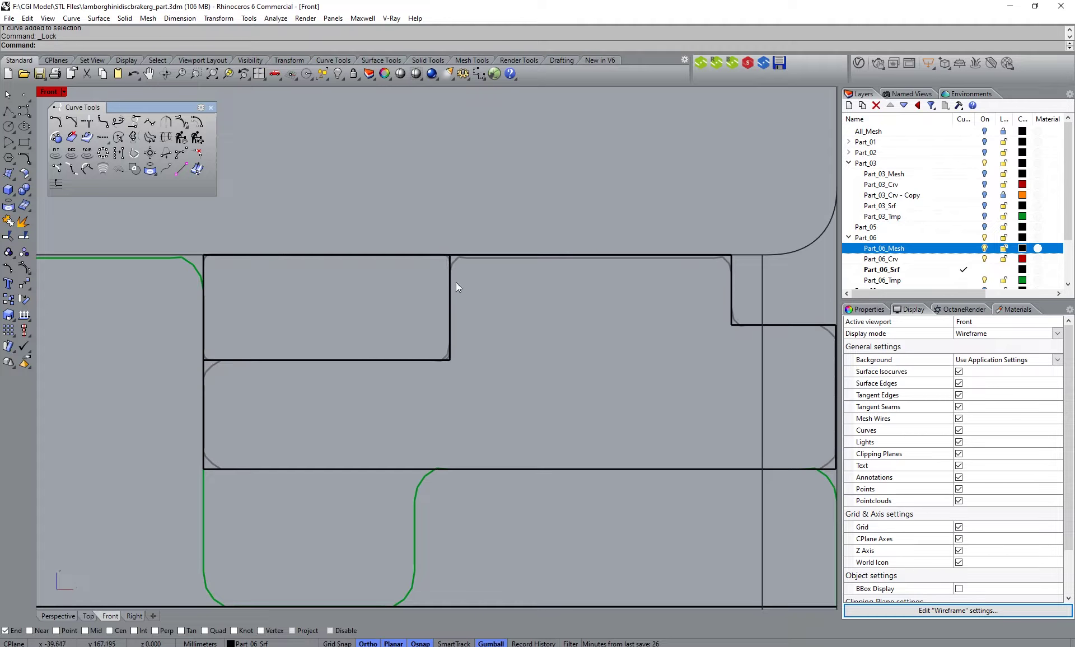
# Delete the two horizontal and three vertical construction lines left over from the grid.
pyautogui.scroll(-4, 456, 287)
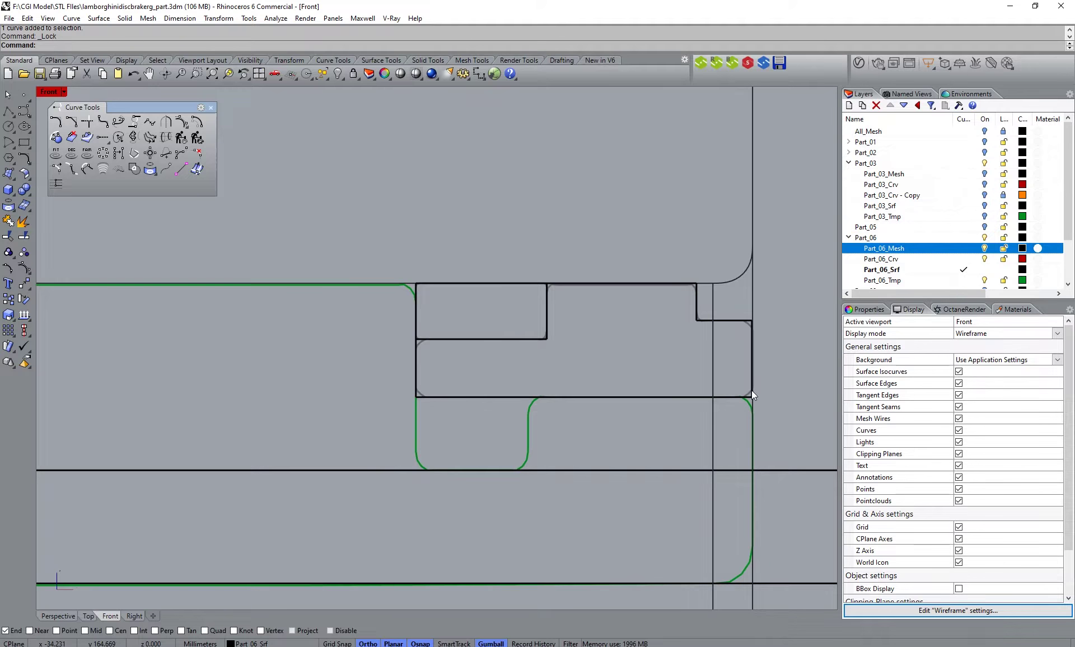
pyautogui.scroll(-6, 648, 388)
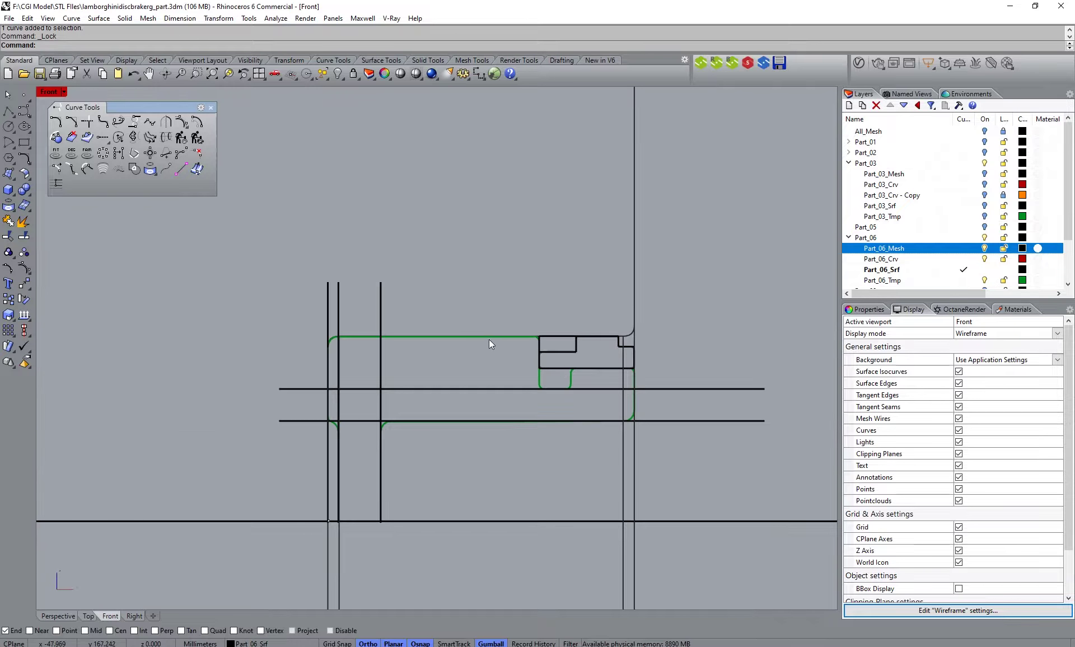
pyautogui.moveTo(702, 432); pyautogui.dragTo(696, 354)
pyautogui.moveTo(398, 311); pyautogui.dragTo(298, 287)
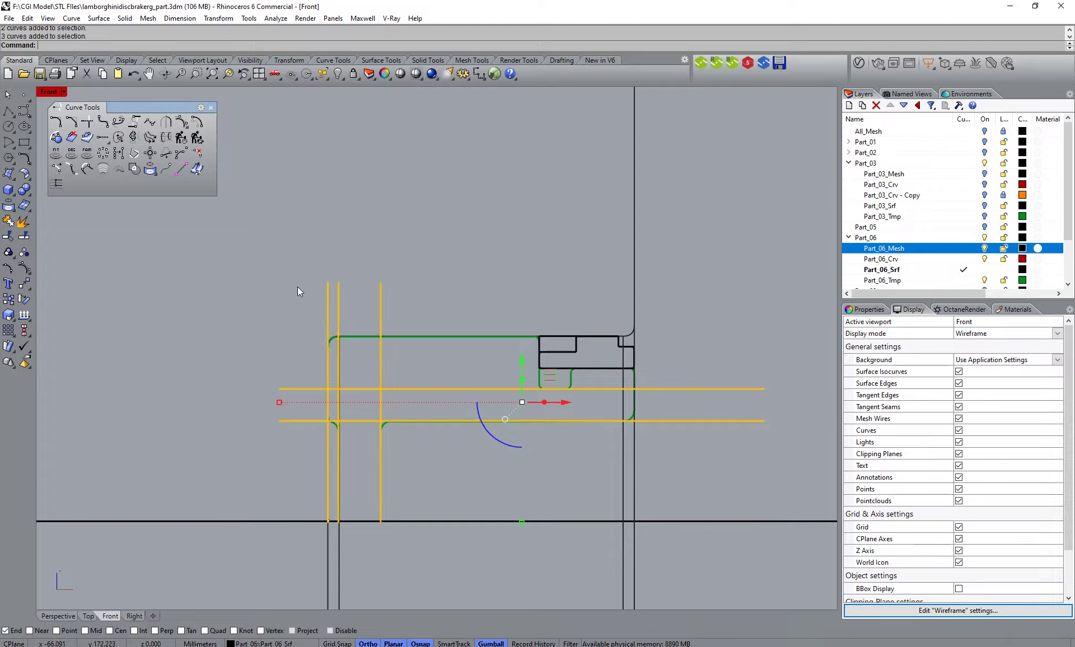
pyautogui.press('Delete')
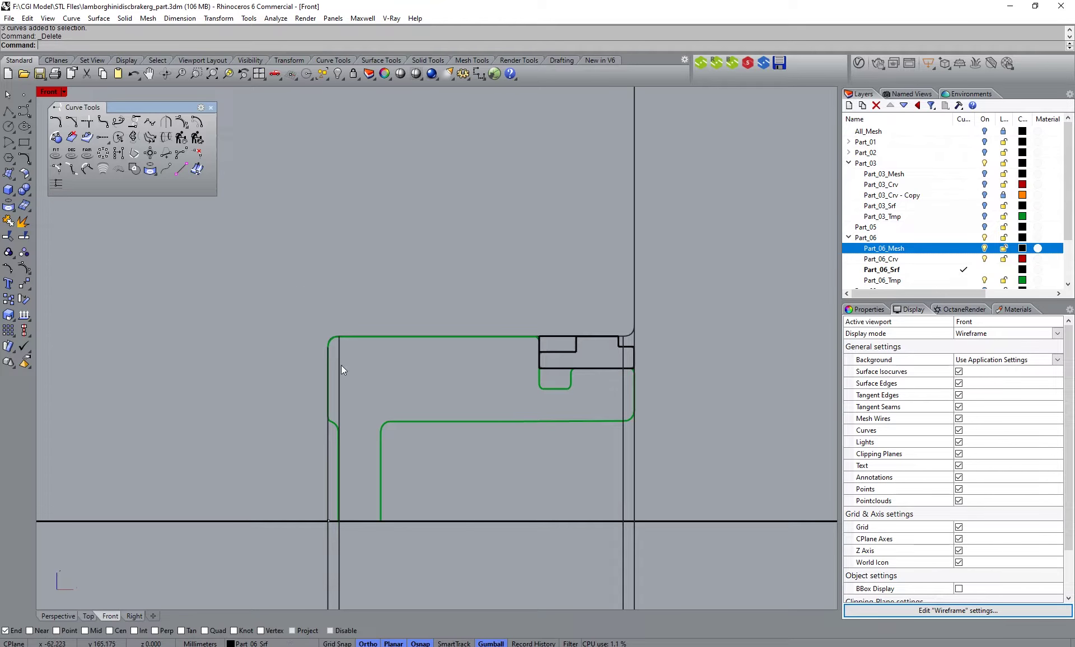
# Paste the copied construction line grid back over the profiles.
pyautogui.click(27, 18)
pyautogui.click(46, 108)
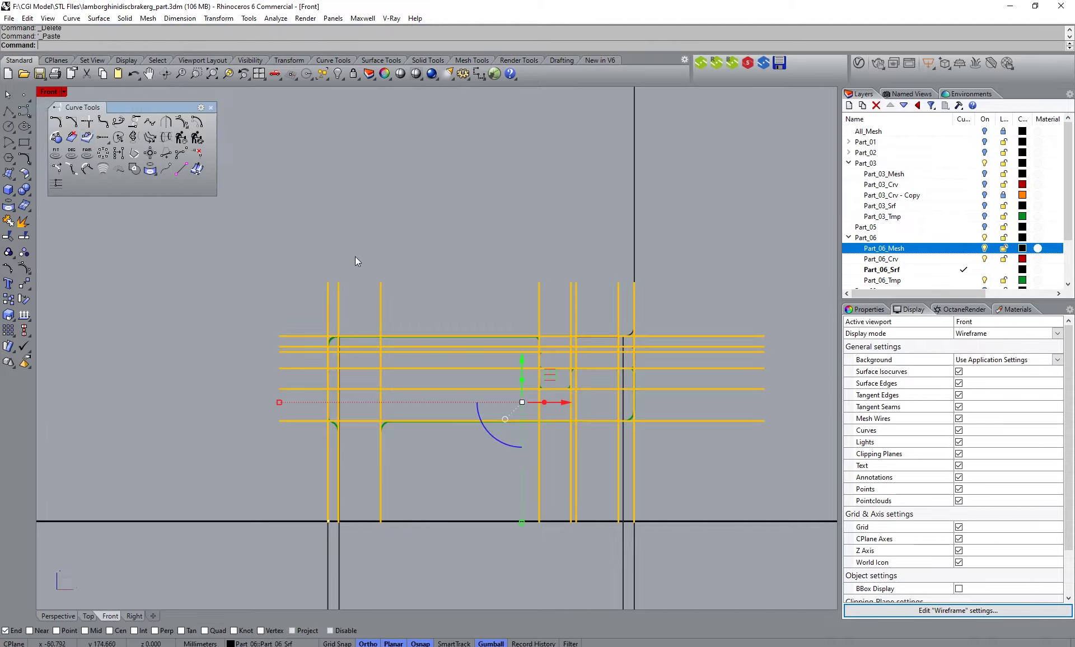
pyautogui.moveTo(403, 221); pyautogui.dragTo(366, 214, button='right')
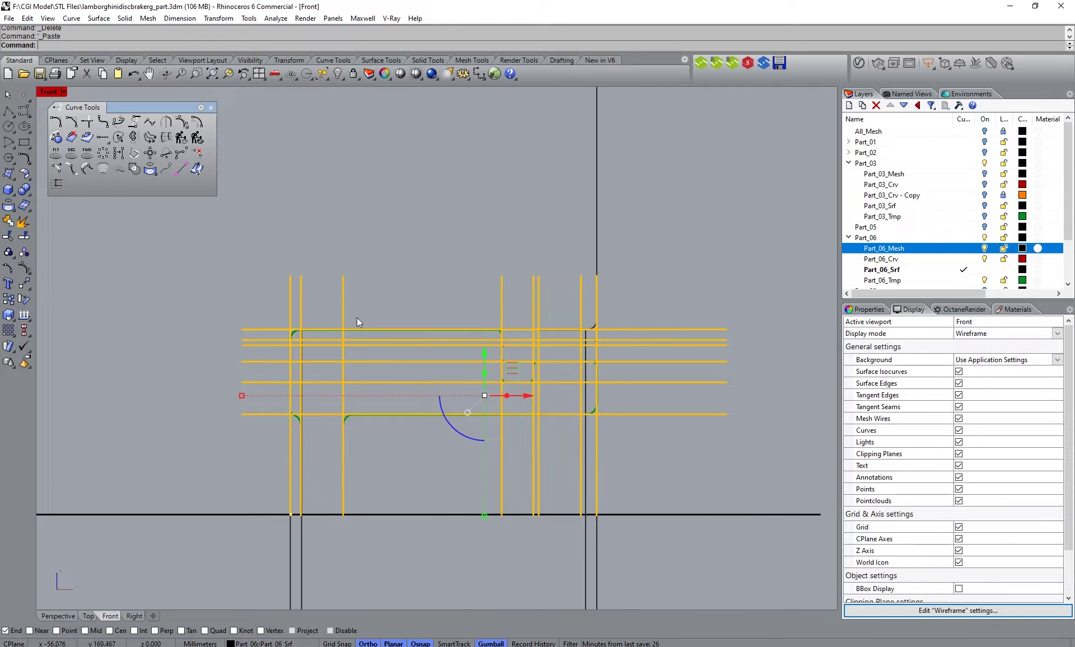
# Select the green profile together with the six vertical construction lines that run along its vertical edges.
pyautogui.click(343, 418)
pyautogui.scroll(4, 315, 418)
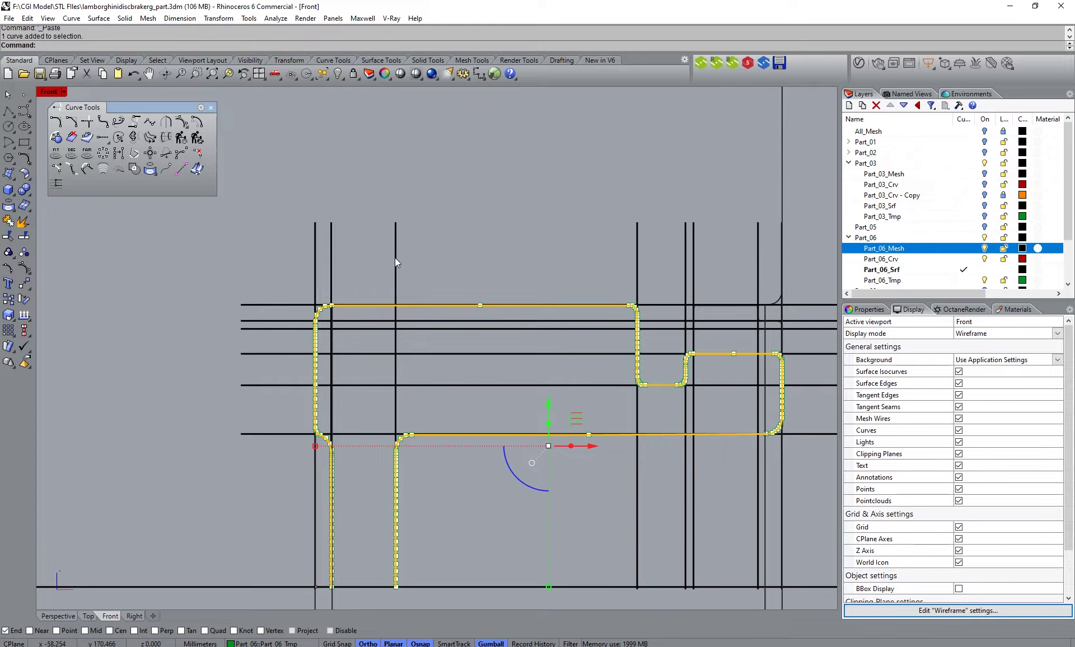
pyautogui.keyDown('shift'); pyautogui.click(395, 260); pyautogui.keyUp('shift')
pyautogui.keyDown('shift'); pyautogui.click(332, 267); pyautogui.keyUp('shift')
pyautogui.keyDown('shift'); pyautogui.click(314, 263); pyautogui.keyUp('shift')
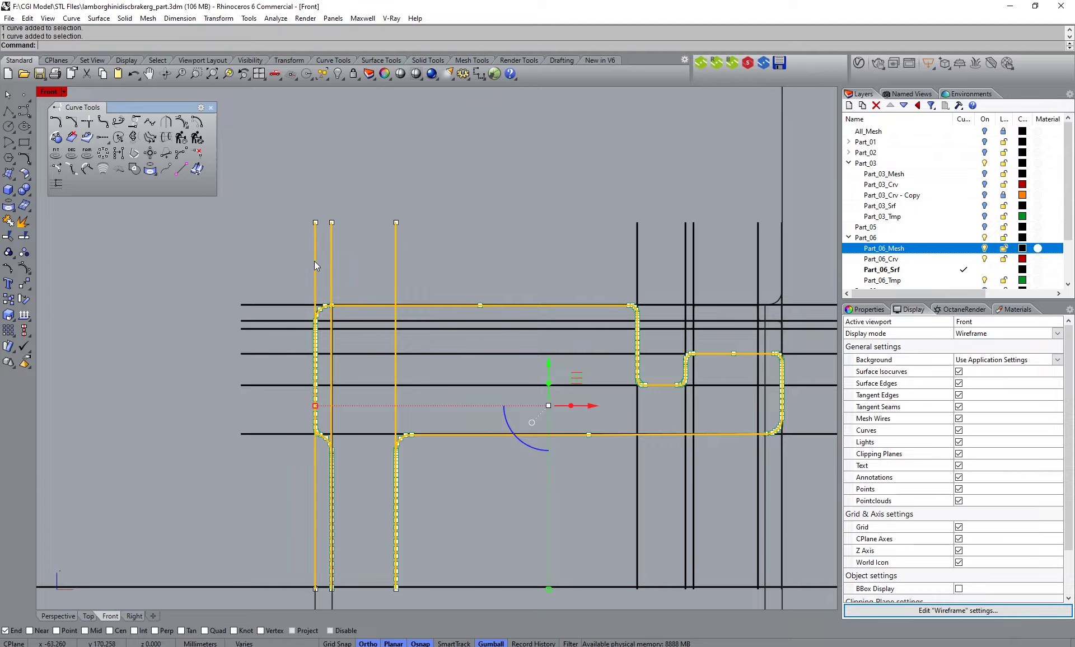
pyautogui.keyDown('shift'); pyautogui.click(638, 252); pyautogui.keyUp('shift')
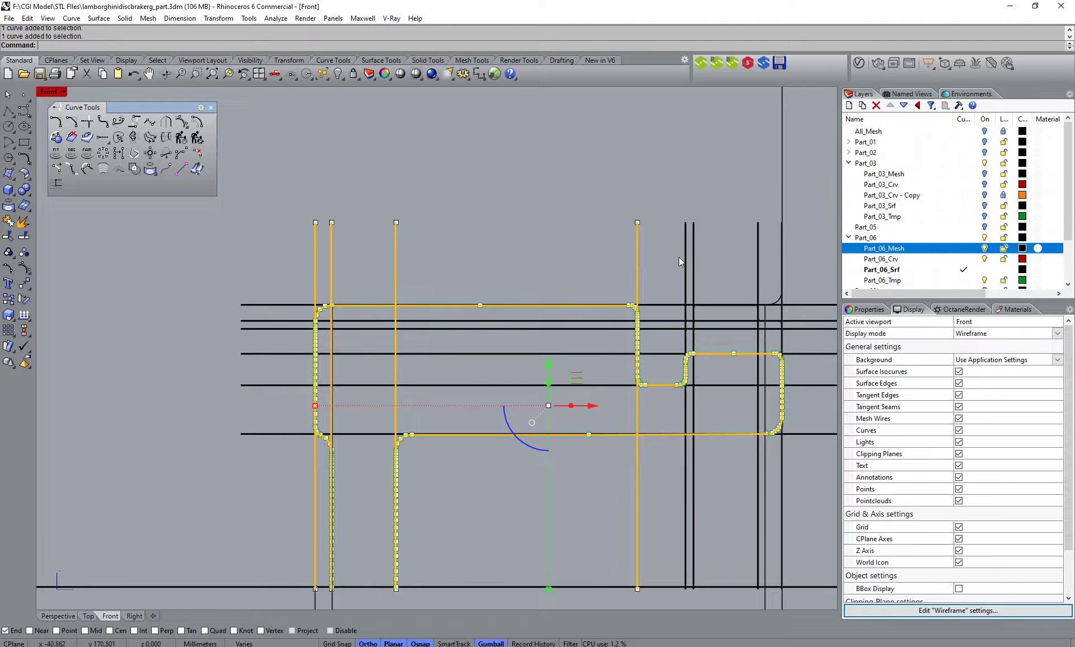
pyautogui.keyDown('shift'); pyautogui.click(685, 256); pyautogui.keyUp('shift')
pyautogui.keyDown('shift'); pyautogui.click(694, 259); pyautogui.keyUp('shift')
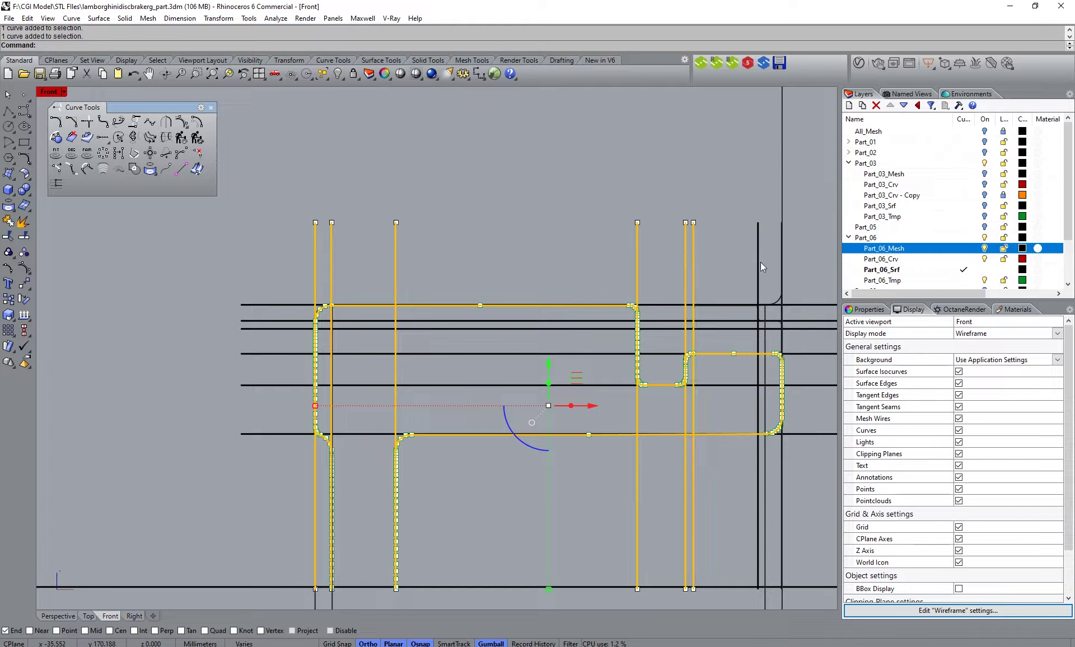
pyautogui.keyDown('shift'); pyautogui.click(782, 259); pyautogui.keyUp('shift')
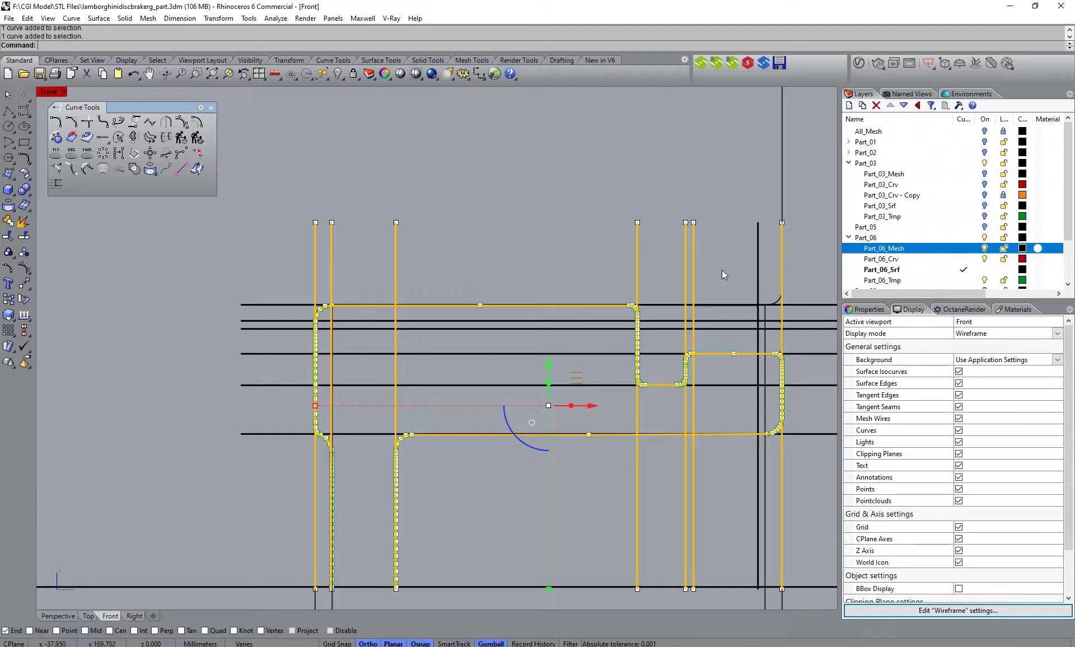
pyautogui.keyDown('ctrl'); pyautogui.click(694, 287); pyautogui.keyUp('ctrl')
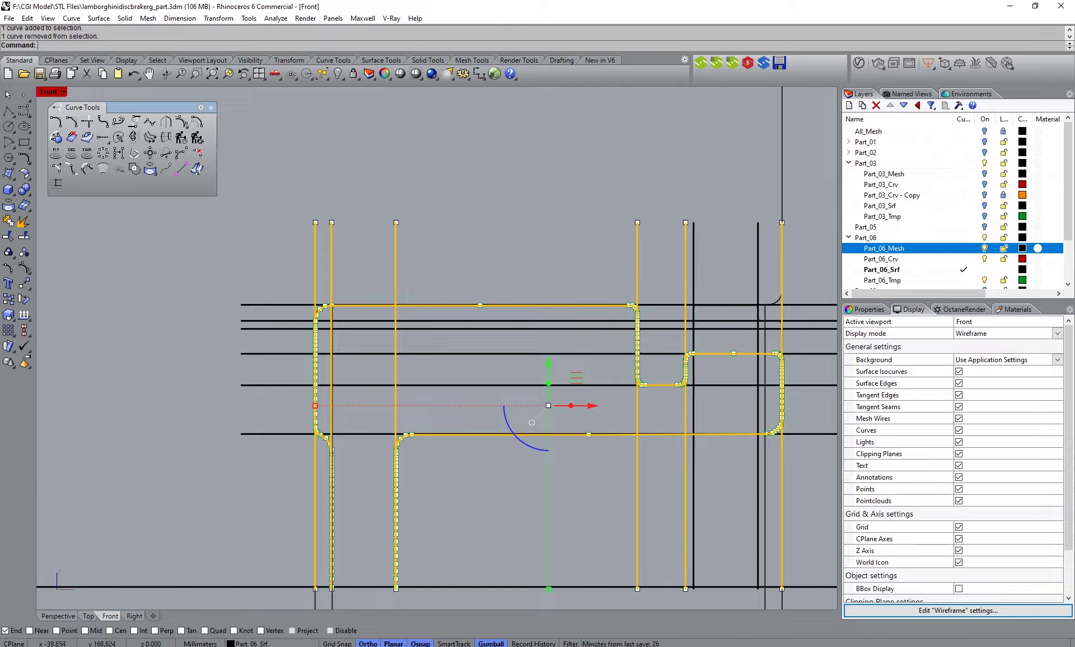
pyautogui.moveTo(640, 288); pyautogui.dragTo(557, 258, button='right')
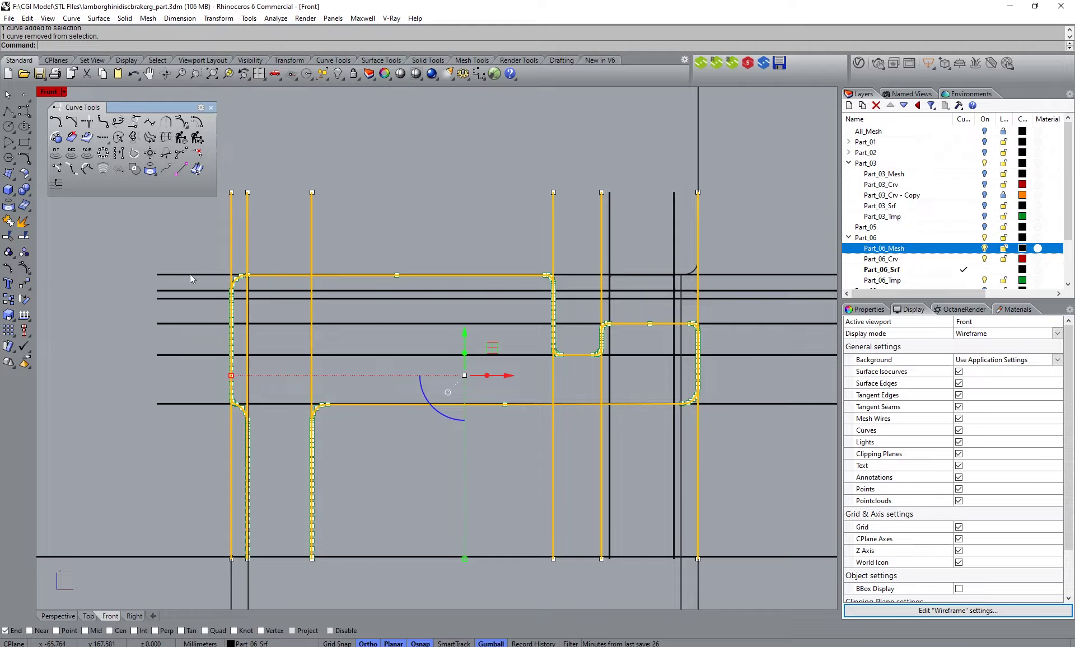
# Add the four horizontal construction lines along the green profile's horizontal edges to the selection.
pyautogui.keyDown('shift'); pyautogui.click(189, 275); pyautogui.keyUp('shift')
pyautogui.keyDown('shift'); pyautogui.click(196, 291); pyautogui.keyUp('shift')
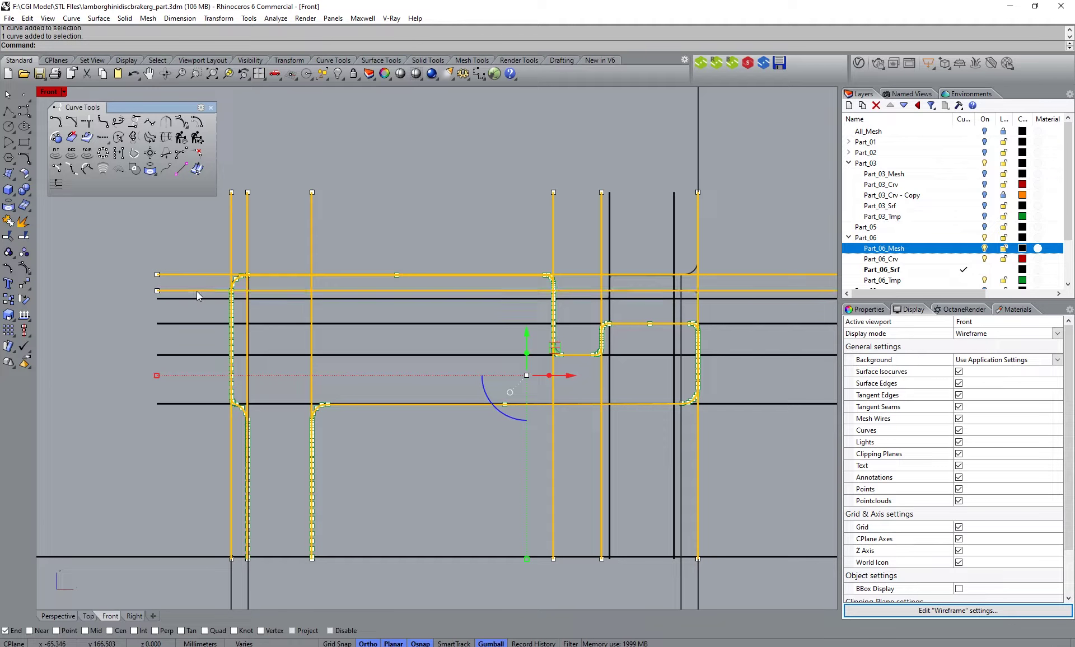
pyautogui.keyDown('ctrl'); pyautogui.click(197, 291); pyautogui.keyUp('ctrl')
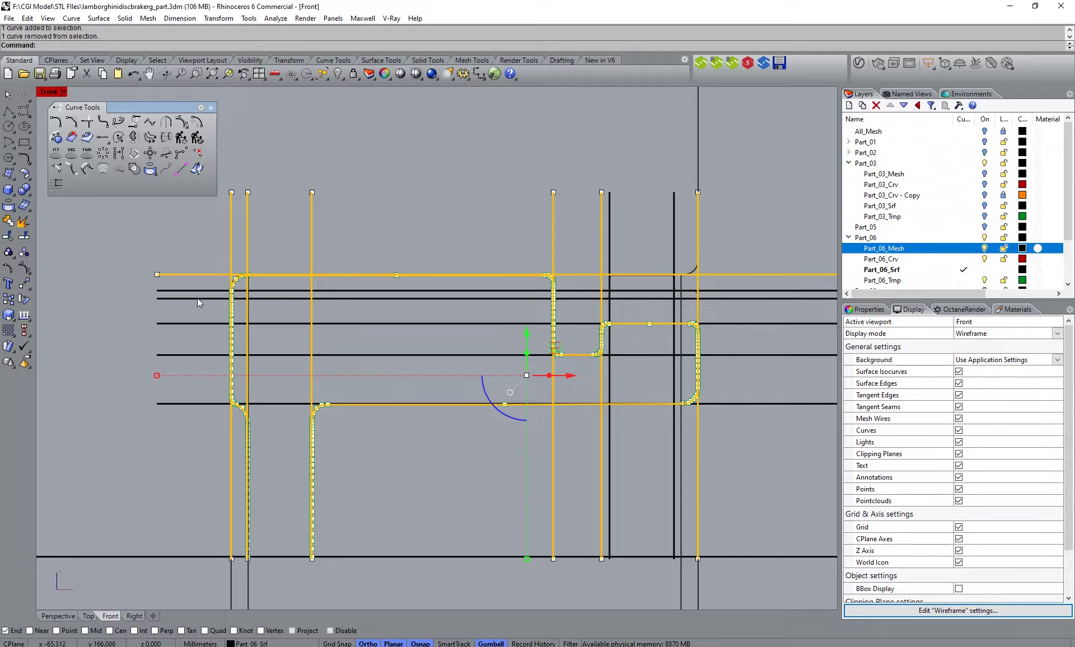
pyautogui.keyDown('shift'); pyautogui.click(203, 324); pyautogui.keyUp('shift')
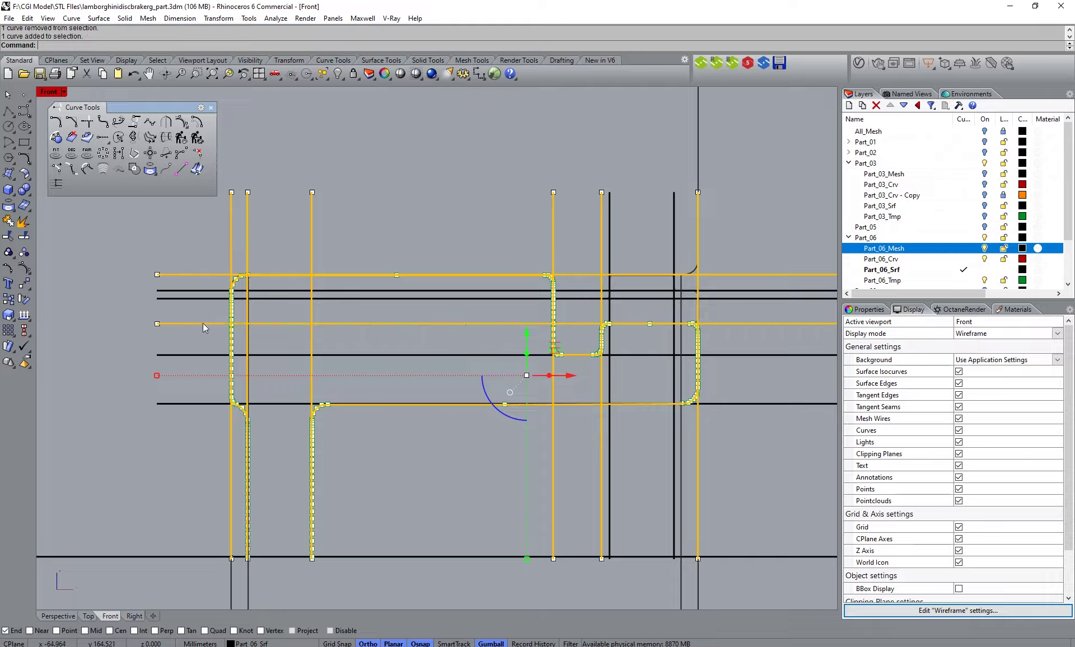
pyautogui.keyDown('shift'); pyautogui.click(204, 355); pyautogui.keyUp('shift')
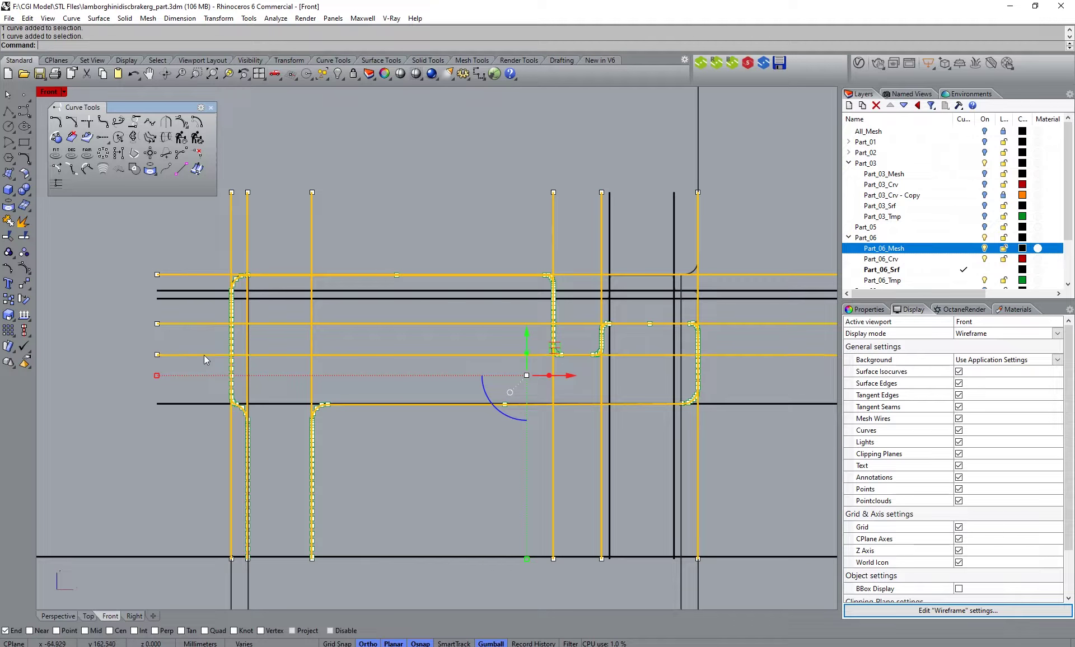
pyautogui.keyDown('shift'); pyautogui.click(207, 404); pyautogui.keyUp('shift')
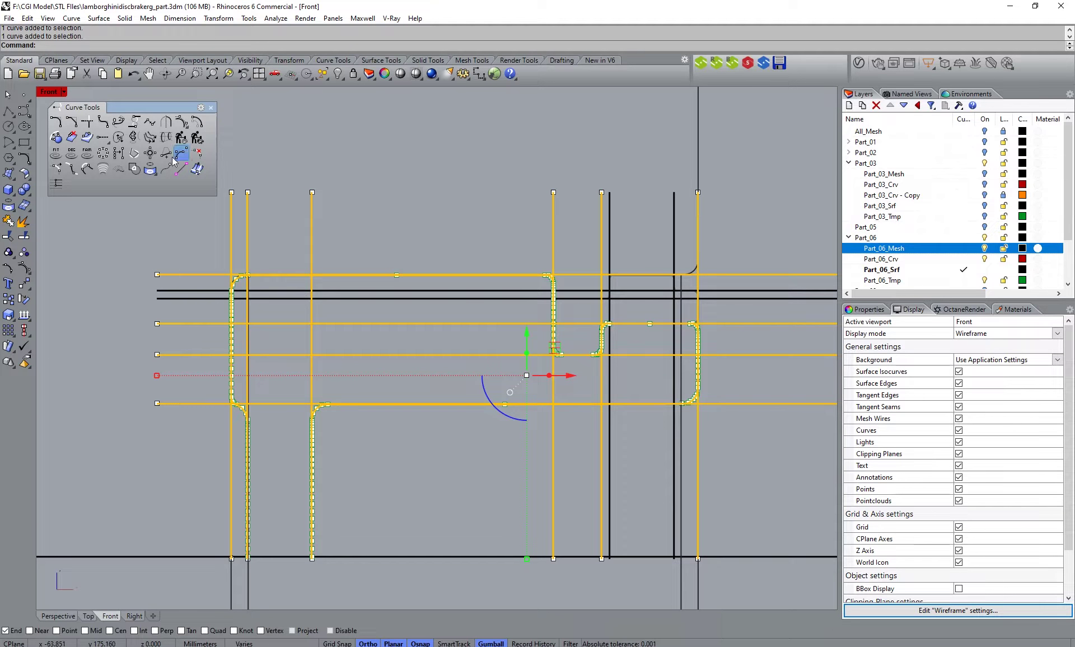
# Start a Curve Boolean on the selected profile and construction lines, picking the regions of the wide upper-left block to keep.
pyautogui.click(136, 170)
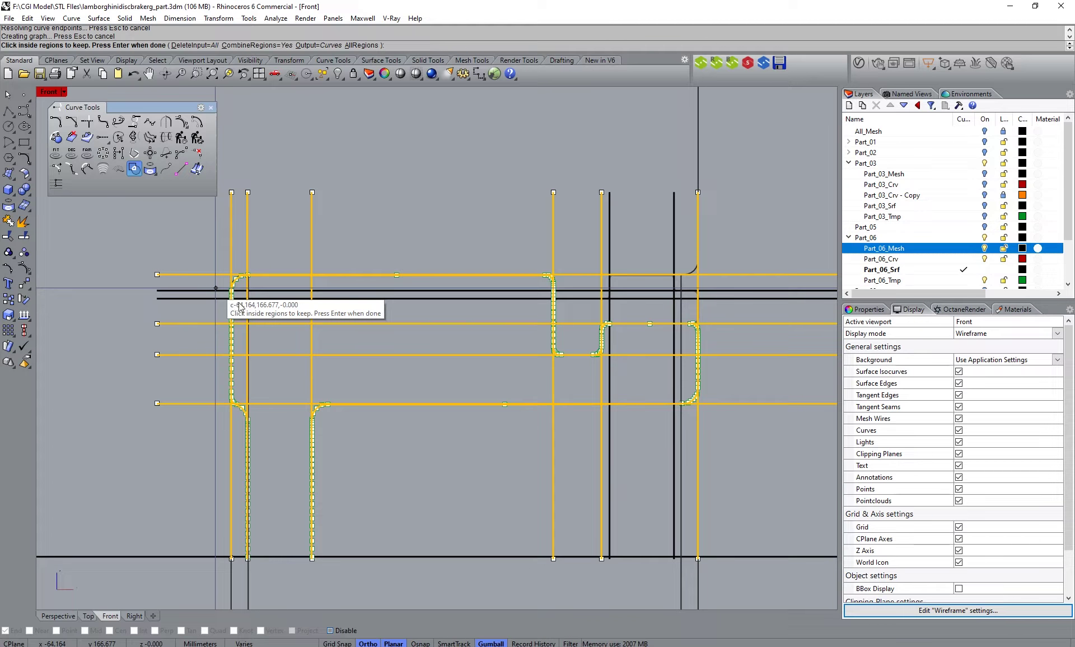
pyautogui.click(241, 292)
pyautogui.click(269, 300)
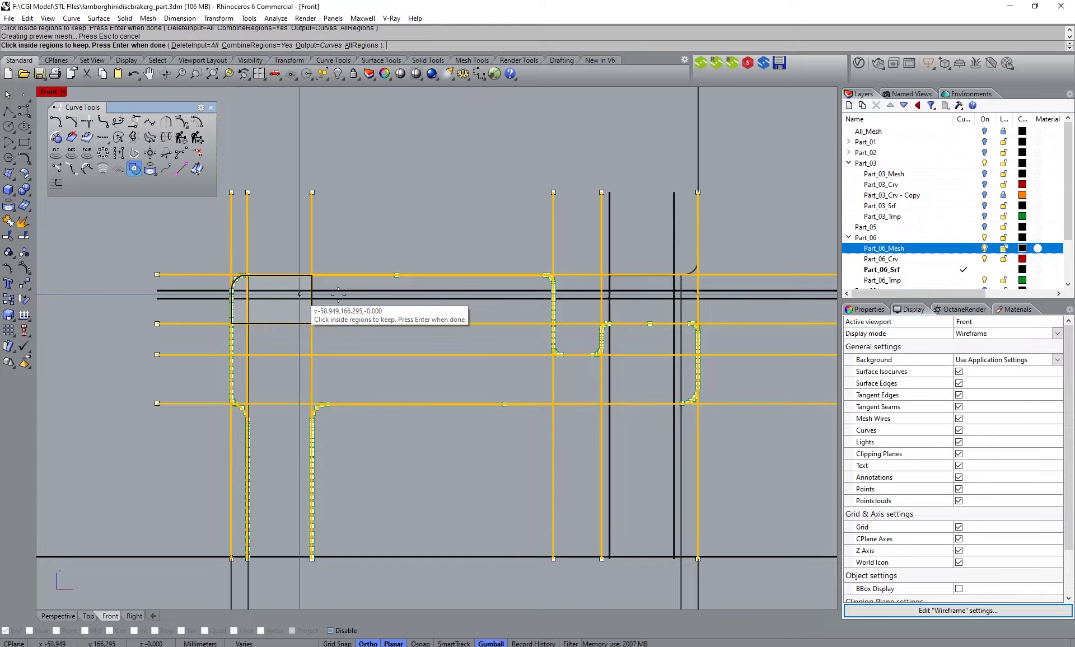
pyautogui.click(386, 305)
pyautogui.click(242, 338)
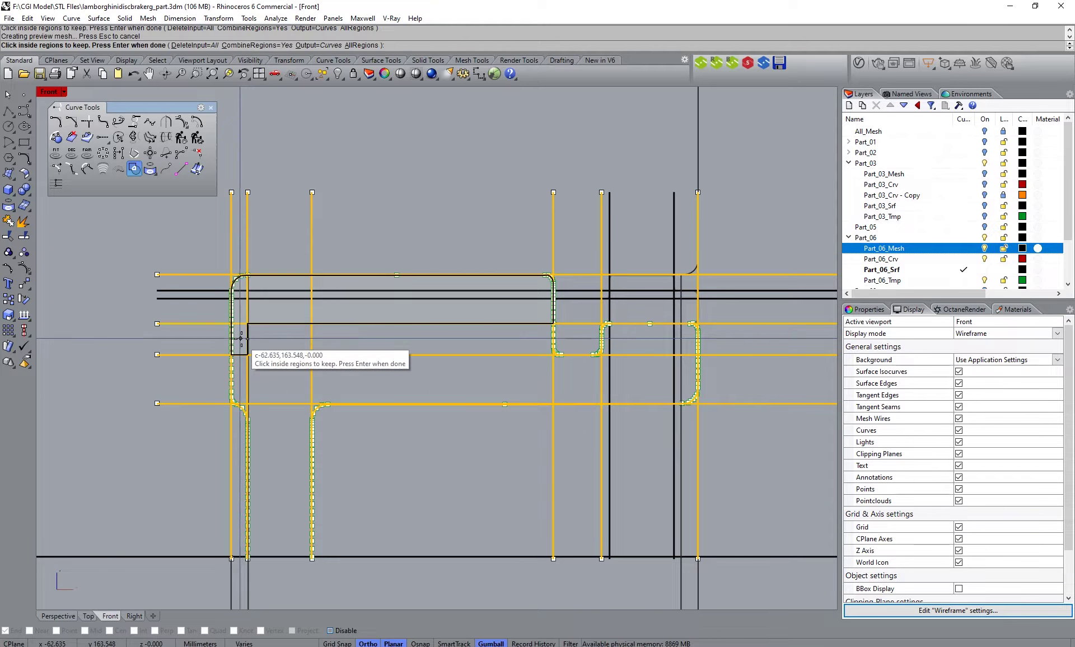
pyautogui.click(275, 338)
pyautogui.click(356, 338)
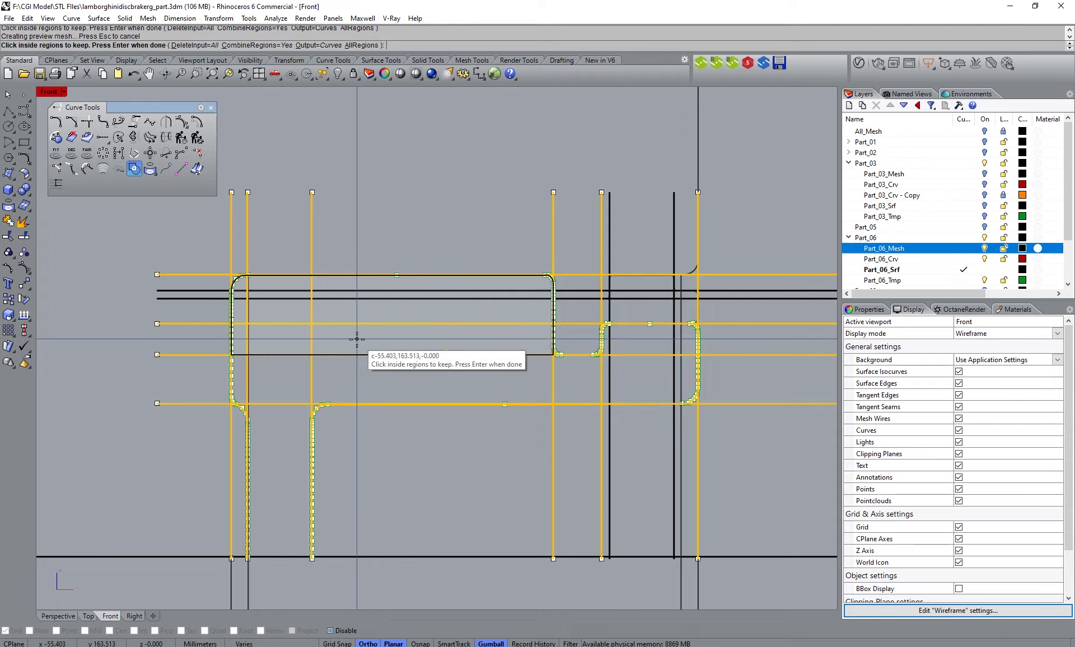
pyautogui.click(241, 378)
pyautogui.click(277, 379)
pyautogui.click(396, 380)
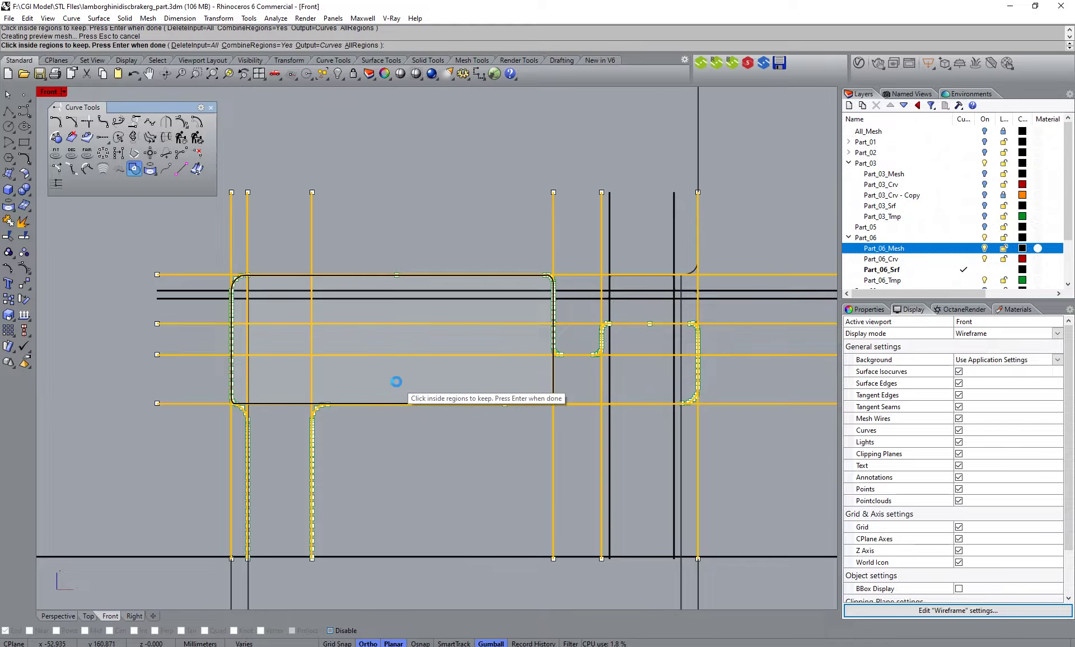
# Try to complete the Curve Boolean outline by adding the regions below the notch, the right block and the lower stem.
pyautogui.click(585, 374)
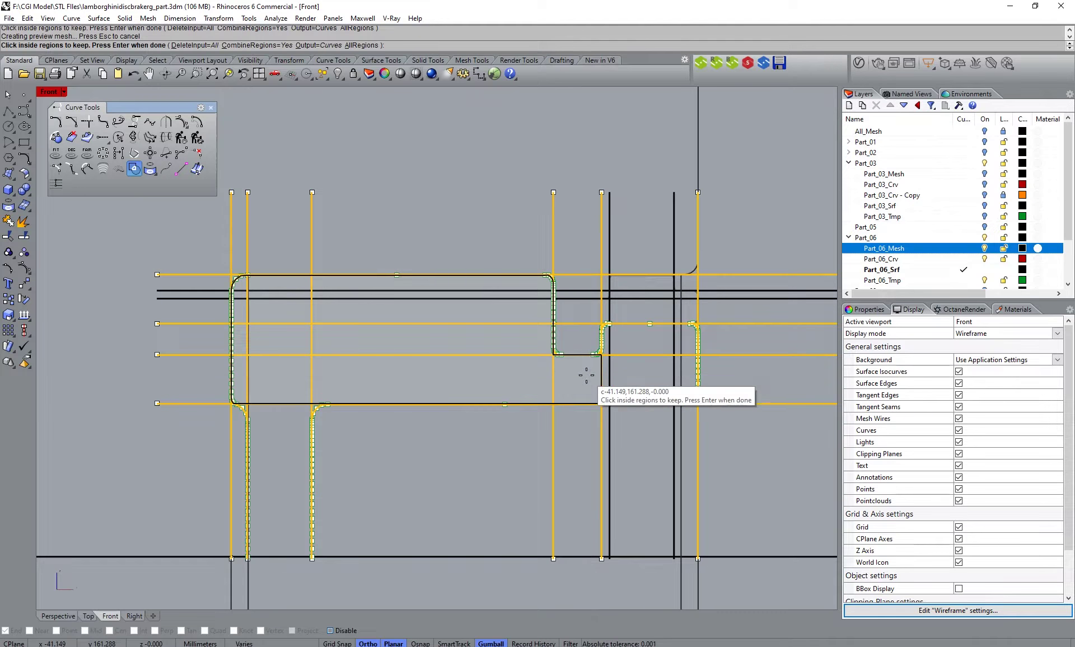
pyautogui.click(647, 378)
pyautogui.click(646, 339)
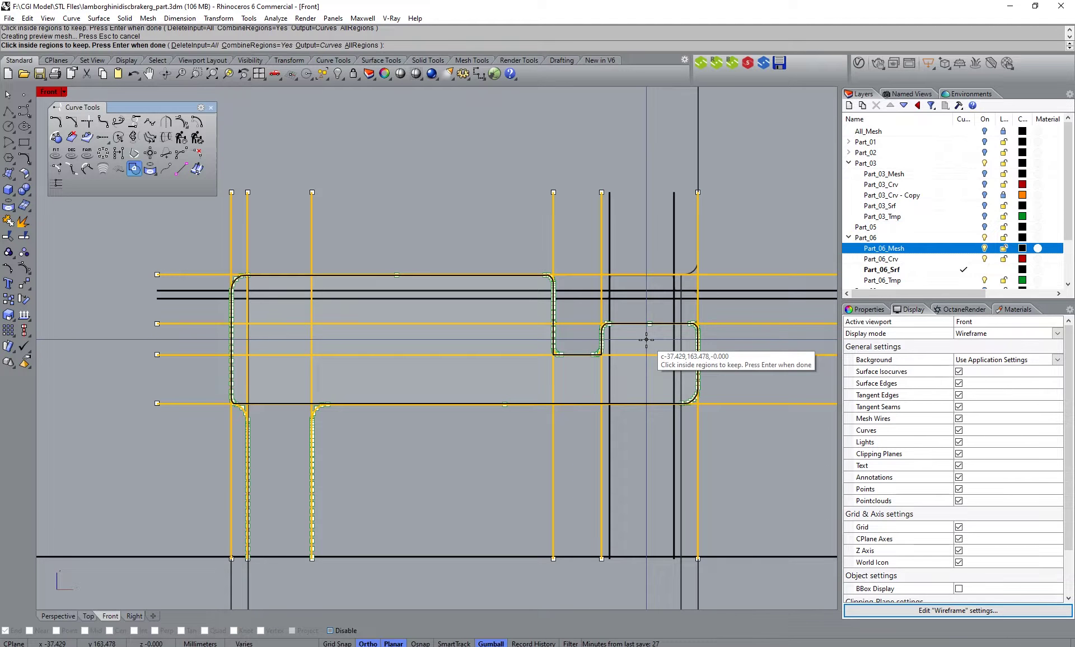
pyautogui.click(272, 454)
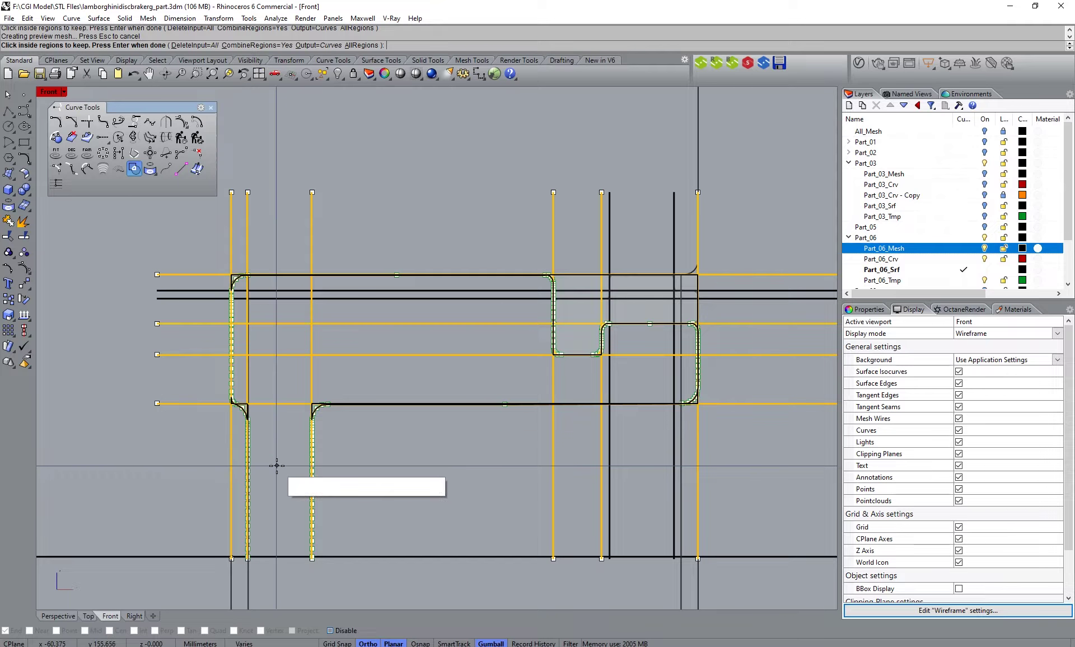
pyautogui.click(279, 466)
pyautogui.press('Return')
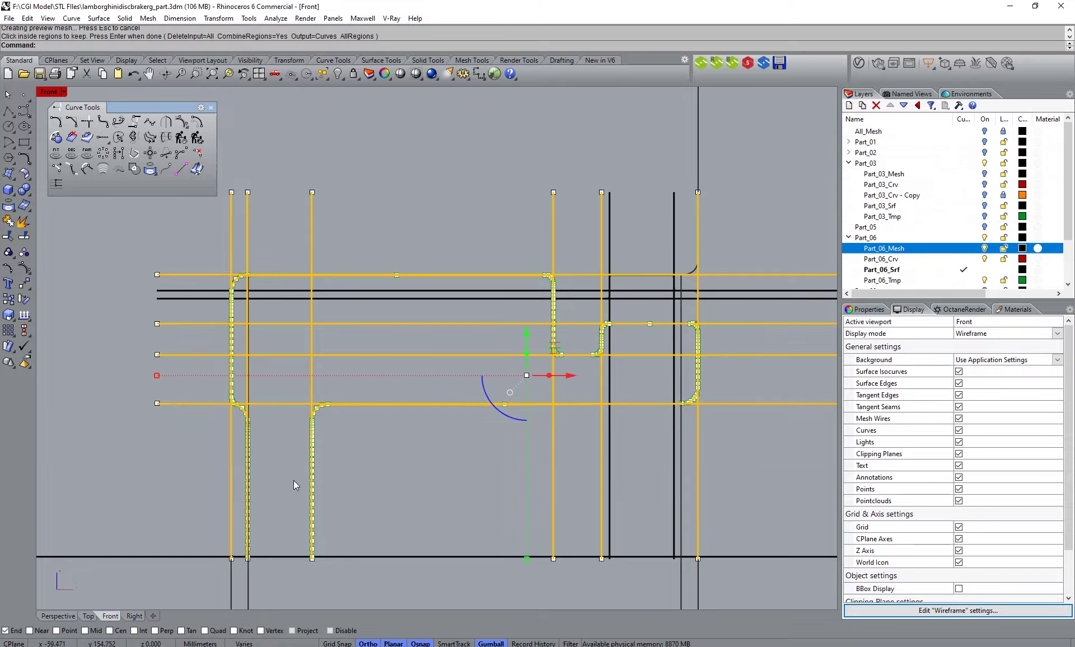
# Remove the green profile from the selection and group the ten remaining construction lines.
pyautogui.scroll(-3, 302, 482)
pyautogui.scroll(1, 304, 484)
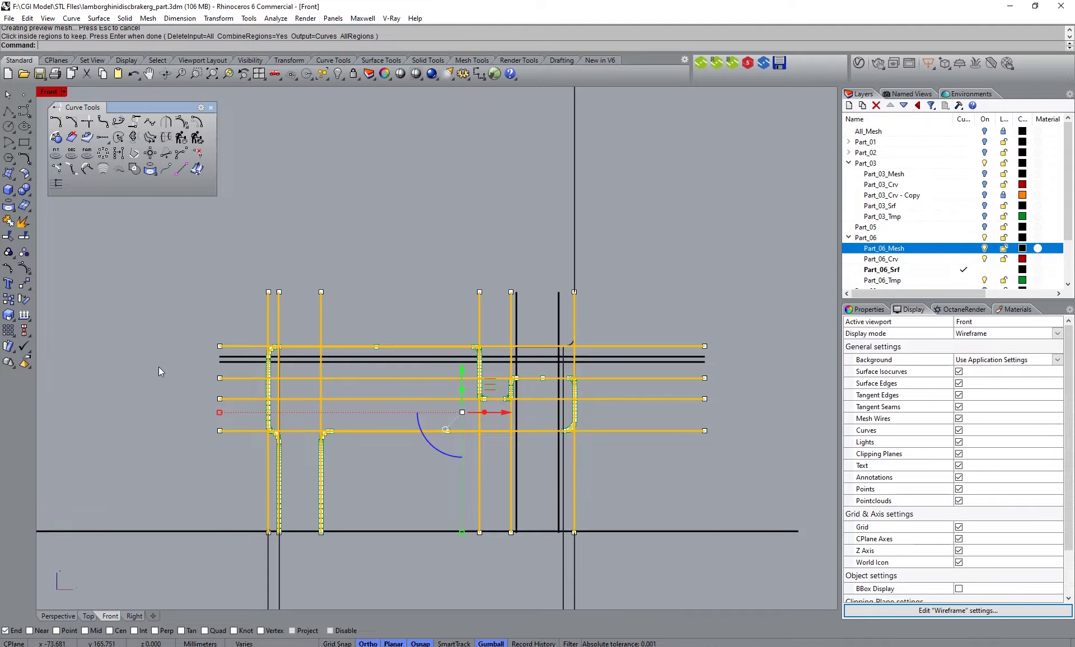
pyautogui.scroll(7, 271, 350)
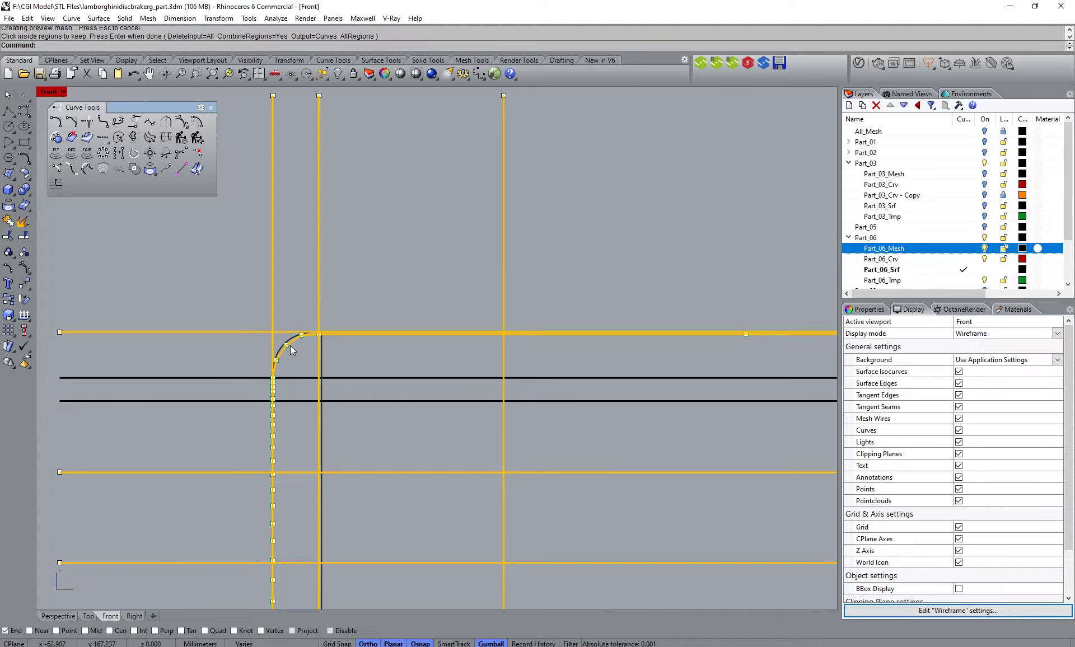
pyautogui.click(290, 345)
pyautogui.scroll(-8, 291, 343)
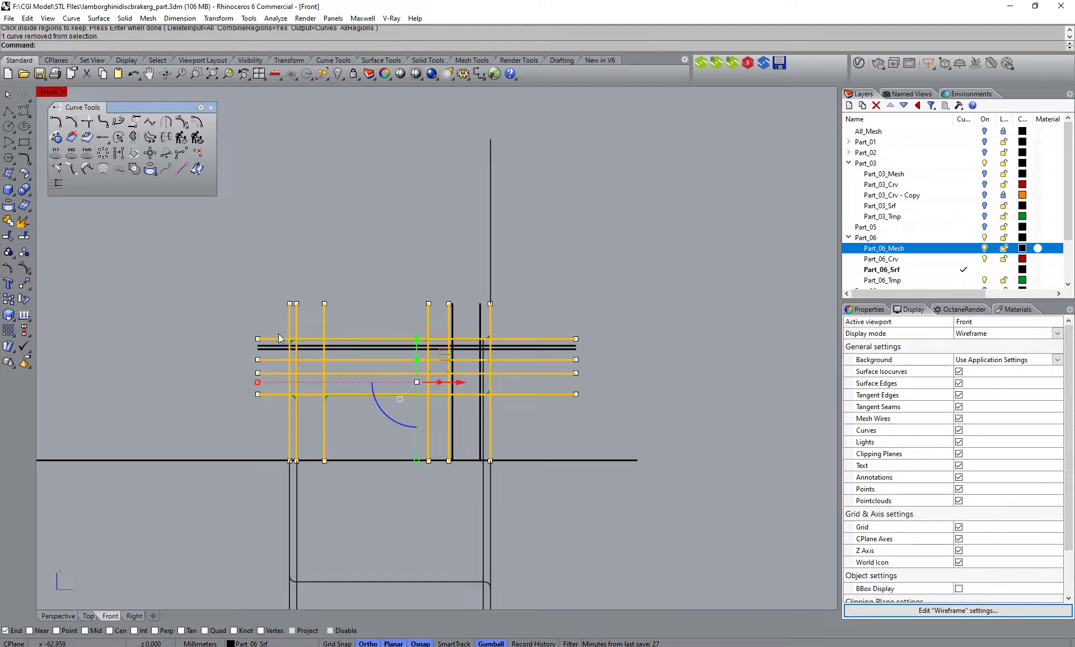
pyautogui.click(8, 252)
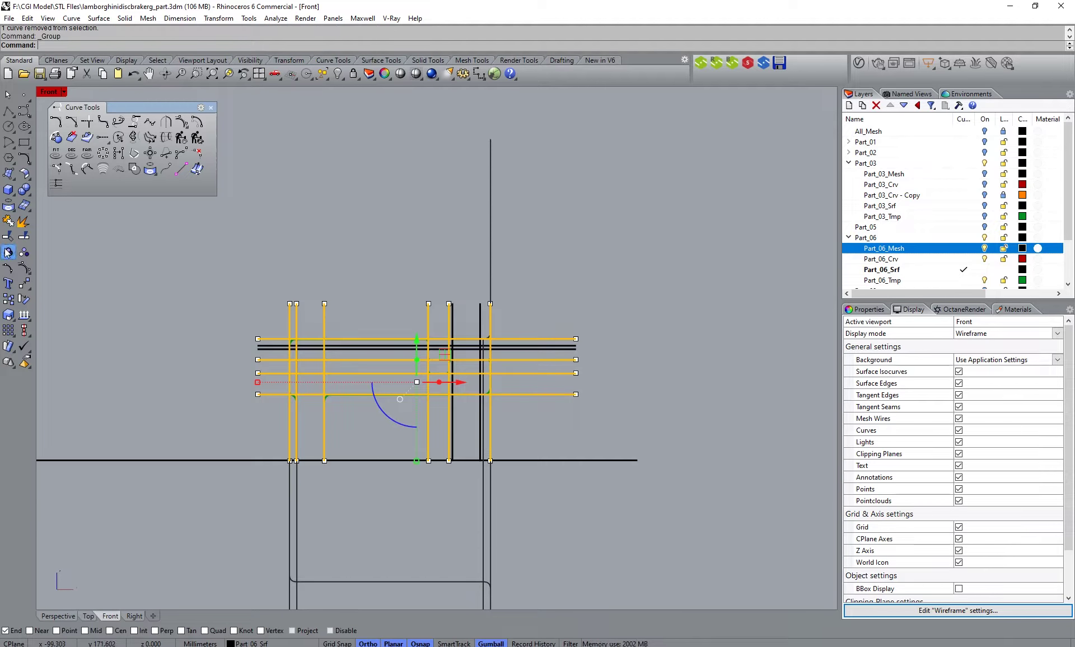
pyautogui.click(193, 271)
# Copy the long horizontal base line below the profile and paste a duplicate in place.
pyautogui.click(330, 459)
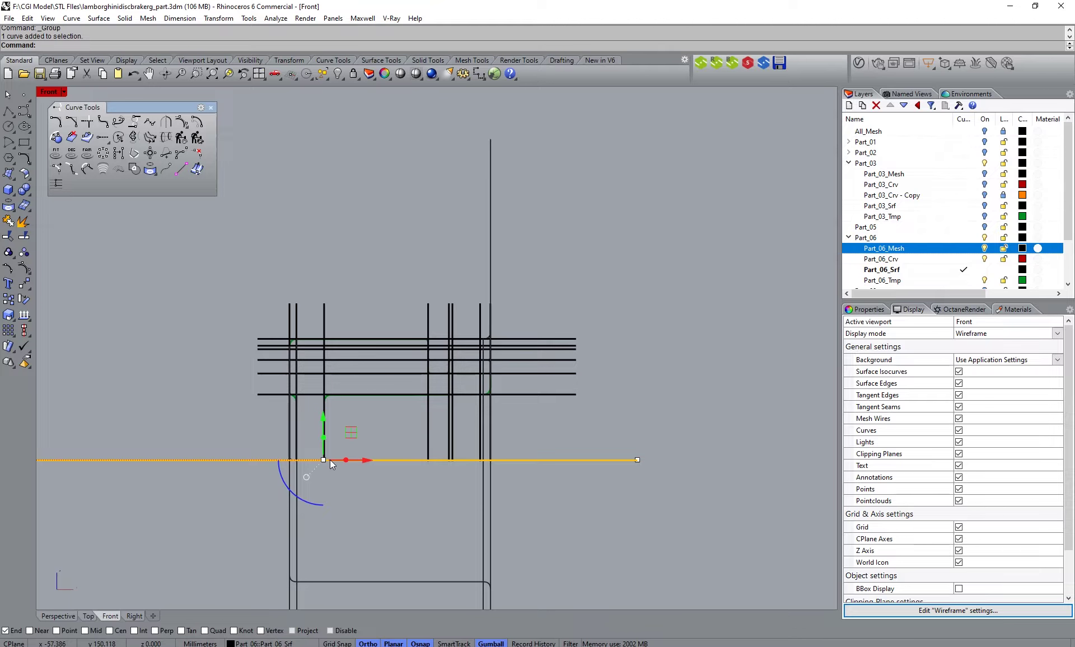
pyautogui.hotkey('ctrl', 'c')
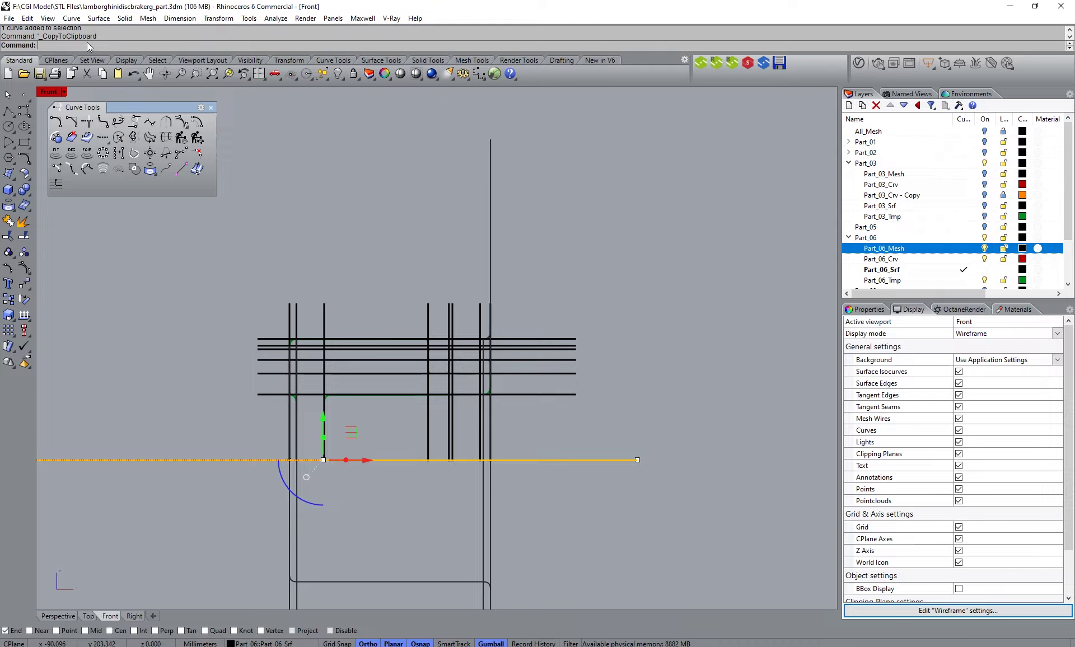
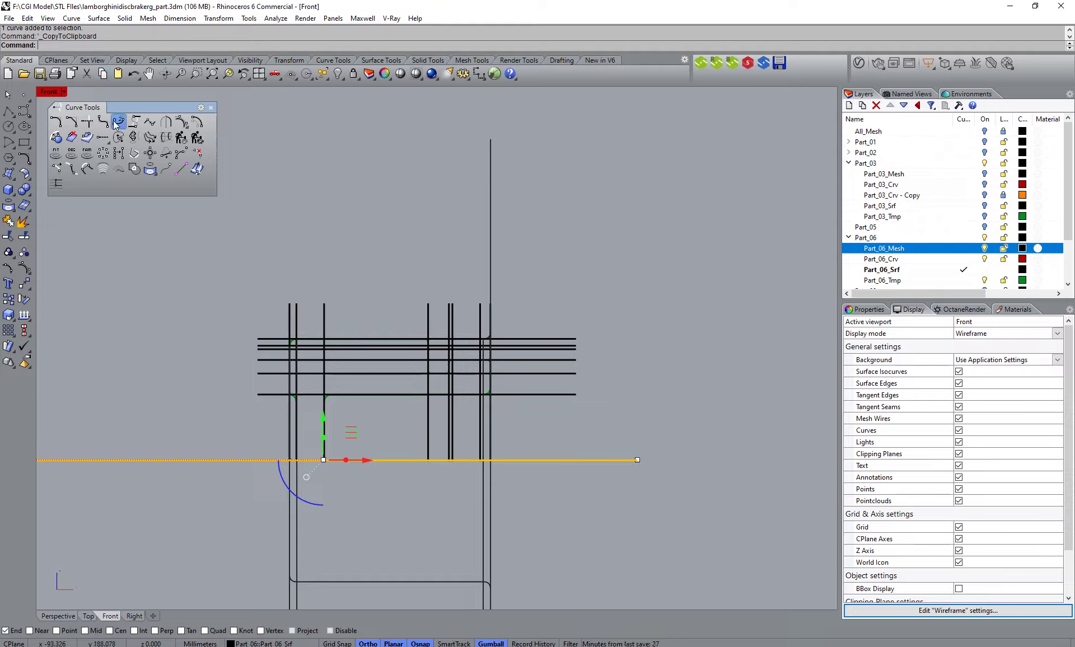
pyautogui.click(103, 74)
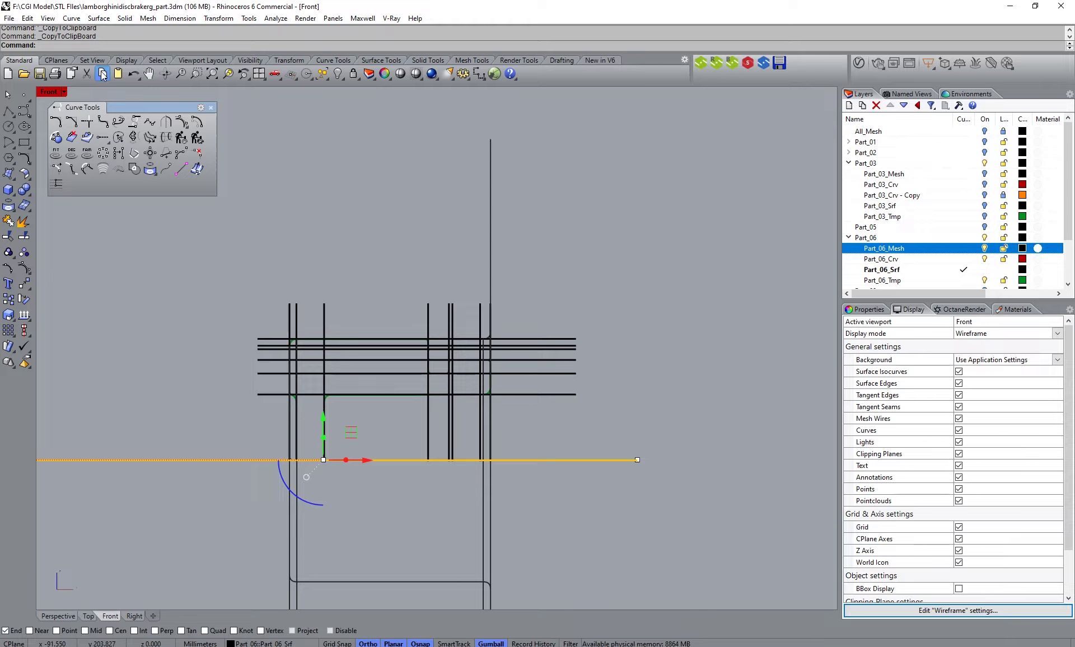
pyautogui.click(117, 73)
# Select one of the two coincident base lines together with the construction line group, and ungroup the lines.
pyautogui.click(261, 461)
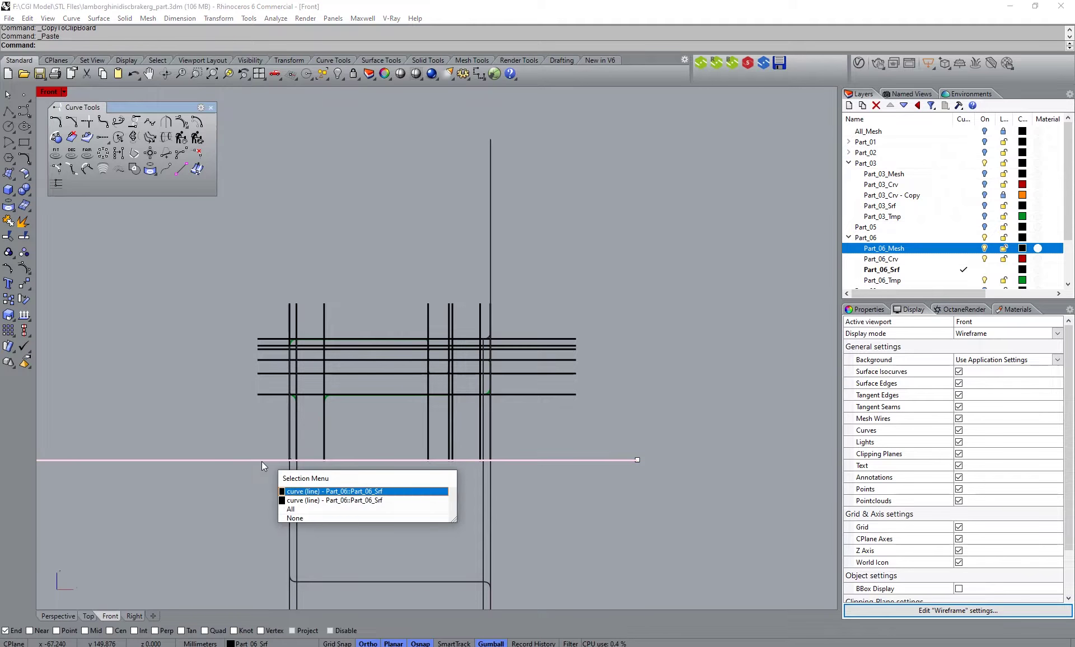
pyautogui.click(313, 490)
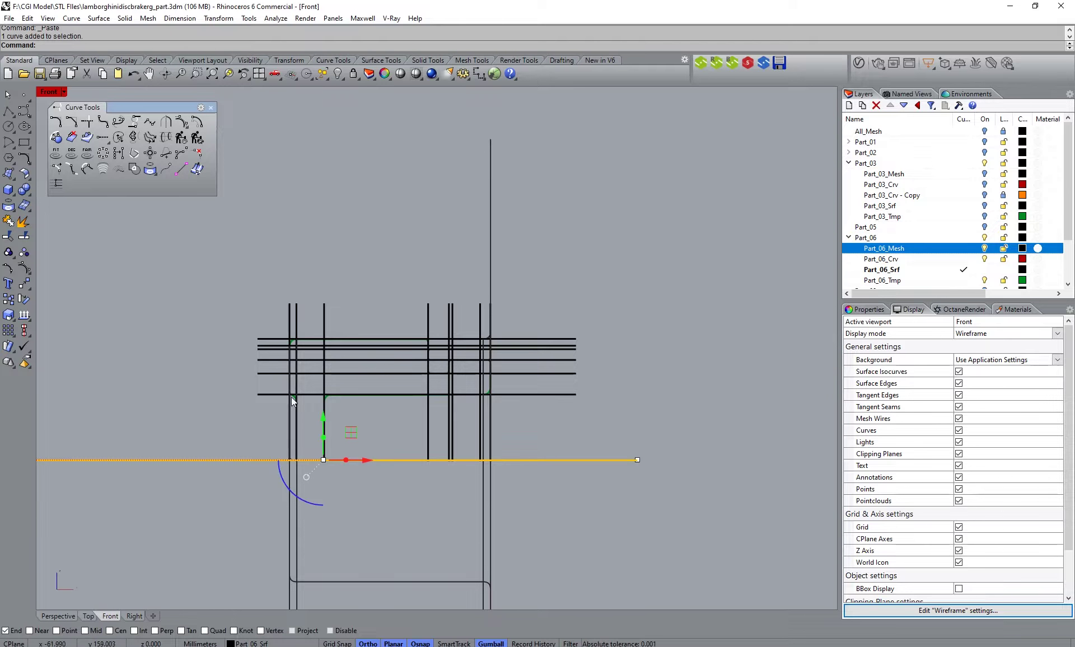
pyautogui.keyDown('shift'); pyautogui.click(546, 394); pyautogui.keyUp('shift')
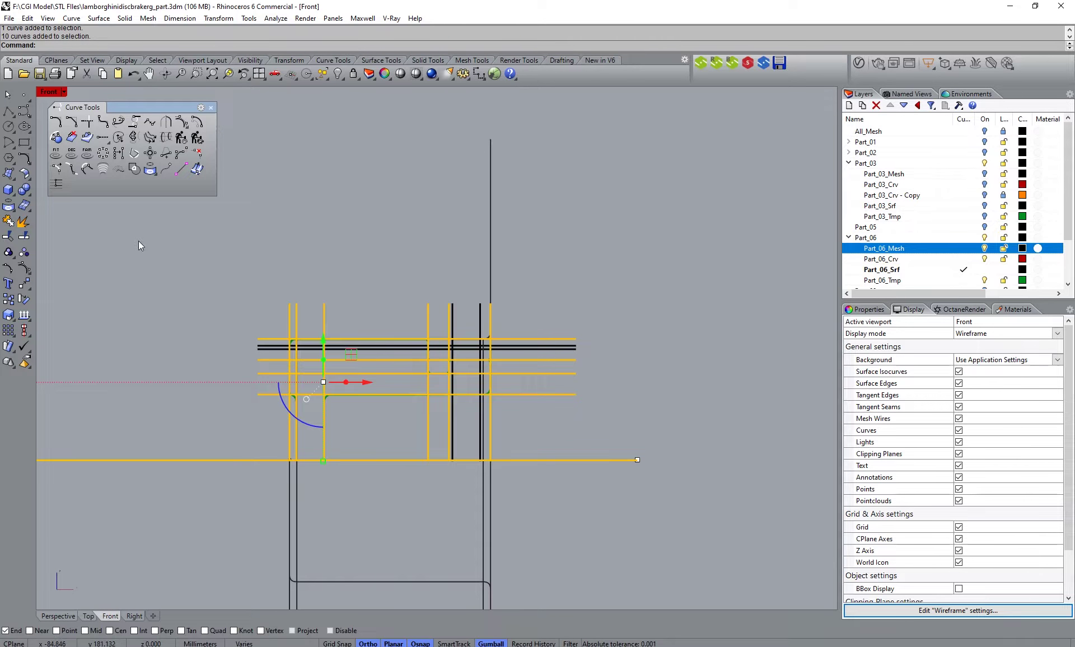
pyautogui.click(27, 253)
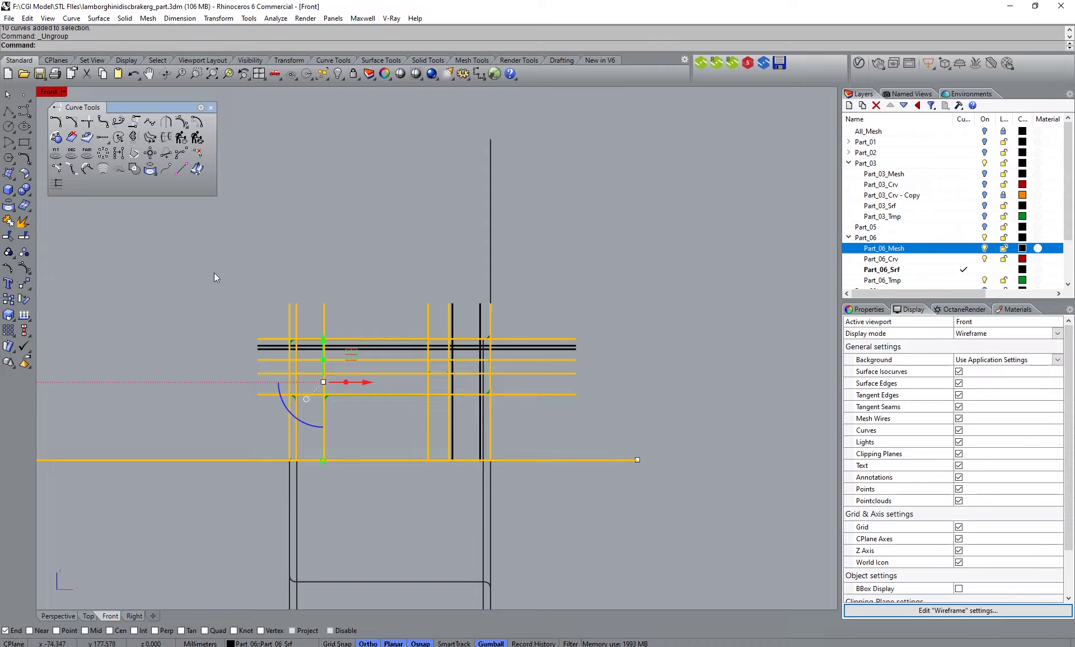
# Use Curve Boolean to combine the regions of the left block, notch underside, right block and lower stem into one closed outline, deleting the input lines.
pyautogui.click(133, 169)
pyautogui.scroll(4, 297, 375)
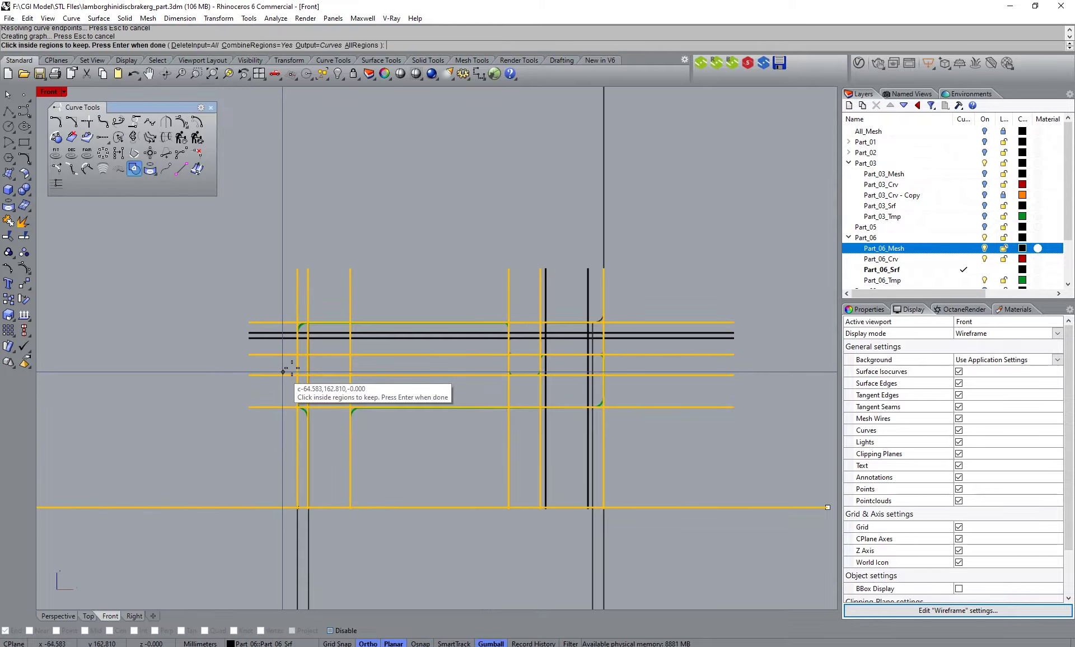
pyautogui.click(315, 343)
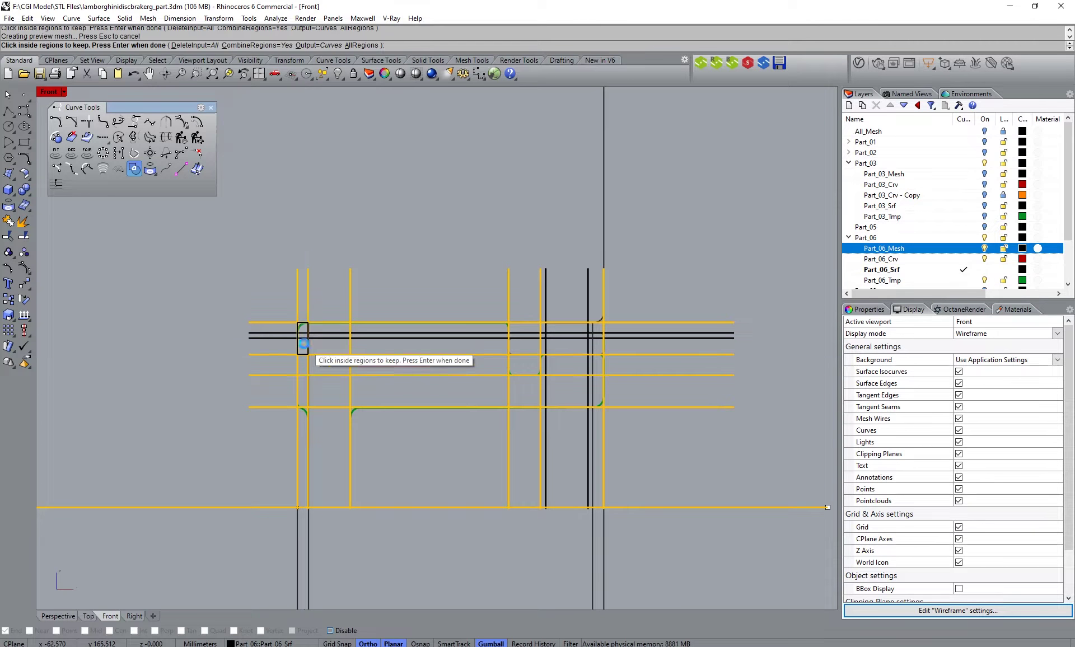
pyautogui.click(400, 343)
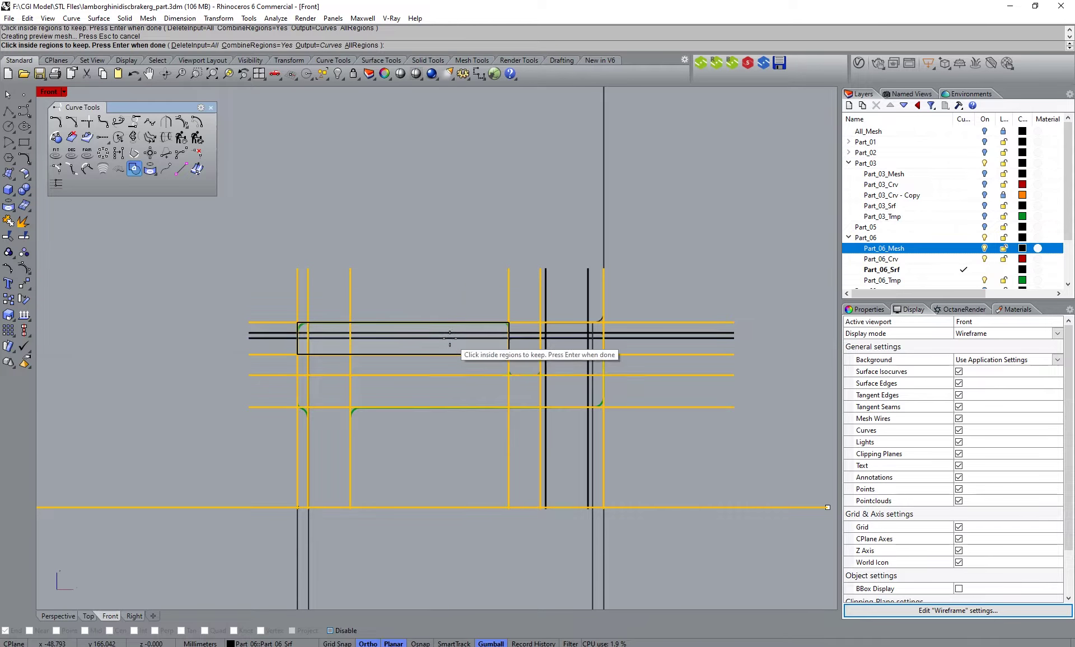
pyautogui.click(308, 363)
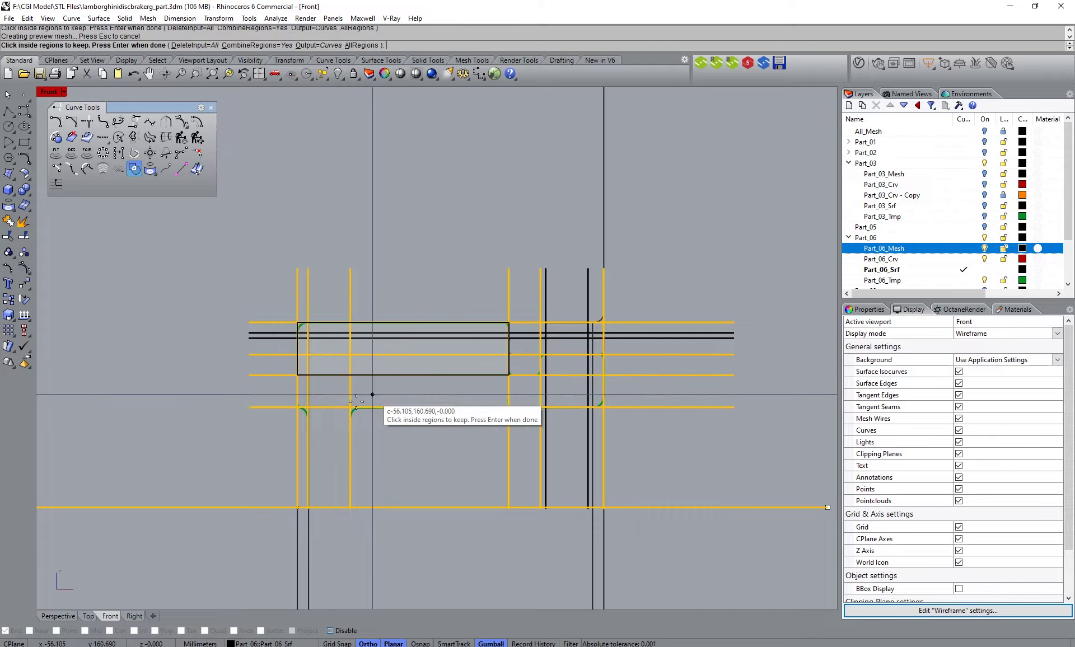
pyautogui.click(307, 396)
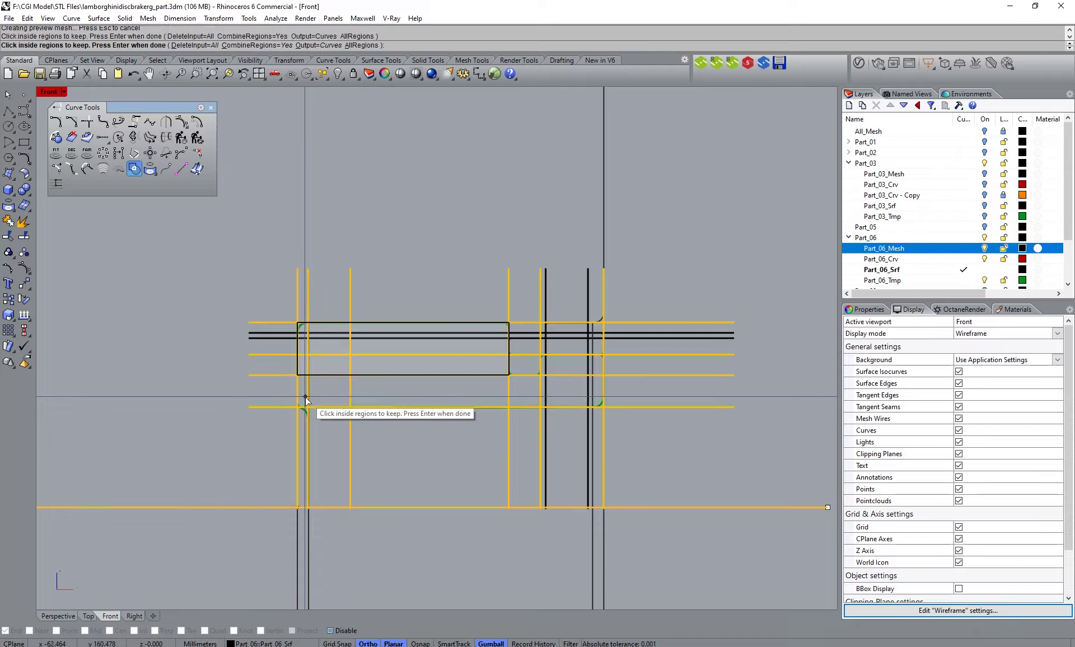
pyautogui.click(379, 392)
pyautogui.click(525, 390)
pyautogui.click(569, 393)
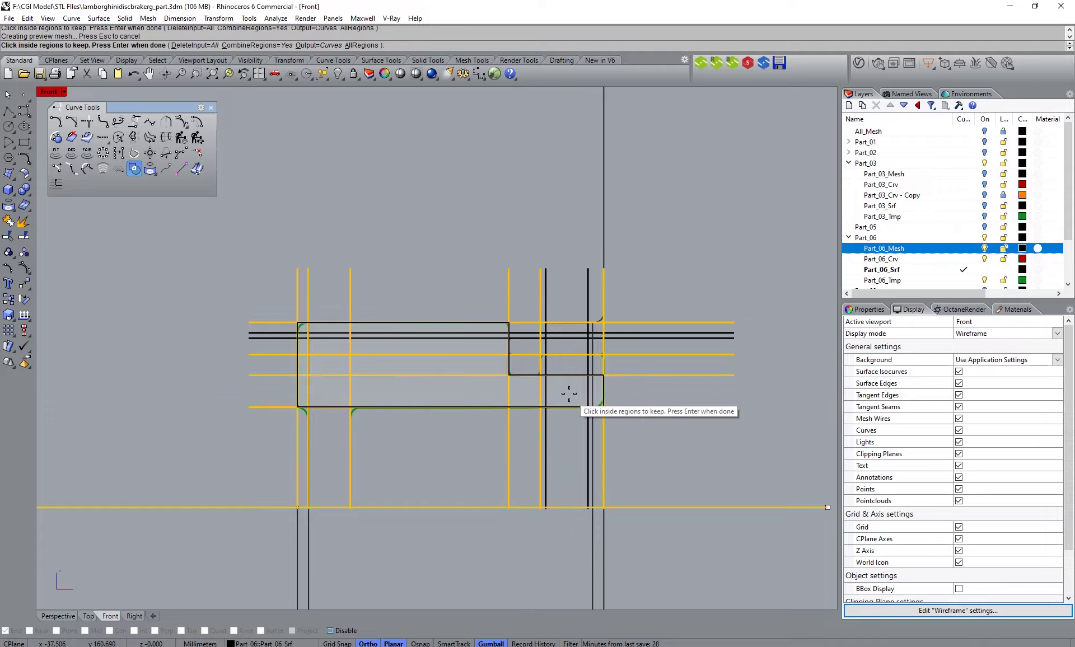
pyautogui.click(556, 365)
pyautogui.click(326, 449)
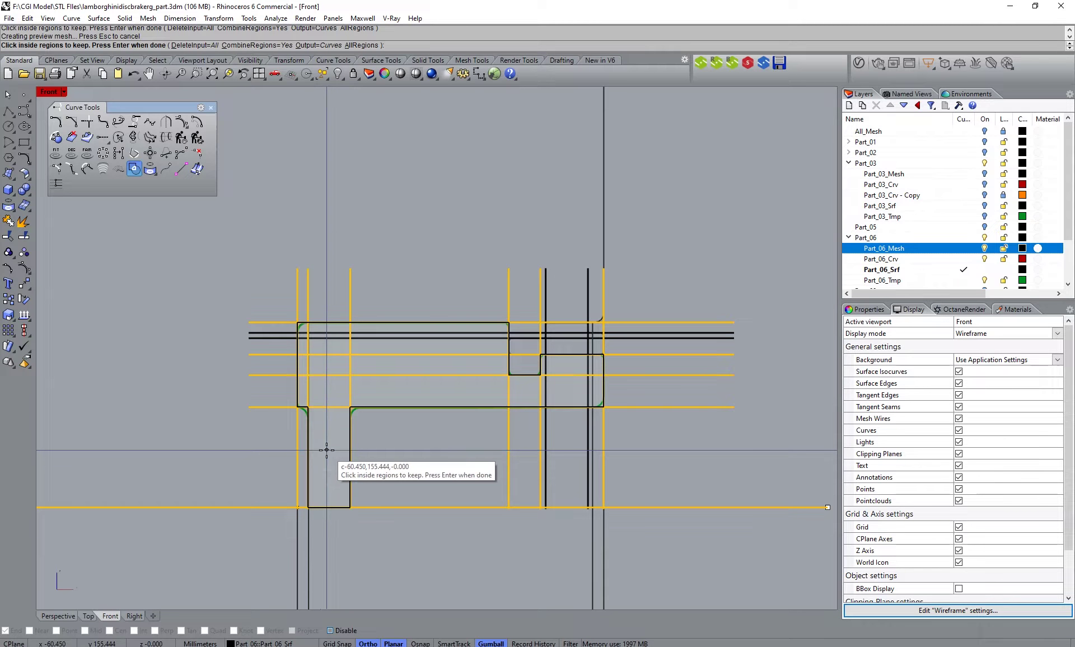
pyautogui.press('Return')
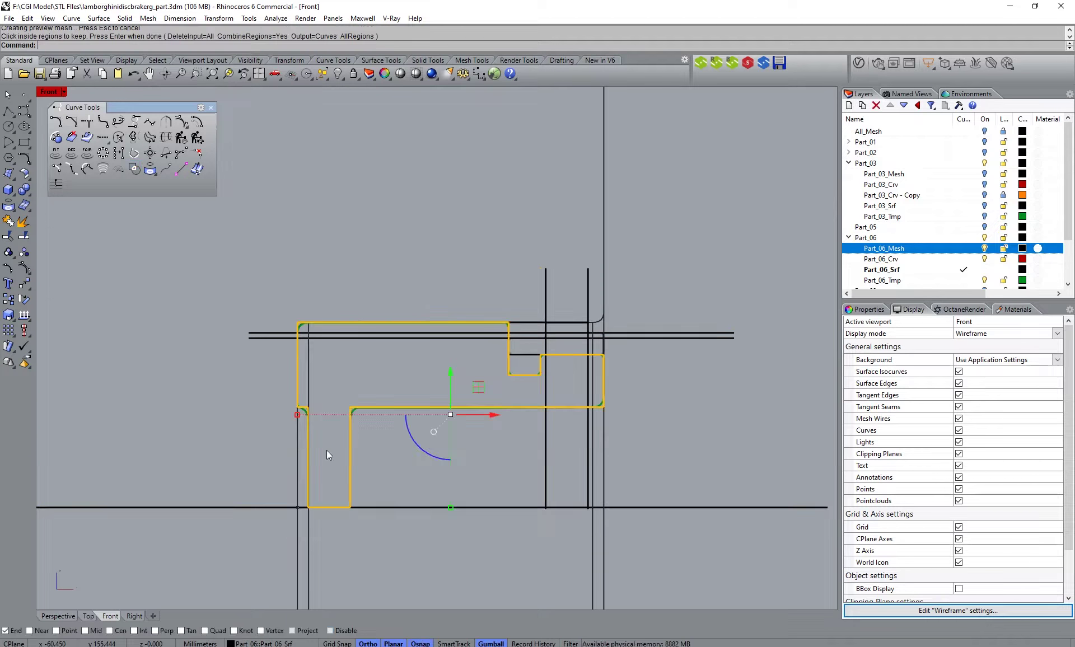
# Select the two neighbouring closed outlines above the notch along with the new outline to check how they fit together.
pyautogui.moveTo(326, 451); pyautogui.dragTo(289, 461, button='right')
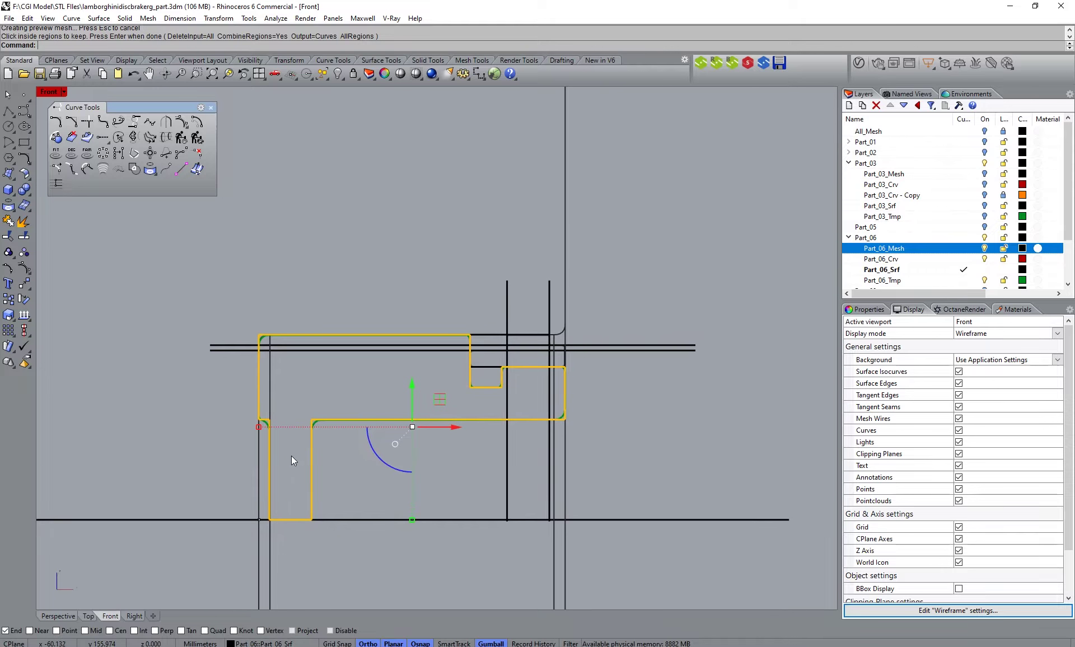
pyautogui.scroll(6, 298, 402)
pyautogui.scroll(-4, 299, 400)
pyautogui.scroll(6, 533, 325)
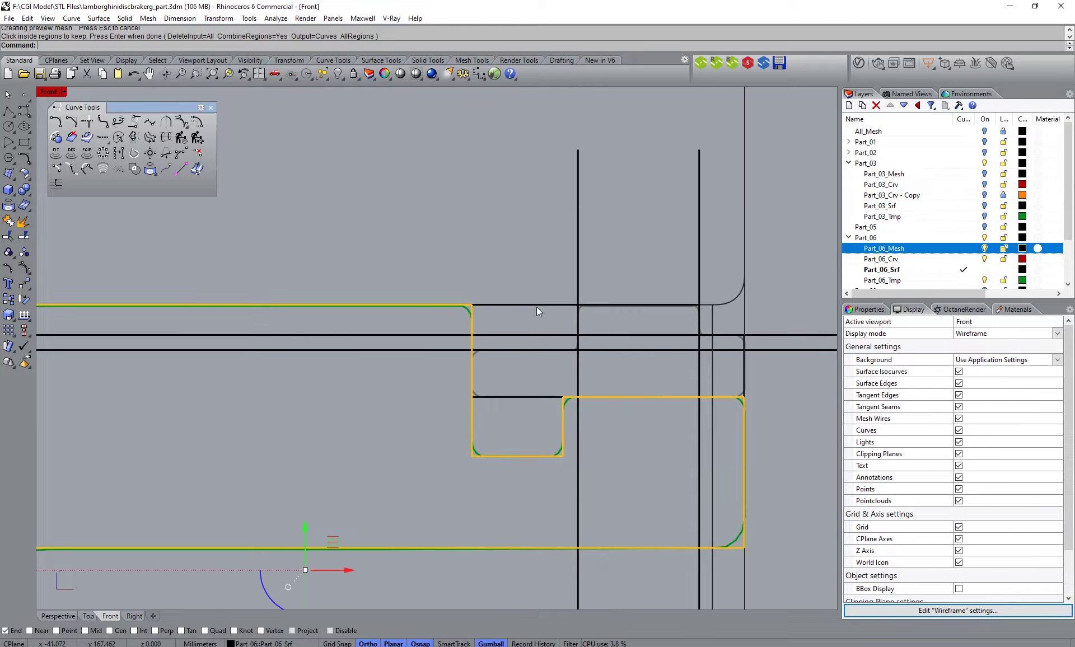
pyautogui.click(536, 306)
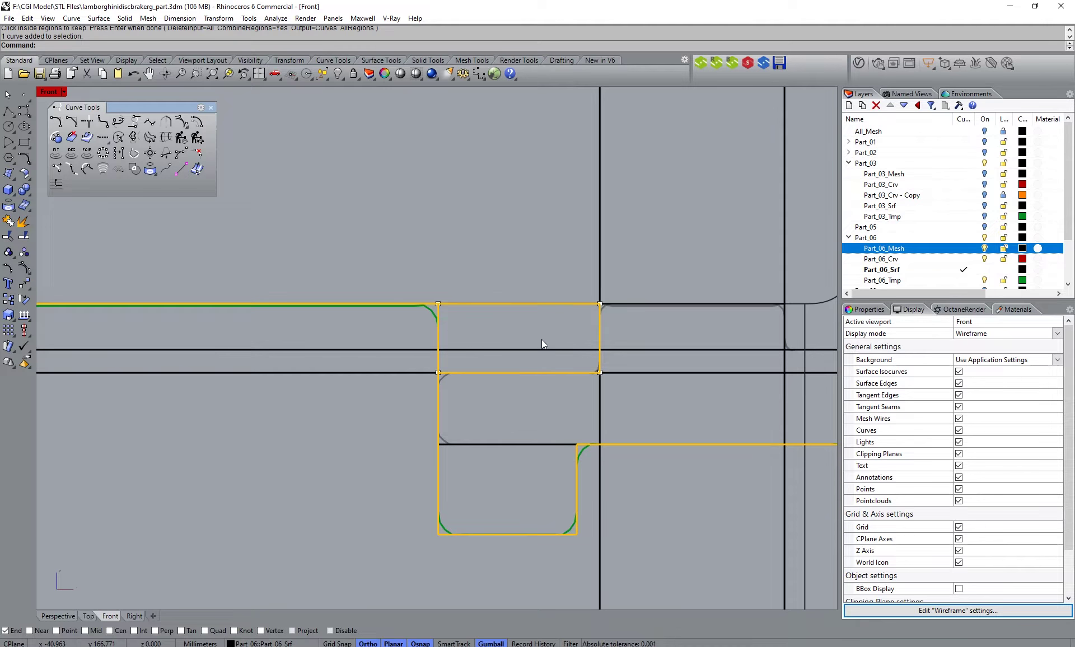
pyautogui.click(645, 305)
pyautogui.scroll(-3, 592, 323)
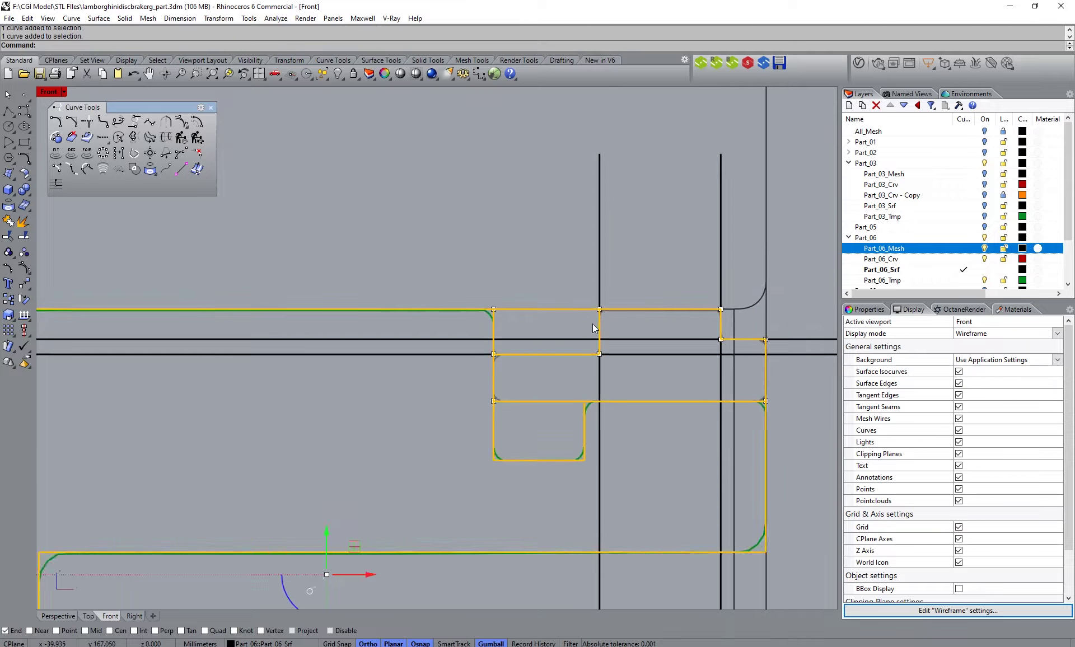
pyautogui.scroll(-3, 594, 328)
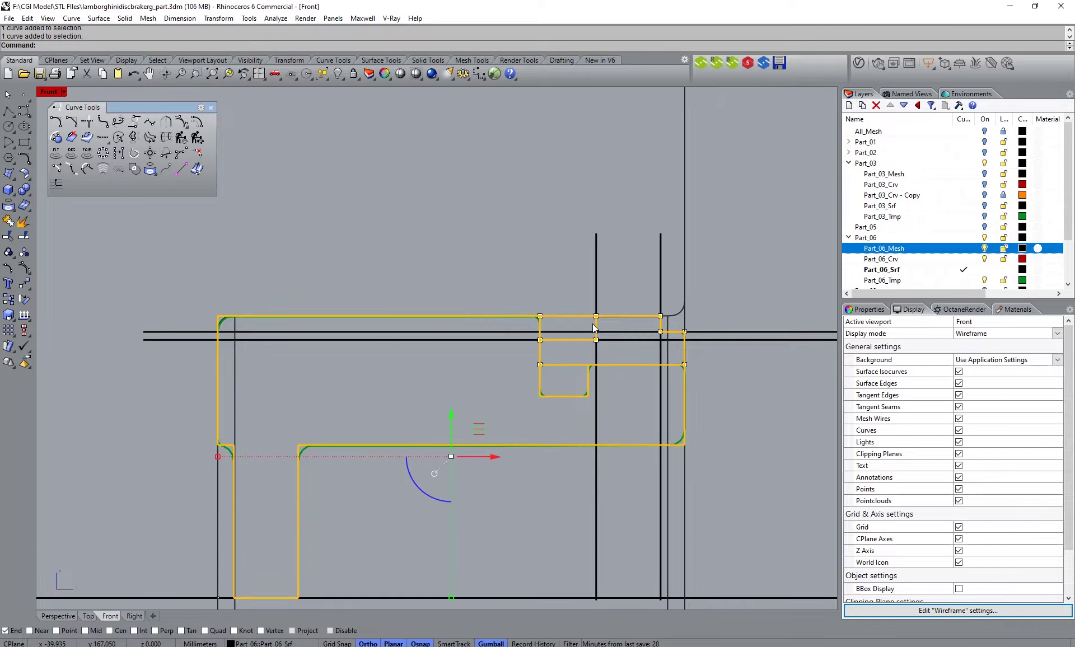
# Delete the two vertical and two horizontal construction lines that cross the notch area of the profile.
pyautogui.moveTo(379, 305); pyautogui.dragTo(379, 273, button='right')
pyautogui.scroll(-4, 490, 276)
pyautogui.click(560, 253)
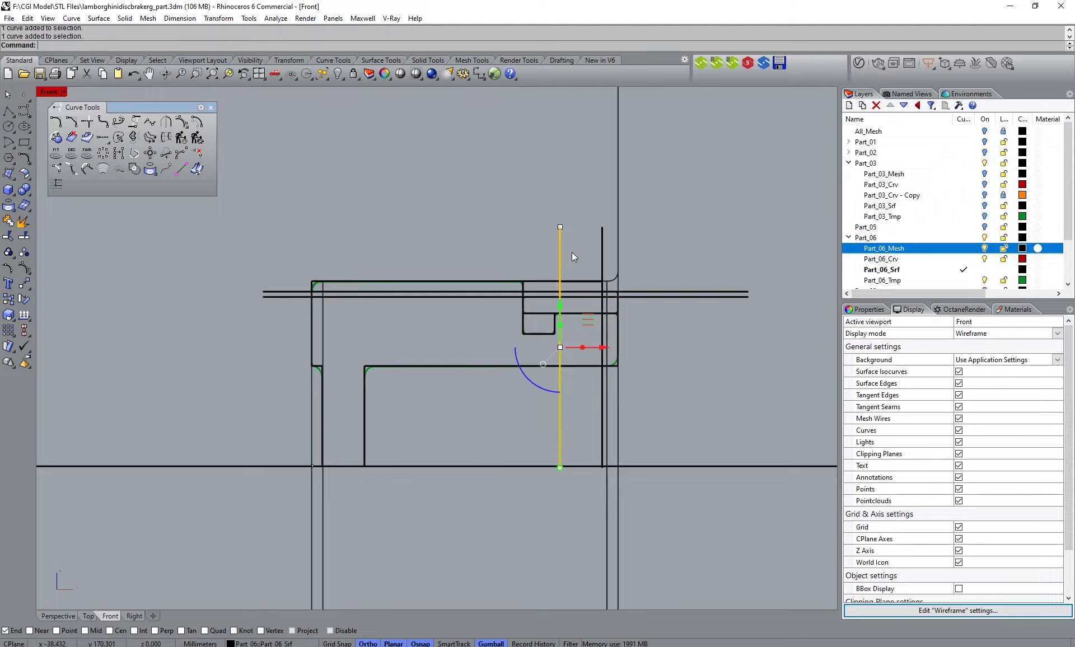
pyautogui.keyDown('shift'); pyautogui.click(602, 252); pyautogui.keyUp('shift')
pyautogui.keyDown('shift'); pyautogui.click(659, 292); pyautogui.keyUp('shift')
pyautogui.keyDown('shift'); pyautogui.click(668, 298); pyautogui.keyUp('shift')
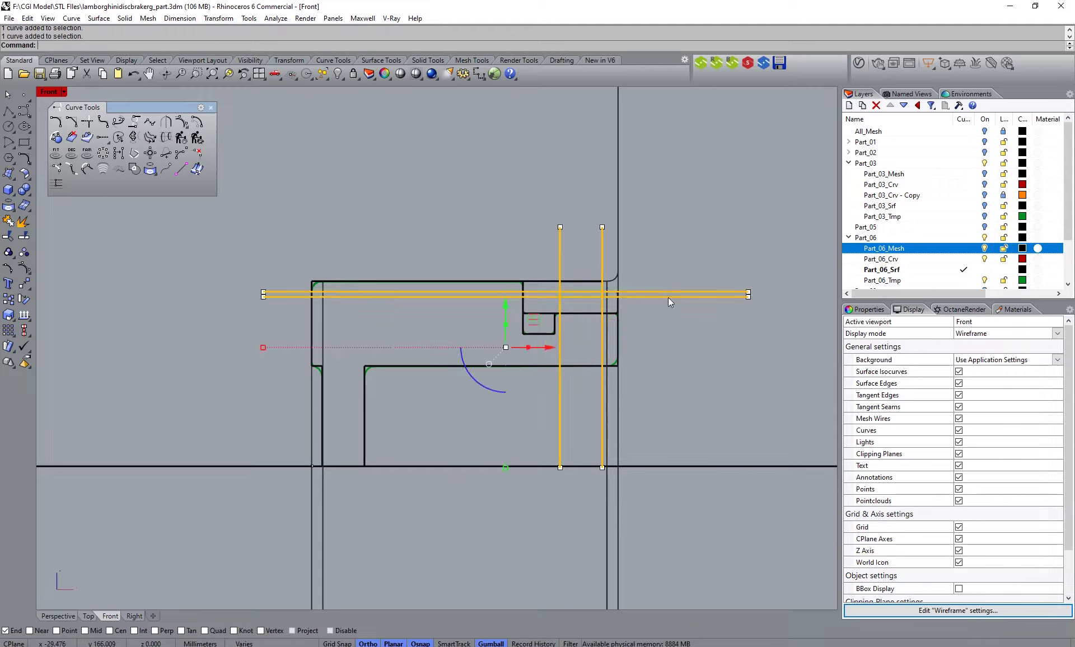
pyautogui.press('Delete')
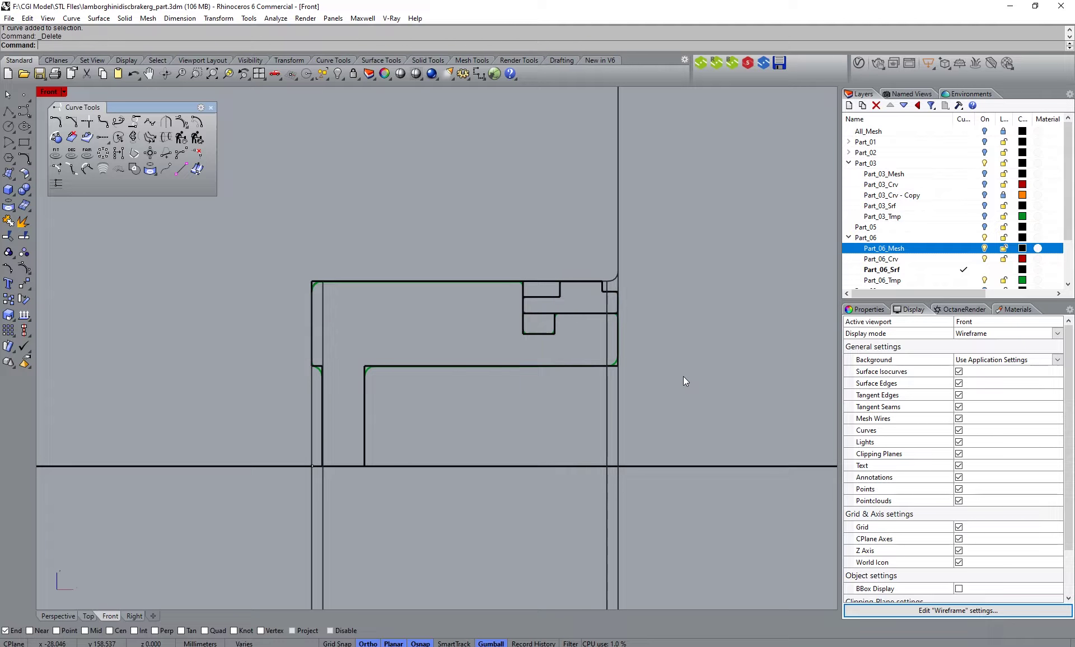
# Unlock the locked section curves around the notch and lock them again together with the large green section curve of the profile.
pyautogui.scroll(-4, 316, 420)
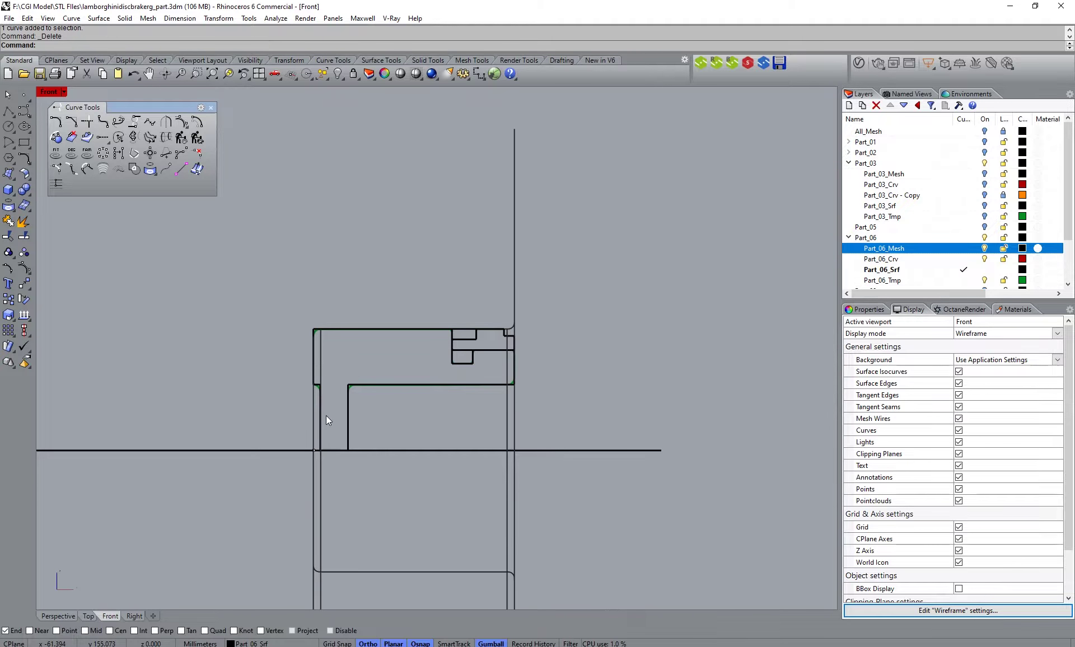
pyautogui.scroll(-2, 347, 414)
pyautogui.scroll(5, 359, 319)
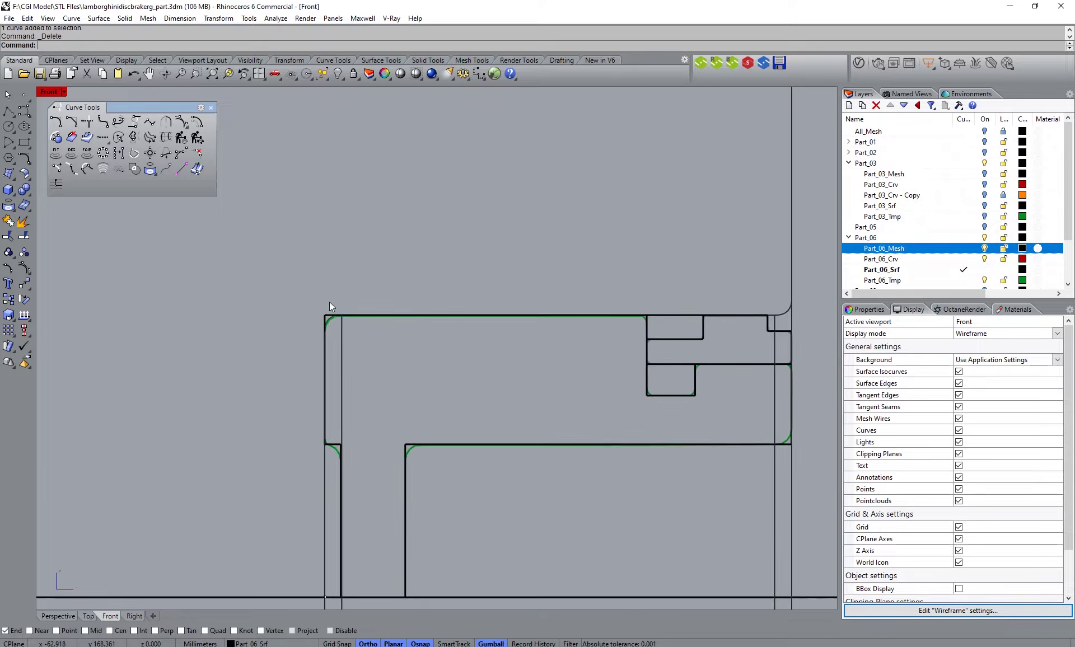
pyautogui.scroll(3, 327, 314)
pyautogui.scroll(-1, 325, 333)
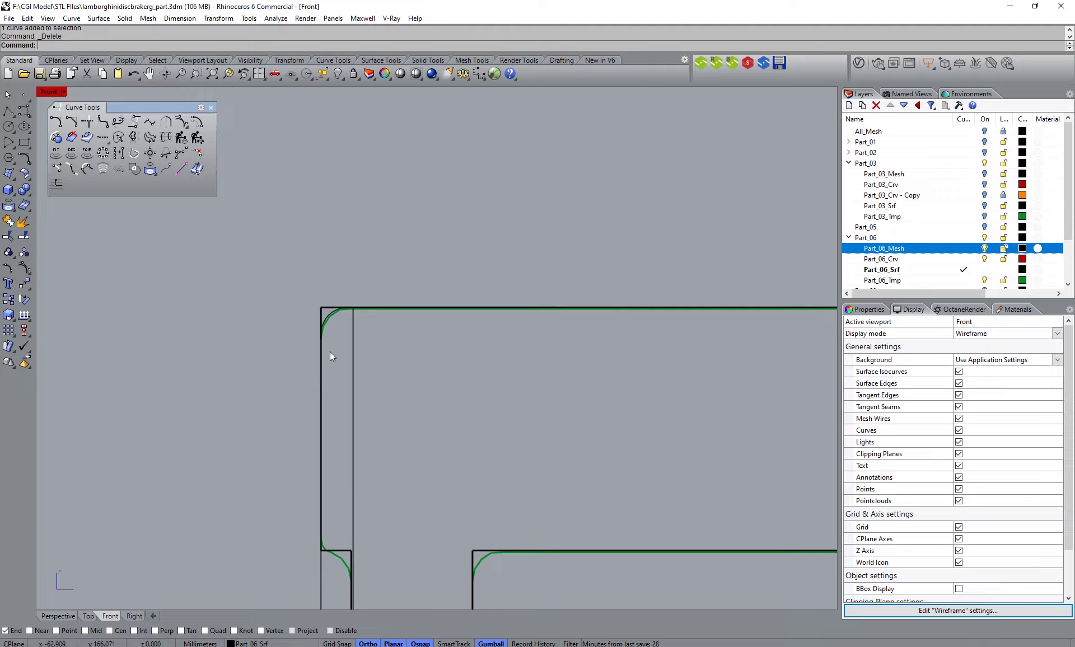
pyautogui.click(335, 315)
pyautogui.scroll(-3, 334, 316)
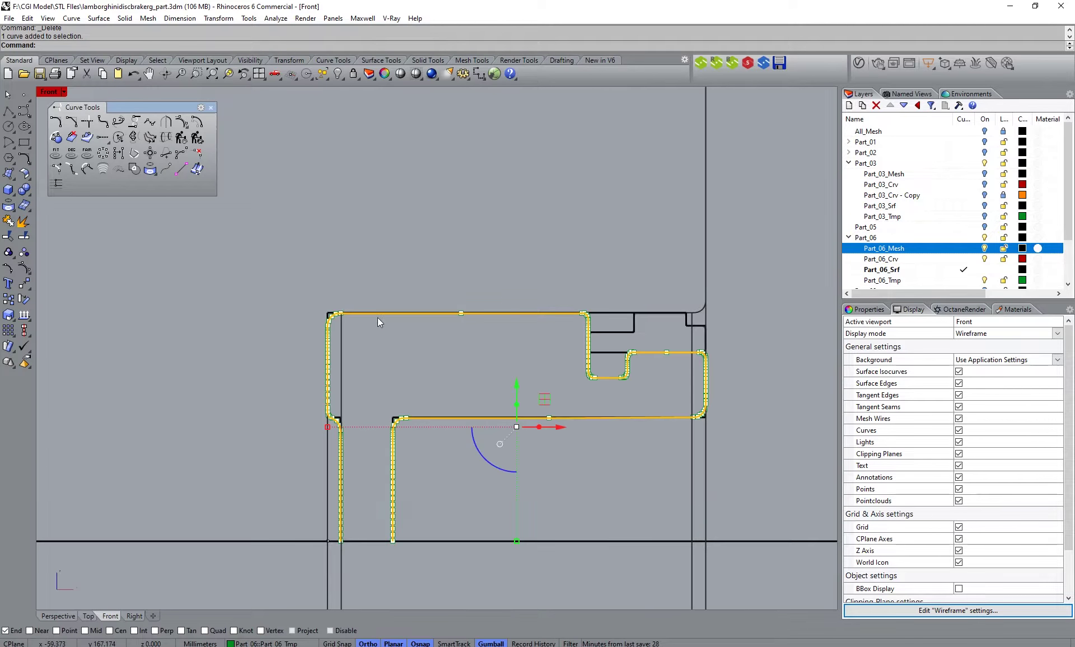
pyautogui.scroll(4, 605, 316)
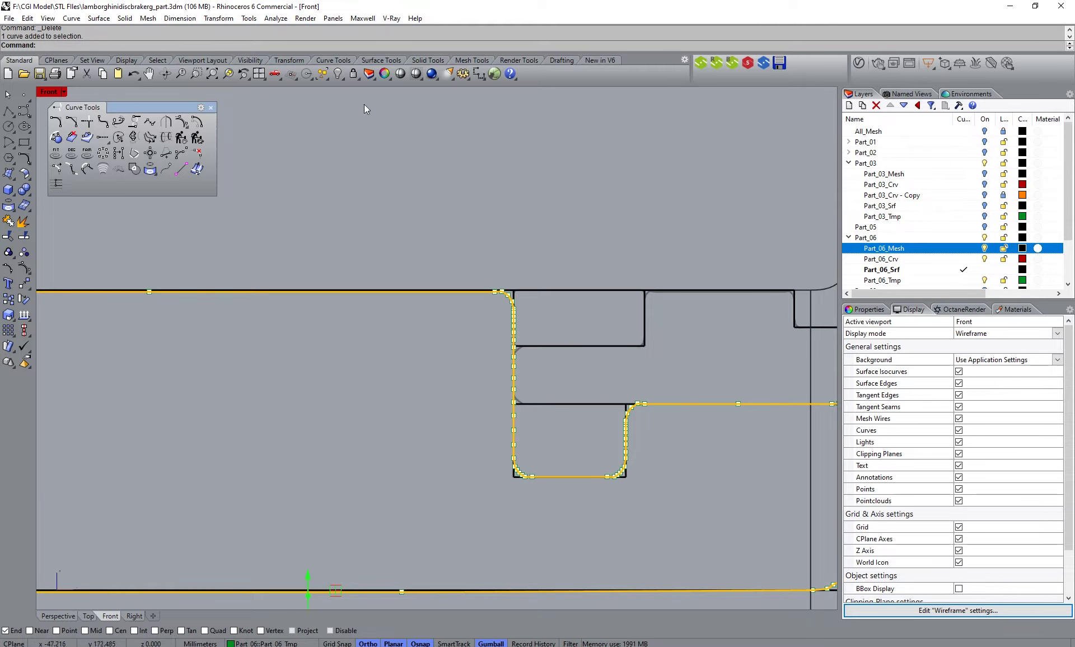
pyautogui.click(354, 74)
pyautogui.scroll(3, 644, 299)
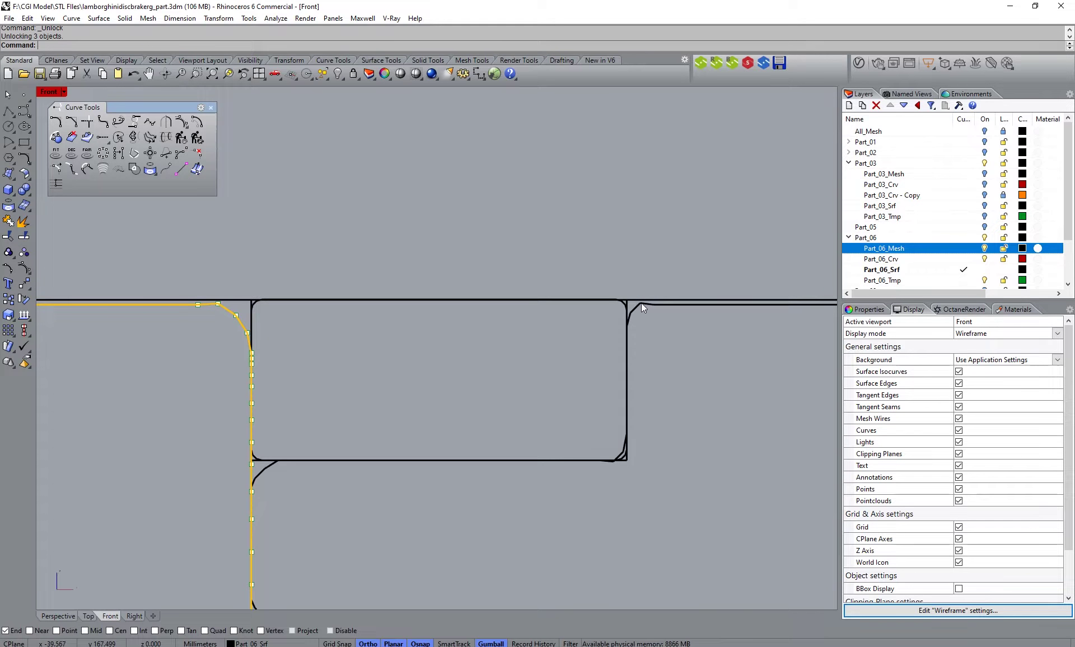
pyautogui.click(627, 308)
pyautogui.scroll(2, 625, 307)
pyautogui.click(624, 303)
pyautogui.scroll(-5, 622, 300)
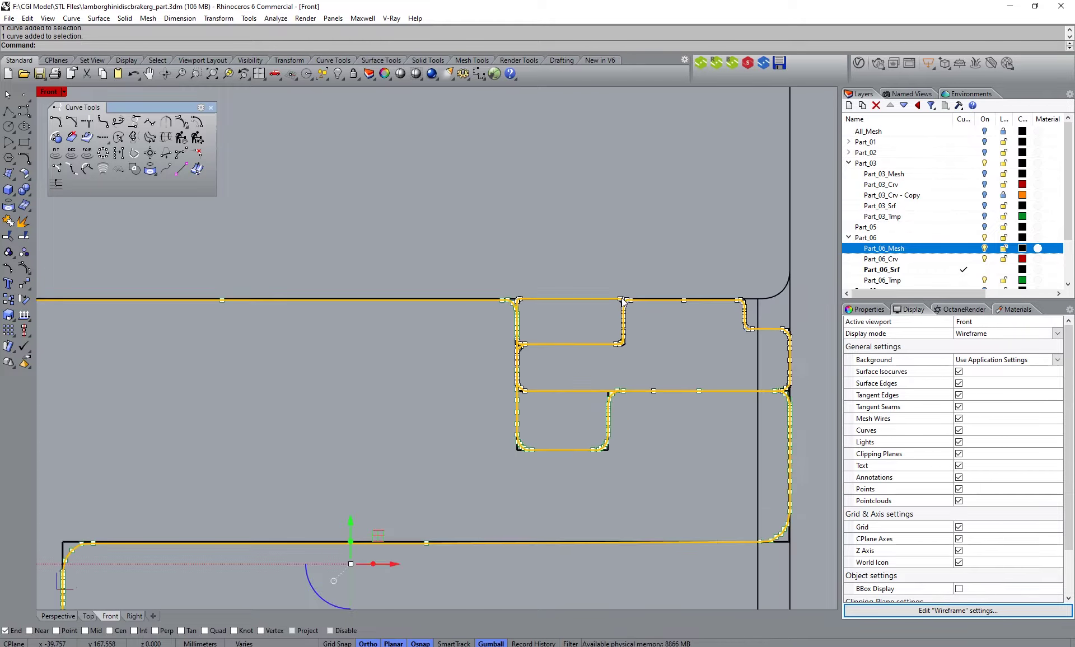
pyautogui.scroll(-2, 621, 301)
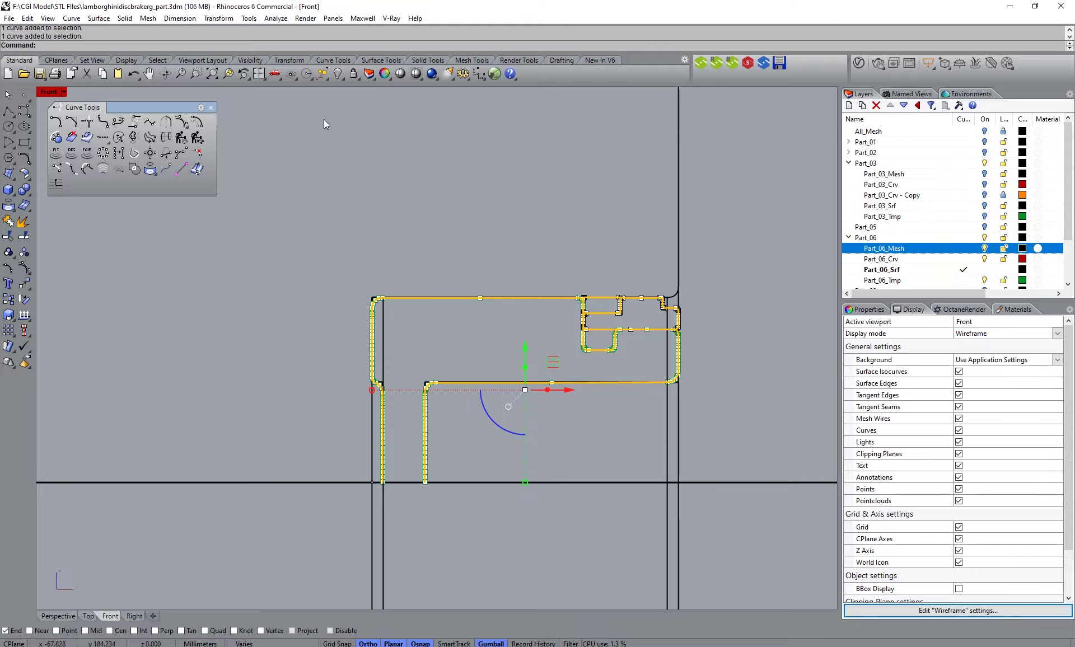
pyautogui.click(353, 75)
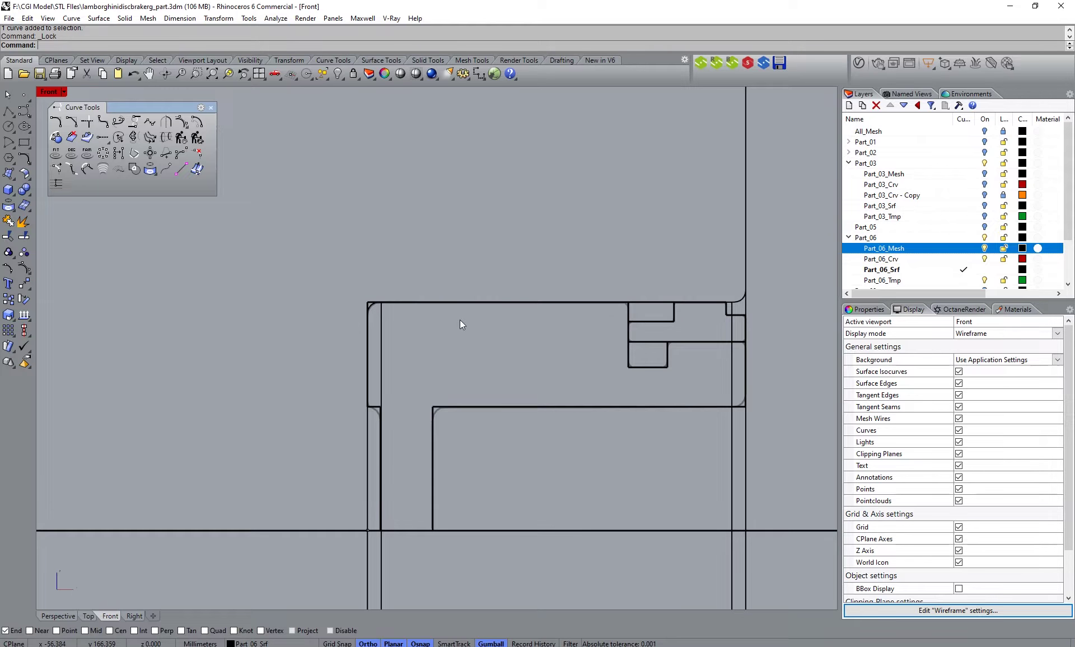
# Revolve the three closed profile outlines through a full circle around the long horizontal base line.
pyautogui.moveTo(309, 255)
pyautogui.mouseDown()
pyautogui.moveTo(691, 511)
pyautogui.moveTo(780, 536)
pyautogui.mouseUp()
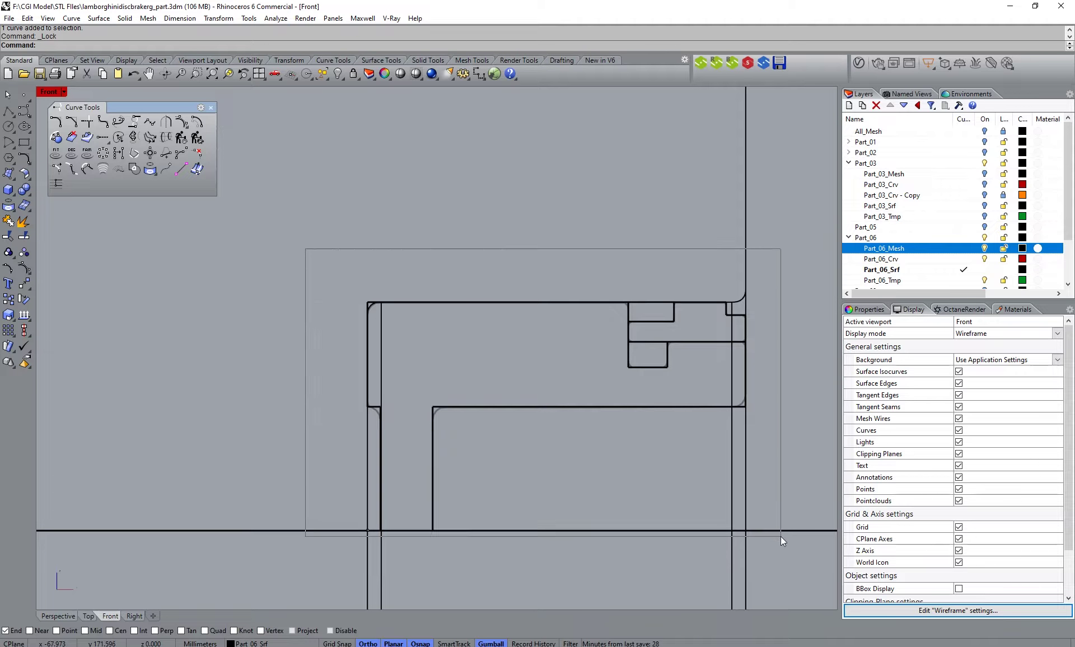
pyautogui.scroll(-5, 551, 386)
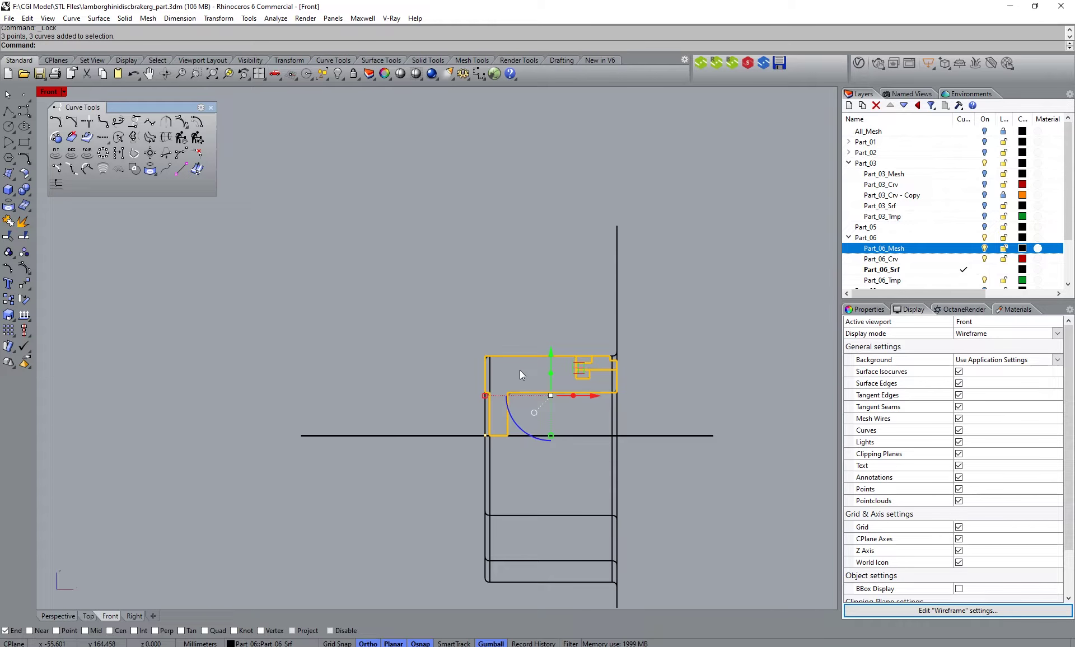
pyautogui.write('Revolve')
pyautogui.press('Return')
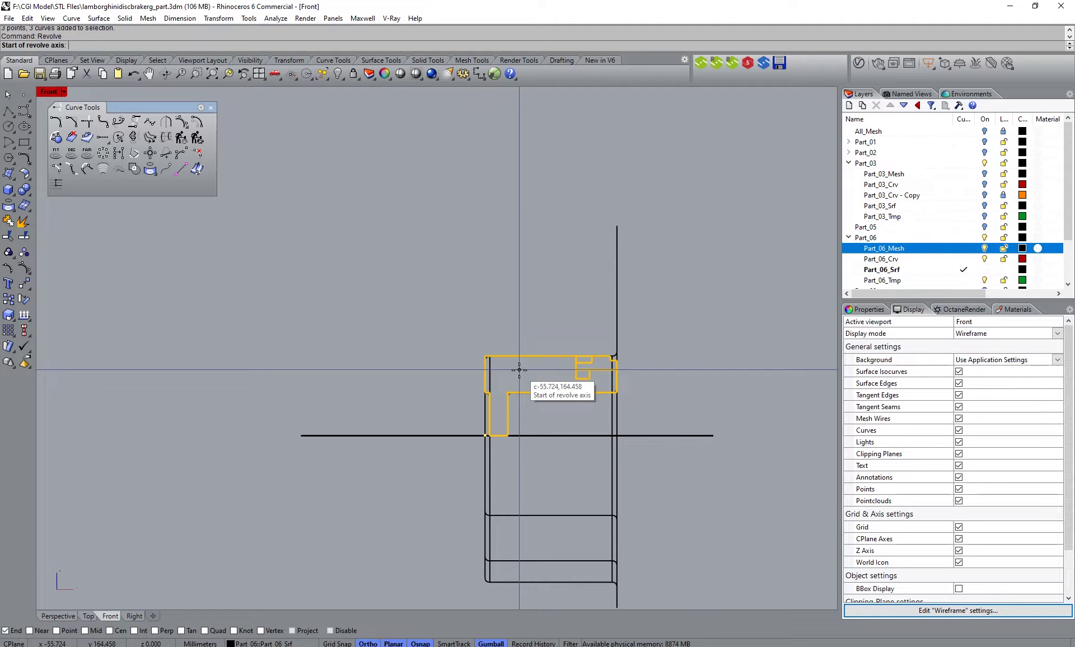
pyautogui.click(301, 434)
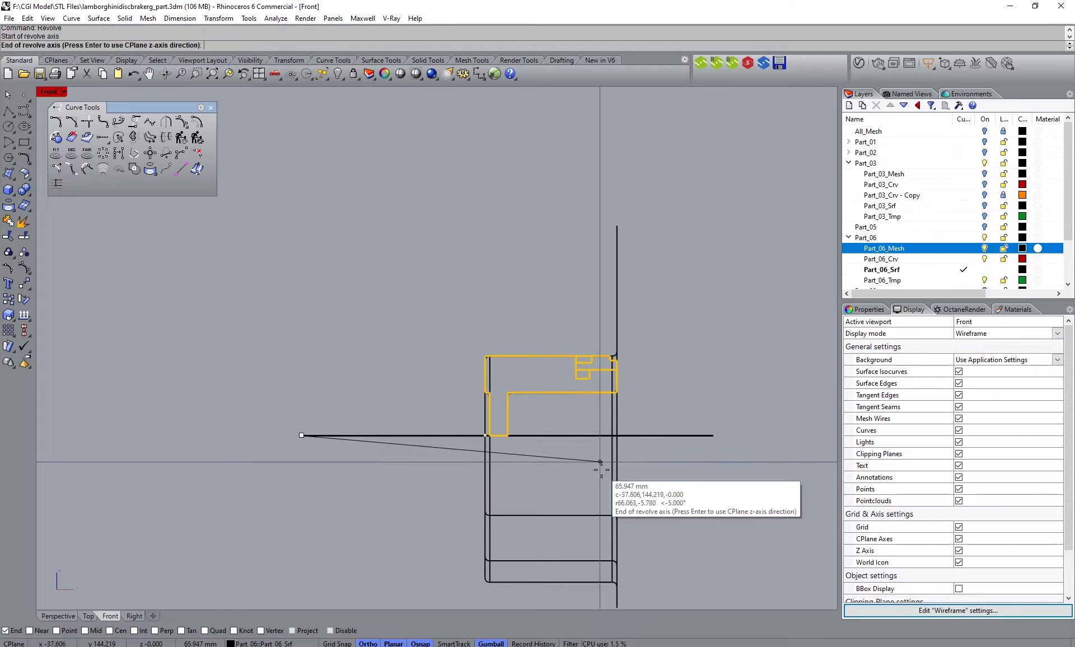
pyautogui.click(712, 435)
pyautogui.click(173, 45)
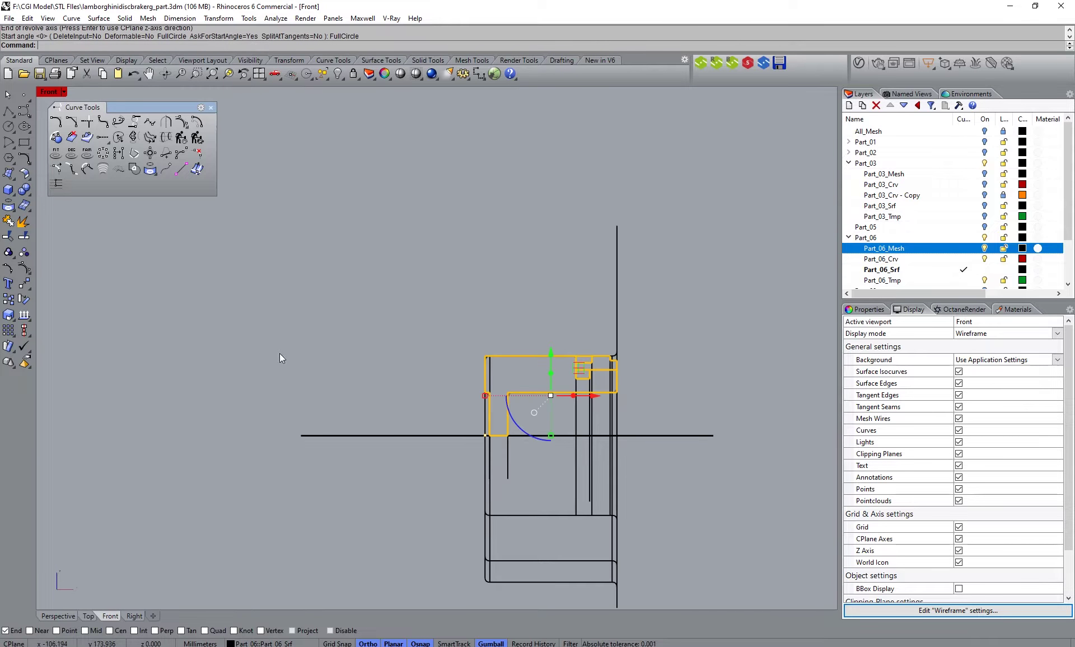
# Examine the revolved piston bodies from several sides against the caliper body in the perspective view.
pyautogui.click(62, 615)
pyautogui.moveTo(184, 563)
pyautogui.mouseDown(button='right')
pyautogui.moveTo(405, 421)
pyautogui.moveTo(381, 359)
pyautogui.mouseUp(button='right')
pyautogui.scroll(10, 458, 441)
pyautogui.moveTo(463, 421); pyautogui.dragTo(443, 386, button='right')
pyautogui.scroll(-6, 410, 317)
pyautogui.scroll(-5, 443, 386)
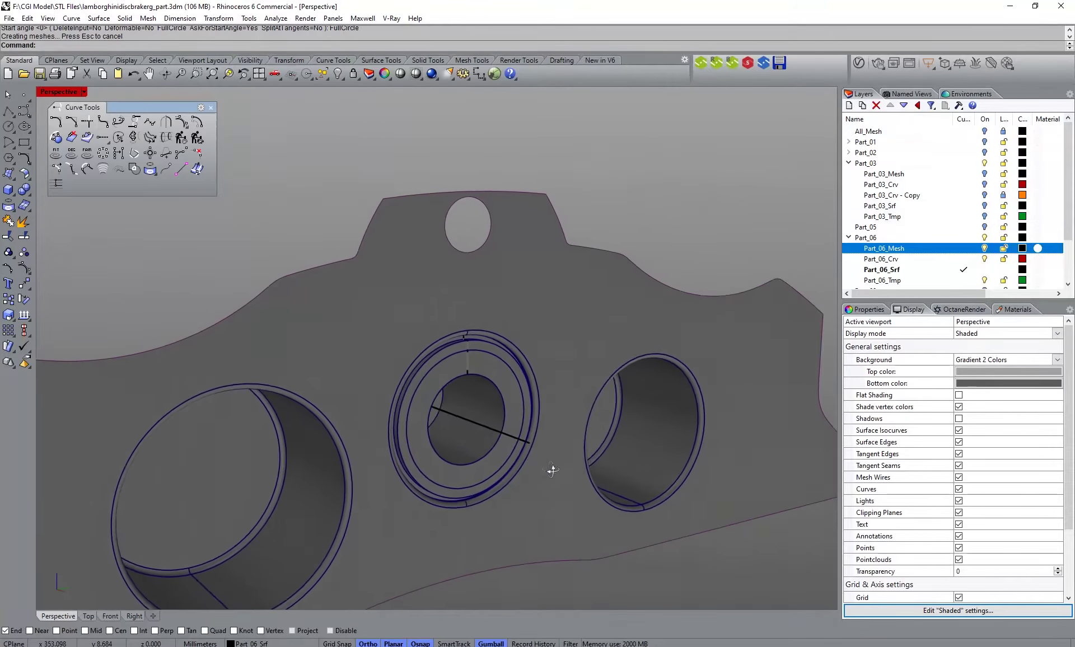
pyautogui.moveTo(389, 365); pyautogui.dragTo(426, 392, button='right')
pyautogui.scroll(5, 207, 375)
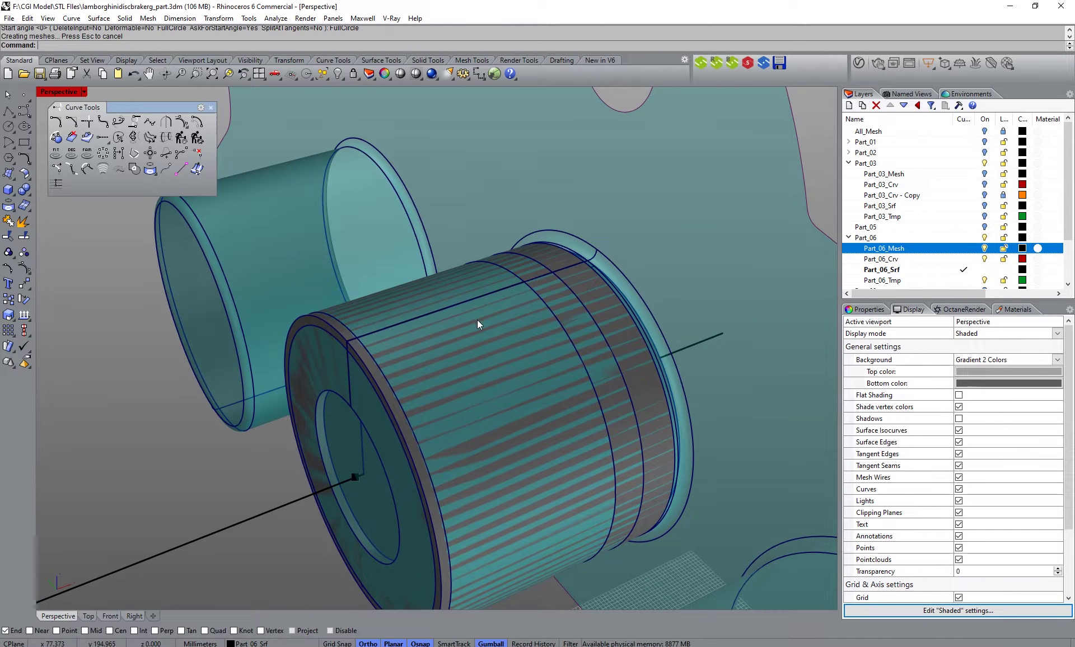
pyautogui.scroll(-4, 482, 314)
# Hide the surrounding caliper body to view the revolved piston alone, and undo the hiding.
pyautogui.click(525, 243)
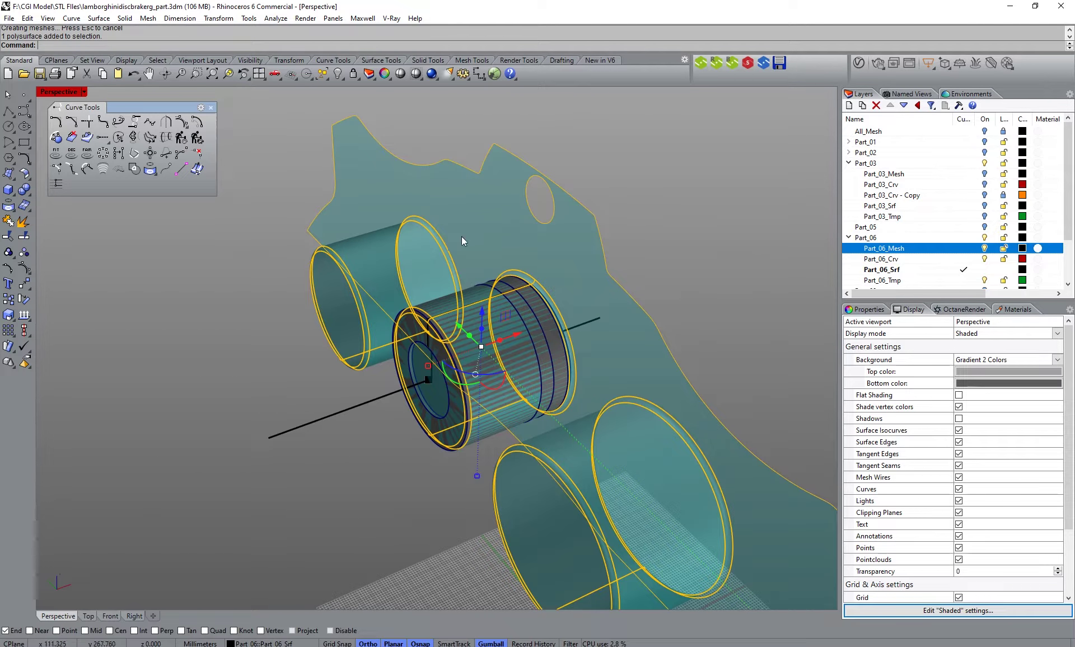
pyautogui.click(588, 171)
pyautogui.click(552, 210)
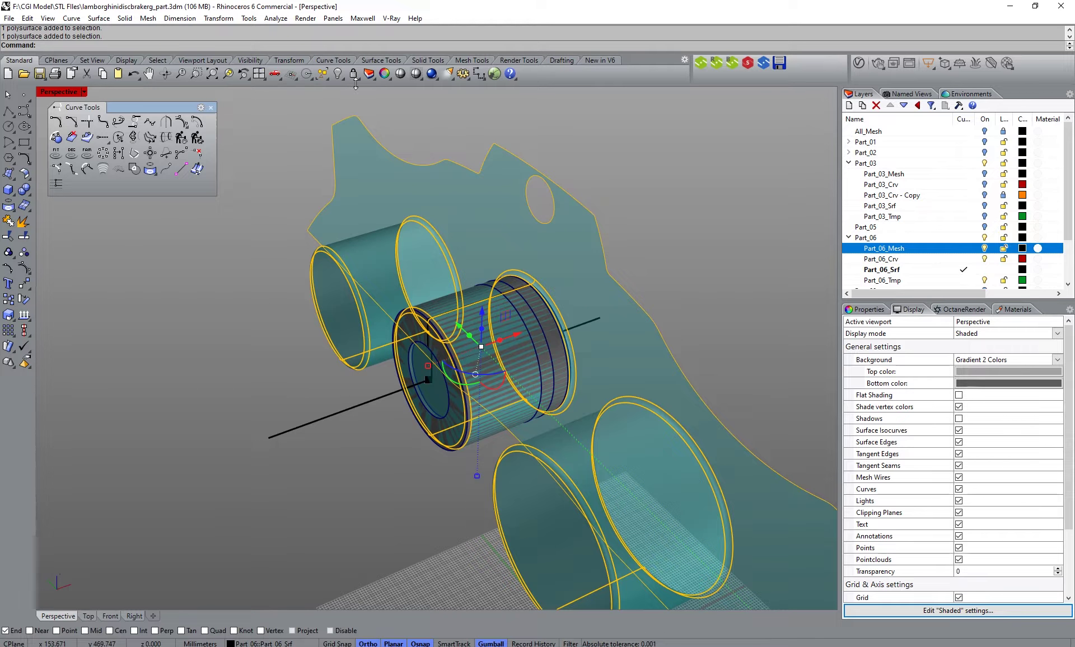
pyautogui.click(338, 74)
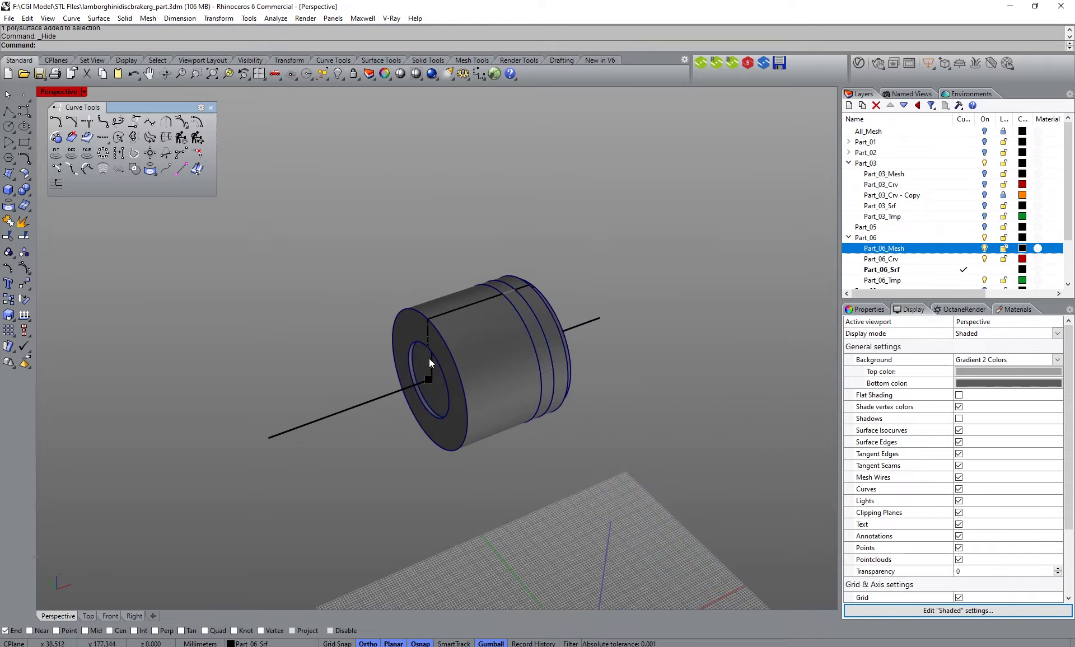
pyautogui.hotkey('ctrl', 'z')
# Open the Solid Tools and start a Blend Edge of radius 1 on the outer front rim of the revolved piston.
pyautogui.scroll(6, 429, 358)
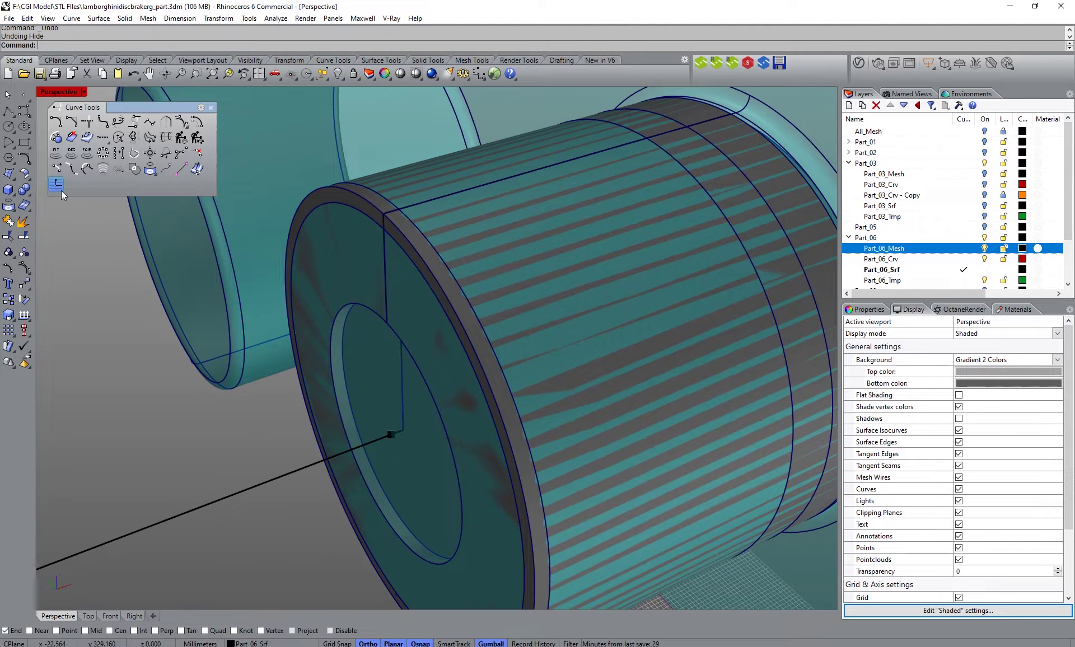
pyautogui.click(27, 192)
pyautogui.moveTo(66, 186); pyautogui.dragTo(83, 219)
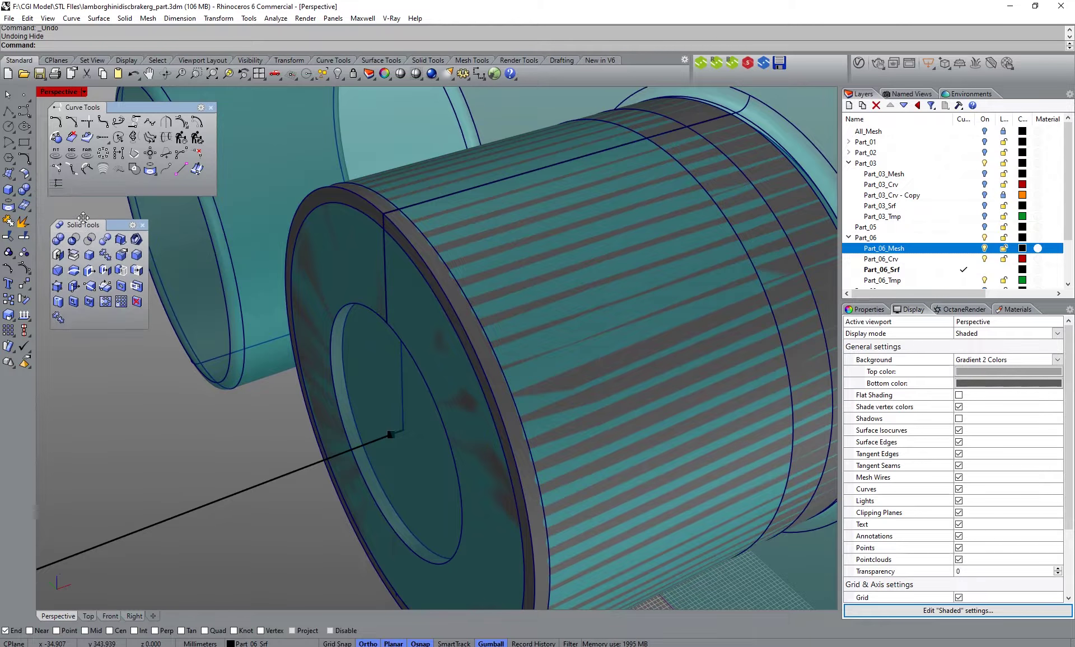
pyautogui.rightClick(136, 255)
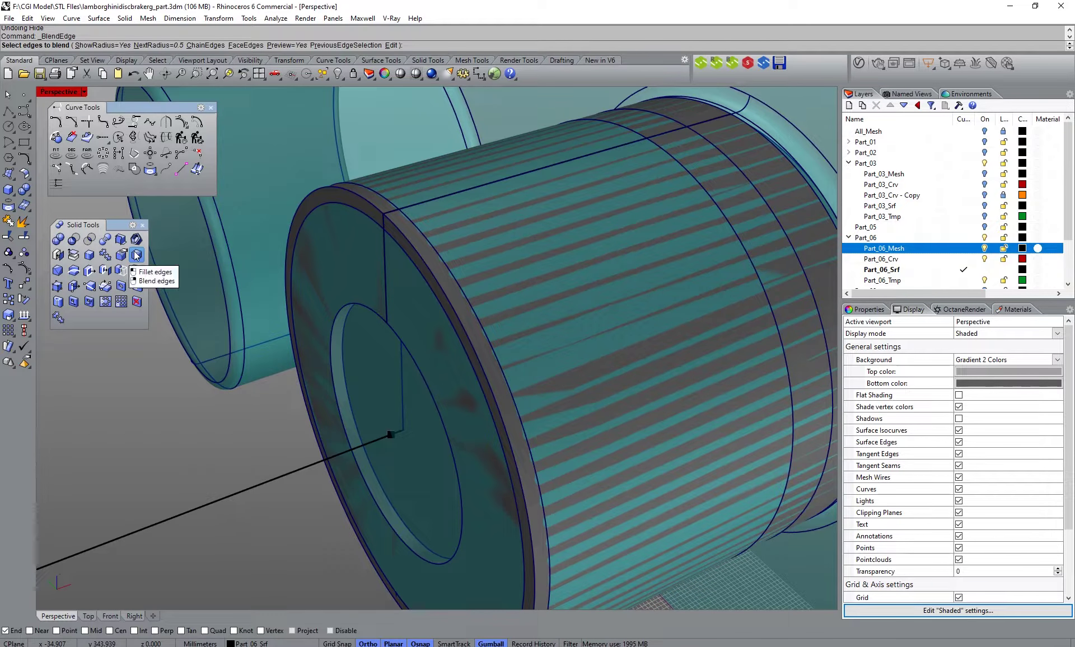
pyautogui.press('Return')
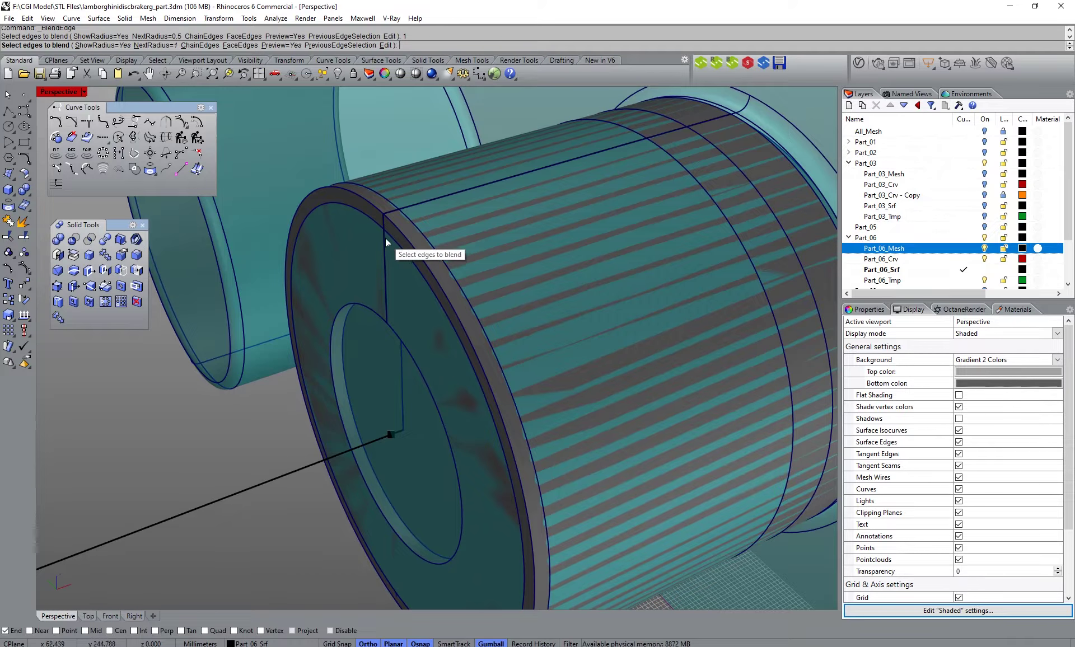
pyautogui.click(402, 236)
pyautogui.press('Return')
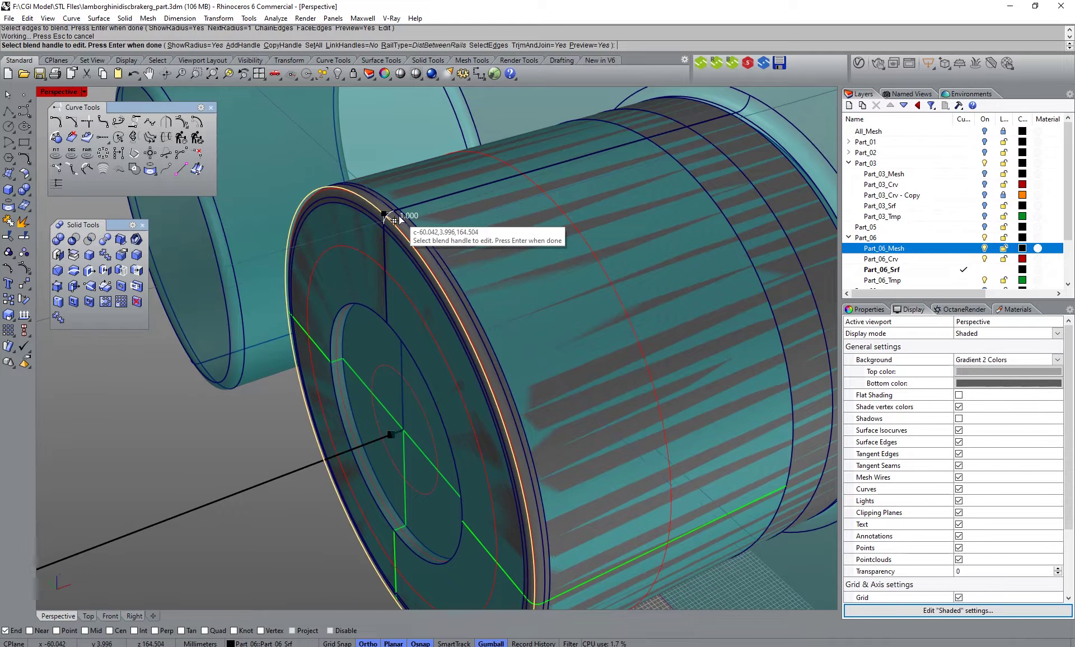
# Set the radius of all blend handles on the piston's front rim to 1.5 and finish the edge blend.
pyautogui.scroll(4, 384, 210)
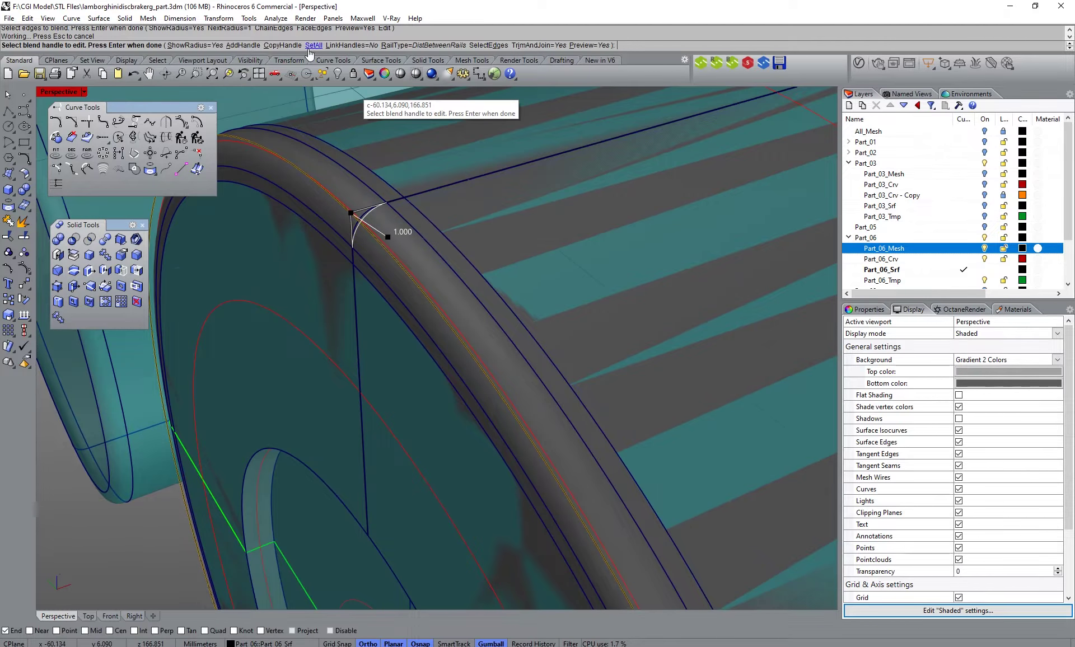
pyautogui.click(311, 44)
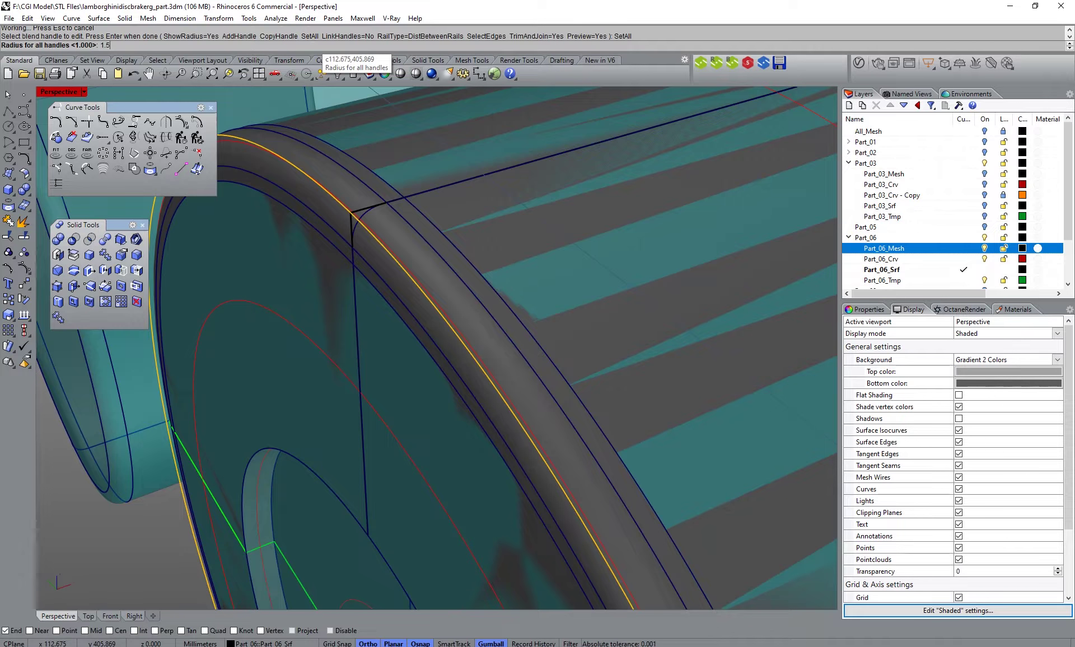
pyautogui.write('1.5')
pyautogui.press('Return')
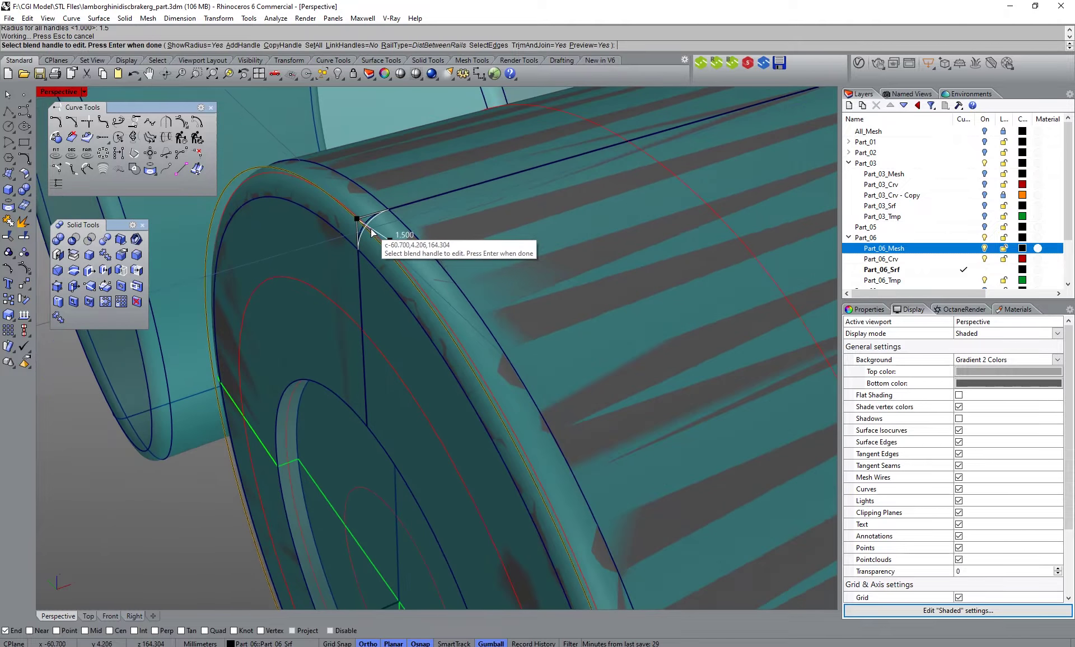
pyautogui.press('Return')
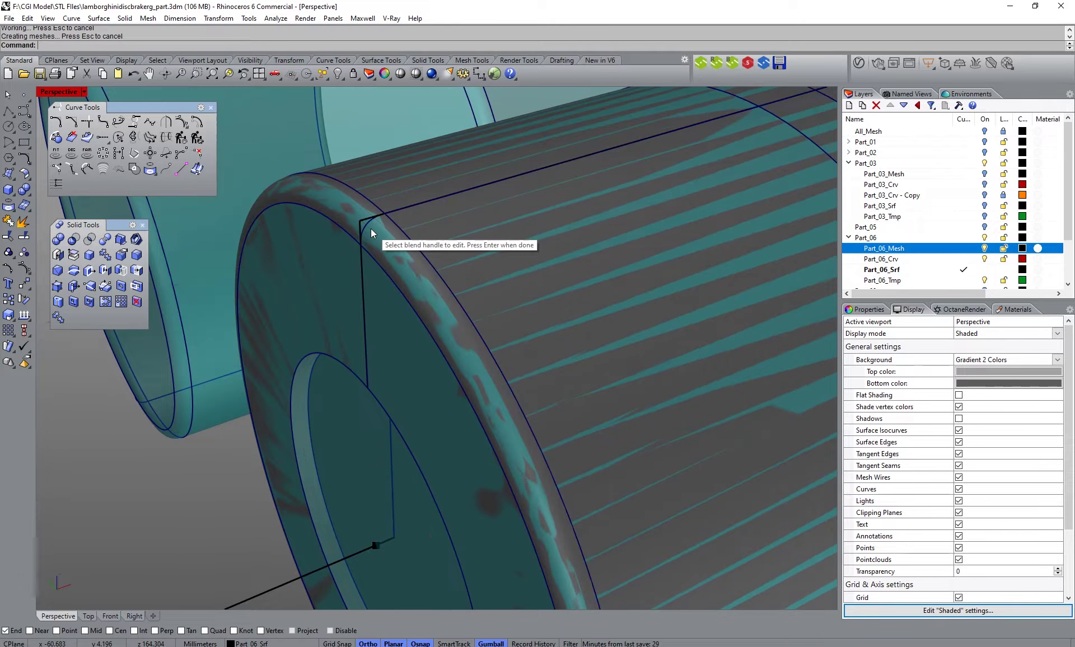
# Compare the blended rim corner with the reference section curve in the front view and return to the perspective view.
pyautogui.click(110, 617)
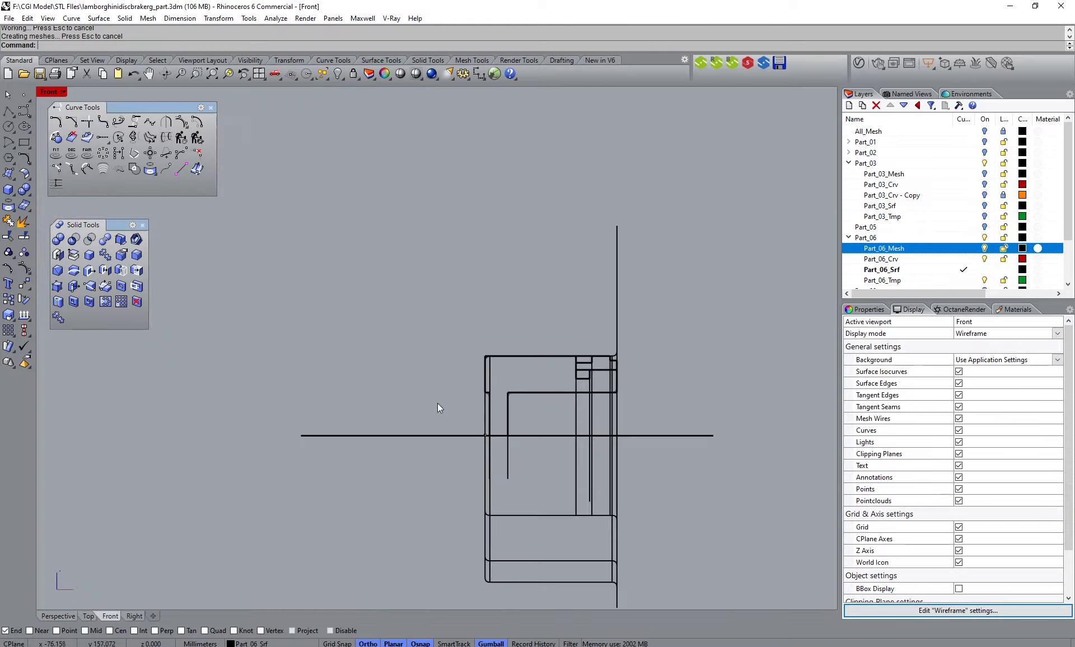
pyautogui.scroll(6, 476, 353)
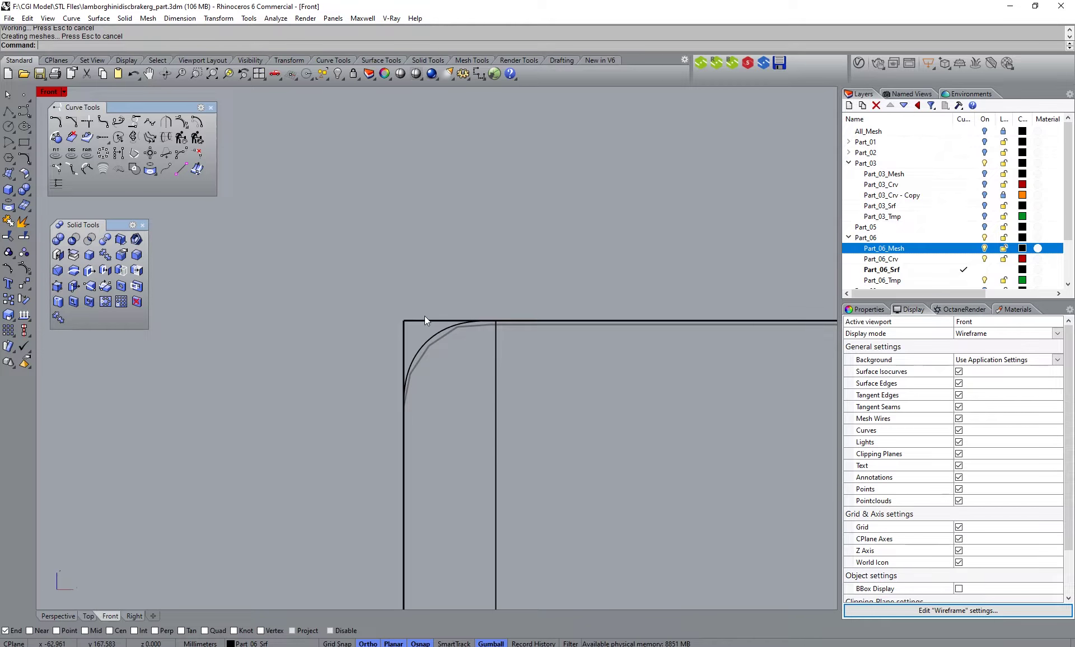
pyautogui.scroll(-6, 401, 324)
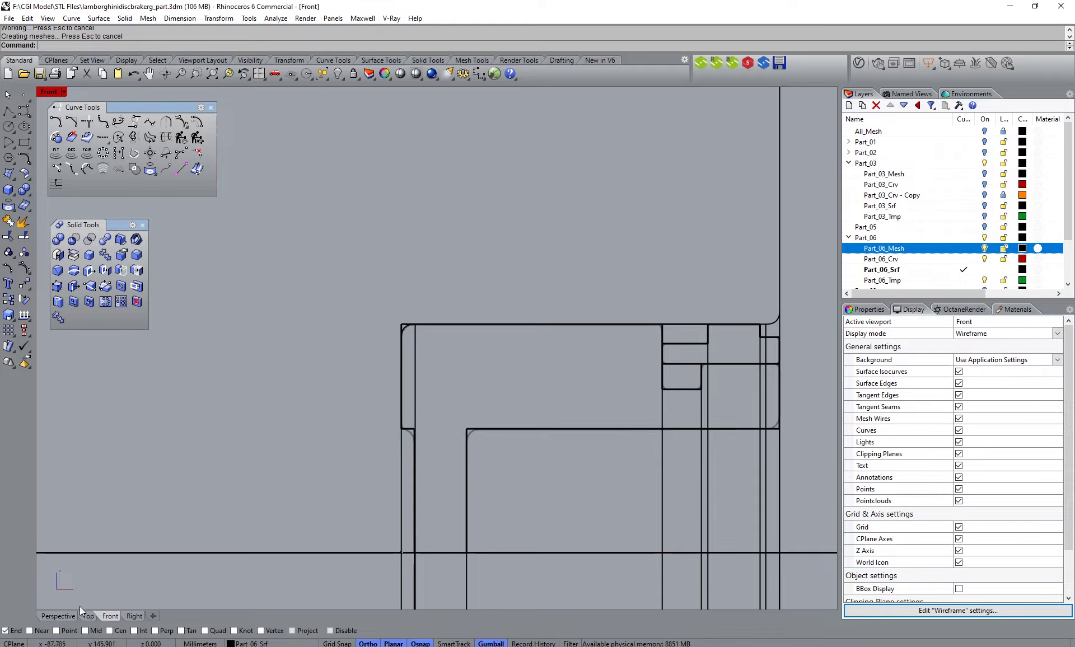
pyautogui.click(66, 616)
pyautogui.scroll(-6, 404, 408)
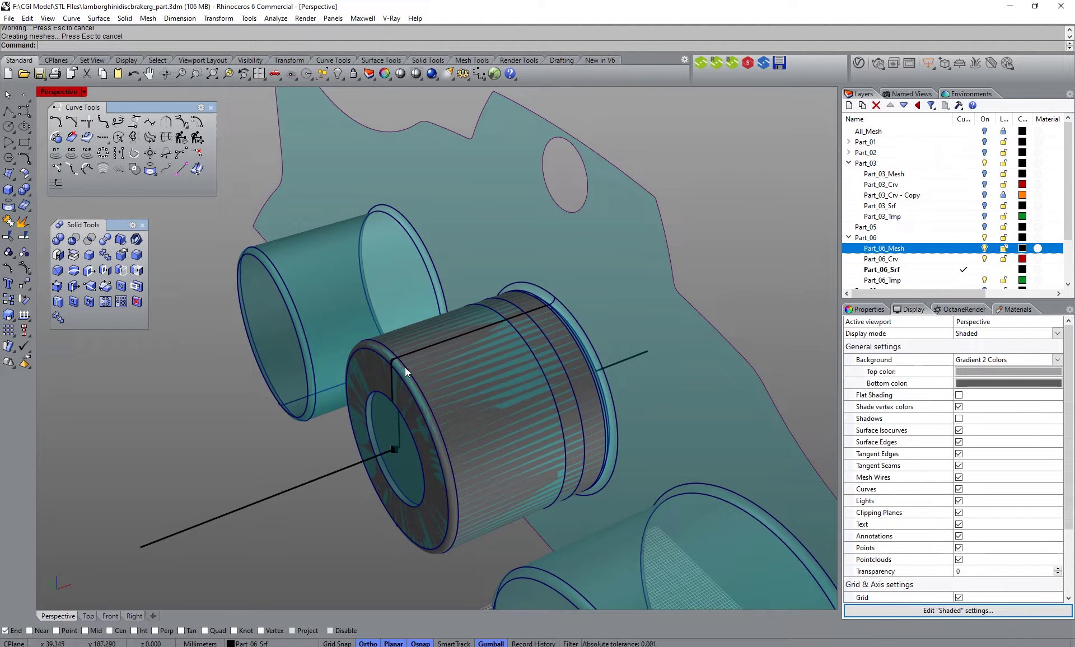
# Hide all visible curves except the straight revolve axis line through the piston.
pyautogui.press('F4')
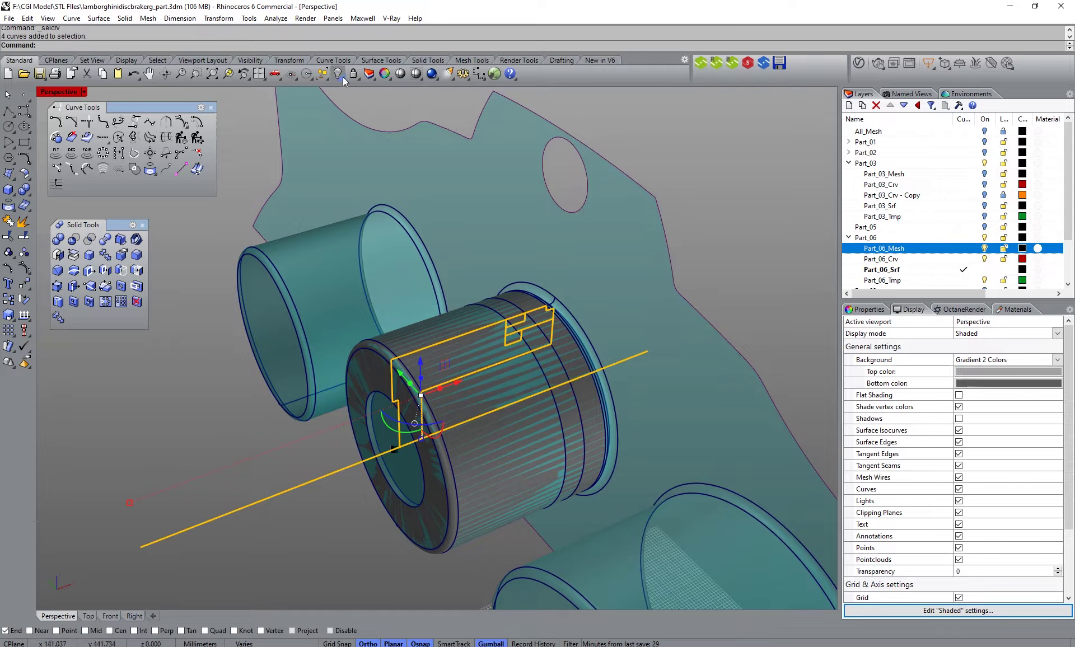
pyautogui.keyDown('ctrl'); pyautogui.click(233, 514); pyautogui.keyUp('ctrl')
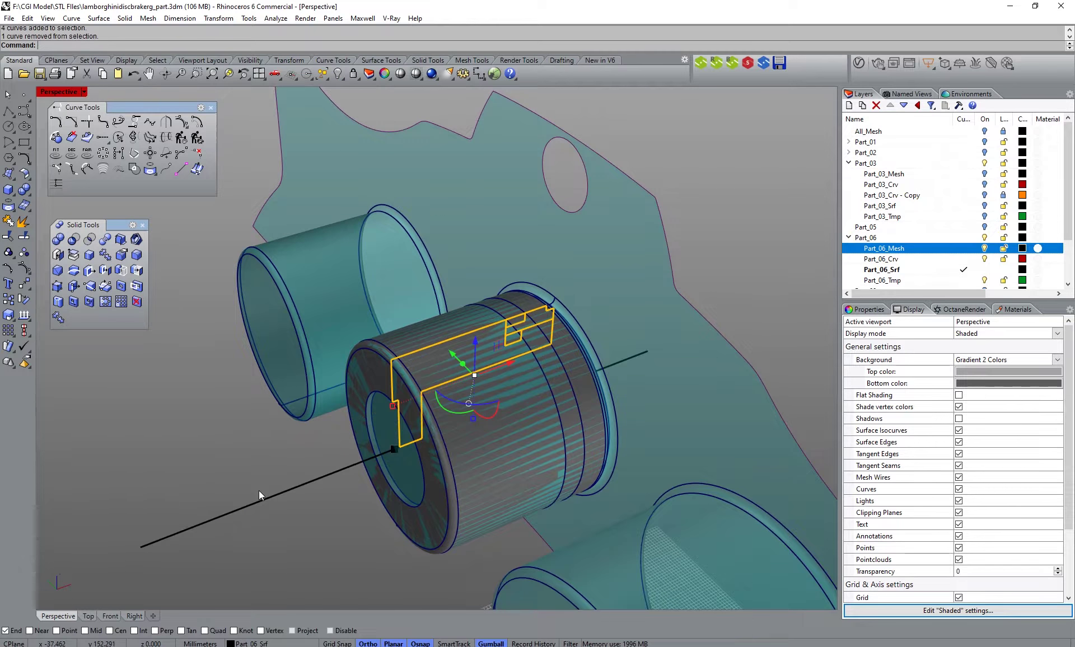
pyautogui.click(336, 73)
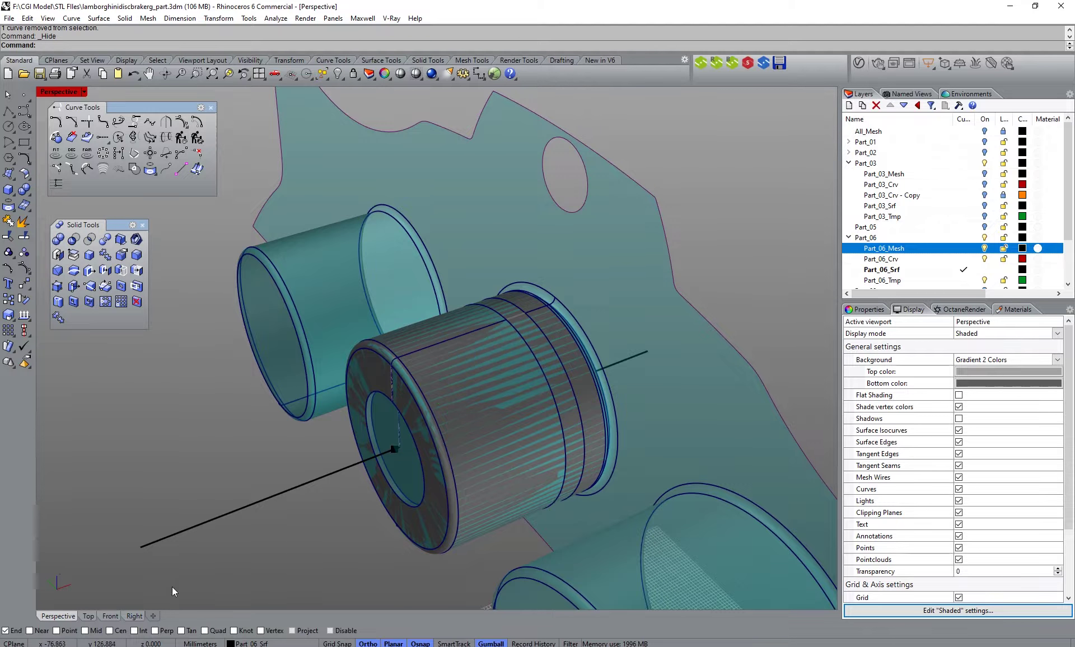
# In the front view, blend the two circular edges of the small step in the piston's front face with radius 0.5.
pyautogui.click(110, 616)
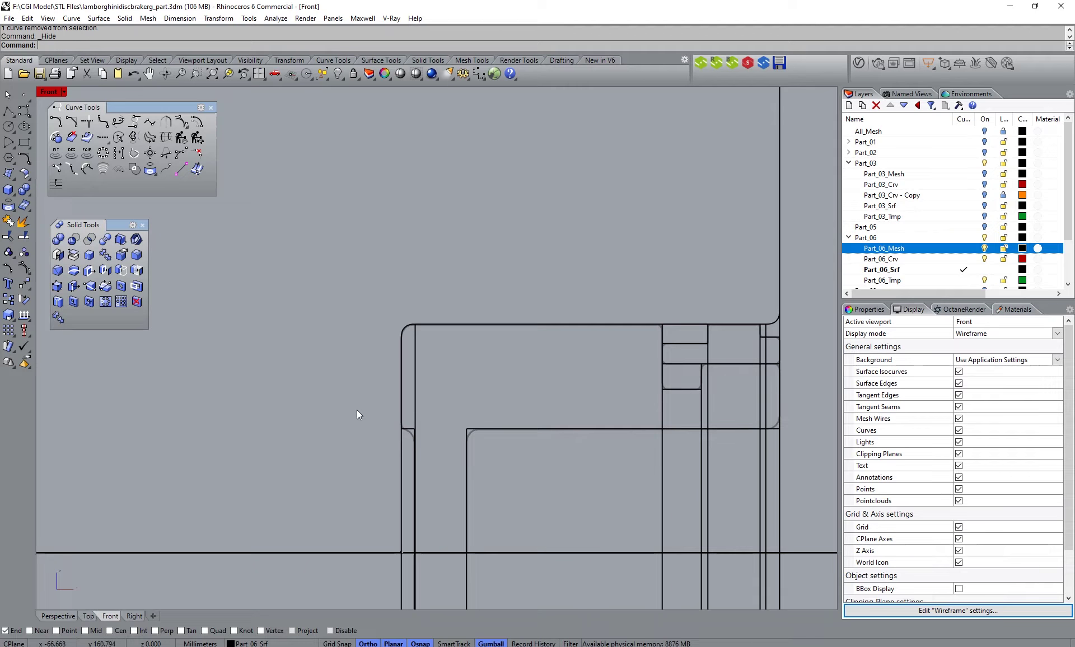
pyautogui.scroll(-3, 336, 370)
pyautogui.scroll(3, 381, 403)
pyautogui.scroll(5, 375, 413)
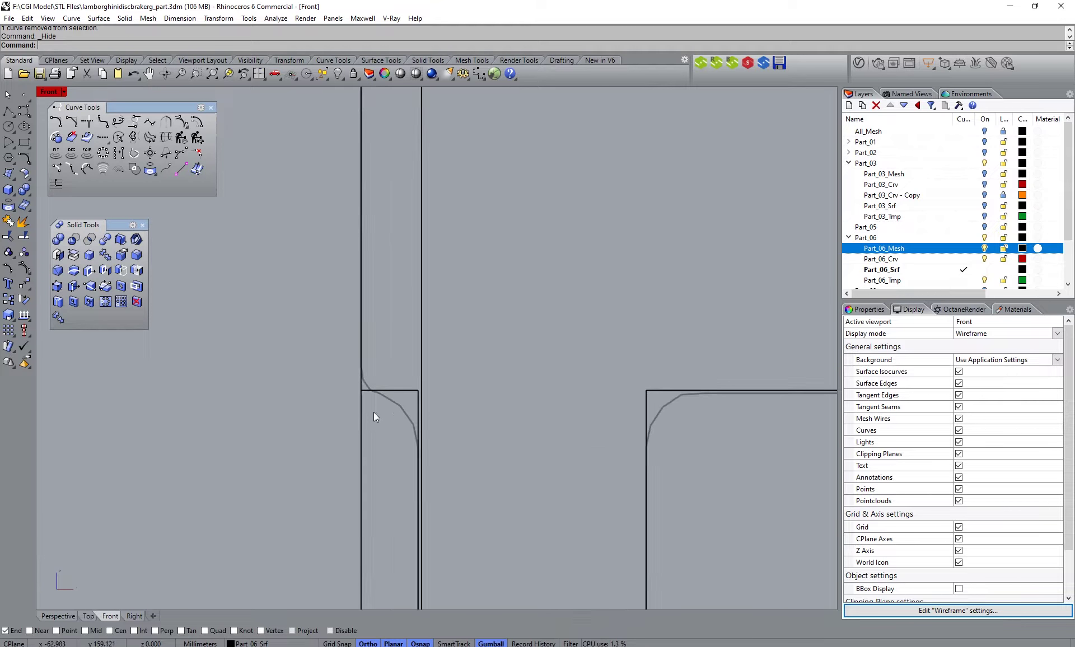
pyautogui.click(137, 257)
pyautogui.write('0.')
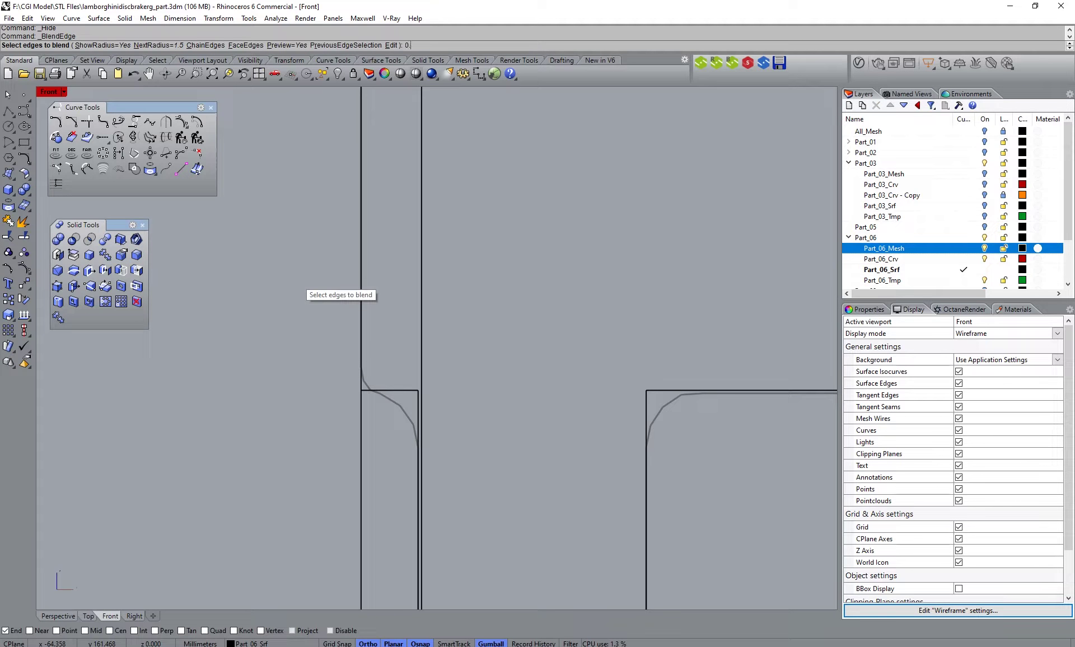
pyautogui.write('5')
pyautogui.press('Return')
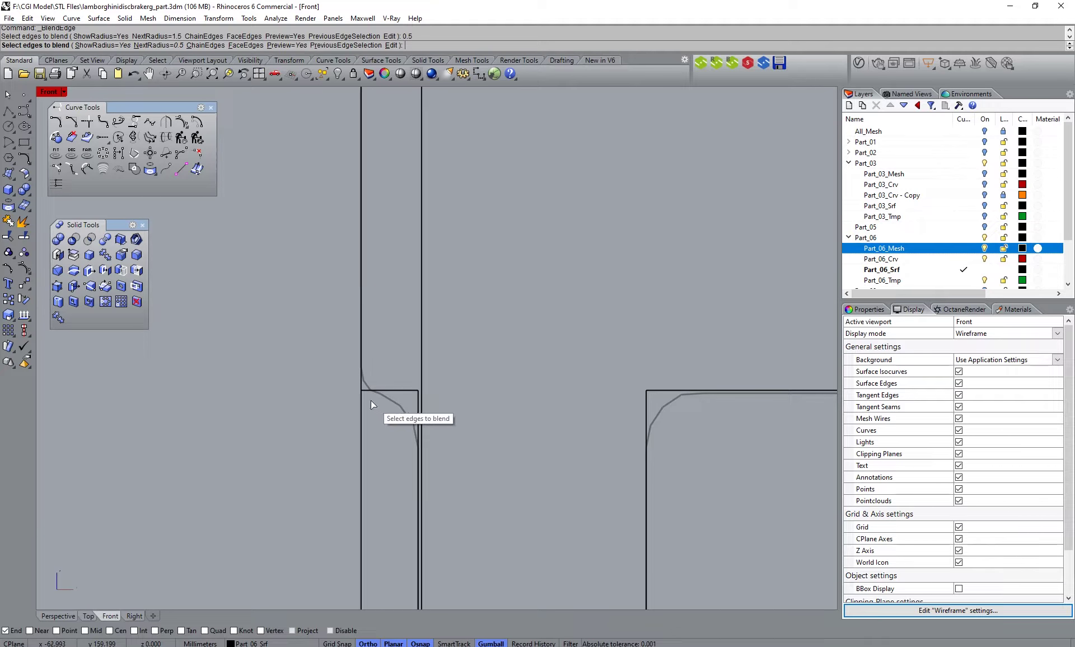
pyautogui.click(364, 404)
pyautogui.click(420, 393)
pyautogui.scroll(-3, 375, 352)
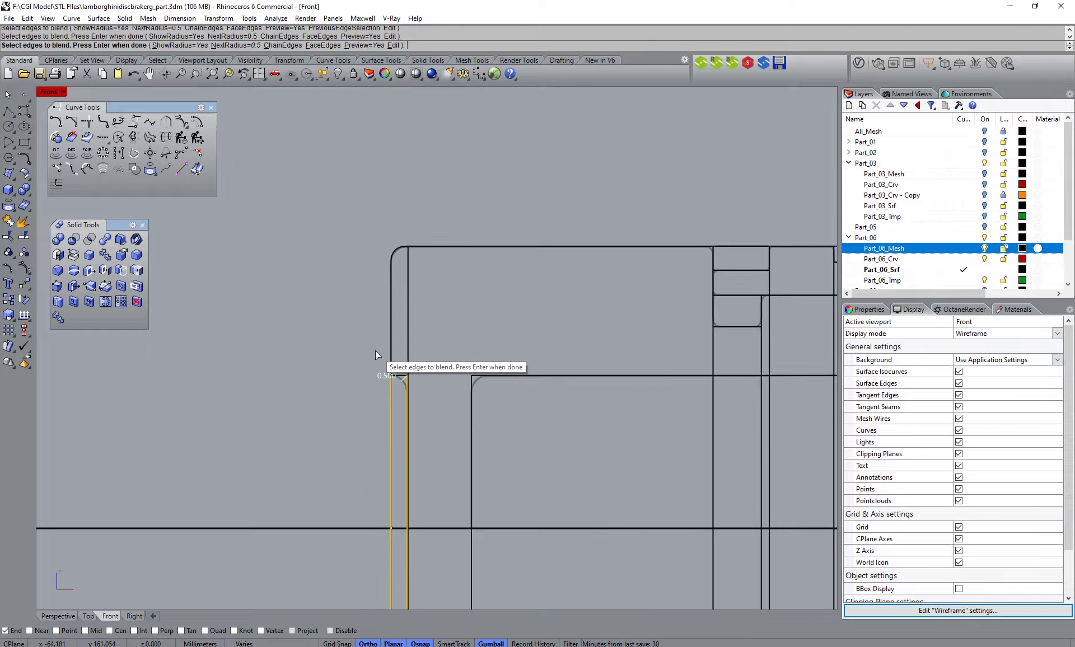
pyautogui.scroll(-3, 375, 364)
pyautogui.press('Return')
pyautogui.scroll(5, 375, 358)
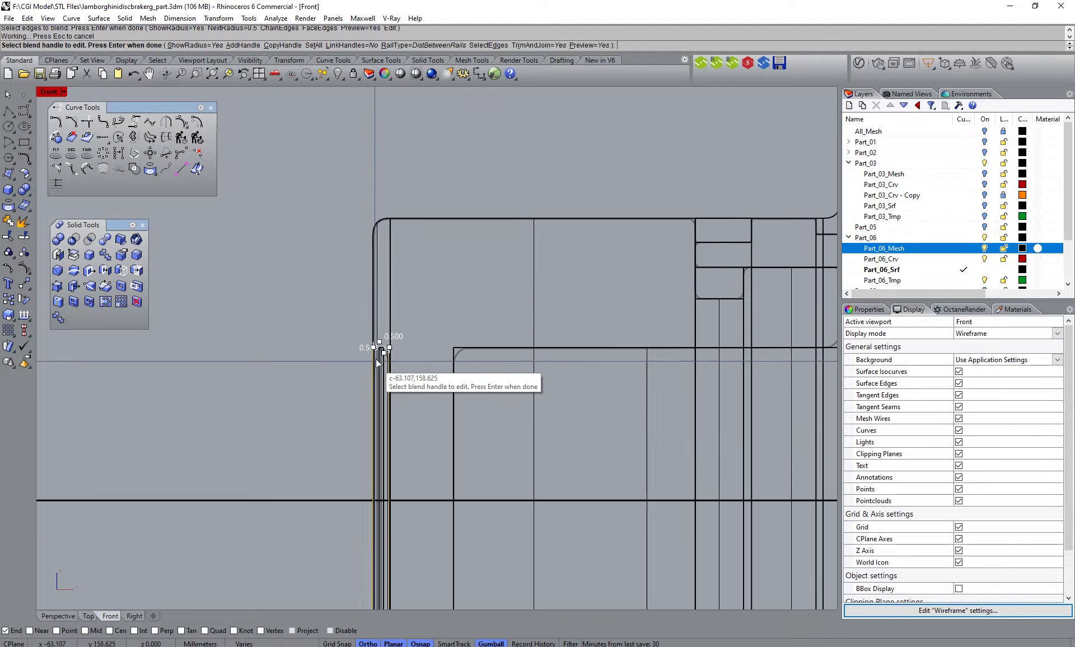
pyautogui.scroll(10, 375, 359)
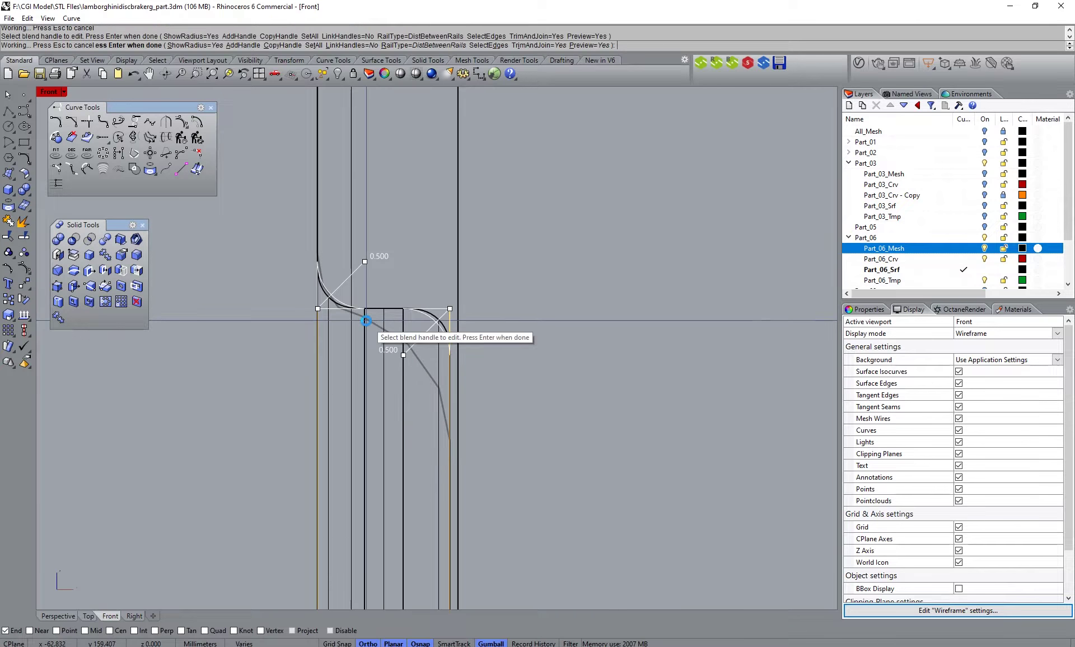
pyautogui.scroll(-8, 367, 321)
pyautogui.scroll(3, 392, 316)
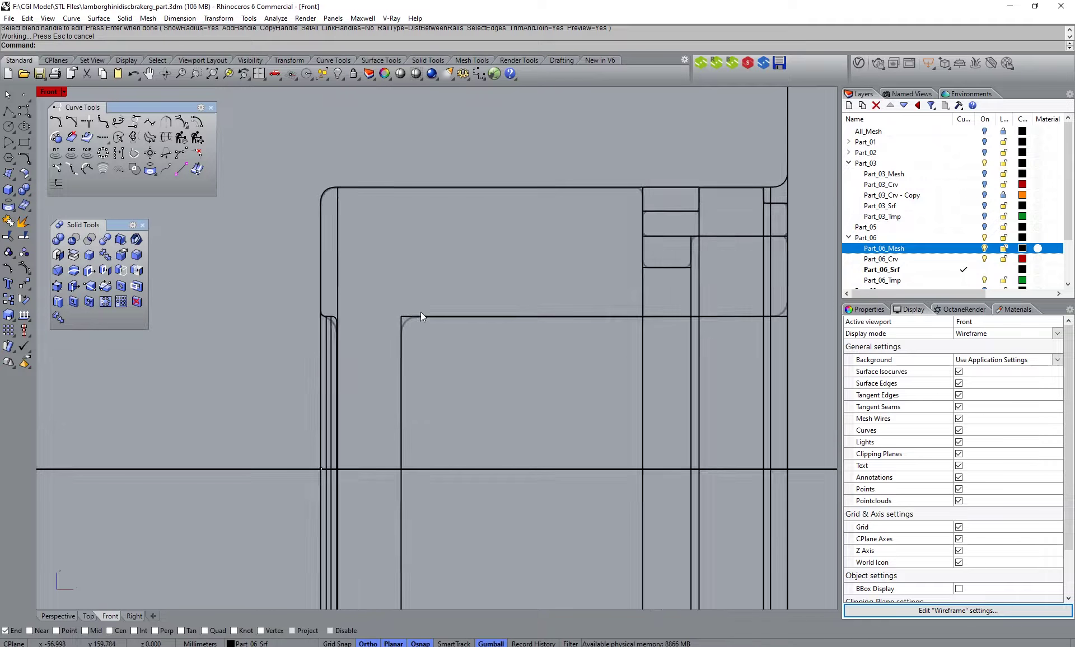
# Start another Blend Edge of radius 0.5 on the corner edge where the piston's inner cavity meets its front wall.
pyautogui.scroll(6, 421, 311)
pyautogui.press('Return')
pyautogui.moveTo(399, 348); pyautogui.dragTo(361, 309)
pyautogui.press('Return')
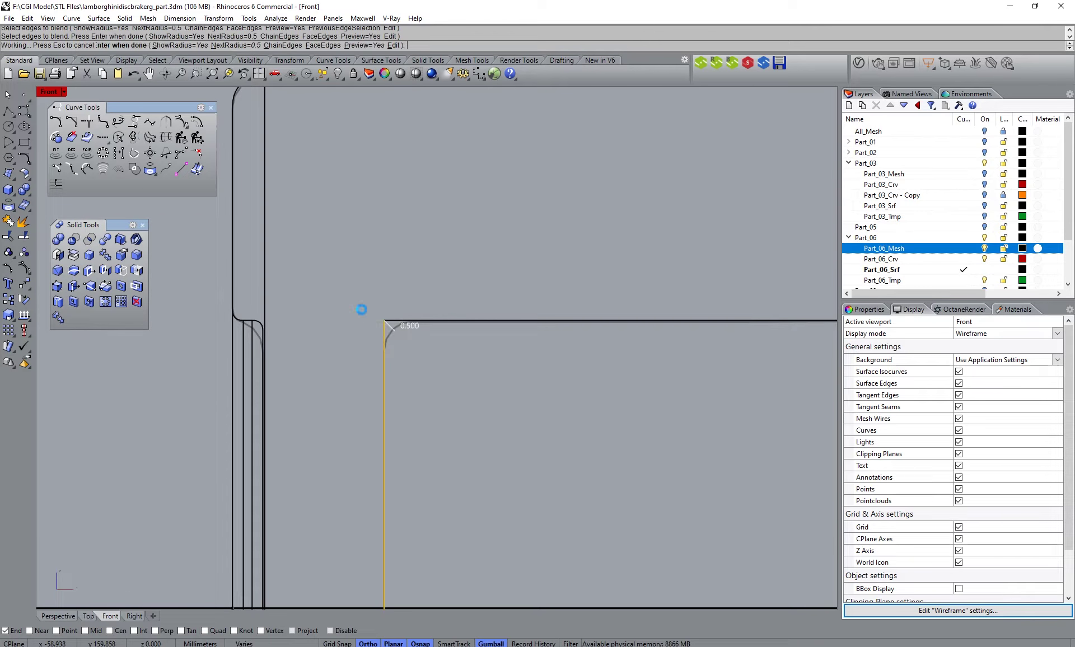
# Set the blend radius to 1 for all handles on the cylinder's inner cavity corner edge and apply the edge blend.
pyautogui.press('Return')
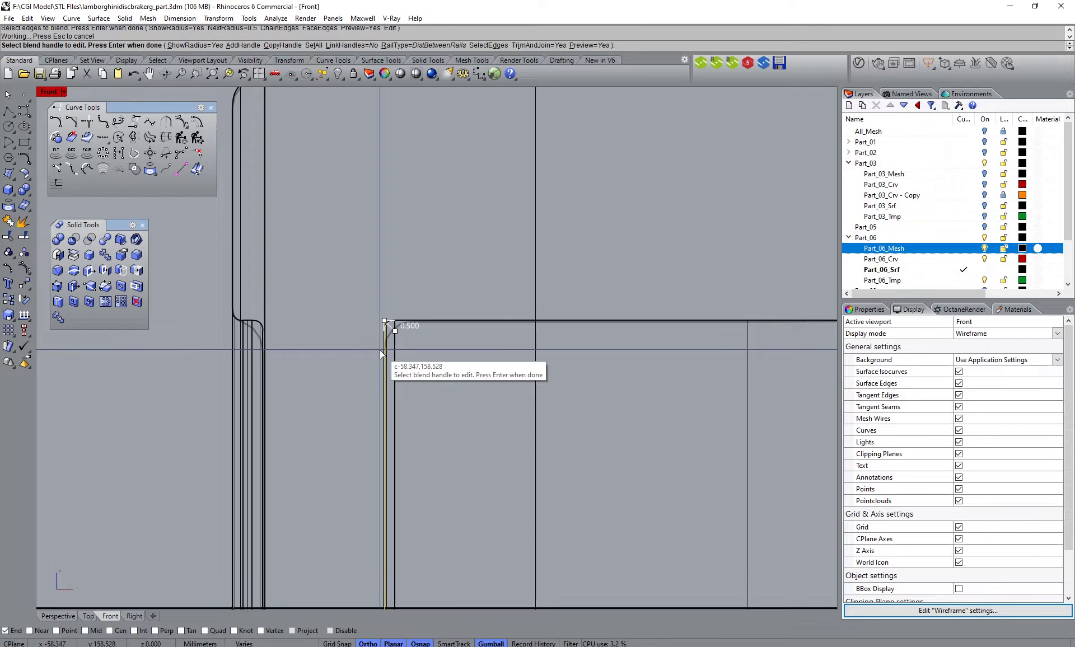
pyautogui.click(312, 46)
pyautogui.write('1')
pyautogui.press('Return')
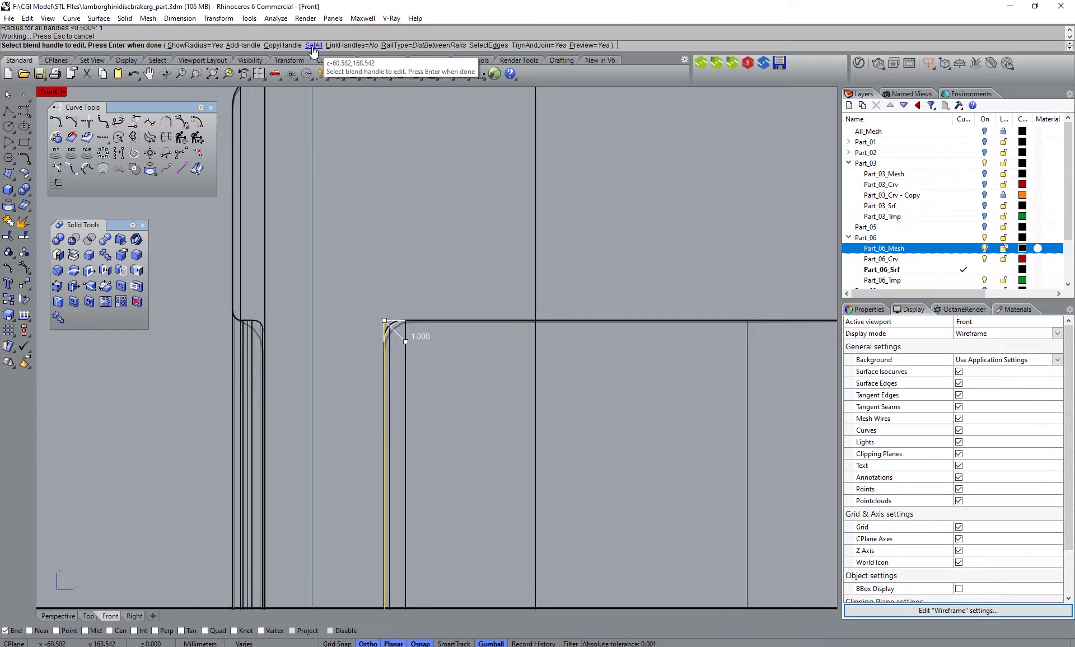
pyautogui.scroll(8, 391, 331)
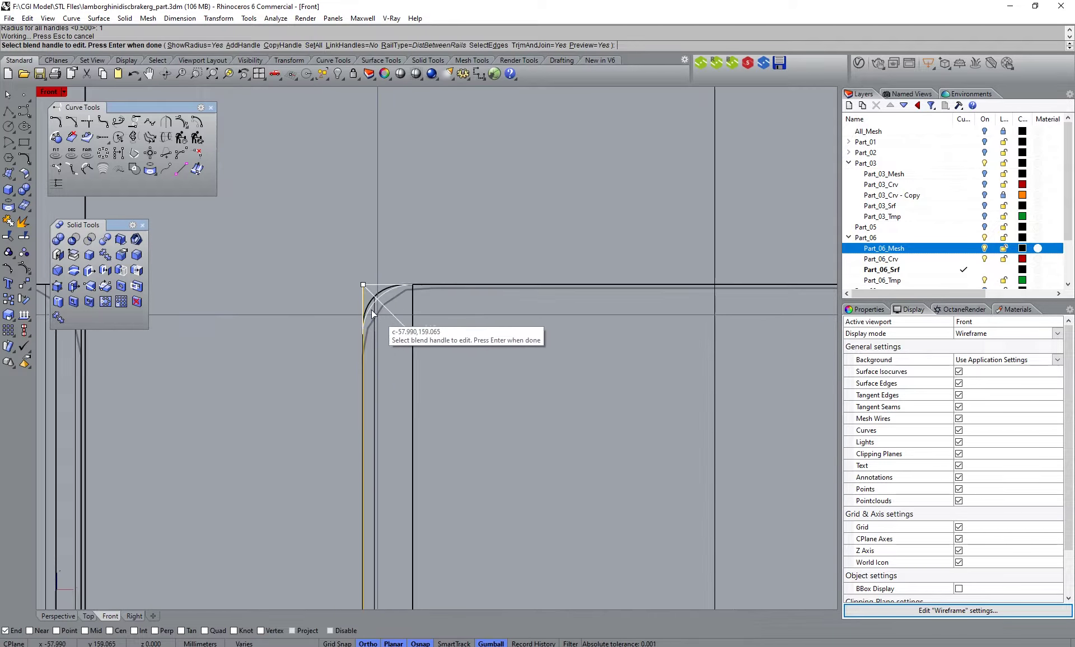
pyautogui.scroll(-8, 383, 302)
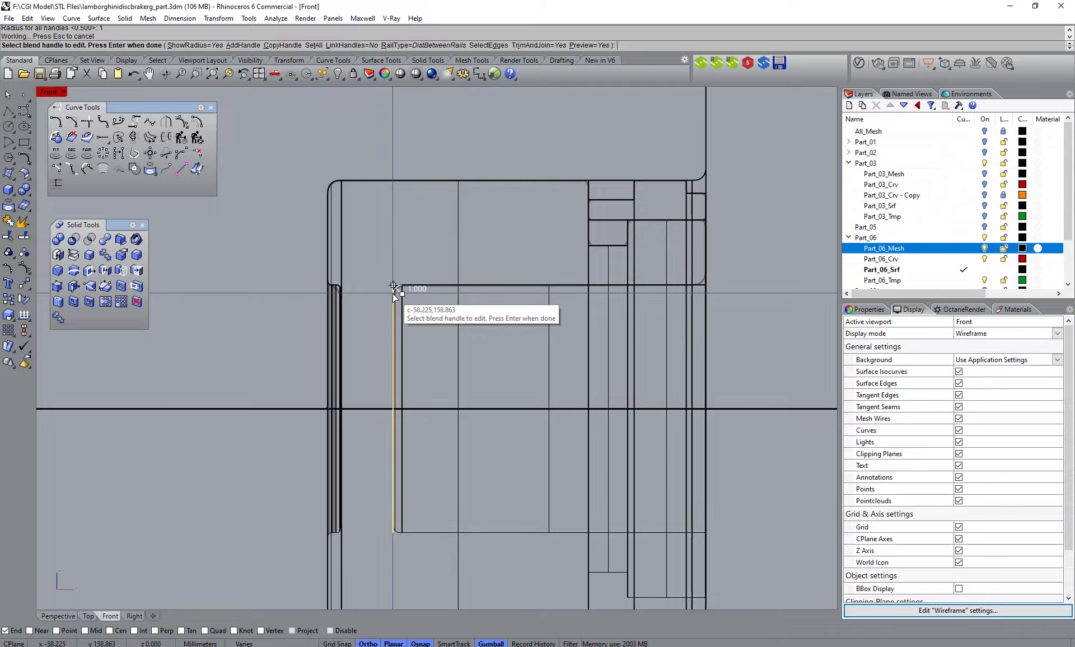
pyautogui.press('Return')
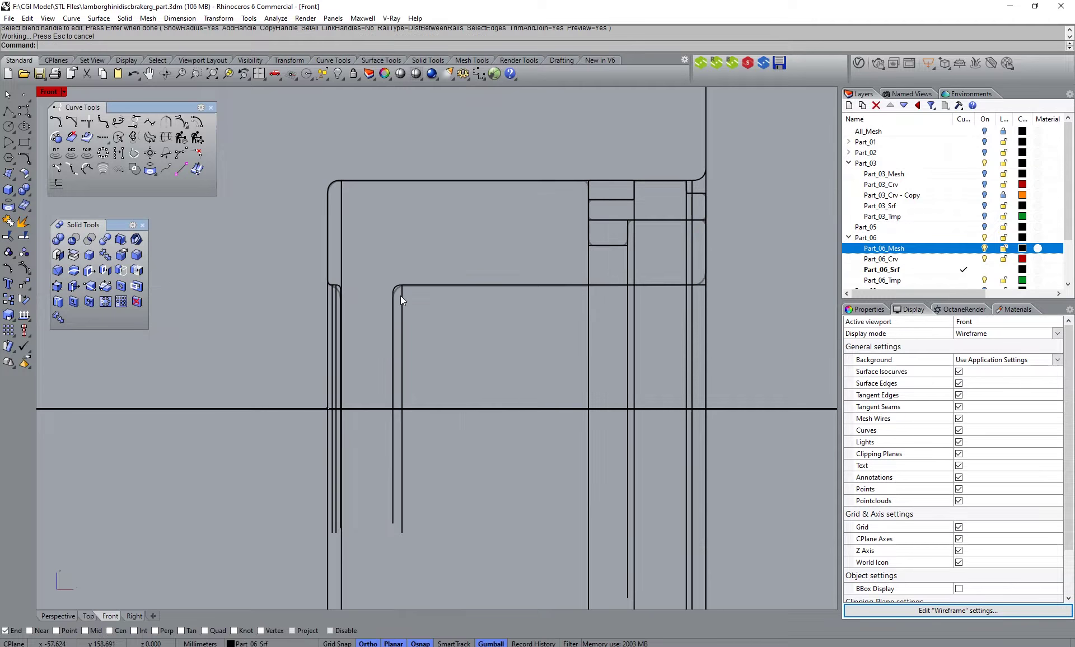
pyautogui.moveTo(401, 295); pyautogui.dragTo(391, 312, button='right')
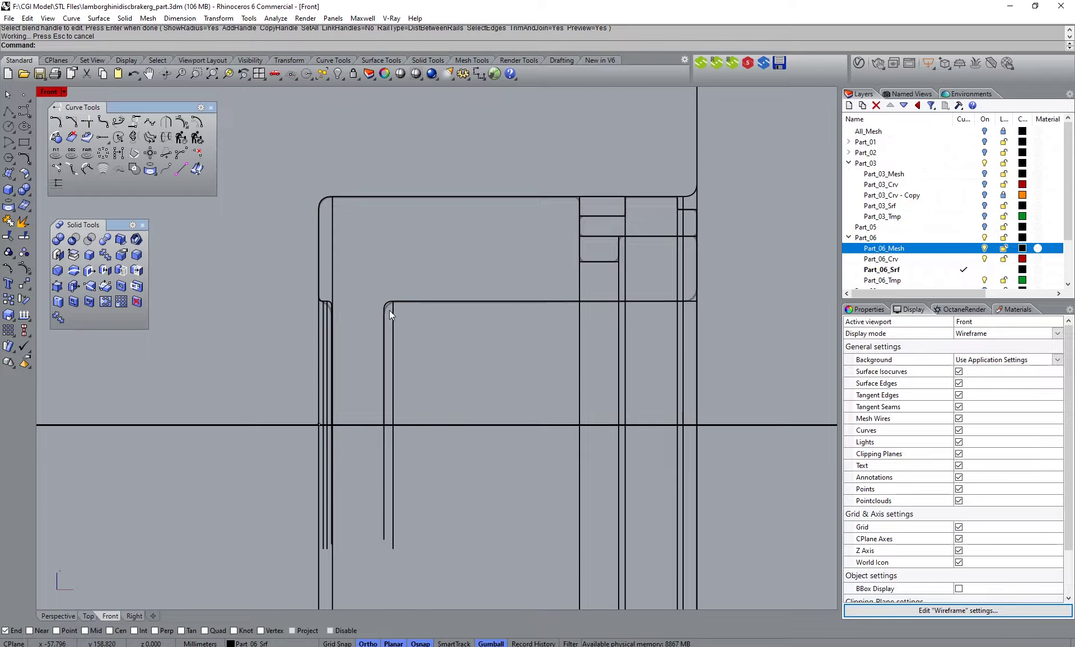
pyautogui.scroll(5, 389, 310)
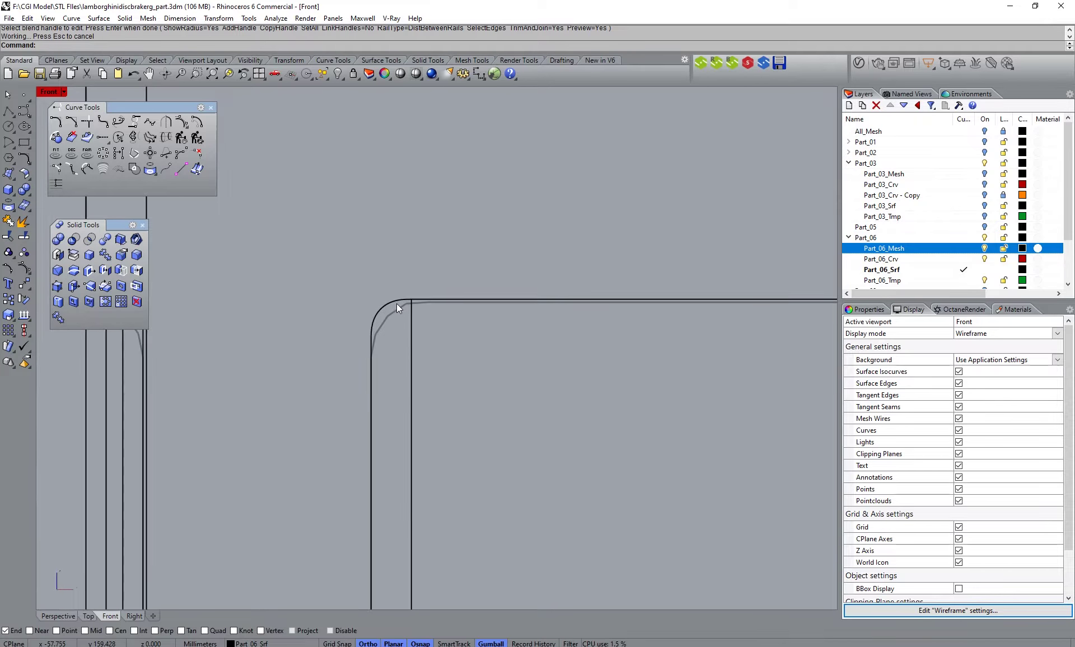
pyautogui.scroll(-5, 396, 303)
pyautogui.moveTo(437, 312); pyautogui.dragTo(308, 372, button='right')
pyautogui.scroll(4, 451, 307)
pyautogui.scroll(6, 595, 370)
pyautogui.rightClick(579, 358)
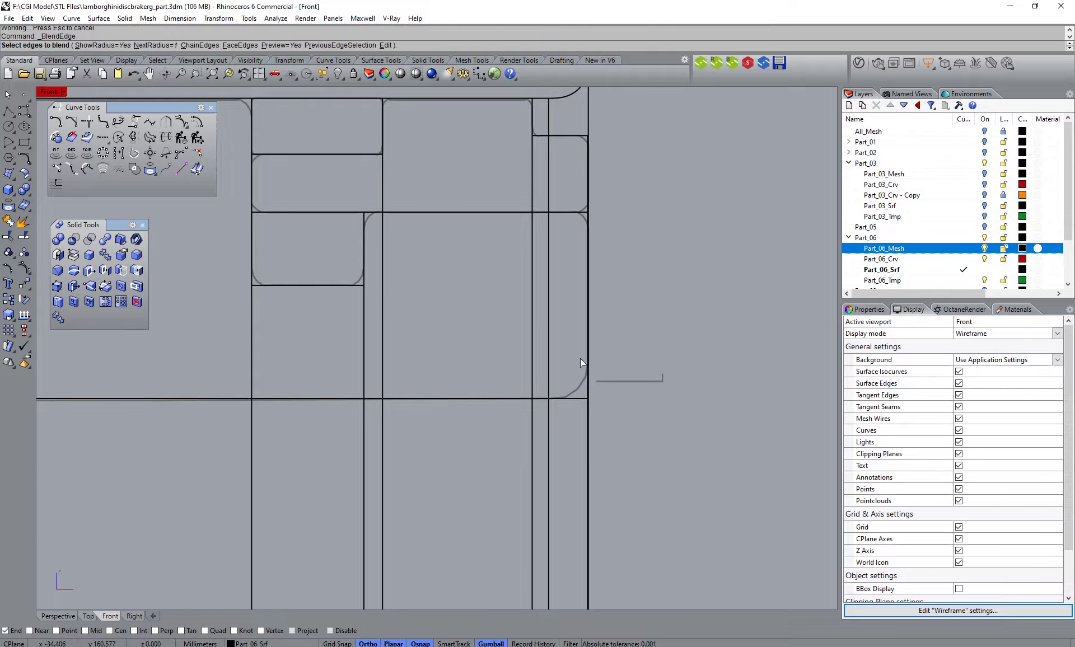
pyautogui.click(577, 384)
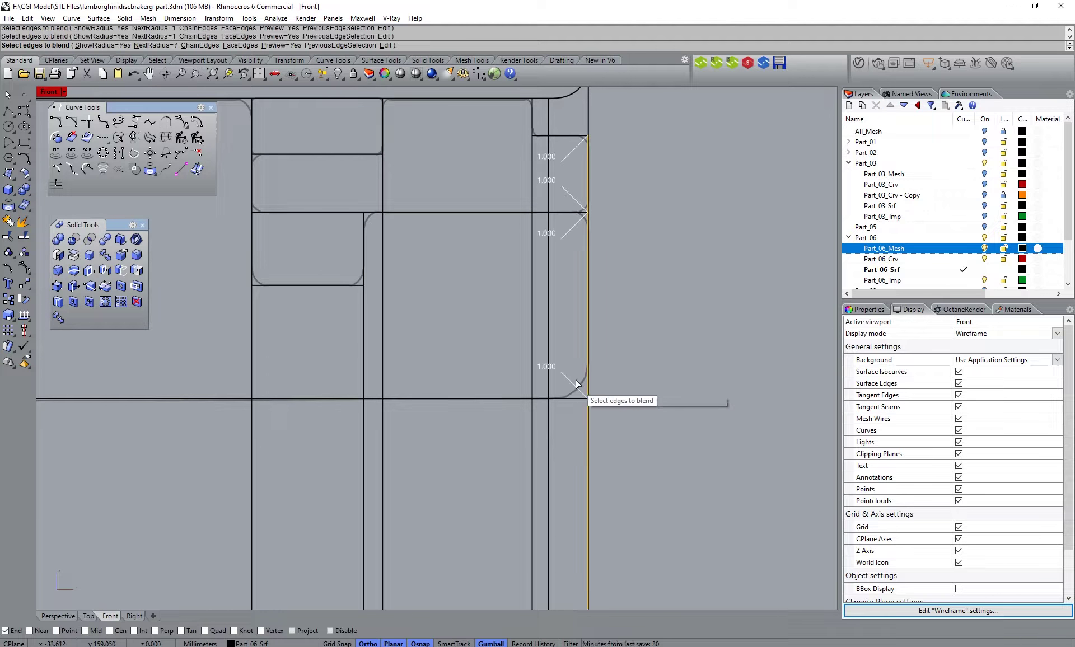
pyautogui.scroll(-2, 593, 398)
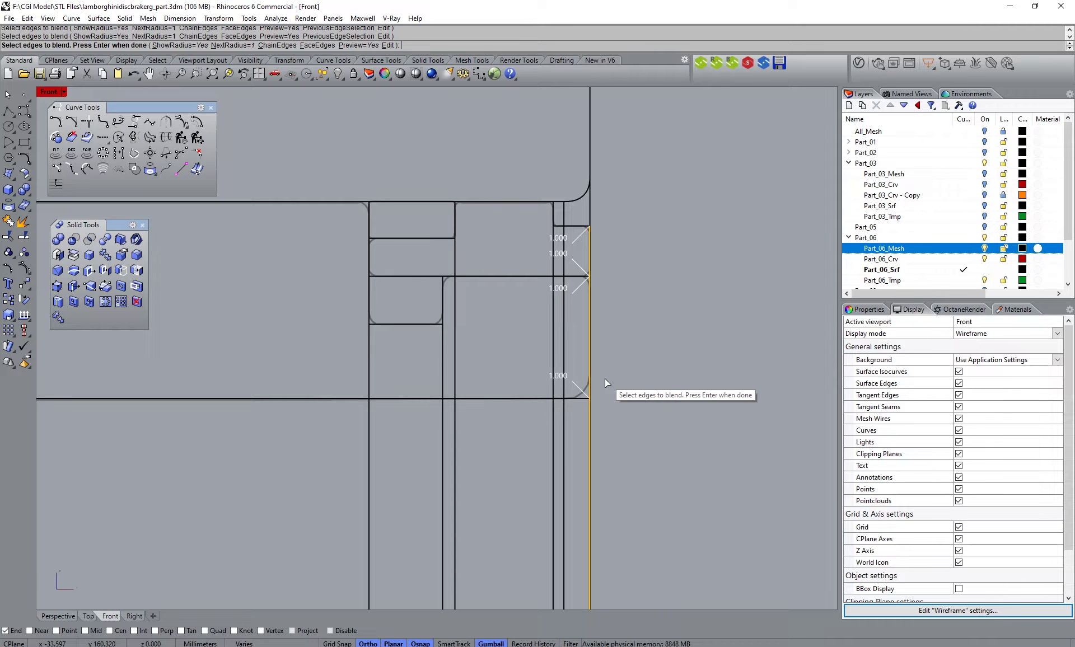
pyautogui.rightClick(604, 378)
# Set the next BlendEdge radius to 0.5 and try to pick the groove's upper corner edge in the Front view.
pyautogui.scroll(8, 393, 271)
pyautogui.moveTo(436, 311); pyautogui.dragTo(476, 417, button='right')
pyautogui.press('Return')
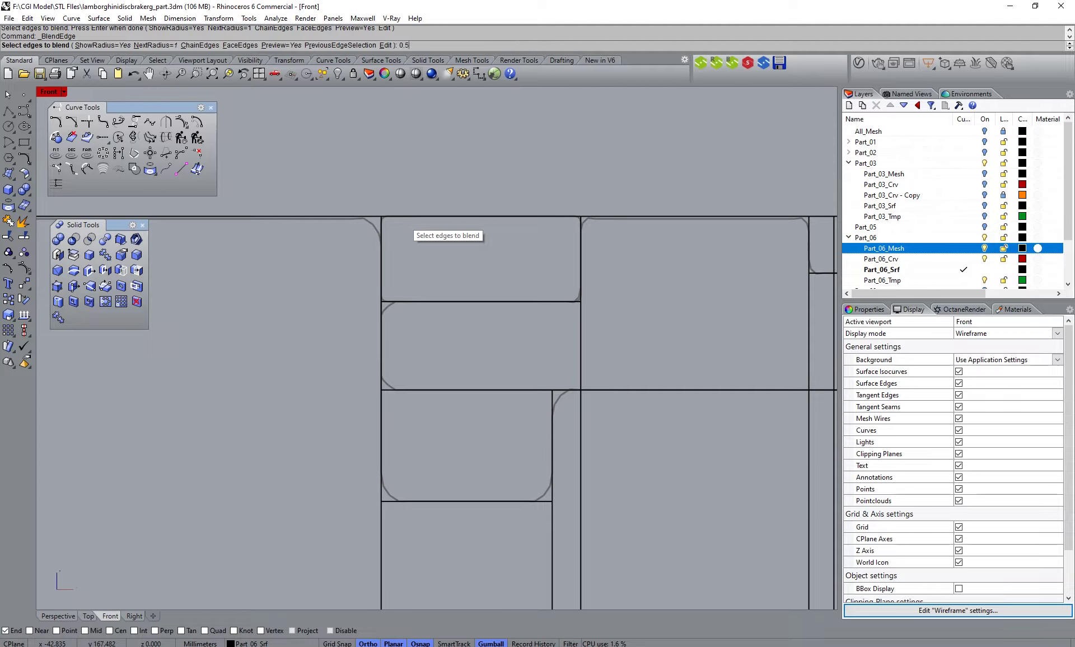
pyautogui.press('Return')
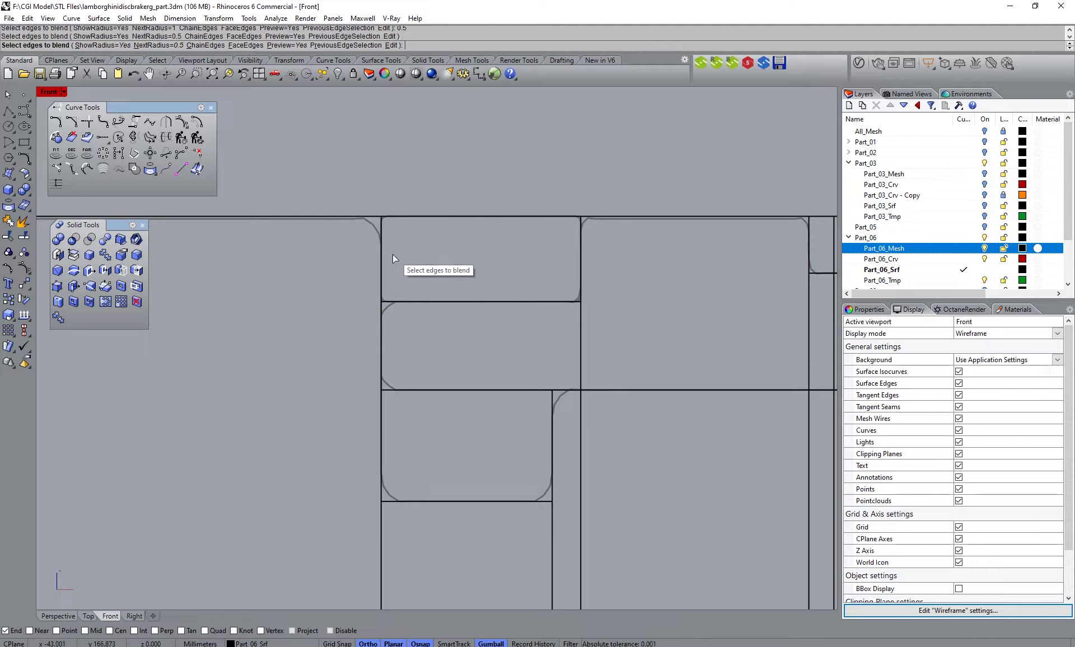
pyautogui.click(581, 229)
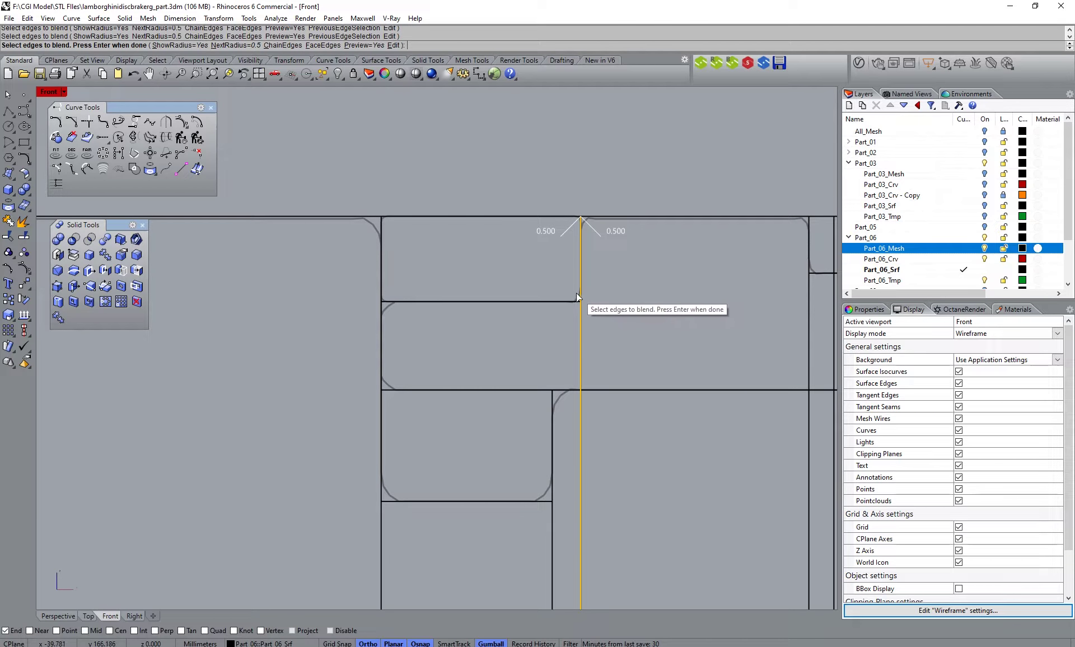
pyautogui.press('Return')
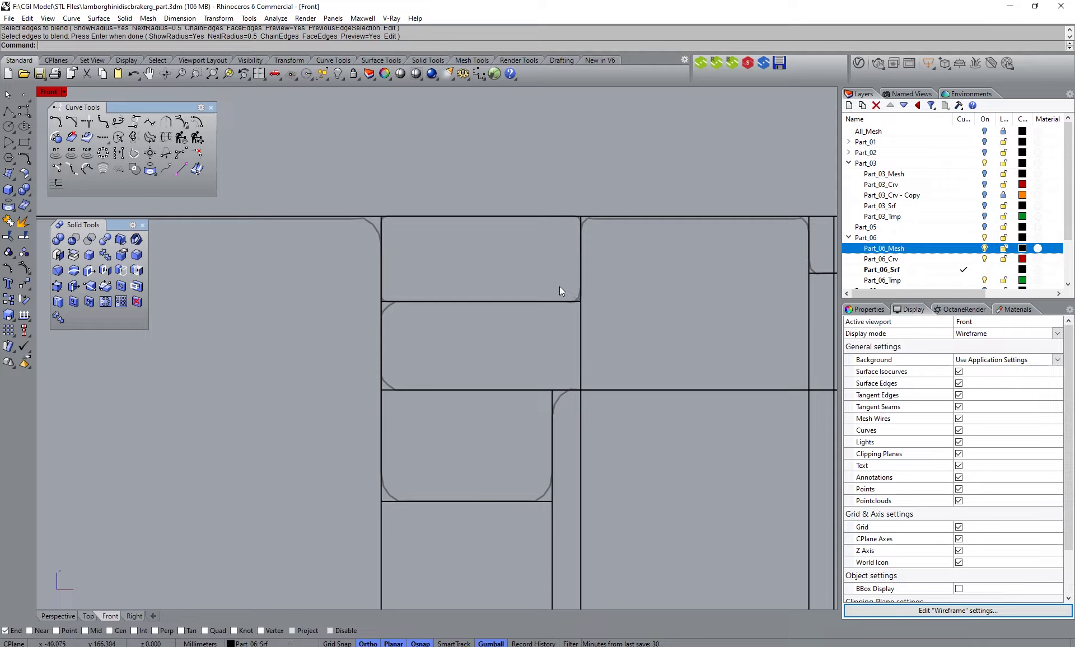
# Hide the large body surrounding the cylinder in the Perspective view, undoing the lock first applied to it.
pyautogui.click(59, 613)
pyautogui.click(578, 229)
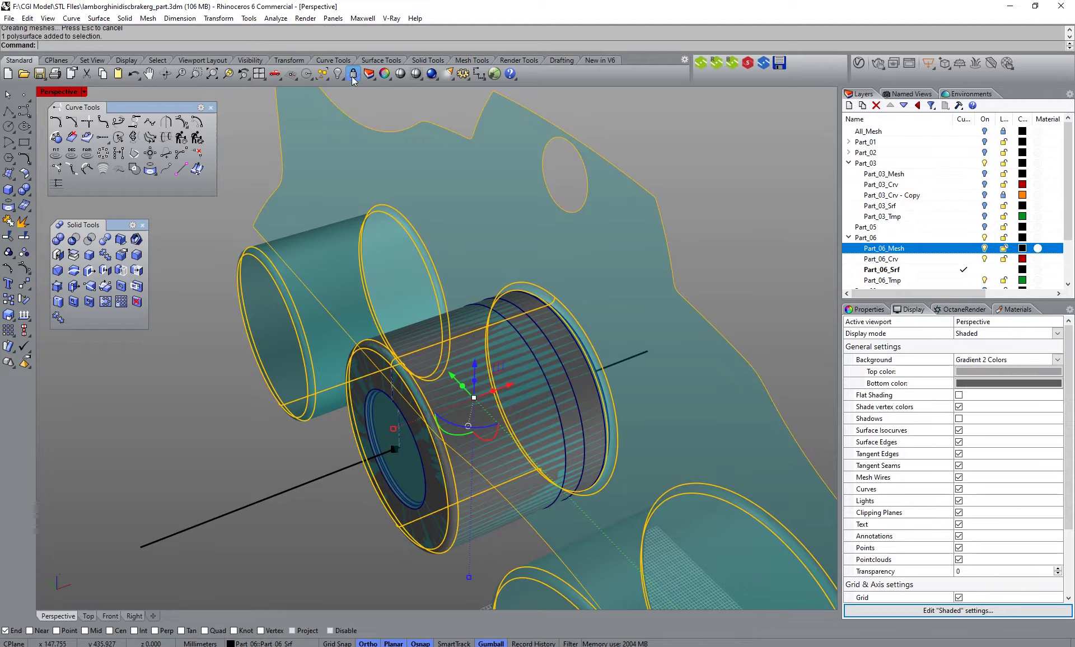
pyautogui.click(353, 74)
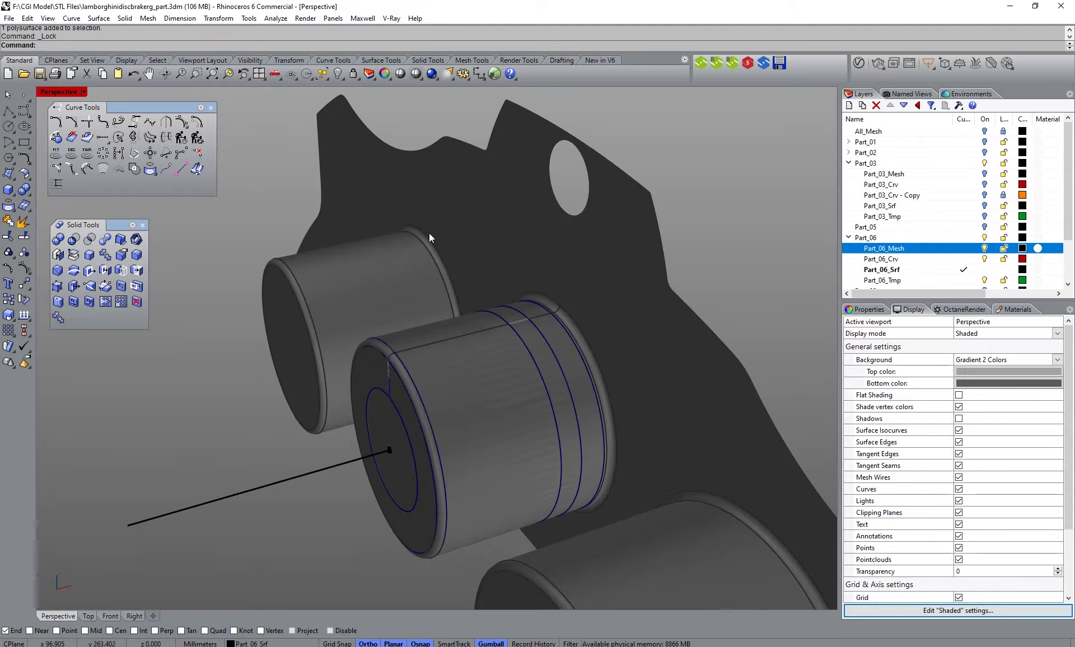
pyautogui.hotkey('ctrl', 'z')
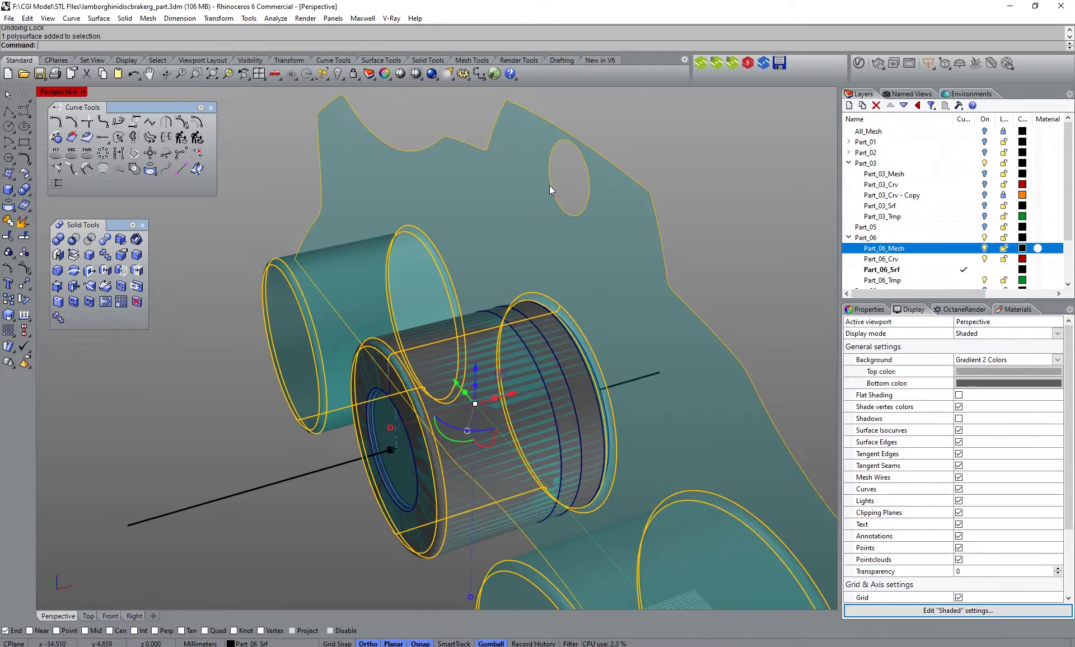
pyautogui.click(338, 74)
pyautogui.scroll(8, 512, 365)
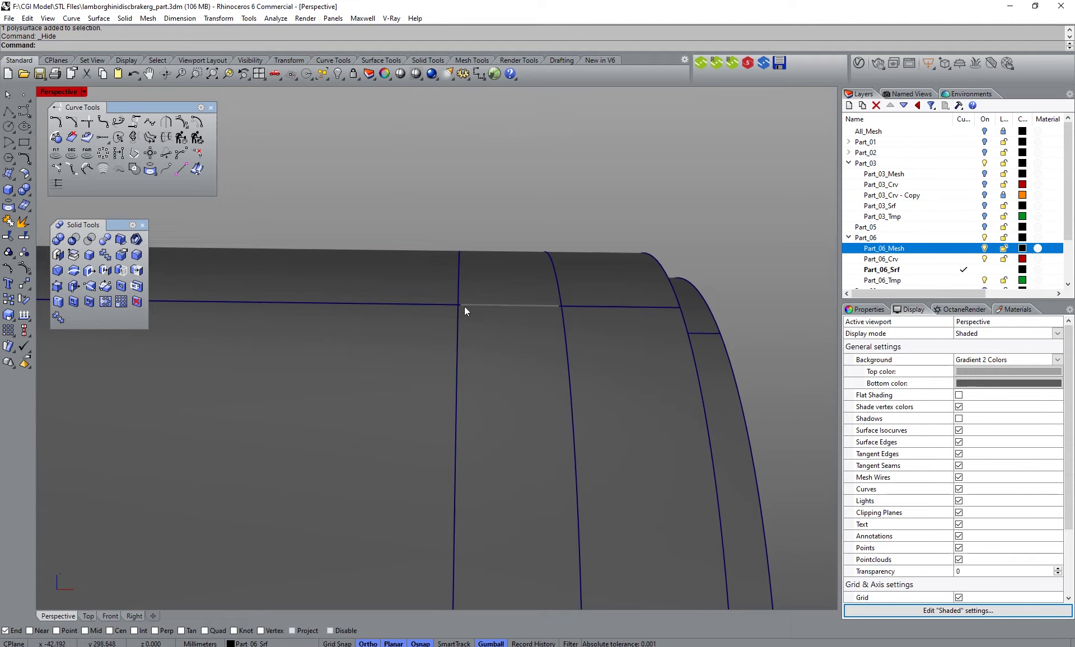
pyautogui.scroll(4, 464, 306)
pyautogui.click(136, 255)
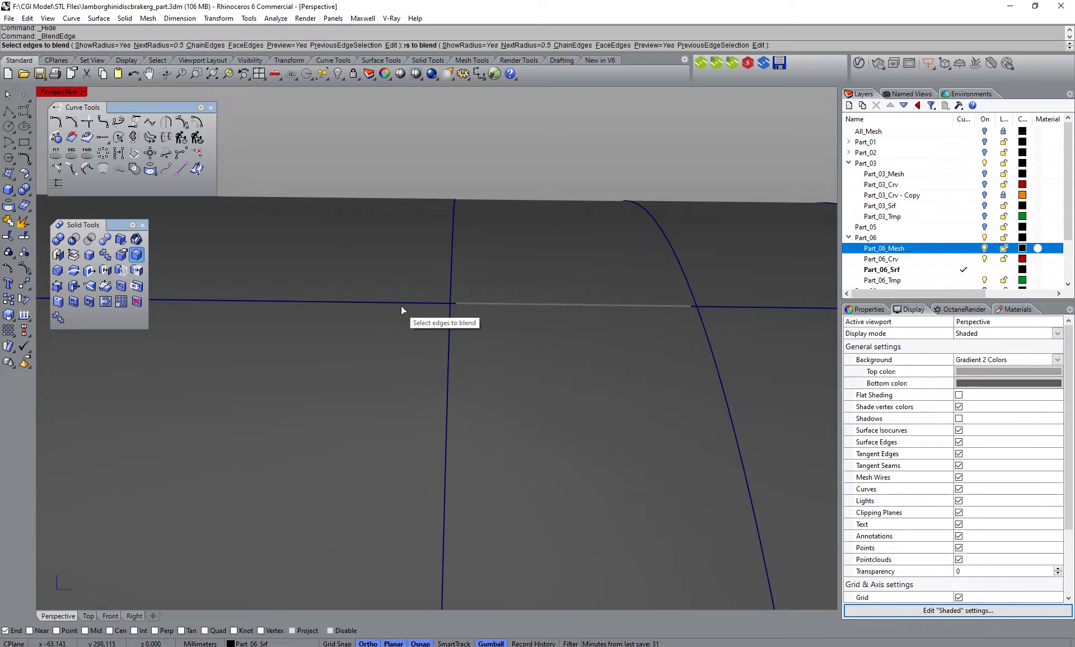
pyautogui.scroll(-3, 442, 267)
pyautogui.scroll(-5, 451, 271)
pyautogui.press('Escape')
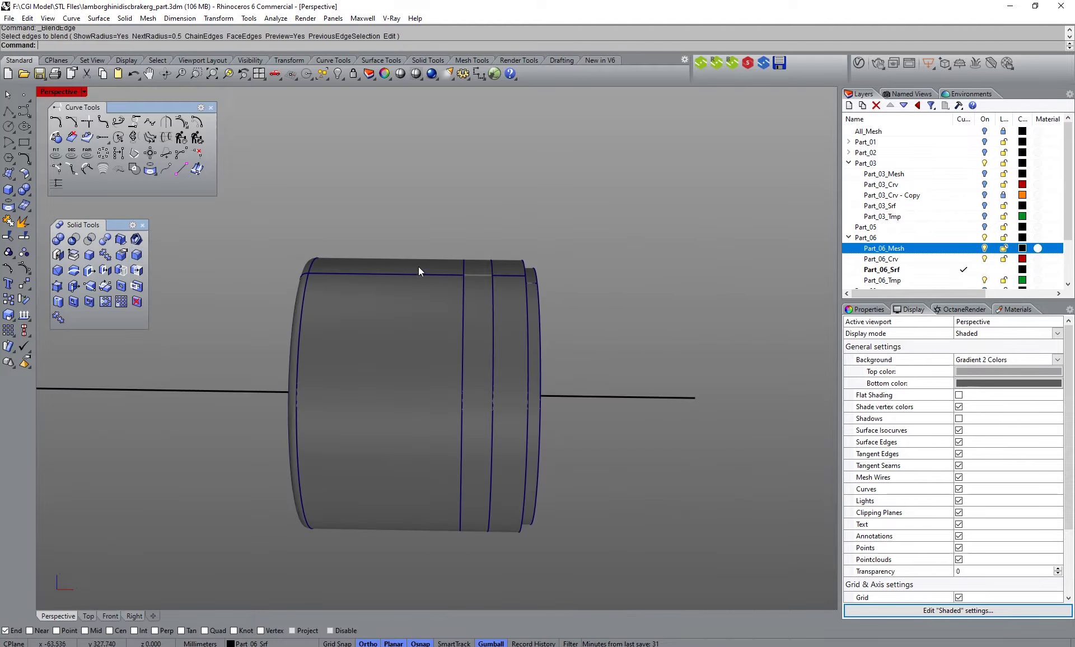
# Lock the cylinder's polysurfaces adjoining the narrow ring so that only the ring's edges can be picked.
pyautogui.click(419, 267)
pyautogui.keyDown('shift'); pyautogui.click(506, 276); pyautogui.keyUp('shift')
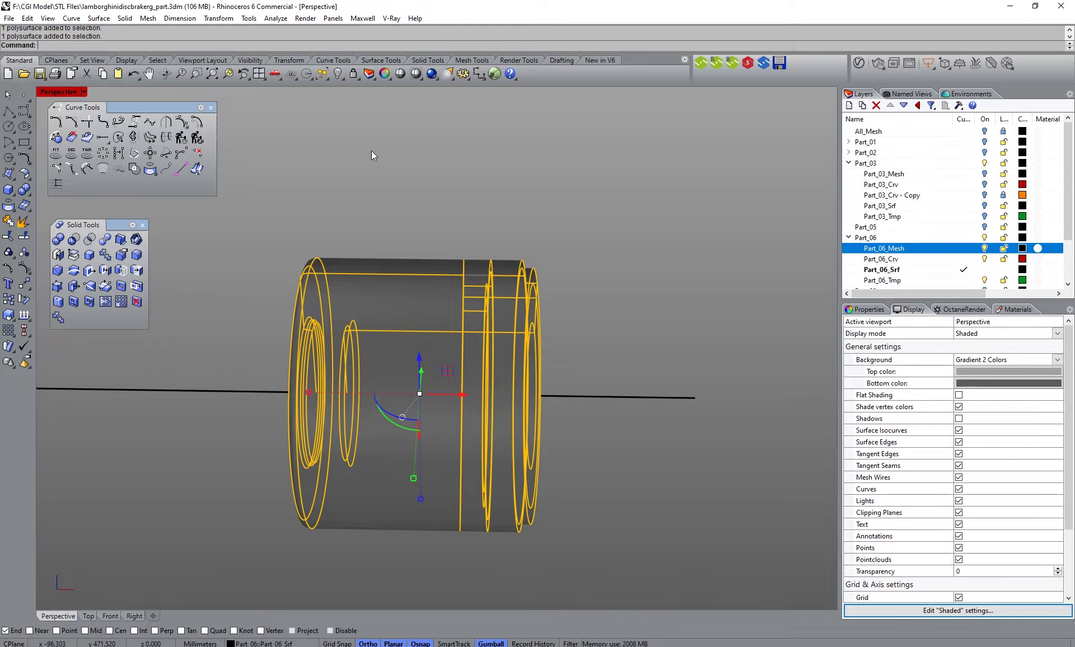
pyautogui.click(354, 73)
pyautogui.scroll(4, 475, 259)
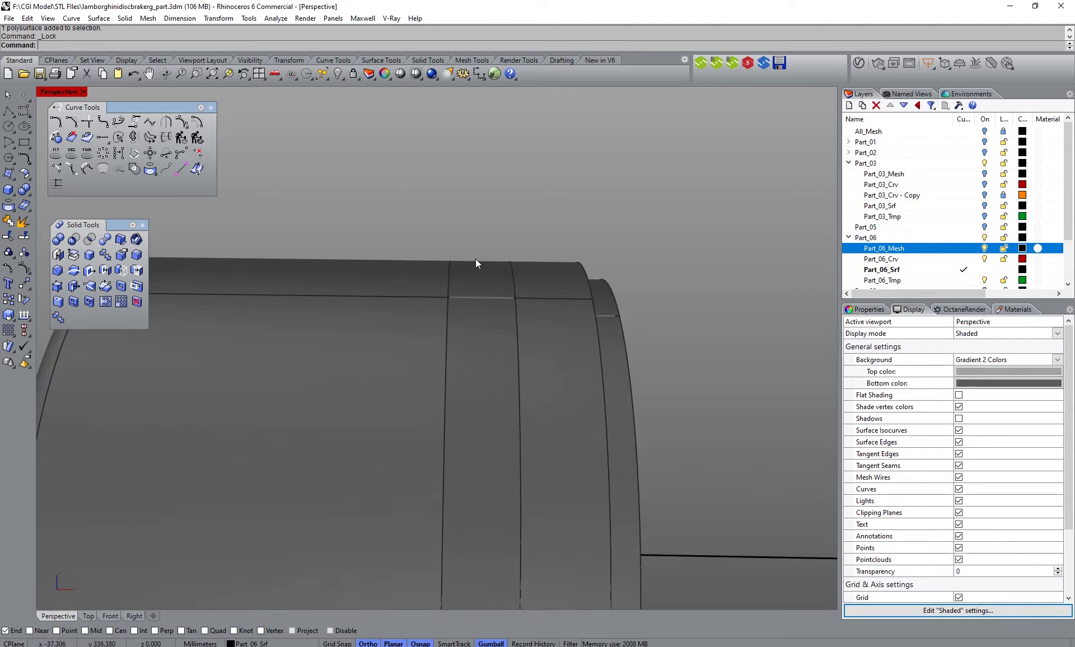
# Blend the ring's four circular edges, outer and inner on both sides, with a radius of 0.5.
pyautogui.click(137, 255)
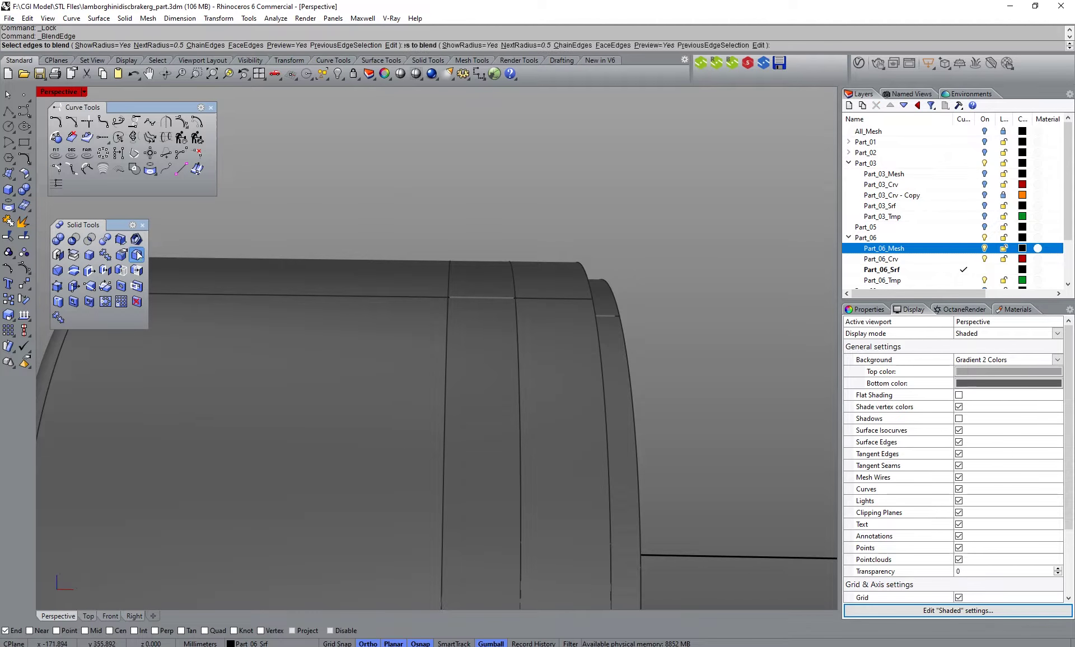
pyautogui.click(451, 322)
pyautogui.click(513, 325)
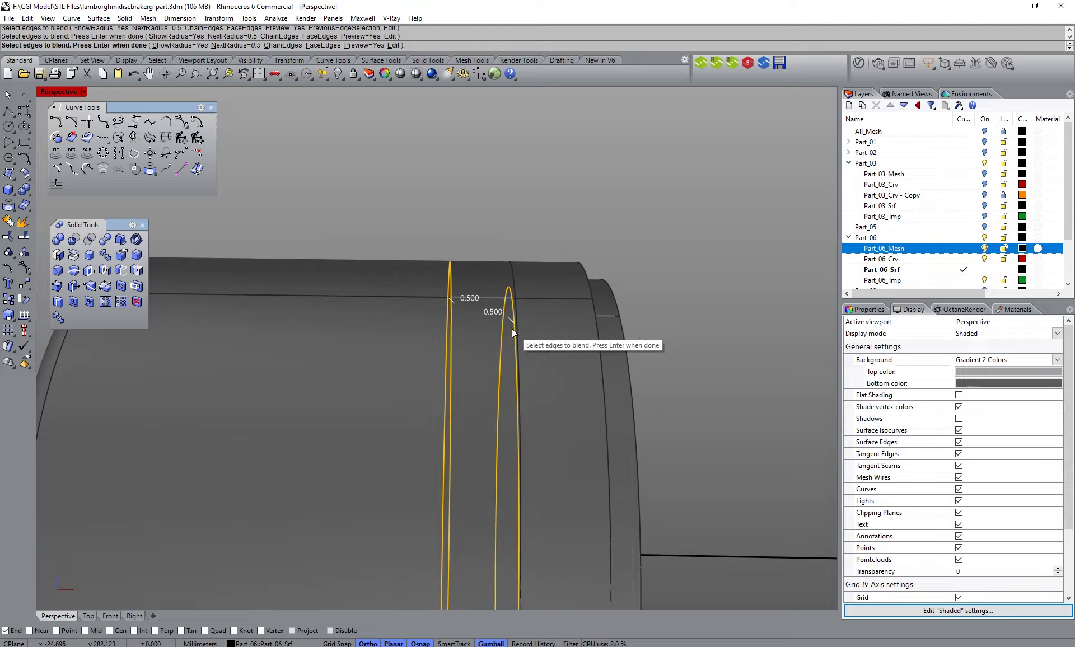
pyautogui.click(513, 326)
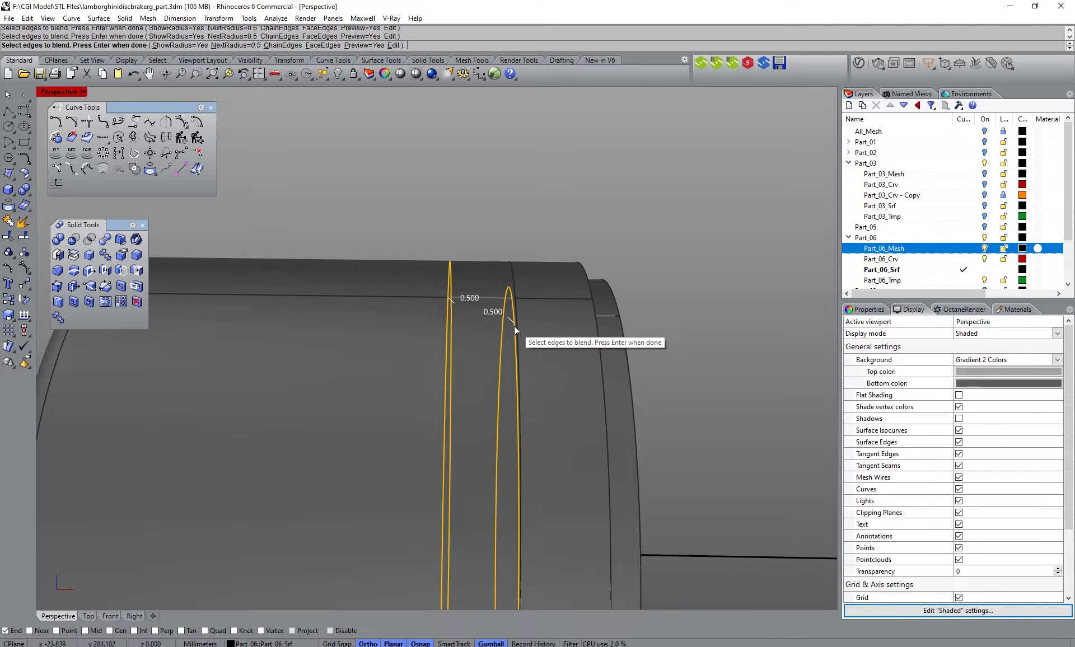
pyautogui.click(111, 615)
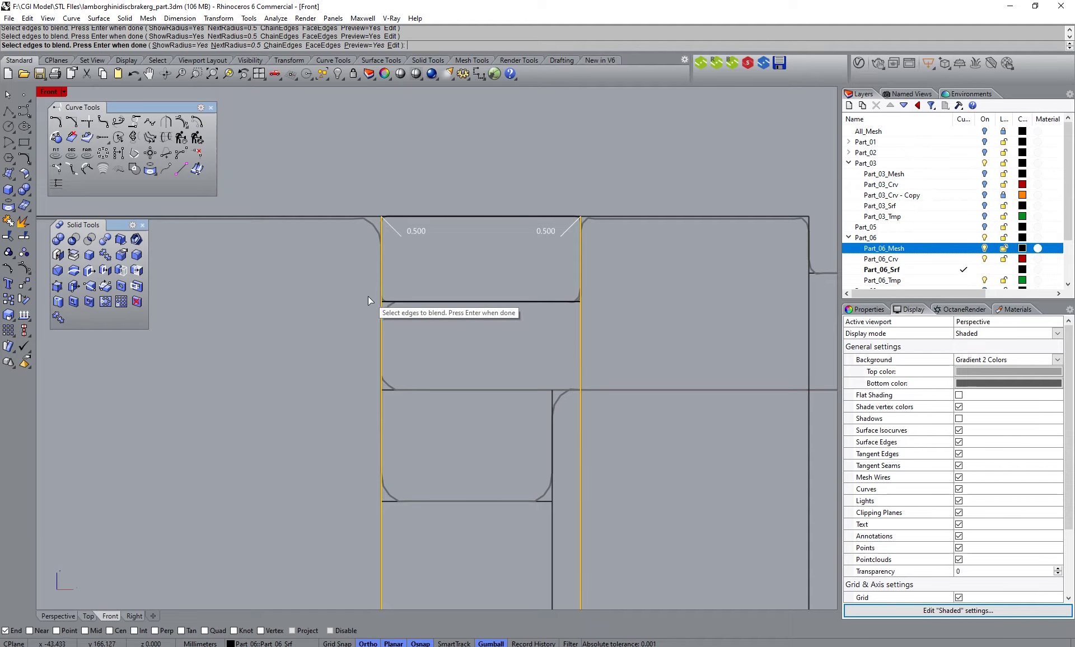
pyautogui.click(58, 615)
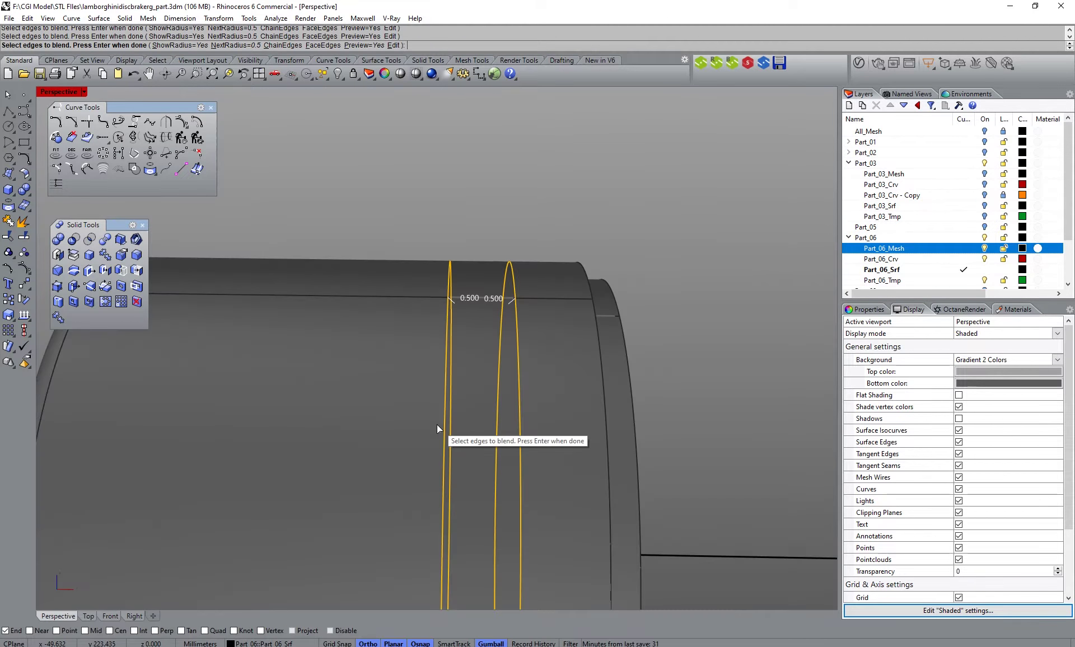
pyautogui.moveTo(438, 428); pyautogui.dragTo(422, 392, button='right')
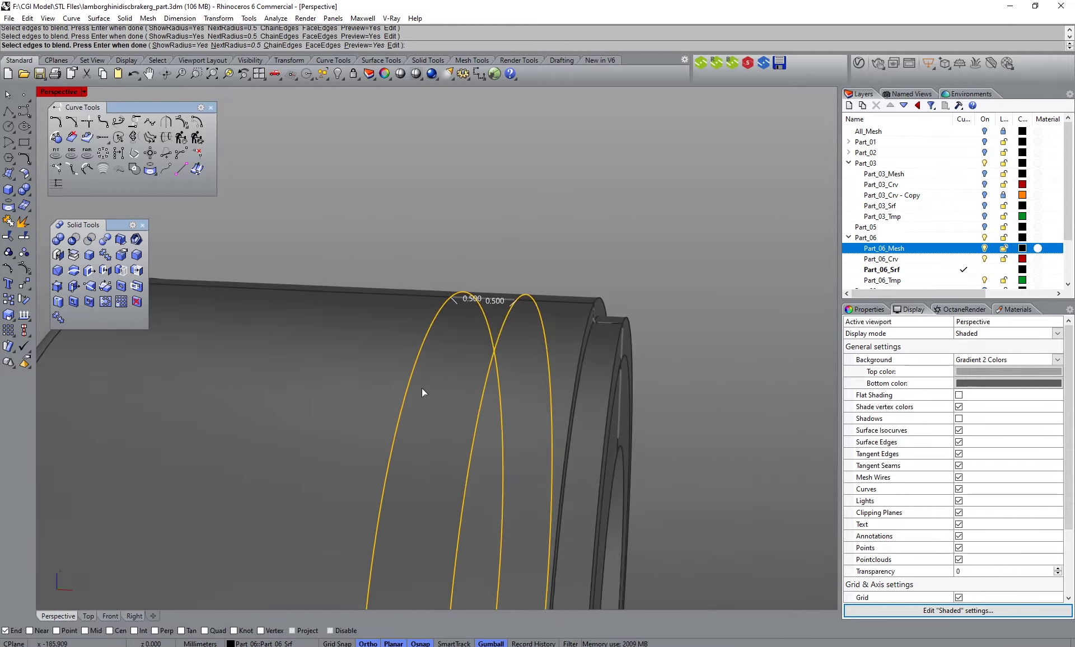
pyautogui.click(520, 330)
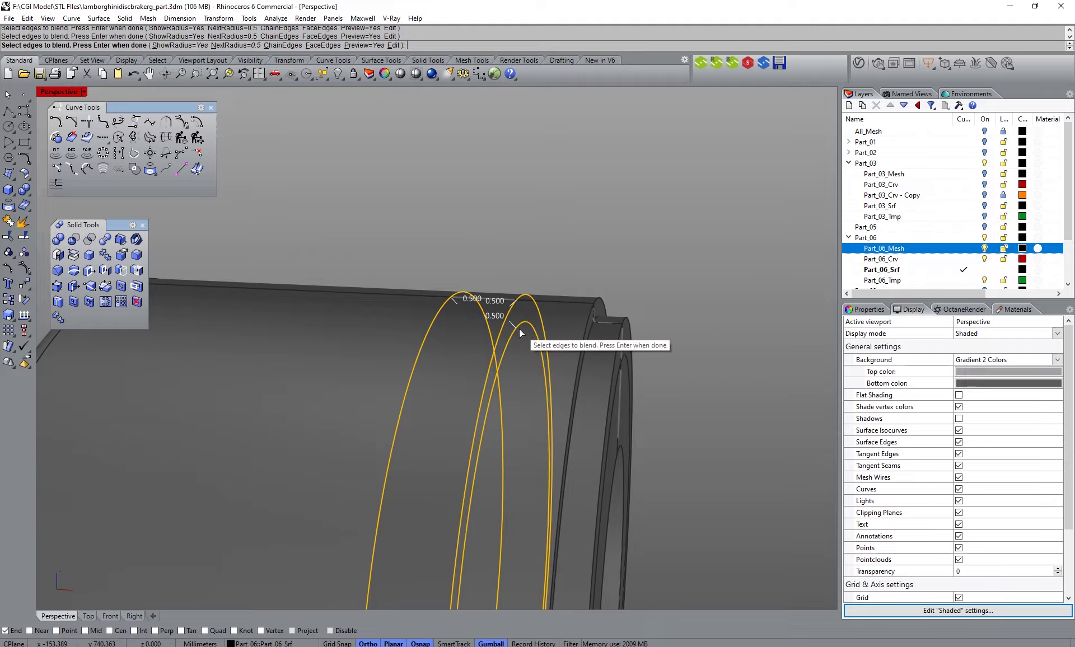
pyautogui.click(448, 328)
pyautogui.press('Return')
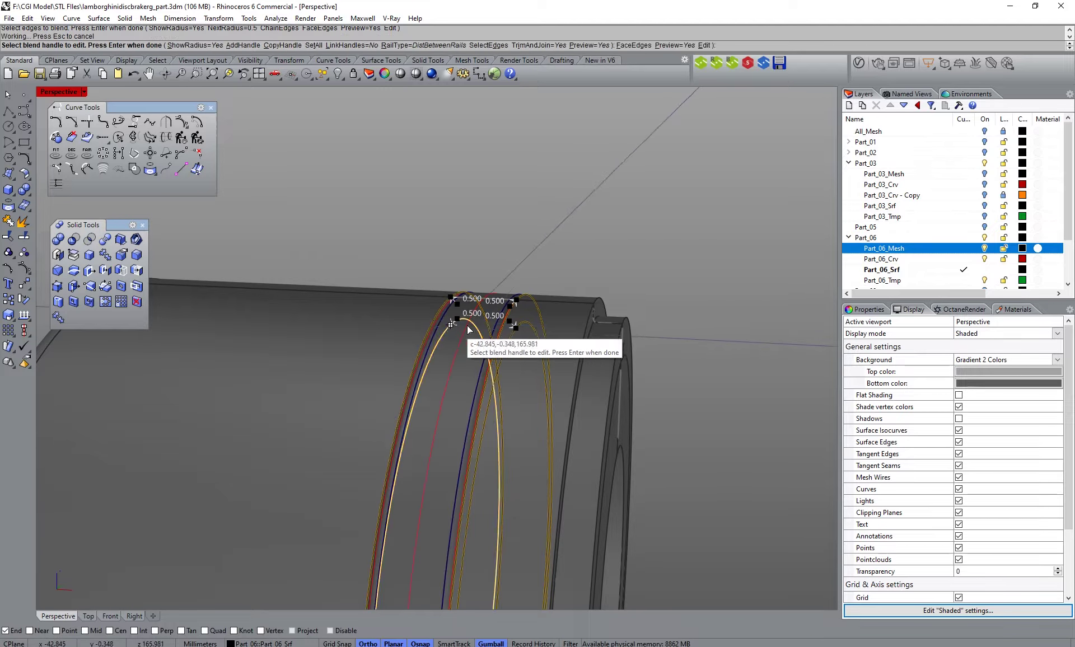
pyautogui.scroll(6, 484, 321)
pyautogui.press('Return')
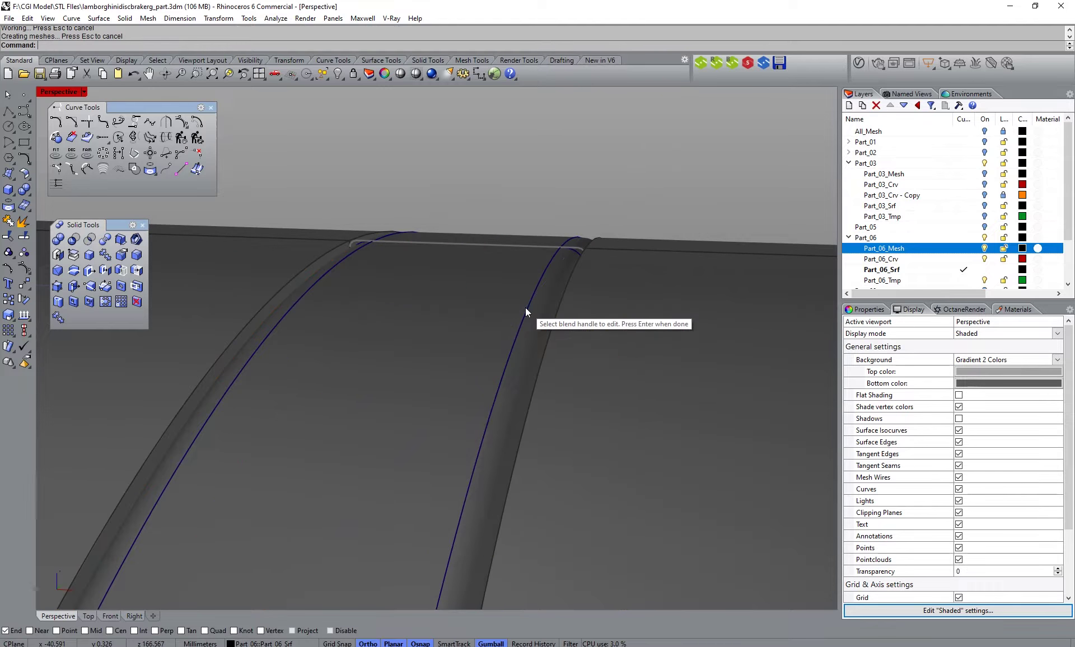
pyautogui.moveTo(525, 307); pyautogui.dragTo(489, 313, button='right')
pyautogui.scroll(-8, 490, 314)
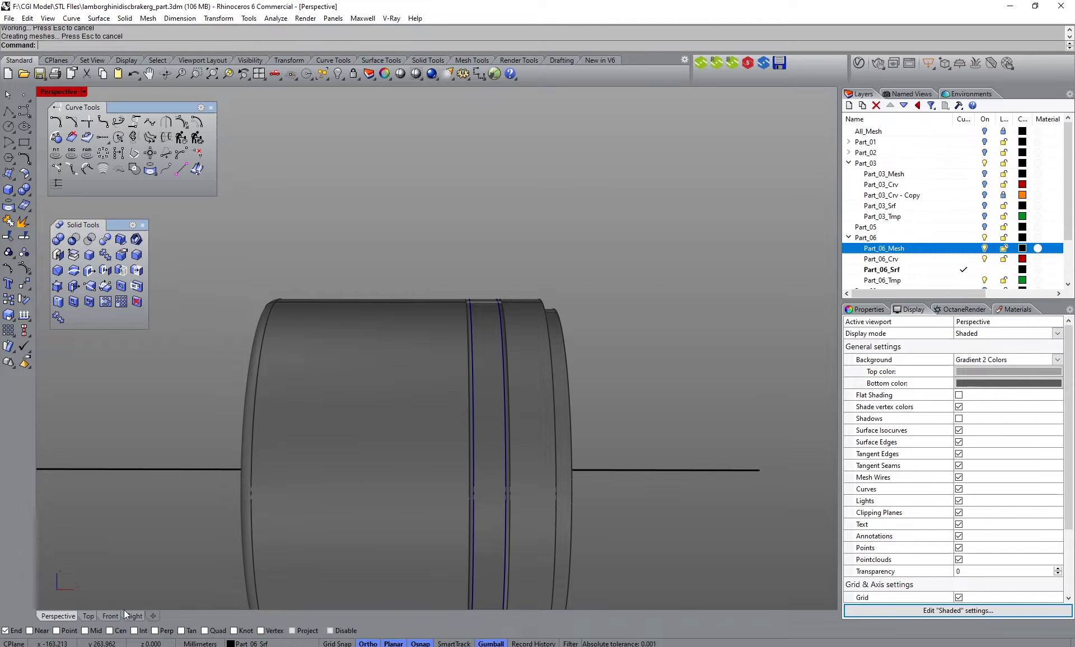
pyautogui.click(110, 616)
pyautogui.scroll(5, 590, 215)
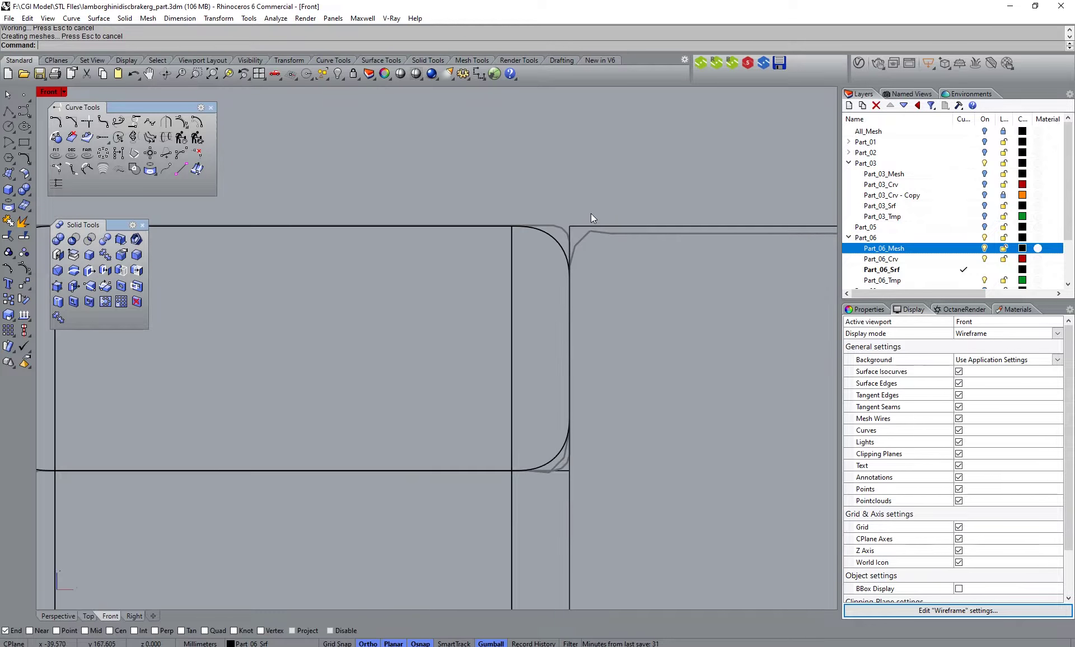
pyautogui.scroll(-5, 578, 247)
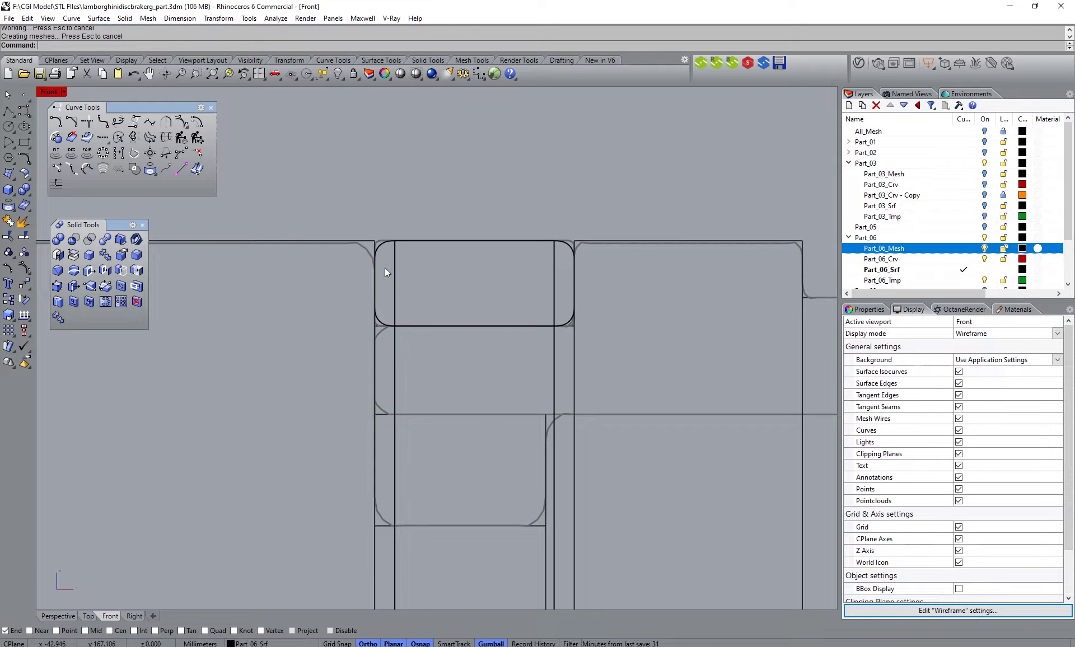
pyautogui.rightClick(365, 266)
pyautogui.scroll(5, 375, 247)
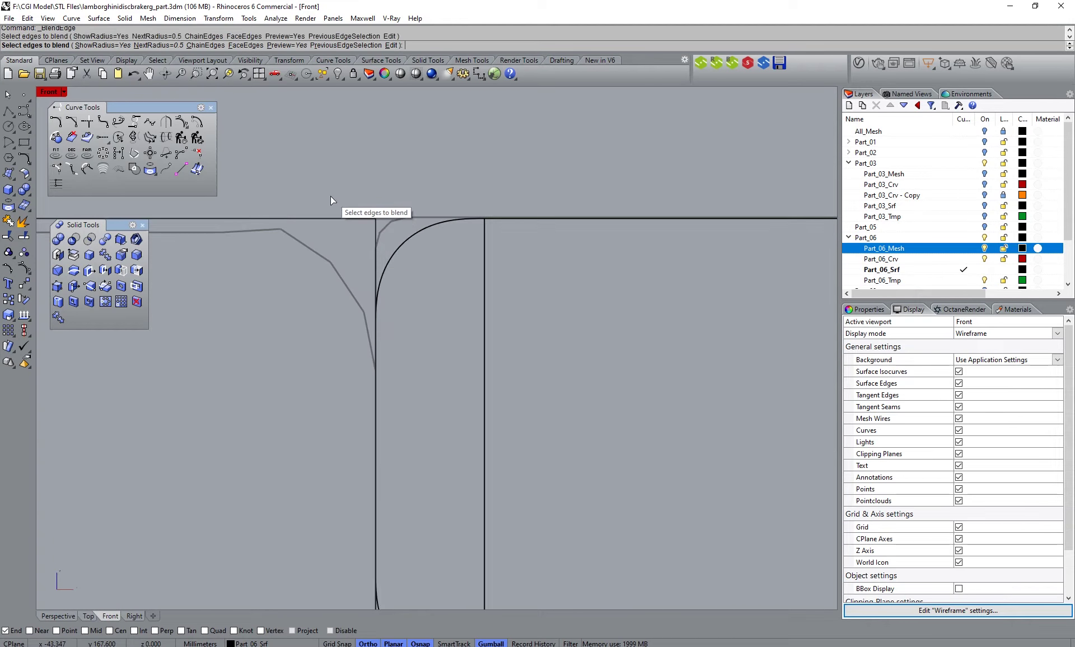
pyautogui.rightClick(378, 231)
pyautogui.rightClick(383, 235)
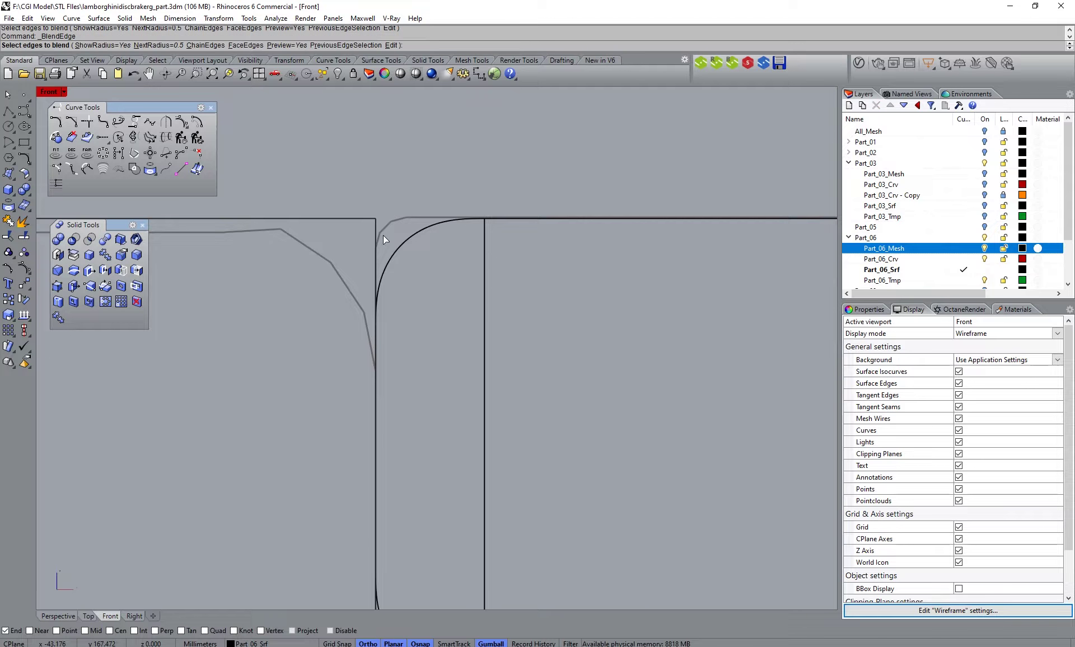
pyautogui.rightClick(128, 258)
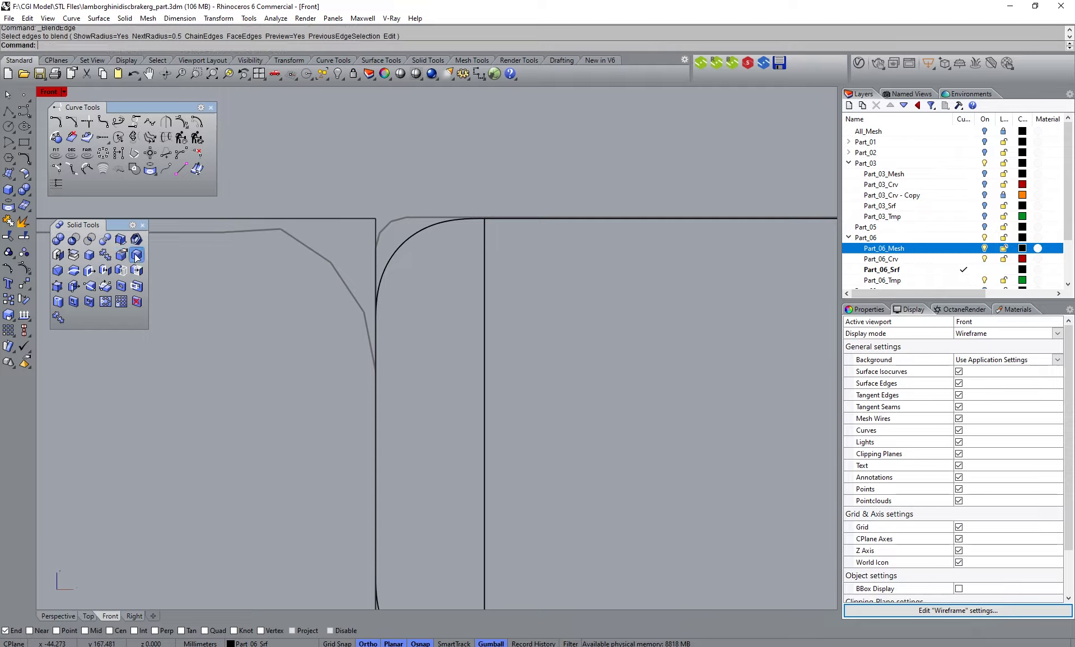
pyautogui.rightClick(313, 174)
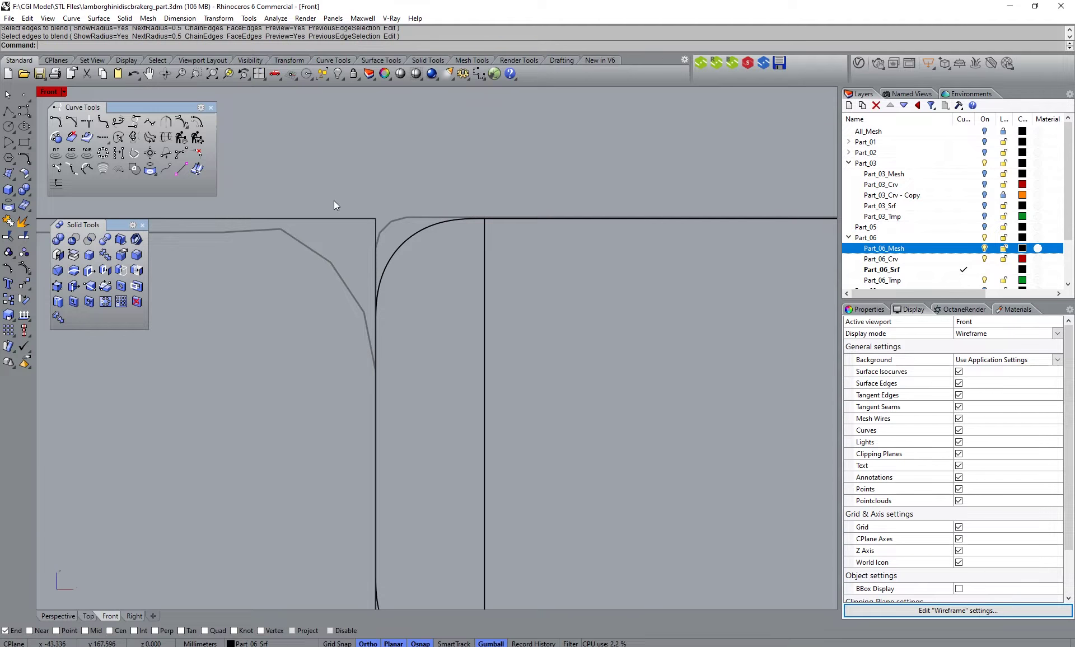
# Unlock all the locked objects from the Perspective view so that the neighbouring bodies' edges can be picked.
pyautogui.scroll(-5, 343, 212)
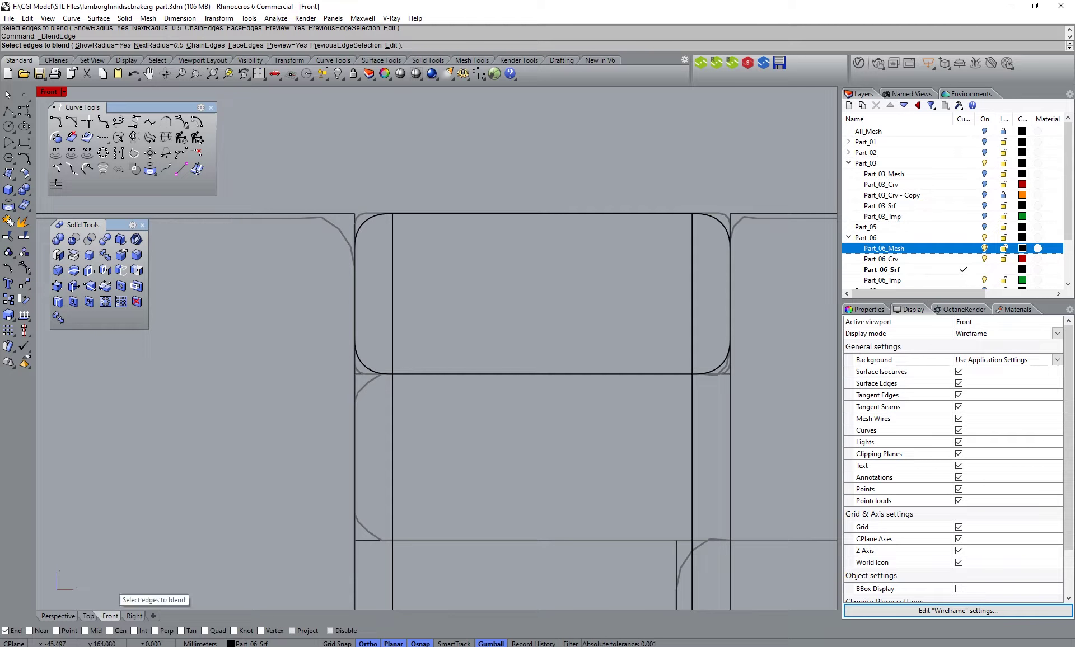
pyautogui.click(58, 616)
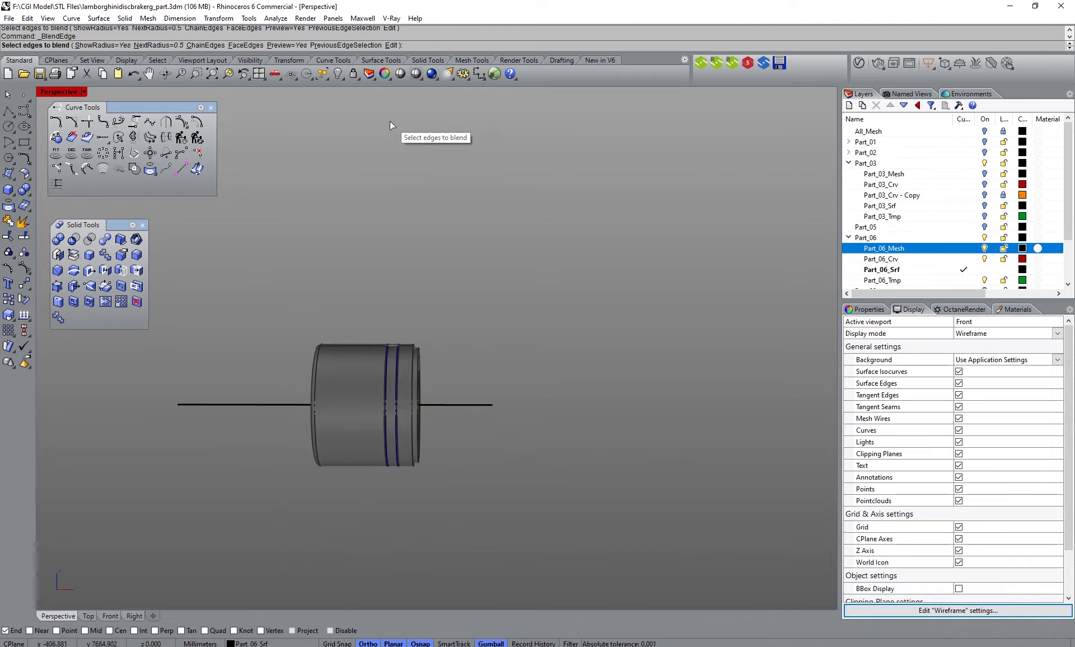
pyautogui.click(353, 75)
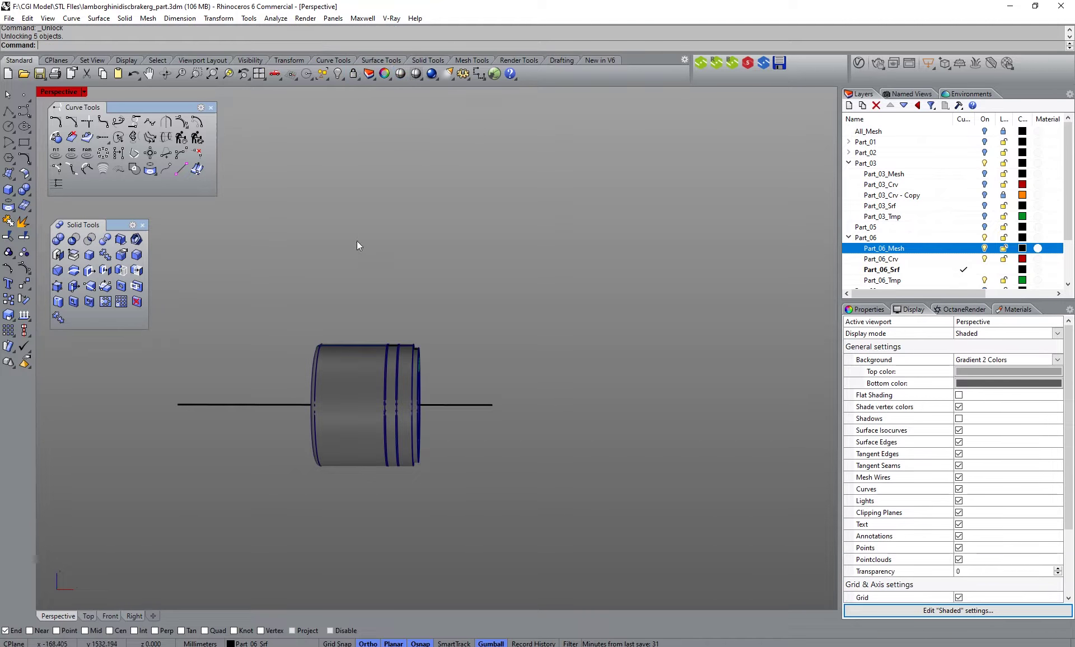
pyautogui.scroll(5, 377, 361)
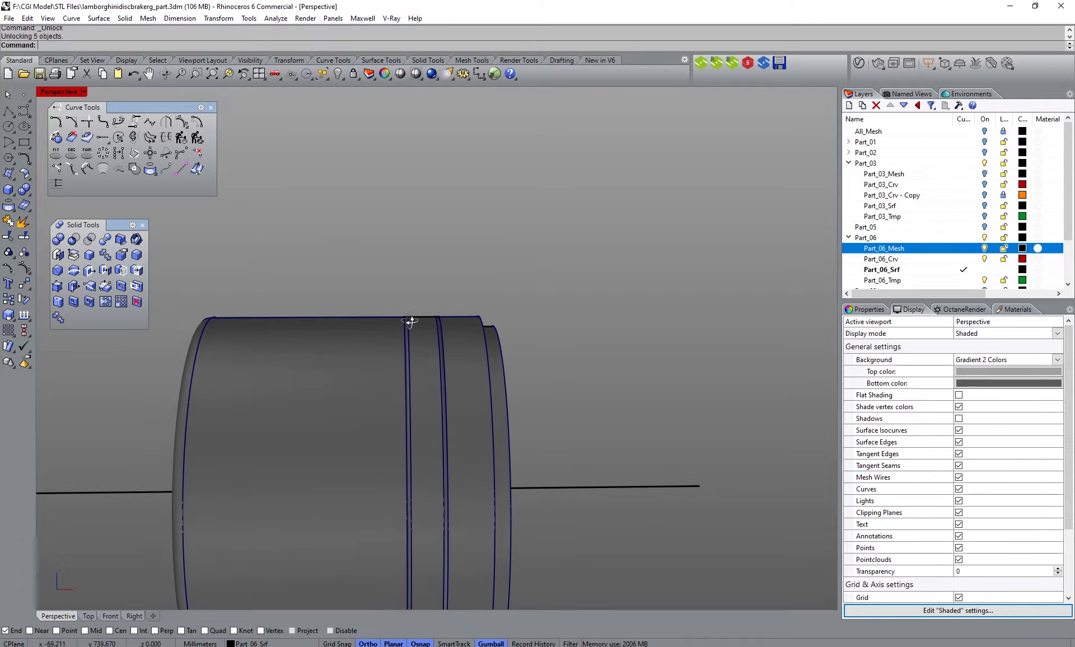
# Blend the large cylinder's outer corner edge facing the narrow ring with a radius of 0.5 in the Front view.
pyautogui.click(106, 615)
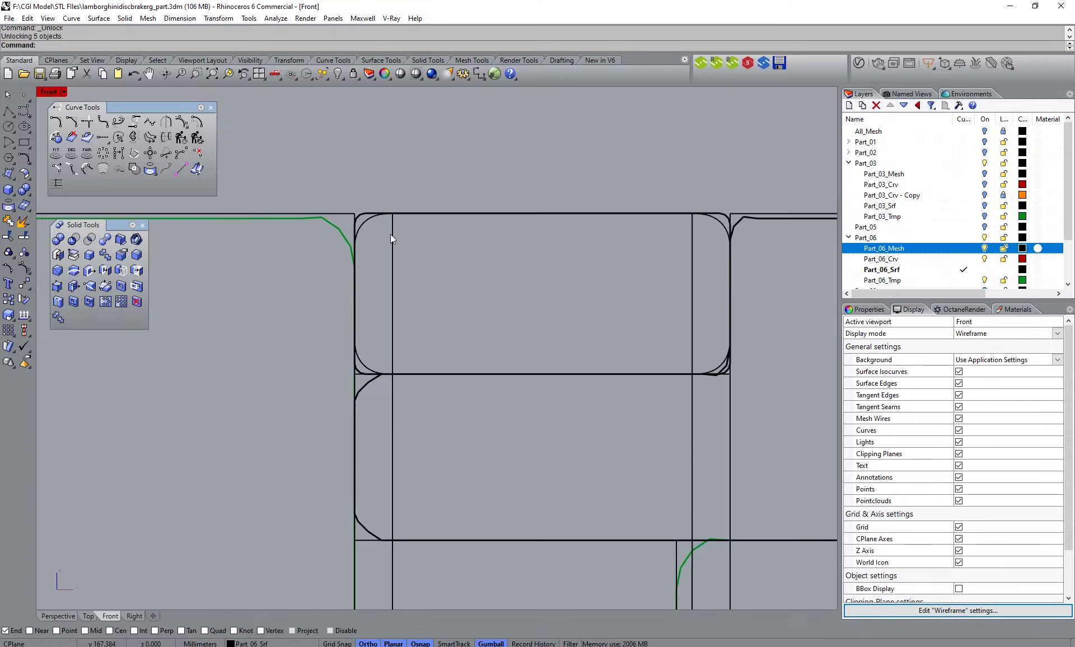
pyautogui.scroll(-4, 434, 308)
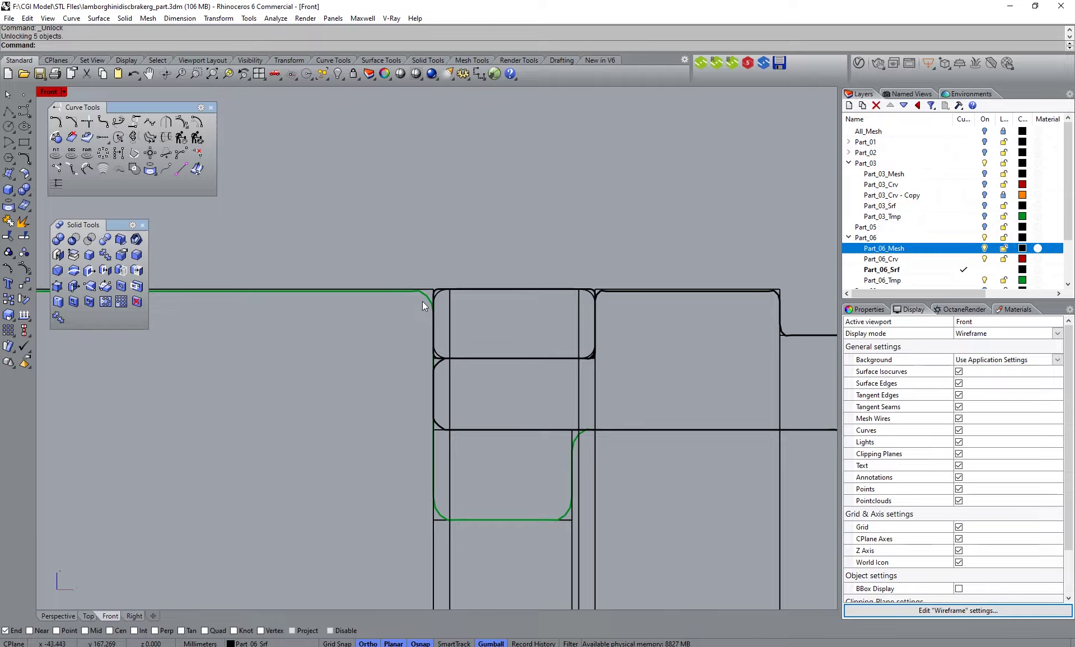
pyautogui.click(137, 255)
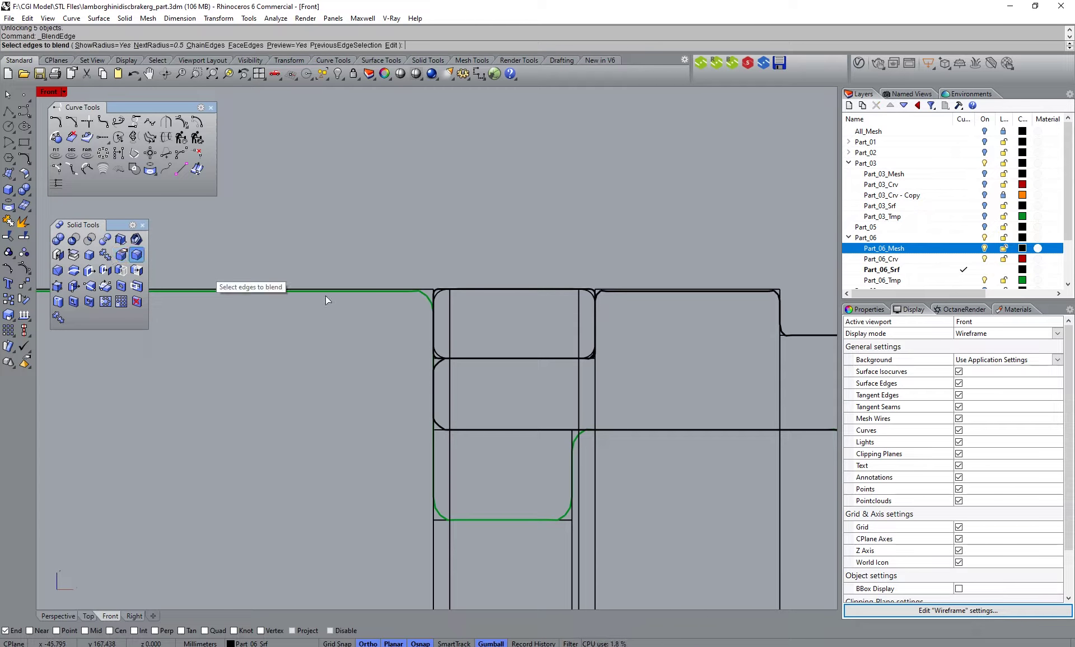
pyautogui.scroll(4, 442, 289)
pyautogui.scroll(3, 447, 283)
pyautogui.click(458, 277)
pyautogui.press('Return')
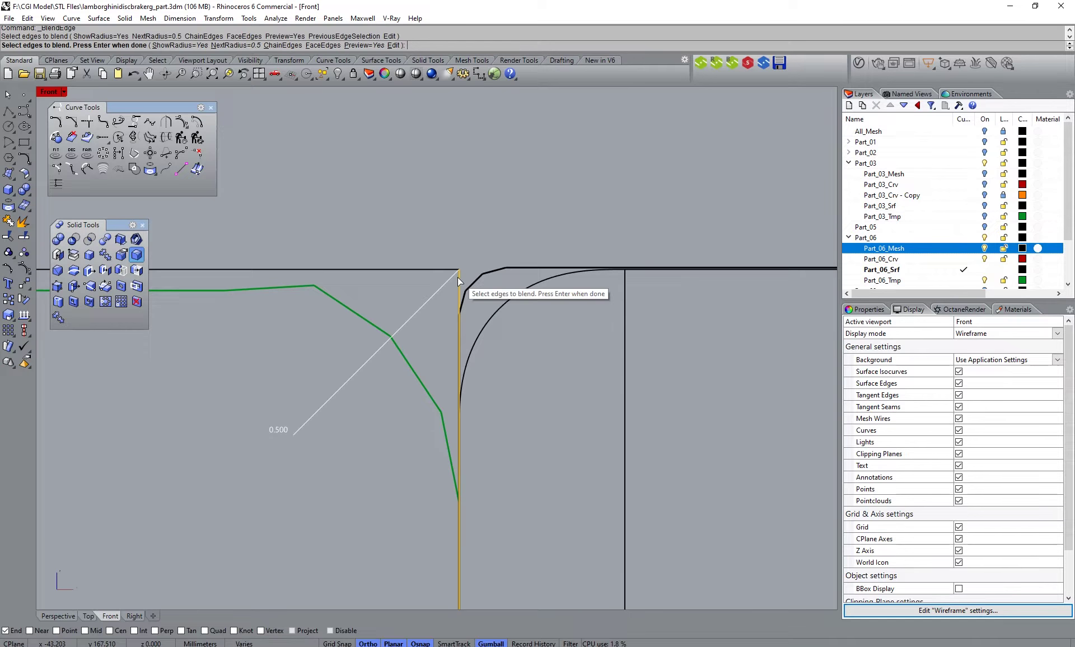
pyautogui.press('Return')
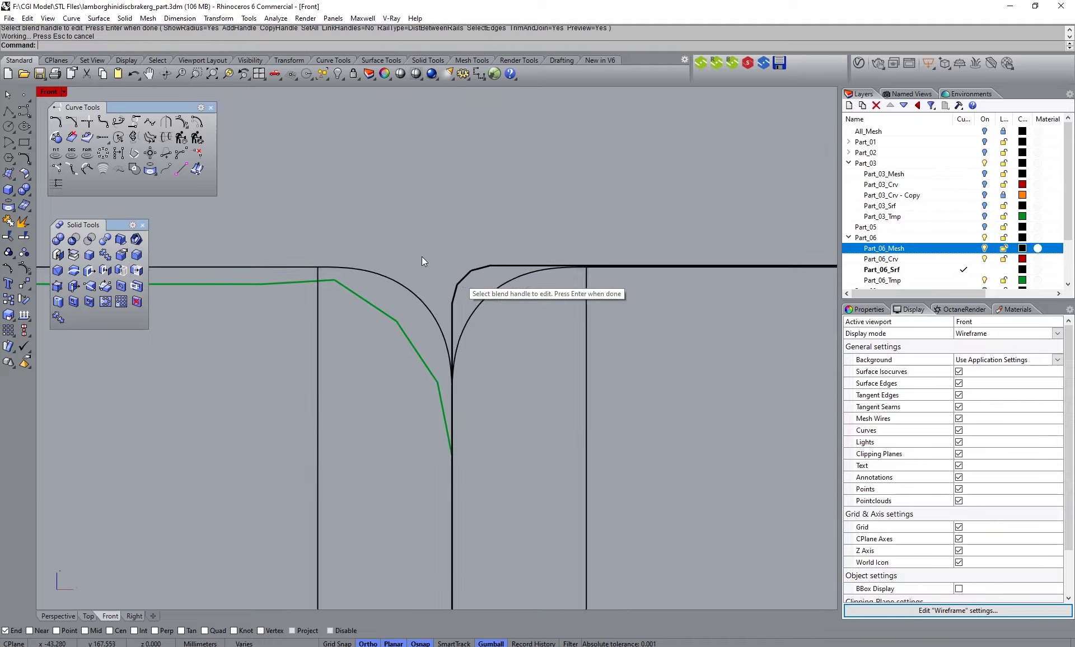
# Move the narrow ring's rounded rectangular section curve to the Part_06_Tmp layer and turn that layer off.
pyautogui.scroll(-3, 420, 256)
pyautogui.scroll(3, 416, 396)
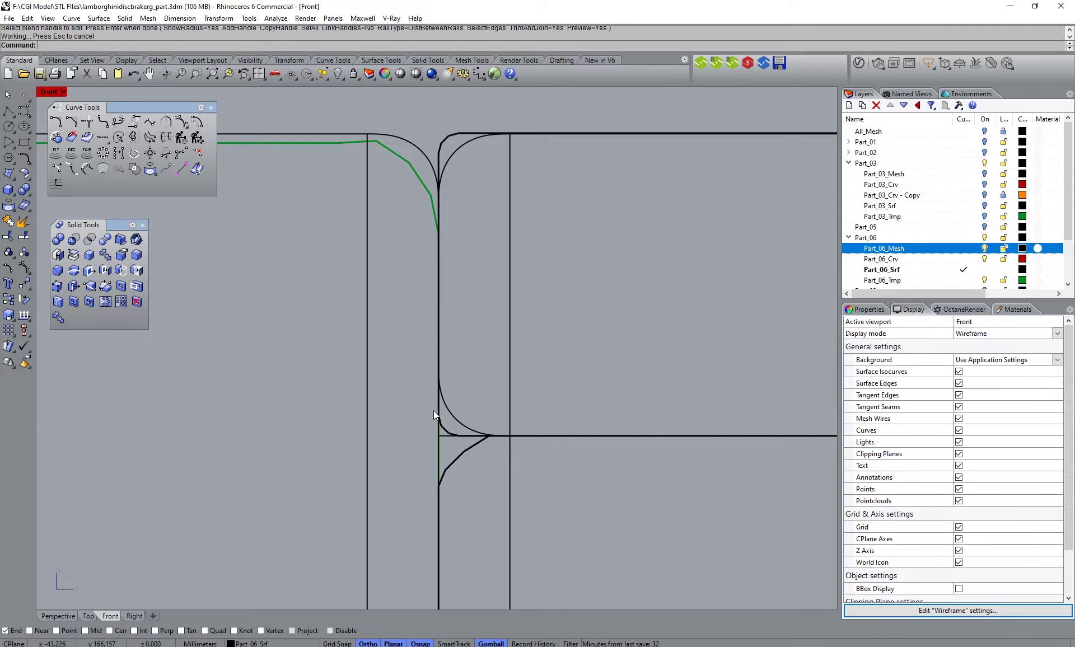
pyautogui.click(451, 431)
pyautogui.scroll(-5, 442, 314)
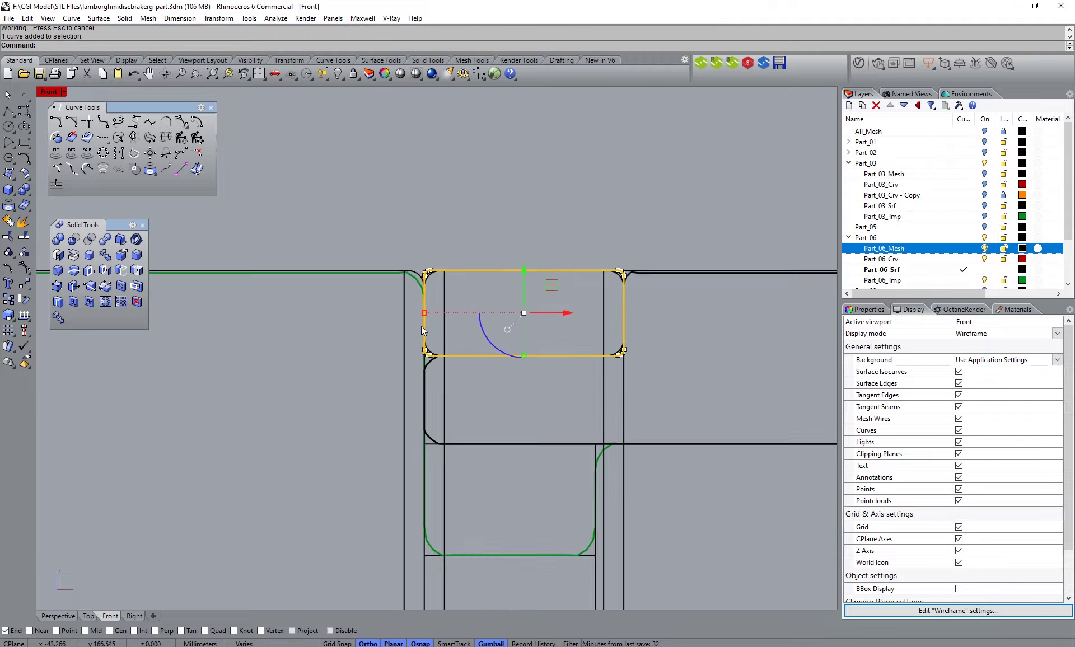
pyautogui.rightClick(883, 281)
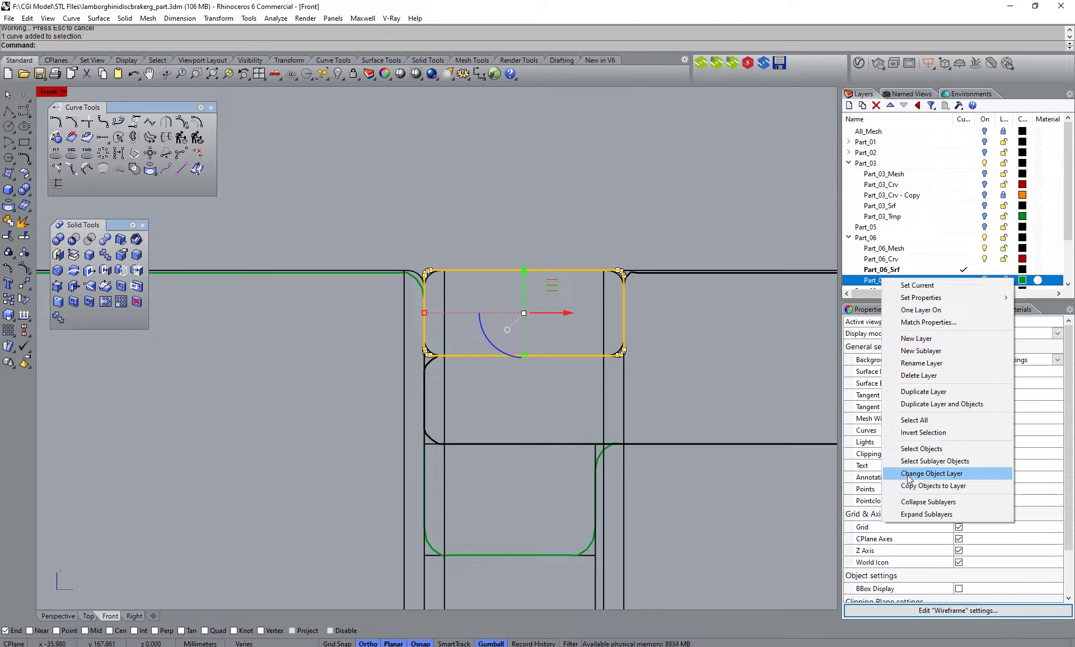
pyautogui.click(931, 473)
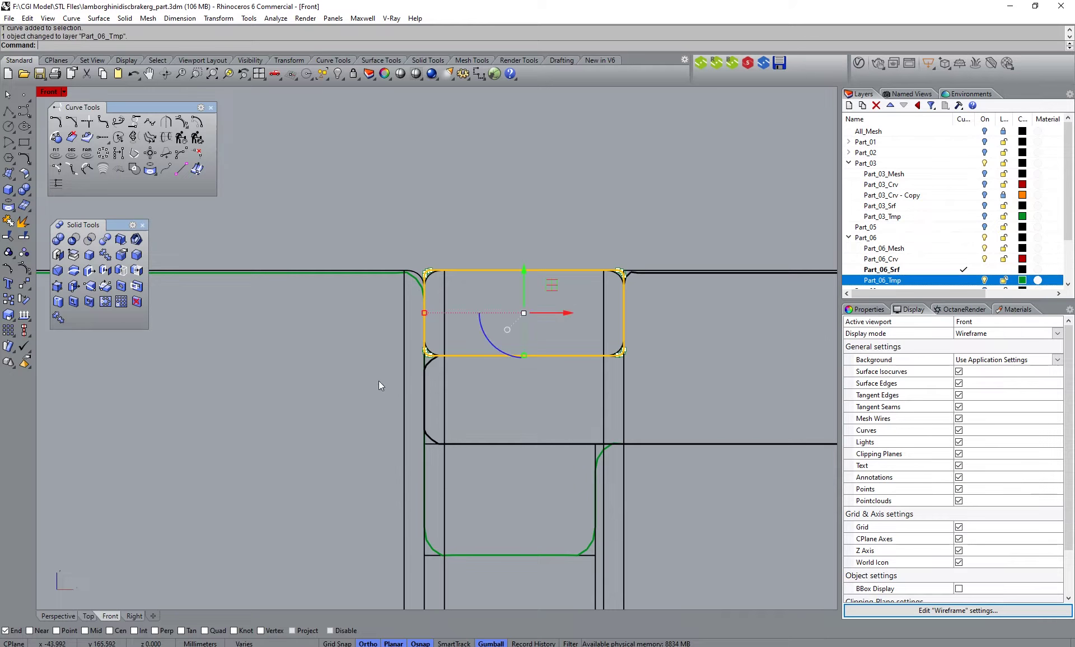
pyautogui.click(984, 280)
# Blend the two outer corner edges of the stepped body's tallest section with a radius of 0.5 in the Front view.
pyautogui.moveTo(555, 218); pyautogui.dragTo(464, 212, button='right')
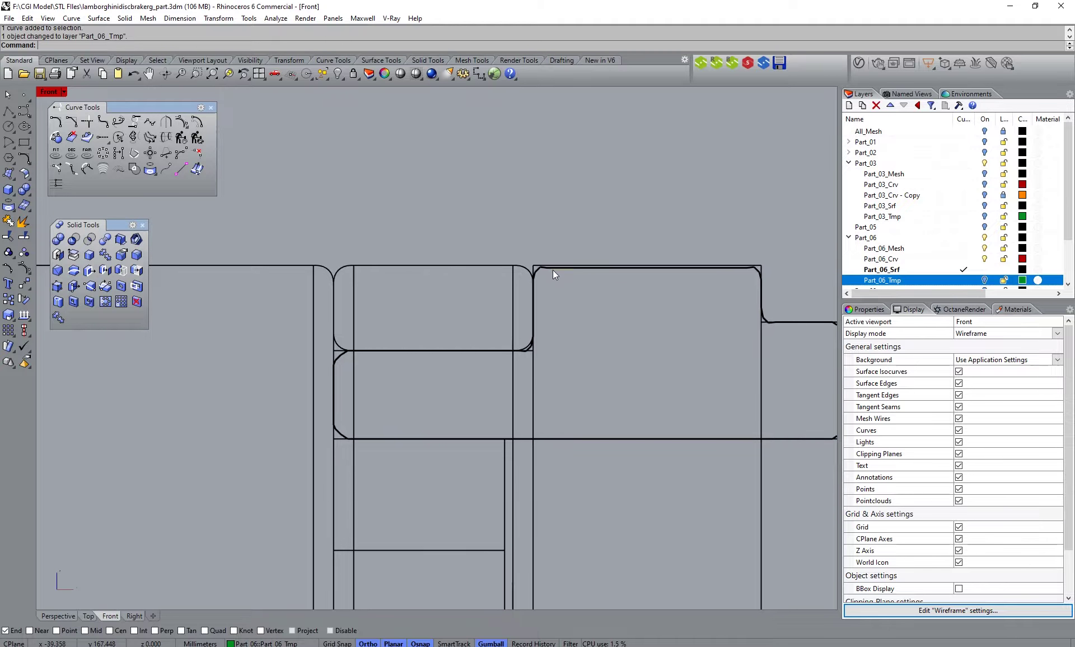
pyautogui.click(552, 270)
pyautogui.click(582, 207)
pyautogui.moveTo(583, 207); pyautogui.dragTo(508, 198, button='right')
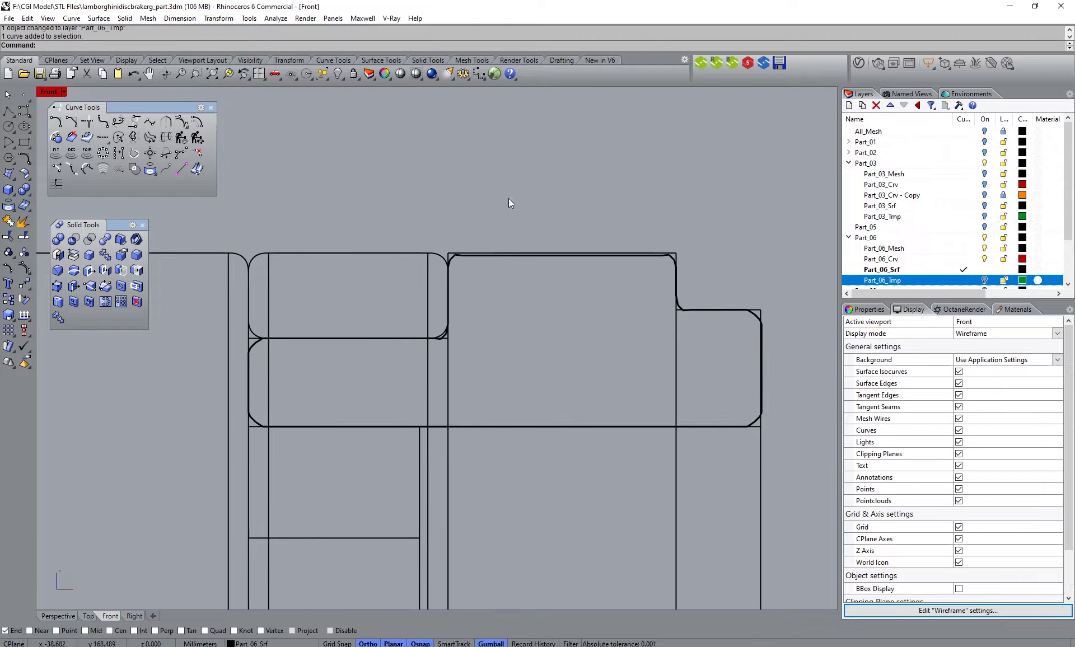
pyautogui.click(137, 256)
pyautogui.scroll(5, 440, 332)
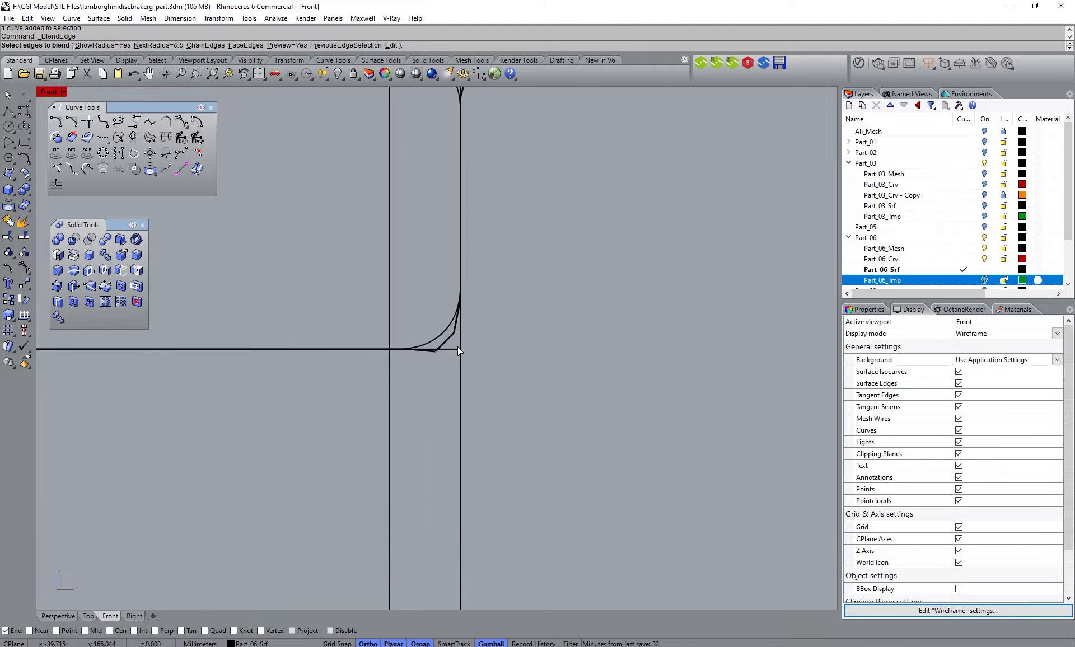
pyautogui.scroll(-5, 458, 347)
pyautogui.scroll(4, 465, 282)
pyautogui.scroll(4, 464, 244)
pyautogui.moveTo(465, 243); pyautogui.dragTo(428, 201)
pyautogui.scroll(-14, 428, 201)
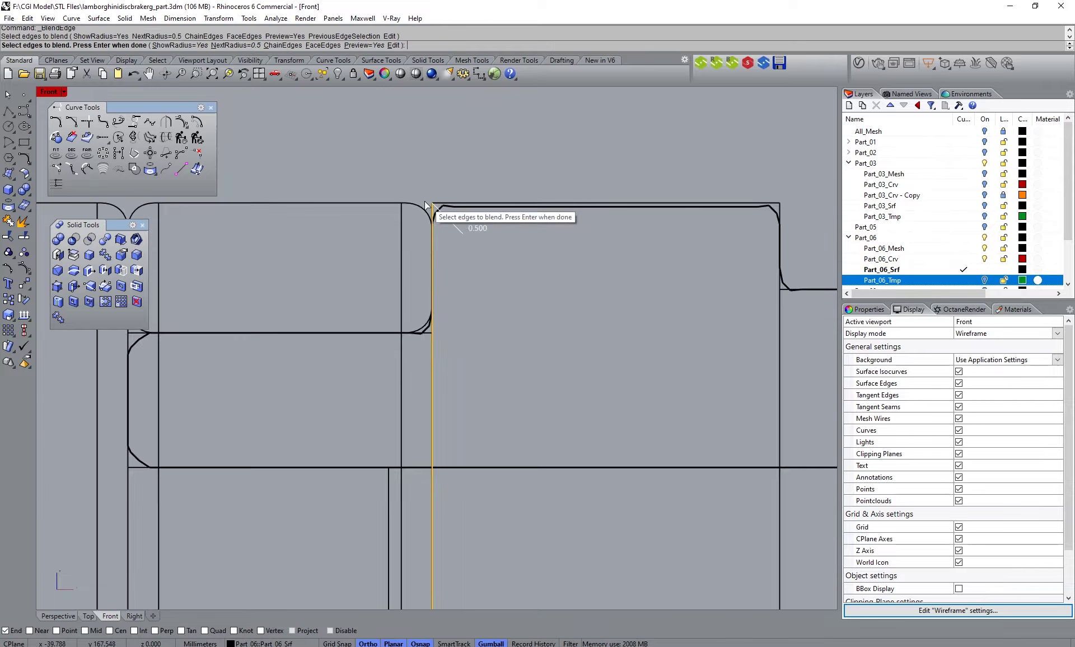
pyautogui.scroll(9, 638, 211)
pyautogui.scroll(8, 697, 201)
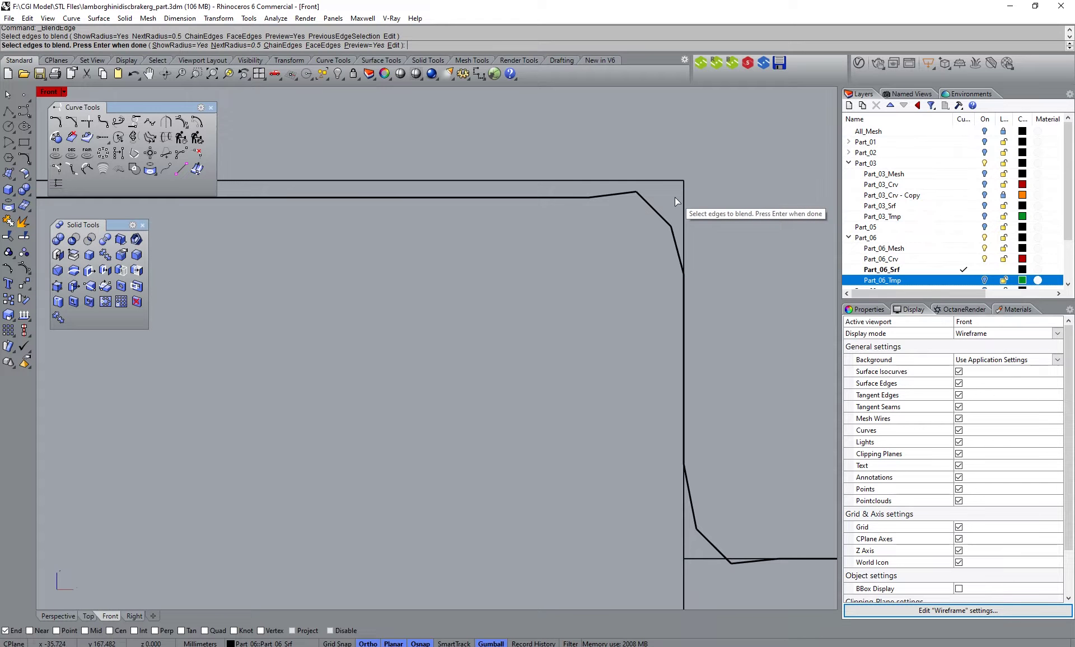
pyautogui.click(699, 149)
pyautogui.moveTo(701, 188); pyautogui.dragTo(663, 159)
pyautogui.scroll(-14, 663, 159)
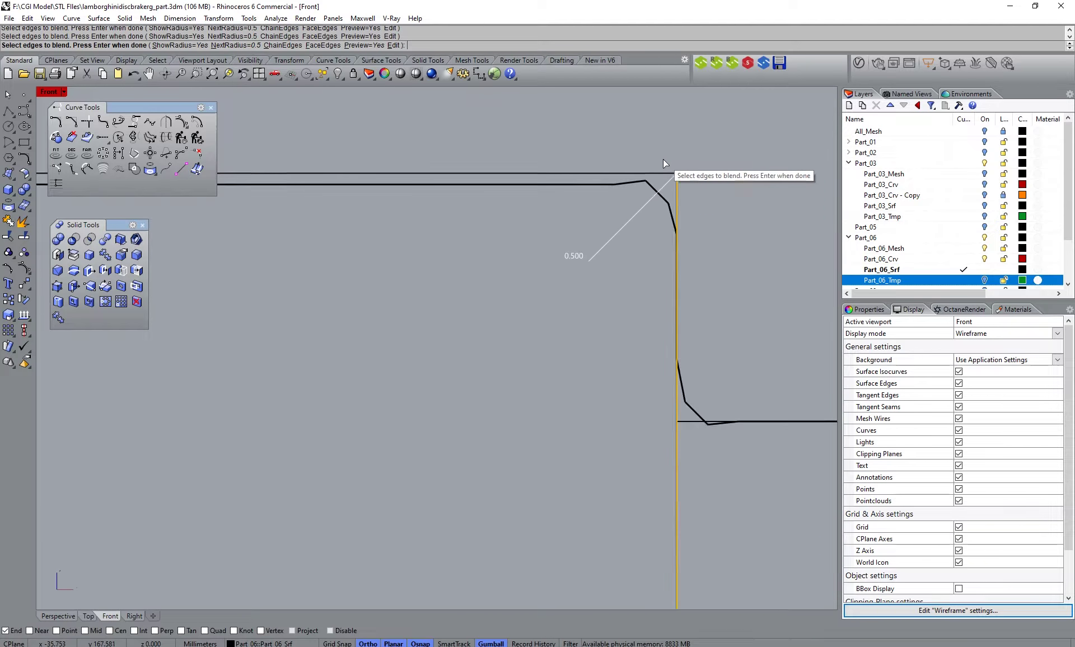
pyautogui.rightClick(603, 199)
pyautogui.press('Return')
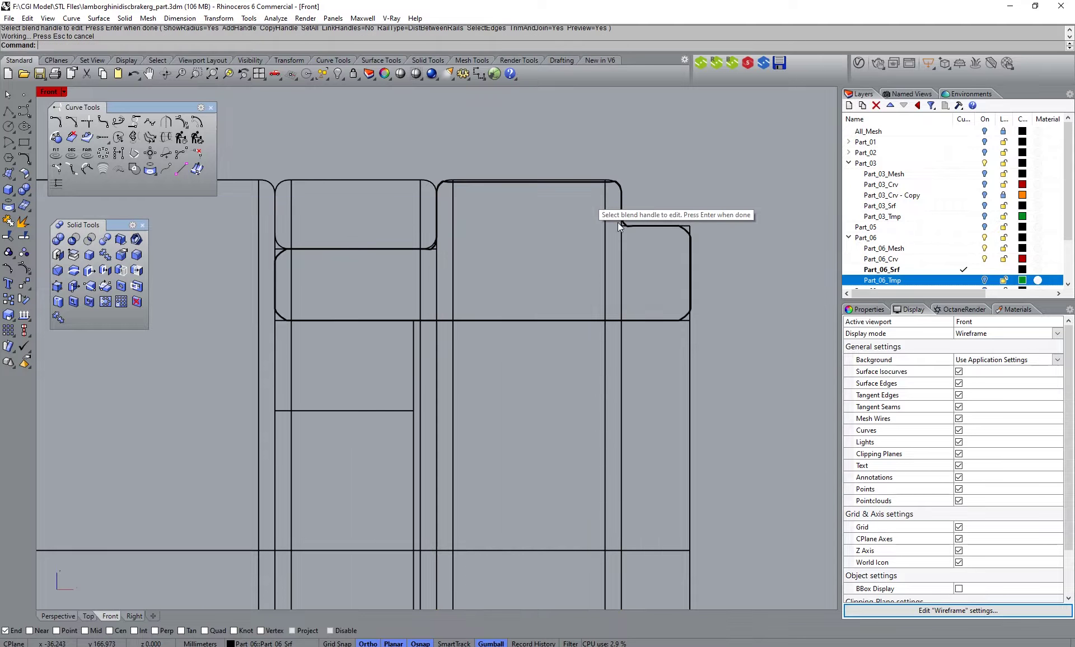
# Blend the stepped body's inner step corner and the outer corner of its lower end section with a radius of 0.5.
pyautogui.scroll(3, 617, 223)
pyautogui.press('Return')
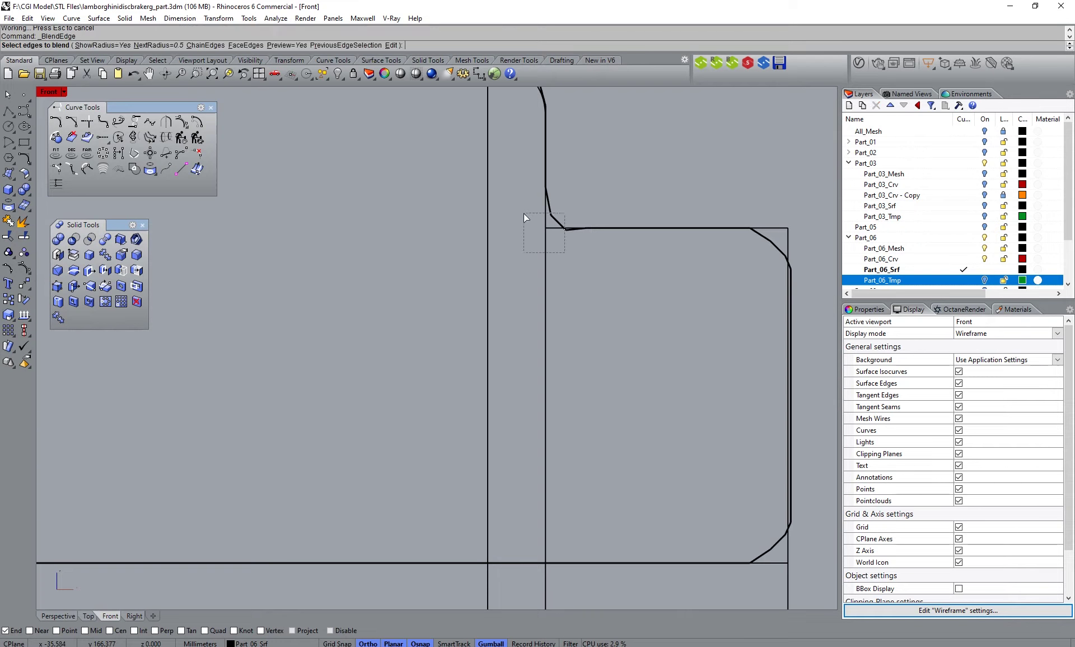
pyautogui.click(790, 264)
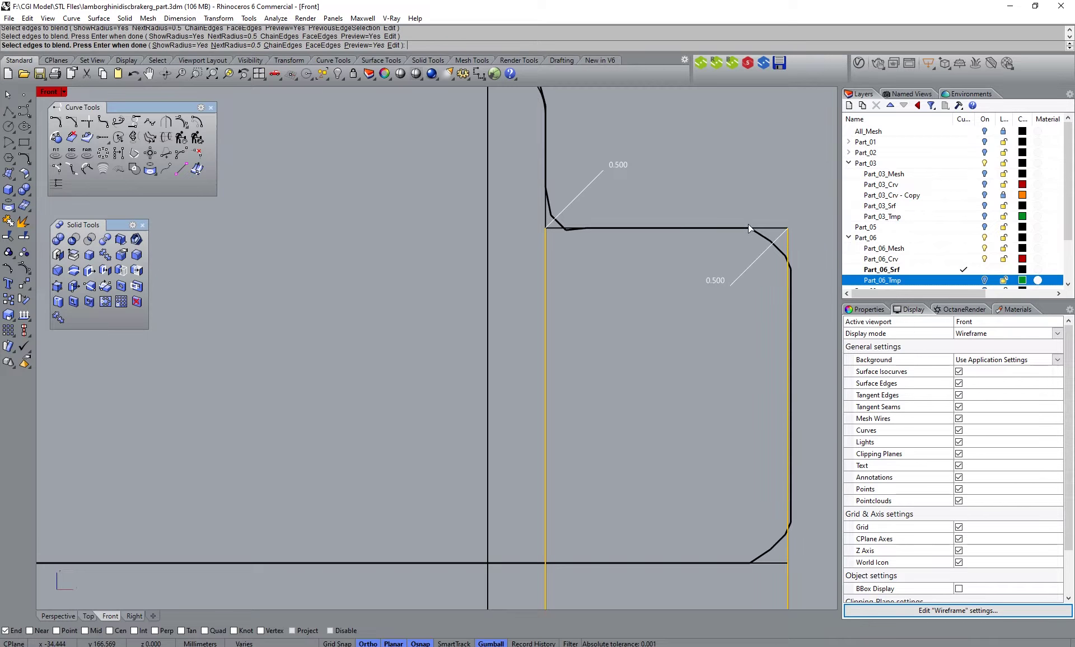
pyautogui.scroll(-3, 748, 224)
pyautogui.press('Return')
pyautogui.rightClick(706, 263)
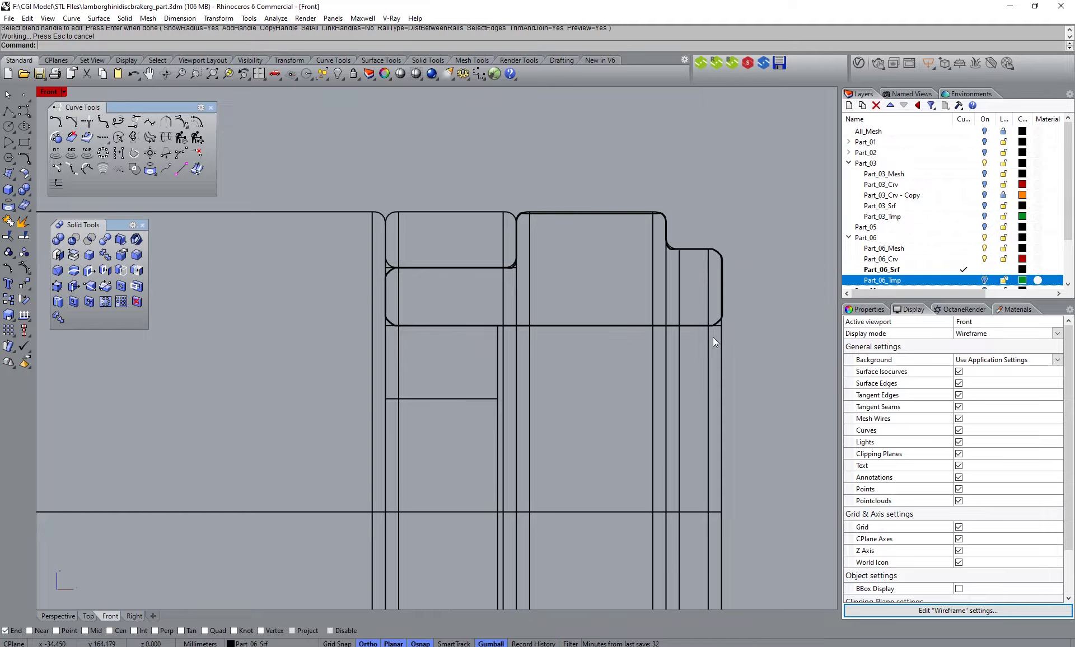
# Blend the stepped body's corner edge beneath the narrow ring, on the large cylinder's side, with a radius of 0.5.
pyautogui.scroll(6, 393, 269)
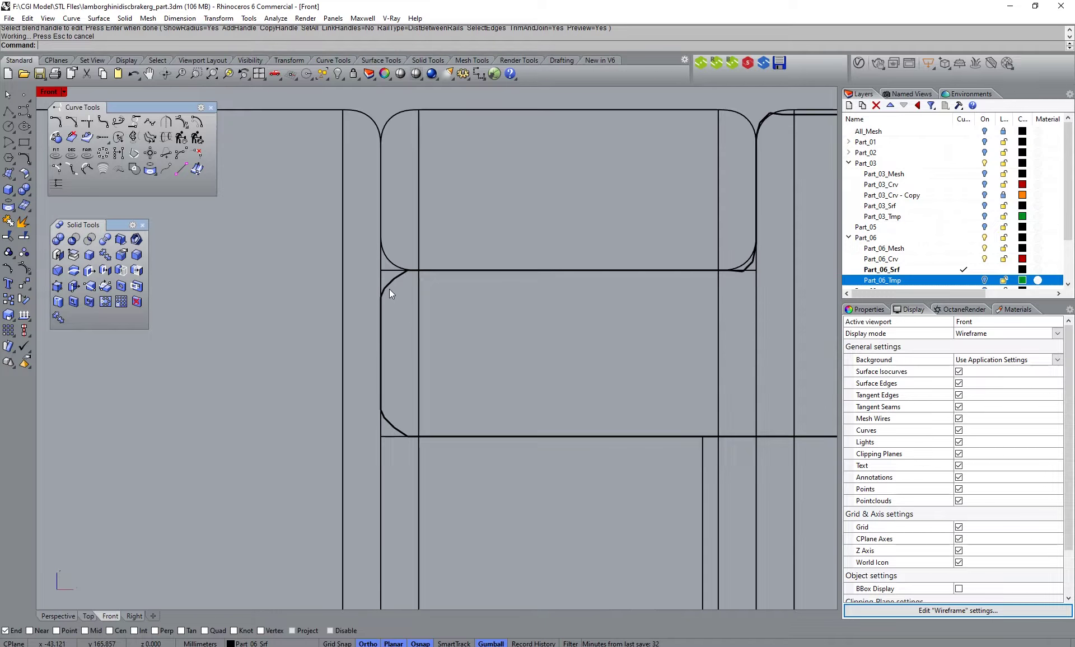
pyautogui.rightClick(392, 287)
pyautogui.click(381, 296)
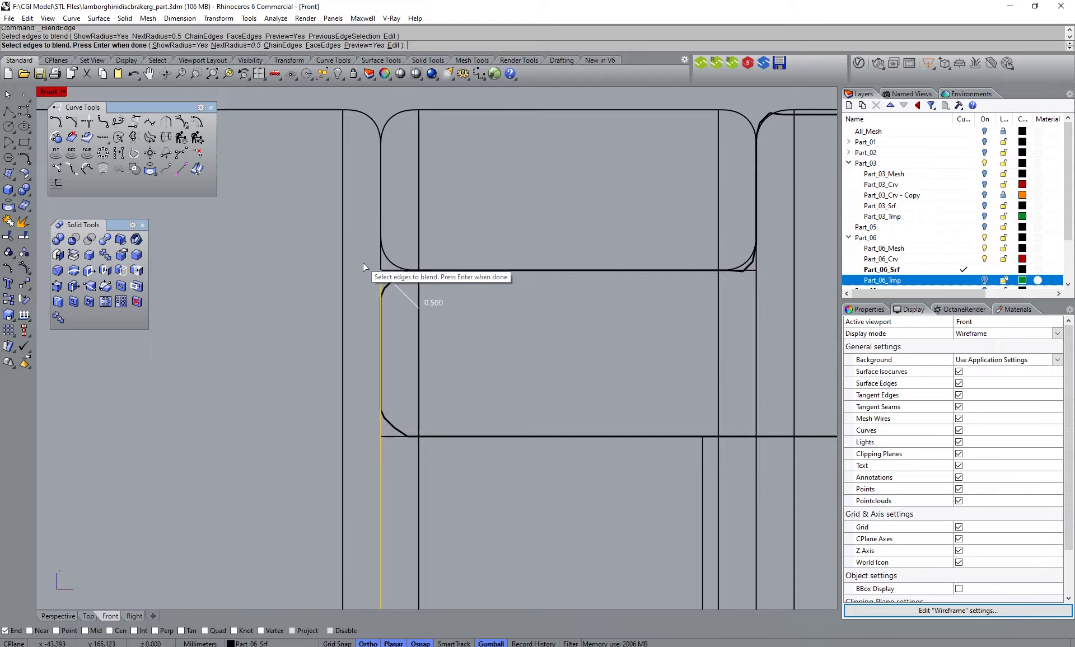
pyautogui.scroll(-3, 381, 297)
pyautogui.scroll(-1, 384, 298)
pyautogui.rightClick(384, 298)
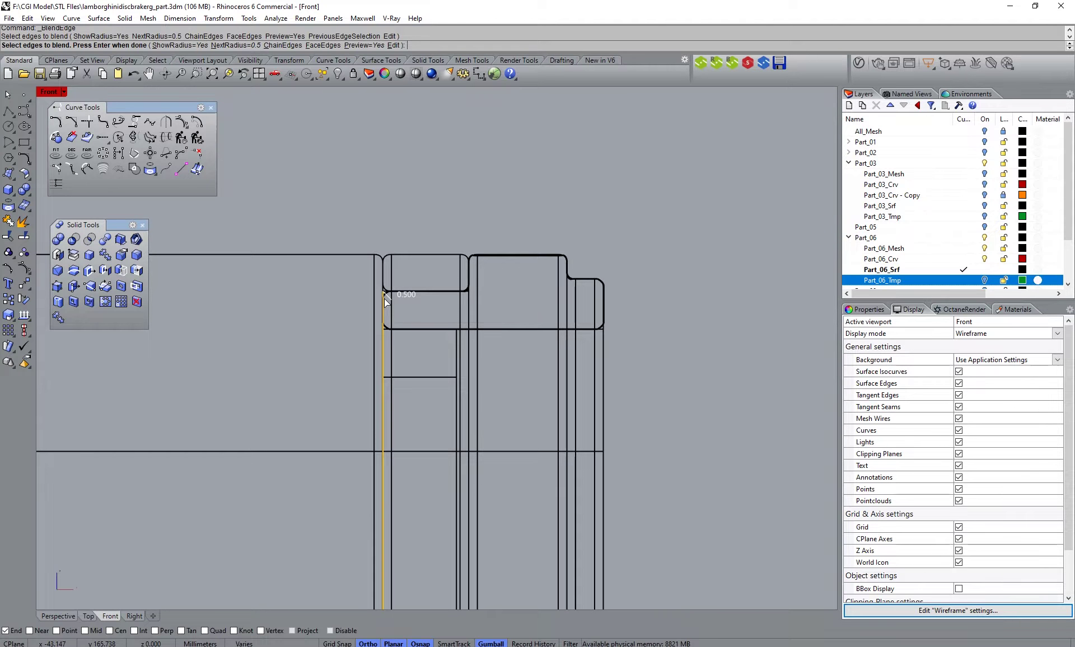
pyautogui.rightClick(384, 298)
# Move the stepped body's section curve to the Part_06_Tmp layer.
pyautogui.scroll(6, 451, 291)
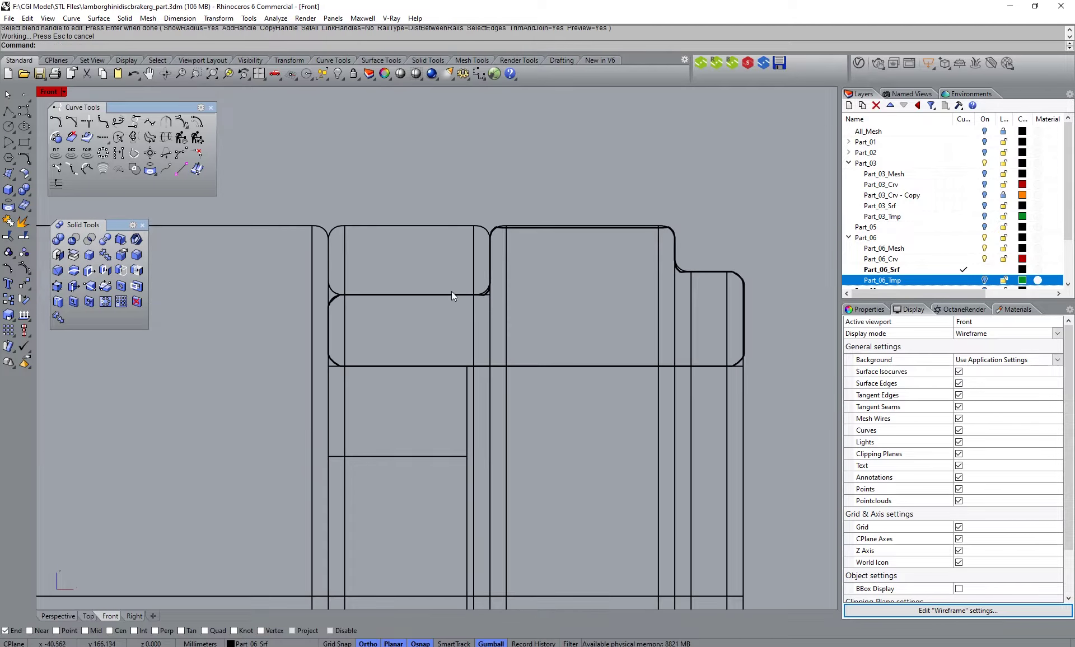
pyautogui.click(489, 292)
pyautogui.scroll(-6, 489, 292)
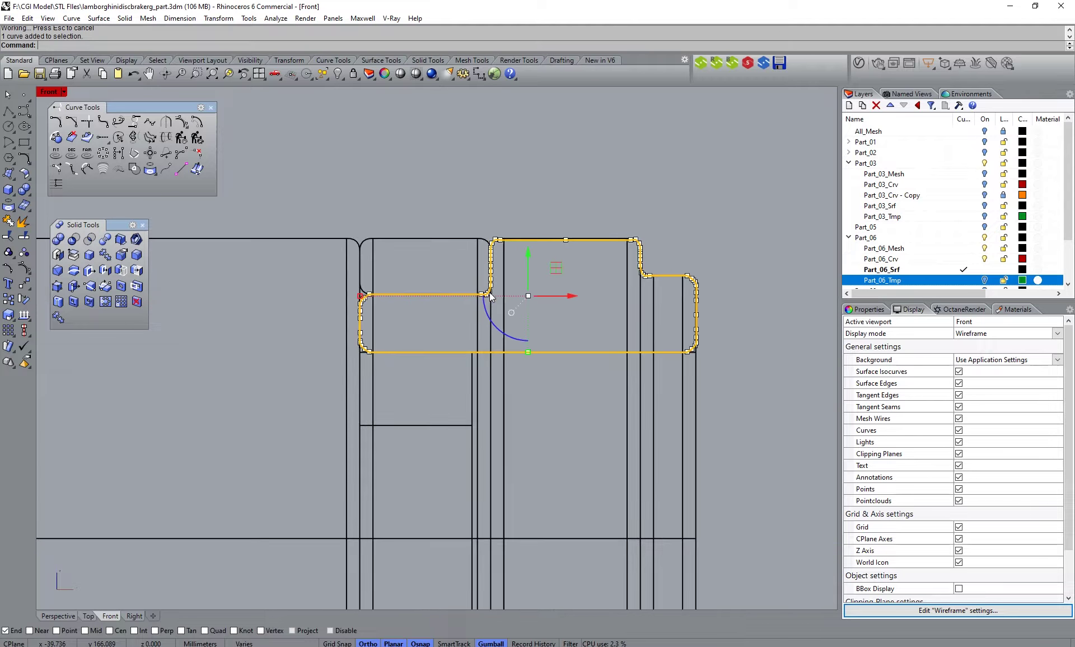
pyautogui.rightClick(886, 285)
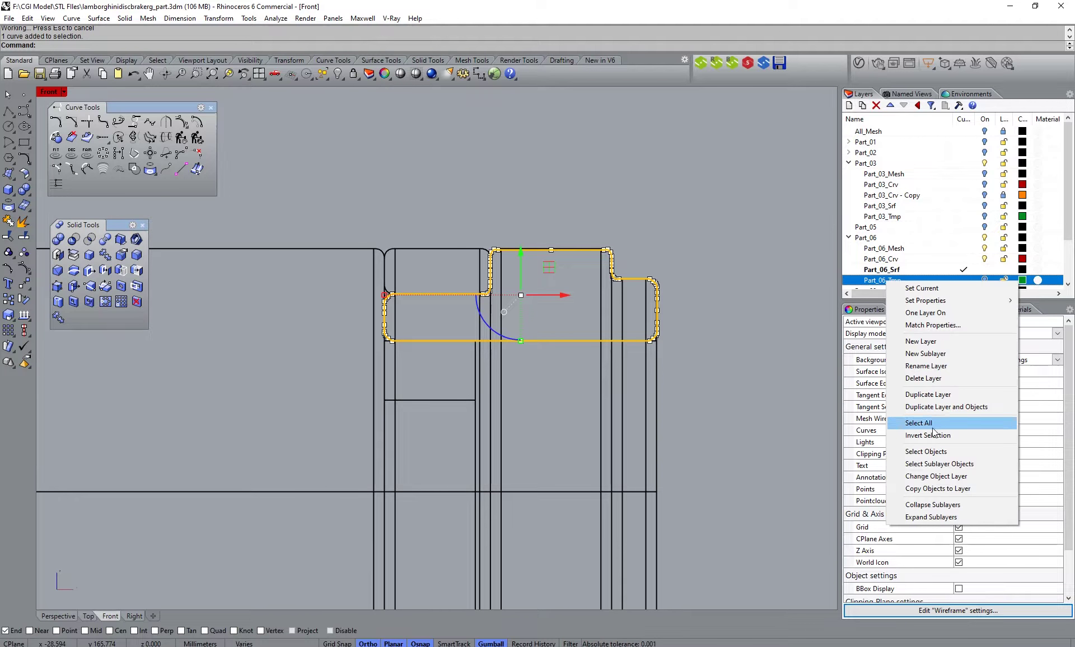
pyautogui.click(935, 476)
pyautogui.scroll(1, 574, 336)
# Blend the adjoining end edges of the stepped body's bore and the large cylinder with a radius of 0.5.
pyautogui.click(562, 342)
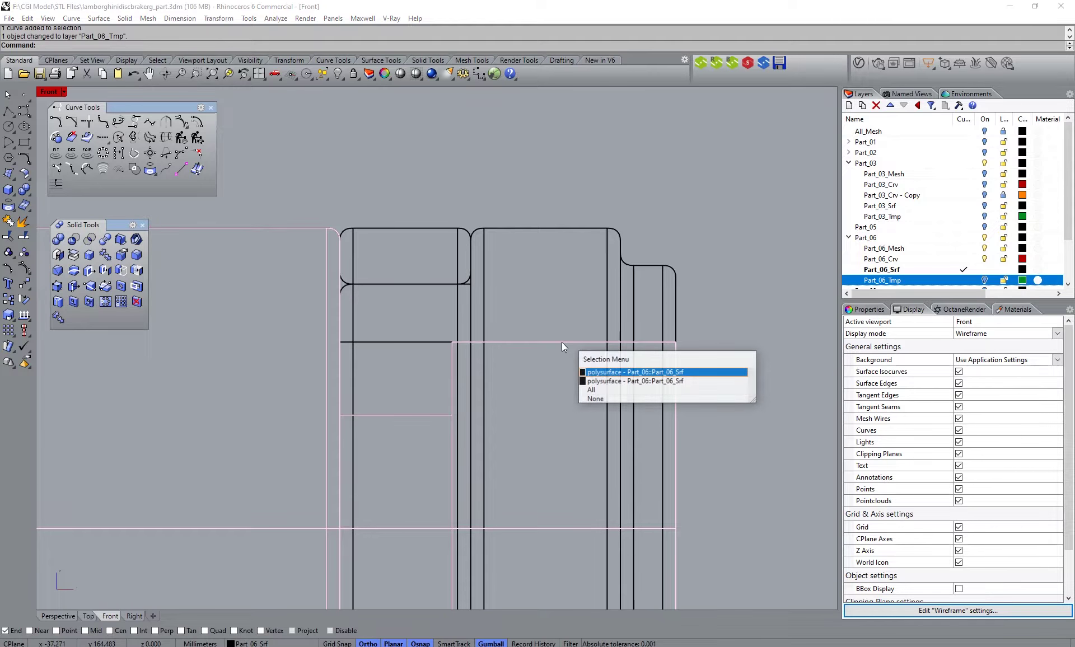
pyautogui.click(677, 335)
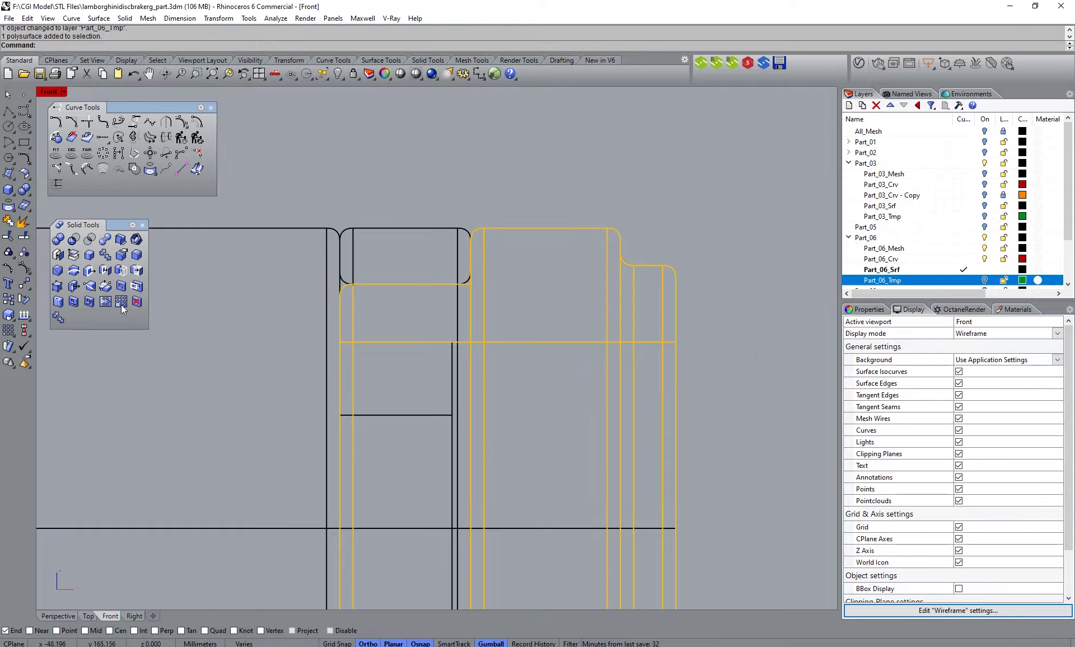
pyautogui.click(136, 256)
pyautogui.scroll(2, 650, 318)
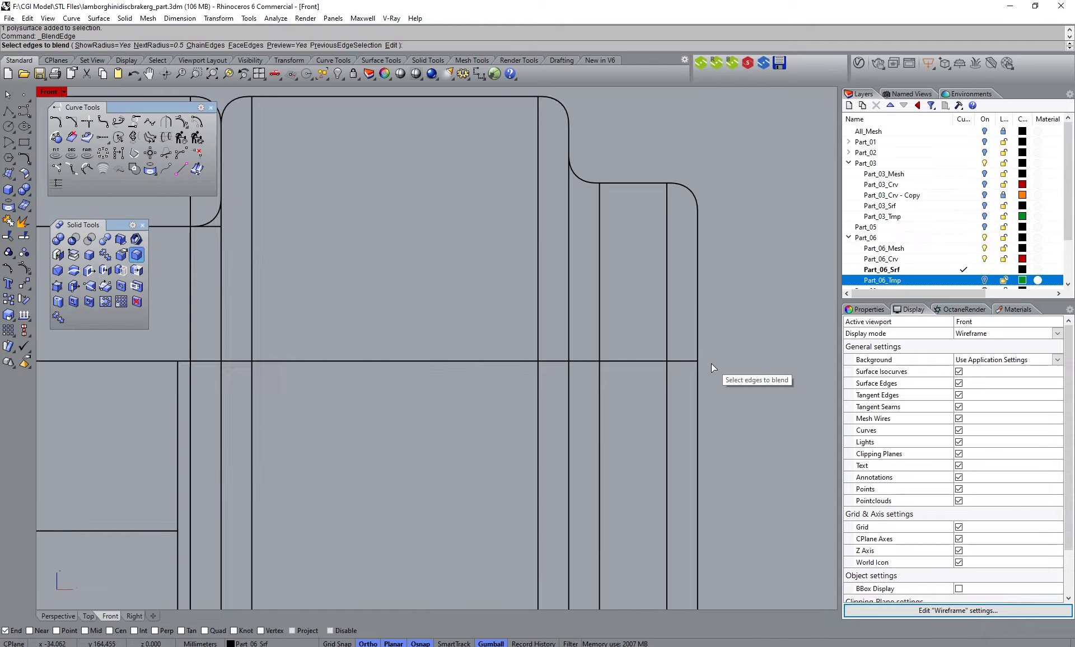
pyautogui.click(696, 343)
pyautogui.scroll(-3, 688, 339)
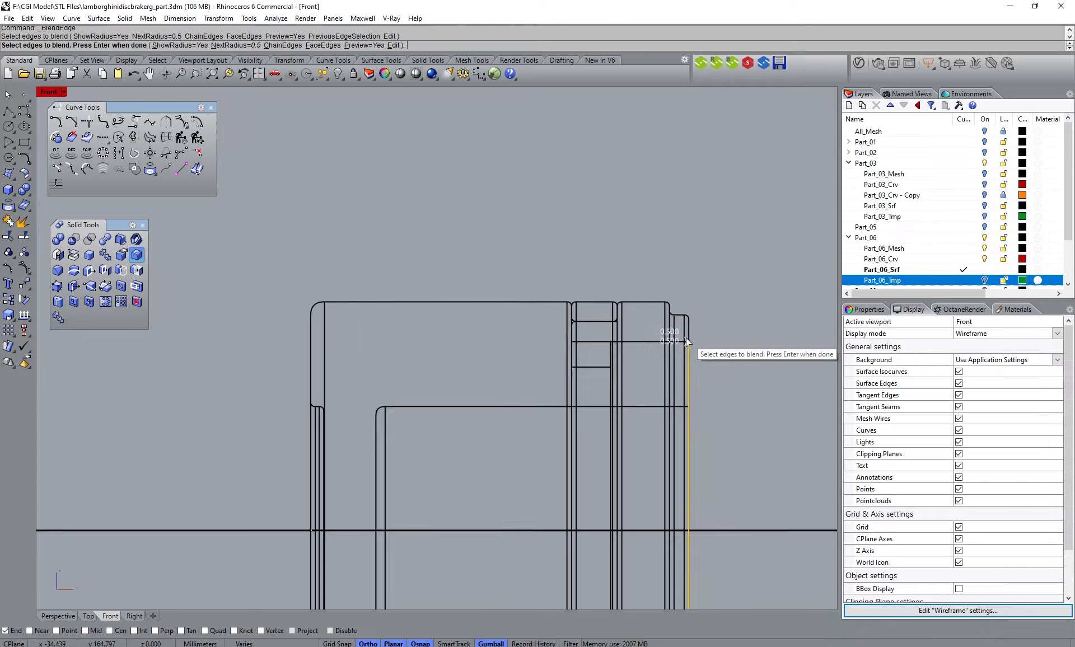
pyautogui.press('Return')
pyautogui.press('Return')
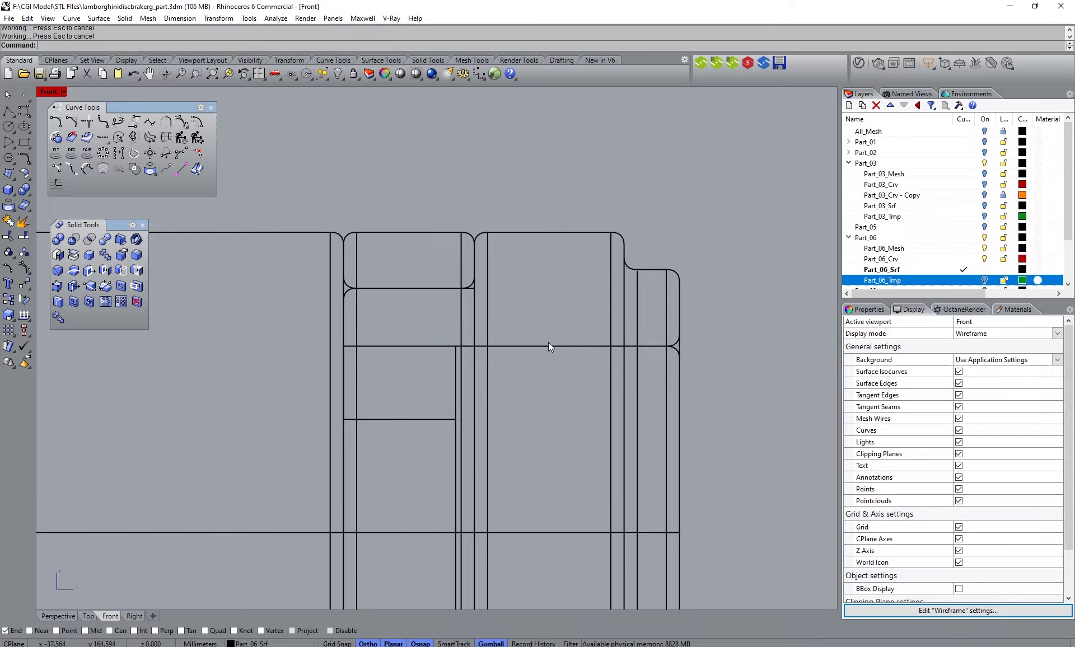
# Blend the groove-side outer corner edge of the large cylinder's end section, inside the stepped body, with a radius of 0.5.
pyautogui.scroll(1, 395, 337)
pyautogui.scroll(1, 395, 337)
pyautogui.click(821, 347)
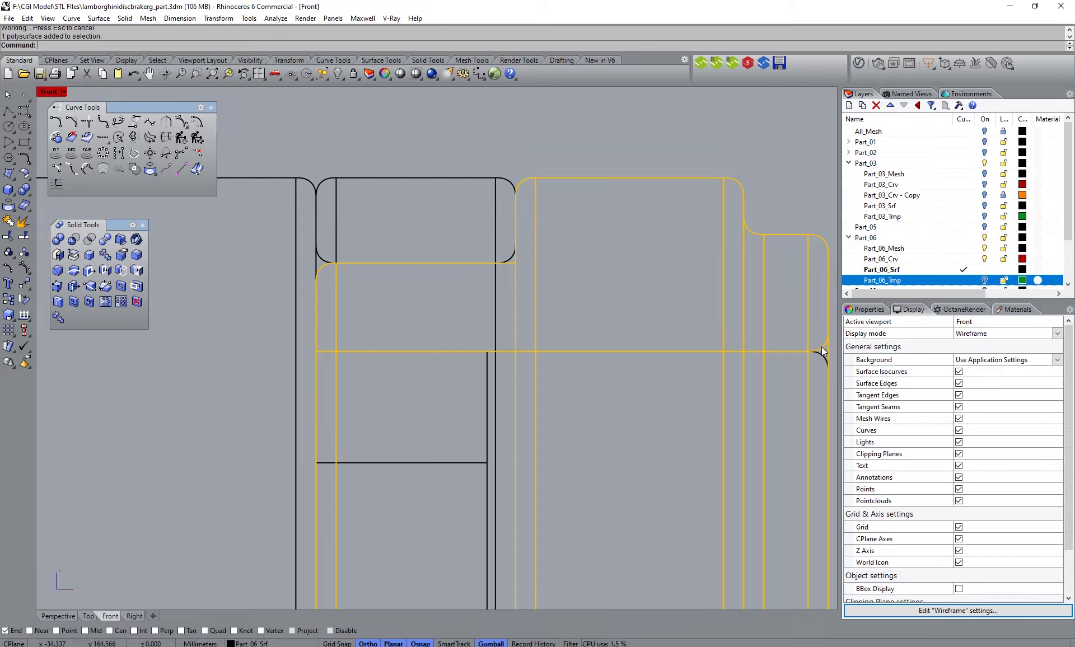
pyautogui.click(823, 356)
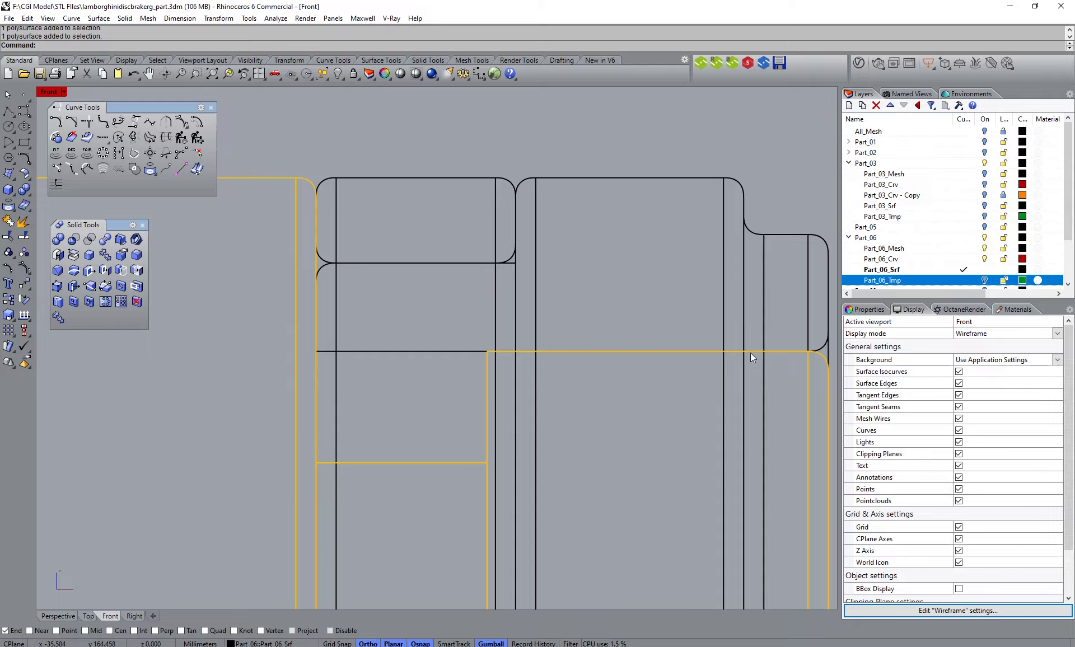
pyautogui.press('Return')
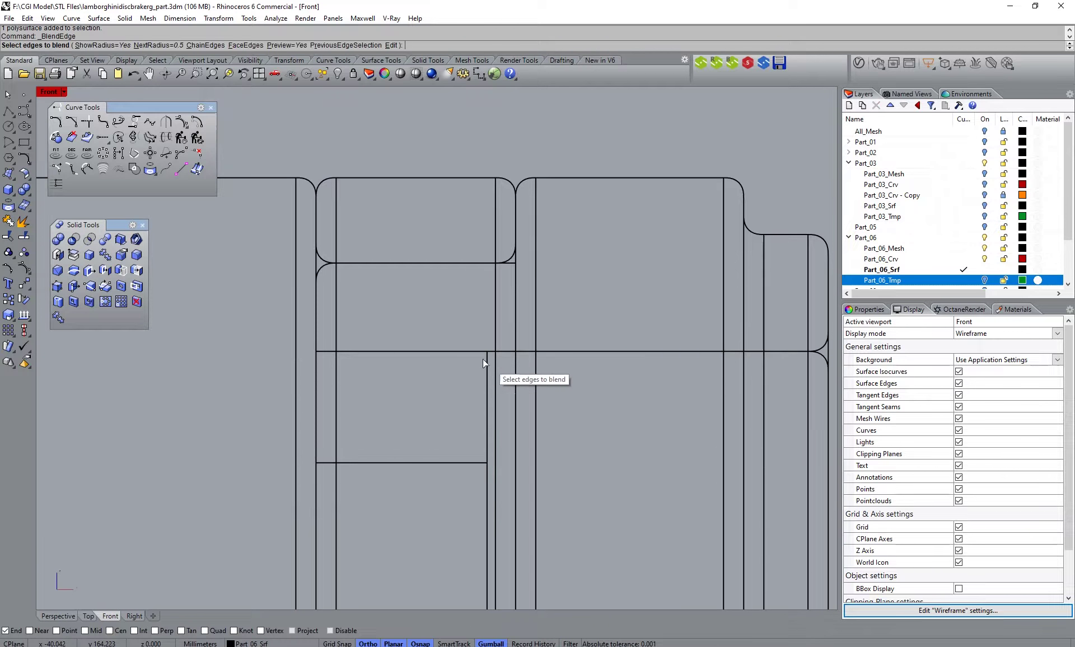
pyautogui.click(487, 361)
pyautogui.press('Return')
pyautogui.press('Return')
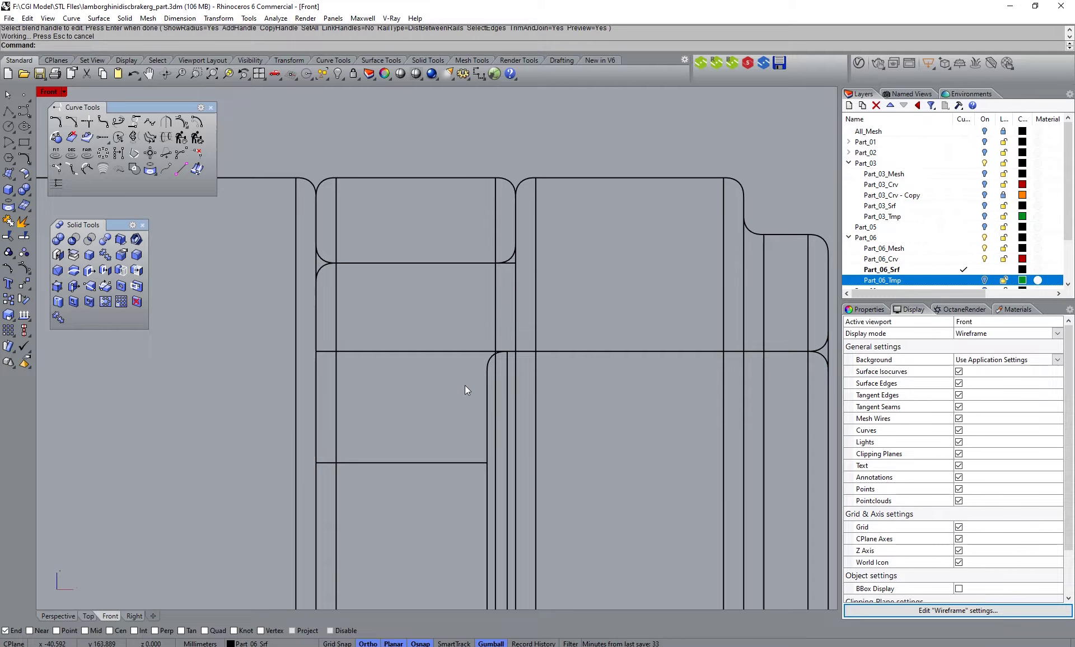
# Blend the inner corner where the large cylinder's groove floor meets its end section with a radius of 0.5.
pyautogui.press('Return')
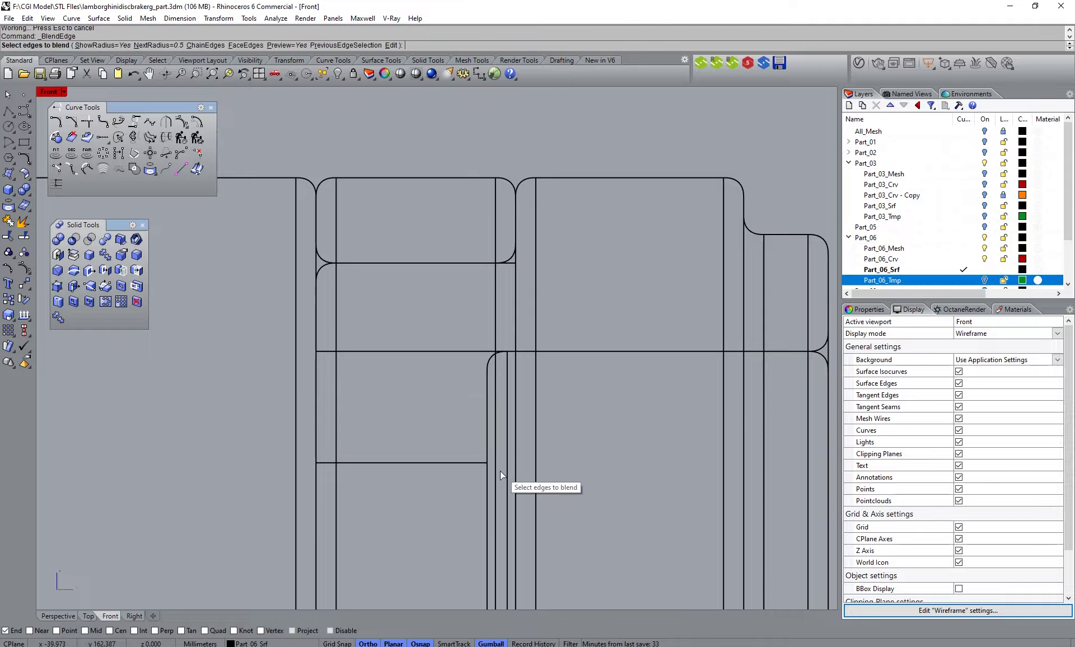
pyautogui.click(487, 473)
pyautogui.press('Return')
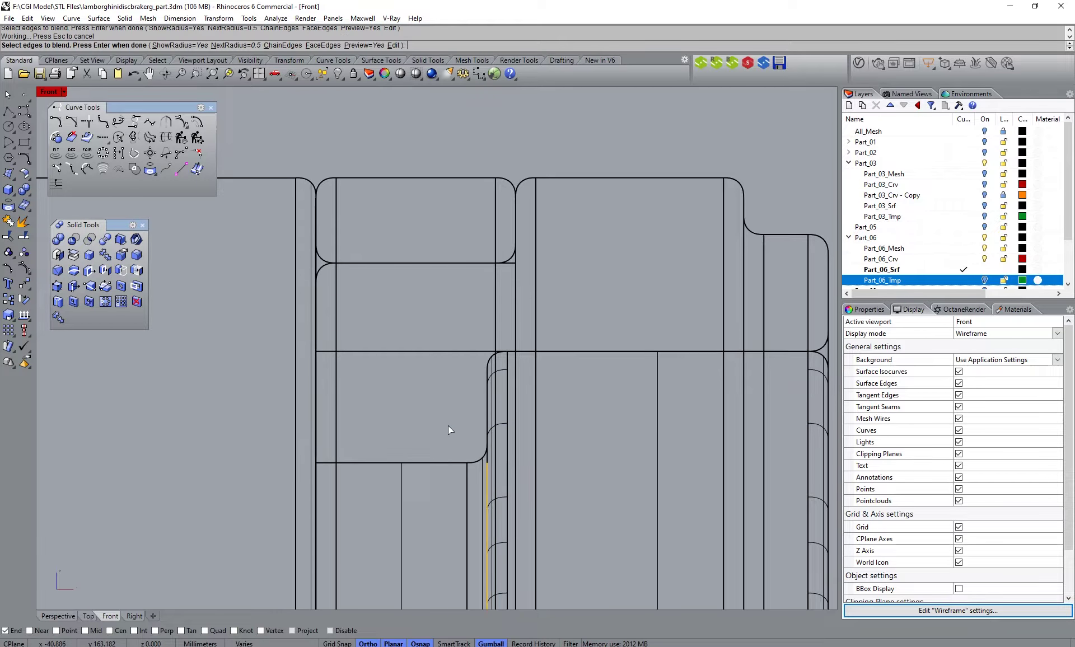
pyautogui.press('Return')
pyautogui.scroll(-3, 519, 342)
pyautogui.scroll(-2, 519, 341)
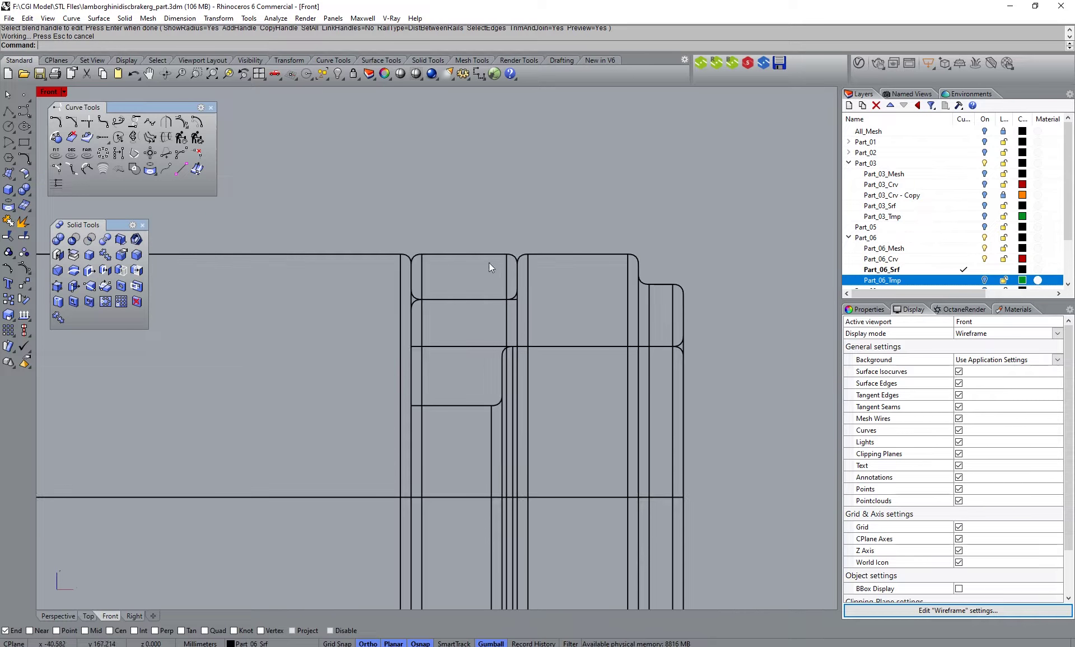
# Hide the large cylinder and the stepped body in the Perspective view, isolating the narrow ring for inspection.
pyautogui.click(70, 616)
pyautogui.scroll(-5, 453, 401)
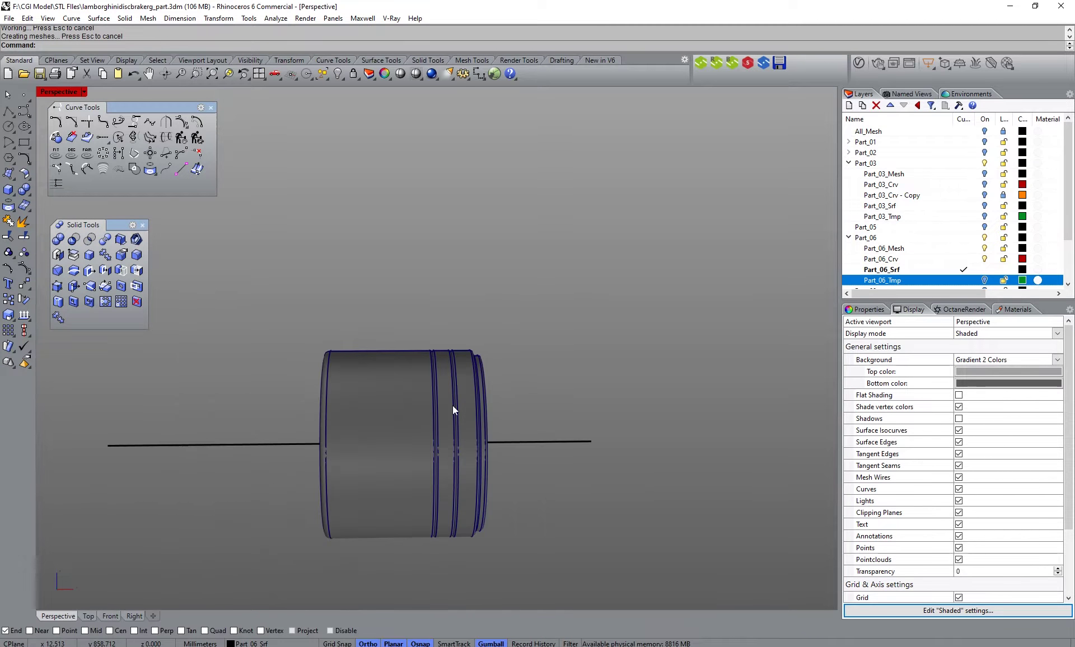
pyautogui.moveTo(453, 405); pyautogui.dragTo(424, 389, button='right')
pyautogui.scroll(6, 424, 391)
pyautogui.click(364, 304)
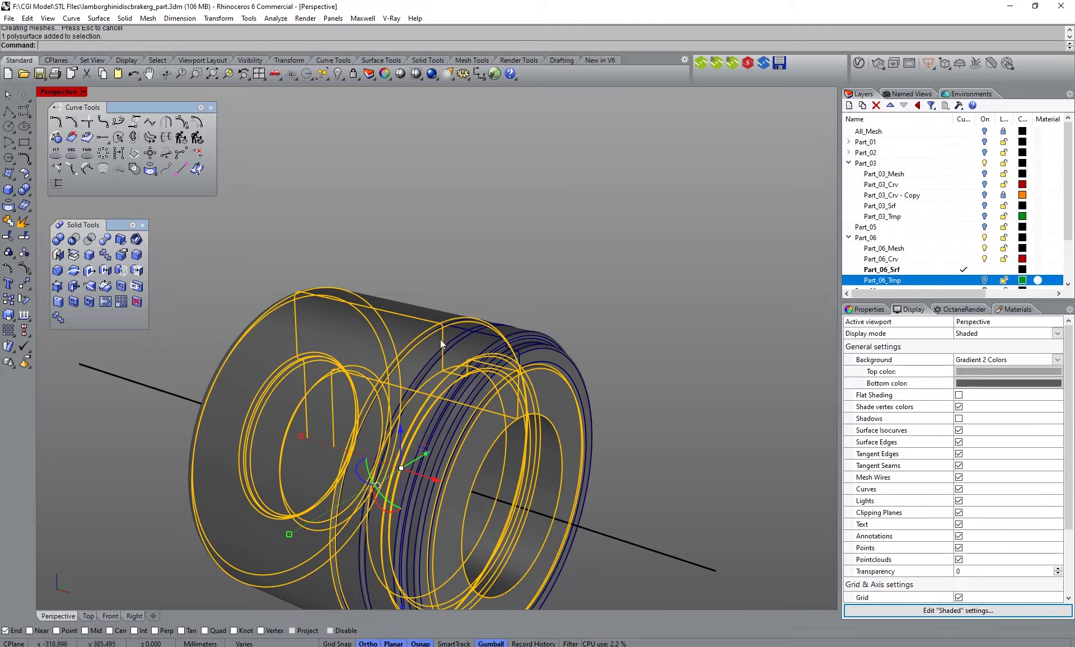
pyautogui.keyDown('shift'); pyautogui.click(542, 351); pyautogui.keyUp('shift')
pyautogui.click(330, 79)
pyautogui.scroll(6, 408, 360)
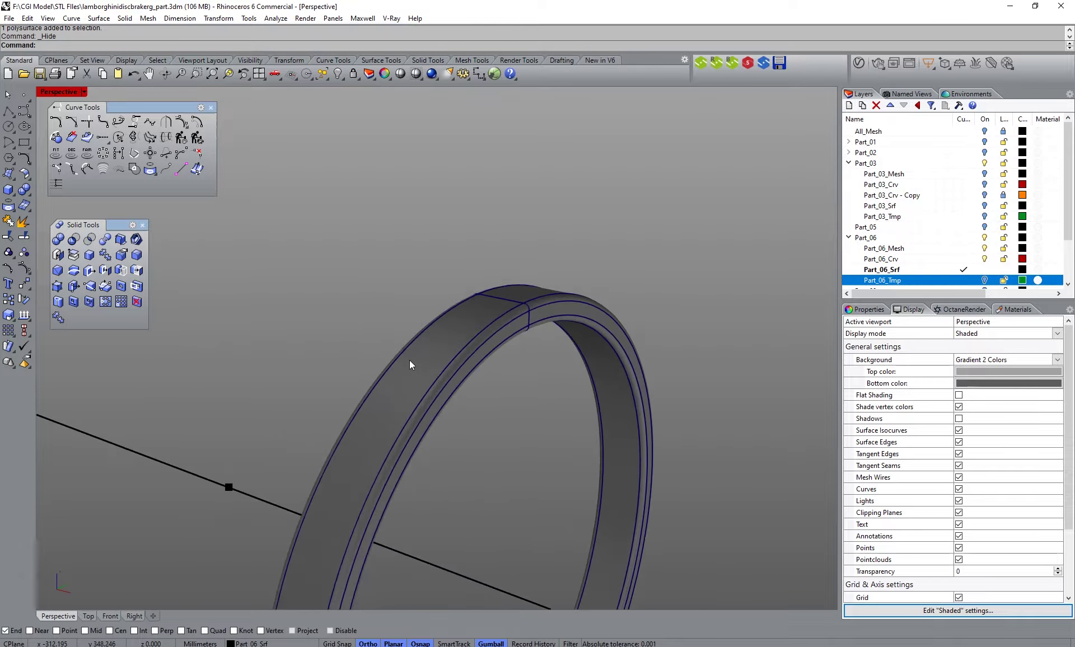
pyautogui.moveTo(544, 261); pyautogui.dragTo(391, 324, button='right')
pyautogui.scroll(-6, 390, 324)
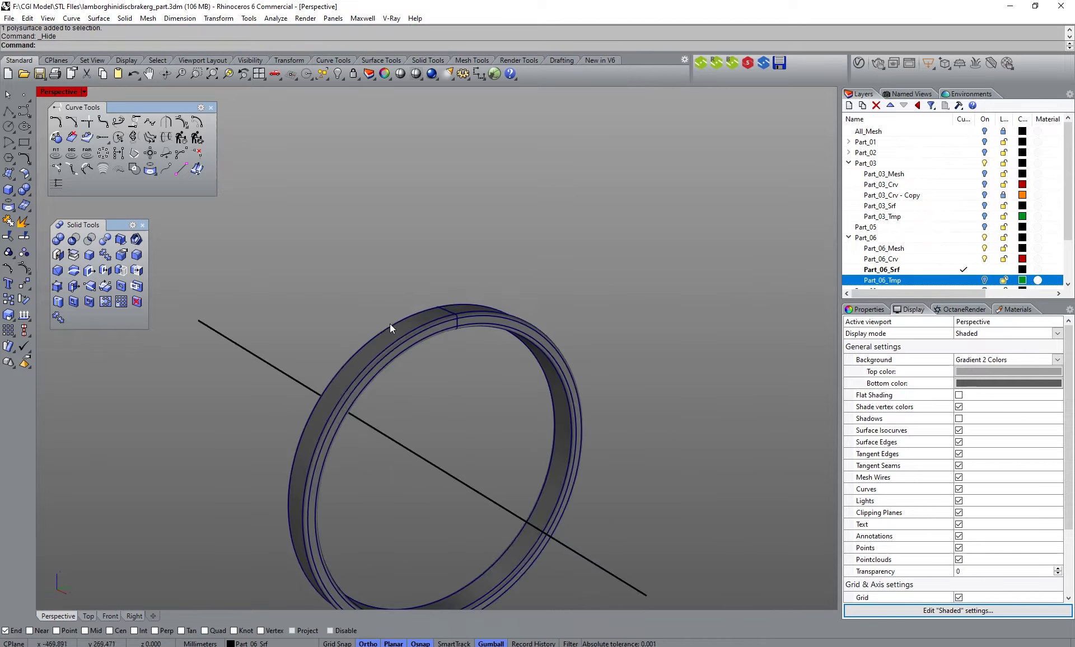
# Show only the stepped body again from the hidden objects.
pyautogui.click(343, 79)
pyautogui.click(368, 93)
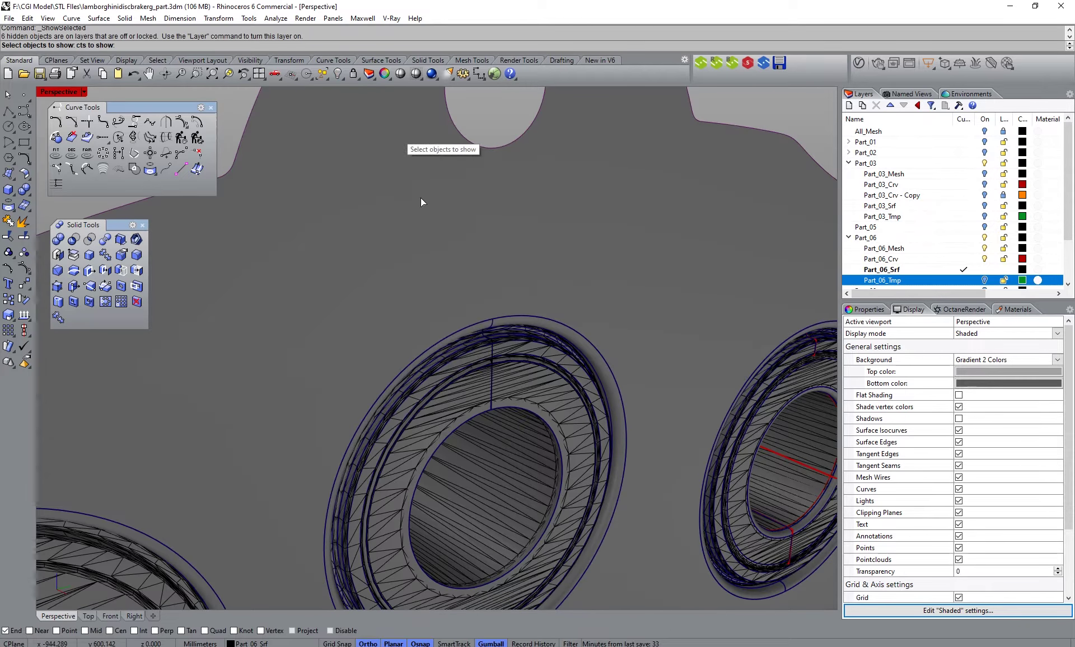
pyautogui.click(525, 347)
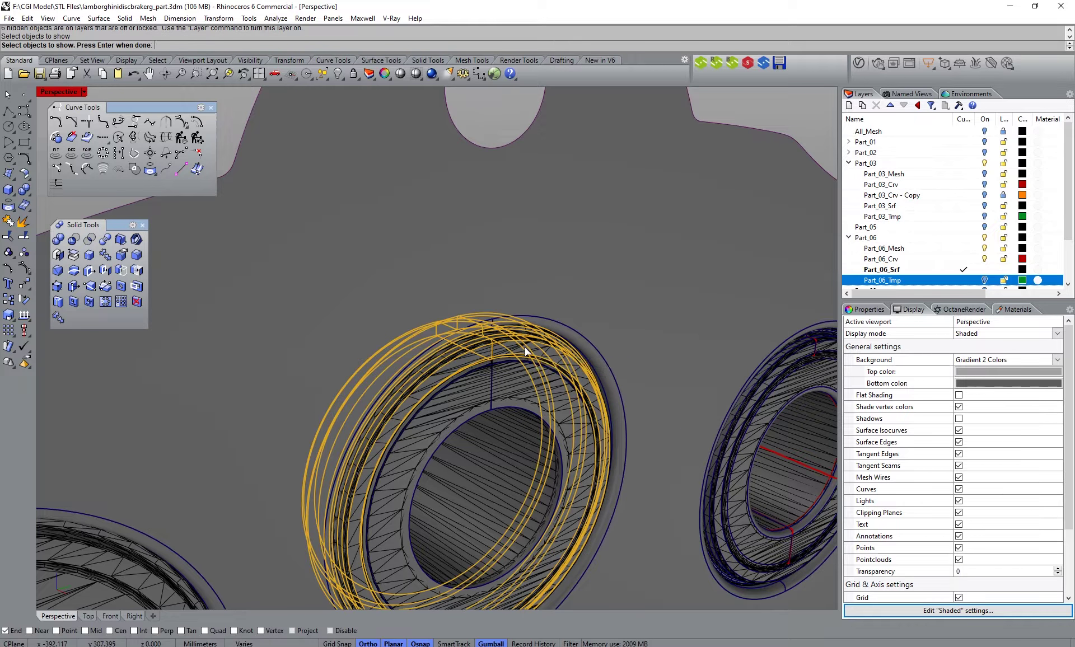
pyautogui.press('Return')
# Blend the stepped body's bore edge at the narrow ring's end with a radius of 0.5 in the Perspective view.
pyautogui.scroll(5, 443, 356)
pyautogui.moveTo(443, 356); pyautogui.dragTo(472, 310, button='right')
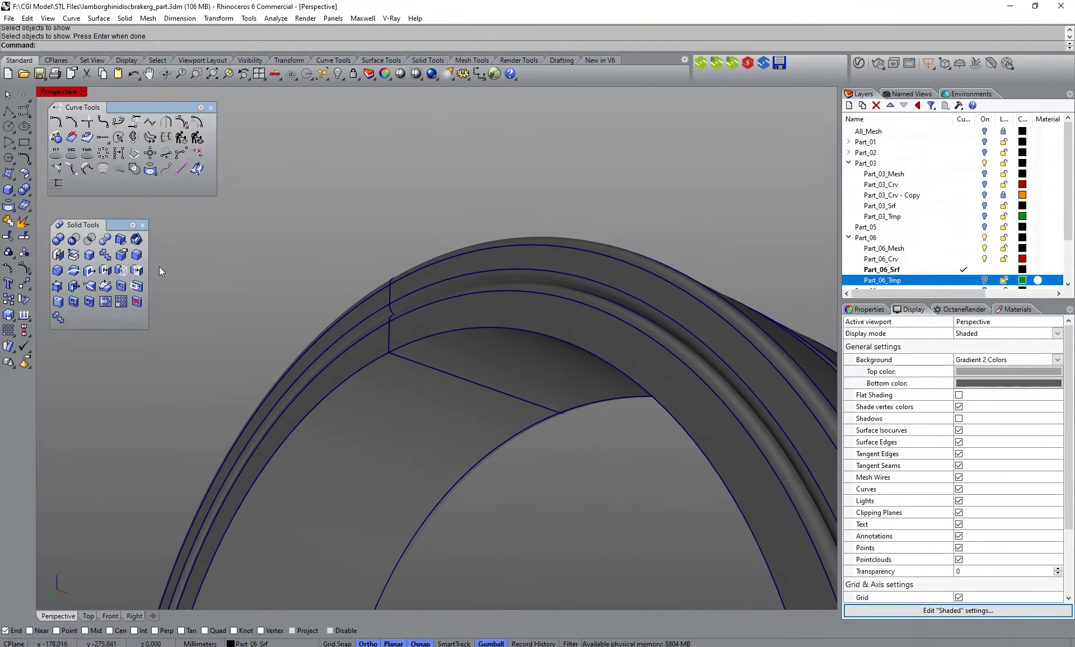
pyautogui.click(137, 255)
pyautogui.click(409, 342)
pyautogui.press('Return')
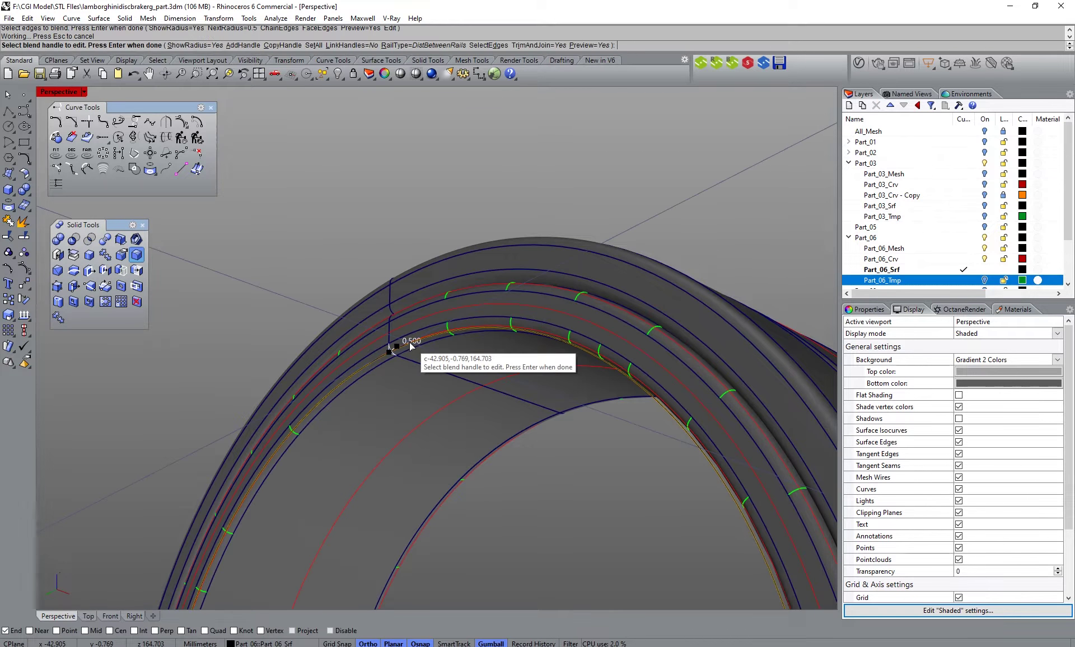
pyautogui.press('Return')
# Hide the narrow ring and blend the stepped body's inner corner between ring seat and tallest section with a radius of 0.5.
pyautogui.moveTo(409, 341); pyautogui.dragTo(448, 335, button='right')
pyautogui.click(136, 255)
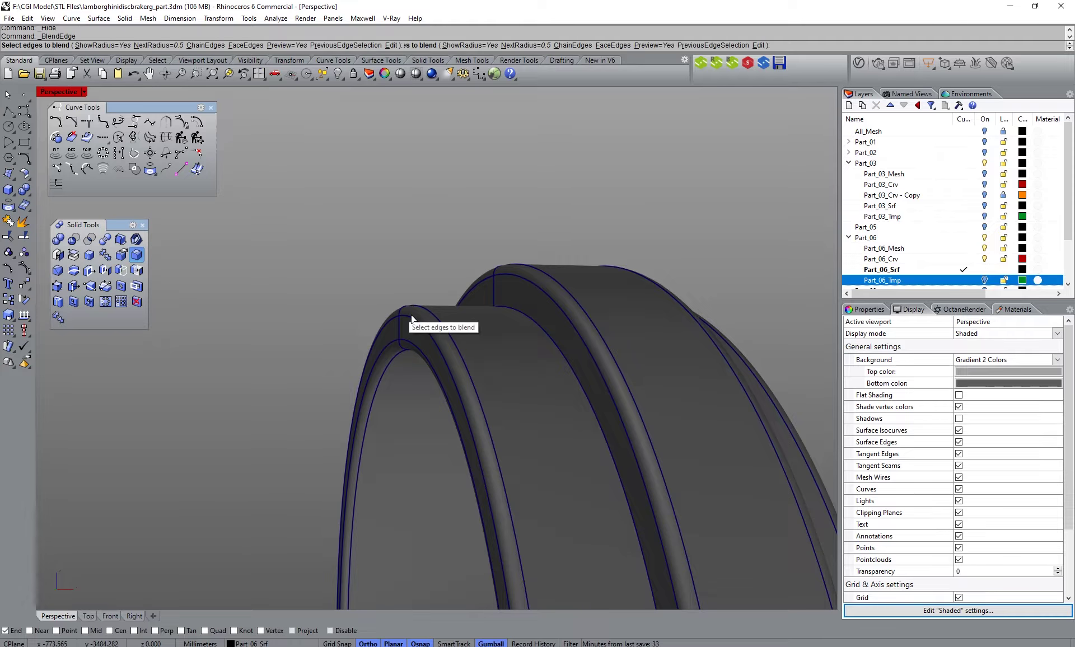
pyautogui.click(526, 319)
pyautogui.press('Return')
pyautogui.press('Return')
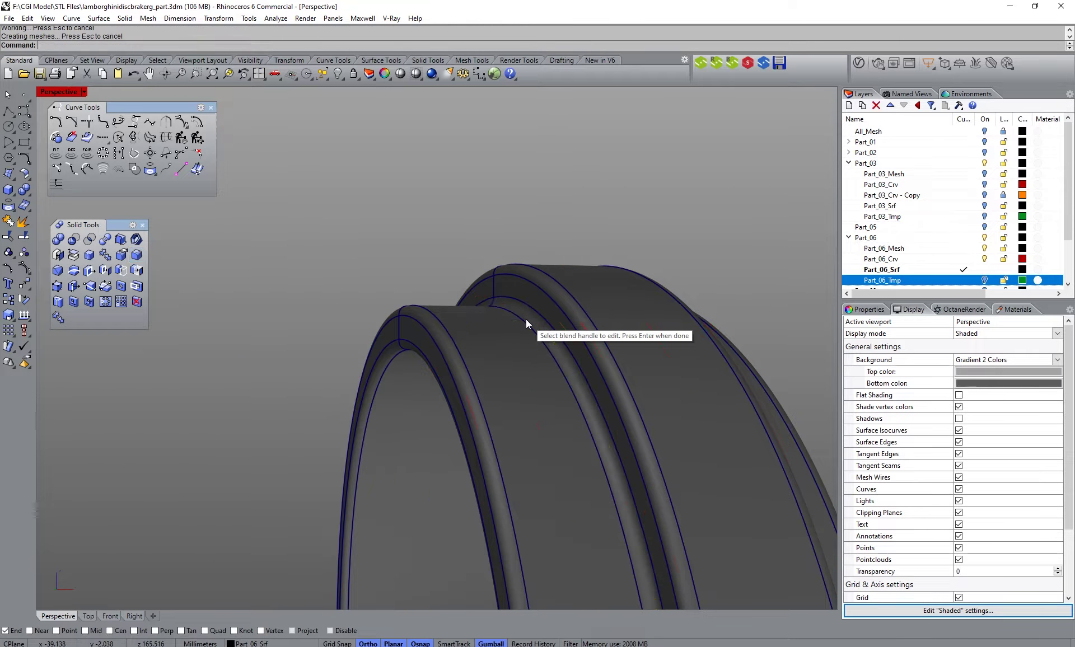
pyautogui.moveTo(526, 319)
pyautogui.mouseDown(button='right')
pyautogui.moveTo(511, 307)
pyautogui.moveTo(439, 323)
pyautogui.moveTo(422, 235)
pyautogui.moveTo(511, 333)
pyautogui.moveTo(521, 325)
pyautogui.mouseUp(button='right')
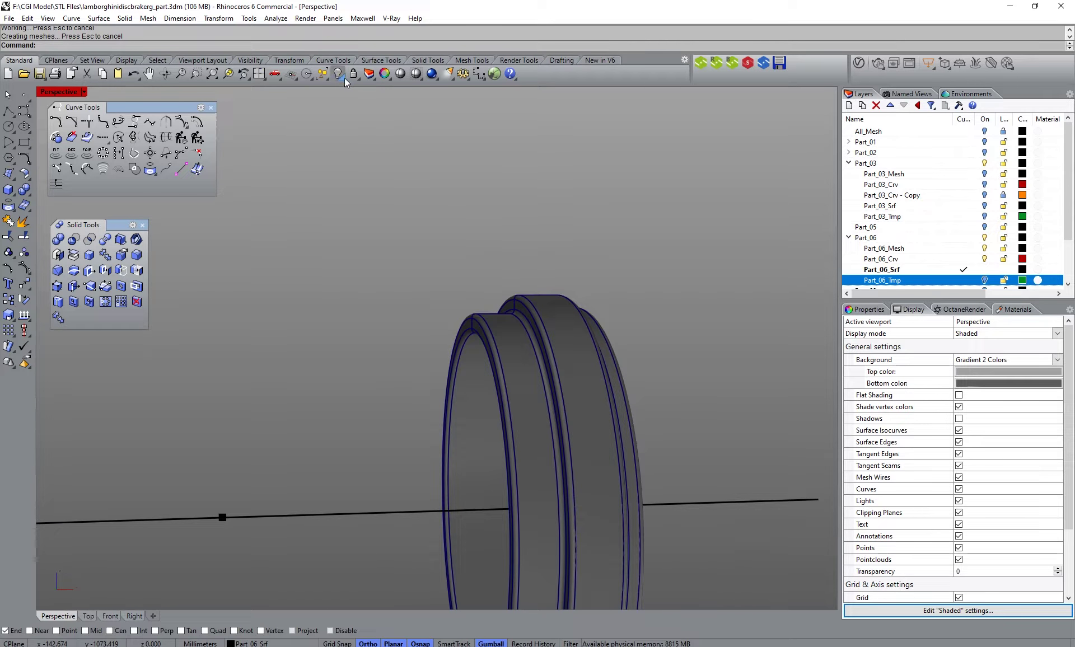
# Show the hidden narrow ring again and check its fit against the stepped body in the Front view.
pyautogui.click(344, 78)
pyautogui.click(370, 92)
pyautogui.click(506, 304)
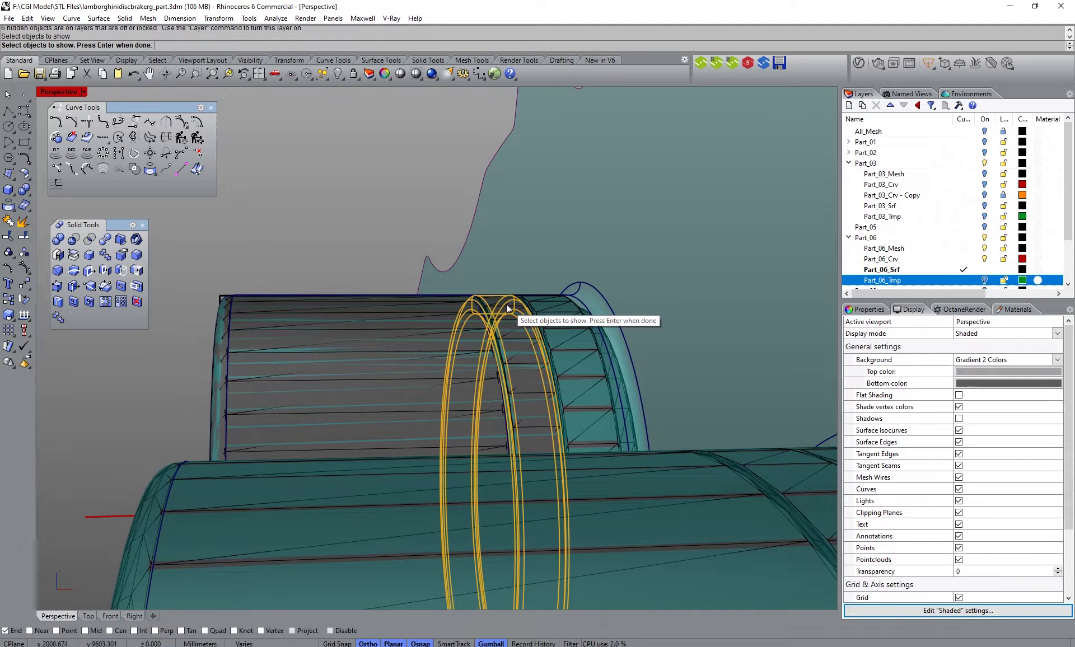
pyautogui.press('Return')
pyautogui.click(110, 616)
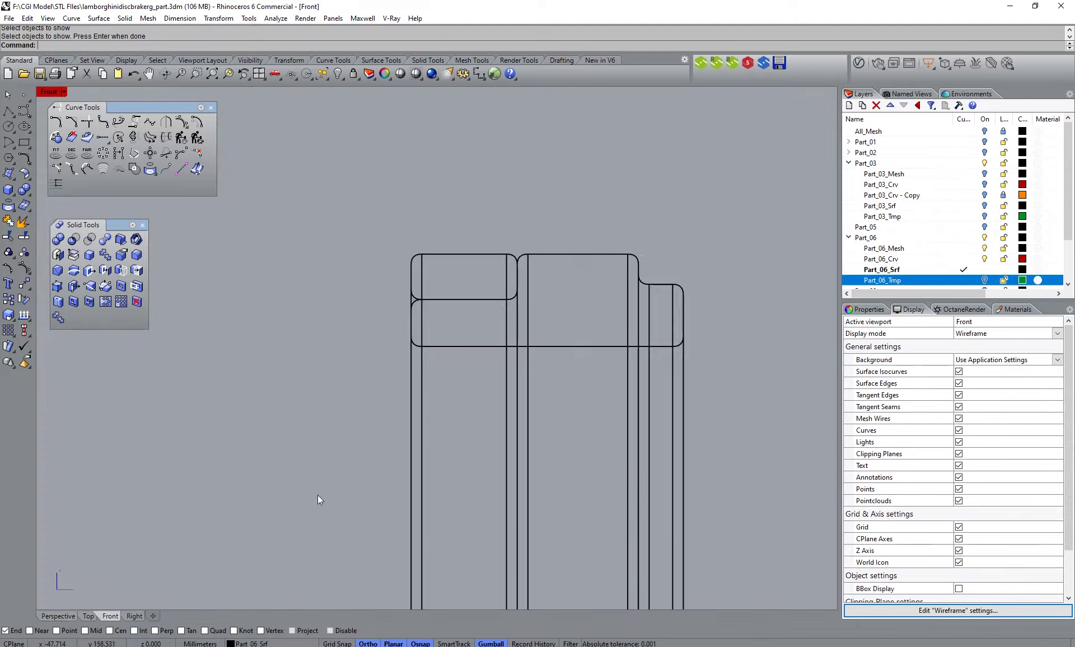
pyautogui.scroll(3, 518, 276)
pyautogui.scroll(2, 470, 337)
pyautogui.scroll(-3, 404, 330)
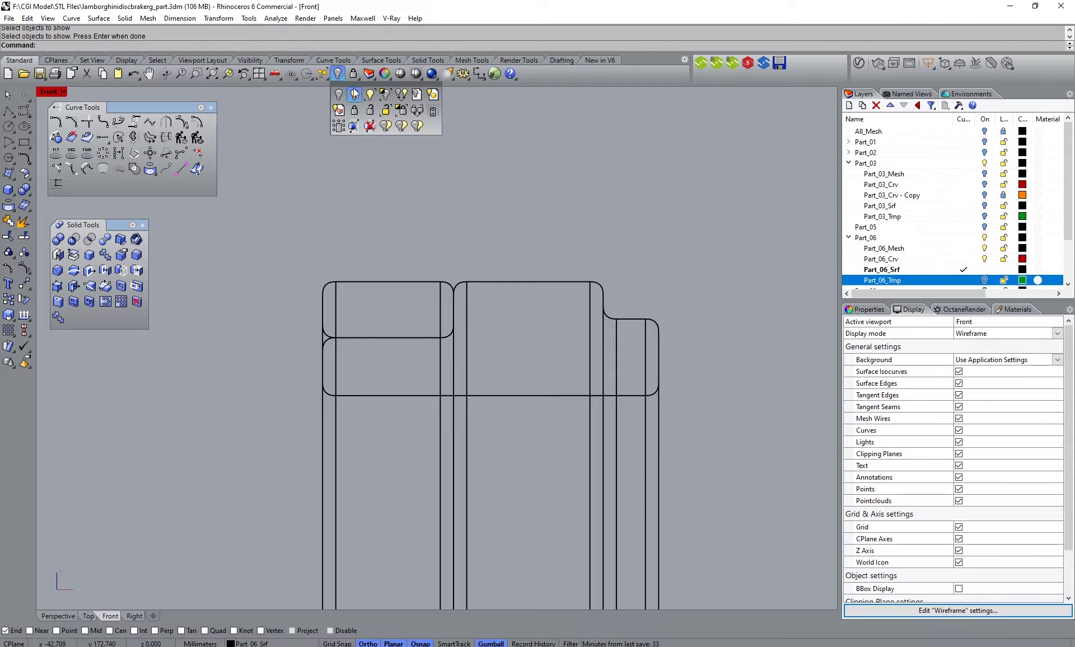
# Show the hidden large cylinder again alongside the narrow ring and stepped body.
pyautogui.rightClick(339, 76)
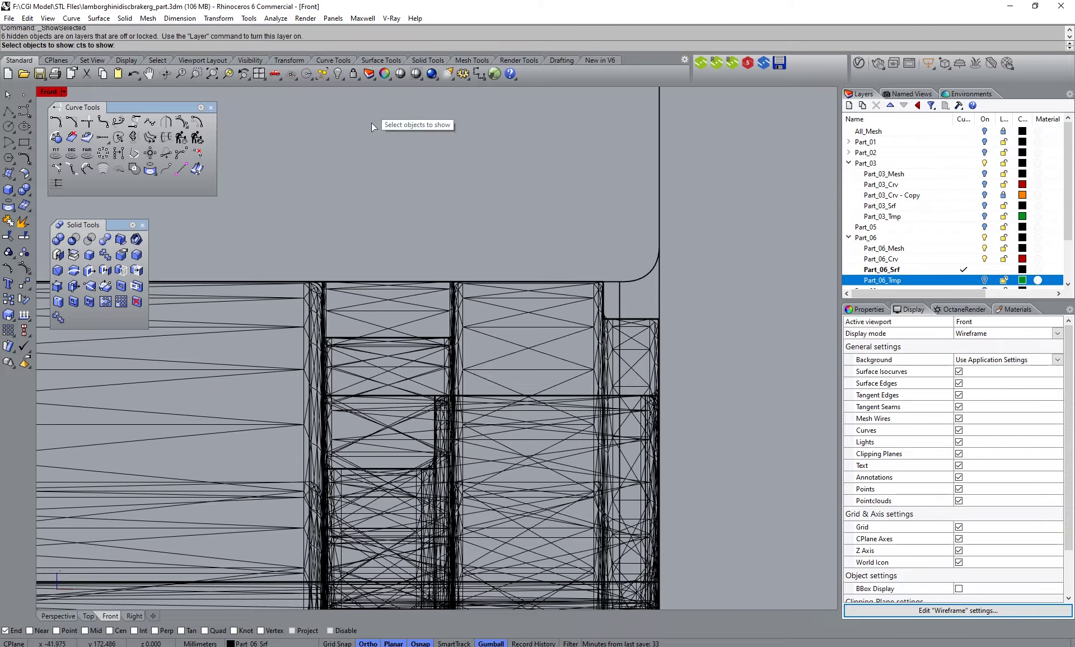
pyautogui.click(322, 292)
pyautogui.click(346, 324)
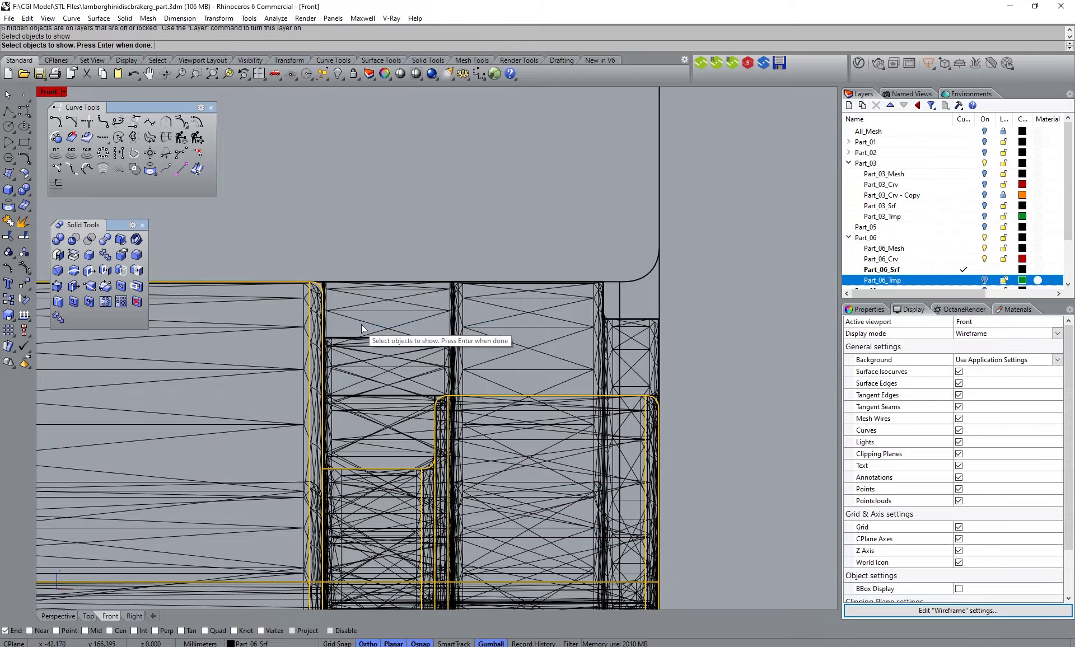
pyautogui.press('Return')
# Hide the narrow ring and stepped body to check the large cylinder's profile, and undo the hiding.
pyautogui.scroll(3, 381, 329)
pyautogui.keyDown('shift'); pyautogui.click(429, 321); pyautogui.keyUp('shift')
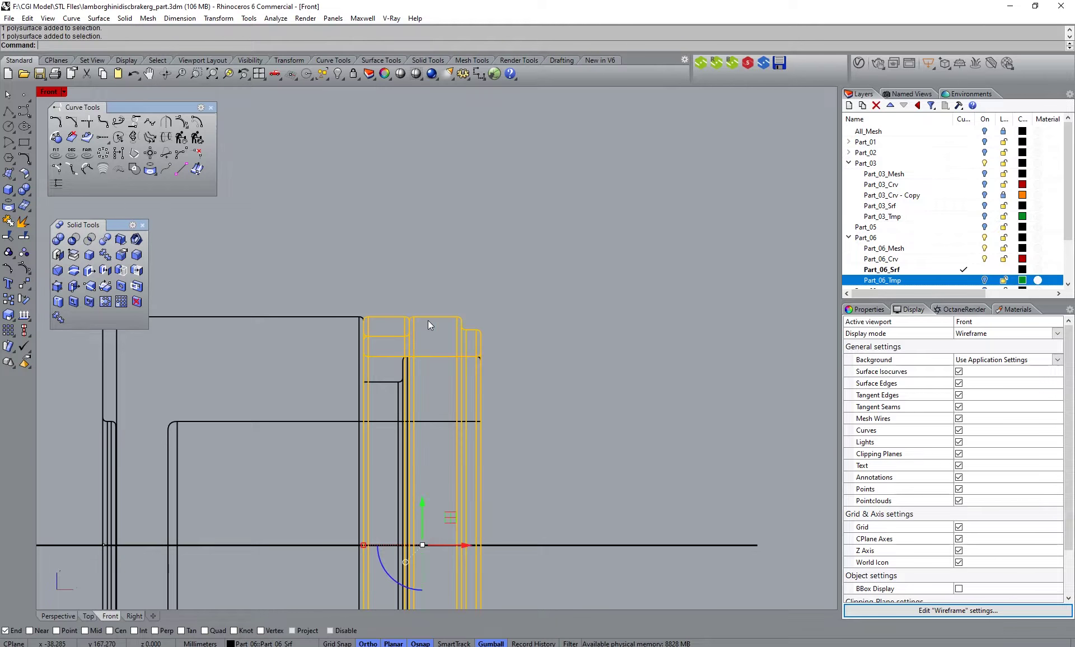
pyautogui.click(339, 73)
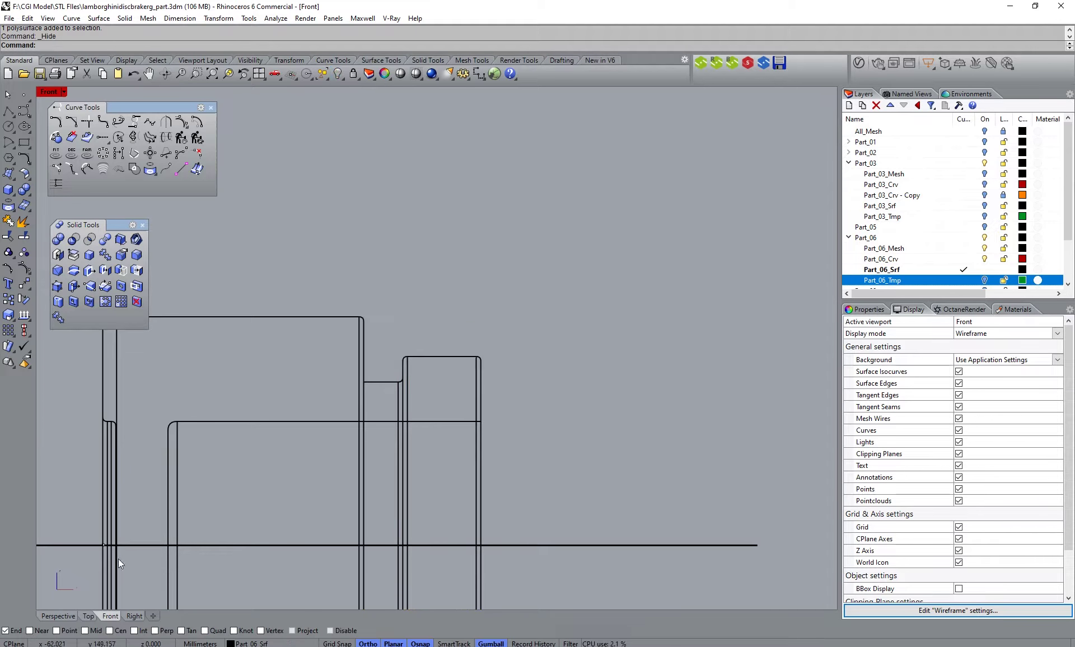
pyautogui.hotkey('ctrl', 'z')
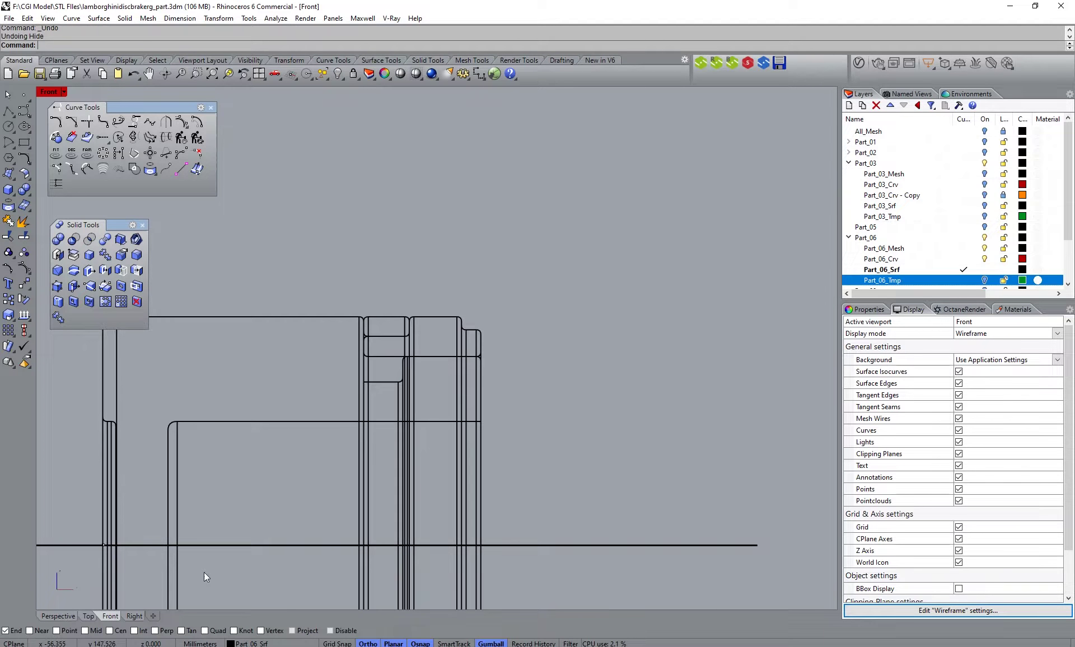
pyautogui.scroll(4, 345, 392)
pyautogui.scroll(-2, 392, 368)
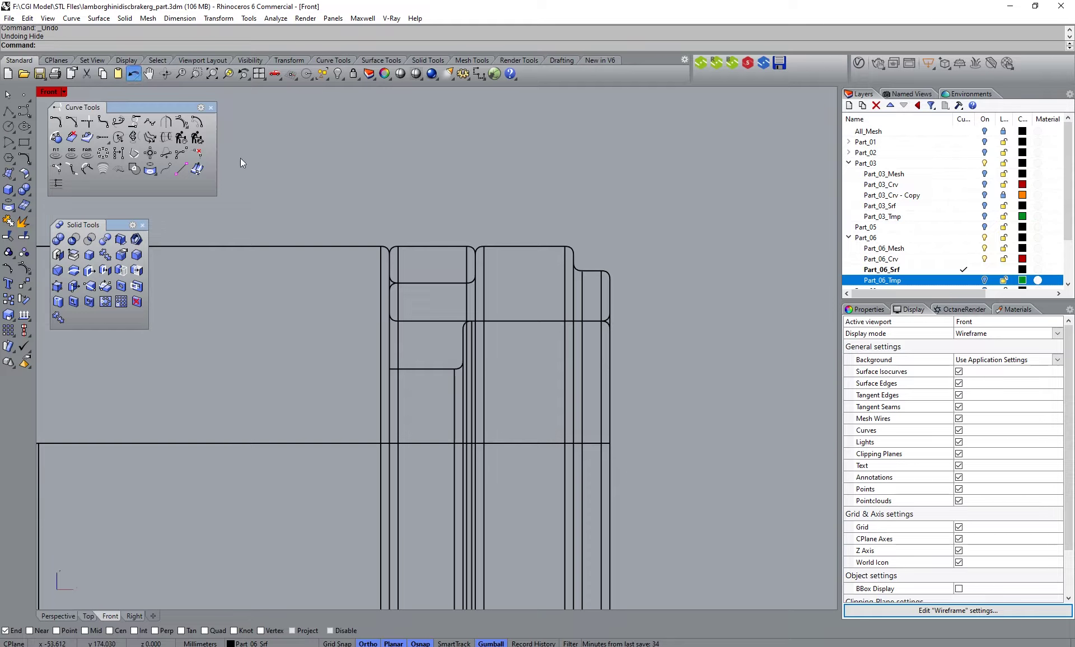
# Hide the narrow ring and stepped body again, and blend the large cylinder's neck corner and bore rim with a radius of 0.5.
pyautogui.hotkey('ctrl', 'y')
pyautogui.click(56, 616)
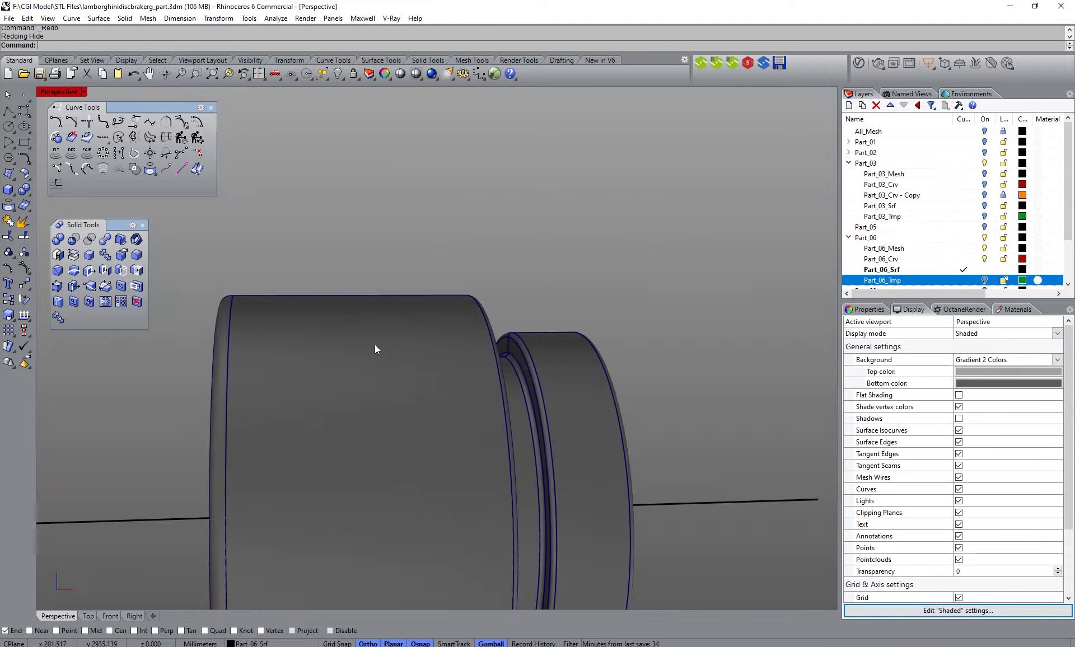
pyautogui.moveTo(374, 350)
pyautogui.mouseDown(button='right')
pyautogui.moveTo(309, 331)
pyautogui.moveTo(336, 320)
pyautogui.moveTo(330, 300)
pyautogui.moveTo(205, 371)
pyautogui.moveTo(188, 410)
pyautogui.mouseUp(button='right')
pyautogui.moveTo(498, 344); pyautogui.dragTo(385, 288, button='right')
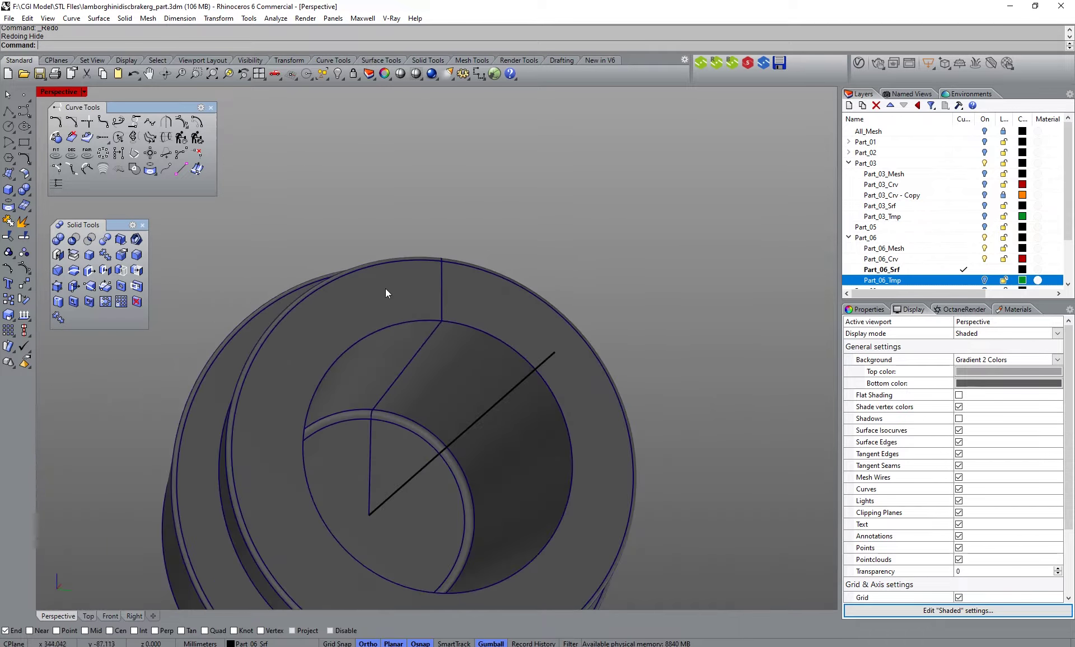
pyautogui.click(136, 255)
pyautogui.click(468, 327)
pyautogui.moveTo(468, 327); pyautogui.dragTo(418, 341, button='right')
pyautogui.click(412, 338)
pyautogui.press('Return')
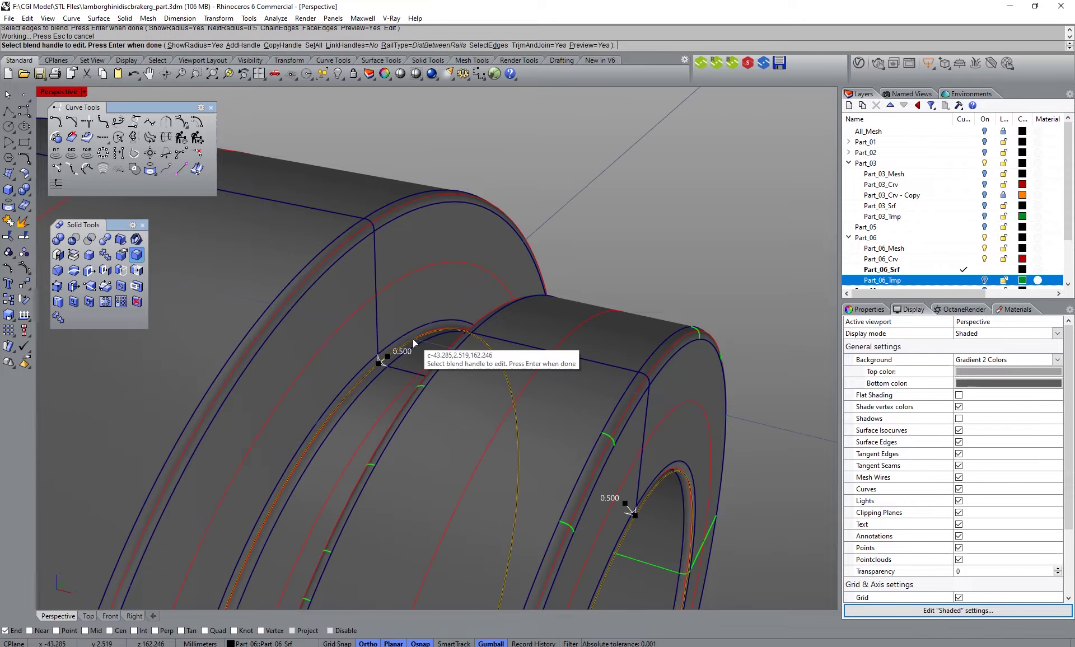
pyautogui.press('Return')
pyautogui.moveTo(538, 257); pyautogui.dragTo(485, 255, button='right')
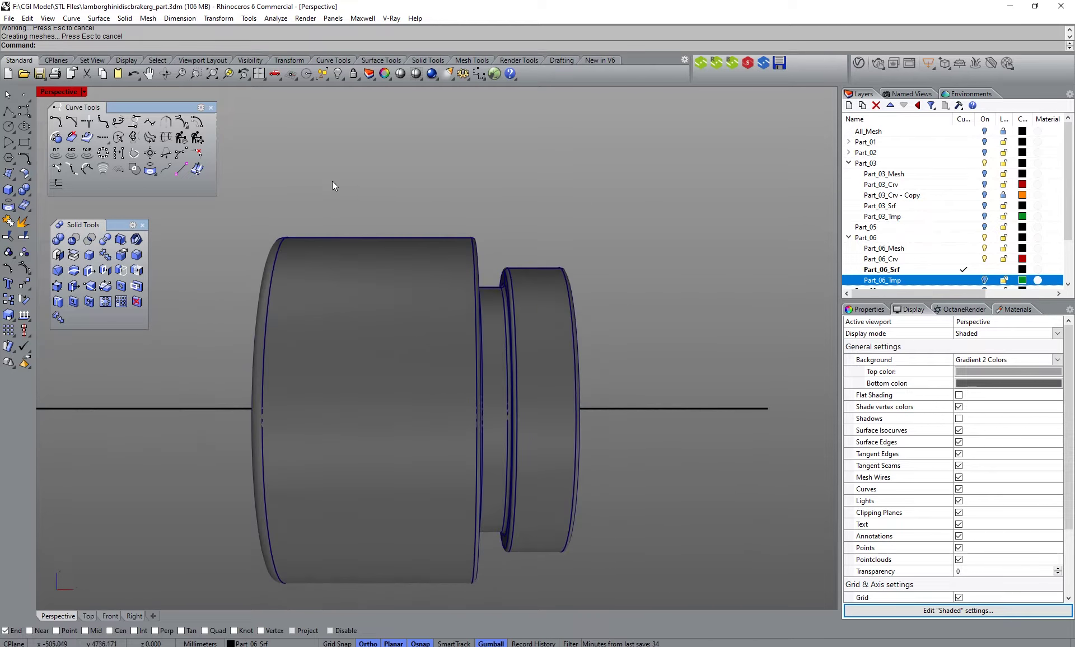
# Show the hidden narrow ring and stepped body again and check the assembled piston from both ends.
pyautogui.click(343, 82)
pyautogui.click(371, 98)
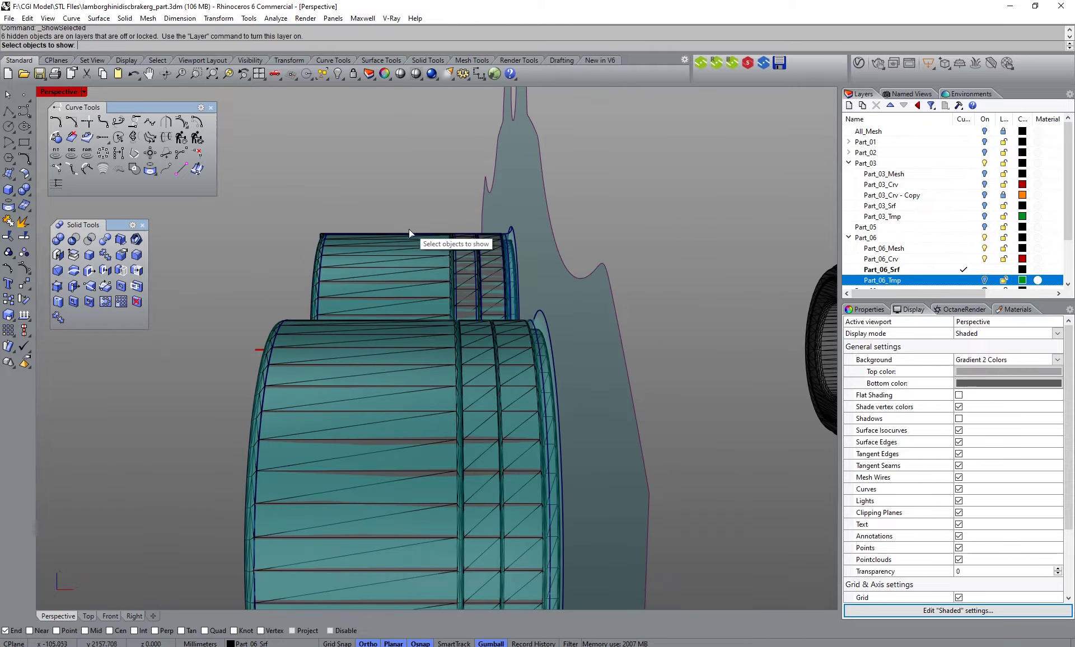
pyautogui.click(467, 258)
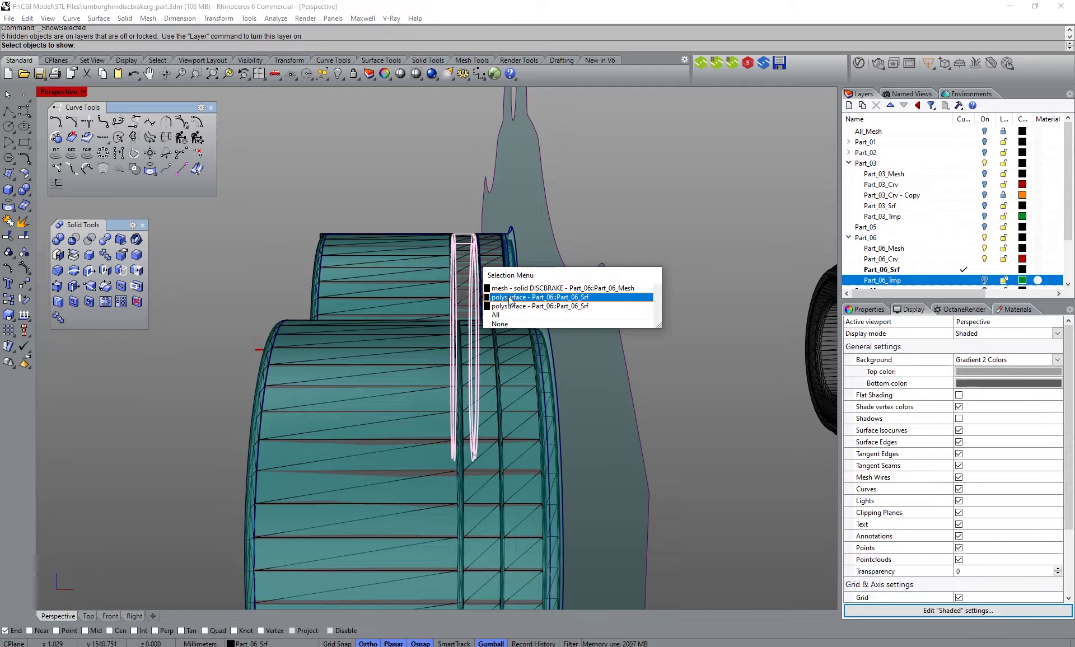
pyautogui.click(509, 297)
pyautogui.click(493, 258)
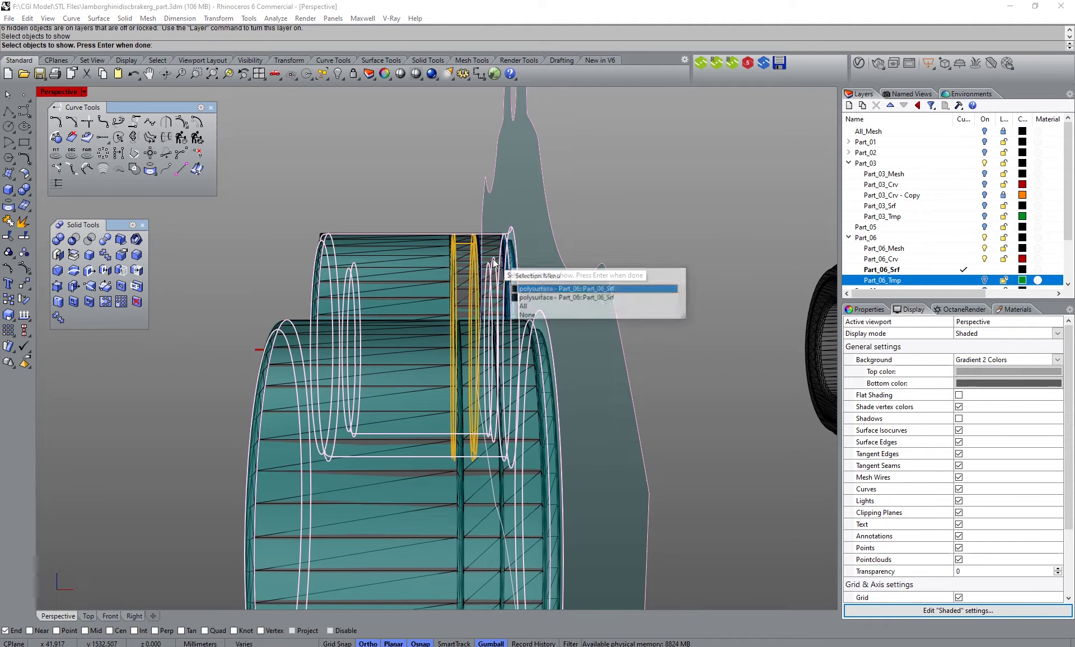
pyautogui.click(525, 307)
pyautogui.press('Return')
pyautogui.moveTo(491, 295); pyautogui.dragTo(445, 283, button='right')
pyautogui.scroll(-4, 446, 283)
pyautogui.scroll(6, 386, 253)
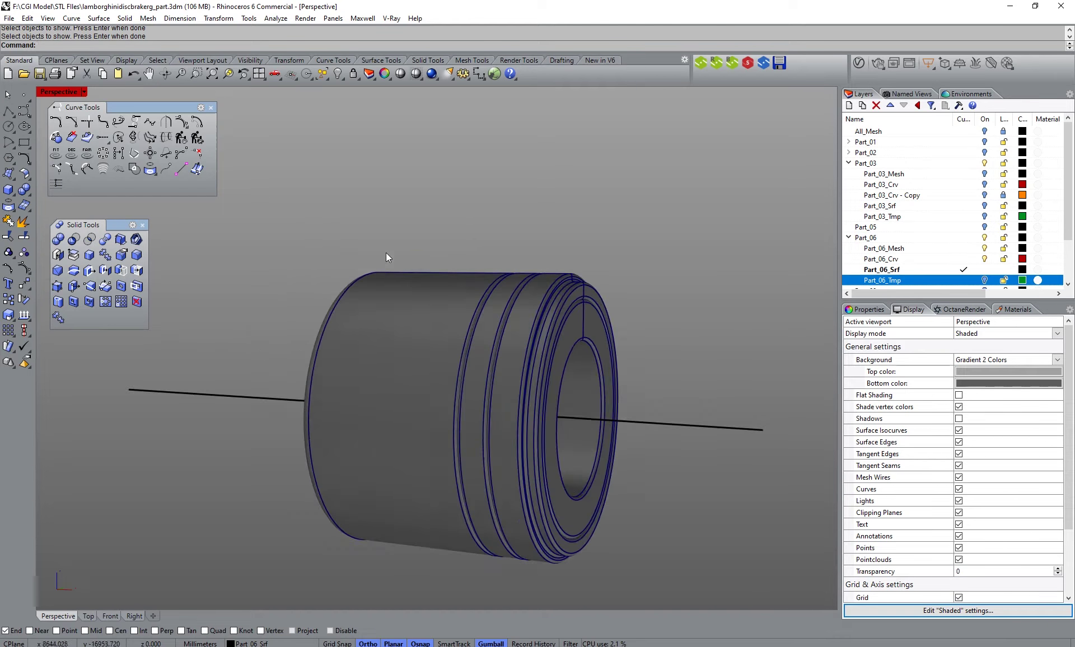
pyautogui.moveTo(386, 256); pyautogui.dragTo(500, 345, button='right')
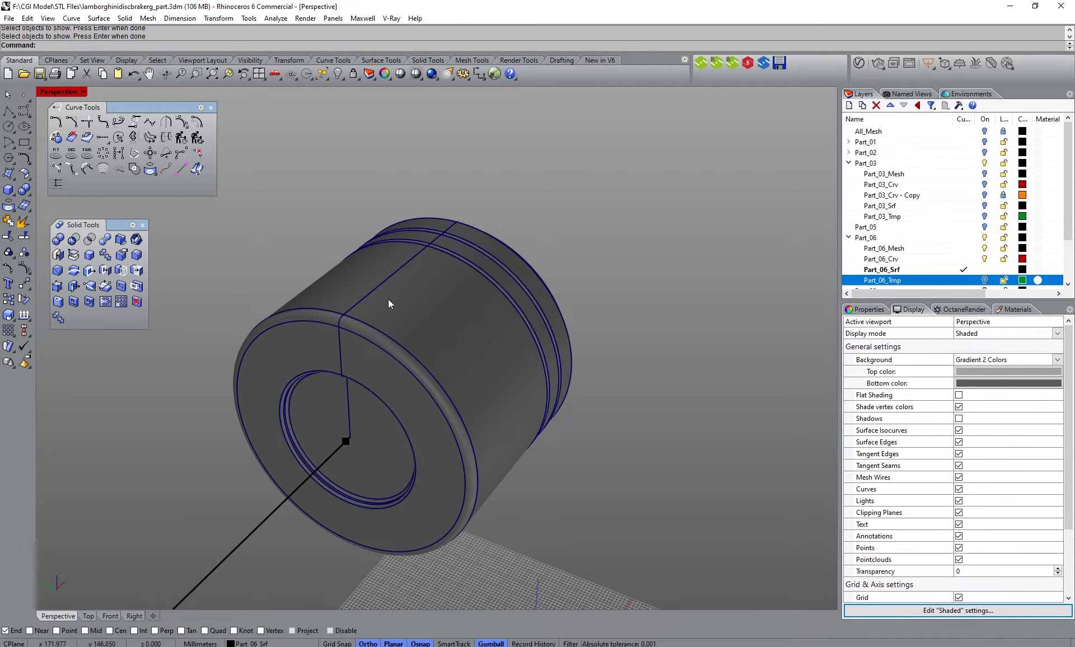
# Show the hidden Part_06_Srf bodies of the smaller neighbouring piston beside the finished one.
pyautogui.click(341, 78)
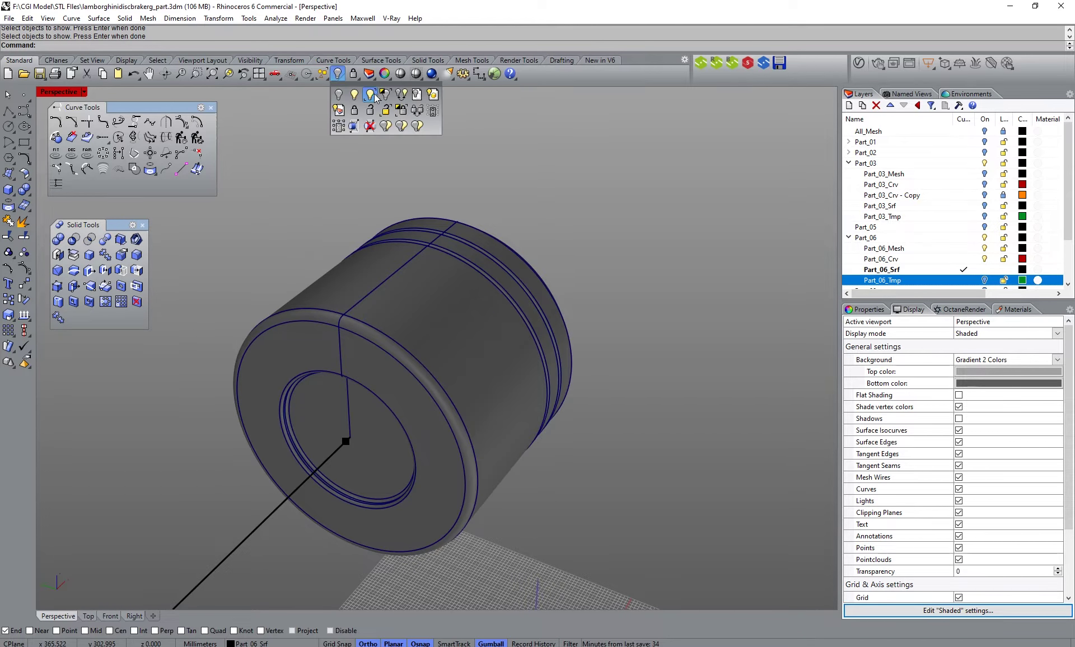
pyautogui.click(374, 97)
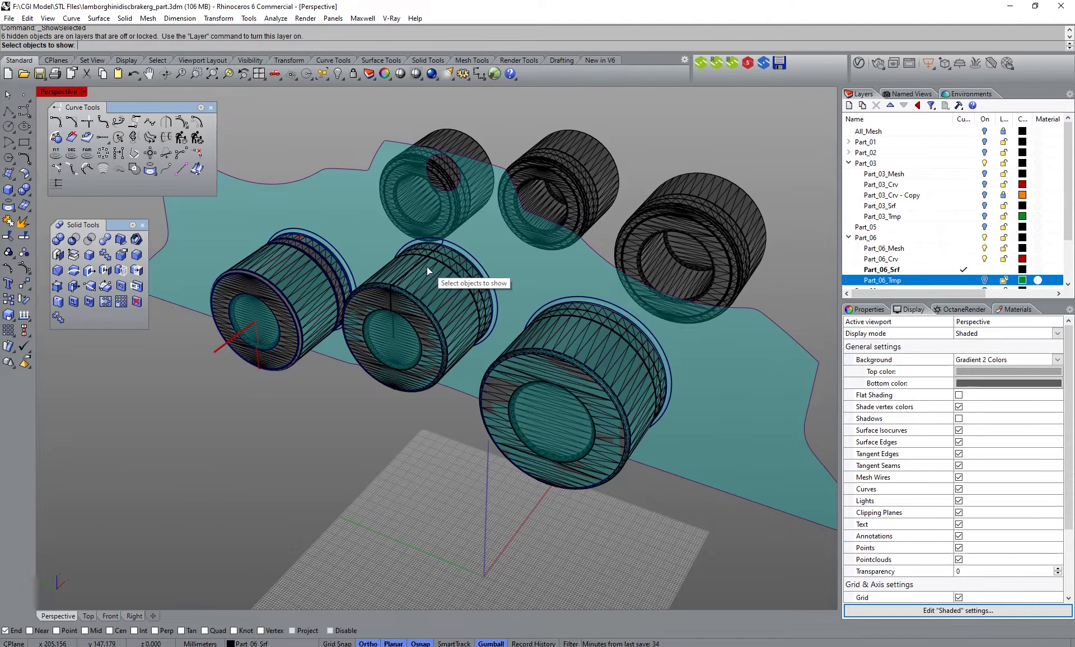
pyautogui.press('F4')
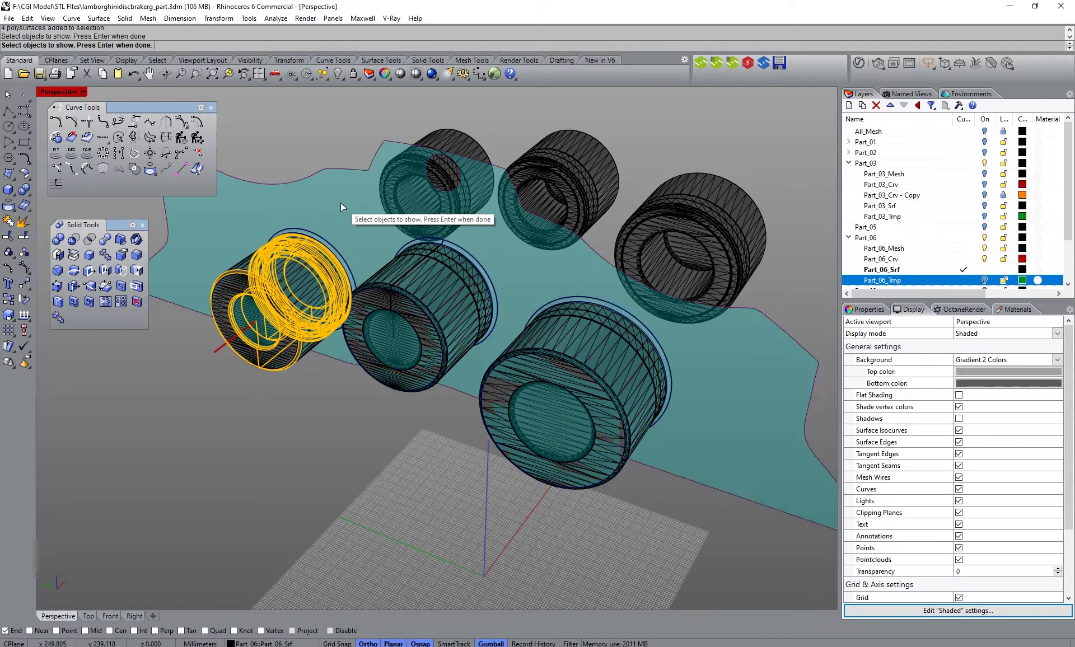
pyautogui.press('Return')
pyautogui.moveTo(340, 221); pyautogui.dragTo(210, 232, button='right')
pyautogui.scroll(7, 396, 227)
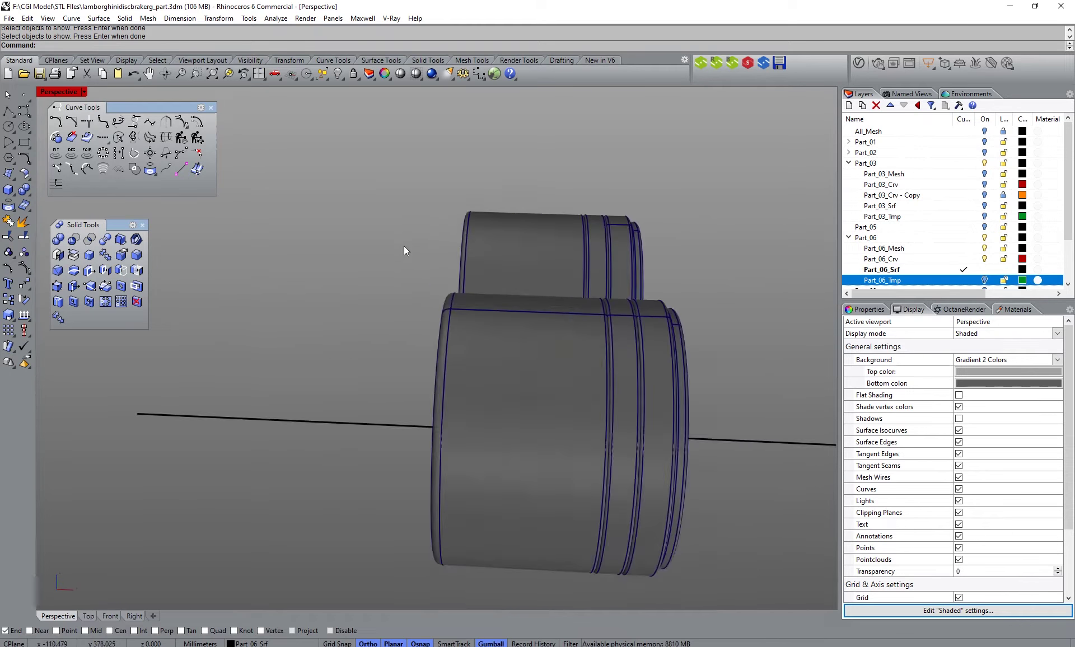
# Extract the rounded rim surface around the smaller piston's closed-side face with Copy set to No, and delete it.
pyautogui.moveTo(404, 246); pyautogui.dragTo(452, 269, button='right')
pyautogui.scroll(-6, 442, 274)
pyautogui.scroll(7, 280, 297)
pyautogui.scroll(3, 421, 244)
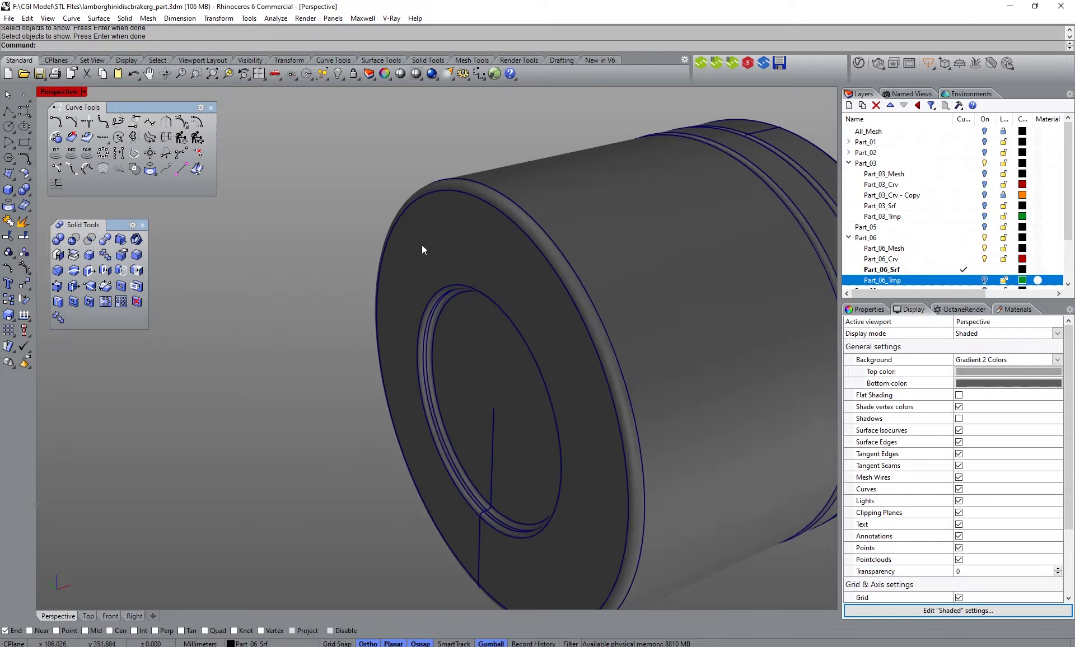
pyautogui.scroll(-6, 331, 264)
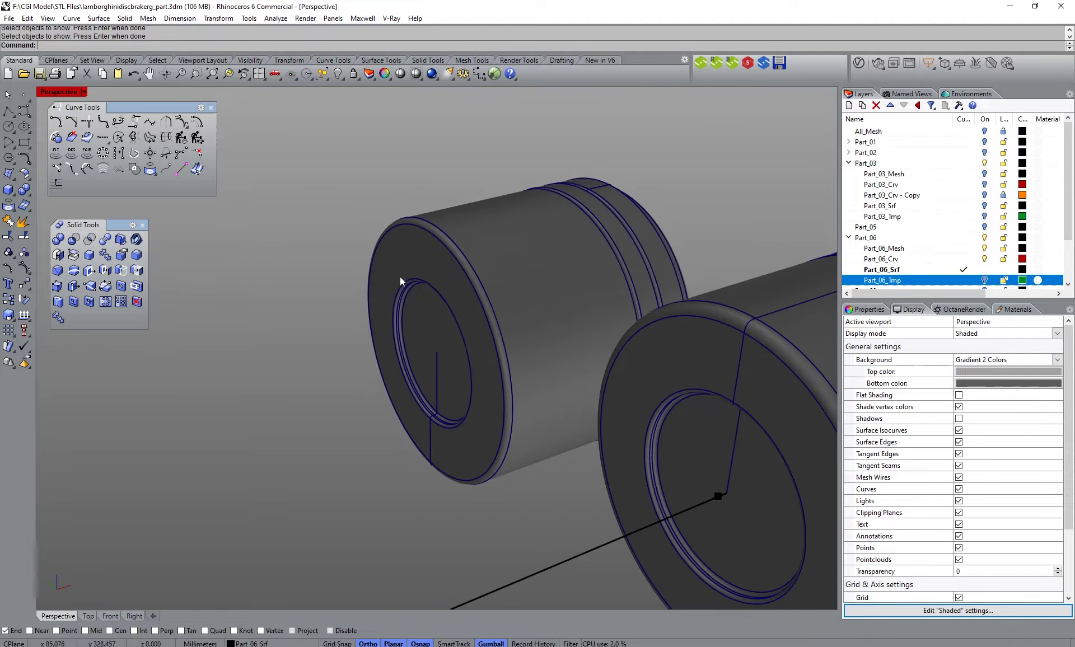
pyautogui.moveTo(400, 276)
pyautogui.mouseDown(button='right')
pyautogui.moveTo(405, 236)
pyautogui.moveTo(381, 196)
pyautogui.mouseUp(button='right')
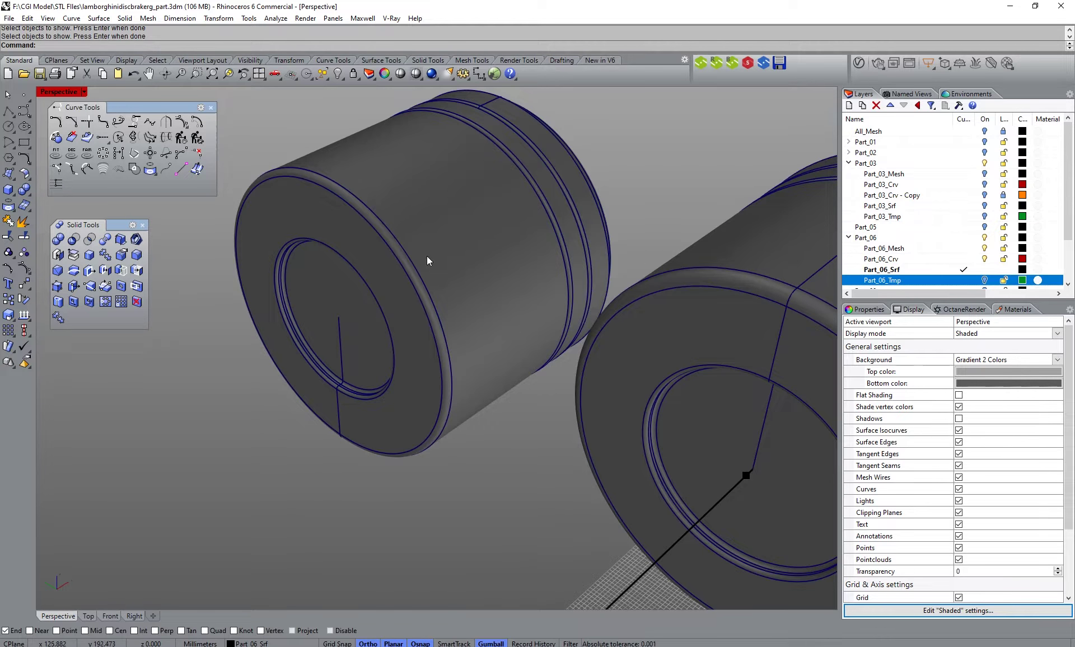
pyautogui.click(23, 224)
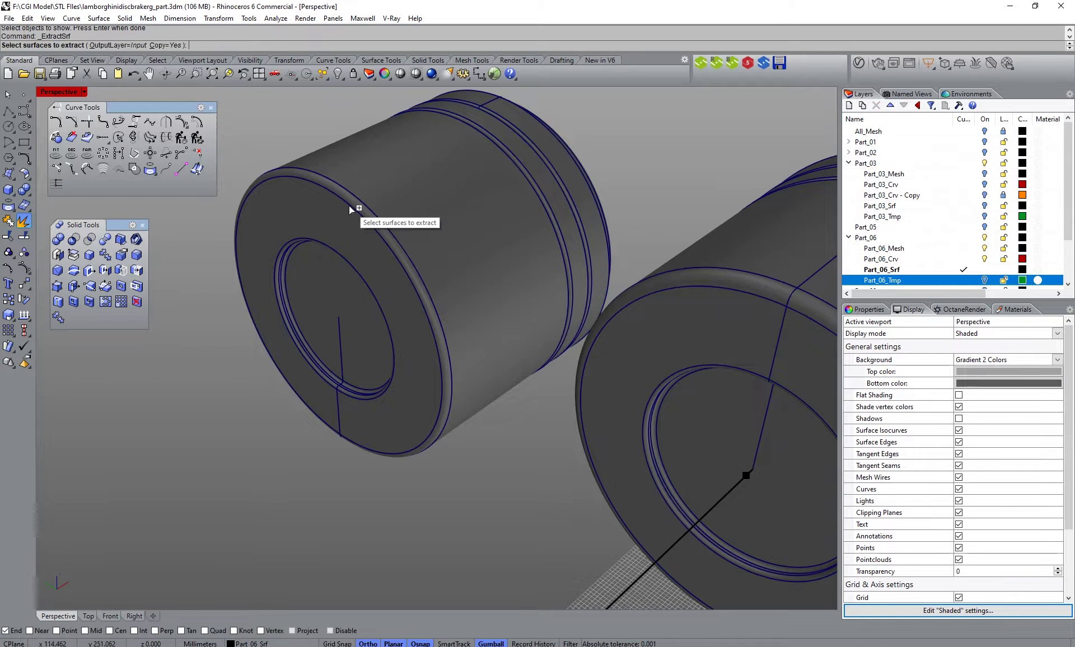
pyautogui.scroll(2, 352, 203)
pyautogui.click(165, 45)
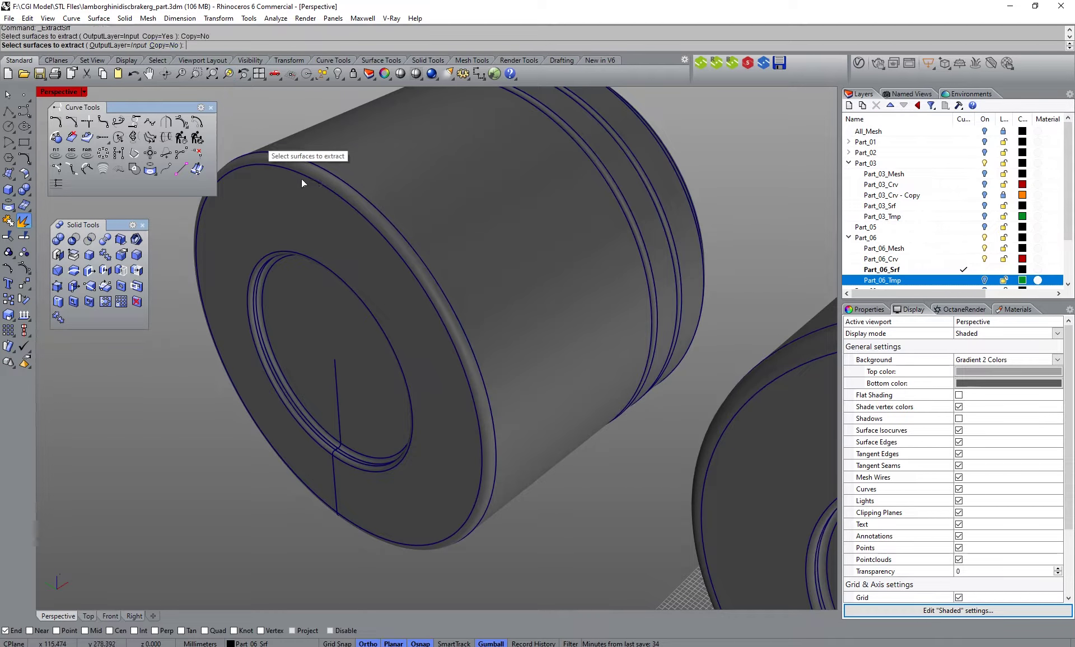
pyautogui.click(331, 187)
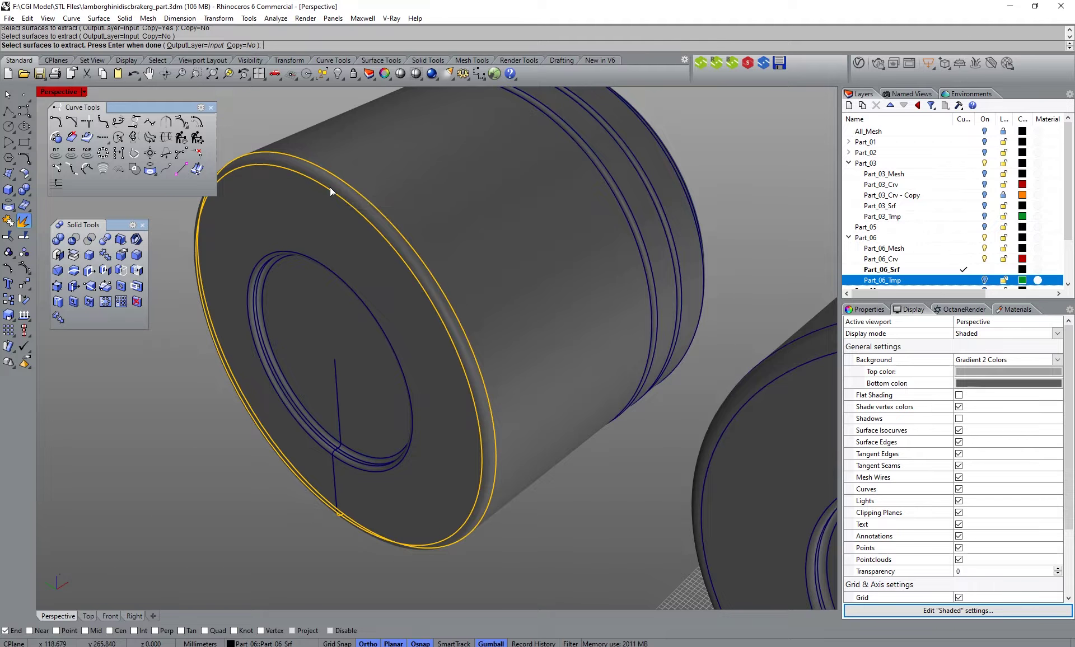
pyautogui.press('Return')
pyautogui.press('Delete')
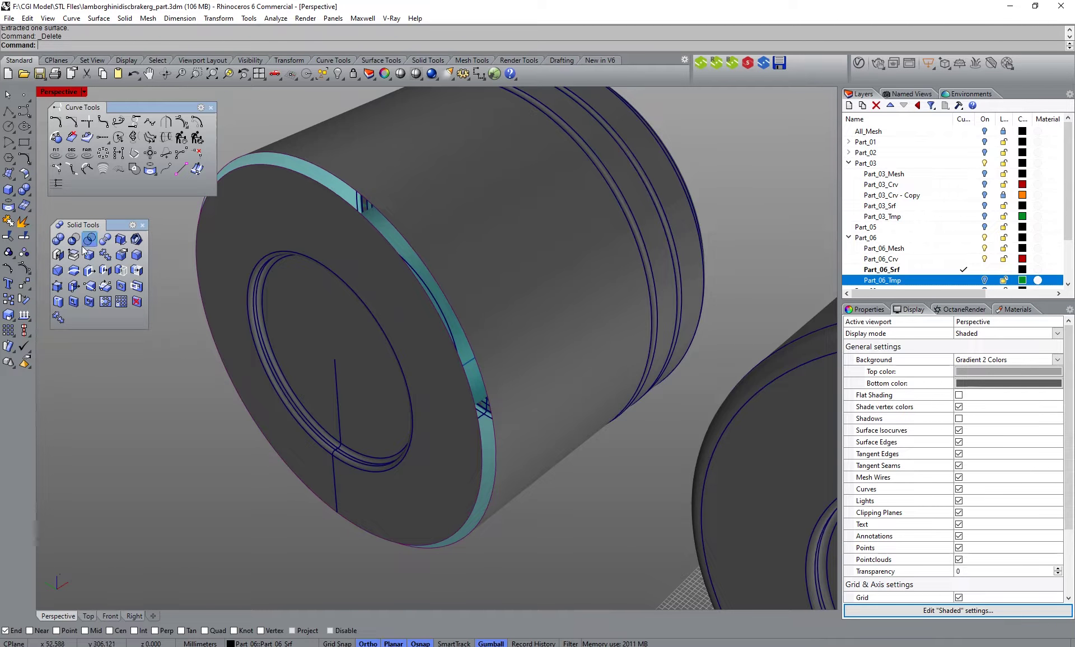
# Extract the smaller piston's flat end face and outer cylindrical wall as separate surfaces.
pyautogui.click(27, 234)
pyautogui.click(317, 184)
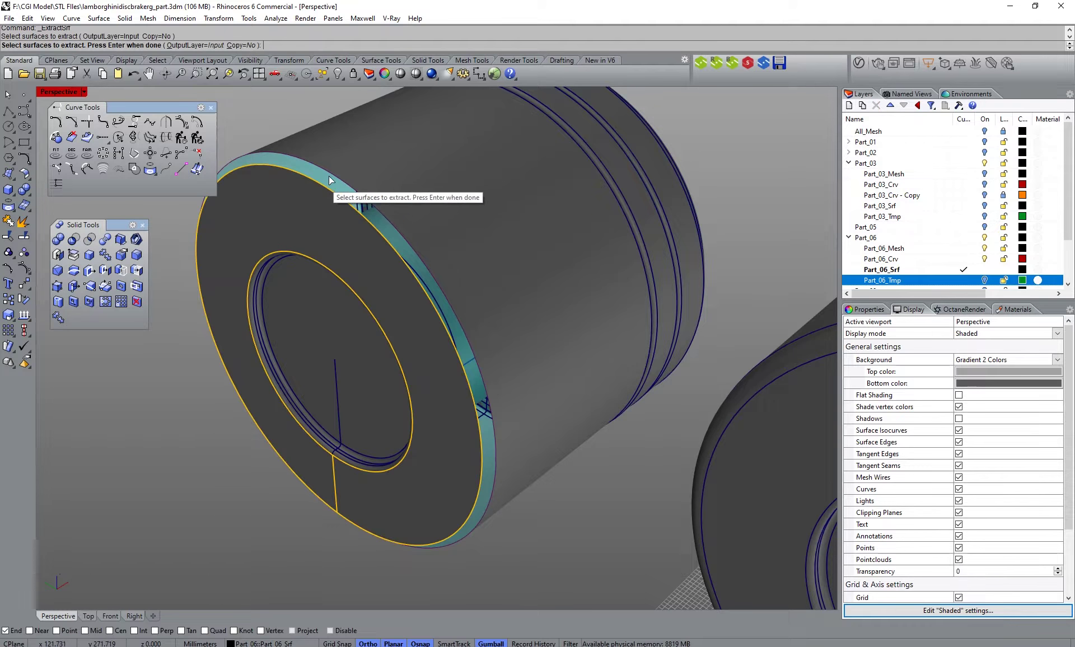
pyautogui.click(332, 173)
pyautogui.press('Return')
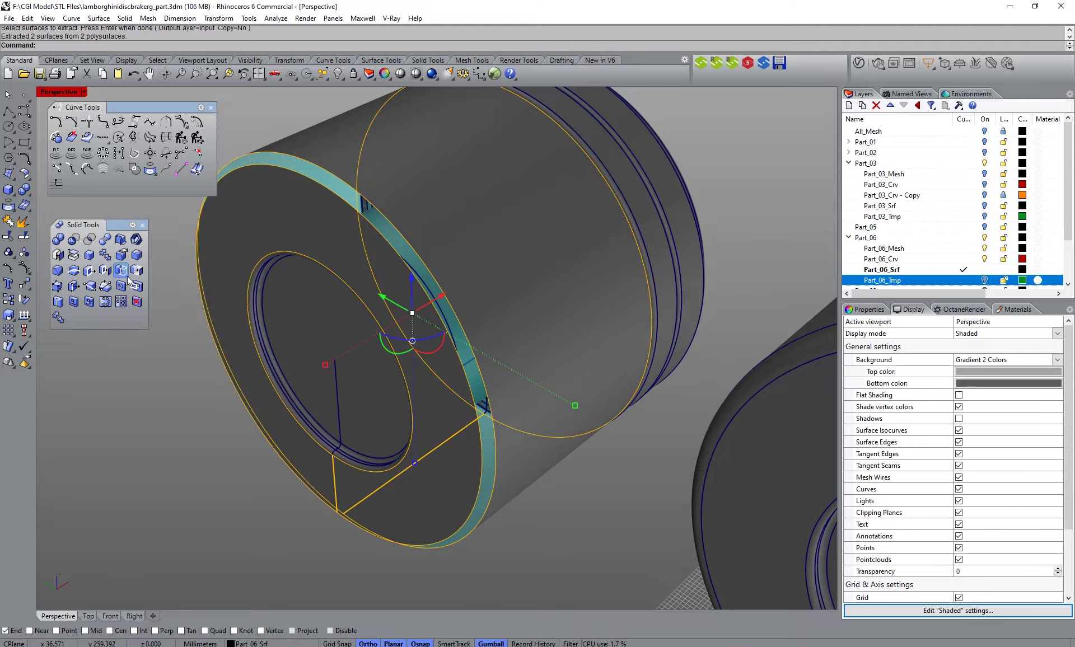
pyautogui.press('Delete')
# Untrim the outer edges of the extracted end face and cylindrical wall with KeepTrimObjects set to No, closing the rim gap.
pyautogui.click(84, 240)
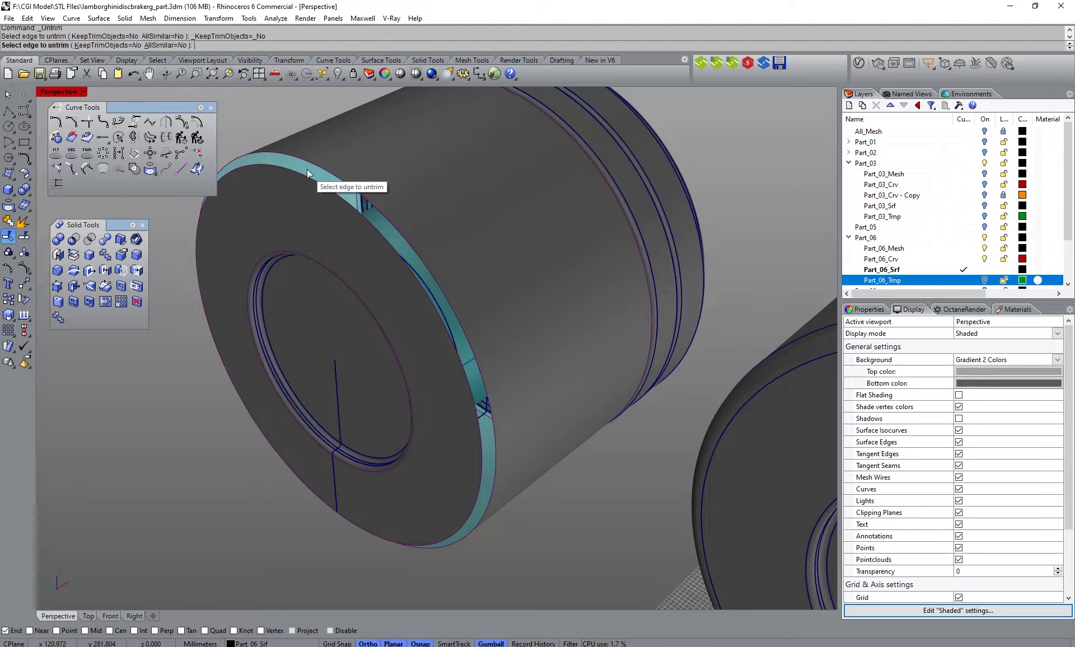
pyautogui.click(312, 180)
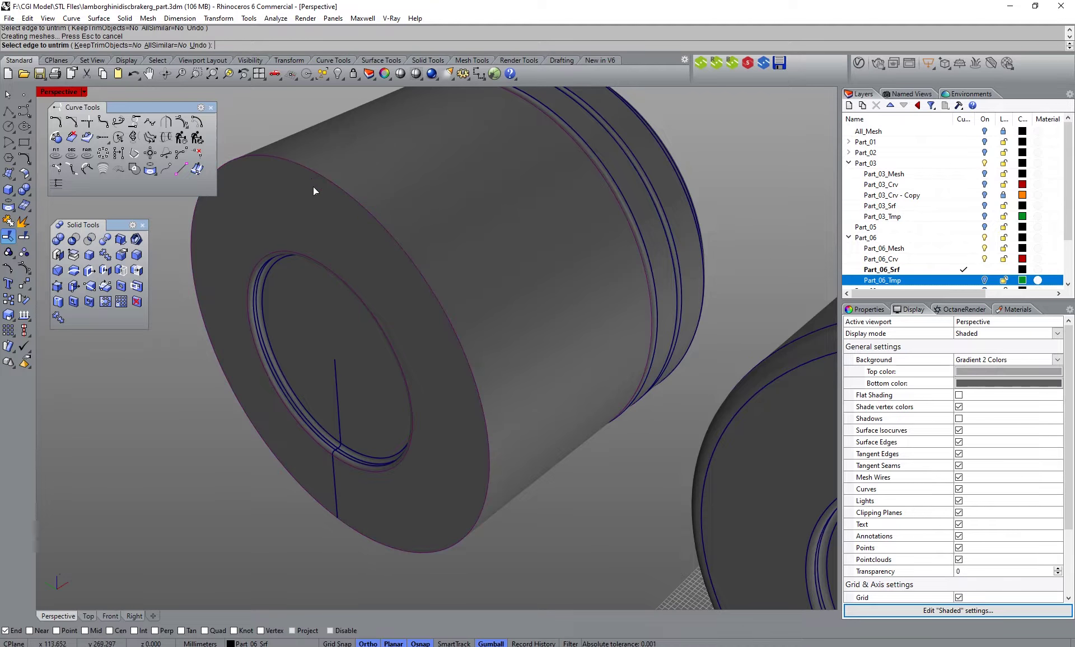
pyautogui.scroll(-2, 330, 223)
pyautogui.moveTo(331, 222)
pyautogui.mouseDown(button='right')
pyautogui.moveTo(349, 228)
pyautogui.moveTo(333, 243)
pyautogui.mouseUp(button='right')
pyautogui.scroll(-5, 449, 211)
pyautogui.scroll(5, 573, 152)
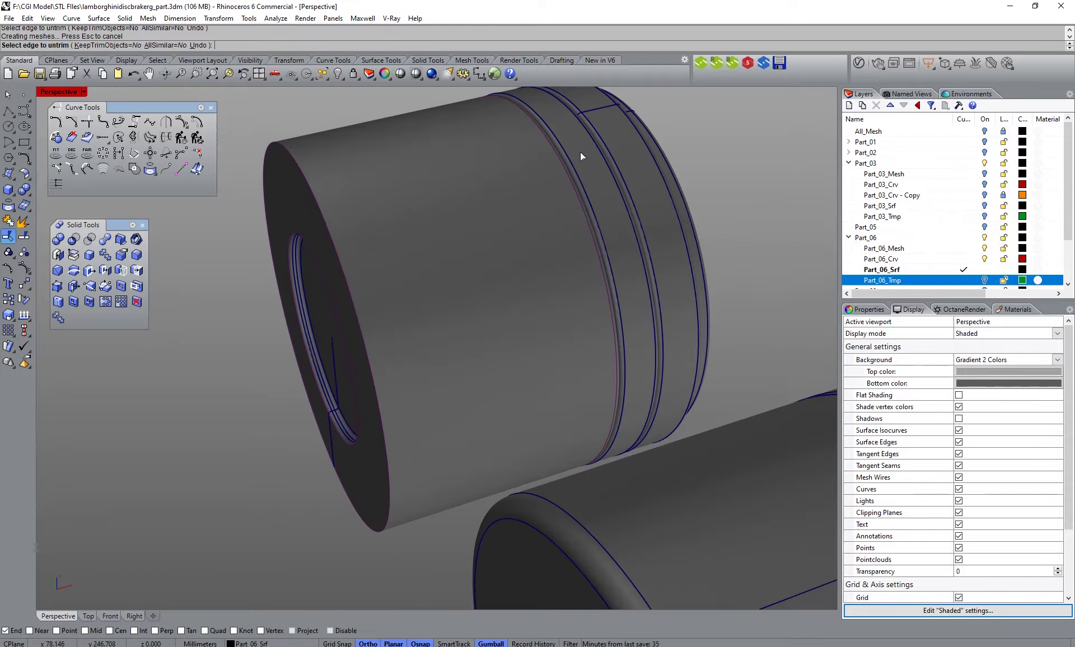
pyautogui.press('Escape')
# Hide the smaller piston's inner cylinder body, stepped body and narrow ring to isolate the untrimmed surfaces.
pyautogui.click(579, 150)
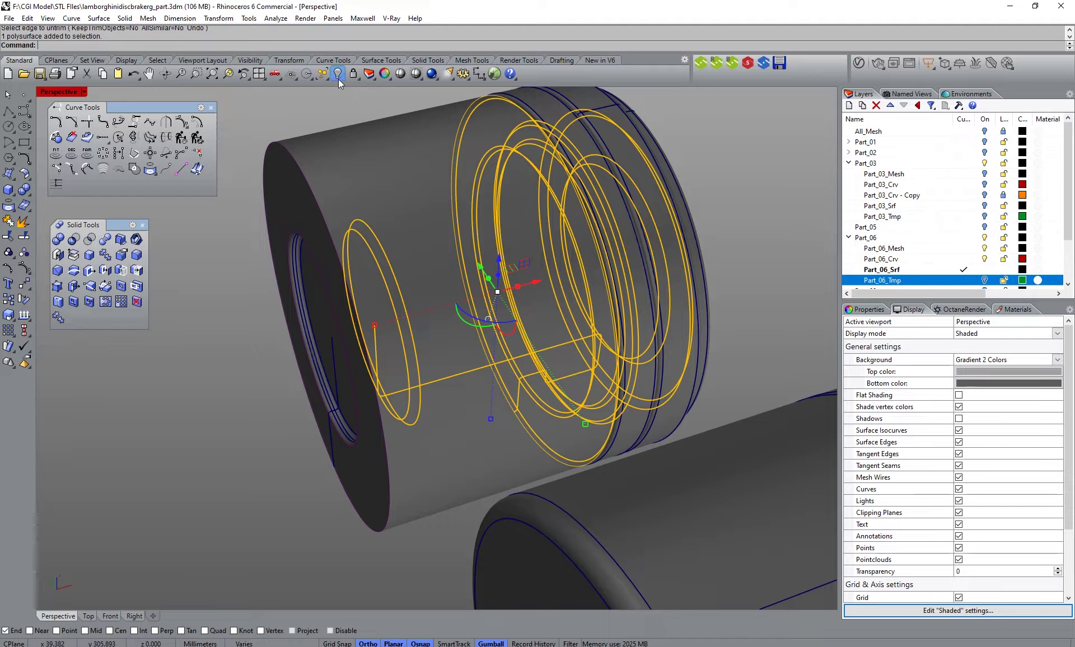
pyautogui.click(338, 77)
pyautogui.click(621, 124)
pyautogui.hotkey('ctrl', 'h')
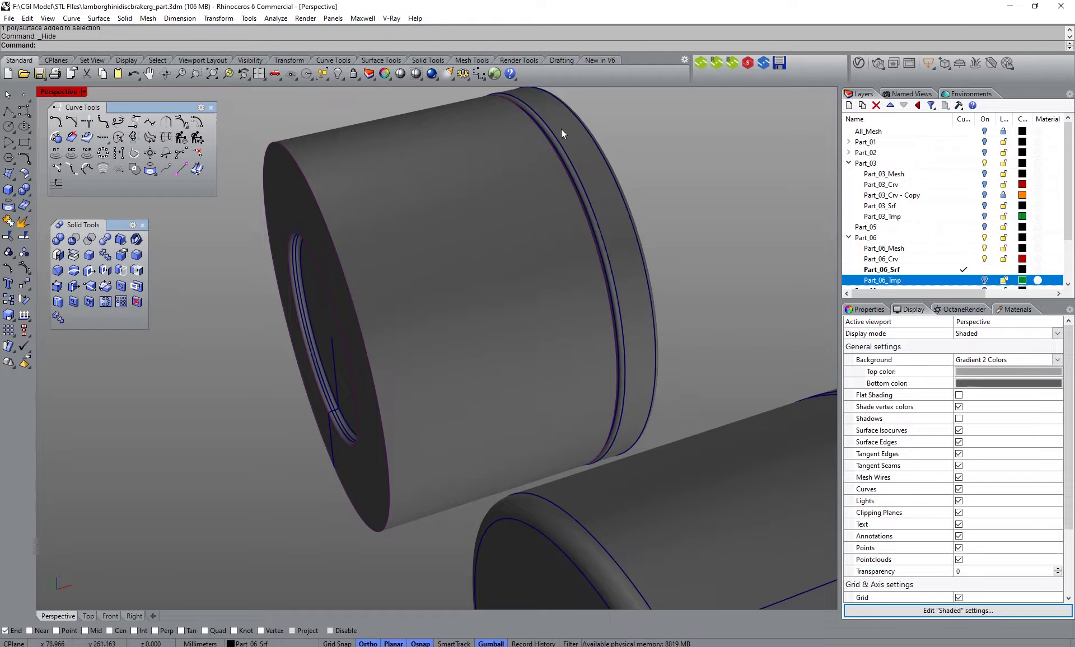
pyautogui.click(578, 130)
pyautogui.hotkey('ctrl', 'h')
pyautogui.moveTo(361, 209); pyautogui.dragTo(566, 284, button='right')
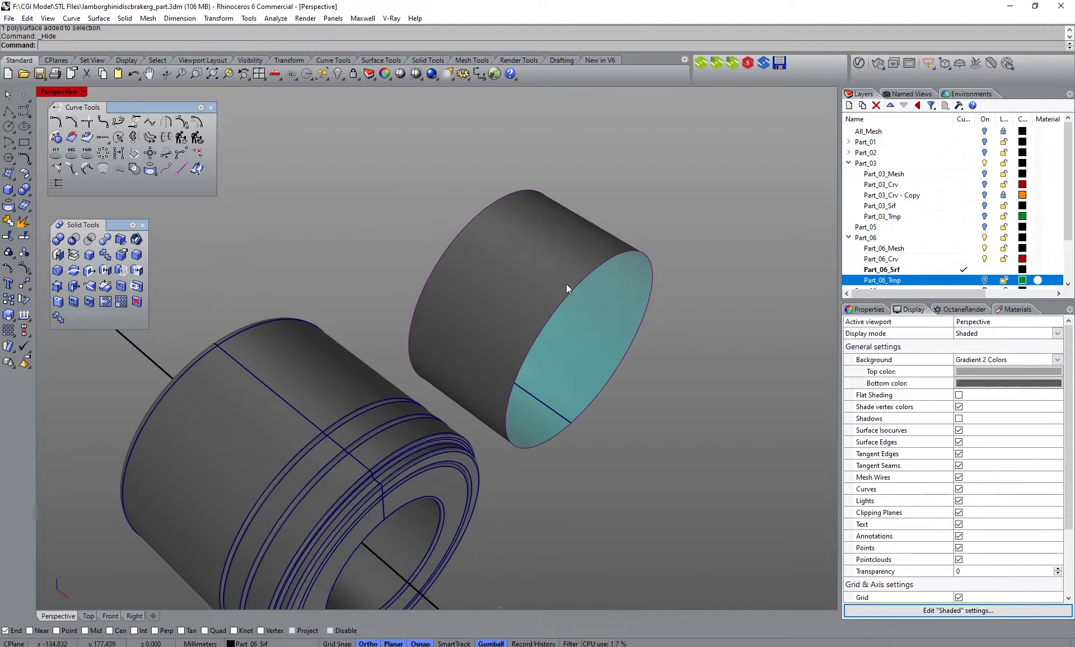
# Show the smaller piston's hidden inner body with the bore and neck again.
pyautogui.click(341, 78)
pyautogui.click(373, 99)
pyautogui.scroll(6, 683, 361)
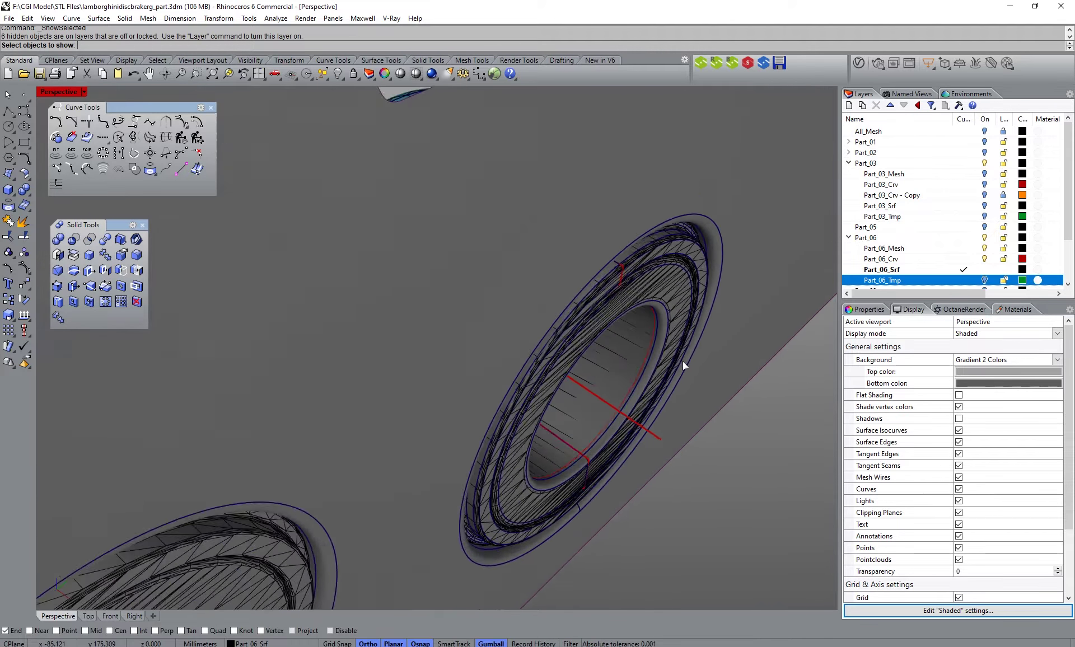
pyautogui.click(657, 328)
pyautogui.rightClick(656, 328)
pyautogui.scroll(-5, 656, 328)
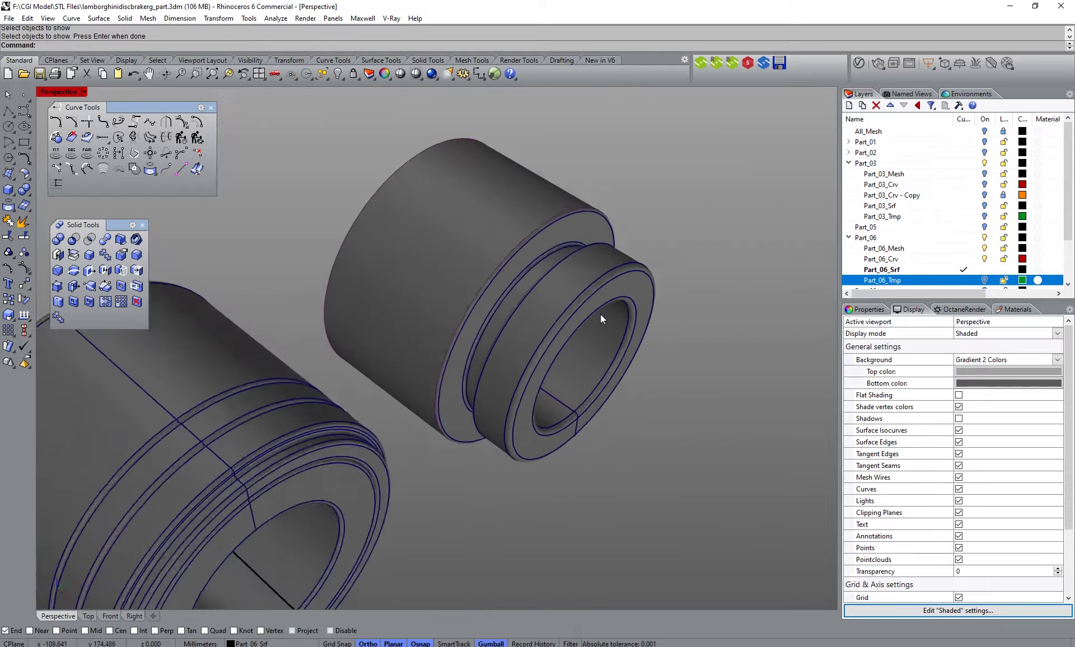
# Join the smaller piston's end face, outer wall and inner body into one closed polysurface.
pyautogui.moveTo(600, 314)
pyautogui.mouseDown(button='right')
pyautogui.moveTo(571, 355)
pyautogui.moveTo(586, 322)
pyautogui.mouseUp(button='right')
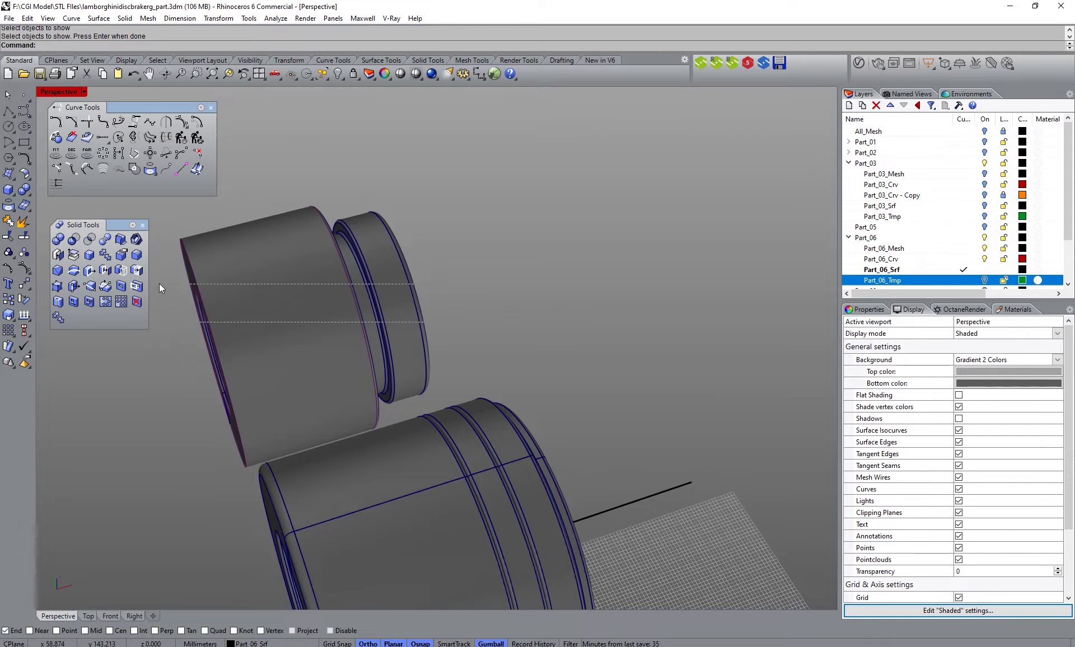
pyautogui.moveTo(159, 283); pyautogui.dragTo(167, 281)
pyautogui.click(7, 221)
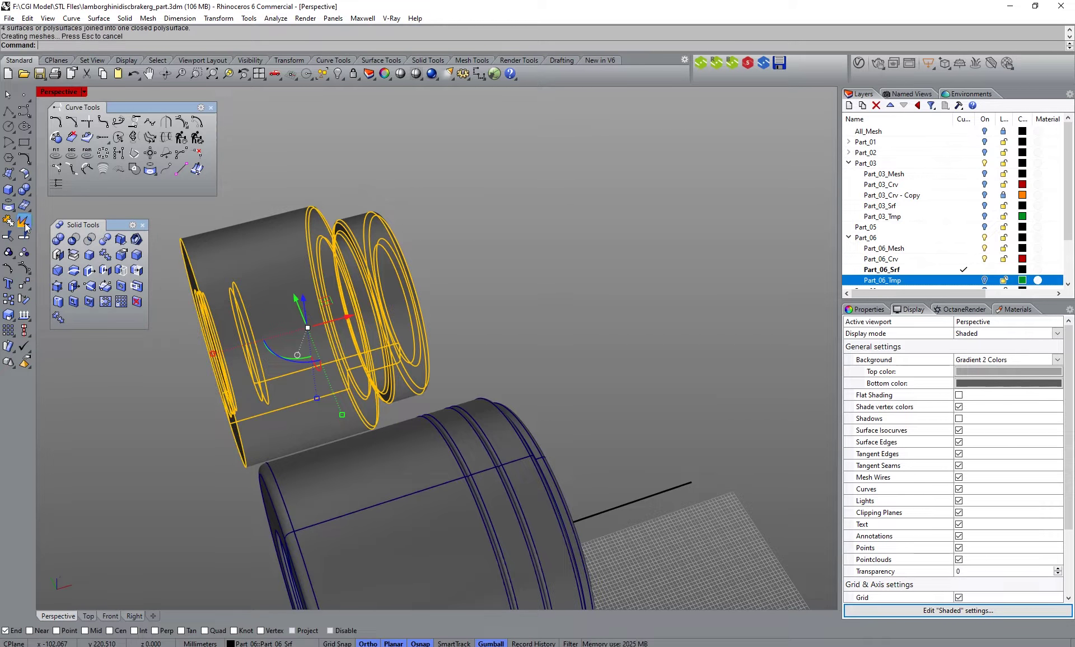
pyautogui.click(318, 182)
# Blend the smaller piston's outer front rim edge with a radius of 1.5.
pyautogui.scroll(5, 183, 369)
pyautogui.moveTo(183, 369); pyautogui.dragTo(358, 332, button='right')
pyautogui.scroll(-7, 358, 333)
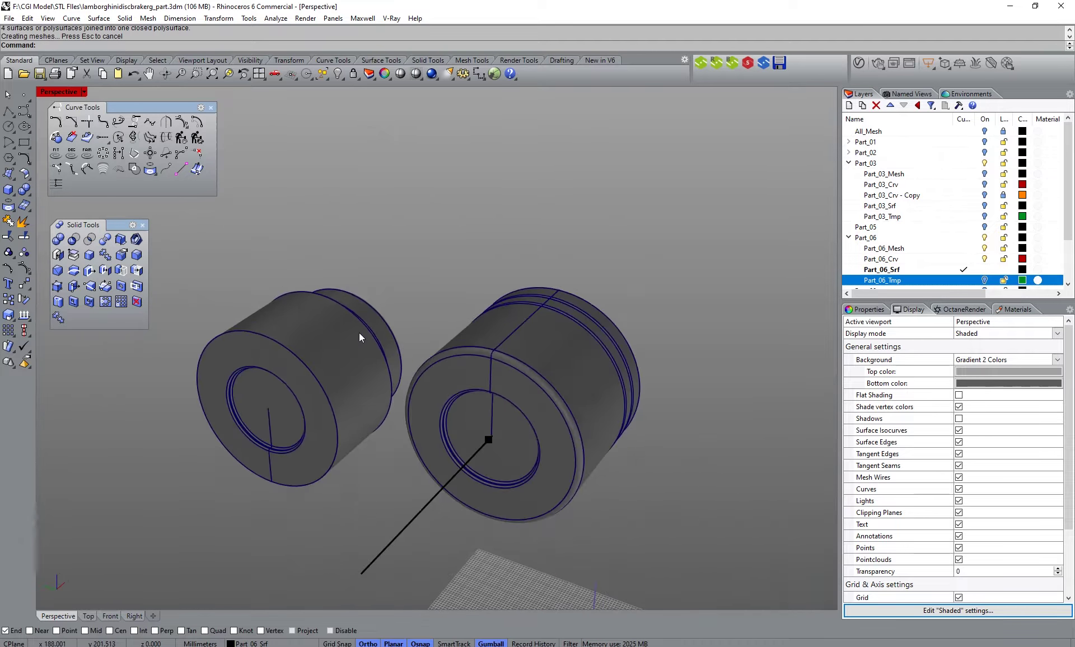
pyautogui.scroll(8, 341, 321)
pyautogui.click(134, 257)
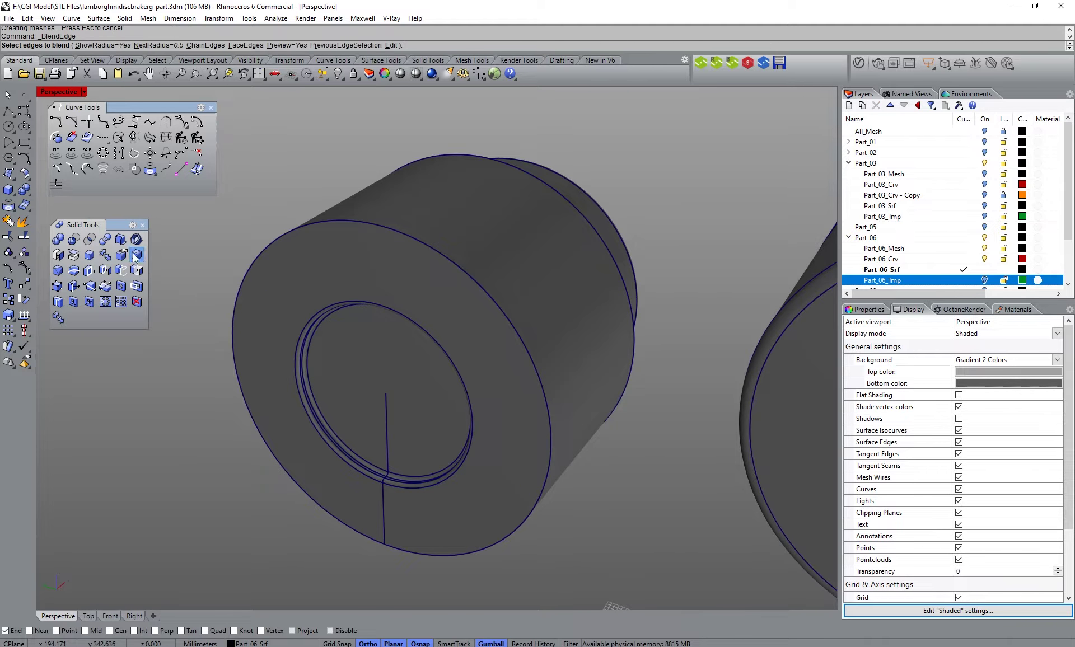
pyautogui.press('Return')
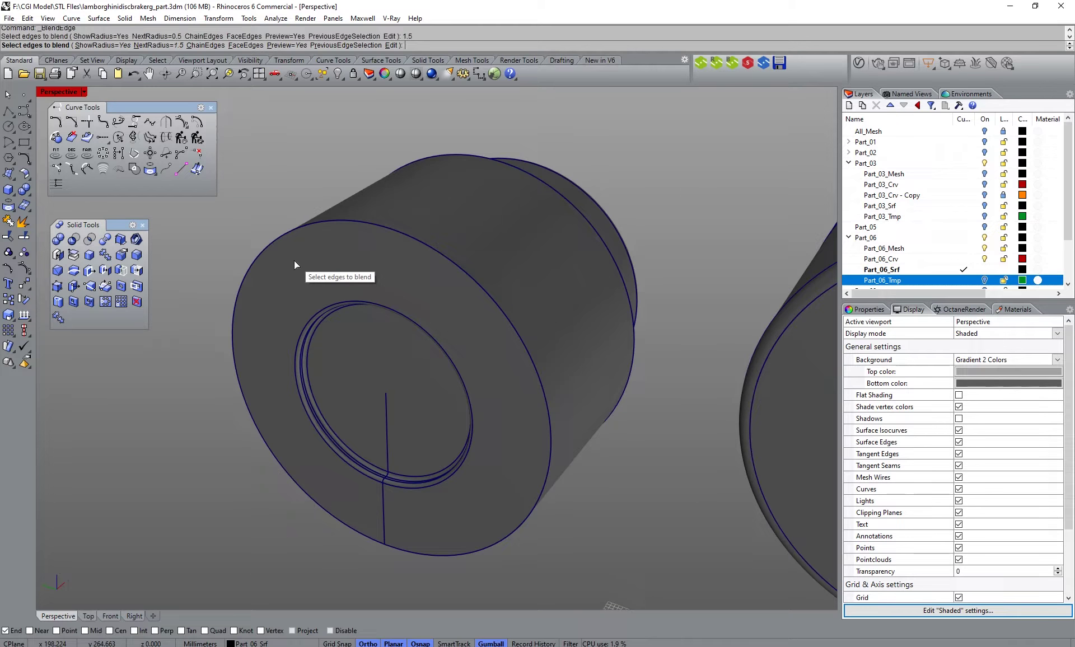
pyautogui.click(385, 227)
pyautogui.press('Return')
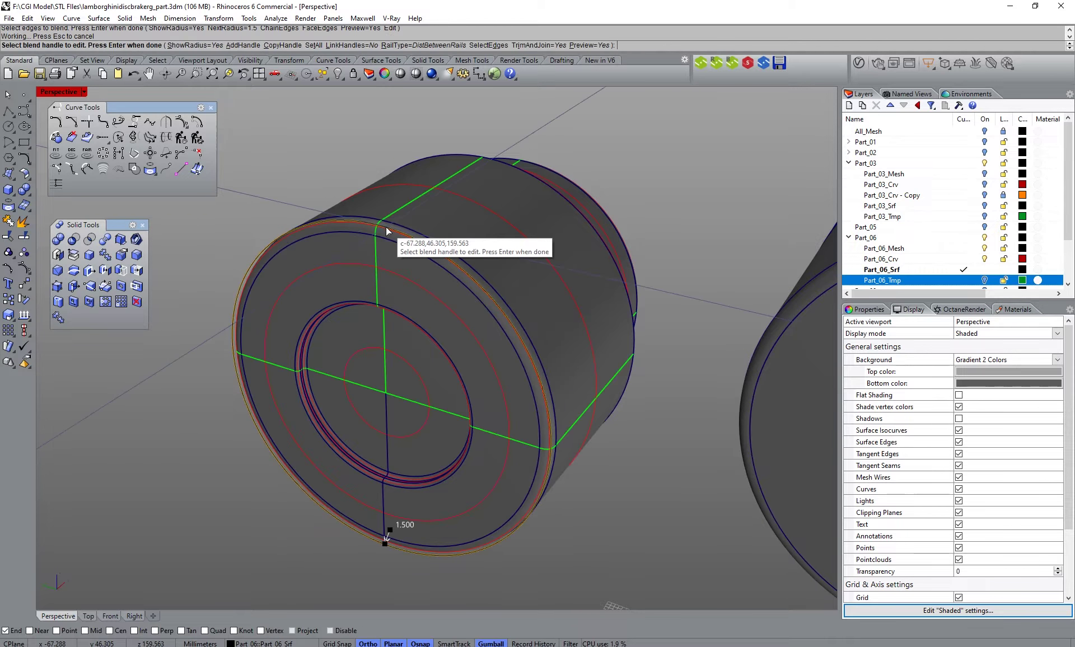
pyautogui.press('Return')
# Show only the hidden plate polysurface with its three cylindrical piston housings alongside the pistons.
pyautogui.scroll(-5, 337, 281)
pyautogui.moveTo(337, 281); pyautogui.dragTo(278, 295, button='right')
pyautogui.scroll(8, 352, 294)
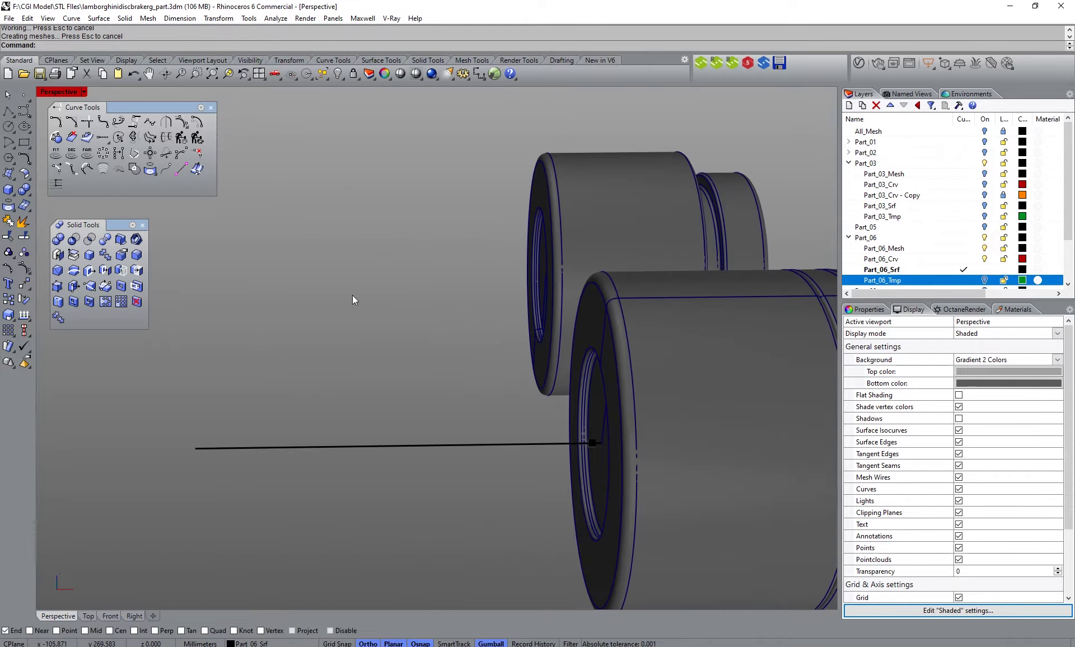
pyautogui.moveTo(352, 294); pyautogui.dragTo(398, 308, button='right')
pyautogui.scroll(-6, 399, 307)
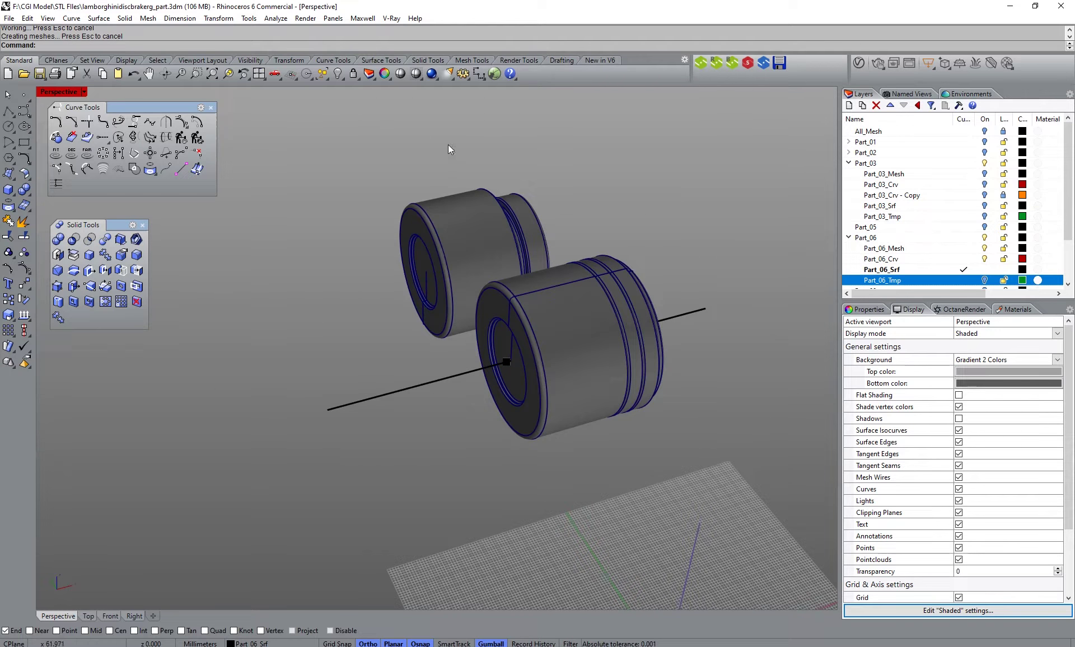
pyautogui.click(342, 77)
pyautogui.click(368, 98)
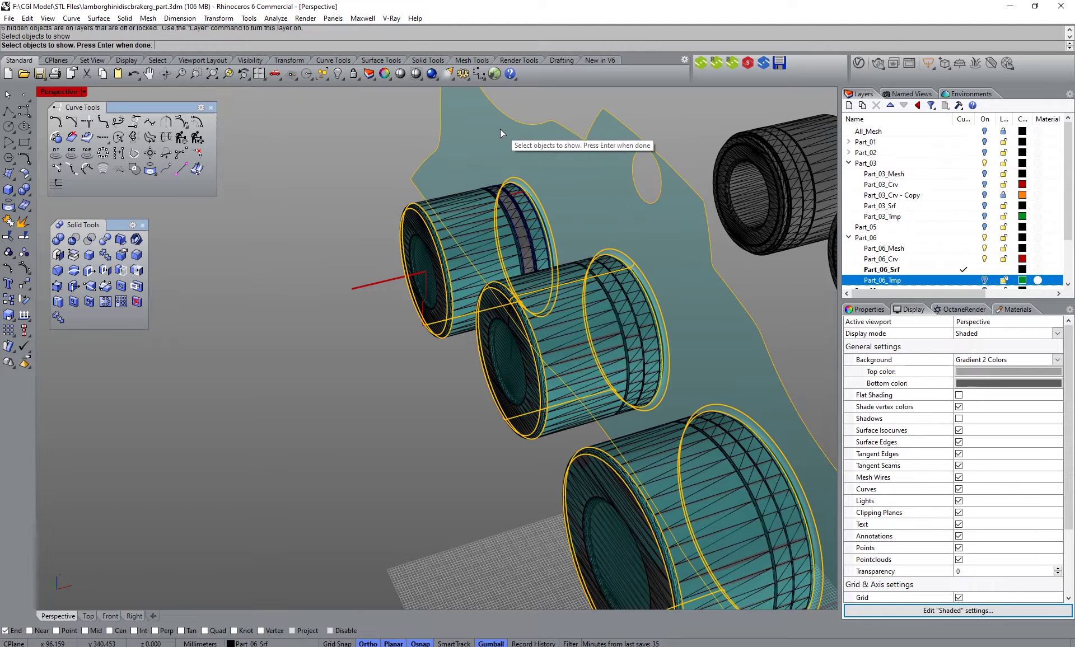
pyautogui.press('Return')
# Examine how the rounded front rims of both pistons line up with the surrounding cylindrical housings.
pyautogui.scroll(4, 428, 227)
pyautogui.scroll(3, 424, 224)
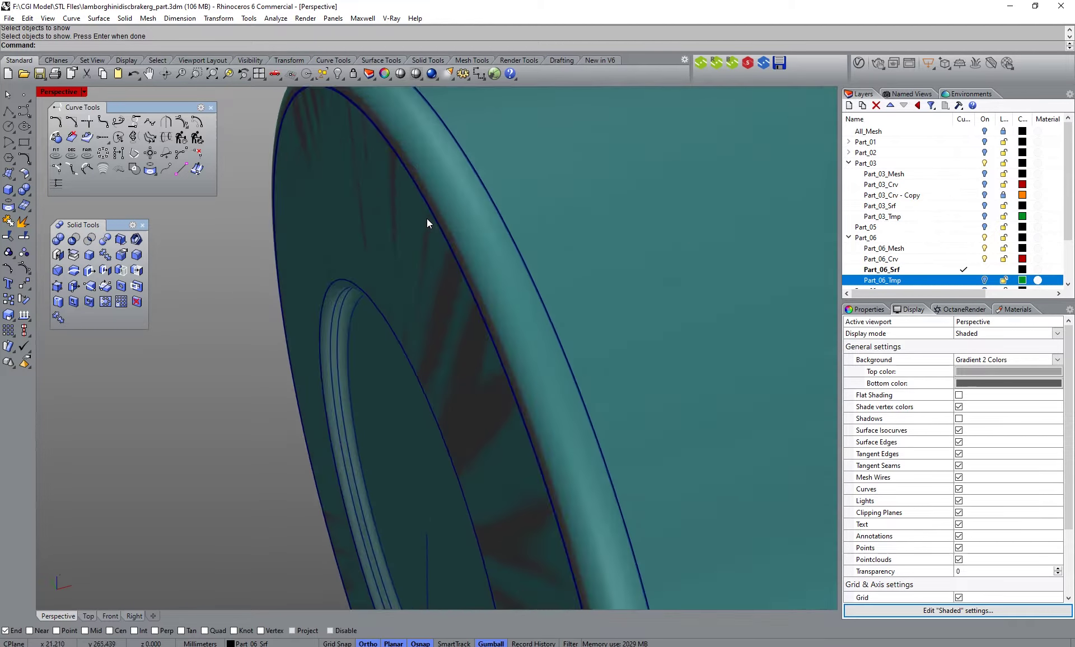
pyautogui.scroll(5, 482, 184)
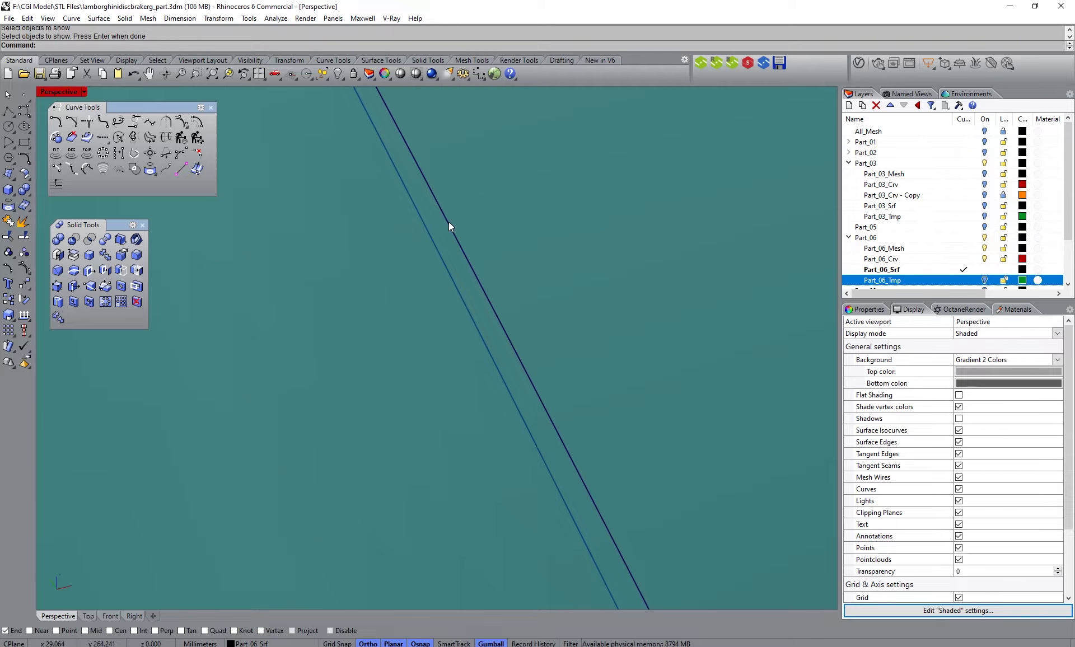
pyautogui.scroll(-2, 448, 222)
pyautogui.scroll(-3, 448, 222)
pyautogui.moveTo(428, 227); pyautogui.dragTo(689, 174, button='right')
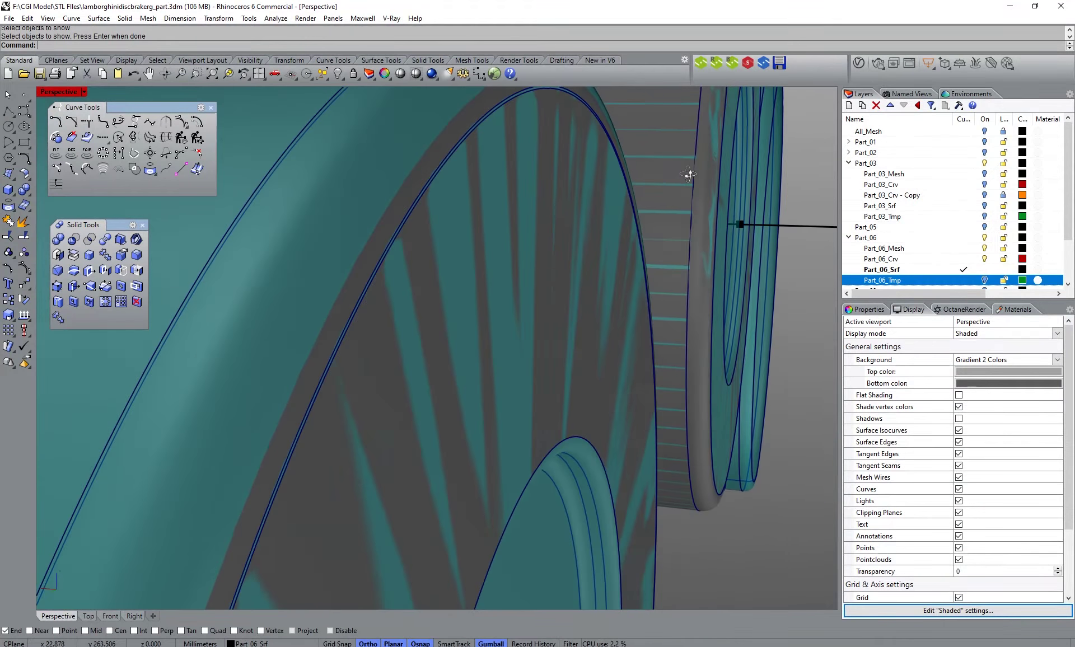
pyautogui.scroll(-5, 480, 223)
pyautogui.moveTo(537, 223); pyautogui.dragTo(360, 231, button='right')
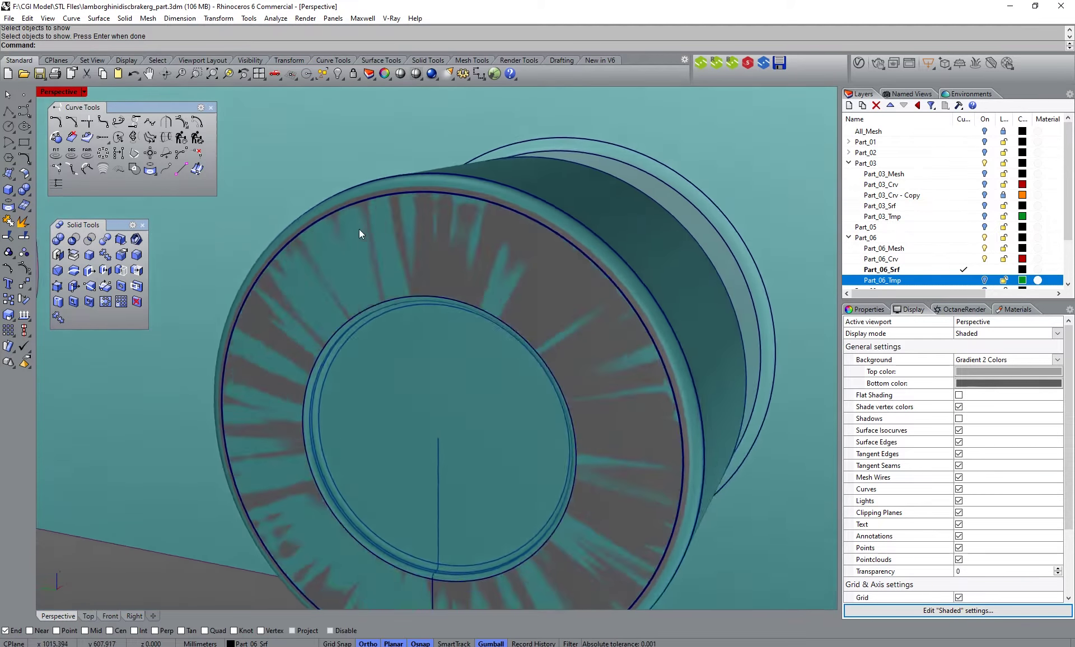
pyautogui.scroll(-6, 359, 230)
pyautogui.scroll(12, 622, 177)
pyautogui.scroll(-5, 598, 164)
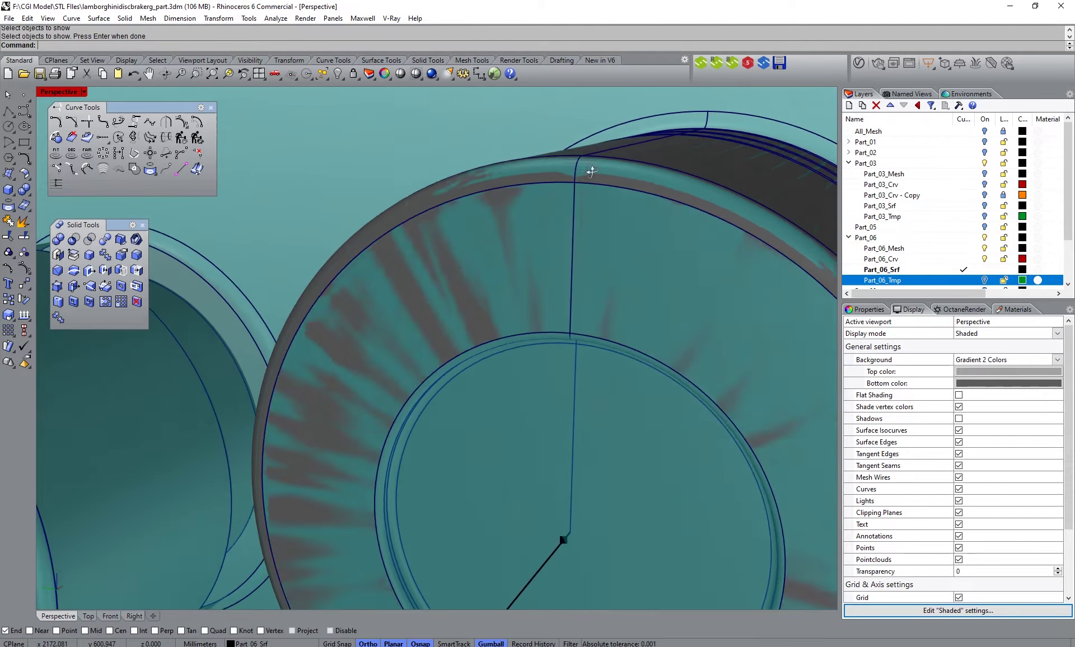
pyautogui.moveTo(590, 171); pyautogui.dragTo(615, 198, button='right')
pyautogui.scroll(-10, 616, 196)
pyautogui.scroll(10, 465, 264)
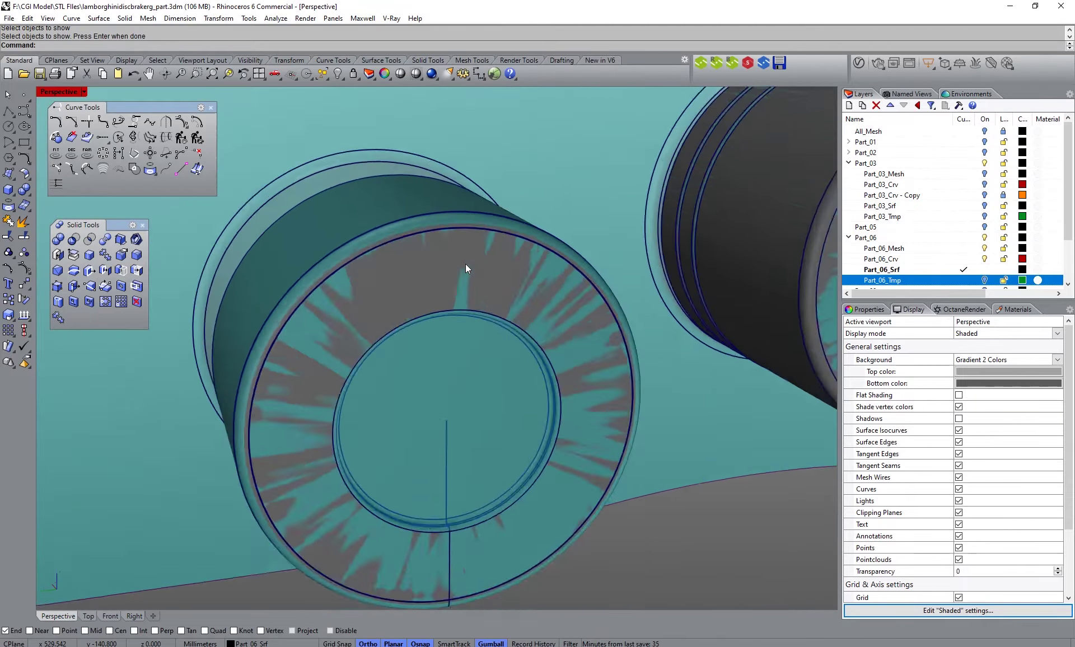
pyautogui.moveTo(464, 265); pyautogui.dragTo(311, 402, button='right')
pyautogui.scroll(2, 489, 220)
pyautogui.scroll(5, 327, 391)
pyautogui.moveTo(341, 333); pyautogui.dragTo(215, 423, button='right')
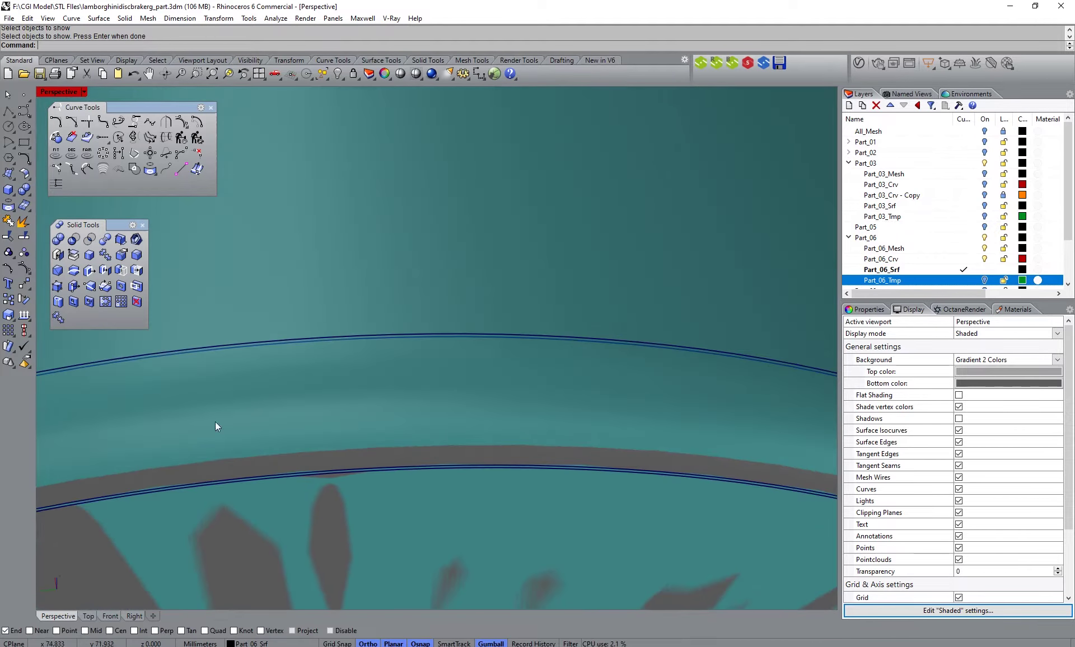
# Compare the rim blend profiles of the smaller piston and its housing in the Front view, selecting the piston to identify its outline.
pyautogui.click(134, 615)
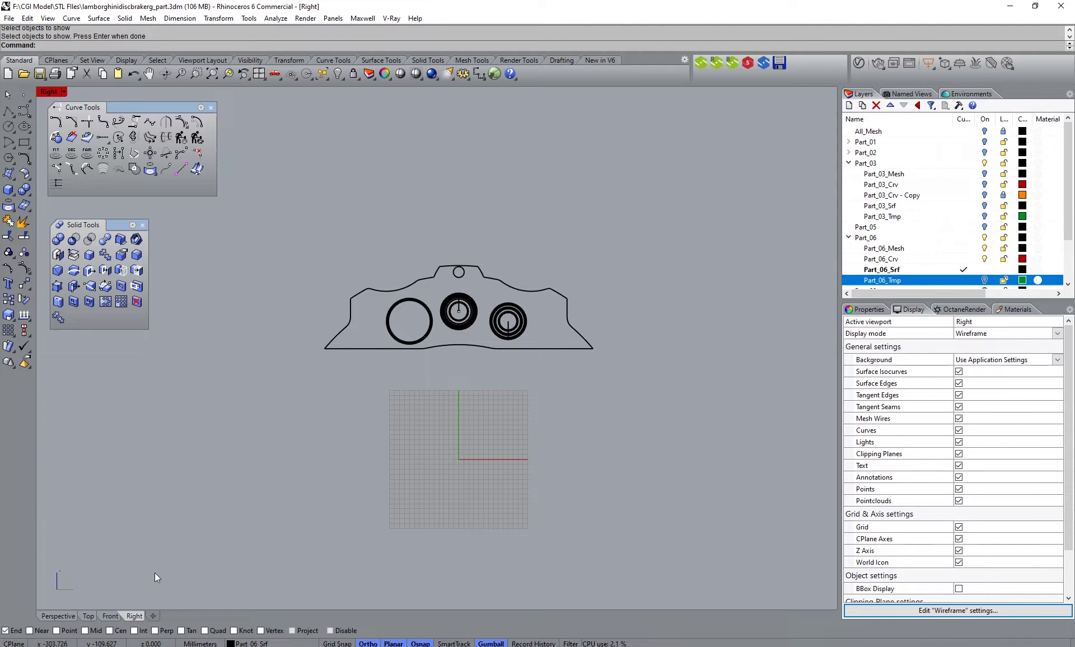
pyautogui.click(111, 616)
pyautogui.scroll(-5, 403, 291)
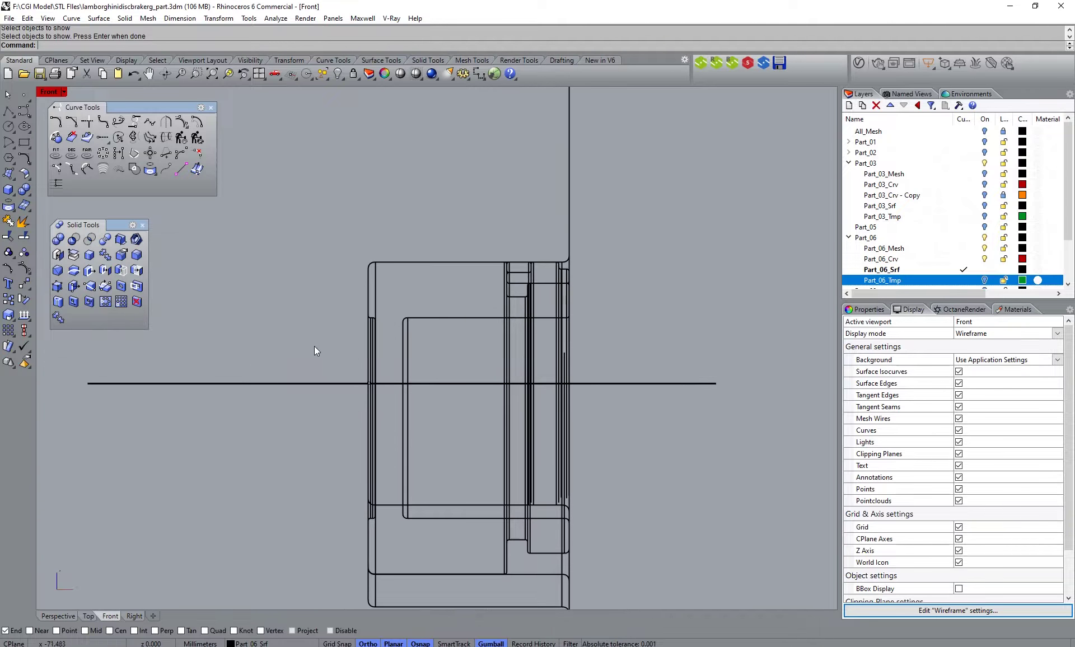
pyautogui.scroll(-2, 360, 427)
pyautogui.scroll(10, 379, 470)
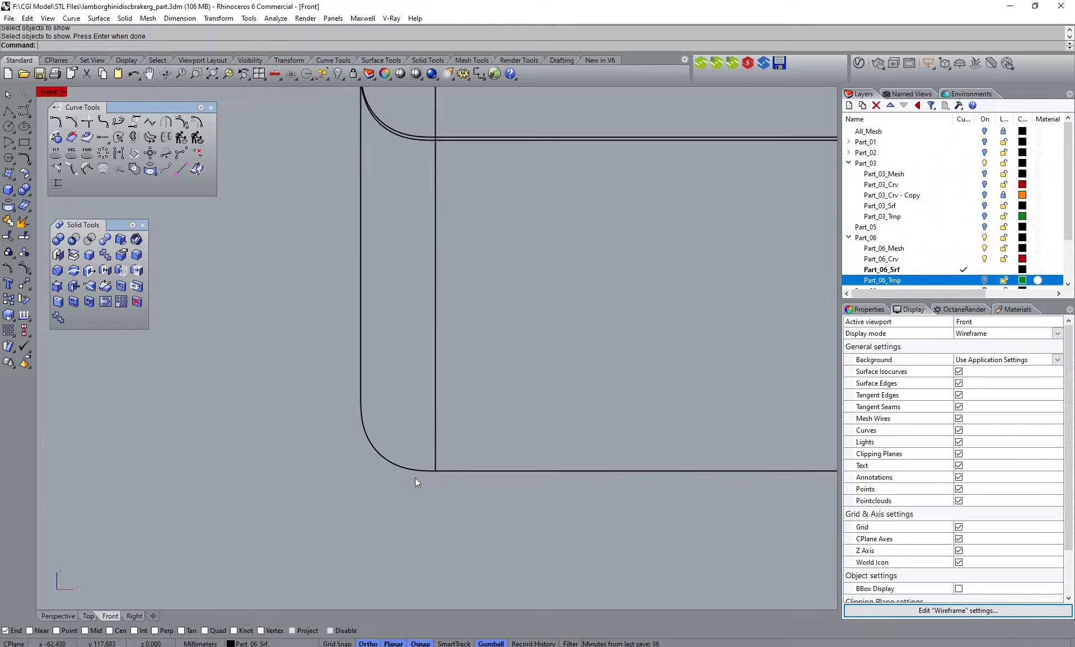
pyautogui.scroll(8, 408, 451)
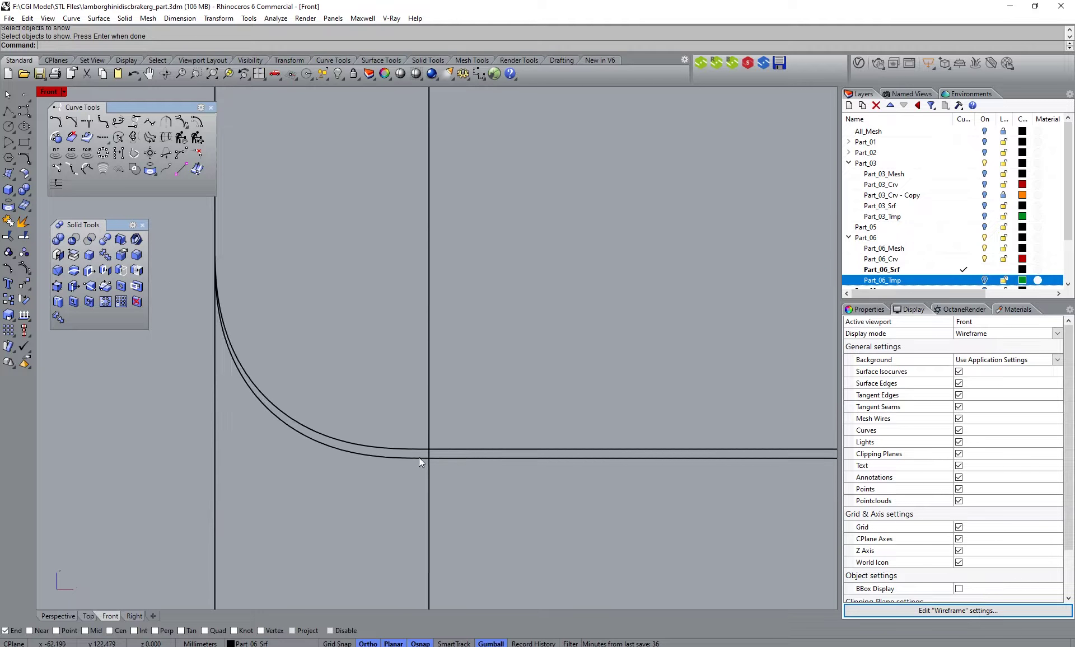
pyautogui.click(408, 448)
pyautogui.scroll(-6, 396, 440)
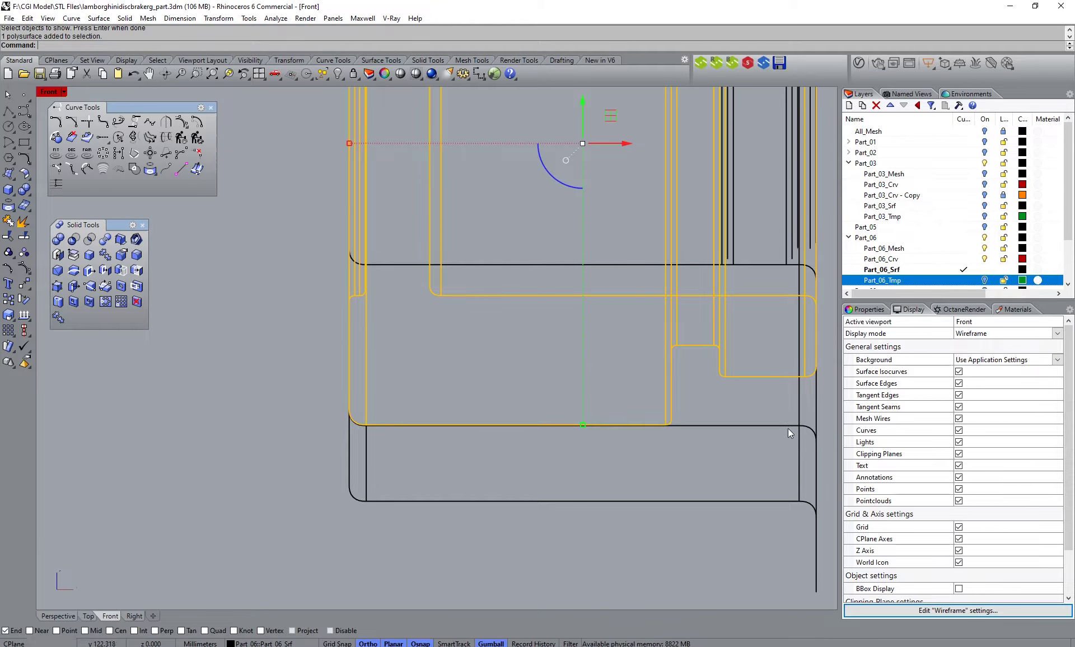
pyautogui.scroll(-6, 499, 426)
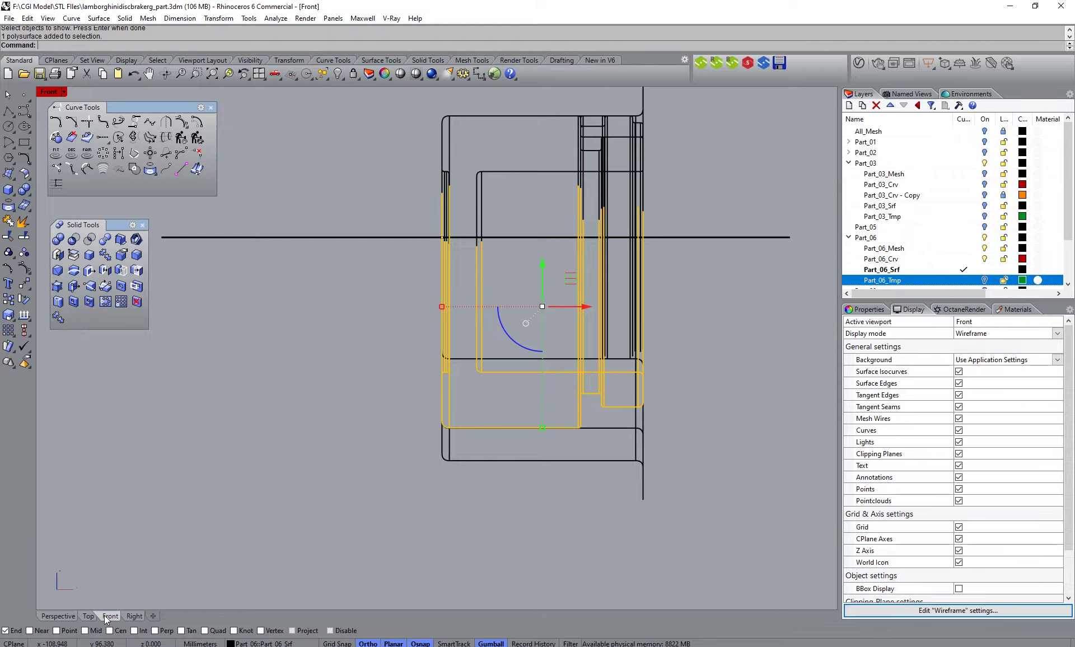
# Deselect the smaller piston and show all hidden objects in the Perspective view.
pyautogui.click(62, 616)
pyautogui.scroll(-5, 368, 359)
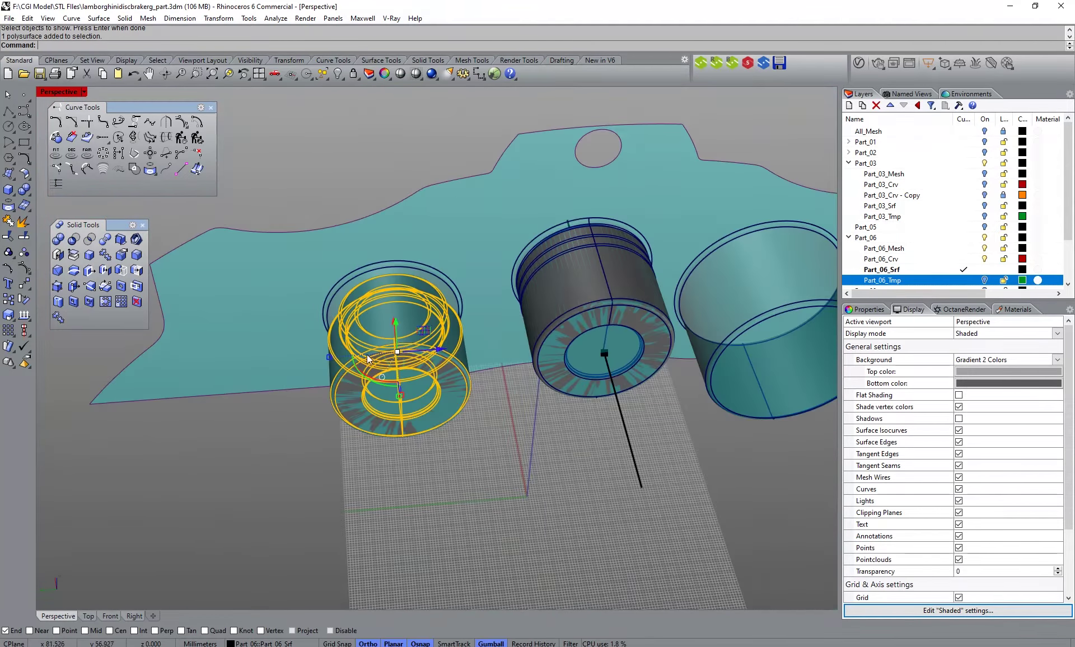
pyautogui.moveTo(367, 359); pyautogui.dragTo(421, 341, button='right')
pyautogui.scroll(8, 388, 330)
pyautogui.moveTo(337, 333)
pyautogui.mouseDown(button='right')
pyautogui.moveTo(482, 271)
pyautogui.moveTo(540, 218)
pyautogui.moveTo(418, 235)
pyautogui.moveTo(218, 377)
pyautogui.mouseUp(button='right')
pyautogui.scroll(-5, 219, 377)
pyautogui.scroll(-6, 436, 374)
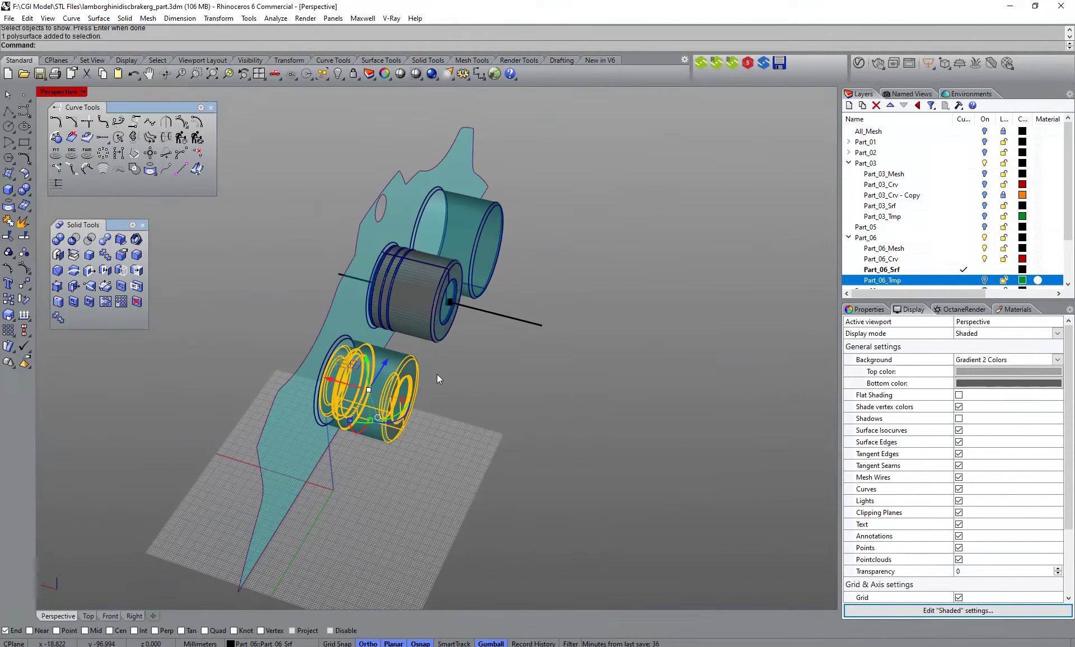
pyautogui.moveTo(461, 288); pyautogui.dragTo(253, 308, button='right')
pyautogui.scroll(-8, 253, 308)
pyautogui.moveTo(384, 427); pyautogui.dragTo(299, 448, button='right')
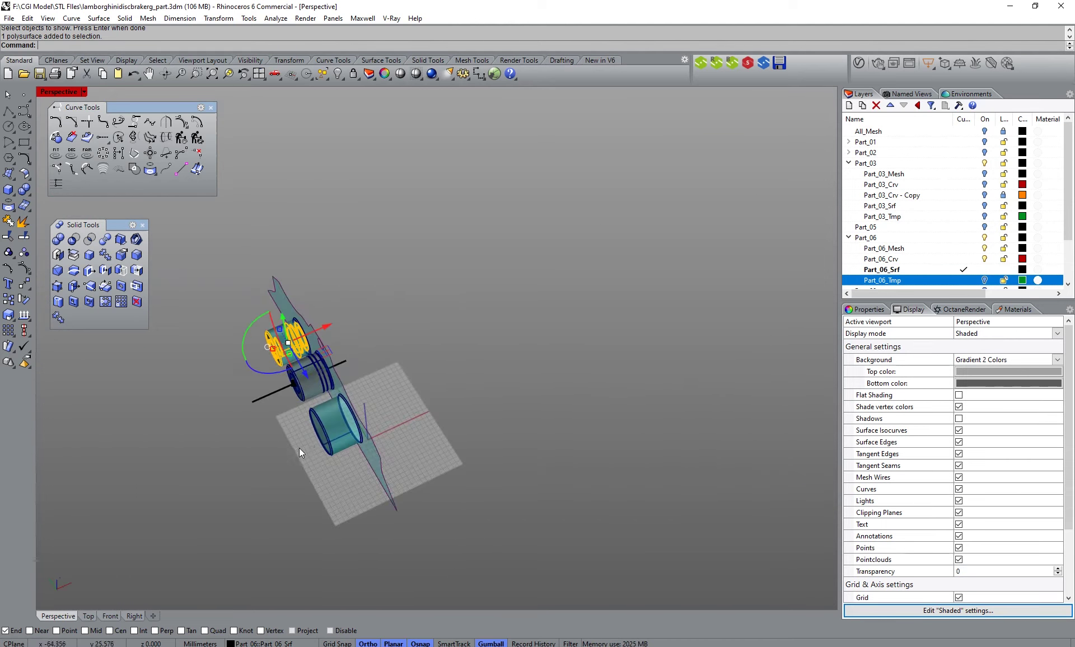
pyautogui.scroll(5, 300, 450)
pyautogui.click(322, 133)
pyautogui.click(331, 75)
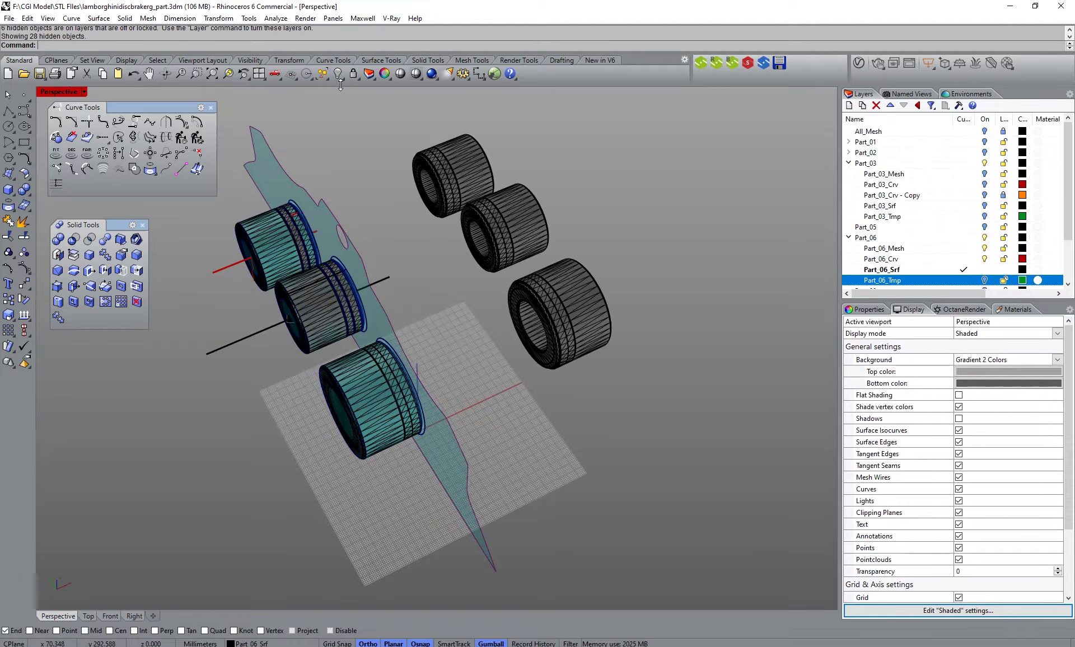
# Hide the meshes of the three separate pistons on the plate's far side.
pyautogui.moveTo(310, 421); pyautogui.dragTo(633, 409, button='right')
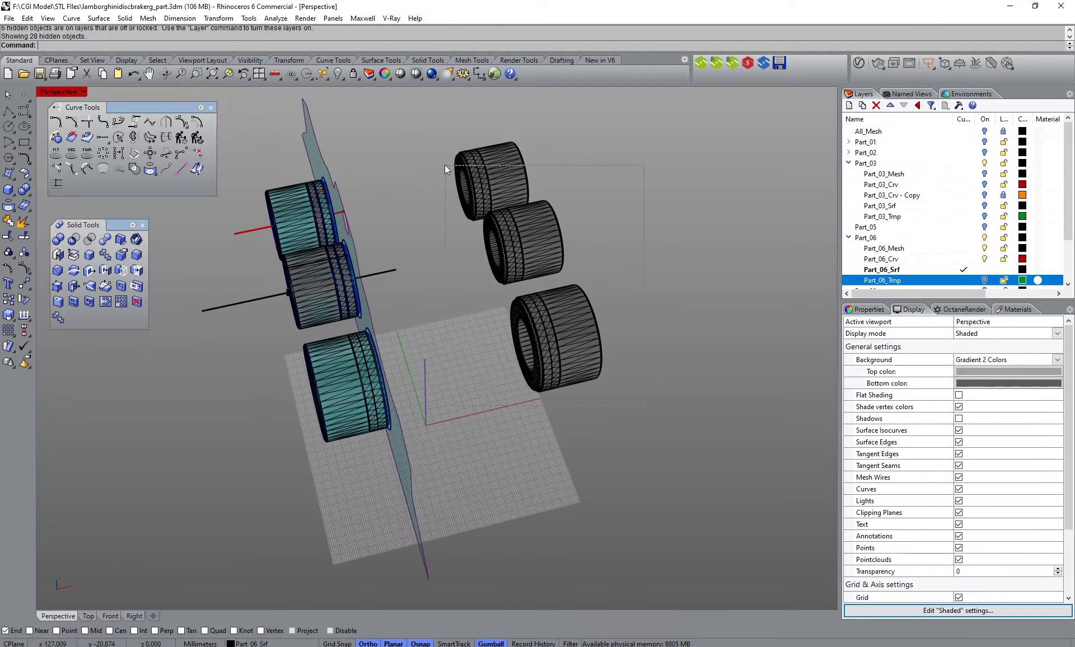
pyautogui.moveTo(446, 168); pyautogui.dragTo(445, 166)
pyautogui.click(338, 74)
pyautogui.moveTo(253, 401); pyautogui.dragTo(248, 381, button='right')
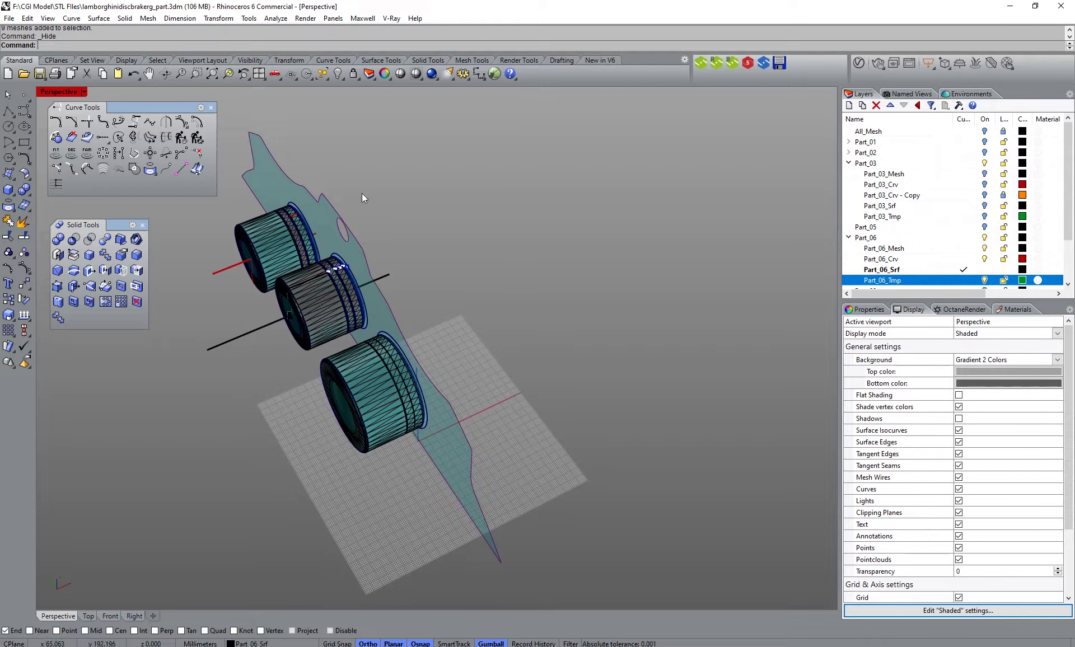
# Show all hidden objects with Part_06_Tmp turned on, and hide the meshes of the three separate far-side pistons.
pyautogui.rightClick(339, 73)
pyautogui.moveTo(426, 213); pyautogui.dragTo(307, 232, button='right')
pyautogui.scroll(4, 306, 232)
pyautogui.moveTo(344, 266); pyautogui.dragTo(684, 453, button='right')
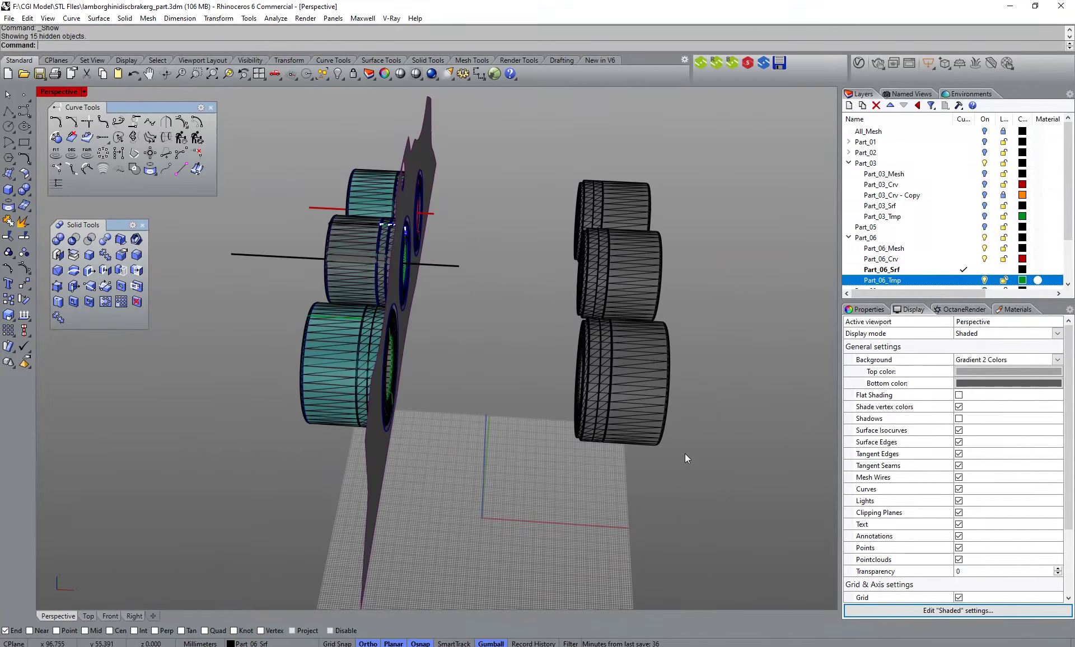
pyautogui.moveTo(525, 145); pyautogui.dragTo(525, 146)
pyautogui.click(337, 74)
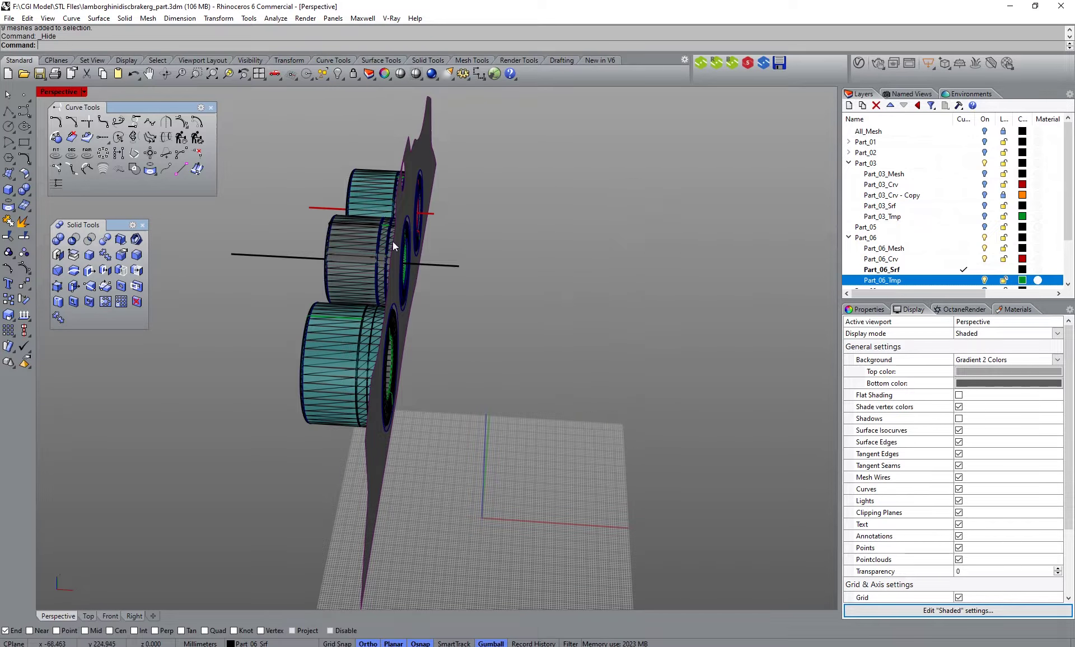
# Hide the plate polysurface and the two smaller pistons with their curves and meshes, isolating the largest piston.
pyautogui.moveTo(392, 241); pyautogui.dragTo(493, 182, button='right')
pyautogui.click(504, 180)
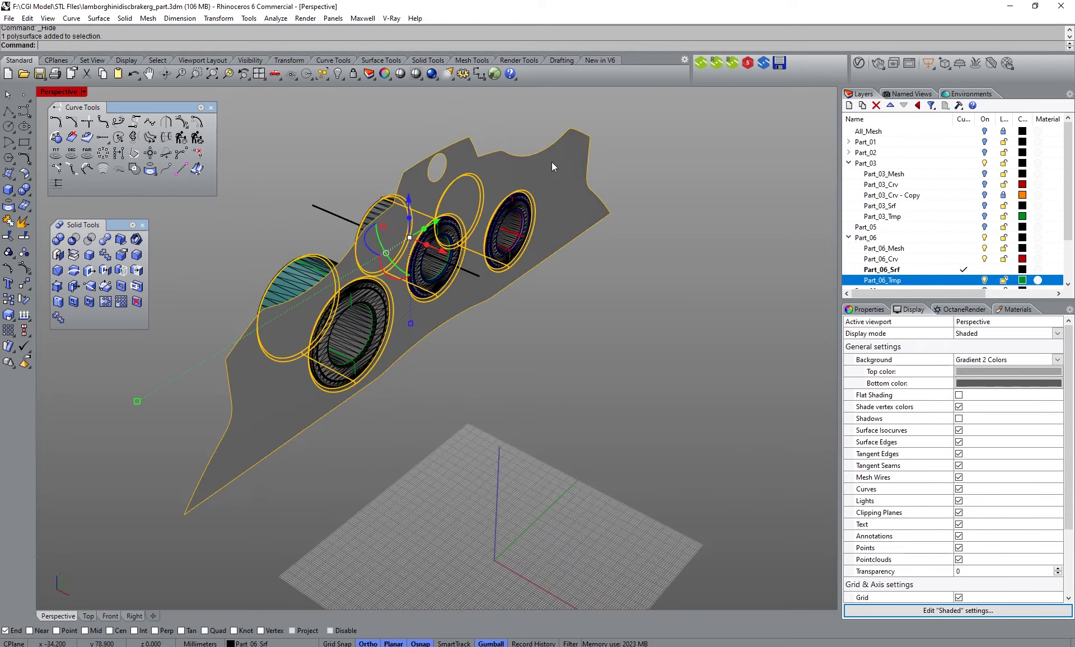
pyautogui.click(337, 74)
pyautogui.moveTo(389, 149); pyautogui.dragTo(371, 299, button='right')
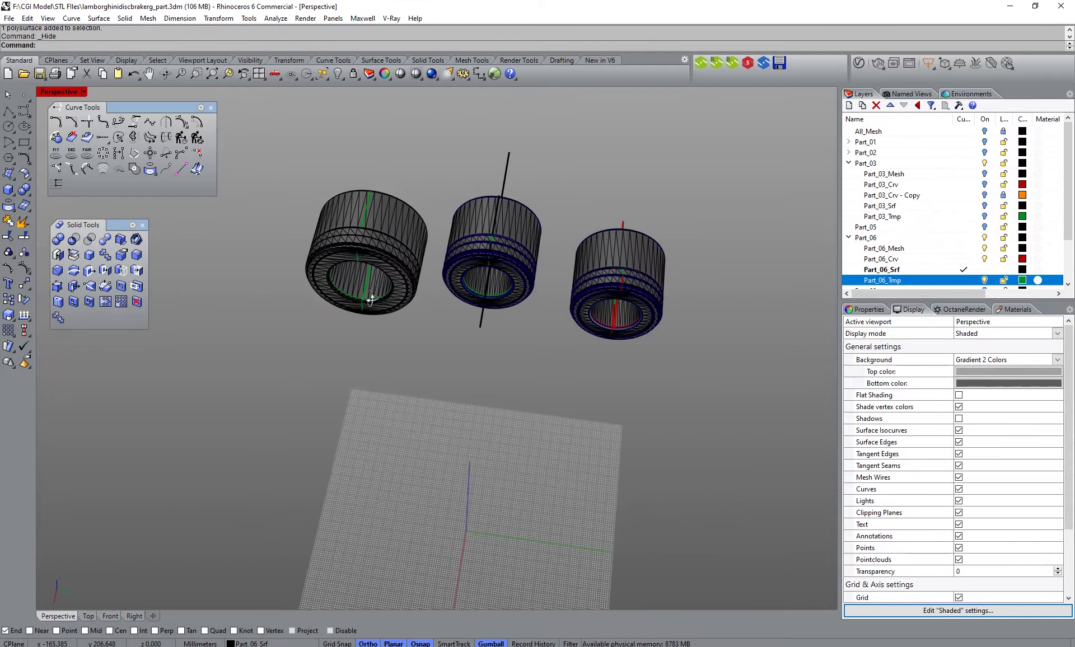
pyautogui.moveTo(459, 182); pyautogui.dragTo(446, 170)
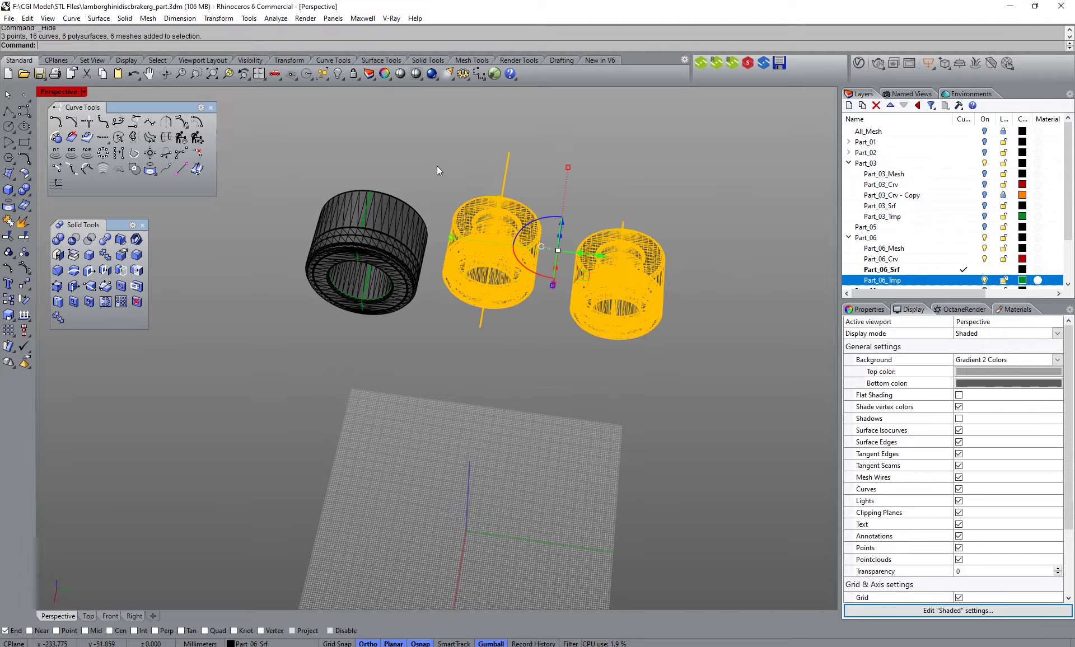
pyautogui.click(334, 79)
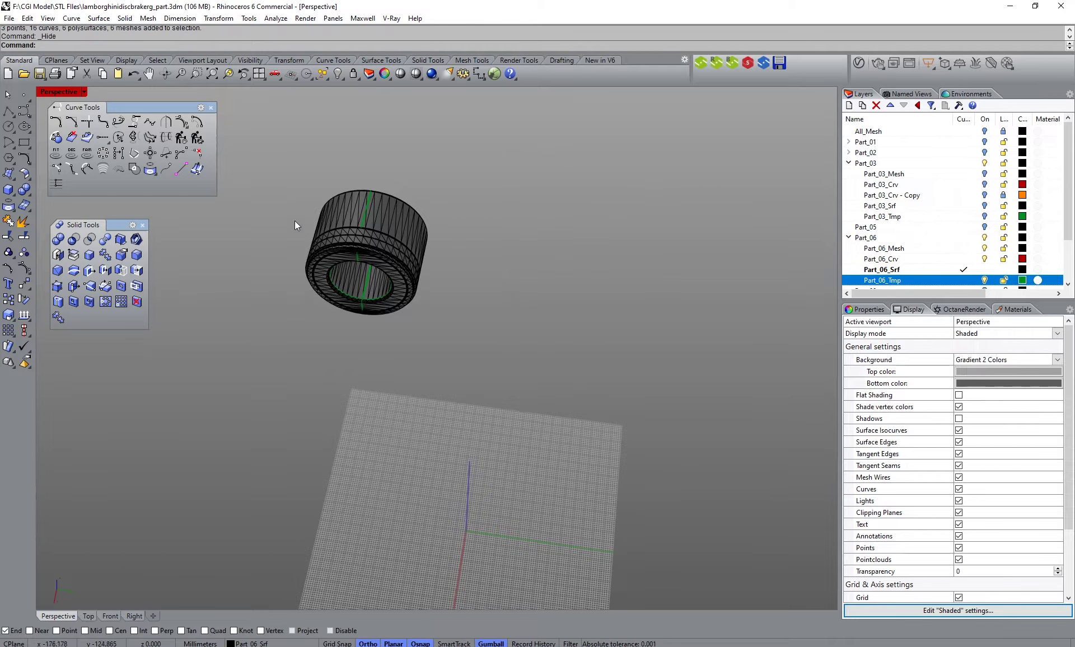
# Turn on Center snapping and draw a horizontal polyline in the Top view from the piston's bore centre out past its closed end.
pyautogui.scroll(7, 295, 221)
pyautogui.moveTo(295, 221); pyautogui.dragTo(414, 170, button='right')
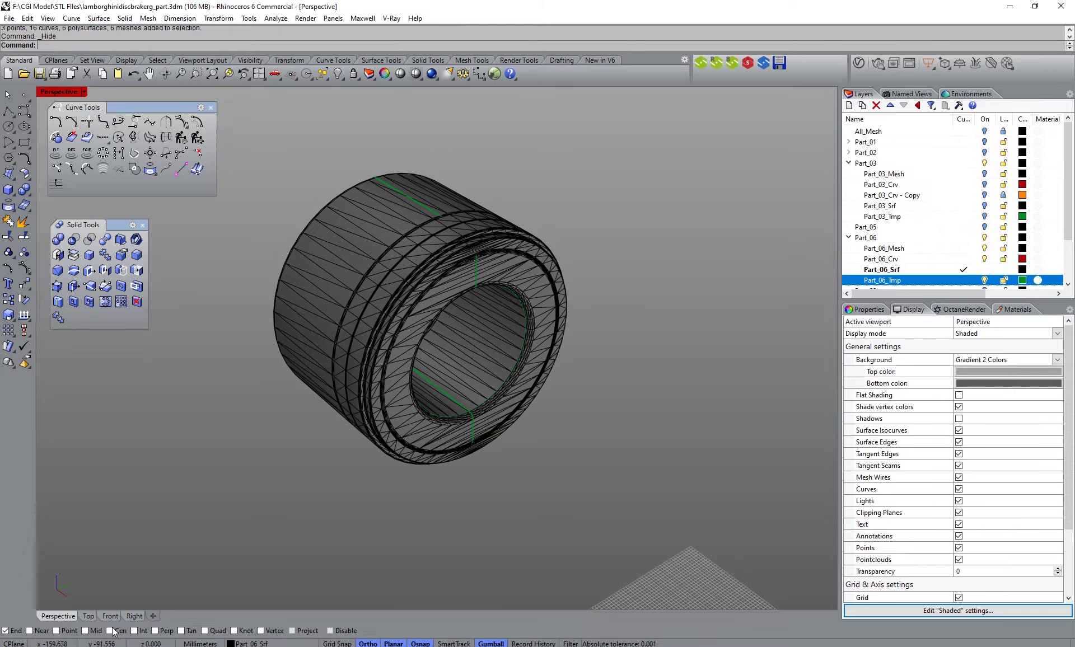
pyautogui.click(6, 113)
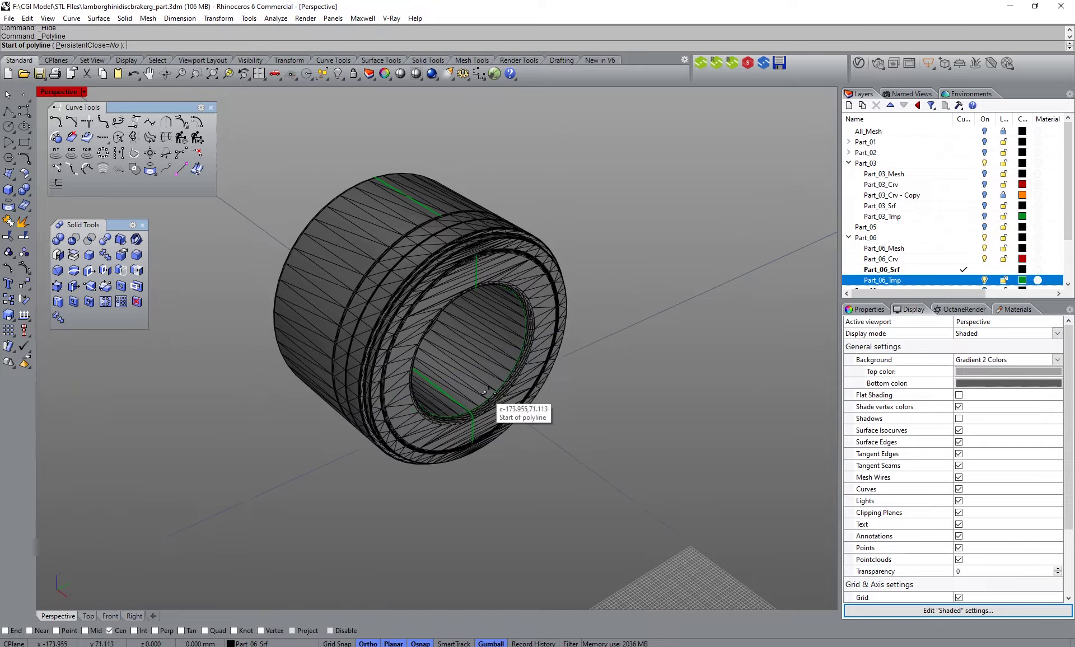
pyautogui.click(354, 74)
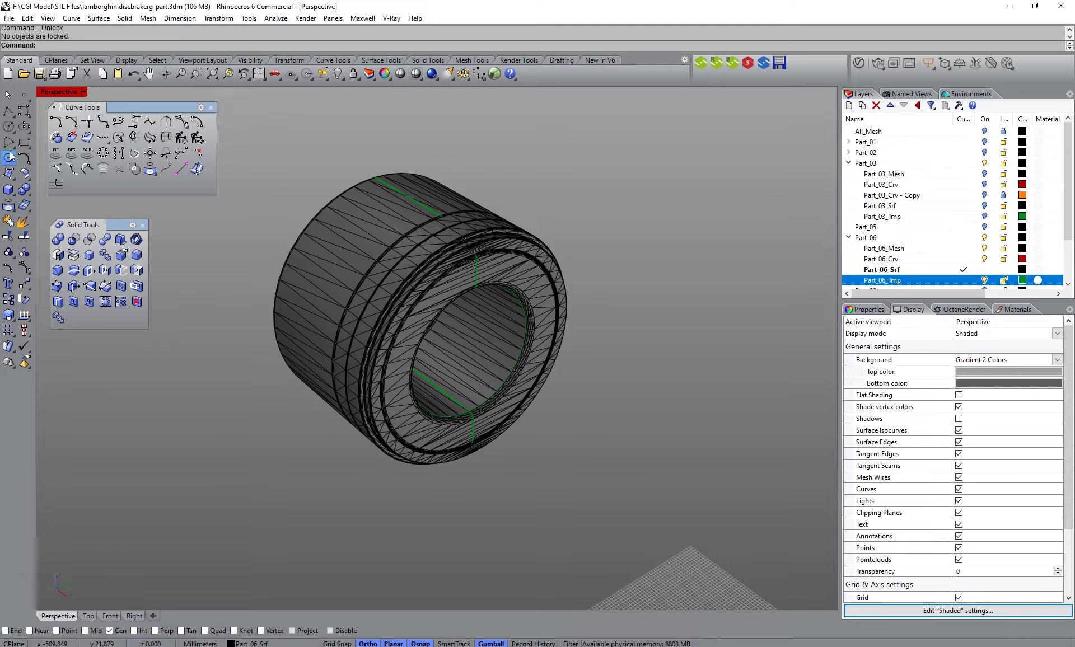
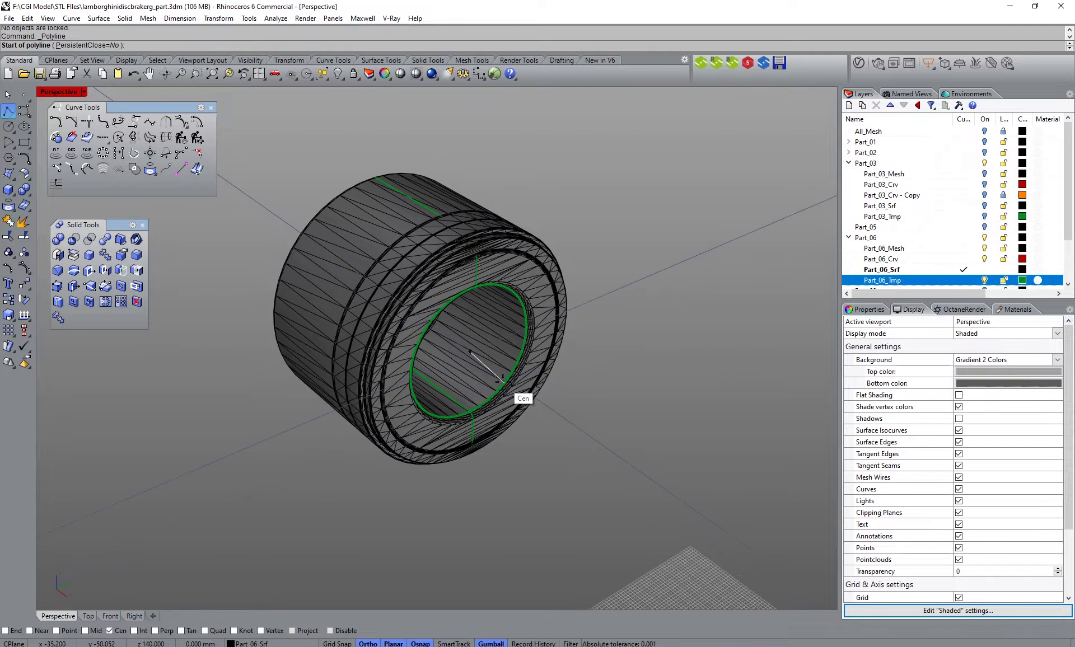
pyautogui.click(504, 383)
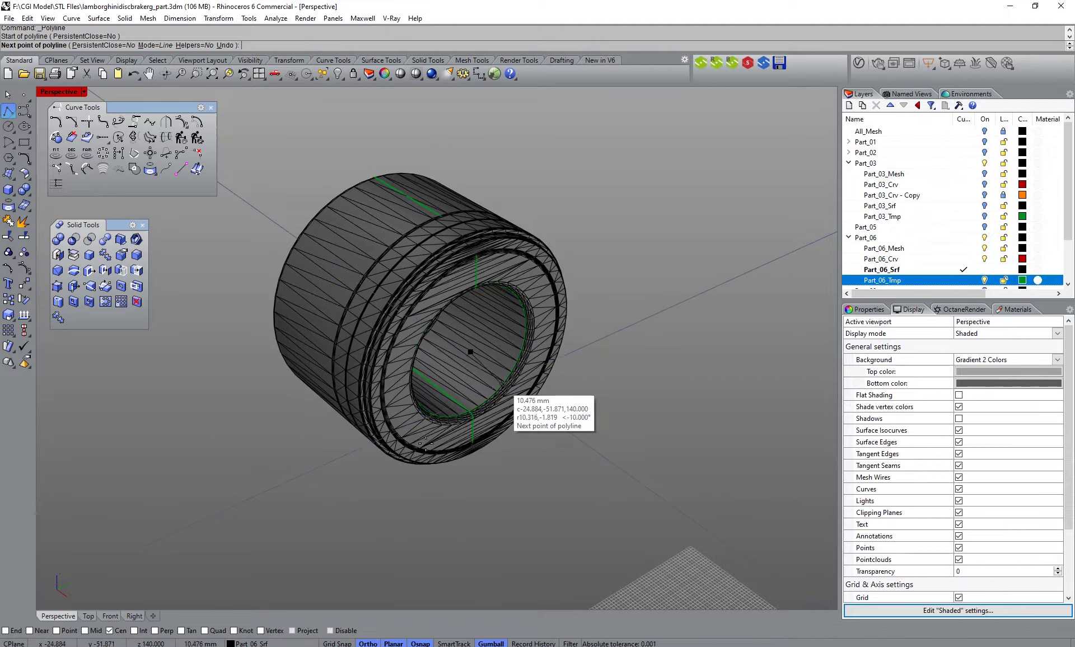
pyautogui.click(106, 615)
pyautogui.click(88, 616)
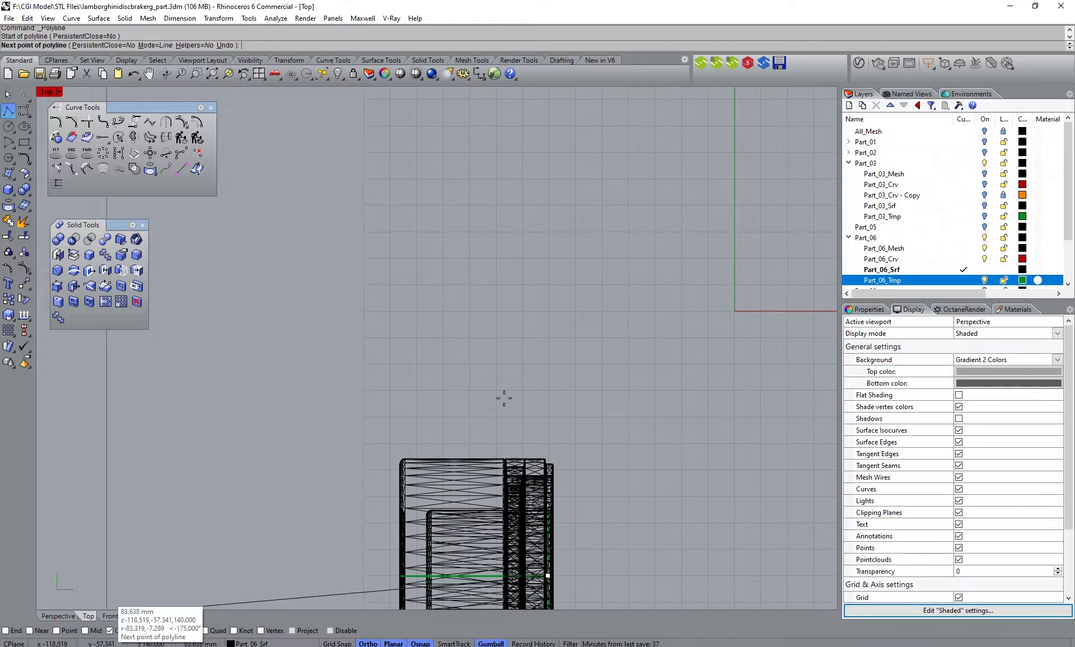
pyautogui.scroll(-3, 605, 406)
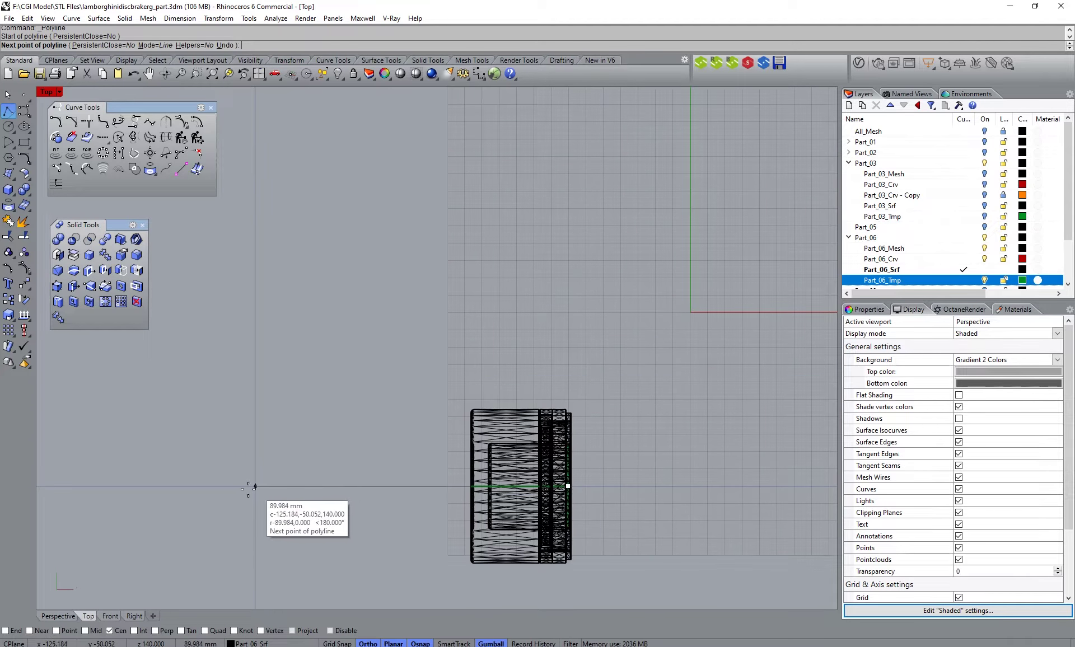
pyautogui.click(232, 486)
pyautogui.click(232, 486)
pyautogui.press('Return')
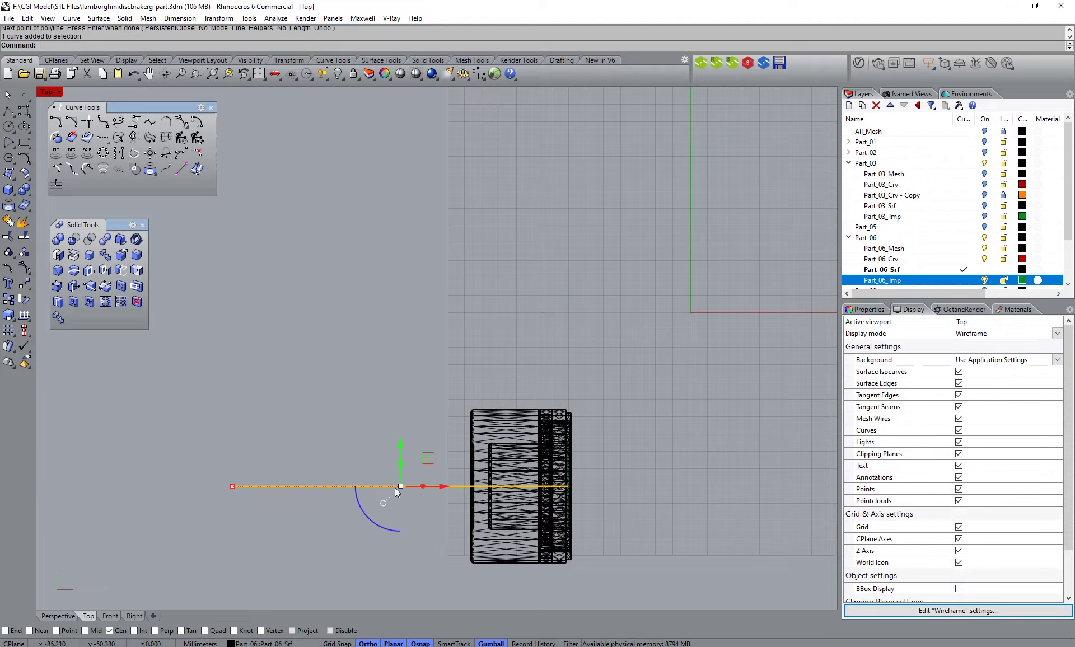
# Move the axis line along X so it extends beyond both ends of the piston, and return to the Perspective view.
pyautogui.moveTo(423, 487); pyautogui.dragTo(494, 487)
pyautogui.click(518, 317)
pyautogui.moveTo(582, 404); pyautogui.dragTo(538, 323, button='right')
pyautogui.click(62, 615)
pyautogui.moveTo(410, 478); pyautogui.dragTo(431, 435, button='right')
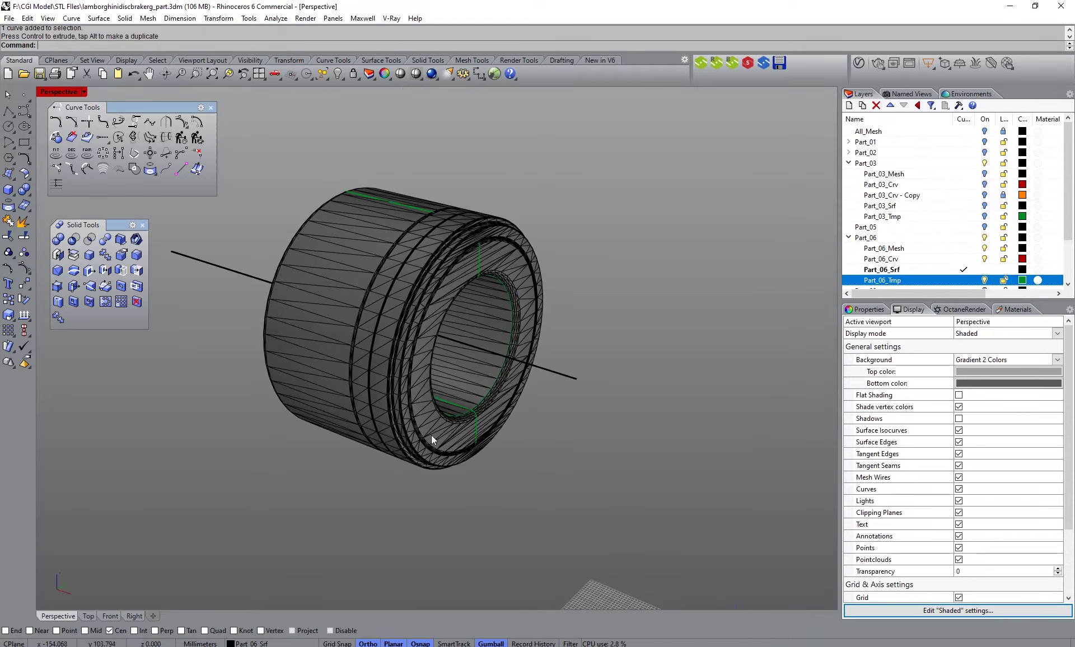
# Section the two ring meshes at the piston's open end in the Top view, along the full length of the axis line.
pyautogui.scroll(5, 308, 220)
pyautogui.scroll(-3, 381, 283)
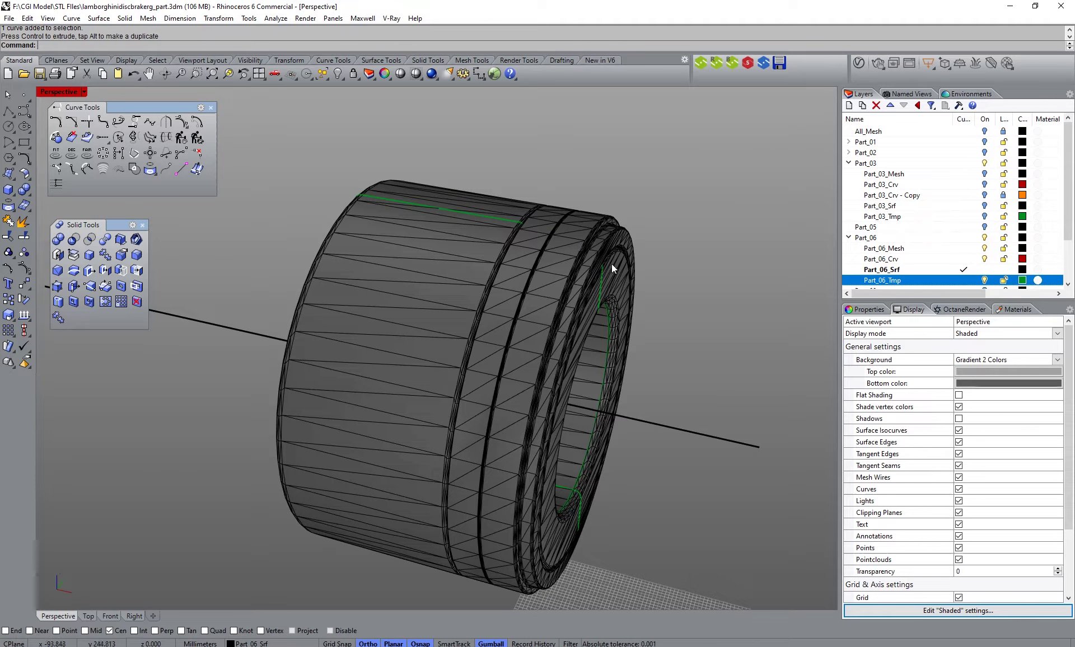
pyautogui.click(545, 227)
pyautogui.keyDown('shift'); pyautogui.click(582, 222); pyautogui.keyUp('shift')
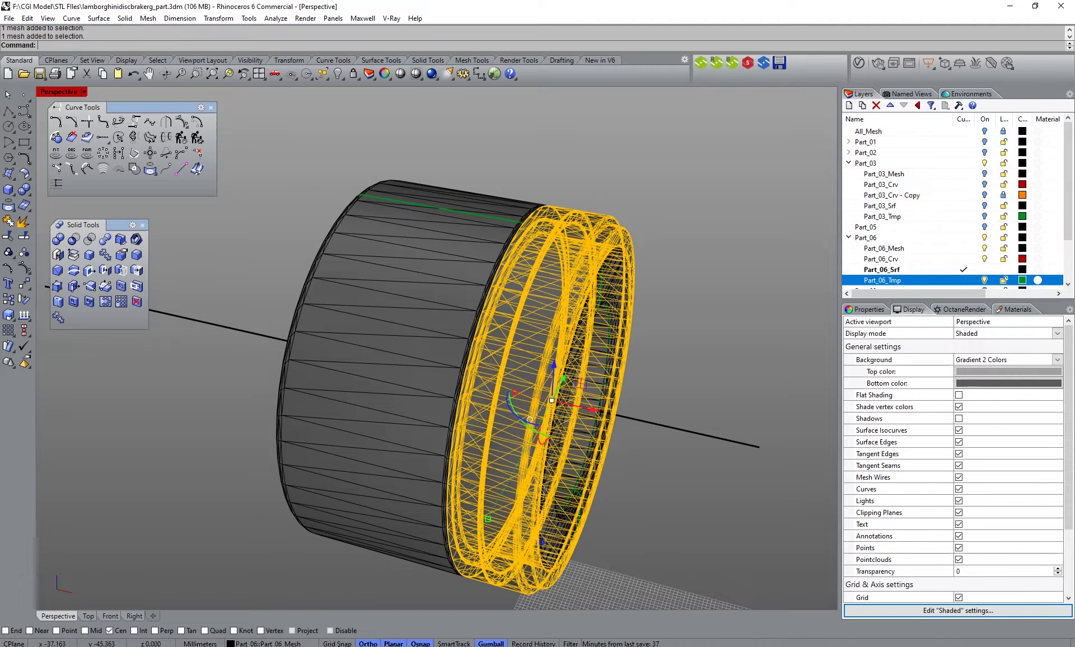
pyautogui.click(110, 616)
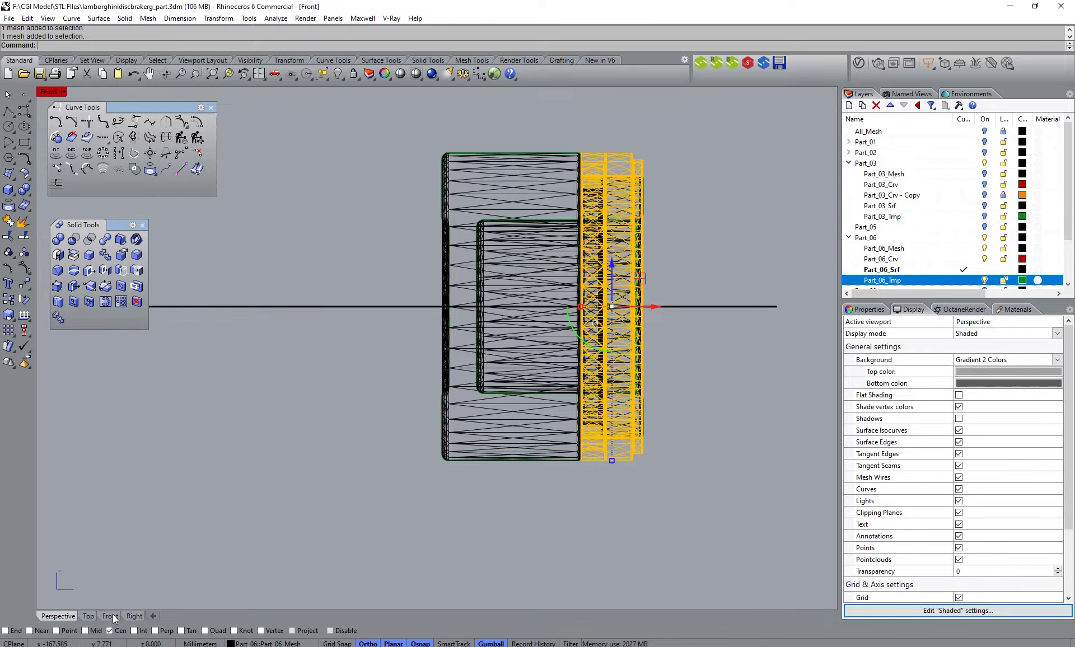
pyautogui.click(558, 166)
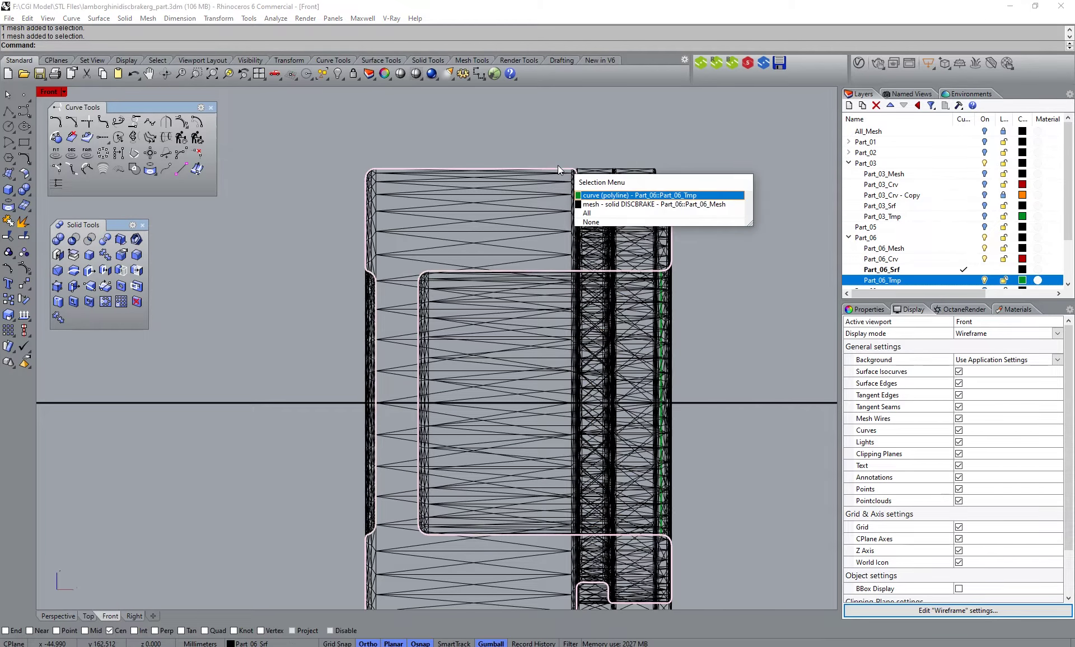
pyautogui.click(599, 192)
pyautogui.keyDown('shift'); pyautogui.click(622, 172); pyautogui.keyUp('shift')
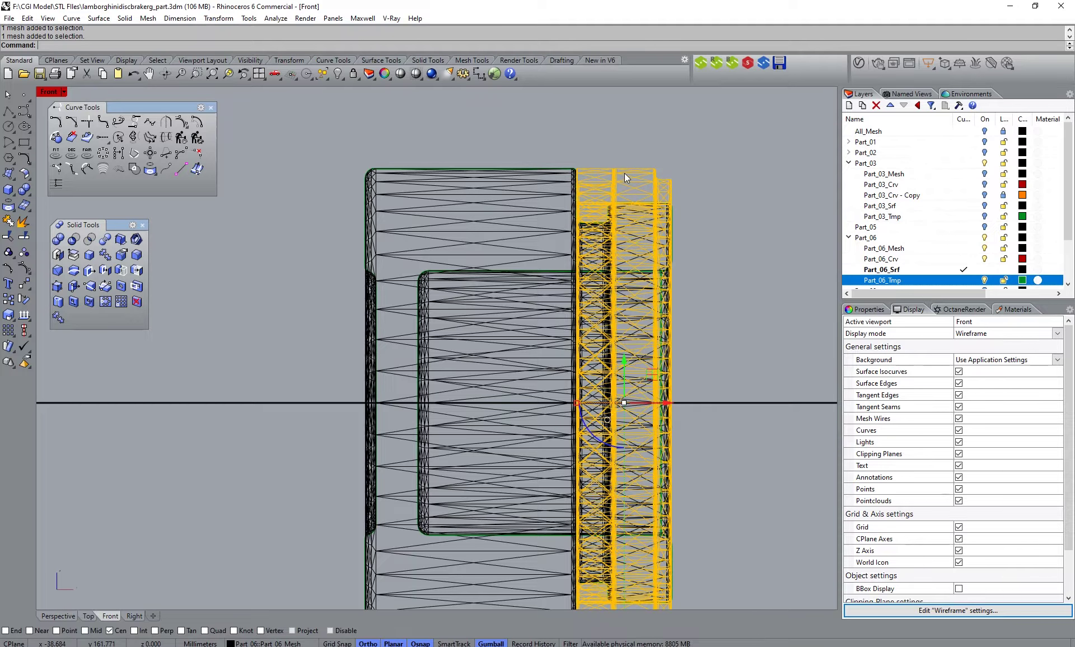
pyautogui.click(88, 616)
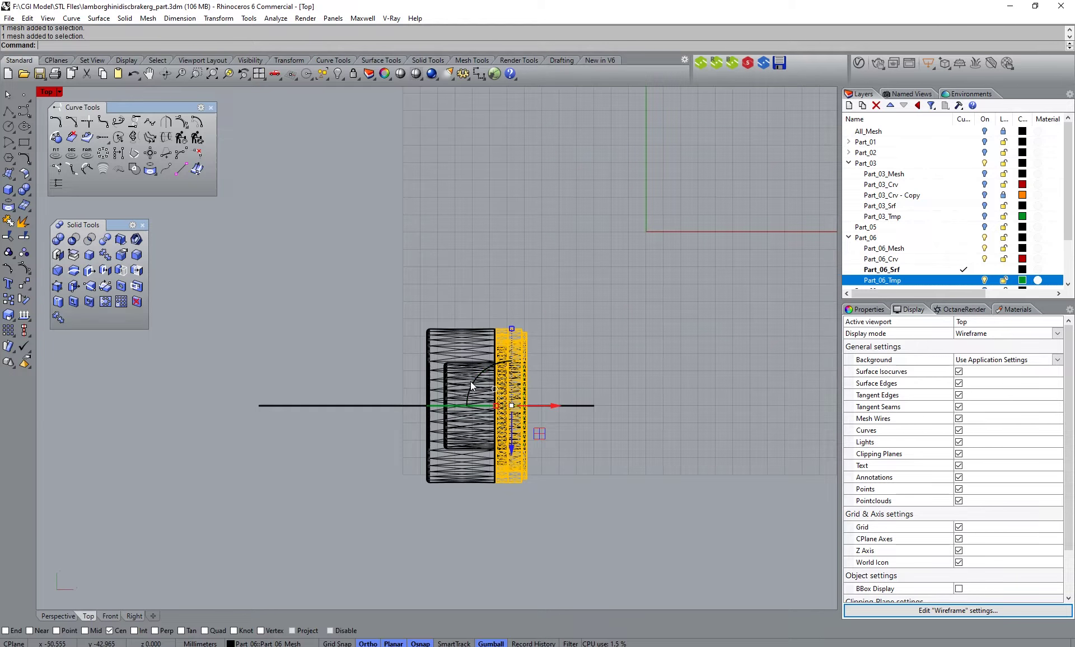
pyautogui.press('Return')
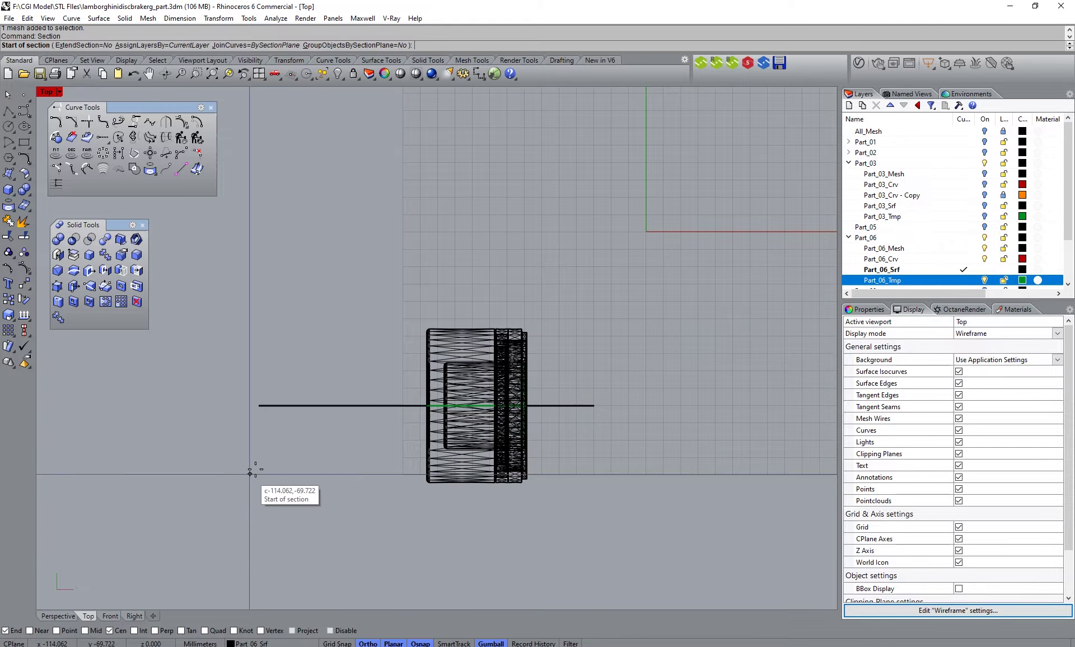
pyautogui.click(259, 405)
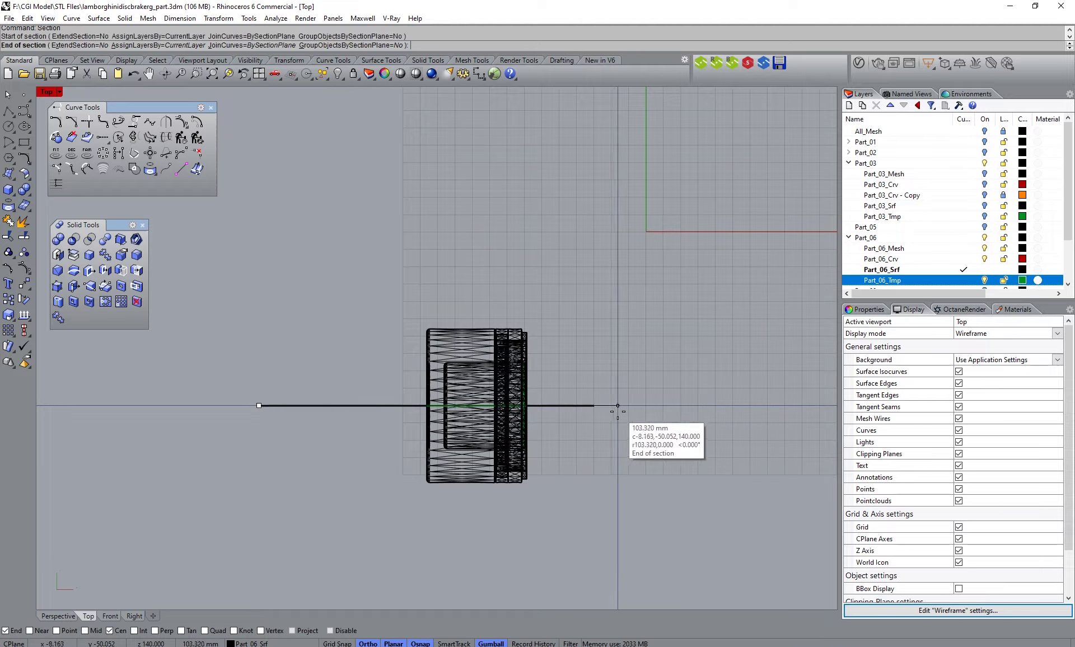
pyautogui.click(593, 405)
pyautogui.press('Return')
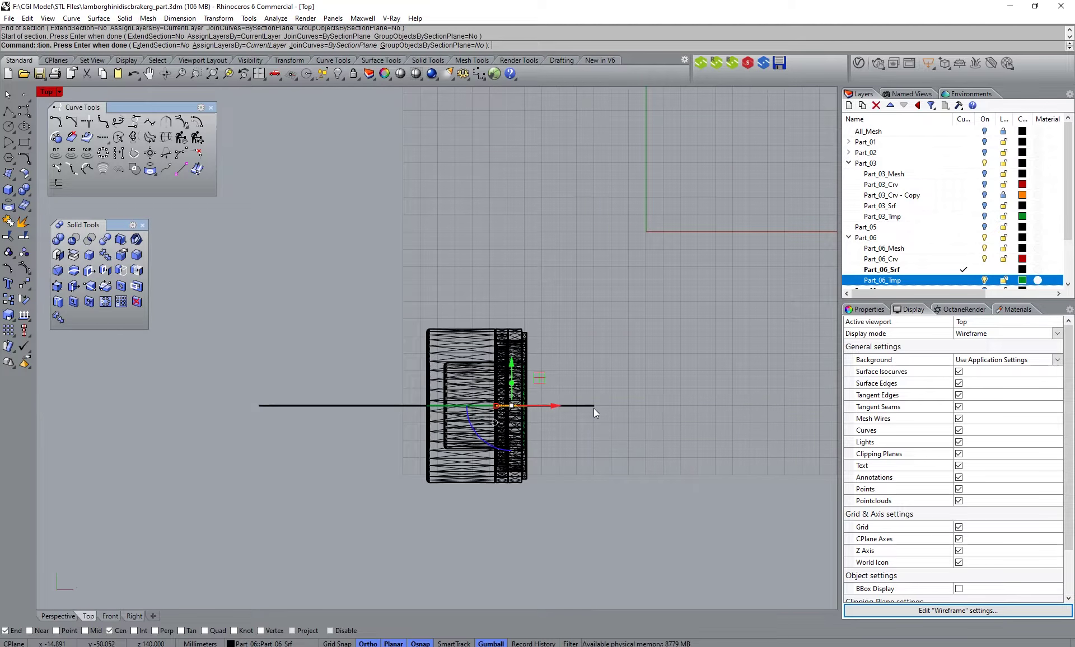
# Hide the piston mesh and the two ring meshes in the Front view, leaving only the section curves and axis line.
pyautogui.click(116, 615)
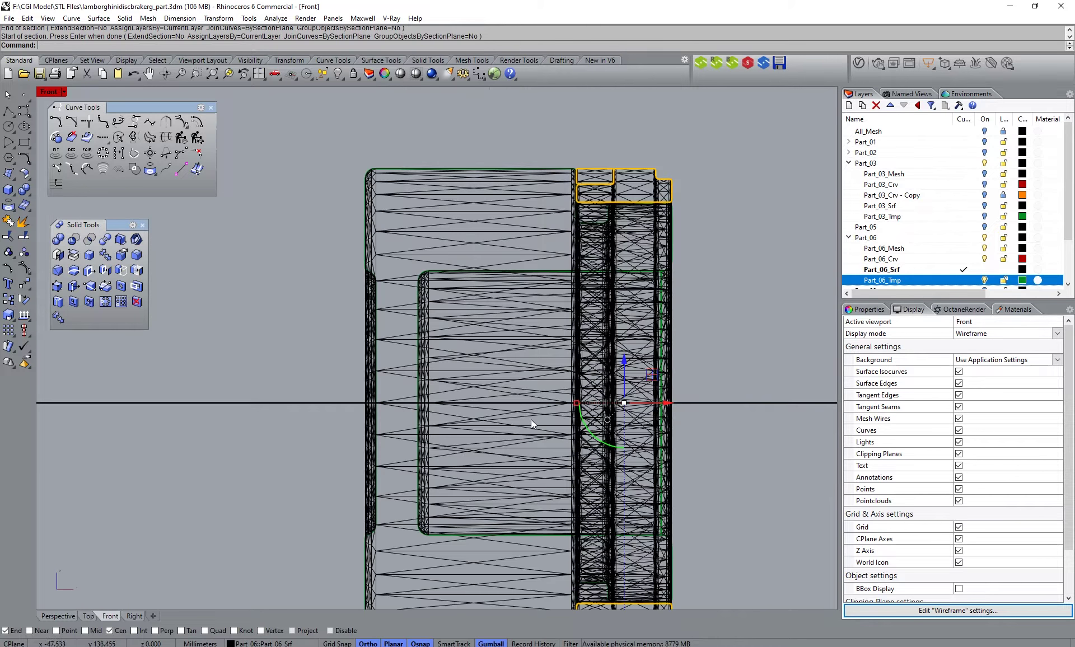
pyautogui.scroll(-3, 531, 418)
pyautogui.click(571, 288)
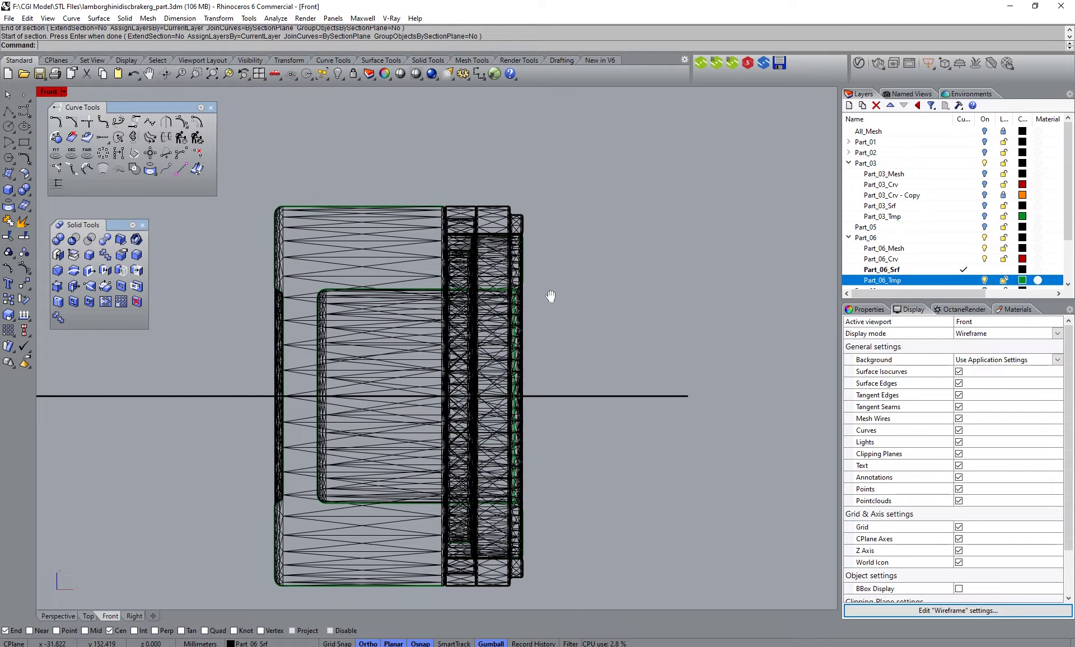
pyautogui.click(407, 235)
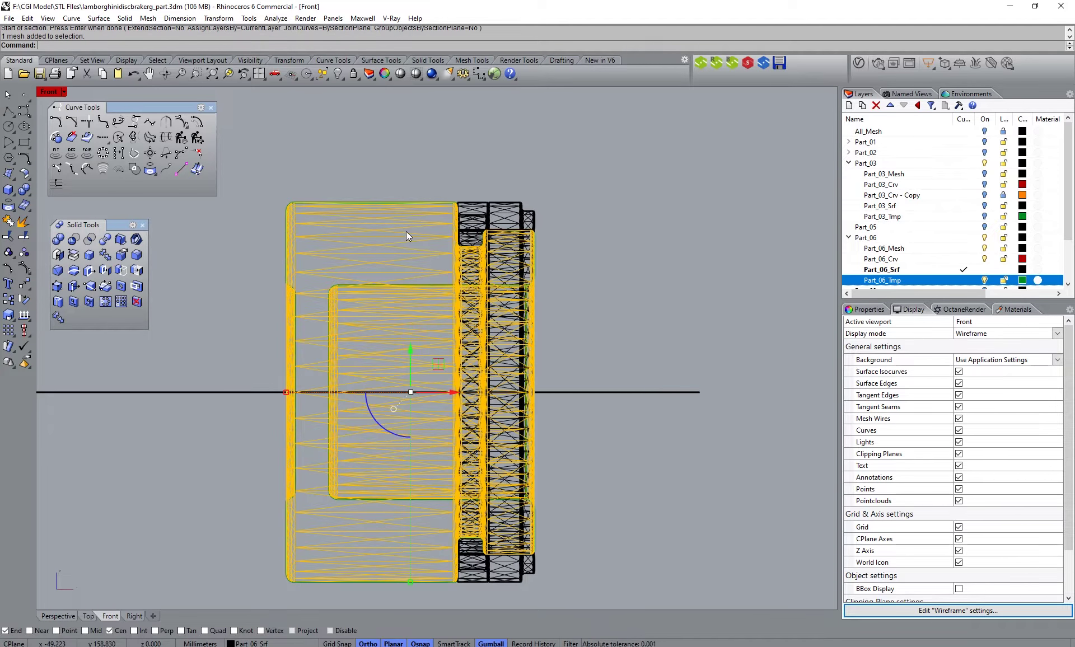
pyautogui.keyDown('shift'); pyautogui.click(476, 214); pyautogui.keyUp('shift')
pyautogui.keyDown('shift'); pyautogui.click(495, 213); pyautogui.keyUp('shift')
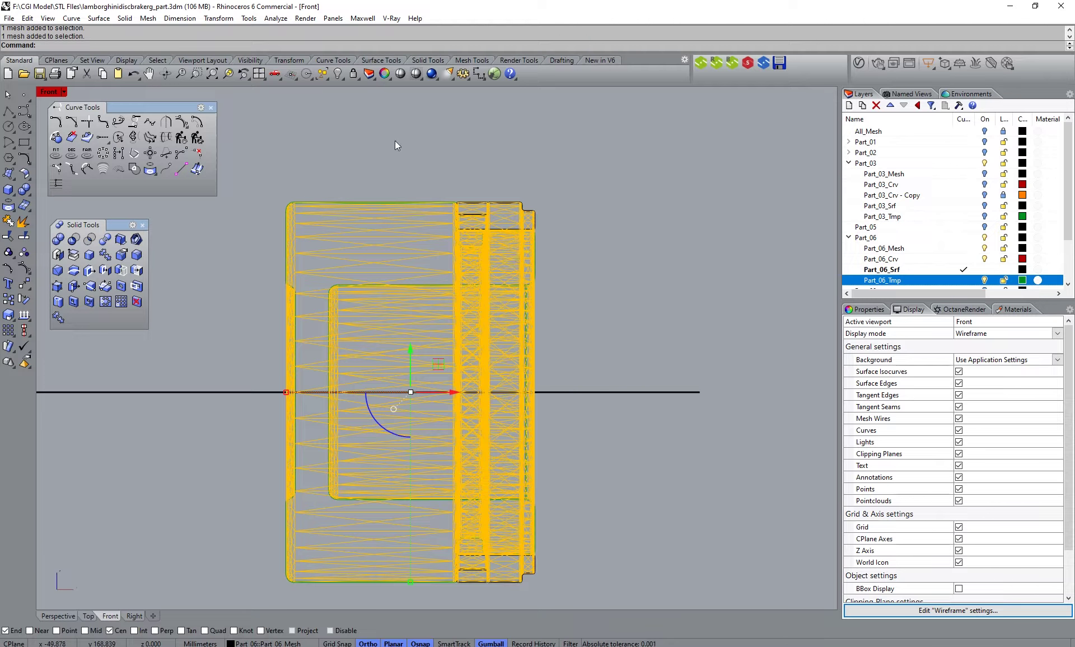
pyautogui.click(338, 75)
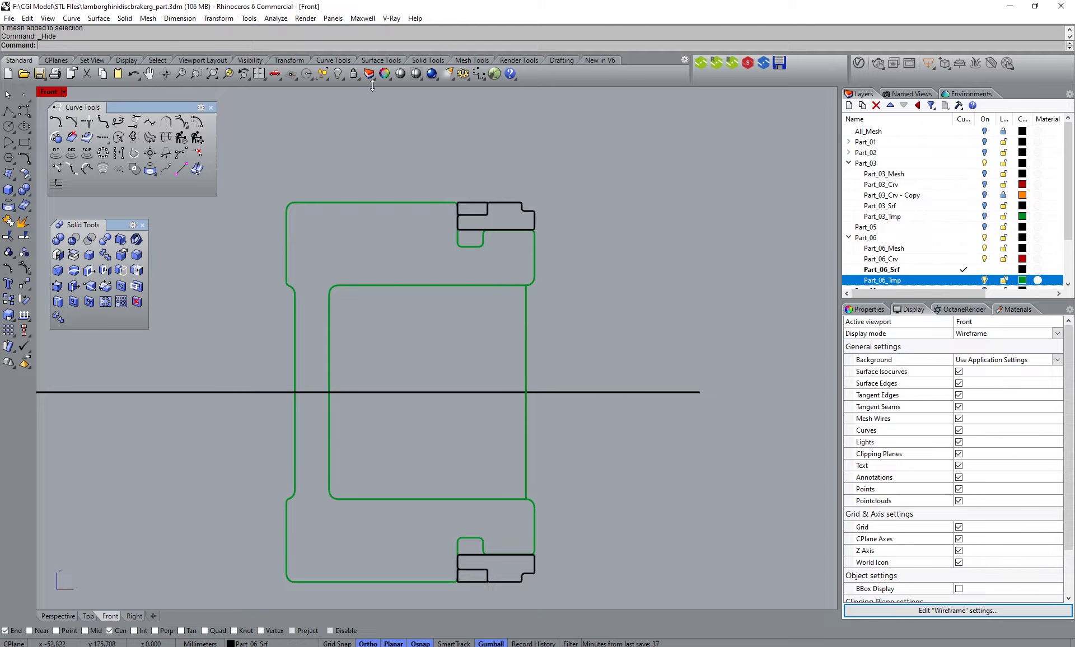
# Unhide only the plate polysurface using Show Selected.
pyautogui.click(344, 77)
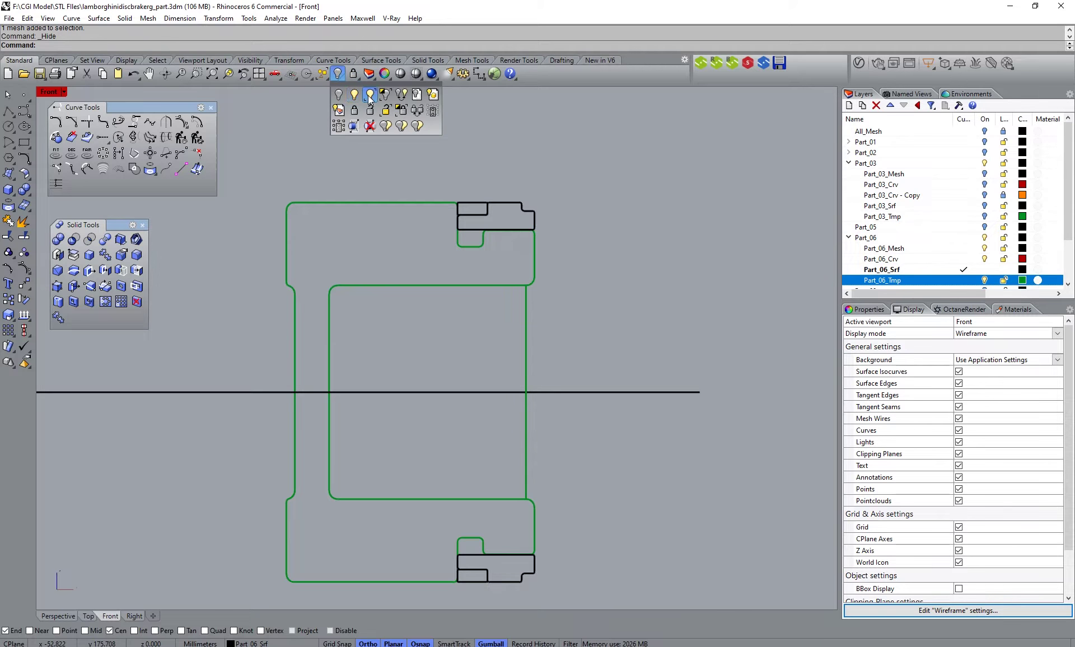
pyautogui.click(368, 95)
pyautogui.click(537, 136)
pyautogui.rightClick(537, 136)
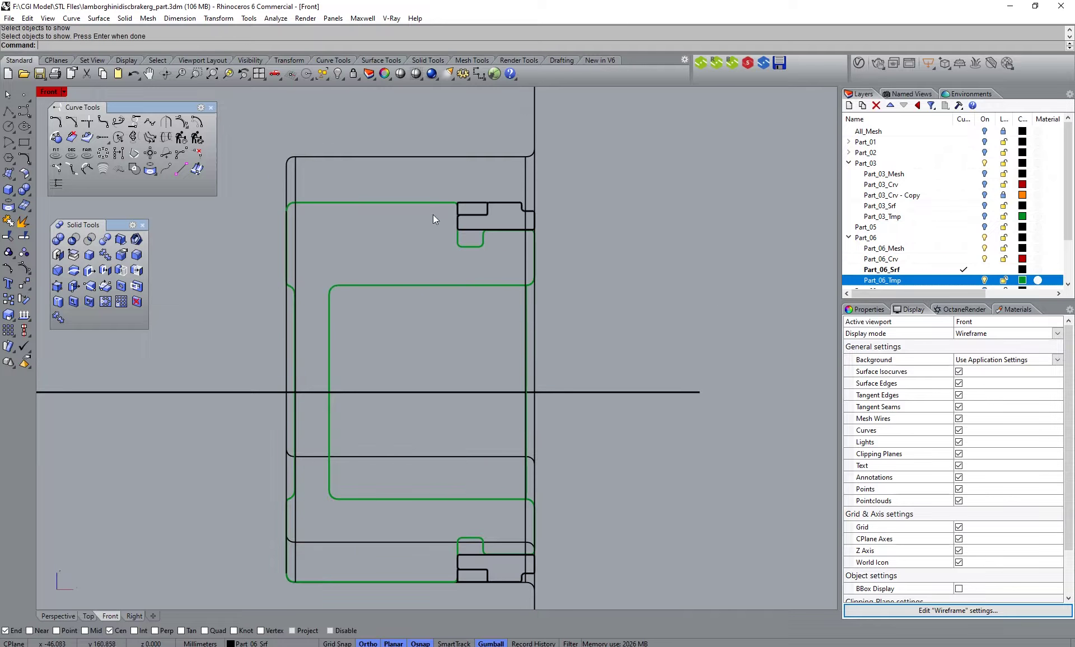
# Examine how the piston and ring section curves sit inside the plate housing in the Front and Perspective views.
pyautogui.moveTo(432, 214); pyautogui.dragTo(451, 232, button='right')
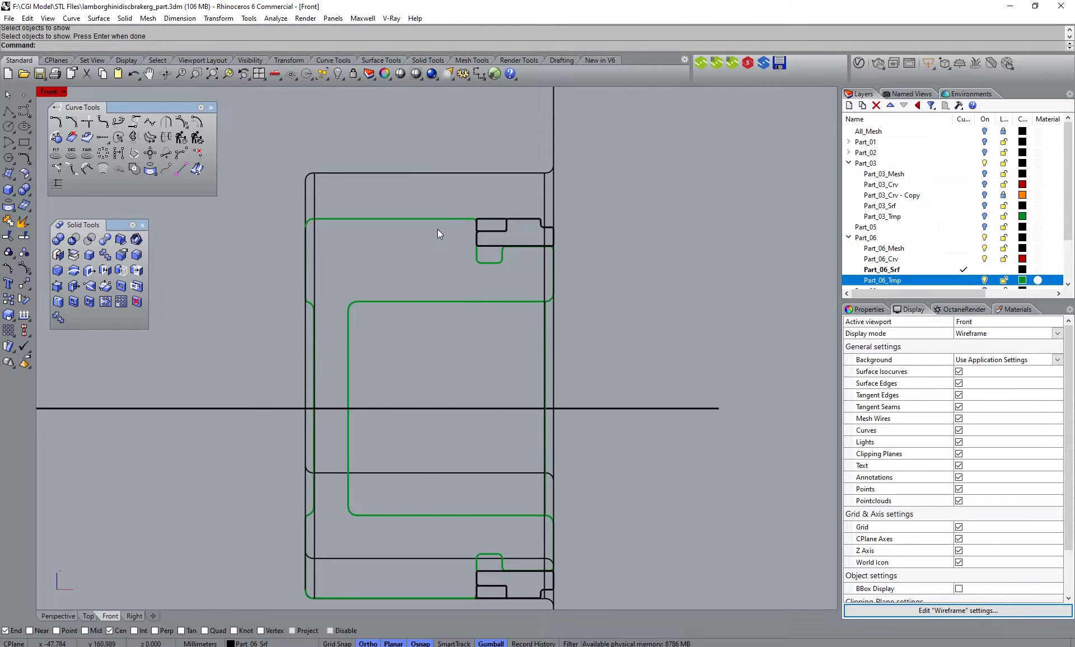
pyautogui.scroll(-2, 438, 229)
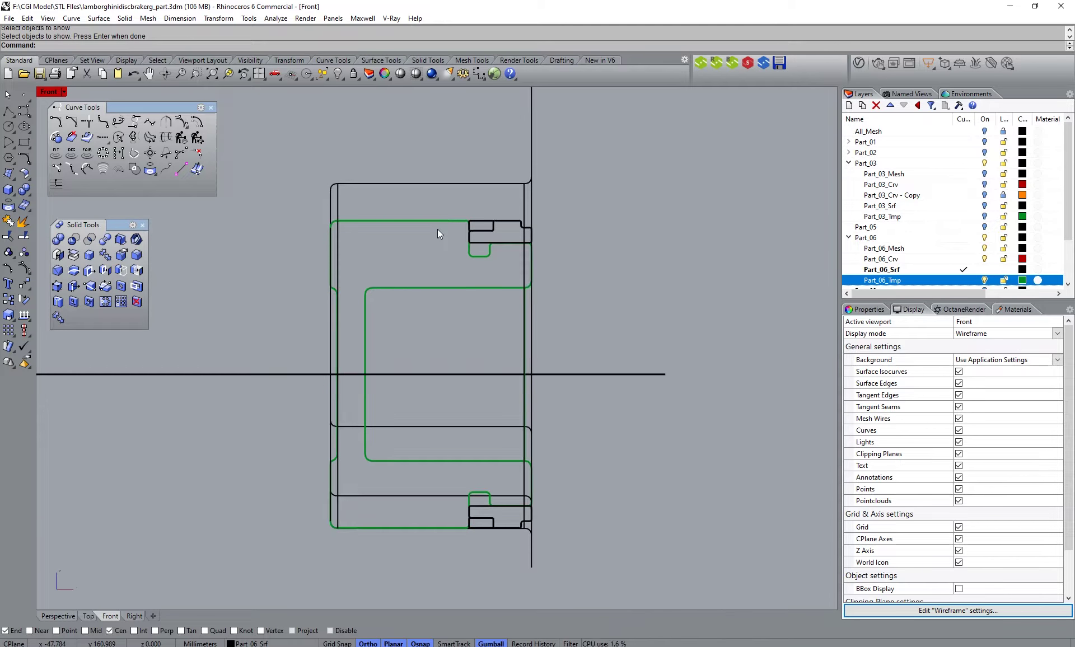
pyautogui.click(70, 617)
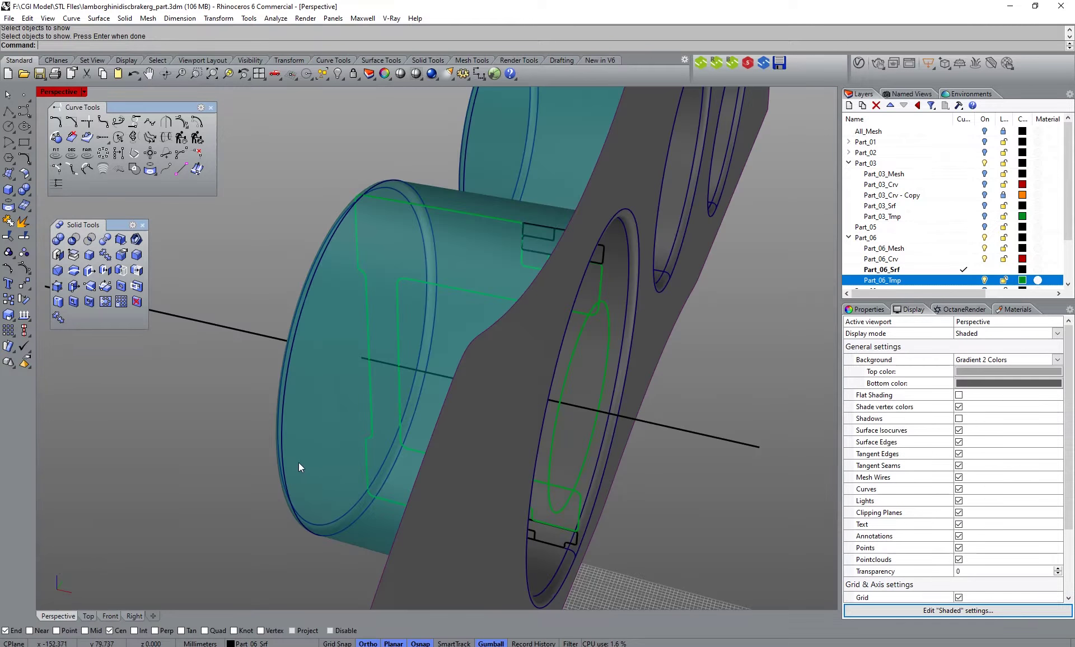
pyautogui.moveTo(298, 463)
pyautogui.mouseDown(button='right')
pyautogui.moveTo(493, 418)
pyautogui.moveTo(414, 408)
pyautogui.mouseUp(button='right')
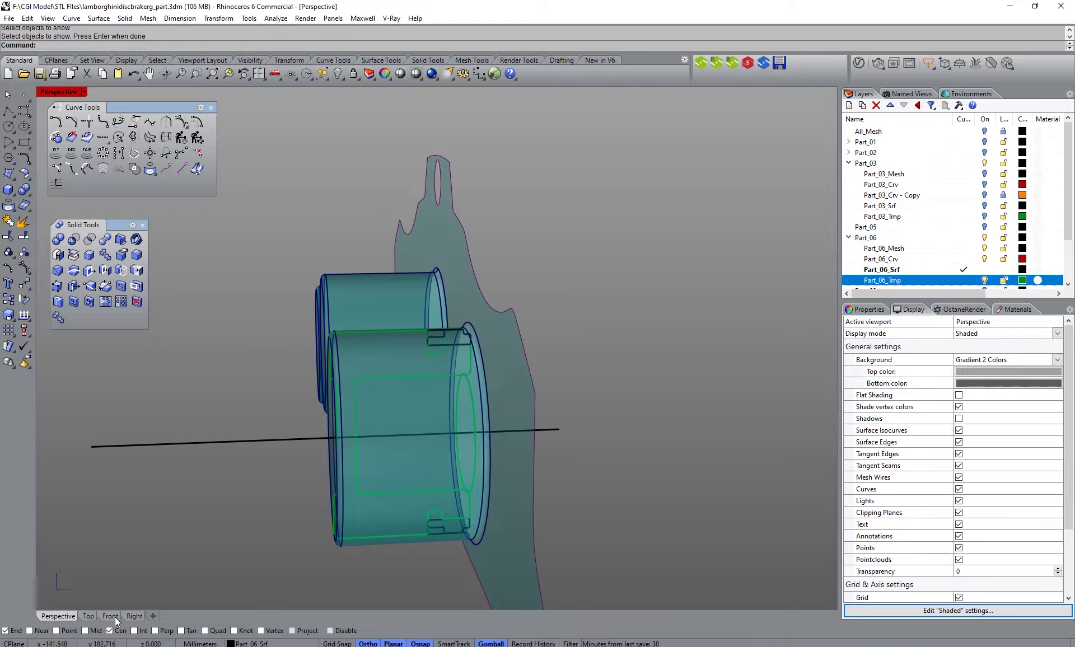
pyautogui.click(111, 617)
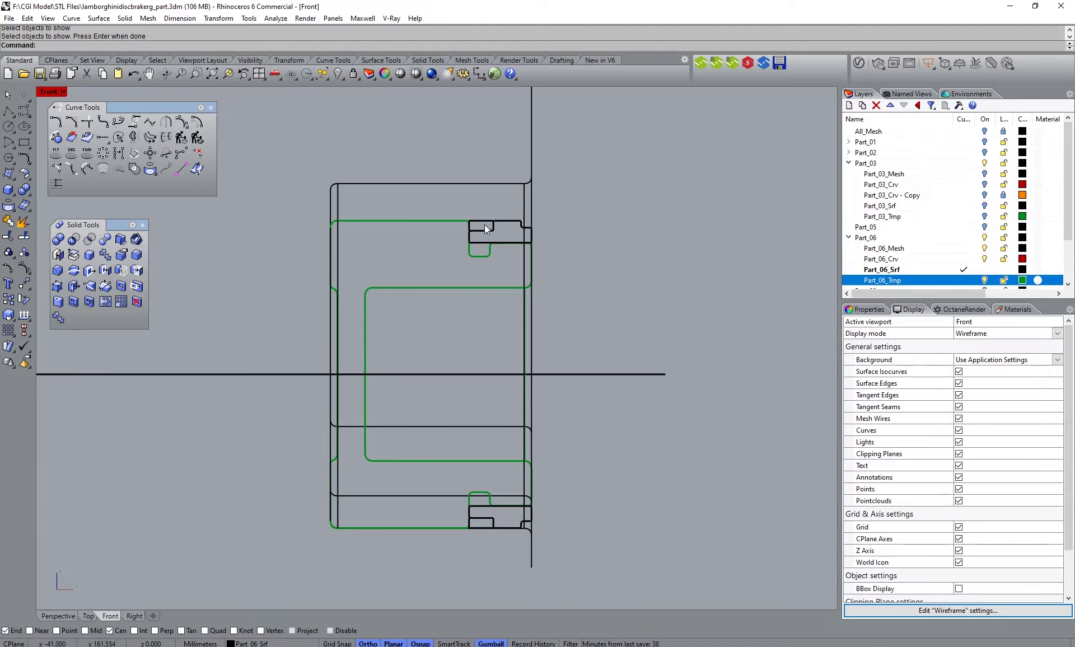
pyautogui.scroll(3, 504, 223)
pyautogui.scroll(-3, 552, 228)
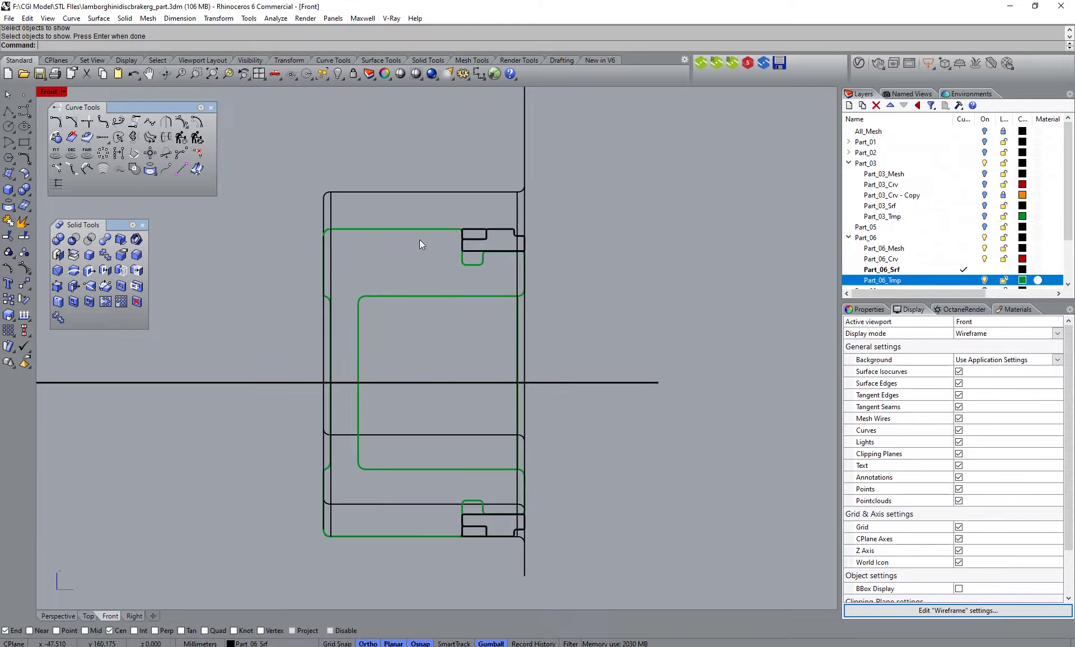
pyautogui.click(379, 192)
pyautogui.press('Return')
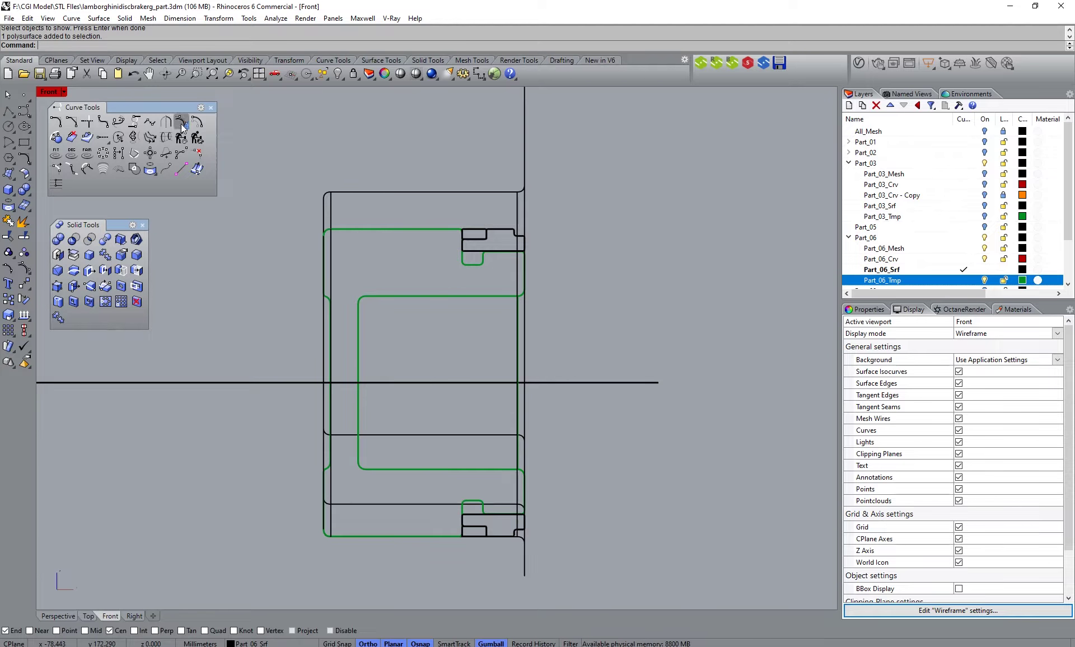
# Set the Front viewport to the Back view, focusing on the upper ring sections.
pyautogui.click(64, 91)
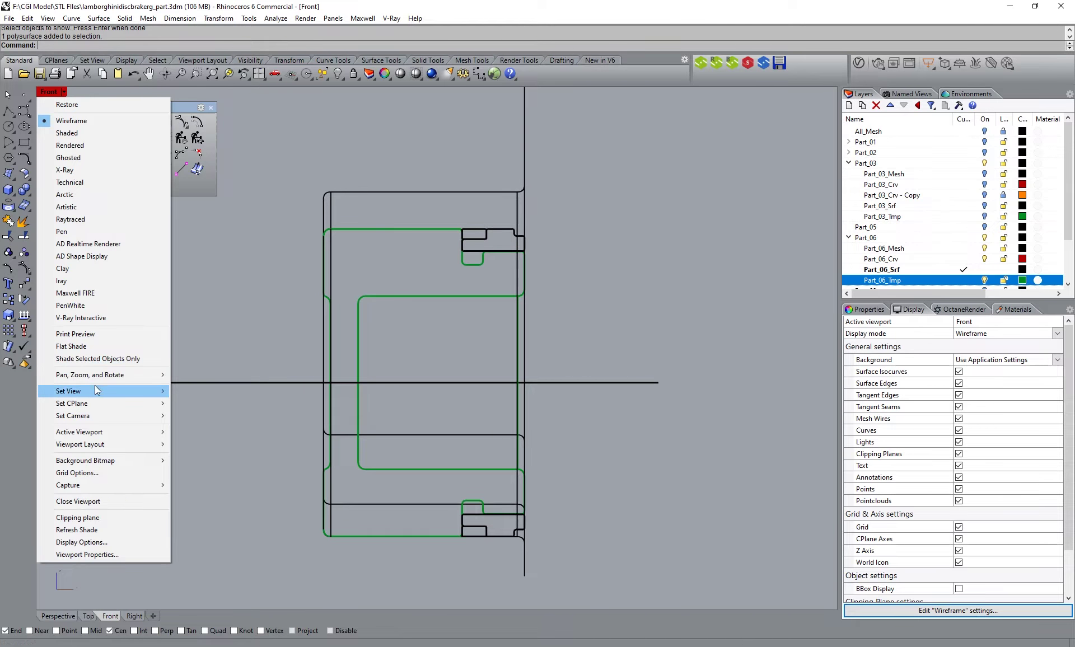
pyautogui.moveTo(95, 389)
pyautogui.click(196, 469)
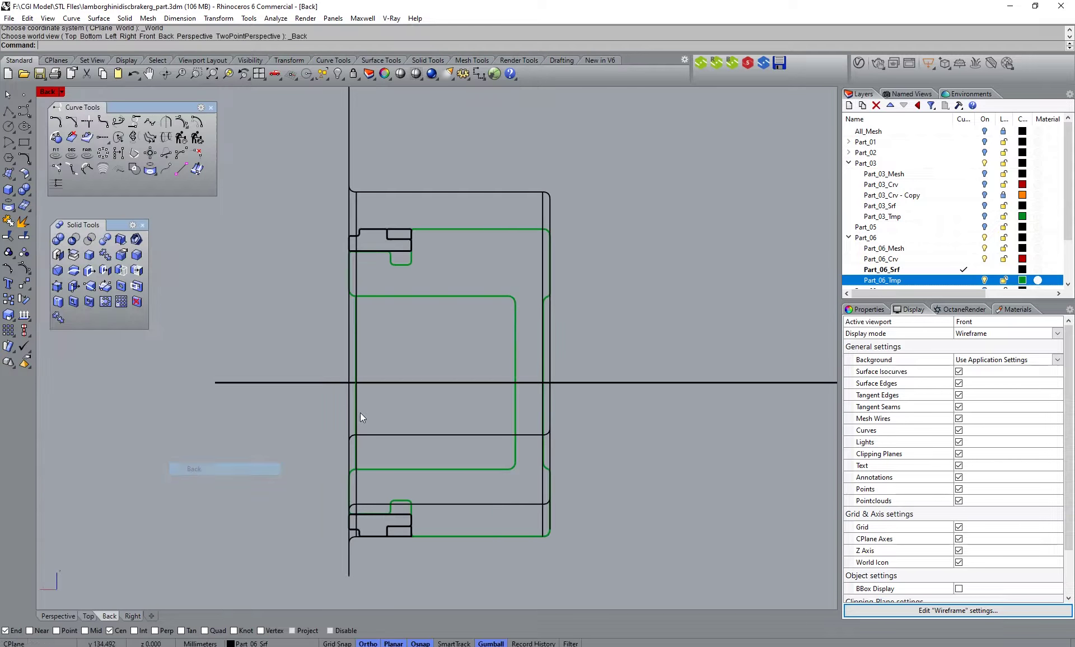
pyautogui.scroll(5, 380, 221)
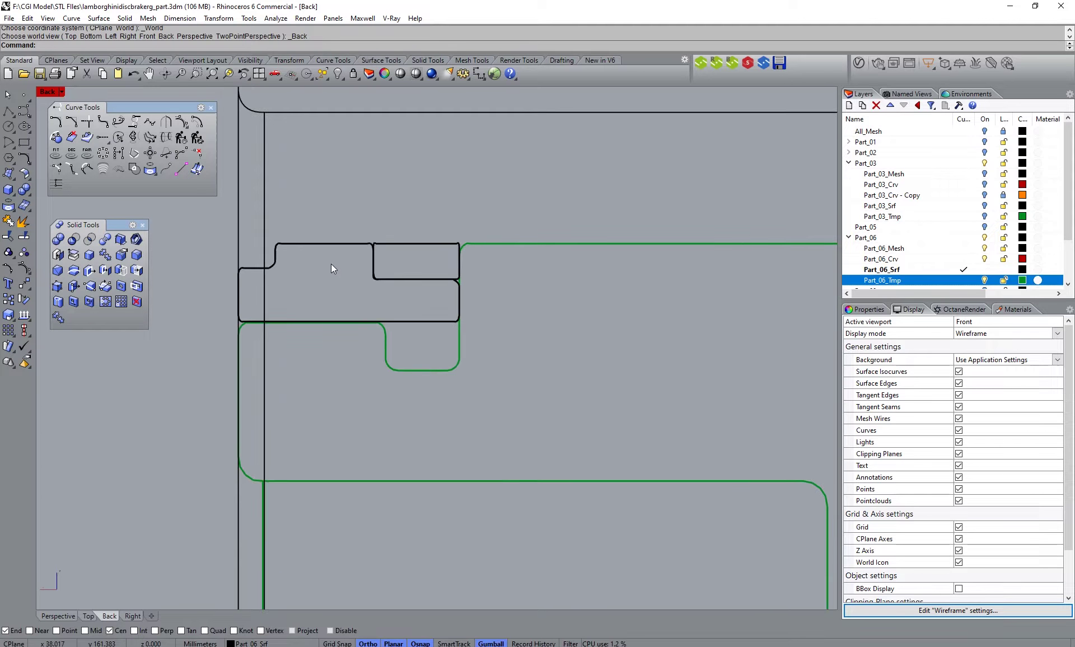
# Extract the four surfaces forming the largest piston's bore from the plate polysurface, and hide the rest of the plate.
pyautogui.scroll(-4, 503, 232)
pyautogui.click(589, 243)
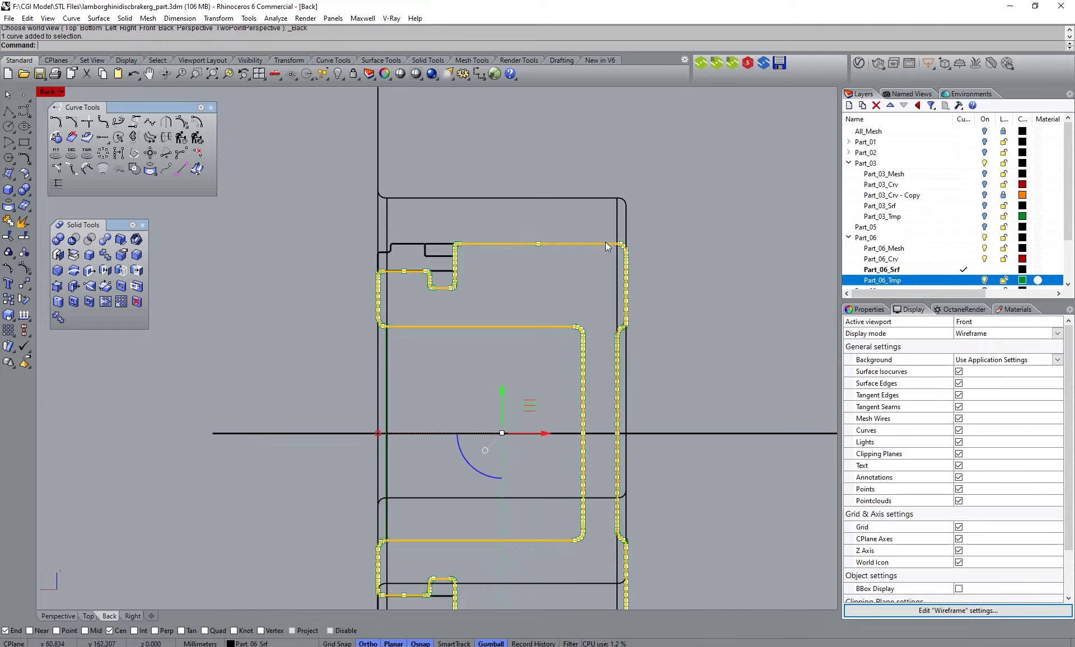
pyautogui.click(580, 243)
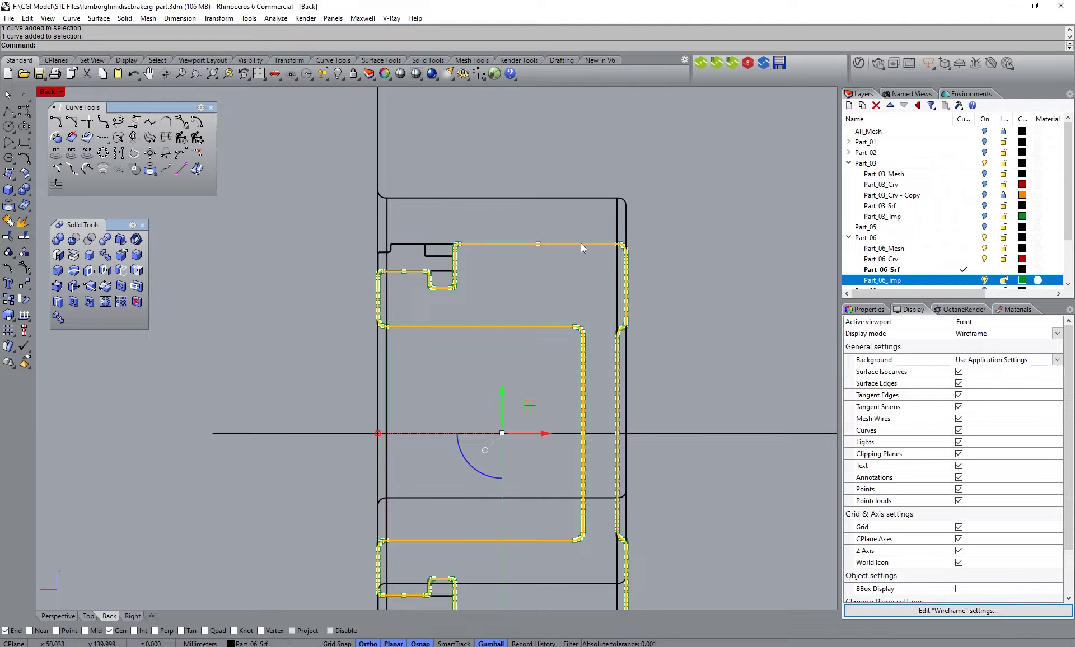
pyautogui.click(53, 618)
pyautogui.moveTo(237, 427)
pyautogui.mouseDown(button='right')
pyautogui.moveTo(399, 434)
pyautogui.moveTo(414, 467)
pyautogui.moveTo(236, 457)
pyautogui.moveTo(208, 440)
pyautogui.moveTo(347, 451)
pyautogui.mouseUp(button='right')
pyautogui.click(23, 222)
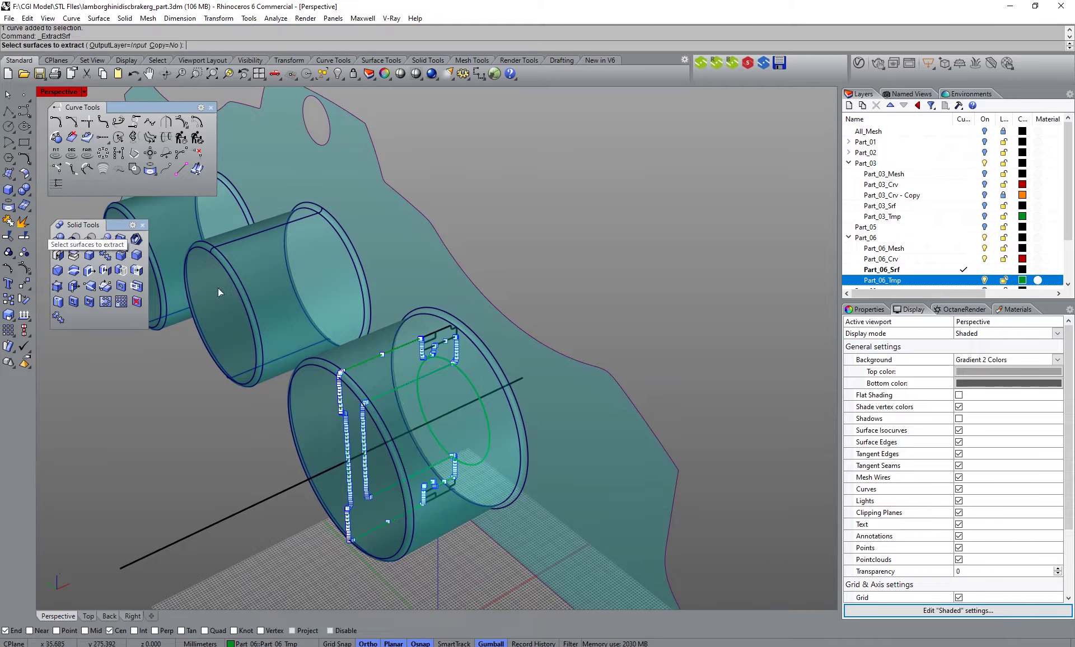
pyautogui.scroll(5, 485, 311)
pyautogui.click(489, 339)
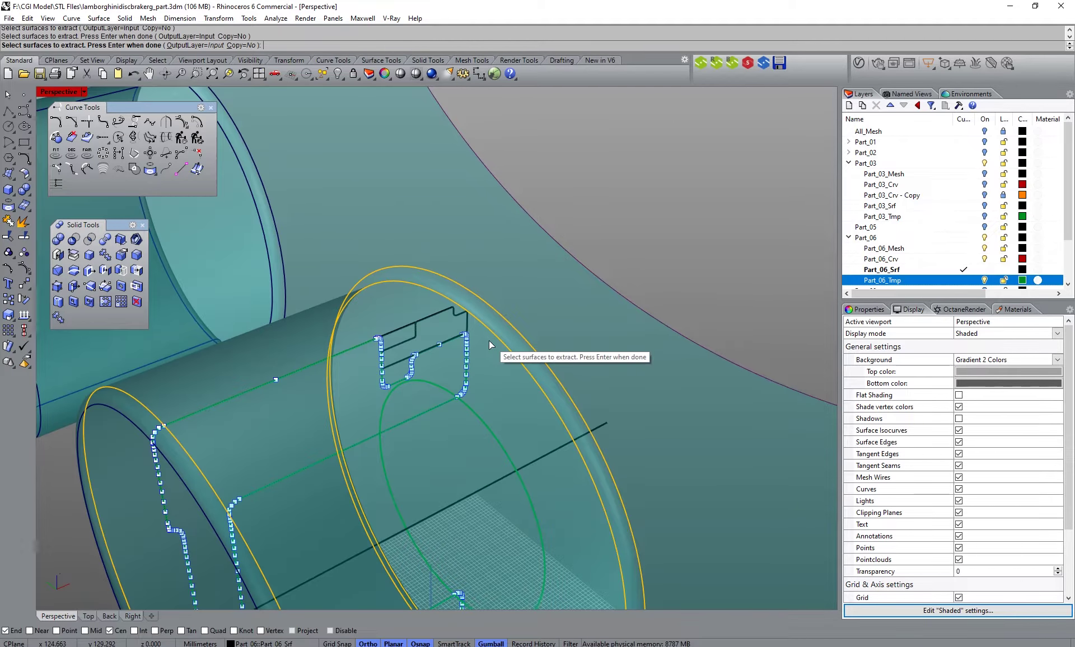
pyautogui.scroll(-6, 489, 340)
pyautogui.scroll(6, 369, 351)
pyautogui.click(292, 391)
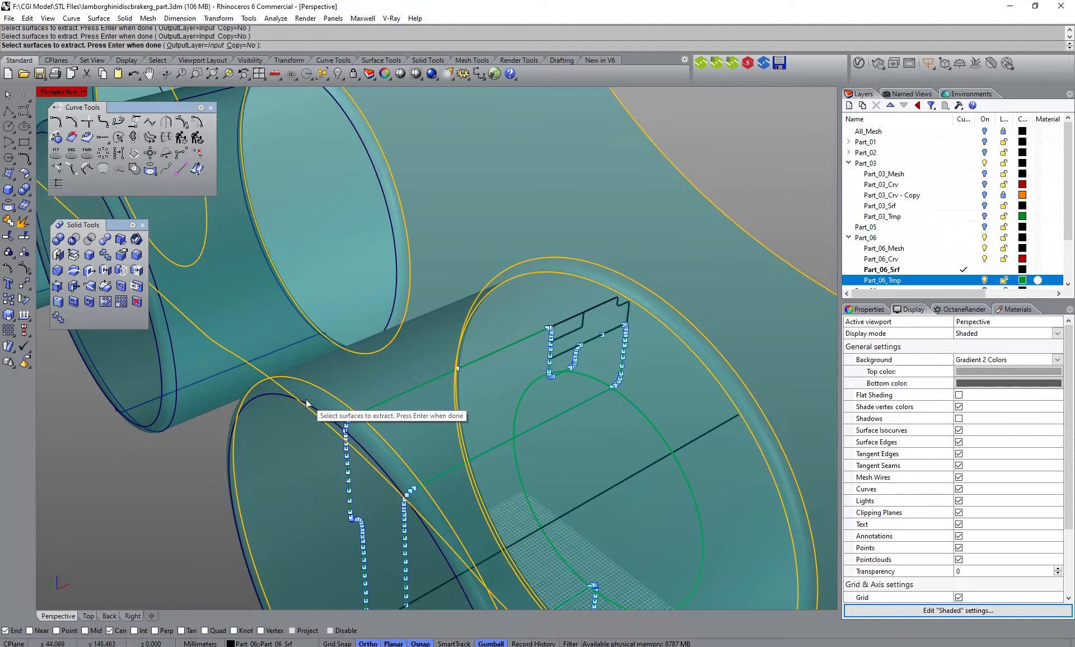
pyautogui.click(305, 402)
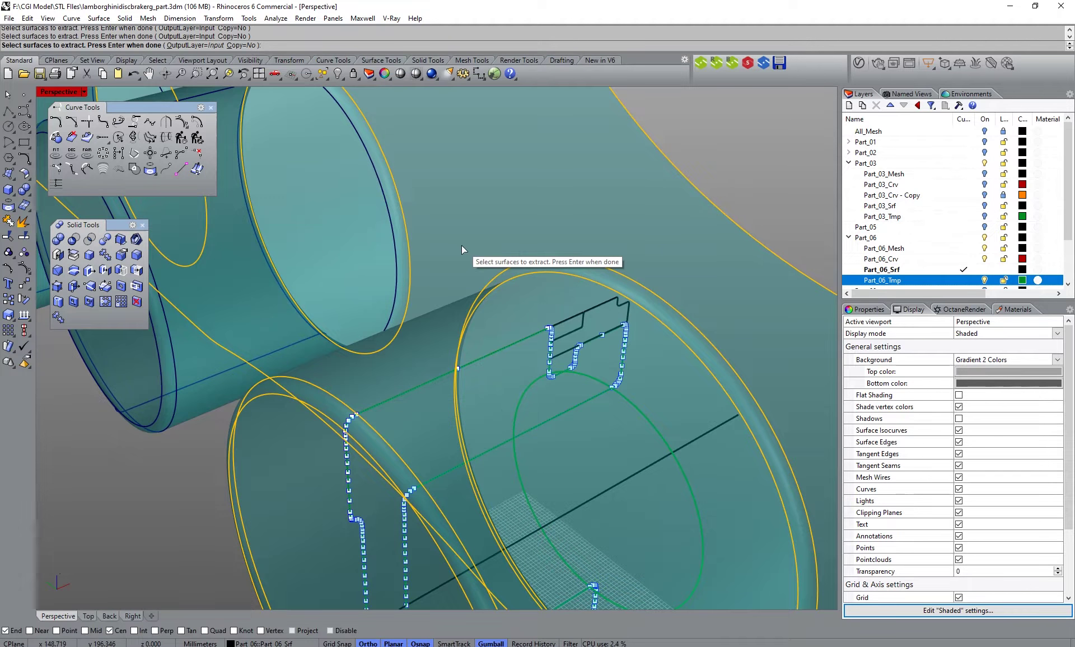
pyautogui.scroll(-5, 461, 245)
pyautogui.press('Return')
pyautogui.click(304, 119)
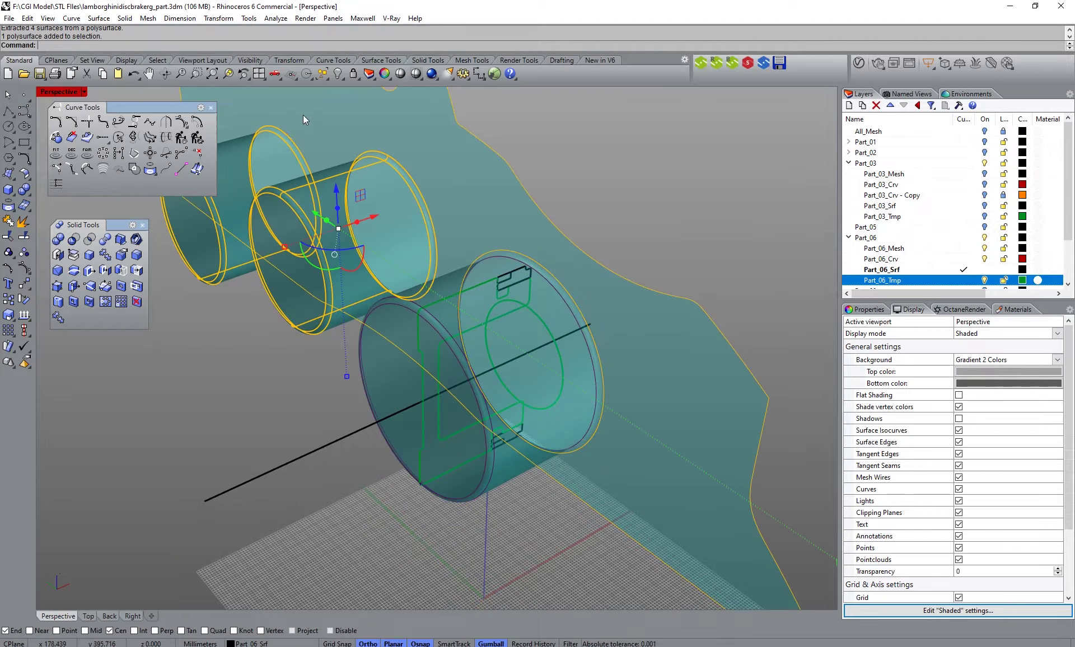
pyautogui.click(339, 74)
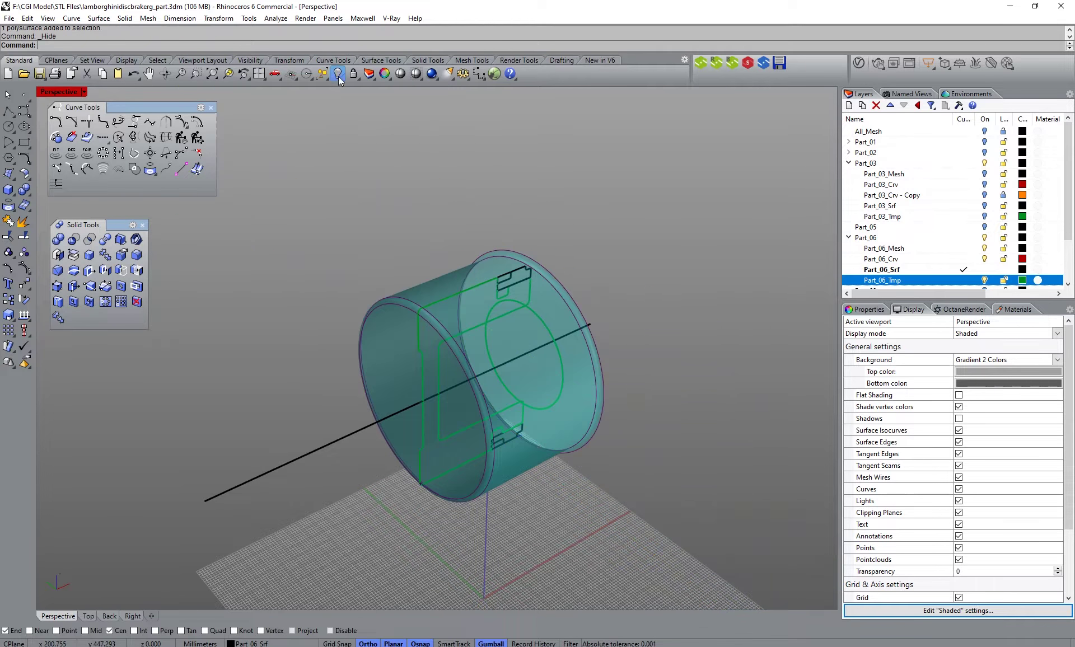
# Set the Back viewport to the Front view, with the piston and ring sections in frame.
pyautogui.click(109, 616)
pyautogui.scroll(-3, 396, 299)
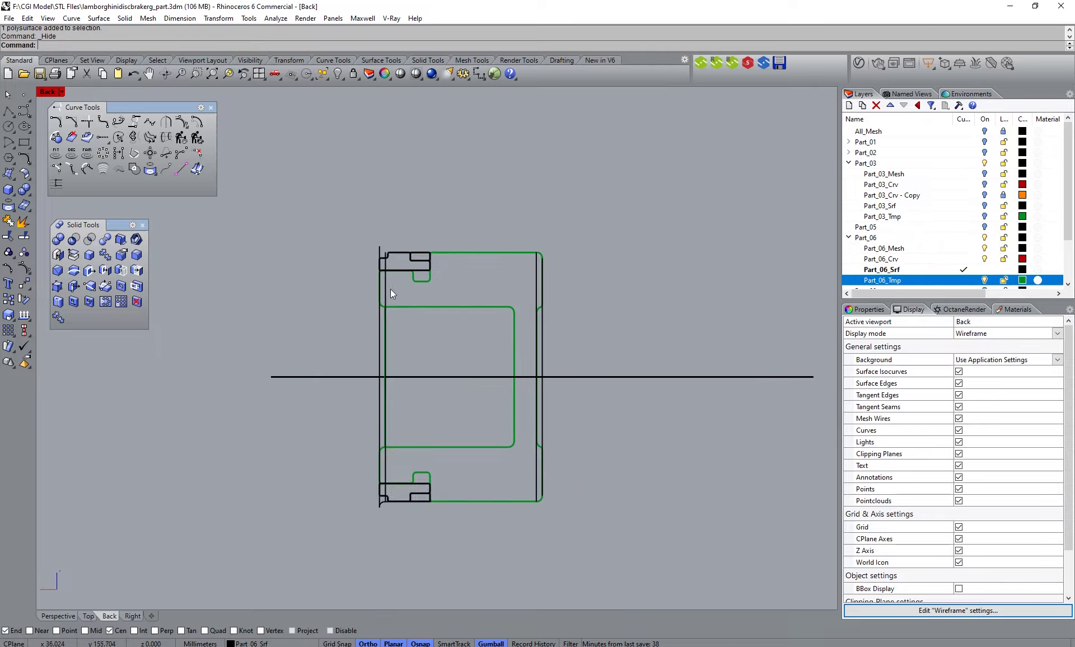
pyautogui.click(60, 92)
pyautogui.moveTo(111, 395)
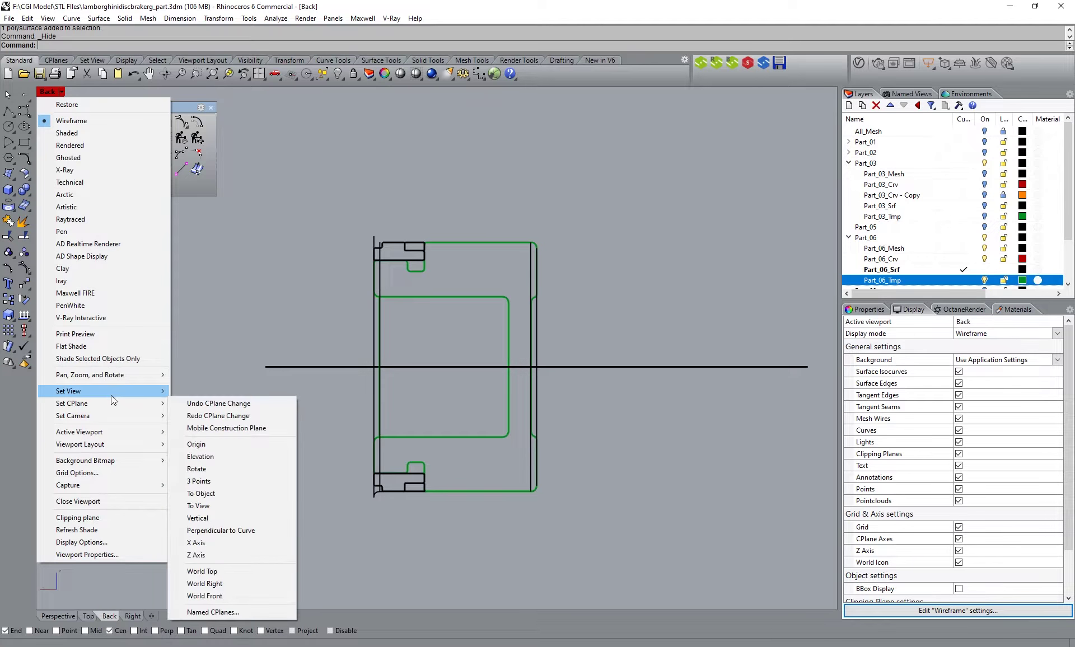
pyautogui.click(186, 456)
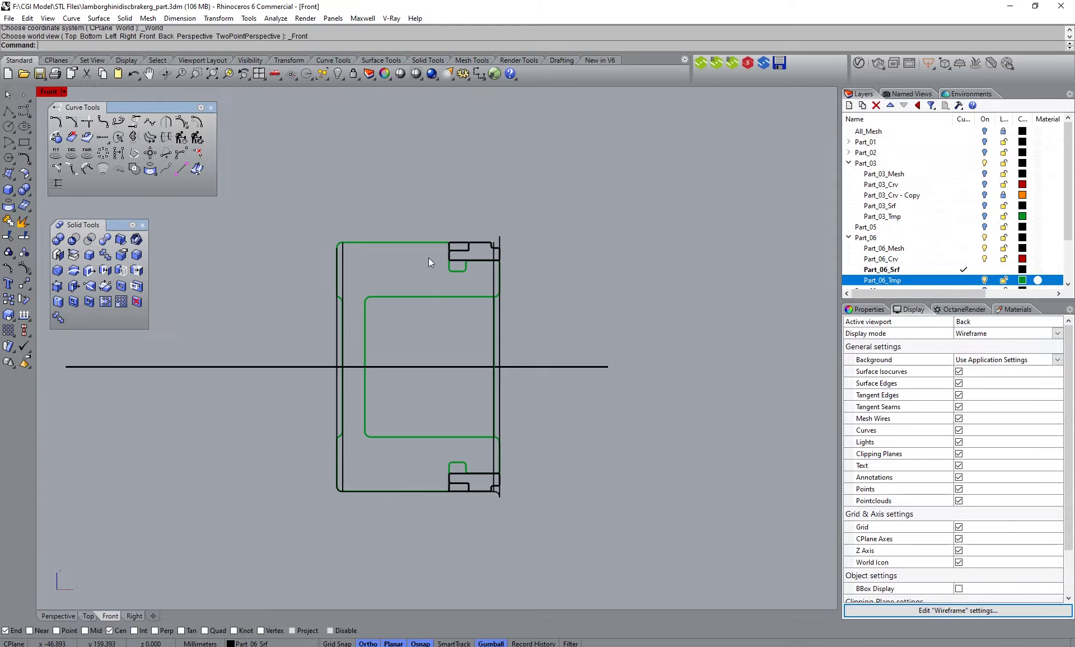
# Examine how the upper ring sections align with the bore surfaces and the rounded edge at the bore opening.
pyautogui.scroll(6, 470, 248)
pyautogui.click(593, 232)
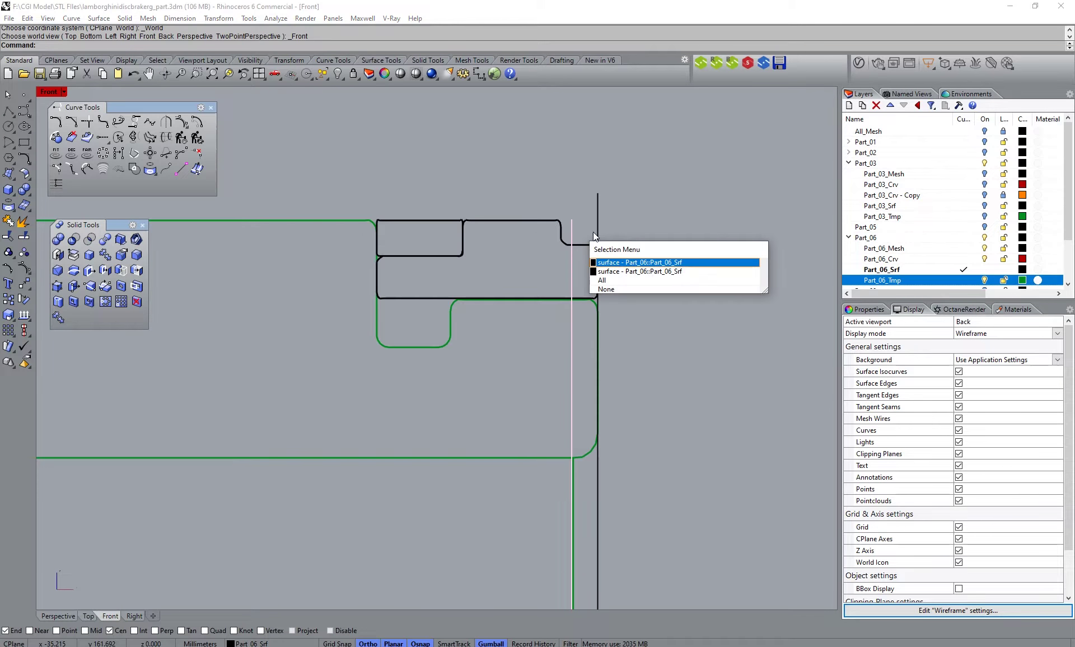
pyautogui.click(630, 224)
pyautogui.scroll(-6, 630, 224)
pyautogui.moveTo(478, 246); pyautogui.dragTo(504, 254, button='right')
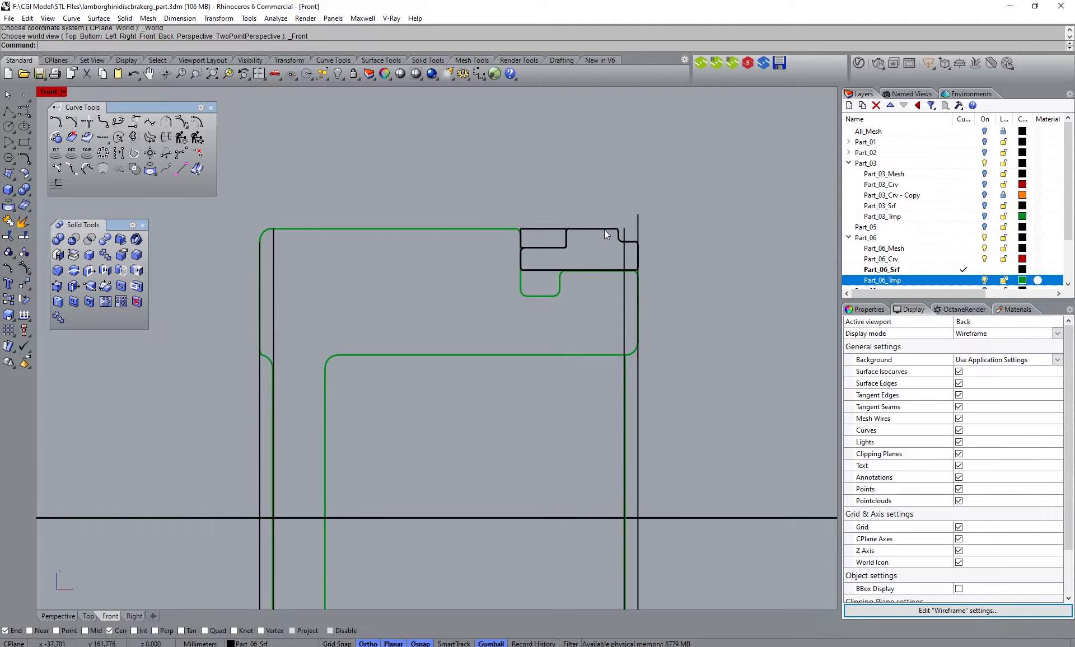
pyautogui.click(641, 216)
pyautogui.scroll(-3, 641, 217)
pyautogui.scroll(5, 638, 223)
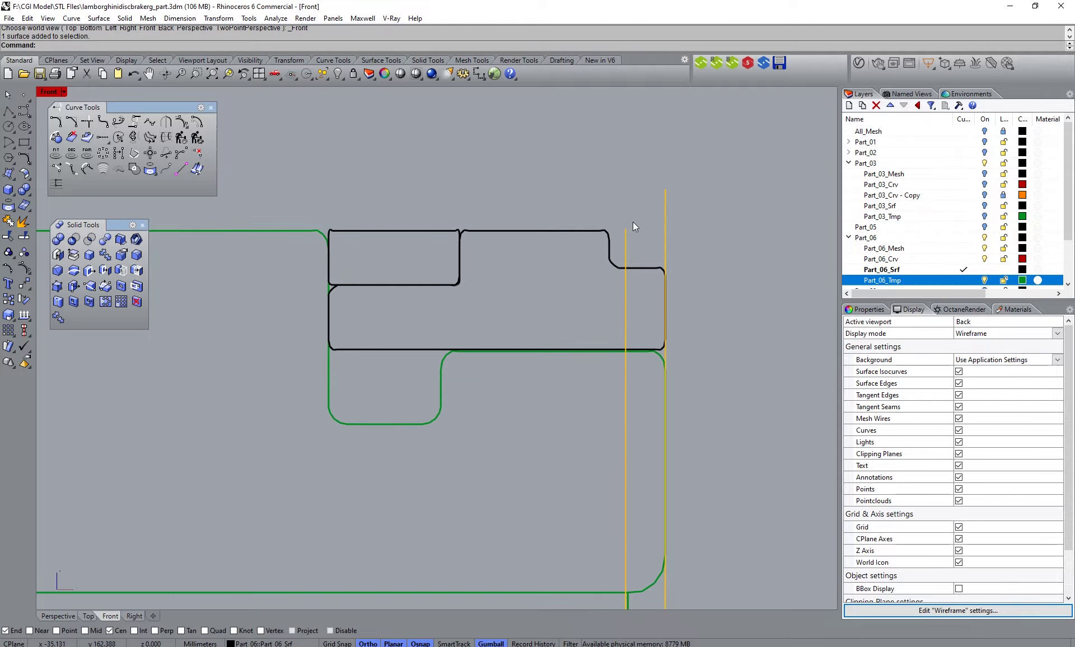
pyautogui.scroll(-7, 636, 230)
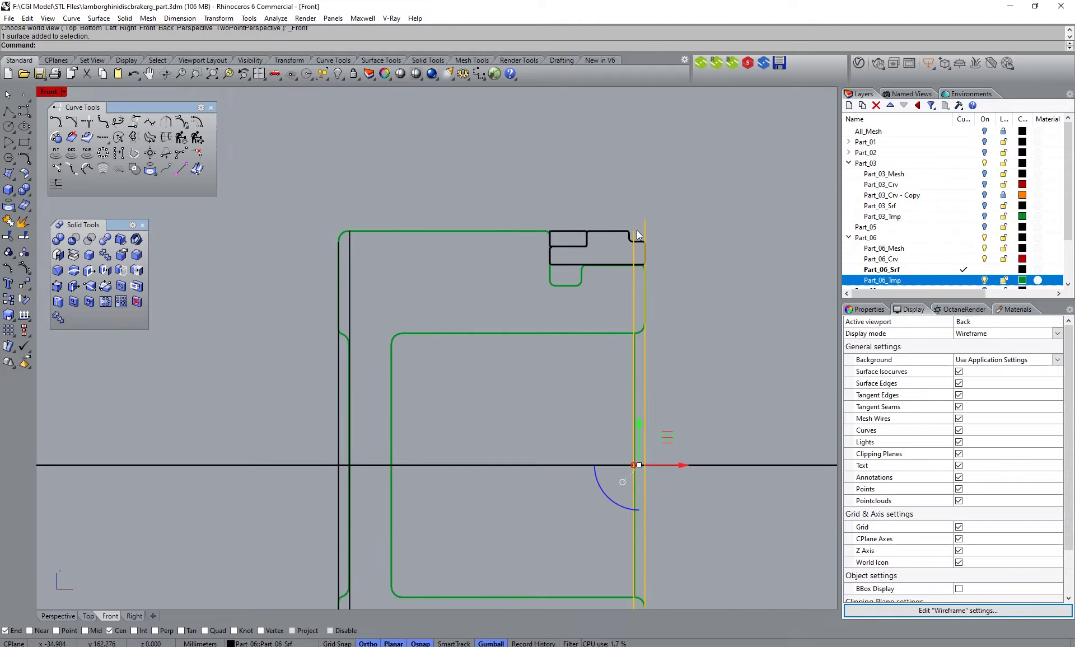
# Draw a horizontal line along the bore's upper wall from its quadrant point, and shift it lengthwise to extend past both bore ends.
pyautogui.click(8, 111)
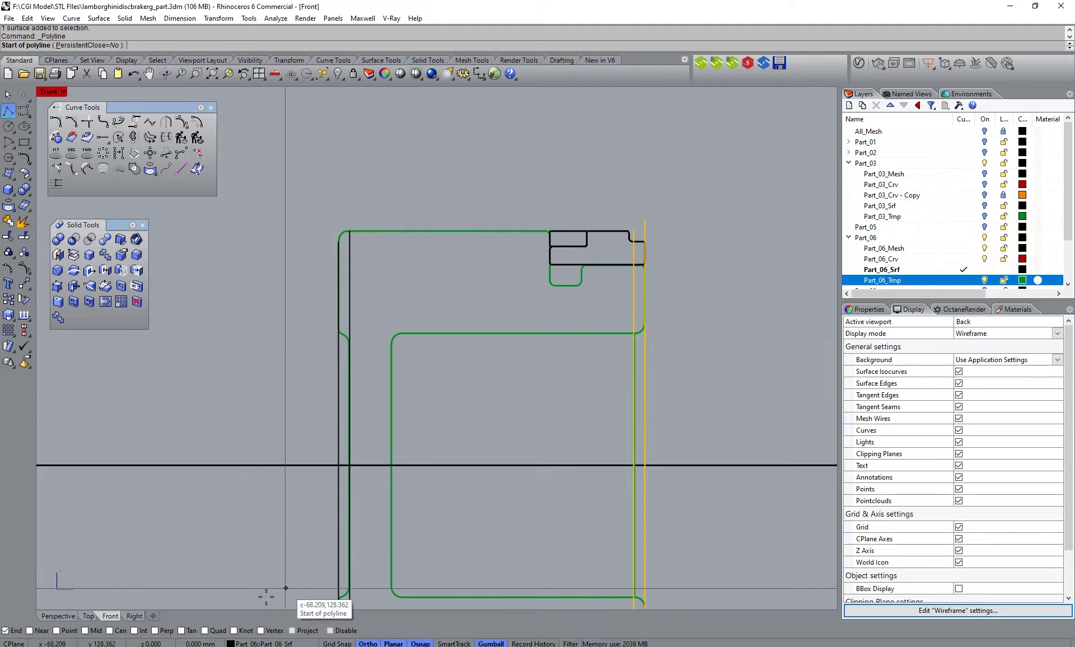
pyautogui.click(633, 230)
pyautogui.click(163, 230)
pyautogui.press('Return')
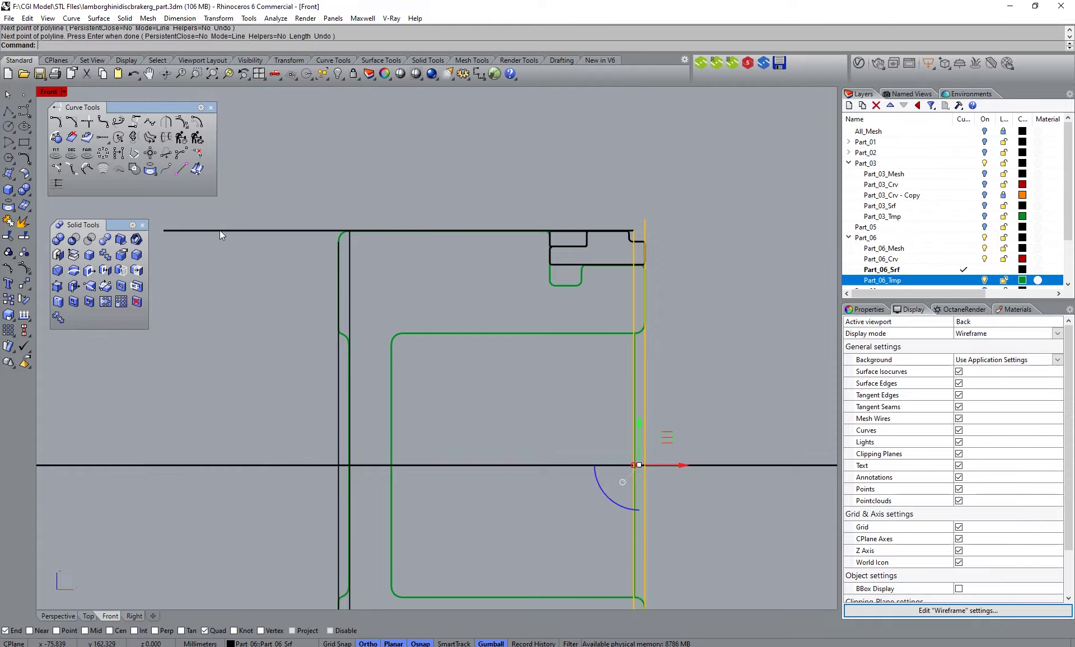
pyautogui.moveTo(437, 230); pyautogui.dragTo(493, 230)
pyautogui.click(488, 169)
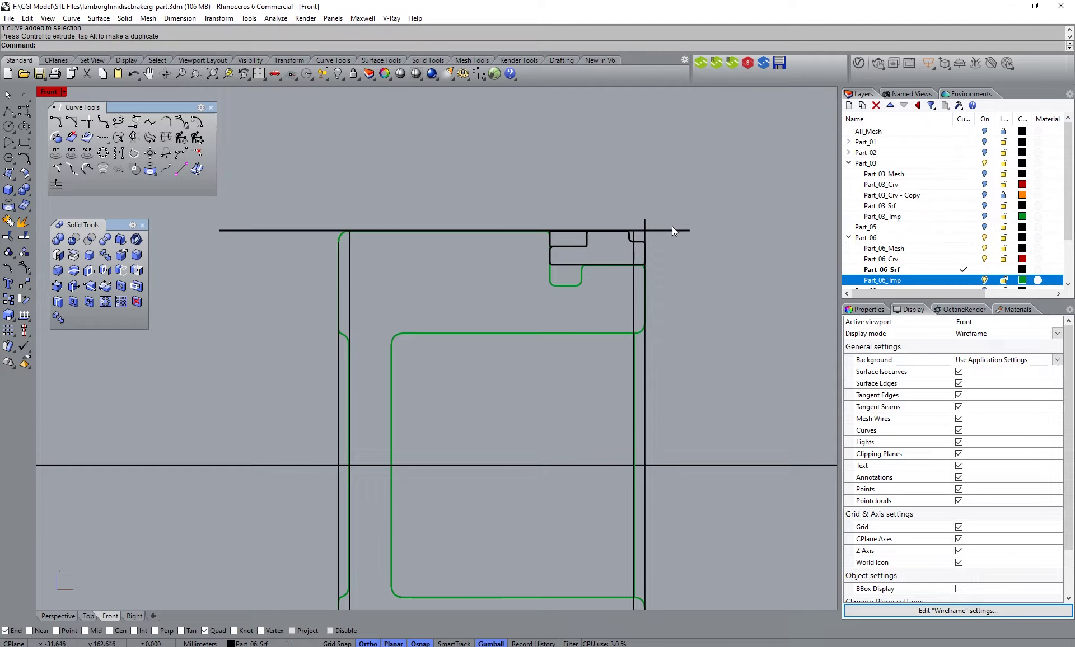
pyautogui.click(671, 230)
pyautogui.scroll(-3, 356, 293)
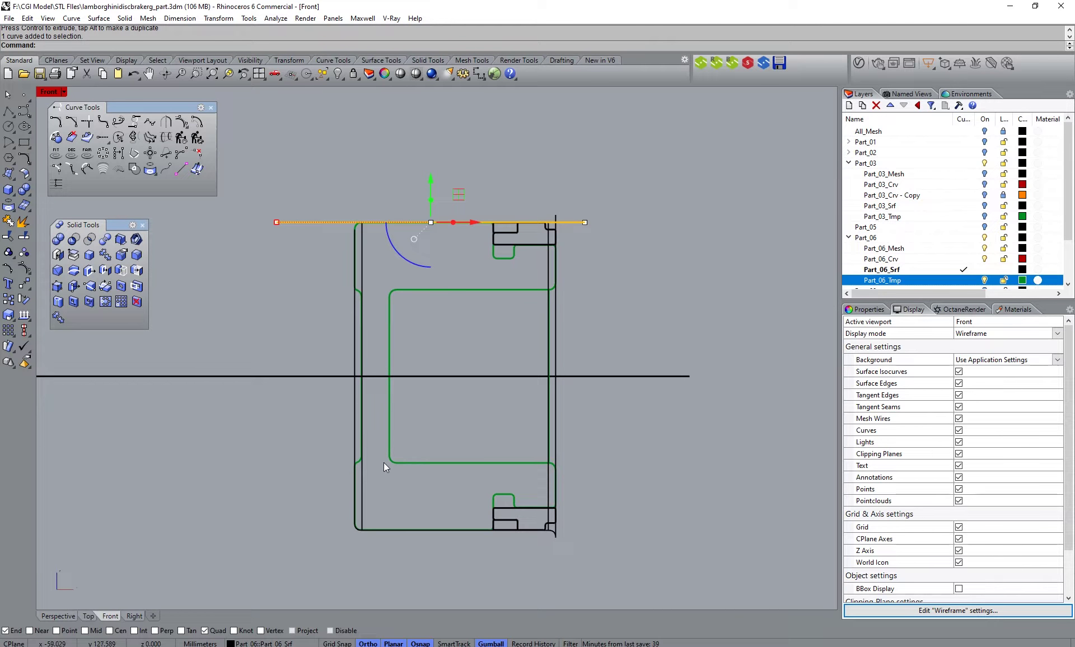
# Join the four extracted bore surfaces into one polysurface and lock it.
pyautogui.click(357, 458)
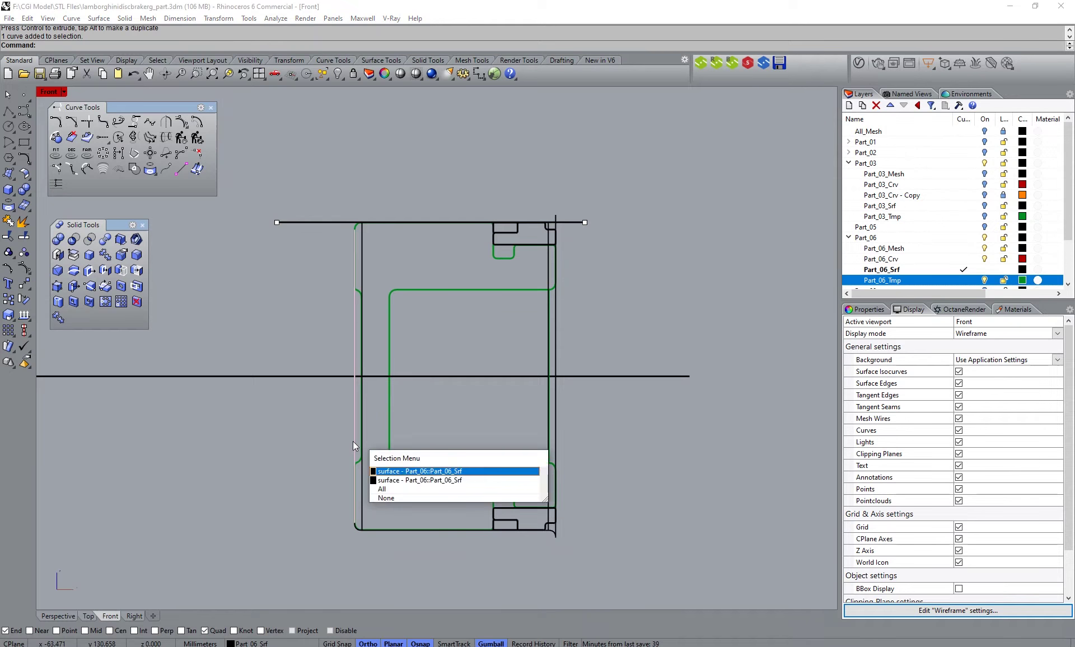
pyautogui.click(235, 488)
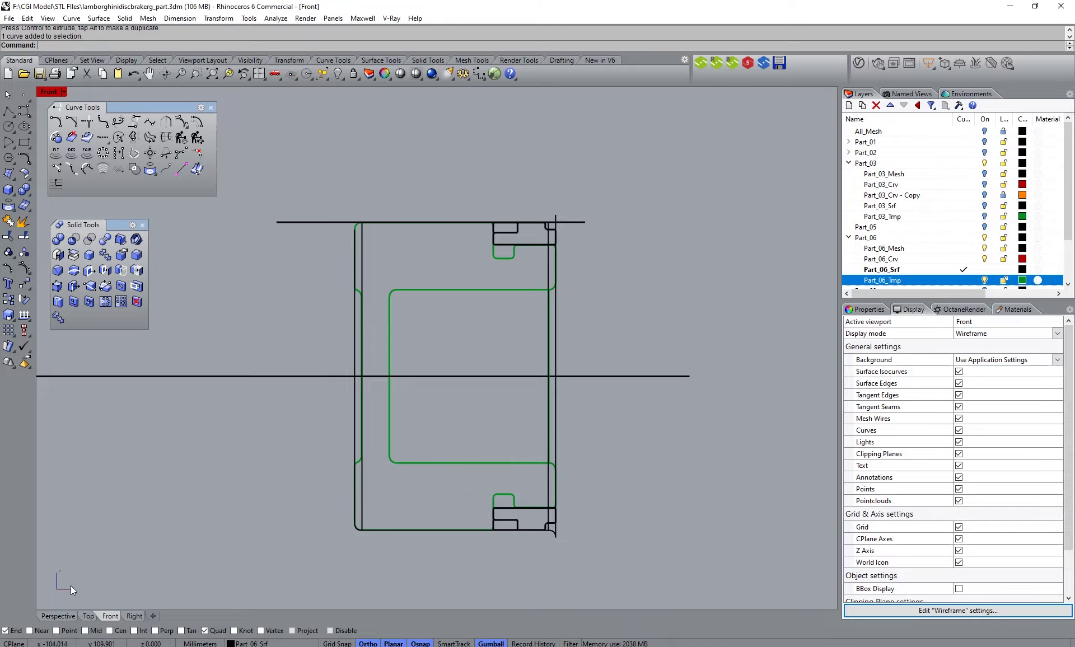
pyautogui.click(58, 615)
pyautogui.press('F4')
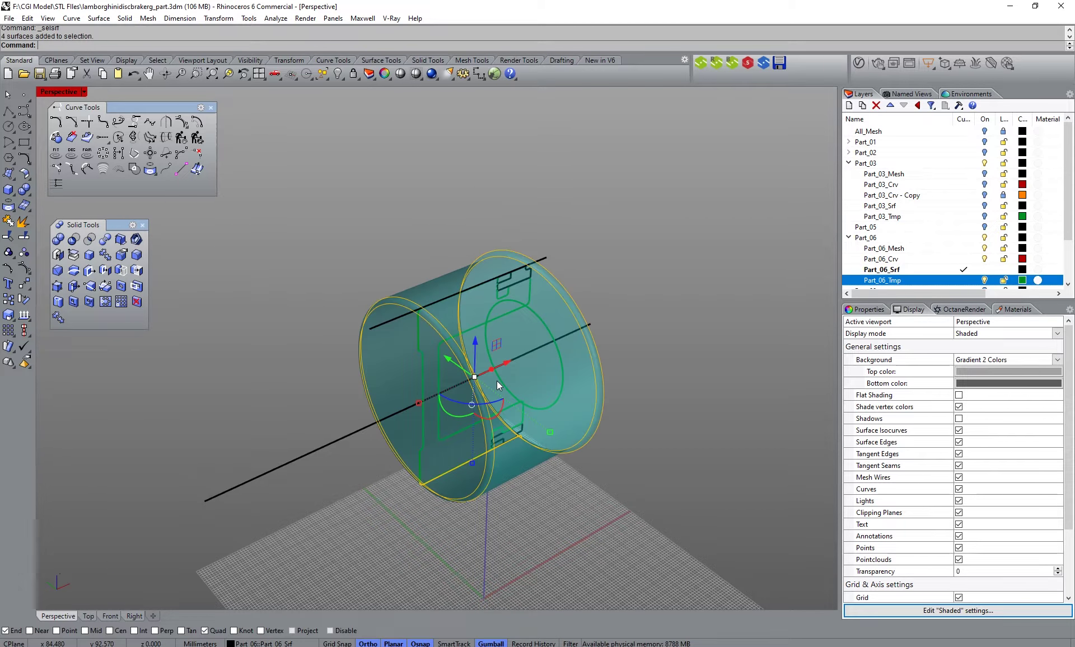
pyautogui.click(9, 223)
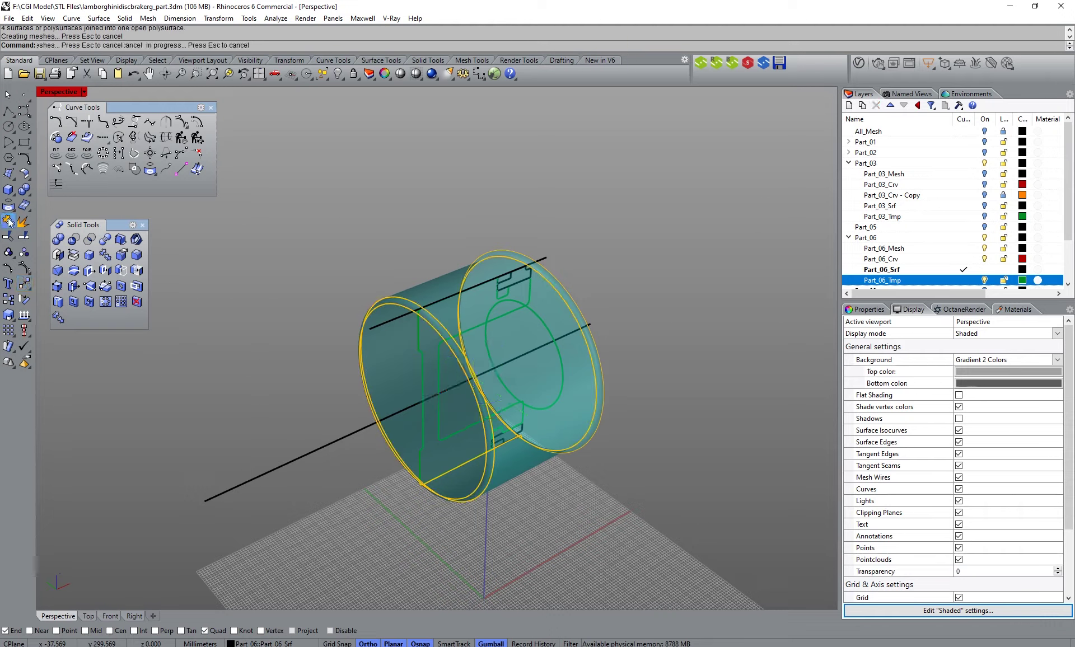
pyautogui.click(427, 218)
pyautogui.moveTo(426, 218); pyautogui.dragTo(397, 286, button='right')
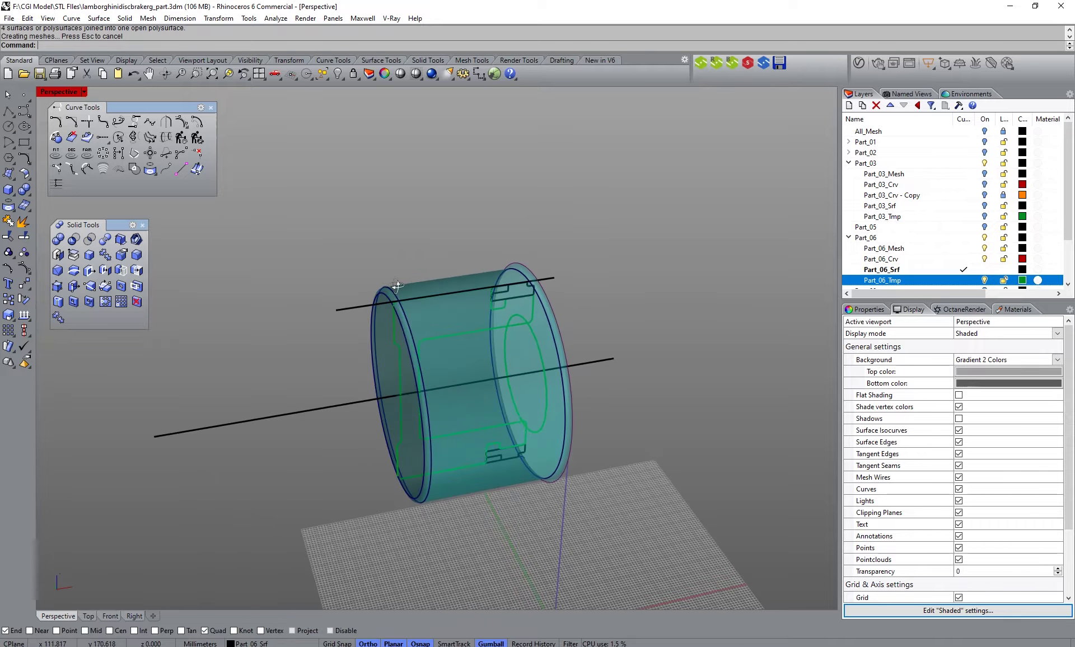
pyautogui.click(493, 298)
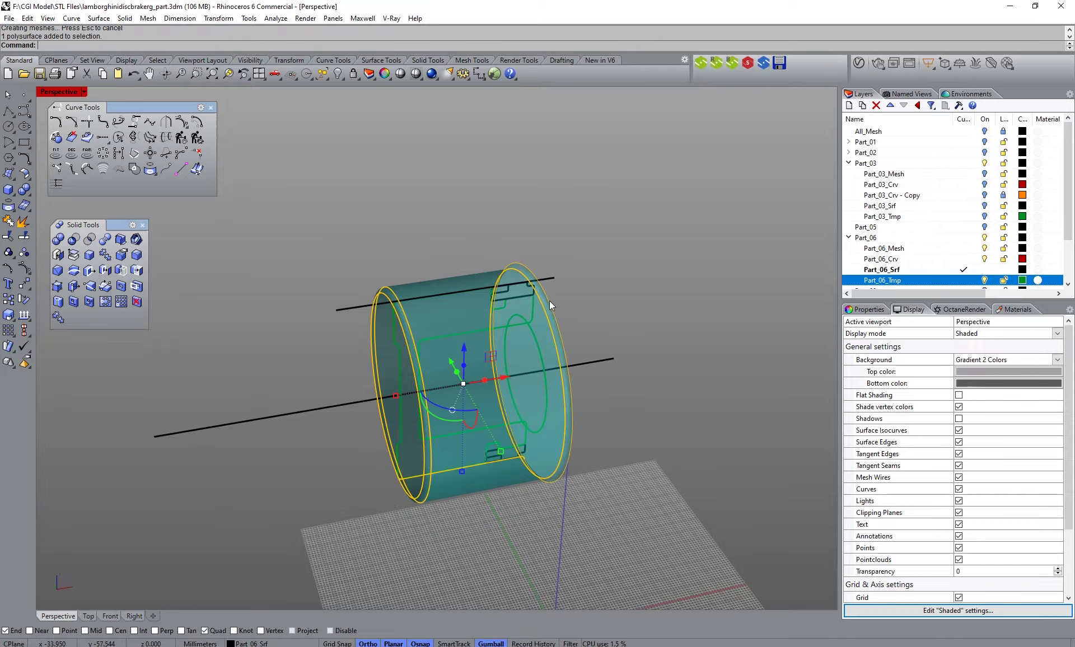
pyautogui.click(354, 74)
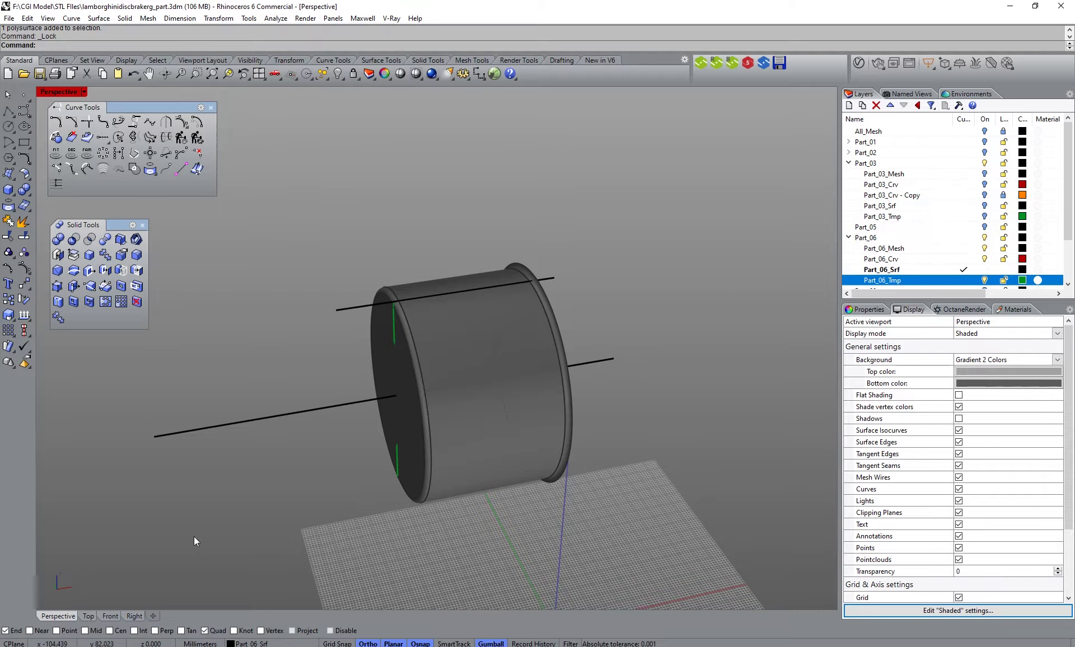
# Delete the two ring section curves below the axis line in the Front view.
pyautogui.click(110, 617)
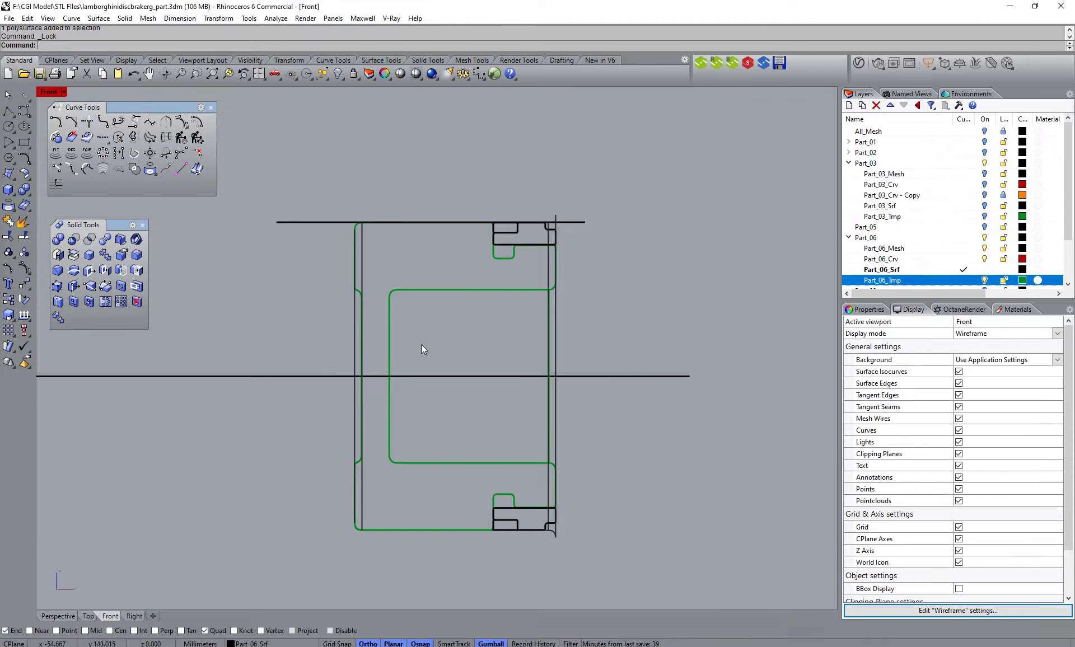
pyautogui.scroll(5, 487, 222)
pyautogui.scroll(3, 488, 222)
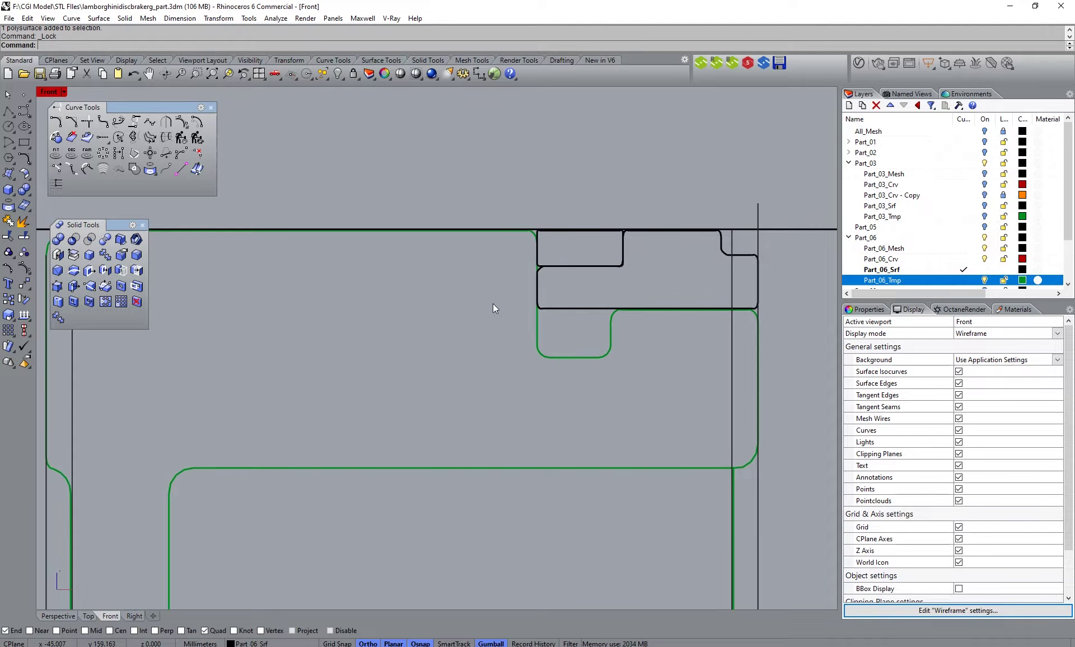
pyautogui.scroll(-6, 596, 227)
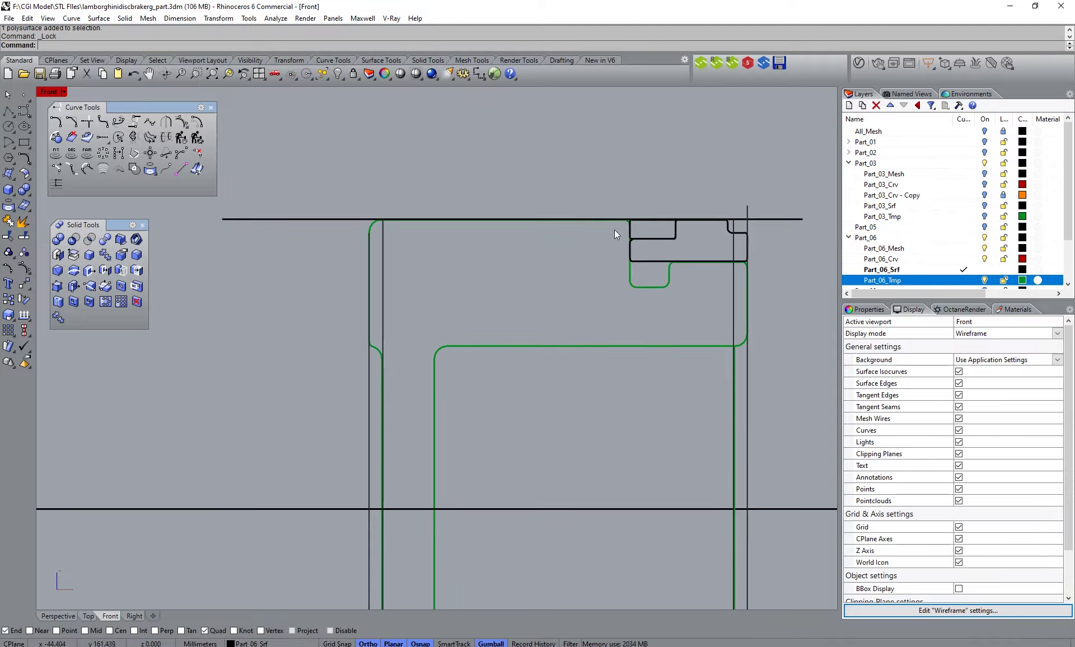
pyautogui.moveTo(542, 304); pyautogui.dragTo(477, 310, button='right')
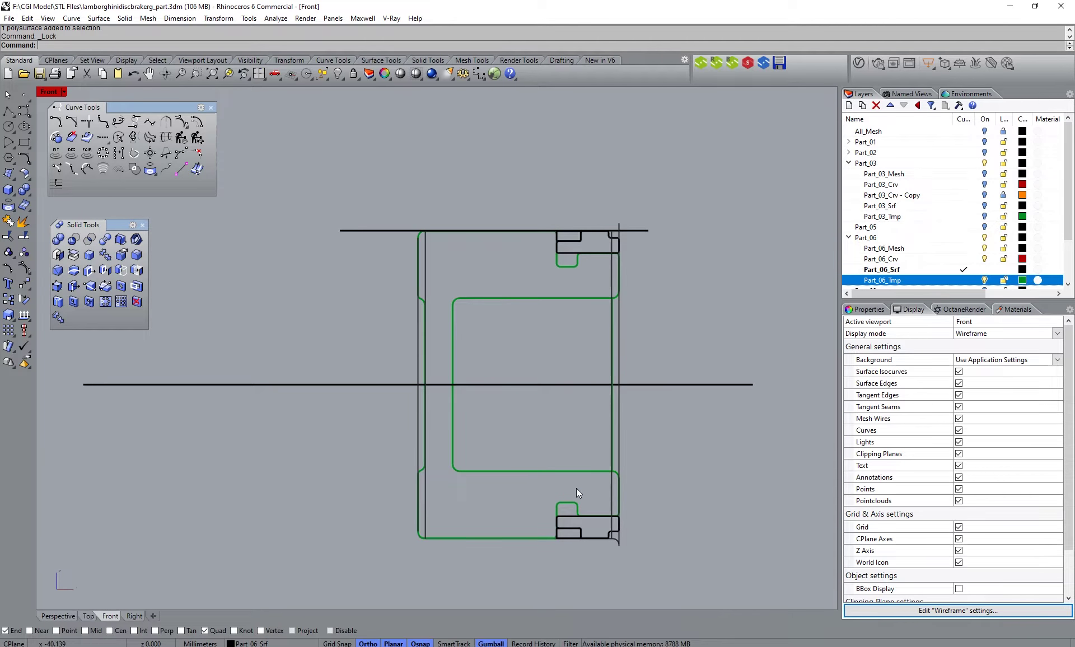
pyautogui.click(574, 528)
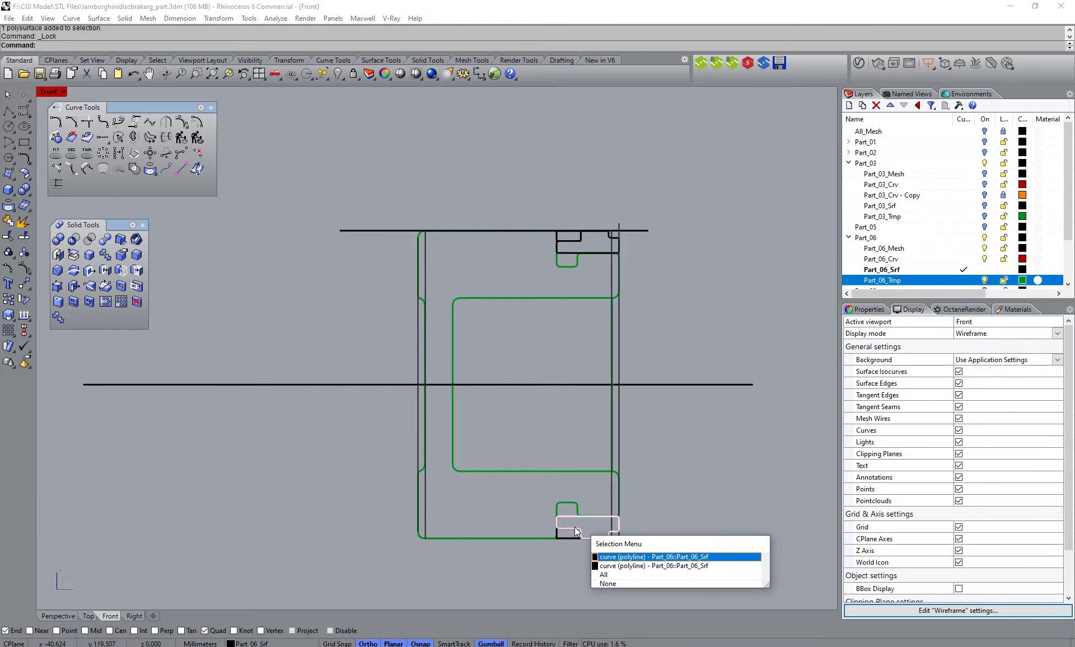
pyautogui.click(574, 527)
pyautogui.press('Delete')
pyautogui.click(570, 528)
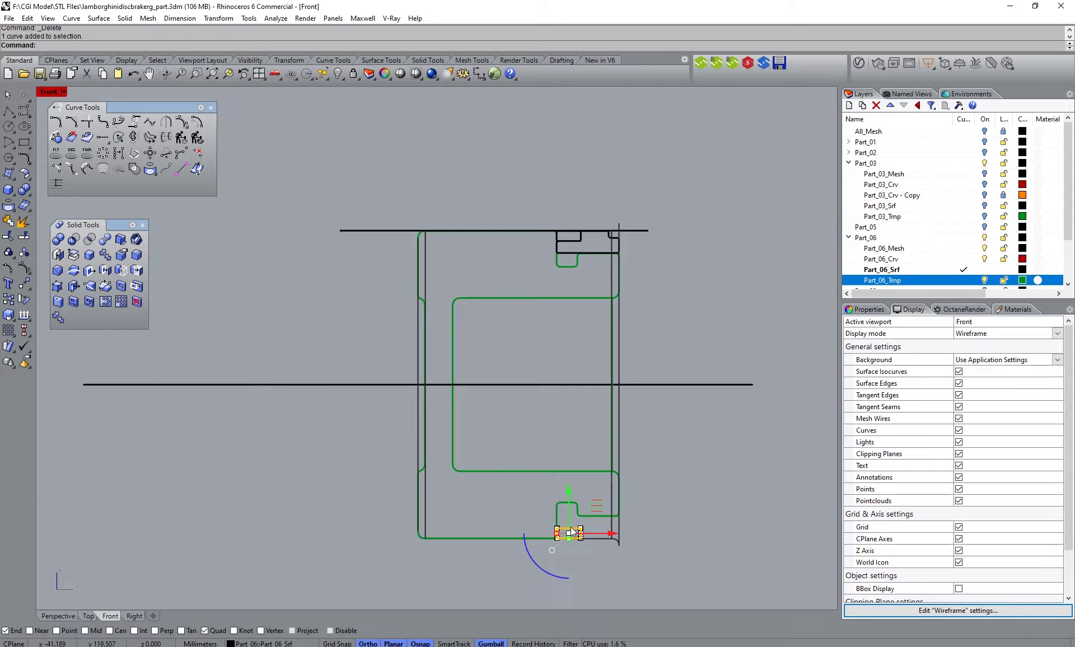
pyautogui.press('Delete')
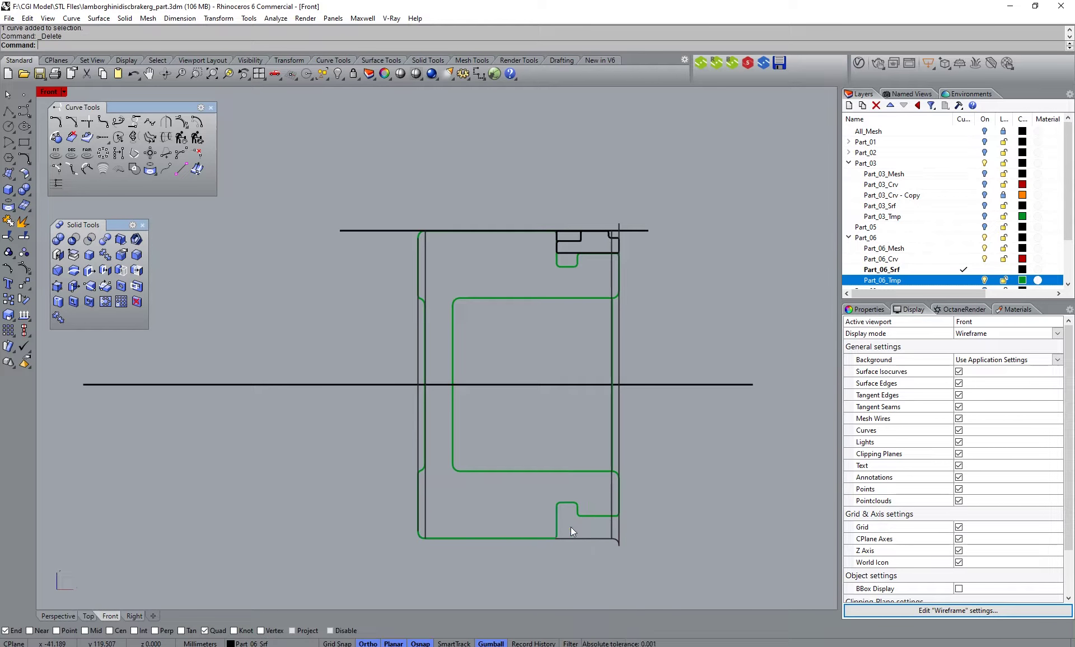
# Trim away the half of the piston section curve below the axis line, using the axis line as cutter.
pyautogui.click(647, 385)
pyautogui.click(9, 235)
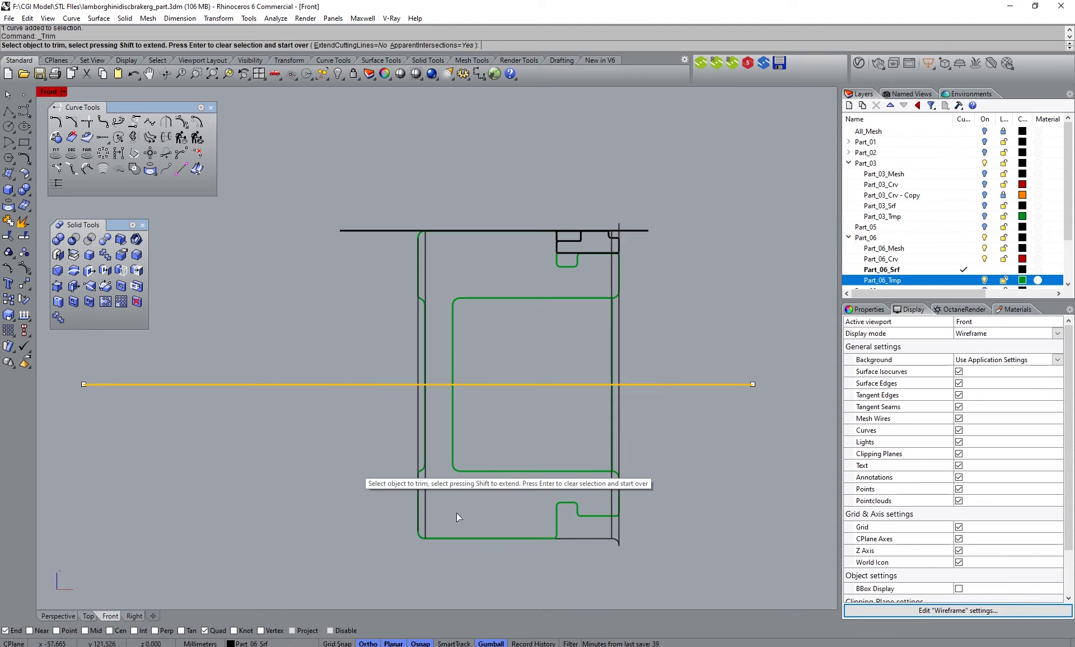
pyautogui.click(547, 537)
pyautogui.moveTo(491, 450); pyautogui.dragTo(487, 510, button='right')
pyautogui.press('Escape')
pyautogui.click(507, 445)
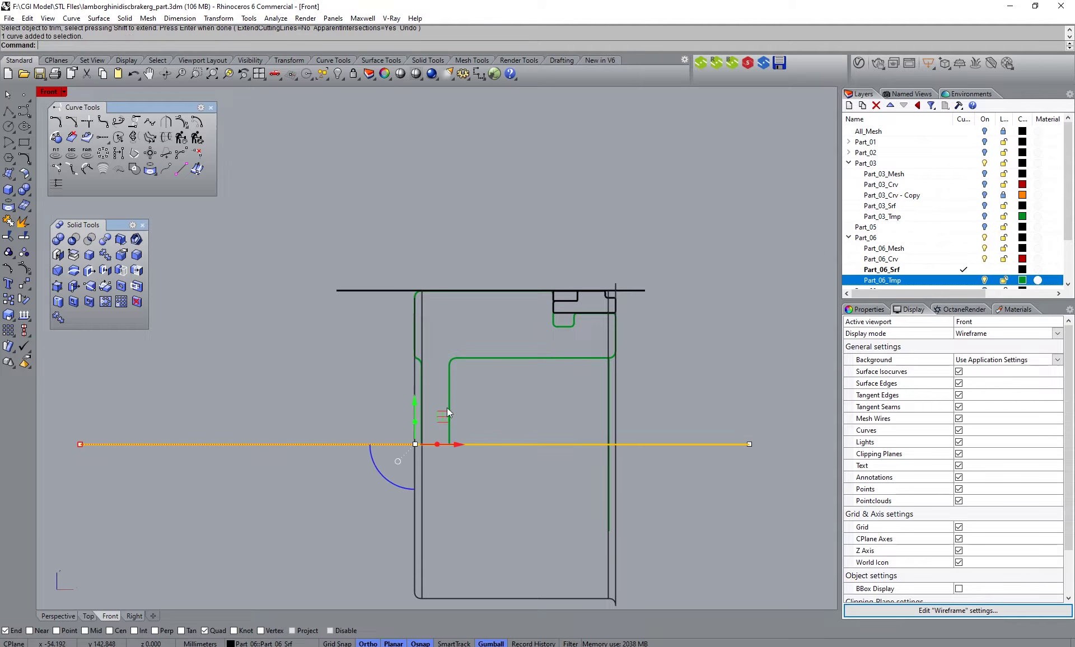
# Duplicate the axis line in place and offset one copy about 12.5 mm through the piston section's inner wall.
pyautogui.click(102, 74)
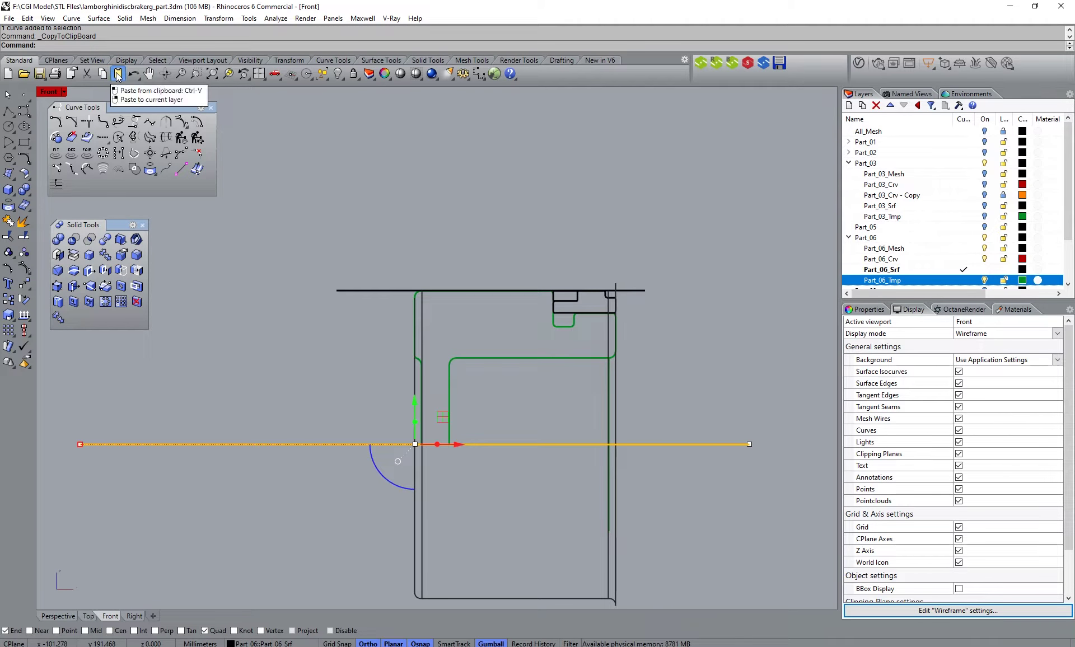
pyautogui.click(117, 74)
pyautogui.scroll(3, 448, 422)
pyautogui.moveTo(449, 422); pyautogui.dragTo(434, 443, button='right')
pyautogui.click(709, 471)
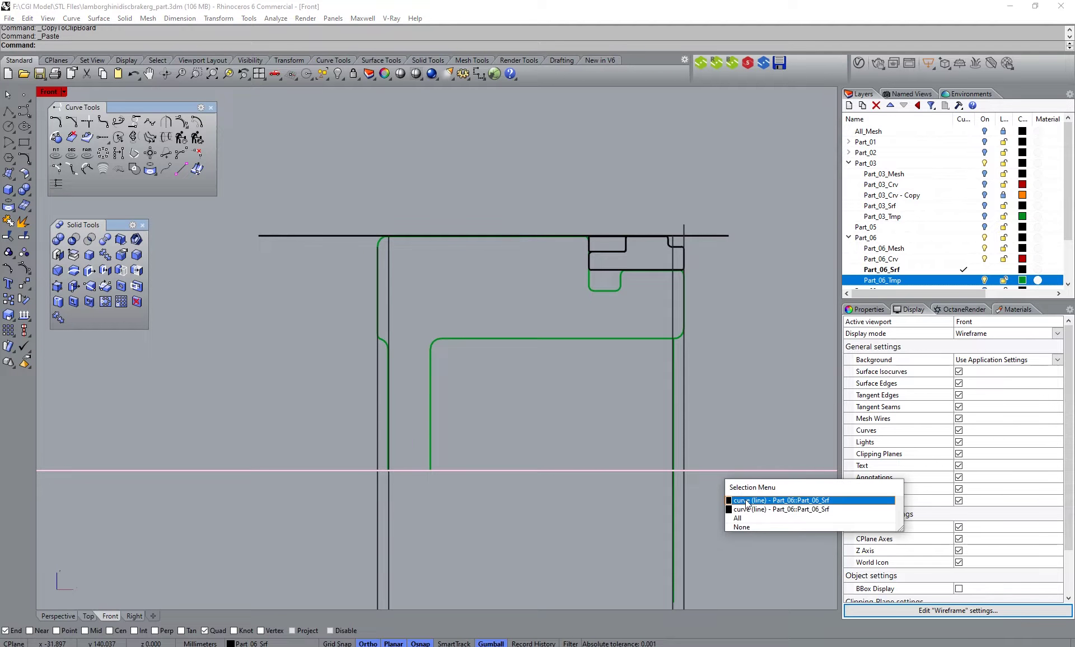
pyautogui.click(746, 500)
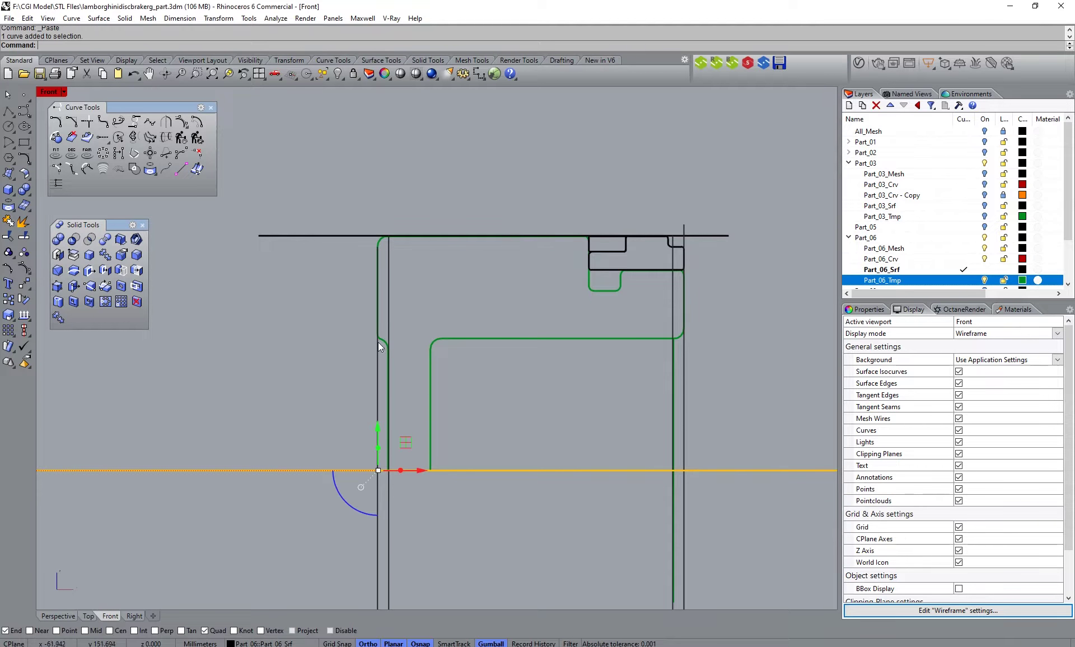
pyautogui.click(197, 122)
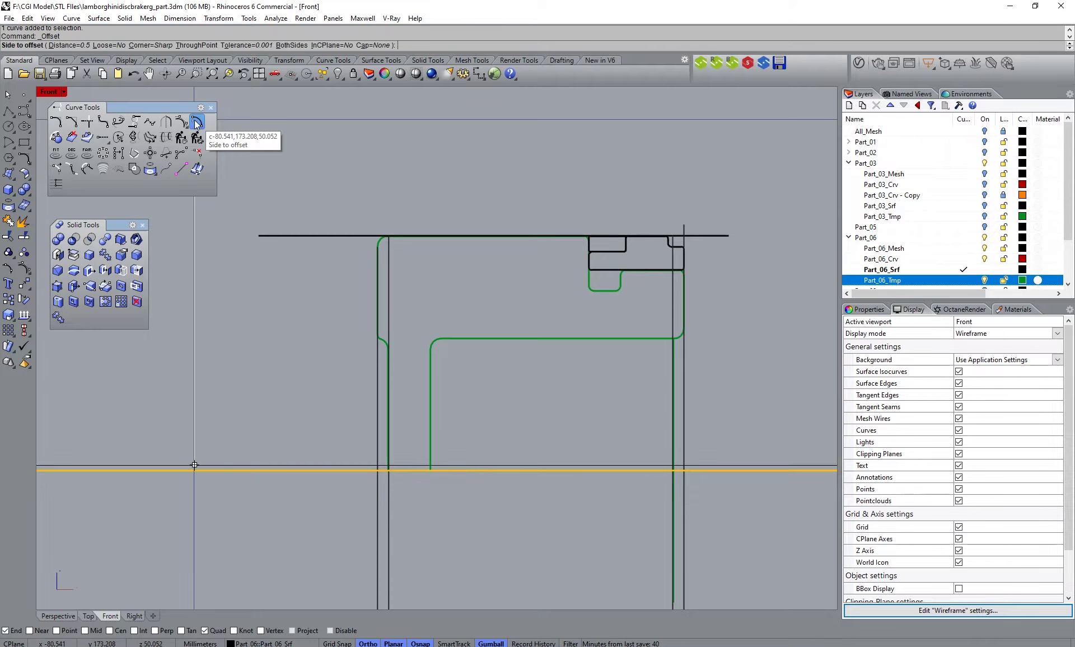
pyautogui.click(187, 45)
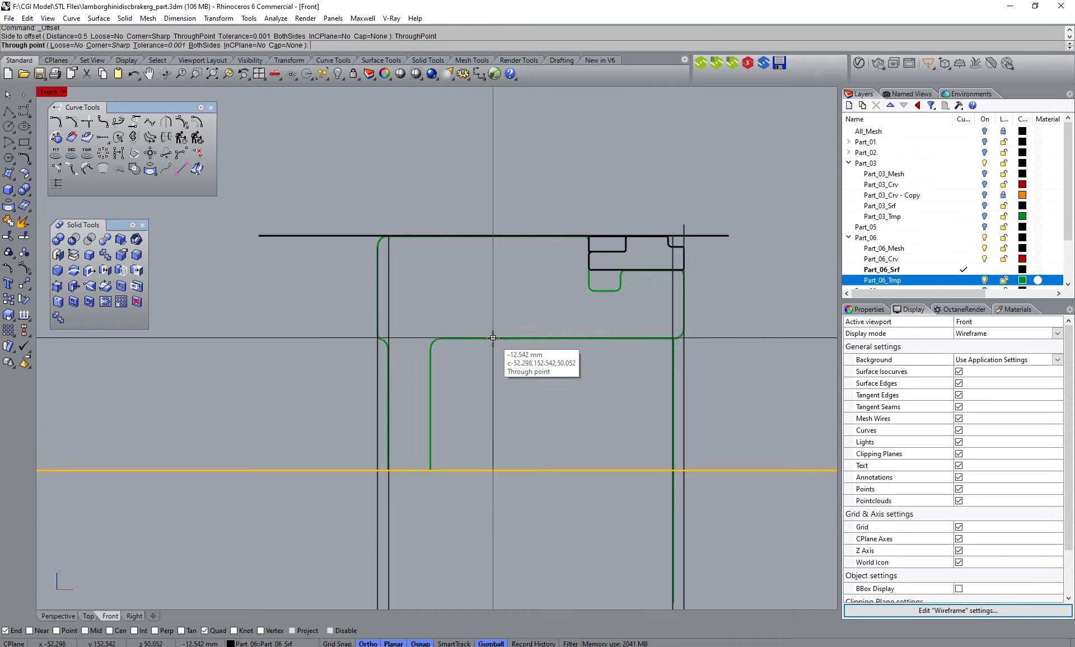
pyautogui.click(441, 338)
# Offset the axis line through the piston groove's floor at about 17 mm and through the larger ring profile's lower edge at about 18.95 mm.
pyautogui.rightClick(464, 428)
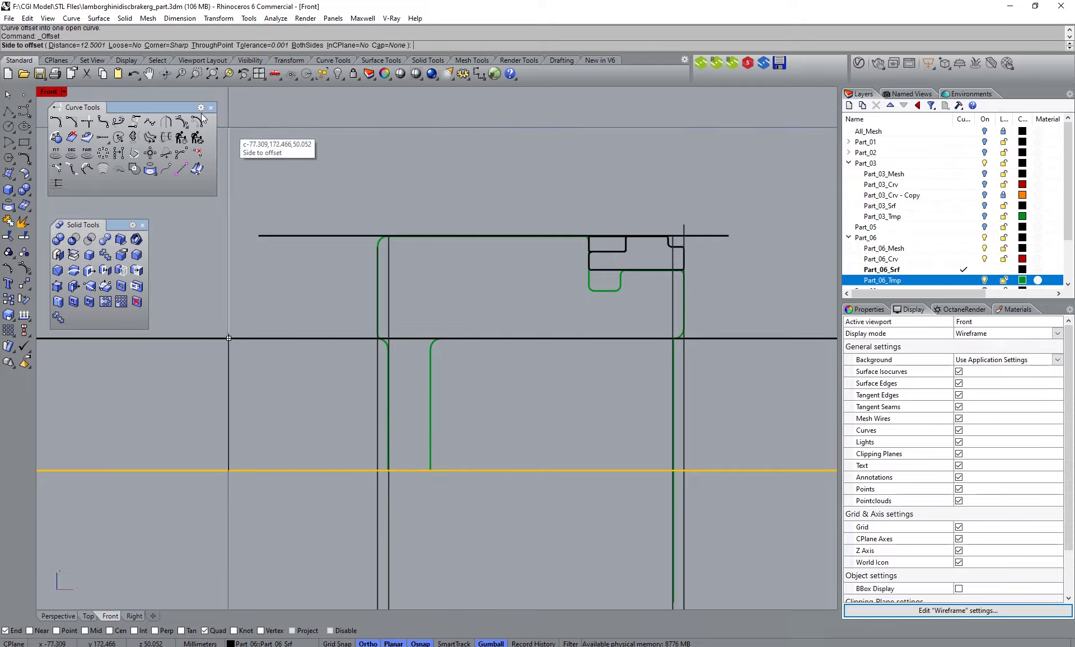
pyautogui.click(210, 45)
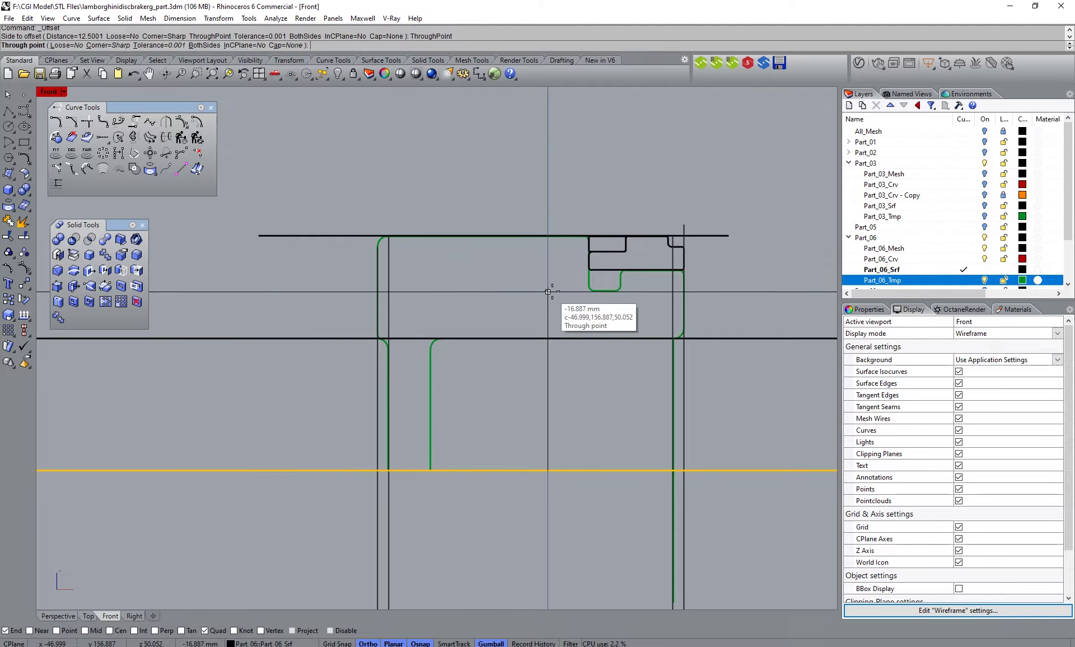
pyautogui.click(595, 289)
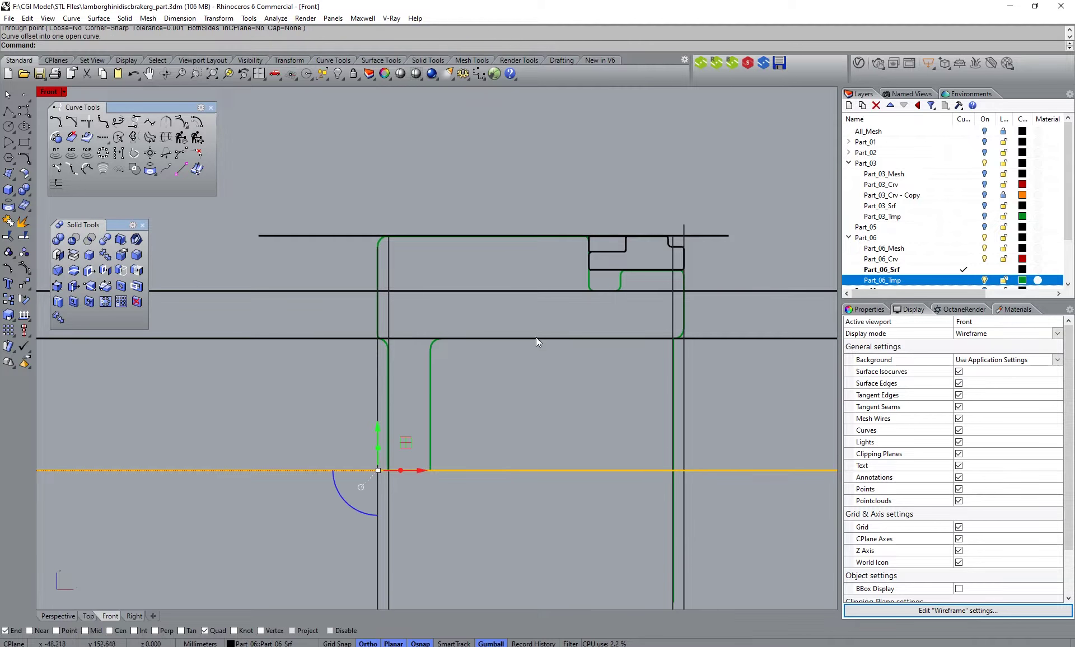
pyautogui.press('Return')
pyautogui.click(211, 46)
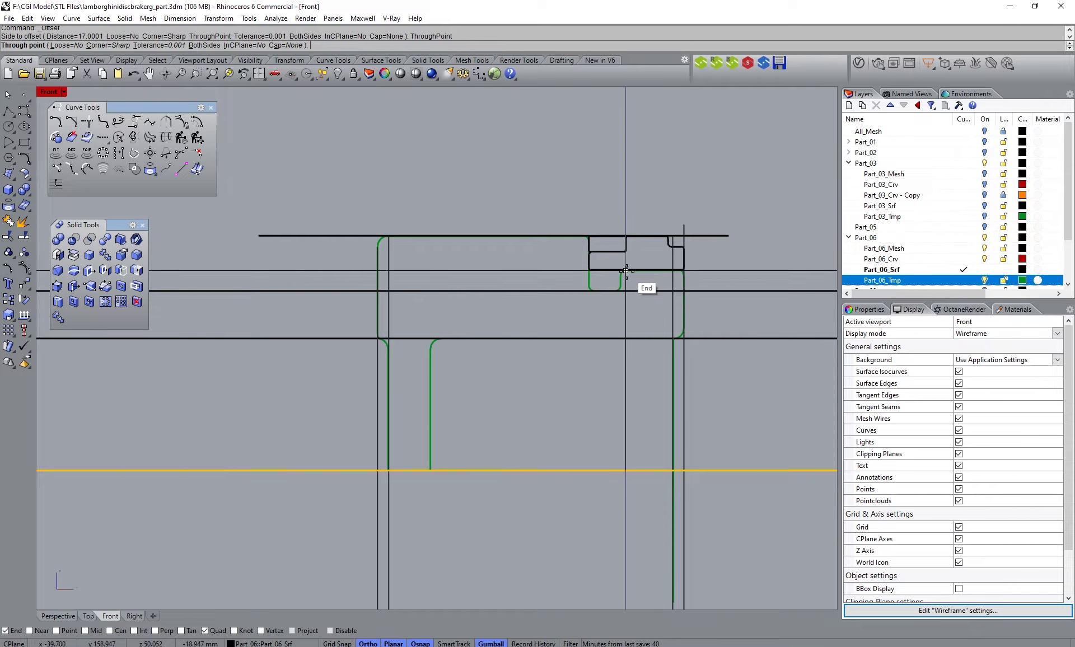
pyautogui.click(626, 271)
# Offset the axis line through the small ring profile's lower edge at about 20.73 mm and the larger ring's end shoulder at about 21.18 mm.
pyautogui.press('Return')
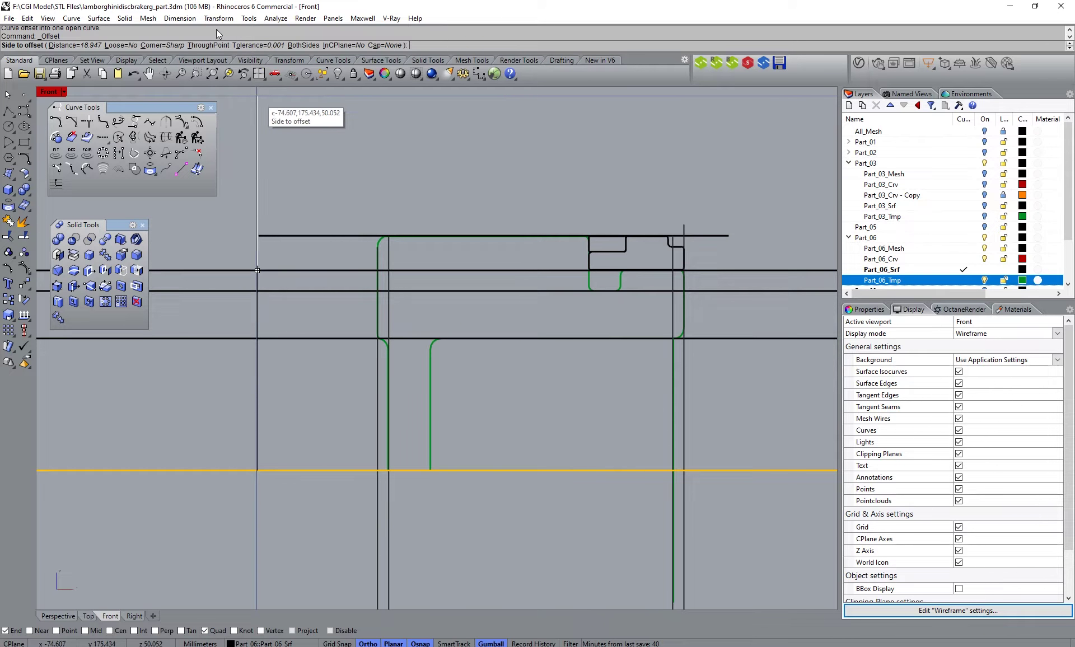
pyautogui.click(211, 45)
pyautogui.scroll(1, 646, 248)
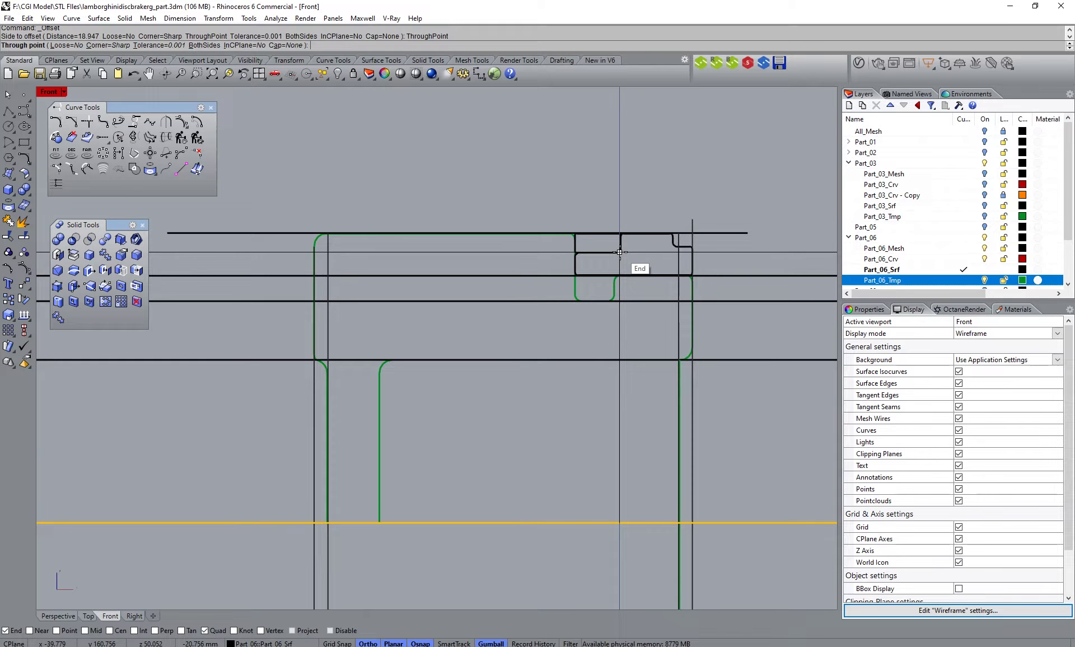
pyautogui.click(578, 252)
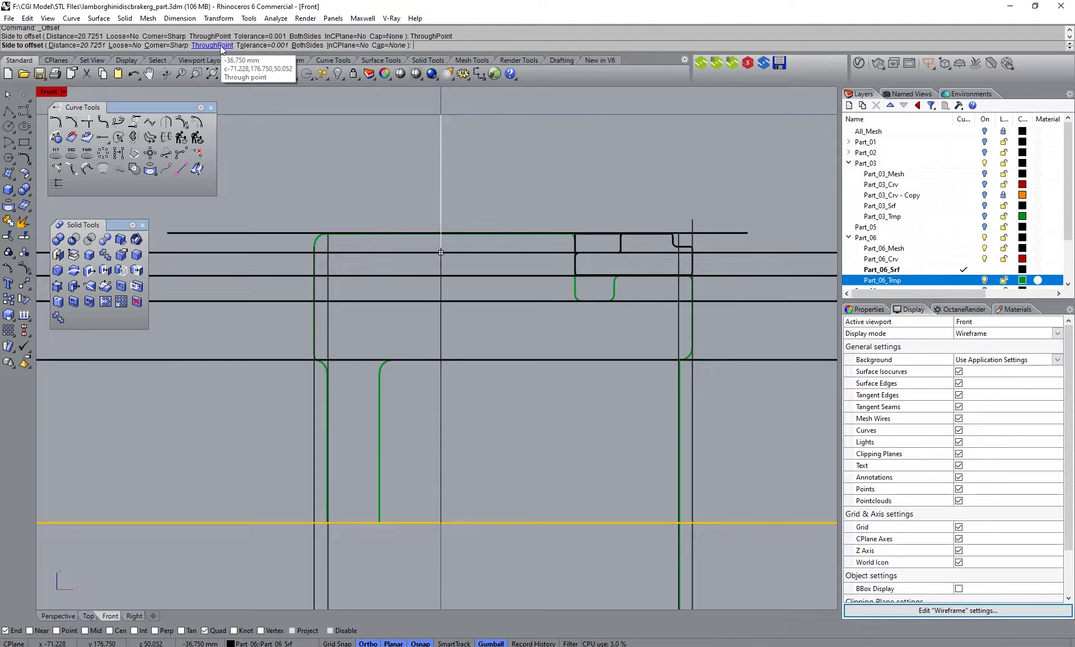
pyautogui.click(220, 45)
pyautogui.scroll(5, 699, 244)
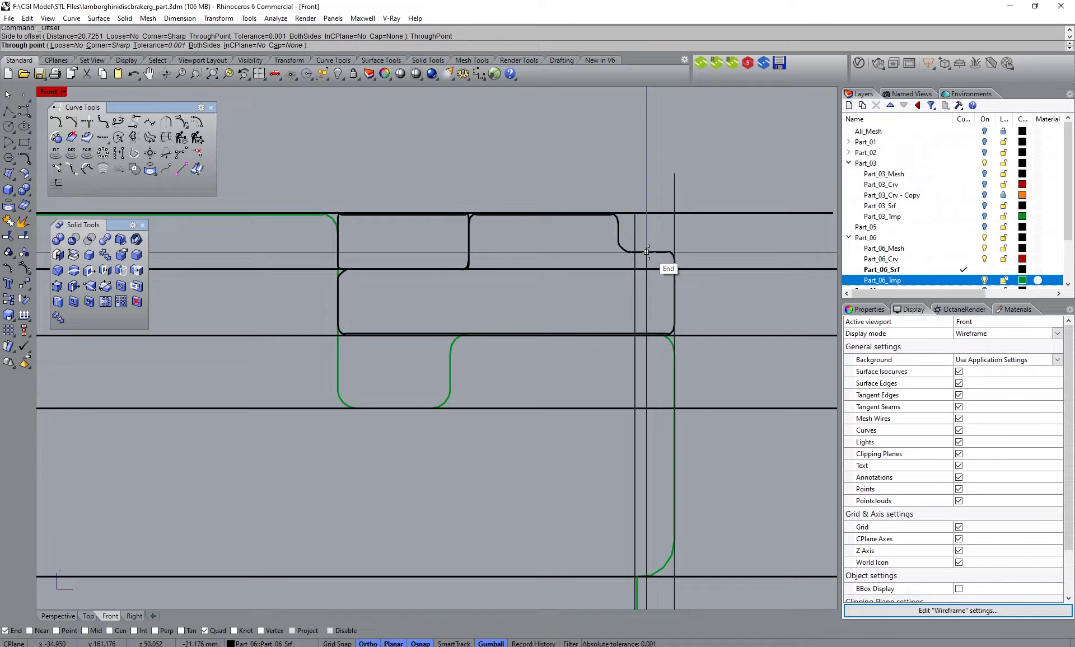
pyautogui.click(647, 252)
pyautogui.scroll(1, 568, 250)
pyautogui.scroll(1, 500, 243)
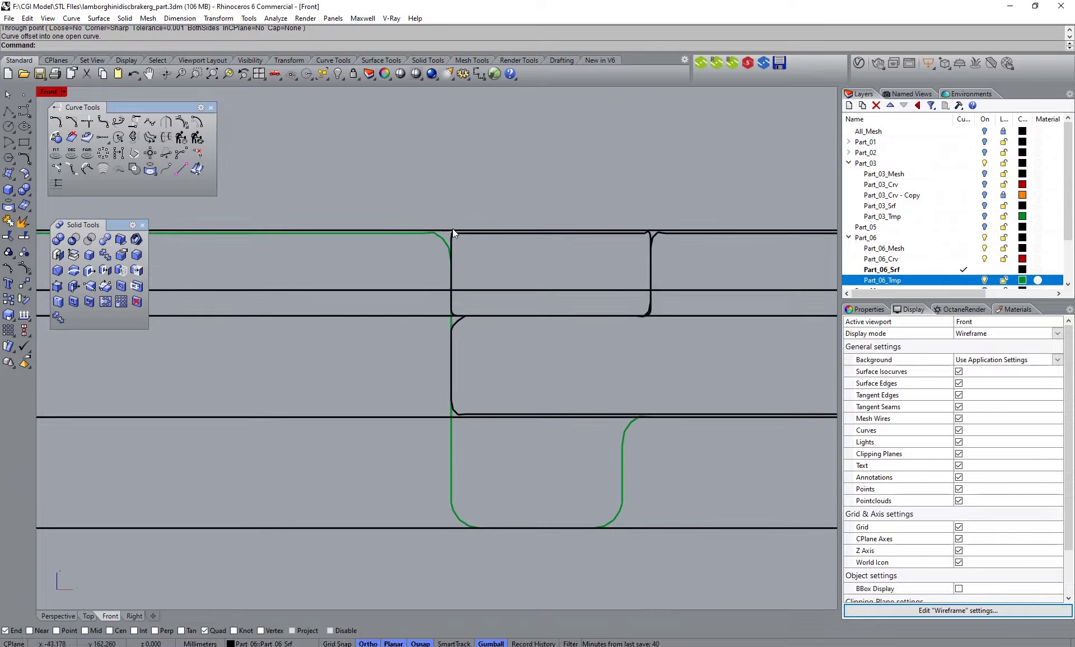
pyautogui.scroll(-3, 617, 241)
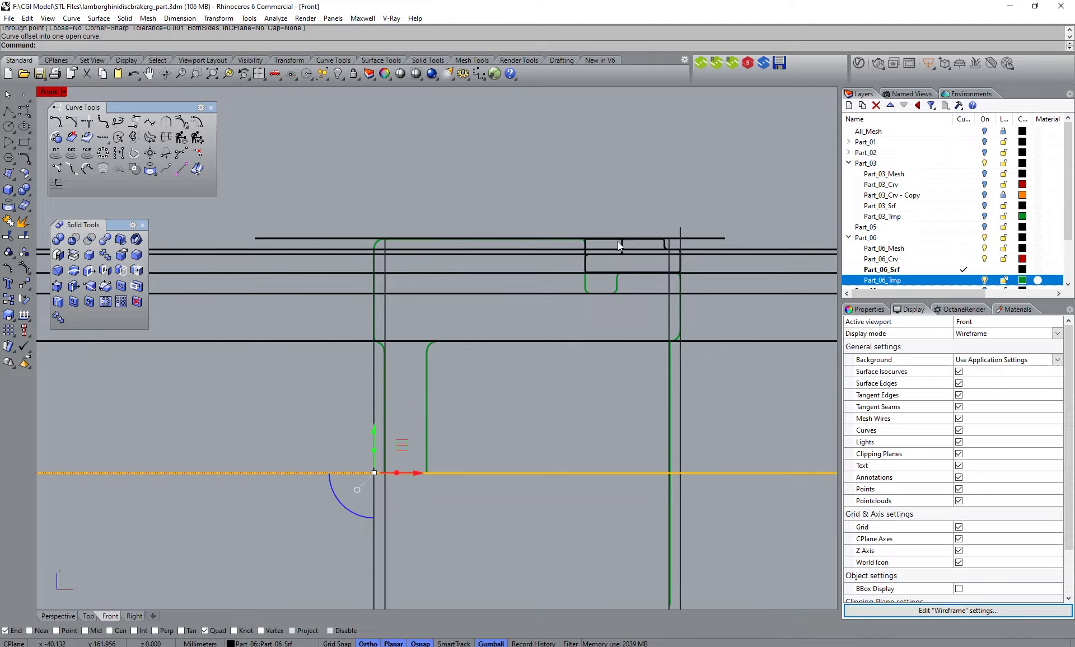
pyautogui.click(484, 193)
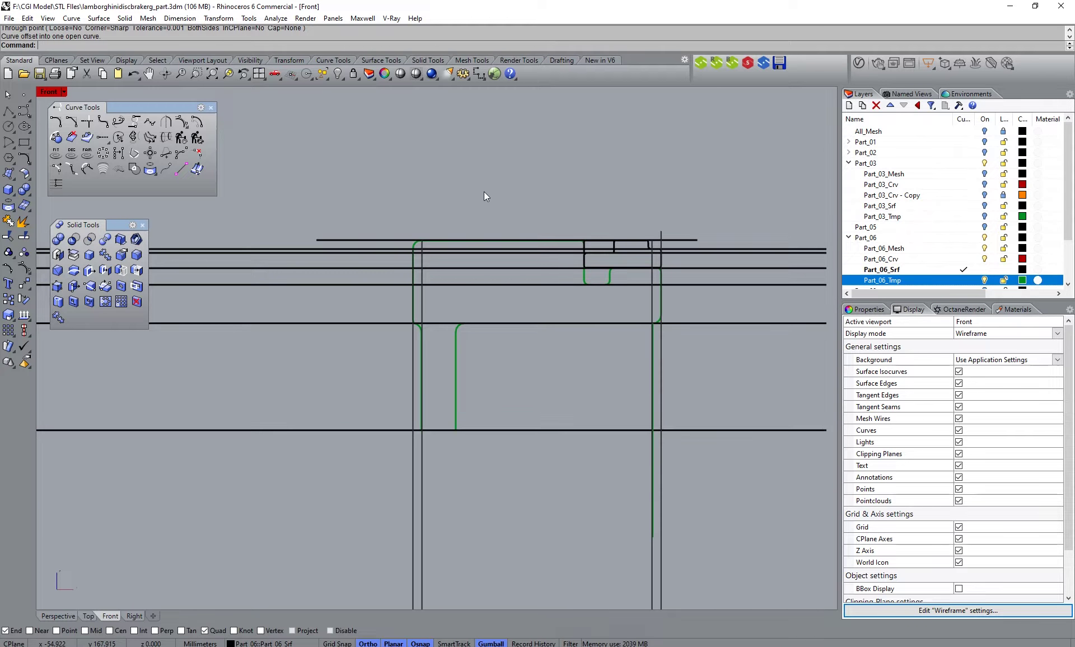
# Draw a vertical line along the outer face of the piston's closed end and extend its lower end past the bottom of the bore.
pyautogui.moveTo(568, 314); pyautogui.dragTo(579, 280, button='right')
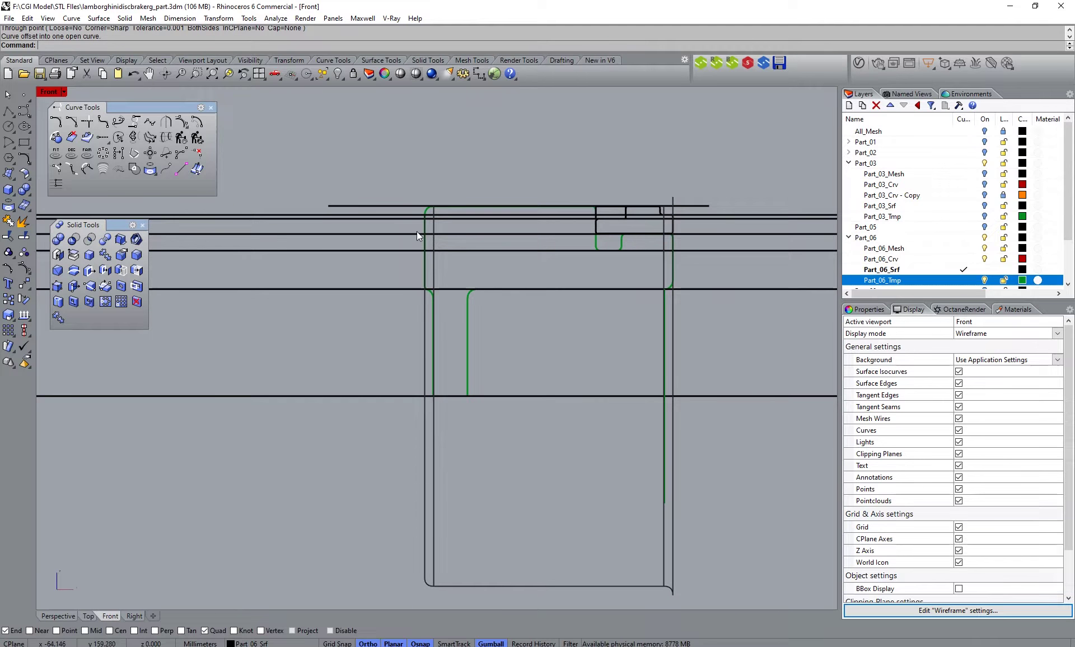
pyautogui.click(433, 297)
pyautogui.click(8, 110)
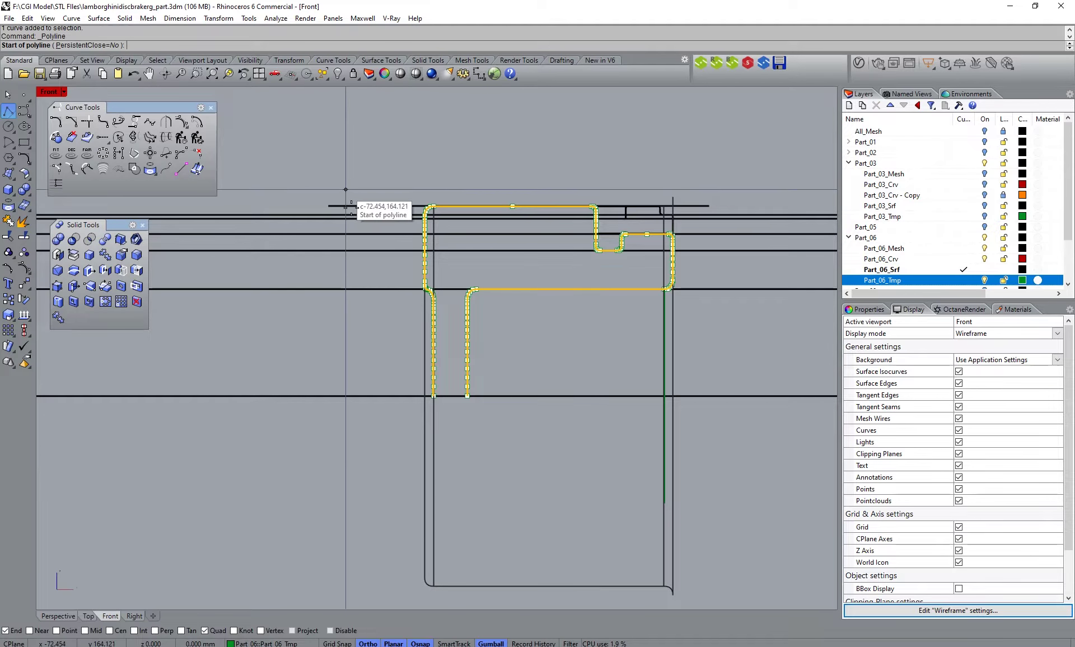
pyautogui.click(425, 272)
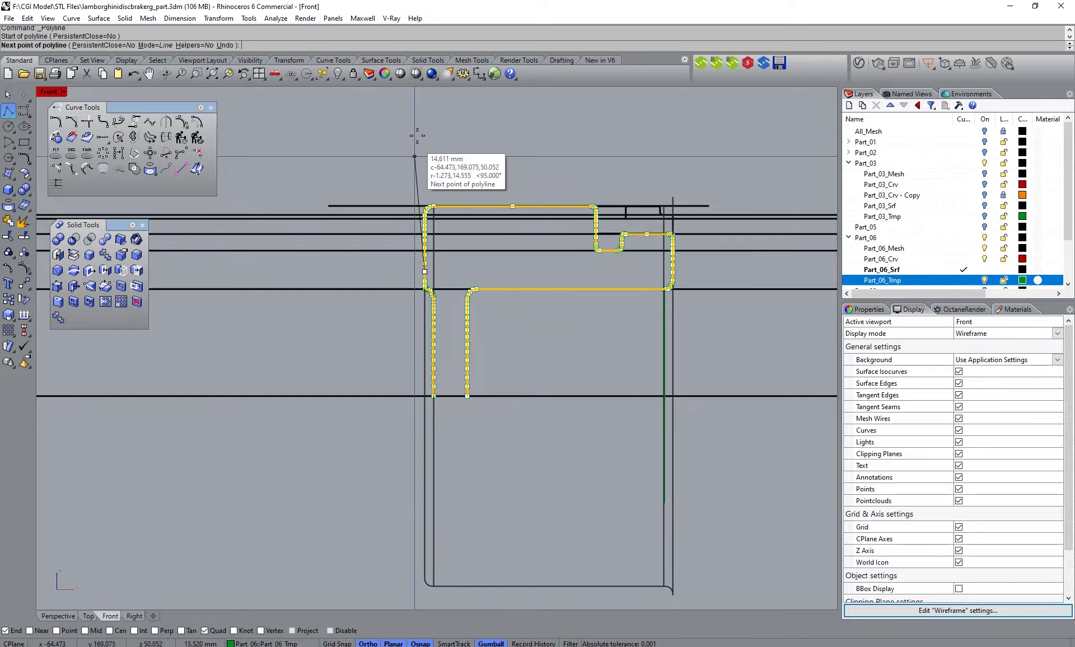
pyautogui.click(422, 98)
pyautogui.press('Return')
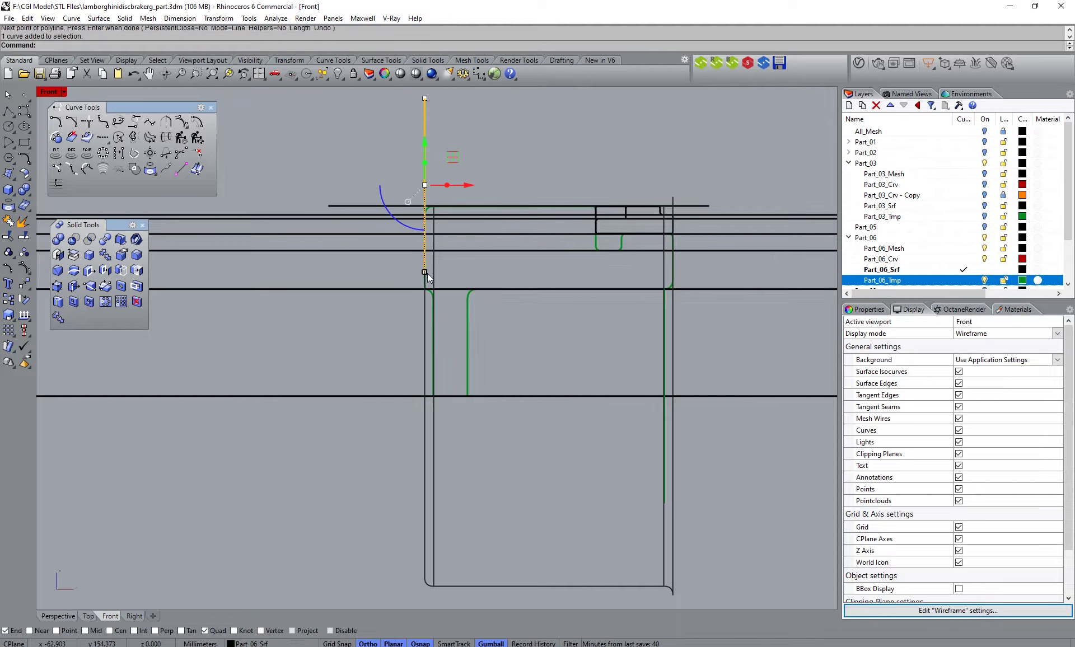
pyautogui.moveTo(424, 321); pyautogui.dragTo(422, 594)
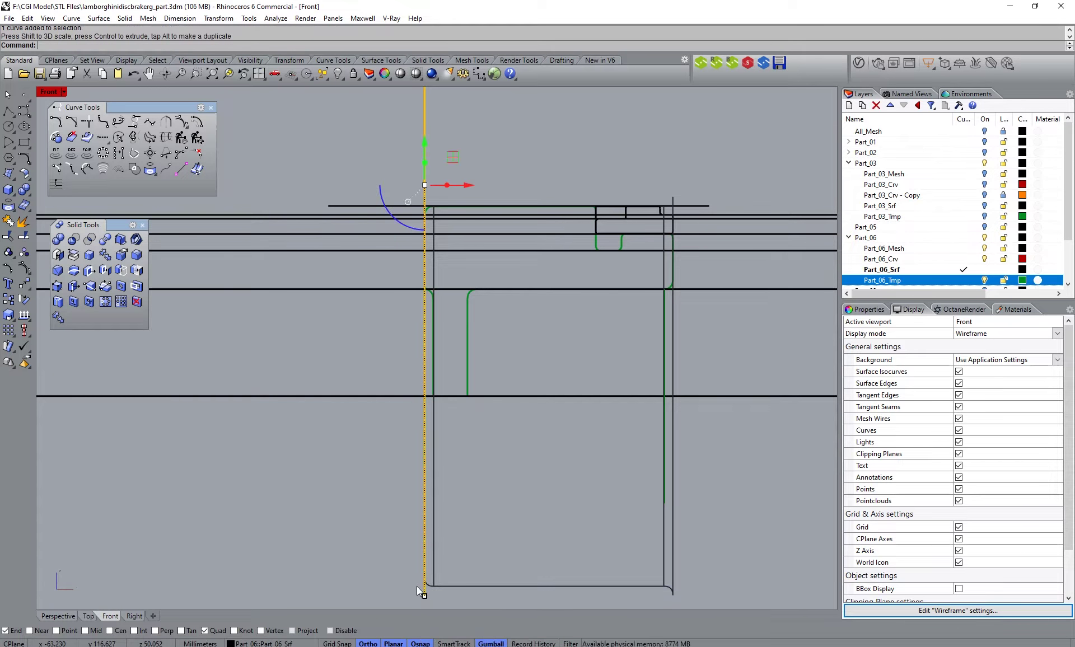
pyautogui.scroll(6, 425, 582)
pyautogui.scroll(15, 428, 573)
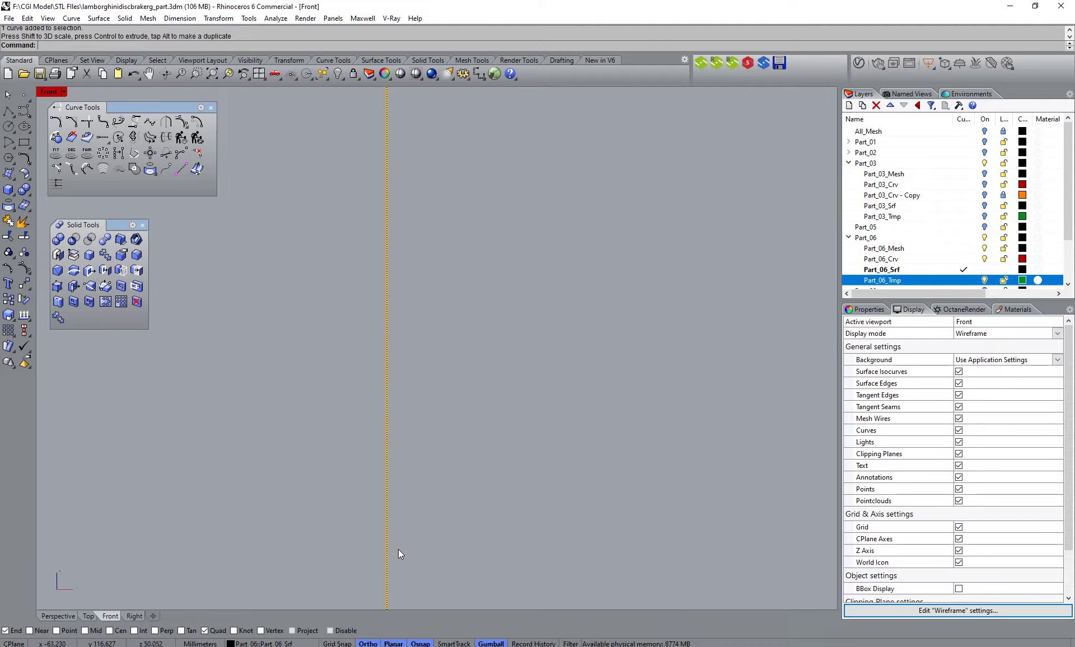
pyautogui.scroll(-12, 388, 533)
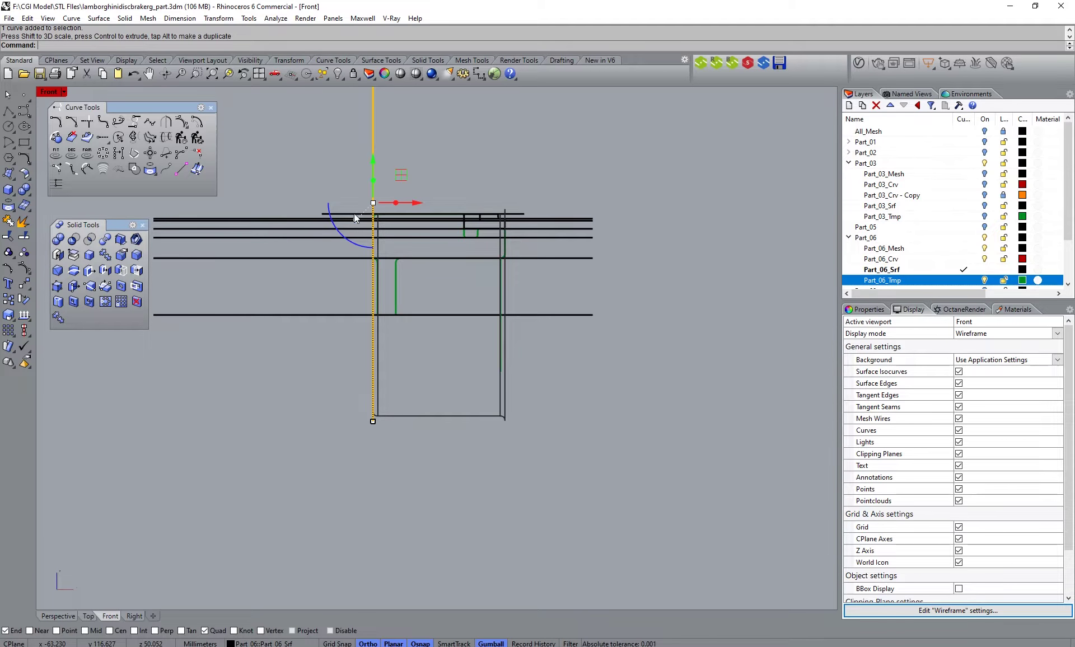
pyautogui.scroll(-2, 385, 297)
pyautogui.moveTo(351, 157); pyautogui.dragTo(367, 244, button='right')
pyautogui.press('Escape')
# Offset the vertical line through the recessed end face at 1 mm and through the end wall's inner face at 5 mm.
pyautogui.scroll(4, 408, 289)
pyautogui.click(397, 289)
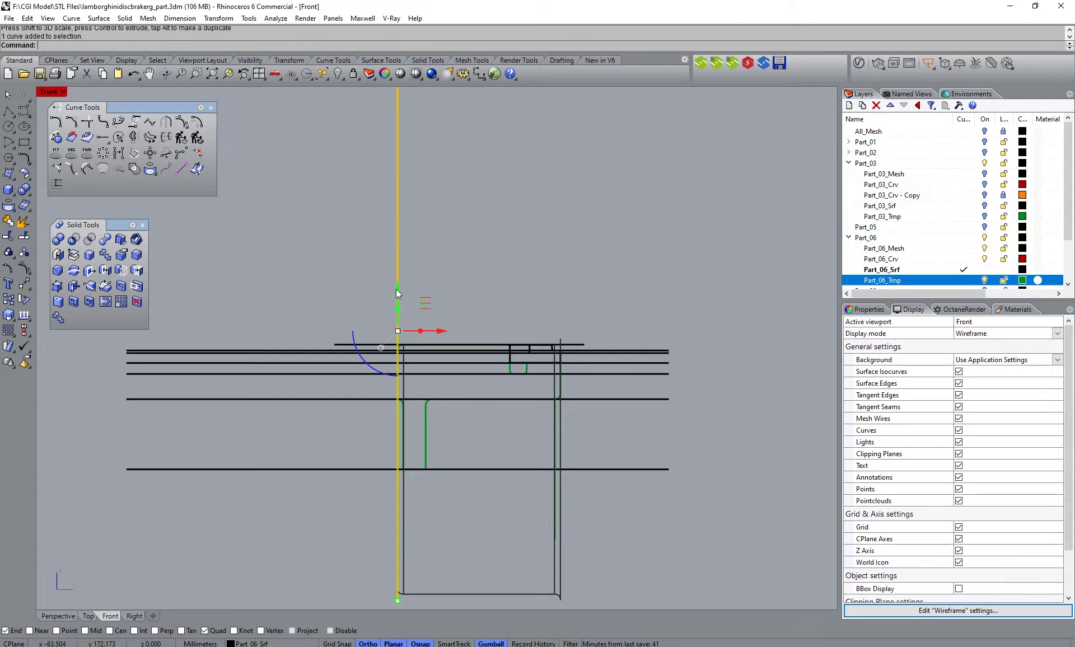
pyautogui.click(197, 121)
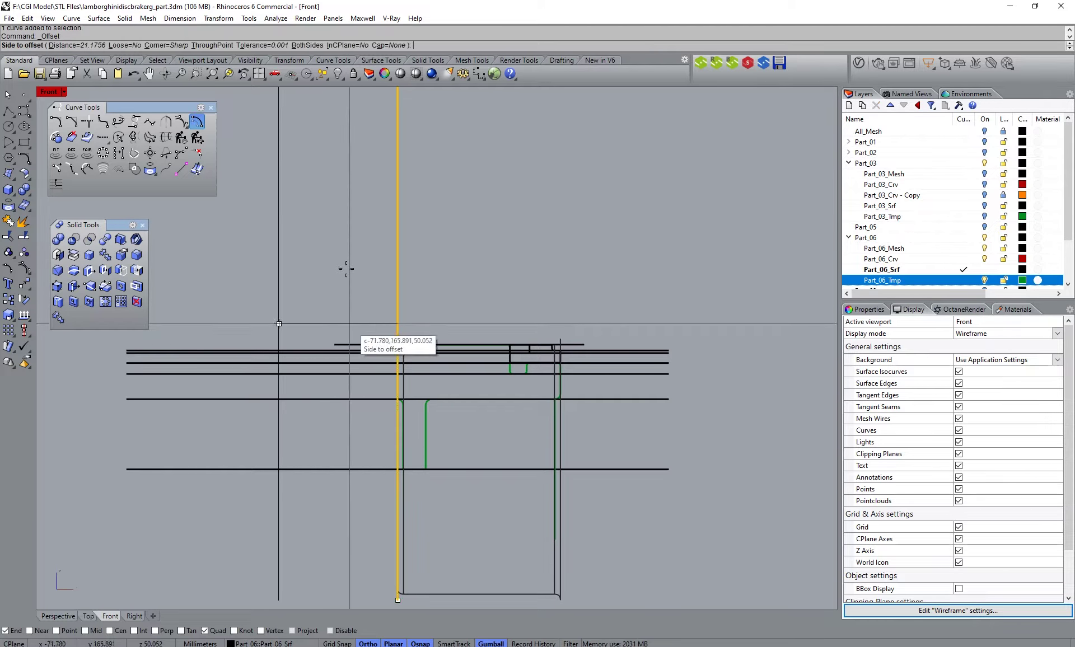
pyautogui.click(203, 45)
pyautogui.scroll(5, 398, 344)
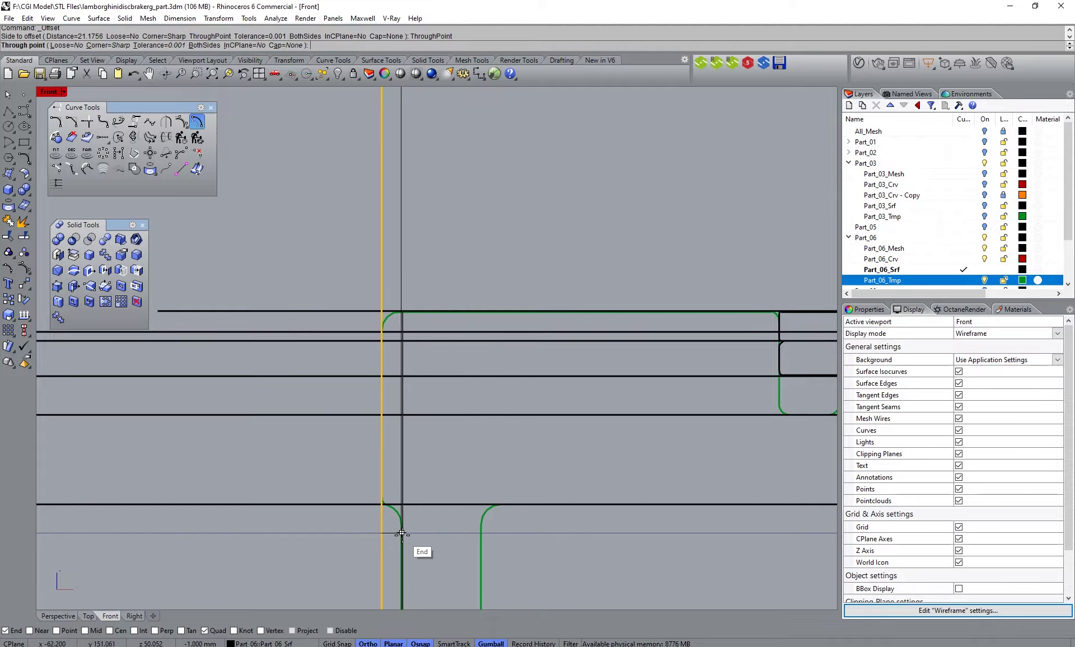
pyautogui.click(401, 533)
pyautogui.rightClick(429, 533)
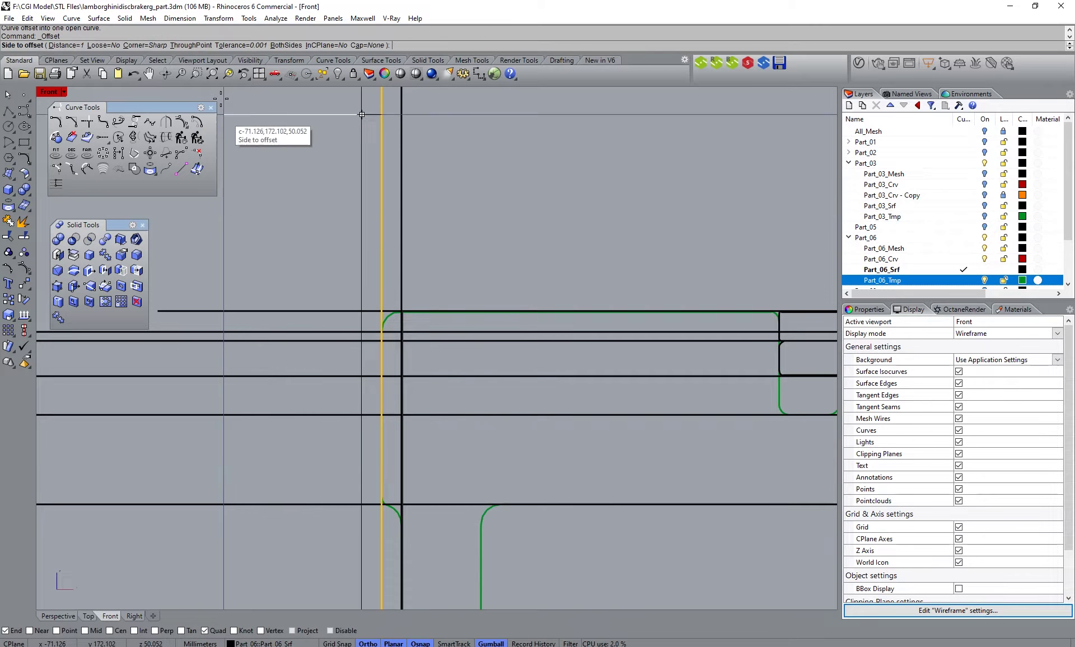
pyautogui.click(205, 47)
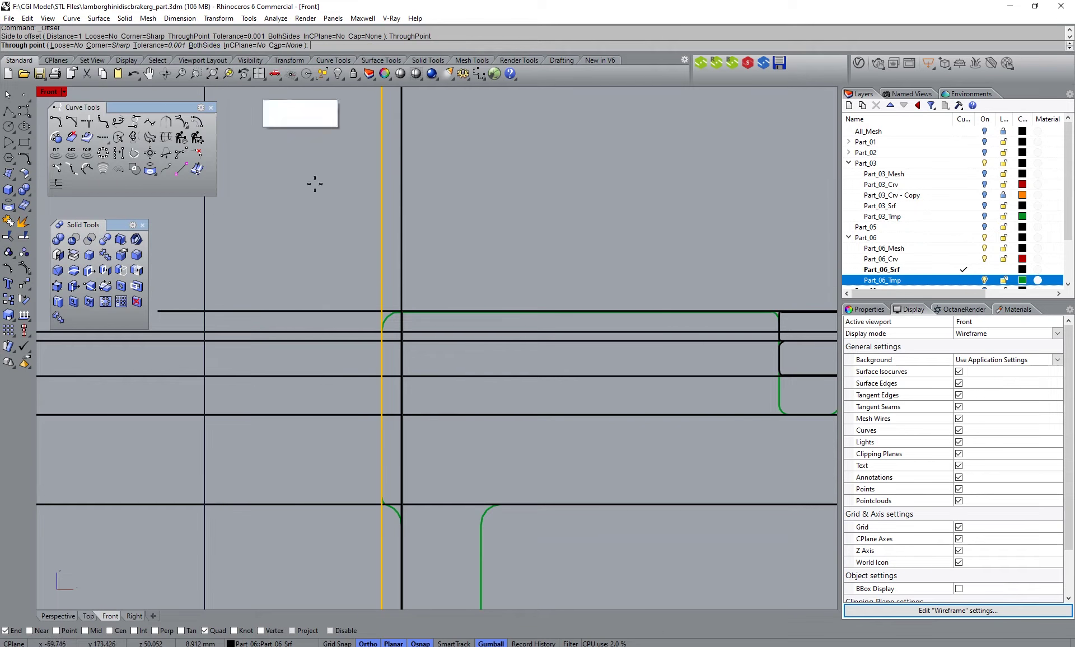
pyautogui.click(481, 532)
# Offset the vertical end-face line through both side walls of the piston's groove, at 20 mm and 23 mm.
pyautogui.scroll(-6, 205, 497)
pyautogui.scroll(4, 336, 461)
pyautogui.scroll(-6, 336, 462)
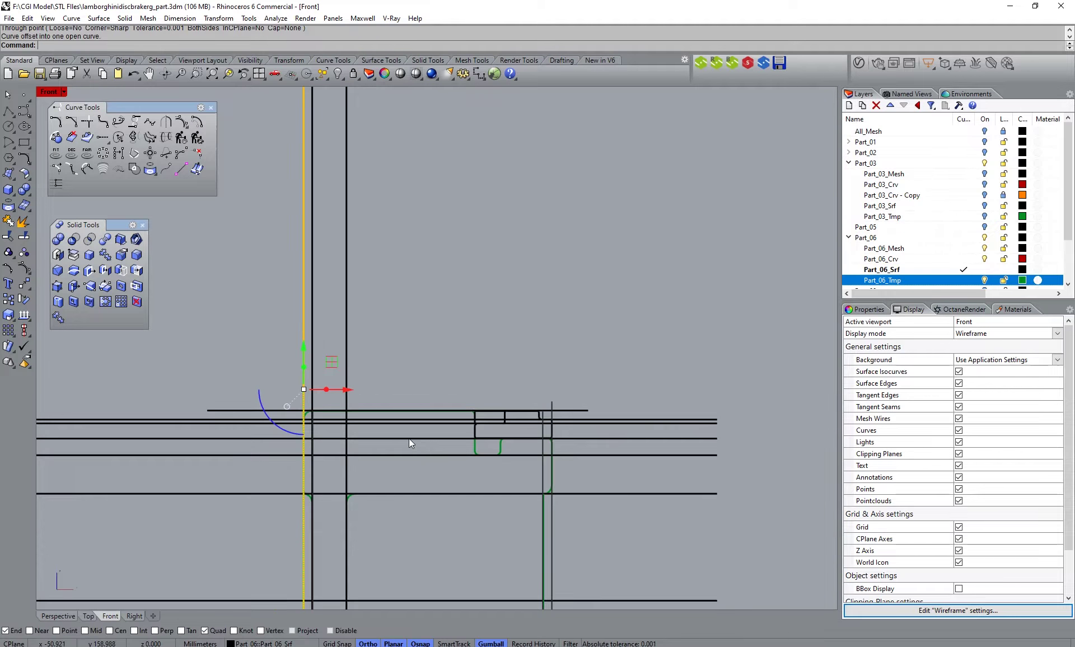
pyautogui.rightClick(409, 438)
pyautogui.click(206, 45)
pyautogui.scroll(5, 481, 448)
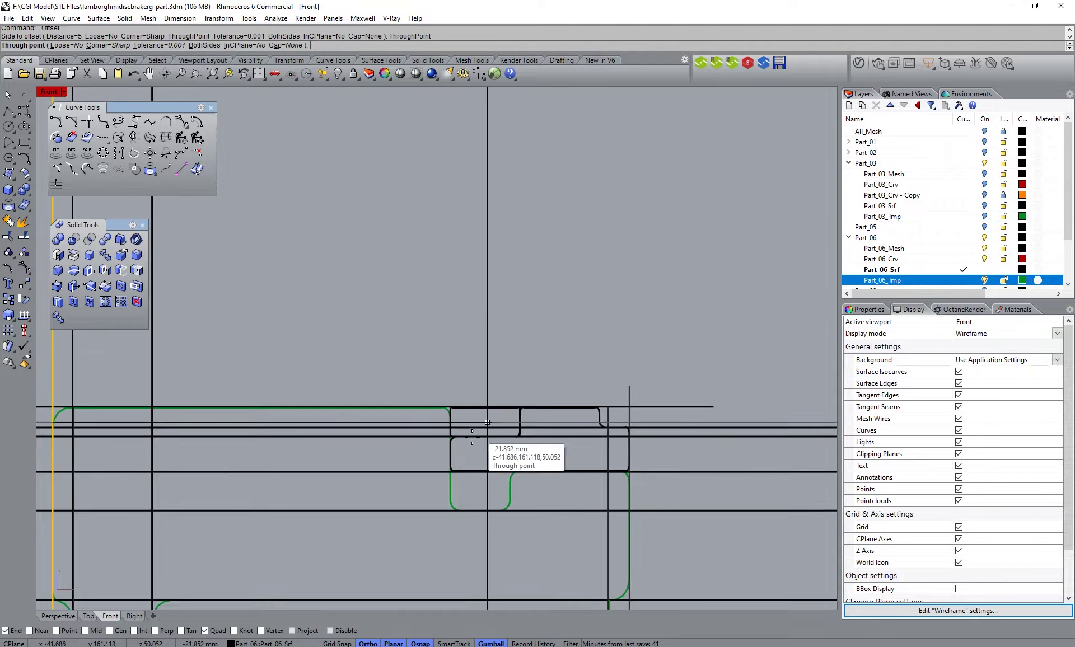
pyautogui.click(449, 479)
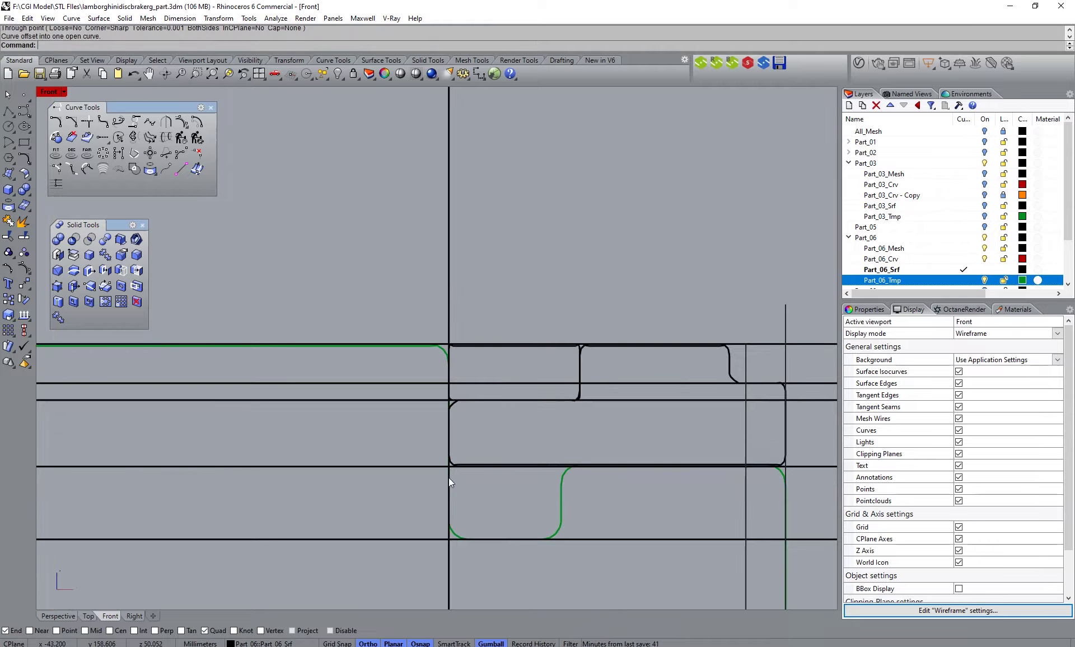
pyautogui.rightClick(332, 216)
pyautogui.click(211, 44)
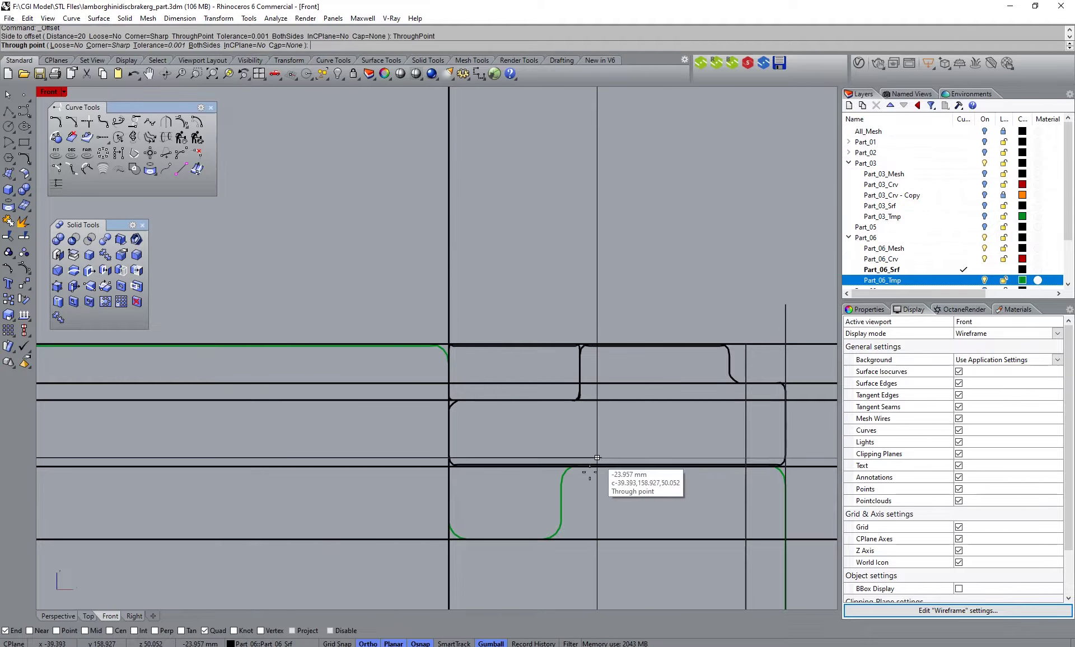
pyautogui.click(562, 520)
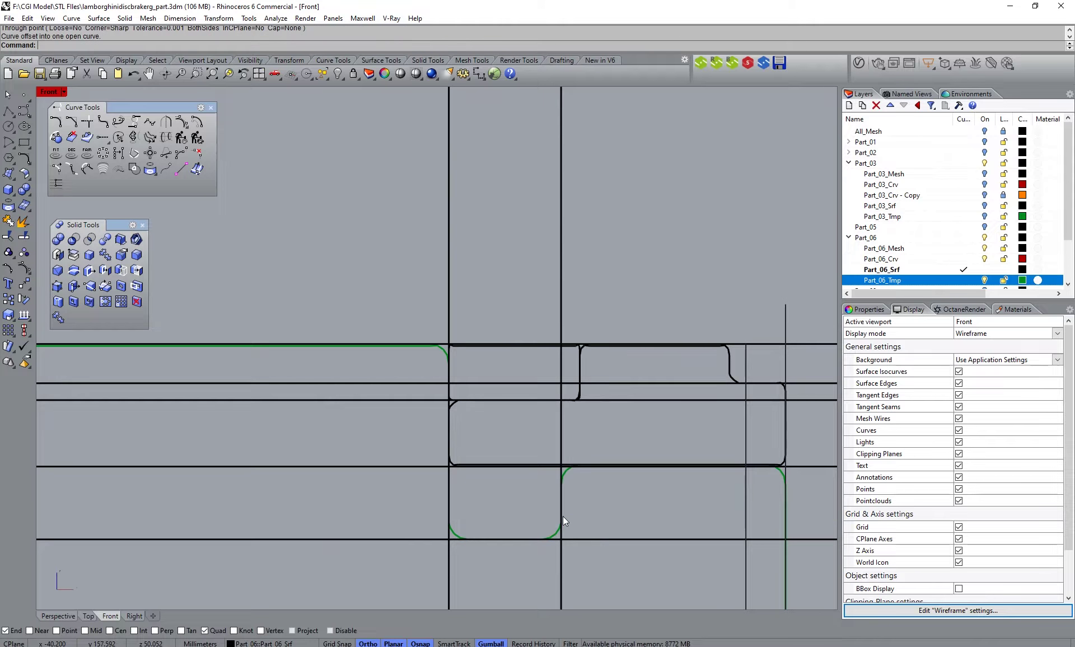
# Offset the vertical end-face line 23.5 mm through the upright edge between the two ring profiles.
pyautogui.rightClick(238, 190)
pyautogui.click(186, 44)
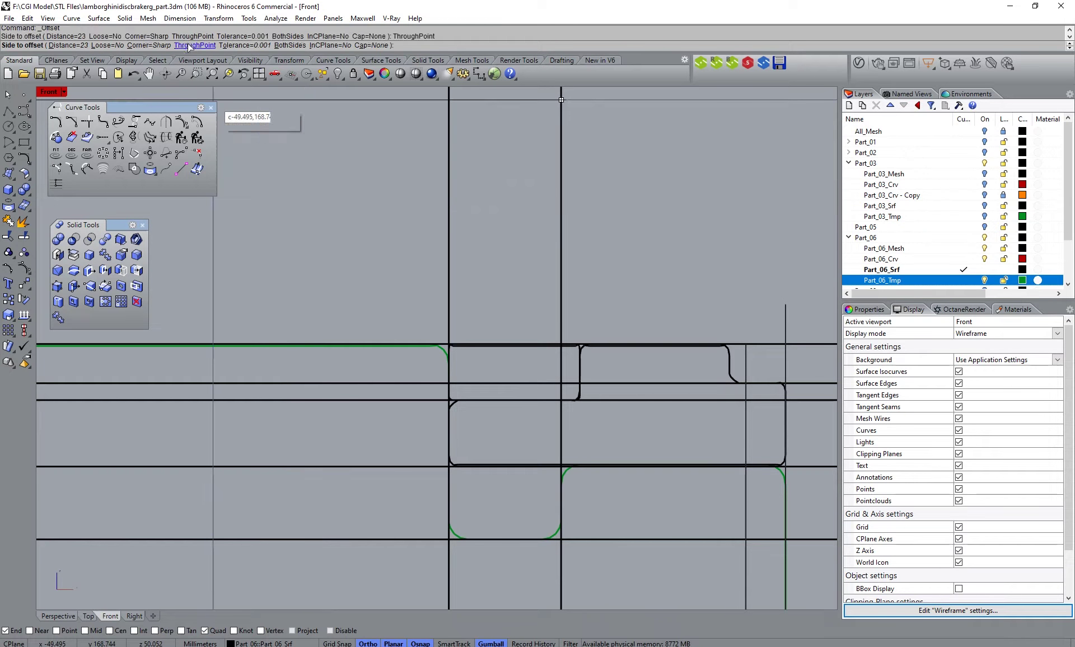
pyautogui.click(580, 359)
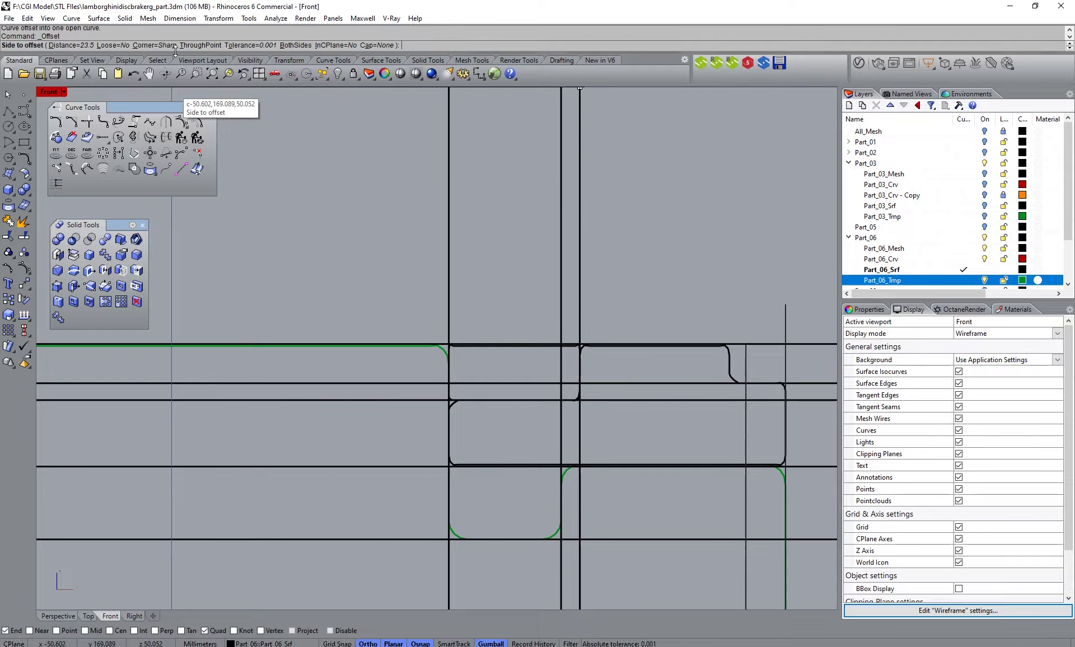
# Offset the vertical end-face line 27.5 mm through the upright edge of the outer ring profile's step.
pyautogui.click(188, 45)
pyautogui.scroll(-4, 610, 353)
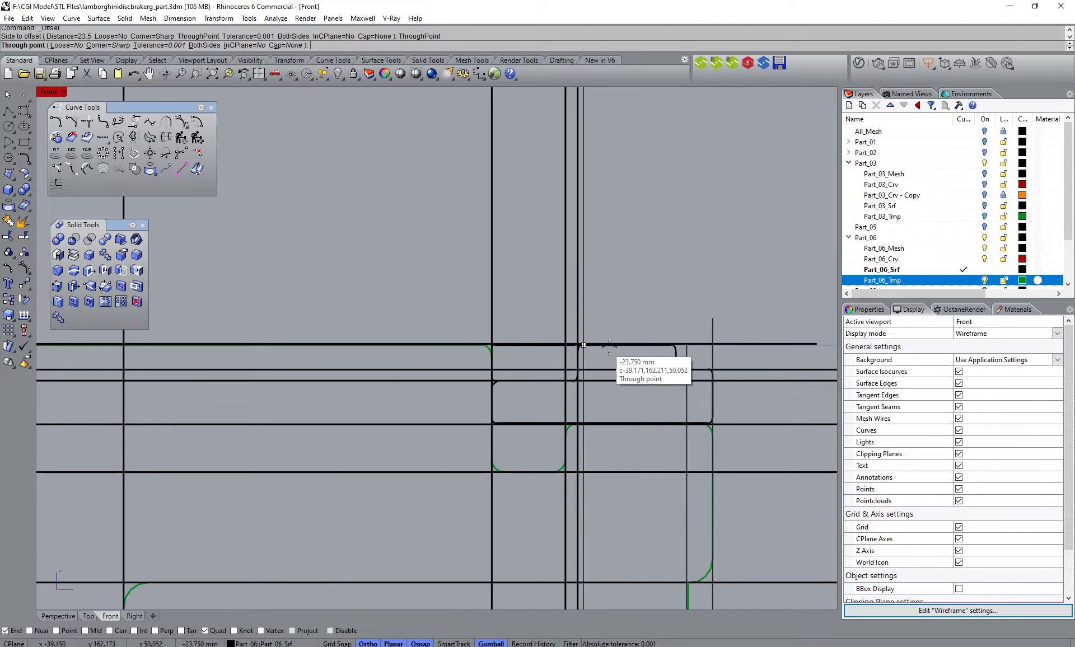
pyautogui.scroll(5, 668, 364)
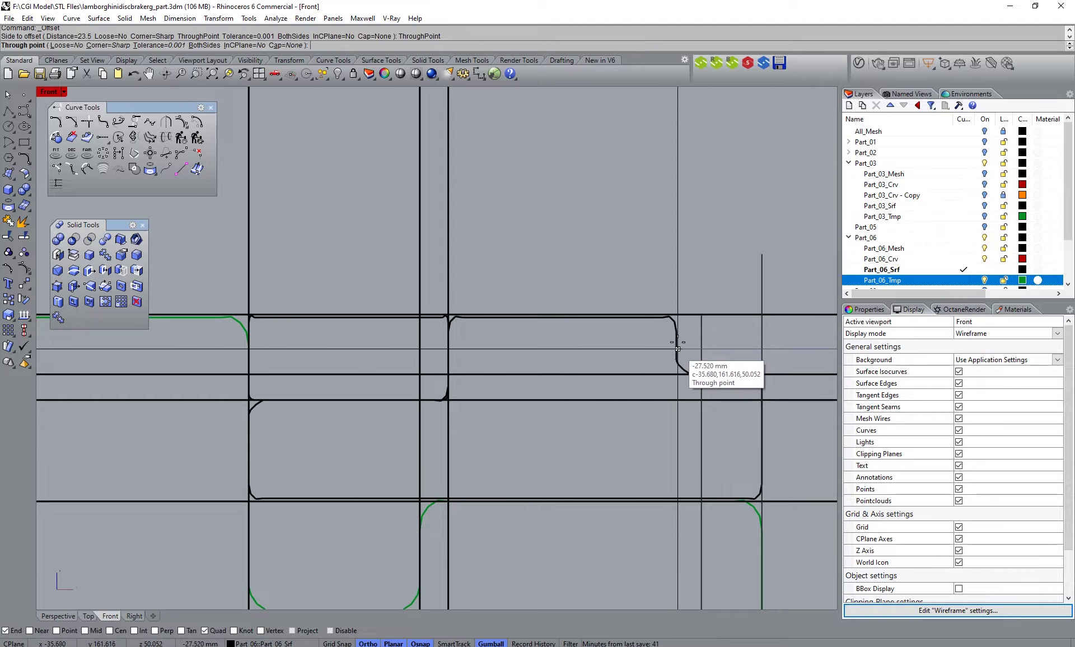
pyautogui.click(677, 332)
pyautogui.scroll(-4, 588, 324)
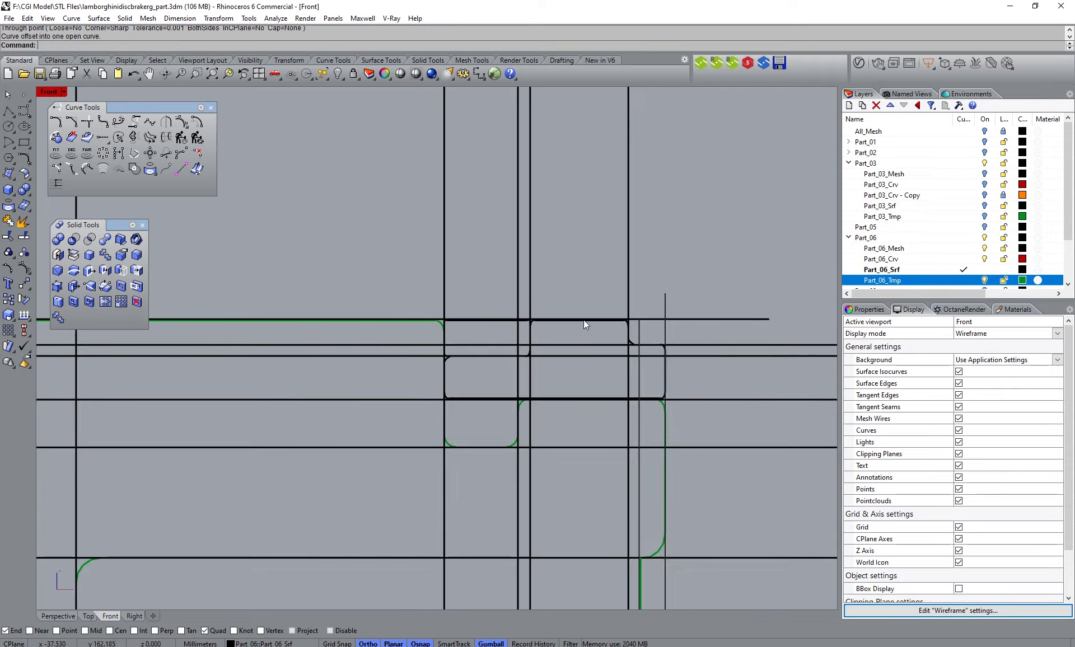
# Offset the vertical end-face line about 29 mm through the piston's open end face, then clear the selection.
pyautogui.rightClick(583, 320)
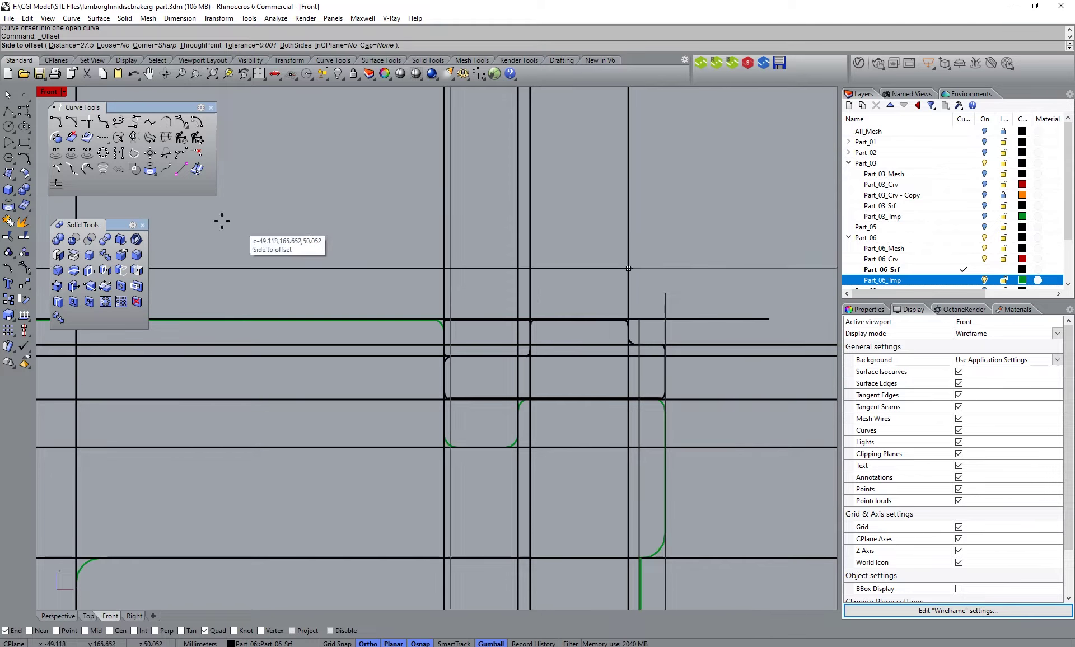
pyautogui.click(203, 45)
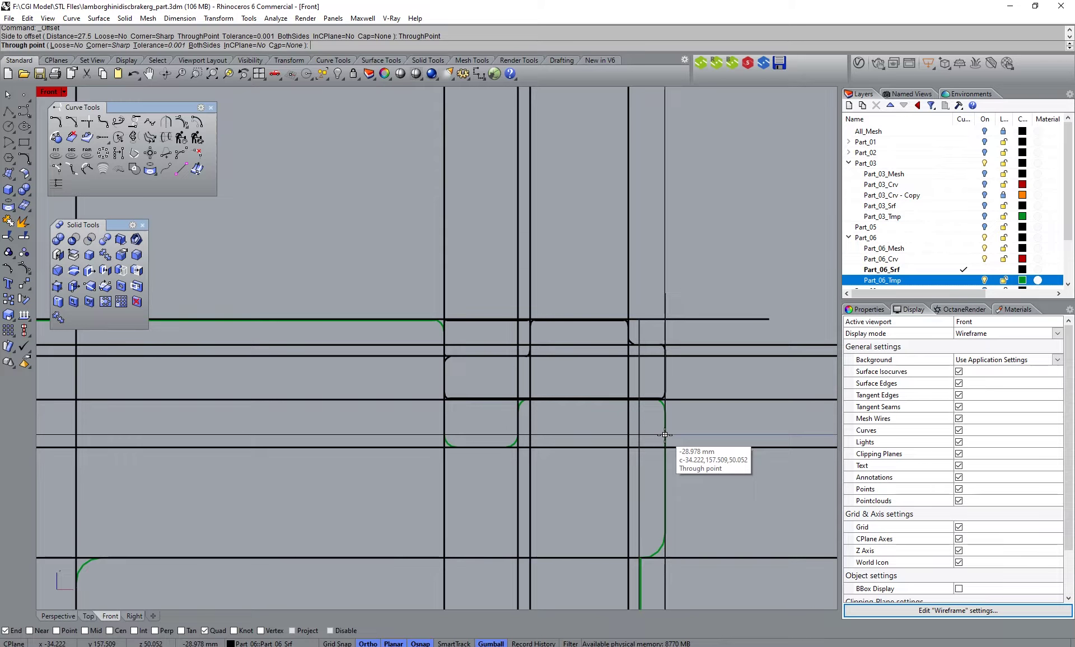
pyautogui.click(664, 417)
pyautogui.scroll(-5, 641, 353)
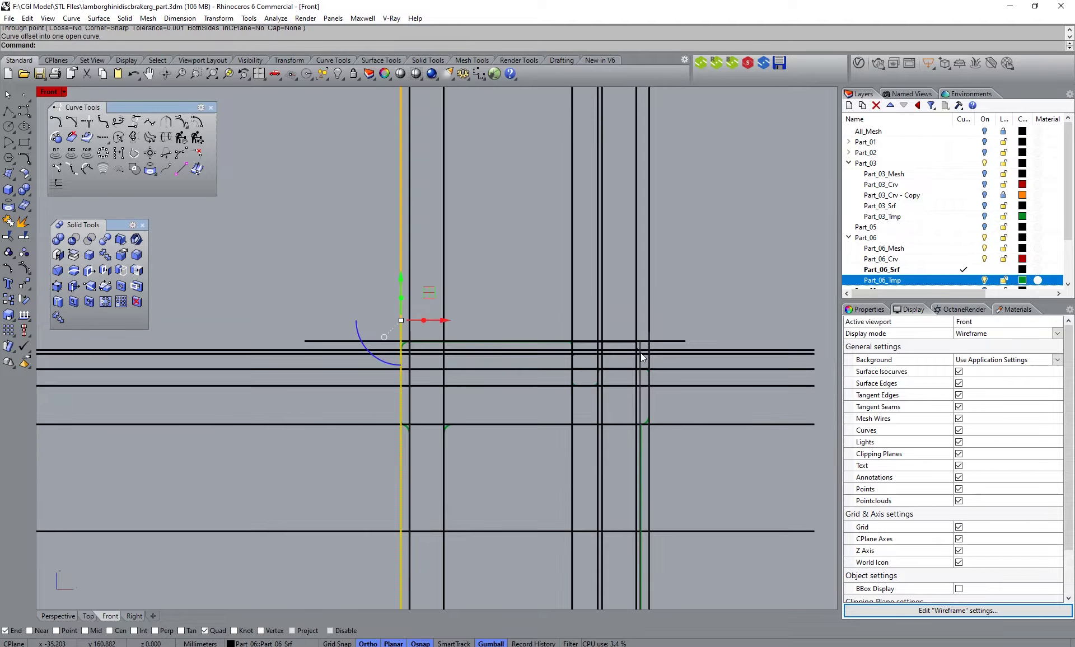
pyautogui.scroll(4, 642, 354)
pyautogui.scroll(-4, 396, 446)
pyautogui.click(351, 292)
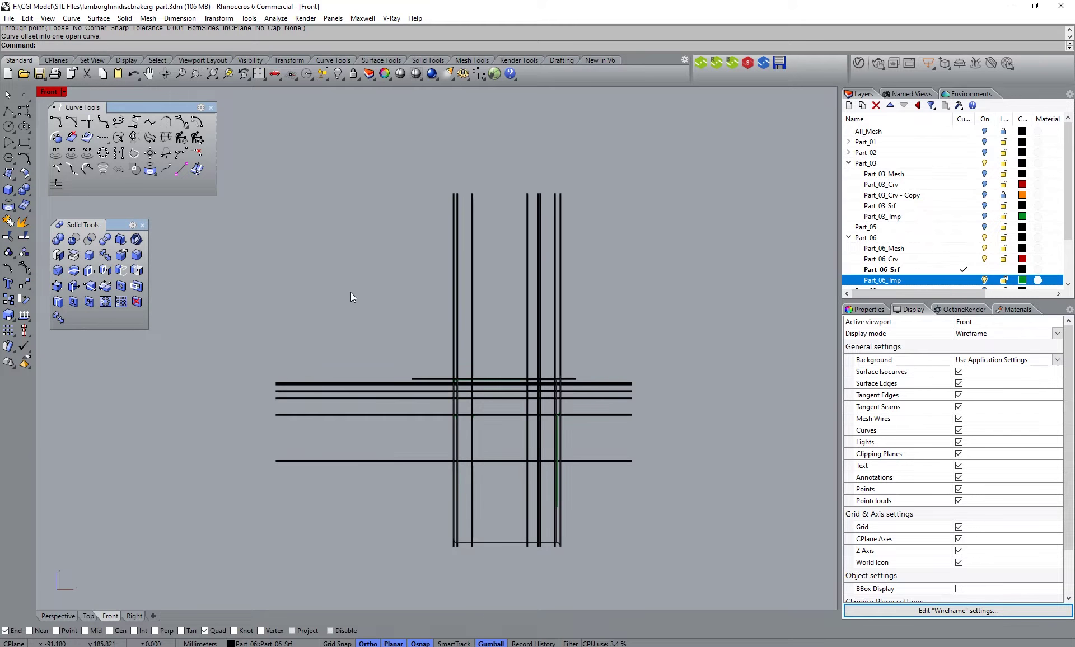
# Copy the construction-line grid to the clipboard, excluding both ring profiles and the stray vertical line beside the recessed end face.
pyautogui.press('F4')
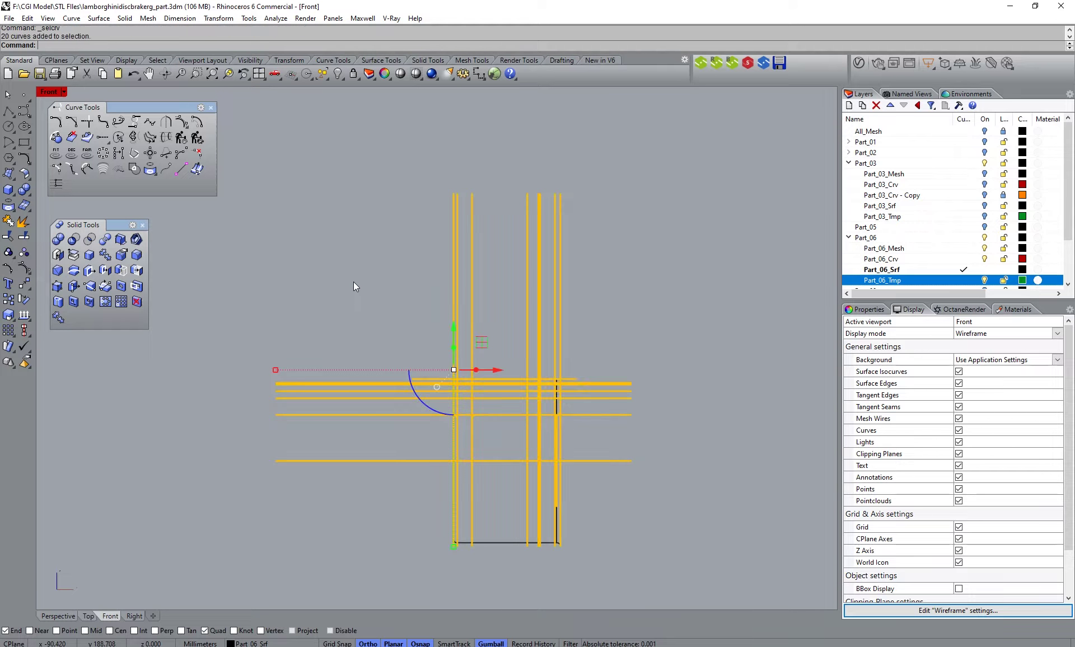
pyautogui.scroll(3, 489, 380)
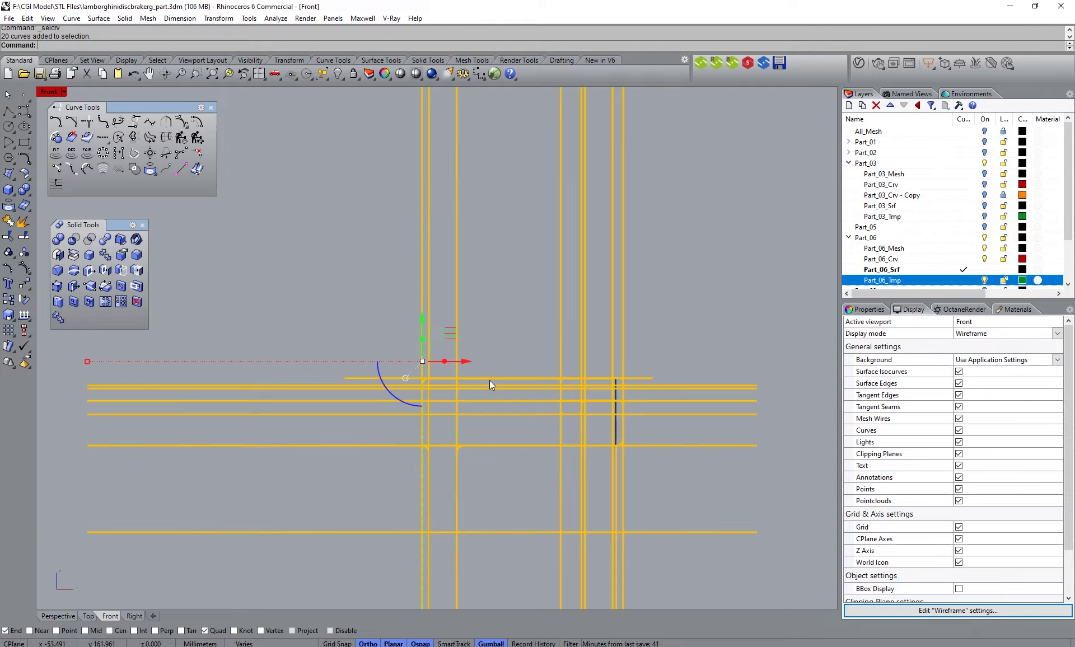
pyautogui.scroll(3, 470, 451)
pyautogui.keyDown('ctrl'); pyautogui.click(424, 430); pyautogui.keyUp('ctrl')
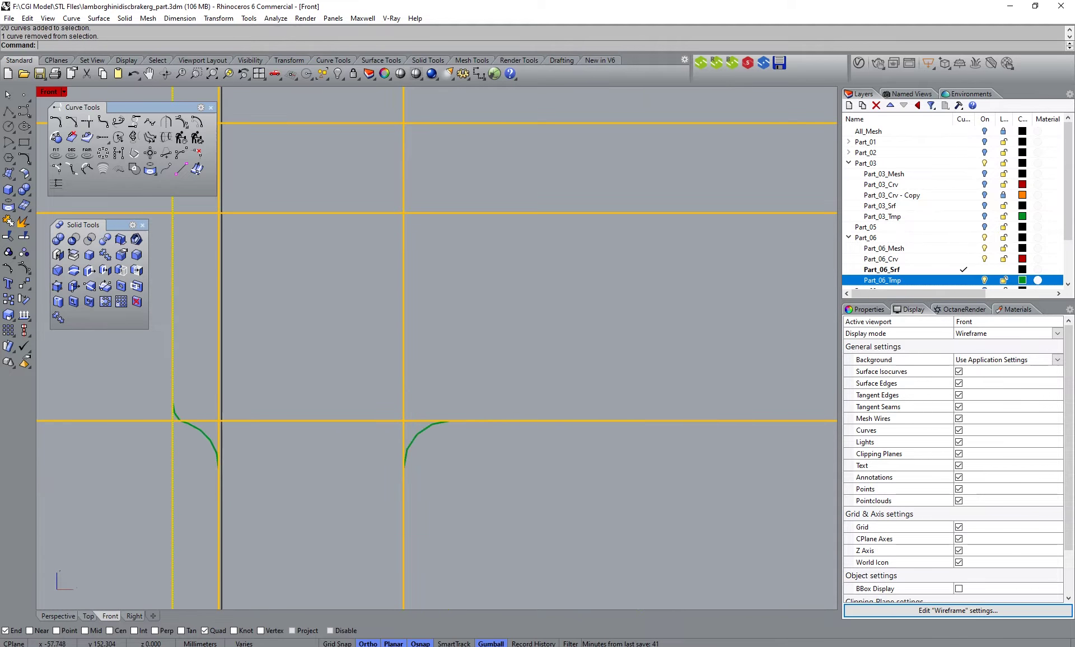
pyautogui.scroll(2, 424, 430)
pyautogui.scroll(-3, 630, 340)
pyautogui.scroll(3, 723, 291)
pyautogui.scroll(3, 673, 288)
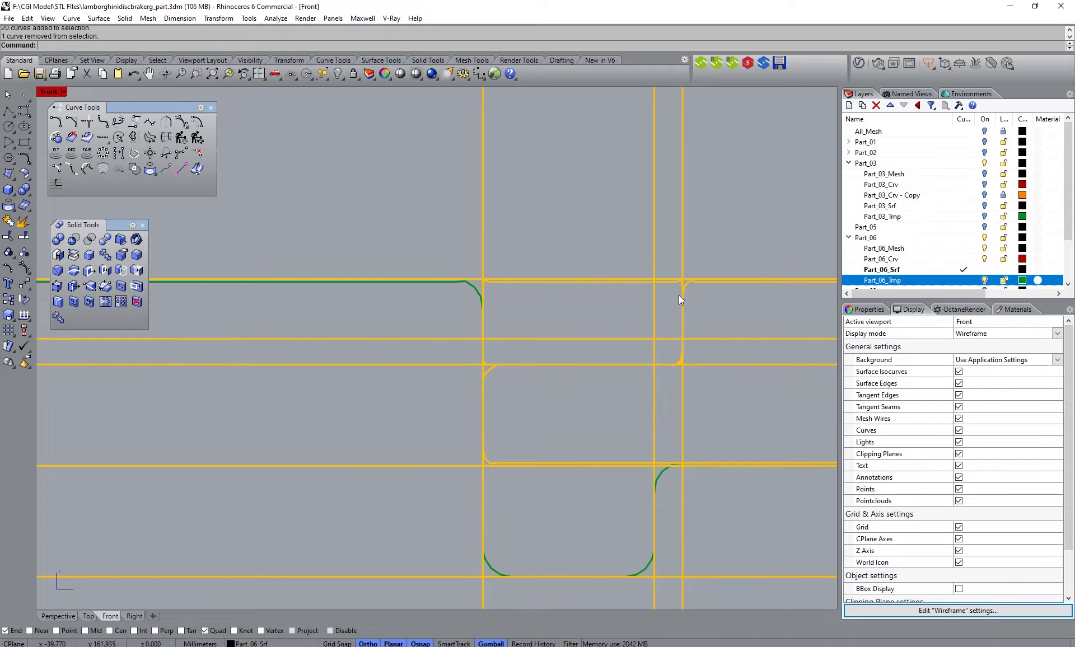
pyautogui.keyDown('ctrl'); pyautogui.click(669, 268); pyautogui.keyUp('ctrl')
pyautogui.keyDown('ctrl'); pyautogui.click(703, 269); pyautogui.keyUp('ctrl')
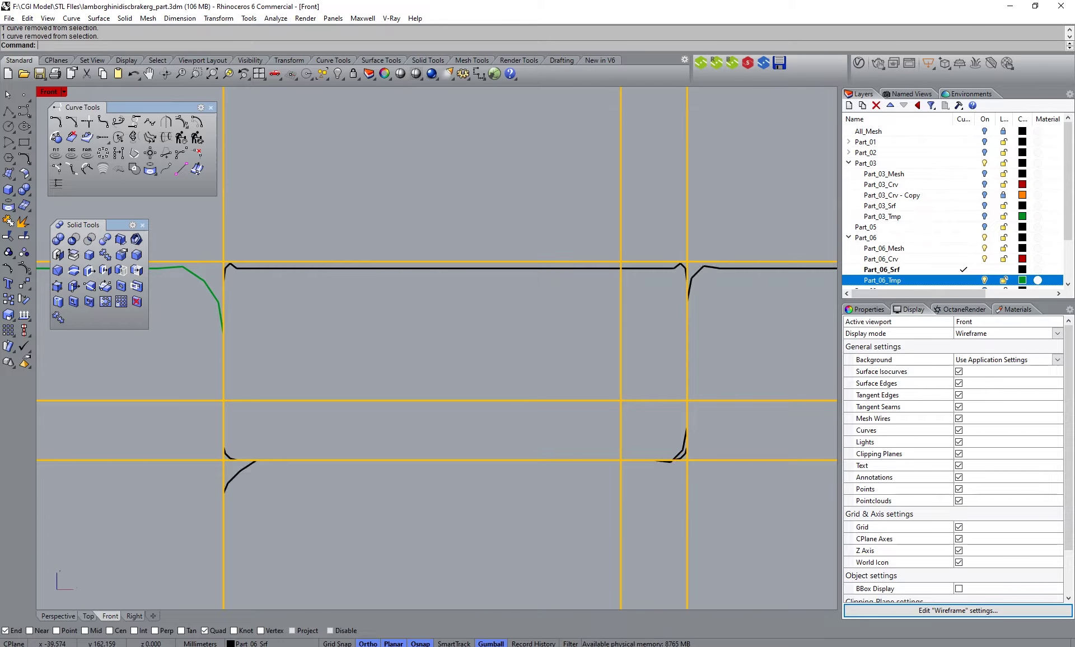
pyautogui.scroll(-5, 687, 278)
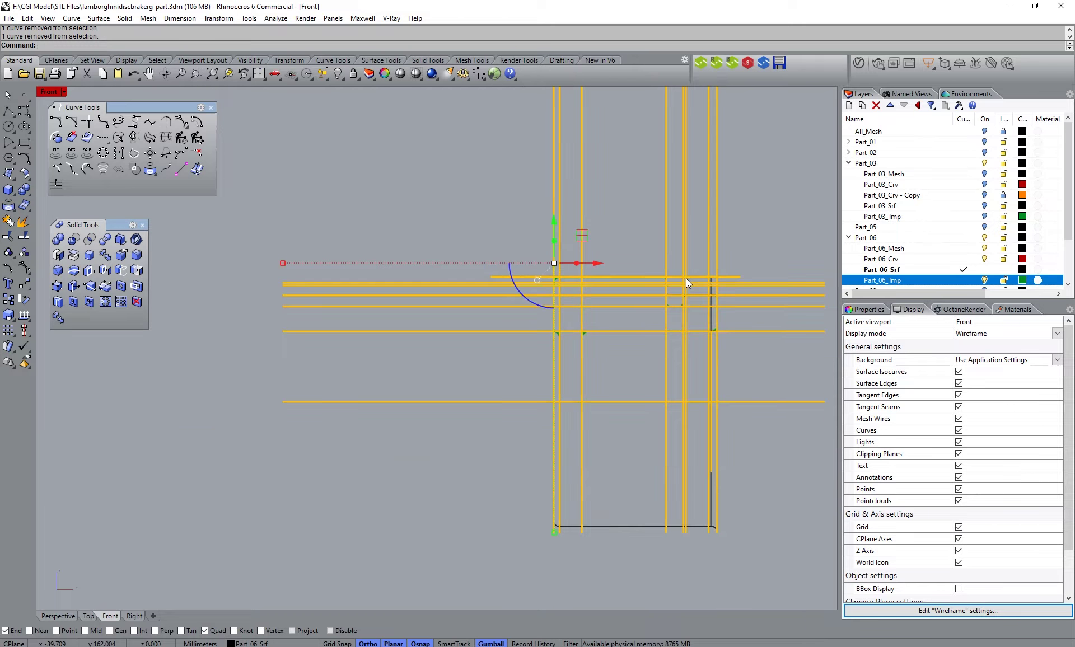
pyautogui.moveTo(687, 277); pyautogui.dragTo(533, 397, button='right')
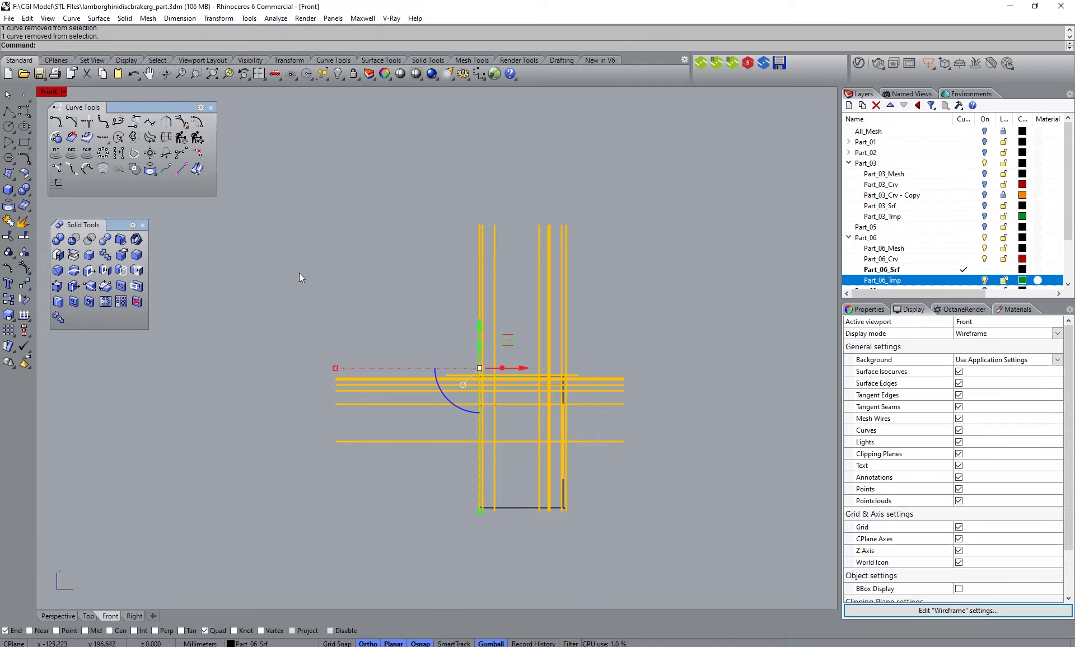
pyautogui.click(28, 18)
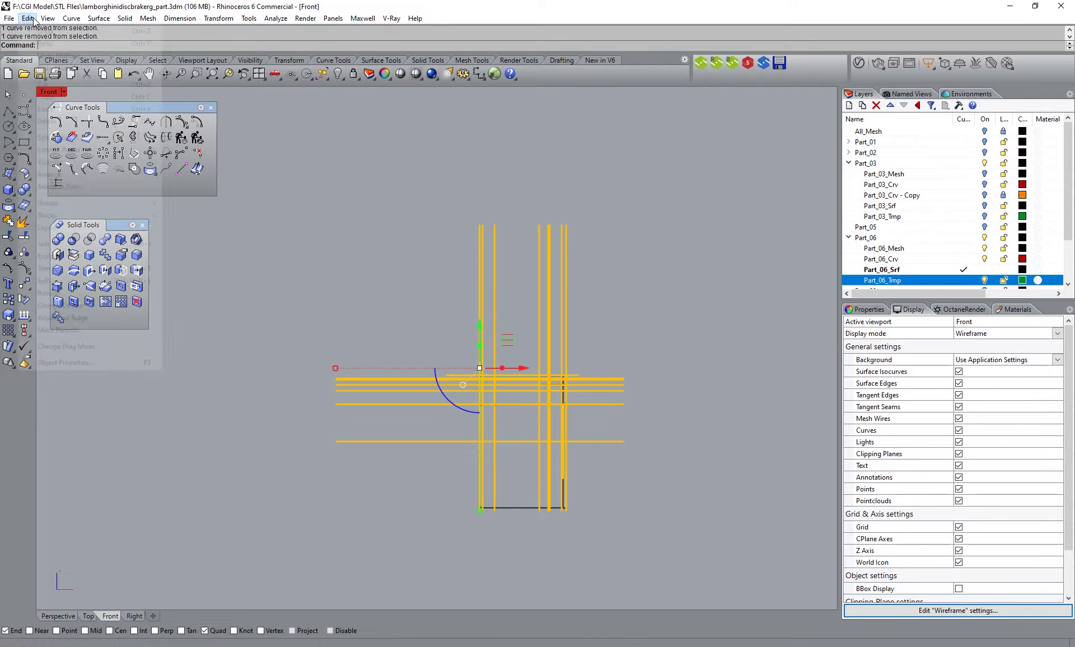
pyautogui.click(42, 97)
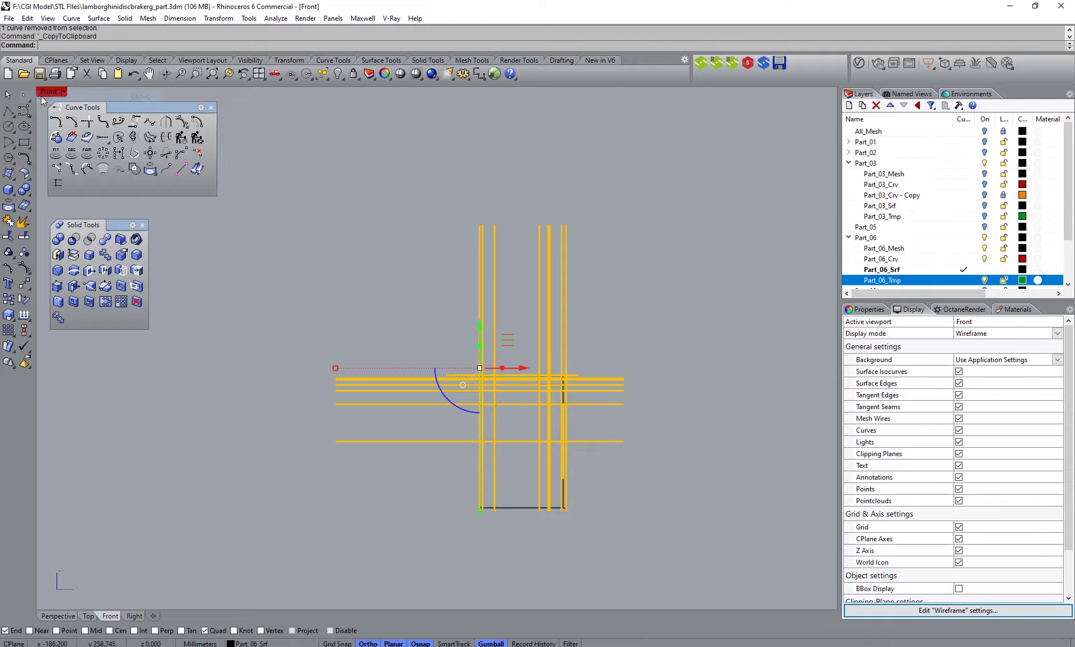
# Use Curve Boolean on the grid to build the smaller ring's rectangular outline from its four cells, deleting all input lines.
pyautogui.scroll(4, 506, 420)
pyautogui.scroll(6, 519, 399)
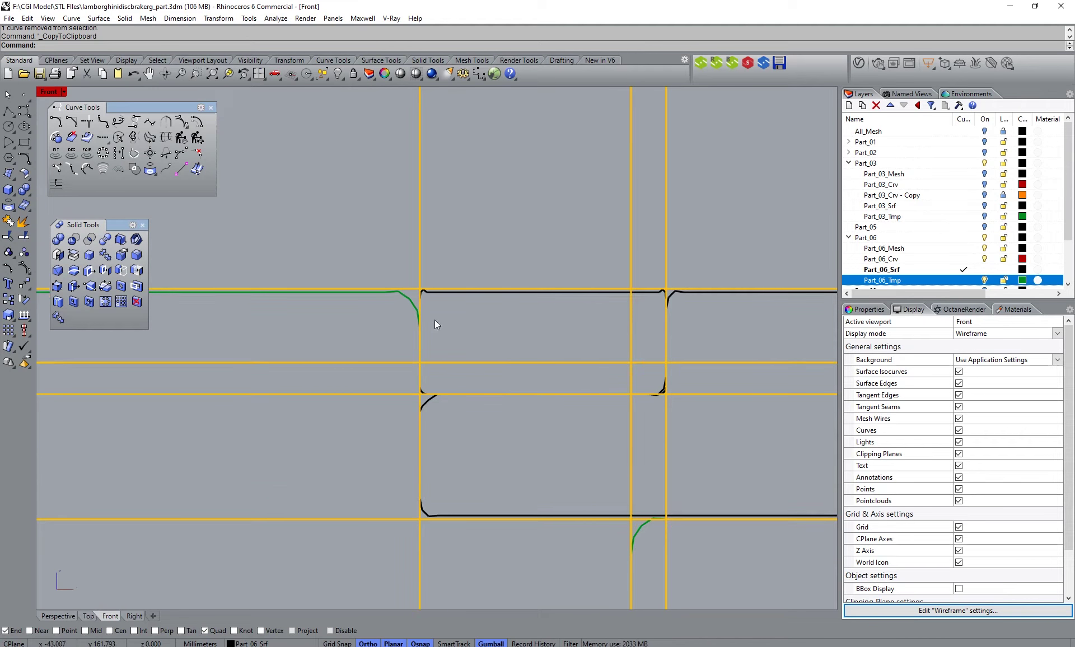
pyautogui.click(135, 170)
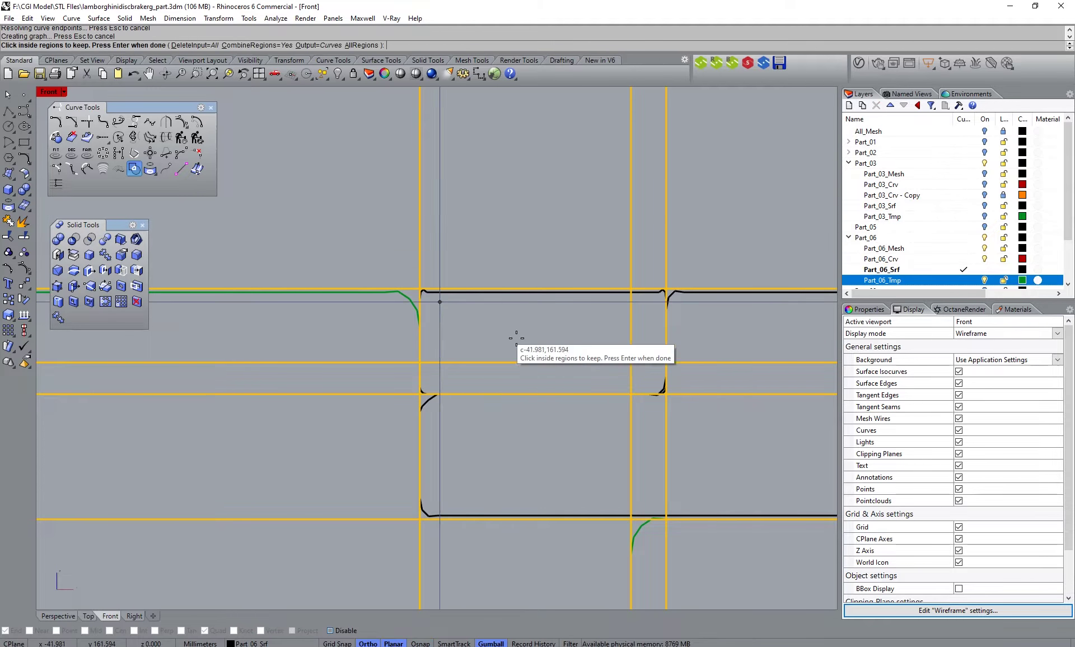
pyautogui.click(455, 318)
pyautogui.click(643, 317)
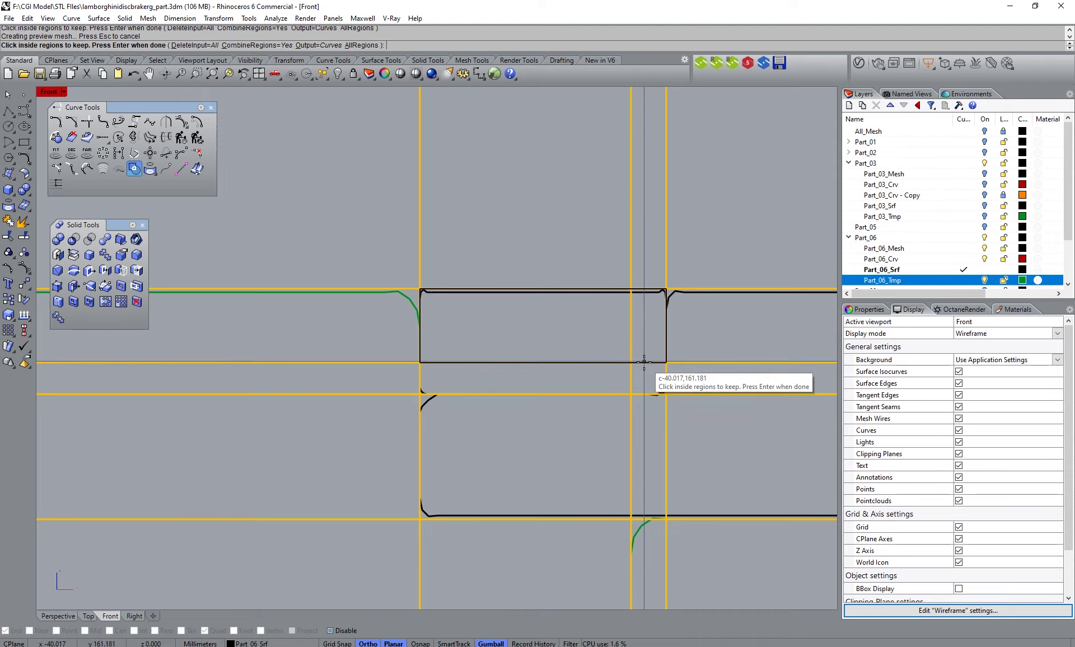
pyautogui.click(646, 374)
pyautogui.click(602, 375)
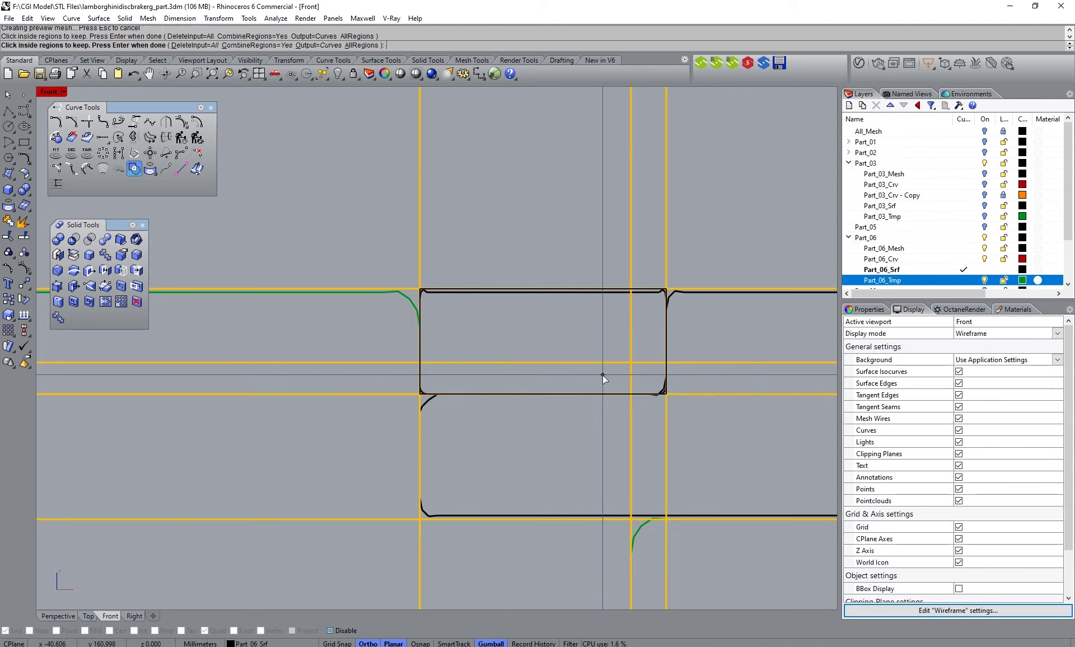
pyautogui.press('Return')
pyautogui.scroll(-8, 535, 328)
pyautogui.scroll(4, 538, 331)
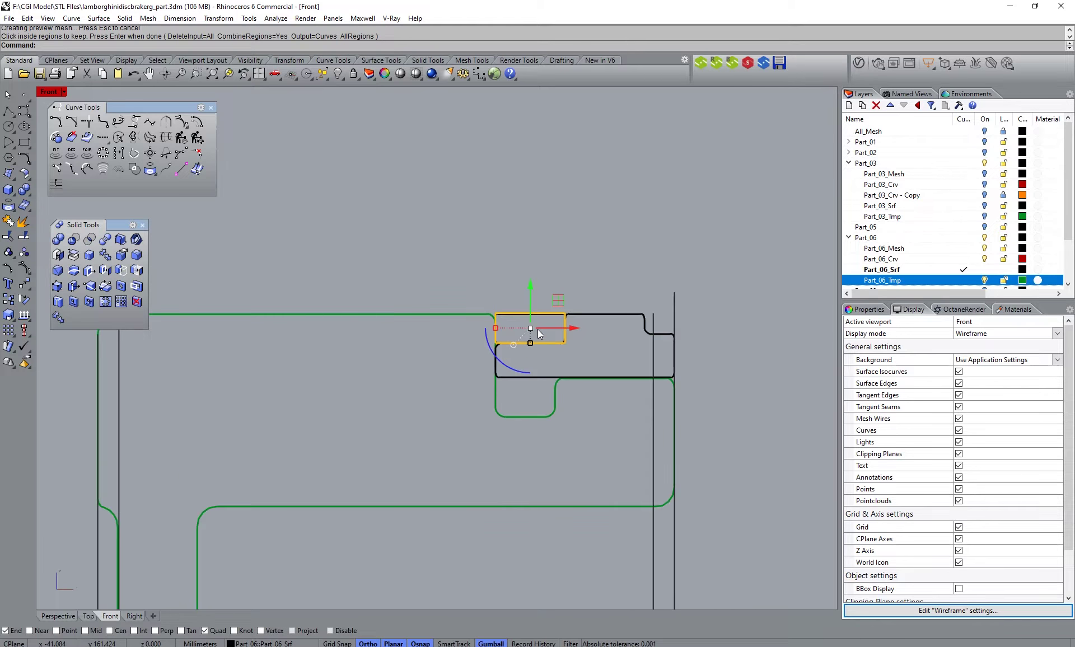
pyautogui.scroll(-2, 540, 330)
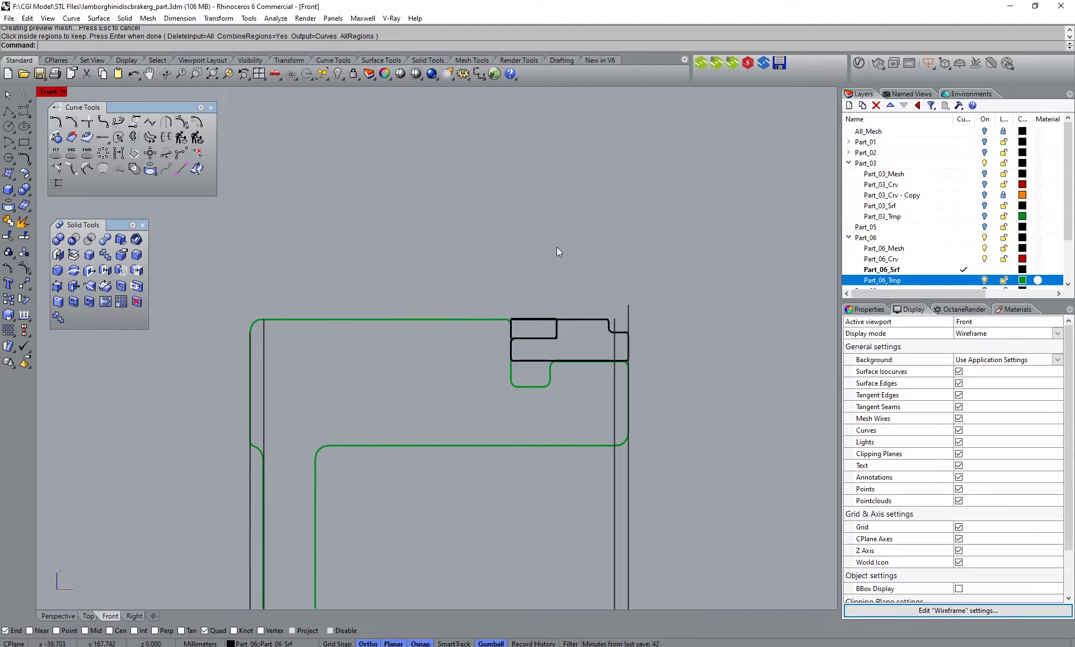
# Paste the copied construction-line grid back over the piston and ring profiles.
pyautogui.click(27, 18)
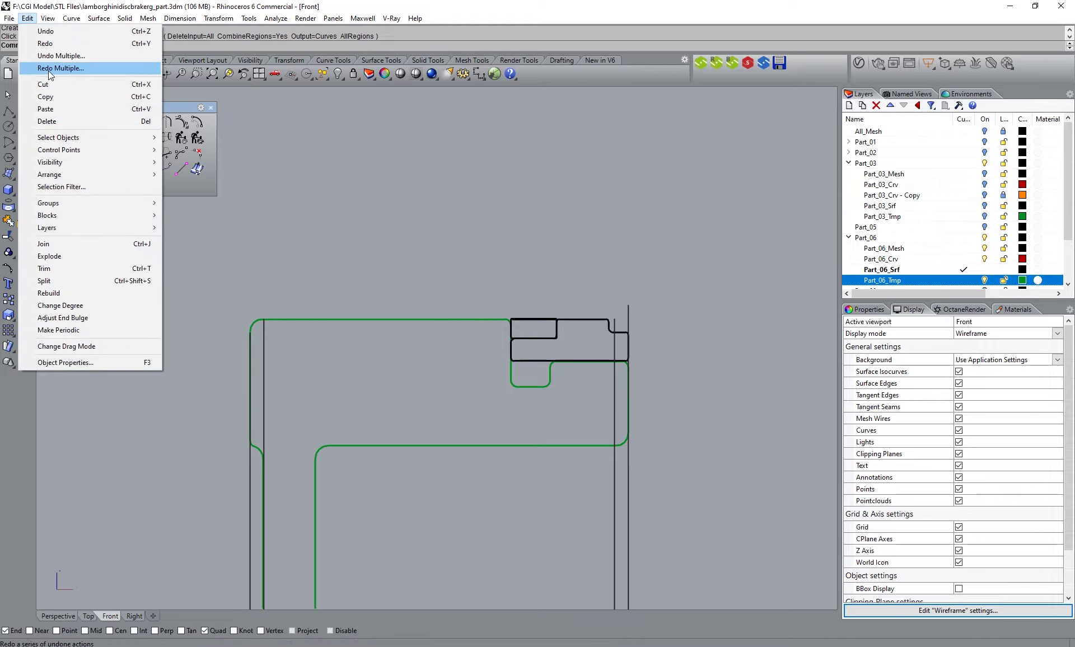
pyautogui.click(56, 109)
pyautogui.scroll(2, 595, 342)
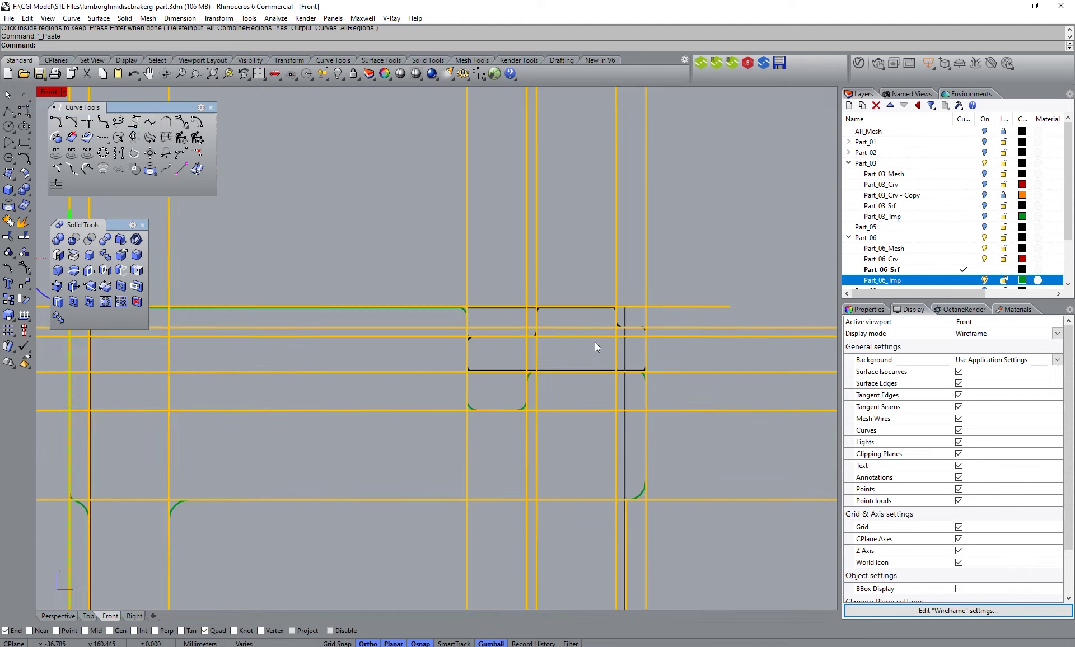
pyautogui.scroll(3, 582, 324)
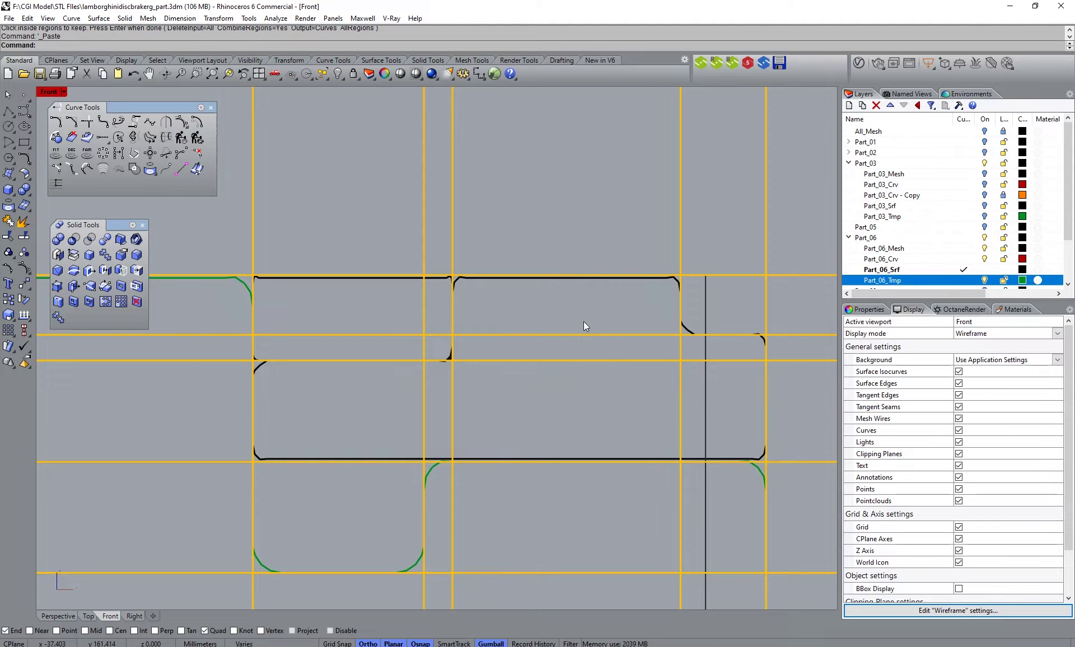
pyautogui.click(687, 329)
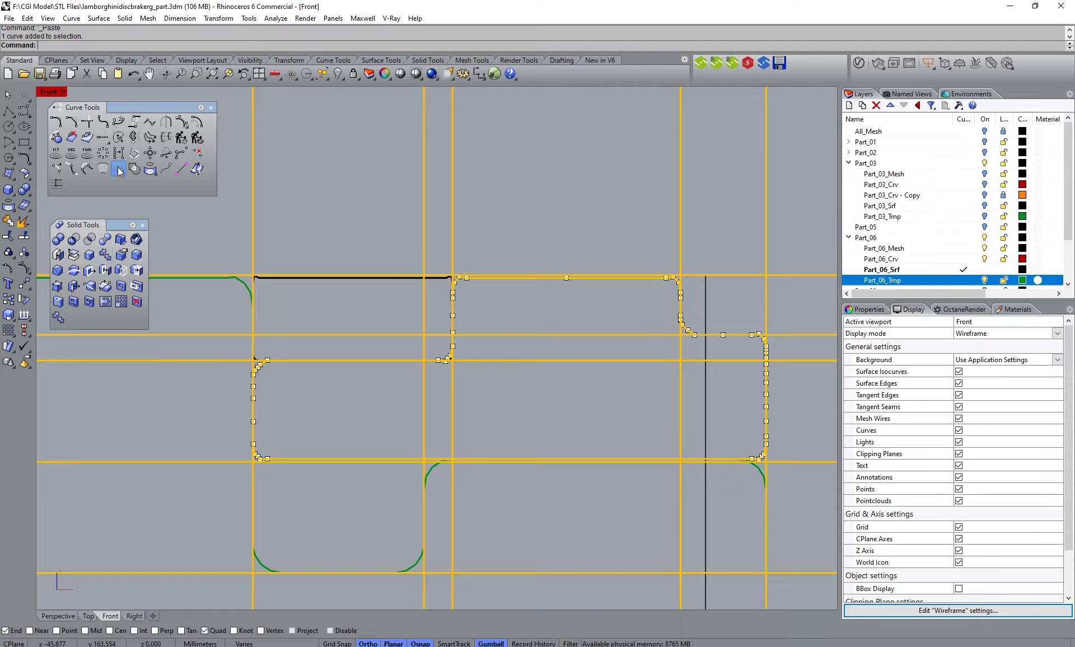
pyautogui.click(134, 168)
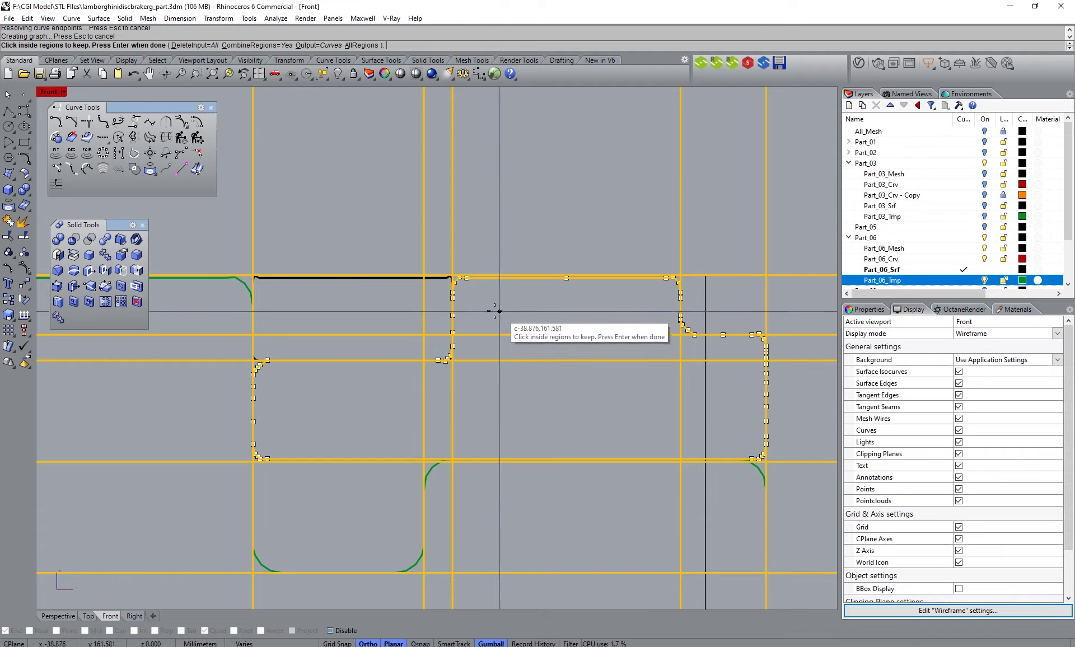
pyautogui.click(481, 302)
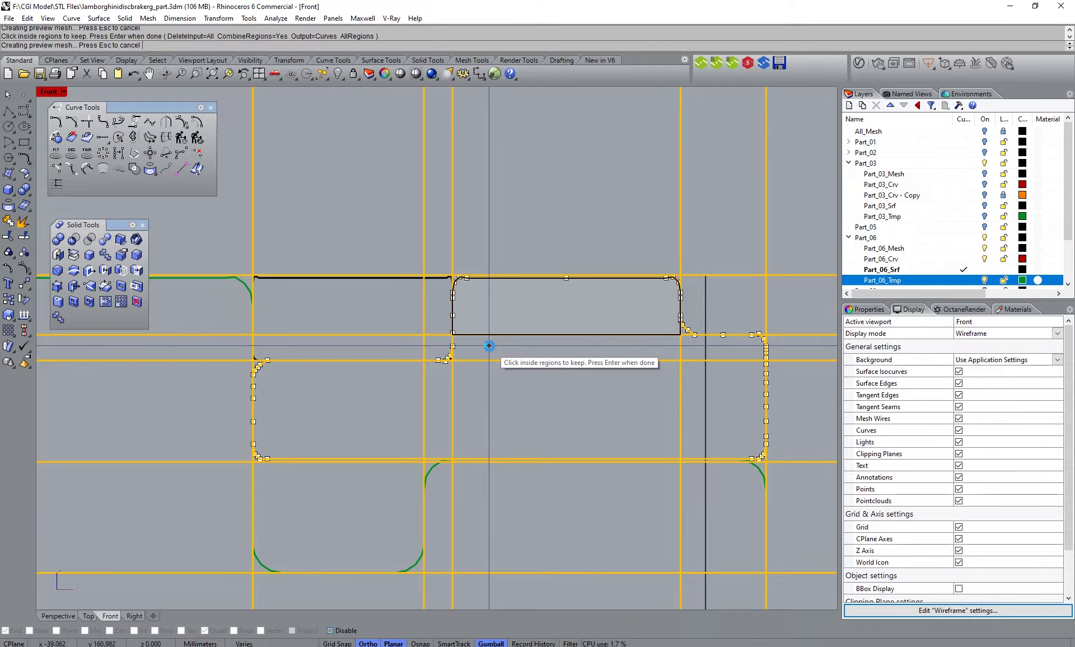
pyautogui.click(492, 348)
pyautogui.click(697, 348)
pyautogui.click(698, 392)
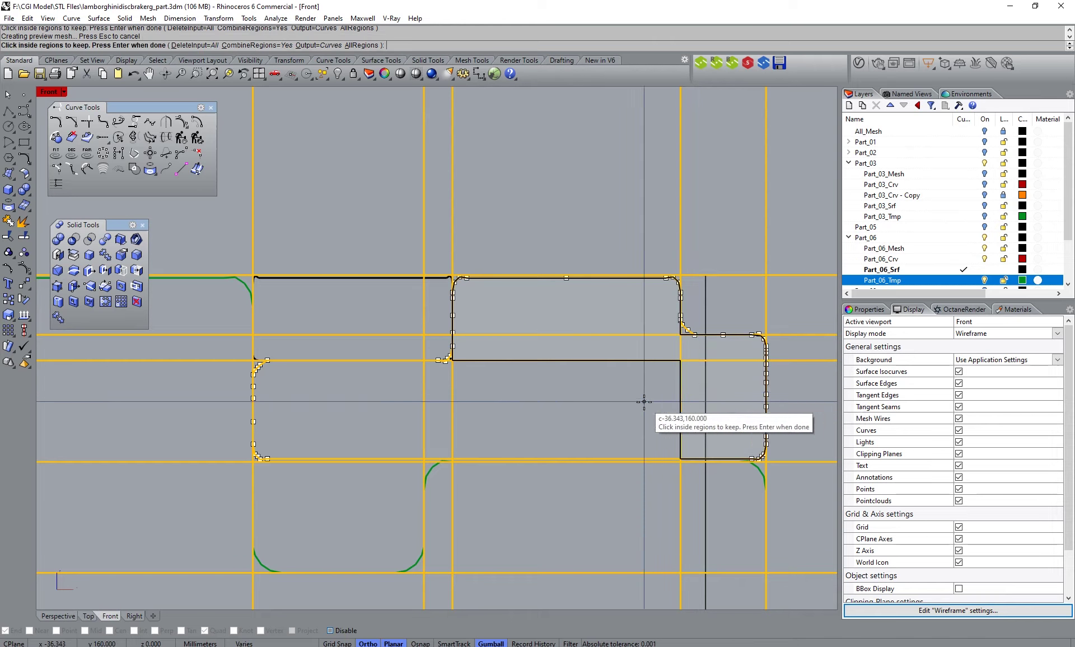
pyautogui.click(393, 404)
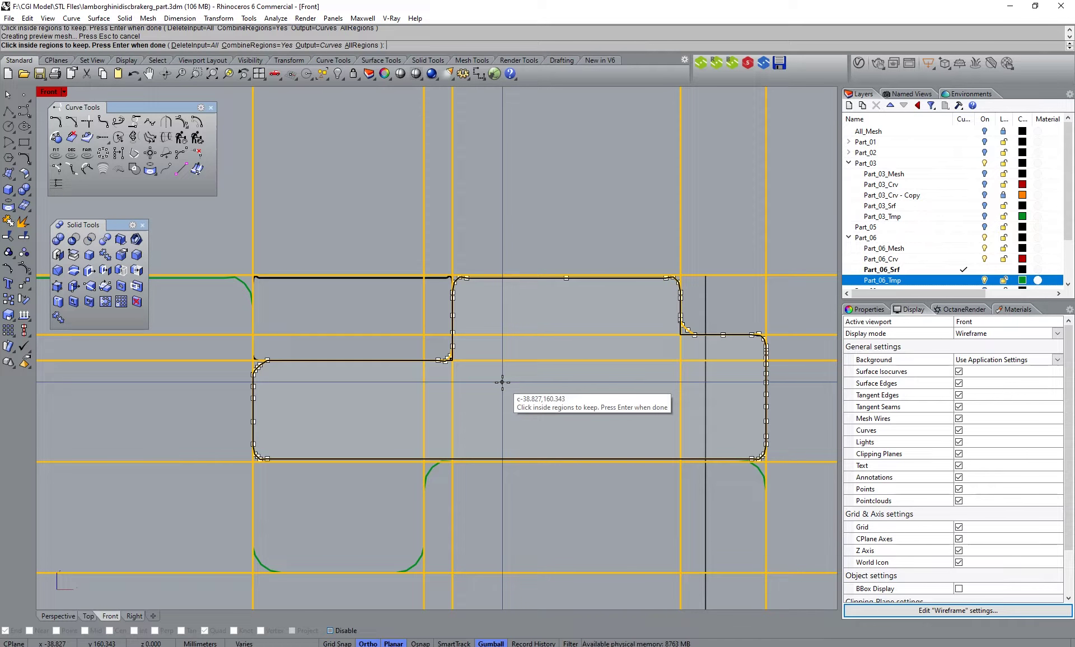
pyautogui.press('Return')
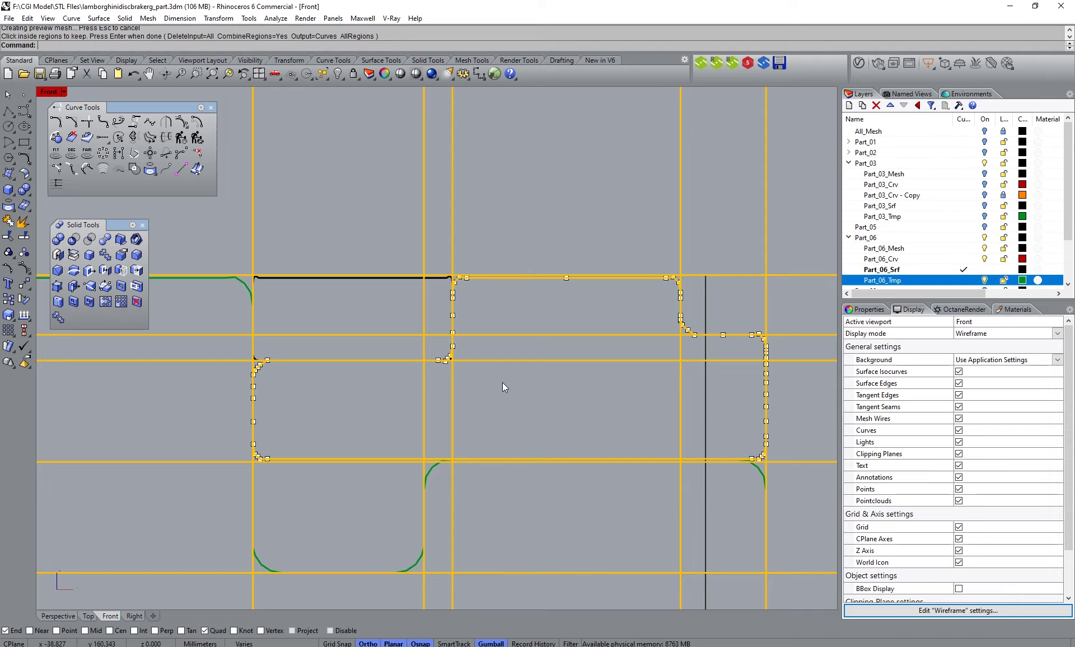
pyautogui.keyDown('ctrl'); pyautogui.click(478, 280); pyautogui.keyUp('ctrl')
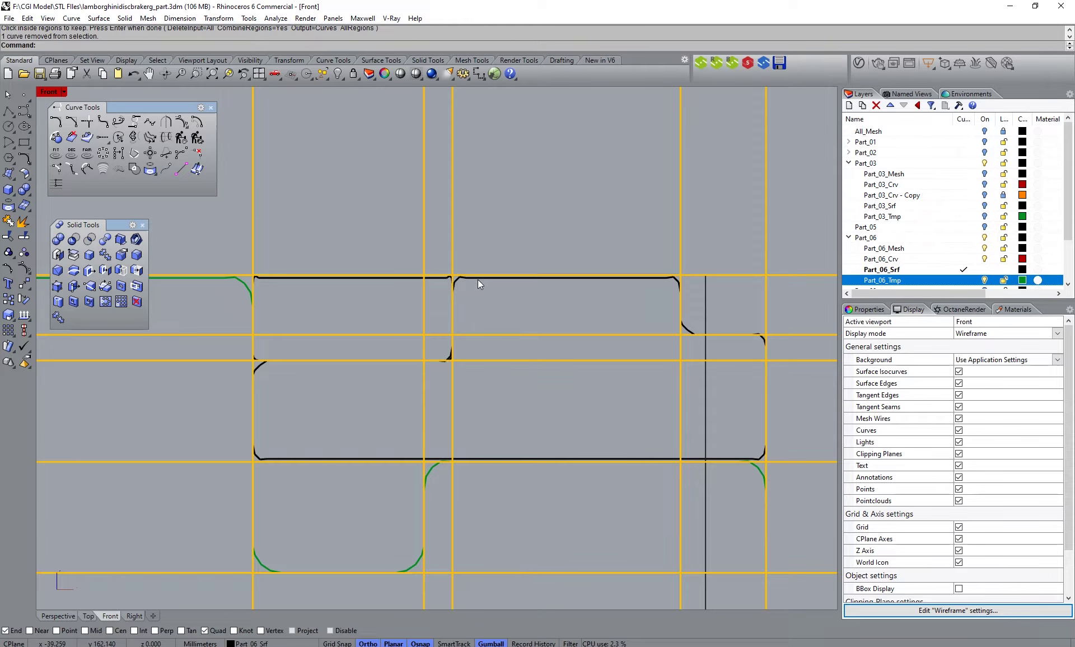
# Use Curve Boolean on the grid to build the larger ring's stepped outline, leaving out the smaller ring's area and deleting all input lines.
pyautogui.click(135, 170)
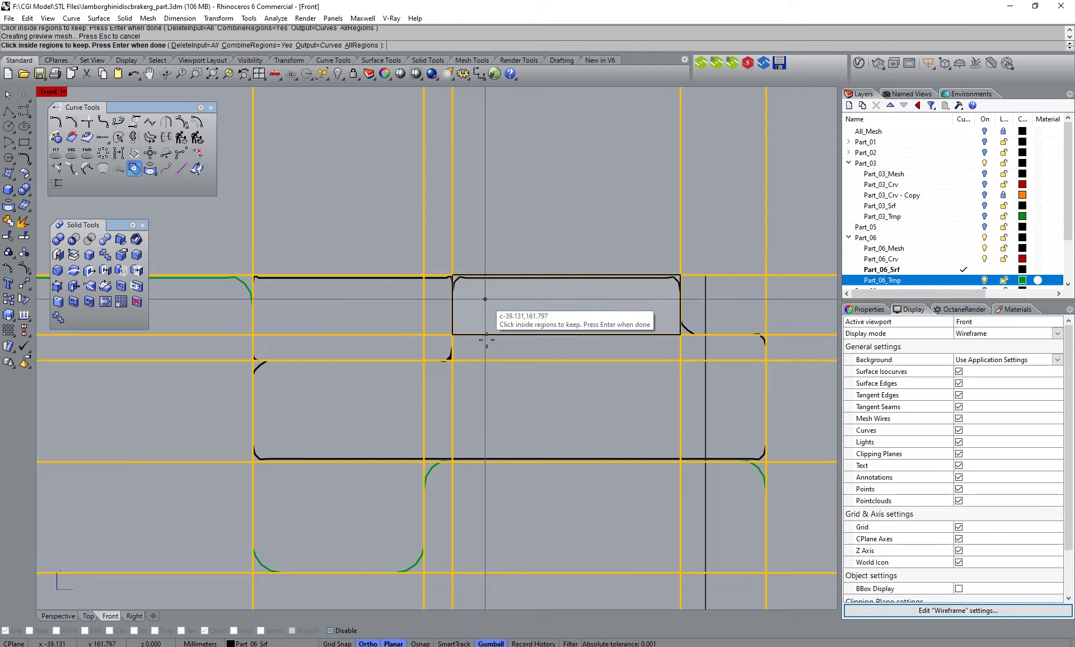
pyautogui.click(688, 347)
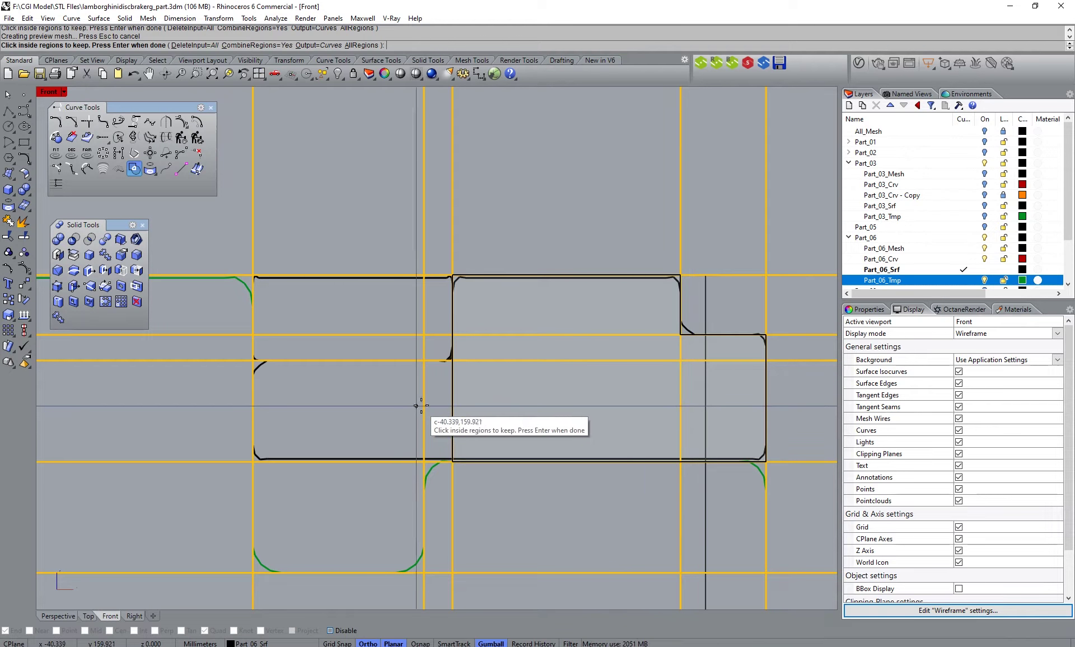
pyautogui.click(386, 403)
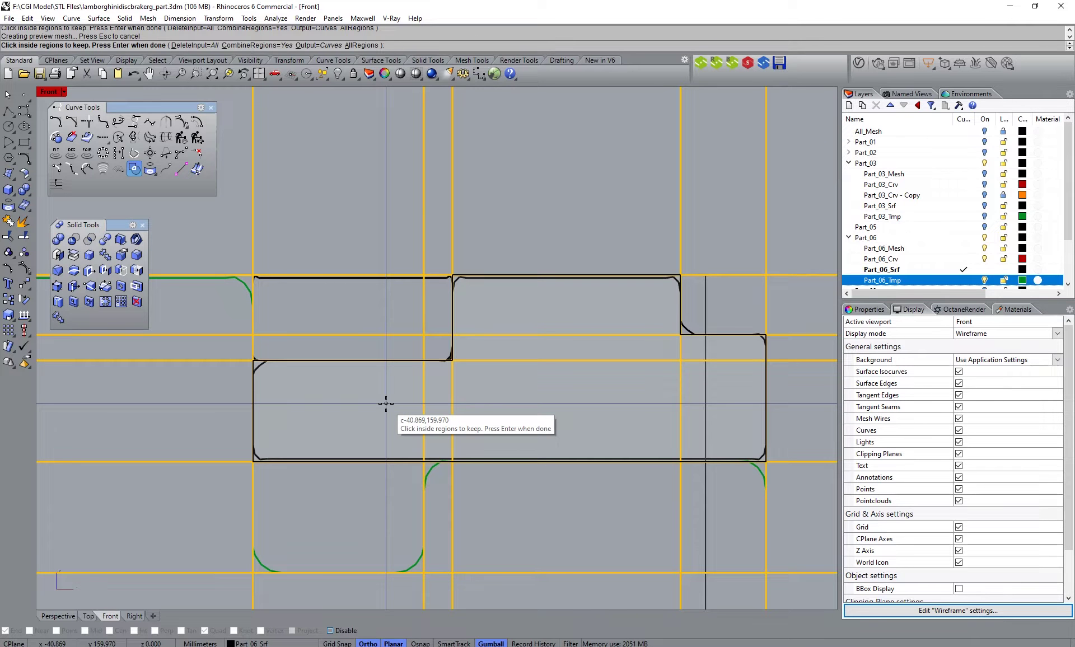
pyautogui.press('Return')
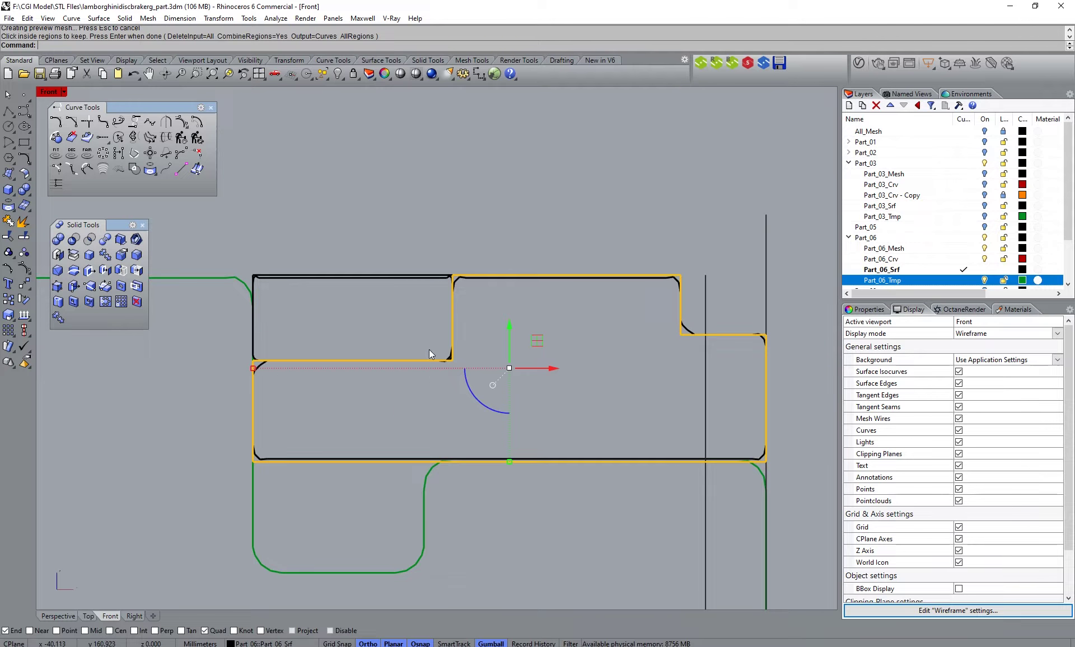
# Hide the two original rounded ring profiles, keeping the new sharp-cornered outlines.
pyautogui.click(395, 278)
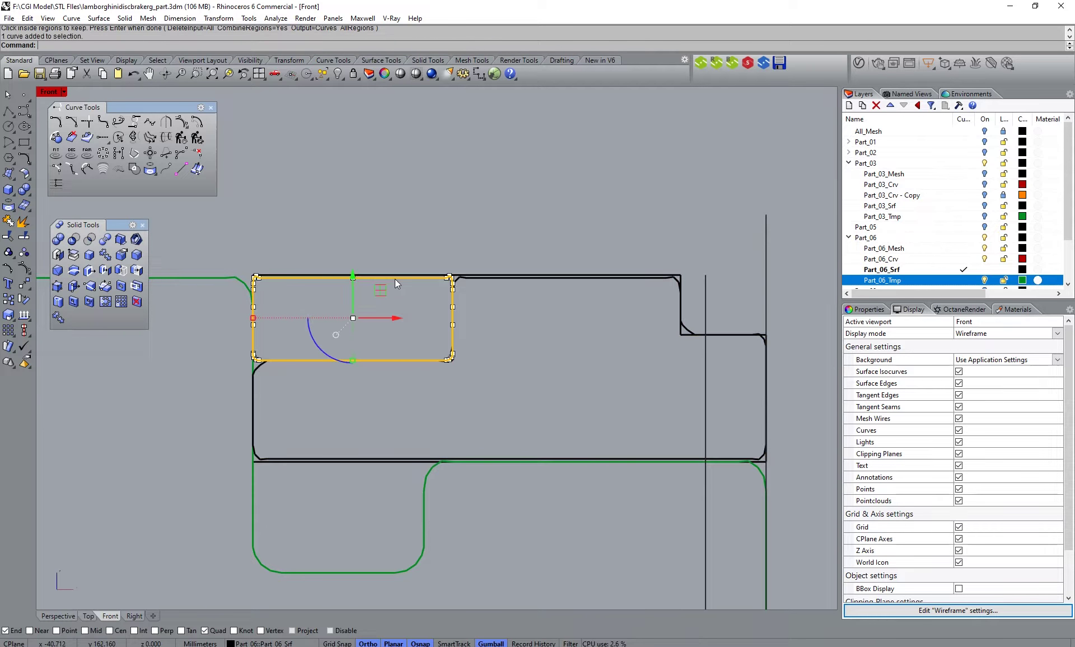
pyautogui.keyDown('shift'); pyautogui.click(489, 279); pyautogui.keyUp('shift')
pyautogui.click(339, 74)
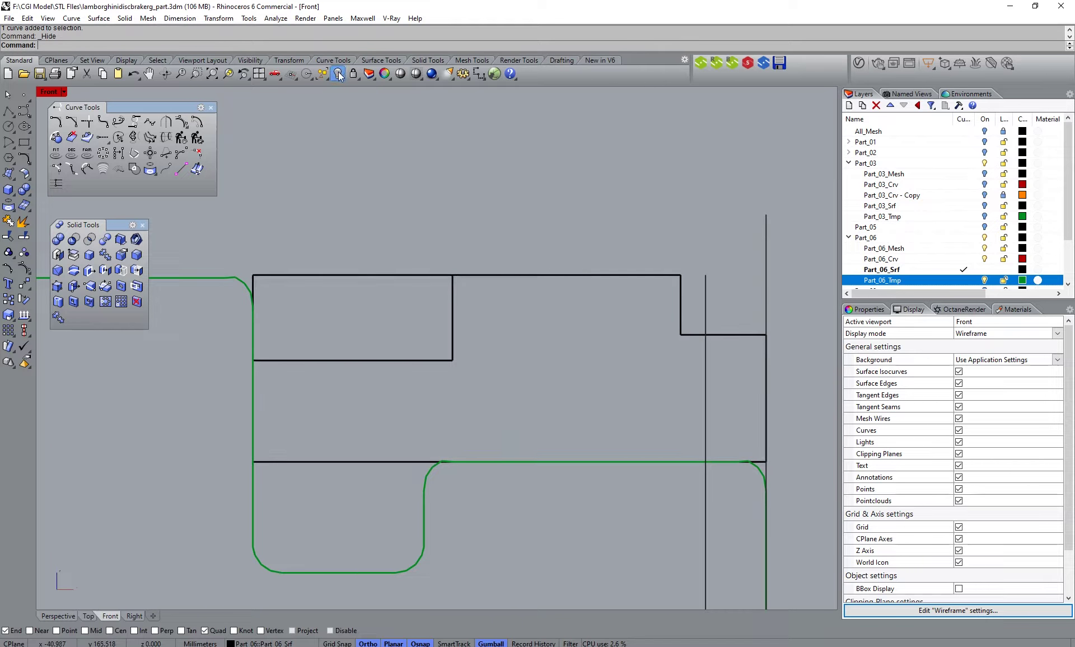
# Paste the copied construction-line grid again over the whole piston profile.
pyautogui.scroll(-1, 529, 252)
pyautogui.scroll(-2, 414, 303)
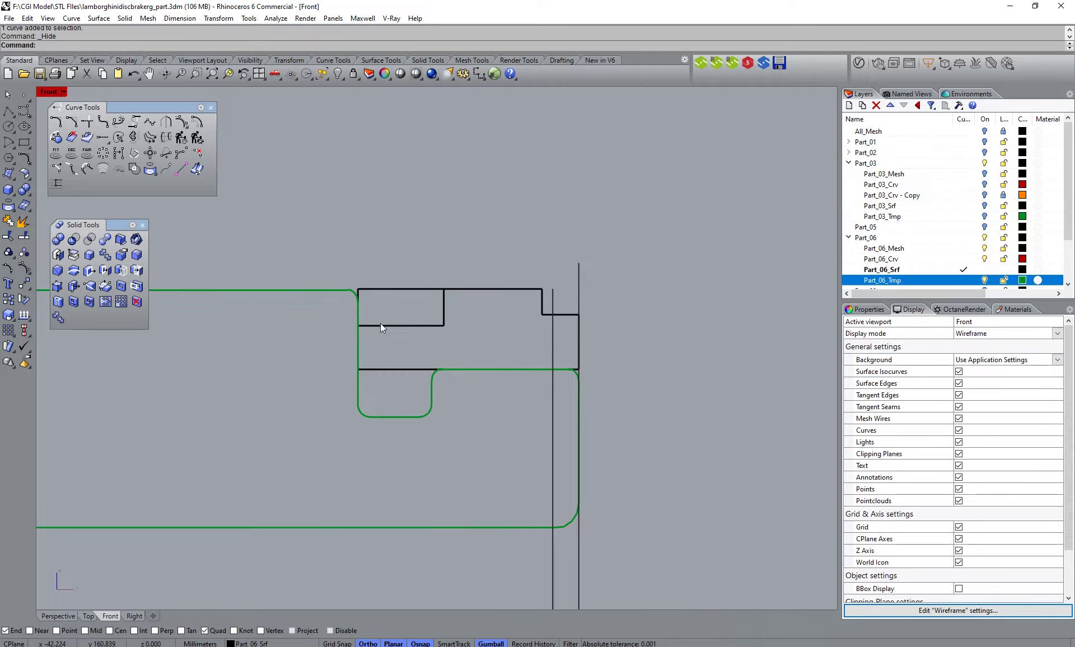
pyautogui.moveTo(379, 326); pyautogui.dragTo(546, 304, button='right')
pyautogui.scroll(-2, 524, 292)
pyautogui.moveTo(474, 330); pyautogui.dragTo(487, 311, button='right')
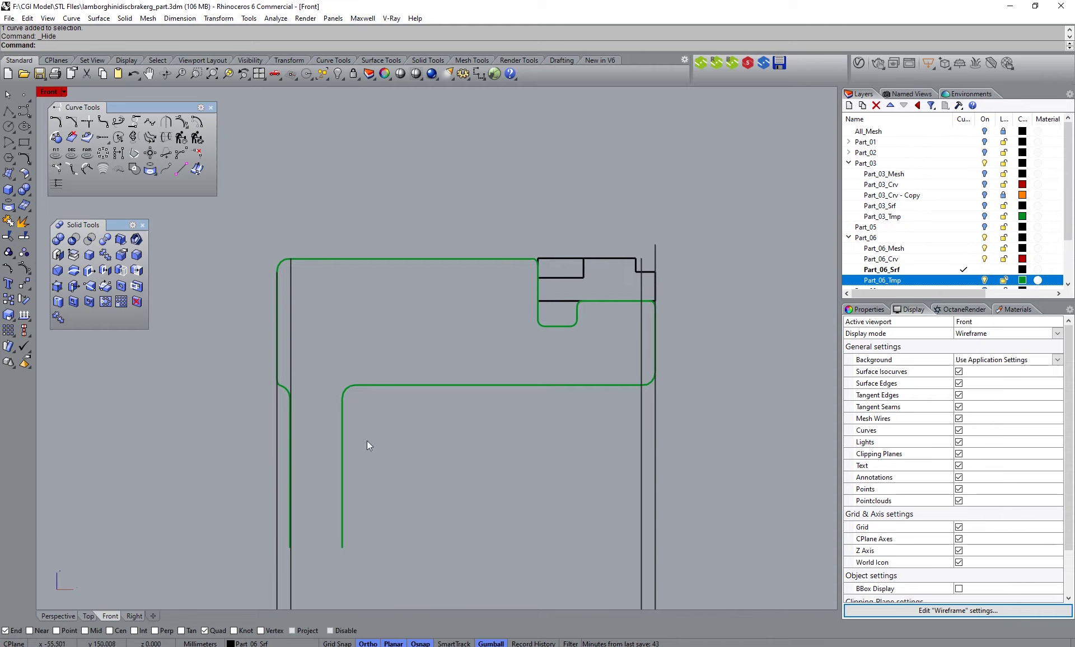
pyautogui.click(26, 18)
pyautogui.click(45, 108)
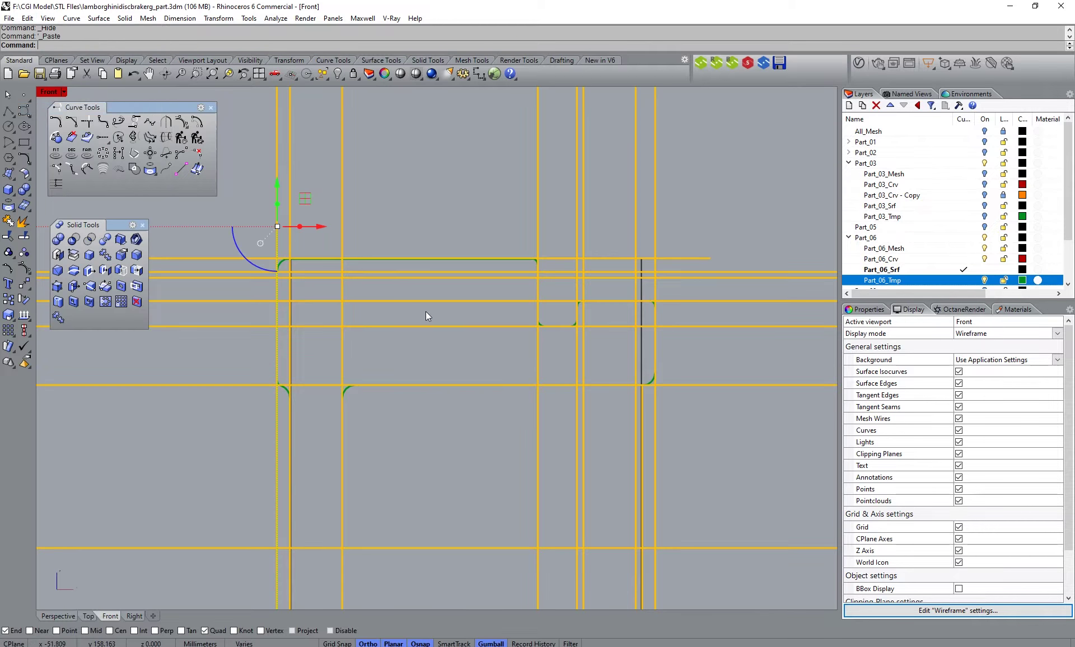
pyautogui.moveTo(359, 372); pyautogui.dragTo(394, 379, button='right')
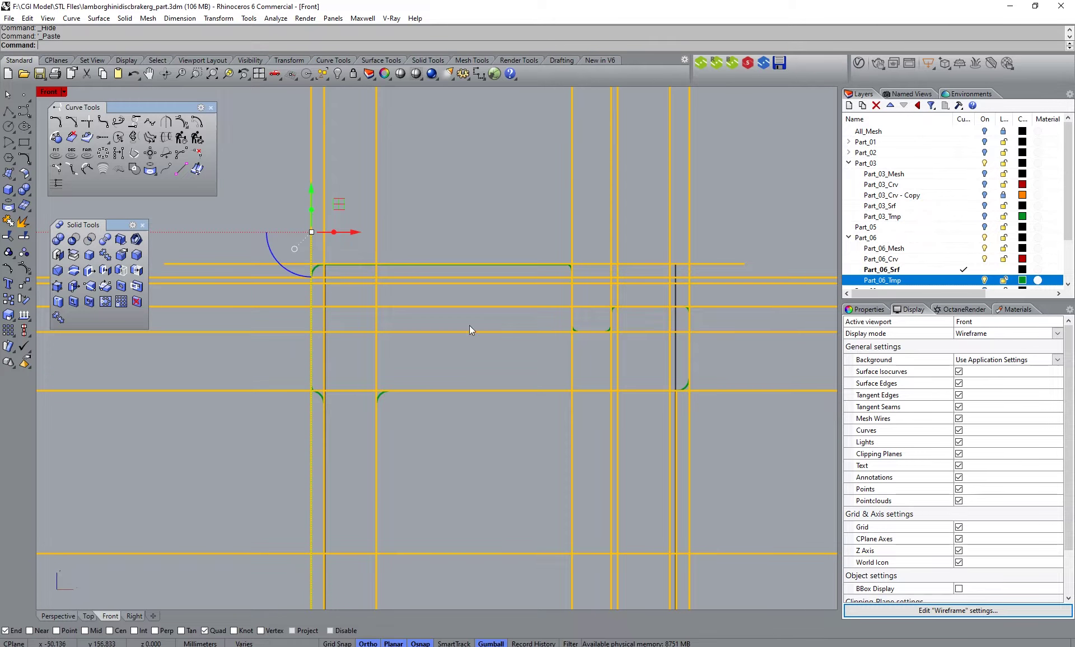
# Run Curve Boolean on the grid and pick the cells forming the piston's main block between its closed end and the ring seat.
pyautogui.click(135, 168)
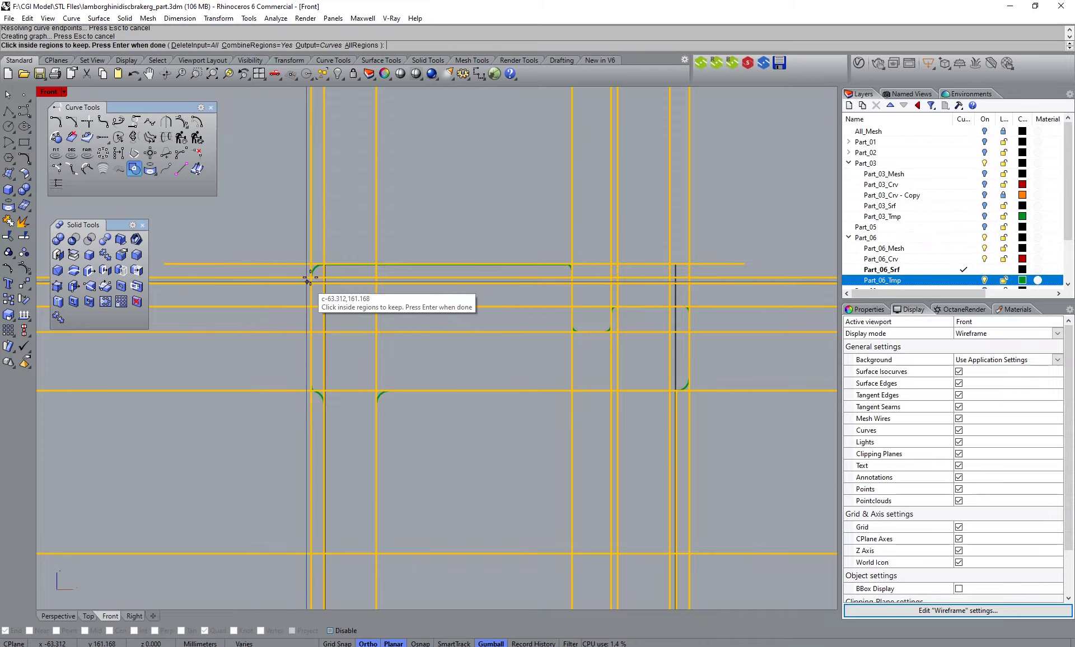
pyautogui.scroll(5, 308, 277)
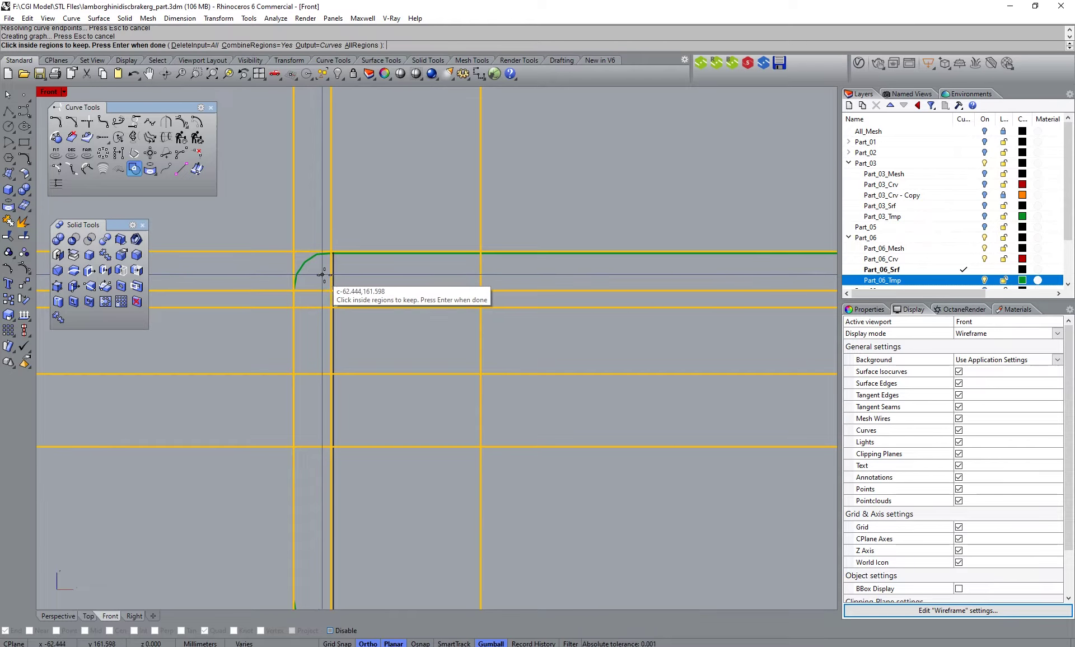
pyautogui.click(324, 274)
pyautogui.scroll(-3, 353, 269)
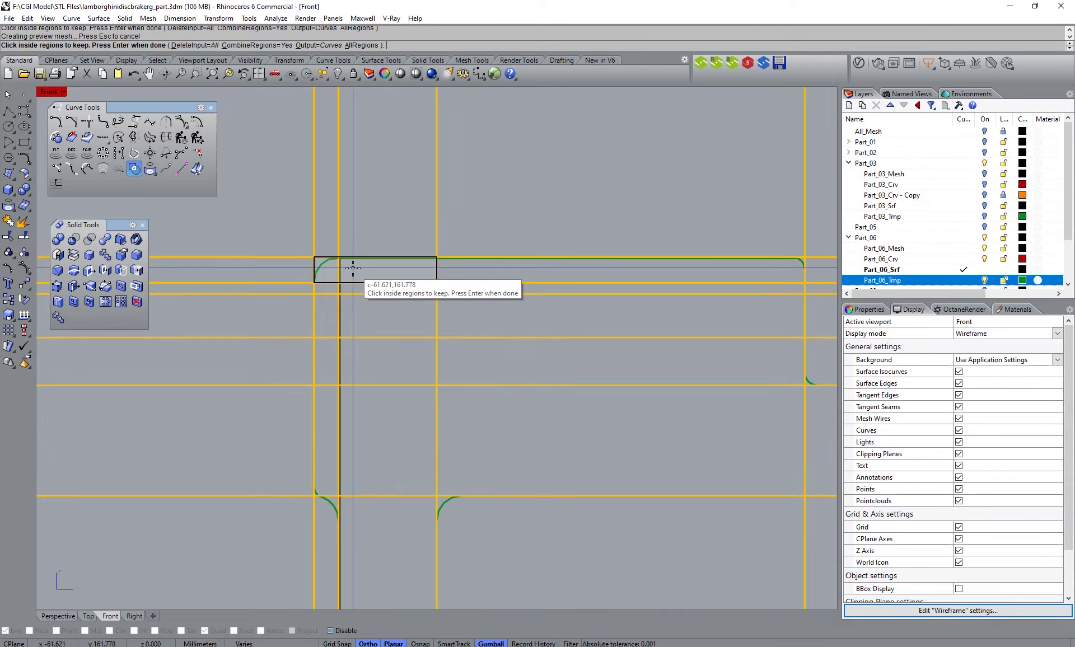
pyautogui.scroll(-1, 353, 268)
pyautogui.click(509, 270)
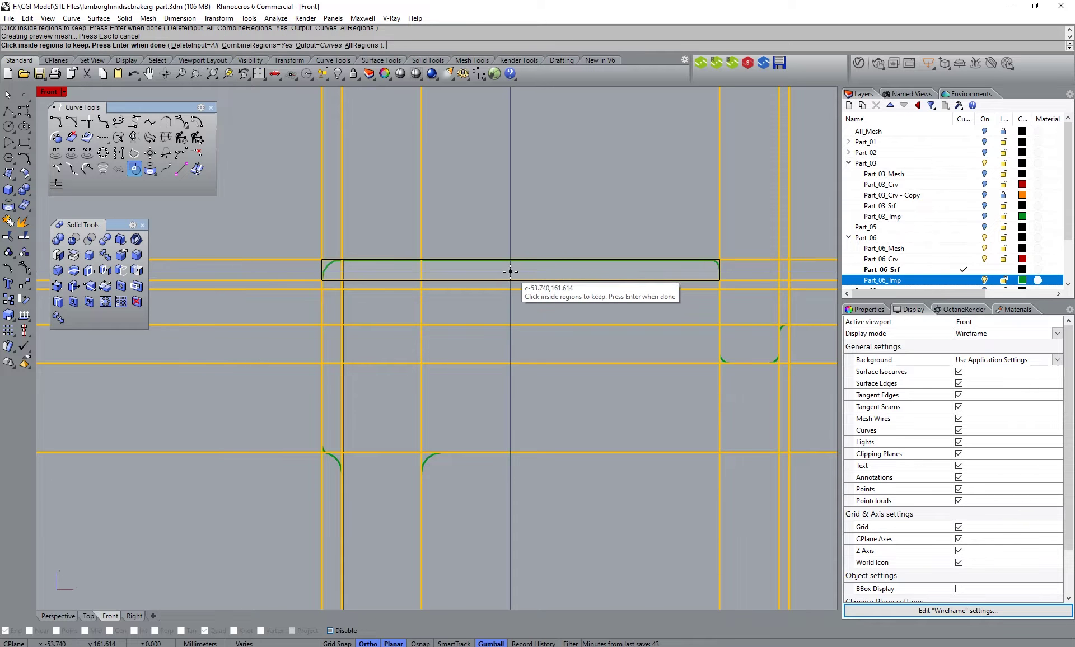
pyautogui.click(361, 285)
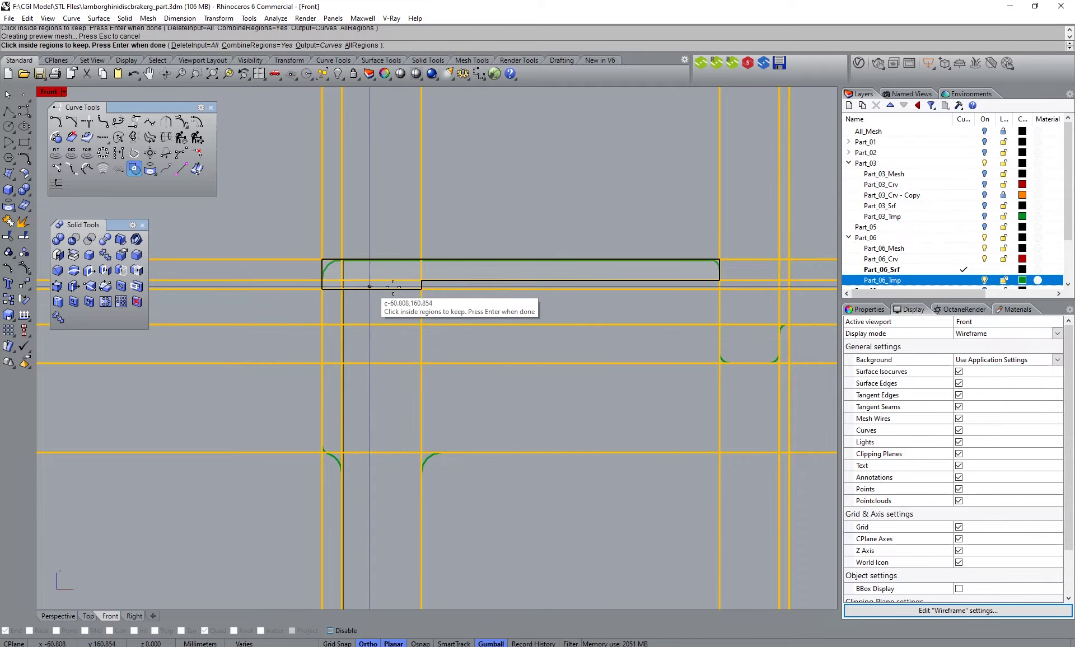
pyautogui.click(437, 284)
pyautogui.click(335, 311)
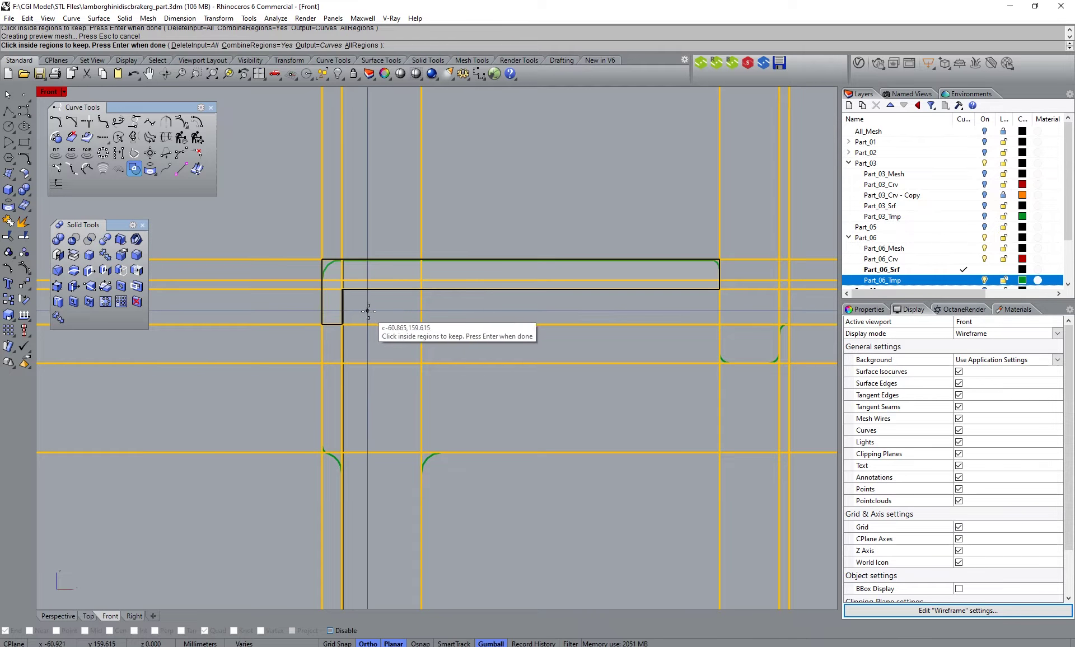
pyautogui.click(445, 303)
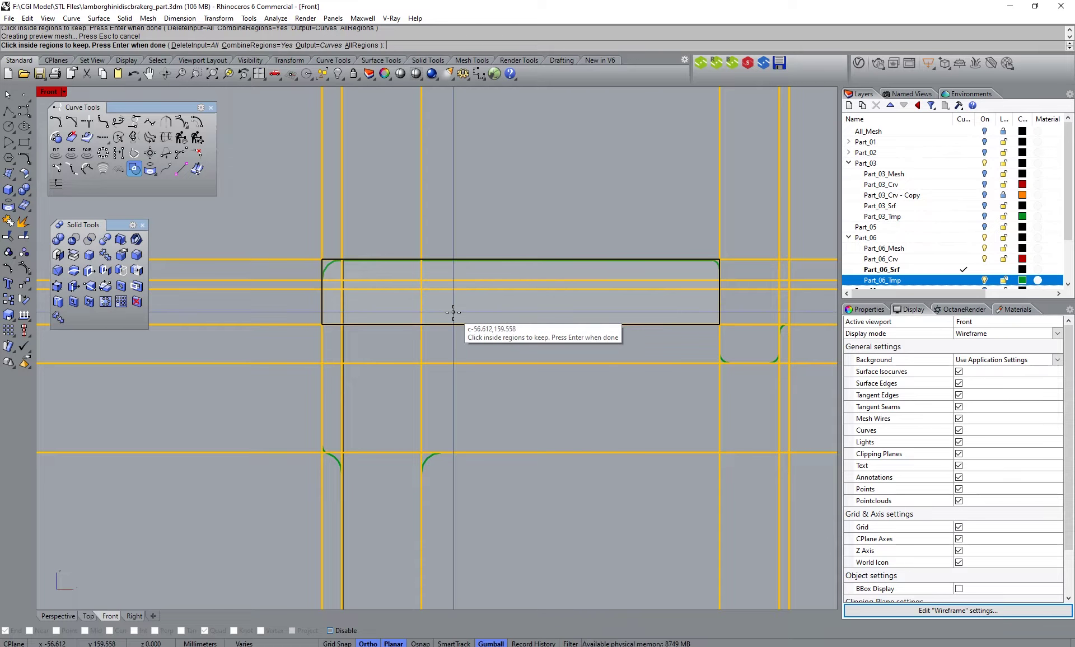
pyautogui.click(334, 344)
pyautogui.click(381, 344)
pyautogui.click(445, 340)
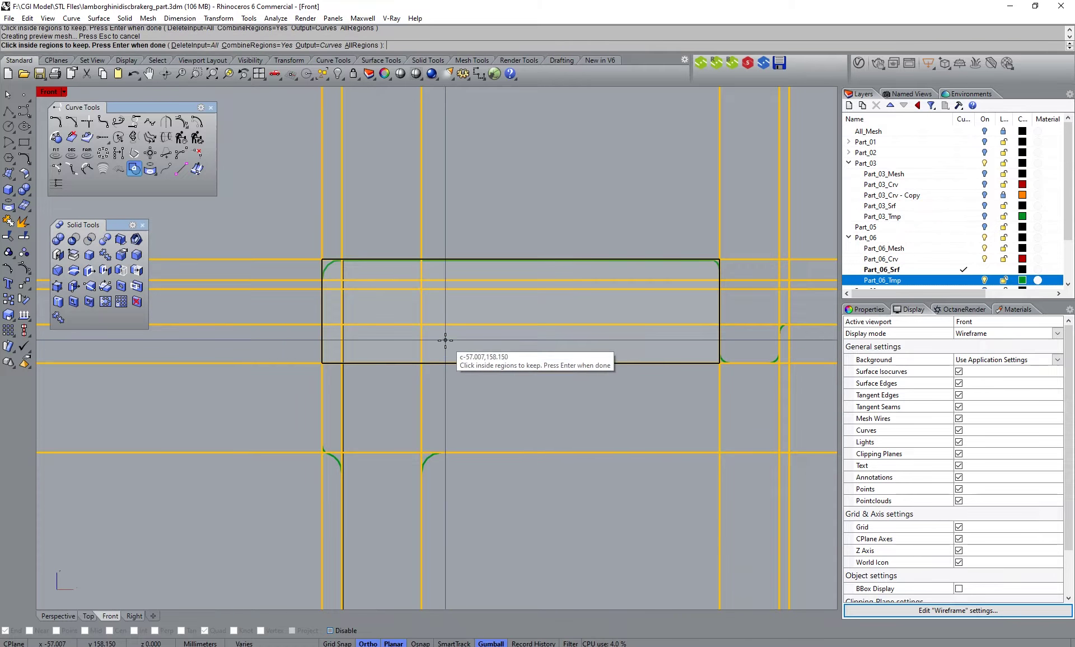
pyautogui.click(336, 396)
pyautogui.click(454, 396)
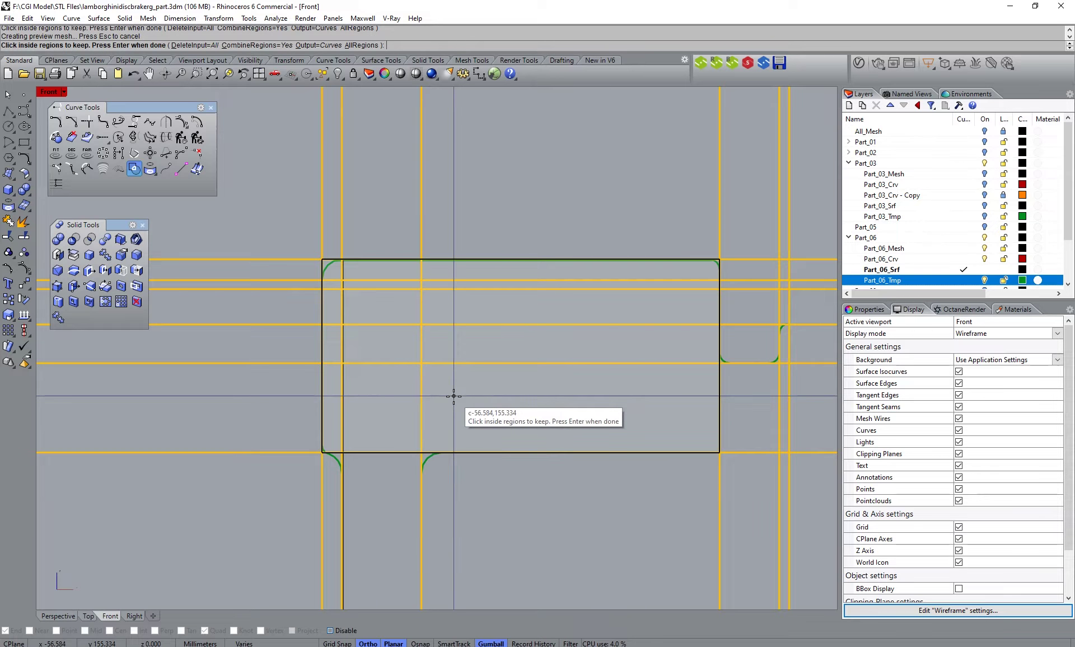
# Add the cells beneath and beyond the groove plus the downward end wall, excluding the groove itself, and complete the piston outline.
pyautogui.scroll(-4, 425, 379)
pyautogui.click(643, 405)
pyautogui.scroll(8, 667, 402)
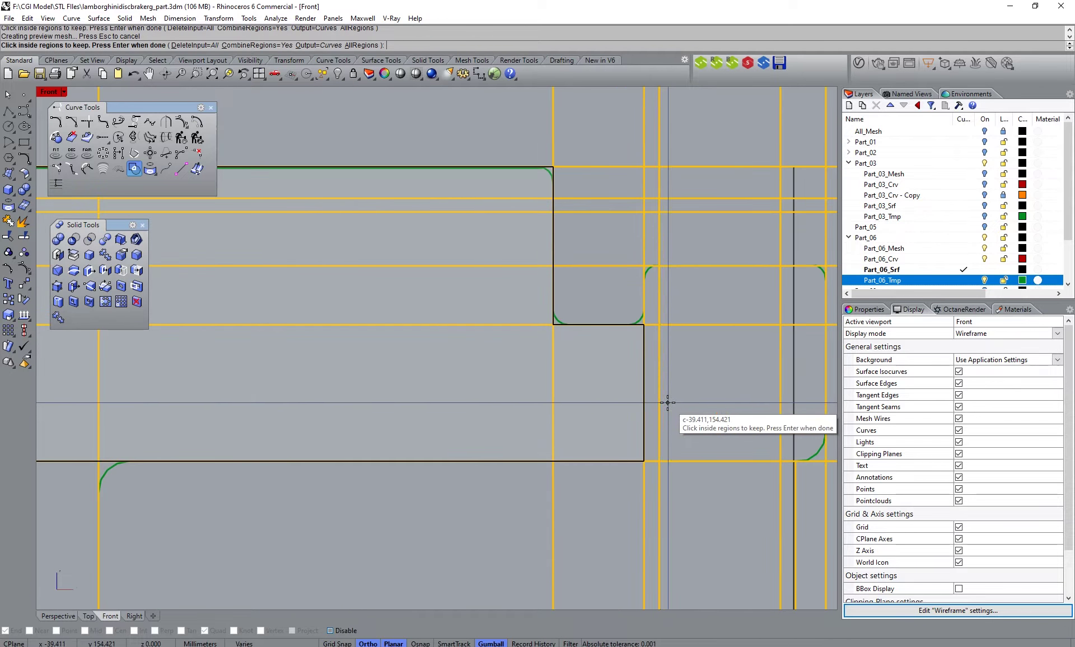
pyautogui.click(677, 392)
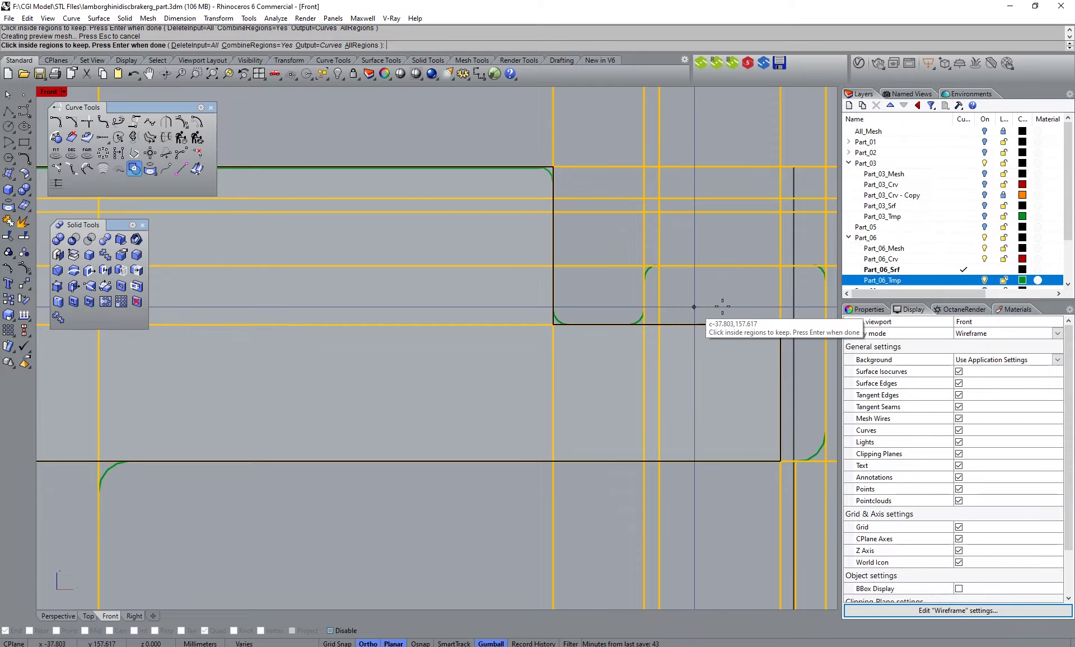
pyautogui.click(806, 359)
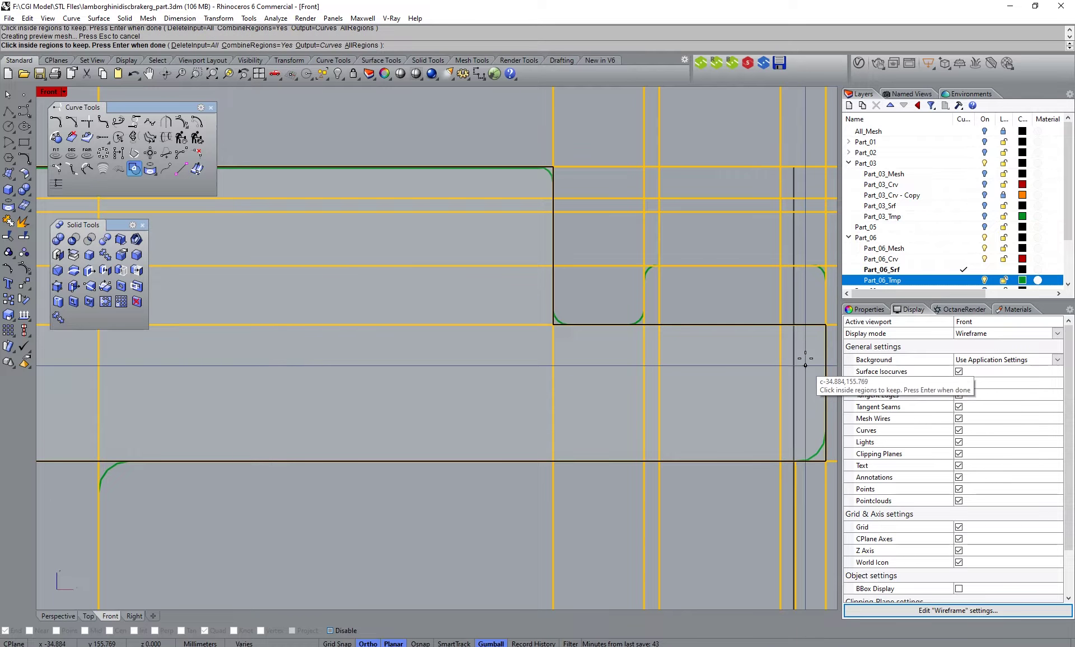
pyautogui.click(796, 300)
pyautogui.click(736, 303)
pyautogui.click(654, 300)
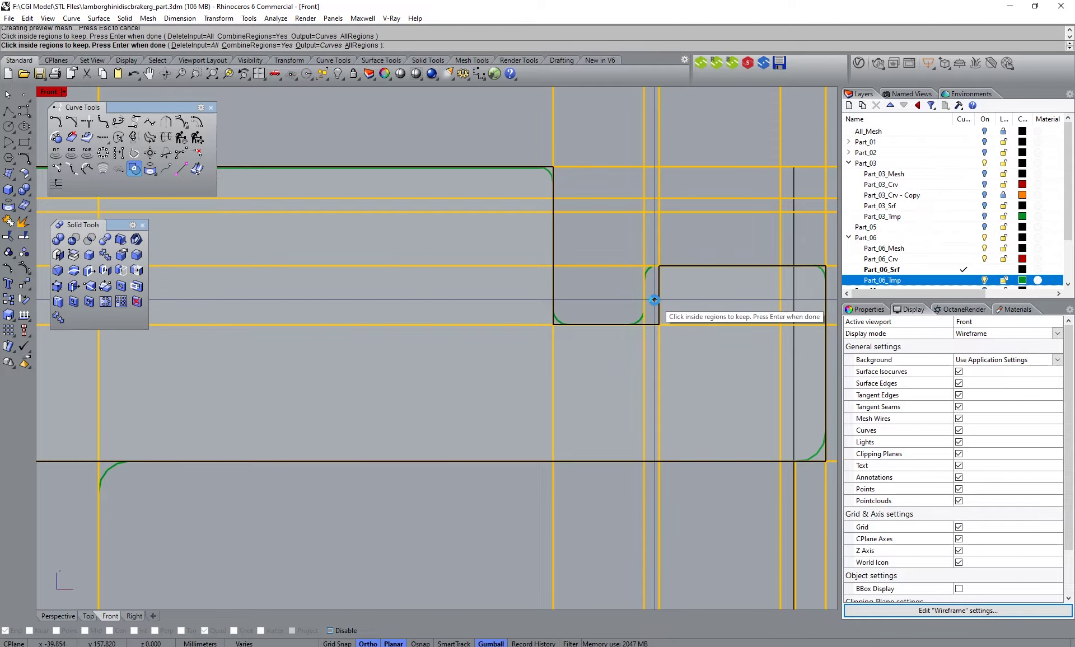
pyautogui.click(654, 299)
pyautogui.scroll(-4, 649, 308)
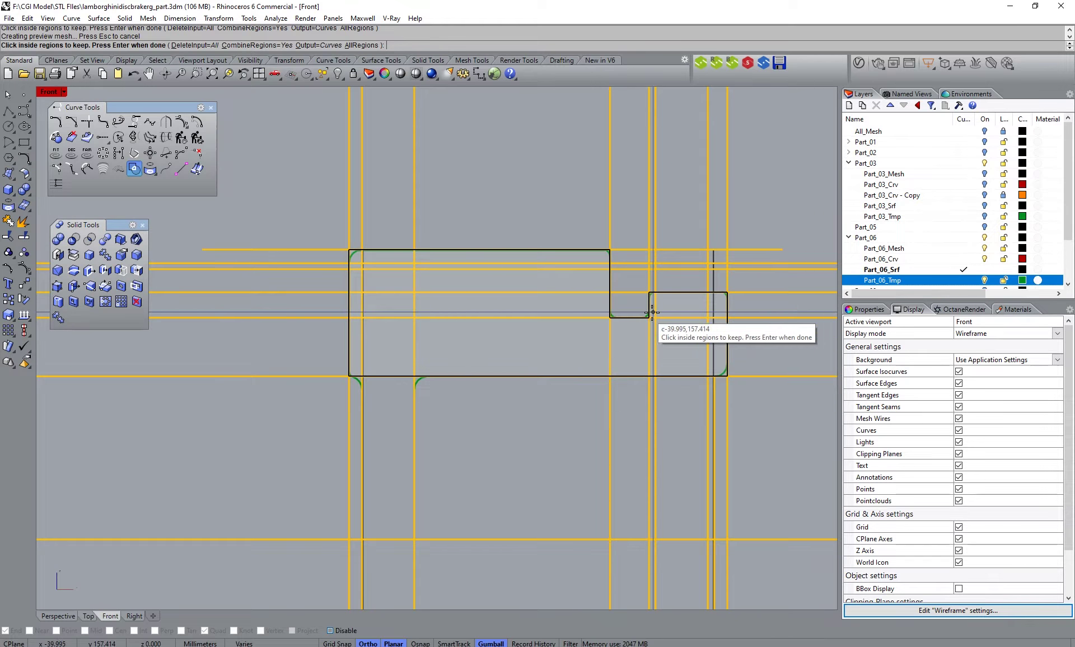
pyautogui.click(402, 426)
pyautogui.press('Return')
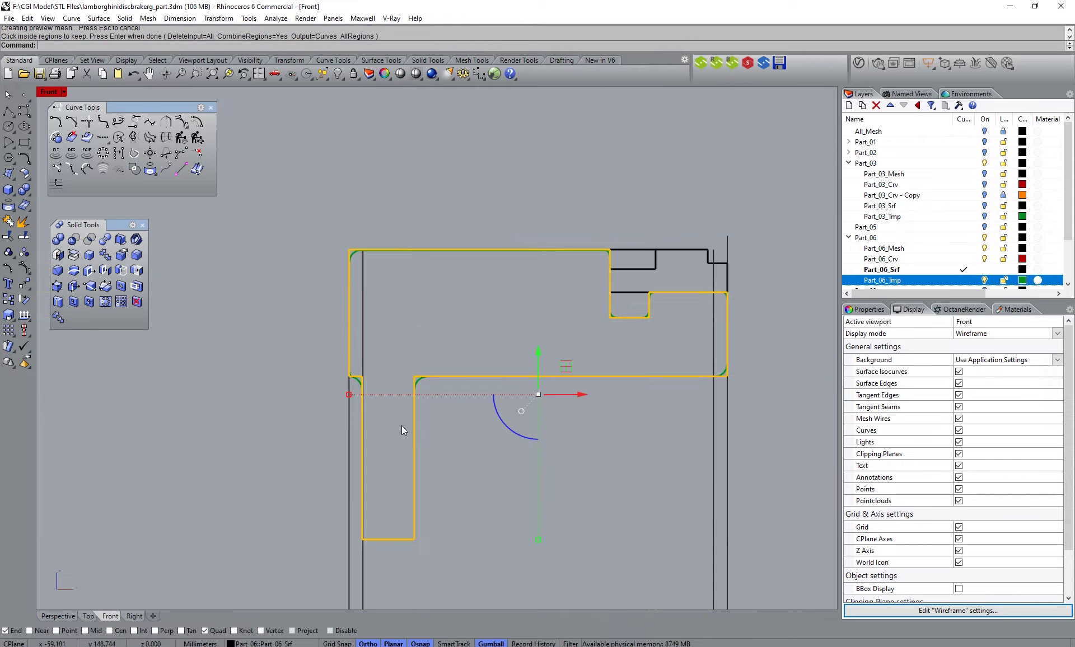
# Hide the original green rounded piston profile, keeping the new sharp-cornered outline.
pyautogui.moveTo(391, 434); pyautogui.dragTo(324, 446, button='right')
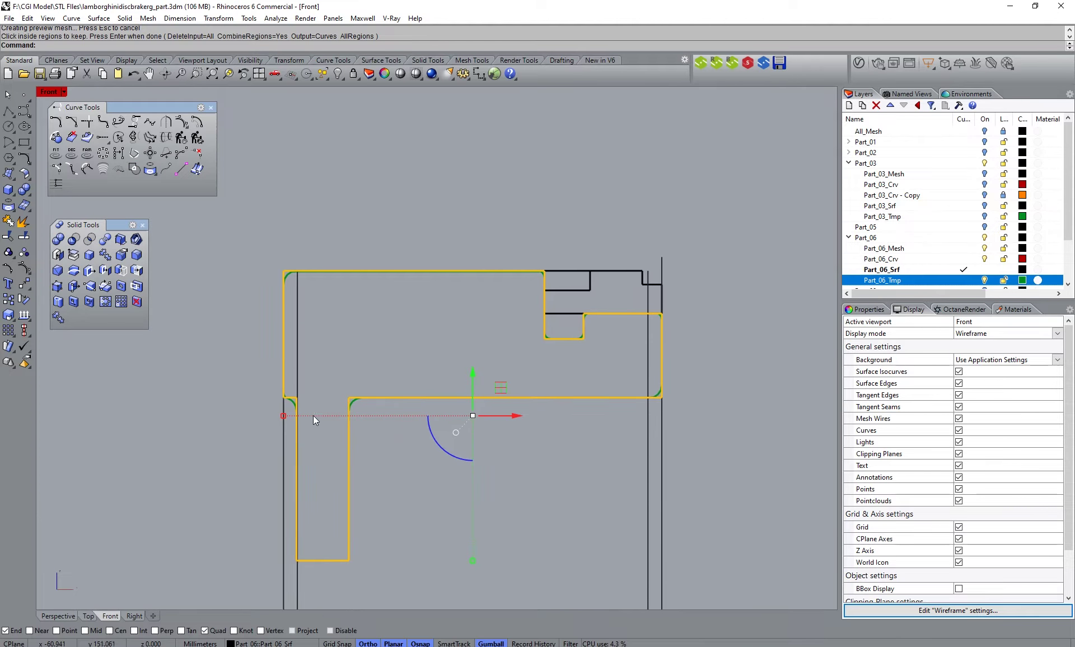
pyautogui.scroll(4, 314, 415)
pyautogui.click(401, 381)
pyautogui.scroll(-5, 402, 384)
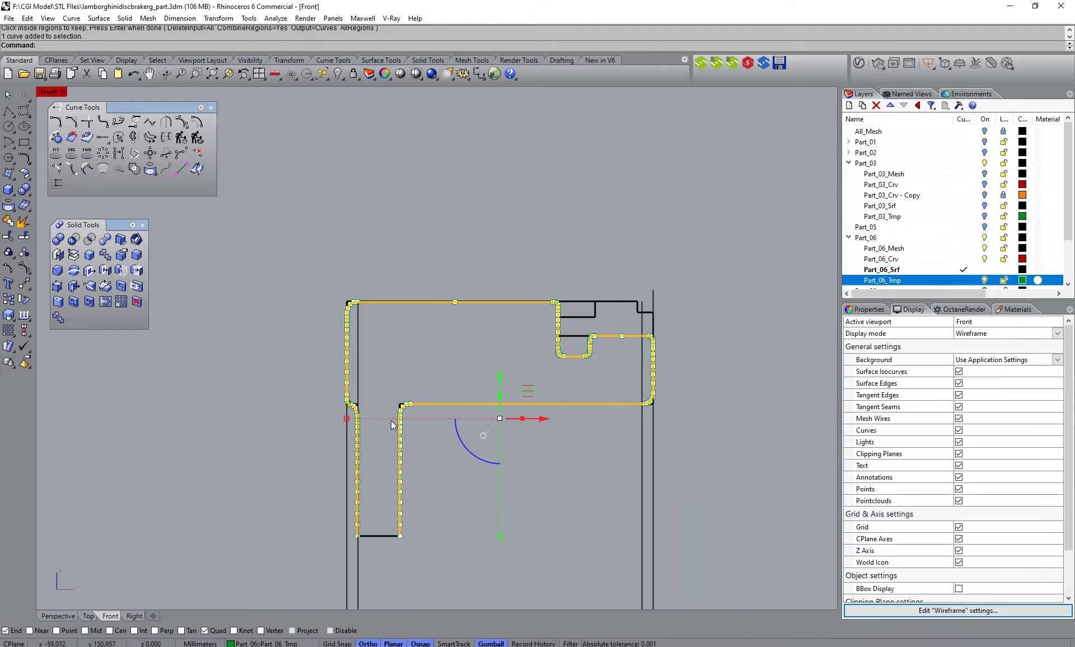
pyautogui.click(337, 77)
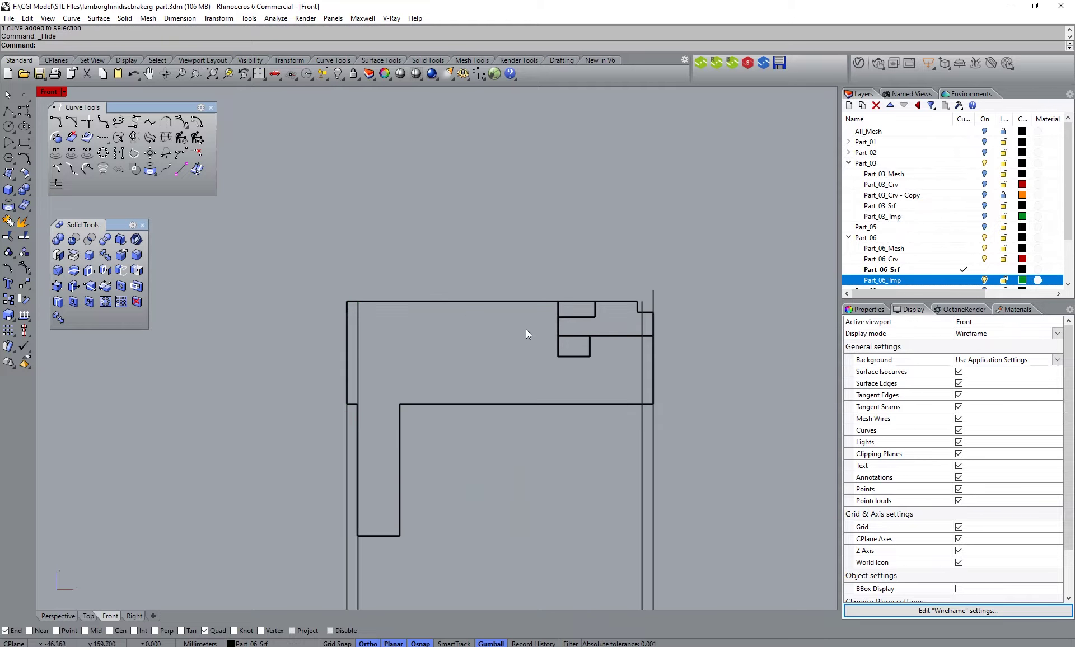
# Lock the larger ring and piston outlines, leaving the smaller ring's rectangle editable.
pyautogui.scroll(1, 529, 280)
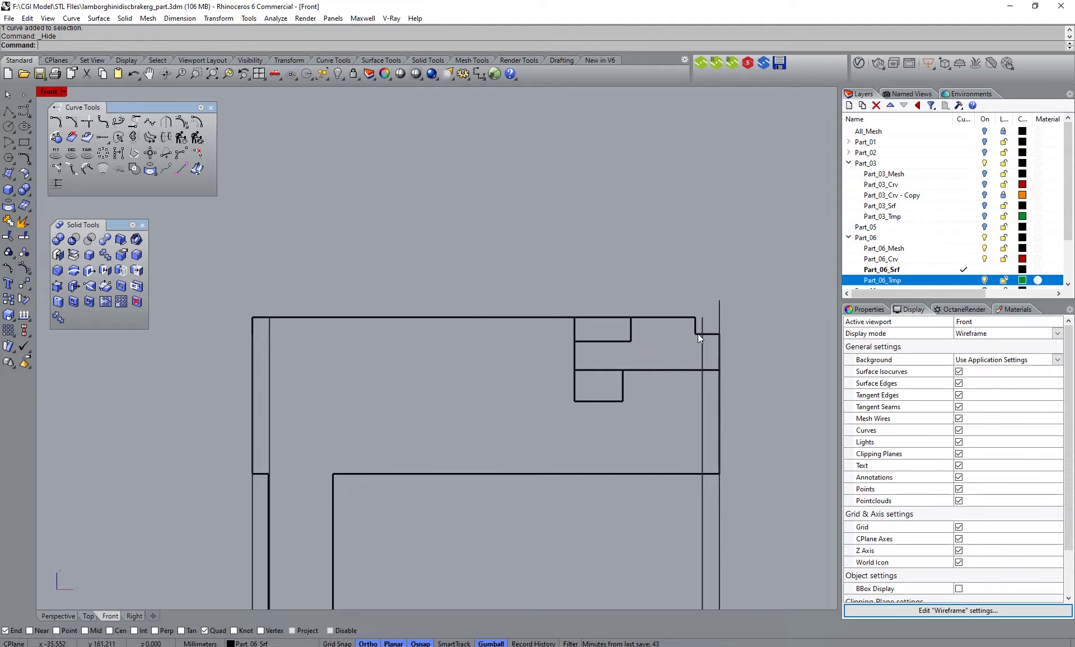
pyautogui.scroll(5, 697, 334)
pyautogui.scroll(-4, 571, 338)
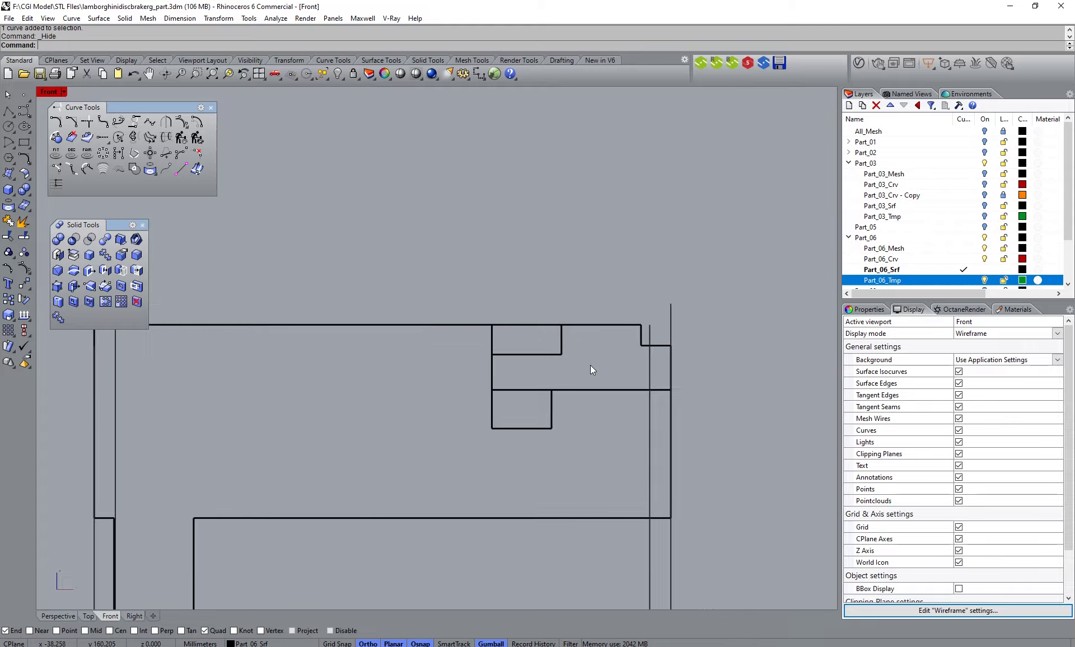
pyautogui.moveTo(418, 413); pyautogui.dragTo(421, 466, button='right')
pyautogui.scroll(4, 562, 395)
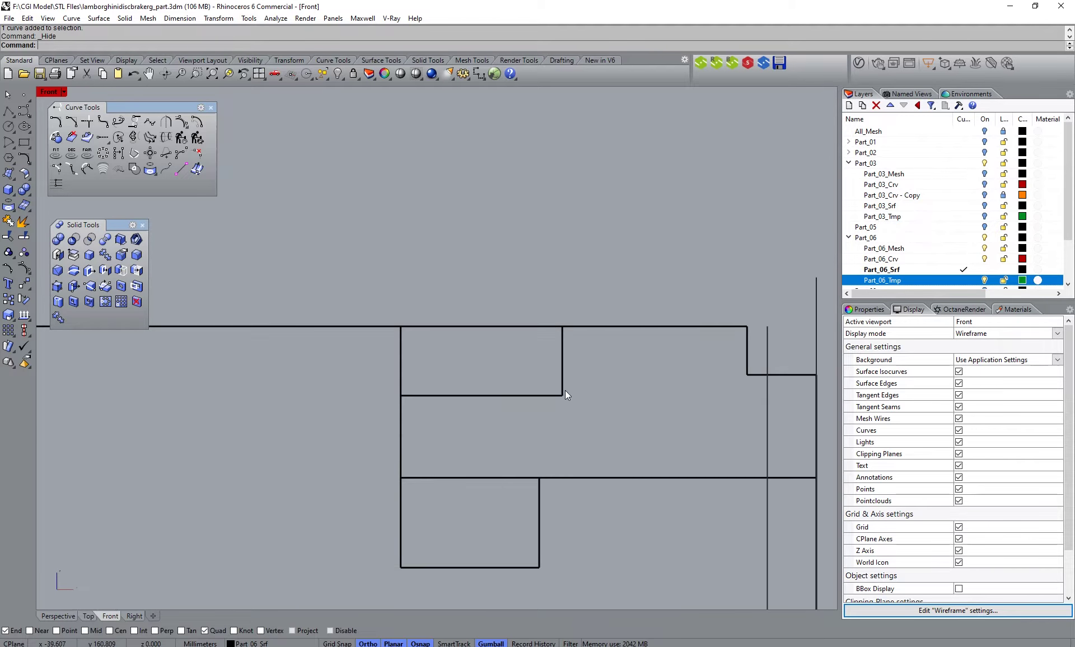
pyautogui.click(532, 479)
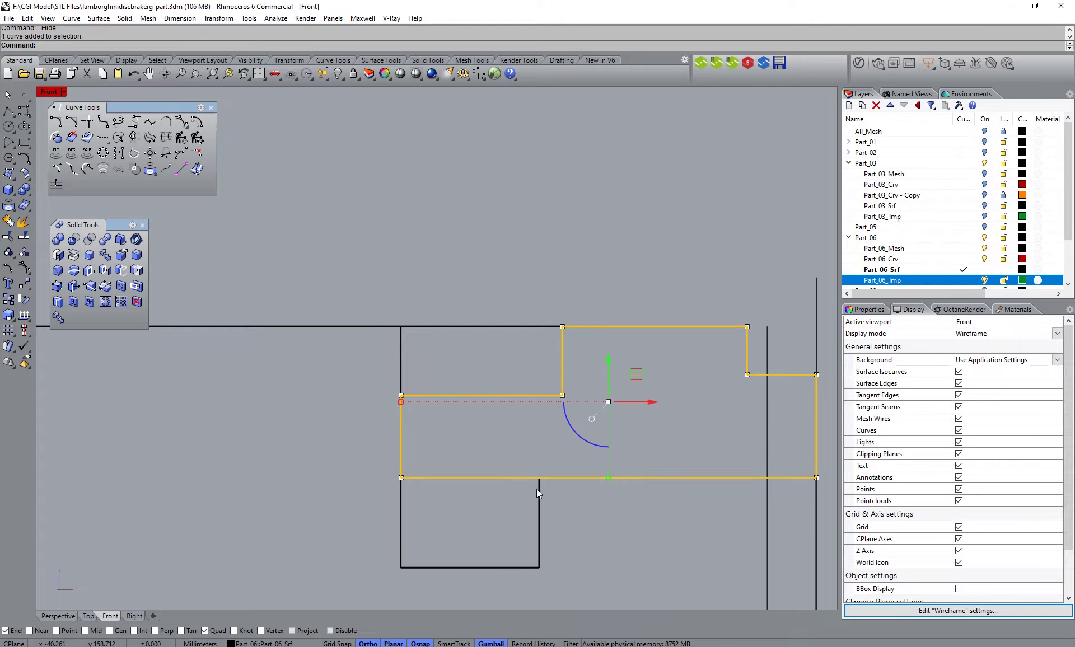
pyautogui.keyDown('shift'); pyautogui.click(537, 489); pyautogui.keyUp('shift')
pyautogui.click(353, 73)
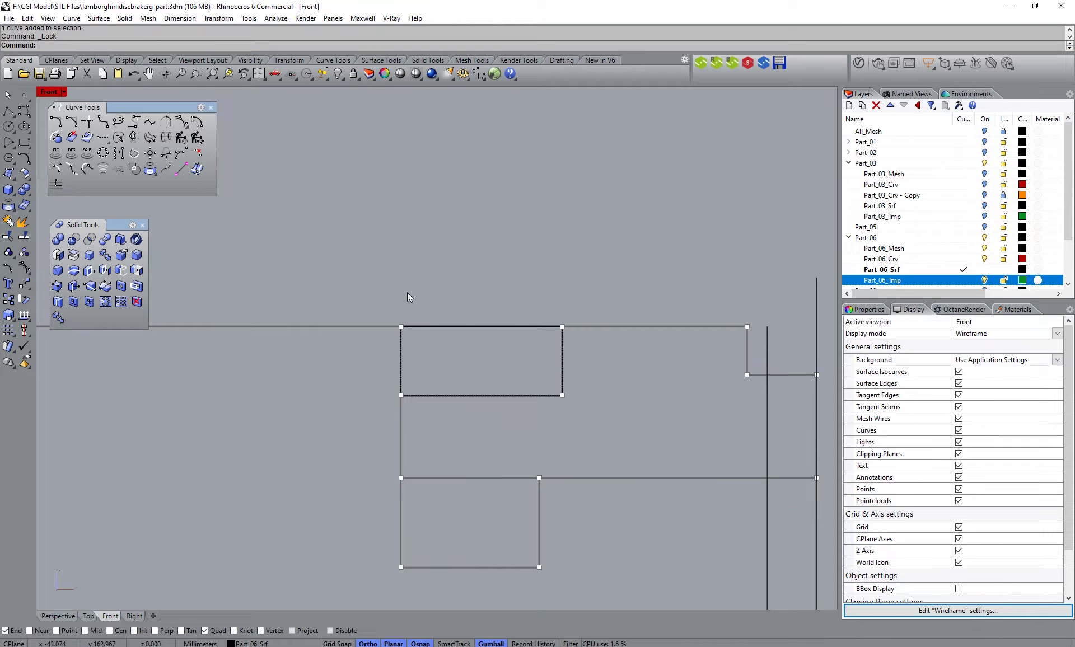
pyautogui.press('Escape')
pyautogui.scroll(-5, 492, 312)
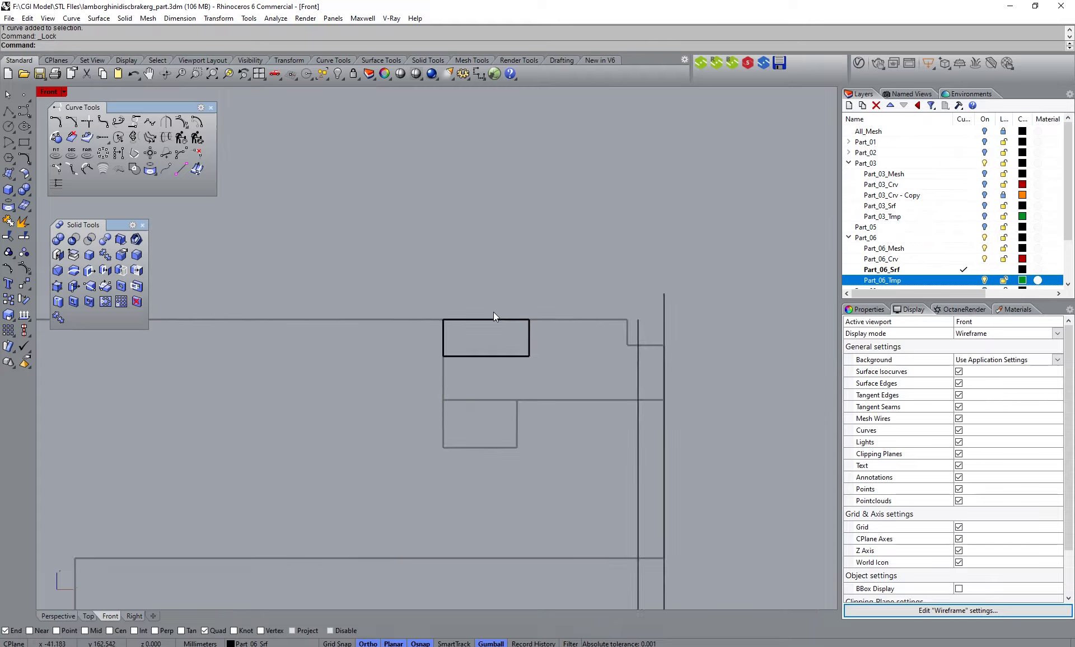
# Unlock all locked outlines.
pyautogui.rightClick(352, 75)
pyautogui.scroll(-4, 510, 322)
pyautogui.moveTo(497, 334); pyautogui.dragTo(526, 307, button='right')
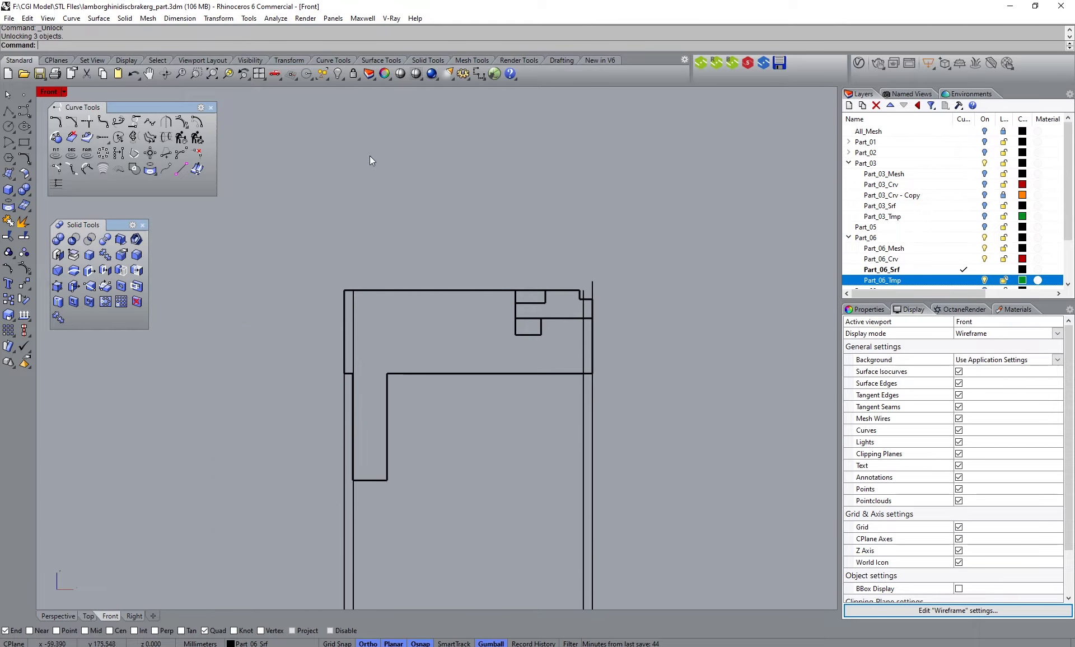
# Try to show only the hidden long horizontal line that crosses the piston profile below its inner step.
pyautogui.click(344, 79)
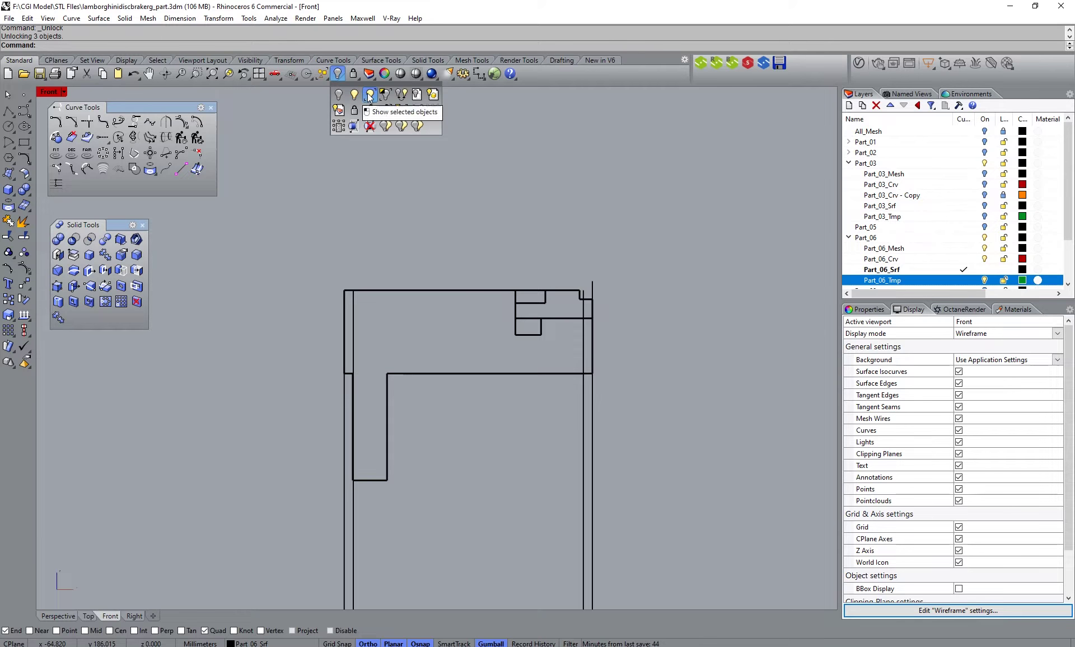
pyautogui.click(369, 96)
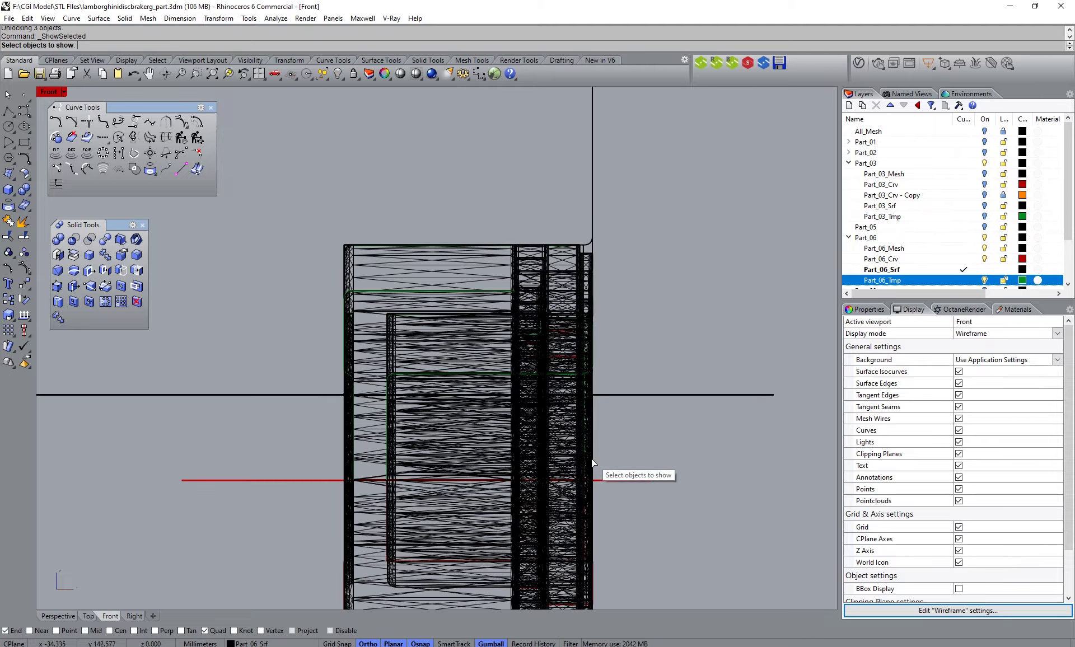
pyautogui.click(629, 394)
pyautogui.press('Return')
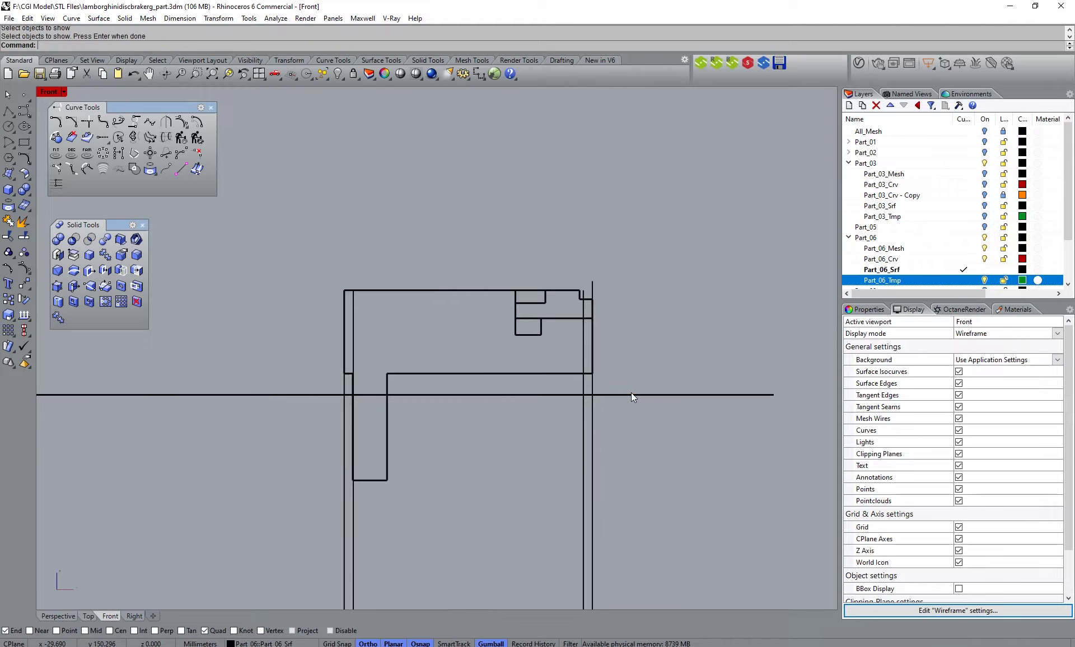
pyautogui.hotkey('ctrl', 'z')
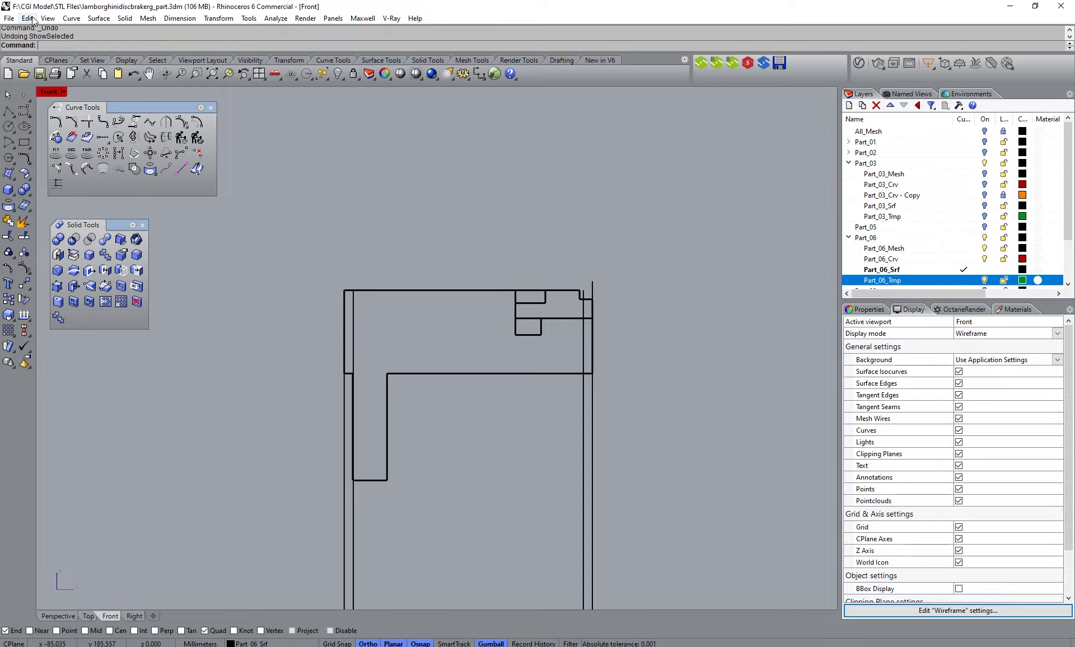
# Restore the deleted construction lines and delete them again, keeping the horizontal line at the piston wall's lower end and one vertical line.
pyautogui.hotkey('ctrl', 'z')
pyautogui.keyDown('ctrl'); pyautogui.click(584, 338); pyautogui.keyUp('ctrl')
pyautogui.keyDown('ctrl'); pyautogui.click(559, 480); pyautogui.keyUp('ctrl')
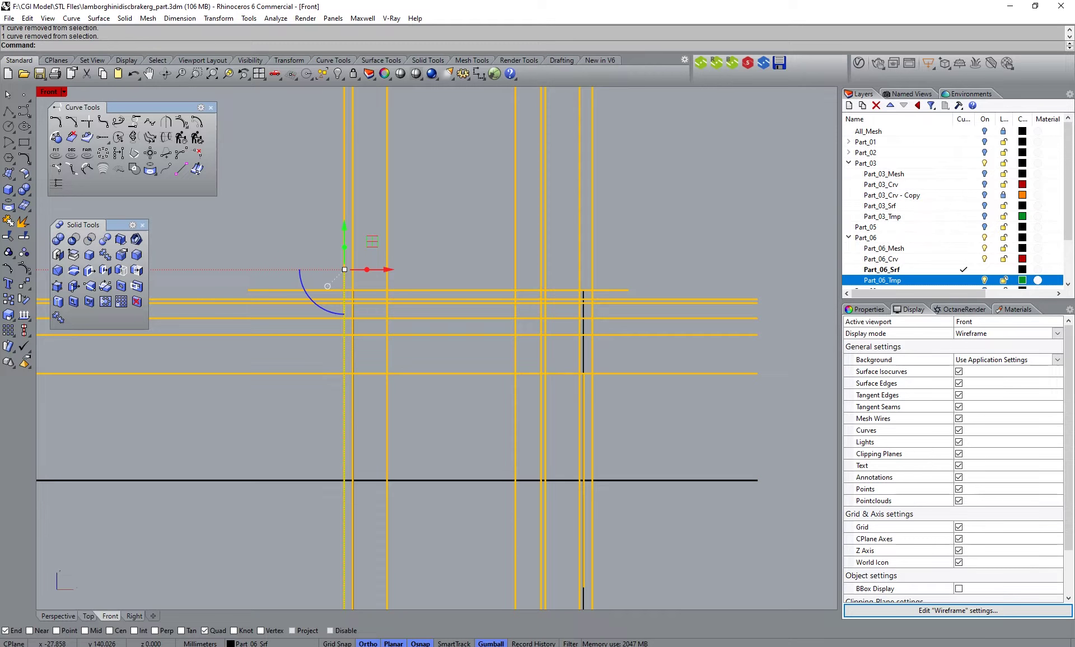
pyautogui.press('Delete')
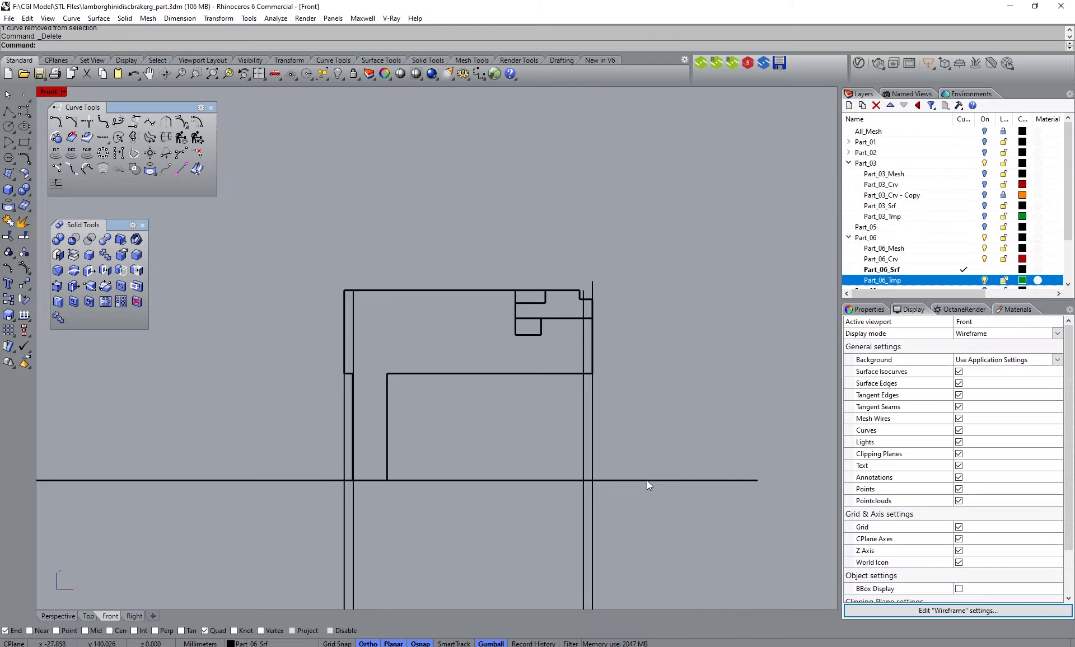
# Delete one of the overlapping horizontal lines at the lower end of the piston wall.
pyautogui.click(646, 480)
pyautogui.click(691, 522)
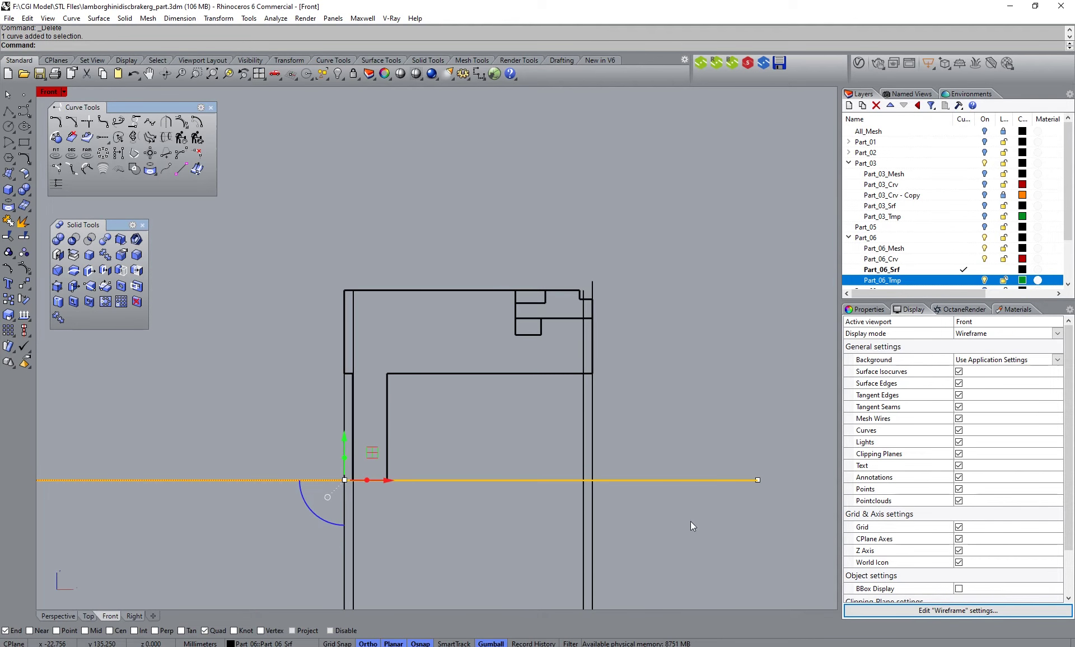
pyautogui.press('Delete')
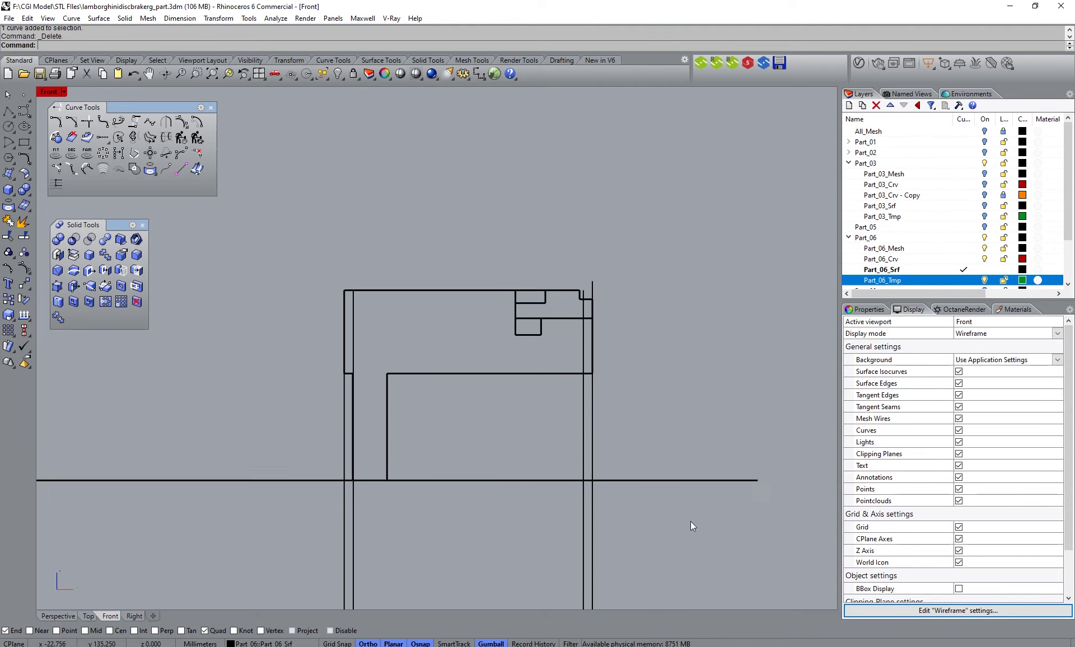
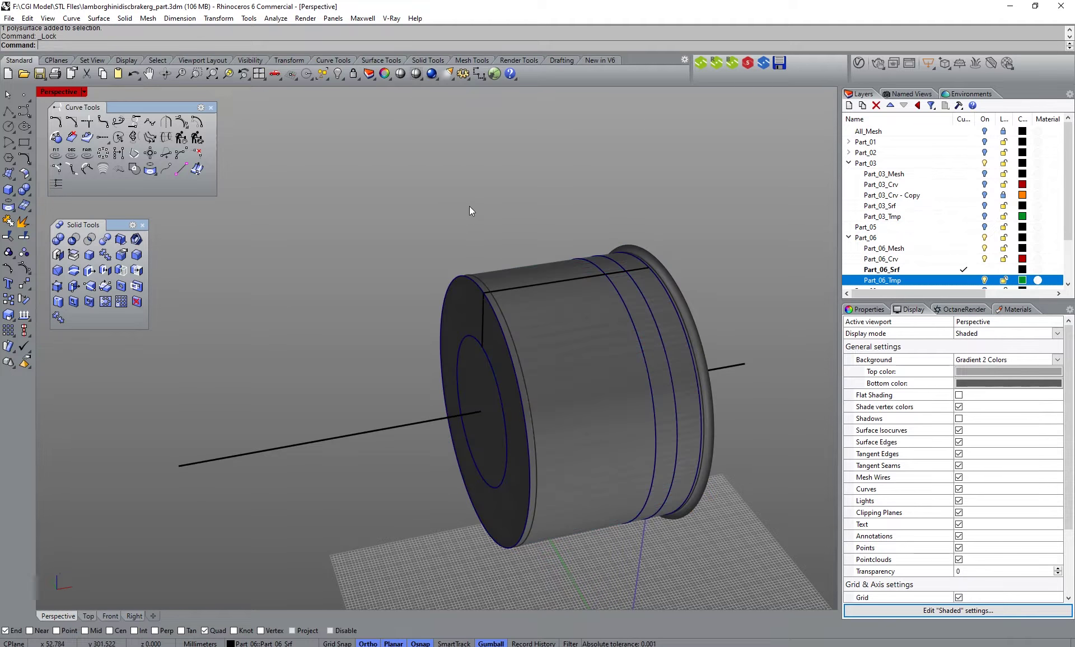
# Start a Blend Edge for the outer circular rim of the piston's end face.
pyautogui.scroll(5, 521, 290)
pyautogui.scroll(5, 542, 281)
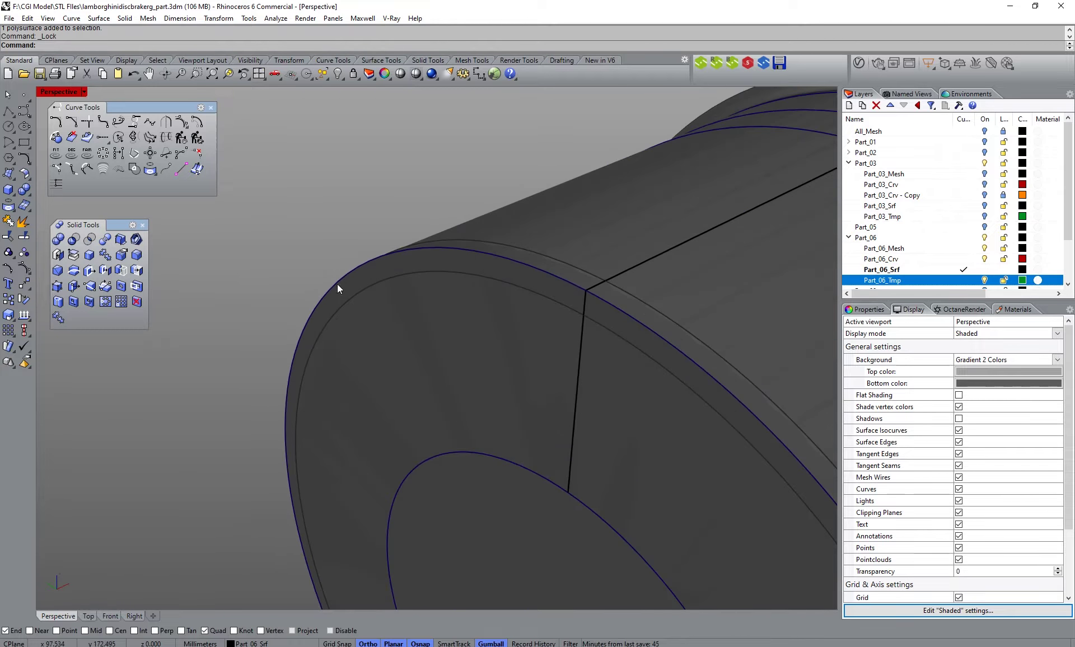
pyautogui.rightClick(136, 255)
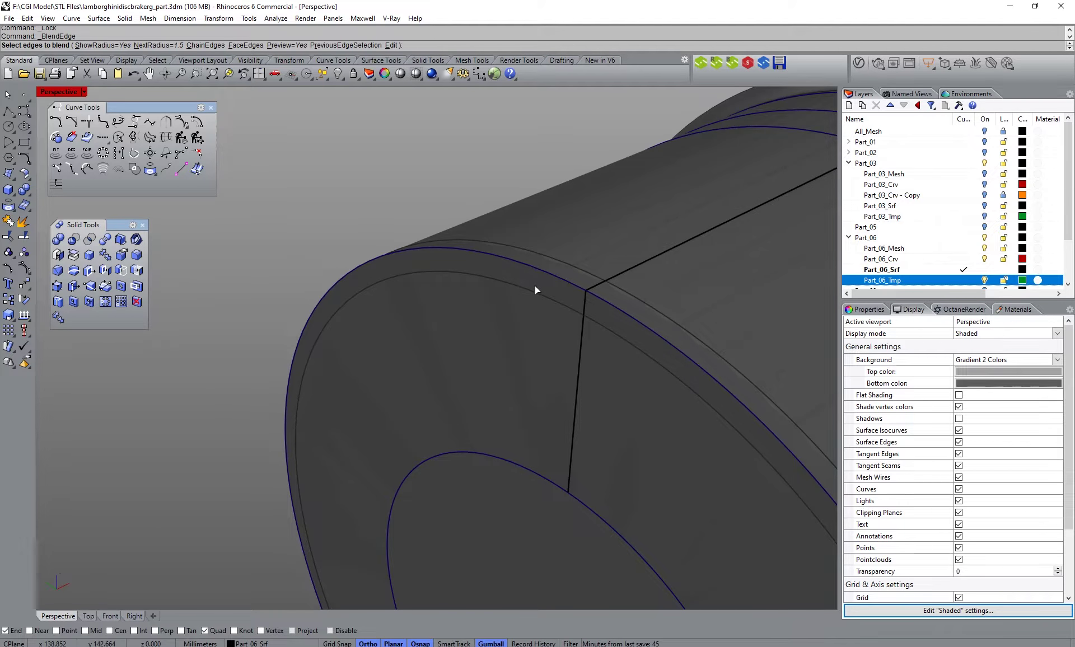
# Blend the outer rim edge of the cylinder's closed front face using the 1.5 radius.
pyautogui.click(562, 280)
pyautogui.press('Return')
pyautogui.press('Return')
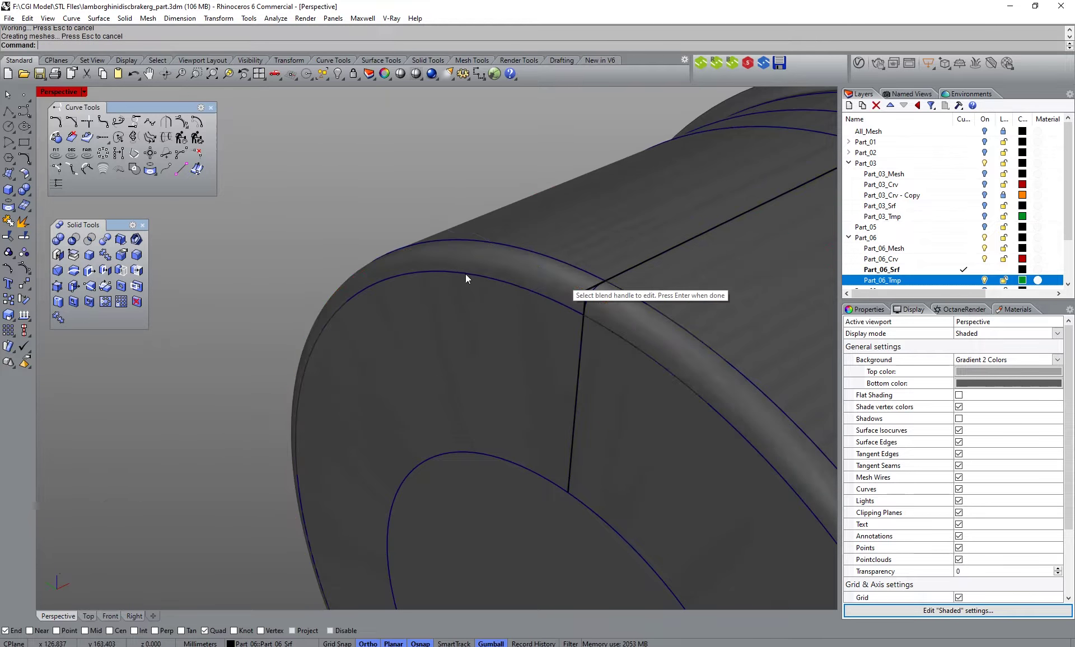
pyautogui.scroll(-6, 468, 281)
pyautogui.moveTo(363, 324); pyautogui.dragTo(367, 319, button='right')
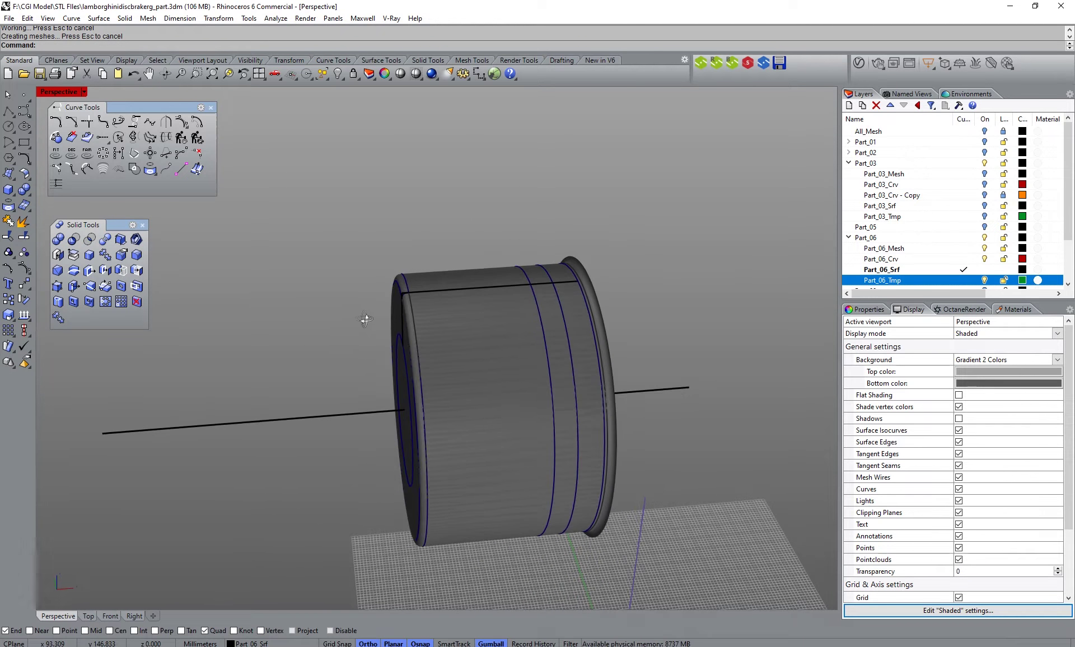
# Select all the profile curves except the long axis line and hide them.
pyautogui.press('F3')
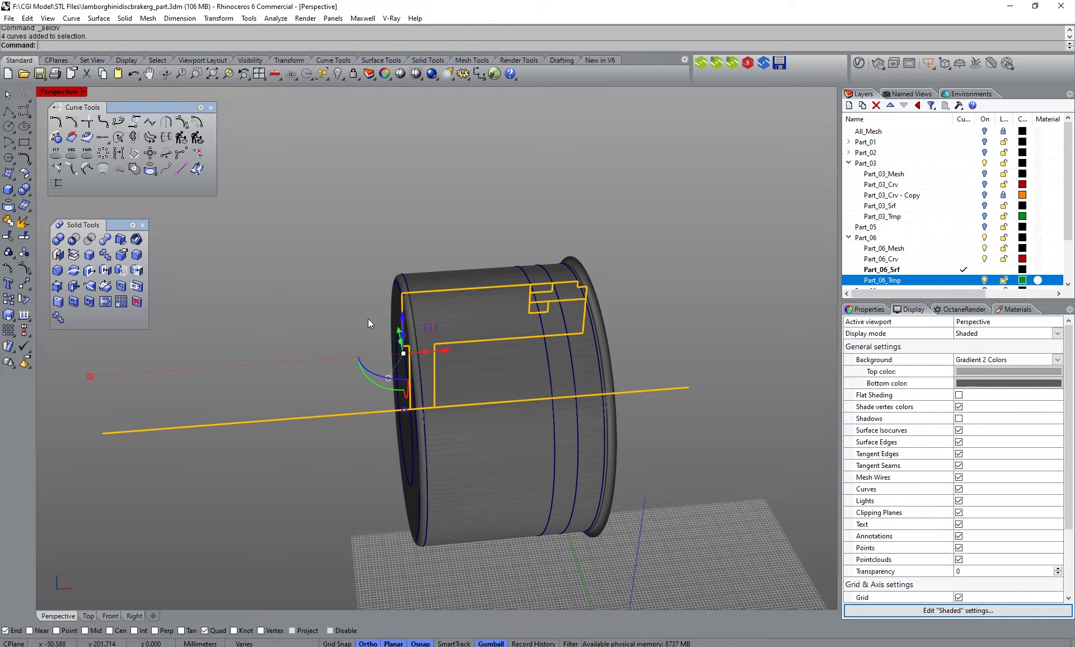
pyautogui.keyDown('ctrl'); pyautogui.click(653, 387); pyautogui.keyUp('ctrl')
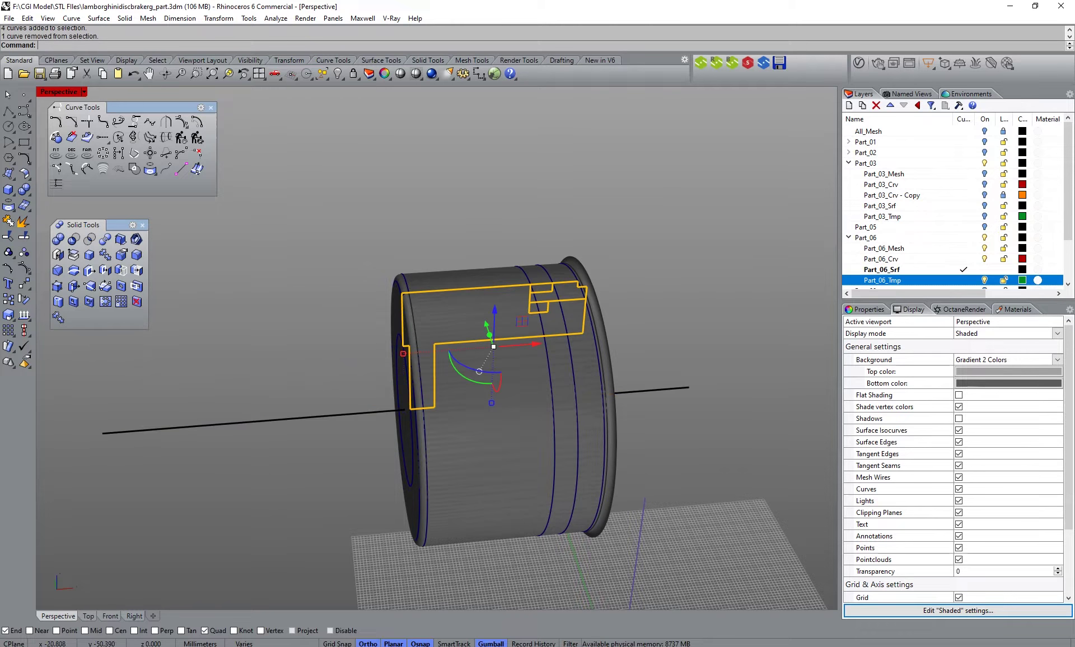
pyautogui.click(338, 75)
# In the Front view, start an edge blend with radius 0.5 and choose the edges on both sides of the small outer ring.
pyautogui.click(111, 616)
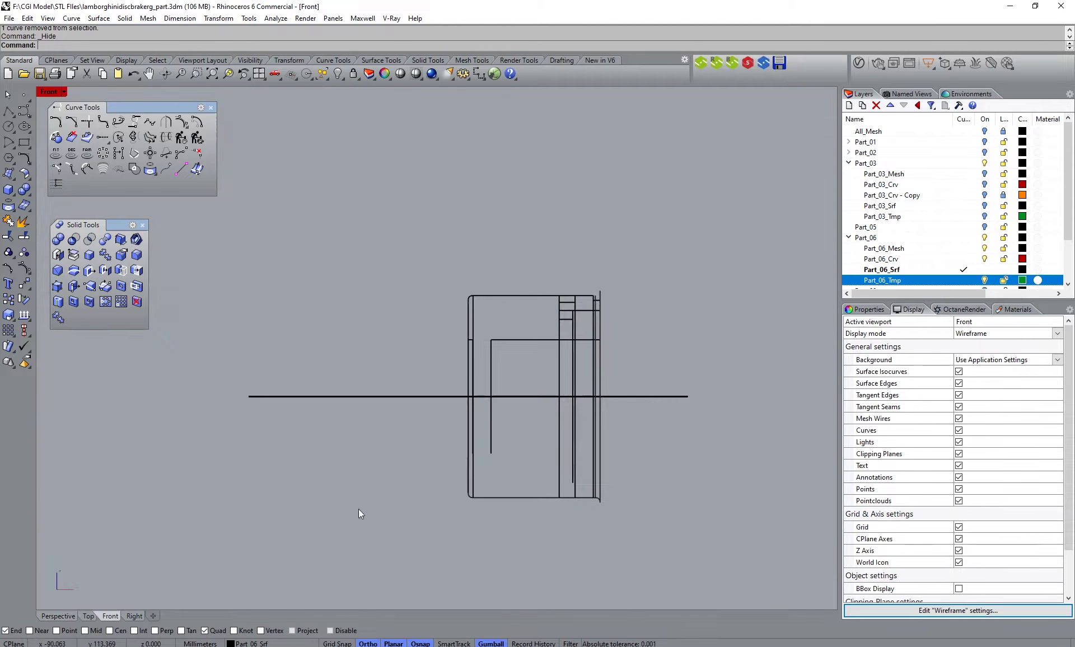
pyautogui.scroll(6, 558, 325)
pyautogui.scroll(4, 603, 263)
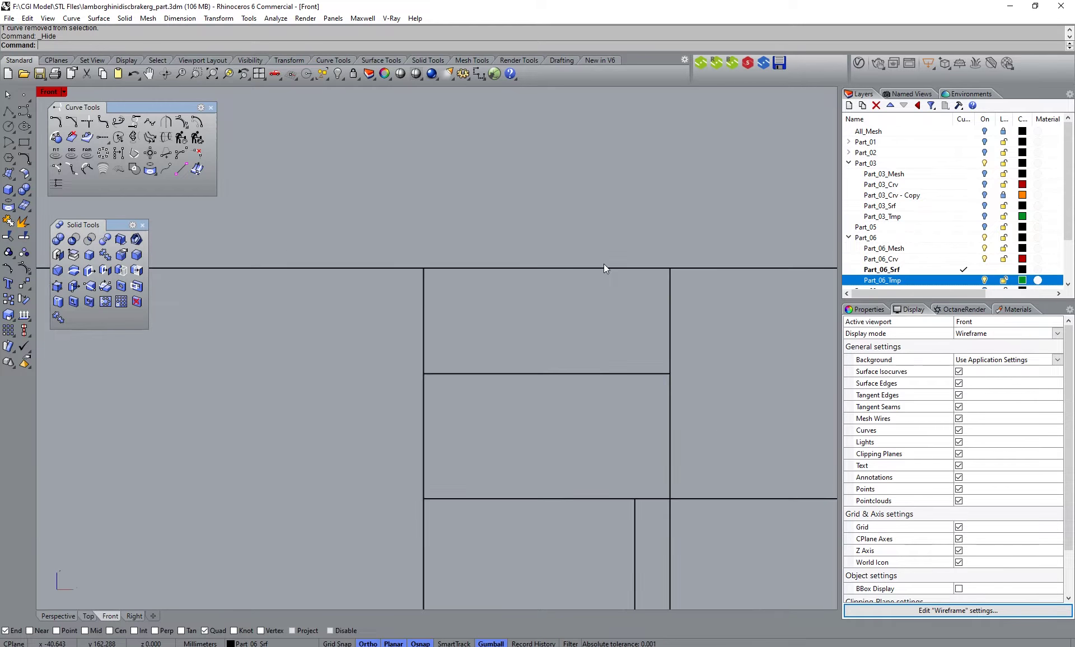
pyautogui.click(137, 255)
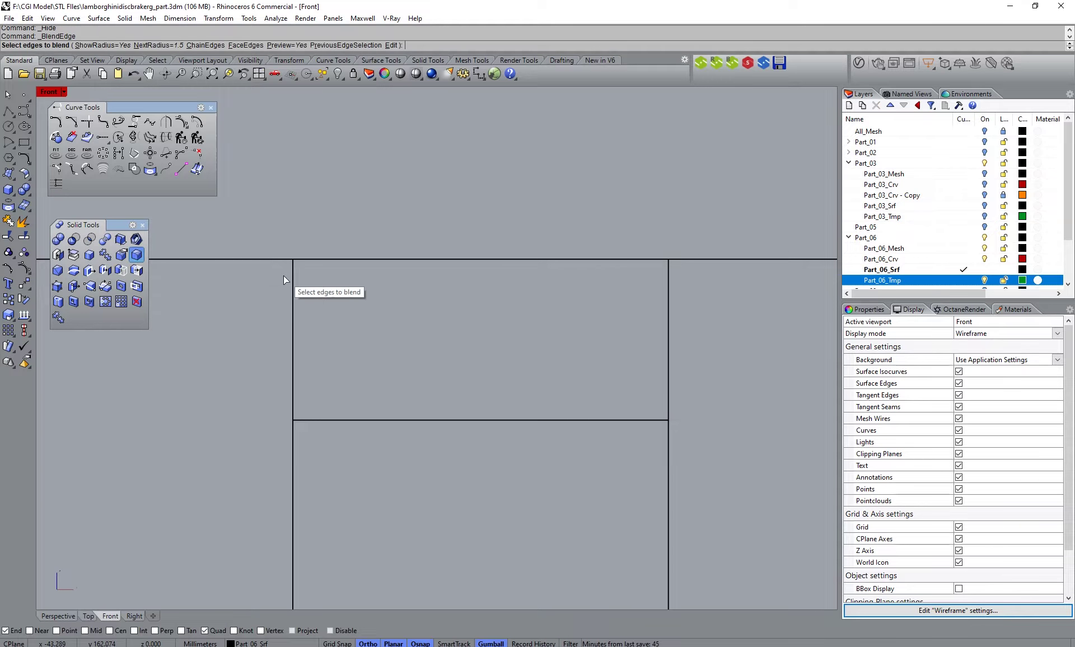
pyautogui.write('0.5')
pyautogui.press('Return')
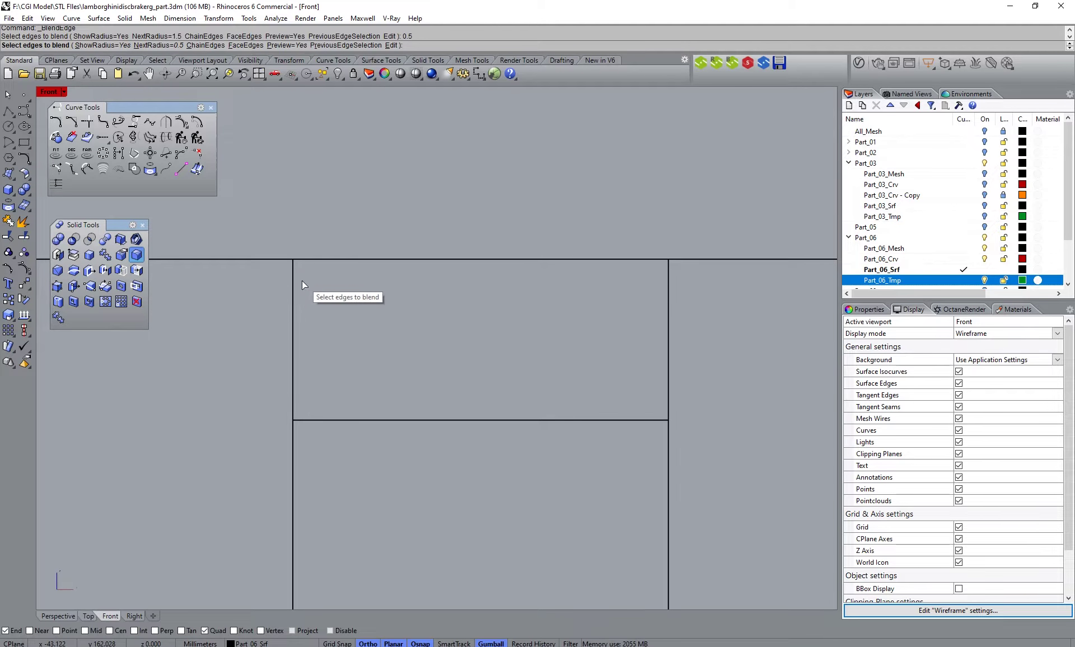
pyautogui.click(293, 267)
pyautogui.click(334, 419)
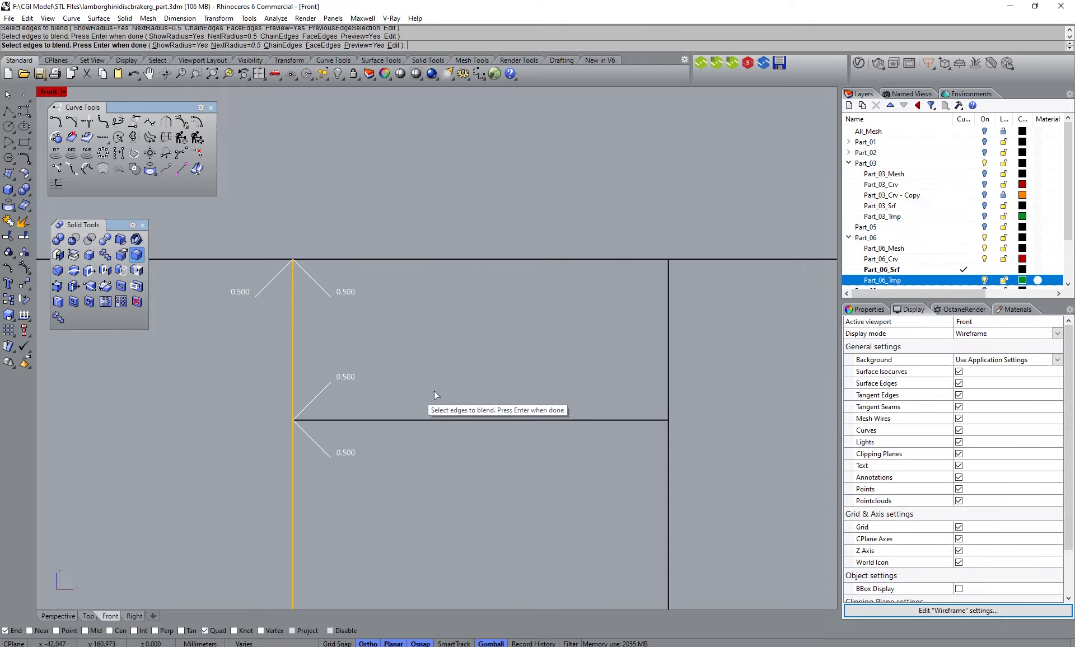
pyautogui.click(668, 283)
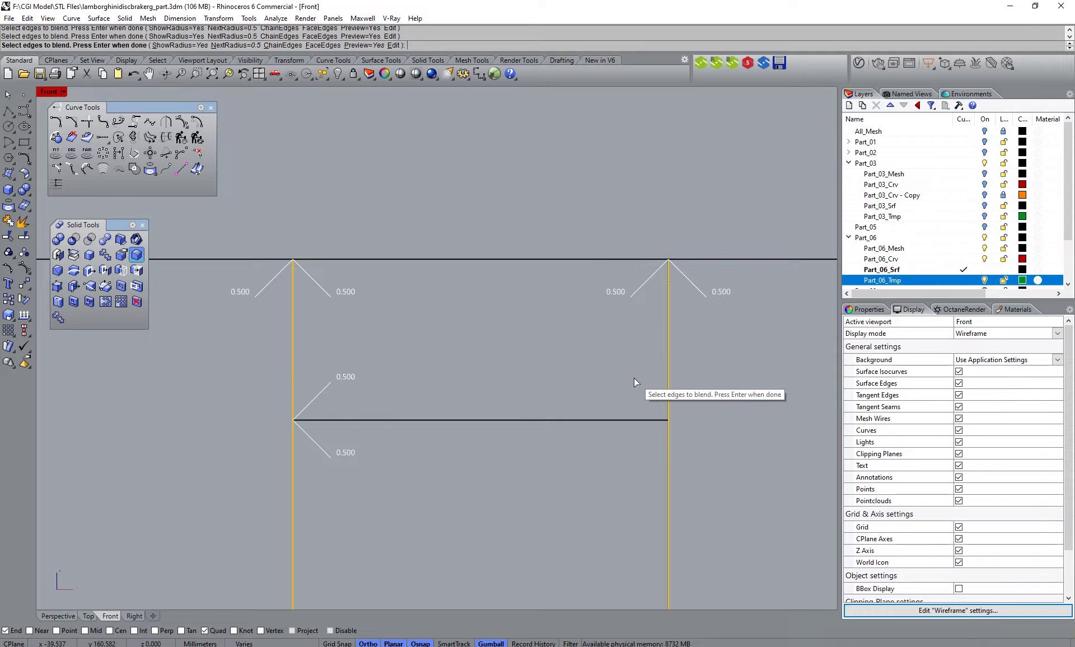
# Add the edges of the stepped section below the small outer ring to the 0.5 blend selection.
pyautogui.scroll(-4, 586, 346)
pyautogui.scroll(3, 550, 421)
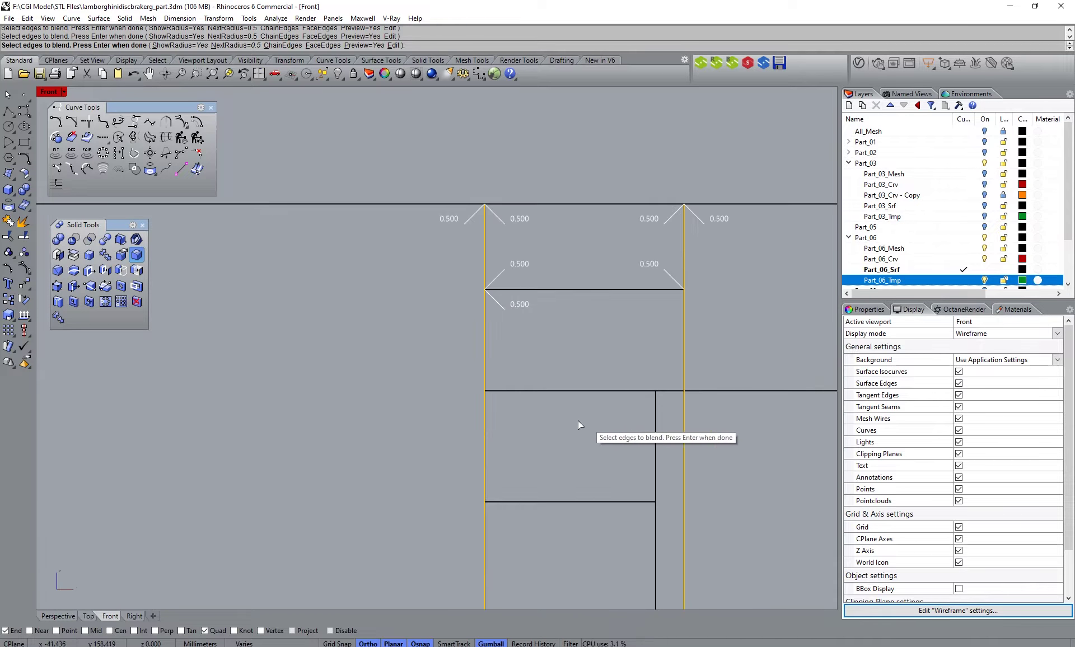
pyautogui.moveTo(557, 417); pyautogui.dragTo(459, 369)
pyautogui.click(656, 398)
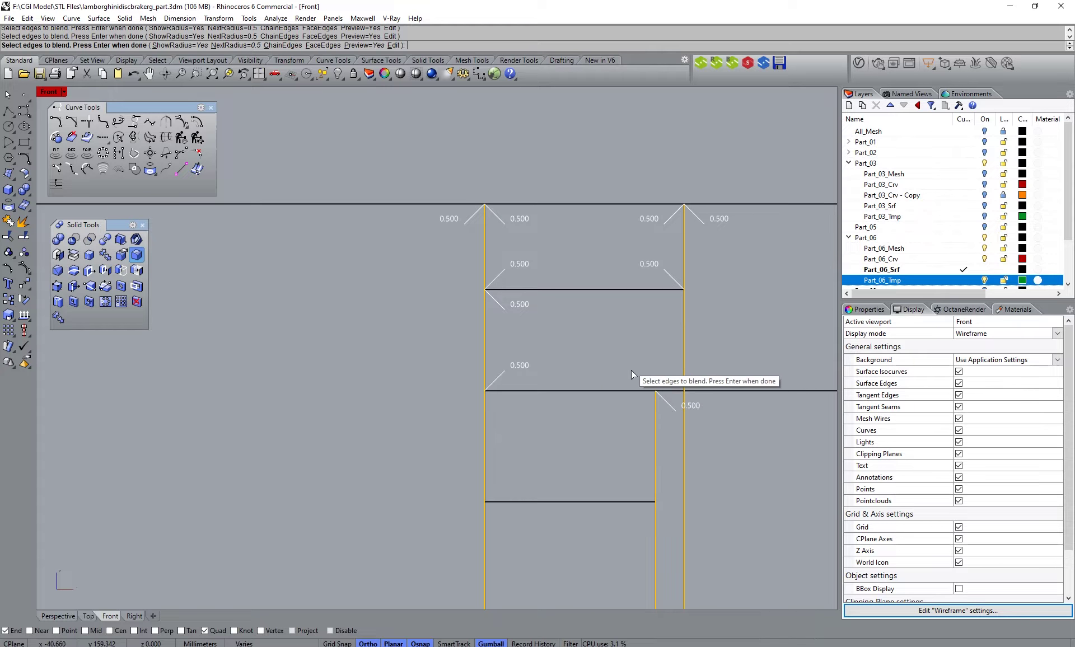
pyautogui.click(610, 501)
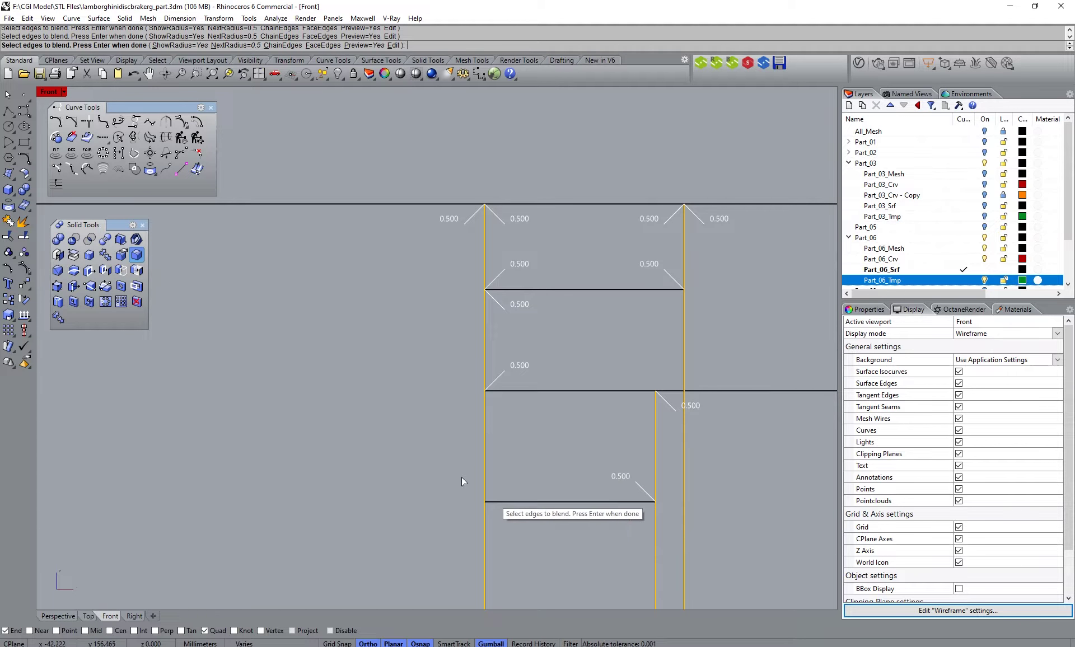
# Add the shoulder edges next to the rear flange to the 0.5 blend selection.
pyautogui.scroll(-3, 441, 414)
pyautogui.scroll(6, 602, 384)
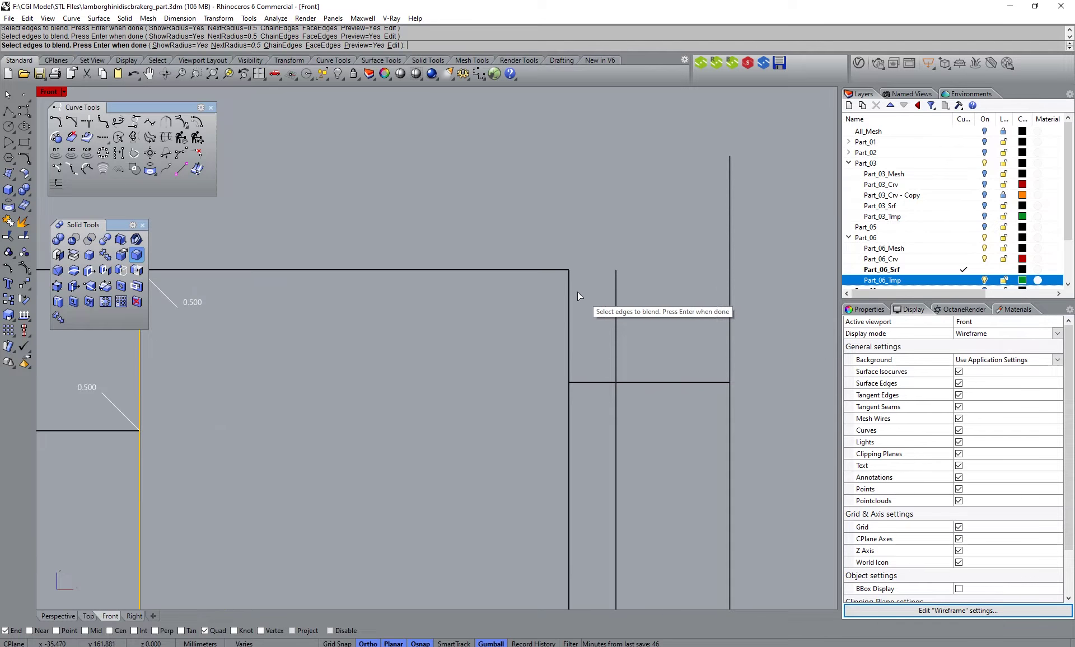
pyautogui.moveTo(596, 404); pyautogui.dragTo(522, 340)
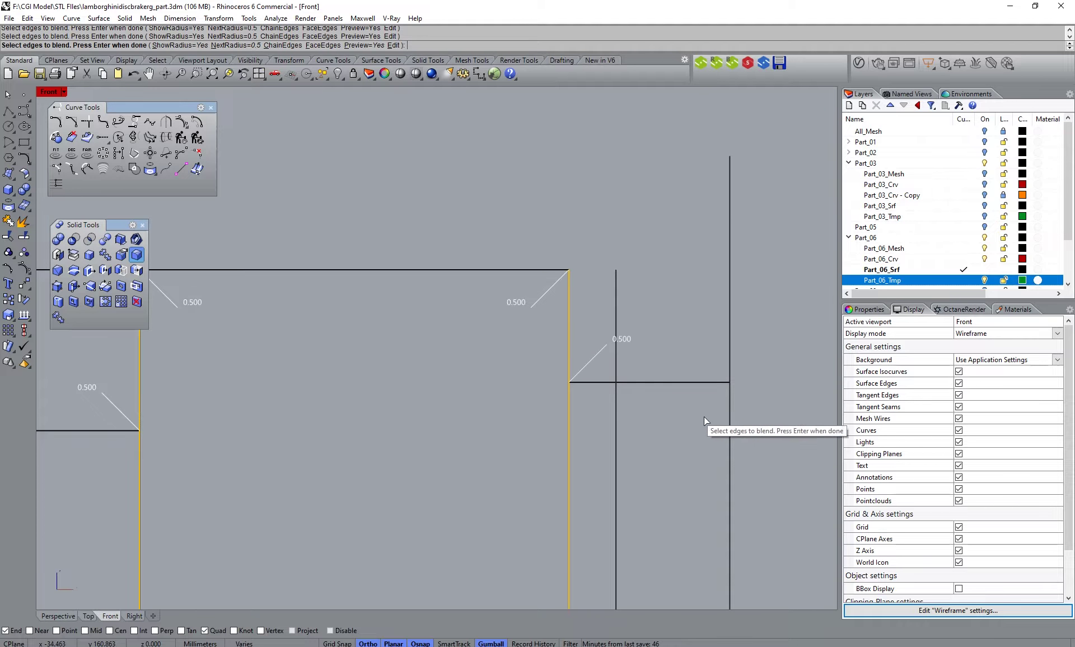
# Add the rear flange, inner bore and front recess edges to the selection and complete the 0.5 edge blend.
pyautogui.scroll(-5, 694, 347)
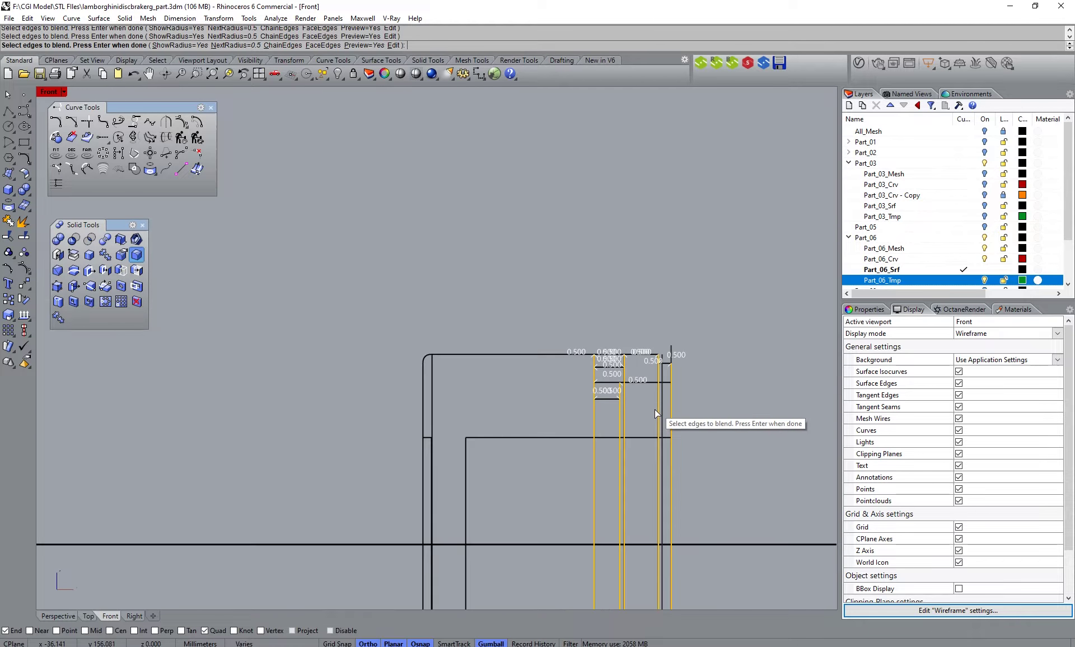
pyautogui.scroll(5, 542, 418)
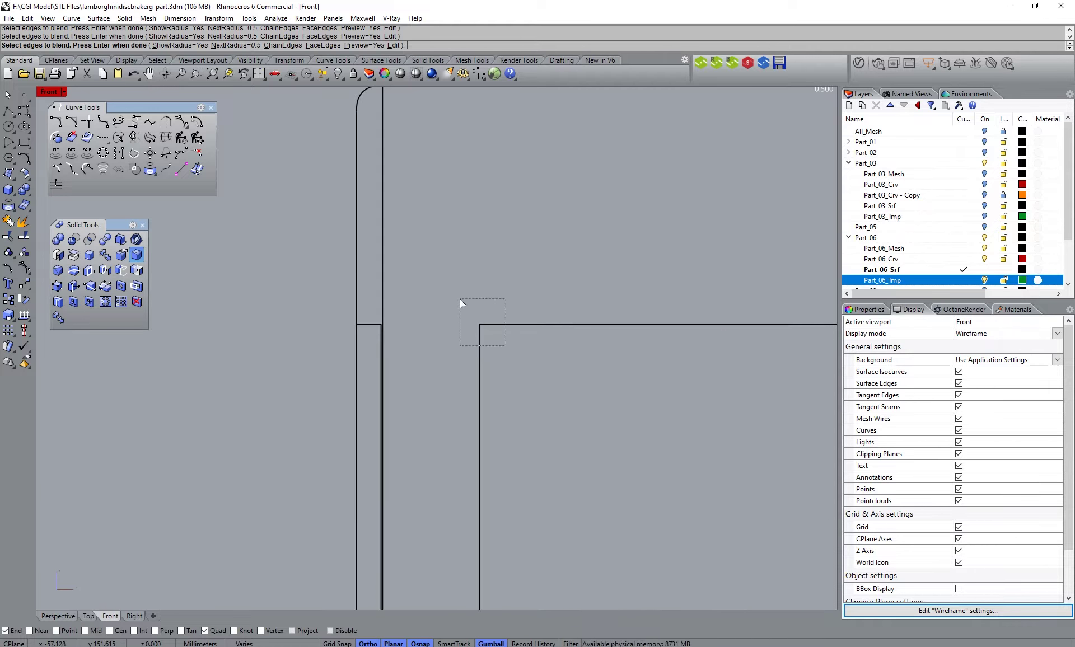
pyautogui.scroll(3, 376, 314)
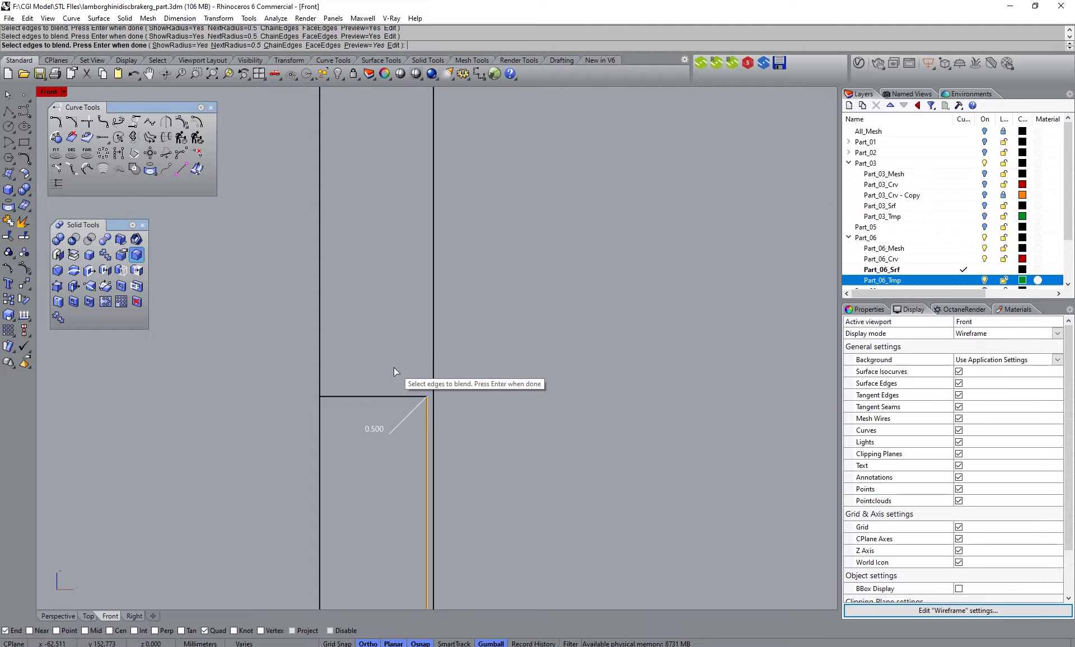
pyautogui.scroll(-5, 293, 362)
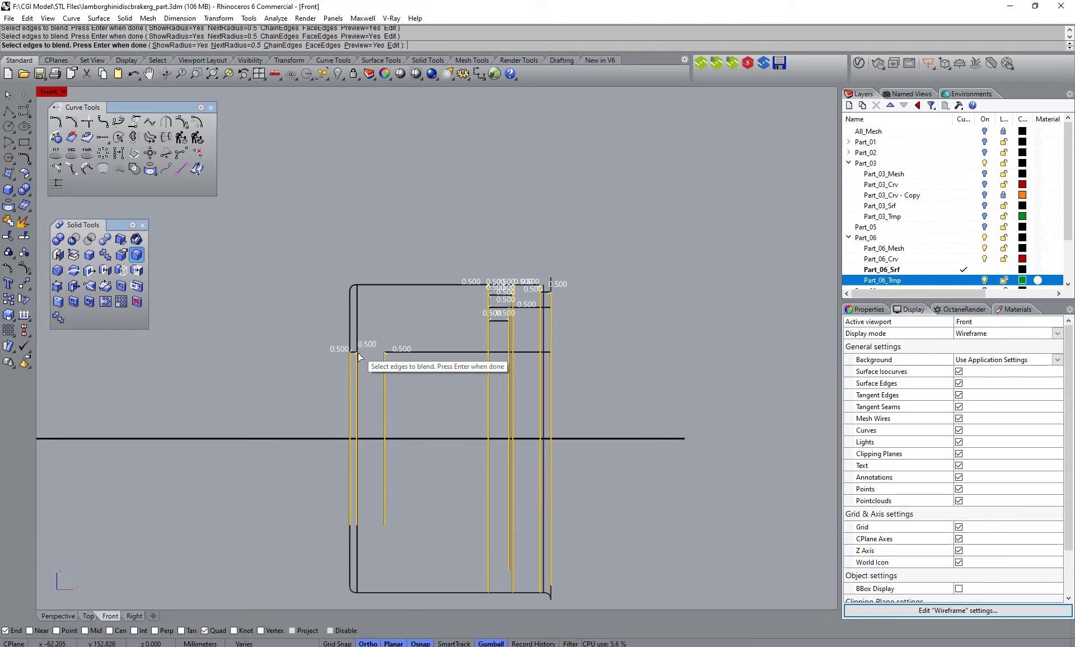
pyautogui.press('Return')
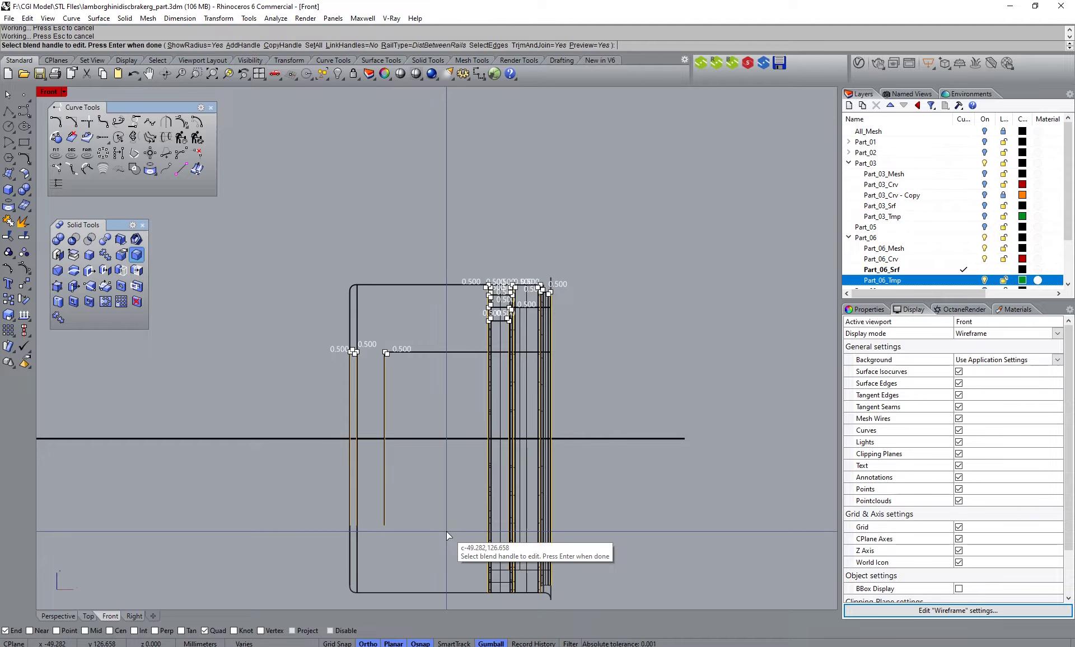
pyautogui.press('Return')
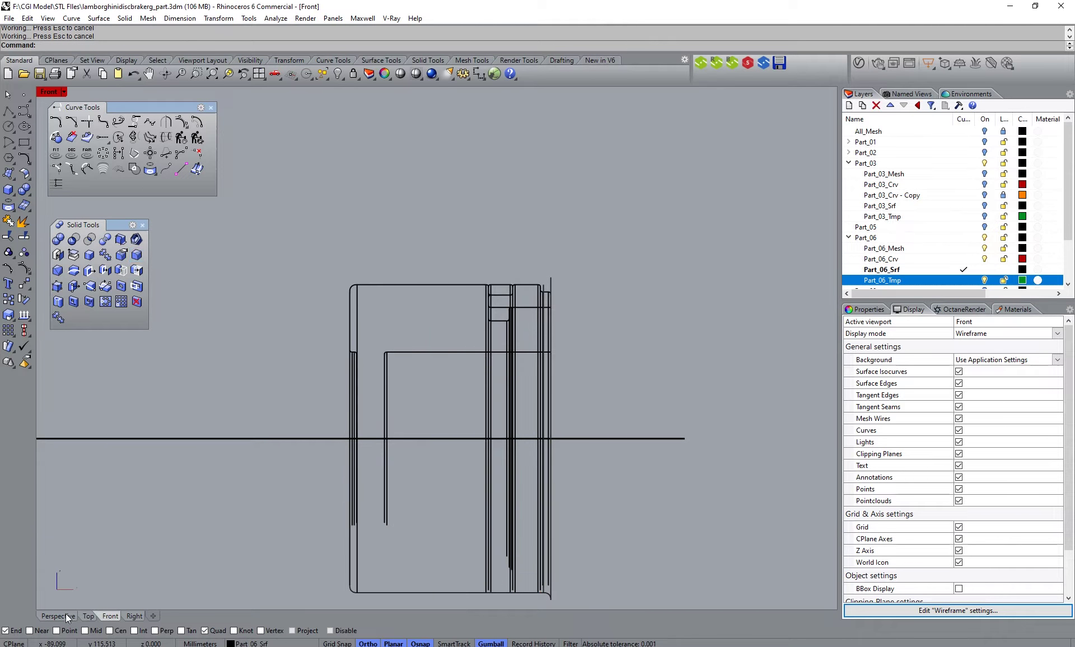
# In the Perspective view, unlock the locked polysurface overlapping the cylinder and hide it.
pyautogui.click(58, 616)
pyautogui.moveTo(419, 344)
pyautogui.mouseDown(button='right')
pyautogui.moveTo(513, 261)
pyautogui.moveTo(501, 273)
pyautogui.moveTo(425, 268)
pyautogui.mouseUp(button='right')
pyautogui.rightClick(353, 74)
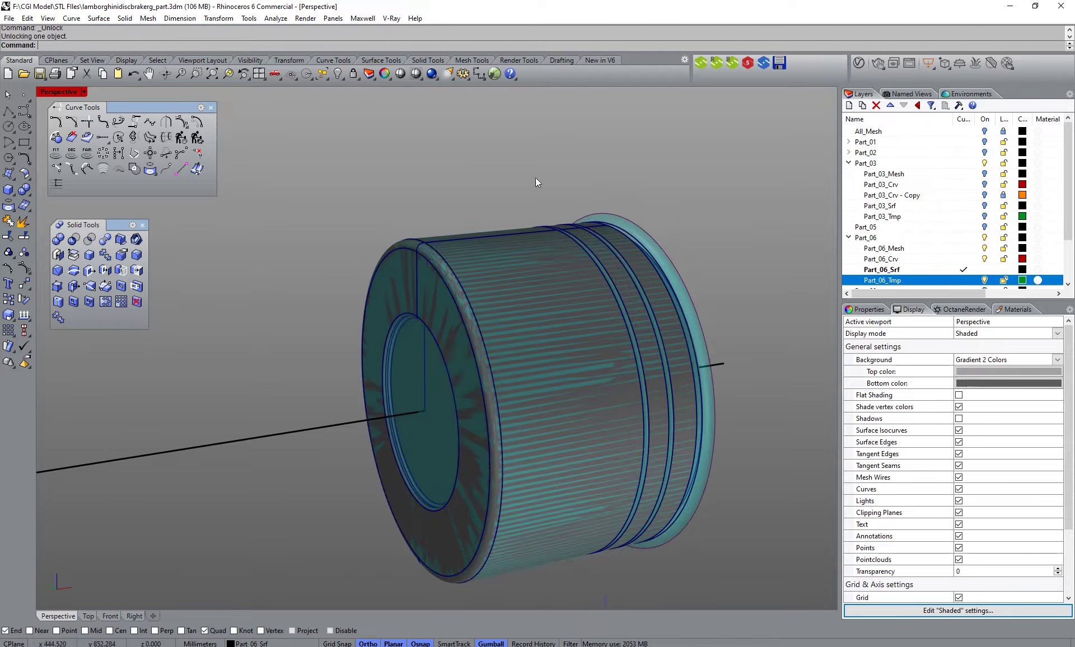
pyautogui.click(337, 73)
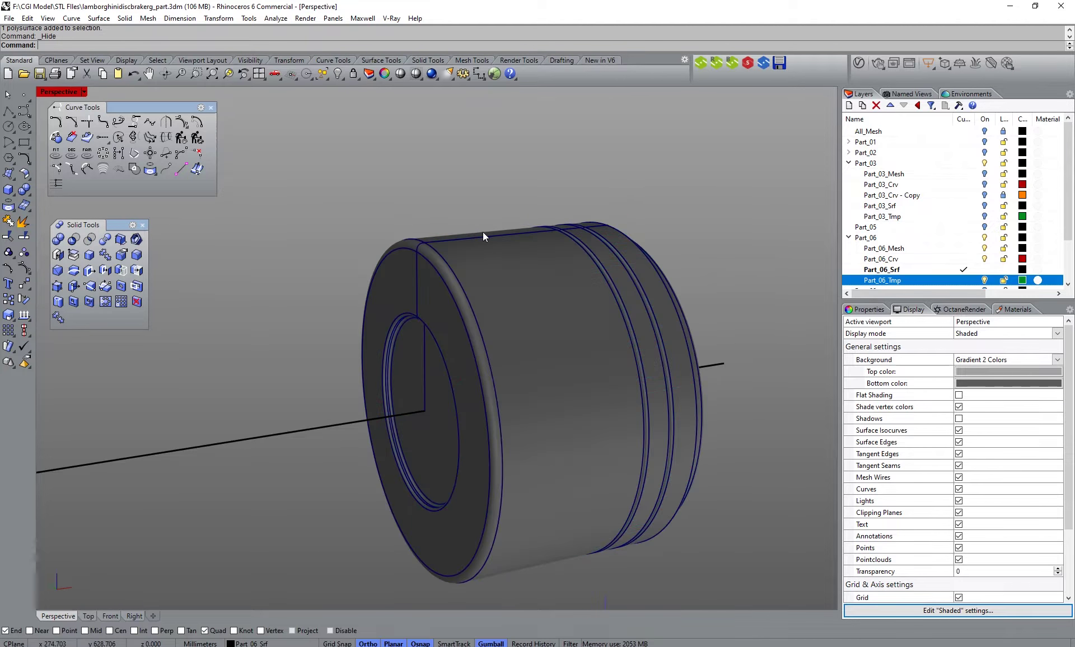
# Hide the small outer ring between the two grooves of the cylinder.
pyautogui.moveTo(483, 231); pyautogui.dragTo(408, 293, button='right')
pyautogui.scroll(5, 452, 246)
pyautogui.scroll(-5, 475, 253)
pyautogui.scroll(5, 585, 228)
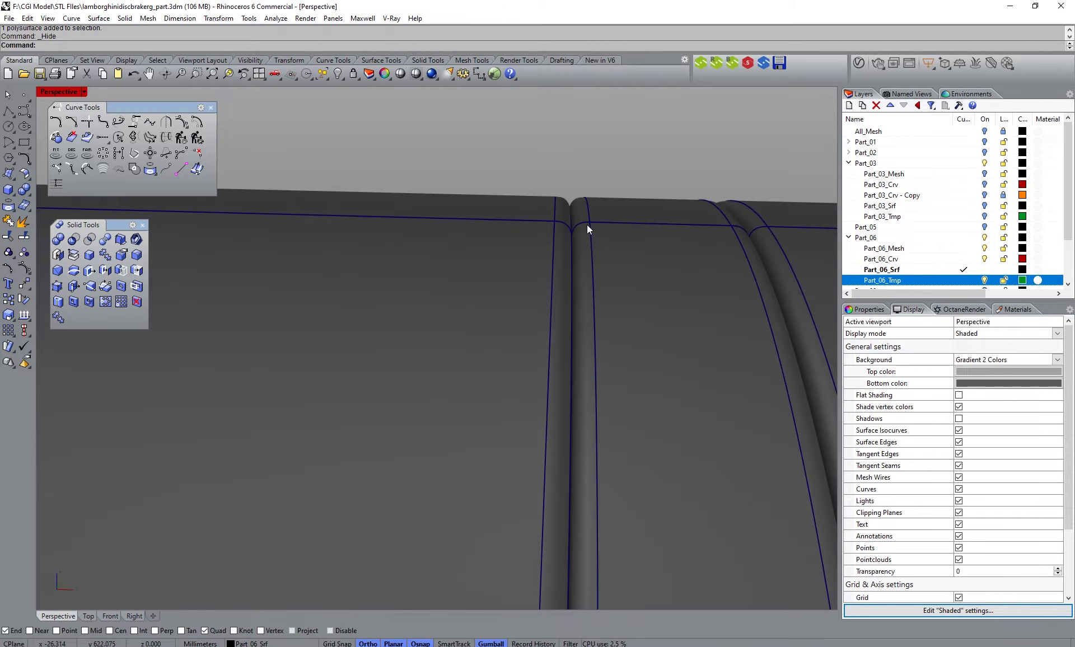
pyautogui.click(611, 222)
pyautogui.moveTo(610, 217); pyautogui.dragTo(605, 189, button='right')
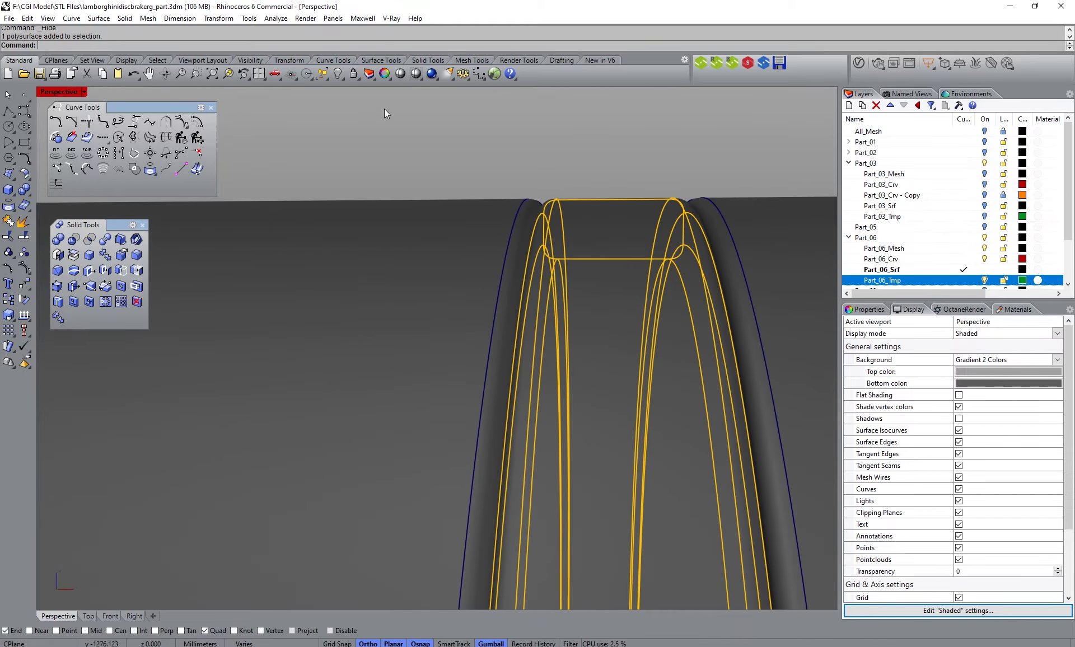
pyautogui.click(338, 74)
# Hide the main cylinder body so that the flanged rear ring is isolated.
pyautogui.scroll(-6, 461, 193)
pyautogui.click(608, 199)
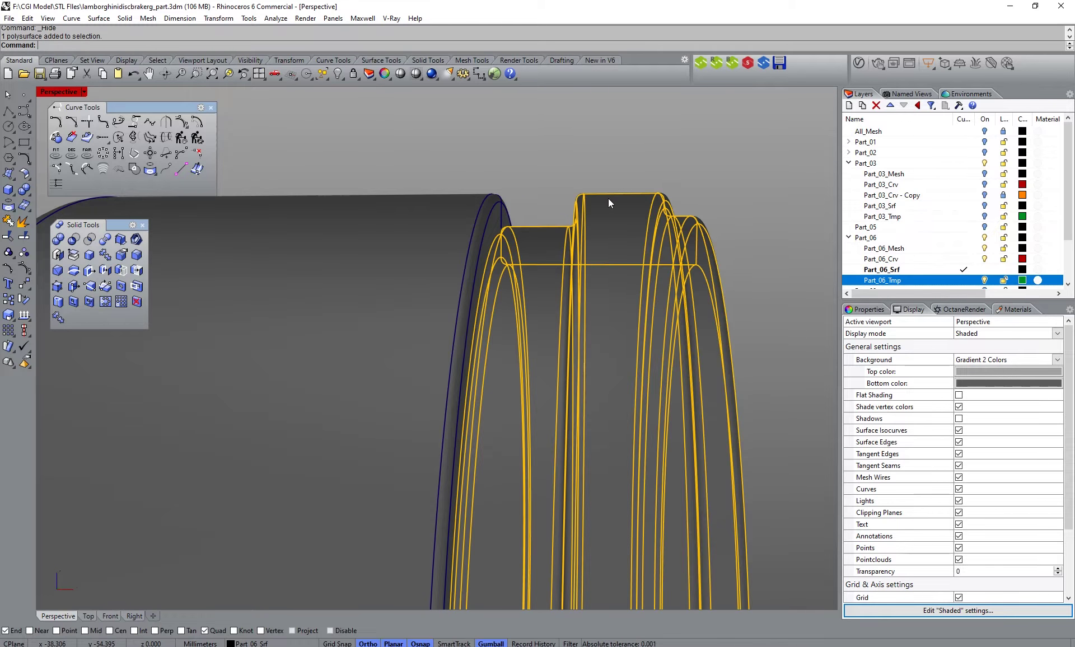
pyautogui.moveTo(608, 221); pyautogui.dragTo(569, 191, button='right')
pyautogui.click(409, 214)
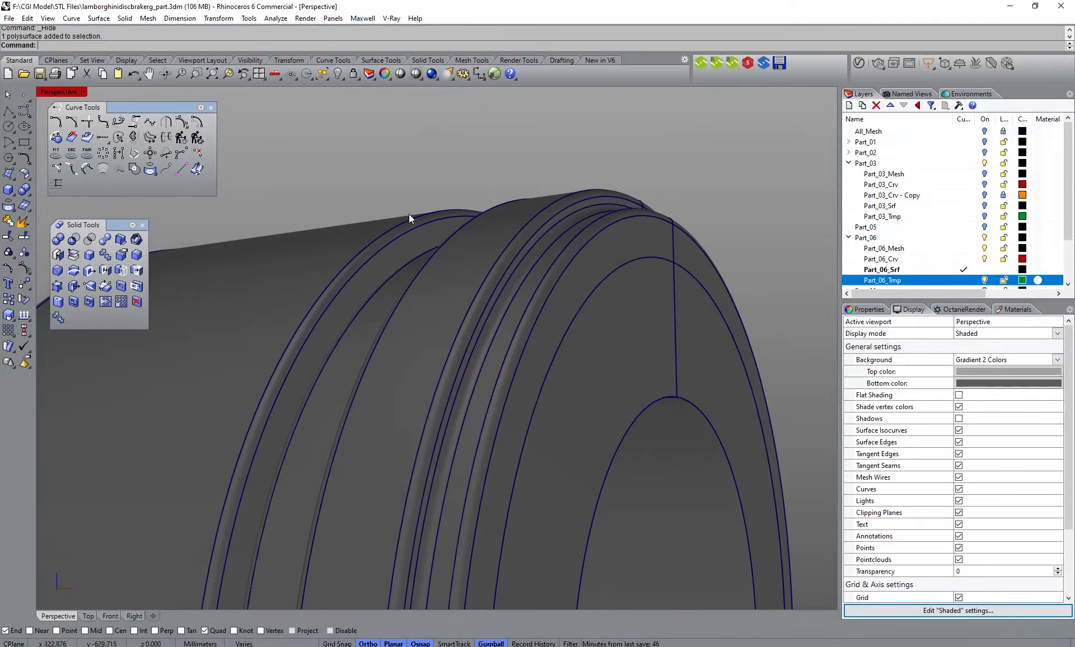
pyautogui.click(379, 224)
pyautogui.click(338, 73)
# Blend the inner bore edge on the rear ring's open face with radius 0.5, and hide the ring.
pyautogui.moveTo(553, 298)
pyautogui.mouseDown(button='right')
pyautogui.moveTo(526, 278)
pyautogui.moveTo(541, 289)
pyautogui.mouseUp(button='right')
pyautogui.rightClick(137, 255)
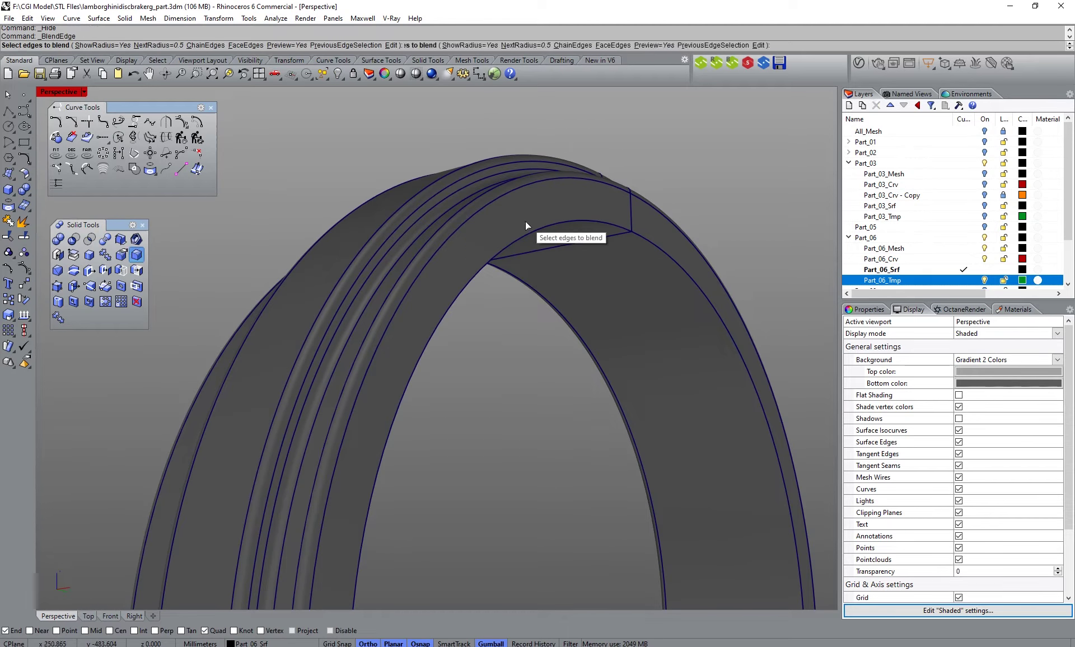
pyautogui.click(583, 221)
pyautogui.moveTo(583, 220); pyautogui.dragTo(583, 251, button='right')
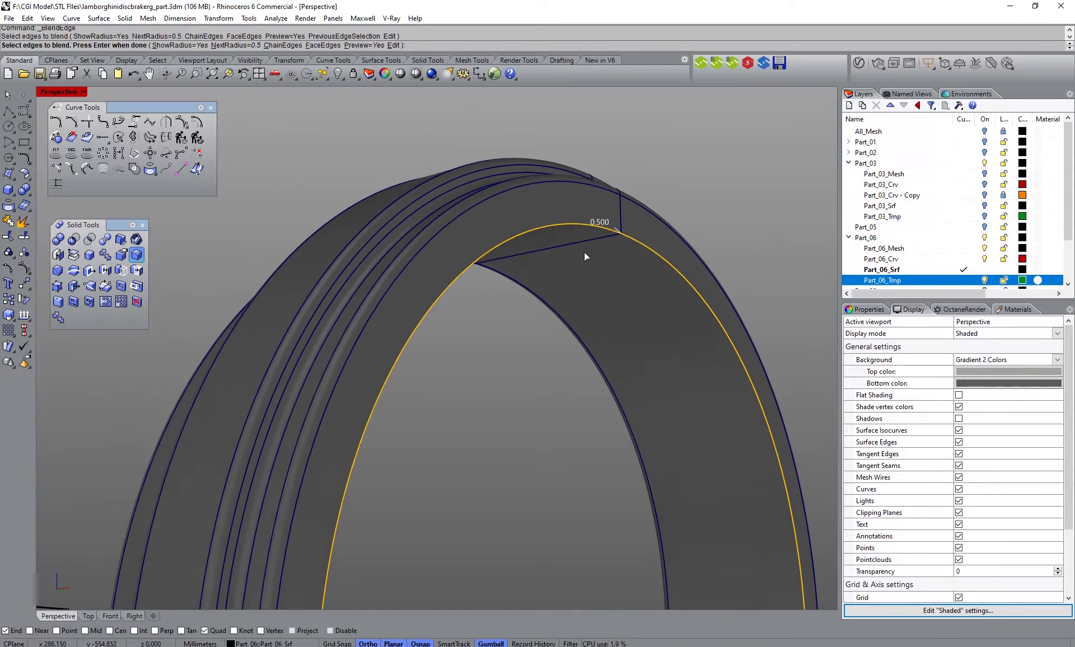
pyautogui.press('Return')
pyautogui.press('Return')
pyautogui.click(445, 209)
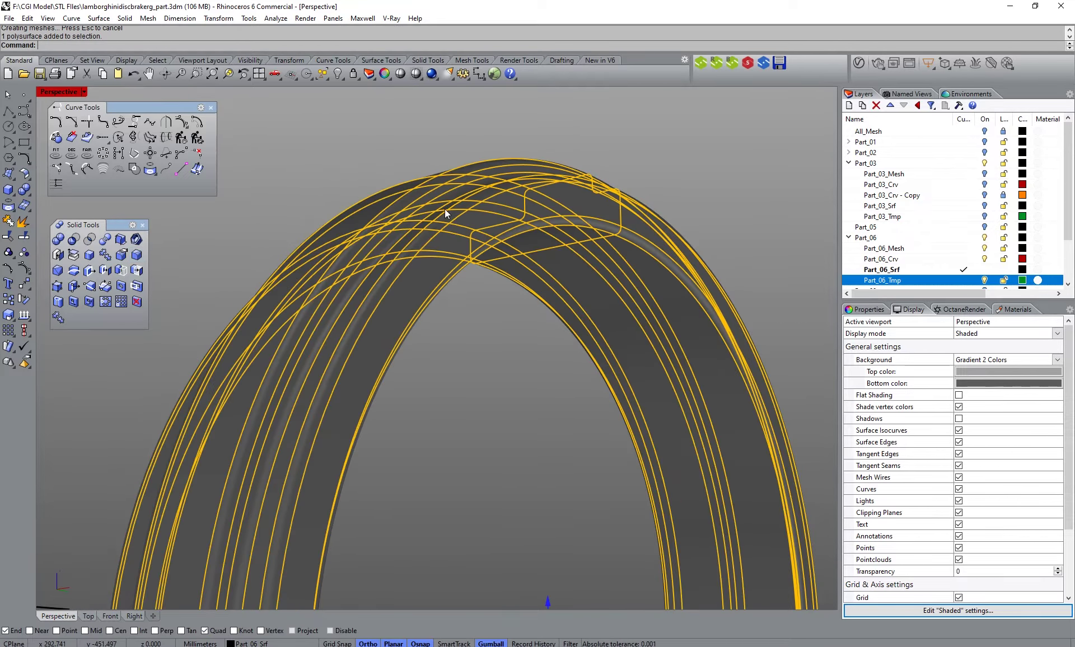
pyautogui.click(337, 73)
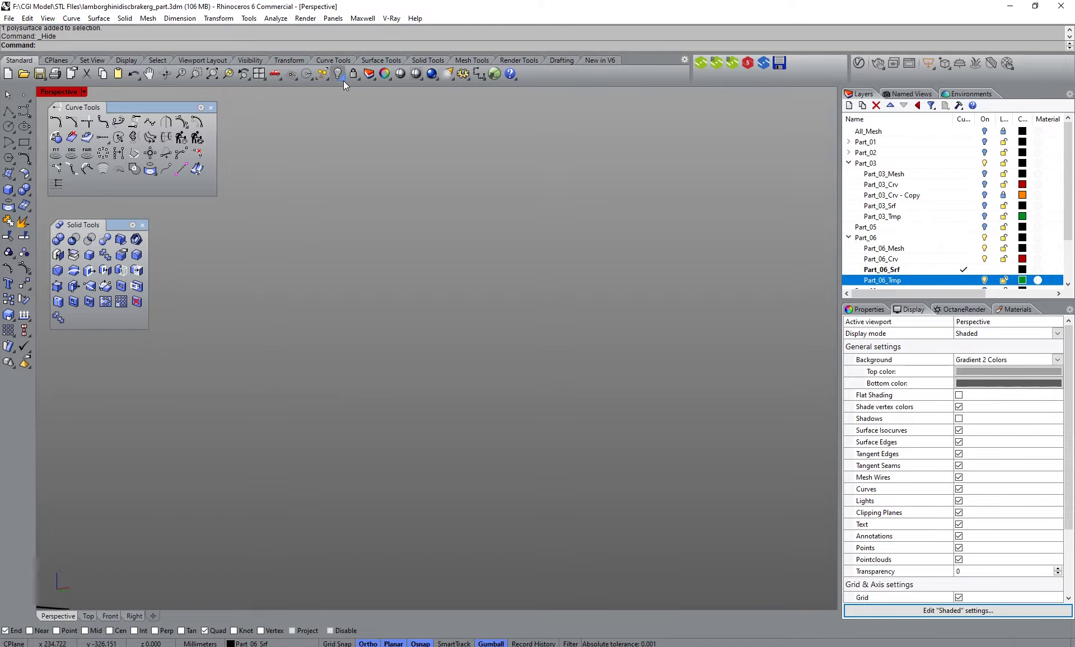
# Show only the main cylinder body again from among the hidden objects.
pyautogui.click(343, 79)
pyautogui.click(366, 92)
pyautogui.scroll(-6, 427, 248)
pyautogui.moveTo(427, 249); pyautogui.dragTo(534, 302, button='right')
pyautogui.click(458, 346)
pyautogui.keyDown('ctrl'); pyautogui.click(458, 346); pyautogui.keyUp('ctrl')
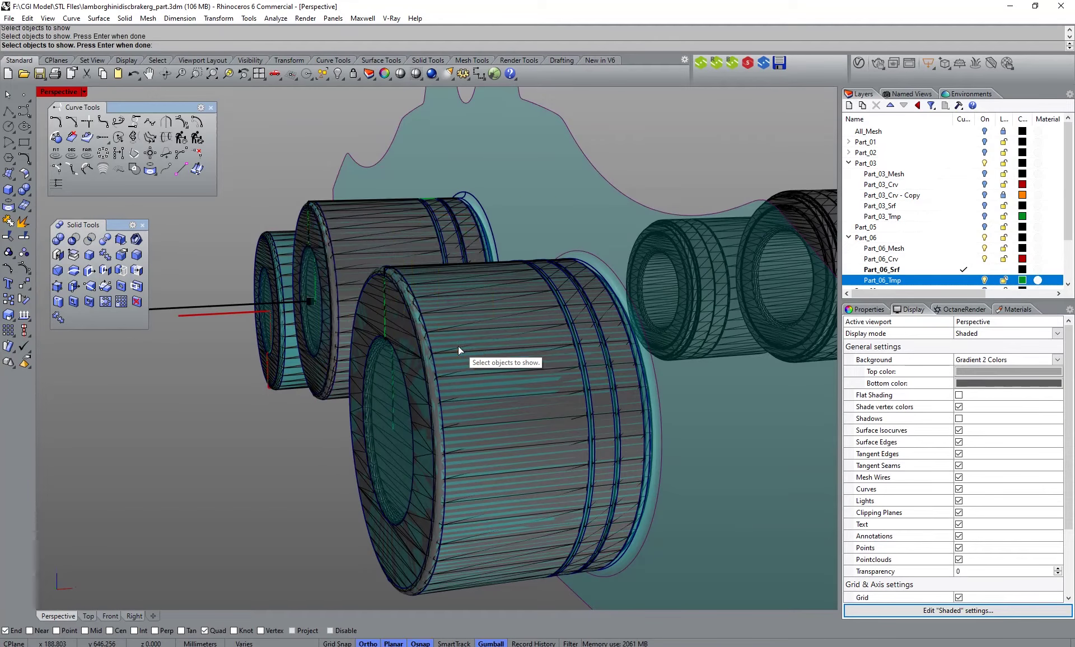
pyautogui.click(552, 368)
pyautogui.press('Return')
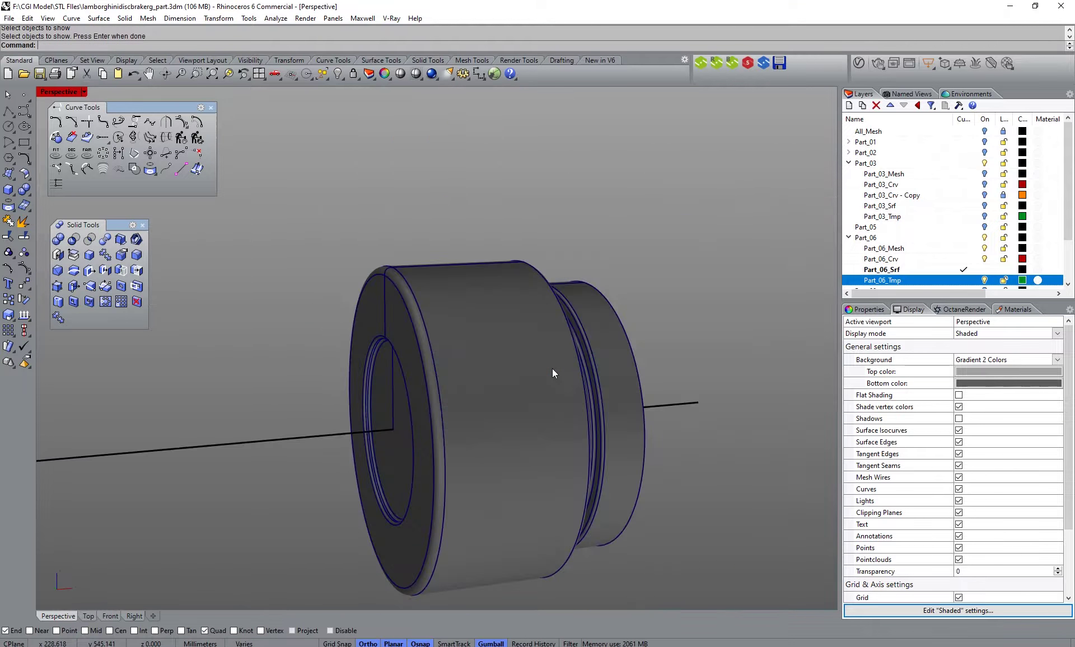
pyautogui.moveTo(545, 368); pyautogui.dragTo(480, 360, button='right')
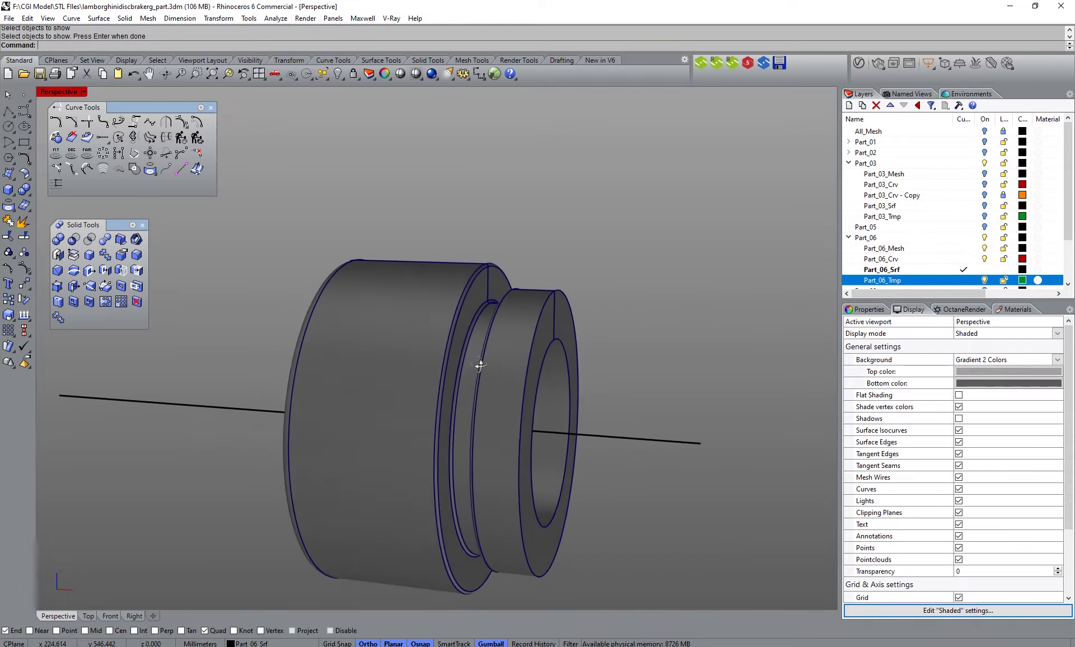
pyautogui.scroll(8, 479, 336)
pyautogui.scroll(-5, 485, 304)
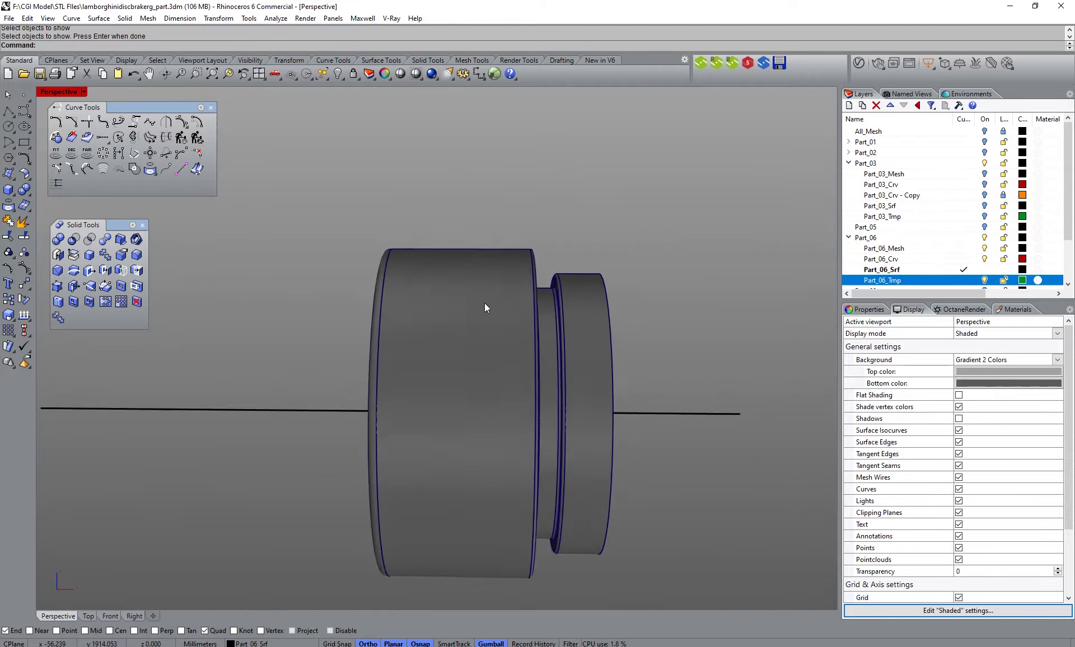
# Blend the outer edge and the bore edge on the main cylinder's open front face with radius 0.5.
pyautogui.moveTo(484, 303); pyautogui.dragTo(399, 344, button='right')
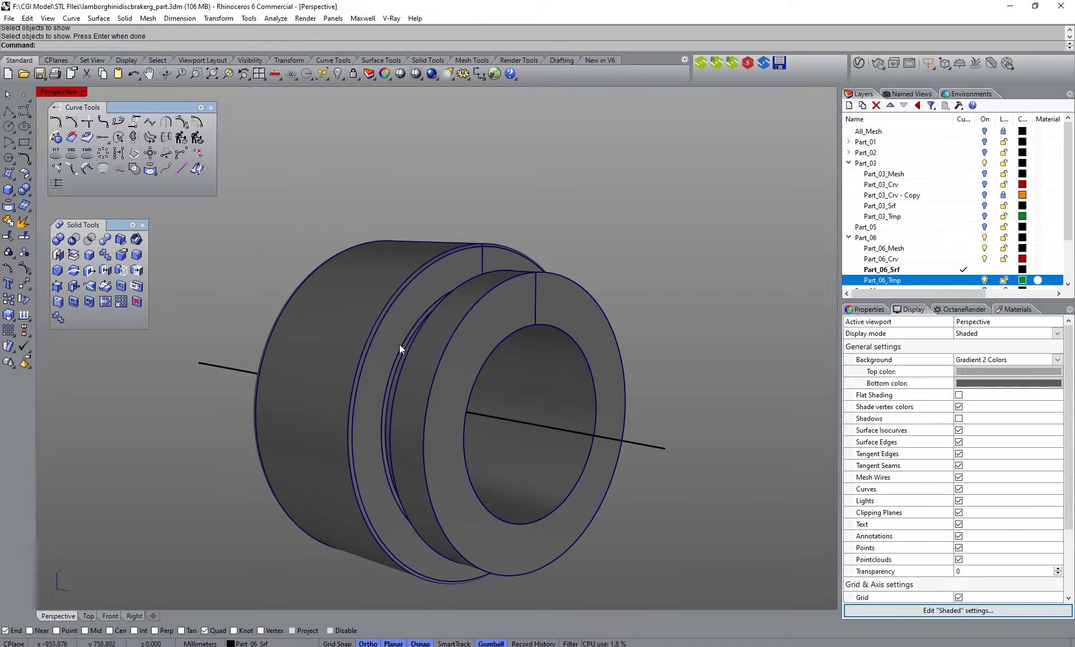
pyautogui.click(136, 255)
pyautogui.click(502, 284)
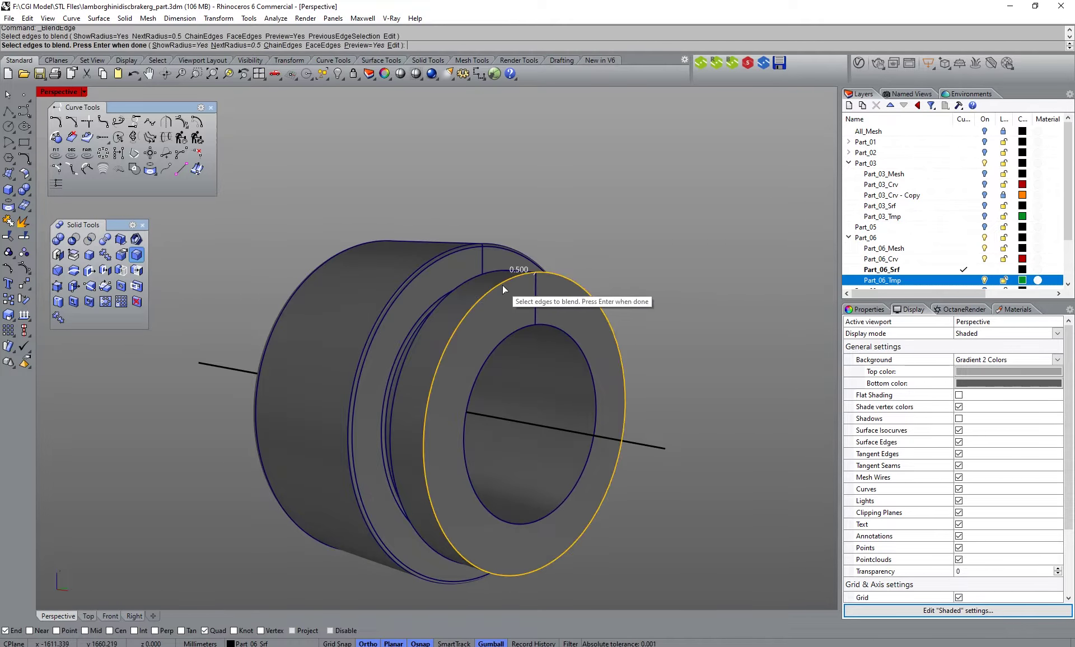
pyautogui.click(529, 325)
pyautogui.press('Return')
pyautogui.press('Return')
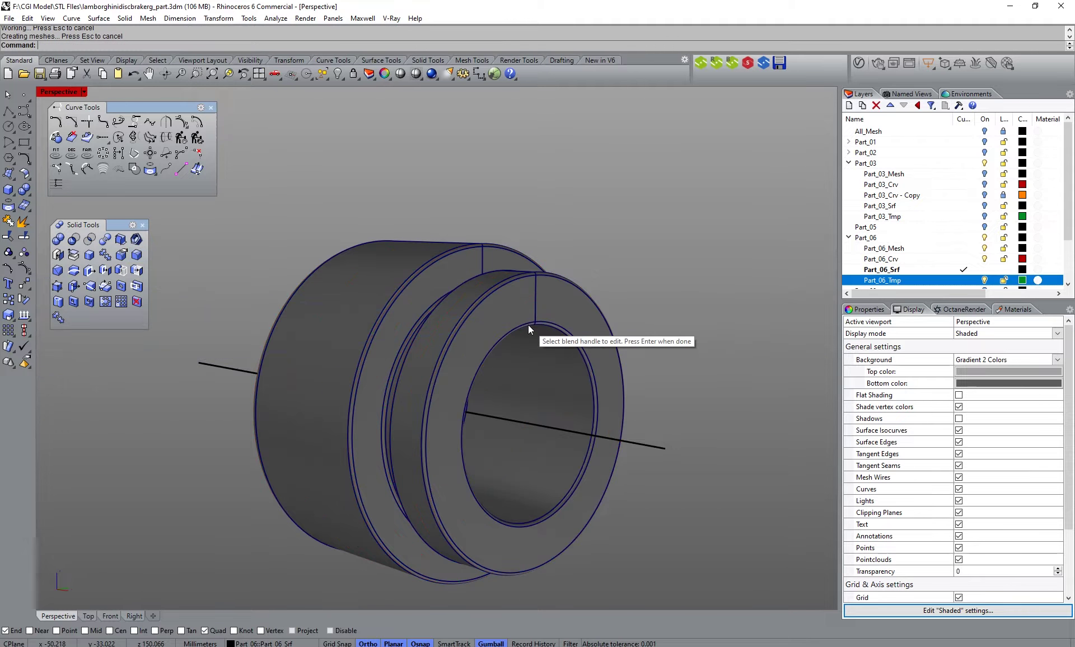
pyautogui.moveTo(528, 325); pyautogui.dragTo(466, 356, button='right')
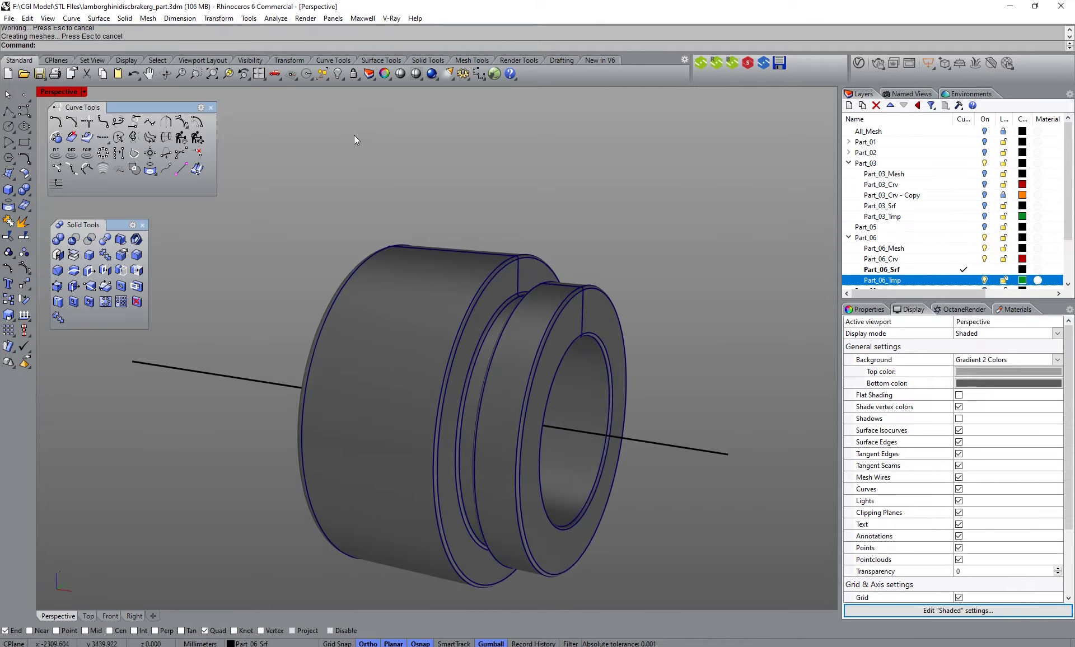
pyautogui.moveTo(355, 137); pyautogui.dragTo(276, 145, button='right')
pyautogui.scroll(8, 396, 226)
pyautogui.moveTo(395, 226); pyautogui.dragTo(402, 138, button='right')
pyautogui.scroll(-8, 303, 242)
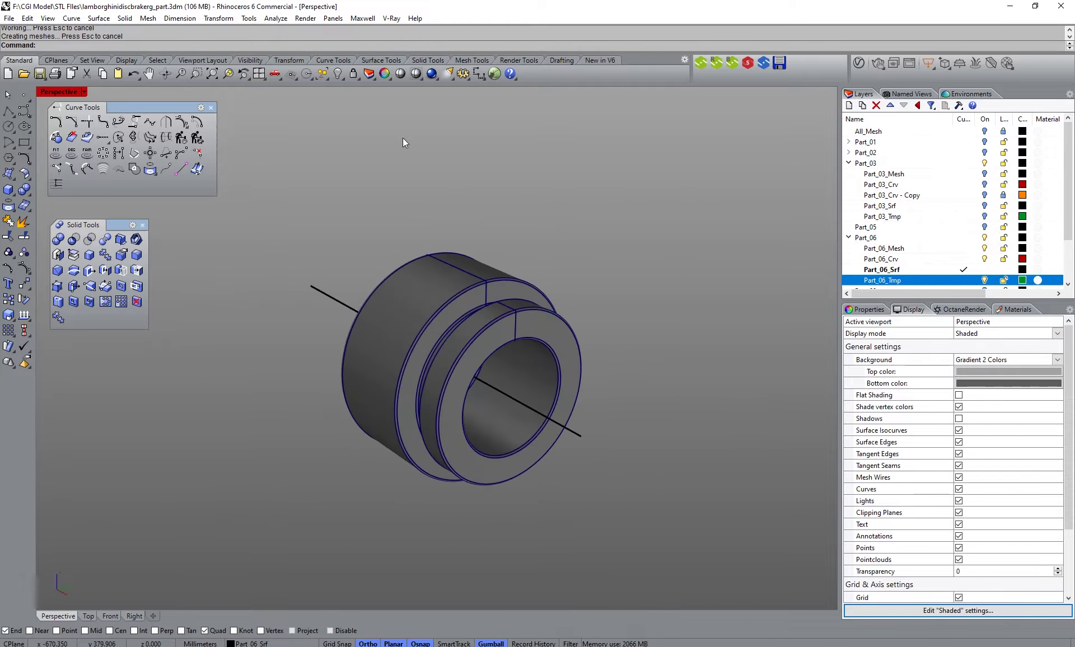
# Show all hidden objects and join the large cylinder's sleeve to the back plate that carries the other two sleeves.
pyautogui.rightClick(337, 73)
pyautogui.scroll(-5, 407, 297)
pyautogui.moveTo(385, 315); pyautogui.dragTo(493, 345, button='right')
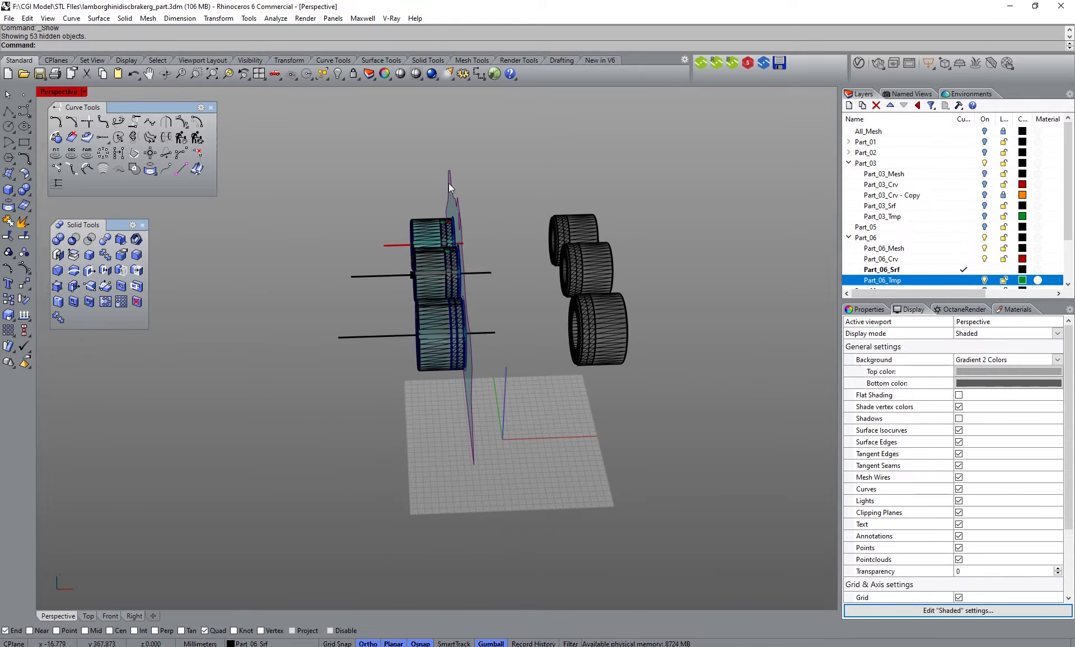
pyautogui.click(448, 181)
pyautogui.scroll(2, 435, 266)
pyautogui.scroll(2, 435, 265)
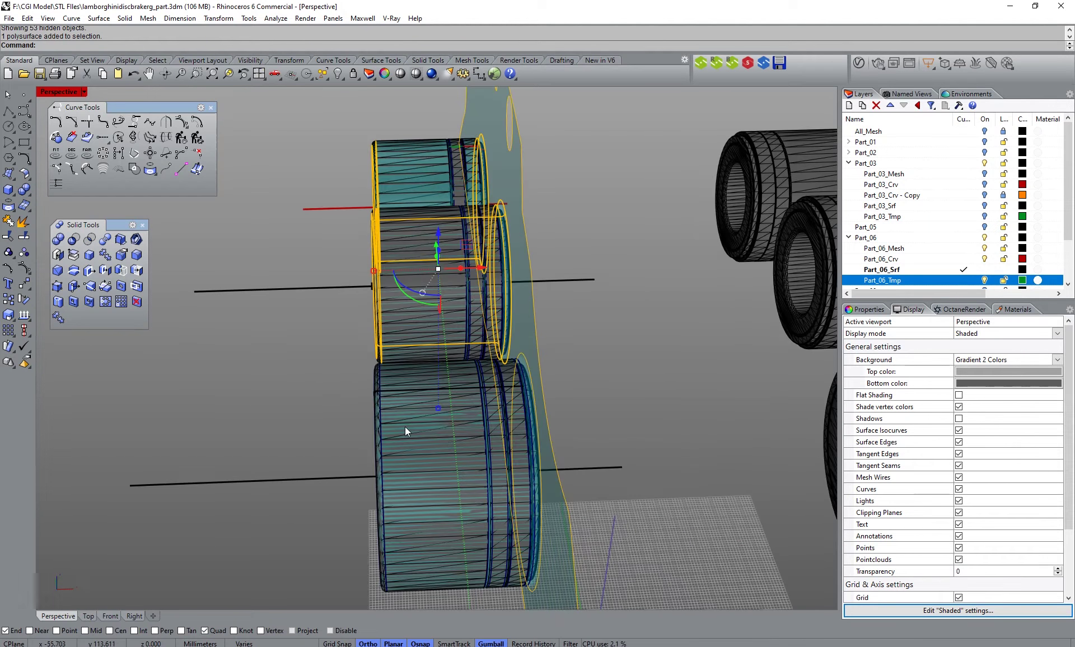
pyautogui.scroll(5, 521, 378)
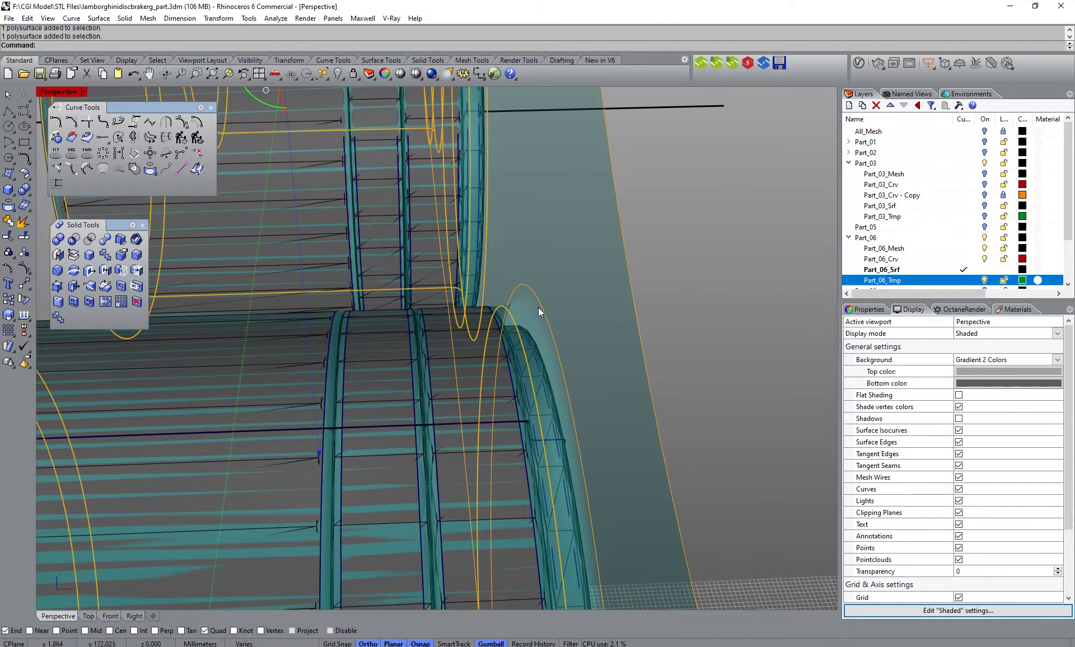
pyautogui.scroll(-7, 538, 308)
pyautogui.hotkey('ctrl', 'j')
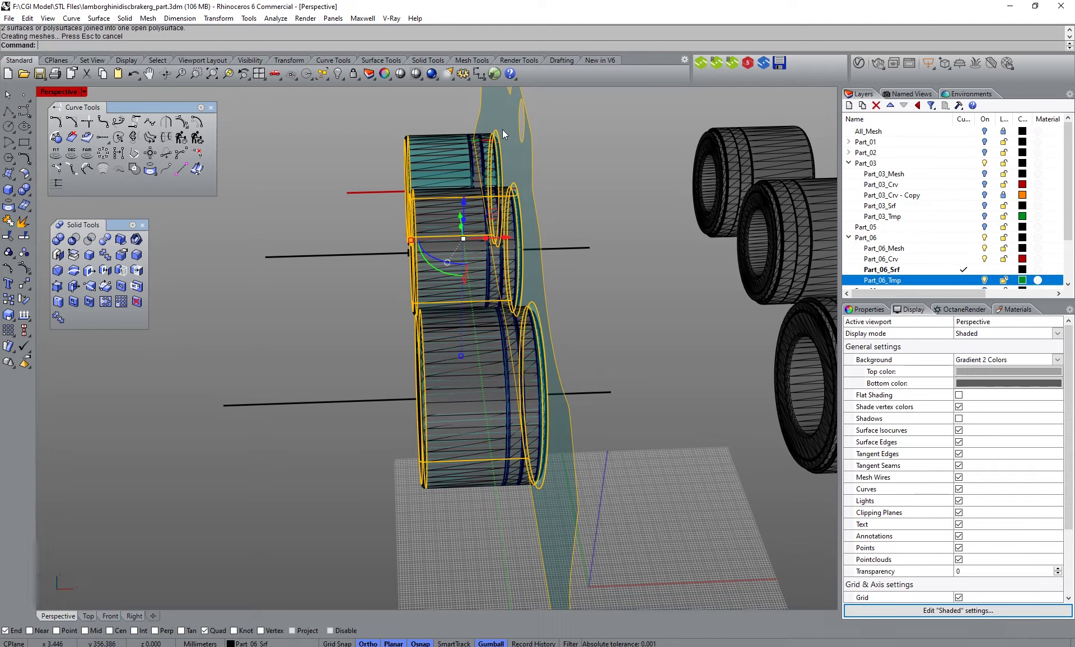
# Hide the joined back plate and sleeves, leaving the pistons and reference meshes.
pyautogui.click(519, 128)
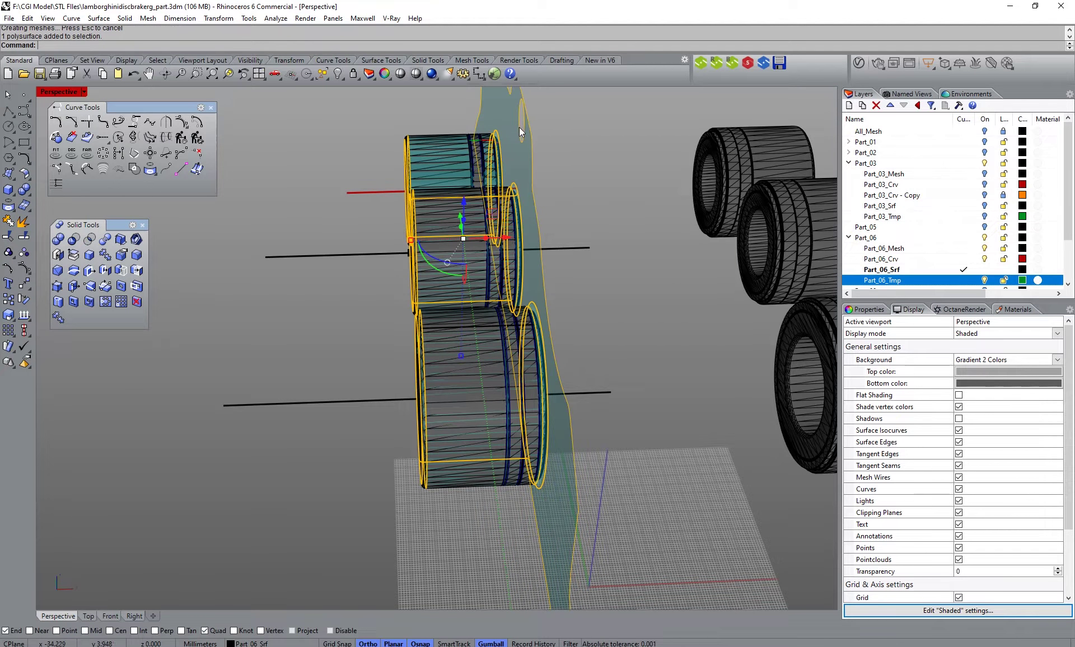
pyautogui.click(337, 74)
pyautogui.scroll(-3, 532, 382)
pyautogui.moveTo(532, 382); pyautogui.dragTo(571, 412, button='right')
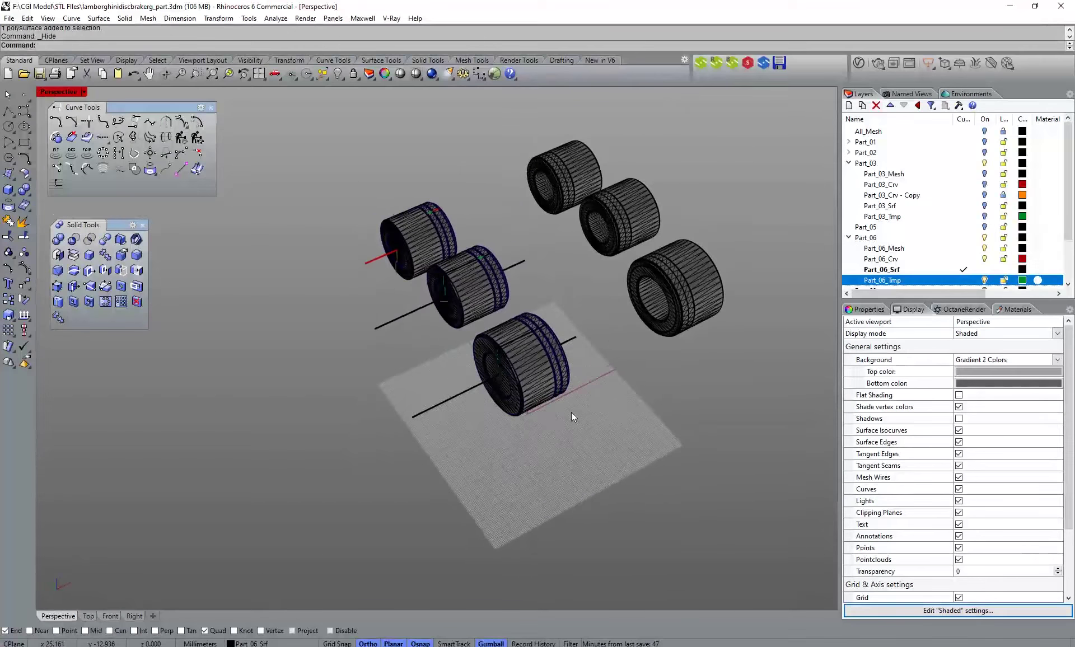
pyautogui.scroll(3, 509, 259)
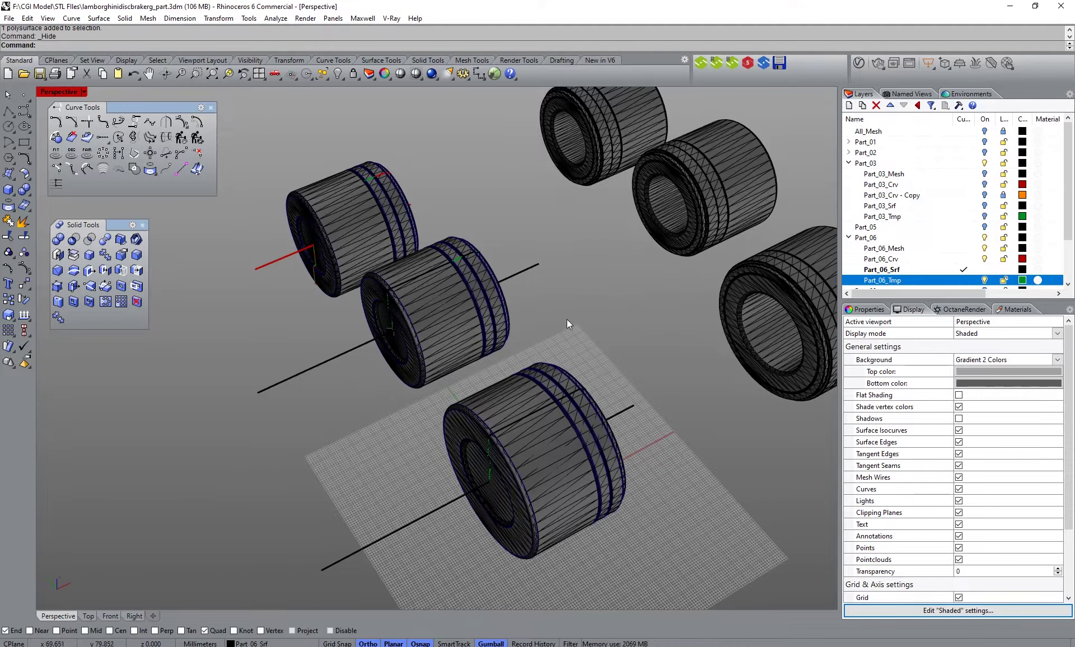
# Hide the row of three mesh-only pistons and the middle and largest modelled pistons, isolating the piston with the red axis.
pyautogui.scroll(-4, 567, 319)
pyautogui.scroll(4, 493, 300)
pyautogui.moveTo(522, 314); pyautogui.dragTo(607, 324, button='right')
pyautogui.scroll(-6, 468, 355)
pyautogui.scroll(6, 417, 213)
pyautogui.scroll(-1, 453, 308)
pyautogui.moveTo(453, 312); pyautogui.dragTo(448, 269, button='right')
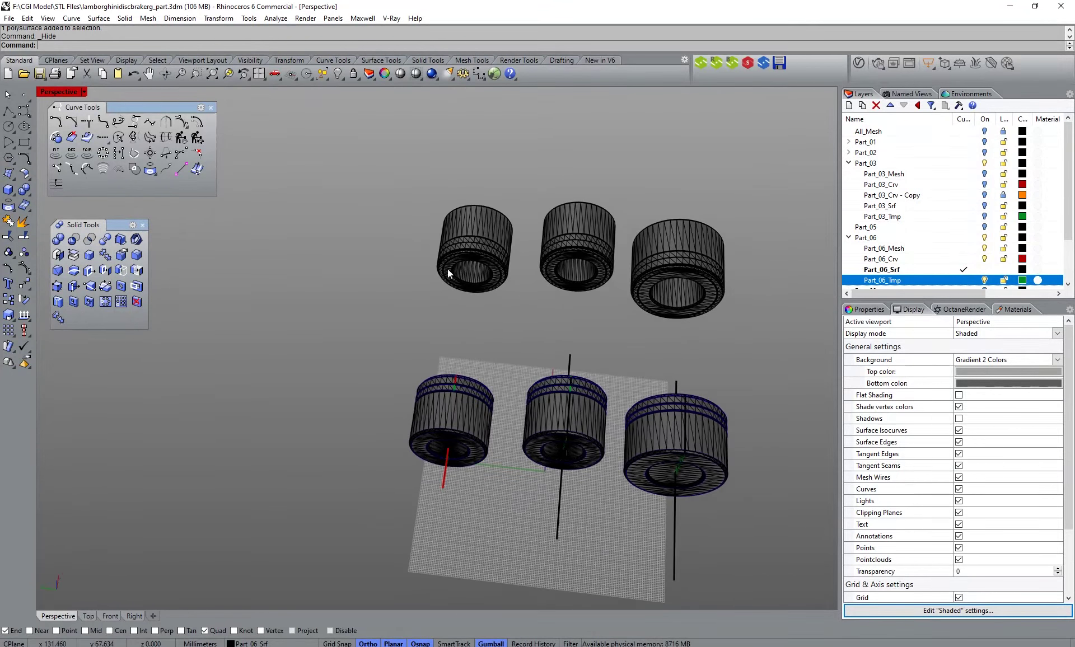
pyautogui.moveTo(413, 160); pyautogui.dragTo(798, 336)
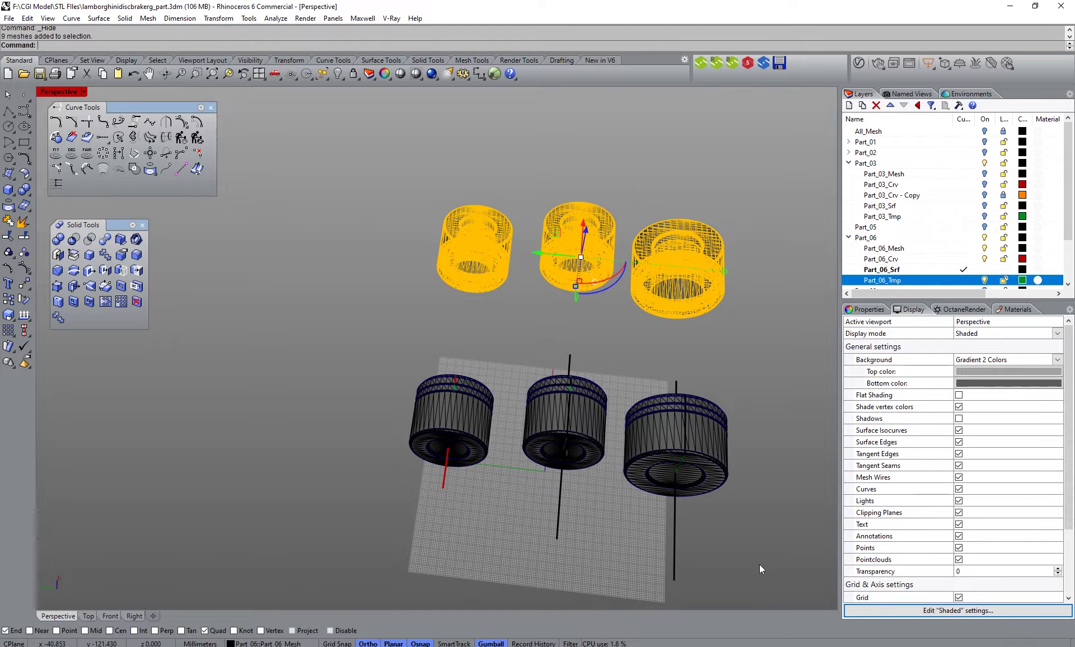
pyautogui.moveTo(759, 565); pyautogui.dragTo(519, 346)
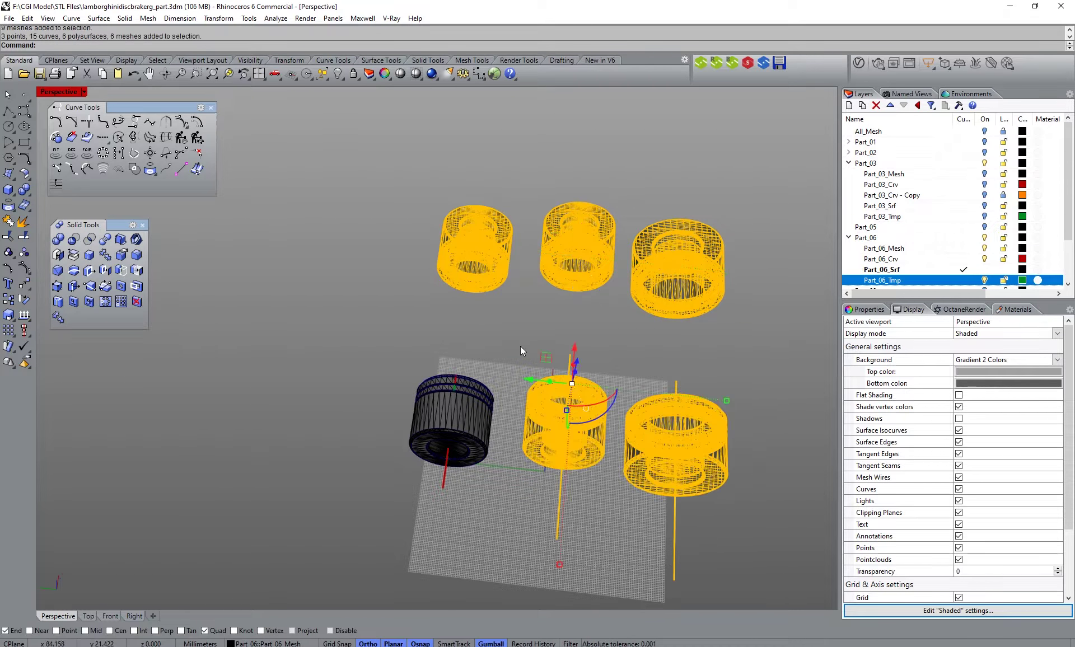
pyautogui.click(337, 74)
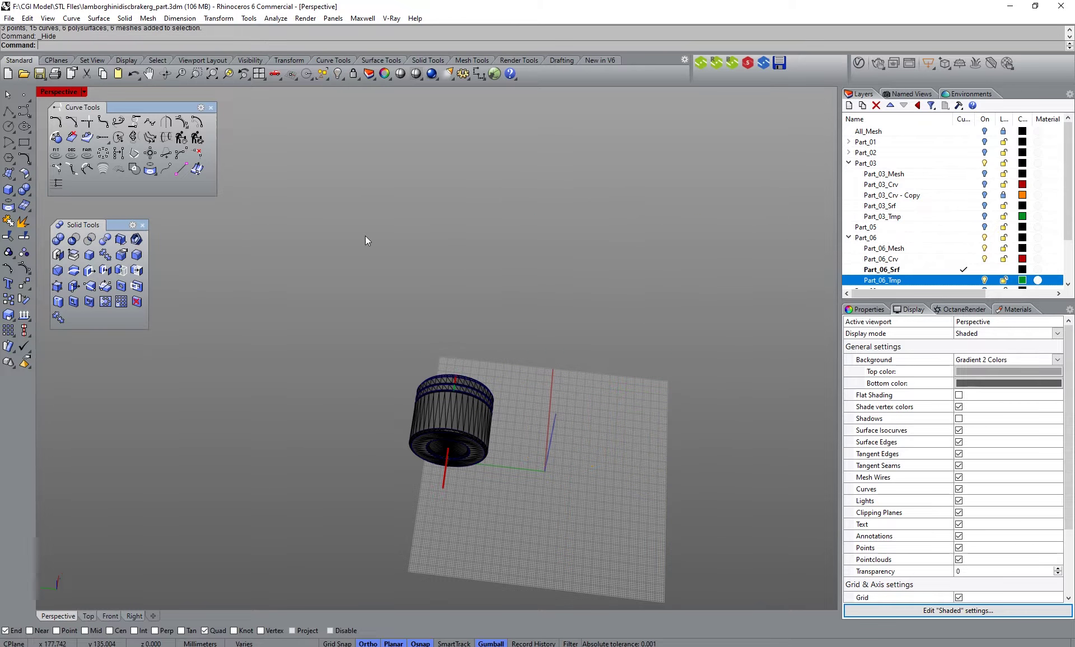
# In the Front view, show only the joined back plate and sleeves again from among the hidden objects.
pyautogui.scroll(1, 392, 431)
pyautogui.click(135, 616)
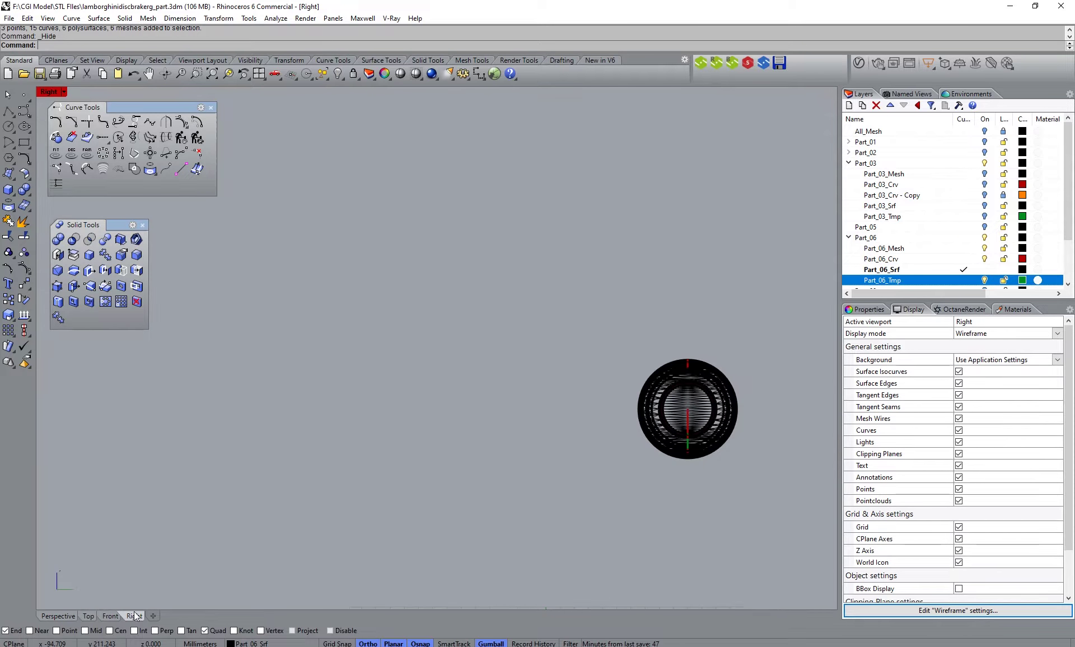
pyautogui.click(112, 615)
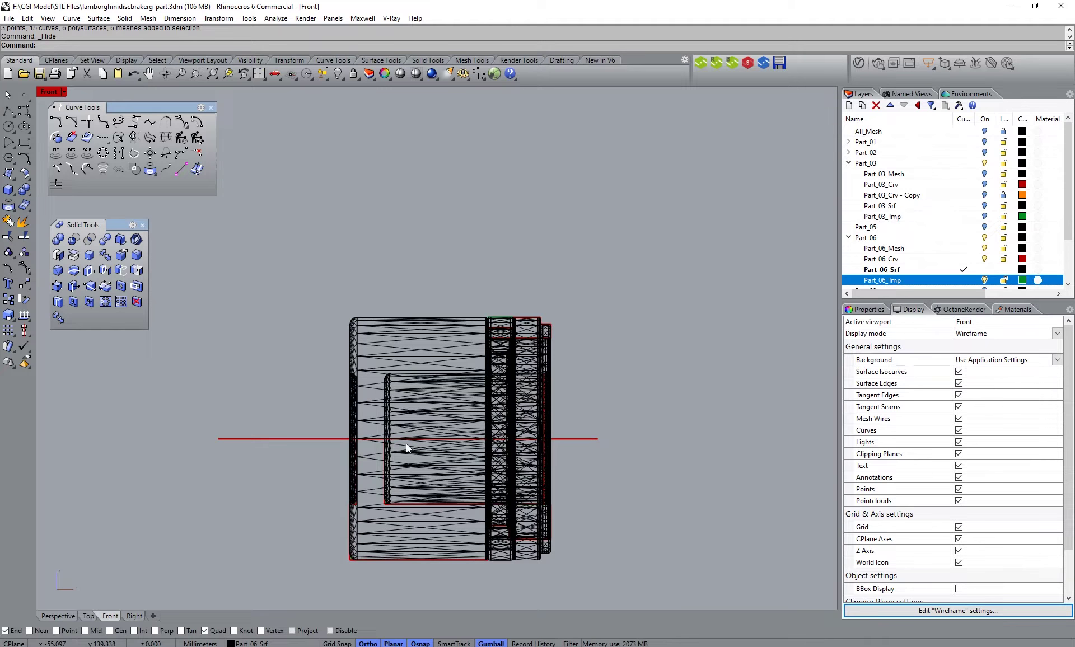
pyautogui.scroll(2, 405, 443)
pyautogui.scroll(-1, 448, 387)
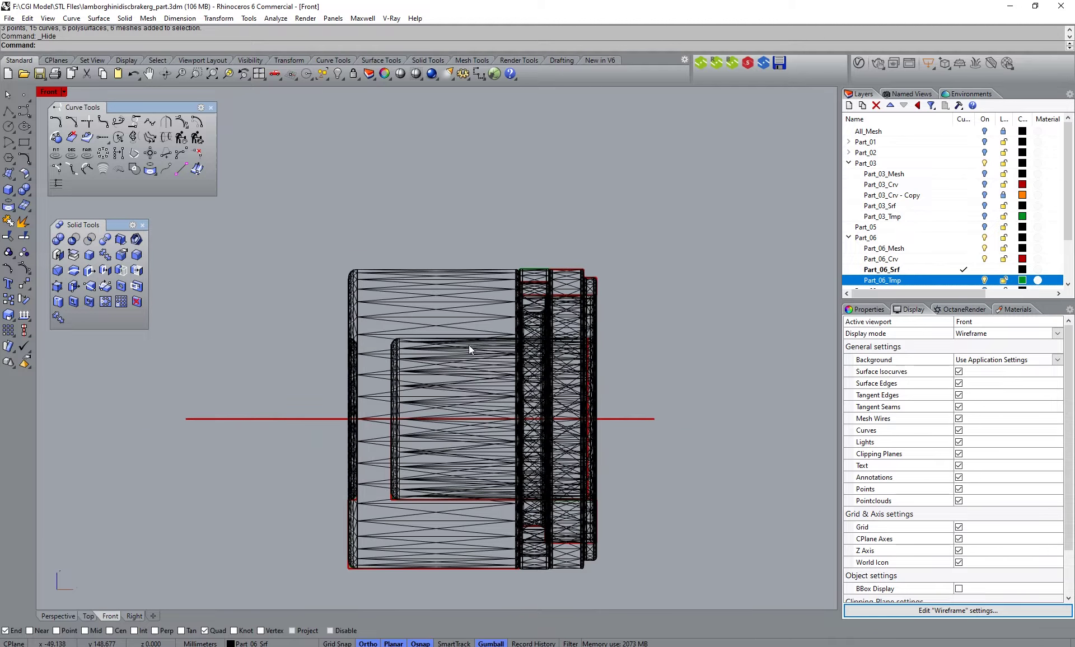
pyautogui.click(342, 79)
pyautogui.click(370, 95)
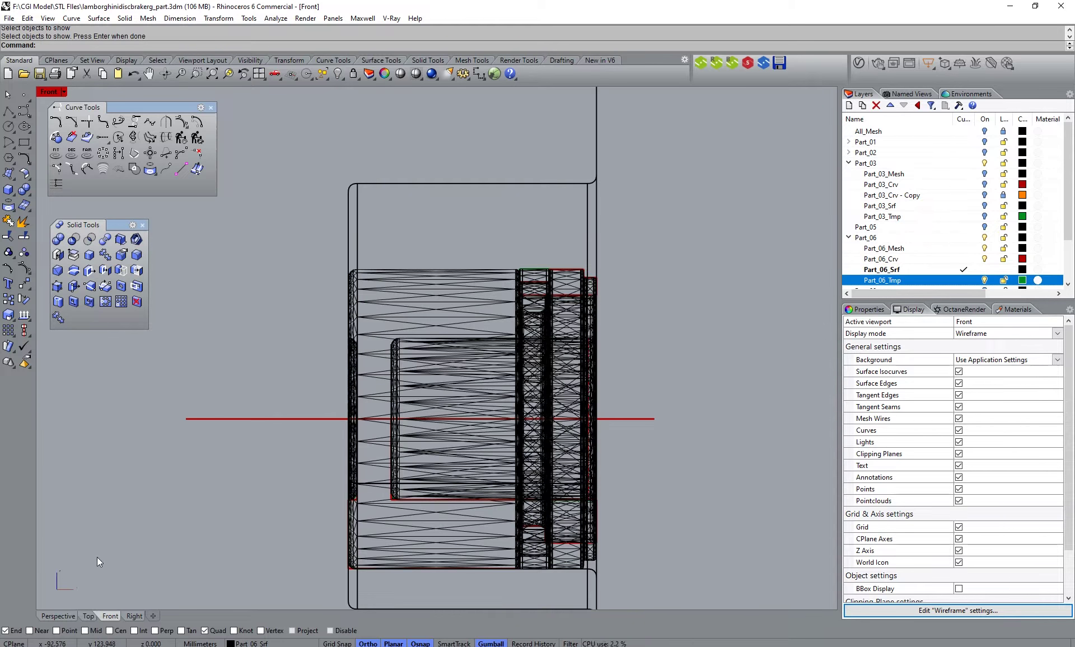
# Examine how the isolated piston sits in its sleeve and the back plate in the Perspective and Front views.
pyautogui.click(71, 614)
pyautogui.moveTo(349, 414); pyautogui.dragTo(429, 382, button='right')
pyautogui.scroll(7, 456, 415)
pyautogui.scroll(-7, 444, 375)
pyautogui.scroll(8, 436, 467)
pyautogui.scroll(7, 377, 328)
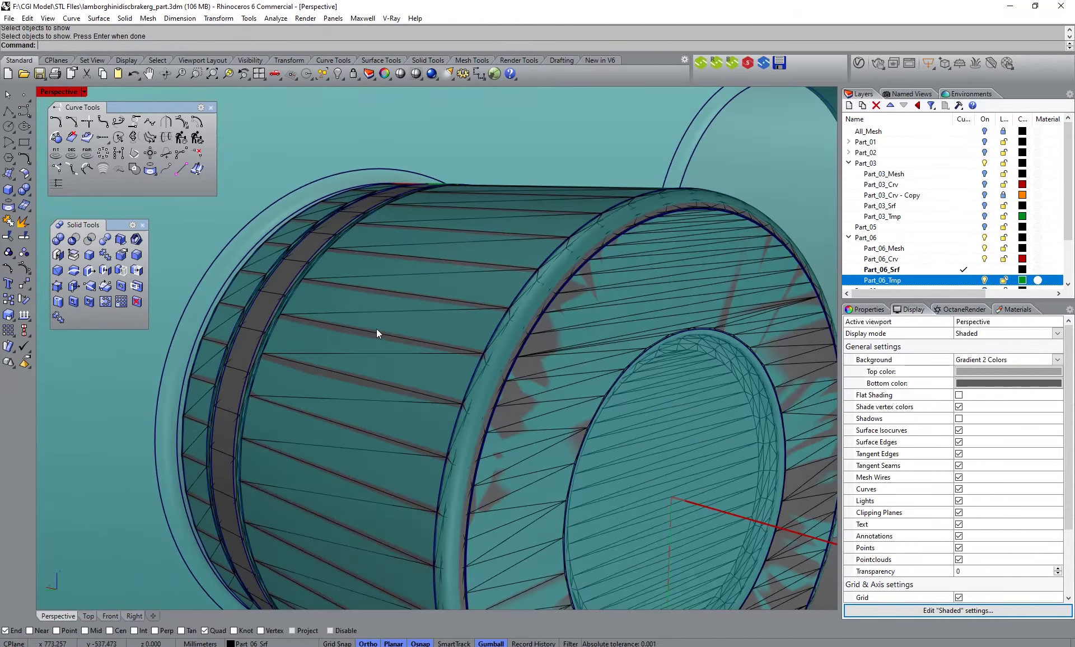
pyautogui.moveTo(377, 328); pyautogui.dragTo(487, 303, button='right')
pyautogui.scroll(-9, 458, 286)
pyautogui.scroll(6, 537, 300)
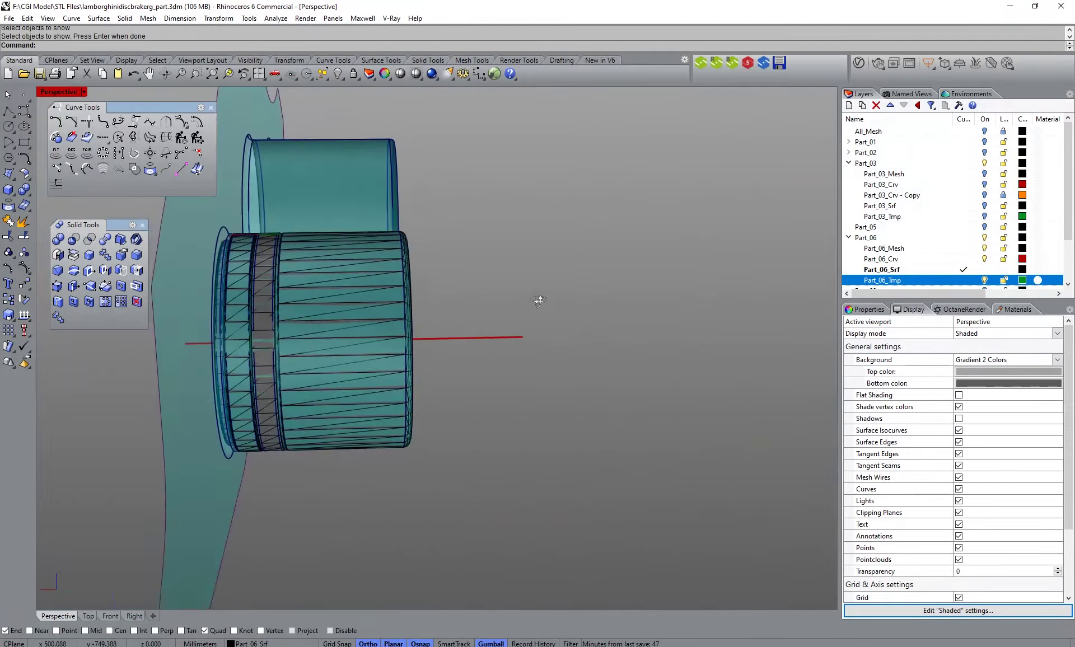
pyautogui.scroll(-5, 516, 293)
pyautogui.scroll(2, 473, 292)
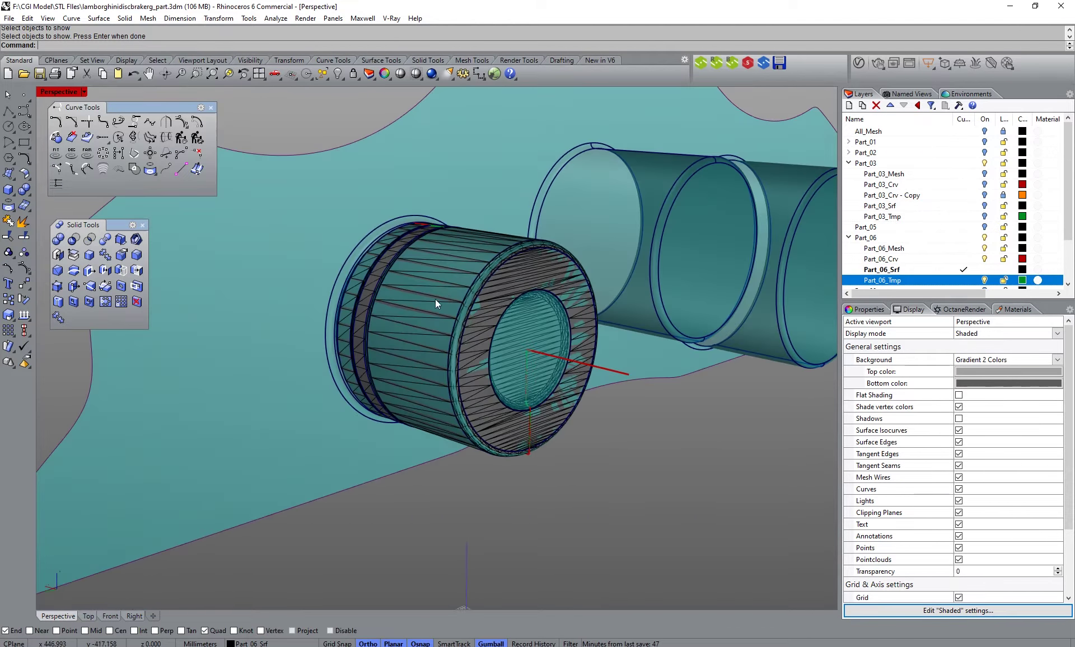
pyautogui.scroll(-5, 370, 358)
pyautogui.scroll(7, 414, 380)
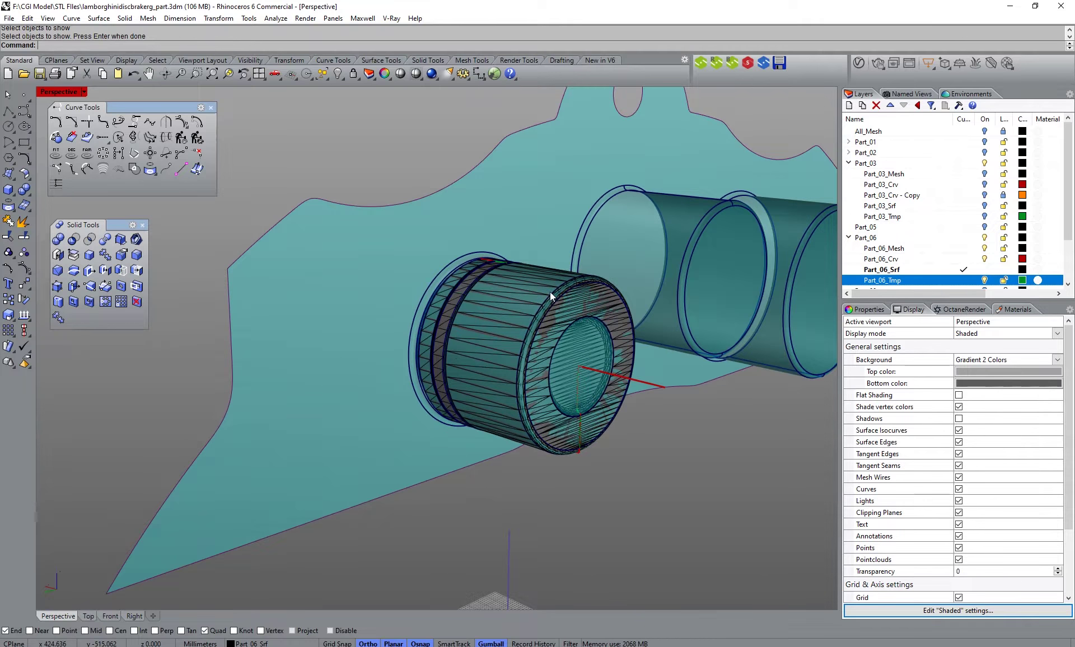
pyautogui.scroll(3, 550, 291)
pyautogui.click(111, 616)
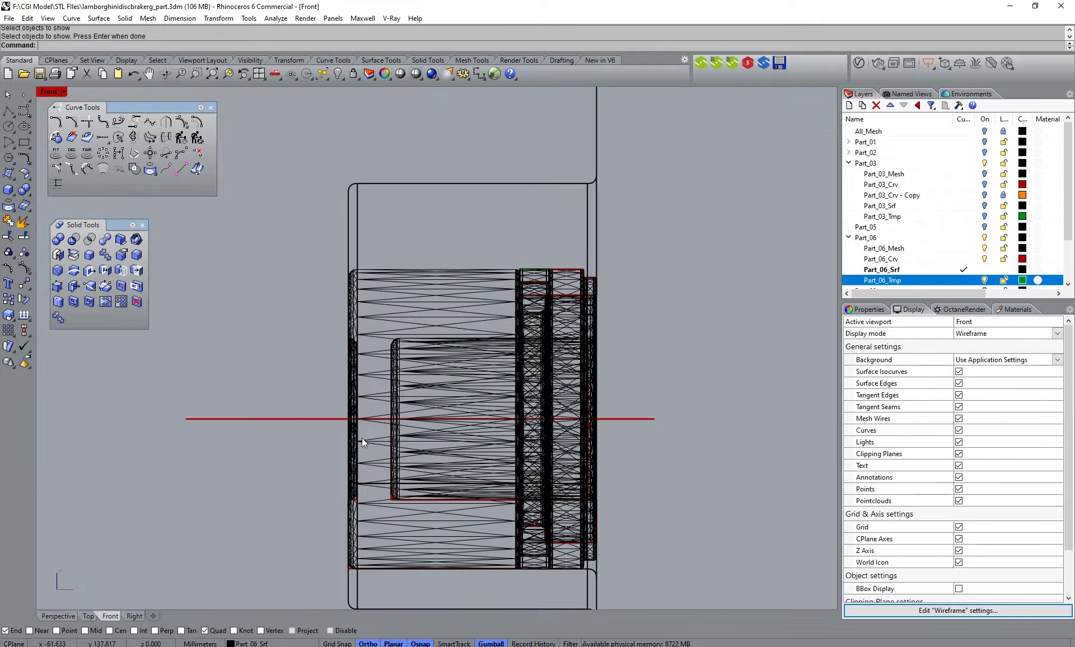
pyautogui.click(69, 616)
pyautogui.scroll(-6, 430, 374)
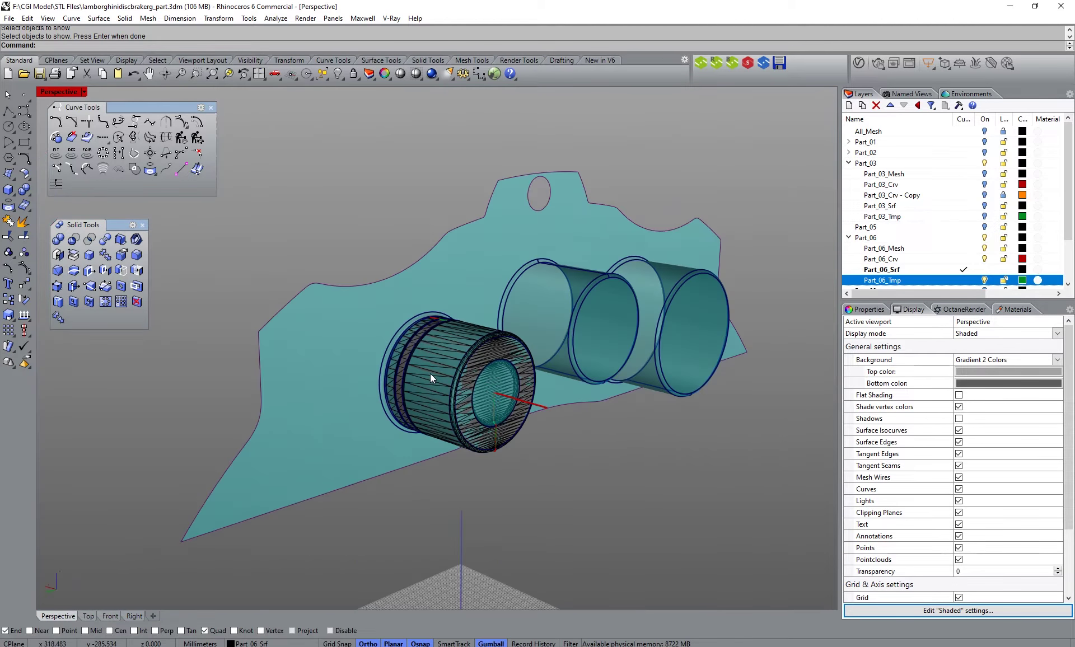
# Extract the three surfaces forming the isolated piston's sleeve from the back plate polysurface.
pyautogui.click(24, 221)
pyautogui.scroll(5, 442, 317)
pyautogui.click(444, 340)
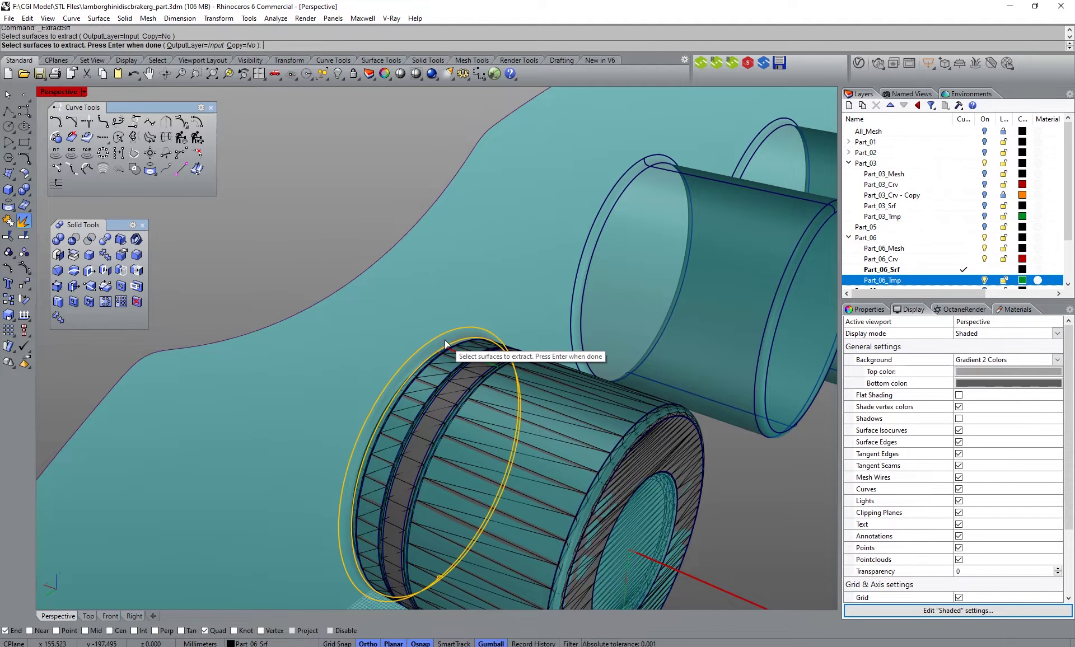
pyautogui.scroll(3, 445, 340)
pyautogui.scroll(-2, 421, 311)
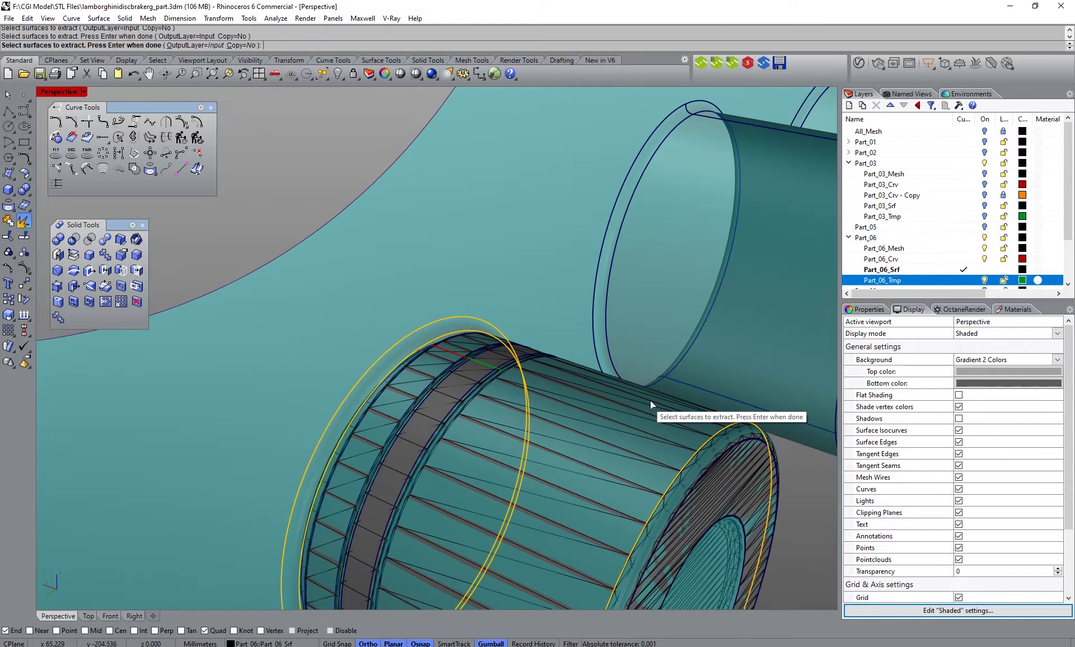
pyautogui.scroll(4, 784, 421)
pyautogui.scroll(-3, 580, 357)
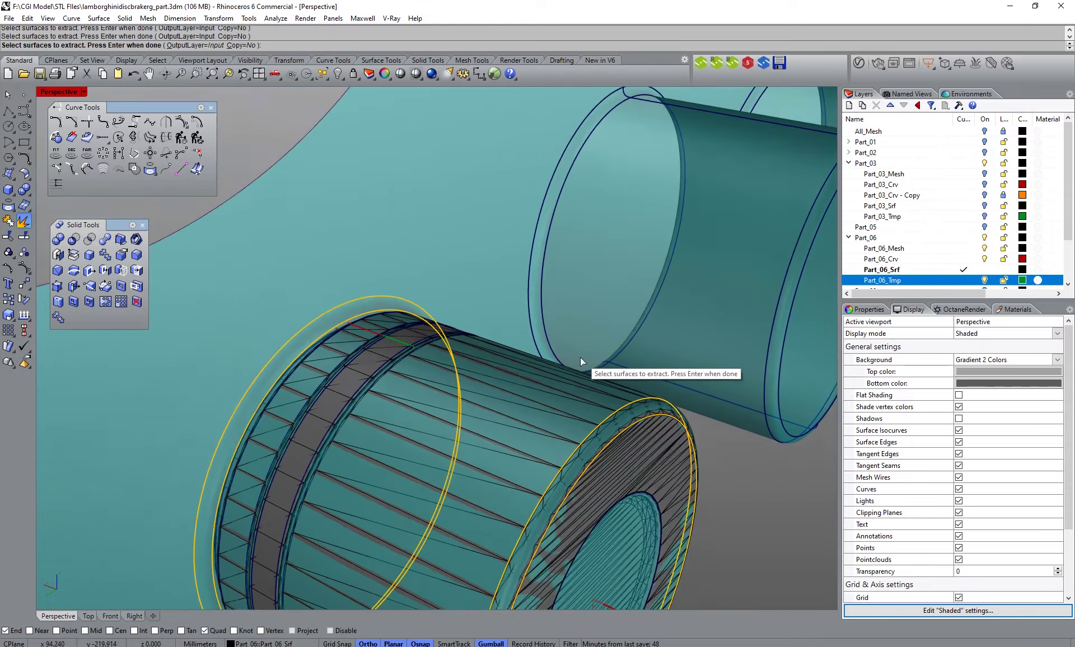
pyautogui.scroll(1, 593, 381)
pyautogui.scroll(2, 633, 447)
pyautogui.click(589, 392)
pyautogui.press('Return')
pyautogui.scroll(-3, 551, 366)
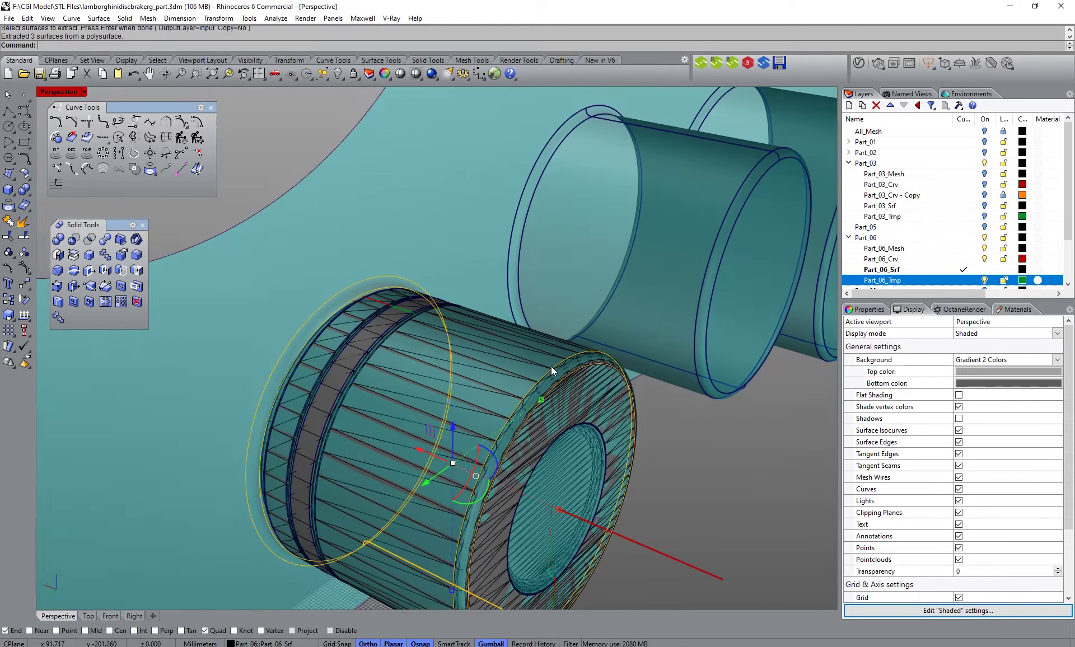
pyautogui.scroll(-2, 382, 285)
pyautogui.scroll(-1, 384, 274)
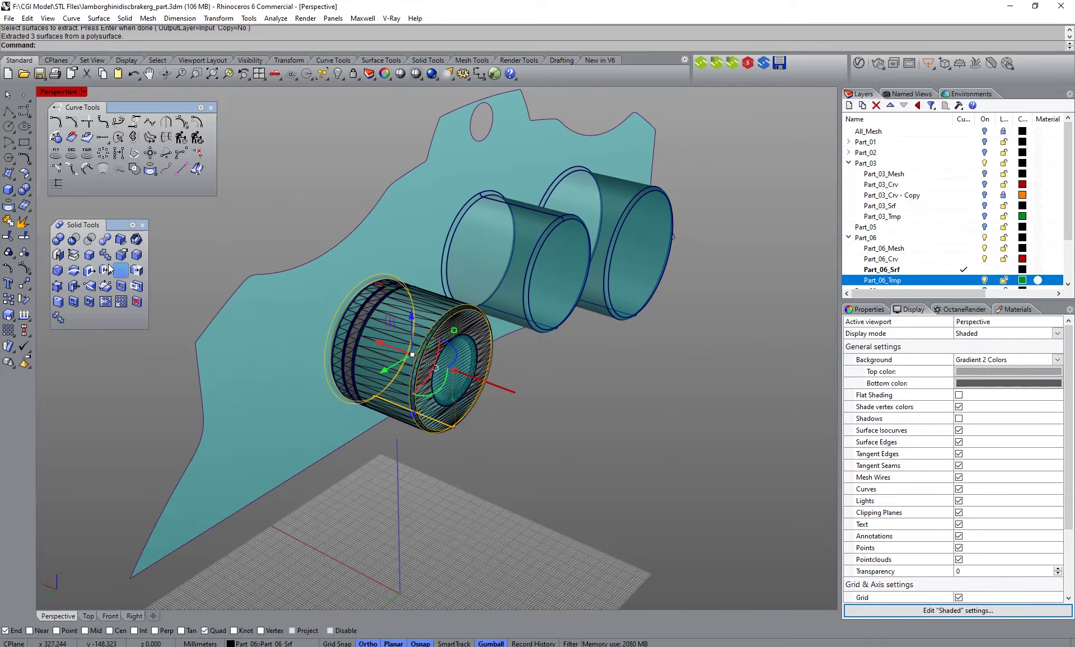
# Join the extracted sleeve surfaces and hide the back plate with its two remaining sleeves.
pyautogui.click(8, 223)
pyautogui.click(372, 228)
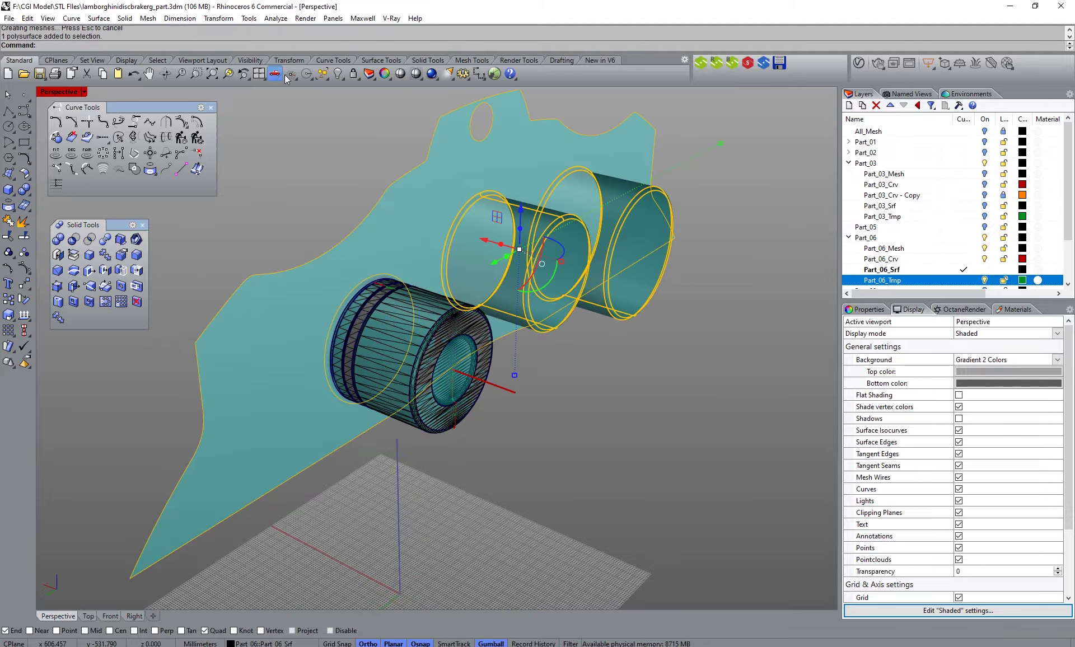
pyautogui.click(338, 74)
# In the Front view, hide the main cylinder's mesh and the flanged rear ring's mesh.
pyautogui.click(107, 613)
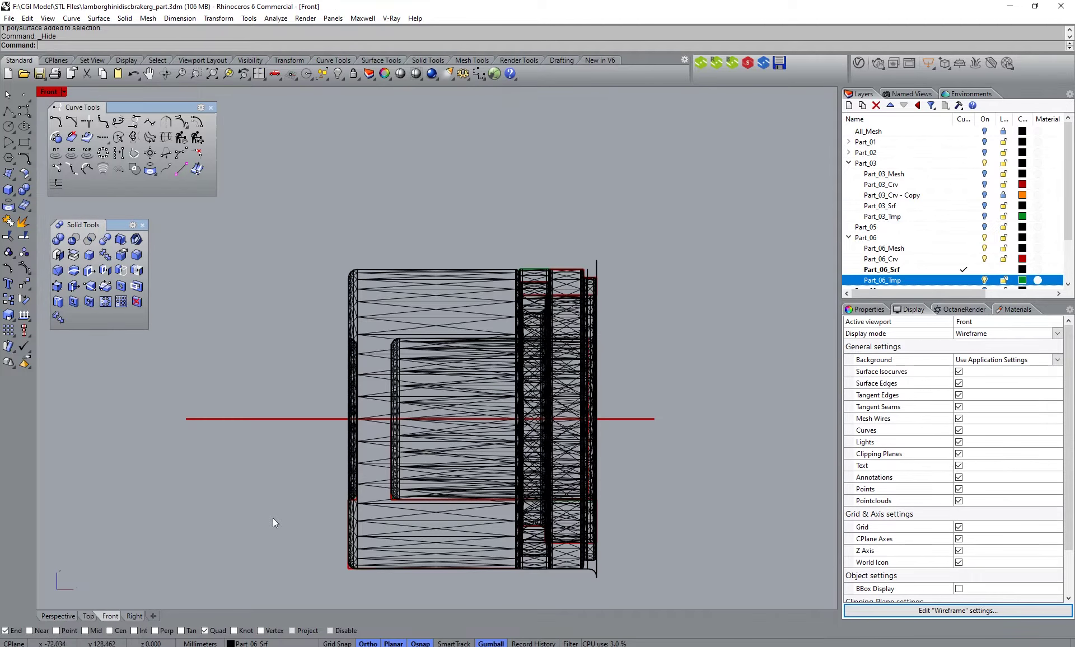
pyautogui.click(456, 281)
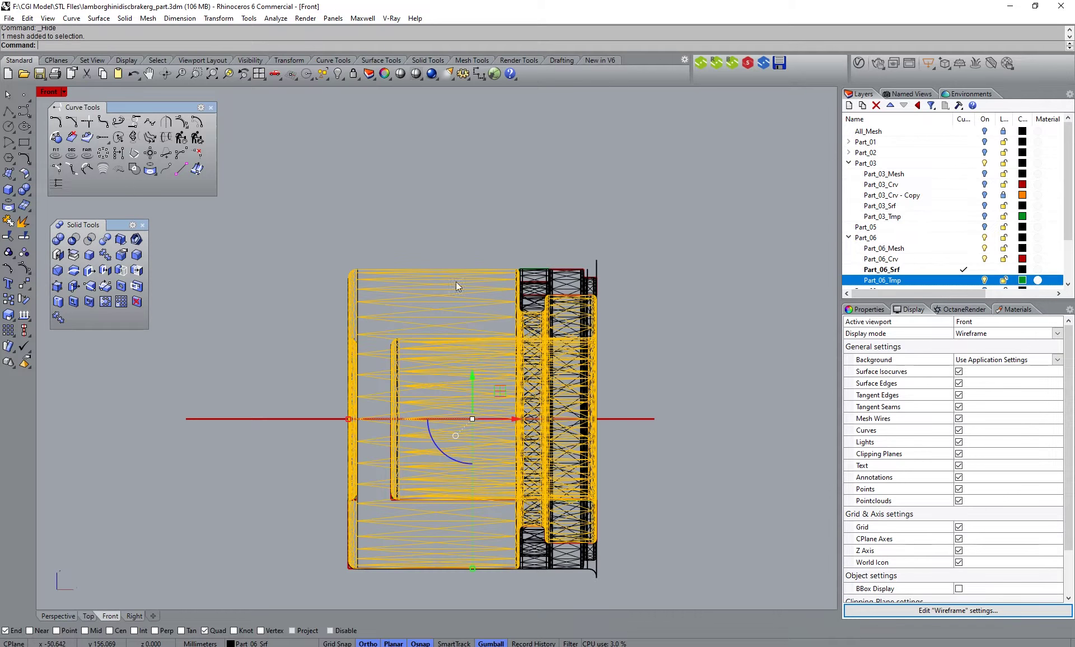
pyautogui.click(338, 73)
pyautogui.scroll(8, 562, 280)
pyautogui.click(562, 284)
pyautogui.hotkey('ctrl', 'h')
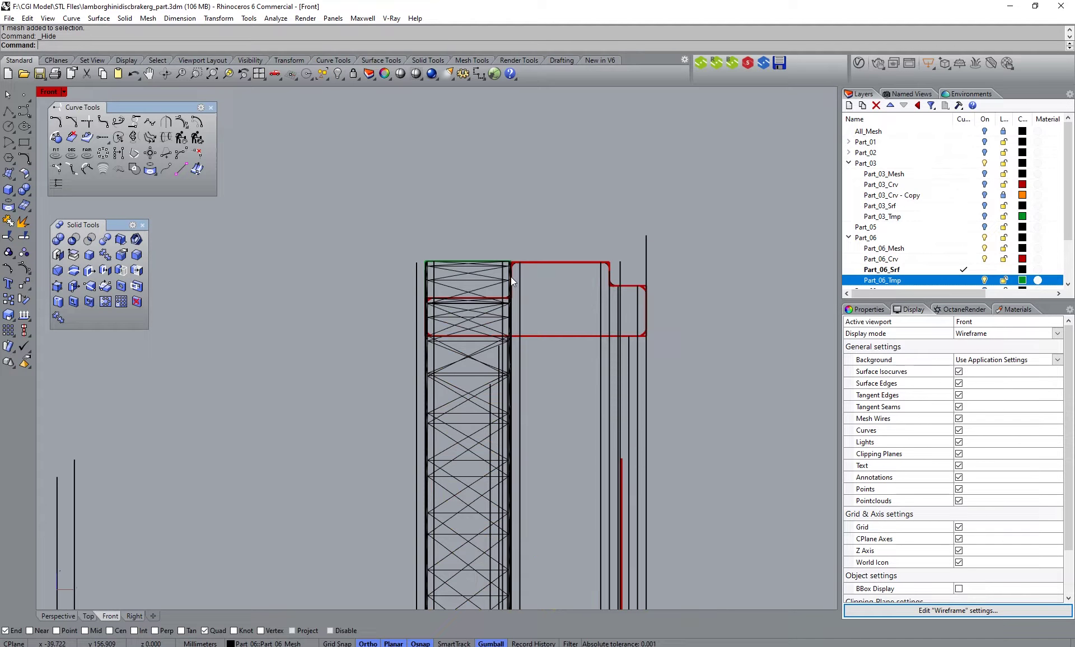
# Hide the narrow seal band's mesh in the Front view and set the view's display mode to Ghosted.
pyautogui.click(492, 277)
pyautogui.hotkey('ctrl', 'h')
pyautogui.scroll(-6, 526, 276)
pyautogui.moveTo(562, 307); pyautogui.dragTo(592, 284, button='right')
pyautogui.scroll(-3, 406, 247)
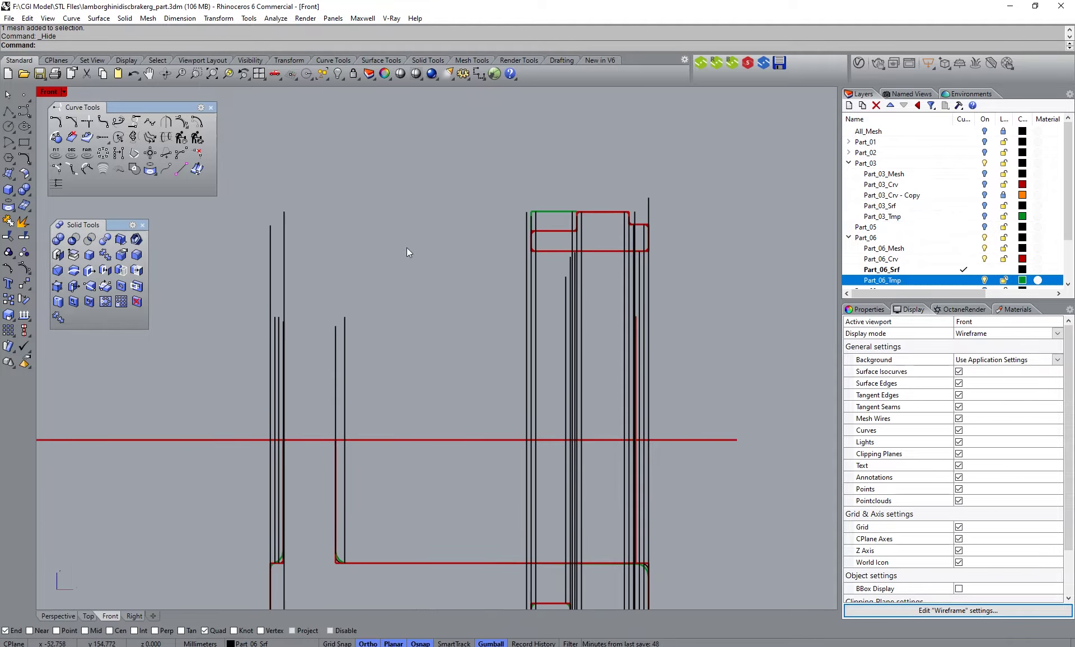
pyautogui.click(64, 91)
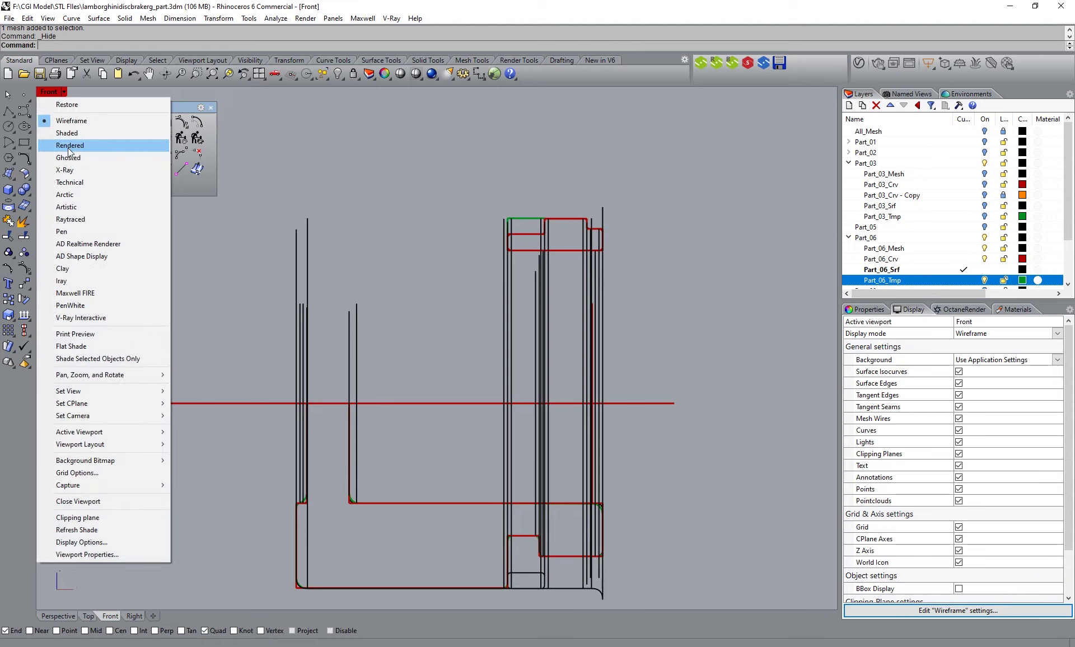
pyautogui.click(68, 157)
# Examine where the seal's green profile meets the stepped ring's red profile at the groove corner.
pyautogui.scroll(3, 587, 217)
pyautogui.scroll(8, 587, 217)
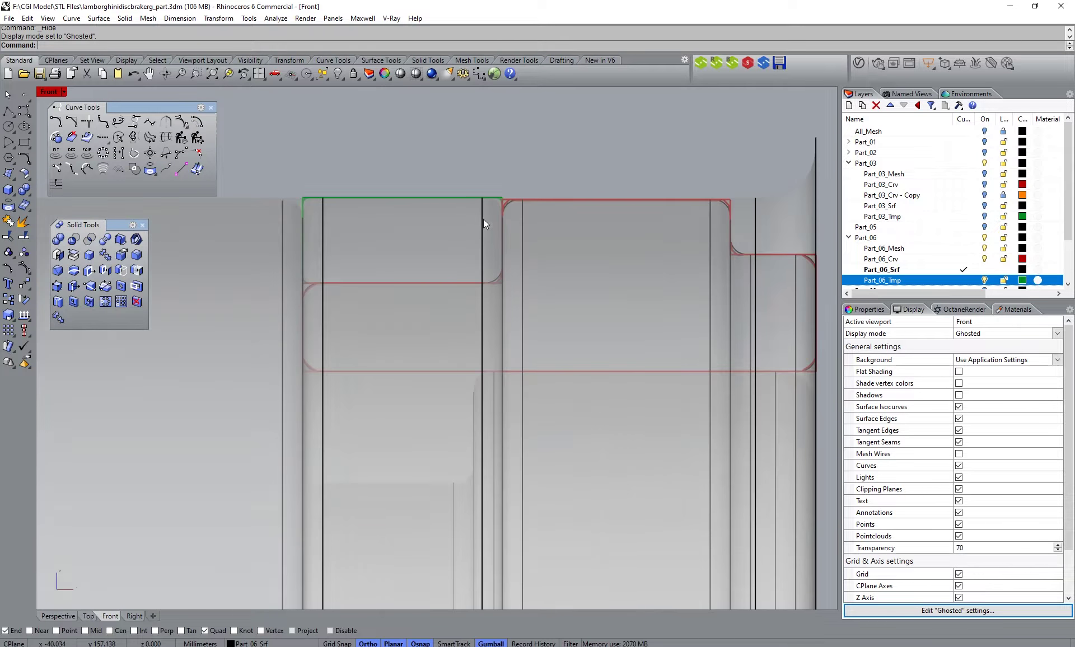
pyautogui.scroll(3, 602, 224)
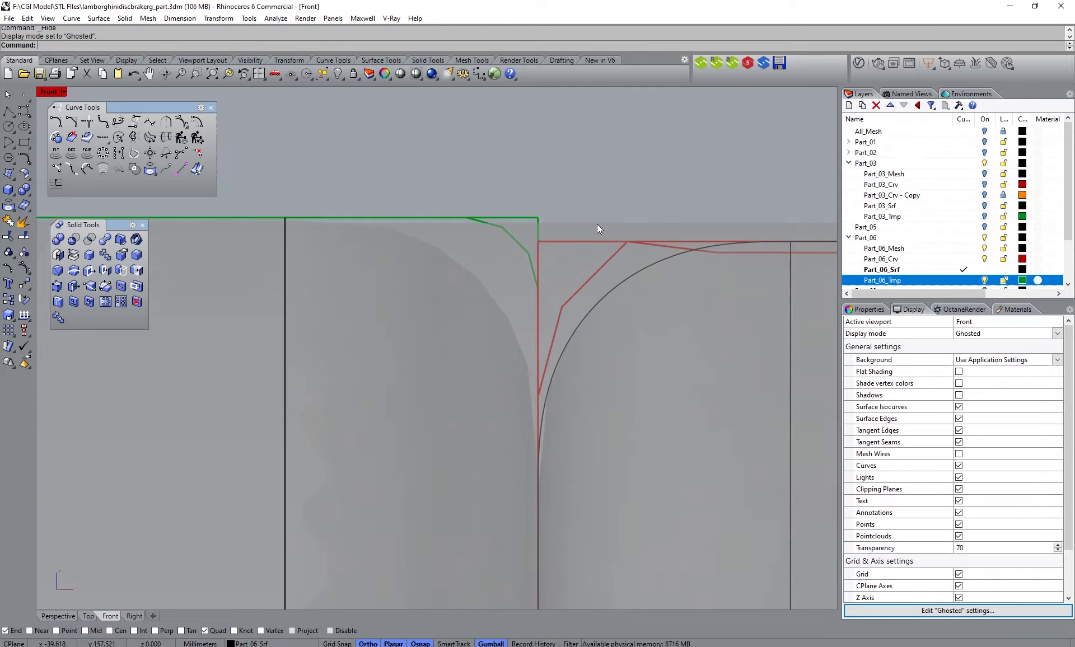
pyautogui.click(516, 217)
pyautogui.click(564, 243)
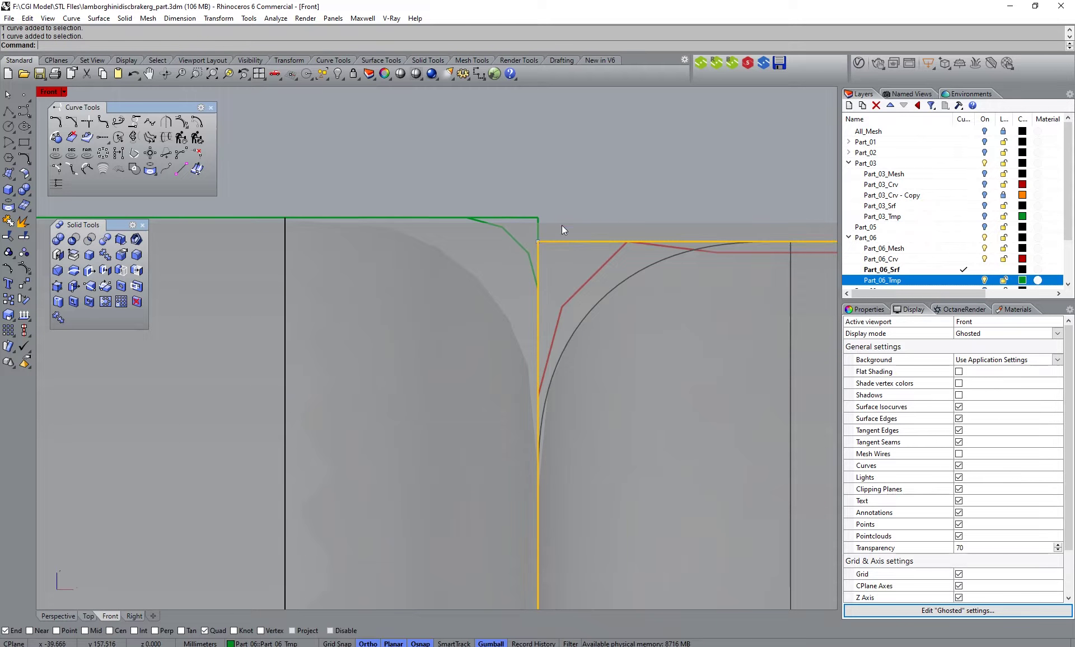
pyautogui.scroll(-5, 558, 195)
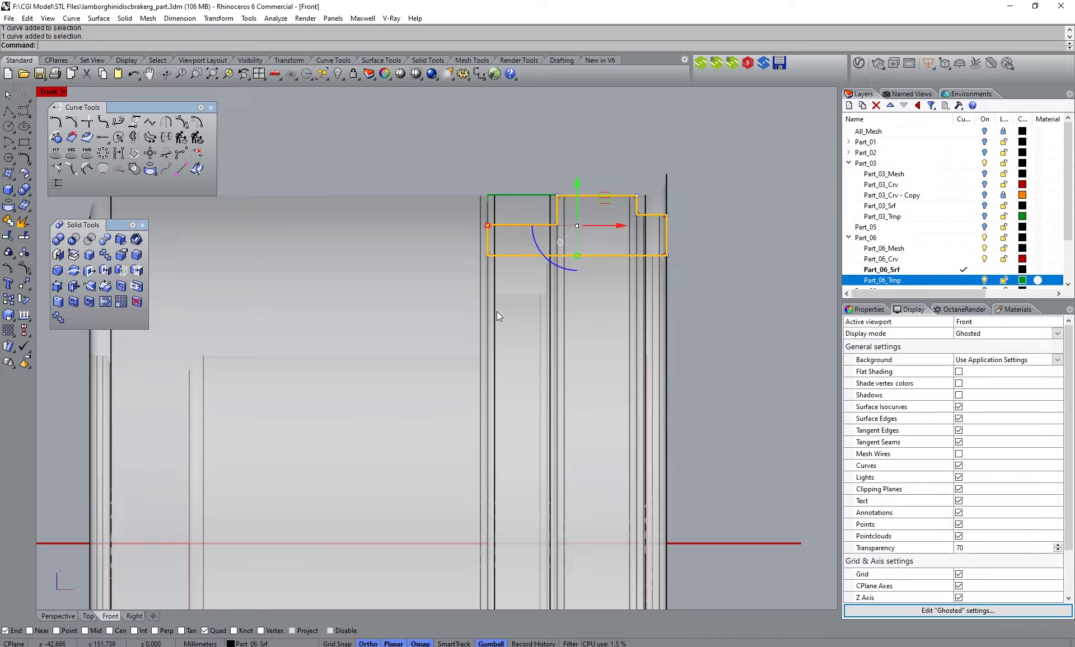
pyautogui.scroll(-4, 496, 311)
pyautogui.moveTo(409, 352); pyautogui.dragTo(451, 321, button='right')
pyautogui.scroll(-2, 361, 317)
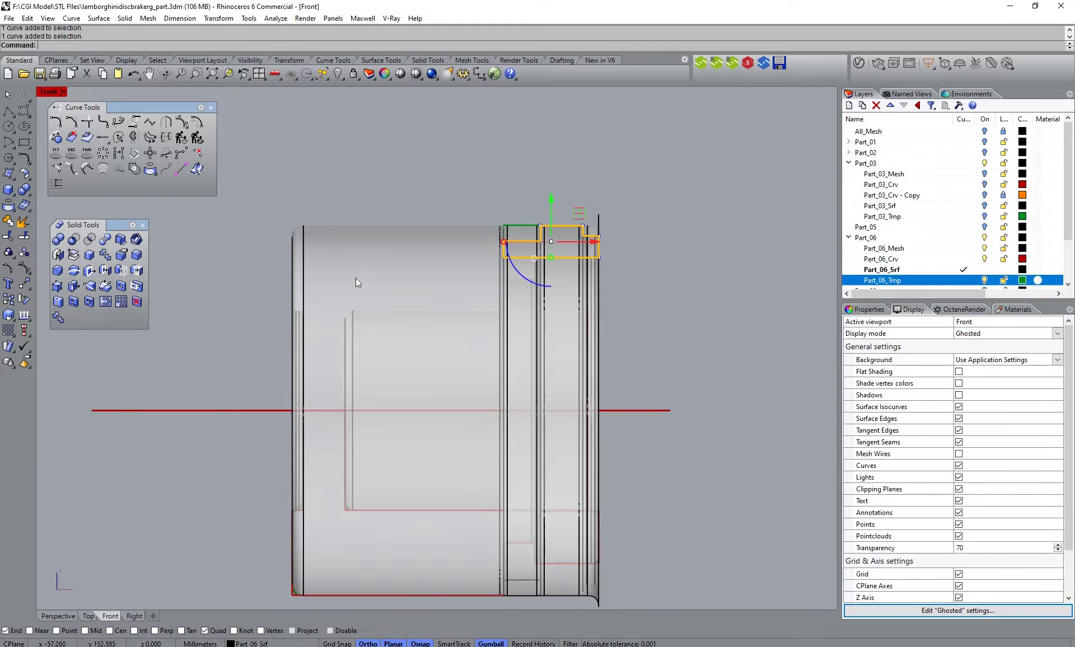
# Move the sleeve, seal ring and stepped ring polysurfaces to layer Part_06_Tmp and turn that layer off.
pyautogui.click(435, 229)
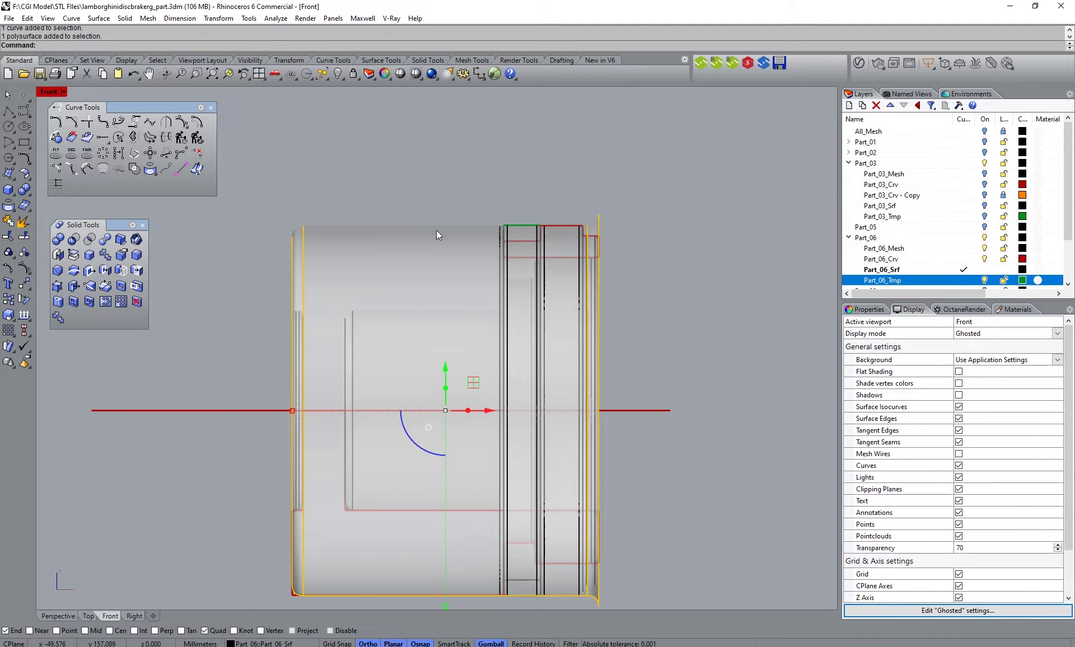
pyautogui.click(518, 234)
pyautogui.scroll(3, 521, 233)
pyautogui.click(580, 232)
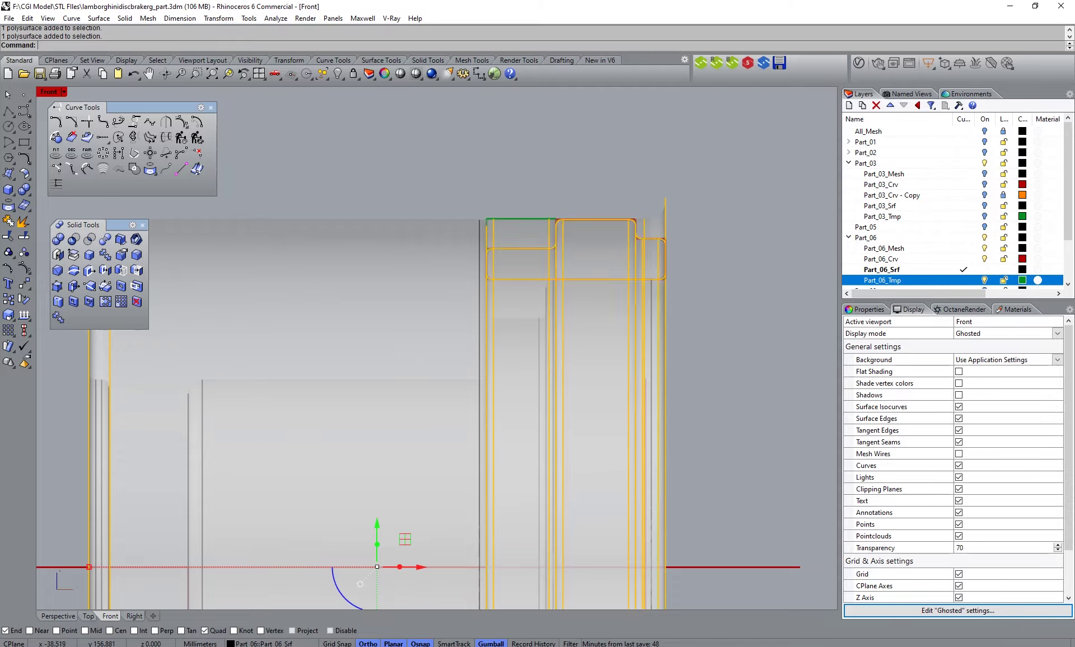
pyautogui.scroll(-3, 579, 233)
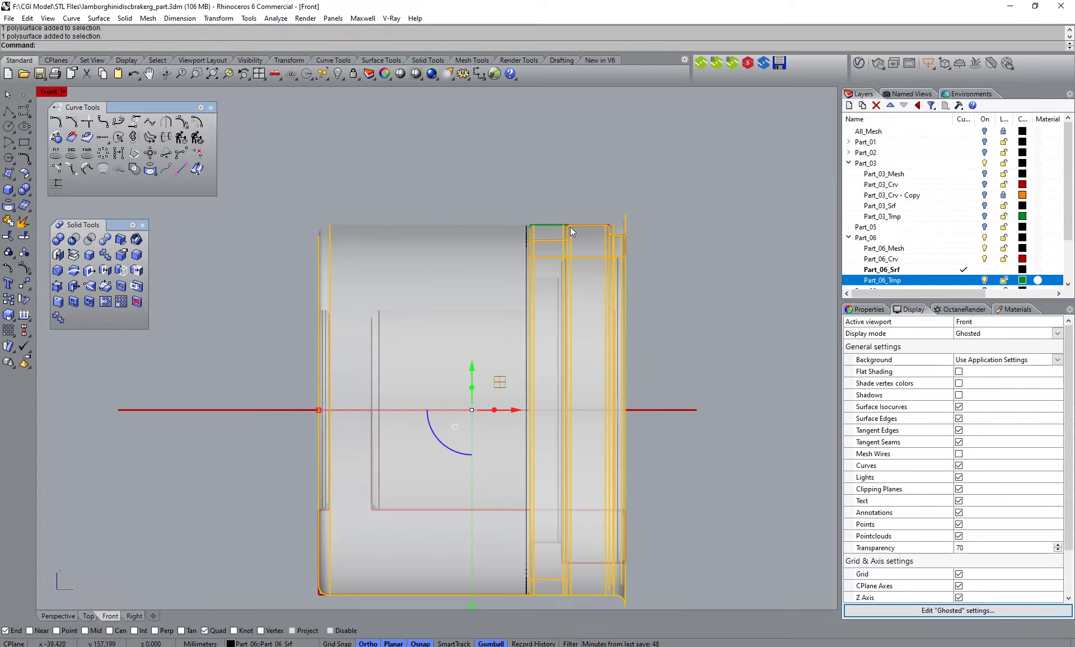
pyautogui.rightClick(871, 280)
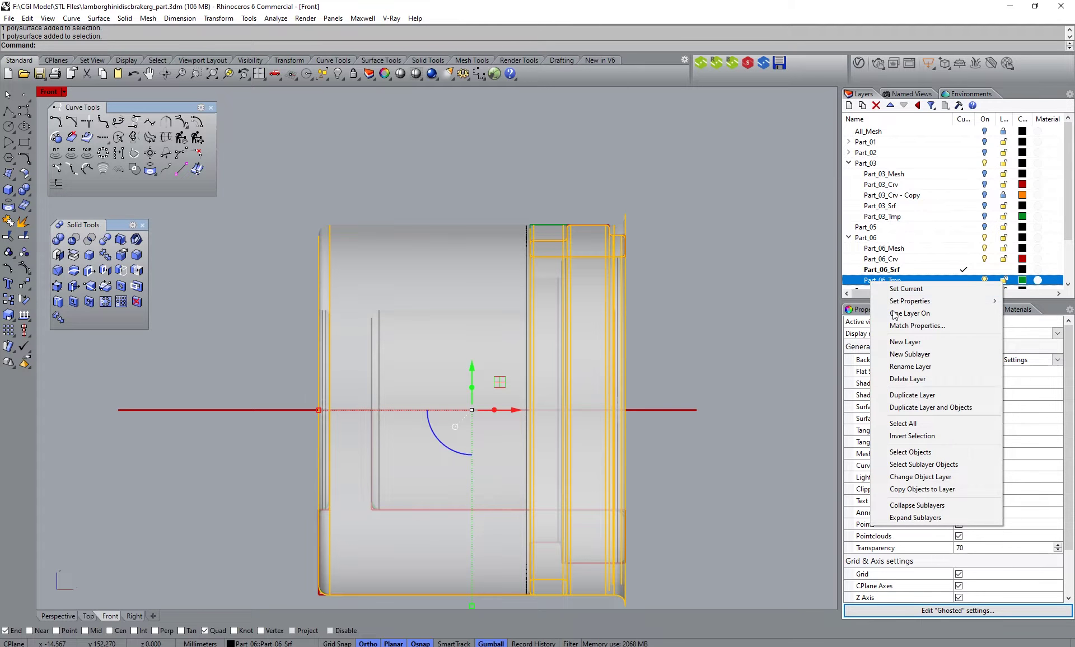
pyautogui.click(921, 477)
pyautogui.click(985, 280)
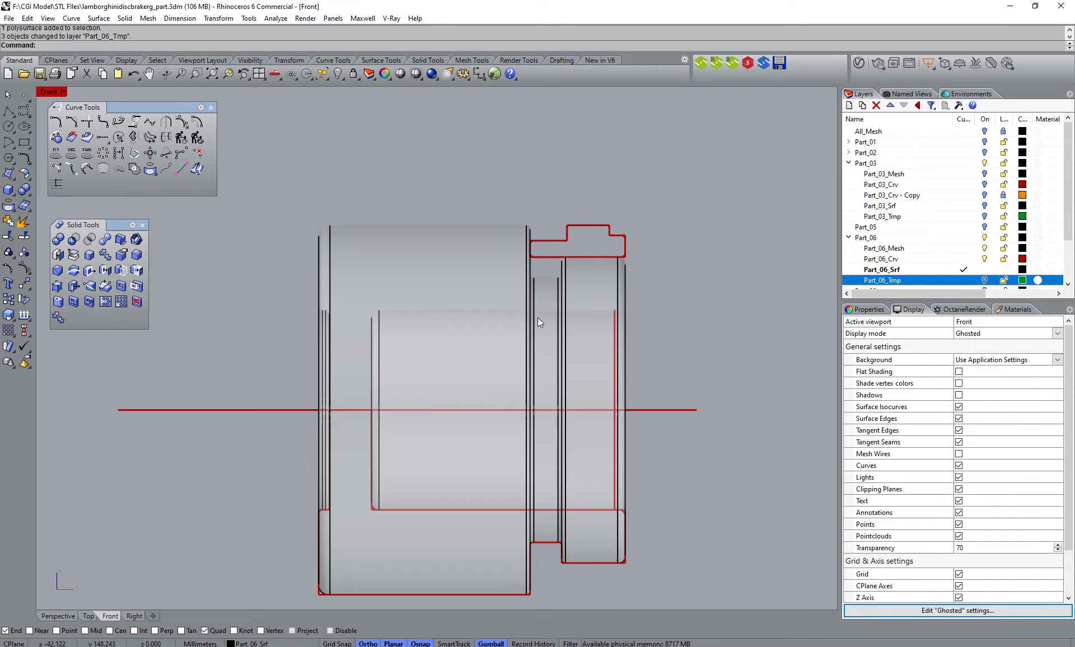
# Move the piston body polysurface and the flat circular end surface to layer Part_06_Tmp.
pyautogui.click(465, 239)
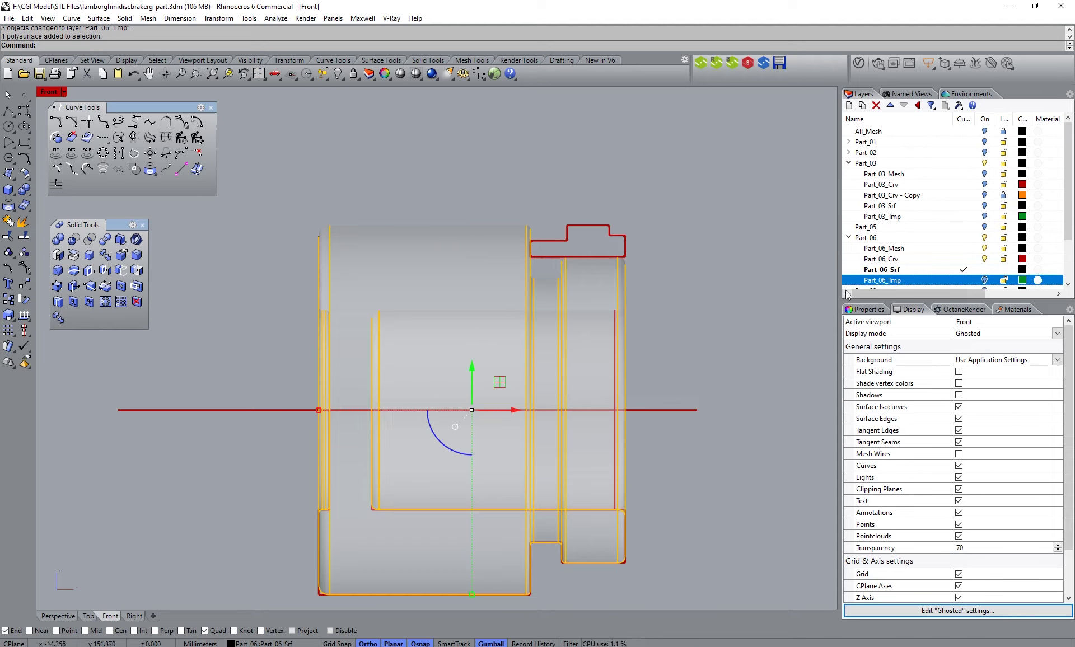
pyautogui.click(62, 614)
pyautogui.moveTo(253, 465); pyautogui.dragTo(331, 442, button='right')
pyautogui.rightClick(925, 283)
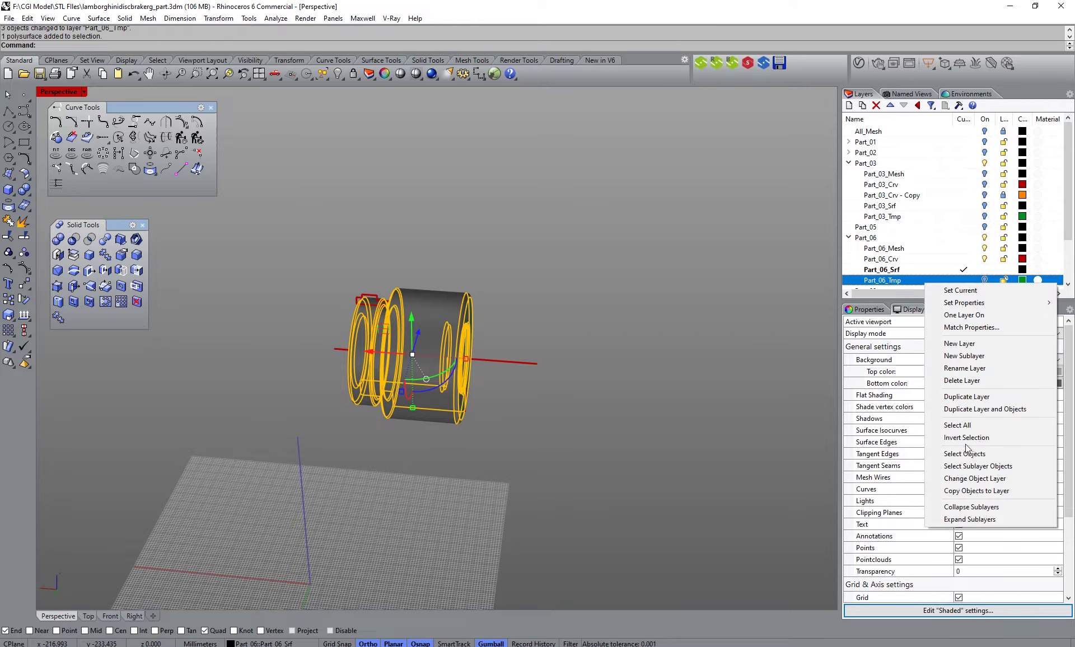
pyautogui.click(946, 478)
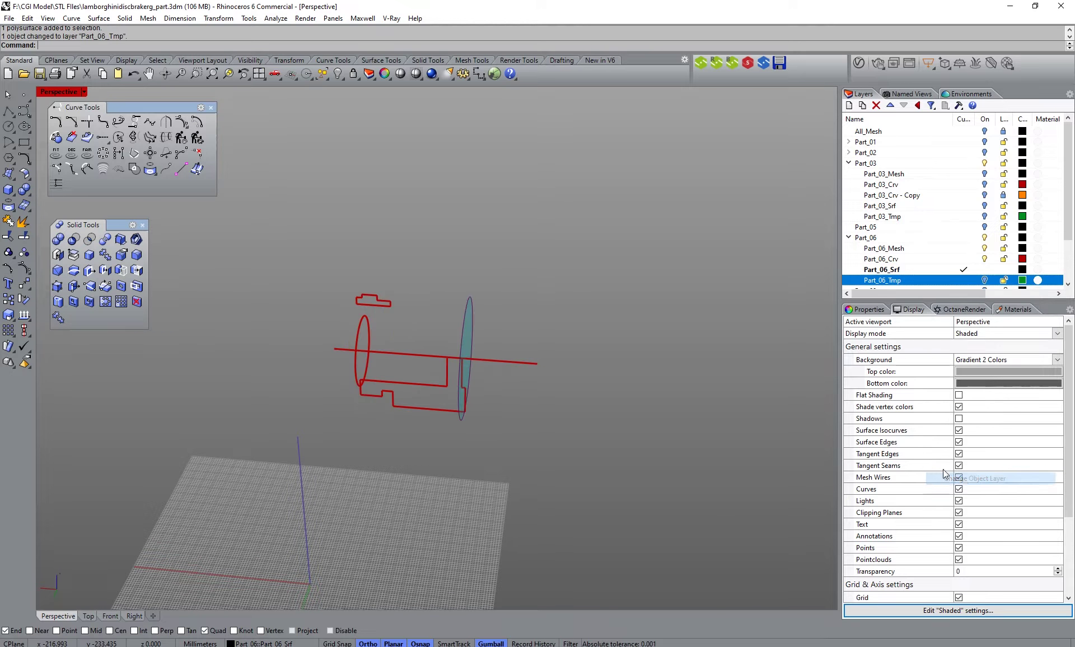
pyautogui.click(465, 331)
pyautogui.rightClick(891, 280)
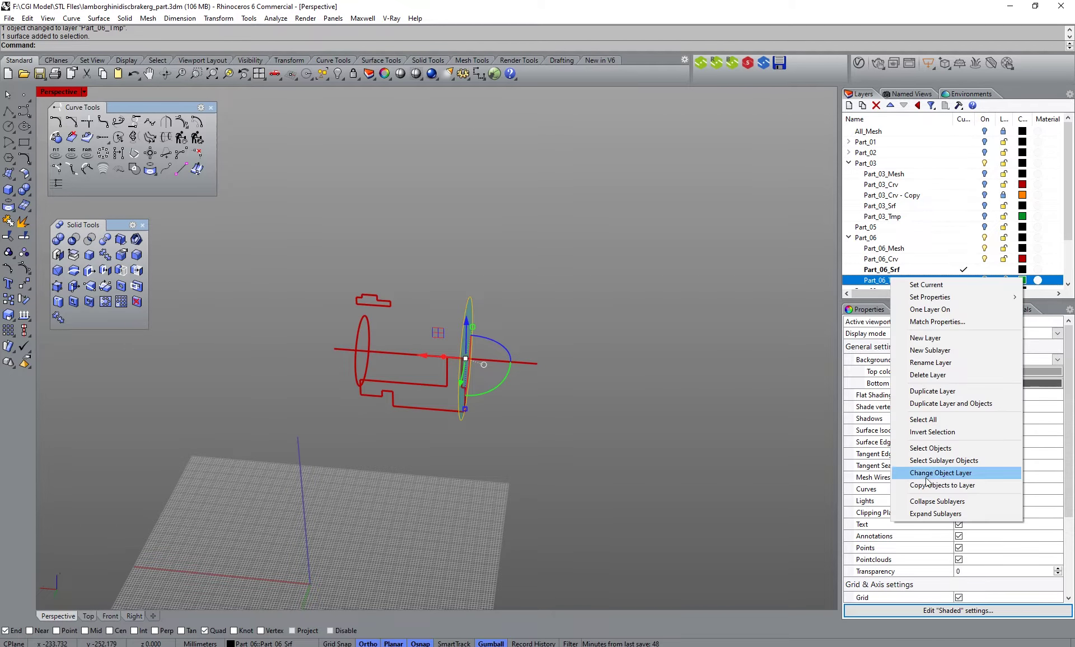
pyautogui.click(935, 473)
pyautogui.scroll(3, 385, 343)
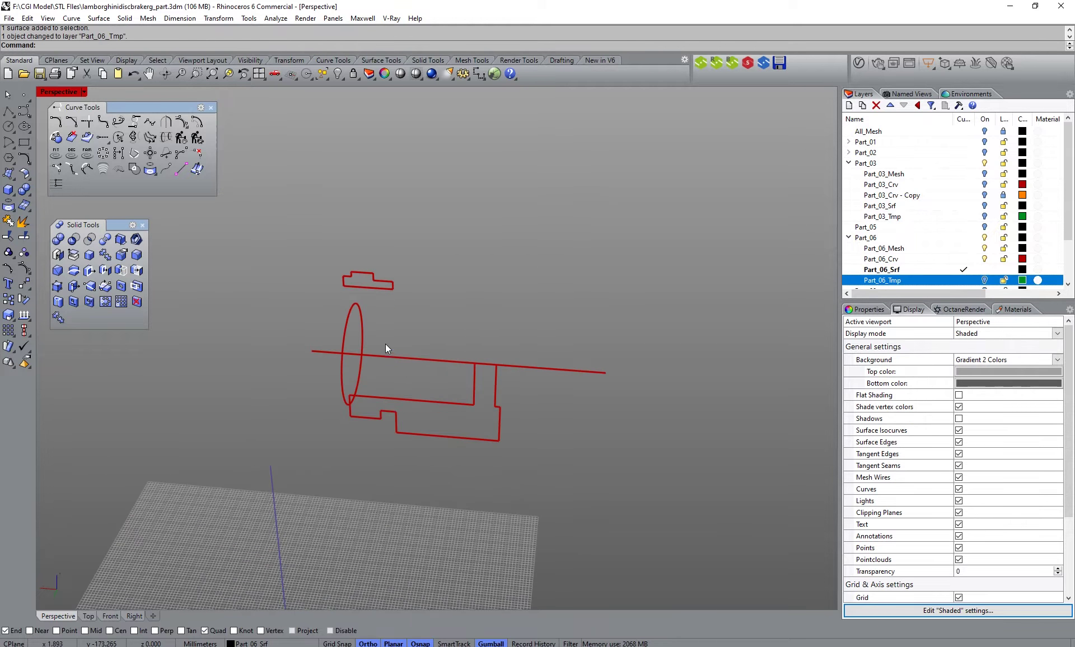
# In the Front view, hide the rounded-corner version of the stepped ring's profile curve.
pyautogui.click(114, 617)
pyautogui.moveTo(423, 392); pyautogui.dragTo(502, 223, button='right')
pyautogui.moveTo(576, 163); pyautogui.dragTo(584, 185, button='right')
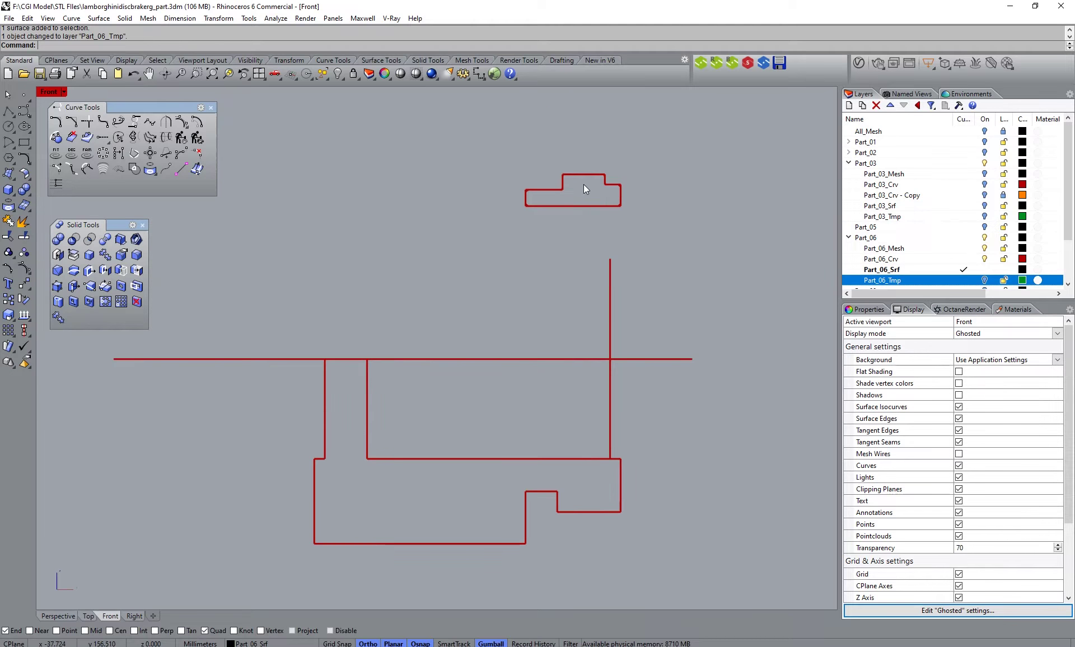
pyautogui.click(612, 183)
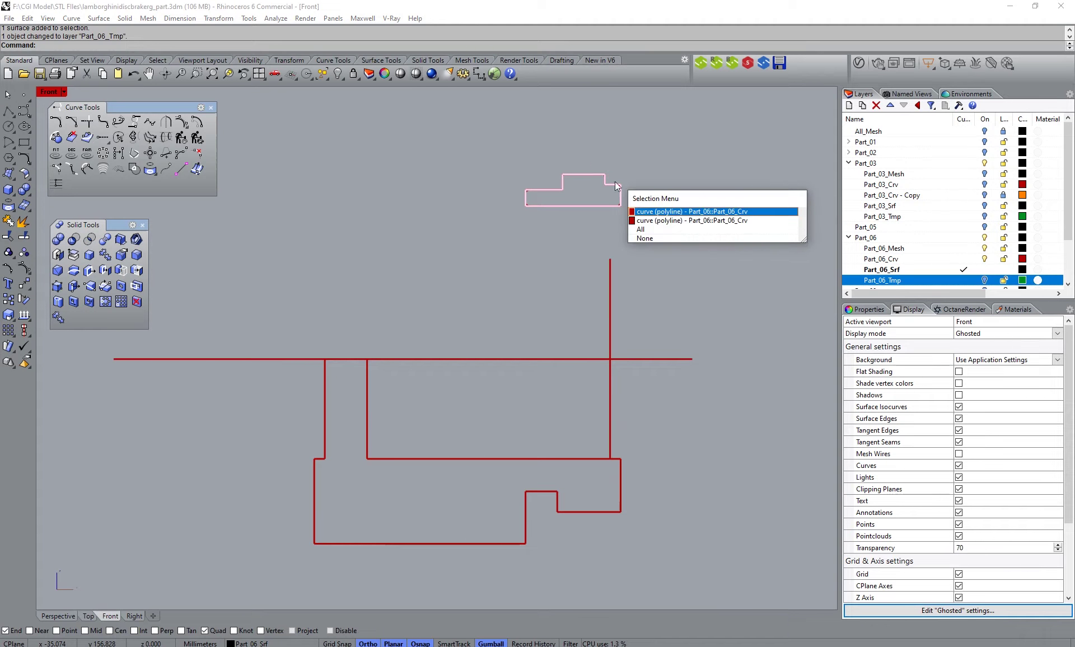
pyautogui.click(595, 162)
pyautogui.scroll(10, 609, 180)
pyautogui.scroll(-5, 697, 227)
pyautogui.click(680, 229)
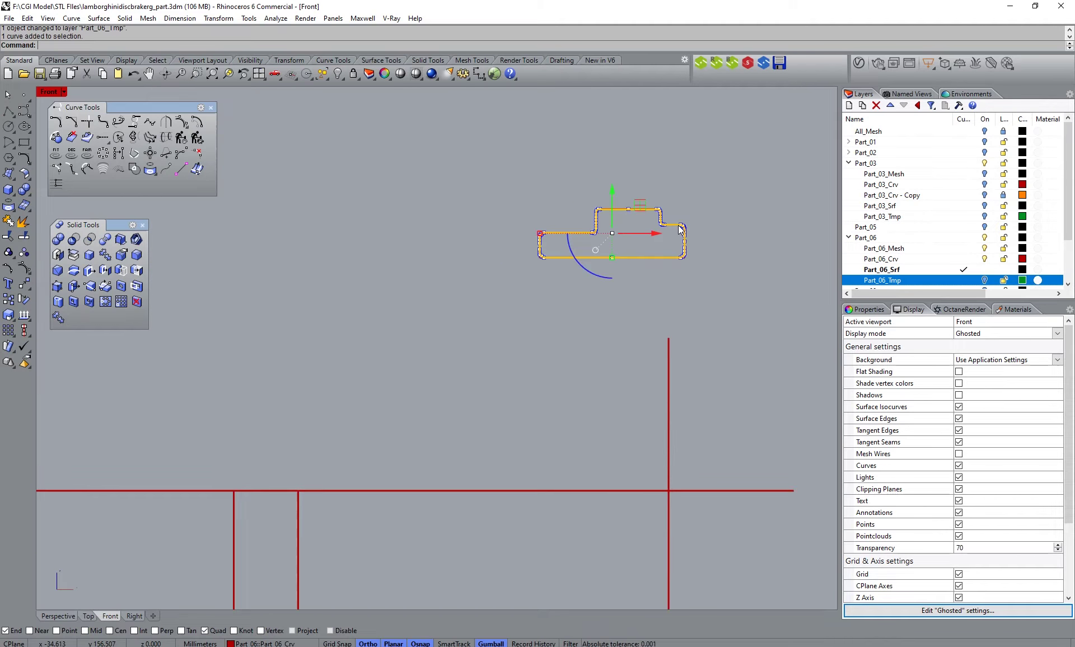
pyautogui.scroll(-2, 657, 224)
pyautogui.click(338, 74)
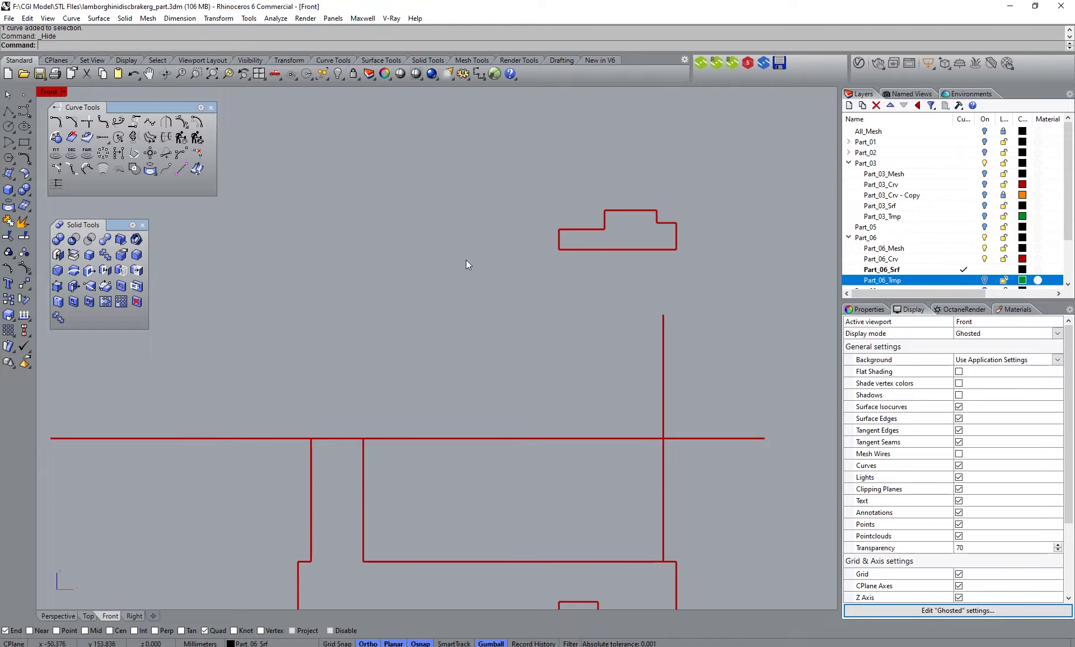
# Use Show Selected to bring back all the hidden curves.
pyautogui.scroll(-3, 468, 264)
pyautogui.moveTo(468, 263); pyautogui.dragTo(494, 244, button='right')
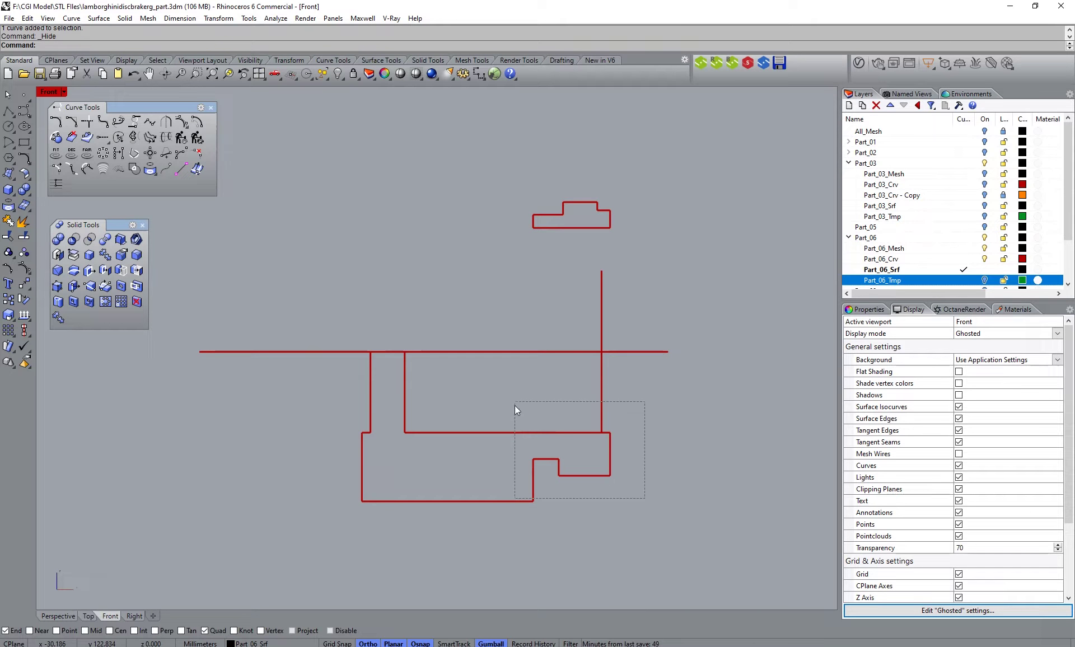
pyautogui.moveTo(512, 464); pyautogui.dragTo(512, 464)
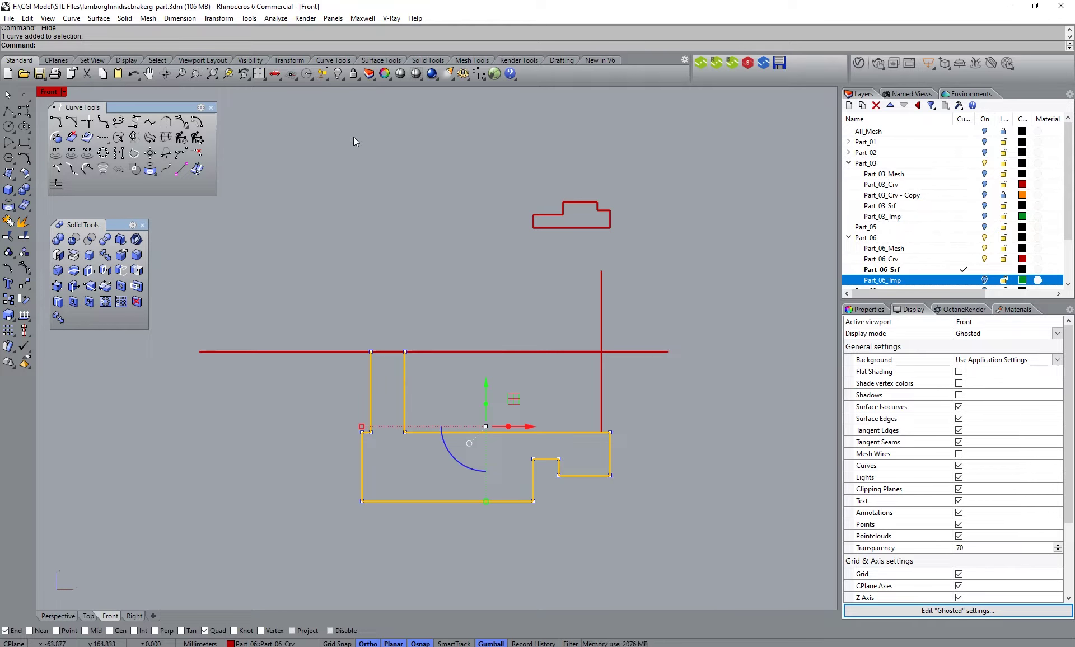
pyautogui.click(344, 77)
pyautogui.click(371, 94)
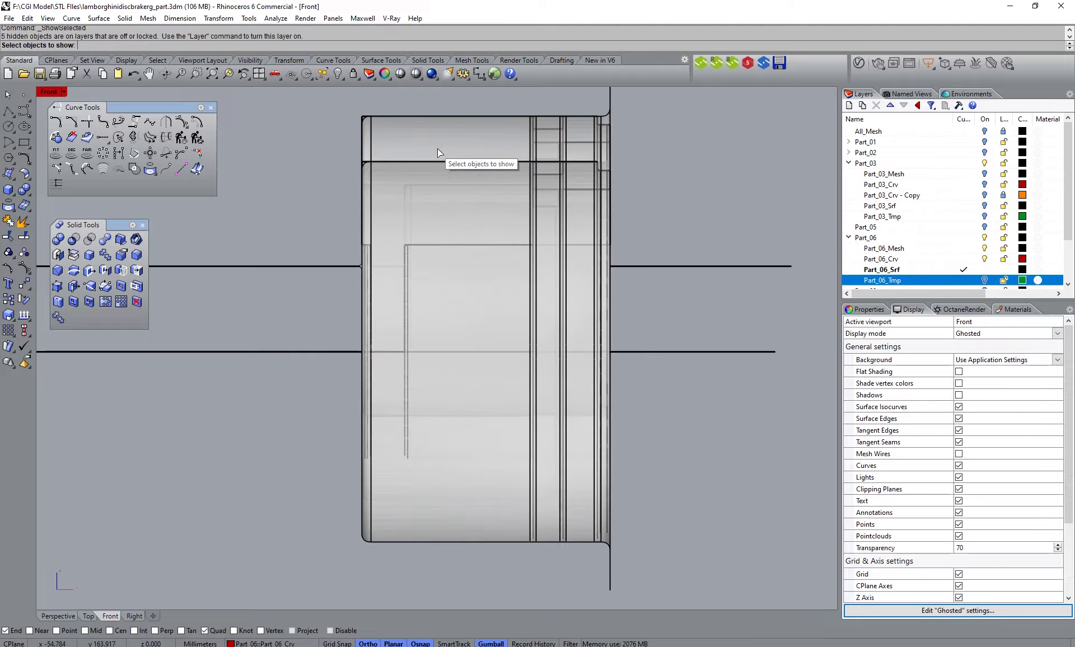
pyautogui.scroll(6, 505, 179)
pyautogui.scroll(-8, 527, 191)
pyautogui.moveTo(528, 193); pyautogui.dragTo(542, 288, button='right')
pyautogui.hotkey('ctrl', 'shift', 'c')
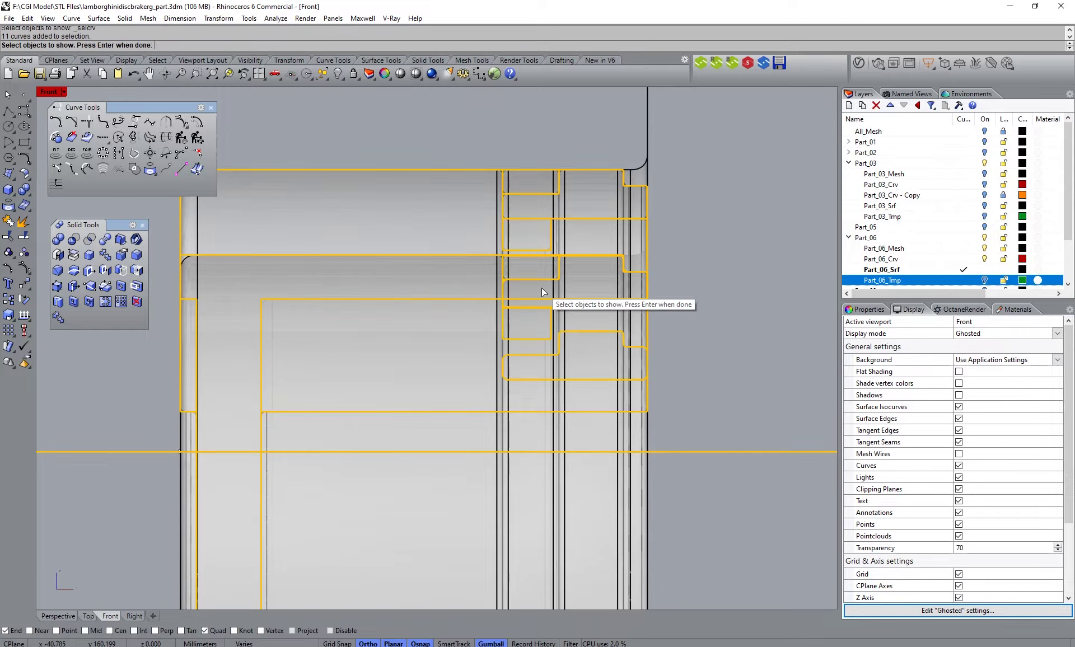
pyautogui.scroll(-5, 544, 274)
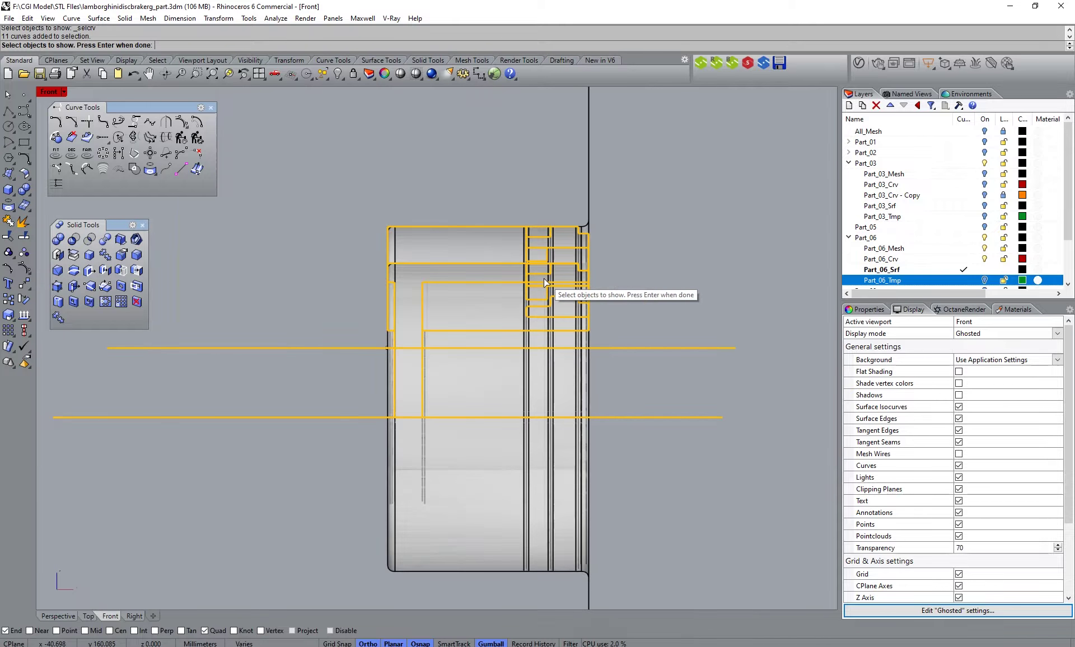
pyautogui.press('Return')
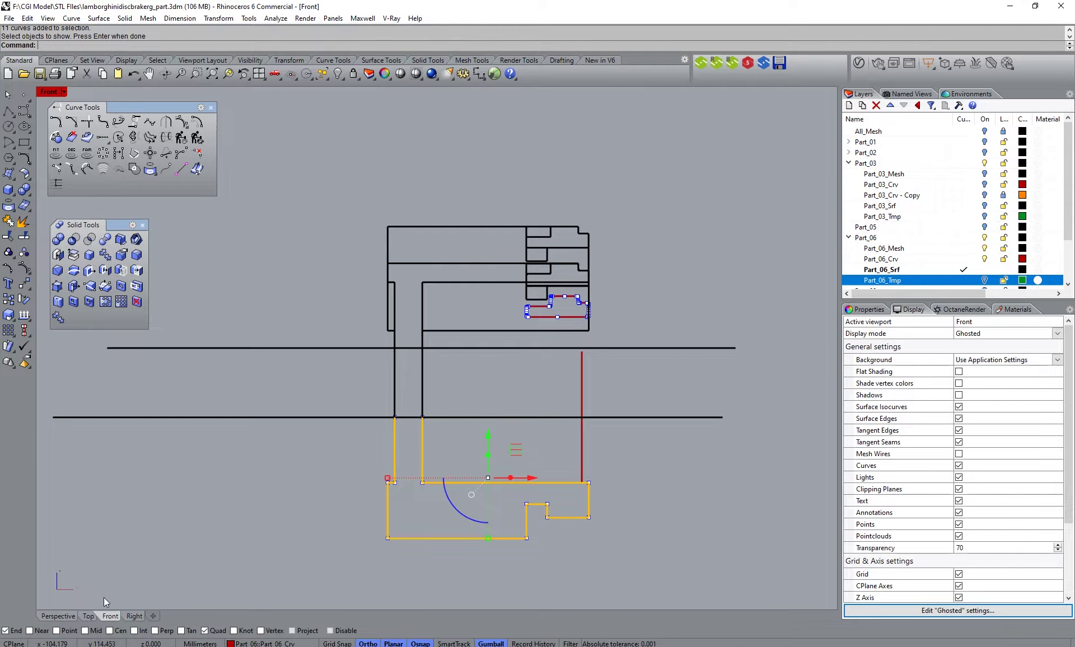
# In the Perspective view, hide the black profile and axis curves belonging to the other two pistons.
pyautogui.click(73, 617)
pyautogui.press('Escape')
pyautogui.moveTo(449, 293); pyautogui.dragTo(401, 289, button='right')
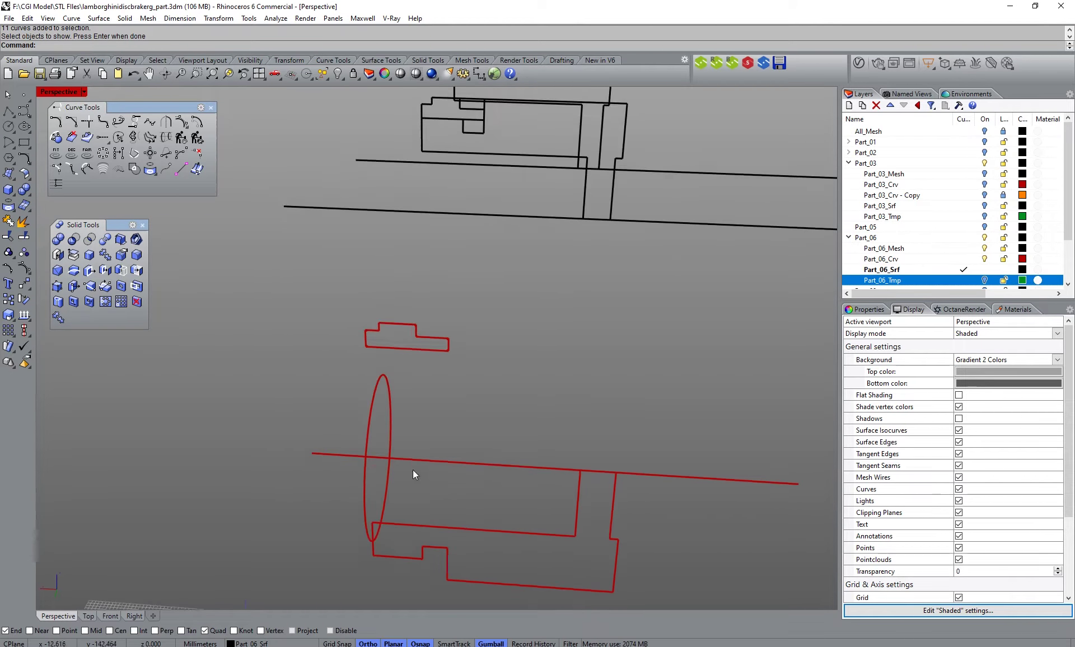
pyautogui.moveTo(414, 475); pyautogui.dragTo(547, 353, button='right')
pyautogui.moveTo(435, 150); pyautogui.dragTo(430, 151)
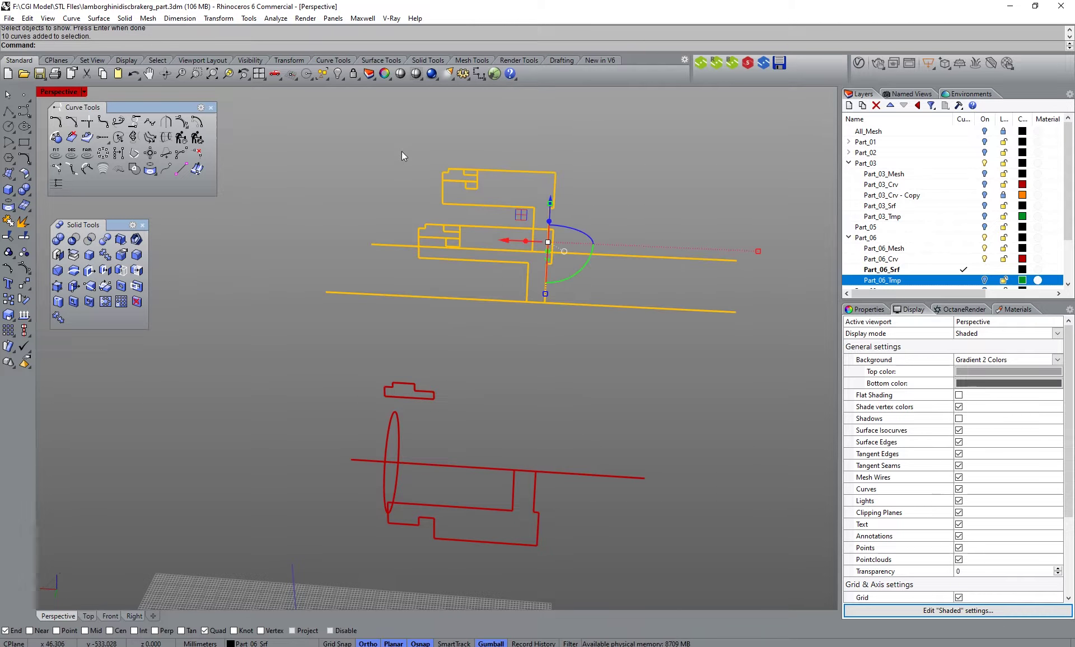
pyautogui.click(337, 74)
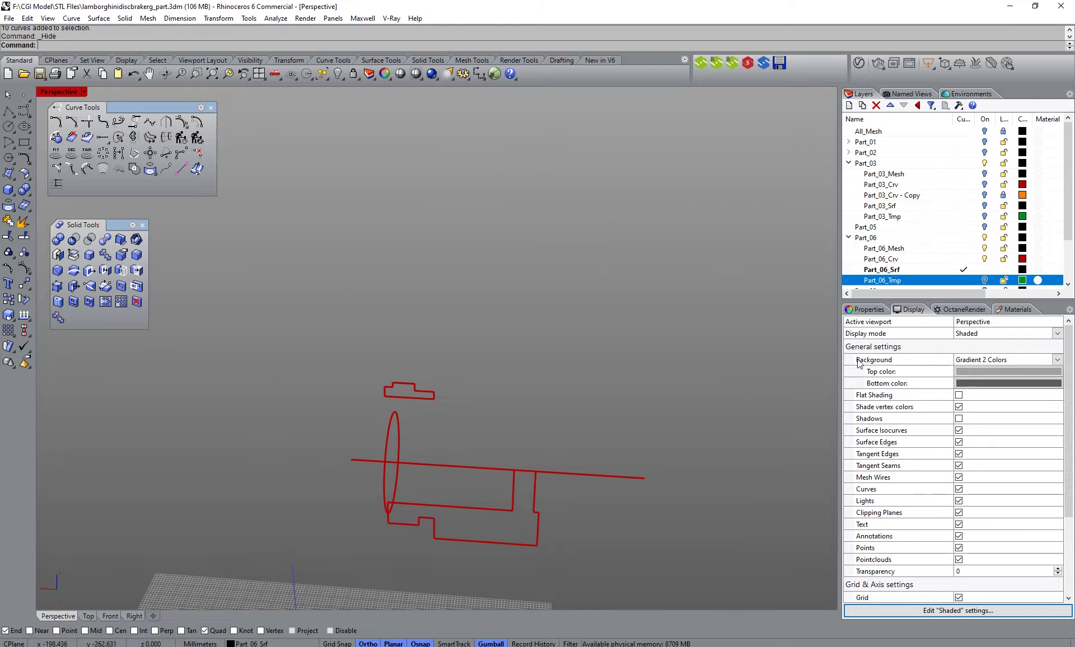
# Turn Part_06_Tmp on, move the seal's rectangular profile curve to layer Part_06_Srf, and turn Part_06_Tmp off again.
pyautogui.click(985, 280)
pyautogui.scroll(3, 374, 402)
pyautogui.scroll(3, 511, 341)
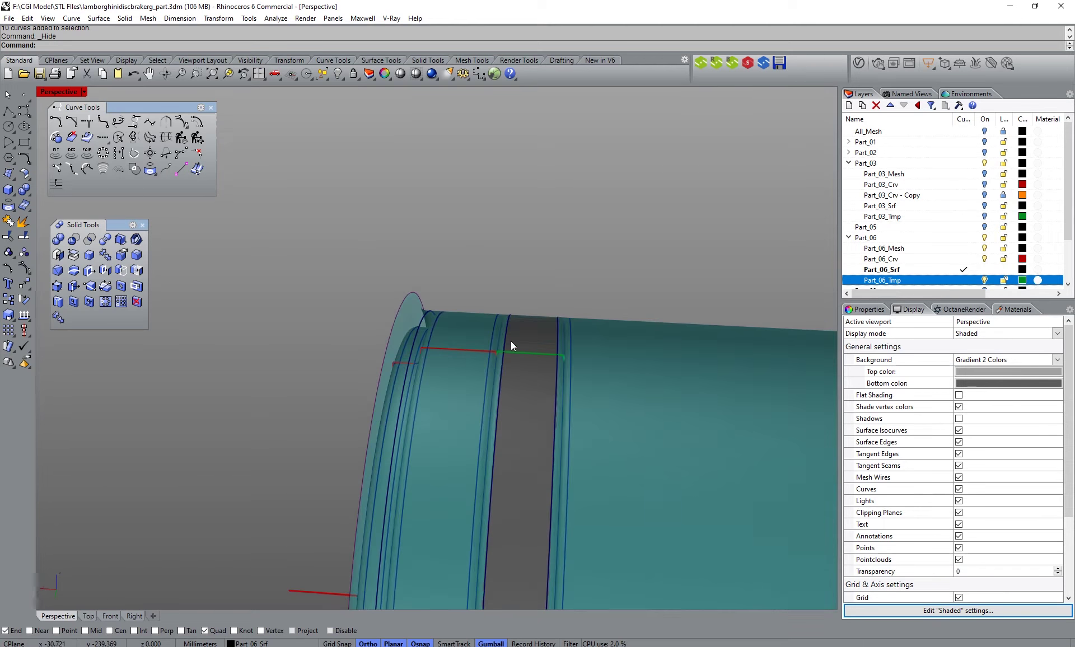
pyautogui.scroll(2, 538, 354)
pyautogui.click(542, 358)
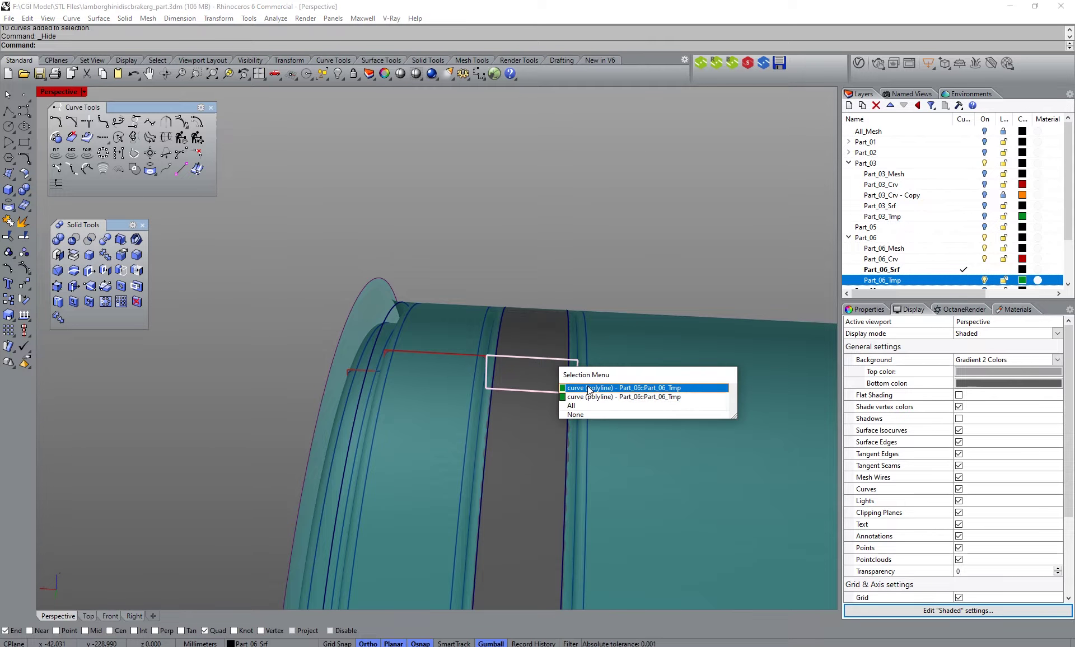
pyautogui.click(585, 381)
pyautogui.rightClick(880, 272)
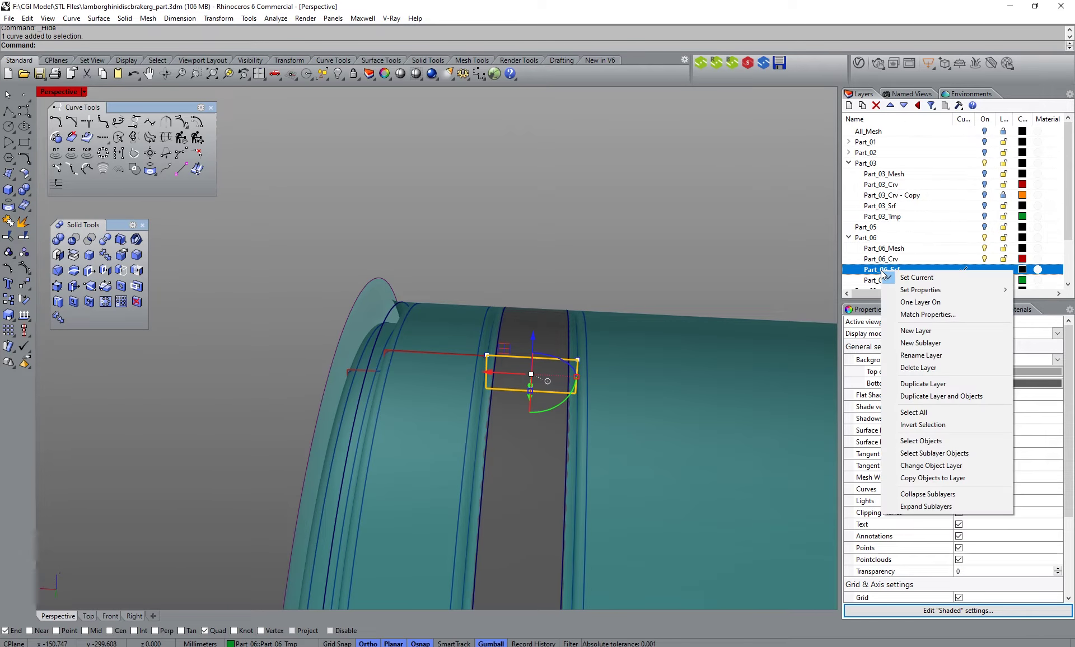
pyautogui.click(906, 466)
pyautogui.click(963, 269)
pyautogui.click(984, 280)
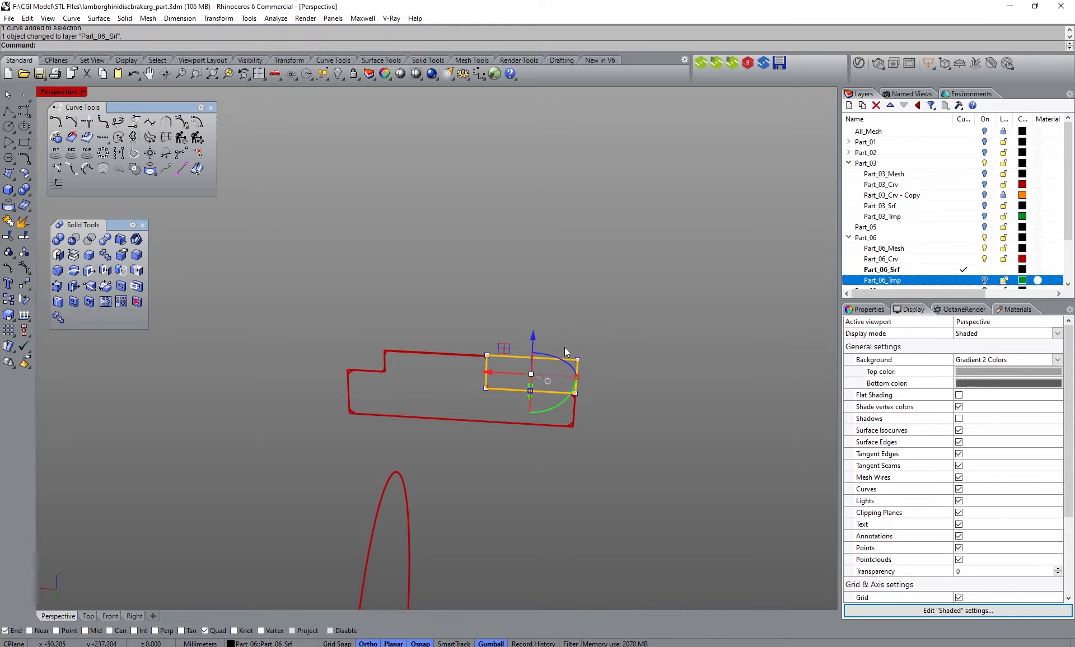
pyautogui.press('Escape')
pyautogui.moveTo(531, 347); pyautogui.dragTo(475, 442, button='right')
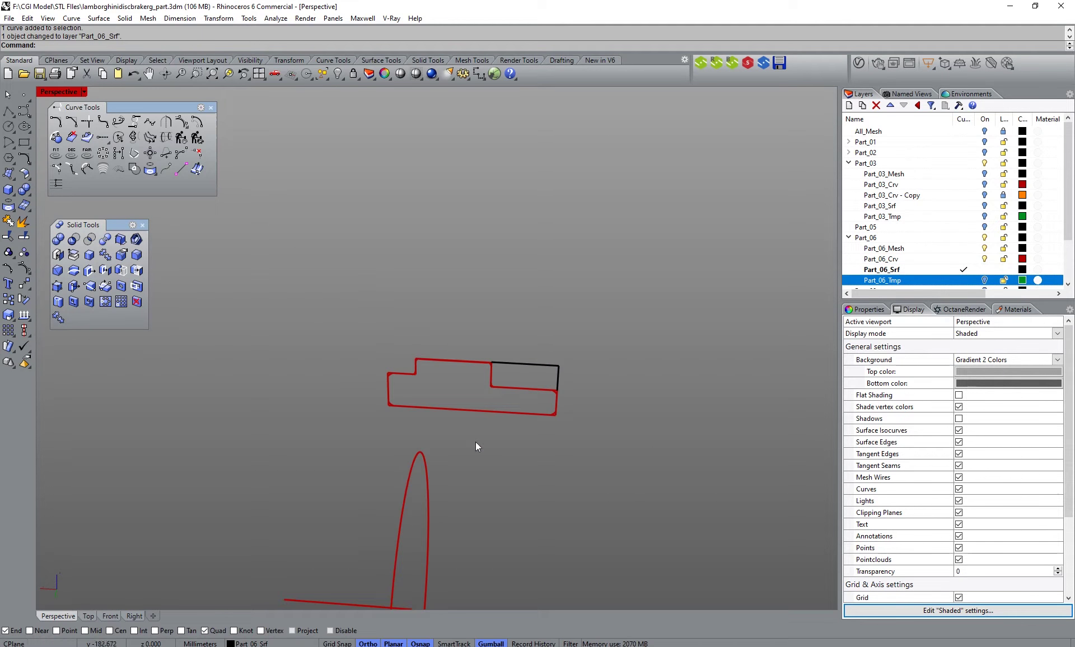
# In the Front view, mirror the piston body's profile curve to the upper side of the horizontal axis line and delete the original below.
pyautogui.click(115, 613)
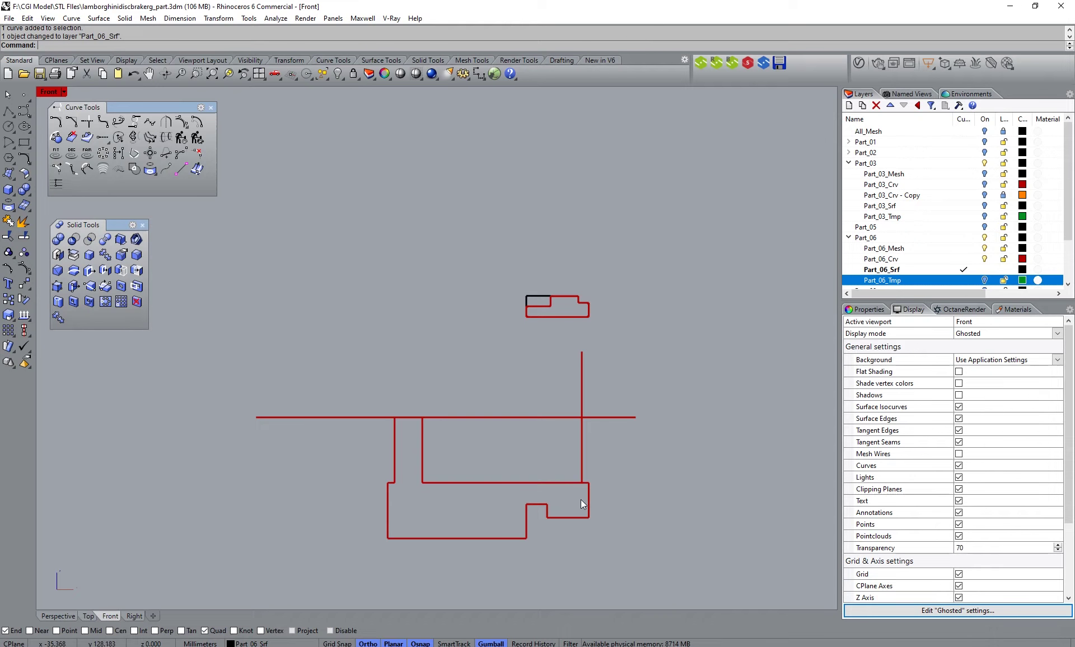
pyautogui.click(559, 521)
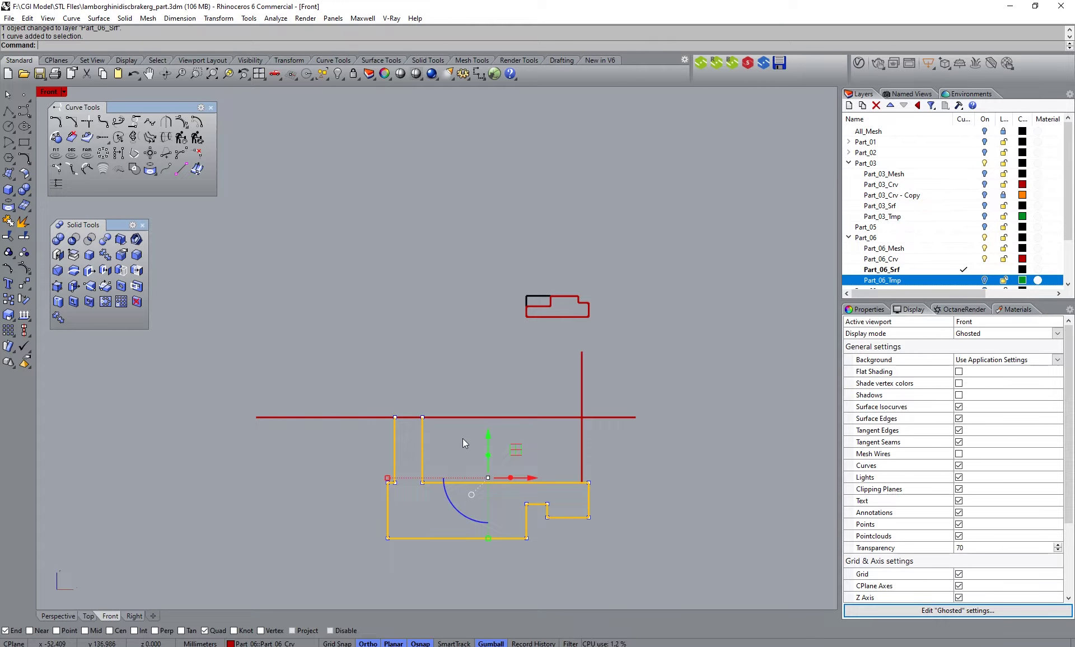
pyautogui.write('mi')
pyautogui.press('Return')
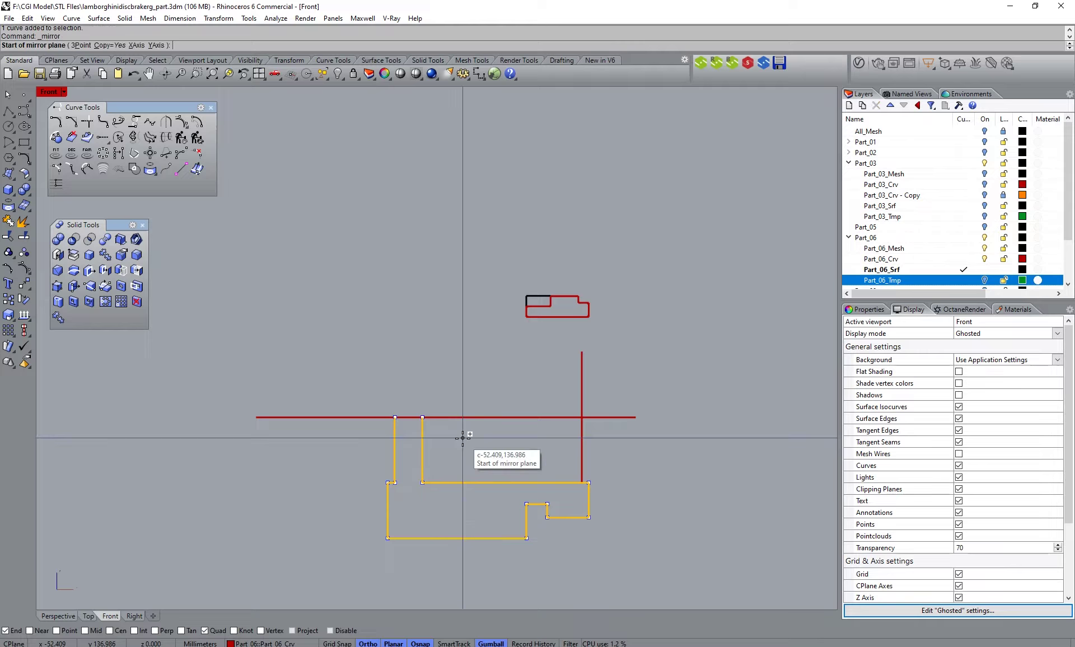
pyautogui.click(257, 417)
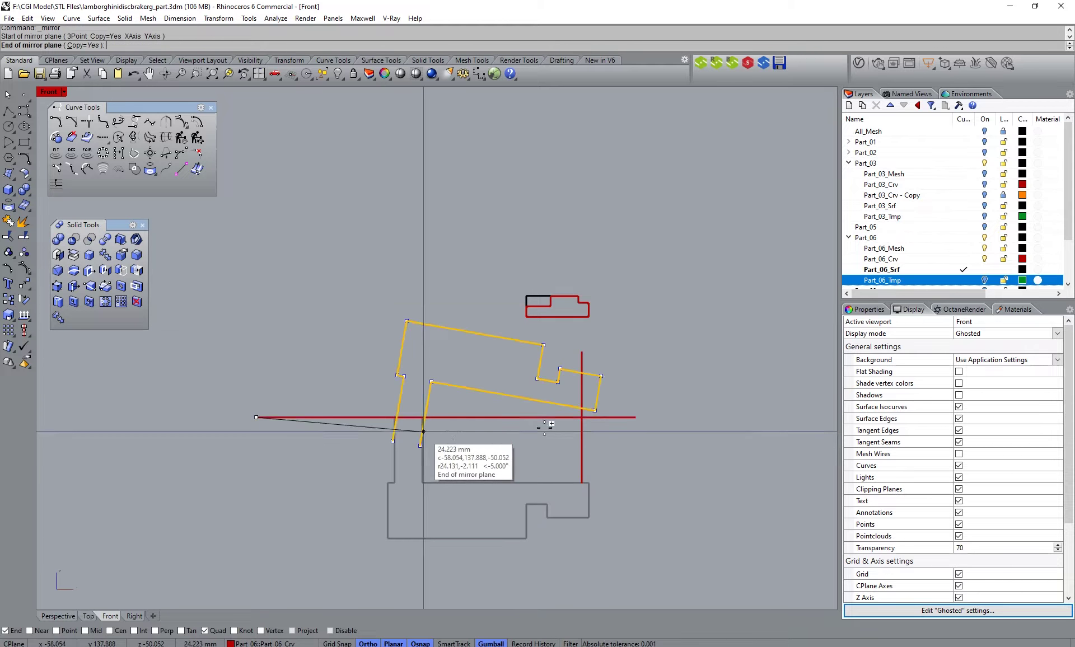
pyautogui.click(636, 417)
pyautogui.press('Escape')
pyautogui.click(569, 483)
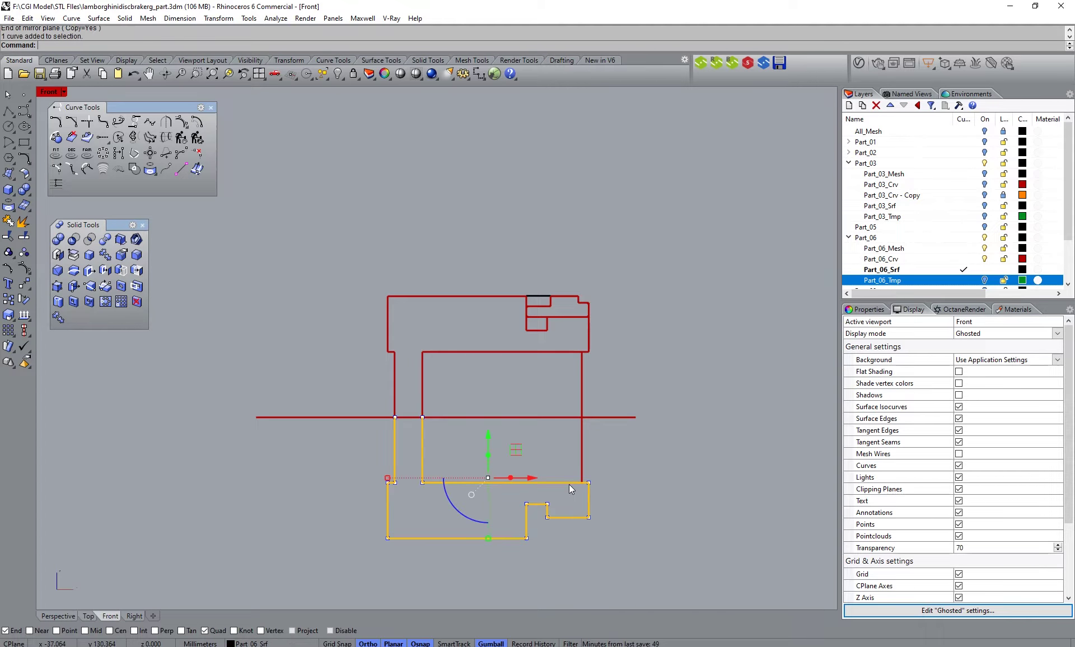
pyautogui.press('Delete')
# Hide the vertical line crossing the axis near the open end of the piston body's profile.
pyautogui.moveTo(584, 437); pyautogui.dragTo(577, 483, button='right')
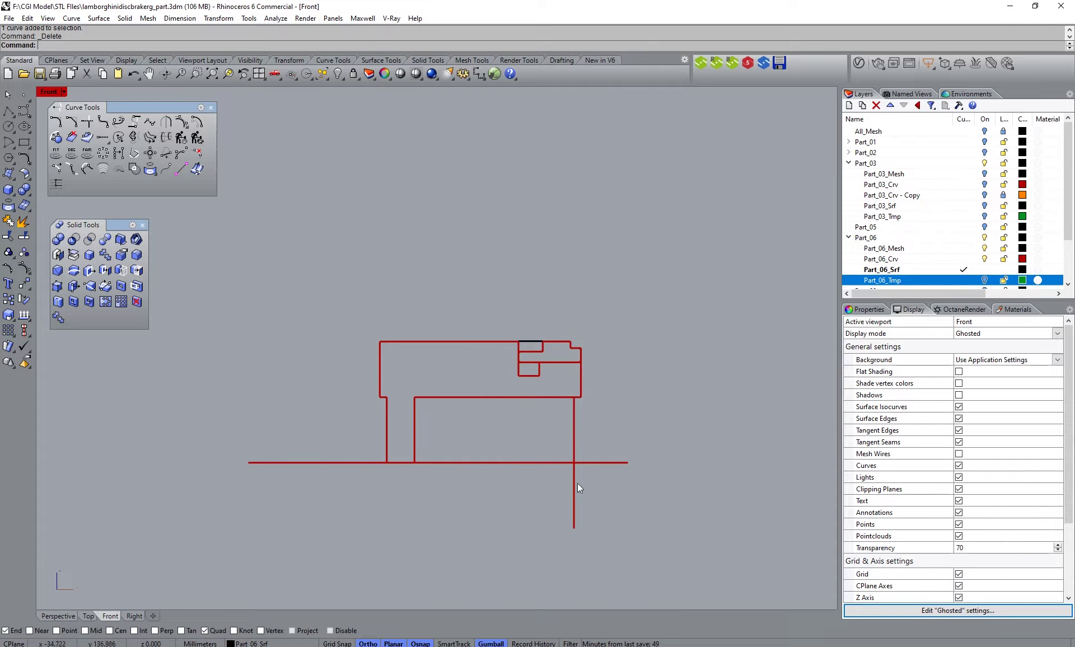
pyautogui.click(576, 482)
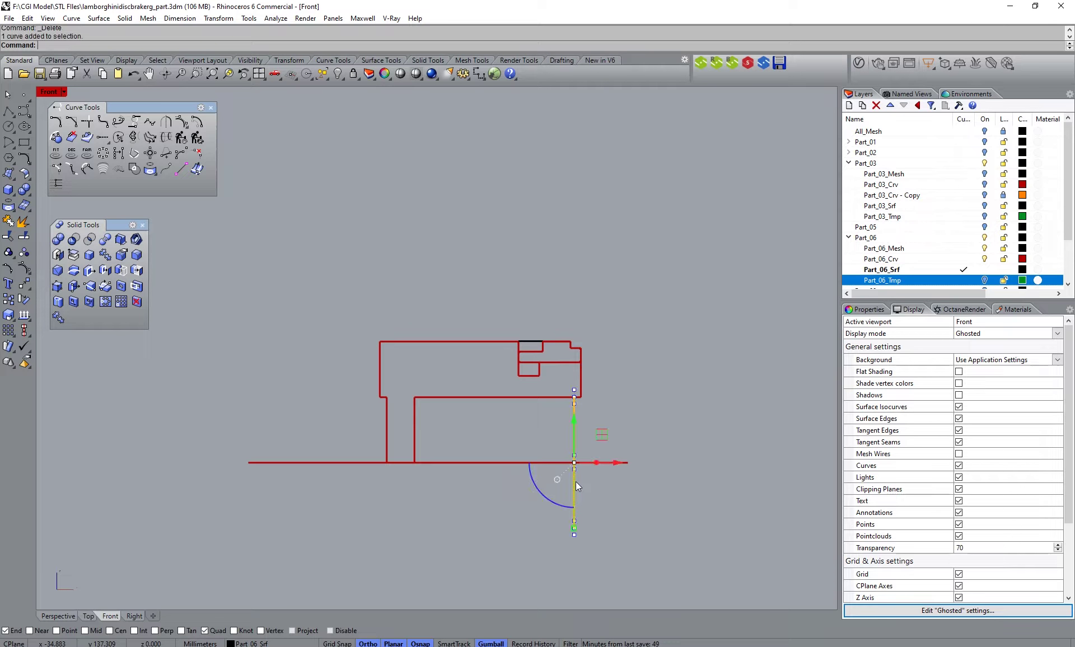
pyautogui.click(338, 74)
# Move the seal's small rectangular profile curve to layer Part_06_Crv.
pyautogui.scroll(4, 542, 384)
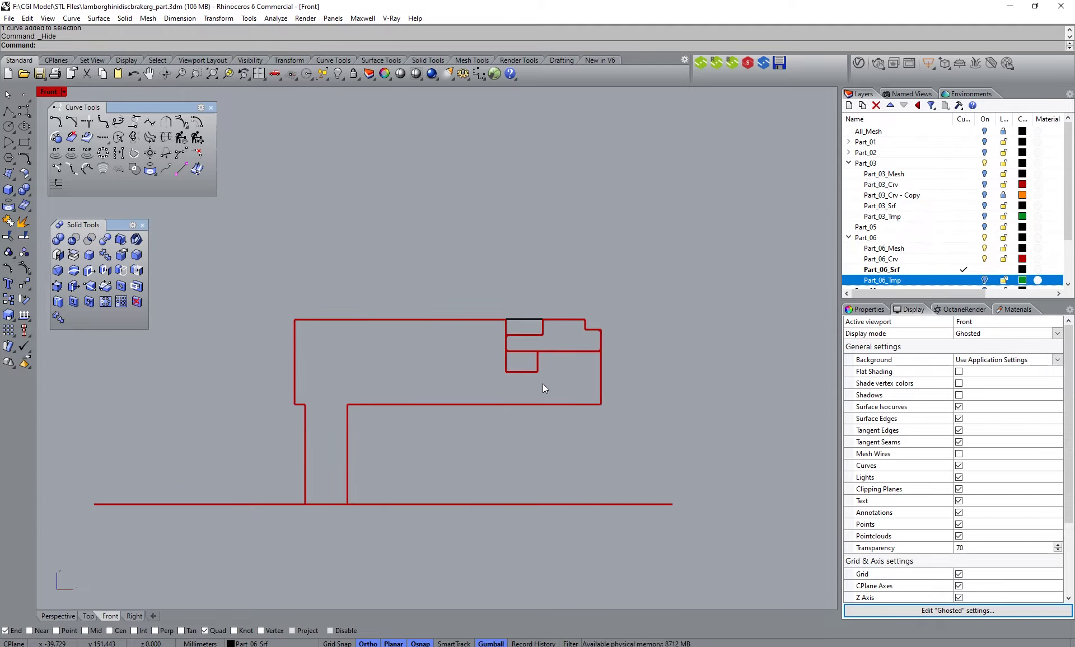
pyautogui.moveTo(543, 384); pyautogui.dragTo(552, 345, button='right')
pyautogui.click(538, 282)
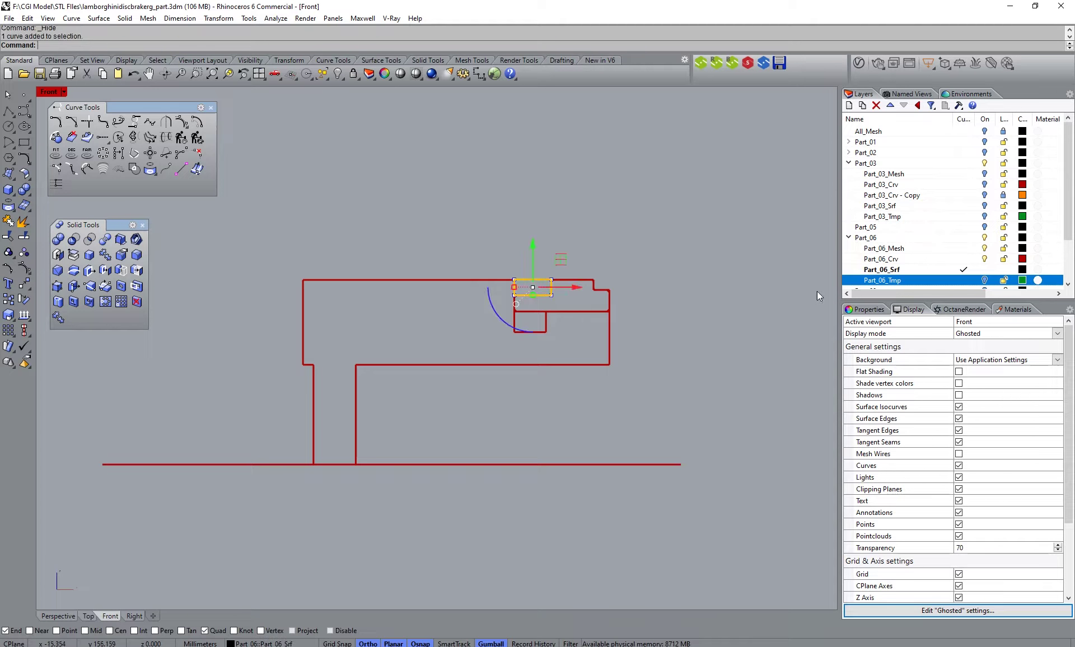
pyautogui.rightClick(891, 258)
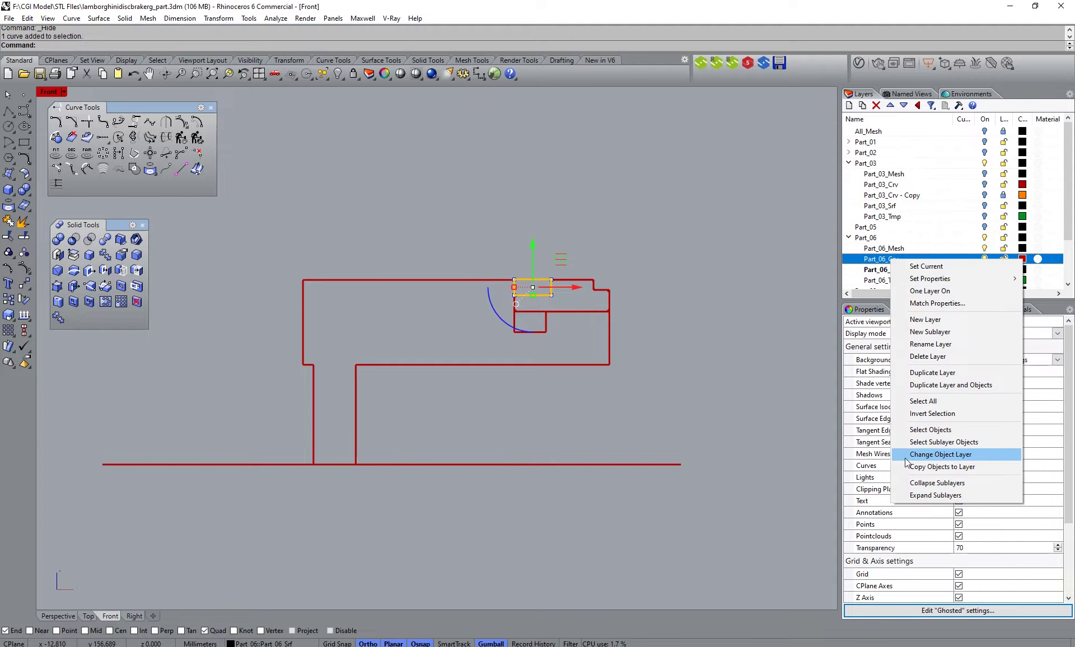
pyautogui.click(940, 454)
# Check the overlapping profile curves and hide the rounded-corner version of the stepped ring's profile.
pyautogui.moveTo(529, 313); pyautogui.dragTo(555, 317, button='right')
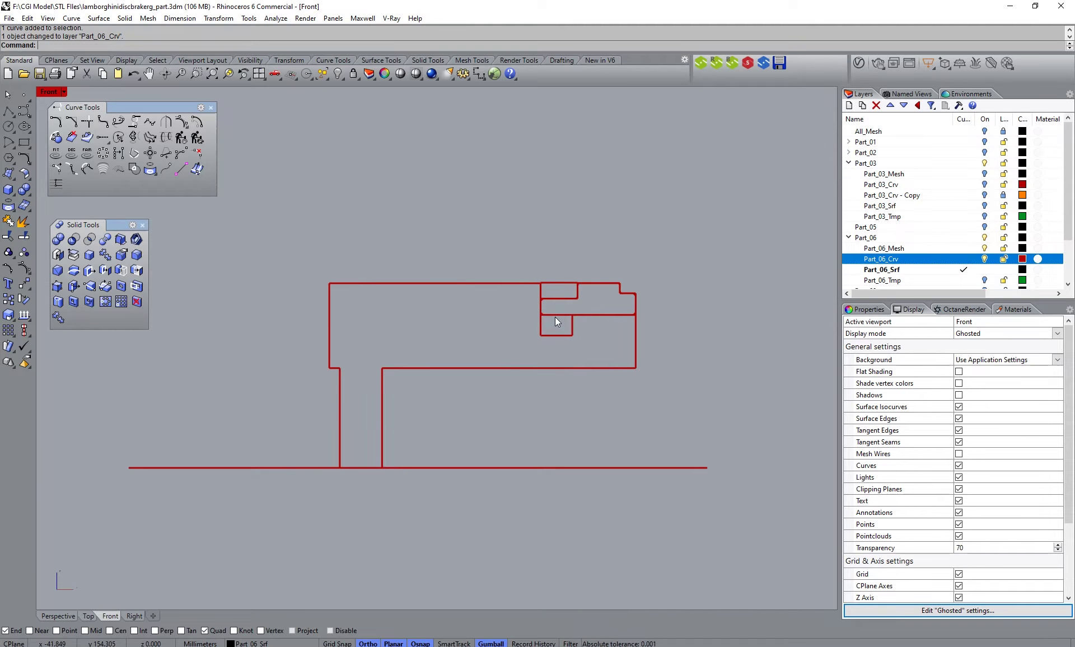
pyautogui.click(555, 317)
pyautogui.click(590, 347)
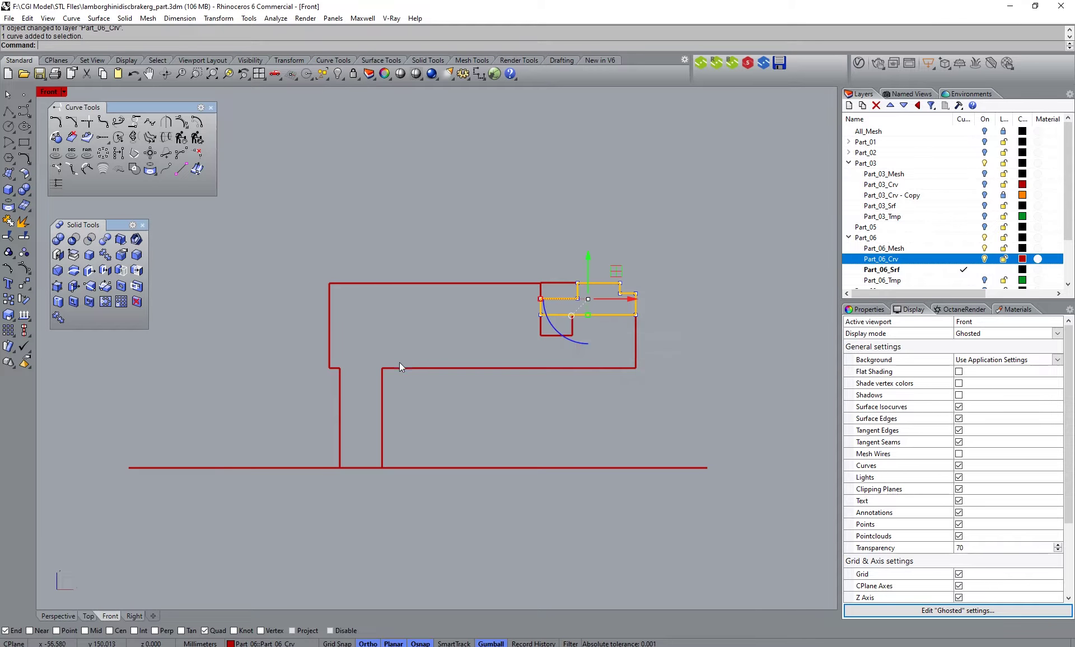
pyautogui.press('Escape')
pyautogui.click(412, 369)
pyautogui.scroll(4, 572, 309)
pyautogui.scroll(3, 572, 309)
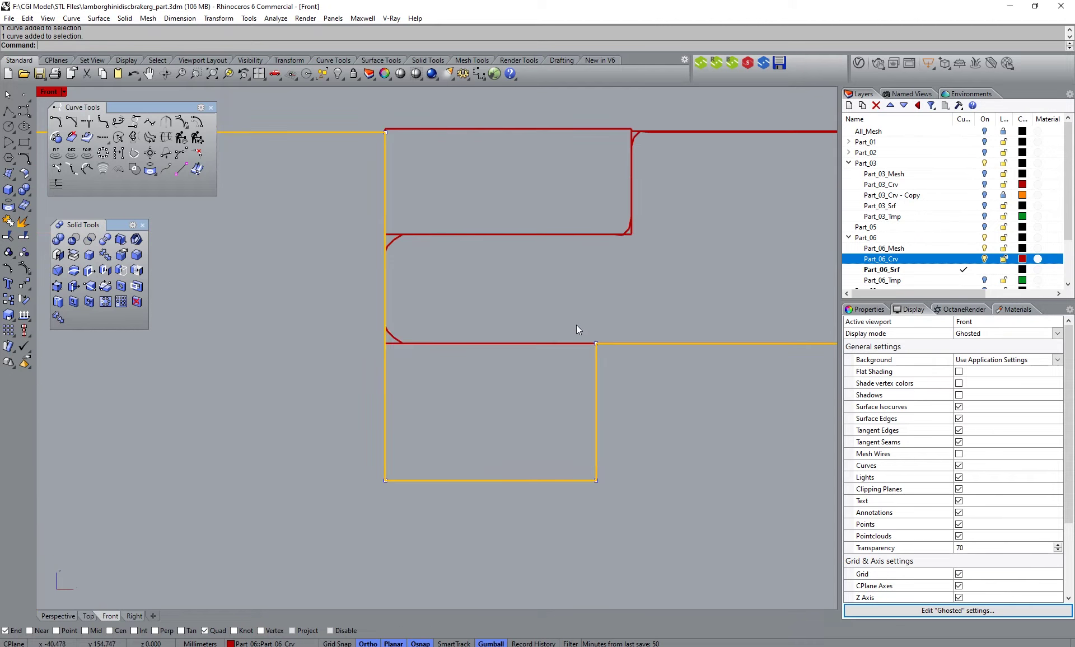
pyautogui.scroll(4, 631, 233)
pyautogui.scroll(-6, 657, 144)
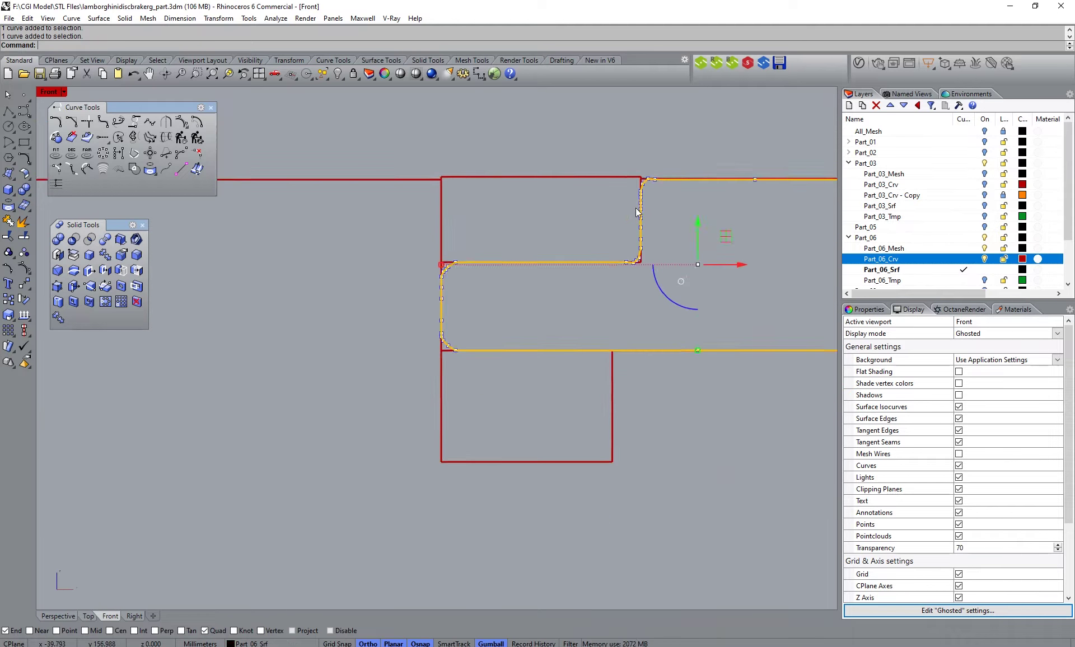
pyautogui.click(338, 75)
pyautogui.scroll(-4, 539, 253)
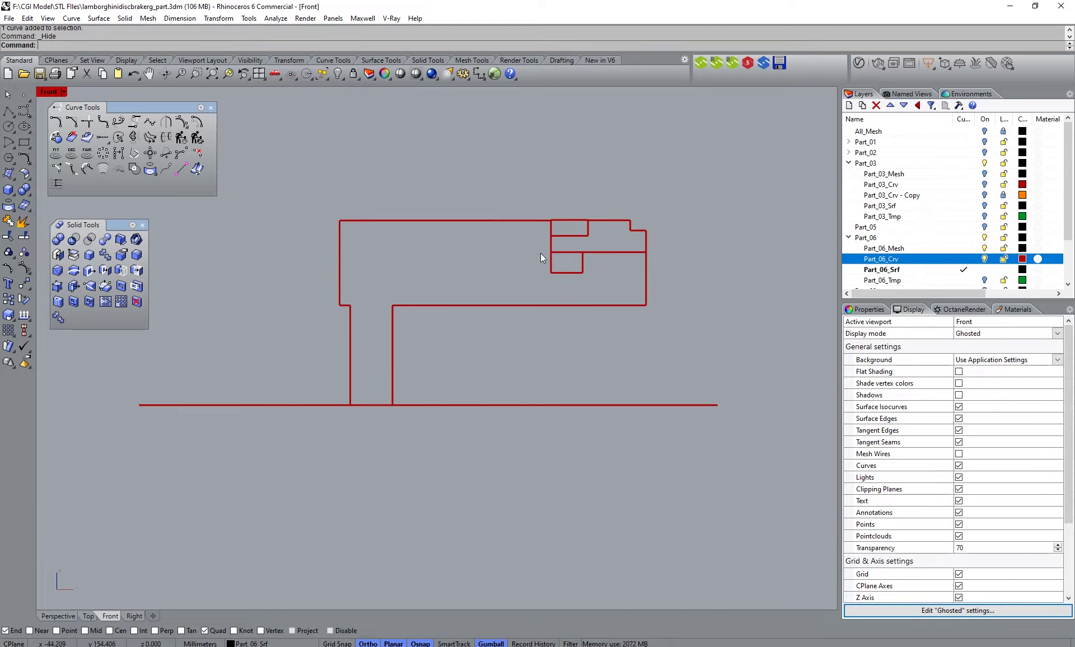
pyautogui.click(342, 76)
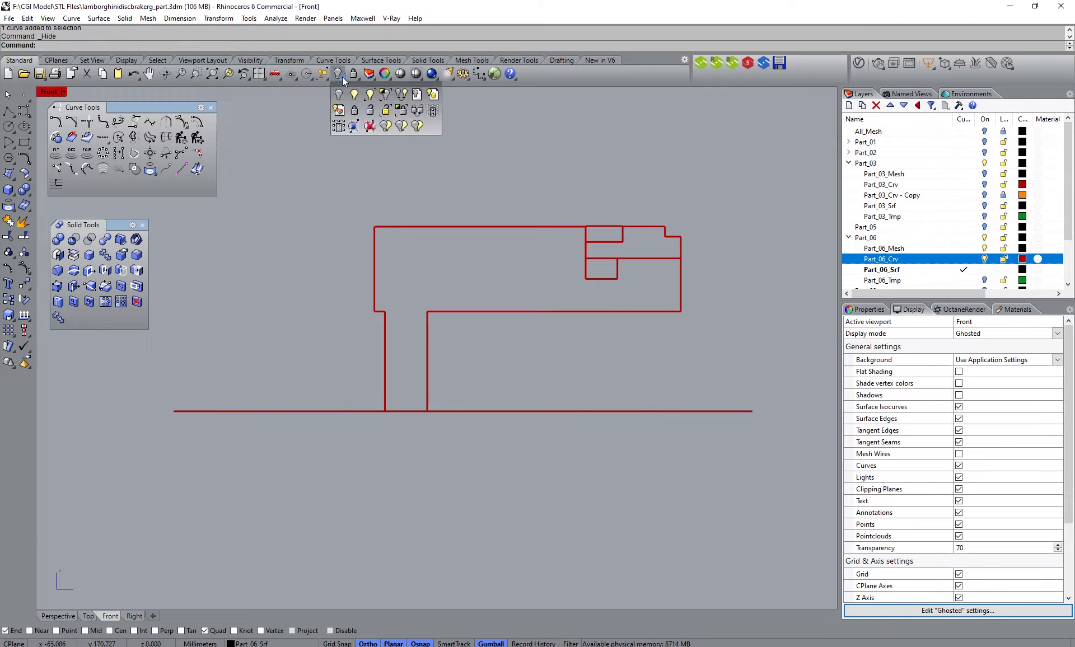
pyautogui.click(368, 93)
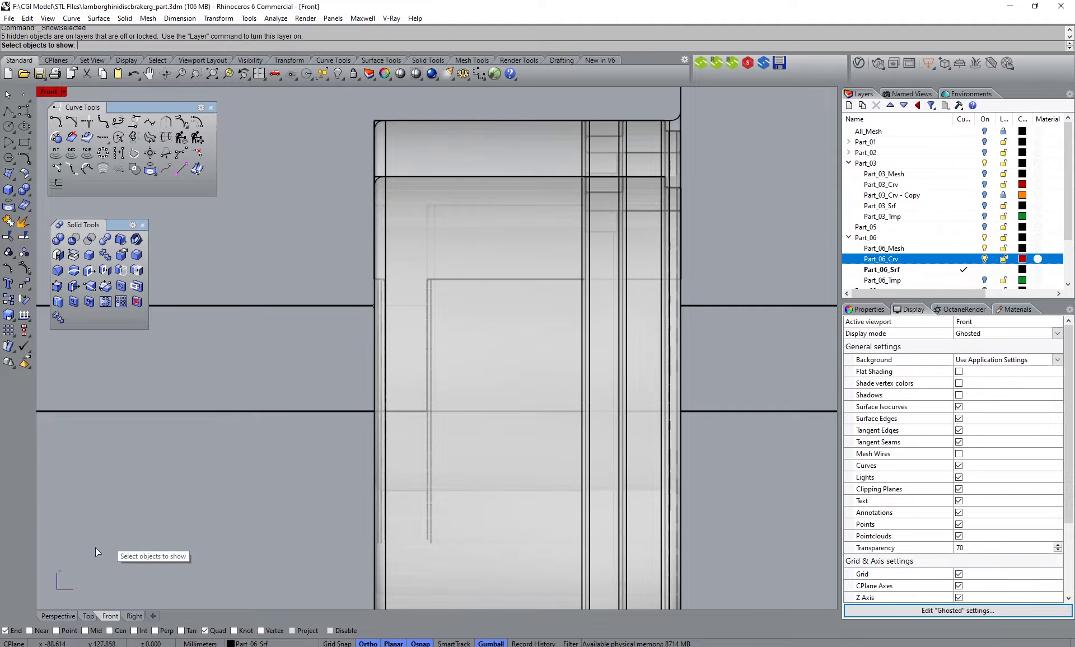
pyautogui.click(61, 615)
pyautogui.scroll(-6, 401, 387)
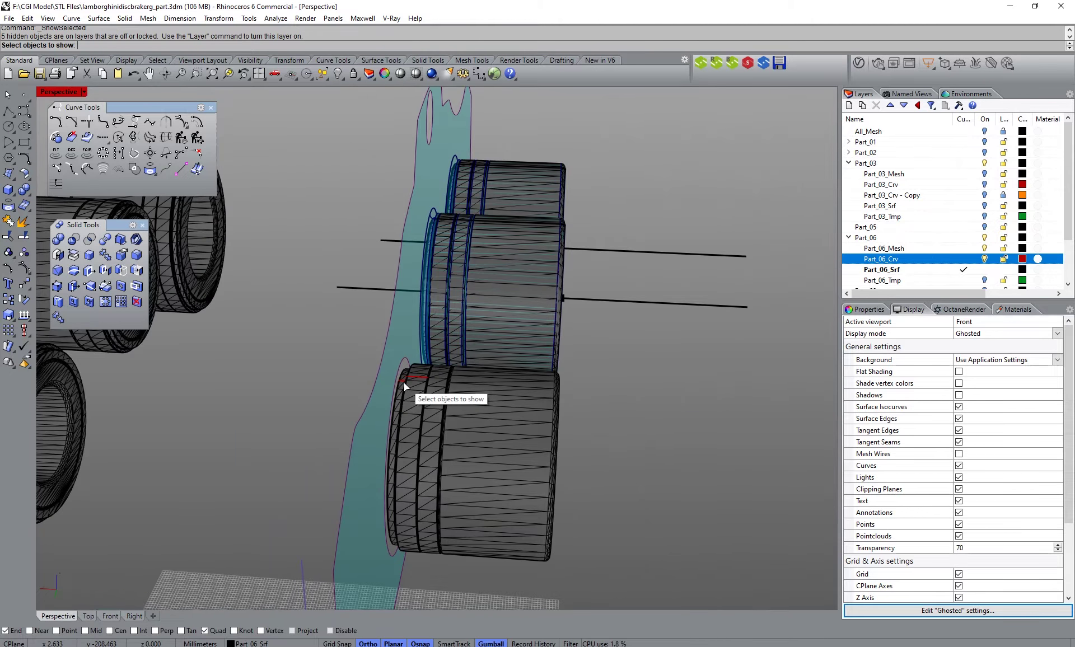
pyautogui.scroll(-4, 404, 383)
pyautogui.scroll(10, 406, 384)
pyautogui.press('Escape')
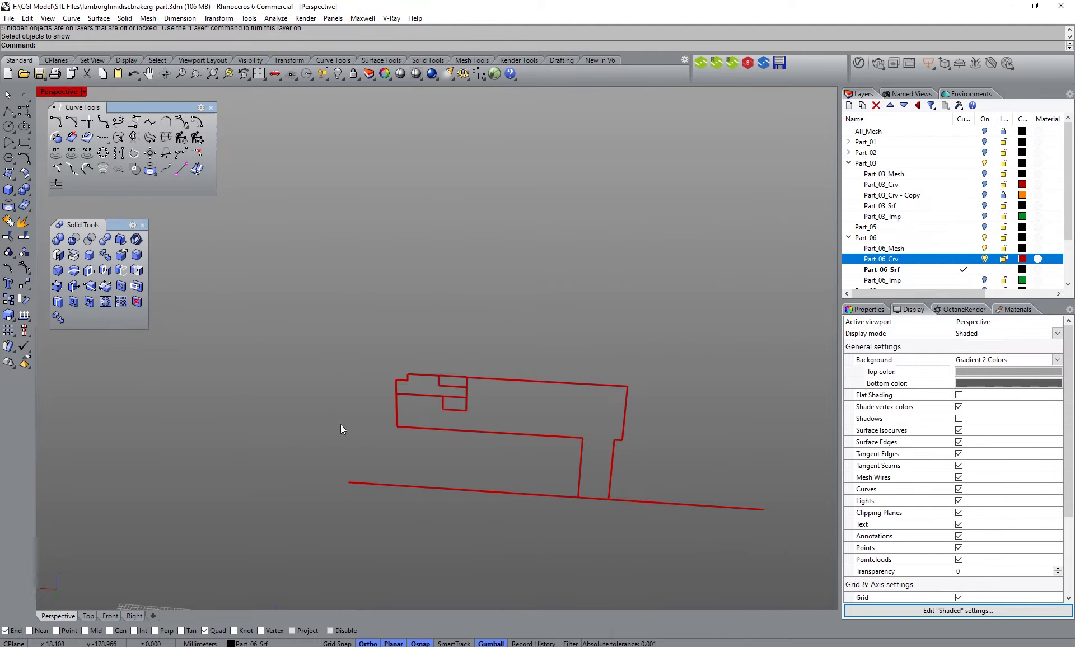
# In the Perspective view, turn Part_06_Tmp on, move the outer cylindrical polysurface to layer Part_06_Srf, and turn Part_06_Tmp off again.
pyautogui.moveTo(340, 426); pyautogui.dragTo(352, 417, button='right')
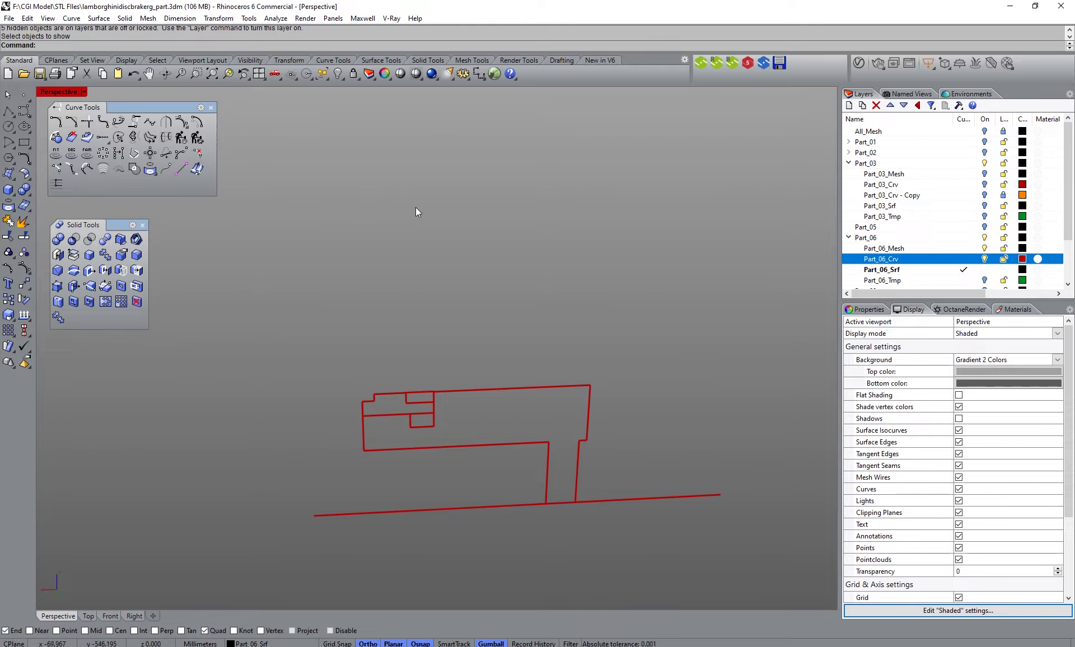
pyautogui.click(984, 280)
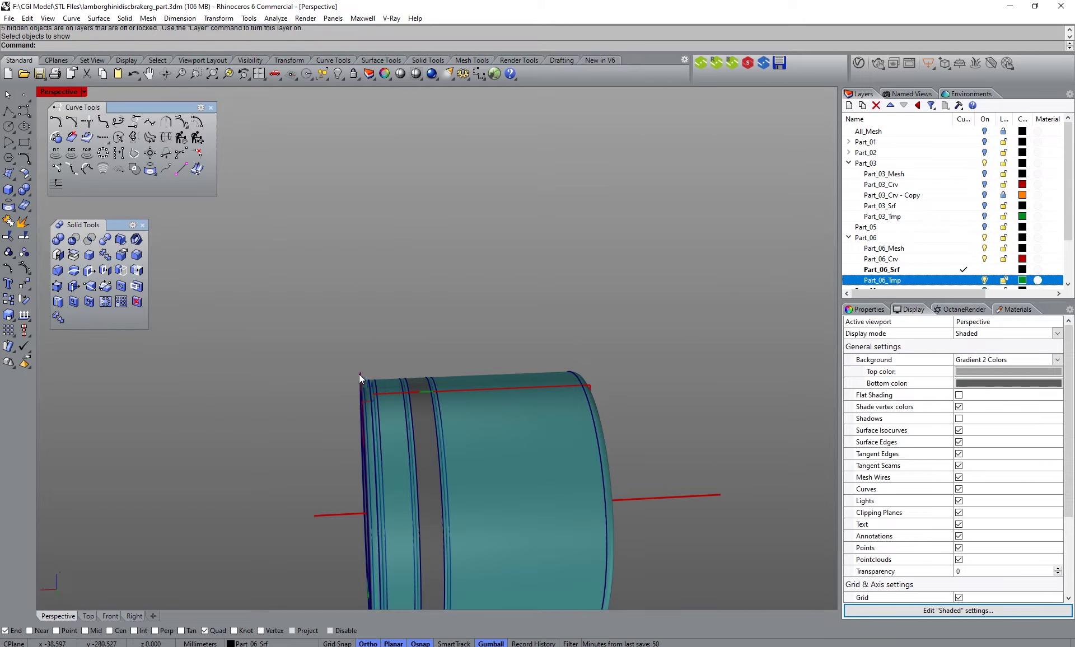
pyautogui.click(359, 378)
pyautogui.rightClick(876, 272)
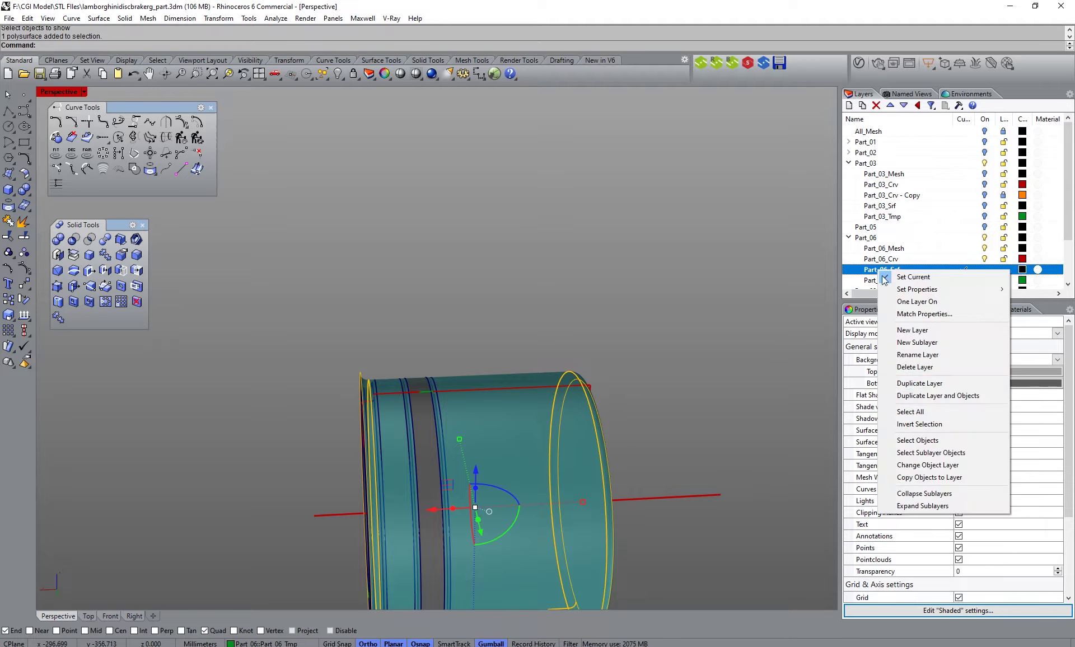
pyautogui.click(913, 466)
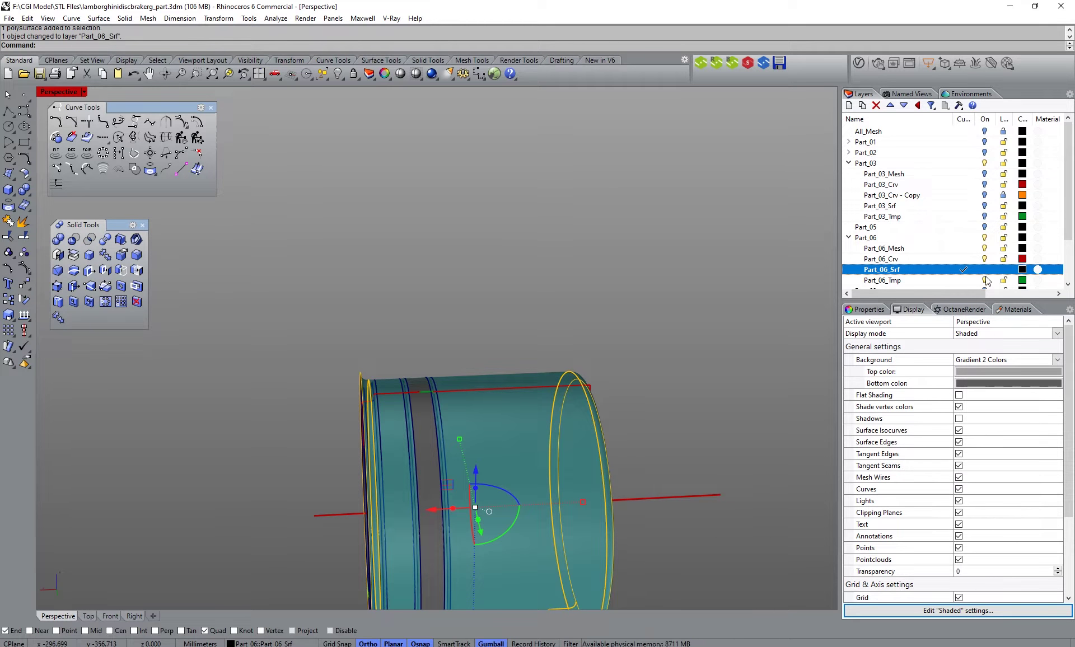
pyautogui.click(983, 280)
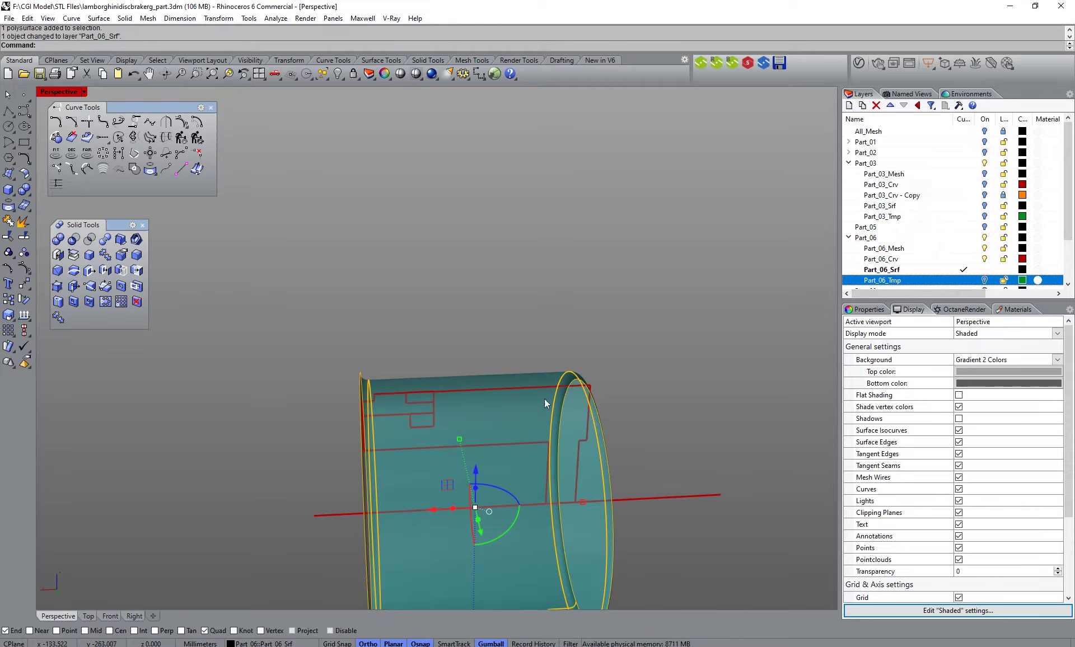
# In the Front view, draw a horizontal line from the cylinder's upper quadrant point and shift it along X to overhang both ends.
pyautogui.click(109, 616)
pyautogui.scroll(-2, 620, 214)
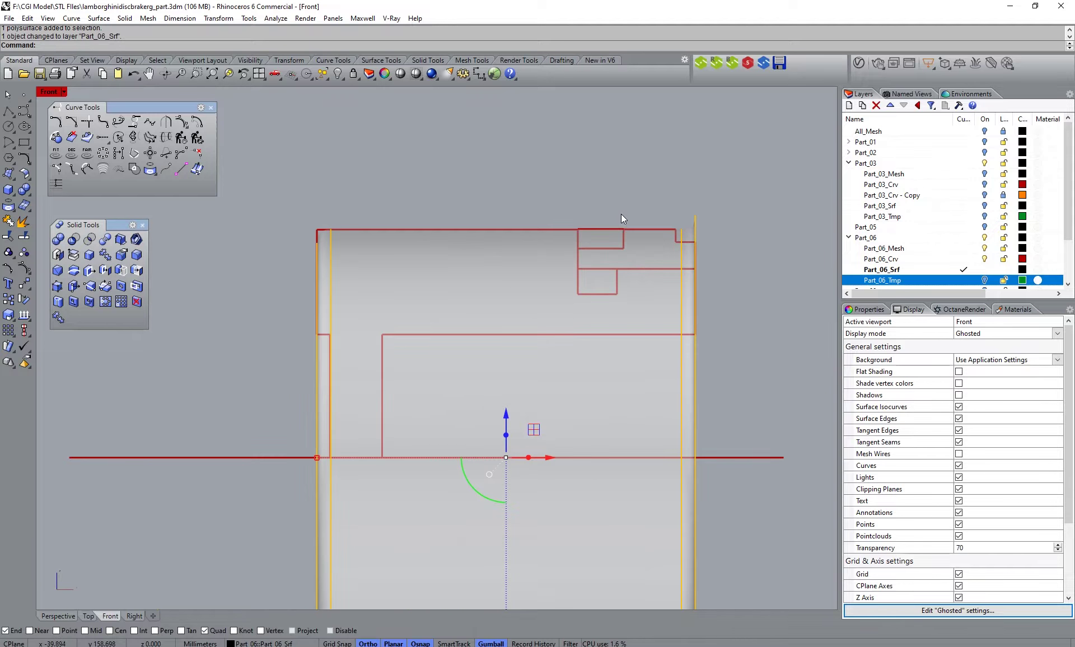
pyautogui.click(8, 112)
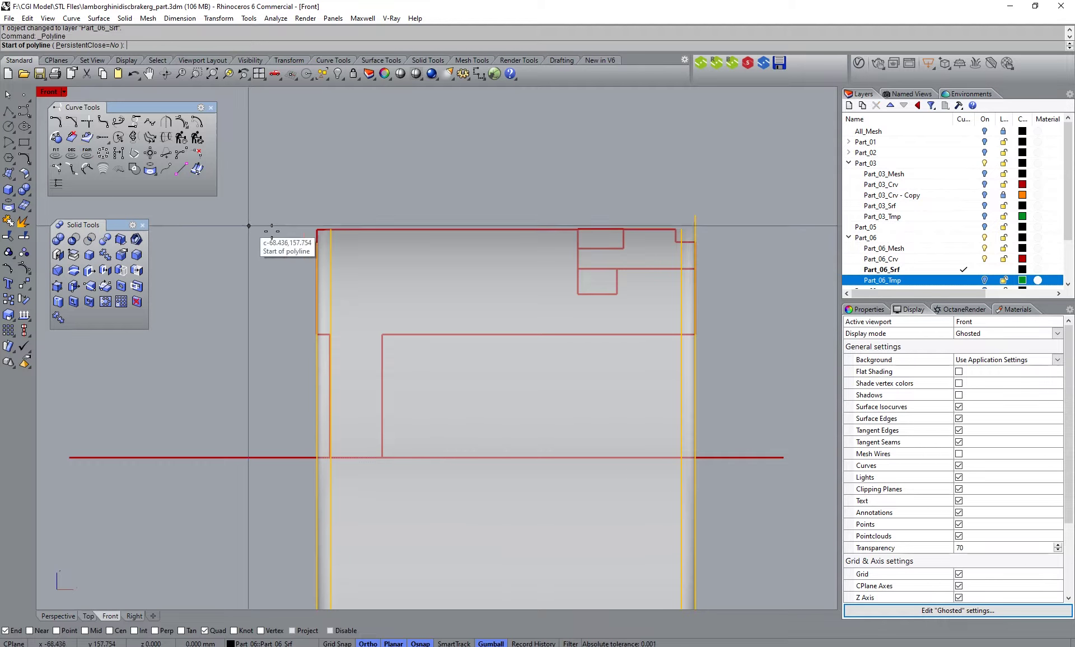
pyautogui.click(329, 227)
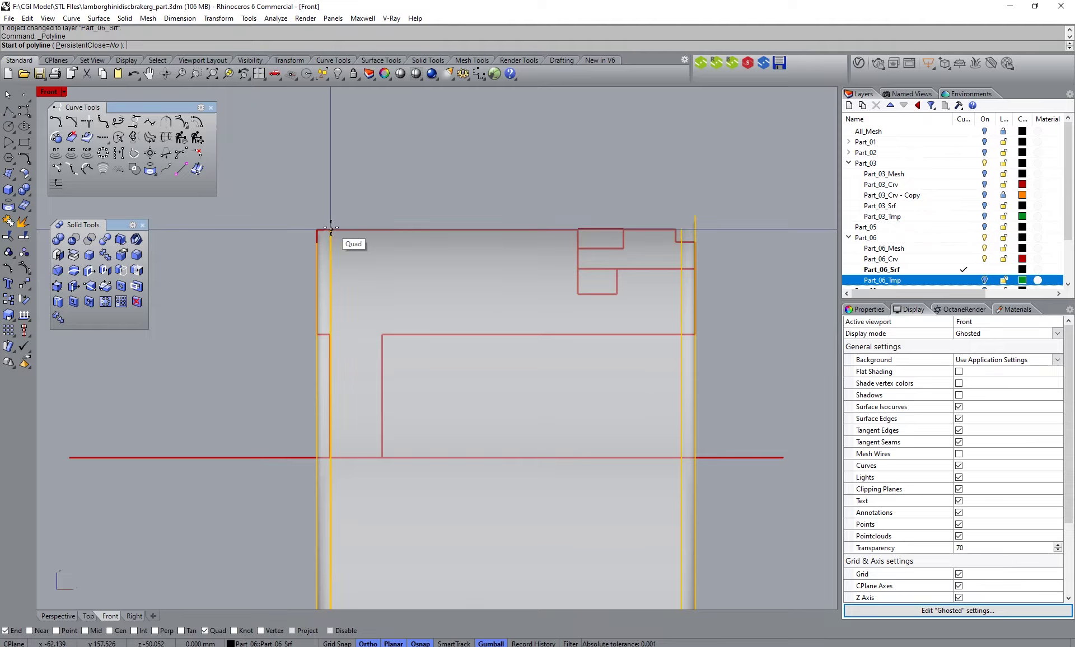
pyautogui.click(807, 230)
pyautogui.press('Return')
pyautogui.click(661, 229)
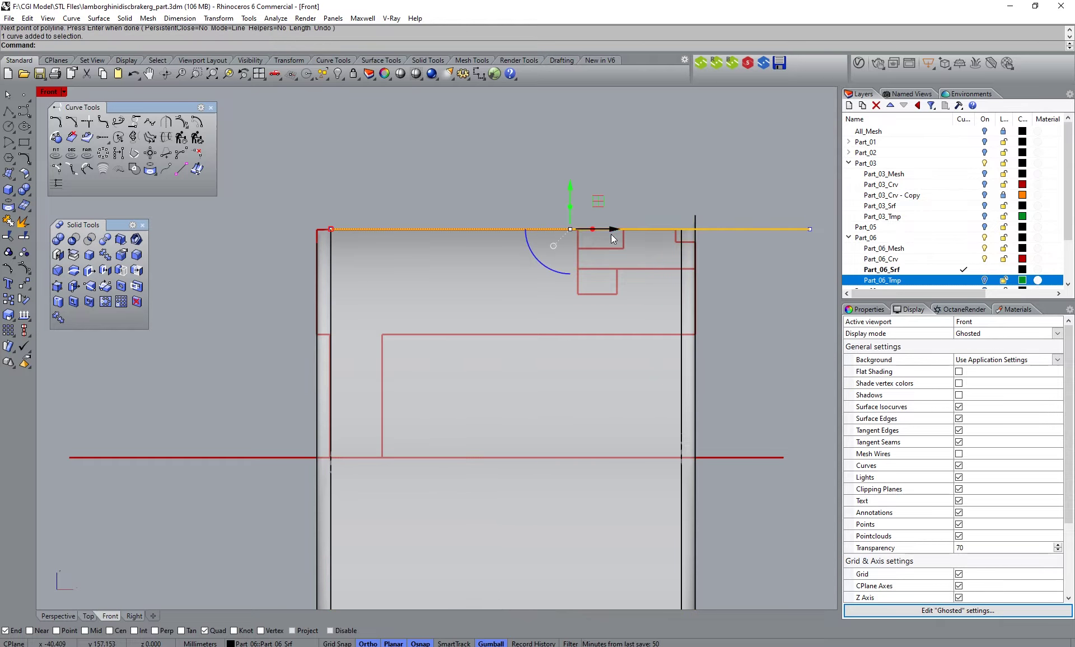
pyautogui.moveTo(613, 229); pyautogui.dragTo(538, 230)
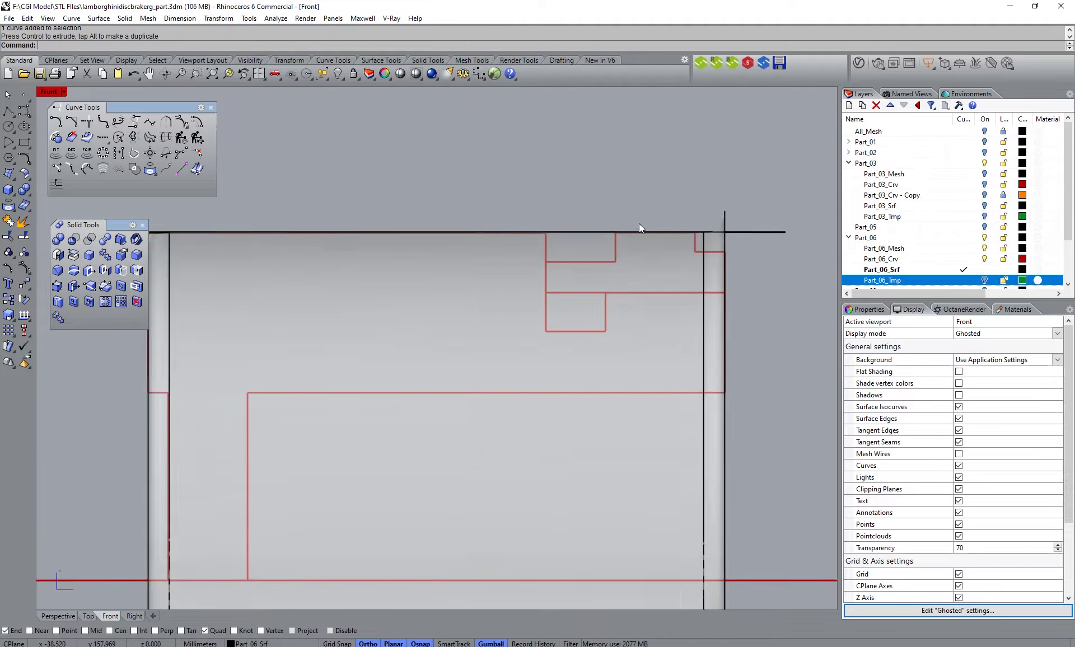
# Hide the outer cylindrical polysurface, keeping the new horizontal reference line and the profile curves displayed.
pyautogui.scroll(3, 639, 224)
pyautogui.scroll(-3, 731, 247)
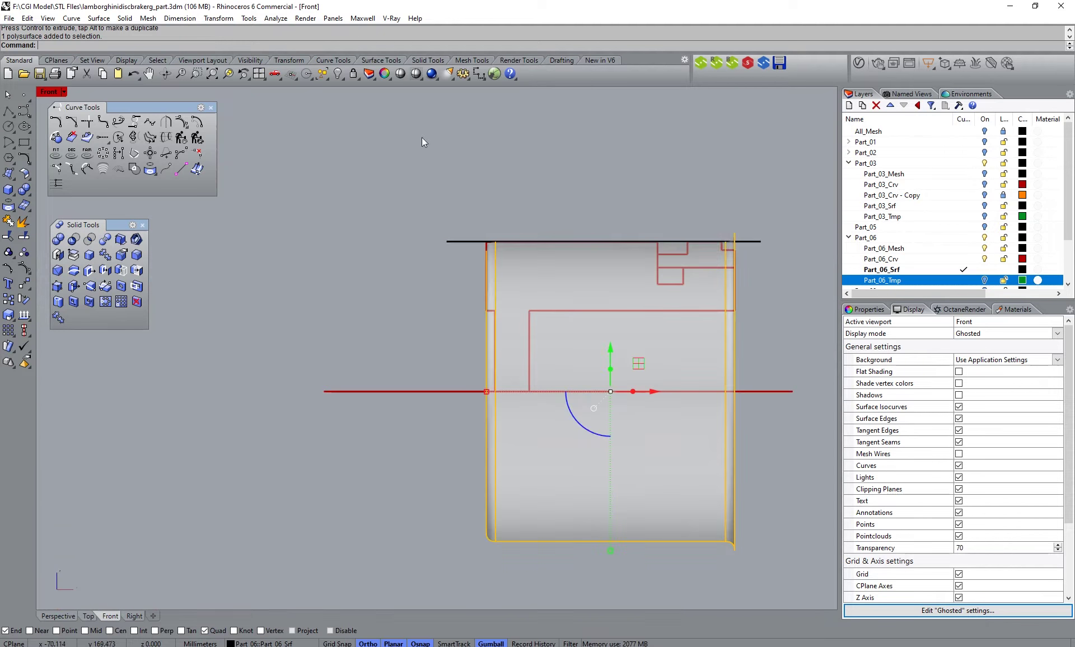
pyautogui.click(339, 75)
# Assign the upper small rectangular profile curve under the reference line to layer Part_06_Crv.
pyautogui.scroll(4, 629, 257)
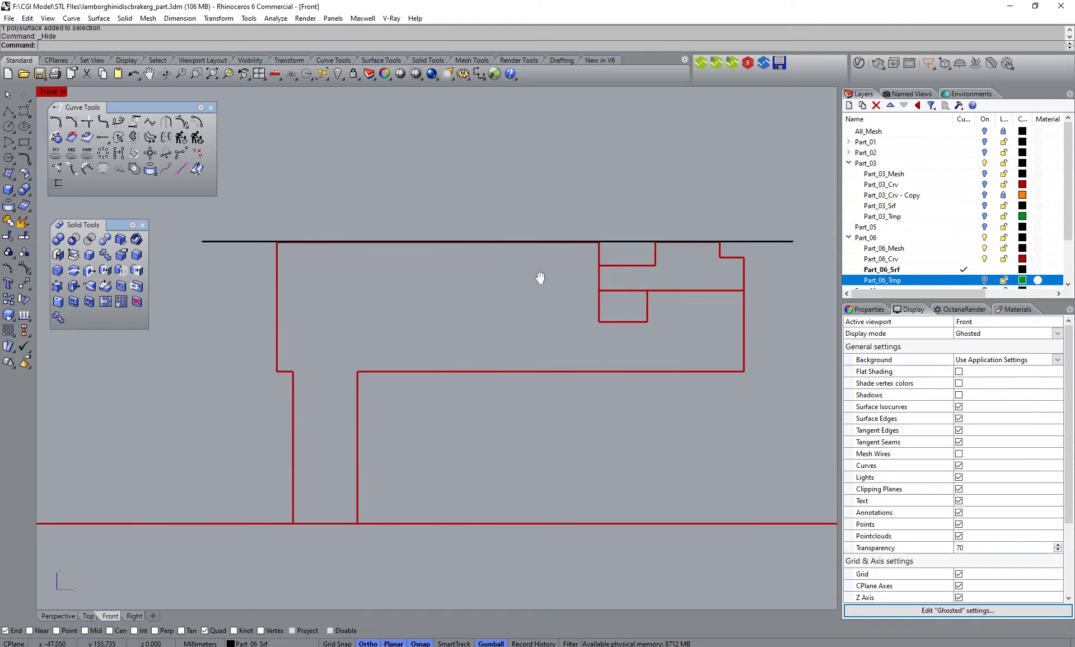
pyautogui.scroll(8, 657, 274)
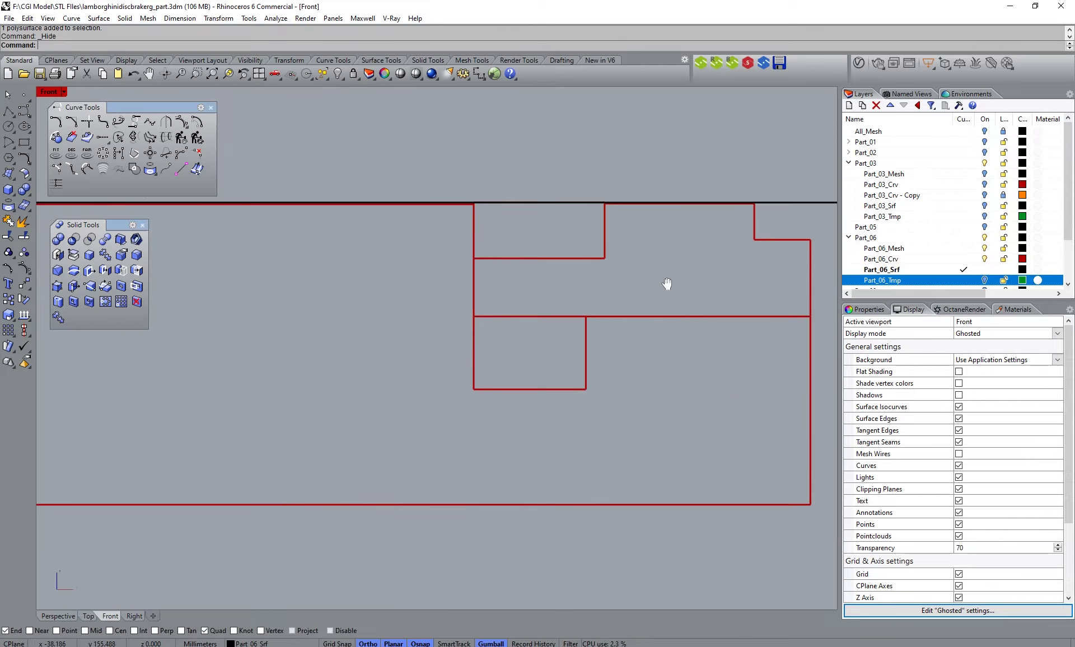
pyautogui.moveTo(666, 284); pyautogui.dragTo(689, 342, button='right')
pyautogui.scroll(-4, 688, 342)
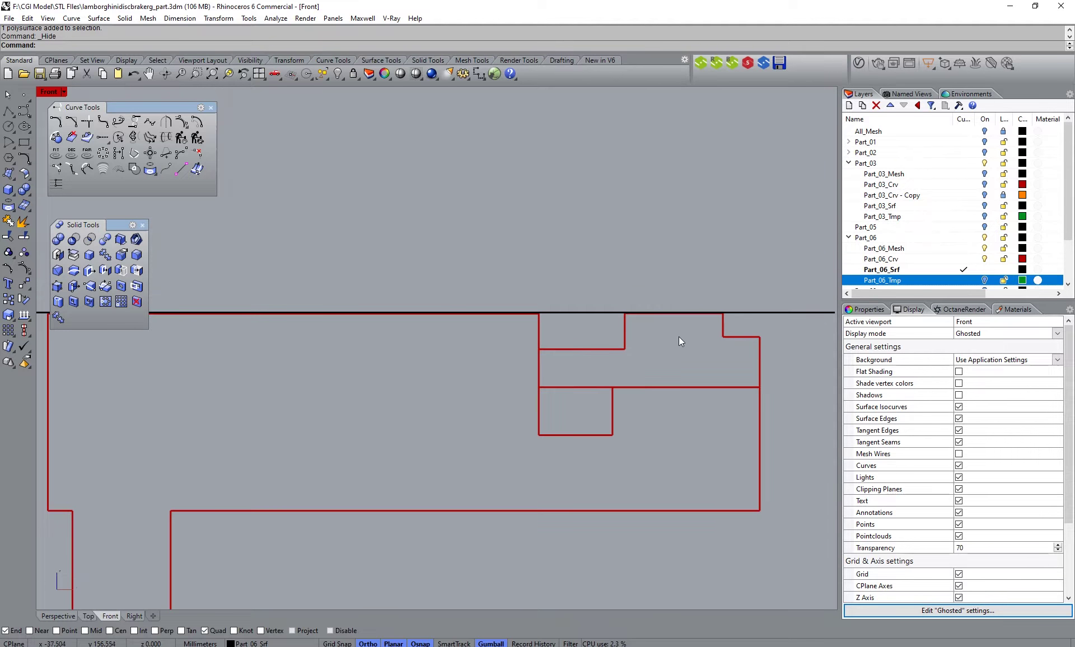
pyautogui.click(716, 336)
pyautogui.click(575, 317)
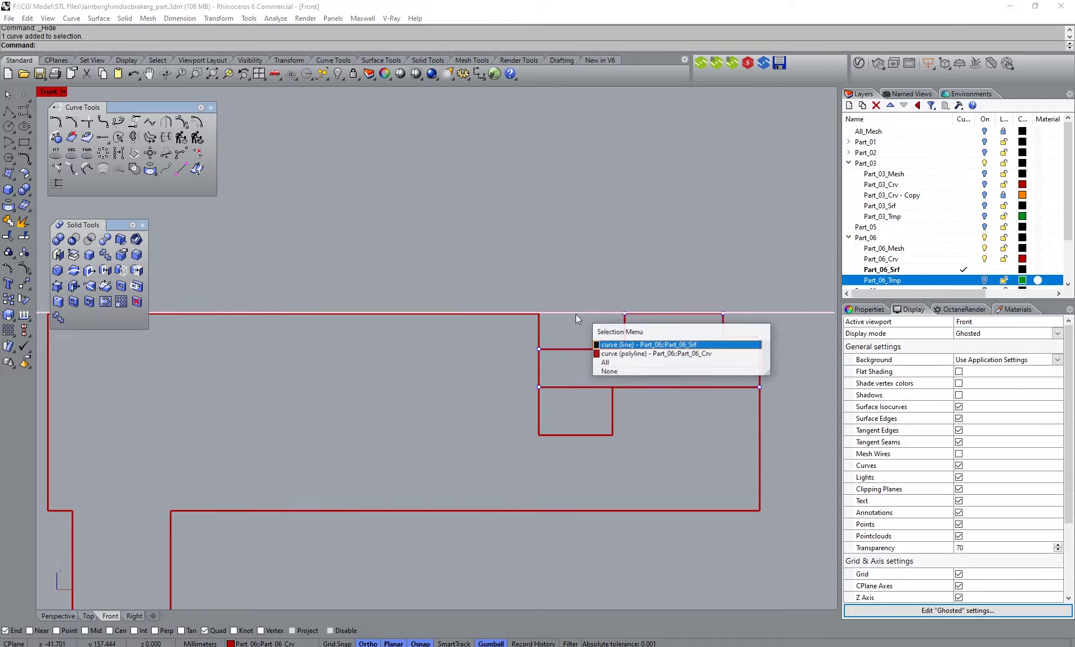
pyautogui.click(611, 355)
pyautogui.scroll(6, 616, 317)
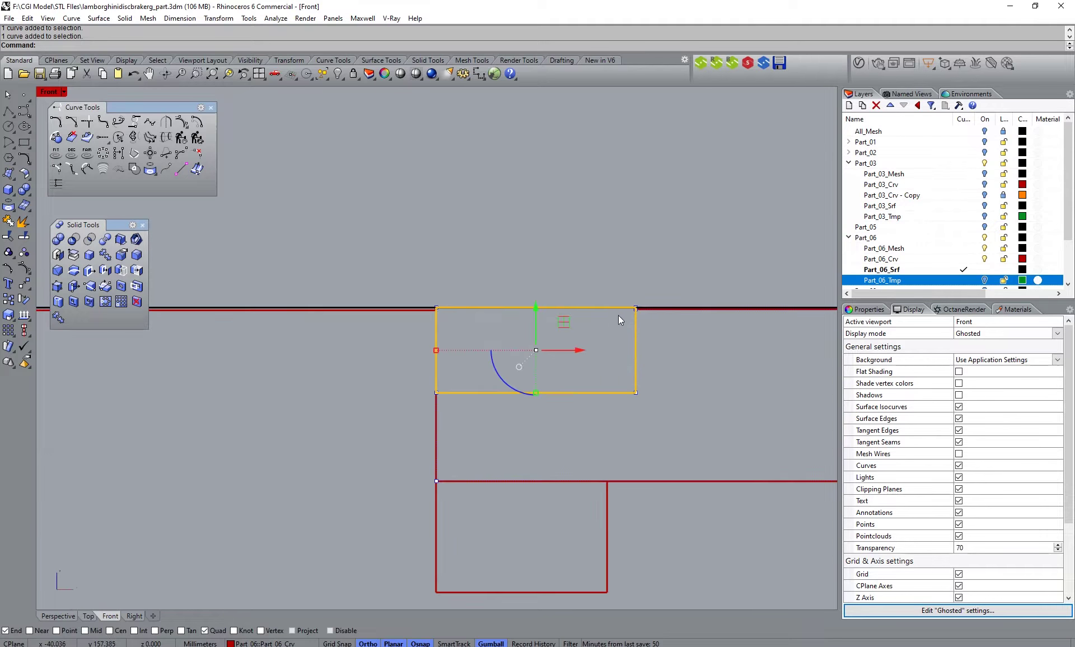
pyautogui.scroll(-3, 642, 312)
pyautogui.scroll(-1, 643, 314)
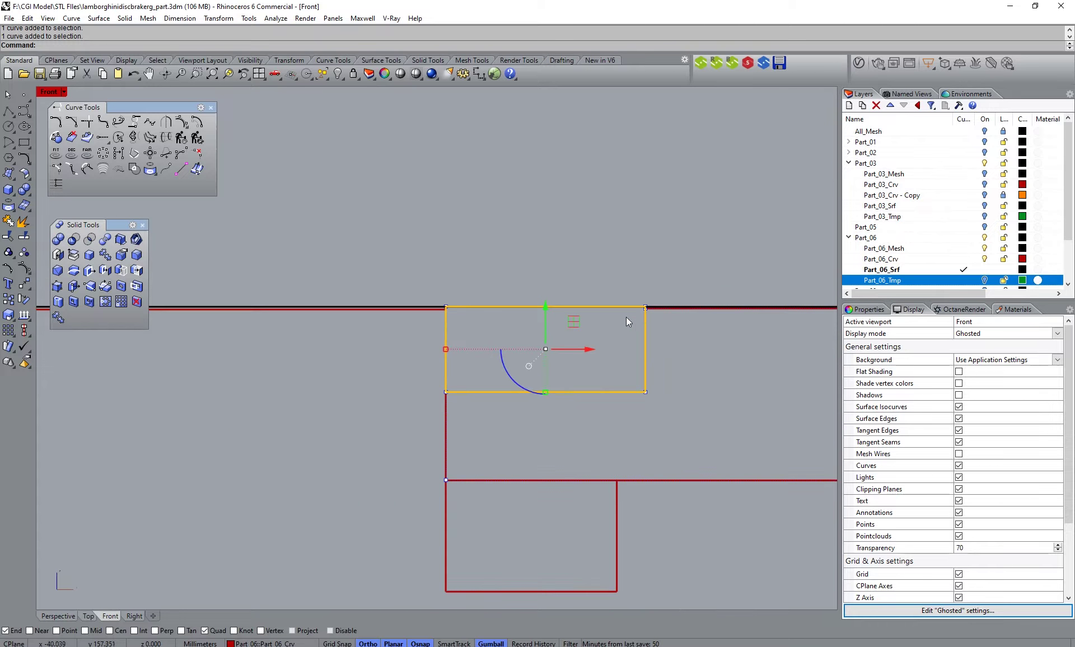
pyautogui.rightClick(891, 261)
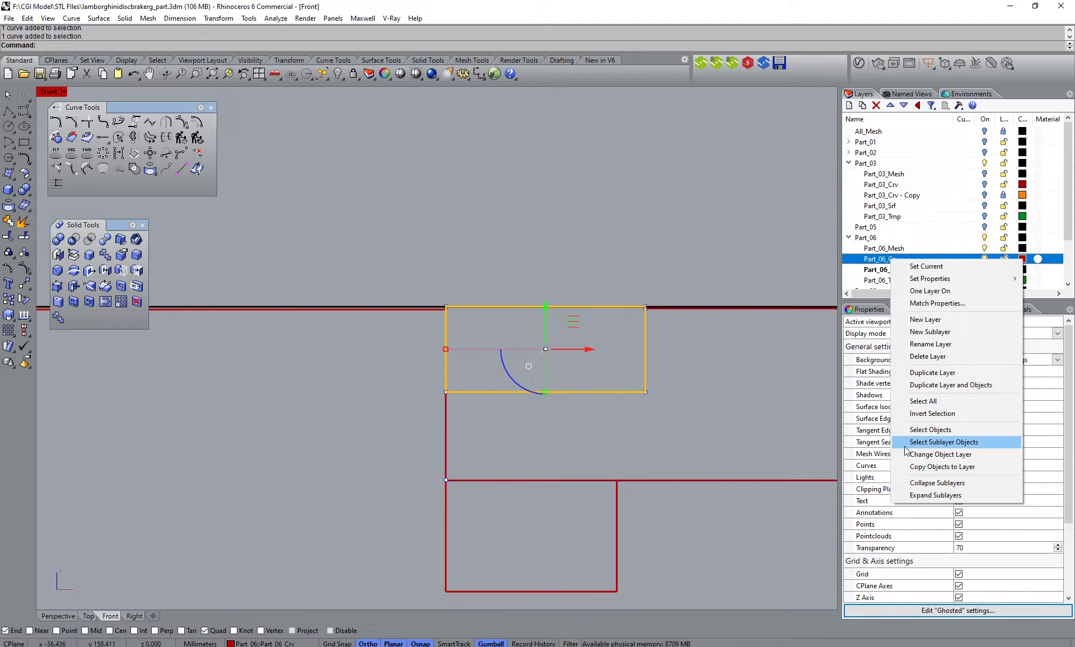
pyautogui.click(952, 454)
pyautogui.press('Escape')
# Turn on control points for the three profile curves: the stepped ring, the small upper rectangle and the large piston outline.
pyautogui.scroll(4, 643, 347)
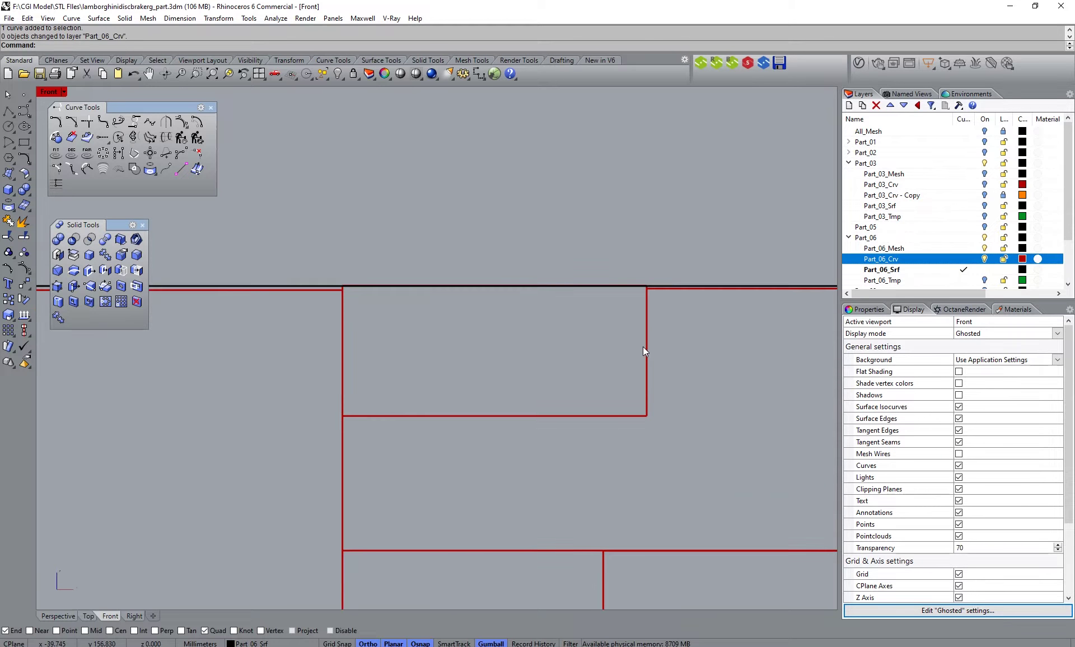
pyautogui.scroll(-14, 642, 344)
pyautogui.click(730, 347)
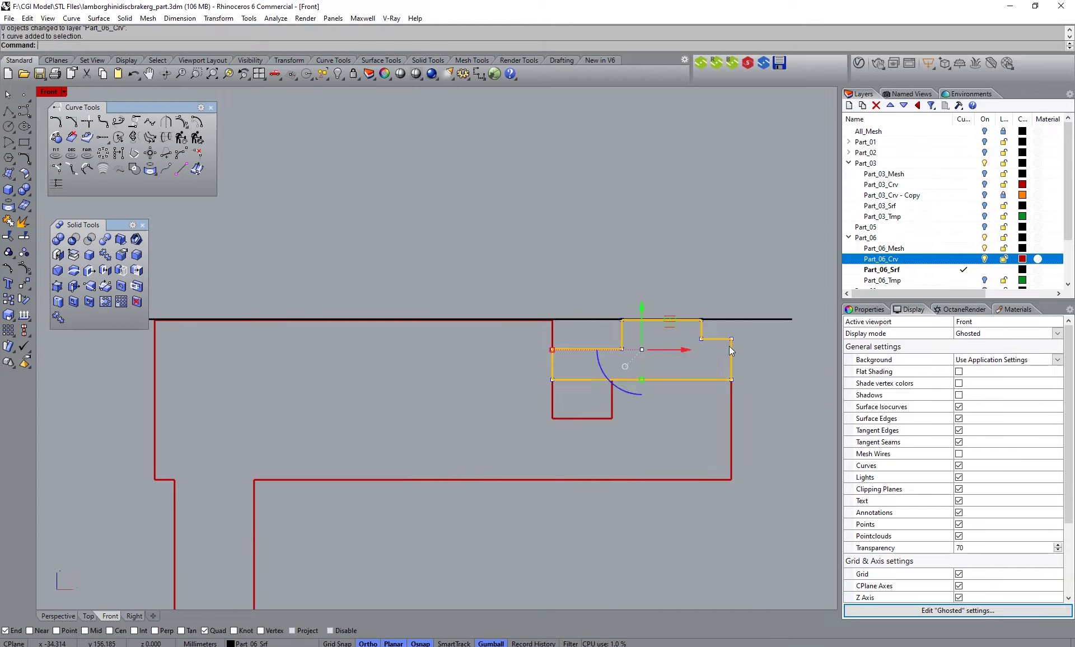
pyautogui.click(555, 332)
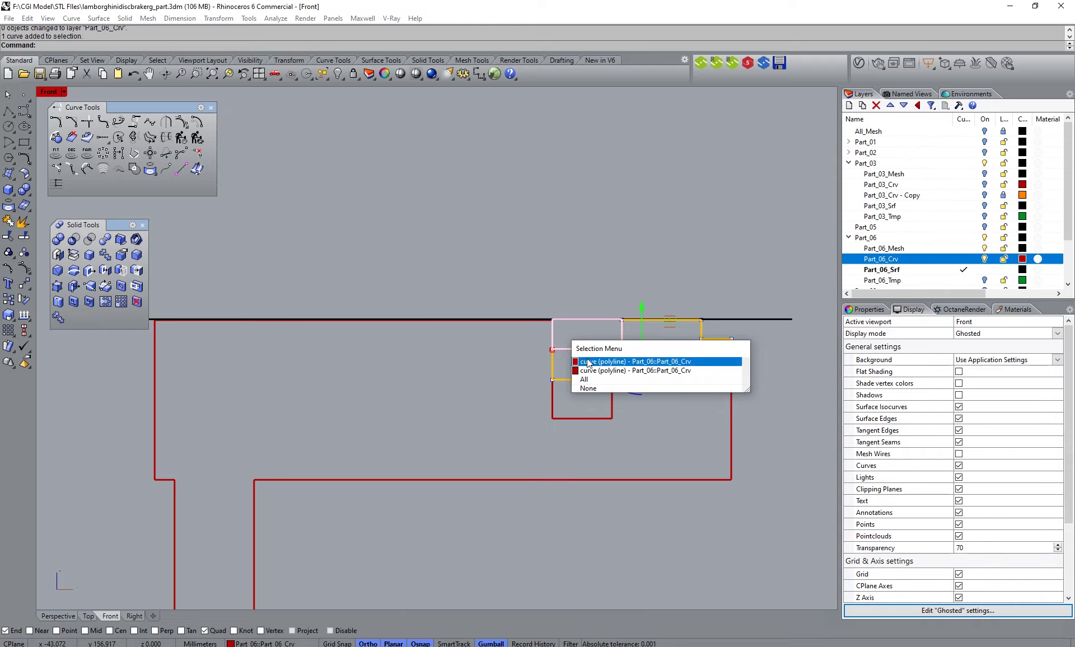
pyautogui.click(588, 361)
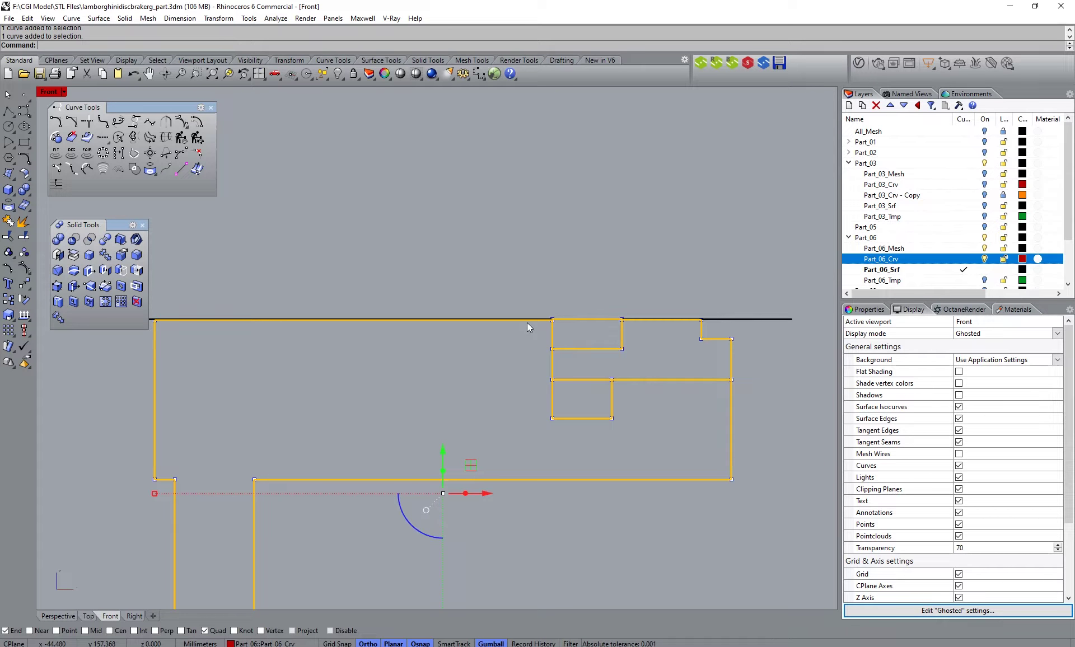
pyautogui.press('F10')
pyautogui.moveTo(526, 322); pyautogui.dragTo(506, 380, button='right')
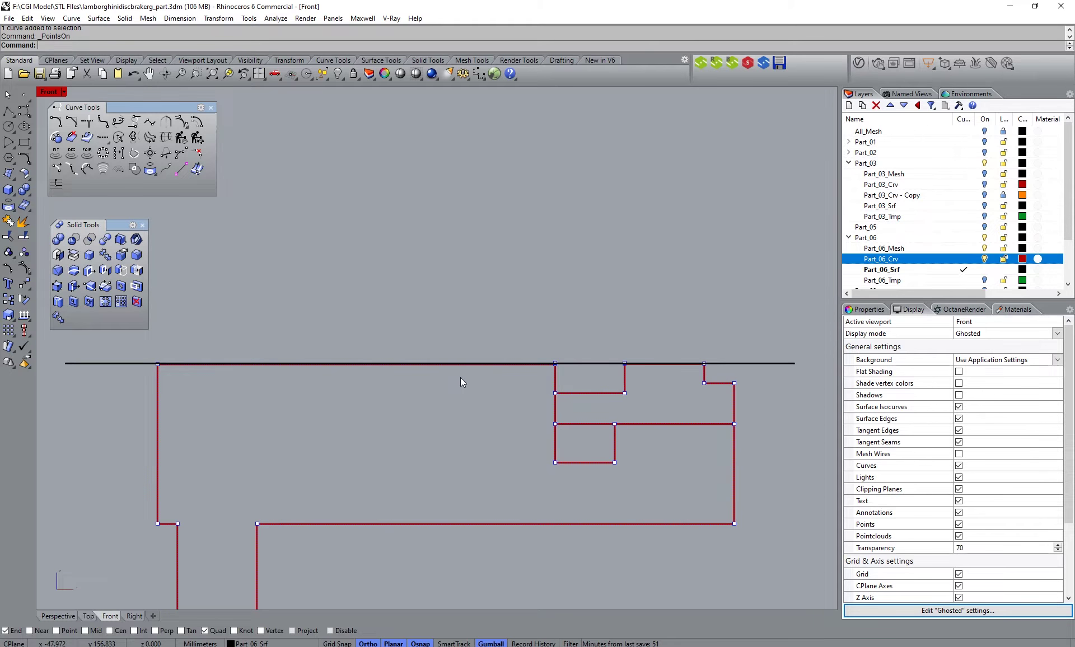
# Use Set Points to align the profile curves' uppermost control points to the height of the horizontal reference line, and turn the points off.
pyautogui.moveTo(258, 381); pyautogui.dragTo(722, 378)
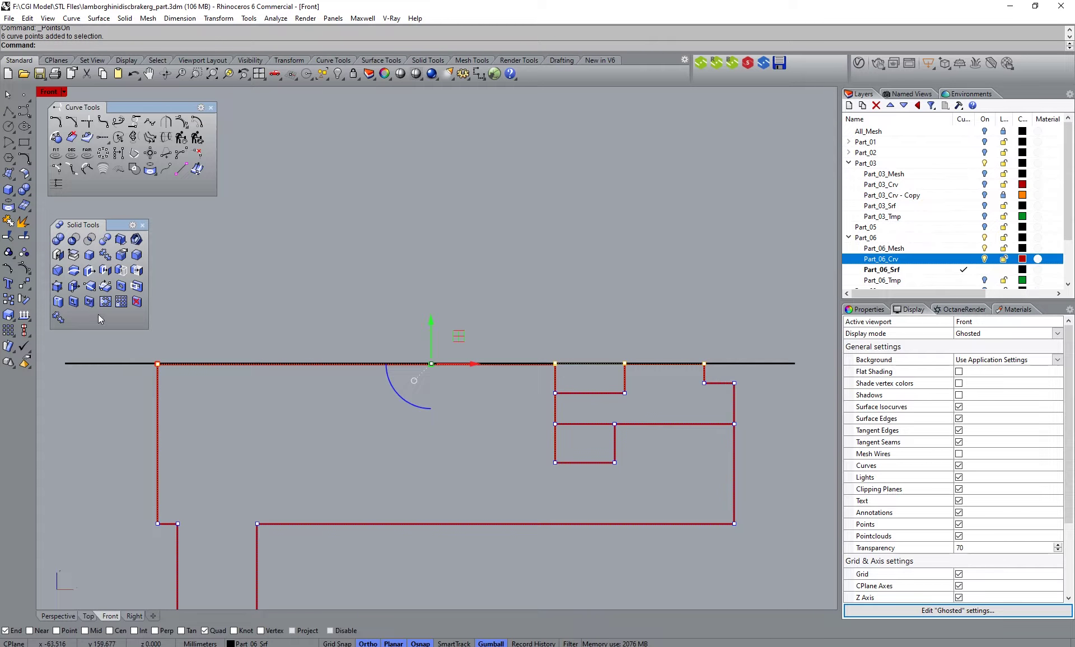
pyautogui.click(26, 284)
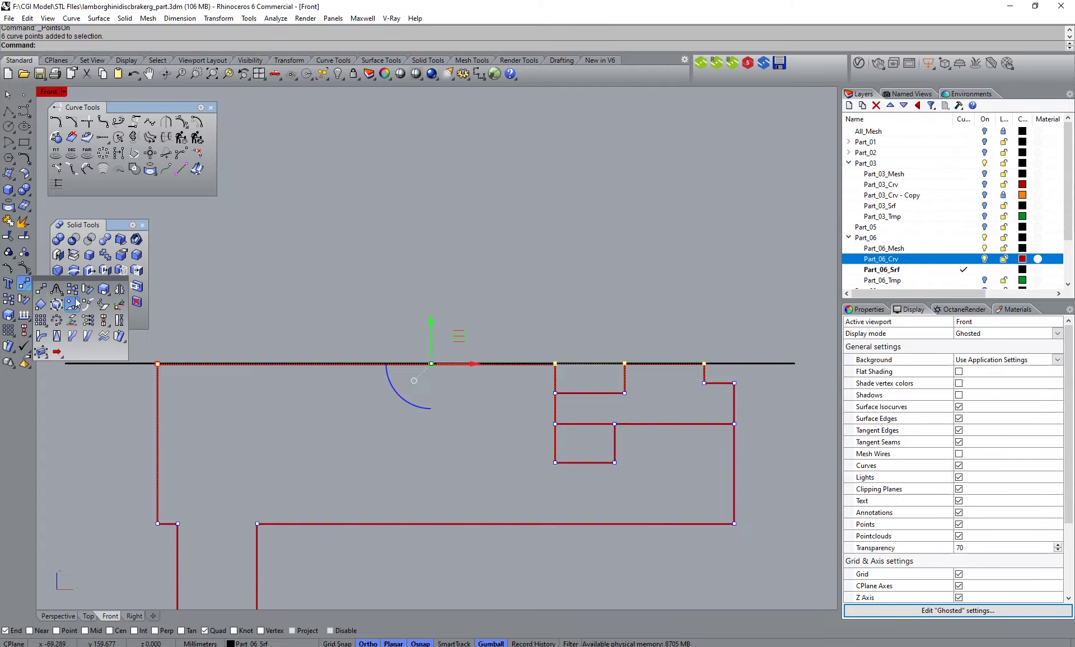
pyautogui.moveTo(89, 286); pyautogui.dragTo(213, 221)
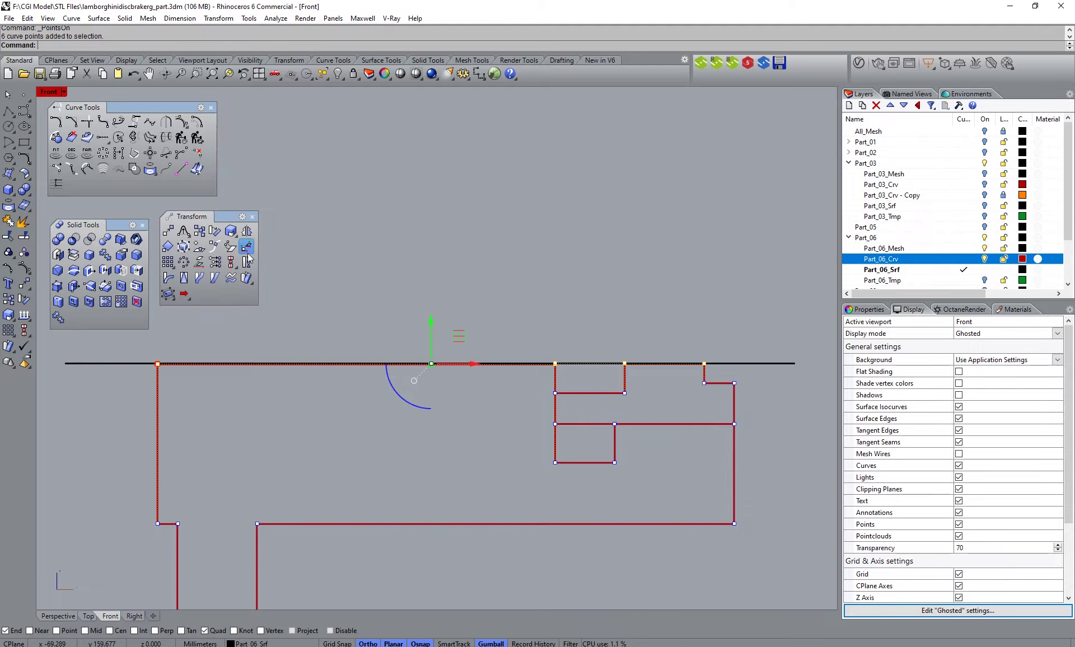
pyautogui.click(215, 262)
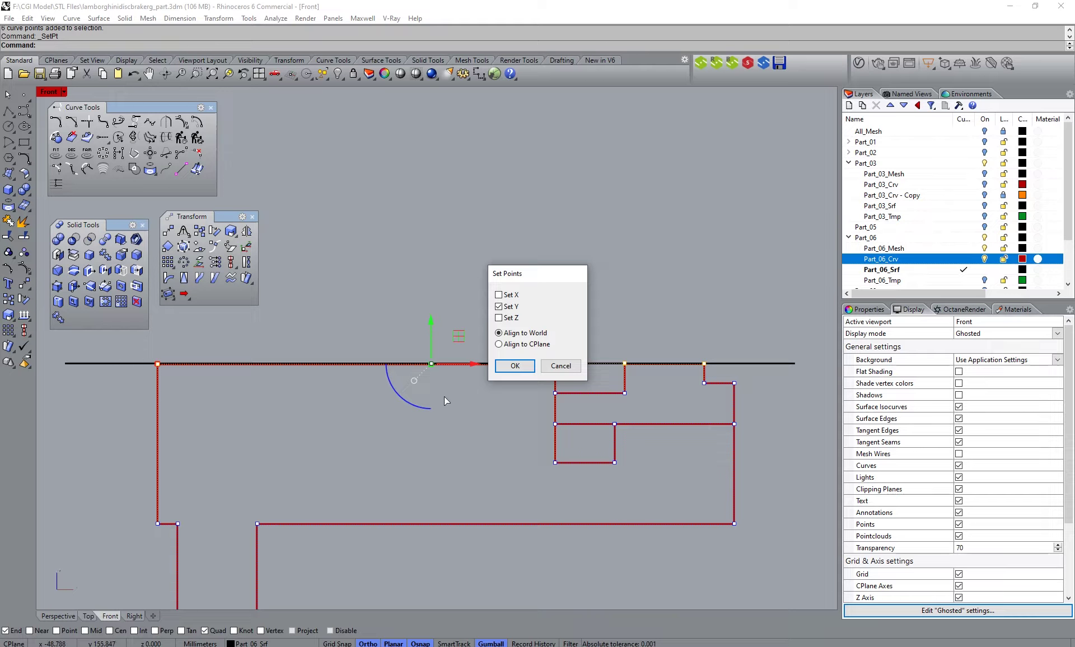
pyautogui.click(514, 365)
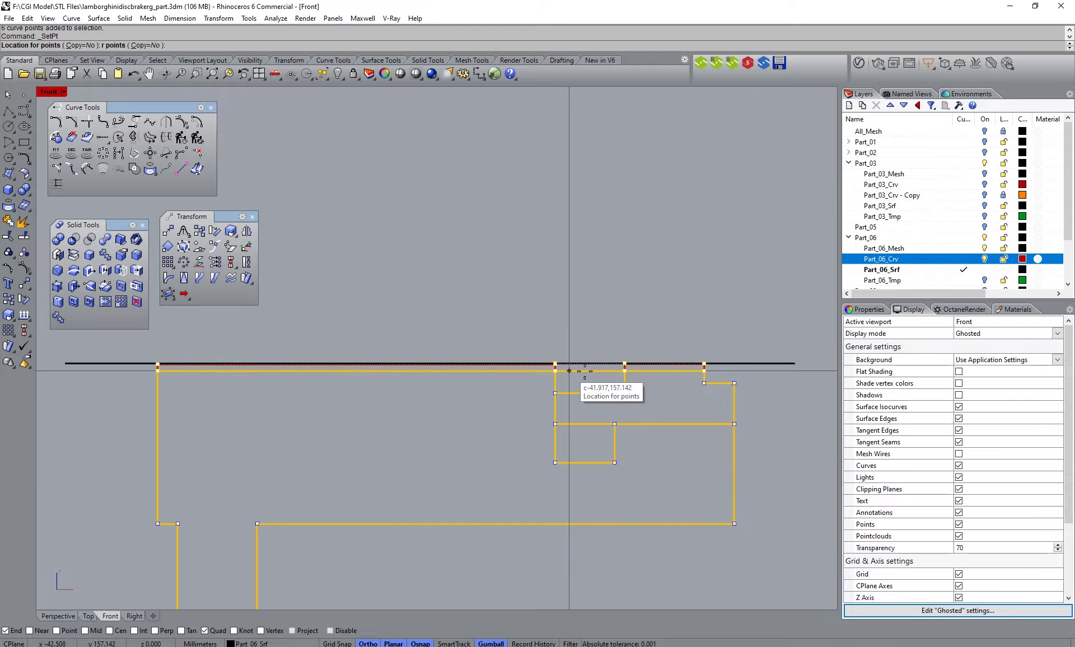
pyautogui.click(795, 362)
pyautogui.press('Escape')
pyautogui.scroll(-2, 525, 369)
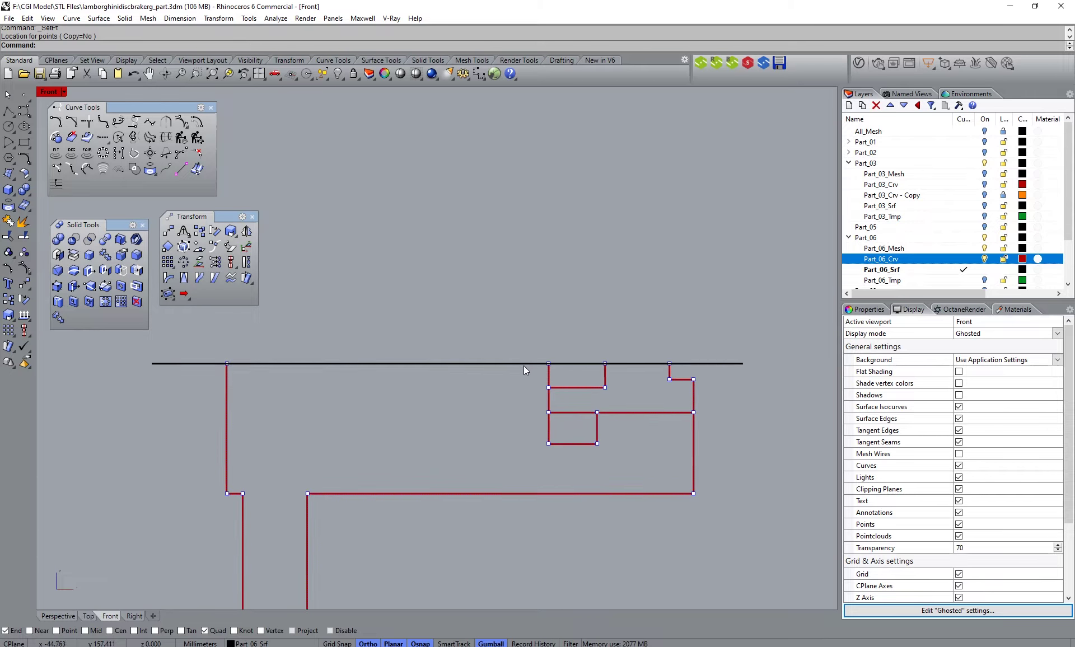
pyautogui.press('Escape')
# Move the horizontal reference line above the profiles to layer Part_06_Tmp.
pyautogui.moveTo(443, 438); pyautogui.dragTo(480, 373, button='right')
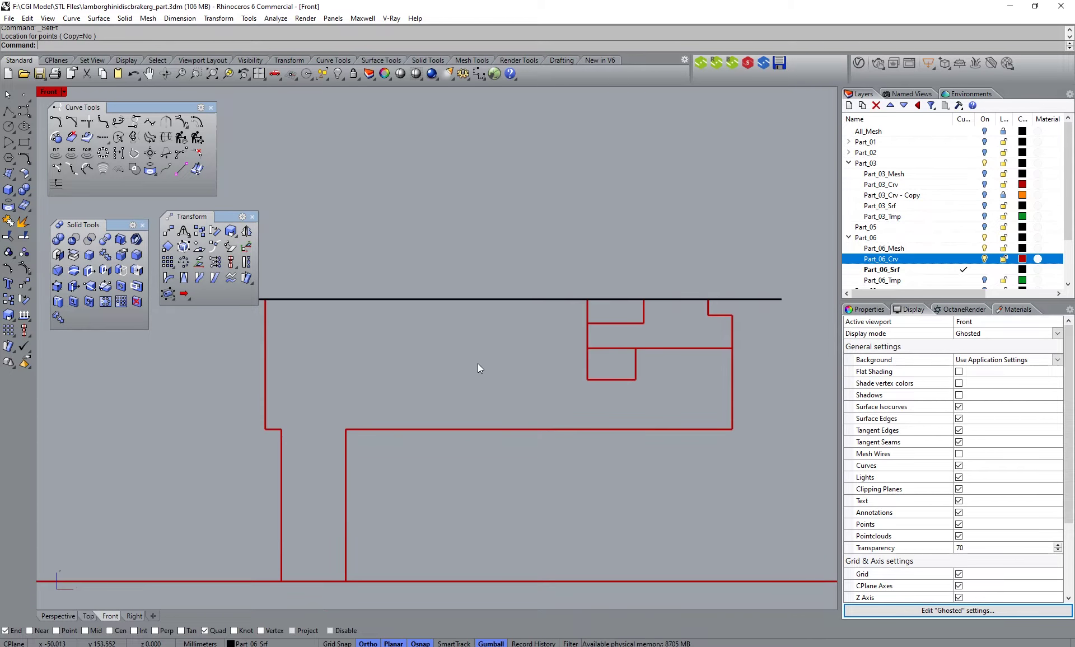
pyautogui.scroll(-2, 482, 369)
pyautogui.scroll(-2, 627, 351)
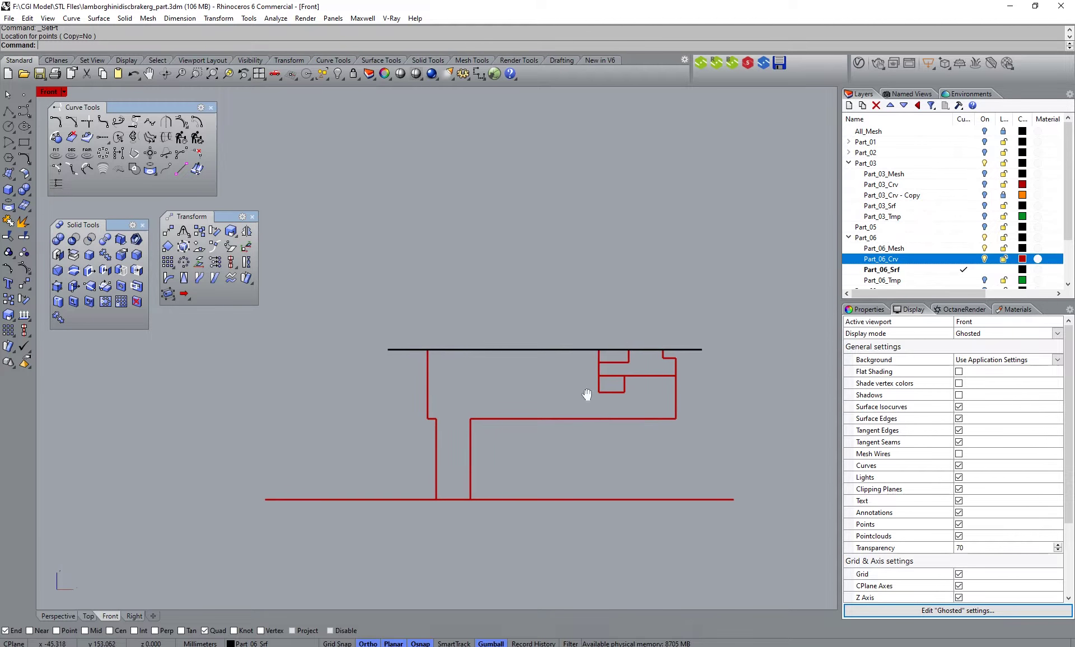
pyautogui.click(694, 351)
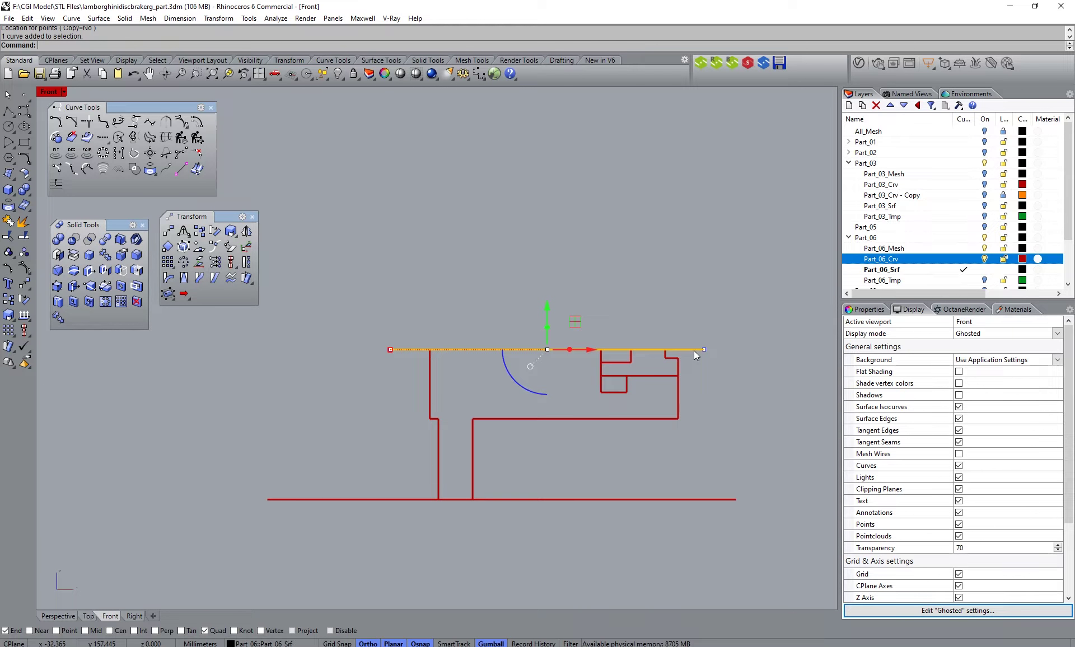
pyautogui.rightClick(867, 281)
pyautogui.click(890, 478)
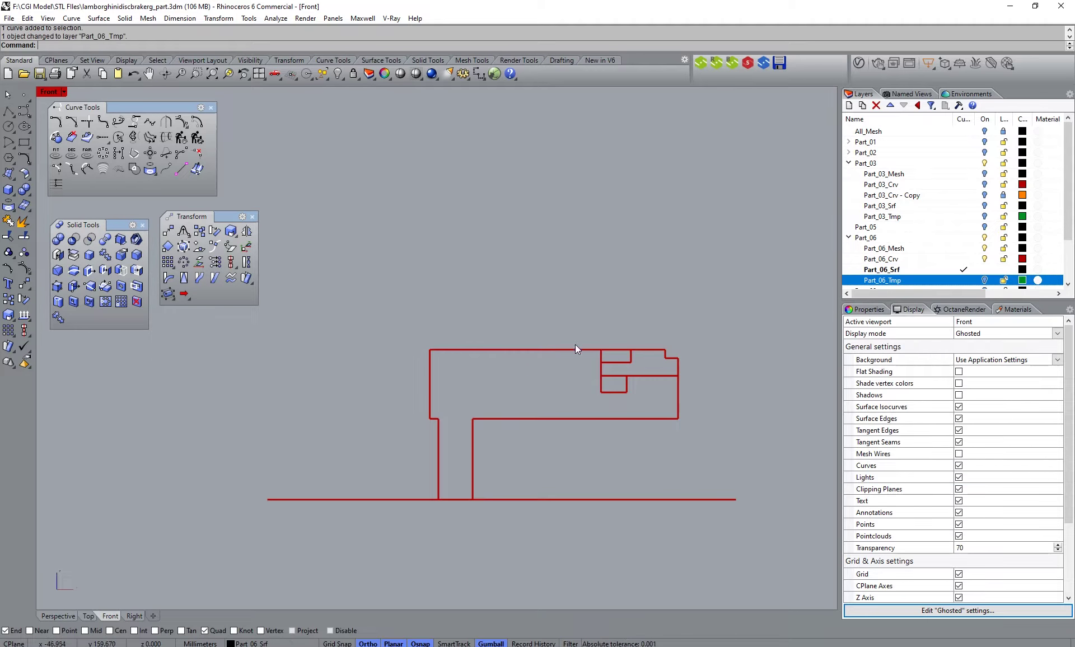
# In the Front view, revolve the three profile curves full circle about the horizontal center line, using its two endpoints as the axis.
pyautogui.moveTo(368, 295)
pyautogui.mouseDown()
pyautogui.moveTo(622, 516)
pyautogui.moveTo(692, 541)
pyautogui.mouseUp()
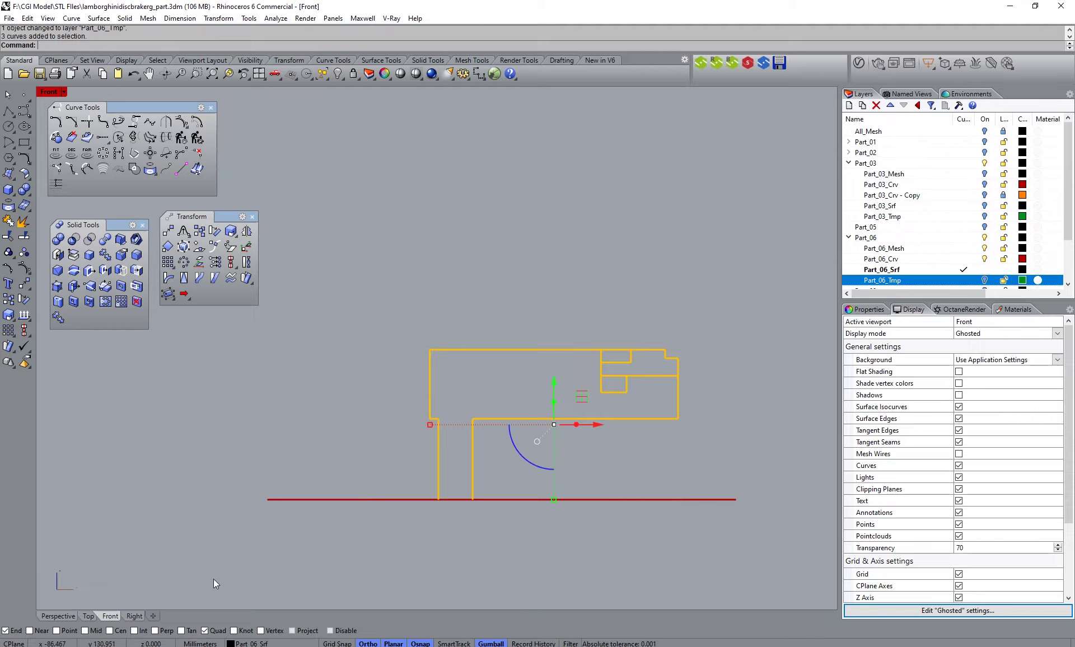
pyautogui.click(133, 616)
pyautogui.scroll(-2, 586, 431)
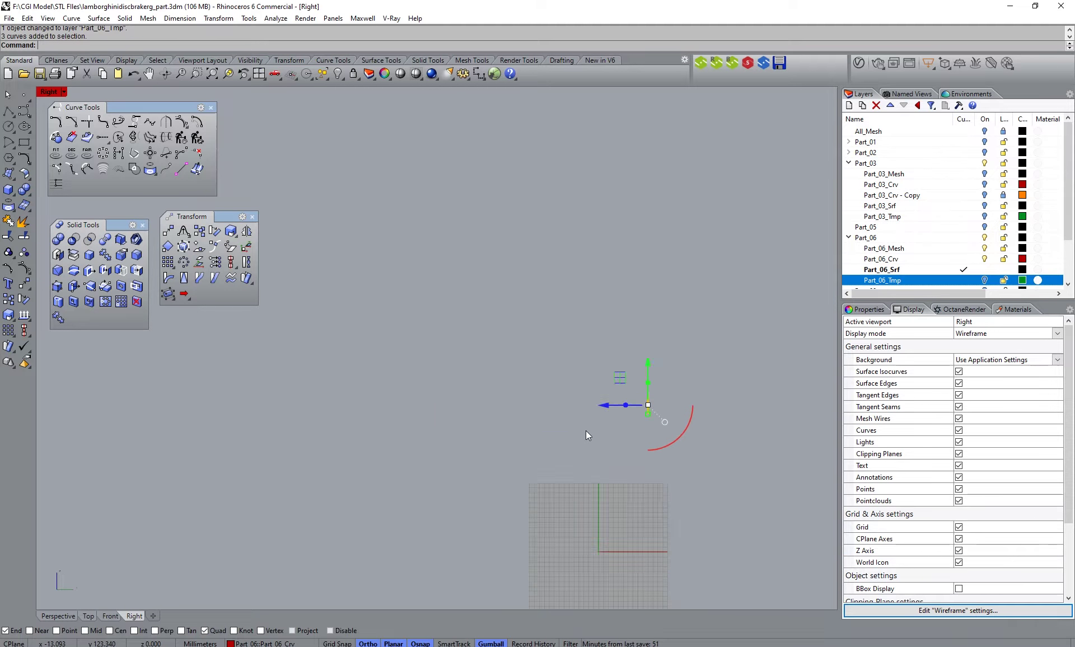
pyautogui.scroll(4, 586, 431)
pyautogui.click(57, 616)
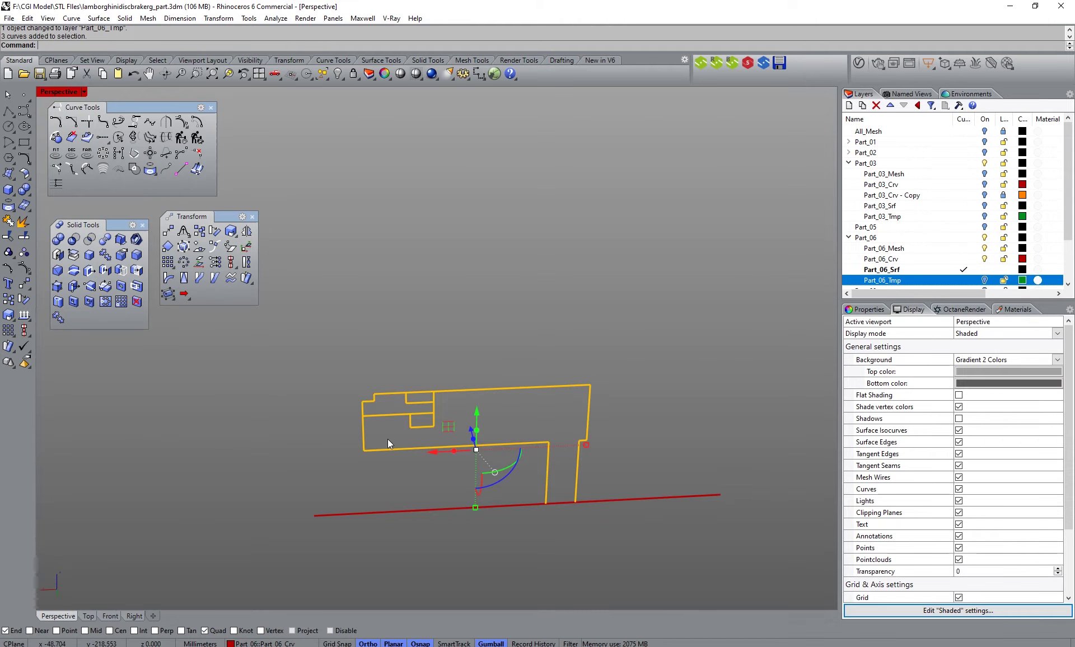
pyautogui.click(112, 615)
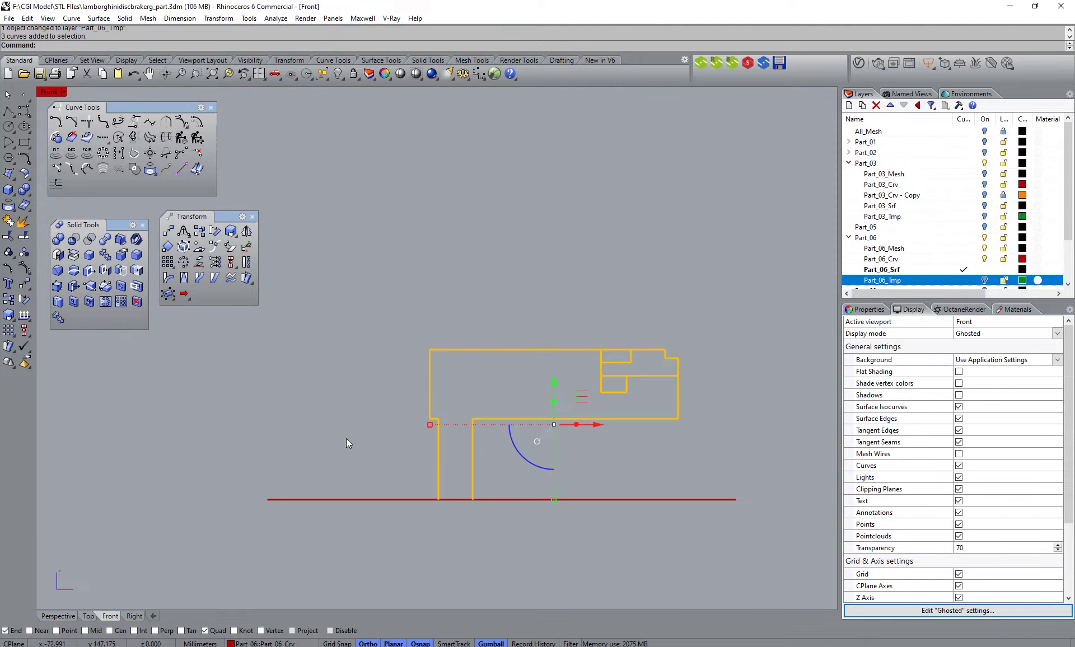
pyautogui.write('revolve')
pyautogui.press('Return')
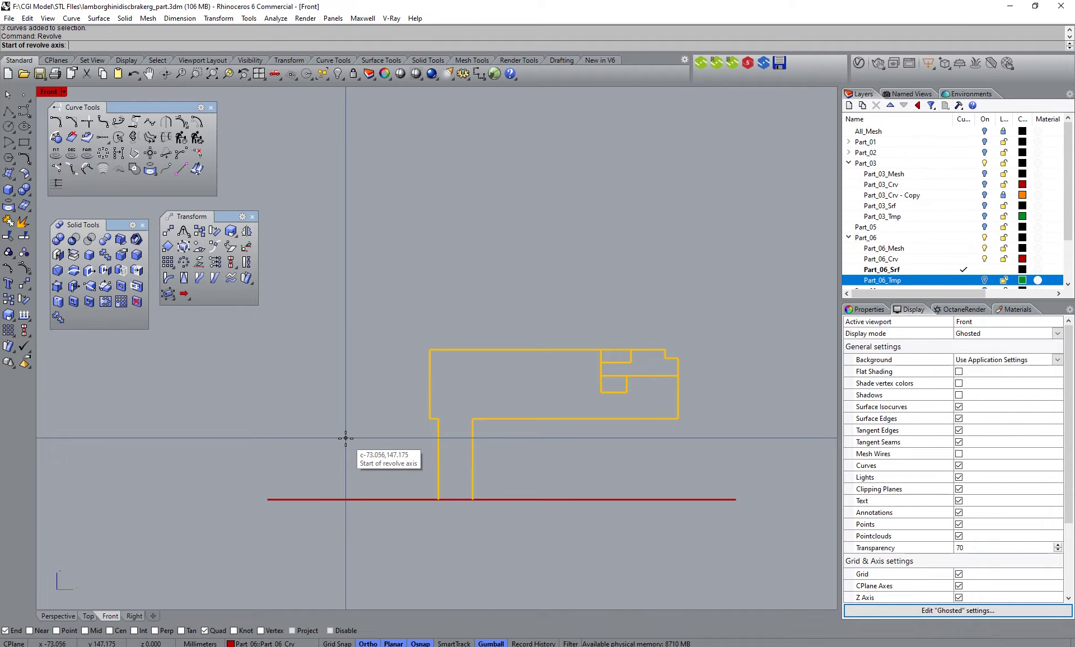
pyautogui.click(267, 499)
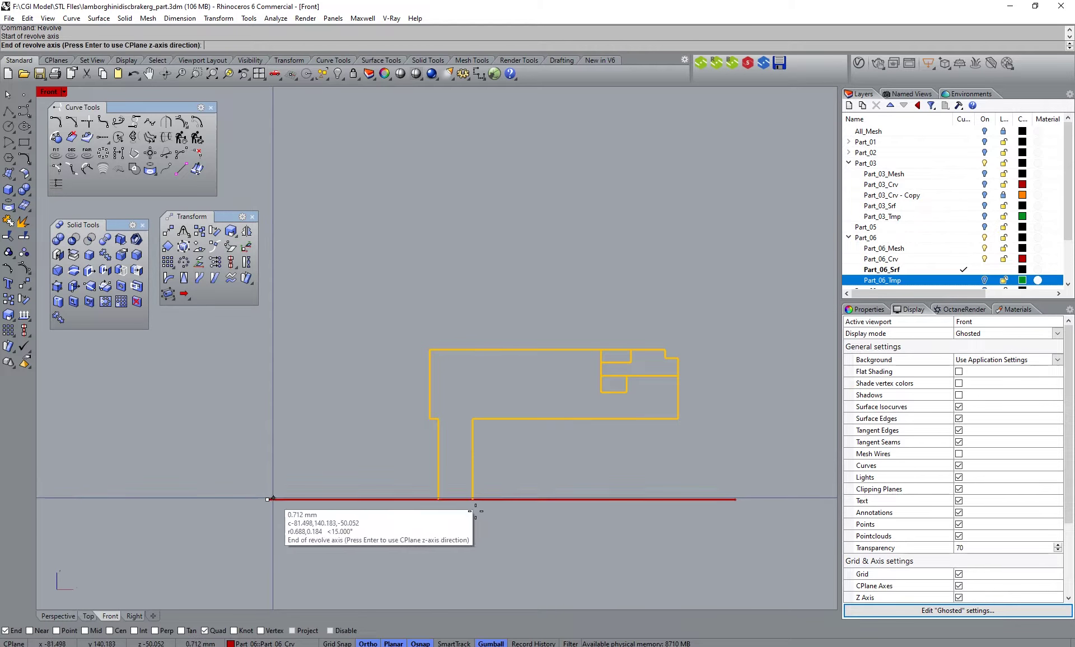
pyautogui.click(737, 499)
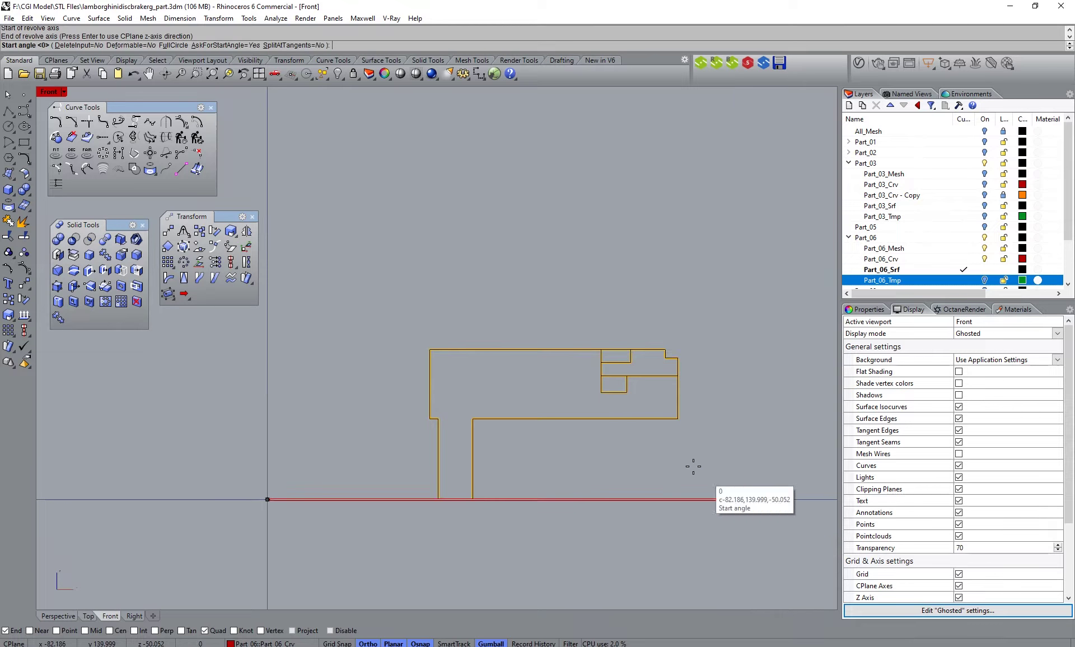
pyautogui.click(179, 46)
pyautogui.scroll(-3, 455, 255)
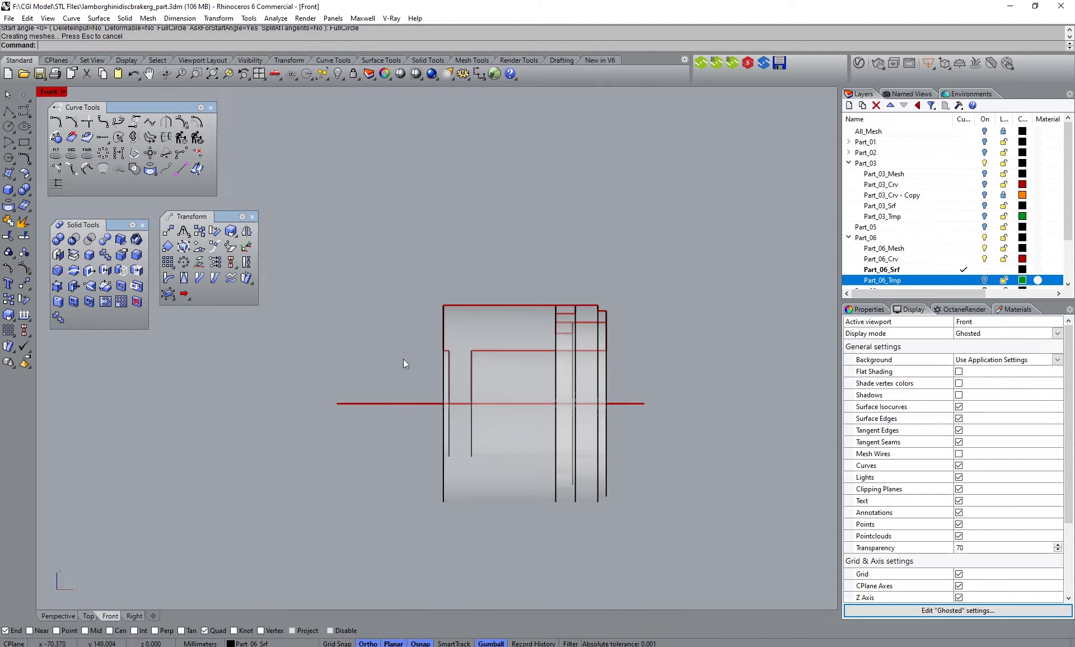
# In the Perspective view, blend the revolved piston's outer rim at the recessed end with a 1.5 radius using BlendEdge.
pyautogui.click(55, 617)
pyautogui.moveTo(303, 491)
pyautogui.mouseDown(button='right')
pyautogui.moveTo(334, 488)
pyautogui.moveTo(235, 479)
pyautogui.mouseUp(button='right')
pyautogui.scroll(5, 583, 390)
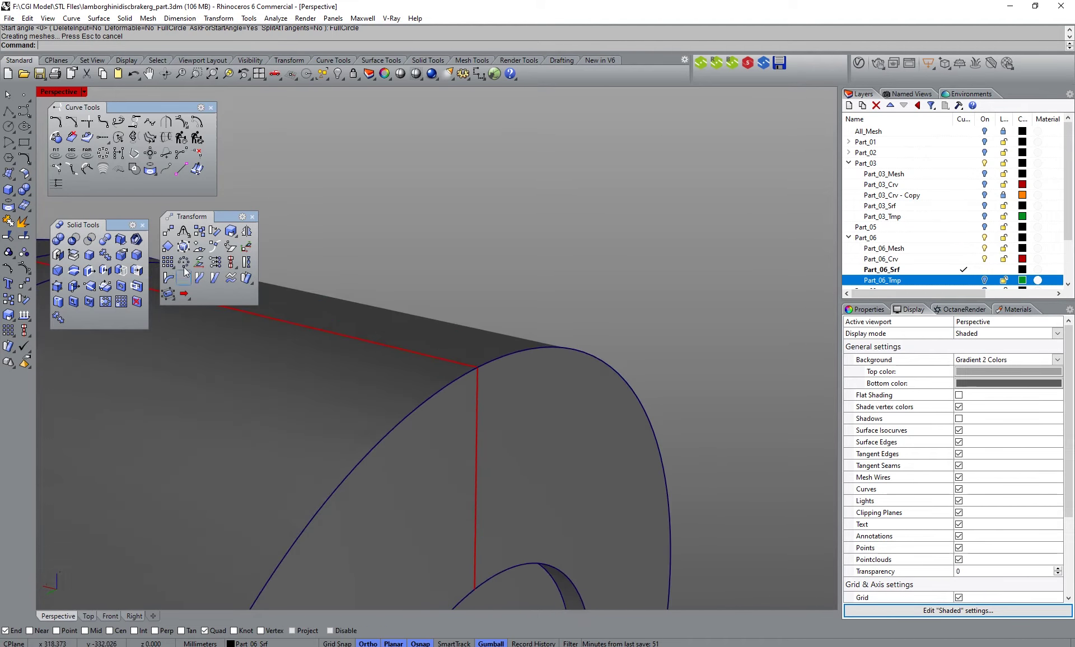
pyautogui.click(136, 255)
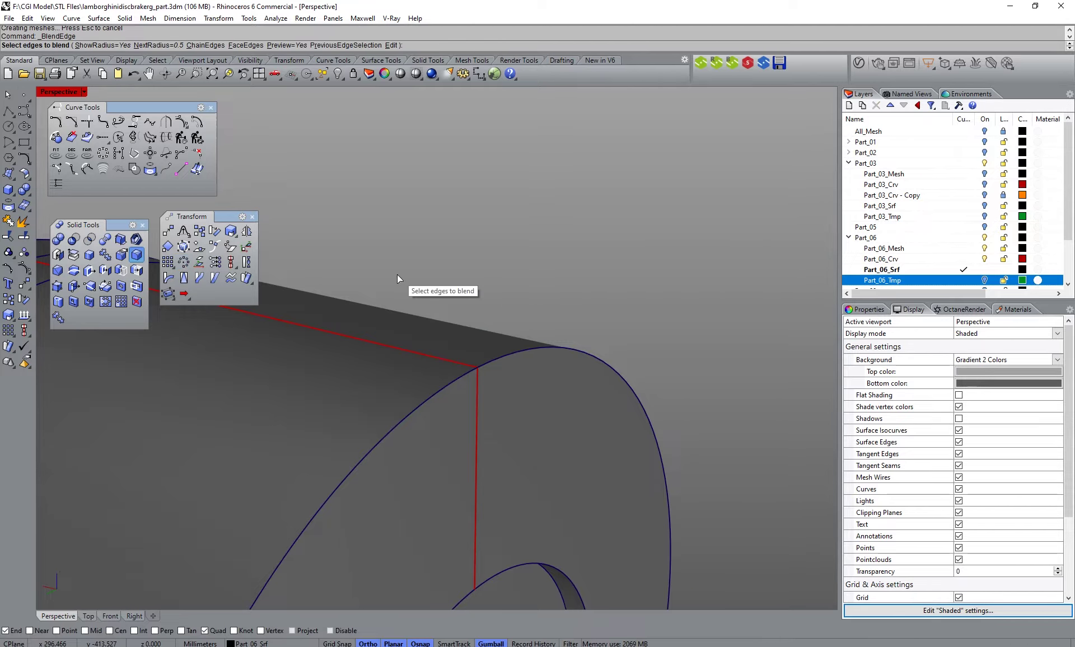
pyautogui.press('Return')
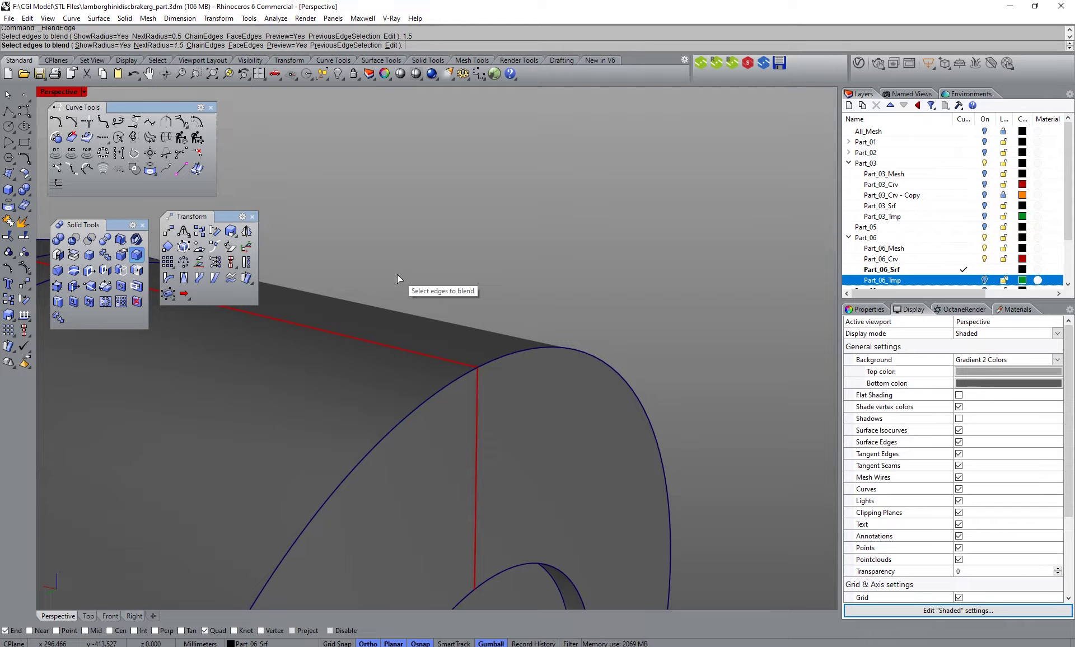
pyautogui.click(503, 361)
pyautogui.press('Return')
pyautogui.press('Return')
pyautogui.scroll(-5, 538, 319)
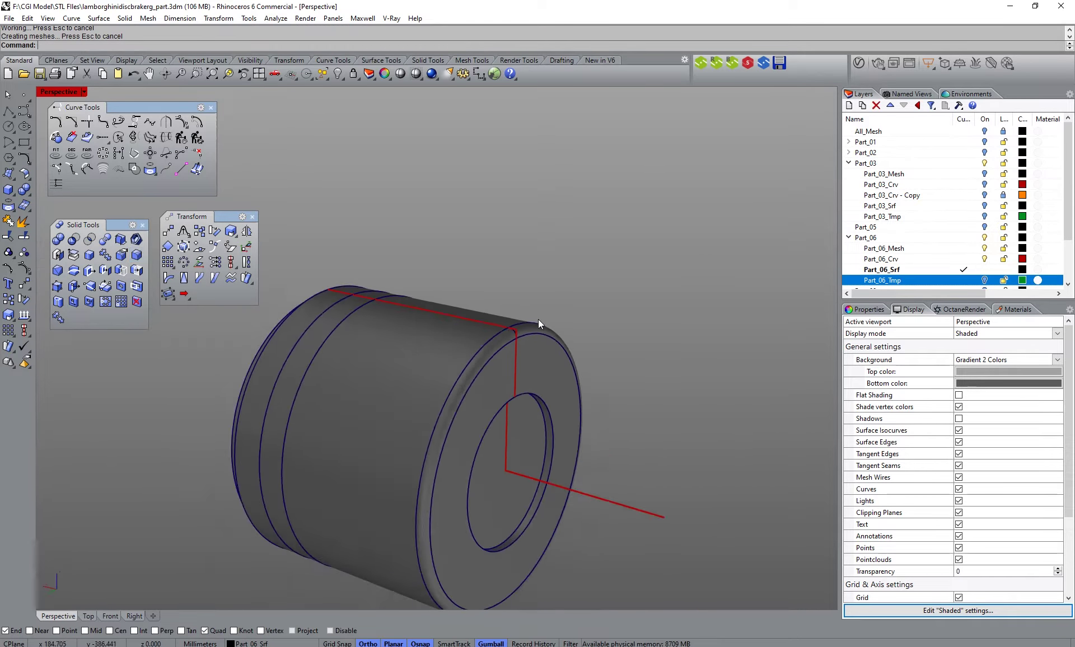
# Select all visible curves, assign them to layer Part_06_Crv and turn that layer off.
pyautogui.moveTo(463, 388); pyautogui.dragTo(489, 399, button='right')
pyautogui.press('F4')
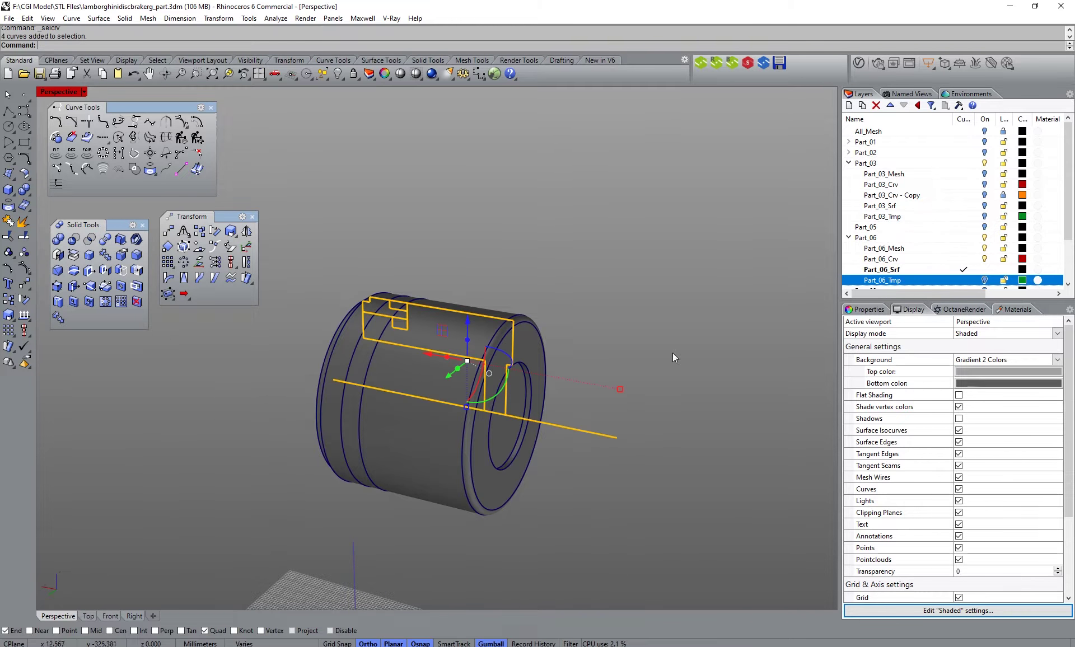
pyautogui.rightClick(896, 261)
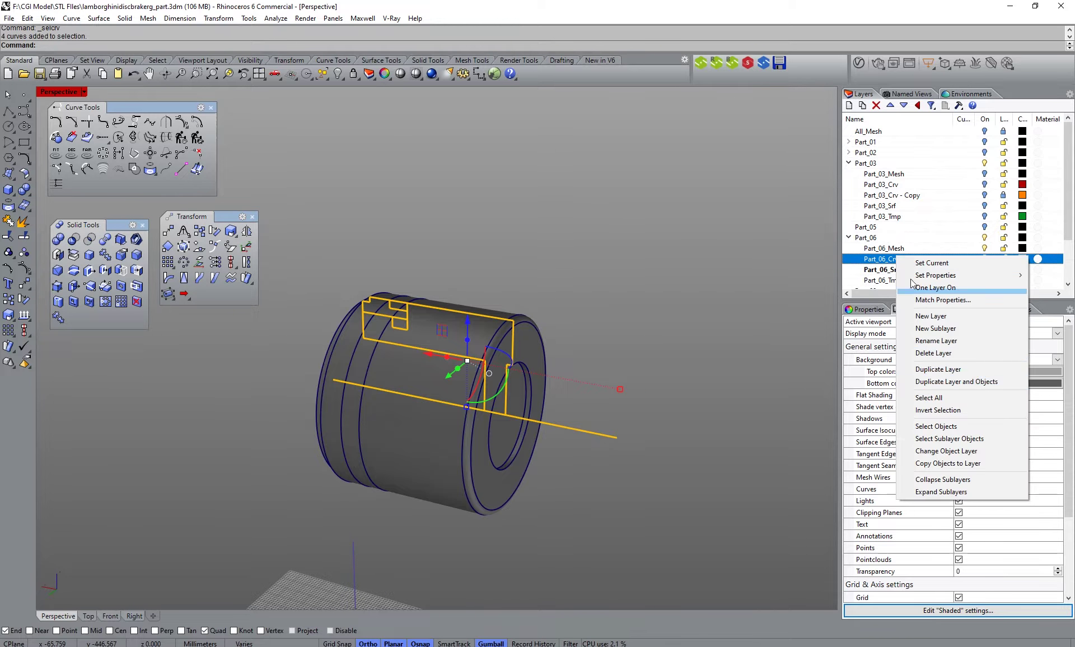
pyautogui.click(934, 452)
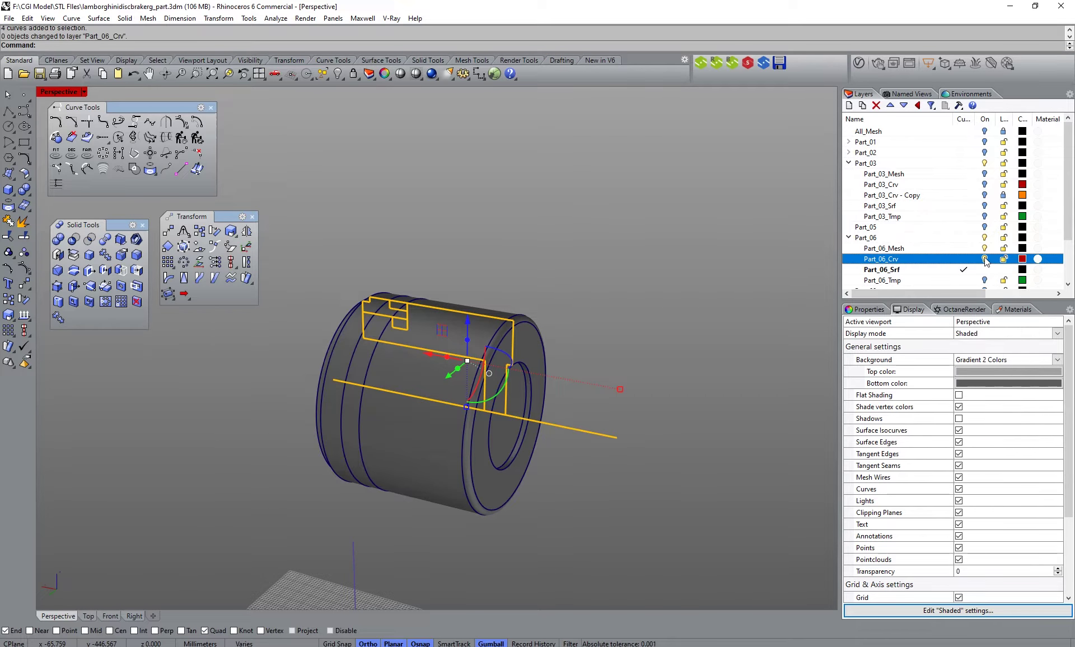
pyautogui.click(984, 259)
# Blend all edges of the revolved piston solids with a 0.5 radius using BlendEdge.
pyautogui.moveTo(485, 284); pyautogui.dragTo(576, 335, button='right')
pyautogui.scroll(-7, 576, 334)
pyautogui.scroll(7, 447, 329)
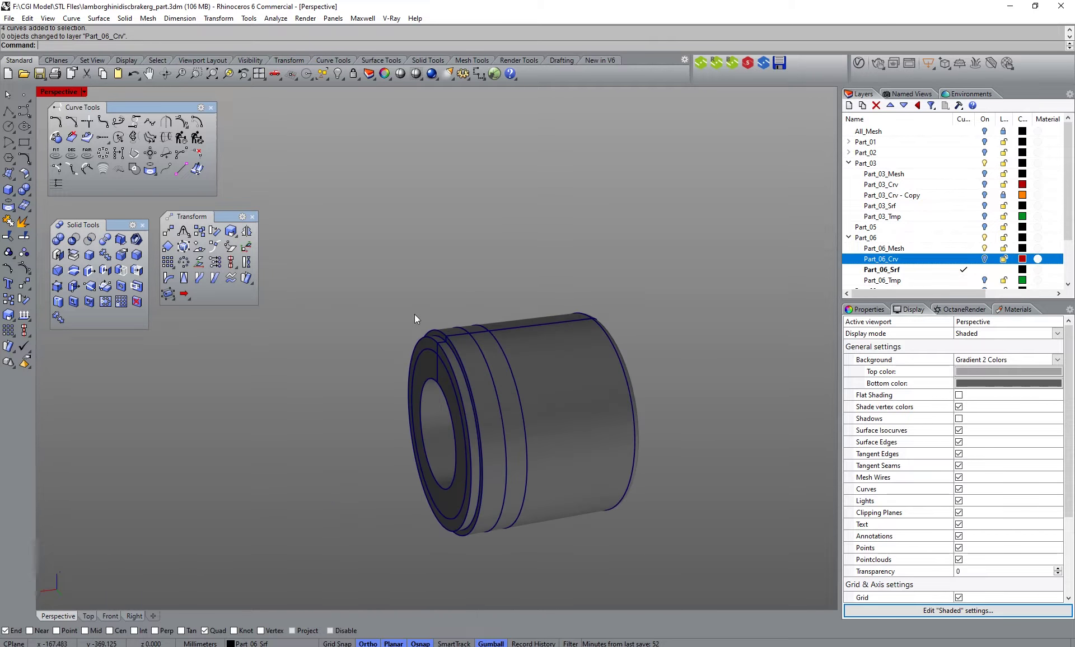
pyautogui.click(137, 256)
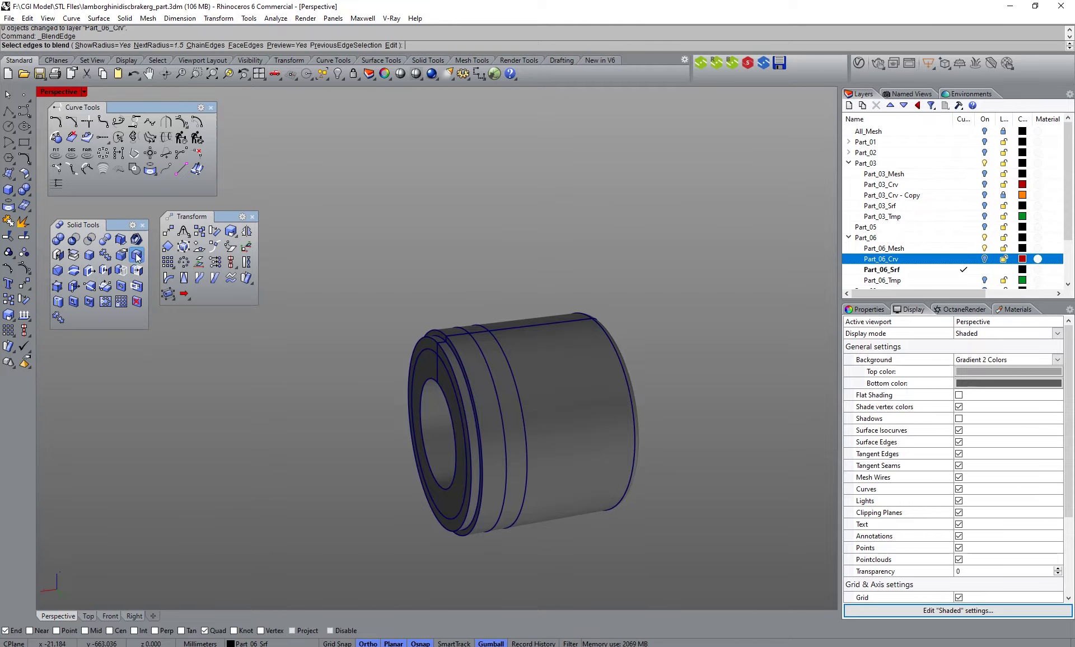
pyautogui.write('0.5')
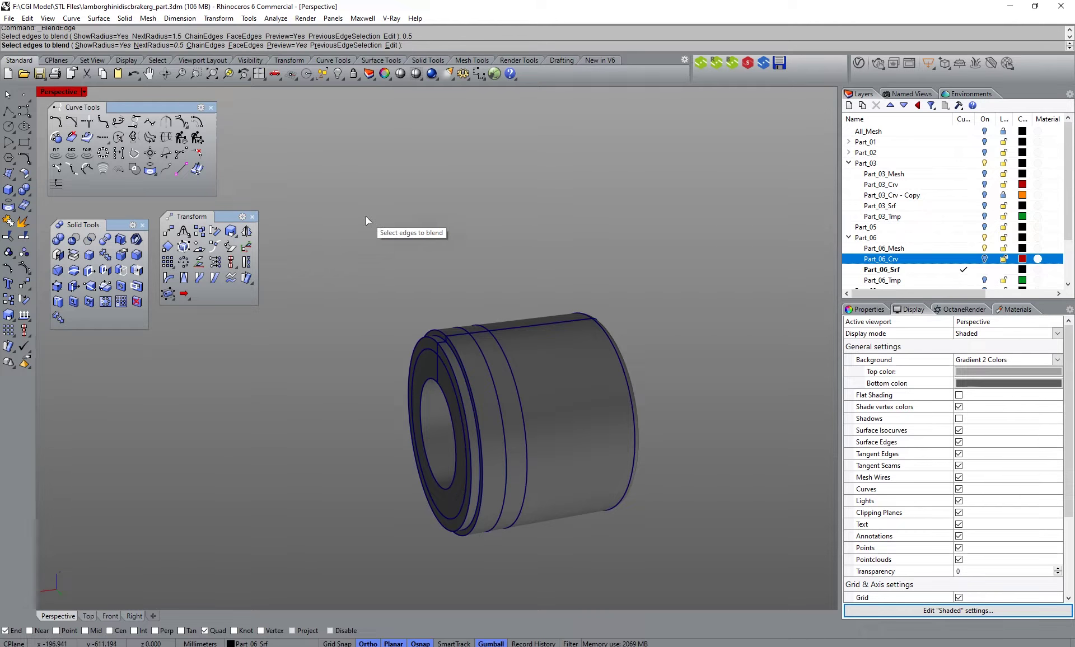
pyautogui.moveTo(370, 207); pyautogui.dragTo(674, 567)
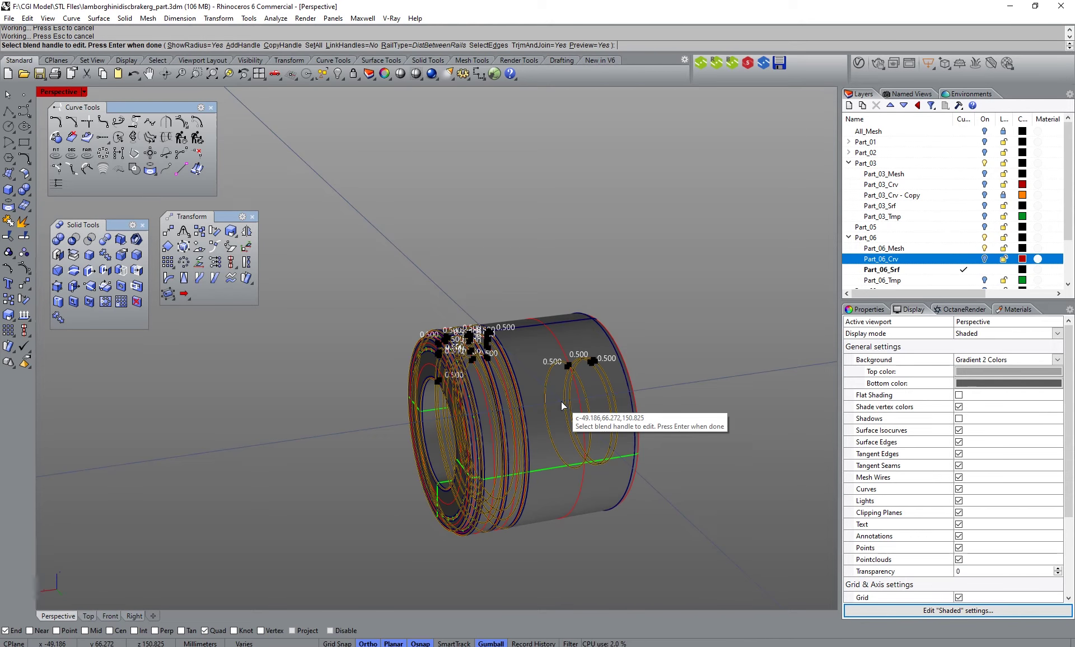
pyautogui.press('Return')
pyautogui.press('Return')
# Show the hidden objects and delete the flat caliper plate and the extra cylinder polysurface around the front piston.
pyautogui.moveTo(447, 318); pyautogui.dragTo(403, 313, button='right')
pyautogui.scroll(-5, 482, 315)
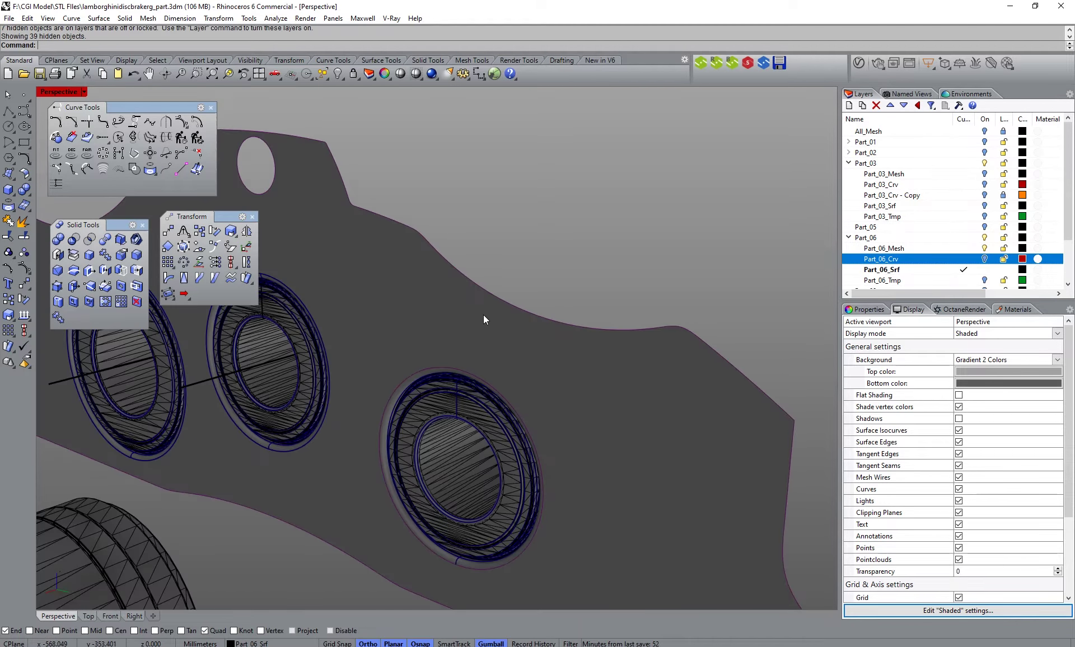
pyautogui.click(448, 292)
pyautogui.moveTo(688, 297); pyautogui.dragTo(403, 342, button='right')
pyautogui.scroll(9, 378, 381)
pyautogui.scroll(6, 283, 360)
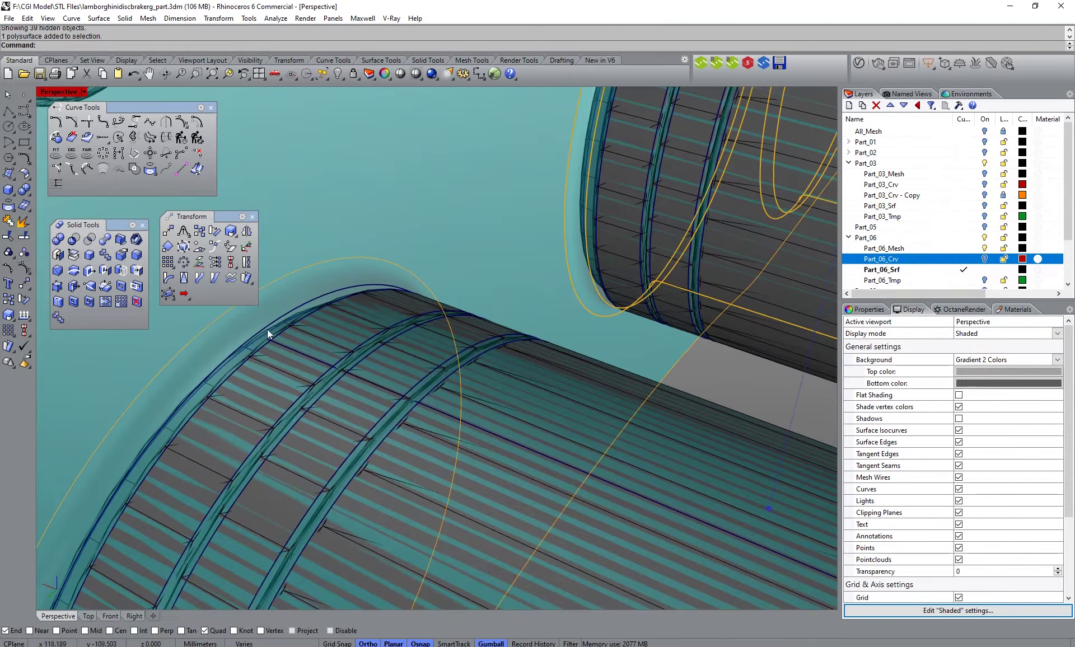
pyautogui.keyDown('shift'); pyautogui.click(267, 330); pyautogui.keyUp('shift')
pyautogui.scroll(-6, 472, 296)
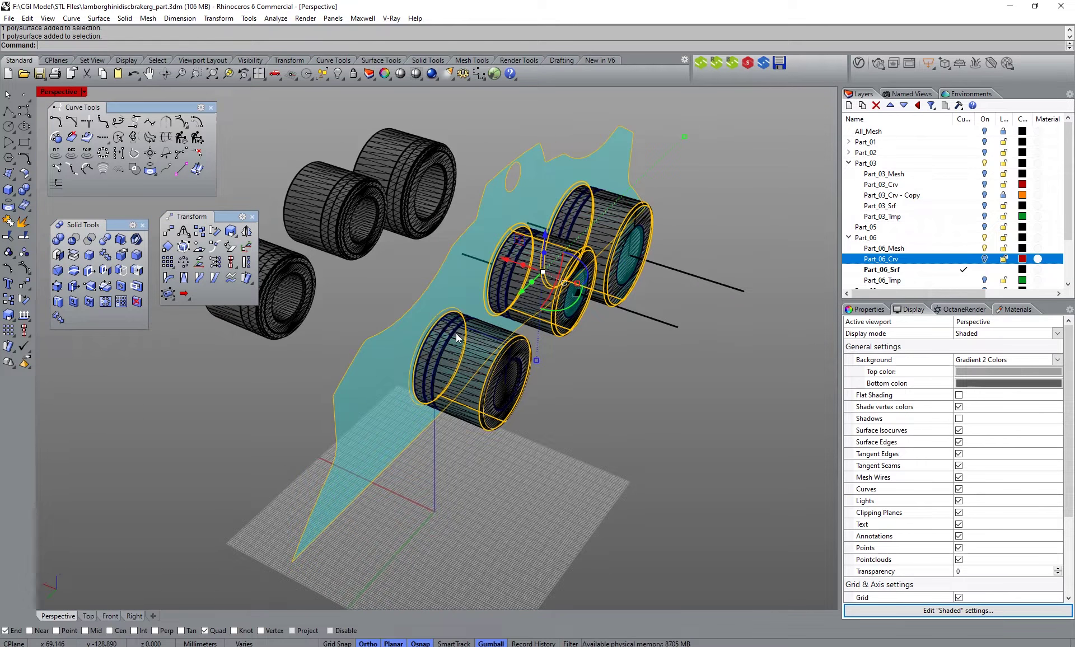
pyautogui.press('Delete')
pyautogui.scroll(-4, 474, 332)
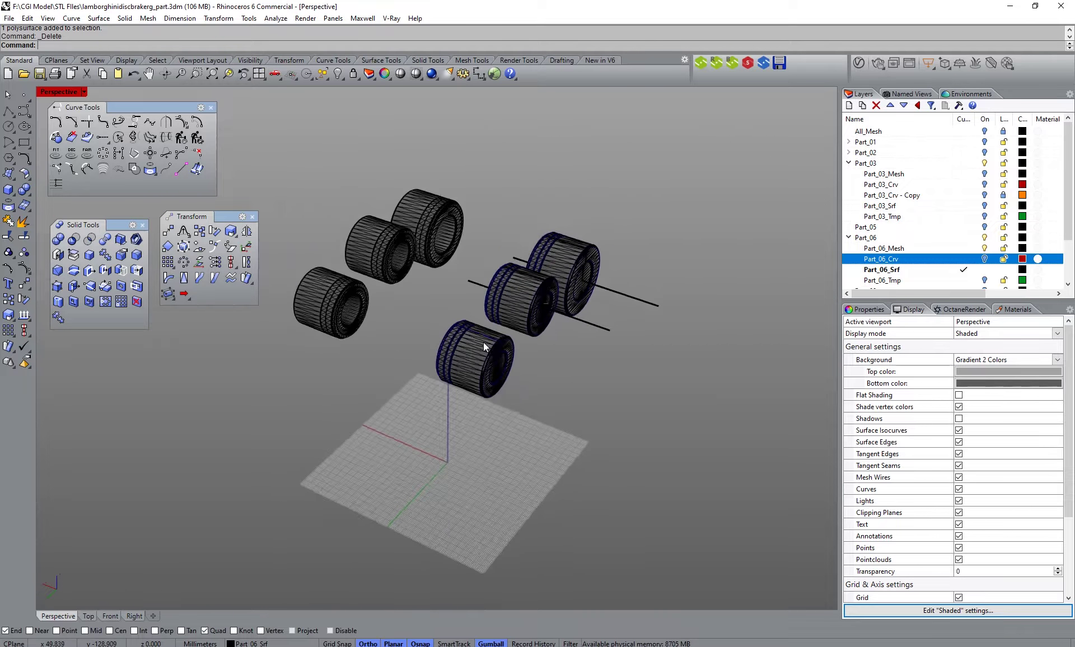
# Turn on layer Part_06_Tmp, select all curves and move them to layer Part_06_Crv.
pyautogui.click(342, 74)
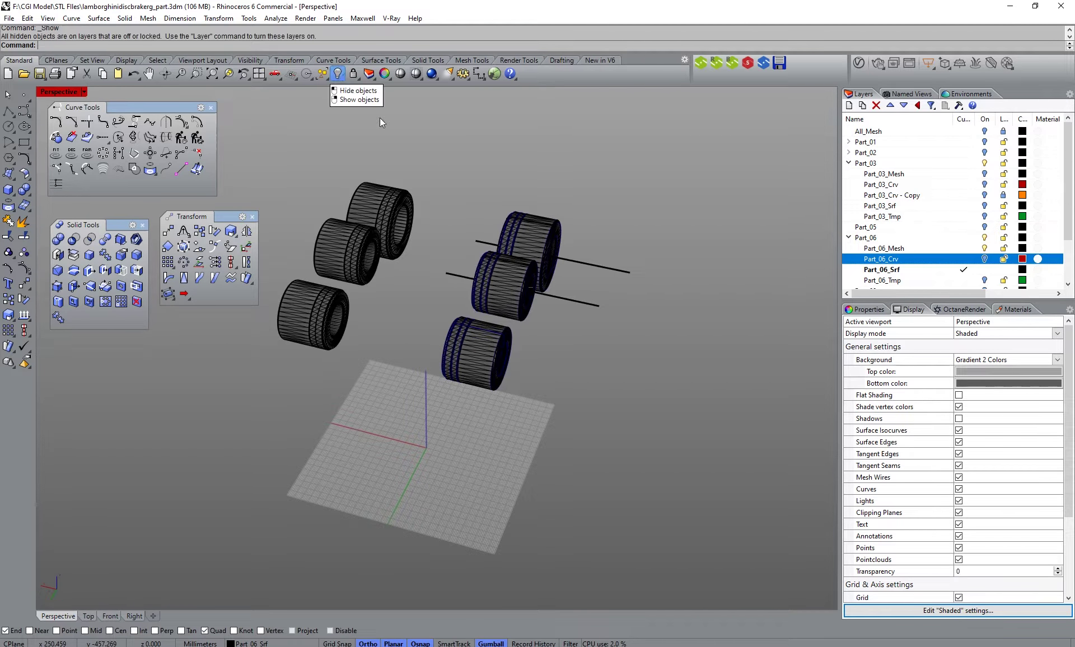
pyautogui.click(977, 280)
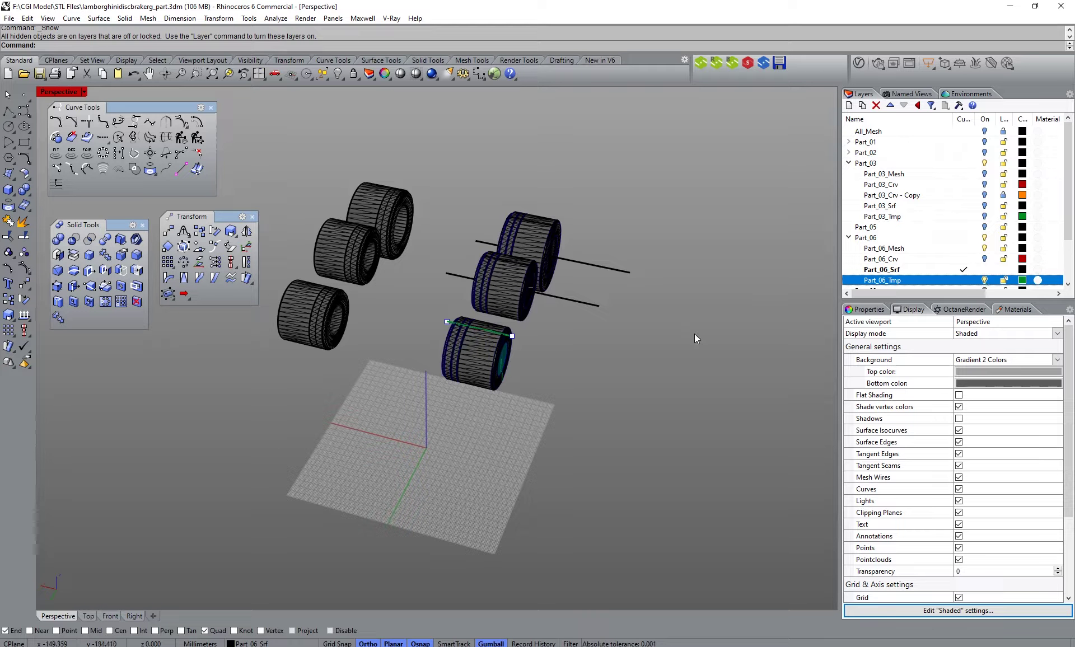
pyautogui.click(671, 360)
pyautogui.press('F4')
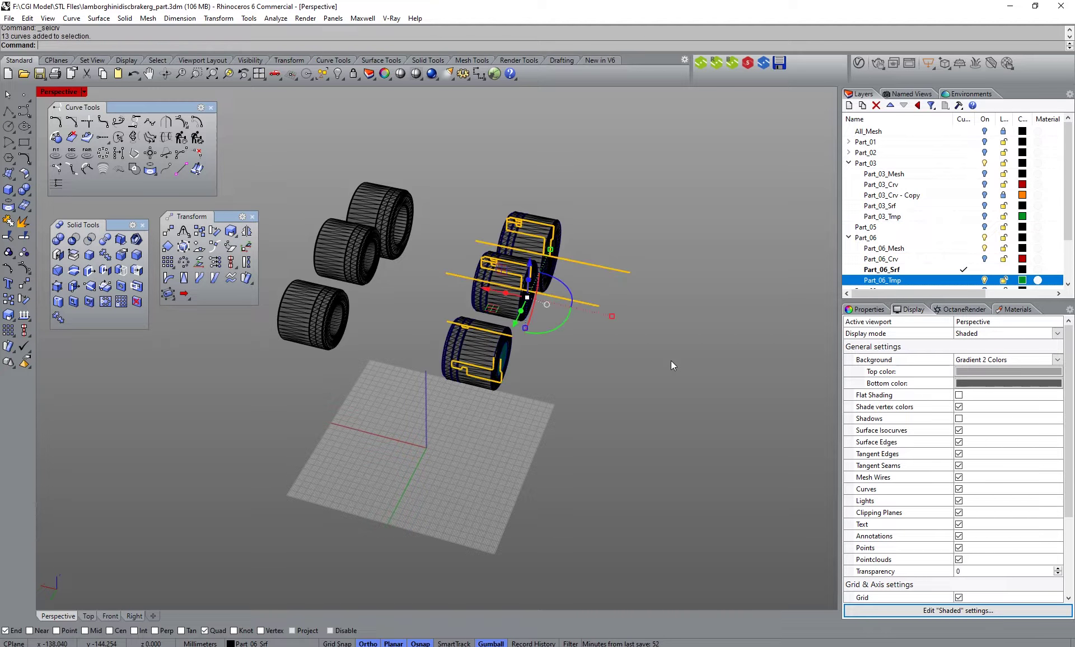
pyautogui.rightClick(879, 259)
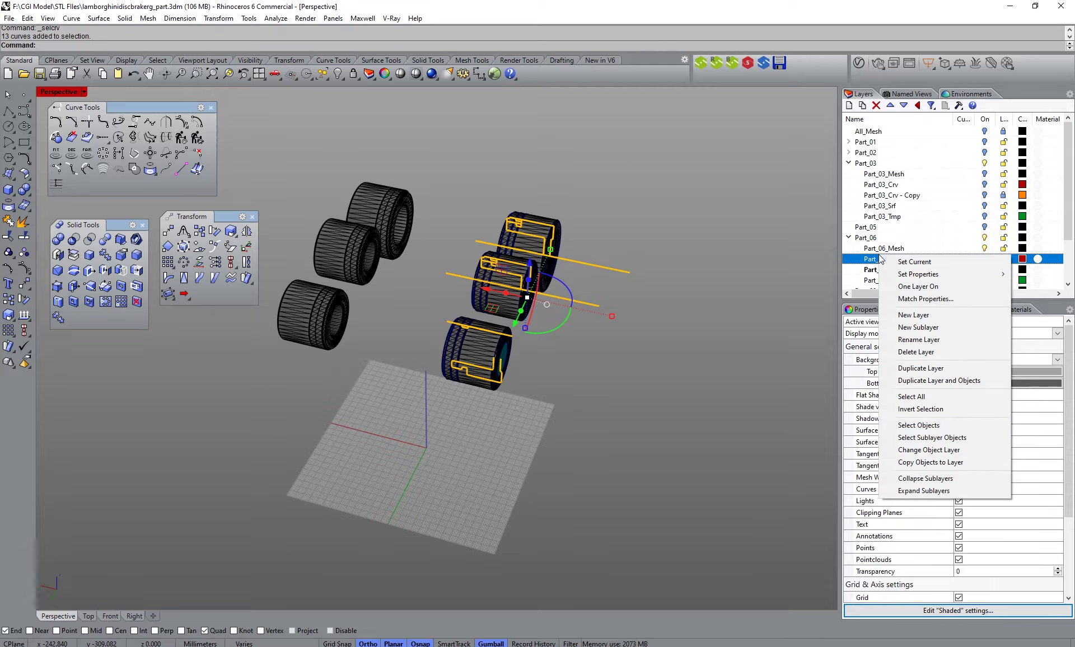
pyautogui.click(941, 451)
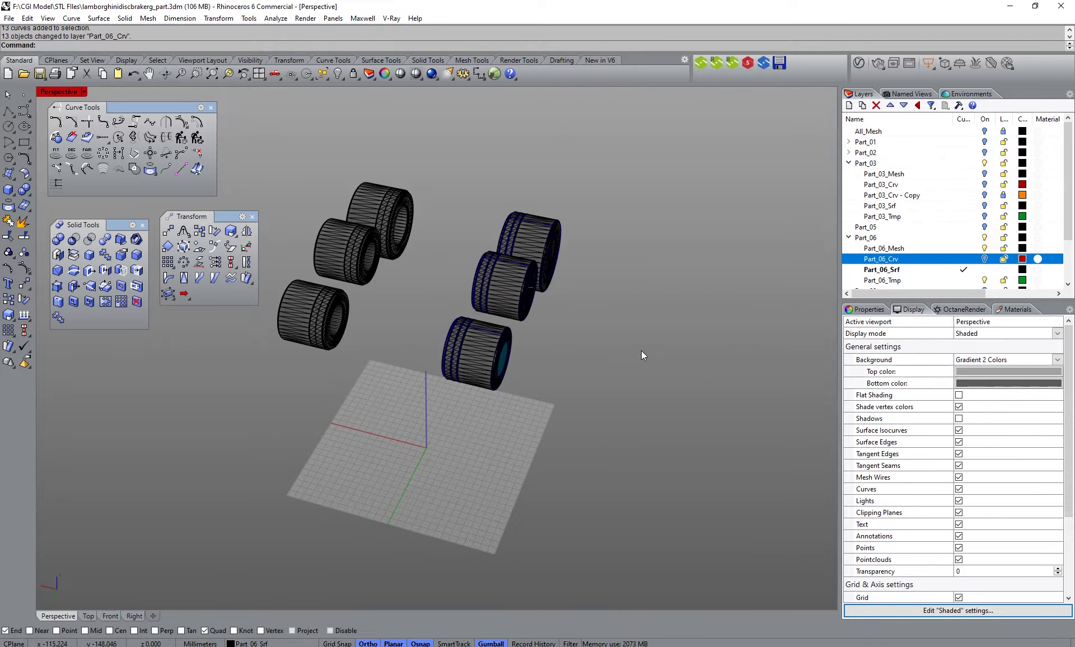
# Select all remaining objects on layer Part_06_Tmp and delete them.
pyautogui.moveTo(819, 314); pyautogui.dragTo(792, 313, button='right')
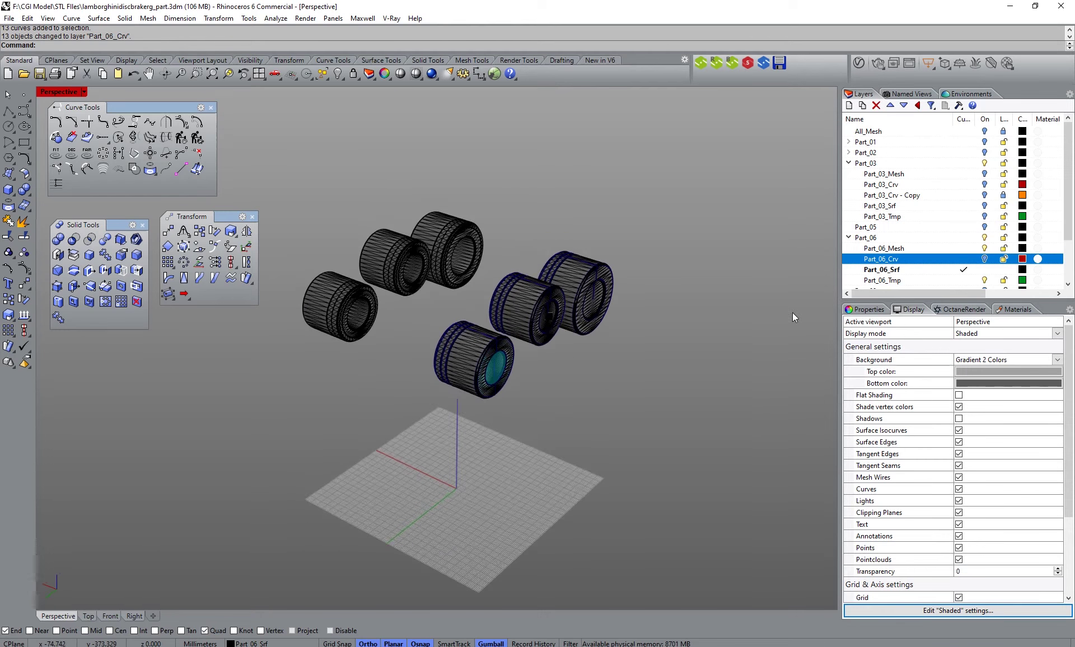
pyautogui.click(885, 283)
pyautogui.rightClick(886, 280)
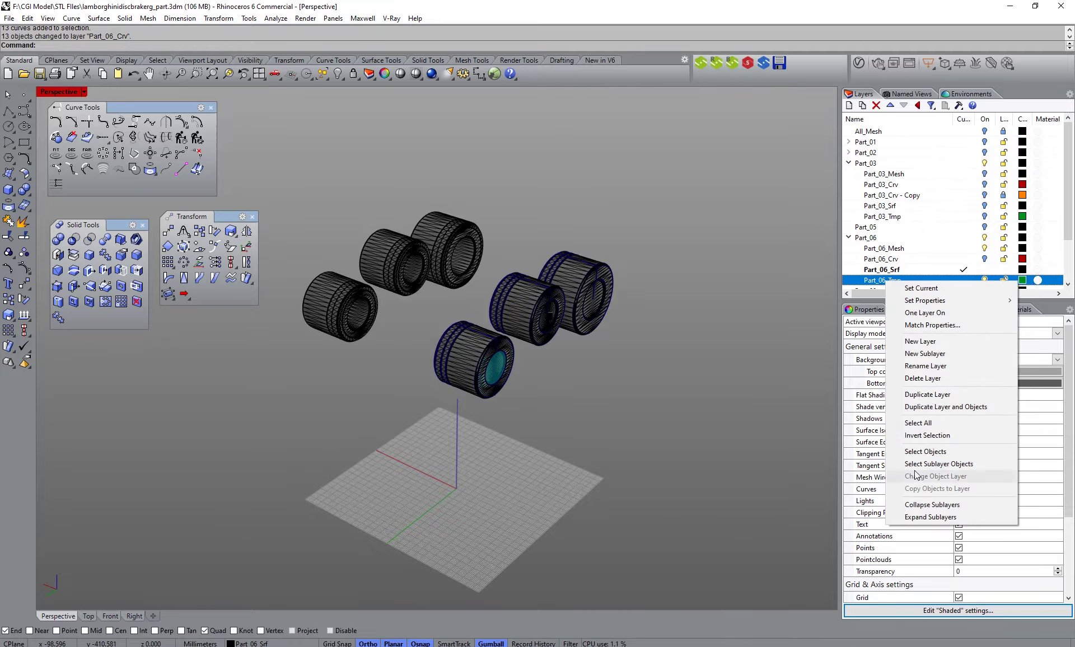
pyautogui.click(925, 452)
pyautogui.scroll(6, 446, 348)
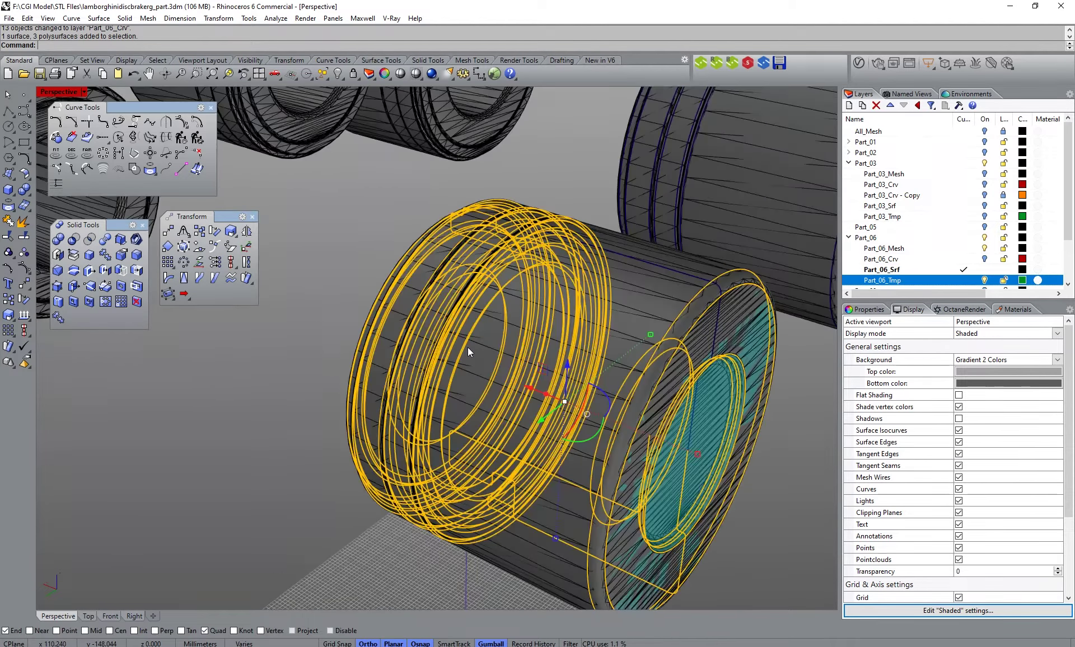
pyautogui.press('Delete')
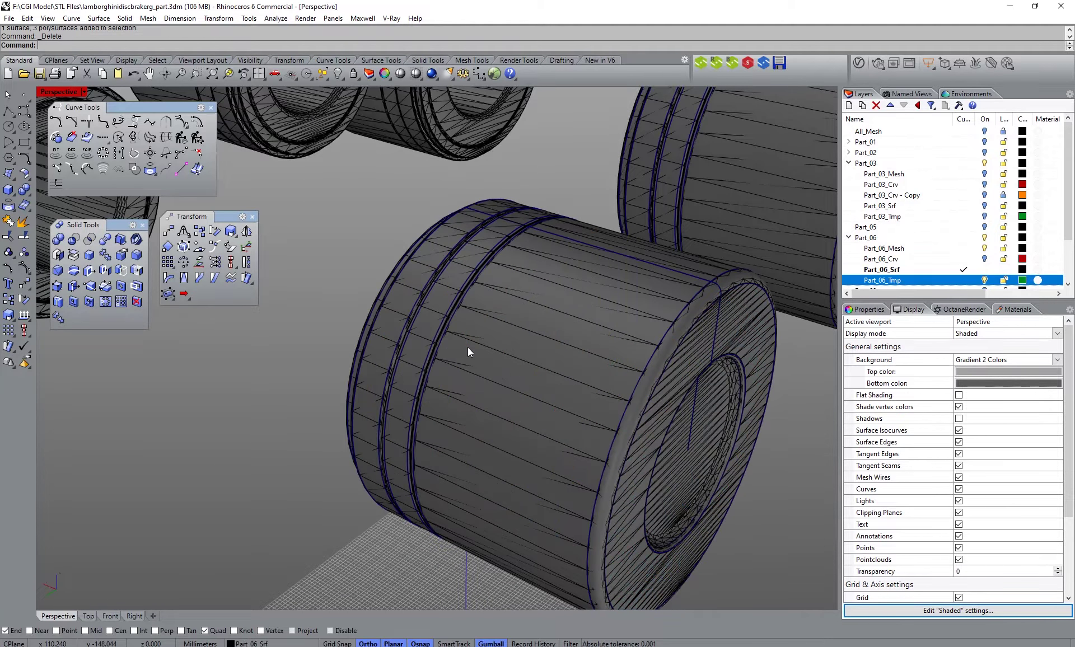
# Select all meshes with SelMesh, assign them to layer Part_06_Mesh and turn that layer off.
pyautogui.scroll(-5, 468, 347)
pyautogui.scroll(-2, 468, 352)
pyautogui.scroll(-2, 656, 391)
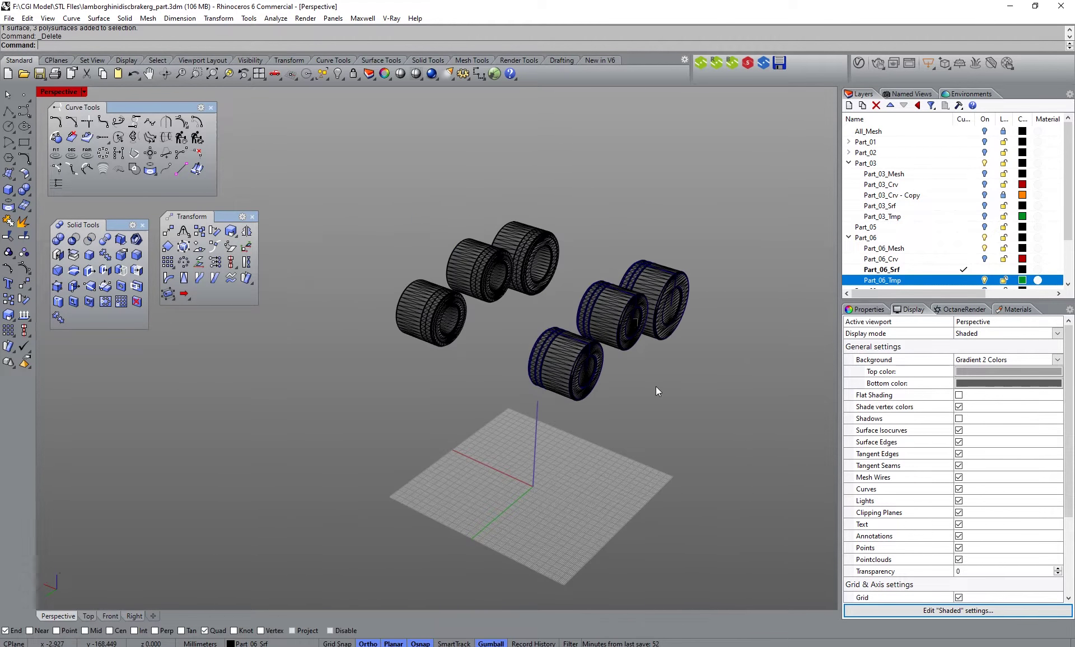
pyautogui.write('selmesh')
pyautogui.press('Return')
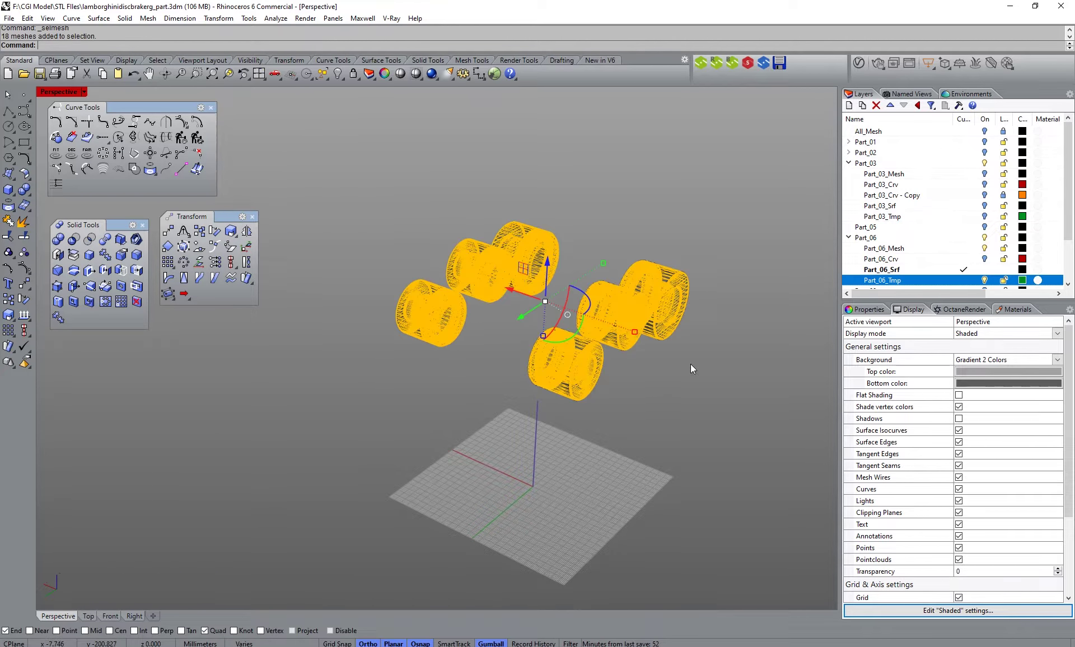
pyautogui.click(888, 249)
pyautogui.rightClick(889, 248)
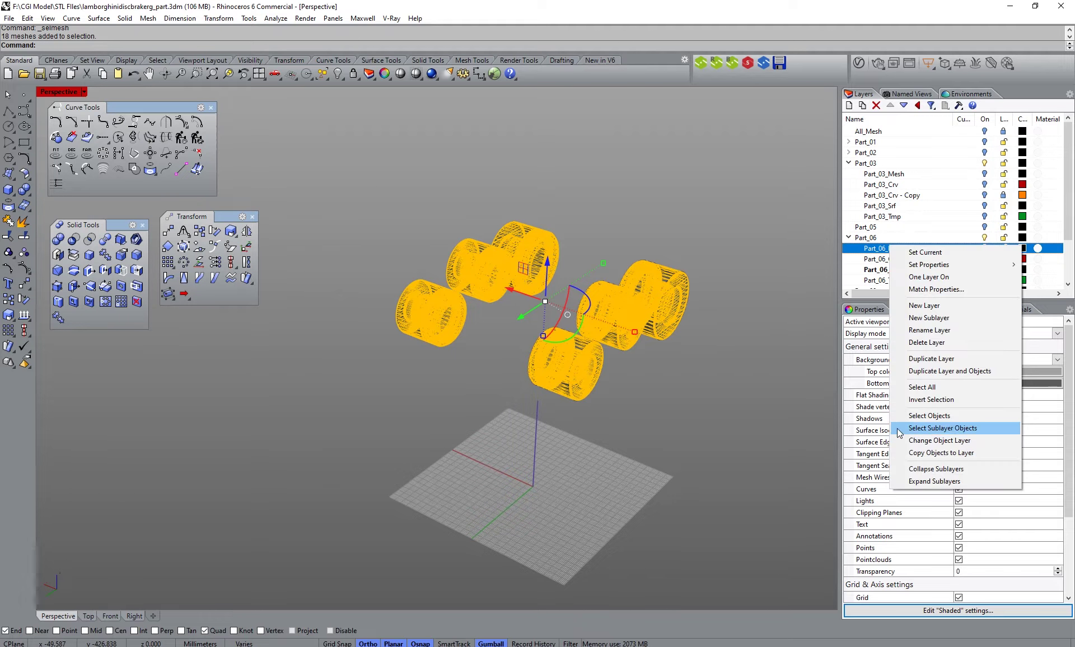
pyautogui.click(910, 441)
pyautogui.click(983, 249)
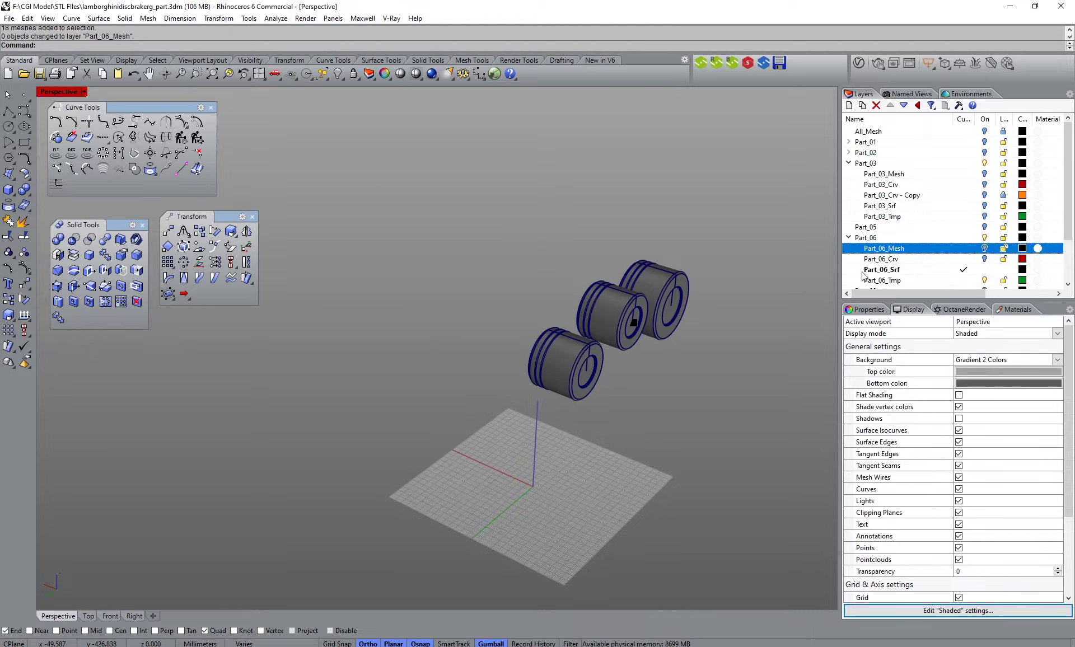
# Select all point objects, move them to layer Part_06_Tmp and turn that layer off.
pyautogui.scroll(5, 583, 302)
pyautogui.press('F4')
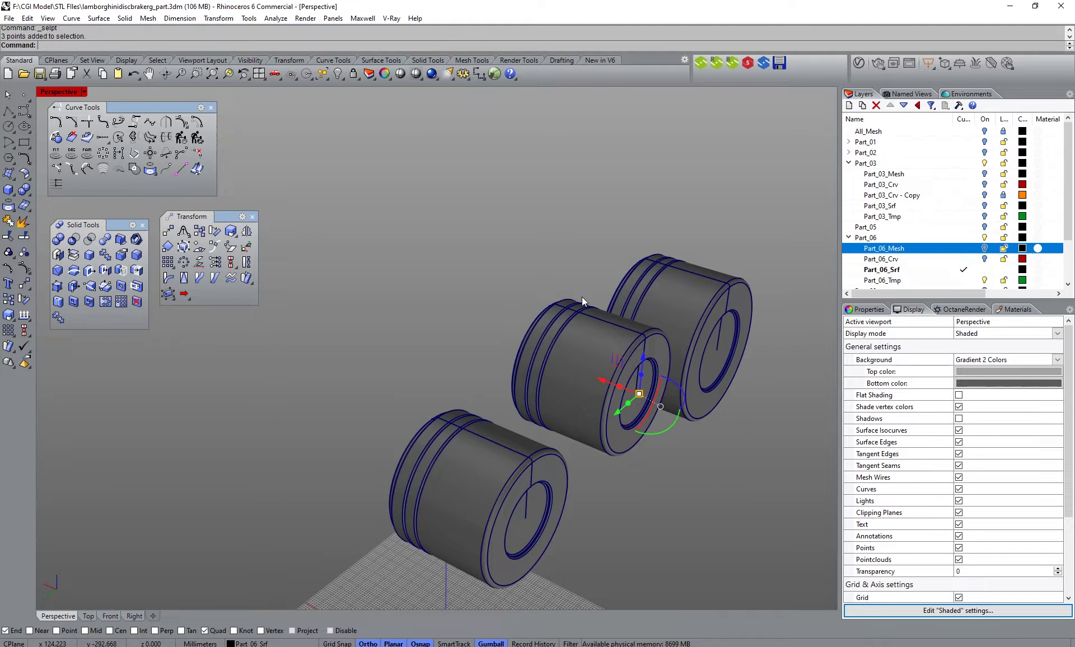
pyautogui.rightClick(882, 281)
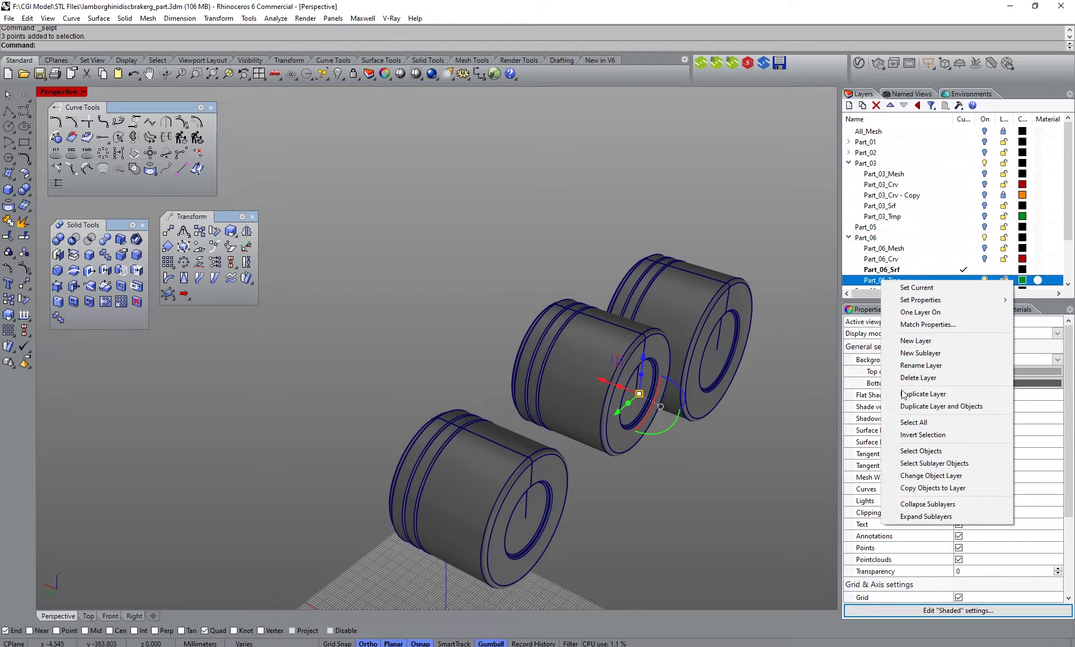
pyautogui.click(907, 476)
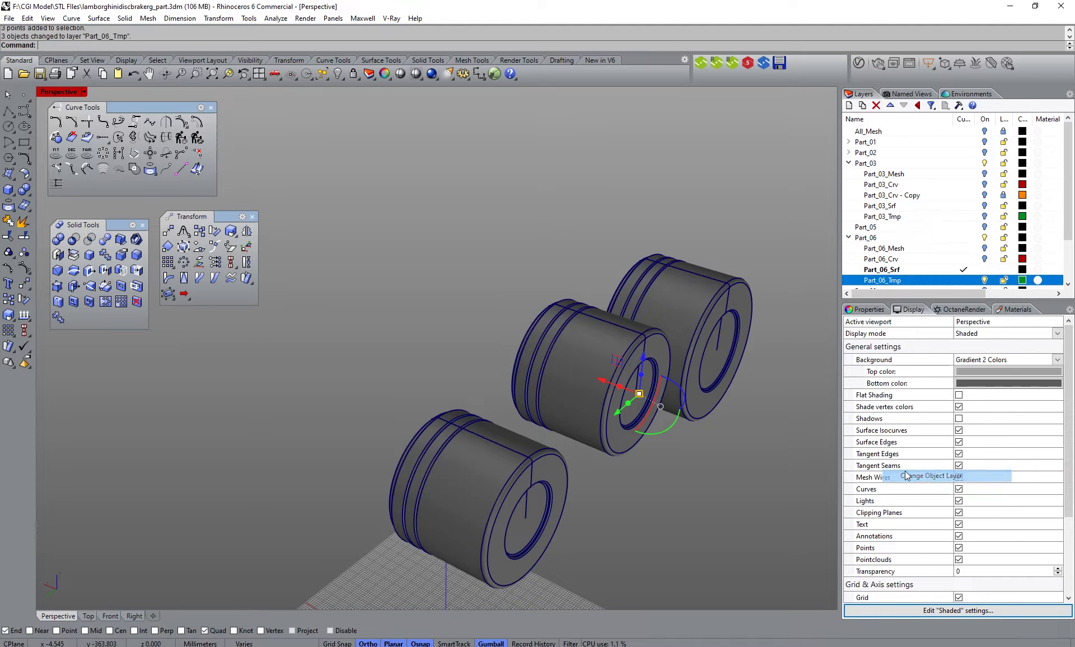
pyautogui.click(984, 280)
# Turn on layer Part_03_Srf to show the caliper body around the finished pistons.
pyautogui.moveTo(548, 226); pyautogui.dragTo(468, 236, button='right')
pyautogui.scroll(3, 469, 239)
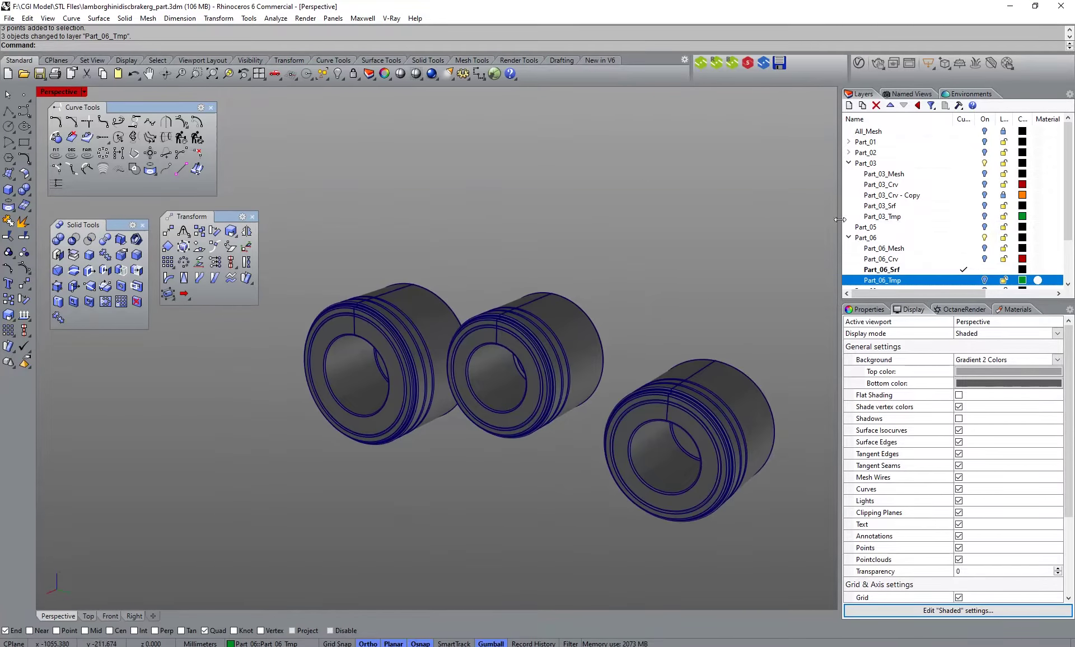
pyautogui.click(896, 207)
pyautogui.click(984, 206)
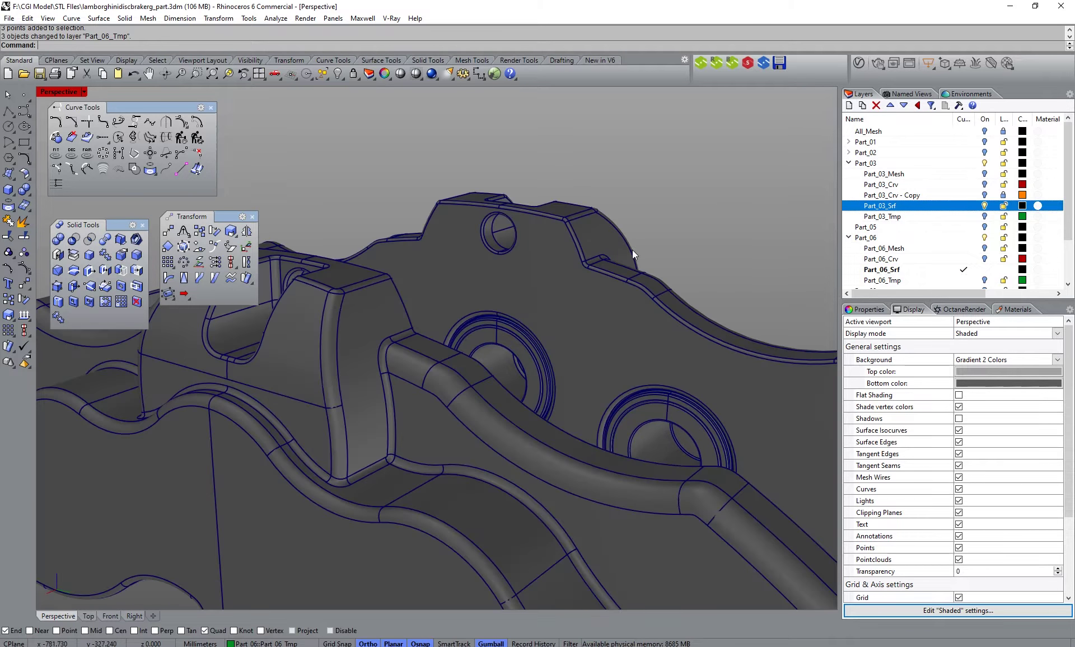
# Select the three pistons' polysurfaces, mirror a copy of them across the Y axis in the Top view, and return to Perspective.
pyautogui.scroll(-8, 627, 261)
pyautogui.moveTo(627, 261); pyautogui.dragTo(524, 313, button='right')
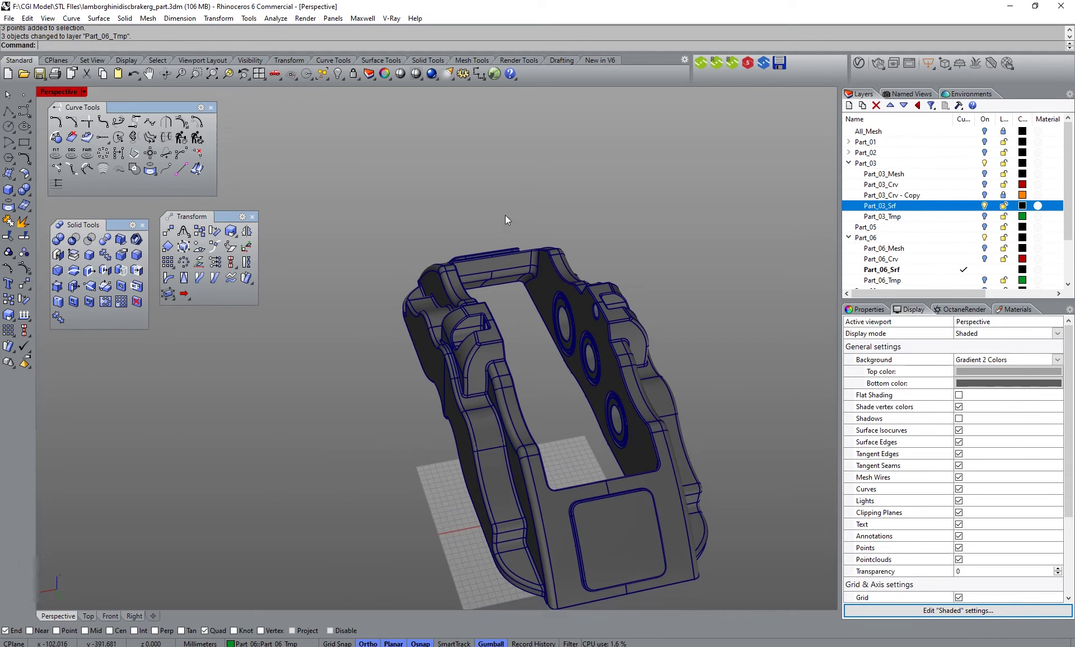
pyautogui.moveTo(506, 216); pyautogui.dragTo(714, 472)
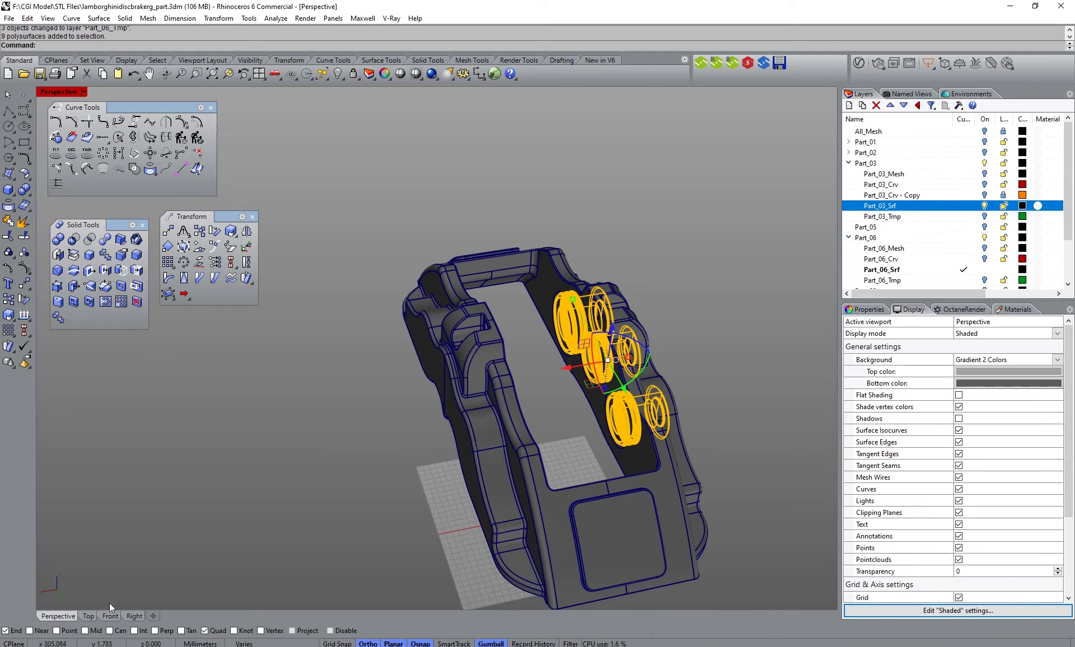
pyautogui.click(92, 613)
pyautogui.scroll(-3, 483, 448)
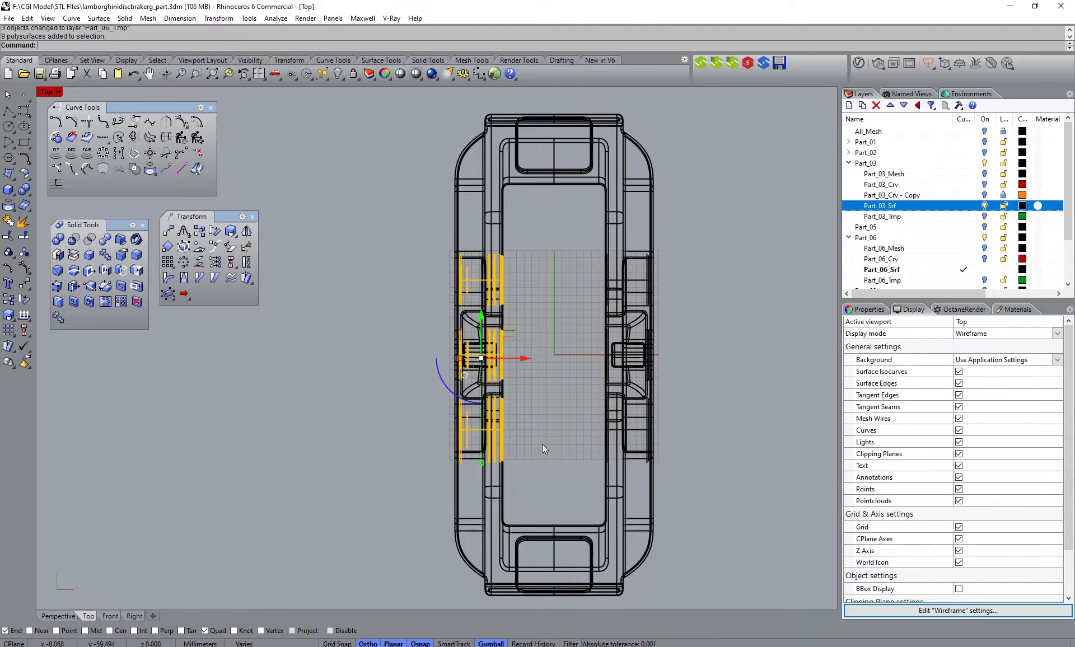
pyautogui.press('m')
pyautogui.press('i')
pyautogui.press('Return')
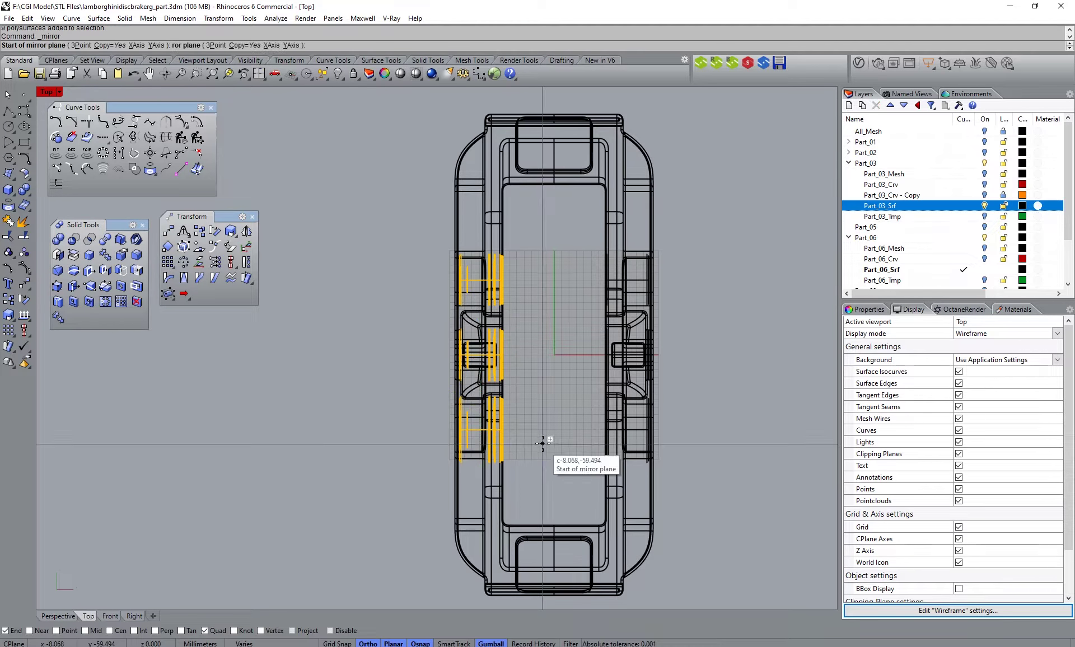
pyautogui.click(156, 46)
pyautogui.click(65, 614)
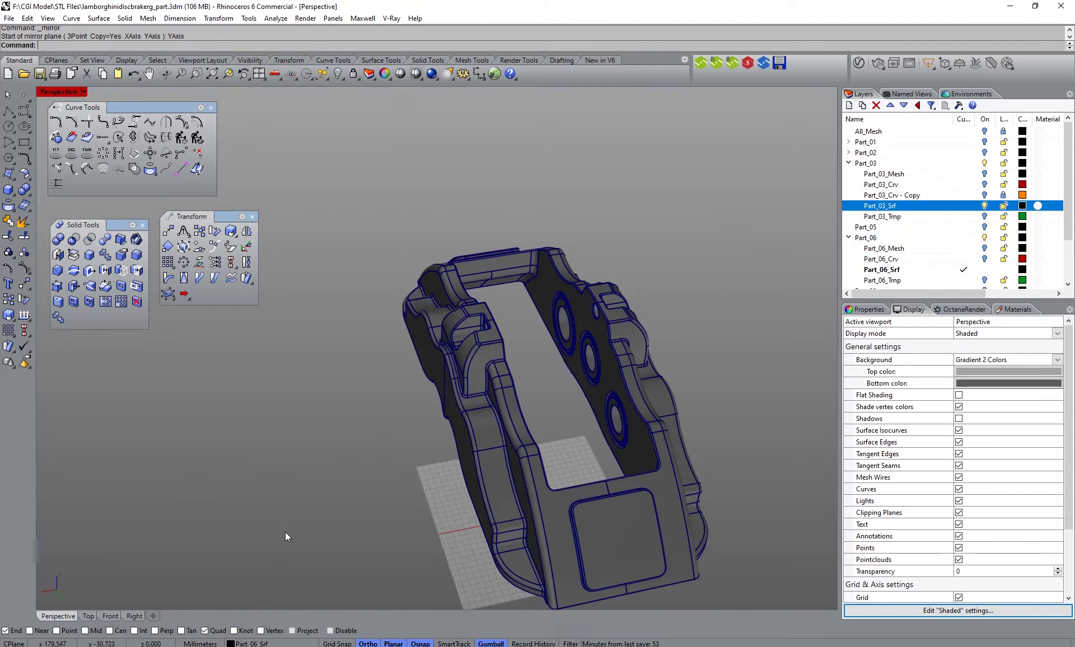
pyautogui.moveTo(422, 467)
pyautogui.mouseDown(button='right')
pyautogui.moveTo(568, 406)
pyautogui.moveTo(538, 336)
pyautogui.mouseUp(button='right')
pyautogui.scroll(5, 514, 264)
pyautogui.moveTo(514, 265)
pyautogui.mouseDown(button='right')
pyautogui.moveTo(670, 304)
pyautogui.moveTo(665, 313)
pyautogui.mouseUp(button='right')
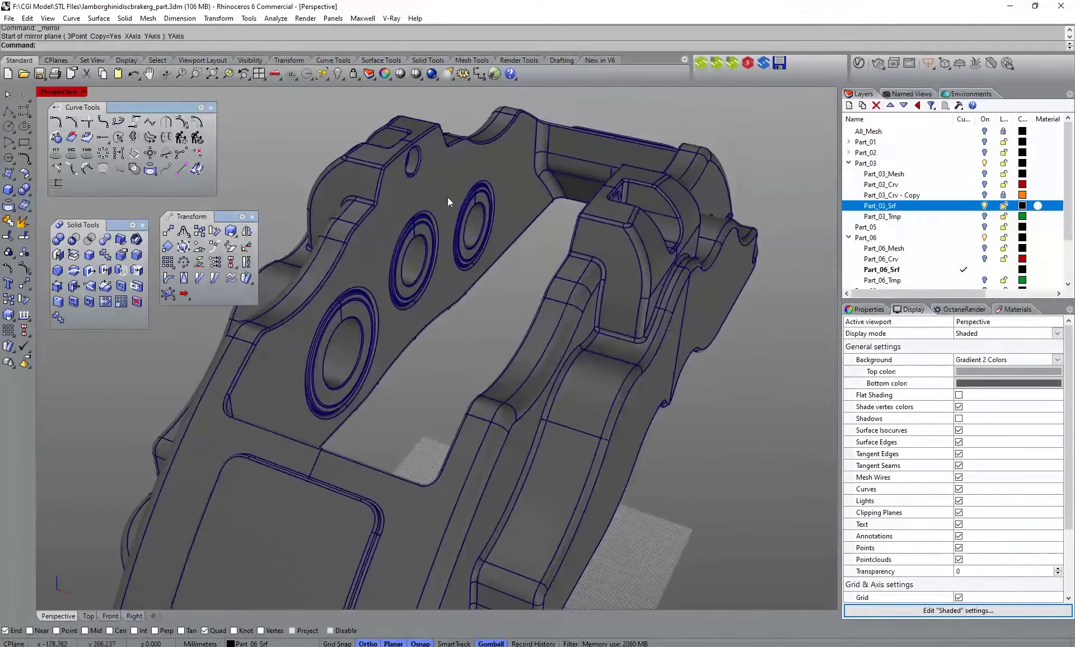
# Turn on layer Part_03_Crv to show the caliper's construction curves.
pyautogui.scroll(7, 448, 197)
pyautogui.scroll(-7, 451, 279)
pyautogui.moveTo(451, 281); pyautogui.dragTo(509, 335, button='right')
pyautogui.scroll(-4, 528, 289)
pyautogui.moveTo(639, 372); pyautogui.dragTo(644, 302, button='right')
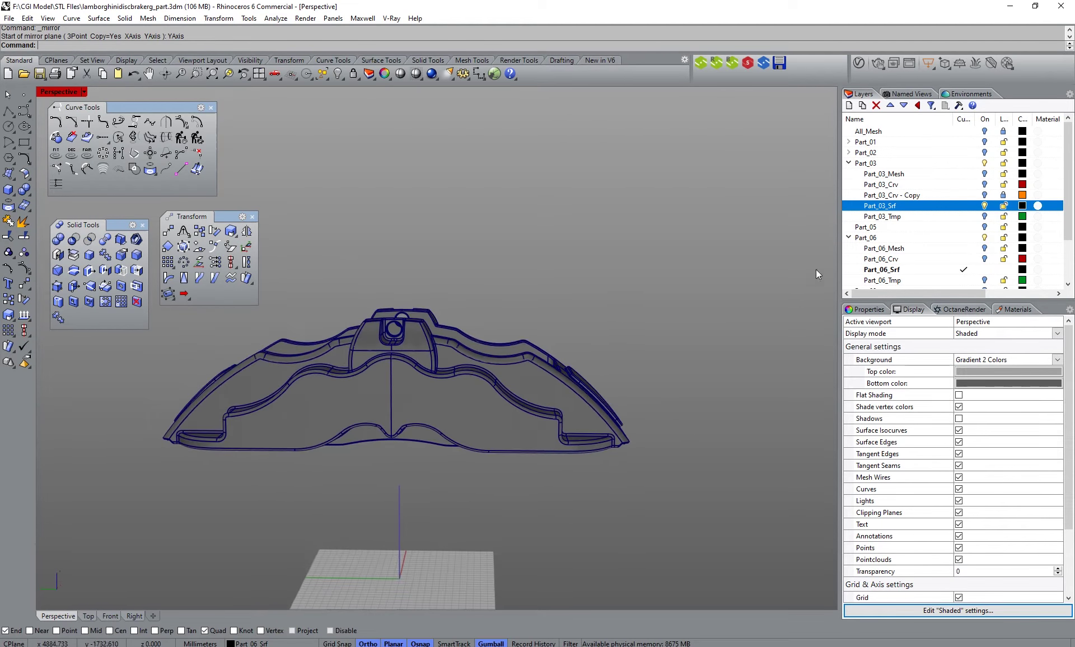
pyautogui.click(984, 184)
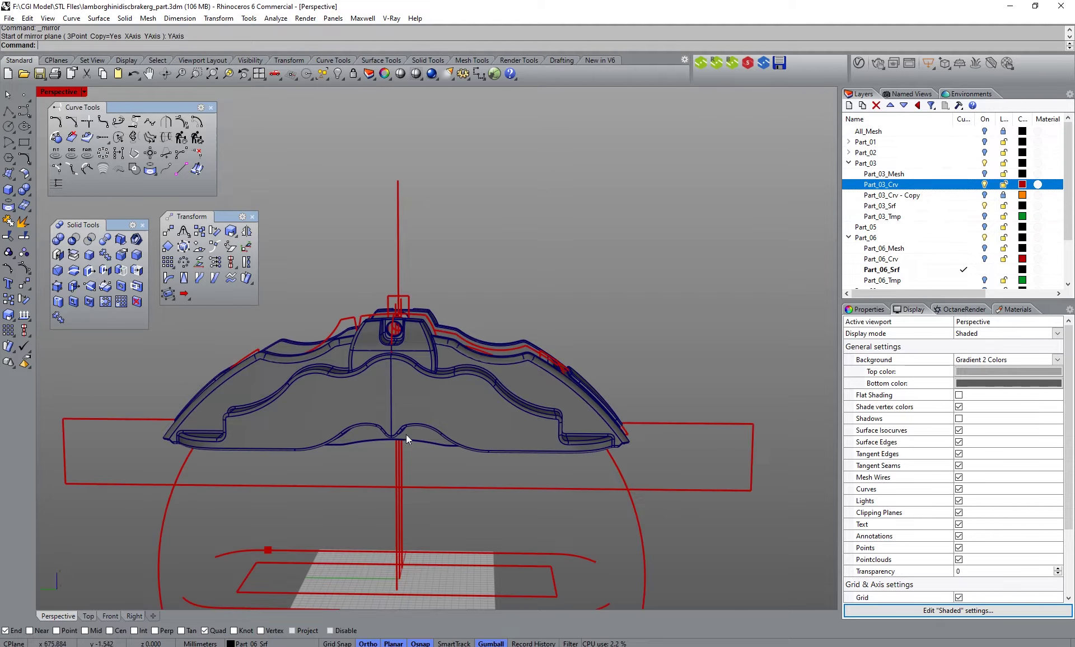
# Copy the two small circles near the caliper's lower edge onto layer Part_03_Srf, make that layer current and turn off Part_03_Crv.
pyautogui.click(126, 615)
pyautogui.scroll(6, 365, 468)
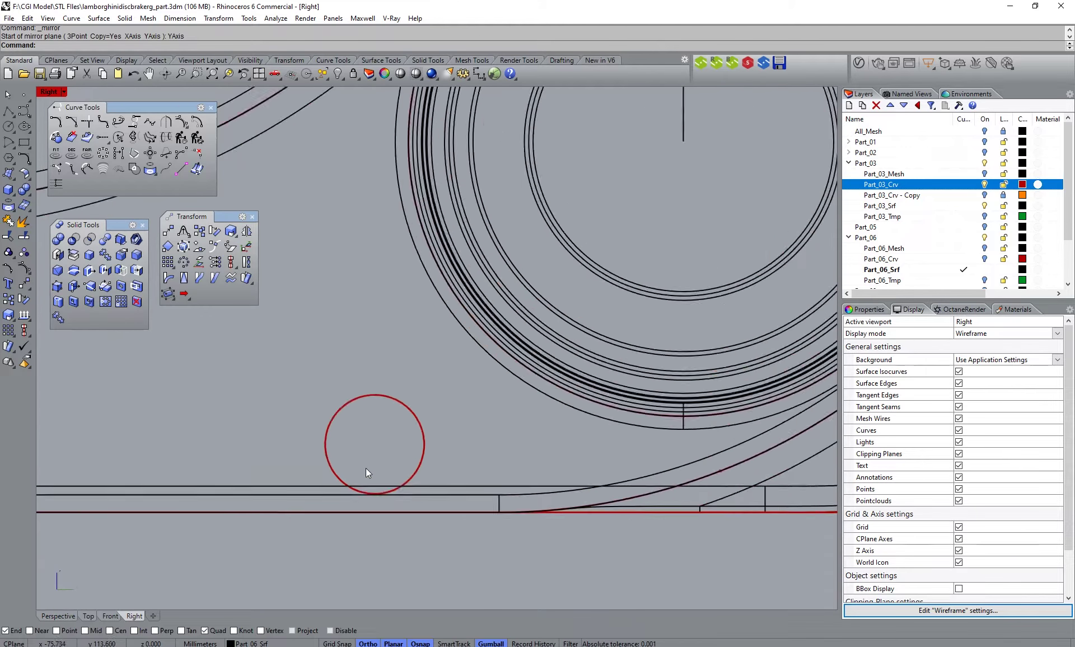
pyautogui.scroll(4, 393, 514)
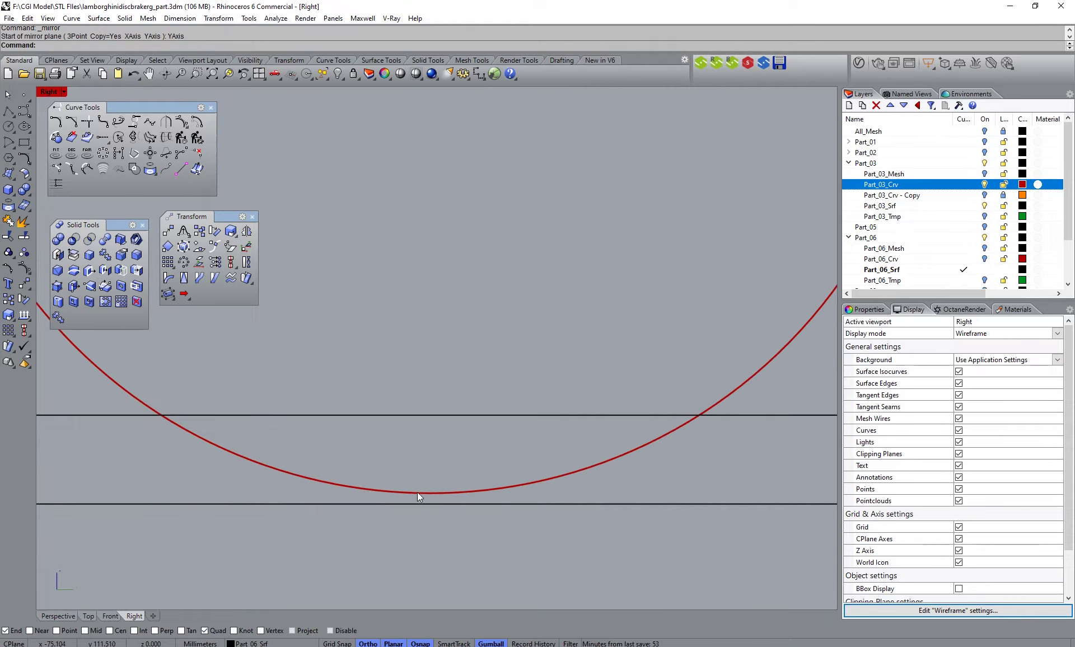
pyautogui.scroll(-12, 438, 503)
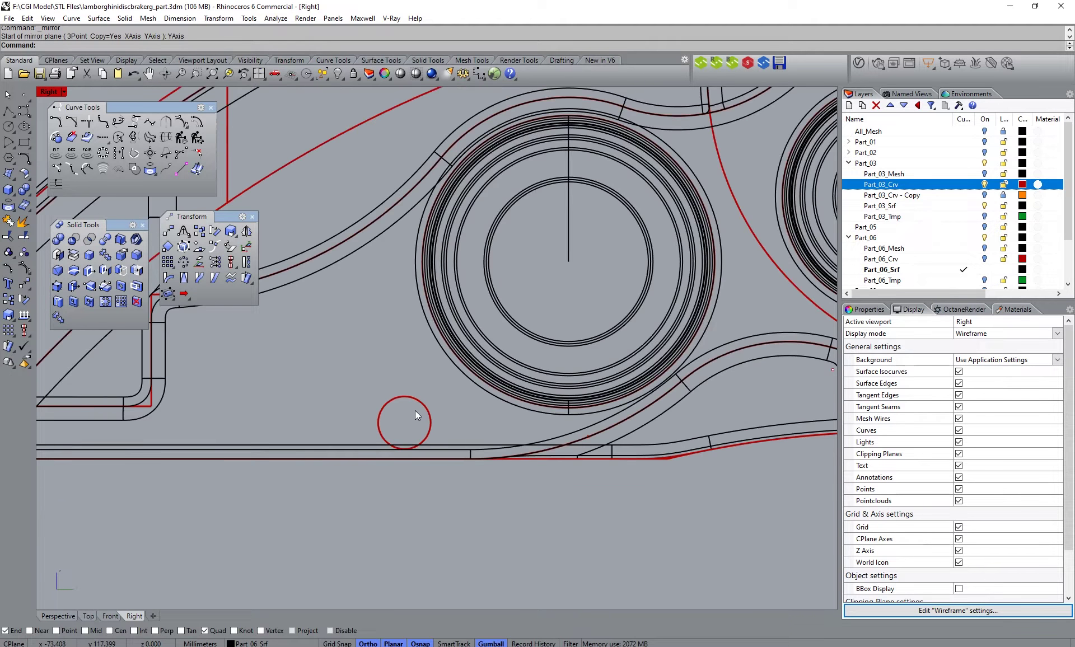
pyautogui.click(420, 413)
pyautogui.scroll(-5, 395, 412)
pyautogui.click(673, 411)
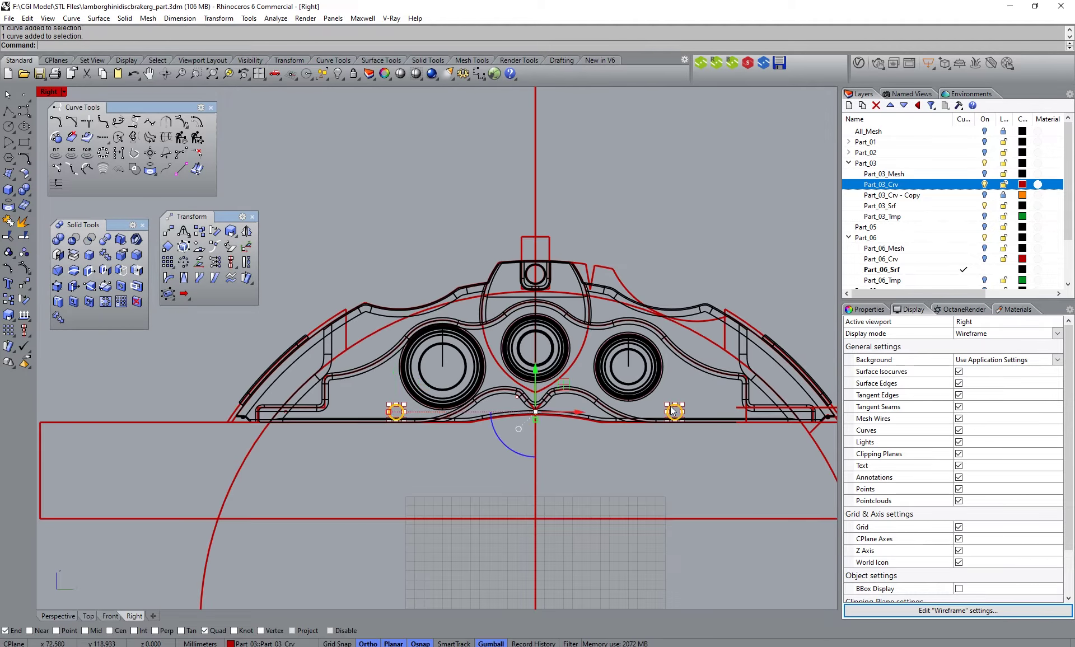
pyautogui.click(71, 617)
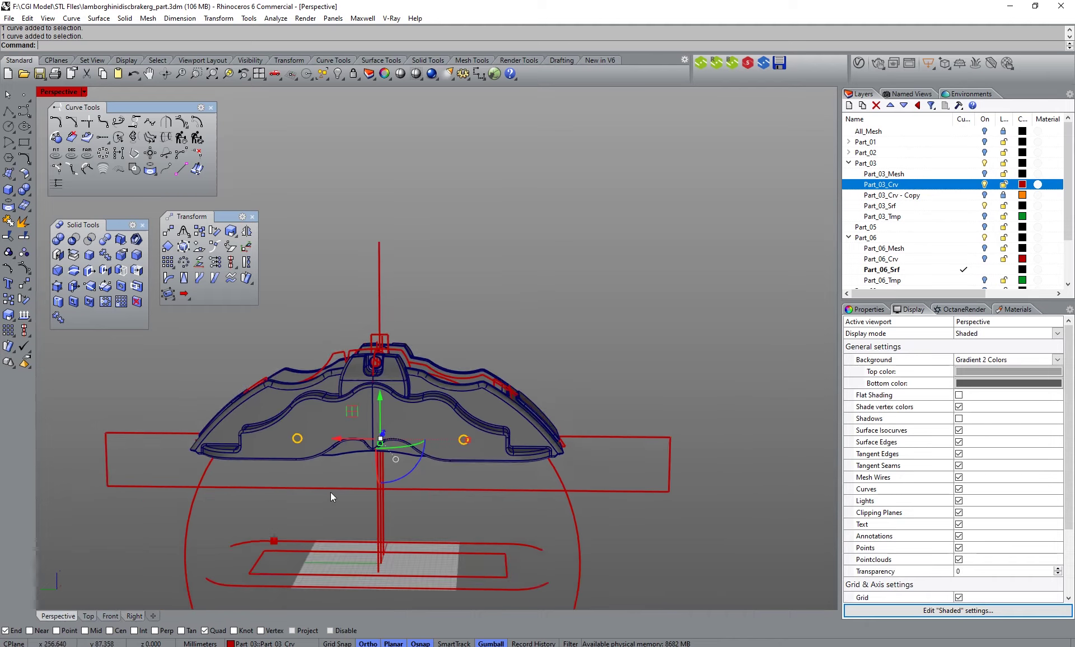
pyautogui.click(964, 205)
pyautogui.rightClick(918, 206)
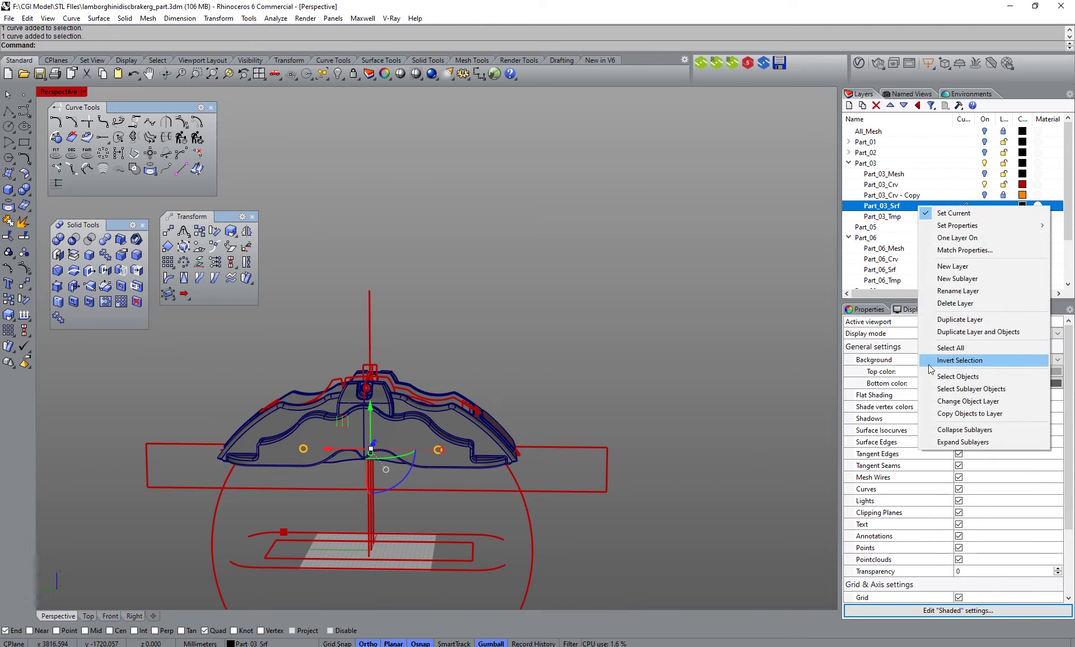
pyautogui.click(966, 413)
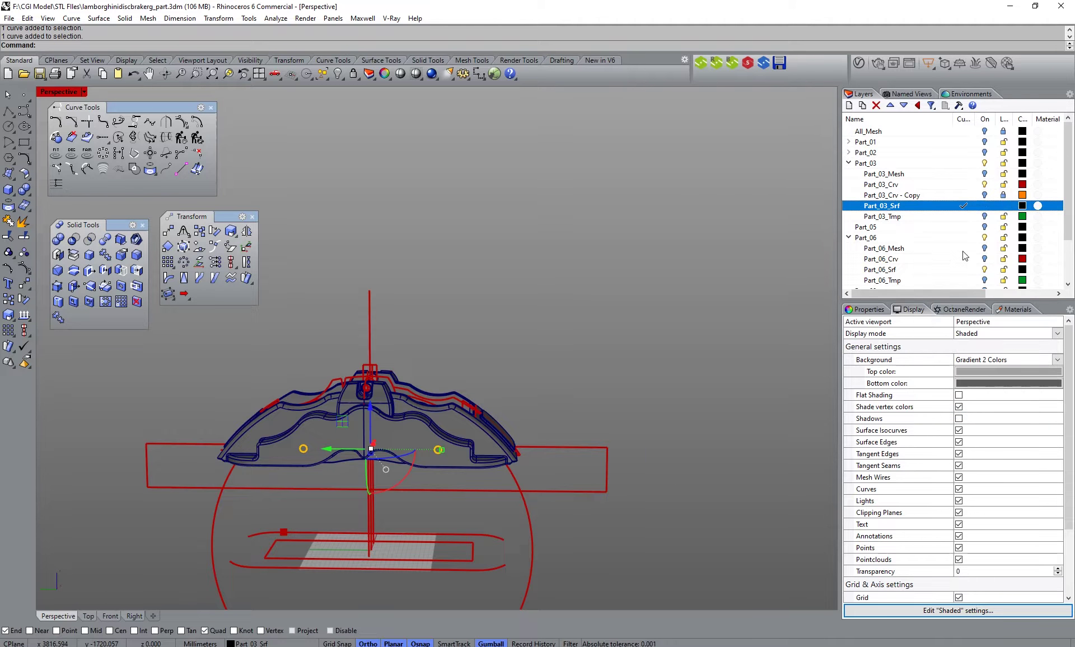
pyautogui.click(984, 185)
# Select the two copied circles and extrude them on both sides as solid rods running well past the caliper body.
pyautogui.moveTo(569, 335); pyautogui.dragTo(531, 377, button='right')
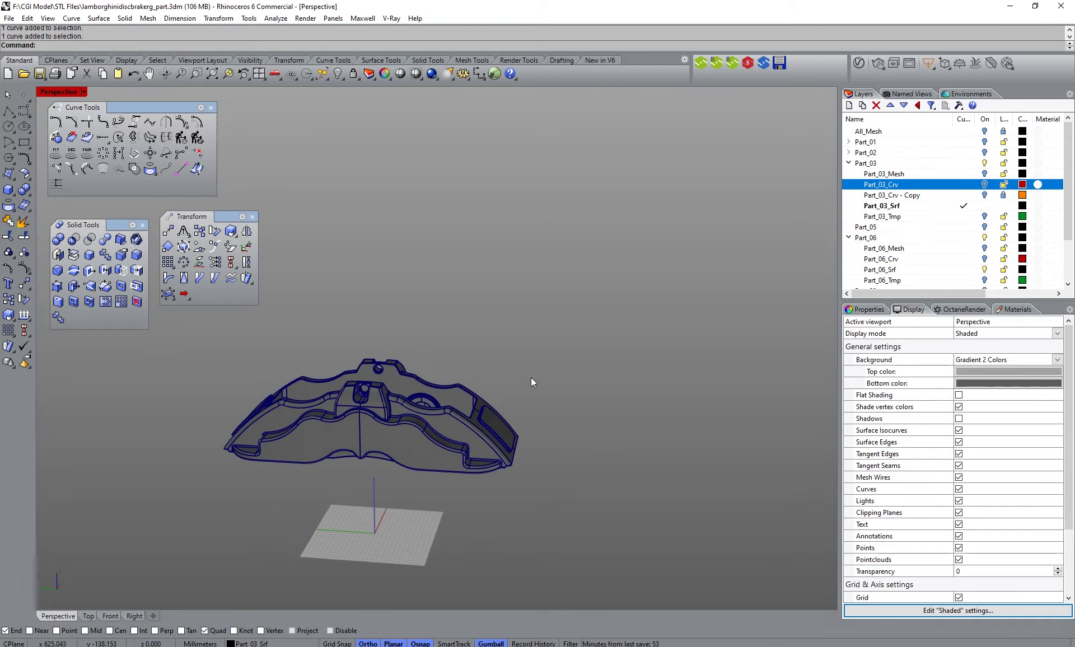
pyautogui.press('F4')
pyautogui.scroll(3, 389, 452)
pyautogui.scroll(-3, 390, 451)
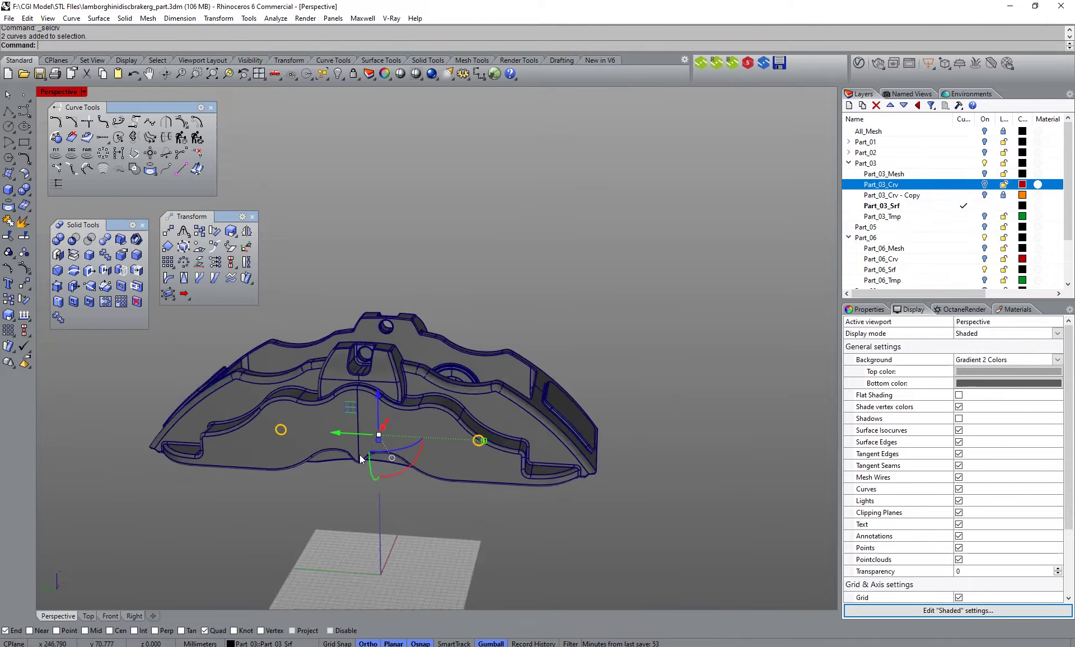
pyautogui.click(126, 19)
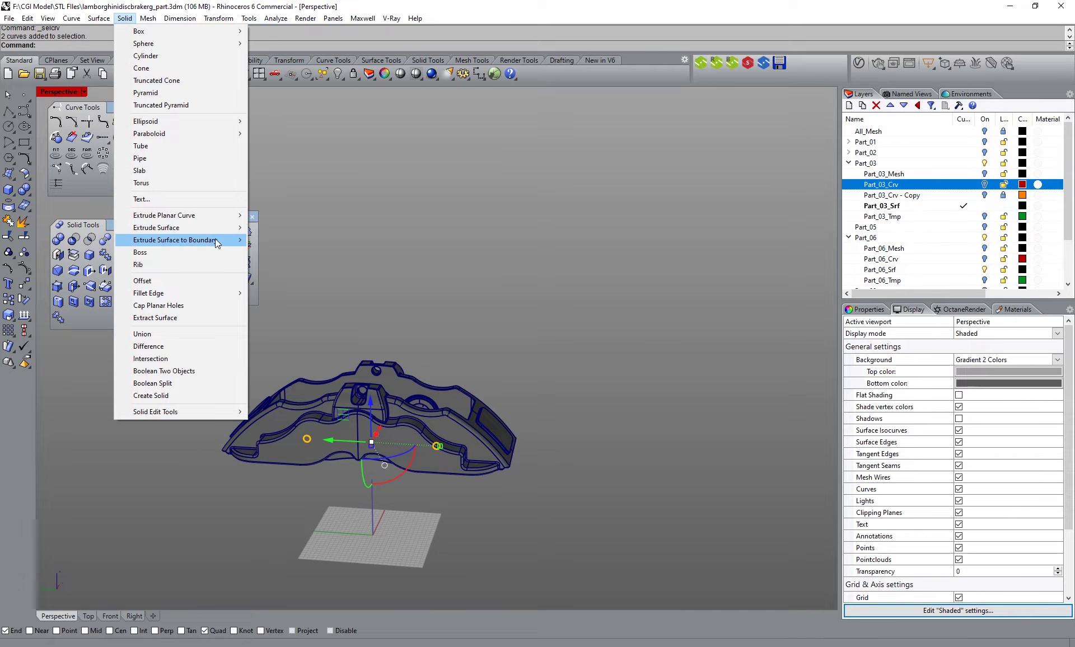
pyautogui.moveTo(226, 218)
pyautogui.click(278, 216)
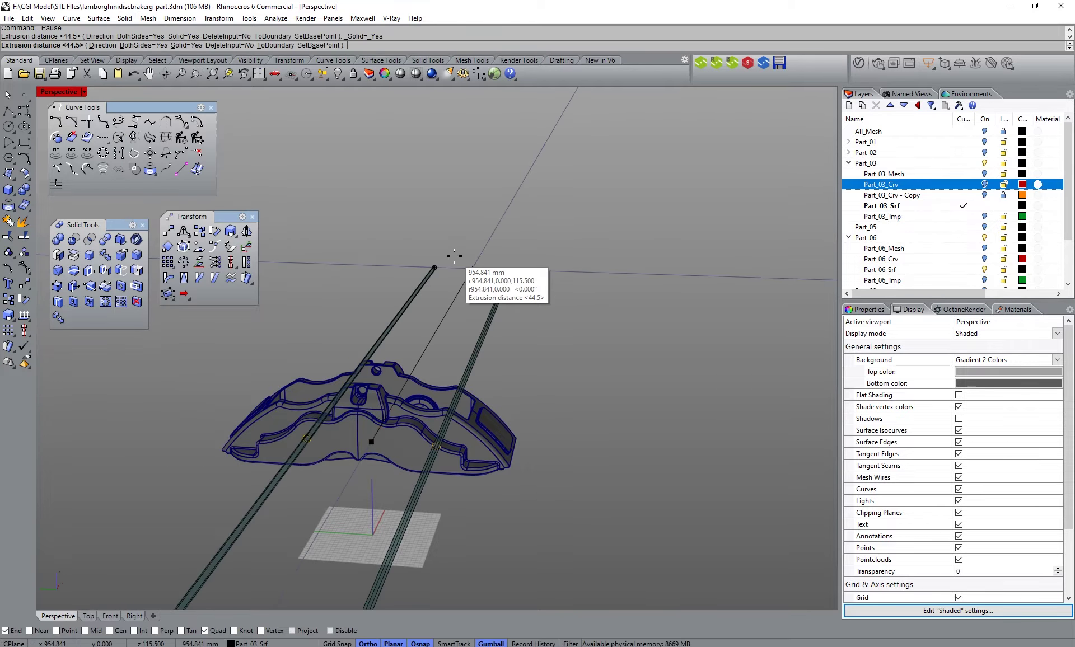
pyautogui.press('Return')
# Examine from several angles where the two extruded rods pass through the caliper's lower walls.
pyautogui.scroll(10, 492, 308)
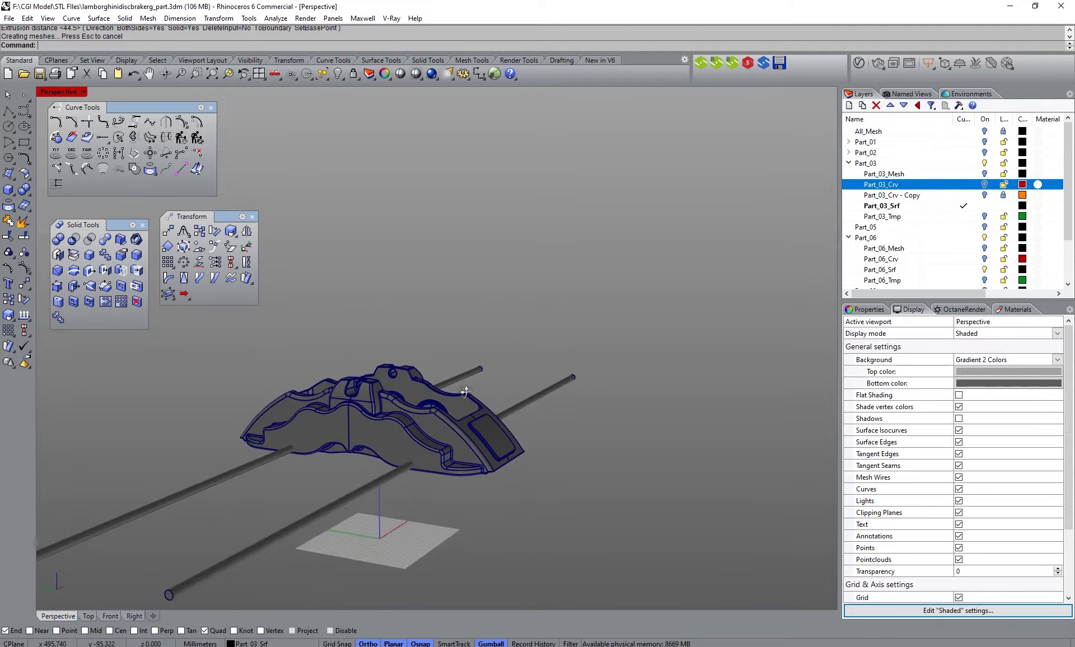
pyautogui.scroll(-6, 491, 412)
pyautogui.moveTo(490, 412); pyautogui.dragTo(573, 372, button='right')
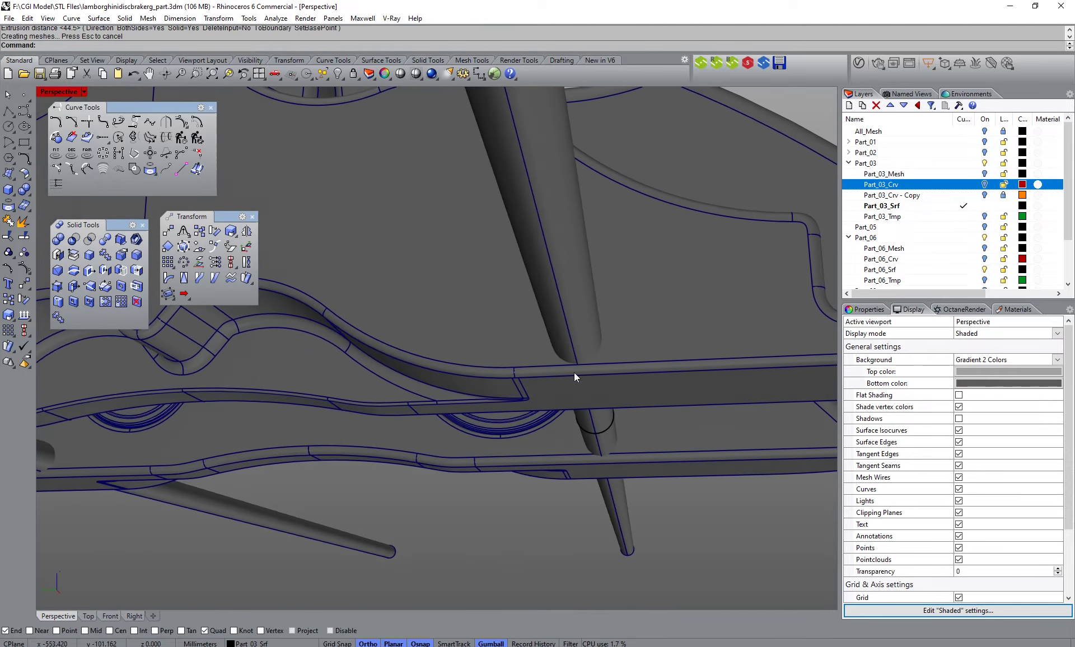
pyautogui.scroll(6, 582, 364)
pyautogui.scroll(-4, 566, 370)
pyautogui.scroll(-10, 559, 351)
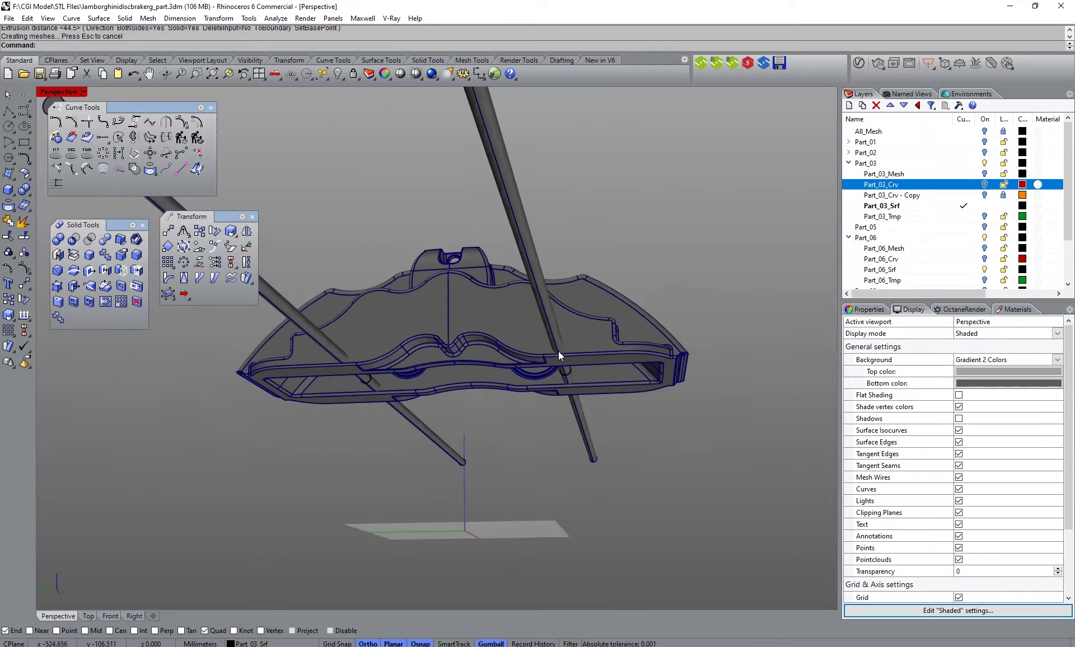
pyautogui.scroll(5, 546, 288)
pyautogui.scroll(-2, 542, 321)
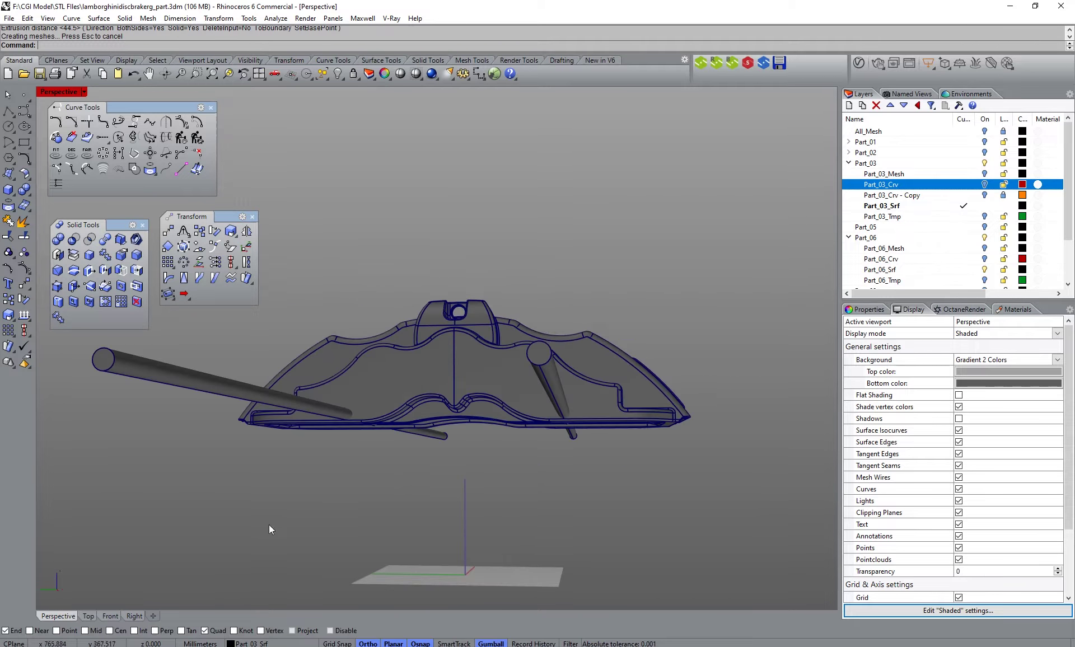
# Select the two copied circles with SelCrv and move them to layer Part_03_Crv.
pyautogui.click(133, 615)
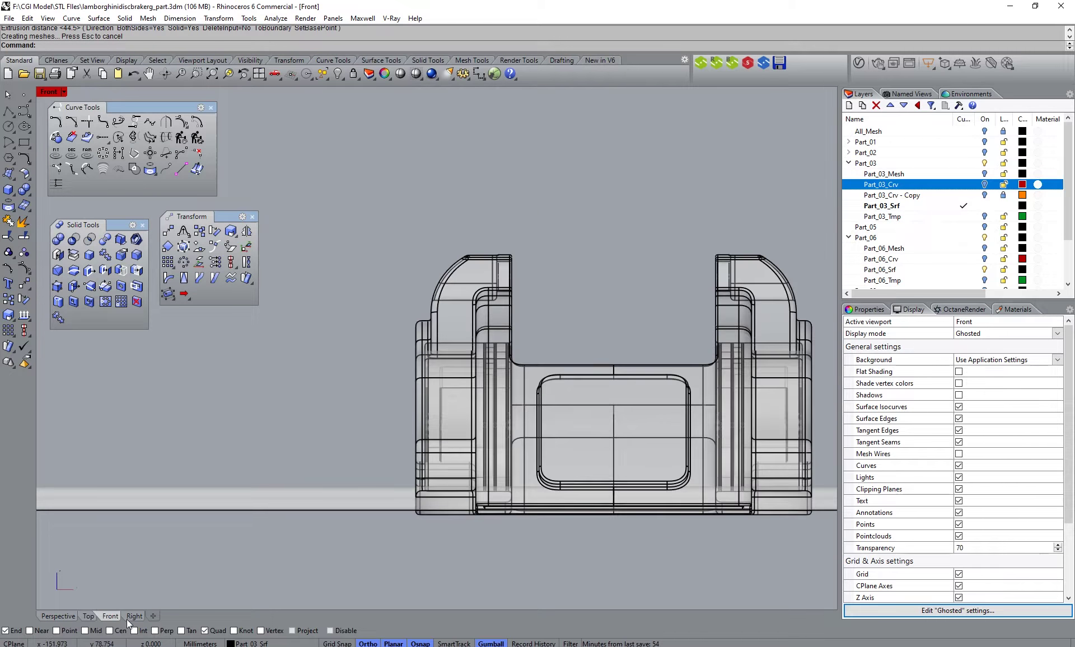
pyautogui.scroll(2, 448, 420)
pyautogui.click(364, 412)
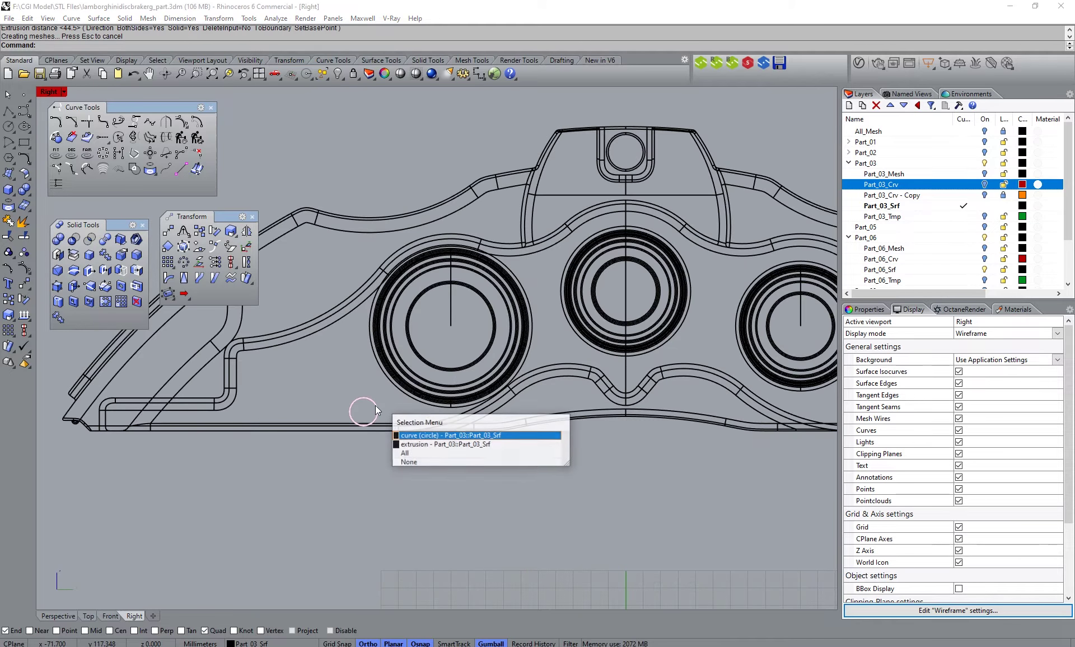
pyautogui.click(360, 152)
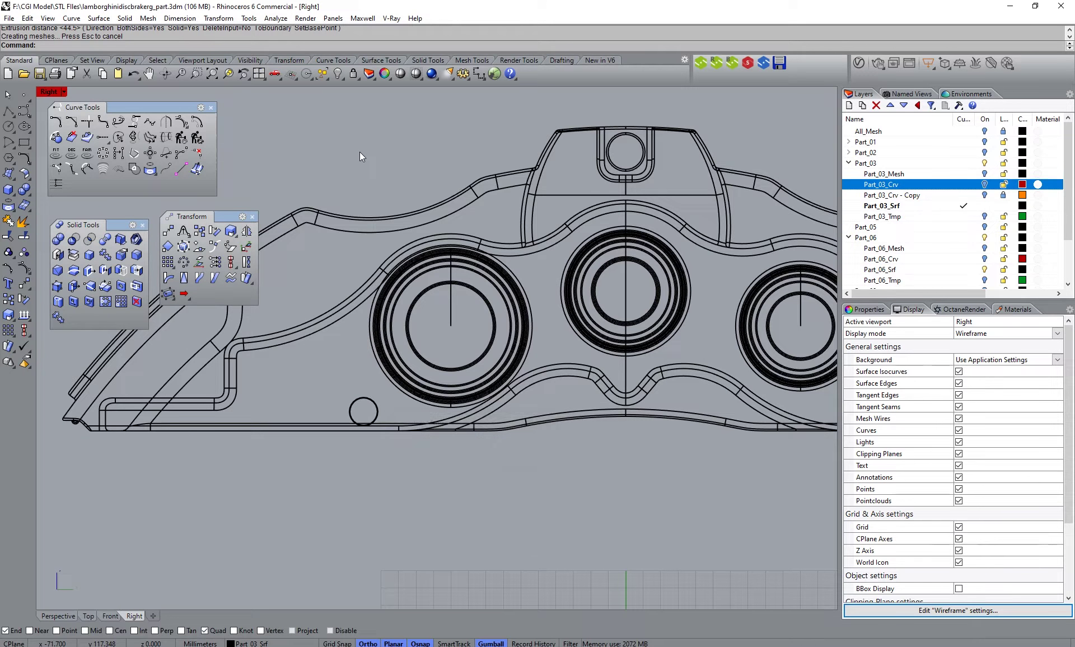
pyautogui.press('F4')
pyautogui.rightClick(888, 190)
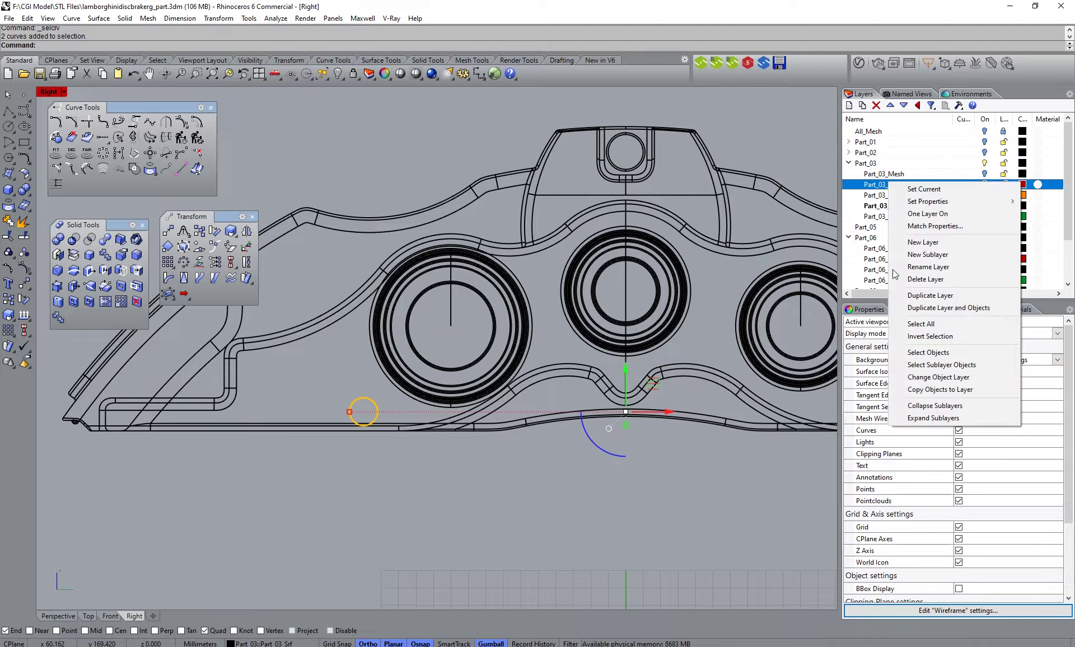
pyautogui.click(923, 378)
# Check the two extruded rods one after the other in the Right view.
pyautogui.click(377, 406)
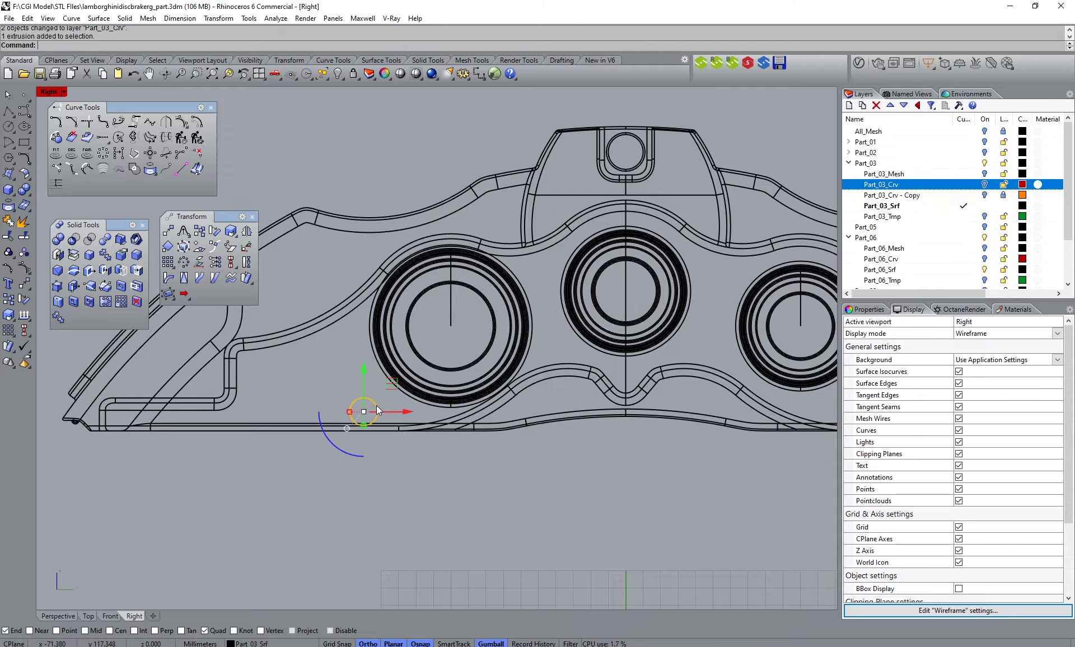
pyautogui.scroll(-5, 376, 406)
pyautogui.scroll(5, 537, 399)
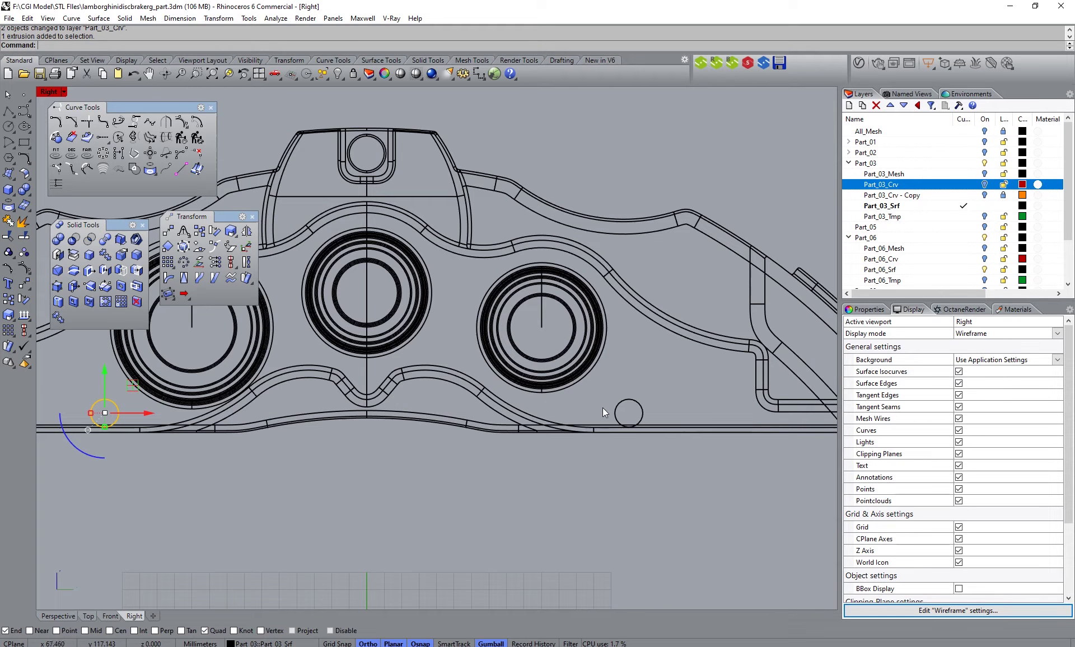
pyautogui.click(72, 448)
pyautogui.press('Return')
pyautogui.click(626, 407)
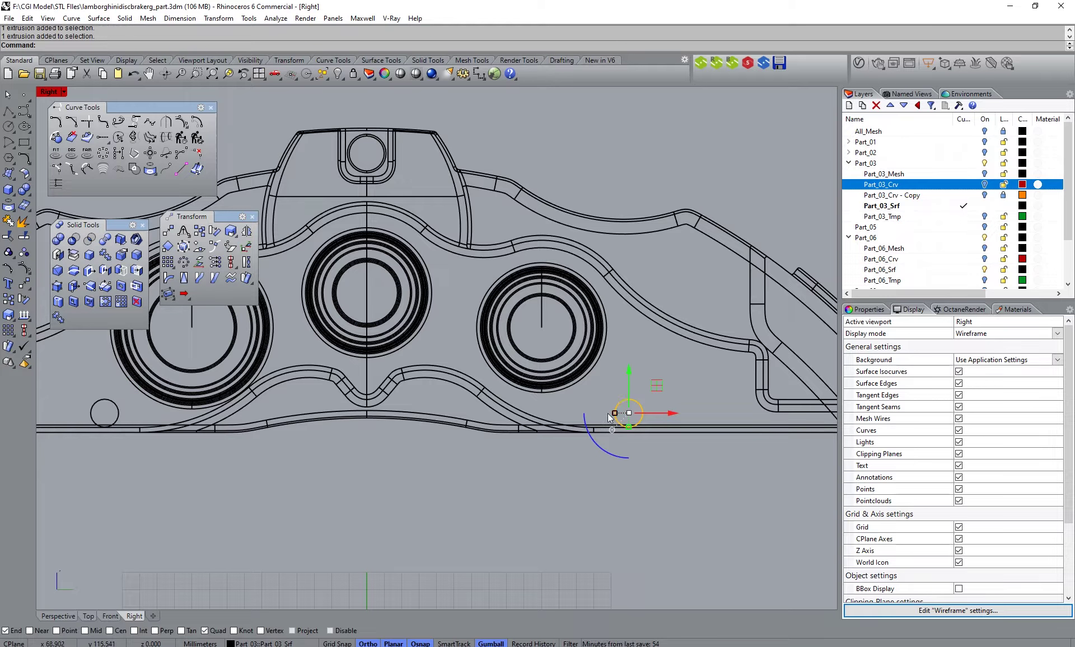
# Subtract both extruded rods from the caliper body with a Boolean difference in the Perspective view.
pyautogui.click(58, 616)
pyautogui.moveTo(192, 432)
pyautogui.mouseDown(button='right')
pyautogui.moveTo(357, 420)
pyautogui.moveTo(468, 360)
pyautogui.mouseUp(button='right')
pyautogui.scroll(5, 357, 421)
pyautogui.scroll(-8, 334, 400)
pyautogui.click(525, 334)
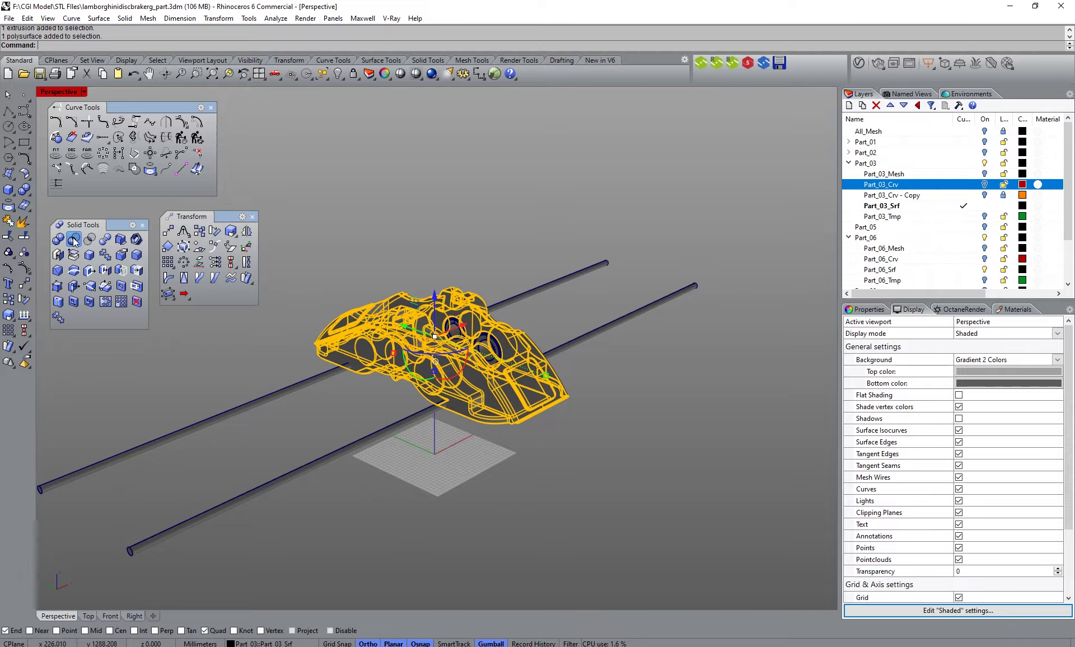
pyautogui.click(276, 394)
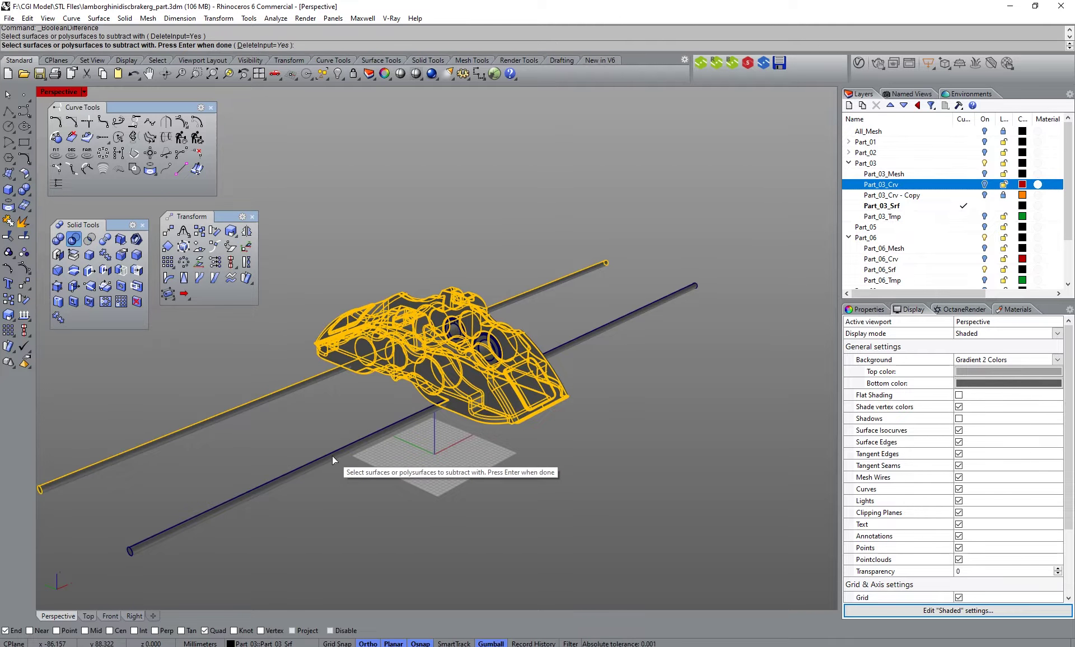
pyautogui.click(331, 455)
pyautogui.press('Return')
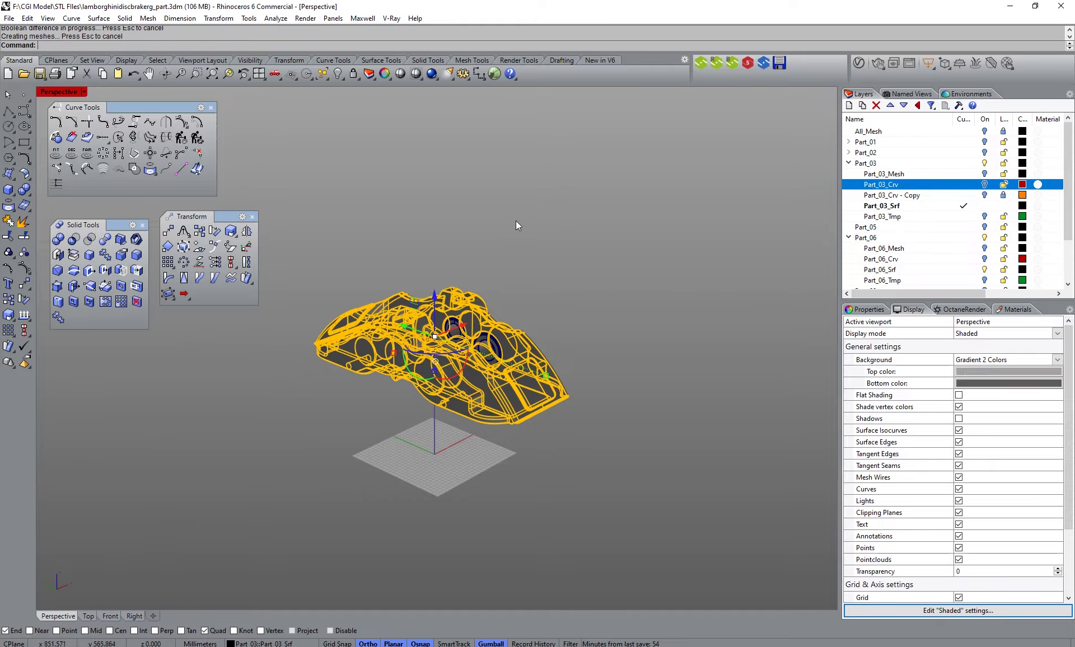
# Try to round the rim of the large hole above the caliper's lower border with a BlendEdge of radius 1.
pyautogui.scroll(4, 358, 418)
pyautogui.moveTo(357, 418); pyautogui.dragTo(478, 314, button='right')
pyautogui.scroll(8, 565, 396)
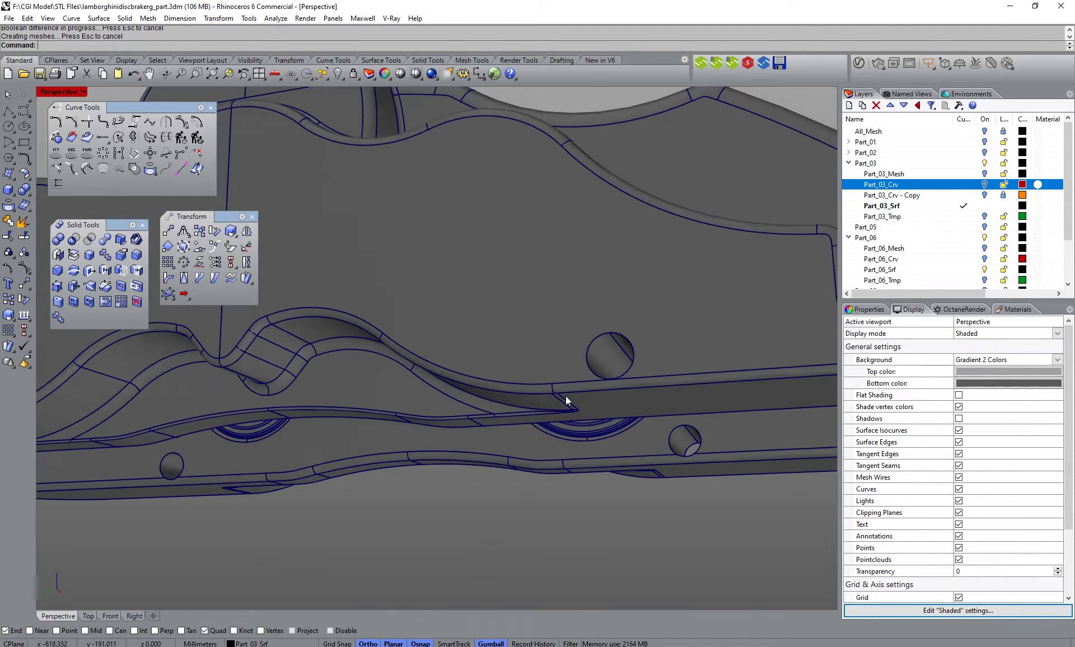
pyautogui.scroll(6, 609, 370)
pyautogui.scroll(3, 609, 374)
pyautogui.moveTo(606, 377); pyautogui.dragTo(582, 354, button='right')
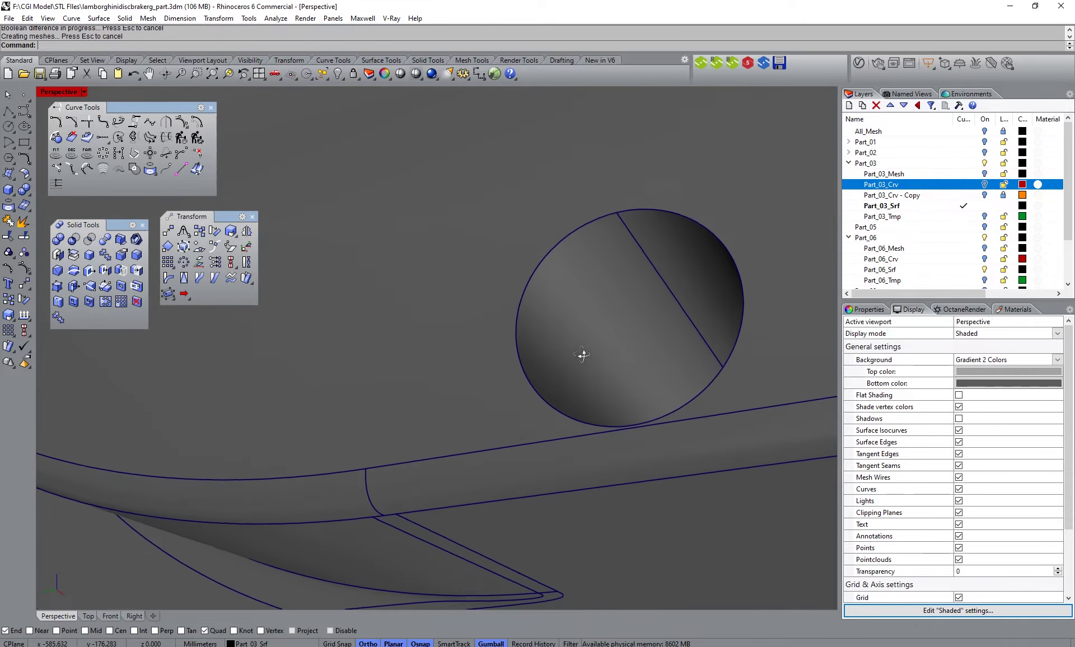
pyautogui.click(137, 255)
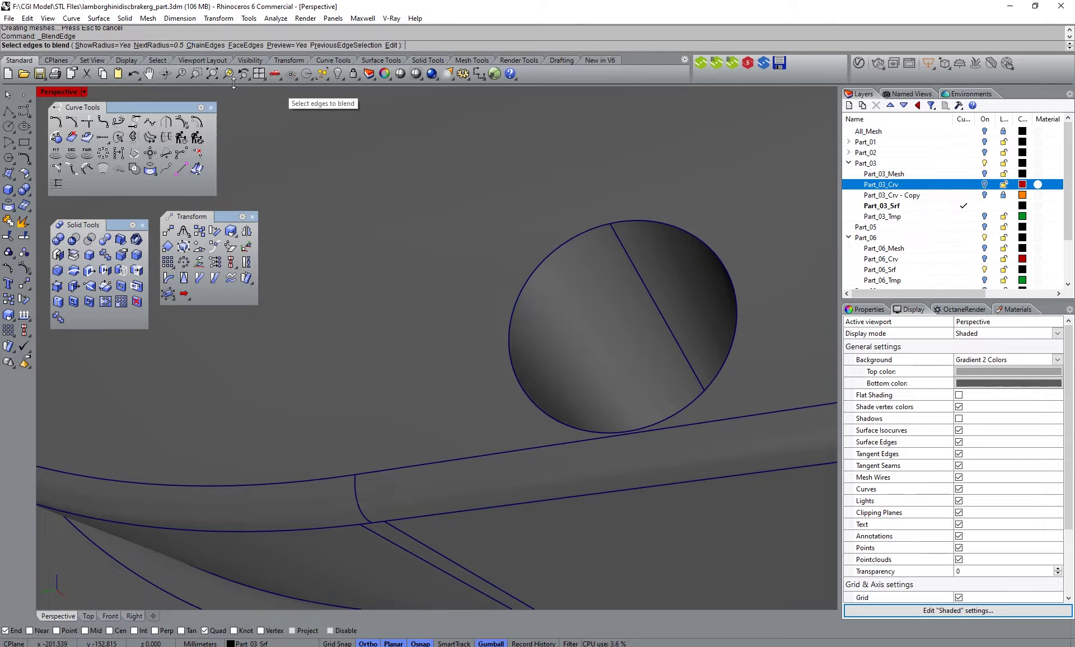
pyautogui.write('1')
pyautogui.press('Return')
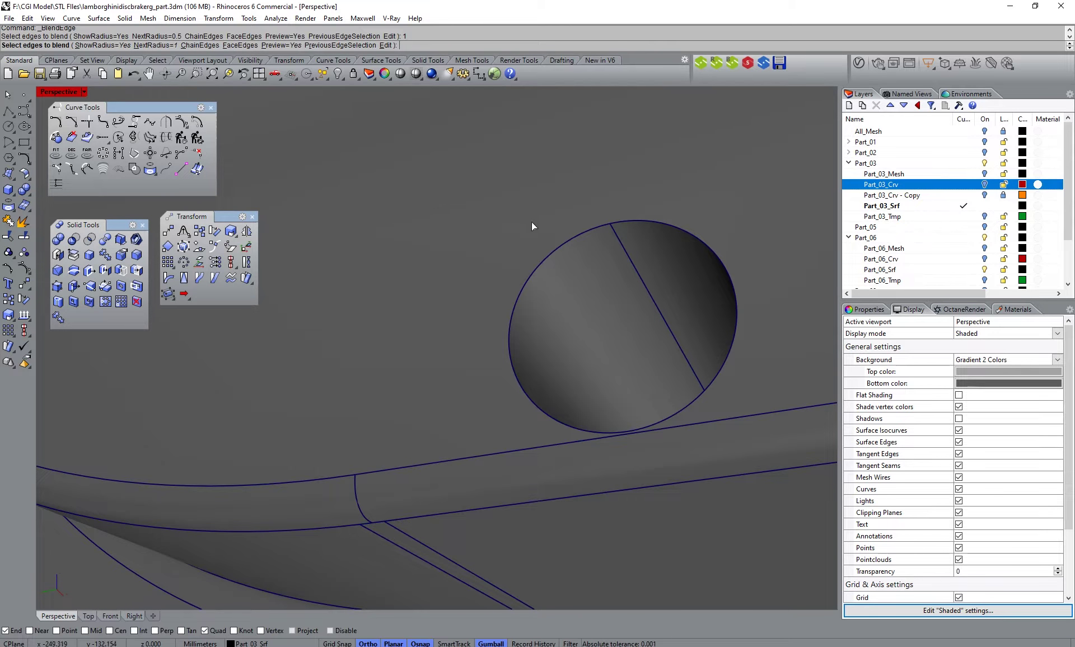
pyautogui.click(570, 237)
pyautogui.press('Return')
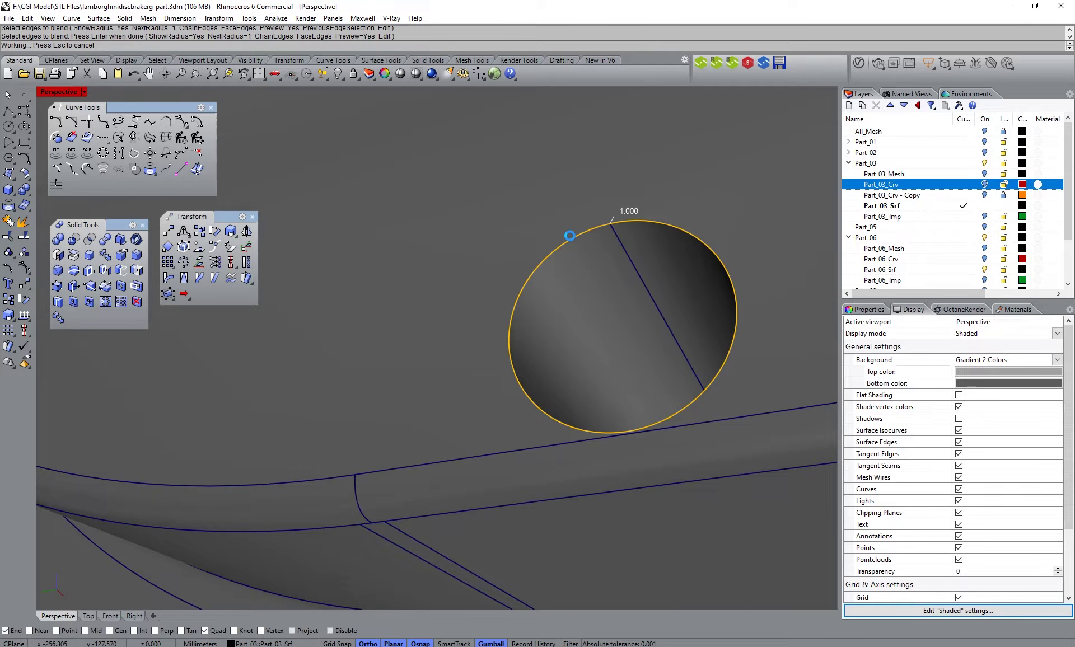
pyautogui.press('Return')
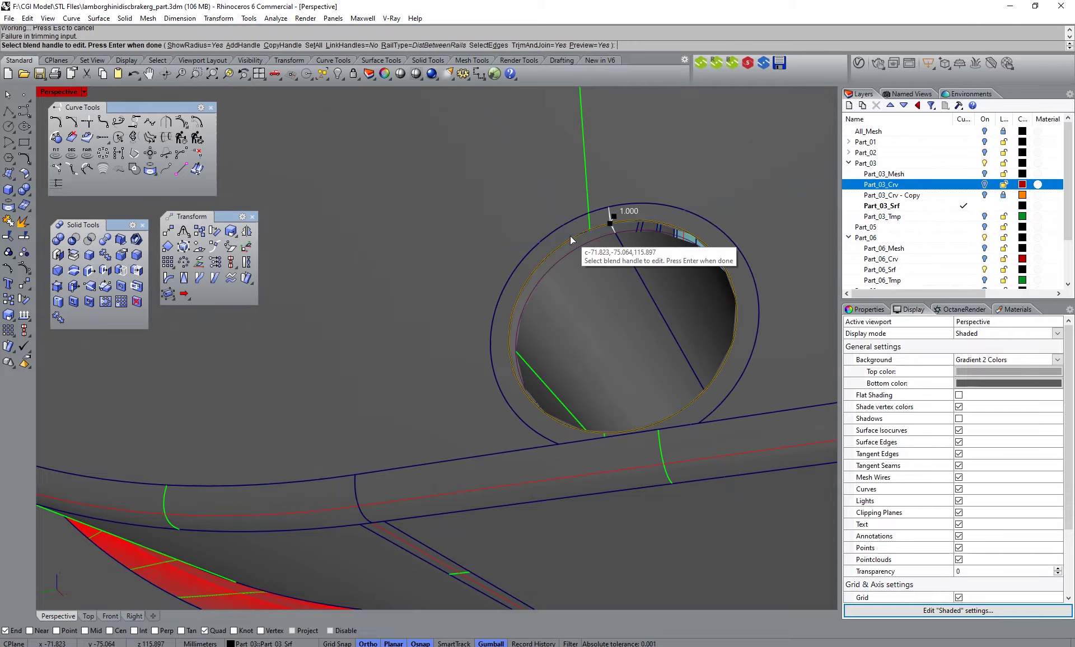
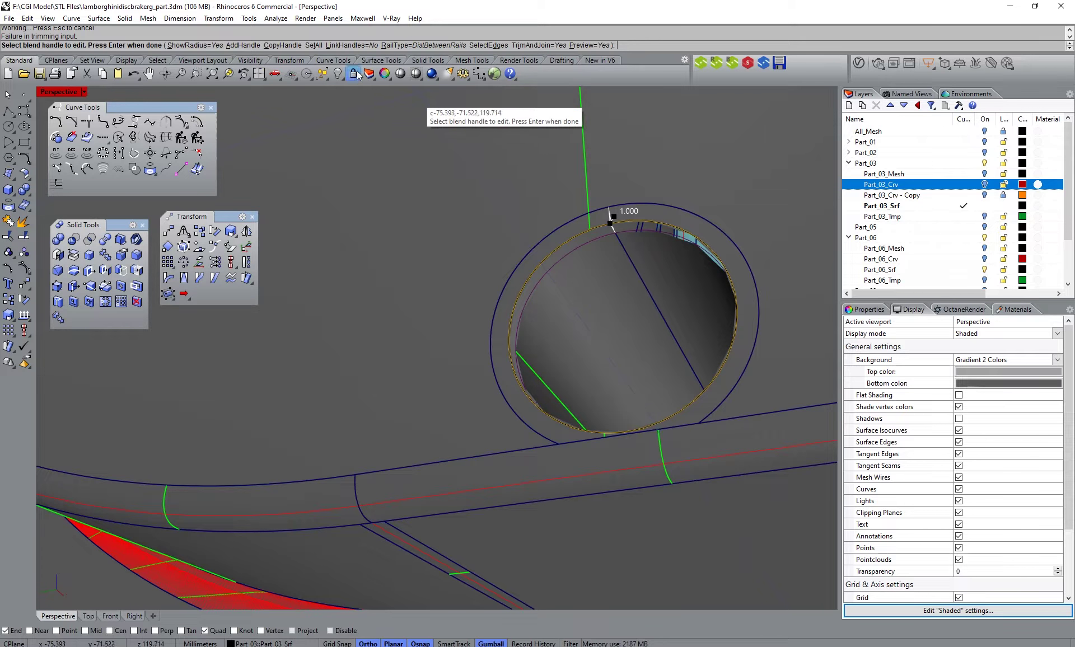
# Try the same rim blend with all handles set to radius 0.5, and abandon the edge blend.
pyautogui.click(312, 46)
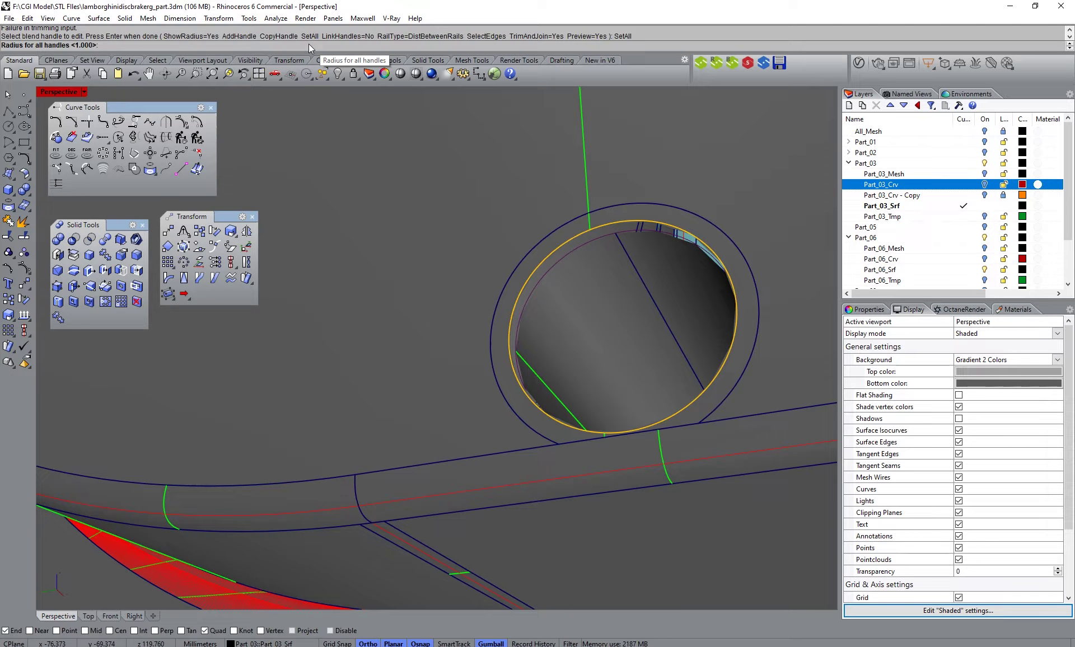
pyautogui.write('0.5')
pyautogui.press('Return')
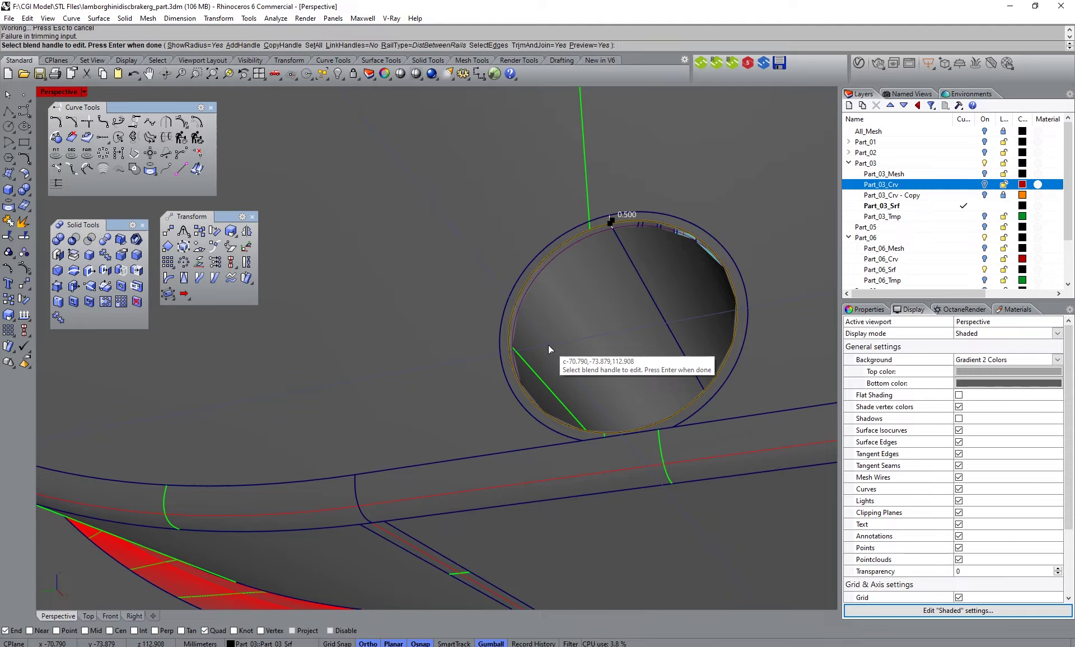
pyautogui.press('Escape')
# Create a closed pipe with a radius of about 1.2 mm along the hole's Part_03_Srf rim edge.
pyautogui.moveTo(576, 429); pyautogui.dragTo(600, 317, button='right')
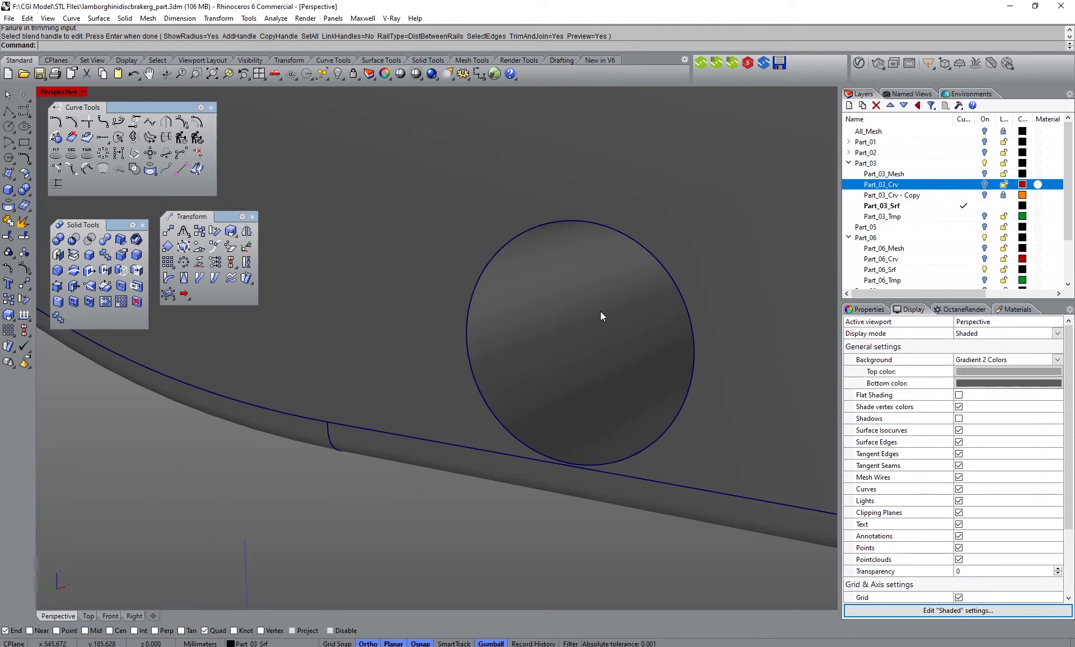
pyautogui.write('Pipe')
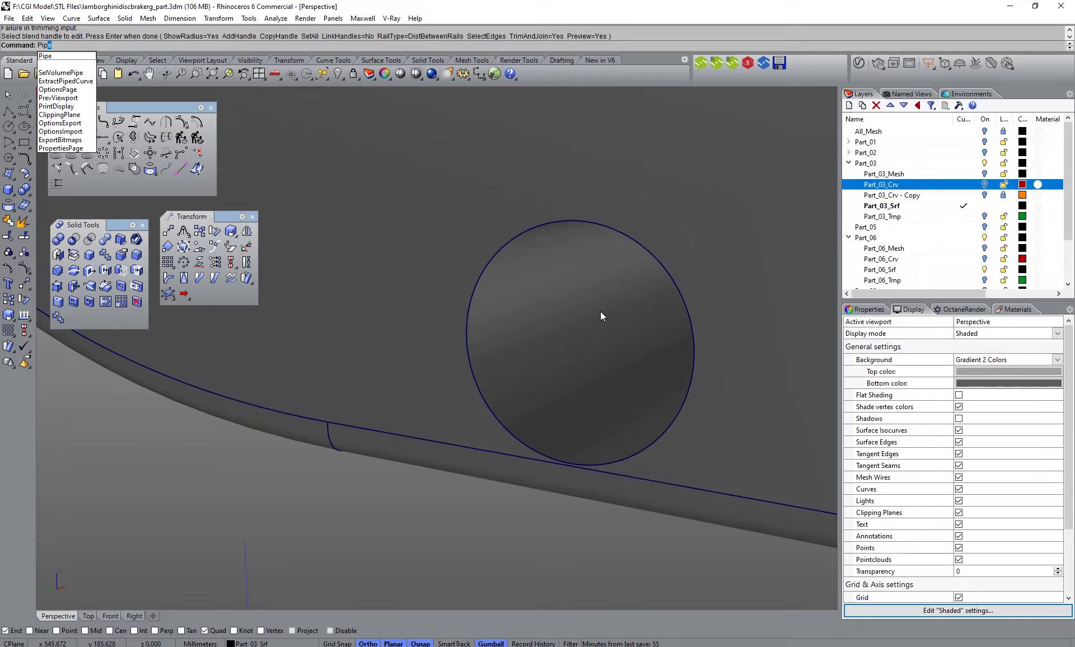
pyautogui.press('Return')
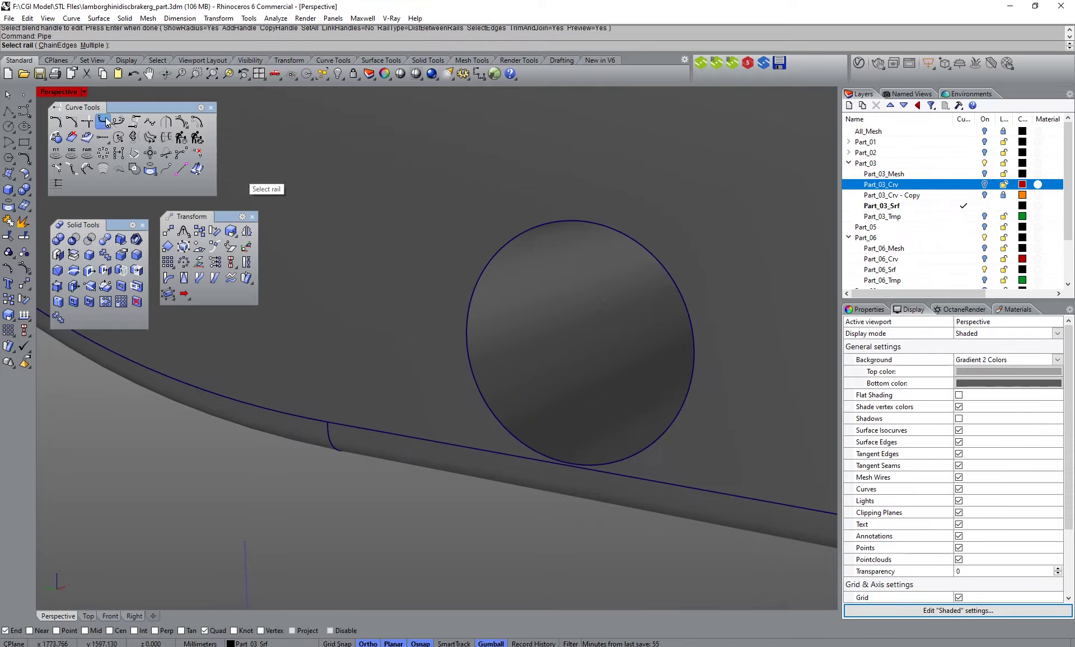
pyautogui.click(548, 224)
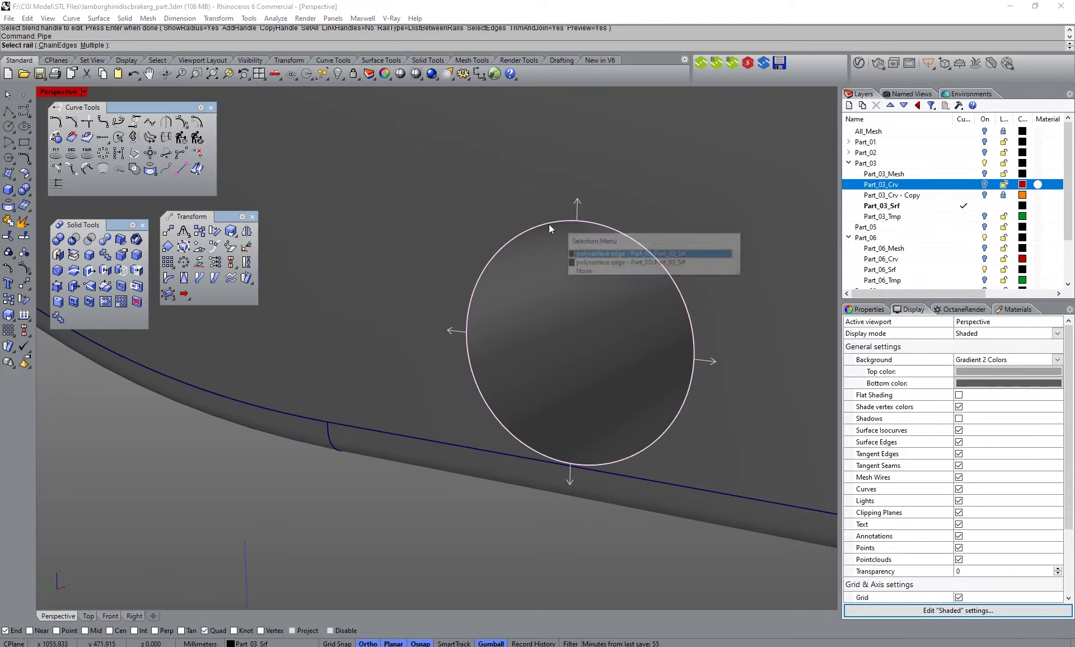
pyautogui.click(581, 263)
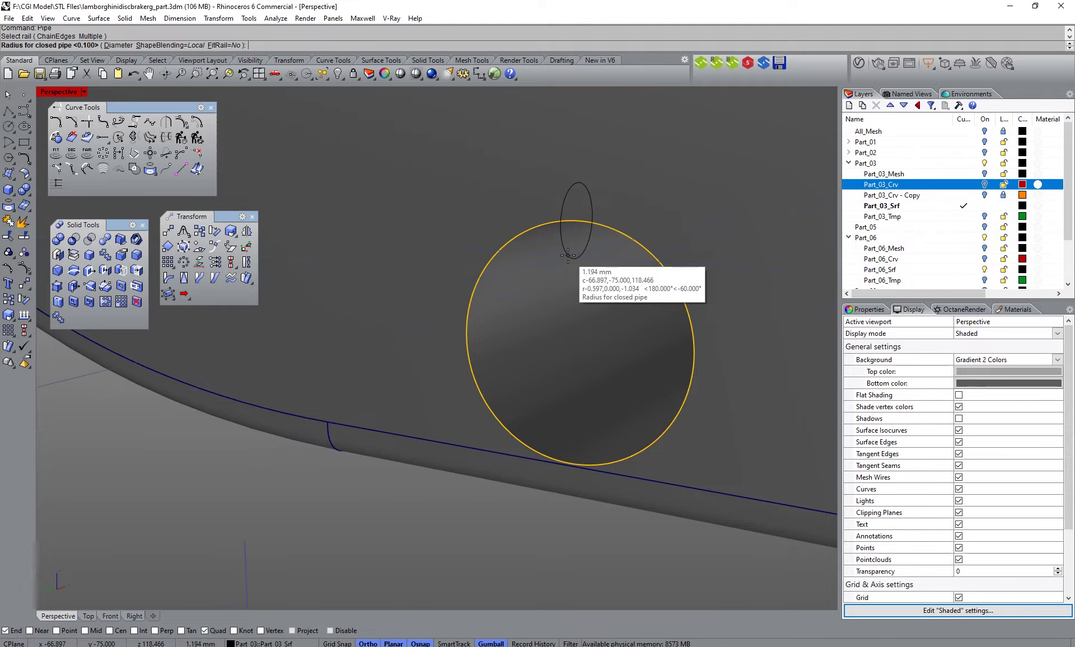
pyautogui.click(567, 255)
pyautogui.press('Return')
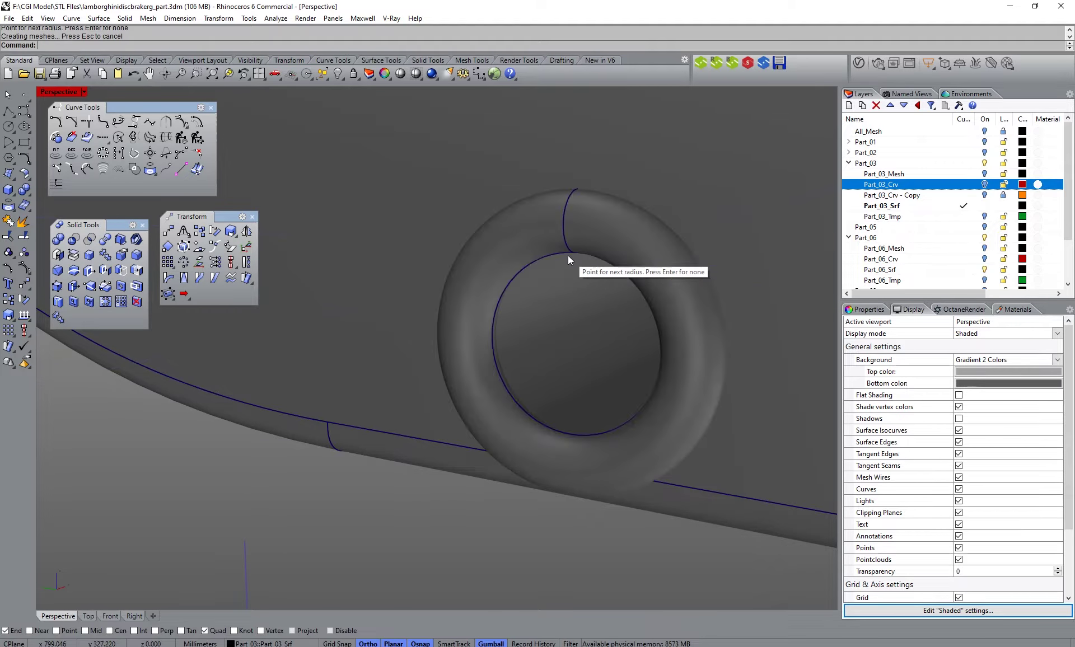
# Split the caliper body using the pipe around the hole's rim as the cutting object.
pyautogui.moveTo(538, 342); pyautogui.dragTo(482, 516, button='right')
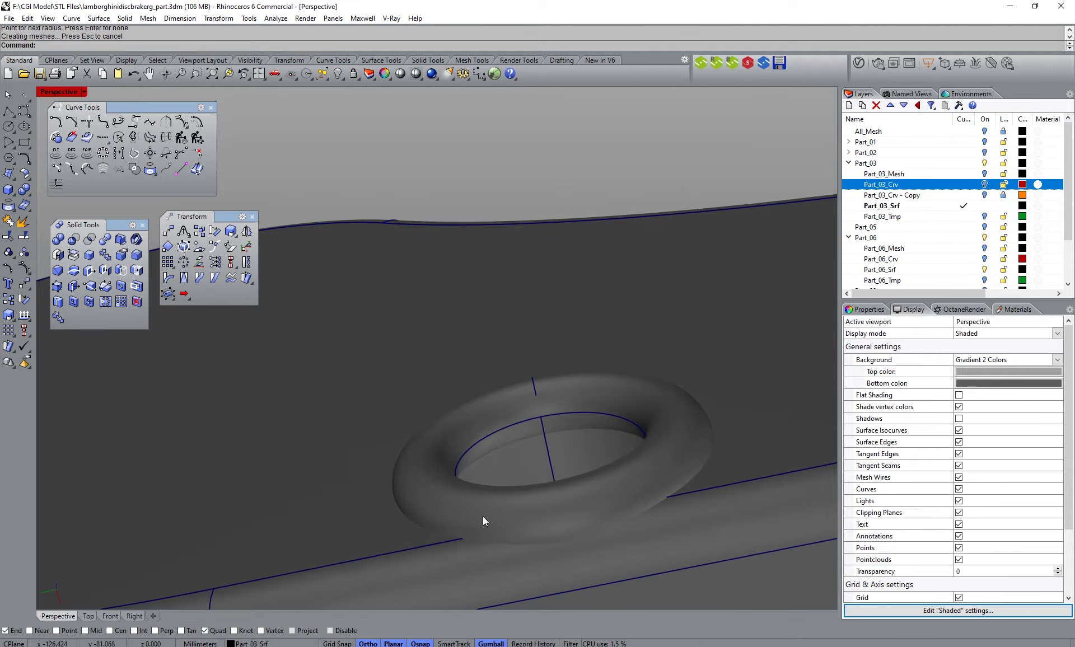
pyautogui.moveTo(532, 448); pyautogui.dragTo(535, 421, button='right')
pyautogui.scroll(-7, 535, 421)
pyautogui.scroll(3, 535, 421)
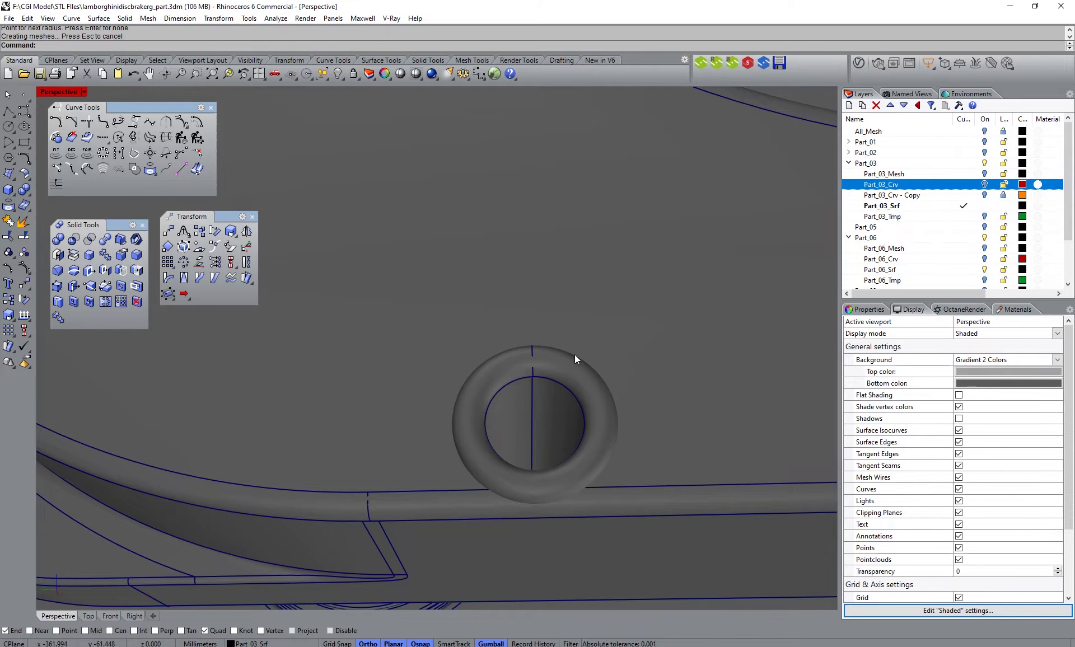
pyautogui.click(583, 320)
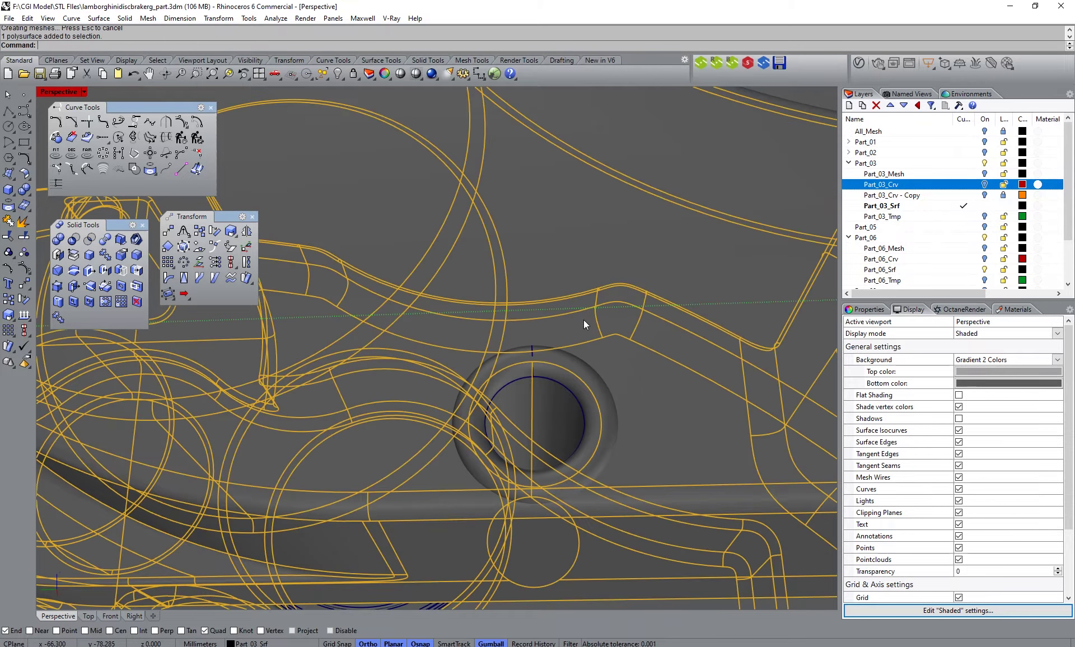
pyautogui.click(24, 238)
pyautogui.click(520, 374)
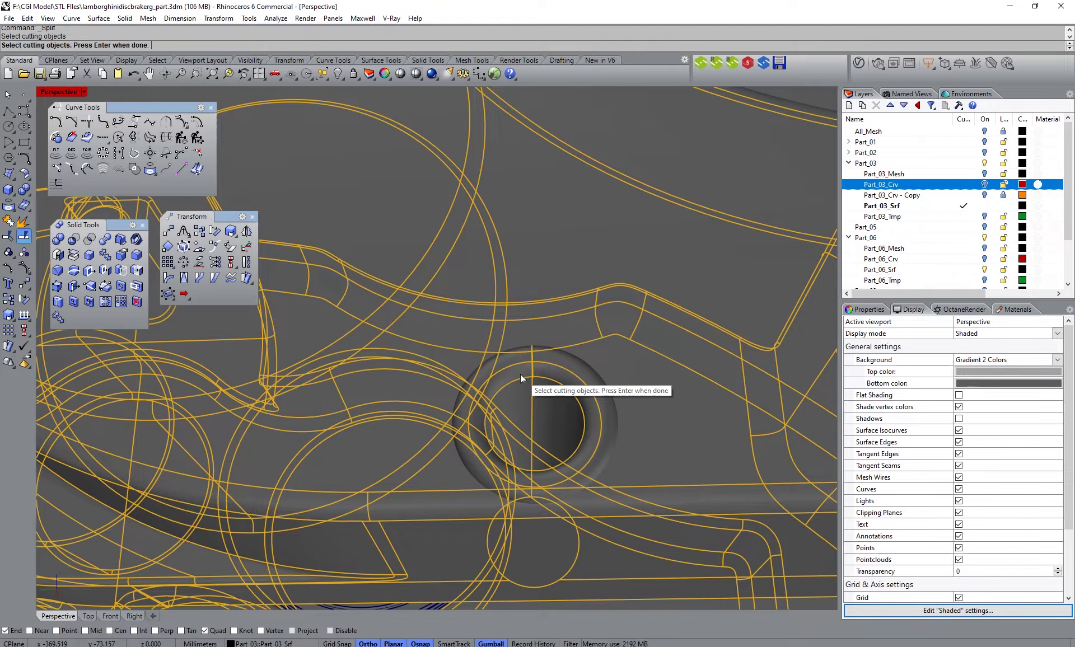
pyautogui.press('Return')
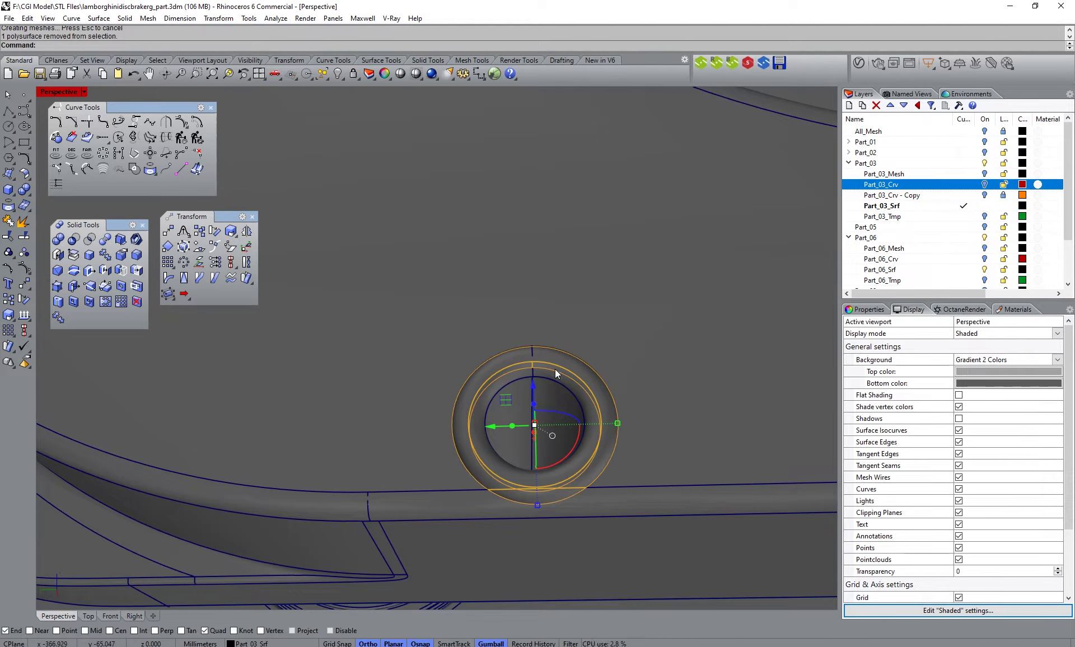
# Delete the strip cut out around the hole's rim and the pipe used to cut it.
pyautogui.press('Delete')
pyautogui.click(557, 371)
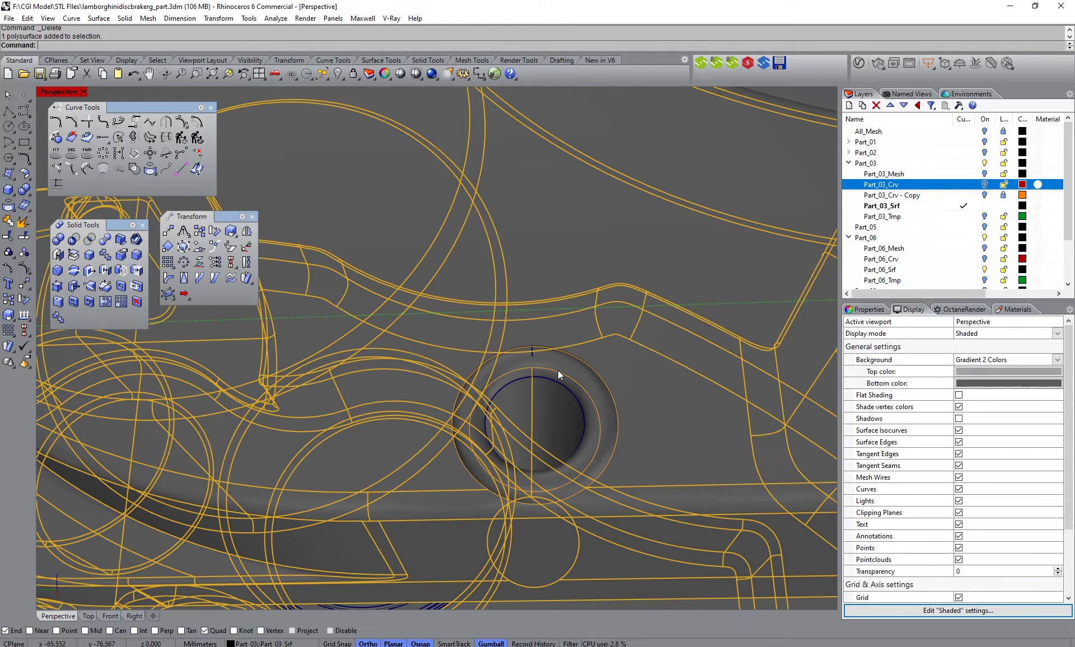
pyautogui.click(558, 371)
pyautogui.press('Delete')
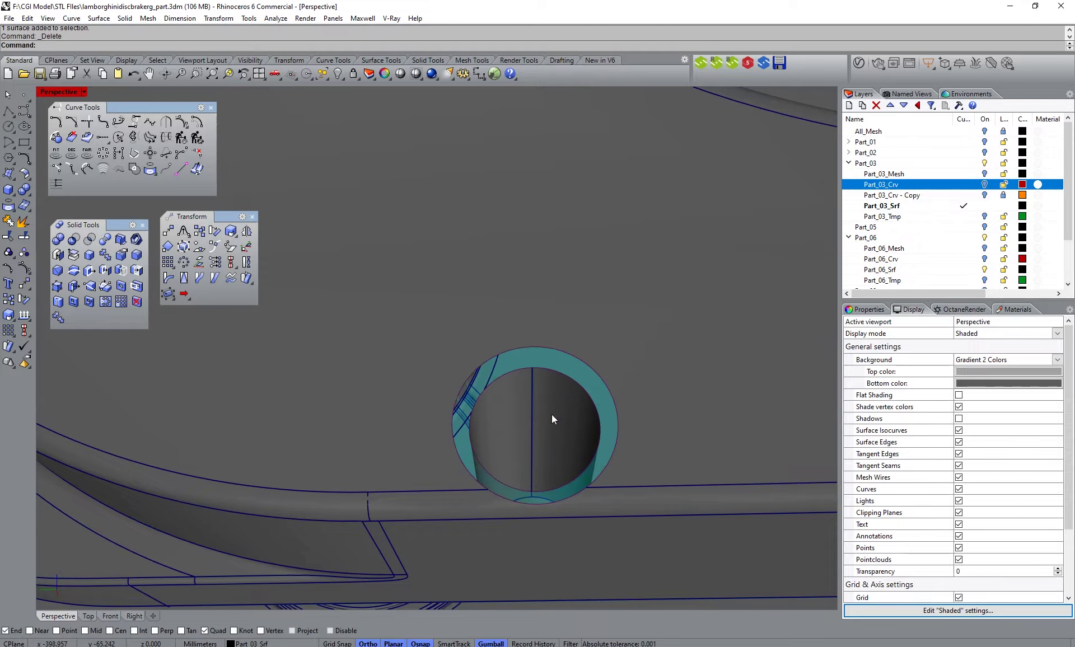
# Try to split the gap's outer edge with SplitEdge, using the upper end of the hole's seam line as the split point.
pyautogui.moveTo(552, 419); pyautogui.dragTo(473, 504, button='right')
pyautogui.scroll(7, 549, 440)
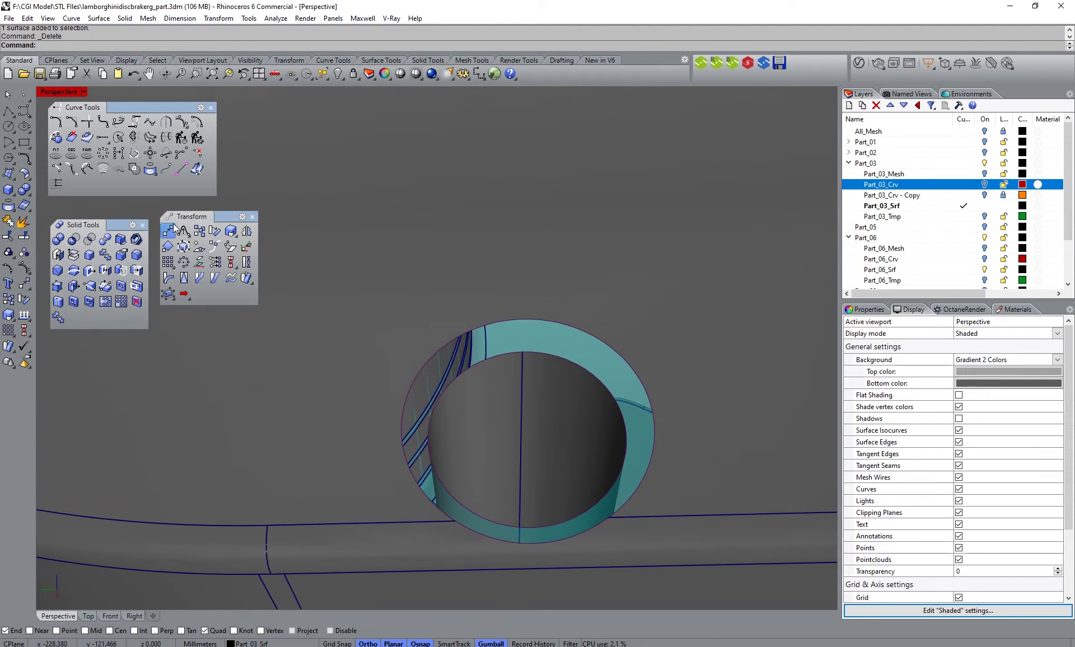
pyautogui.click(28, 318)
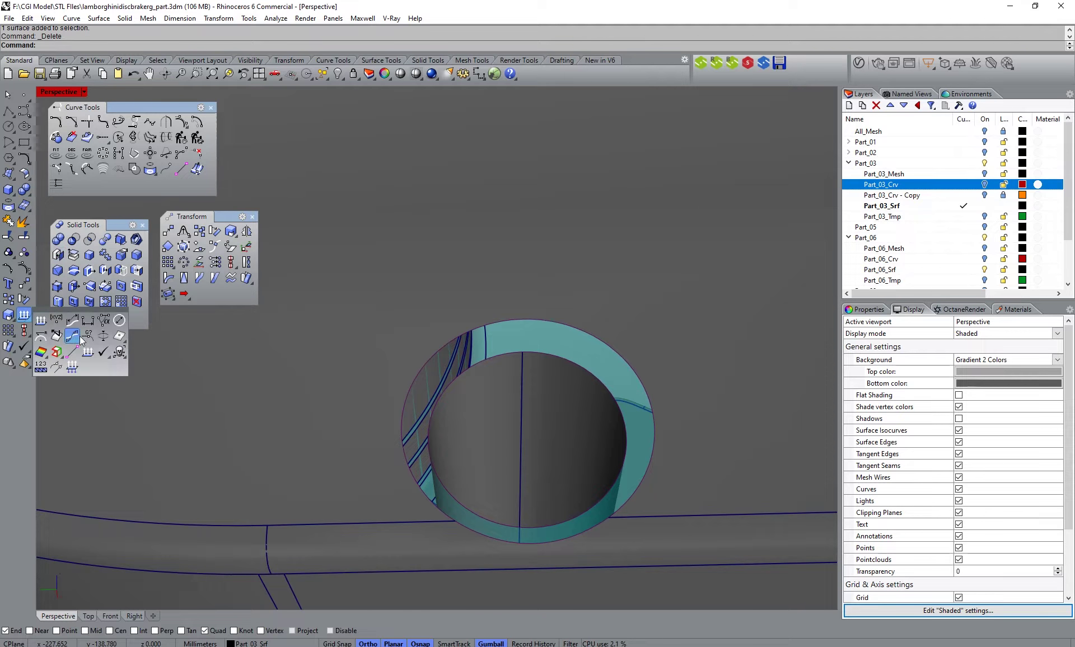
pyautogui.click(63, 362)
pyautogui.moveTo(73, 363); pyautogui.dragTo(114, 351)
pyautogui.click(105, 363)
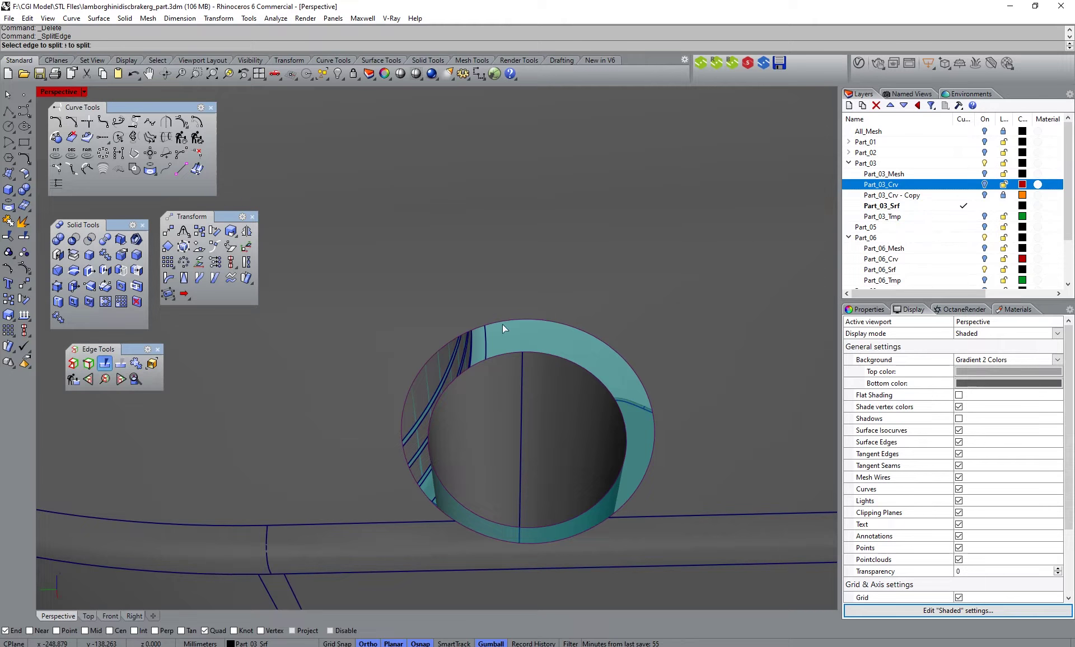
pyautogui.click(524, 319)
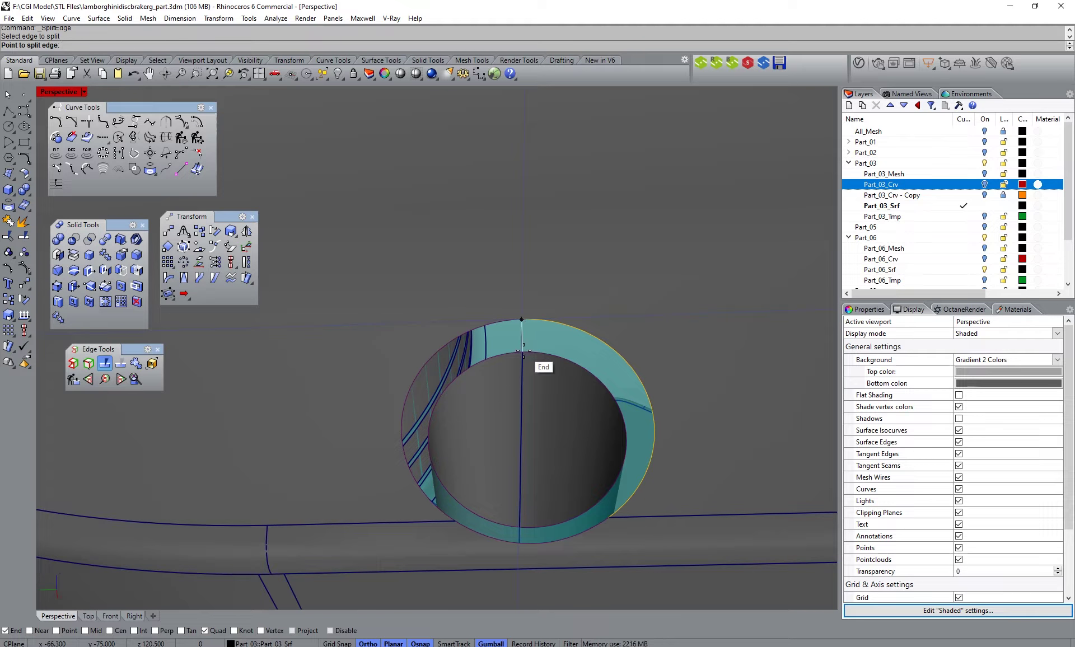
pyautogui.click(523, 351)
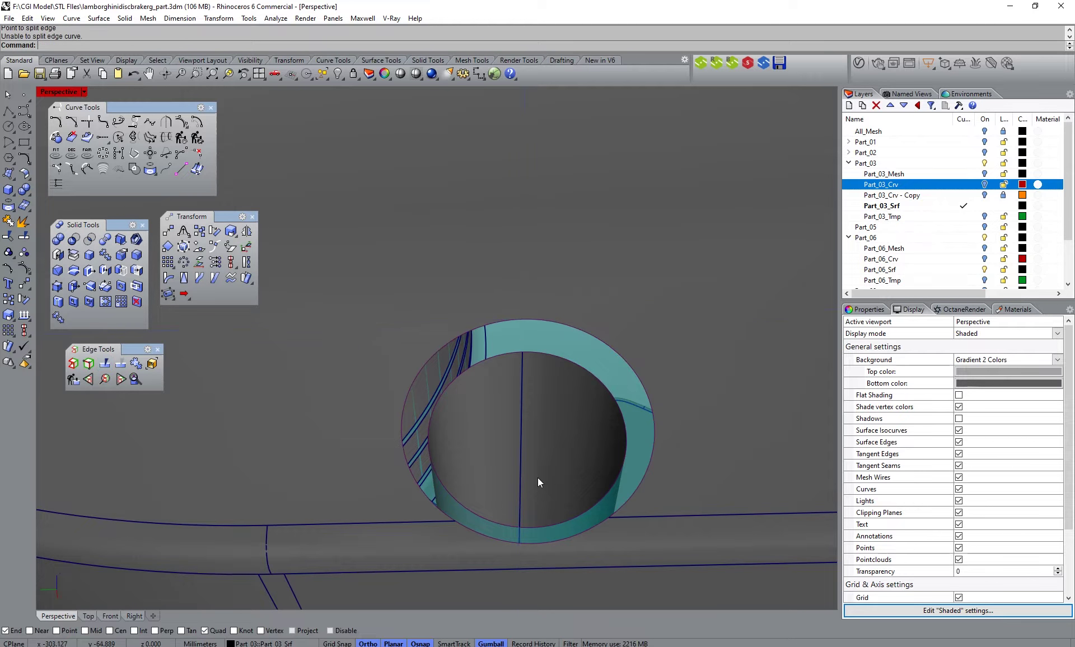
# Split the gap's inner edge at two lower points in line with where the outer edge meets the caliper's rounded border.
pyautogui.click(576, 519)
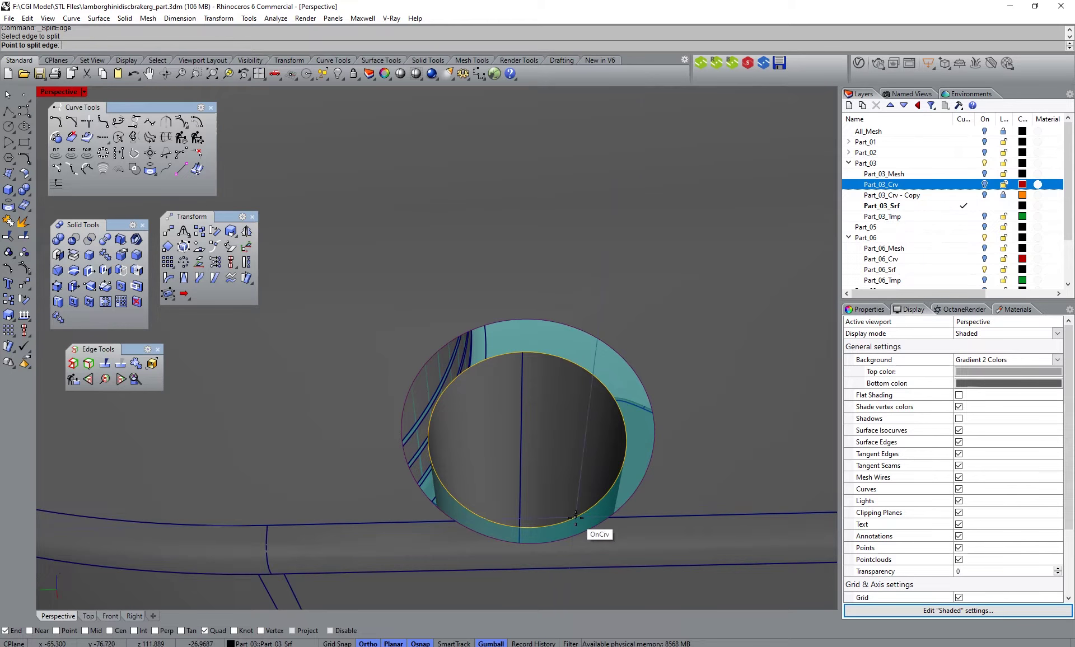
pyautogui.click(609, 517)
pyautogui.click(455, 520)
pyautogui.press('Return')
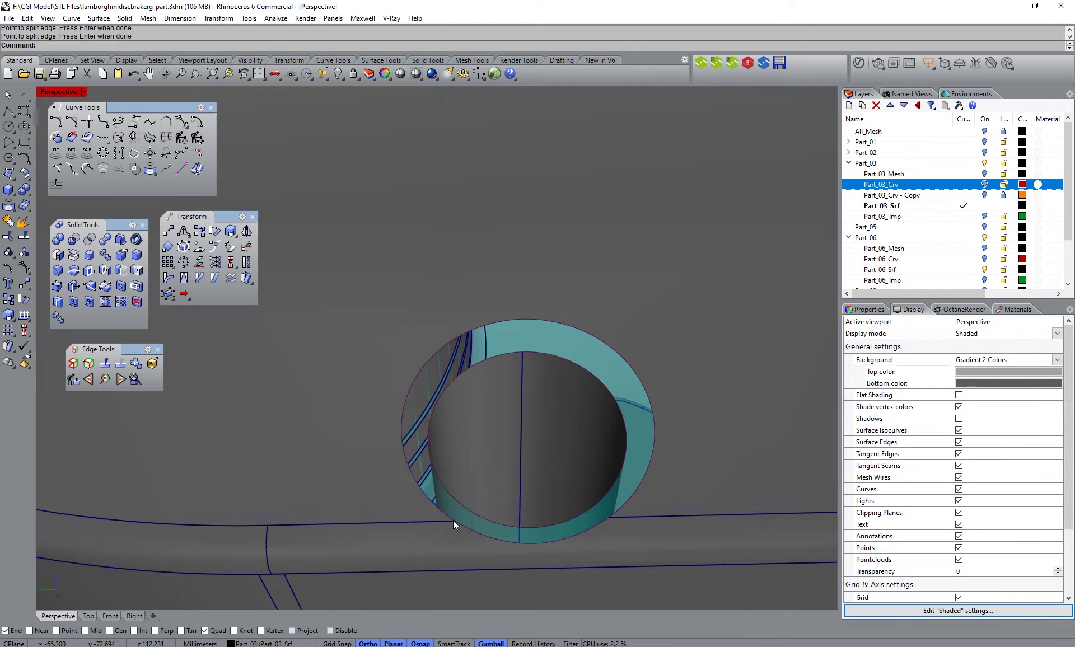
# Blend the left part of the gap between the outer Part_03_Srf edge and the hole edge with BlendSrf and curvature continuity.
pyautogui.click(29, 177)
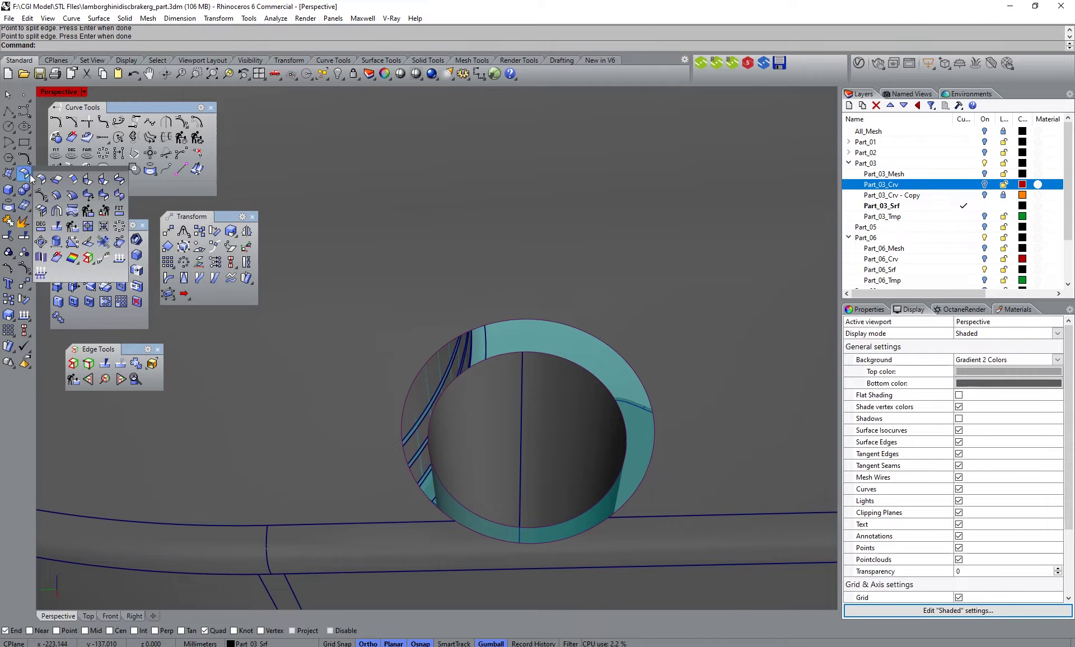
pyautogui.click(119, 182)
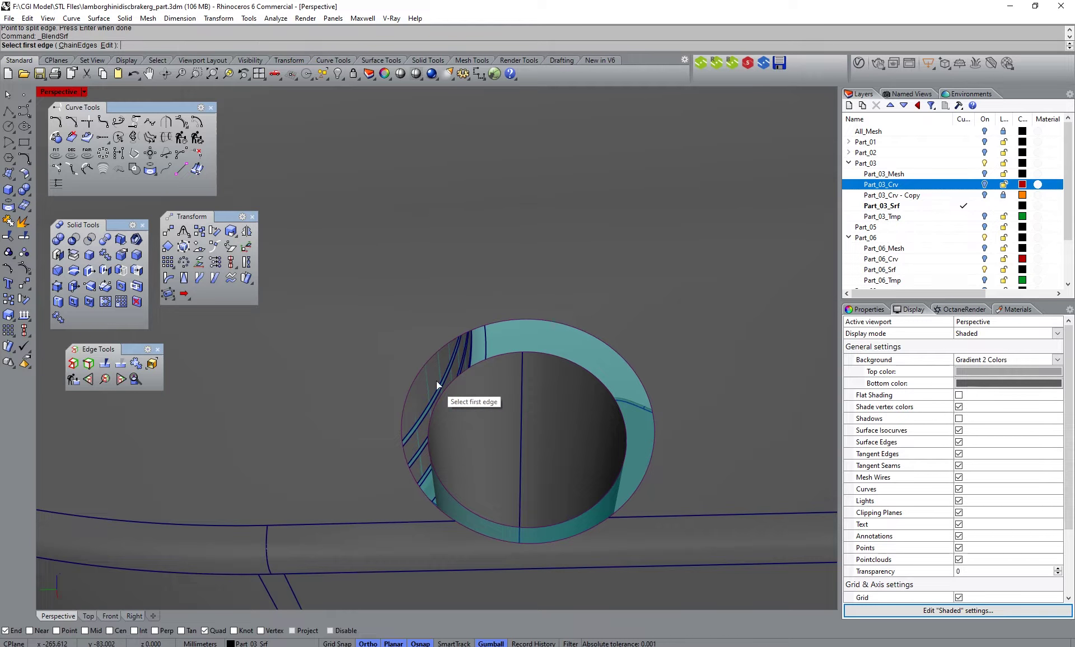
pyautogui.click(449, 351)
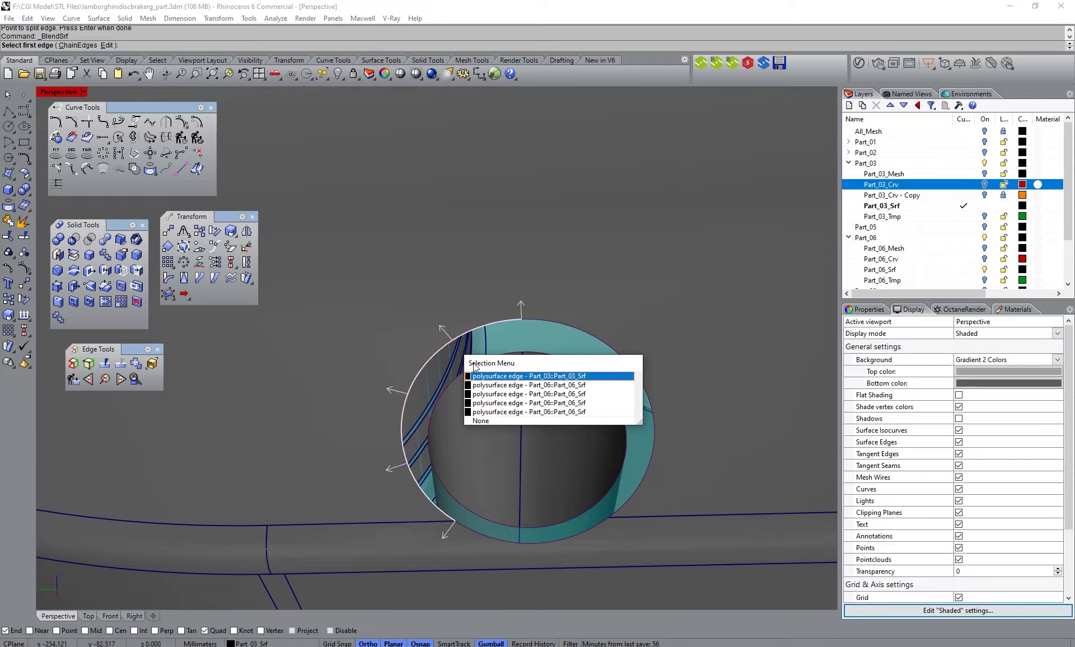
pyautogui.click(484, 379)
pyautogui.click(491, 361)
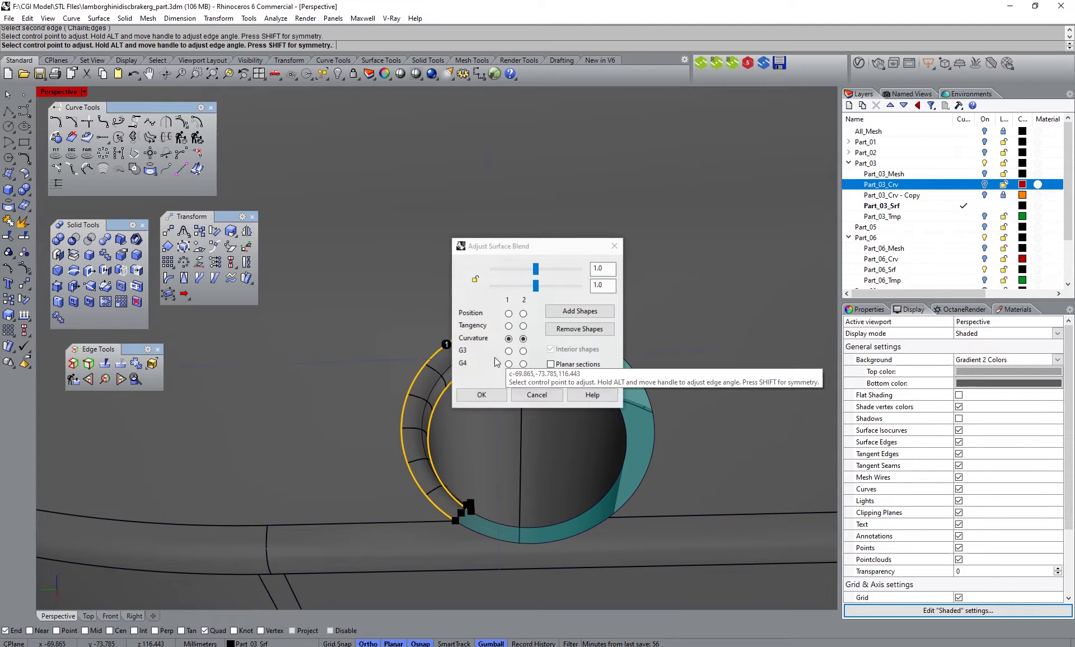
pyautogui.click(488, 395)
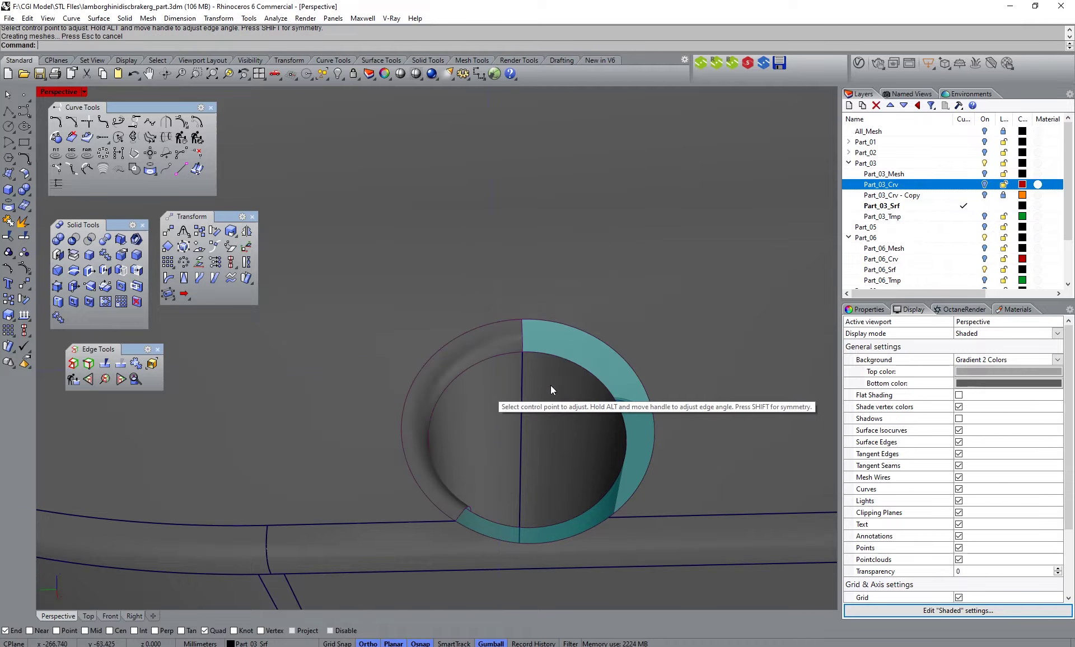
# Blend the right part of the gap with BlendSrf using curvature continuity and flip the new surface's direction.
pyautogui.rightClick(583, 341)
pyautogui.click(584, 342)
pyautogui.click(581, 364)
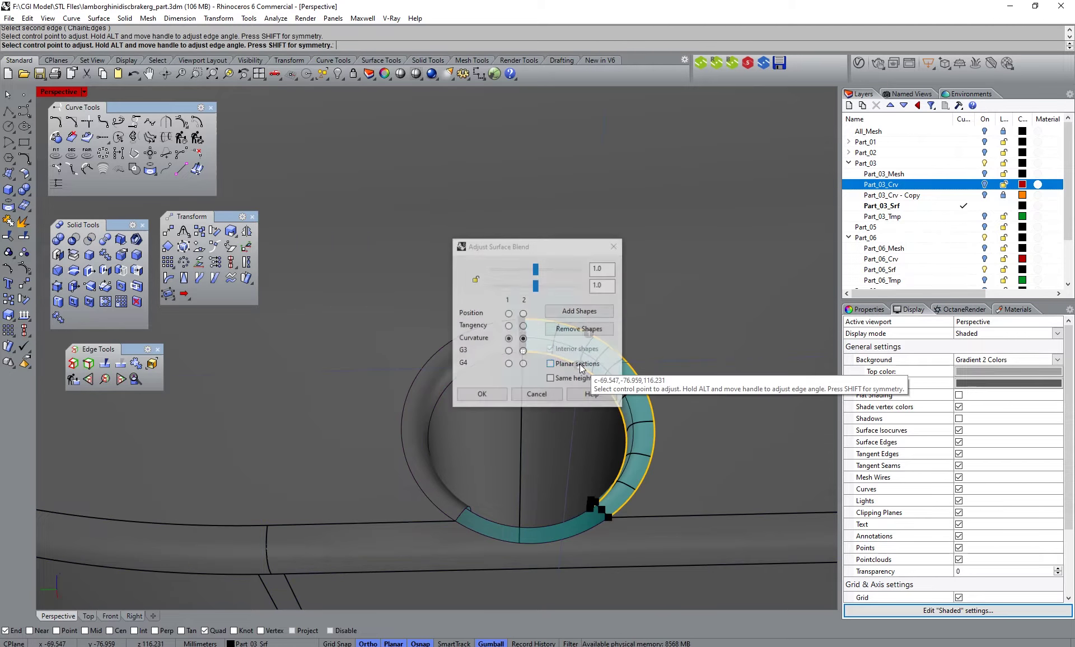
pyautogui.click(505, 393)
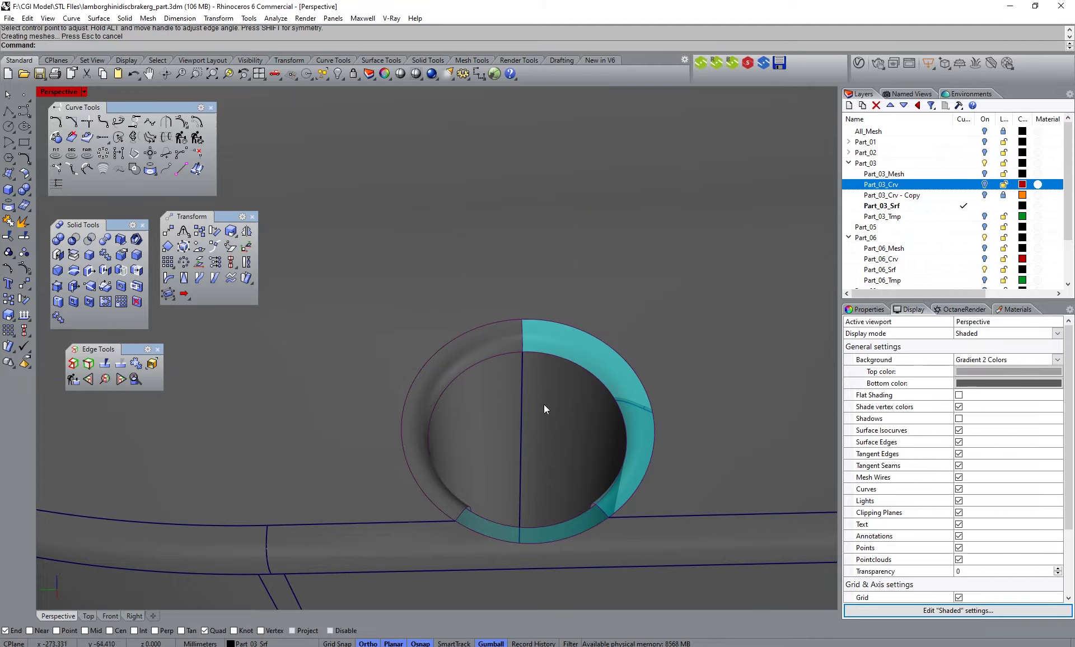
pyautogui.click(587, 354)
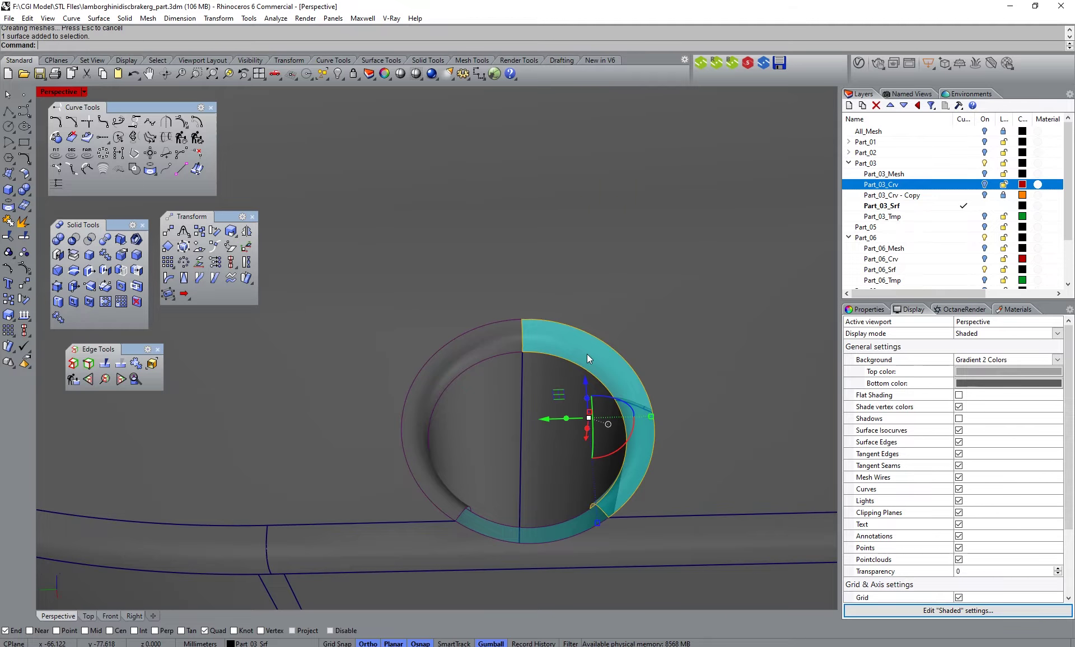
pyautogui.click(24, 315)
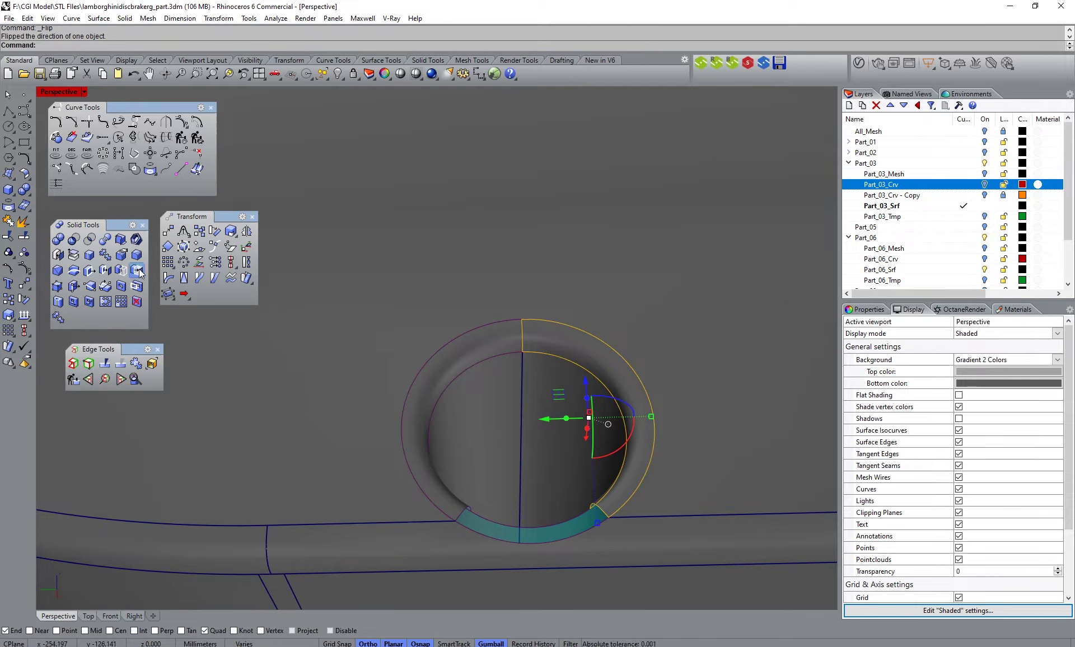
# Blend the remaining bottom part of the gap between the hole edge and the caliper's rounded border with BlendSrf.
pyautogui.click(27, 176)
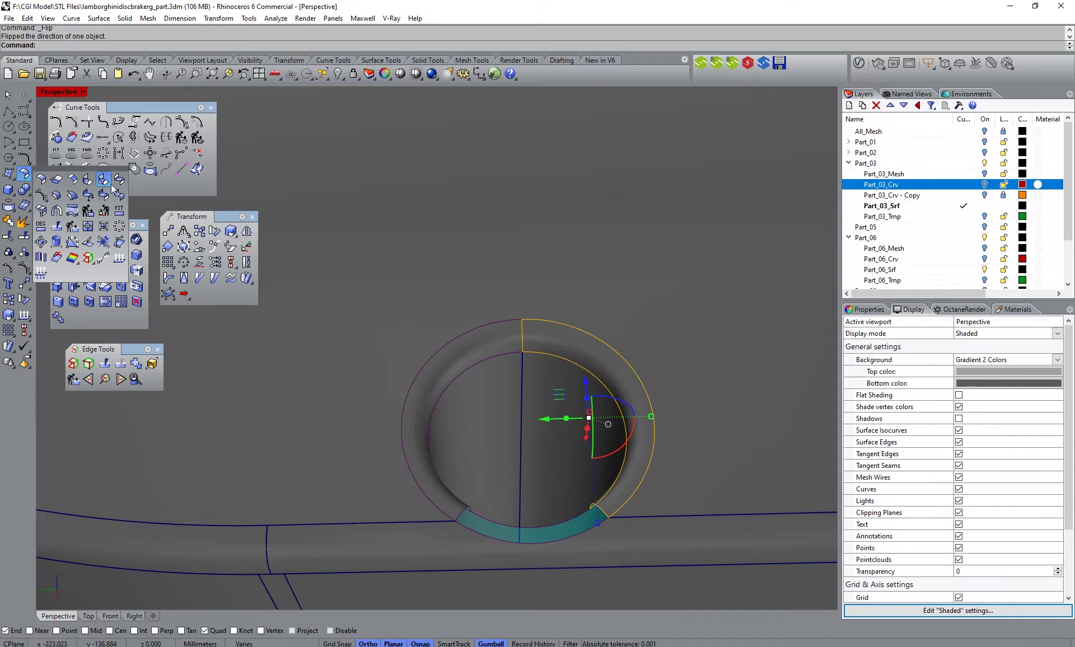
pyautogui.click(119, 180)
pyautogui.click(571, 520)
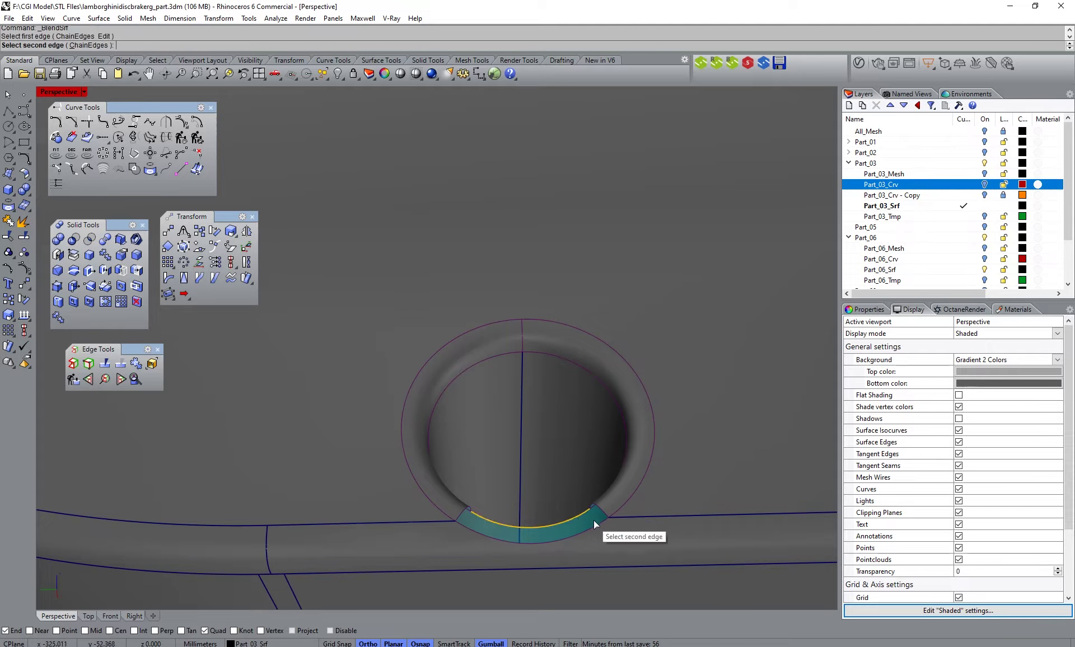
pyautogui.click(597, 523)
pyautogui.rightClick(576, 521)
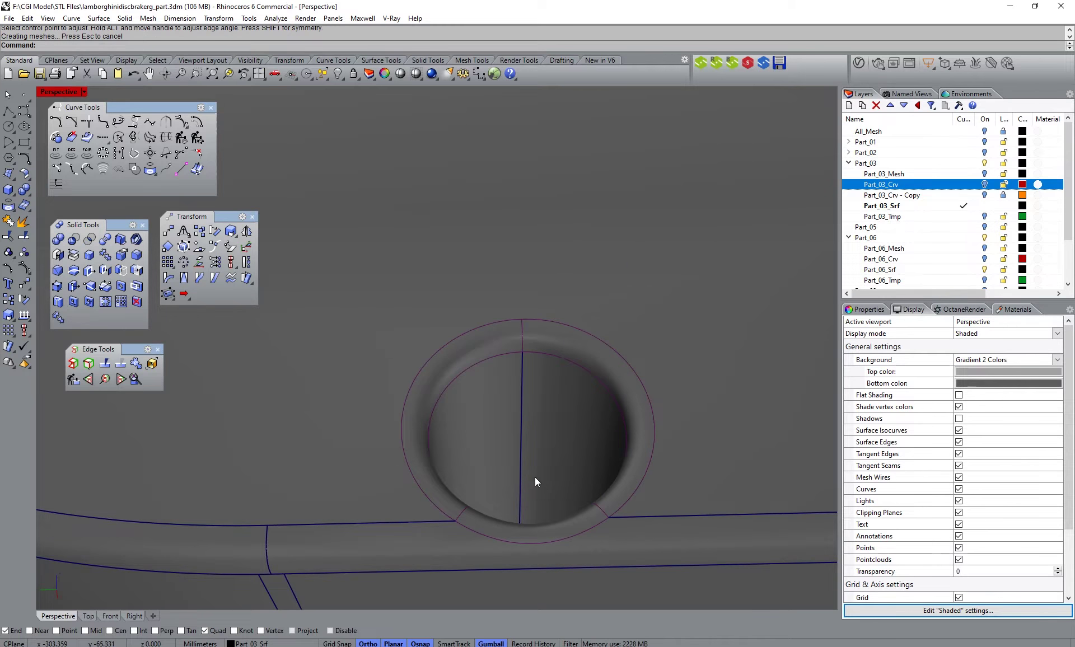
# Join the new rim blend surfaces with the Part_03 caliper body.
pyautogui.scroll(-8, 535, 479)
pyautogui.moveTo(535, 479); pyautogui.dragTo(500, 273, button='right')
pyautogui.scroll(8, 531, 481)
pyautogui.scroll(3, 562, 527)
pyautogui.scroll(-3, 534, 452)
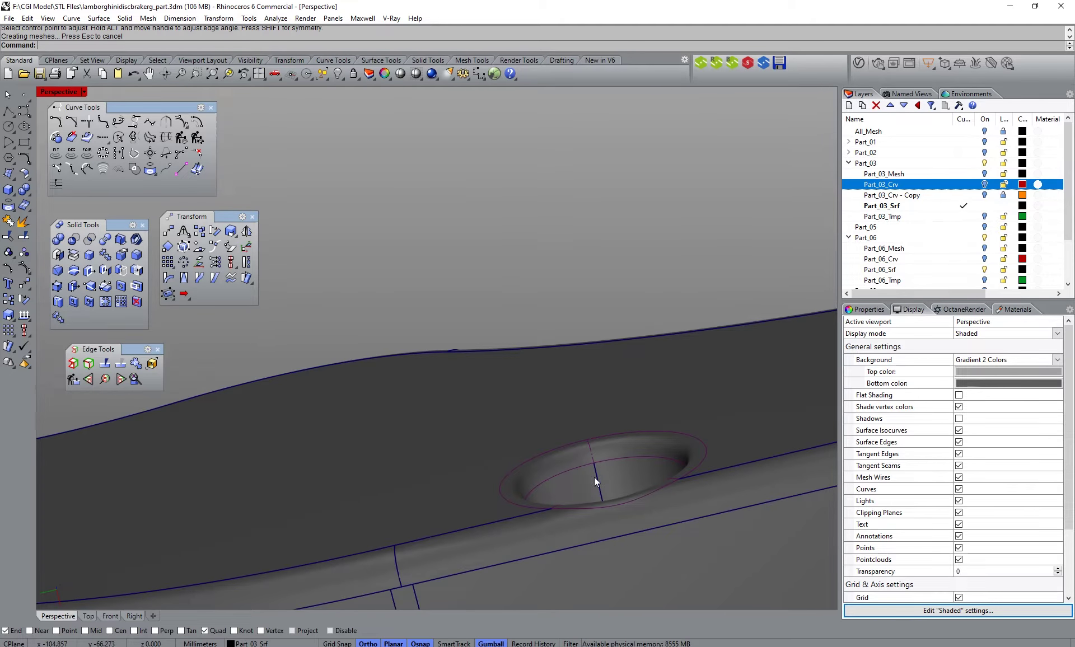
pyautogui.scroll(-9, 559, 426)
pyautogui.moveTo(560, 426); pyautogui.dragTo(555, 563, button='right')
pyautogui.moveTo(576, 571); pyautogui.dragTo(398, 267)
pyautogui.click(8, 220)
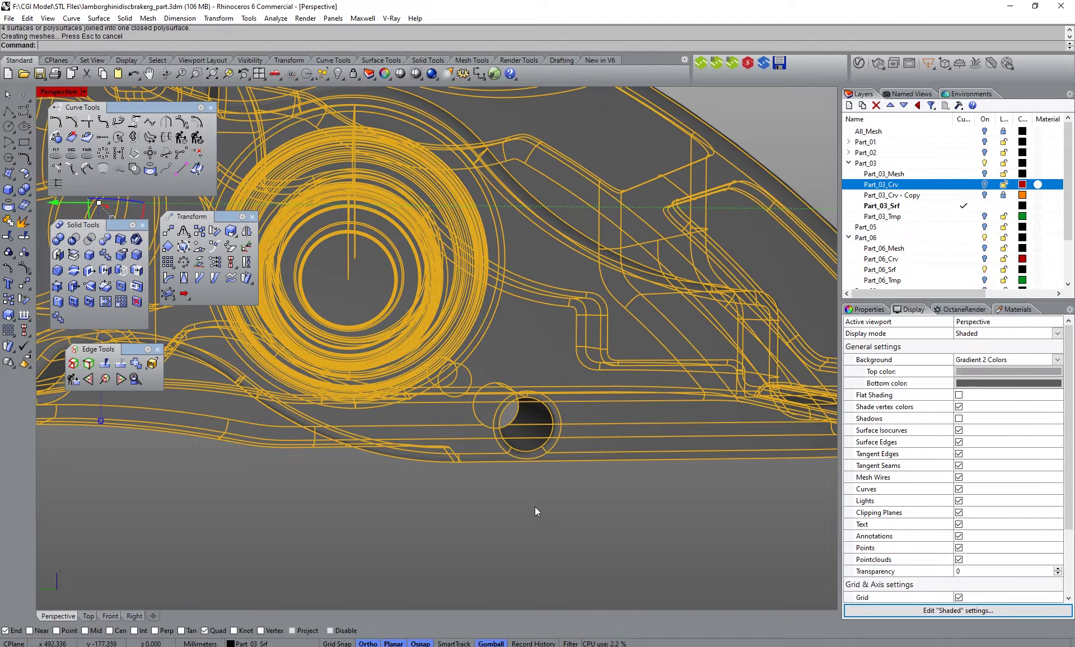
pyautogui.press('Escape')
# Create a closed pipe with a 1 mm radius along the same hole's rim edge on the caliper's opposite face.
pyautogui.scroll(8, 522, 431)
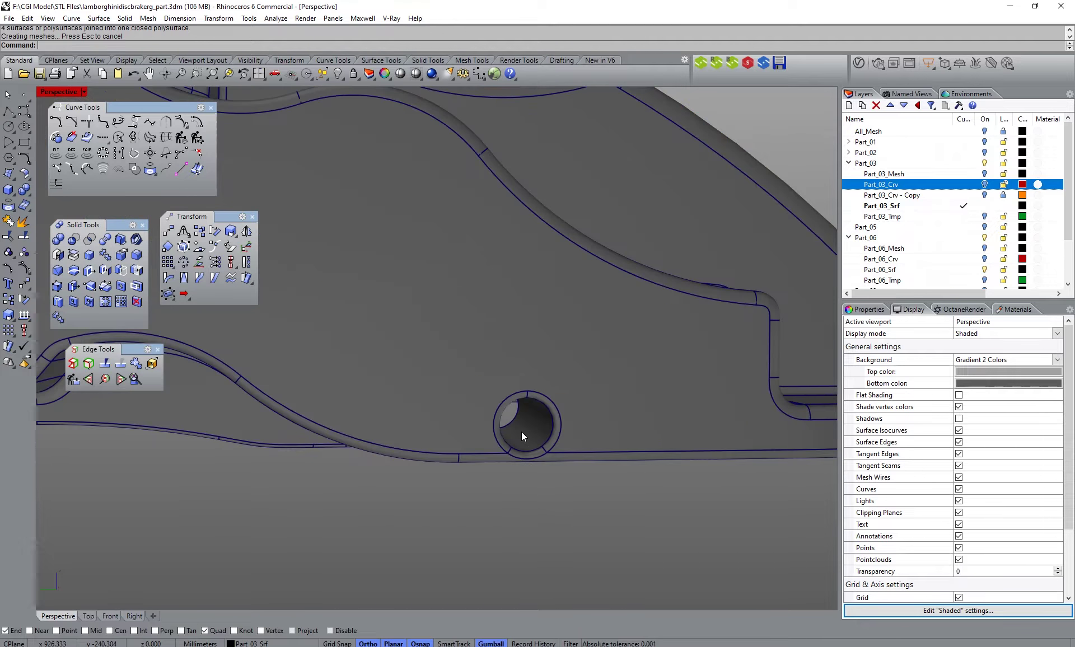
pyautogui.scroll(-7, 597, 468)
pyautogui.moveTo(496, 372); pyautogui.dragTo(577, 336, button='right')
pyautogui.scroll(-8, 596, 429)
pyautogui.scroll(5, 259, 380)
pyautogui.scroll(5, 498, 490)
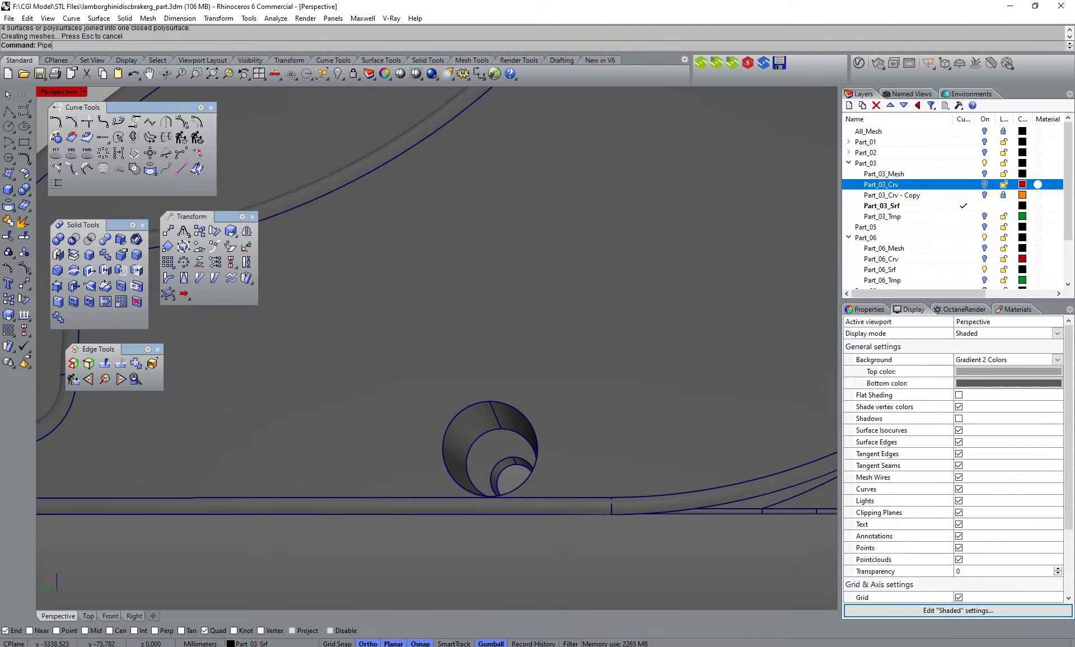
pyautogui.press('Return')
pyautogui.click(469, 405)
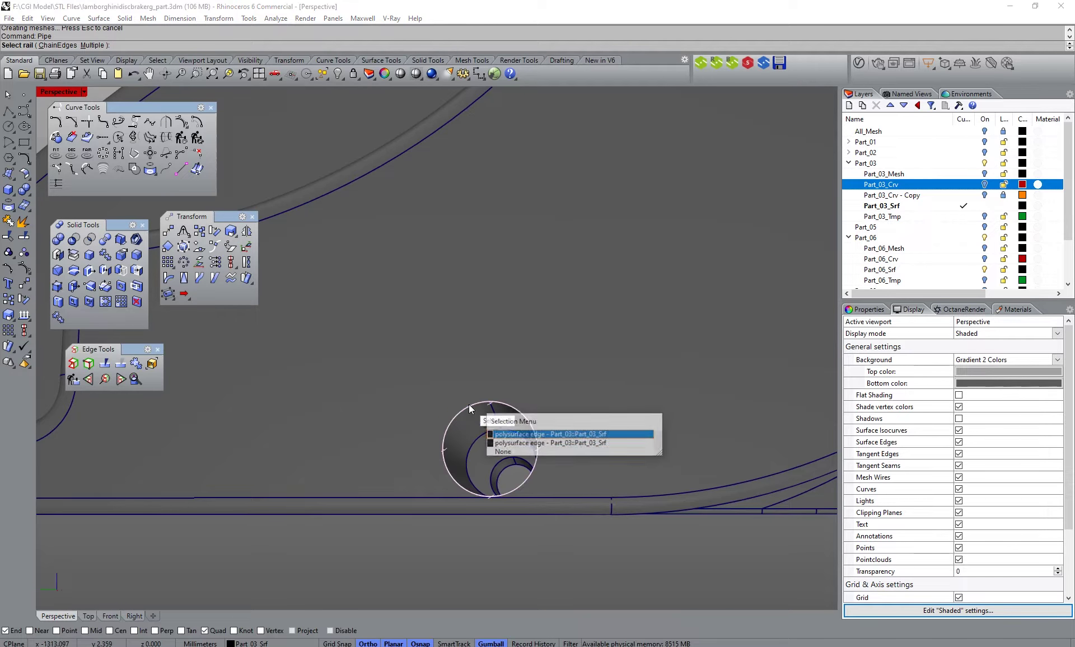
pyautogui.click(501, 434)
pyautogui.press('Return')
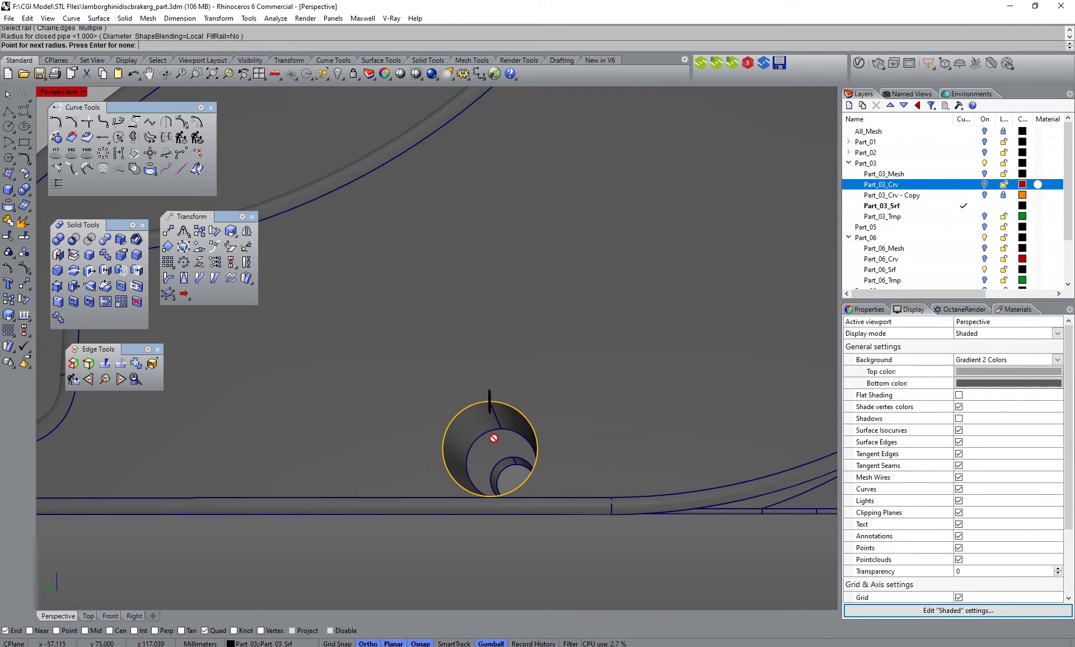
pyautogui.press('Return')
# Create a 1 mm radius closed pipe along the second hole's rim edge on that same opposite face.
pyautogui.scroll(-10, 408, 455)
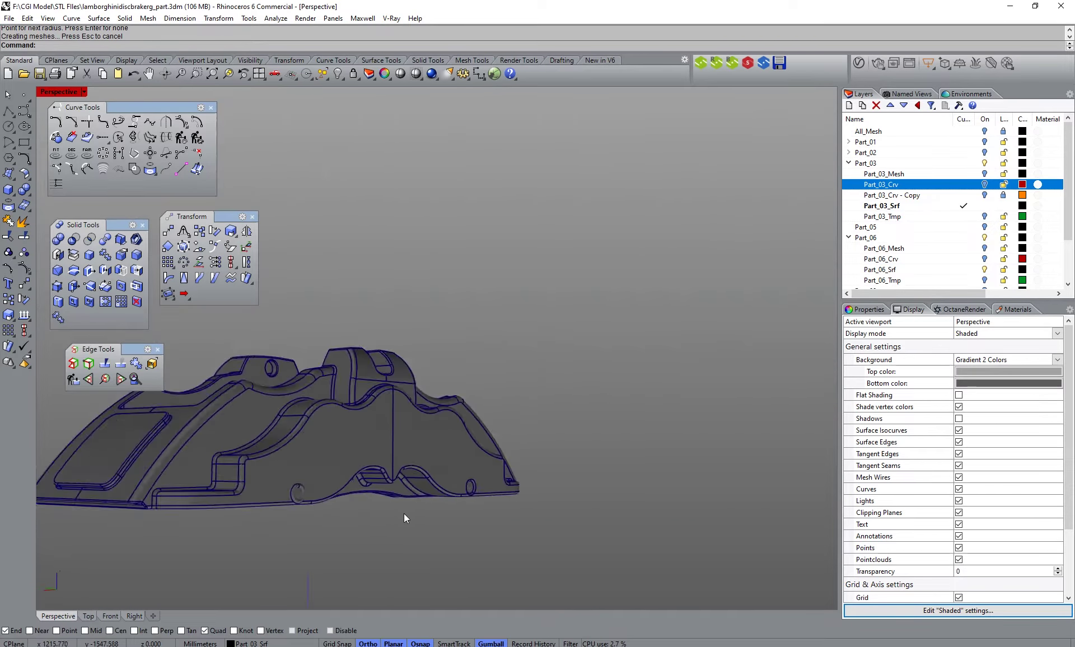
pyautogui.scroll(-10, 404, 513)
pyautogui.moveTo(286, 518); pyautogui.dragTo(429, 557, button='right')
pyautogui.scroll(10, 344, 531)
pyautogui.press('Return')
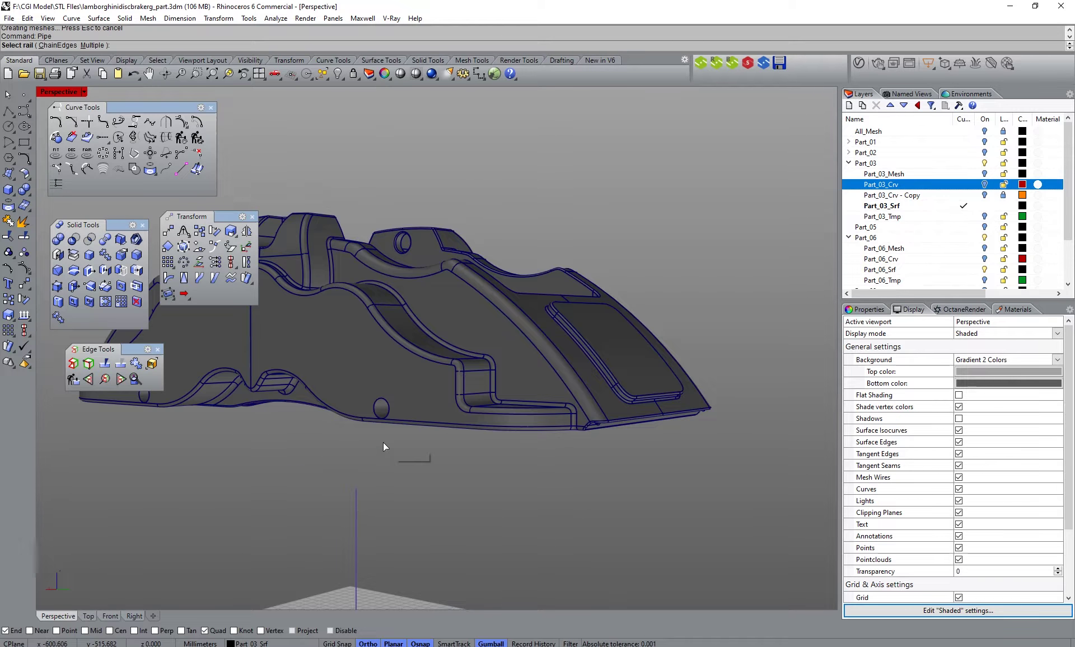
pyautogui.scroll(6, 383, 407)
pyautogui.click(383, 386)
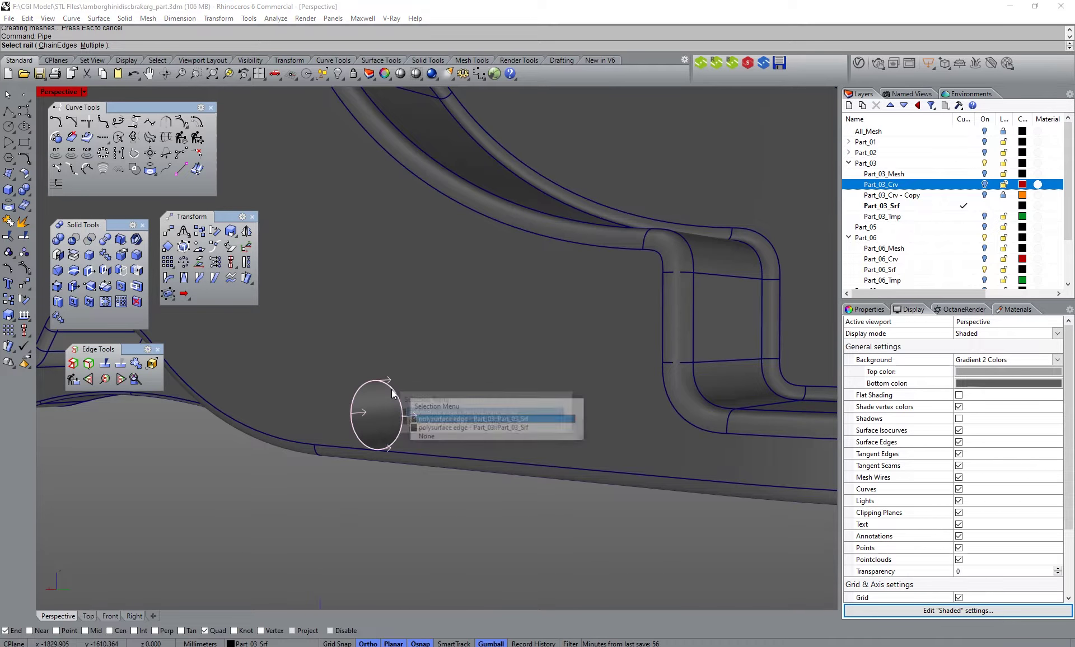
pyautogui.click(393, 391)
pyautogui.press('Return')
pyautogui.press('Return')
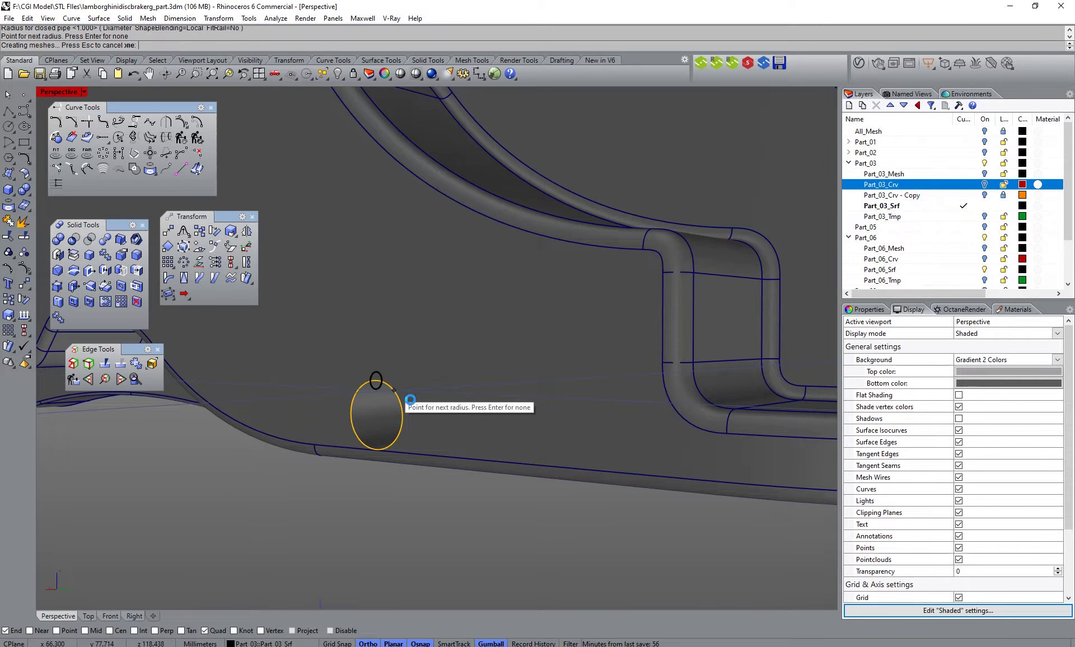
# Create a 1 mm radius closed pipe along the second hole's rim edge on the face with the already blended hole.
pyautogui.scroll(-10, 407, 400)
pyautogui.moveTo(503, 441); pyautogui.dragTo(519, 450, button='right')
pyautogui.scroll(10, 520, 449)
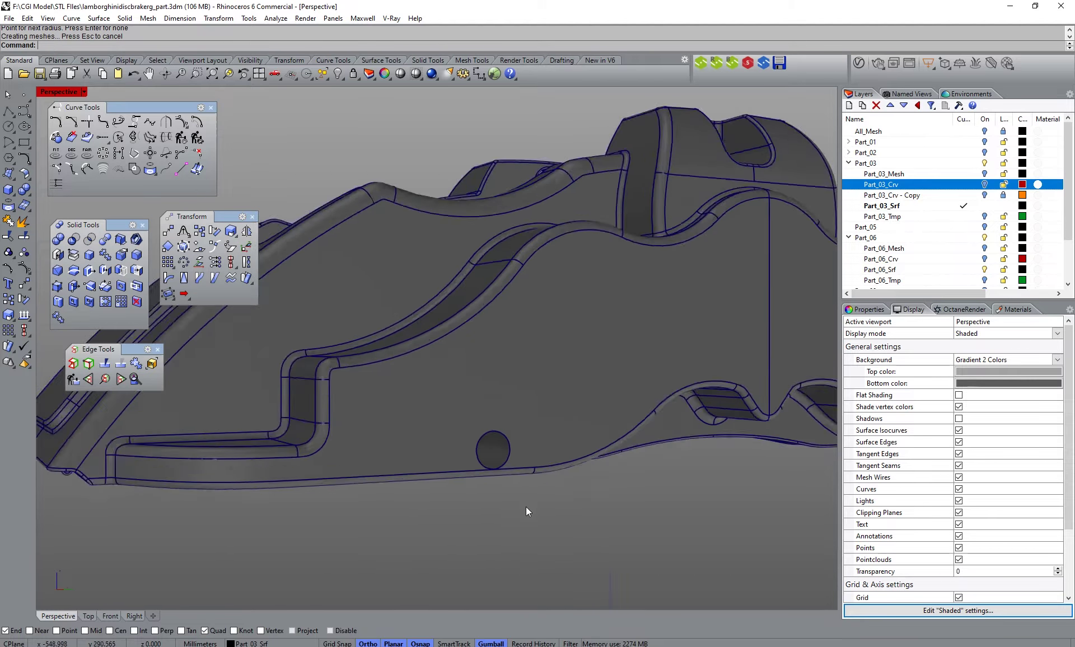
pyautogui.press('Return')
pyautogui.click(496, 408)
pyautogui.click(496, 411)
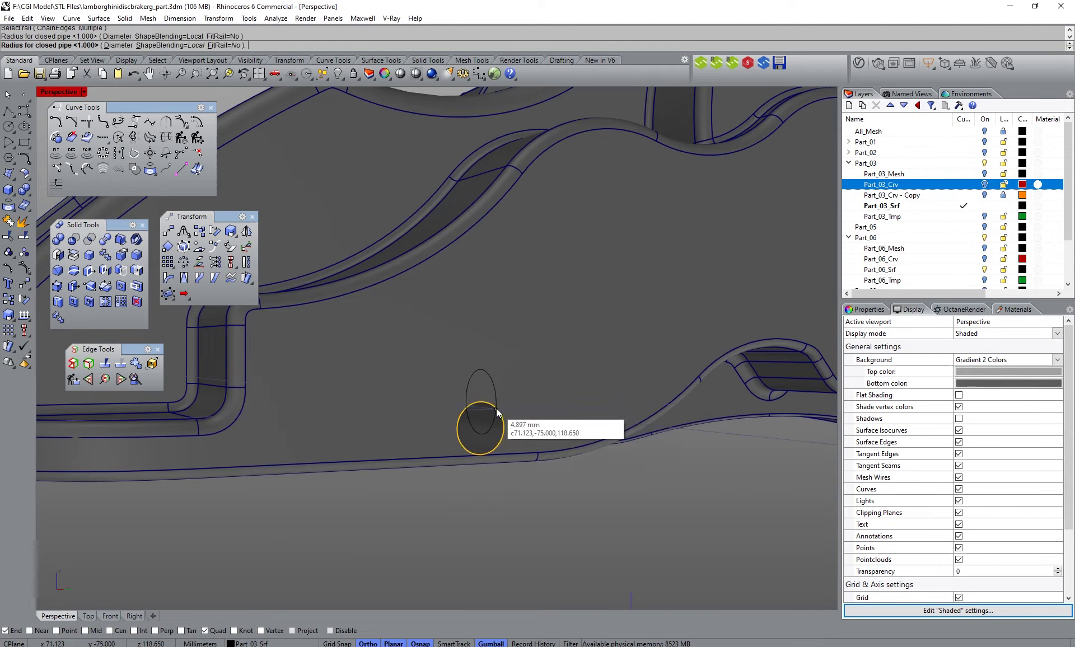
pyautogui.press('Return')
pyautogui.press('Return')
# Split the Part_03 body using the three rim pipes as cutting objects.
pyautogui.scroll(-5, 487, 423)
pyautogui.click(390, 366)
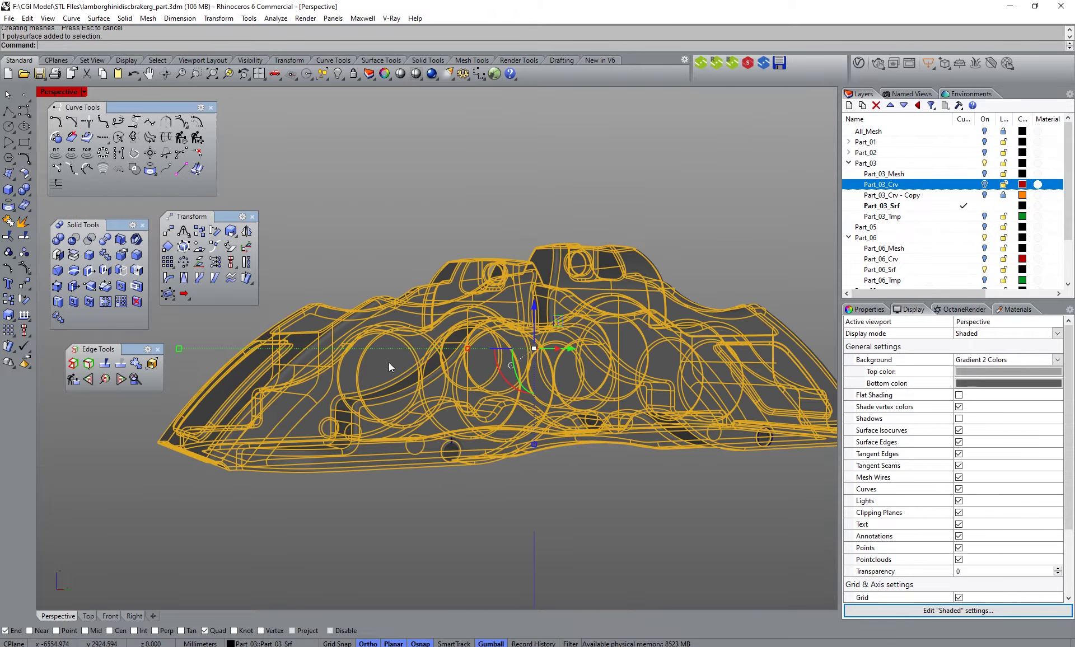
pyautogui.click(23, 238)
pyautogui.scroll(5, 457, 454)
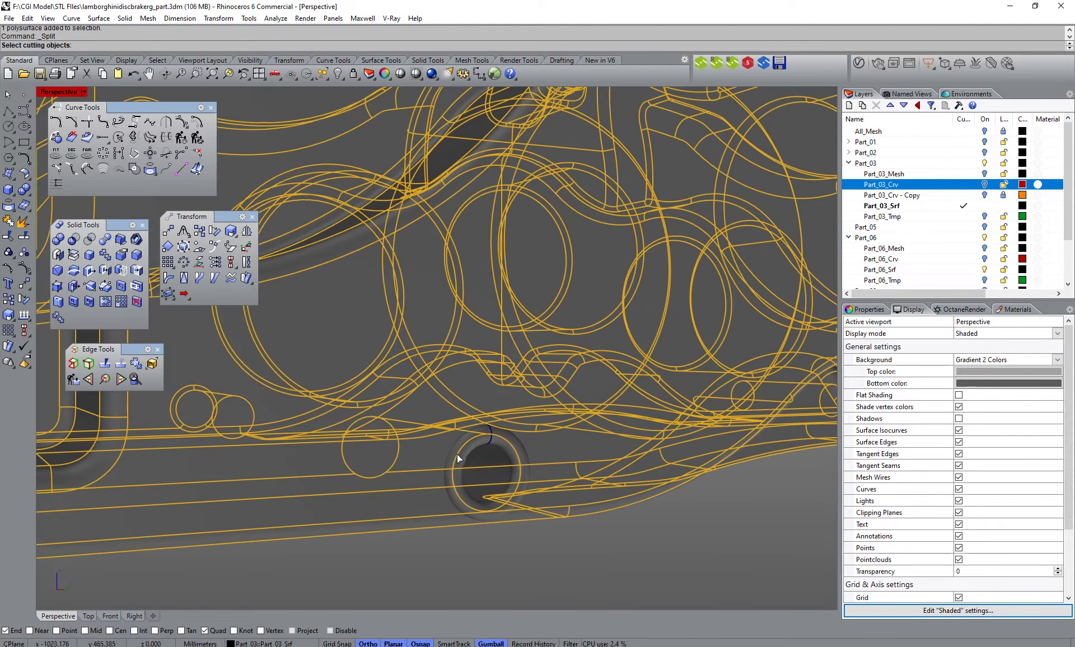
pyautogui.scroll(-6, 475, 445)
pyautogui.scroll(5, 673, 449)
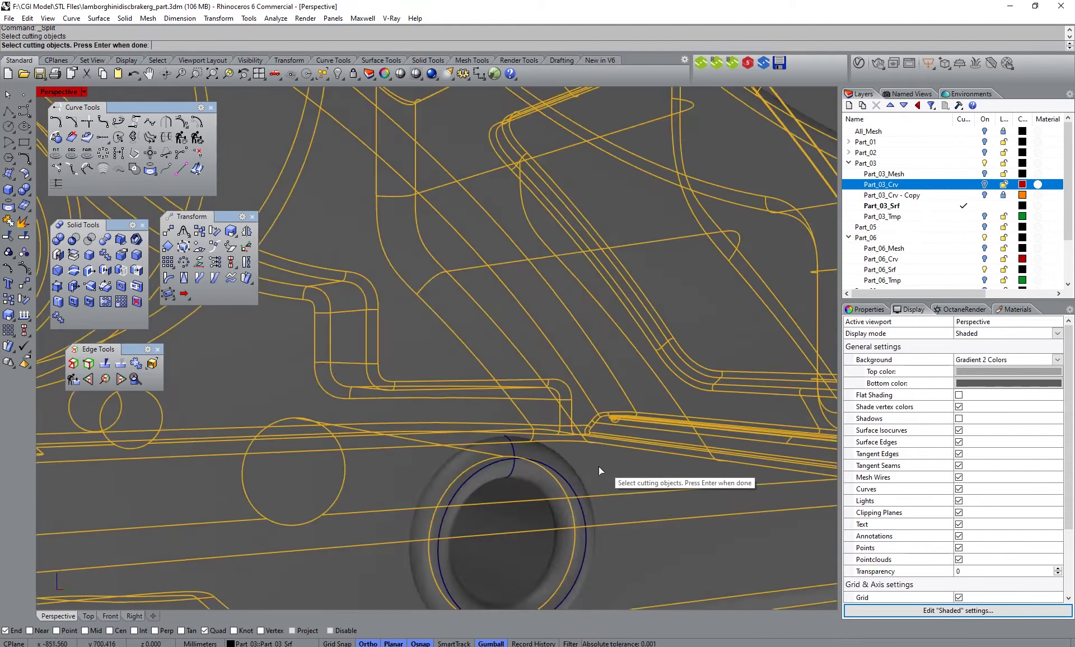
pyautogui.scroll(-3, 561, 464)
pyautogui.scroll(-7, 562, 465)
pyautogui.moveTo(371, 485); pyautogui.dragTo(649, 495, button='right')
pyautogui.scroll(6, 377, 465)
pyautogui.scroll(3, 317, 477)
pyautogui.scroll(3, 244, 461)
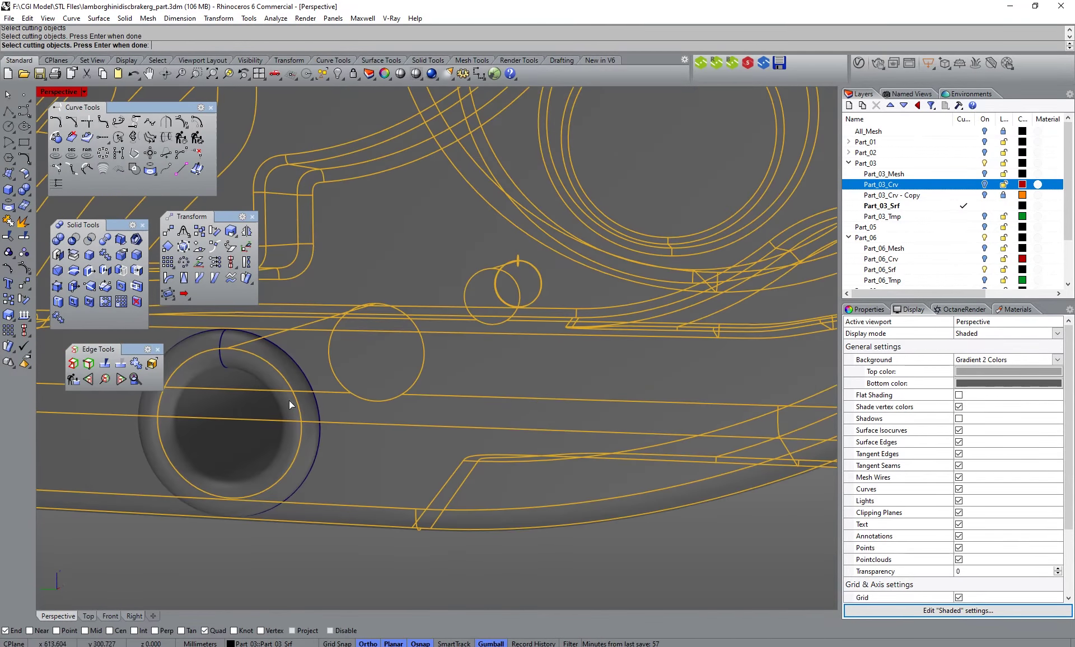
pyautogui.press('Return')
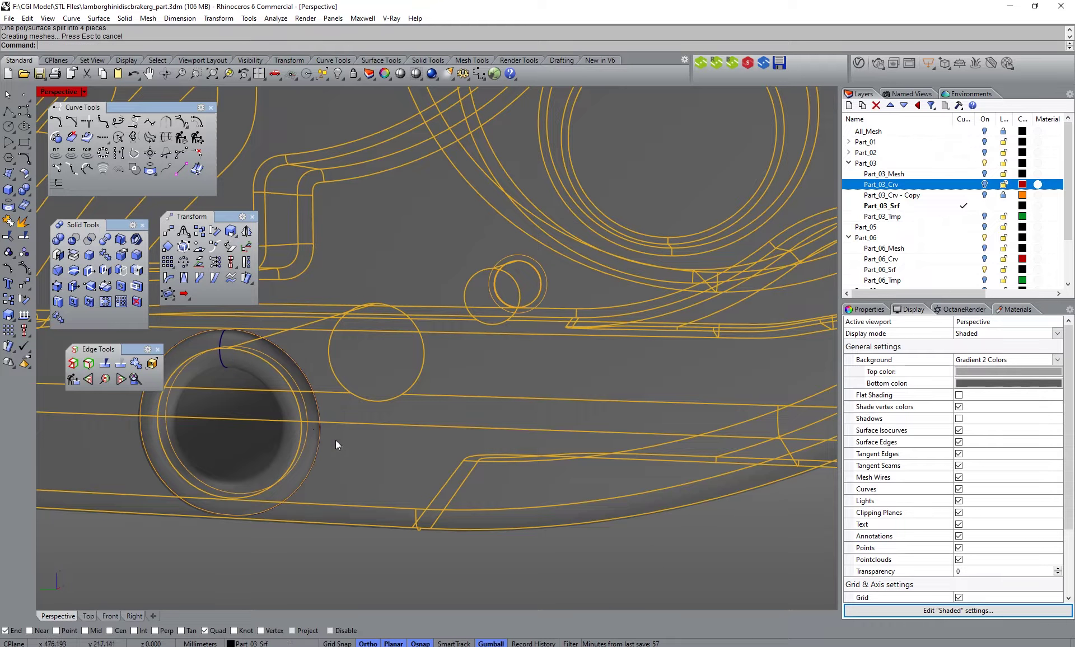
# Delete the strips cut out around the three hole rims, keeping the main body, and delete the first cutting pipe.
pyautogui.keyDown('ctrl'); pyautogui.click(447, 438); pyautogui.keyUp('ctrl')
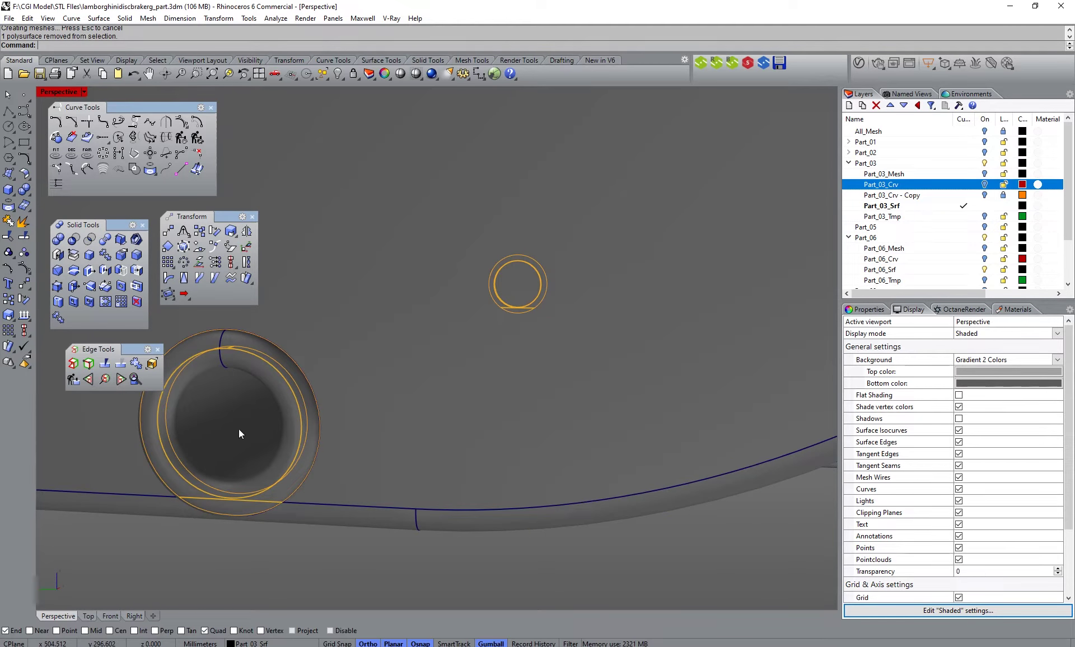
pyautogui.press('Delete')
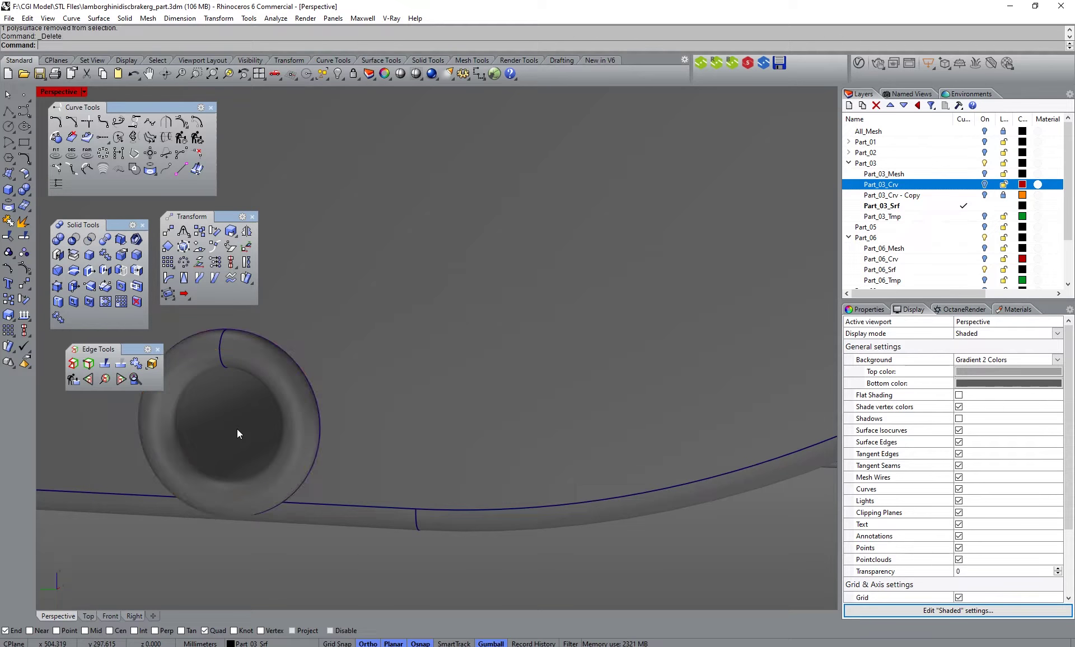
pyautogui.click(219, 366)
pyautogui.click(257, 375)
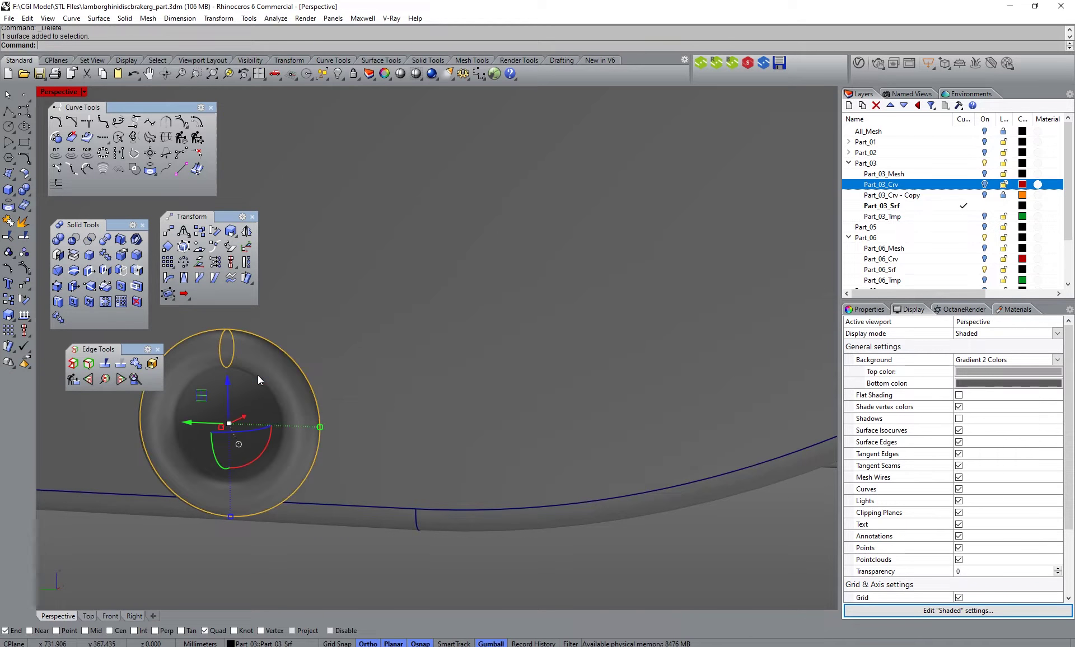
# Delete the two remaining cutting pipes at the other hole rims.
pyautogui.scroll(-5, 257, 375)
pyautogui.scroll(-12, 279, 409)
pyautogui.moveTo(470, 425); pyautogui.dragTo(242, 461, button='right')
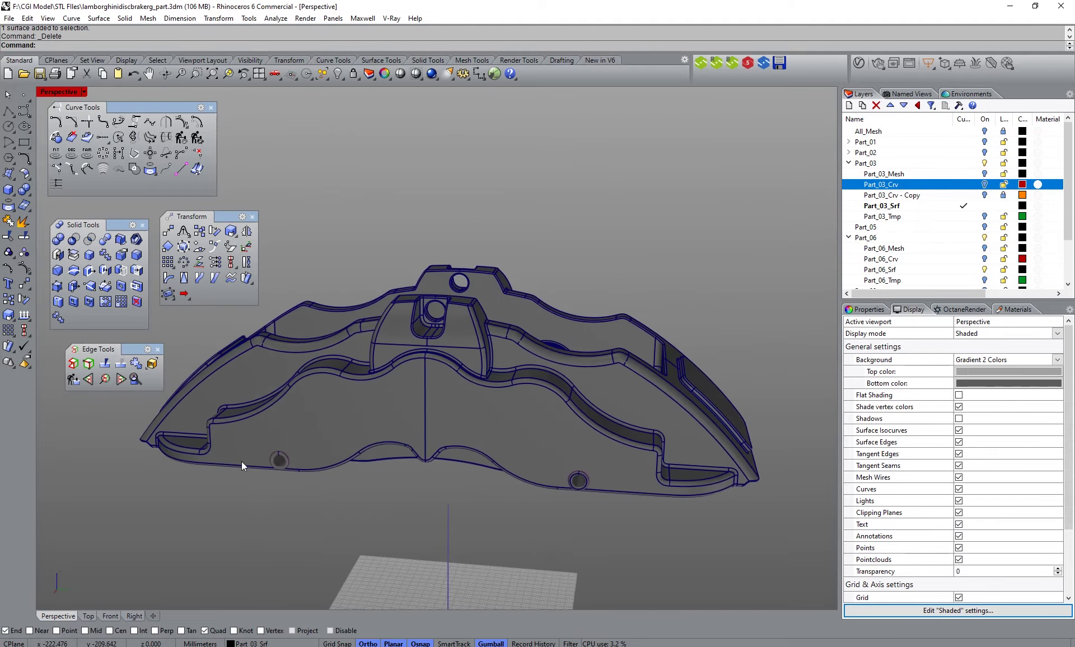
pyautogui.scroll(14, 273, 465)
pyautogui.click(383, 352)
pyautogui.click(426, 377)
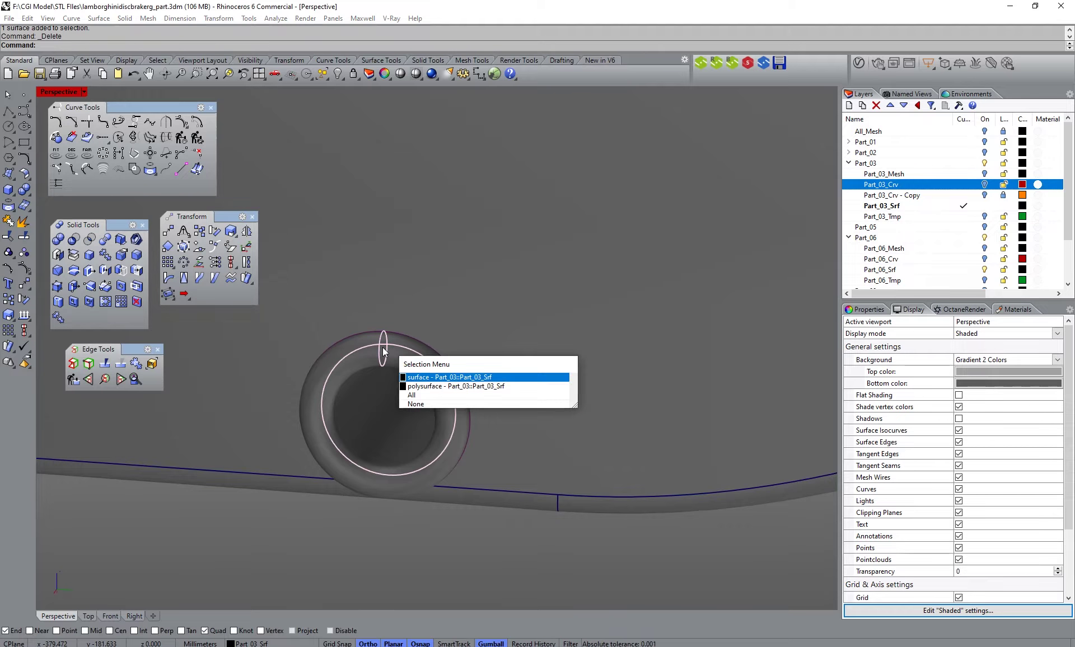
pyautogui.press('Delete')
pyautogui.scroll(-14, 283, 407)
pyautogui.scroll(12, 747, 415)
pyautogui.scroll(8, 681, 434)
pyautogui.click(463, 428)
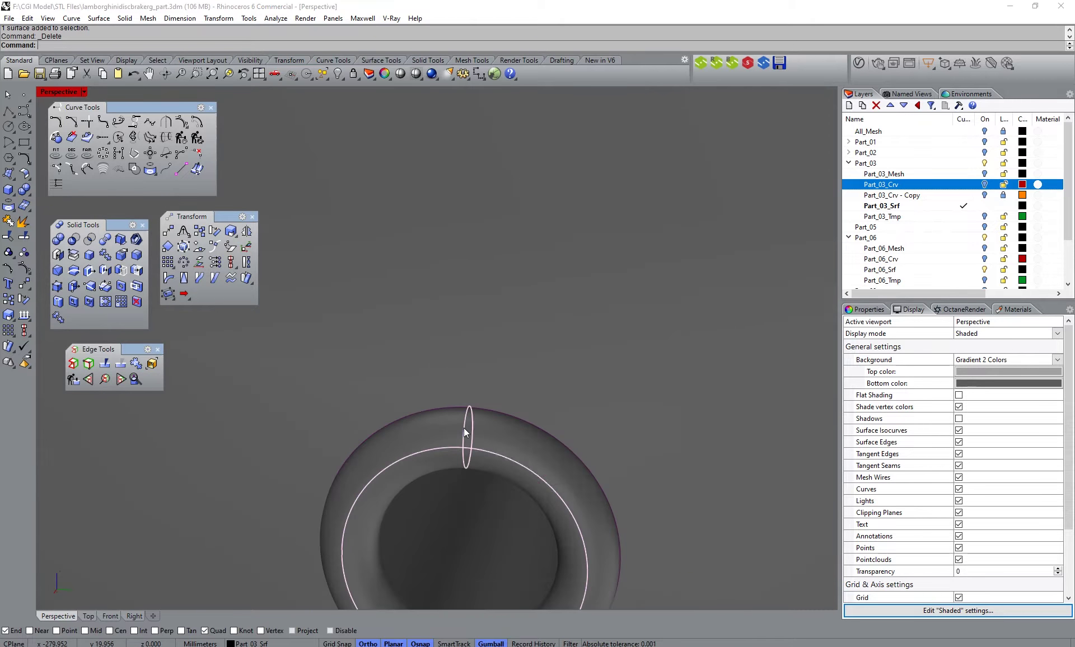
pyautogui.click(488, 456)
pyautogui.press('Delete')
# Split the inner edge of the first open hole rim gap at two points matching the segment ends of the outer edge.
pyautogui.moveTo(476, 435); pyautogui.dragTo(486, 315, button='right')
pyautogui.scroll(-14, 479, 439)
pyautogui.scroll(8, 516, 253)
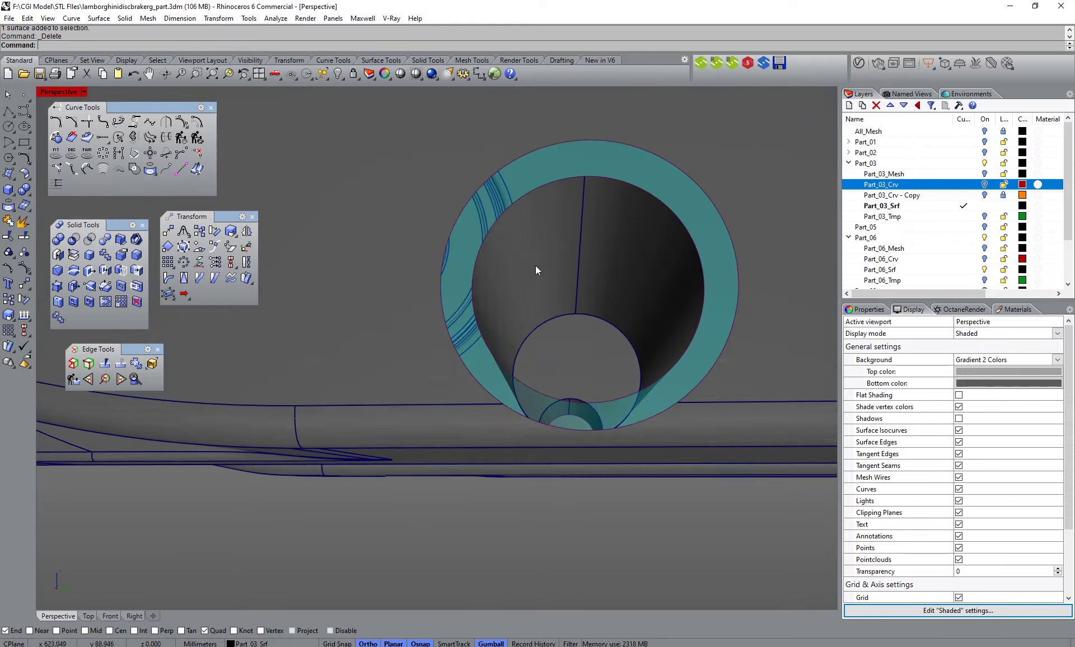
pyautogui.click(109, 365)
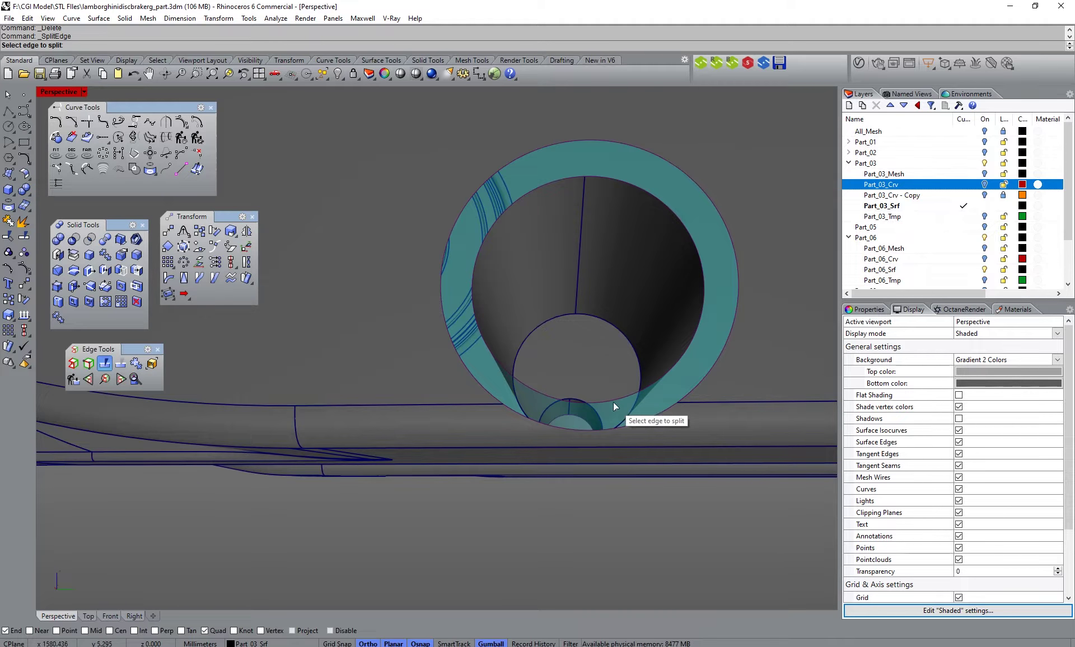
pyautogui.scroll(-6, 613, 402)
pyautogui.scroll(3, 563, 569)
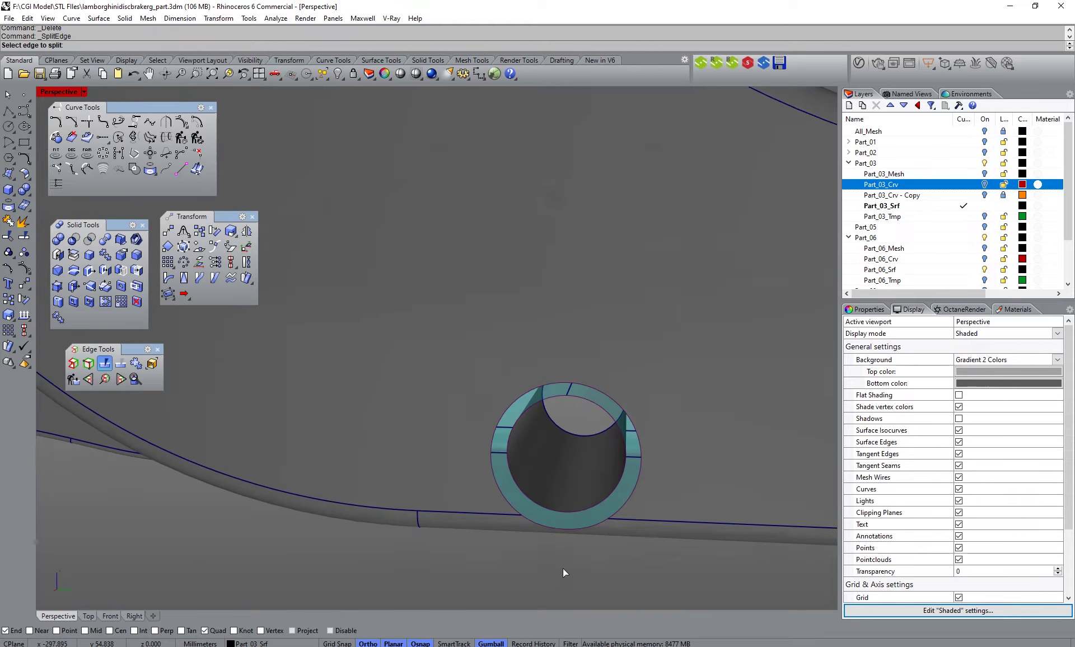
pyautogui.click(593, 511)
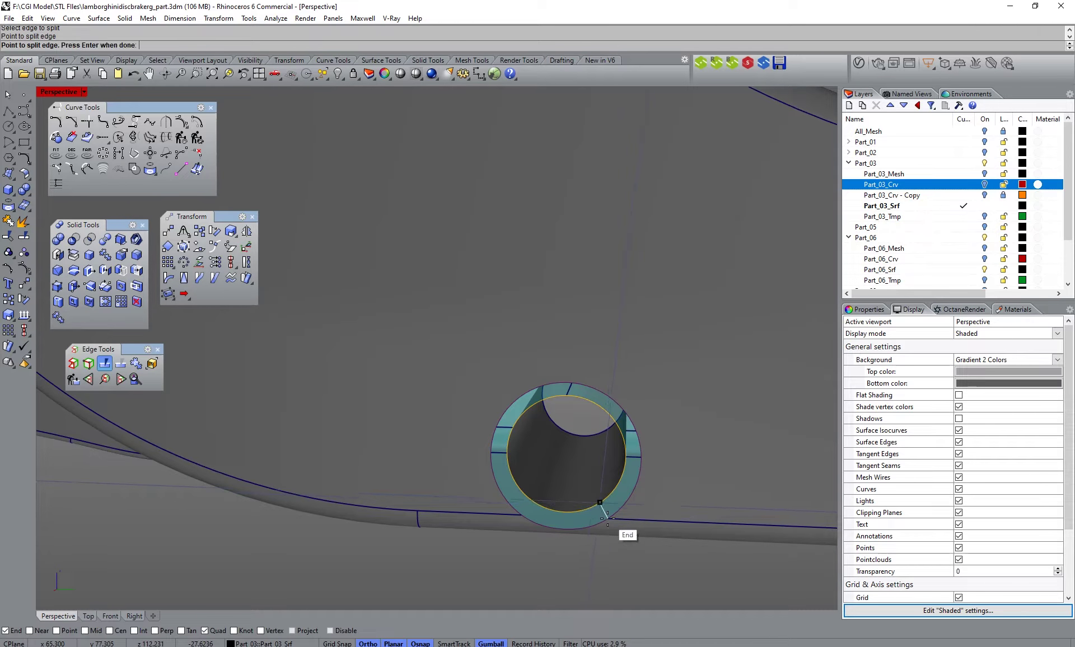
pyautogui.click(608, 518)
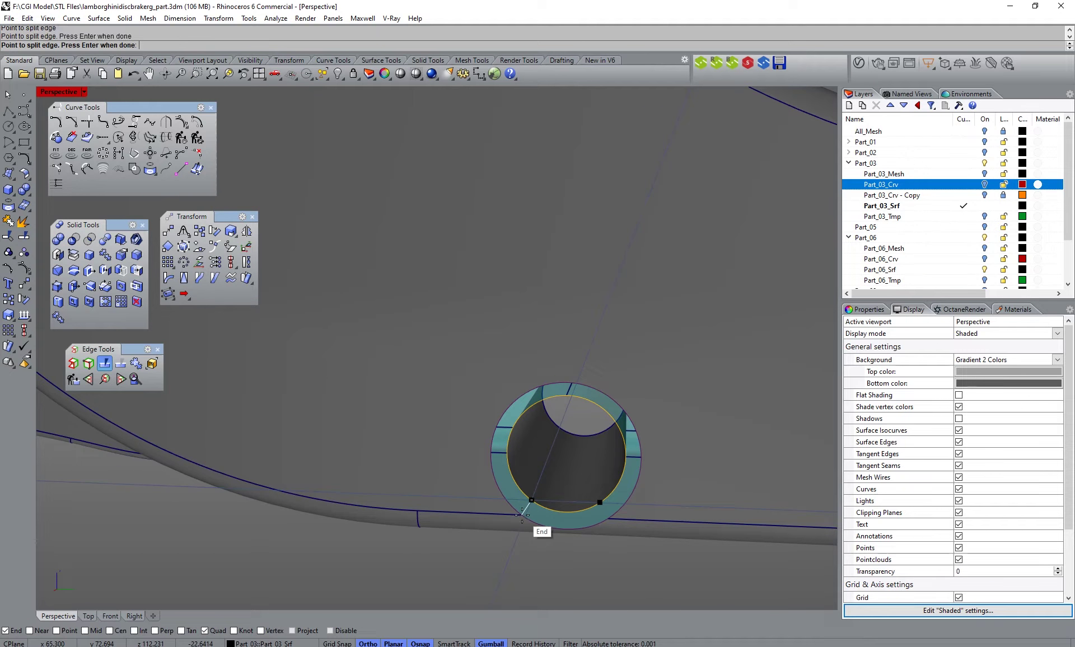
pyautogui.rightClick(522, 515)
pyautogui.rightClick(586, 427)
pyautogui.click(599, 389)
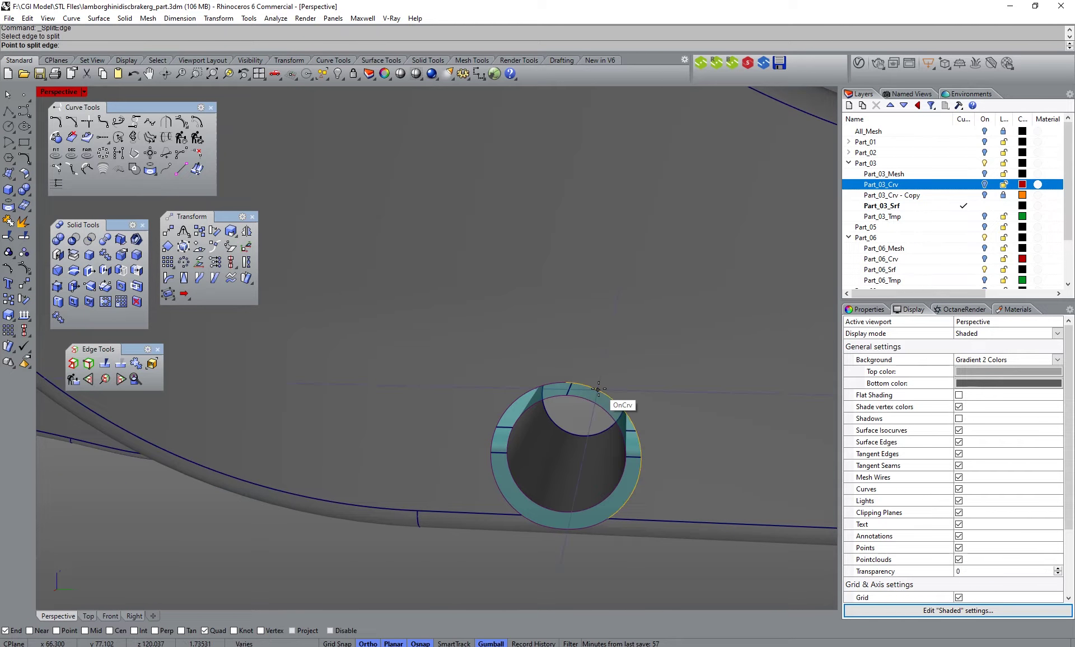
pyautogui.rightClick(590, 405)
# Create a curvature-continuous blend surface with both bulge values 1.0 across the right arc of this hole's rim gap.
pyautogui.scroll(-8, 577, 438)
pyautogui.scroll(12, 577, 438)
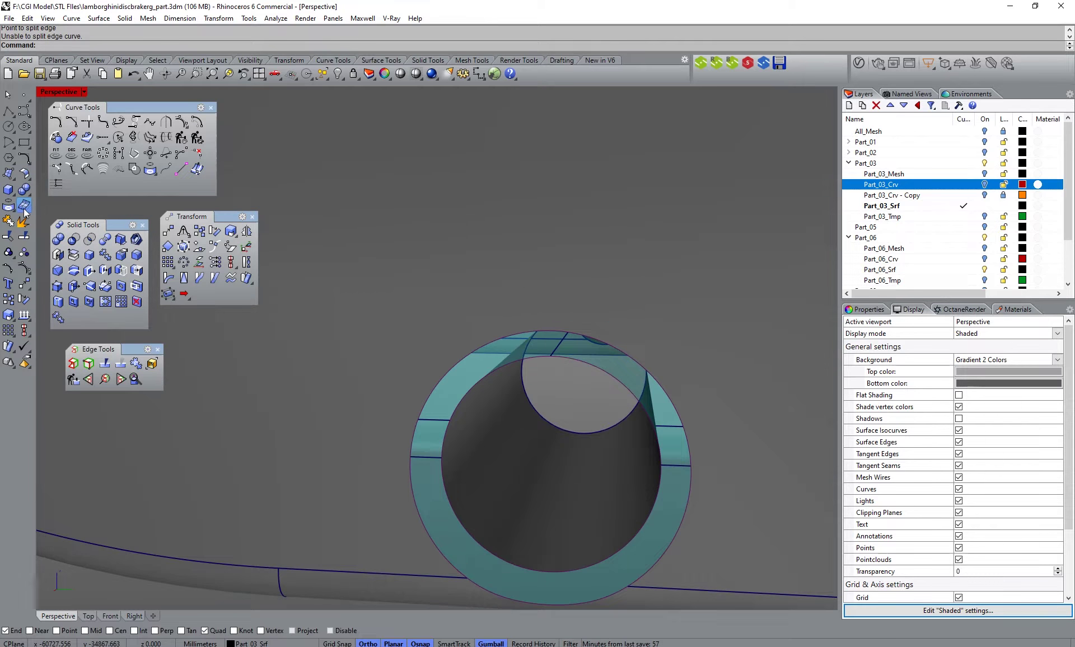
pyautogui.click(31, 177)
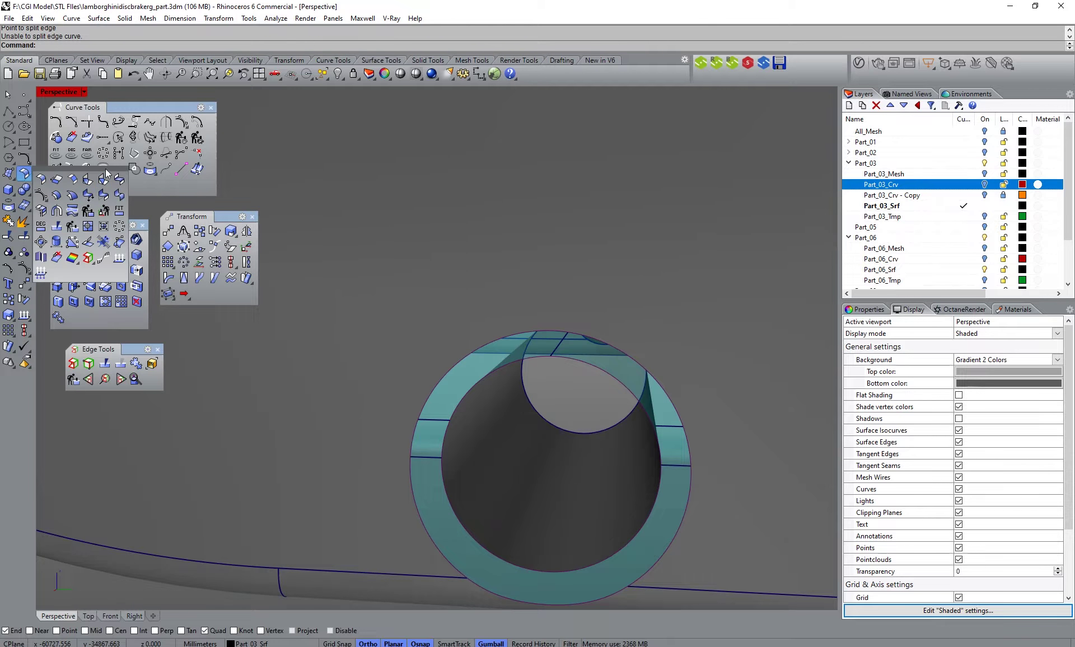
pyautogui.moveTo(106, 174); pyautogui.dragTo(719, 126)
pyautogui.click(802, 125)
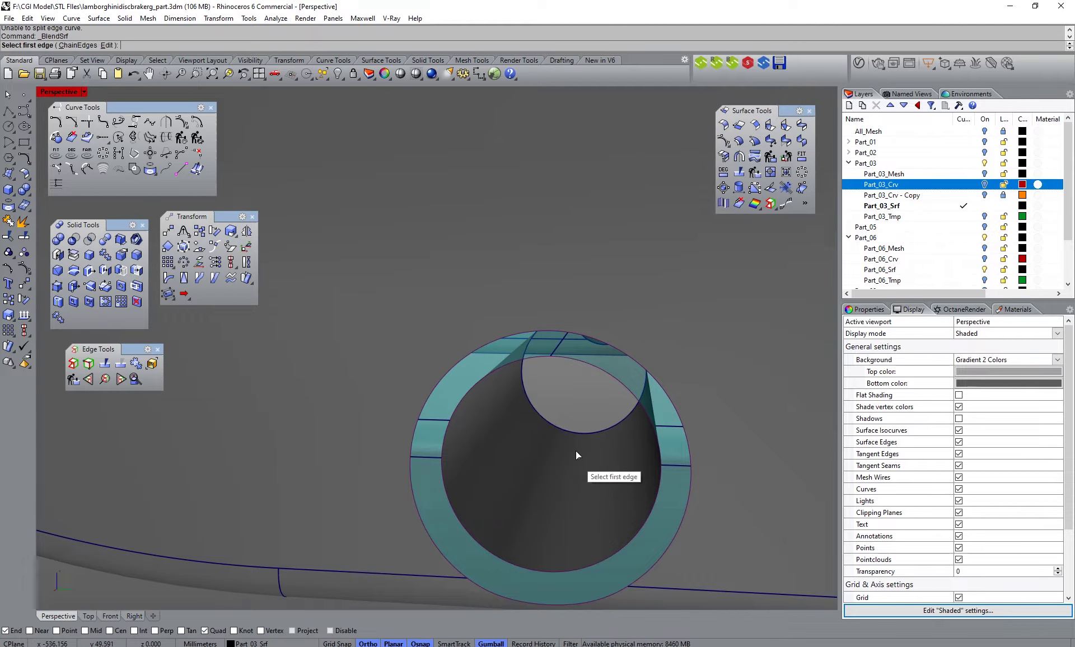
pyautogui.click(636, 363)
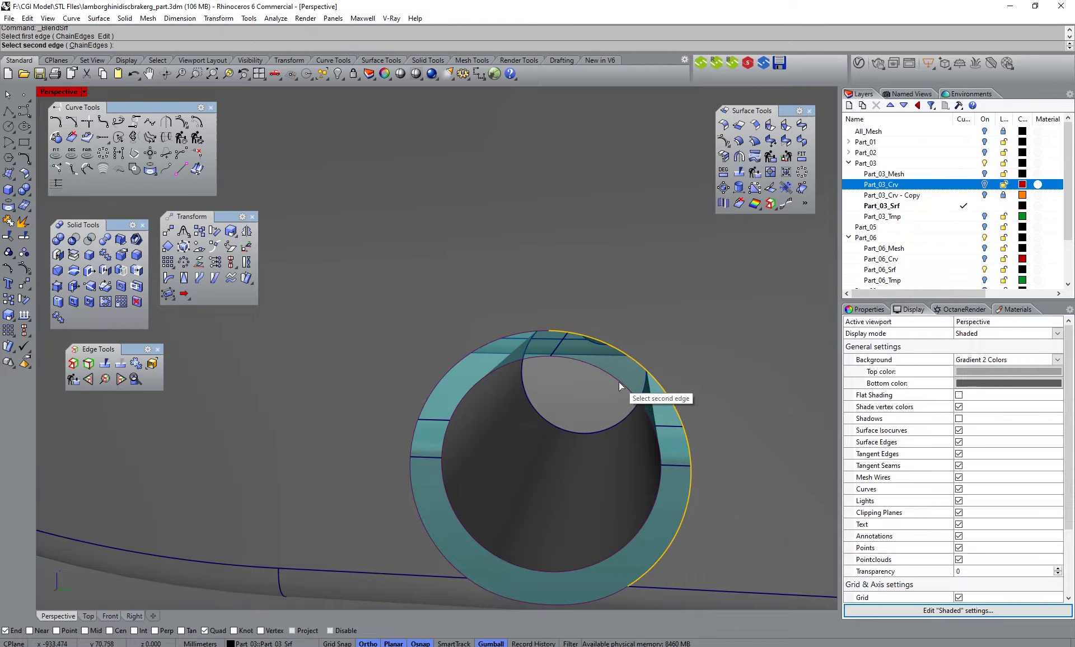
pyautogui.click(619, 386)
pyautogui.click(481, 395)
# Bridge the left arc of the same rim gap with a curvature-continuous blend surface between its outer and inner edges.
pyautogui.press('Return')
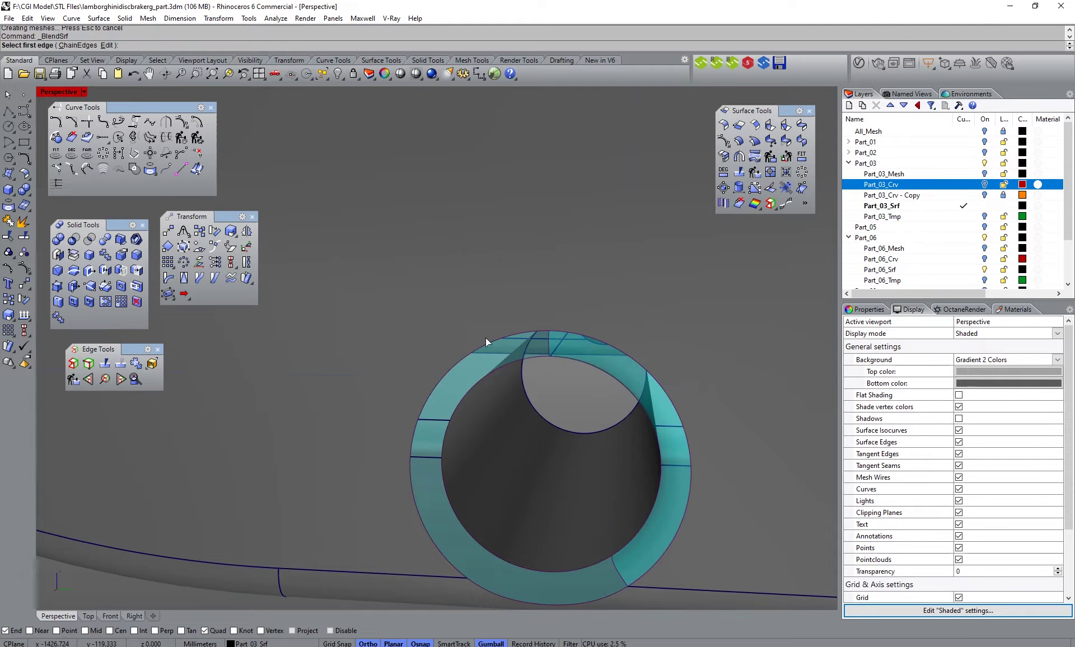
pyautogui.click(496, 342)
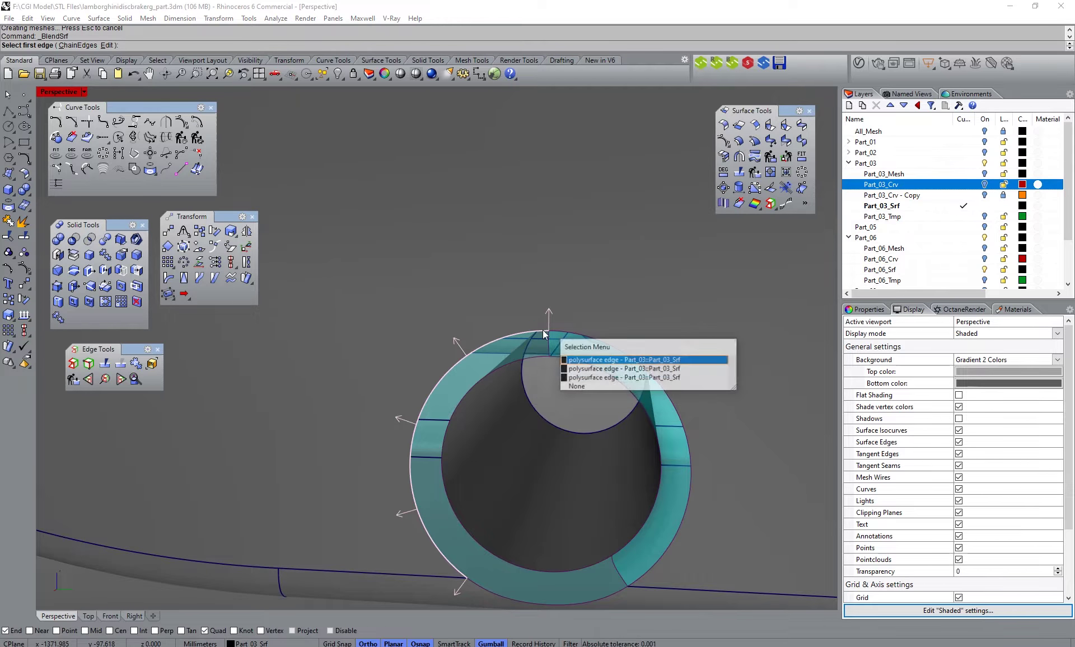
pyautogui.click(527, 371)
pyautogui.click(533, 354)
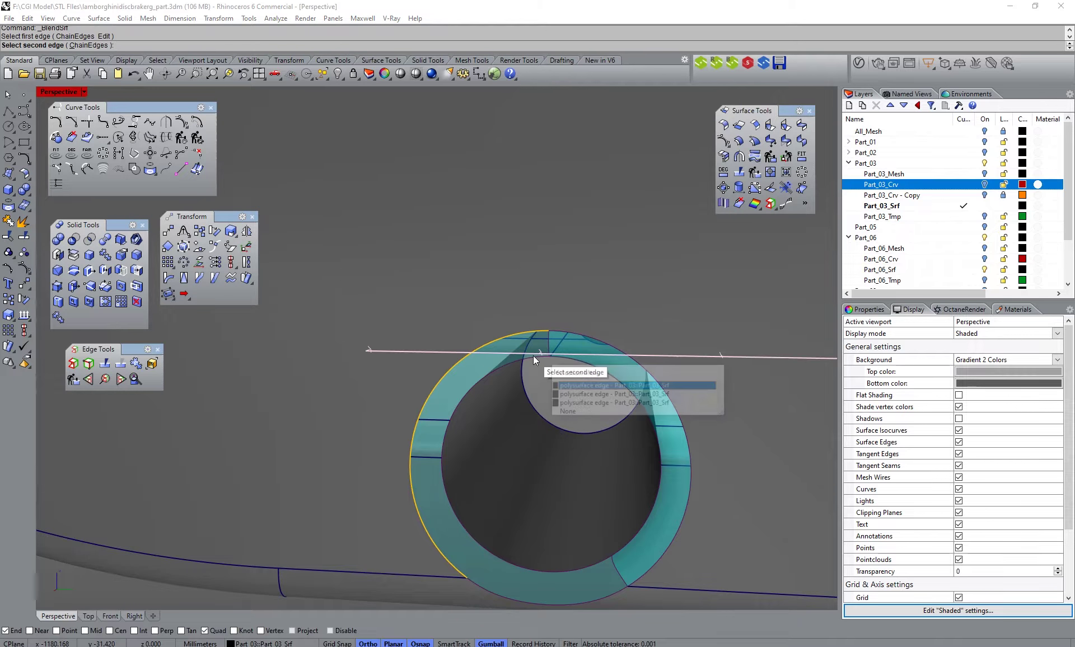
pyautogui.click(532, 359)
pyautogui.click(496, 390)
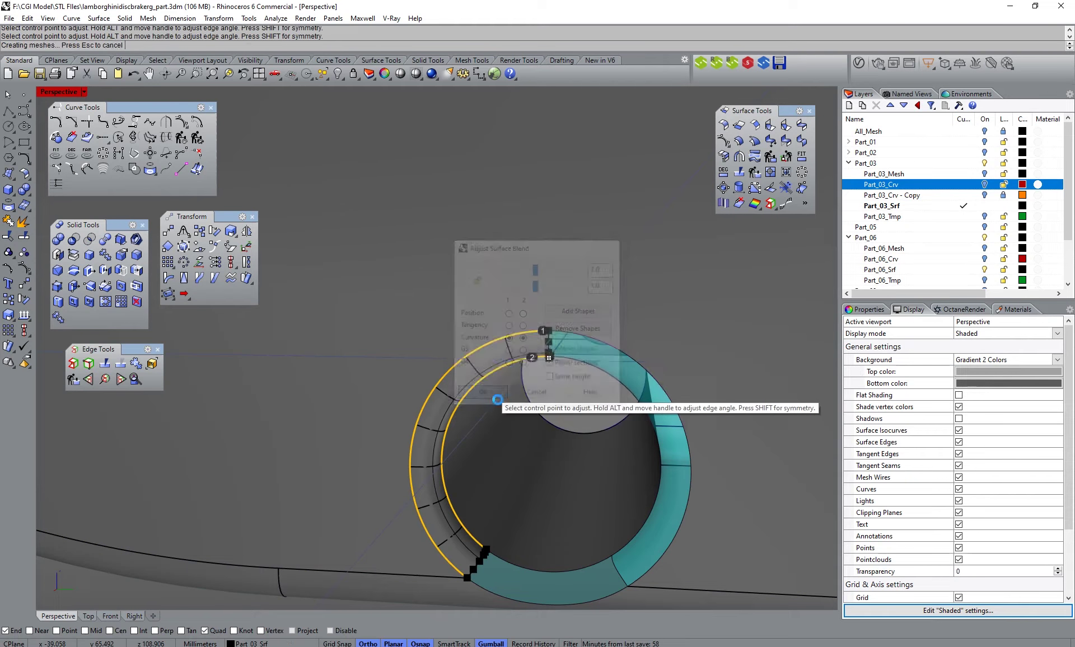
# Blend the remaining lower arc of this rim gap and flip the direction of the right arc's blend surface.
pyautogui.press('Return')
pyautogui.click(608, 562)
pyautogui.click(605, 560)
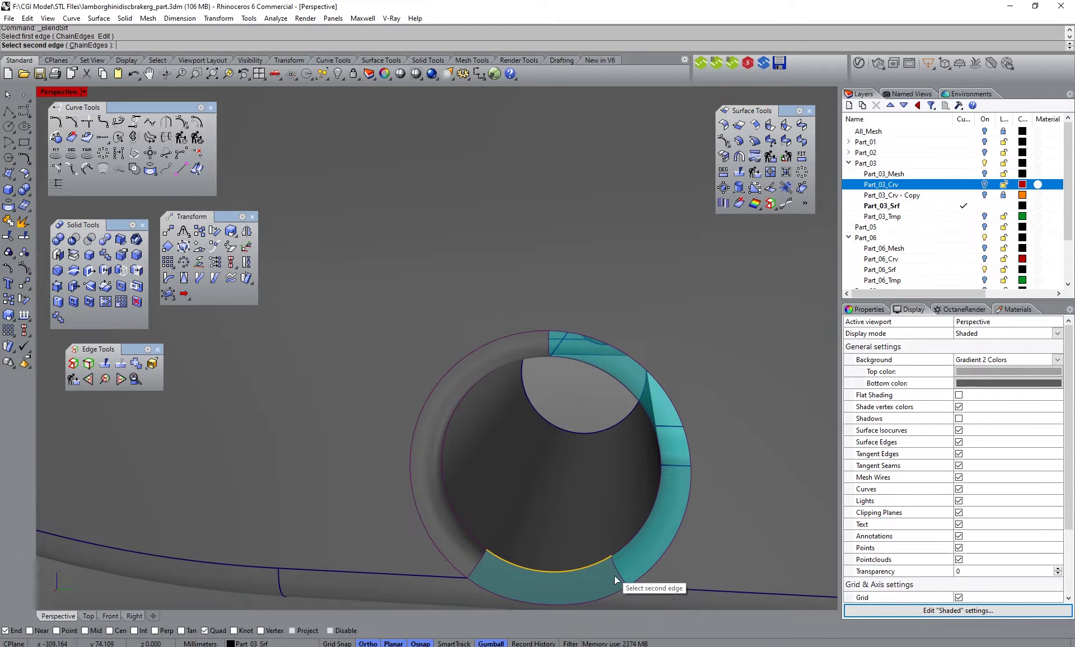
pyautogui.click(620, 589)
pyautogui.press('Return')
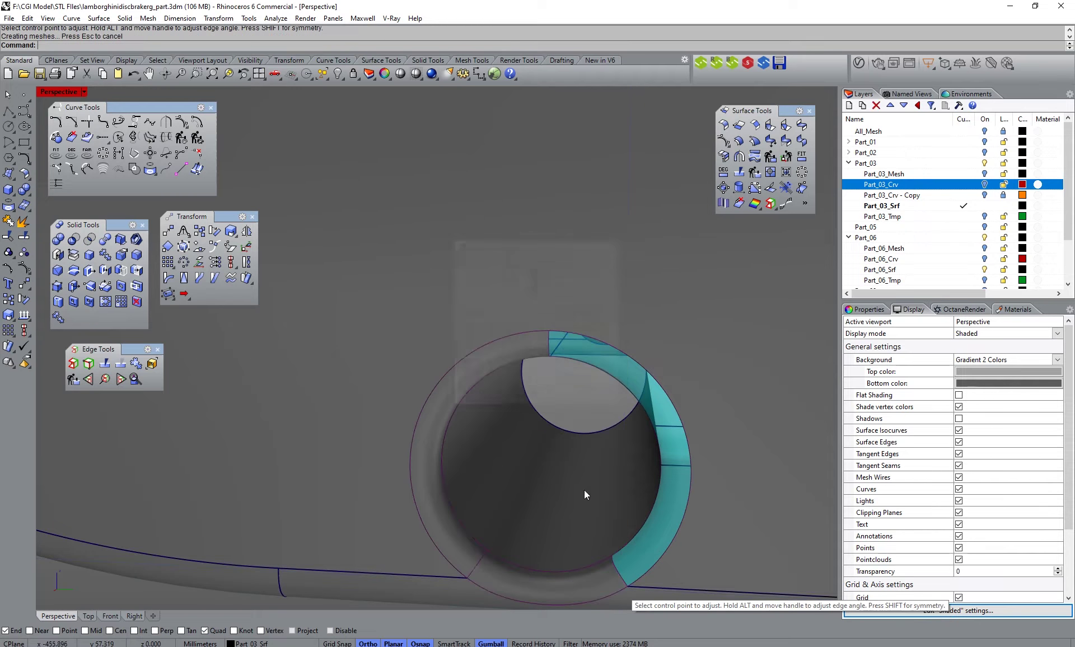
pyautogui.click(654, 536)
pyautogui.click(24, 315)
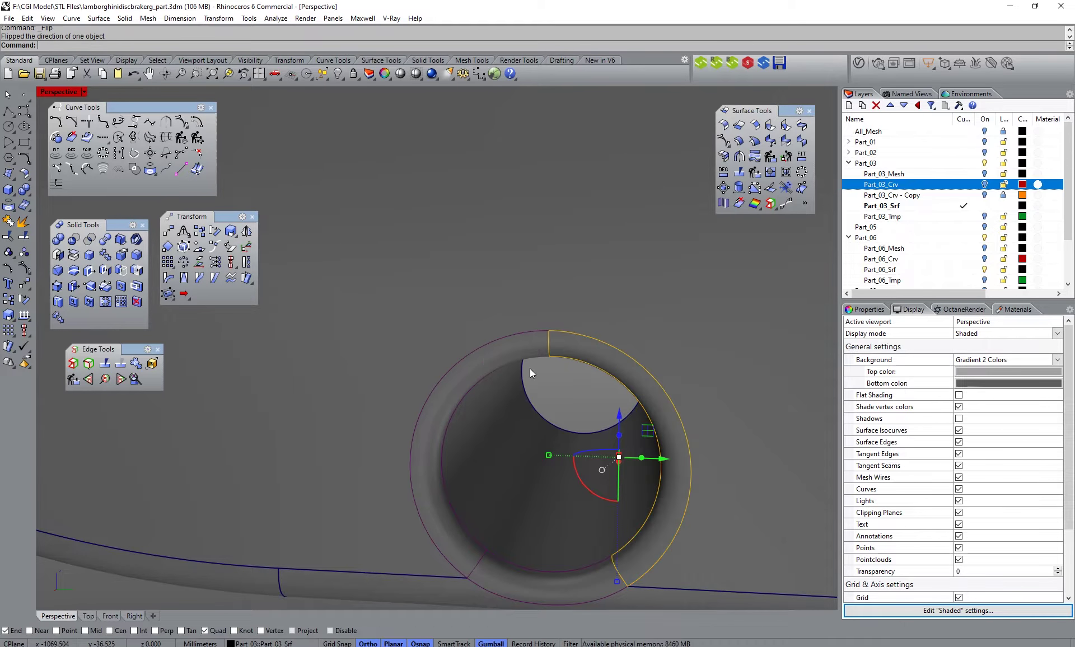
# Split the inner edge of the other hole's rim gap on this face at two points opposite the outer edge's segment ends.
pyautogui.scroll(-5, 539, 530)
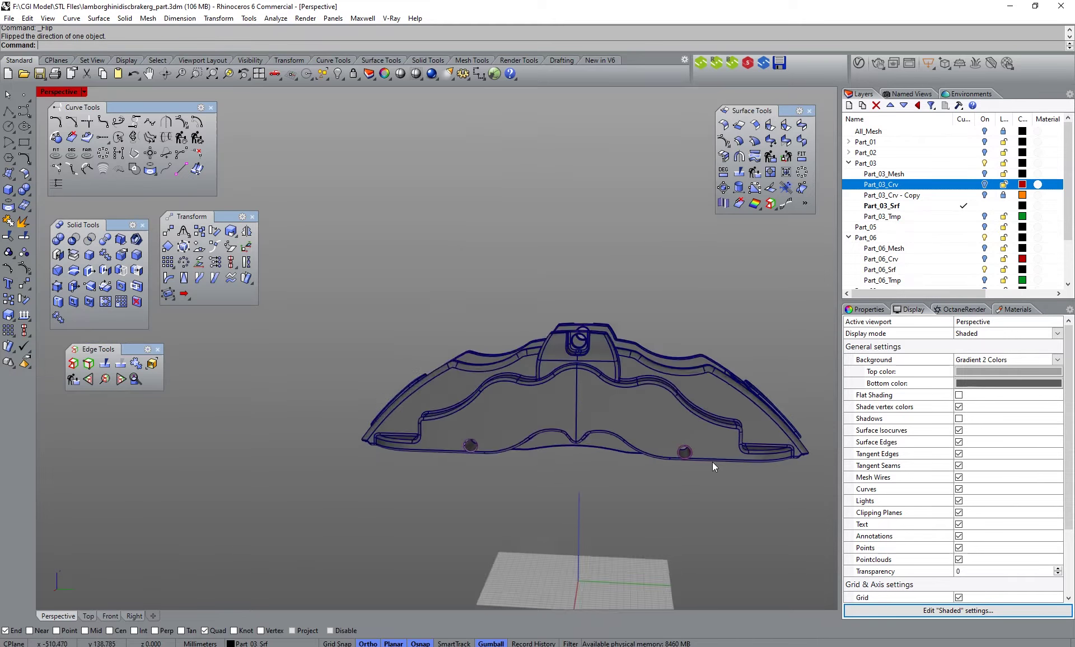
pyautogui.scroll(3, 562, 471)
pyautogui.scroll(10, 514, 440)
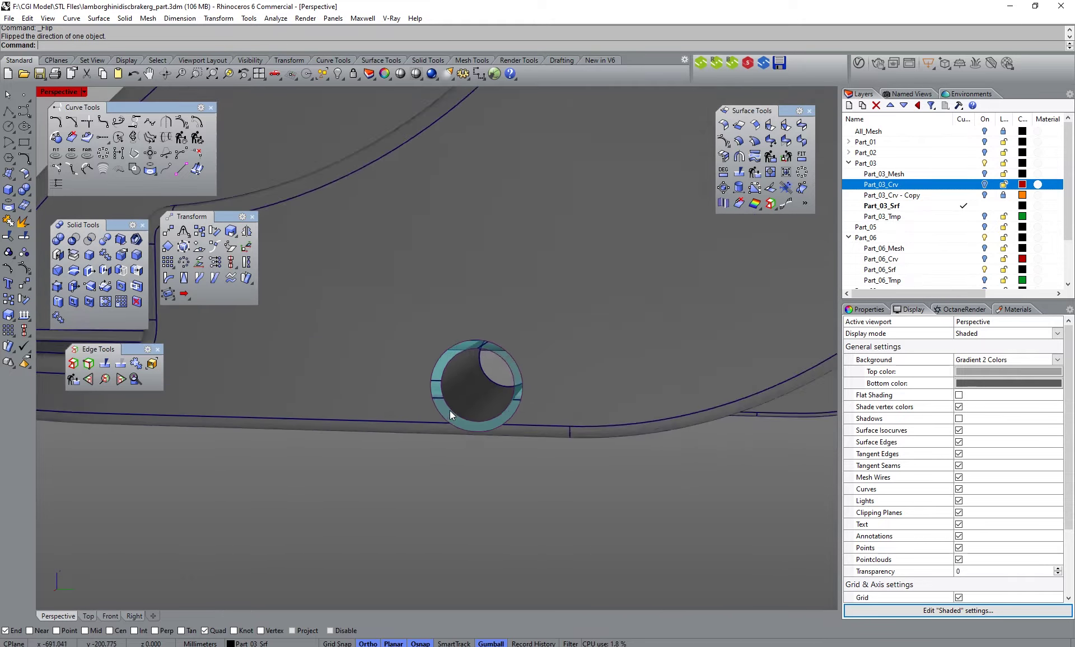
pyautogui.click(105, 363)
pyautogui.click(533, 460)
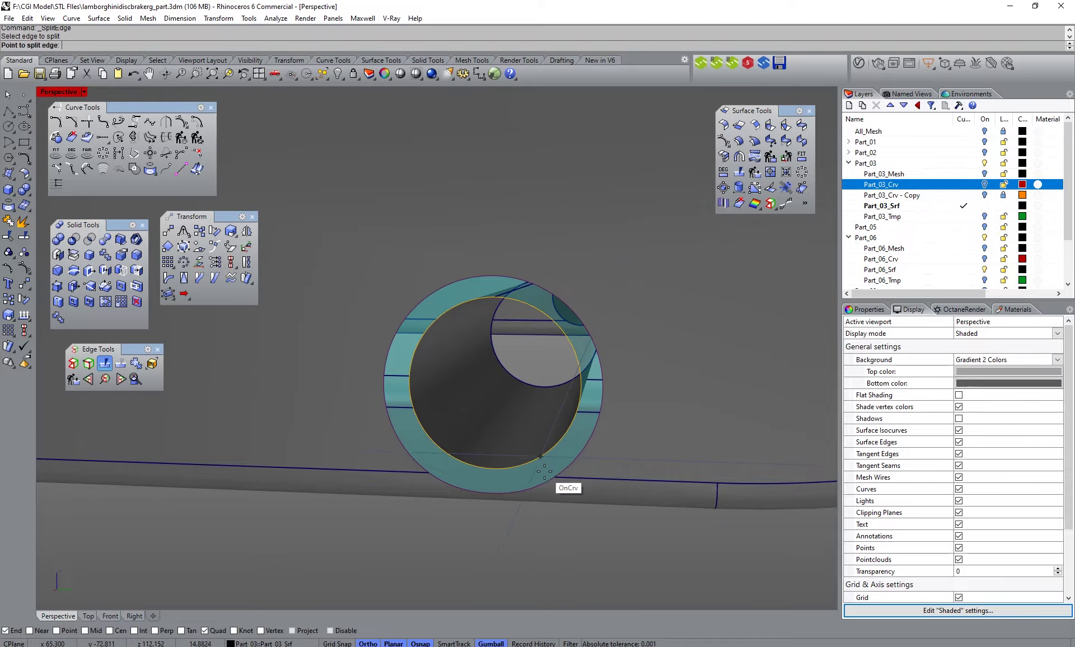
pyautogui.click(544, 472)
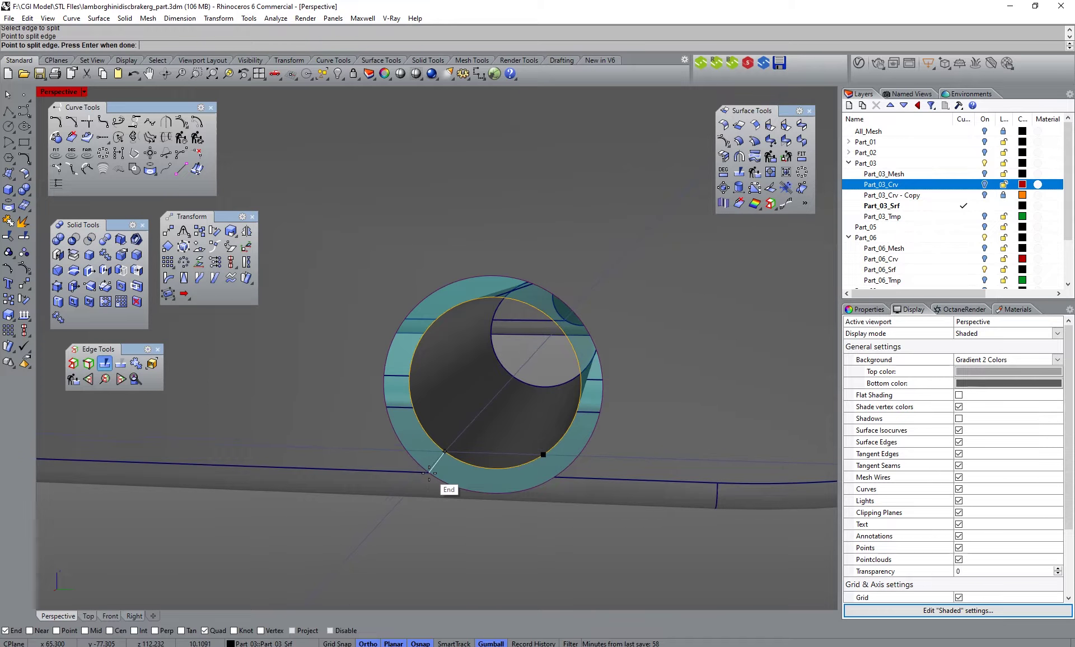
pyautogui.press('Return')
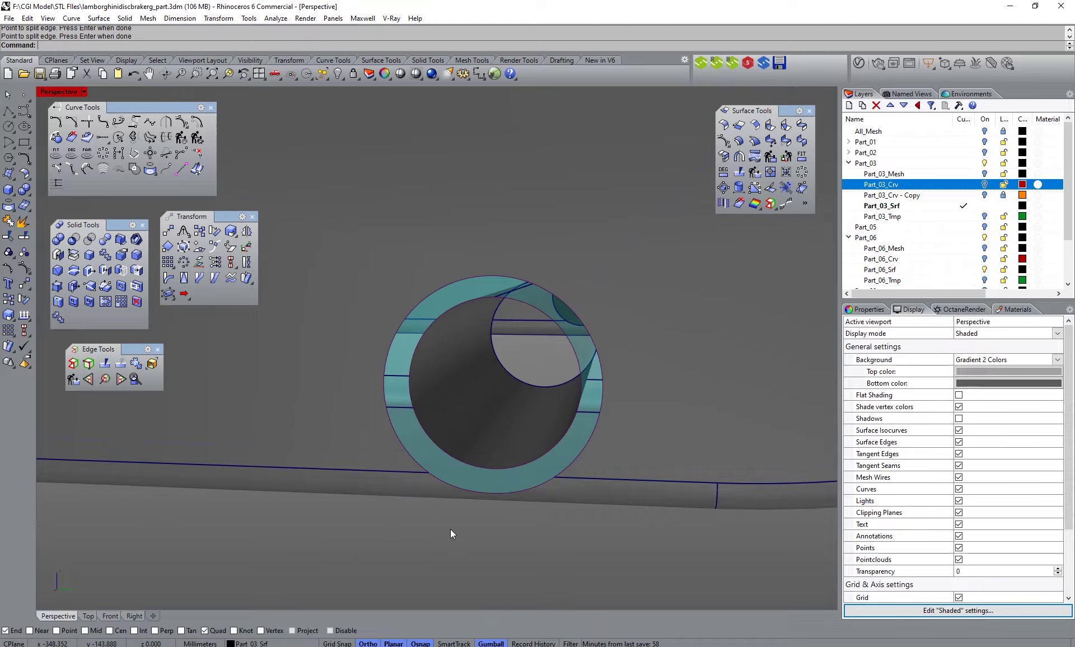
# Create a curvature-continuous blend surface with both bulge values 1.0 across the left arc of the second hole's rim gap.
pyautogui.click(749, 146)
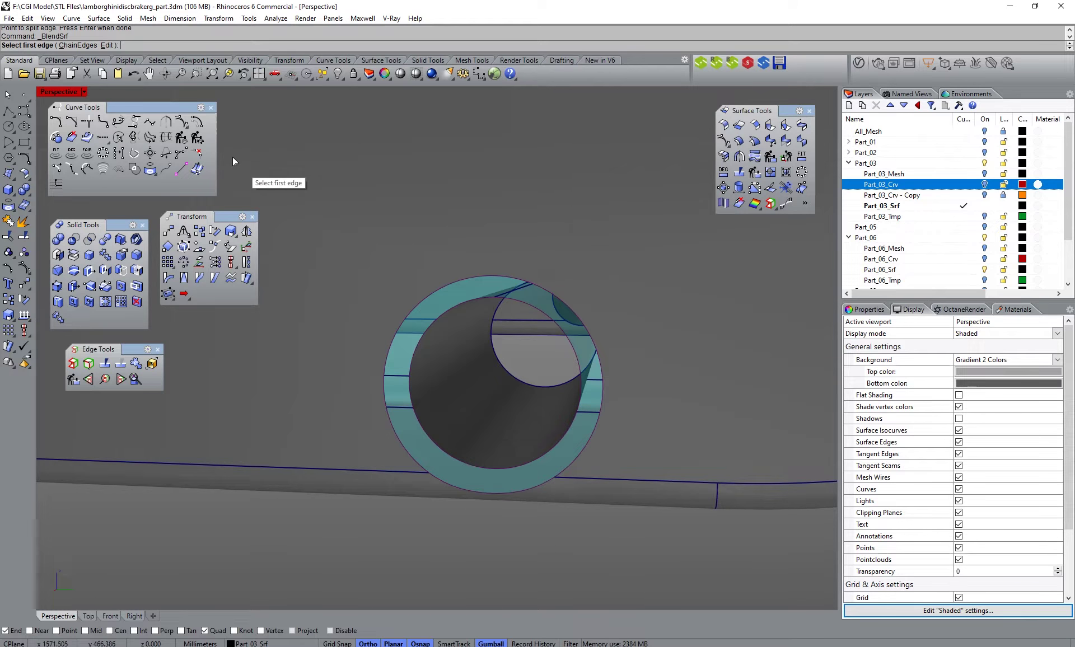
pyautogui.click(445, 288)
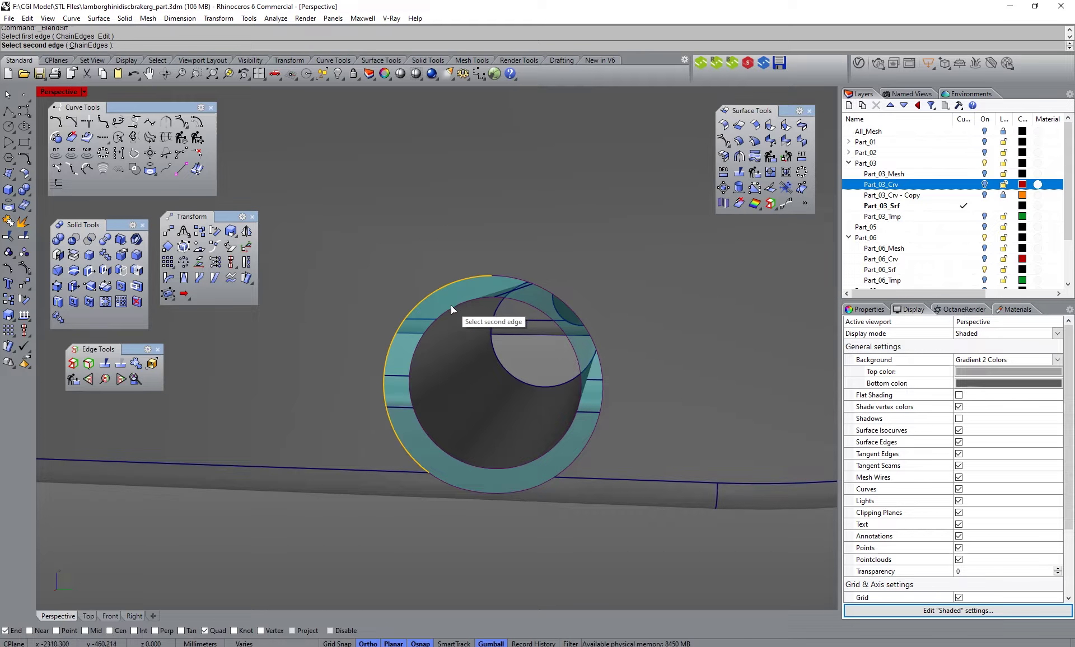
pyautogui.click(451, 306)
pyautogui.click(480, 394)
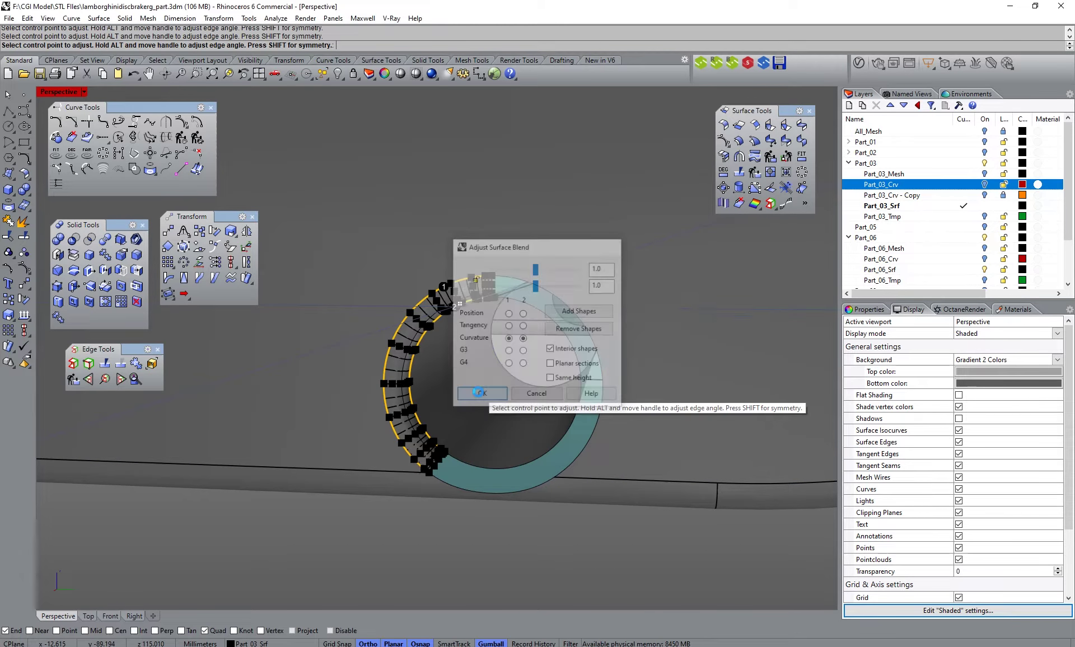
# Close the lower and right arcs of the second hole's rim gap with curvature-continuous blend surfaces.
pyautogui.rightClick(470, 442)
pyautogui.click(461, 463)
pyautogui.click(455, 483)
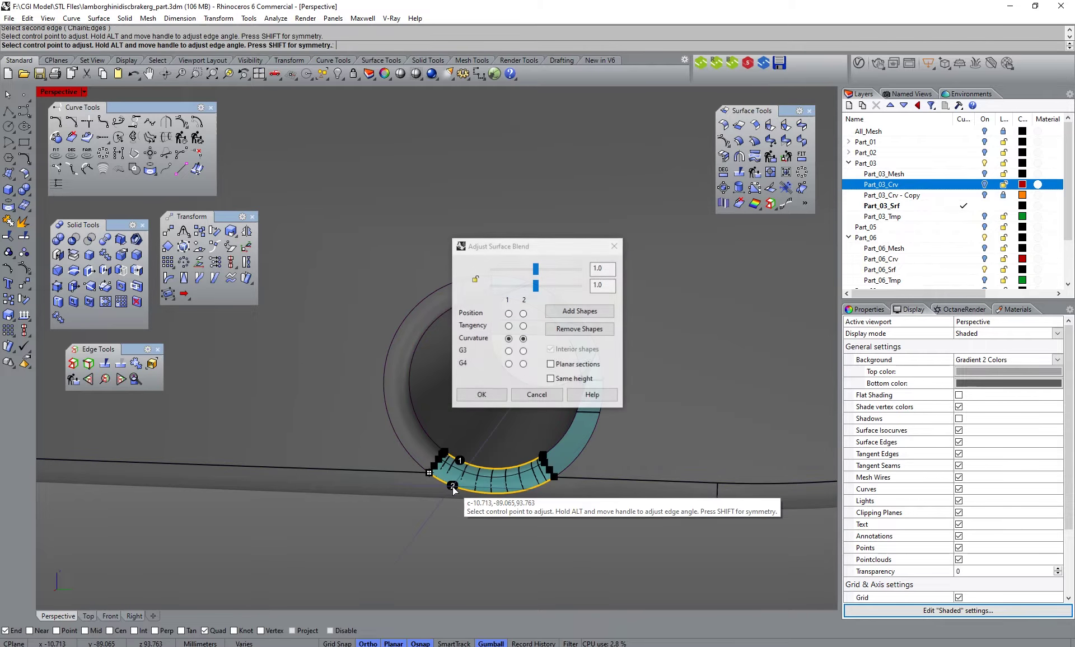
pyautogui.press('Return')
pyautogui.press('Return')
pyautogui.click(562, 441)
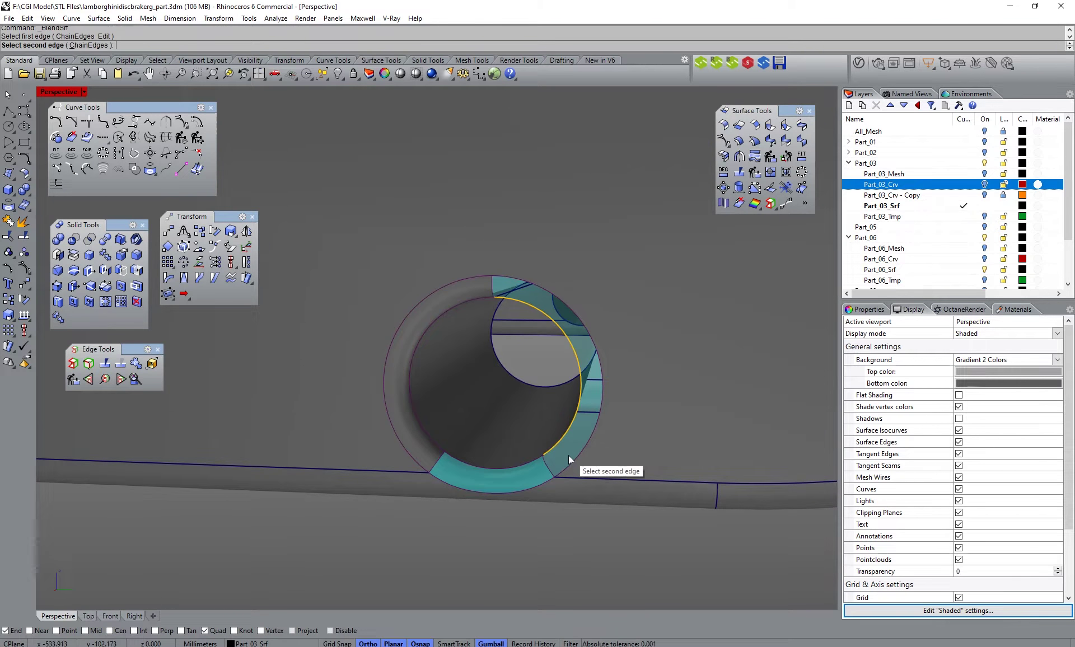
pyautogui.click(568, 456)
pyautogui.press('Return')
# Flip the surface direction of the right and lower blend surfaces on the second hole's rim.
pyautogui.click(573, 451)
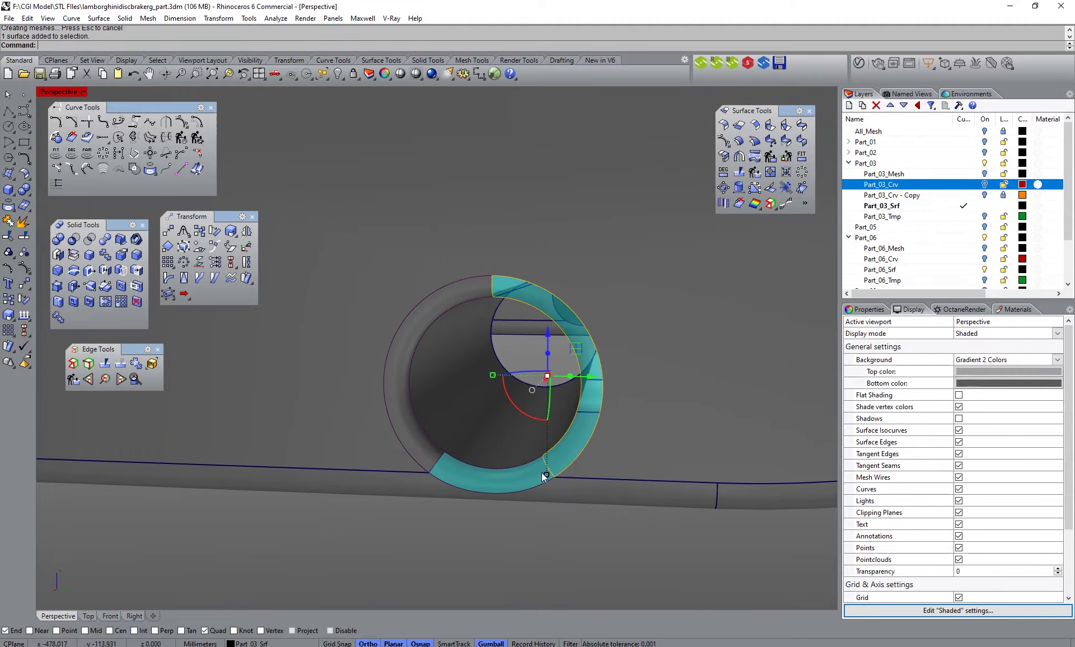
pyautogui.keyDown('shift'); pyautogui.click(542, 472); pyautogui.keyUp('shift')
pyautogui.click(25, 317)
pyautogui.press('Escape')
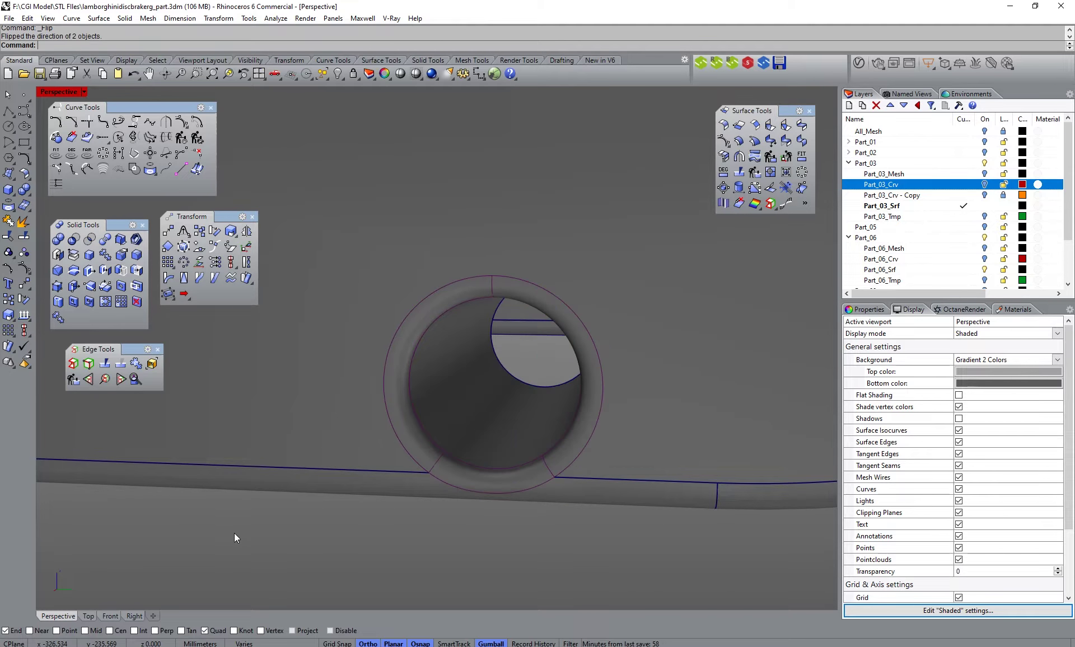
# Split the inner edge of the open rim gap on the caliper's opposite face at two points matching the outer edge's segment ends.
pyautogui.scroll(-6, 234, 533)
pyautogui.moveTo(338, 382)
pyautogui.mouseDown(button='right')
pyautogui.moveTo(519, 392)
pyautogui.moveTo(322, 375)
pyautogui.mouseUp(button='right')
pyautogui.scroll(-4, 323, 380)
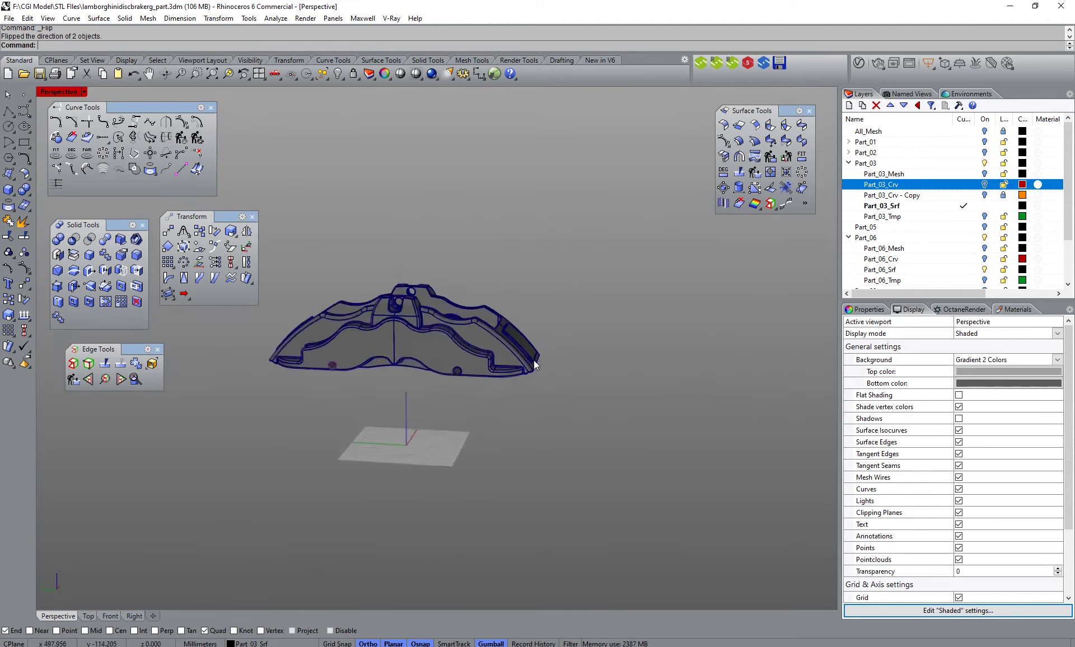
pyautogui.scroll(10, 368, 387)
pyautogui.scroll(-4, 452, 344)
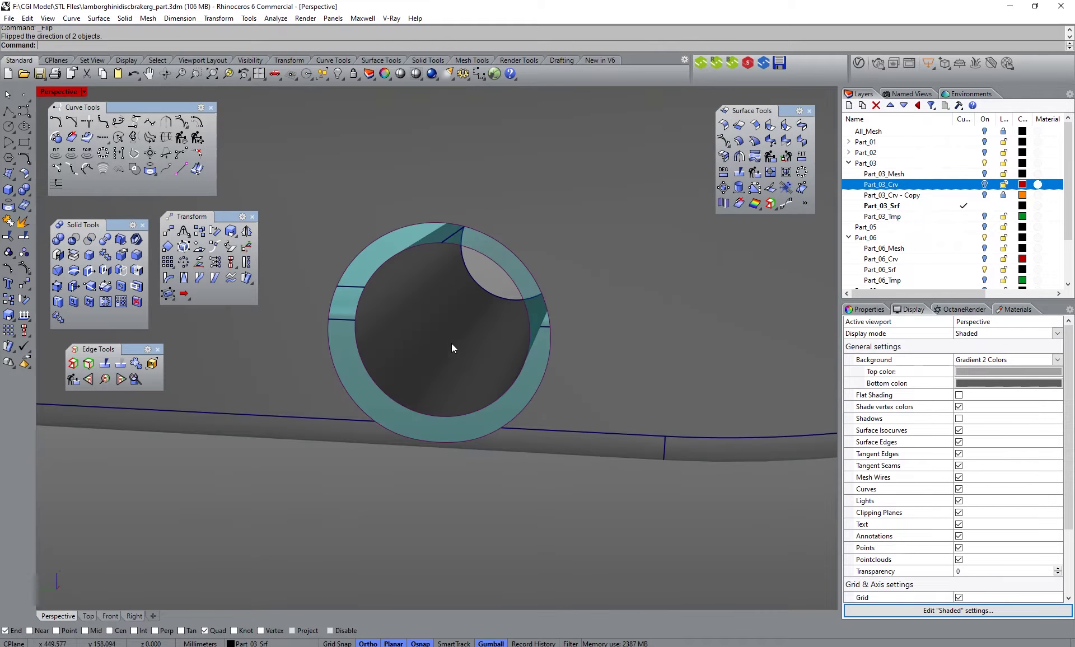
pyautogui.click(105, 364)
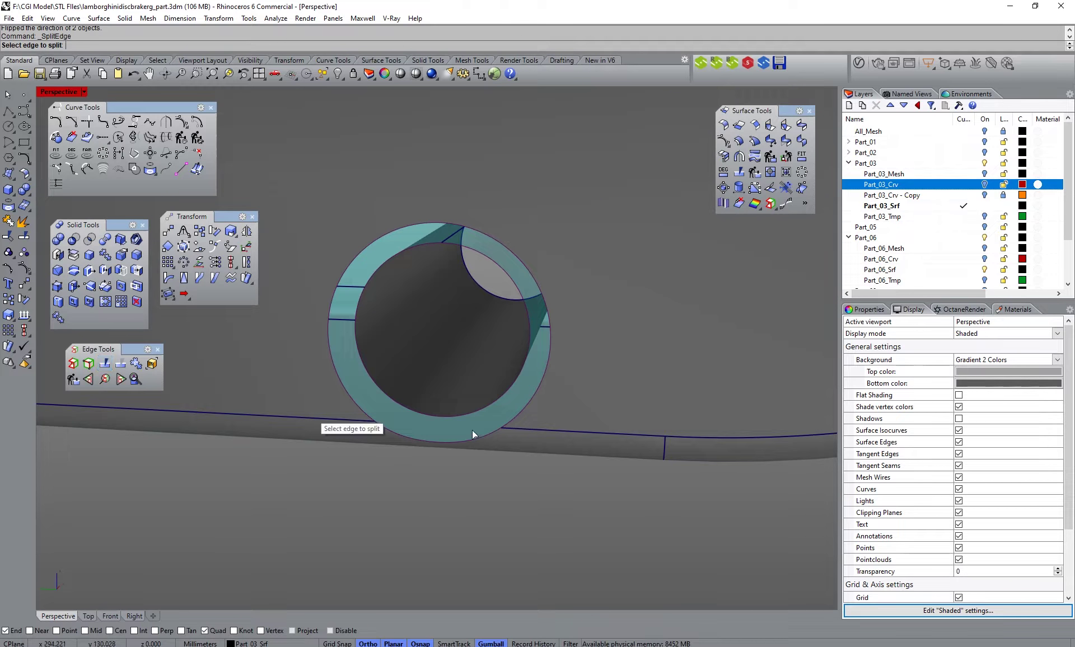
pyautogui.click(489, 406)
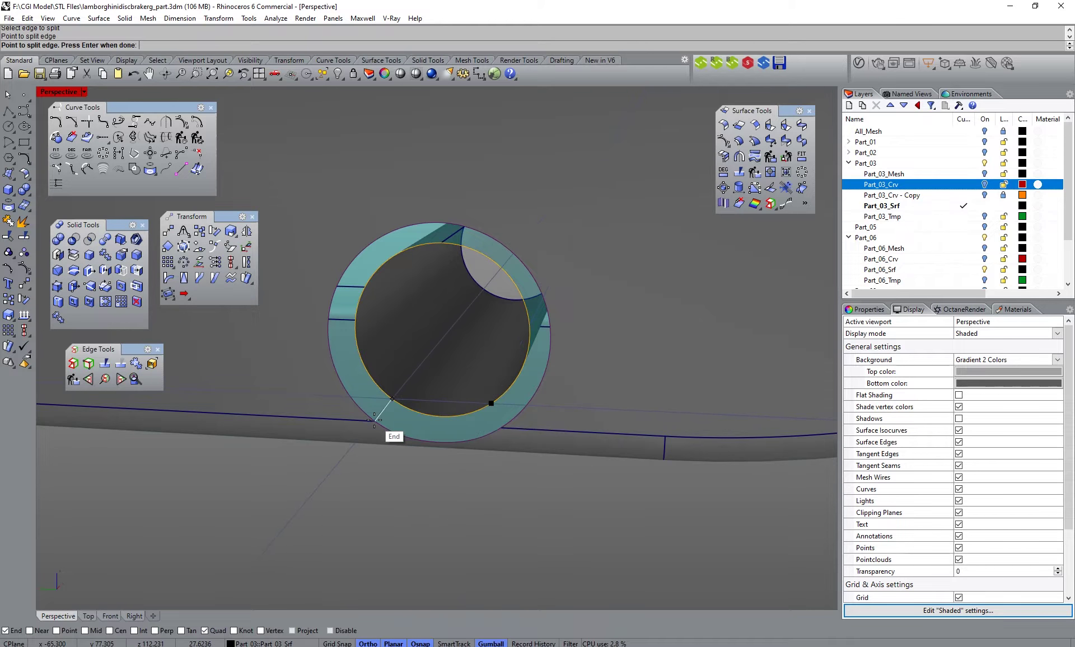
pyautogui.press('Return')
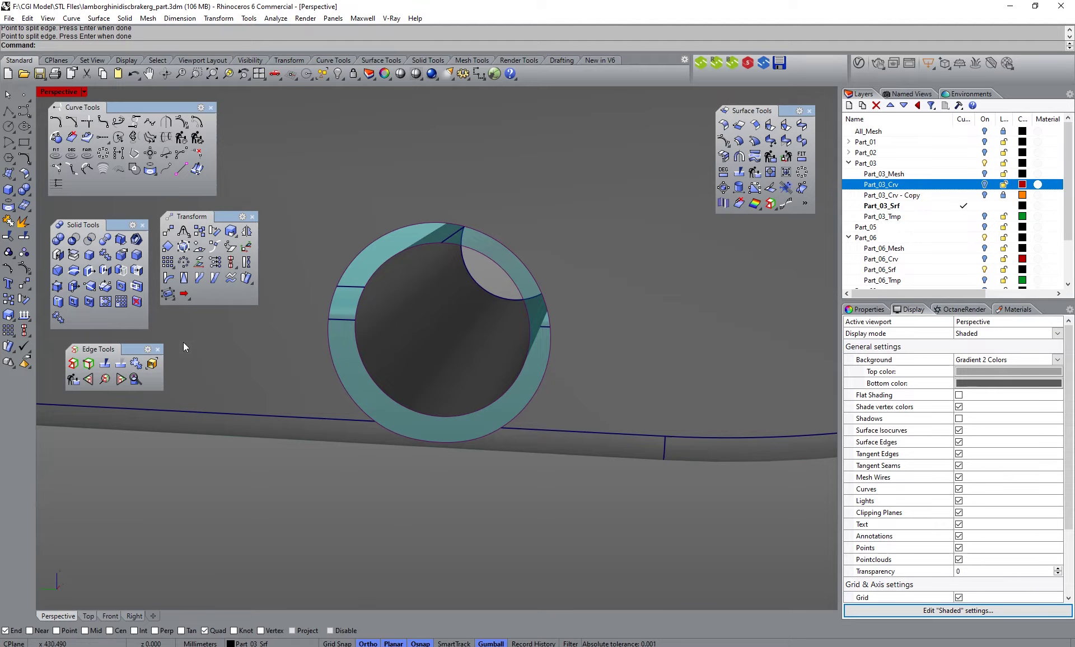
# Create a curvature-continuous blend surface with a bulge of 1.0 across the right arc of the opposite-face hole's rim gap.
pyautogui.click(806, 126)
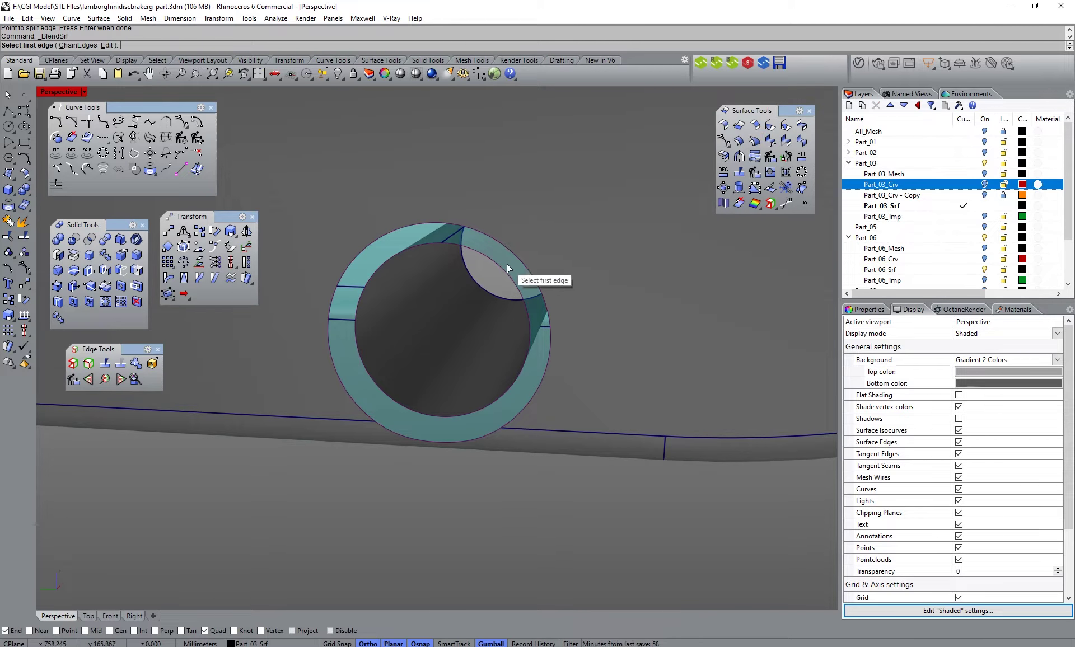
pyautogui.click(520, 255)
pyautogui.click(500, 267)
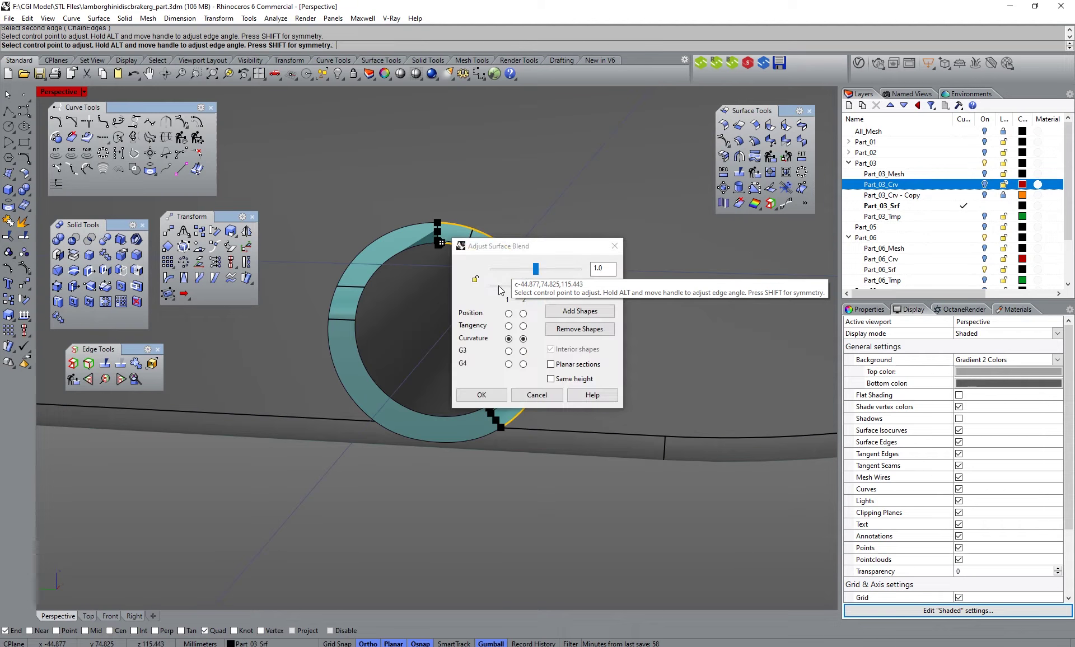
pyautogui.click(485, 397)
# Close the left and lower arcs of the same rim gap with curvature-continuous blend surfaces, keeping bulge values at 1.0.
pyautogui.rightClick(392, 233)
pyautogui.click(391, 233)
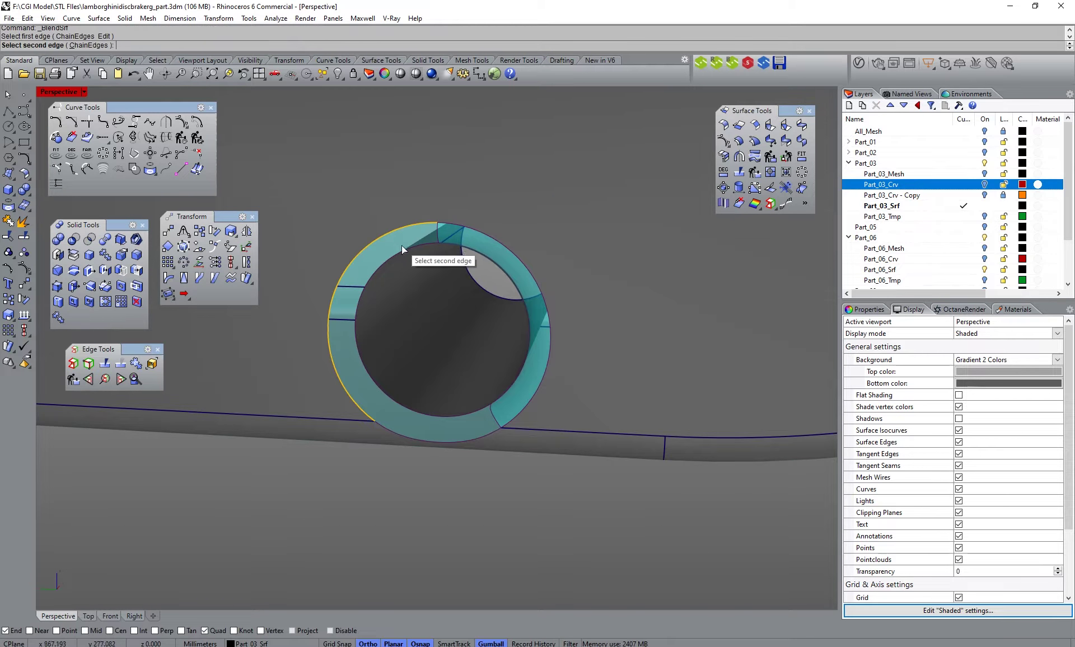
pyautogui.click(406, 250)
pyautogui.click(481, 395)
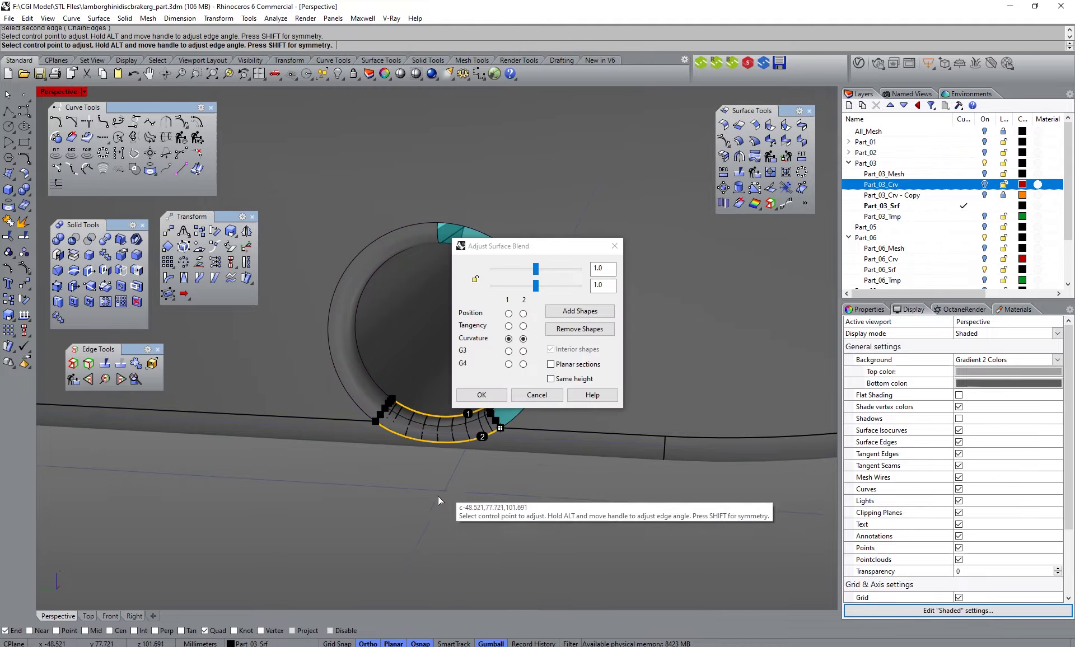
pyautogui.press('Return')
# Flip the direction of the right arc's blend surface and join all visible caliper surfaces.
pyautogui.click(519, 402)
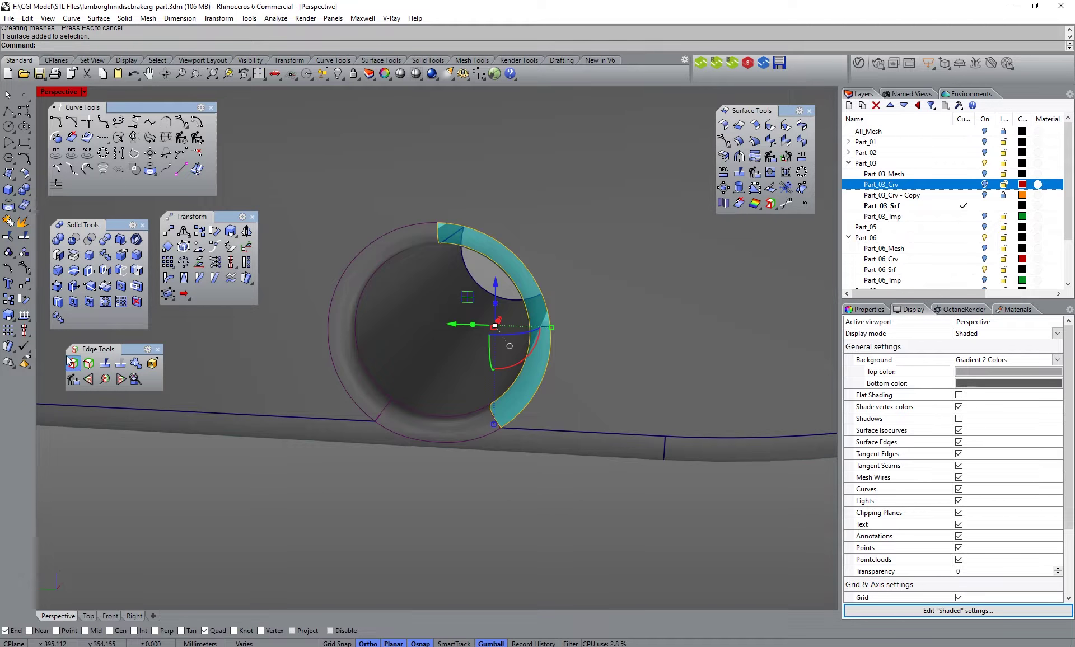
pyautogui.rightClick(24, 318)
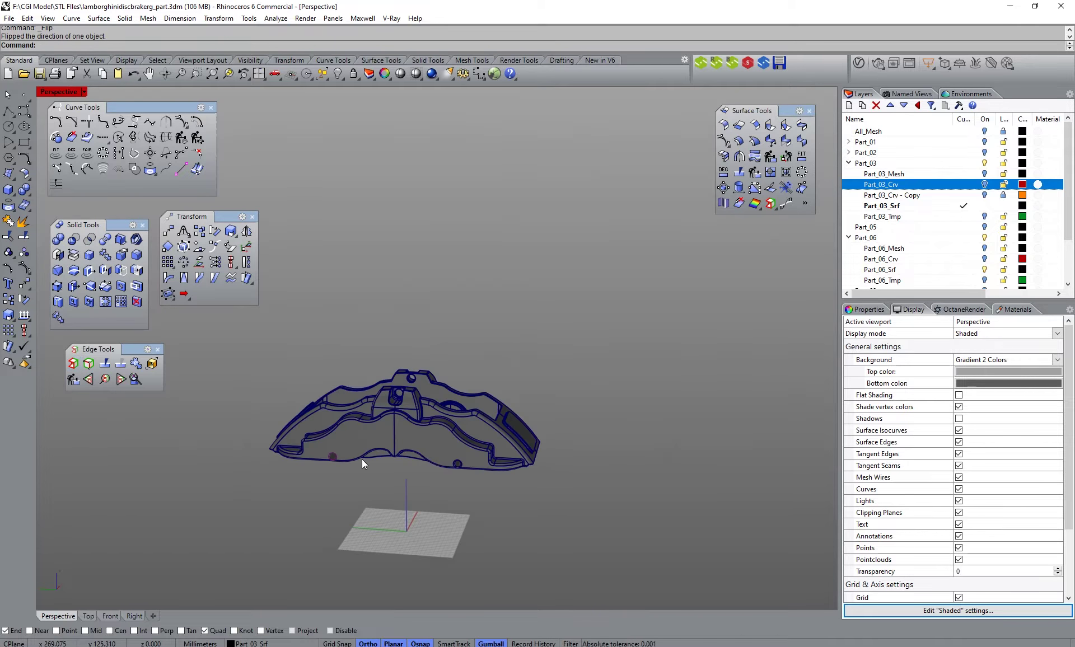
pyautogui.hotkey('ctrl', 'a')
pyautogui.click(8, 220)
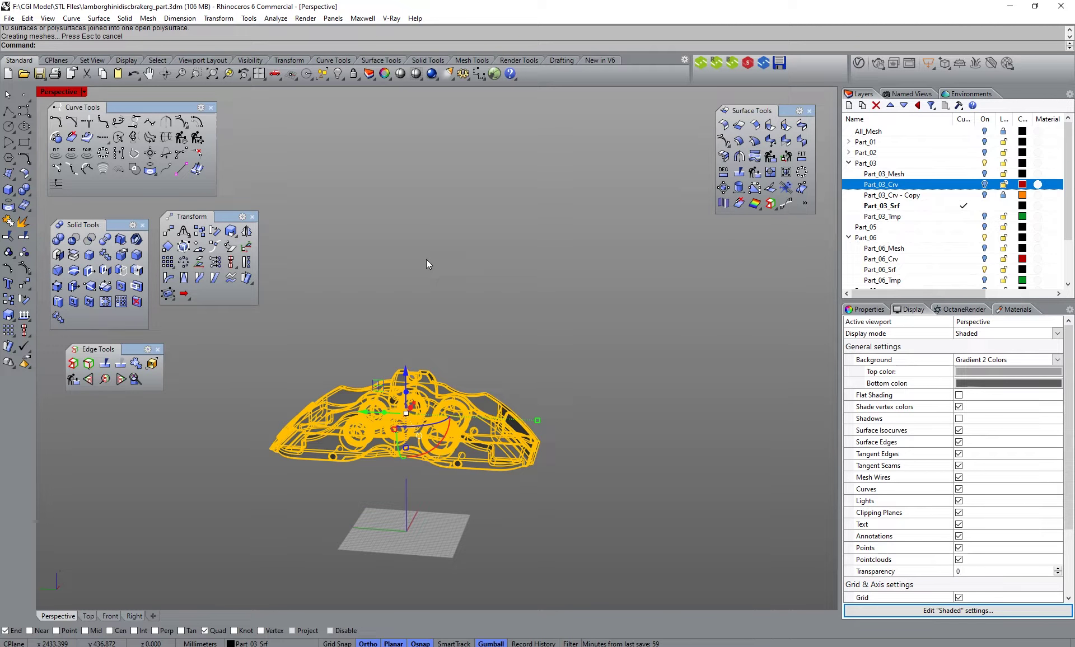
pyautogui.click(375, 255)
# Select the joined caliper polysurface and check its geometry for errors.
pyautogui.scroll(5, 411, 333)
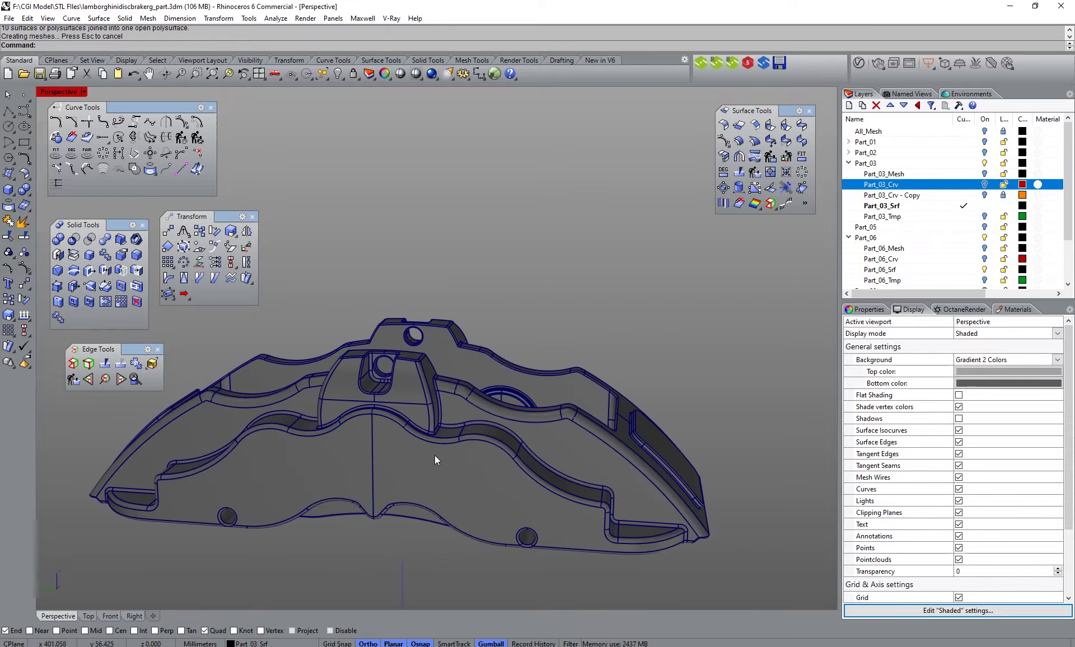
pyautogui.click(482, 488)
pyautogui.click(549, 376)
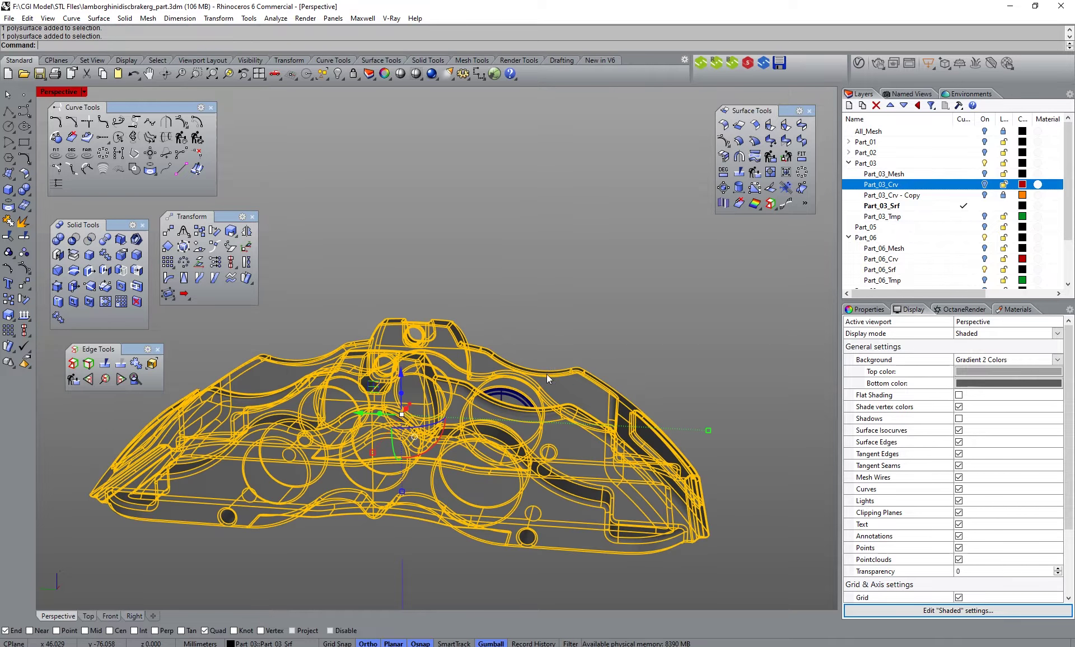
pyautogui.click(24, 346)
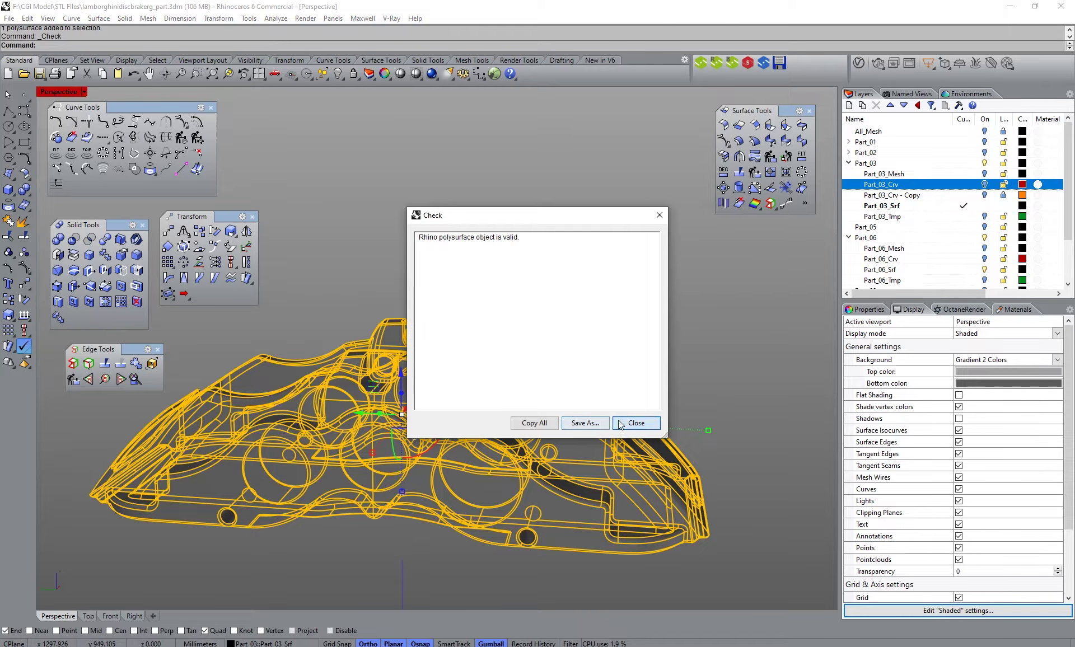
pyautogui.click(636, 422)
# Calculate the volume of the selected caliper to test whether it is closed, continuing past the non-closed warning.
pyautogui.click(284, 21)
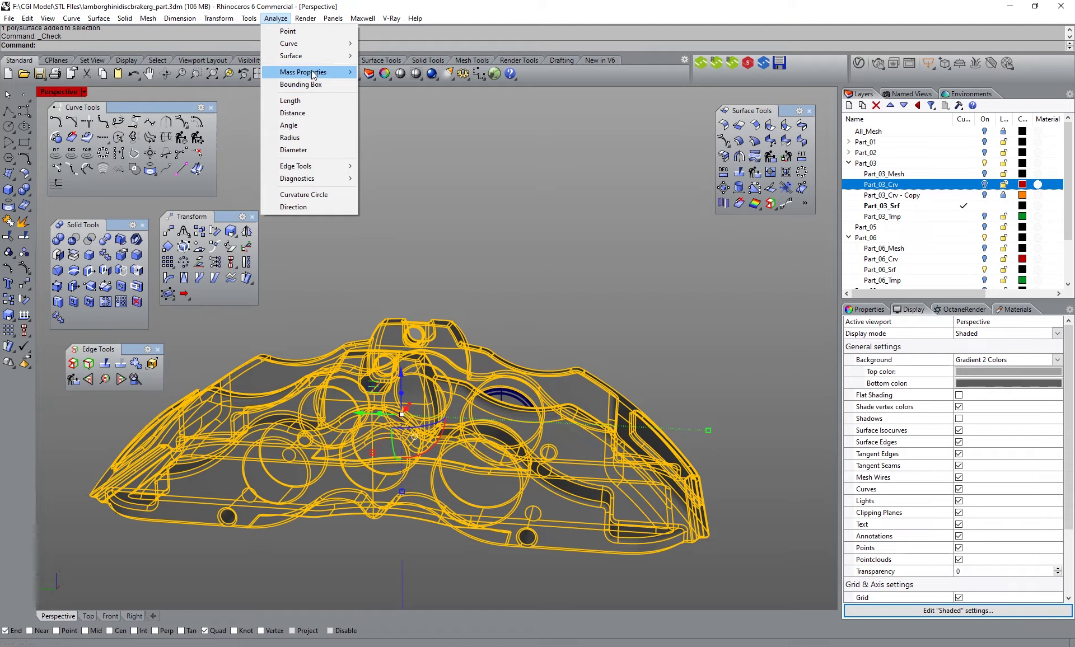
pyautogui.moveTo(314, 71)
pyautogui.click(386, 112)
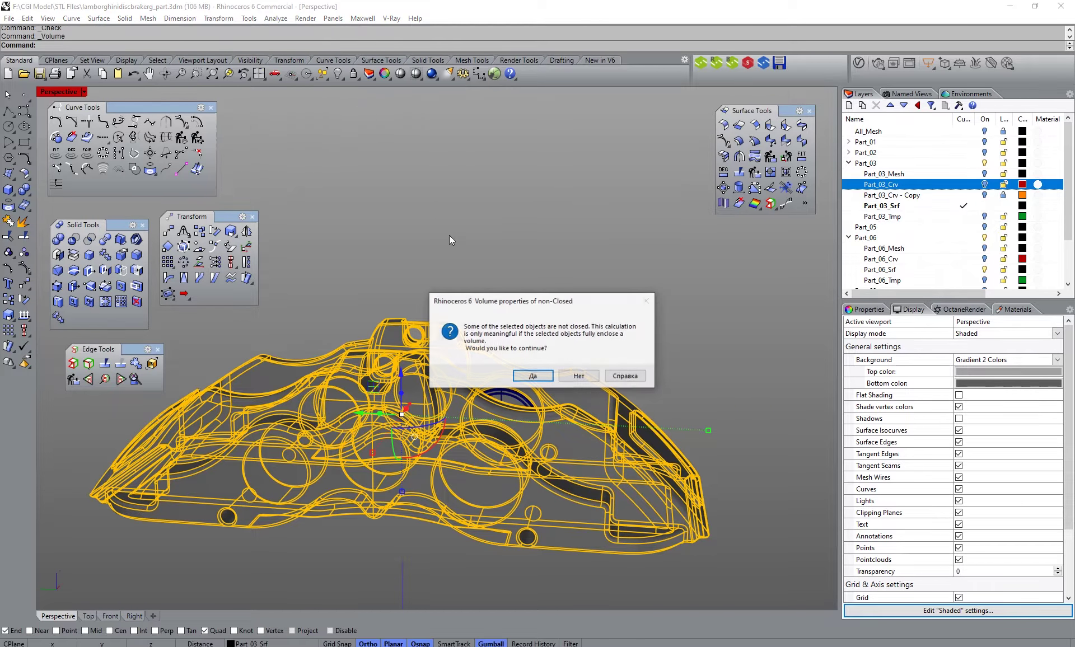
pyautogui.click(532, 377)
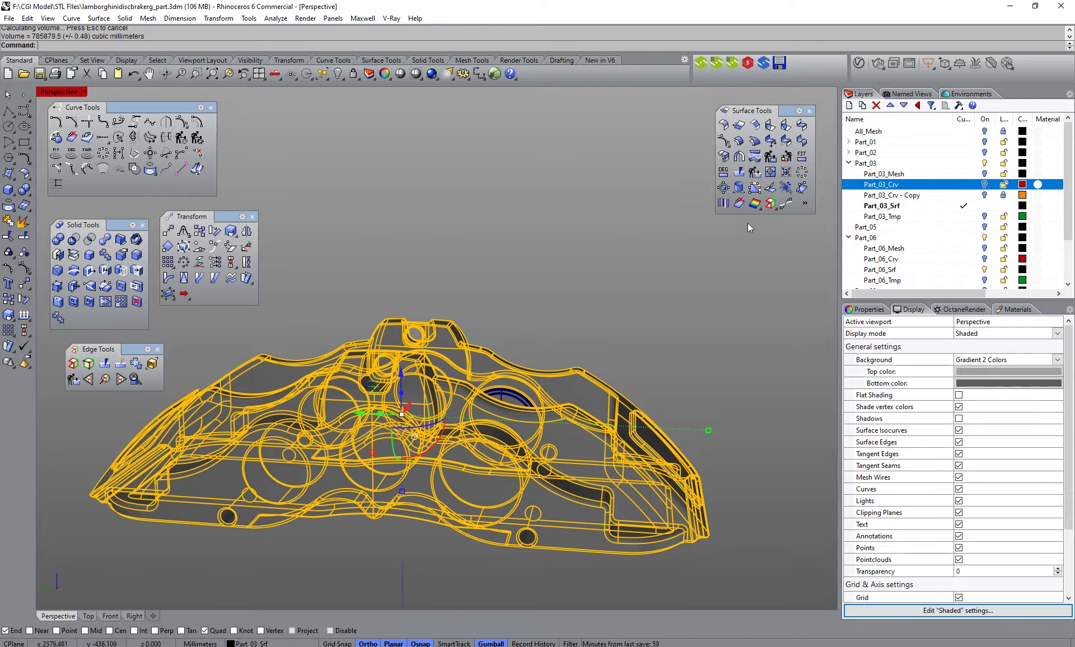
# Show all naked edges of the caliper polysurface and examine the blend seams around the hole's rim.
pyautogui.click(773, 207)
pyautogui.moveTo(773, 213); pyautogui.dragTo(738, 241)
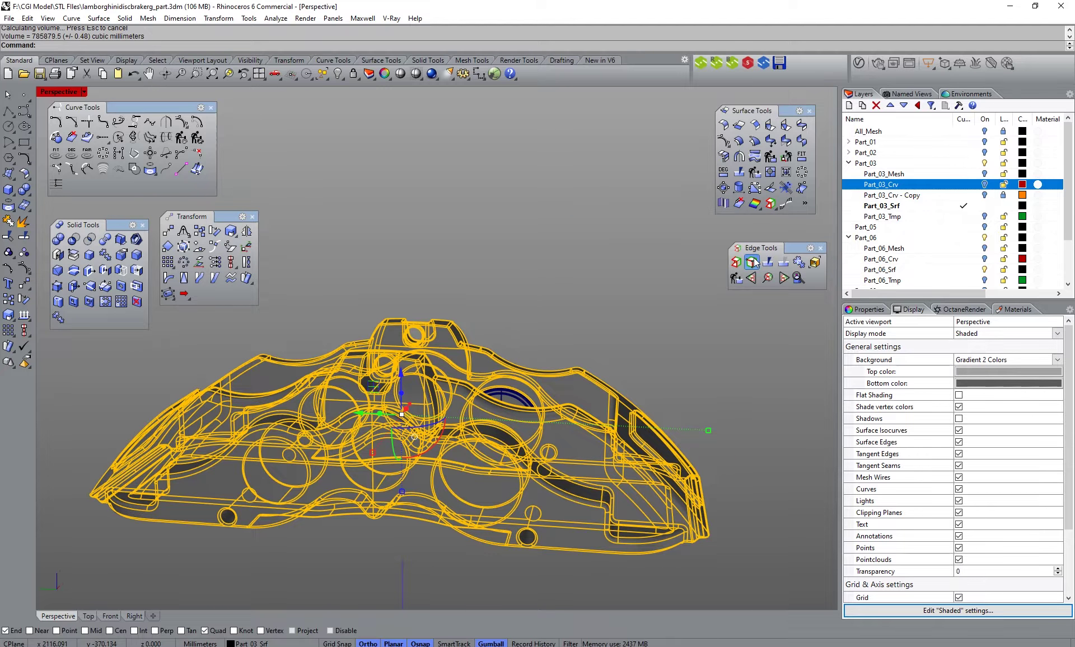
pyautogui.click(754, 263)
pyautogui.scroll(-10, 505, 453)
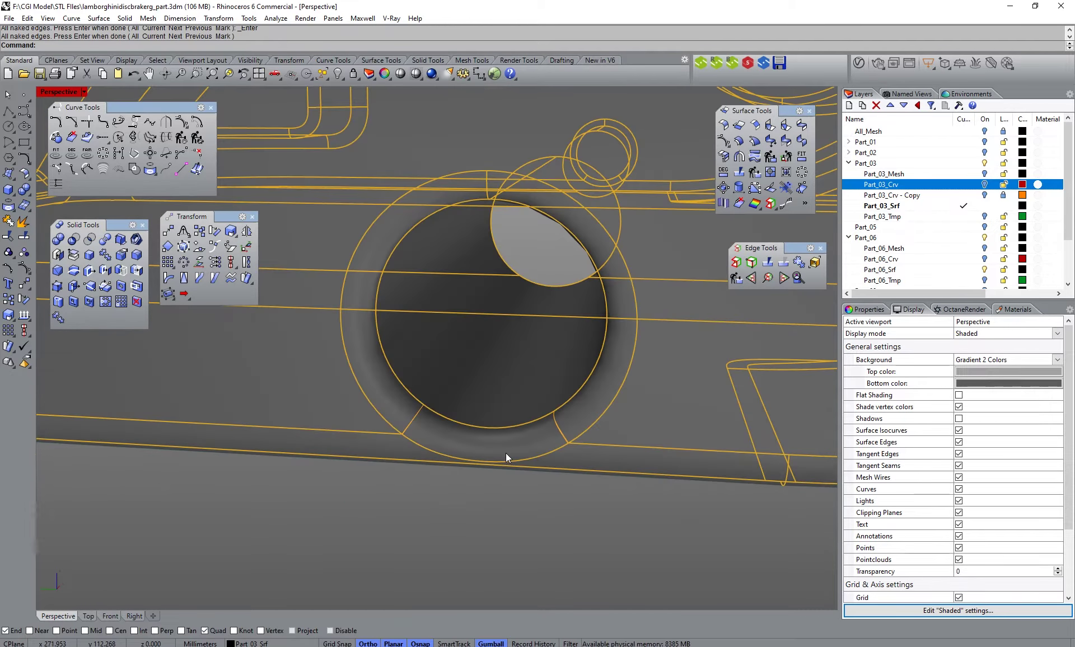
pyautogui.scroll(10, 509, 439)
pyautogui.click(374, 579)
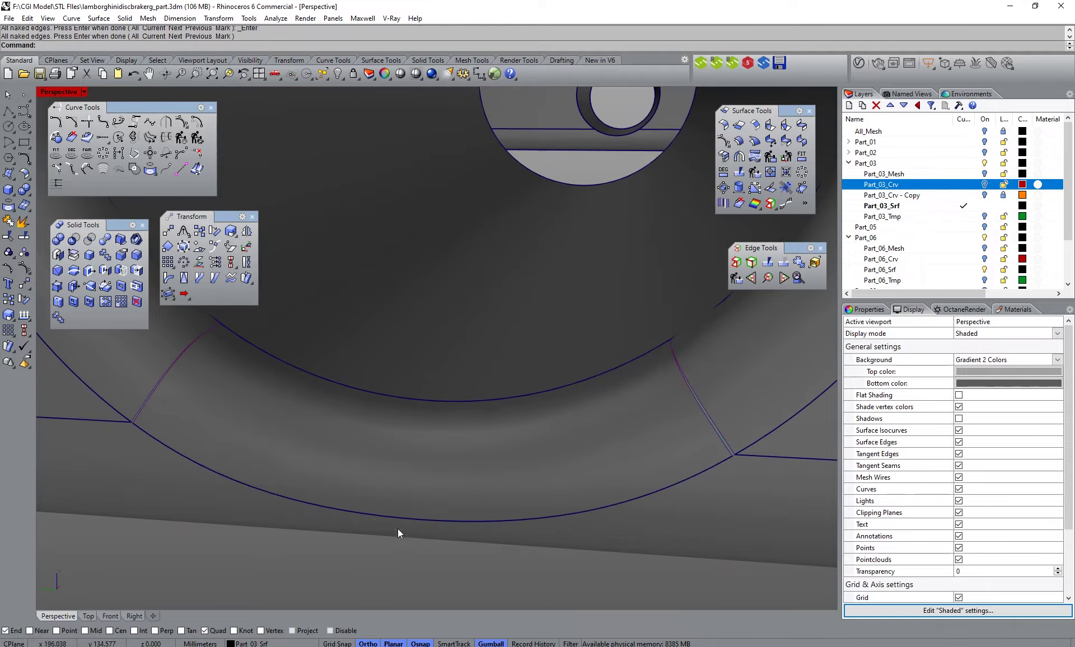
# Extract the lower arc's blend surface from the hole's rim and delete it.
pyautogui.click(23, 221)
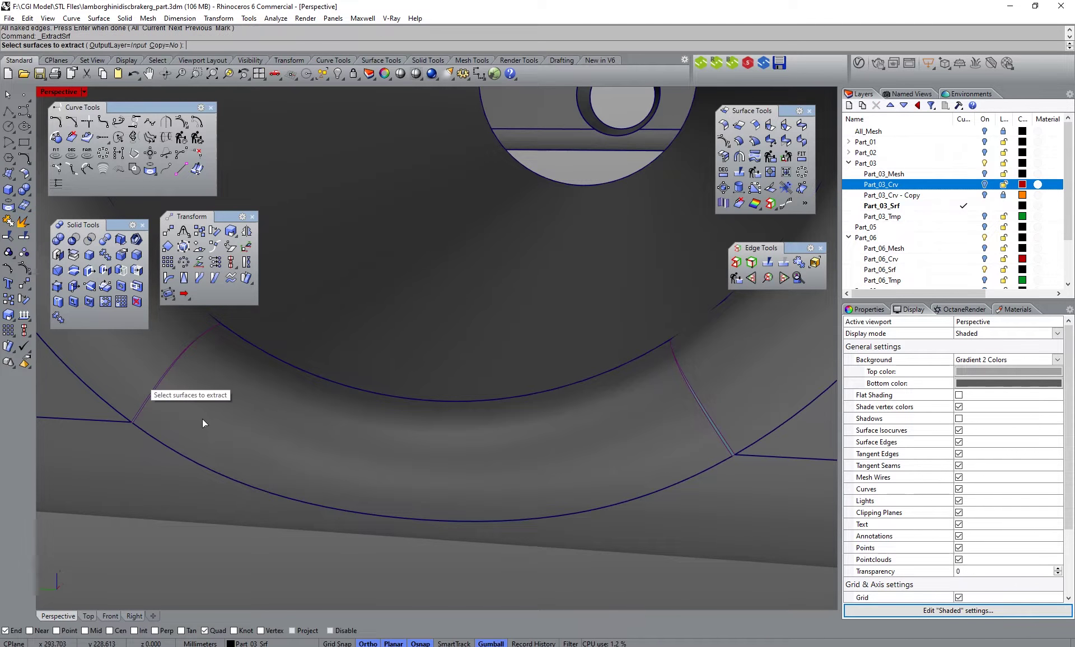
pyautogui.click(204, 421)
pyautogui.press('Return')
pyautogui.press('Delete')
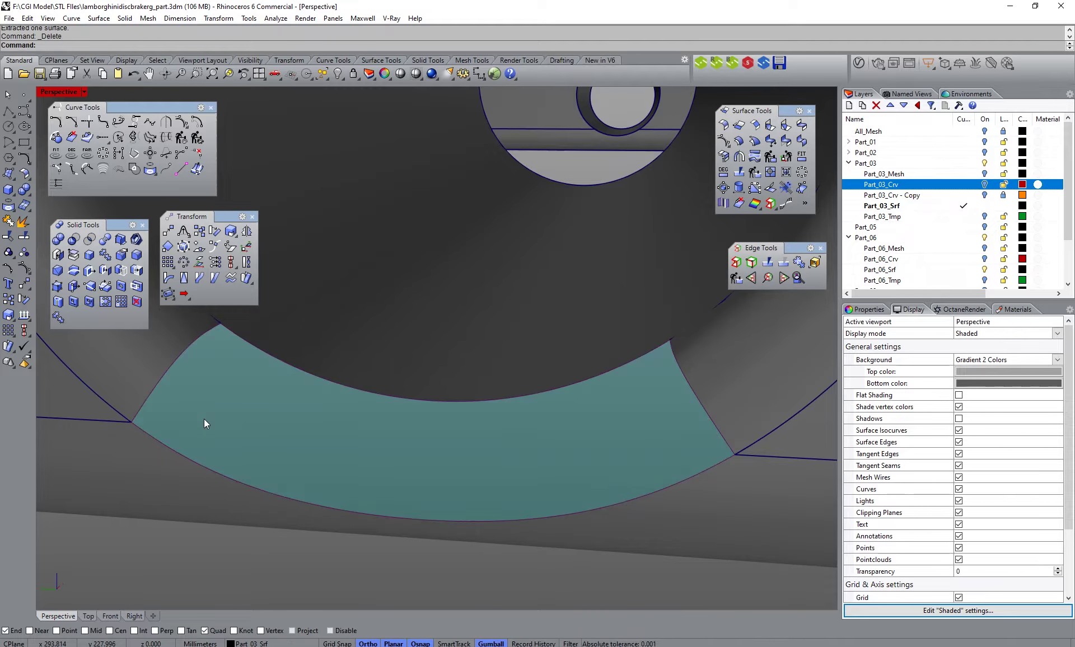
pyautogui.click(13, 177)
pyautogui.click(39, 225)
pyautogui.click(231, 334)
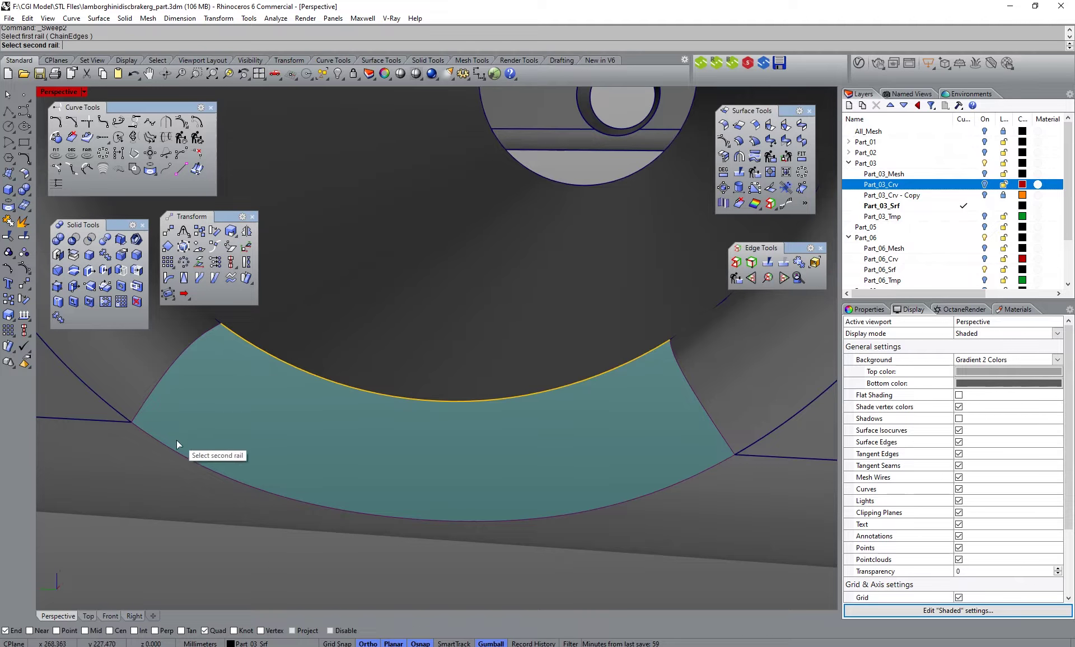
pyautogui.click(158, 447)
pyautogui.click(146, 406)
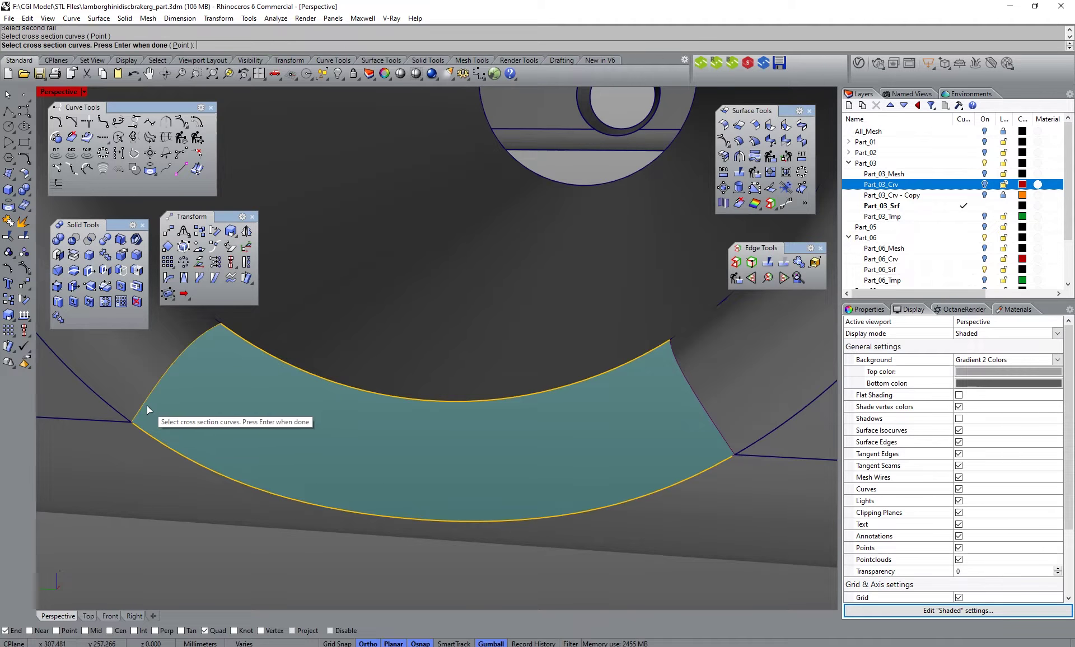
pyautogui.scroll(1, 127, 426)
pyautogui.scroll(2, 134, 423)
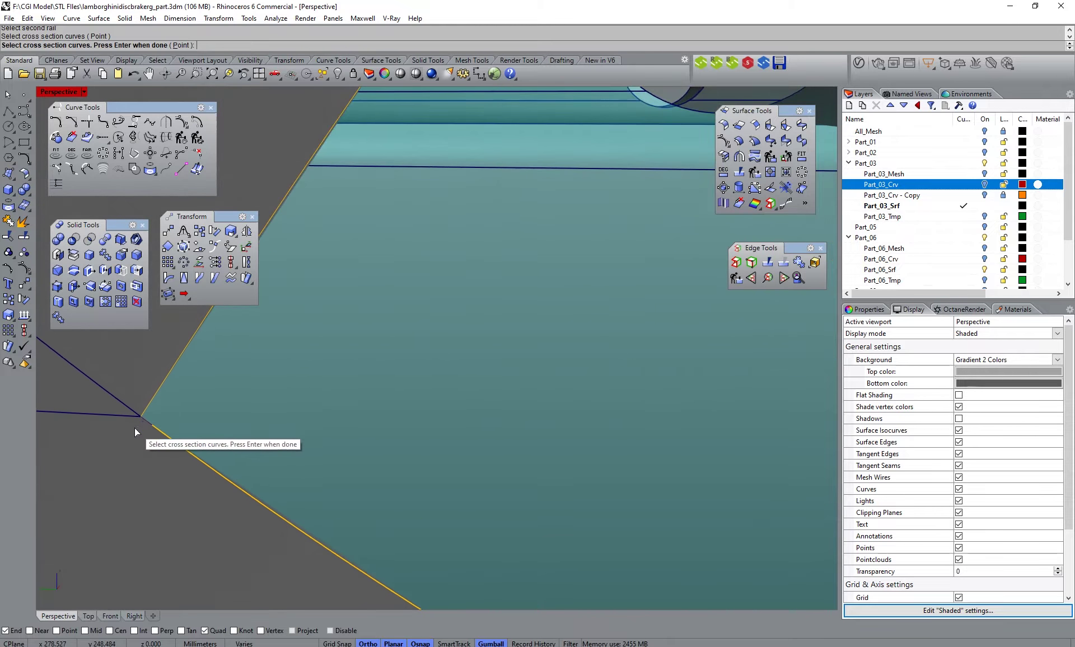
pyautogui.scroll(-4, 138, 425)
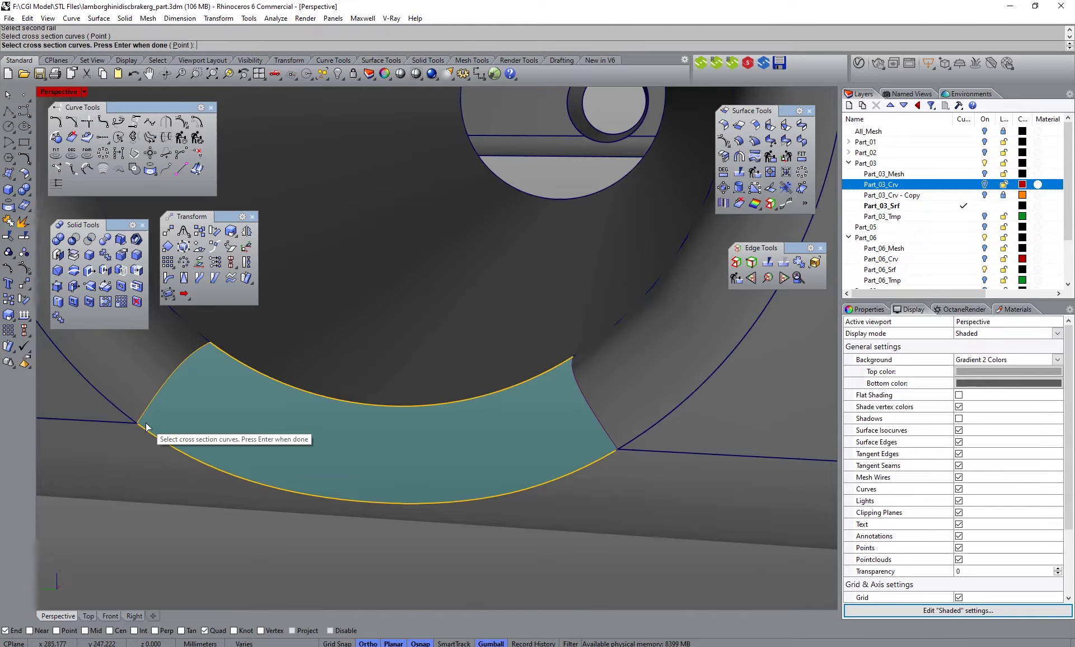
pyautogui.press('Escape')
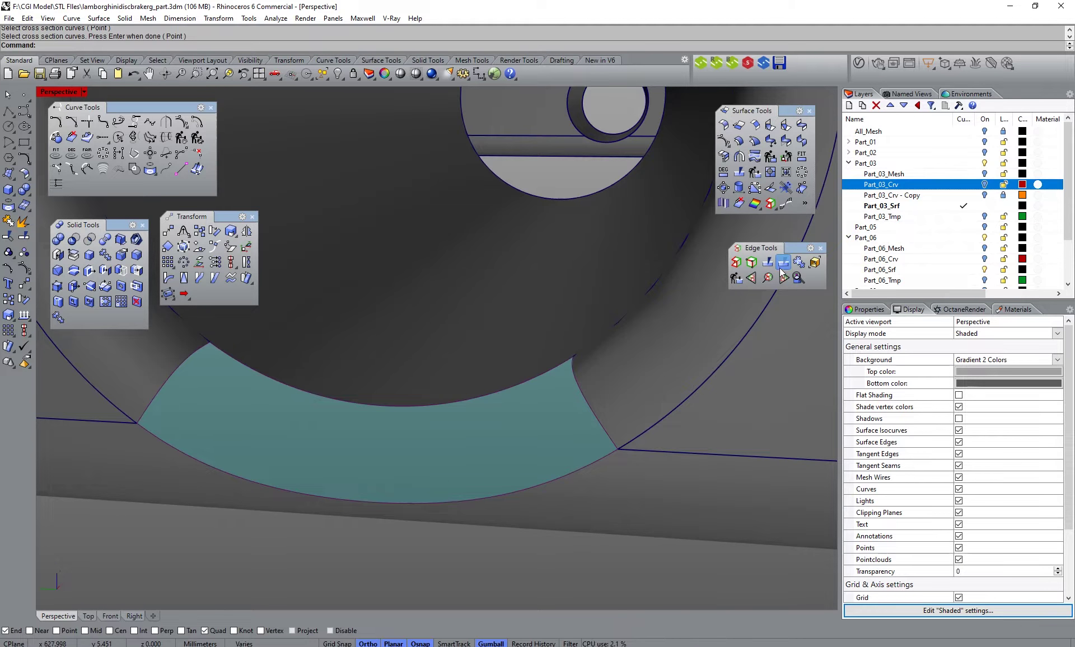
# Merge all segments of the gap's lower arc edge and fill the gap with a curvature-continuous surface blend between its upper and lower arcs.
pyautogui.click(604, 468)
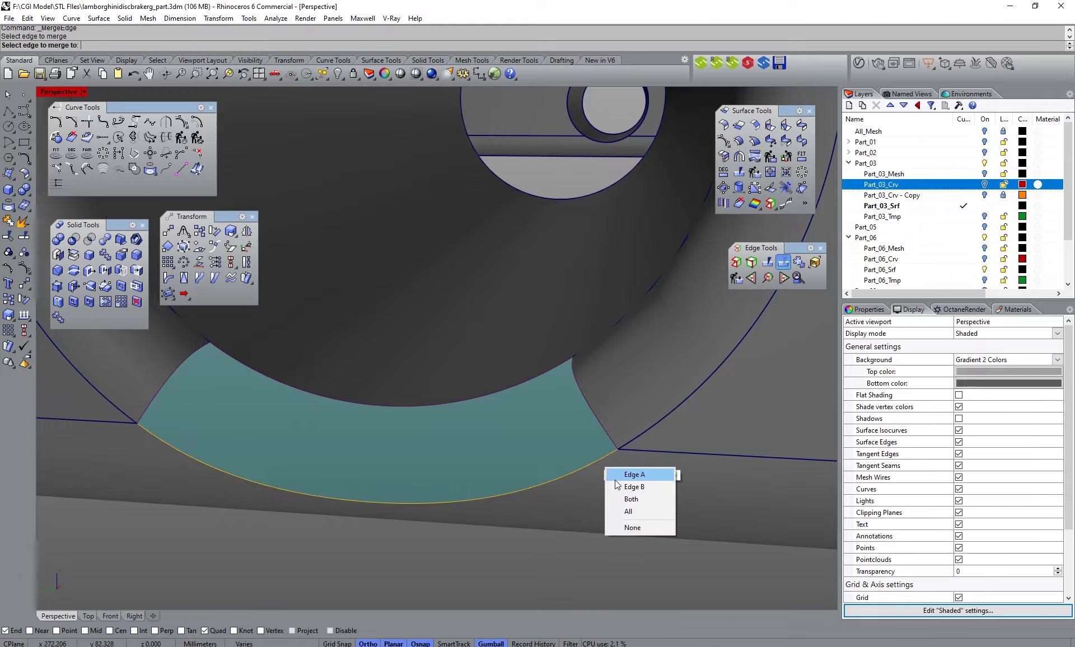
pyautogui.click(628, 513)
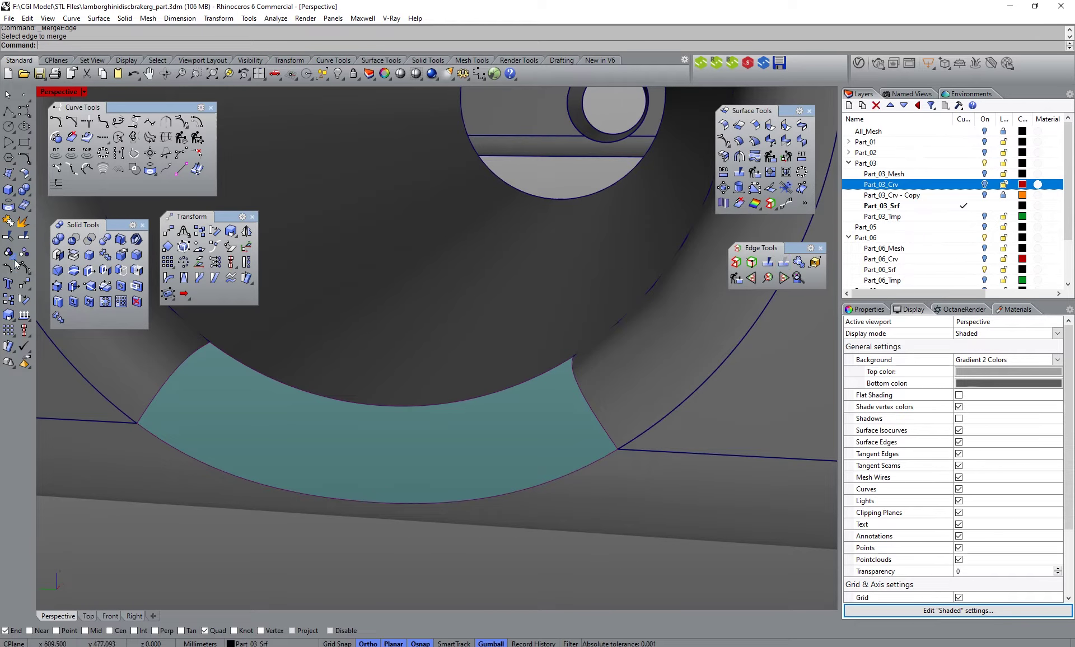
pyautogui.click(801, 124)
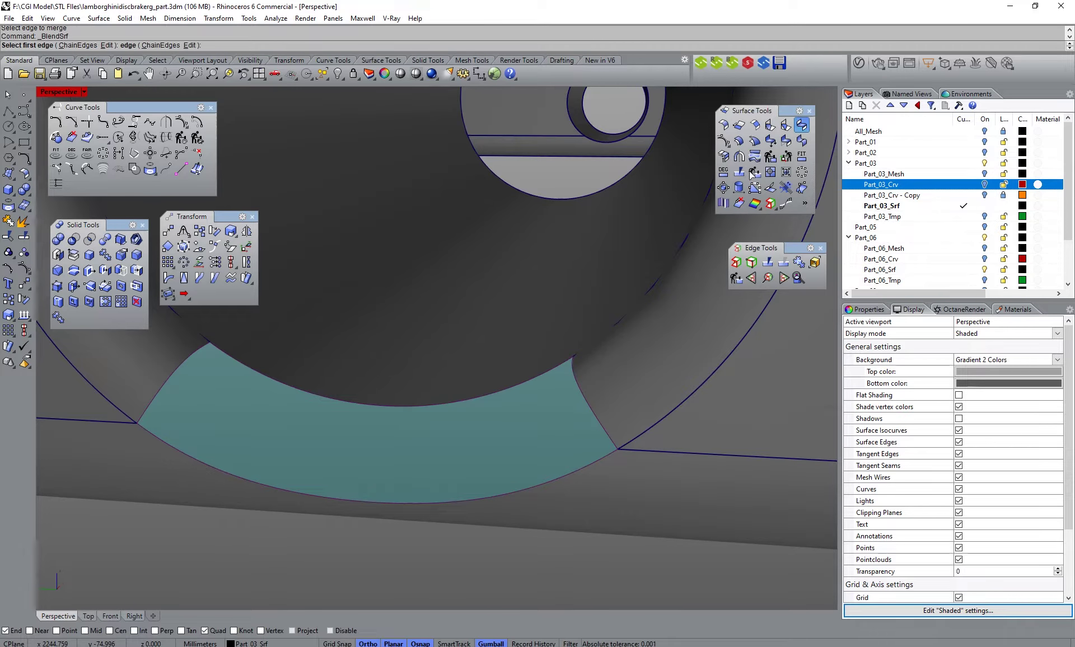
pyautogui.click(569, 358)
pyautogui.click(611, 454)
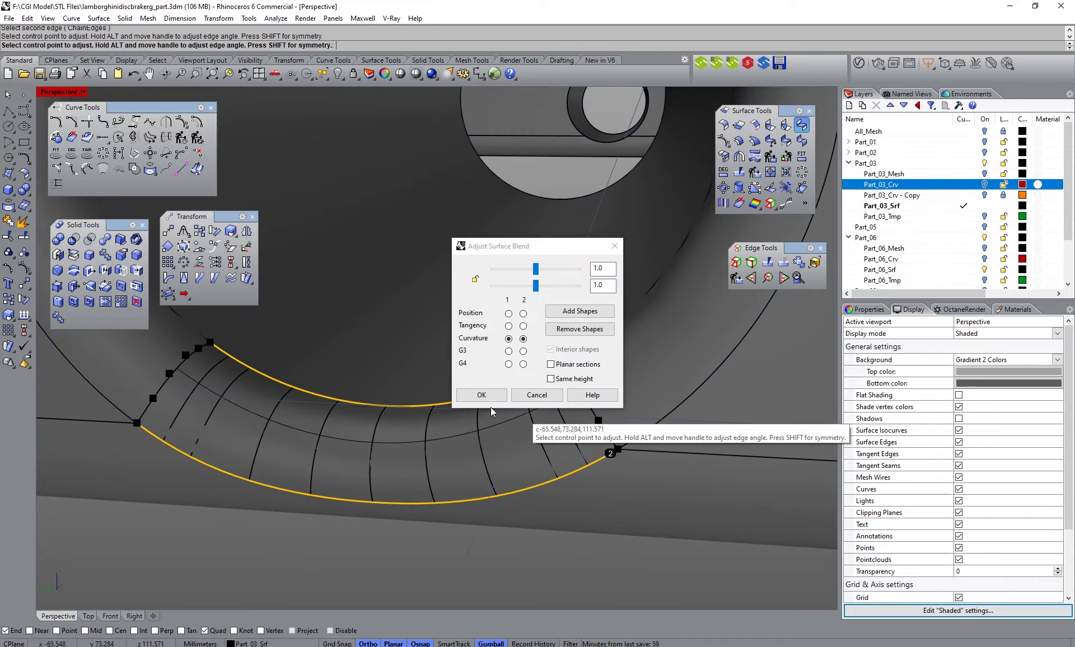
pyautogui.click(481, 395)
# Join the blend surface to the caliper body and check the joined polysurface for naked edges.
pyautogui.moveTo(565, 585); pyautogui.dragTo(382, 342)
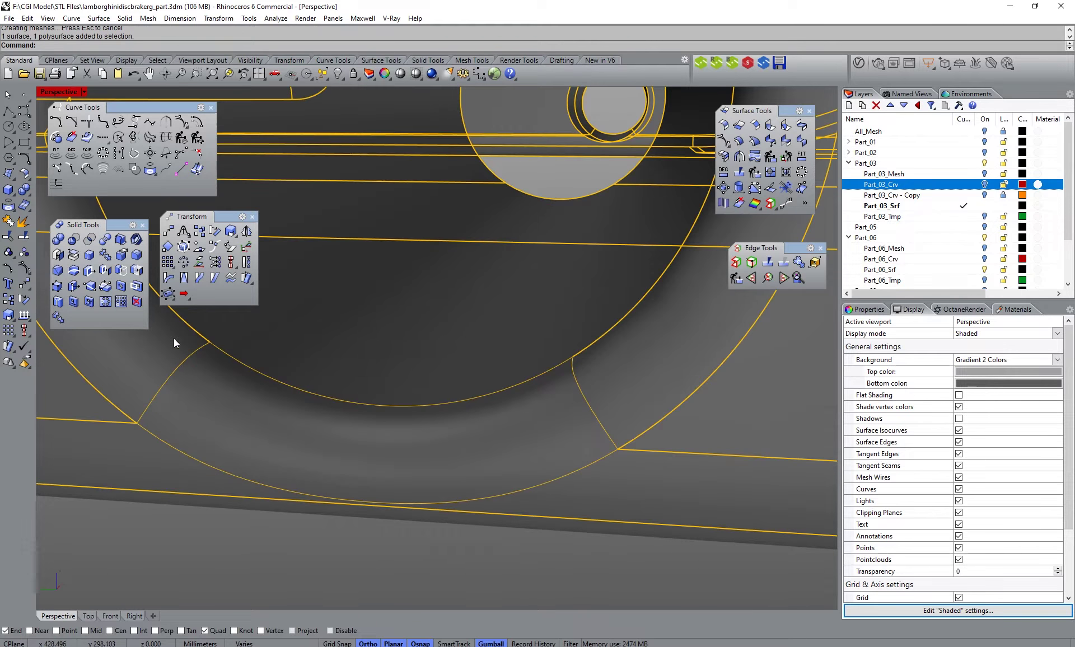
pyautogui.click(8, 220)
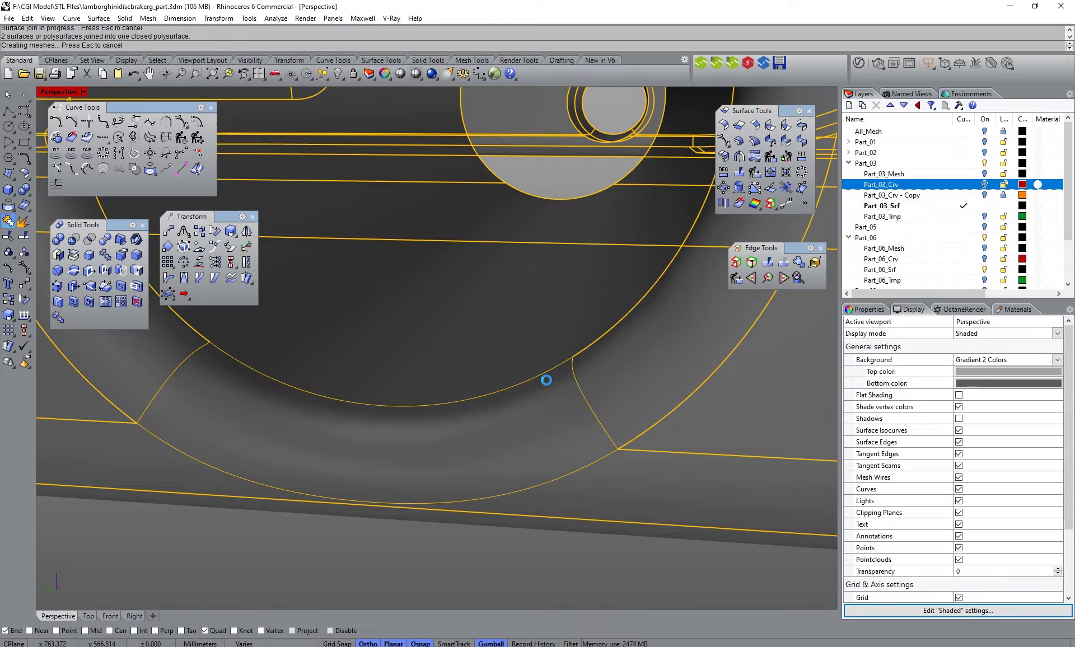
pyautogui.click(536, 531)
pyautogui.click(752, 276)
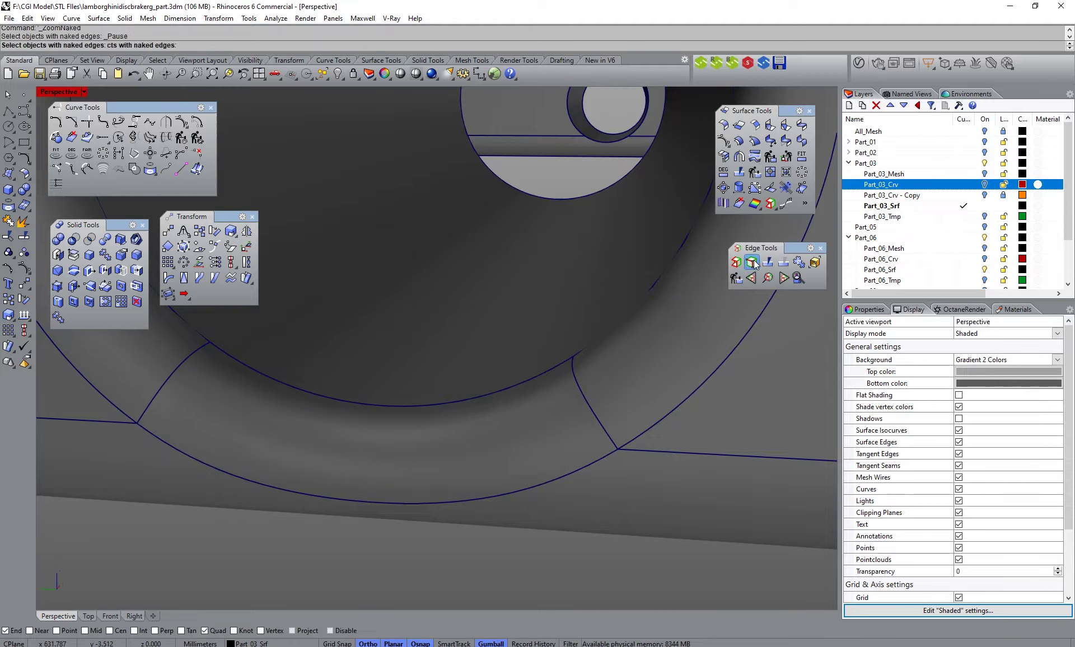
pyautogui.rightClick(454, 580)
# Calculate the volume of the whole caliper polysurface.
pyautogui.scroll(-15, 441, 543)
pyautogui.scroll(-5, 439, 537)
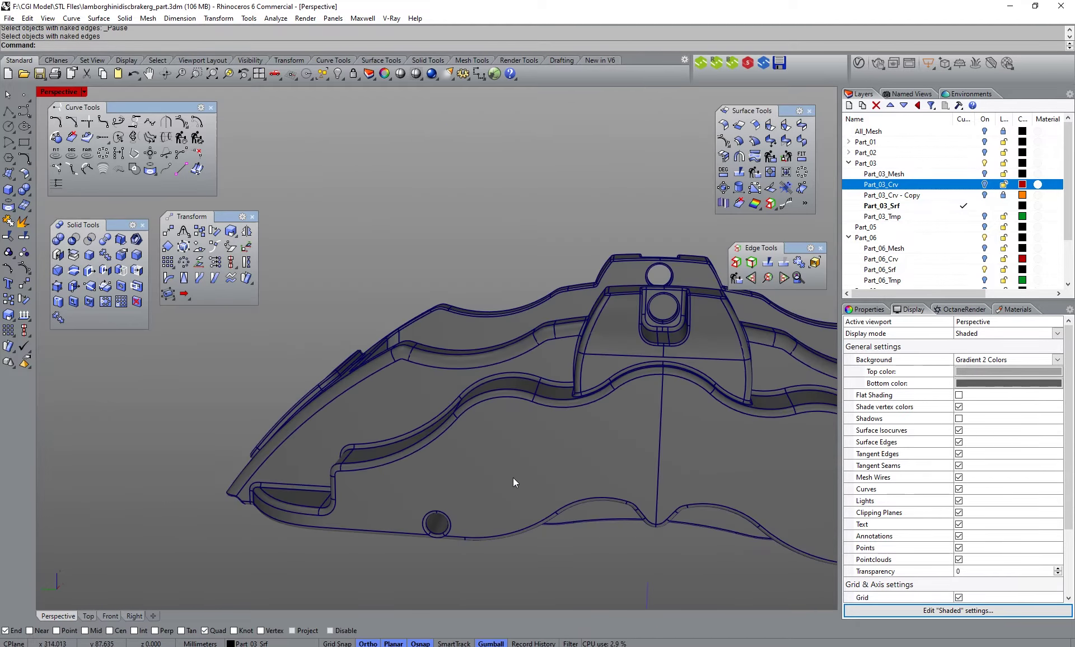
pyautogui.click(513, 478)
pyautogui.scroll(-4, 475, 475)
pyautogui.click(427, 432)
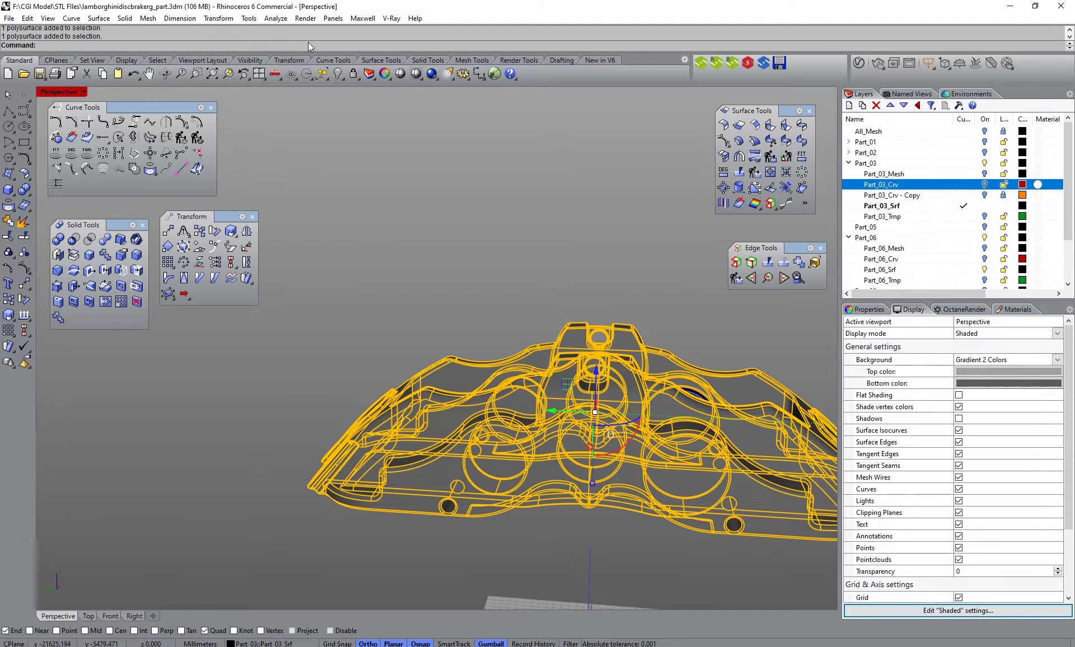
pyautogui.click(275, 18)
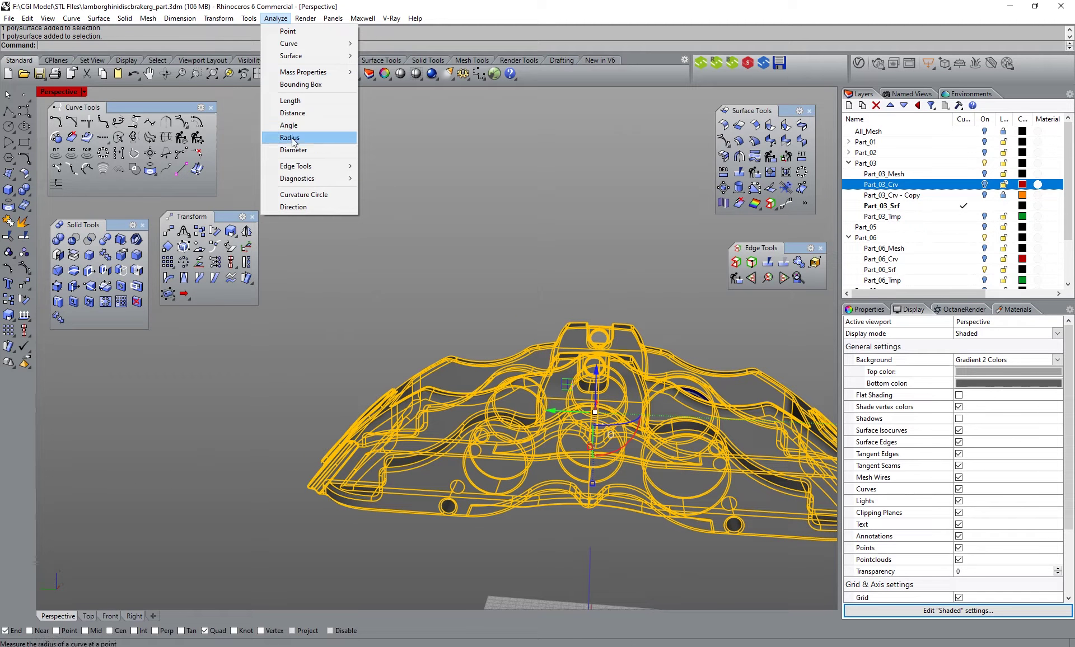
pyautogui.click(313, 85)
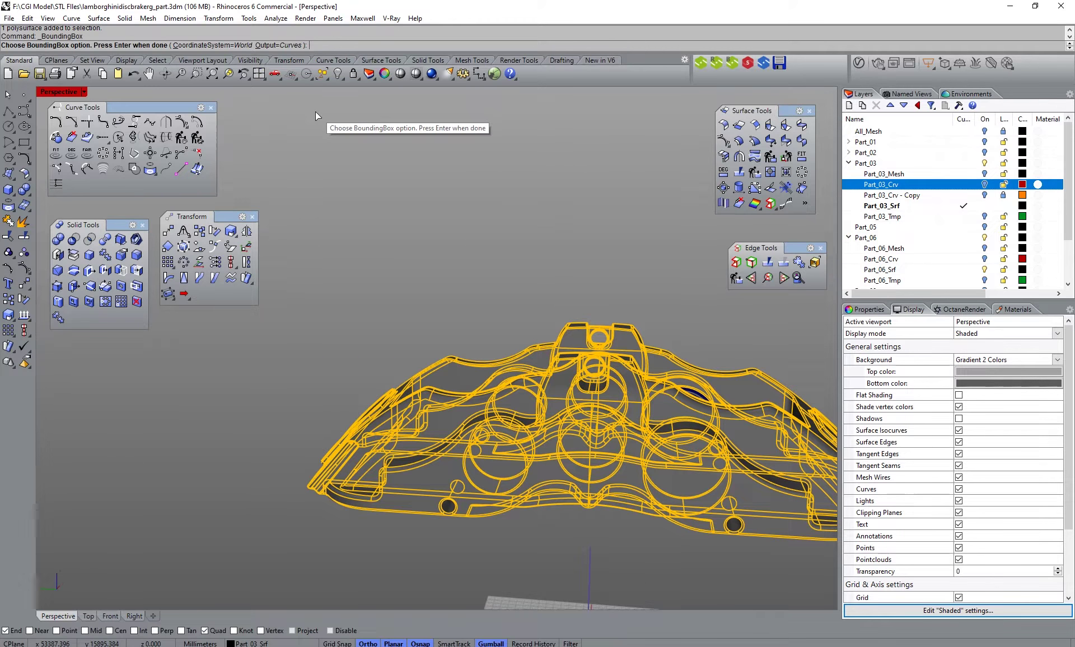
pyautogui.press('Return')
pyautogui.click(276, 18)
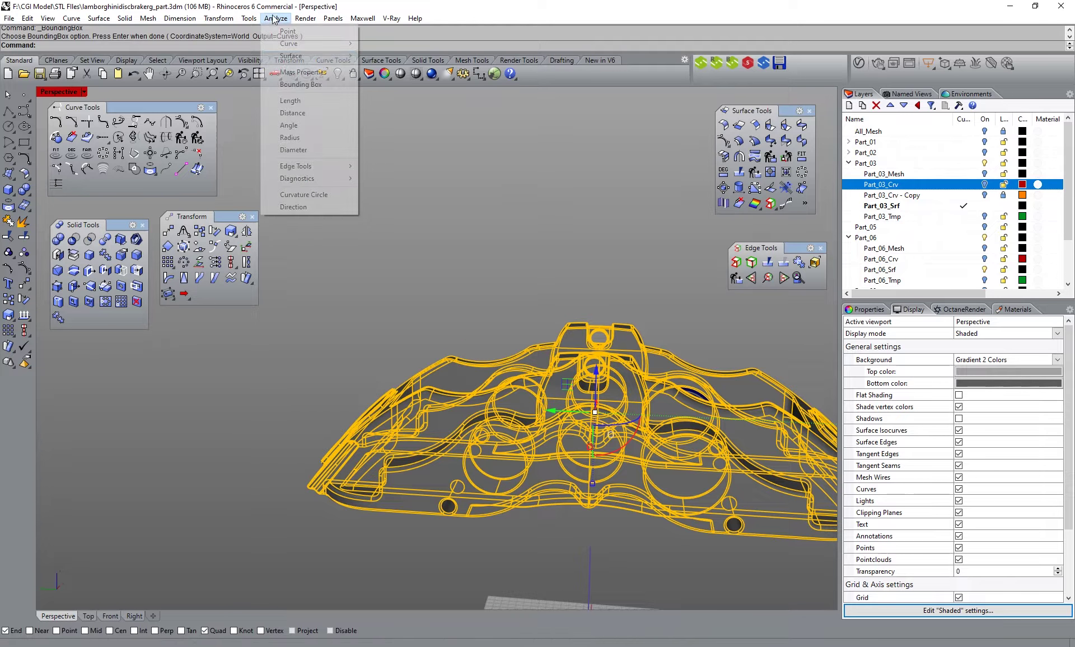
pyautogui.moveTo(314, 73)
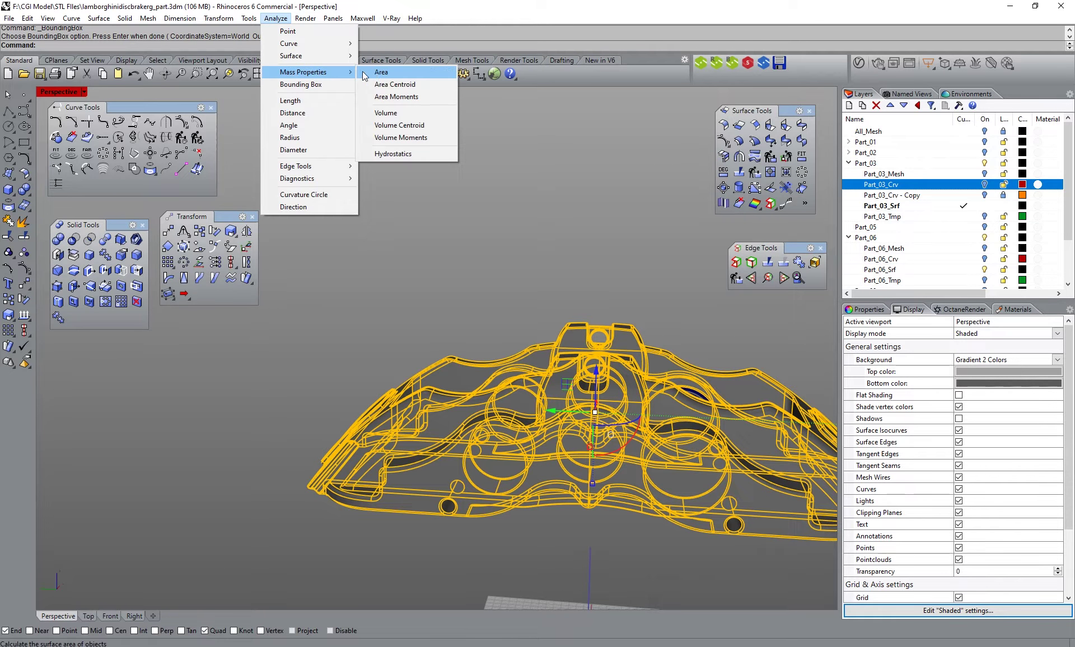
pyautogui.click(386, 112)
pyautogui.click(439, 241)
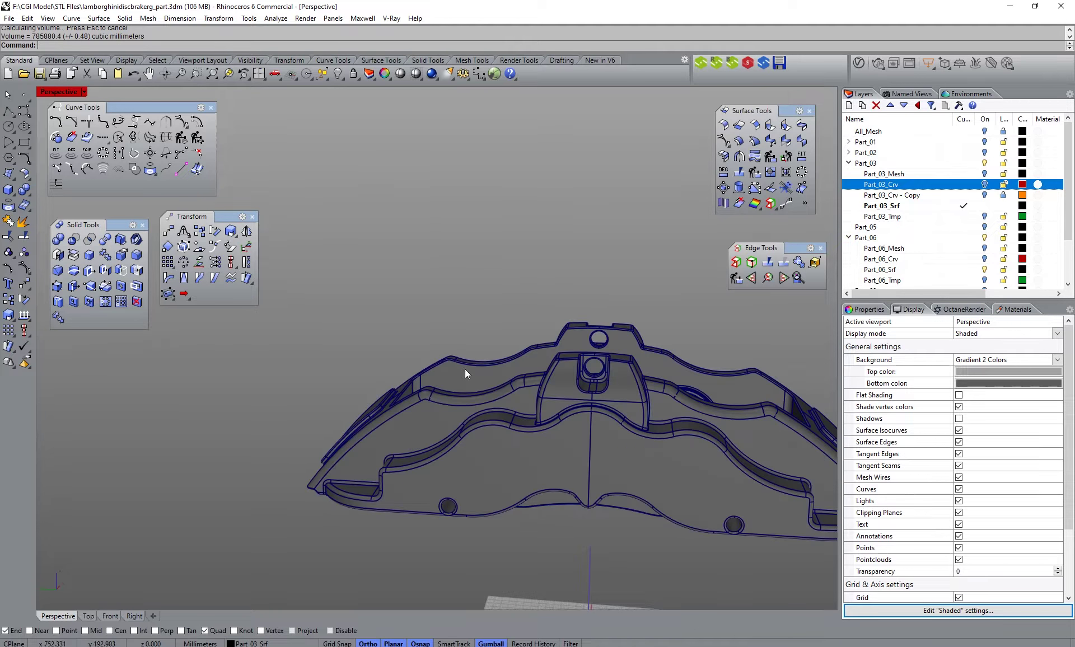
# Run the Check command on the caliper polysurface to test its validity.
pyautogui.scroll(-3, 368, 393)
pyautogui.click(431, 363)
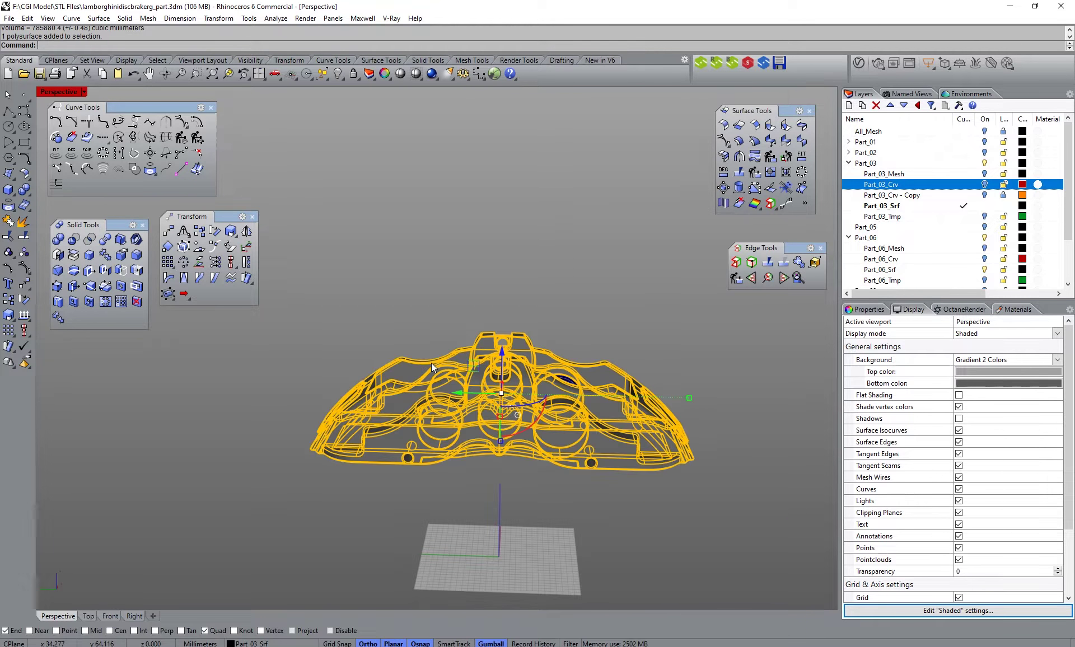
pyautogui.click(24, 346)
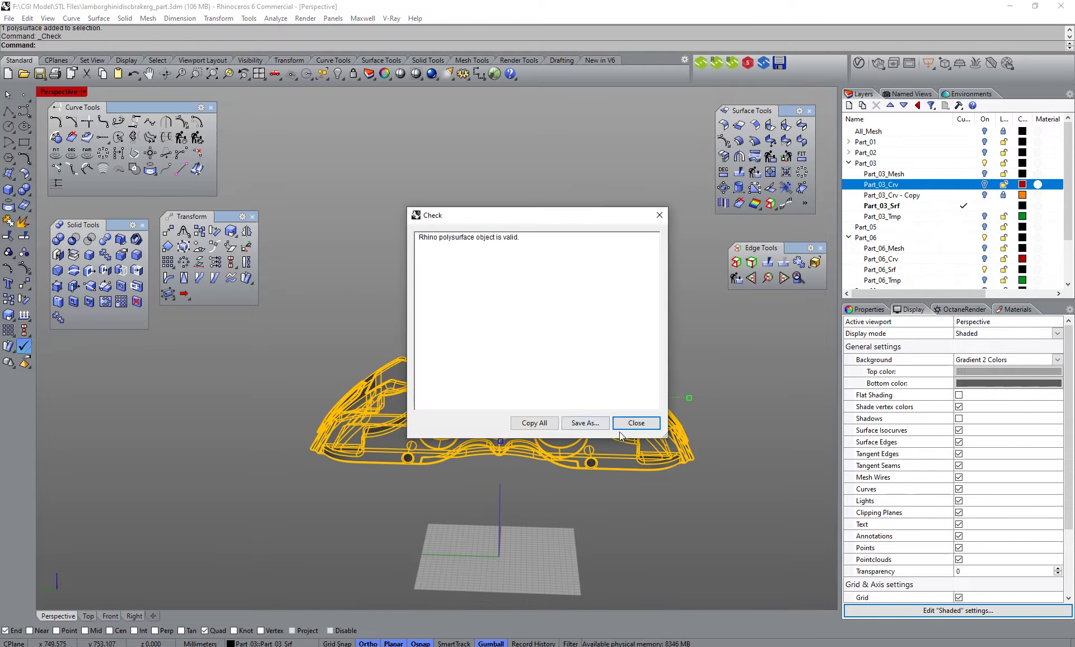
pyautogui.click(540, 282)
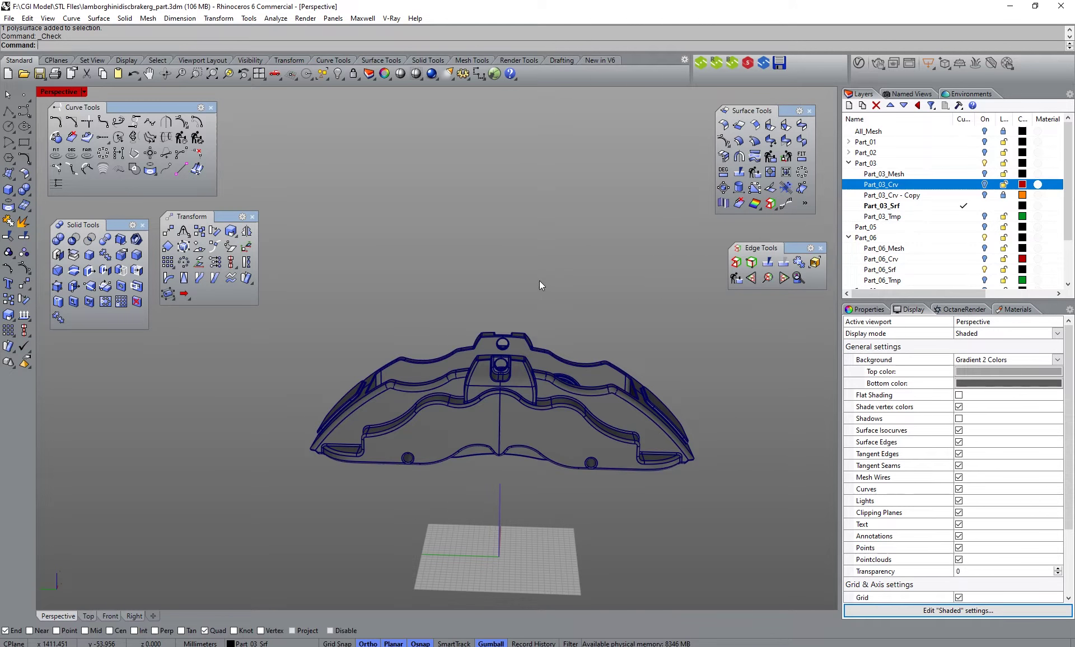
# Collapse the Part_06 layer group and turn on the Part_13 layer.
pyautogui.scroll(9, 582, 441)
pyautogui.moveTo(607, 484); pyautogui.dragTo(320, 253, button='right')
pyautogui.scroll(-5, 500, 422)
pyautogui.scroll(5, 320, 253)
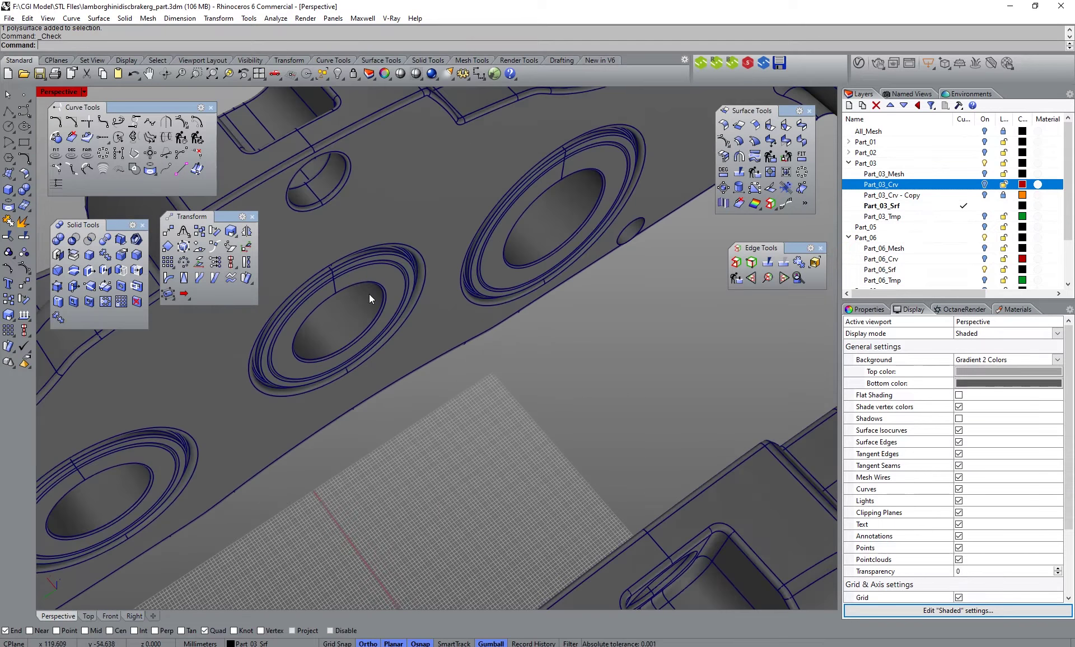
pyautogui.scroll(-3, 368, 293)
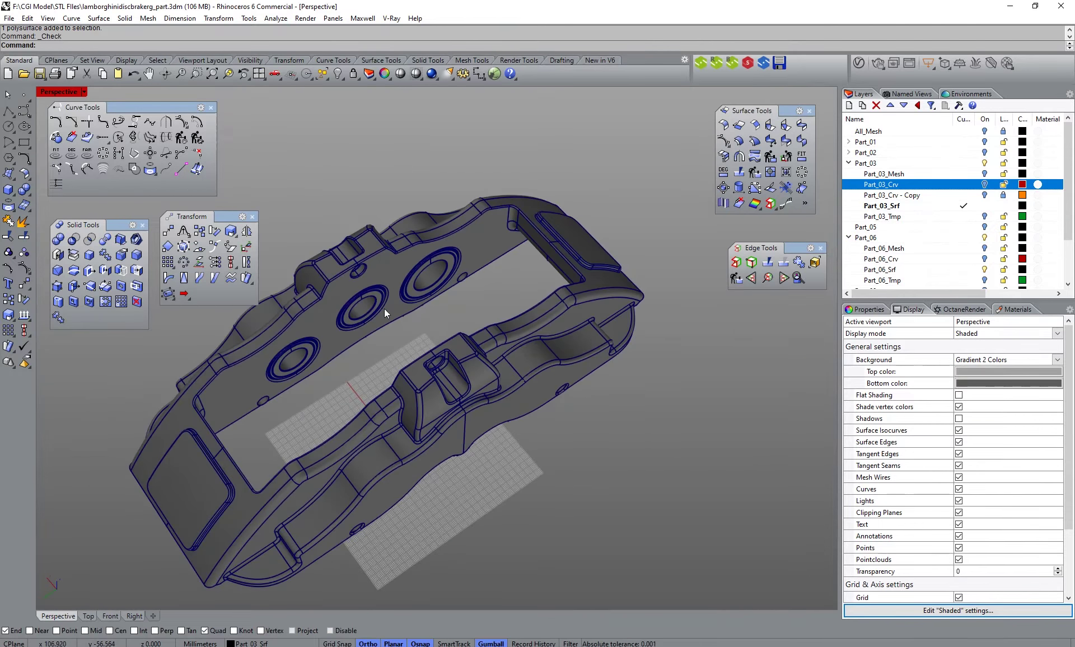
pyautogui.click(849, 240)
pyautogui.scroll(-1, 849, 242)
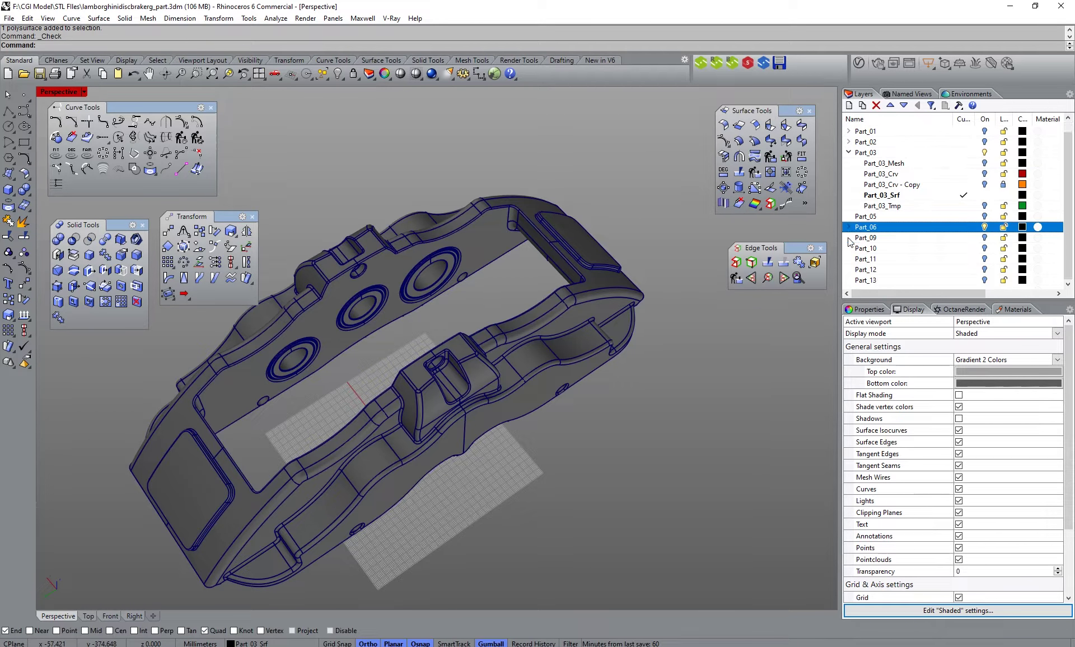
pyautogui.click(984, 280)
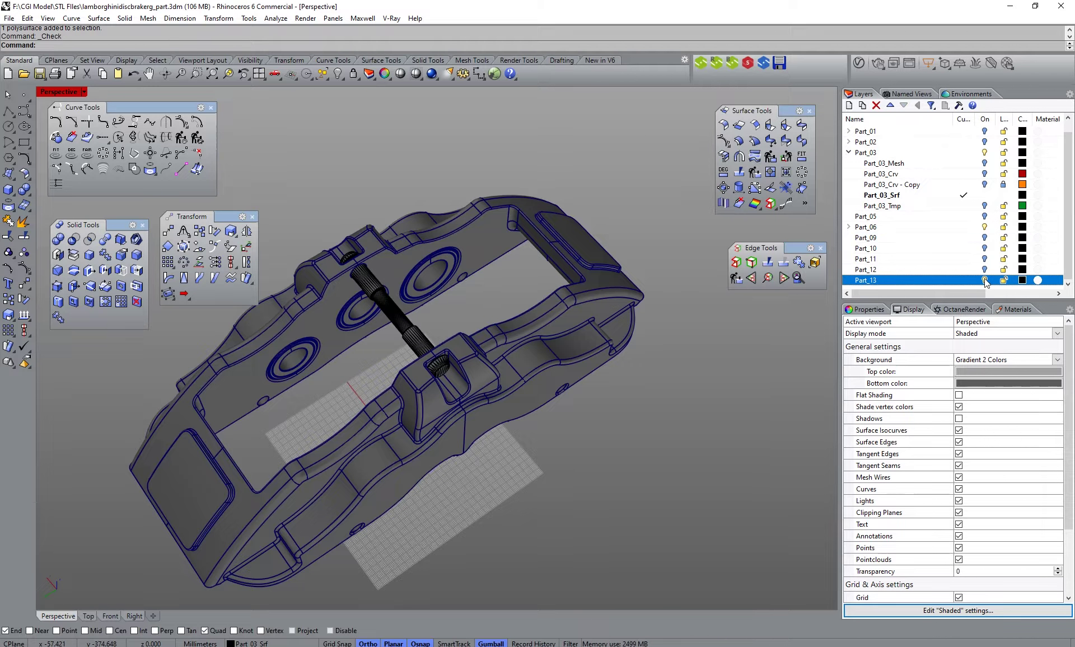
# Examine how the Part_13 pin fits through the caliper's holes and sits in the central recess.
pyautogui.scroll(5, 424, 303)
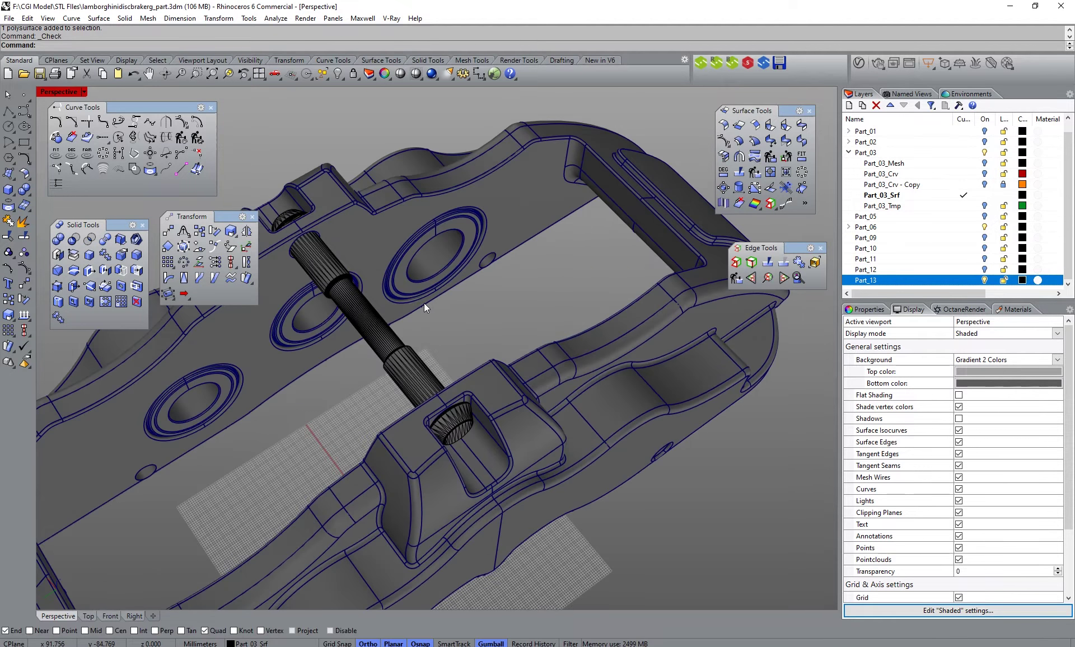
pyautogui.moveTo(383, 288); pyautogui.dragTo(384, 286, button='right')
pyautogui.scroll(-6, 384, 287)
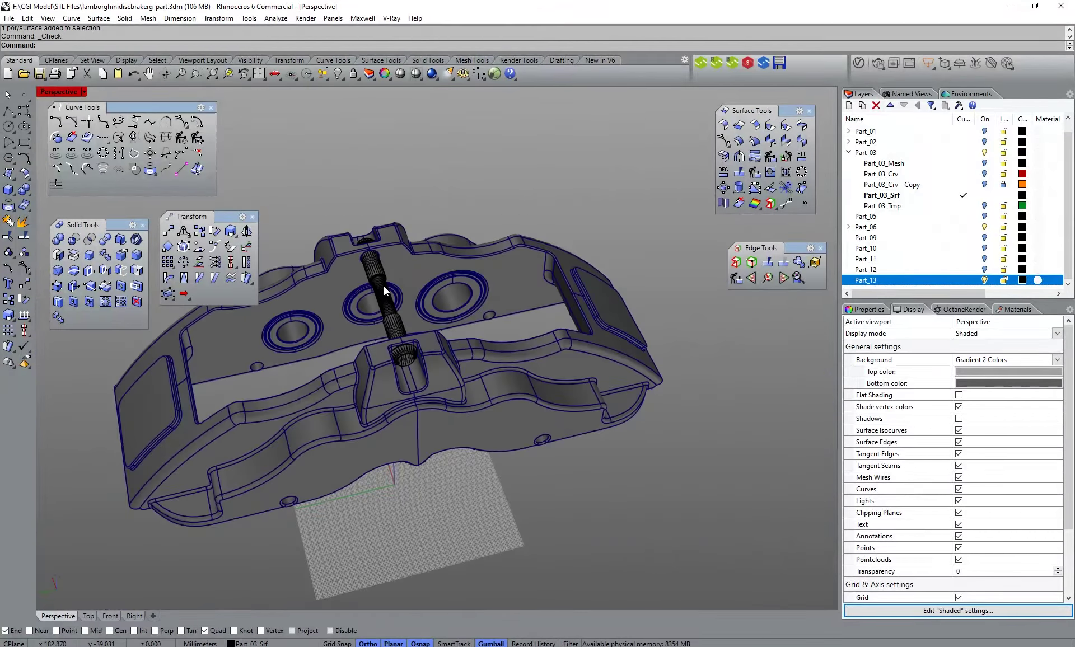
pyautogui.scroll(8, 384, 286)
pyautogui.scroll(-5, 384, 286)
pyautogui.scroll(8, 412, 364)
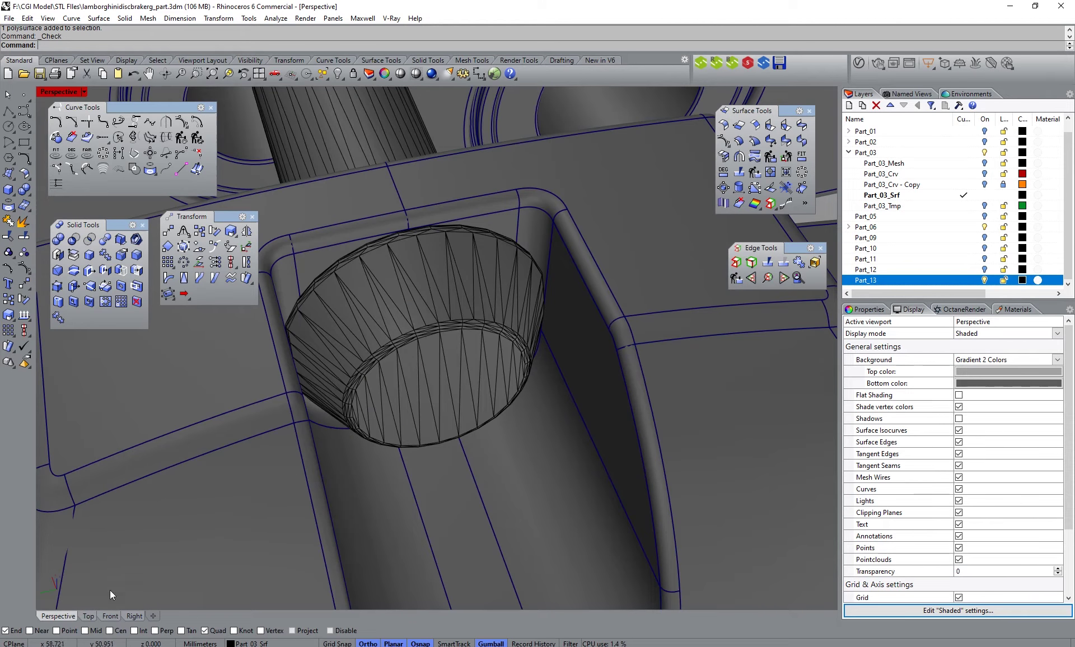
pyautogui.scroll(-8, 412, 438)
pyautogui.moveTo(367, 307); pyautogui.dragTo(466, 305, button='right')
pyautogui.scroll(8, 409, 424)
pyautogui.scroll(-6, 448, 354)
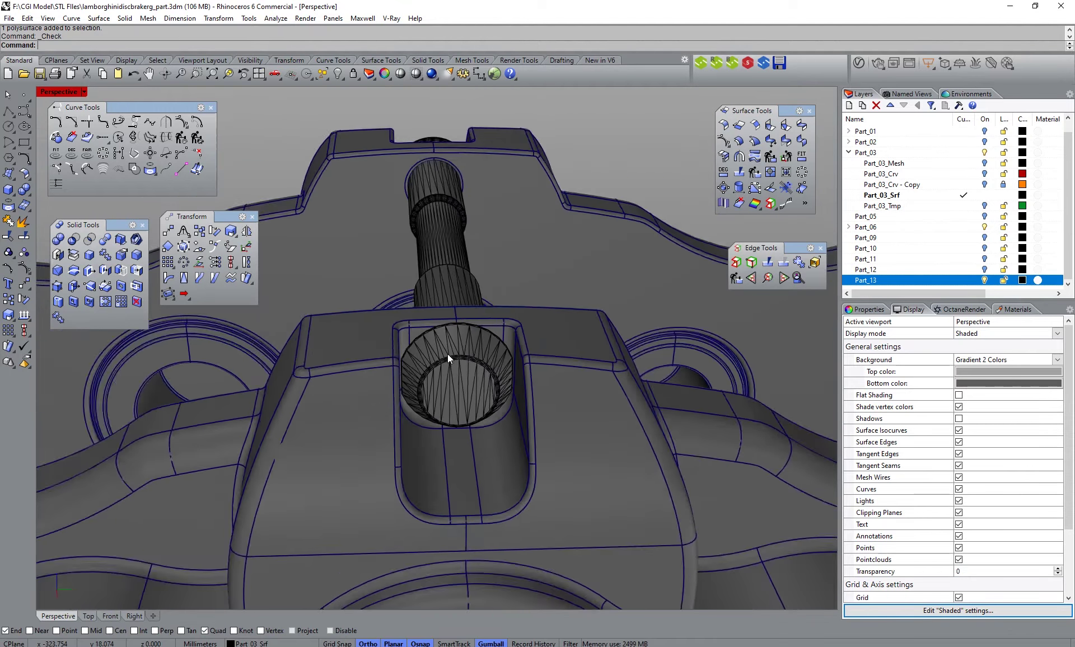
pyautogui.moveTo(447, 355); pyautogui.dragTo(538, 313, button='right')
# Turn off the Part_13 layer and begin extracting copied caliper surfaces with the flat face around the central recess's pin hole.
pyautogui.click(983, 280)
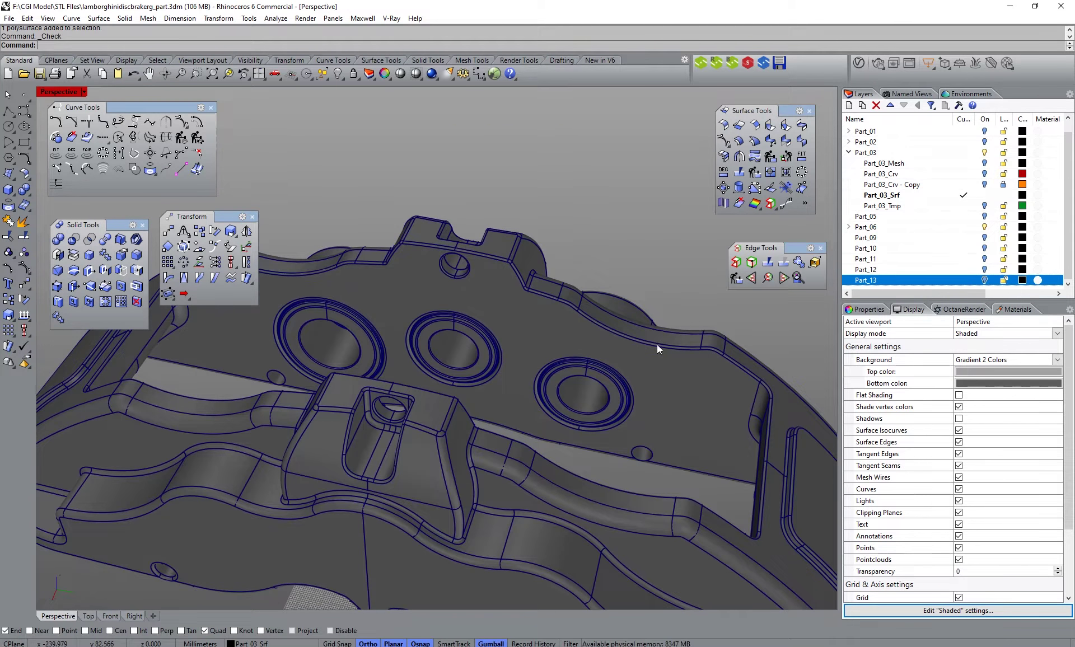
pyautogui.scroll(5, 399, 426)
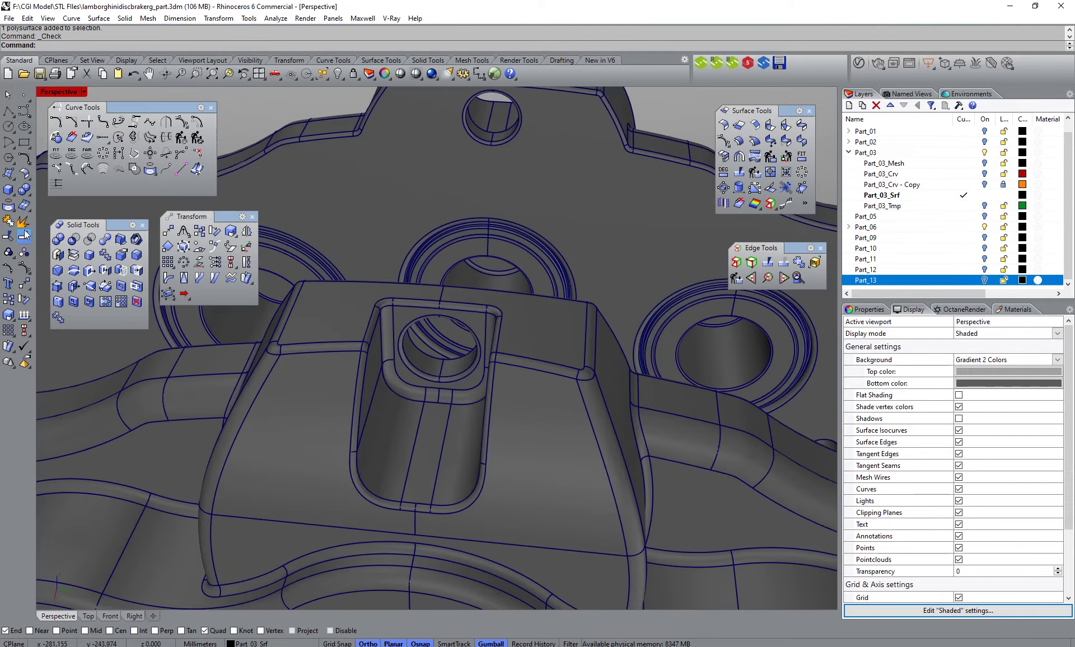
pyautogui.rightClick(24, 221)
pyautogui.click(164, 45)
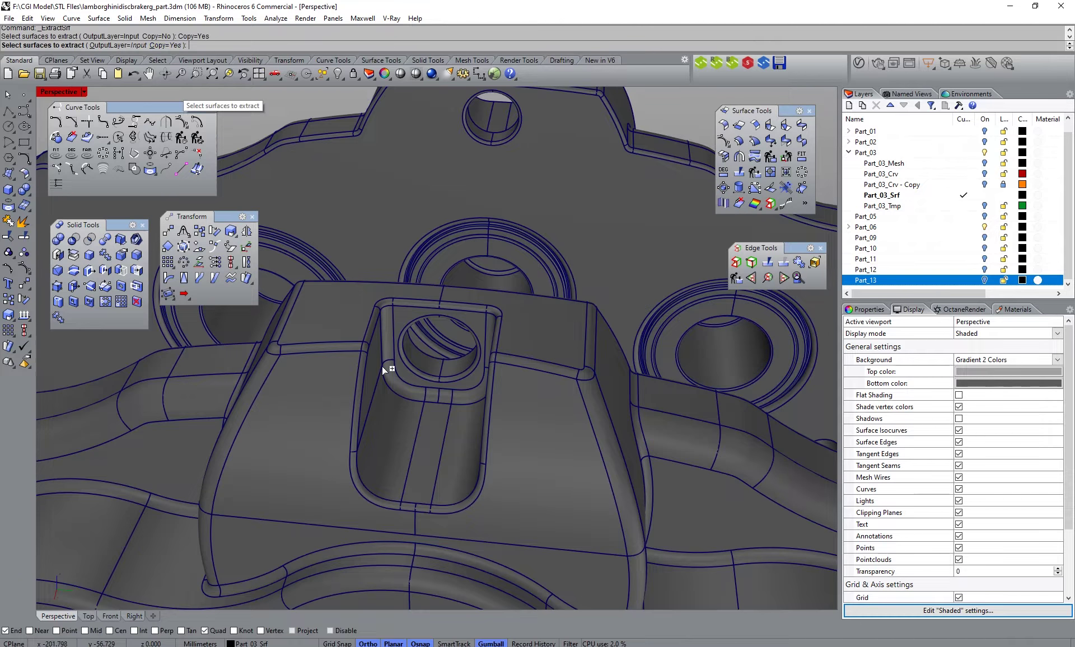
pyautogui.scroll(3, 403, 336)
pyautogui.click(424, 284)
pyautogui.click(412, 287)
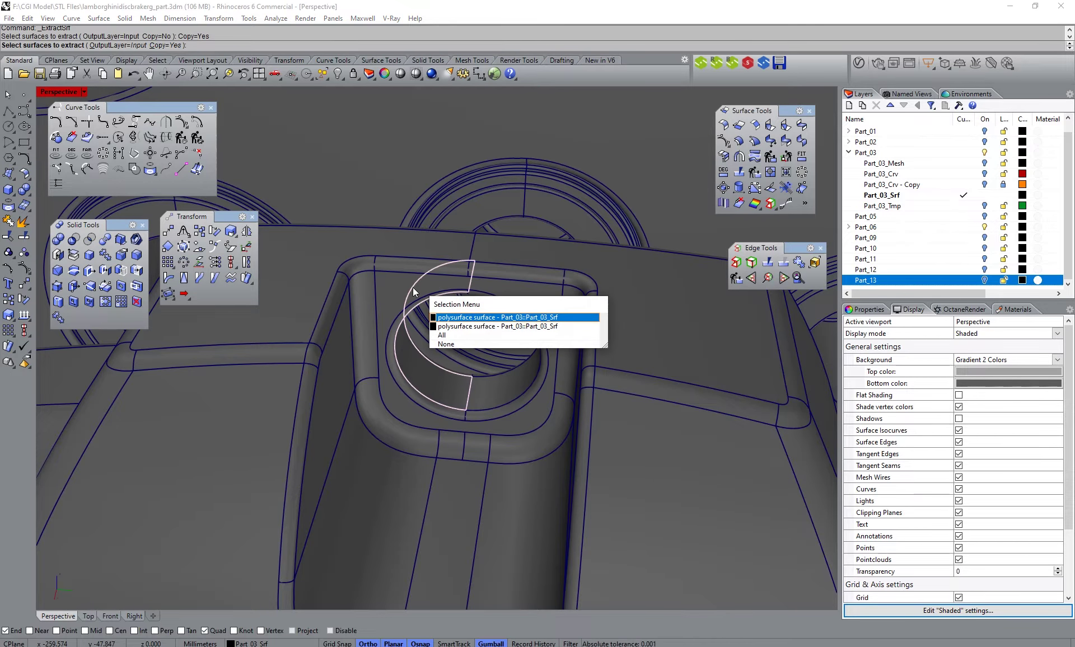
pyautogui.click(408, 273)
pyautogui.click(450, 304)
pyautogui.click(450, 303)
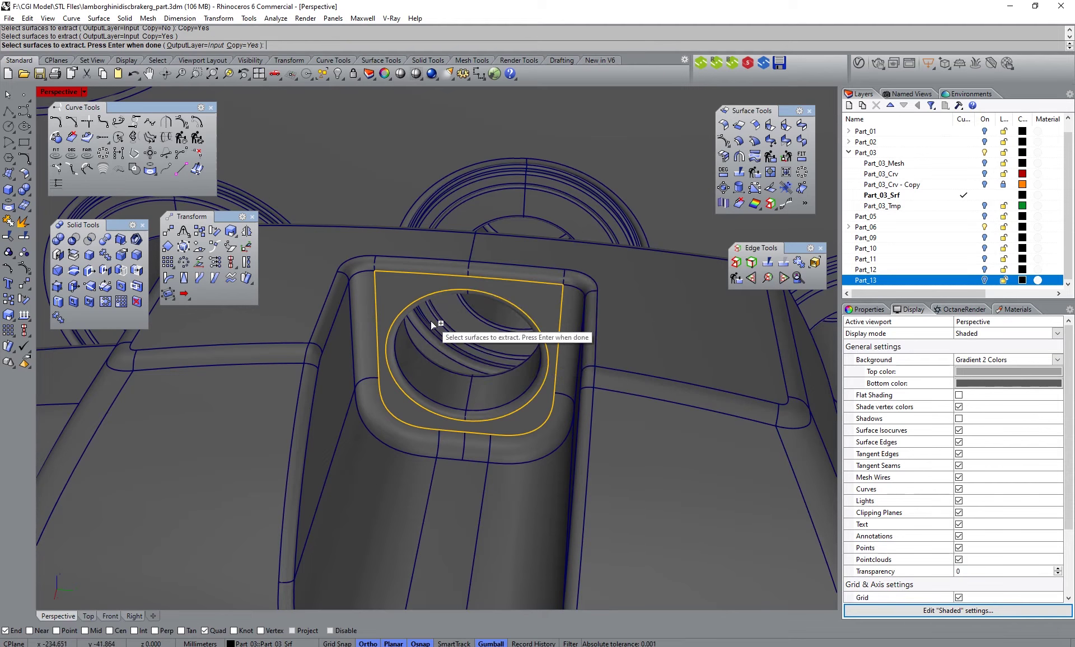
# Add both halves of the pin hole's rounded rim and cylindrical bore to the surfaces being extracted.
pyautogui.click(430, 396)
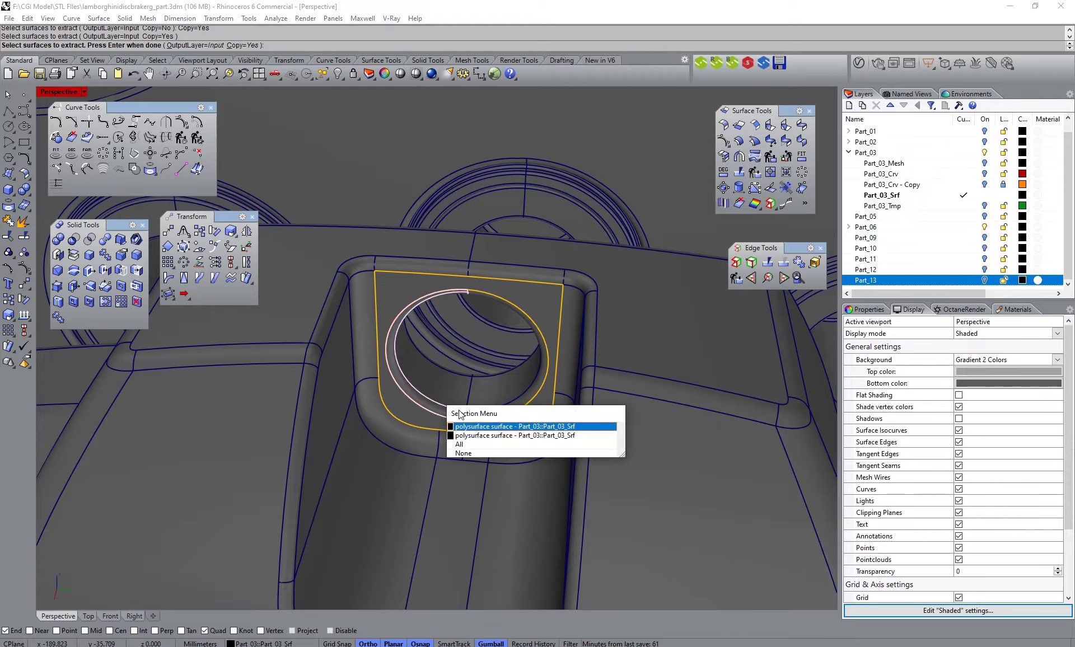
pyautogui.click(476, 431)
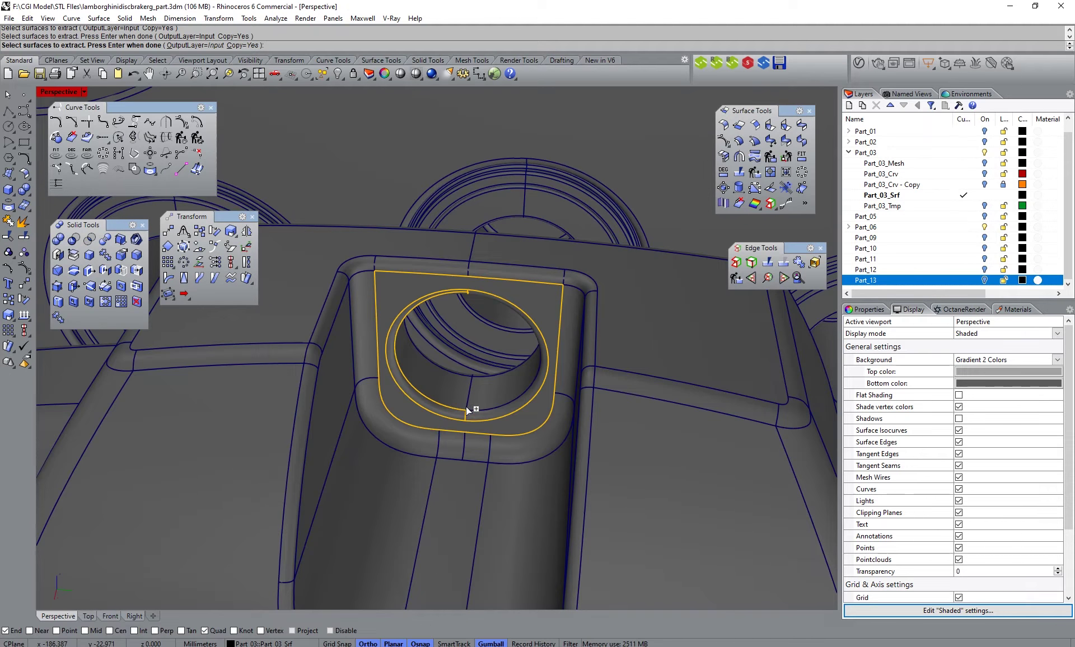
pyautogui.click(467, 407)
pyautogui.click(493, 435)
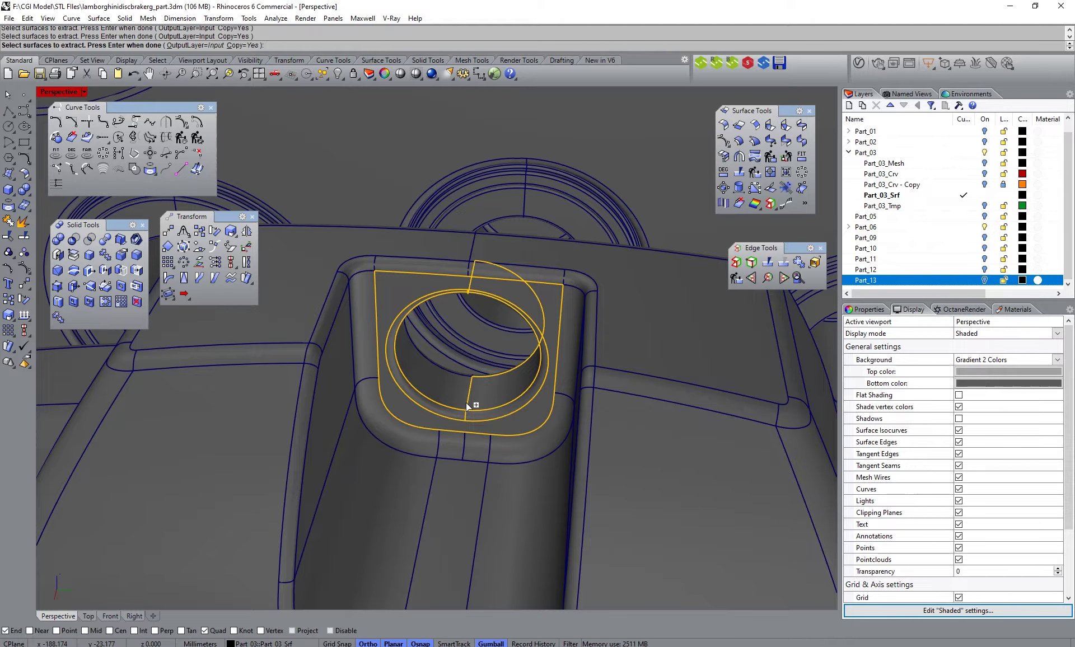
pyautogui.click(466, 402)
pyautogui.click(474, 409)
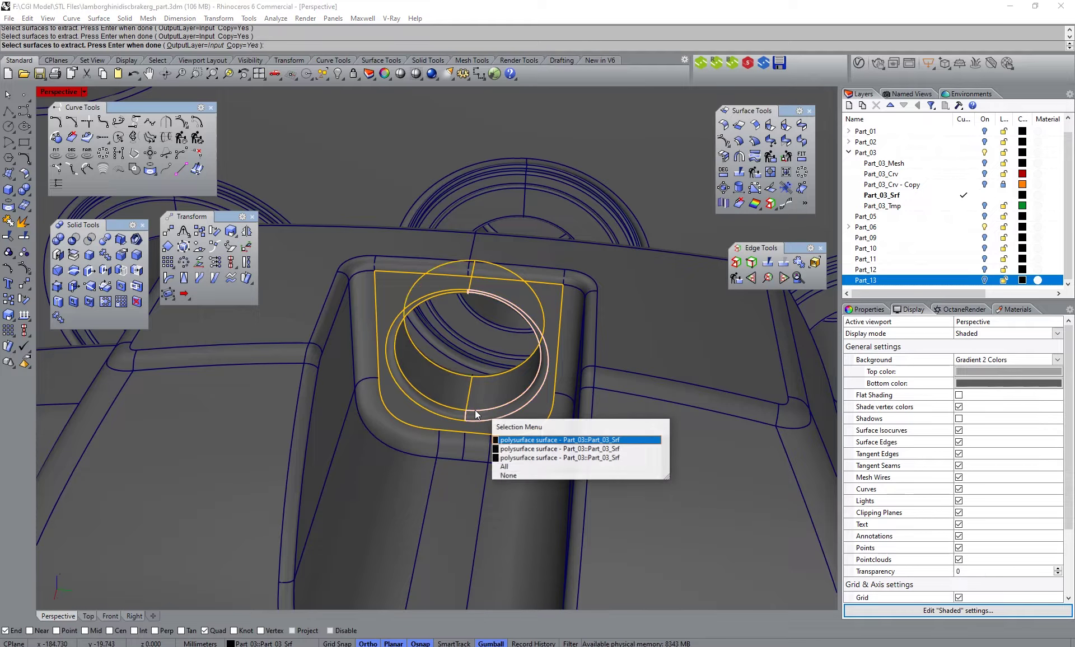
pyautogui.click(505, 441)
# Add the two opposite side walls of the central recess to the surfaces being extracted.
pyautogui.scroll(-5, 458, 366)
pyautogui.scroll(5, 420, 368)
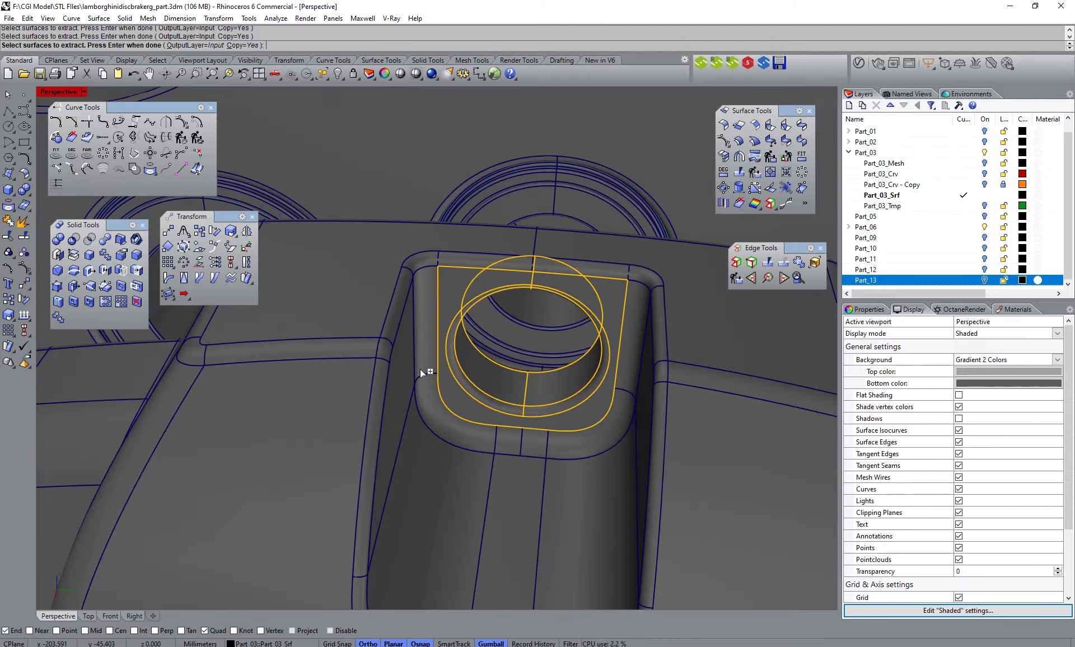
pyautogui.click(415, 357)
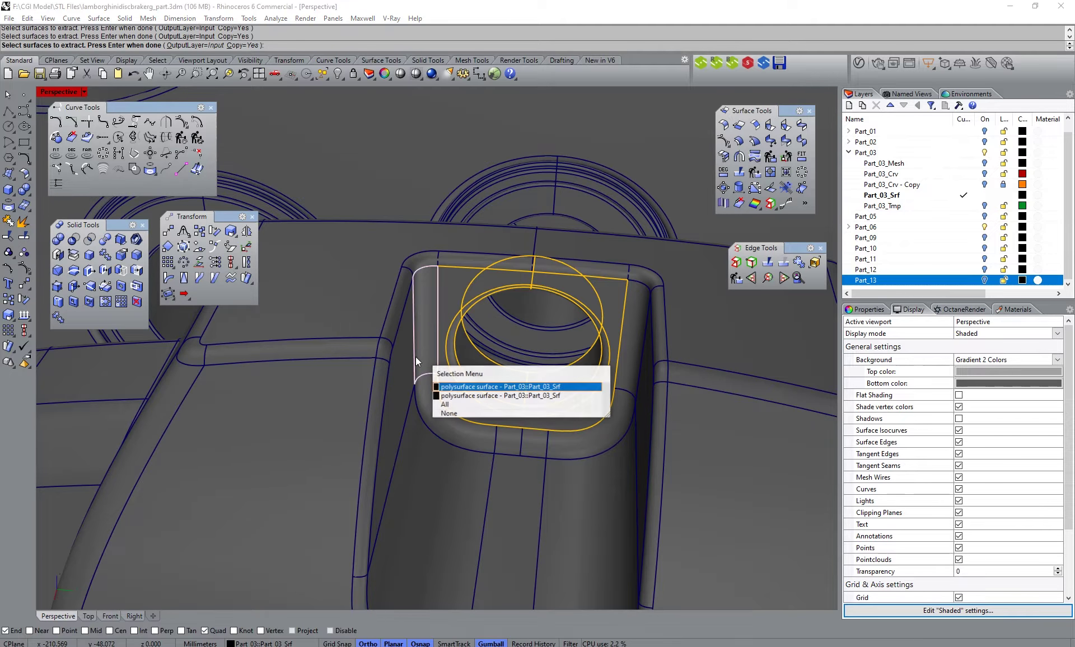
pyautogui.click(435, 395)
pyautogui.scroll(-3, 432, 391)
pyautogui.scroll(-2, 496, 392)
pyautogui.scroll(4, 627, 364)
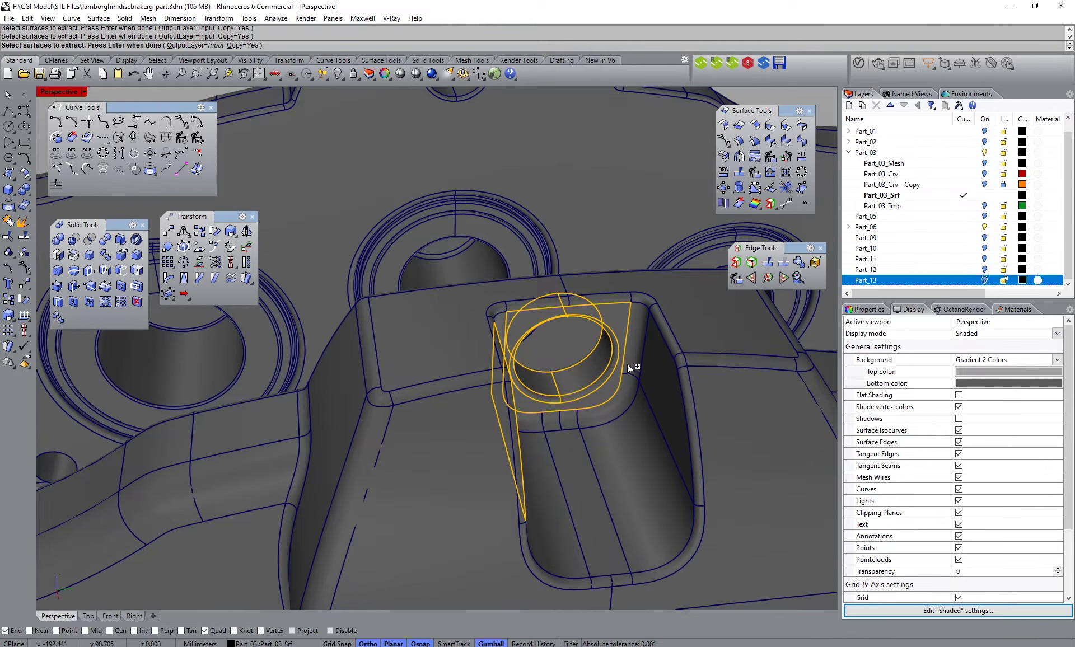
pyautogui.click(642, 348)
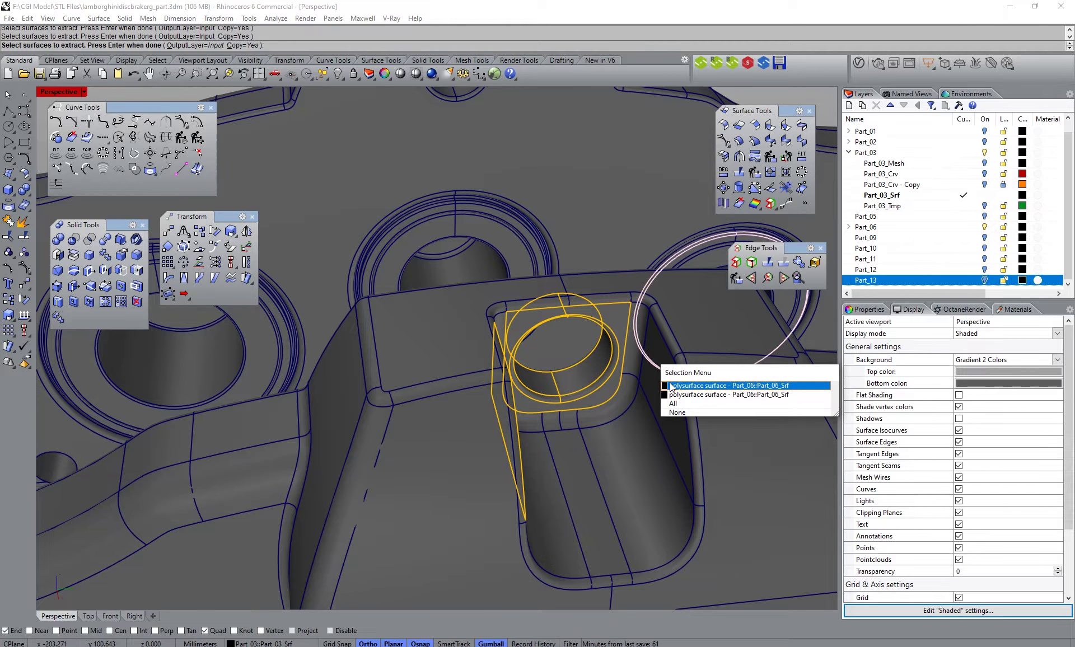
pyautogui.click(639, 372)
pyautogui.click(677, 401)
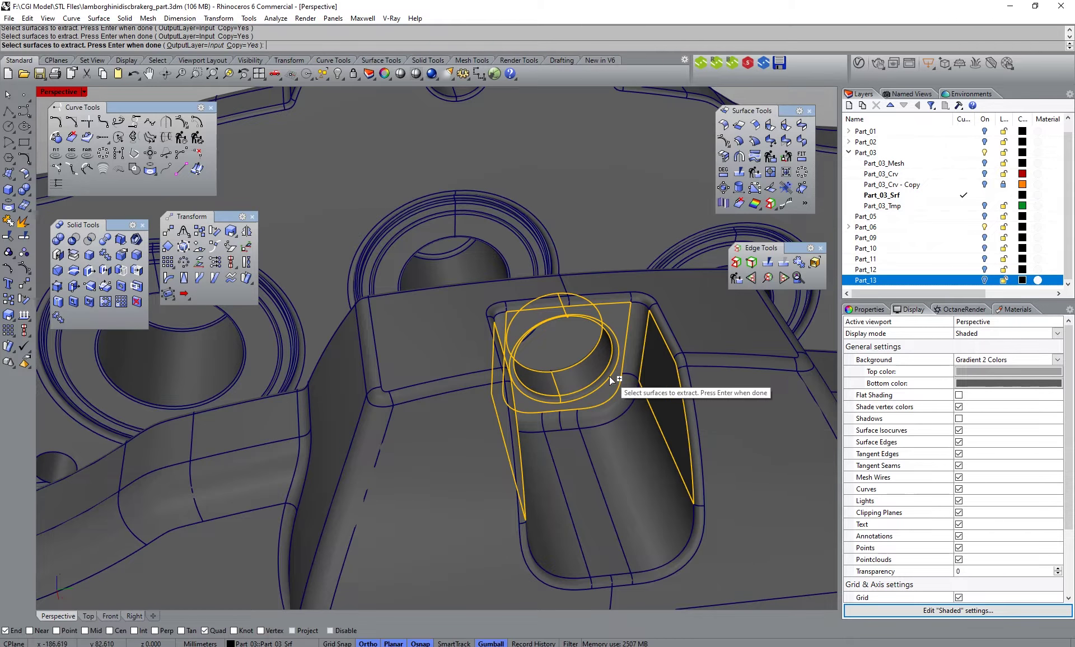
# Add the narrow strip along the recess floor, complete the extraction, and group the extracted surfaces.
pyautogui.moveTo(573, 374); pyautogui.dragTo(562, 368, button='right')
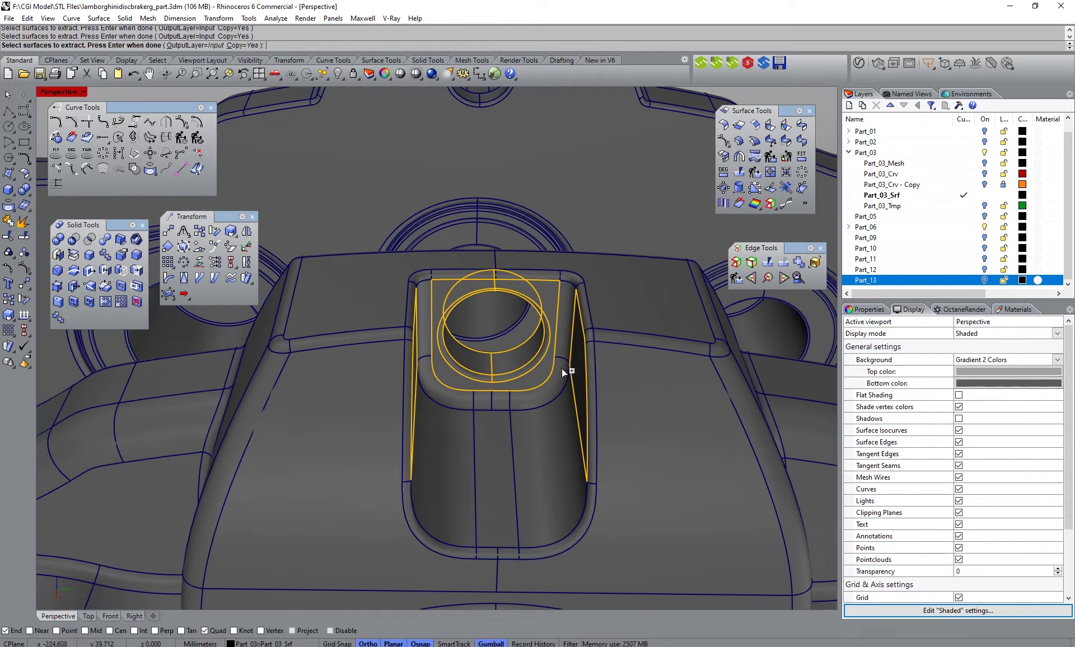
pyautogui.click(504, 414)
pyautogui.scroll(-3, 534, 443)
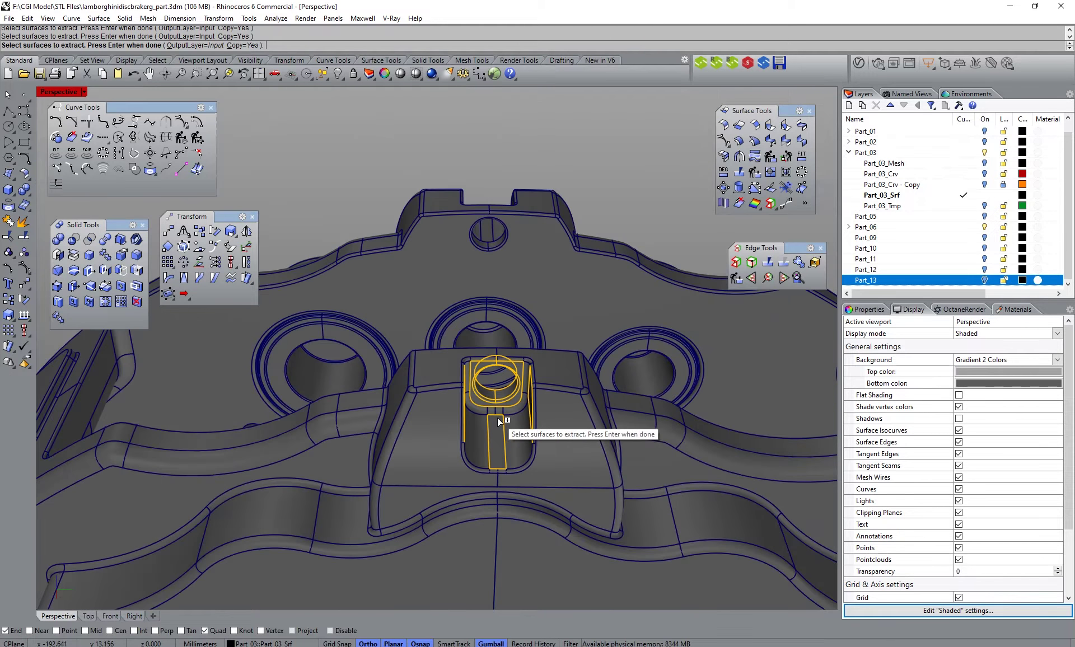
pyautogui.click(533, 443)
pyautogui.press('Return')
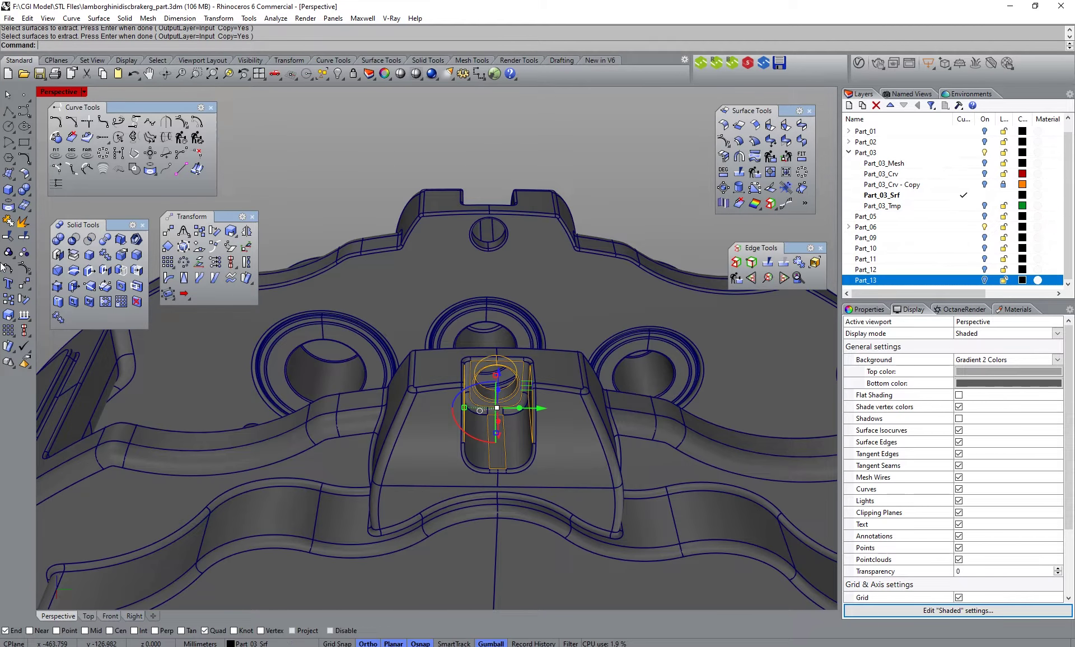
pyautogui.click(9, 253)
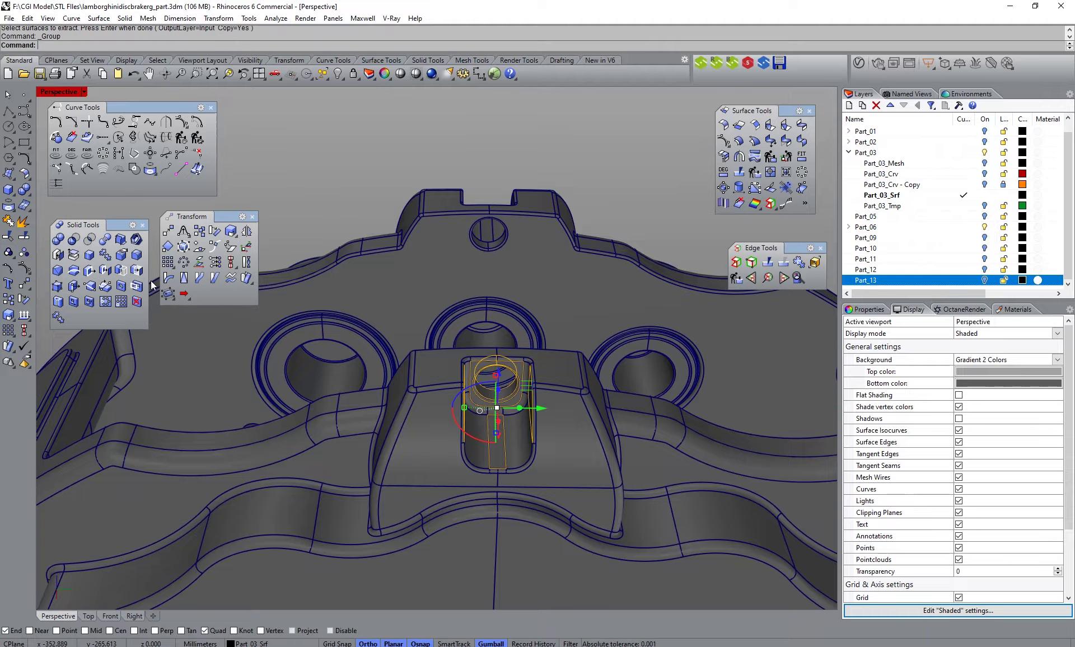
# Hide the caliper body and all Part_06 polysurfaces, and turn the Part_13 layer back on.
pyautogui.click(425, 251)
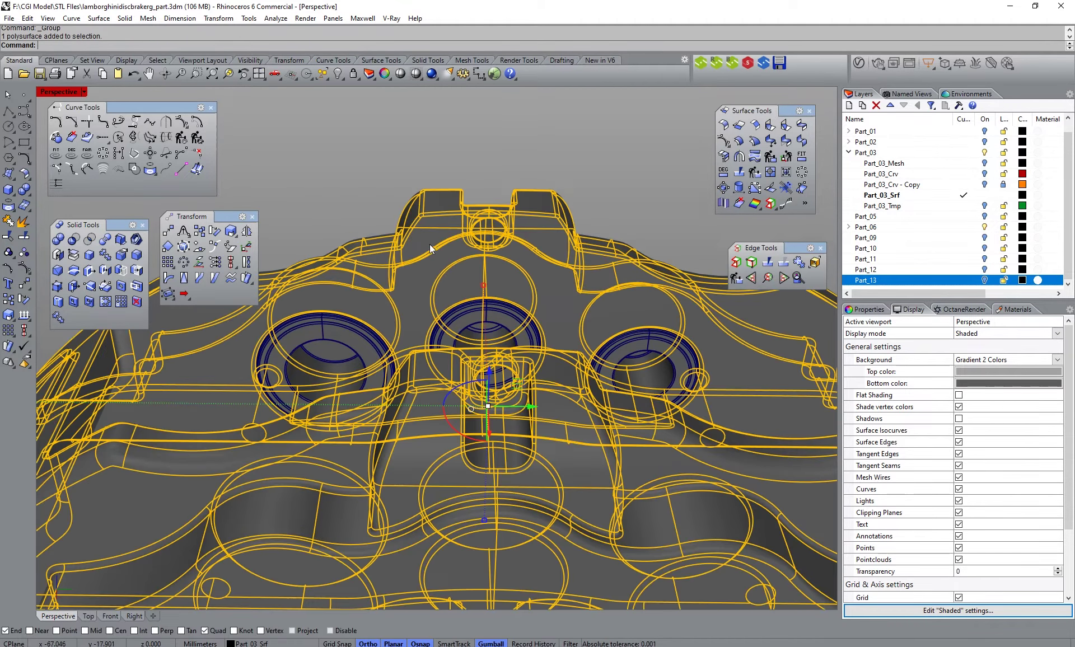
pyautogui.click(335, 75)
pyautogui.moveTo(315, 227); pyautogui.dragTo(360, 277, button='right')
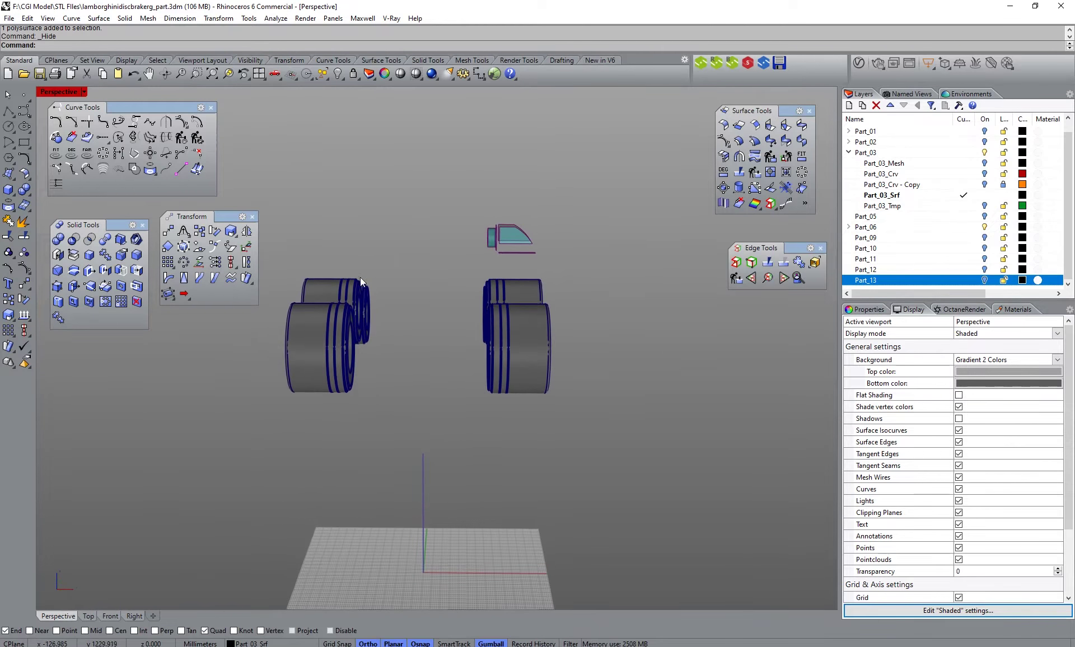
pyautogui.moveTo(278, 251); pyautogui.dragTo(555, 401)
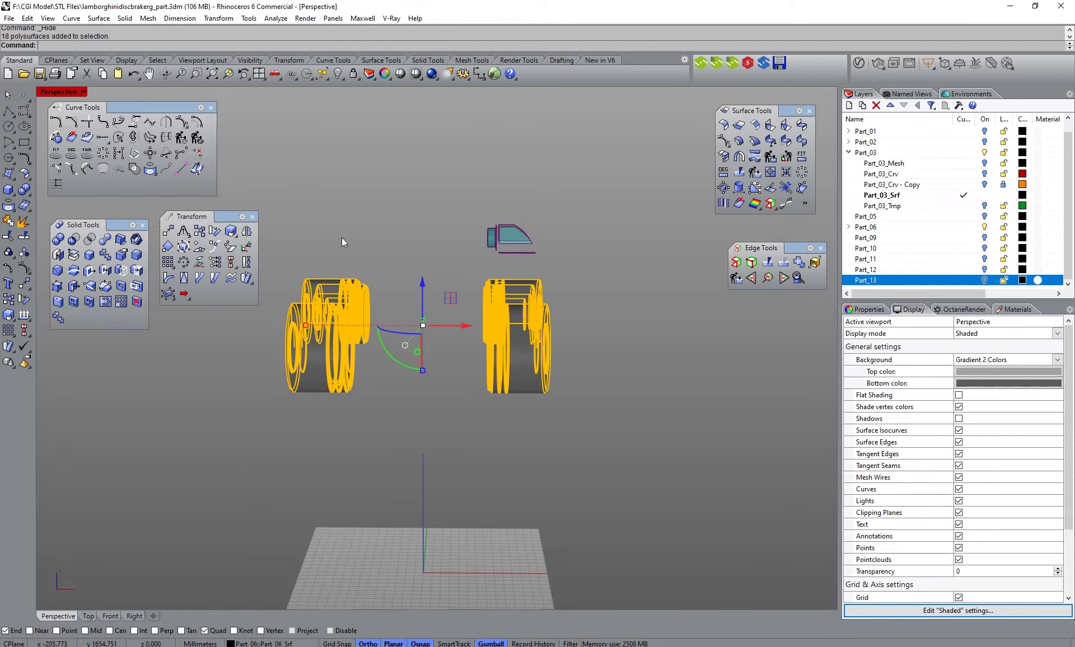
pyautogui.click(338, 74)
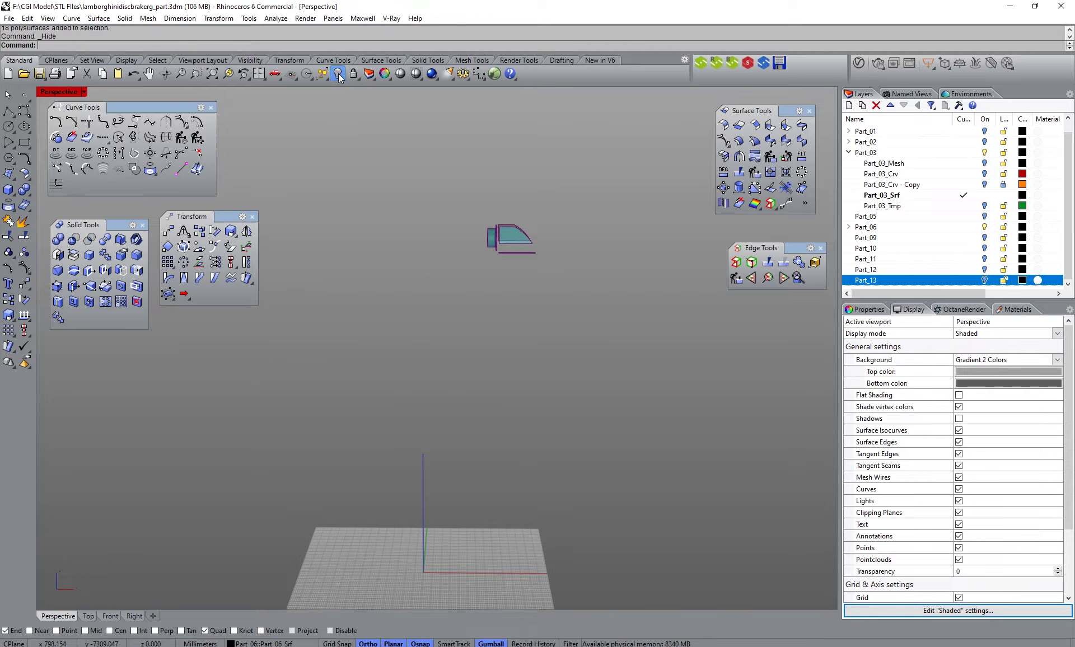
pyautogui.click(984, 281)
# Examine how the extracted hole and recess surfaces line up with the shaft and head of the Part_13 pin mesh.
pyautogui.moveTo(635, 305); pyautogui.dragTo(519, 265, button='right')
pyautogui.scroll(6, 472, 250)
pyautogui.scroll(6, 614, 257)
pyautogui.moveTo(616, 254); pyautogui.dragTo(602, 263, button='right')
pyautogui.scroll(-2, 582, 262)
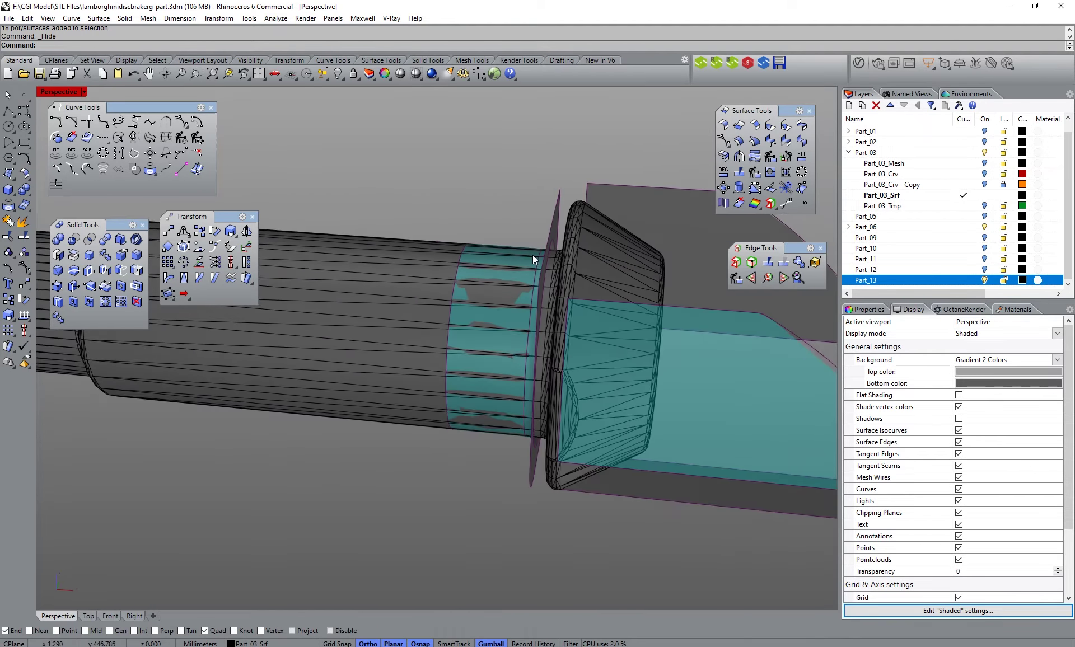
pyautogui.moveTo(532, 254); pyautogui.dragTo(535, 231, button='right')
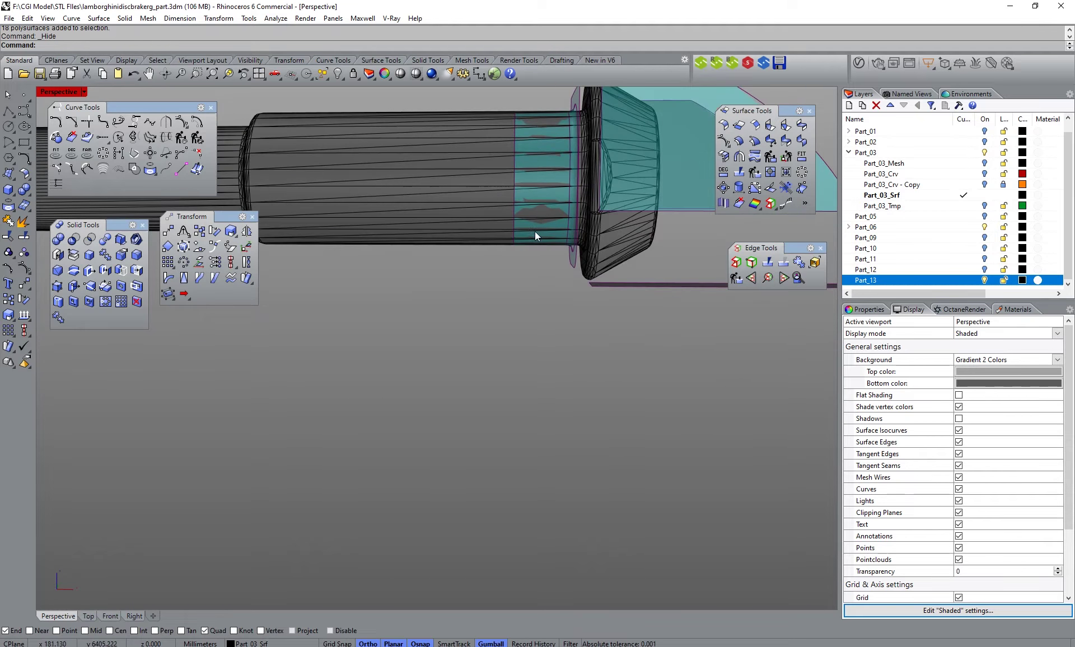
pyautogui.scroll(8, 546, 142)
pyautogui.scroll(-7, 495, 362)
pyautogui.scroll(3, 530, 254)
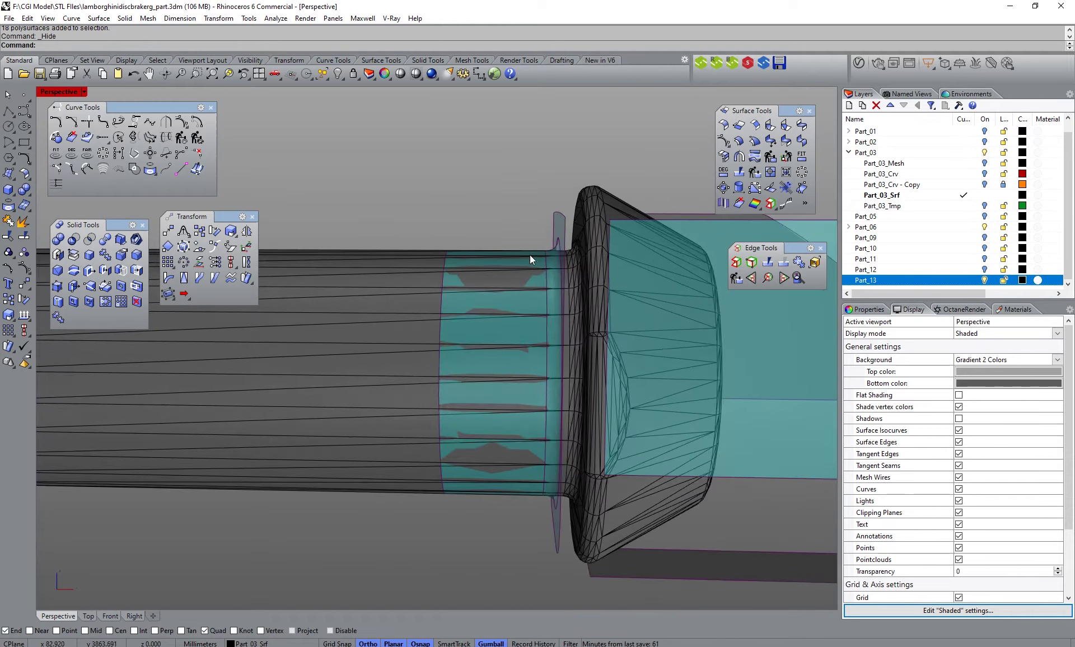
pyautogui.scroll(-1, 530, 254)
pyautogui.scroll(-3, 536, 261)
pyautogui.scroll(4, 529, 253)
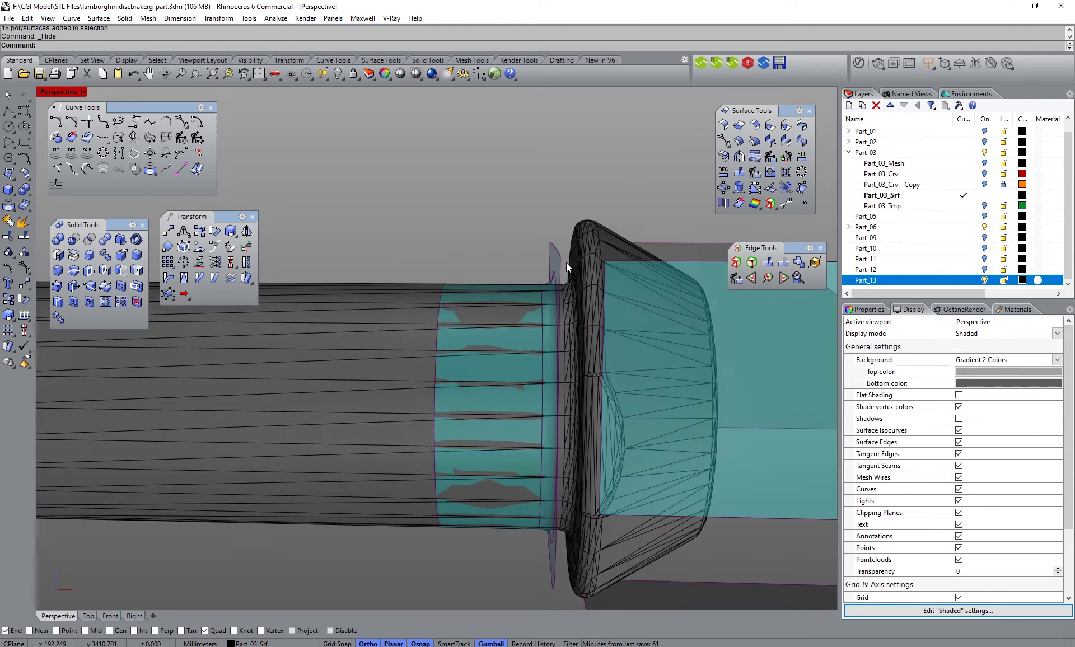
pyautogui.click(553, 250)
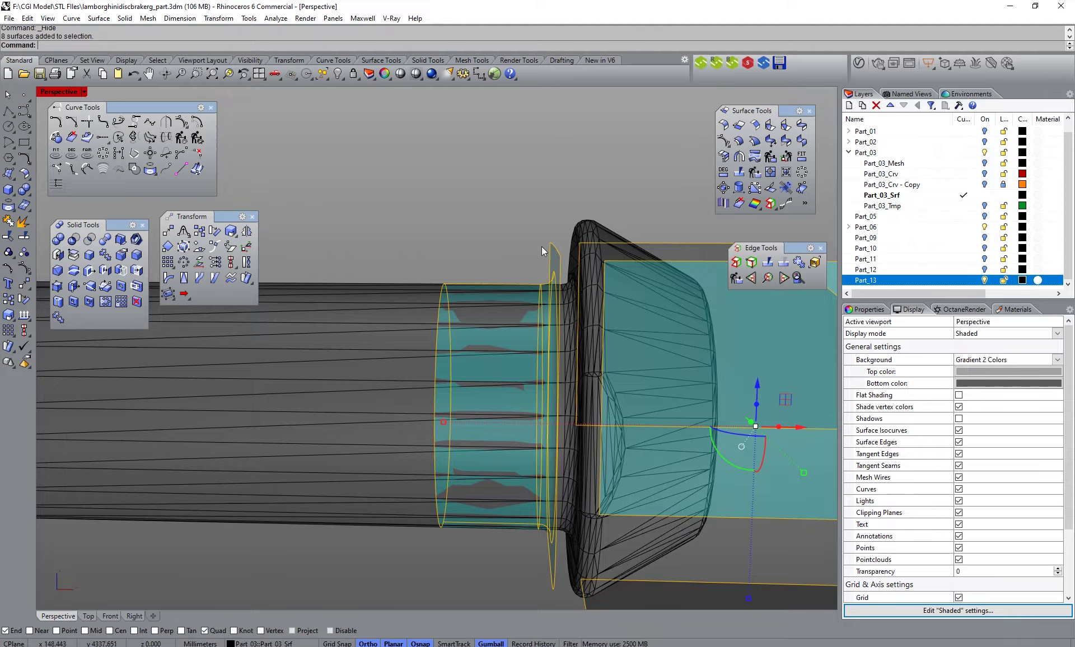
pyautogui.press('Escape')
pyautogui.scroll(-2, 600, 277)
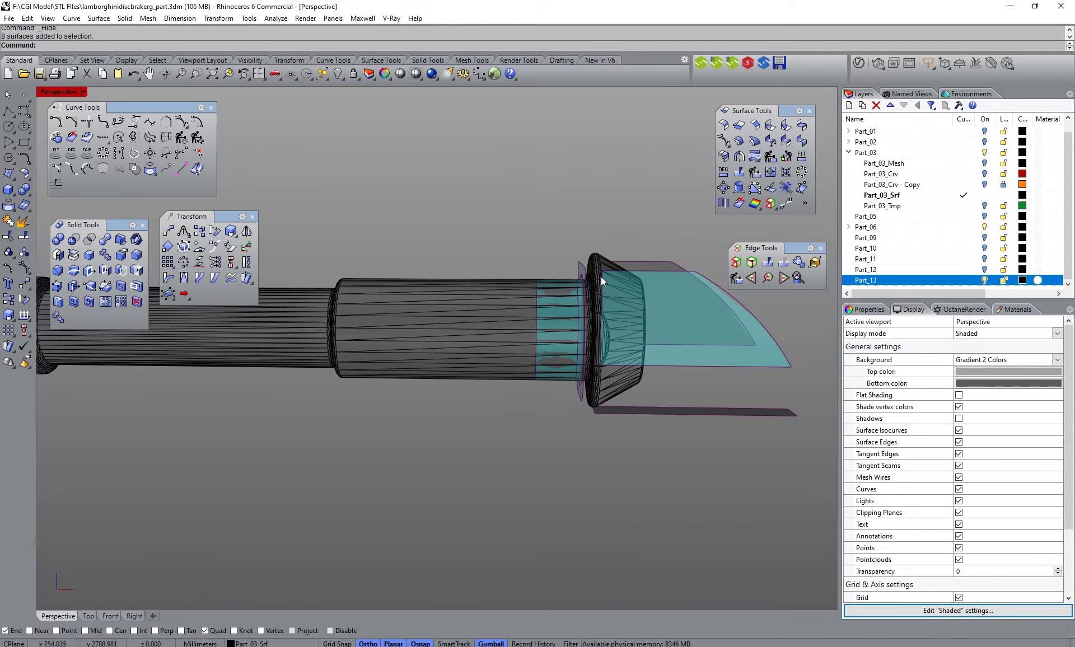
pyautogui.scroll(-4, 600, 276)
# Mirror the extracted surface group across the Y axis in the Front view, keeping the original, to place a copy at the pin's other end.
pyautogui.moveTo(479, 251); pyautogui.dragTo(503, 372, button='right')
pyautogui.click(568, 361)
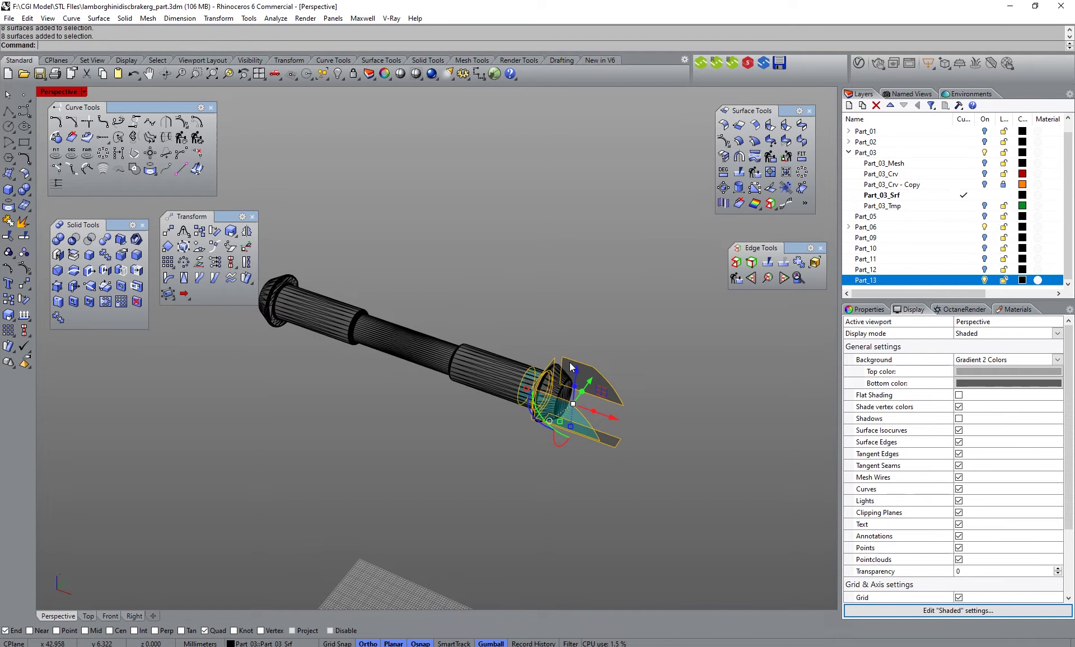
pyautogui.click(115, 615)
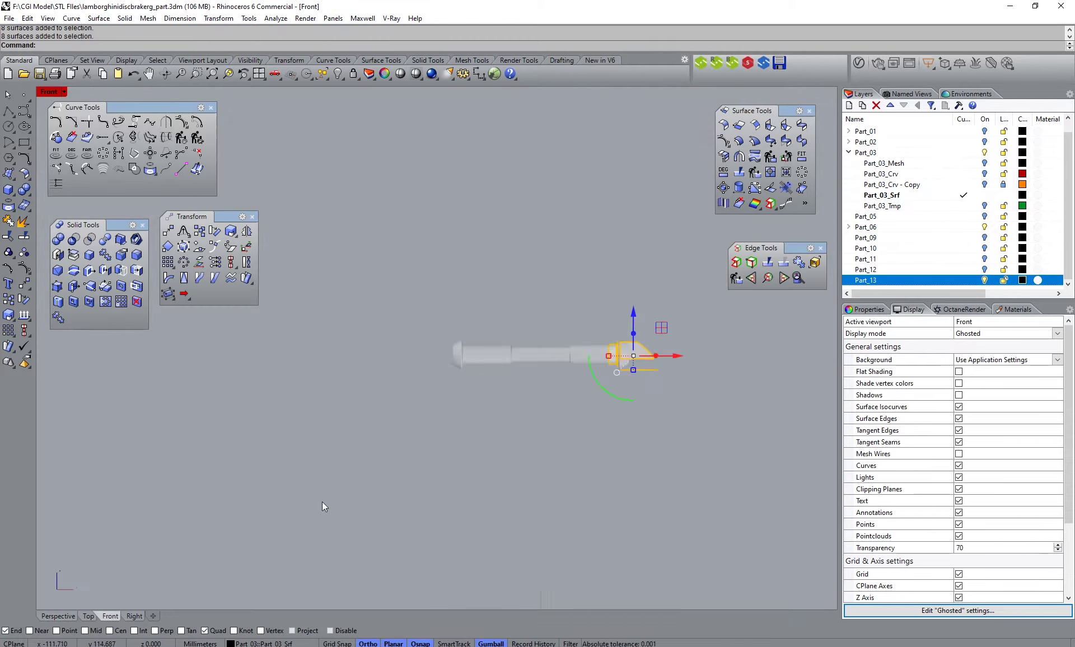
pyautogui.scroll(4, 475, 434)
pyautogui.press('m')
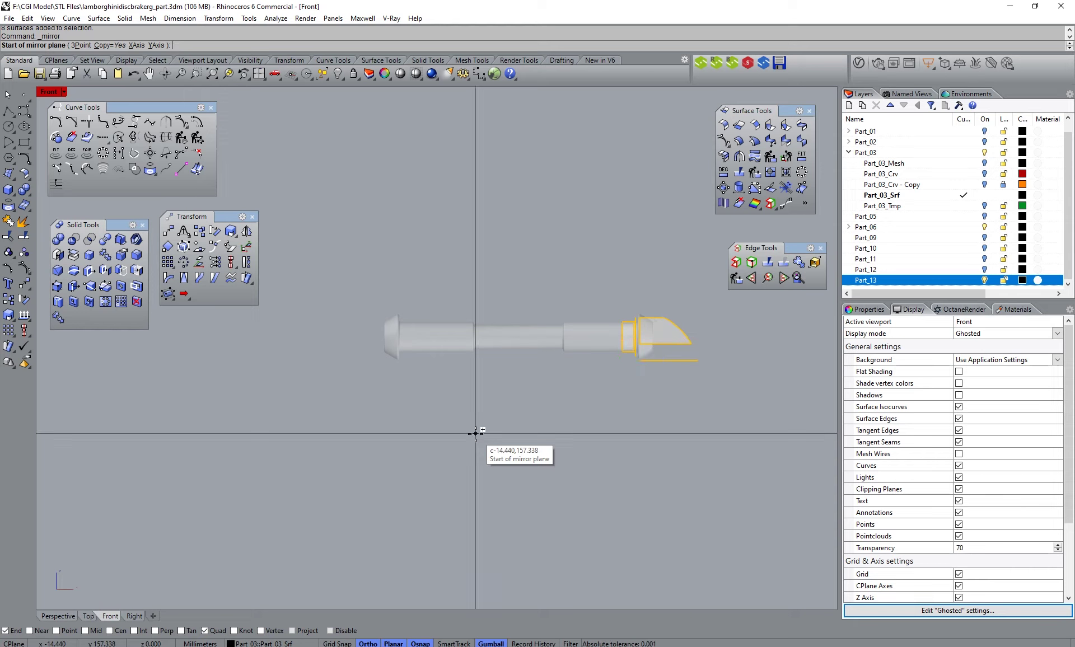
pyautogui.click(157, 45)
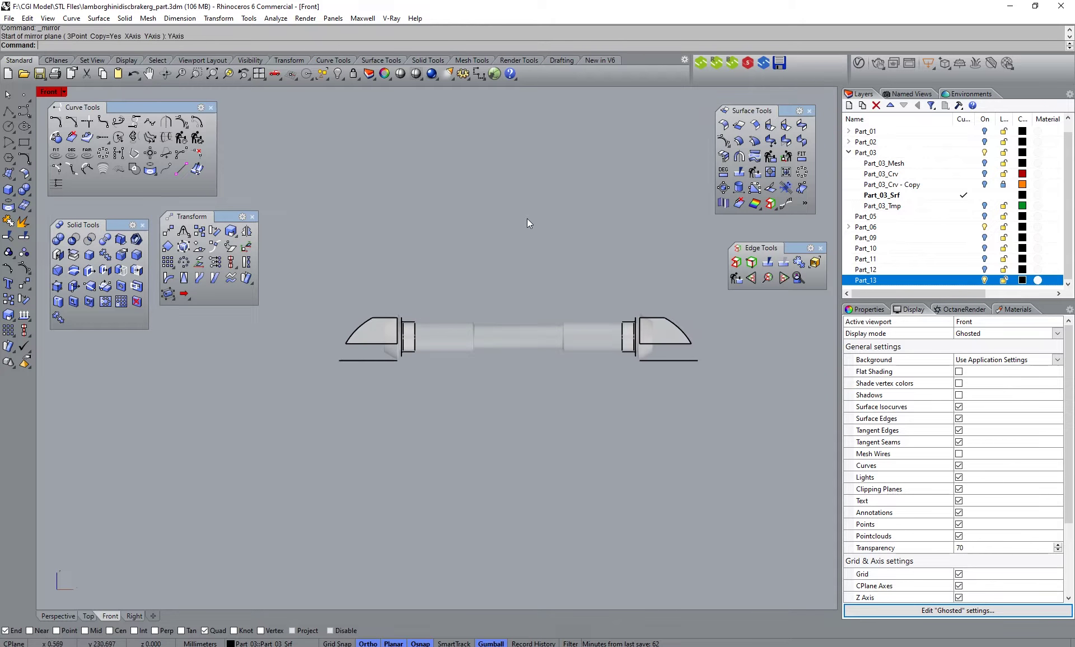
pyautogui.moveTo(570, 256); pyautogui.dragTo(519, 270, button='right')
pyautogui.scroll(1, 491, 311)
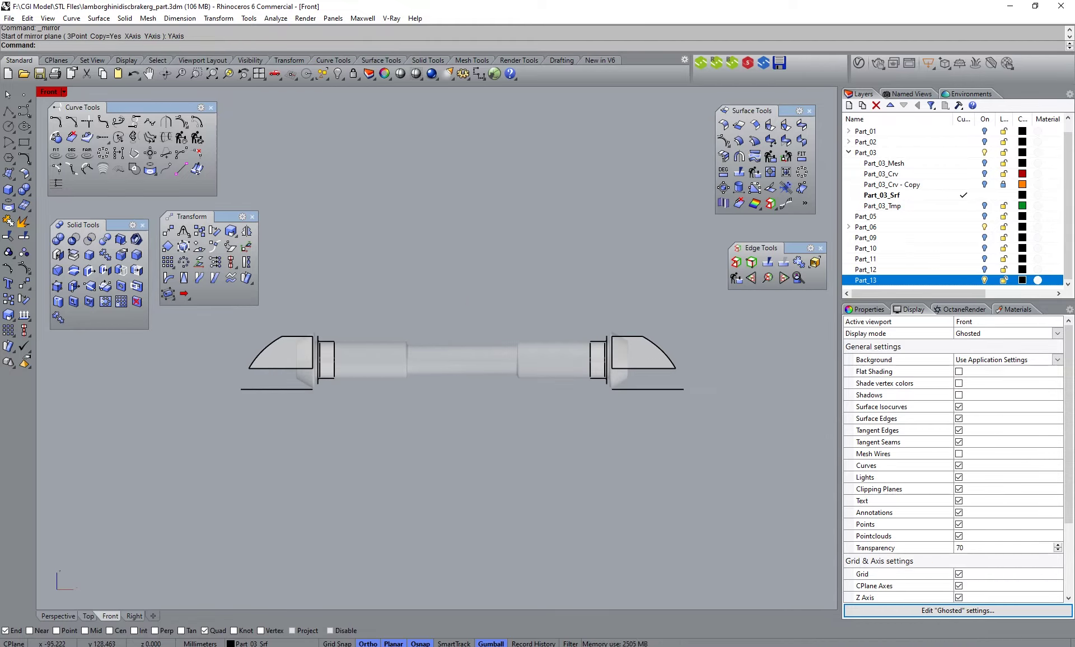
# Draw a polyline in the Perspective view along the pin's axis, joining the hole-edge centres at both ends with the Cen snap.
pyautogui.click(78, 618)
pyautogui.moveTo(132, 574)
pyautogui.mouseDown(button='right')
pyautogui.moveTo(378, 439)
pyautogui.moveTo(386, 421)
pyautogui.moveTo(374, 413)
pyautogui.moveTo(428, 415)
pyautogui.mouseUp(button='right')
pyautogui.click(109, 632)
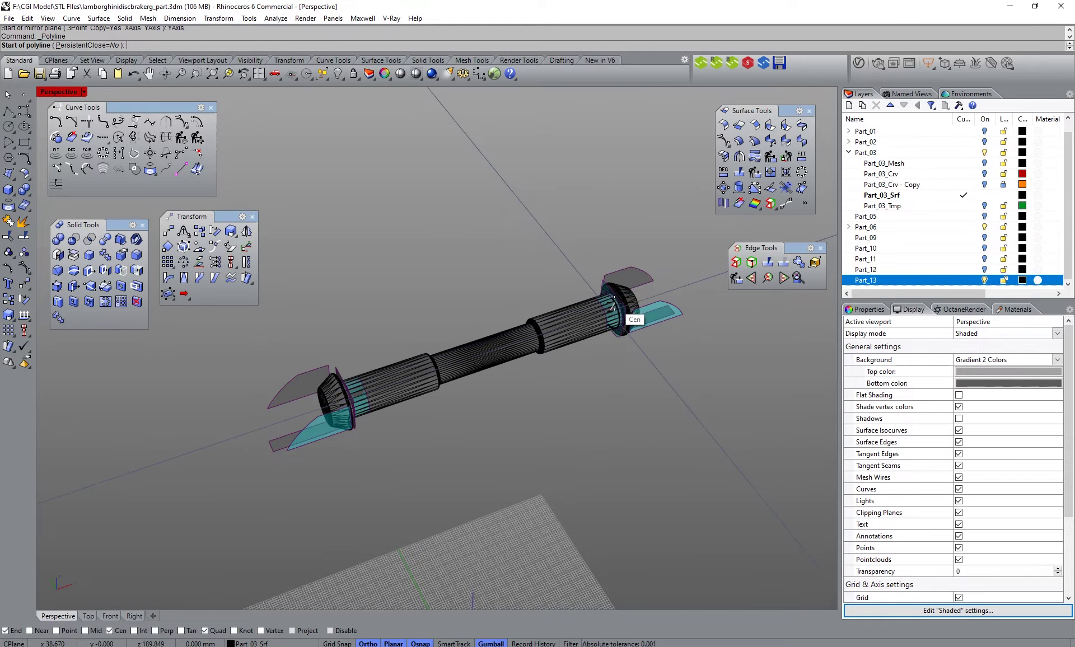
pyautogui.click(614, 302)
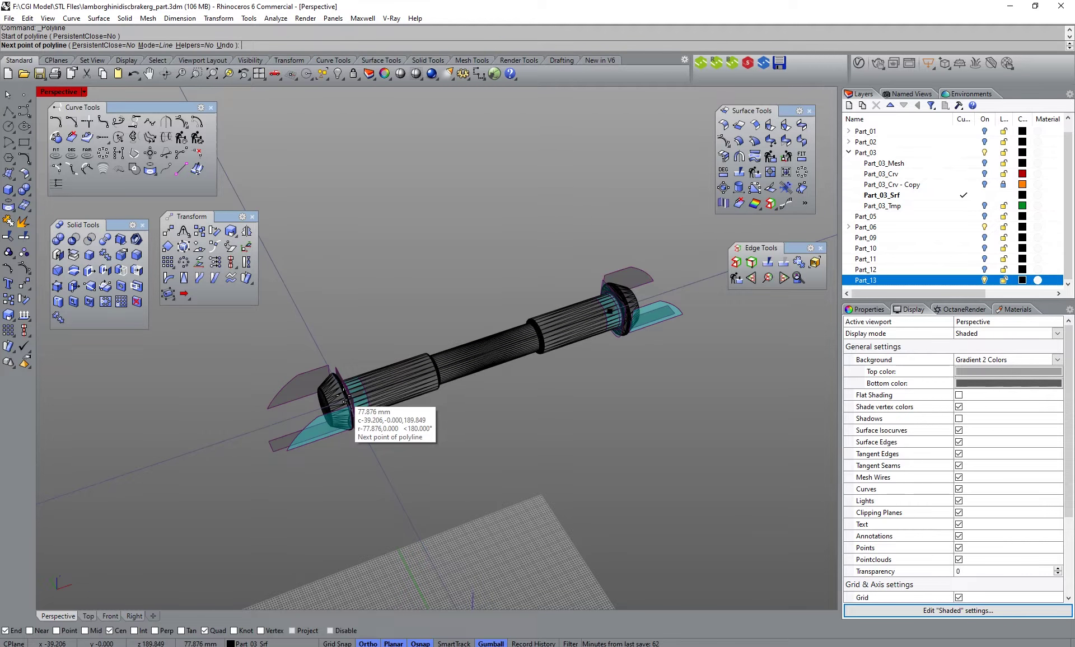
pyautogui.moveTo(344, 394); pyautogui.dragTo(229, 339, button='right')
pyautogui.scroll(2, 280, 274)
pyautogui.scroll(3, 280, 272)
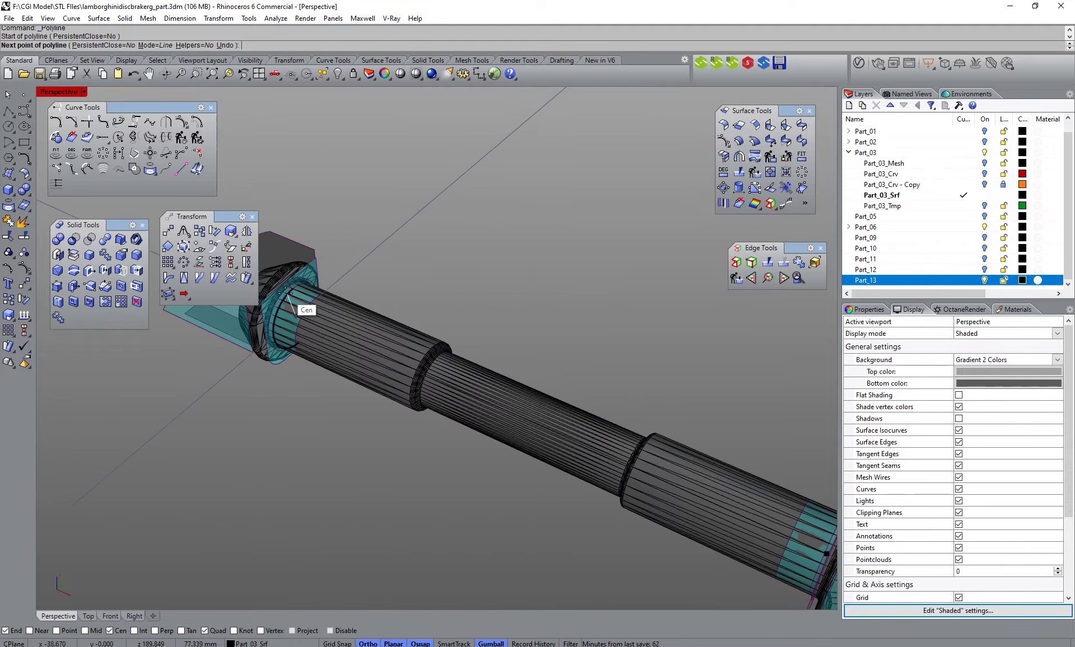
pyautogui.click(282, 294)
pyautogui.scroll(-4, 281, 294)
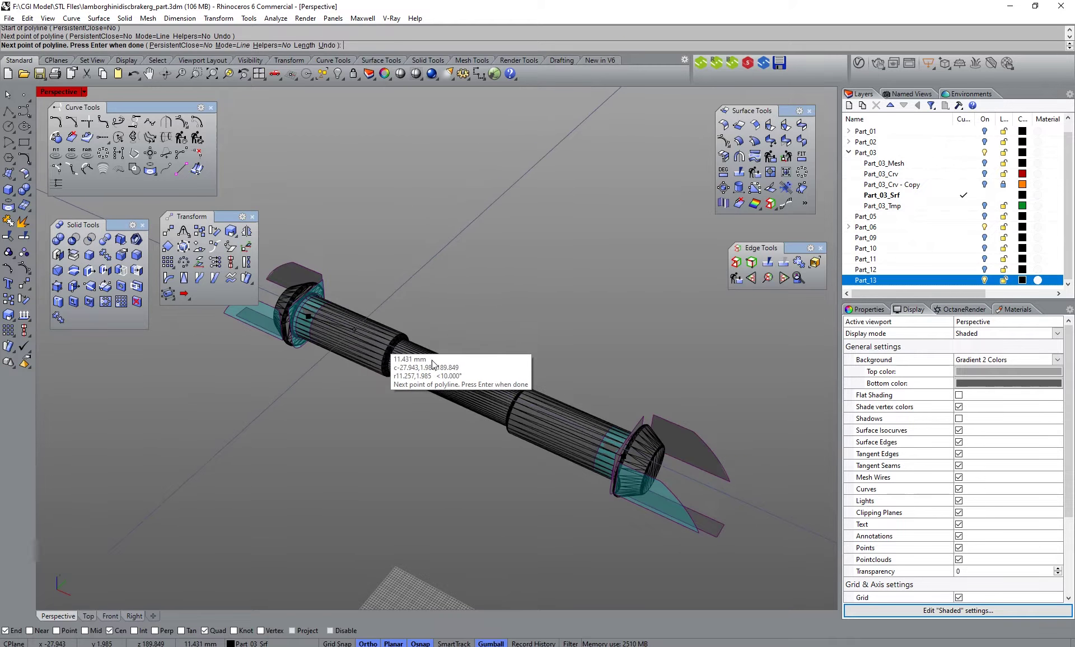
pyautogui.press('Return')
# Stretch the axis line so it extends beyond the pin heads at both ends.
pyautogui.click(476, 397)
pyautogui.moveTo(476, 397); pyautogui.dragTo(281, 414, button='right')
pyautogui.moveTo(269, 381); pyautogui.dragTo(157, 378)
pyautogui.click(452, 287)
# Move the axis line and both extracted surface groups to the Part_13 layer.
pyautogui.click(205, 380)
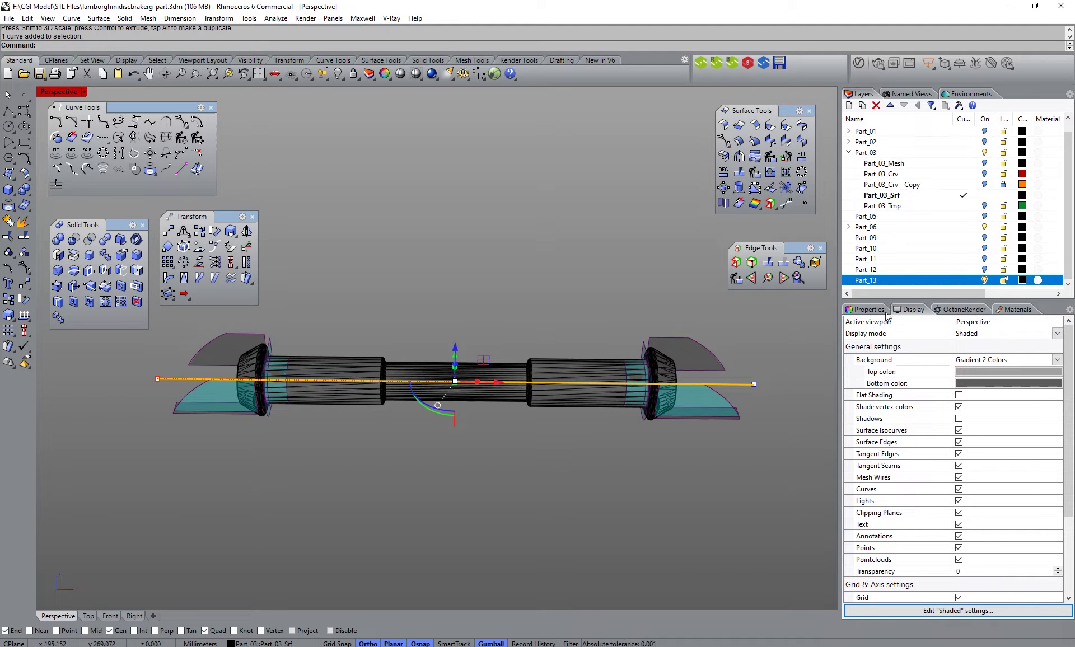
pyautogui.rightClick(913, 283)
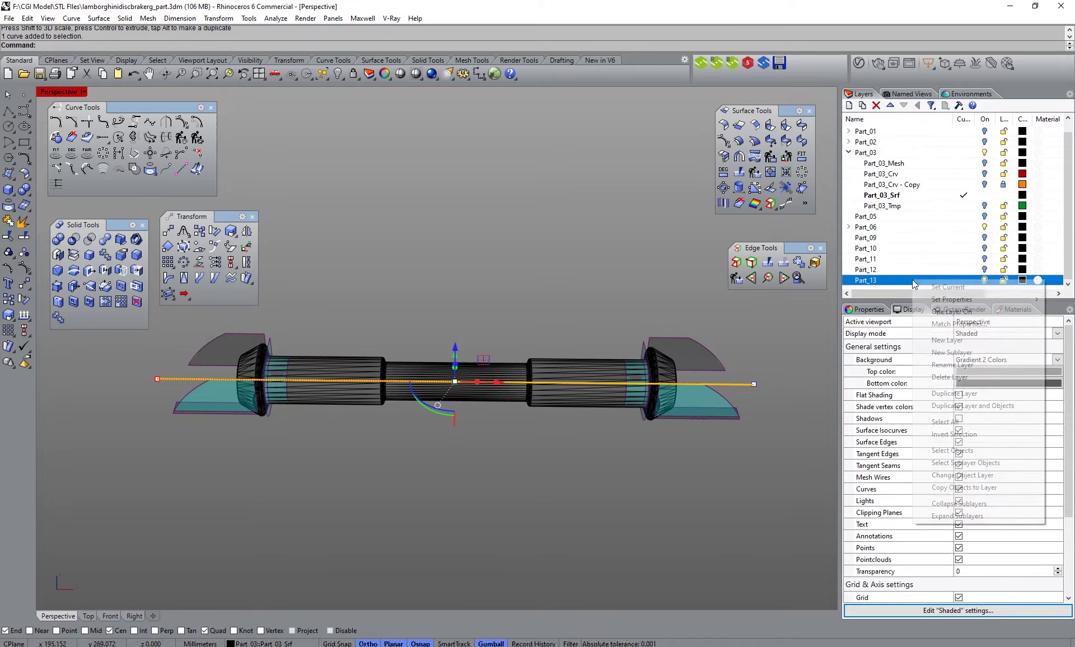
pyautogui.click(936, 476)
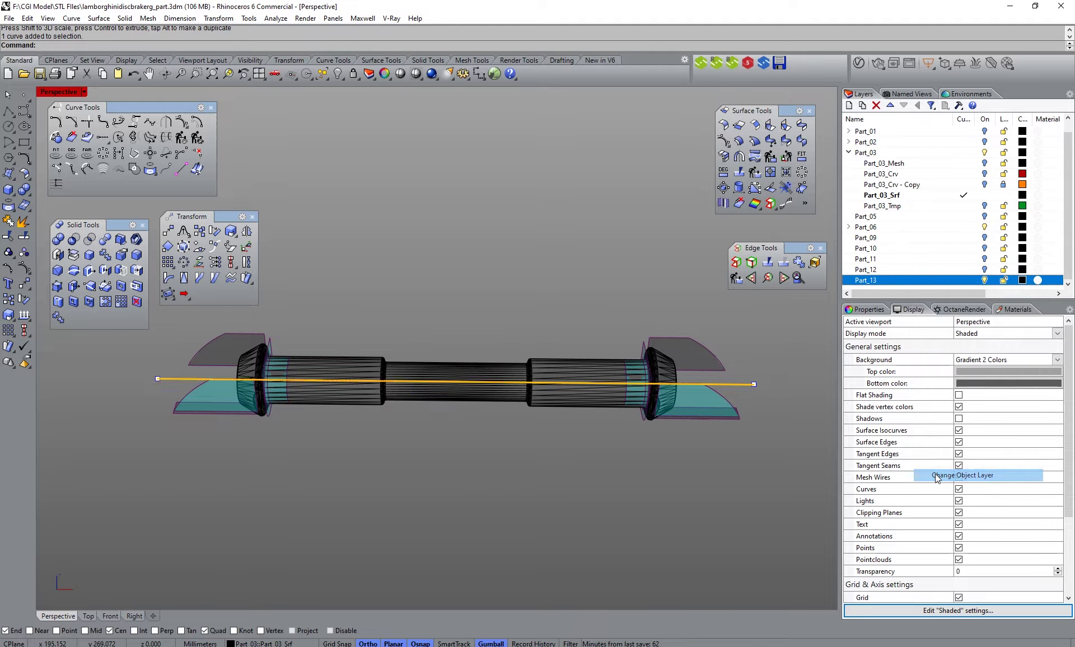
pyautogui.click(704, 345)
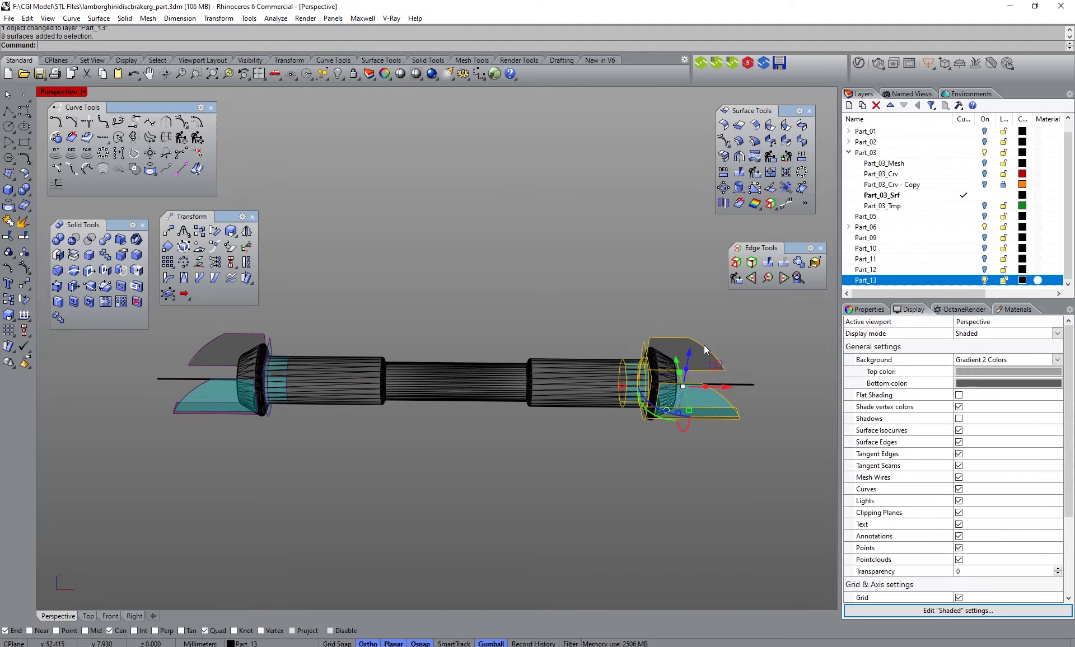
pyautogui.rightClick(946, 281)
pyautogui.click(967, 480)
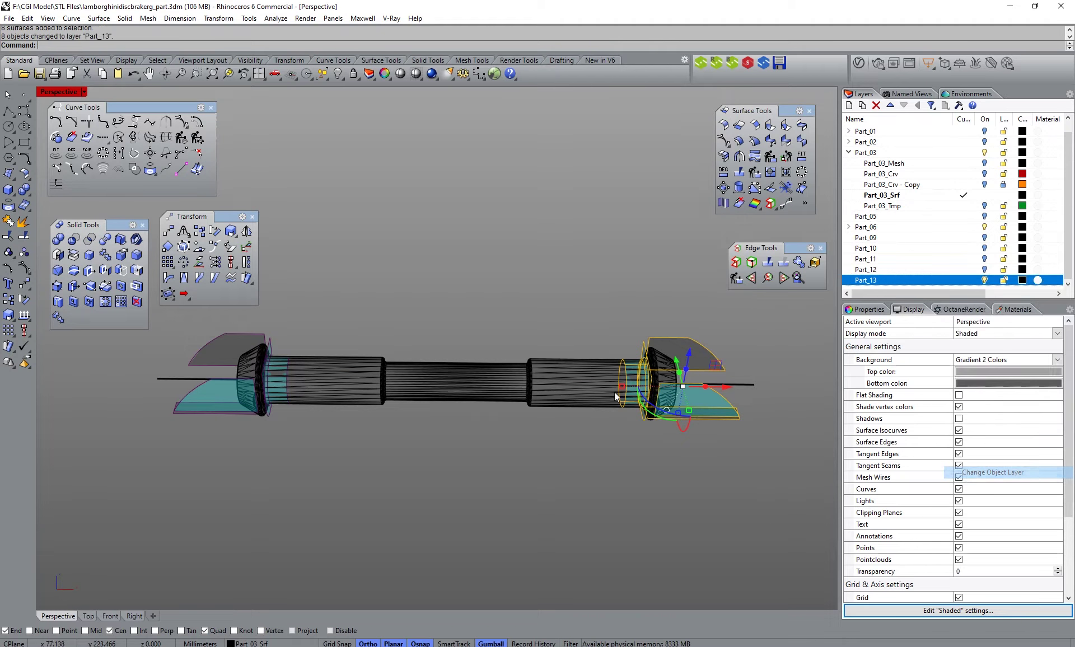
pyautogui.click(250, 335)
pyautogui.rightClick(888, 276)
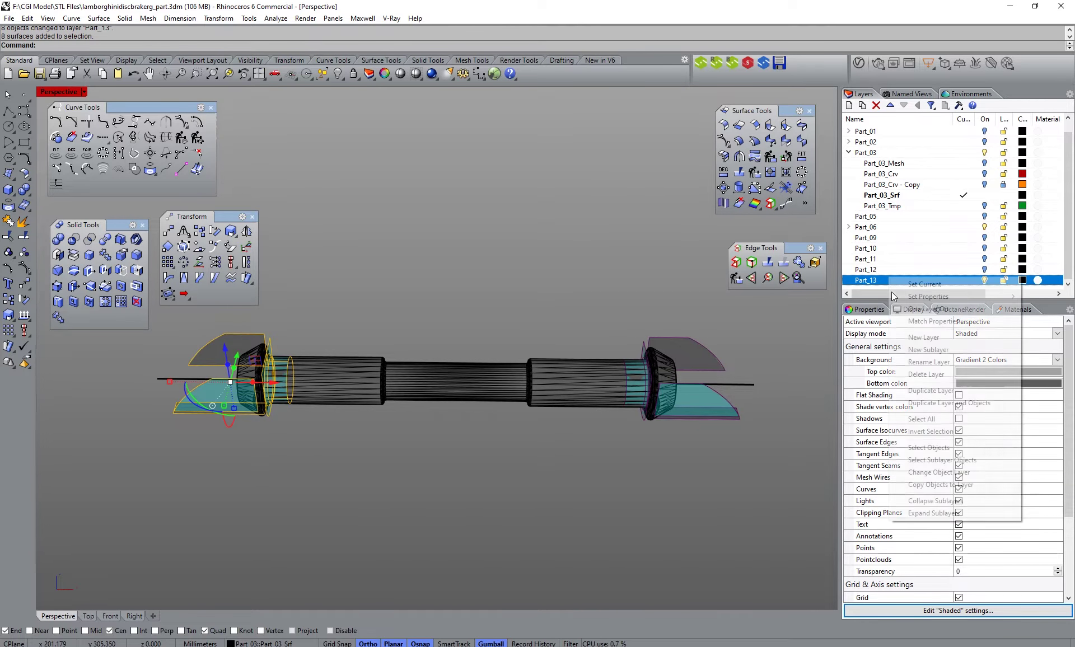
pyautogui.click(909, 473)
pyautogui.click(491, 298)
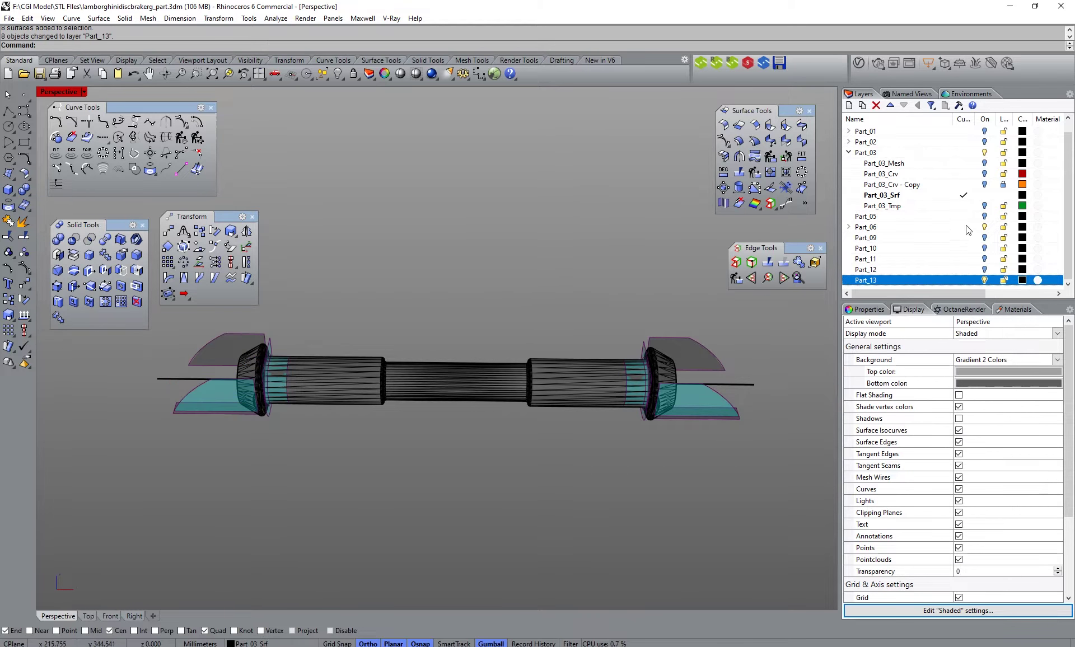
# Make Part_13 the current layer and turn off the Part_03 and Part_06 layers.
pyautogui.click(963, 280)
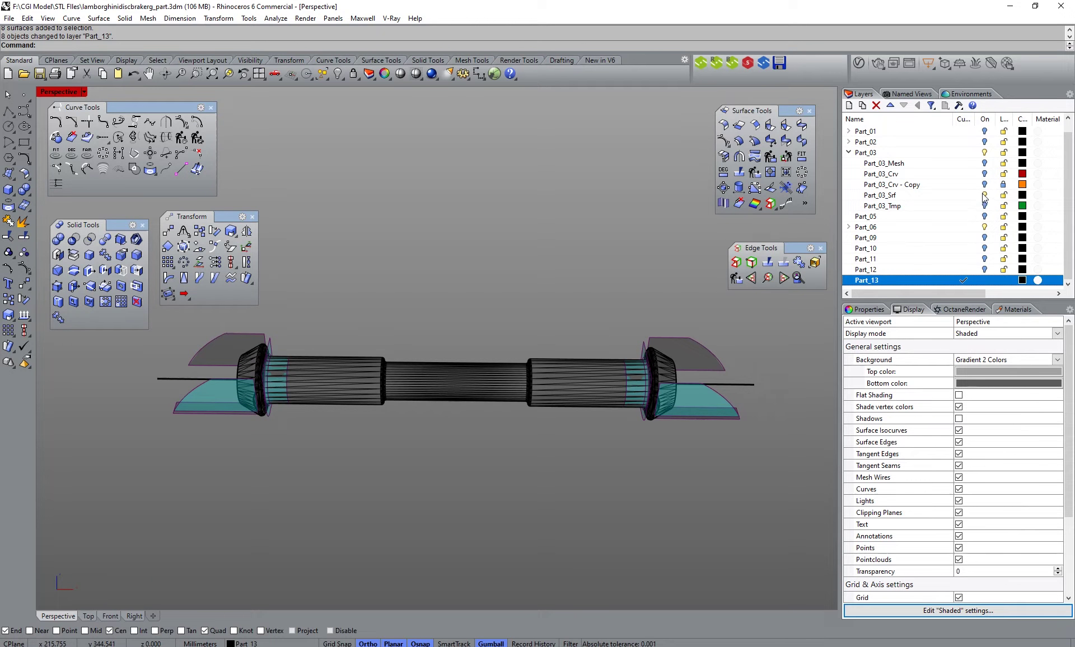
pyautogui.click(868, 153)
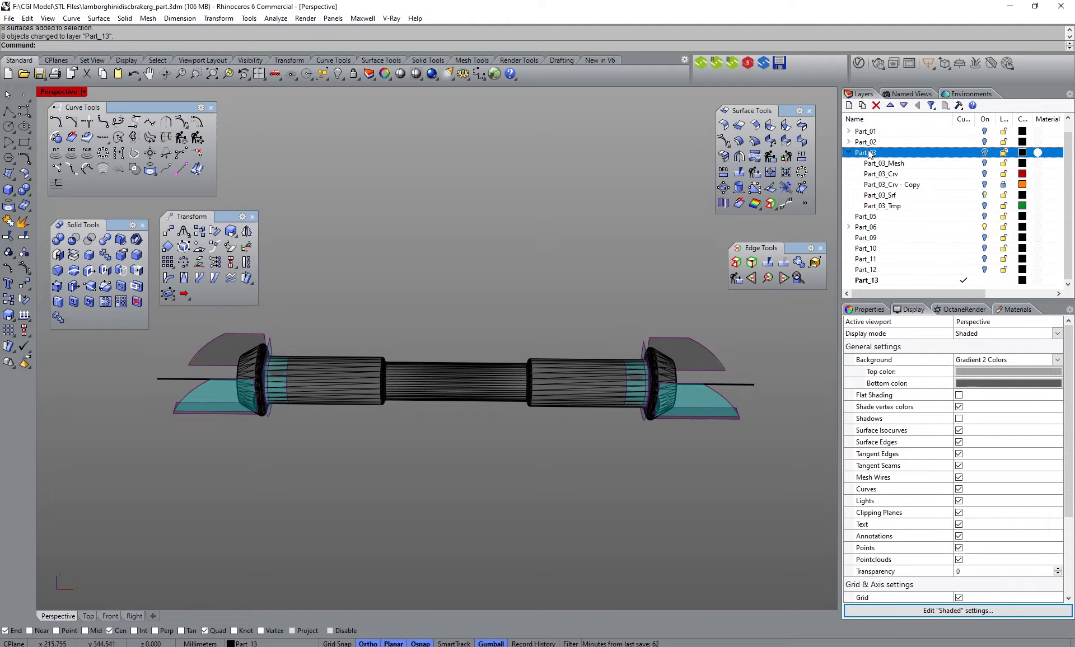
pyautogui.click(850, 154)
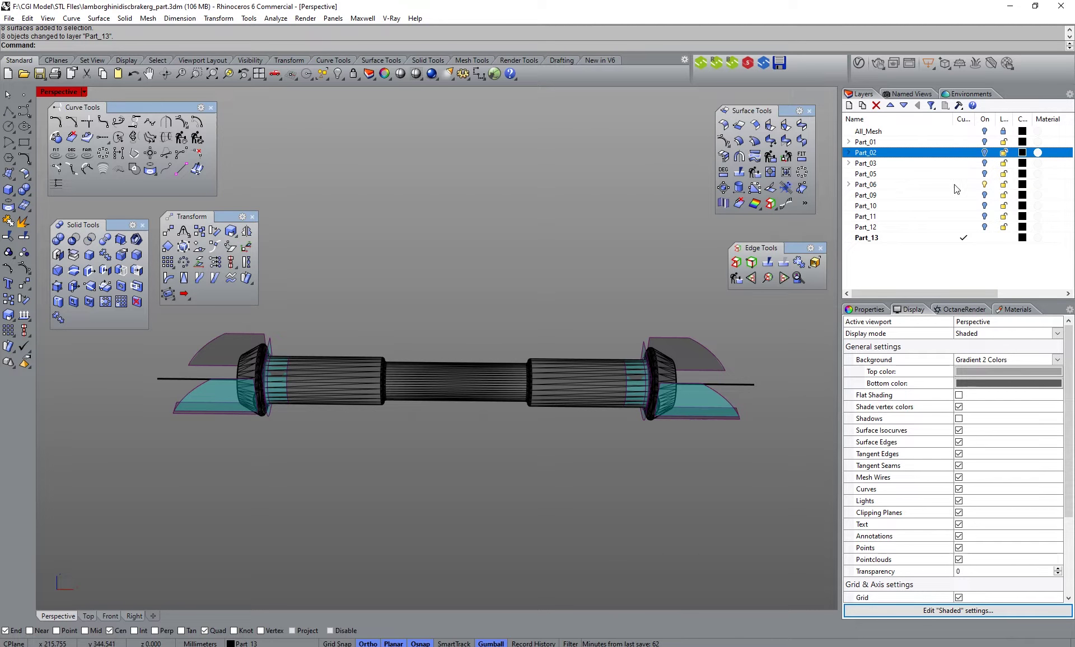
pyautogui.click(984, 185)
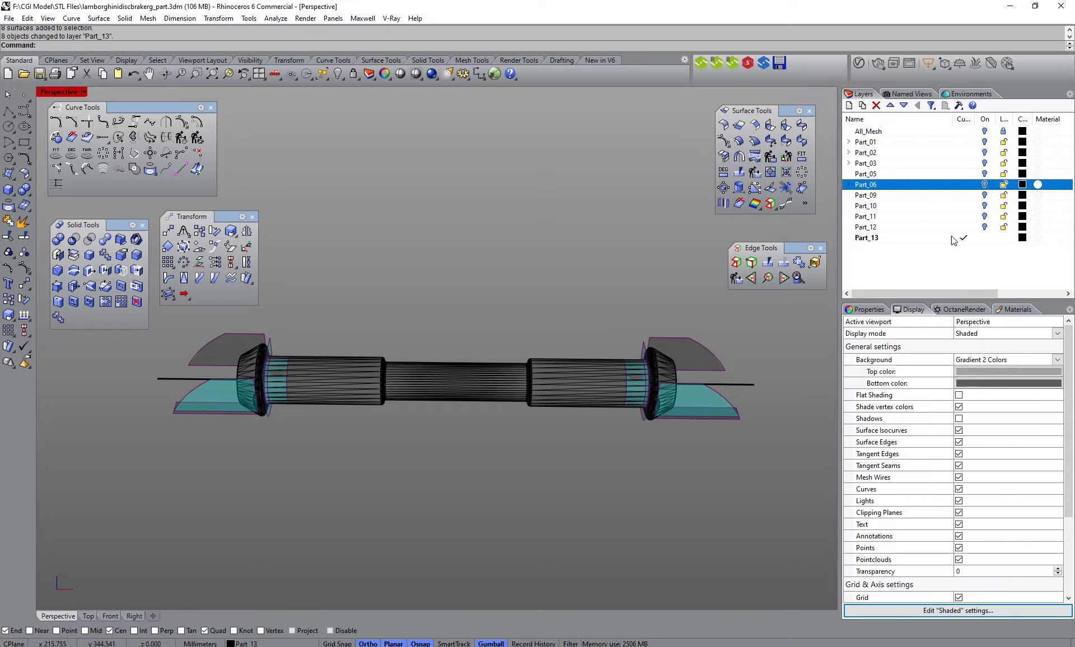
pyautogui.click(880, 239)
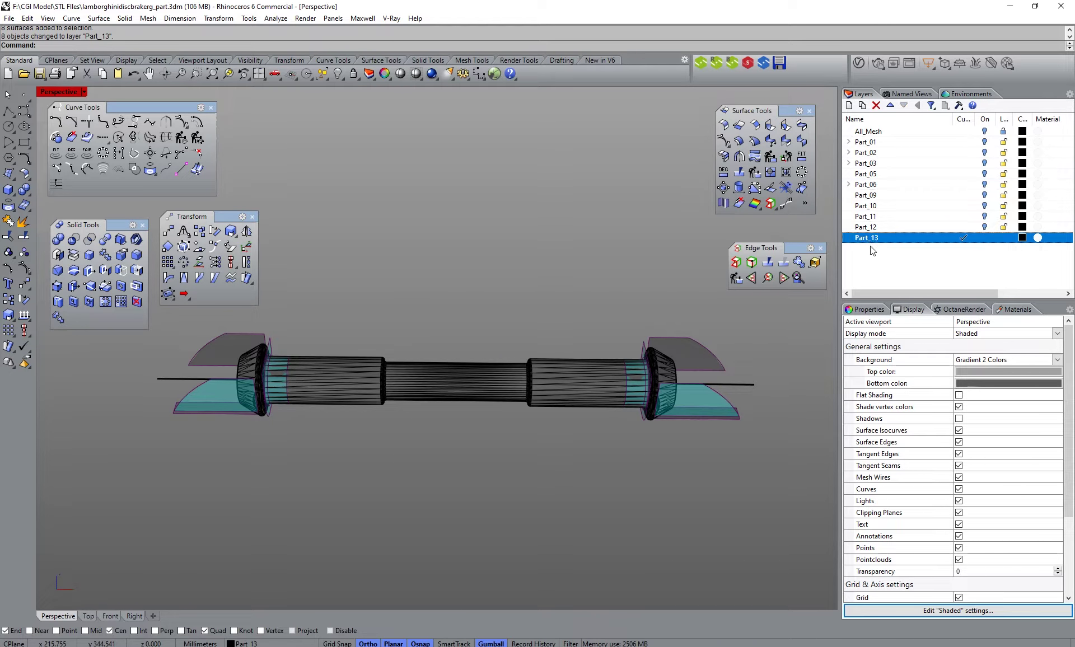
# Project the axis line onto the Part_13 pin mesh from the Top view.
pyautogui.click(89, 616)
pyautogui.scroll(5, 557, 352)
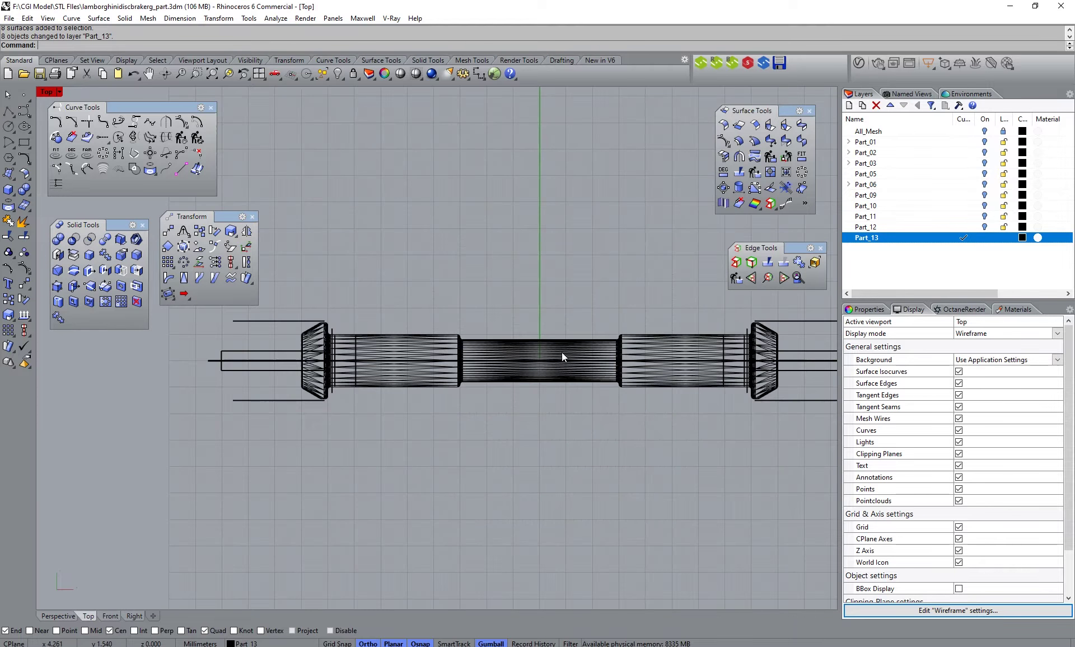
pyautogui.scroll(-2, 433, 397)
pyautogui.moveTo(446, 431); pyautogui.dragTo(448, 459, button='right')
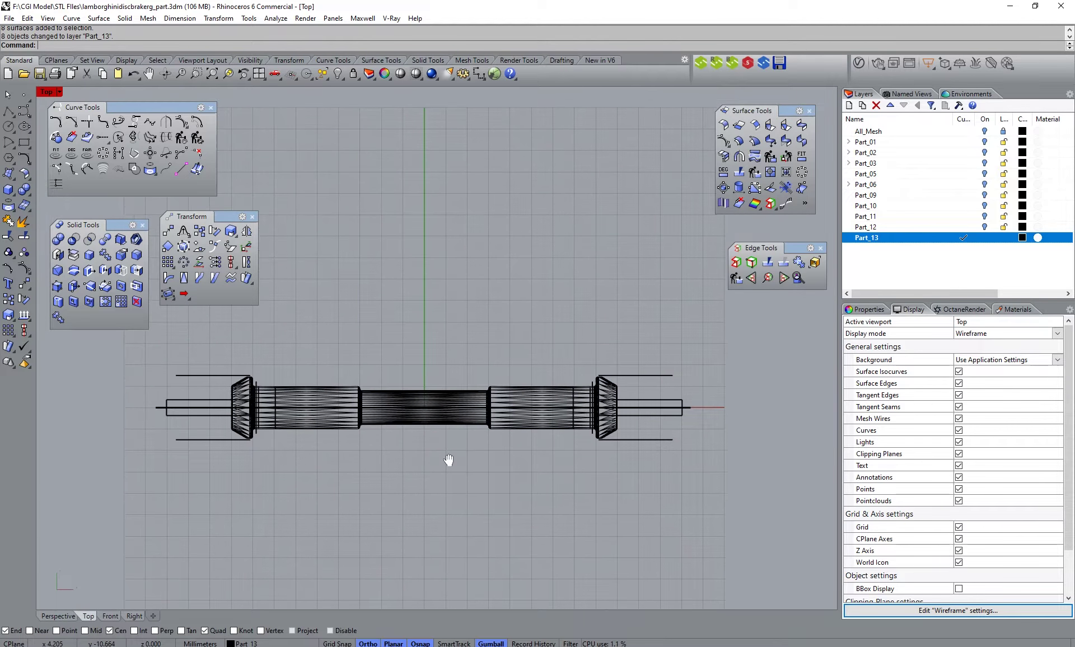
pyautogui.click(645, 408)
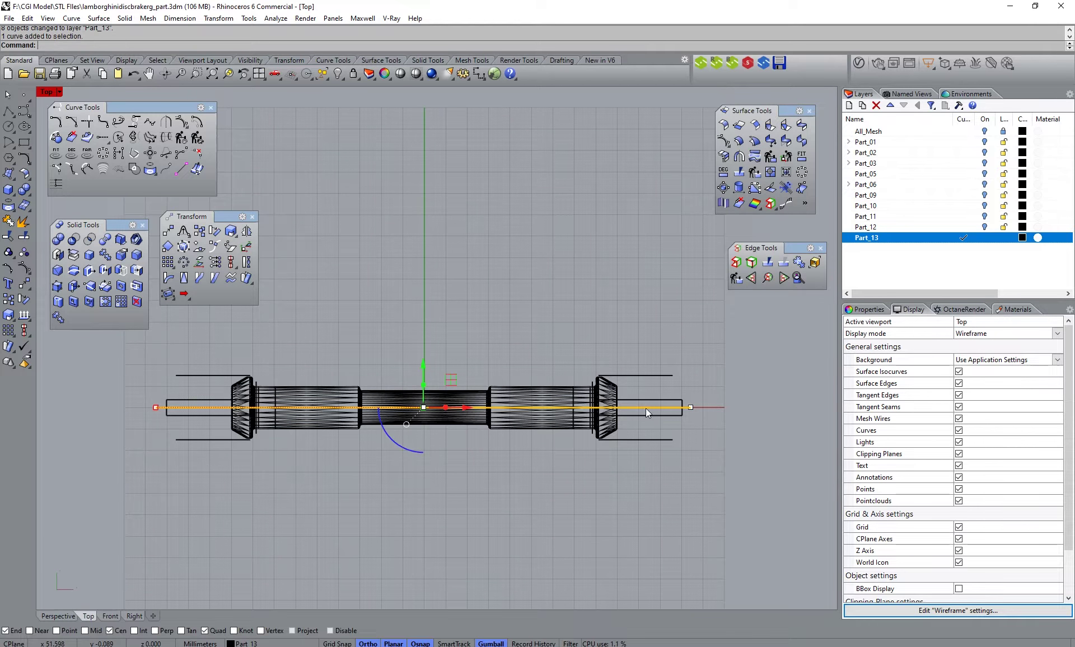
pyautogui.click(9, 206)
pyautogui.click(355, 395)
pyautogui.rightClick(356, 399)
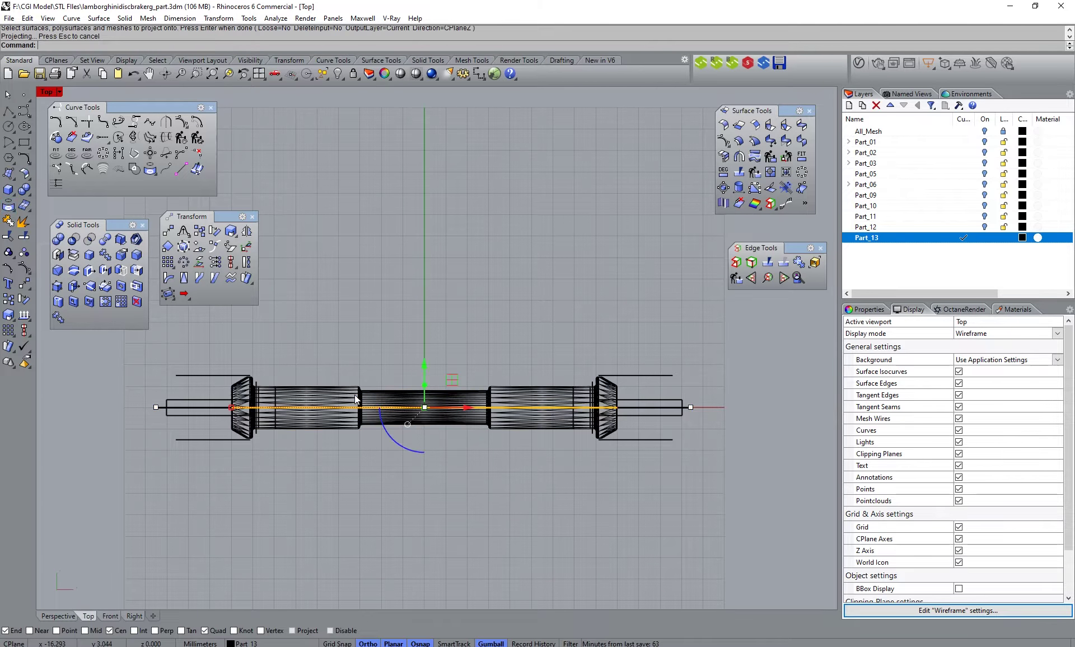
# Trim away the lower half of the projected pin profile in the Front view, using the axis line as the cutter.
pyautogui.click(115, 617)
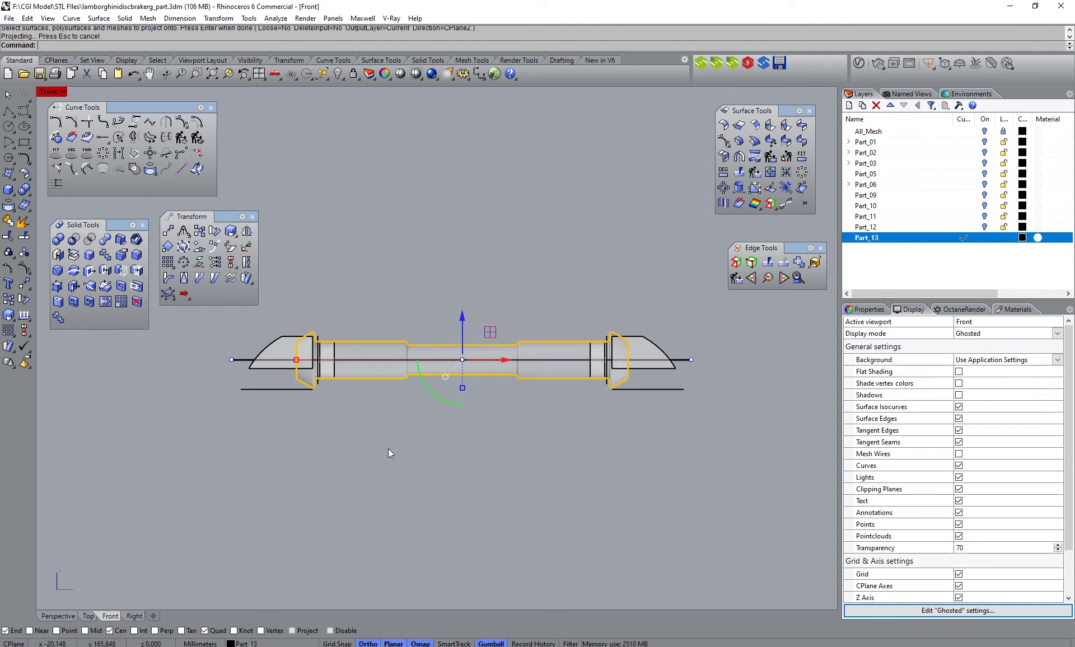
pyautogui.moveTo(525, 440); pyautogui.dragTo(585, 448, button='right')
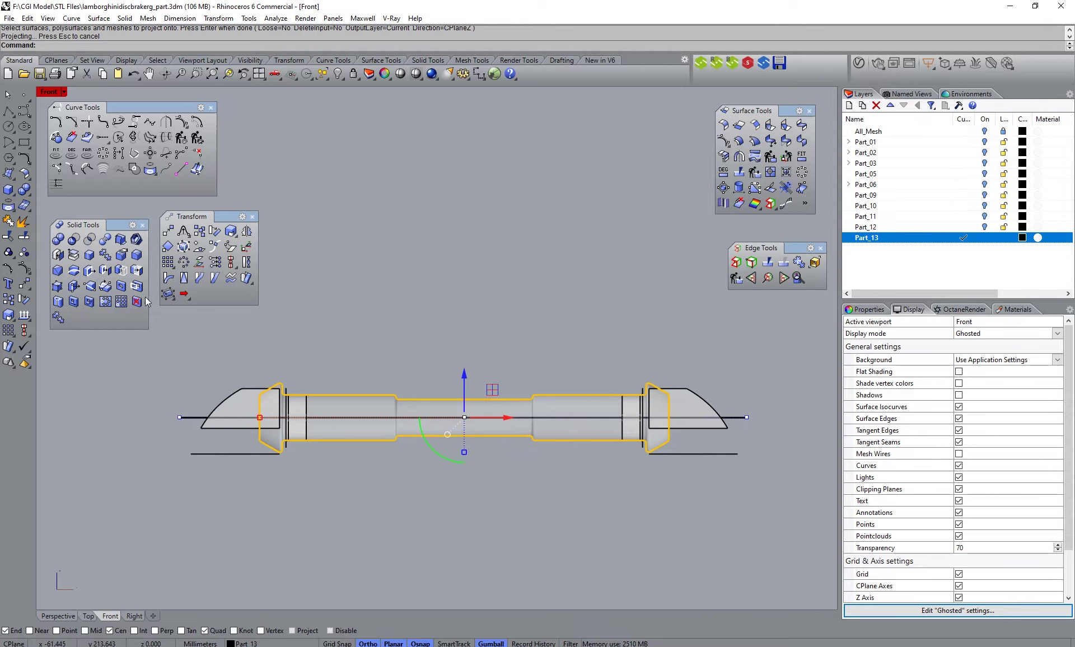
pyautogui.click(733, 419)
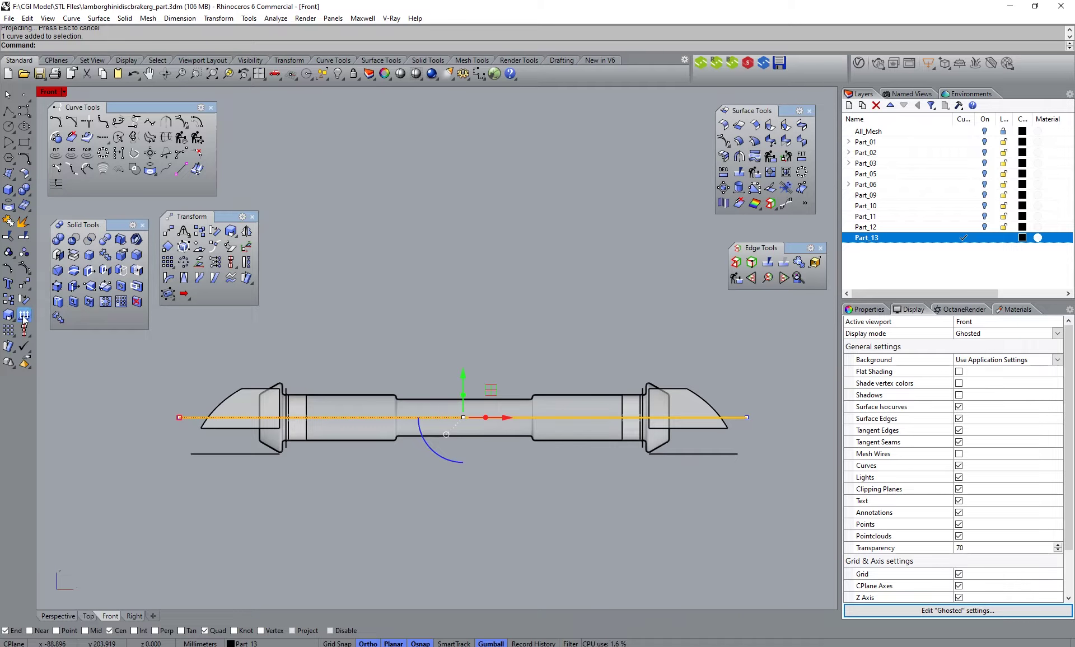
pyautogui.click(8, 237)
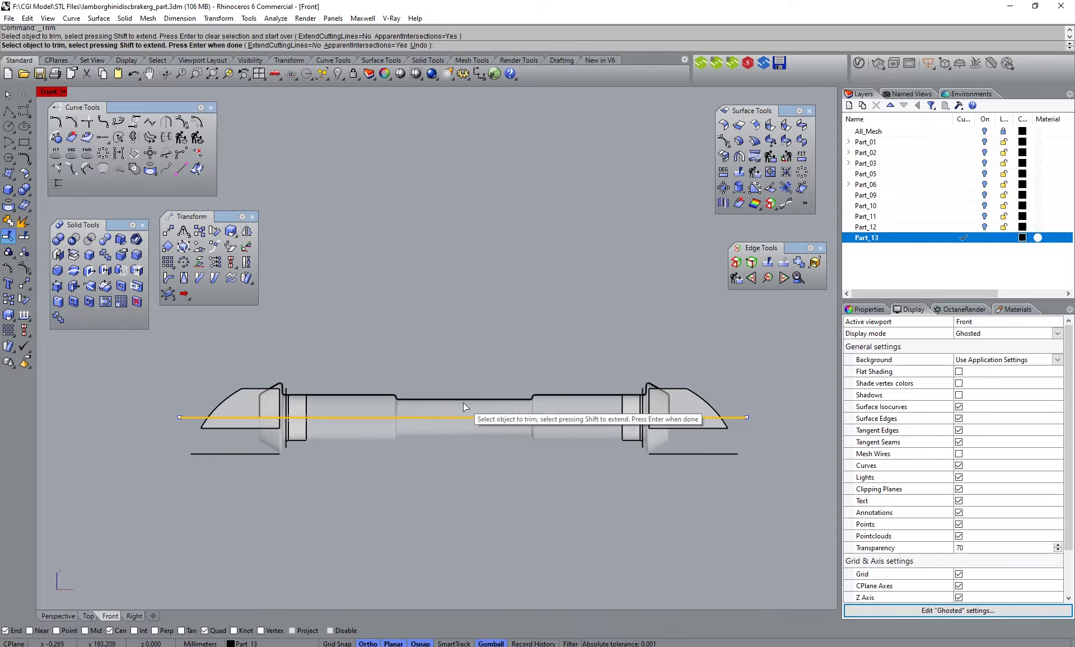
pyautogui.moveTo(474, 396); pyautogui.dragTo(461, 408, button='right')
pyautogui.rightClick(453, 375)
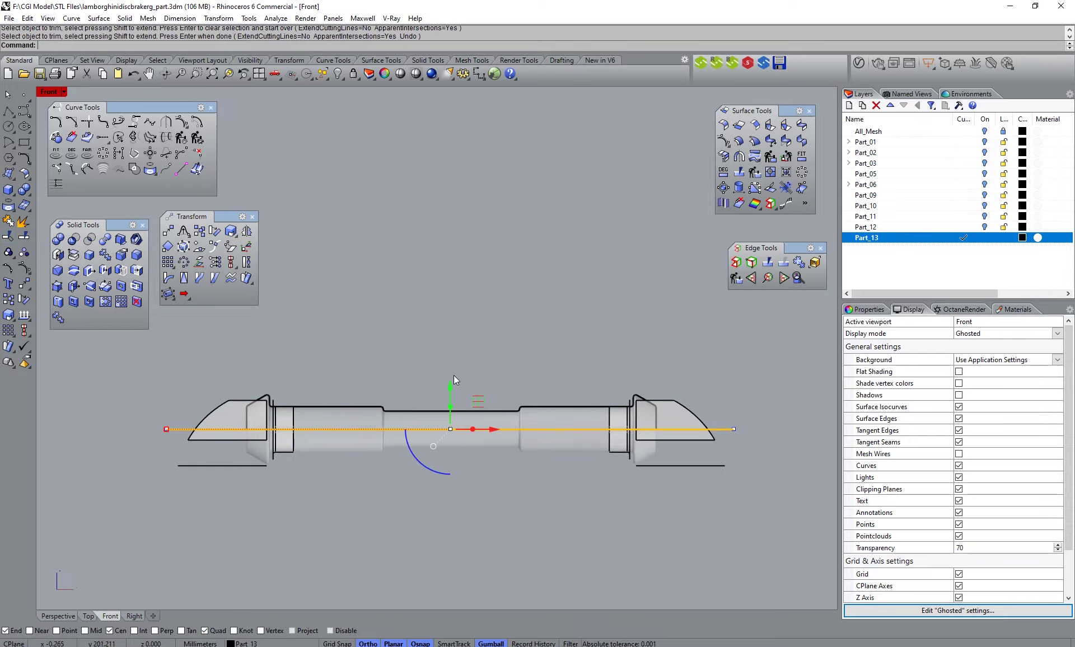
# Lock the pin mesh and both extracted surface groups.
pyautogui.click(311, 427)
pyautogui.click(678, 415)
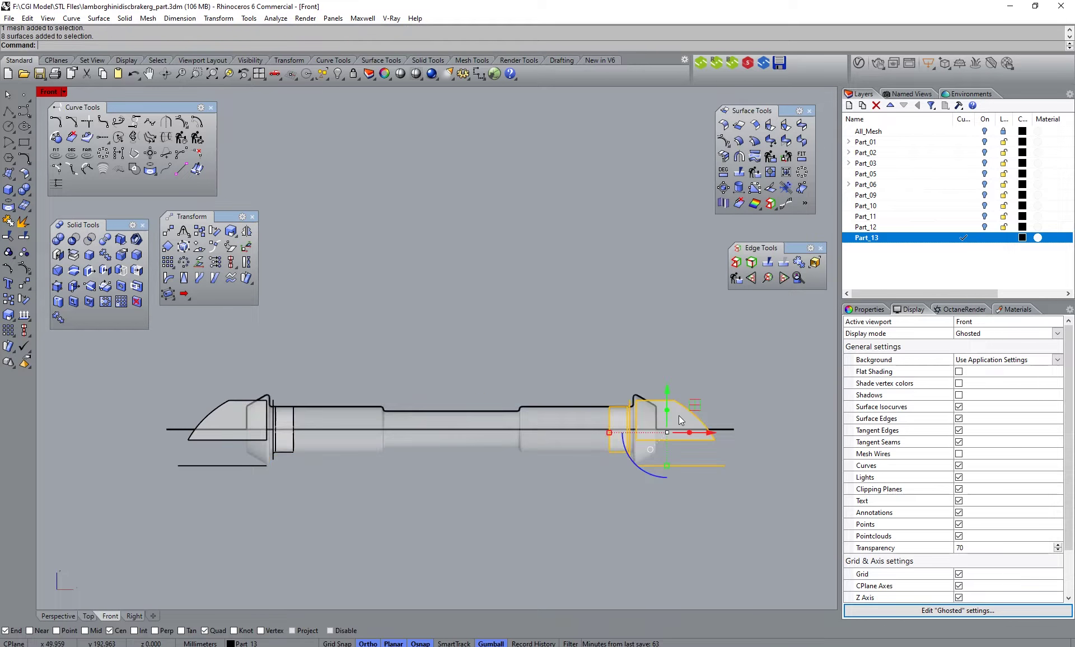
pyautogui.click(354, 75)
pyautogui.click(244, 468)
pyautogui.hotkey('ctrl', 'l')
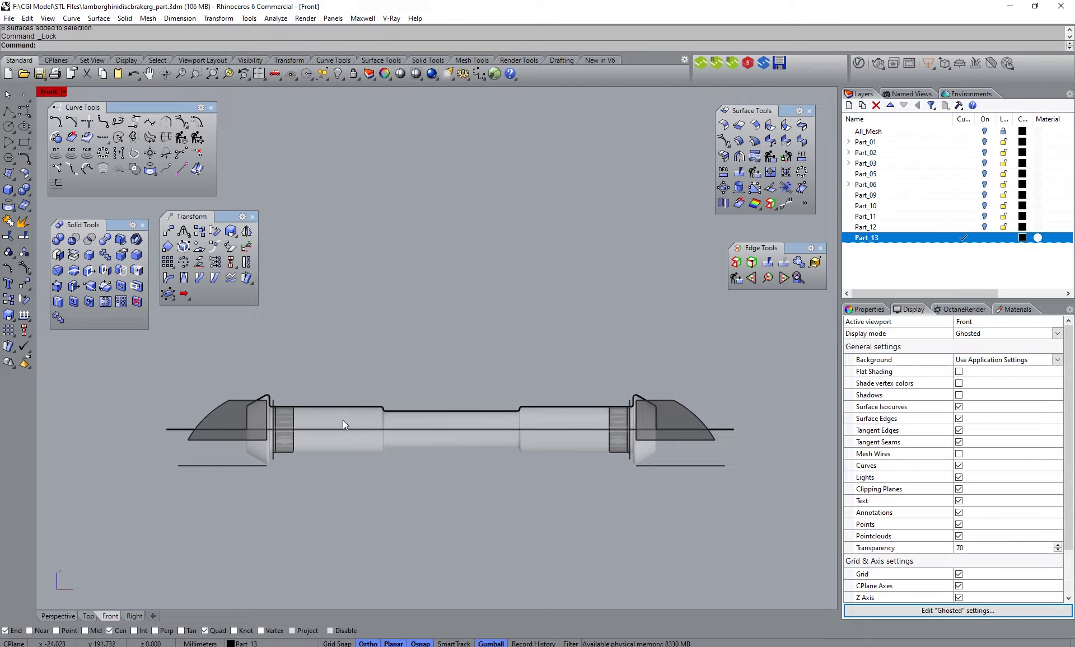
# Set the Front view to Shaded display and deselect the profile curve.
pyautogui.scroll(2, 341, 411)
pyautogui.click(341, 403)
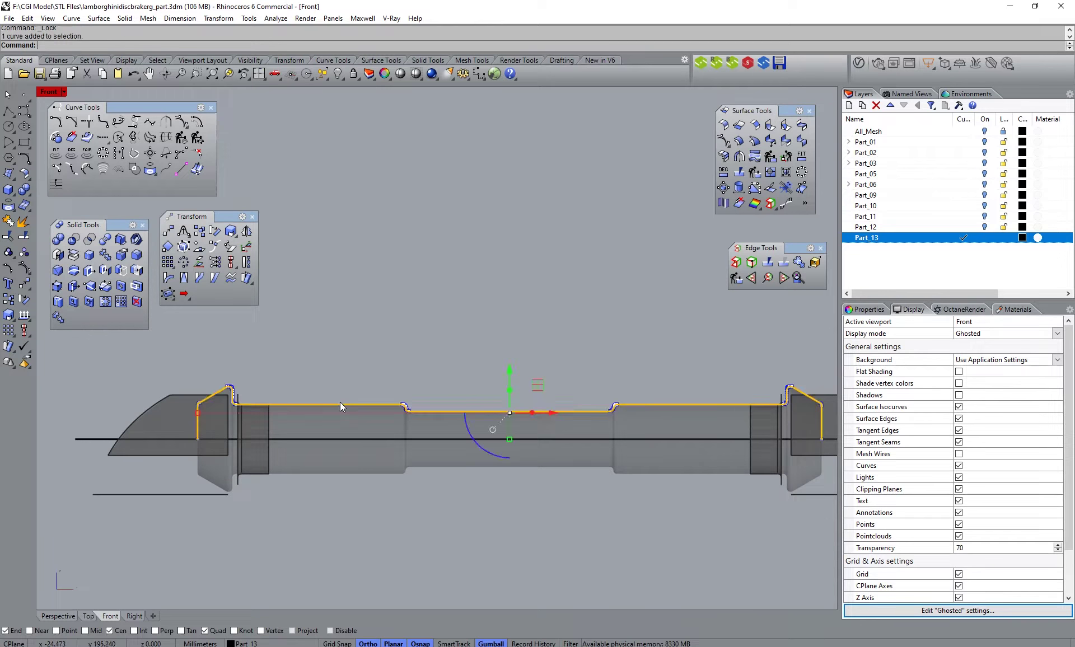
pyautogui.click(64, 91)
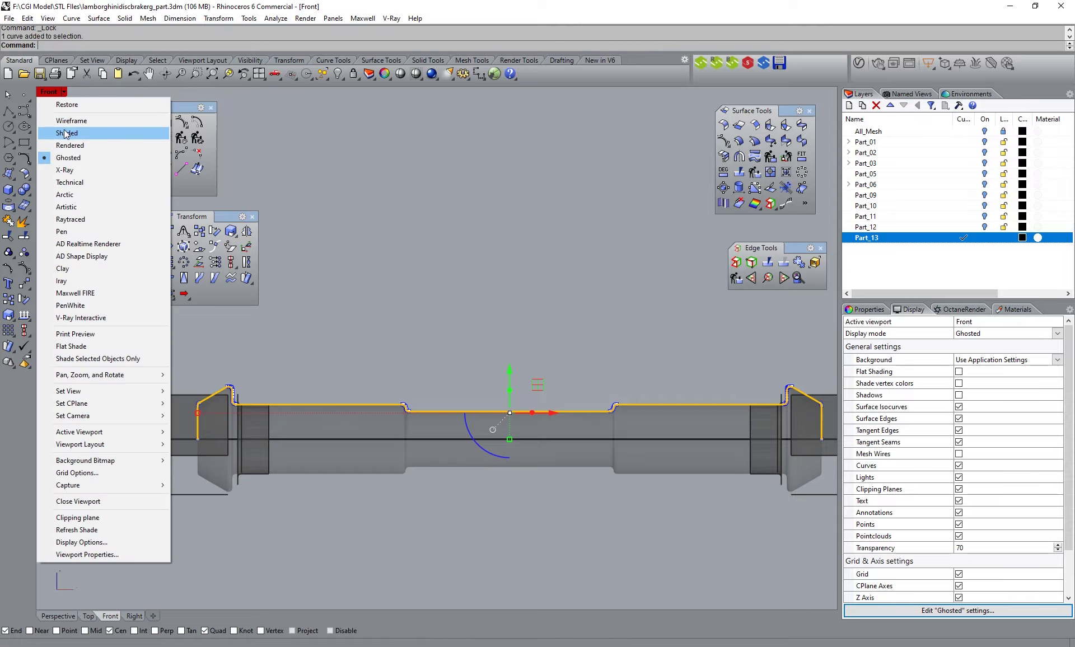
pyautogui.click(66, 133)
pyautogui.click(305, 368)
pyautogui.moveTo(305, 368); pyautogui.dragTo(343, 375, button='right')
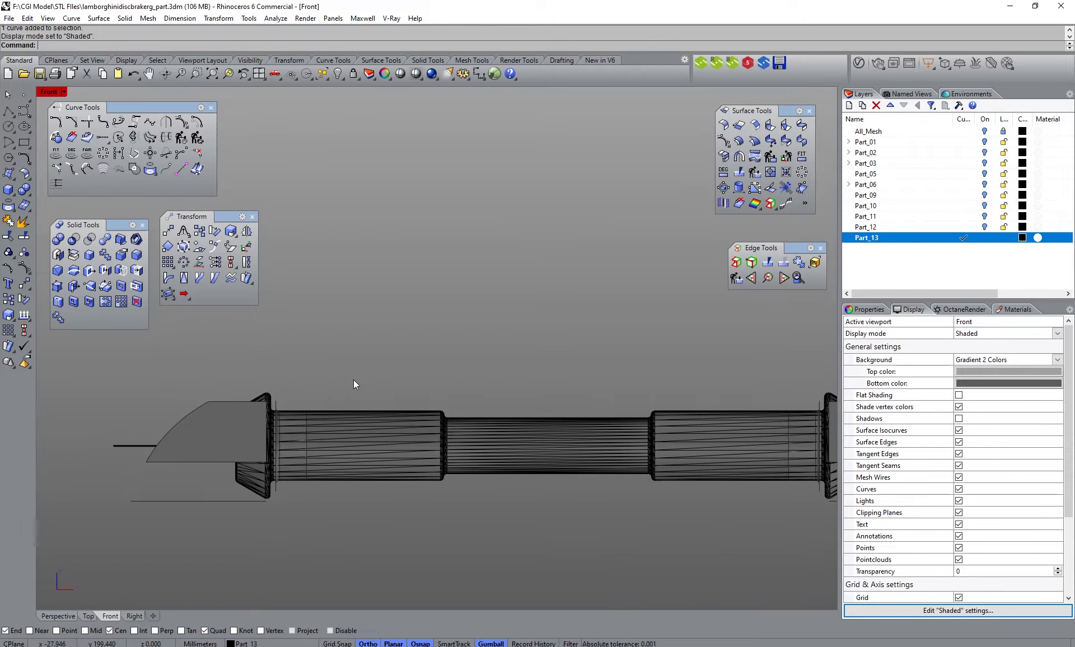
pyautogui.scroll(-2, 300, 415)
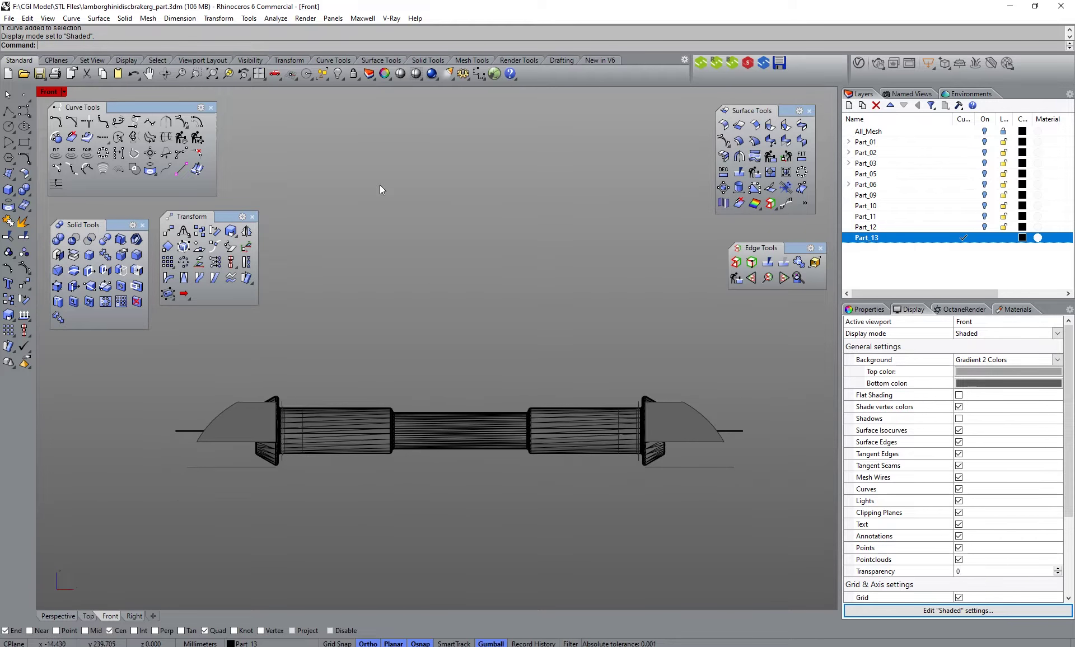
# Unlock all objects and hide the pin mesh and extracted surfaces, leaving only the half profile and axis line.
pyautogui.rightClick(353, 74)
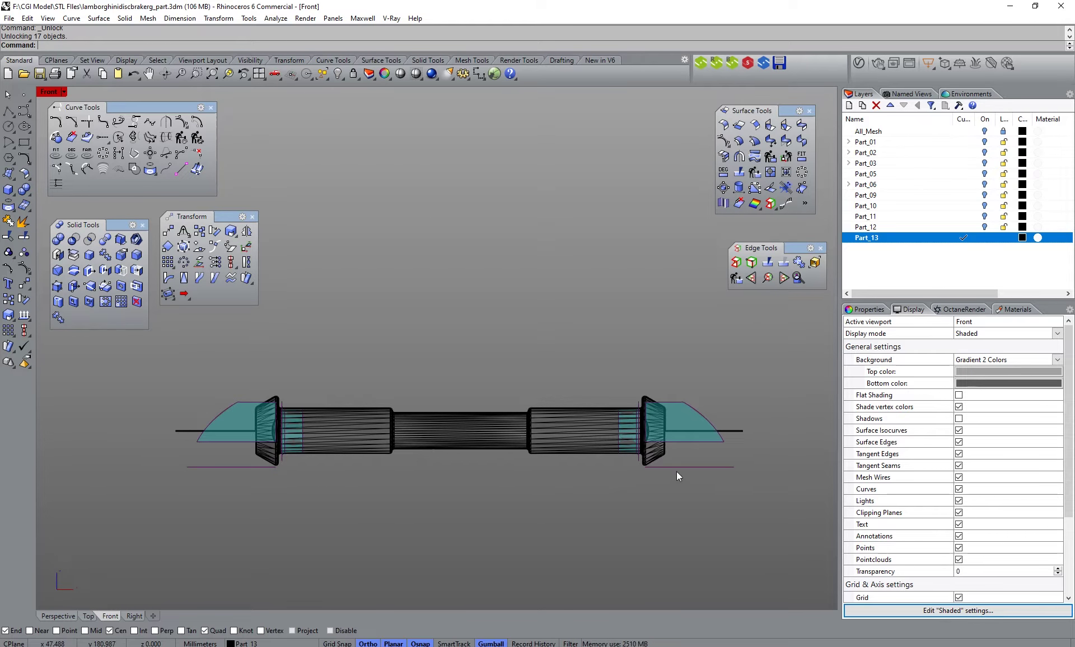
pyautogui.moveTo(681, 488); pyautogui.dragTo(226, 446)
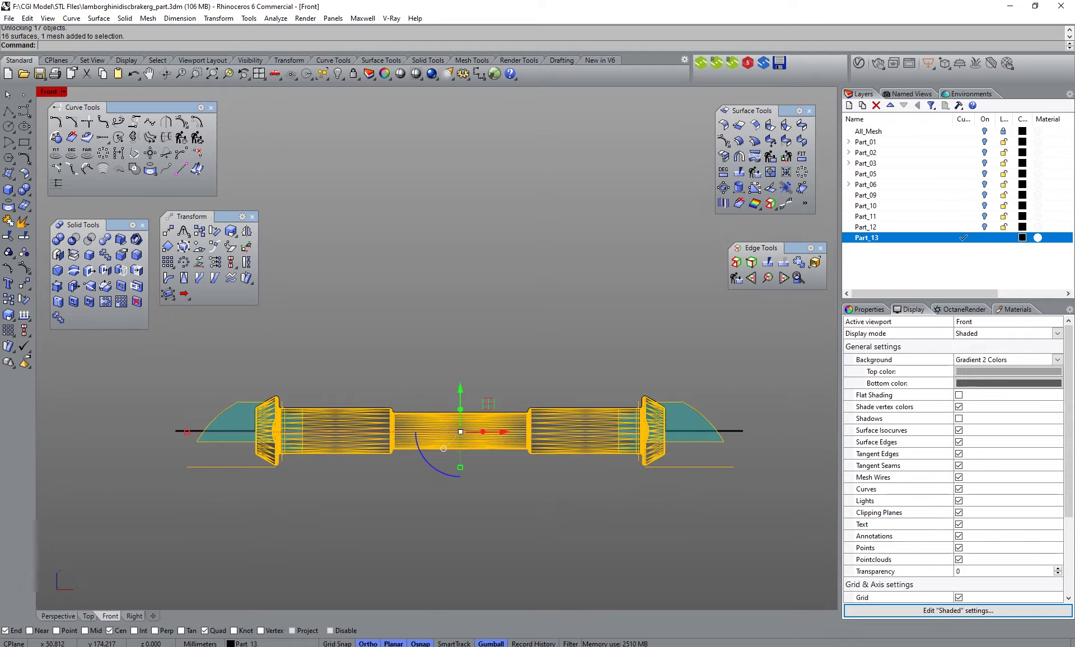
pyautogui.click(335, 76)
pyautogui.scroll(4, 314, 421)
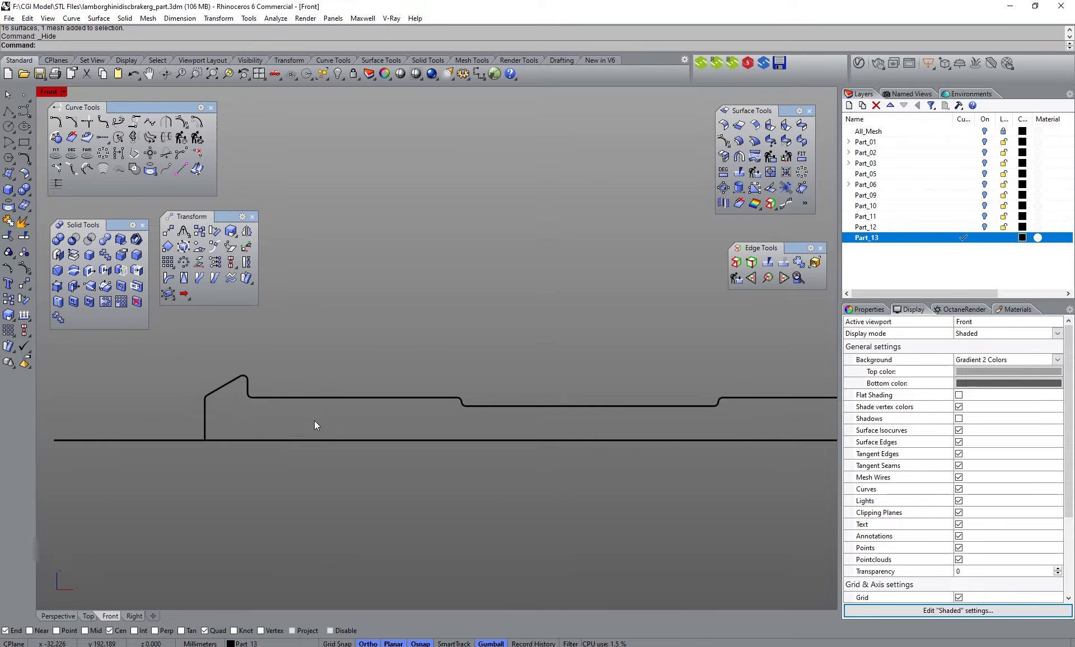
pyautogui.scroll(8, 208, 412)
pyautogui.scroll(-6, 206, 438)
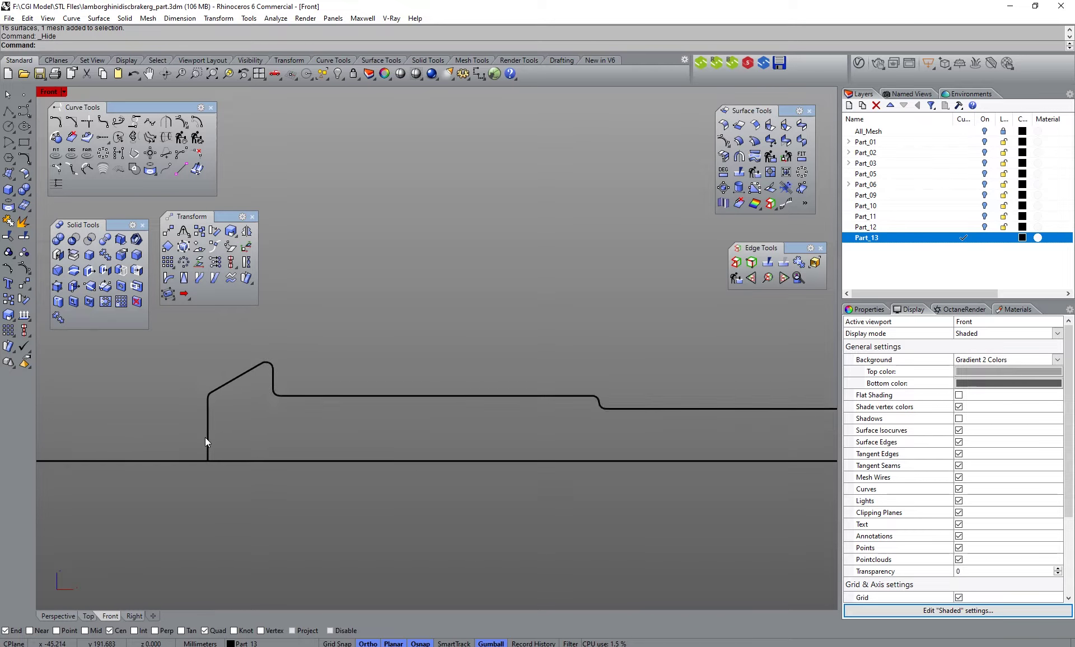
# Offset the axis line upward by about 4 mm through the end of the profile's recessed middle section.
pyautogui.moveTo(422, 426); pyautogui.dragTo(335, 410, button='right')
pyautogui.scroll(-2, 303, 436)
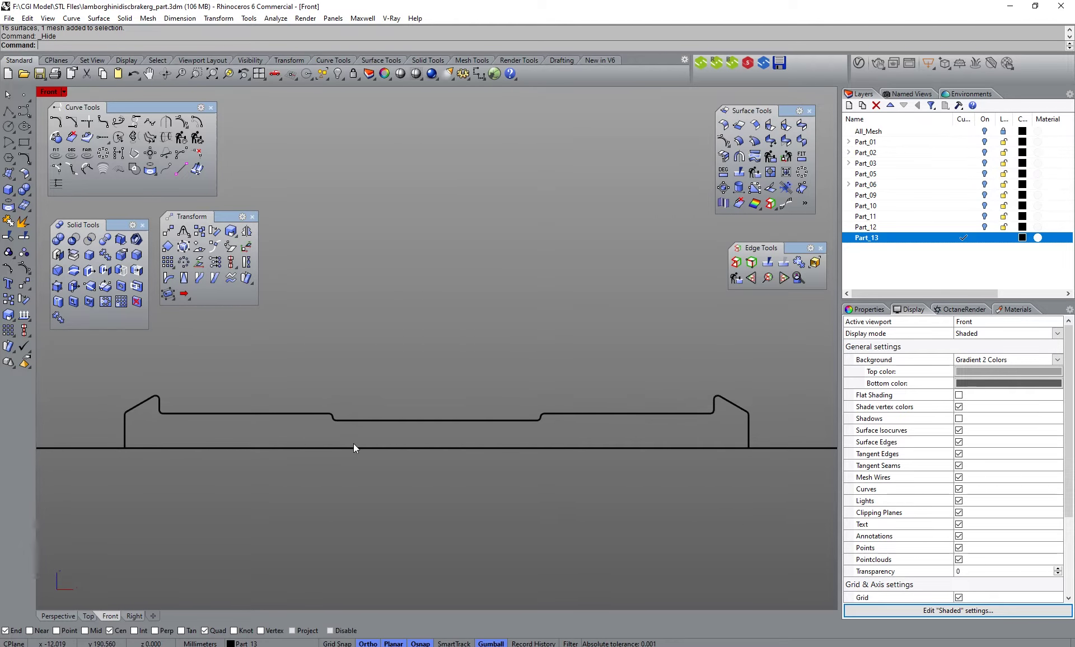
pyautogui.click(474, 451)
pyautogui.scroll(-2, 474, 451)
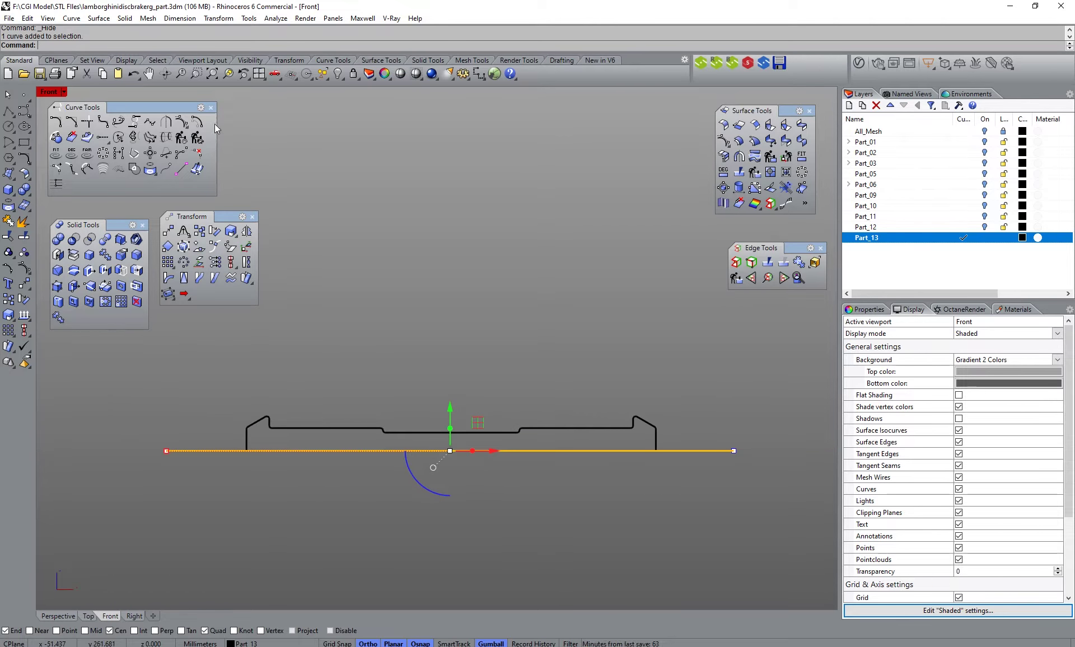
pyautogui.click(196, 121)
pyautogui.scroll(3, 297, 447)
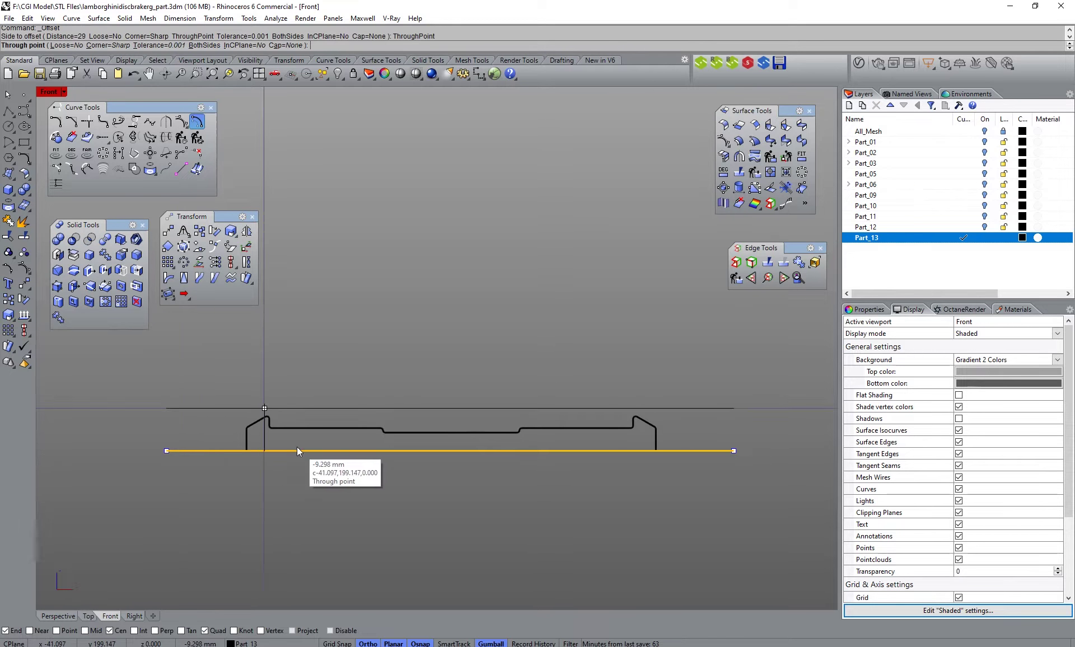
pyautogui.scroll(3, 448, 419)
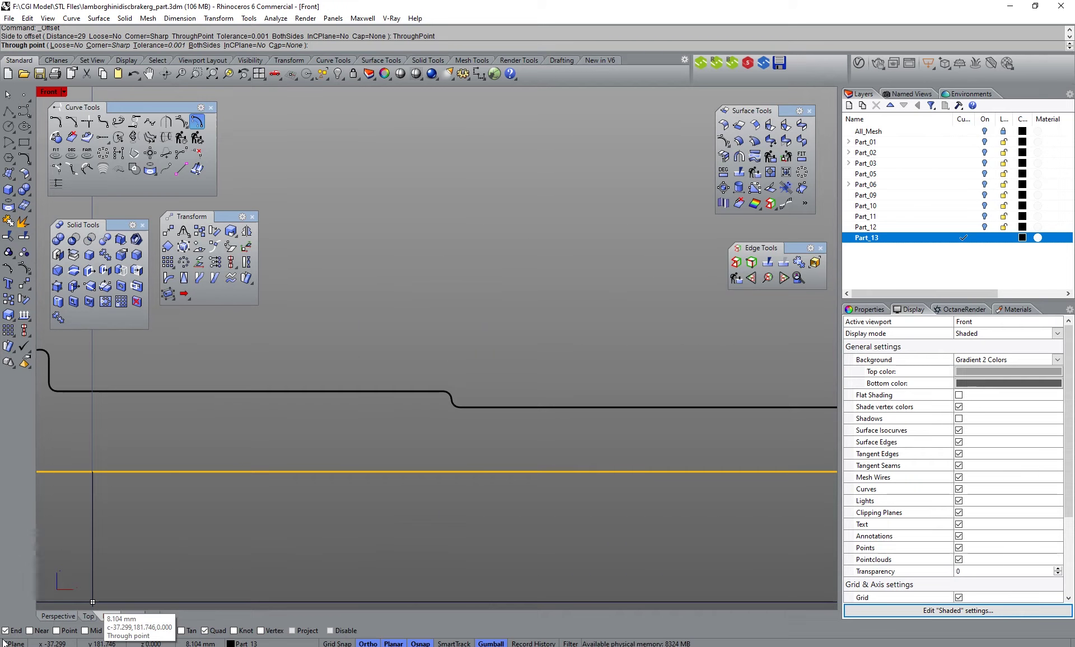
pyautogui.click(464, 408)
pyautogui.press('Return')
pyautogui.scroll(-3, 468, 445)
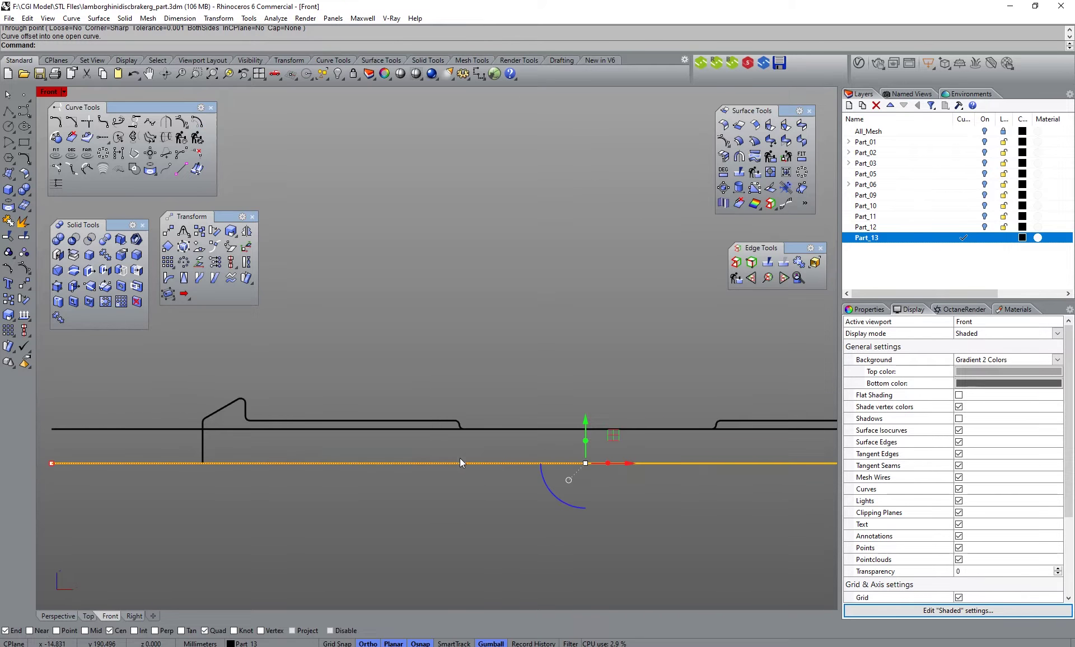
# Offset the axis line upward by about 5 mm through the profile's raised shoulder line, and deselect all curves.
pyautogui.click(209, 44)
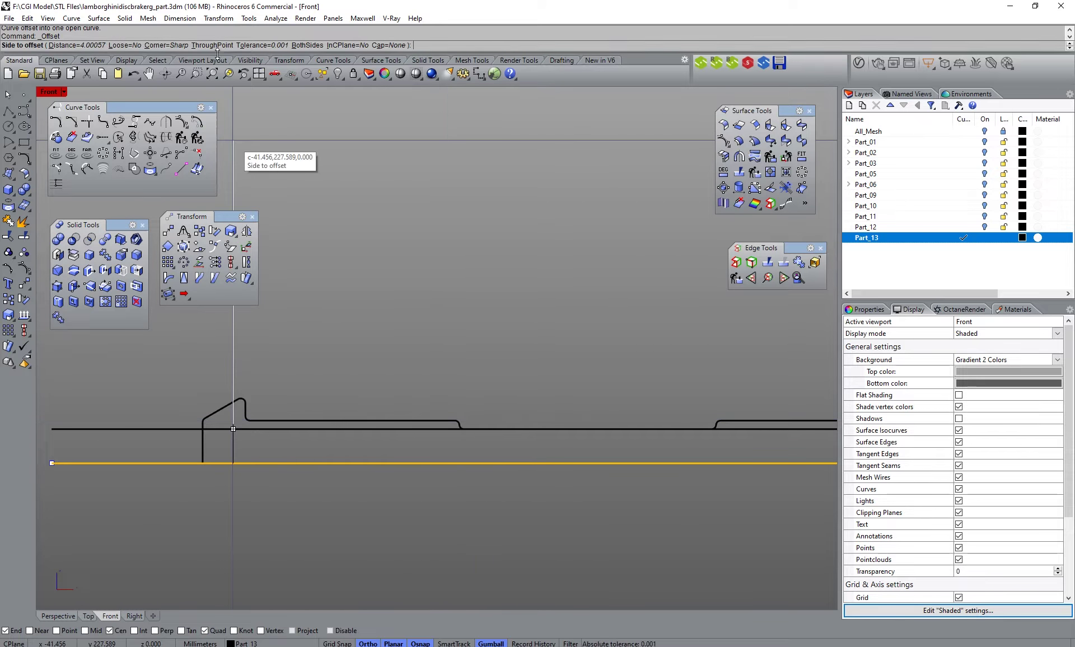
pyautogui.click(452, 421)
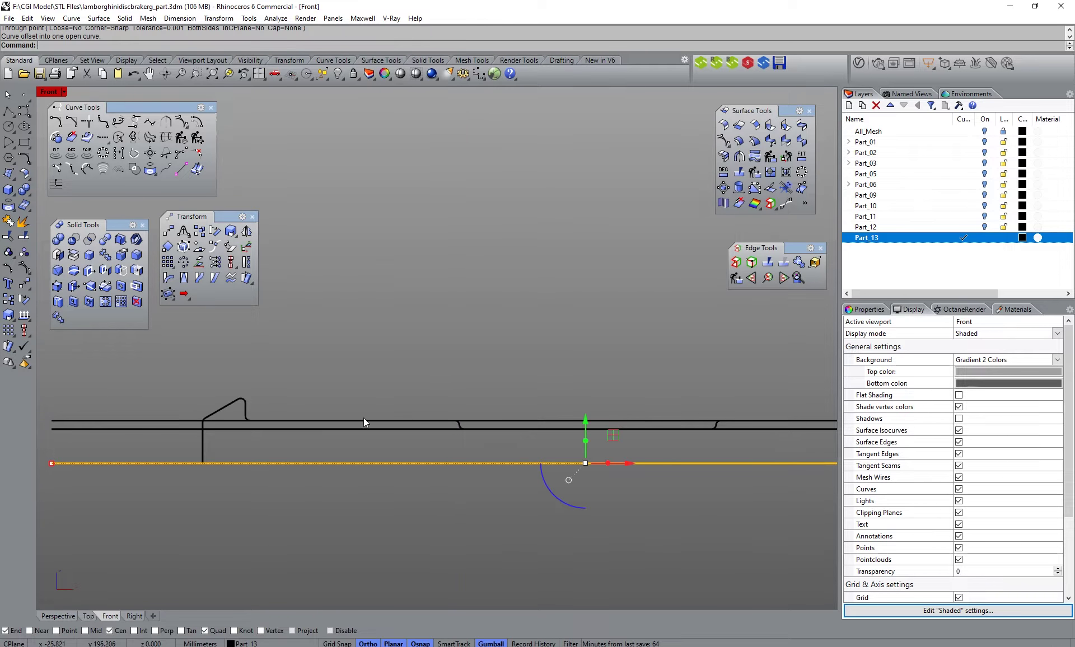
pyautogui.rightClick(250, 448)
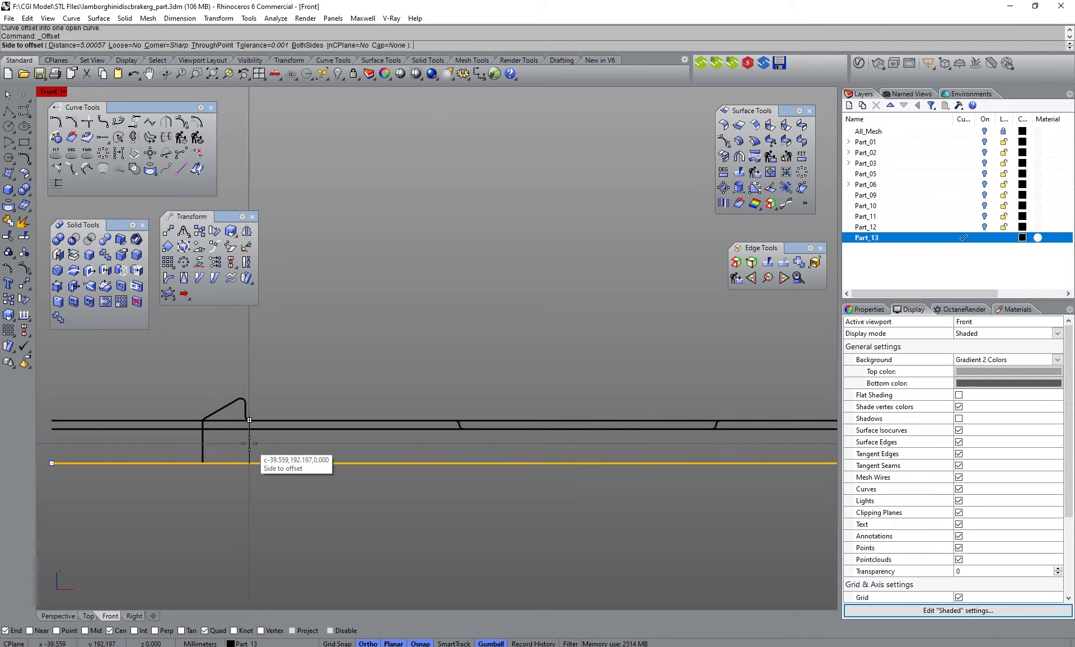
pyautogui.click(249, 439)
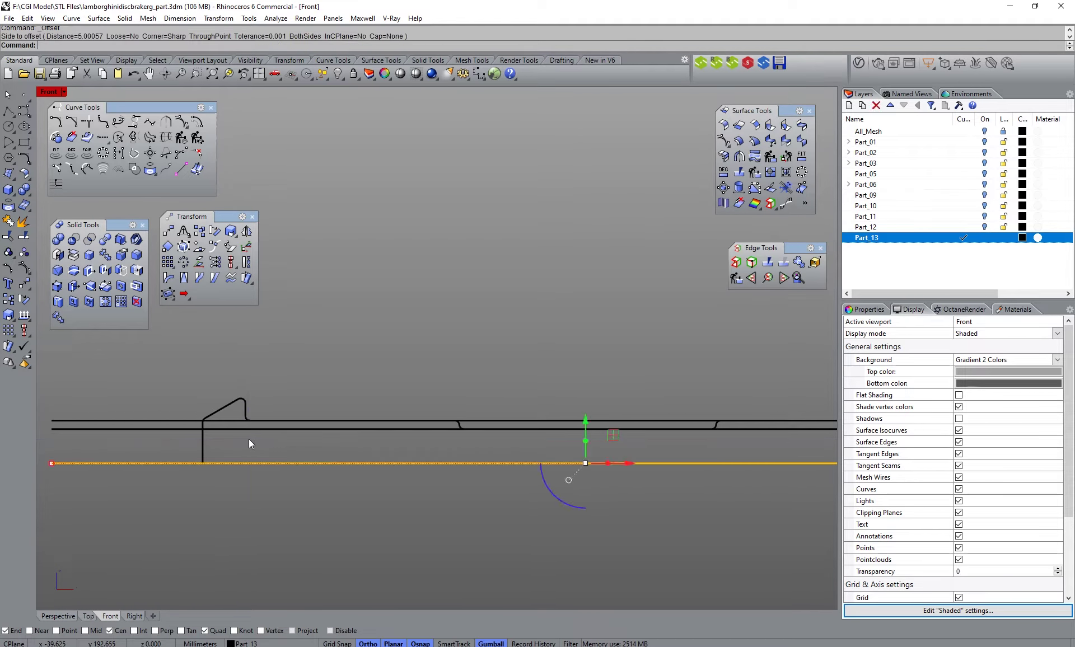
pyautogui.scroll(-3, 282, 445)
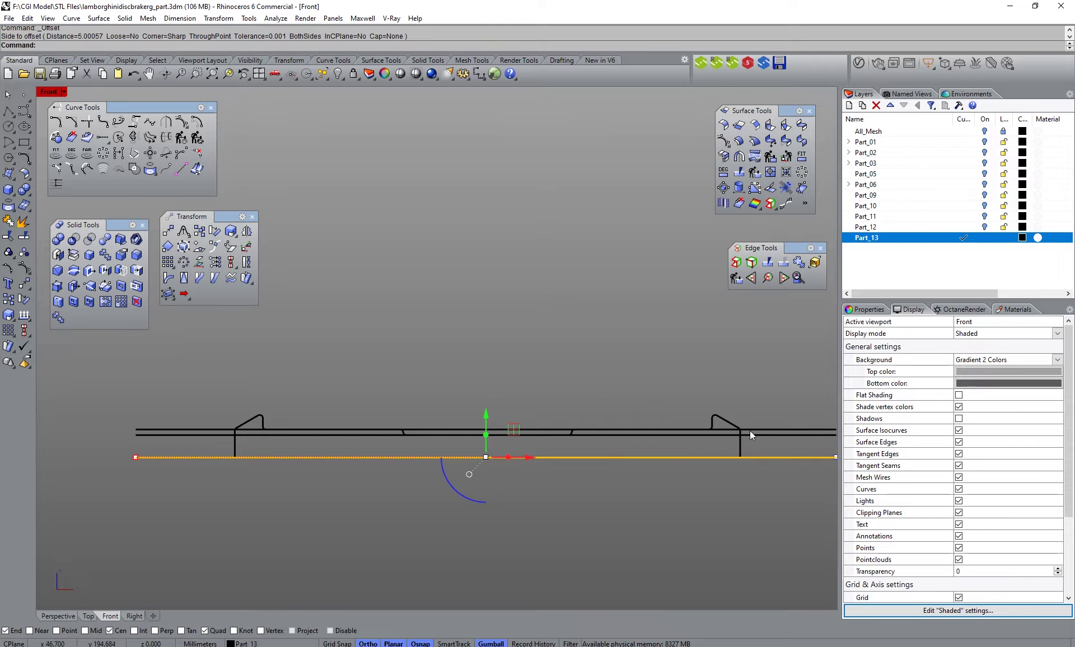
pyautogui.click(750, 432)
pyautogui.click(751, 436)
pyautogui.click(636, 482)
pyautogui.moveTo(283, 523); pyautogui.dragTo(259, 531, button='right')
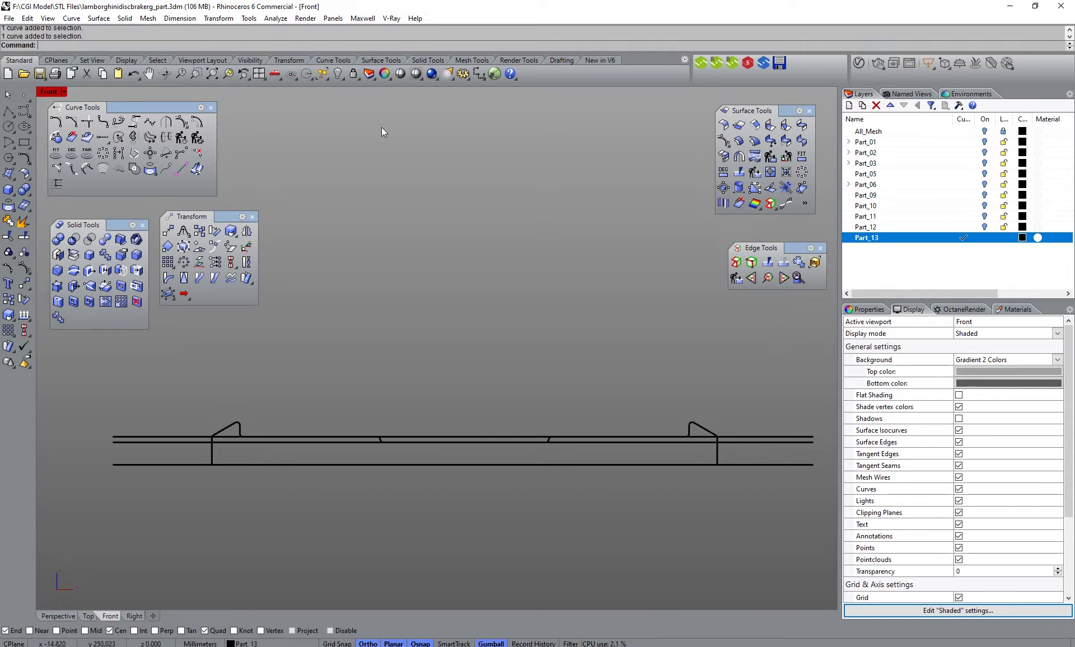
# Show only the hidden extracted surfaces around the right end of the pin profile.
pyautogui.click(343, 79)
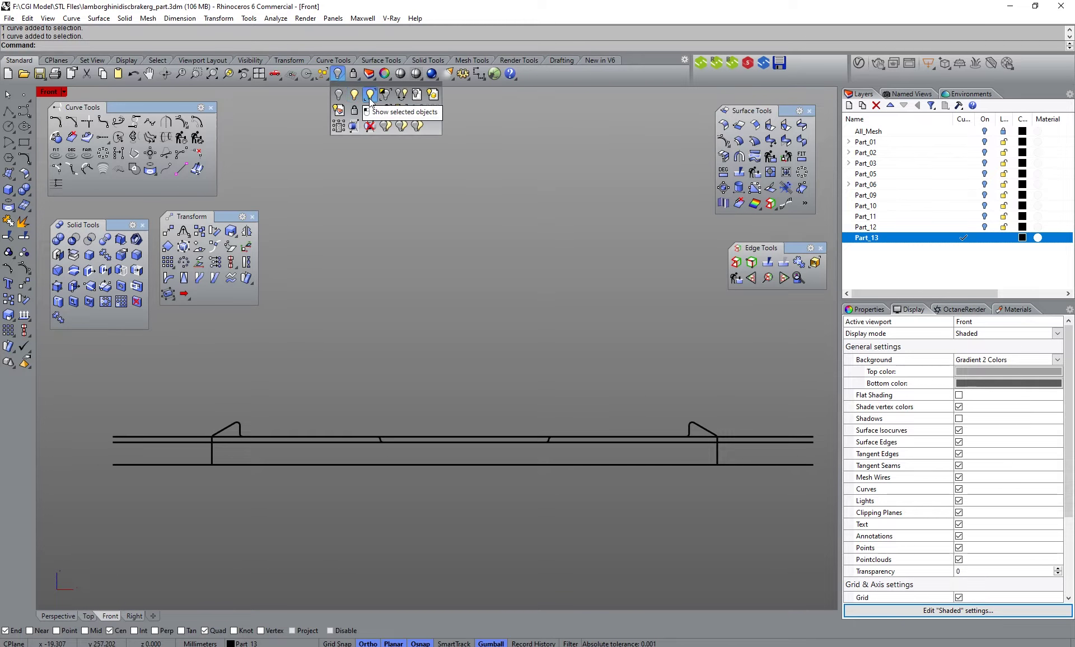
pyautogui.click(738, 441)
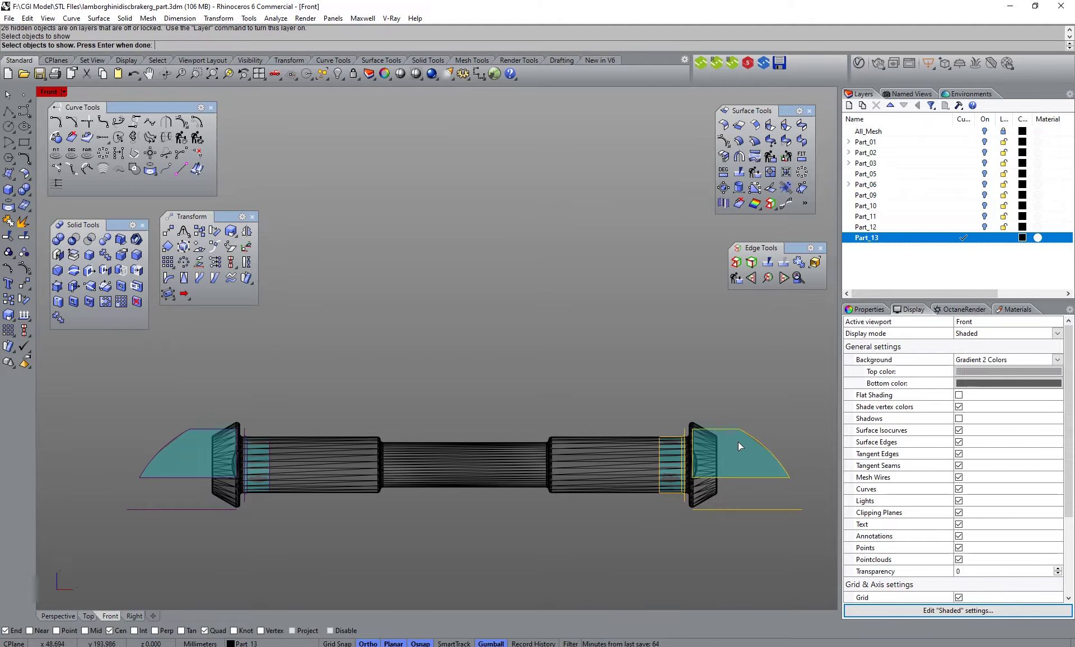
pyautogui.rightClick(738, 441)
pyautogui.scroll(5, 641, 451)
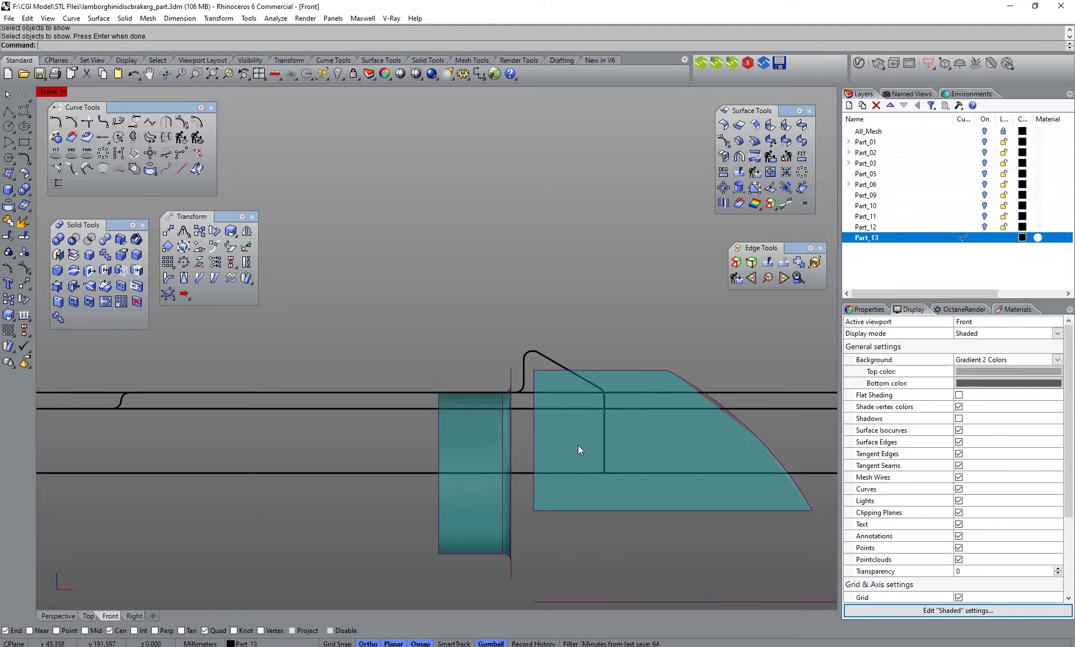
pyautogui.moveTo(578, 445); pyautogui.dragTo(587, 442, button='right')
pyautogui.scroll(-2, 593, 431)
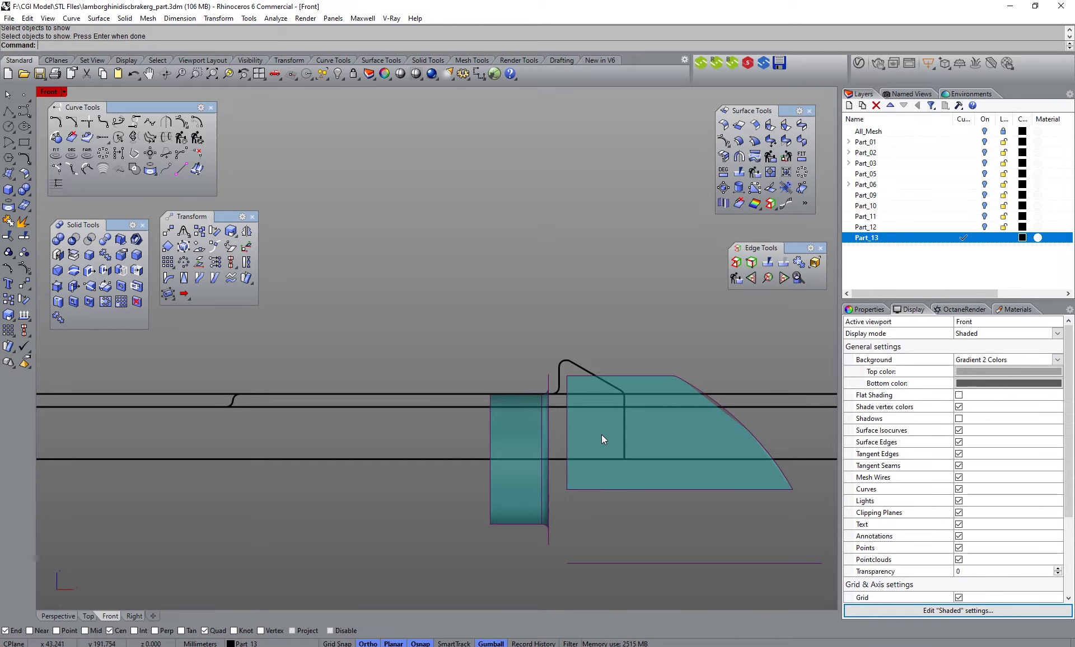
# Draw a vertical line upward from the axis line along the profile's left end face, extending above the head.
pyautogui.click(9, 114)
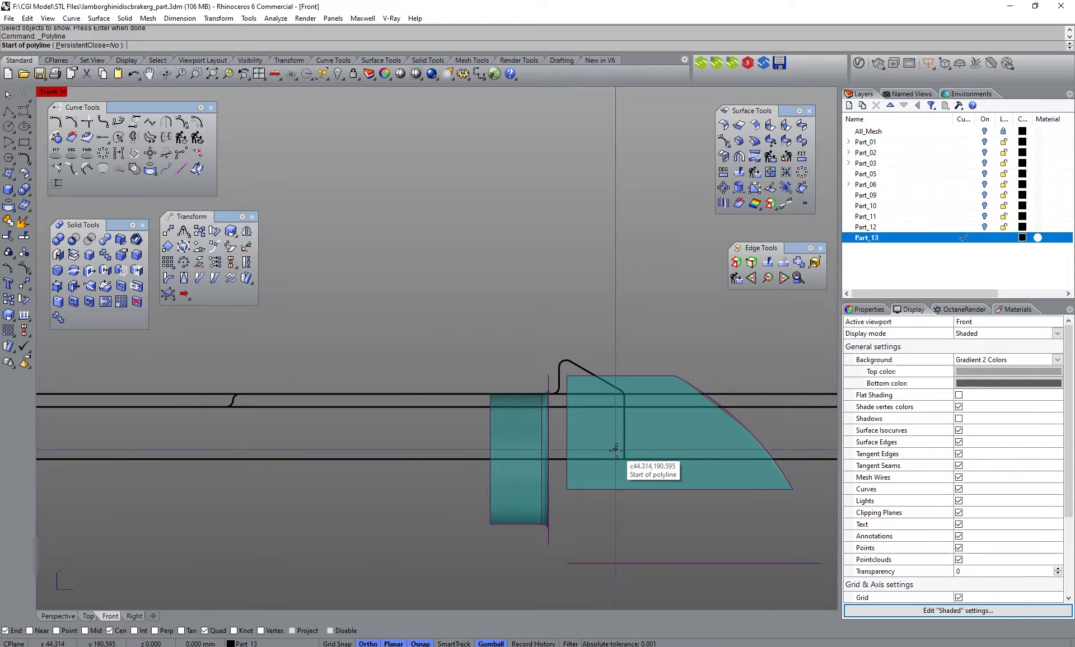
pyautogui.scroll(5, 623, 459)
pyautogui.scroll(5, 628, 467)
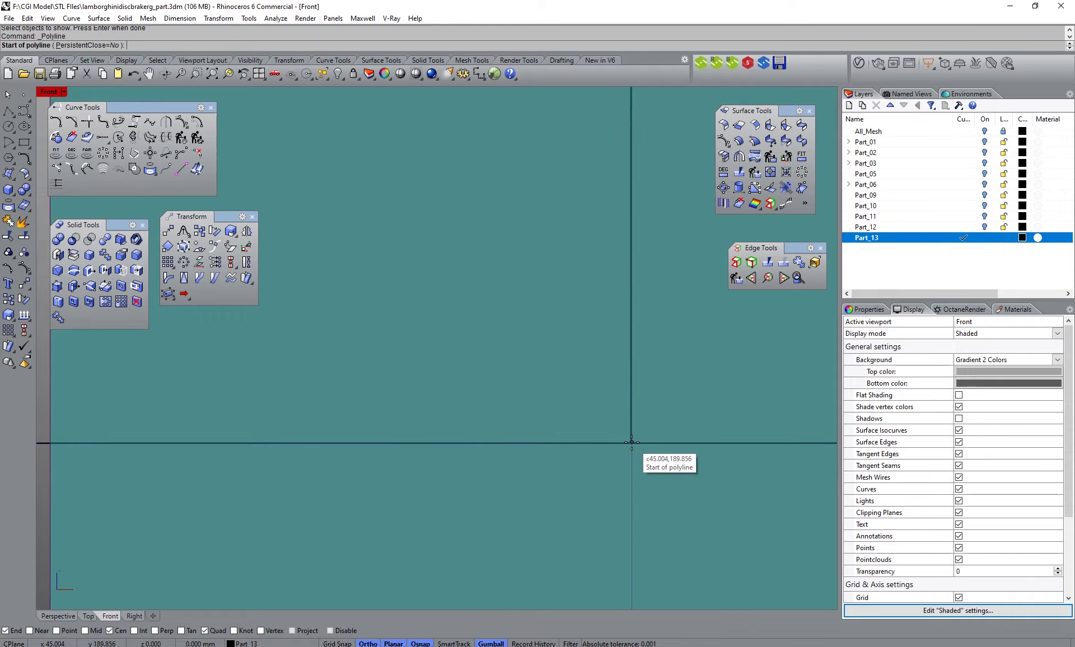
pyautogui.scroll(-3, 631, 451)
pyautogui.scroll(-8, 630, 451)
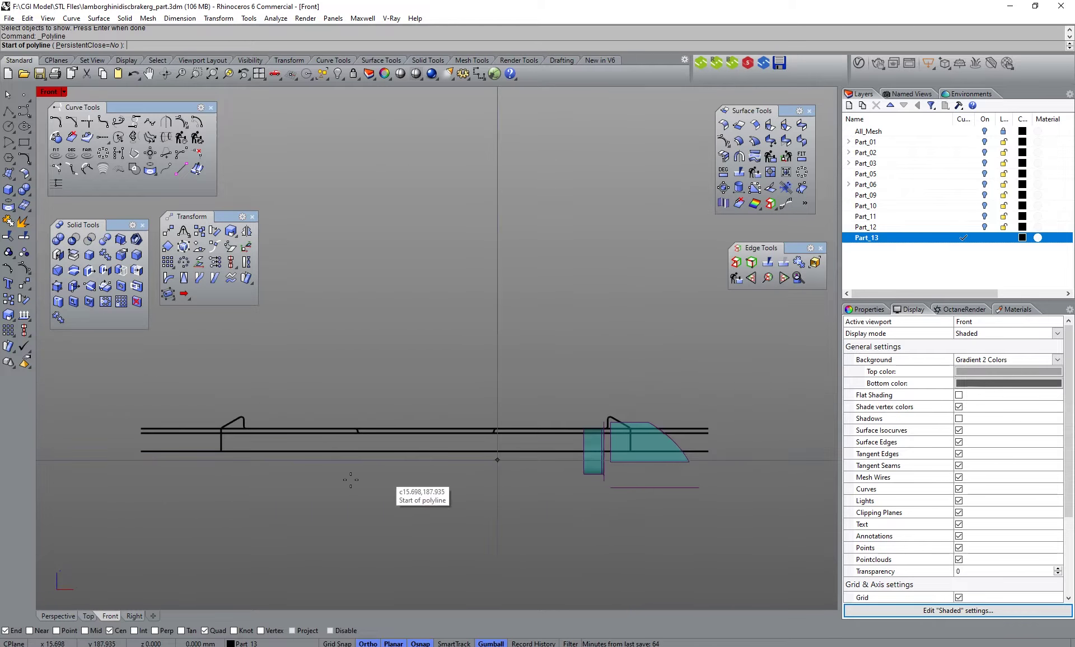
pyautogui.scroll(3, 202, 461)
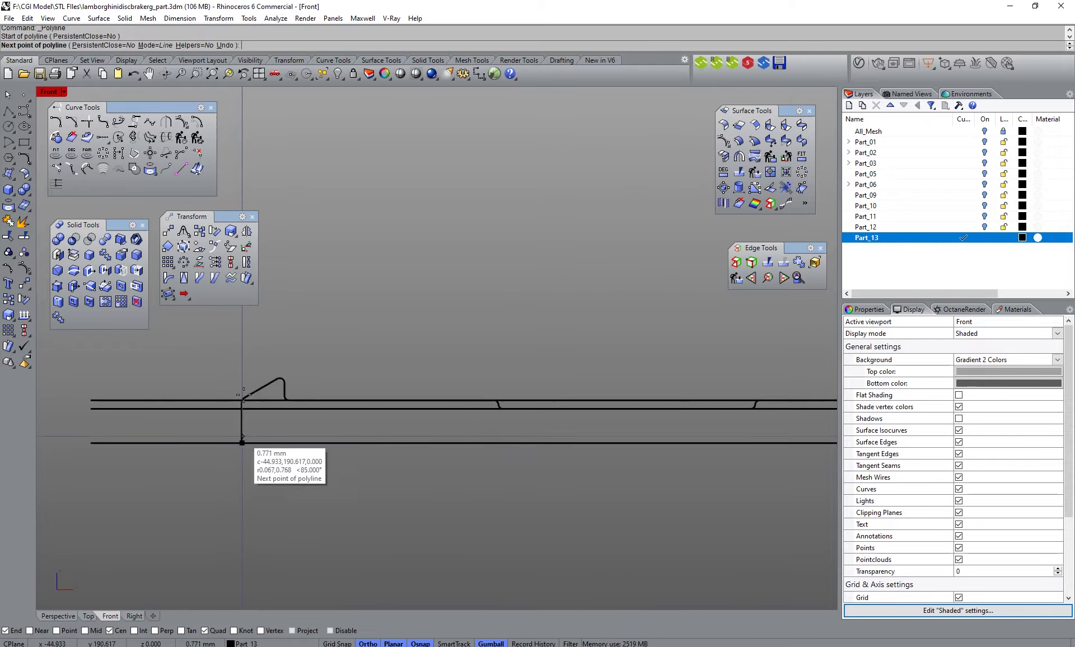
pyautogui.click(242, 443)
pyautogui.click(241, 312)
pyautogui.press('Return')
pyautogui.scroll(-3, 234, 403)
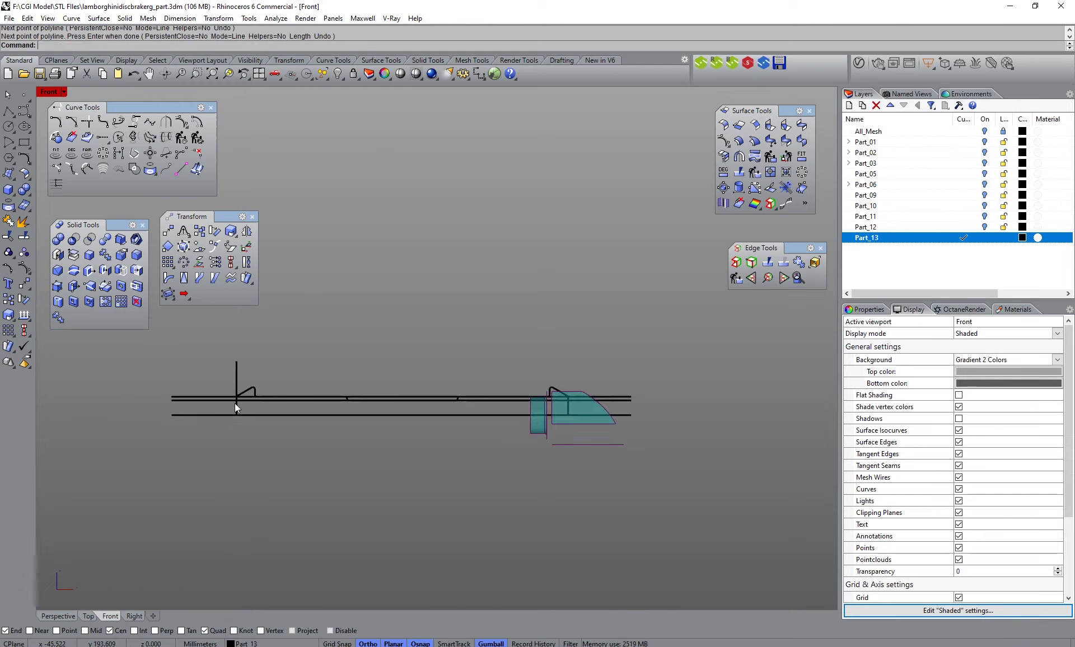
# Scale the vertical end line to reach below the axis and mirror a copy of it across the Y axis.
pyautogui.click(237, 386)
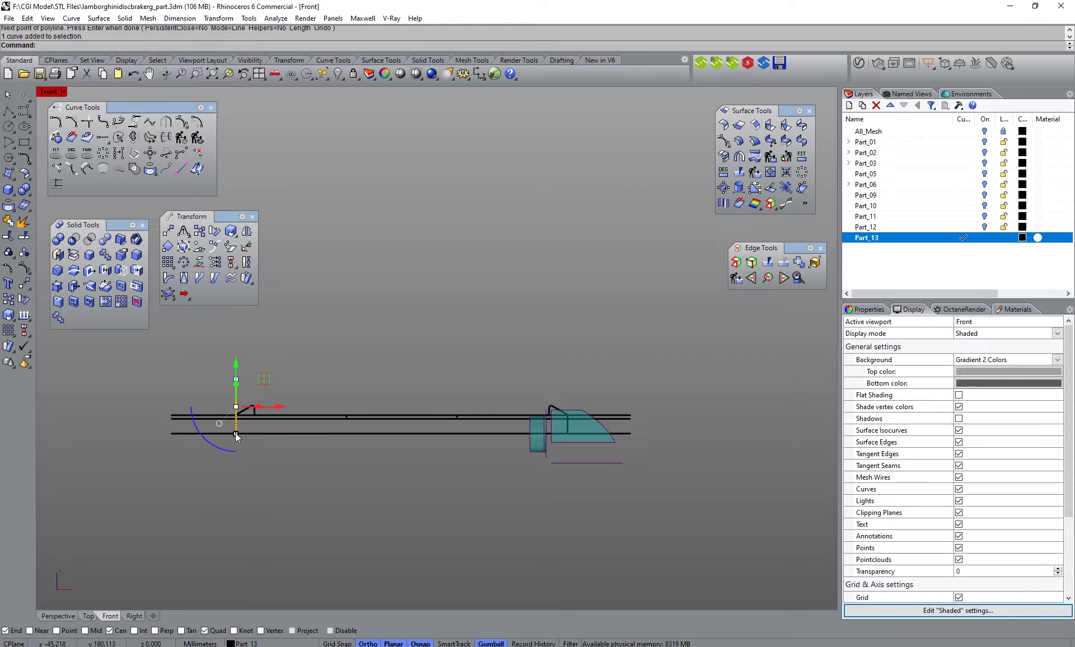
pyautogui.moveTo(236, 433); pyautogui.dragTo(241, 441)
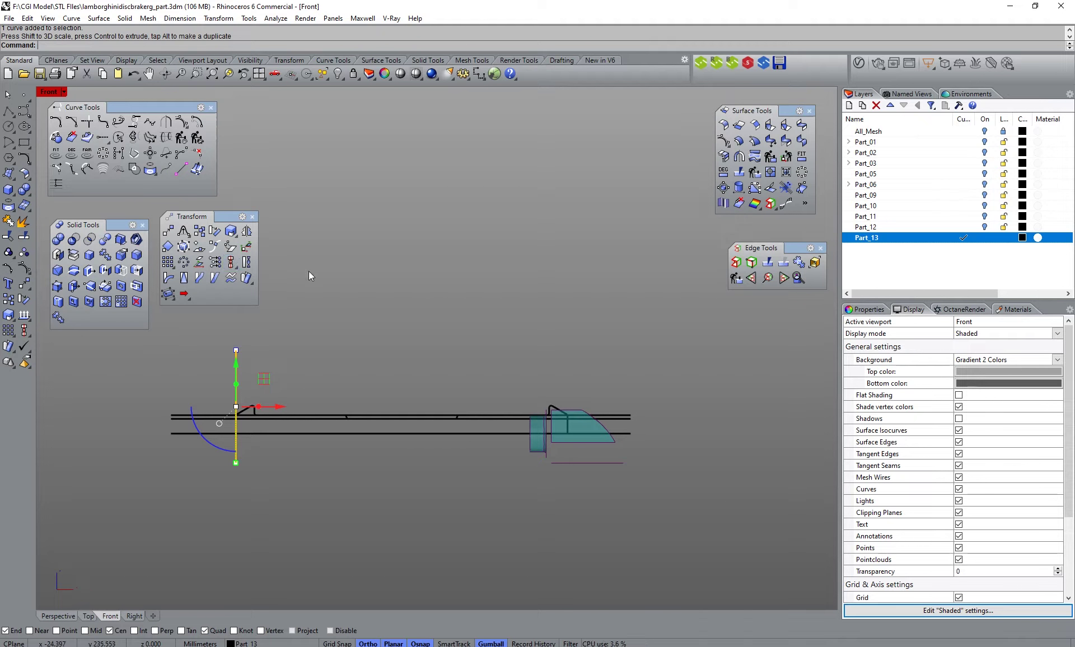
pyautogui.rightClick(283, 348)
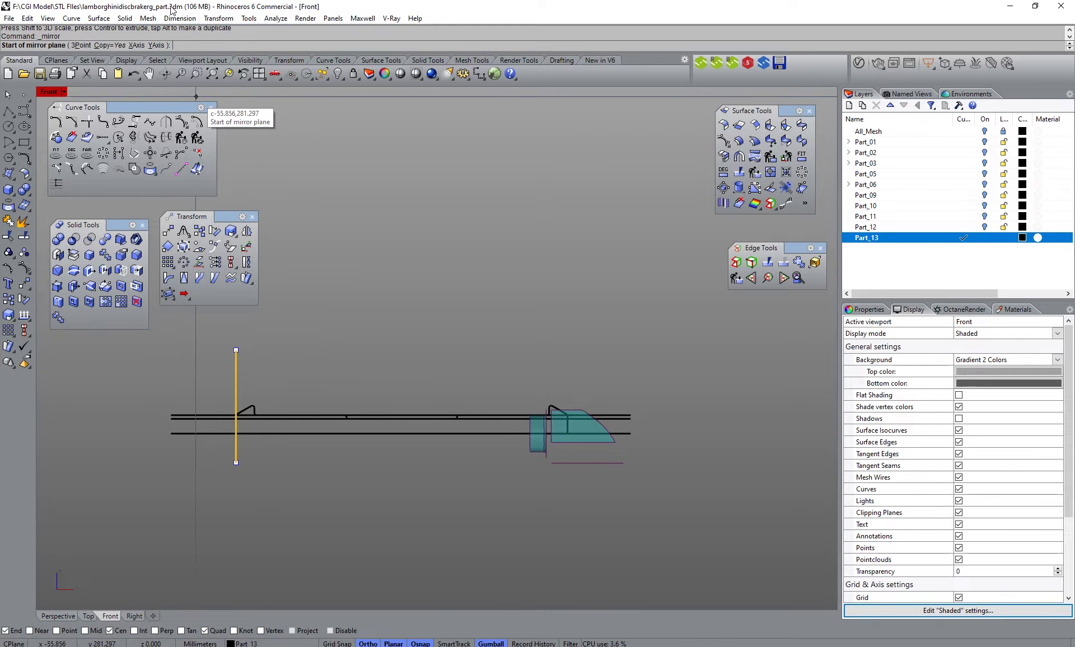
pyautogui.click(156, 46)
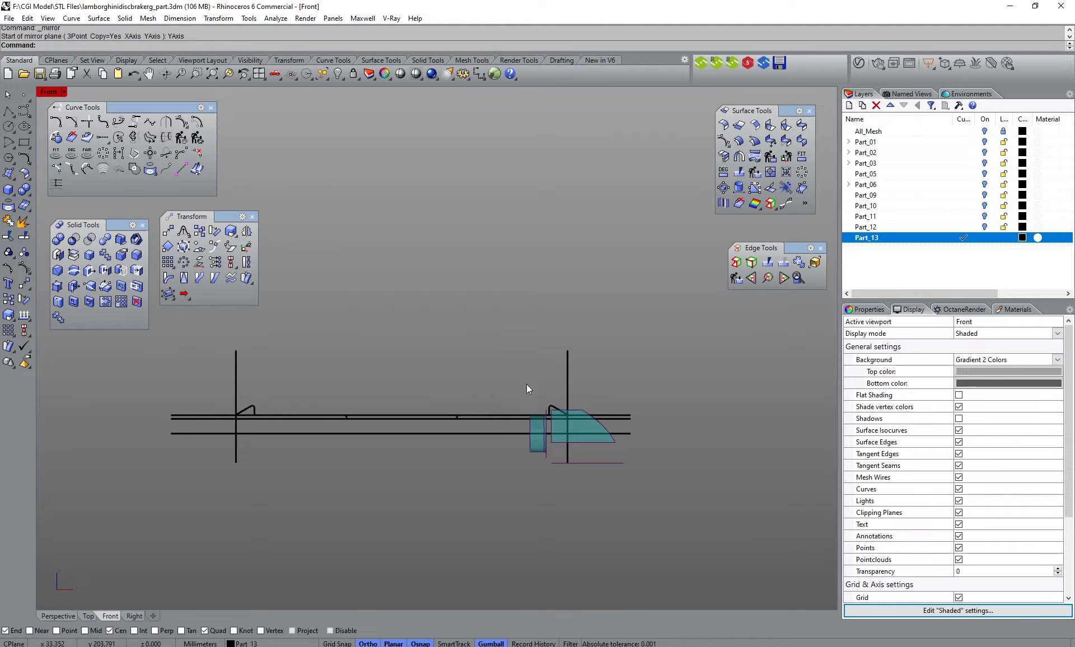
# Offset the mirrored right end line inward through the inner vertical face of the profile's right head.
pyautogui.scroll(3, 570, 381)
pyautogui.click(563, 378)
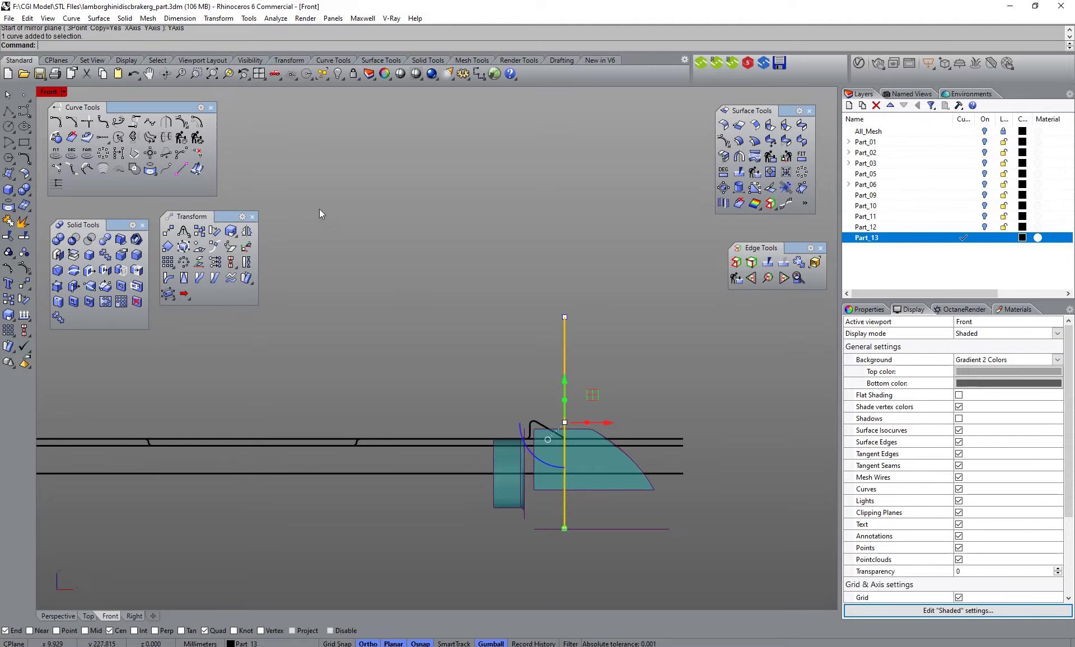
pyautogui.click(196, 121)
pyautogui.click(212, 45)
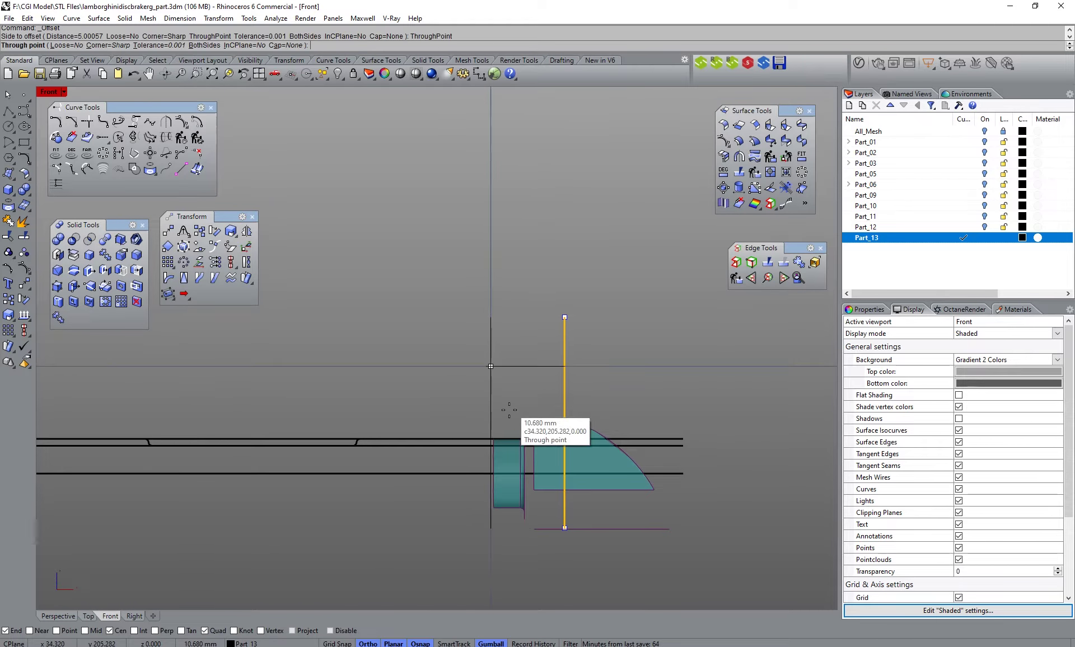
pyautogui.scroll(4, 532, 417)
pyautogui.click(536, 368)
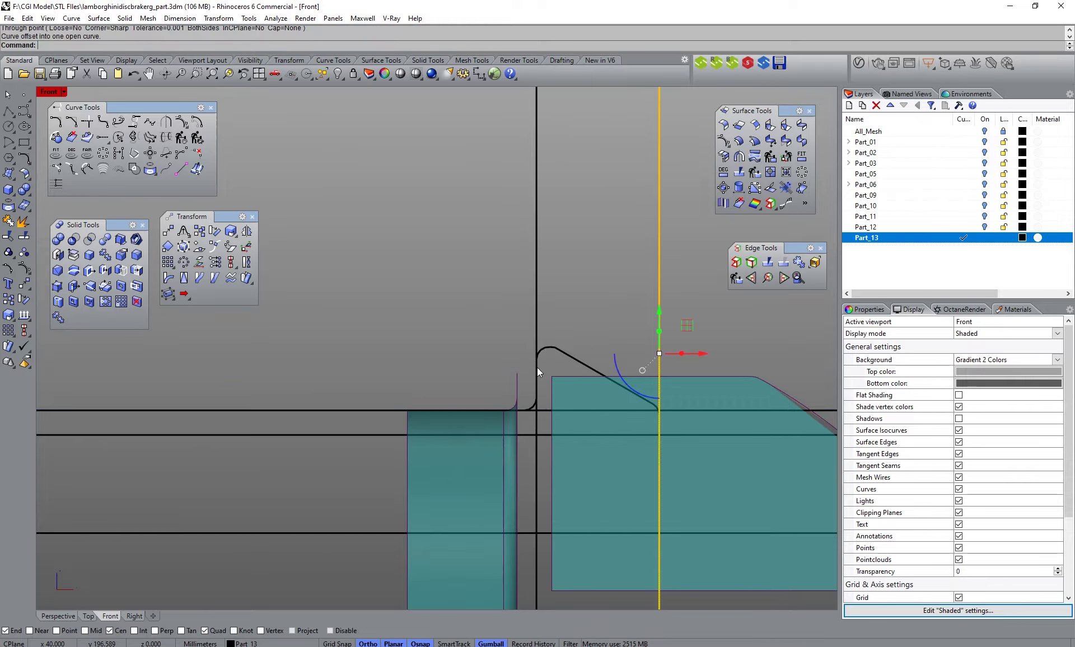
pyautogui.scroll(-3, 536, 367)
pyautogui.click(459, 353)
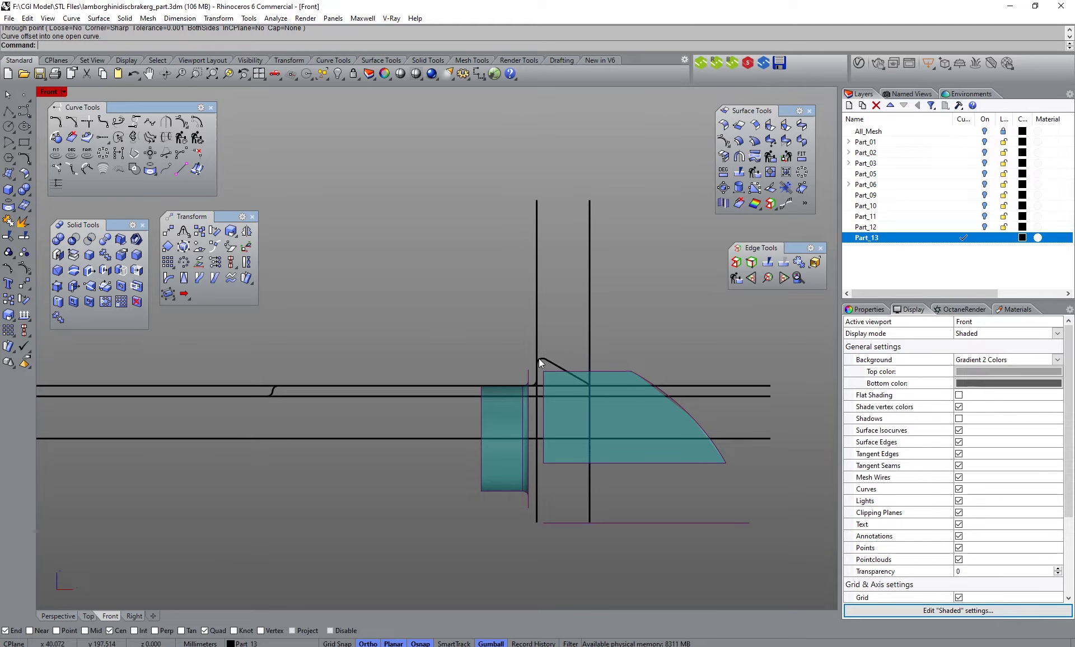
# Draw a vertical line downward from the middle of the profile's left rounded step between the two offset lines.
pyautogui.moveTo(491, 368); pyautogui.dragTo(594, 364, button='right')
pyautogui.scroll(5, 375, 392)
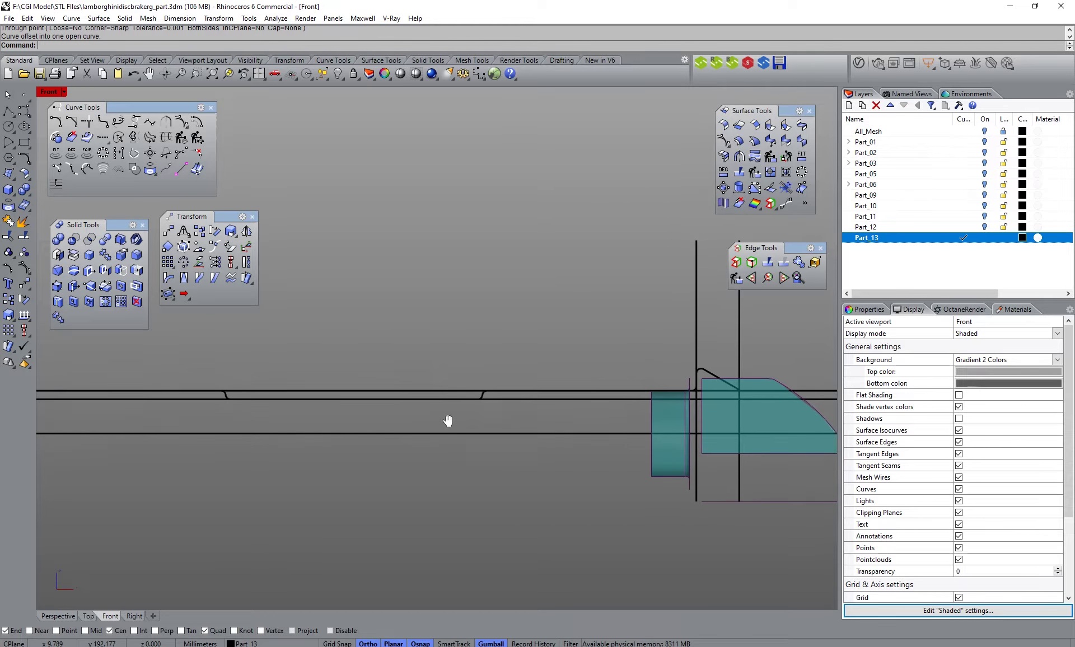
pyautogui.scroll(2, 280, 412)
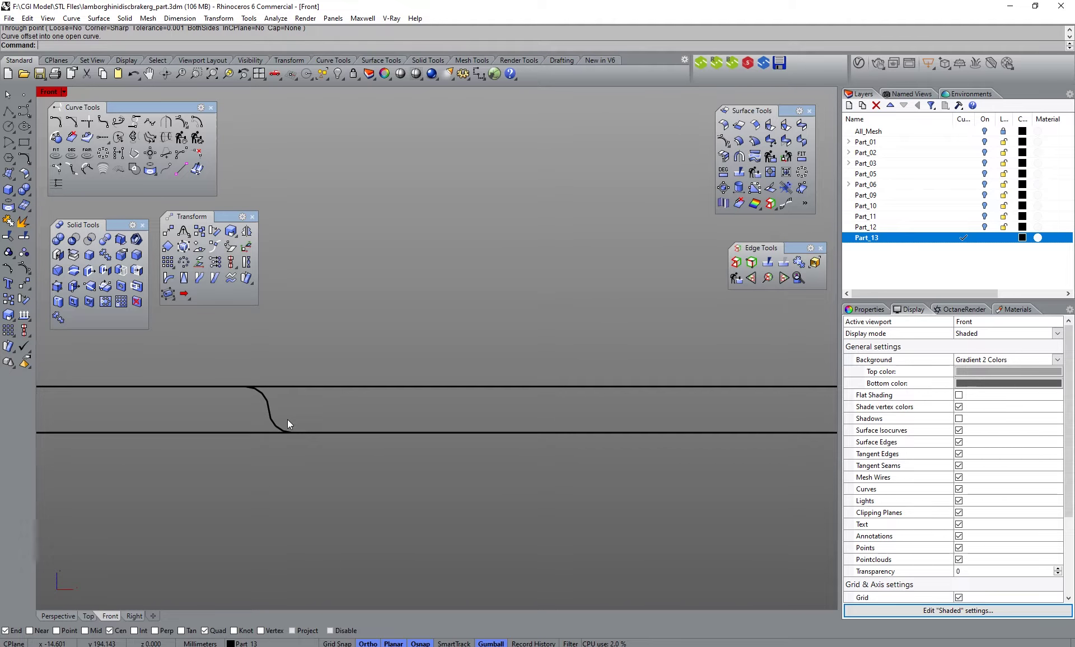
pyautogui.scroll(-3, 291, 419)
pyautogui.scroll(3, 303, 420)
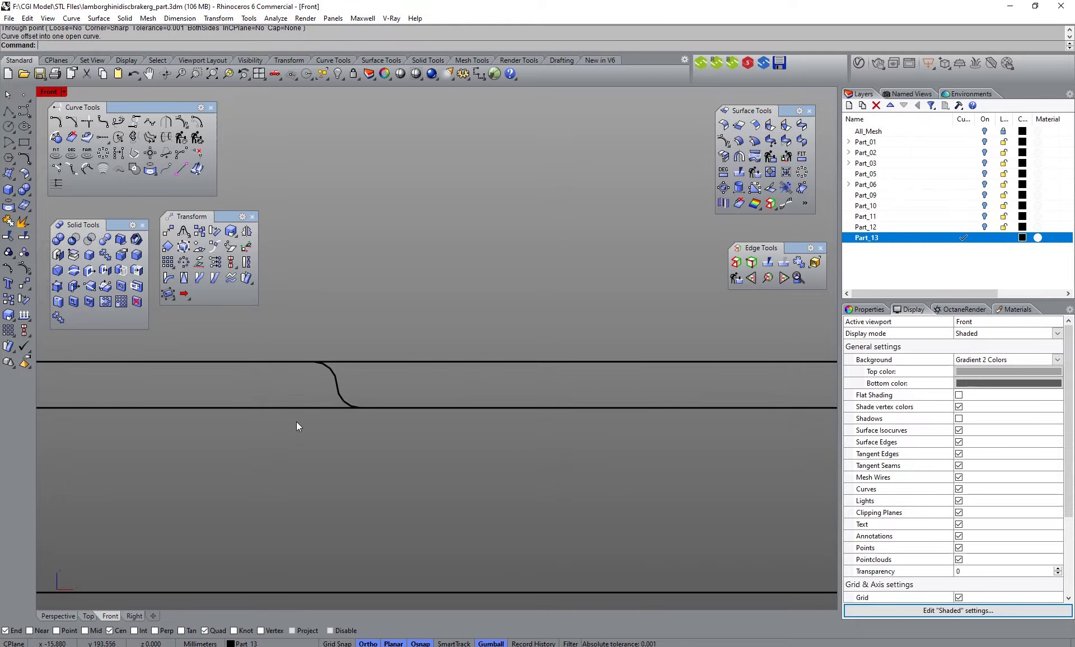
pyautogui.click(9, 115)
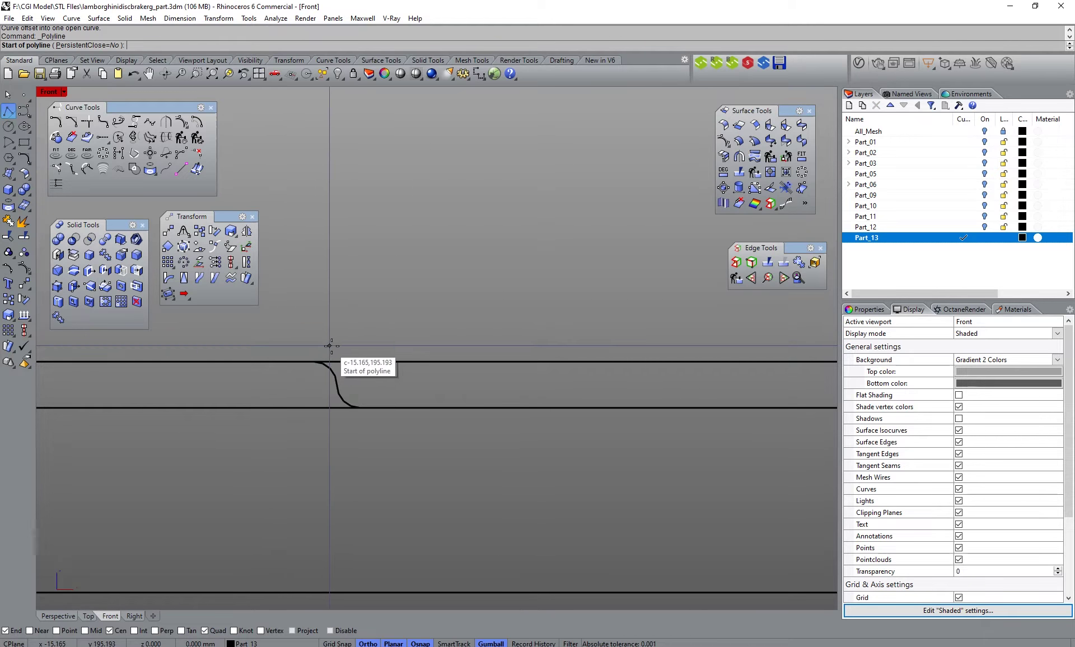
pyautogui.click(335, 376)
pyautogui.click(334, 508)
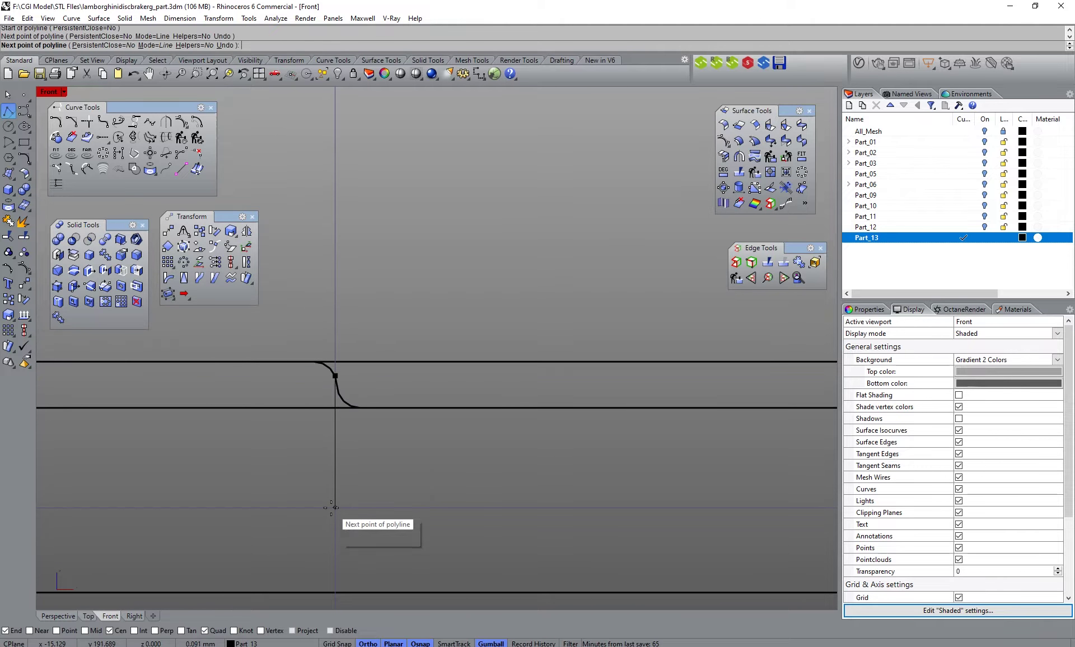
pyautogui.press('Return')
pyautogui.moveTo(335, 415); pyautogui.dragTo(335, 356)
pyautogui.scroll(-7, 308, 435)
pyautogui.scroll(5, 304, 404)
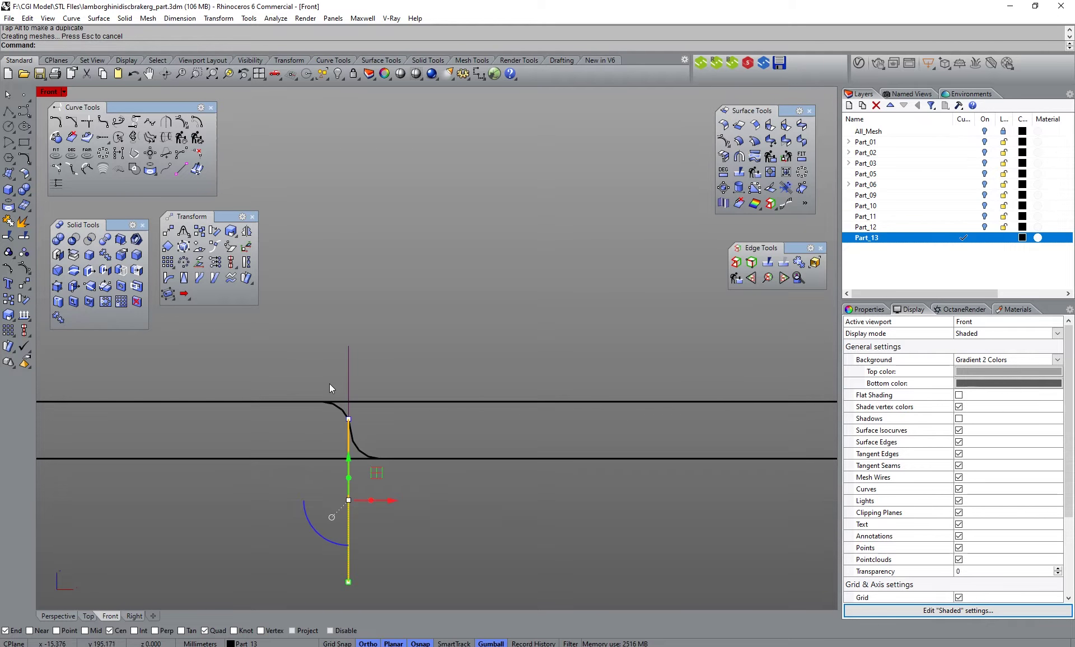
pyautogui.click(348, 376)
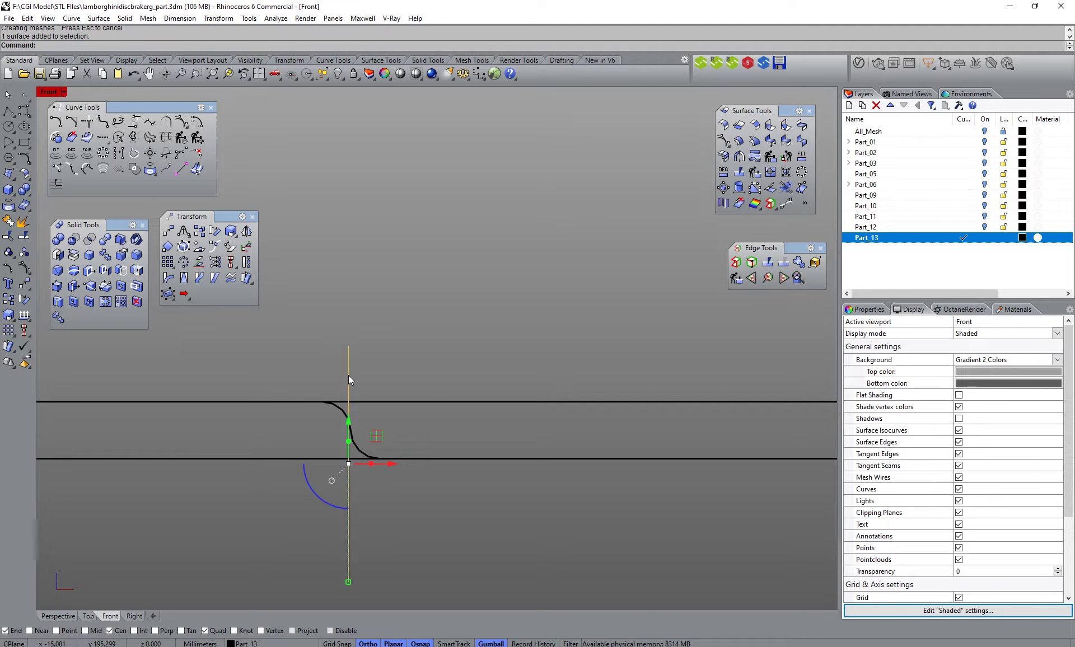
pyautogui.press('Delete')
# Move the vertical line at the left rounded step upward across both offset lines and mirror a copy across the Y axis.
pyautogui.click(352, 496)
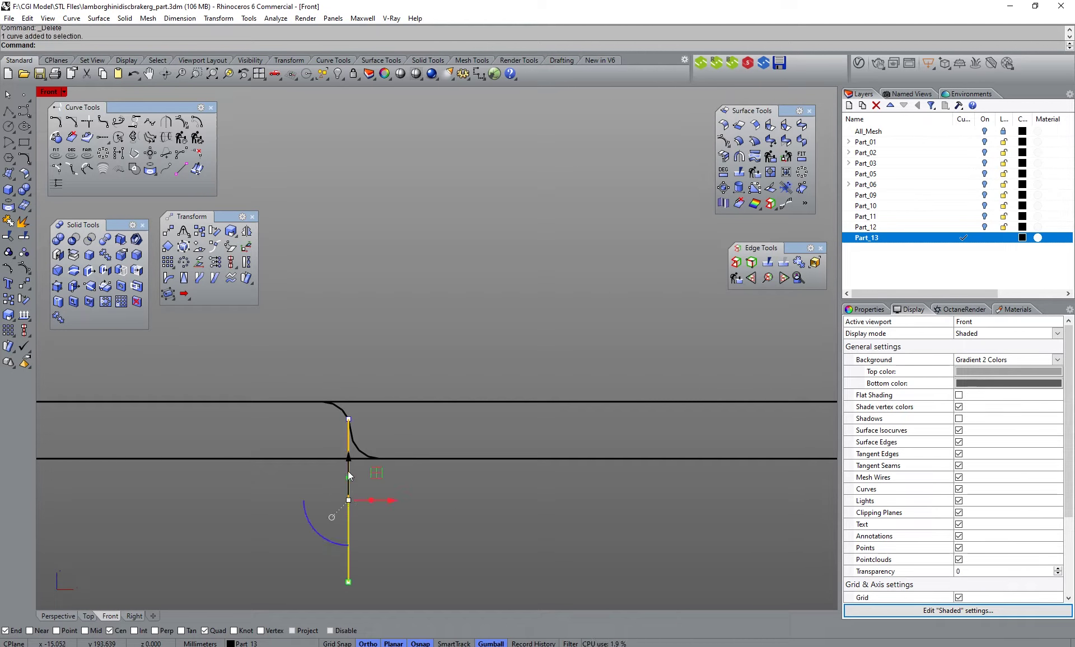
pyautogui.moveTo(348, 472); pyautogui.dragTo(348, 412)
pyautogui.scroll(-2, 367, 350)
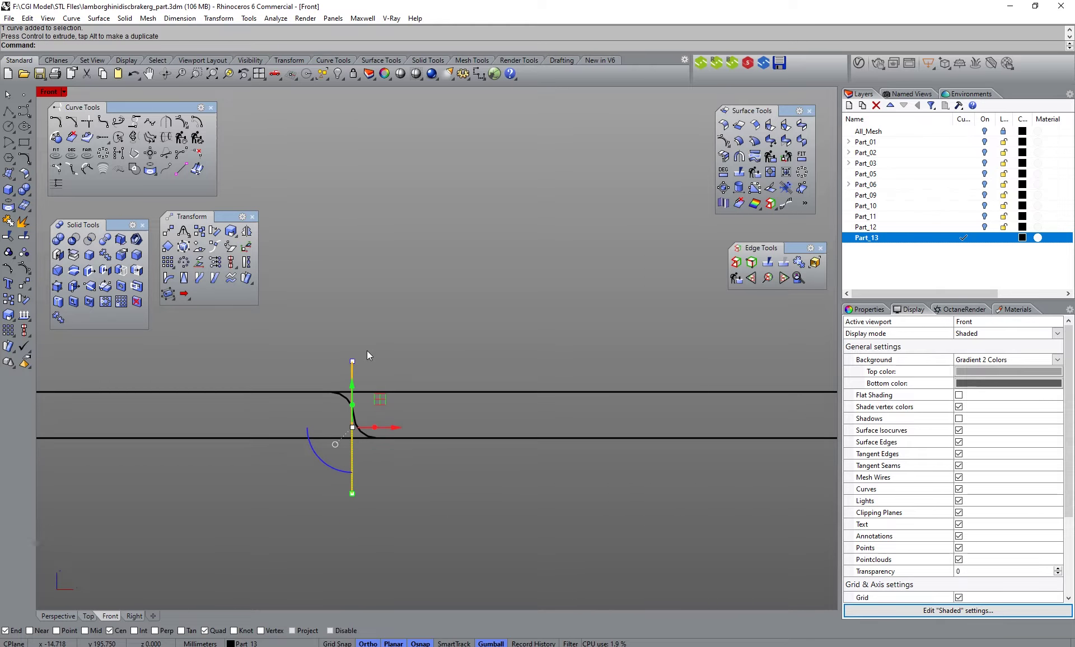
pyautogui.press('m')
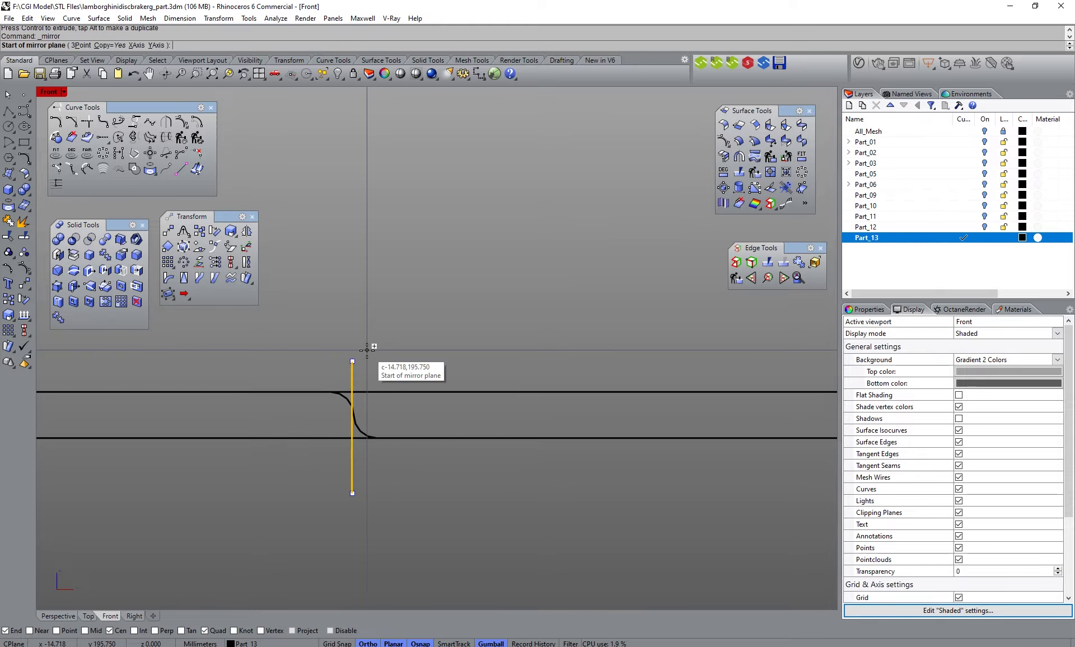
pyautogui.click(156, 46)
pyautogui.scroll(-3, 403, 319)
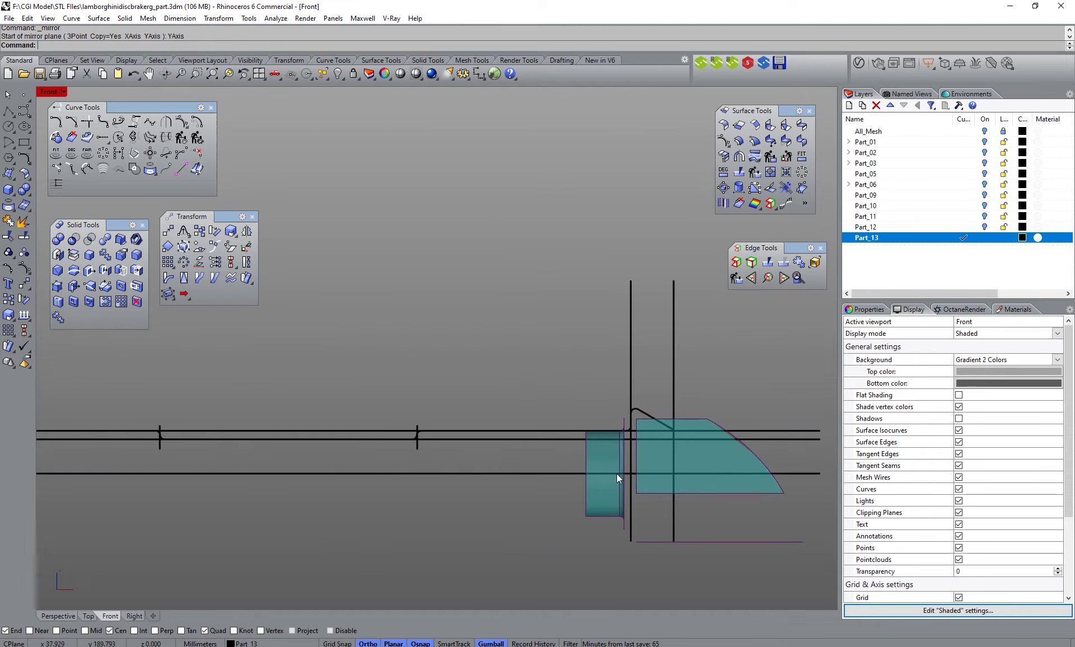
# Draw a straight line along the right head's sloped edge, from the end of its upper arc to well past the vertical end line.
pyautogui.scroll(10, 645, 438)
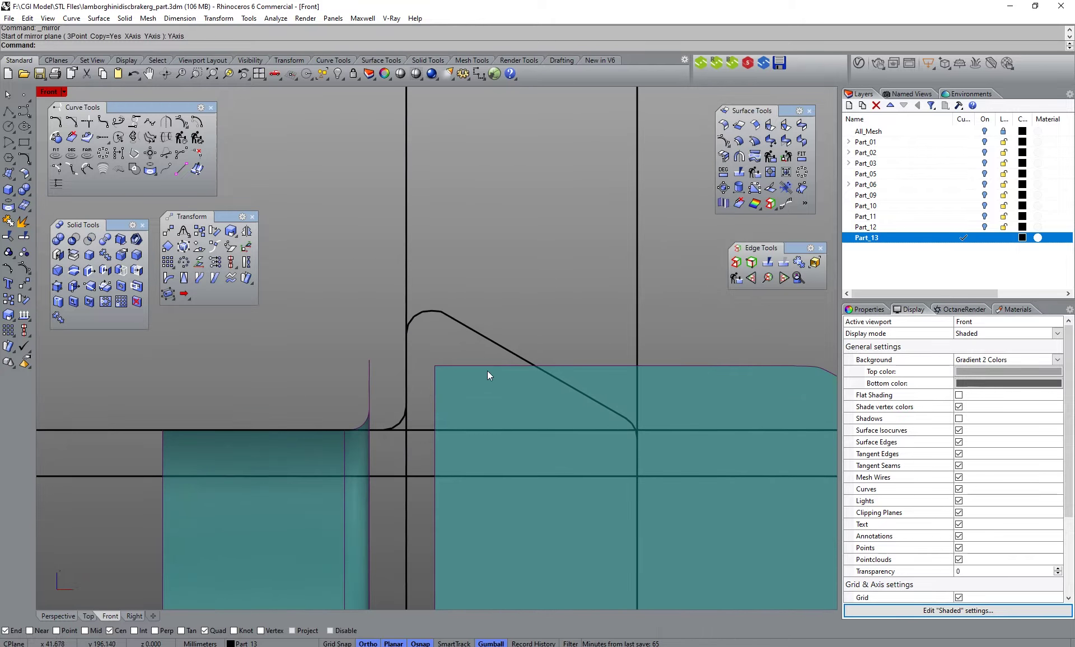
pyautogui.click(8, 111)
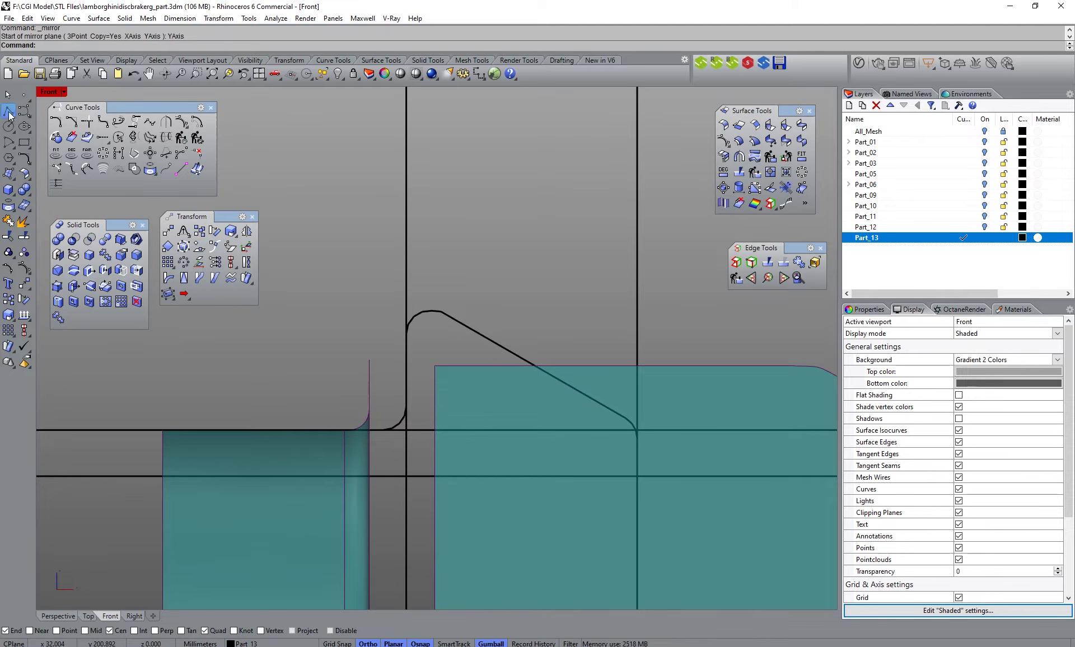
pyautogui.click(443, 312)
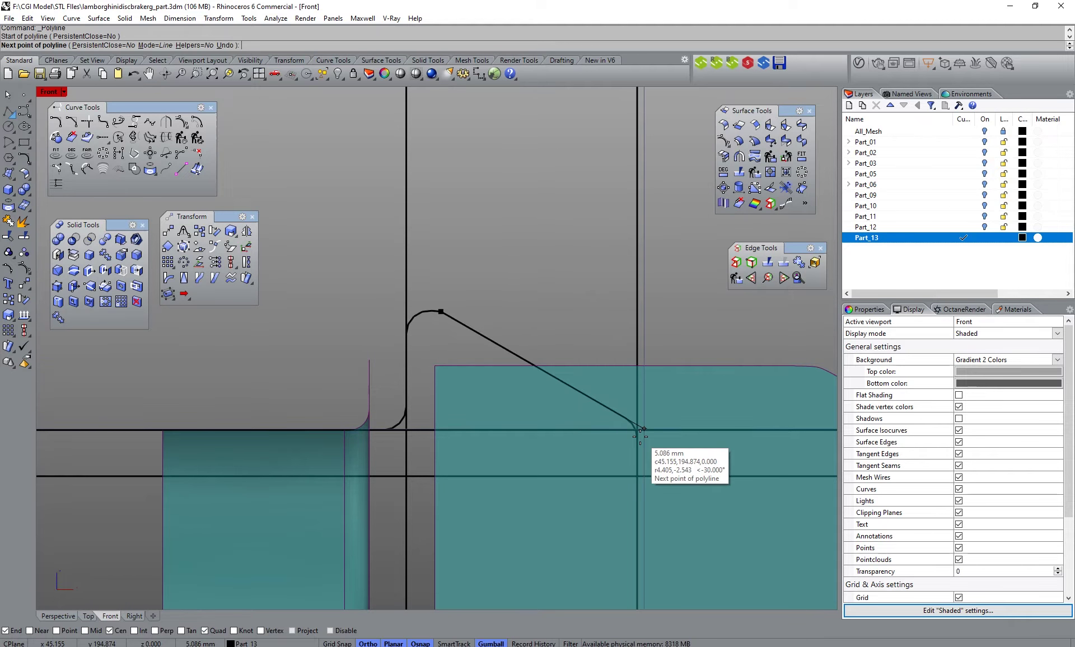
pyautogui.click(771, 502)
pyautogui.rightClick(770, 502)
pyautogui.click(667, 445)
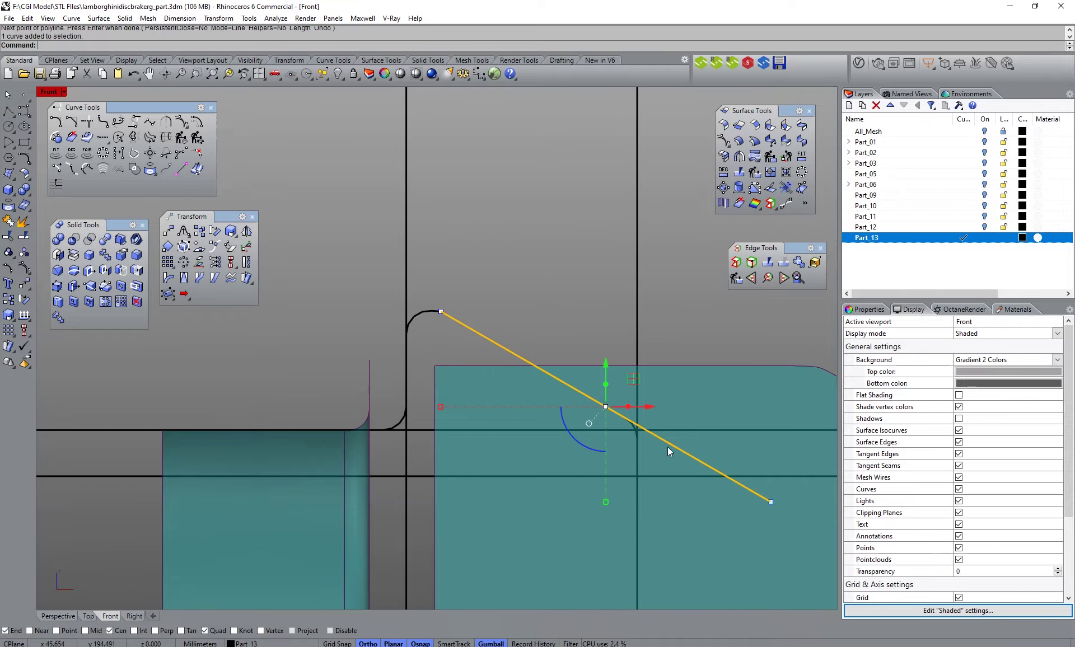
# Align the gumball to the object and scale the sloped line along its length so it extends beyond the head's inner face.
pyautogui.rightClick(483, 644)
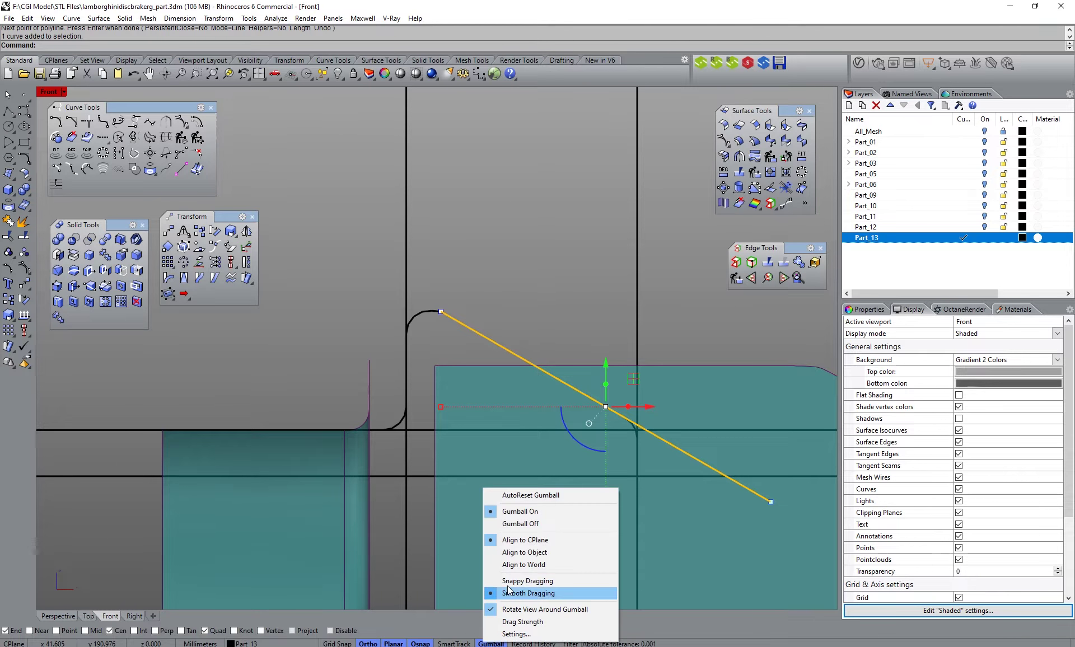
pyautogui.click(520, 554)
pyautogui.moveTo(416, 294); pyautogui.dragTo(325, 230)
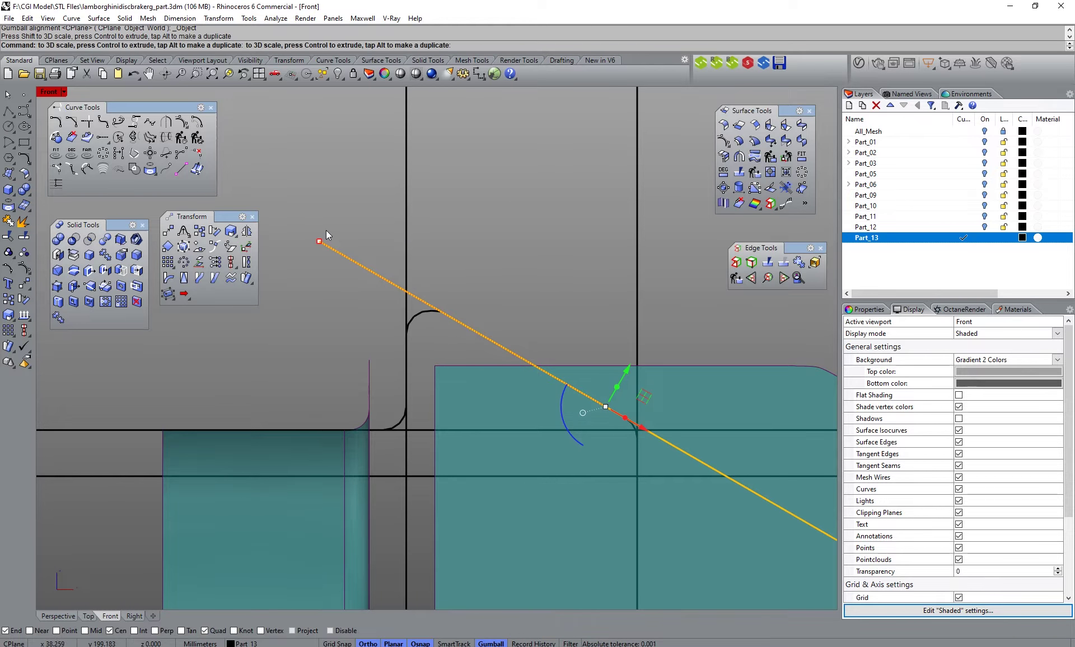
pyautogui.click(349, 211)
# Mirror a copy of the sloped line across the Y axis onto the left head.
pyautogui.scroll(-6, 498, 287)
pyautogui.scroll(-4, 410, 421)
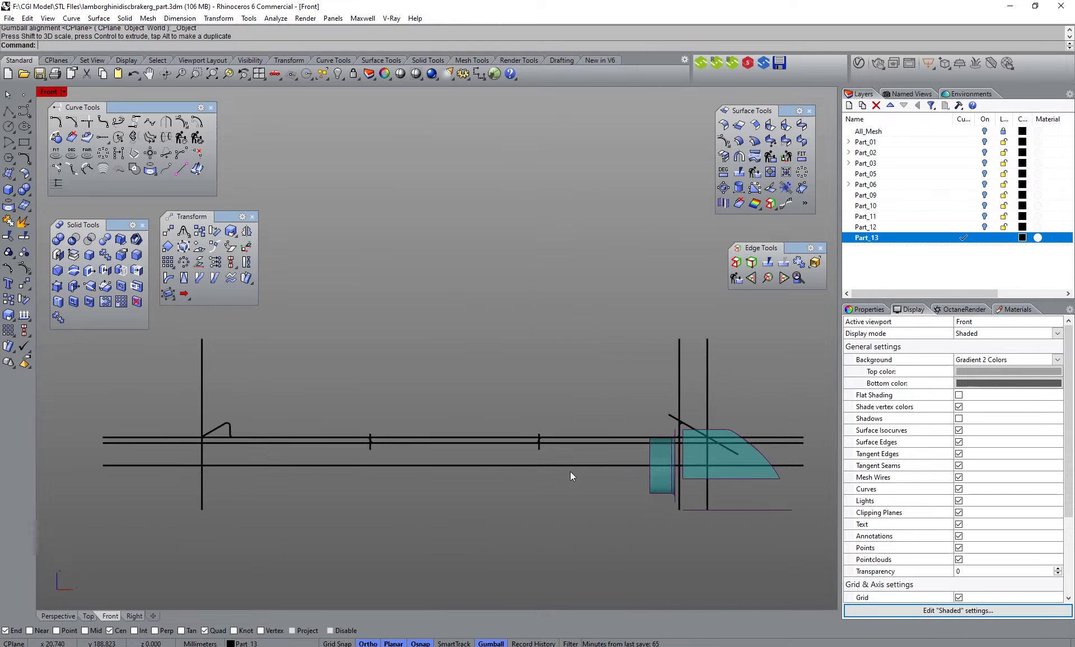
pyautogui.click(654, 429)
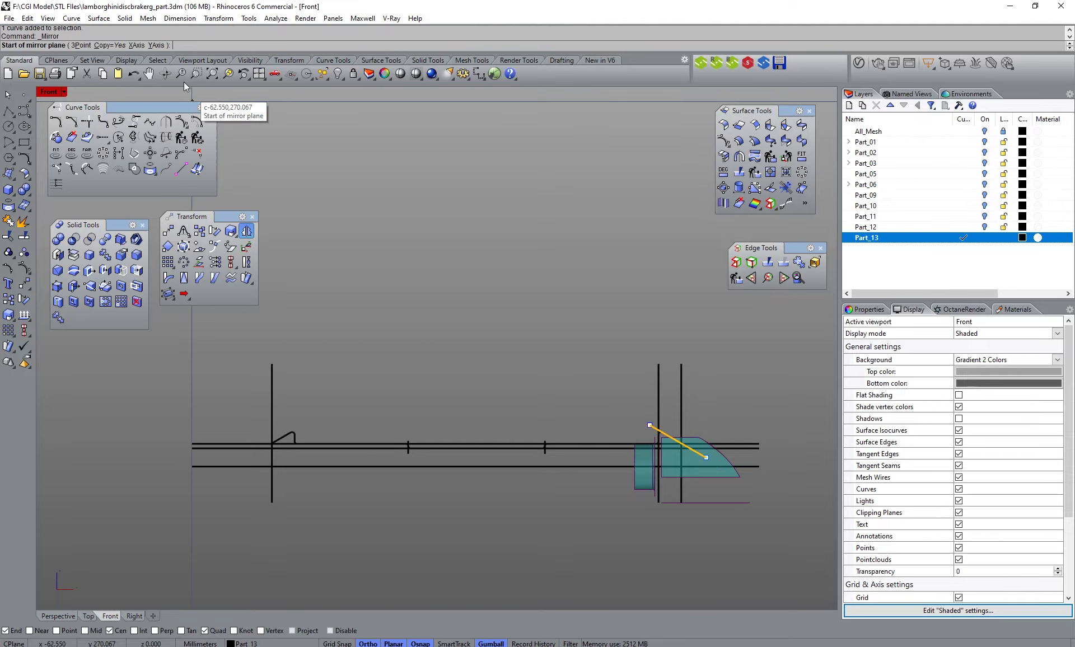
pyautogui.click(246, 231)
pyautogui.press('Escape')
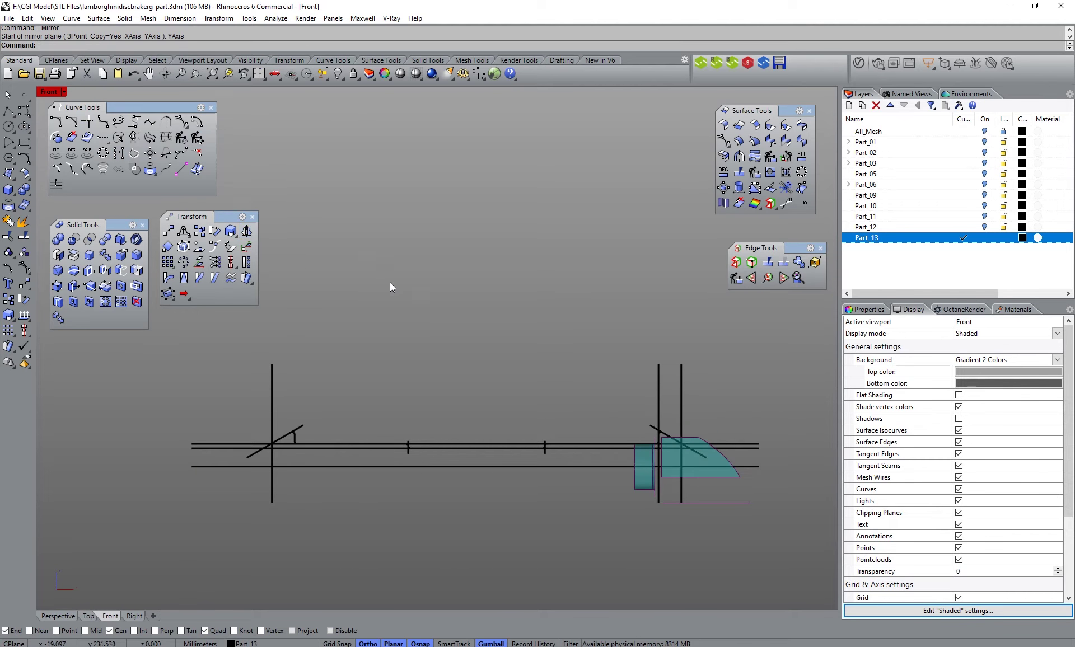
# Align the right head's inner vertical line to the flange face of the teal reference part using the VertCenter option.
pyautogui.scroll(4, 375, 401)
pyautogui.moveTo(391, 437); pyautogui.dragTo(292, 409, button='right')
pyautogui.scroll(-1, 436, 420)
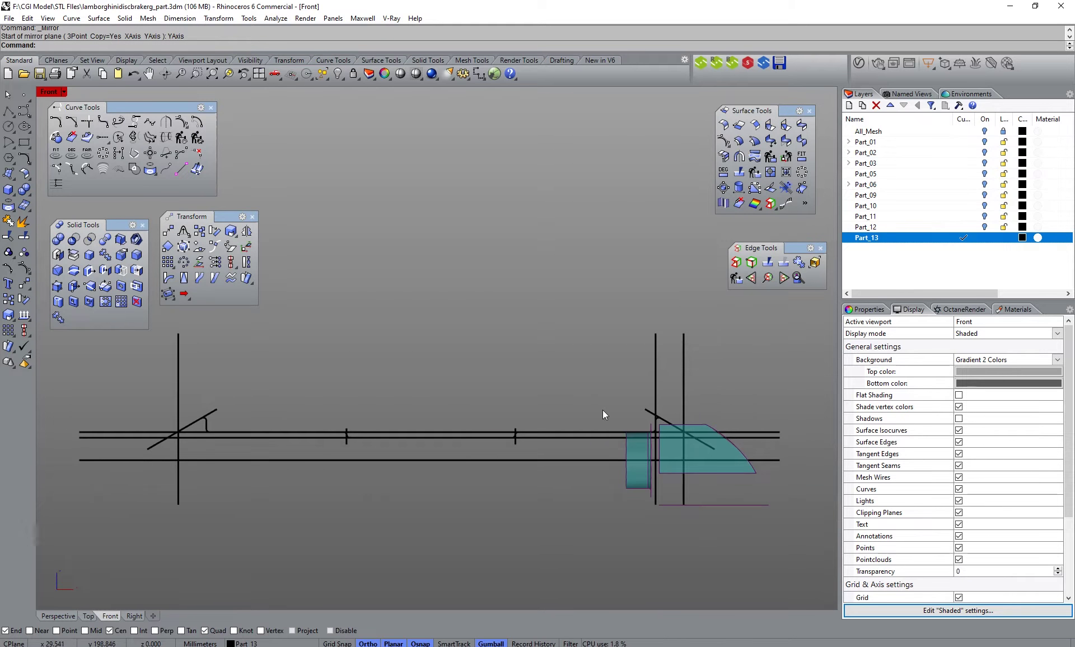
pyautogui.scroll(8, 664, 446)
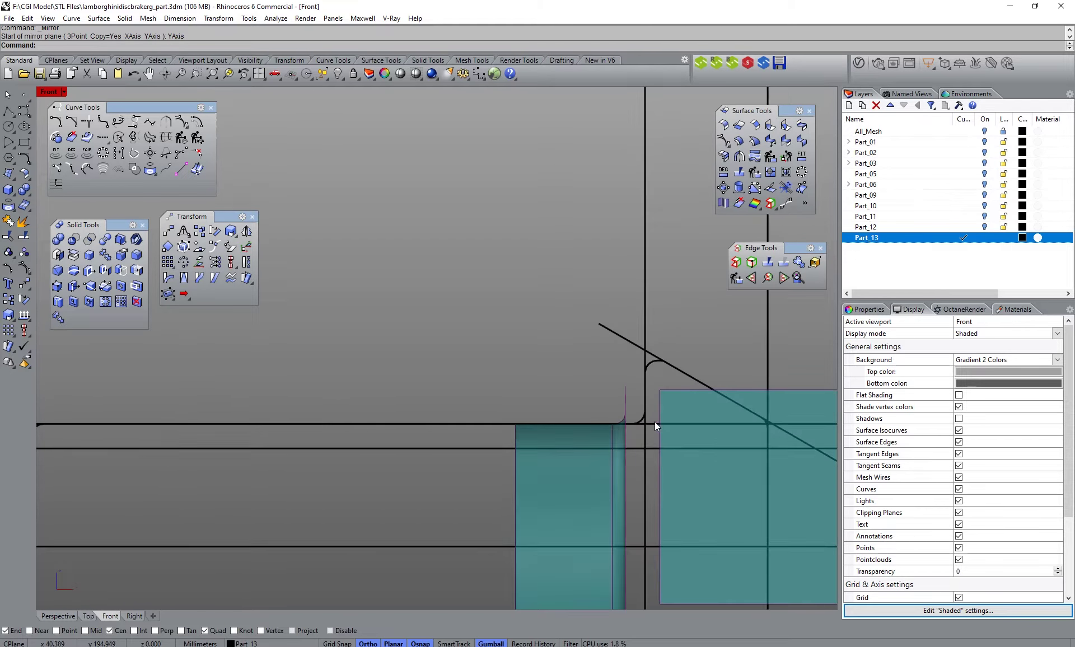
pyautogui.click(624, 394)
pyautogui.scroll(-2, 633, 396)
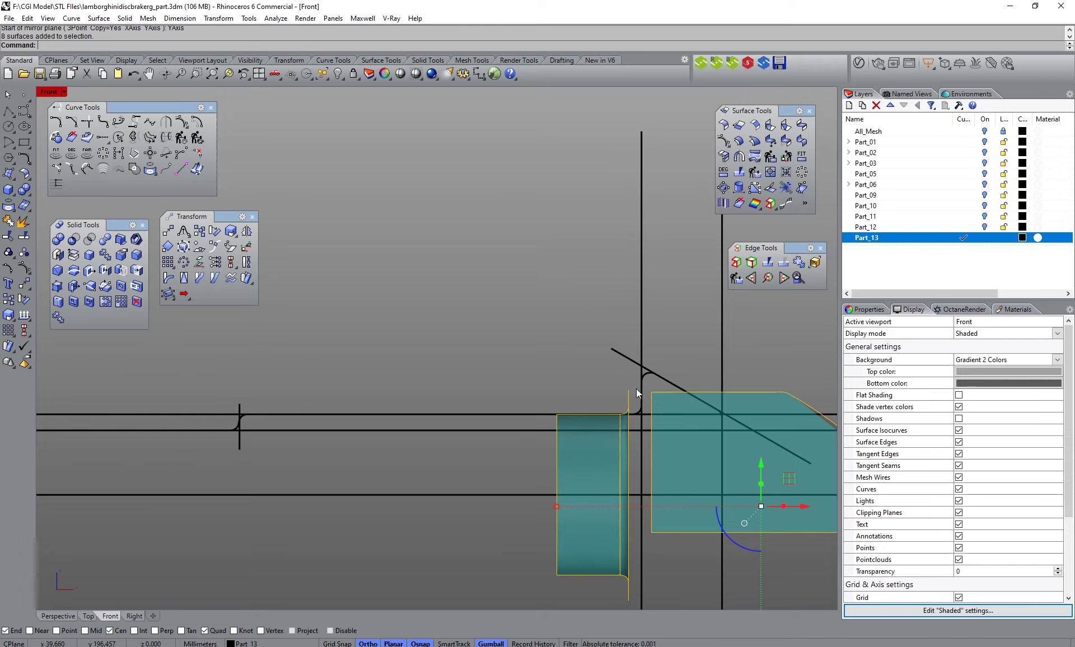
pyautogui.click(641, 347)
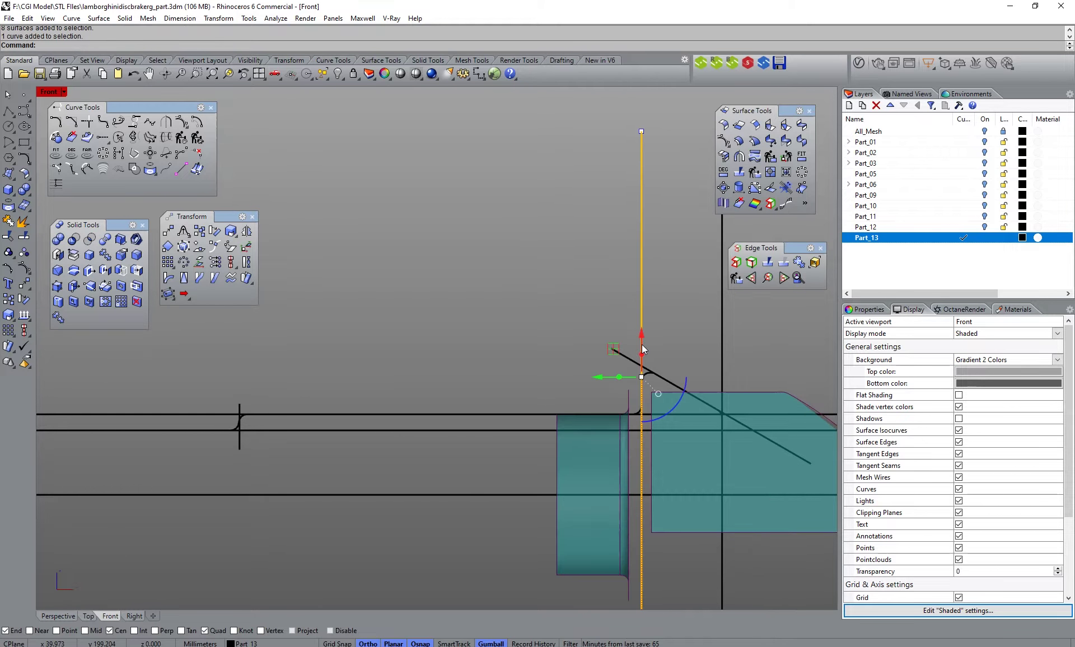
pyautogui.click(24, 330)
pyautogui.click(274, 46)
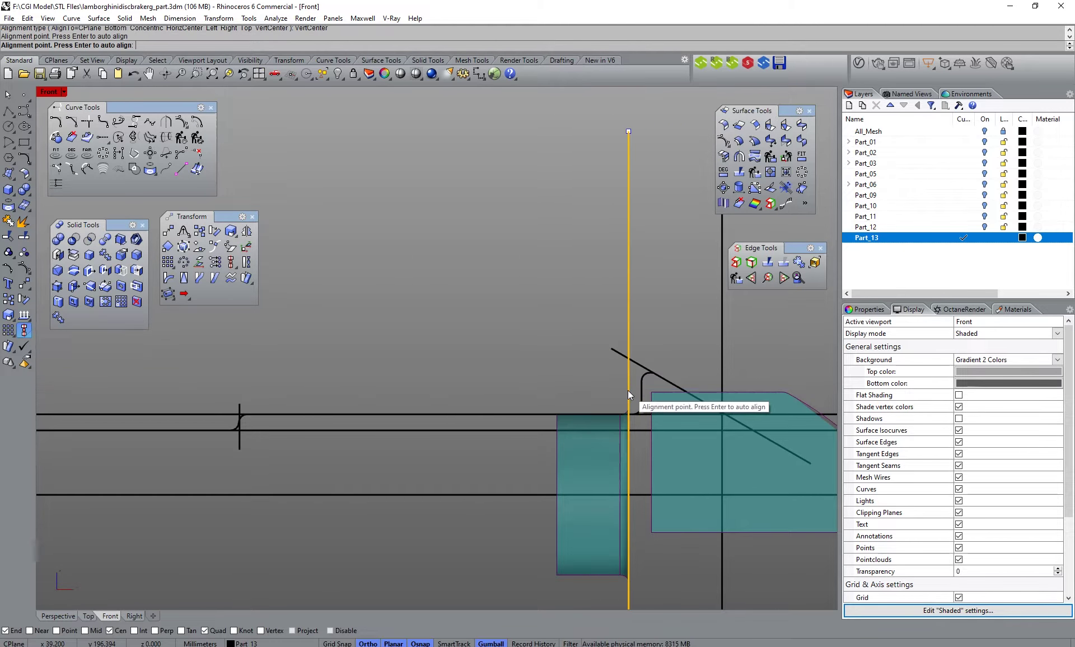
pyautogui.click(627, 390)
# Mirror a copy of the aligned inner vertical line across the Y axis and hide the teal reference surfaces.
pyautogui.scroll(-5, 656, 388)
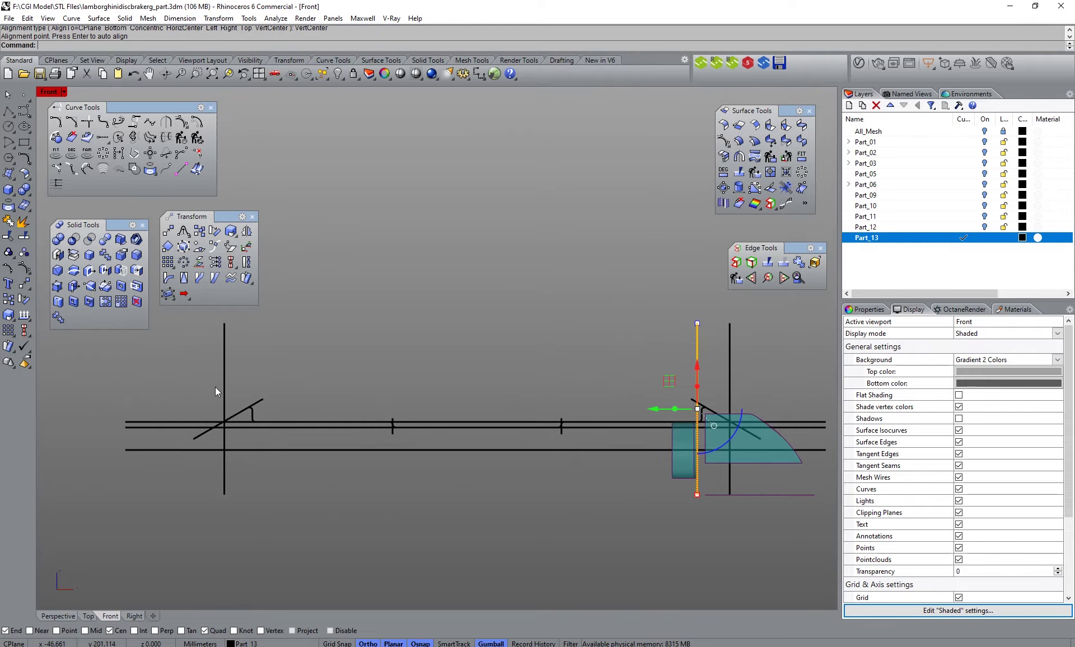
pyautogui.click(224, 385)
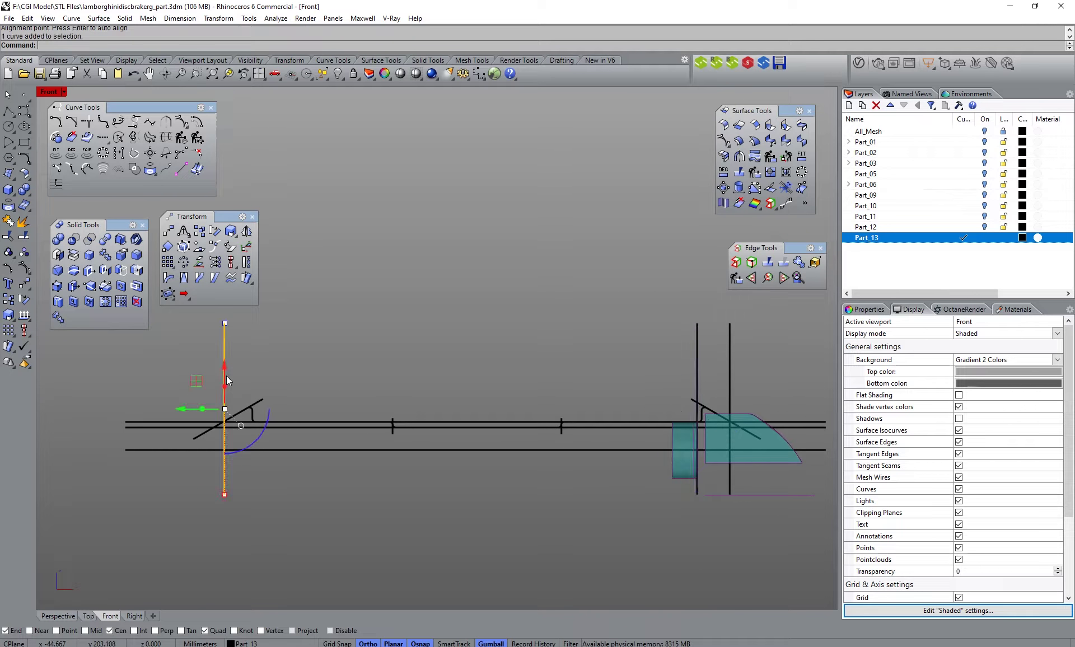
pyautogui.click(696, 369)
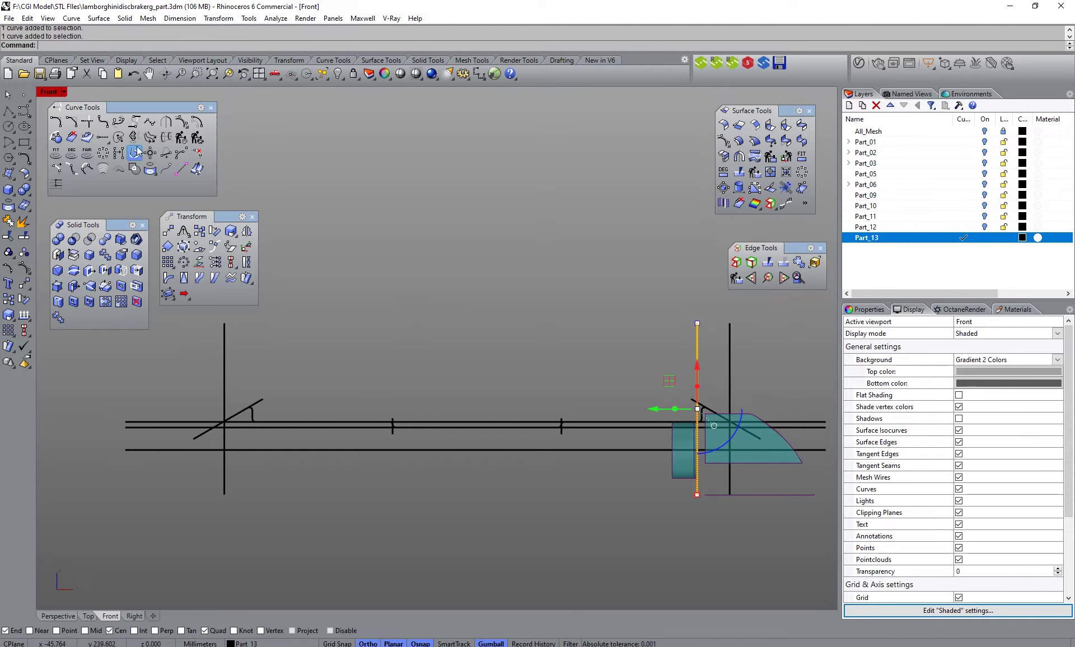
pyautogui.click(246, 230)
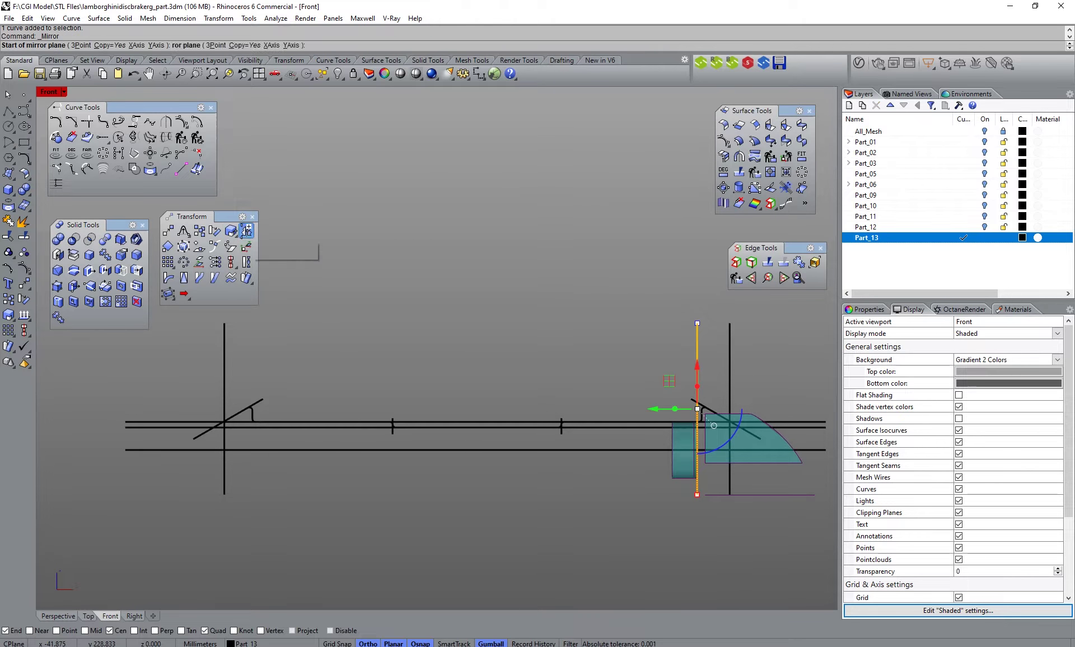
pyautogui.click(157, 45)
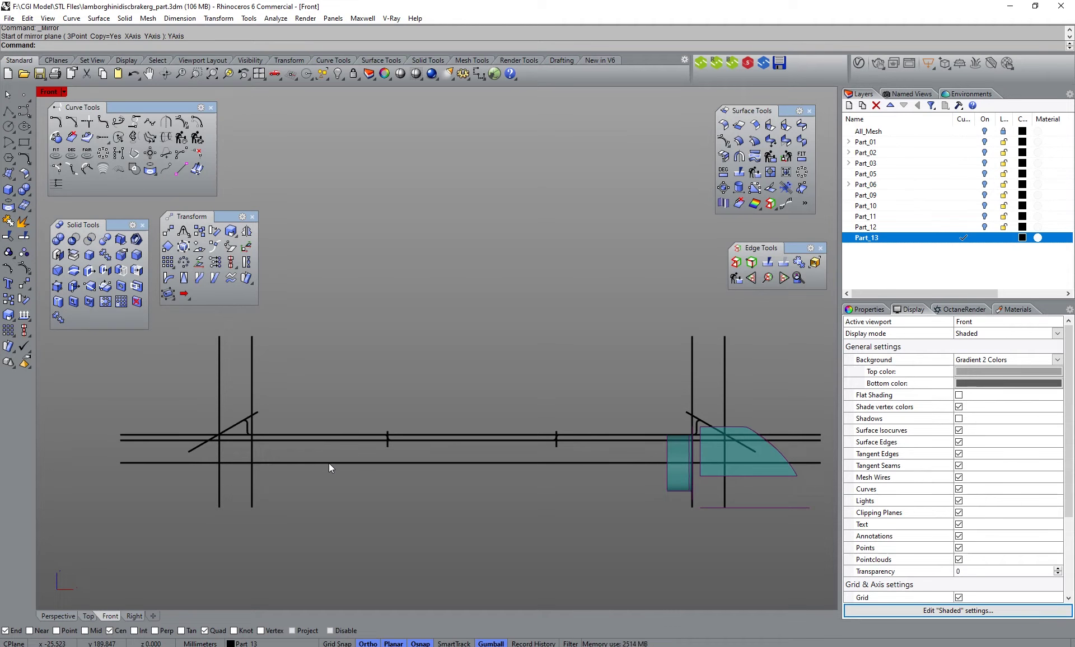
pyautogui.click(673, 486)
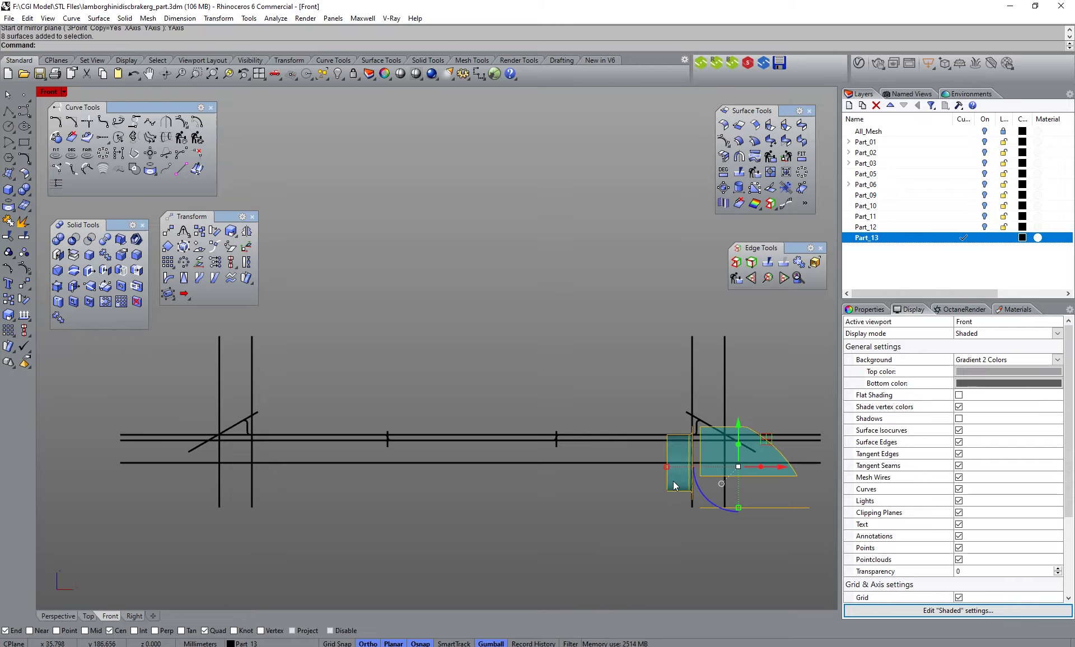
pyautogui.click(338, 73)
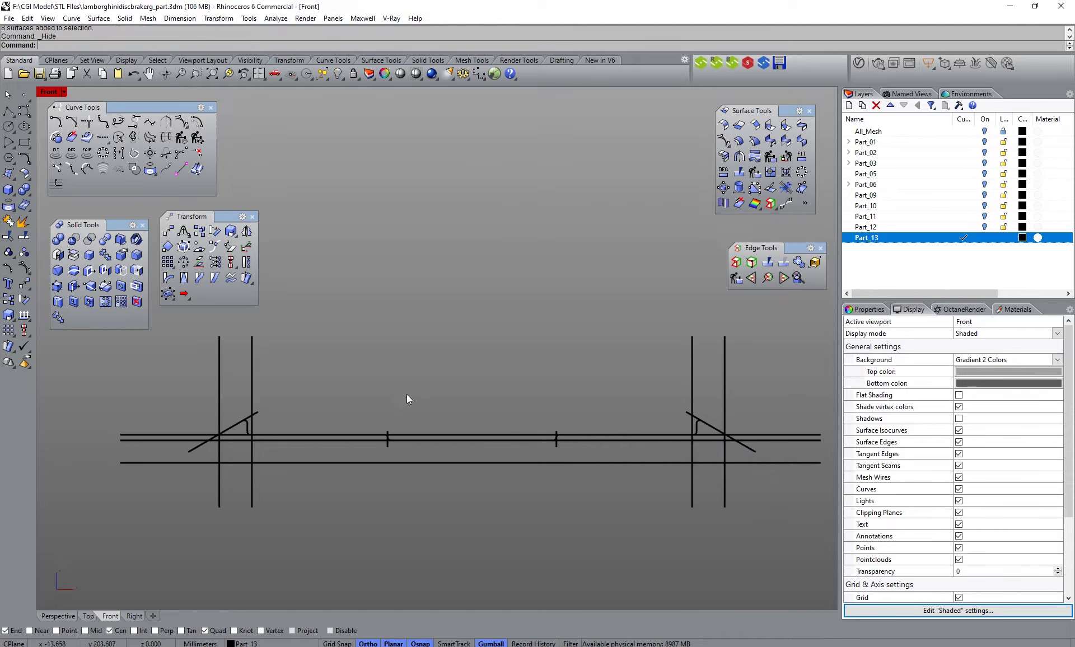
# Select all the vertical, sloped, horizontal and short step lines of the half profile plus the axis line, and copy them to the clipboard.
pyautogui.click(219, 485)
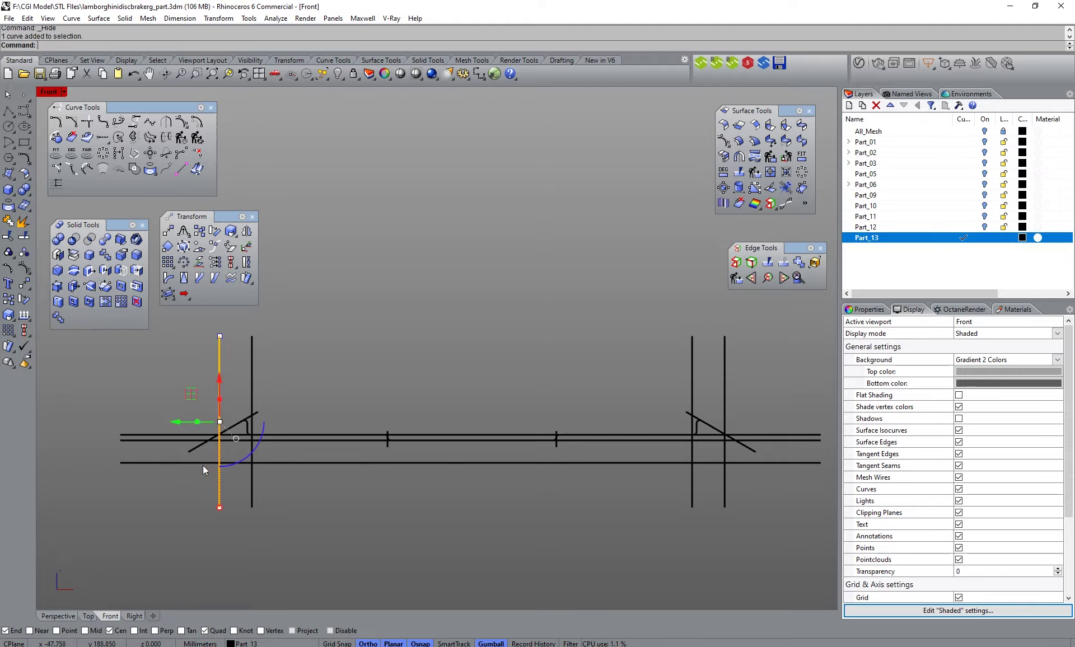
pyautogui.click(199, 446)
pyautogui.scroll(5, 244, 438)
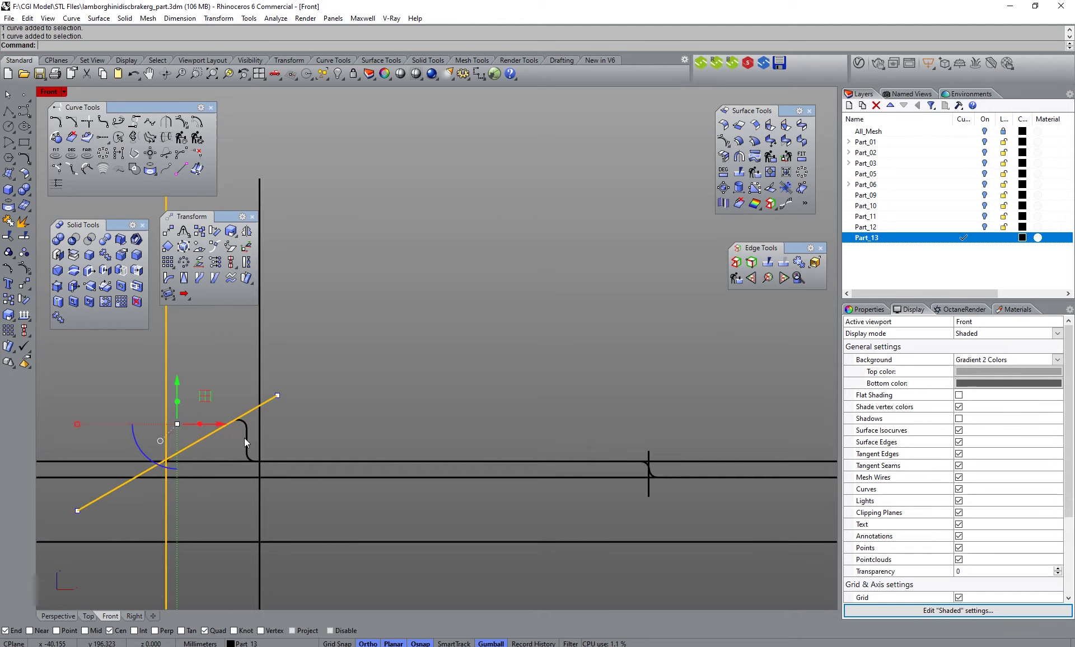
pyautogui.keyDown('shift'); pyautogui.click(260, 438); pyautogui.keyUp('shift')
pyautogui.scroll(-5, 261, 438)
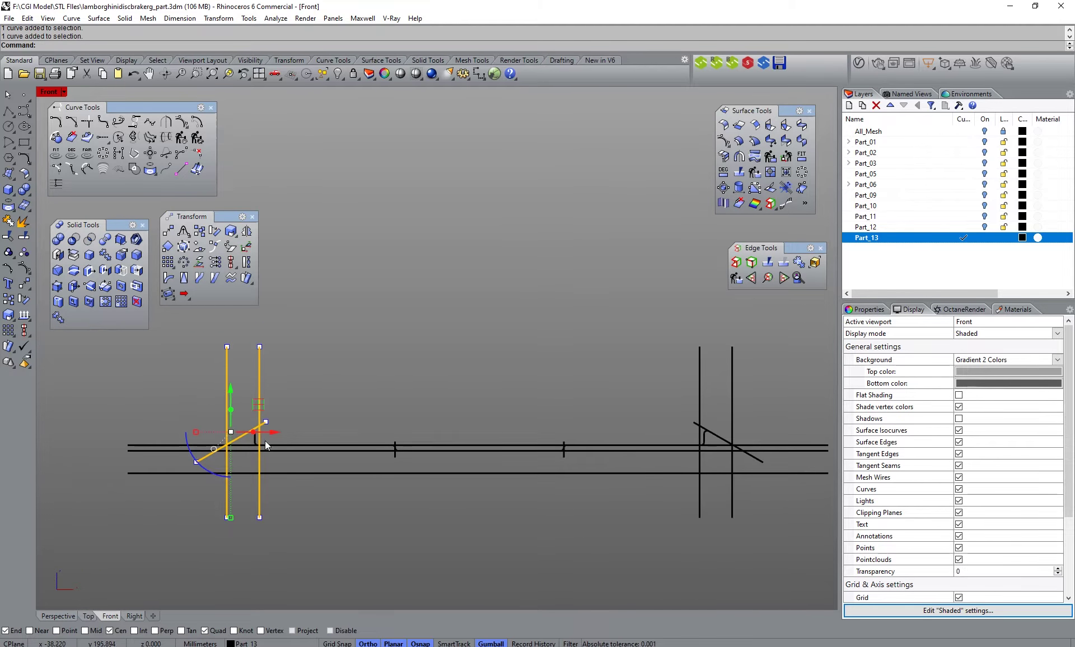
pyautogui.keyDown('shift'); pyautogui.click(160, 446); pyautogui.keyUp('shift')
pyautogui.keyDown('shift'); pyautogui.click(183, 454); pyautogui.keyUp('shift')
pyautogui.scroll(2, 399, 453)
pyautogui.keyDown('shift'); pyautogui.click(387, 456); pyautogui.keyUp('shift')
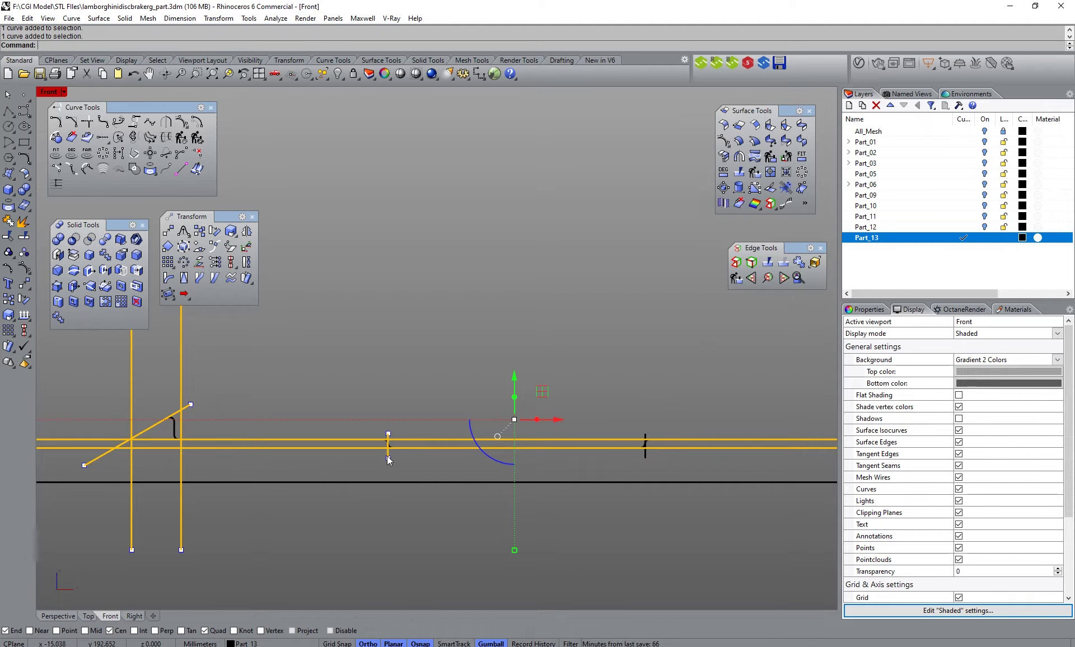
pyautogui.keyDown('shift'); pyautogui.click(645, 456); pyautogui.keyUp('shift')
pyautogui.scroll(-5, 428, 486)
pyautogui.scroll(3, 616, 459)
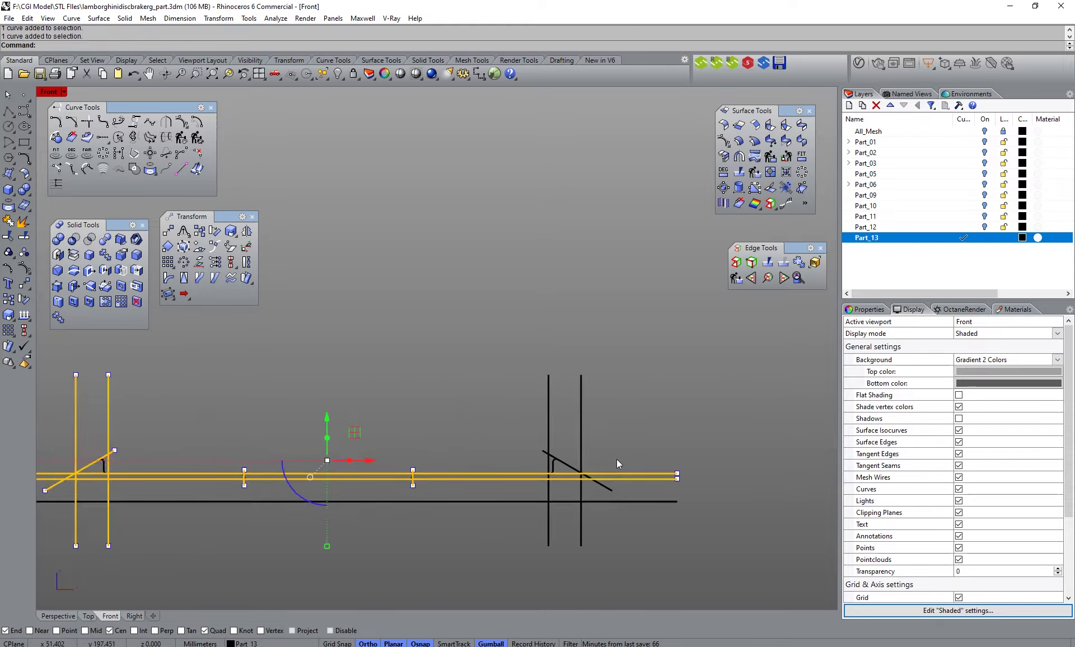
pyautogui.scroll(2, 522, 443)
pyautogui.keyDown('shift'); pyautogui.click(532, 441); pyautogui.keyUp('shift')
pyautogui.keyDown('shift'); pyautogui.click(570, 448); pyautogui.keyUp('shift')
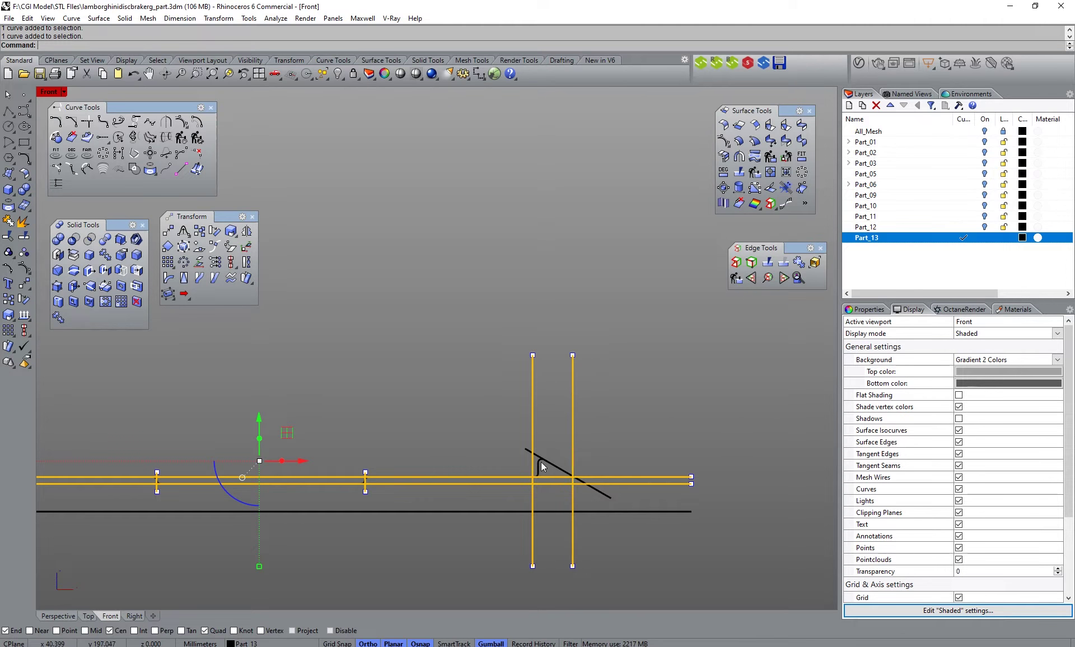
pyautogui.keyDown('shift'); pyautogui.click(605, 493); pyautogui.keyUp('shift')
pyautogui.scroll(-4, 606, 490)
pyautogui.scroll(3, 533, 513)
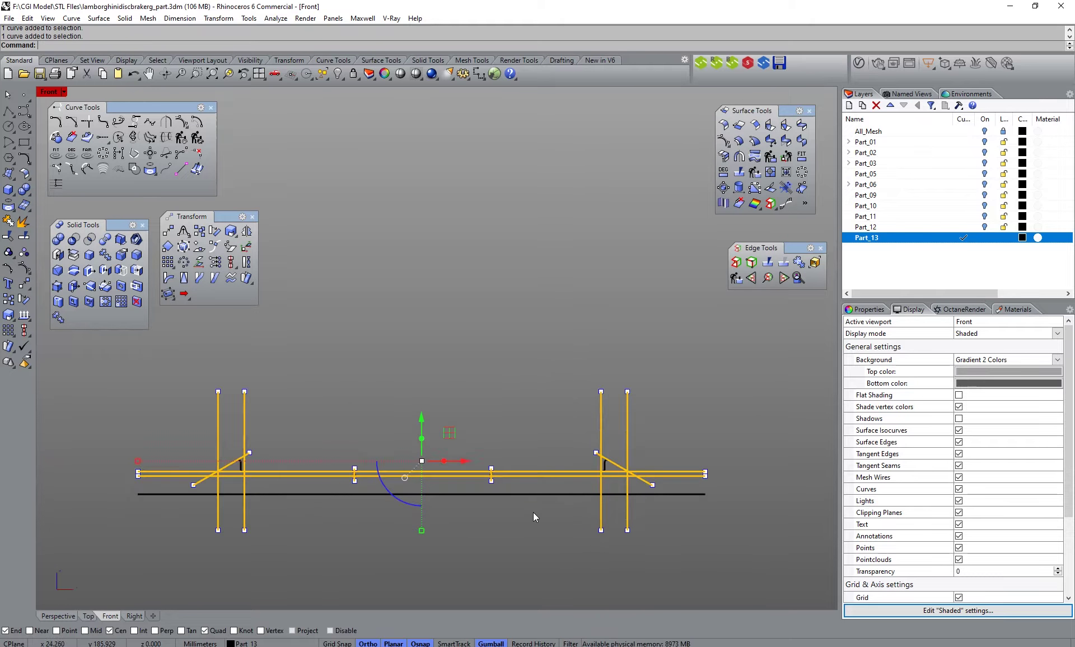
pyautogui.keyDown('shift'); pyautogui.click(556, 495); pyautogui.keyUp('shift')
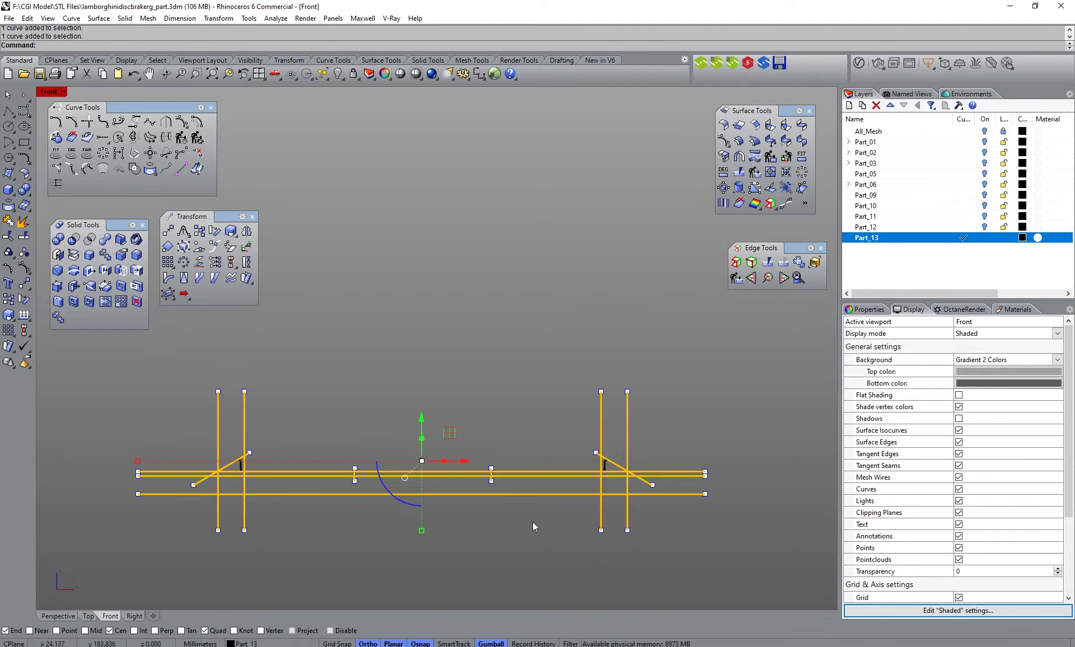
pyautogui.moveTo(533, 521); pyautogui.dragTo(545, 531, button='right')
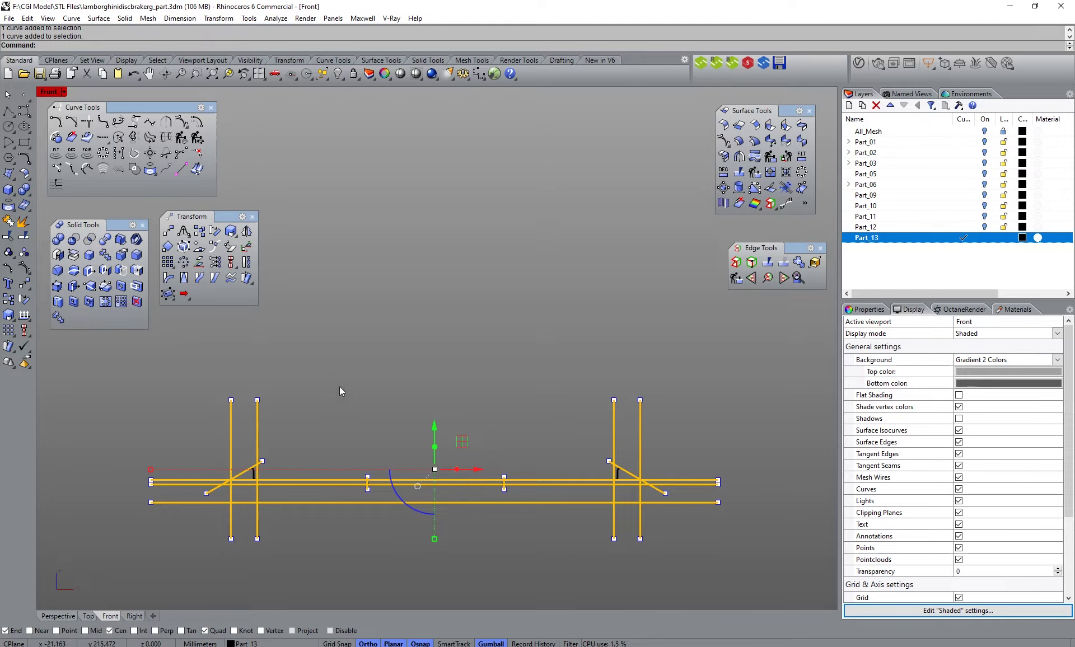
pyautogui.click(102, 74)
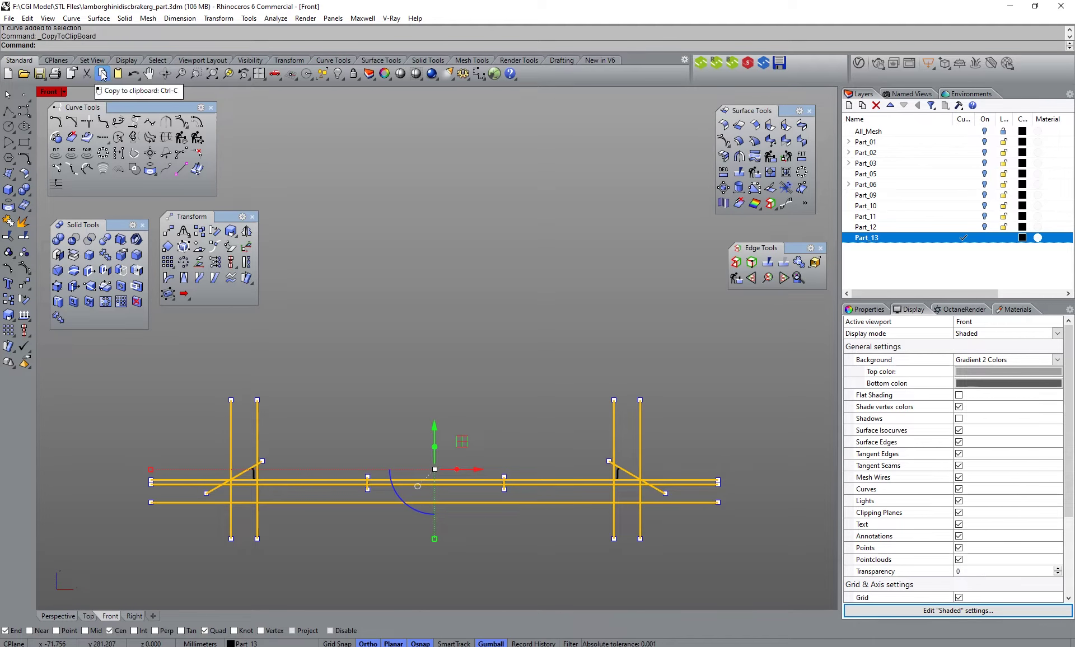
# Try combining only the two head regions and the central shaft core with CurveBoolean, and undo it.
pyautogui.click(134, 172)
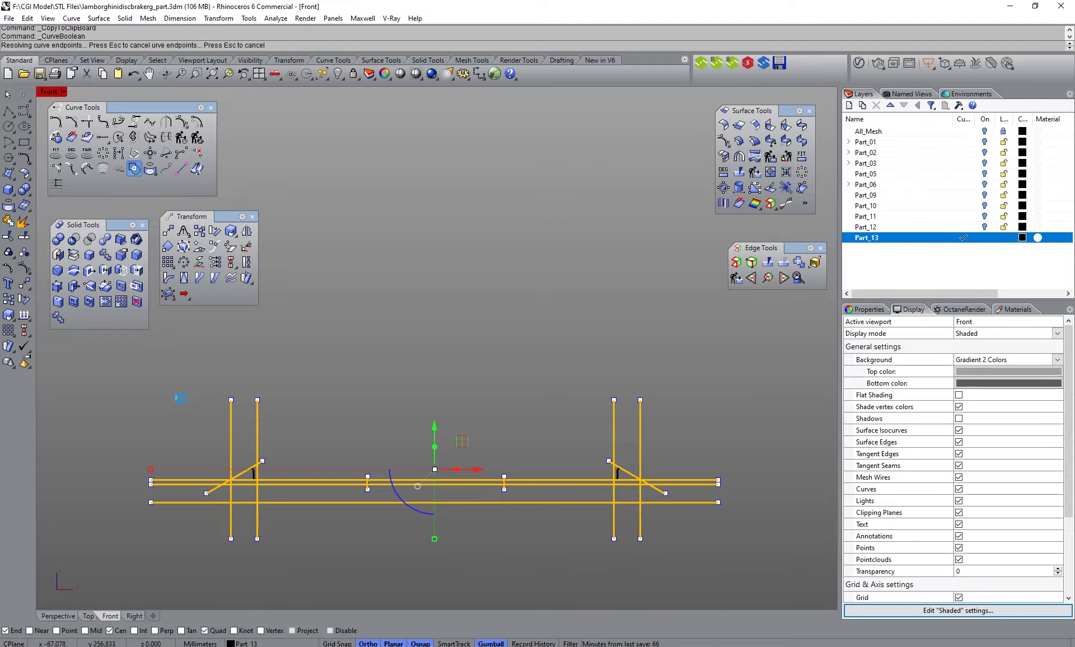
pyautogui.scroll(3, 219, 501)
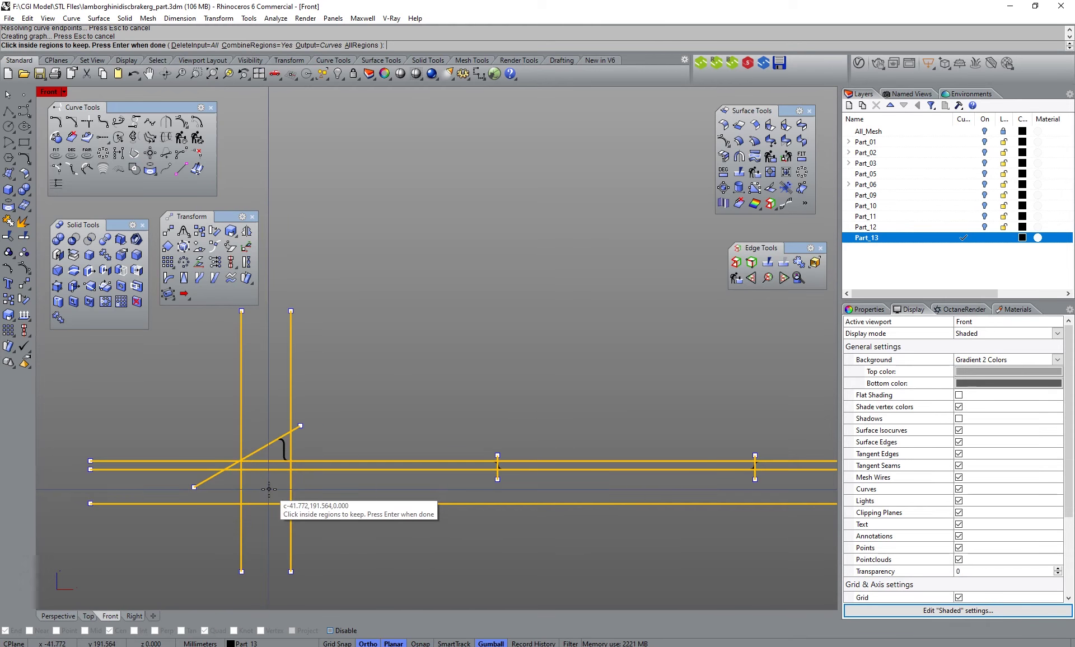
pyautogui.click(265, 454)
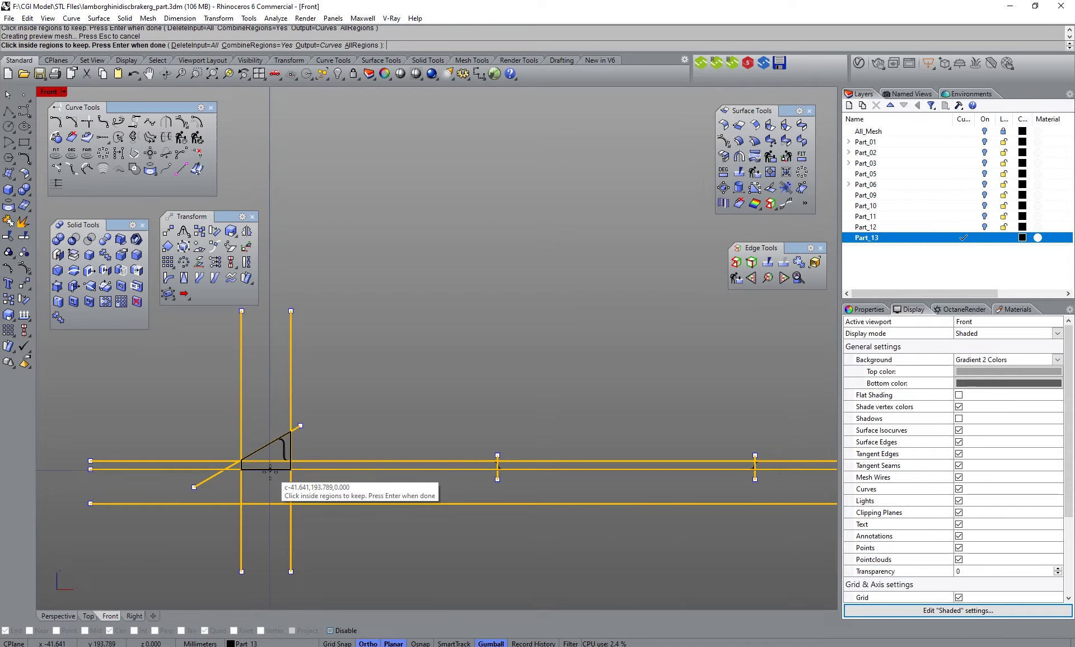
pyautogui.click(332, 480)
pyautogui.scroll(-2, 332, 481)
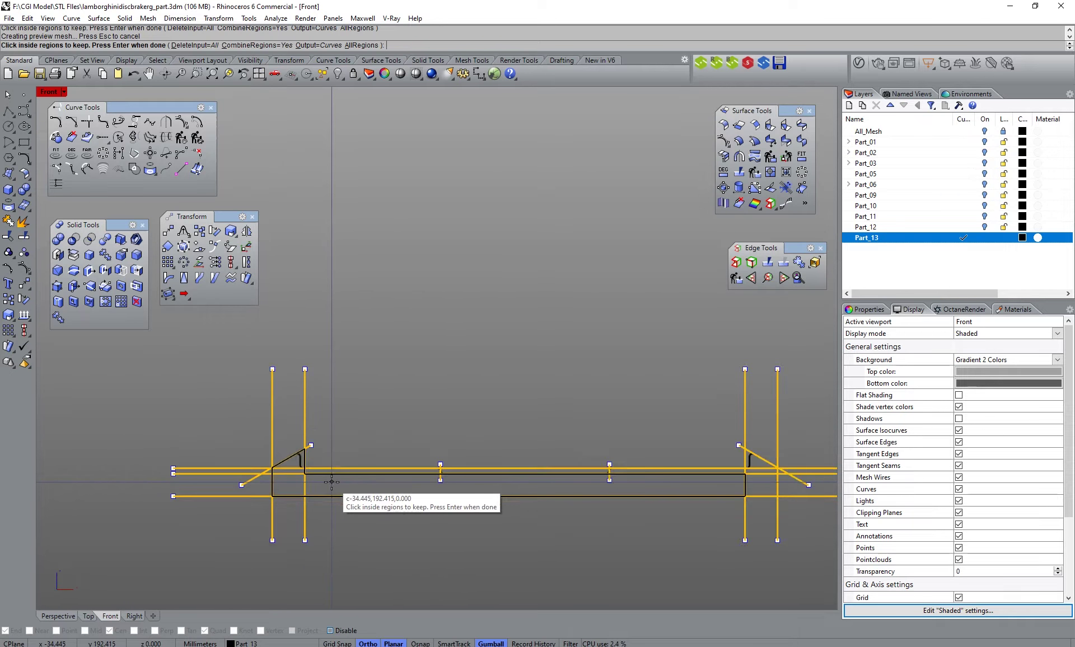
pyautogui.click(756, 485)
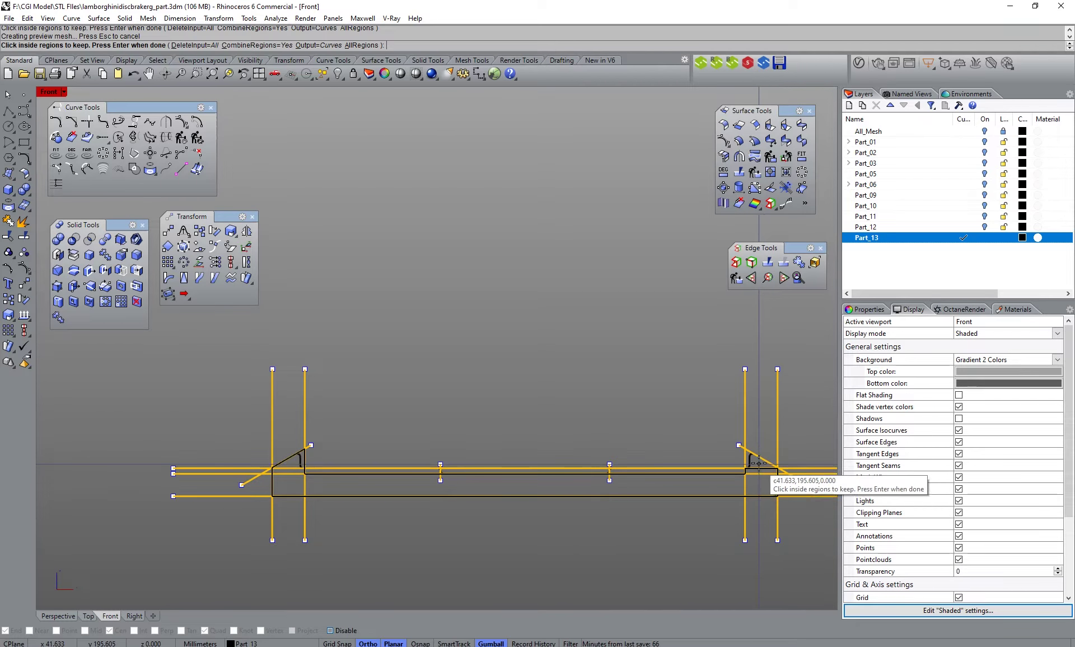
pyautogui.click(750, 468)
pyautogui.scroll(-1, 677, 499)
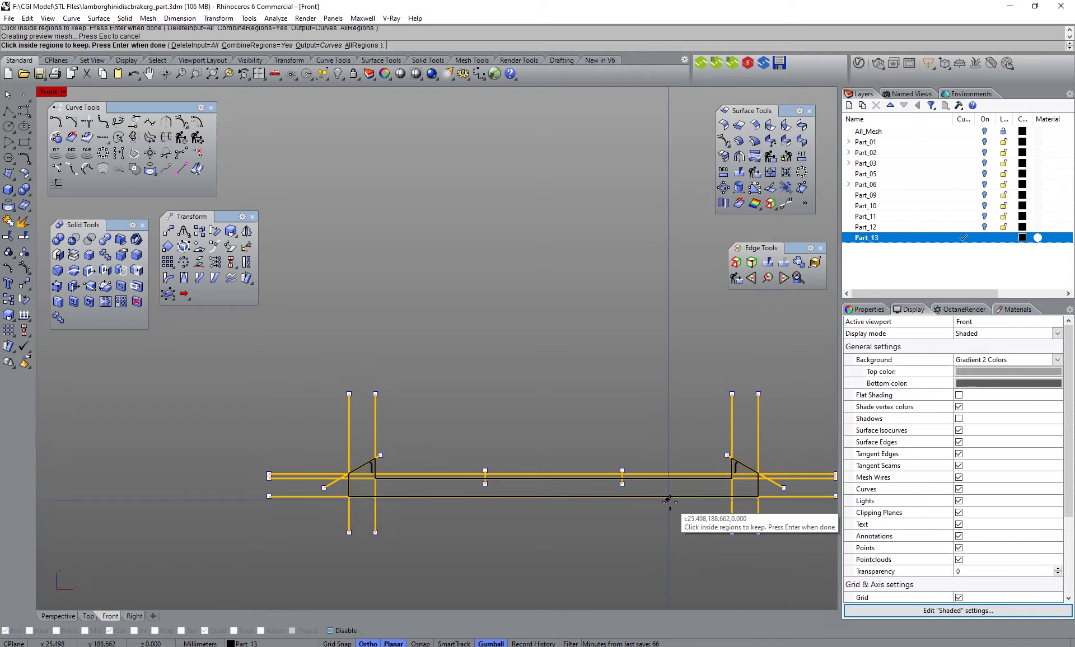
pyautogui.press('Return')
pyautogui.moveTo(619, 521); pyautogui.dragTo(502, 512, button='right')
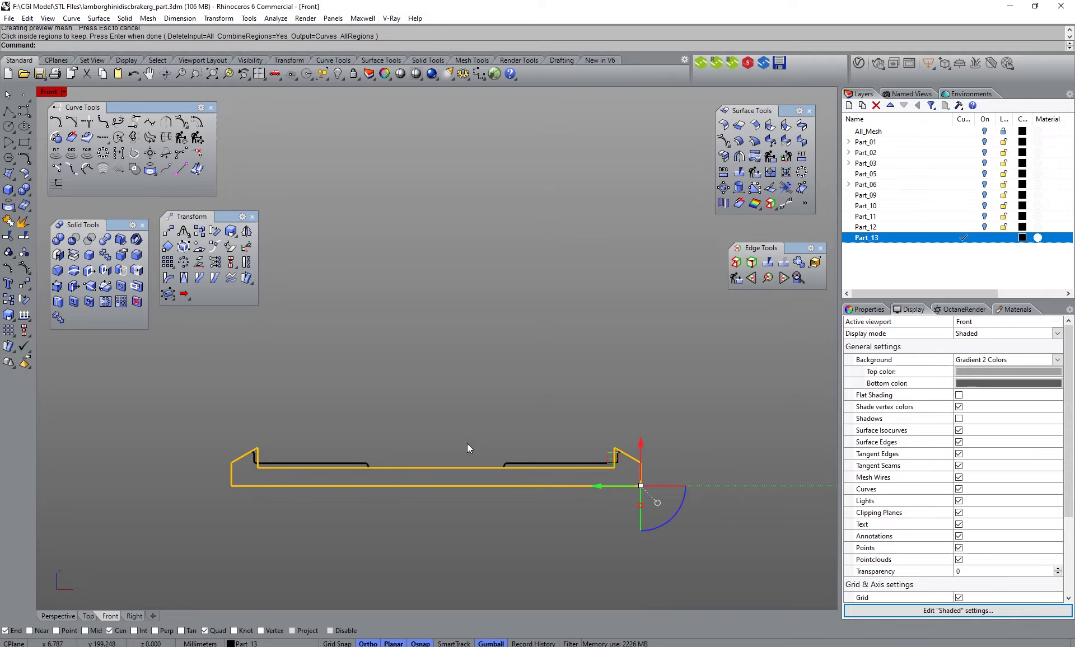
pyautogui.click(467, 443)
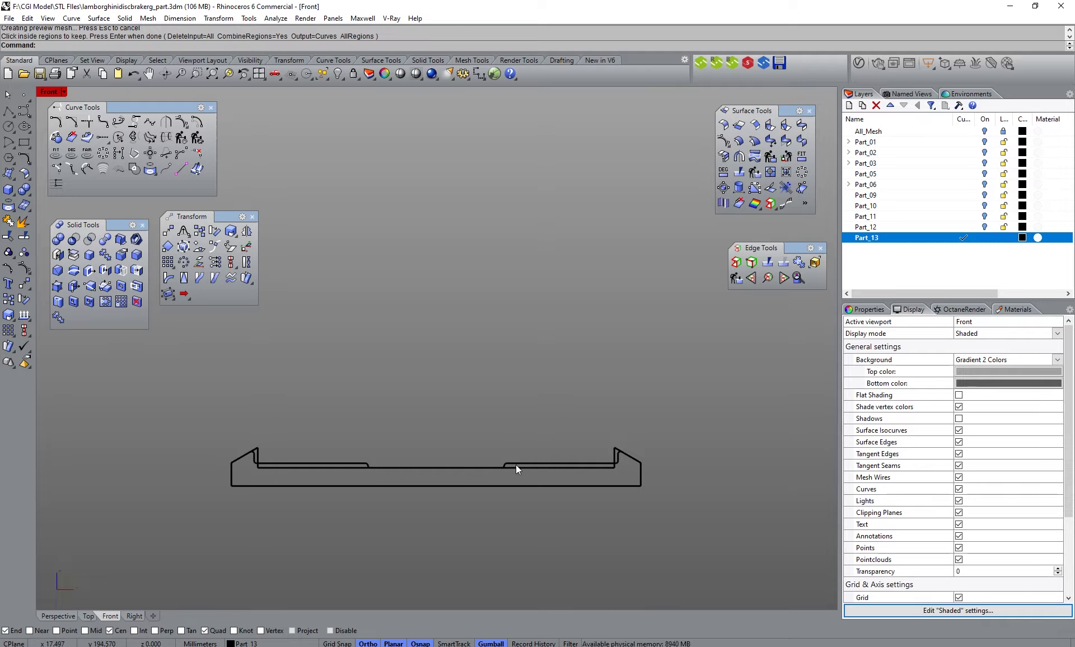
pyautogui.hotkey('ctrl', 'z')
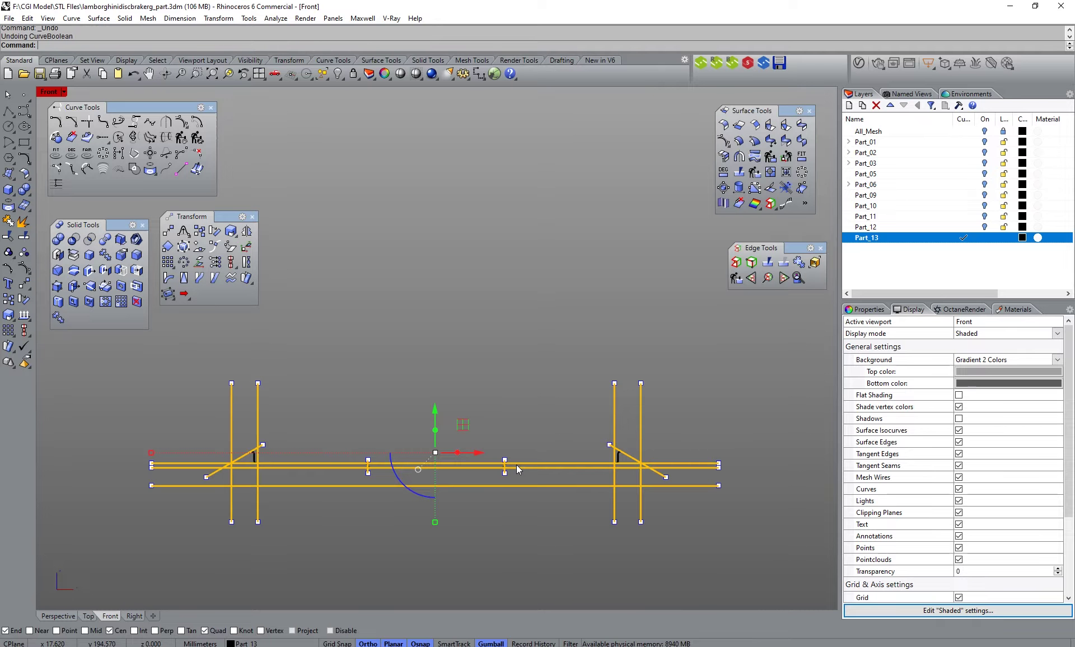
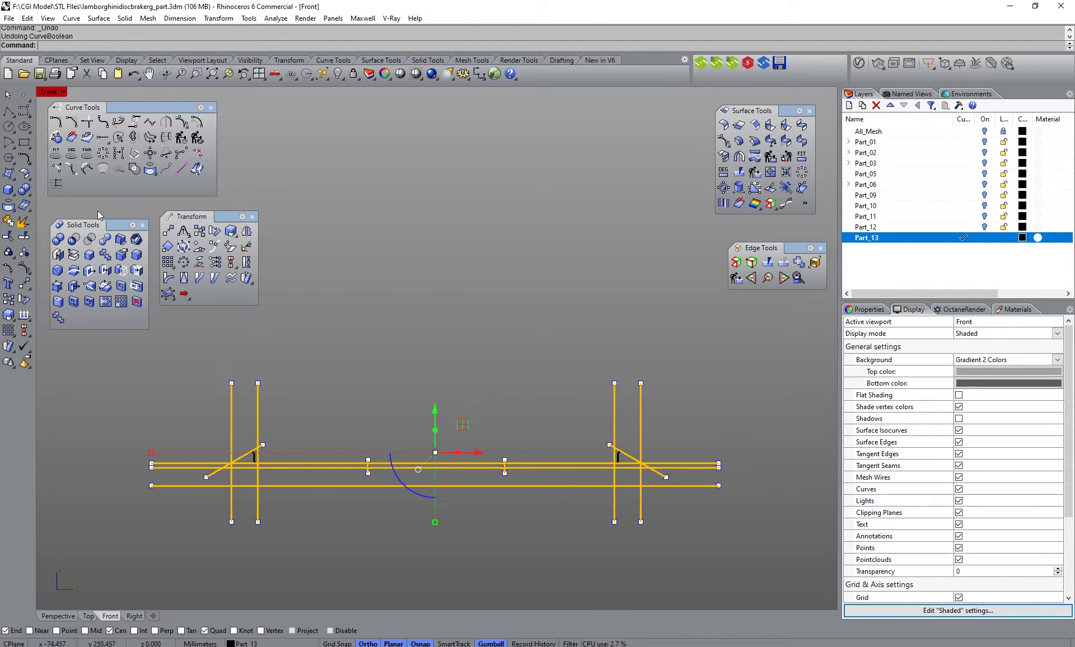
# Combine both head regions, the shaft core and the two raised shaft sections into one closed half profile with CurveBoolean.
pyautogui.click(134, 170)
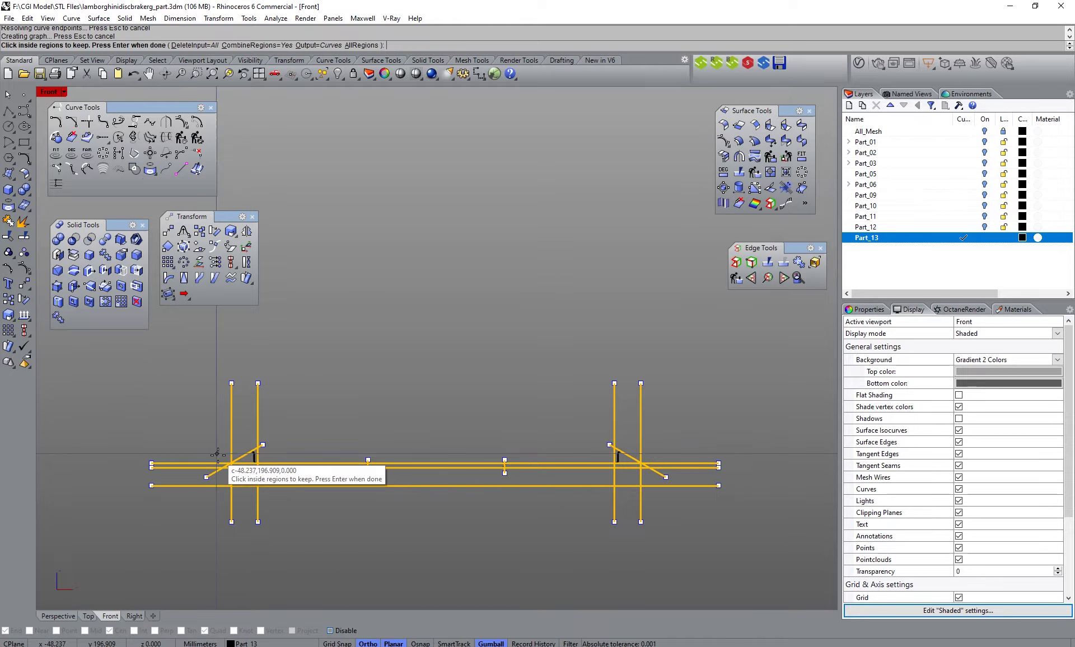
pyautogui.scroll(2, 235, 460)
pyautogui.click(246, 459)
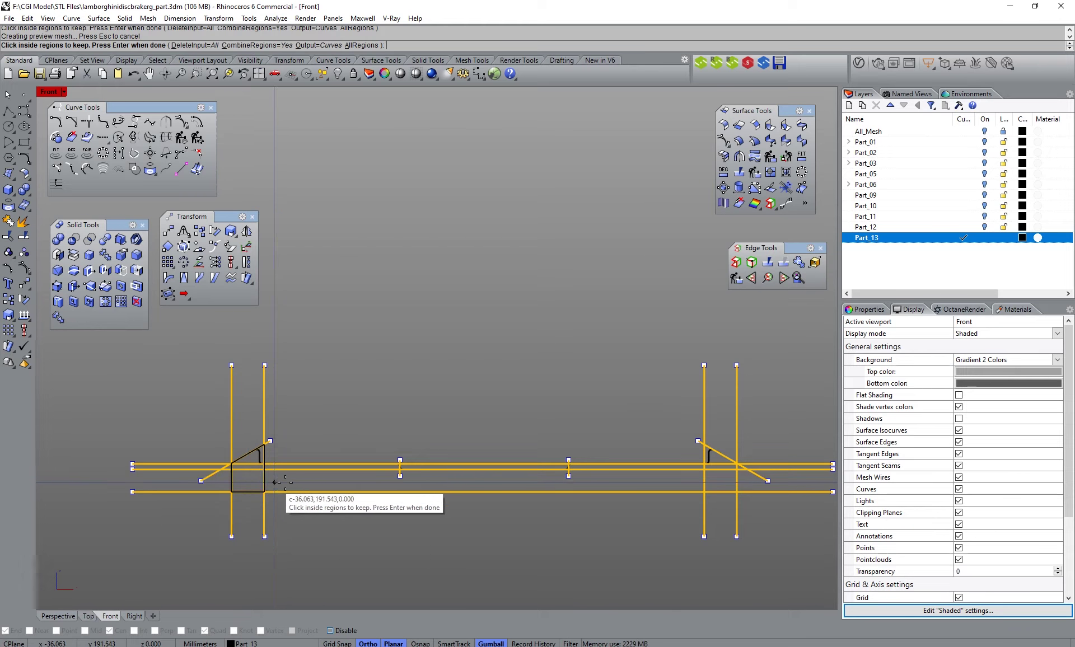
pyautogui.click(320, 481)
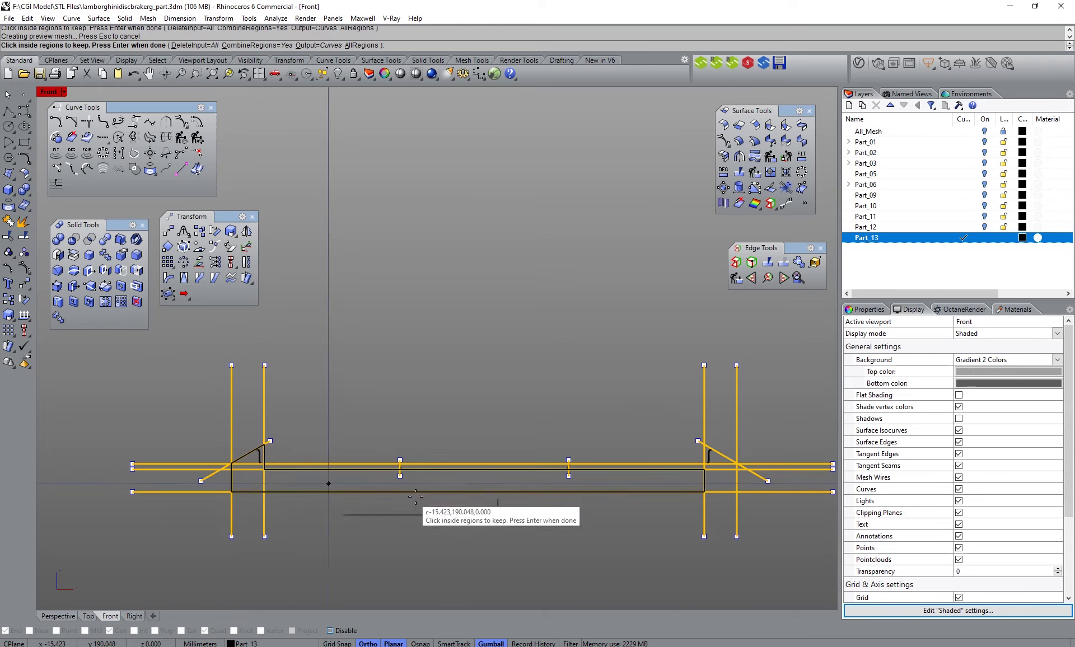
pyautogui.click(365, 467)
pyautogui.click(651, 467)
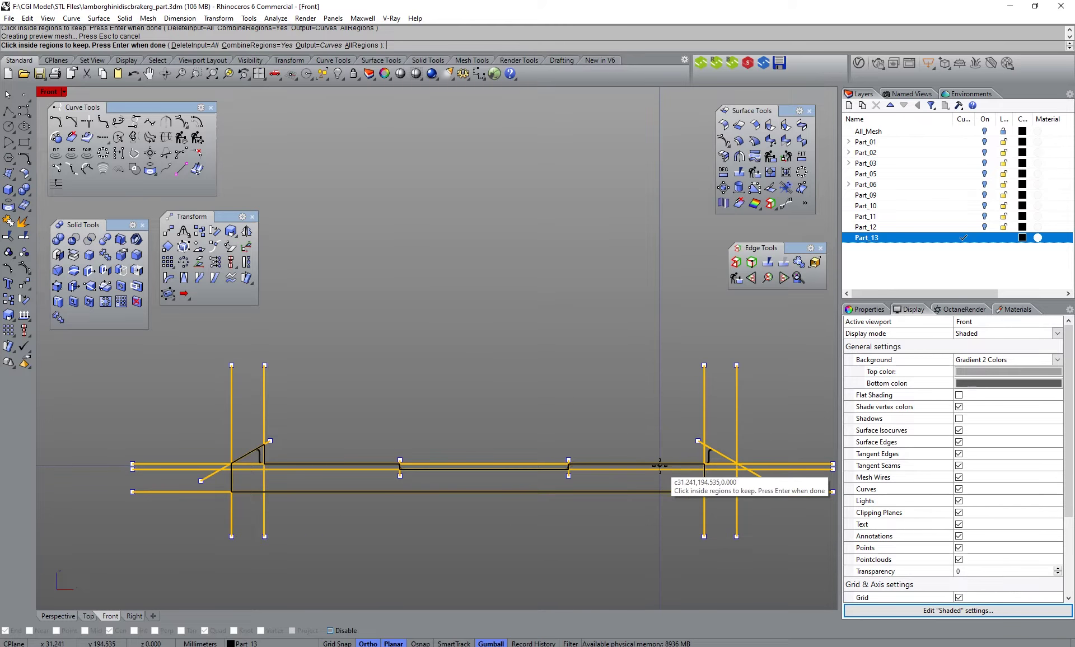
pyautogui.click(720, 480)
pyautogui.click(712, 458)
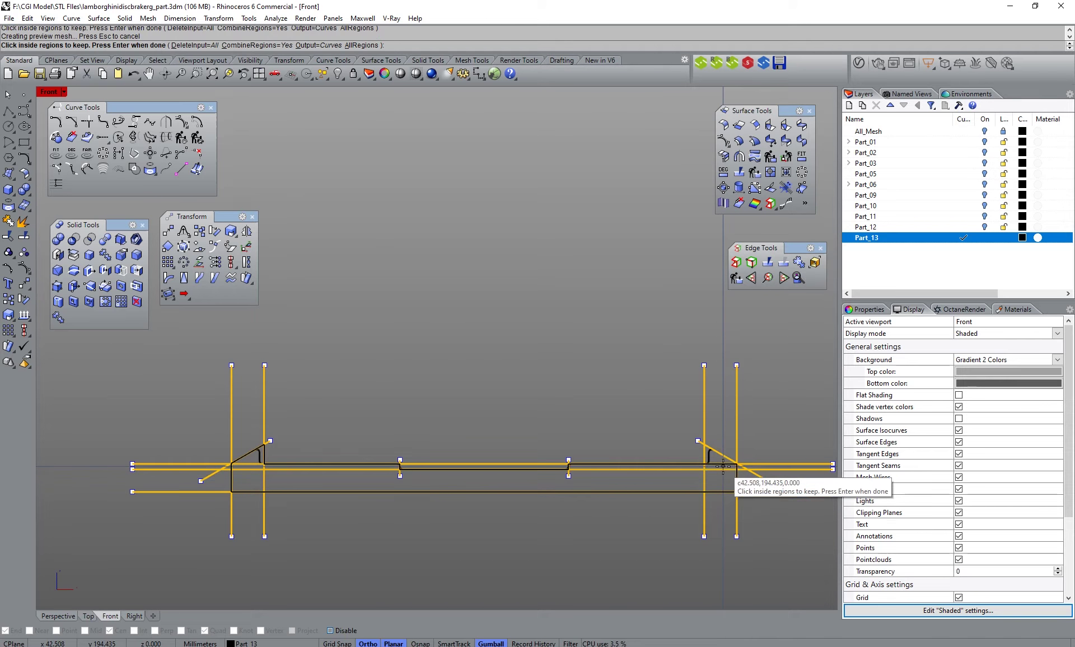
pyautogui.press('Return')
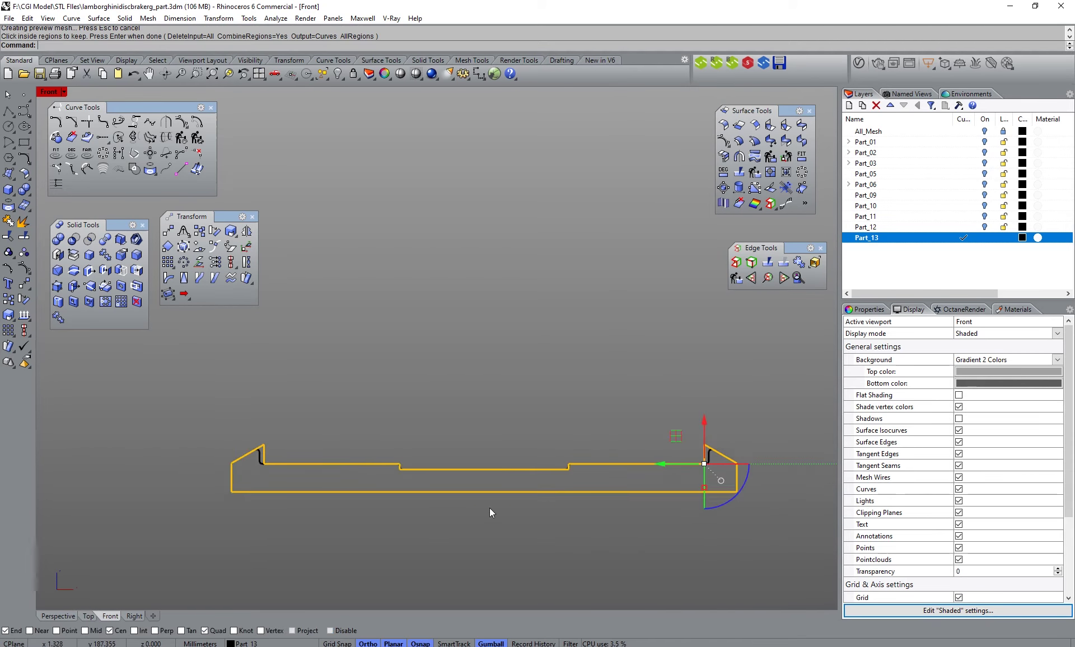
pyautogui.moveTo(462, 527); pyautogui.dragTo(416, 531, button='right')
pyautogui.press('Escape')
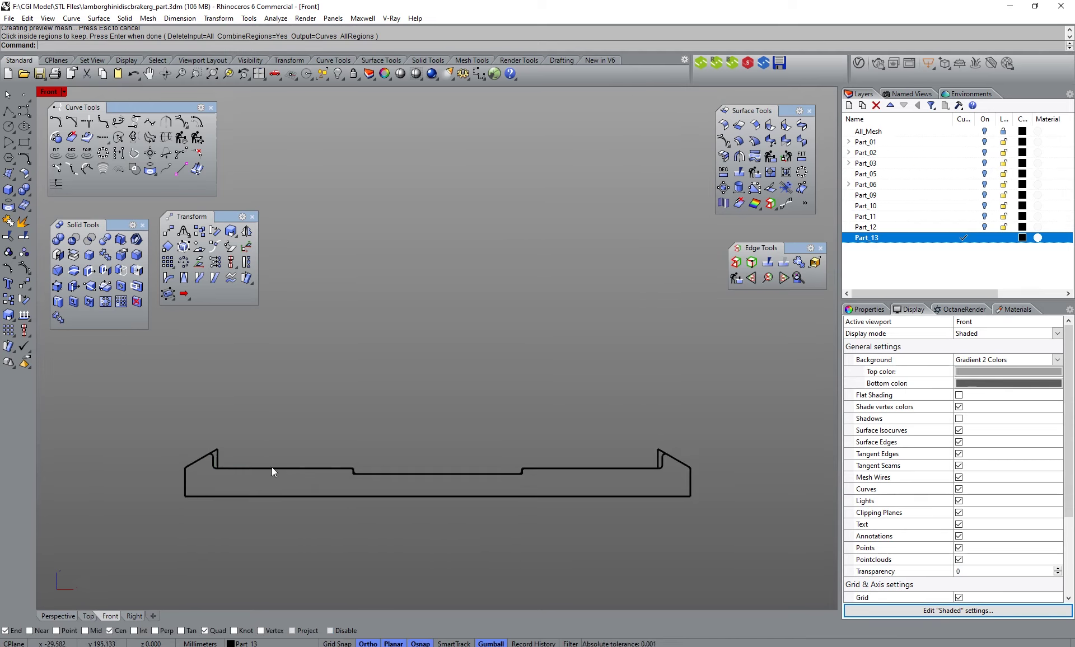
# Explode the new closed profile and rejoin its segments into one open curve, leaving out the bottom line along the axis.
pyautogui.click(662, 467)
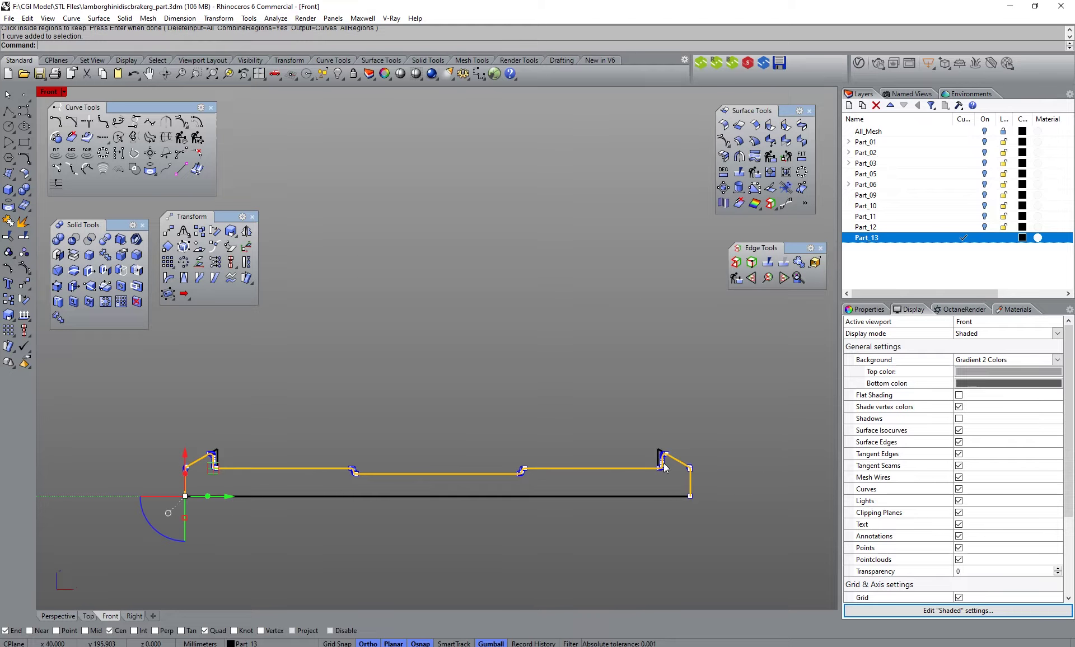
pyautogui.scroll(2, 611, 502)
pyautogui.press('Escape')
pyautogui.click(610, 496)
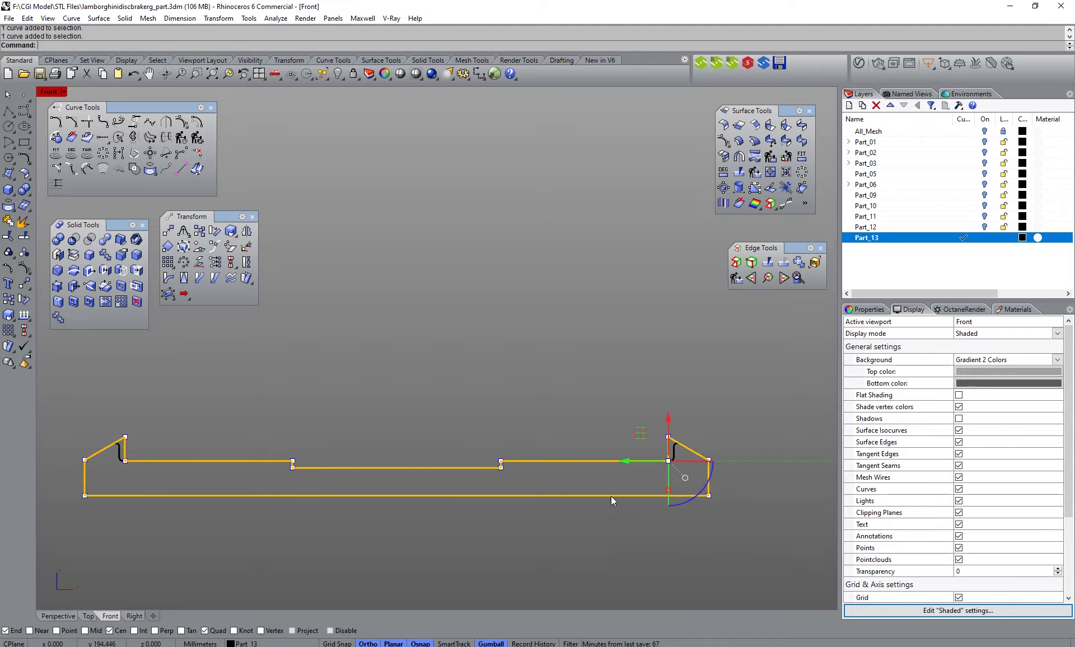
pyautogui.scroll(-1, 615, 527)
pyautogui.press('Escape')
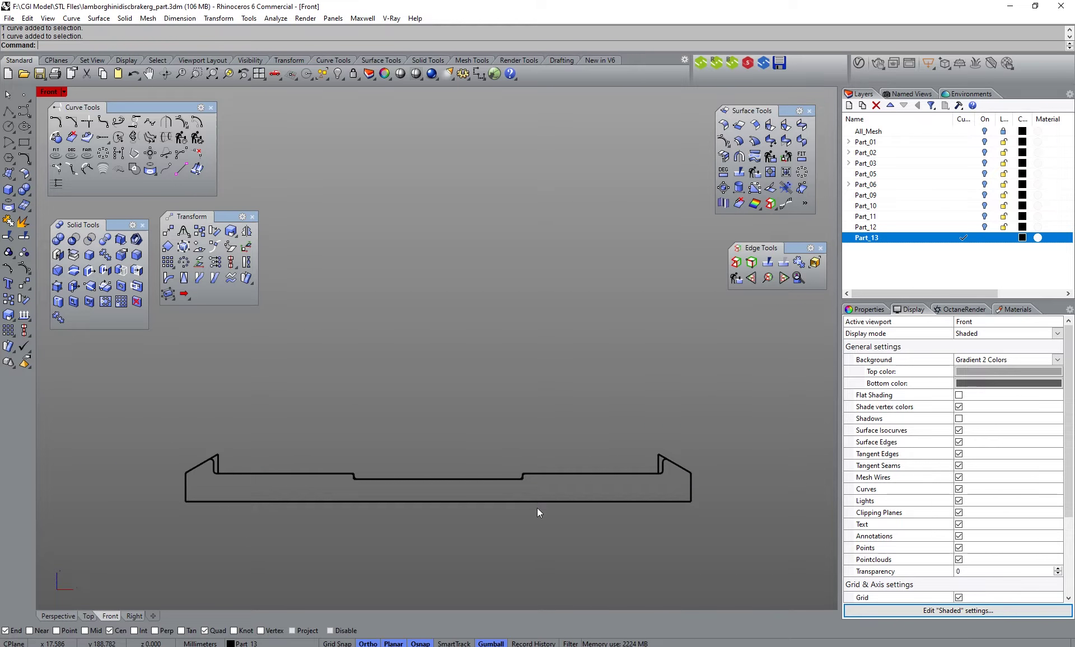
pyautogui.click(536, 503)
pyautogui.scroll(-1, 526, 513)
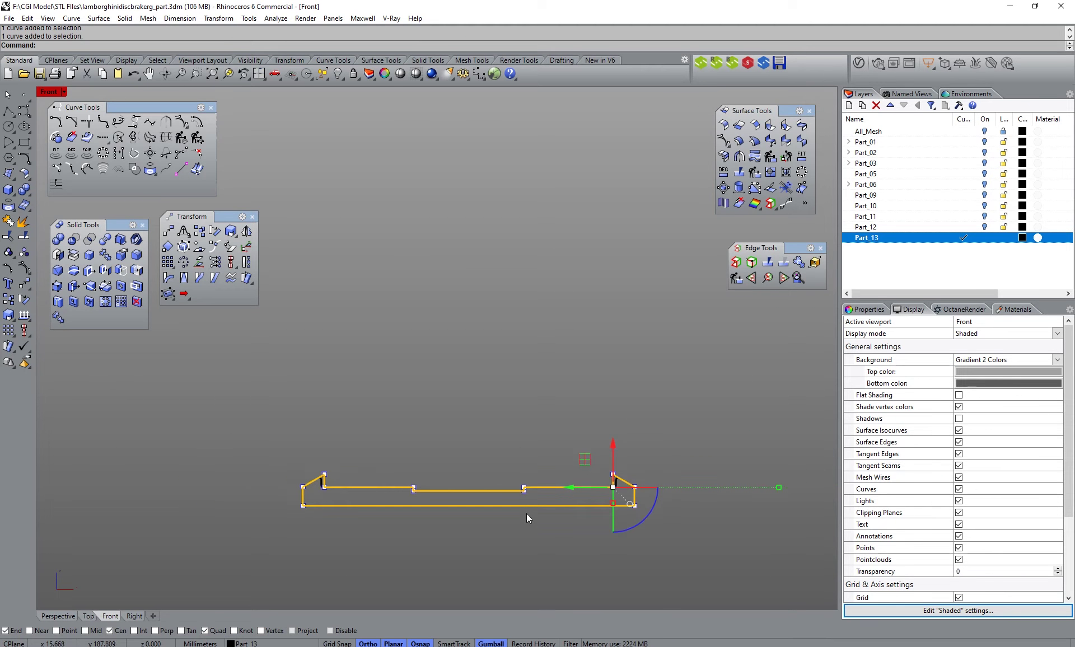
pyautogui.click(8, 222)
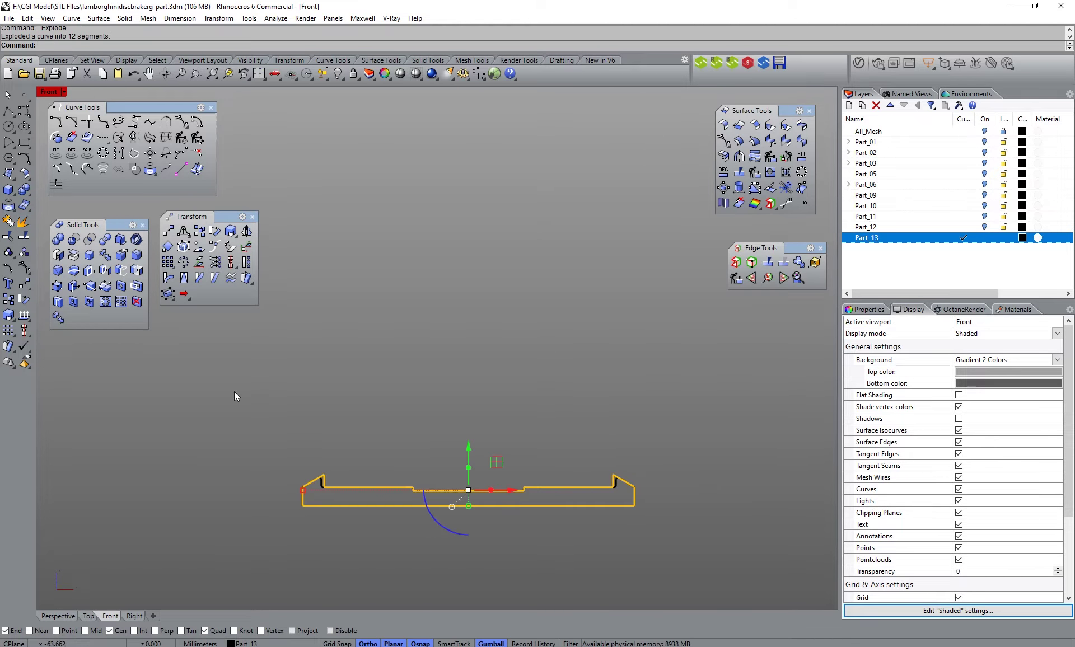
pyautogui.keyDown('ctrl'); pyautogui.click(331, 506); pyautogui.keyUp('ctrl')
pyautogui.click(9, 222)
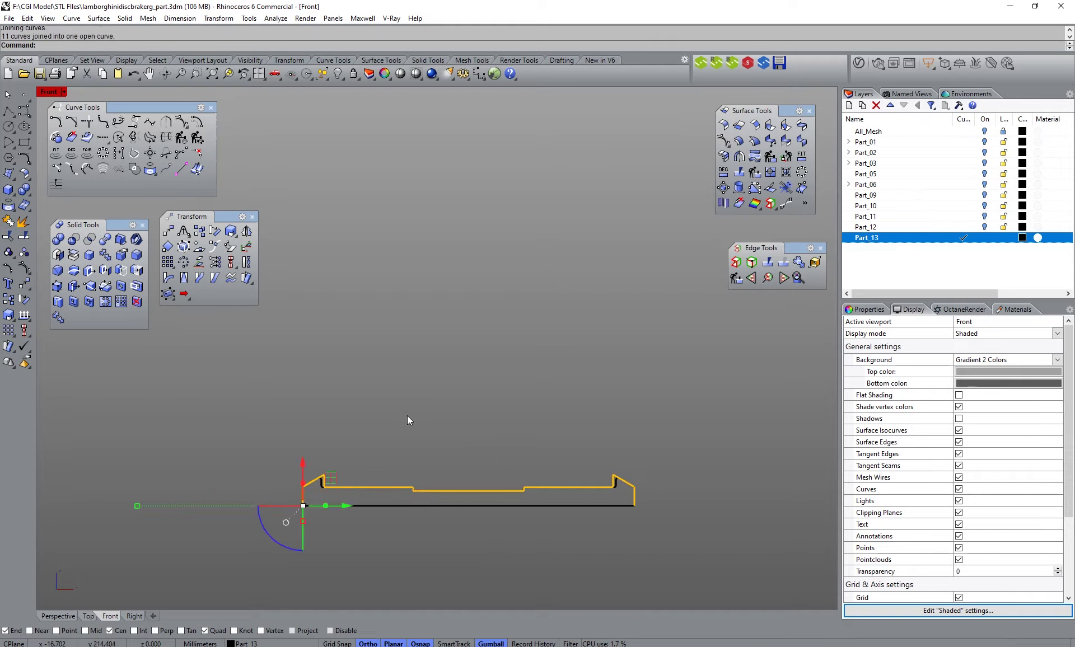
pyautogui.click(419, 426)
# Inspect the open half profile in the perspective view and return to the front view.
pyautogui.click(427, 495)
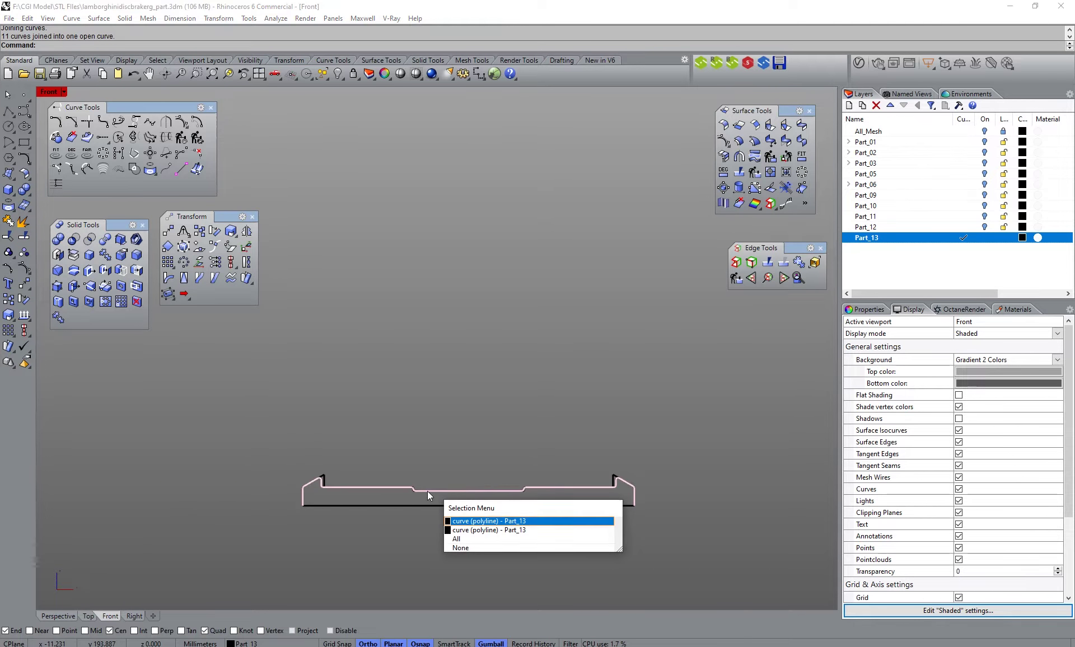
pyautogui.click(442, 518)
pyautogui.click(61, 615)
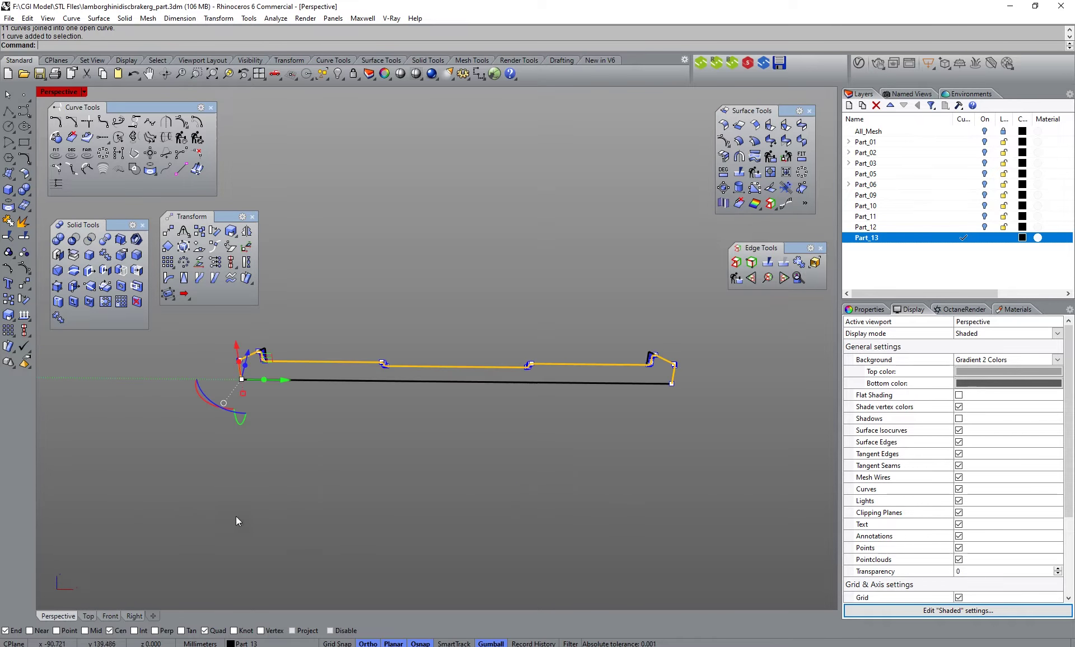
pyautogui.moveTo(236, 519); pyautogui.dragTo(328, 456, button='right')
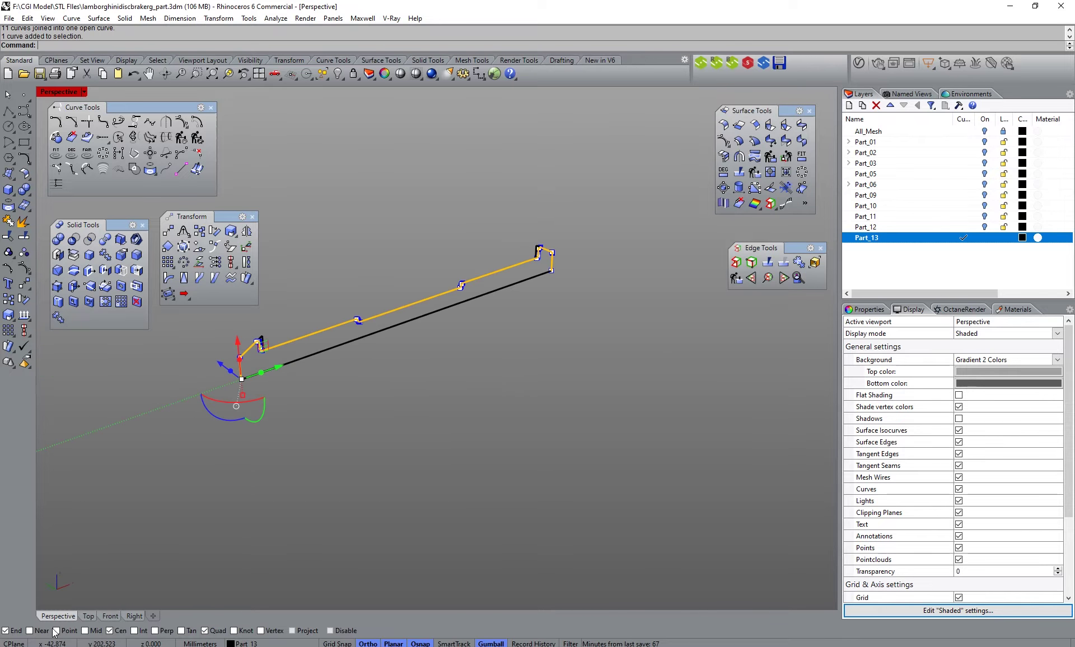
pyautogui.click(110, 616)
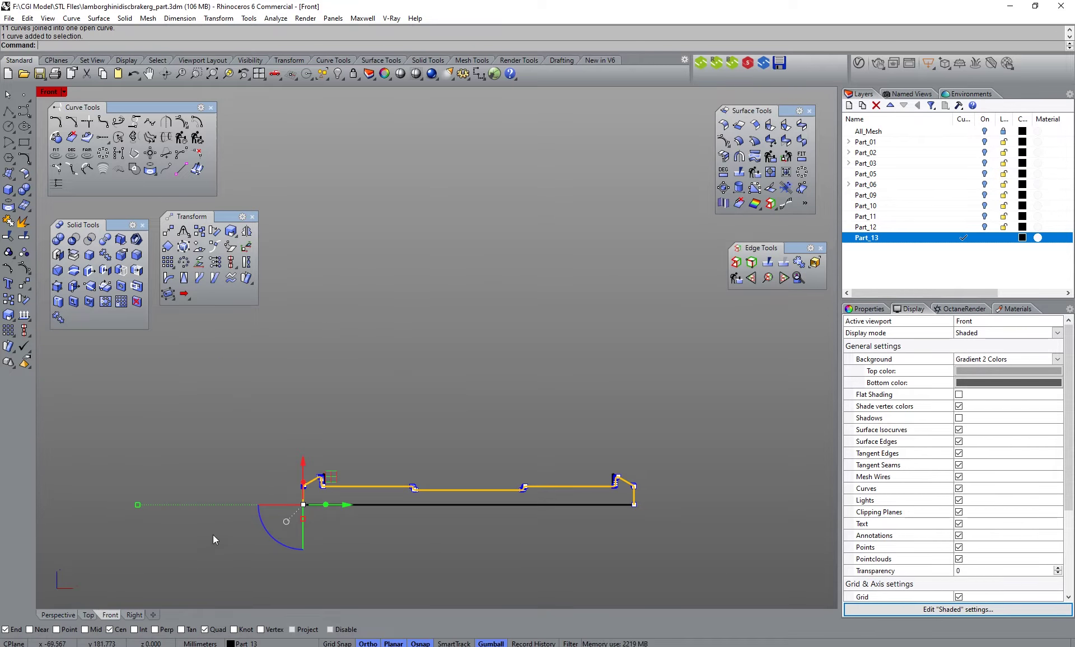
pyautogui.press('Escape')
pyautogui.scroll(3, 578, 482)
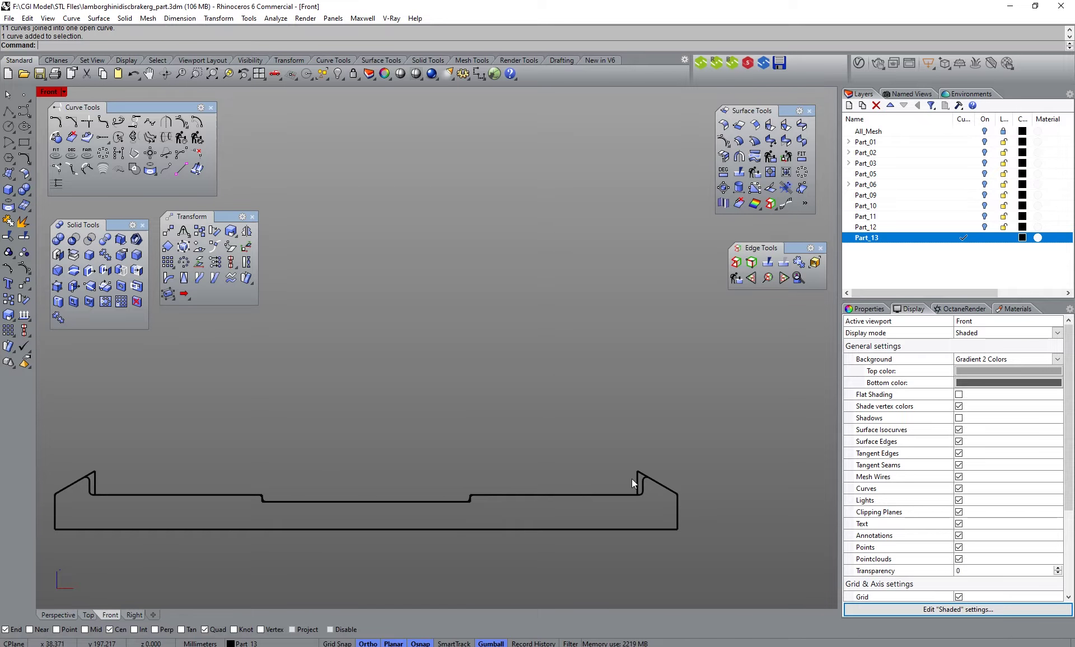
# Revolve the half profile with square head undersides a full circle around the axis between the bottom line's two ends.
pyautogui.click(636, 477)
pyautogui.scroll(-2, 576, 465)
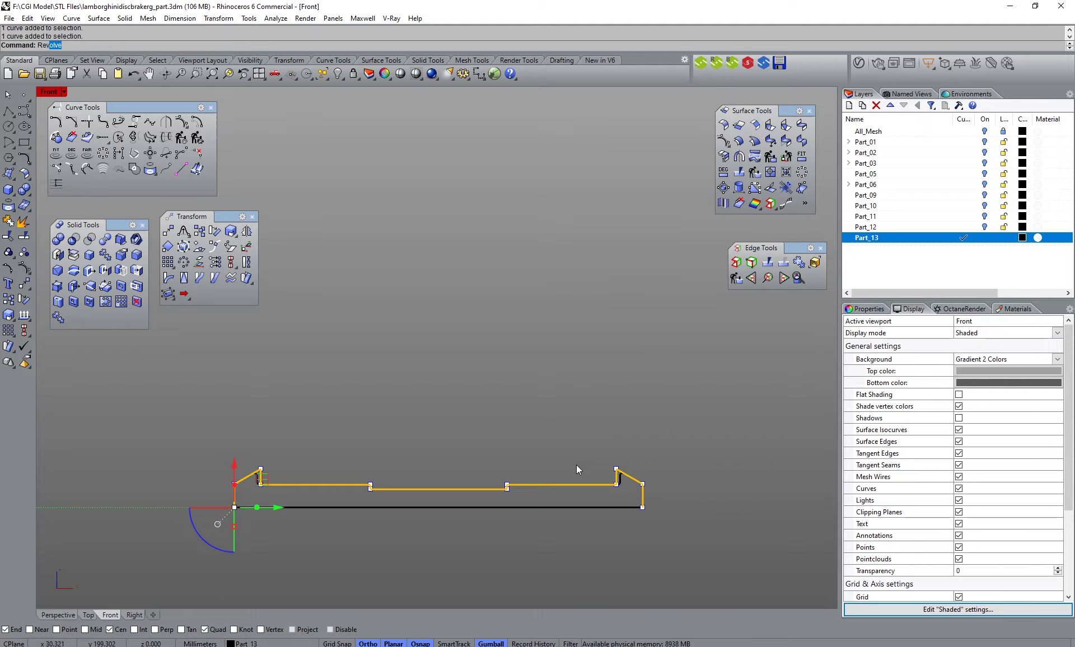
pyautogui.press('Return')
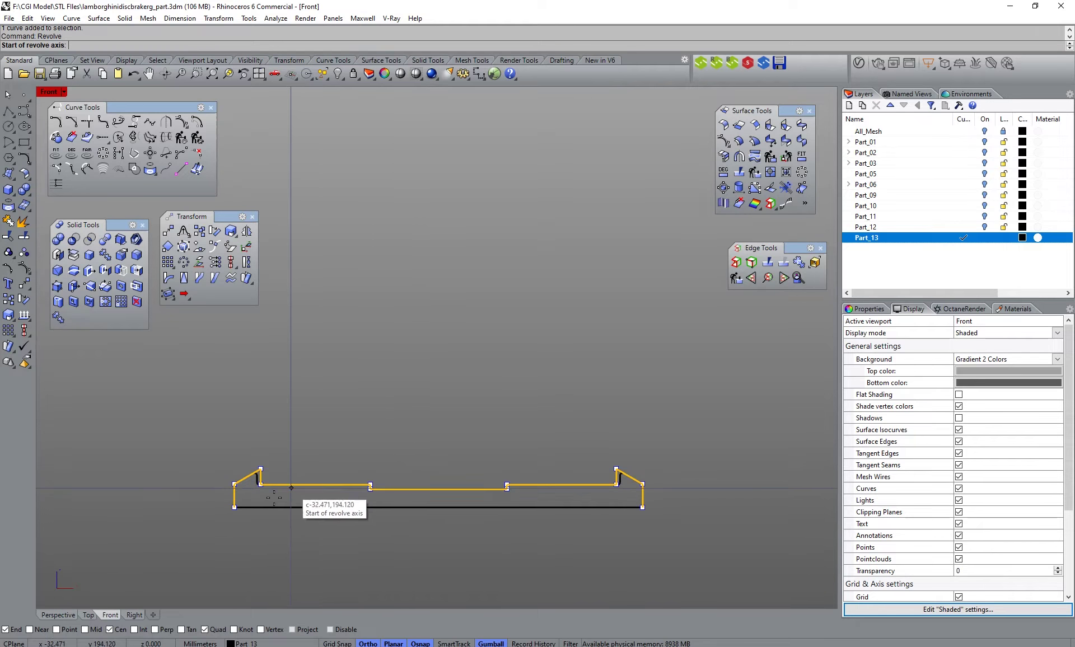
pyautogui.click(234, 508)
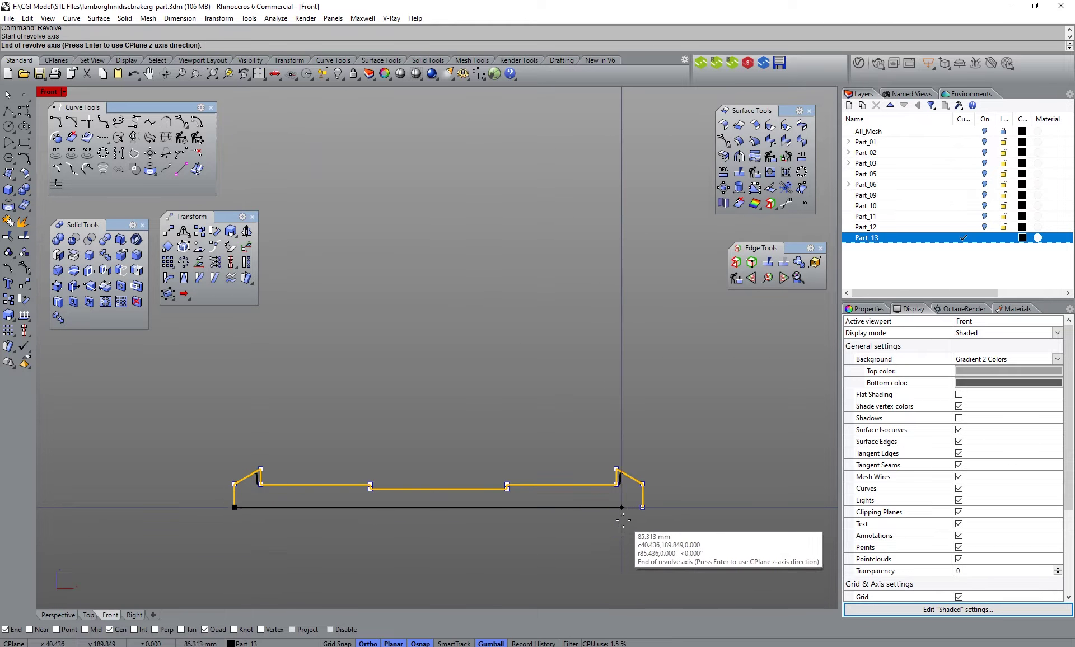
pyautogui.click(642, 507)
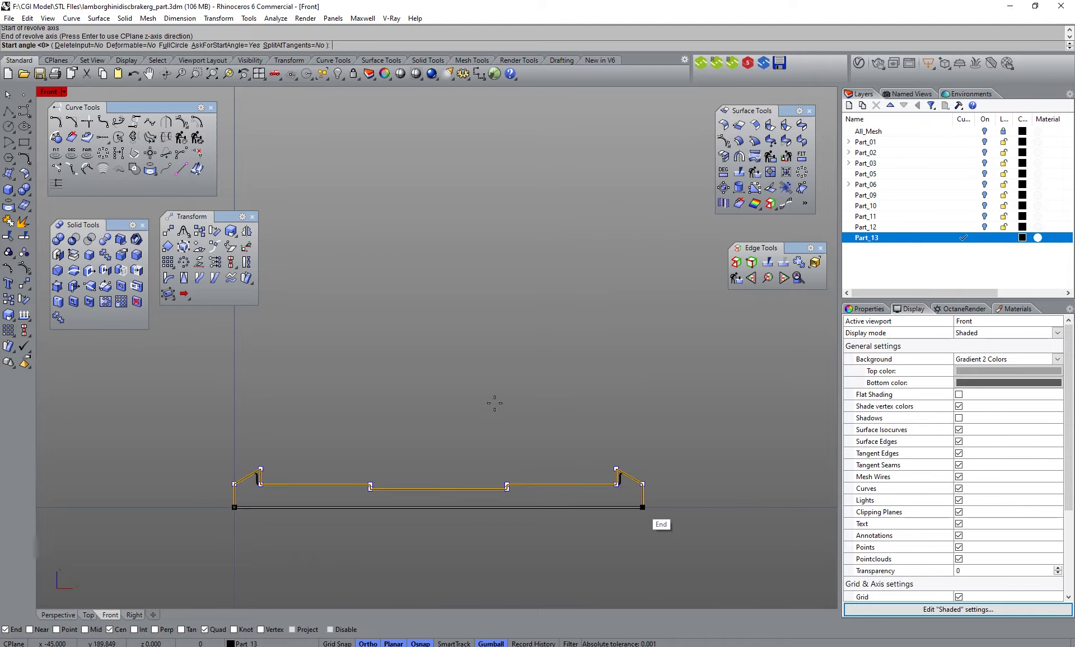
pyautogui.click(174, 45)
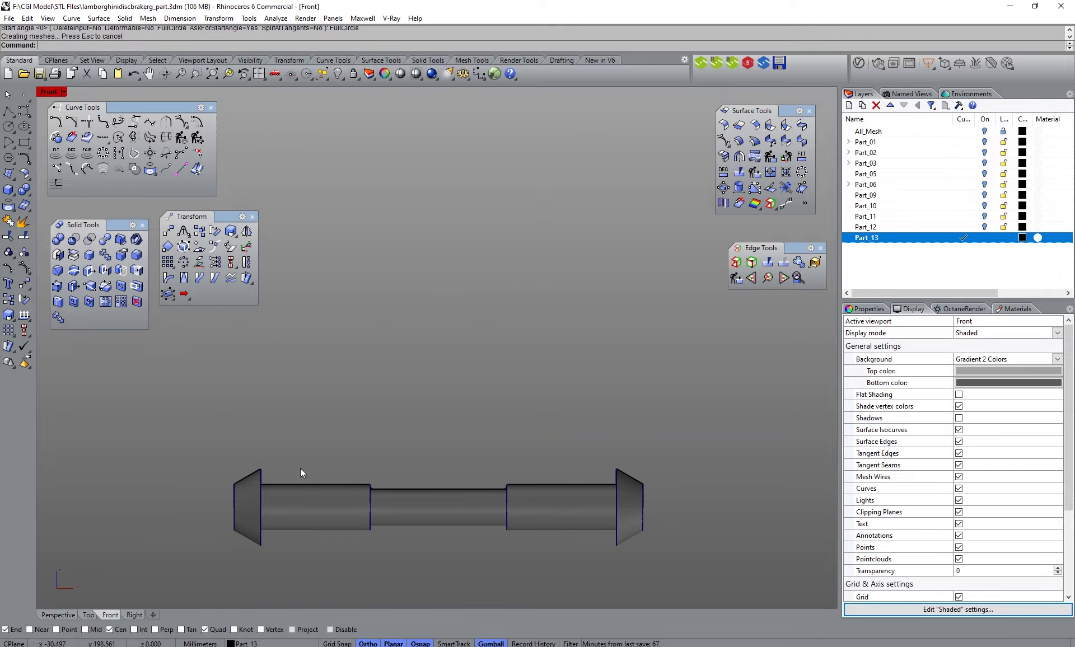
# Select all the visible curves and create a sublayer named Part_13_Crv under Part_13.
pyautogui.moveTo(451, 326); pyautogui.dragTo(441, 317, button='right')
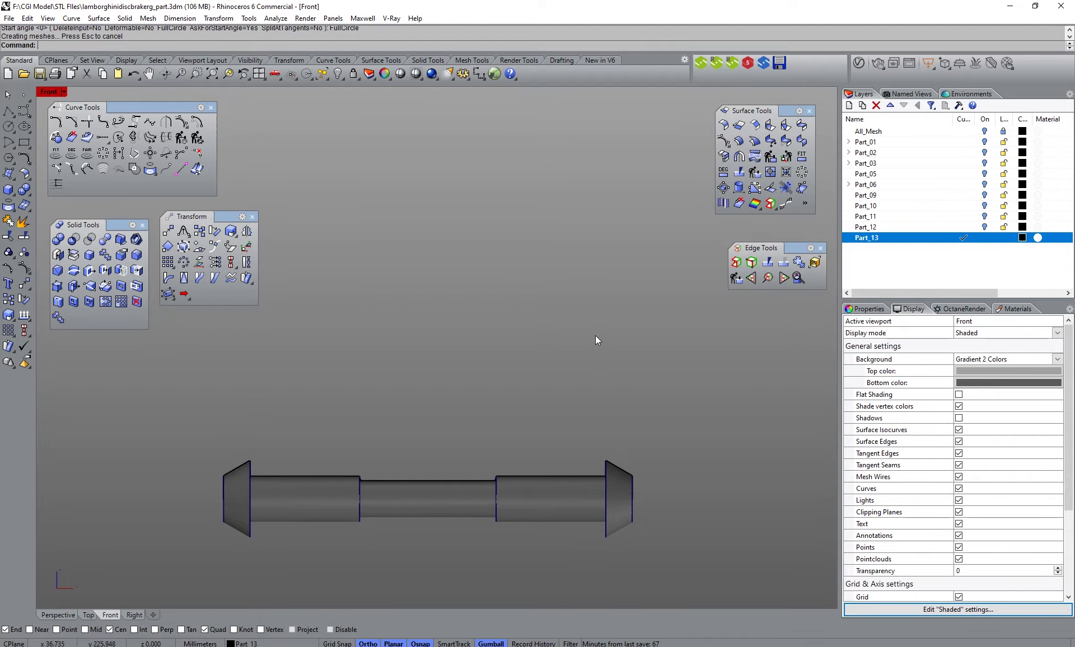
pyautogui.scroll(-1, 596, 335)
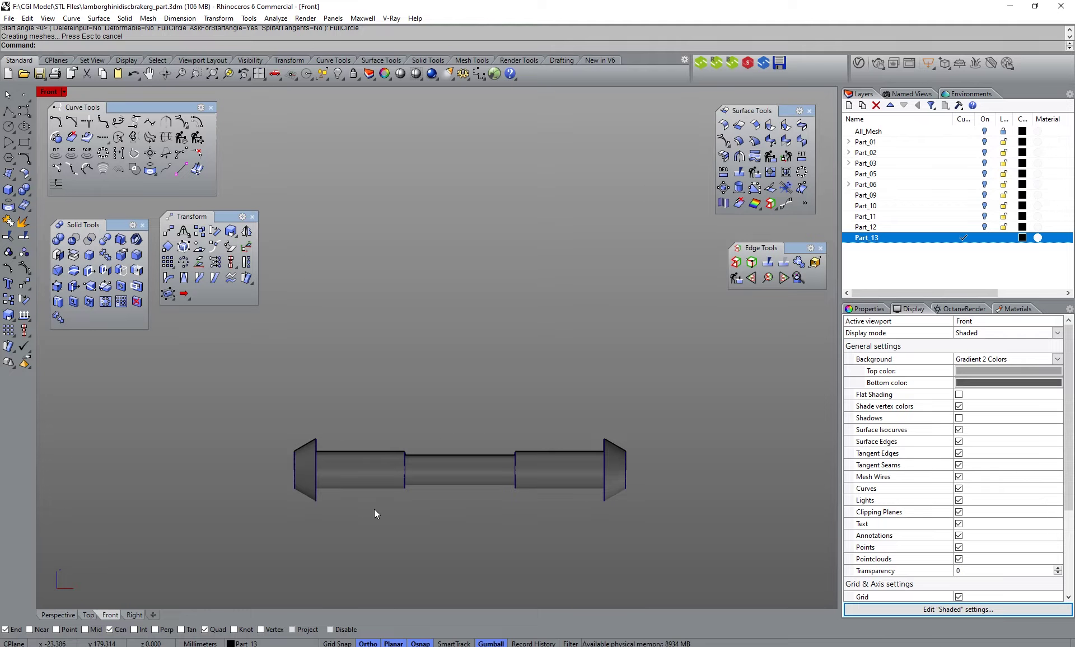
pyautogui.press('F4')
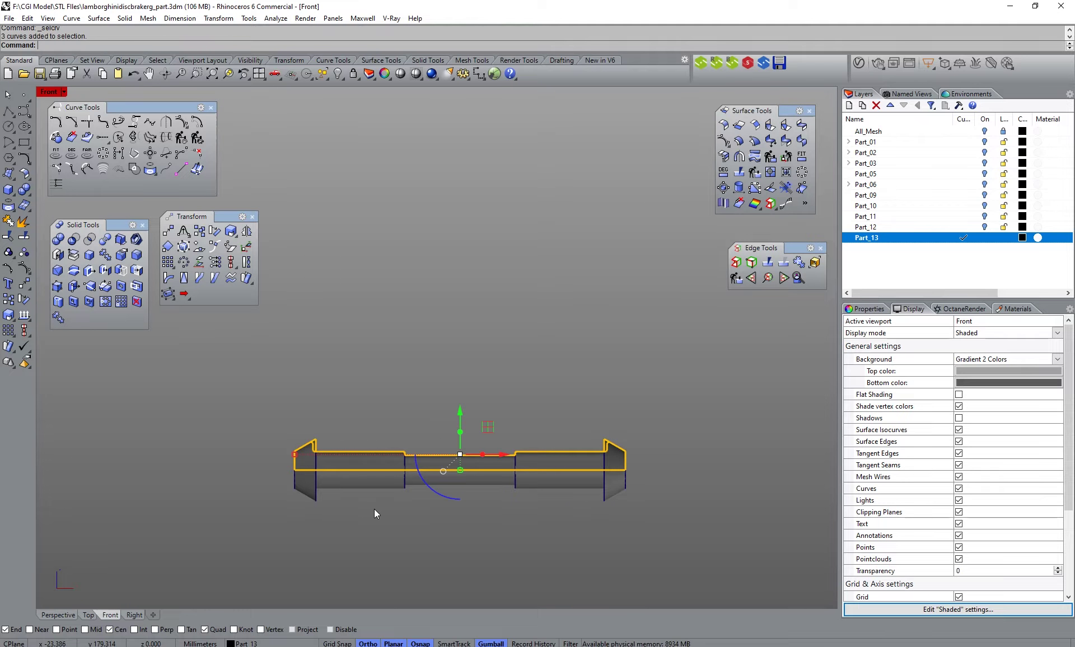
pyautogui.rightClick(868, 241)
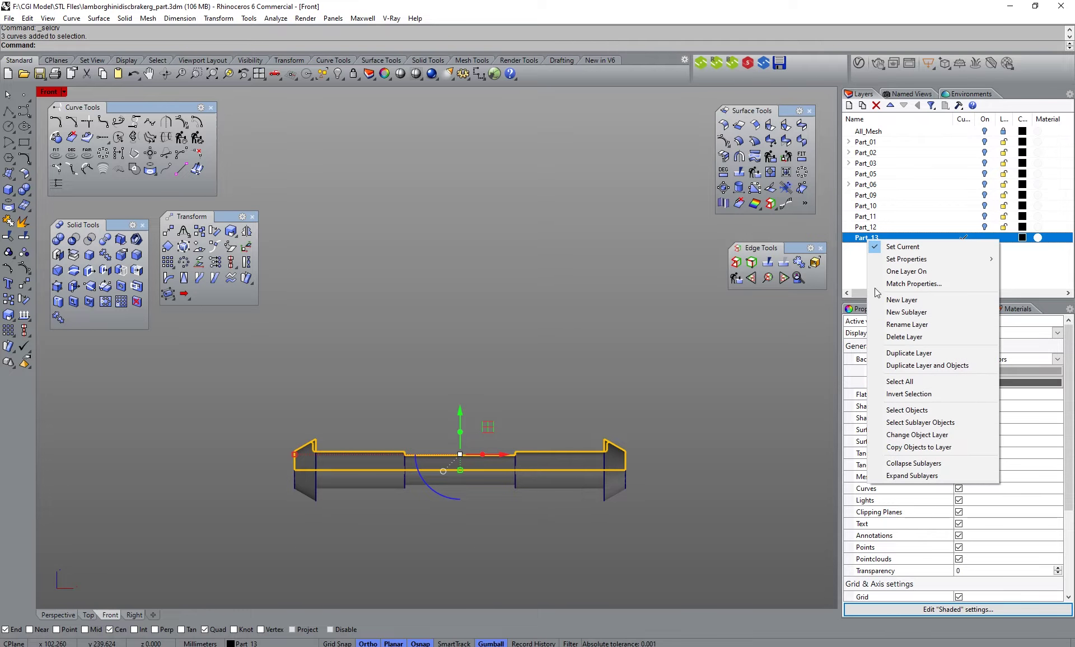
pyautogui.click(896, 313)
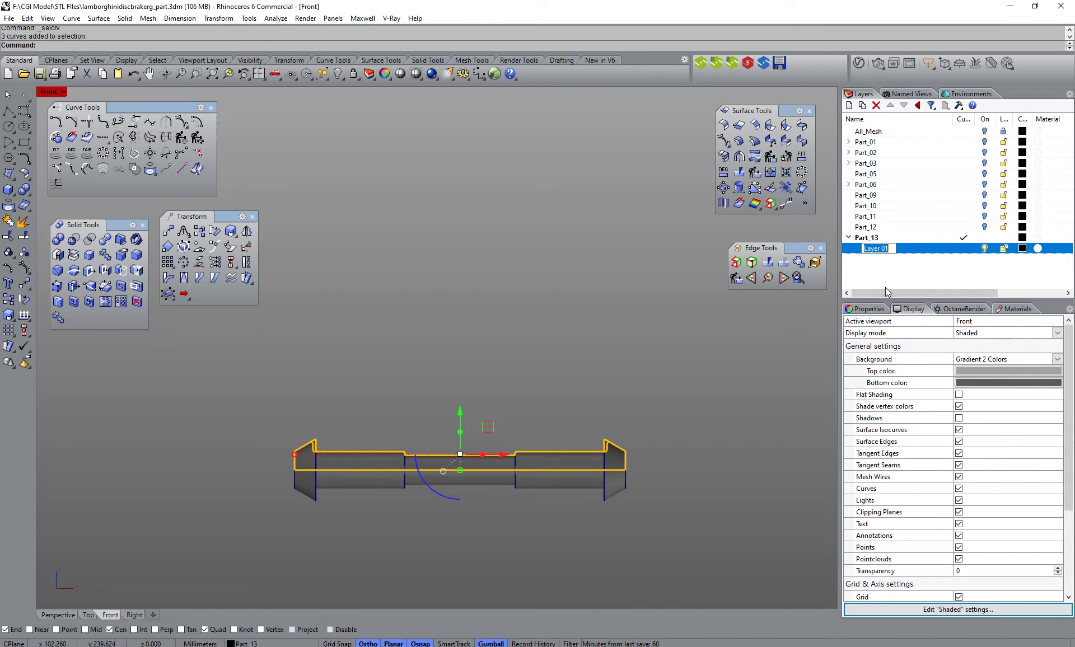
pyautogui.write('Part')
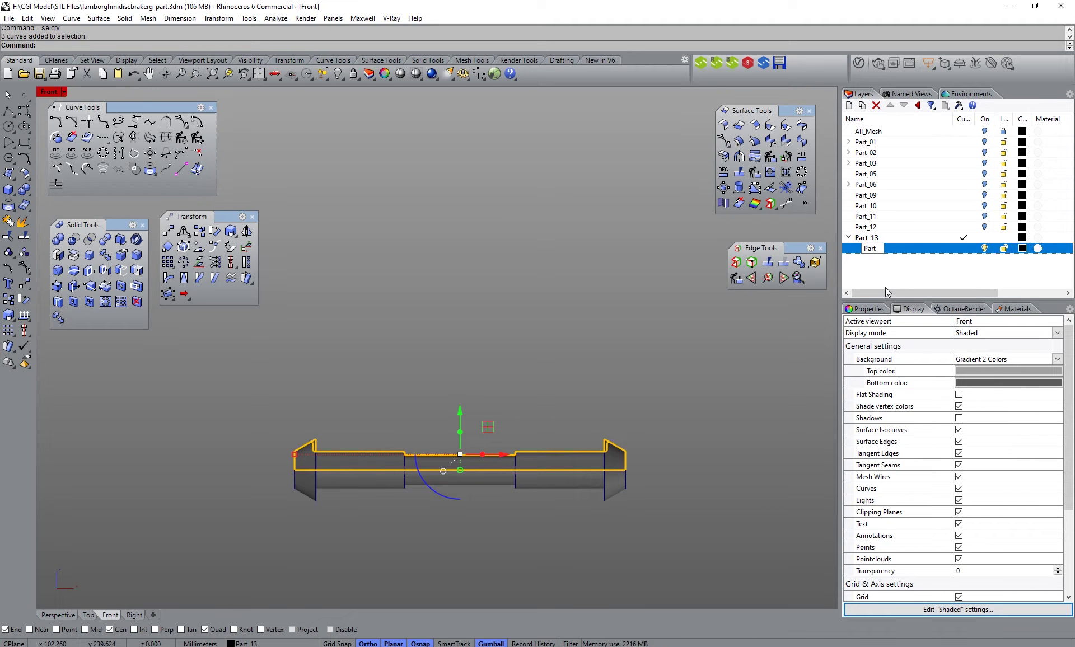
pyautogui.write('_13Crv')
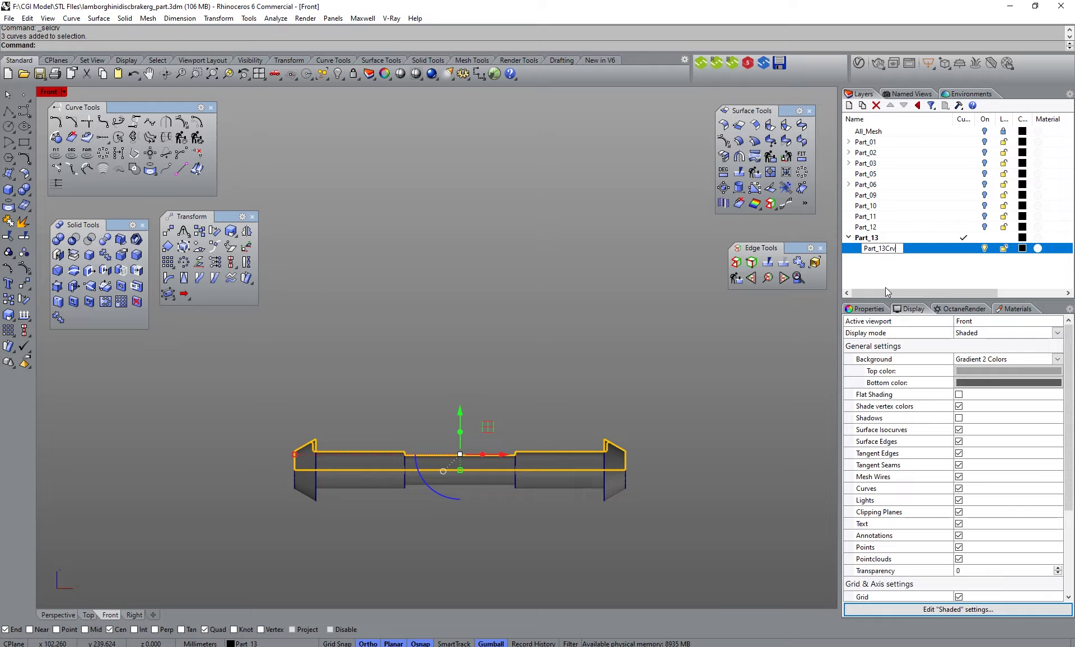
pyautogui.press('Left')
pyautogui.press('Left')
pyautogui.write('_')
pyautogui.press('Return')
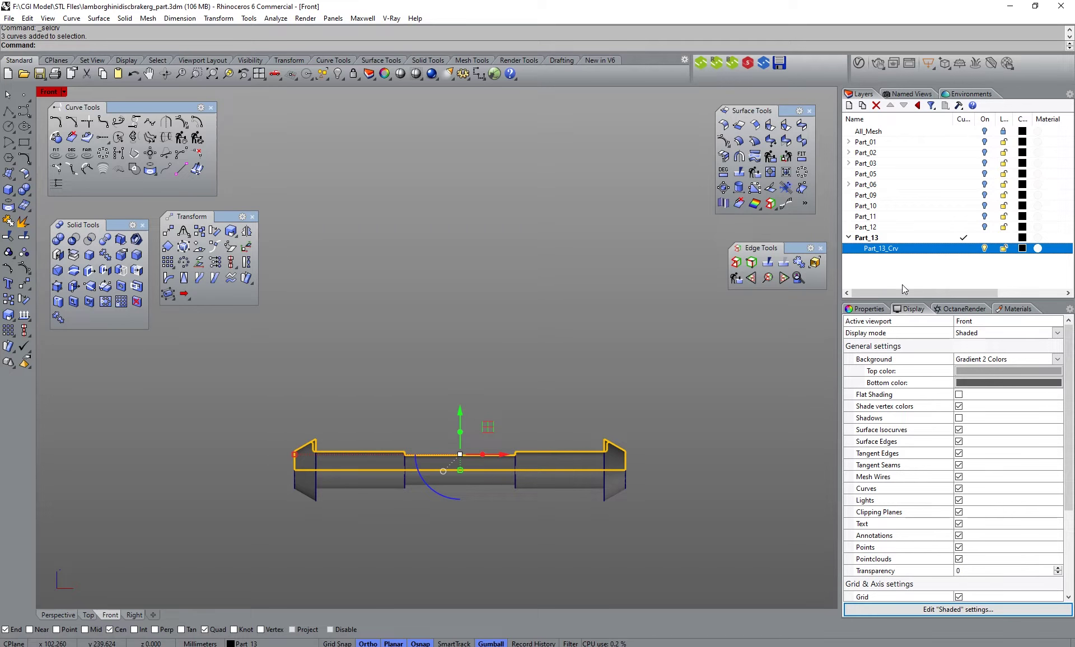
# Move the selected curves to the Part_13_Crv layer and turn that layer off.
pyautogui.rightClick(898, 251)
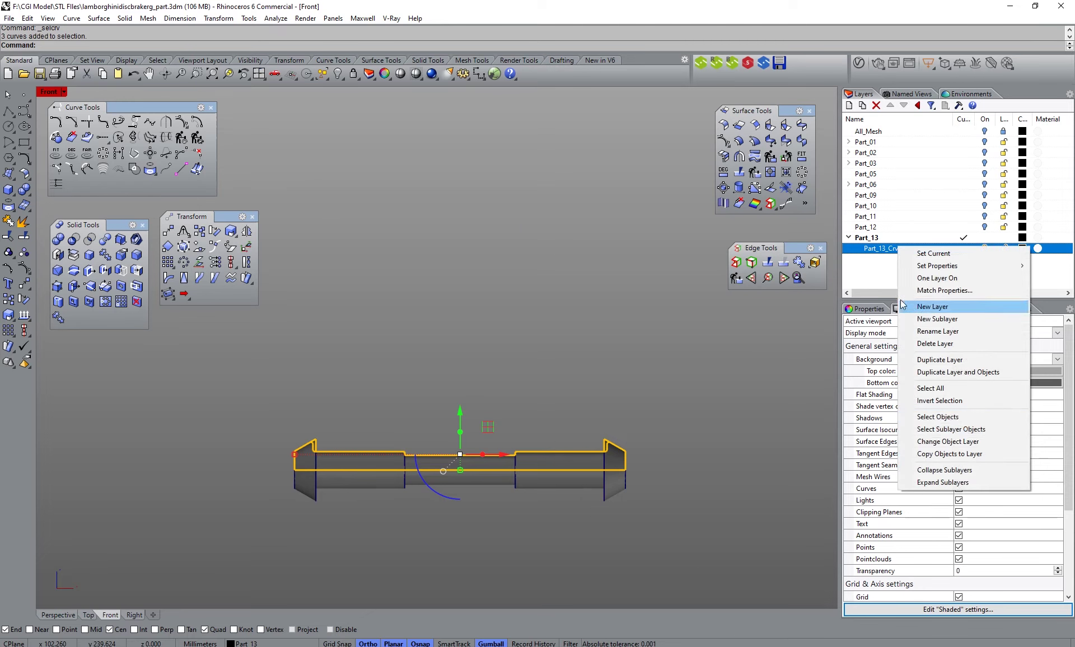
pyautogui.click(920, 441)
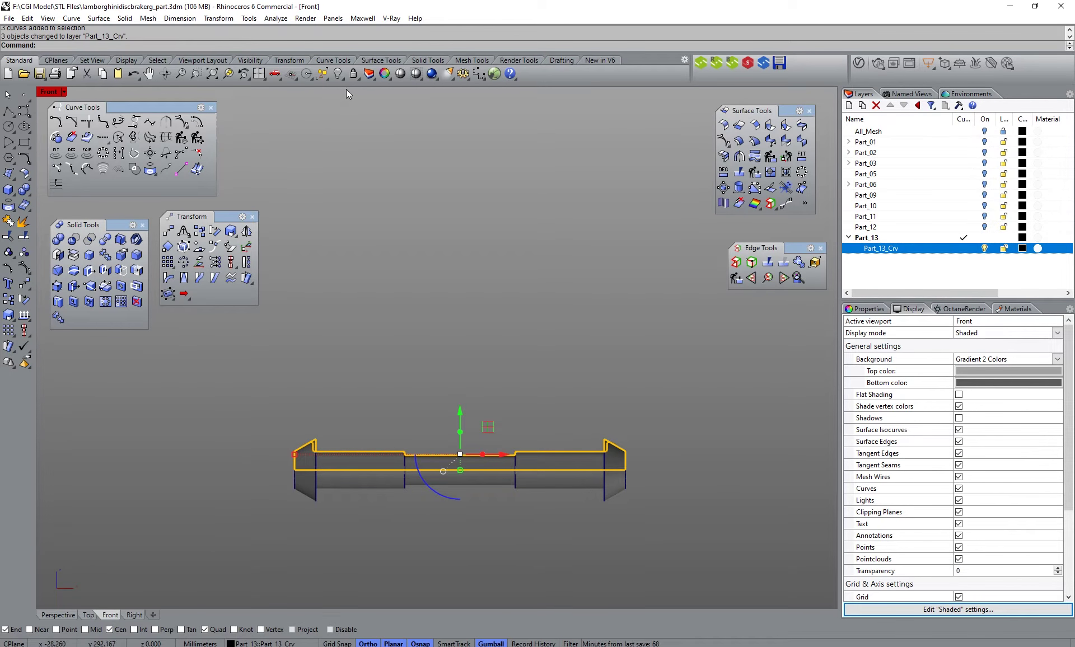
pyautogui.click(984, 249)
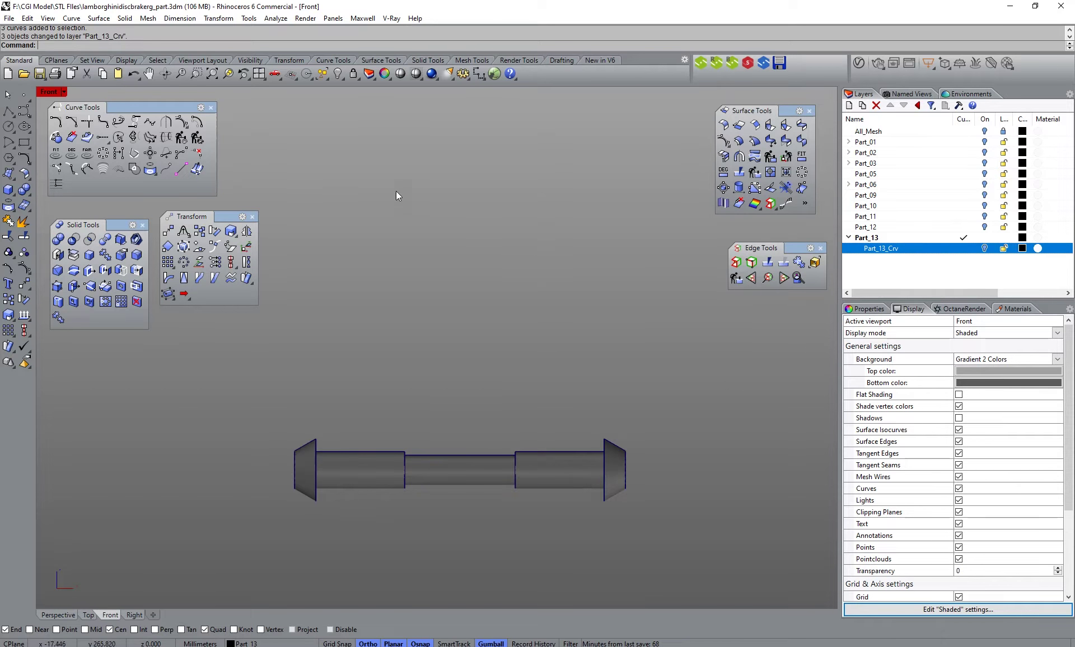
# Show the hidden objects and select the grouped surfaces around both ends of the pin.
pyautogui.click(338, 74)
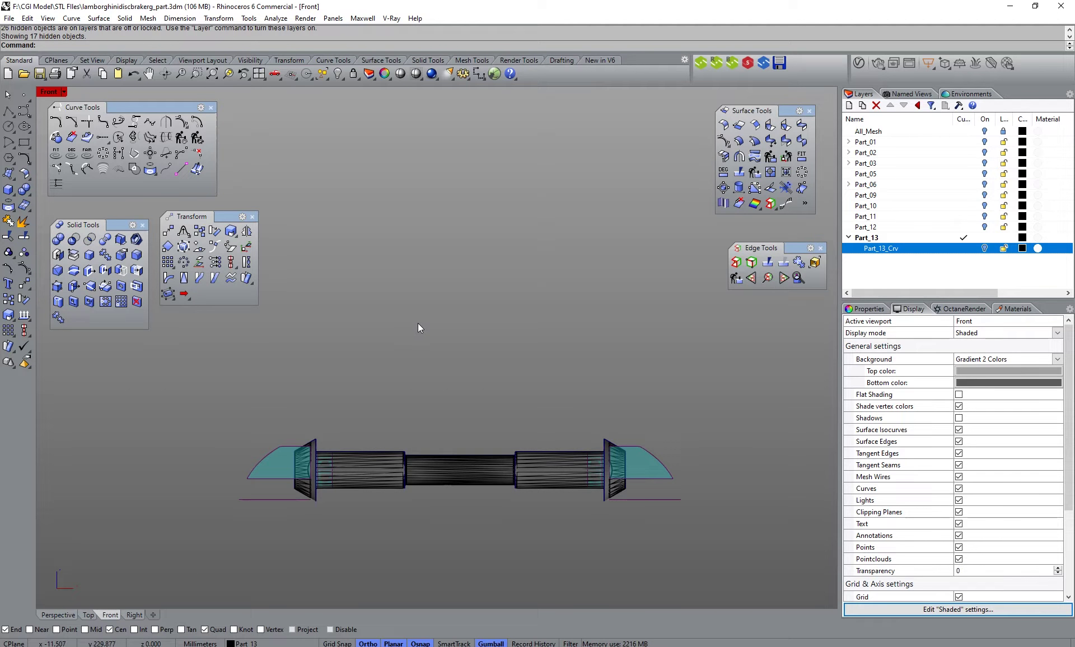
pyautogui.click(280, 456)
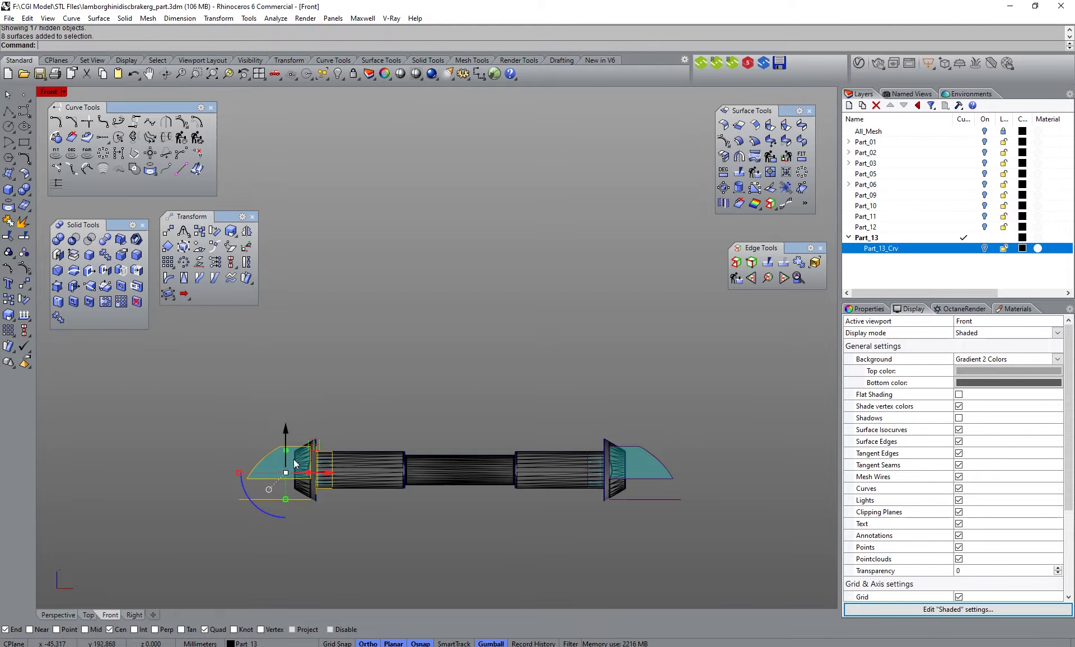
pyautogui.keyDown('shift'); pyautogui.click(655, 463); pyautogui.keyUp('shift')
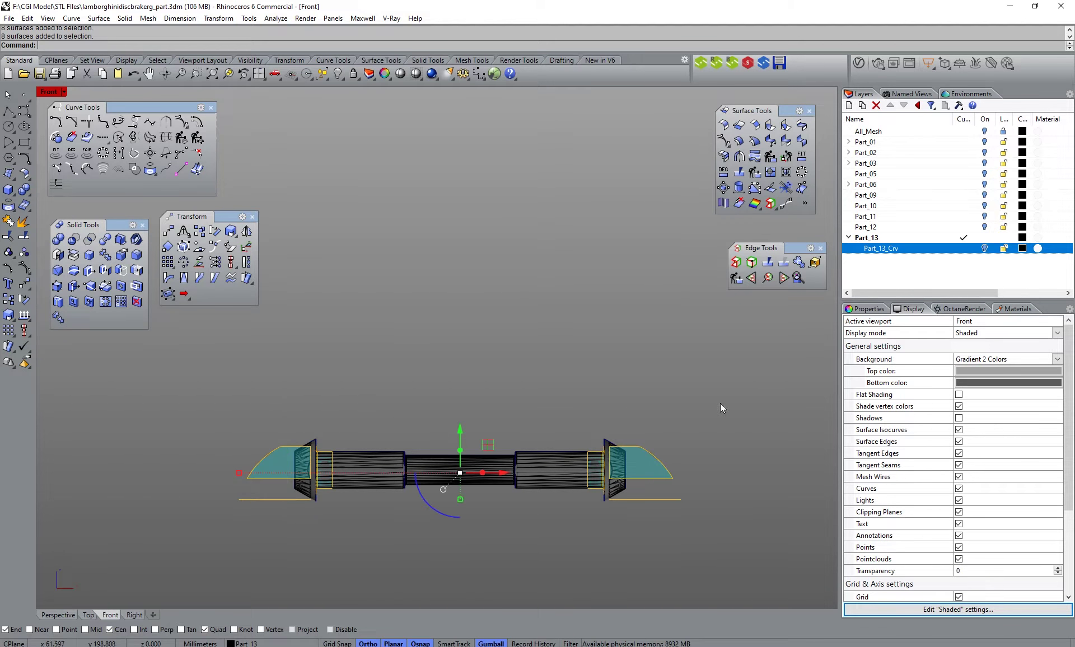
# Duplicate the Part_13_Crv layer as Part_13_Tmp and move the selected end surfaces to it.
pyautogui.rightClick(877, 249)
pyautogui.click(918, 364)
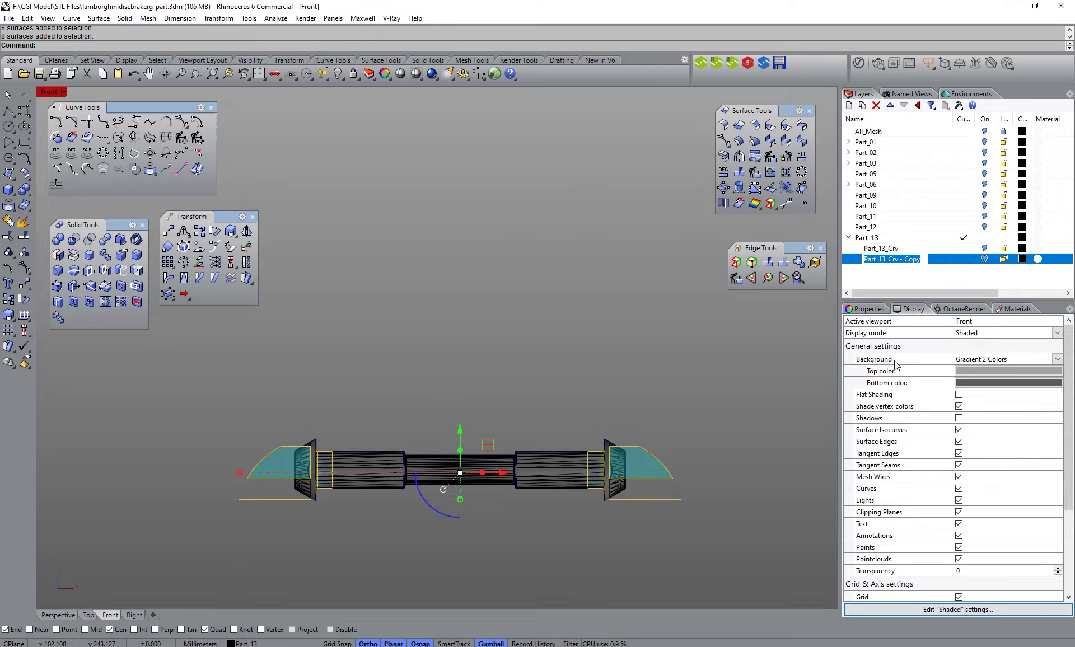
pyautogui.press('BackSpace')
pyautogui.press('BackSpace')
pyautogui.press('BackSpace')
pyautogui.press('BackSpace')
pyautogui.press('BackSpace')
pyautogui.press('BackSpace')
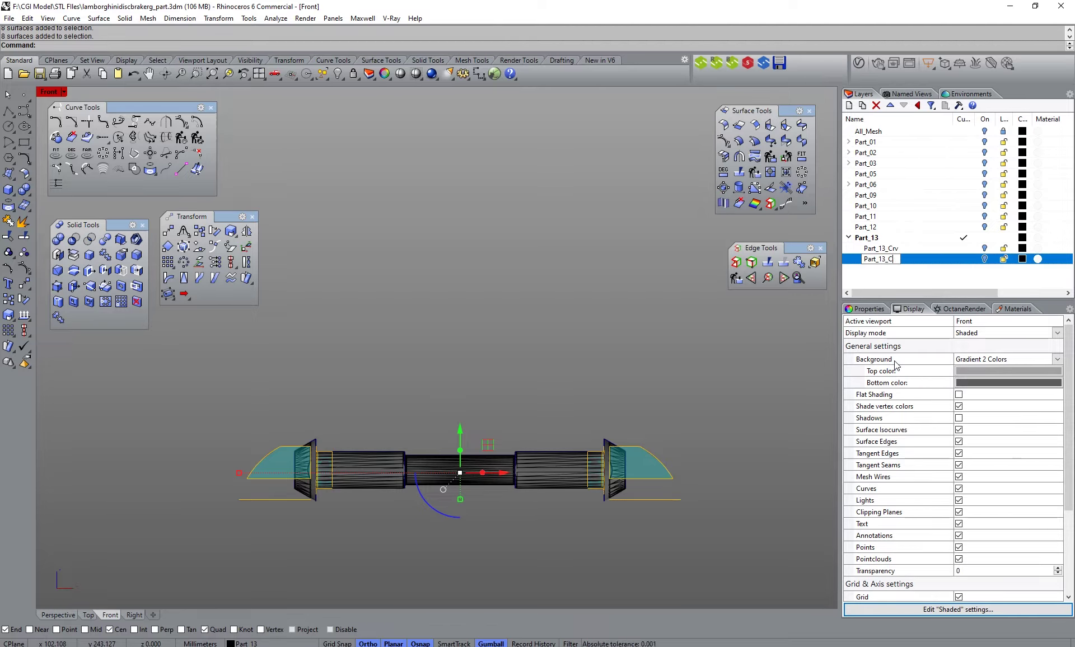
pyautogui.write('Tmp')
pyautogui.press('Return')
pyautogui.rightClick(911, 260)
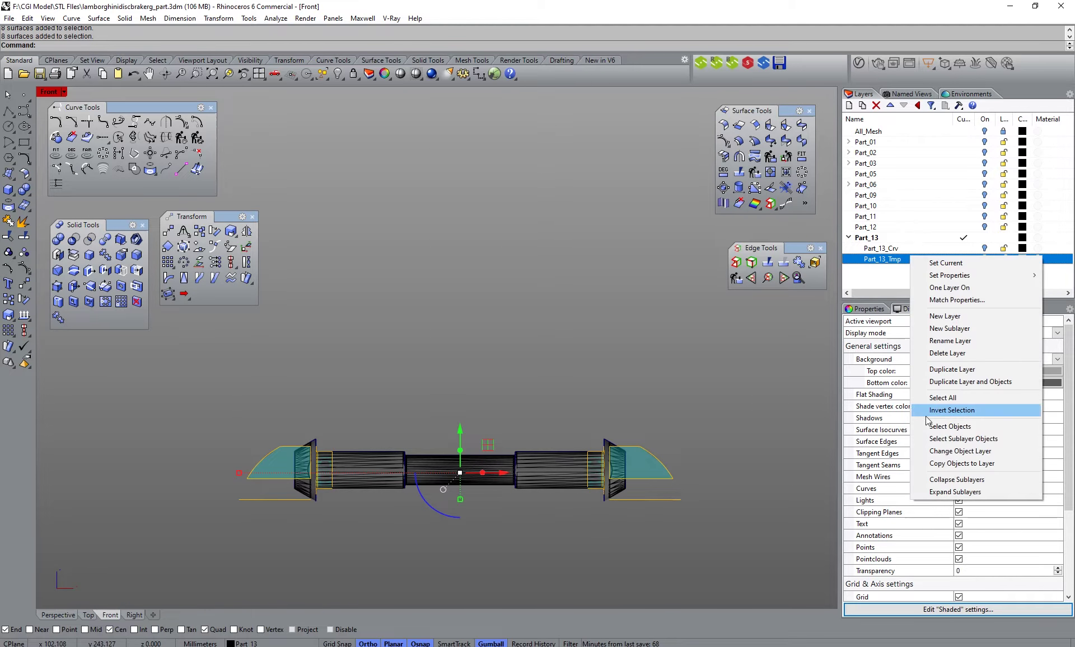
pyautogui.click(941, 451)
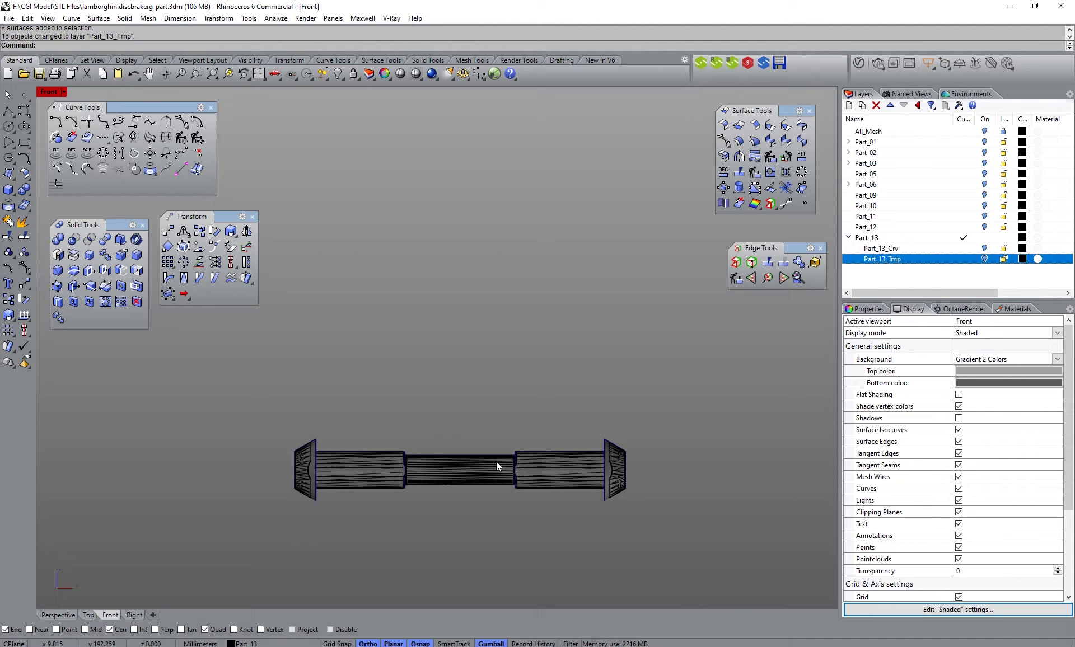
# Select the pin's reference mesh and create a sublayer named Part_13_Mesh under Part_13.
pyautogui.click(354, 74)
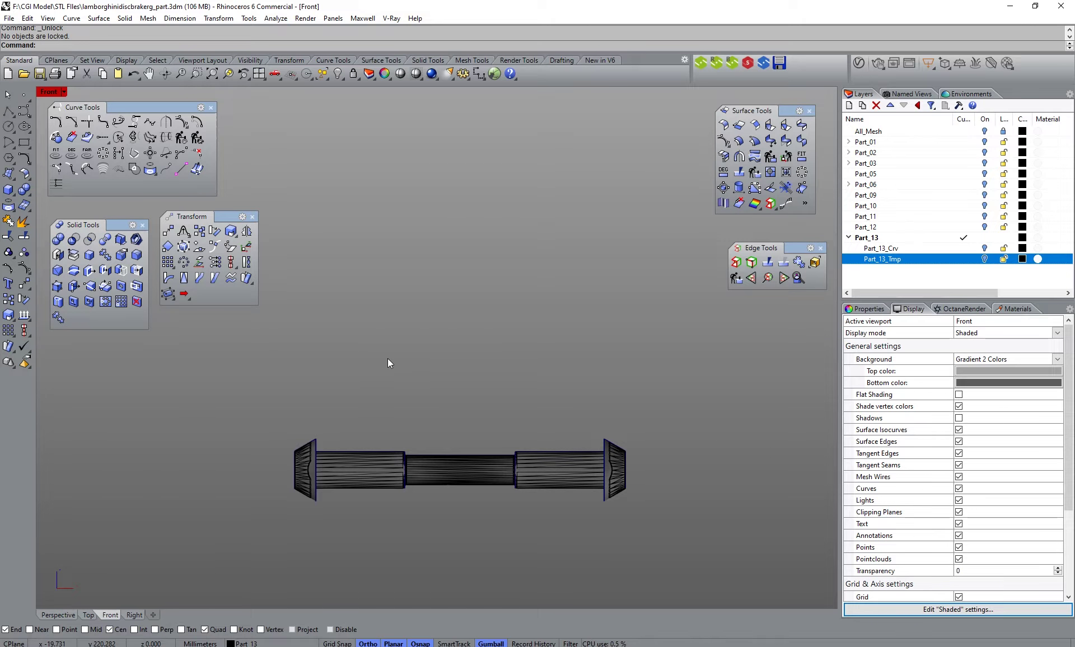
pyautogui.press('F4')
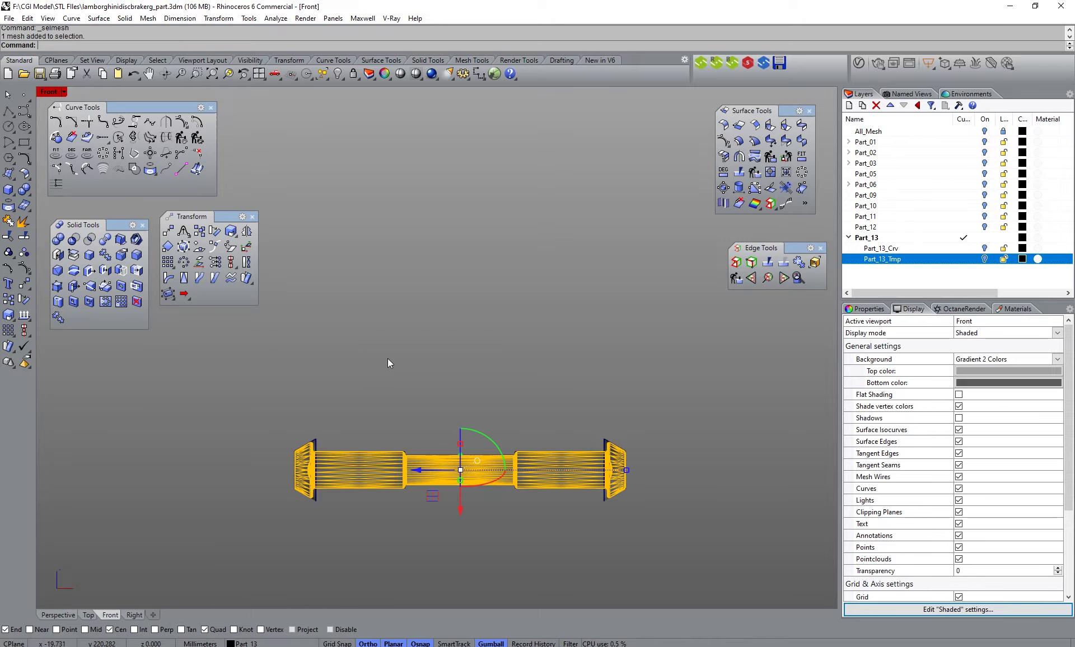
pyautogui.click(874, 250)
pyautogui.click(864, 238)
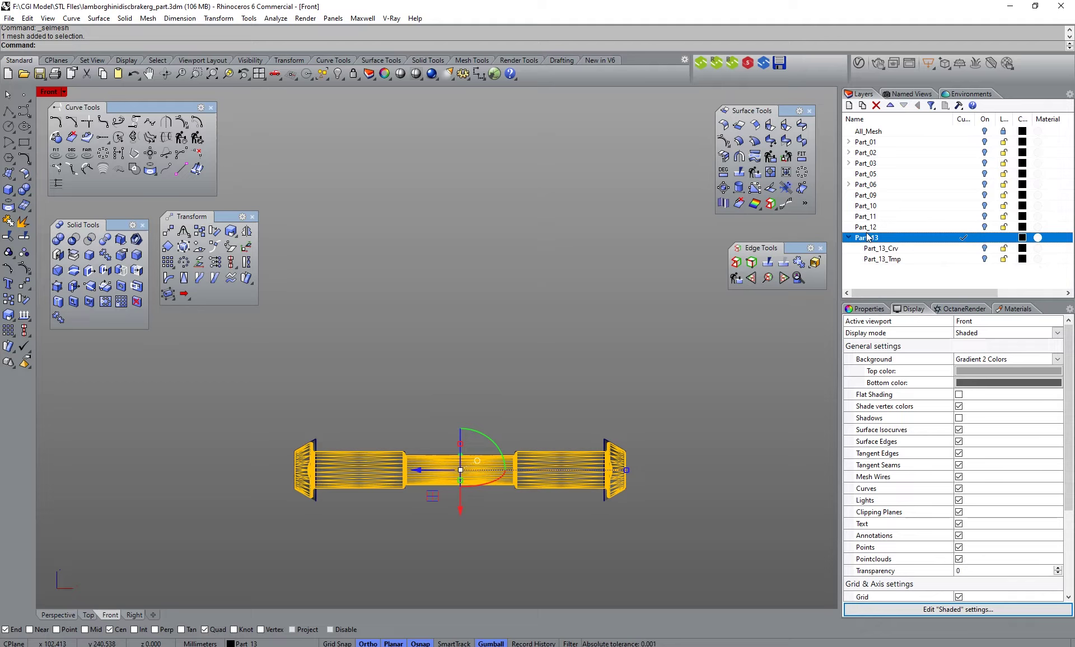
pyautogui.click(862, 106)
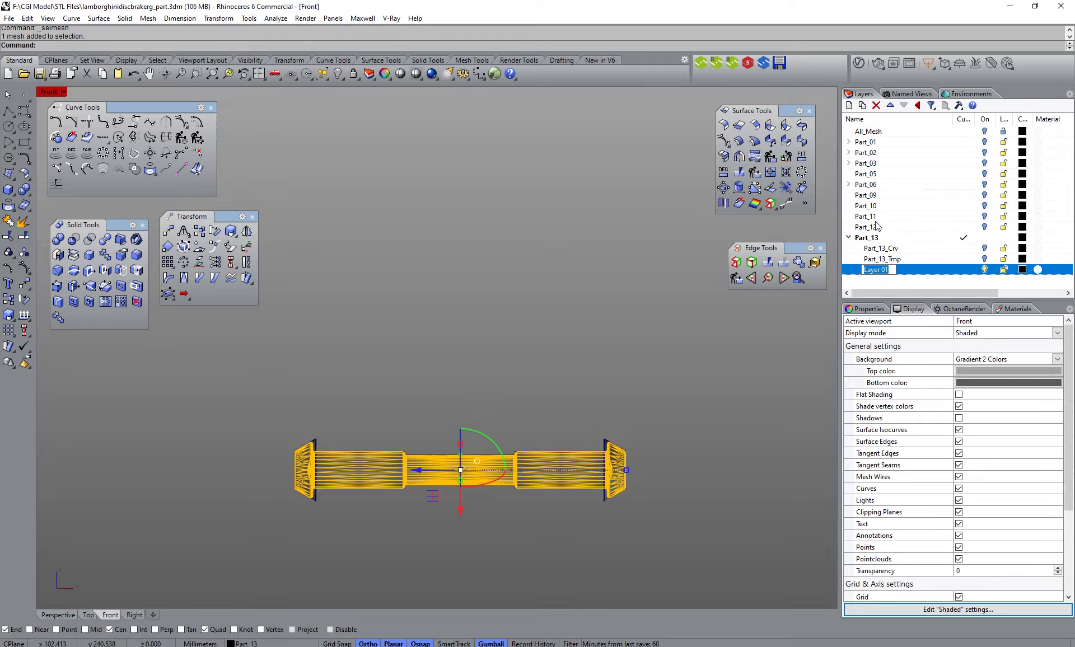
pyautogui.write('Pa')
pyautogui.write('rt_0')
pyautogui.write('Mes')
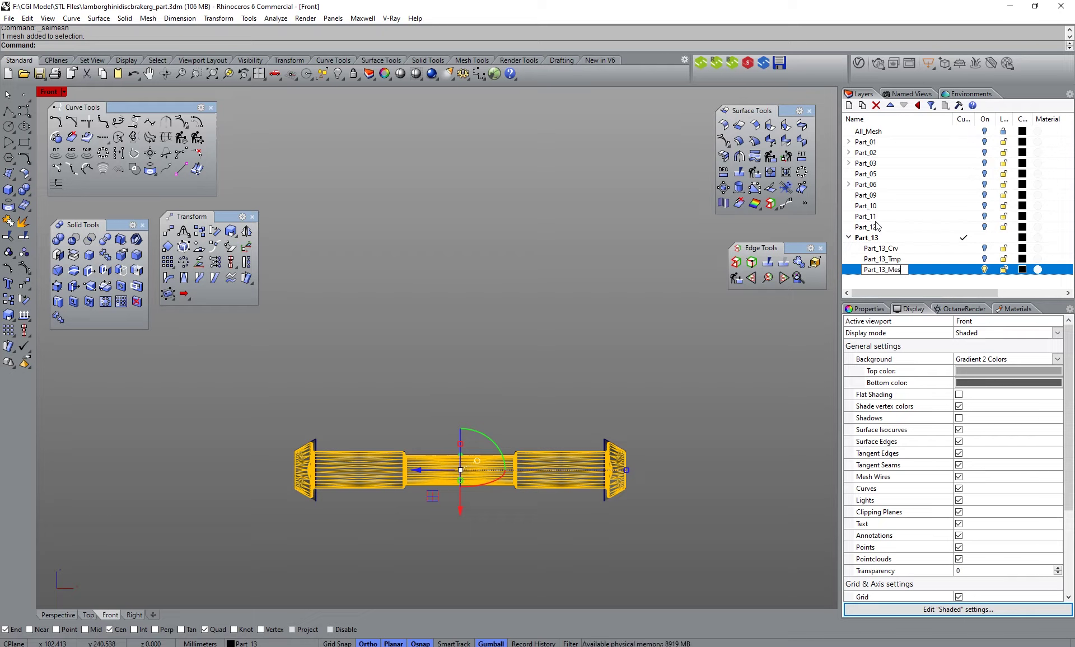
pyautogui.write('h')
pyautogui.press('Return')
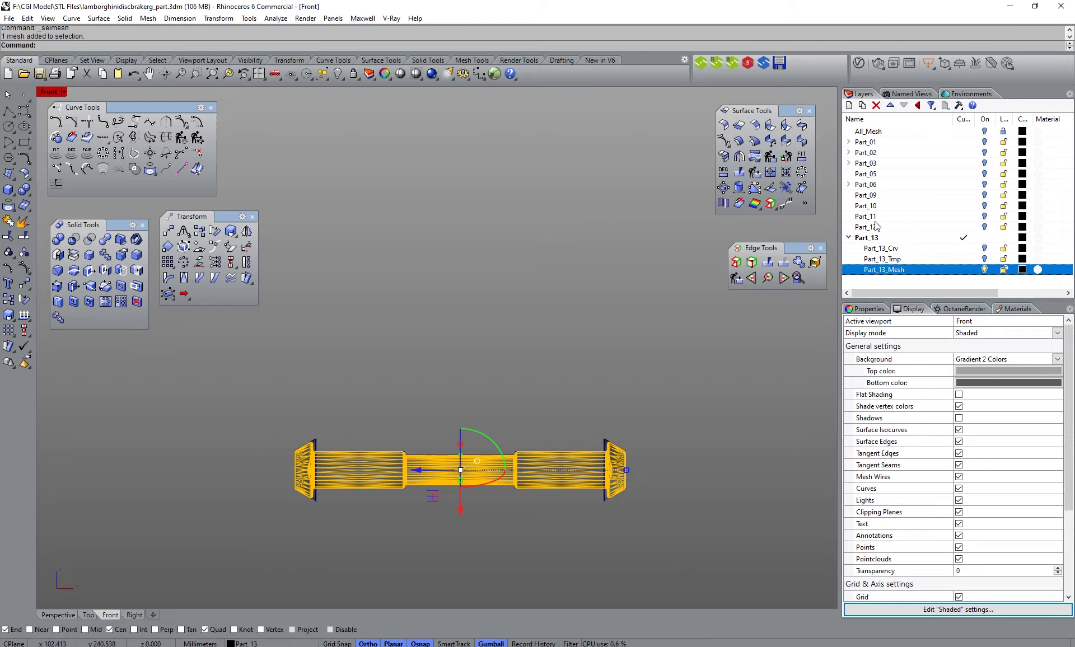
# Move the selected mesh to the Part_13_Mesh layer and turn that layer off.
pyautogui.rightClick(881, 272)
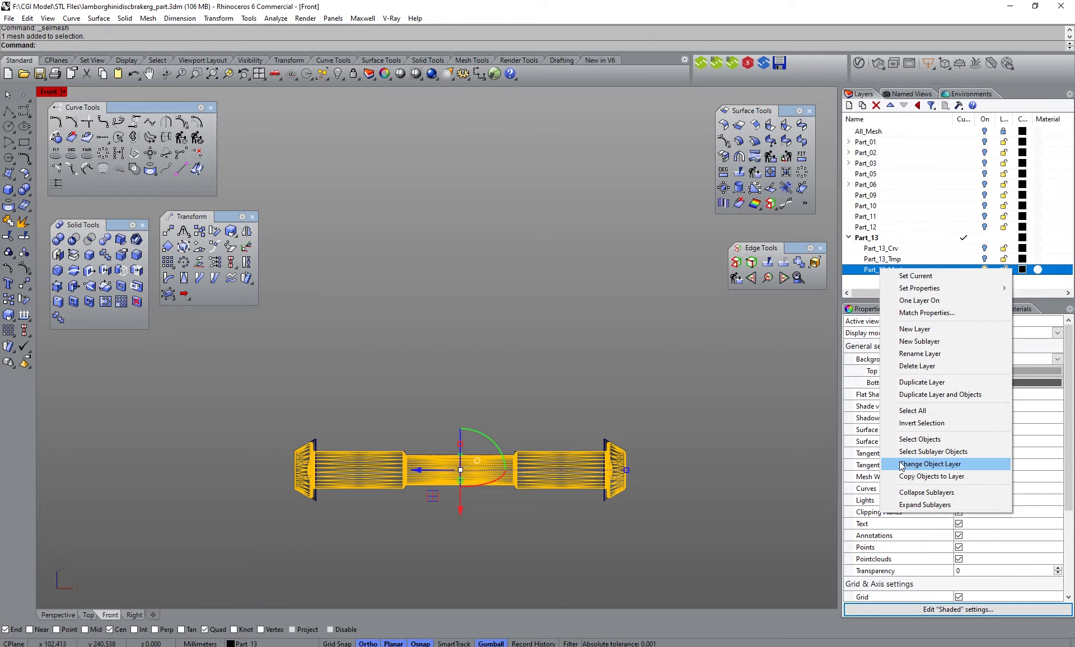
pyautogui.click(947, 464)
pyautogui.click(984, 270)
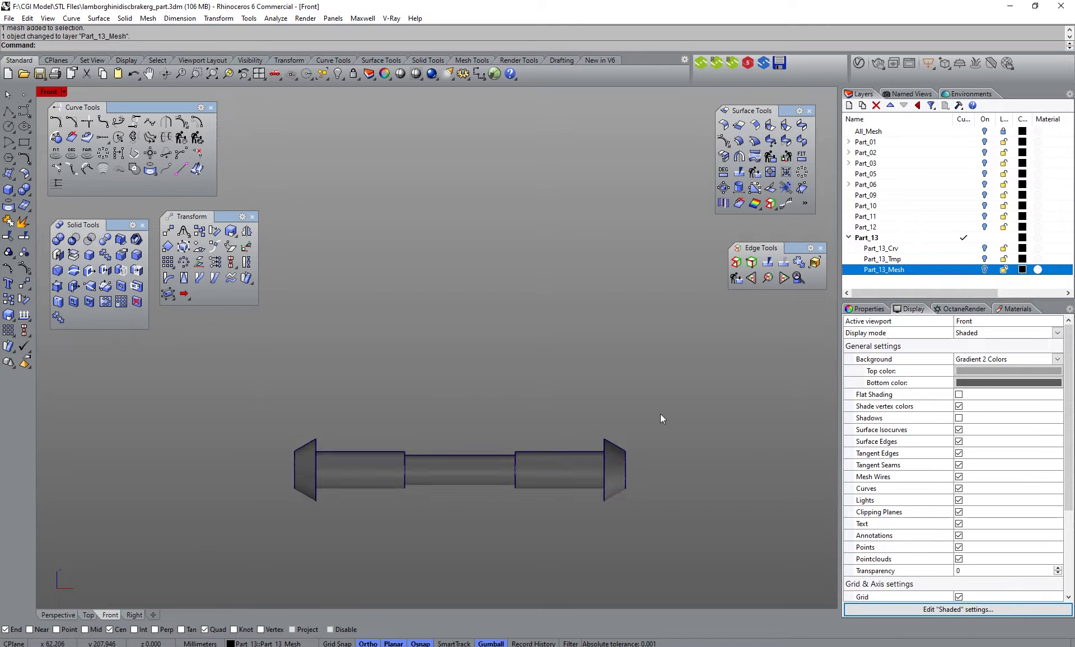
# Hide the revolved pin polysurface to check for leftover objects, and show it again.
pyautogui.click(339, 74)
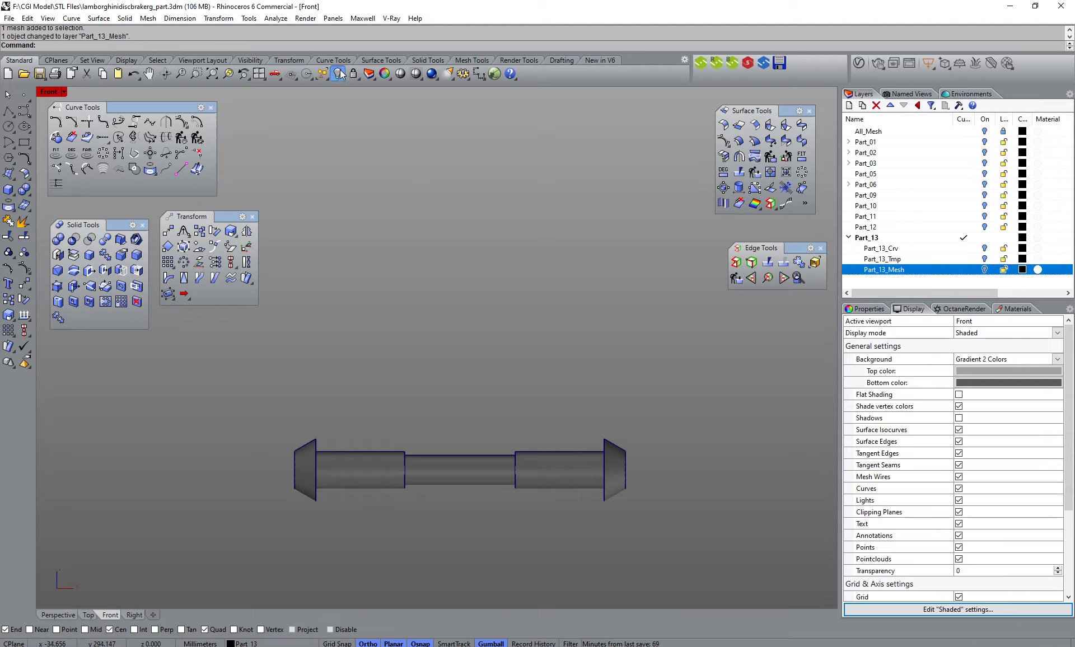
pyautogui.click(428, 463)
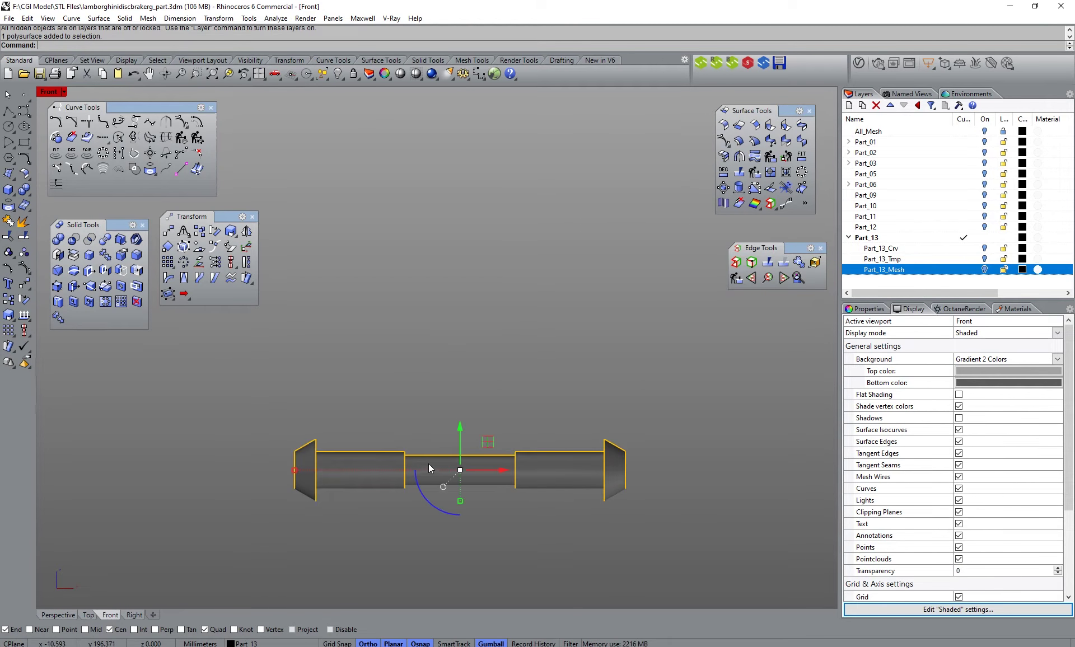
pyautogui.click(338, 74)
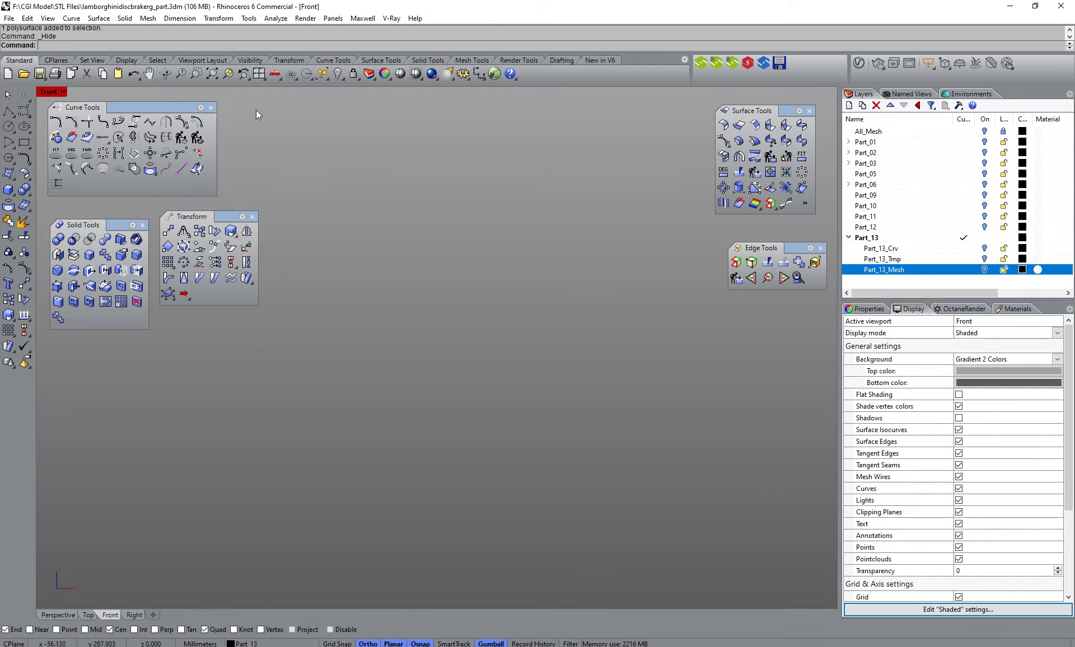
pyautogui.click(337, 74)
# Select the pin polysurface and duplicate the Part_13_Mesh layer as Part_13_Srf.
pyautogui.click(442, 467)
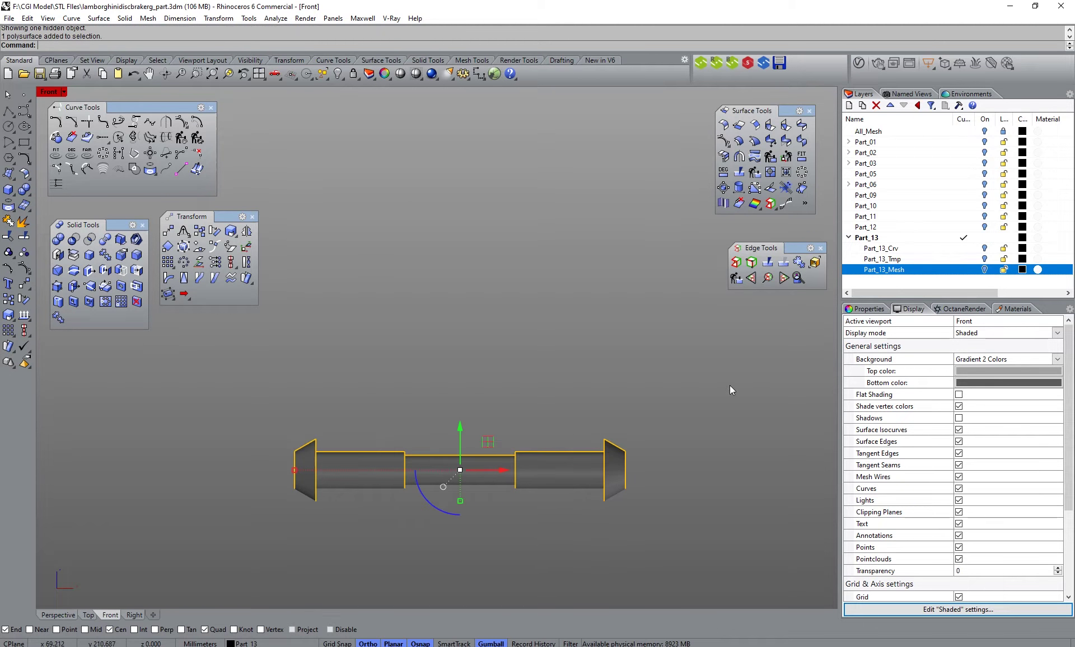
pyautogui.click(875, 240)
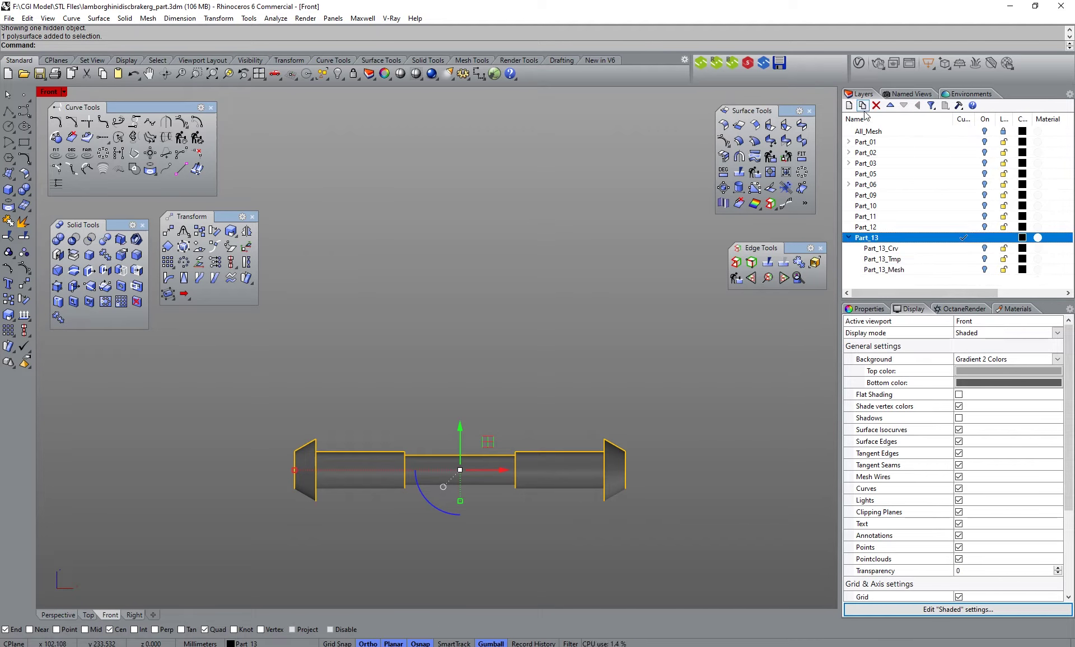
pyautogui.rightClick(895, 271)
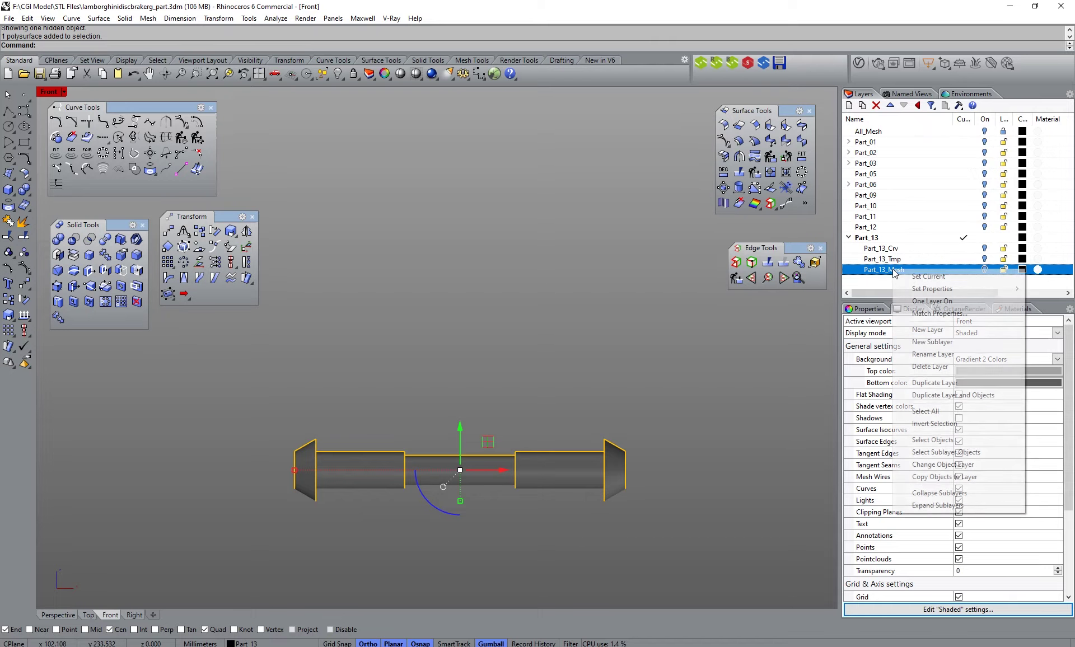
pyautogui.click(914, 380)
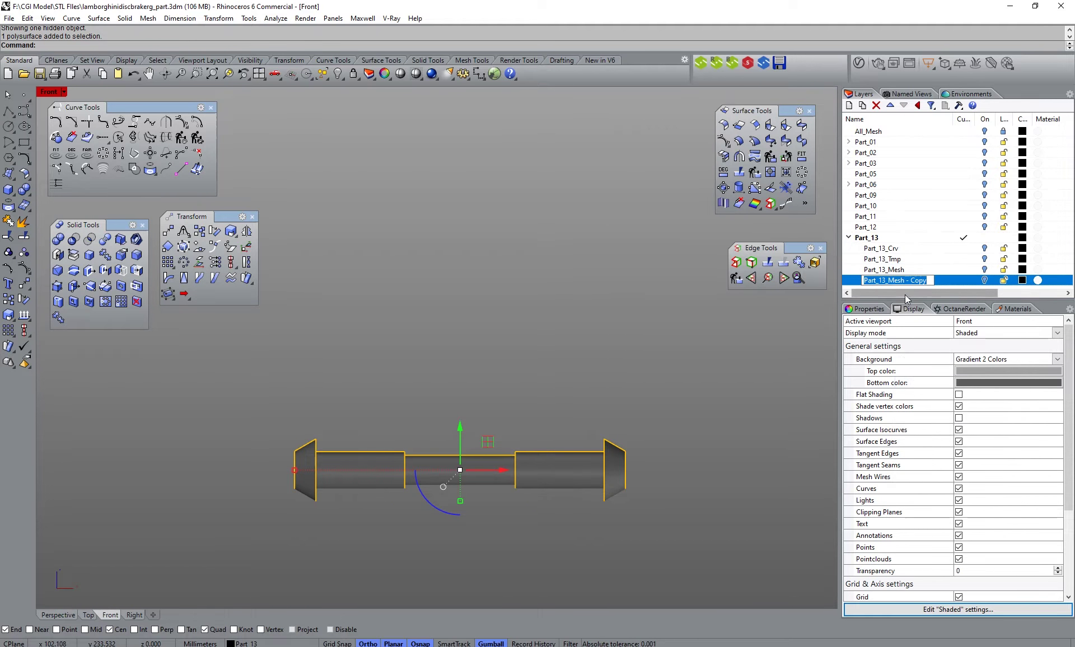
pyautogui.press('End')
pyautogui.press('BackSpace')
pyautogui.press('BackSpace')
pyautogui.press('BackSpace')
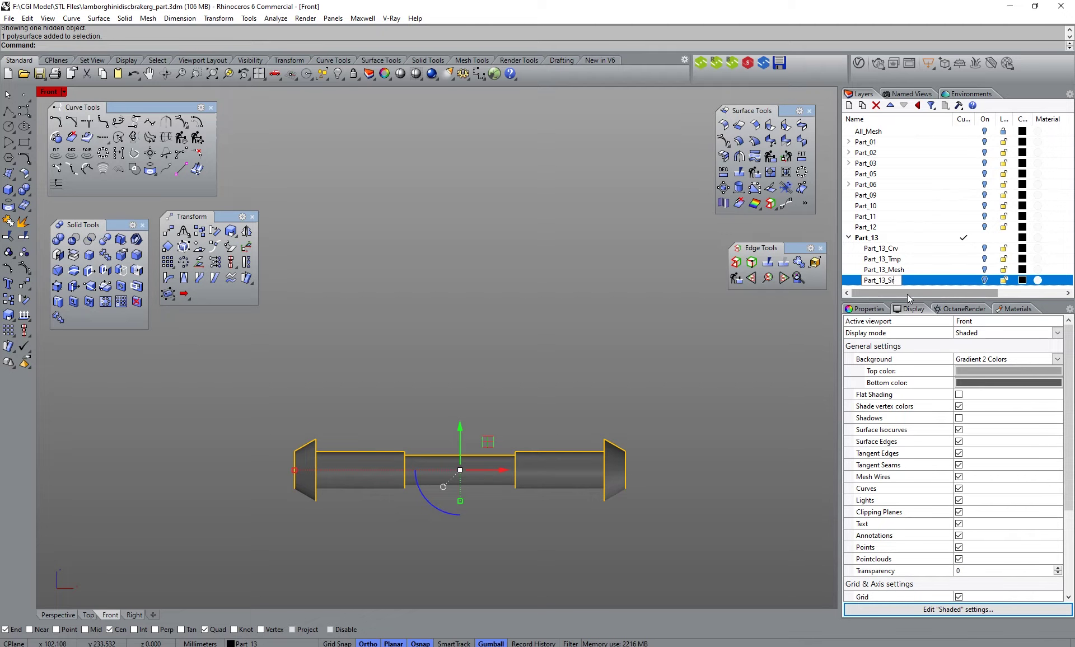
pyautogui.write('Srg')
pyautogui.press('BackSpace')
pyautogui.write('f')
pyautogui.press('Return')
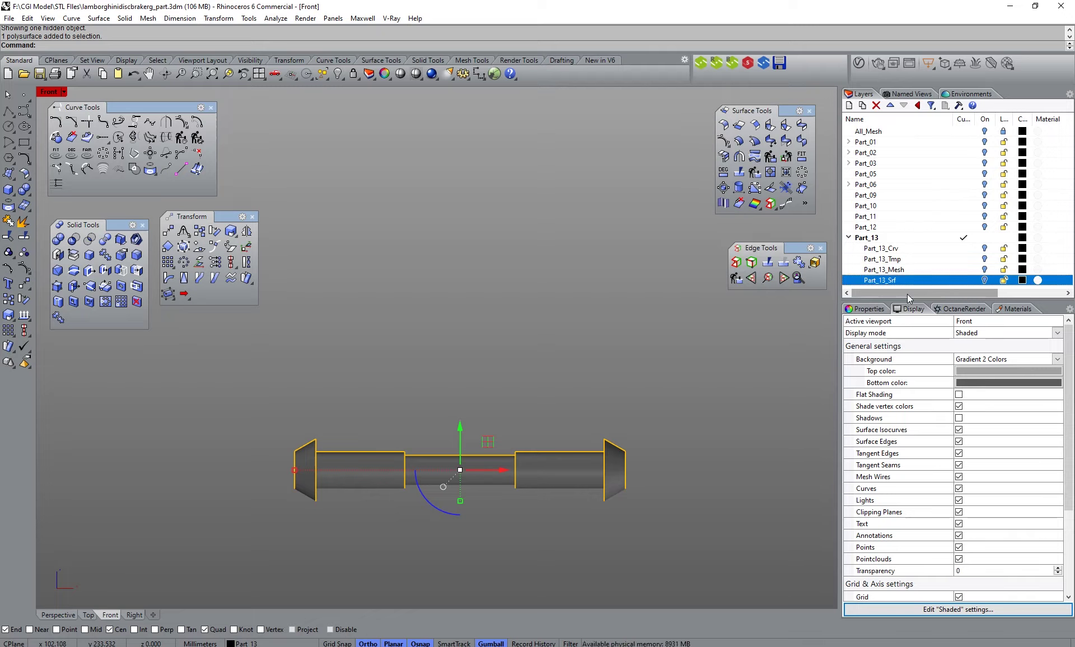
# Move the selected pin polysurface to the Part_13_Srf layer and turn that layer on.
pyautogui.rightClick(903, 280)
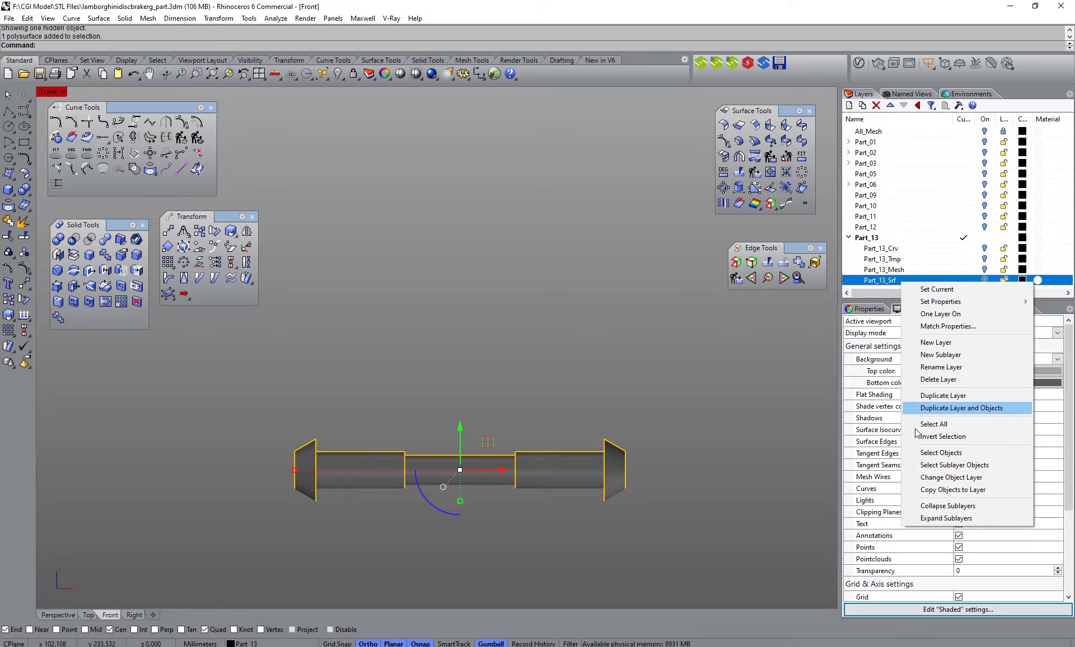
pyautogui.click(927, 477)
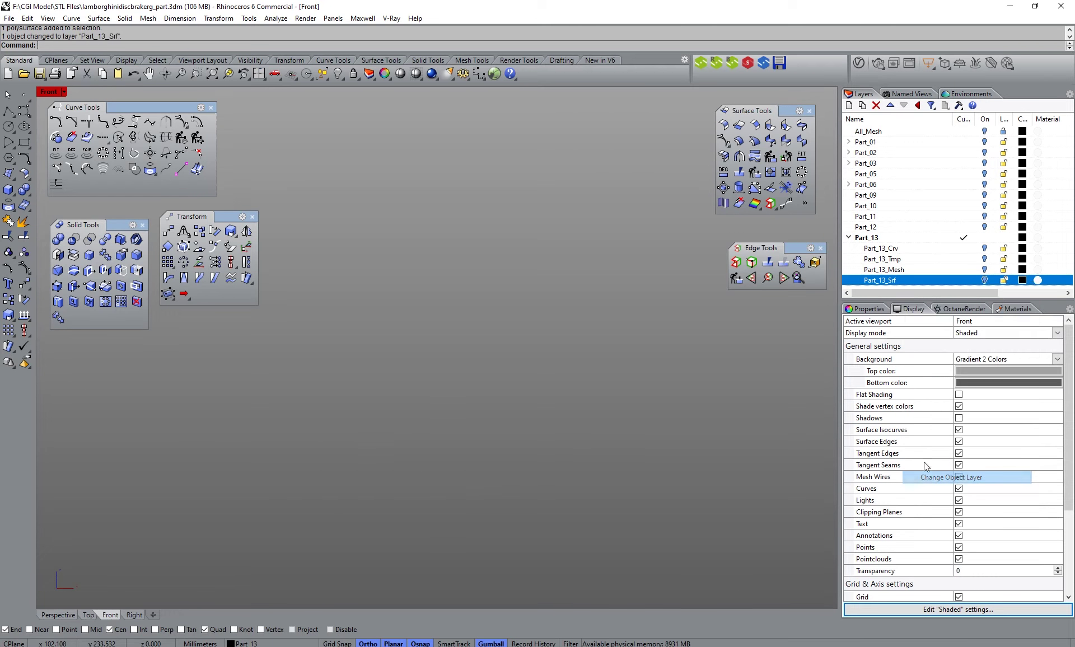
pyautogui.click(984, 280)
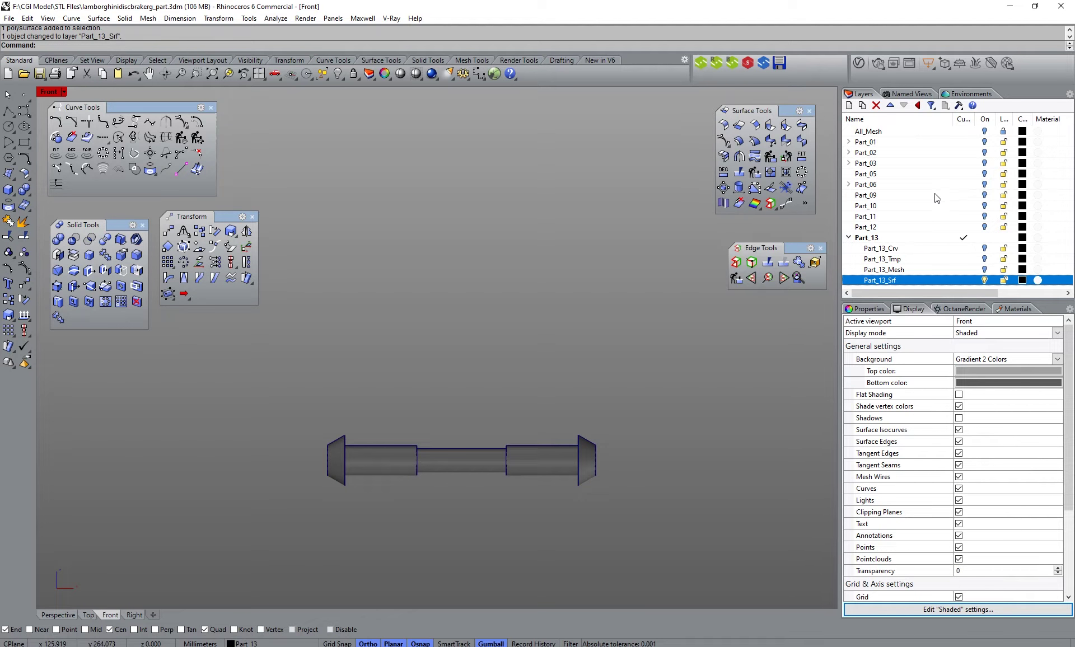
# Turn on the Part_03 layer with its Part_03_Srf sublayer and selectively show the hidden caliper body.
pyautogui.click(850, 164)
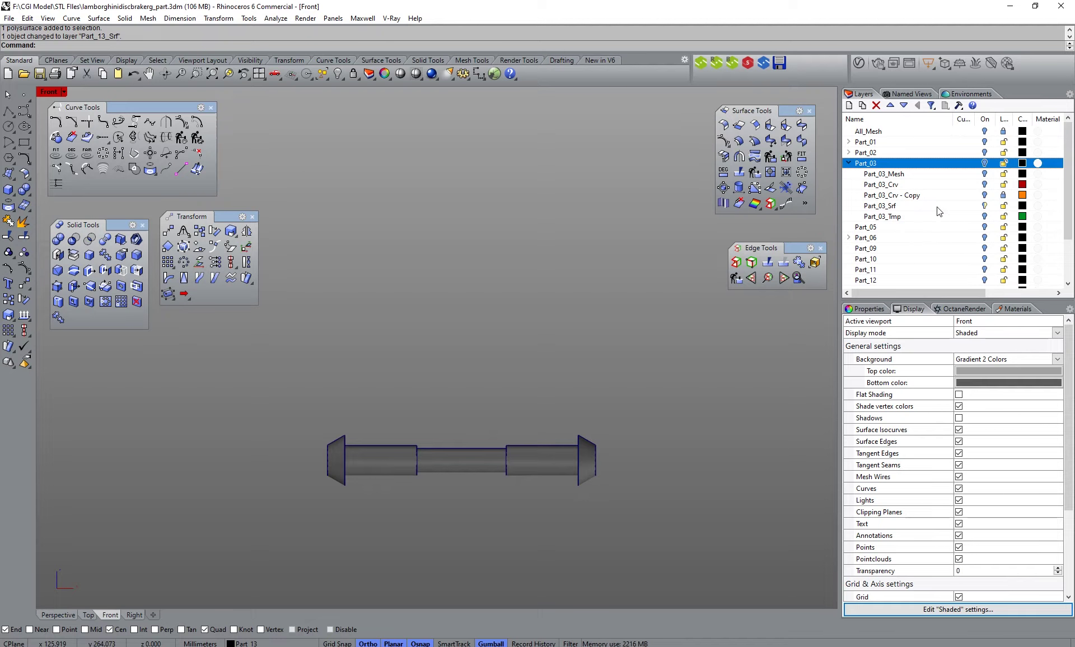
pyautogui.click(984, 207)
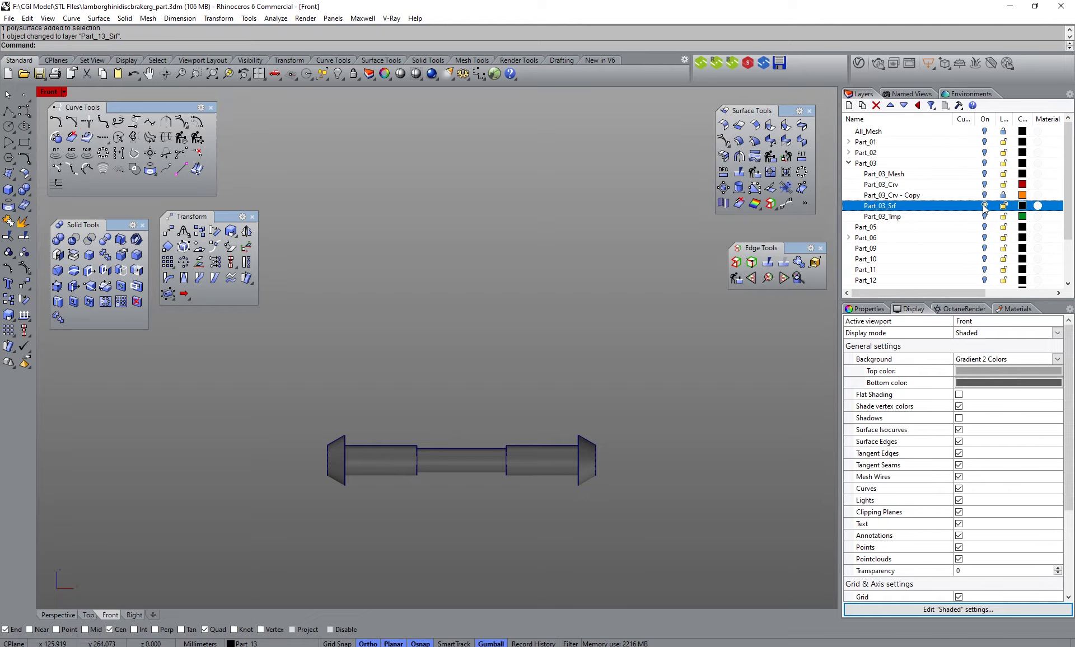
pyautogui.click(977, 164)
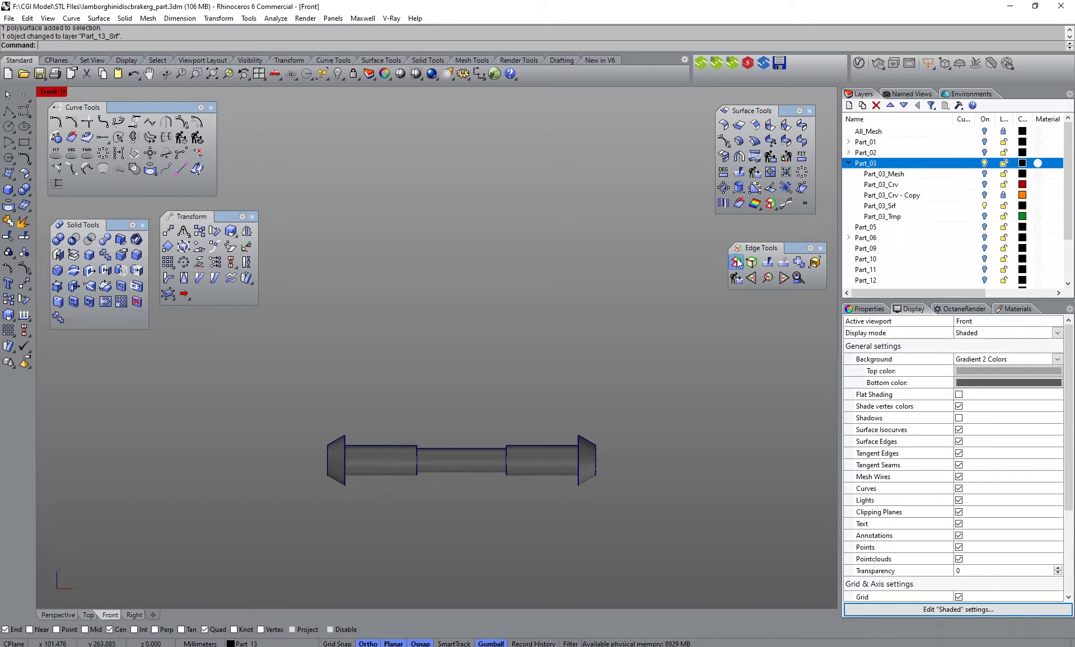
pyautogui.click(337, 73)
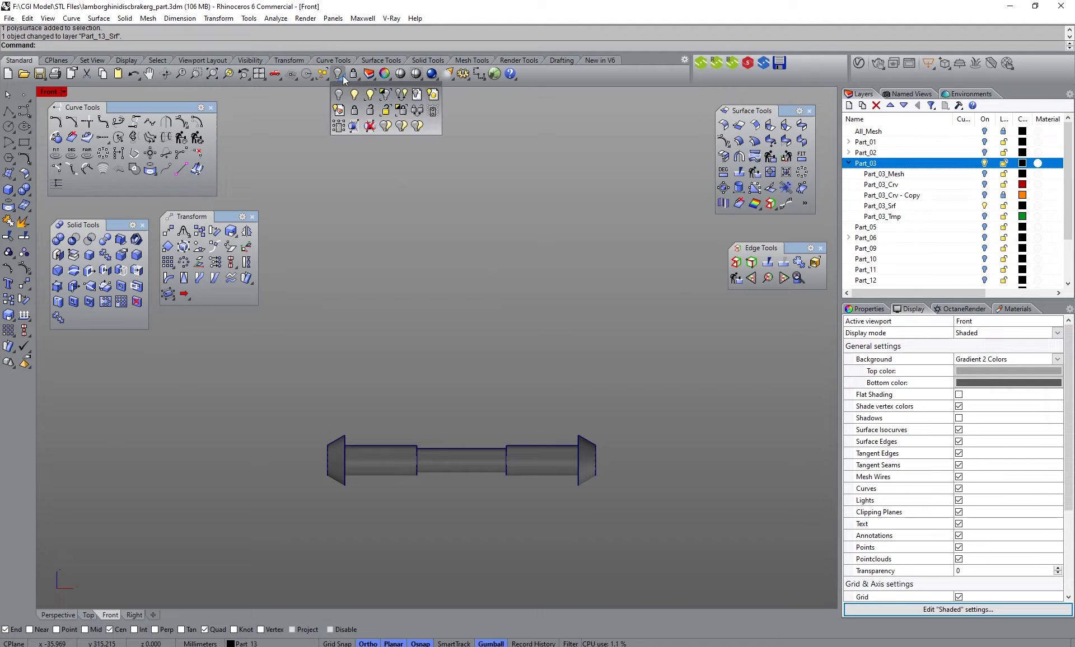
pyautogui.click(369, 96)
pyautogui.click(355, 443)
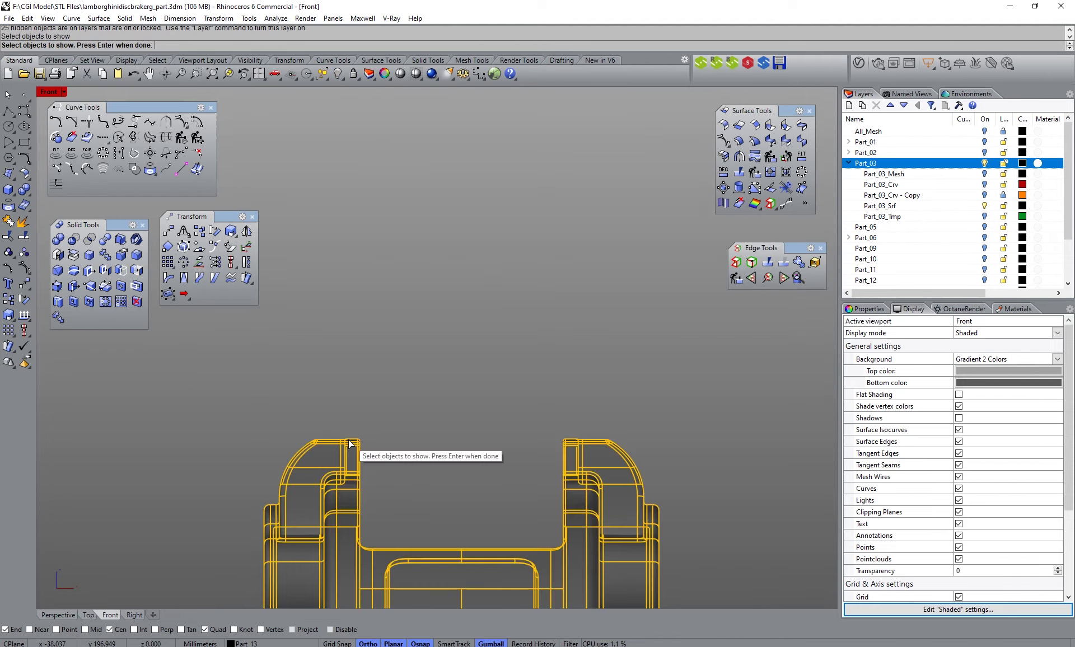
pyautogui.rightClick(350, 442)
# Examine in the perspective view how both ends of the pin fit into the caliper body.
pyautogui.click(58, 615)
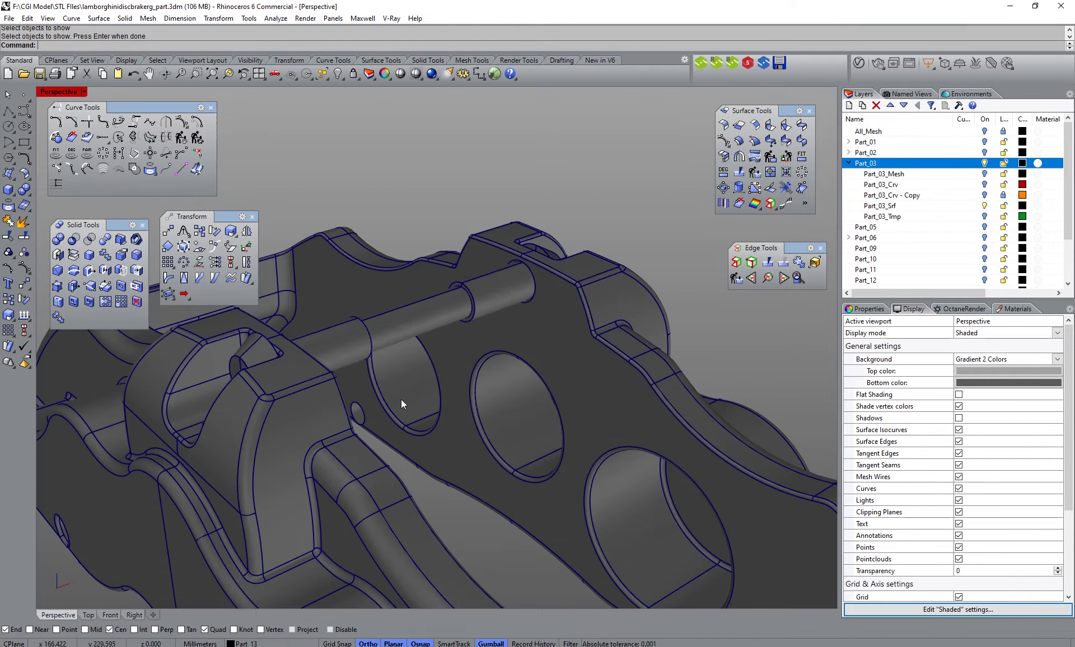
pyautogui.moveTo(401, 398); pyautogui.dragTo(311, 372, button='right')
pyautogui.scroll(5, 368, 416)
pyautogui.moveTo(367, 416); pyautogui.dragTo(599, 356, button='right')
pyautogui.scroll(2, 553, 446)
pyautogui.scroll(-4, 391, 445)
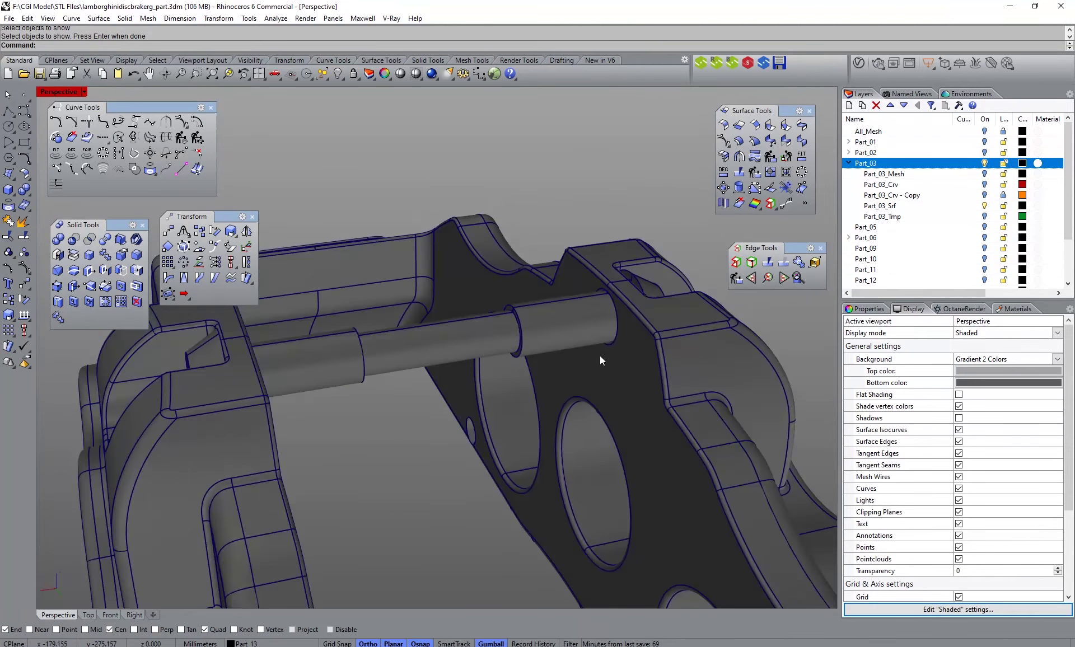
pyautogui.scroll(8, 602, 305)
pyautogui.moveTo(606, 304)
pyautogui.mouseDown(button='right')
pyautogui.moveTo(675, 259)
pyautogui.moveTo(614, 292)
pyautogui.mouseUp(button='right')
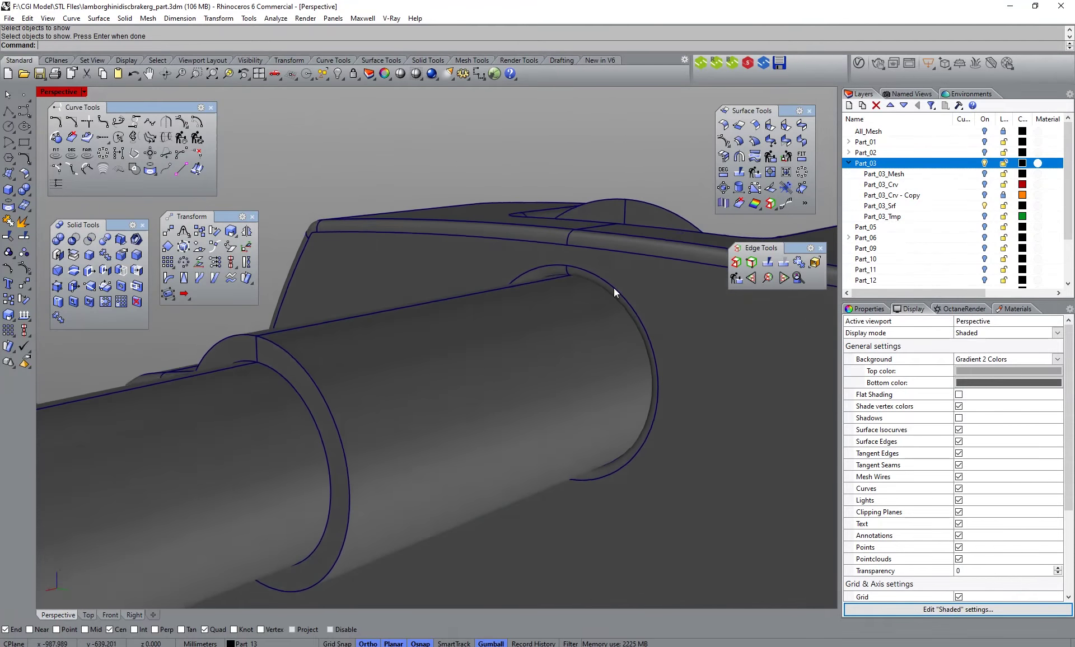
pyautogui.scroll(-8, 546, 316)
pyautogui.moveTo(39, 415); pyautogui.dragTo(416, 364, button='right')
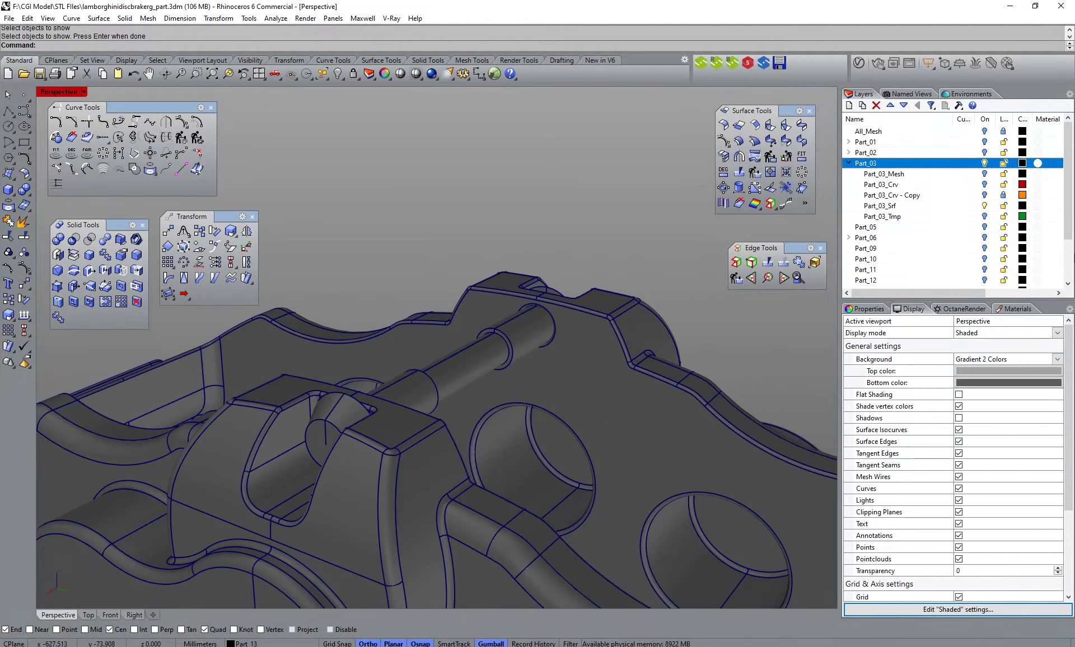
# Collapse the Part_03 and Part_13 sublayers and turn on the Part_12 layer to examine its mesh against the pin.
pyautogui.click(849, 164)
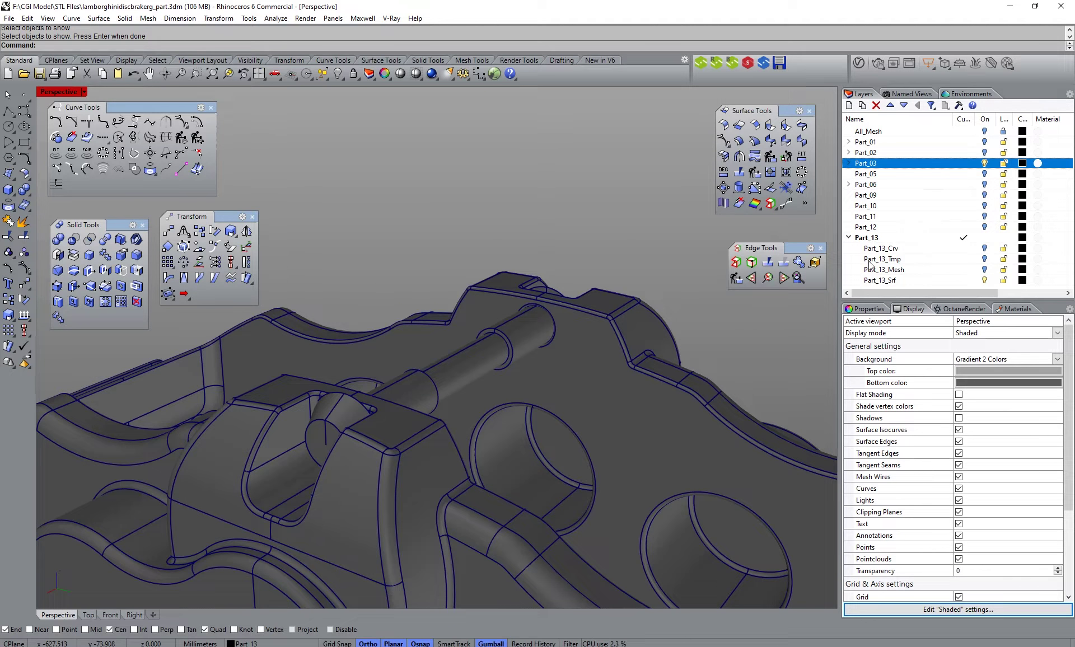
pyautogui.click(849, 238)
pyautogui.click(985, 227)
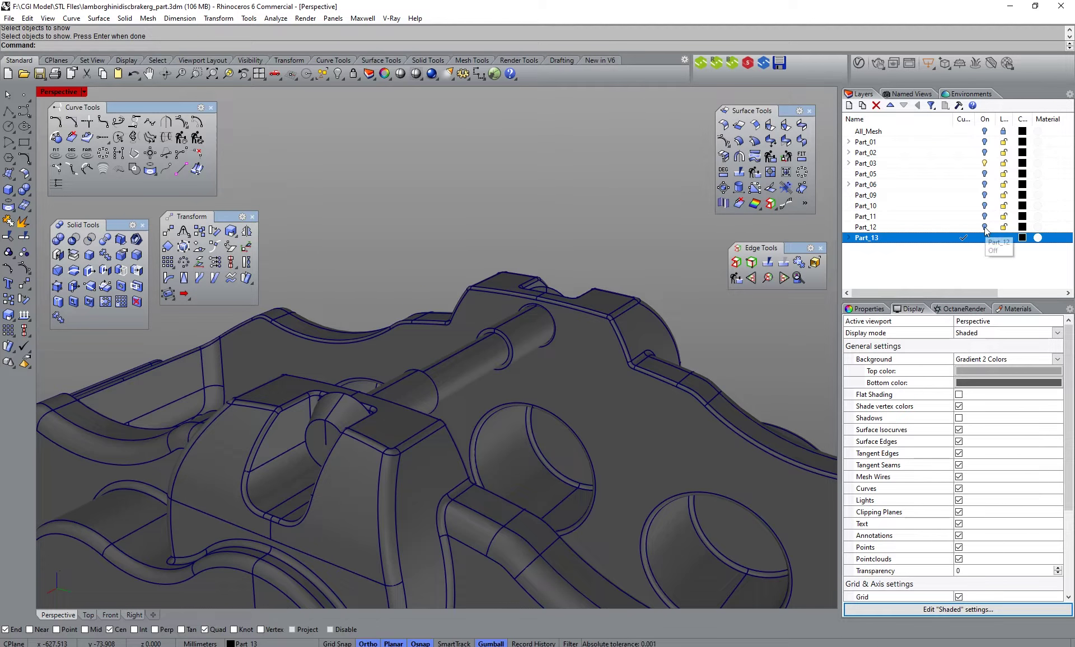
pyautogui.moveTo(502, 353); pyautogui.dragTo(557, 399, button='right')
pyautogui.scroll(-8, 438, 373)
pyautogui.scroll(8, 330, 435)
pyautogui.scroll(3, 369, 412)
pyautogui.scroll(-6, 350, 417)
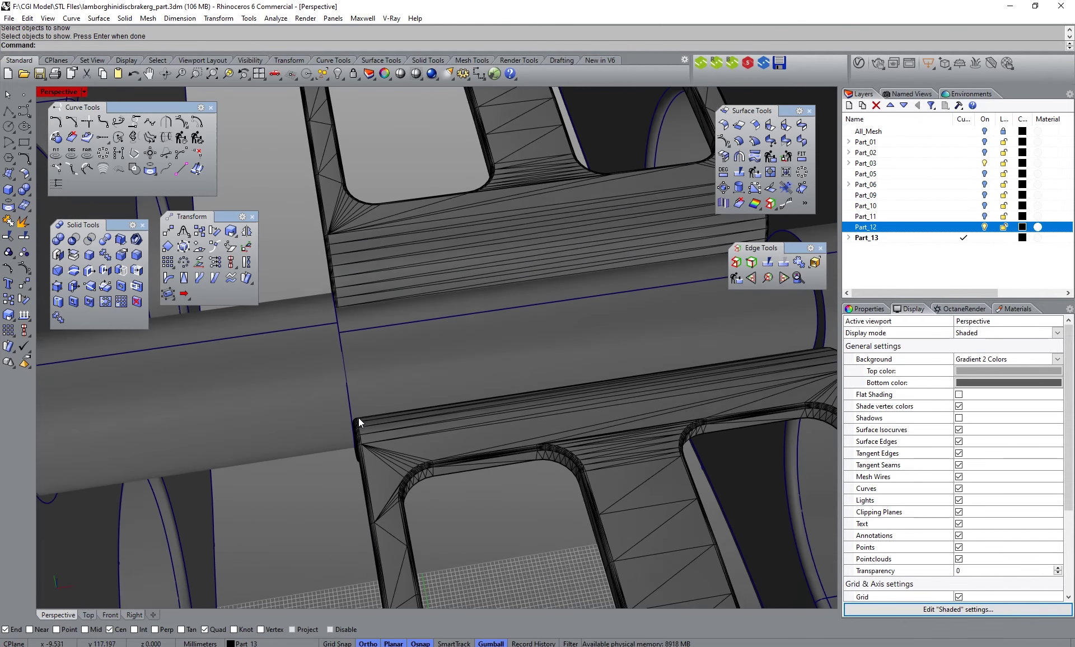
# Try to blend the two circular edges of the pin's stepped shoulder beside the Part_12 mesh, setting all blend handles to 0.25.
pyautogui.moveTo(359, 418); pyautogui.dragTo(314, 329, button='right')
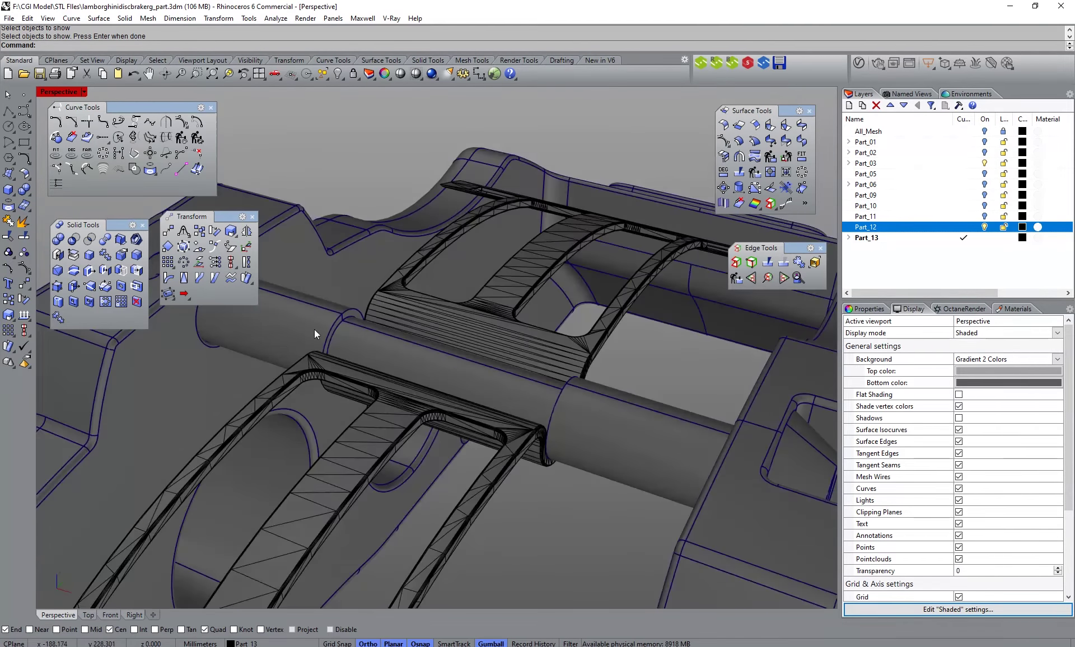
pyautogui.scroll(4, 358, 324)
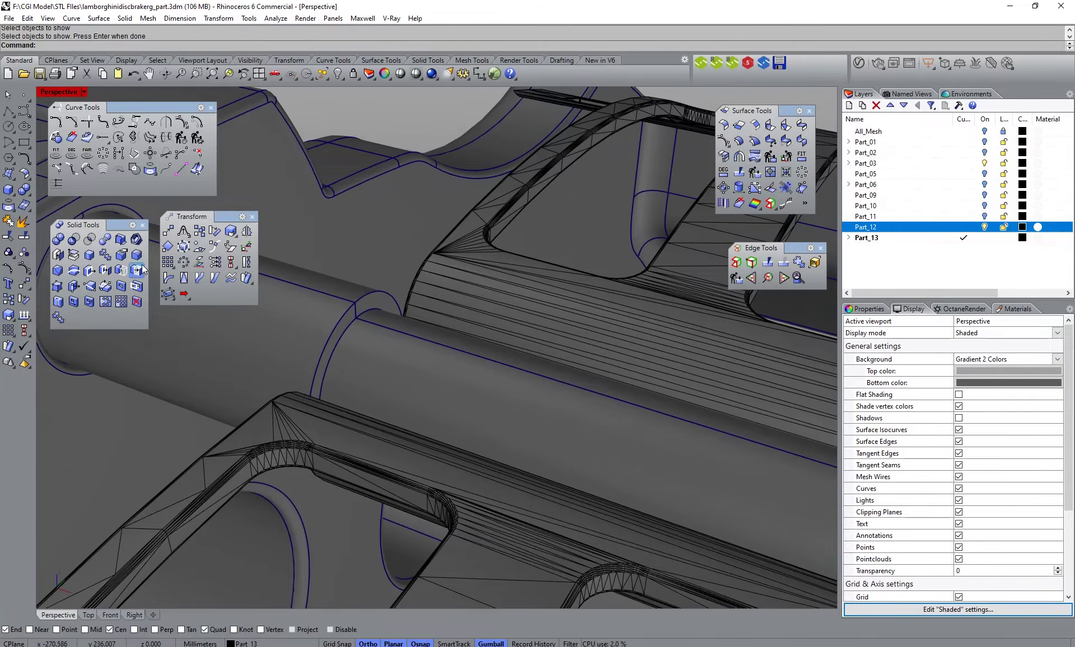
pyautogui.click(138, 254)
pyautogui.click(363, 303)
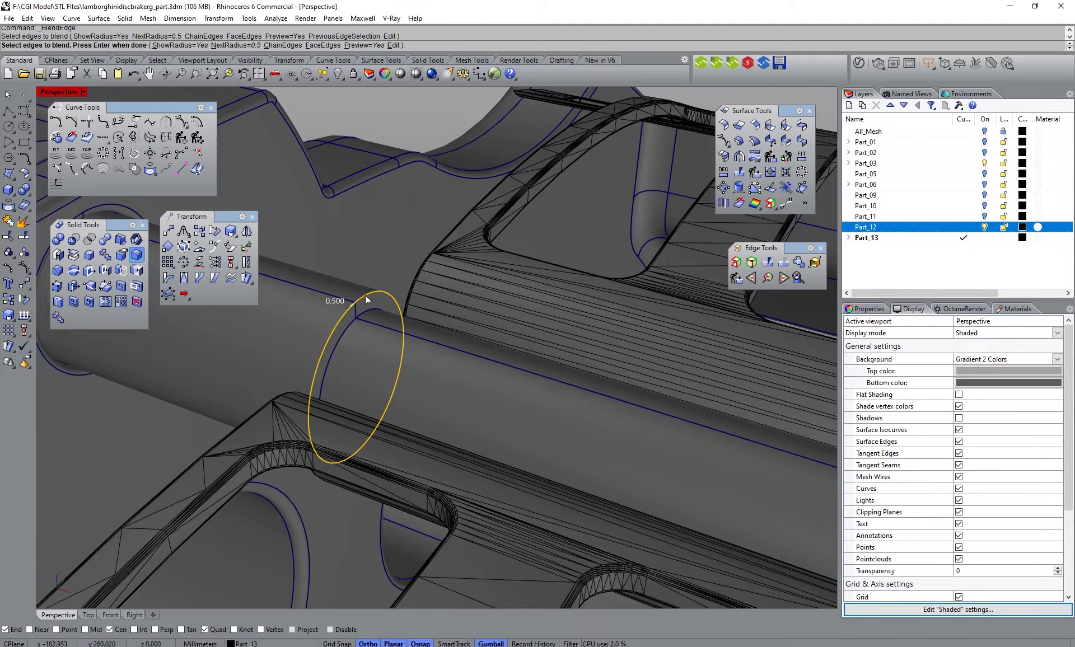
pyautogui.press('Return')
pyautogui.scroll(3, 367, 316)
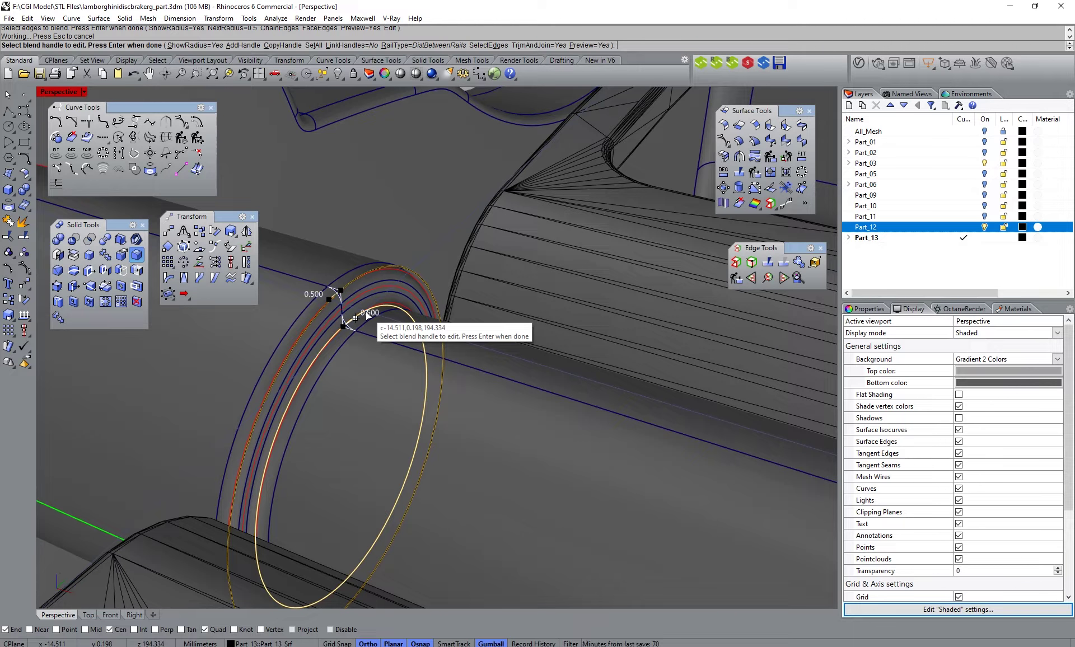
pyautogui.scroll(-7, 365, 315)
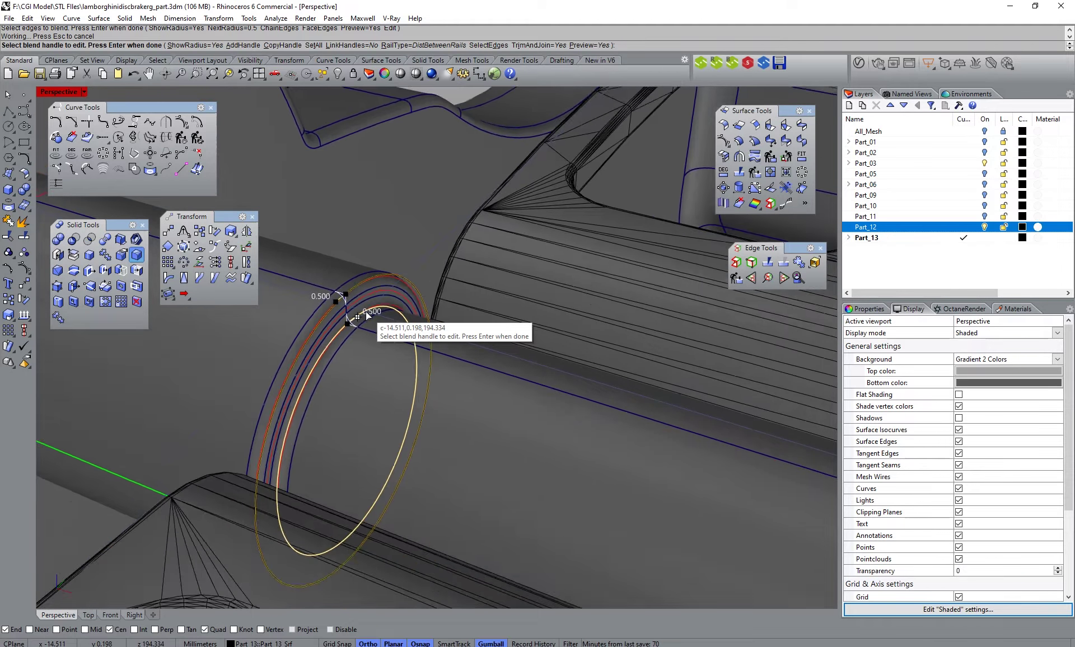
pyautogui.scroll(5, 366, 315)
pyautogui.click(310, 46)
pyautogui.write('0')
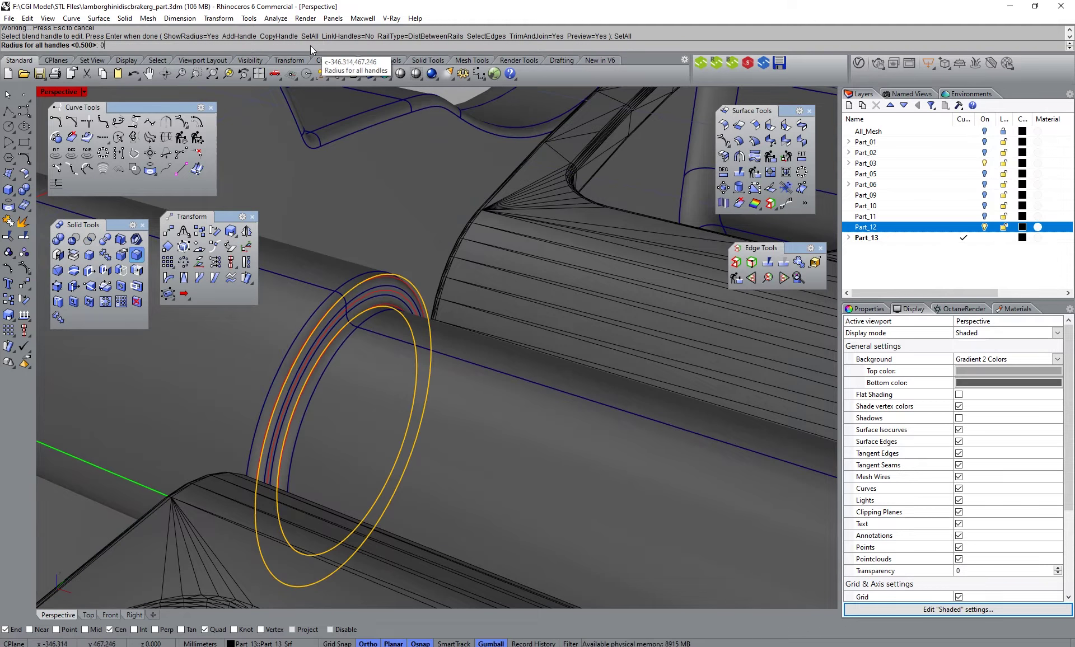
pyautogui.write('.25')
pyautogui.press('Return')
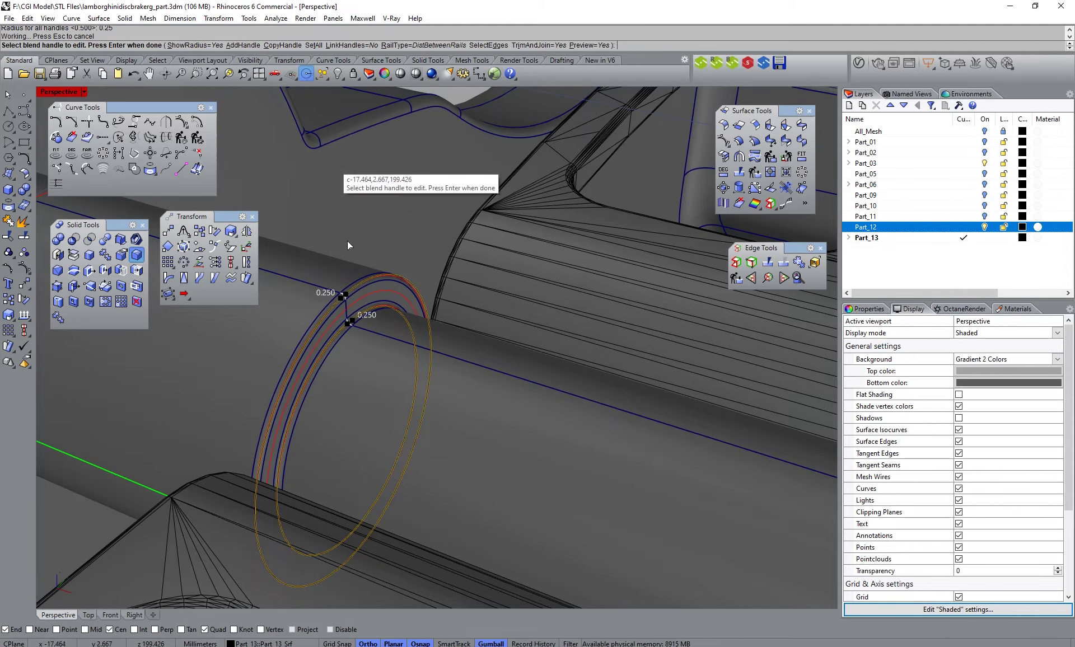
pyautogui.moveTo(347, 240); pyautogui.dragTo(411, 355, button='right')
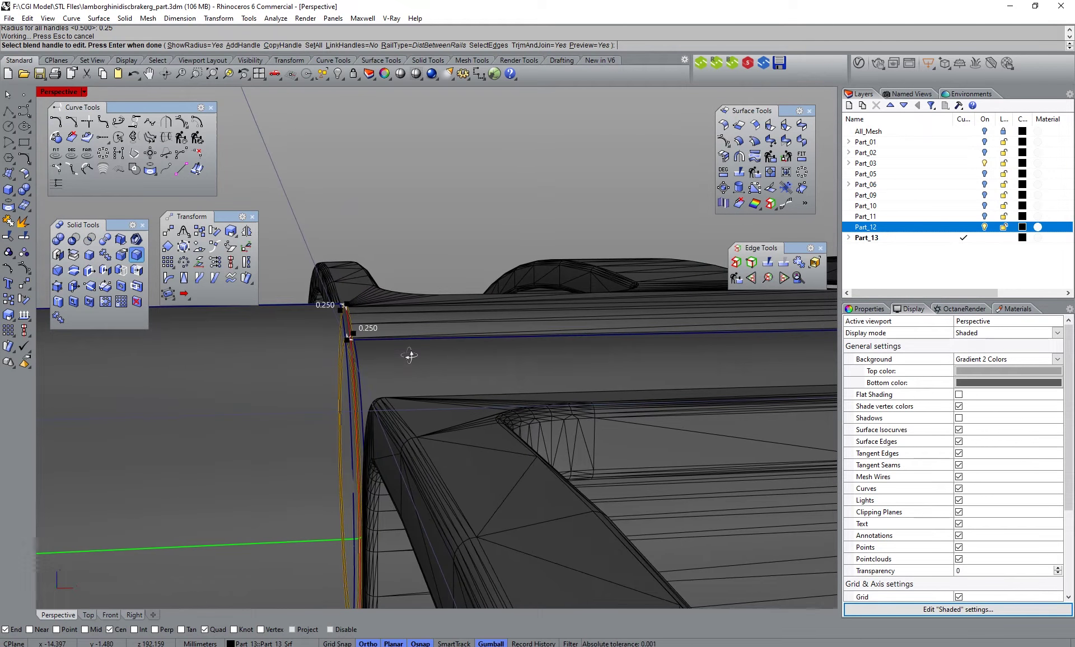
pyautogui.press('Return')
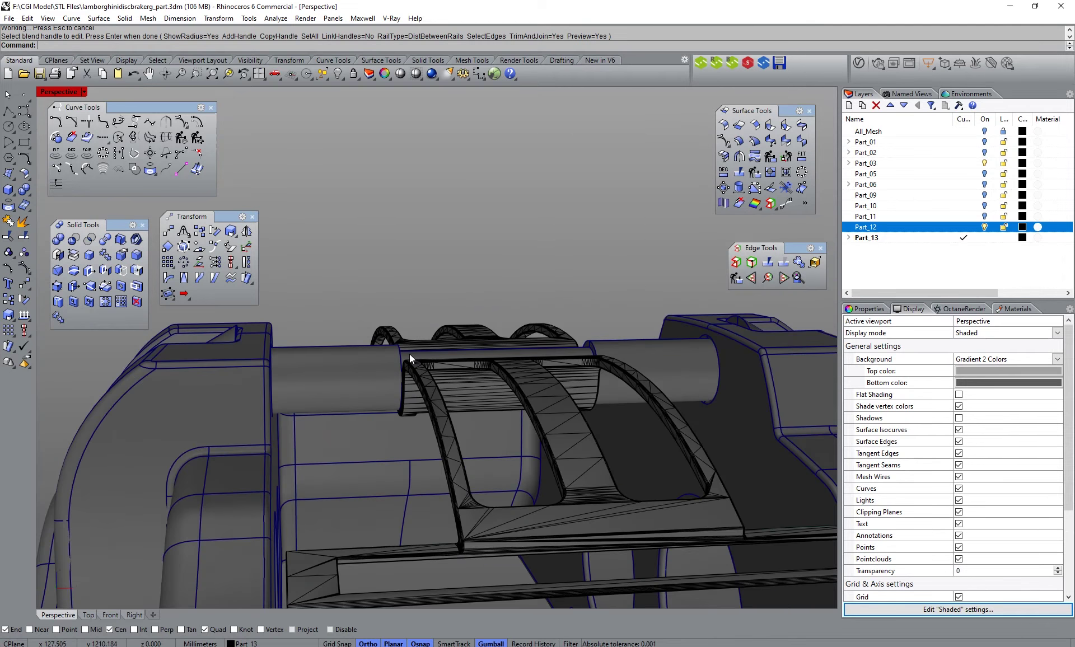
# Turn off the Part_12 layer to leave the pin and the caliper body in view.
pyautogui.scroll(-4, 409, 354)
pyautogui.moveTo(409, 354); pyautogui.dragTo(364, 379, button='right')
pyautogui.click(984, 227)
pyautogui.scroll(3, 448, 465)
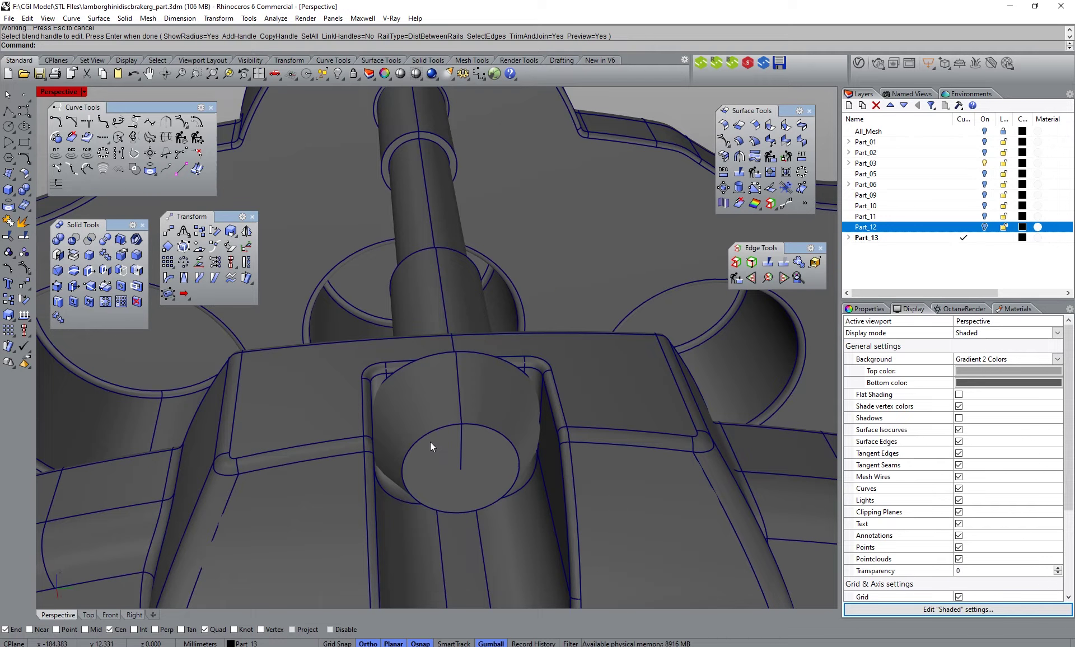
pyautogui.moveTo(430, 445); pyautogui.dragTo(442, 421, button='right')
# Try to blend the outer rim edge of the pin's tapered head with a radius of 1.
pyautogui.click(122, 253)
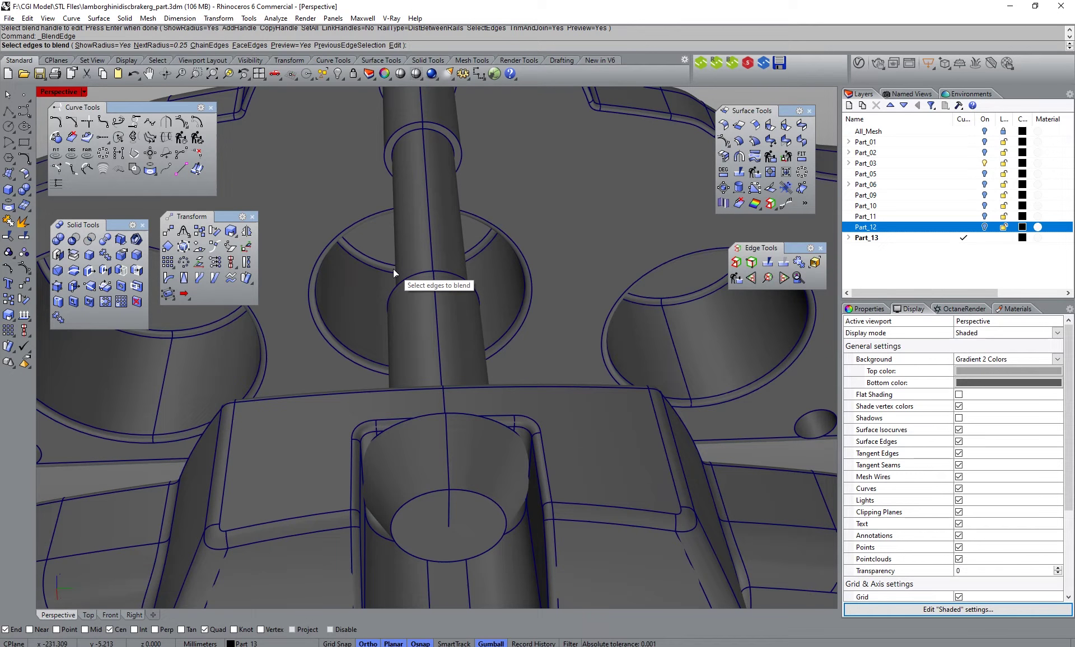
pyautogui.write('1')
pyautogui.press('Return')
pyautogui.click(463, 415)
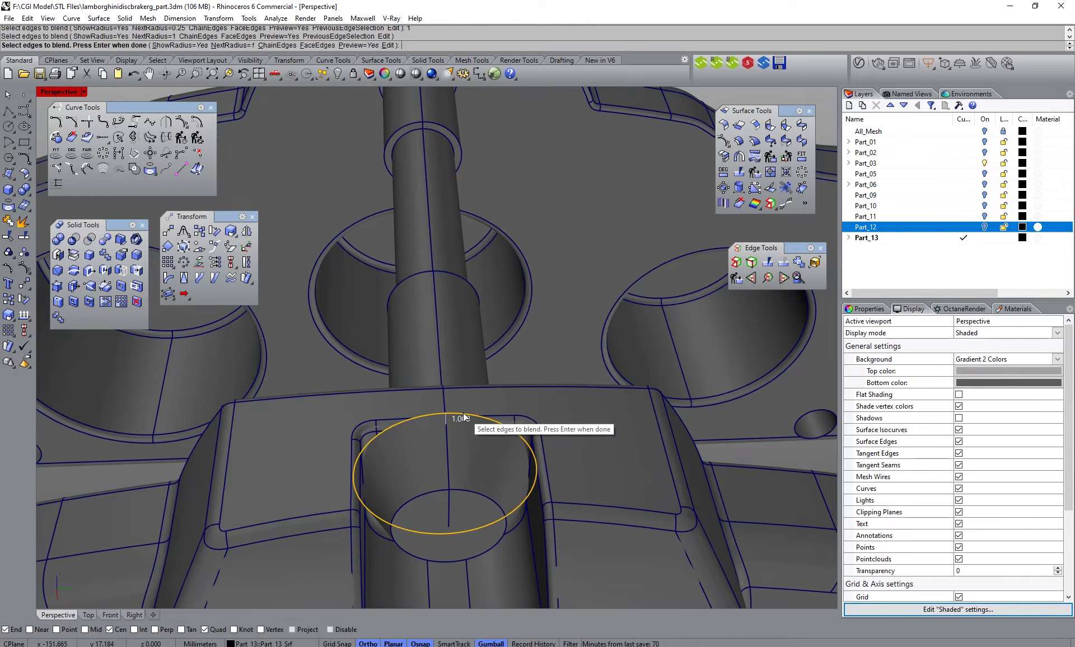
pyautogui.press('Return')
pyautogui.scroll(5, 458, 439)
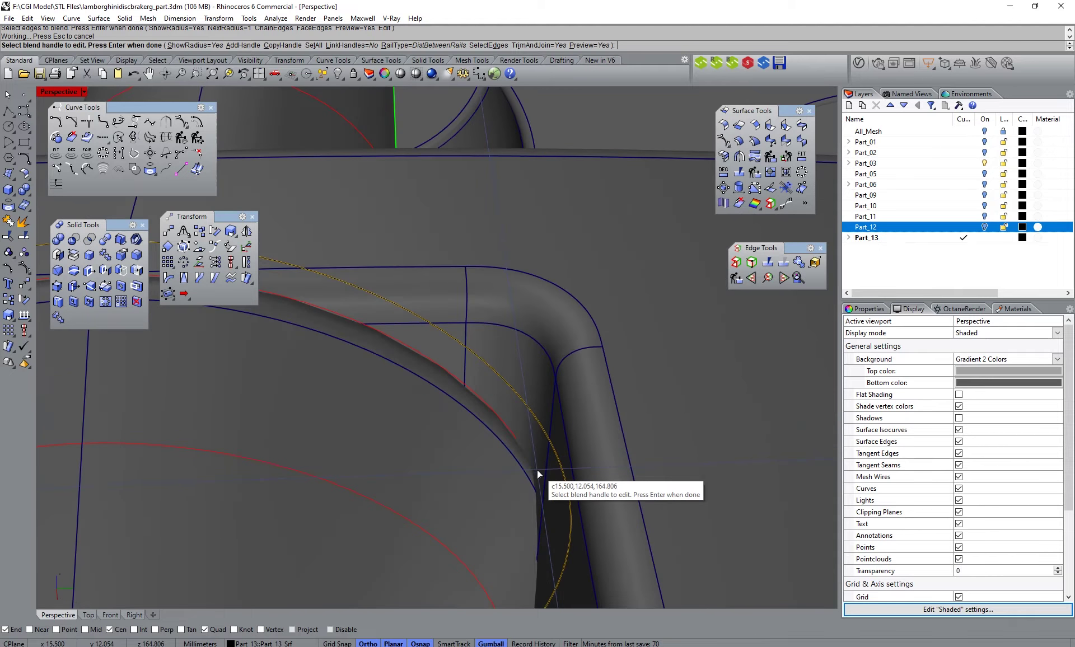
pyautogui.scroll(-5, 536, 469)
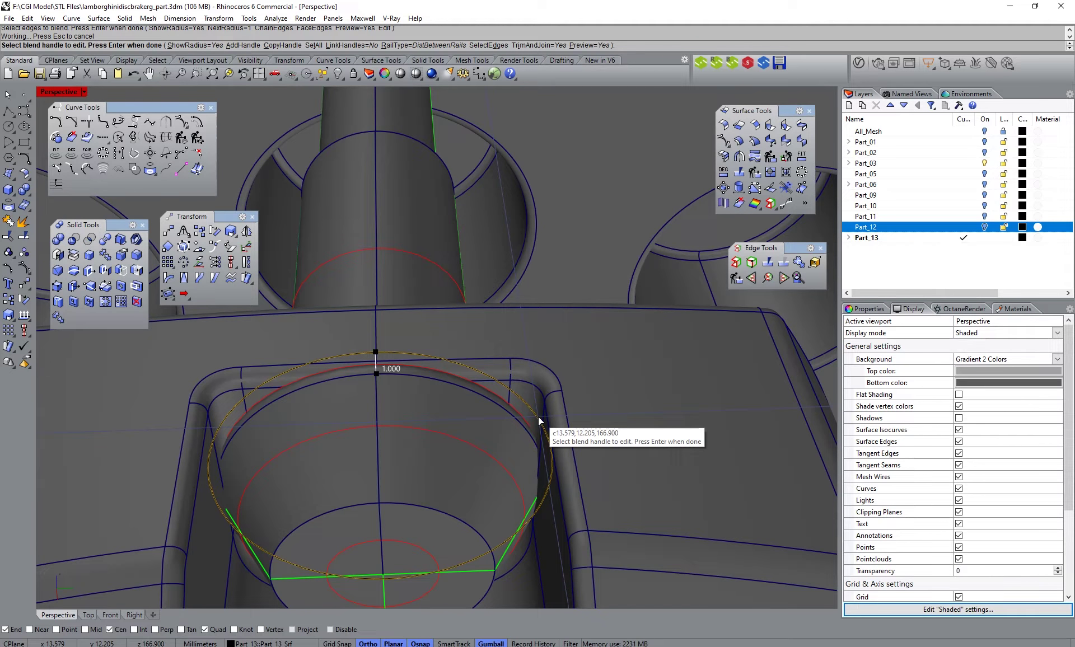
pyautogui.press('Escape')
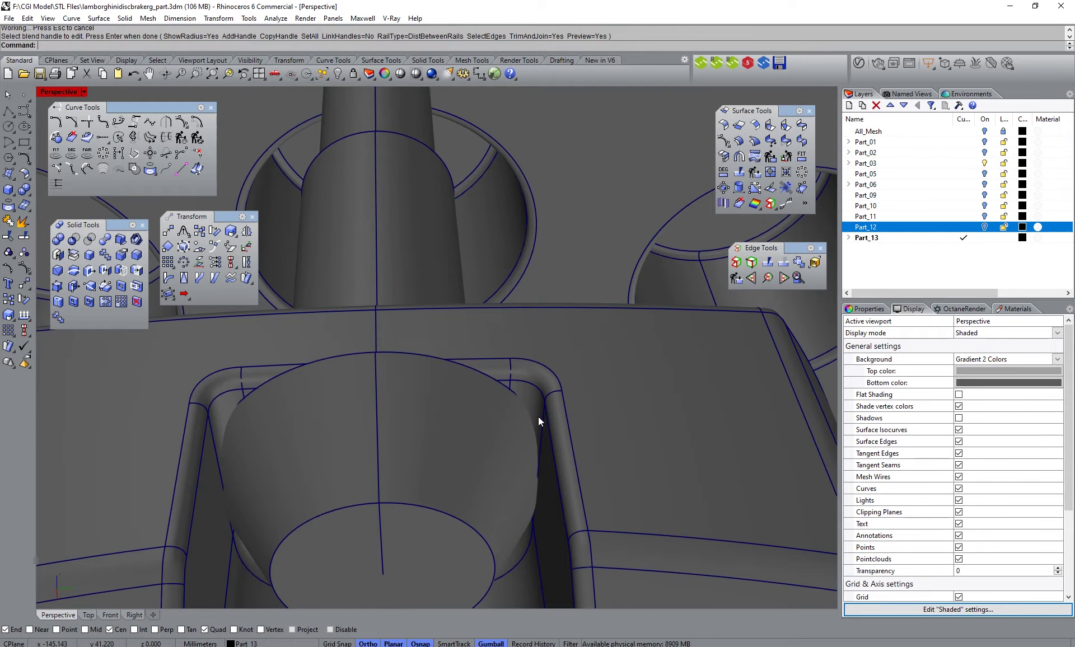
# Turn off the Part_03 layer, expand Part_13 and turn on its Part_13_Tmp sublayer.
pyautogui.scroll(-6, 536, 415)
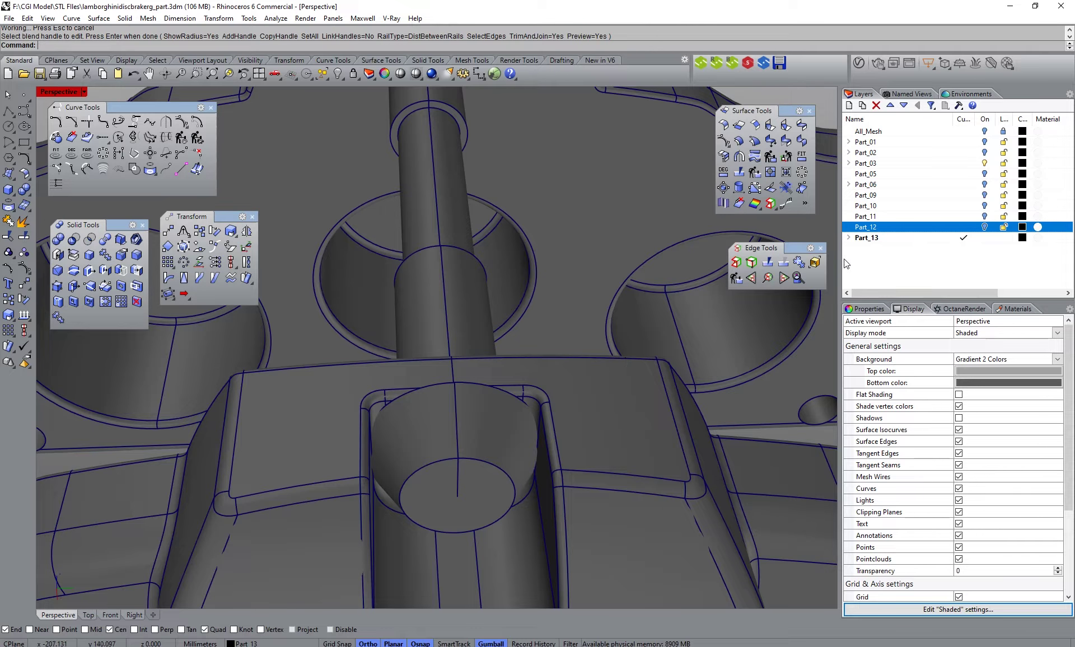
pyautogui.click(984, 164)
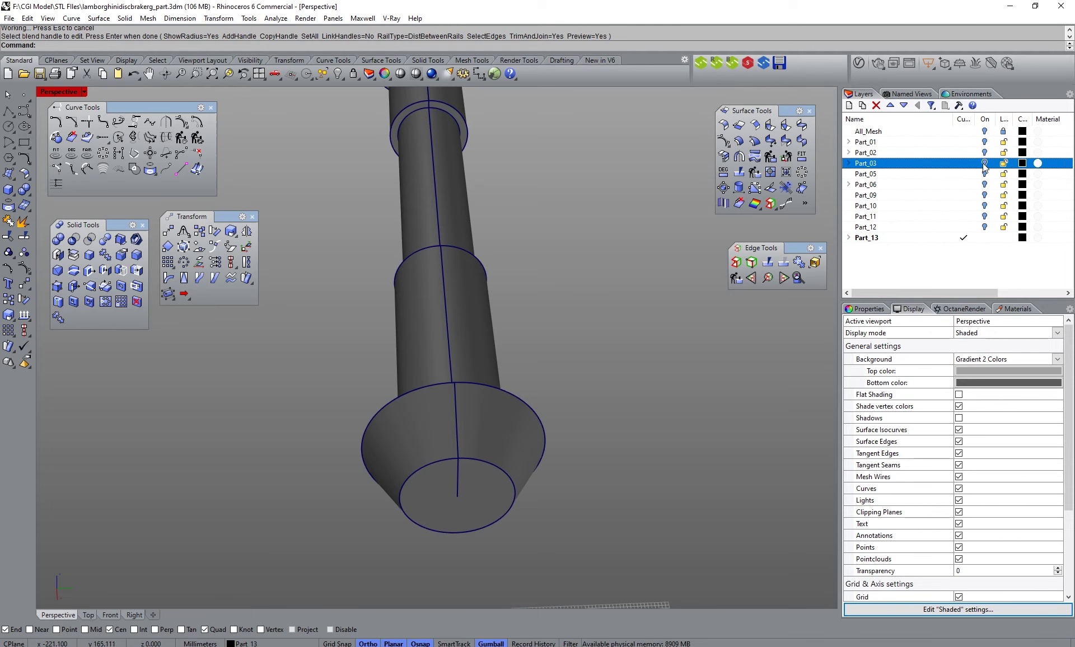
pyautogui.click(850, 237)
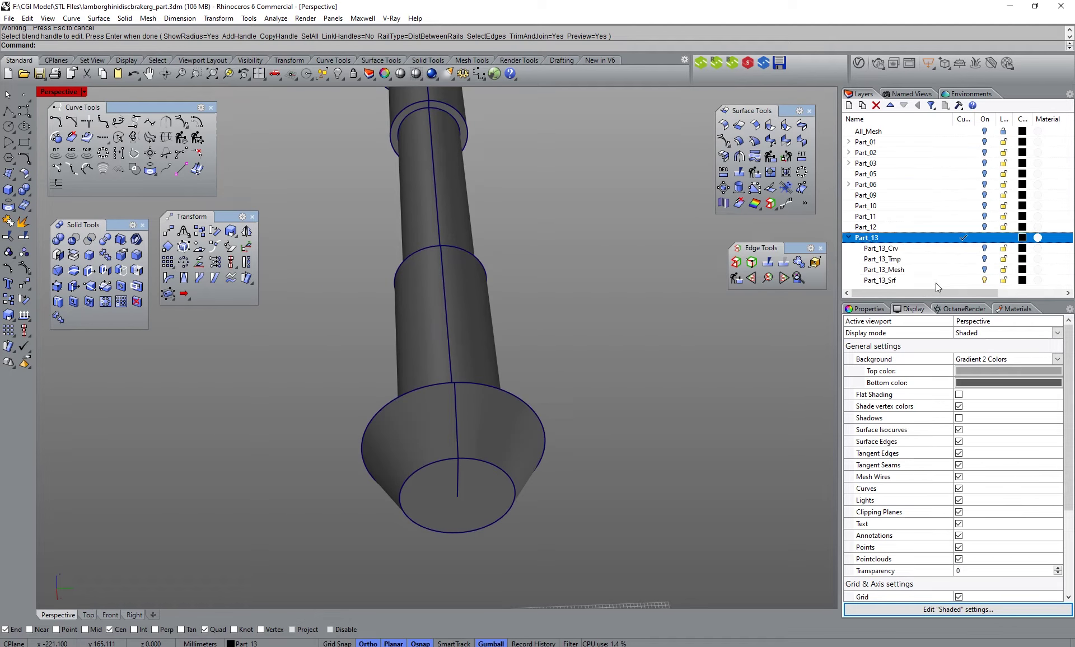
pyautogui.click(984, 260)
pyautogui.scroll(-2, 331, 450)
pyautogui.moveTo(331, 450); pyautogui.dragTo(646, 371, button='right')
# Ungroup the temporary surfaces and untrim the two planar surfaces on either side of the pin head.
pyautogui.click(651, 391)
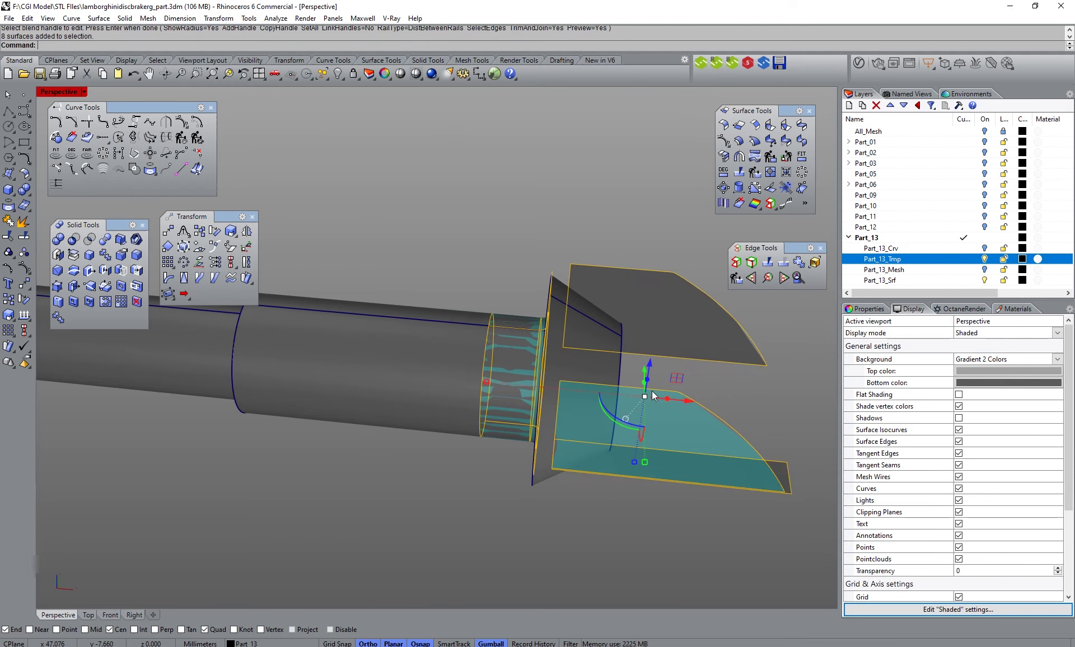
pyautogui.click(24, 252)
pyautogui.click(651, 274)
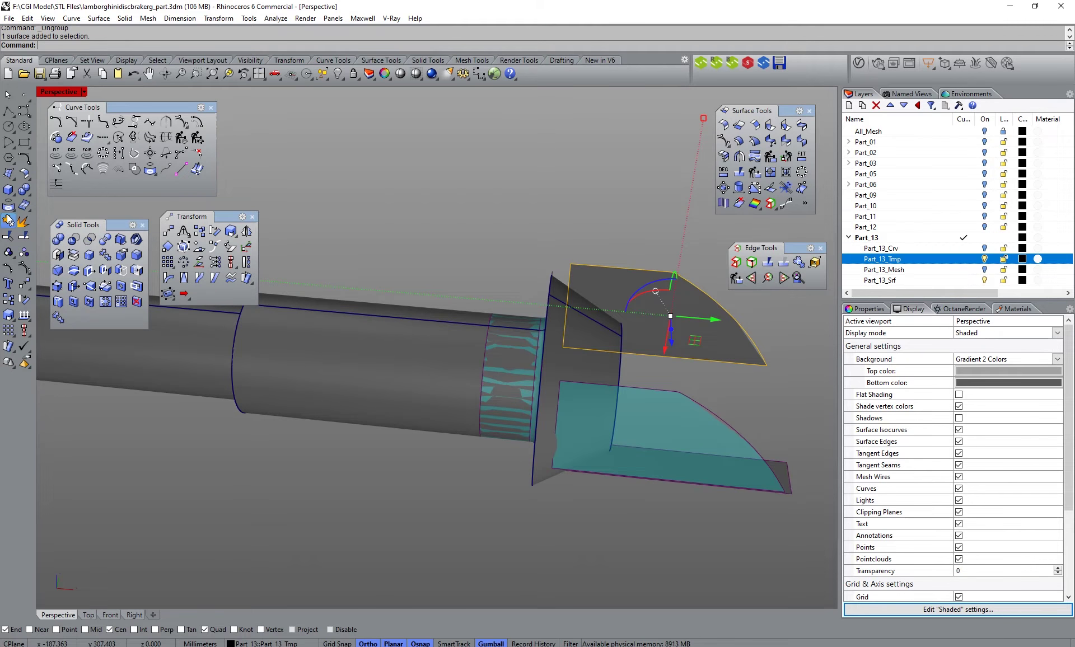
pyautogui.click(8, 236)
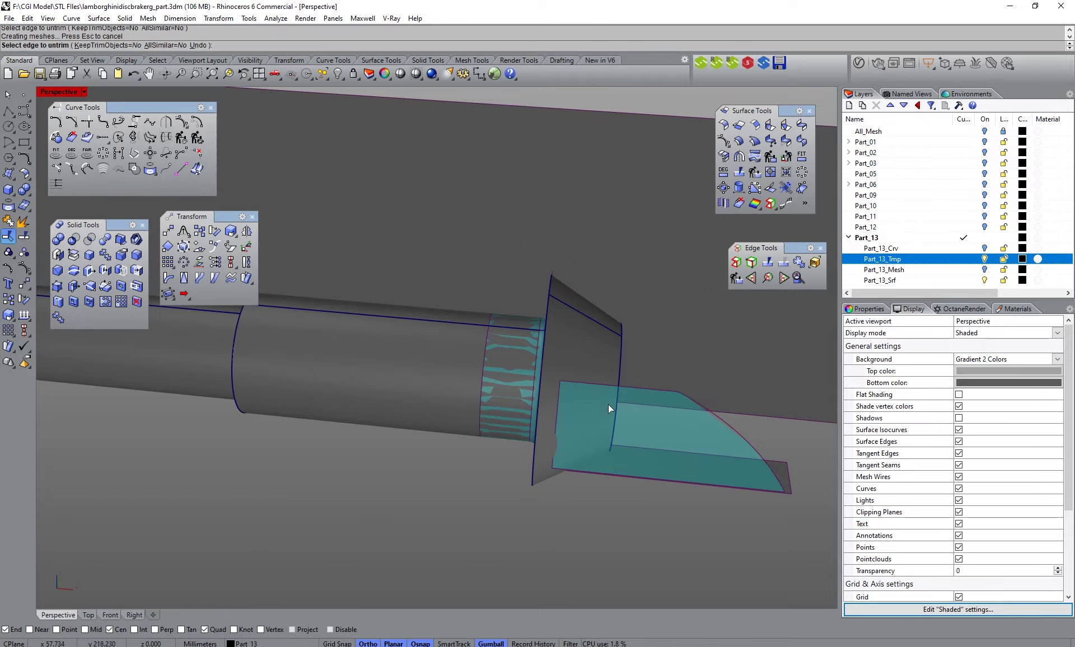
pyautogui.click(607, 388)
pyautogui.scroll(-3, 545, 435)
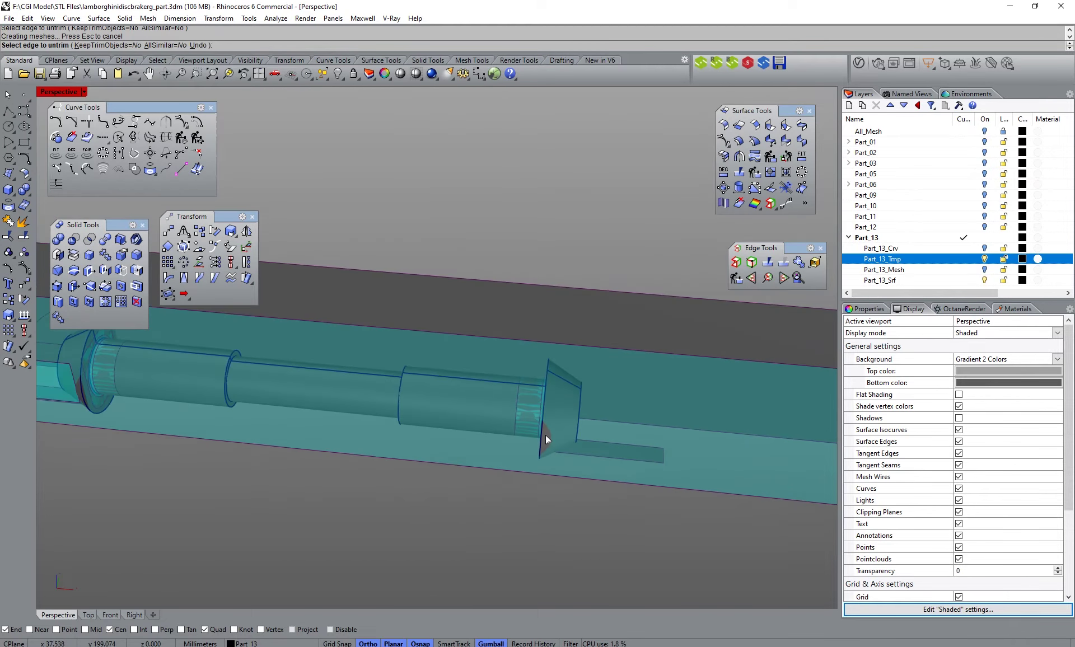
pyautogui.moveTo(545, 435); pyautogui.dragTo(468, 439, button='right')
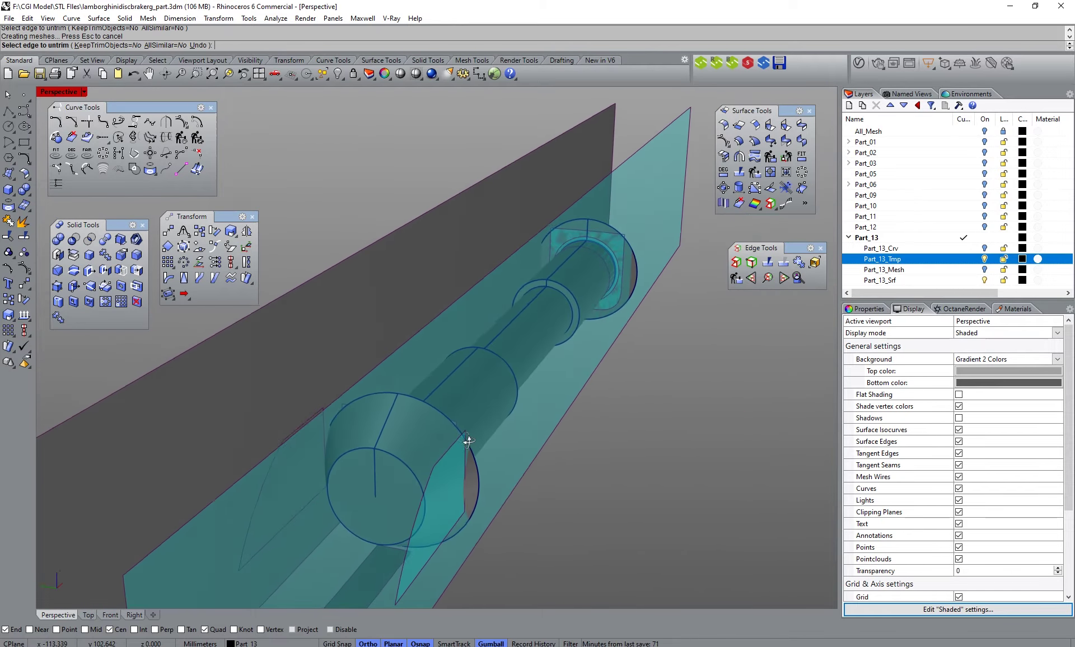
pyautogui.press('Escape')
# Boolean split the pin polysurface with the two untrimmed planes and delete the slivers cut off the sides of both heads.
pyautogui.click(408, 390)
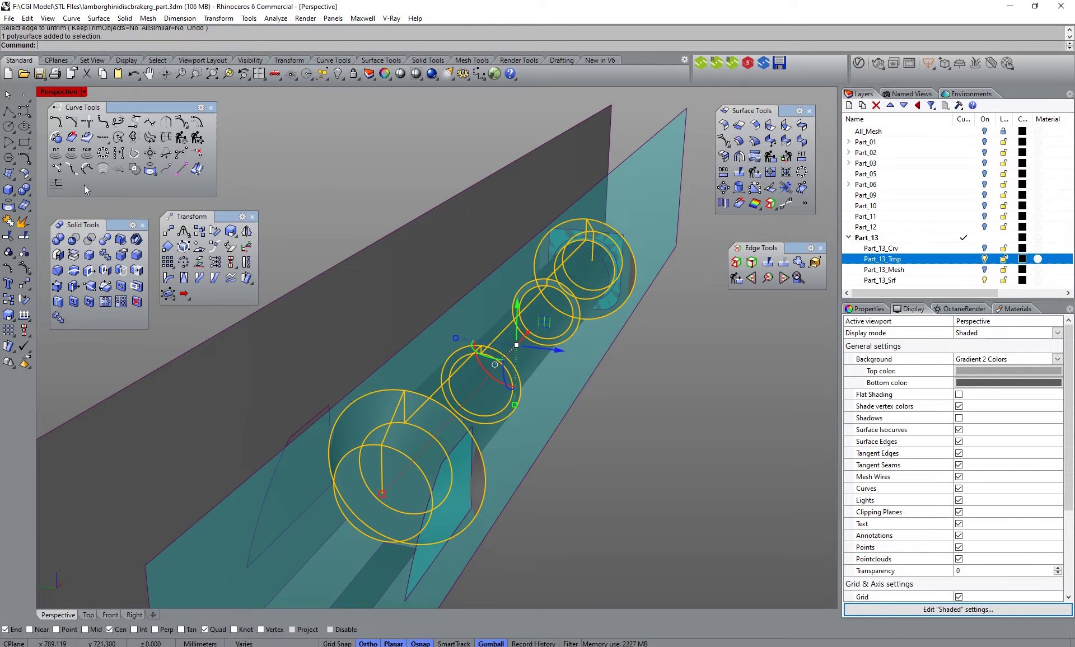
pyautogui.click(105, 240)
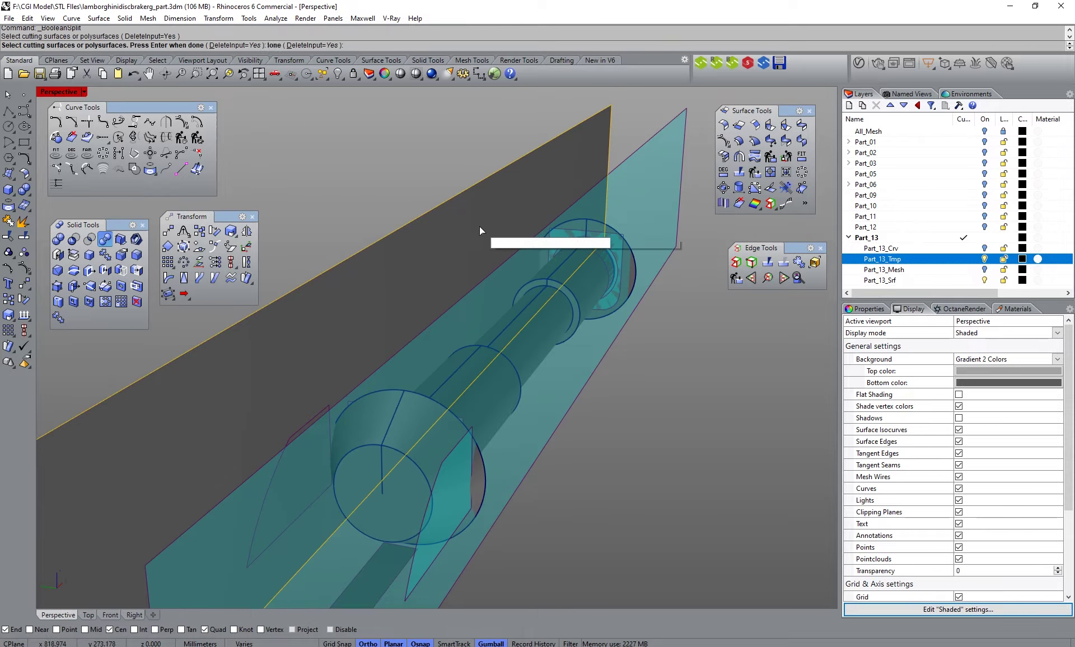
pyautogui.click(638, 188)
pyautogui.press('Return')
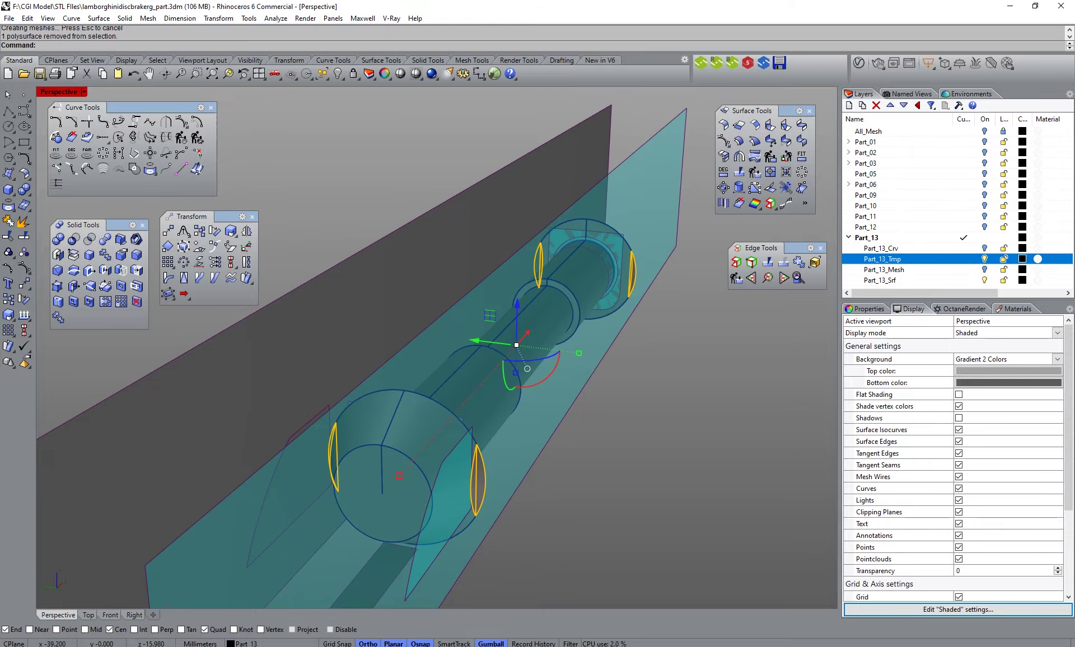
pyautogui.press('Delete')
# Turn off the Part_13_Tmp layer to isolate the pin with its flat-sided heads.
pyautogui.click(456, 213)
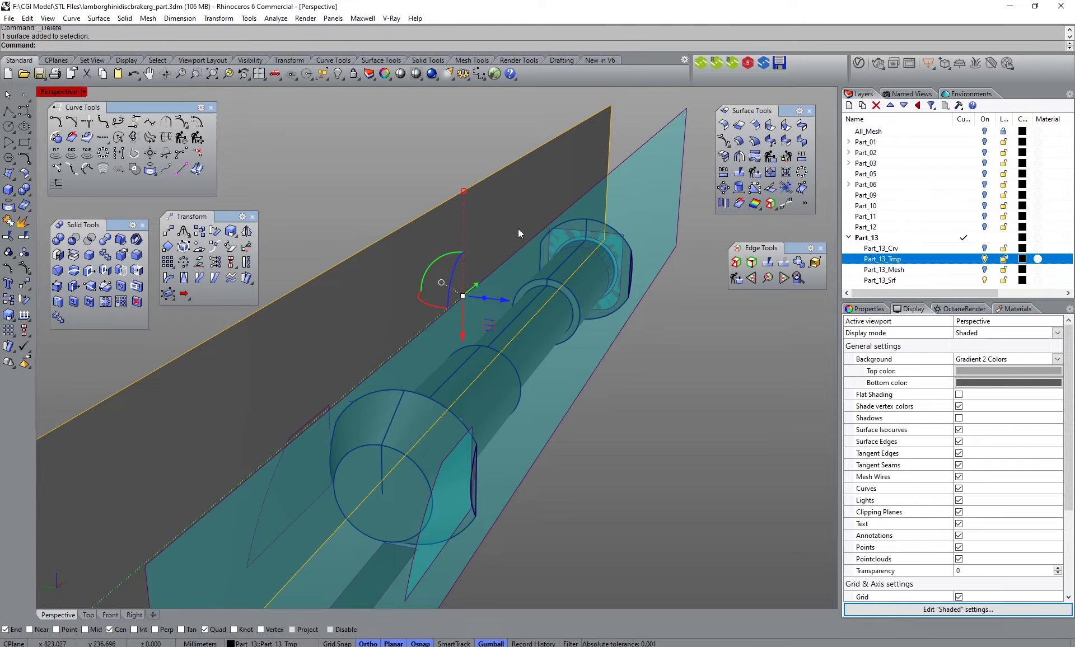
pyautogui.click(984, 259)
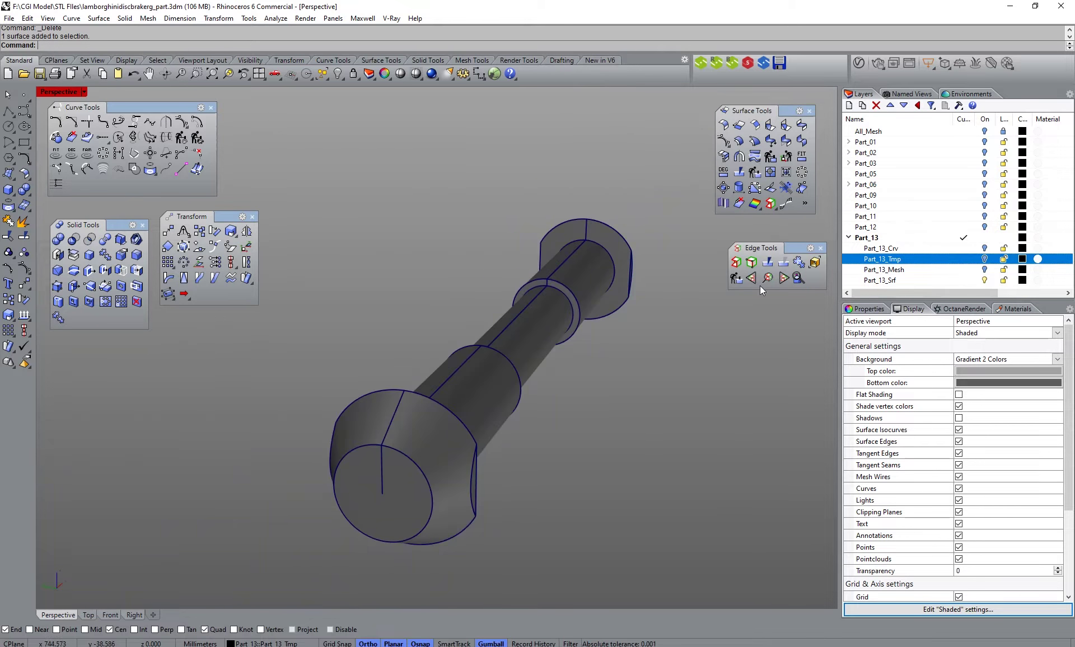
pyautogui.moveTo(599, 287); pyautogui.dragTo(570, 287, button='right')
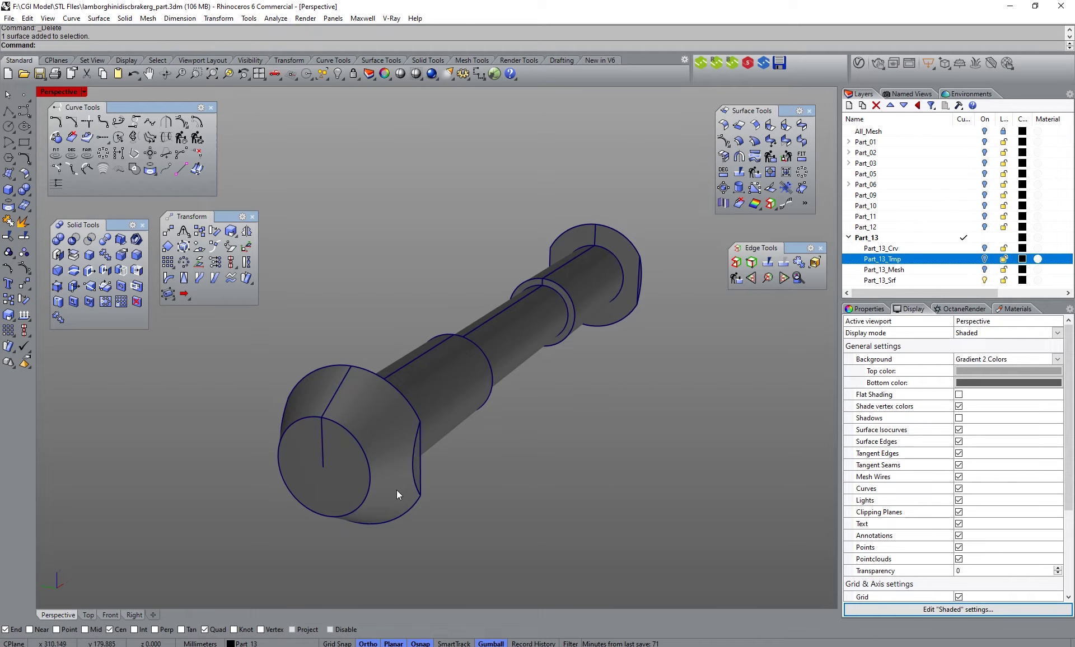
pyautogui.scroll(2, 397, 489)
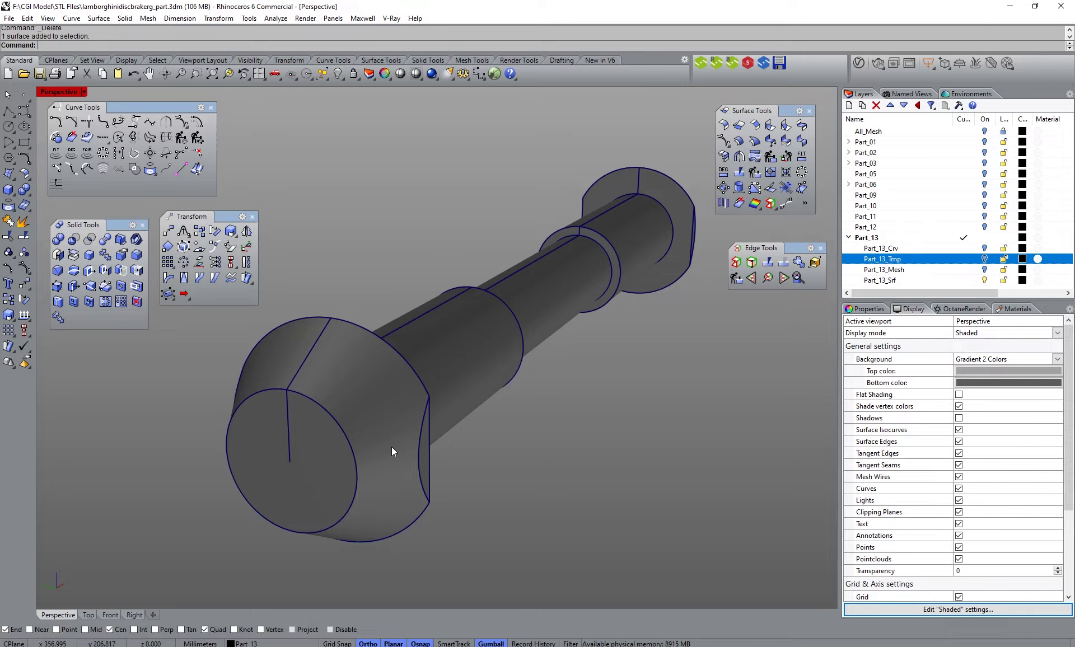
# Blend the circular edge where the pin shaft meets the back of the tapered head with a 0.5 radius.
pyautogui.scroll(-5, 391, 447)
pyautogui.moveTo(391, 446); pyautogui.dragTo(153, 447, button='right')
pyautogui.scroll(10, 116, 365)
pyautogui.scroll(-4, 395, 443)
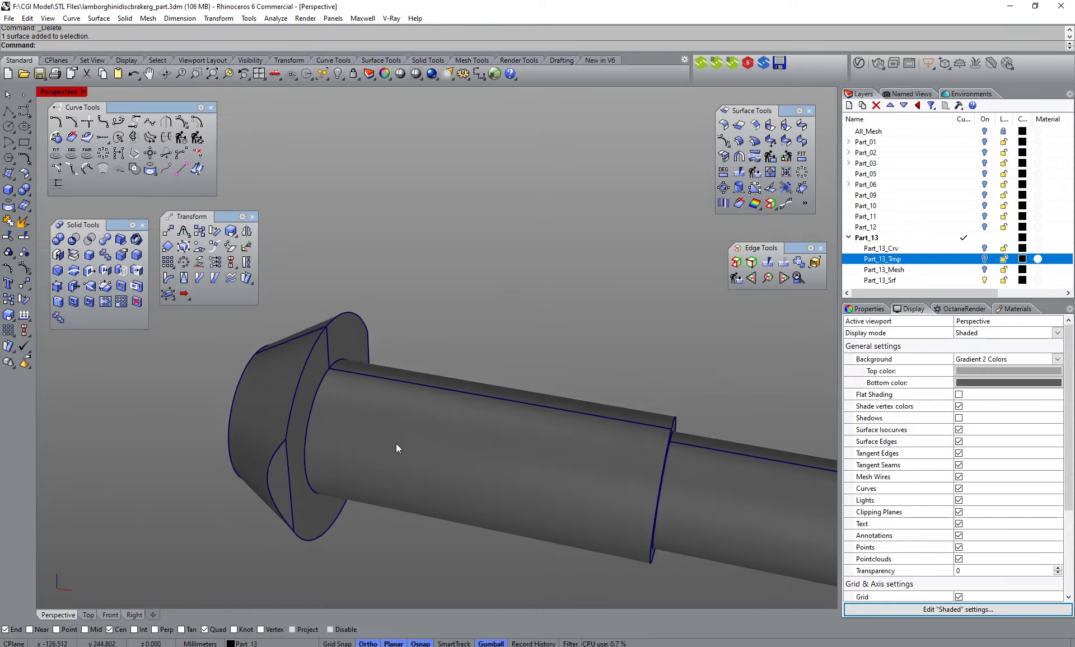
pyautogui.moveTo(395, 444); pyautogui.dragTo(323, 455, button='right')
pyautogui.click(136, 255)
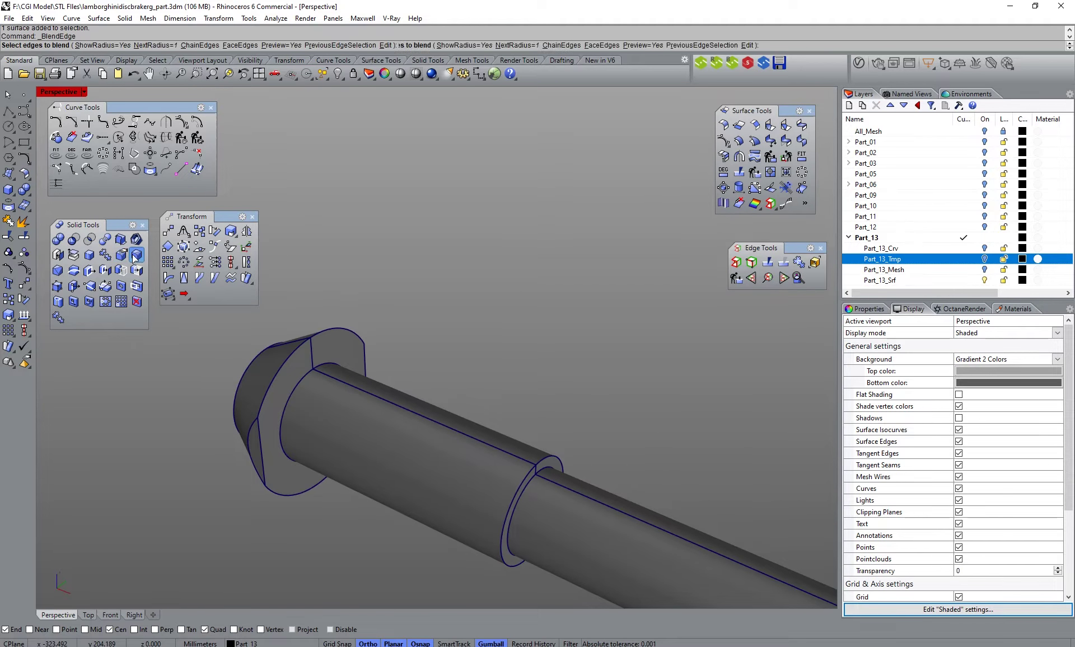
pyautogui.write('0.5')
pyautogui.press('Return')
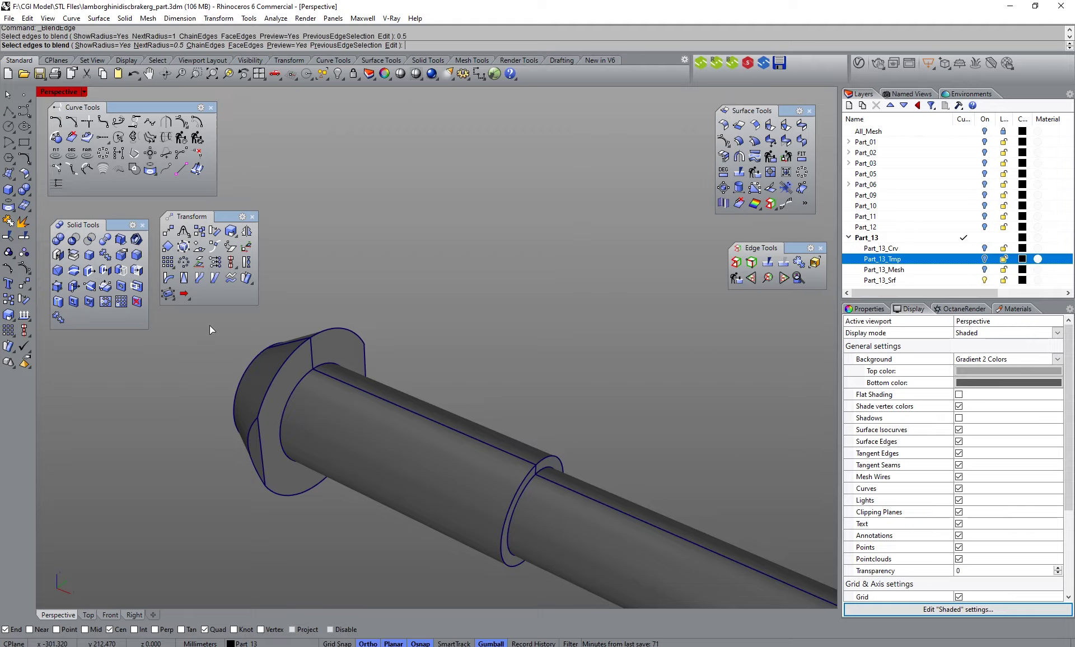
pyautogui.click(301, 376)
pyautogui.press('Return')
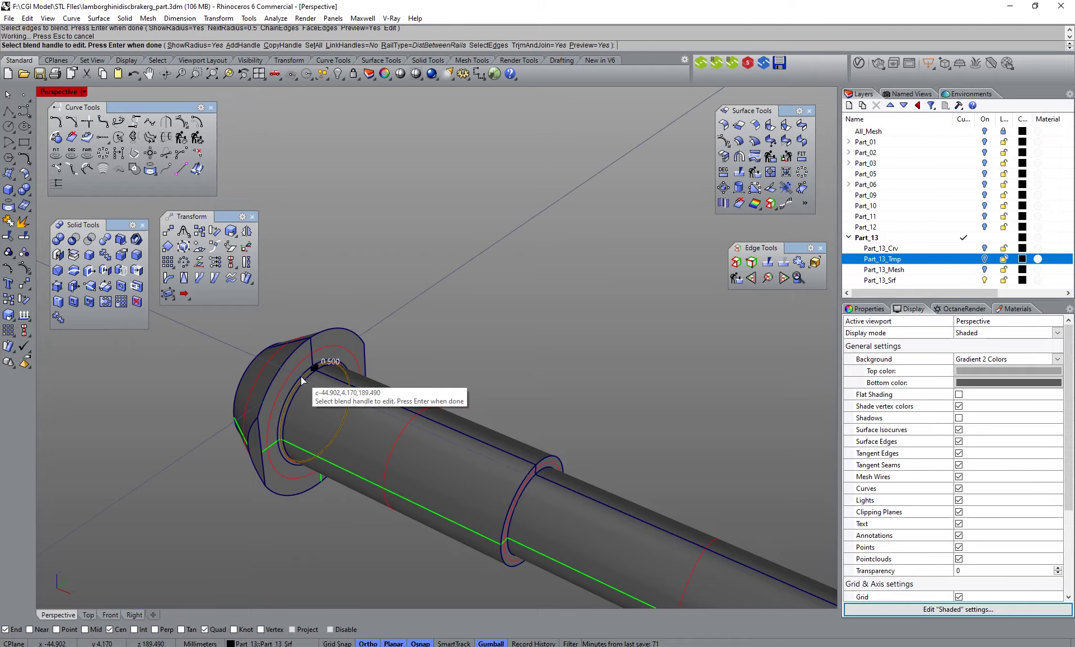
pyautogui.press('Return')
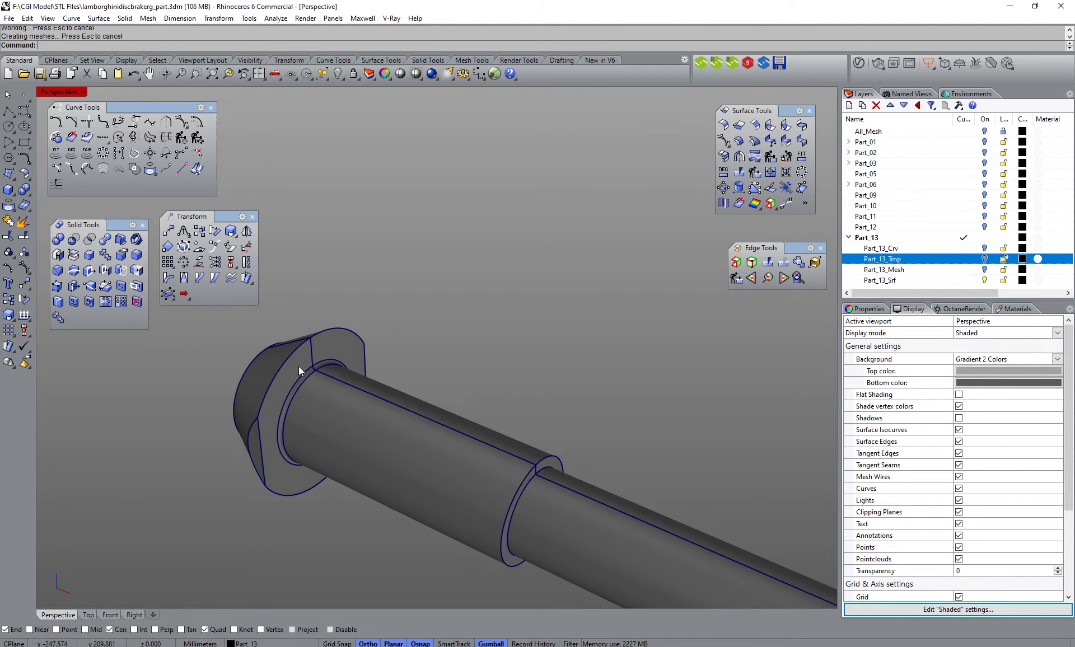
# Show the Part_13_Tmp layer to compare the head fillet with the reference surfaces, and undo the 0.5 radius blend.
pyautogui.click(984, 258)
pyautogui.scroll(8, 279, 375)
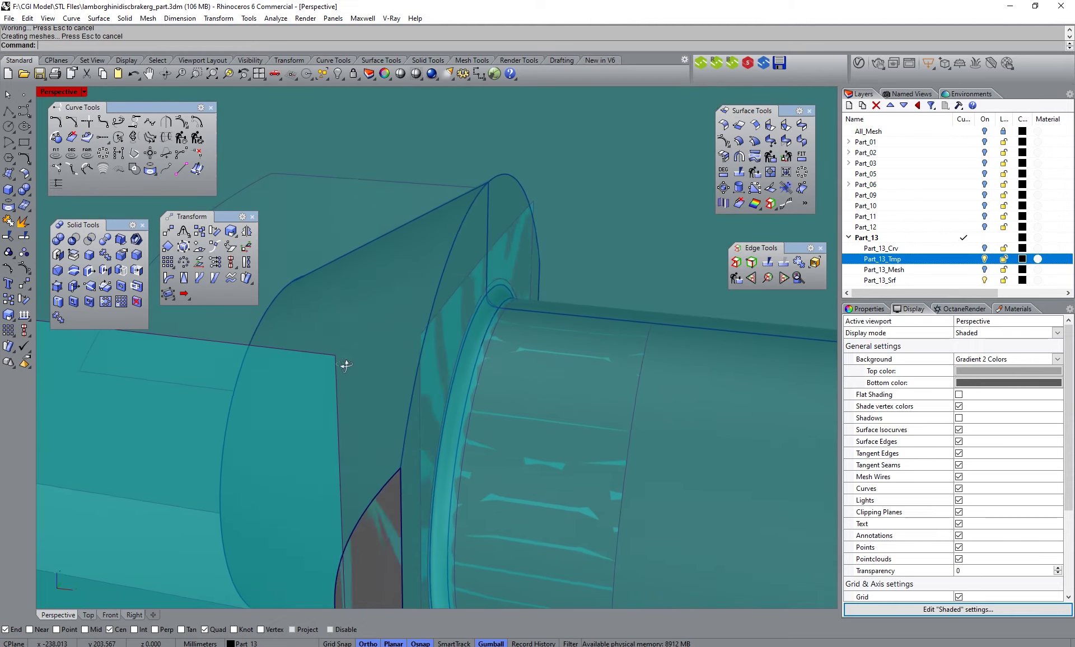
pyautogui.scroll(3, 513, 296)
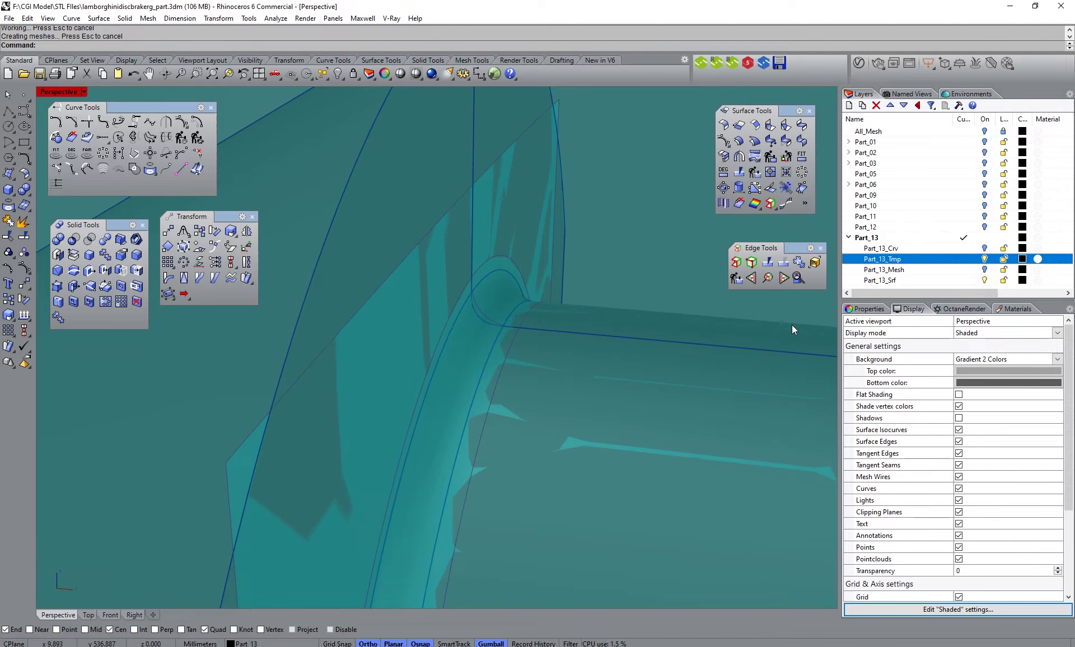
pyautogui.hotkey('ctrl', 'z')
pyautogui.hotkey('ctrl', 'z')
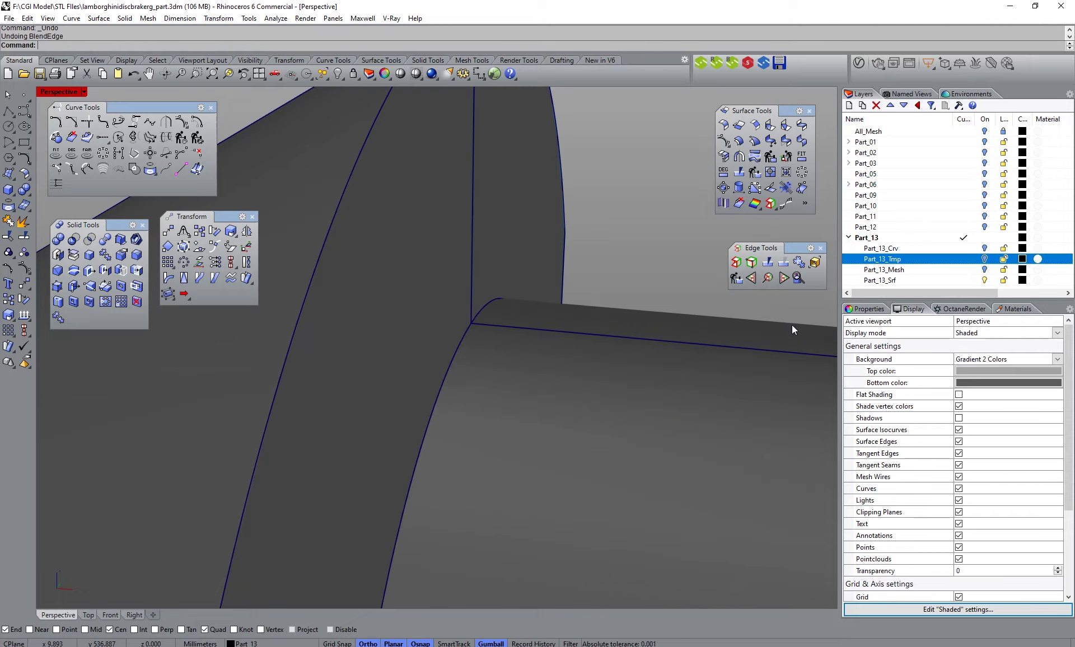
# Show the Part_13_Tmp layer and blend the circular edge between the shaft and the back of the head with radius 1.
pyautogui.click(985, 269)
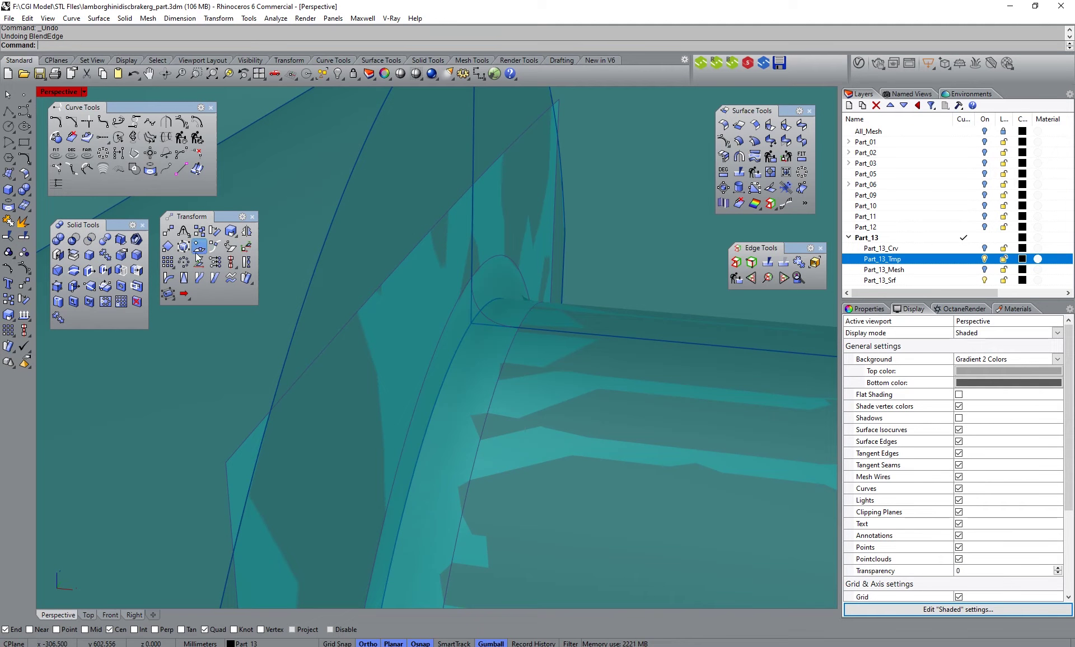
pyautogui.rightClick(137, 252)
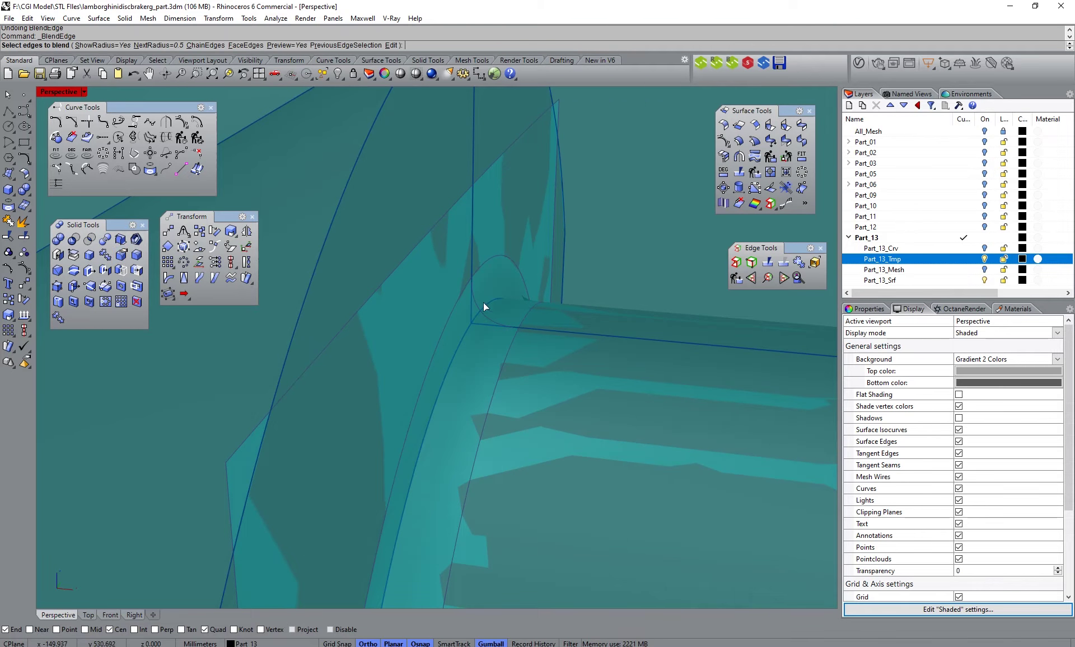
pyautogui.write('1')
pyautogui.press('Return')
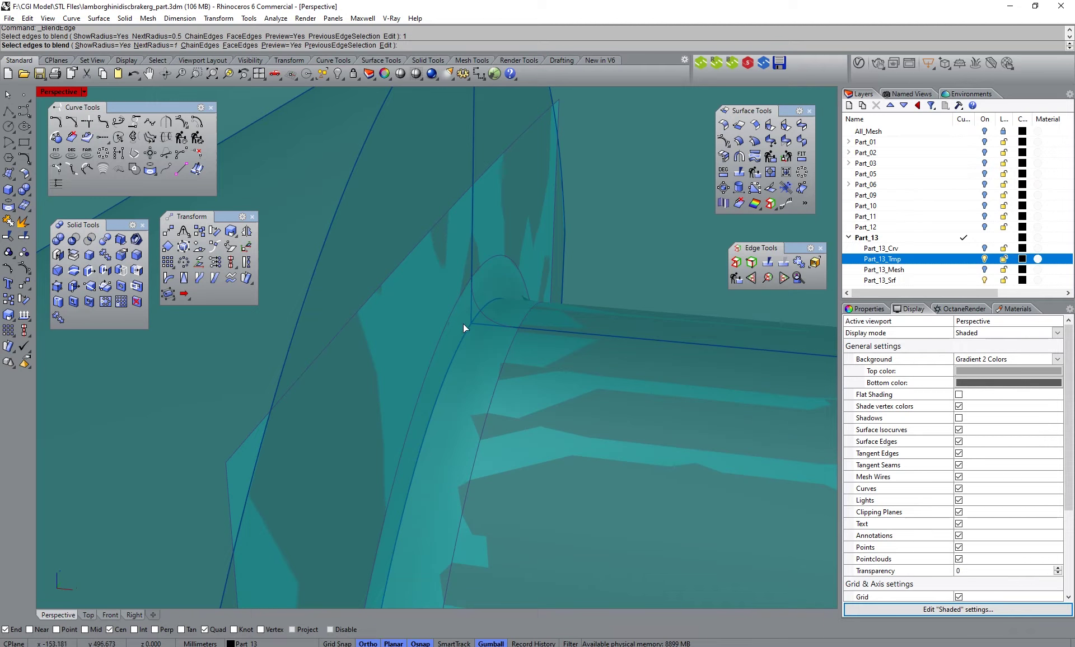
pyautogui.click(462, 336)
pyautogui.press('Return')
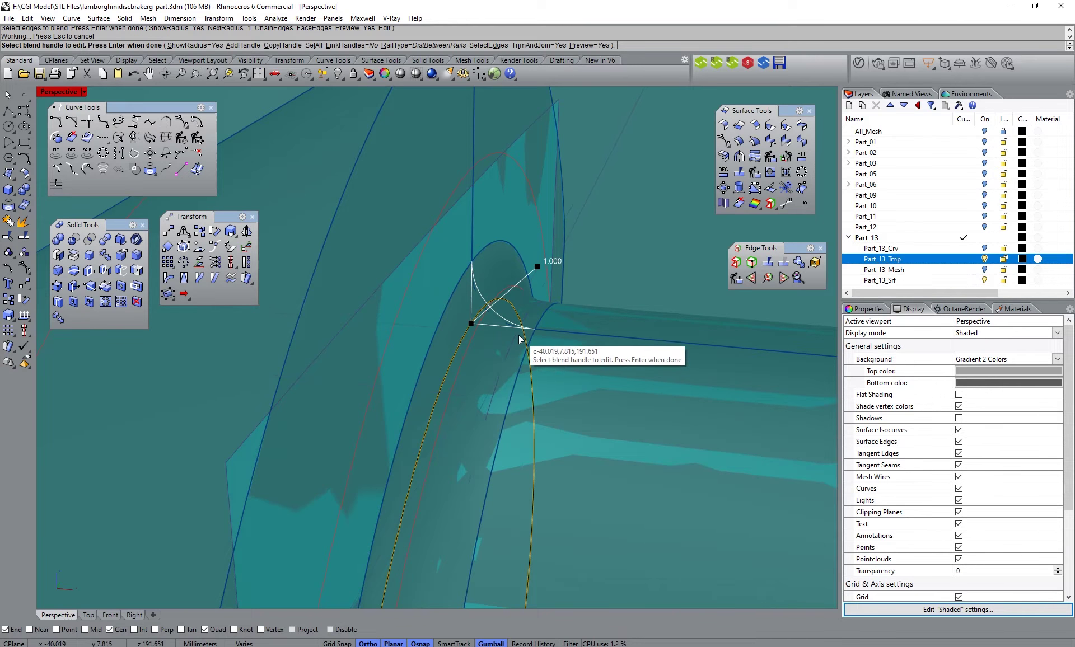
pyautogui.scroll(5, 529, 314)
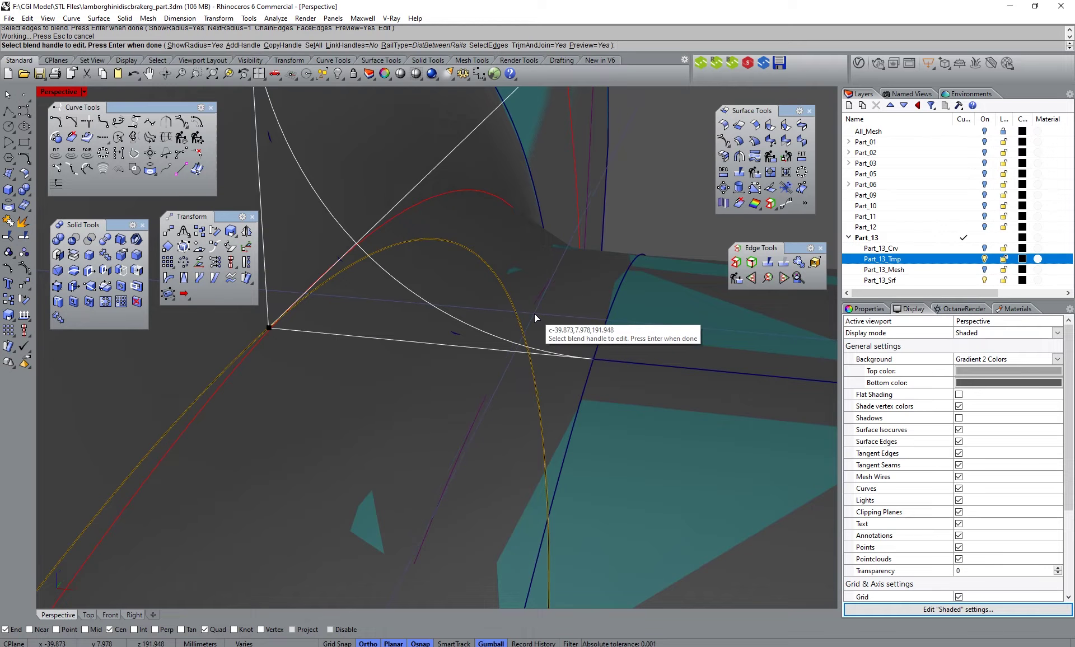
pyautogui.scroll(-5, 536, 318)
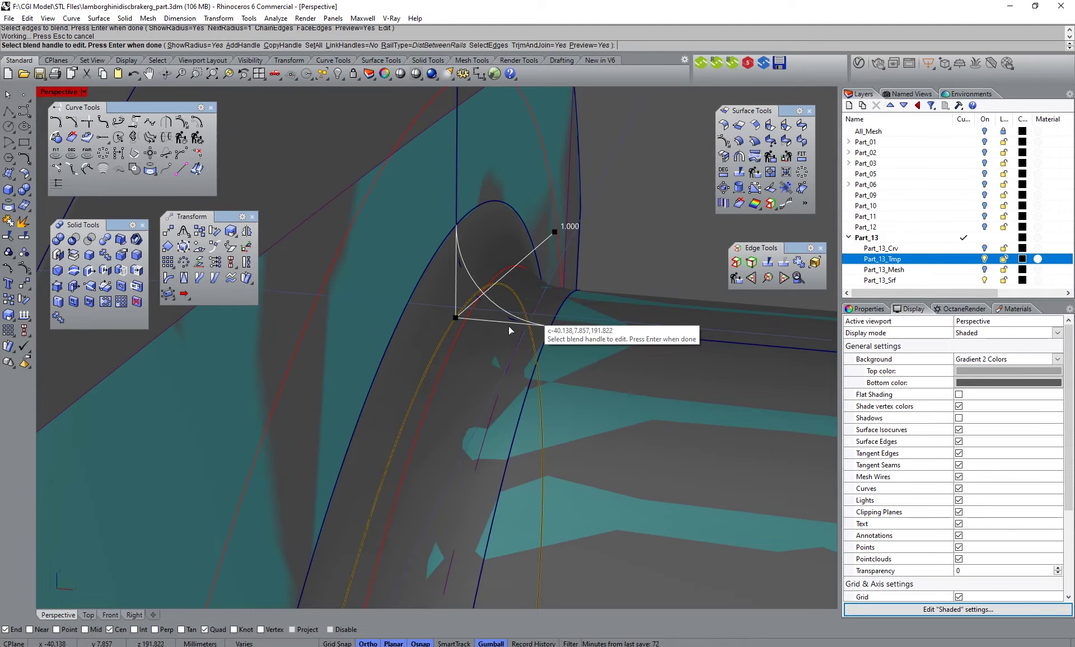
pyautogui.scroll(-2, 503, 328)
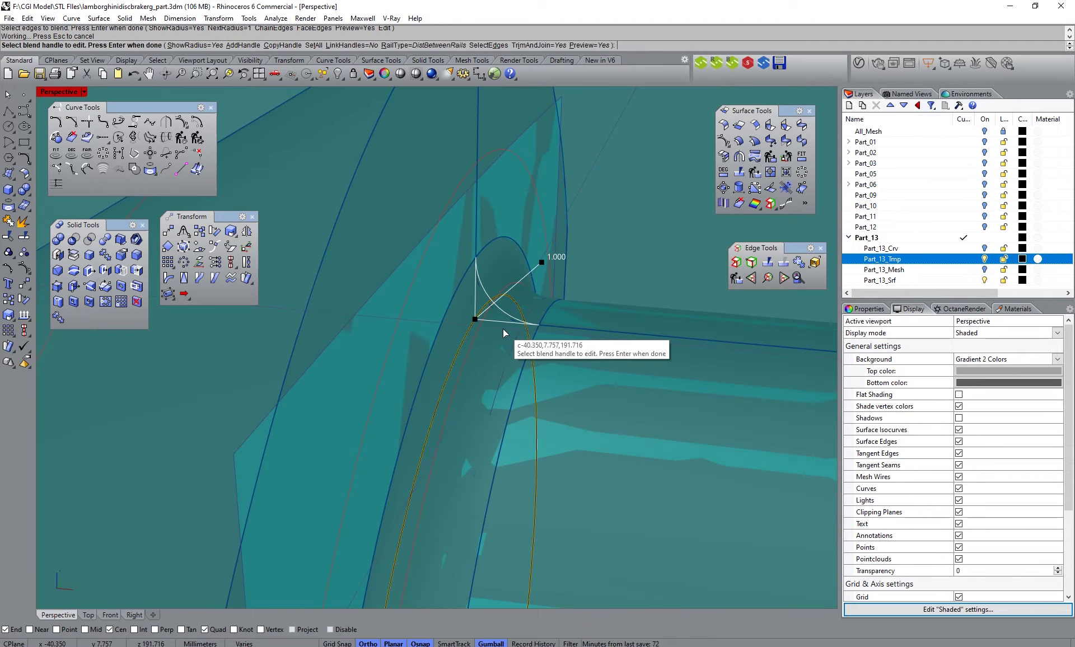
pyautogui.click(110, 614)
pyautogui.scroll(10, 364, 429)
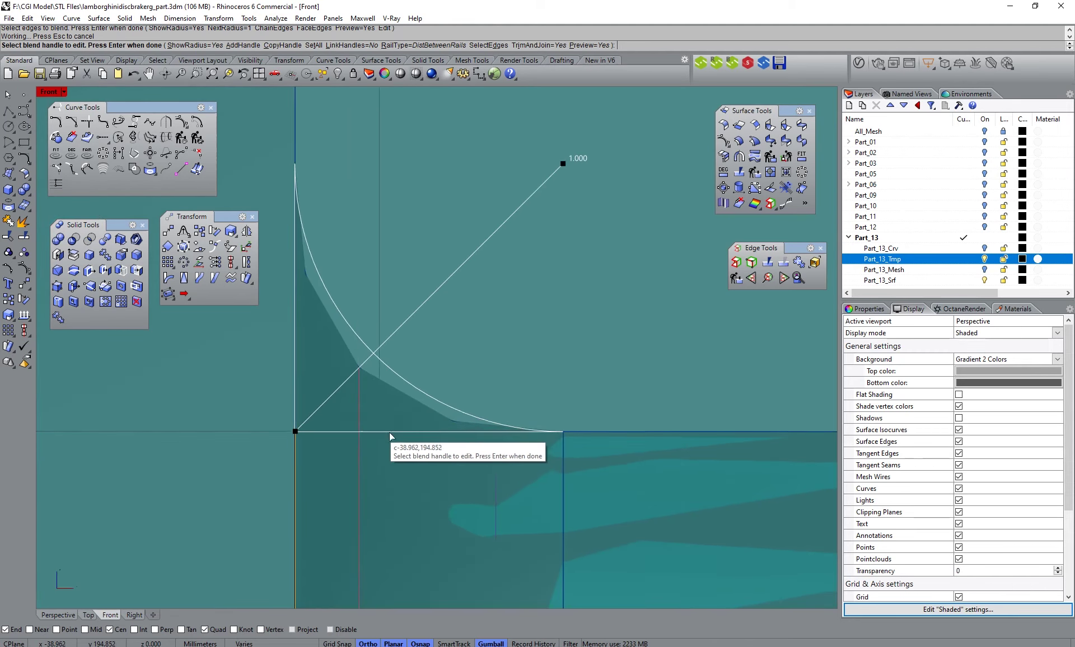
pyautogui.press('Return')
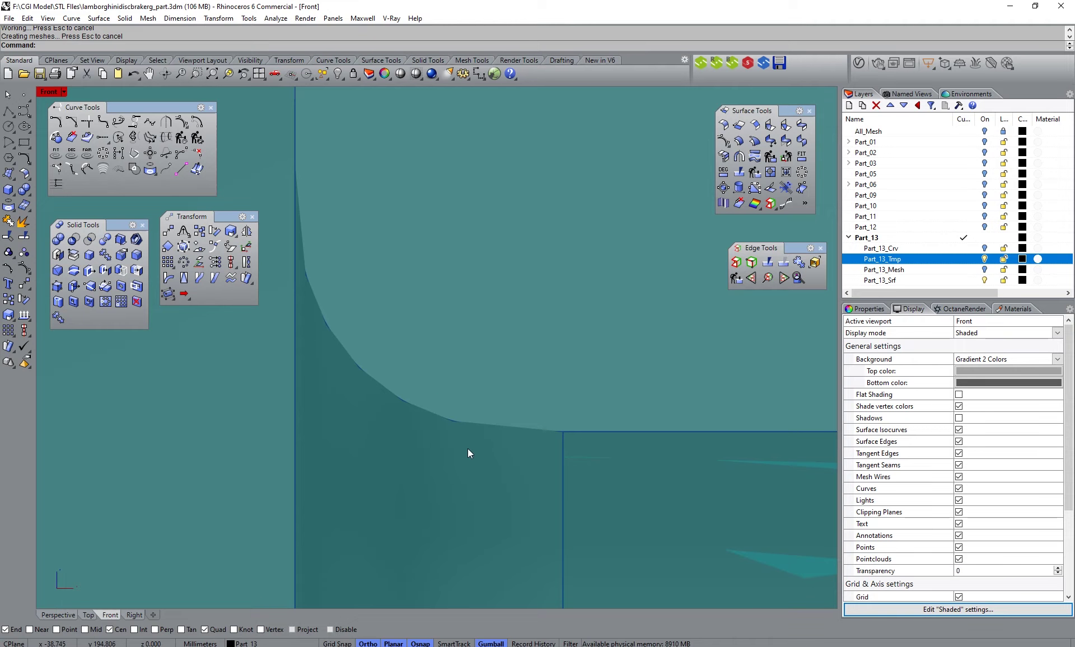
# Blend the matching shaft-to-head edge at the opposite end of the pin with radius 1, and hide the Part_13_Tmp layer.
pyautogui.scroll(-10, 456, 434)
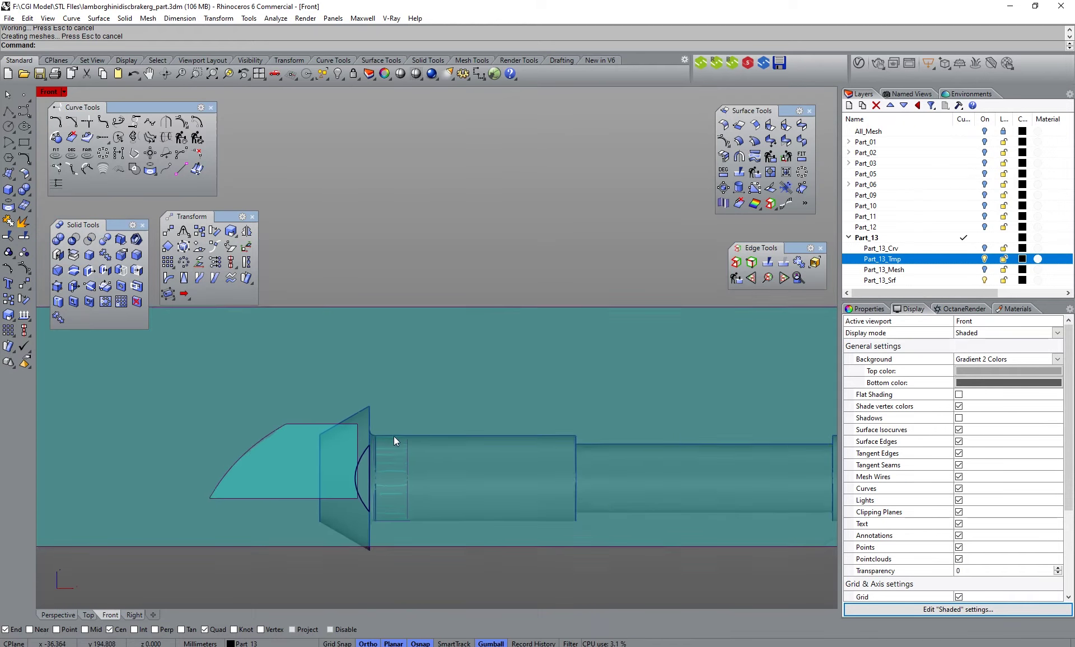
pyautogui.scroll(-4, 394, 438)
pyautogui.moveTo(584, 442); pyautogui.dragTo(359, 435, button='right')
pyautogui.scroll(2, 589, 422)
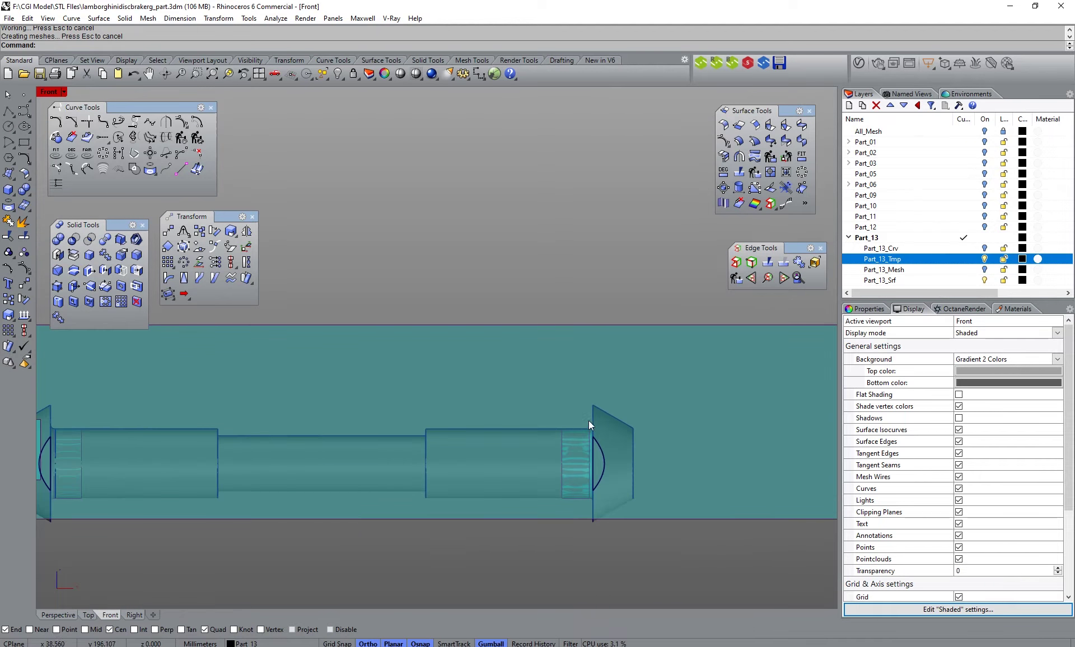
pyautogui.click(58, 615)
pyautogui.scroll(-8, 421, 455)
pyautogui.scroll(5, 632, 454)
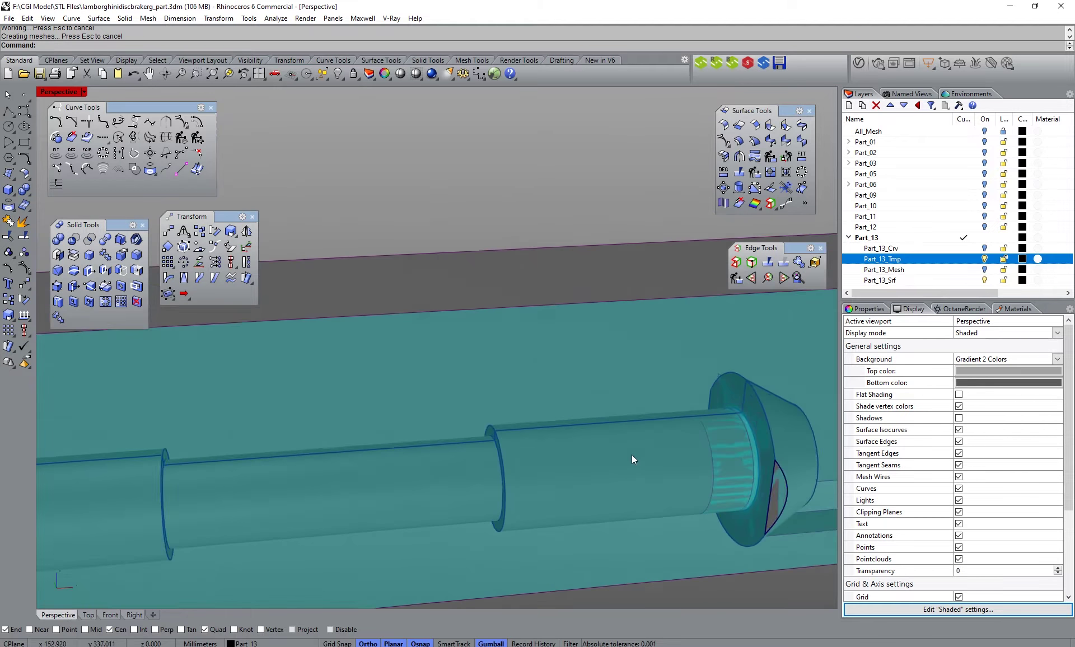
pyautogui.scroll(7, 705, 435)
pyautogui.rightClick(798, 413)
pyautogui.click(822, 382)
pyautogui.rightClick(821, 382)
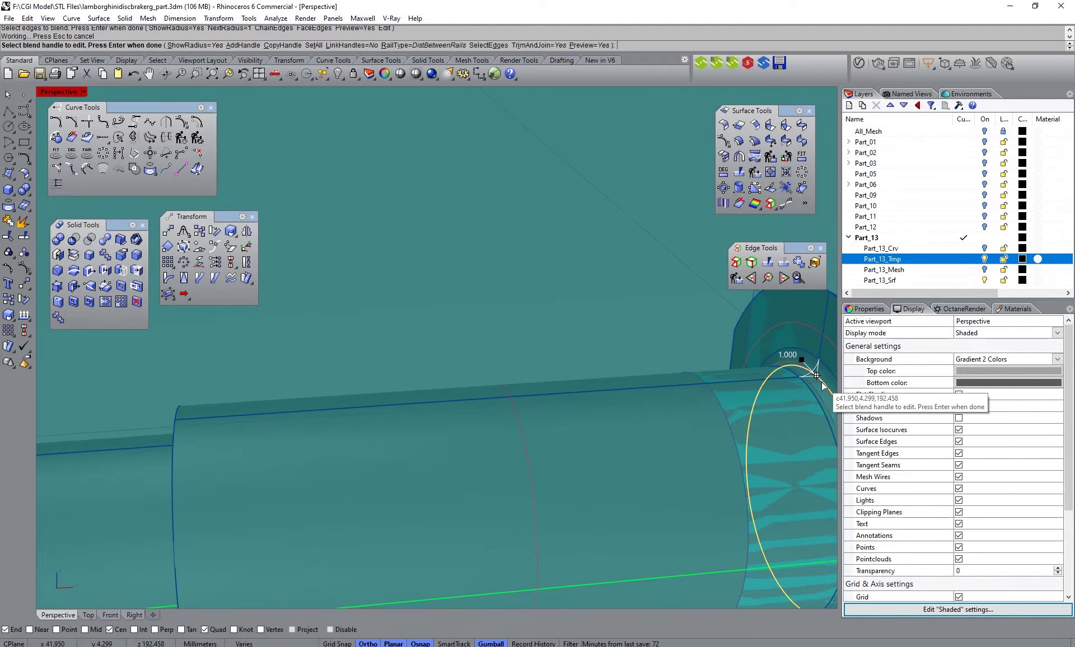
pyautogui.press('Return')
pyautogui.scroll(-8, 728, 389)
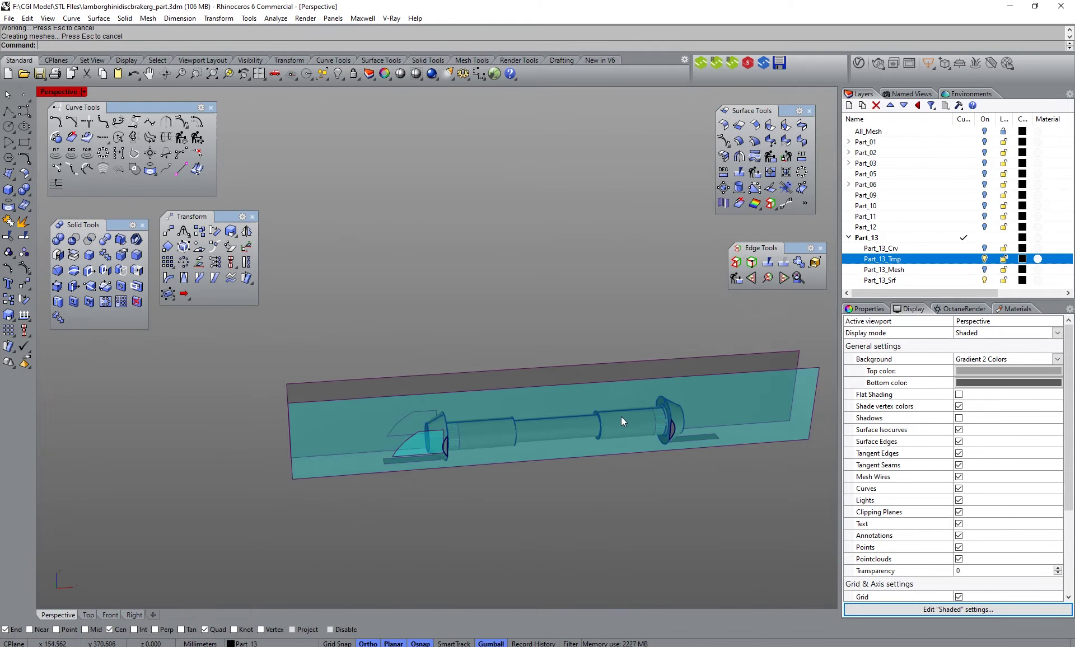
pyautogui.click(984, 259)
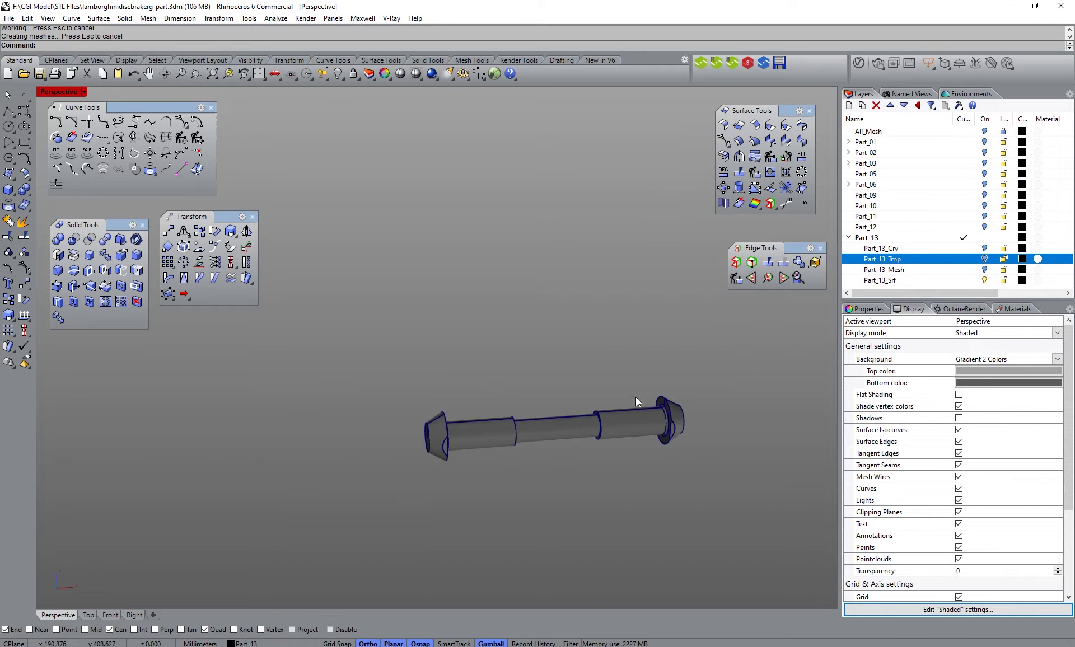
# Blend the inner and outer circular edges of both shaft shoulders with a 0.5 radius.
pyautogui.scroll(4, 539, 428)
pyautogui.moveTo(509, 454); pyautogui.dragTo(439, 439, button='right')
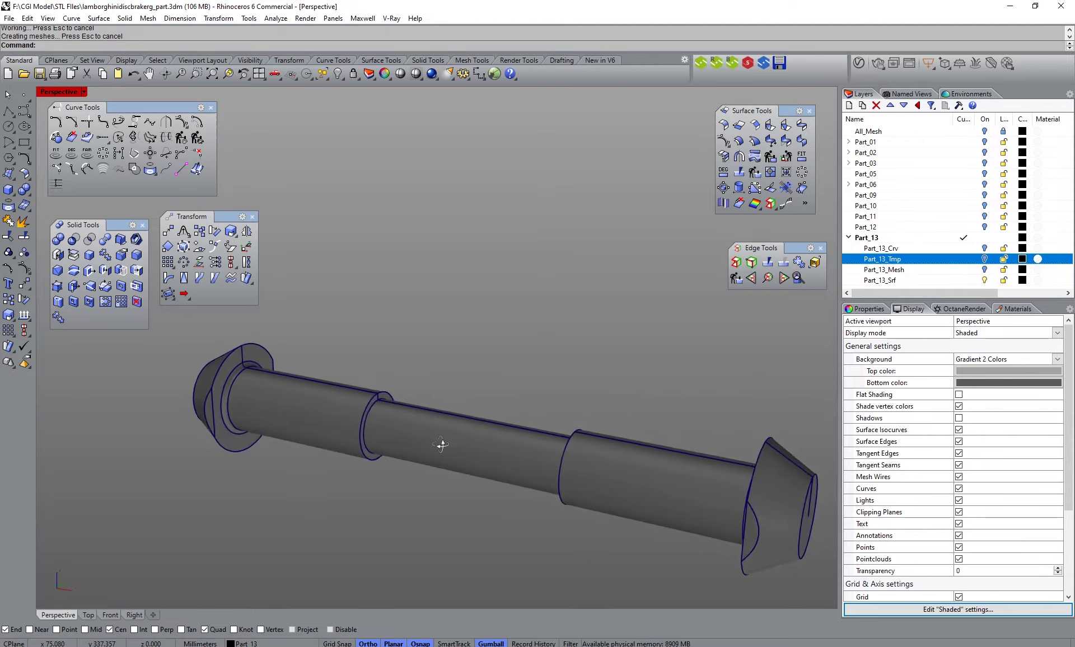
pyautogui.scroll(3, 354, 395)
pyautogui.press('Return')
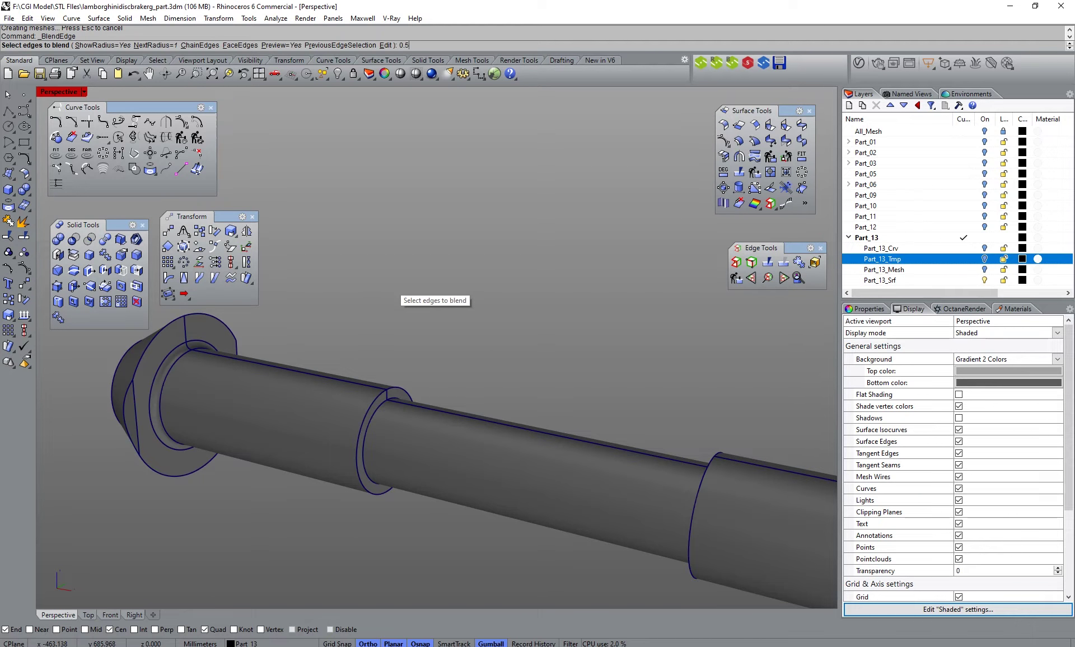
pyautogui.press('Return')
pyautogui.scroll(3, 339, 336)
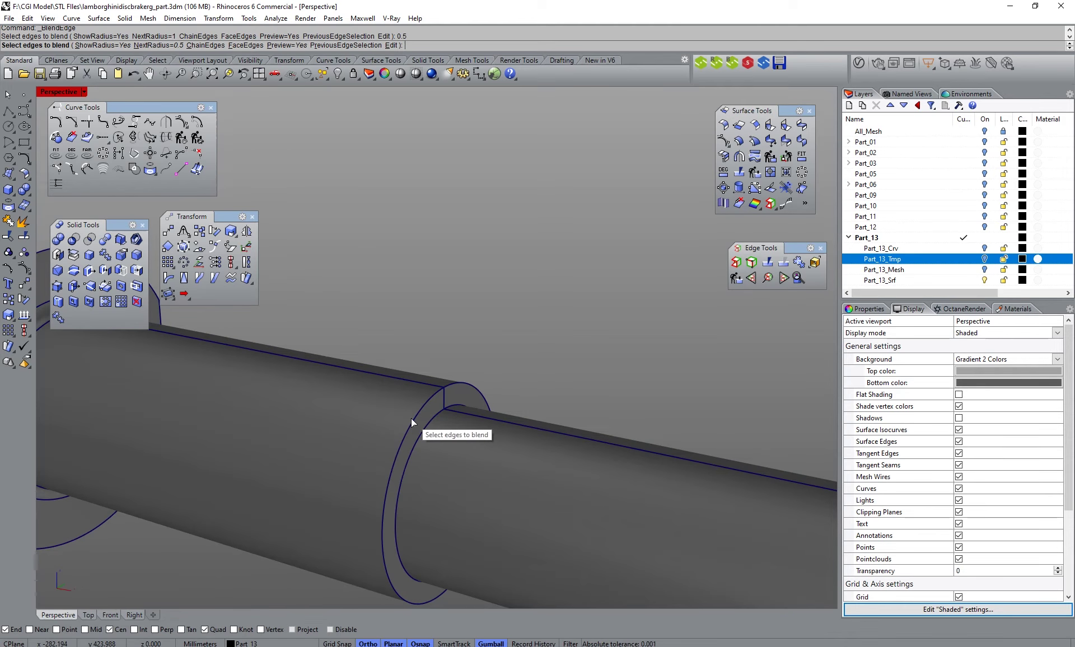
pyautogui.click(411, 418)
pyautogui.click(424, 426)
pyautogui.scroll(-5, 425, 425)
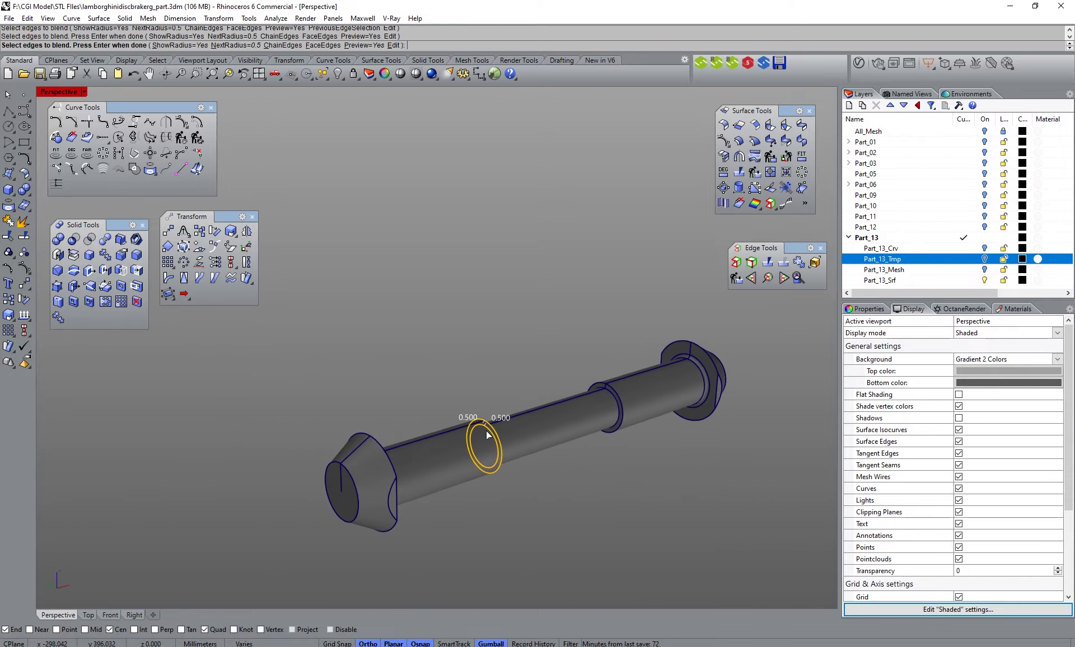
pyautogui.scroll(5, 615, 408)
pyautogui.click(608, 382)
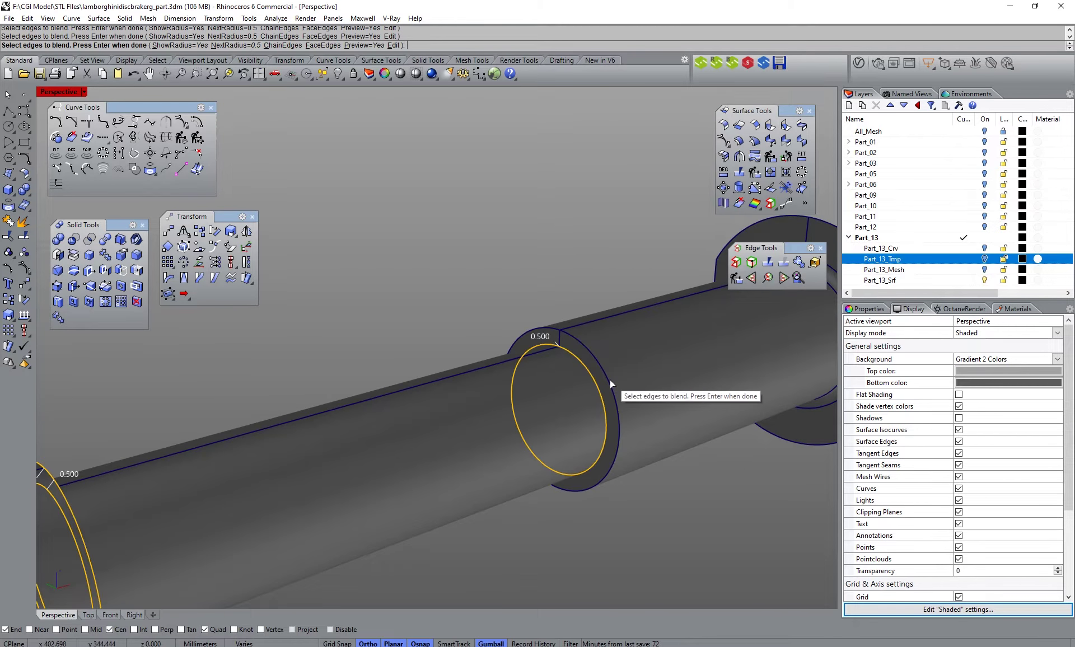
pyautogui.press('Return')
pyautogui.scroll(-5, 610, 379)
pyautogui.press('Return')
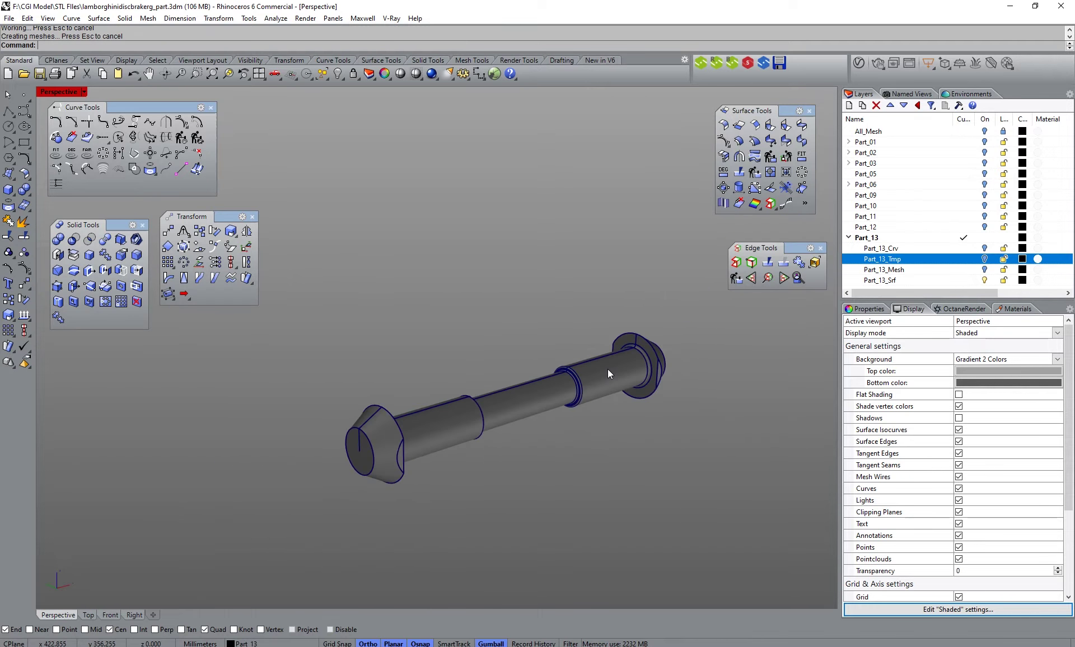
# Blend the circular edge of the end face on one tapered head with radius 1.
pyautogui.moveTo(608, 369); pyautogui.dragTo(431, 367, button='right')
pyautogui.scroll(10, 528, 509)
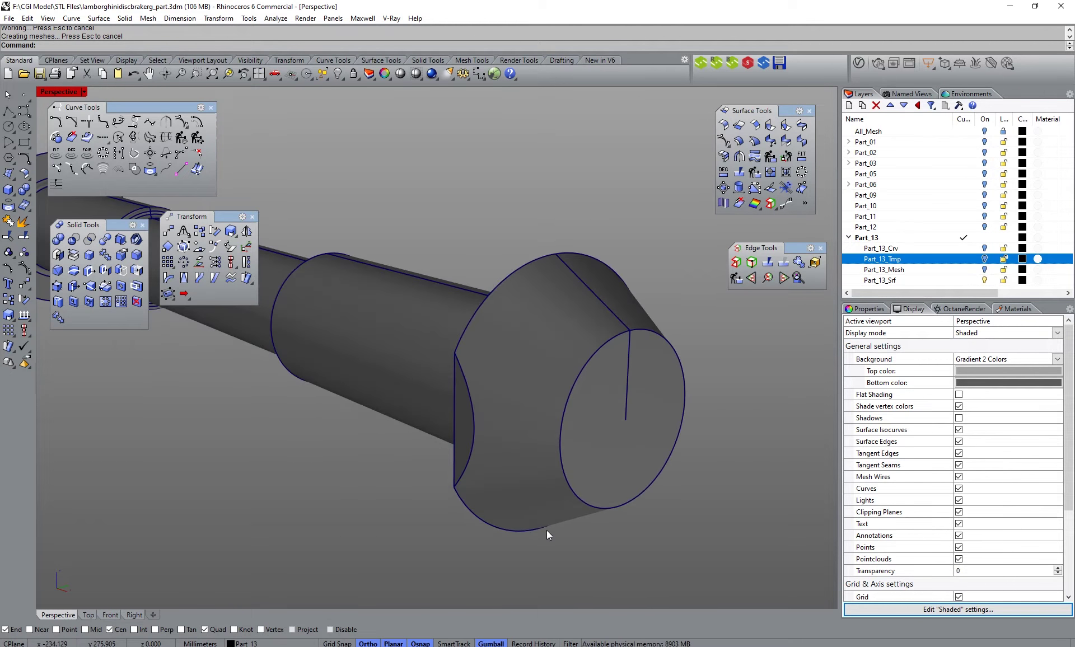
pyautogui.press('Return')
pyautogui.click(571, 385)
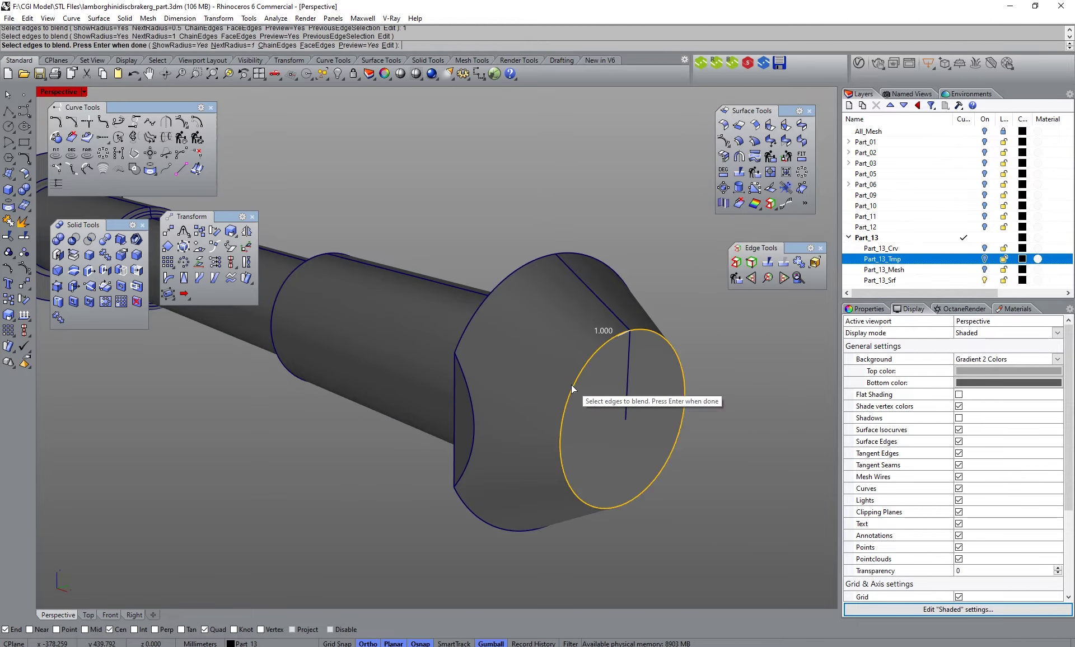
pyautogui.press('Return')
pyautogui.press('Return')
# Blend the end-face edge of the opposite tapered head with radius 1.
pyautogui.scroll(-10, 669, 415)
pyautogui.moveTo(669, 415); pyautogui.dragTo(391, 317, button='right')
pyautogui.scroll(10, 386, 314)
pyautogui.press('Return')
pyautogui.click(517, 442)
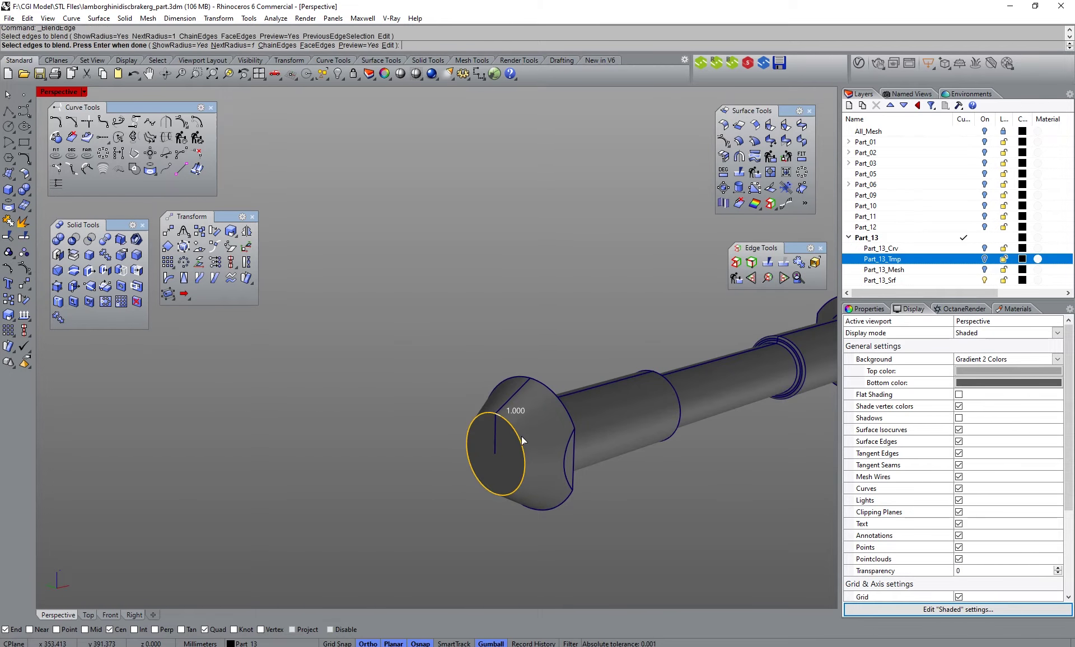
pyautogui.press('Return')
pyautogui.press('Return')
# Open the Top view, set its display mode to Shaded, and focus on one flat-sided head.
pyautogui.moveTo(546, 418); pyautogui.dragTo(394, 411, button='right')
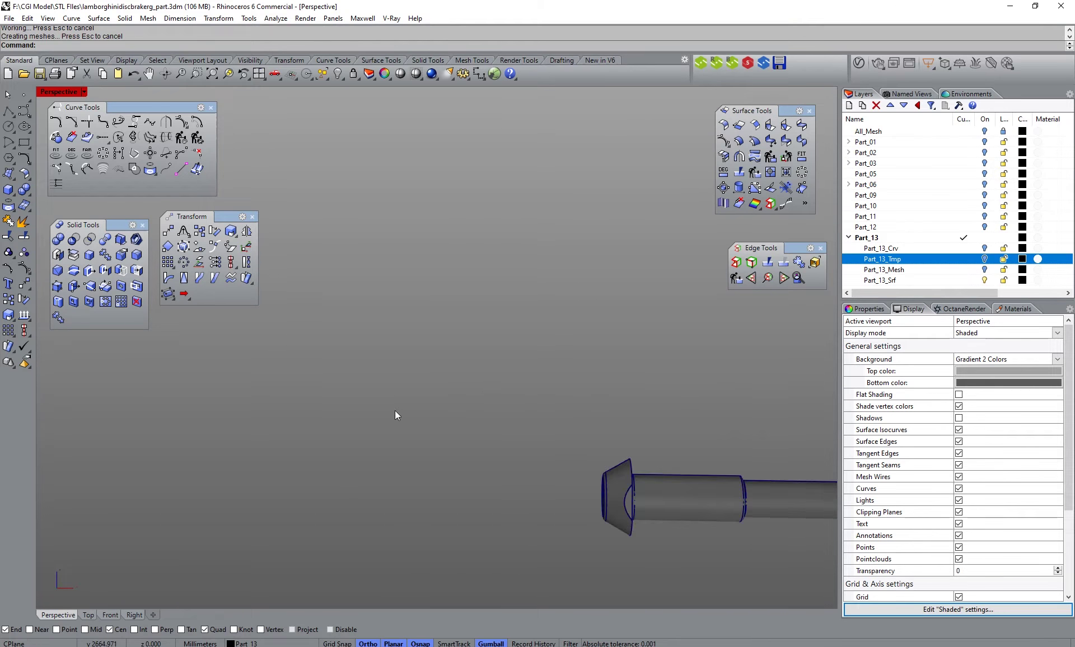
pyautogui.scroll(-5, 513, 449)
pyautogui.scroll(5, 513, 448)
pyautogui.click(85, 614)
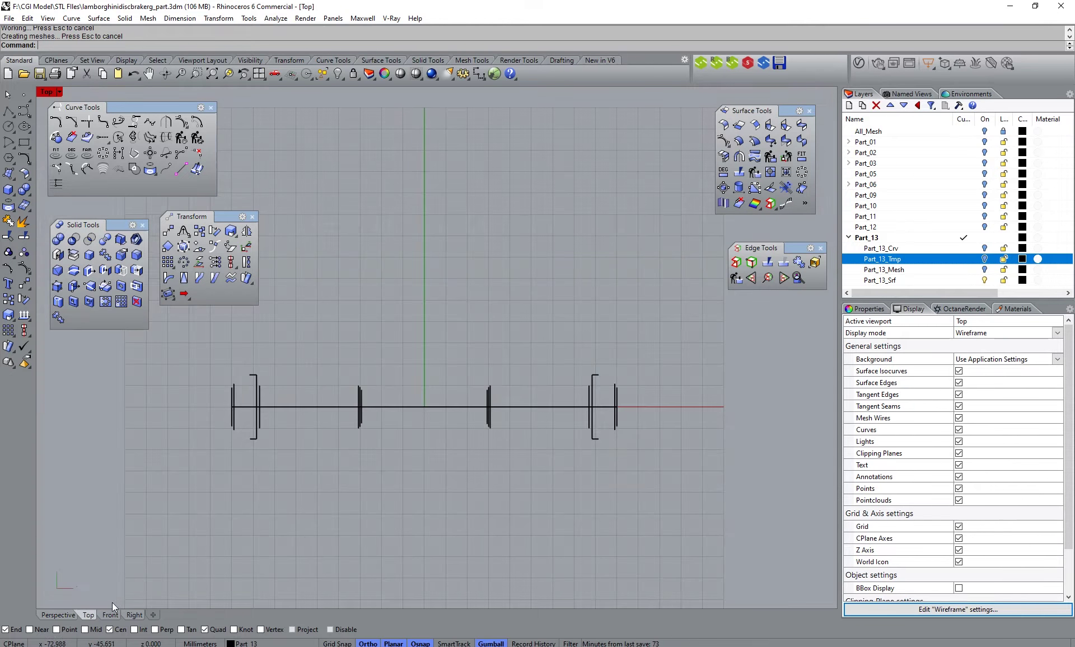
pyautogui.scroll(5, 268, 412)
pyautogui.click(59, 92)
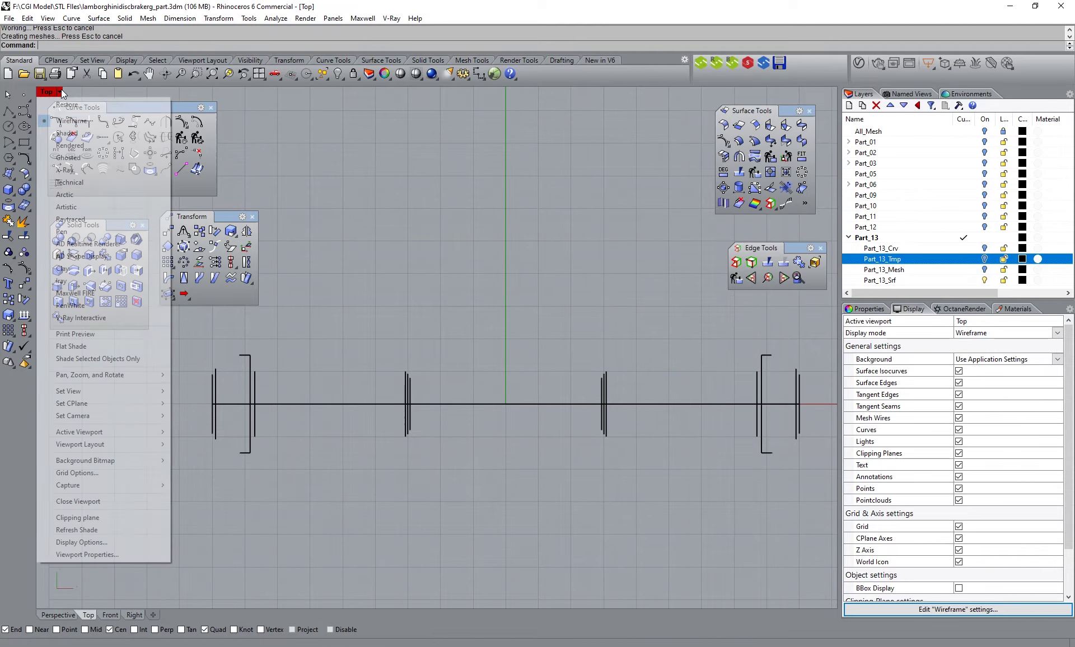
pyautogui.click(100, 120)
pyautogui.scroll(5, 240, 353)
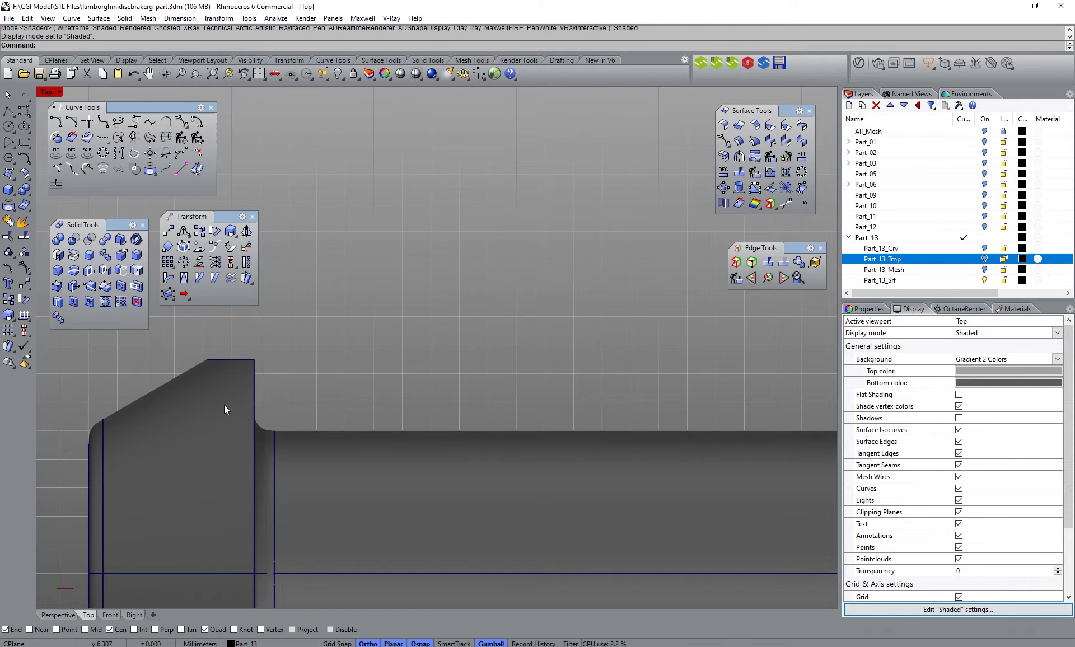
# Blend the straight edge where one side flat meets the inner face of the head with radius 1.
pyautogui.click(139, 253)
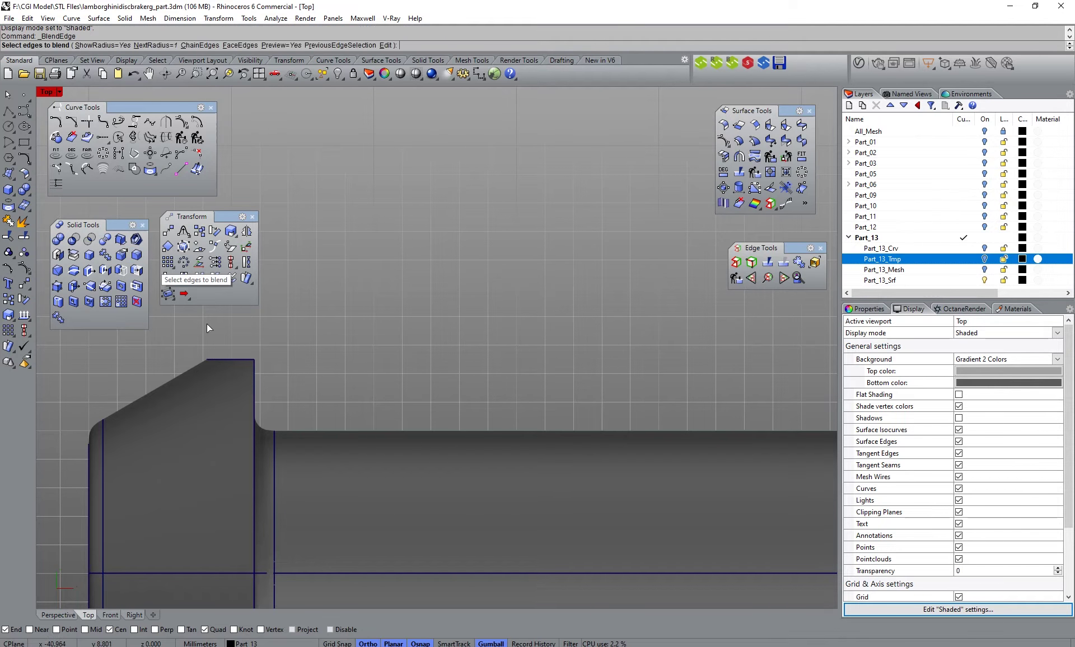
pyautogui.click(253, 359)
pyautogui.rightClick(269, 392)
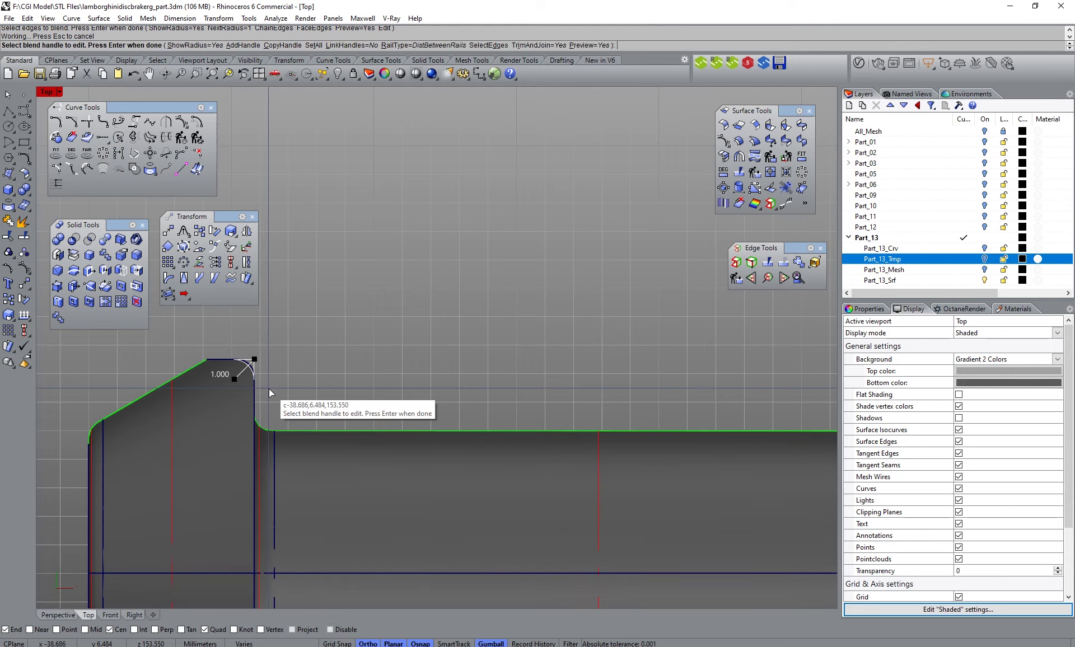
pyautogui.click(59, 614)
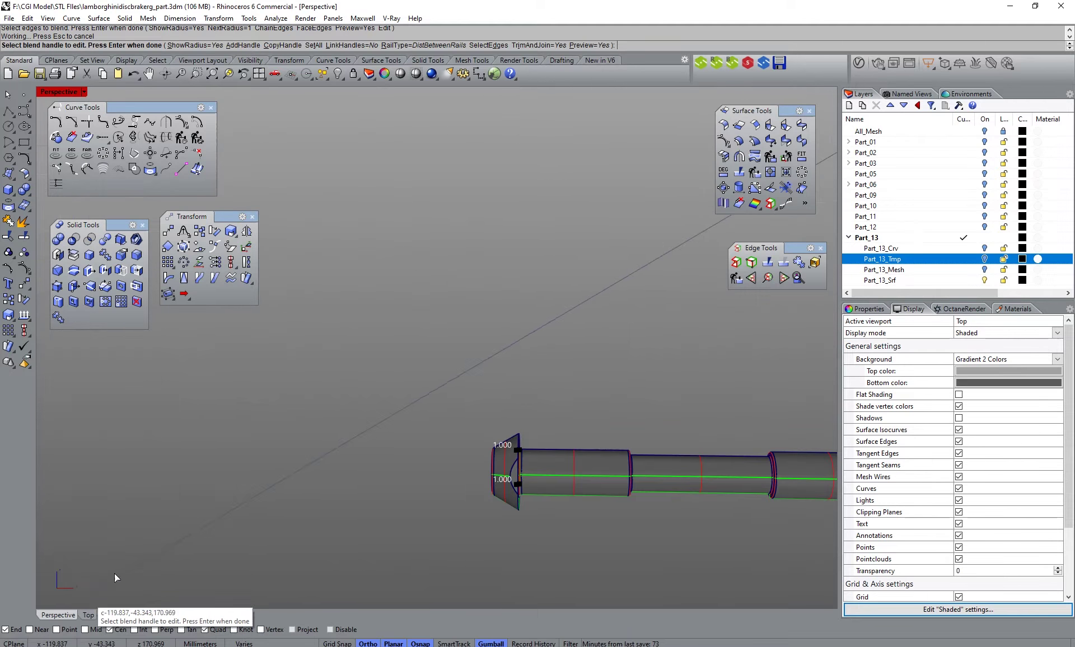
pyautogui.moveTo(219, 482); pyautogui.dragTo(552, 493, button='right')
pyautogui.scroll(12, 244, 582)
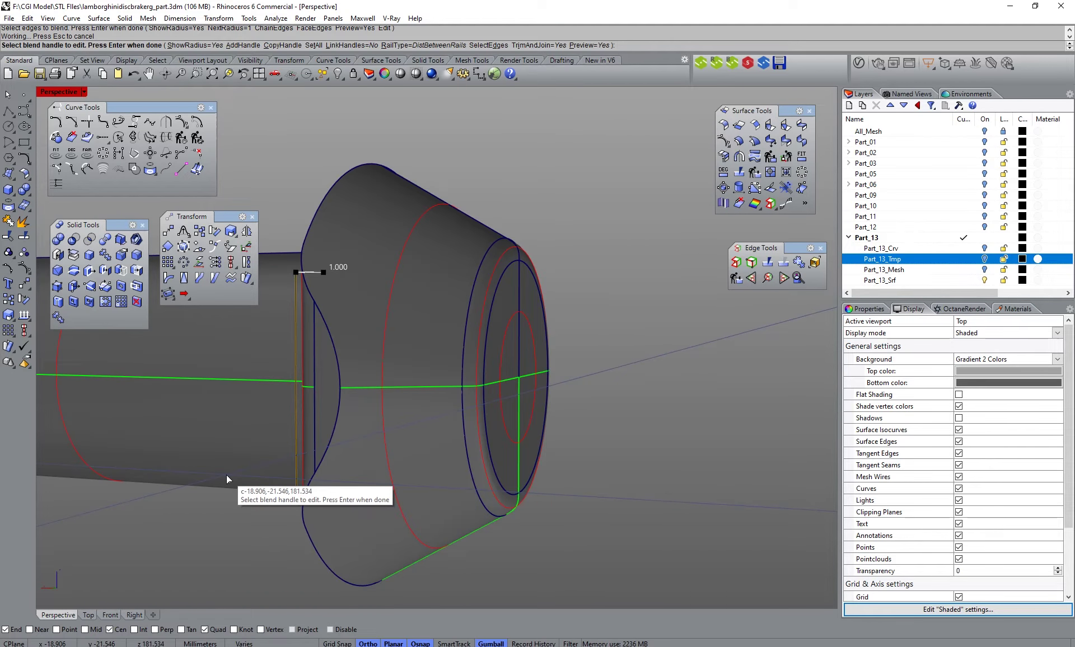
pyautogui.press('Return')
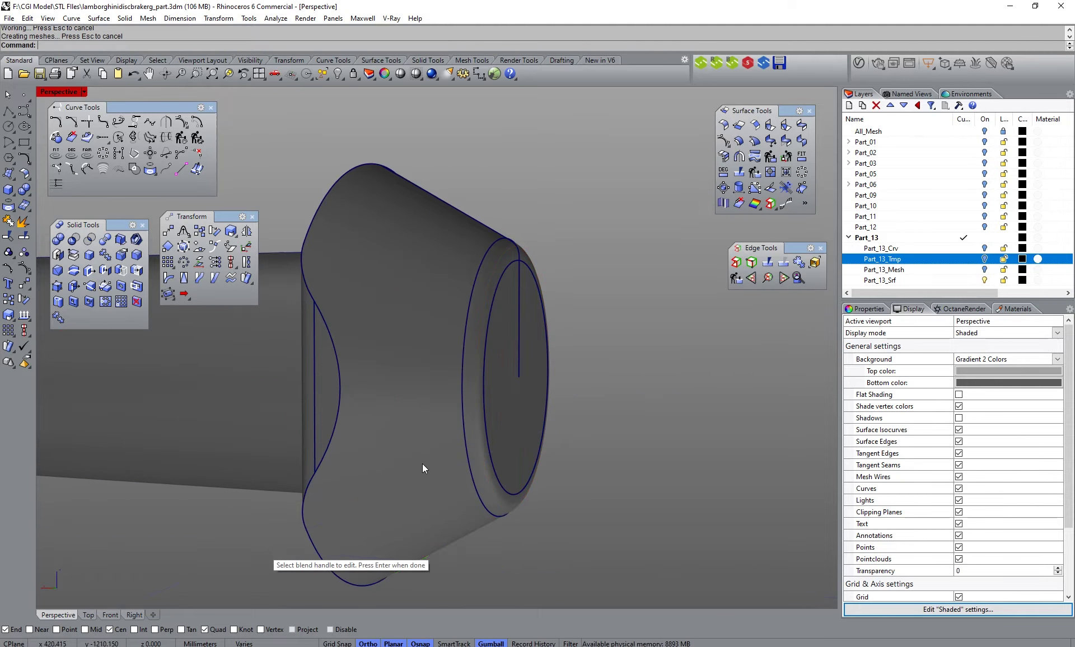
# Blend the remaining straight edges between the side flats and the inner faces of both heads with radius 1.
pyautogui.scroll(-5, 423, 459)
pyautogui.moveTo(421, 430); pyautogui.dragTo(426, 514, button='right')
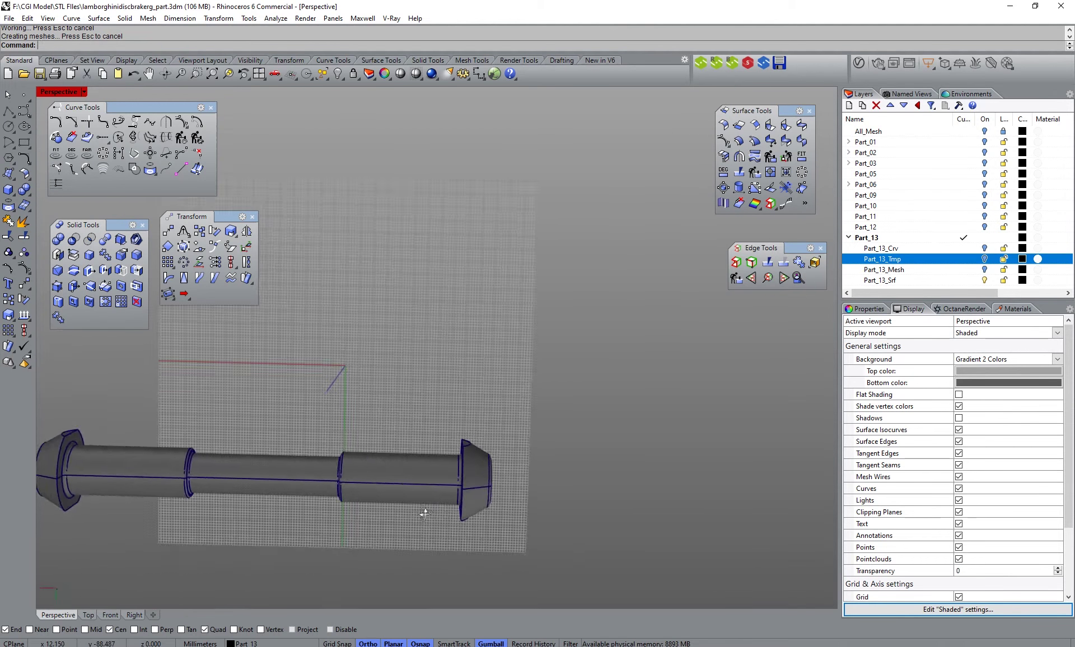
pyautogui.scroll(5, 485, 439)
pyautogui.press('Return')
pyautogui.click(441, 442)
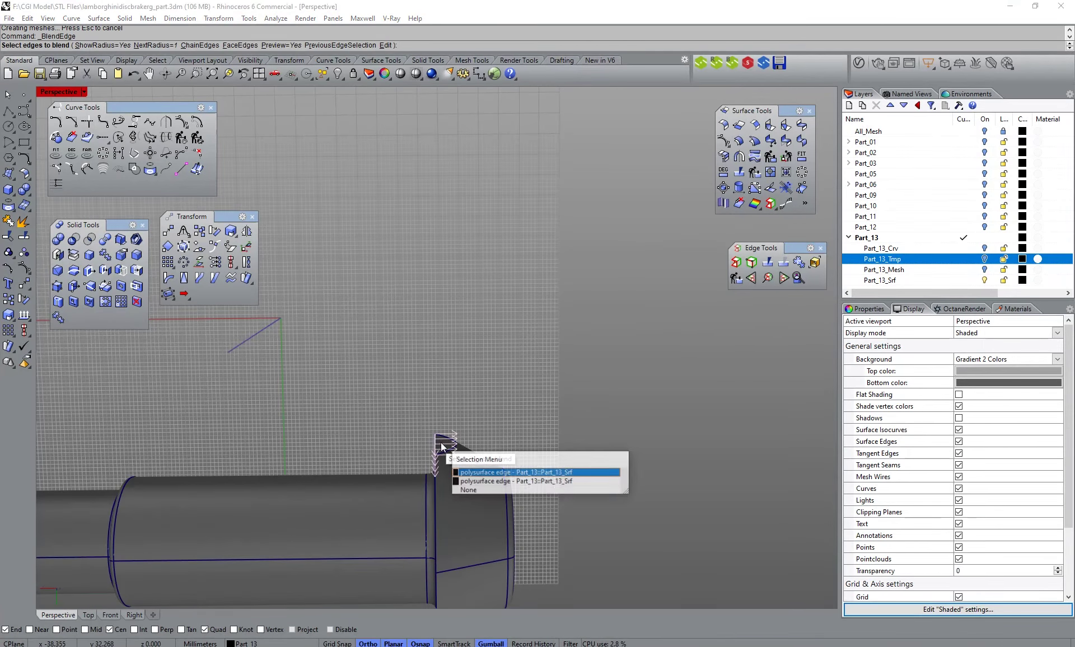
pyautogui.click(498, 471)
pyautogui.scroll(-5, 560, 414)
pyautogui.scroll(4, 238, 412)
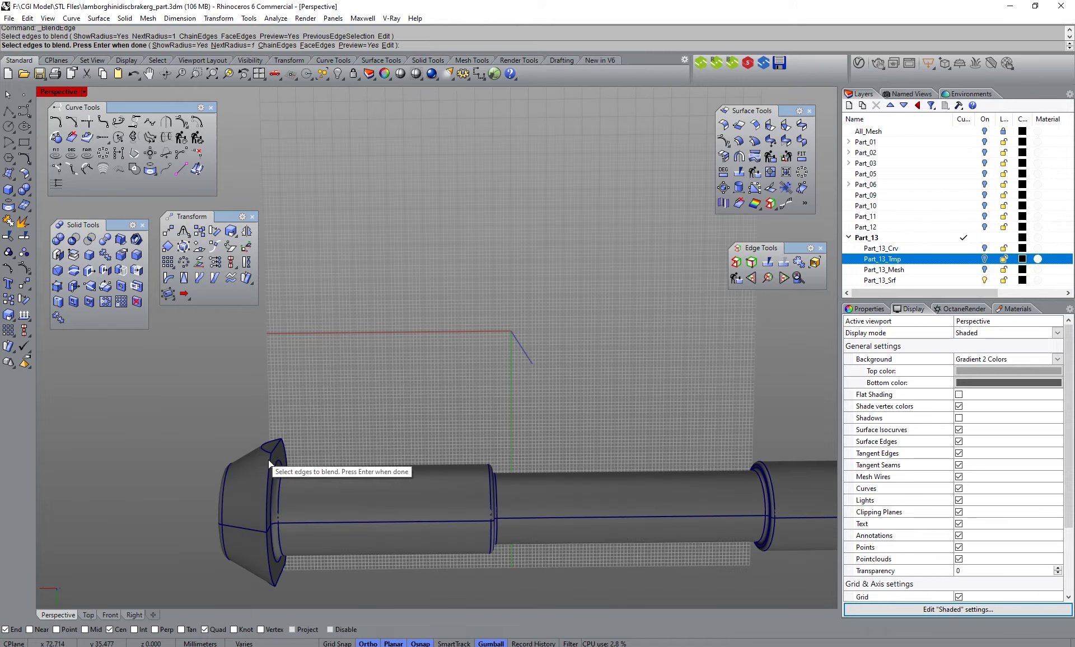
pyautogui.scroll(3, 269, 460)
pyautogui.click(283, 438)
pyautogui.scroll(-3, 284, 438)
pyautogui.moveTo(305, 471); pyautogui.dragTo(302, 340, button='right')
pyautogui.scroll(-6, 302, 340)
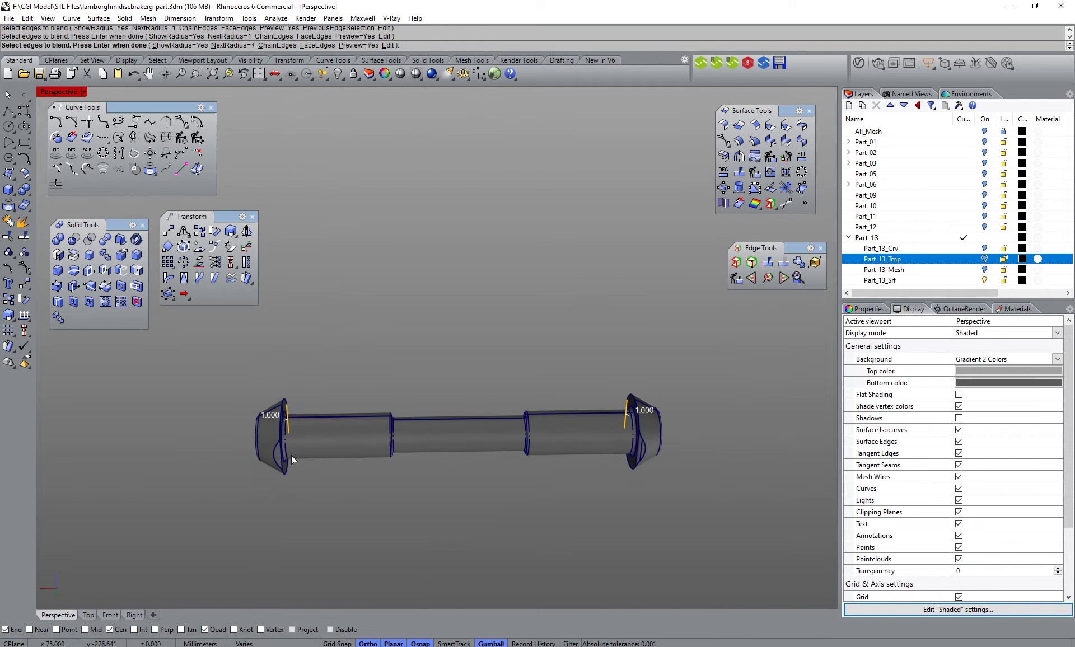
pyautogui.scroll(2, 280, 457)
pyautogui.press('Return')
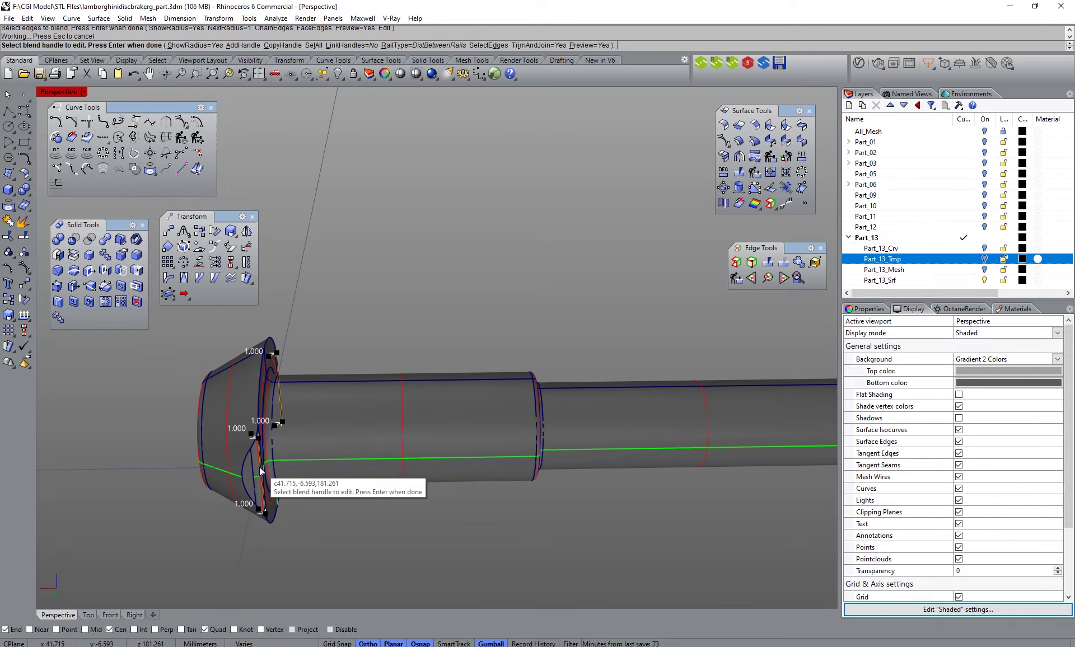
pyautogui.press('Return')
# Blend the full outer rim edges around the inner faces of both heads with a 0.5 radius.
pyautogui.scroll(-3, 260, 467)
pyautogui.press('Return')
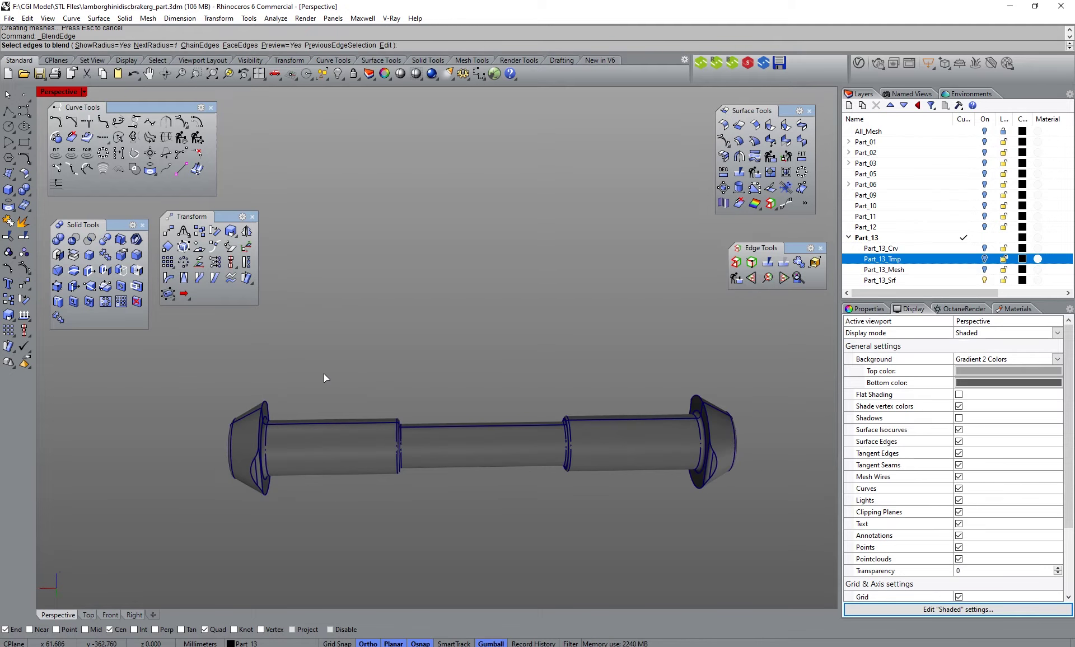
pyautogui.write('0.5')
pyautogui.press('Return')
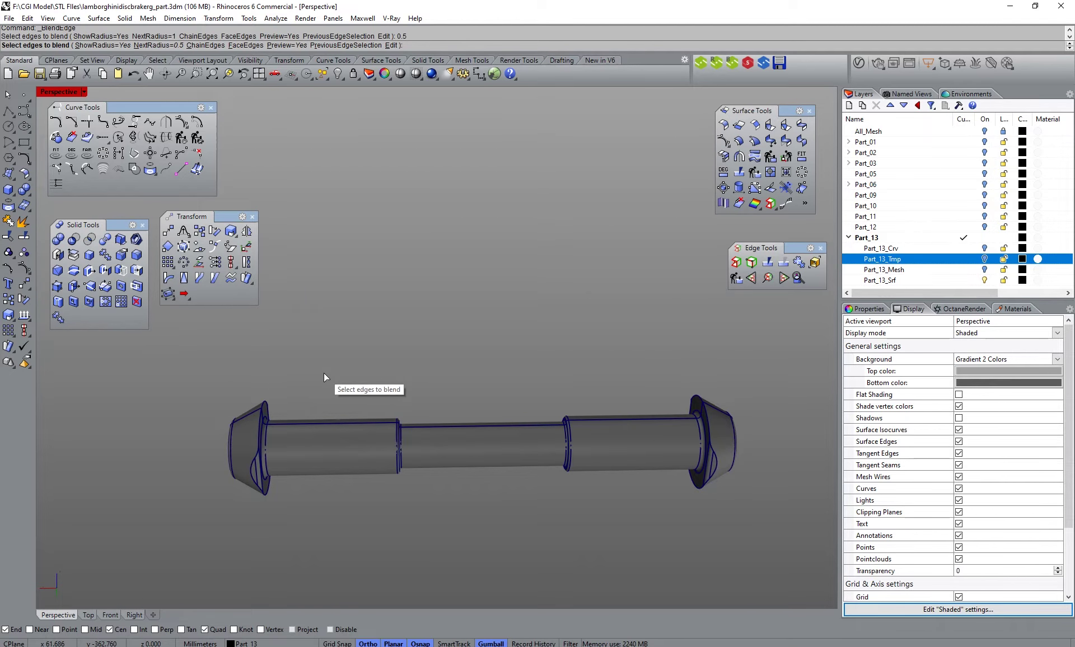
pyautogui.hotkey('ctrl', 'a')
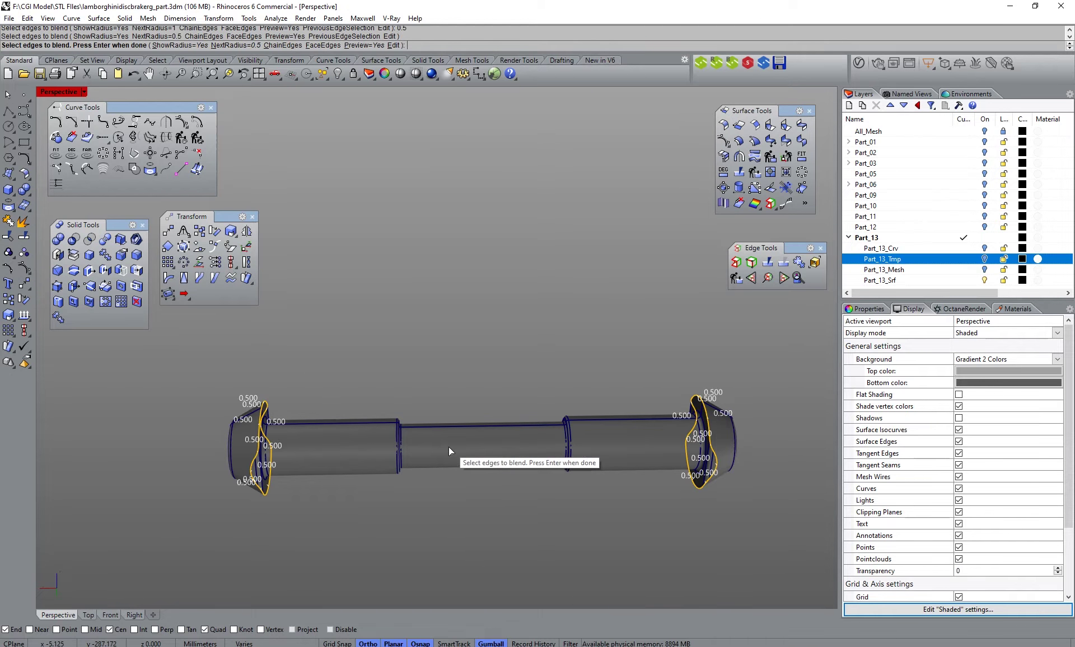
pyautogui.press('Return')
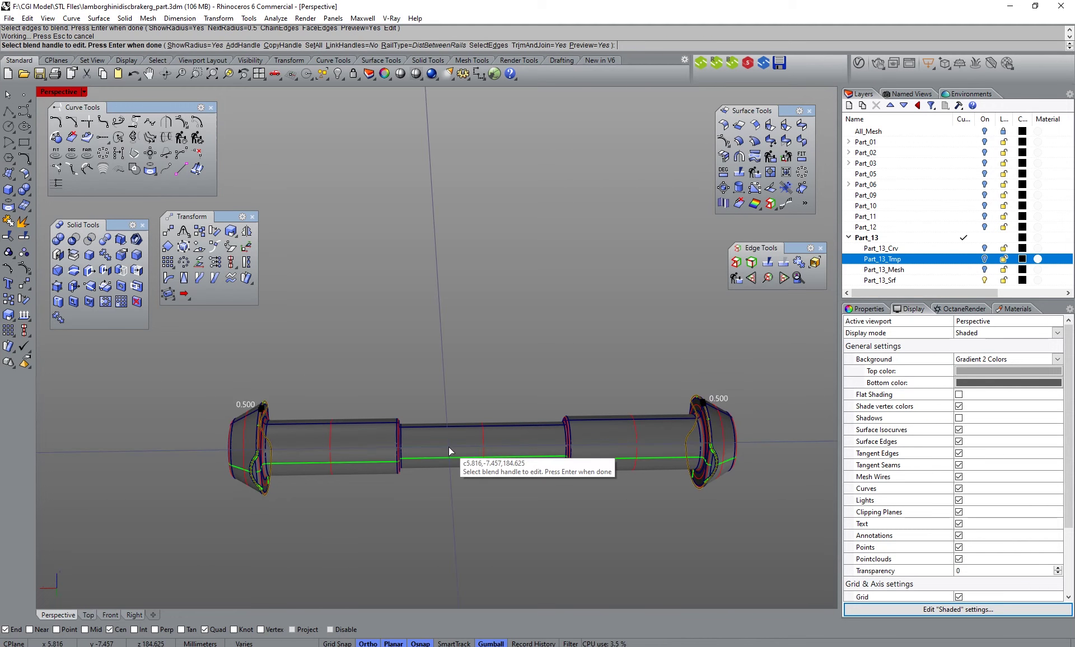
pyautogui.press('Return')
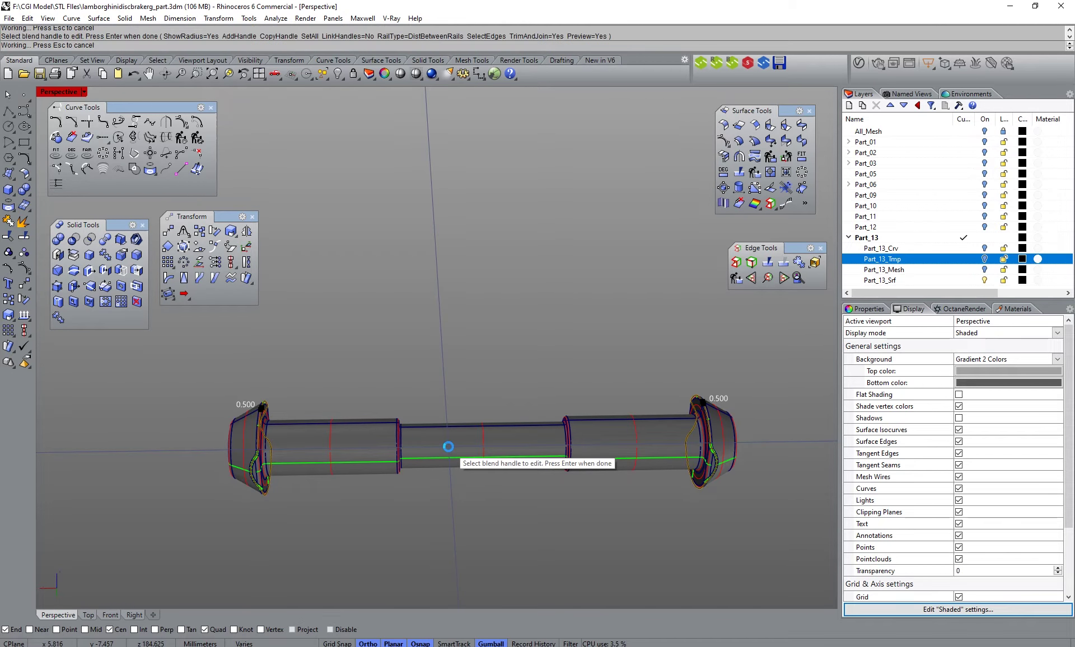
# Turn on the Part_03 layer to show the caliper body around the pin, and try to reveal the hidden objects.
pyautogui.scroll(5, 278, 415)
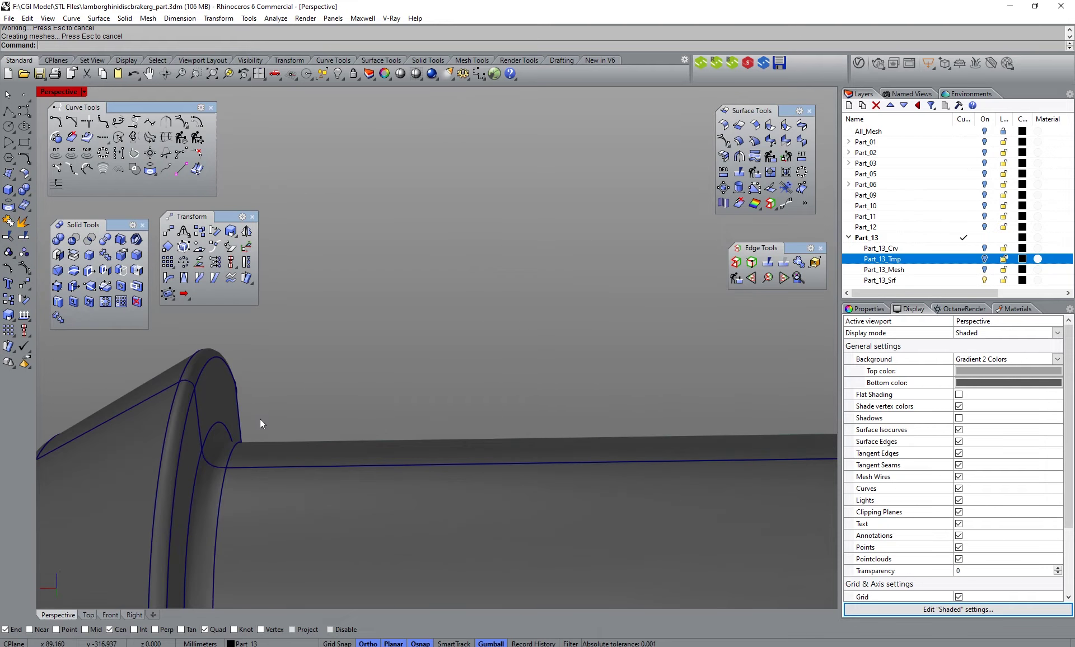
pyautogui.scroll(-5, 257, 448)
pyautogui.moveTo(231, 414); pyautogui.dragTo(369, 440, button='right')
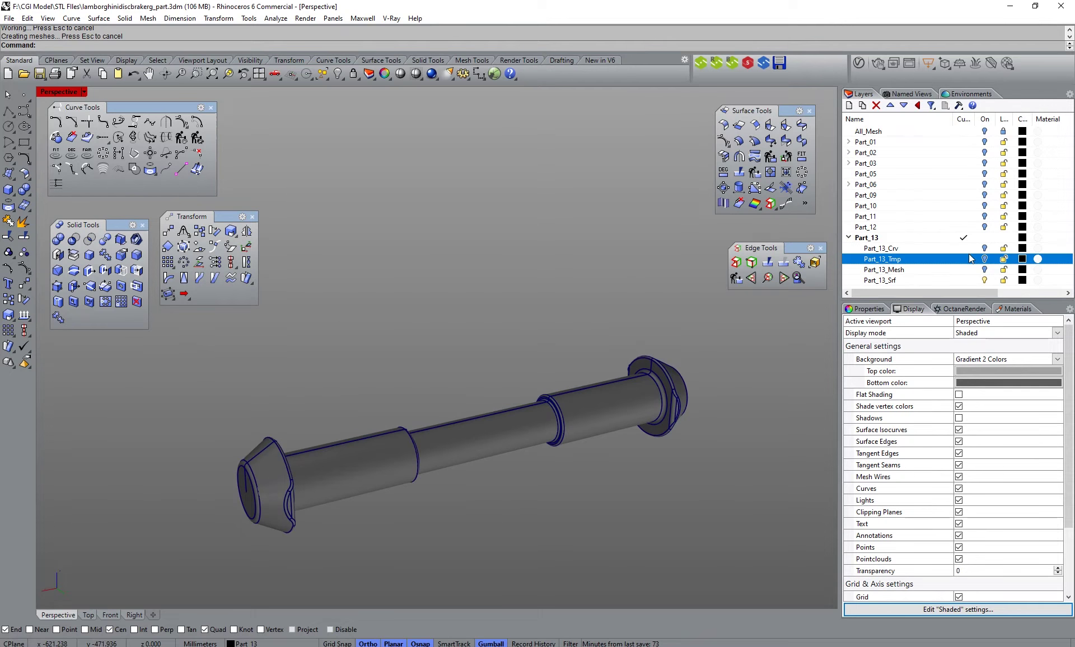
pyautogui.click(984, 163)
pyautogui.moveTo(329, 416); pyautogui.dragTo(504, 442, button='right')
pyautogui.scroll(-5, 385, 394)
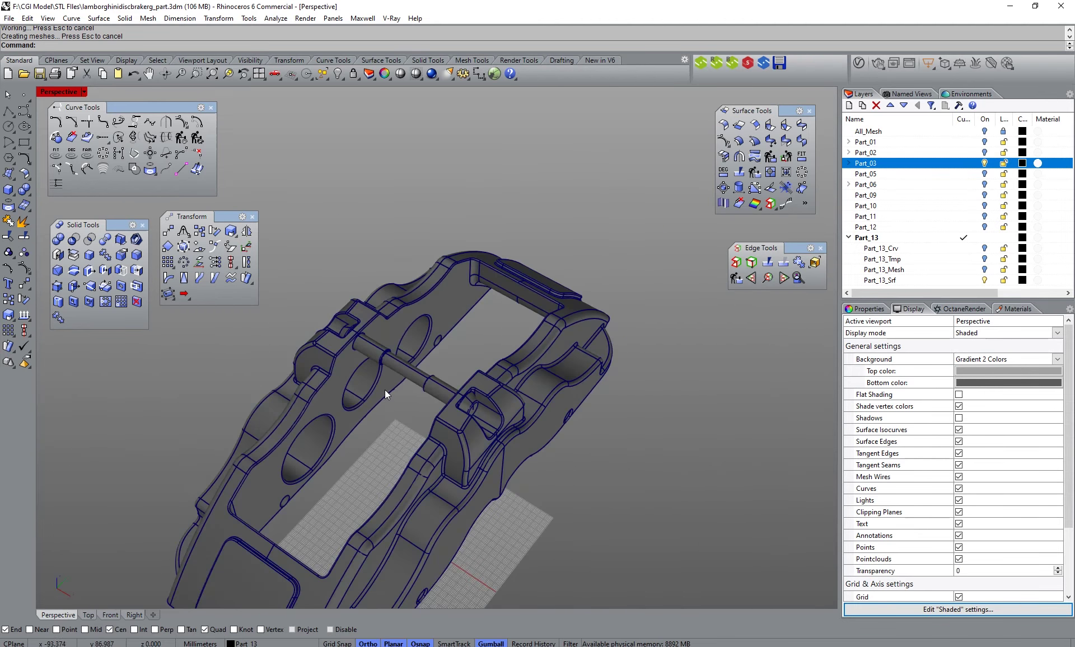
pyautogui.click(337, 74)
pyautogui.moveTo(426, 263); pyautogui.dragTo(351, 242, button='right')
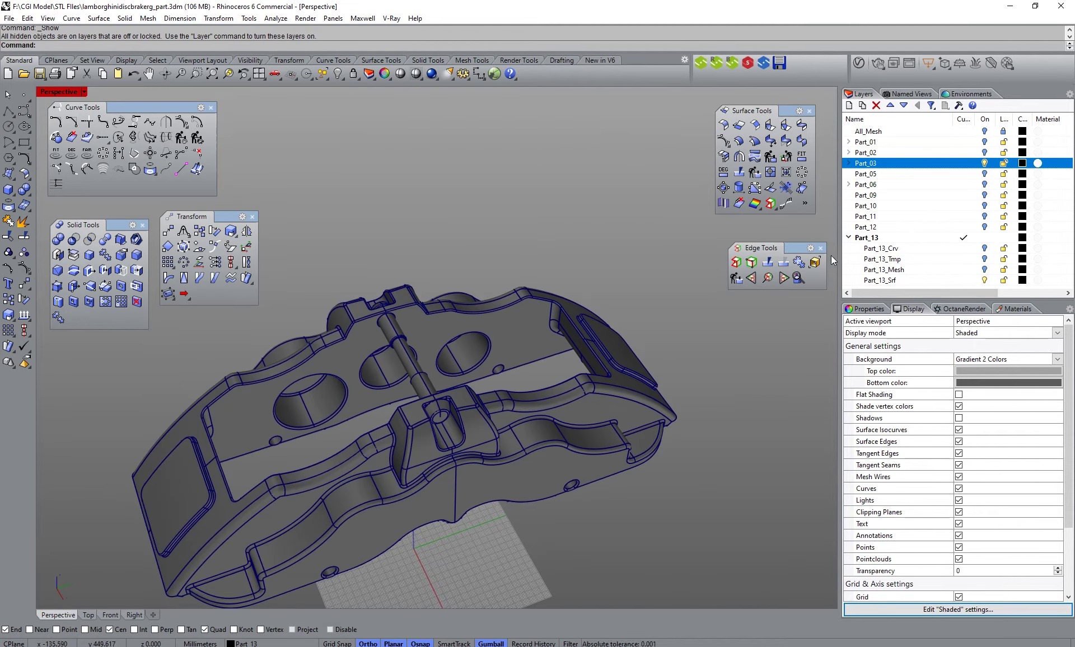
# Expand and turn on the Part_06 layer, and show its hidden objects in the caliper bores.
pyautogui.click(849, 185)
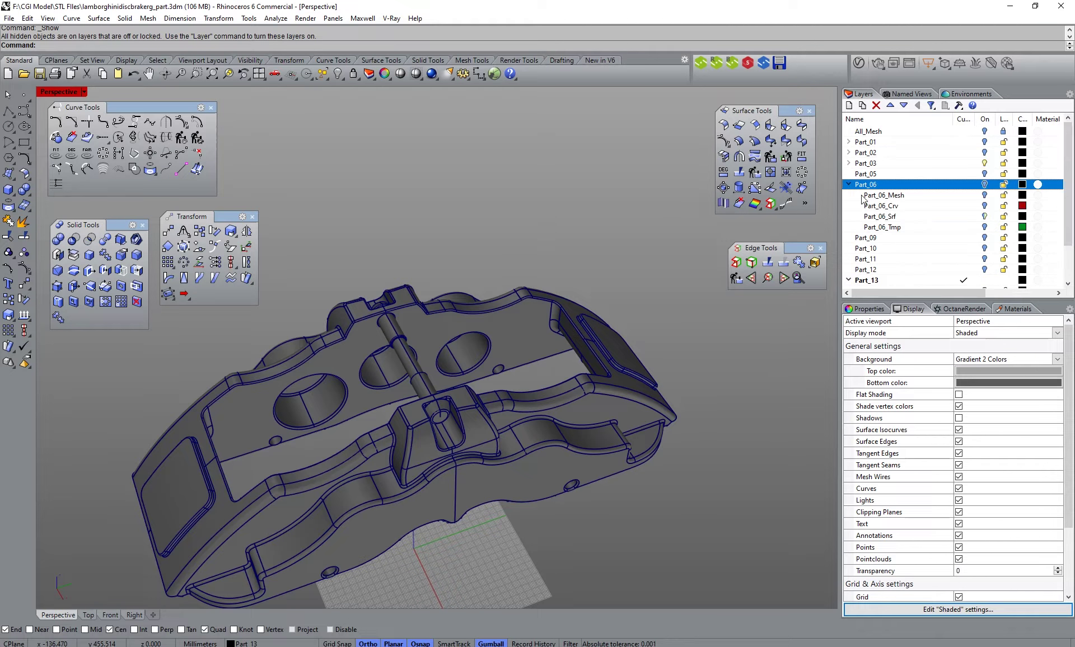
pyautogui.click(984, 185)
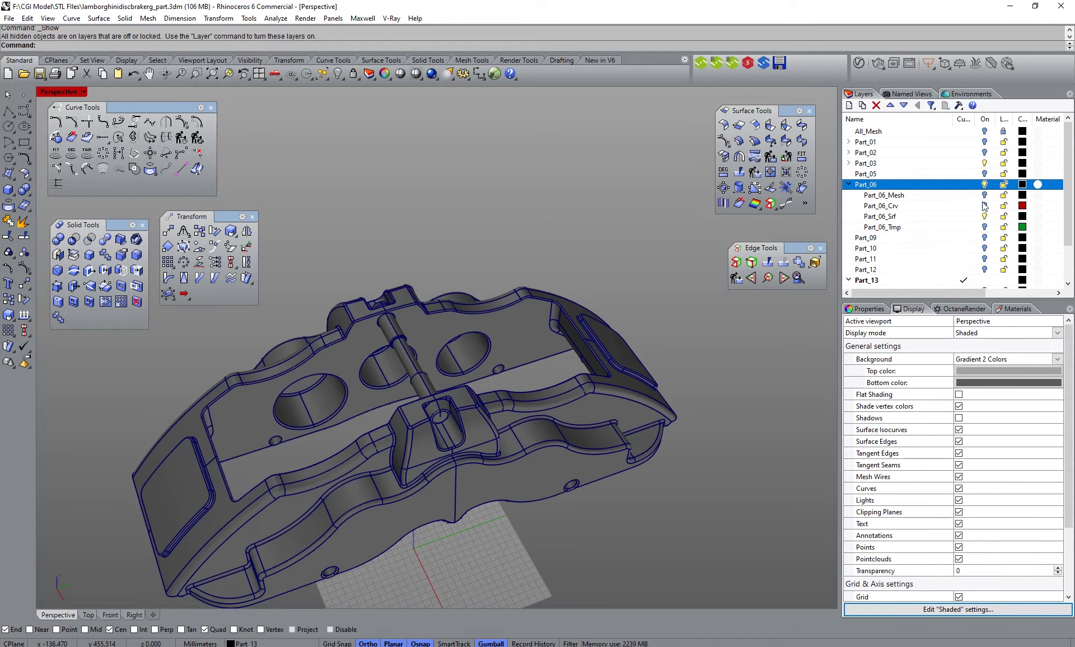
pyautogui.click(338, 79)
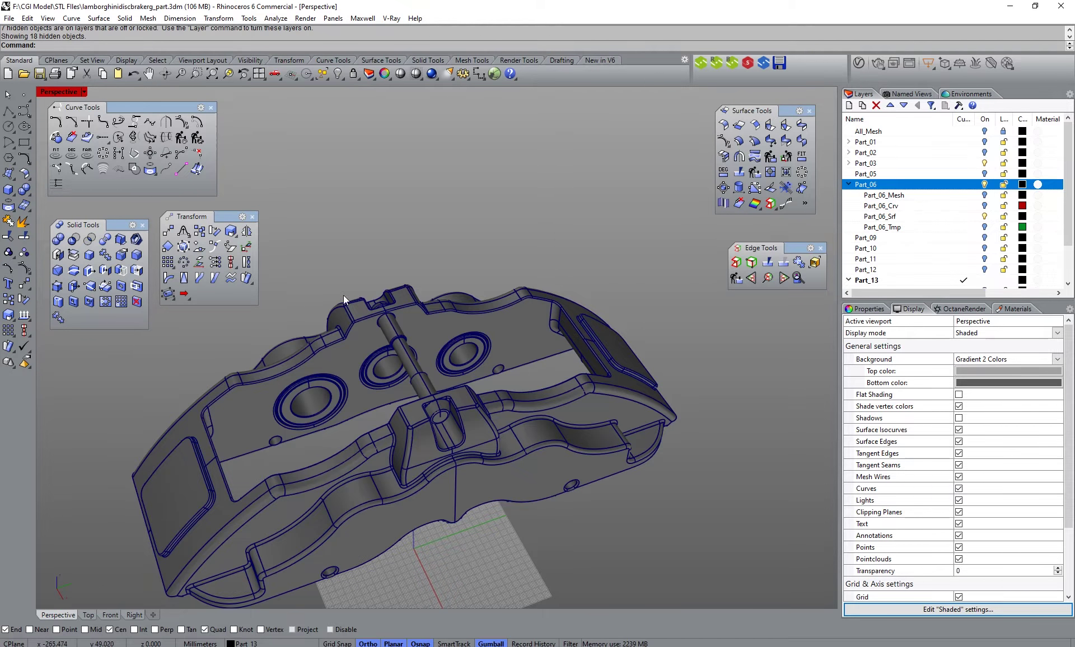
# Examine the assembled caliper from several sides, including the piston rings and the small hole beside them up close.
pyautogui.moveTo(344, 298); pyautogui.dragTo(508, 393, button='right')
pyautogui.scroll(7, 526, 425)
pyautogui.scroll(-5, 586, 362)
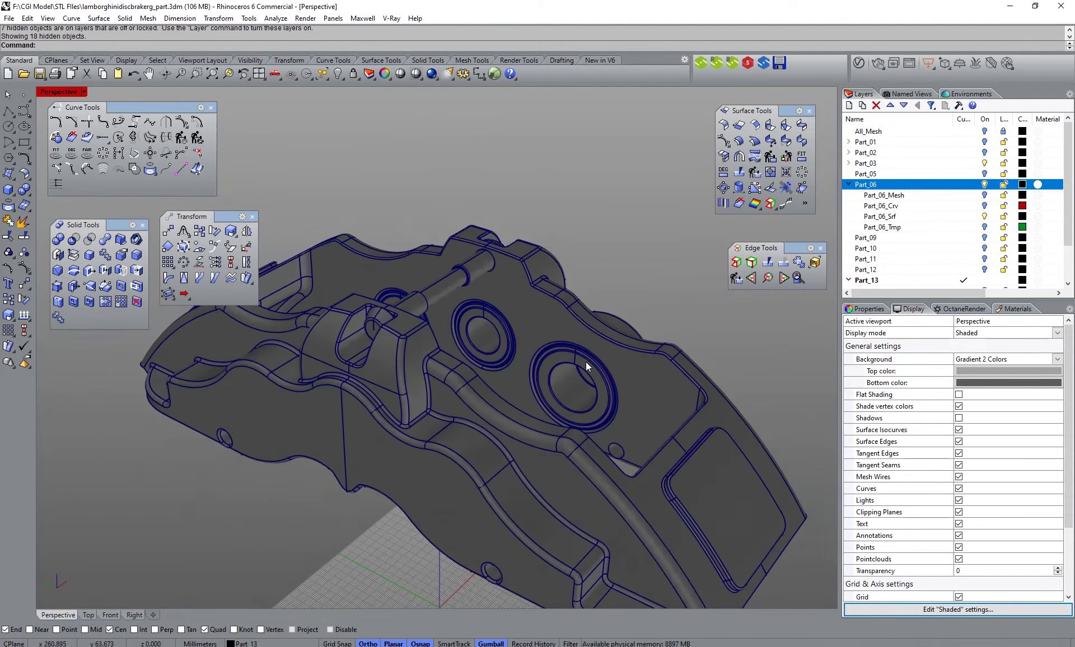
pyautogui.moveTo(586, 364); pyautogui.dragTo(620, 312, button='right')
pyautogui.scroll(8, 619, 436)
pyautogui.scroll(9, 642, 562)
pyautogui.scroll(-9, 600, 456)
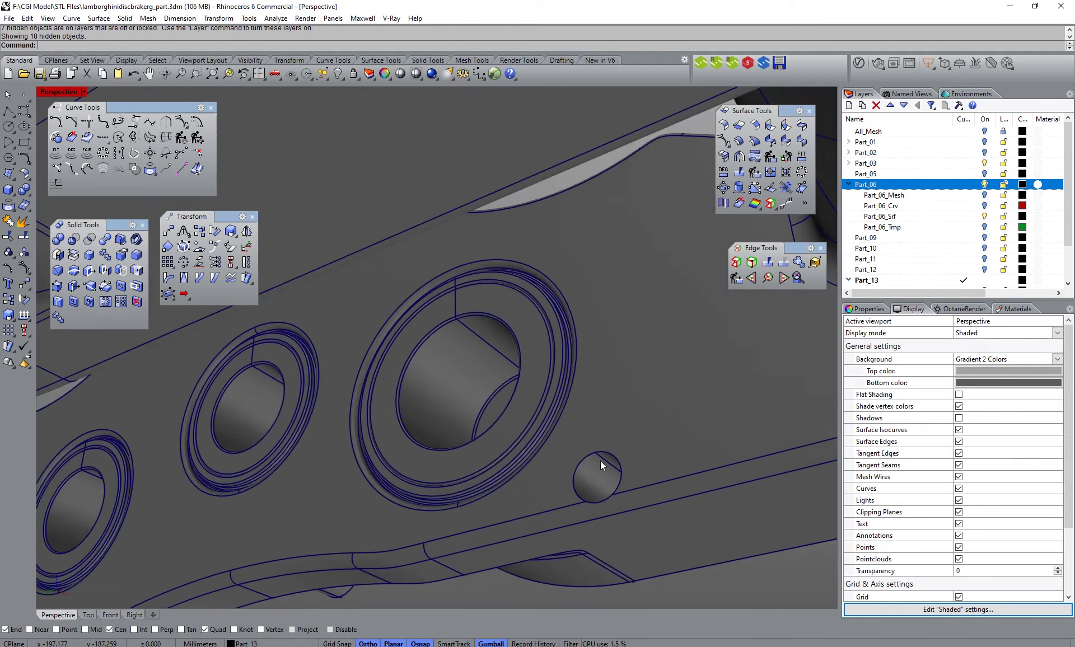
pyautogui.scroll(-8, 600, 461)
pyautogui.moveTo(600, 461); pyautogui.dragTo(486, 540, button='right')
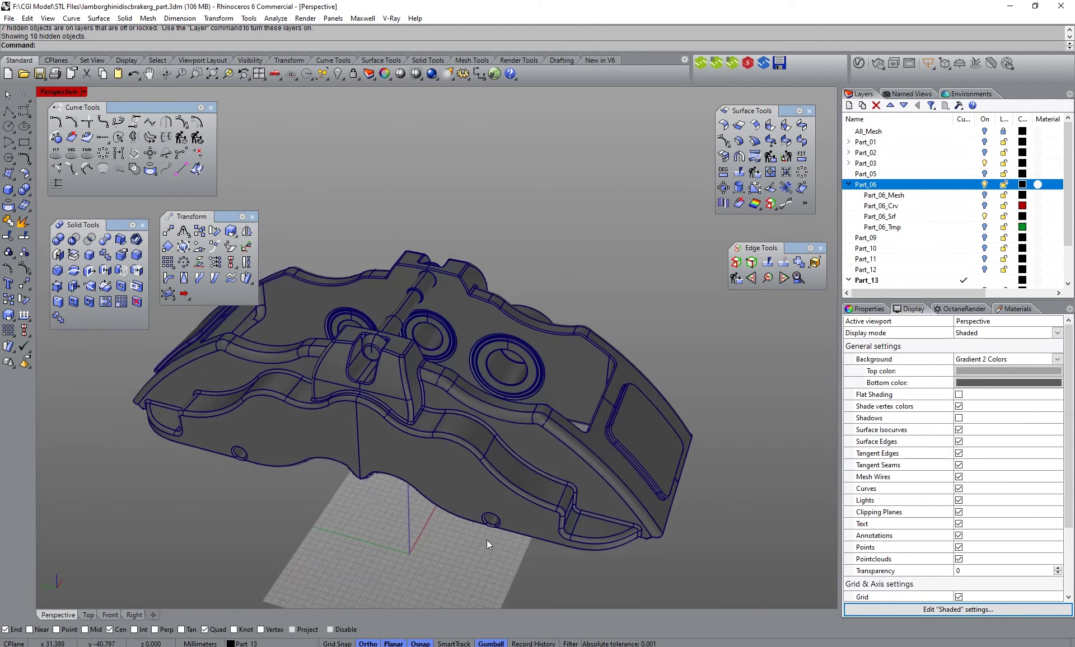
# Close the floating Edge Tools, Surface Tools, Transform, Solid Tools and Curve Tools palettes and view the whole caliper.
pyautogui.click(820, 248)
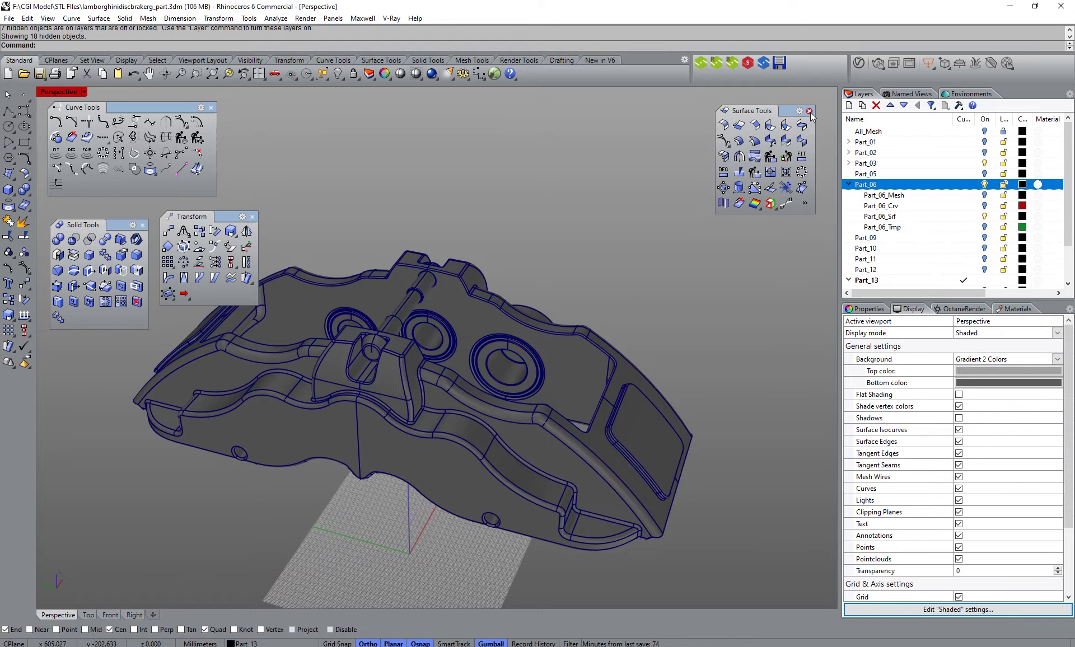
pyautogui.click(809, 111)
pyautogui.click(252, 218)
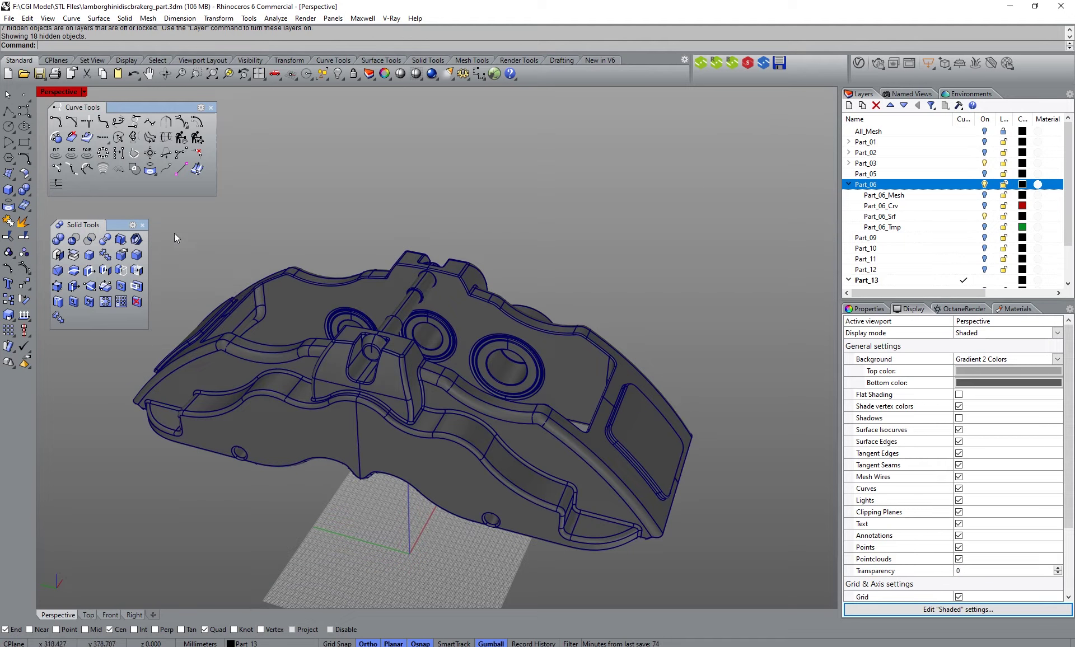
pyautogui.click(142, 226)
pyautogui.click(210, 107)
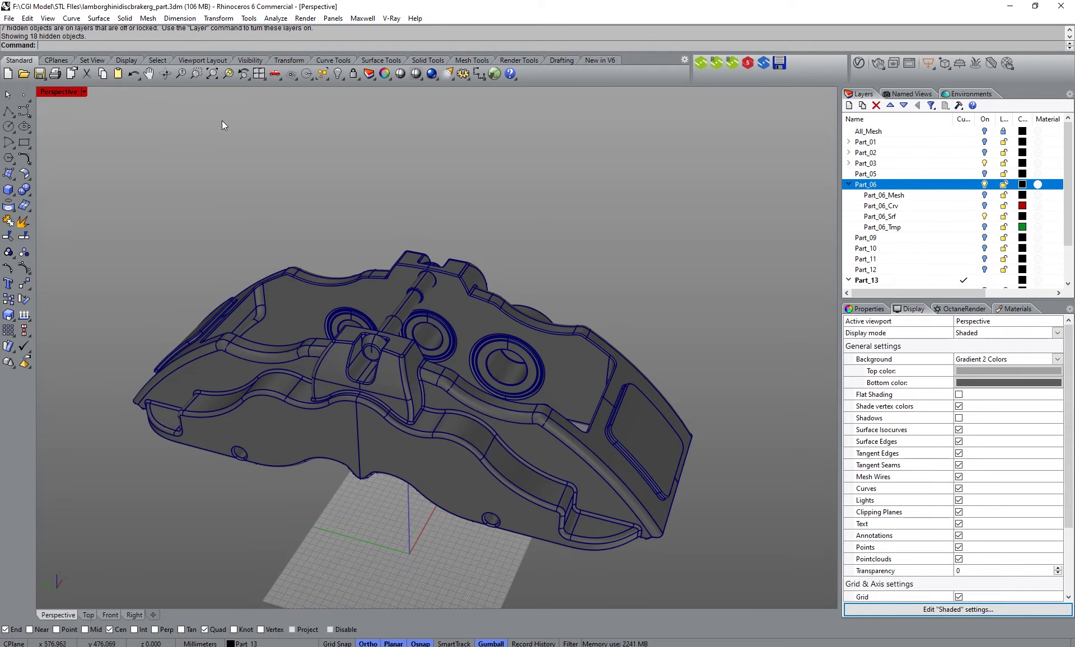
pyautogui.moveTo(292, 201); pyautogui.dragTo(264, 286, button='right')
pyautogui.scroll(2, 311, 478)
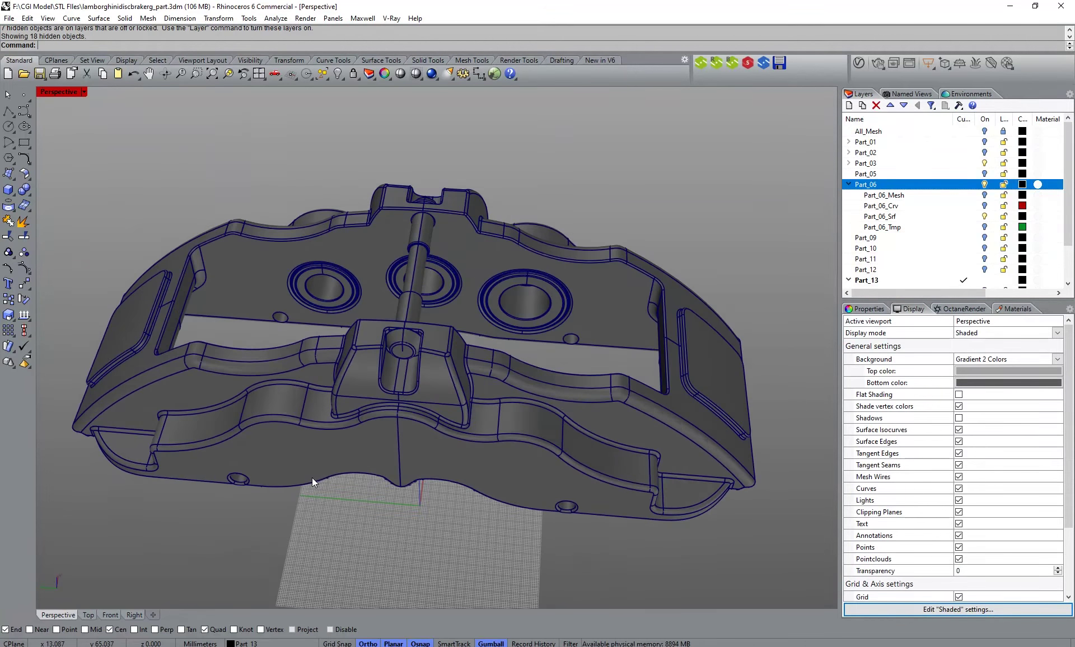
# Collapse the Part_06 layer so its sublayers are no longer listed.
pyautogui.moveTo(311, 478); pyautogui.dragTo(294, 472, button='right')
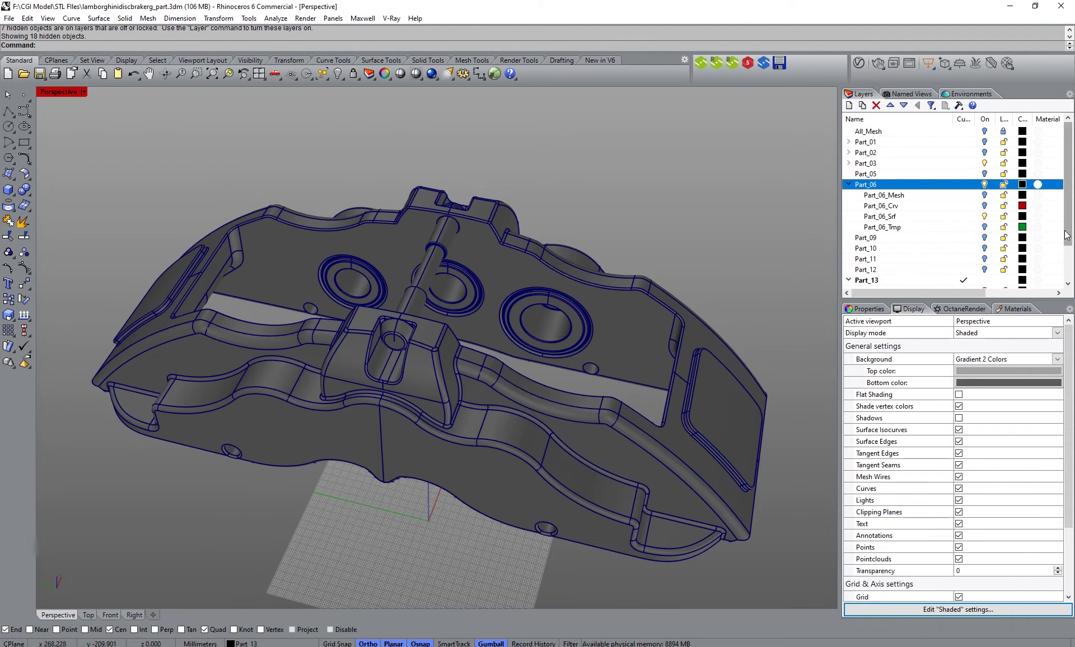
pyautogui.scroll(-2, 1068, 235)
pyautogui.click(848, 237)
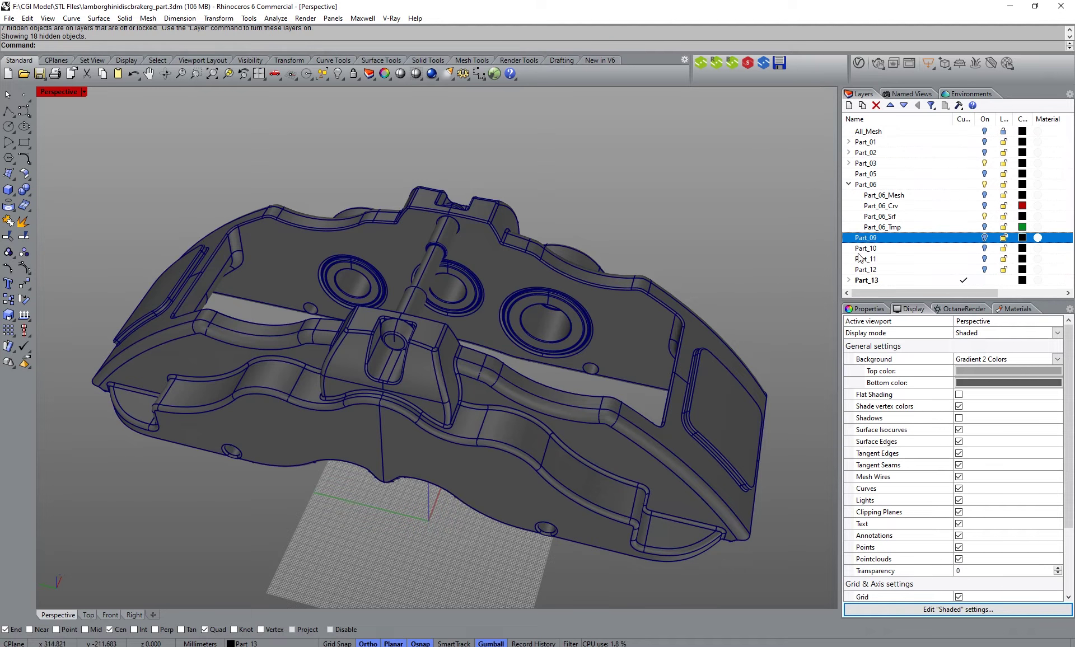
pyautogui.click(848, 185)
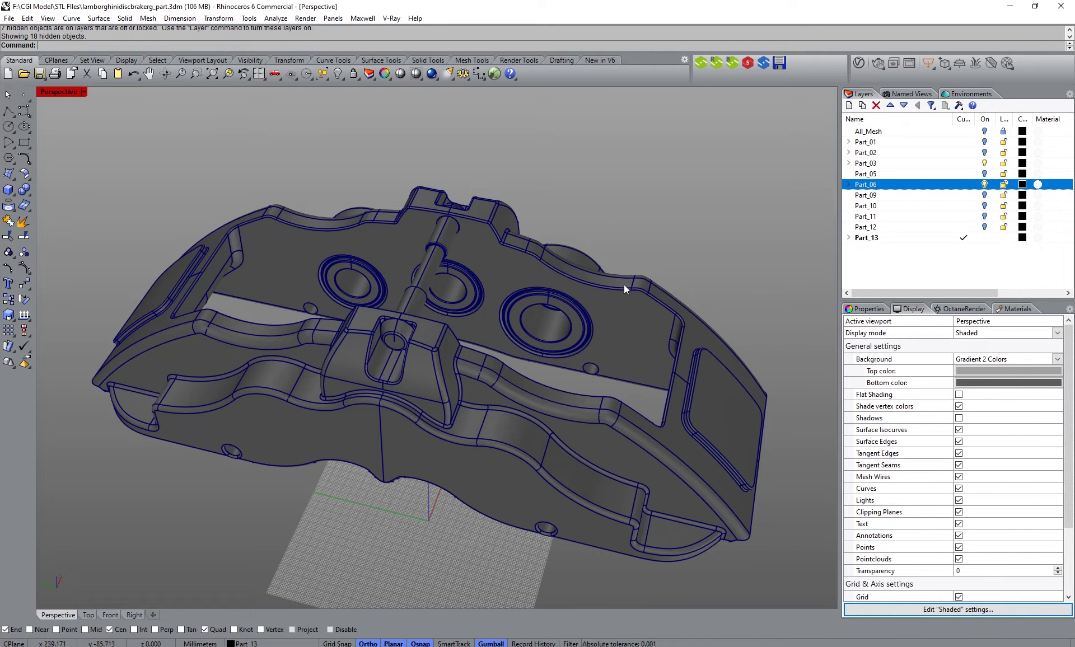
# Show the Part_12 and Part_11 layers one at a time to identify their contents, hiding each again.
pyautogui.click(892, 228)
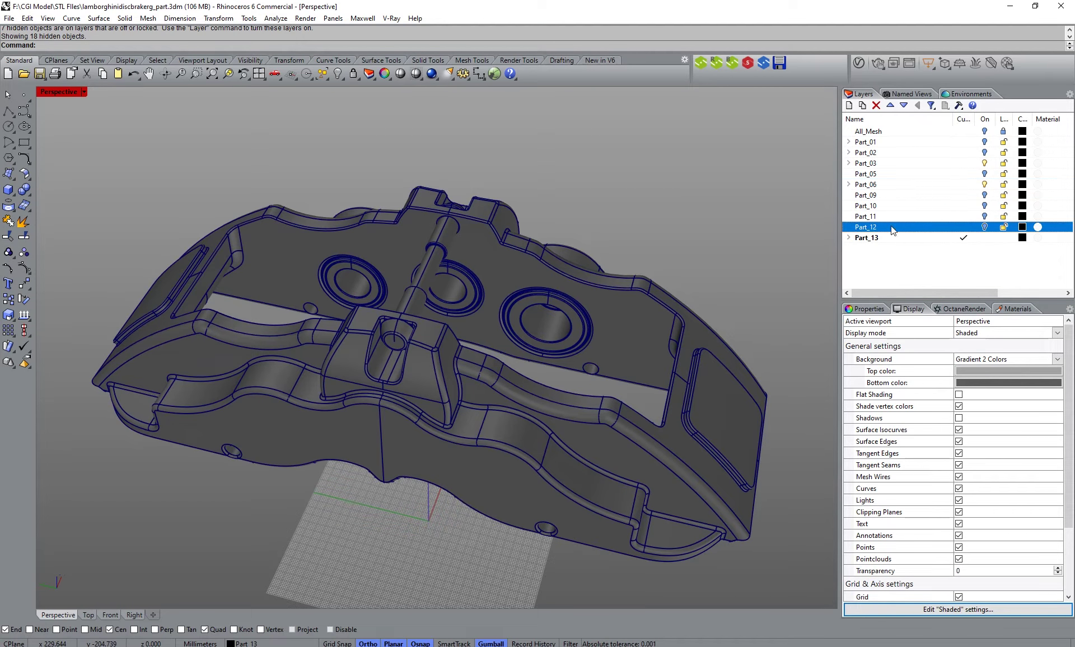
pyautogui.click(985, 226)
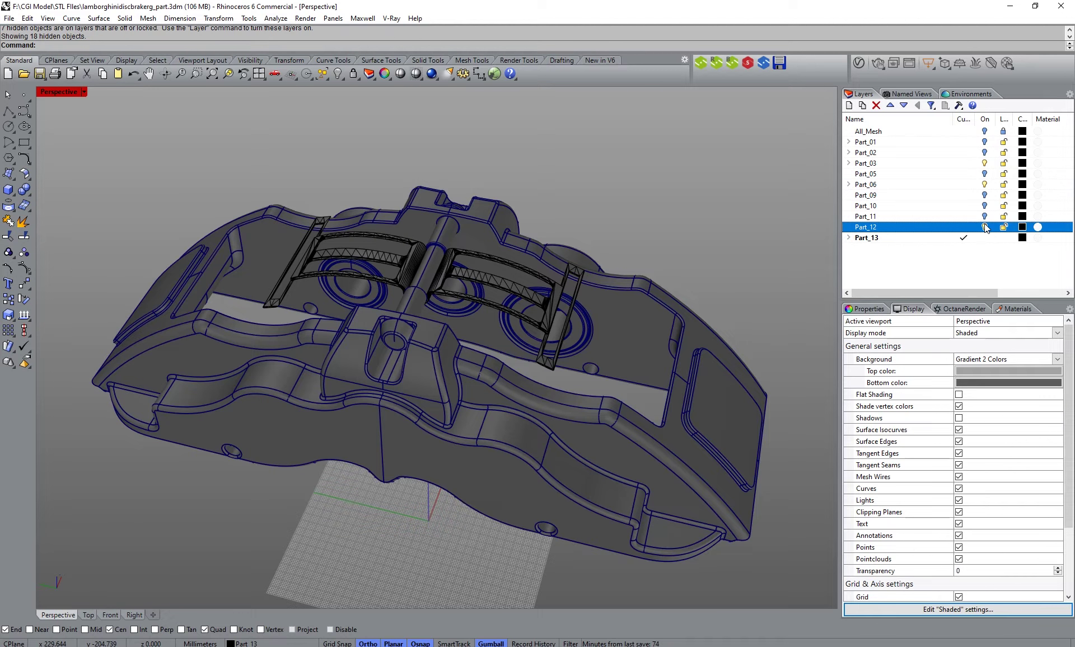
pyautogui.click(986, 227)
pyautogui.click(985, 217)
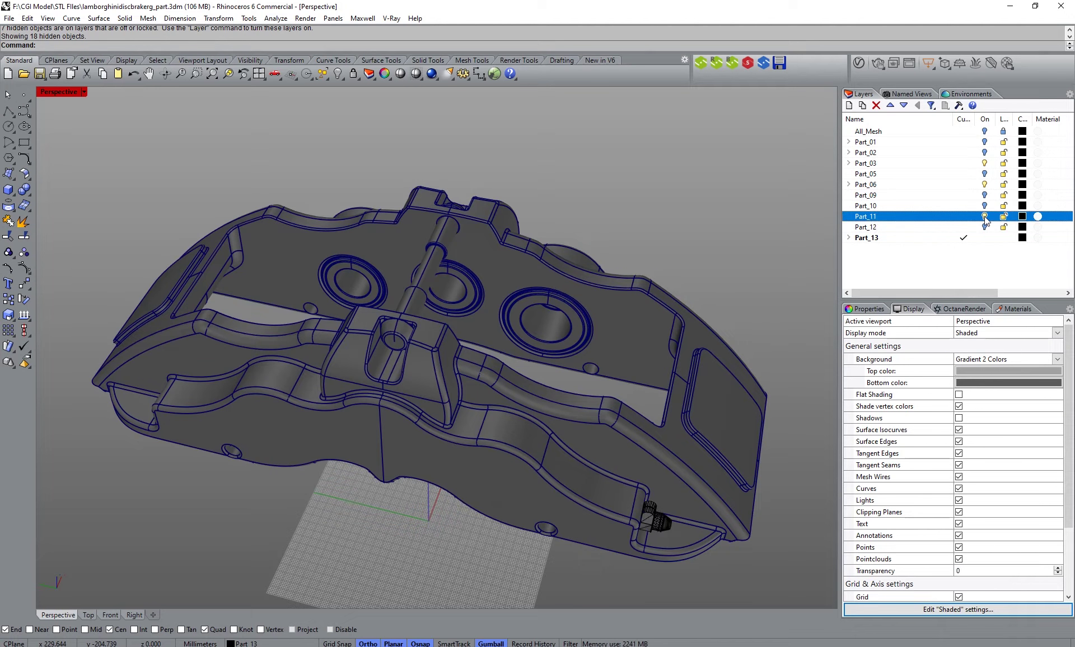
pyautogui.click(985, 217)
# Show the Part_10 layer and examine how its pins fit in the caliper's small holes.
pyautogui.click(985, 206)
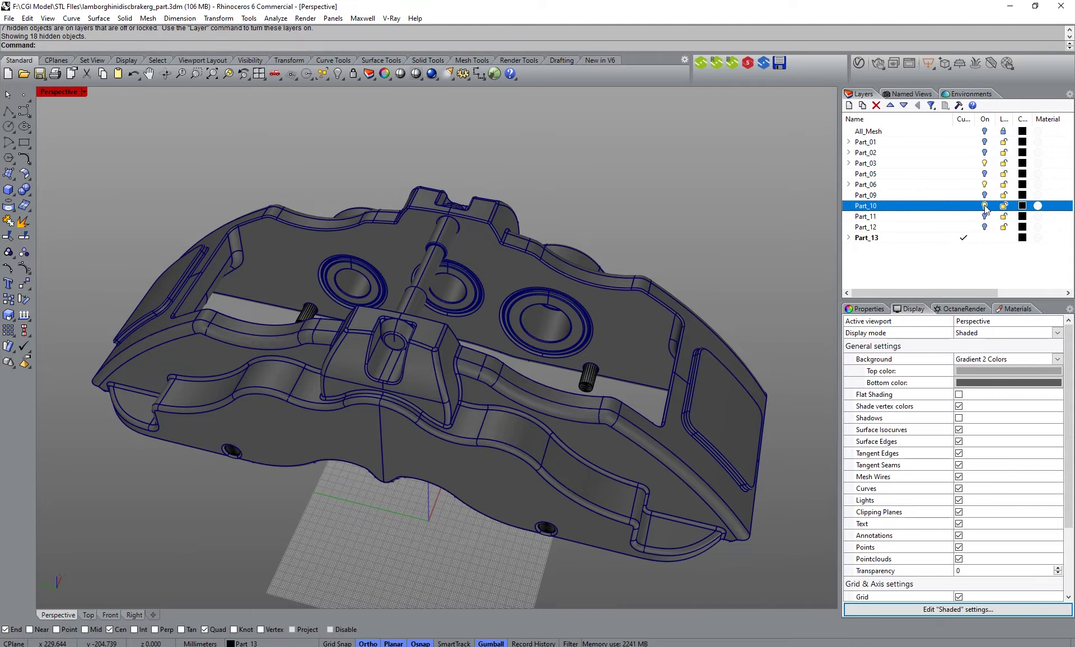
pyautogui.click(985, 207)
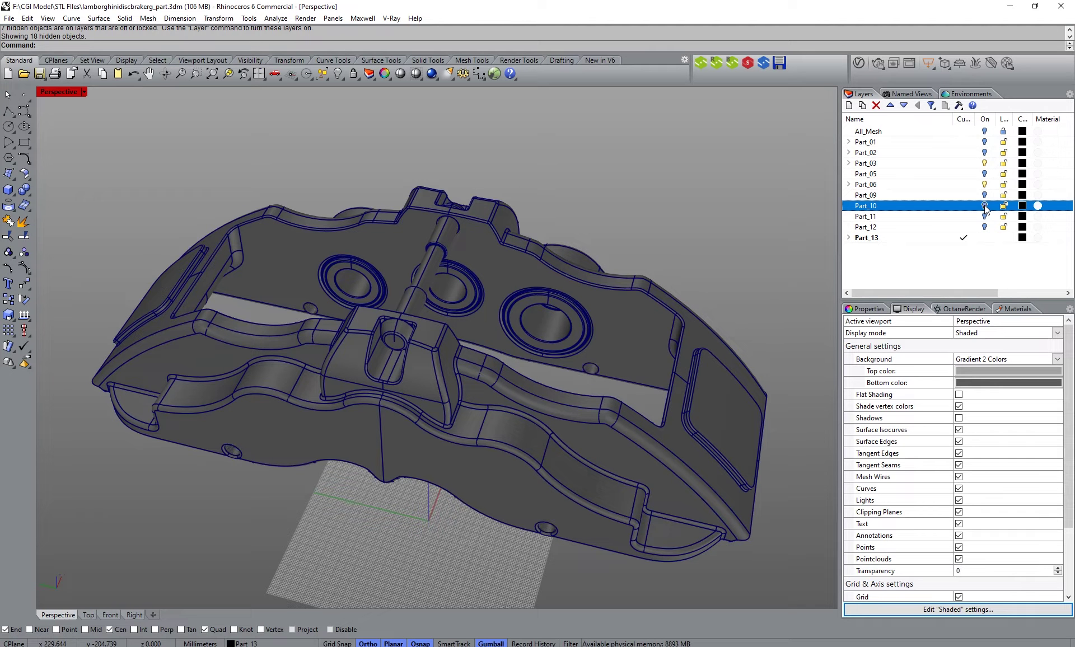
pyautogui.click(984, 207)
pyautogui.moveTo(548, 377); pyautogui.dragTo(573, 397, button='right')
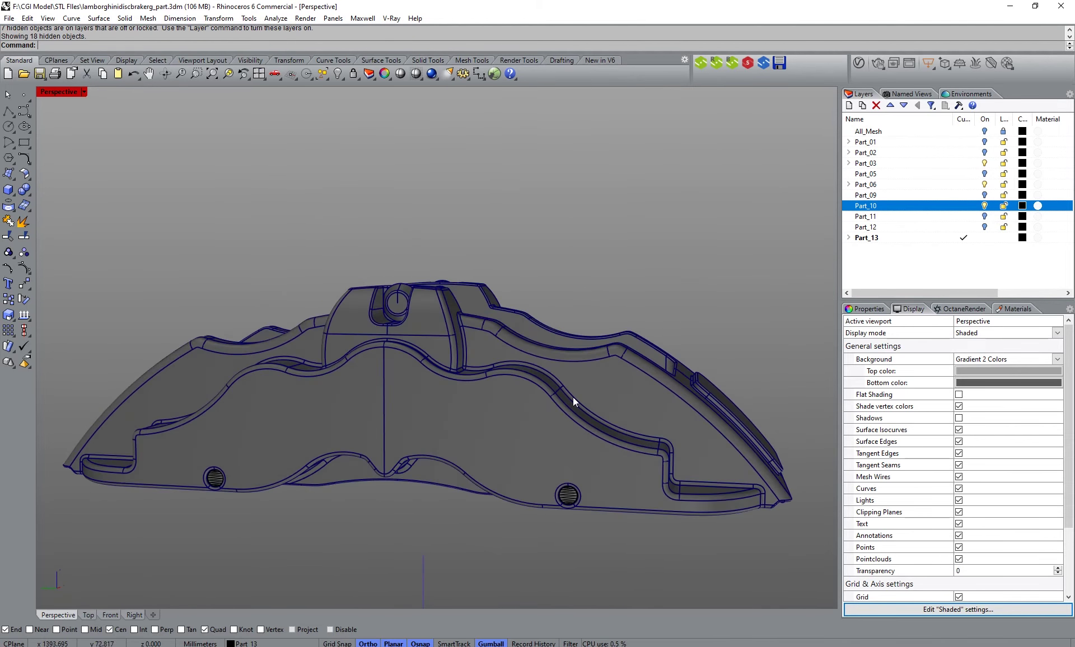
pyautogui.scroll(10, 574, 503)
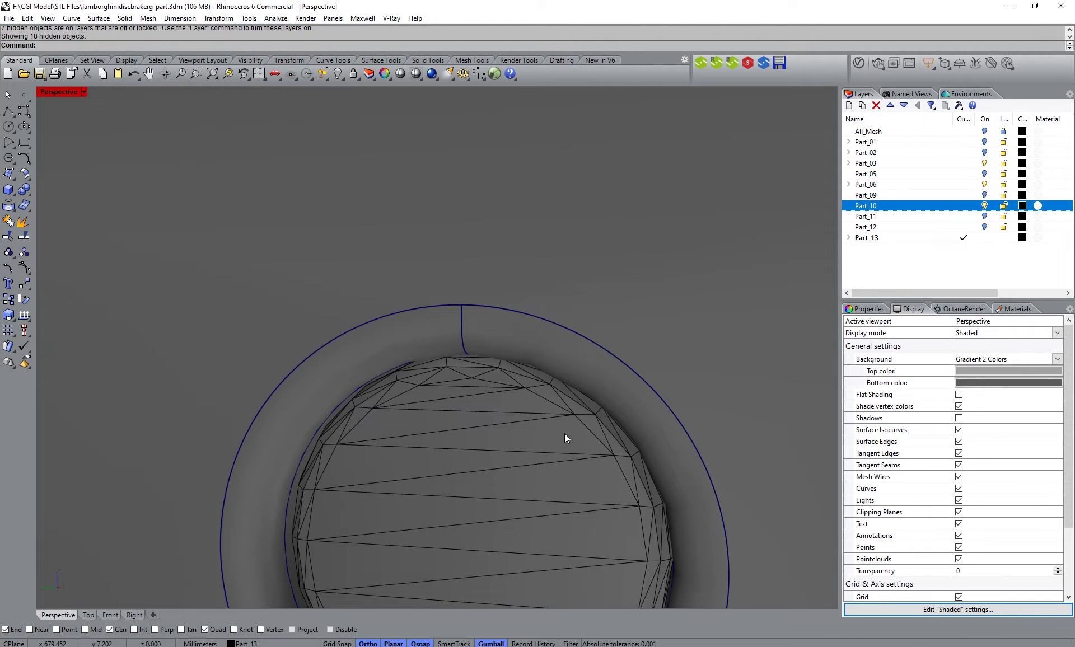
pyautogui.scroll(-15, 564, 434)
pyautogui.moveTo(564, 434); pyautogui.dragTo(407, 521, button='right')
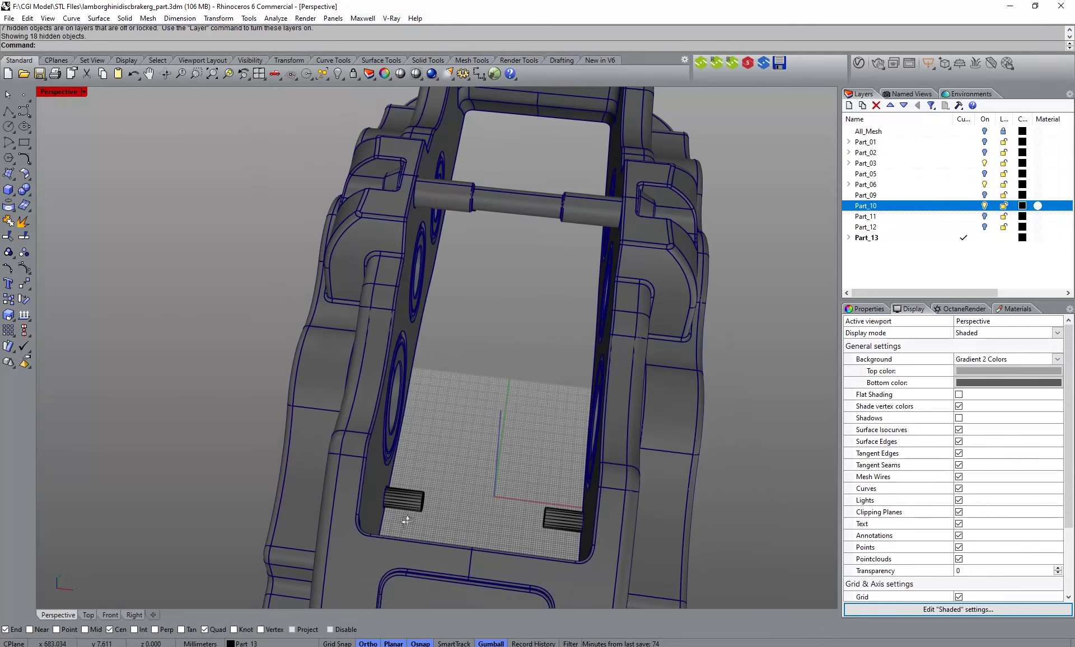
# Show the Part_05 layer and examine the brake pad meshes inside the caliper.
pyautogui.click(985, 195)
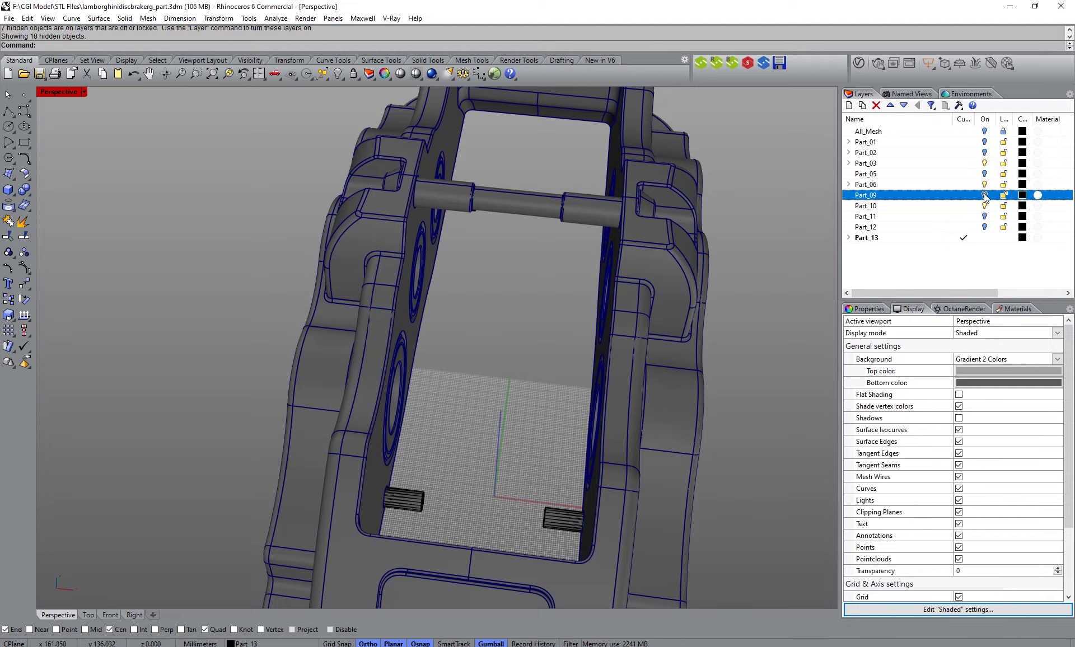
pyautogui.click(985, 174)
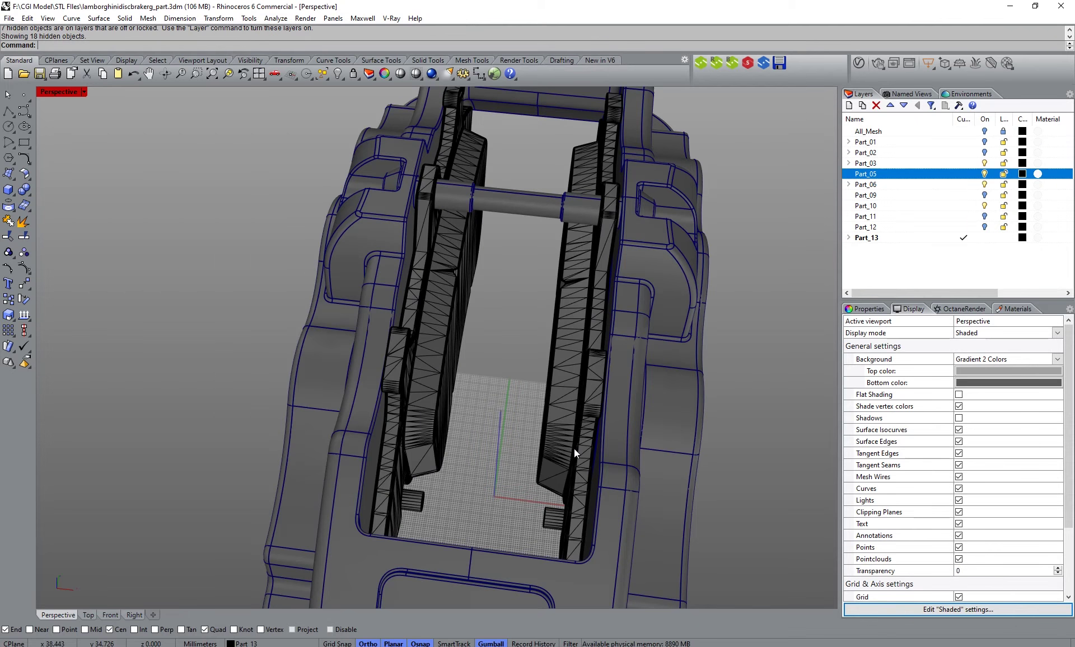
pyautogui.moveTo(573, 448); pyautogui.dragTo(506, 408, button='right')
pyautogui.scroll(10, 662, 444)
pyautogui.scroll(-4, 586, 442)
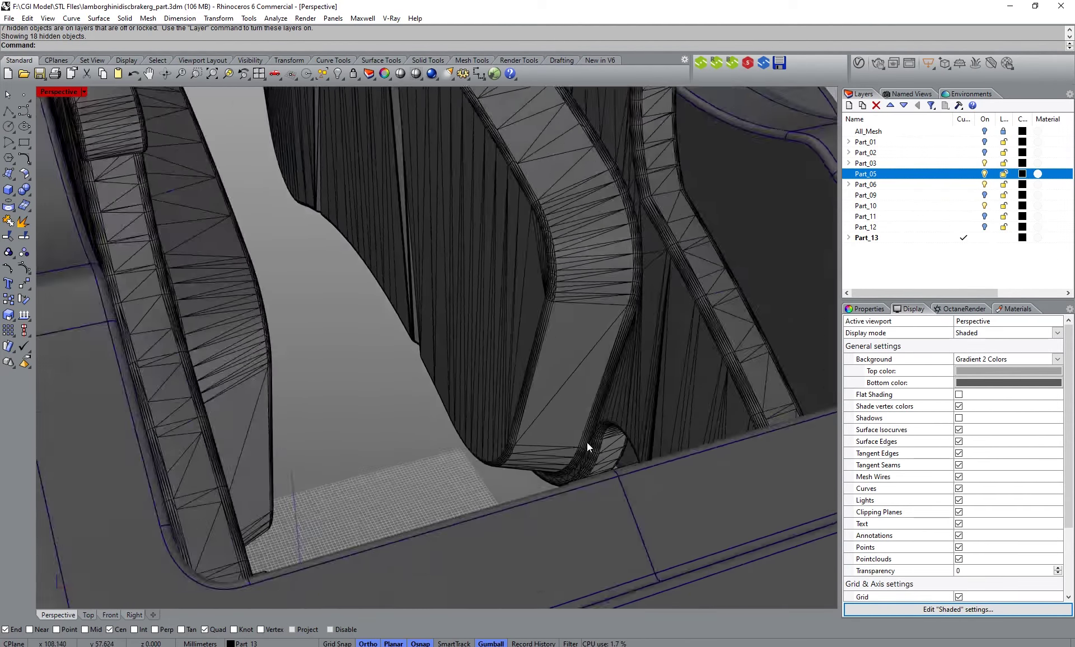
pyautogui.moveTo(587, 442); pyautogui.dragTo(686, 431, button='right')
pyautogui.scroll(-10, 606, 434)
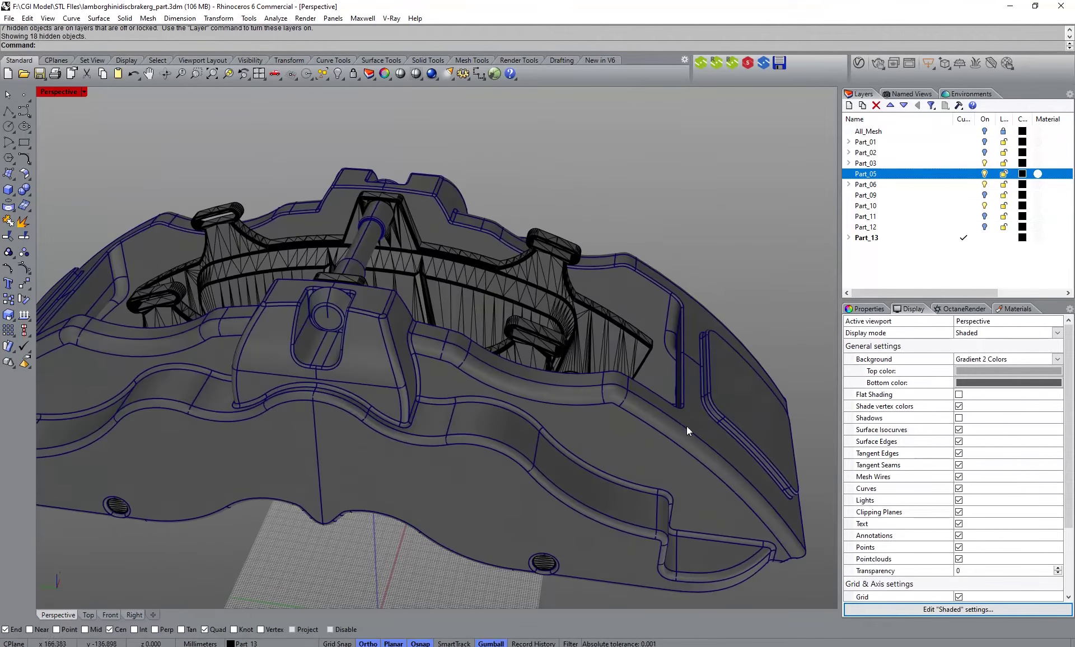
# Inspect how the Part_10 pin sits in the notch of the brake pad.
pyautogui.scroll(10, 543, 344)
pyautogui.moveTo(548, 421); pyautogui.dragTo(619, 468, button='right')
pyautogui.scroll(-7, 532, 449)
pyautogui.scroll(5, 619, 468)
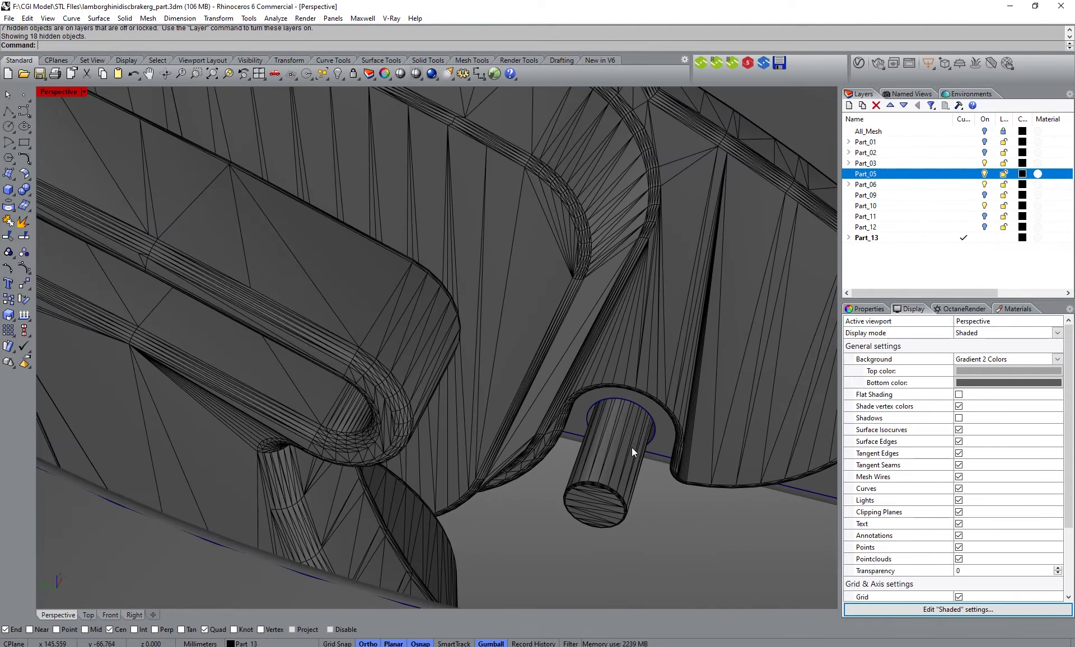
pyautogui.scroll(-7, 632, 448)
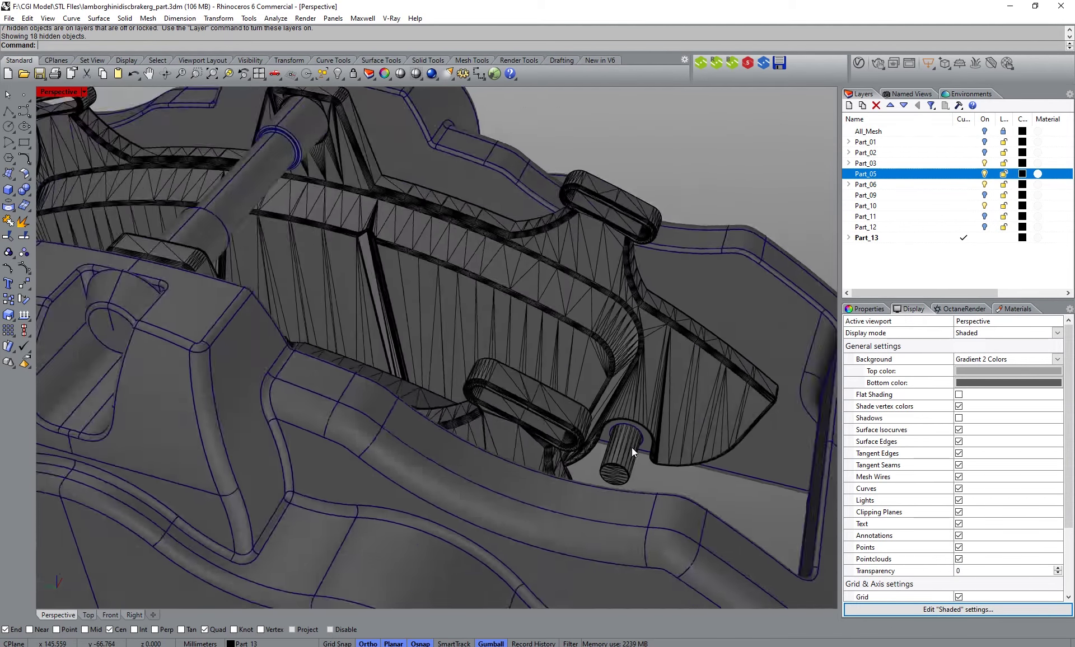
pyautogui.moveTo(632, 448)
pyautogui.mouseDown(button='right')
pyautogui.moveTo(542, 433)
pyautogui.moveTo(558, 499)
pyautogui.moveTo(629, 464)
pyautogui.mouseUp(button='right')
pyautogui.scroll(-8, 551, 456)
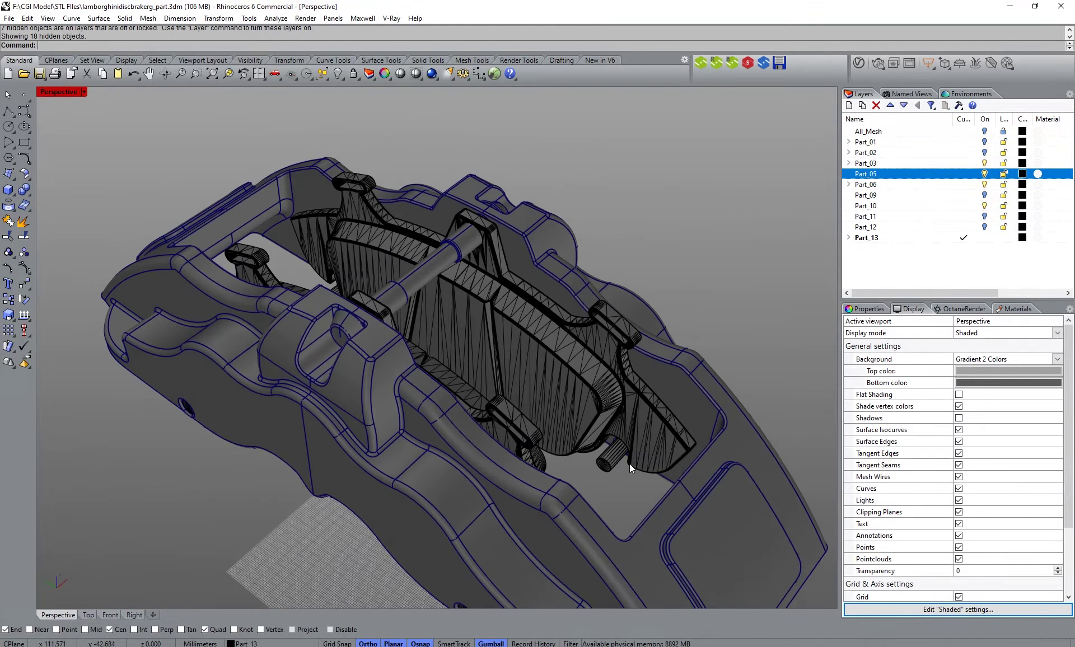
# Hide the Part_05 brake pads and the Part_10 pins.
pyautogui.click(985, 176)
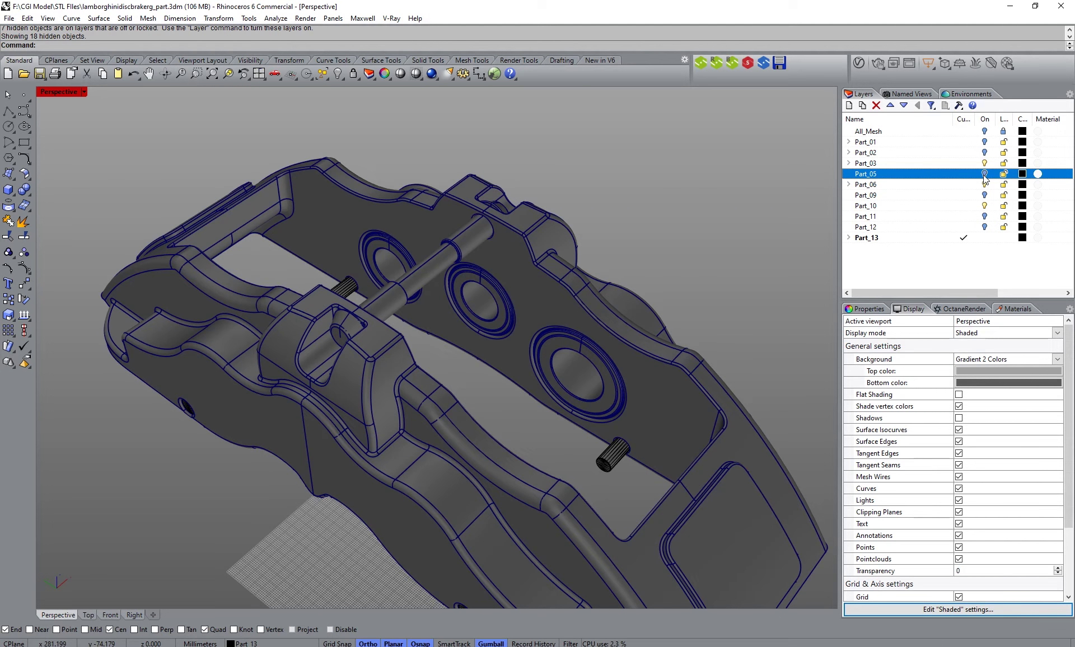
pyautogui.click(984, 206)
pyautogui.click(985, 206)
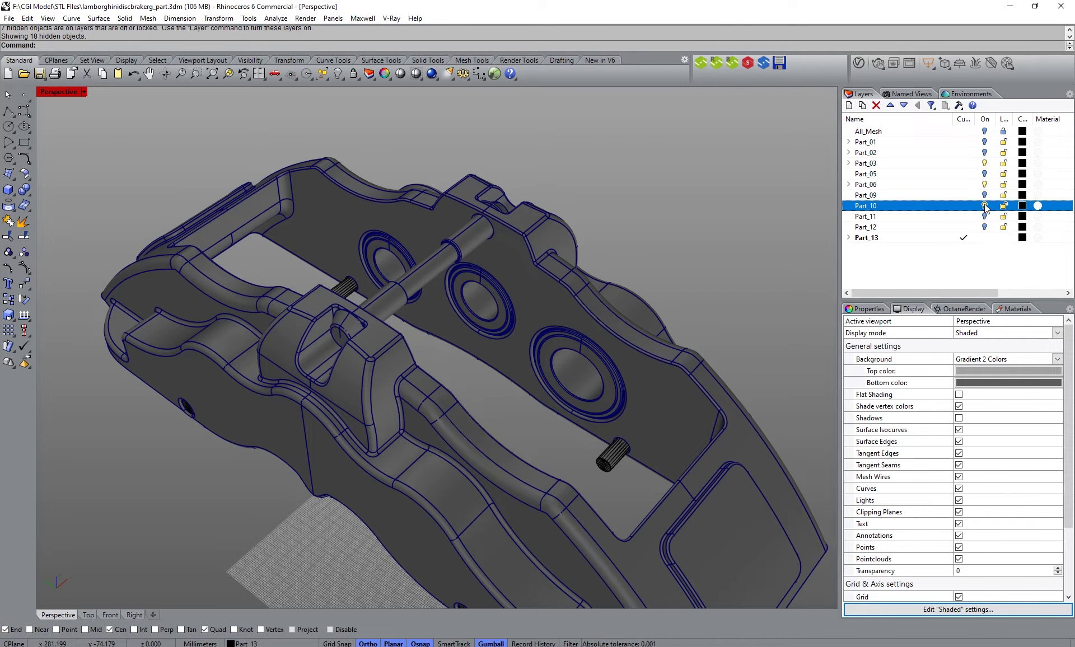
pyautogui.click(984, 206)
# Blend the rim of the small pin hole beside the largest piston bore on the inner wall with Blend Edge, radius 1.
pyautogui.moveTo(664, 430); pyautogui.dragTo(552, 392, button='right')
pyautogui.scroll(10, 654, 554)
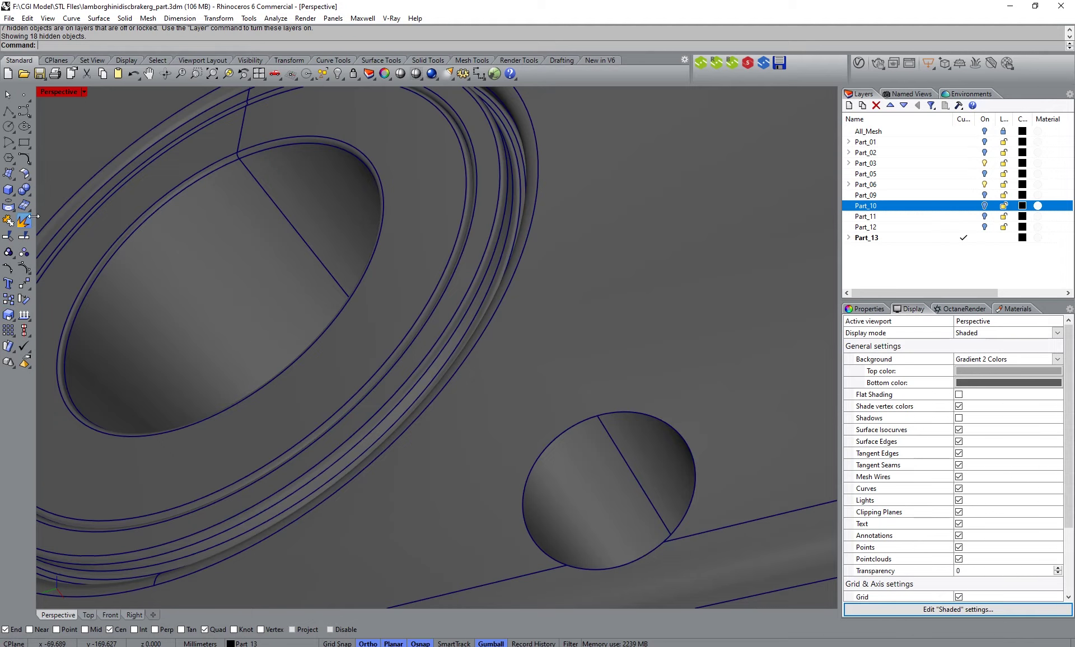
pyautogui.click(29, 194)
pyautogui.click(122, 209)
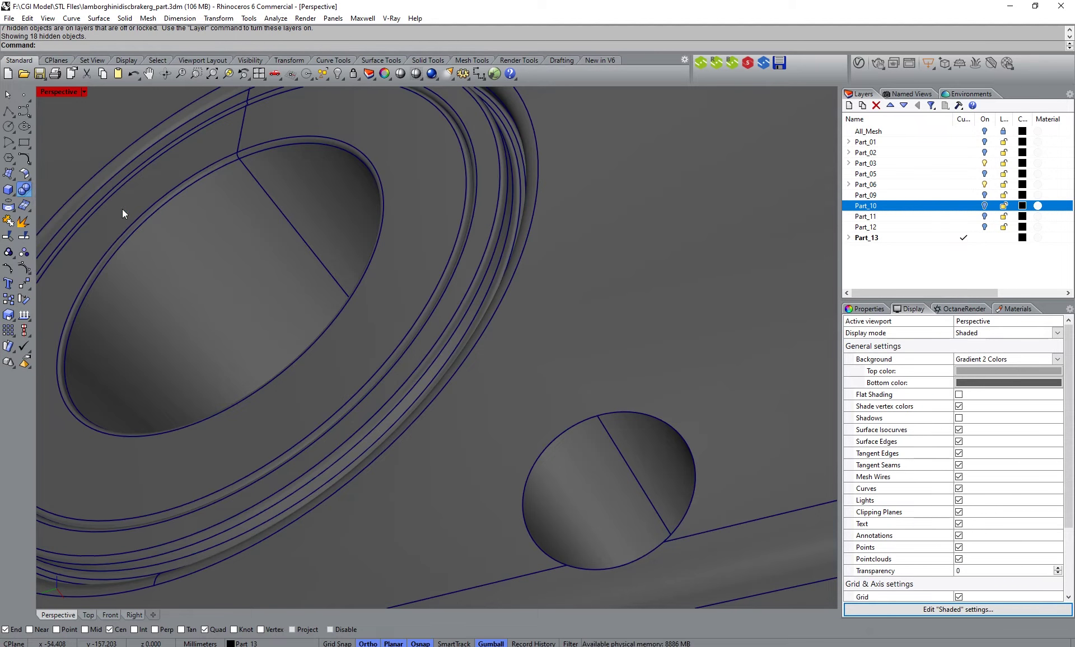
pyautogui.write('1')
pyautogui.press('Return')
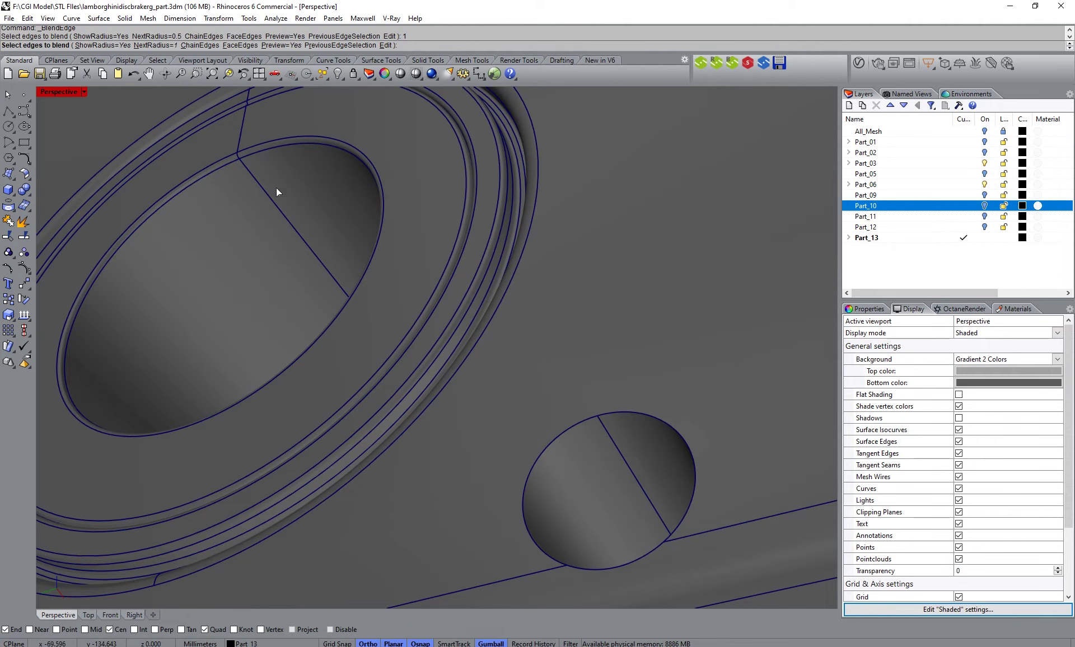
pyautogui.click(632, 413)
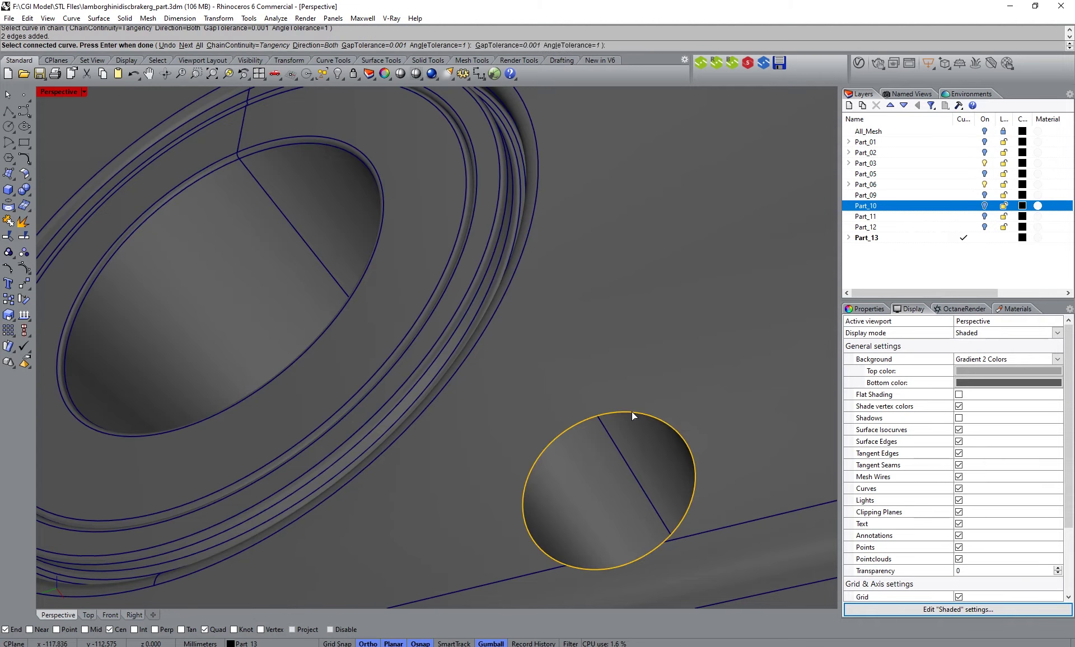
pyautogui.press('Return')
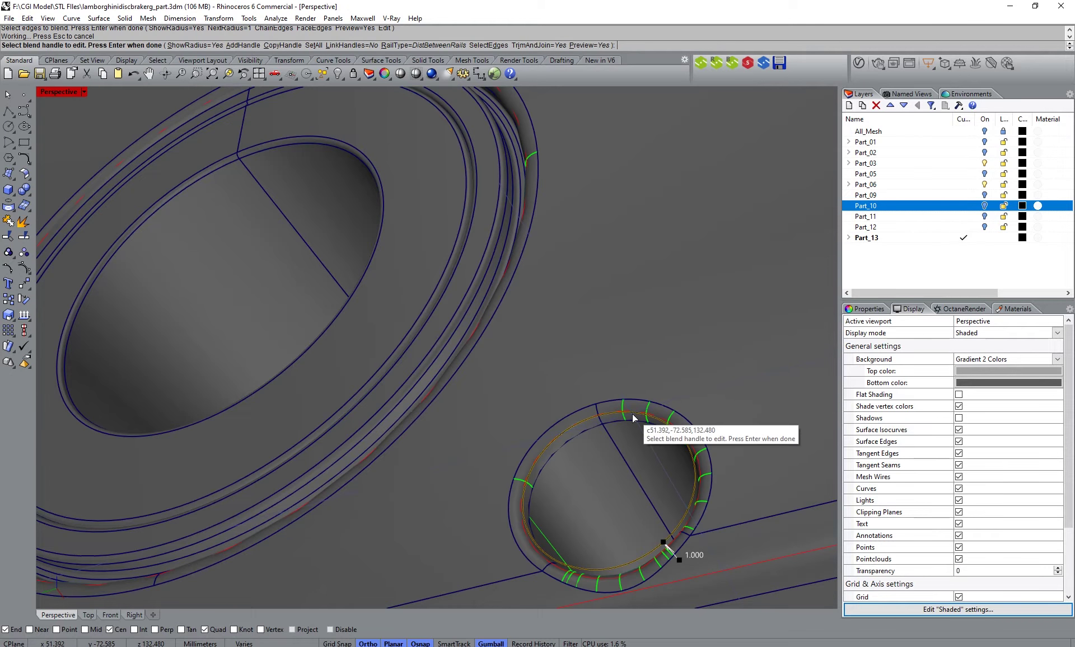
pyautogui.press('Return')
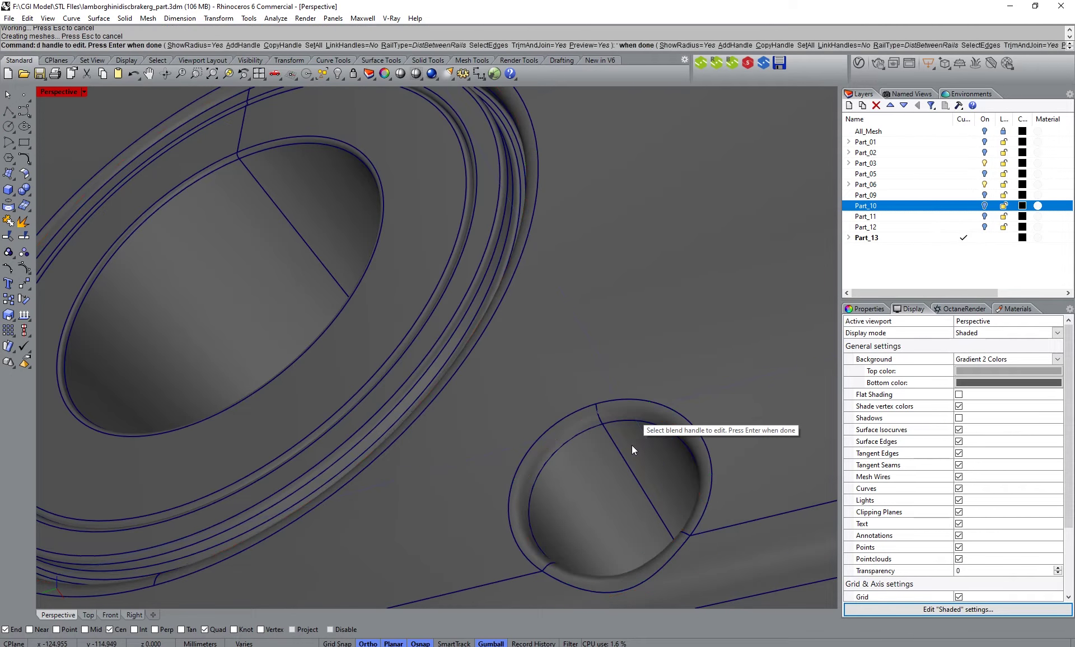
pyautogui.press('Return')
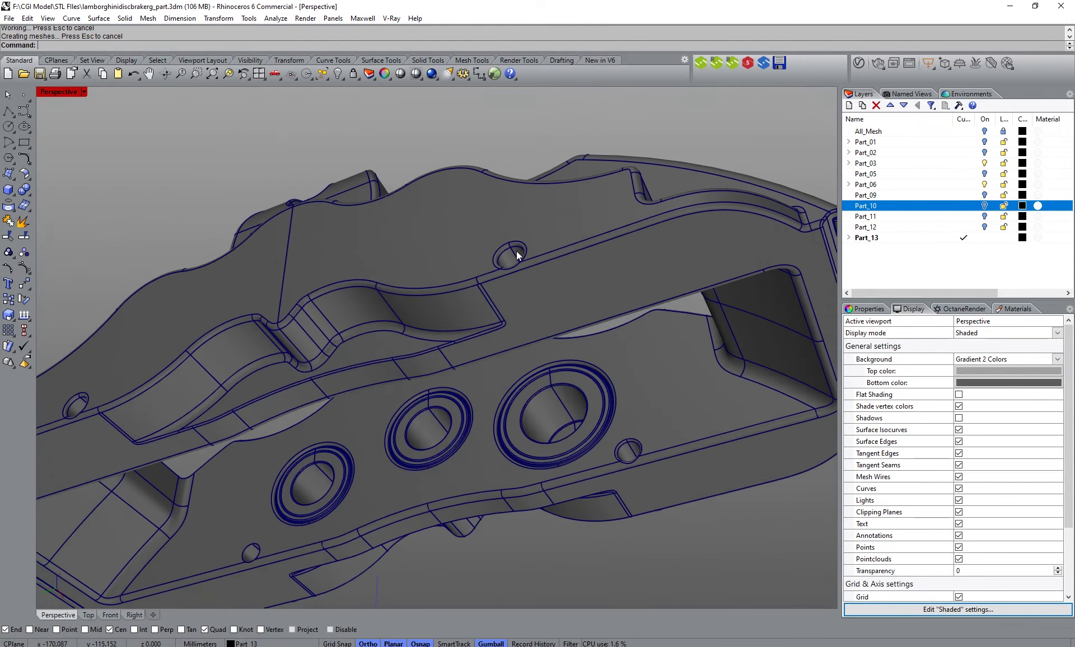
# Blend the chained rim edges of the pin hole beside the smallest piston bore on the inner wall, radius 1.
pyautogui.scroll(5, 516, 252)
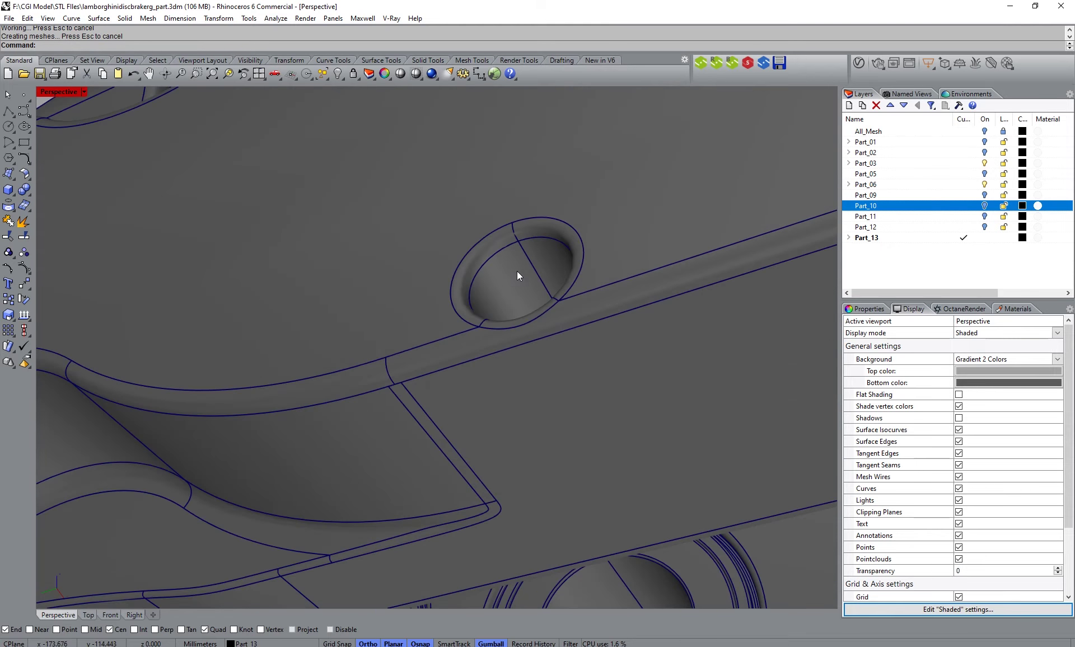
pyautogui.scroll(-5, 569, 302)
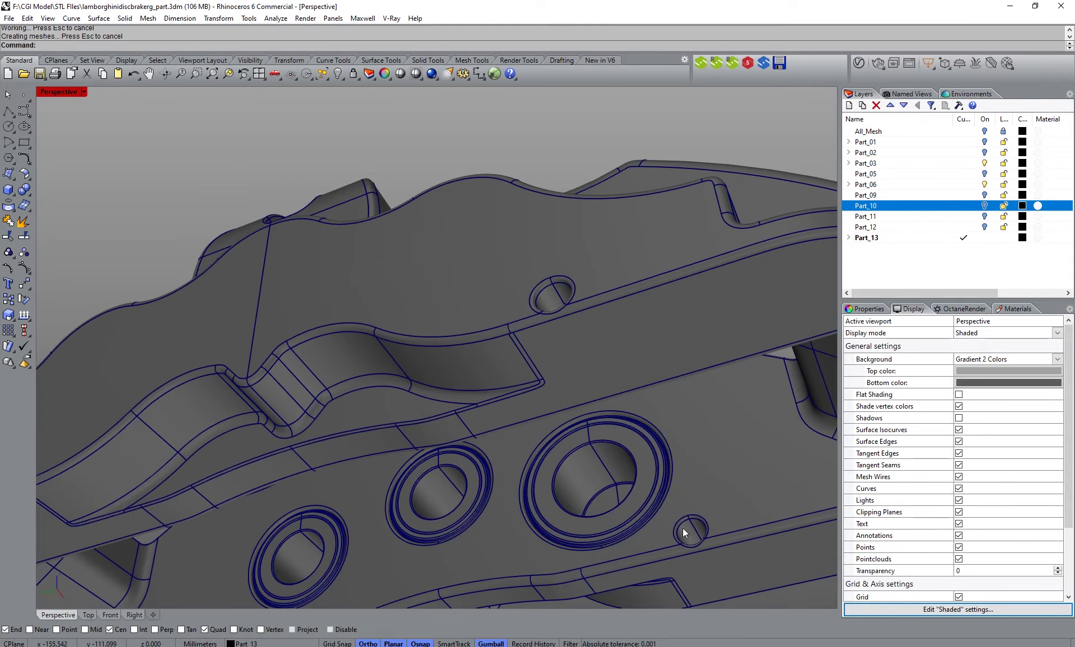
pyautogui.scroll(-6, 683, 529)
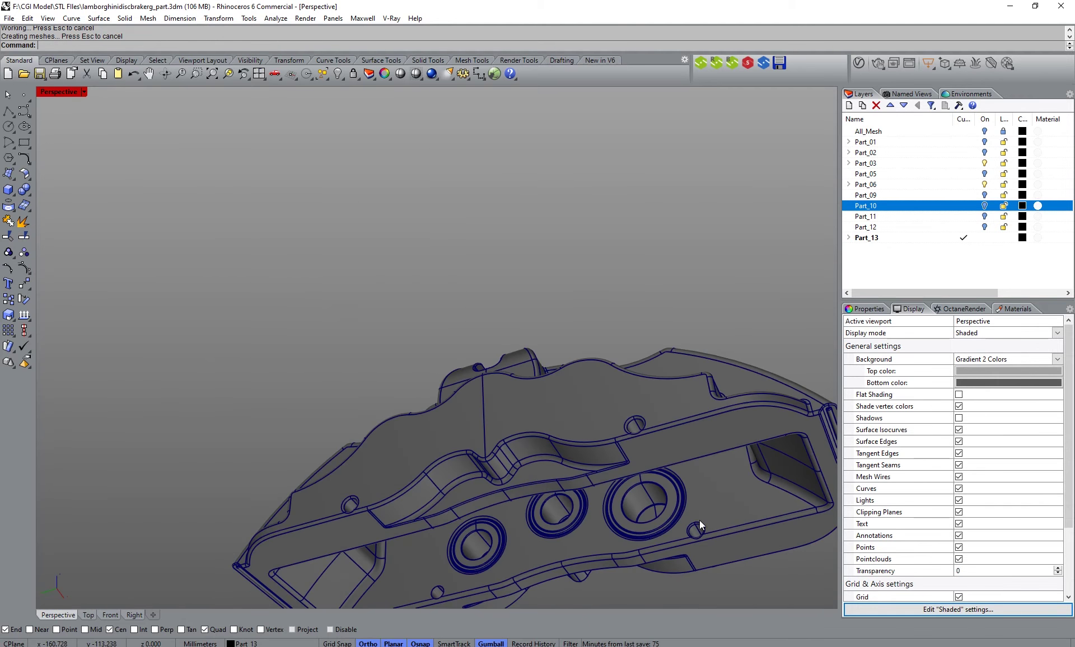
pyautogui.scroll(6, 465, 588)
pyautogui.scroll(-5, 471, 535)
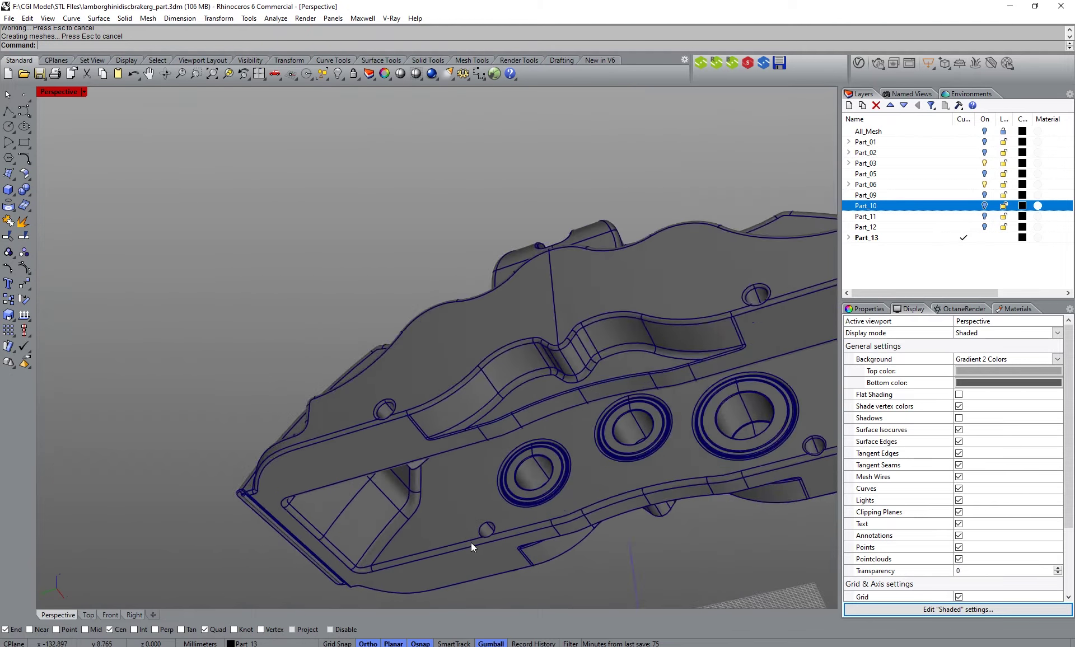
pyautogui.scroll(8, 472, 543)
pyautogui.rightClick(481, 463)
pyautogui.click(206, 47)
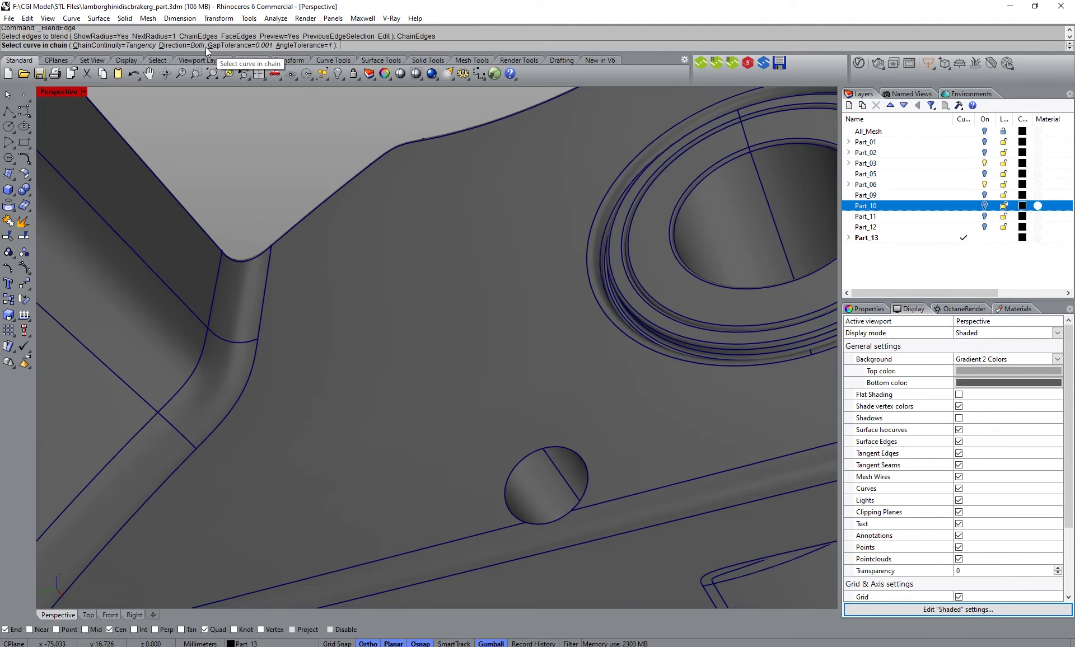
pyautogui.click(534, 455)
pyautogui.rightClick(534, 455)
pyautogui.rightClick(534, 455)
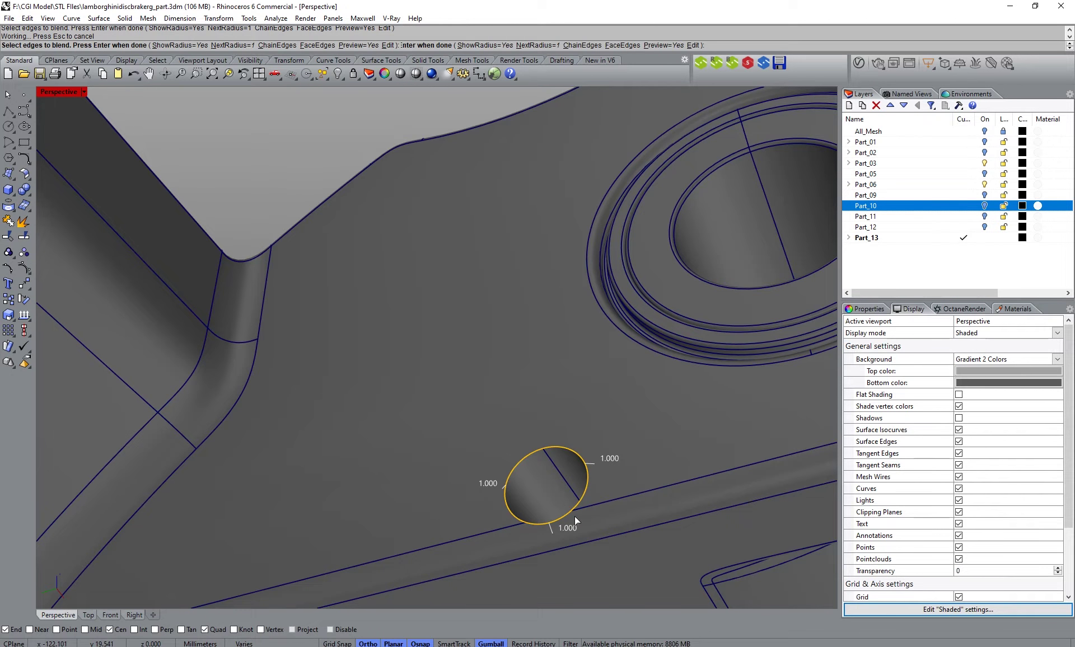
pyautogui.rightClick(530, 526)
pyautogui.rightClick(530, 526)
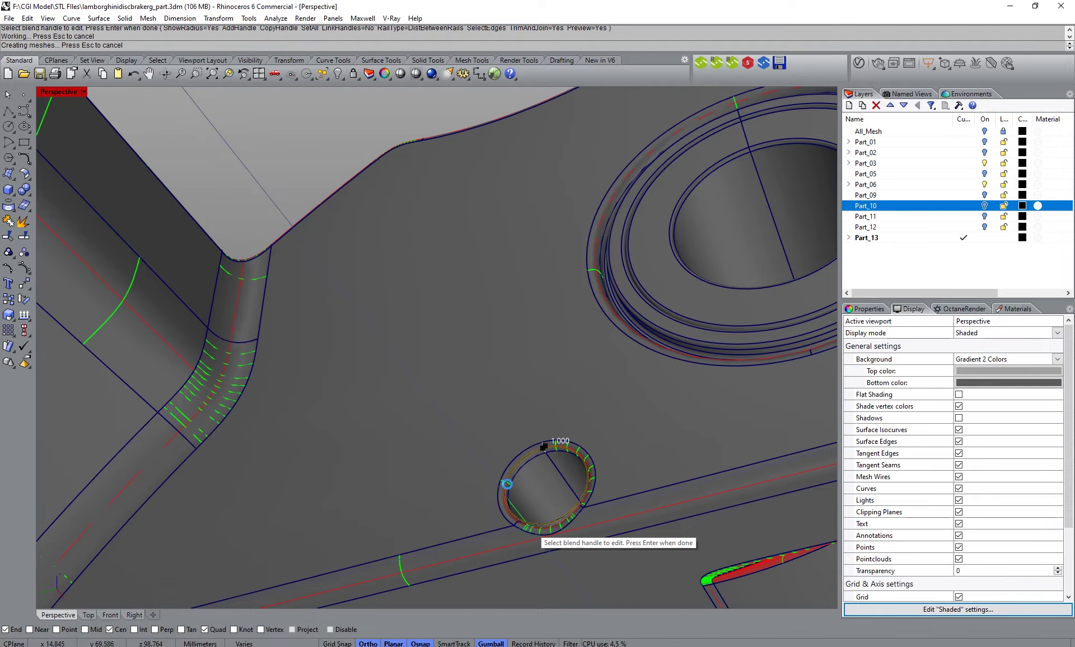
pyautogui.scroll(-12, 535, 522)
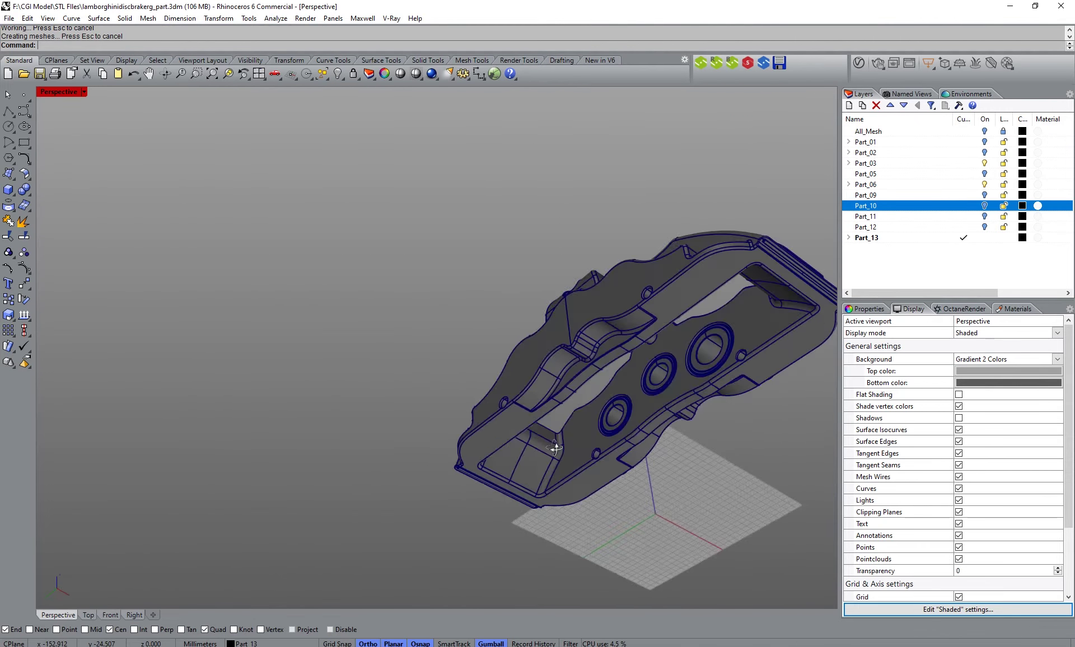
# Pick the chained rim edges of the pin hole beside the smallest piston bore on the opposite inner wall for Blend Edge, radius 1.
pyautogui.moveTo(556, 477); pyautogui.dragTo(431, 456, button='right')
pyautogui.scroll(10, 506, 356)
pyautogui.scroll(-10, 446, 394)
pyautogui.moveTo(446, 394); pyautogui.dragTo(363, 396, button='right')
pyautogui.scroll(5, 430, 392)
pyautogui.scroll(3, 439, 385)
pyautogui.scroll(-2, 442, 388)
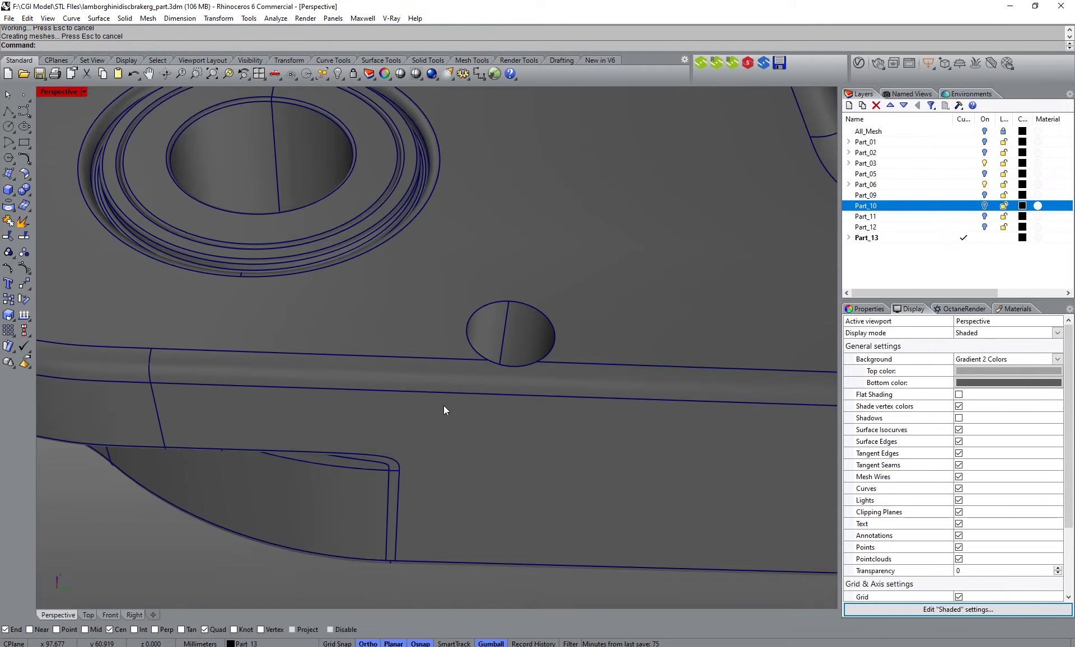
pyautogui.rightClick(443, 405)
pyautogui.click(200, 45)
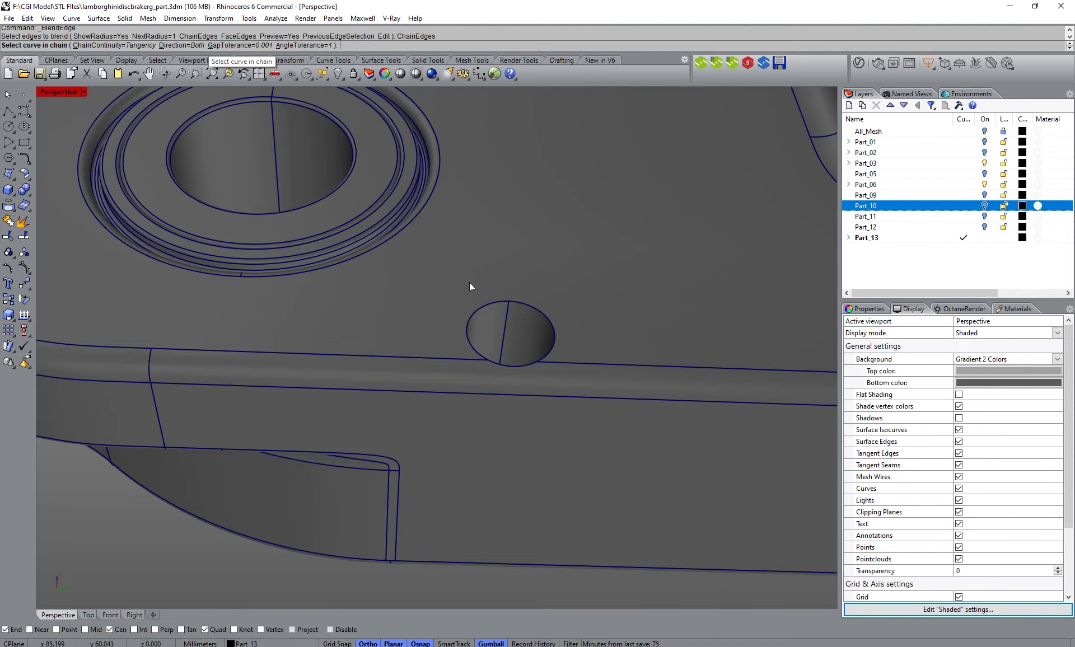
pyautogui.click(486, 307)
pyautogui.rightClick(485, 307)
pyautogui.press('Return')
# Add the chained rim of the pin hole beside the largest bore on the same wall and complete the edge blends with radius 1.
pyautogui.scroll(-6, 582, 381)
pyautogui.scroll(5, 335, 301)
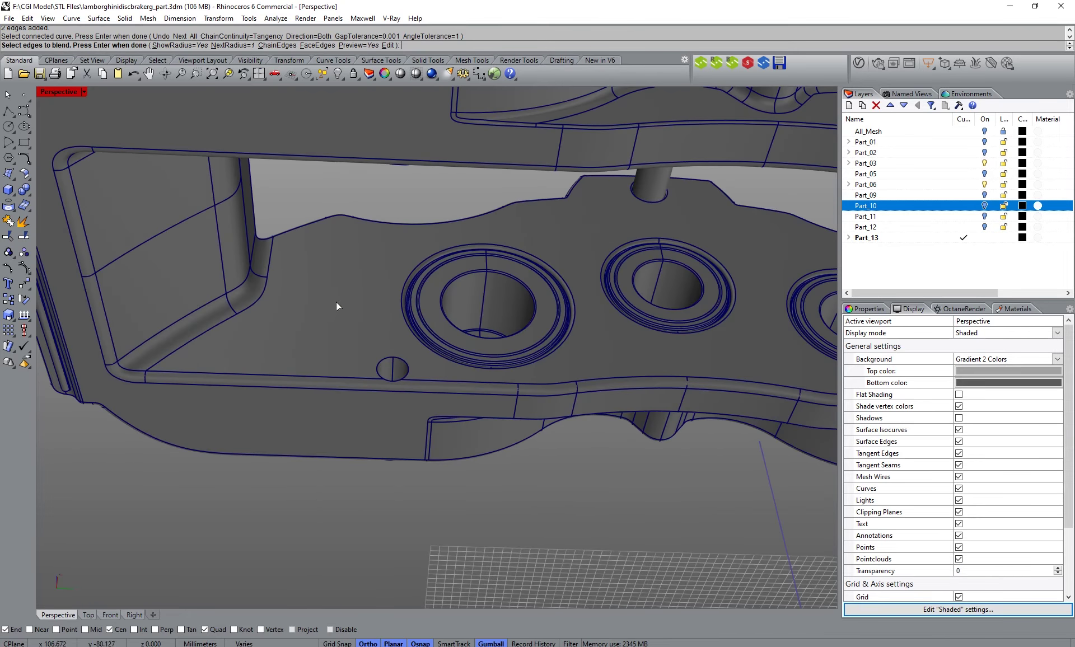
pyautogui.scroll(3, 382, 353)
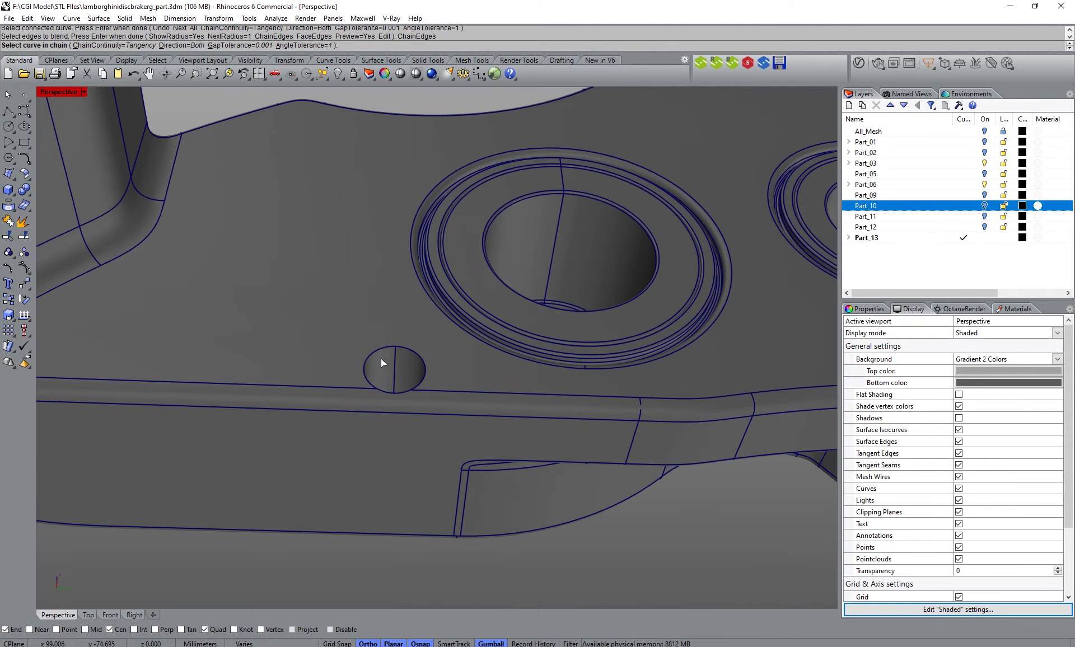
pyautogui.click(378, 351)
pyautogui.press('Return')
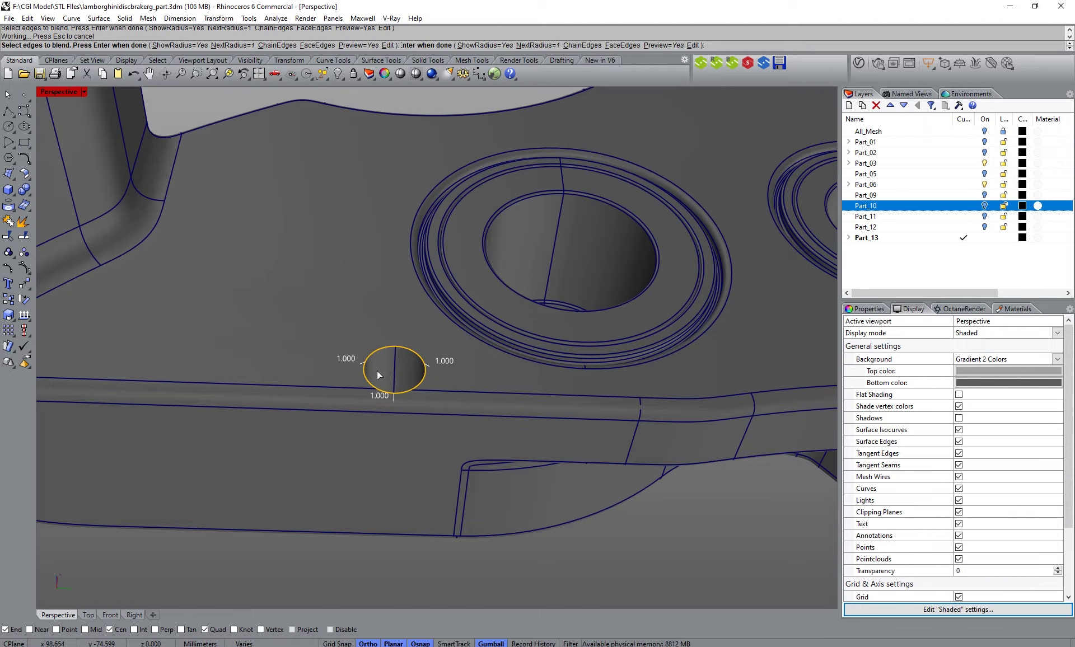
pyautogui.press('Return')
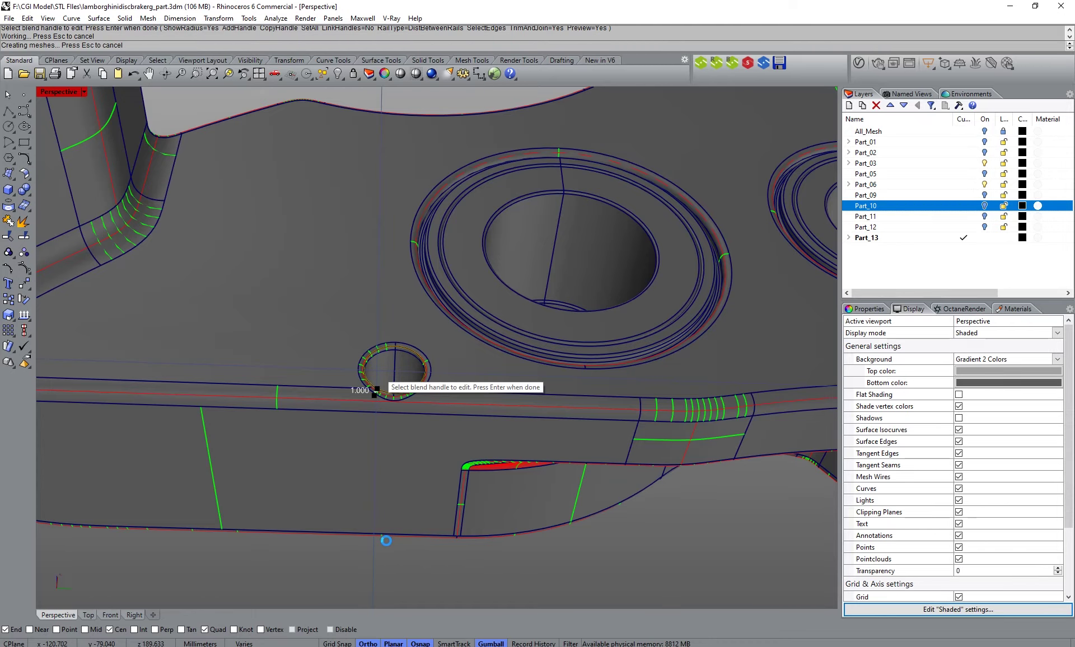
pyautogui.press('Return')
# Extract a copy of the cylindrical surface inside one of the lower pin holes on the caliper's outer side.
pyautogui.scroll(-10, 386, 541)
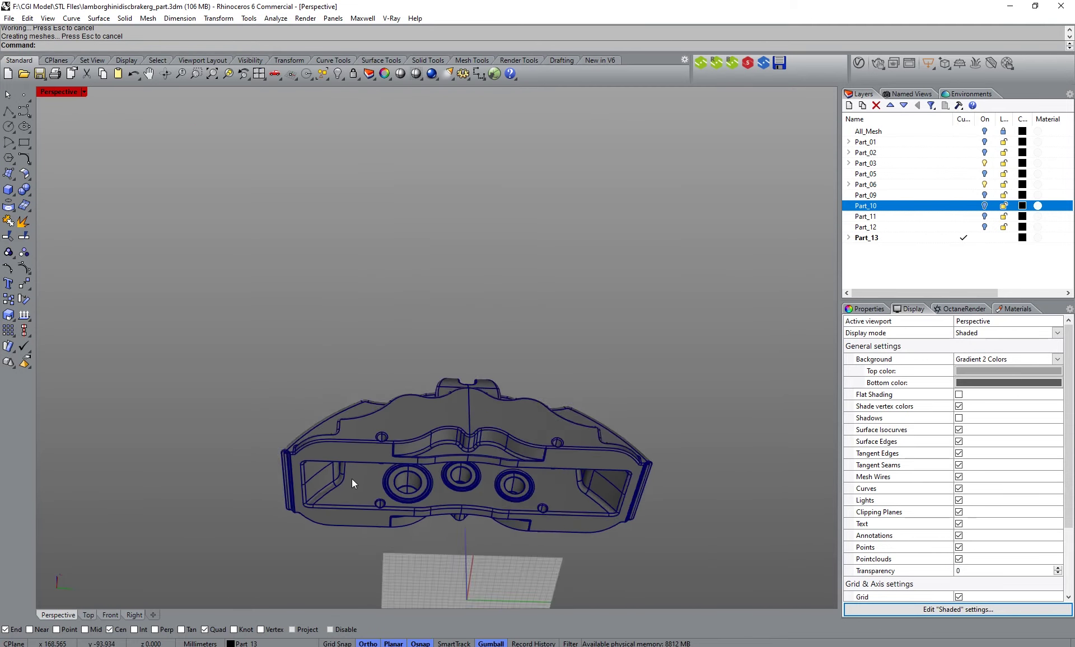
pyautogui.moveTo(351, 478); pyautogui.dragTo(413, 576, button='right')
pyautogui.scroll(5, 372, 525)
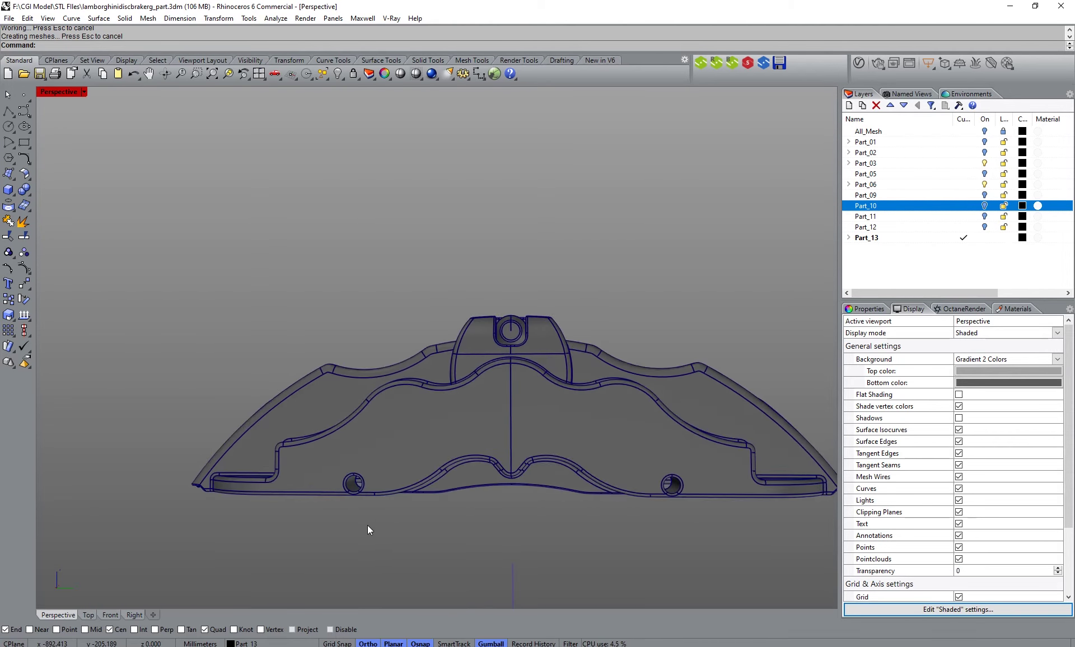
pyautogui.scroll(10, 353, 557)
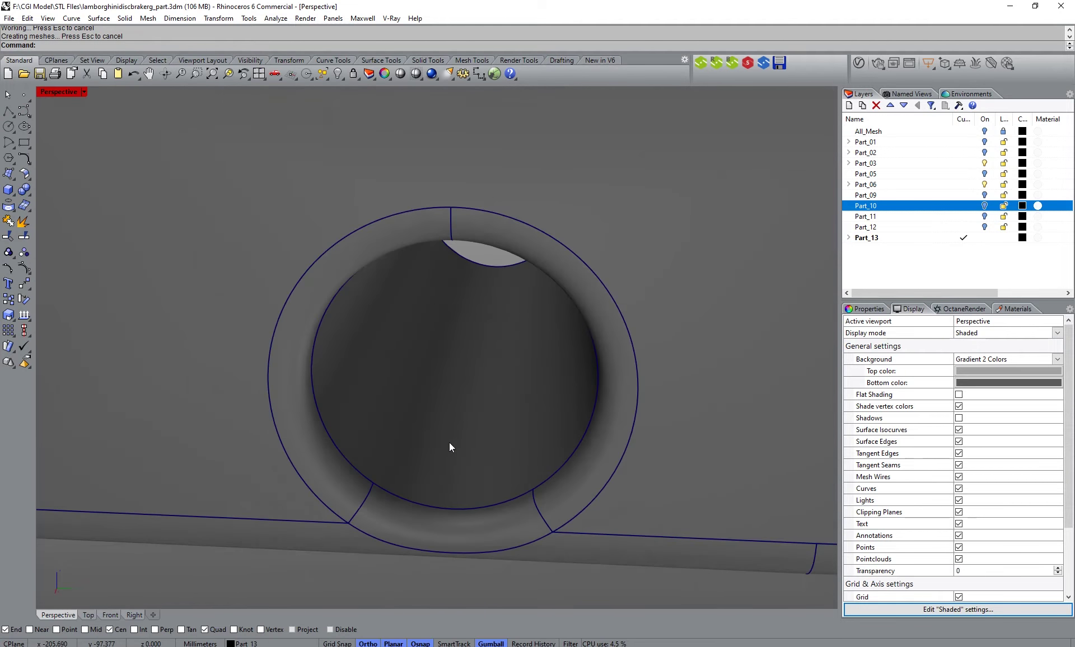
pyautogui.click(23, 222)
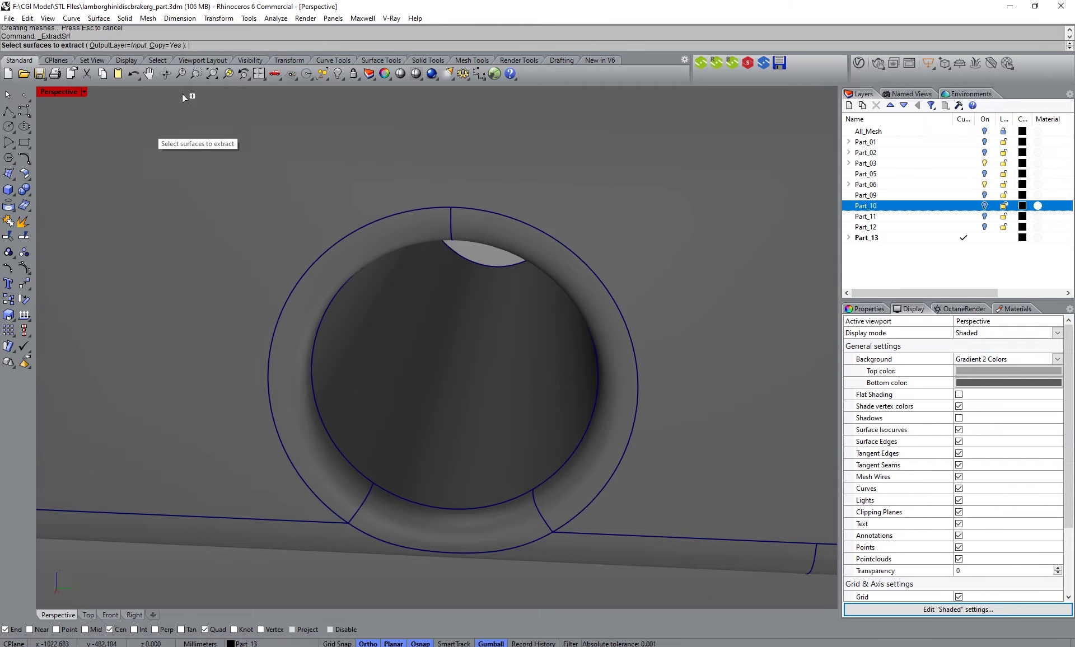
pyautogui.click(422, 382)
pyautogui.press('Return')
# Extract a copy of the cylindrical surface inside the other lower pin hole on the same outer side.
pyautogui.scroll(-10, 422, 381)
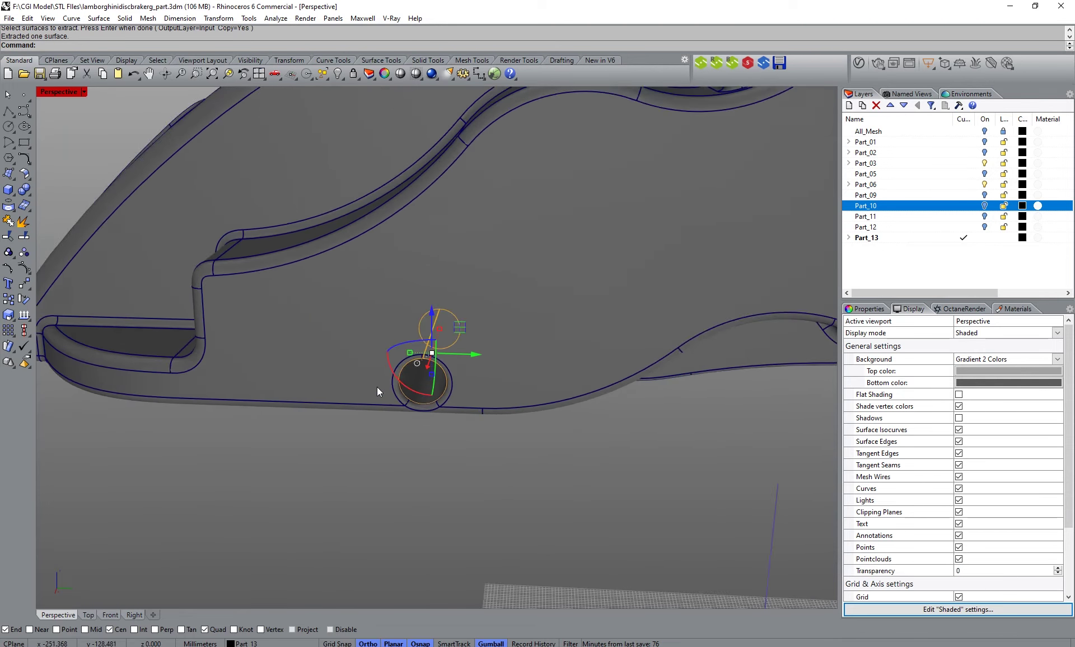
pyautogui.scroll(4, 596, 405)
pyautogui.scroll(3, 408, 406)
pyautogui.scroll(3, 408, 410)
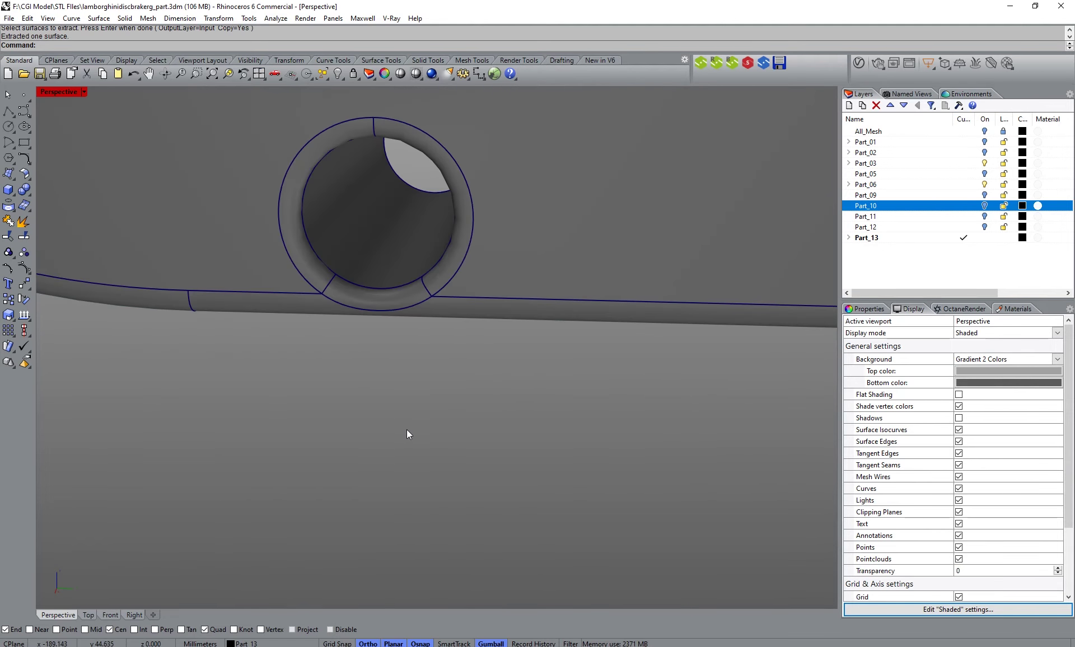
pyautogui.click(368, 237)
pyautogui.scroll(-6, 485, 407)
pyautogui.scroll(-4, 484, 404)
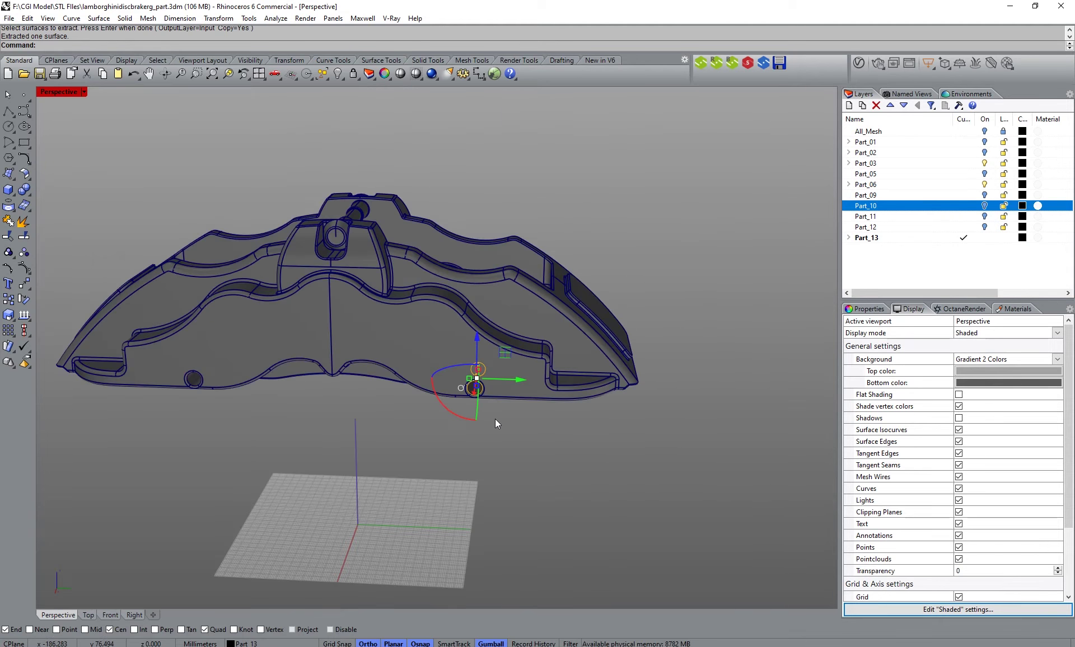
# Hide the caliper body, pistons and cross pin so that only the two extracted pin hole surfaces stay shown.
pyautogui.click(402, 314)
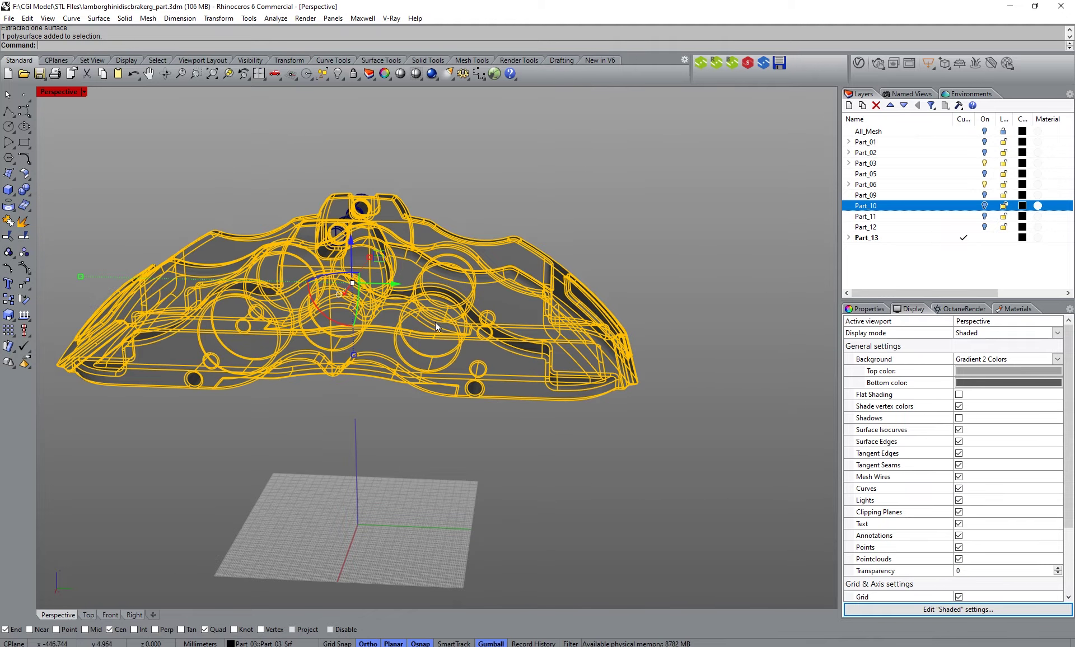
pyautogui.click(337, 74)
pyautogui.moveTo(403, 327); pyautogui.dragTo(460, 280, button='right')
pyautogui.moveTo(586, 312); pyautogui.dragTo(227, 190)
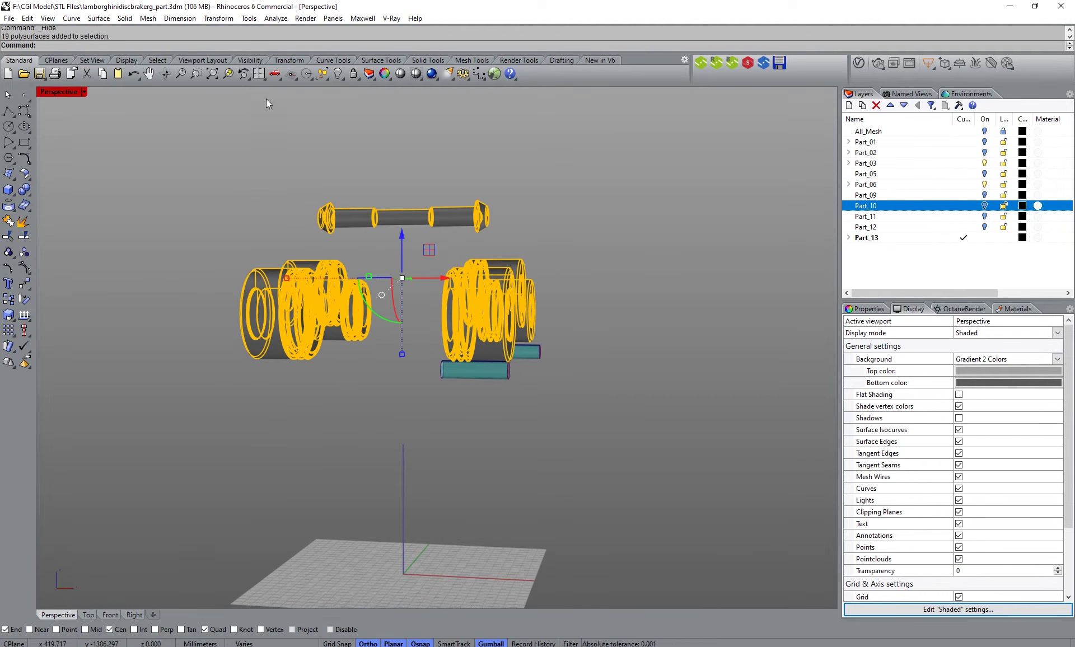
pyautogui.click(336, 74)
pyautogui.moveTo(361, 236); pyautogui.dragTo(103, 227, button='right')
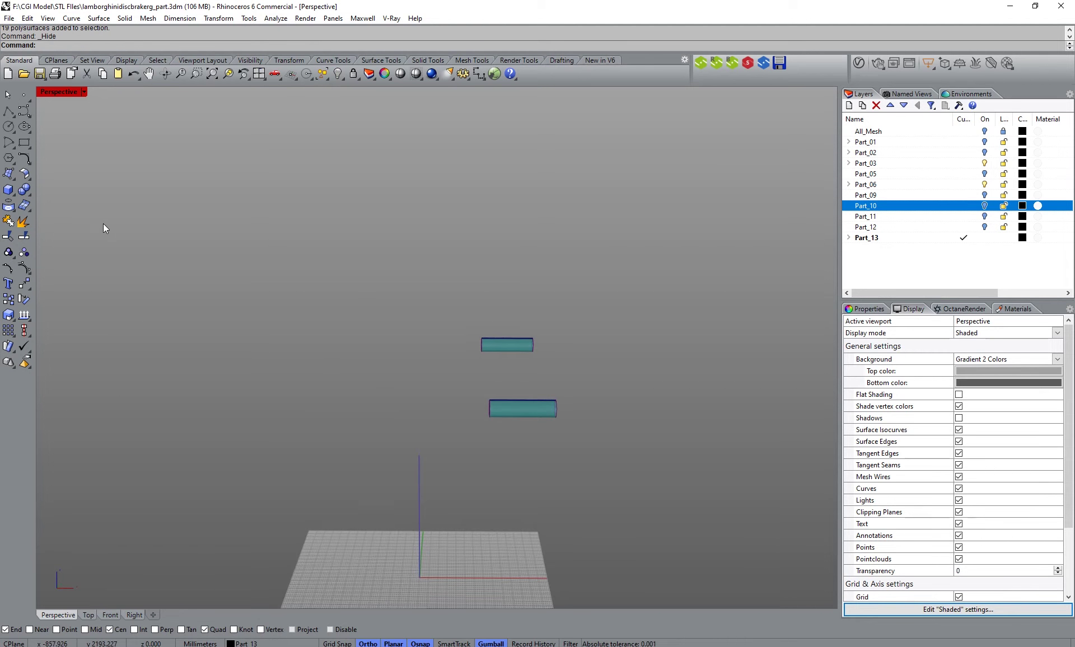
# Untrim both end edges of each of the two extracted pin hole cylinders, with KeepTrimObjects set to No.
pyautogui.click(9, 238)
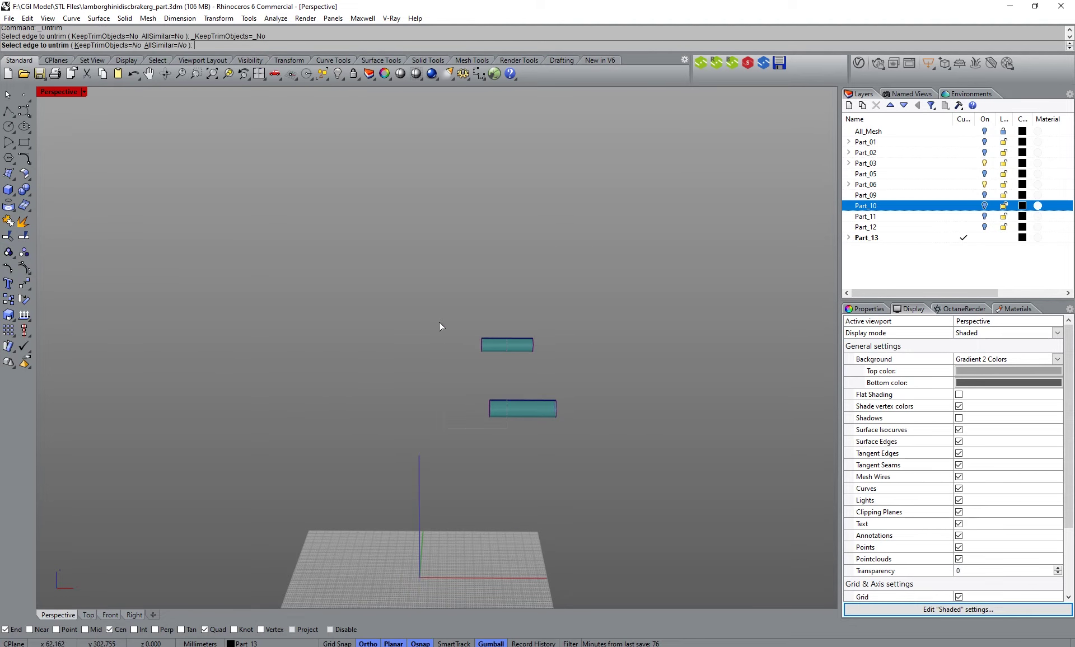
pyautogui.click(482, 345)
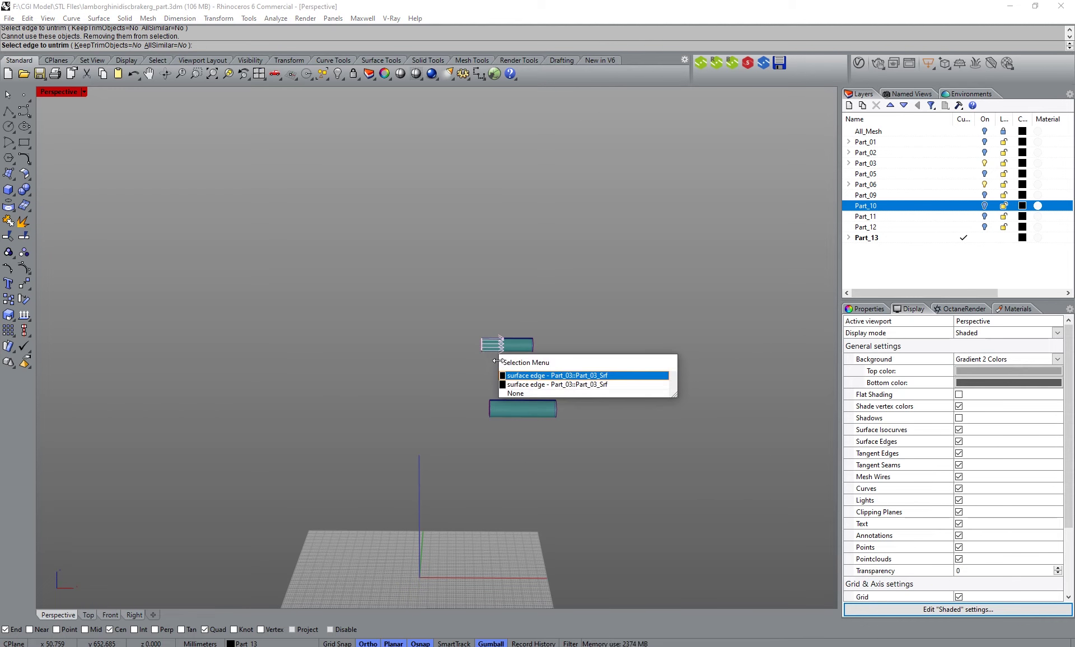
pyautogui.click(510, 376)
pyautogui.click(493, 409)
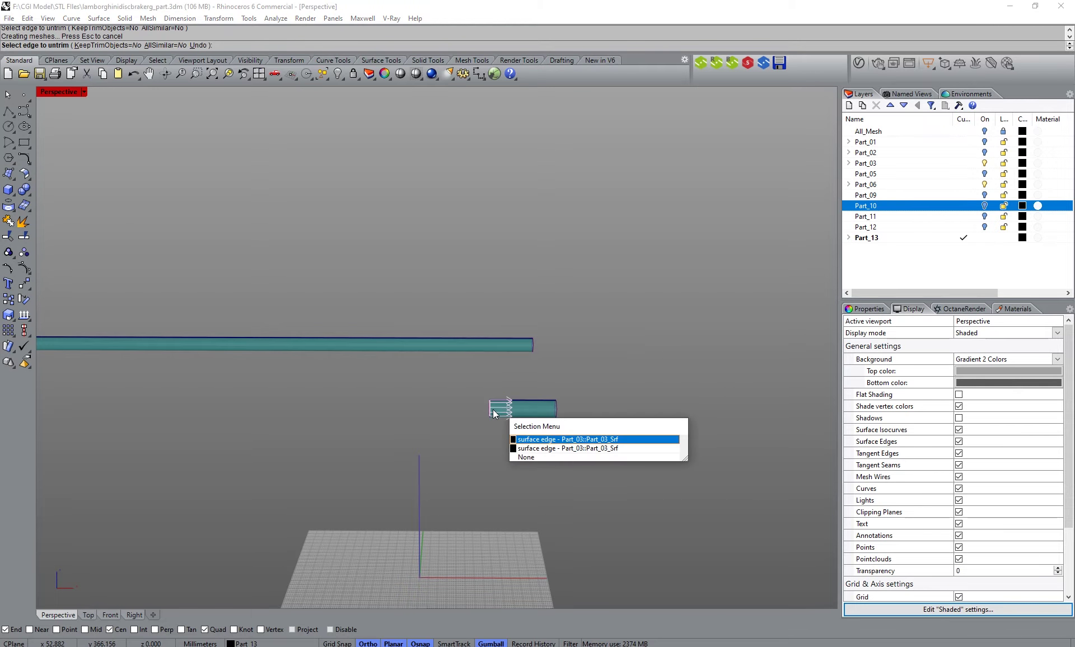
pyautogui.click(519, 438)
pyautogui.click(554, 417)
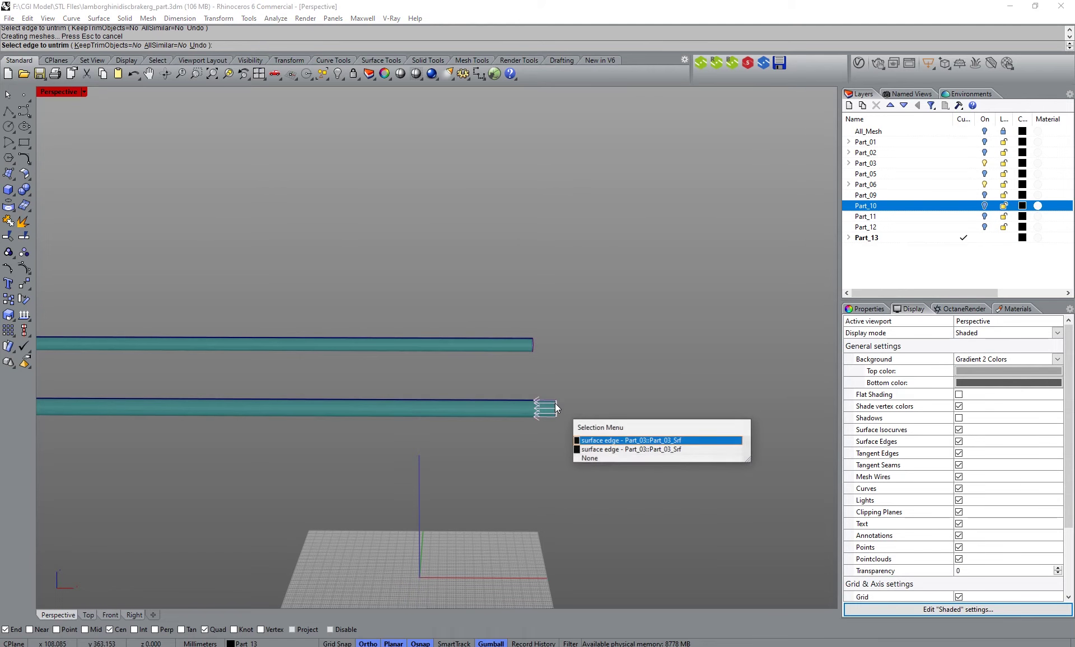
pyautogui.click(592, 439)
pyautogui.click(534, 344)
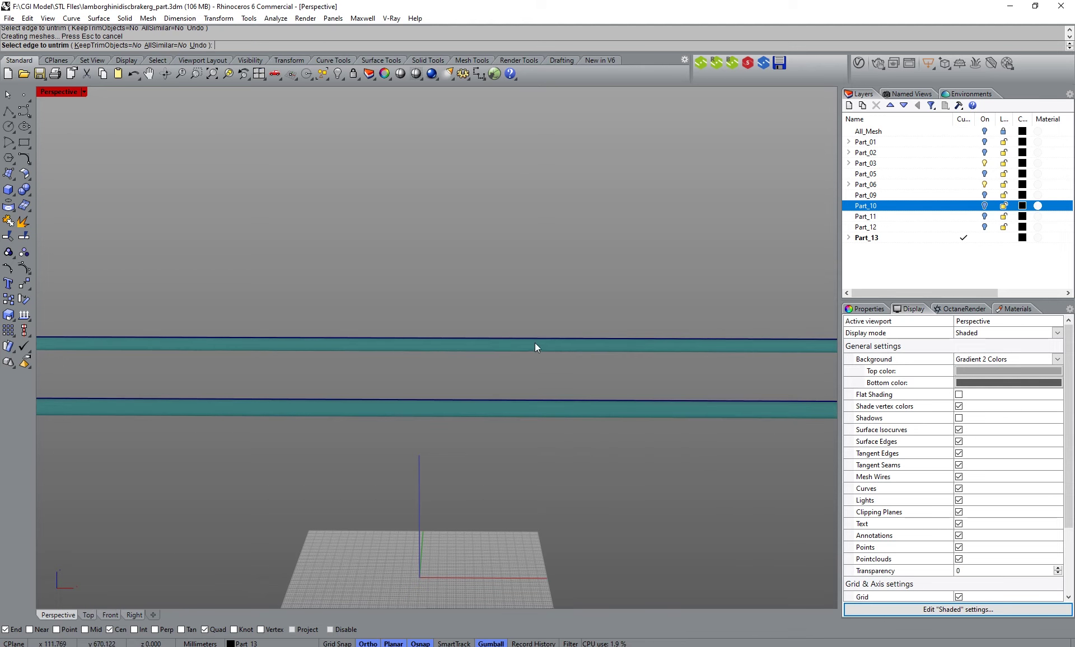
pyautogui.scroll(-3, 486, 394)
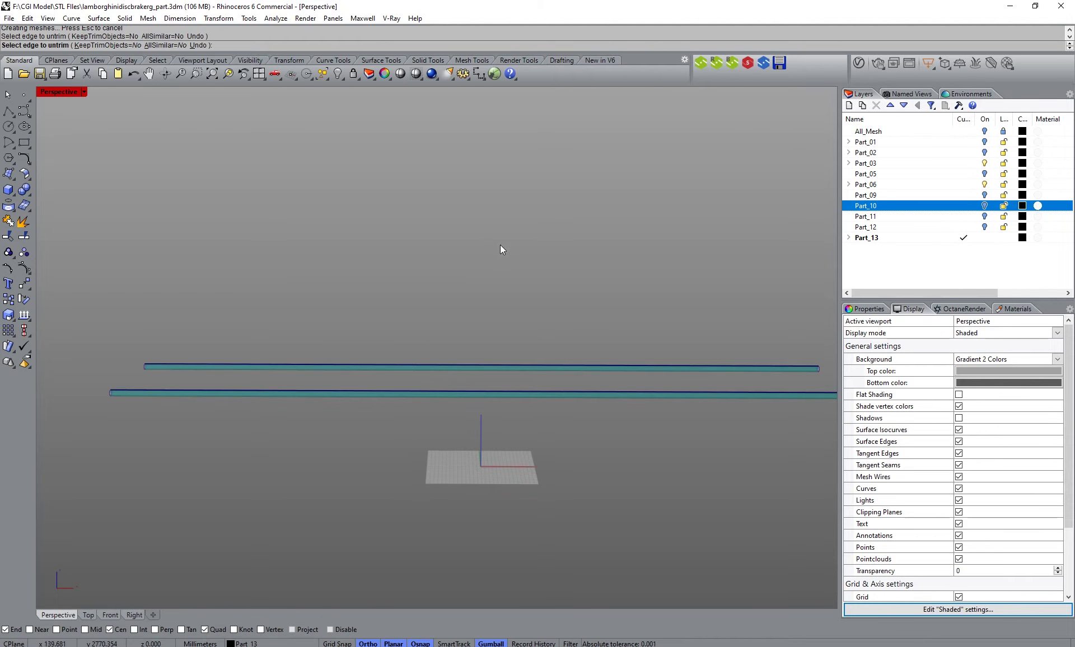
pyautogui.rightClick(369, 202)
# Bring back only the hidden caliper body with Show Selected, leaving the pistons and cross pin hidden.
pyautogui.click(342, 80)
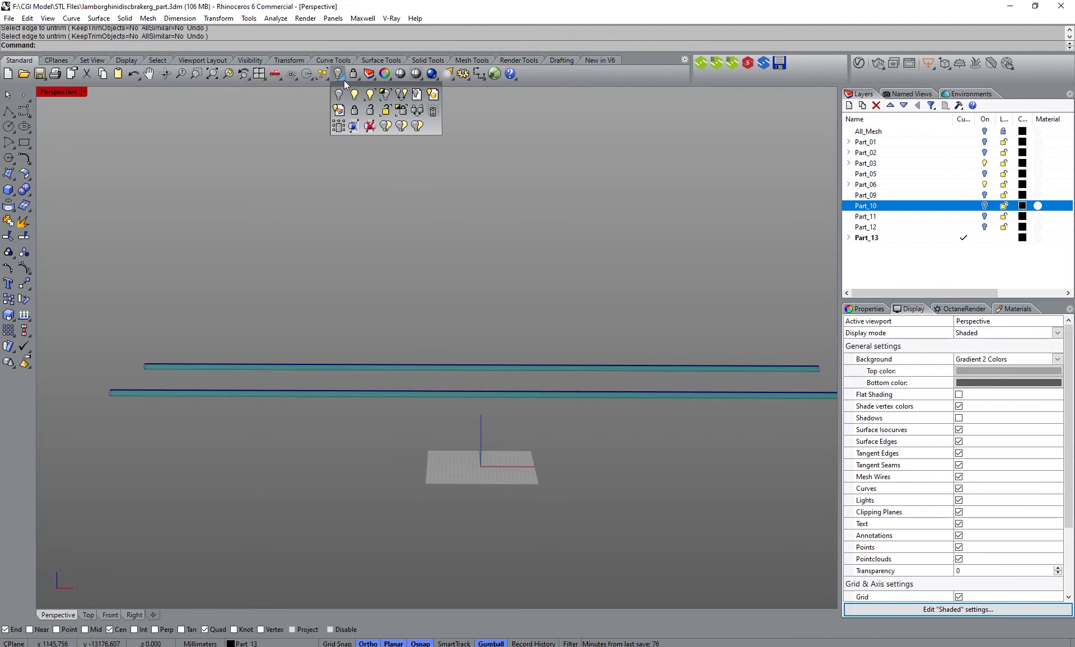
pyautogui.click(369, 95)
pyautogui.scroll(2, 517, 388)
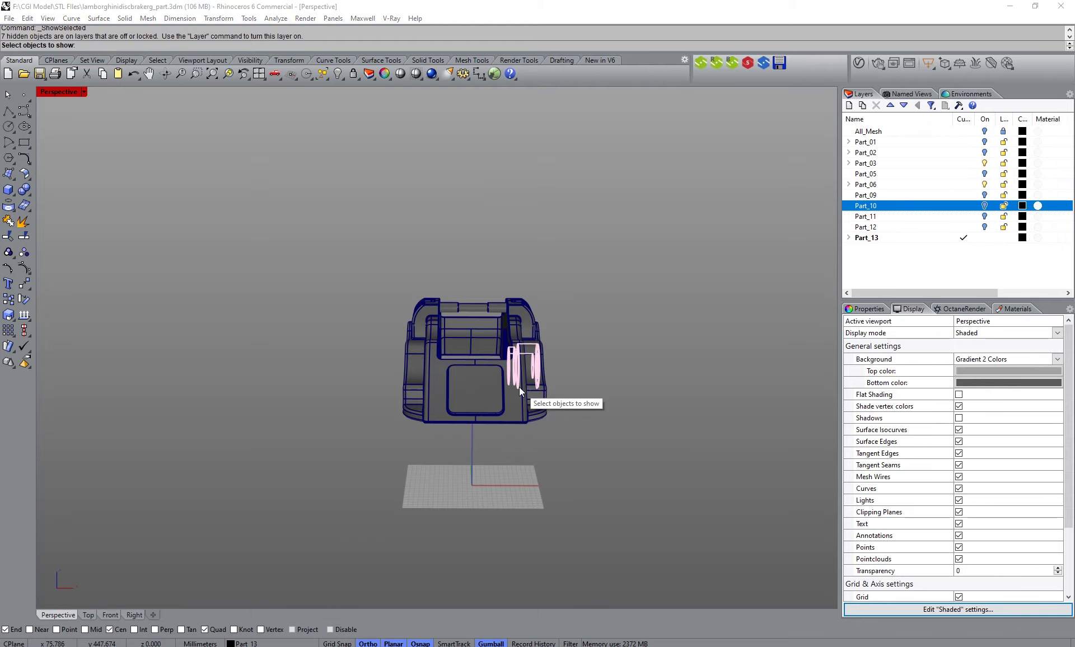
pyautogui.click(519, 387)
pyautogui.click(535, 420)
pyautogui.press('Return')
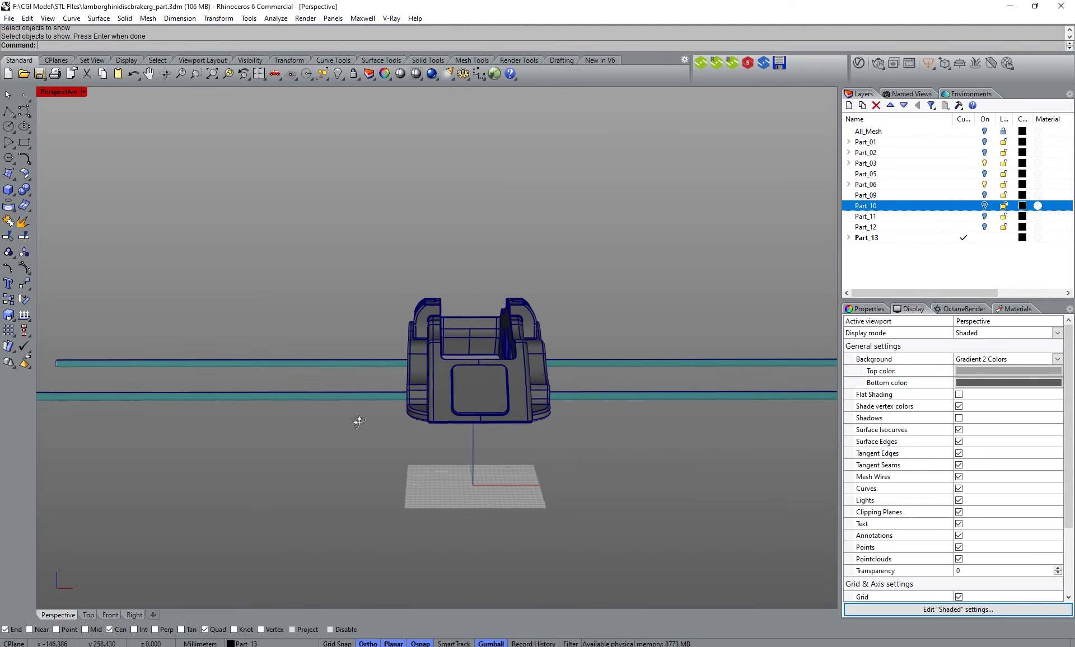
# In the Front view, draw a vertical polyline down the caliper's outer side face across the pin hole cylinders, with Project snapping enabled.
pyautogui.moveTo(358, 422); pyautogui.dragTo(464, 414, button='right')
pyautogui.scroll(6, 524, 382)
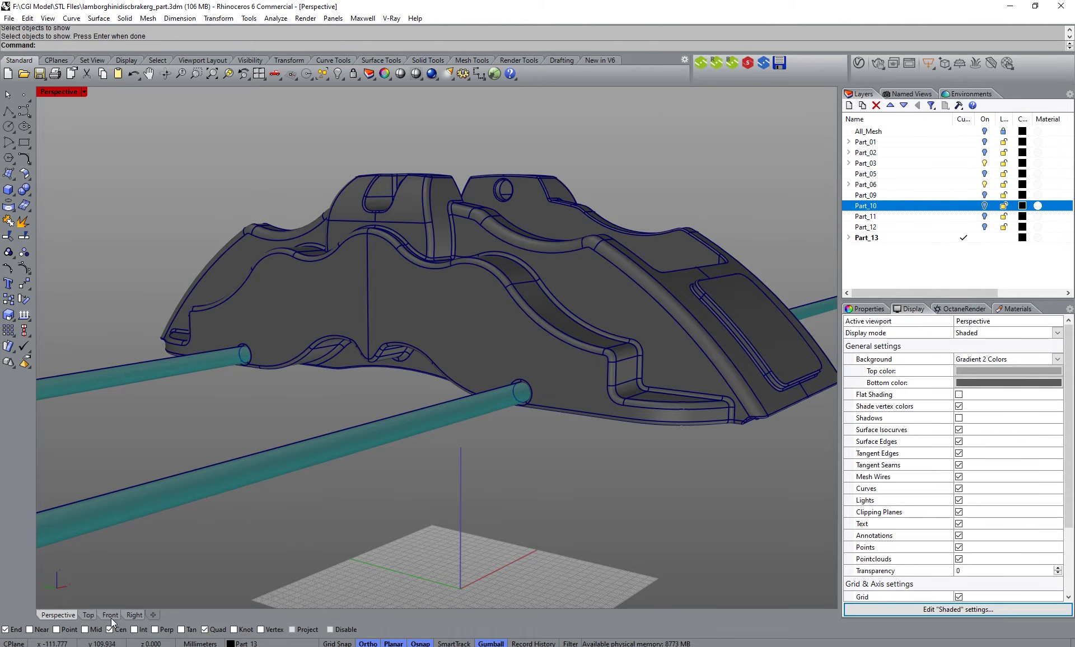
pyautogui.click(111, 616)
pyautogui.scroll(-5, 334, 424)
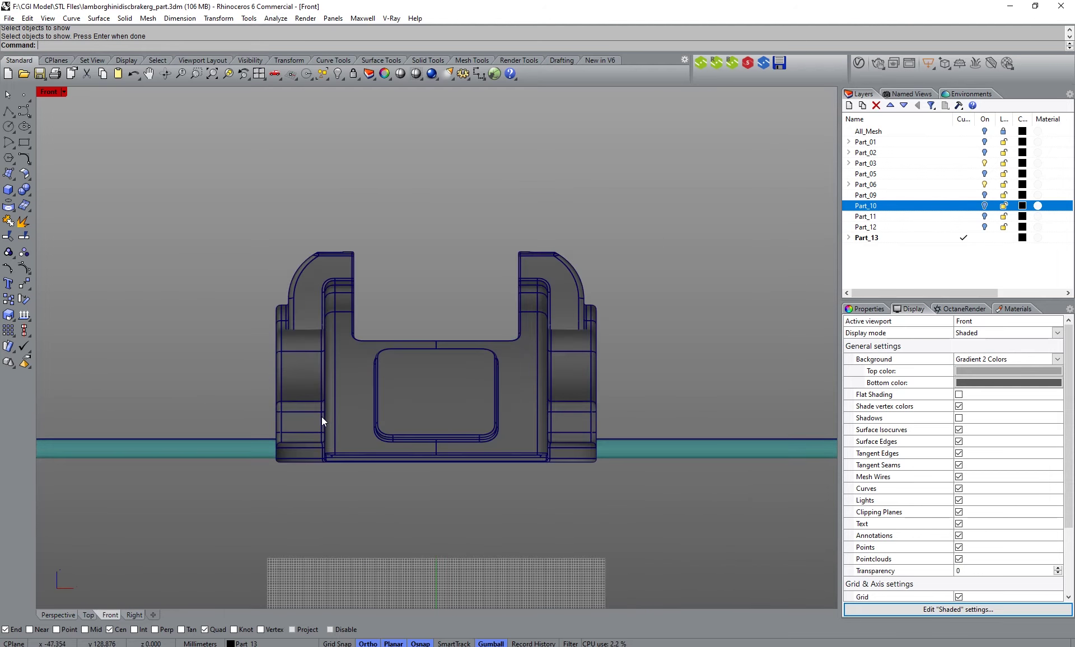
pyautogui.click(8, 110)
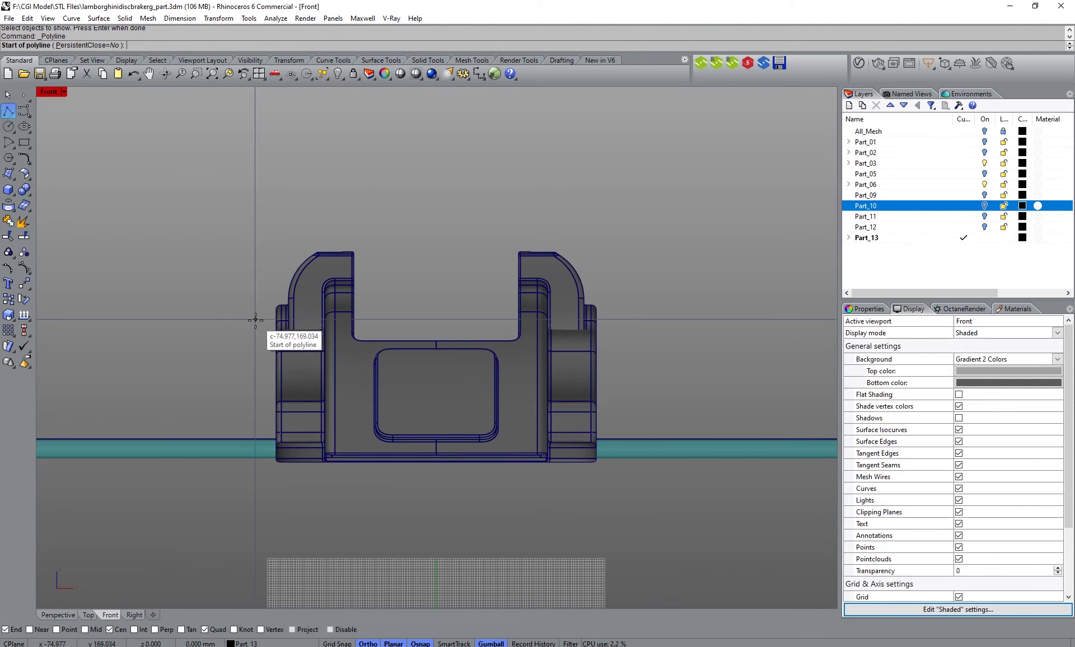
pyautogui.scroll(5, 286, 331)
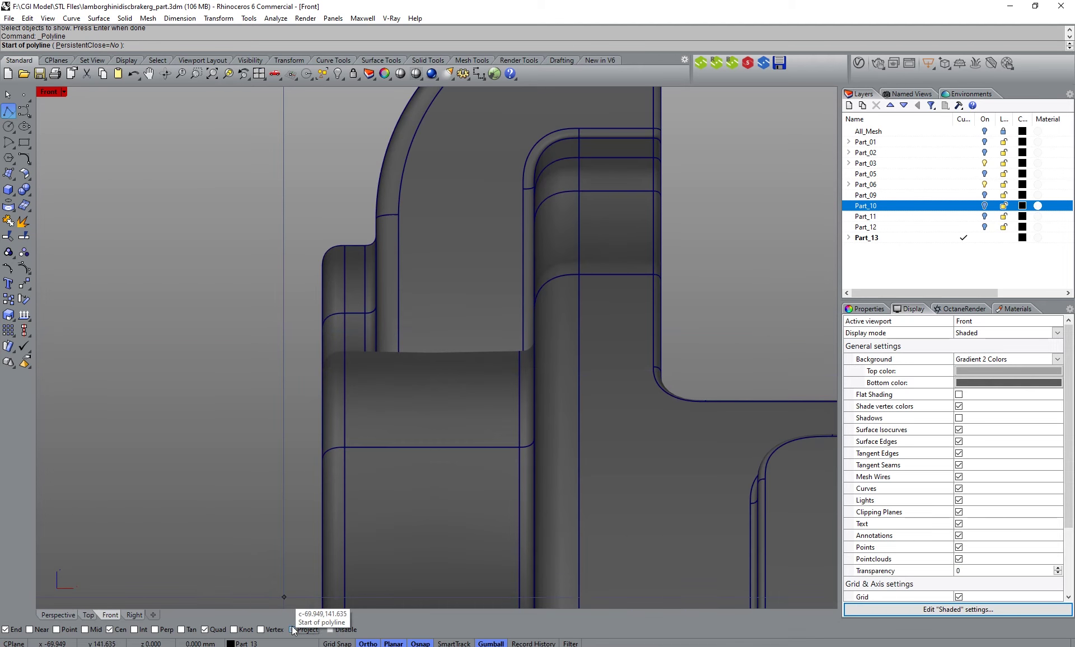
pyautogui.rightClick(210, 393)
pyautogui.rightClick(242, 311)
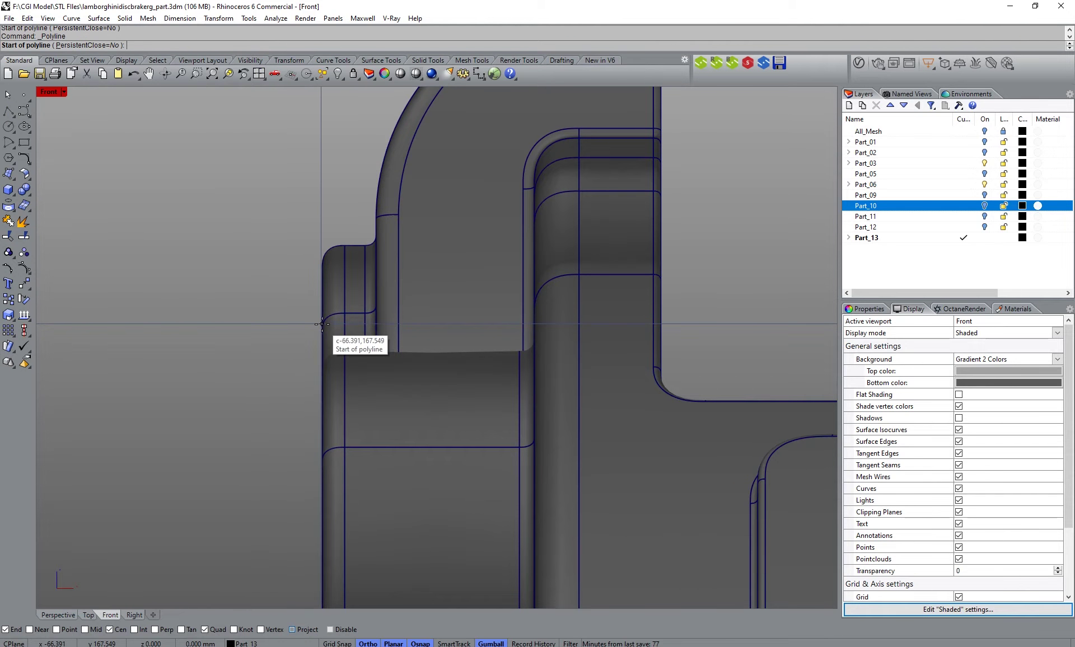
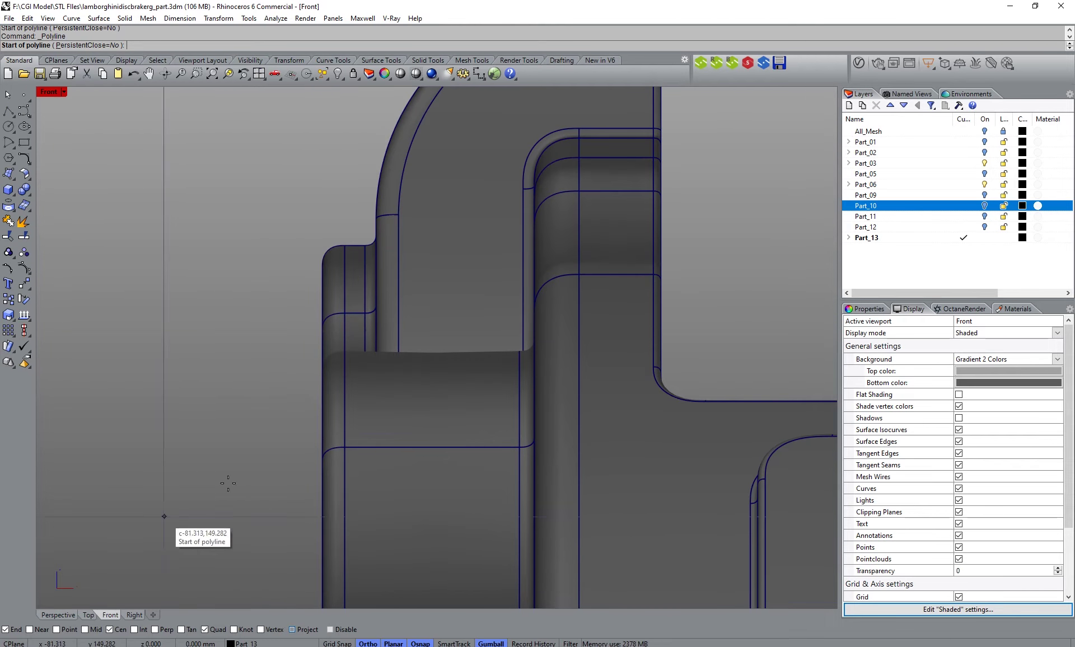
pyautogui.click(322, 462)
pyautogui.scroll(-10, 322, 462)
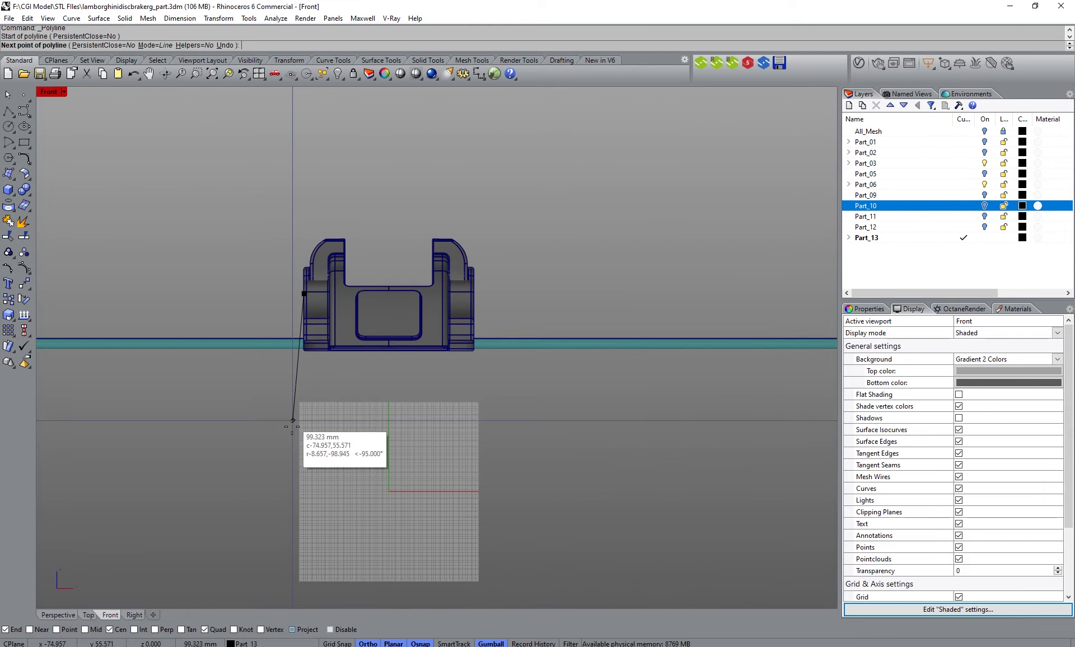
pyautogui.click(304, 442)
pyautogui.press('Return')
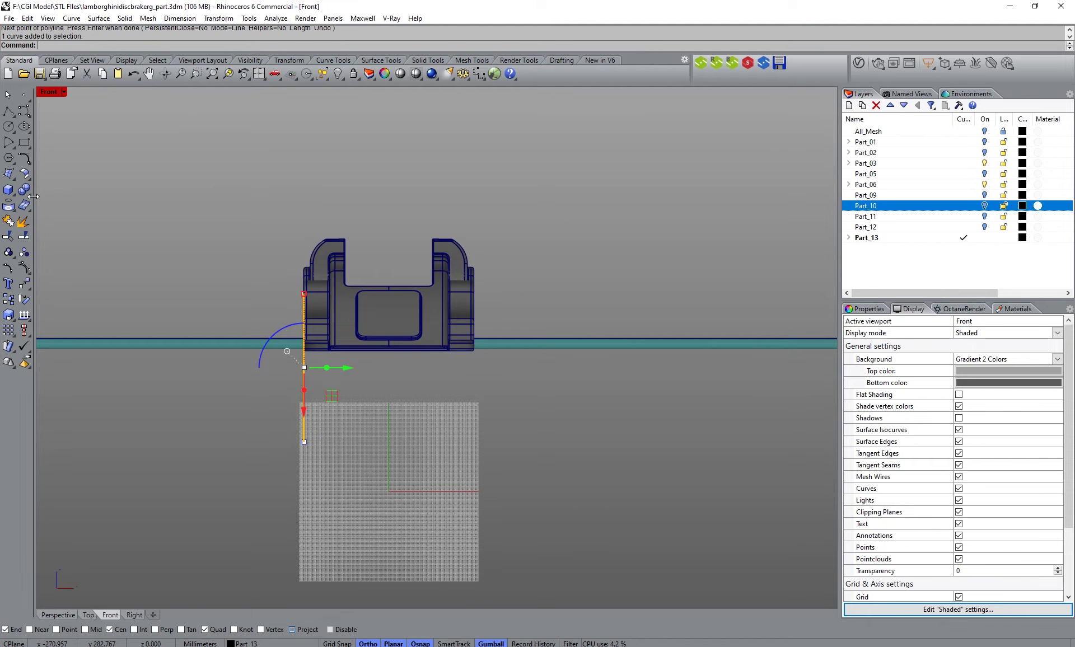
# Mirror a copy of the vertical line across the Y axis to the opposite side face of the caliper.
pyautogui.click(31, 292)
pyautogui.moveTo(84, 285); pyautogui.dragTo(84, 137)
pyautogui.click(135, 151)
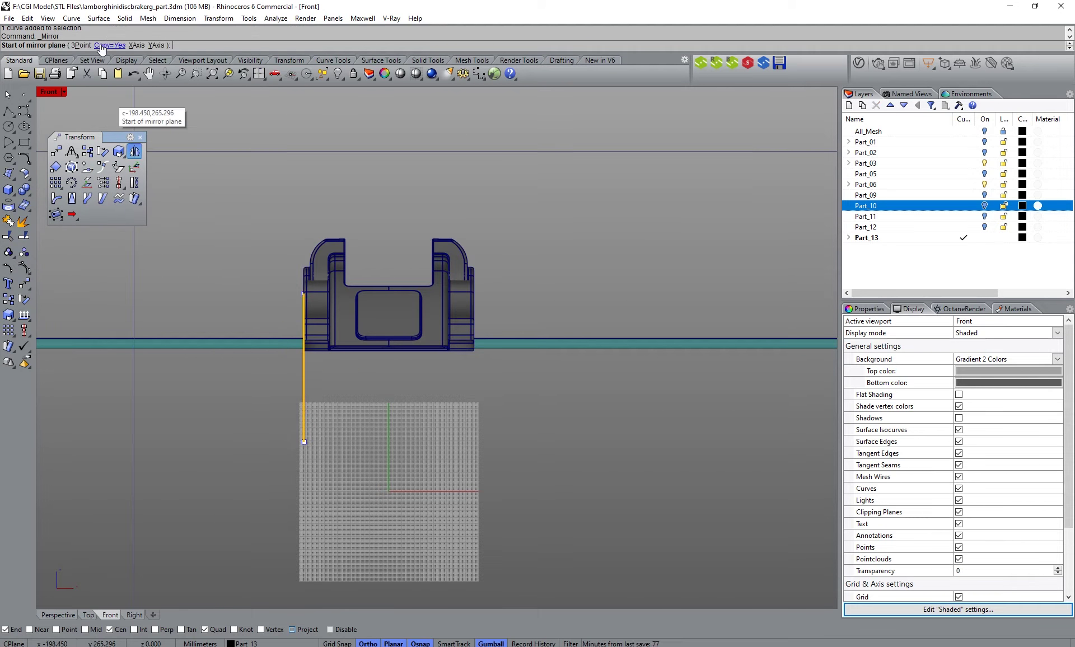
pyautogui.click(150, 46)
# Split the two long pin hole cylinders with the pair of vertical lines at the caliper's side faces.
pyautogui.moveTo(649, 355); pyautogui.dragTo(593, 297)
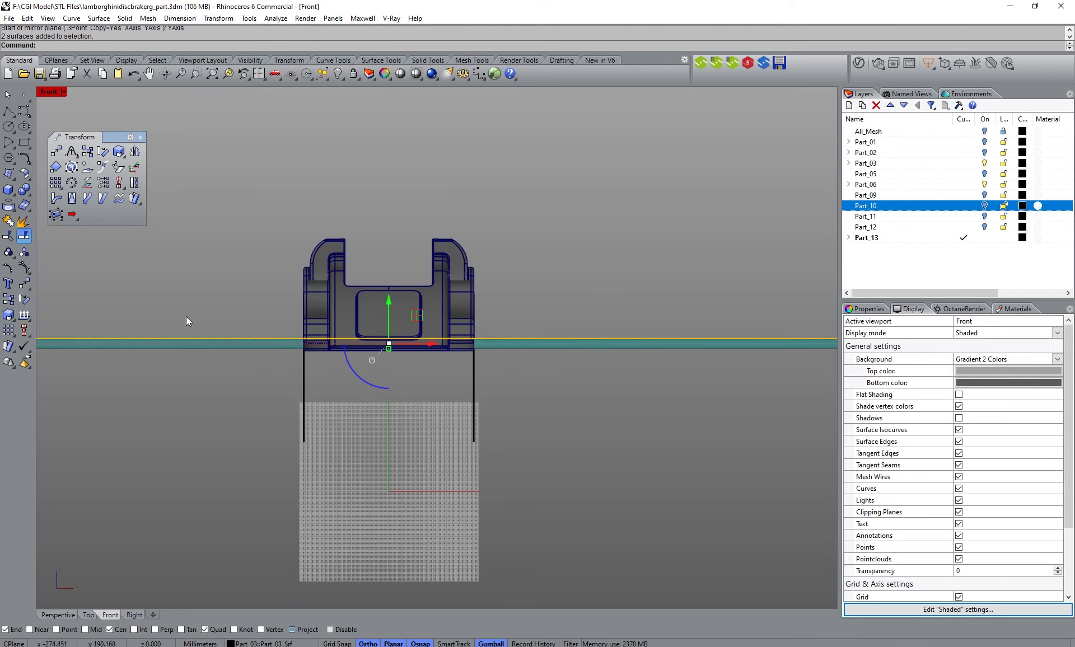
pyautogui.moveTo(516, 450); pyautogui.dragTo(130, 391)
pyautogui.press('Return')
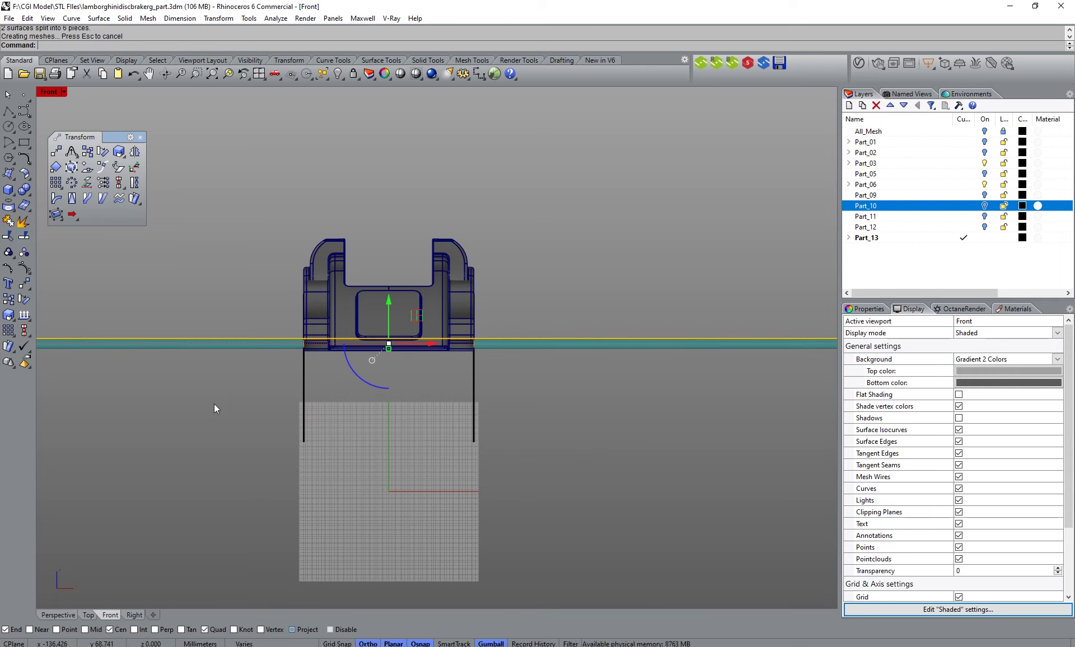
# Delete the cylinder pieces that extend beyond both outer side faces of the caliper.
pyautogui.click(214, 404)
pyautogui.click(294, 342)
pyautogui.press('Delete')
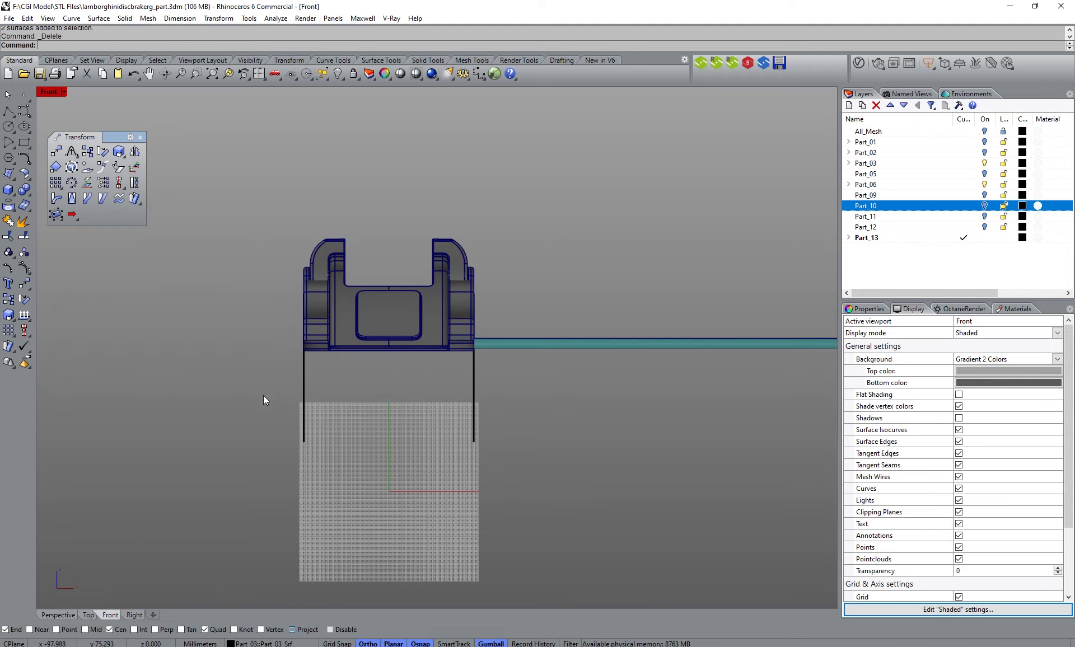
pyautogui.click(571, 344)
pyautogui.press('Delete')
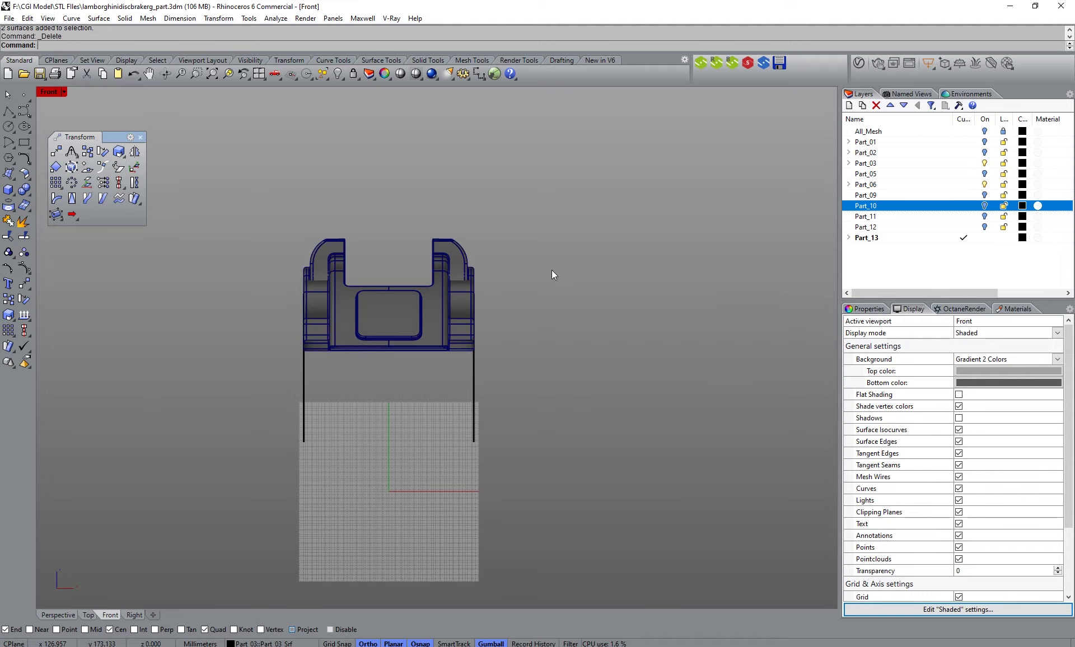
# Hide the caliper body and cap the open ends of the two remaining pin cylinders.
pyautogui.click(452, 249)
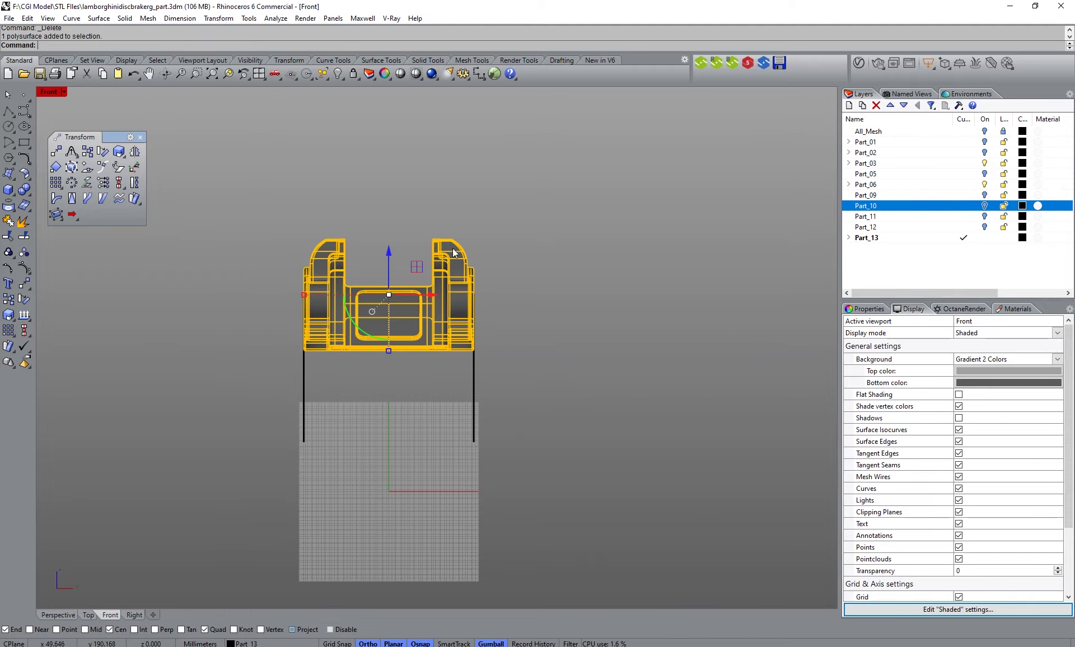
pyautogui.click(337, 73)
pyautogui.moveTo(420, 375); pyautogui.dragTo(390, 312)
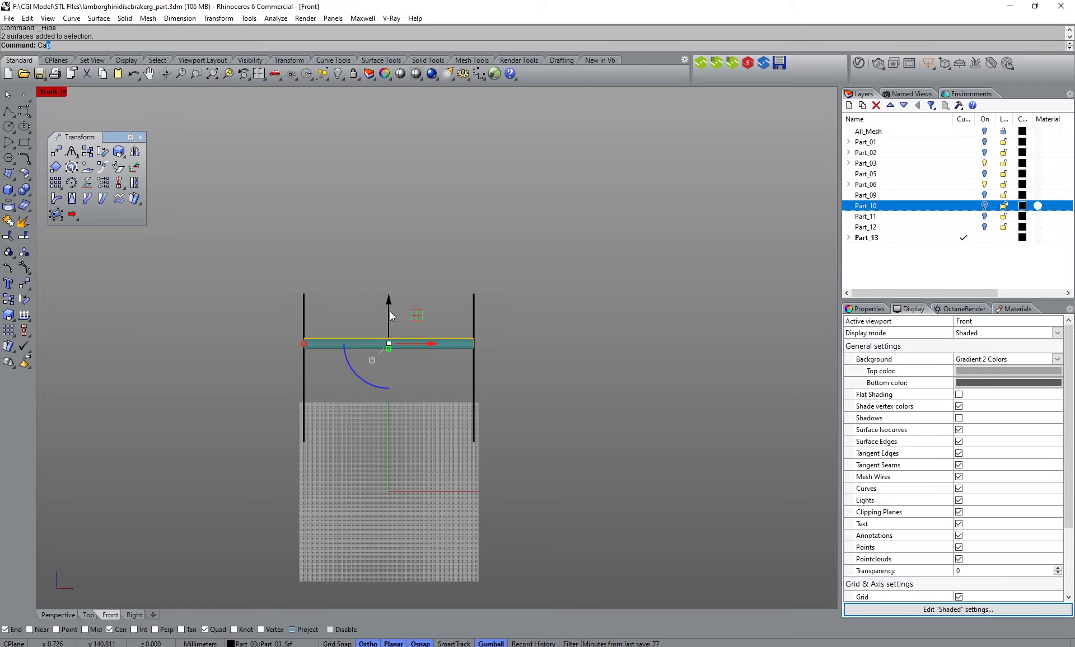
pyautogui.write('Ca')
pyautogui.press('Return')
pyautogui.scroll(2, 374, 282)
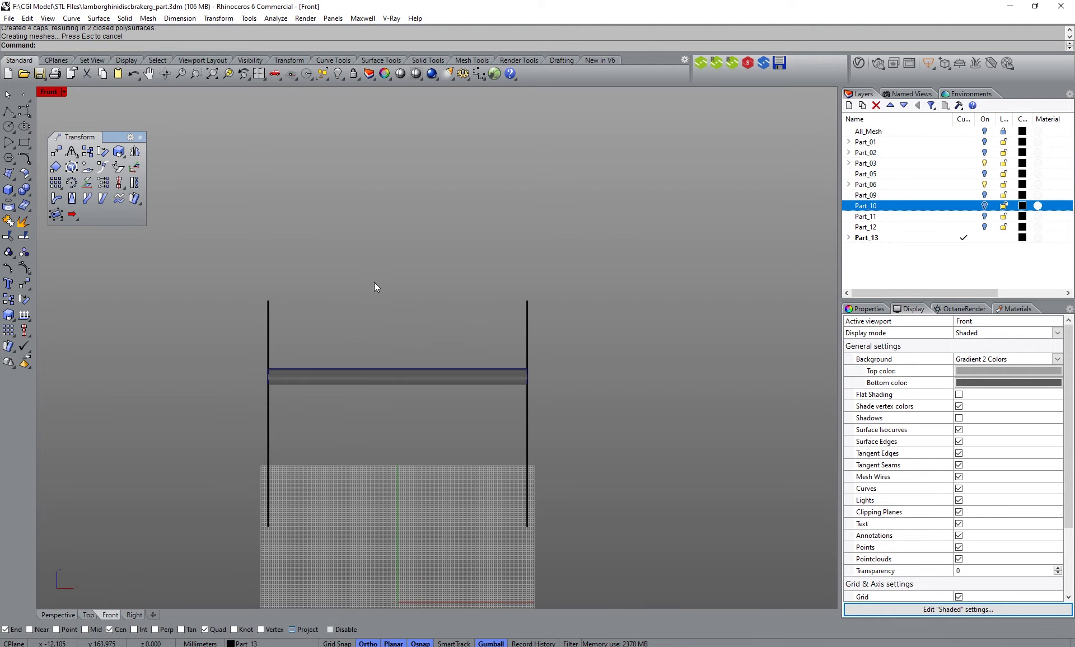
# Check the layers for the reference pin meshes and turn on Part_10, leaving Part_11 off.
pyautogui.moveTo(388, 315); pyautogui.dragTo(395, 328, button='right')
pyautogui.moveTo(613, 358); pyautogui.dragTo(216, 231)
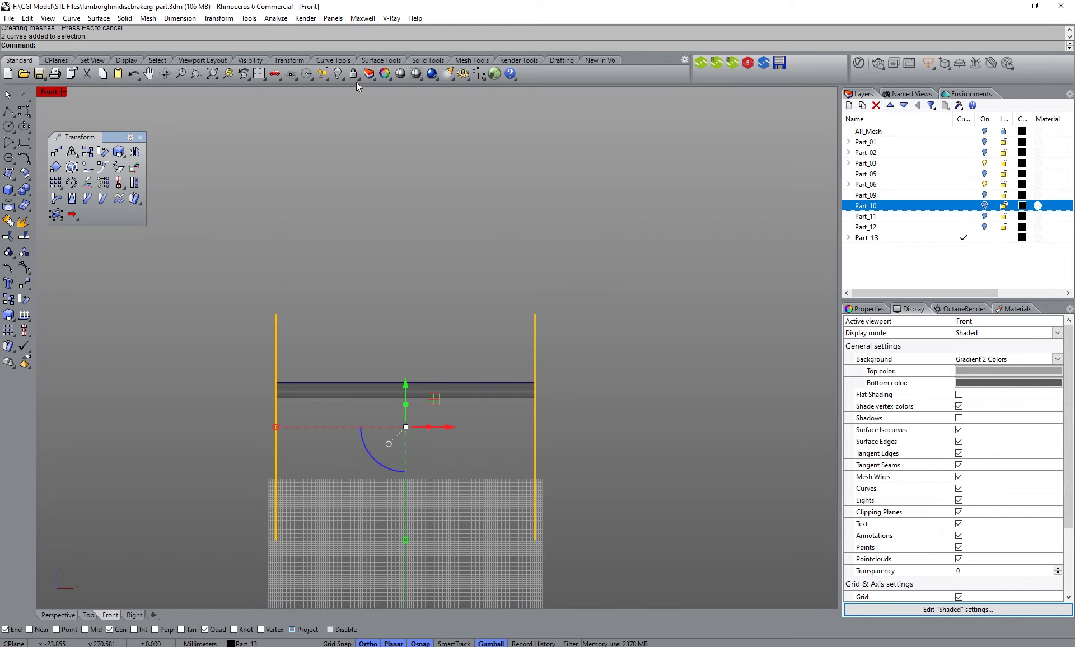
pyautogui.click(849, 239)
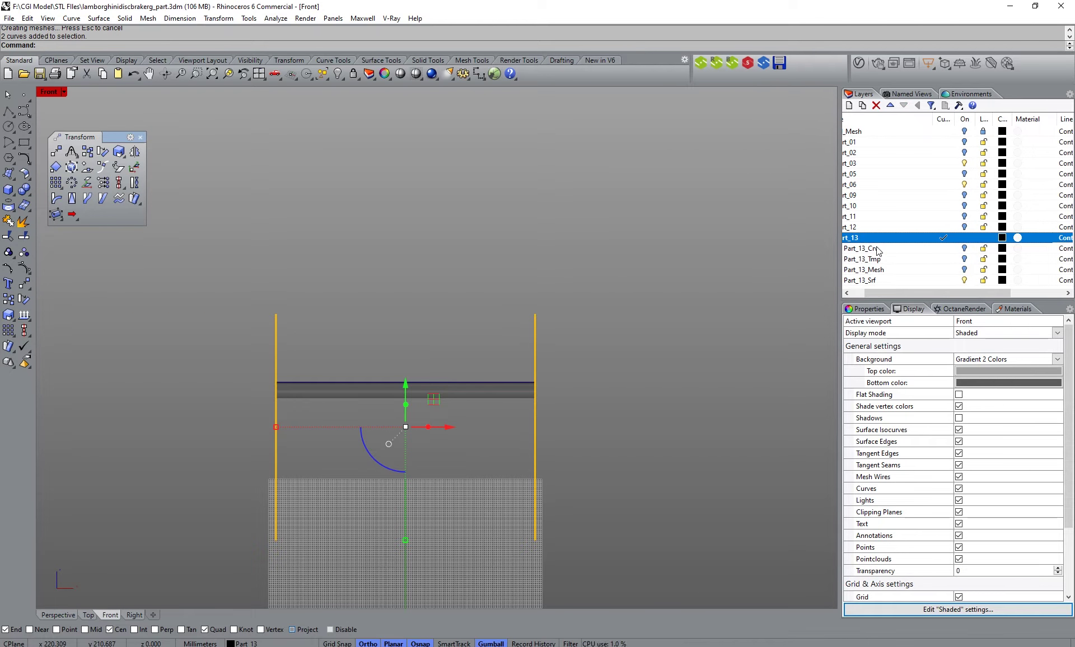
pyautogui.click(849, 239)
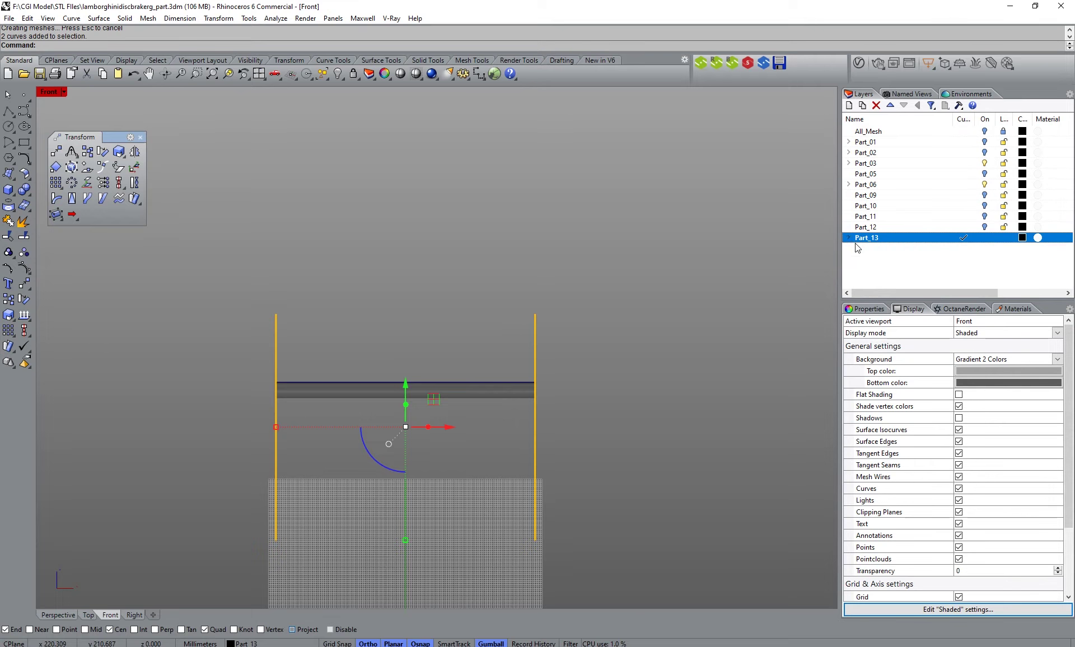
pyautogui.click(866, 228)
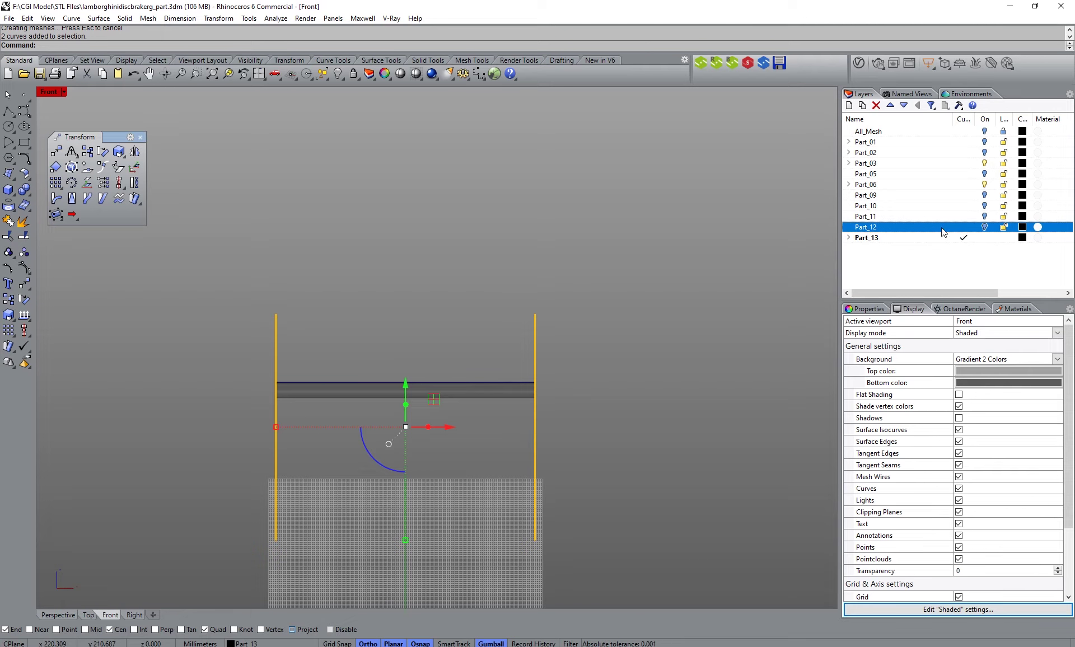
pyautogui.click(984, 185)
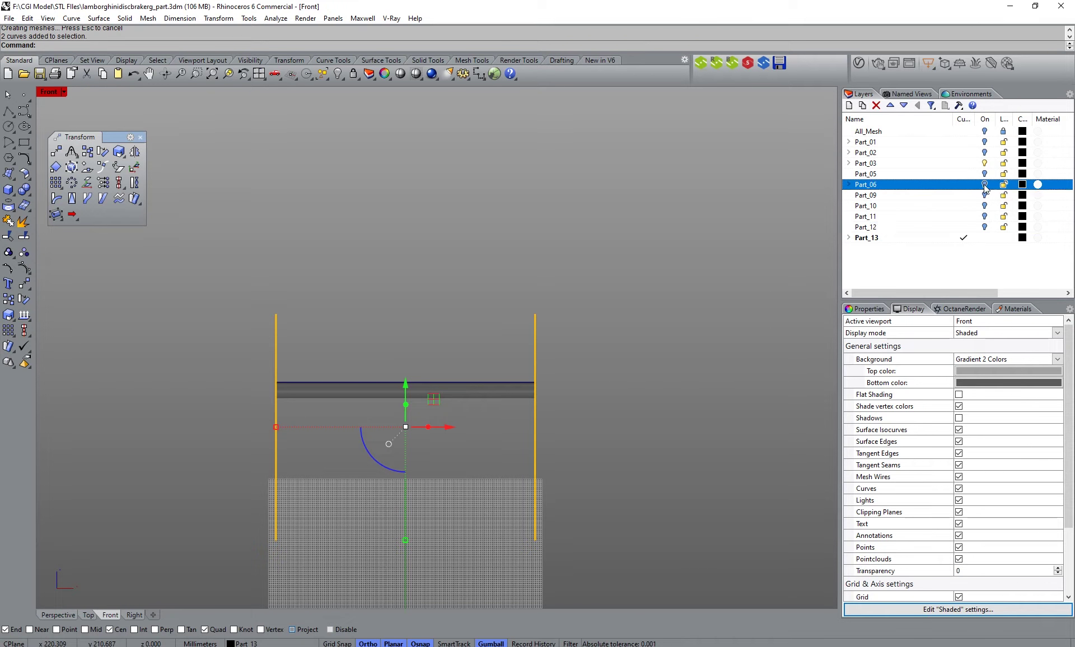
pyautogui.click(984, 217)
pyautogui.click(985, 217)
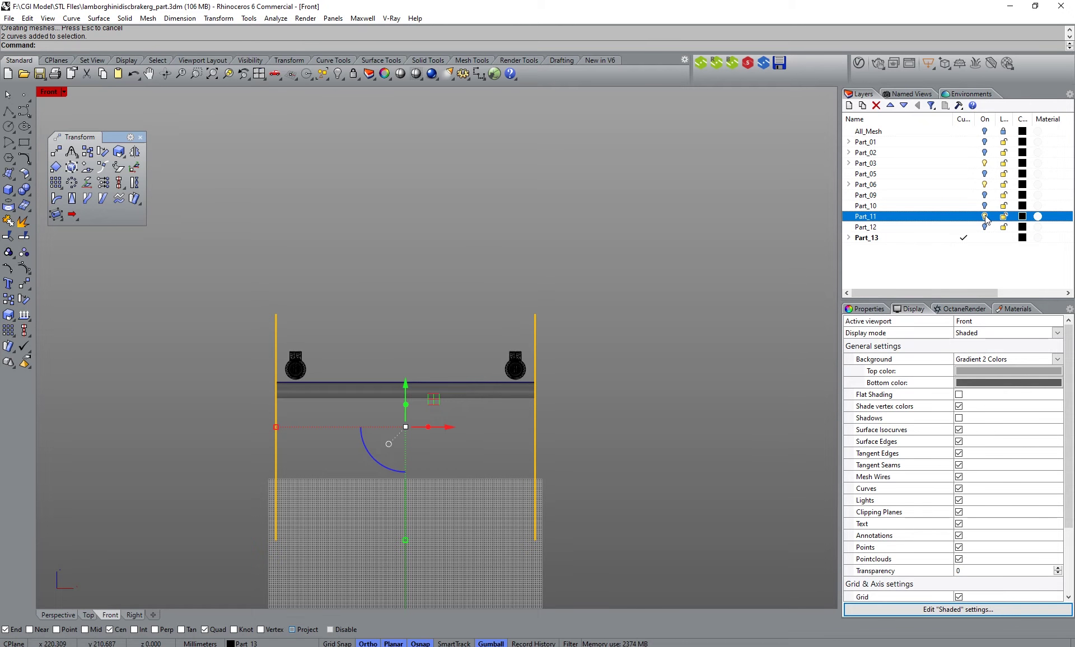
pyautogui.click(985, 206)
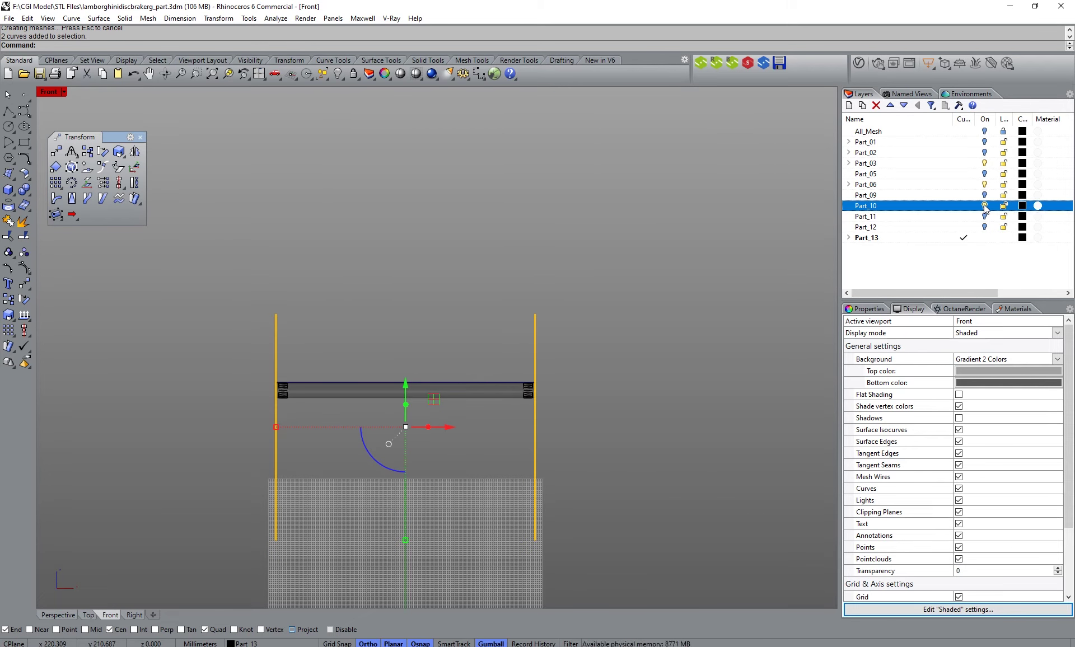
# Move the two capped pins and the two vertical lines to layer Part_10.
pyautogui.click(887, 209)
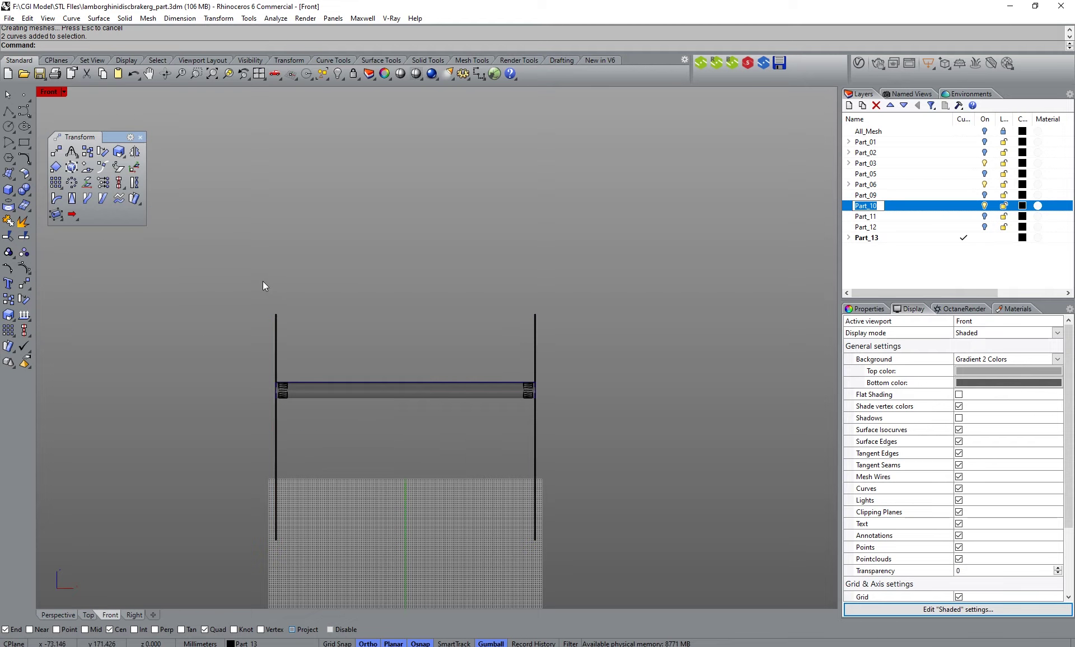
pyautogui.moveTo(463, 477); pyautogui.dragTo(600, 557)
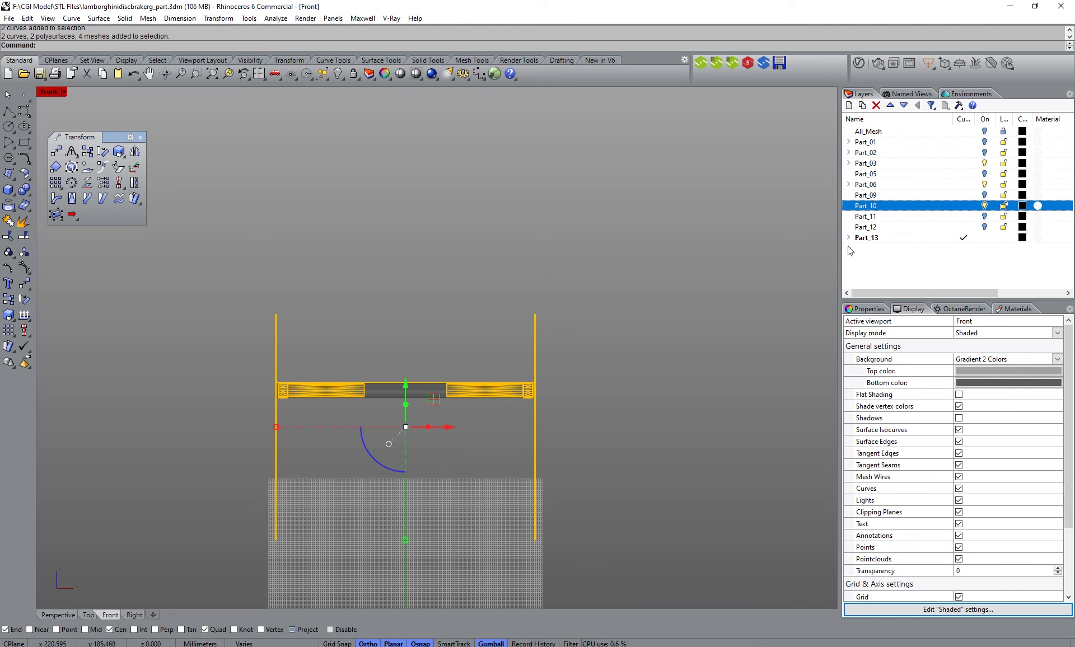
pyautogui.rightClick(880, 208)
pyautogui.click(902, 403)
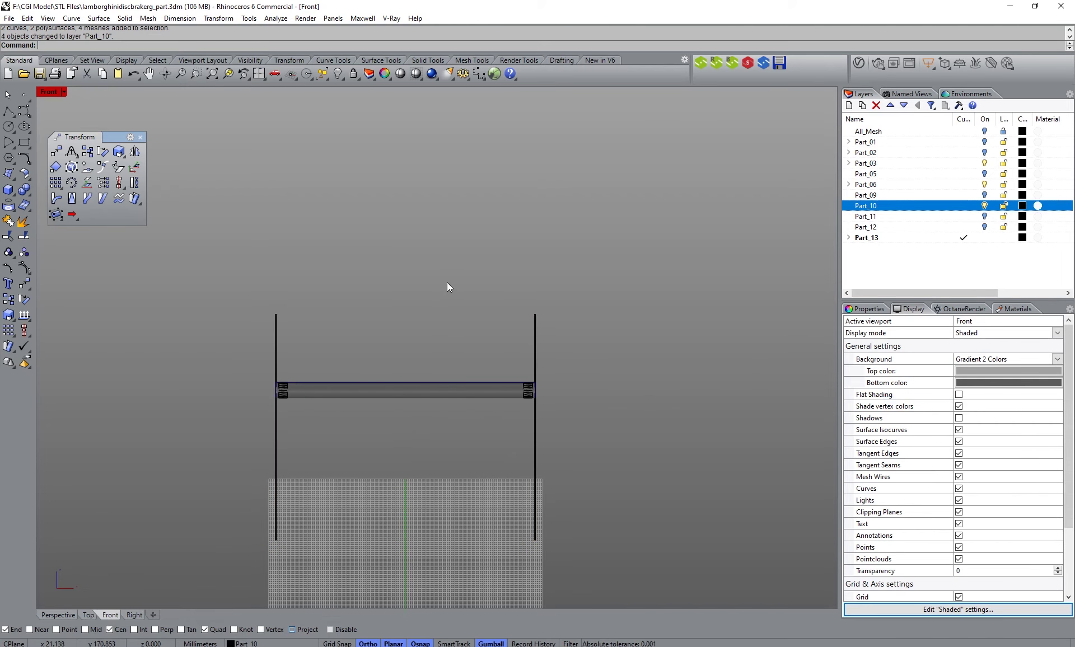
# In the Perspective view, select a Part_10 reference pin mesh and compare its length and stepped head with the capped pin.
pyautogui.click(65, 613)
pyautogui.moveTo(273, 325); pyautogui.dragTo(248, 376, button='right')
pyautogui.scroll(8, 447, 488)
pyautogui.moveTo(449, 495); pyautogui.dragTo(389, 480, button='right')
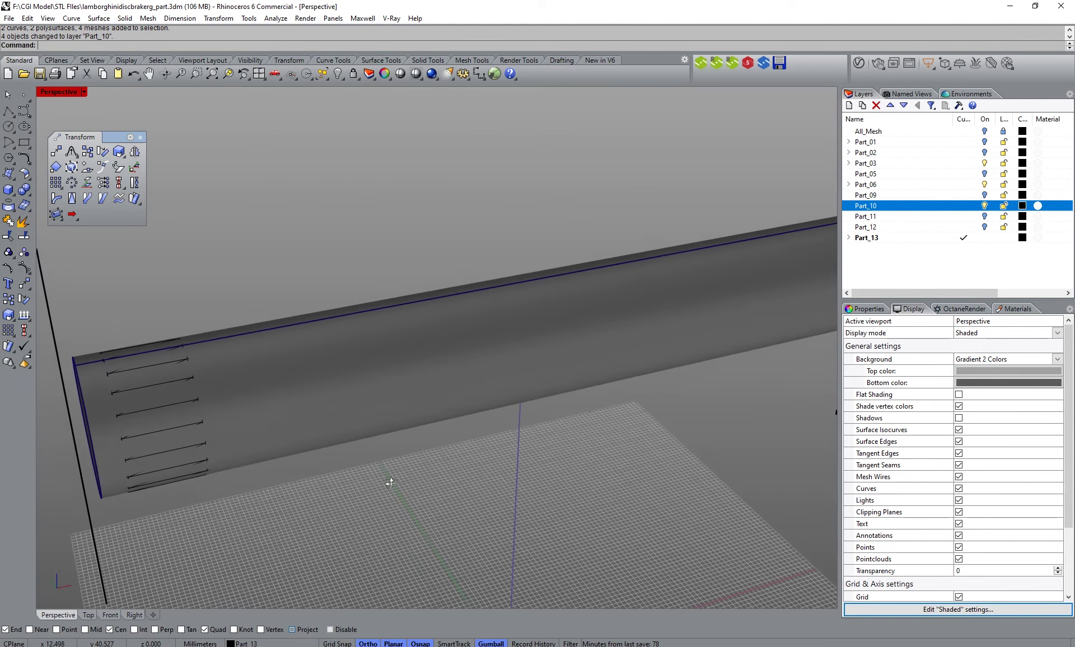
pyautogui.scroll(-5, 395, 482)
pyautogui.moveTo(463, 470); pyautogui.dragTo(392, 456, button='right')
pyautogui.scroll(-4, 405, 459)
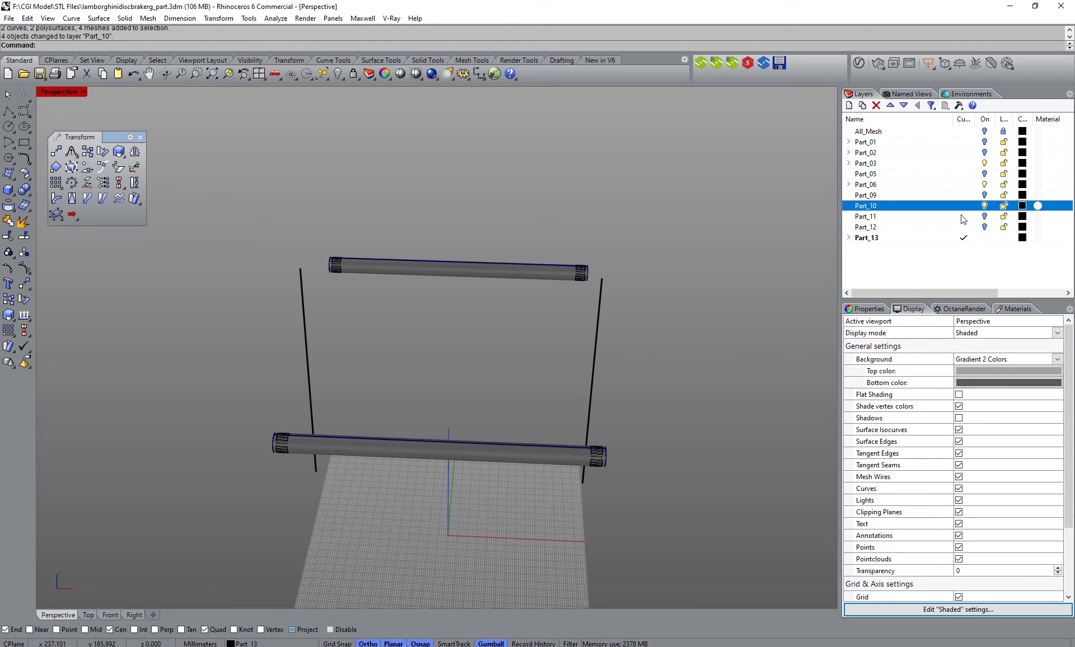
pyautogui.click(594, 457)
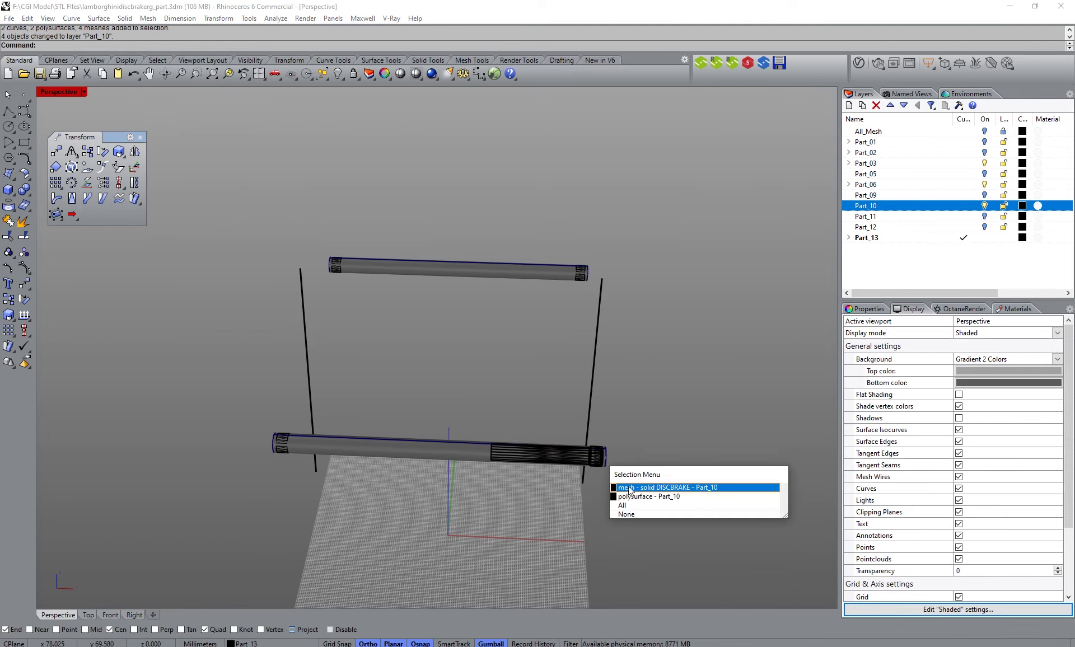
pyautogui.scroll(10, 593, 453)
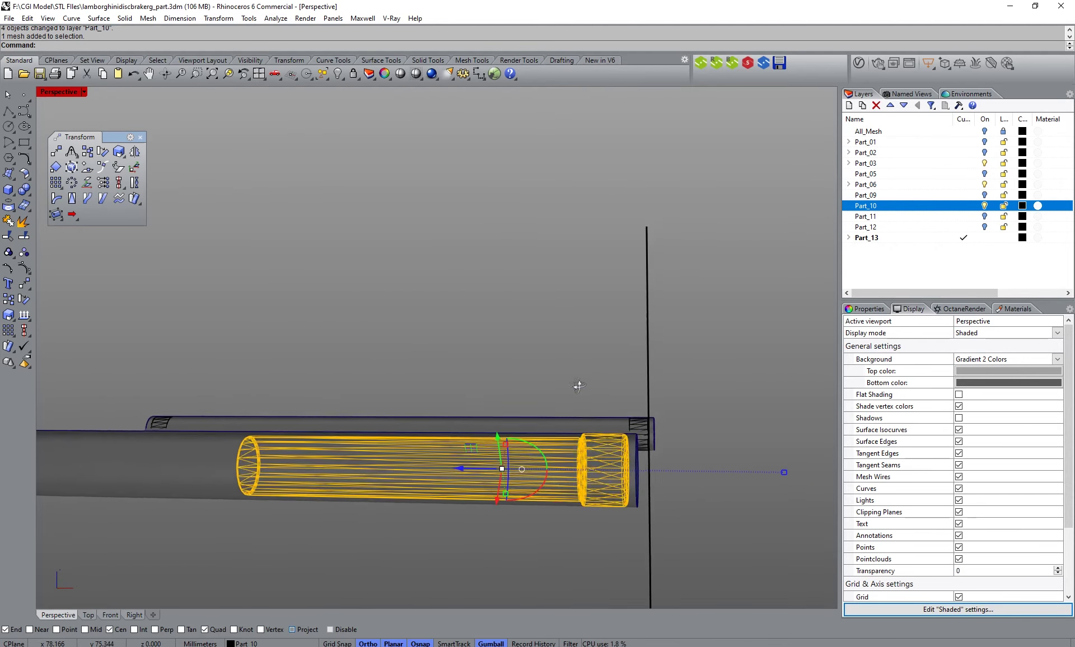
pyautogui.moveTo(542, 473); pyautogui.dragTo(604, 495, button='right')
pyautogui.scroll(-6, 631, 424)
pyautogui.moveTo(632, 424); pyautogui.dragTo(582, 441, button='right')
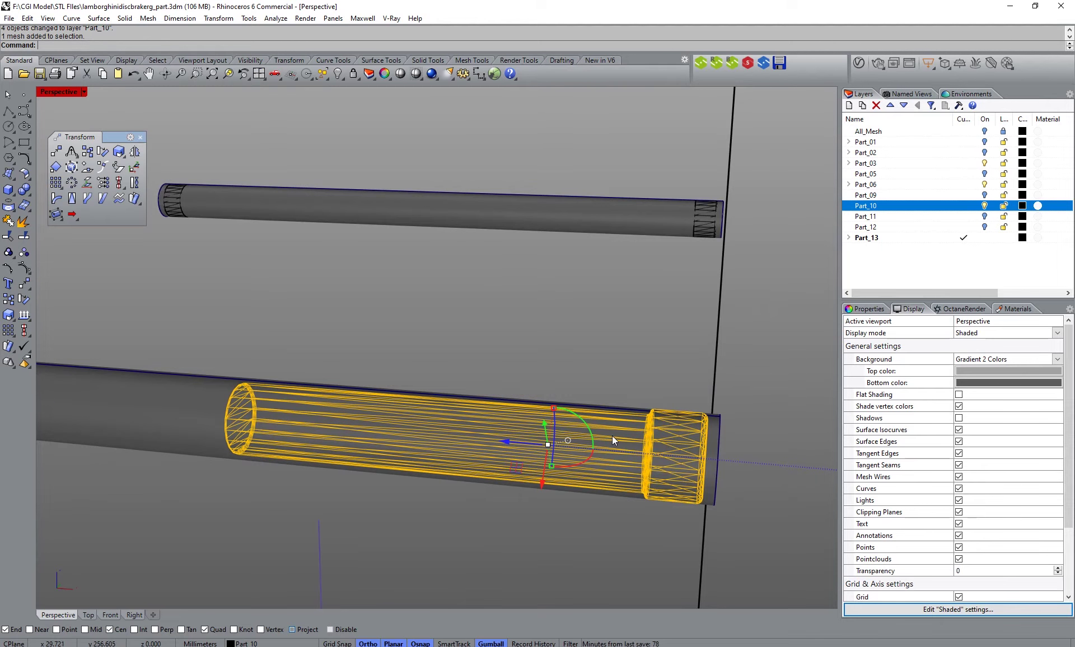
pyautogui.scroll(3, 674, 431)
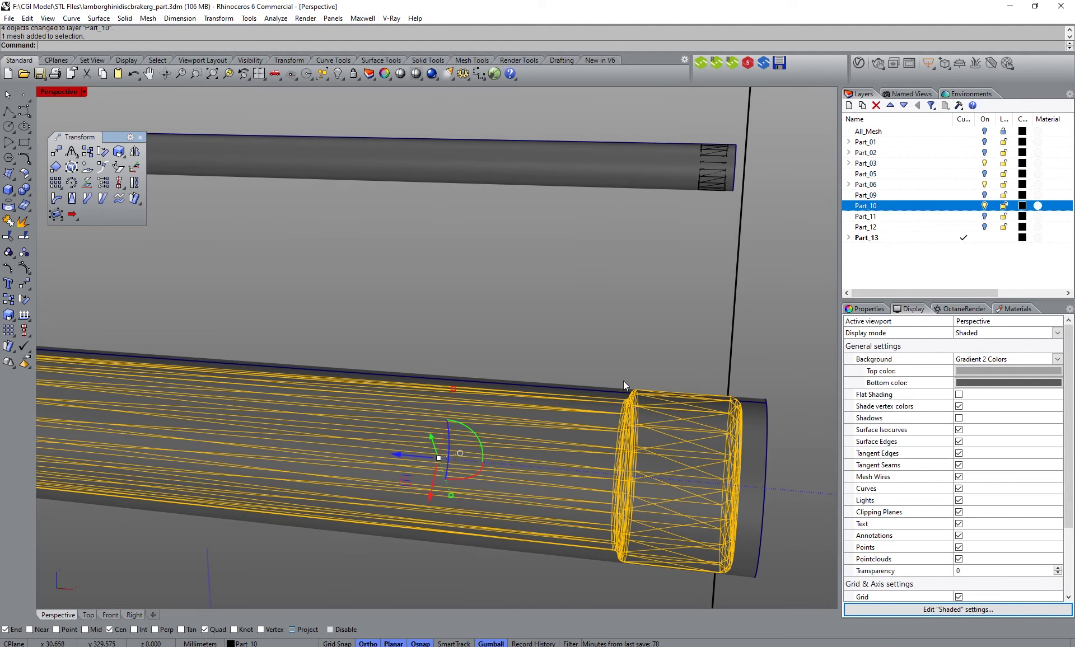
pyautogui.scroll(-2, 657, 397)
pyautogui.scroll(-3, 643, 398)
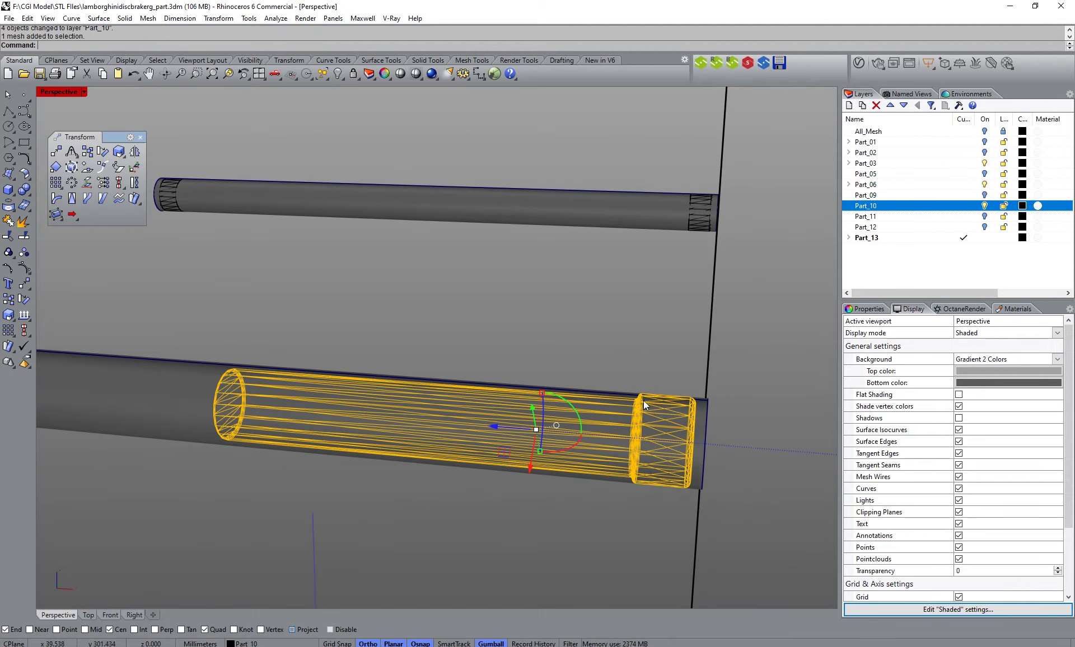
pyautogui.scroll(1, 426, 429)
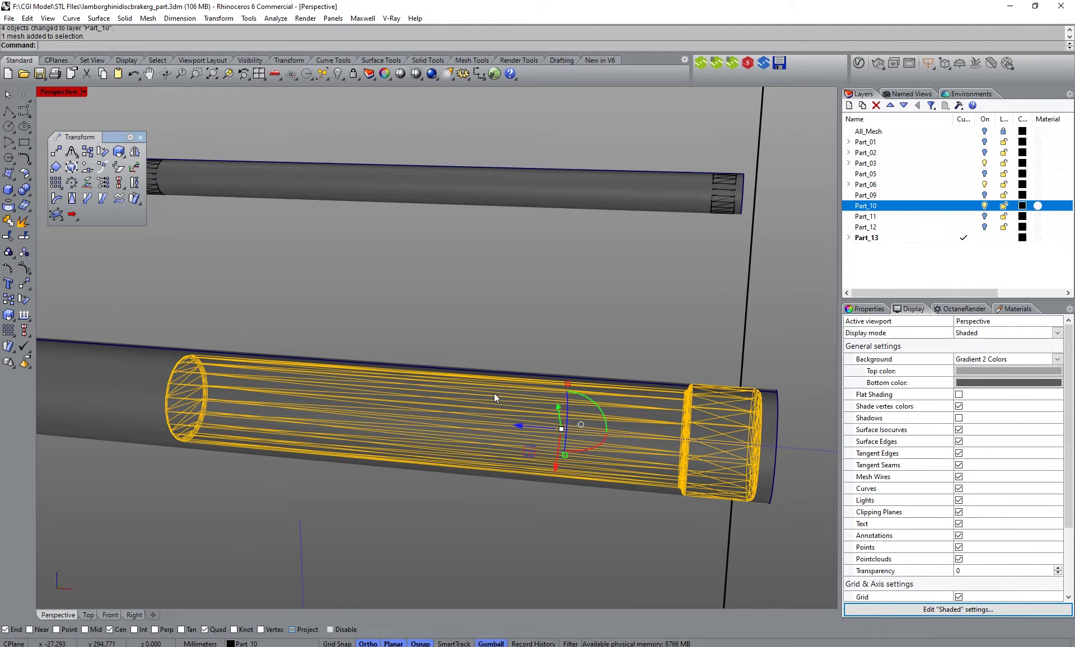
pyautogui.scroll(-5, 529, 400)
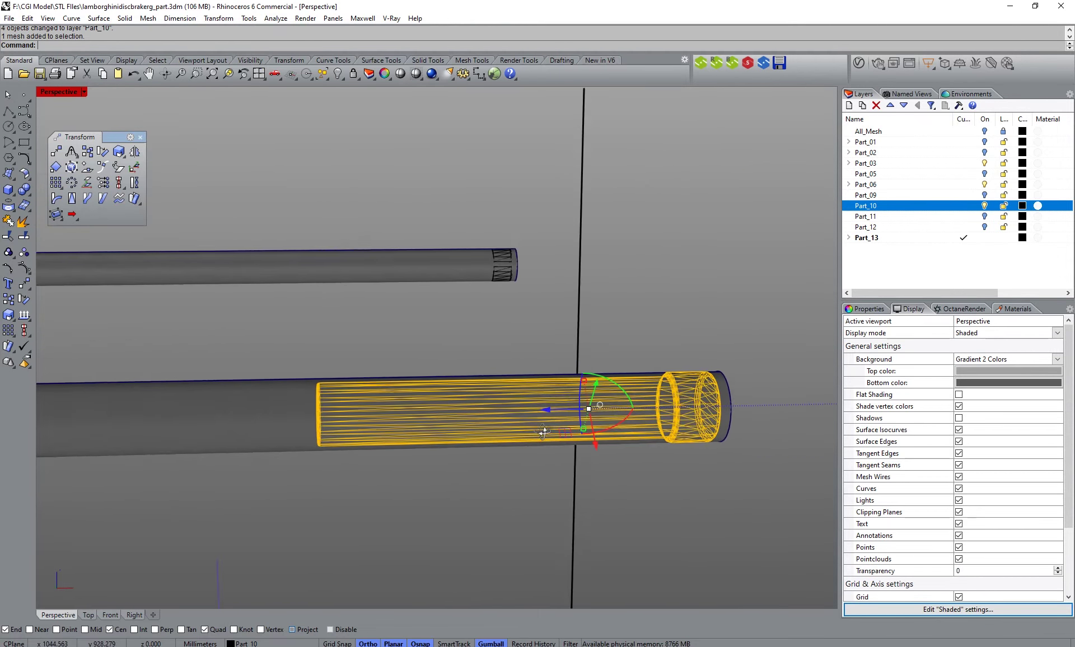
pyautogui.moveTo(543, 432); pyautogui.dragTo(527, 421, button='right')
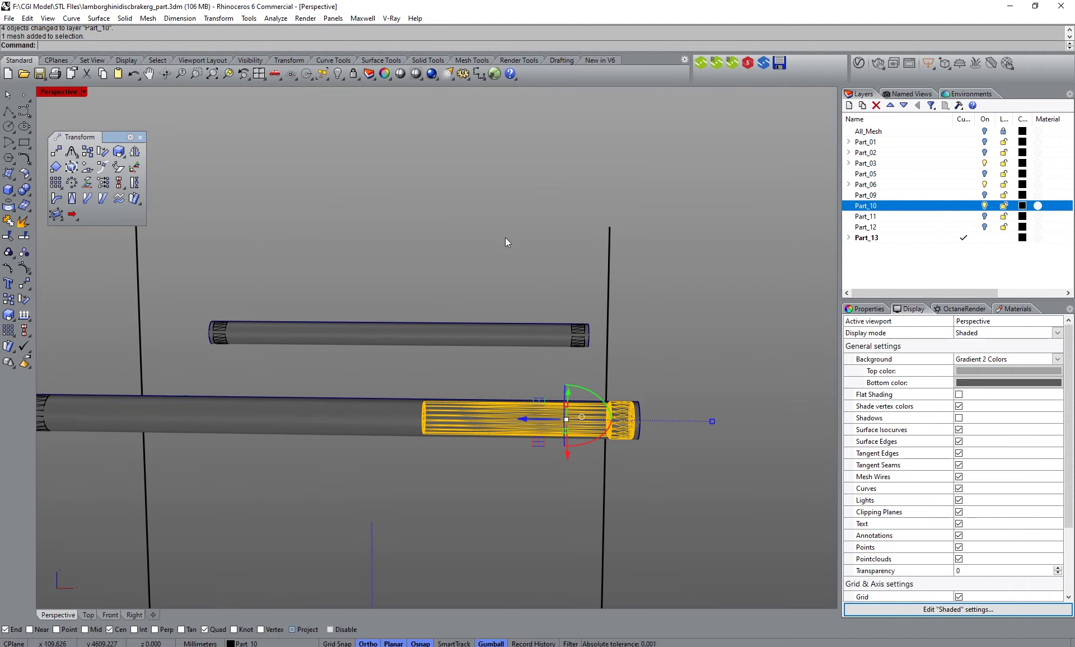
# Bring back only the hidden caliper body with Show Selected to check it against the new pins.
pyautogui.click(344, 78)
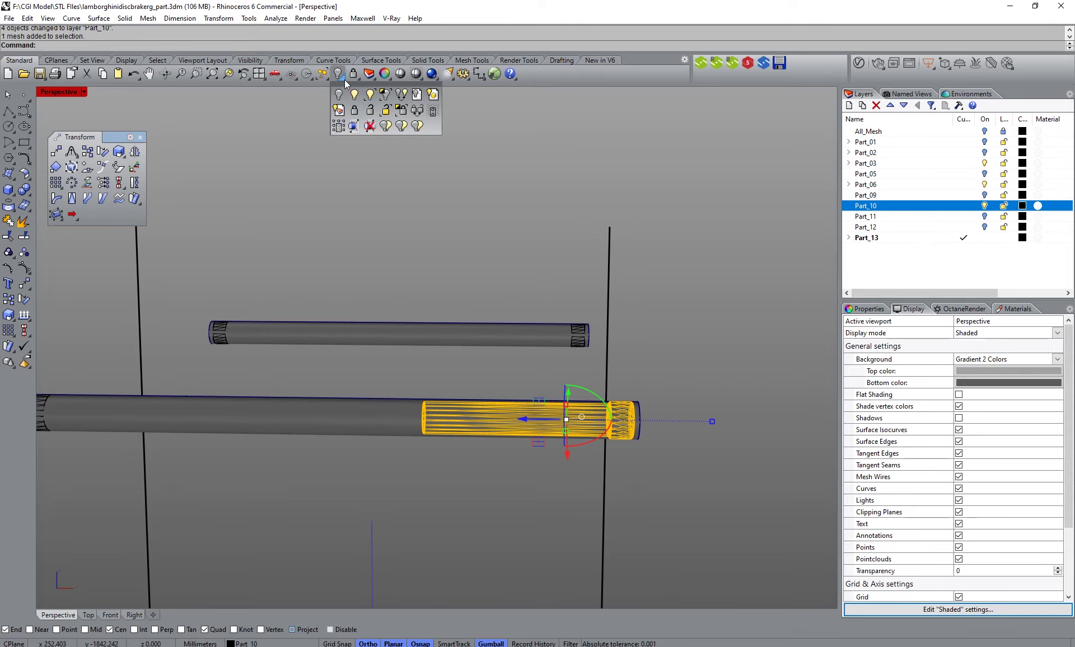
pyautogui.click(370, 95)
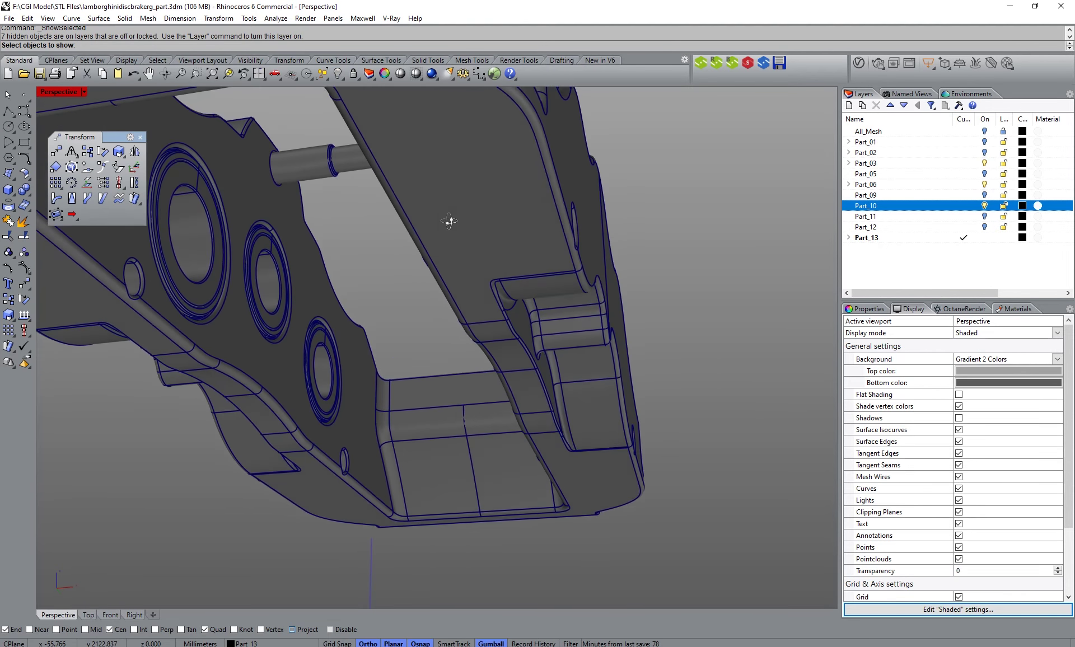
pyautogui.click(499, 219)
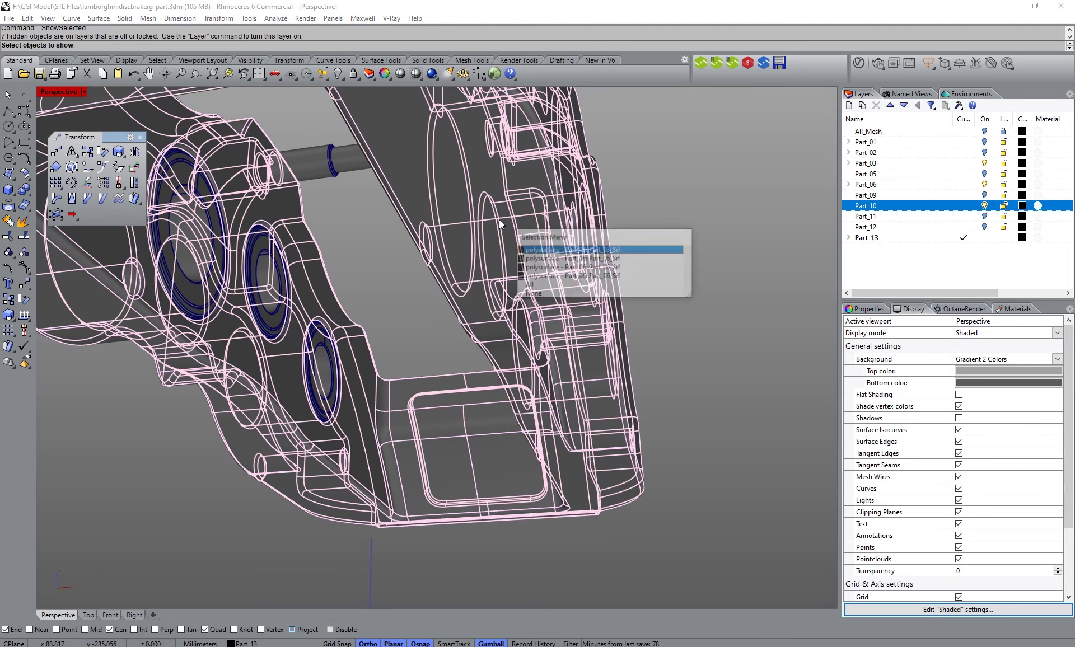
pyautogui.rightClick(531, 235)
pyautogui.click(552, 160)
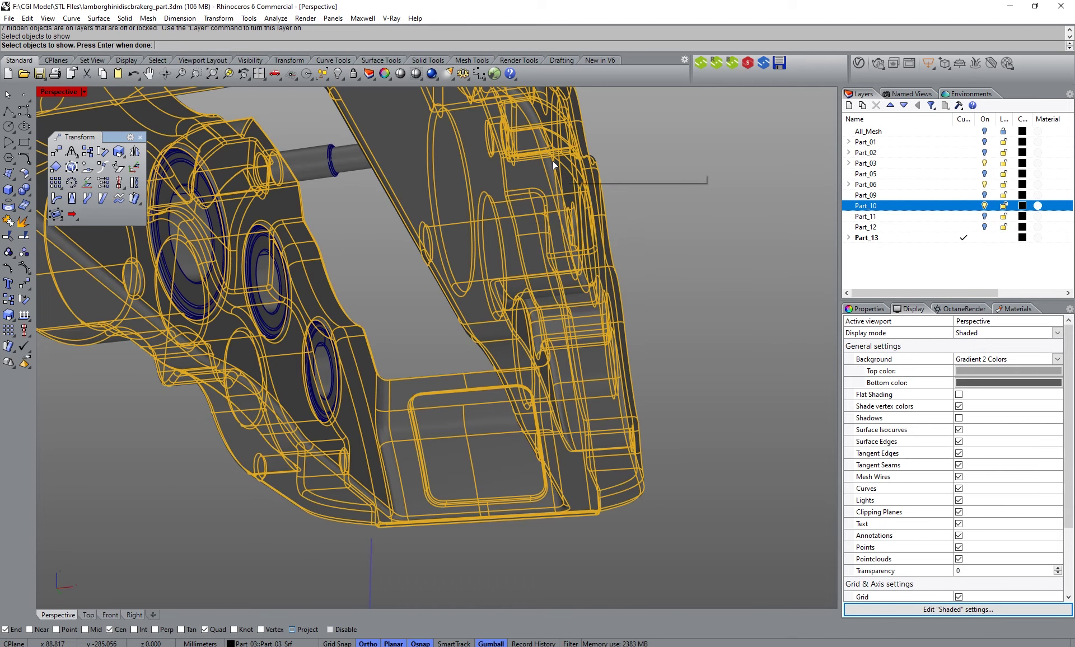
pyautogui.rightClick(552, 160)
# Examine how the pins sit in the caliper's holes from several angles, and hide the caliper body again.
pyautogui.moveTo(552, 160); pyautogui.dragTo(672, 271, button='right')
pyautogui.click(519, 336)
pyautogui.scroll(5, 626, 317)
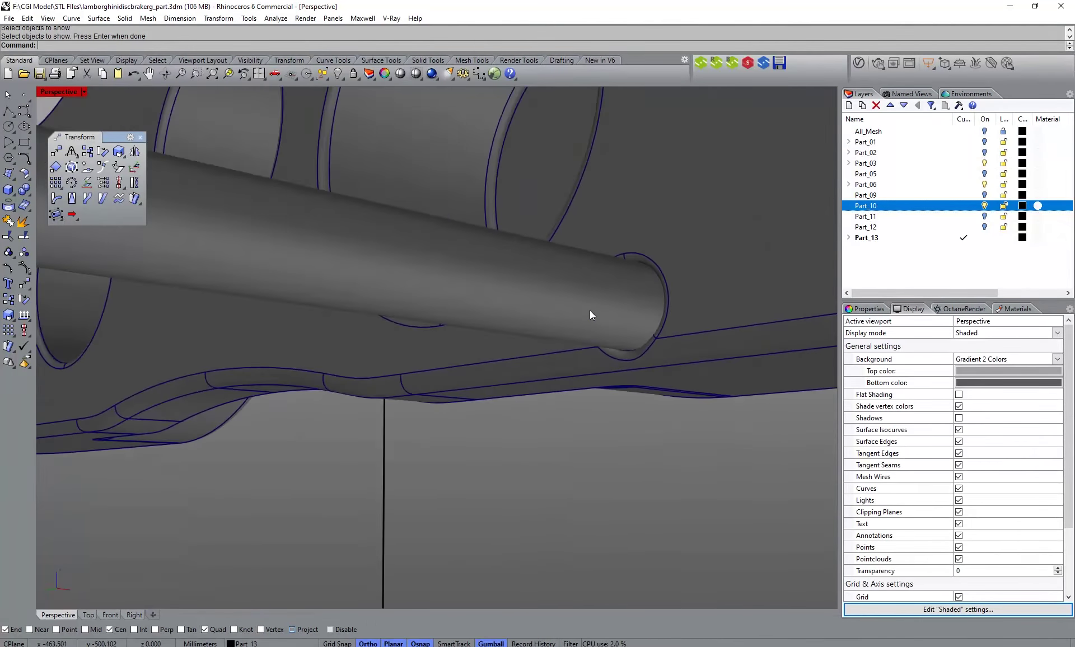
pyautogui.scroll(2, 593, 309)
pyautogui.scroll(-5, 599, 309)
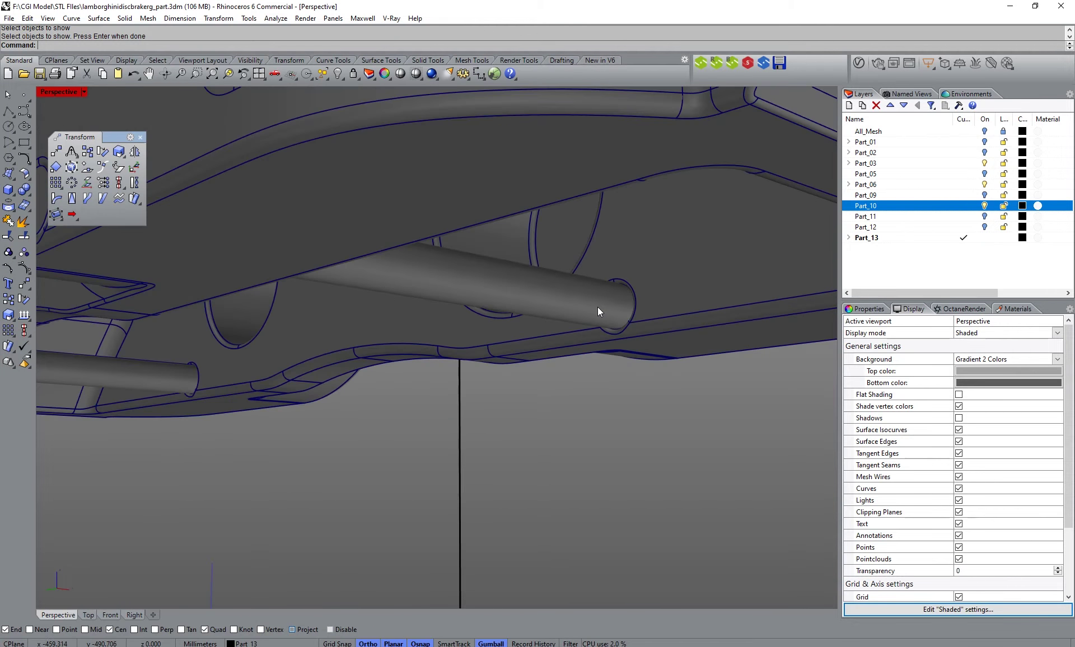
pyautogui.moveTo(597, 307); pyautogui.dragTo(331, 309, button='right')
pyautogui.moveTo(328, 312); pyautogui.dragTo(353, 310, button='right')
pyautogui.click(480, 217)
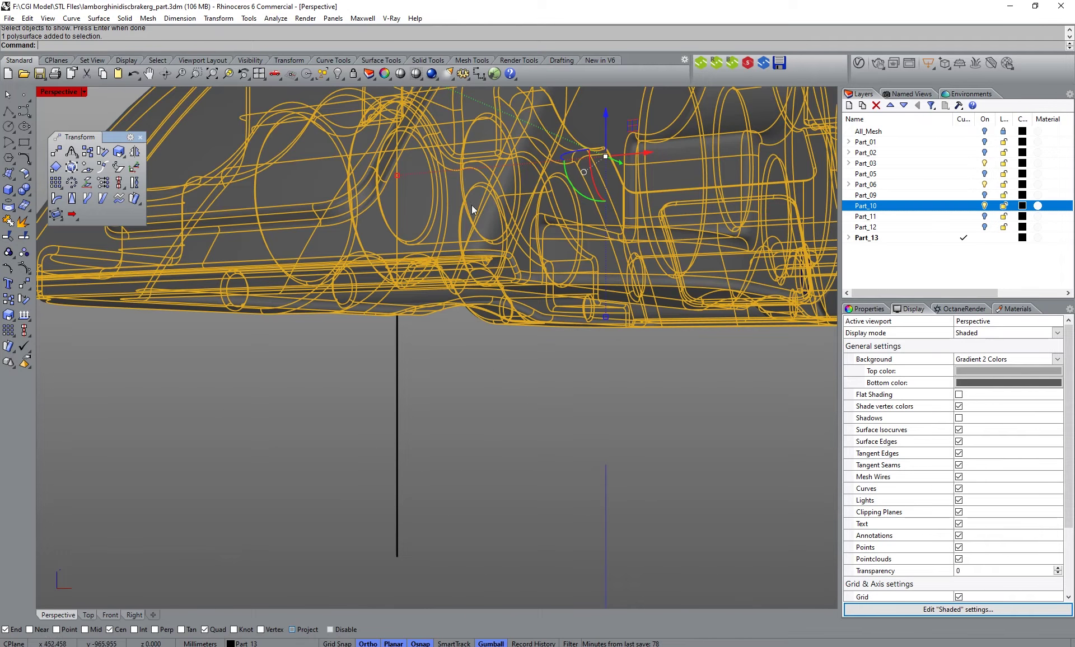
pyautogui.click(338, 73)
pyautogui.scroll(-4, 476, 324)
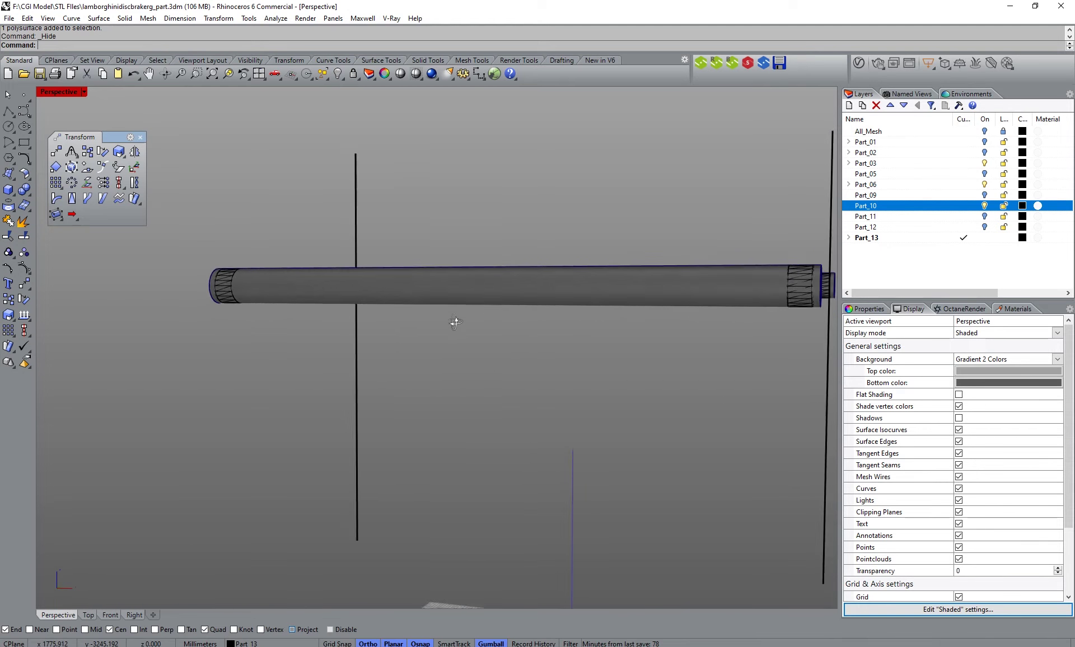
# Set the Front view to Ghosted display and examine the ends of the pins against the reference meshes inside them.
pyautogui.click(112, 615)
pyautogui.scroll(4, 346, 406)
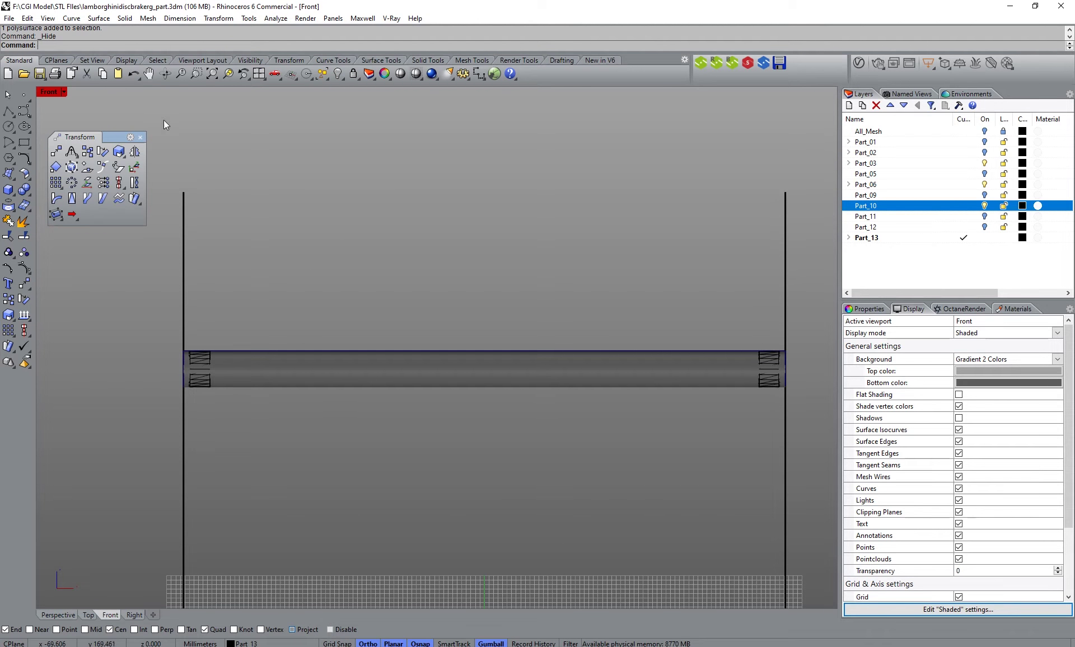
pyautogui.click(63, 91)
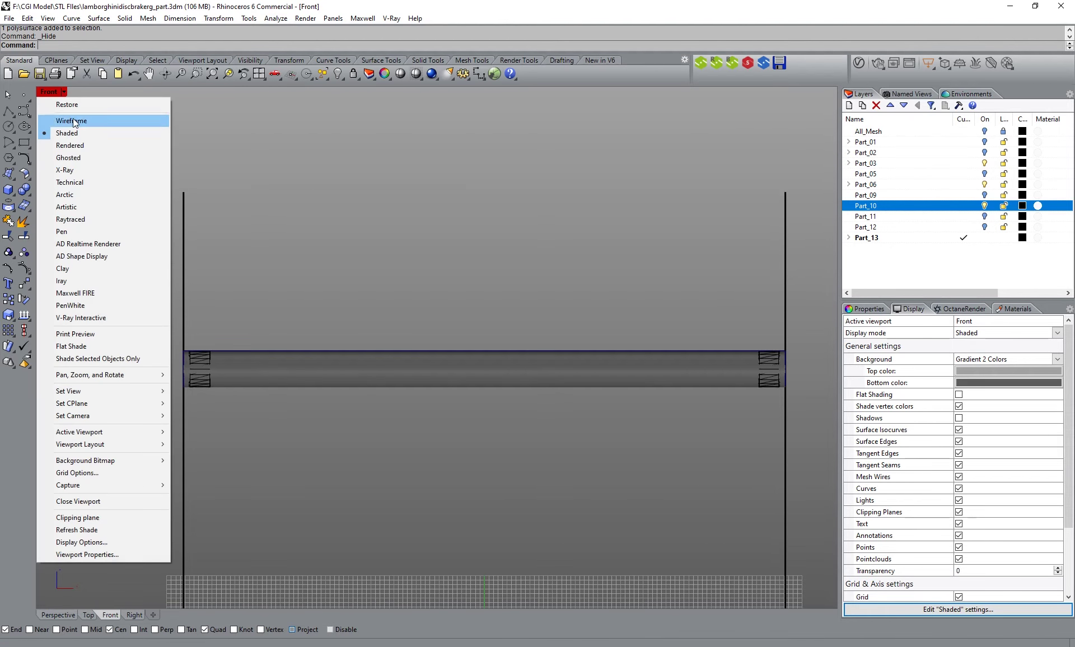
pyautogui.click(78, 158)
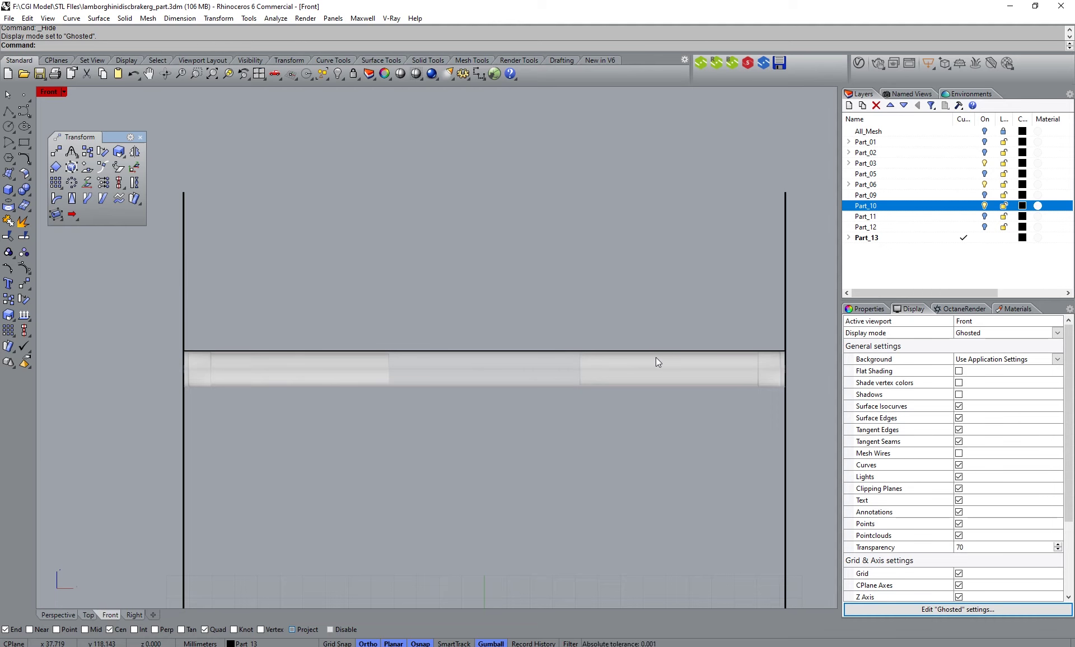
pyautogui.scroll(10, 176, 375)
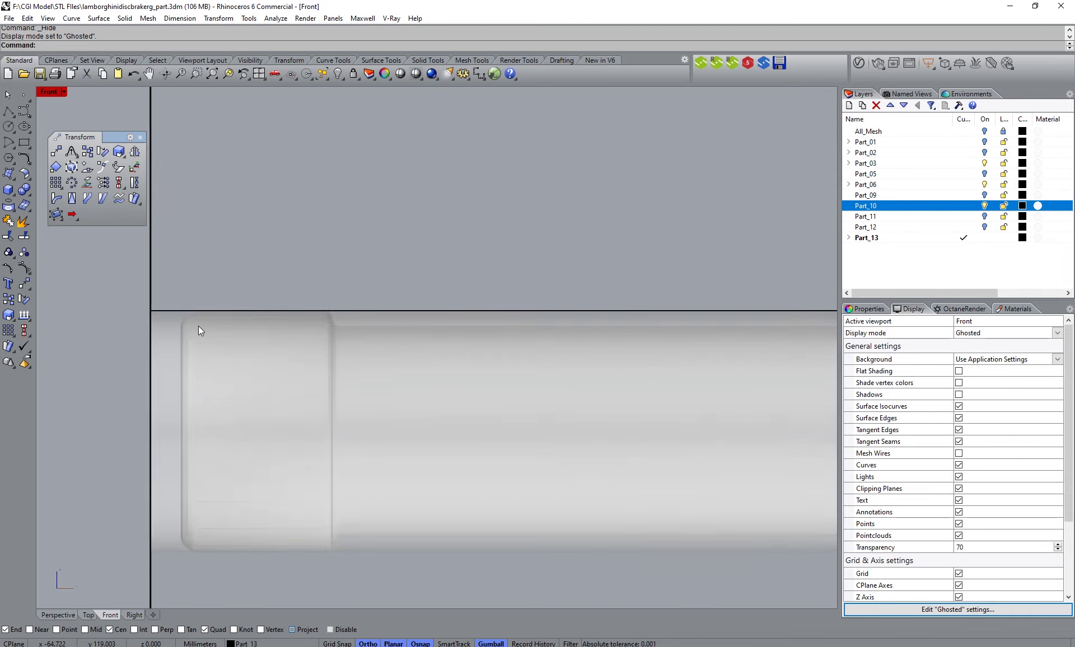
pyautogui.scroll(5, 250, 314)
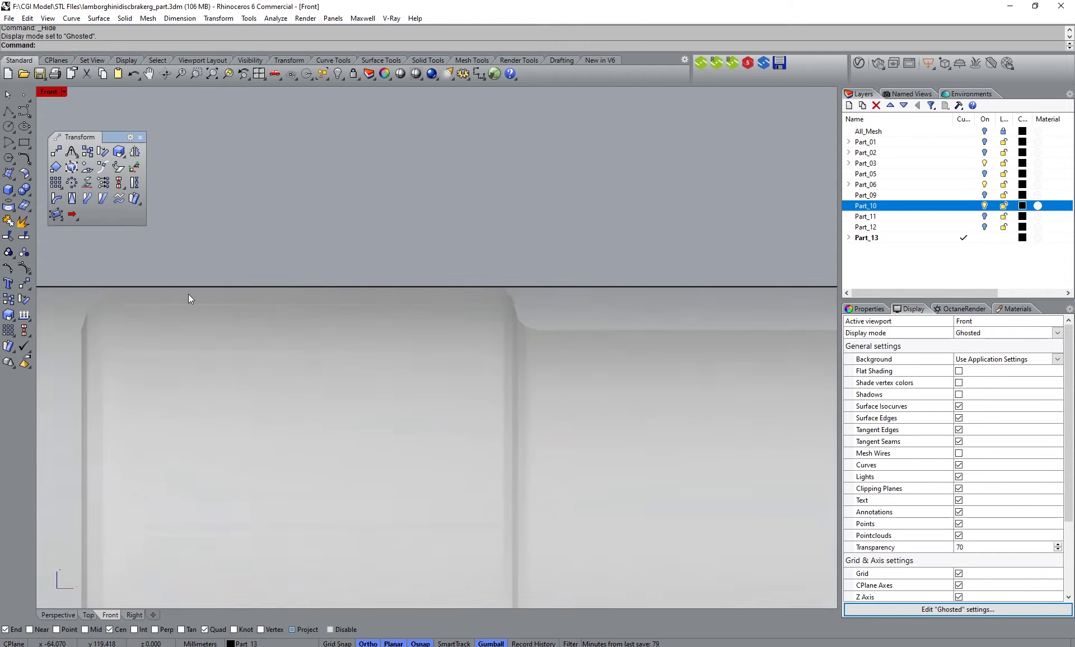
pyautogui.scroll(-10, 166, 301)
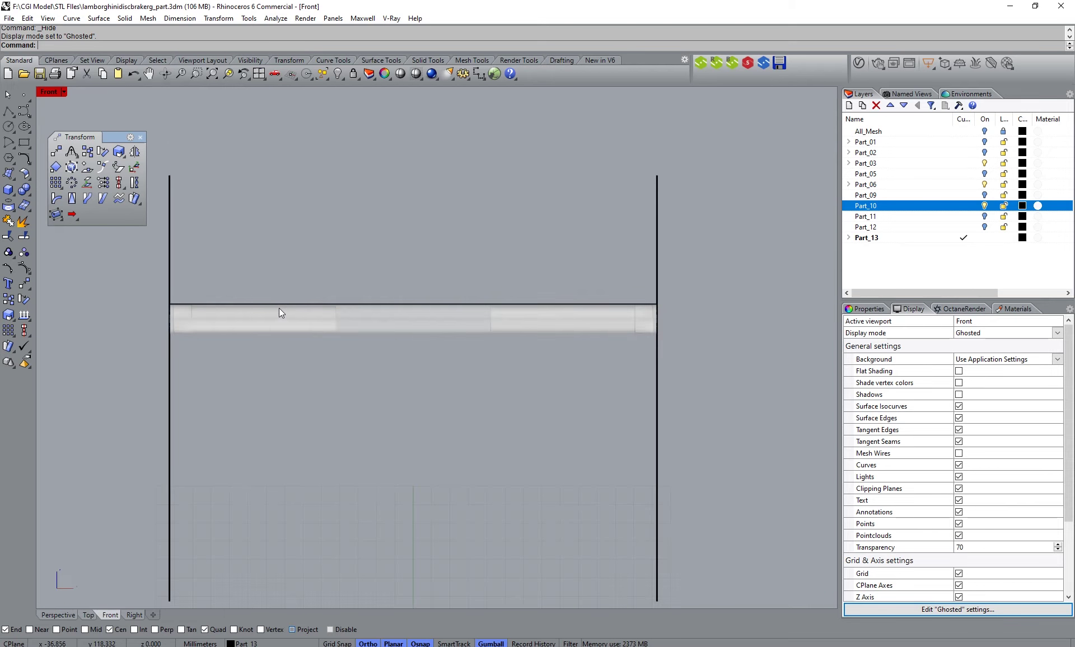
pyautogui.scroll(3, 280, 311)
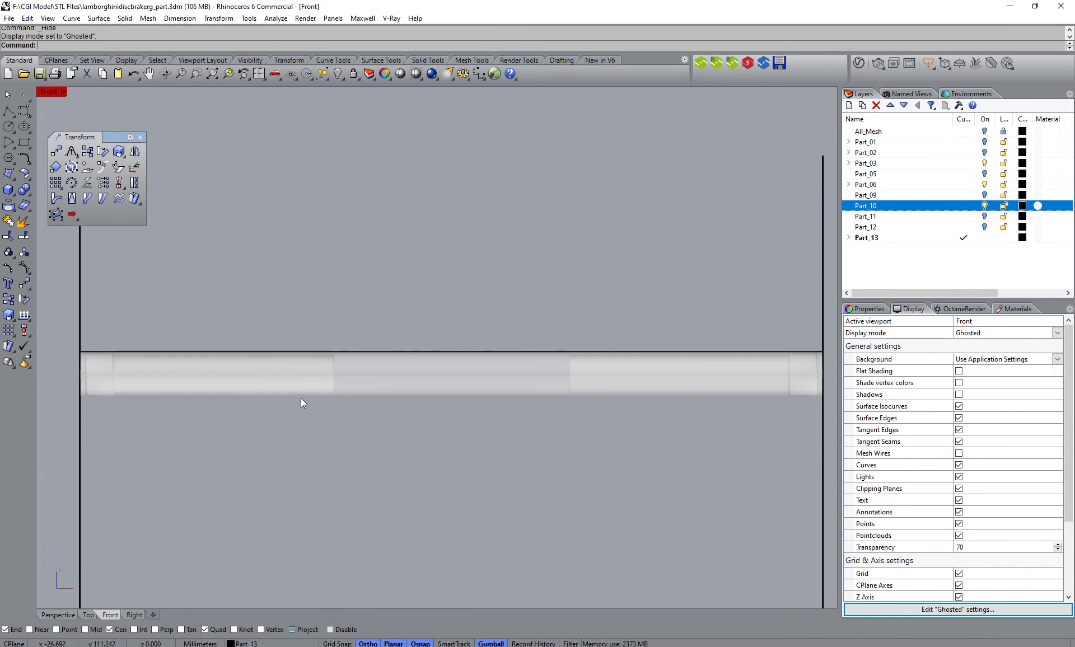
# Enable the Vertex snap and draw a vertical line downward from the inner end of the left Part_10 reference mesh in the Front view.
pyautogui.click(9, 111)
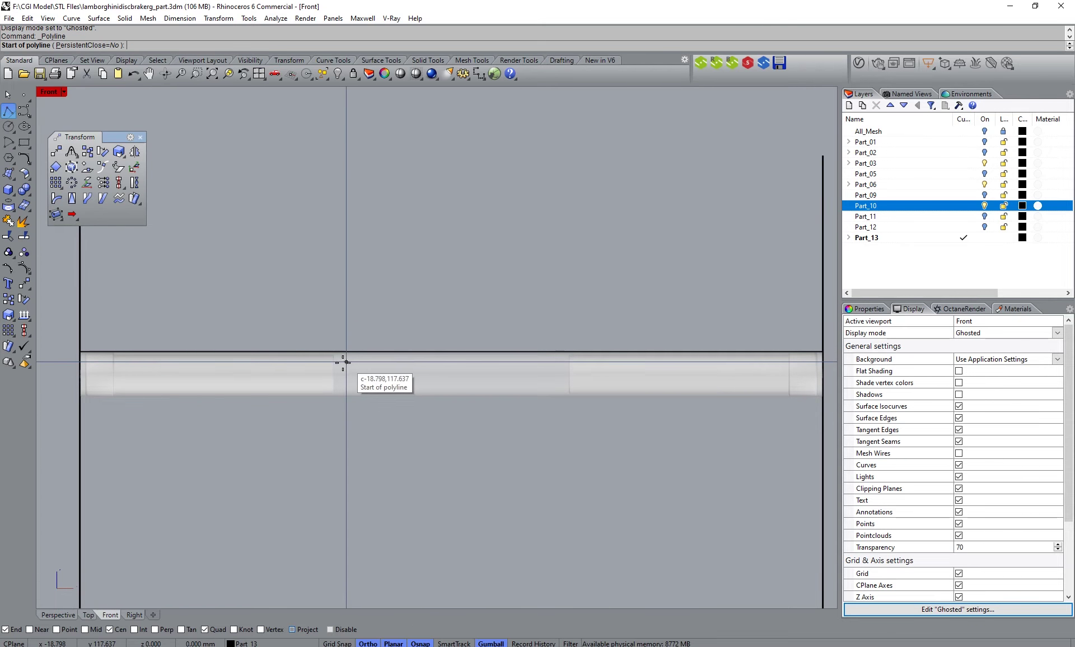
pyautogui.click(260, 629)
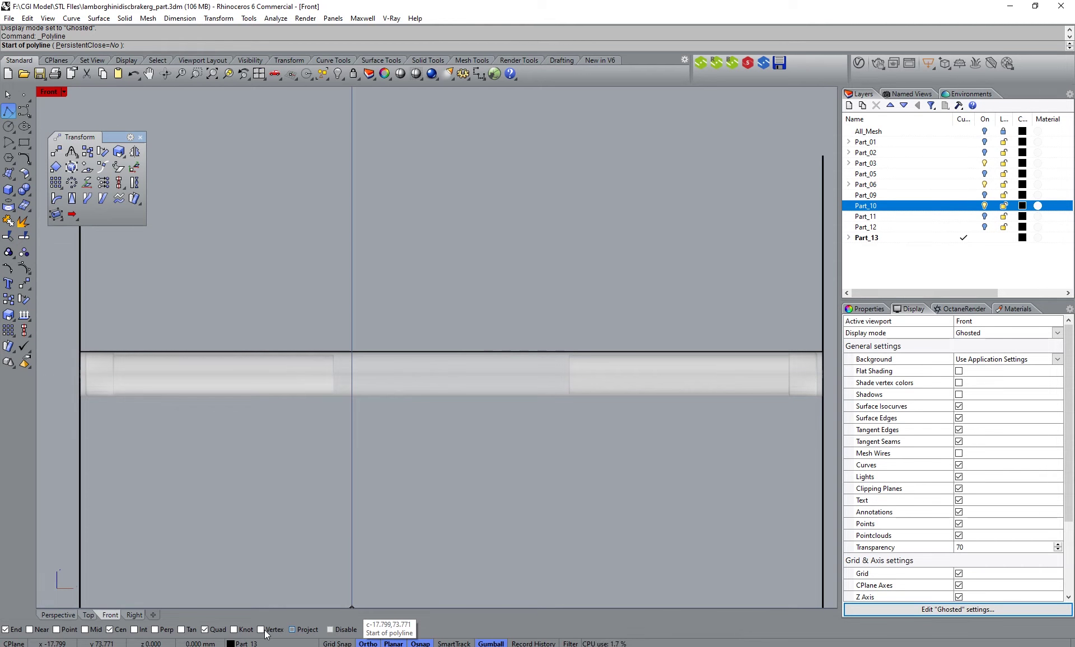
pyautogui.click(332, 357)
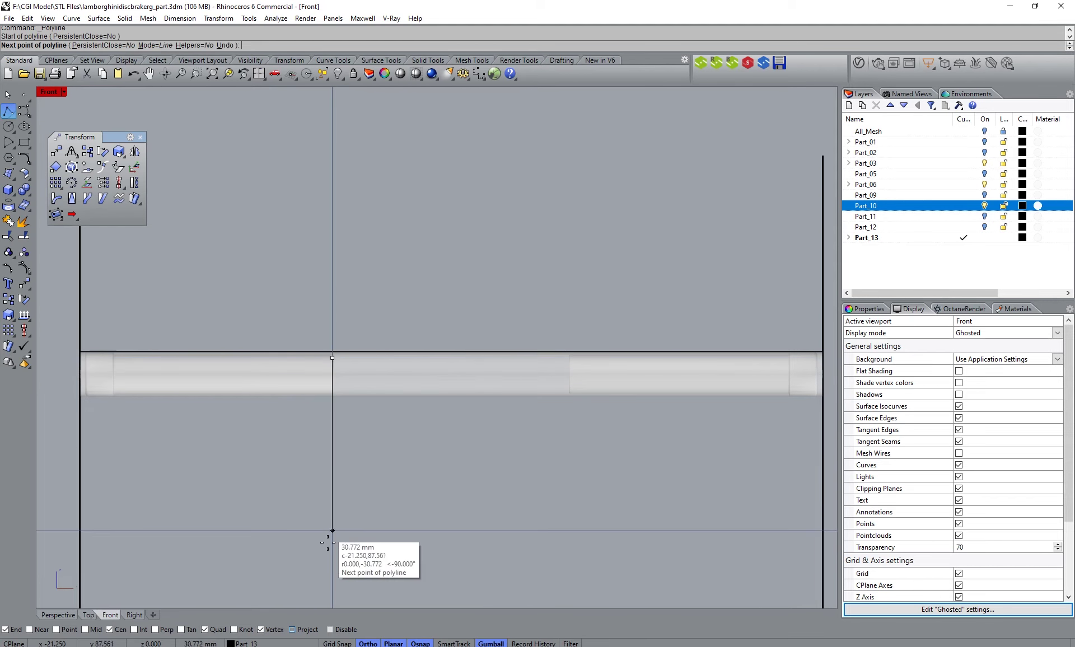
pyautogui.click(328, 544)
pyautogui.press('Return')
# Mirror a copy of the vertical line across the Y axis to mark the inner end of the opposite reference pin.
pyautogui.click(332, 477)
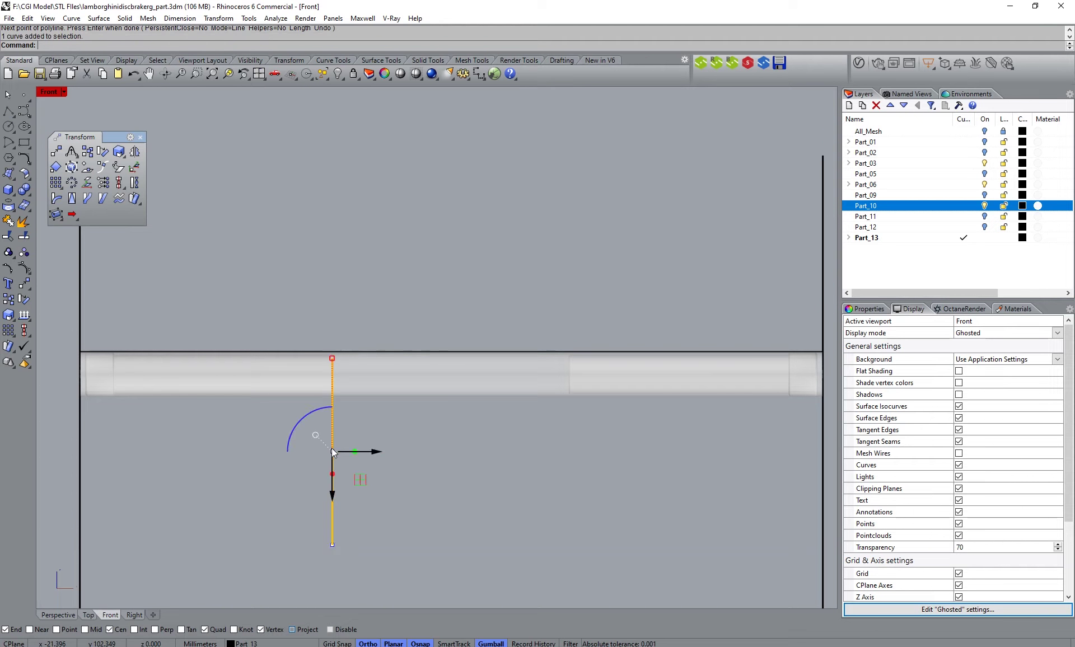
pyautogui.moveTo(335, 482); pyautogui.dragTo(333, 442)
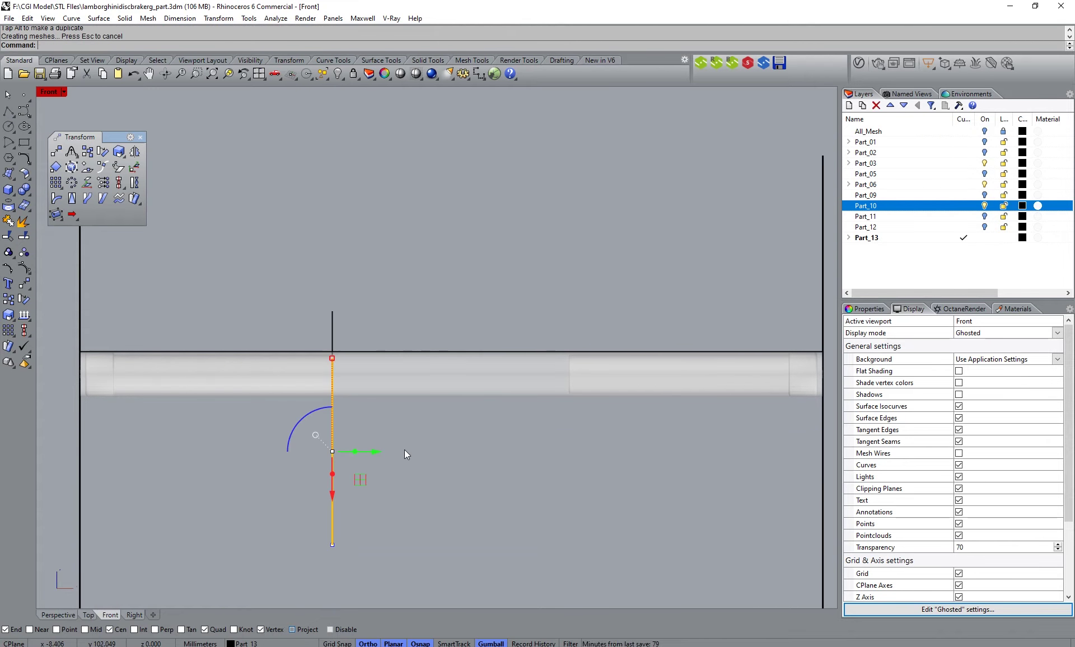
pyautogui.press('m')
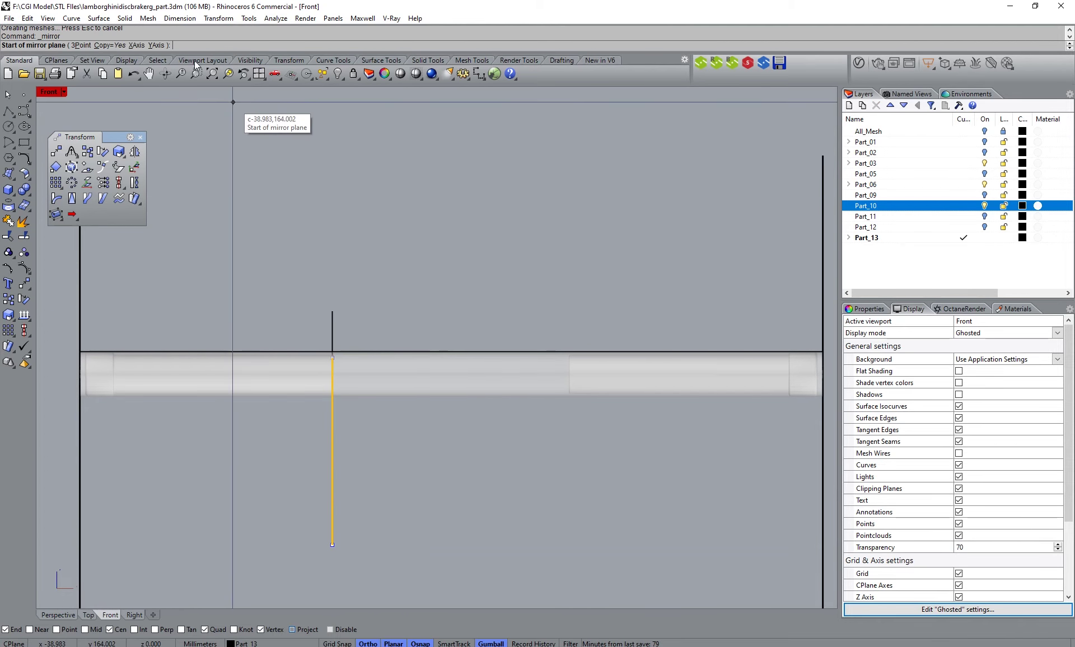
pyautogui.click(156, 45)
pyautogui.press('Escape')
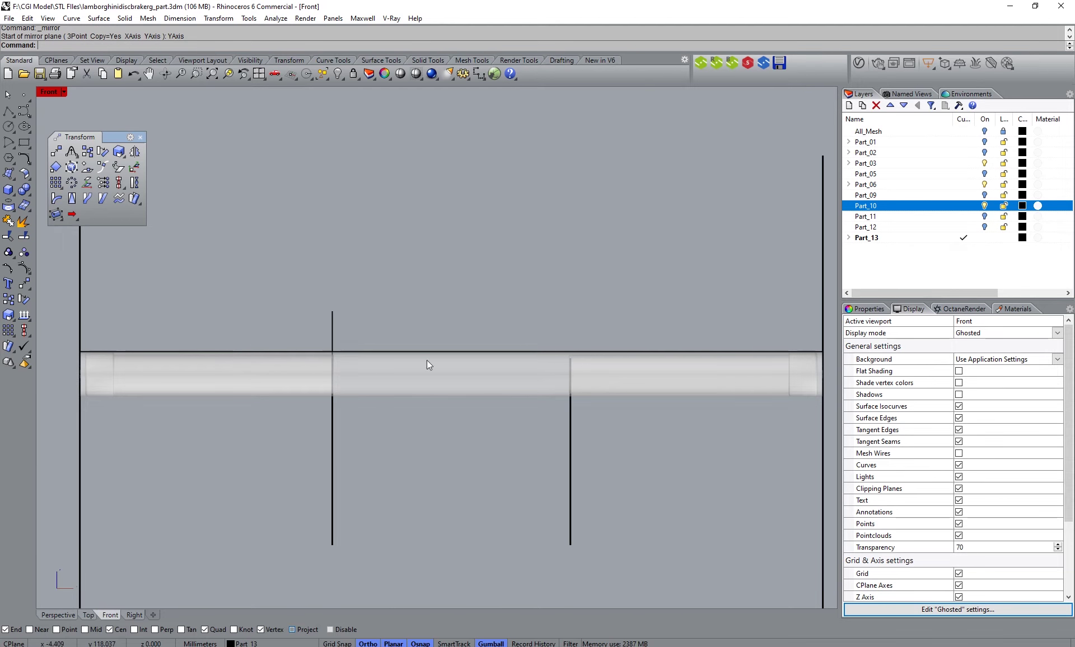
# Delete the stray surface extruded from the left line, and move both inner vertical lines up until they fully cross the pins.
pyautogui.click(568, 470)
pyautogui.click(333, 318)
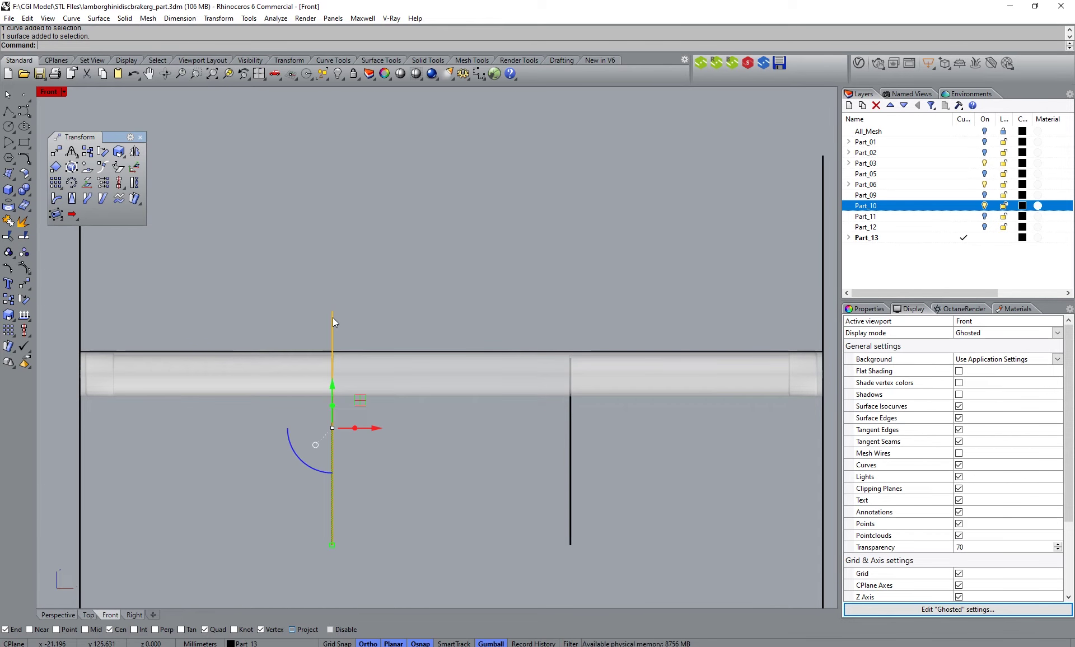
pyautogui.press('Delete')
pyautogui.moveTo(625, 504); pyautogui.dragTo(297, 432)
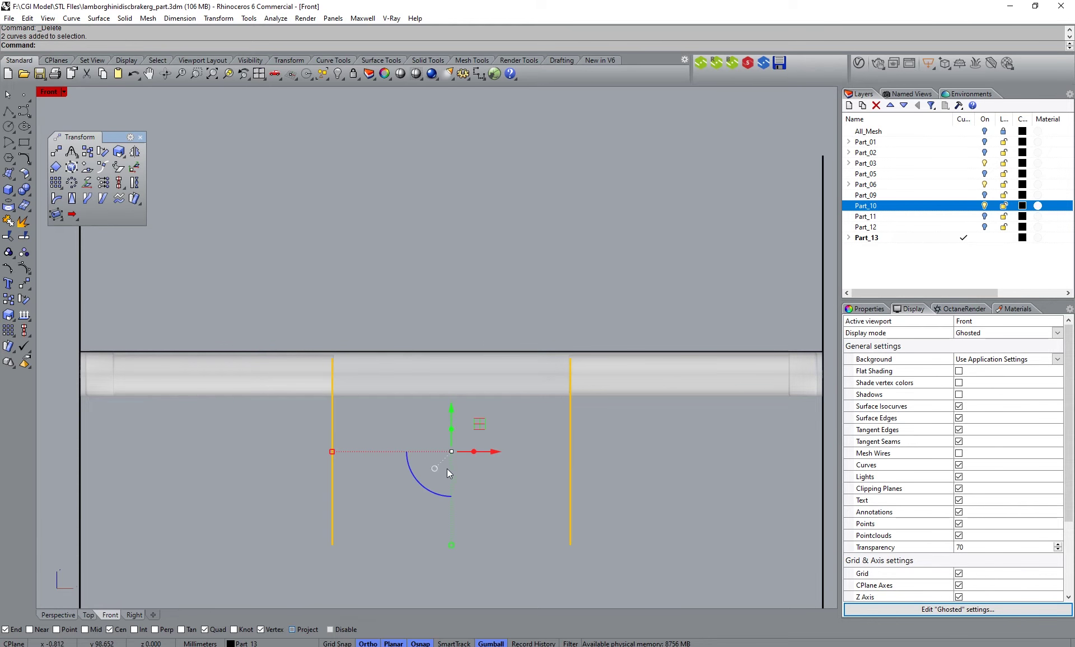
pyautogui.moveTo(452, 409); pyautogui.dragTo(453, 342)
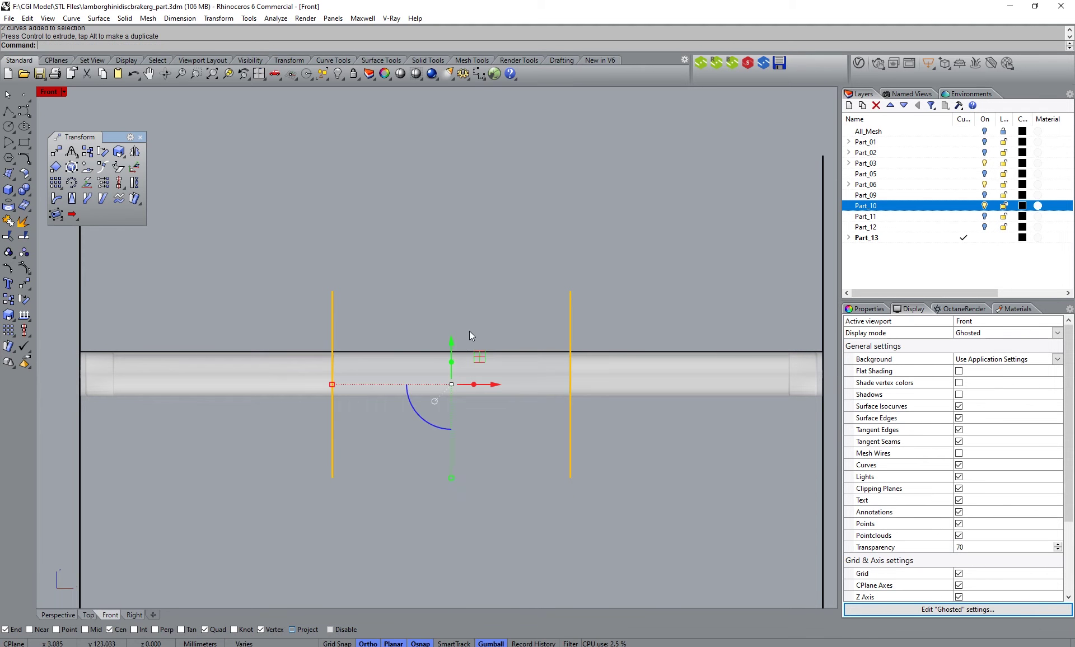
# Trim away the middle portion of the pins between the two inner vertical lines.
pyautogui.click(7, 236)
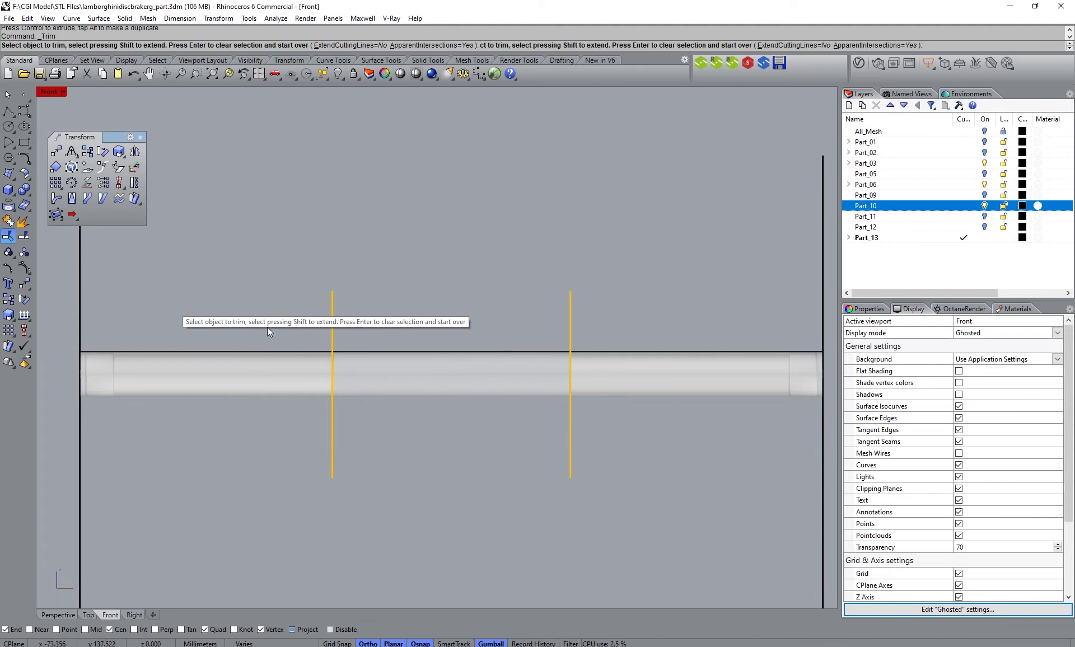
pyautogui.click(417, 368)
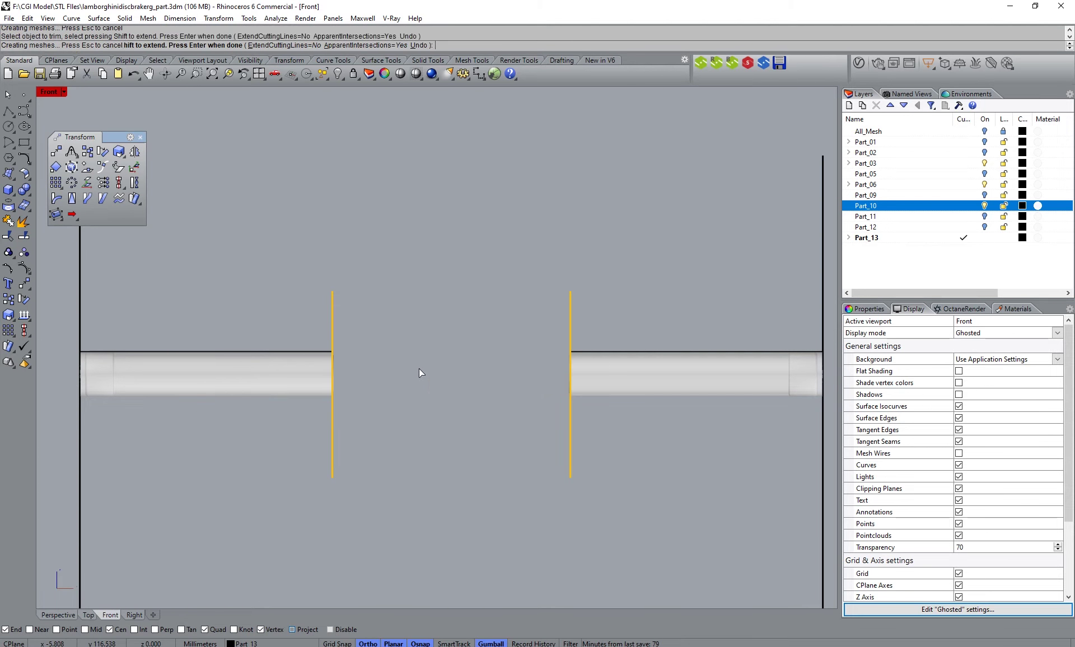
pyautogui.press('Return')
# Move the four vertical cutting lines to layer Part_10 and hide them.
pyautogui.scroll(-4, 419, 369)
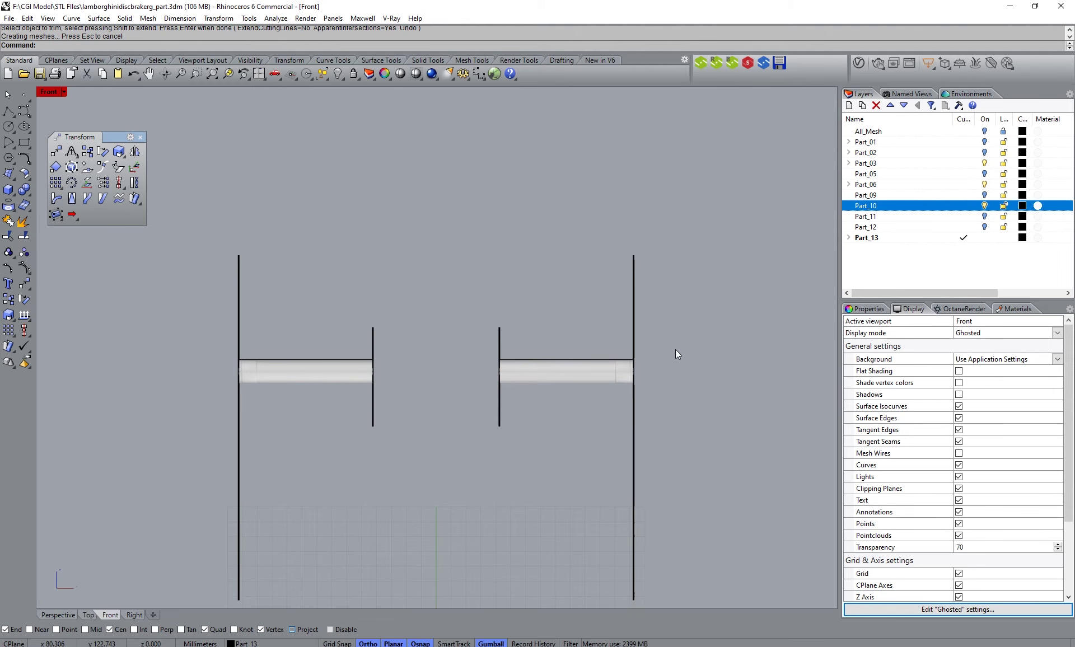
pyautogui.moveTo(221, 267); pyautogui.dragTo(220, 268)
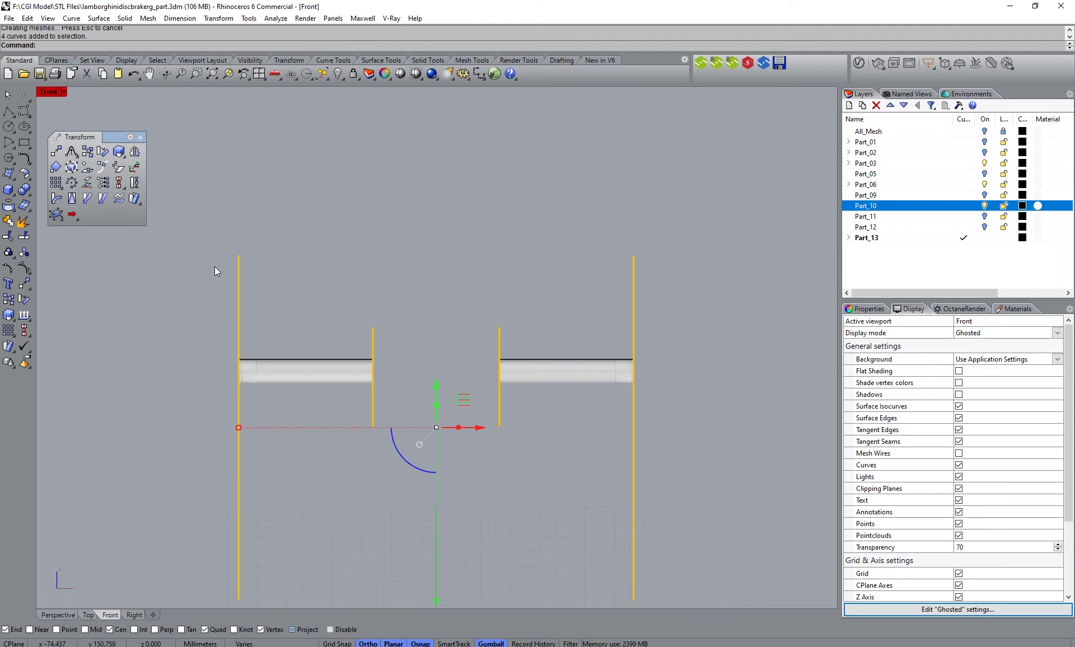
pyautogui.rightClick(878, 210)
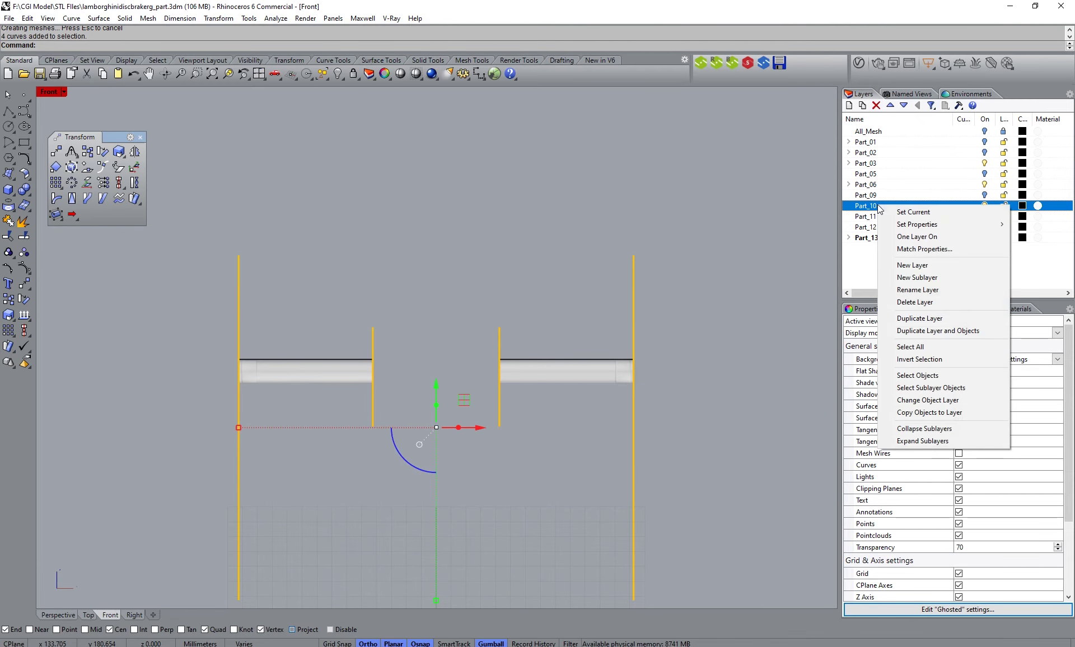
pyautogui.click(924, 400)
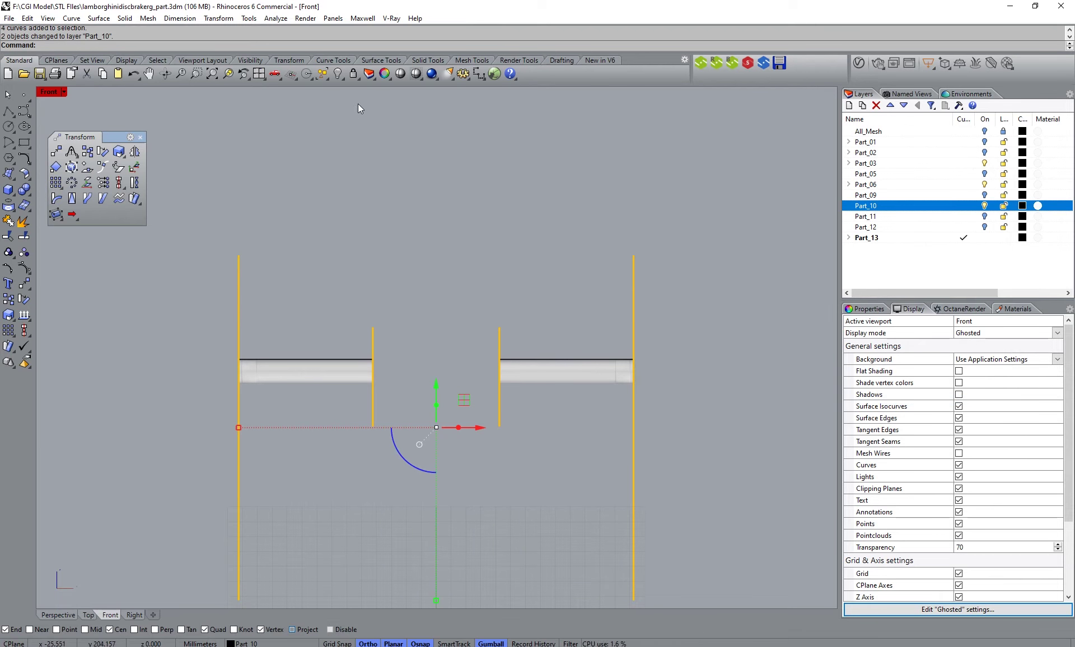
pyautogui.click(337, 74)
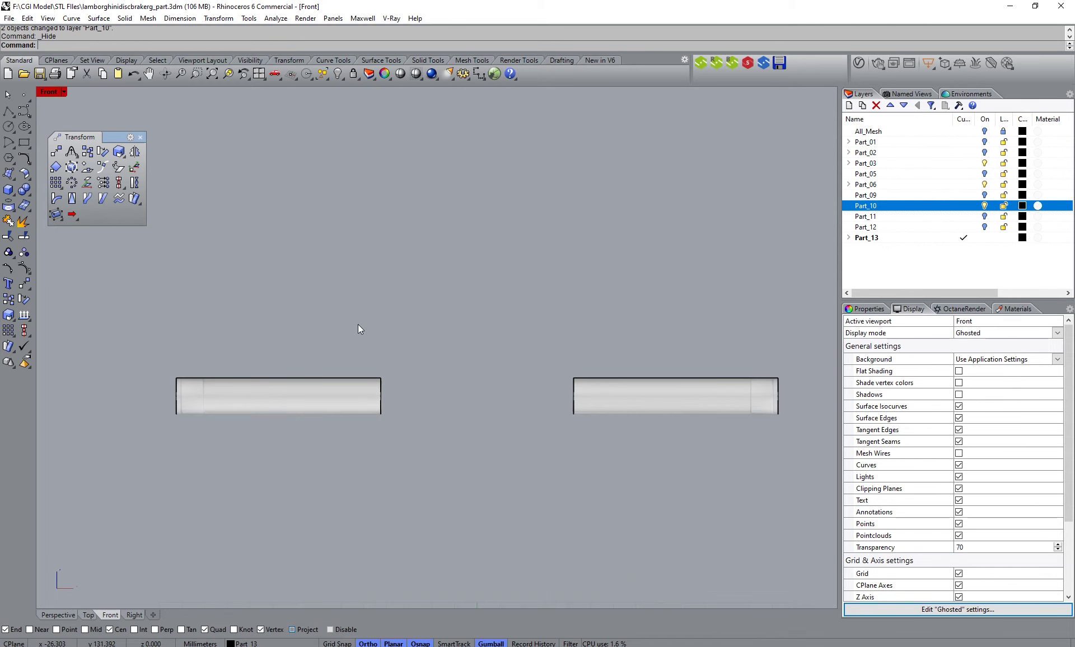
# In the Perspective view, select all four trimmed pin polysurfaces and close their open inner ends with Cap.
pyautogui.click(58, 614)
pyautogui.moveTo(212, 527); pyautogui.dragTo(448, 262, button='right')
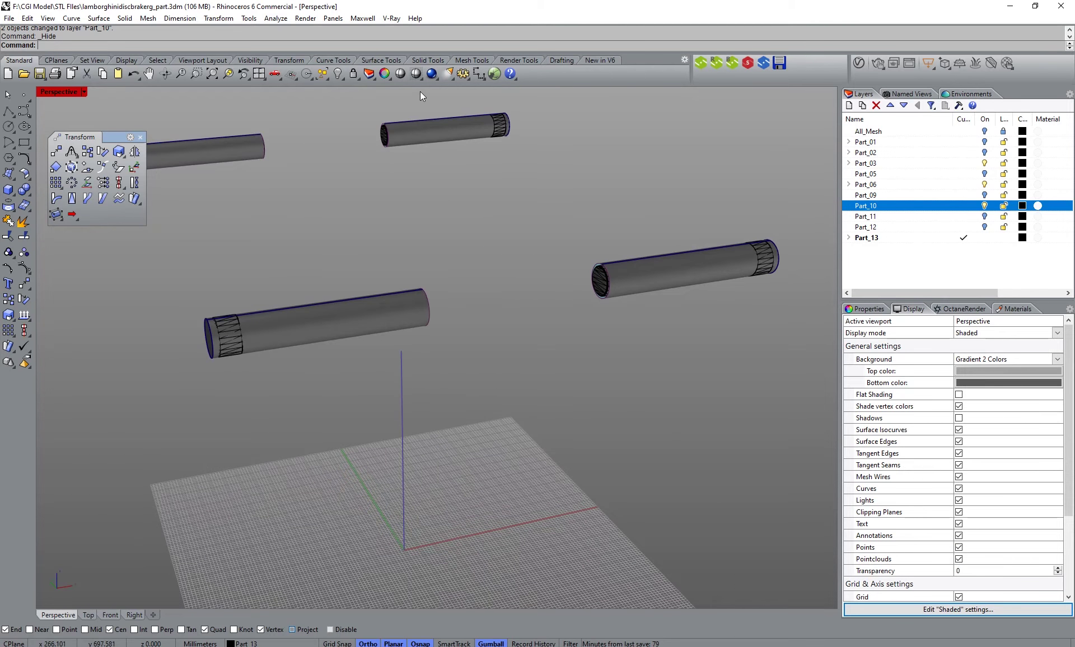
pyautogui.scroll(3, 420, 92)
pyautogui.scroll(-3, 486, 283)
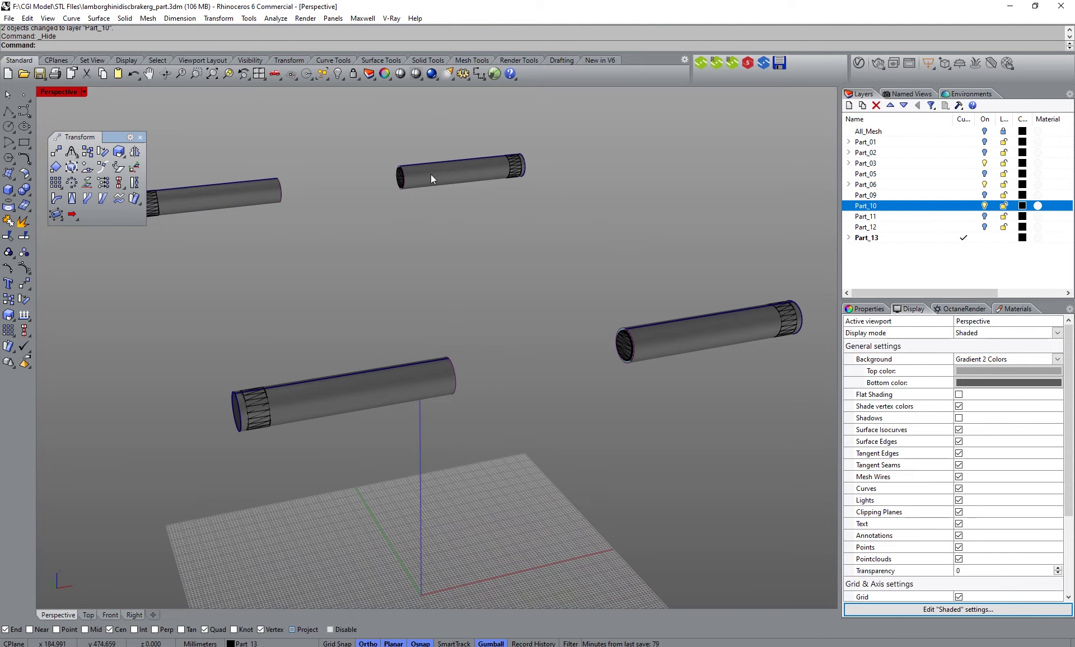
pyautogui.press('F4')
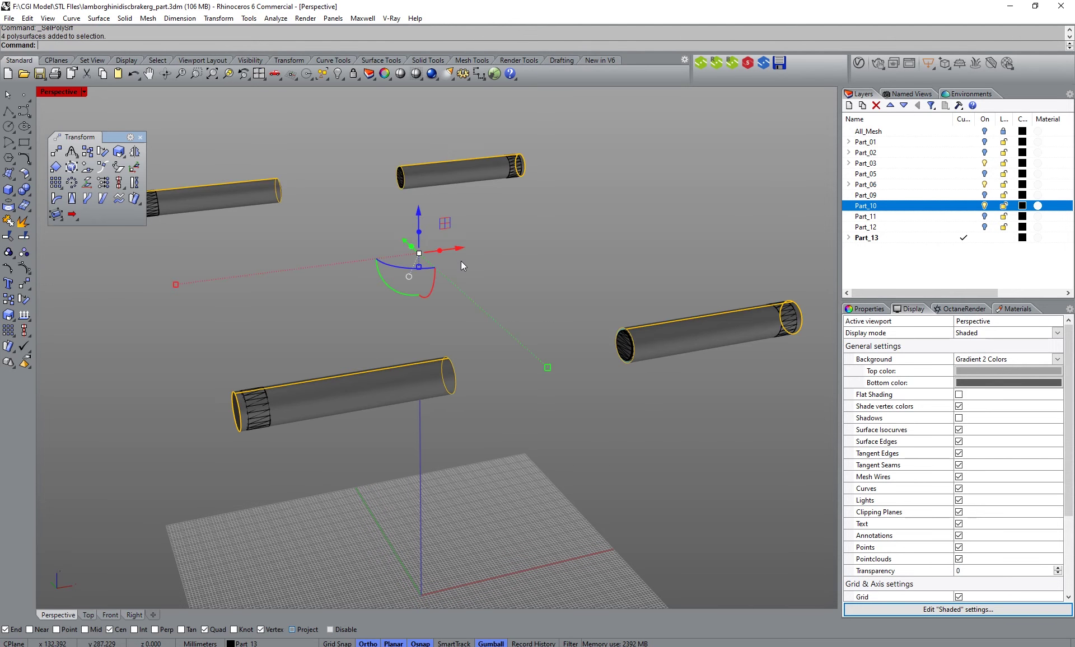
pyautogui.write('Cap')
pyautogui.press('Return')
pyautogui.click(649, 278)
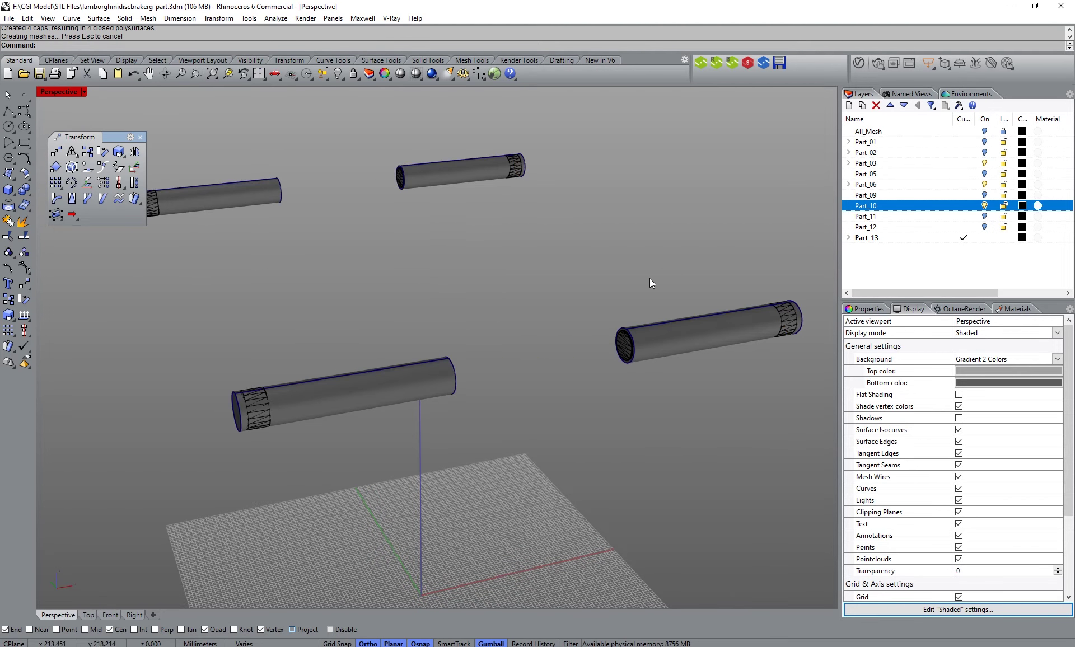
# Compare the length and stepped heads of the capped pins with the reference meshes in the Front and Perspective views.
pyautogui.moveTo(421, 316); pyautogui.dragTo(356, 305, button='right')
pyautogui.click(104, 615)
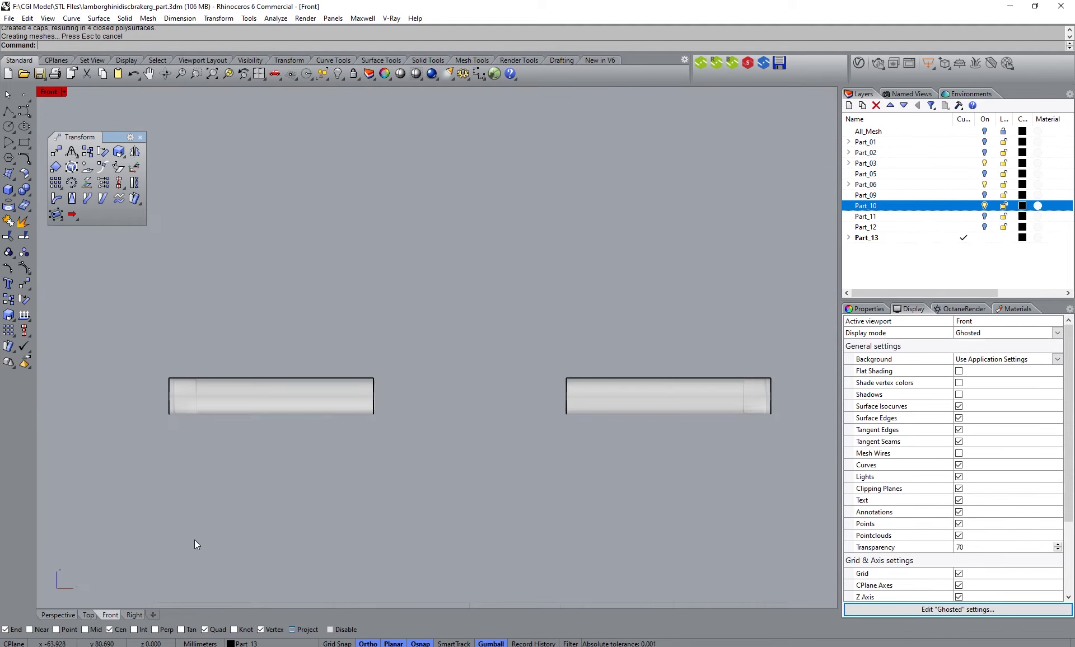
pyautogui.scroll(4, 180, 408)
pyautogui.scroll(2, 192, 384)
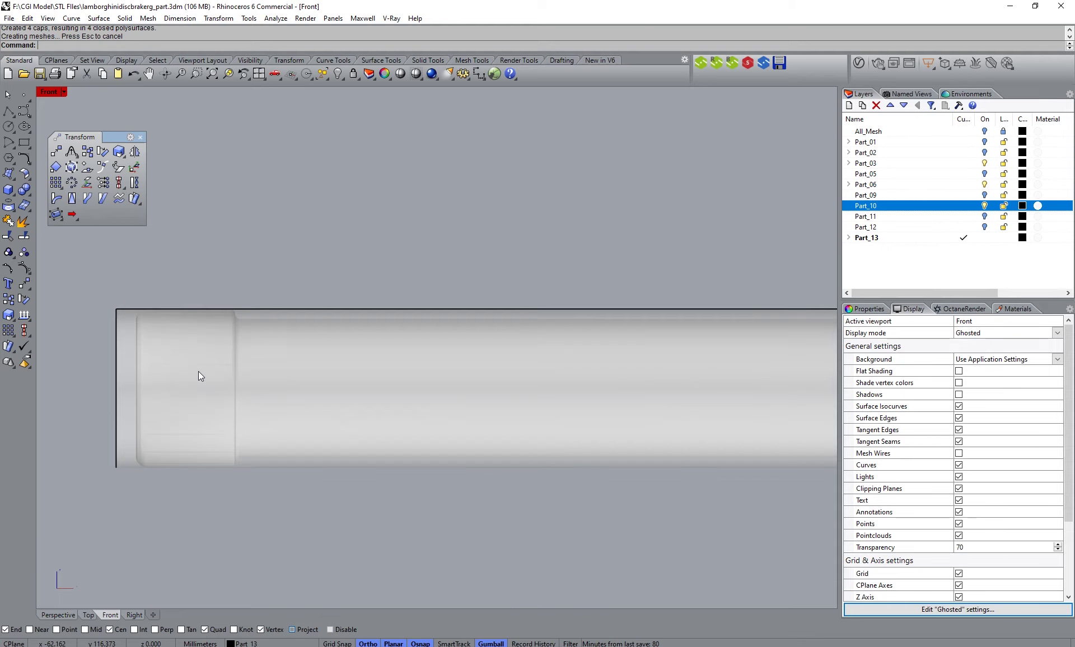
pyautogui.scroll(-3, 198, 371)
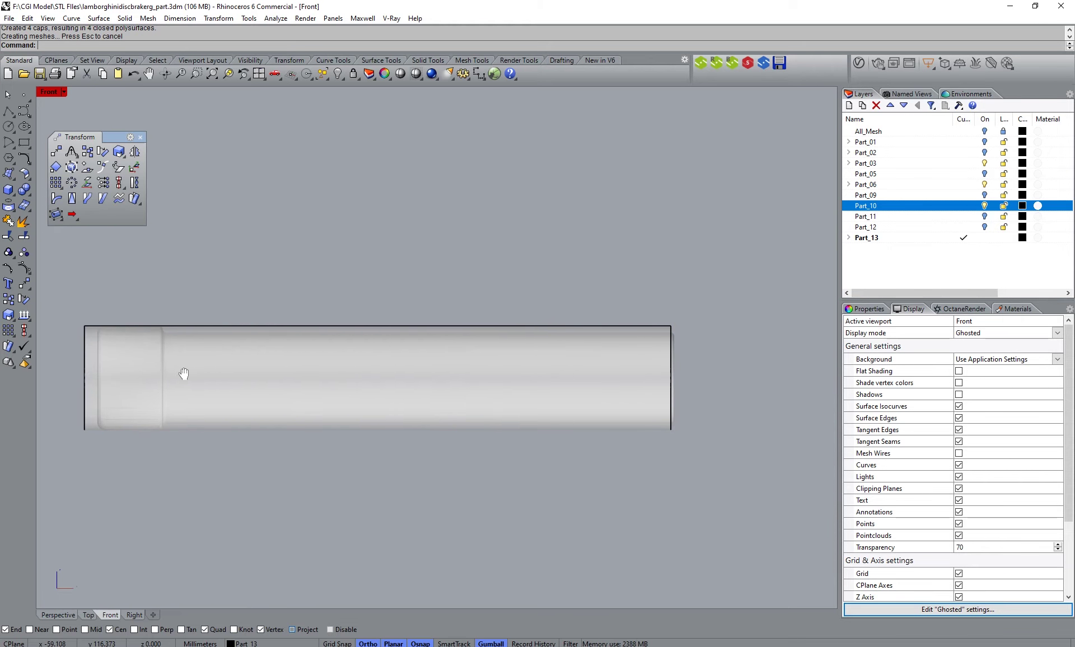
pyautogui.scroll(-4, 168, 370)
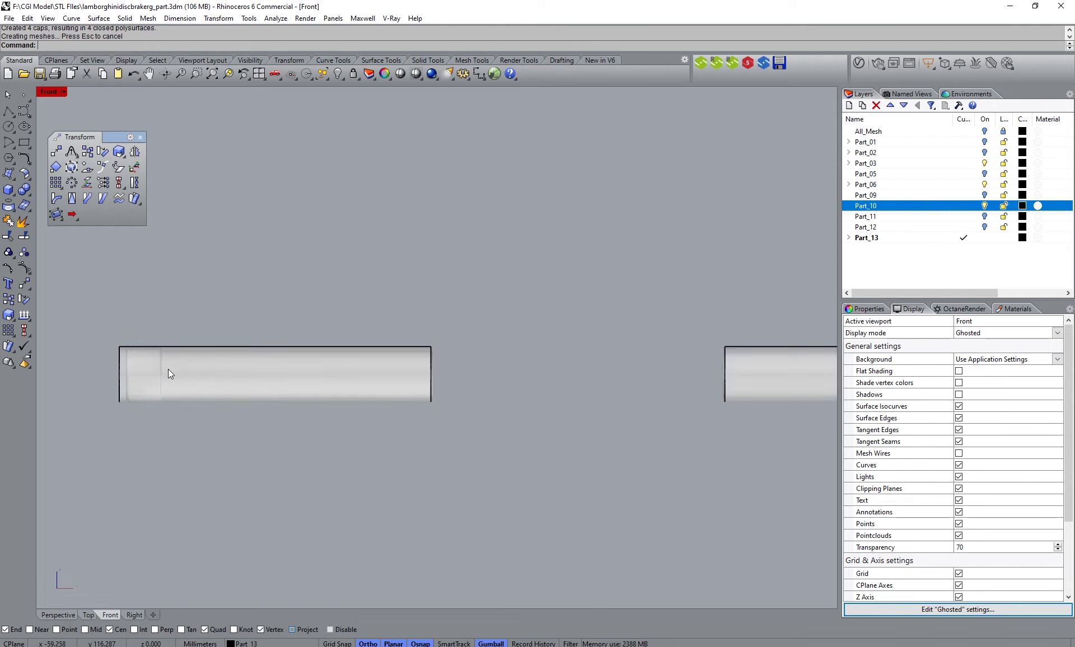
pyautogui.click(60, 614)
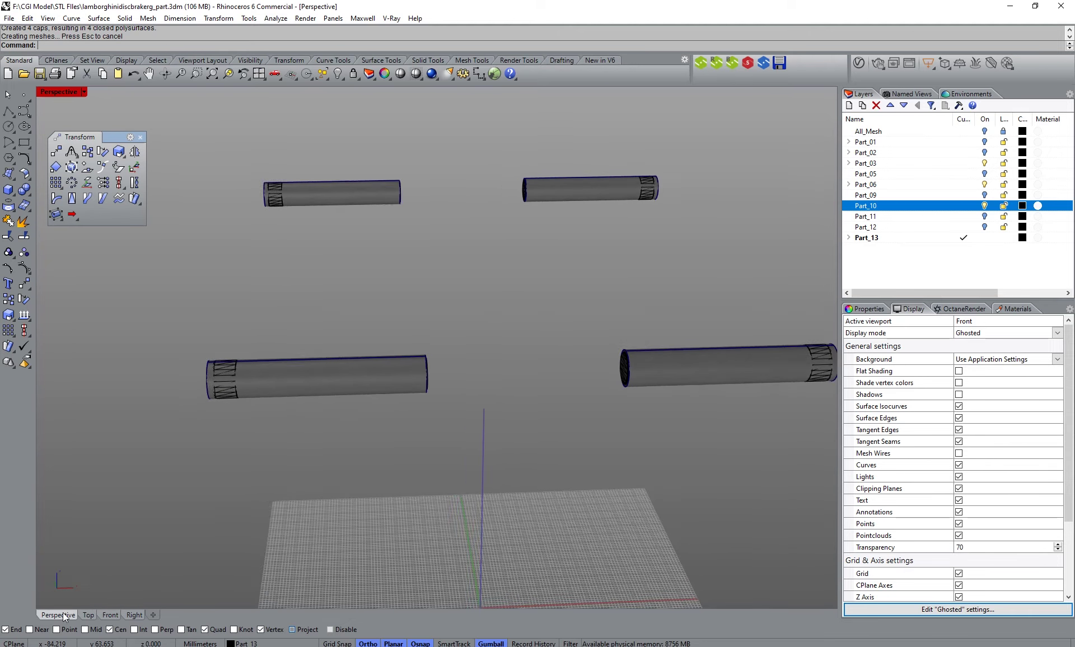
pyautogui.moveTo(313, 487)
pyautogui.mouseDown(button='right')
pyautogui.moveTo(466, 451)
pyautogui.moveTo(292, 451)
pyautogui.moveTo(250, 491)
pyautogui.mouseUp(button='right')
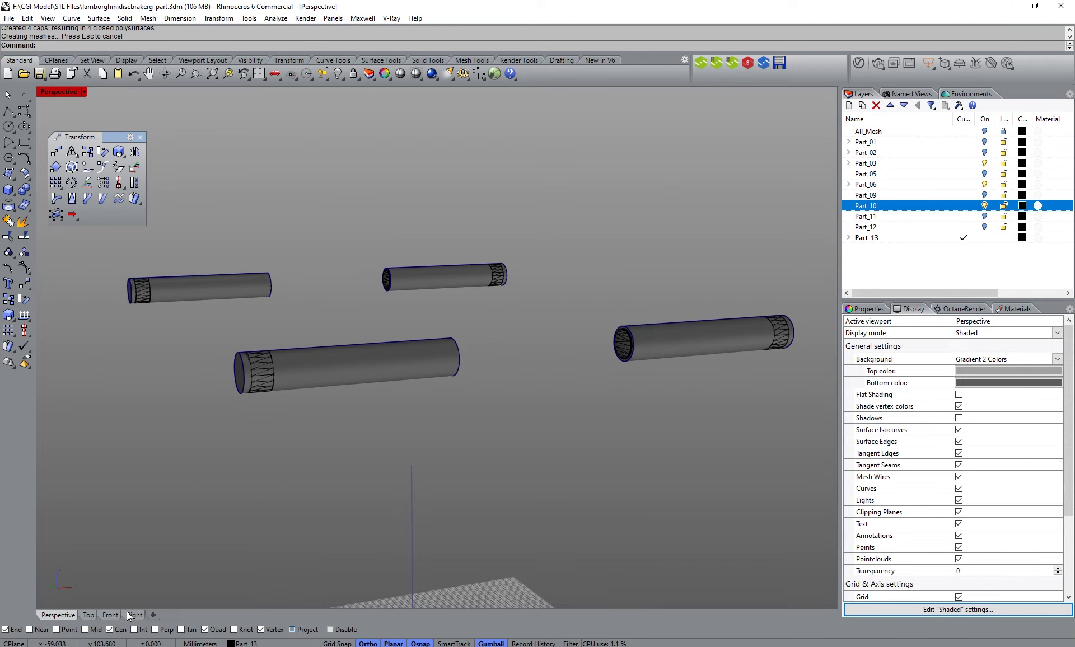
pyautogui.click(112, 614)
pyautogui.scroll(5, 209, 321)
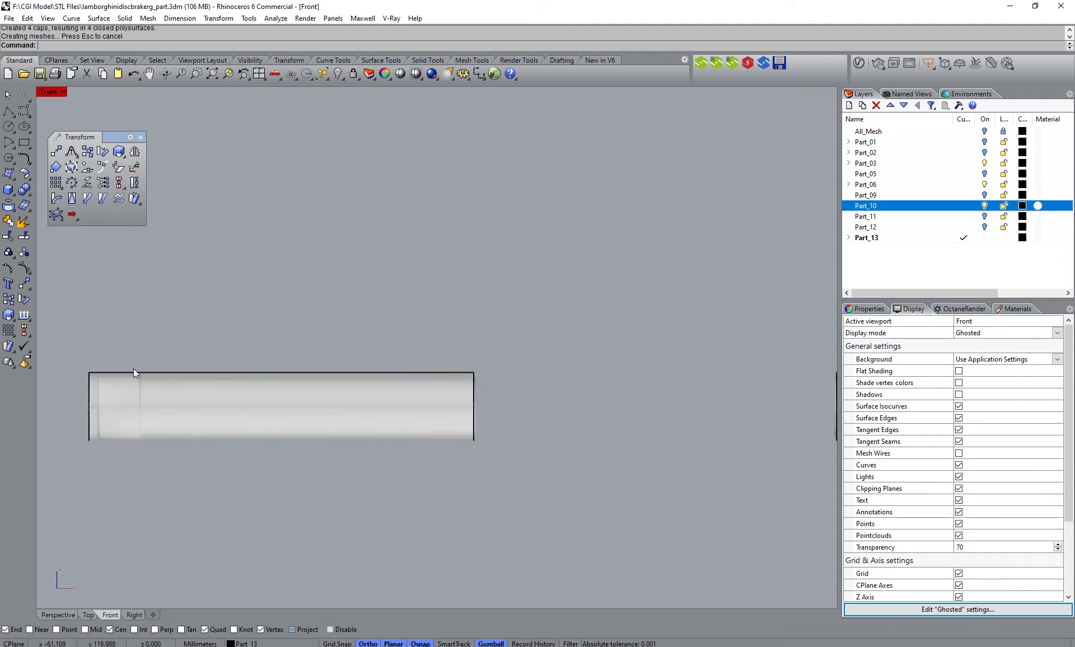
# Draw a vertical polyline at the step between head and shank of the left-hand pin and stretch it below the pin.
pyautogui.scroll(8, 135, 372)
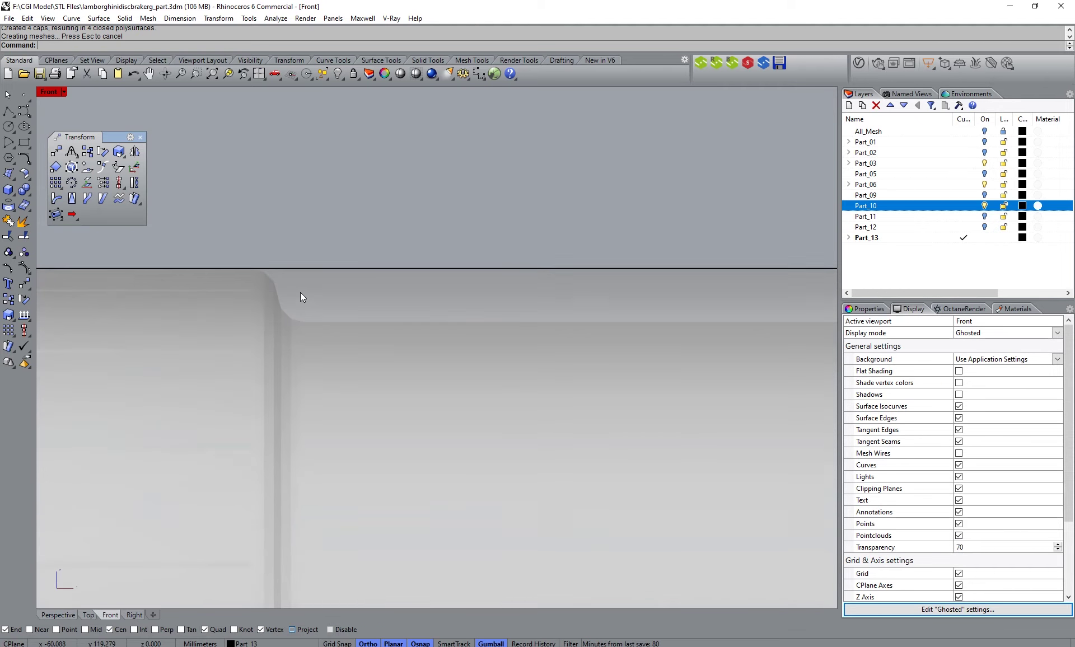
pyautogui.click(8, 111)
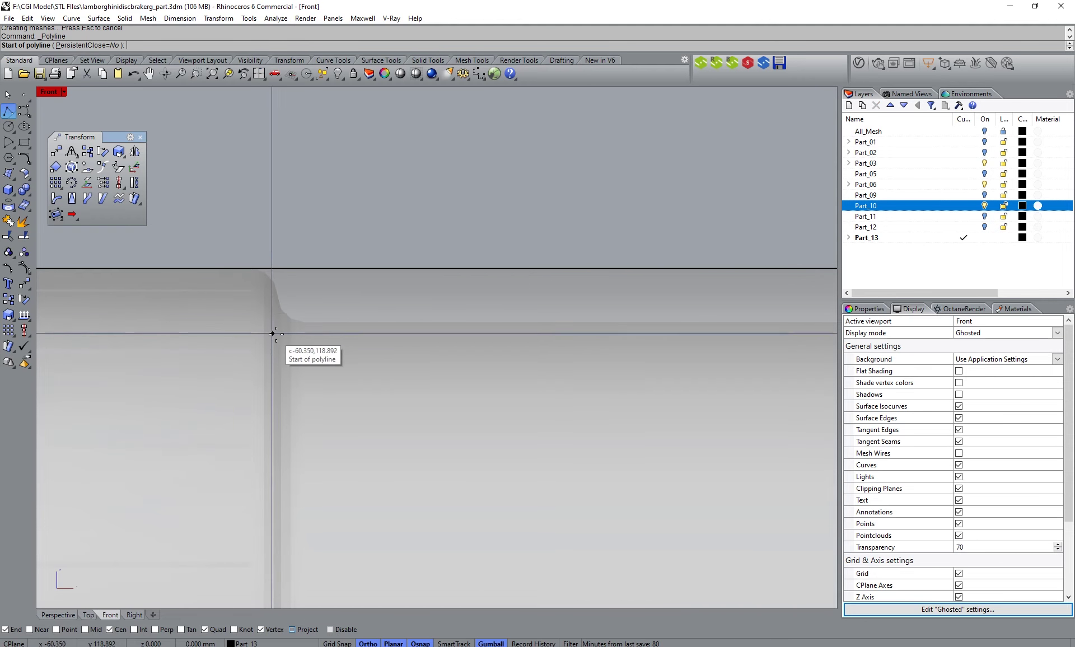
pyautogui.click(279, 291)
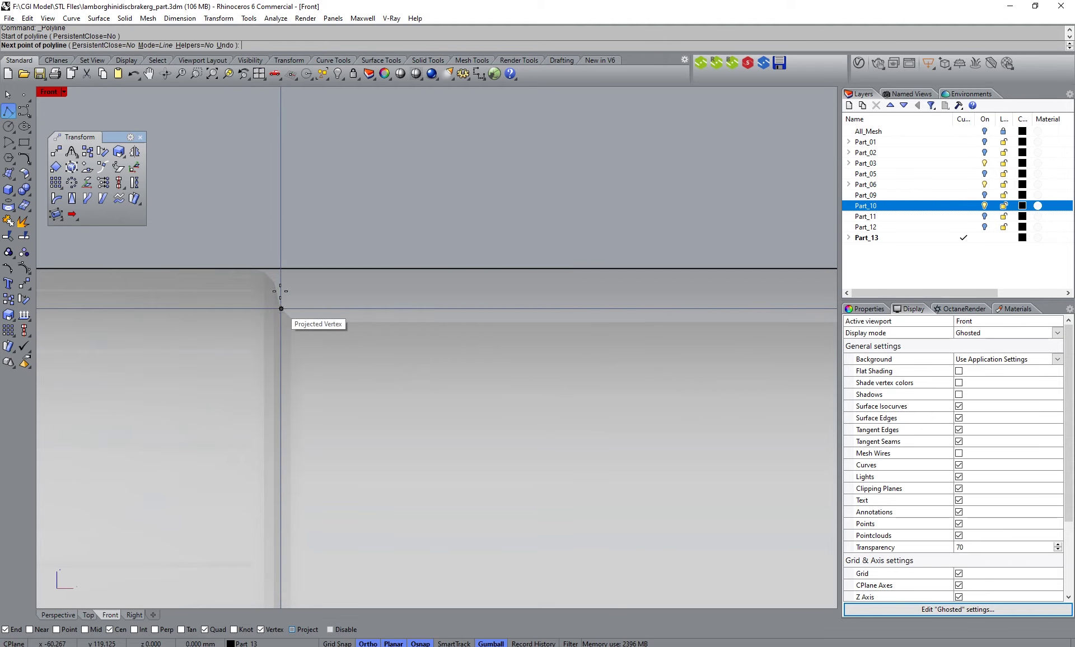
pyautogui.click(281, 124)
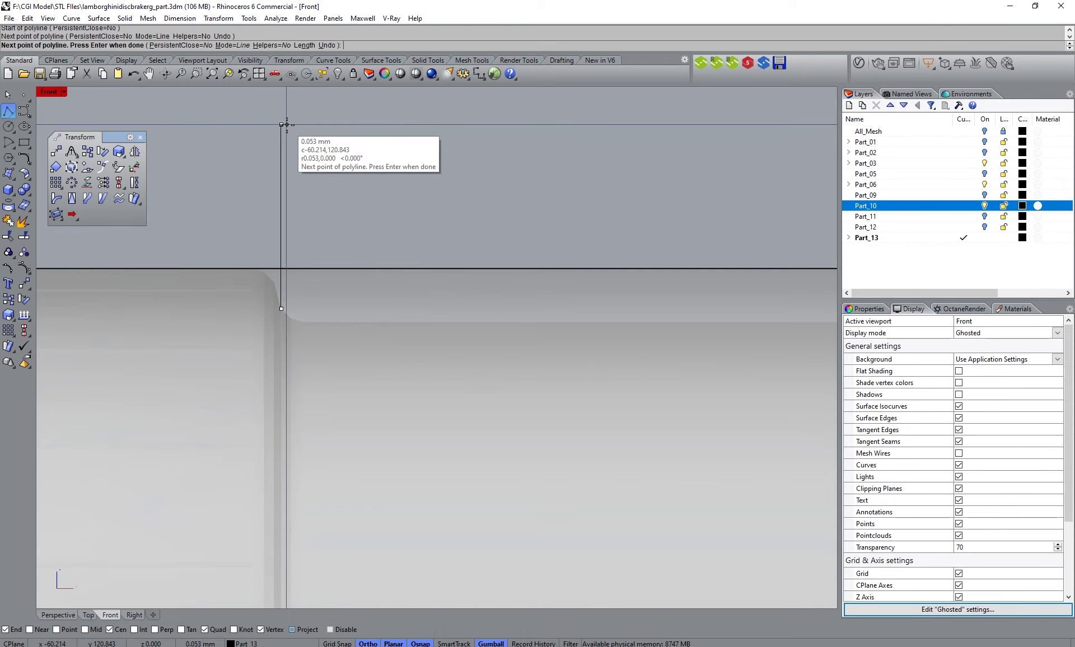
pyautogui.scroll(-5, 287, 194)
pyautogui.press('Return')
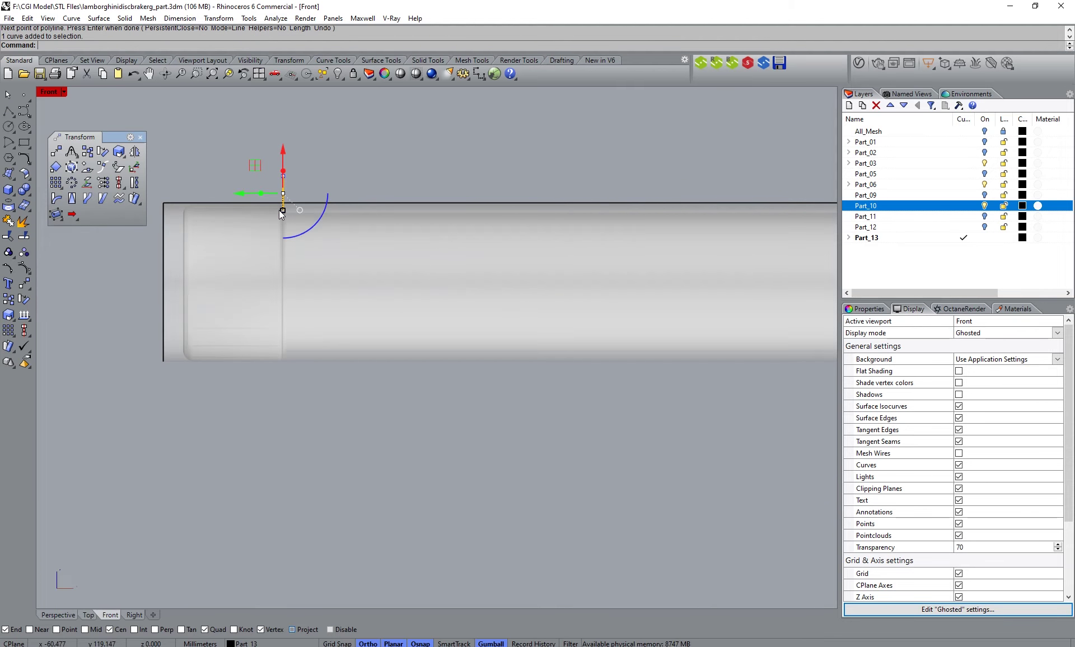
pyautogui.moveTo(282, 211); pyautogui.dragTo(279, 479)
pyautogui.scroll(-8, 280, 479)
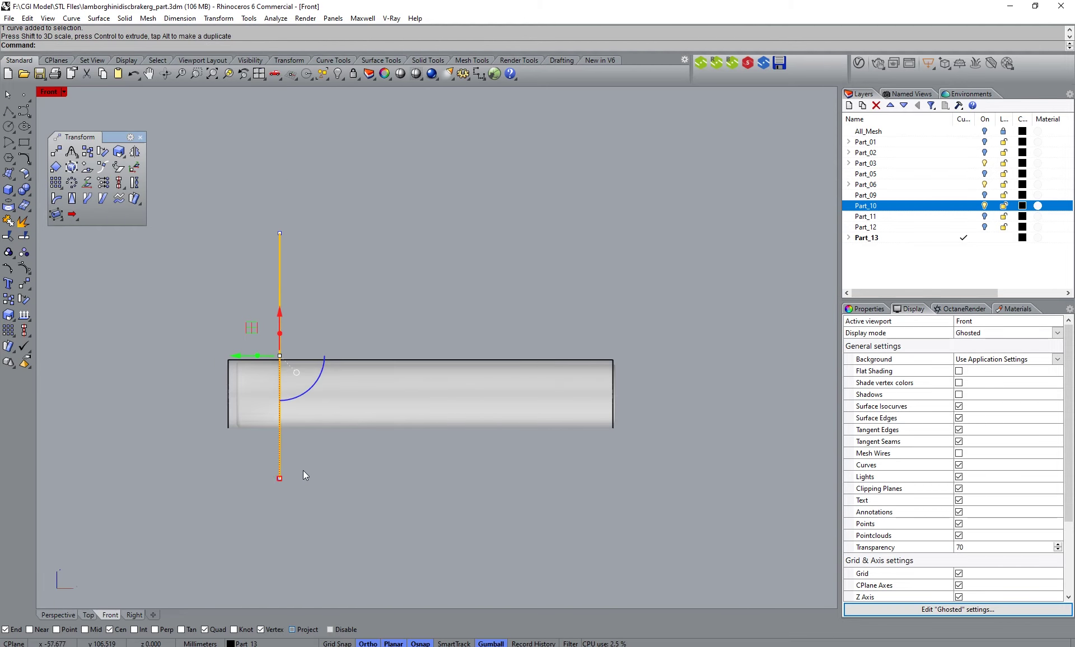
pyautogui.press('Escape')
# Mirror the vertical line about the Y axis onto the pins on the opposite side.
pyautogui.scroll(-5, 283, 468)
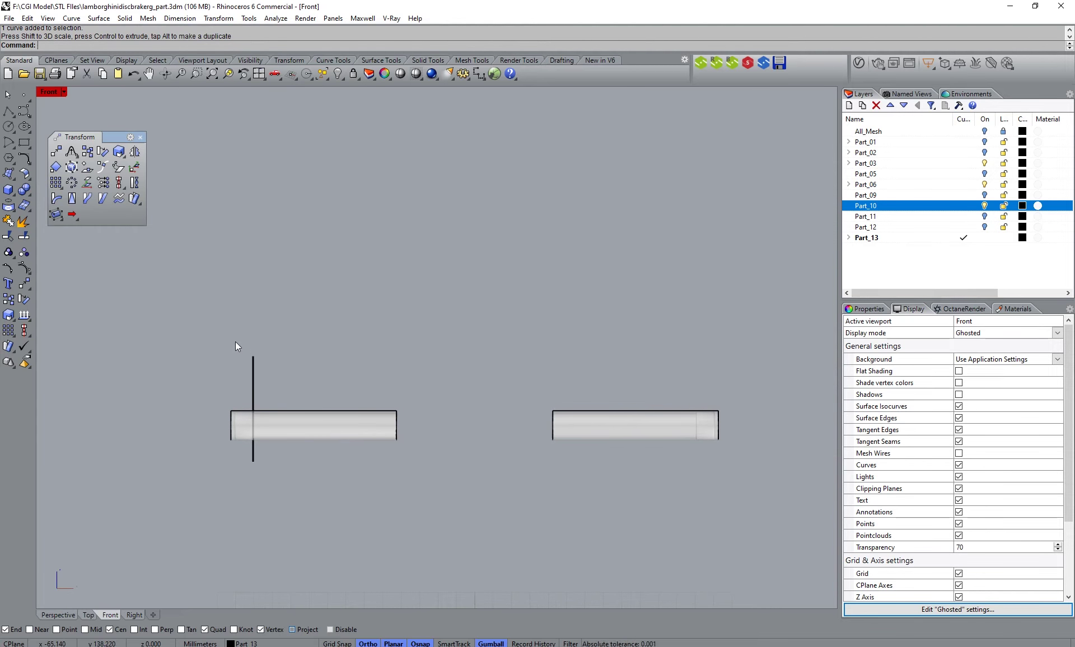
pyautogui.click(254, 361)
pyautogui.press('m')
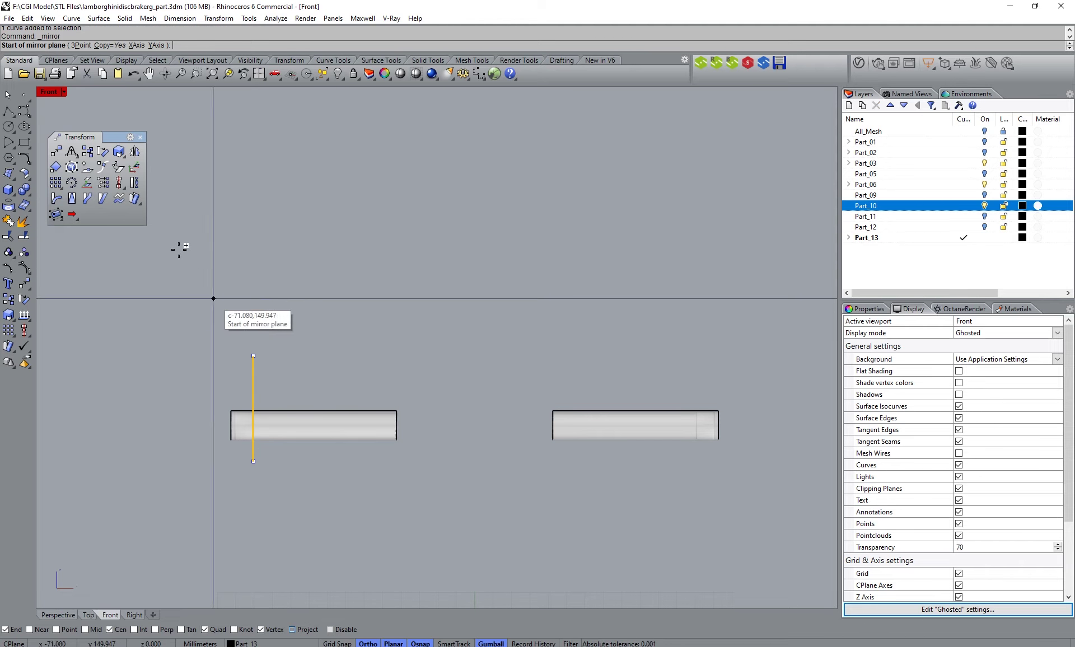
pyautogui.click(159, 45)
pyautogui.press('Escape')
pyautogui.moveTo(480, 320); pyautogui.dragTo(460, 326, button='right')
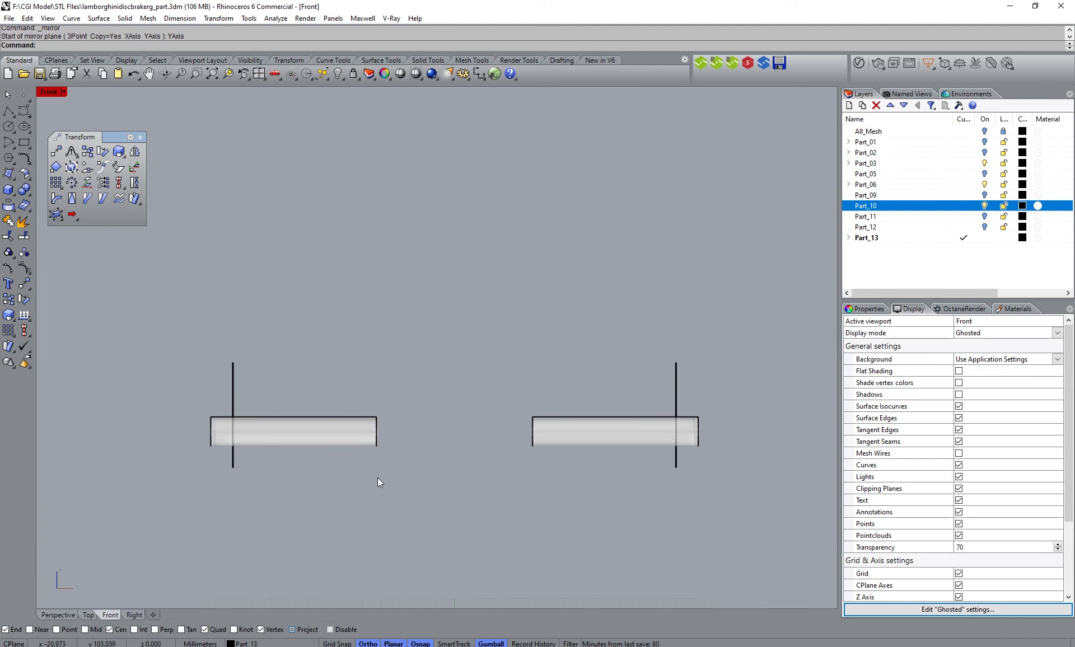
pyautogui.scroll(2, 378, 479)
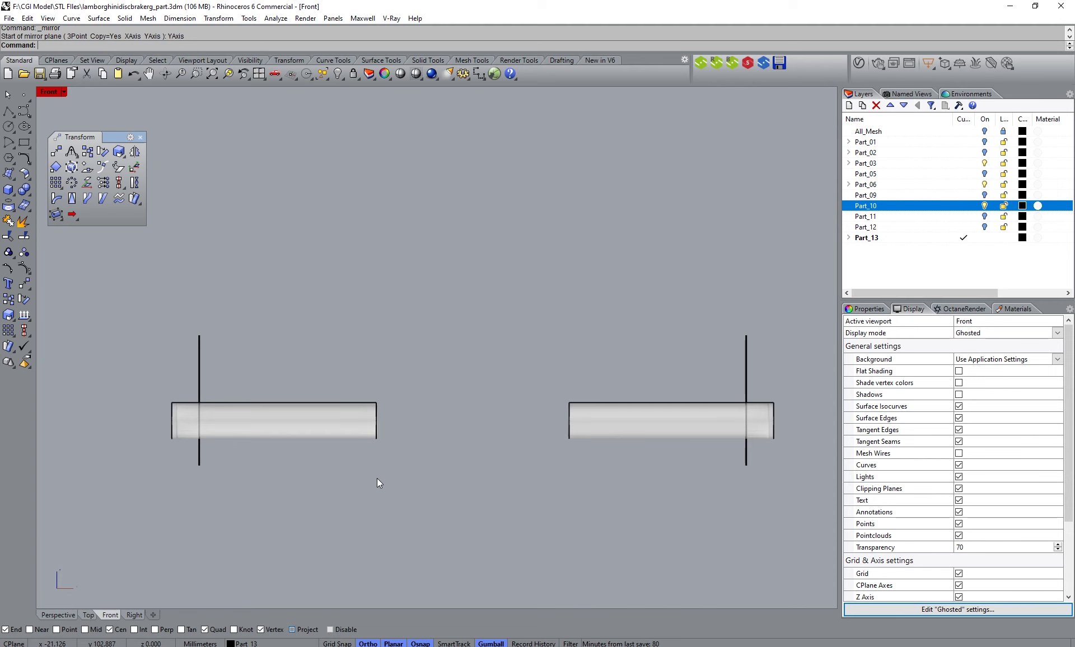
pyautogui.click(199, 369)
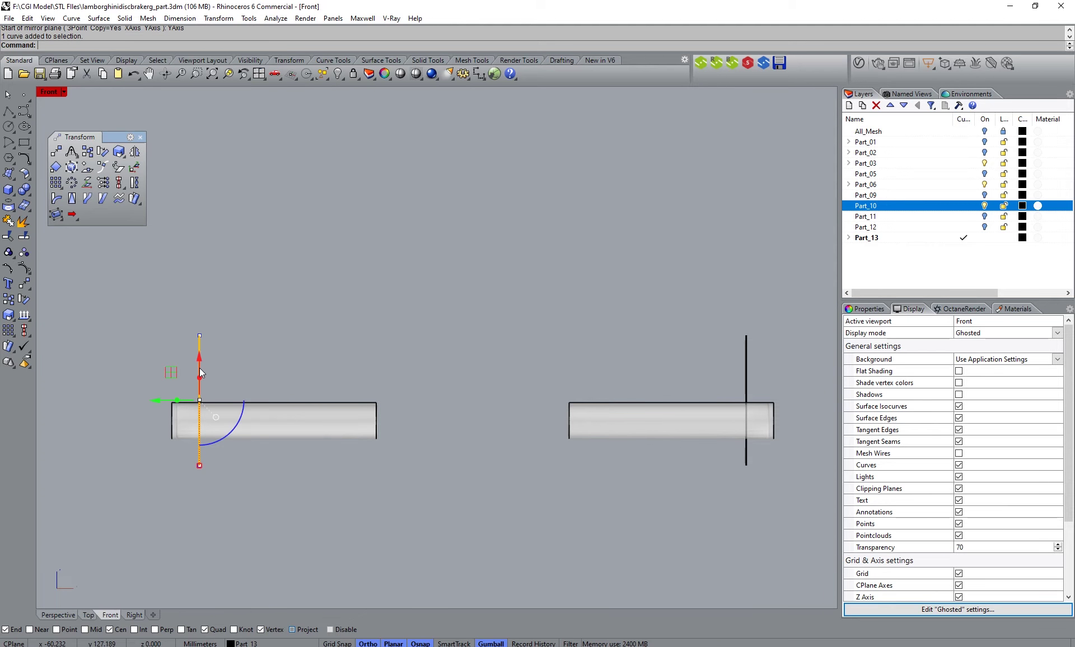
pyautogui.keyDown('shift'); pyautogui.click(746, 370); pyautogui.keyUp('shift')
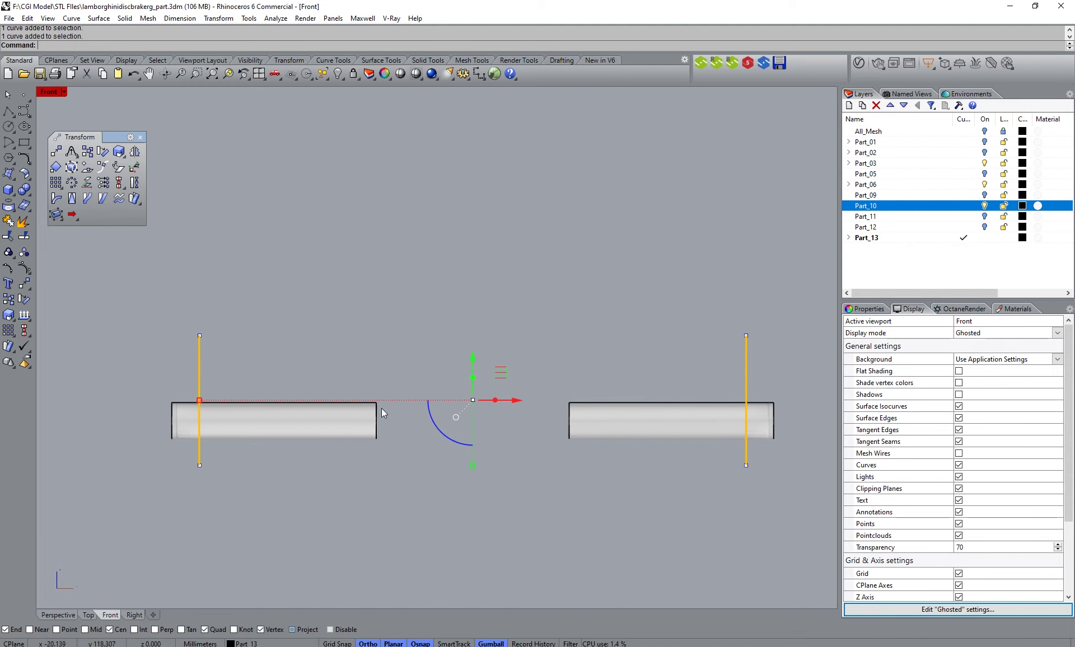
pyautogui.click(402, 448)
pyautogui.click(354, 421)
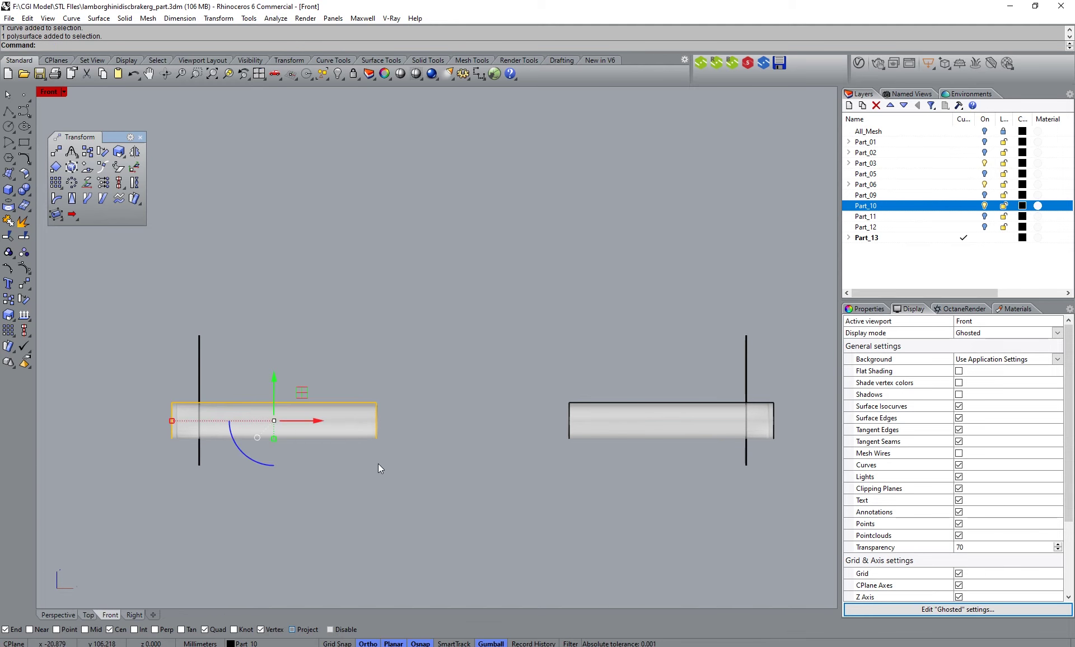
pyautogui.moveTo(378, 463); pyautogui.dragTo(353, 421)
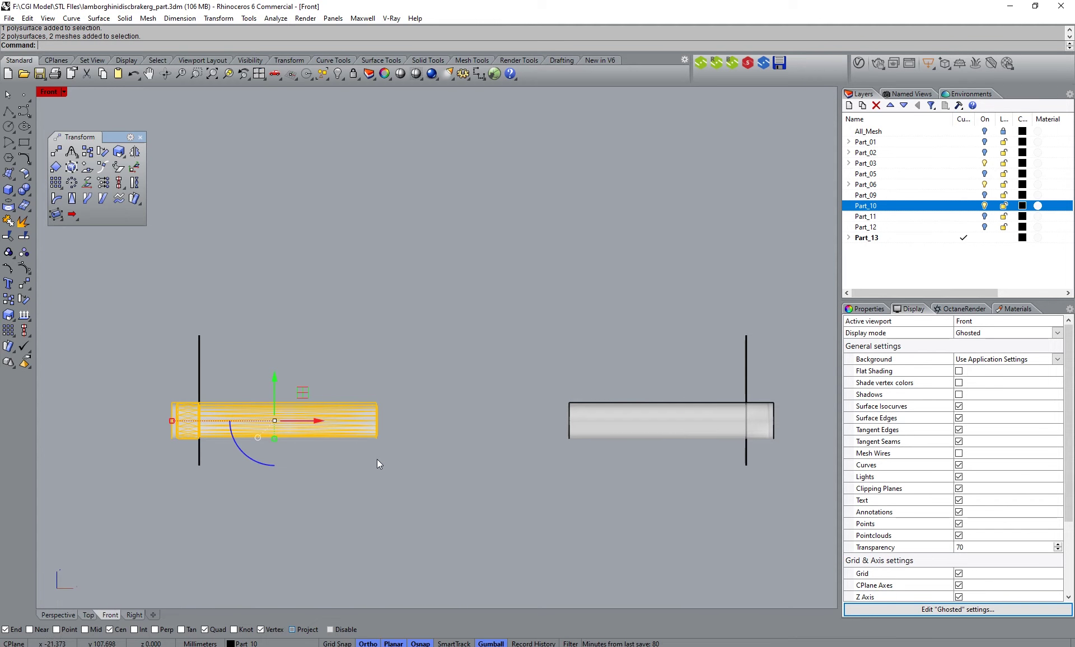
pyautogui.click(402, 480)
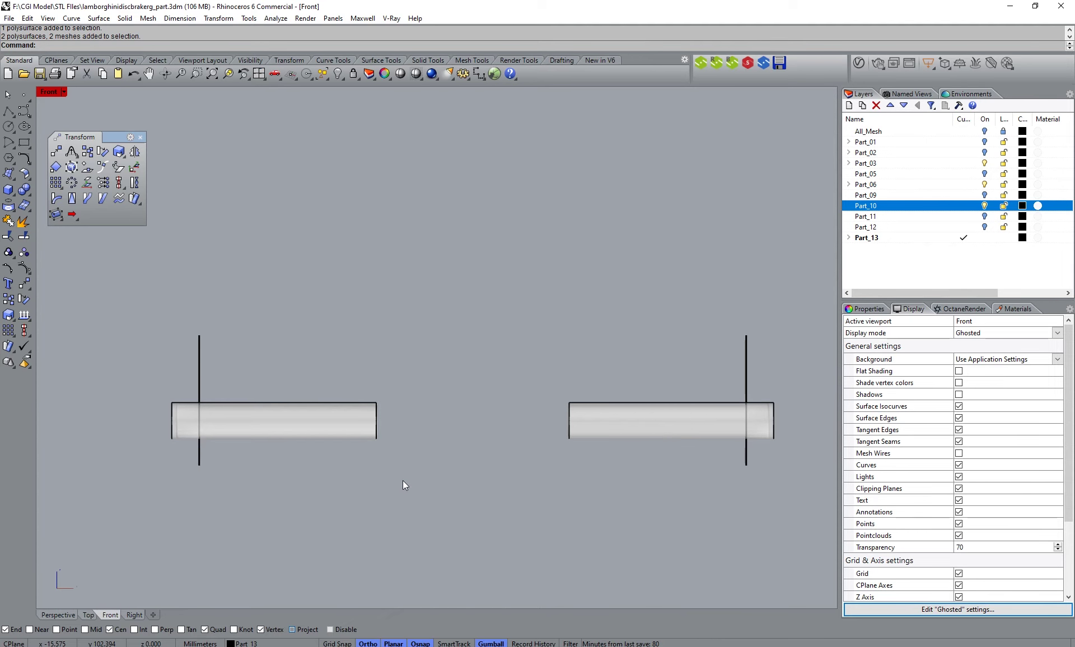
# Lock the four reference meshes and split the four pin polysurfaces with the two vertical lines.
pyautogui.press('F4')
pyautogui.click(353, 74)
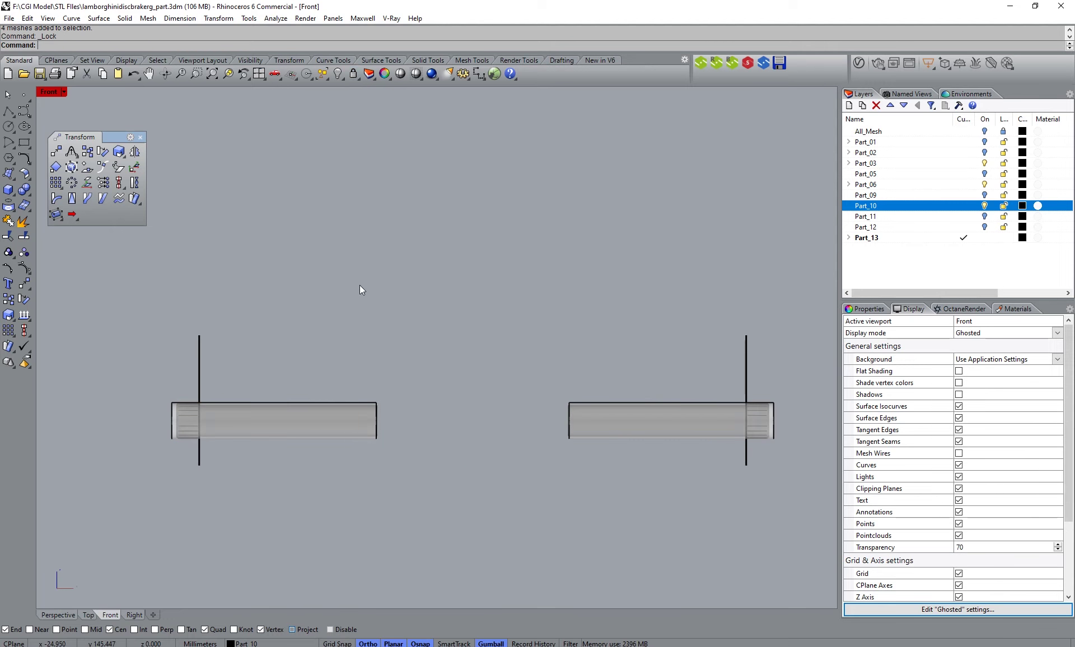
pyautogui.moveTo(433, 481); pyautogui.dragTo(333, 373)
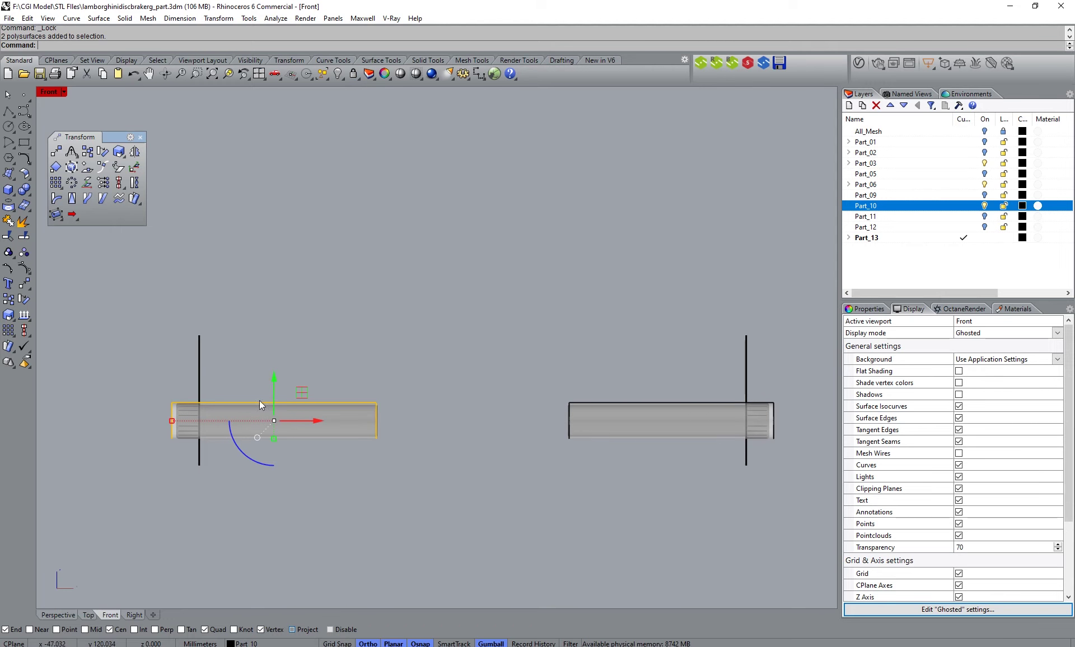
pyautogui.moveTo(595, 500); pyautogui.dragTo(520, 363)
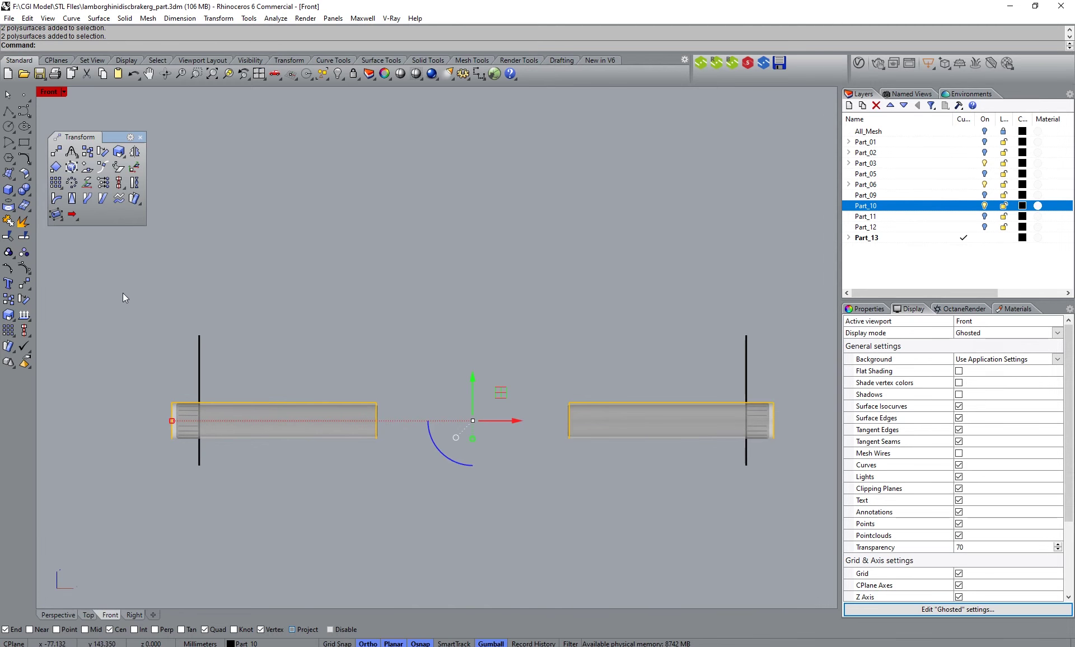
pyautogui.click(26, 237)
pyautogui.click(199, 341)
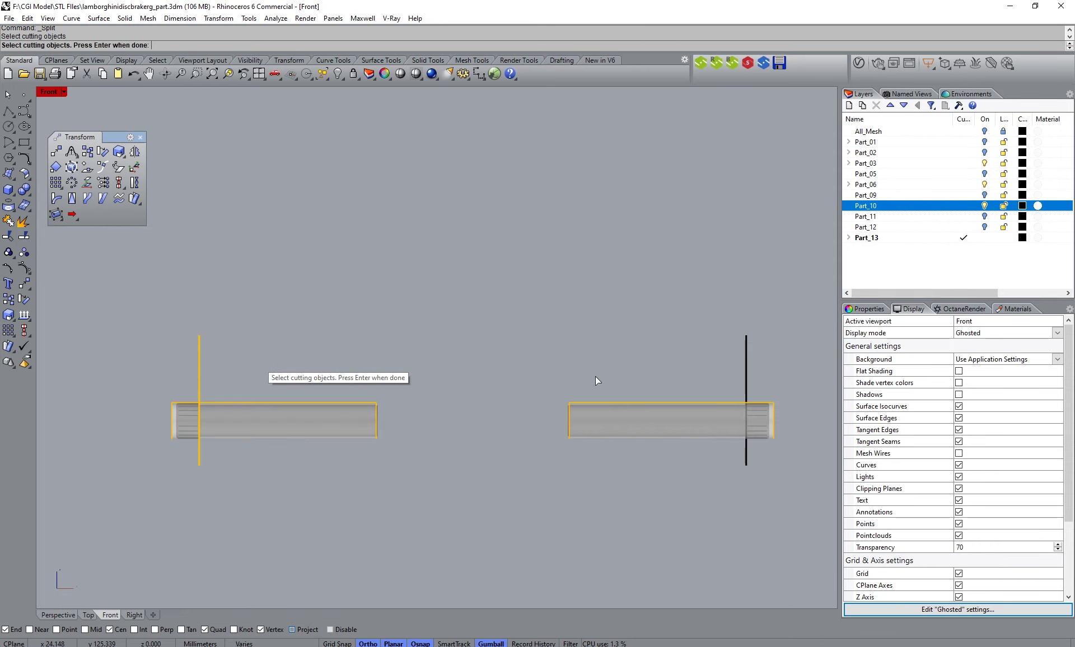
pyautogui.click(746, 348)
pyautogui.press('Return')
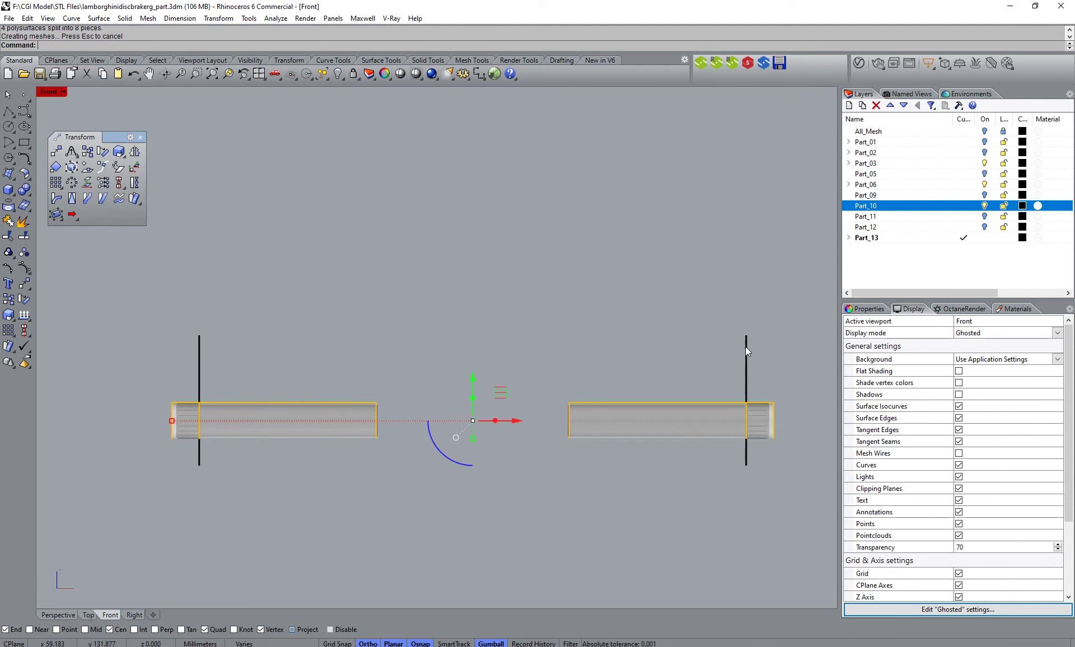
# In the Perspective view, set up OffsetSrf on the foreground pin's long shank piece with Solid=No and all directions flipped inward.
pyautogui.scroll(6, 289, 416)
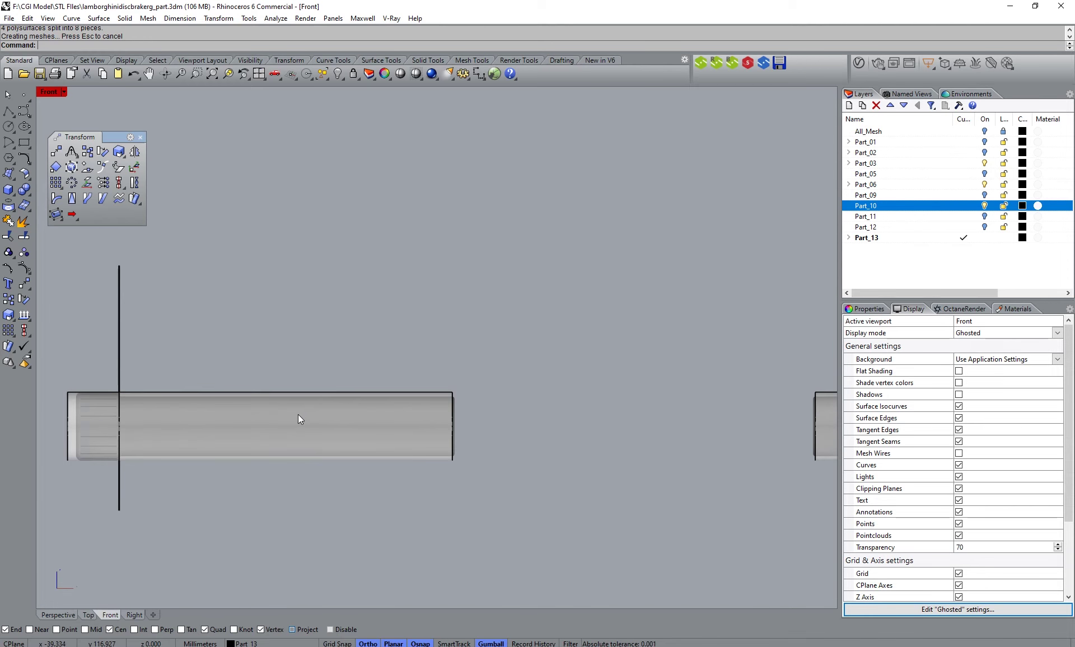
pyautogui.scroll(4, 254, 400)
pyautogui.moveTo(307, 391); pyautogui.dragTo(367, 387, button='right')
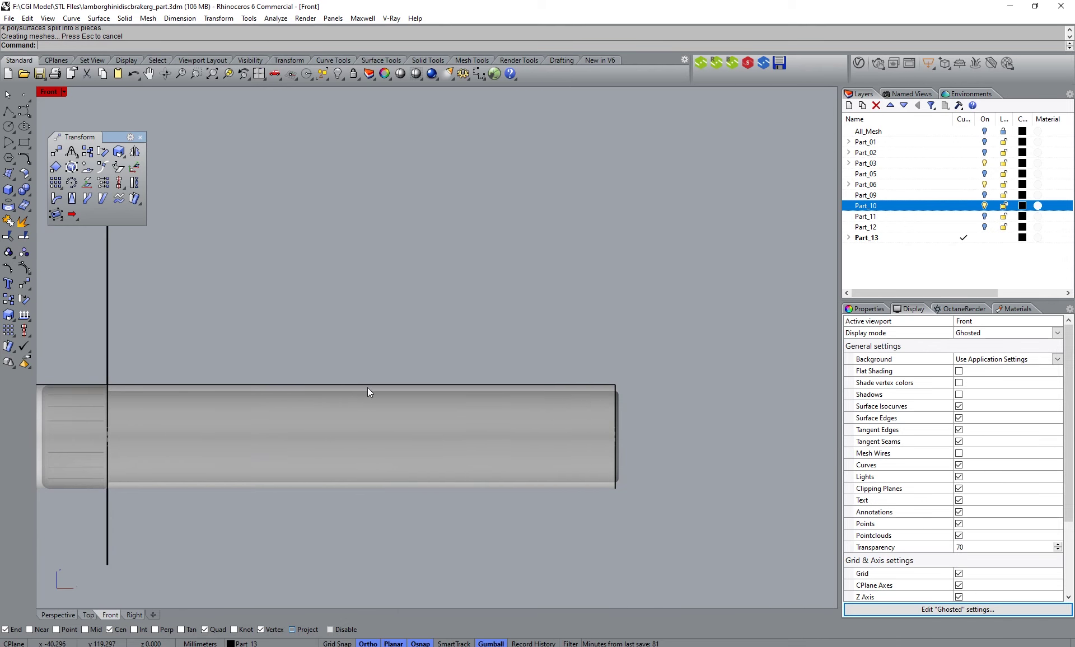
pyautogui.click(70, 614)
pyautogui.moveTo(263, 492)
pyautogui.mouseDown(button='right')
pyautogui.moveTo(278, 451)
pyautogui.moveTo(268, 483)
pyautogui.moveTo(250, 374)
pyautogui.mouseUp(button='right')
pyautogui.scroll(3, 249, 374)
pyautogui.click(465, 315)
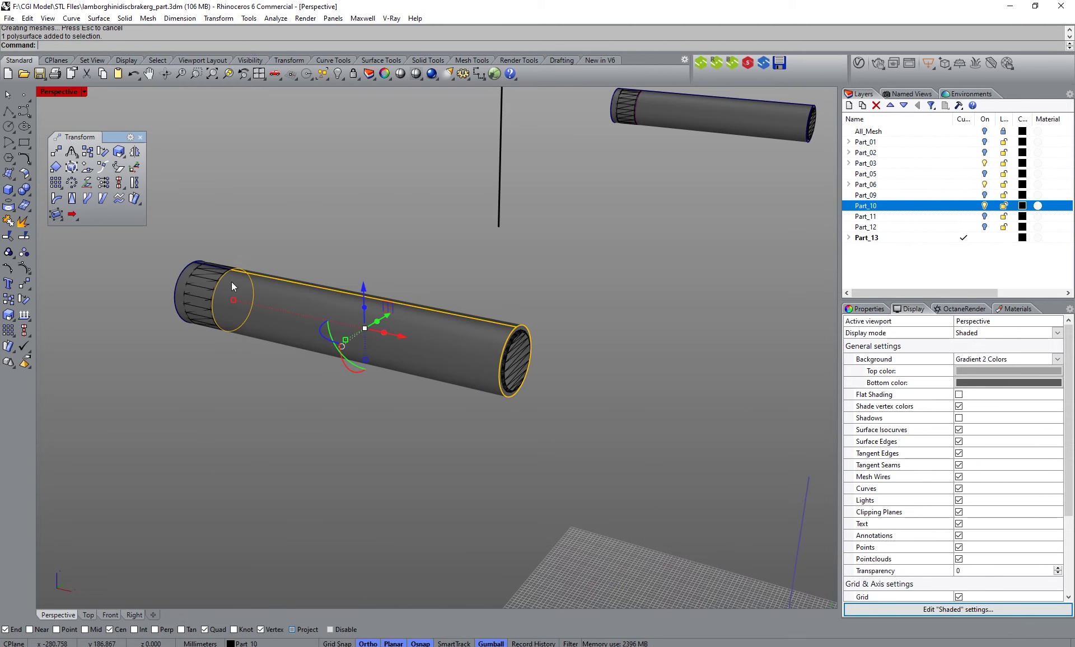
pyautogui.click(30, 180)
pyautogui.moveTo(67, 172); pyautogui.dragTo(73, 244)
pyautogui.click(65, 280)
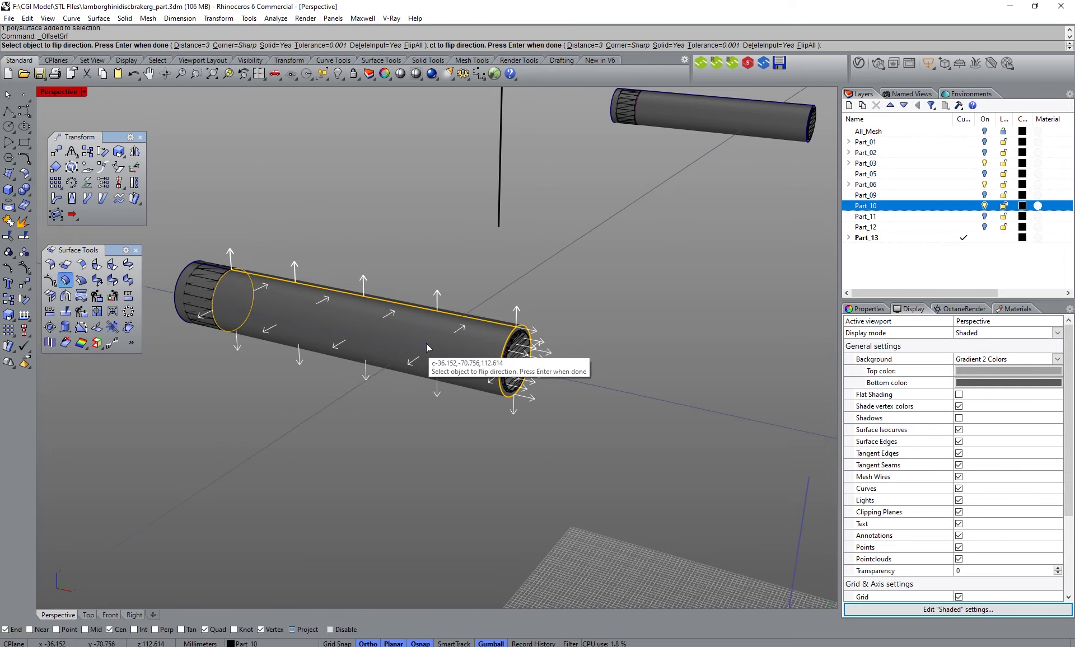
pyautogui.click(260, 46)
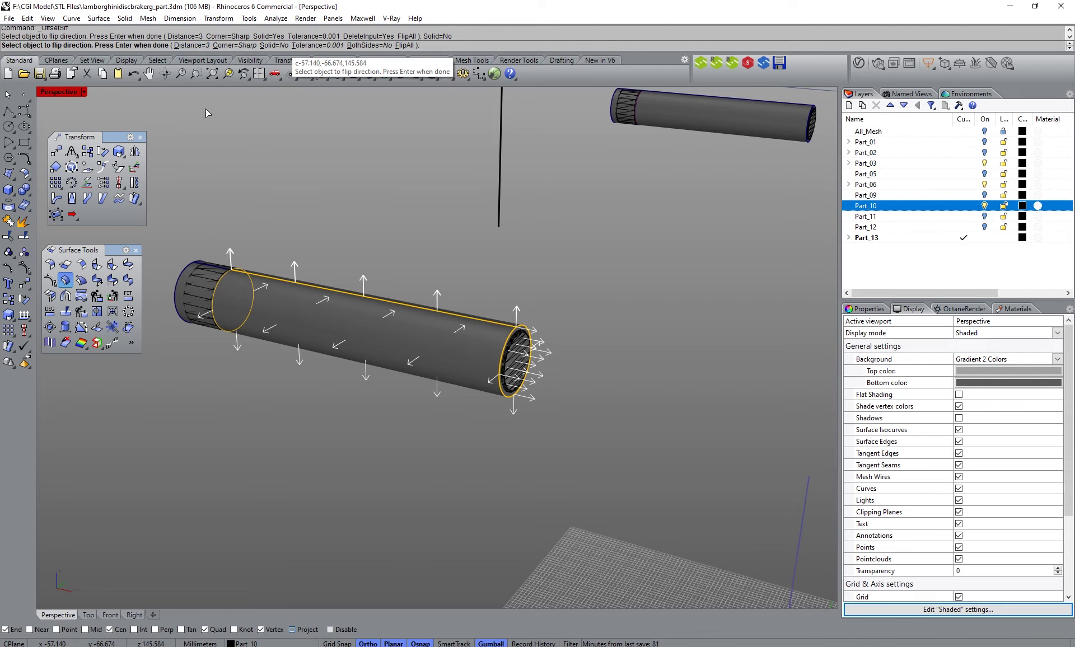
pyautogui.click(405, 45)
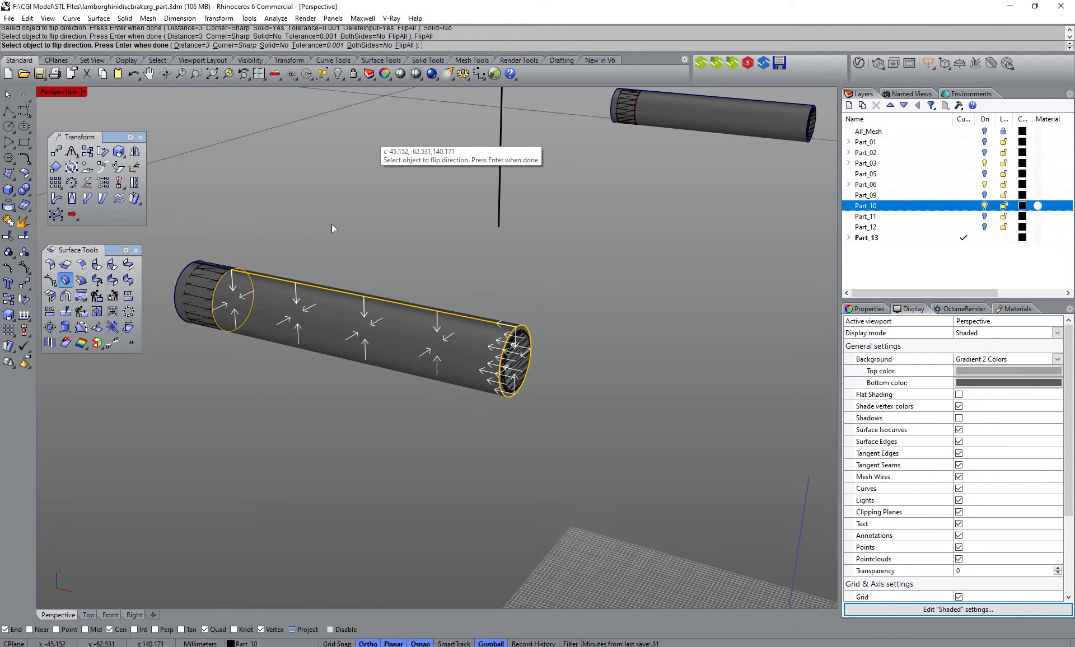
# In the Front view, try an inward shank offset with a distance of 1 mm against the reference mesh, and undo it.
pyautogui.click(110, 615)
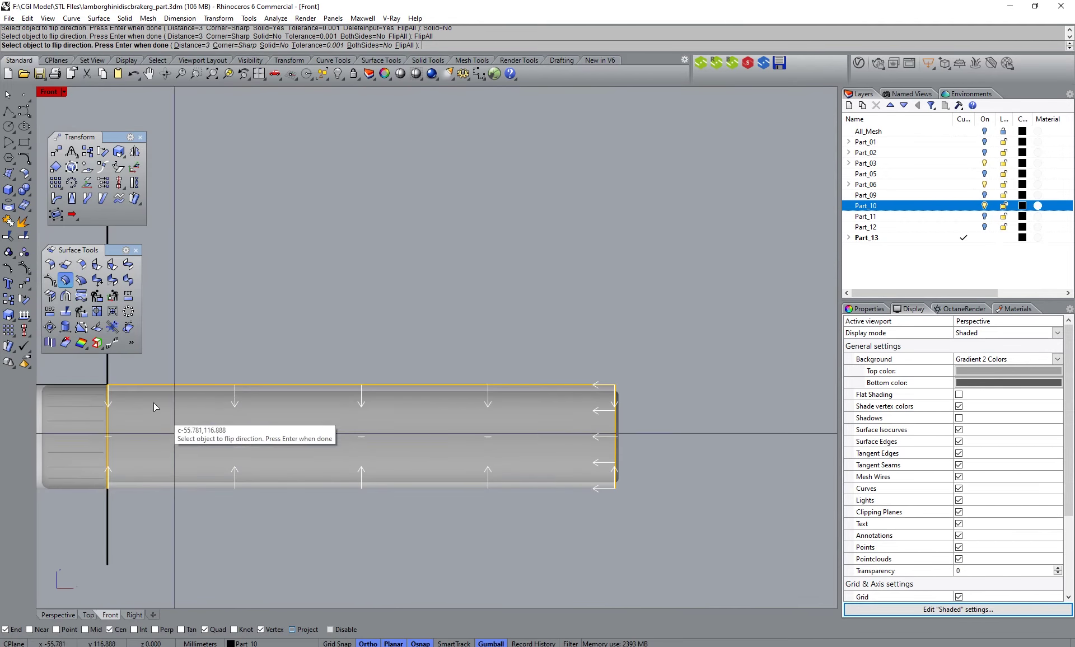
pyautogui.scroll(8, 127, 382)
pyautogui.scroll(-6, 227, 388)
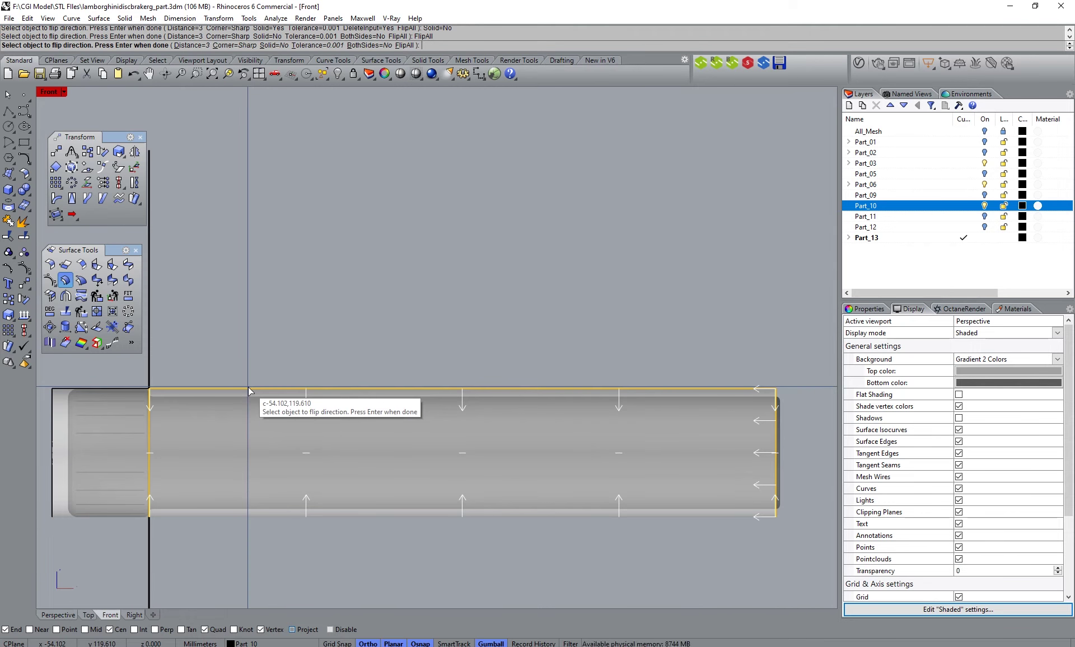
pyautogui.click(204, 46)
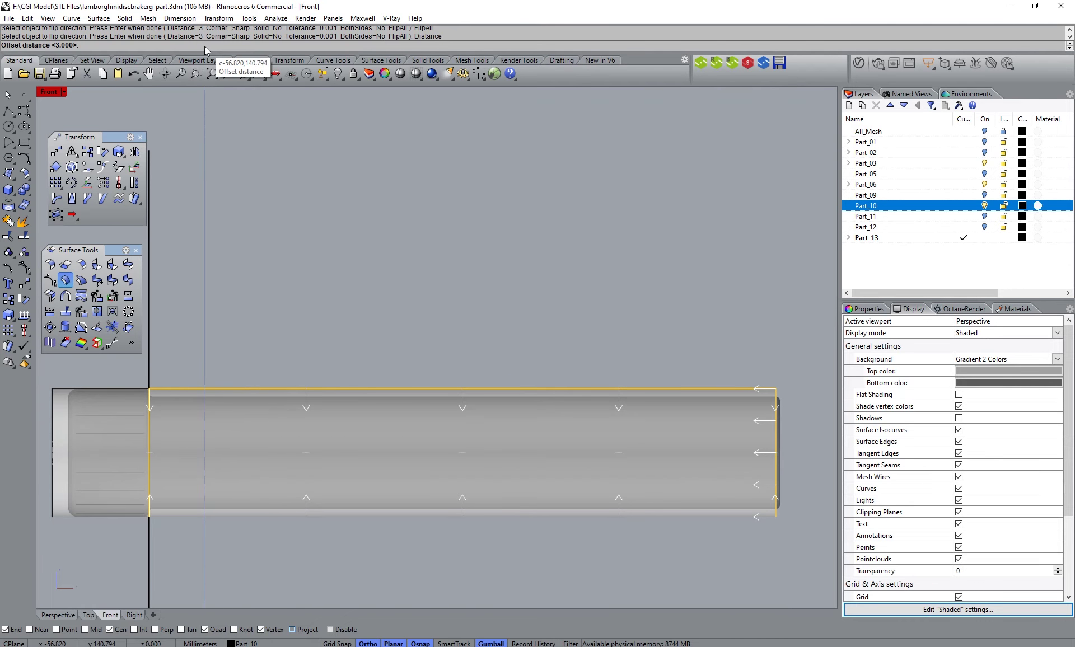
pyautogui.write('1')
pyautogui.press('Return')
pyautogui.press('Return')
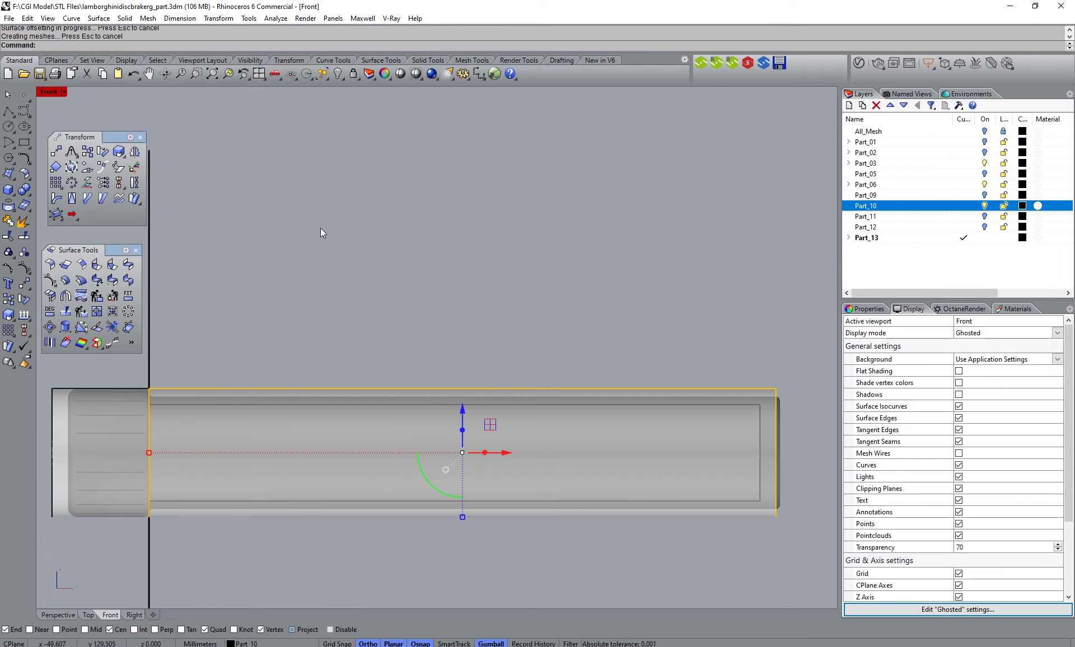
pyautogui.hotkey('ctrl', 'z')
# Offset the shank polysurface inward again with all directions flipped and a distance of 0.5 mm.
pyautogui.press('Return')
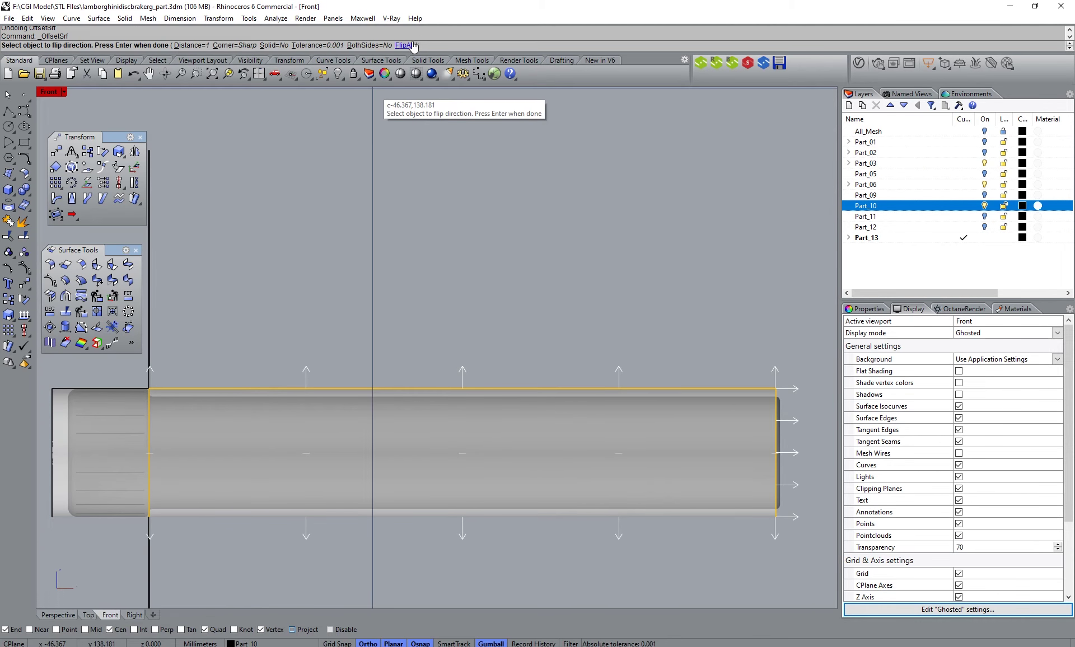
pyautogui.click(405, 46)
pyautogui.write('0.5')
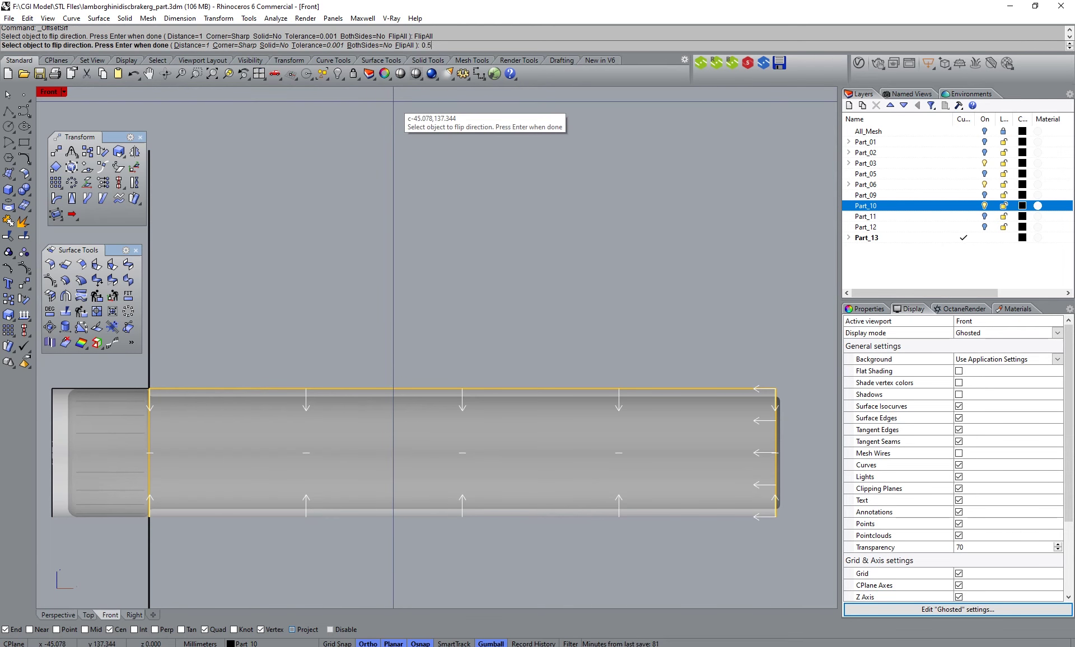
pyautogui.press('Return')
pyautogui.press('Return')
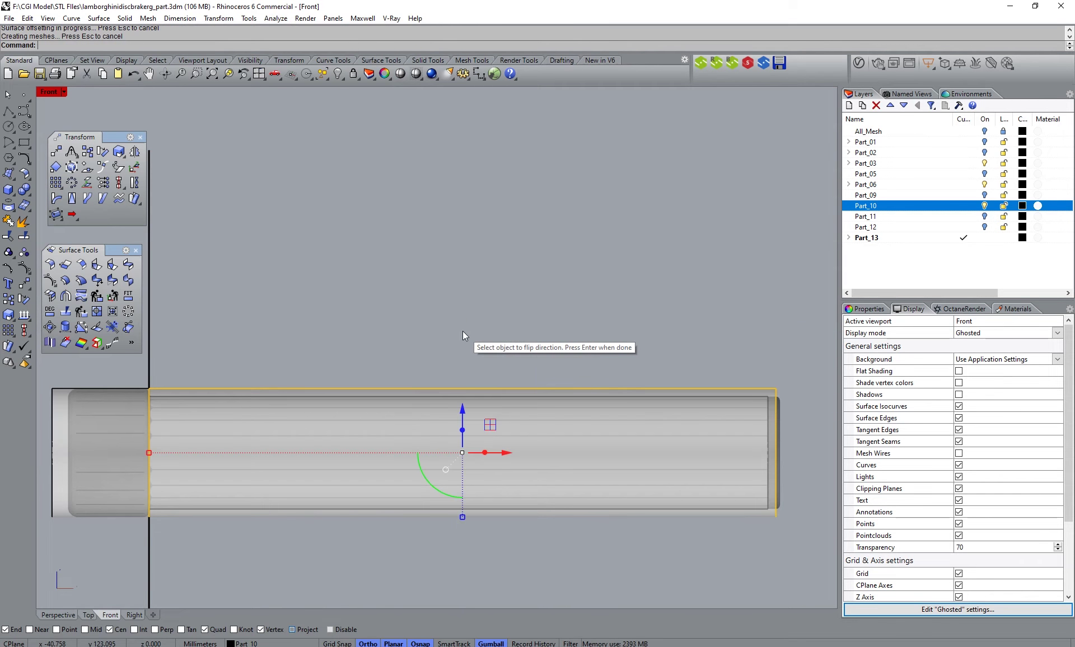
# Delete the original outer shank polysurface, keeping its smaller inward offset.
pyautogui.click(291, 391)
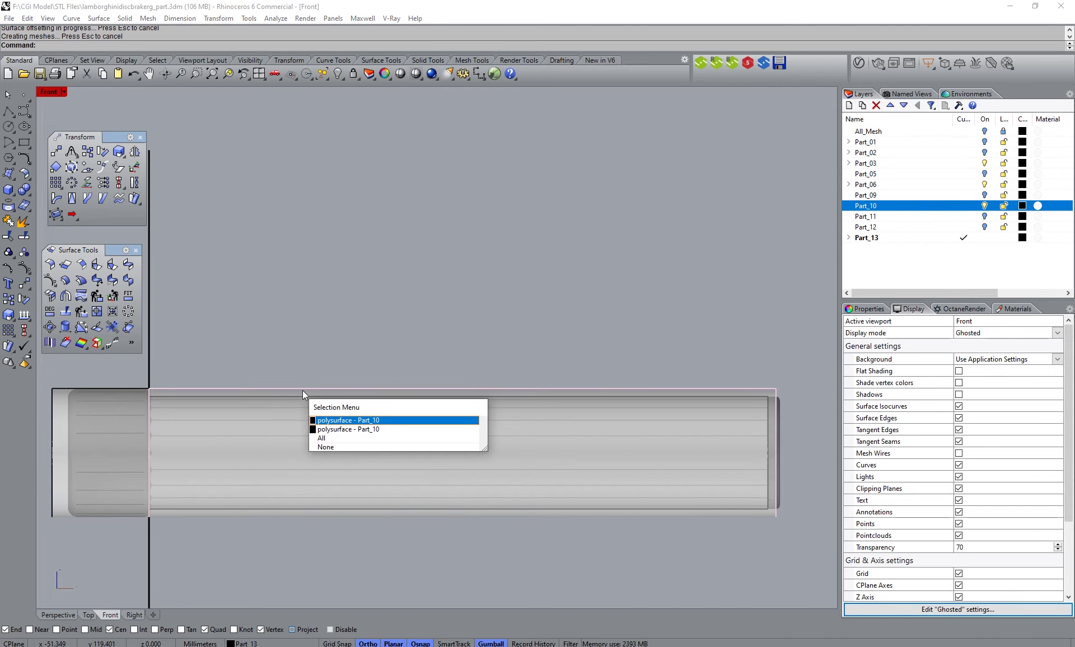
pyautogui.click(348, 424)
pyautogui.press('Delete')
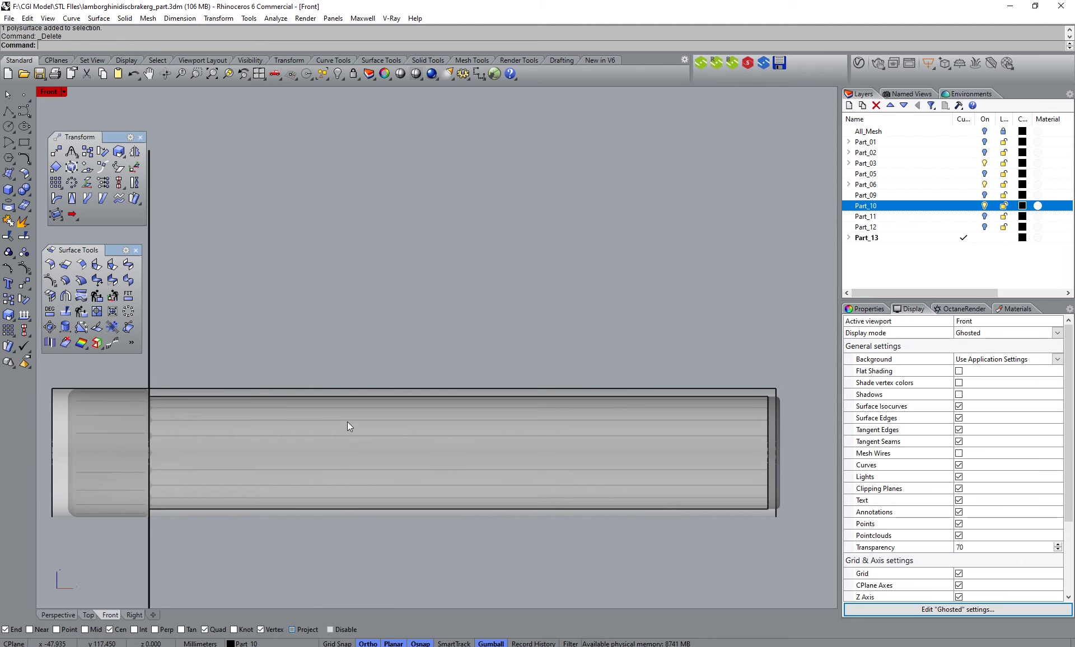
# In the Perspective view, offset the rear left pin's shank inward 0.5 mm with all directions flipped, and delete the original outer polysurface.
pyautogui.click(72, 614)
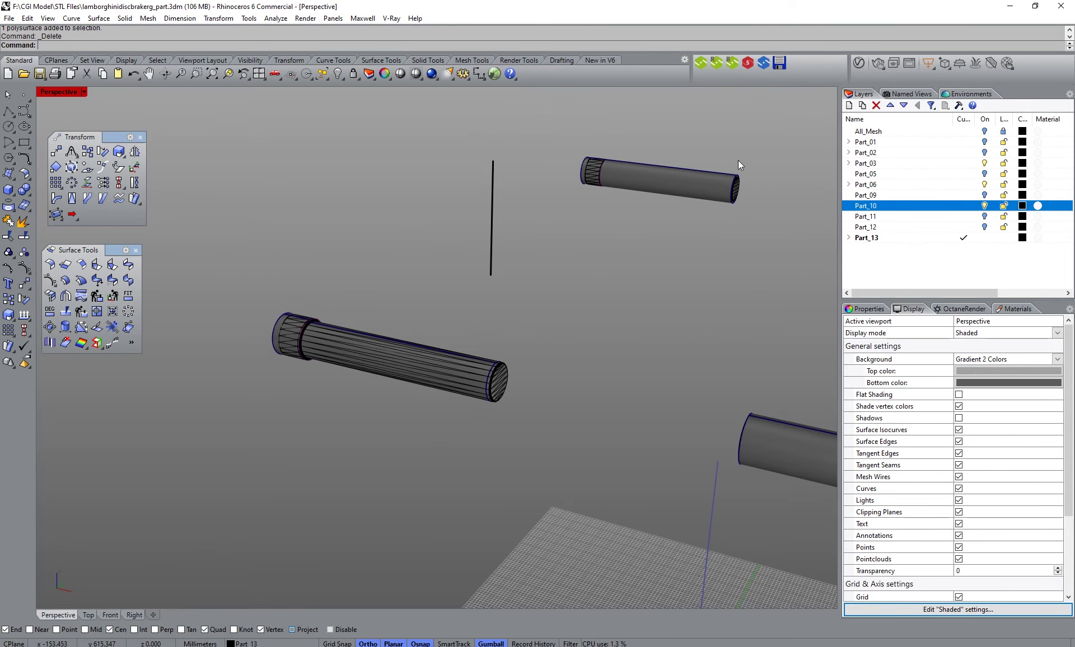
pyautogui.scroll(3, 738, 160)
pyautogui.click(685, 179)
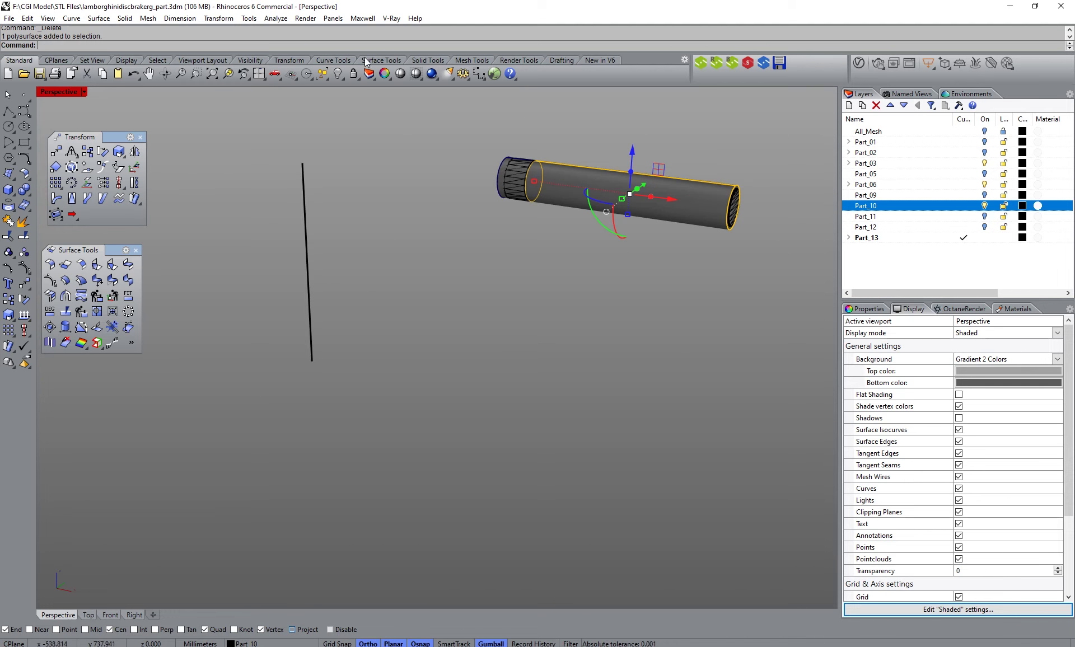
pyautogui.middleClick(367, 42)
pyautogui.click(412, 143)
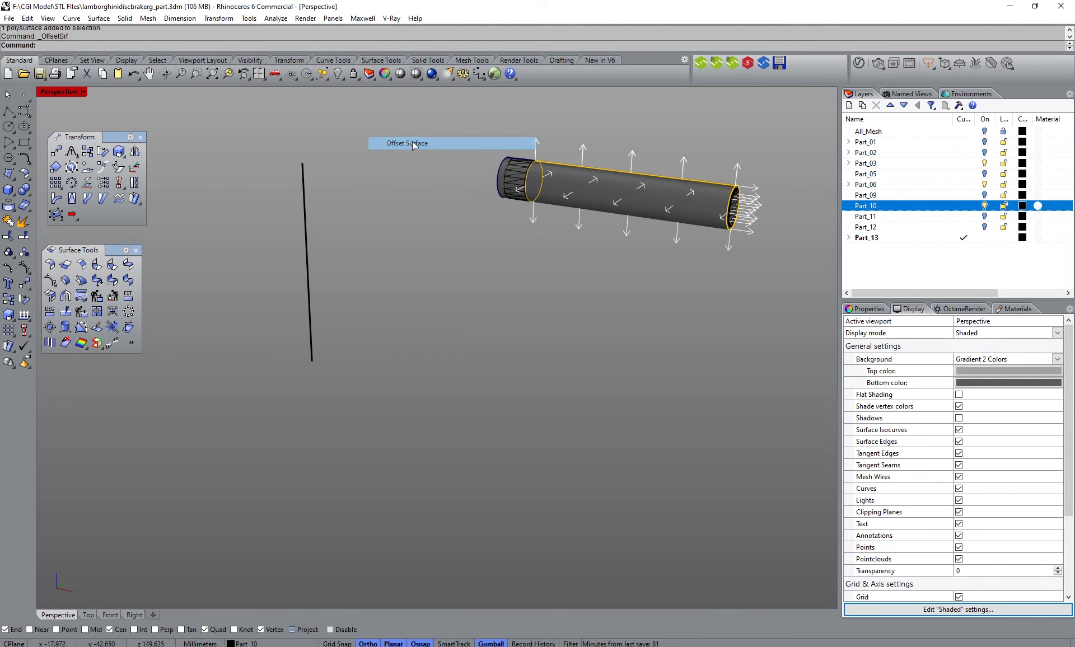
pyautogui.click(409, 46)
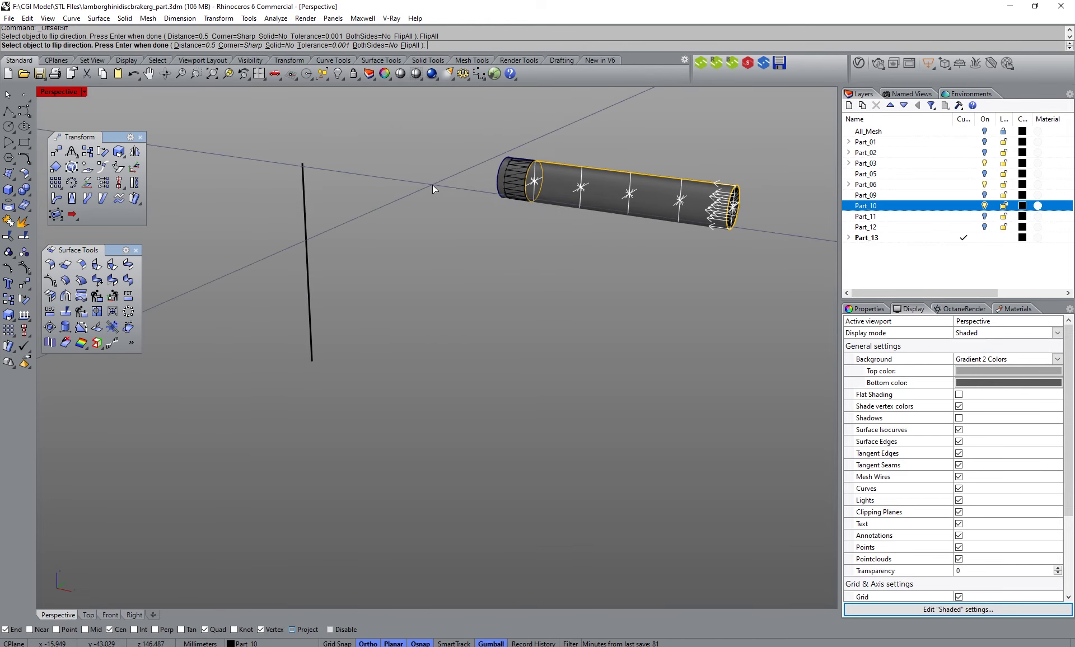
pyautogui.rightClick(448, 187)
pyautogui.click(691, 149)
pyautogui.click(697, 178)
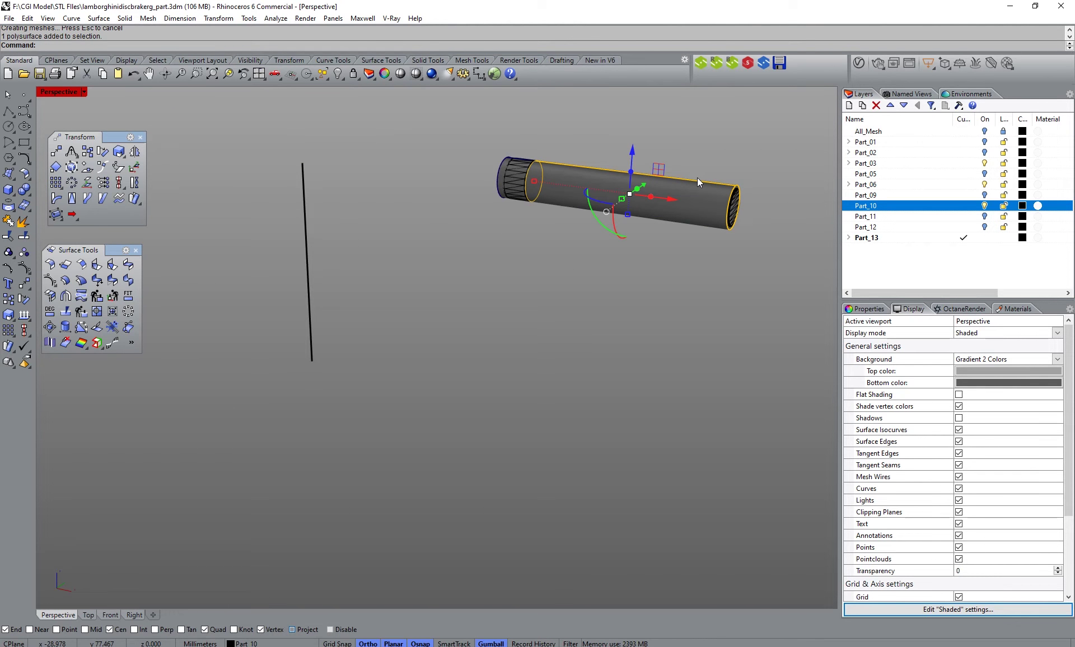
pyautogui.press('Delete')
pyautogui.scroll(-6, 528, 254)
pyautogui.scroll(4, 707, 267)
pyautogui.scroll(-4, 560, 278)
# Offset the rear right pin's shank inward 0.5 mm with all directions flipped and delete its original outer polysurface.
pyautogui.moveTo(526, 297); pyautogui.dragTo(565, 312, button='right')
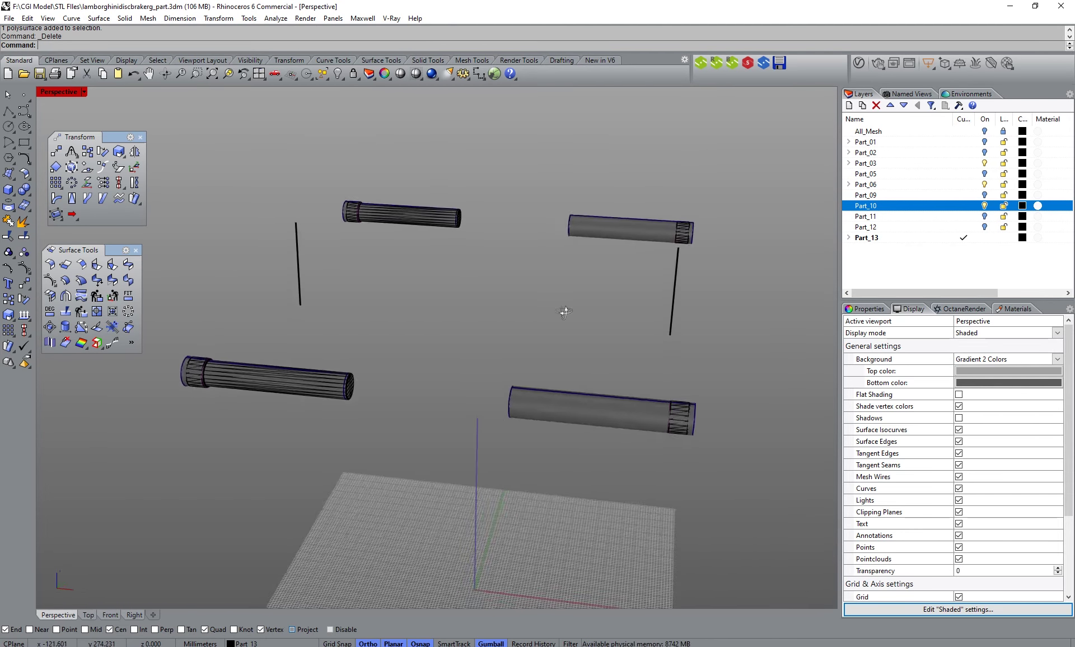
pyautogui.scroll(3, 579, 221)
pyautogui.click(577, 190)
pyautogui.press('Return')
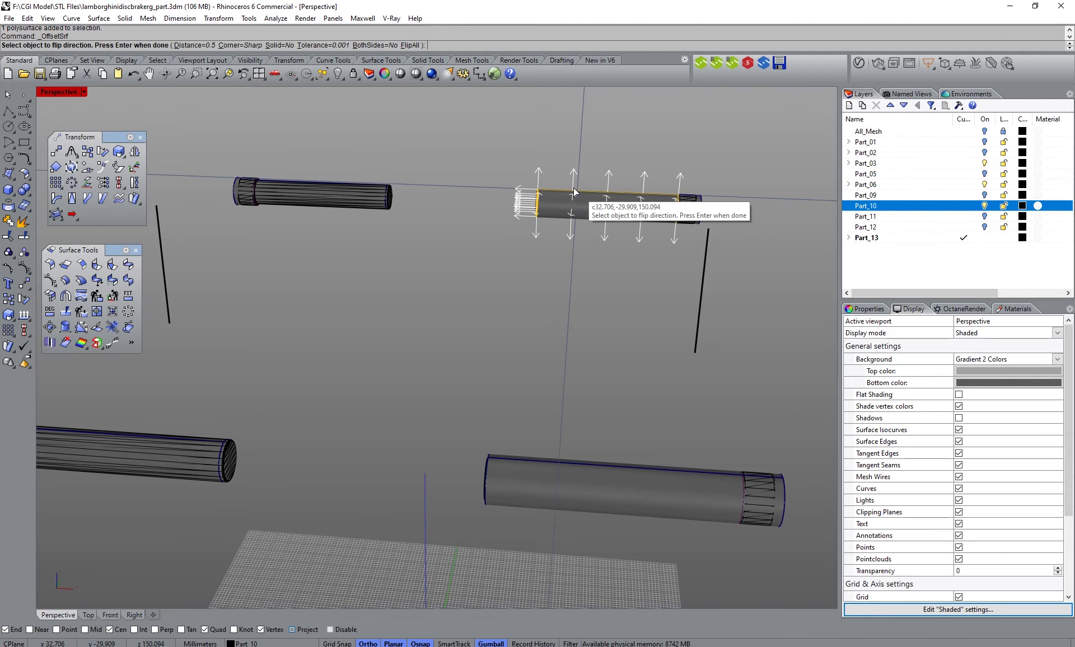
pyautogui.press('Return')
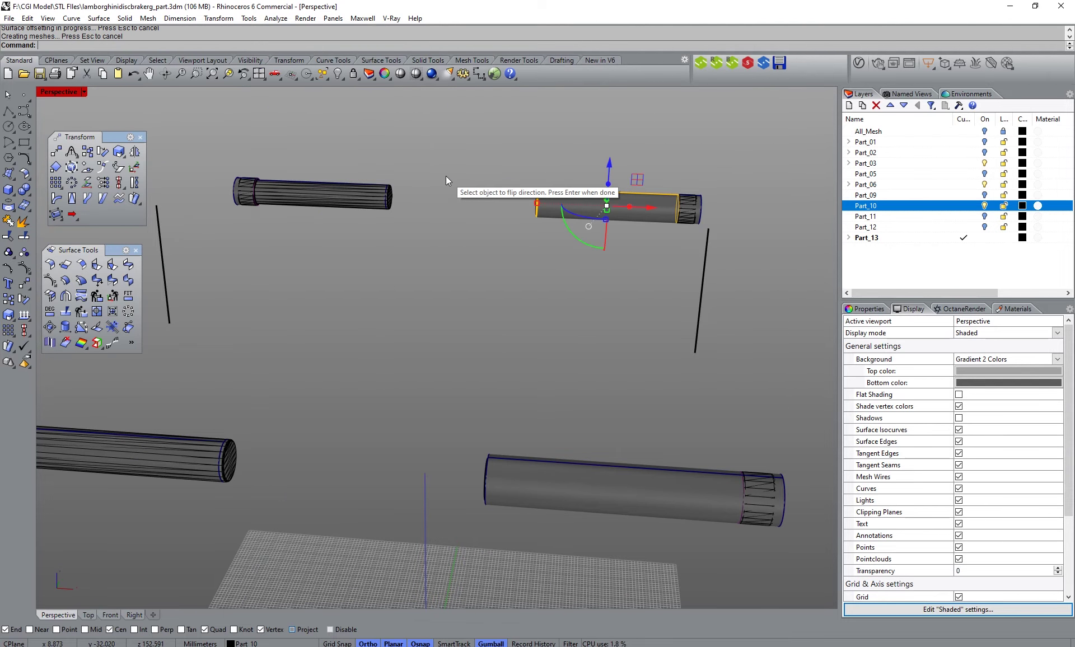
pyautogui.press('Delete')
# Offset the front right pin's shank inward 0.5 mm with all directions flipped and delete its original outer polysurface.
pyautogui.click(555, 462)
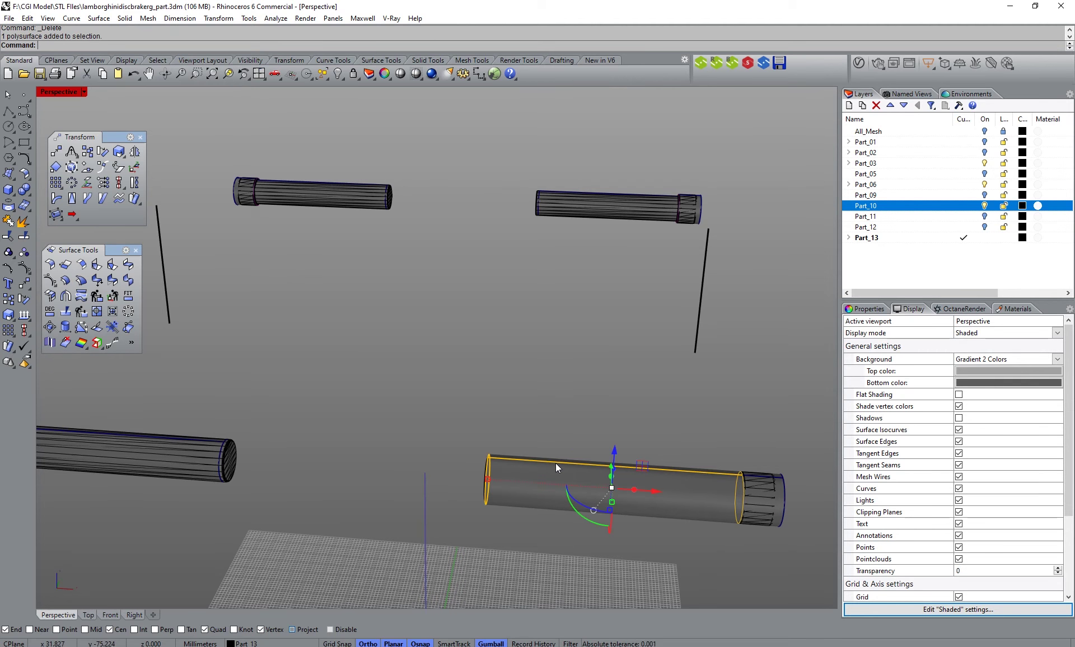
pyautogui.press('Return')
pyautogui.press('Return')
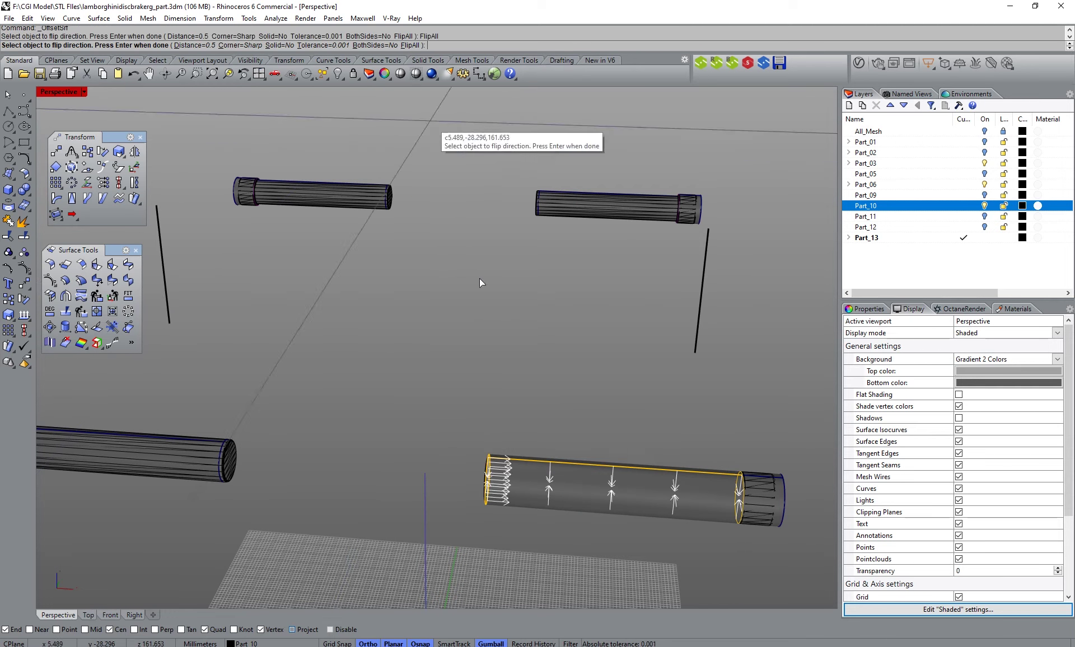
pyautogui.press('Delete')
pyautogui.scroll(-3, 502, 380)
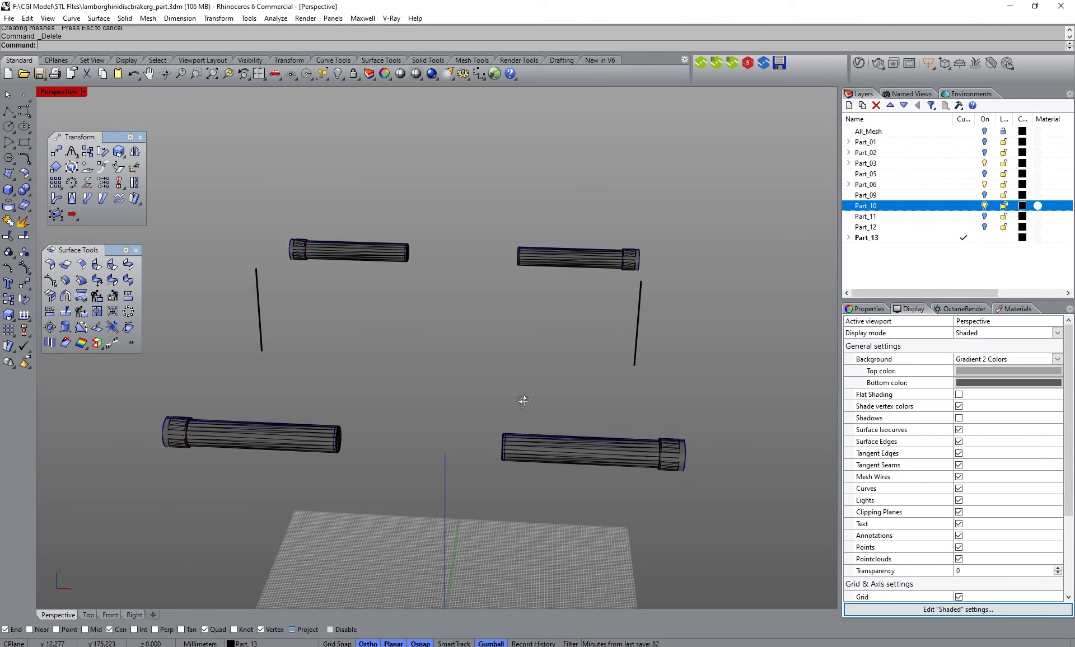
# In the Front view, select the shank polysurfaces of both left pins.
pyautogui.click(110, 614)
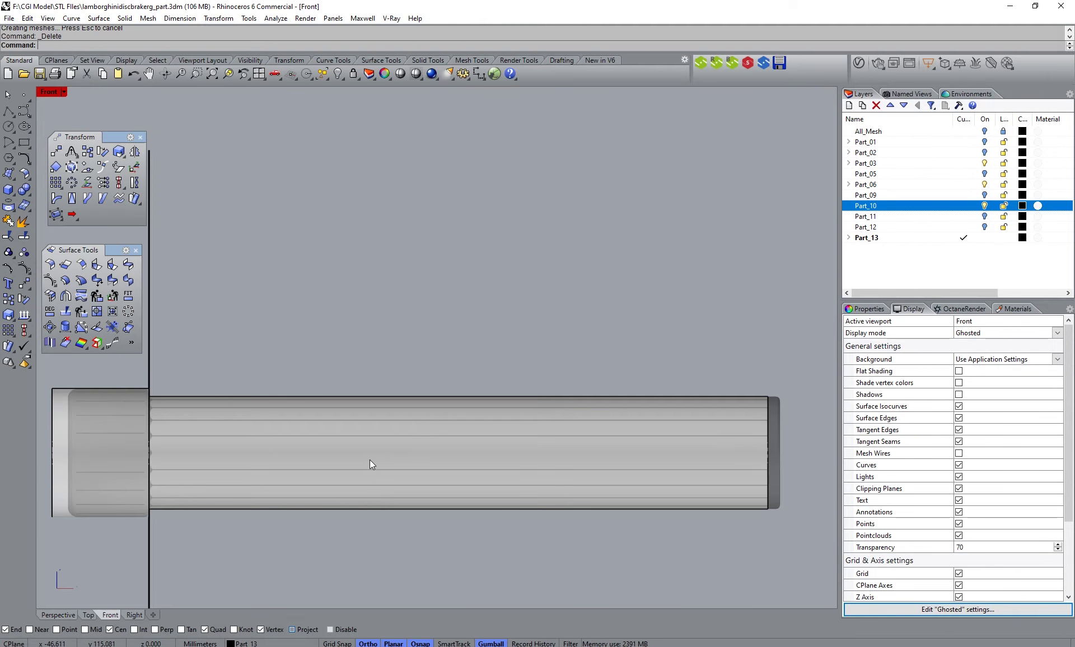
pyautogui.scroll(-2, 369, 459)
pyautogui.scroll(3, 425, 428)
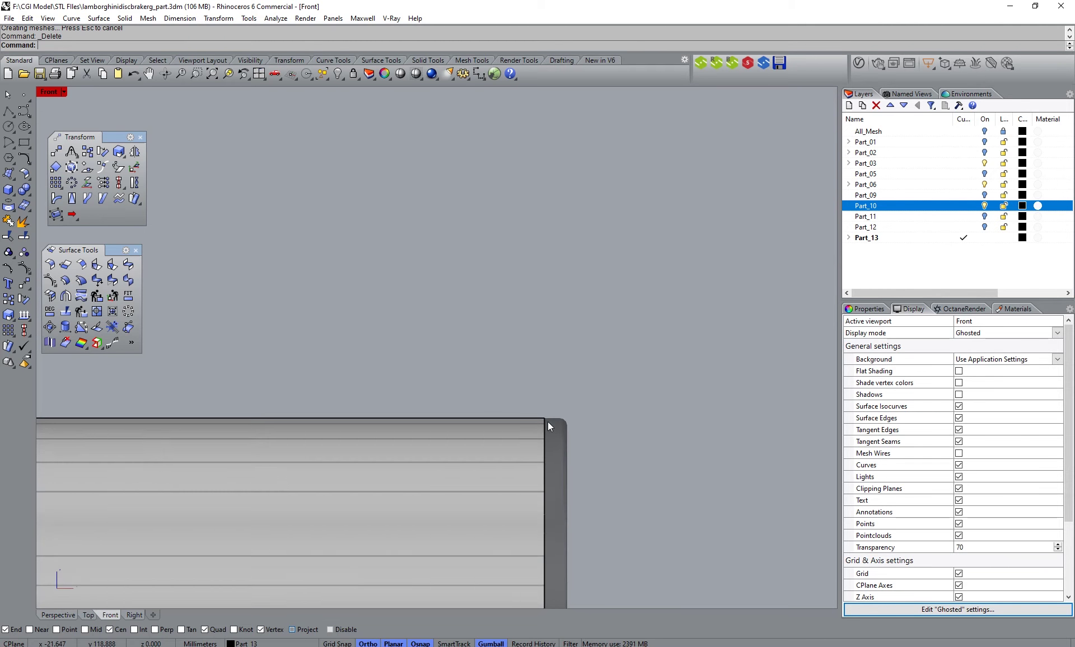
pyautogui.scroll(-6, 546, 422)
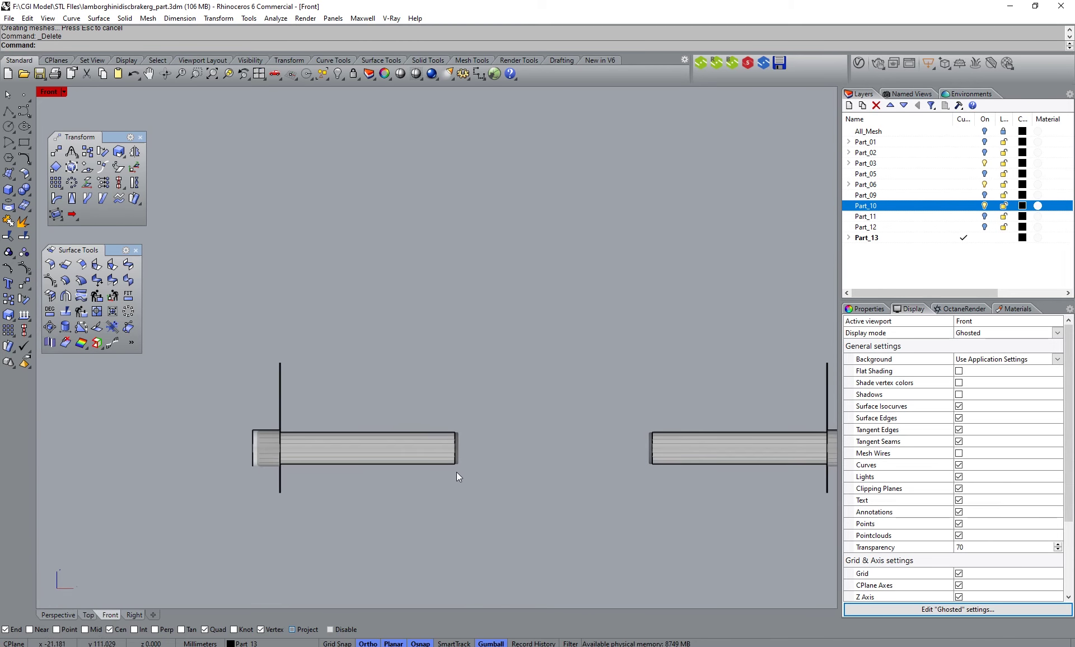
pyautogui.scroll(3, 456, 472)
pyautogui.moveTo(448, 373); pyautogui.dragTo(448, 374)
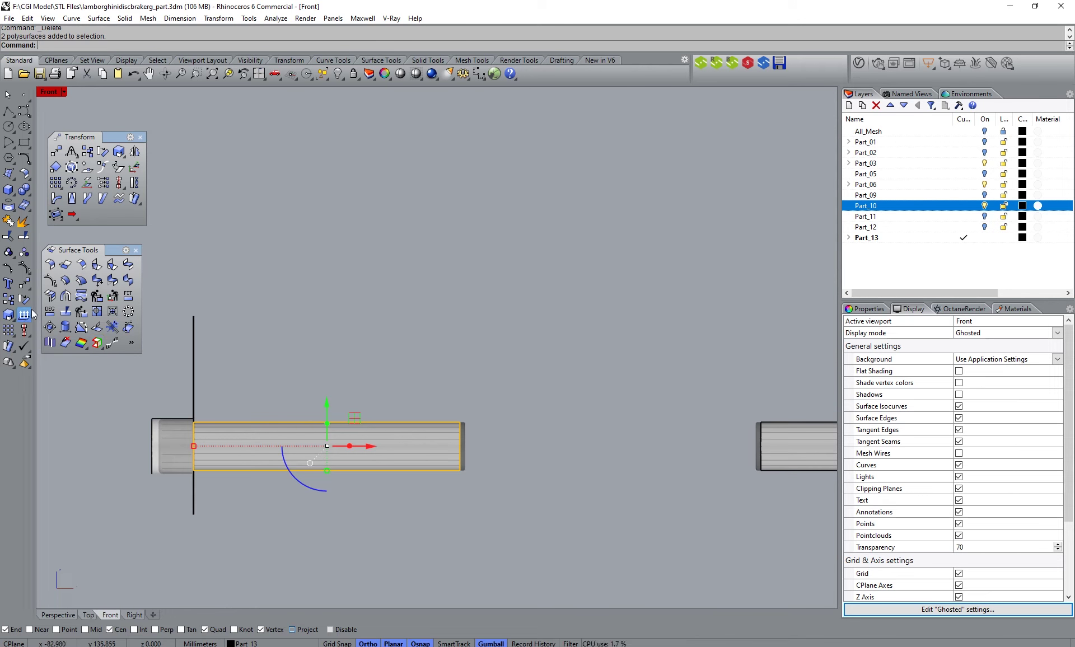
pyautogui.click(15, 319)
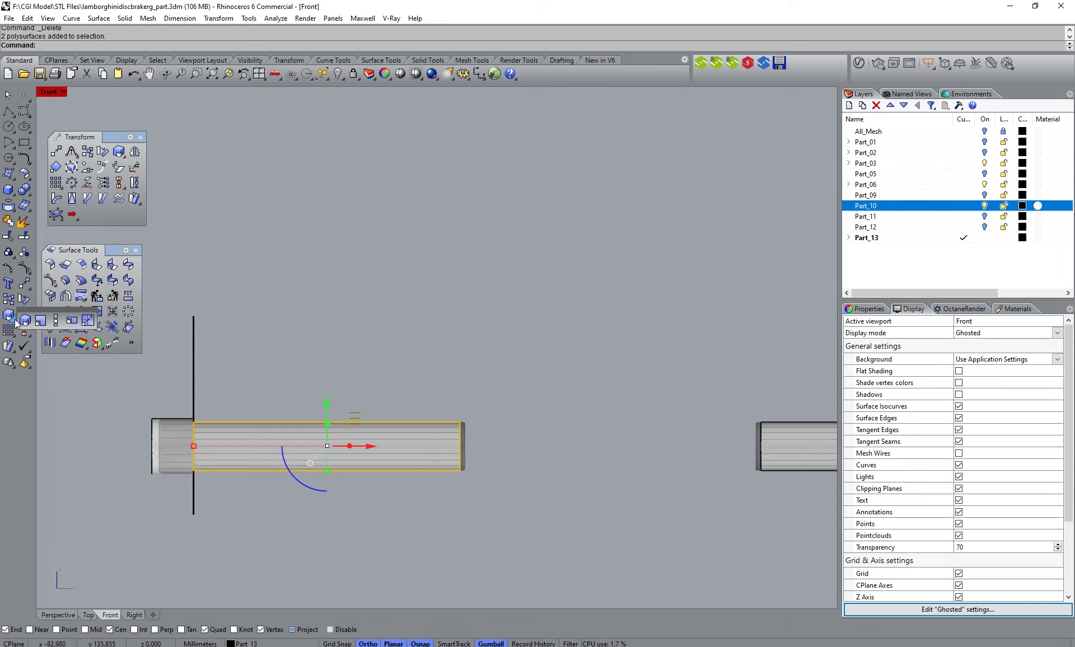
pyautogui.click(54, 322)
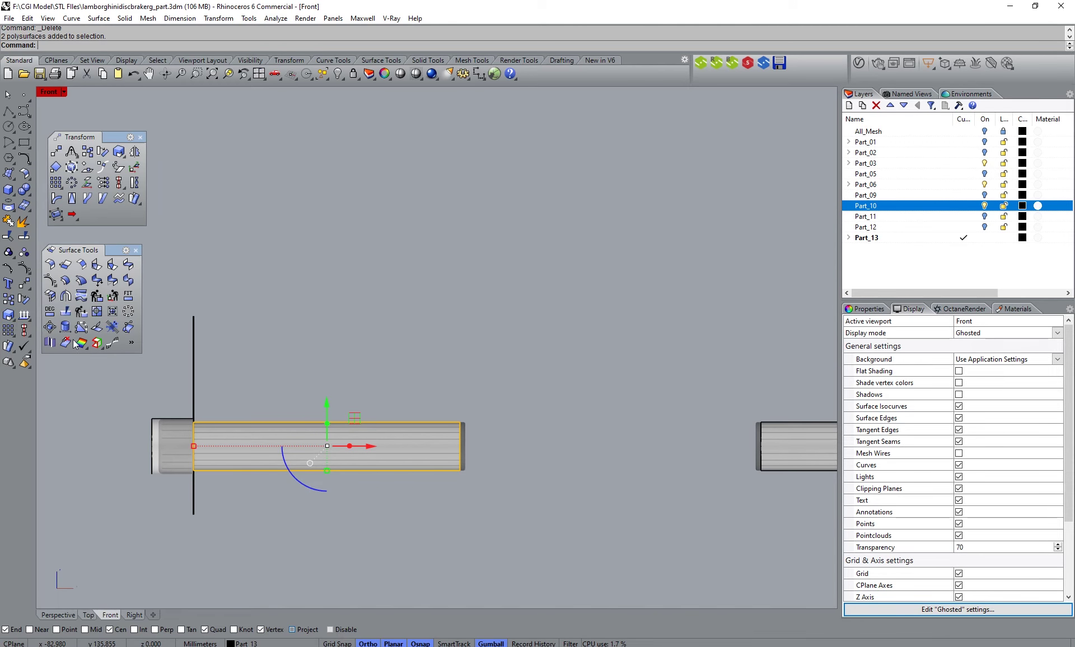
pyautogui.click(193, 424)
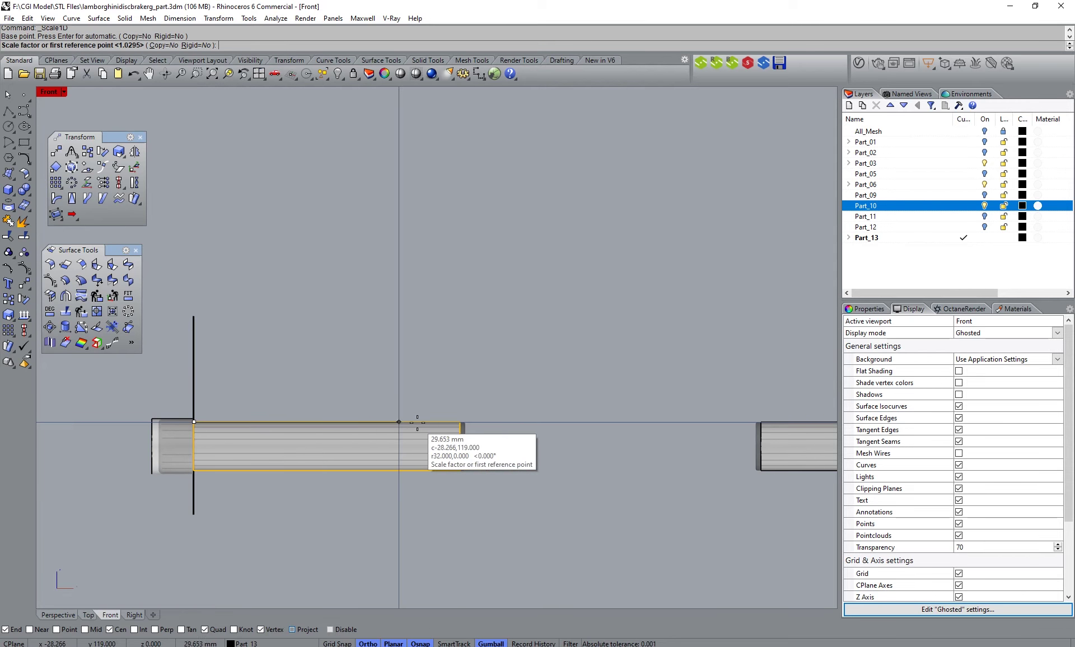
pyautogui.click(460, 423)
pyautogui.scroll(6, 460, 423)
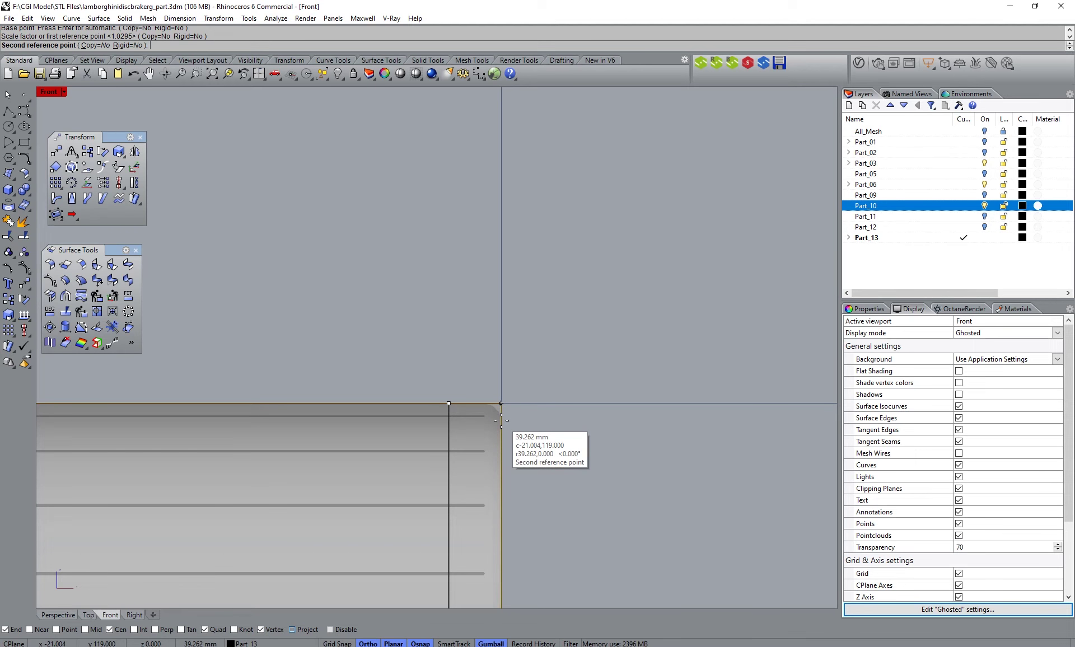
pyautogui.click(501, 420)
# Unlock the reference meshes and start a Scale1D of the selected left shanks, based at their head-side corner with only the End snap active.
pyautogui.rightClick(353, 75)
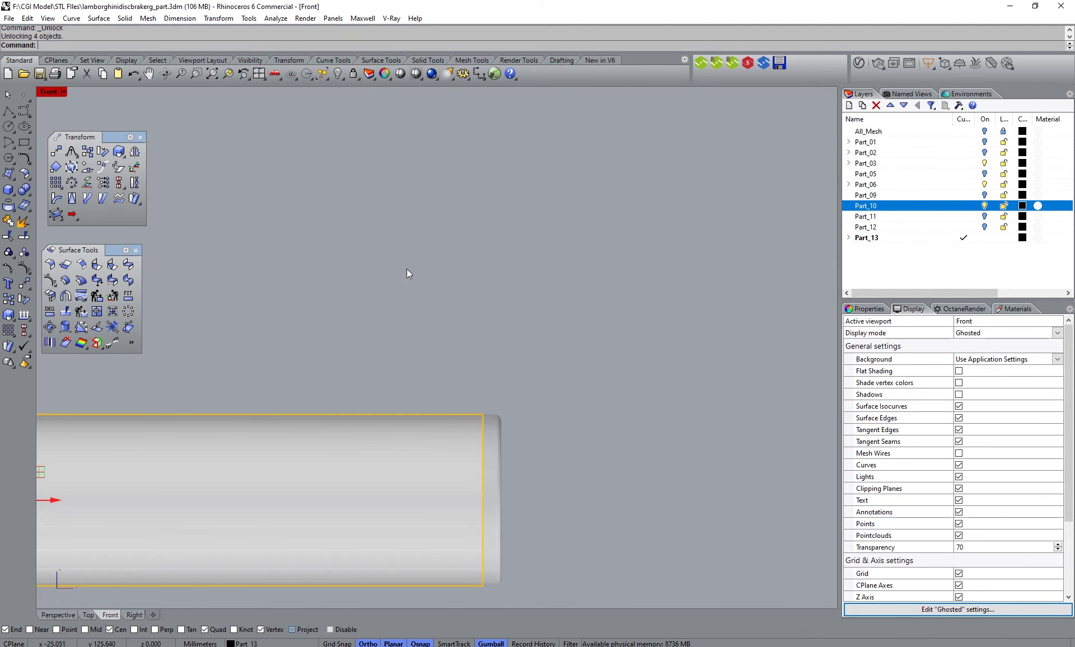
pyautogui.click(16, 321)
pyautogui.click(53, 324)
pyautogui.scroll(-6, 306, 468)
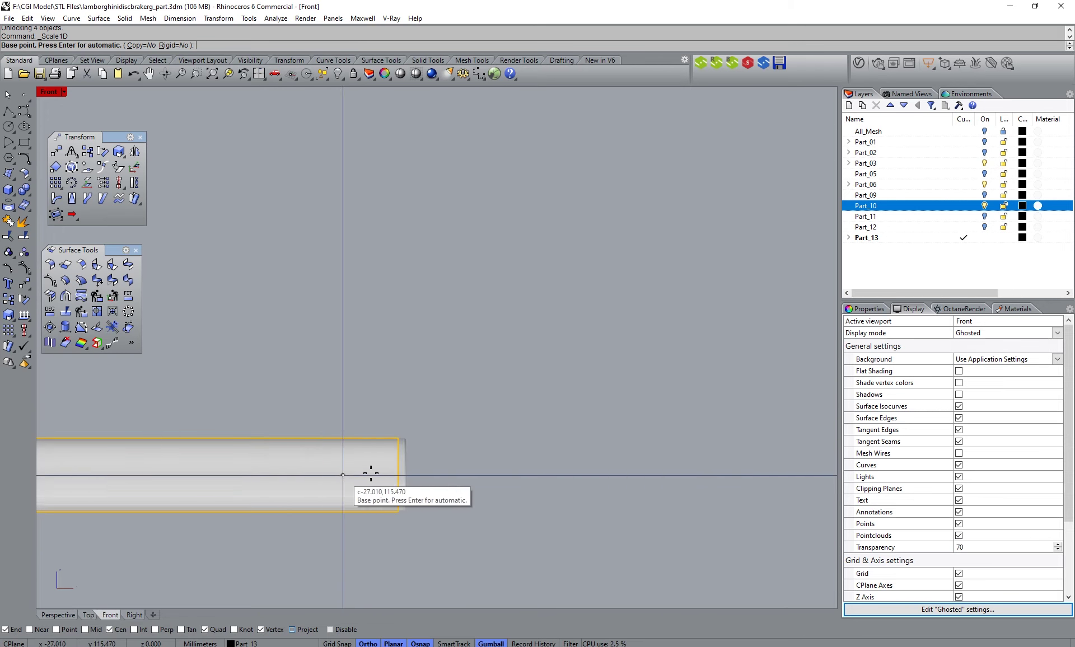
pyautogui.scroll(-2, 370, 473)
pyautogui.scroll(5, 226, 464)
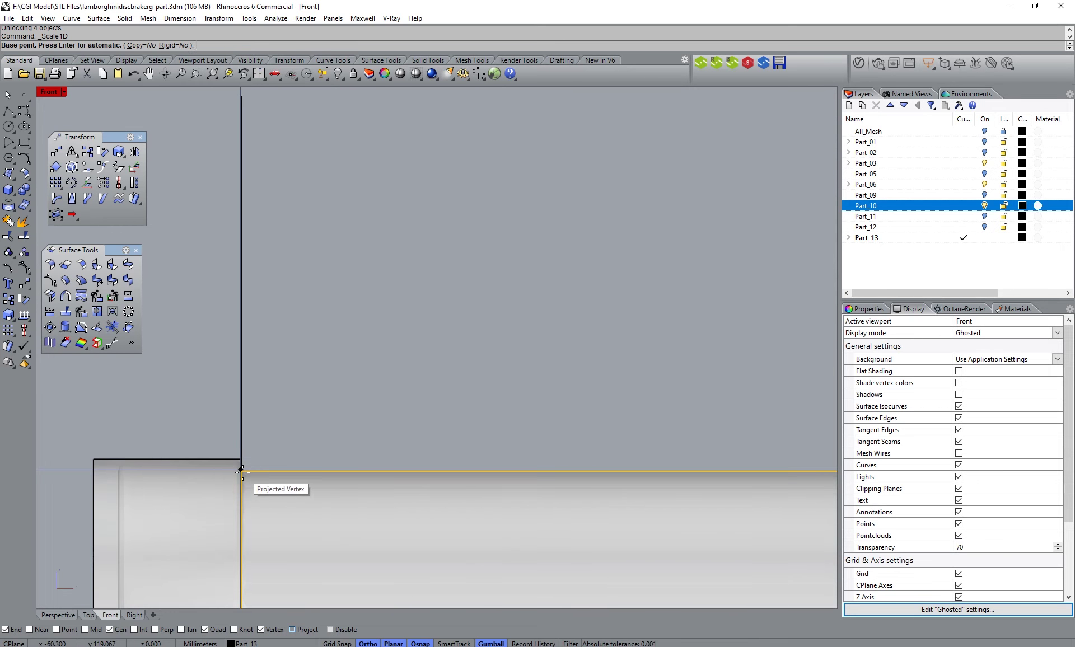
pyautogui.scroll(3, 241, 473)
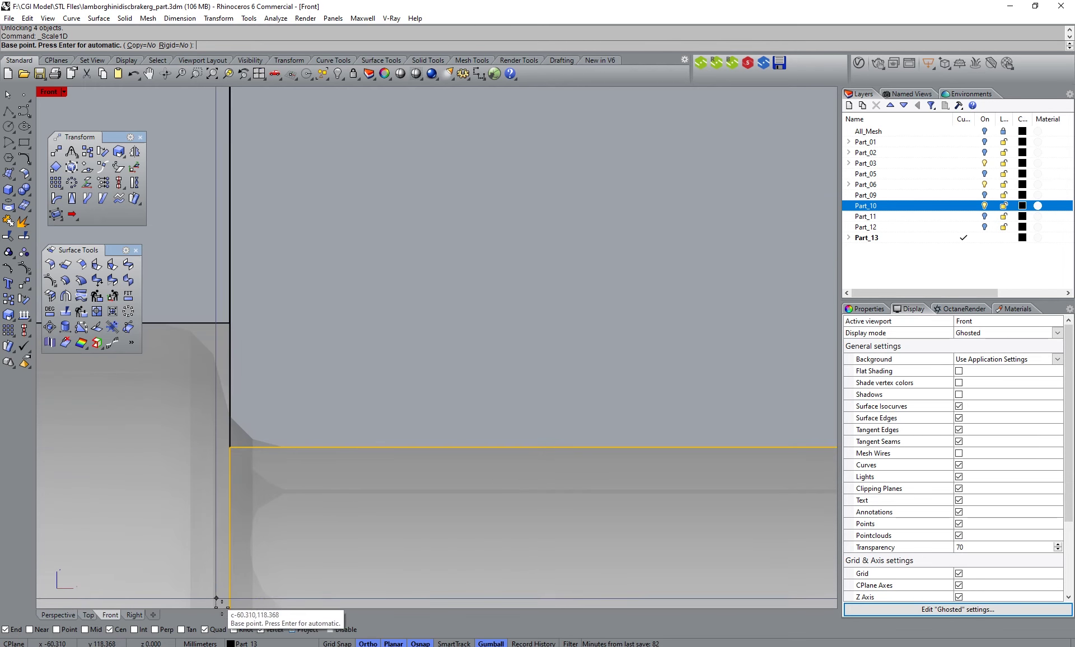
pyautogui.rightClick(7, 632)
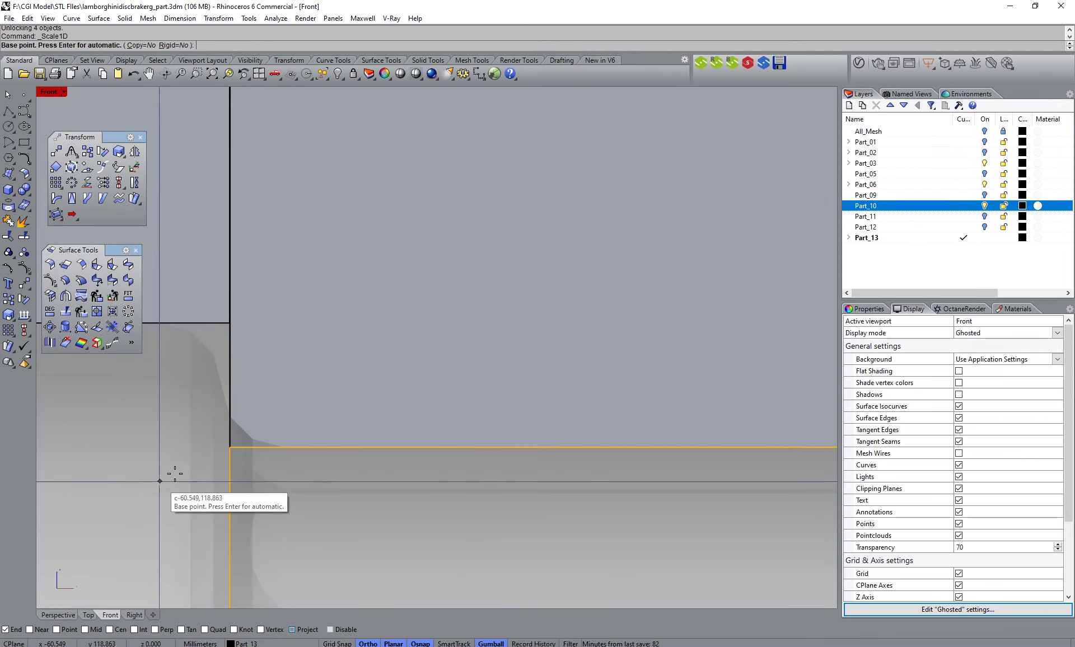
pyautogui.click(230, 448)
# Stretch the left shanks from their free end to the reference mesh's end face, enabling the Vertex snap for the target point.
pyautogui.scroll(-10, 182, 445)
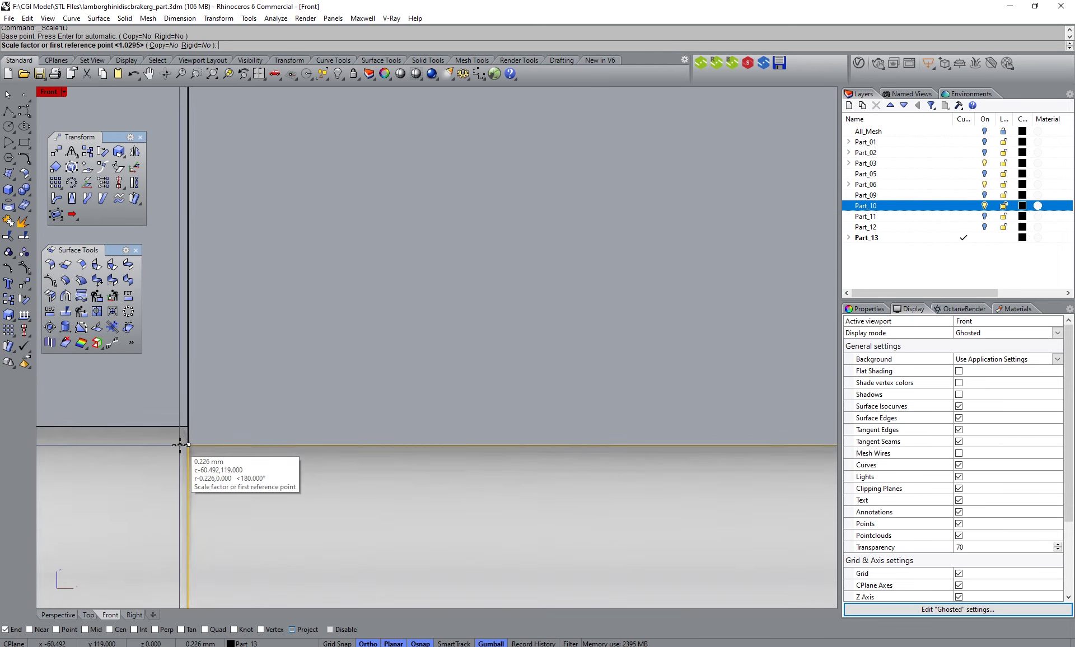
pyautogui.scroll(4, 681, 473)
pyautogui.scroll(4, 758, 452)
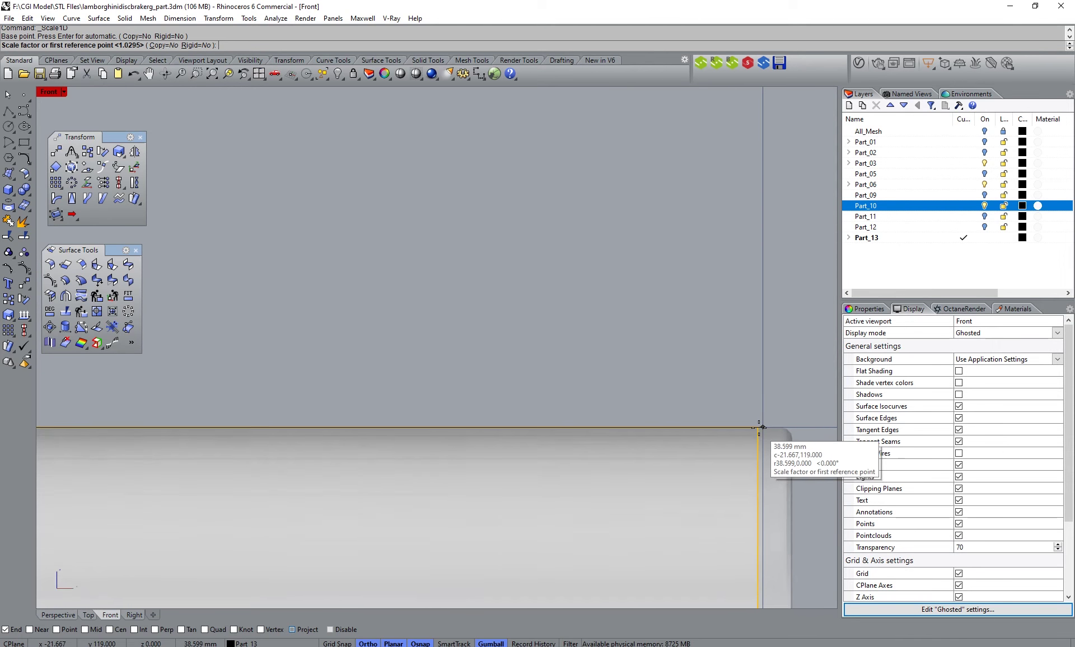
pyautogui.click(689, 424)
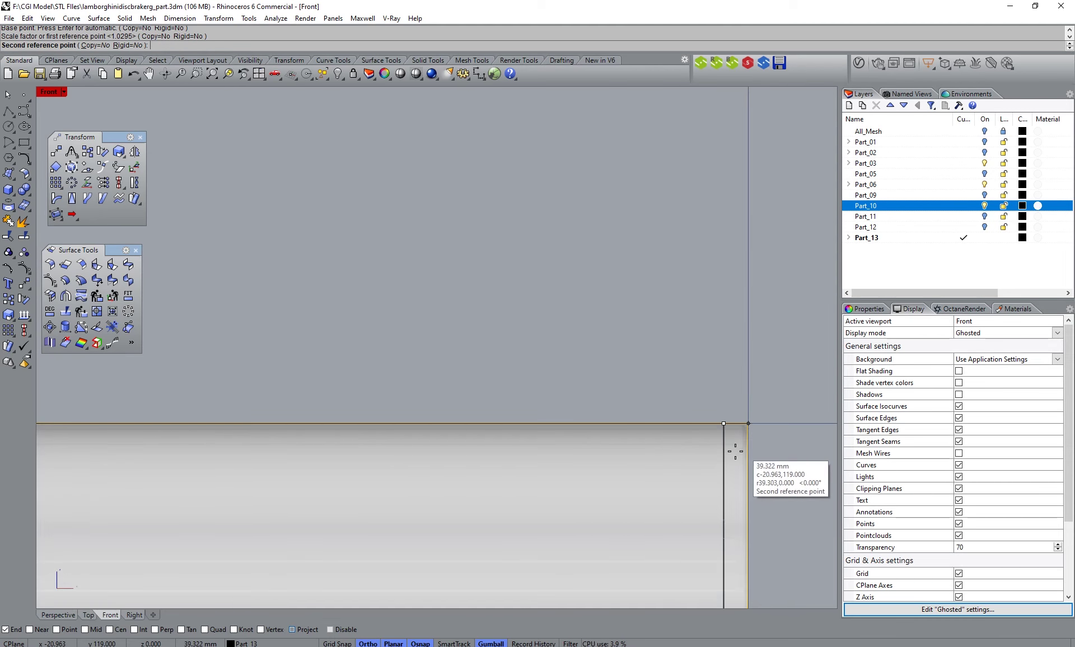
pyautogui.click(262, 630)
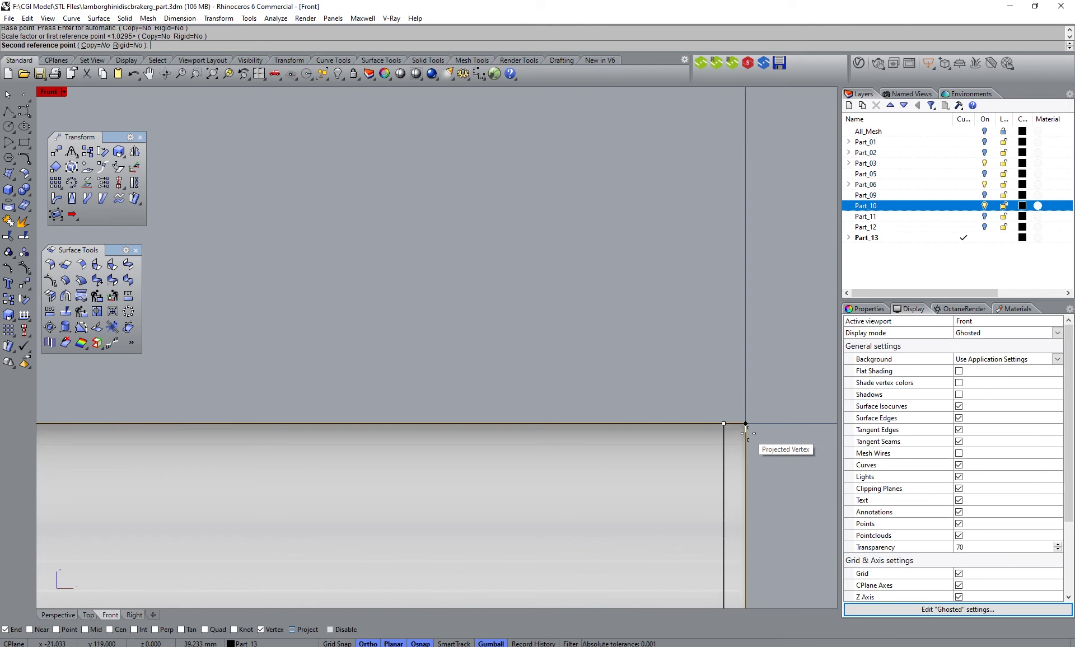
pyautogui.click(745, 424)
pyautogui.scroll(-8, 576, 368)
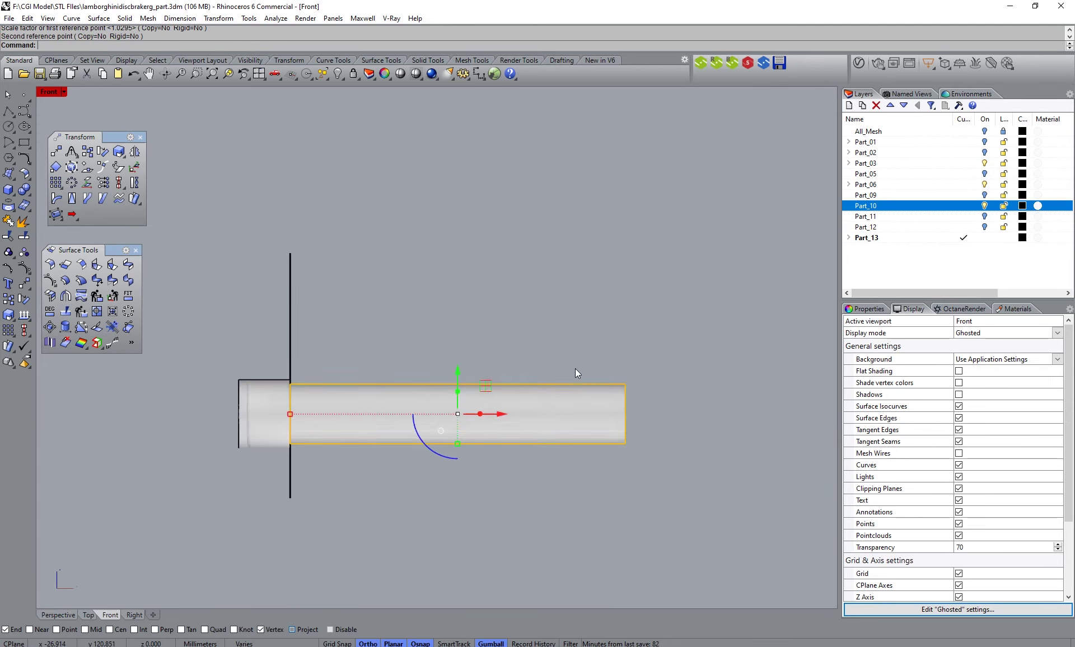
# Delete the unstretched shank polysurfaces of the two right pins.
pyautogui.scroll(5, 540, 466)
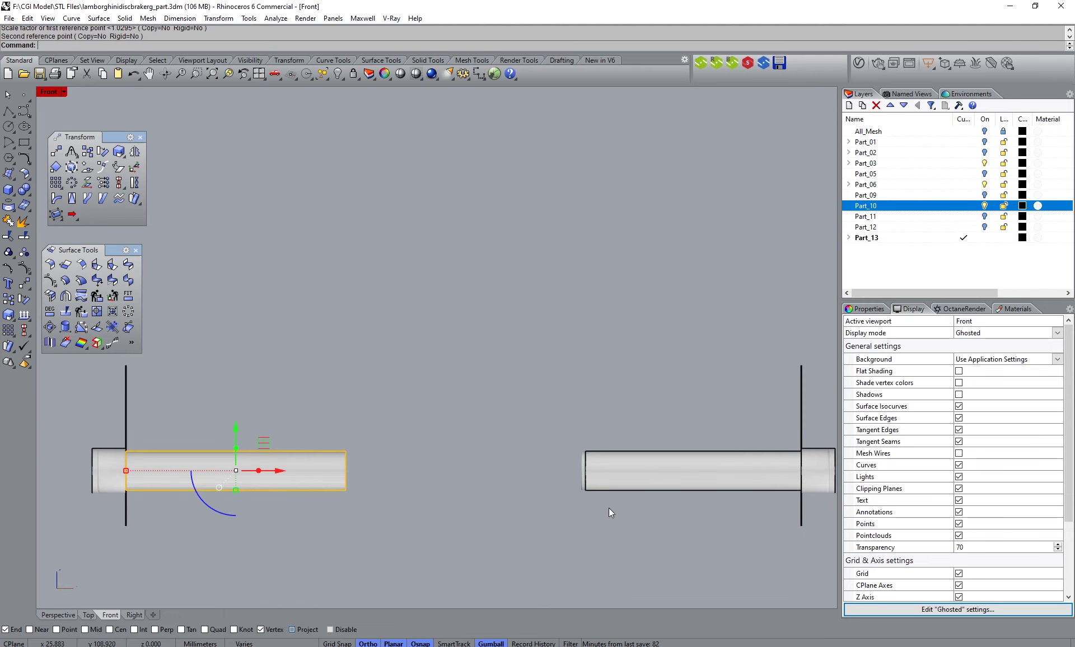
pyautogui.click(589, 452)
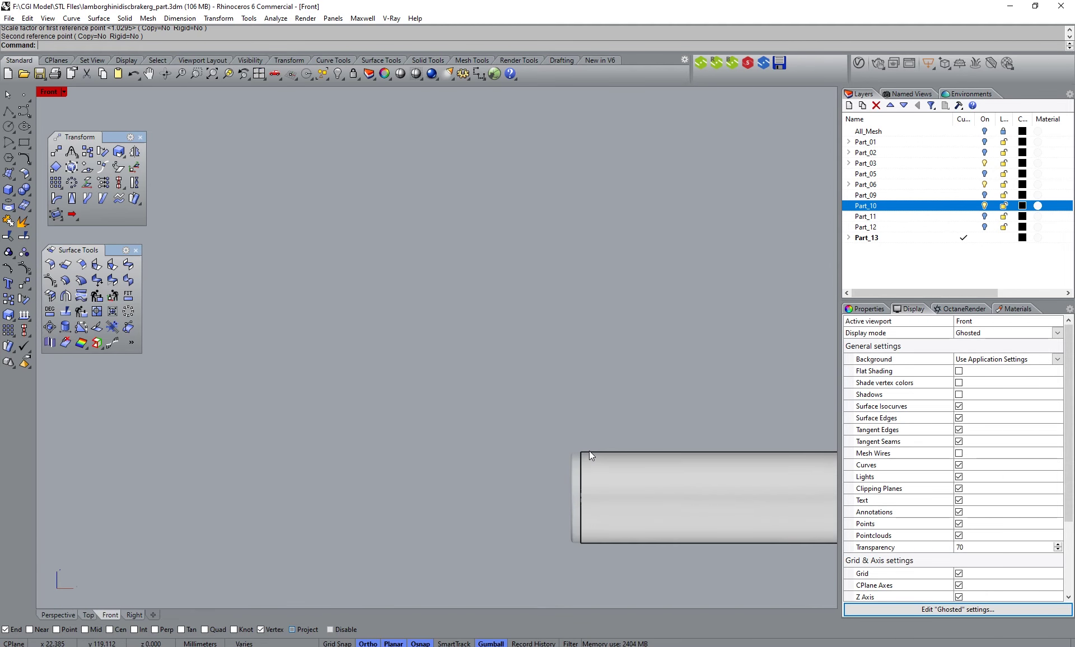
pyautogui.click(590, 451)
pyautogui.click(629, 480)
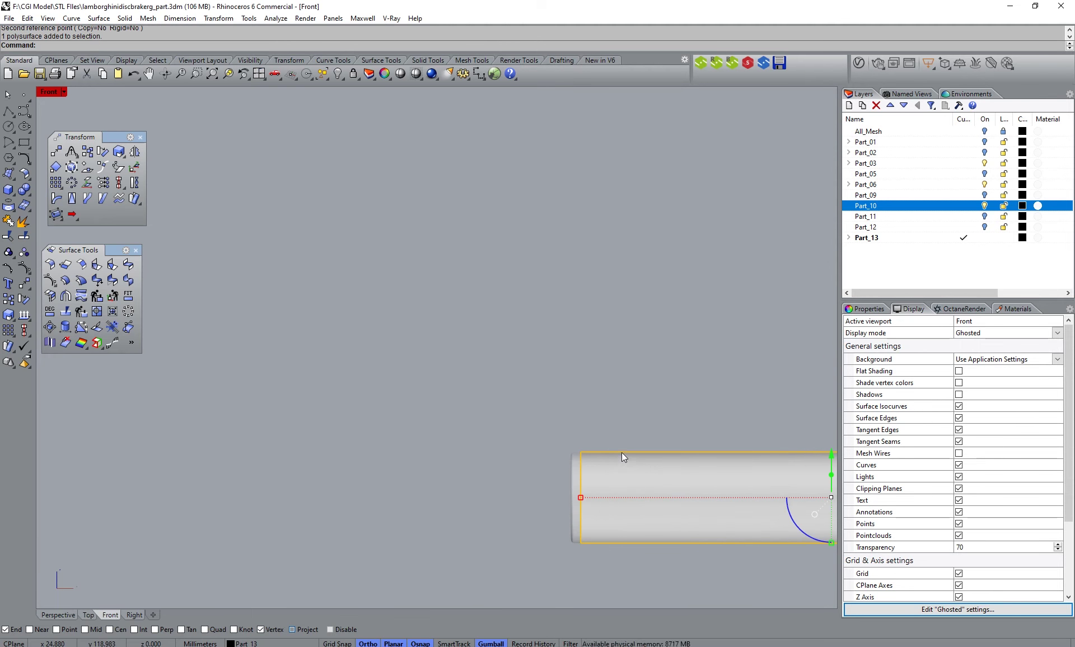
pyautogui.click(622, 453)
pyautogui.press('Delete')
pyautogui.scroll(-10, 622, 454)
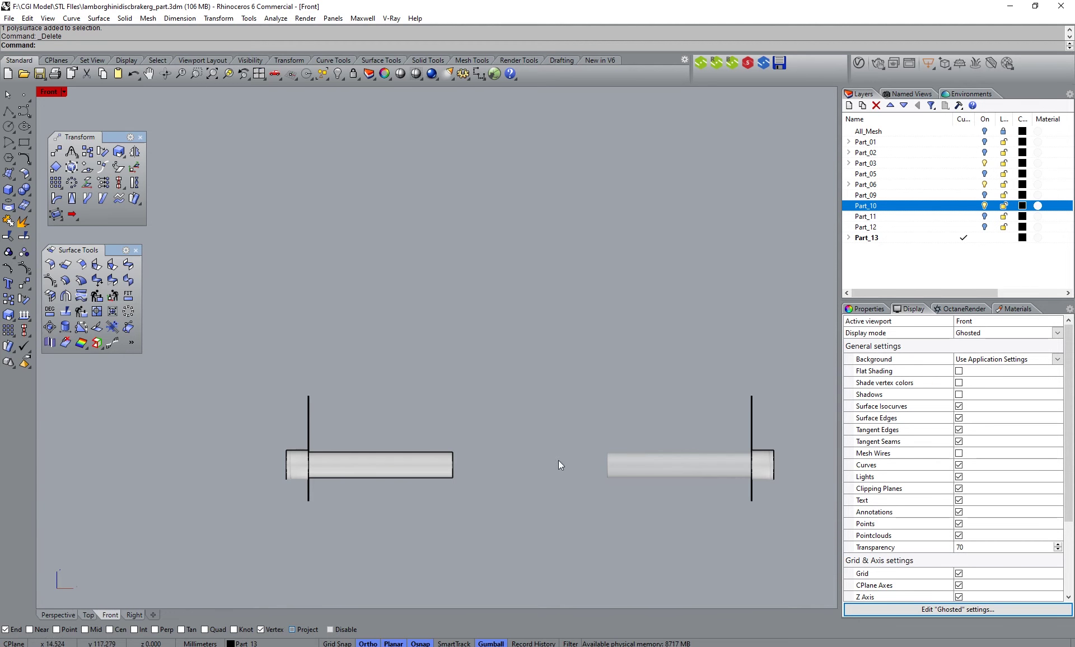
# Select the four reference meshes and create a sublayer named PArt_10_Mesh under the Part_10 layer.
pyautogui.scroll(11, 435, 462)
pyautogui.scroll(-4, 474, 470)
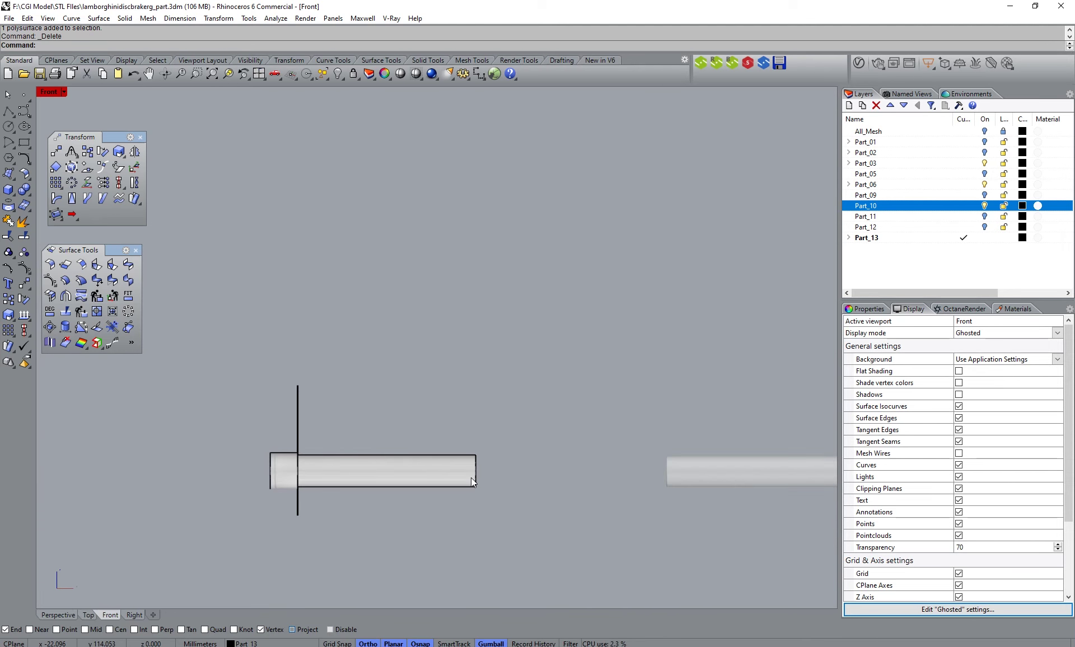
pyautogui.press('F4')
pyautogui.scroll(-4, 471, 478)
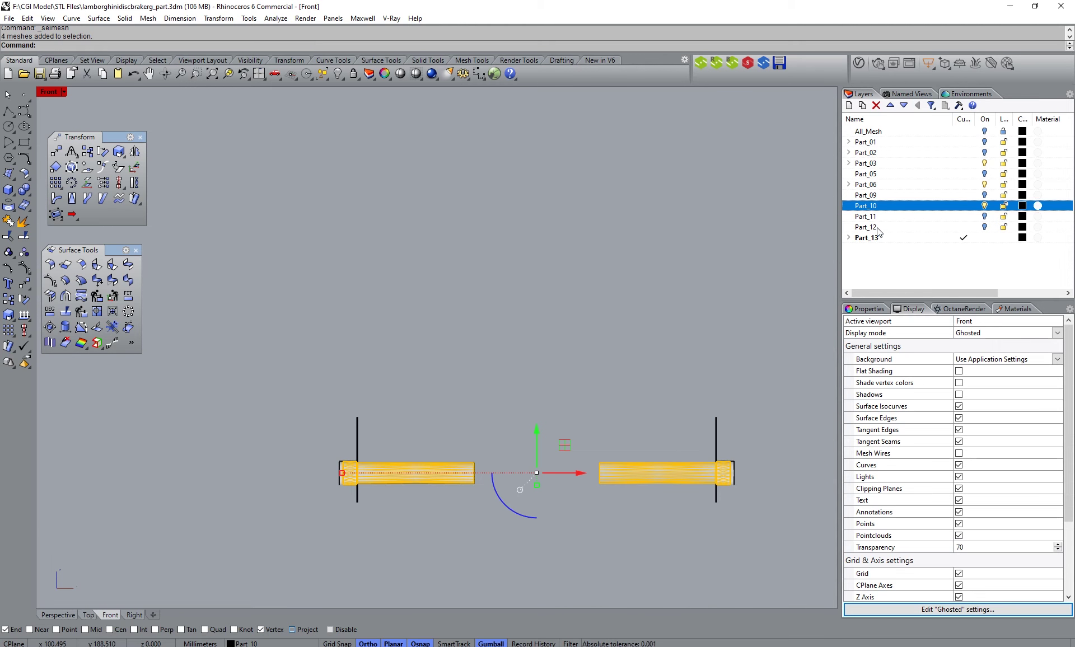
pyautogui.click(862, 105)
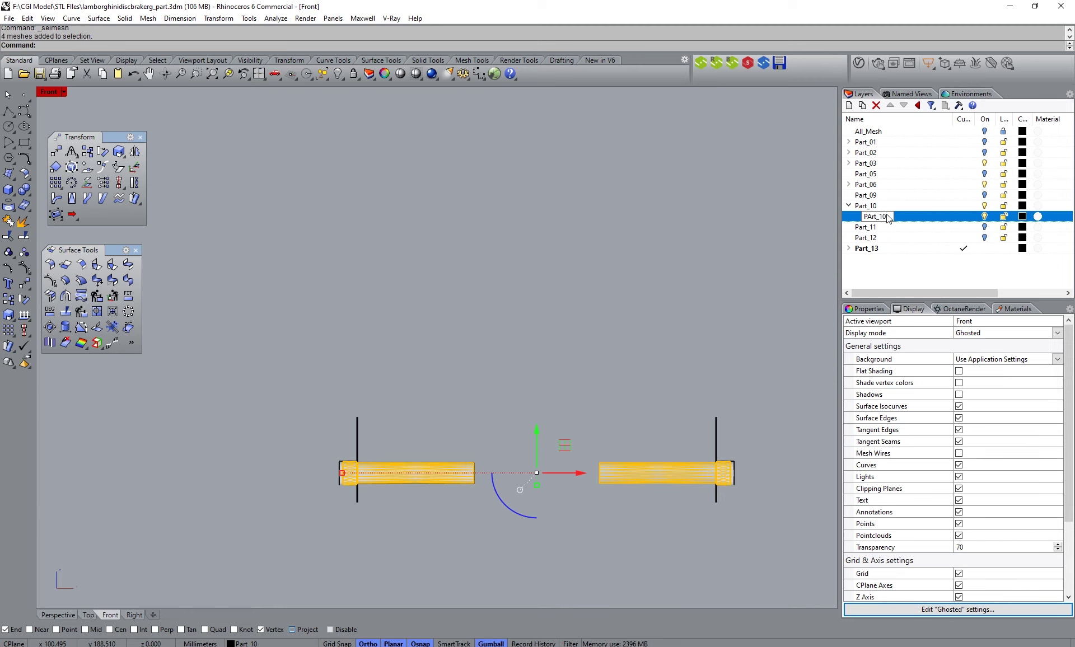
pyautogui.write('PArt_10_Mesh')
pyautogui.press('Return')
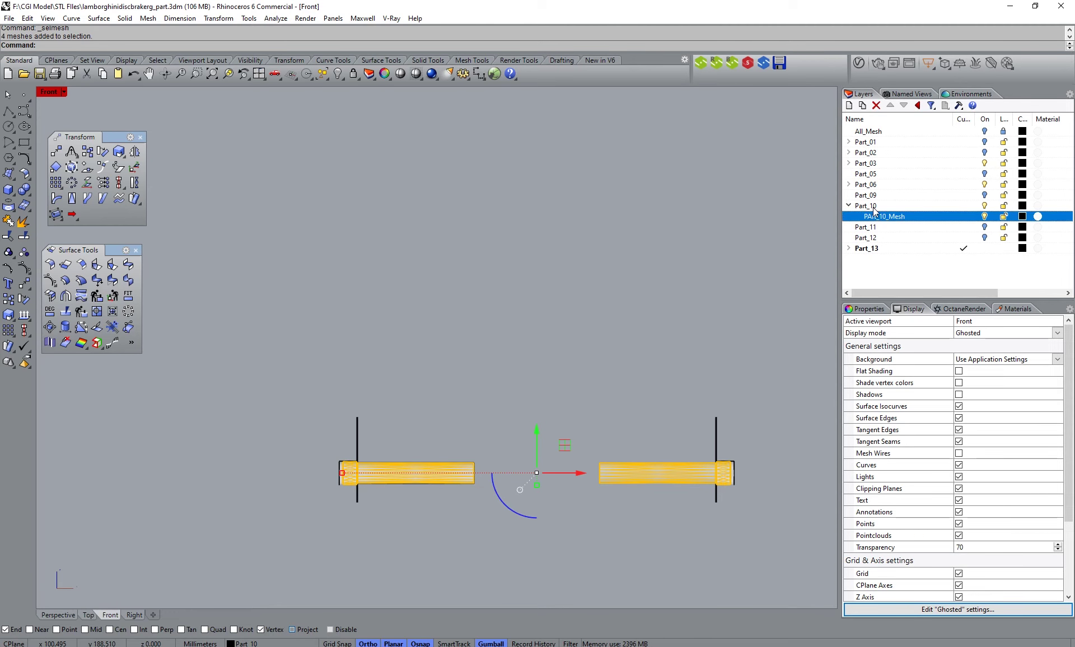
# Move the selected reference meshes to the PArt_10_Mesh sublayer and turn that sublayer off.
pyautogui.rightClick(887, 218)
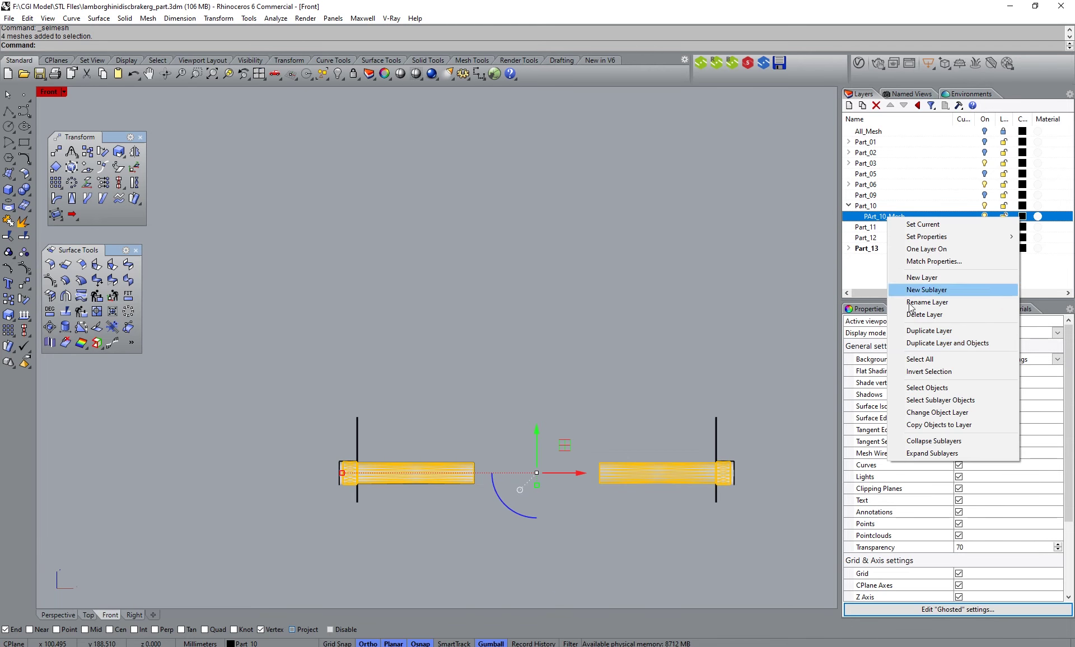
pyautogui.click(916, 413)
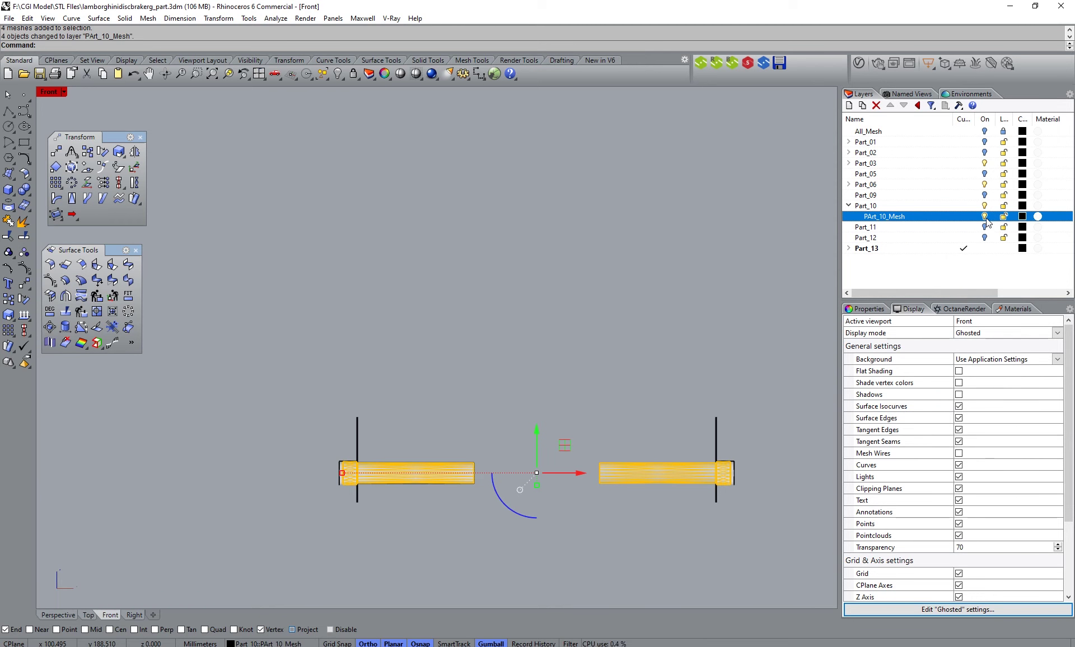
pyautogui.click(985, 217)
# Mirror copies of the two stretched left shanks across the Y axis to form the right pins' shanks.
pyautogui.moveTo(460, 512); pyautogui.dragTo(421, 435)
pyautogui.rightClick(421, 435)
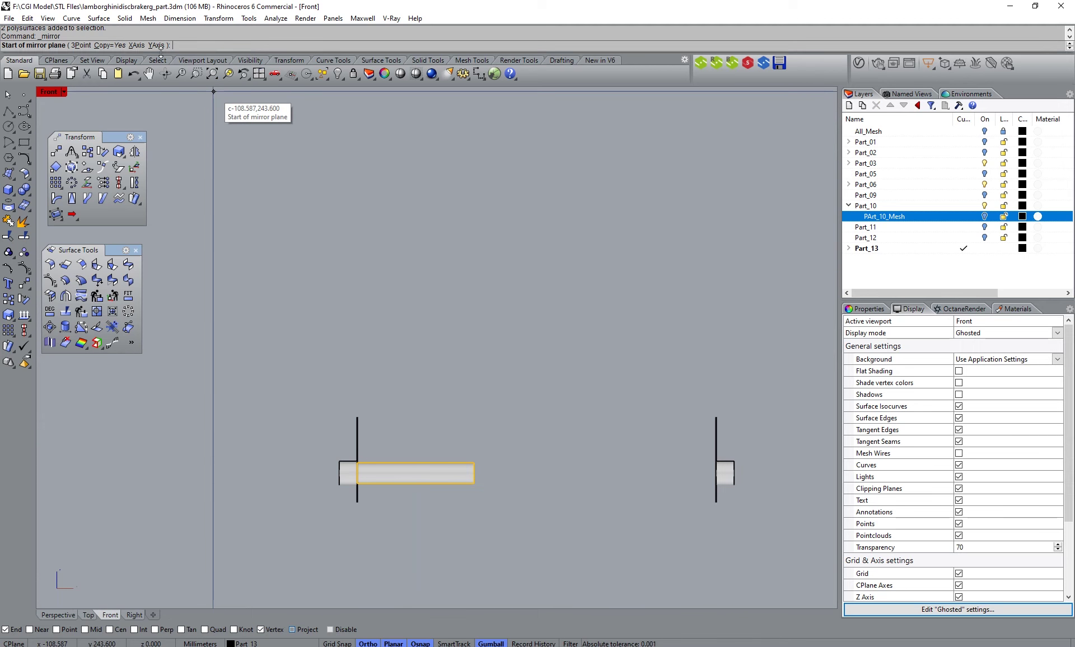
pyautogui.click(156, 45)
pyautogui.click(515, 322)
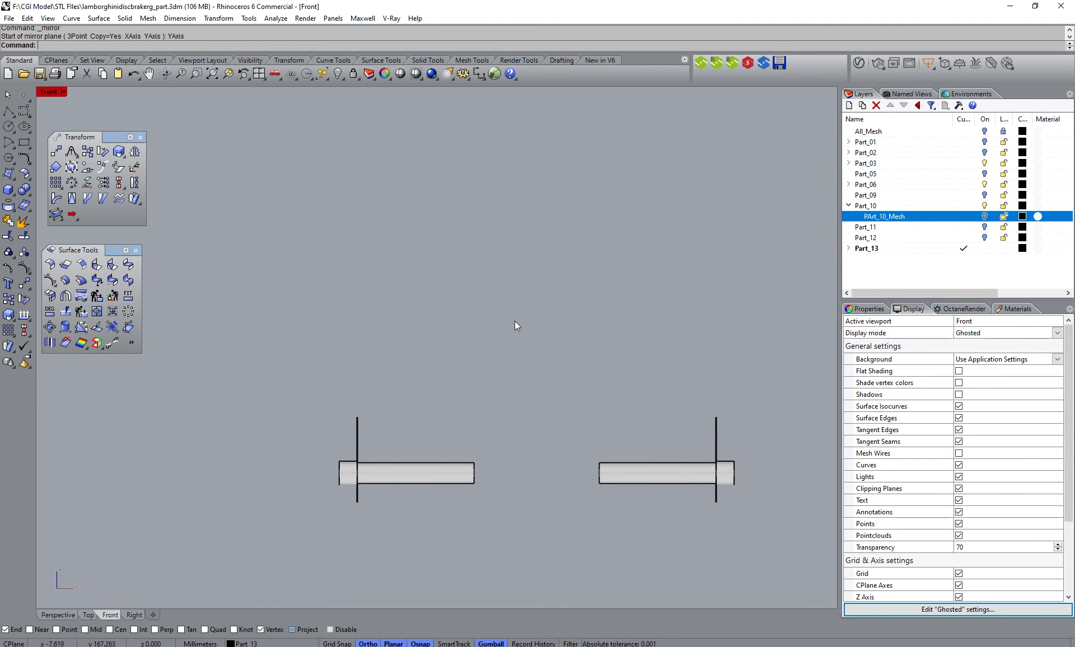
# In the Perspective view, show all hidden objects and turn off the Part_03 and Part_06 layers.
pyautogui.click(58, 615)
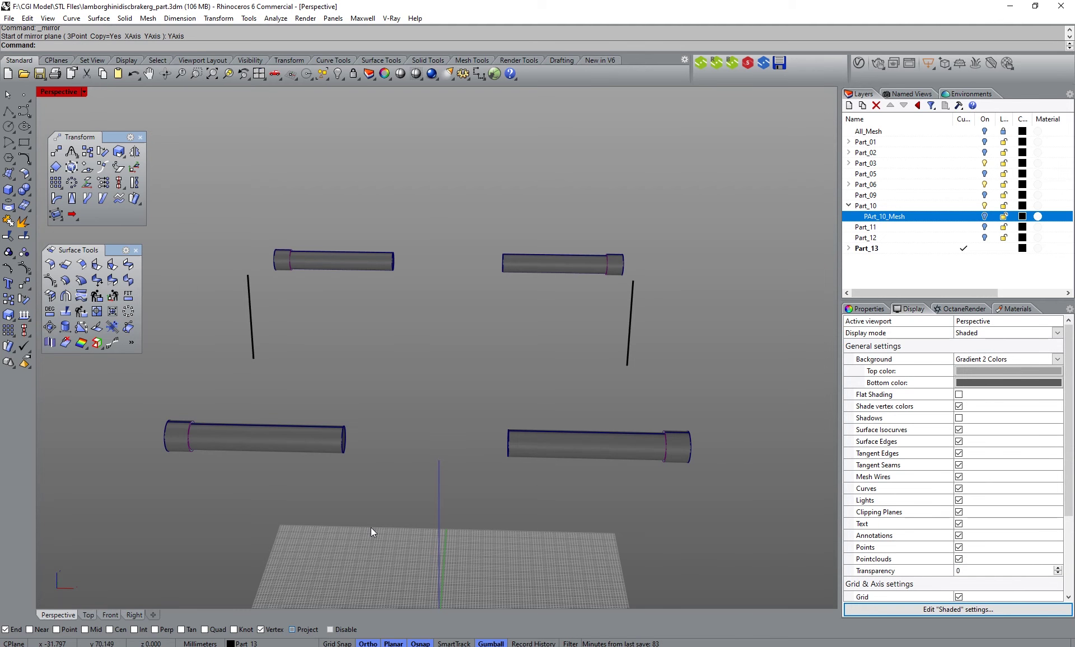
pyautogui.press('F4')
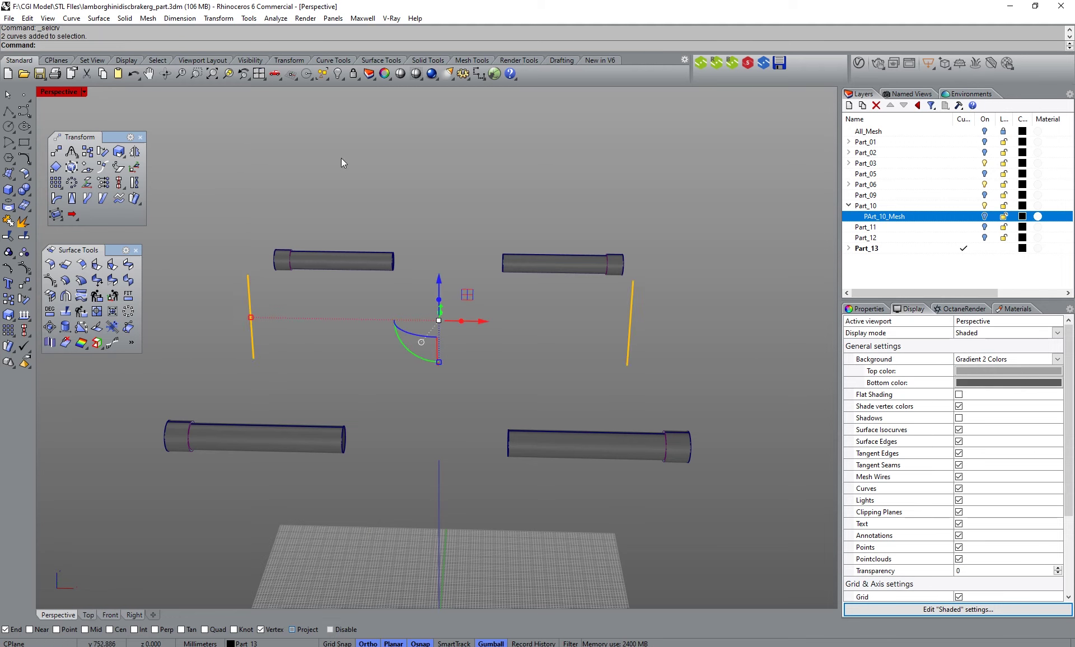
pyautogui.click(338, 72)
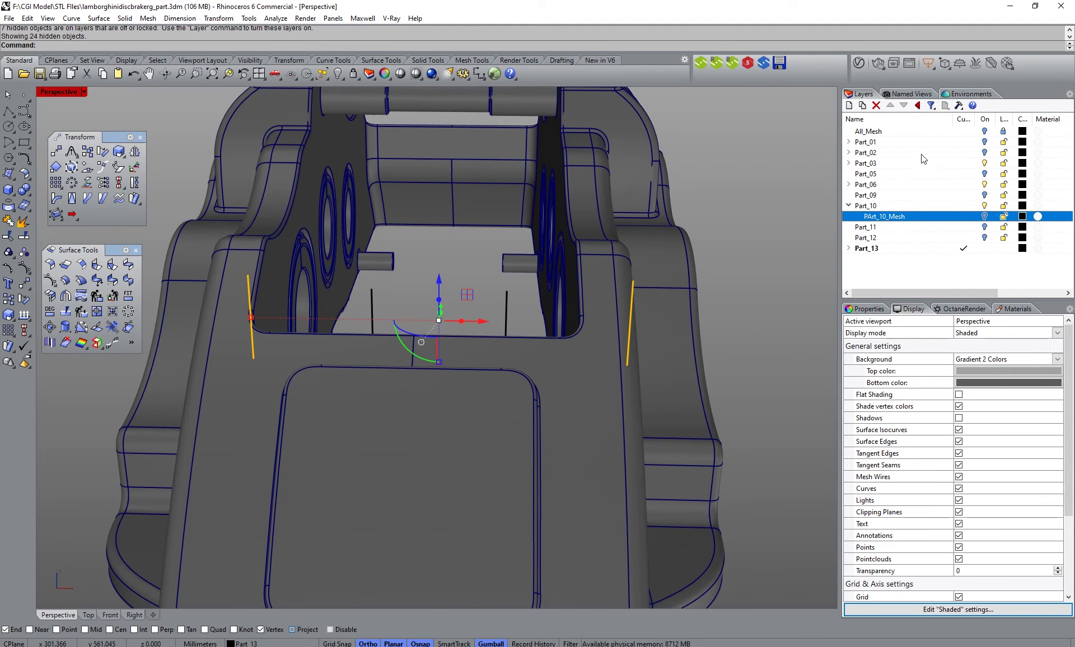
pyautogui.click(985, 164)
pyautogui.click(985, 185)
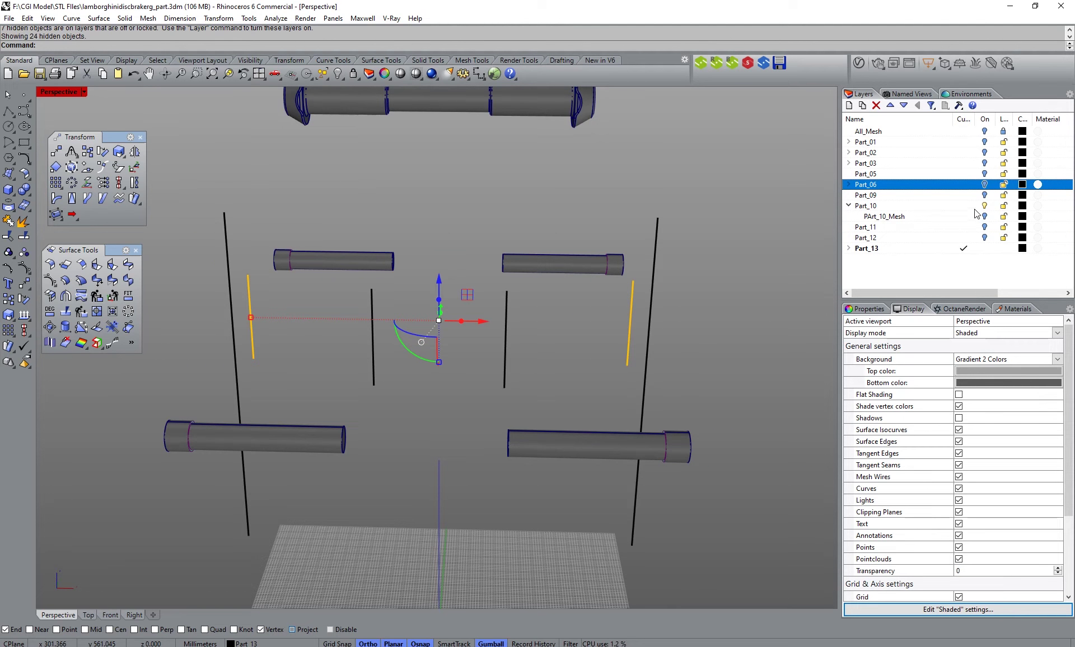
# Make Part_10 the current layer and toggle Part_13 off and on to check which pin objects it holds.
pyautogui.click(973, 206)
pyautogui.click(985, 248)
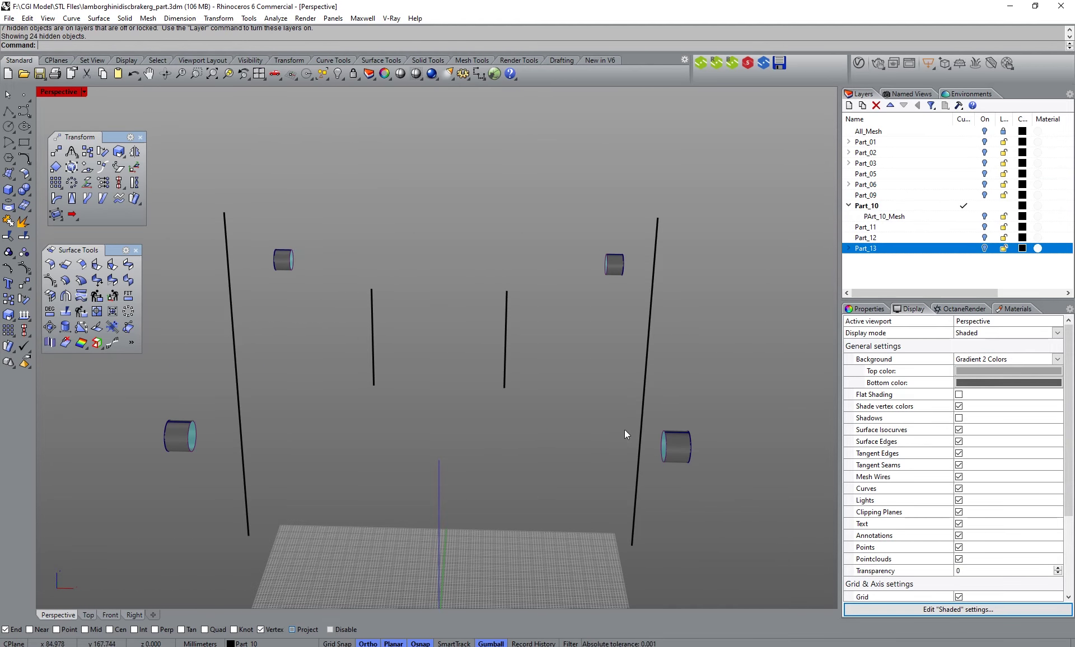
pyautogui.scroll(-2, 625, 431)
pyautogui.click(985, 248)
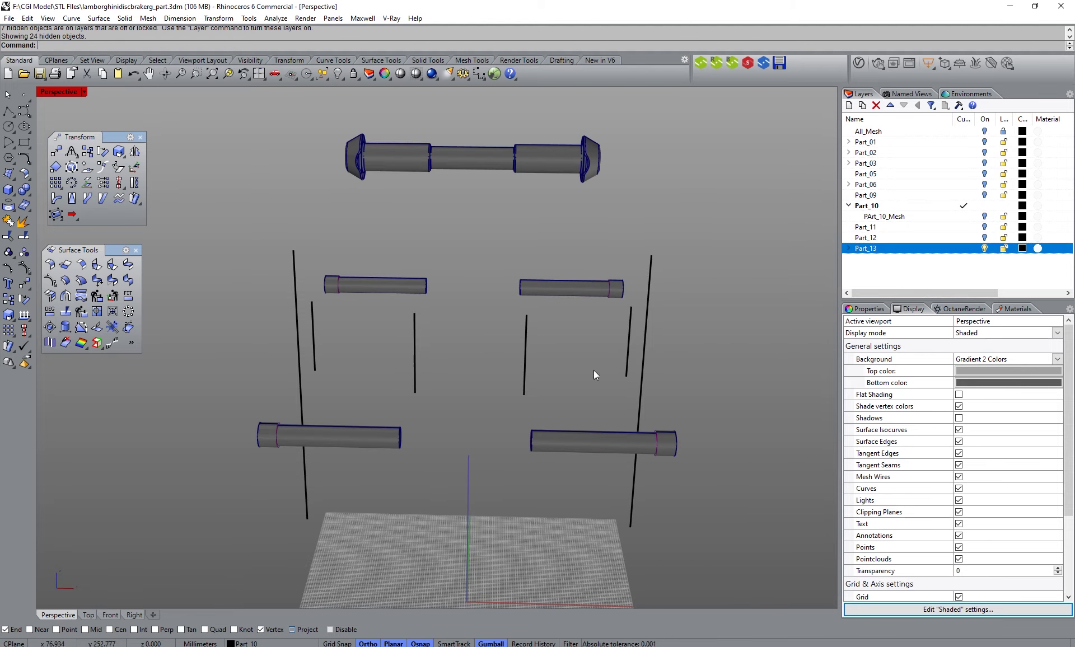
# Select the four shanks and all curves, move them to the Part_10 layer, and turn off Part_13.
pyautogui.click(576, 294)
pyautogui.keyDown('shift'); pyautogui.click(582, 440); pyautogui.keyUp('shift')
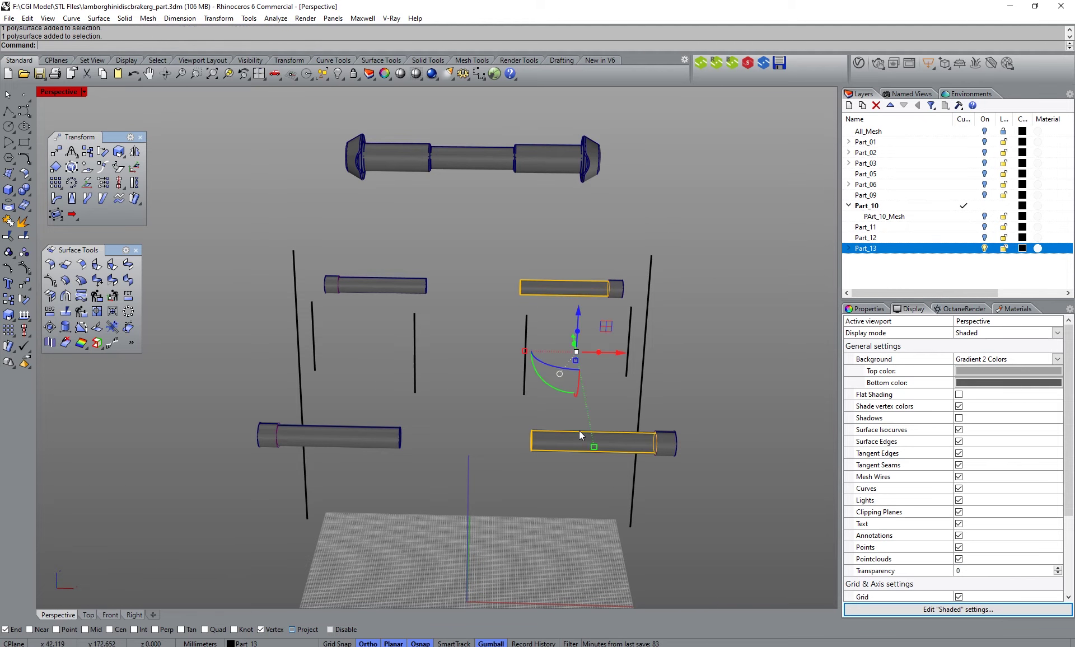
pyautogui.keyDown('shift'); pyautogui.click(388, 431); pyautogui.keyUp('shift')
pyautogui.keyDown('shift'); pyautogui.click(397, 288); pyautogui.keyUp('shift')
pyautogui.moveTo(419, 356); pyautogui.dragTo(438, 331, button='right')
pyautogui.press('F4')
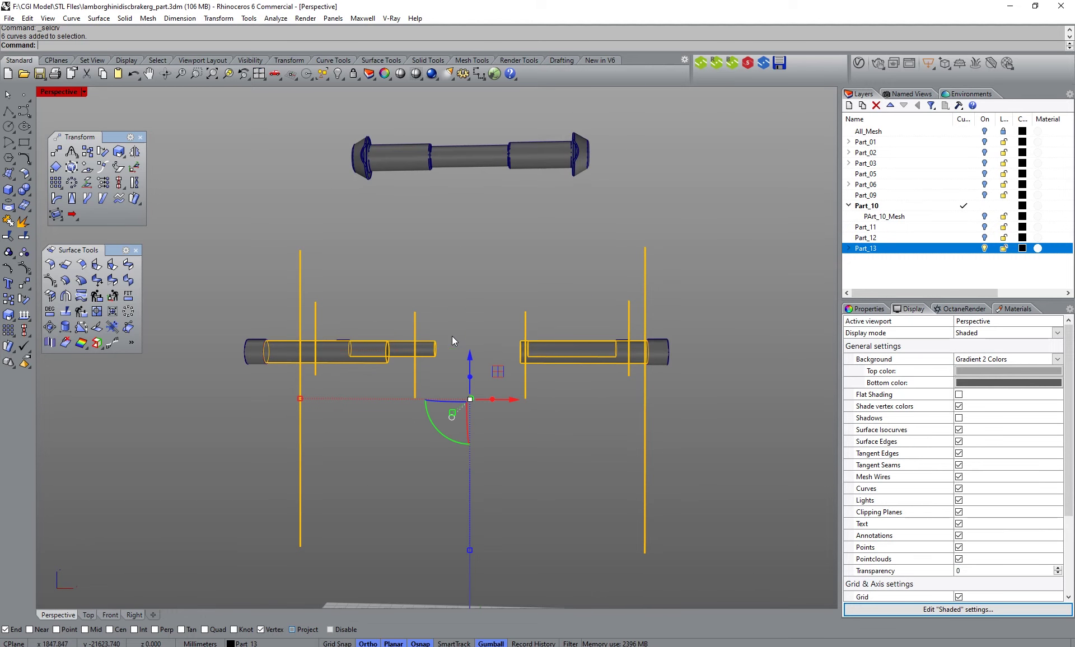
pyautogui.rightClick(877, 207)
pyautogui.click(904, 400)
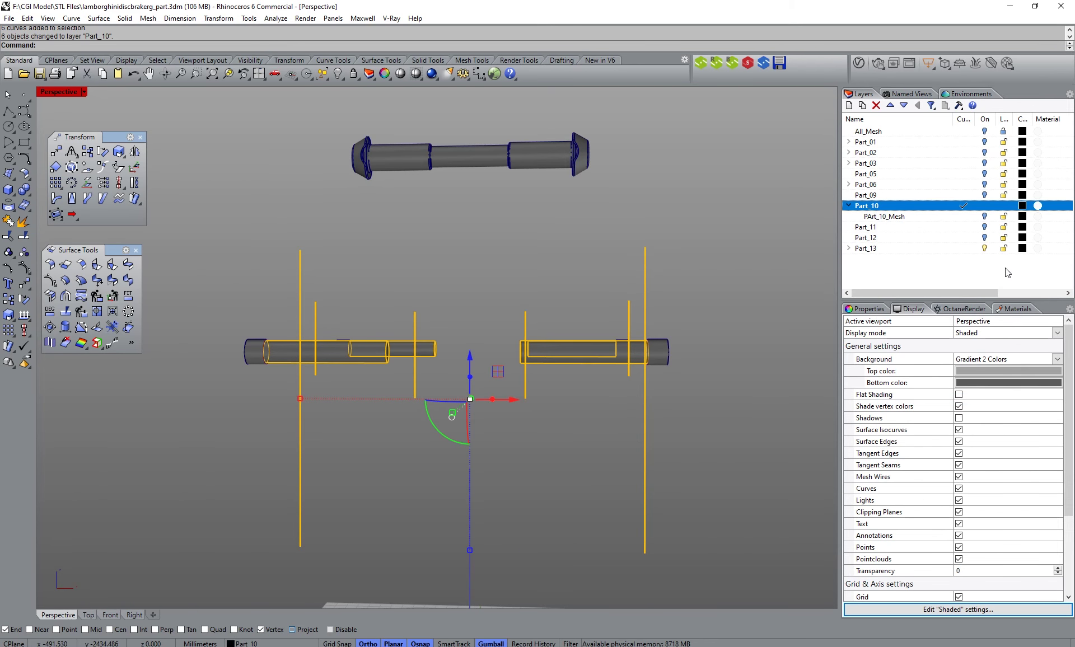
pyautogui.click(984, 248)
pyautogui.moveTo(369, 274); pyautogui.dragTo(716, 285, button='right')
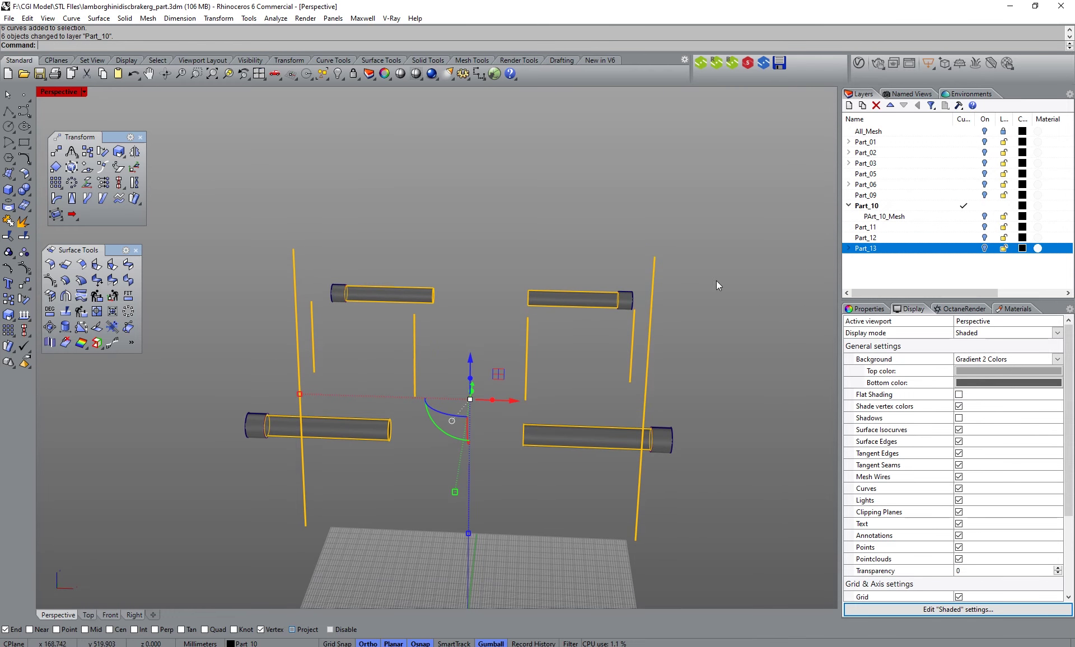
# Create a second sublayer under Part_10 named Part_10_Crv.
pyautogui.click(877, 209)
pyautogui.click(863, 106)
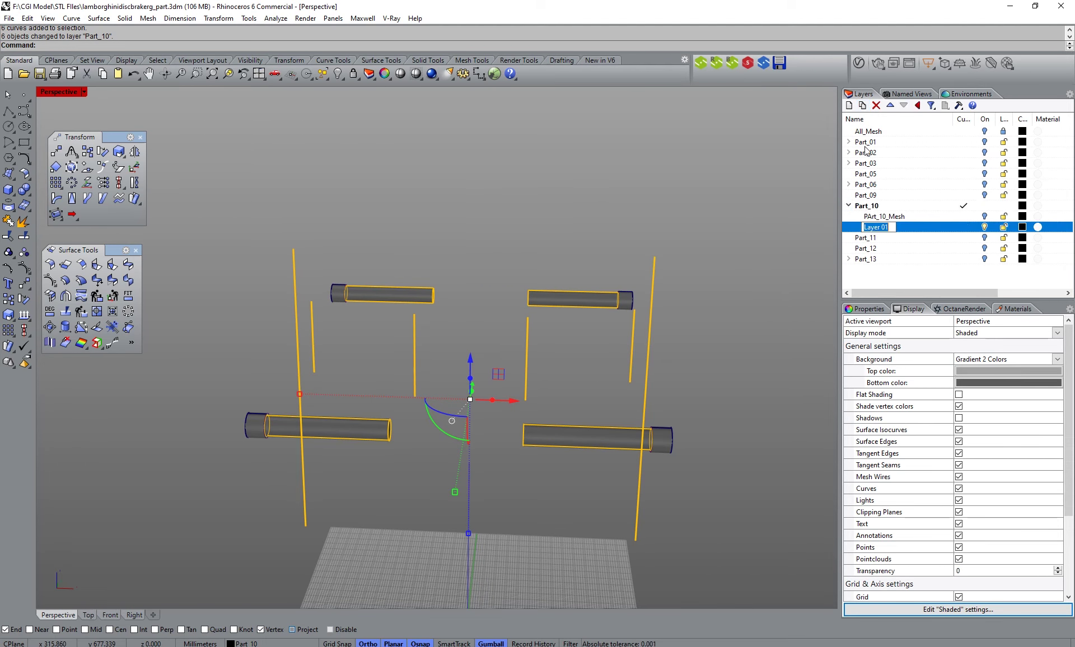
pyautogui.write('Part_10_Crv')
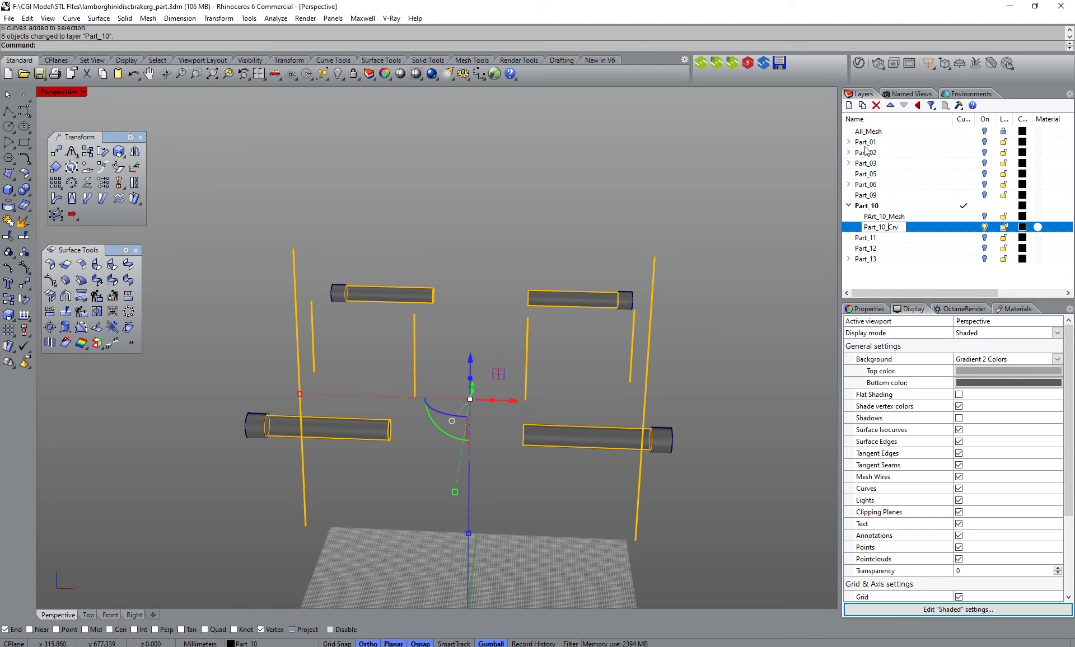
pyautogui.press('Return')
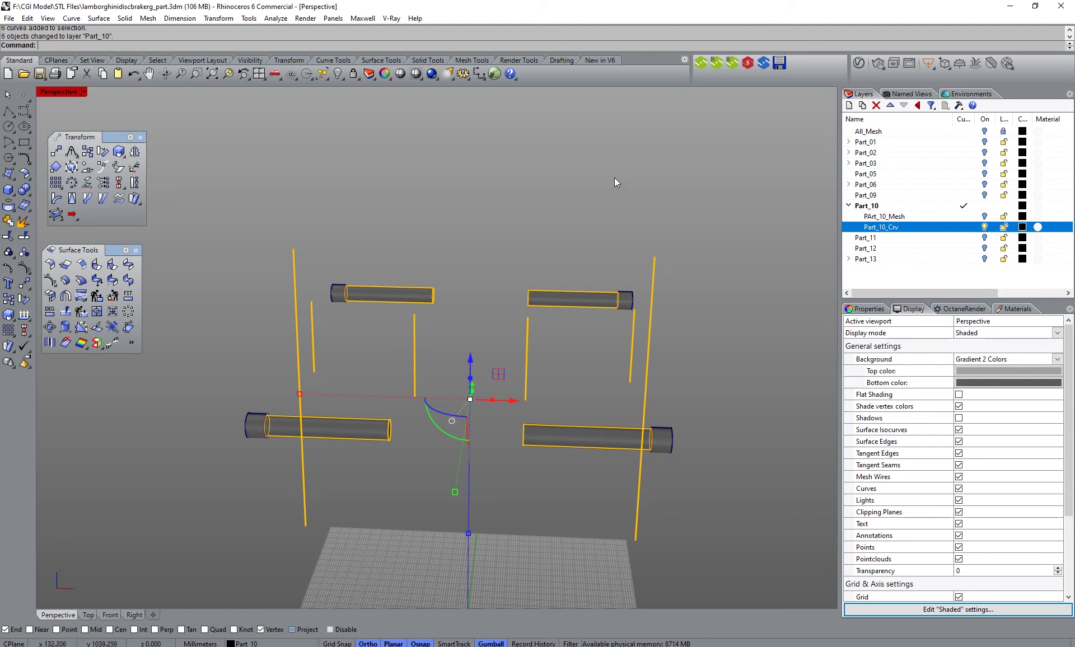
# Select only the curves and move them to the Part_10_Crv sublayer.
pyautogui.click(586, 193)
pyautogui.rightClick(586, 193)
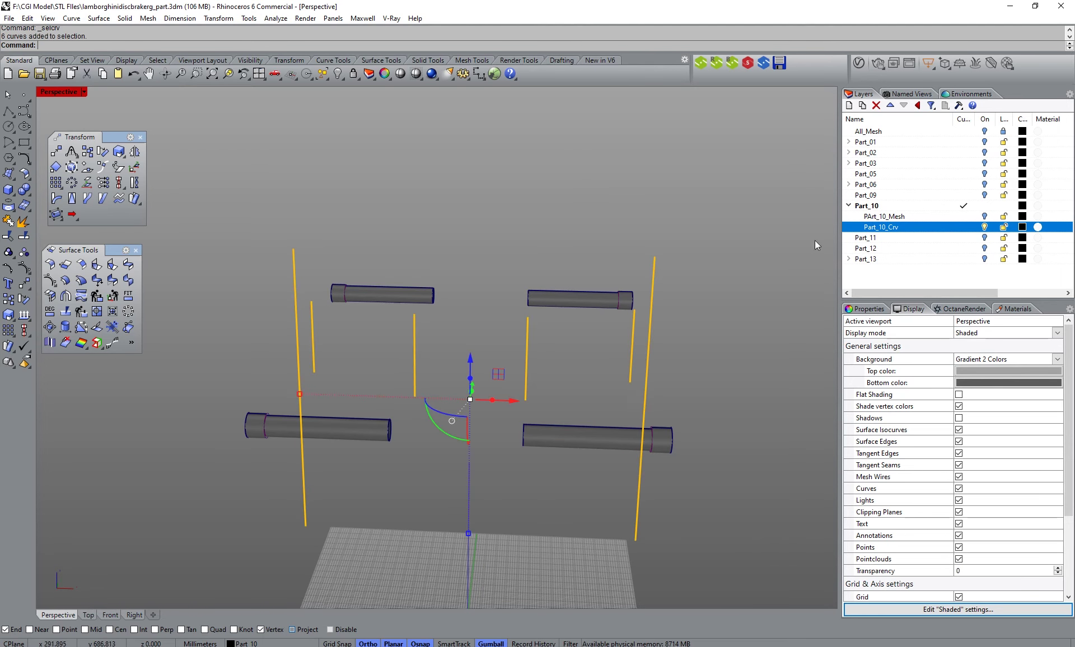
pyautogui.rightClick(868, 231)
pyautogui.click(901, 433)
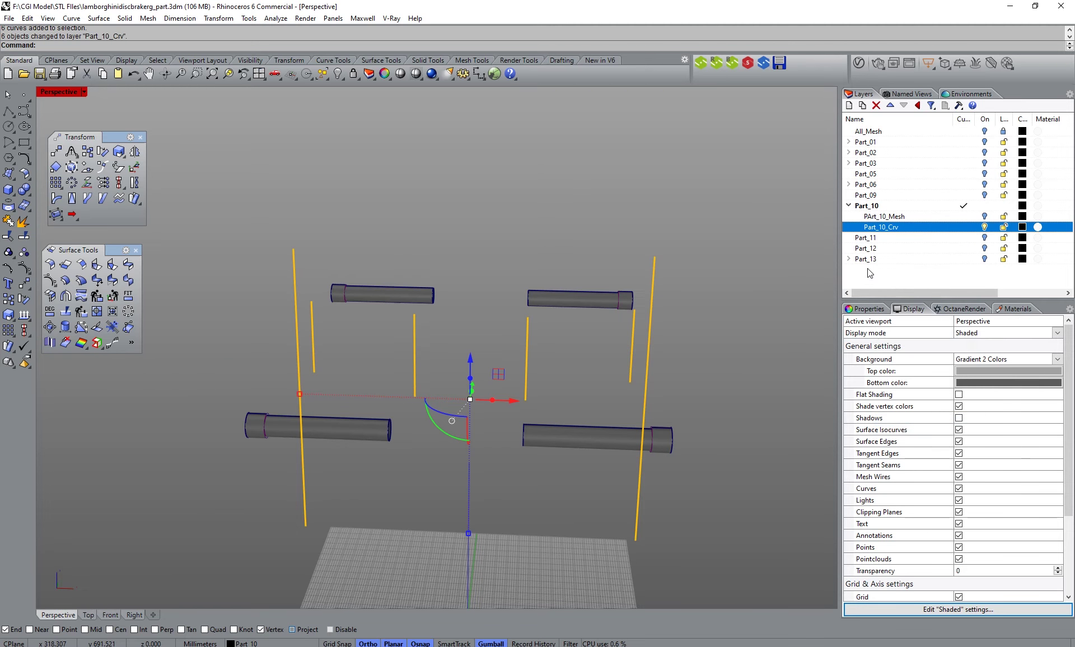
# Correct the mesh sublayer's name to Part_10_Mesh and turn off the Part_10_Crv sublayer.
pyautogui.click(871, 218)
pyautogui.click(871, 218)
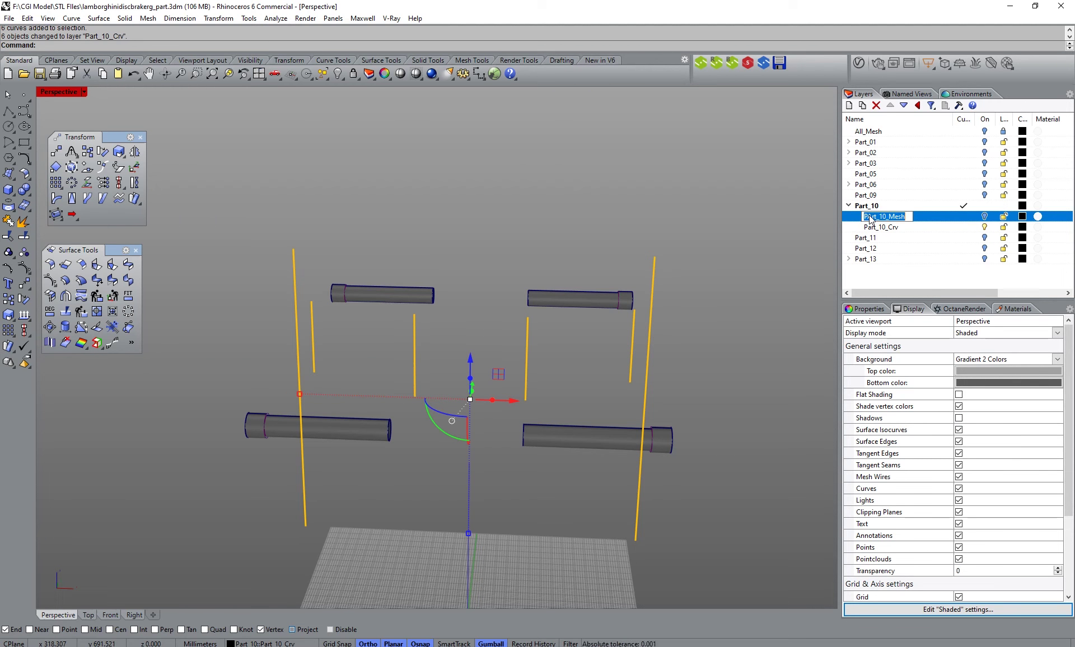
pyautogui.click(871, 219)
pyautogui.press('Escape')
pyautogui.click(499, 245)
pyautogui.moveTo(499, 246); pyautogui.dragTo(507, 273, button='right')
pyautogui.click(983, 227)
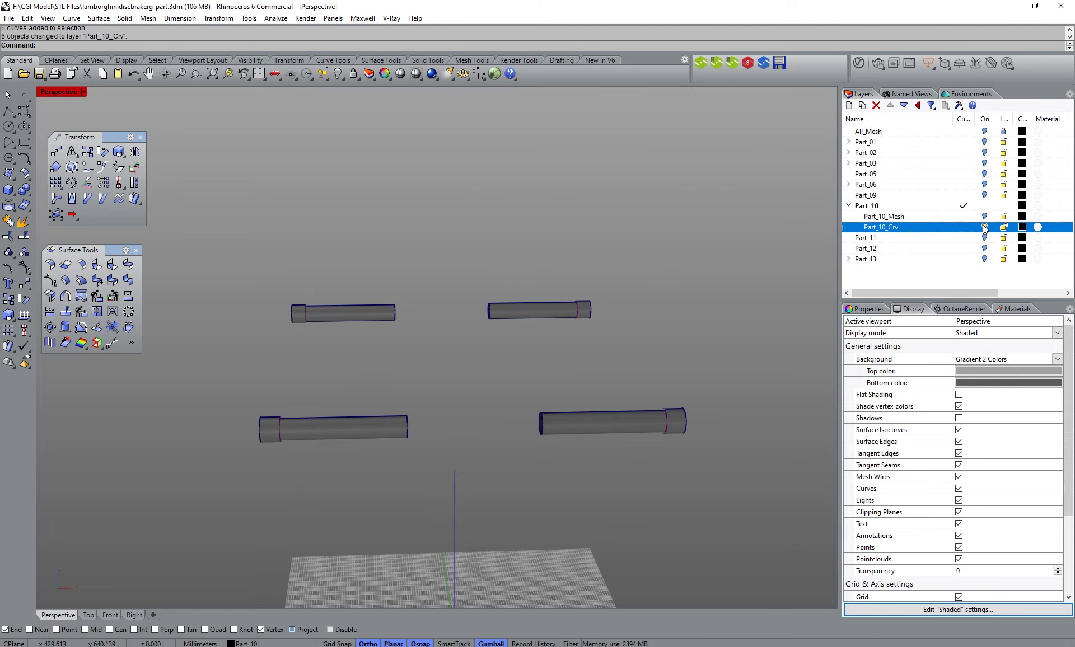
# Try to join all head and shank polysurfaces of the four pins.
pyautogui.moveTo(227, 288); pyautogui.dragTo(702, 515)
pyautogui.click(9, 222)
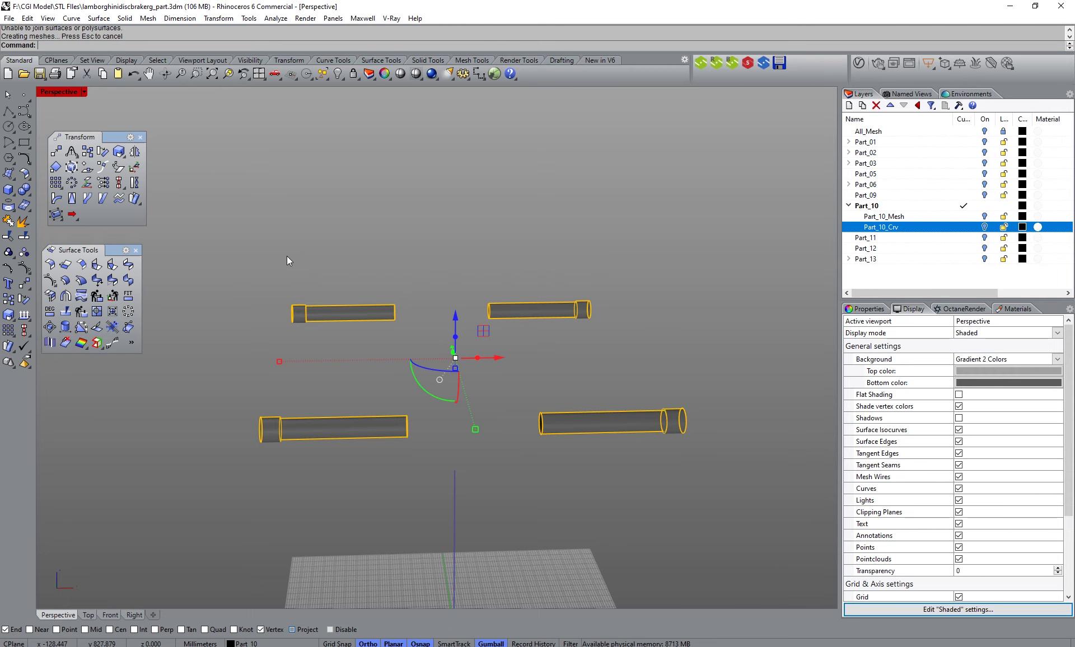
pyautogui.click(287, 256)
# Try to build a planar surface from the step edge between head and shank on the front right pin.
pyautogui.moveTo(270, 309); pyautogui.dragTo(659, 484, button='right')
pyautogui.scroll(8, 659, 483)
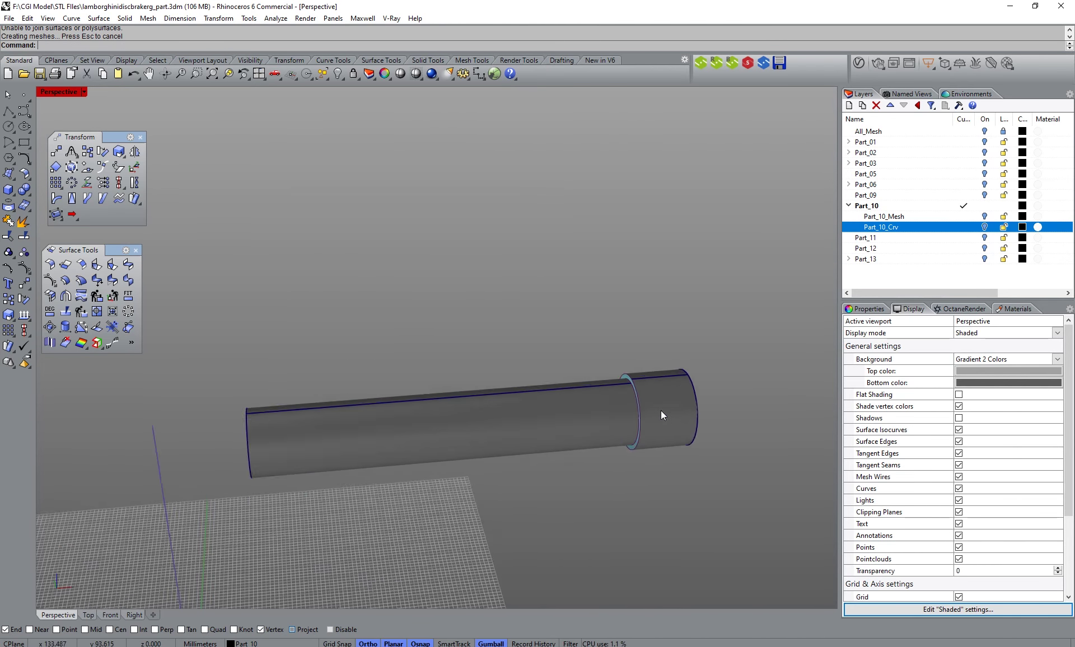
pyautogui.scroll(-8, 636, 377)
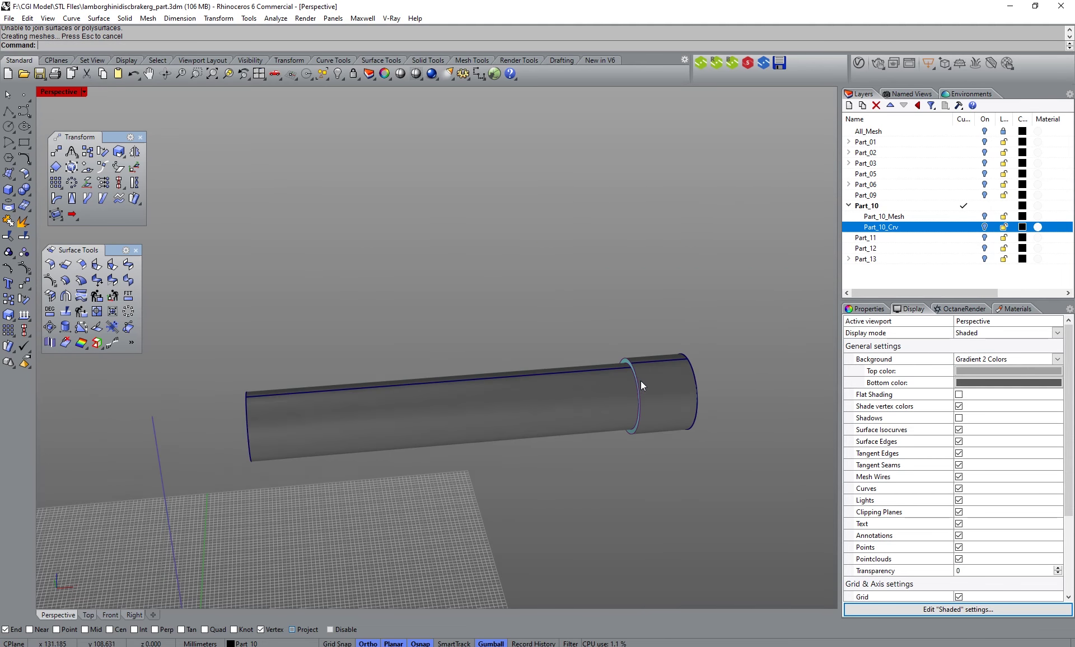
pyautogui.scroll(4, 640, 381)
pyautogui.scroll(2, 639, 386)
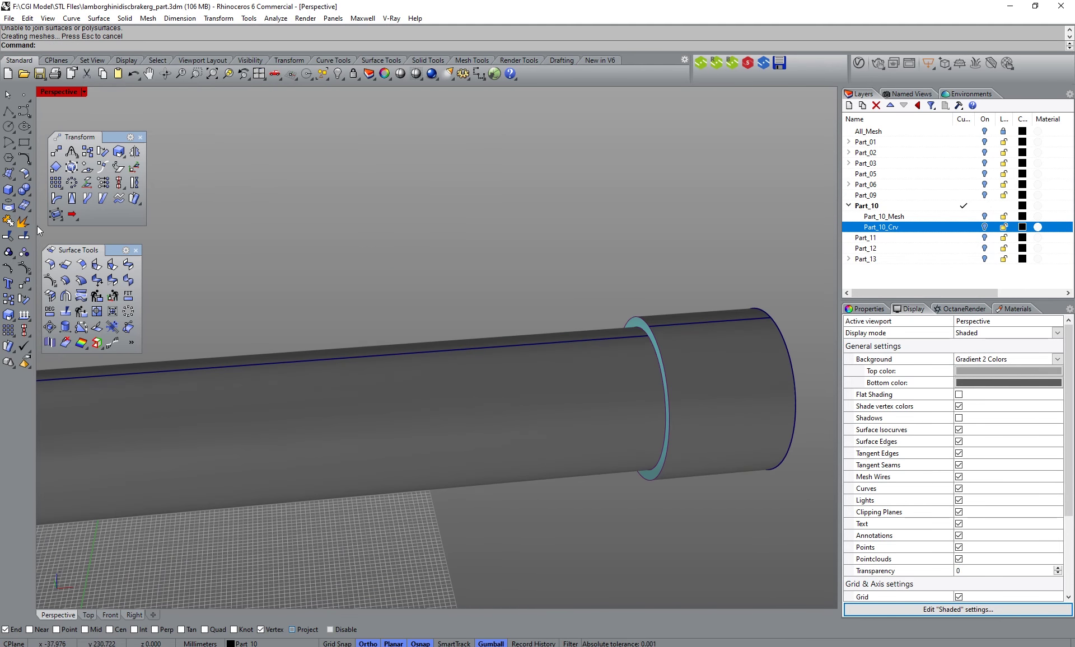
pyautogui.click(12, 182)
pyautogui.click(44, 186)
pyautogui.click(666, 369)
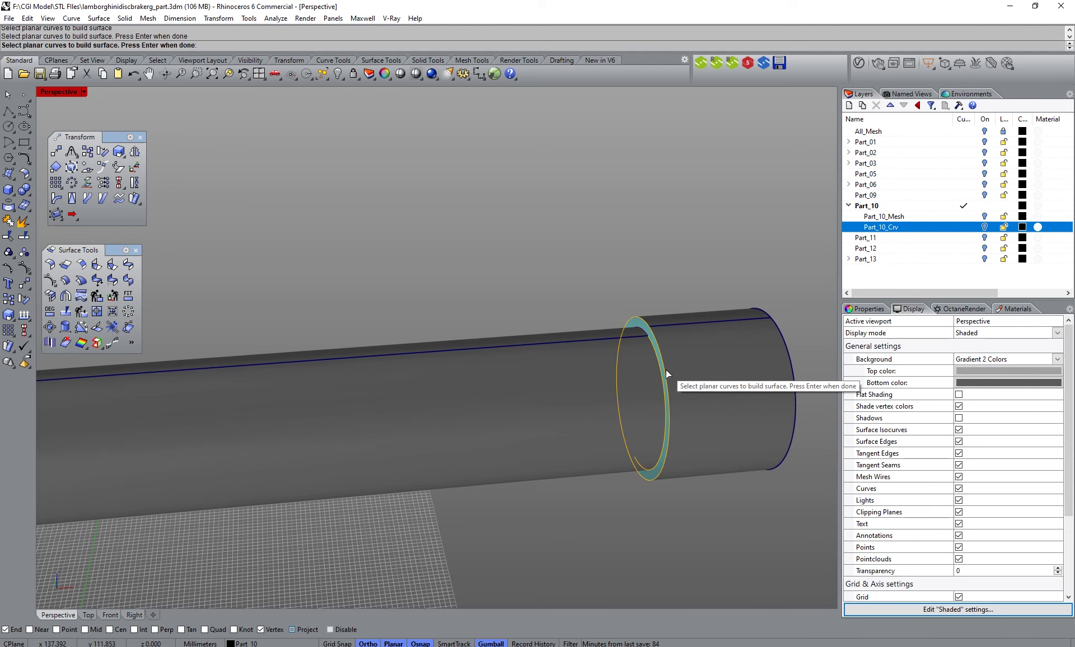
pyautogui.press('Return')
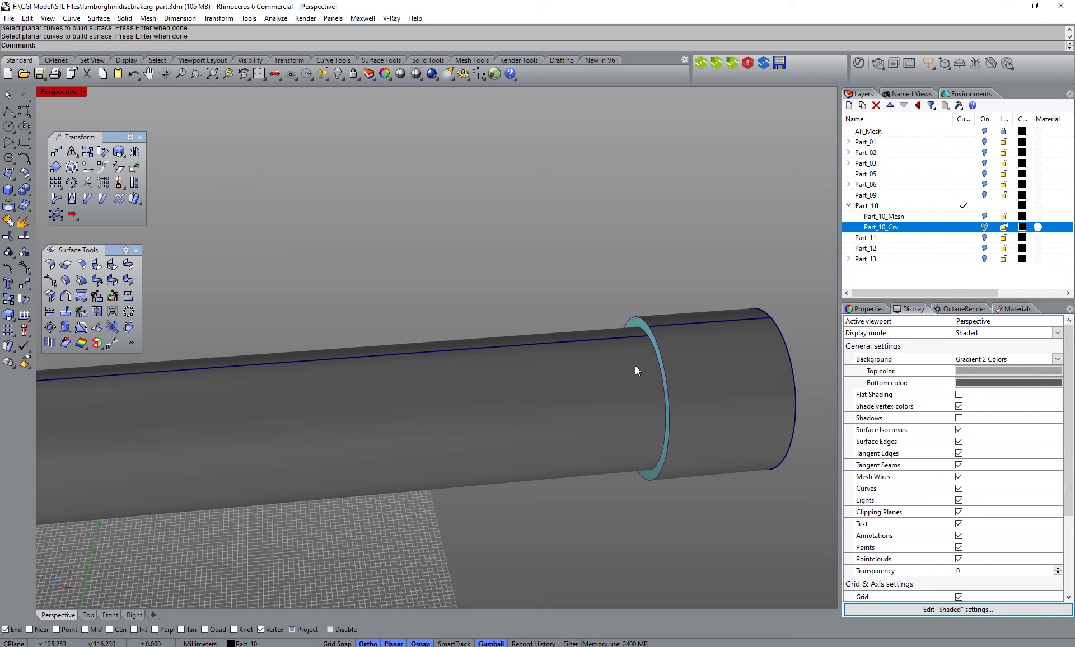
# Float the Edge Tools toolbar, then merge all edges on every head and shank polysurface of the four pins.
pyautogui.click(101, 346)
pyautogui.moveTo(112, 354); pyautogui.dragTo(274, 227)
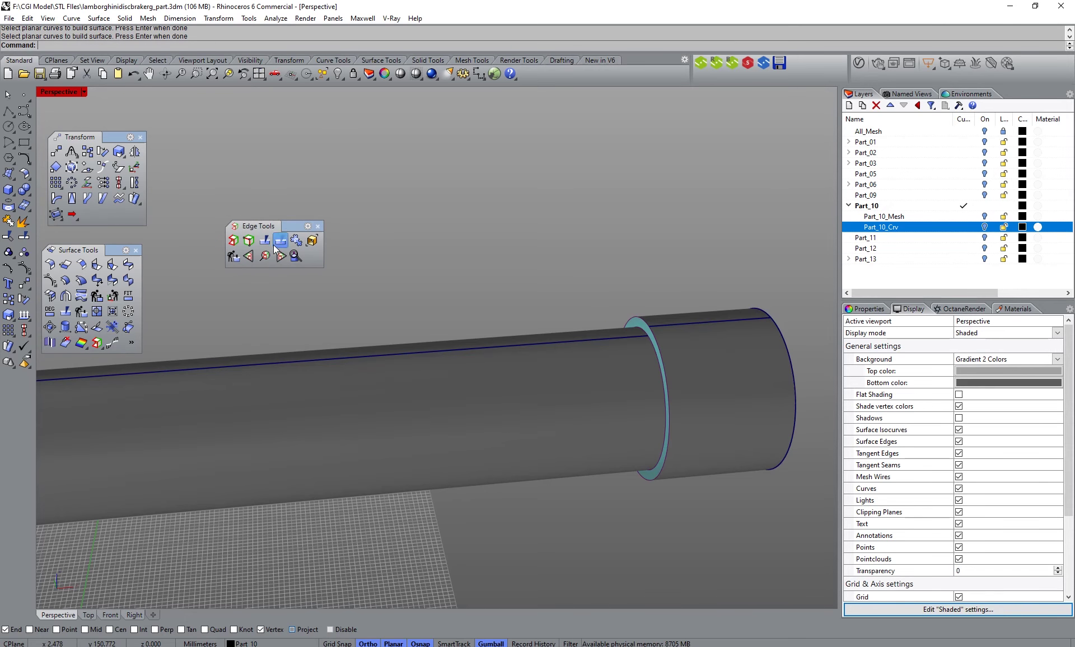
pyautogui.scroll(-12, 452, 406)
pyautogui.scroll(-3, 451, 406)
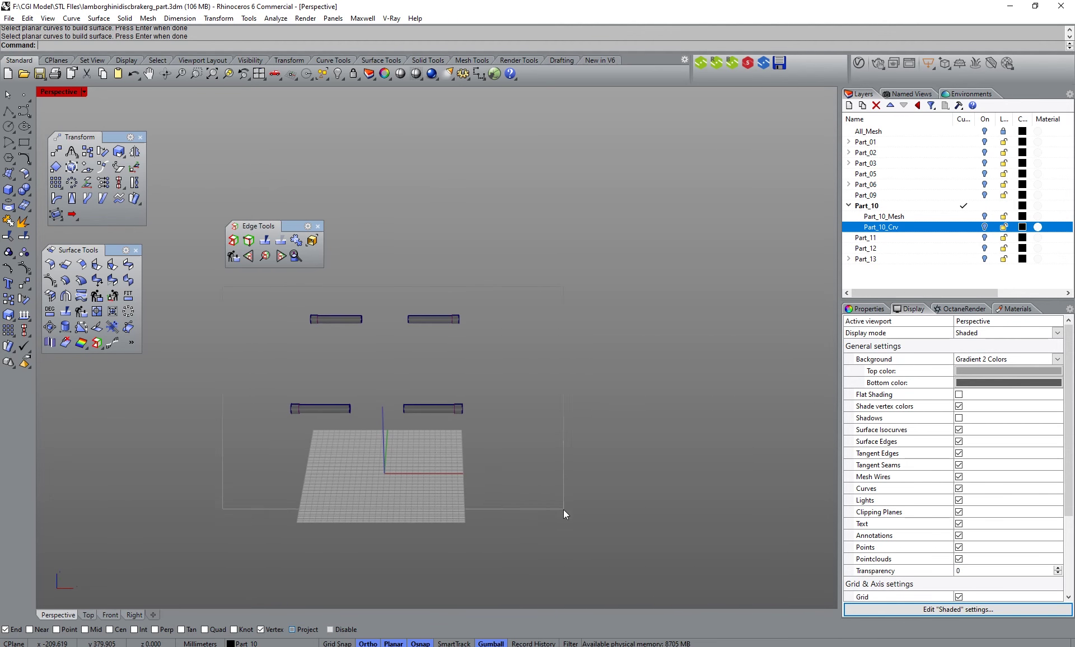
pyautogui.moveTo(563, 511); pyautogui.dragTo(564, 511)
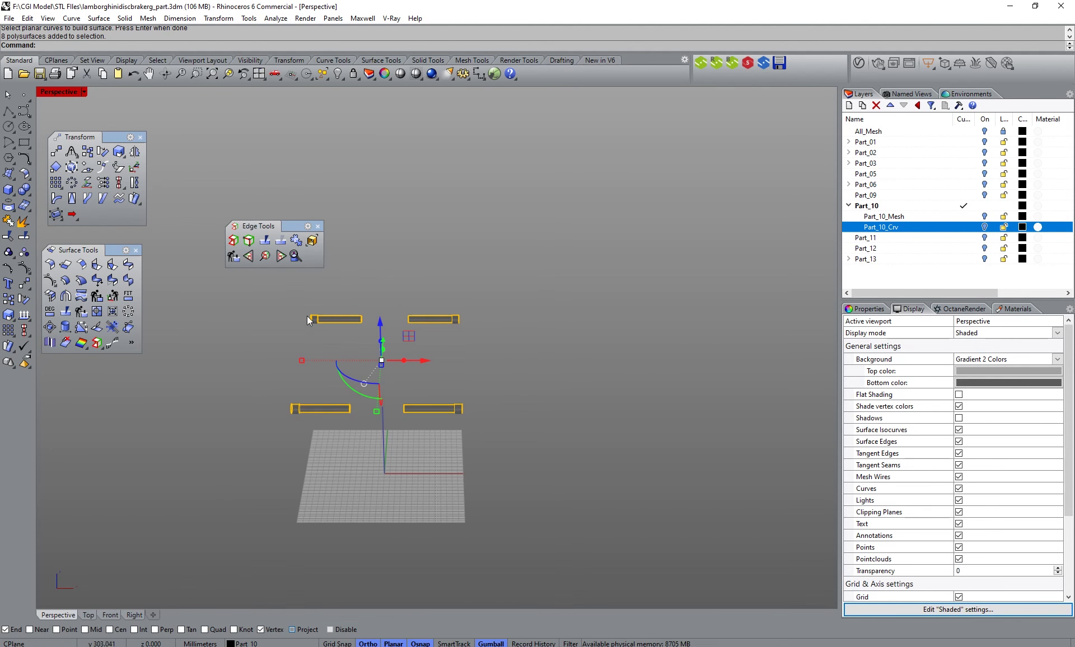
pyautogui.click(283, 241)
pyautogui.scroll(3, 364, 417)
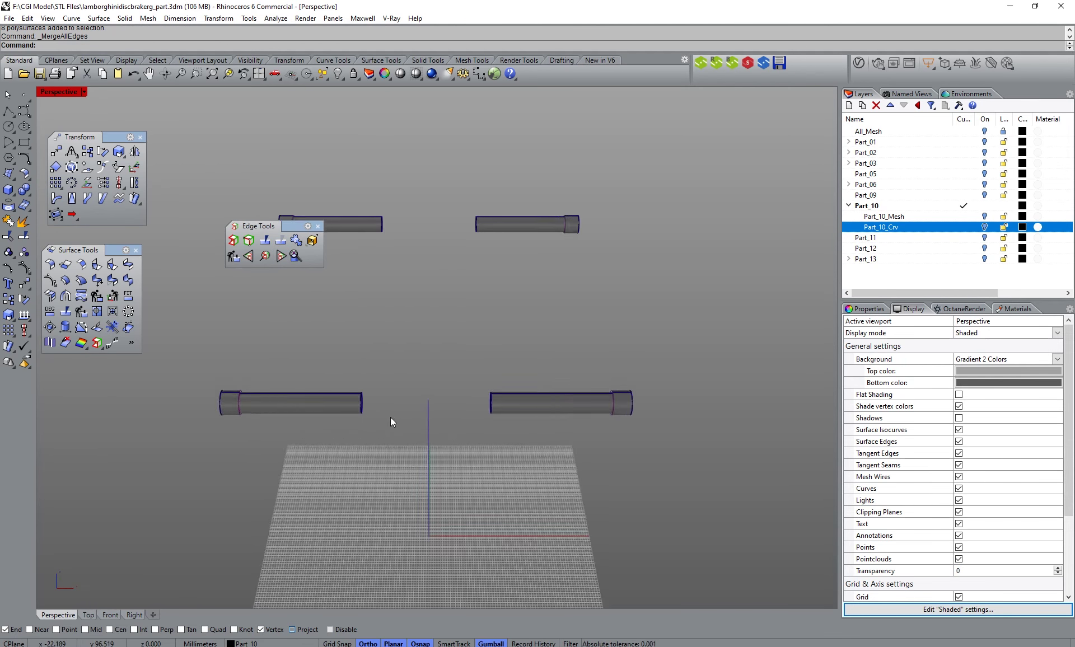
# Float the Surface Creation toolbar and try to build a planar surface from the step edge between head and shank on one pin.
pyautogui.moveTo(391, 421); pyautogui.dragTo(7, 241, button='right')
pyautogui.click(13, 179)
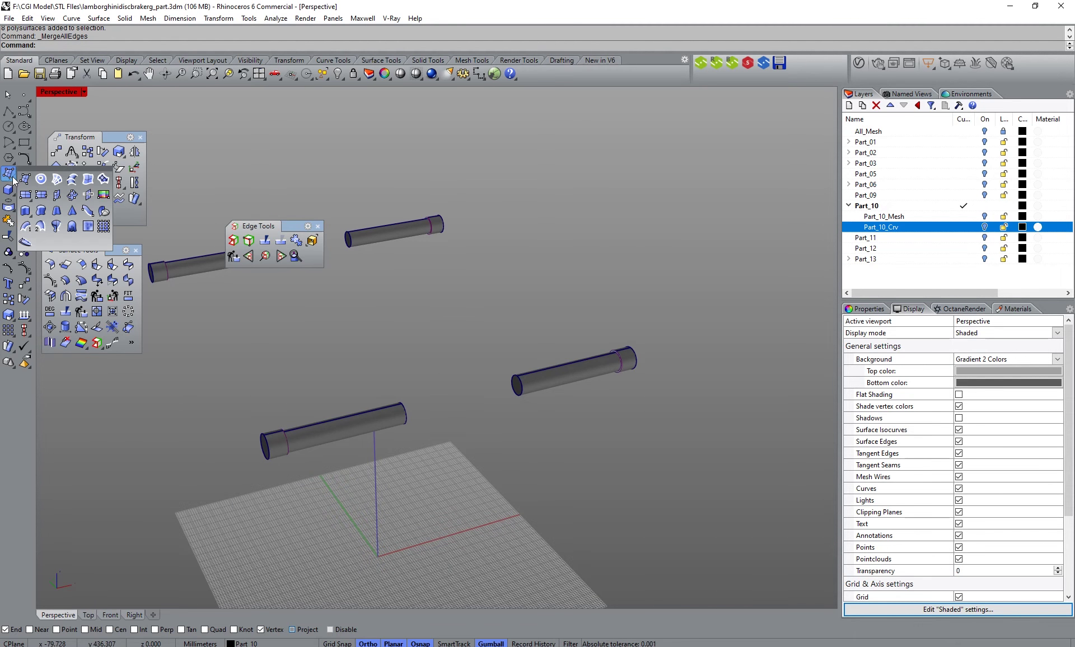
pyautogui.moveTo(41, 169); pyautogui.dragTo(176, 112)
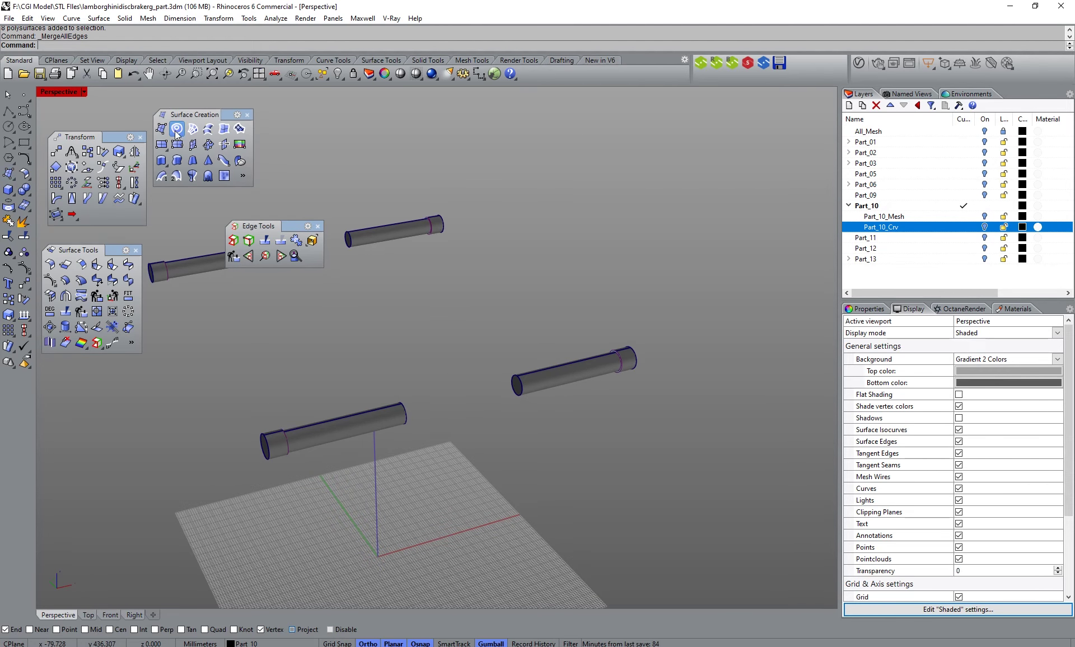
pyautogui.click(177, 128)
pyautogui.scroll(10, 648, 359)
pyautogui.scroll(3, 543, 339)
pyautogui.click(522, 348)
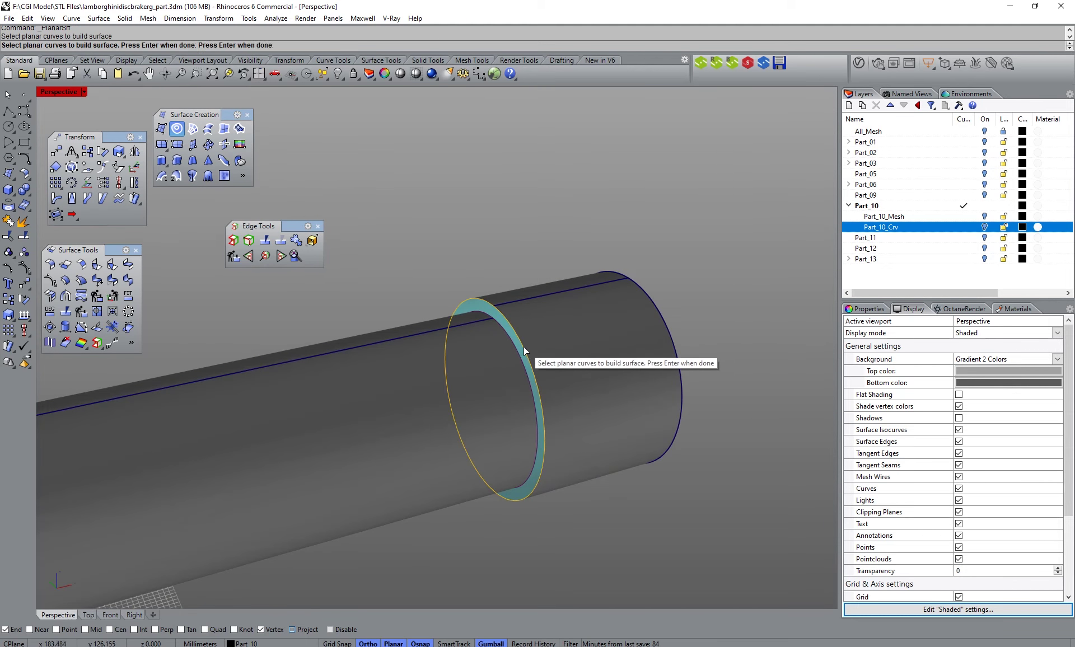
pyautogui.moveTo(522, 367); pyautogui.dragTo(542, 384, button='right')
pyautogui.rightClick(577, 398)
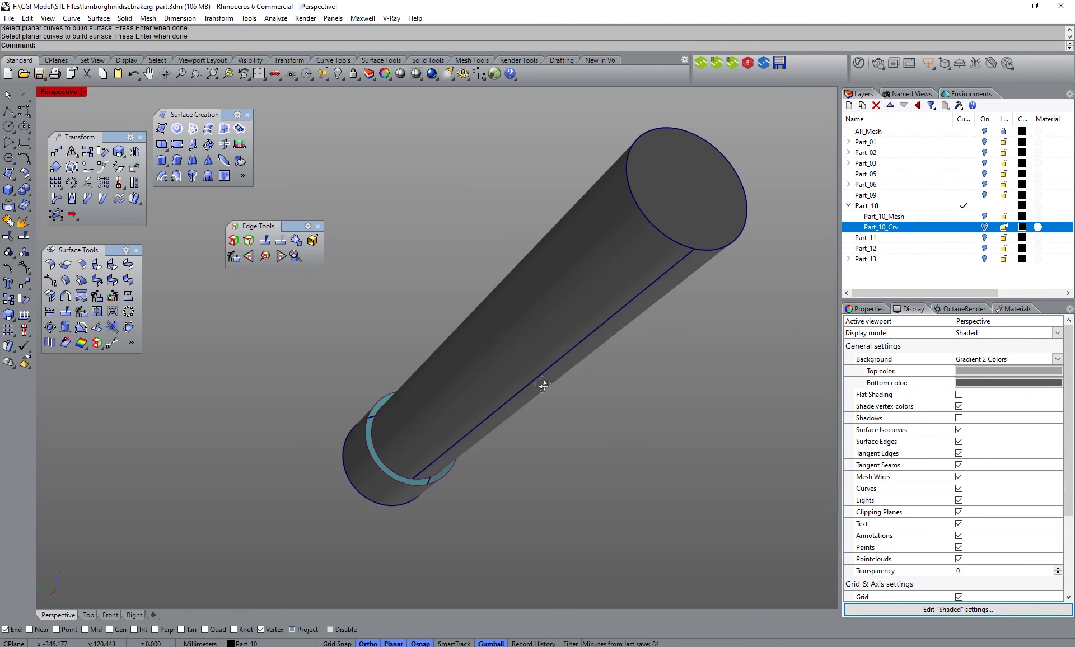
# Extract the two cylindrical side surfaces of that pin's shank with Copy=No and delete them, keeping the end disc.
pyautogui.click(23, 222)
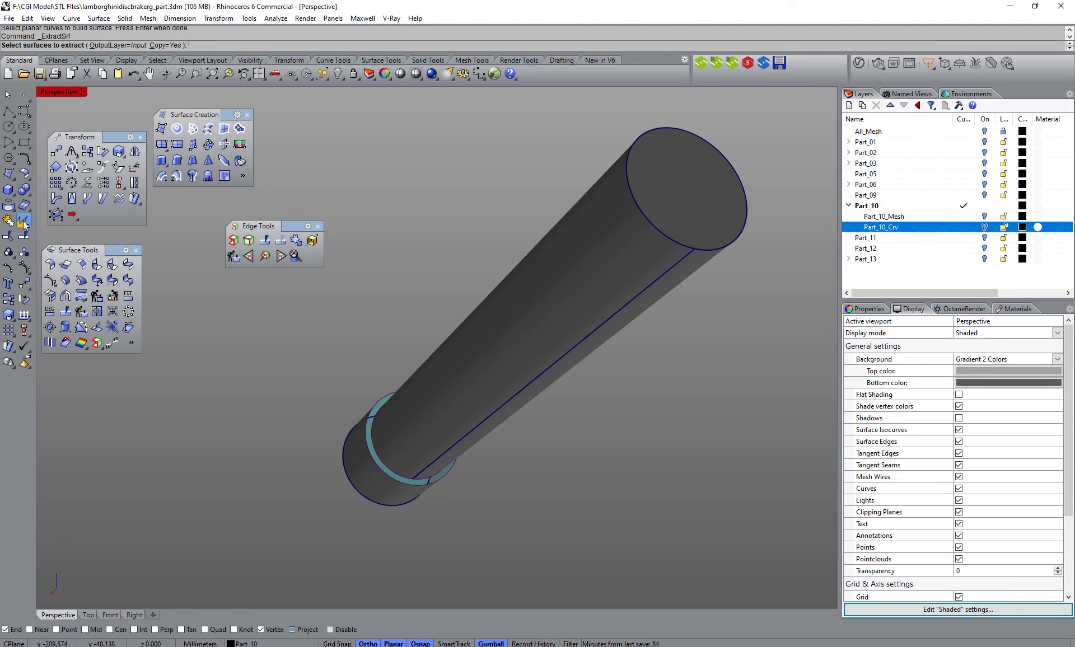
pyautogui.click(602, 286)
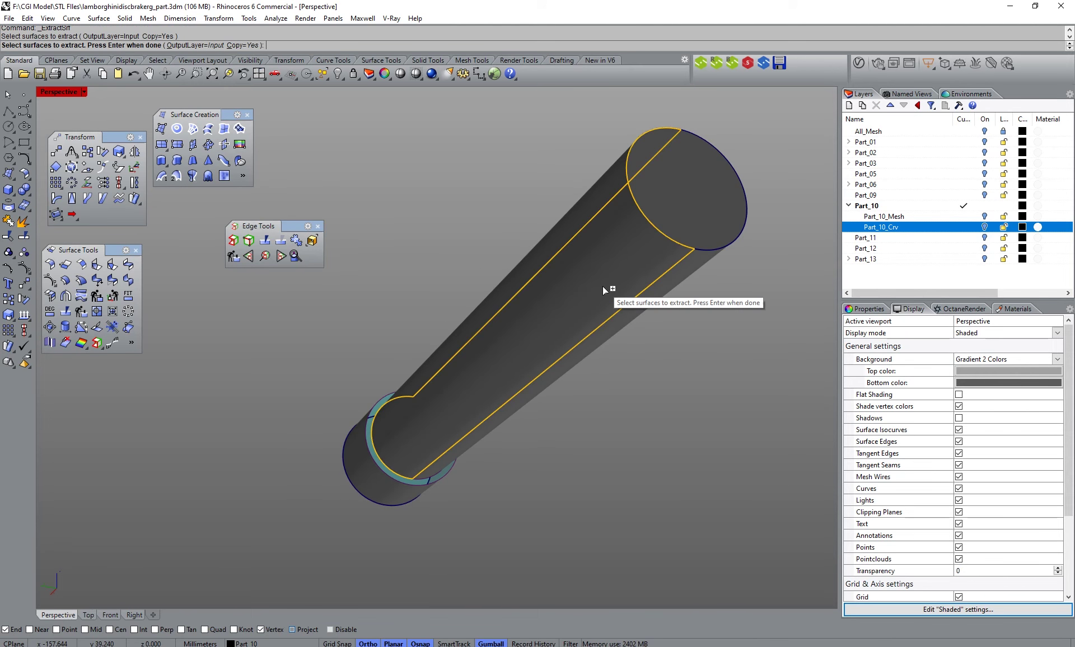
pyautogui.click(250, 44)
pyautogui.click(660, 296)
pyautogui.press('Return')
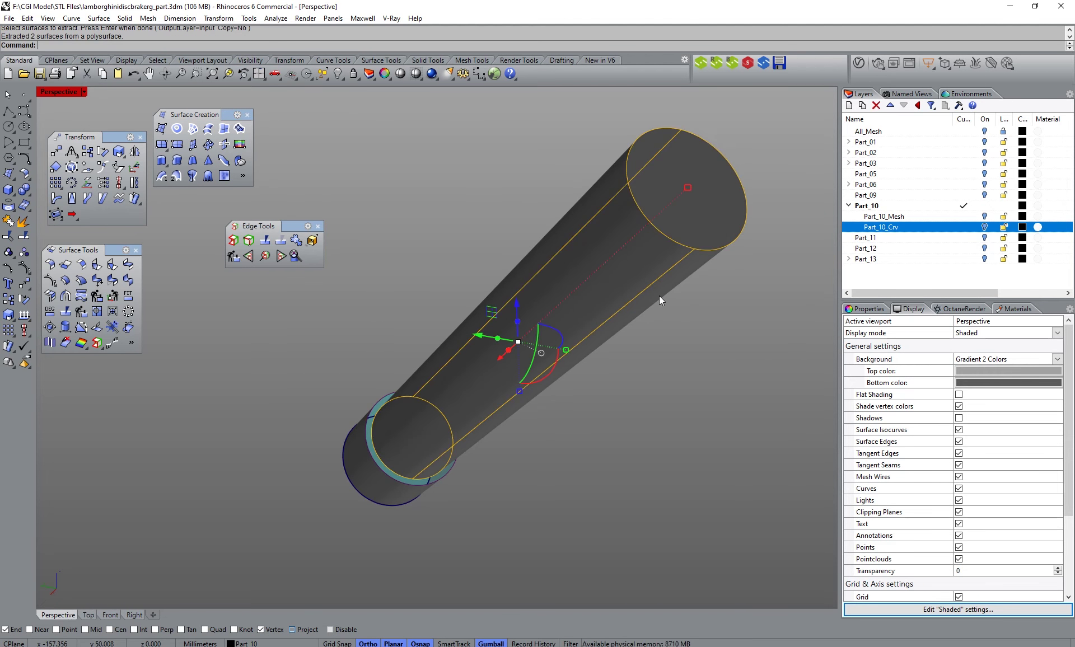
pyautogui.press('Delete')
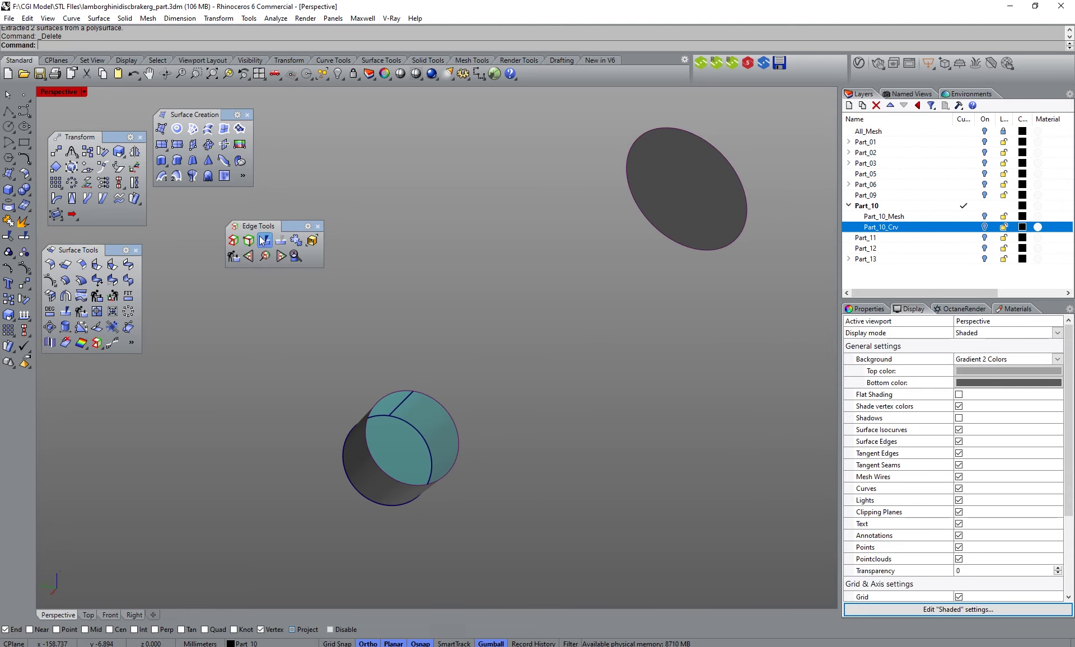
# Merge the split rim edges of that pin's remaining shank end disc.
pyautogui.click(280, 241)
pyautogui.click(693, 250)
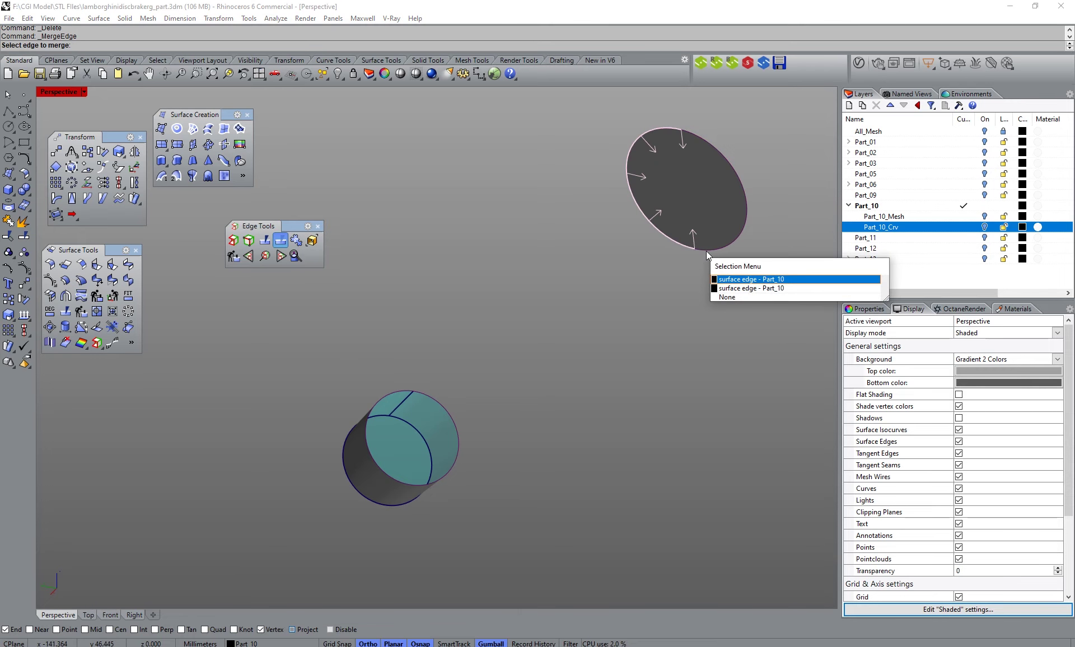
pyautogui.click(727, 279)
pyautogui.click(694, 247)
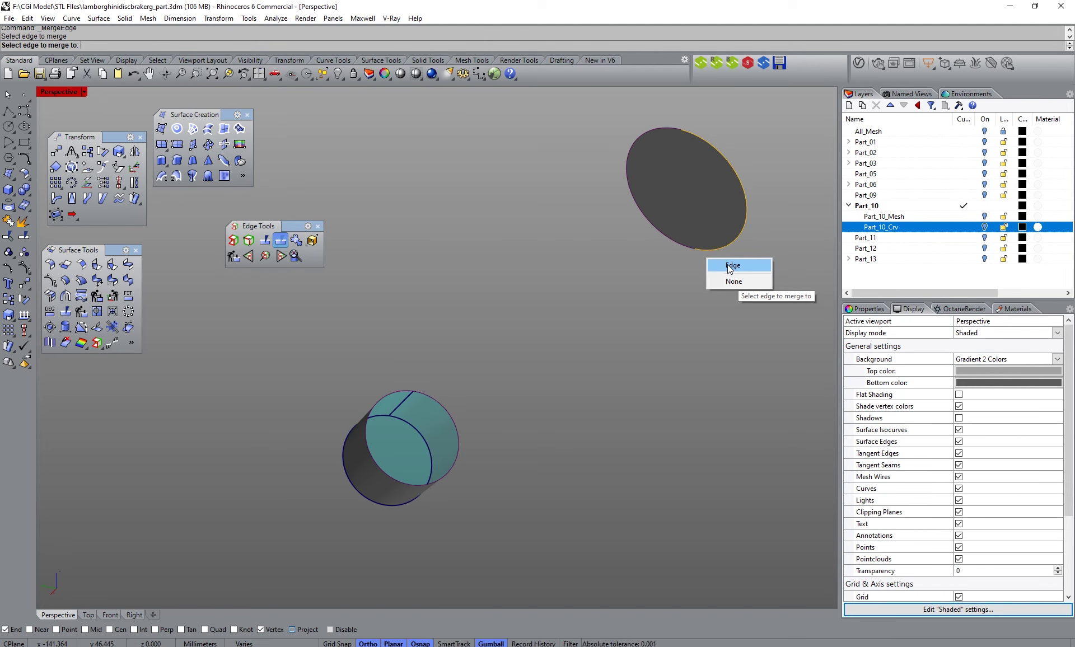
pyautogui.click(730, 267)
pyautogui.click(690, 247)
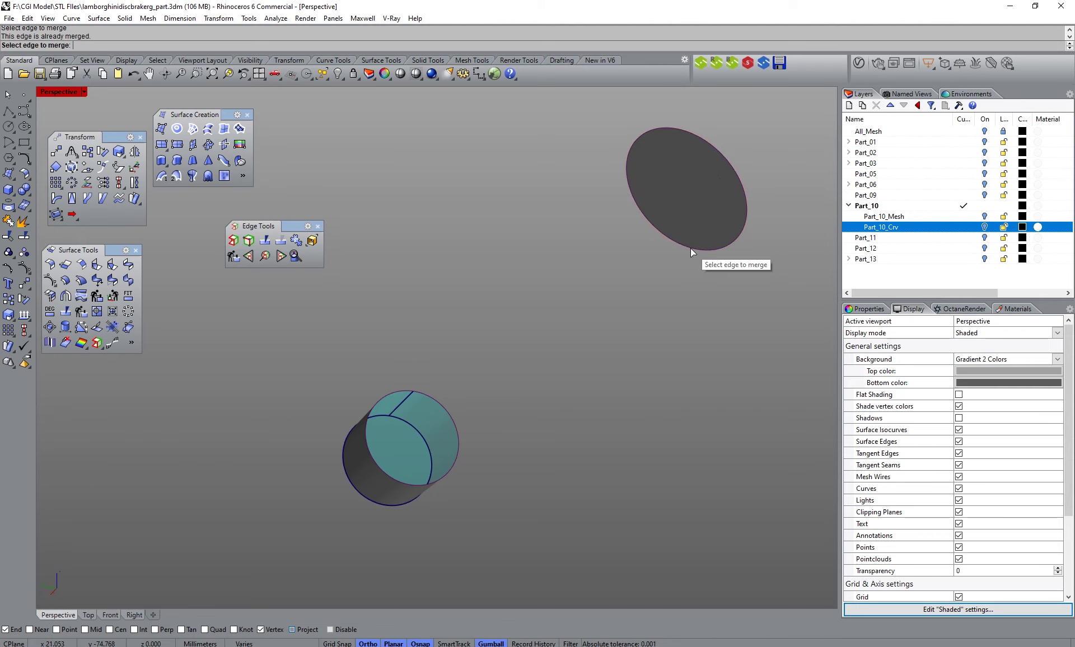
pyautogui.click(690, 248)
pyautogui.rightClick(663, 300)
# Extract and delete the cylindrical shank side surfaces of the other three pins.
pyautogui.scroll(-5, 651, 307)
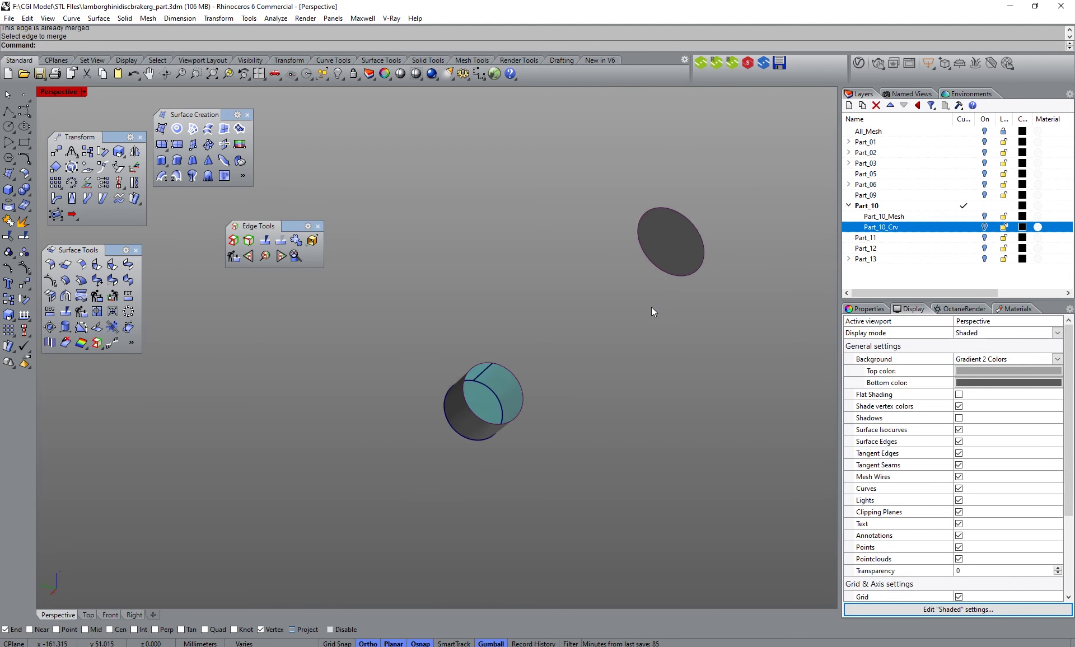
pyautogui.scroll(-3, 633, 314)
pyautogui.moveTo(562, 333); pyautogui.dragTo(640, 376, button='right')
pyautogui.click(22, 221)
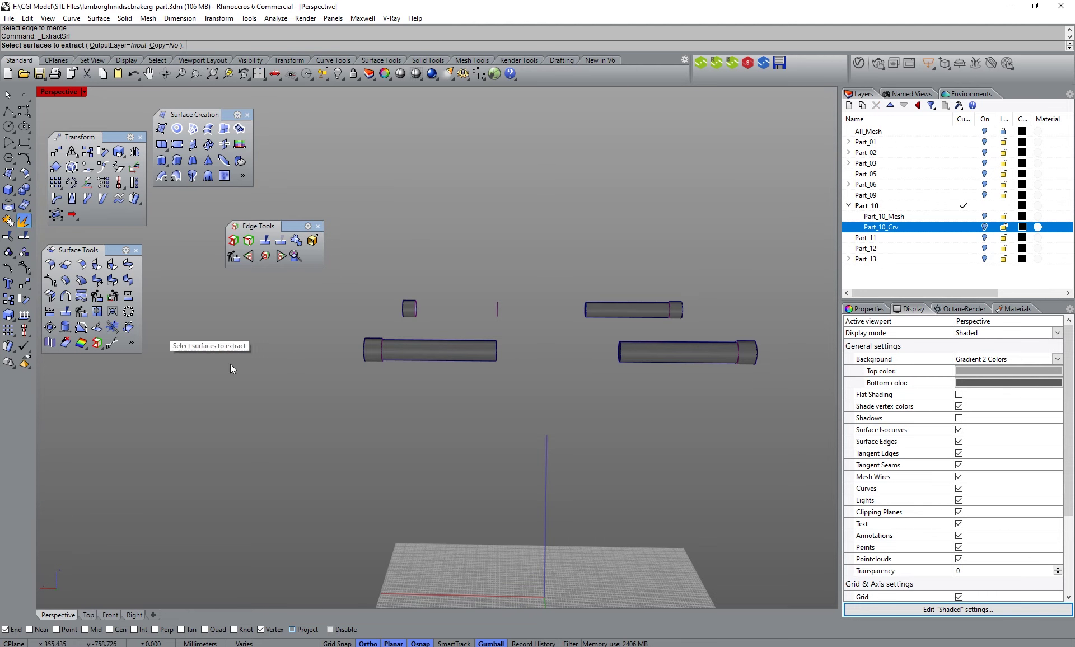
pyautogui.click(454, 354)
pyautogui.click(675, 354)
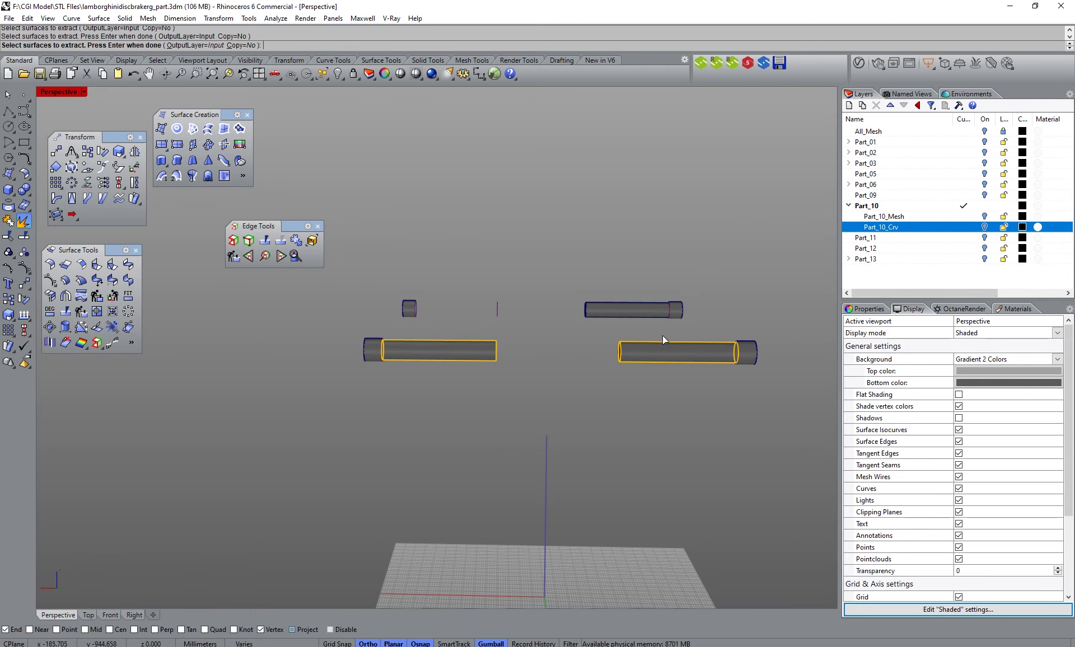
pyautogui.click(623, 309)
pyautogui.press('Return')
pyautogui.press('Delete')
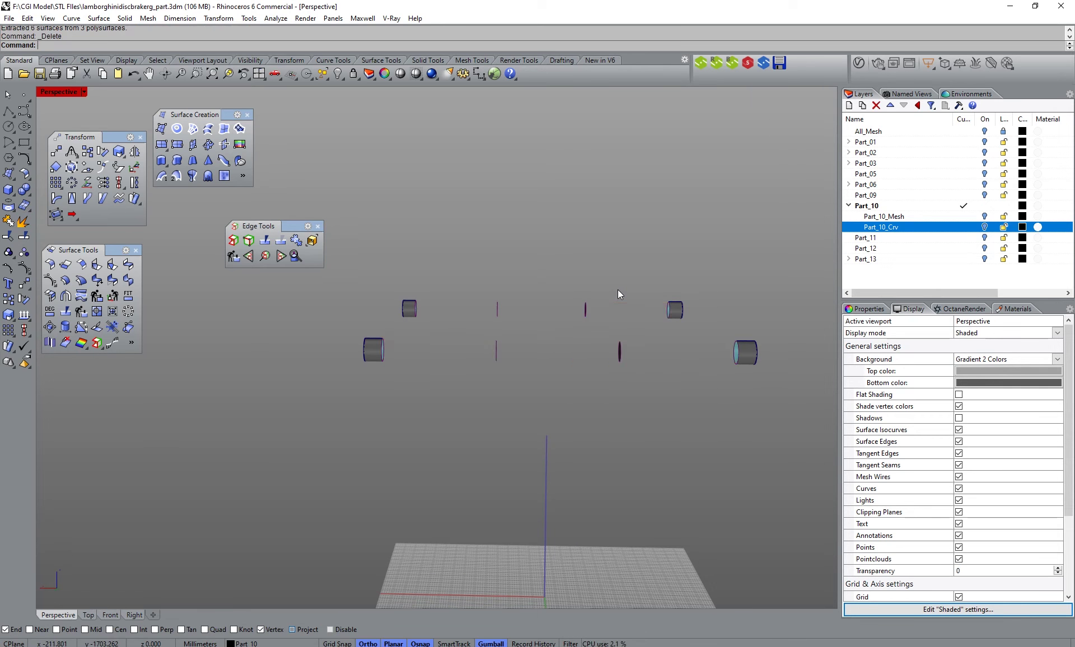
# Merge all edges on the four remaining shank end discs.
pyautogui.scroll(3, 549, 340)
pyautogui.moveTo(410, 248); pyautogui.dragTo(717, 495)
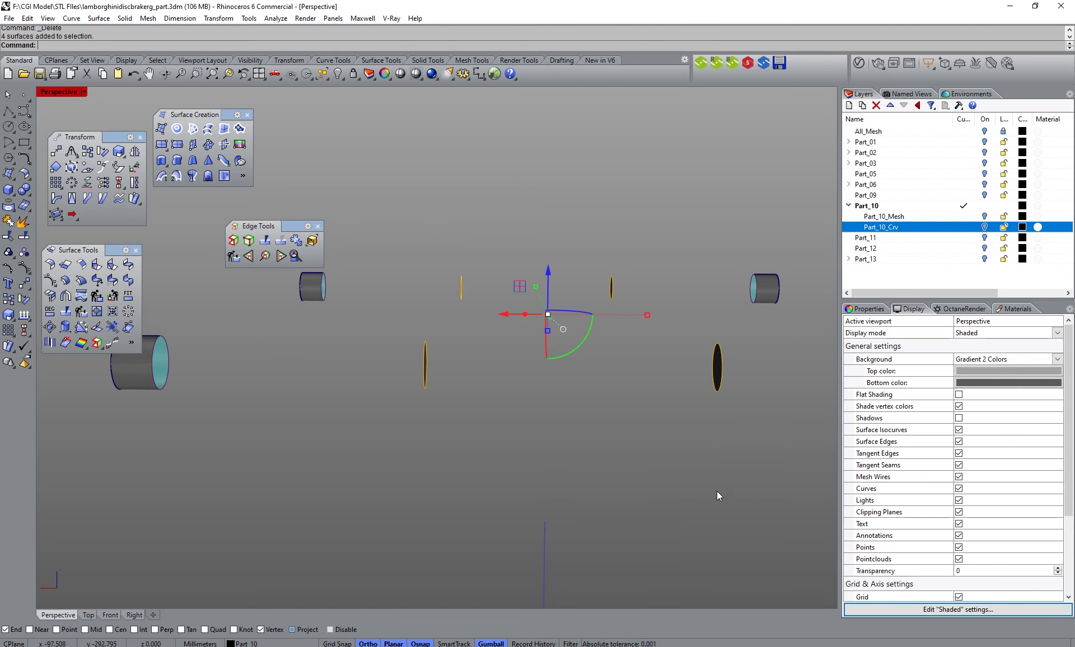
pyautogui.click(281, 241)
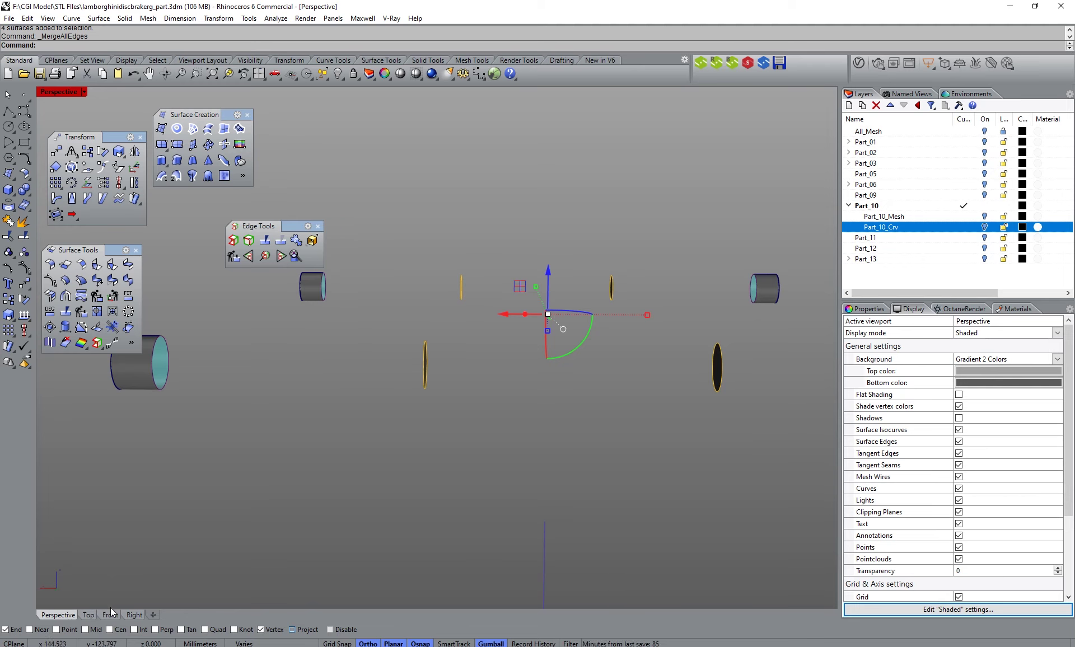
# In the Front view, extrude the left pair of end discs straight as solids about 39 mm, up to their heads.
pyautogui.click(133, 615)
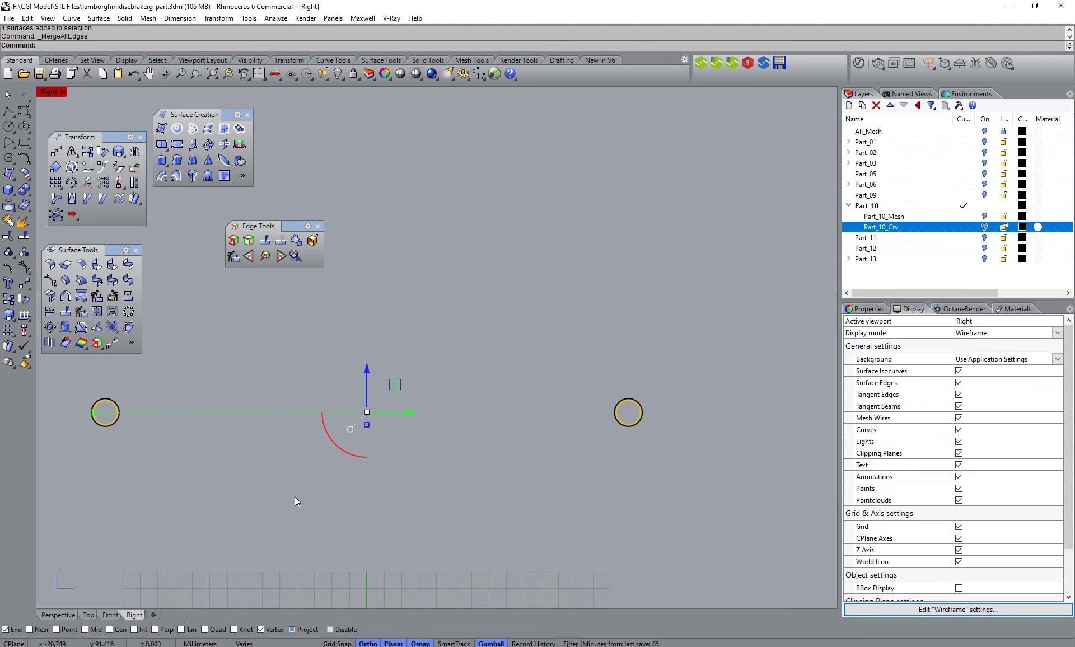
pyautogui.click(111, 614)
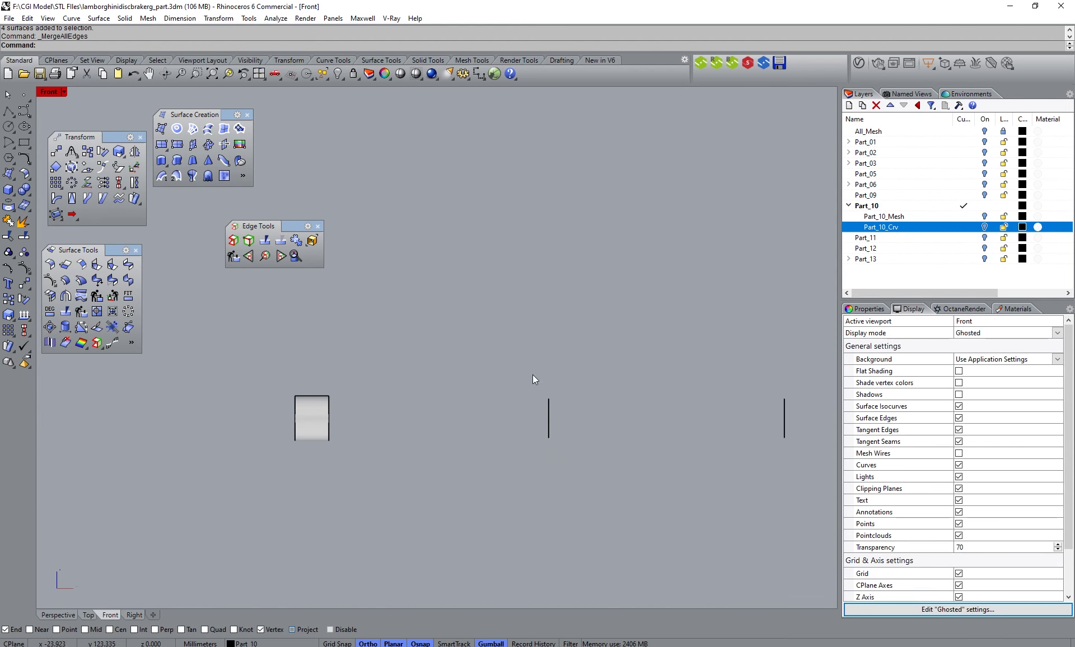
pyautogui.moveTo(532, 375); pyautogui.dragTo(567, 457)
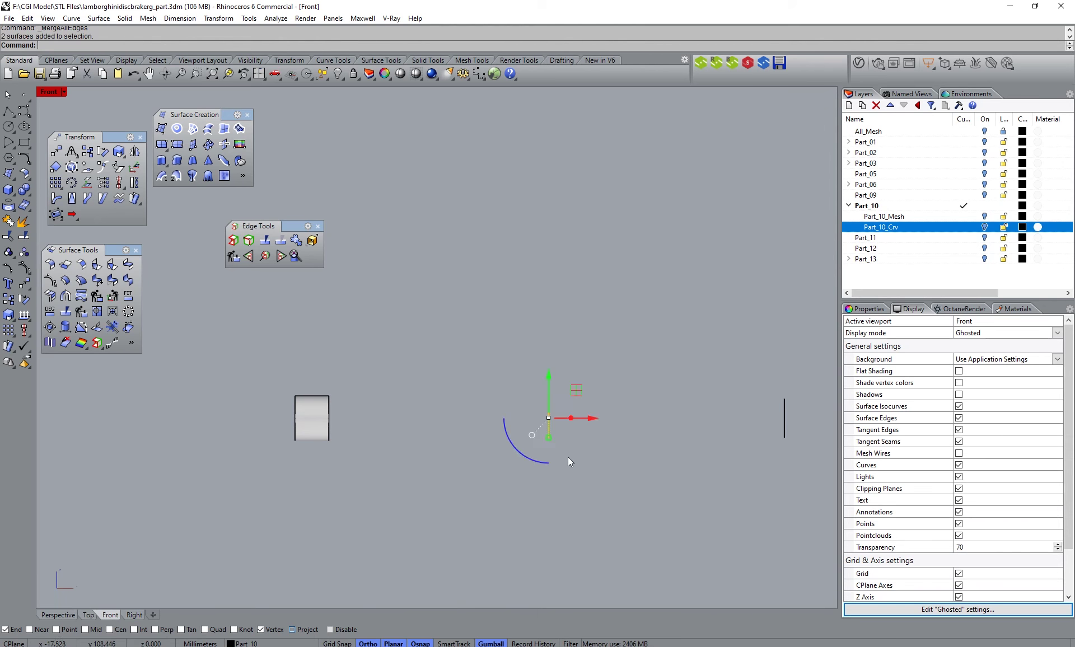
pyautogui.click(124, 18)
pyautogui.moveTo(185, 228)
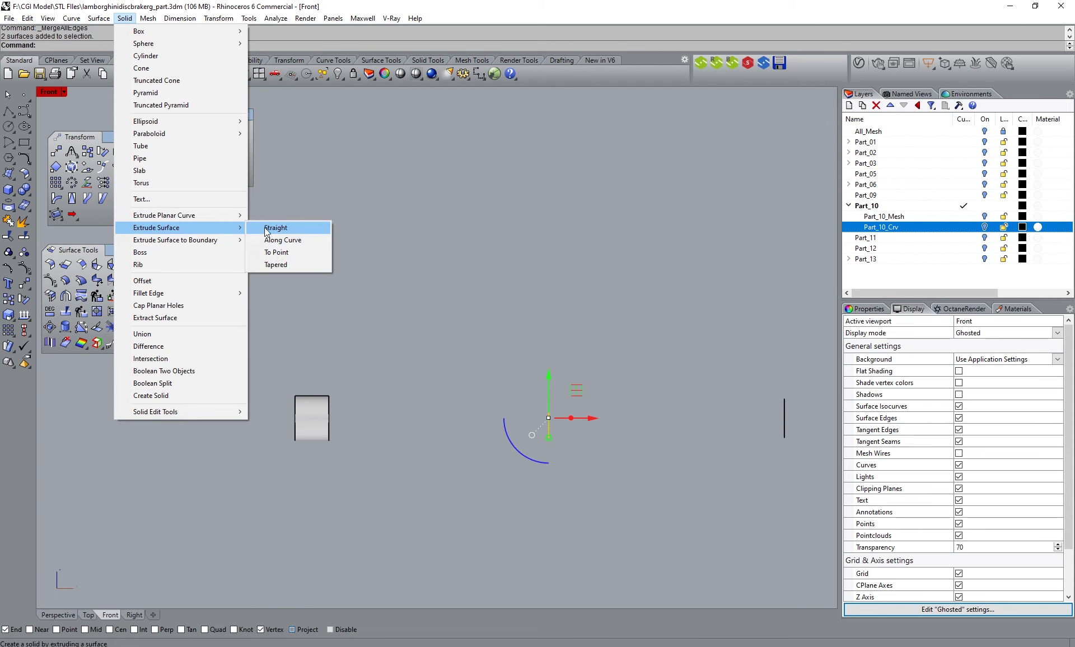
pyautogui.click(266, 228)
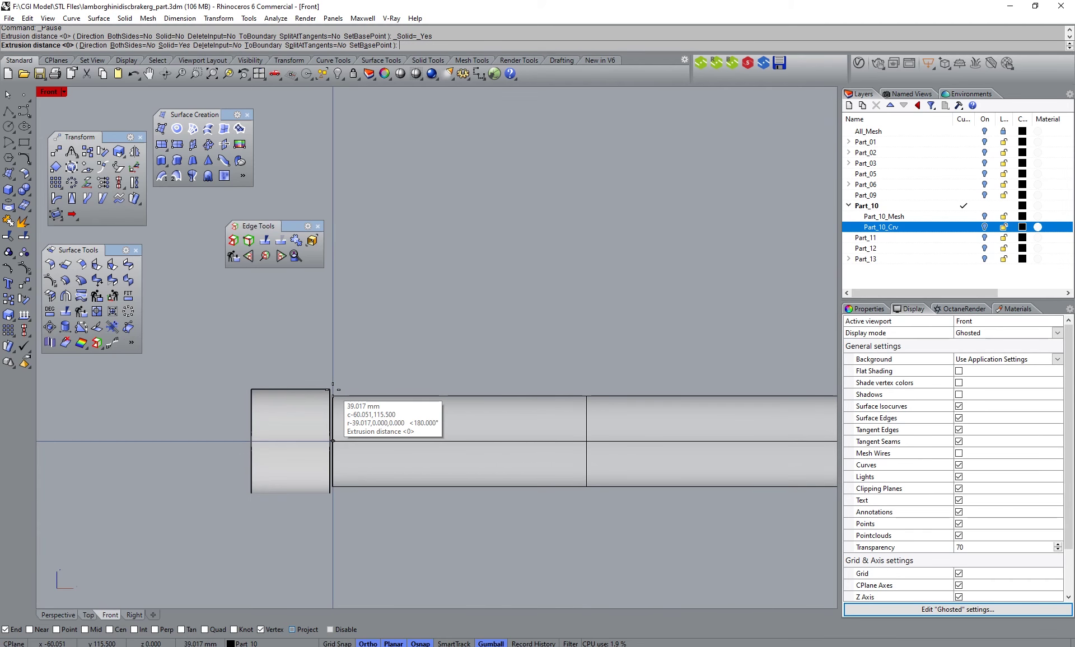
pyautogui.click(330, 389)
# Delete the two original end discs left at the tips of the left shanks.
pyautogui.scroll(-10, 331, 348)
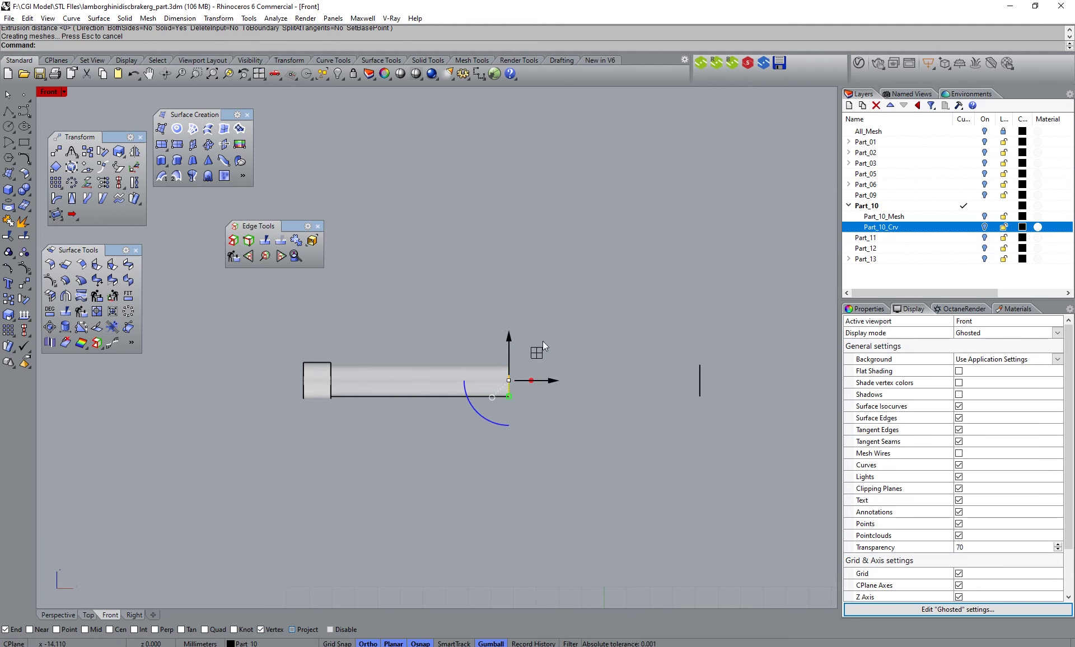
pyautogui.moveTo(543, 355); pyautogui.dragTo(469, 339, button='right')
pyautogui.click(471, 338)
pyautogui.moveTo(425, 348); pyautogui.dragTo(446, 437)
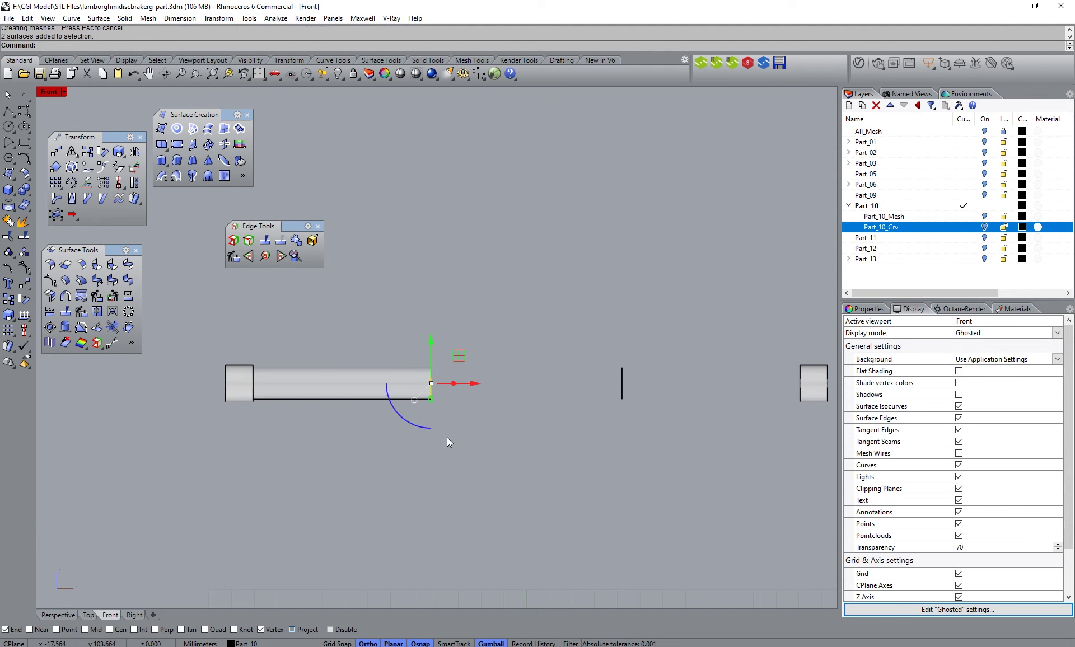
pyautogui.press('Delete')
# Extrude the right pair of end discs as solids up to their heads, and delete the original discs.
pyautogui.moveTo(555, 428); pyautogui.dragTo(336, 429, button='right')
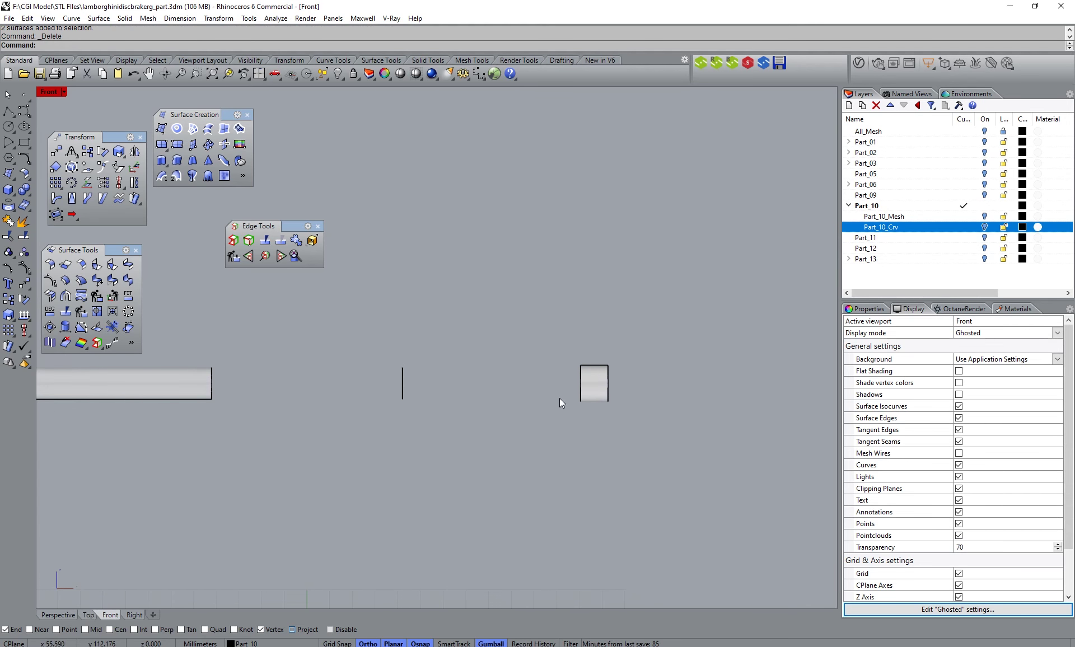
pyautogui.moveTo(378, 351); pyautogui.dragTo(419, 452)
pyautogui.rightClick(419, 452)
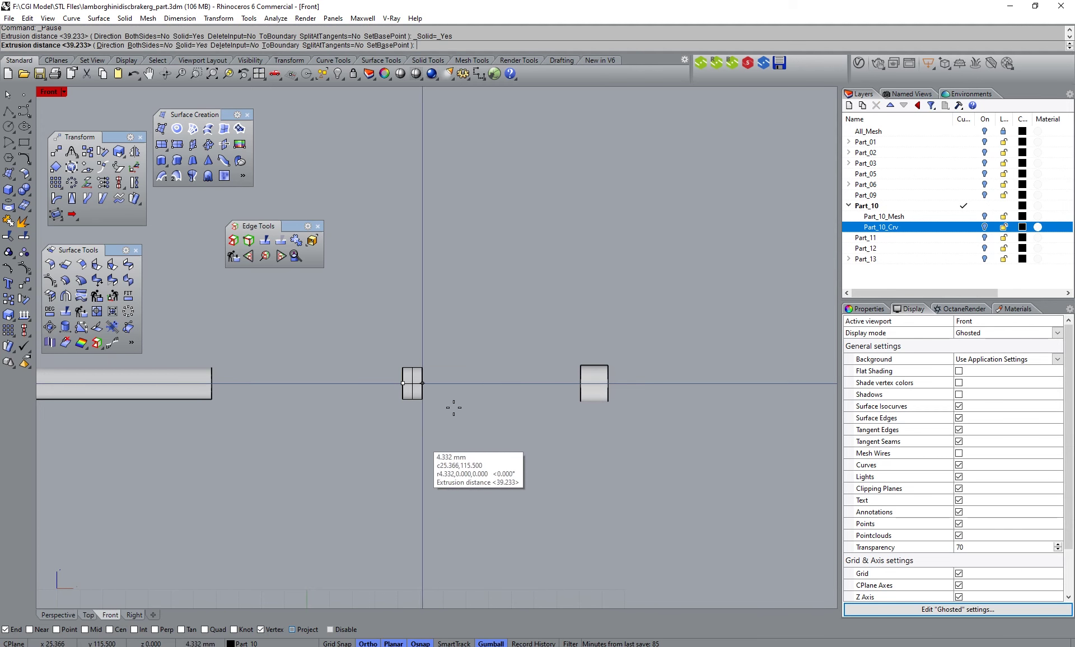
pyautogui.click(582, 383)
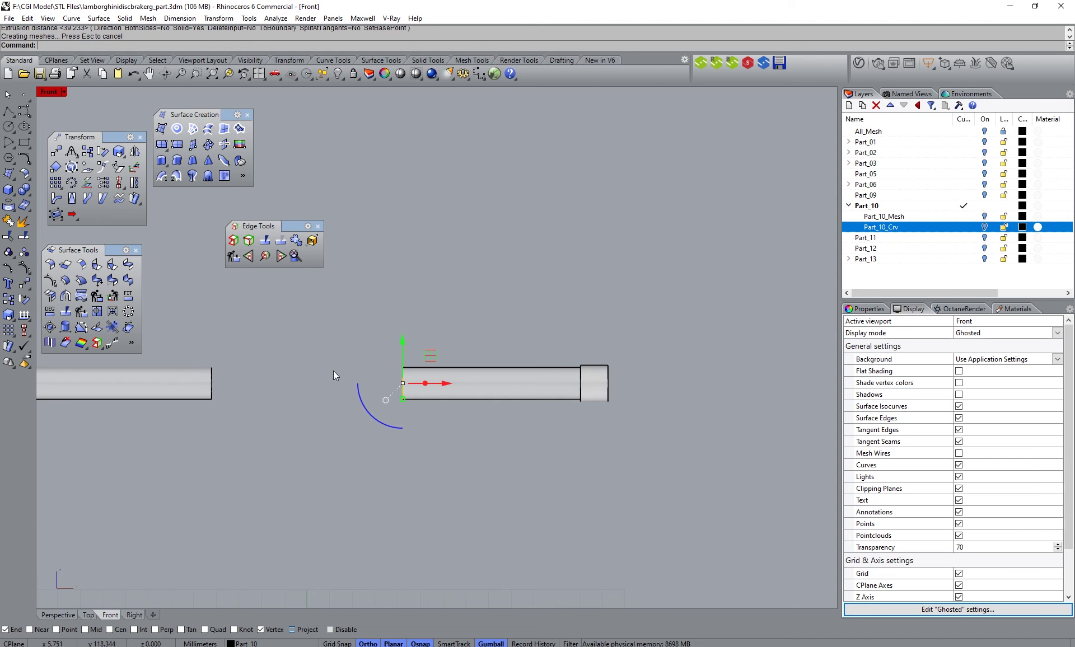
pyautogui.moveTo(381, 339); pyautogui.dragTo(412, 453)
pyautogui.press('Delete')
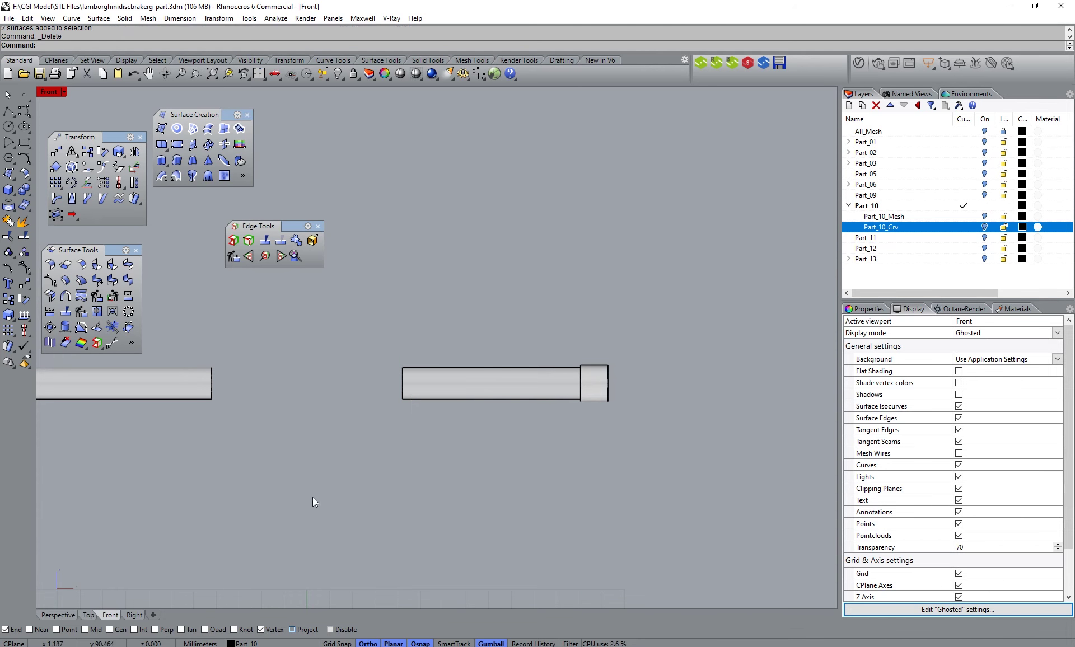
# In the Perspective view, cap the open planar holes on all four pin heads.
pyautogui.moveTo(313, 497); pyautogui.dragTo(386, 501, button='right')
pyautogui.click(65, 614)
pyautogui.scroll(-10, 289, 422)
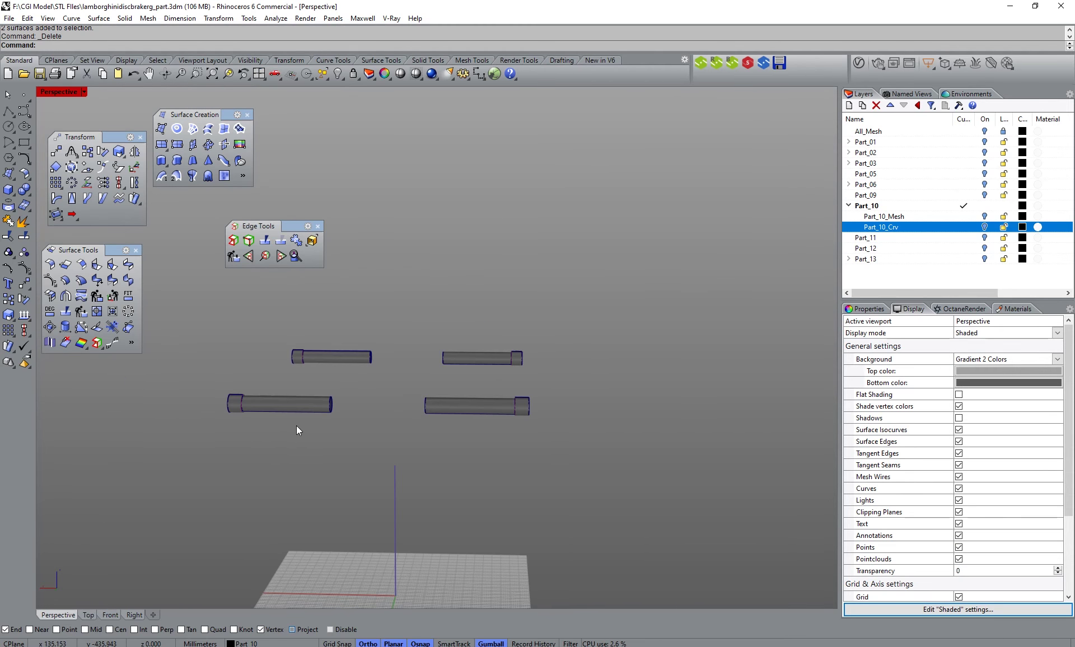
pyautogui.moveTo(296, 425); pyautogui.dragTo(329, 462, button='right')
pyautogui.scroll(7, 328, 460)
pyautogui.click(273, 468)
pyautogui.scroll(-2, 236, 455)
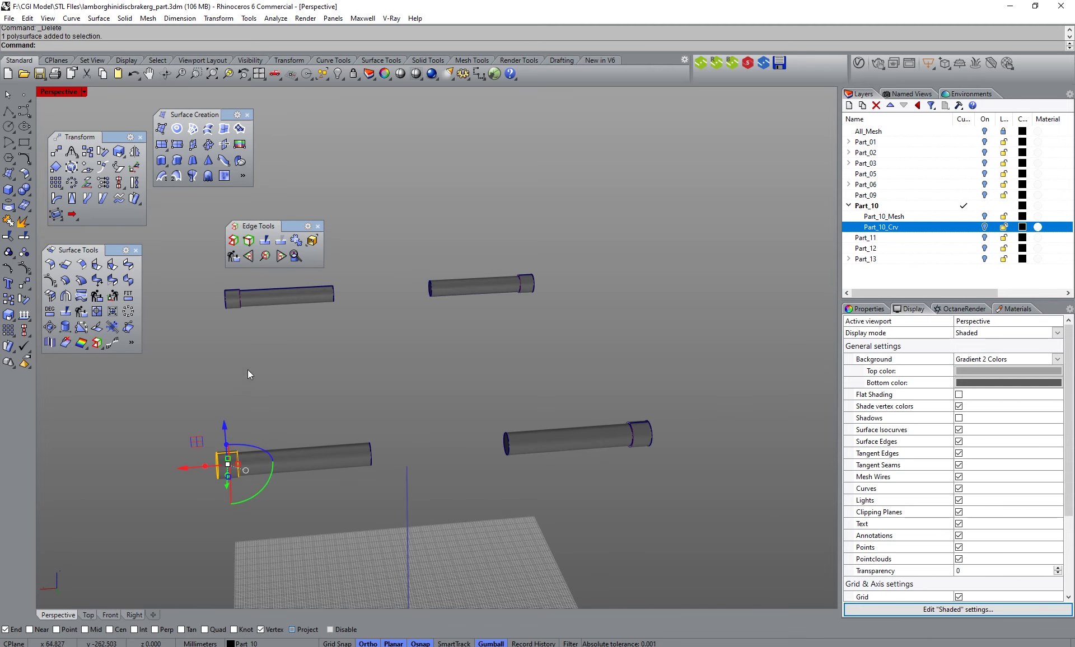
pyautogui.keyDown('shift'); pyautogui.click(235, 302); pyautogui.keyUp('shift')
pyautogui.keyDown('shift'); pyautogui.click(519, 284); pyautogui.keyUp('shift')
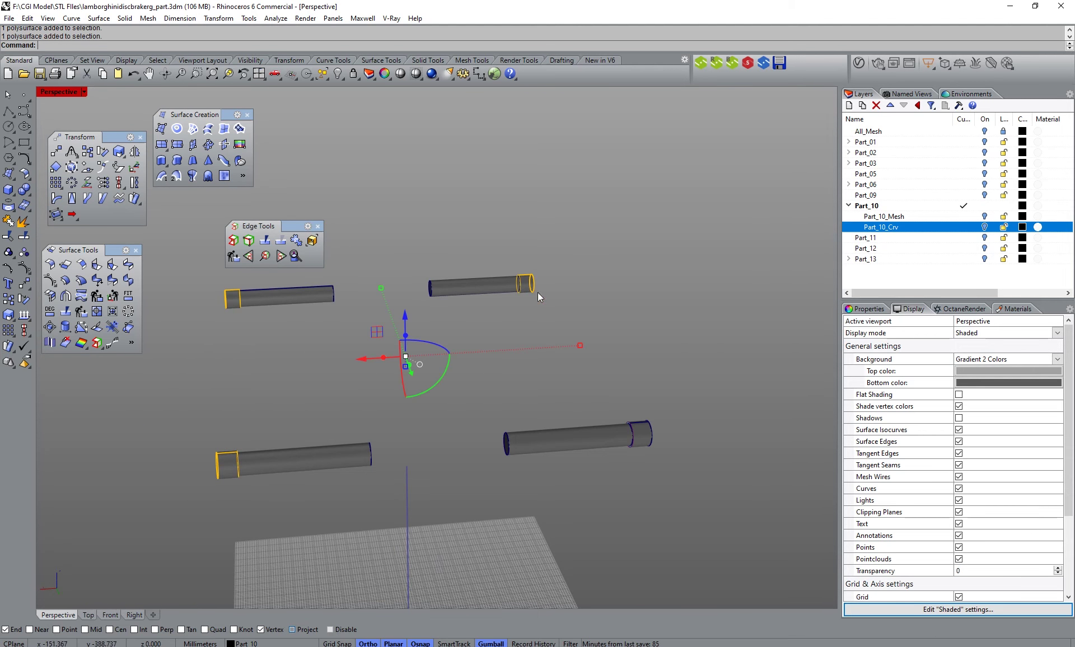
pyautogui.keyDown('shift'); pyautogui.click(644, 432); pyautogui.keyUp('shift')
pyautogui.write('Cap')
pyautogui.press('Return')
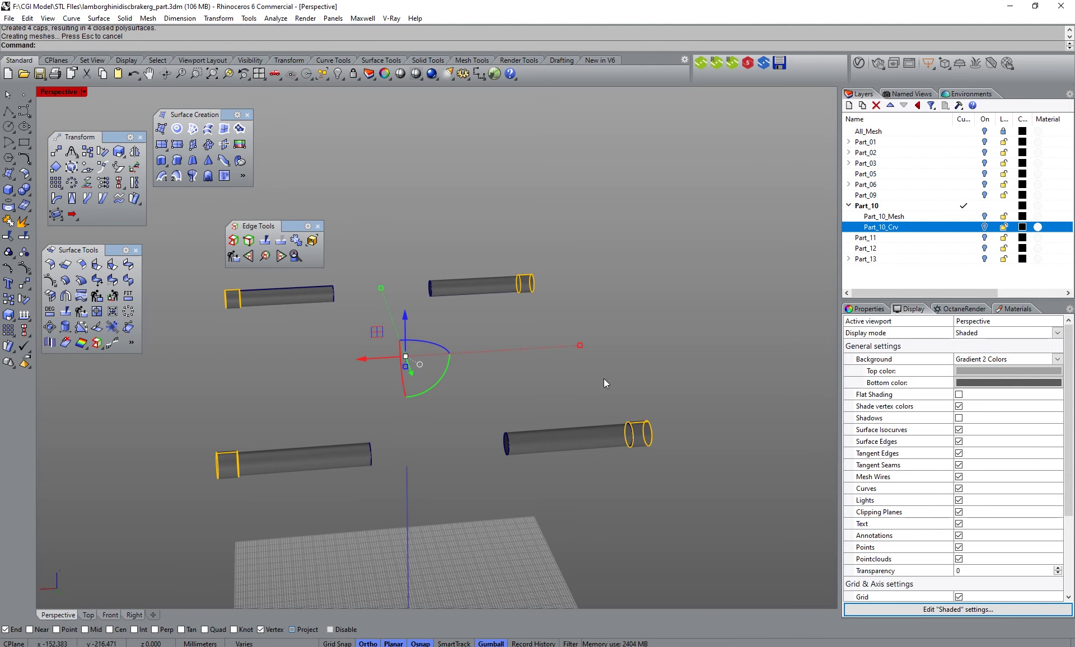
pyautogui.click(618, 393)
# Boolean union all head and shank solids of the four pins.
pyautogui.scroll(-2, 576, 410)
pyautogui.moveTo(618, 393); pyautogui.dragTo(517, 386, button='right')
pyautogui.scroll(-2, 517, 386)
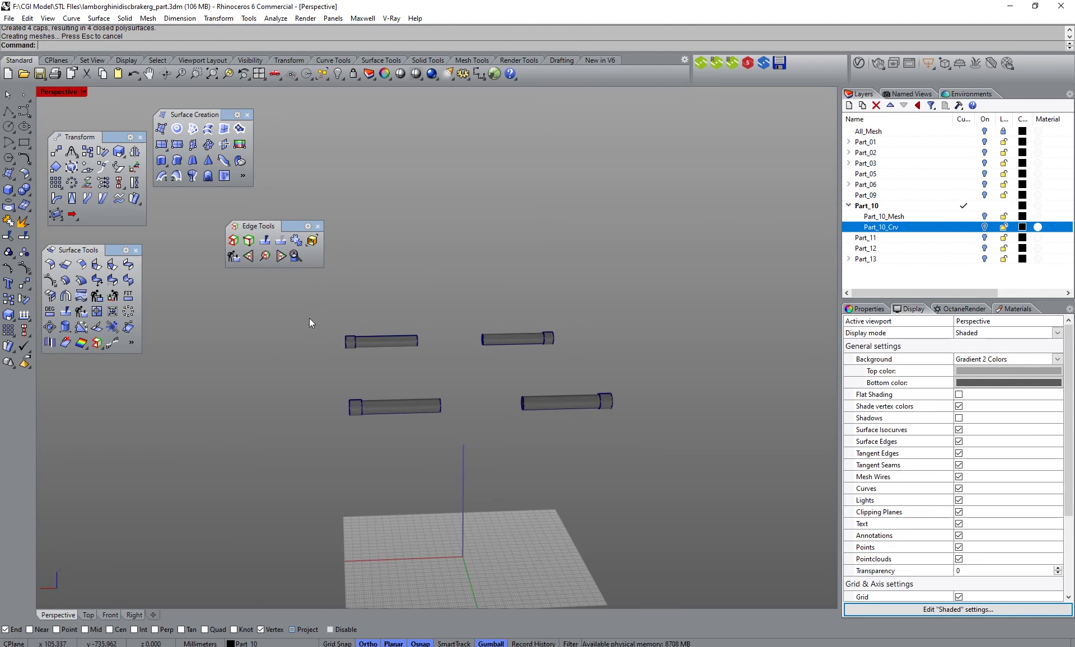
pyautogui.moveTo(311, 323); pyautogui.dragTo(672, 492)
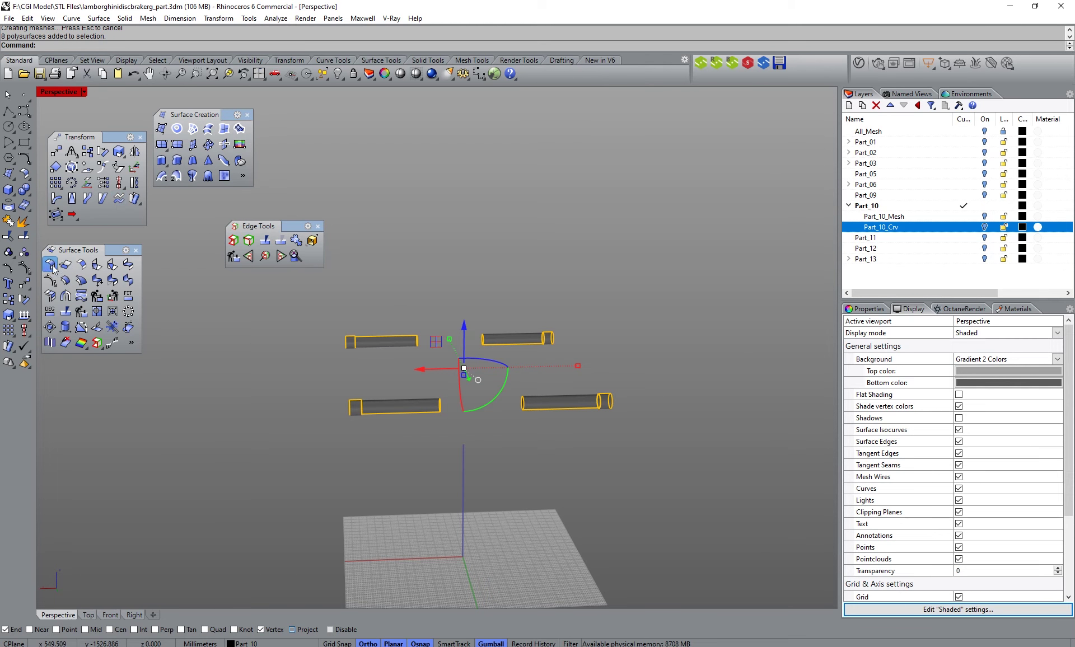
pyautogui.click(25, 189)
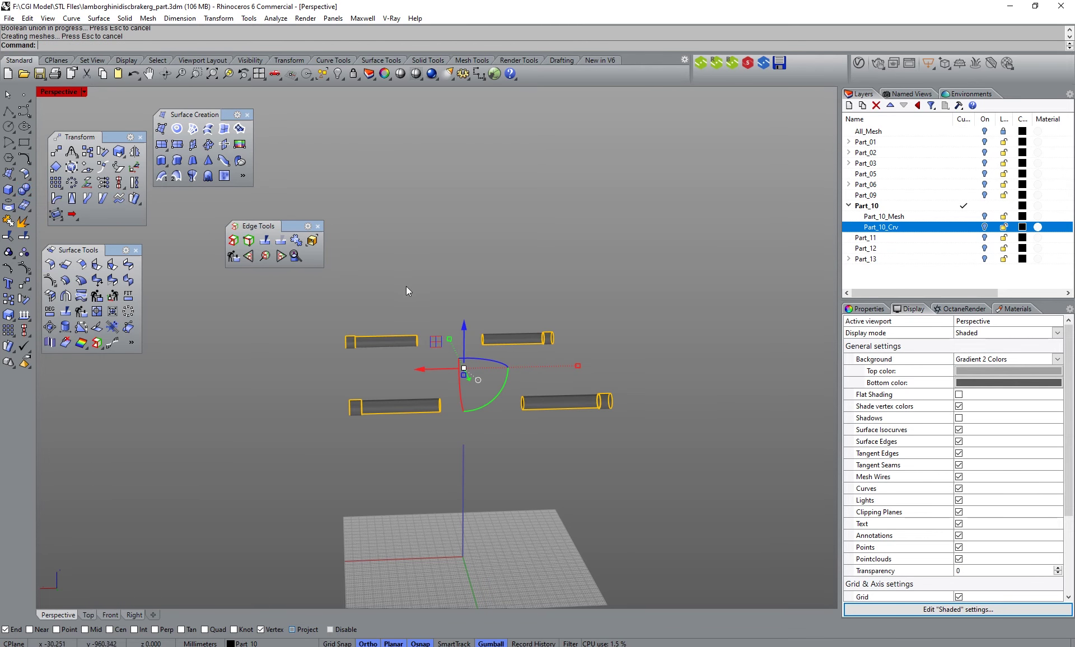
# Select the four pins one at a time to check that each head and shank is a single polysurface.
pyautogui.click(389, 342)
pyautogui.click(493, 342)
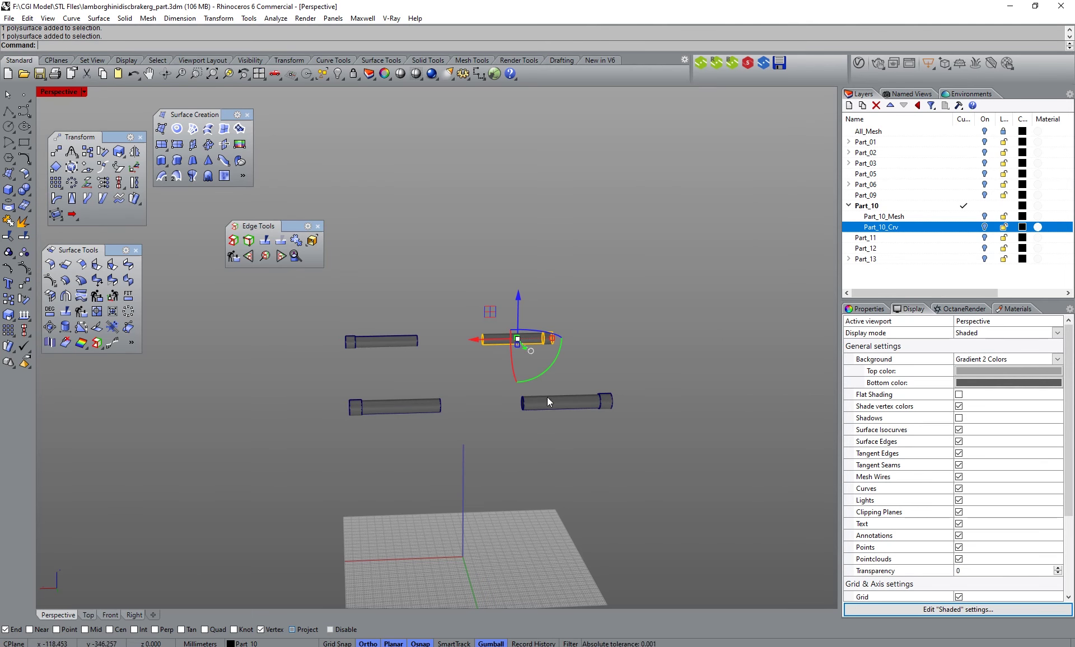
pyautogui.click(548, 398)
pyautogui.click(432, 405)
pyautogui.click(426, 308)
pyautogui.moveTo(428, 352); pyautogui.dragTo(455, 367, button='right')
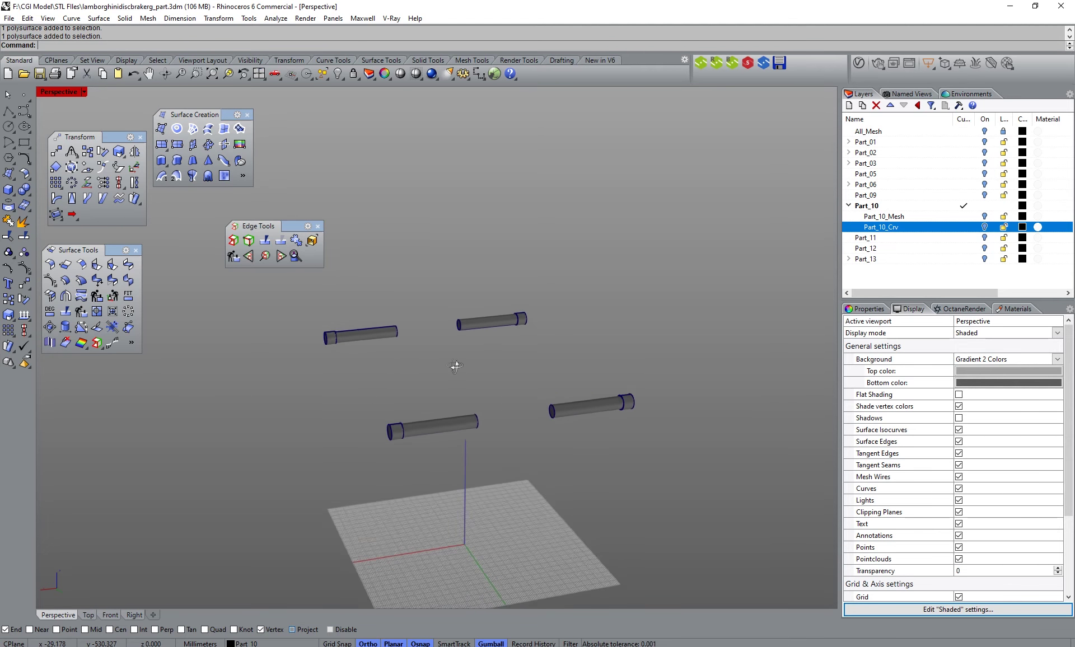
pyautogui.scroll(3, 395, 378)
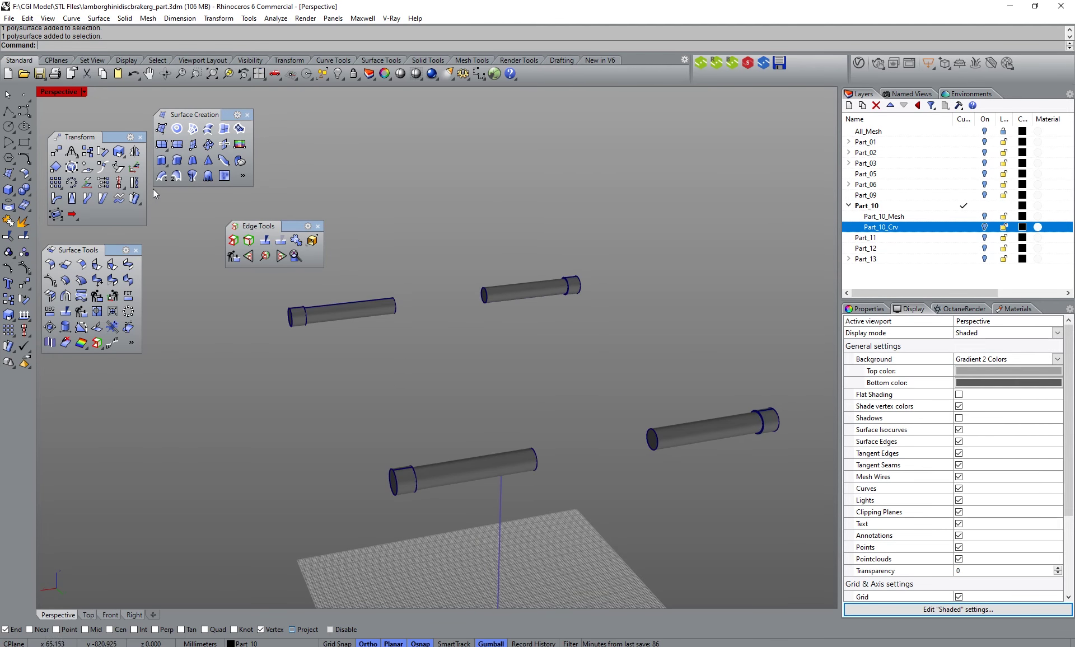
# Keep the solid editing tools open as a floating palette and blend the free-end edges of all four pin shanks at radius 1.
pyautogui.click(28, 193)
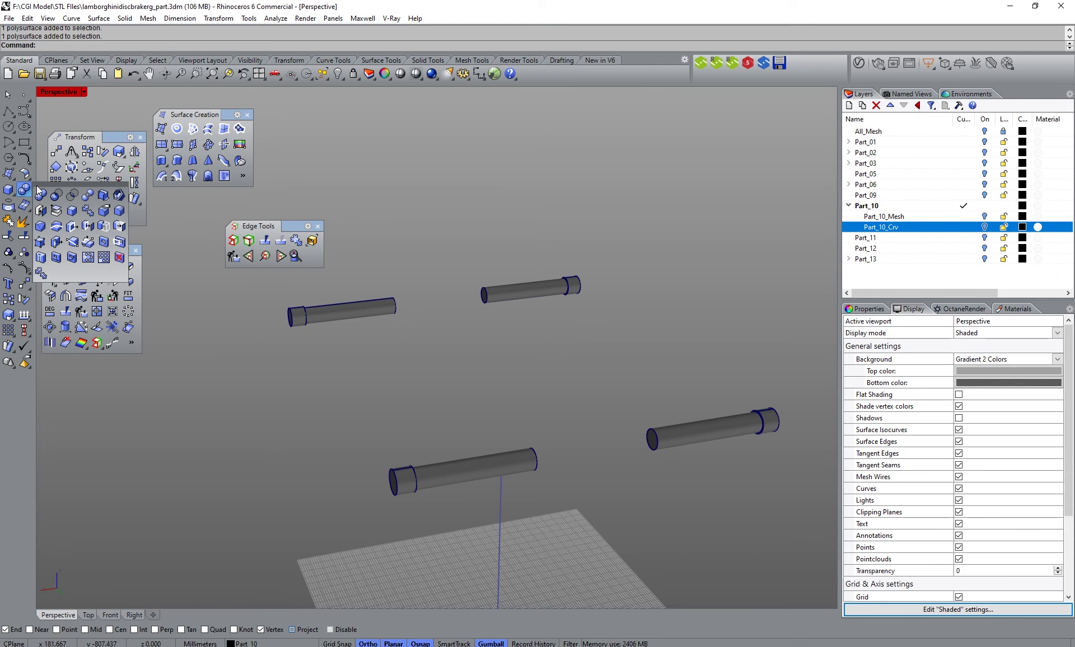
pyautogui.moveTo(39, 184); pyautogui.dragTo(54, 383)
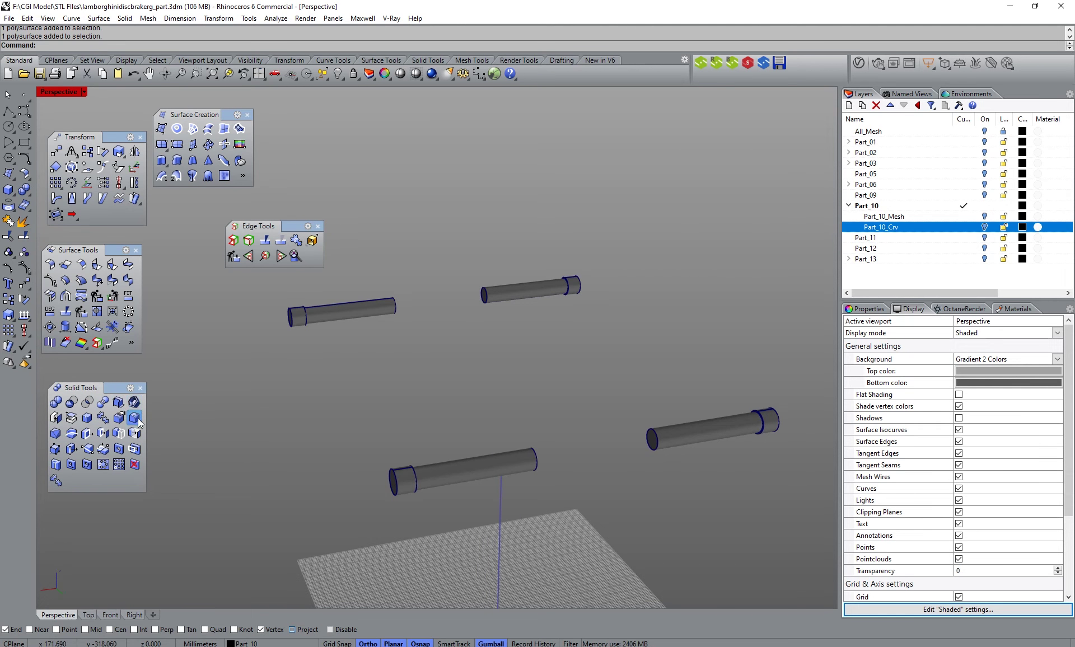
pyautogui.click(134, 418)
pyautogui.scroll(5, 398, 305)
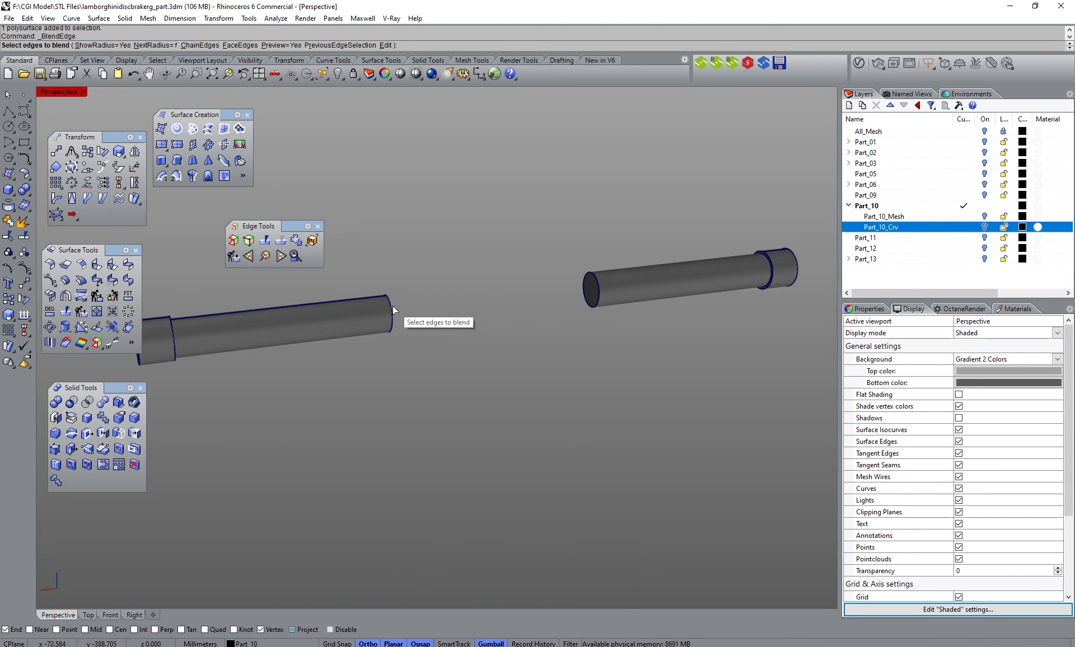
pyautogui.click(392, 306)
pyautogui.click(597, 283)
pyautogui.scroll(-3, 538, 395)
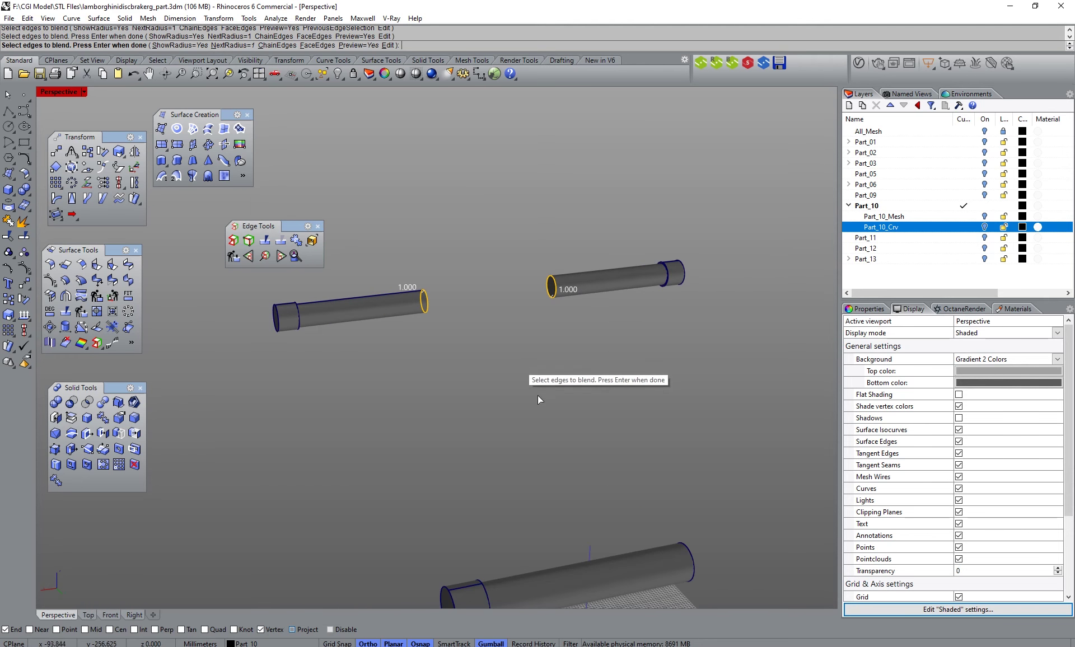
pyautogui.scroll(-2, 537, 395)
pyautogui.scroll(-2, 559, 485)
pyautogui.click(575, 483)
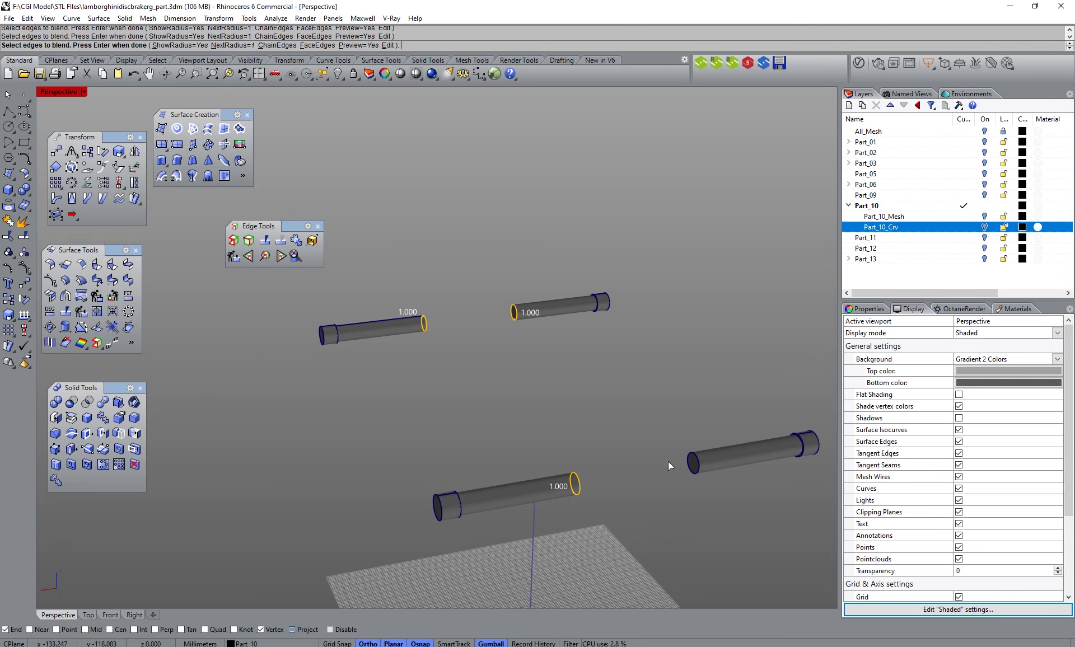
pyautogui.press('Return')
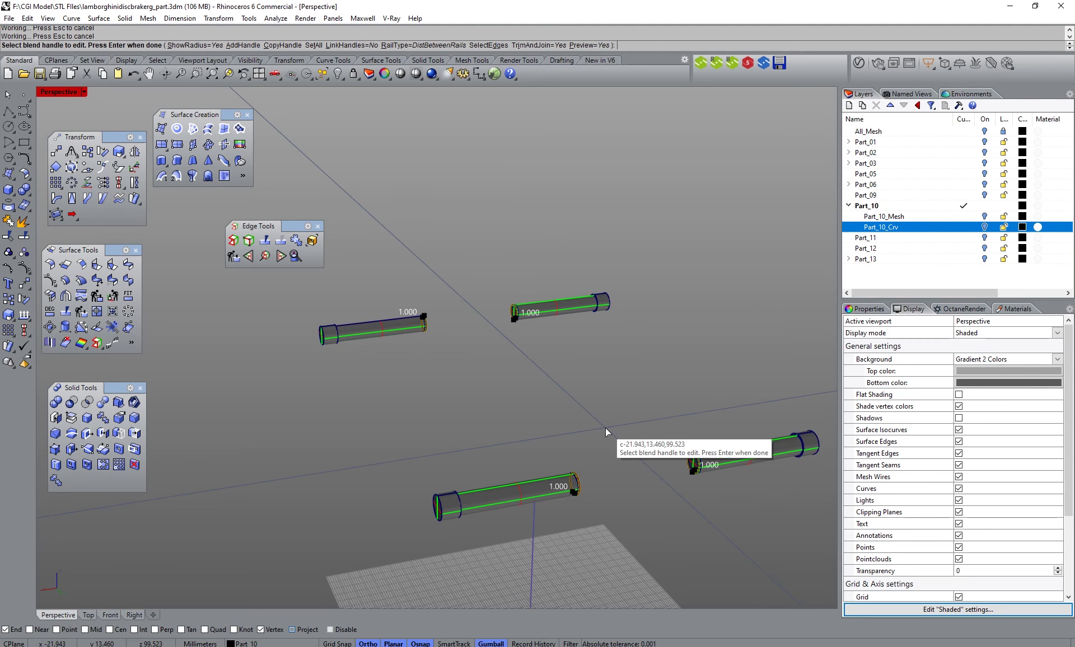
pyautogui.scroll(4, 576, 474)
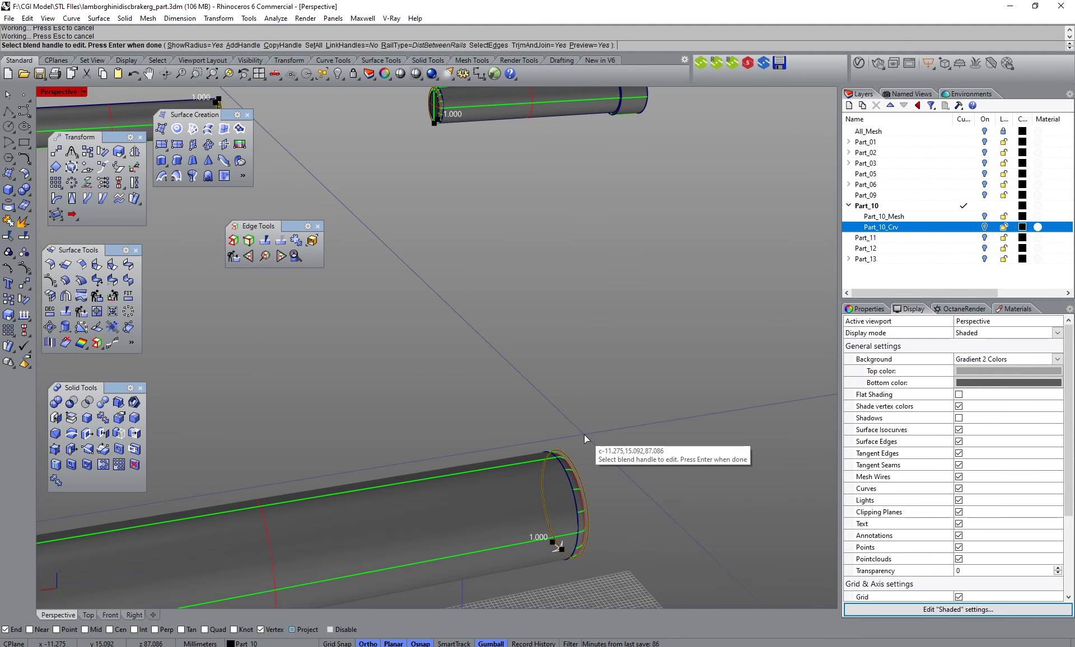
pyautogui.scroll(-4, 584, 436)
pyautogui.press('Return')
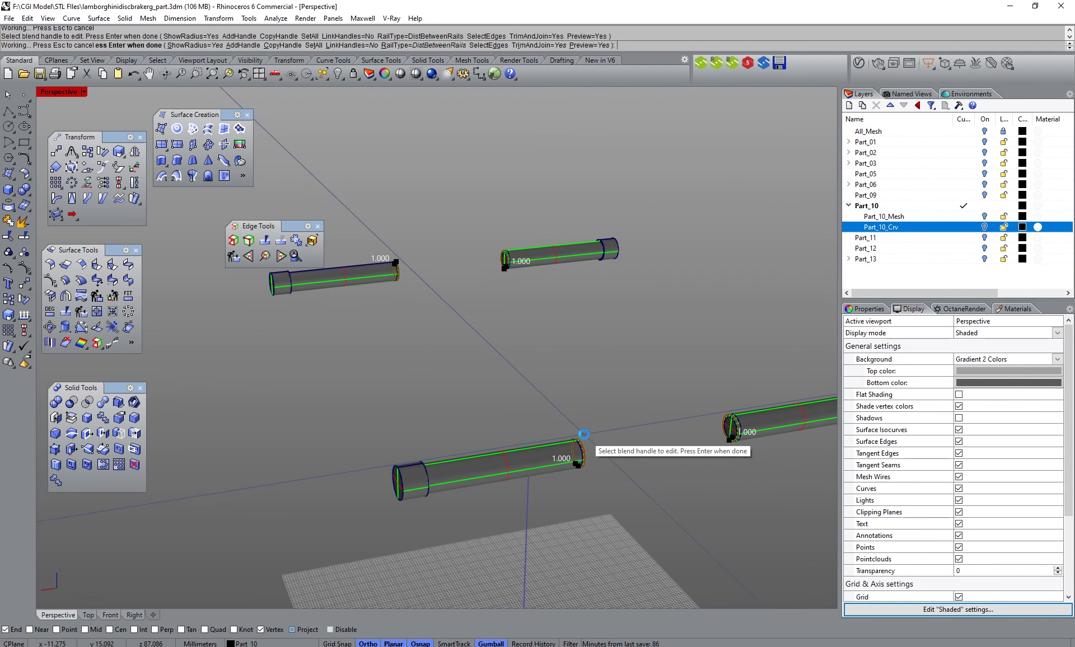
# Try blending the outer end edges of the four pin heads at radius 2, and undo the blend.
pyautogui.press('Return')
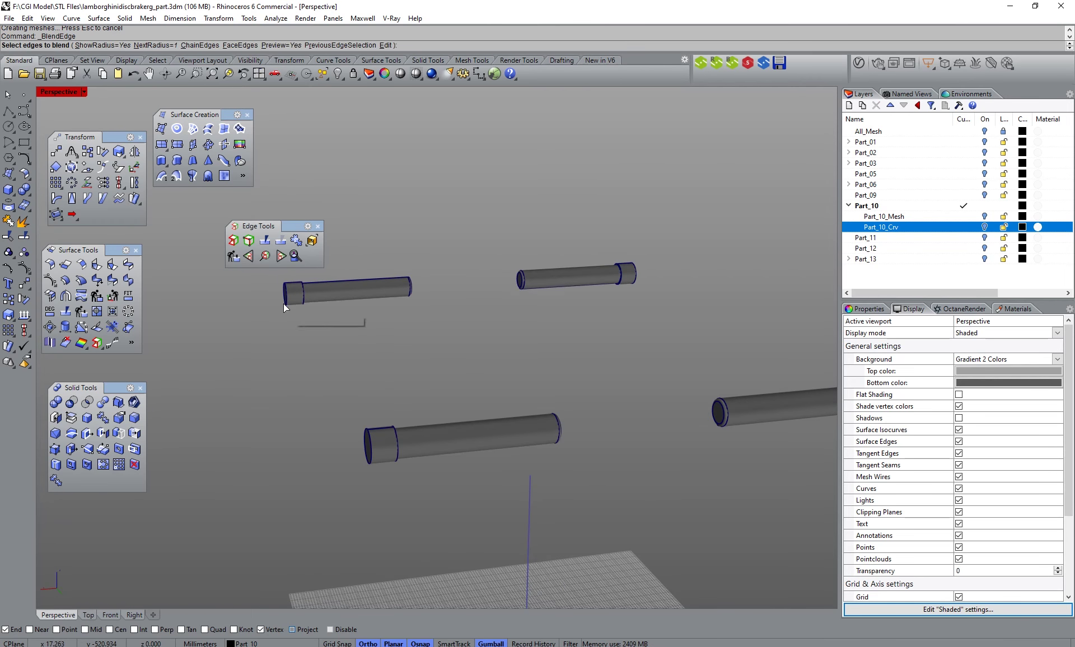
pyautogui.click(283, 304)
pyautogui.click(365, 445)
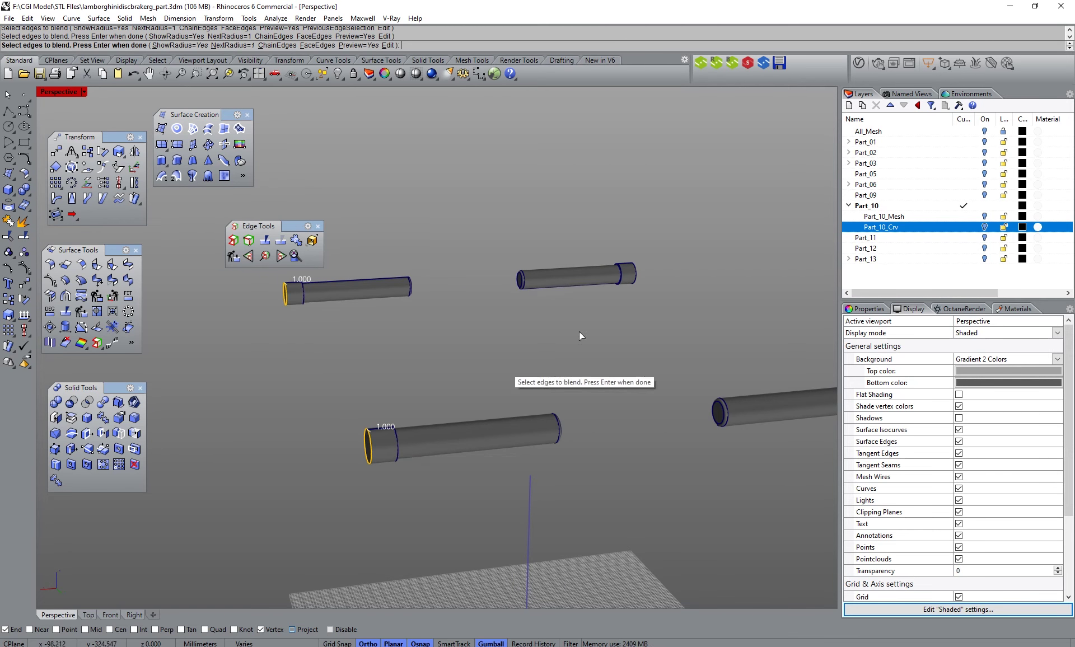
pyautogui.click(636, 270)
pyautogui.scroll(-3, 616, 347)
pyautogui.scroll(2, 699, 364)
pyautogui.click(718, 357)
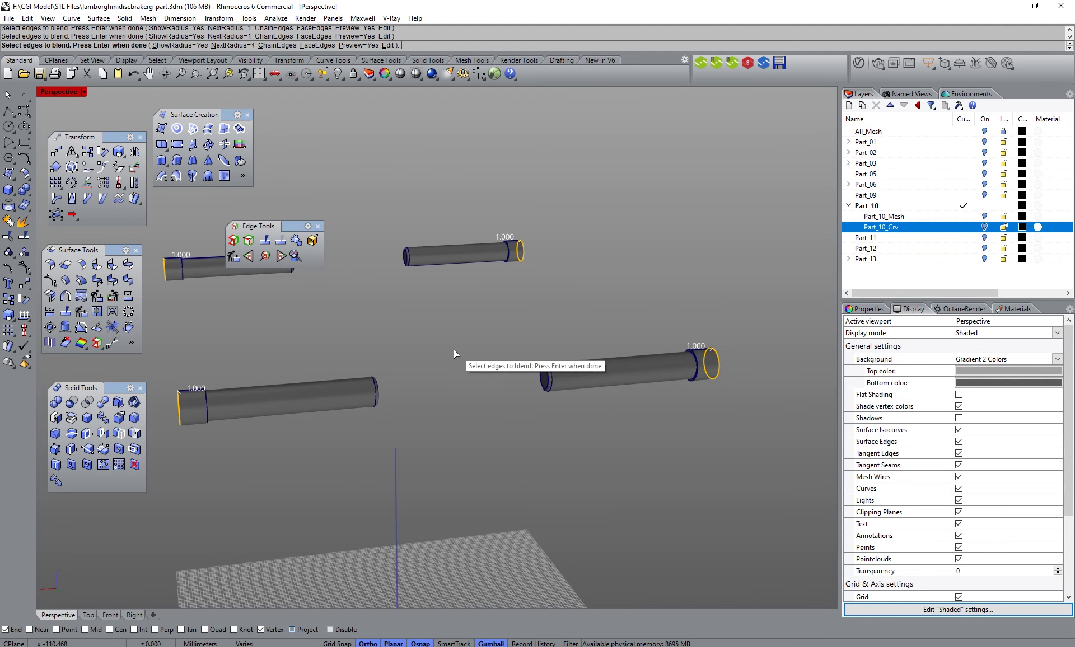
pyautogui.press('Return')
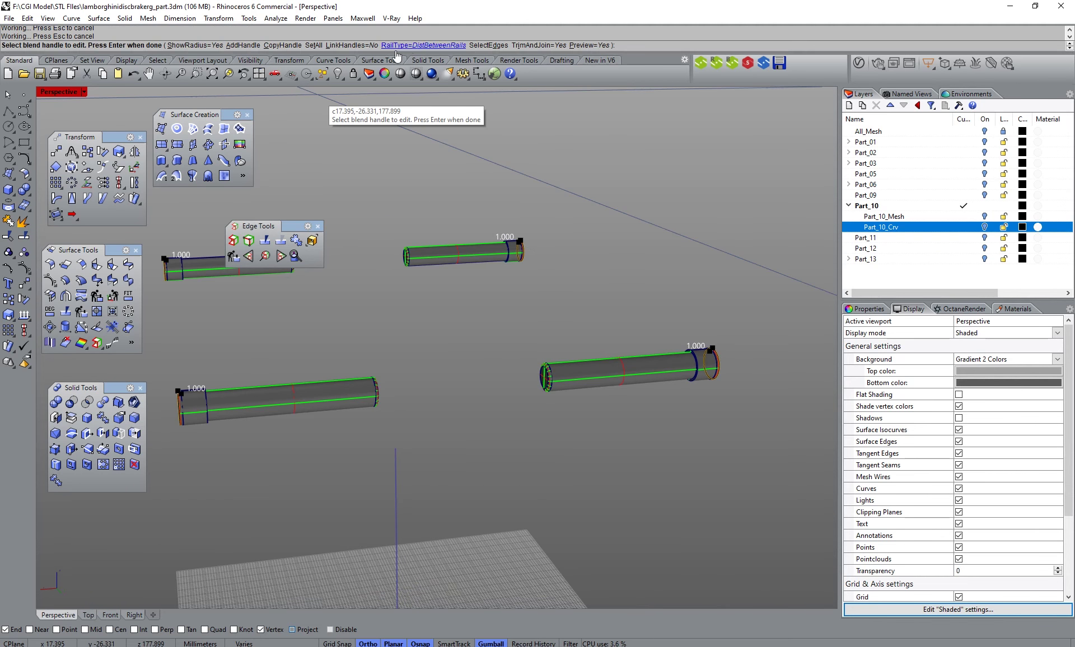
pyautogui.click(312, 45)
pyautogui.write('2')
pyautogui.press('Return')
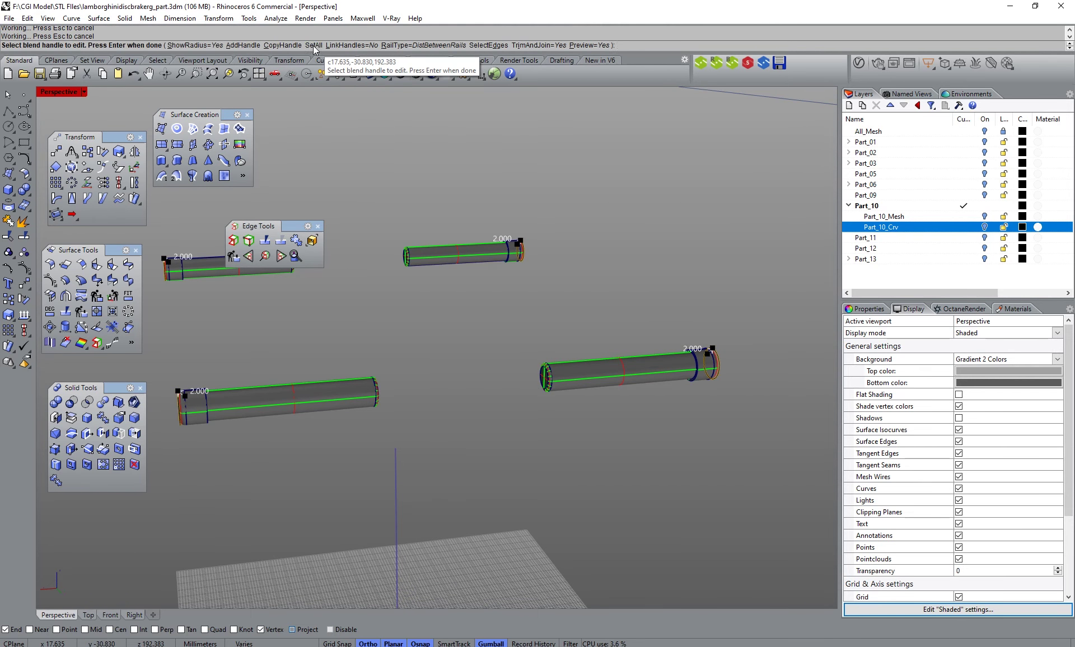
pyautogui.press('Return')
pyautogui.moveTo(234, 361); pyautogui.dragTo(258, 376, button='right')
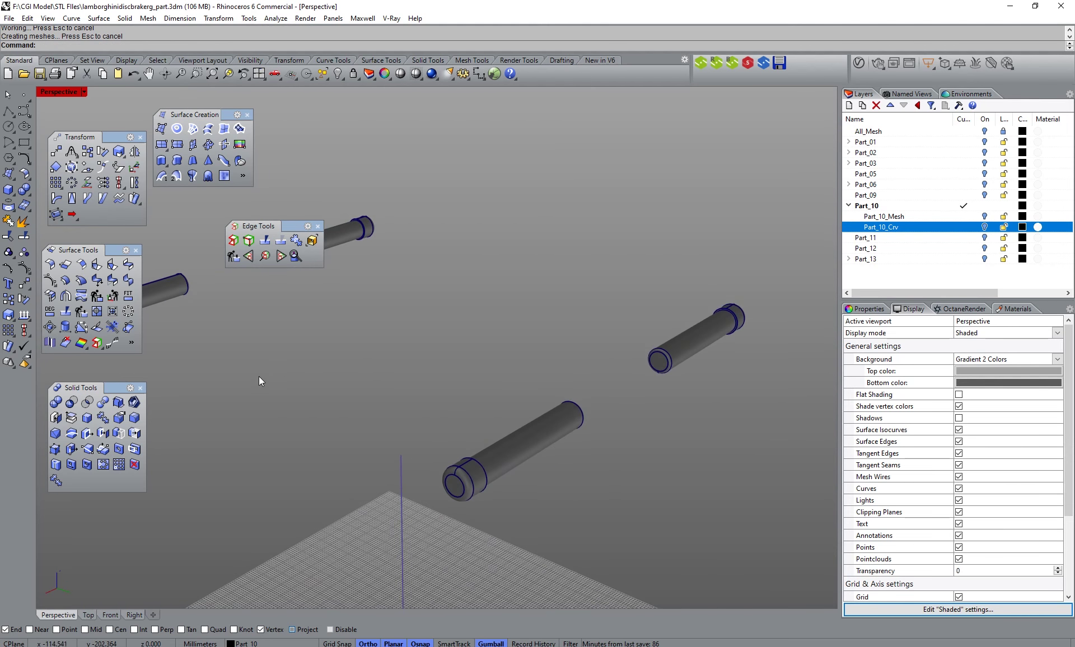
pyautogui.hotkey('ctrl', 'z')
# Blend the outer end edges of all four pin heads at radius 1, reusing the previous edge selection.
pyautogui.press('Return')
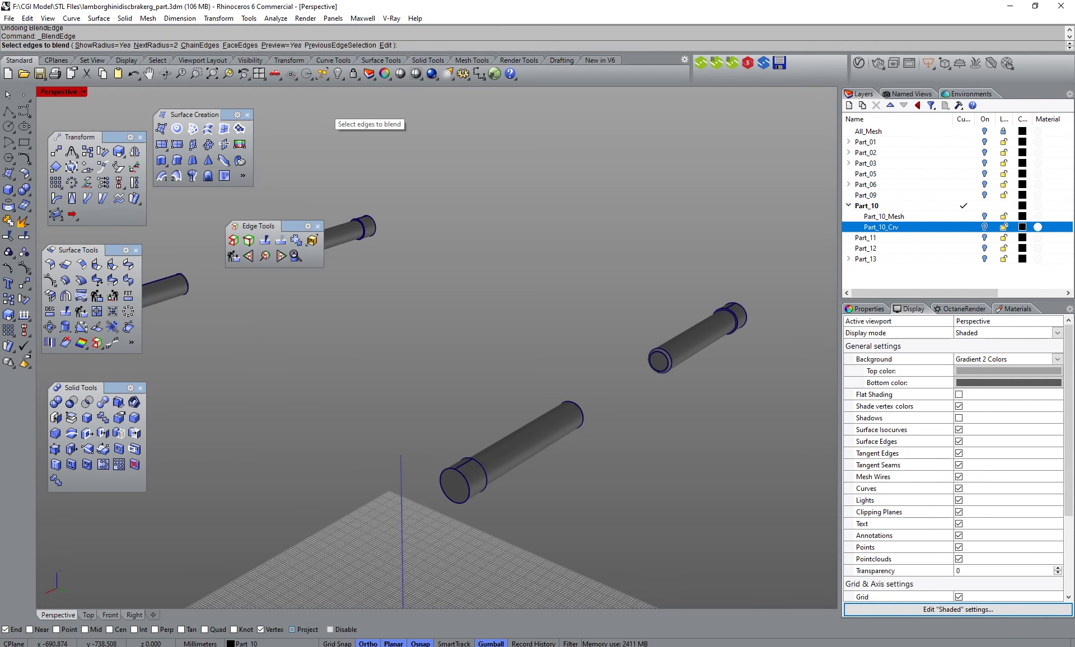
pyautogui.write('1')
pyautogui.press('Return')
pyautogui.click(338, 45)
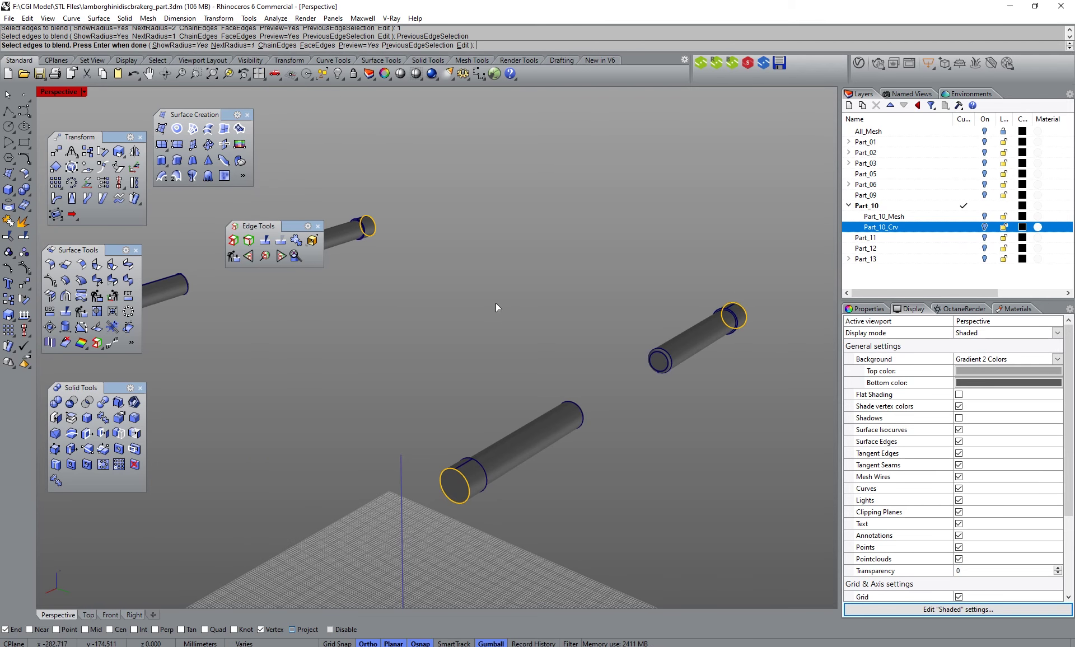
pyautogui.press('Return')
pyautogui.press('Return')
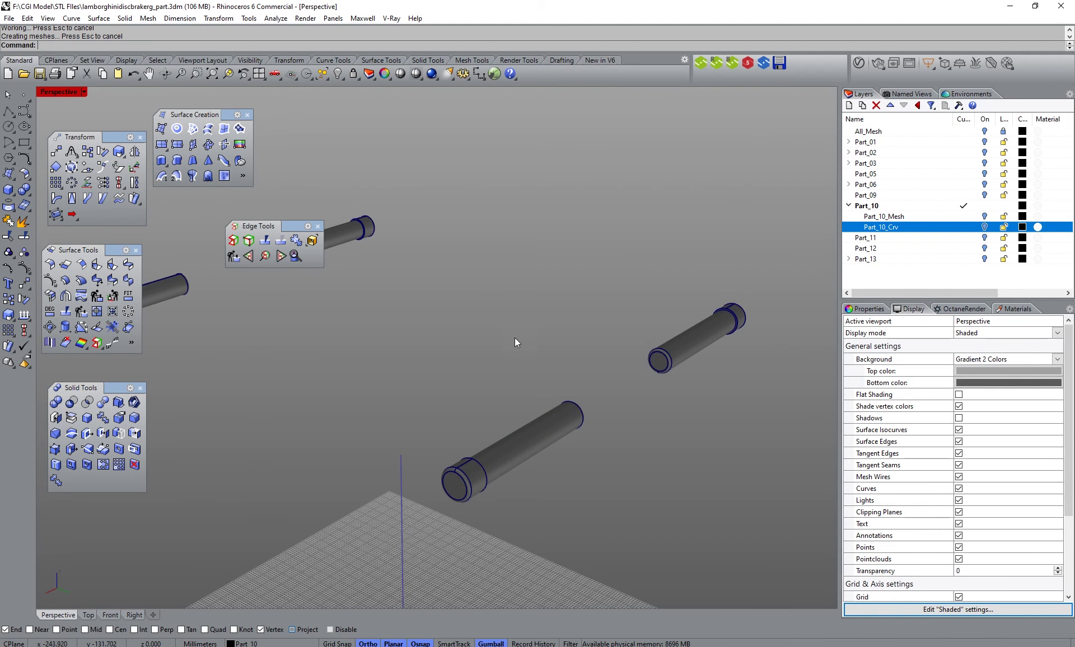
# Blend the inner and outer shoulder edges where the head meets the shank on one right-hand pin at radius 0.25.
pyautogui.moveTo(515, 338); pyautogui.dragTo(545, 372, button='right')
pyautogui.scroll(8, 578, 379)
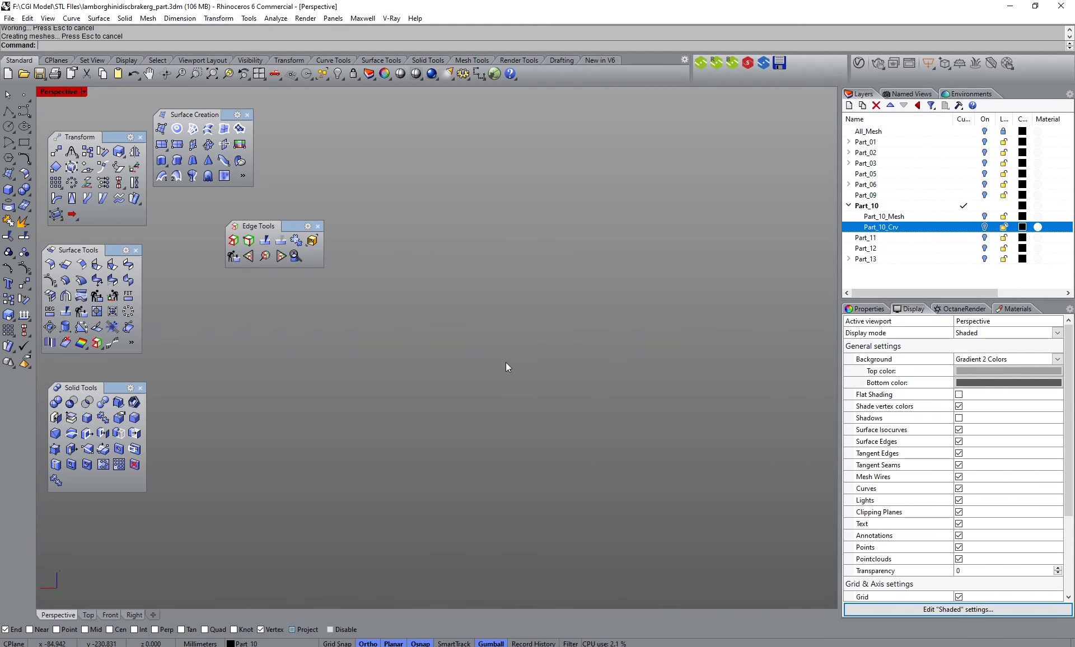
pyautogui.scroll(-2, 505, 362)
pyautogui.scroll(-3, 597, 310)
pyautogui.scroll(3, 607, 311)
pyautogui.press('Return')
pyautogui.write('0.')
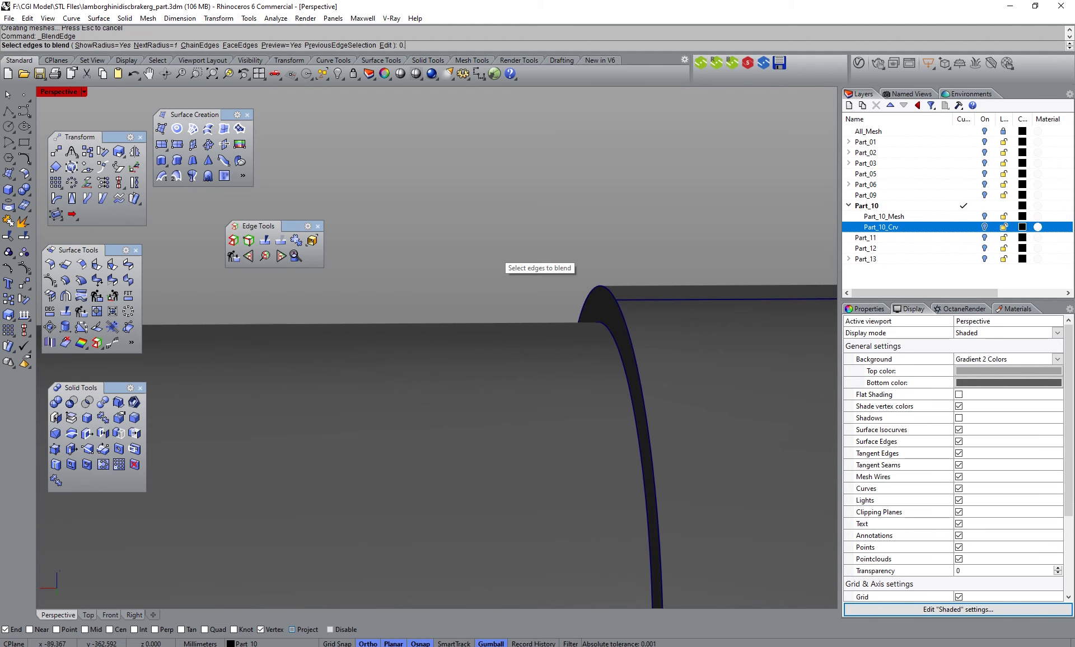
pyautogui.write('25')
pyautogui.press('Return')
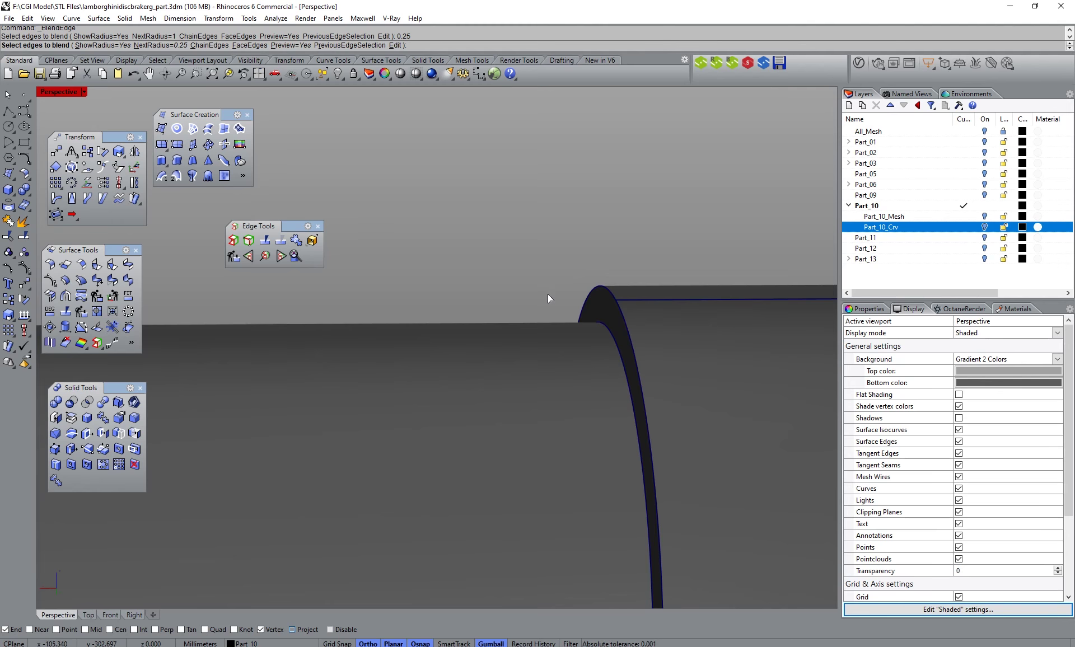
pyautogui.click(609, 328)
pyautogui.click(608, 295)
pyautogui.press('Return')
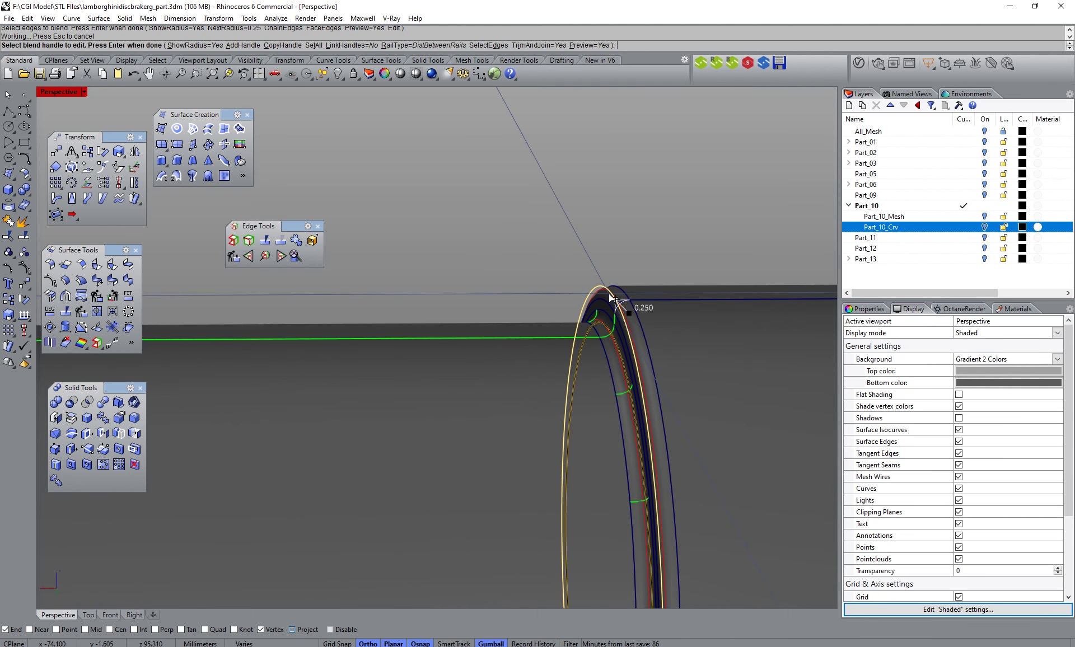
pyautogui.press('Return')
pyautogui.scroll(-10, 605, 305)
pyautogui.scroll(-4, 567, 262)
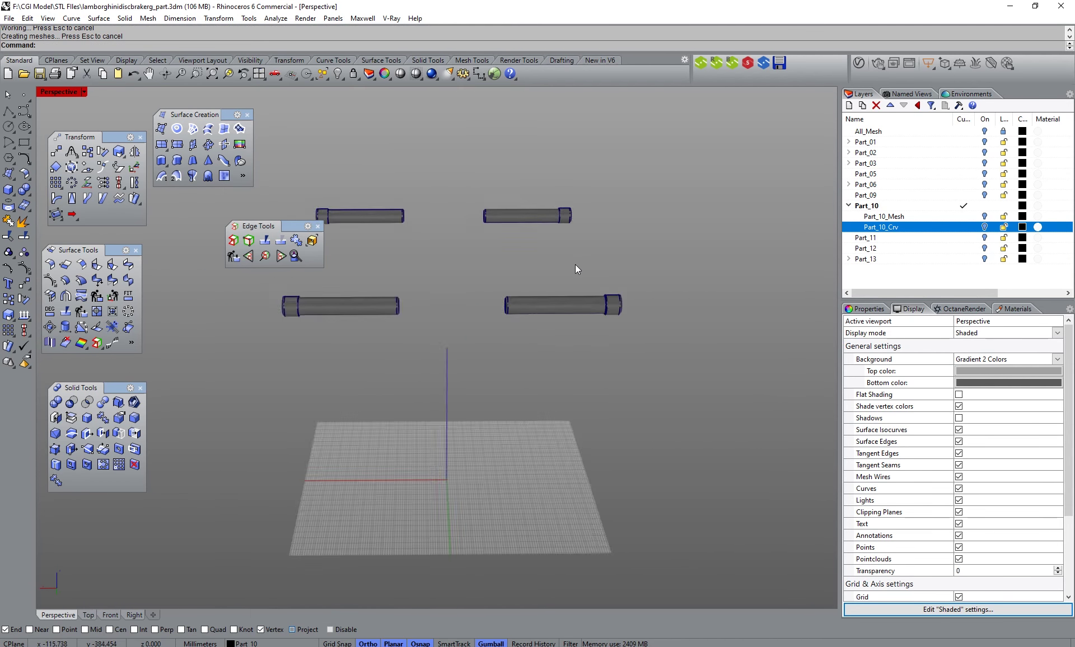
# Blend the head-to-shank shoulder edges on the remaining pins at radius 0.25.
pyautogui.press('Return')
pyautogui.moveTo(329, 193); pyautogui.dragTo(583, 356)
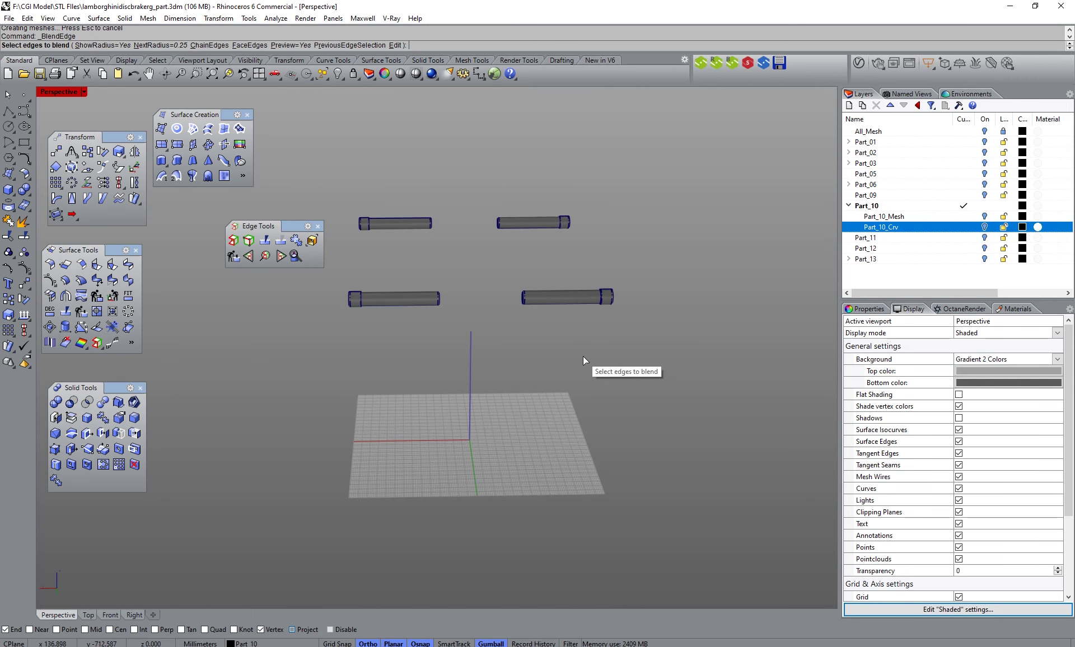
pyautogui.press('Return')
pyautogui.press('Return')
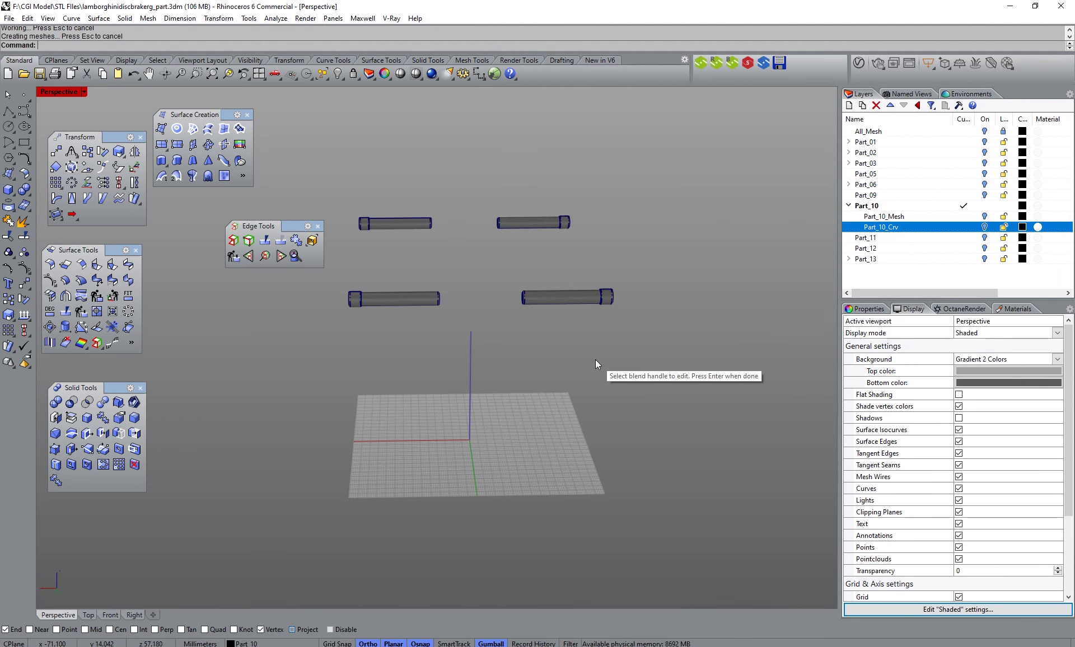
pyautogui.scroll(2, 576, 345)
pyautogui.scroll(2, 500, 267)
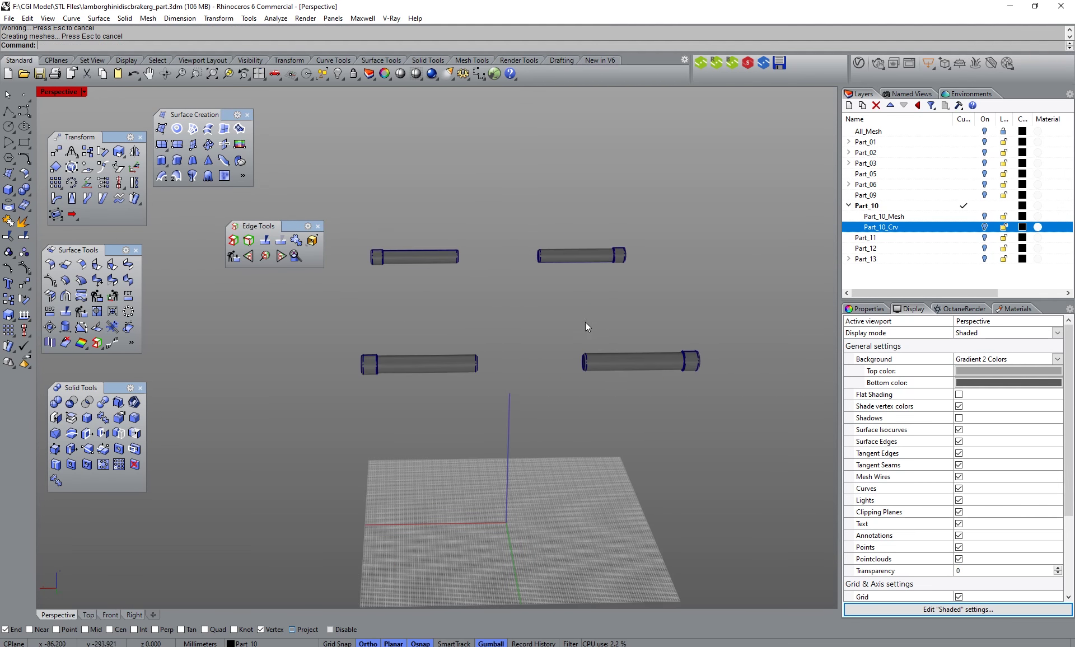
# Create a sublayer named Part_10_Srf under the Part_10 layer.
pyautogui.click(861, 206)
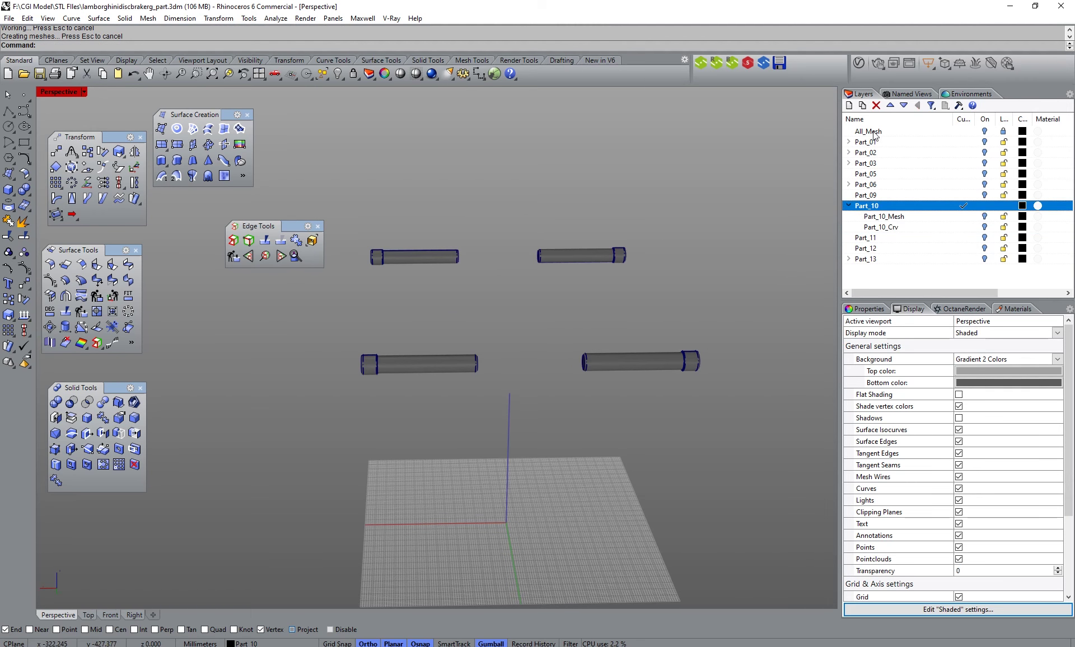
pyautogui.click(861, 106)
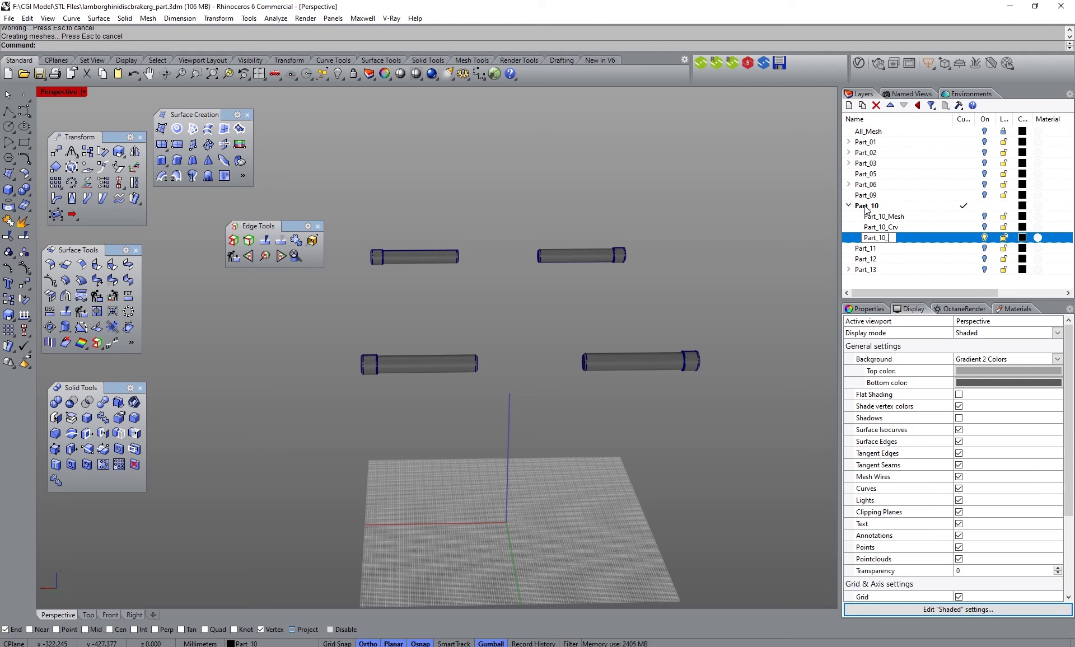
pyautogui.write('Part_10_Srf')
pyautogui.press('Return')
# Move all four pin solids to the Part_10_Srf layer.
pyautogui.moveTo(343, 178); pyautogui.dragTo(454, 406)
pyautogui.moveTo(717, 433); pyautogui.dragTo(718, 434)
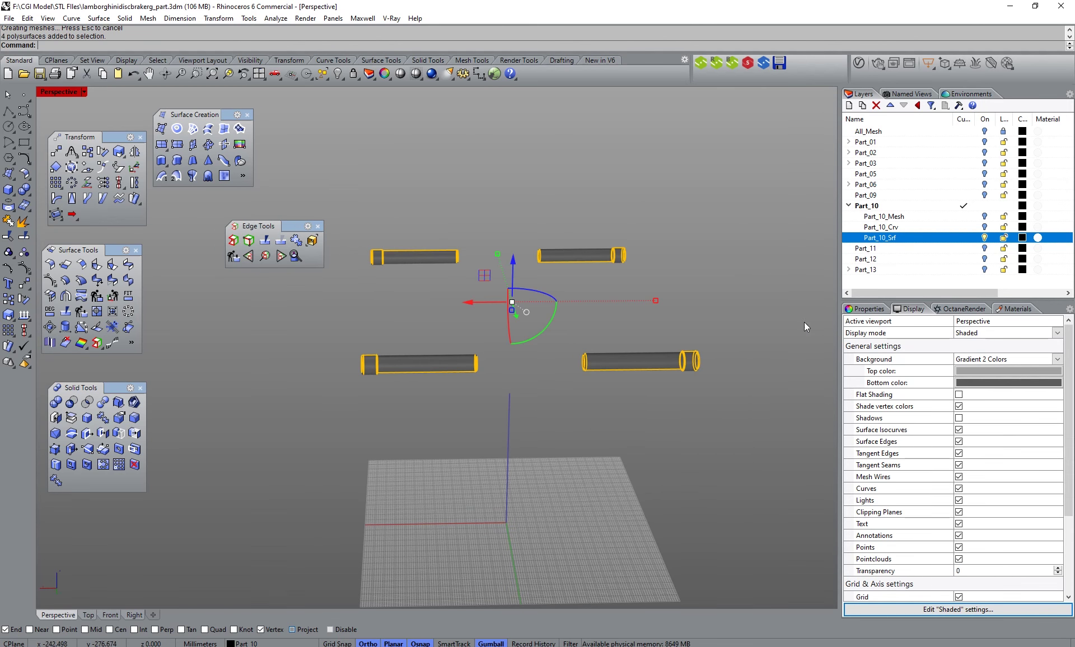
pyautogui.rightClick(890, 242)
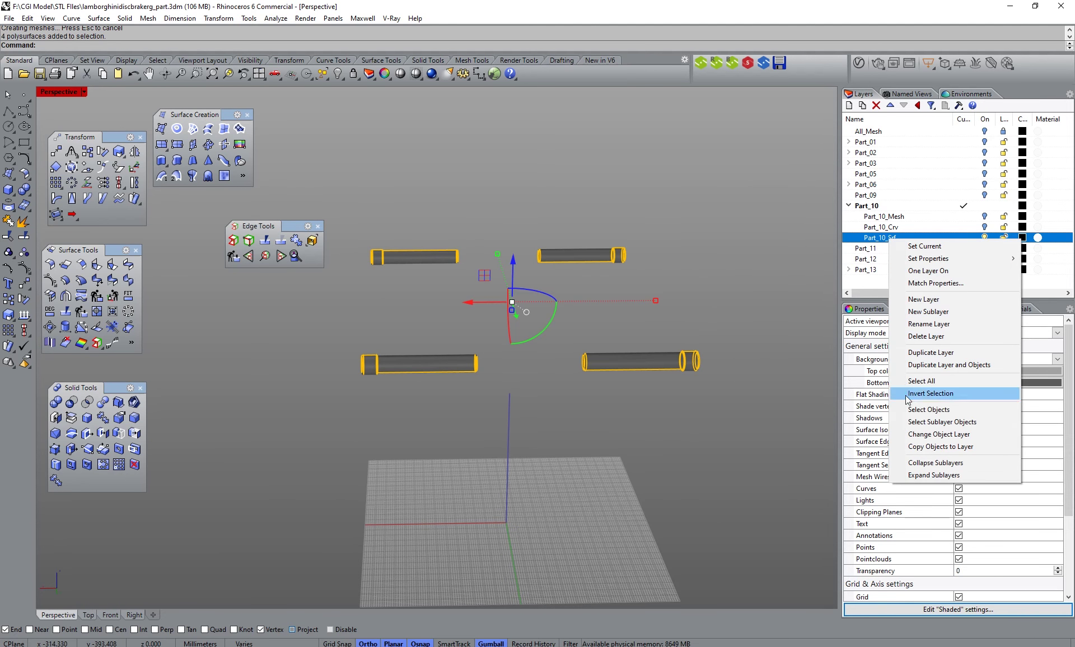
pyautogui.click(917, 434)
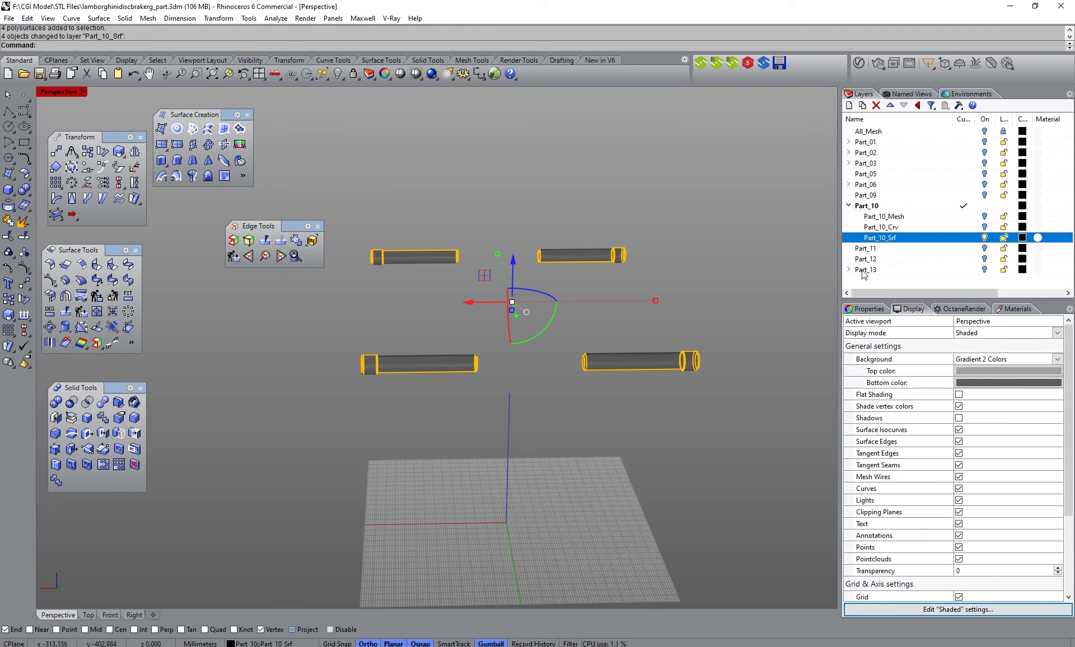
# Show the Part_13 layer and collapse the sublayers of Part_10.
pyautogui.click(984, 269)
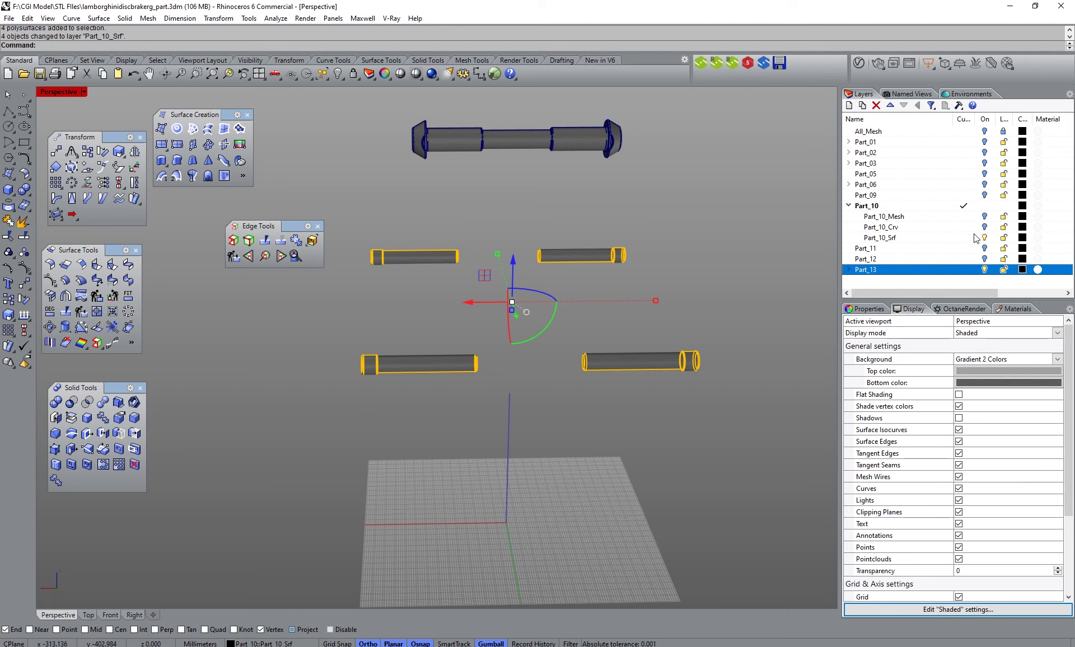
pyautogui.doubleClick(855, 205)
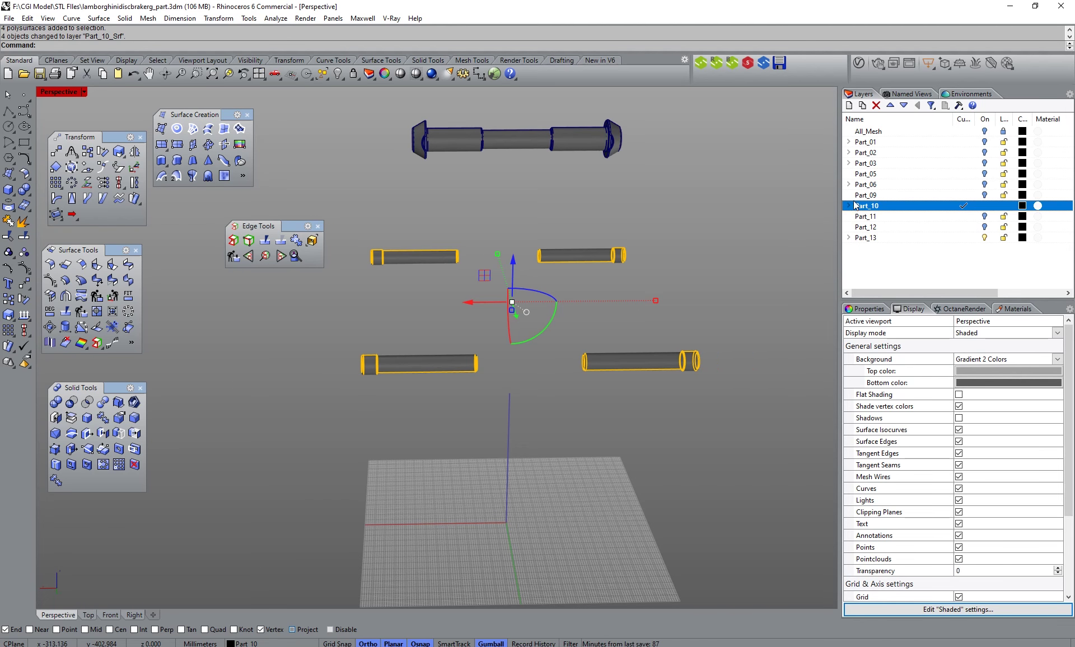
# Show the Part_06 and Part_03 layers together with the Part_10 pins.
pyautogui.click(985, 184)
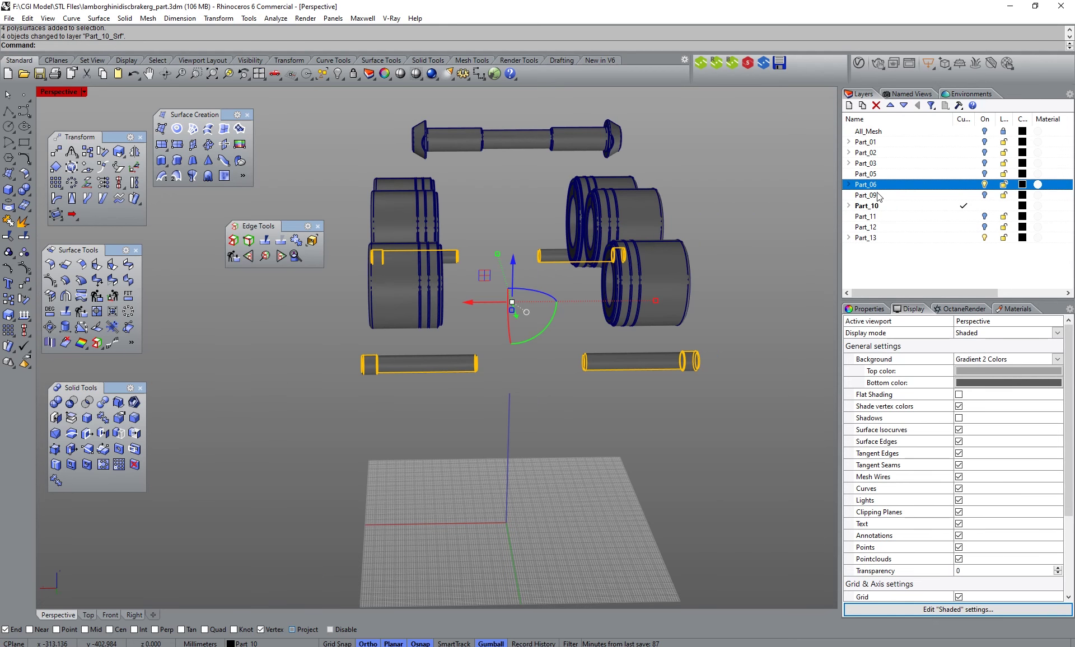
pyautogui.click(985, 163)
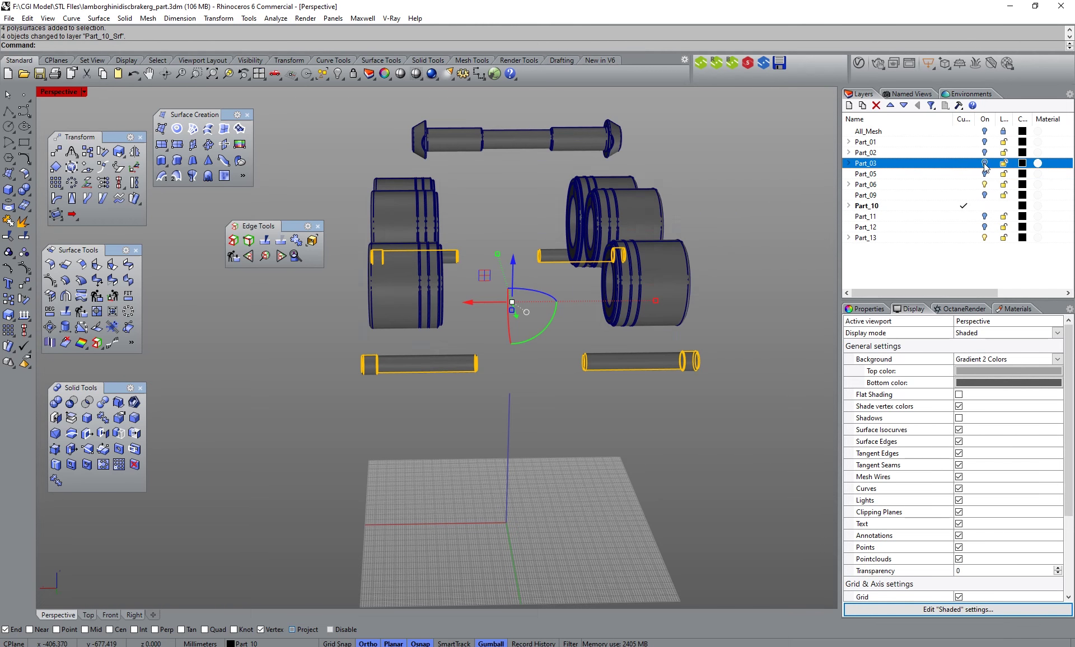
pyautogui.click(331, 344)
# Examine the caliper body with its pins and pistons from several sides.
pyautogui.moveTo(330, 345); pyautogui.dragTo(448, 338, button='right')
pyautogui.scroll(5, 578, 341)
pyautogui.scroll(2, 531, 331)
pyautogui.scroll(-8, 619, 377)
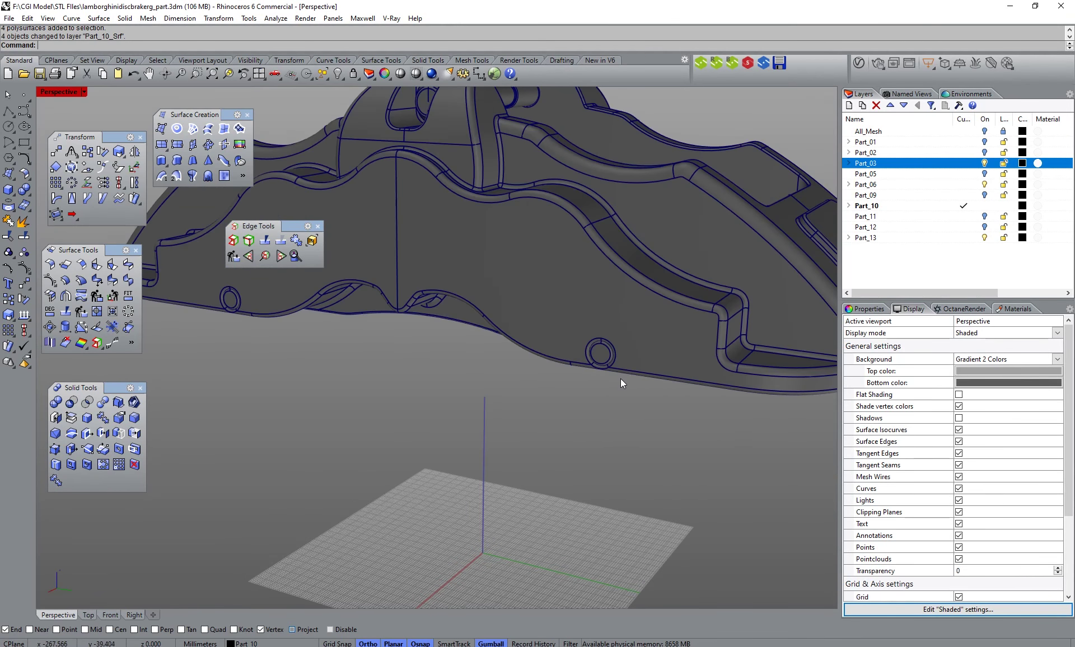
pyautogui.moveTo(552, 364); pyautogui.dragTo(287, 314, button='right')
pyautogui.scroll(8, 556, 368)
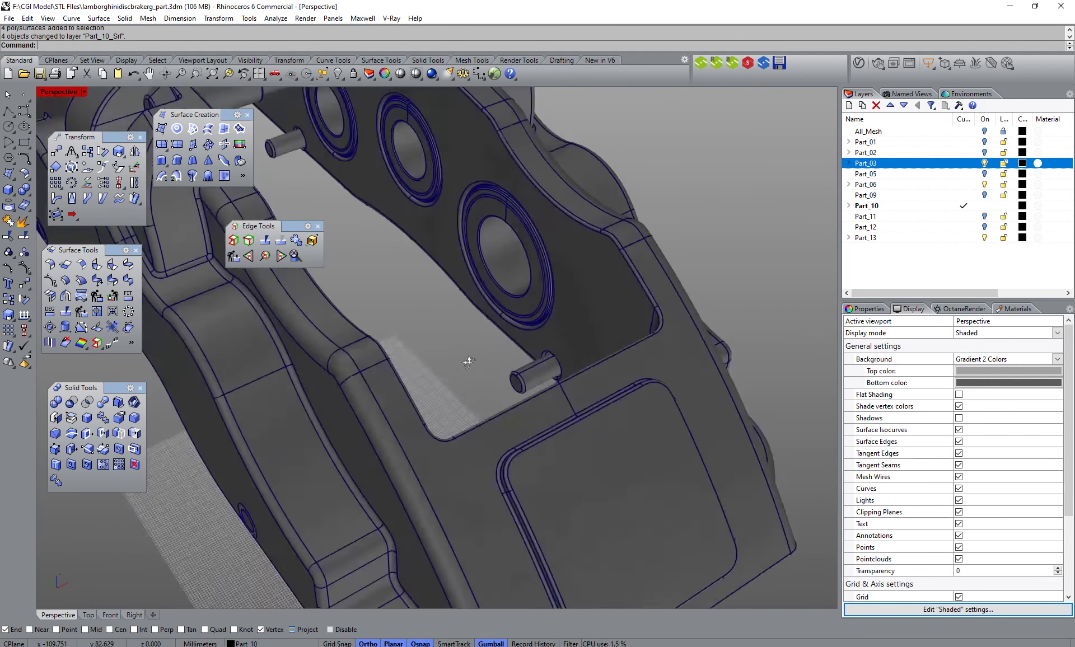
pyautogui.scroll(-8, 556, 368)
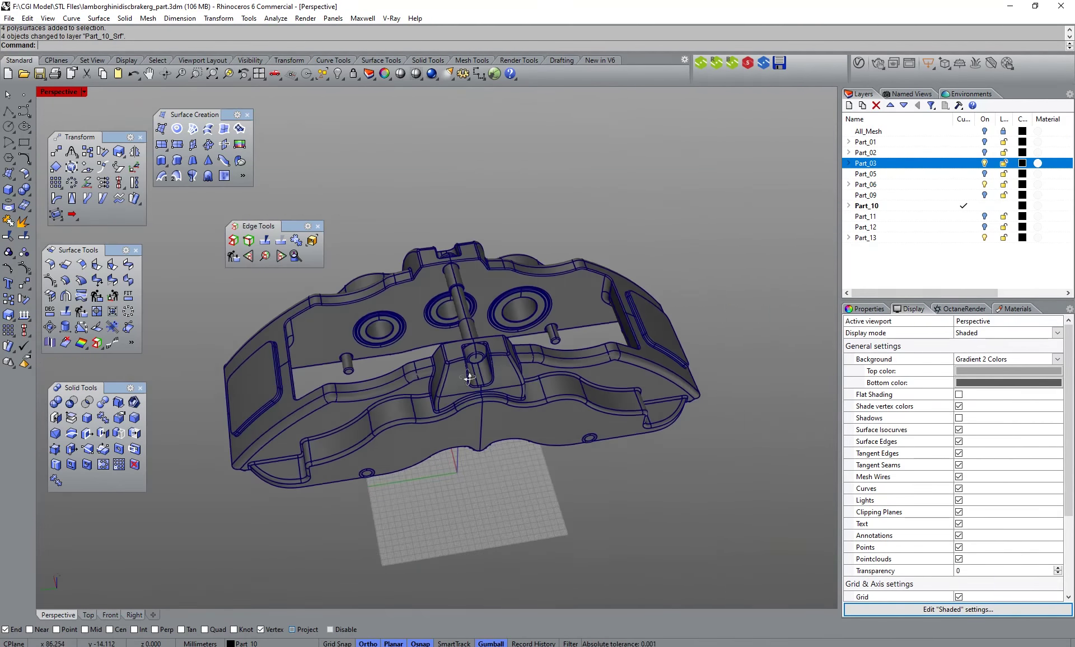
pyautogui.moveTo(631, 294); pyautogui.dragTo(811, 276, button='right')
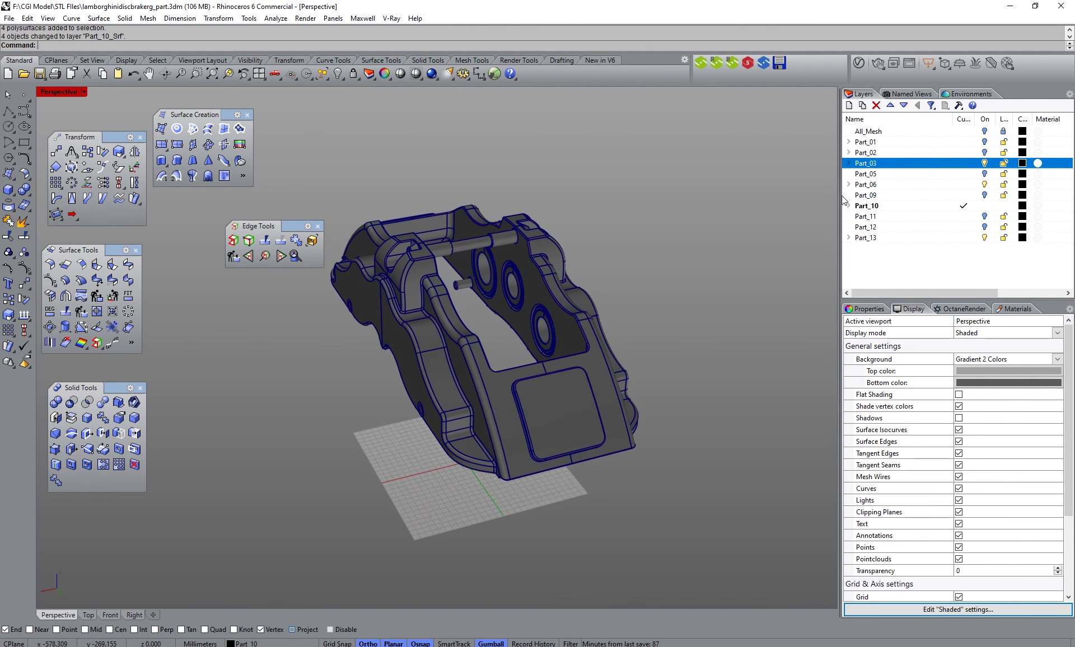
# Show the Part_01 and Part_02 layers and leave their sublayers collapsed.
pyautogui.click(848, 143)
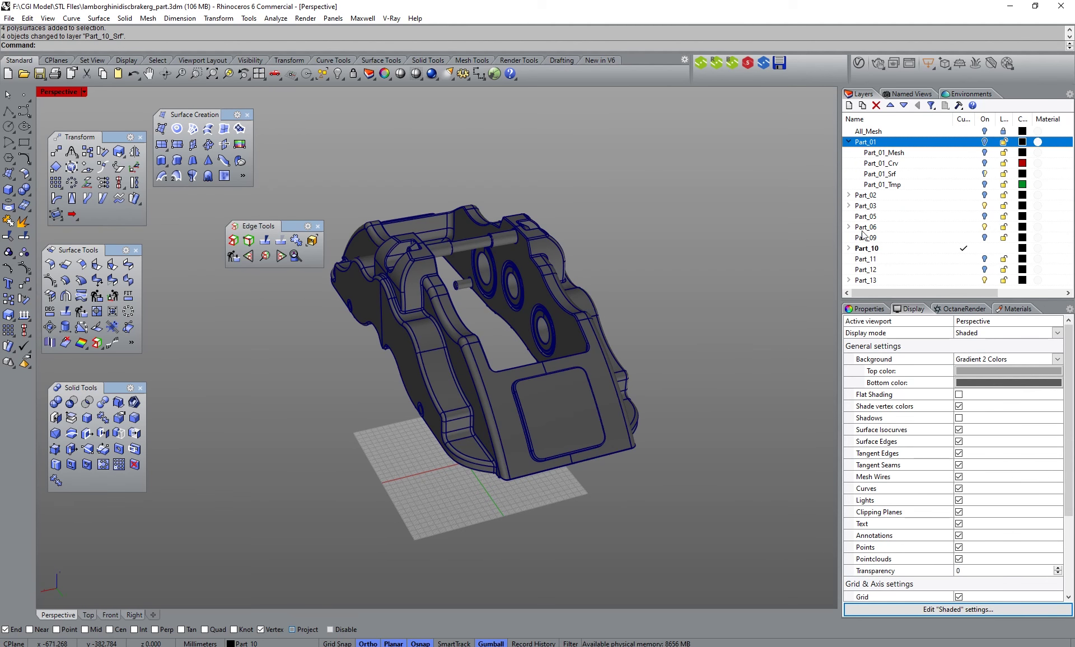
pyautogui.click(984, 142)
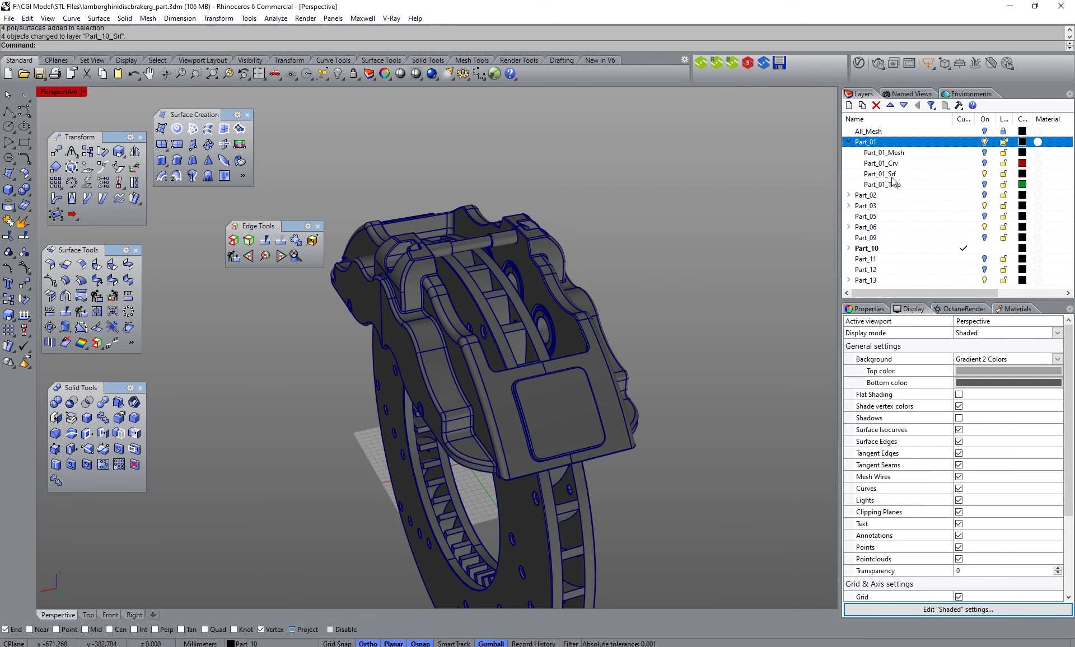
pyautogui.click(849, 142)
pyautogui.click(849, 152)
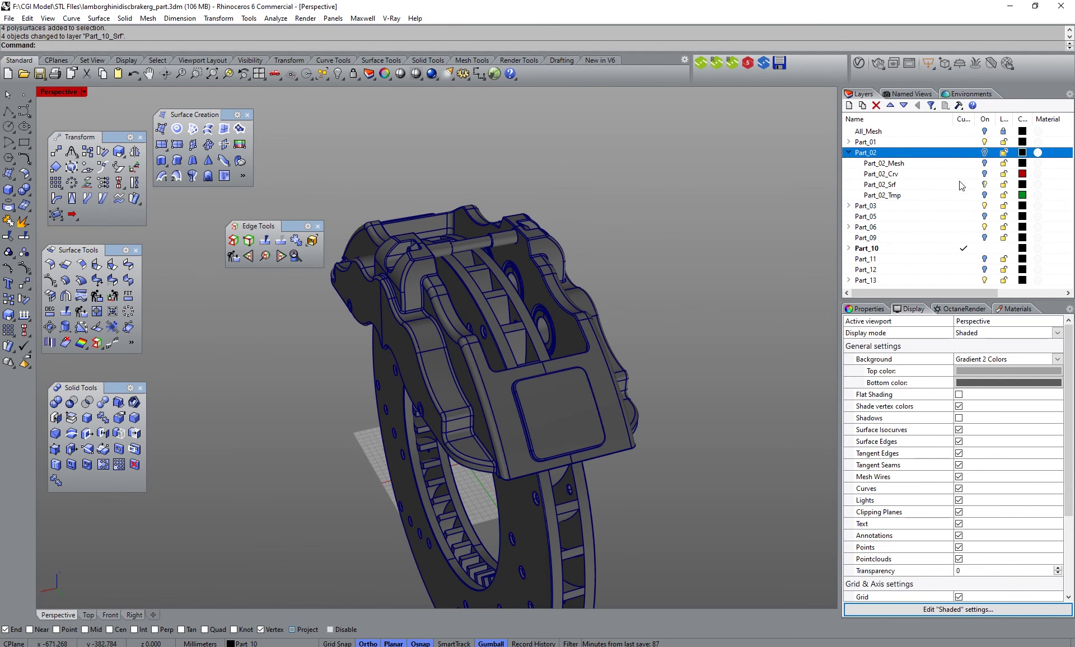
pyautogui.click(984, 152)
pyautogui.click(849, 152)
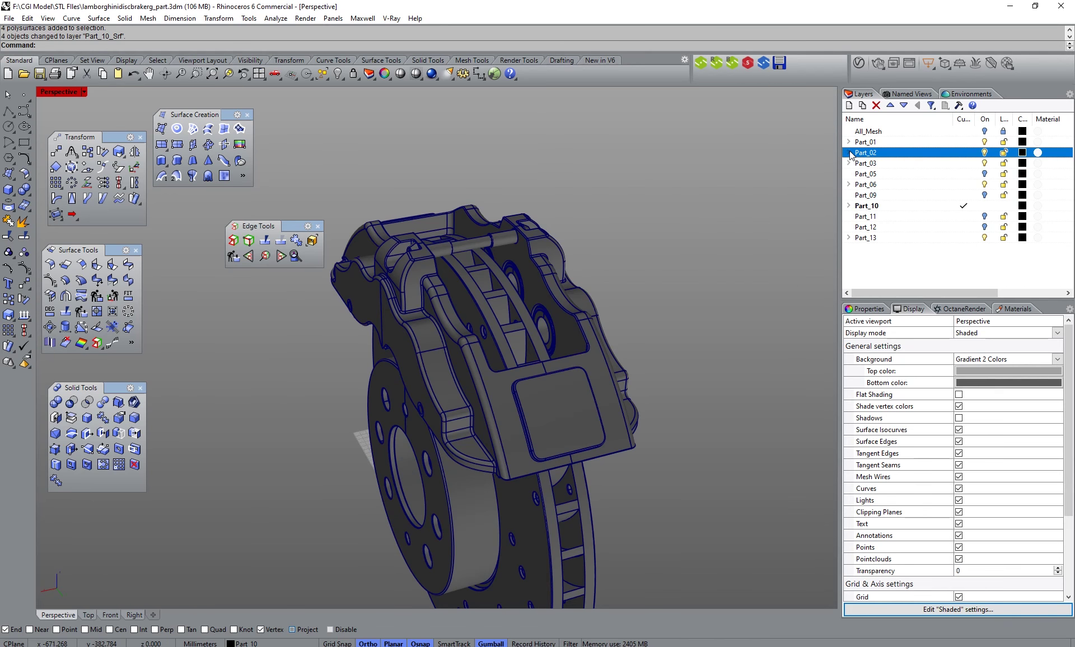
# Examine how the caliper, centre bolt and brake disc fit together from all around.
pyautogui.moveTo(357, 416); pyautogui.dragTo(535, 384, button='right')
pyautogui.scroll(-4, 431, 403)
pyautogui.moveTo(432, 403); pyautogui.dragTo(485, 412, button='right')
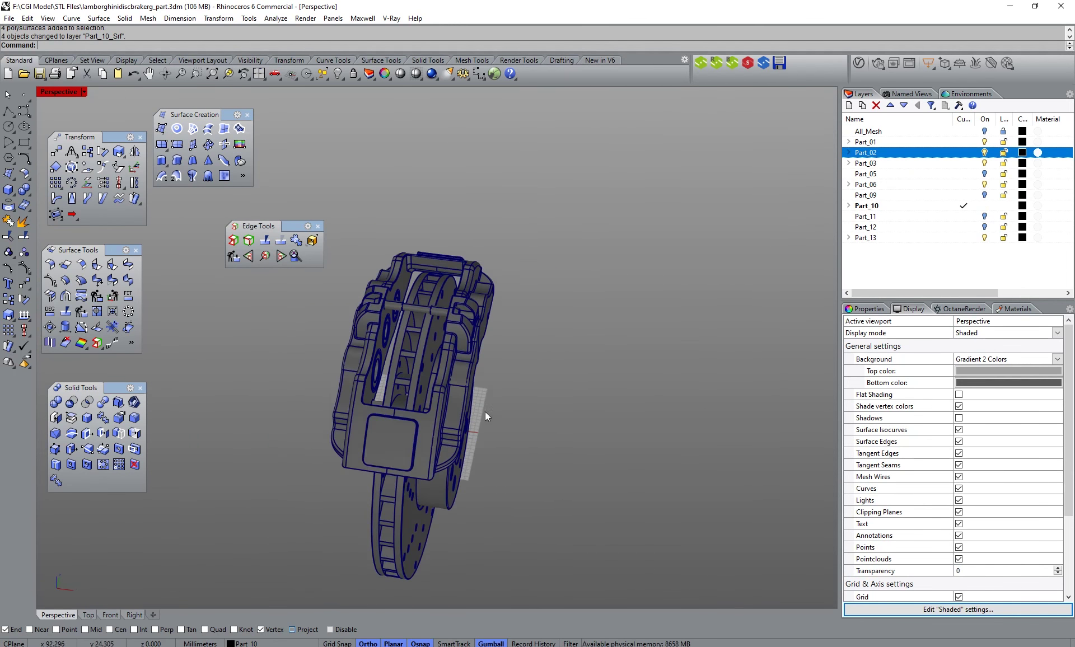
pyautogui.scroll(7, 421, 364)
pyautogui.scroll(-5, 421, 363)
pyautogui.moveTo(576, 341); pyautogui.dragTo(343, 391, button='right')
pyautogui.scroll(6, 347, 386)
pyautogui.moveTo(532, 371); pyautogui.dragTo(361, 418, button='right')
pyautogui.scroll(-9, 492, 409)
pyautogui.scroll(3, 410, 344)
pyautogui.moveTo(410, 344); pyautogui.dragTo(489, 388, button='right')
pyautogui.scroll(5, 448, 335)
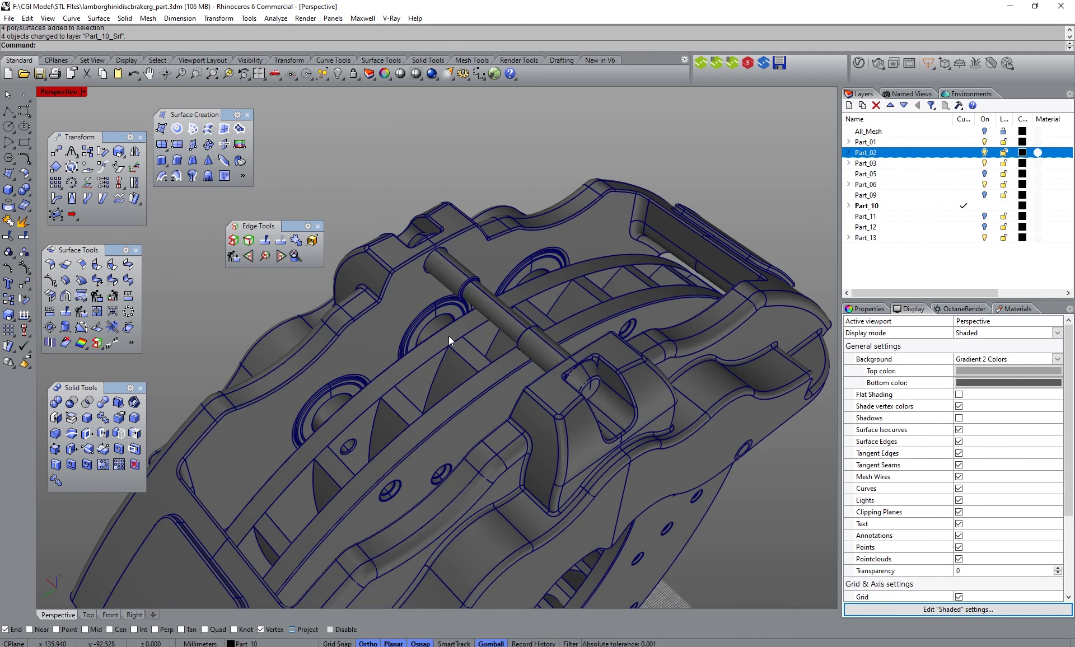
pyautogui.moveTo(425, 351); pyautogui.dragTo(722, 336, button='right')
pyautogui.scroll(-3, 533, 336)
pyautogui.moveTo(533, 328); pyautogui.dragTo(671, 324, button='right')
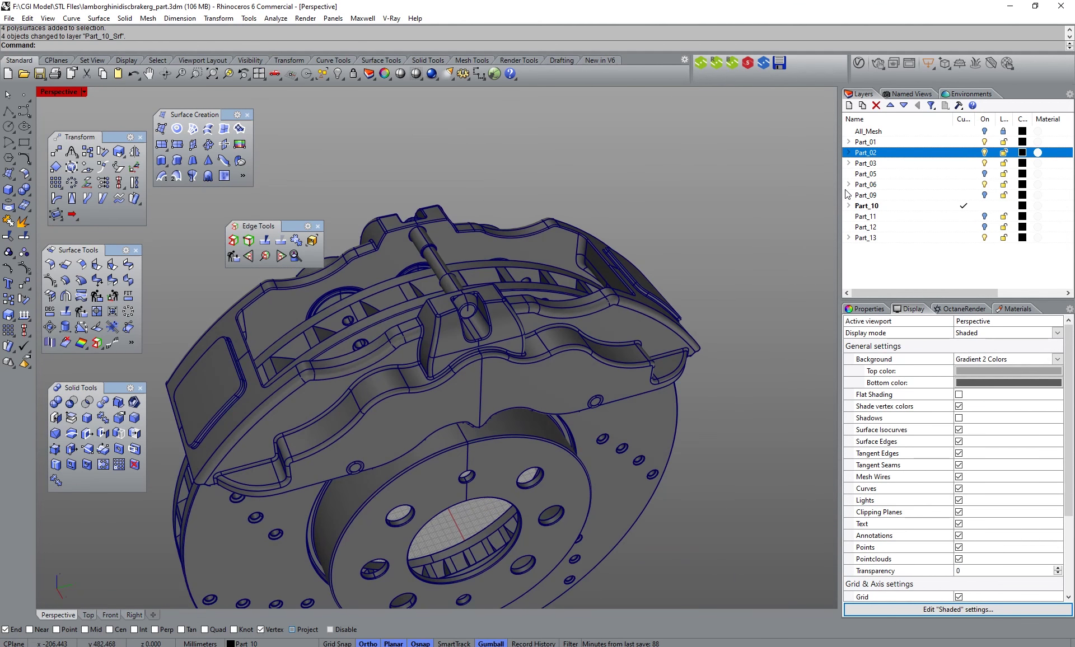
# Show the Part_12 layer and examine its spring-plate meshes in the caliper opening up close and from the front.
pyautogui.click(984, 227)
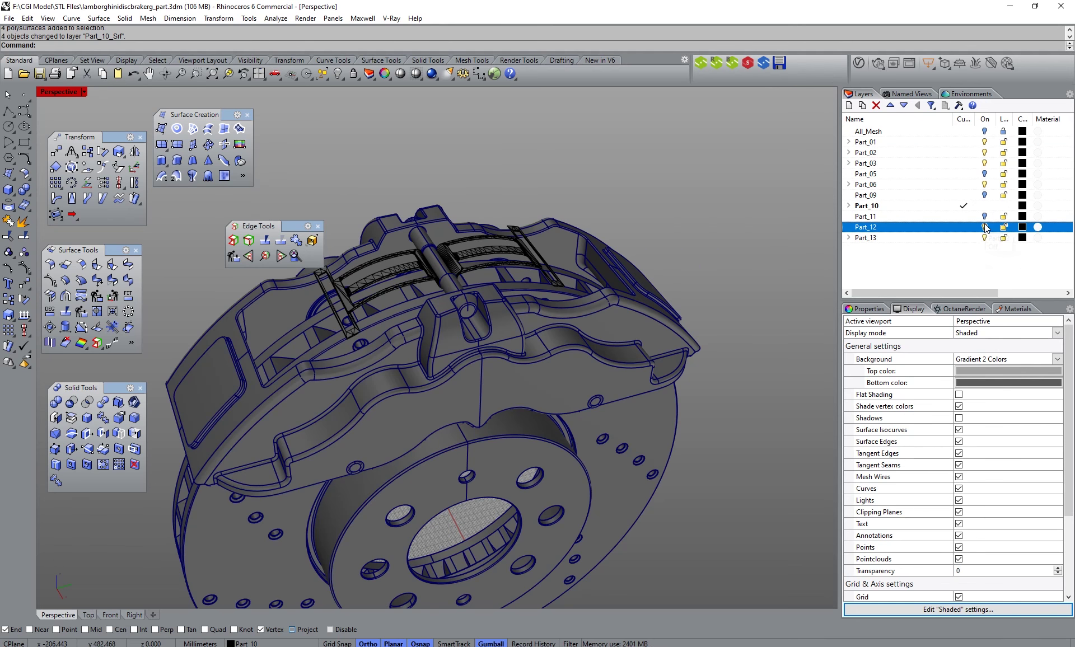
pyautogui.scroll(6, 386, 263)
pyautogui.moveTo(346, 284); pyautogui.dragTo(550, 340, button='right')
pyautogui.scroll(10, 549, 340)
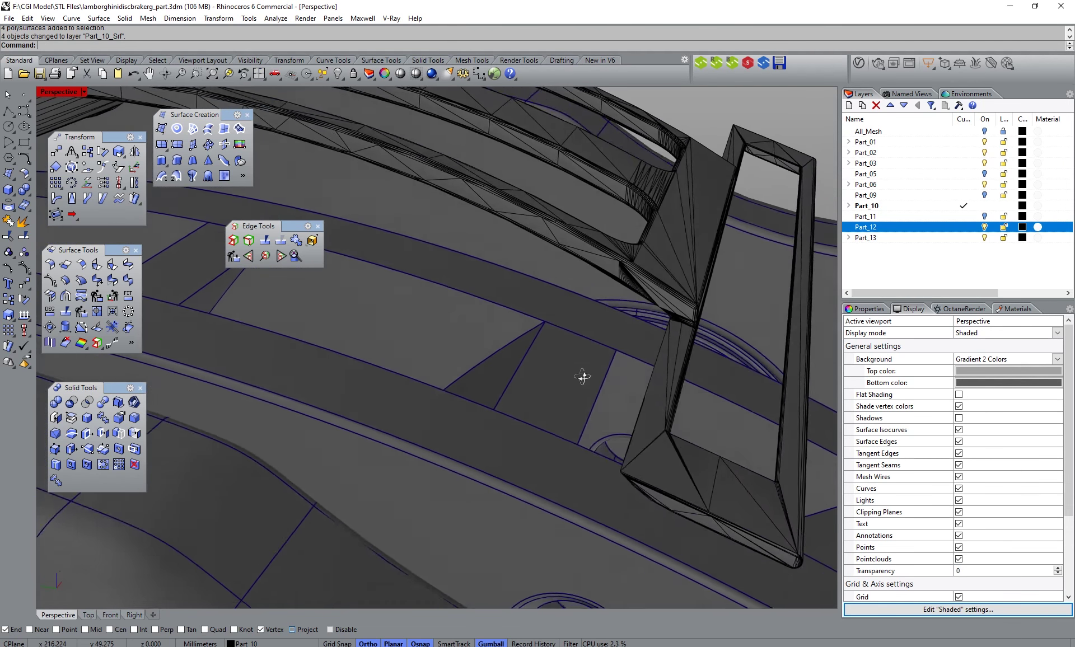
pyautogui.moveTo(582, 374); pyautogui.dragTo(531, 358, button='right')
pyautogui.scroll(8, 478, 267)
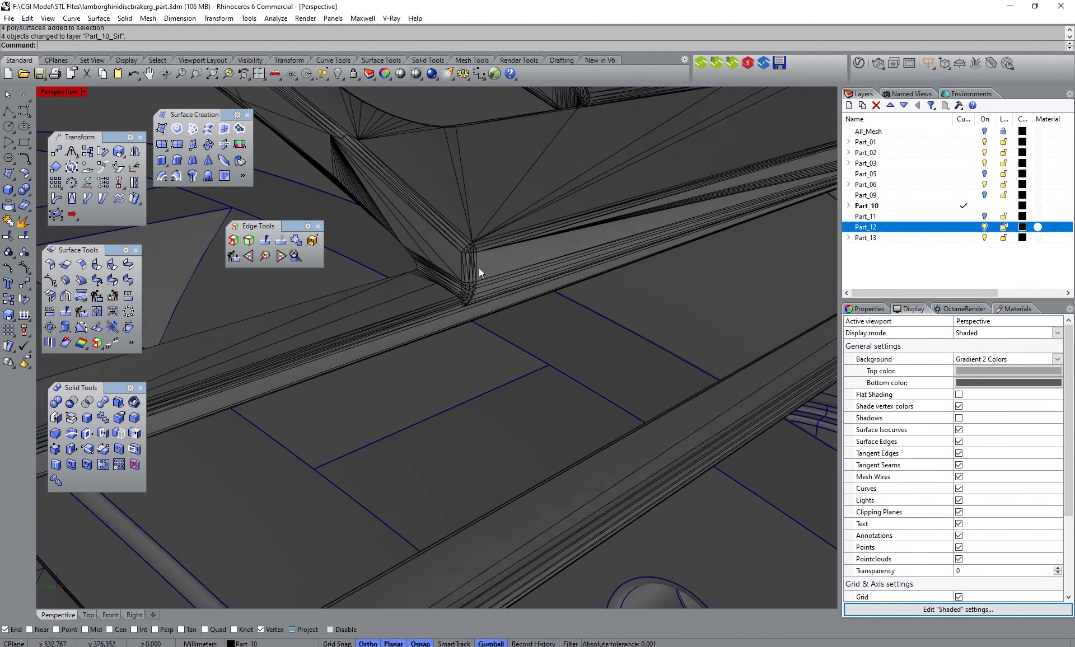
pyautogui.scroll(-8, 470, 227)
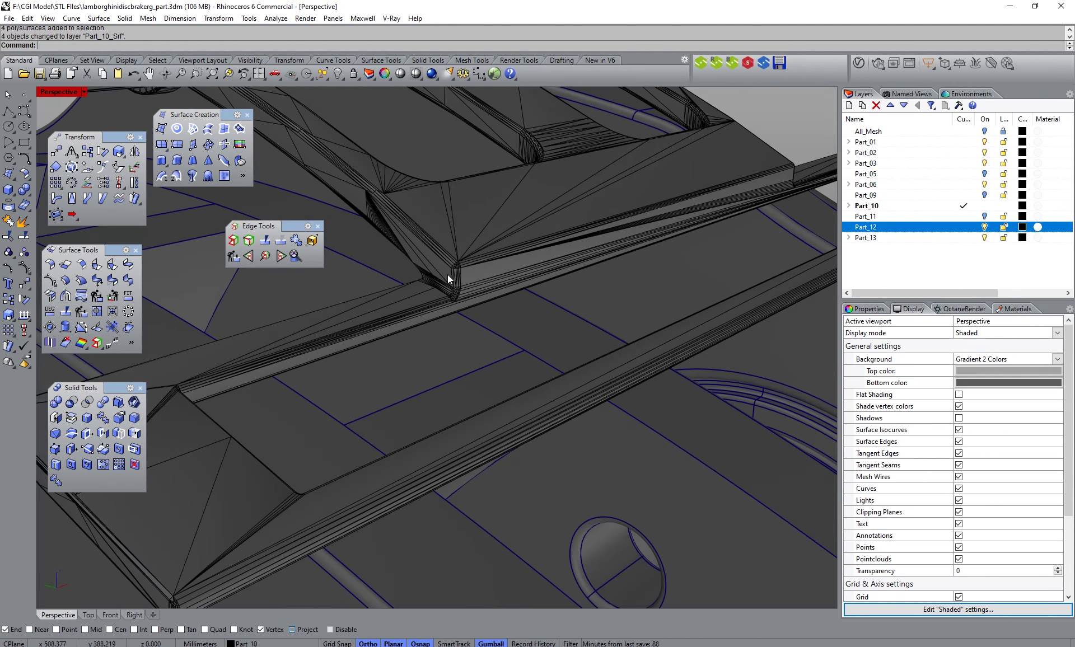
pyautogui.scroll(-8, 558, 260)
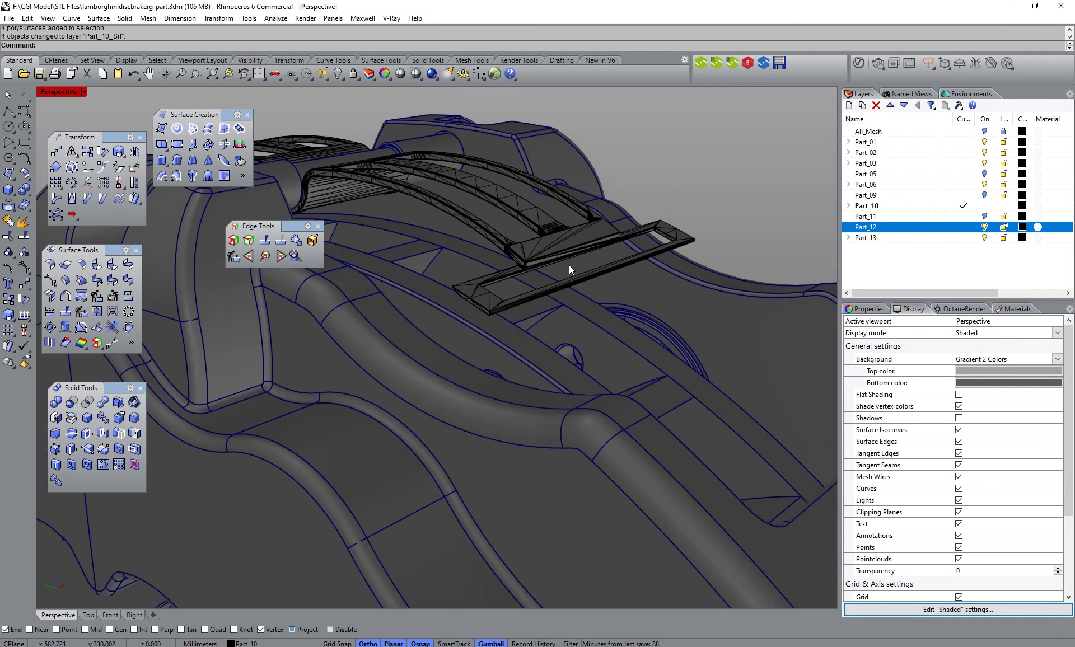
pyautogui.moveTo(569, 265); pyautogui.dragTo(553, 320, button='right')
pyautogui.scroll(-8, 553, 321)
pyautogui.scroll(6, 387, 288)
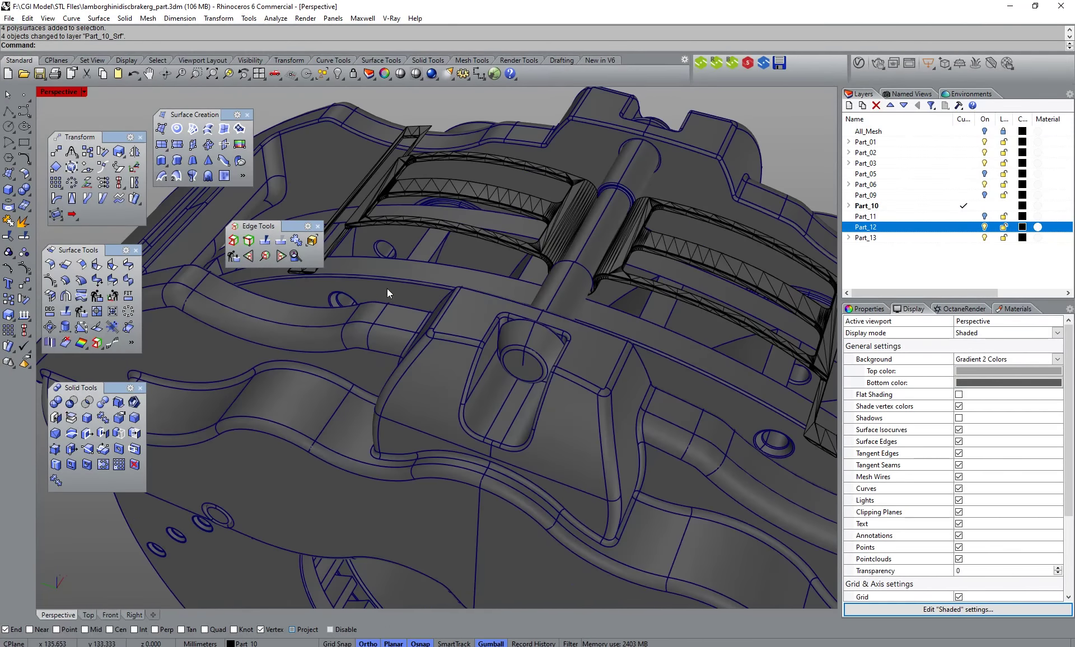
pyautogui.scroll(-2, 418, 293)
pyautogui.moveTo(417, 292); pyautogui.dragTo(456, 294, button='right')
pyautogui.moveTo(734, 293); pyautogui.dragTo(728, 188, button='right')
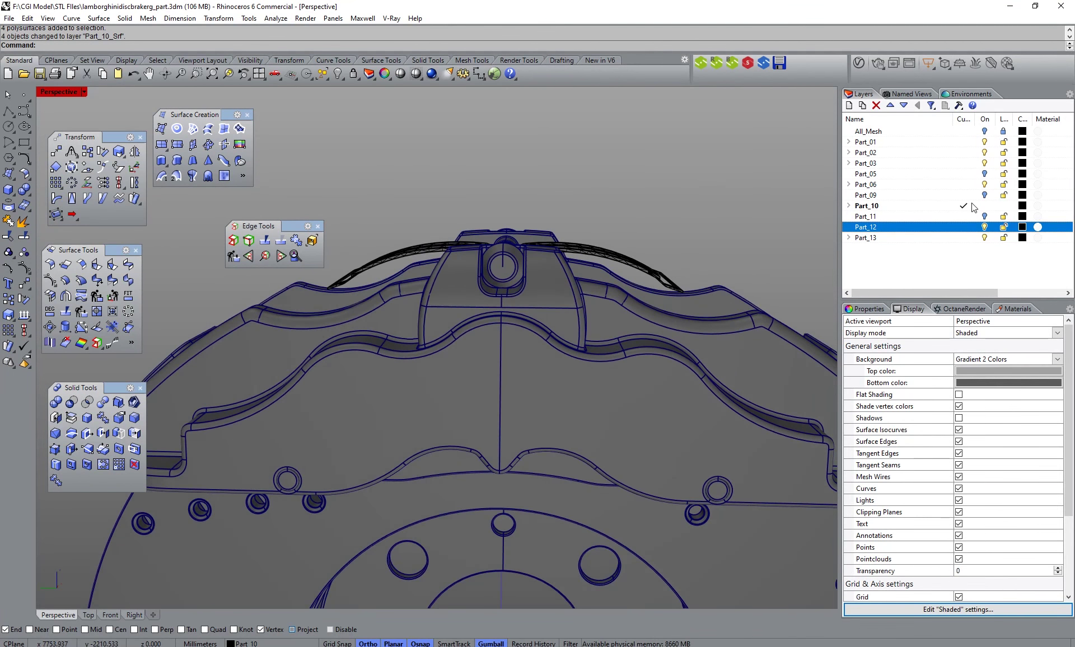
# Show the Part_11, Part_09 and Part_05 layers.
pyautogui.click(985, 217)
pyautogui.click(983, 195)
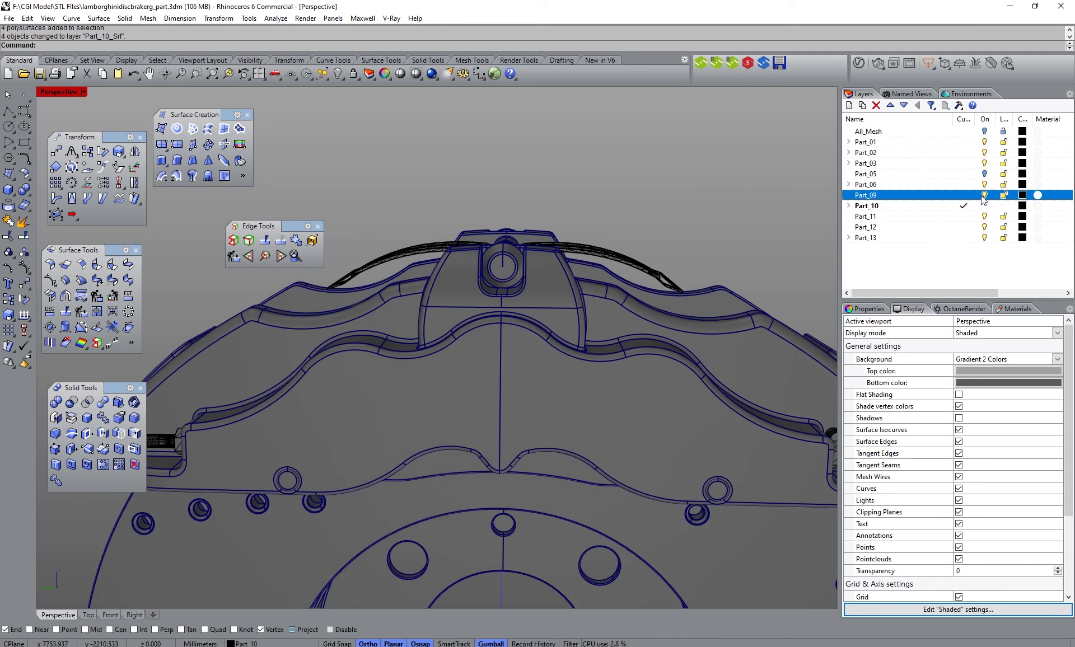
pyautogui.click(984, 173)
# Examine the remaining mesh parts on the caliper, including the pad brackets, connecting pipe and bleed fittings.
pyautogui.moveTo(776, 251); pyautogui.dragTo(485, 261, button='right')
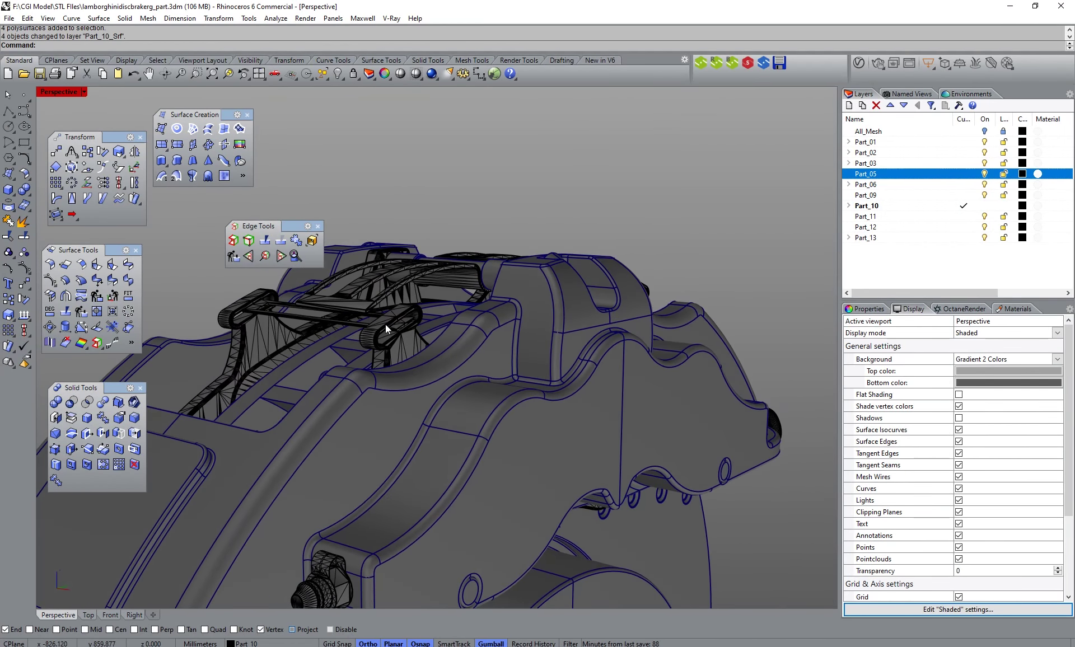
pyautogui.scroll(5, 385, 324)
pyautogui.scroll(-5, 463, 335)
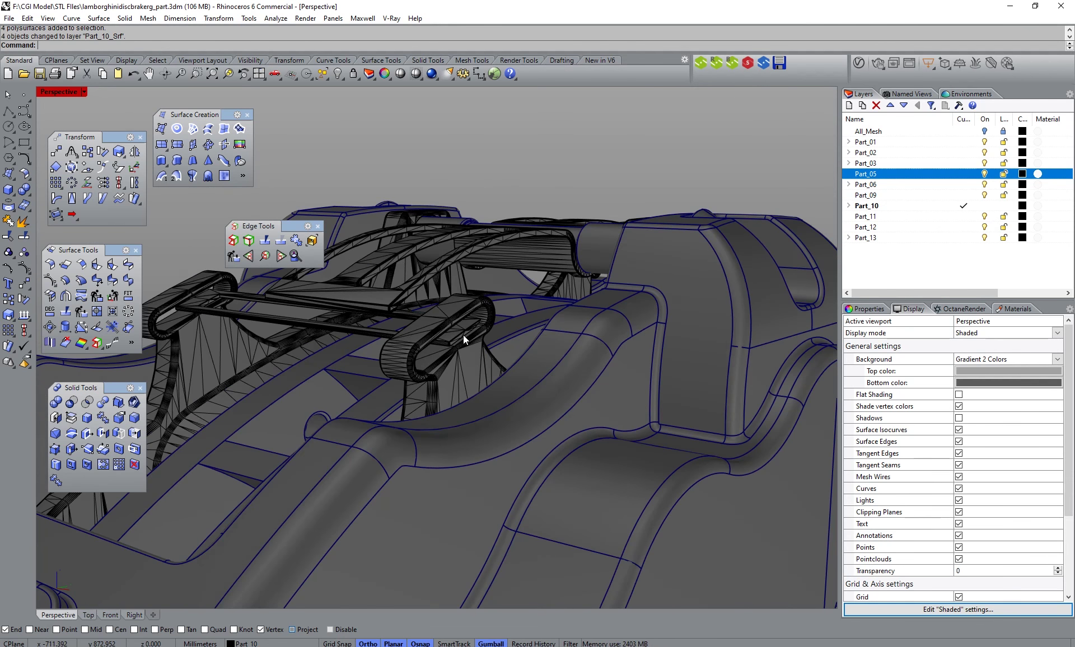
pyautogui.moveTo(463, 334); pyautogui.dragTo(573, 344, button='right')
pyautogui.scroll(8, 653, 284)
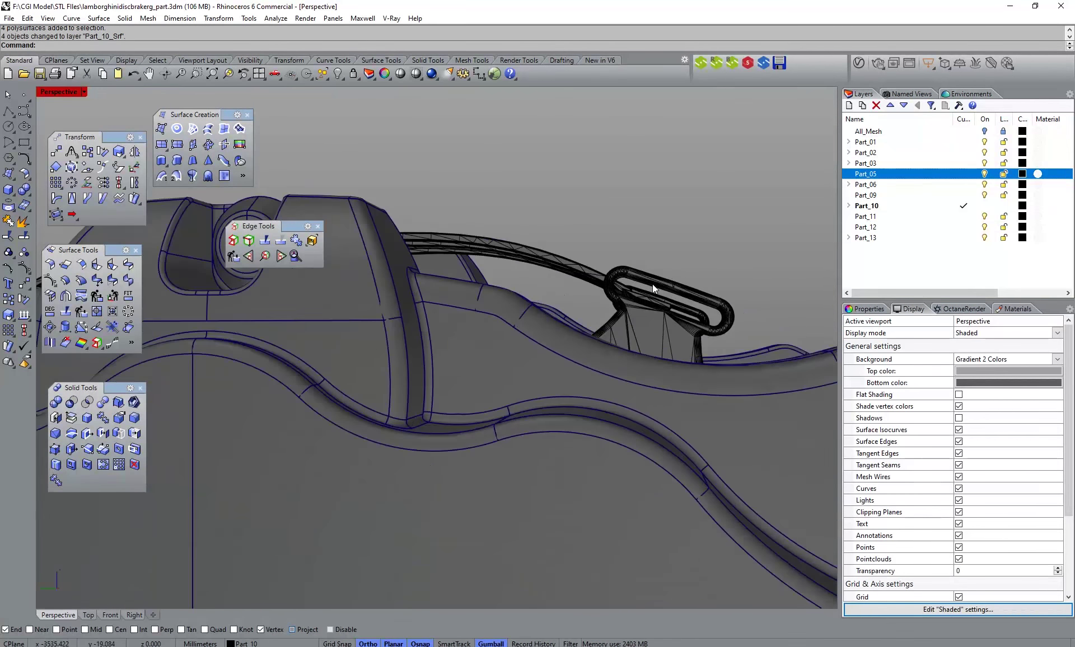
pyautogui.moveTo(651, 310); pyautogui.dragTo(615, 341, button='right')
pyautogui.scroll(-7, 594, 348)
pyautogui.moveTo(544, 368); pyautogui.dragTo(618, 419, button='right')
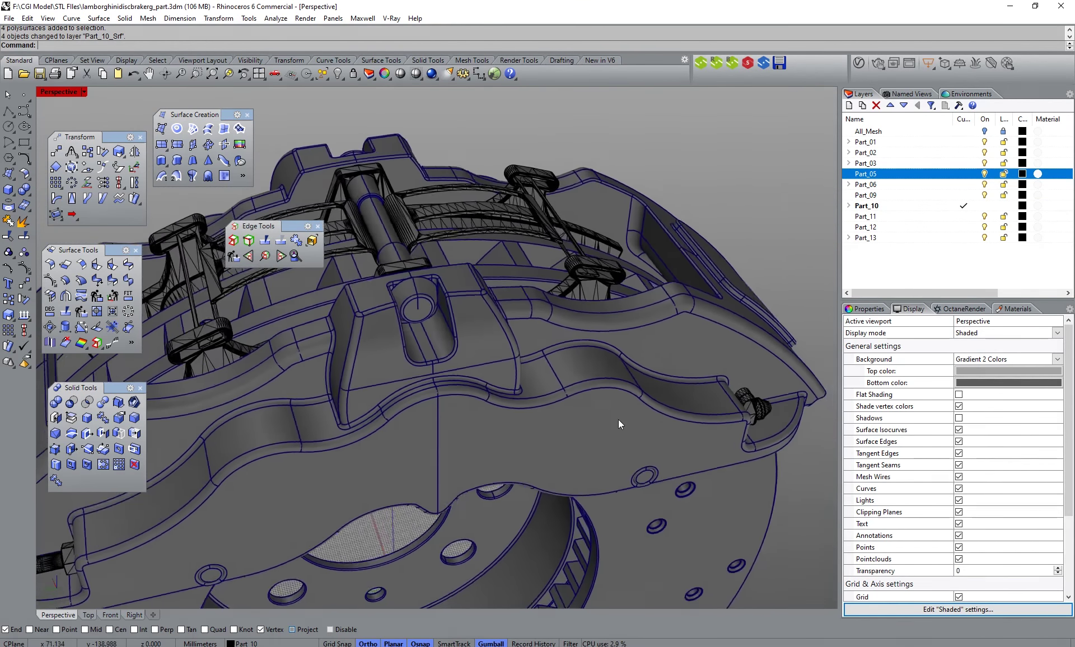
pyautogui.scroll(-2, 618, 418)
pyautogui.moveTo(711, 400); pyautogui.dragTo(455, 494, button='right')
pyautogui.scroll(10, 633, 367)
pyautogui.scroll(-12, 358, 459)
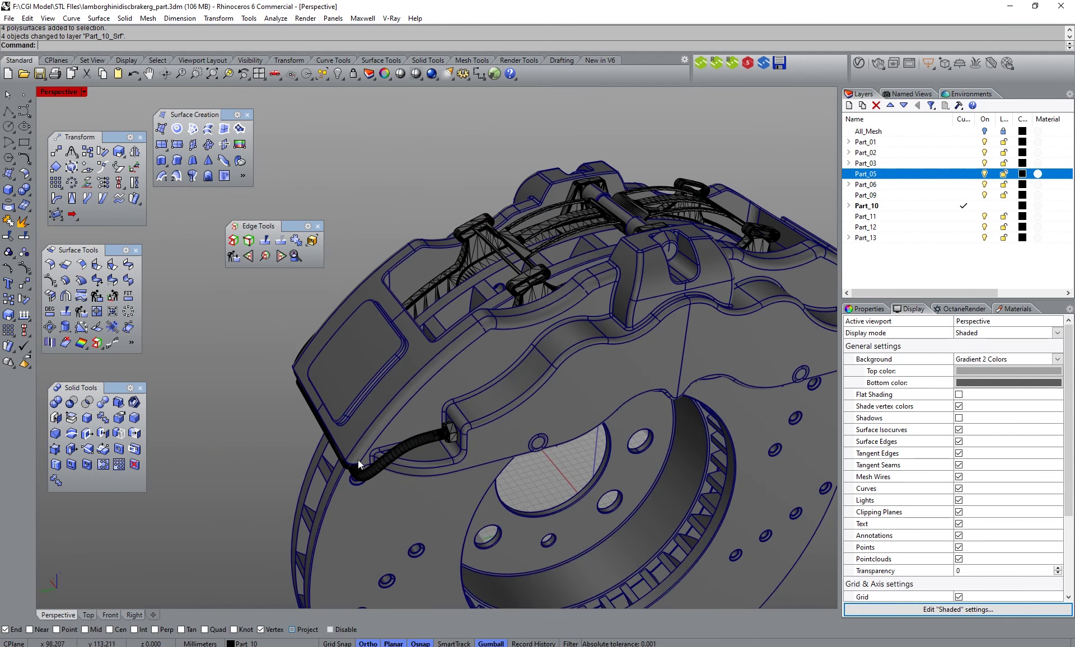
pyautogui.moveTo(554, 403); pyautogui.dragTo(623, 463, button='right')
pyautogui.scroll(-10, 607, 478)
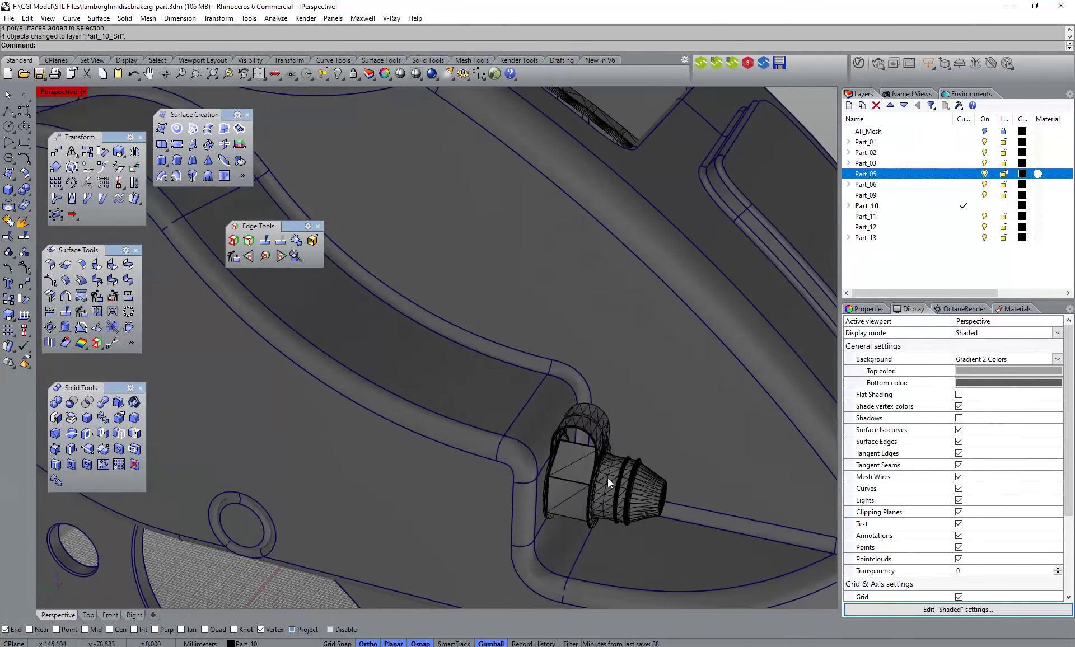
pyautogui.moveTo(560, 468); pyautogui.dragTo(430, 474, button='right')
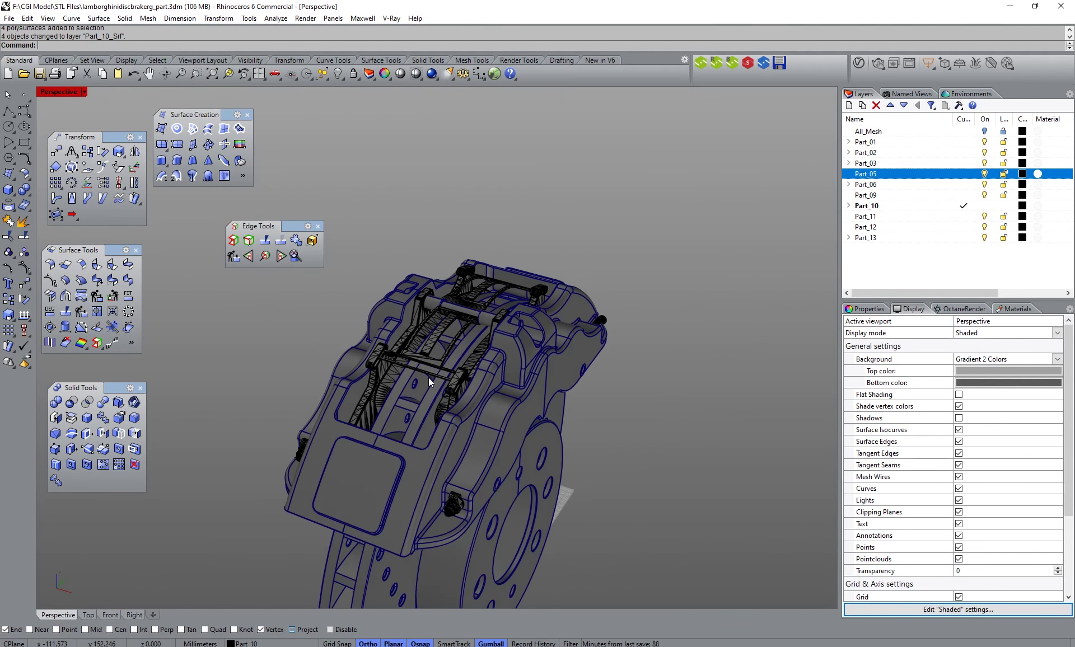
pyautogui.scroll(9, 428, 378)
pyautogui.moveTo(428, 377); pyautogui.dragTo(722, 329, button='right')
pyautogui.scroll(-10, 576, 324)
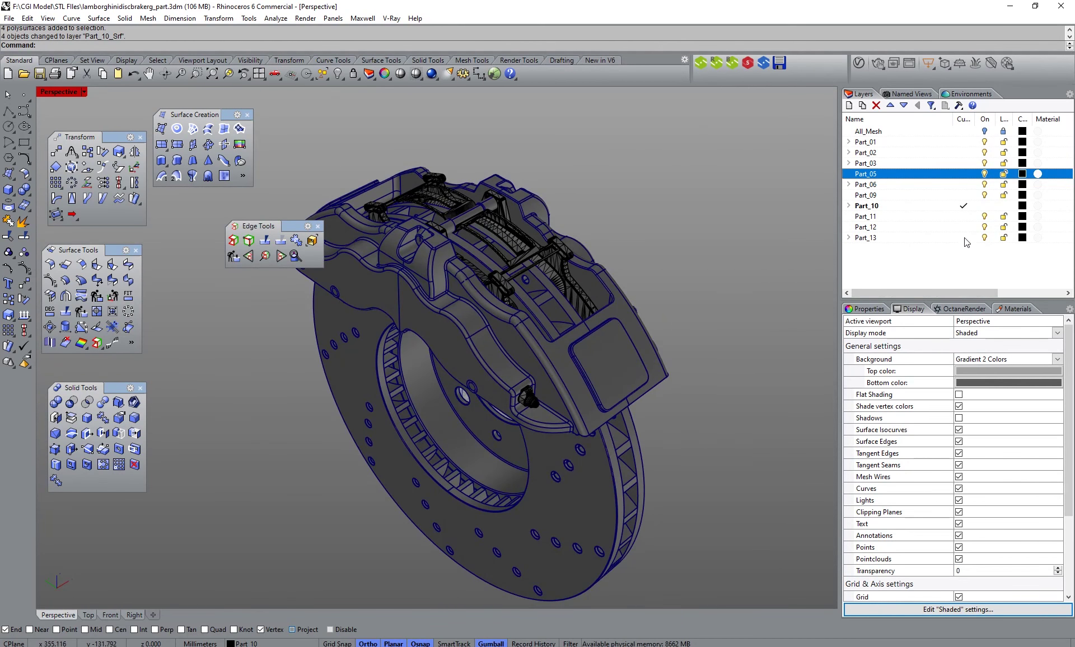
# Hide the Part_12, Part_11 and Part_05 layers, keeping the Part_09 layer on.
pyautogui.click(984, 227)
pyautogui.click(984, 227)
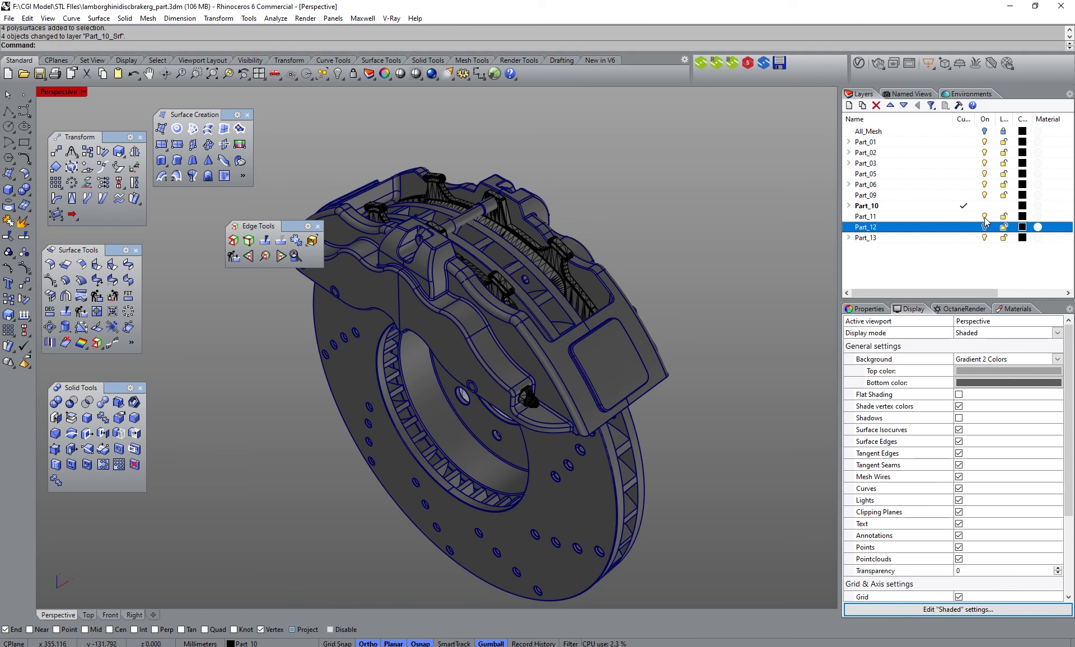
pyautogui.click(984, 217)
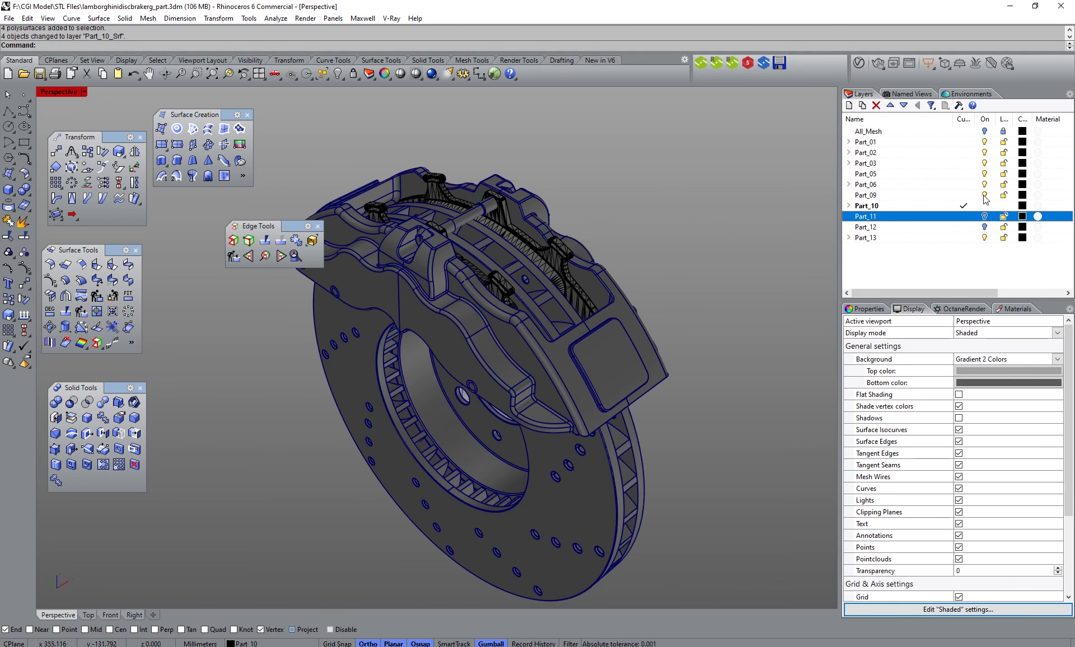
pyautogui.click(984, 196)
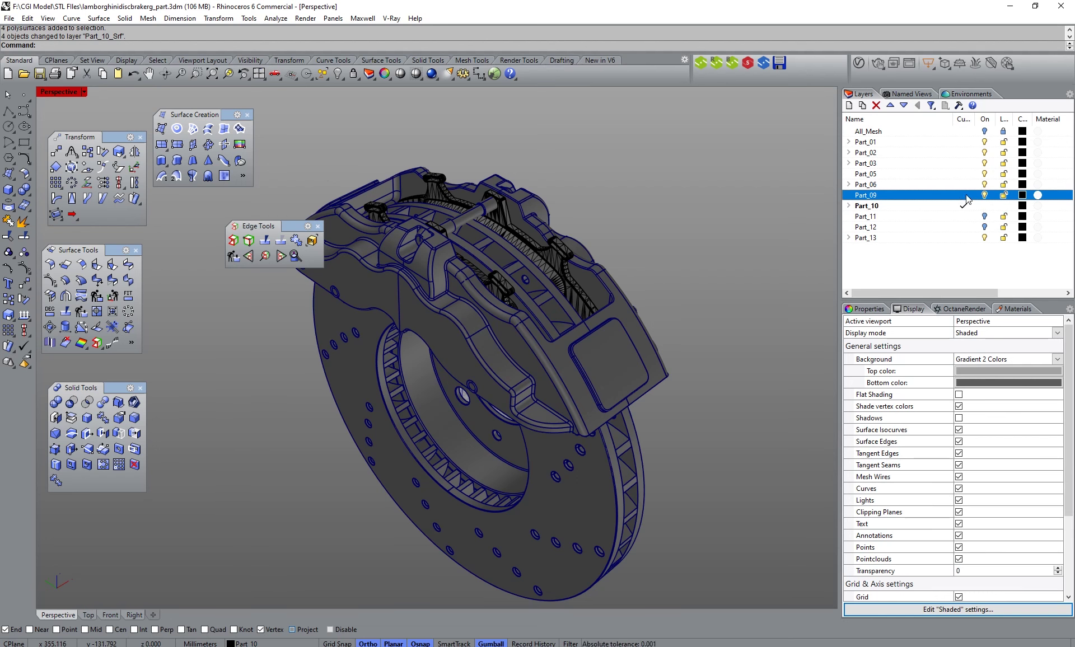
pyautogui.click(984, 173)
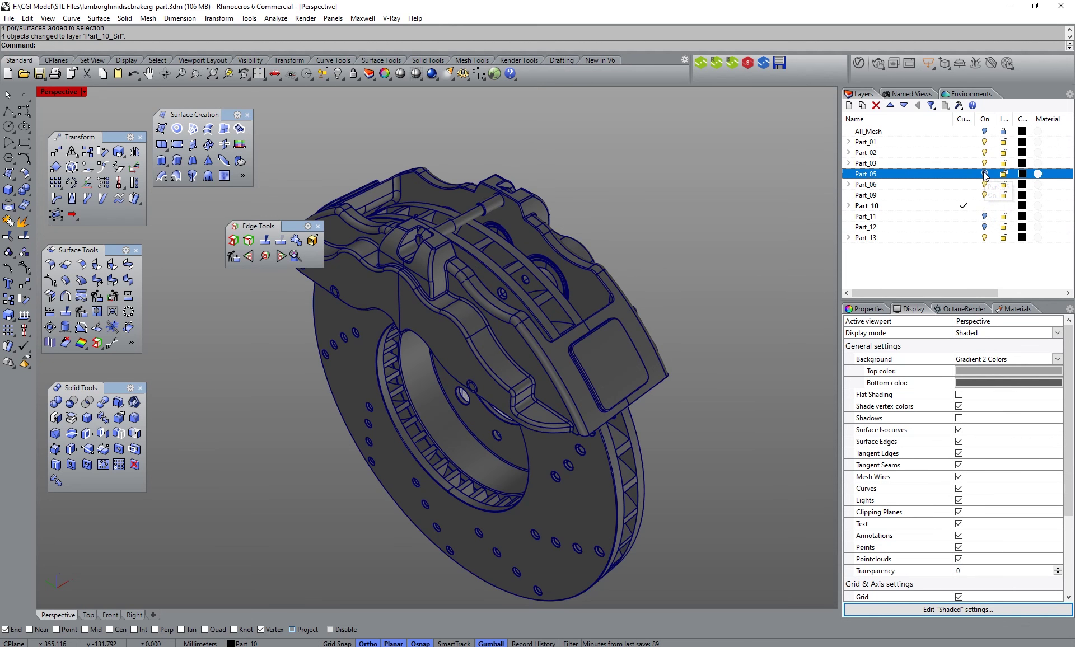
pyautogui.moveTo(525, 465); pyautogui.dragTo(533, 450, button='right')
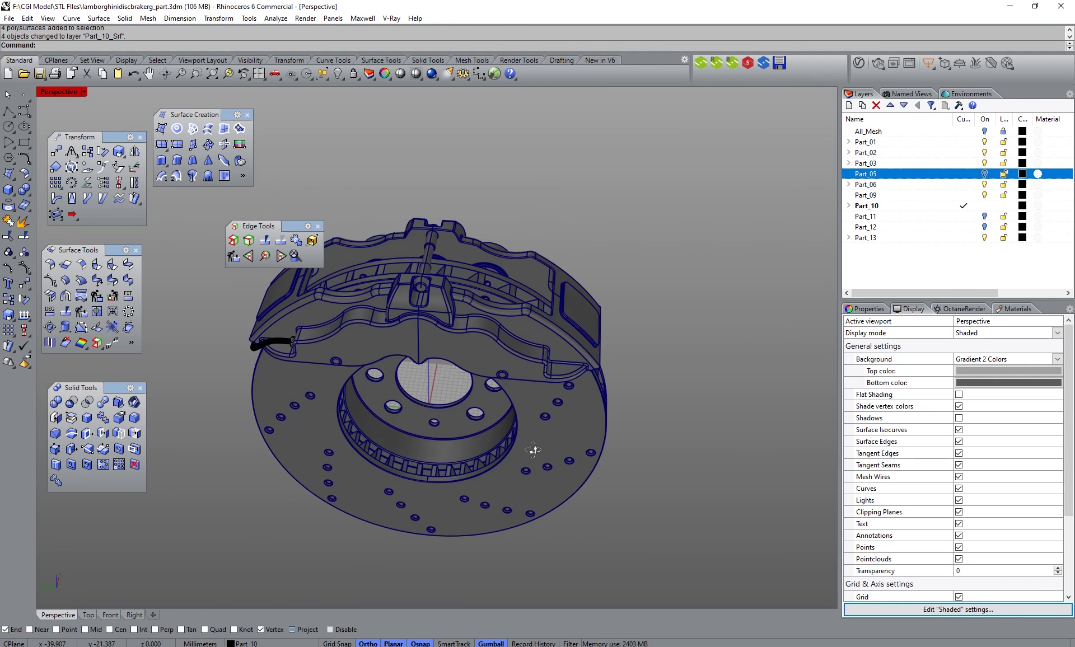